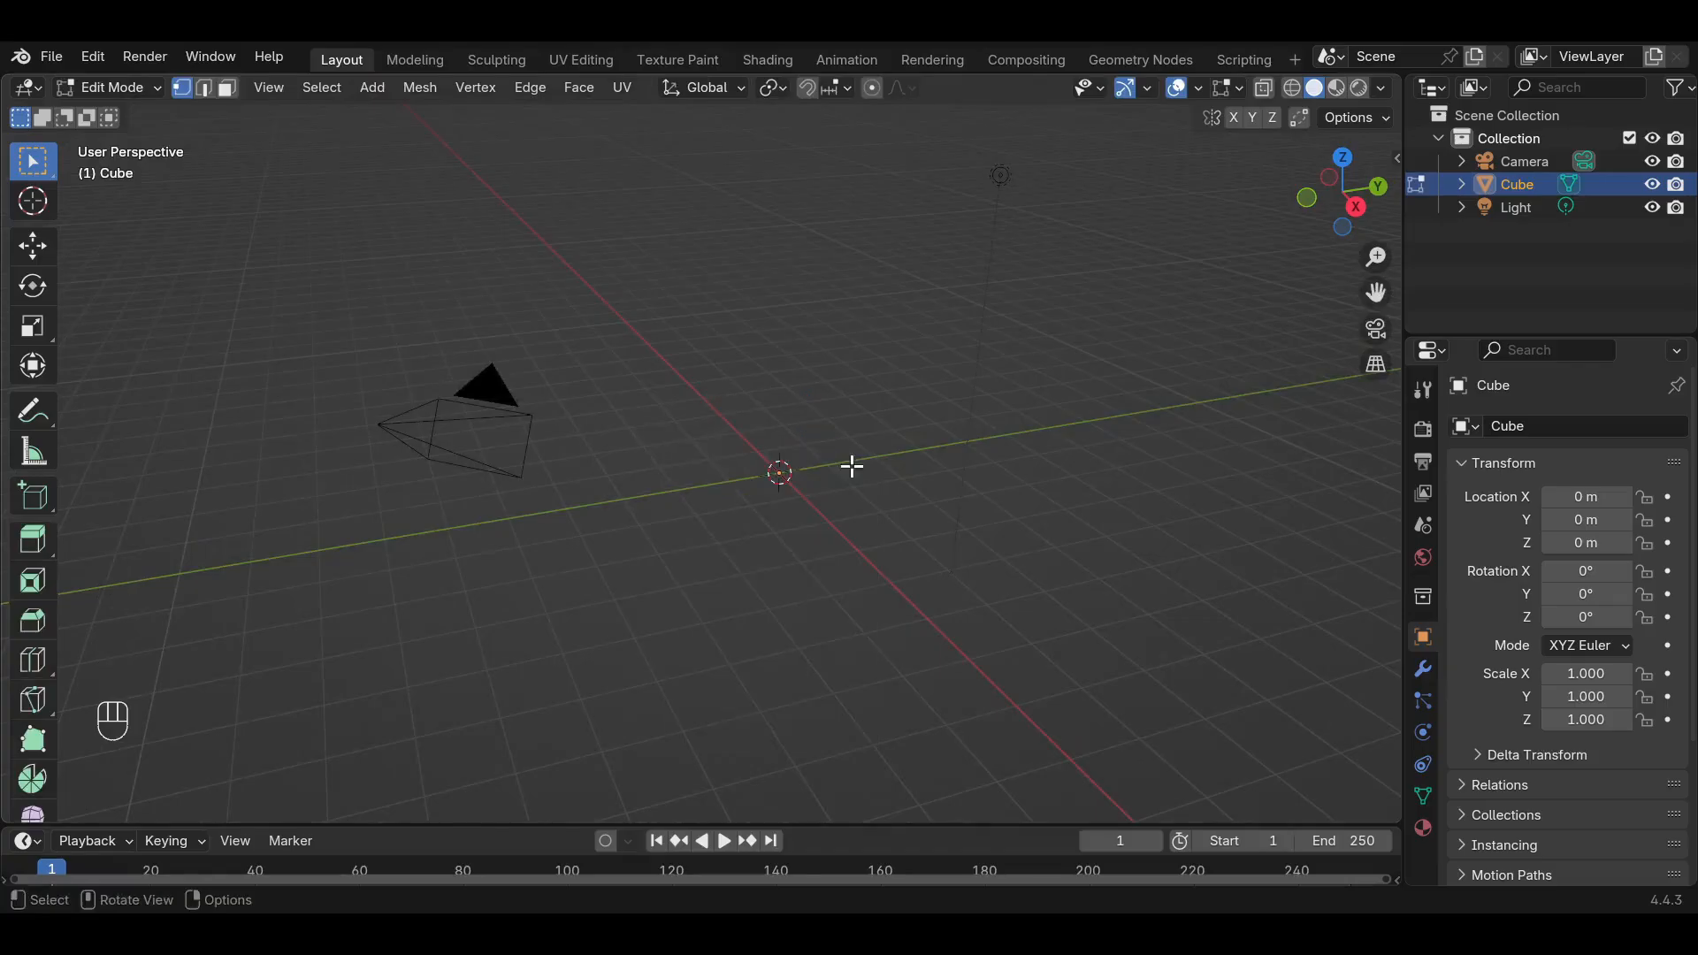
Enlarge the timeline area below the 3D viewport and switch it to the Geometry Node Editor.
left_click_drag(58, 825, 58, 705)
left_click(27, 716)
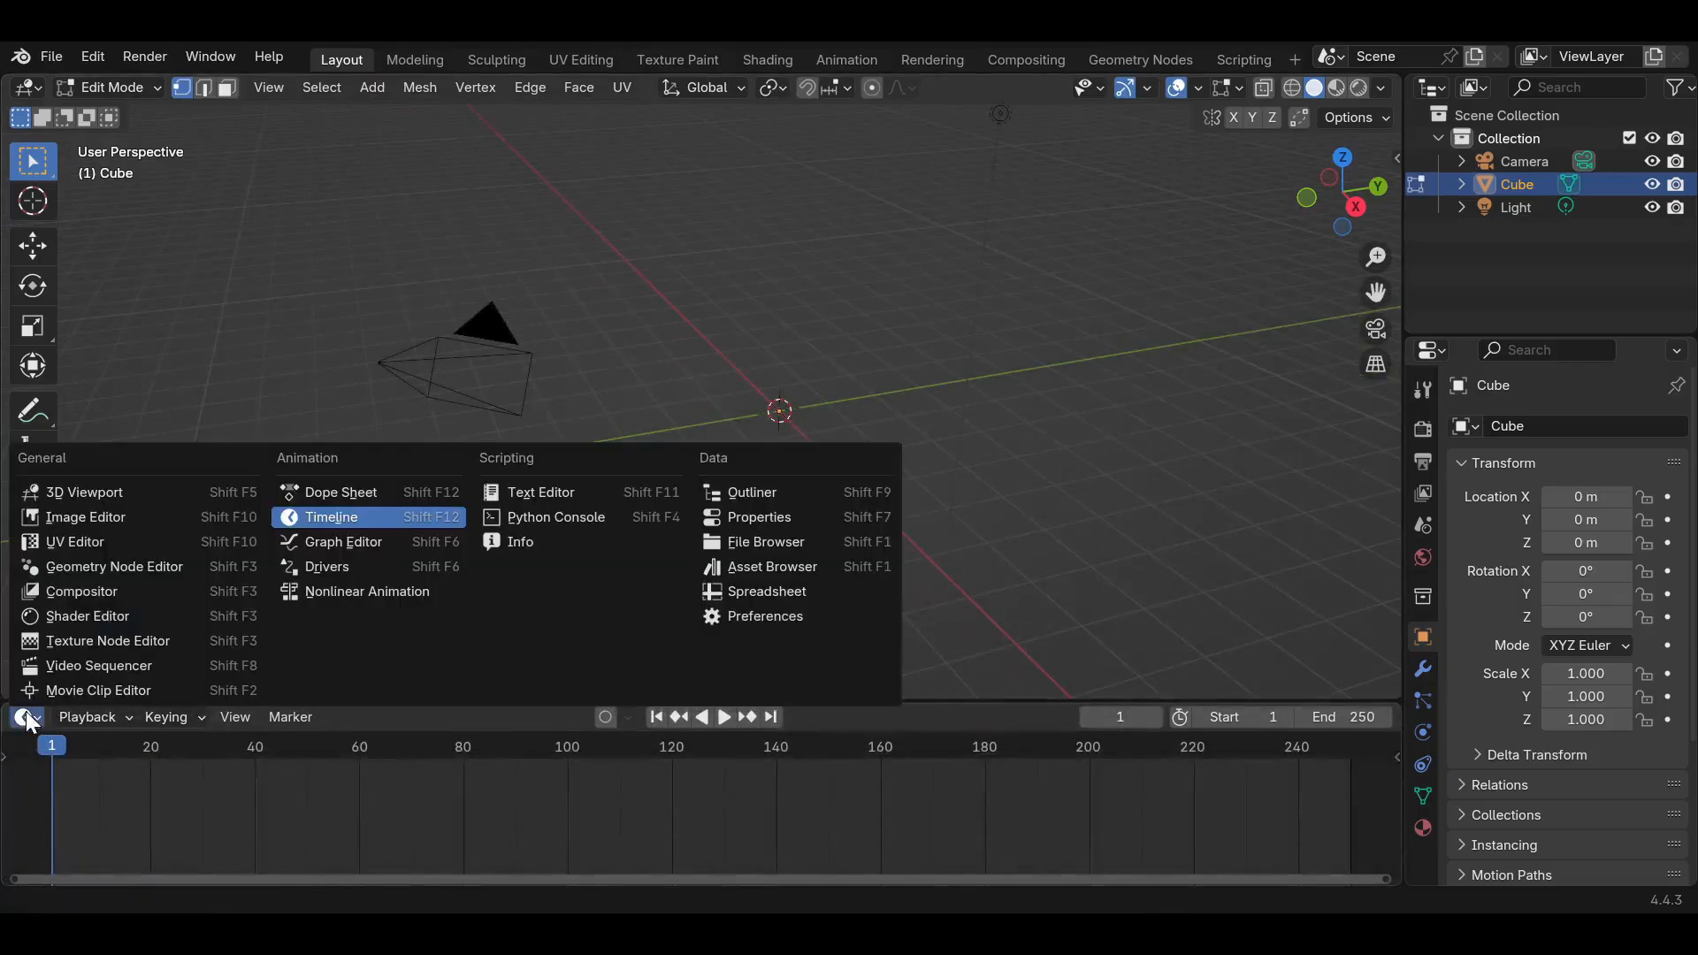
left_click(92, 557)
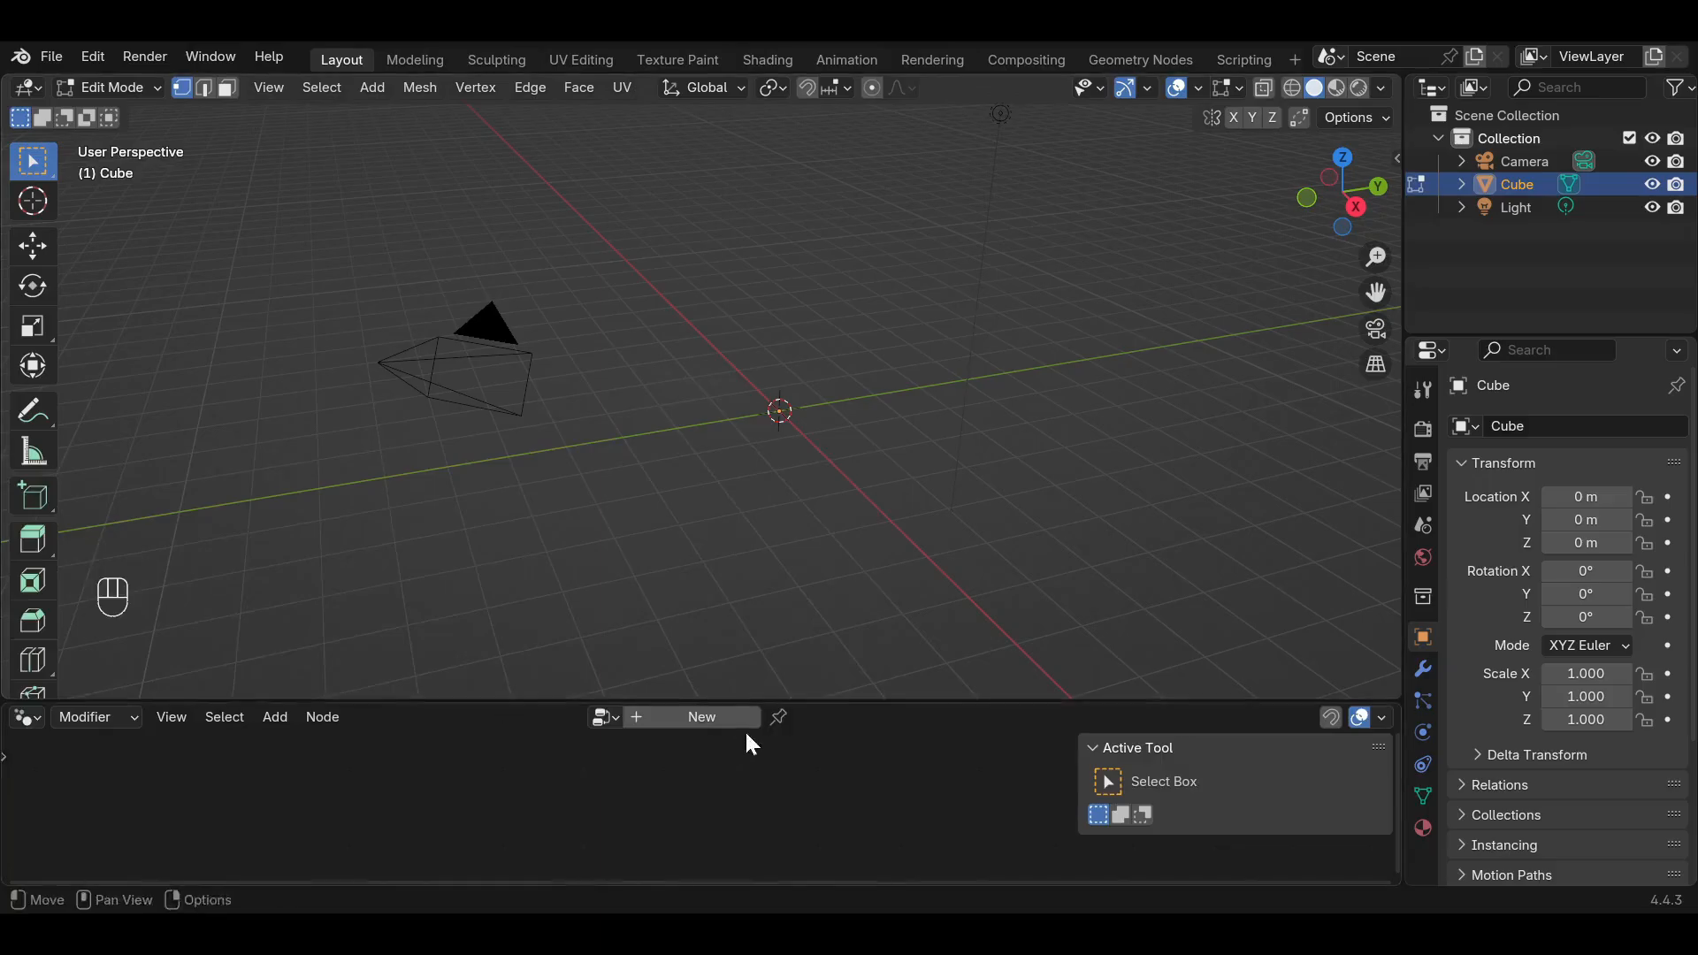
Create a new geometry node group named TejadoCircular on the cube and show the cube's modifier settings.
left_click(683, 718)
double_click(645, 718)
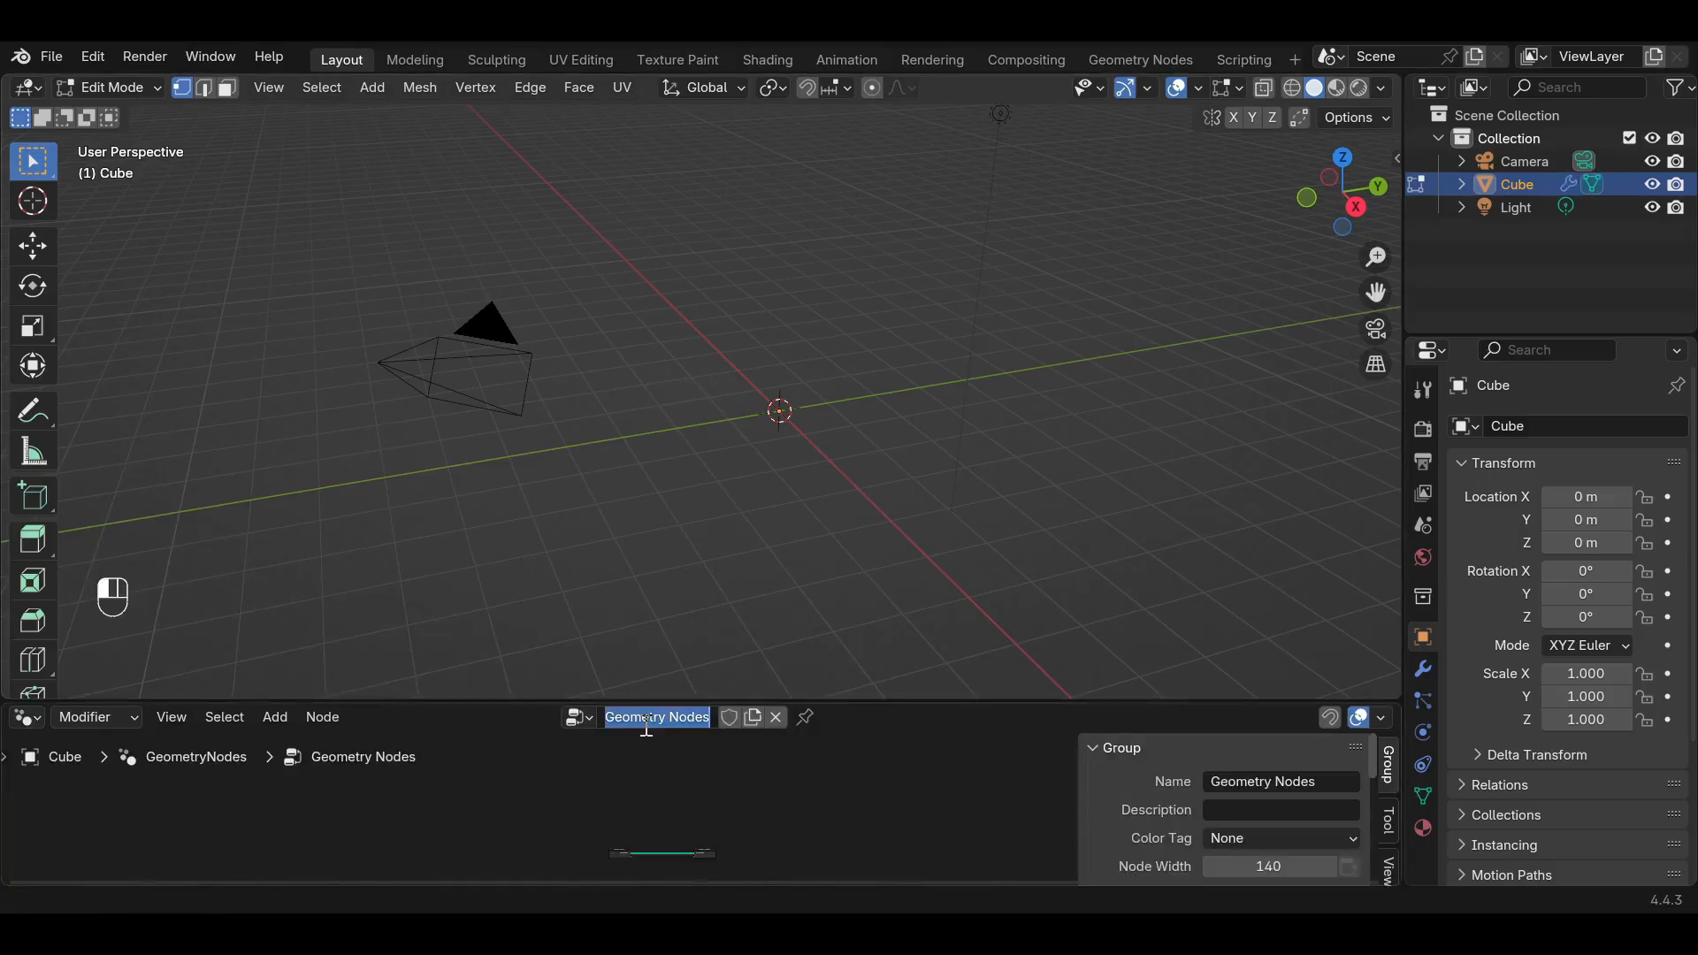
type("TejadoCircular")
key("Return")
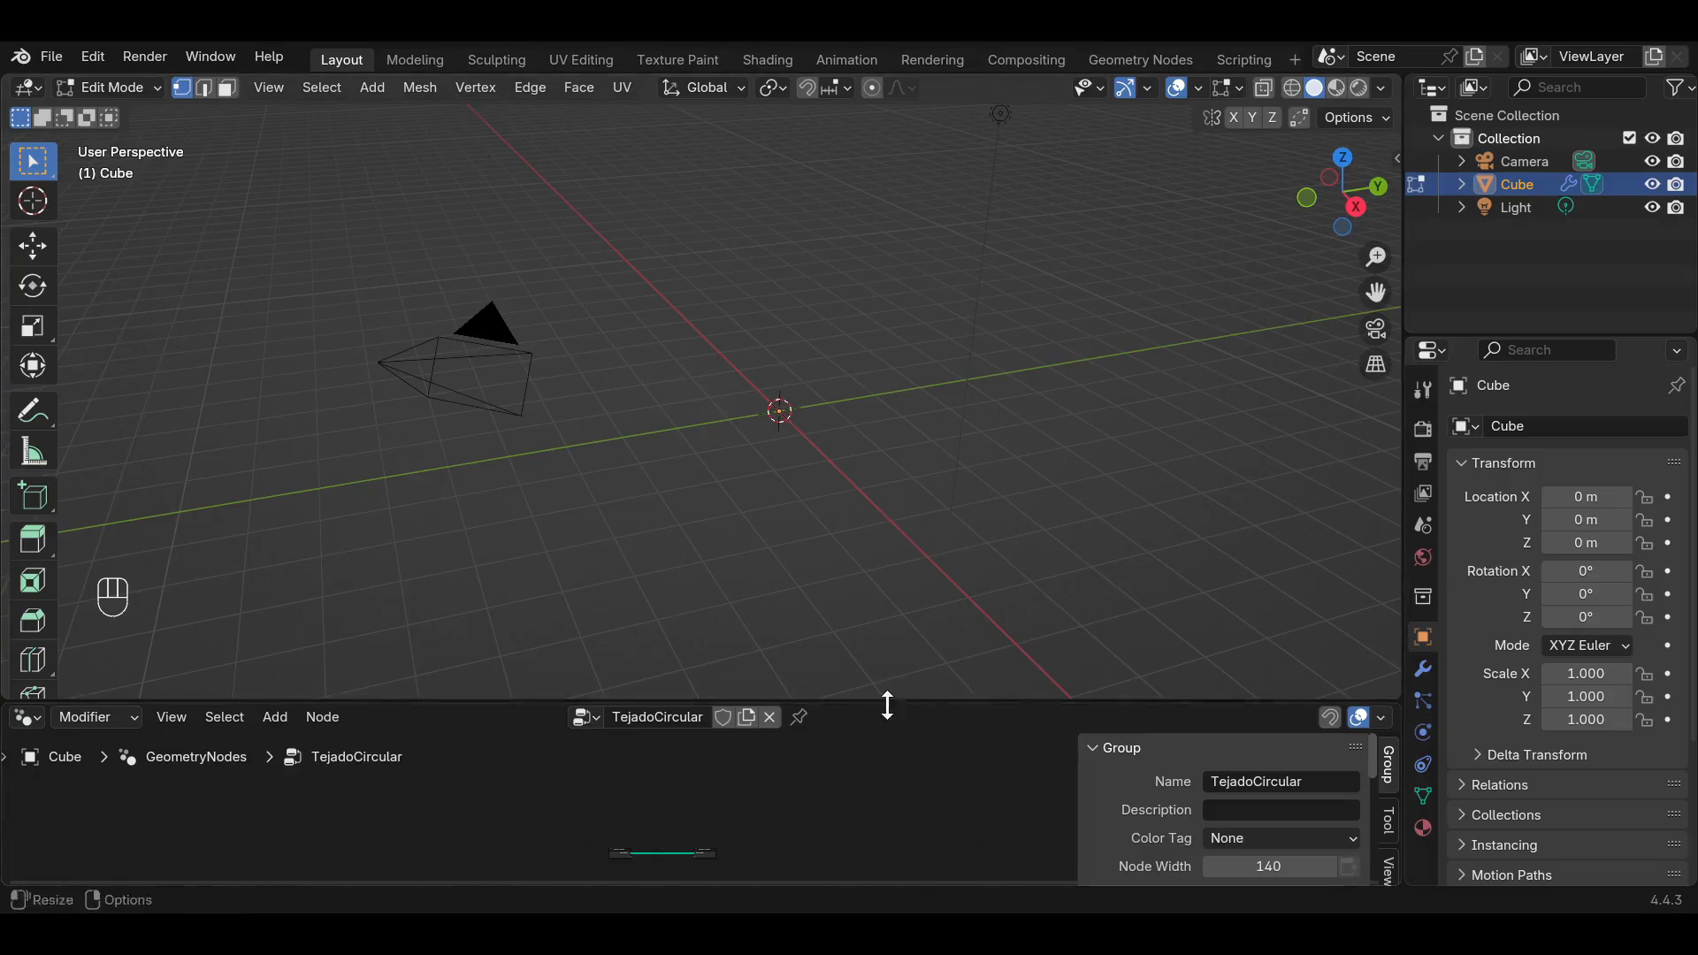
left_click_drag(886, 703, 902, 650)
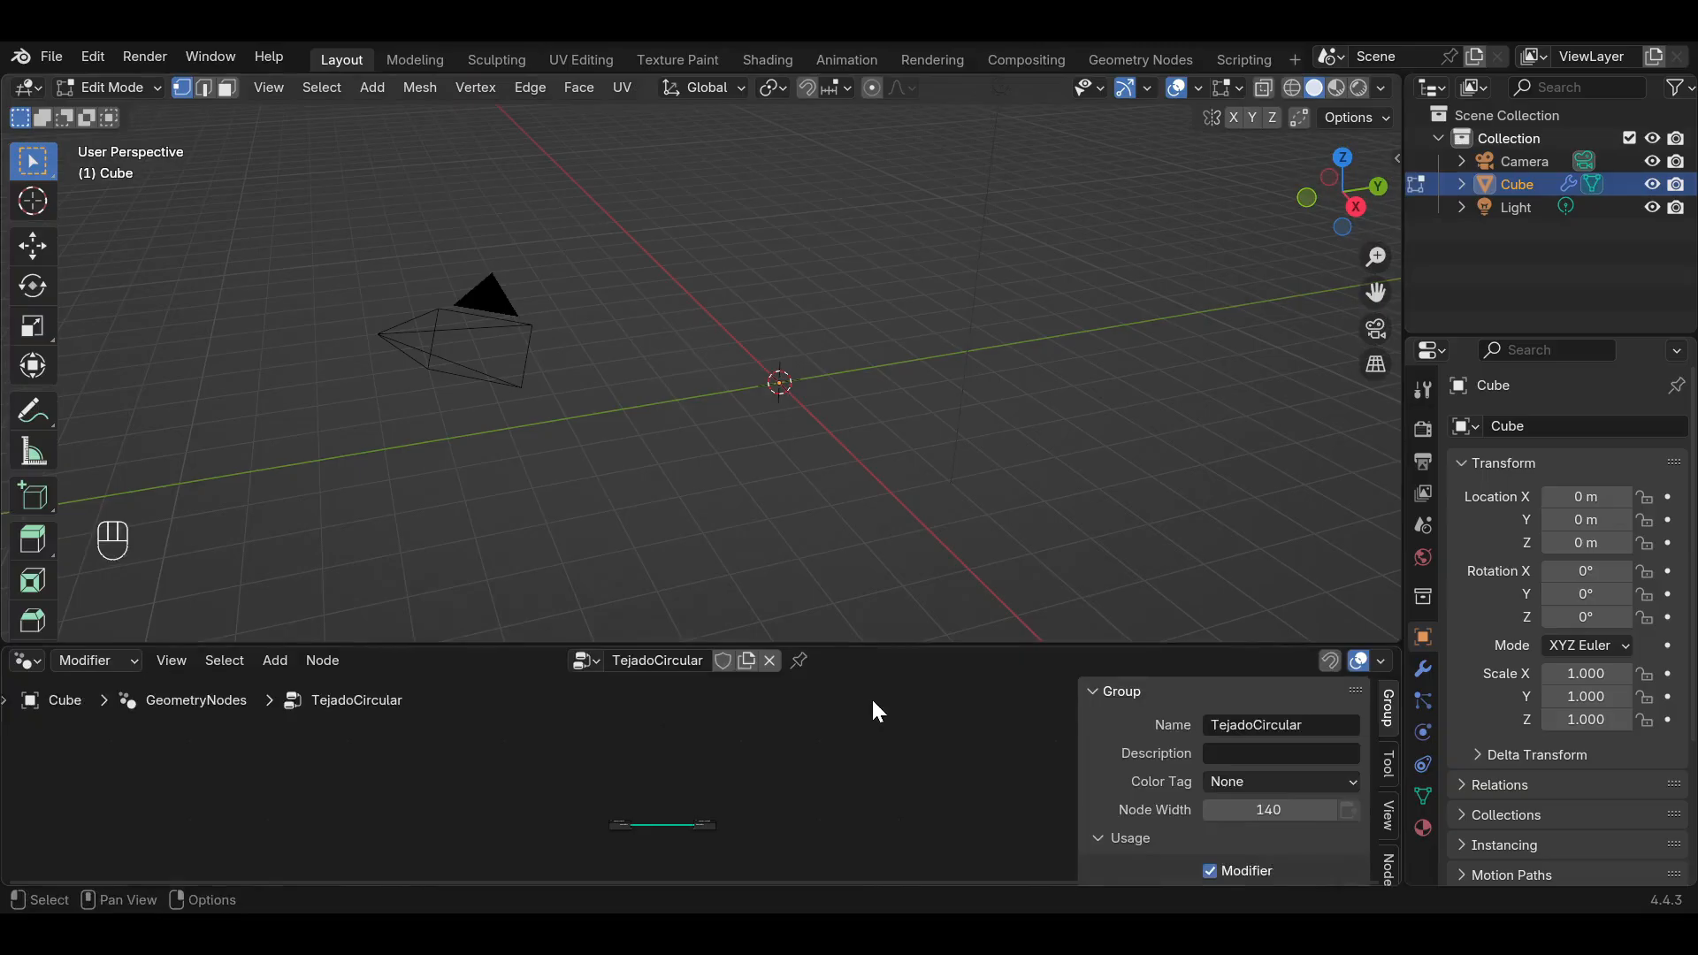
left_click(1423, 669)
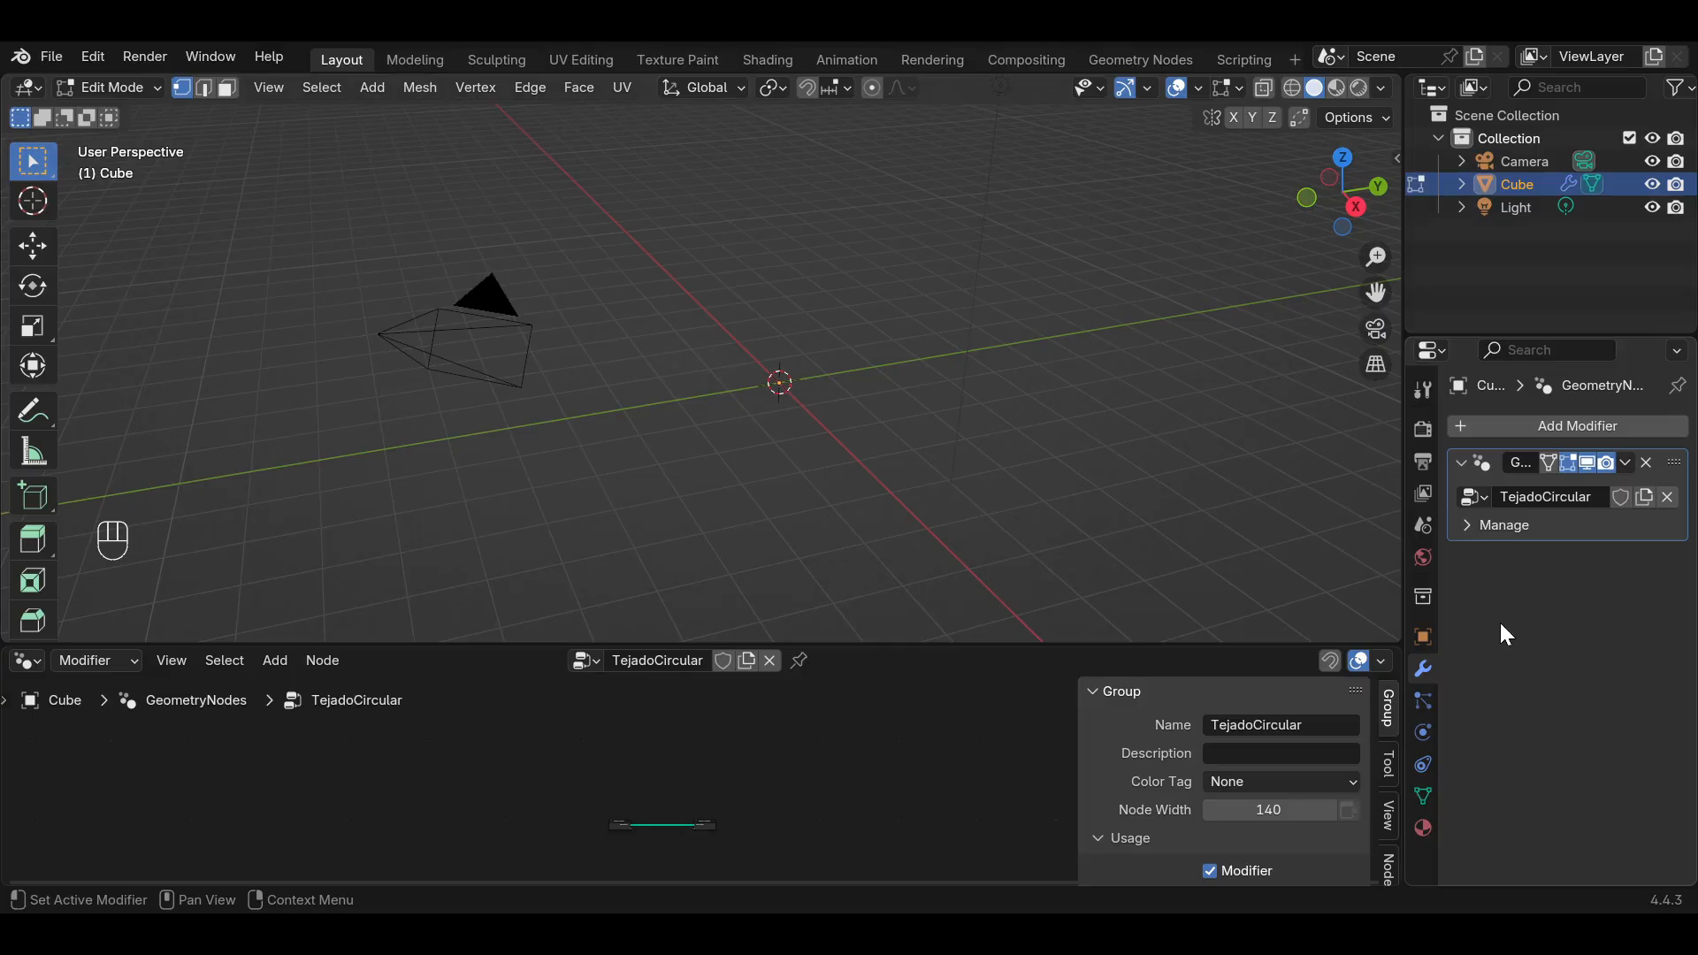
Enlarge the node editor and add a Mesh Line node between the Group Input and Group Output nodes.
scroll(522, 802, "up", 8)
middle_click_drag(538, 798, 578, 682)
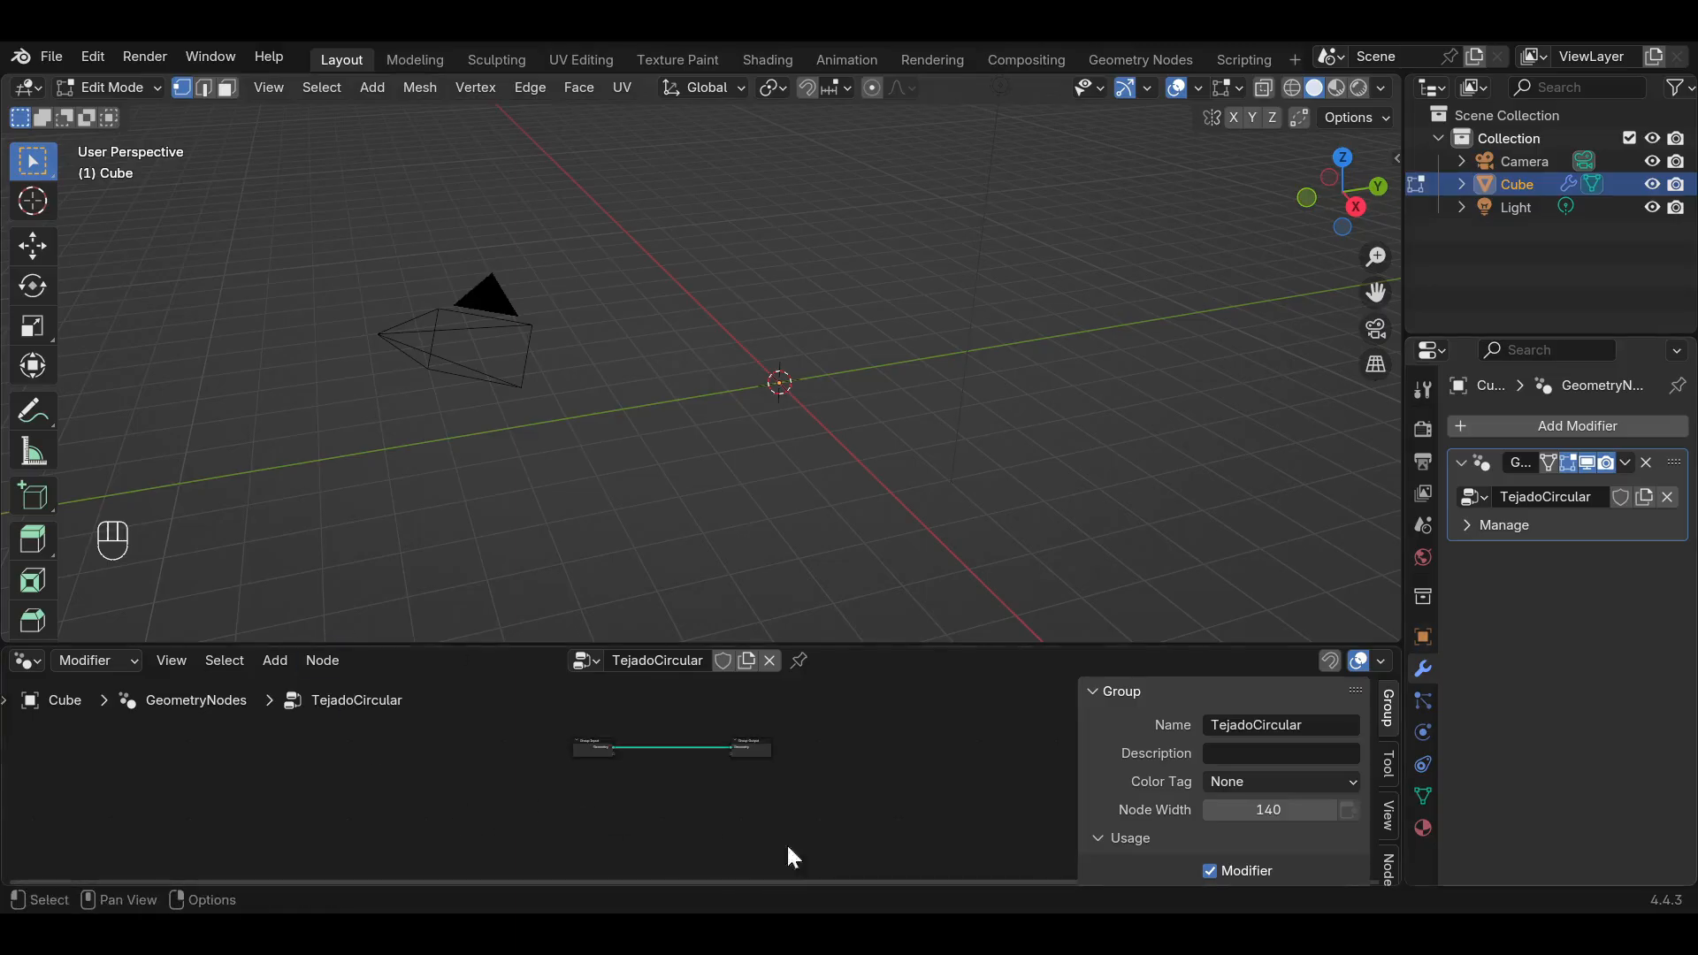
left_click_drag(943, 645, 956, 566)
scroll(814, 665, "up", 8)
middle_click_drag(695, 719, 731, 765)
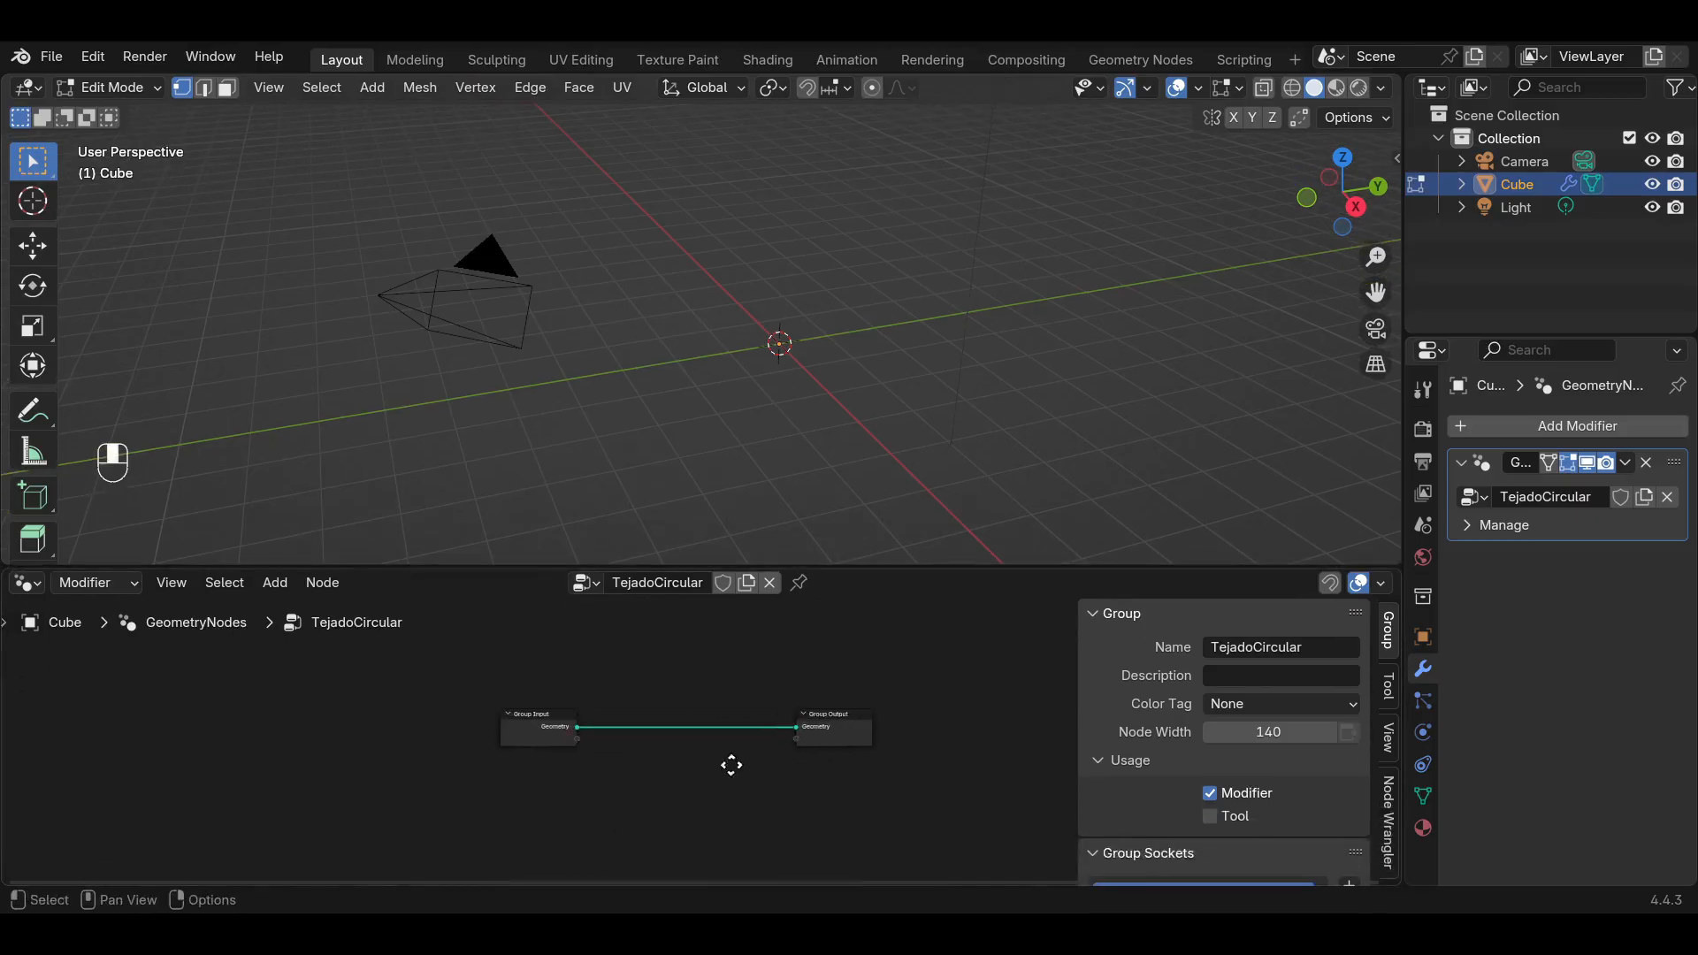
scroll(796, 791, "up", 3)
key("shift+a")
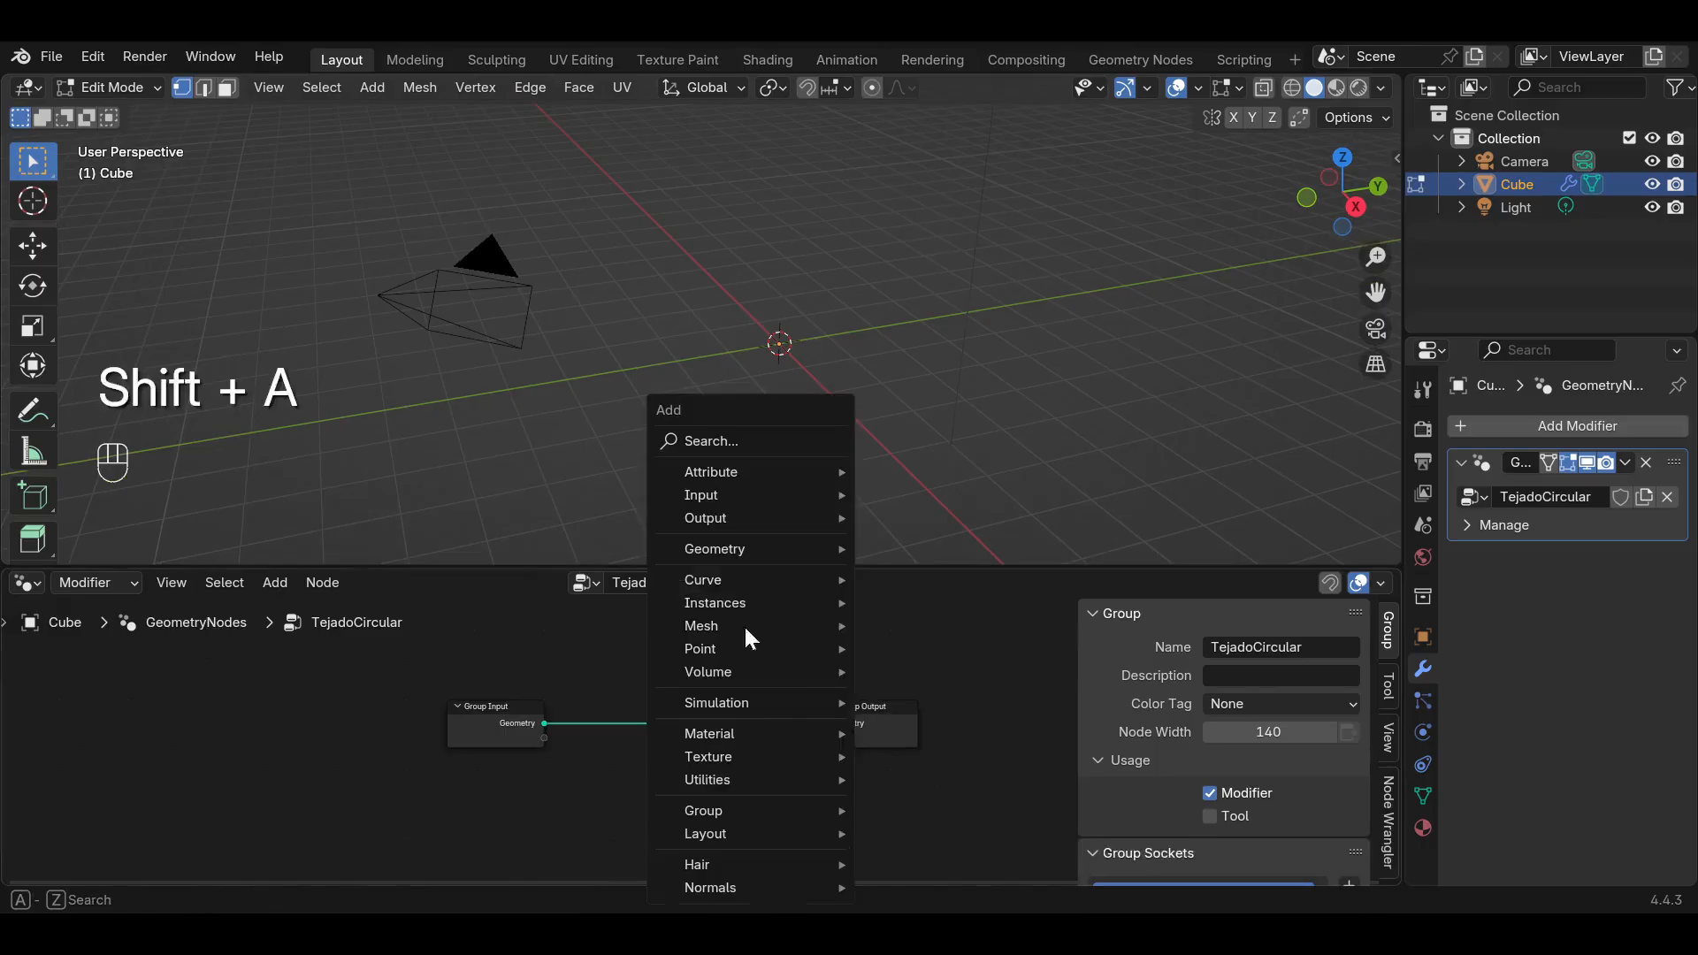
left_click(756, 437)
type("mes")
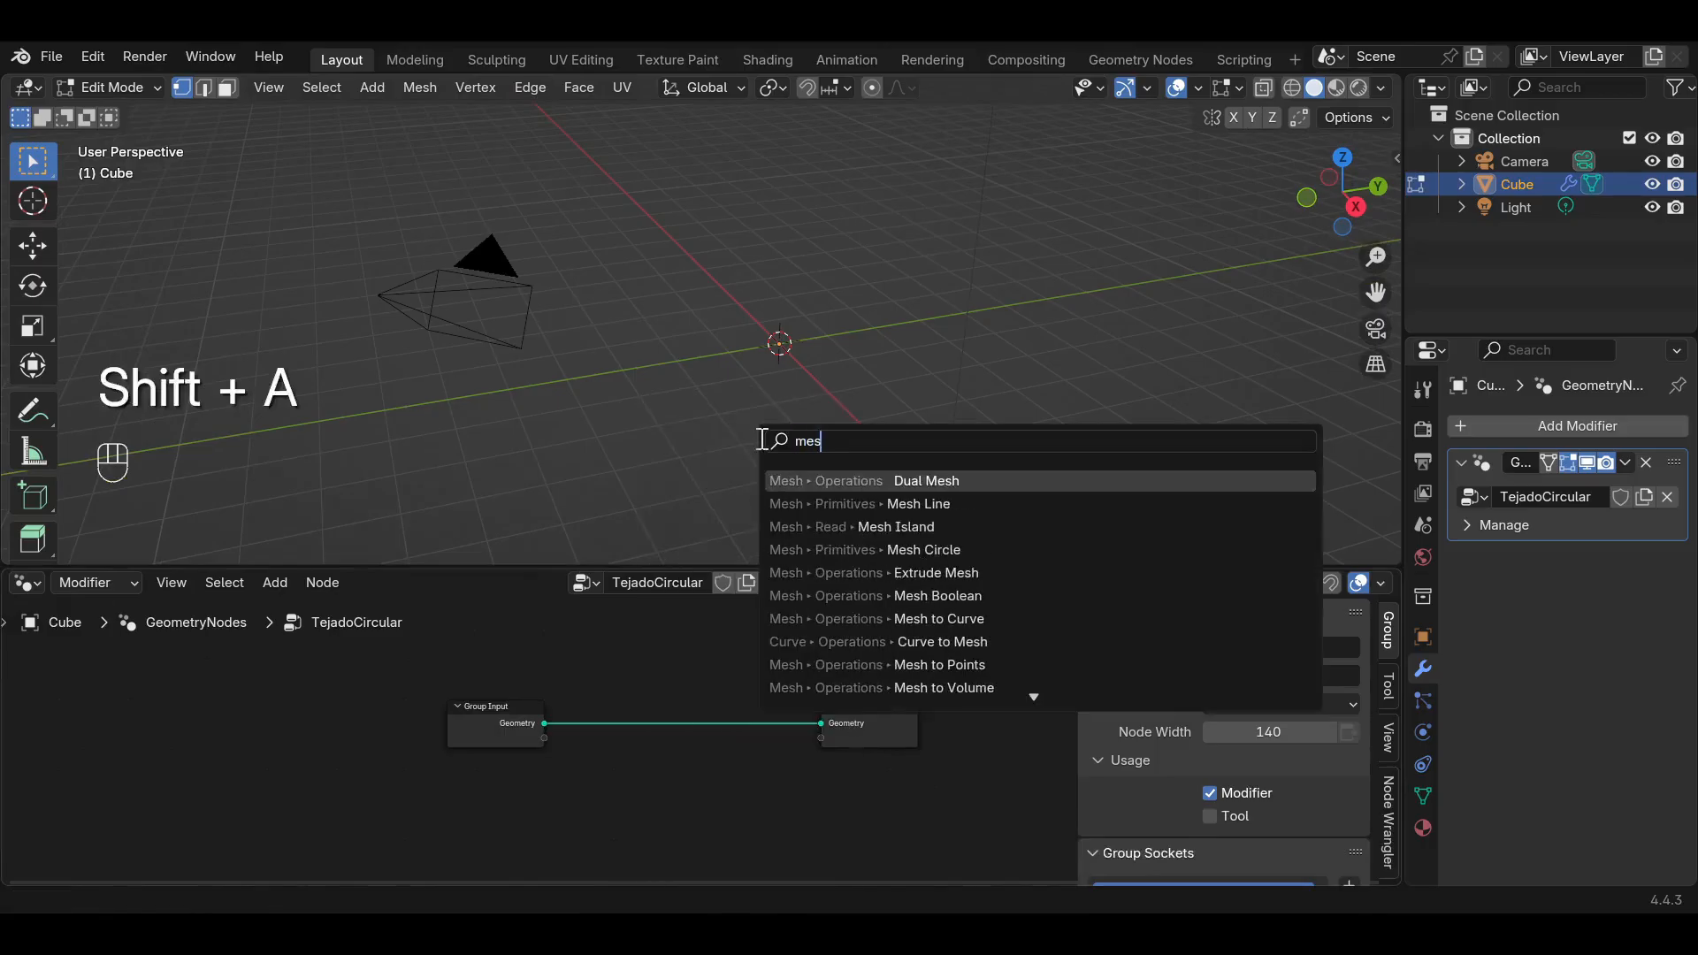
left_click(819, 501)
left_click(739, 722)
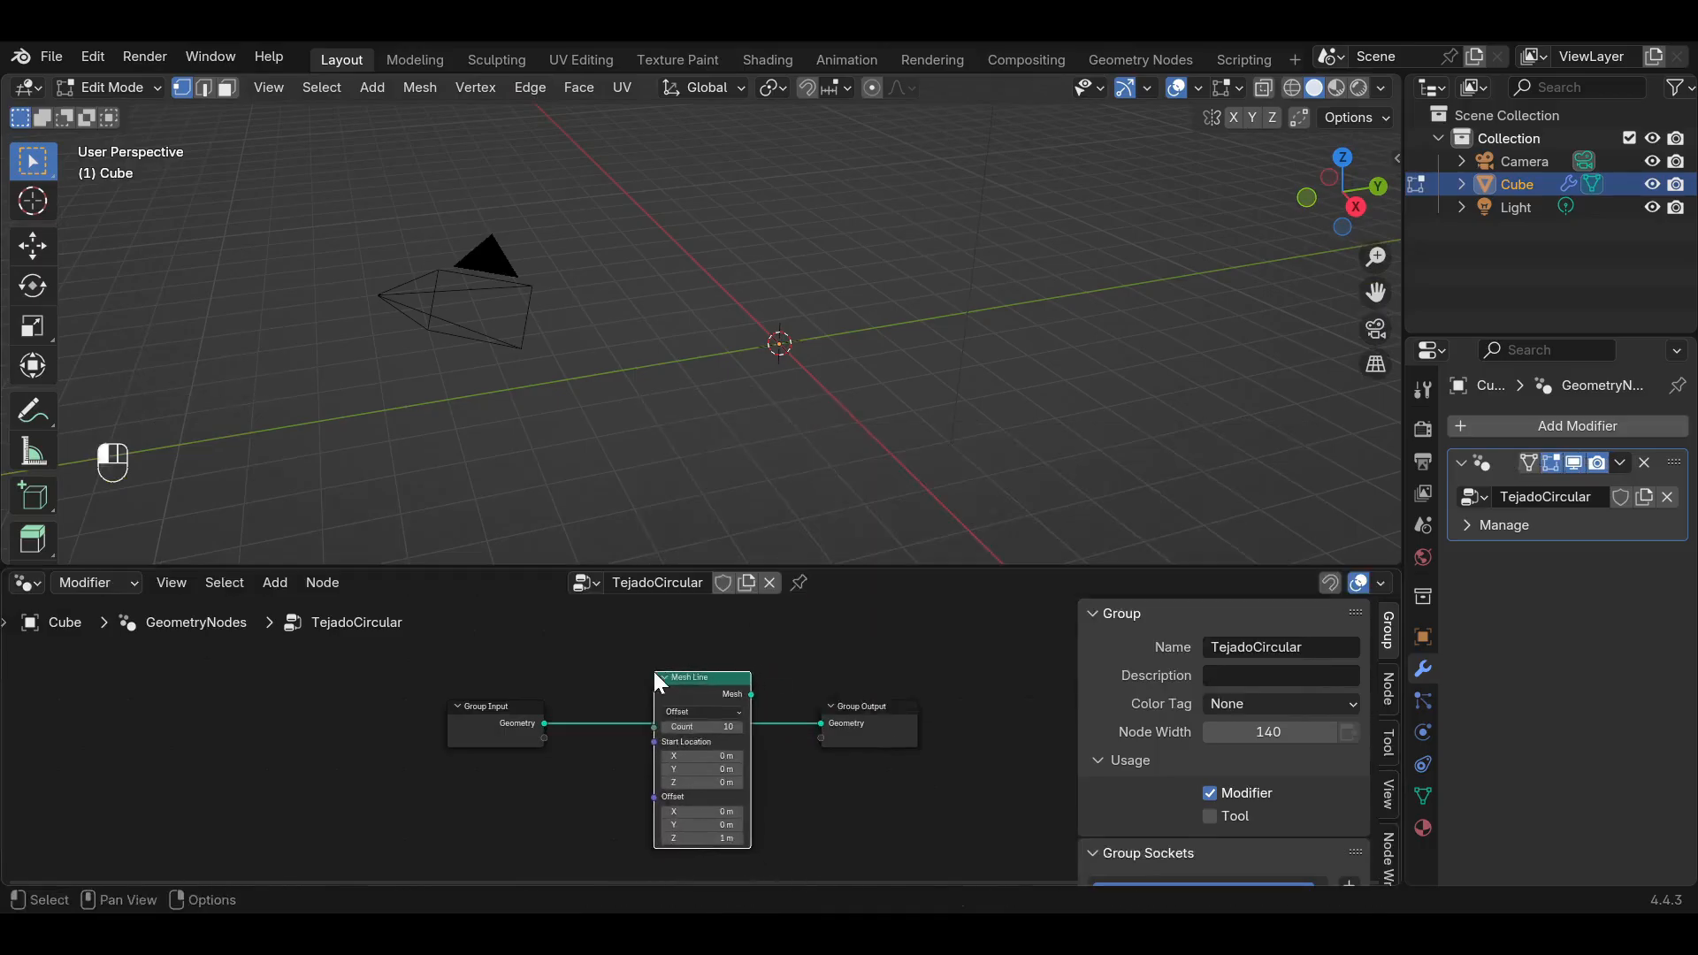
Connect the Mesh Line's Mesh output to the Group Output's Geometry and set the Mesh Line mode to End Points.
left_click_drag(684, 685, 809, 725)
left_click(820, 824)
key("shift+a")
key("Escape")
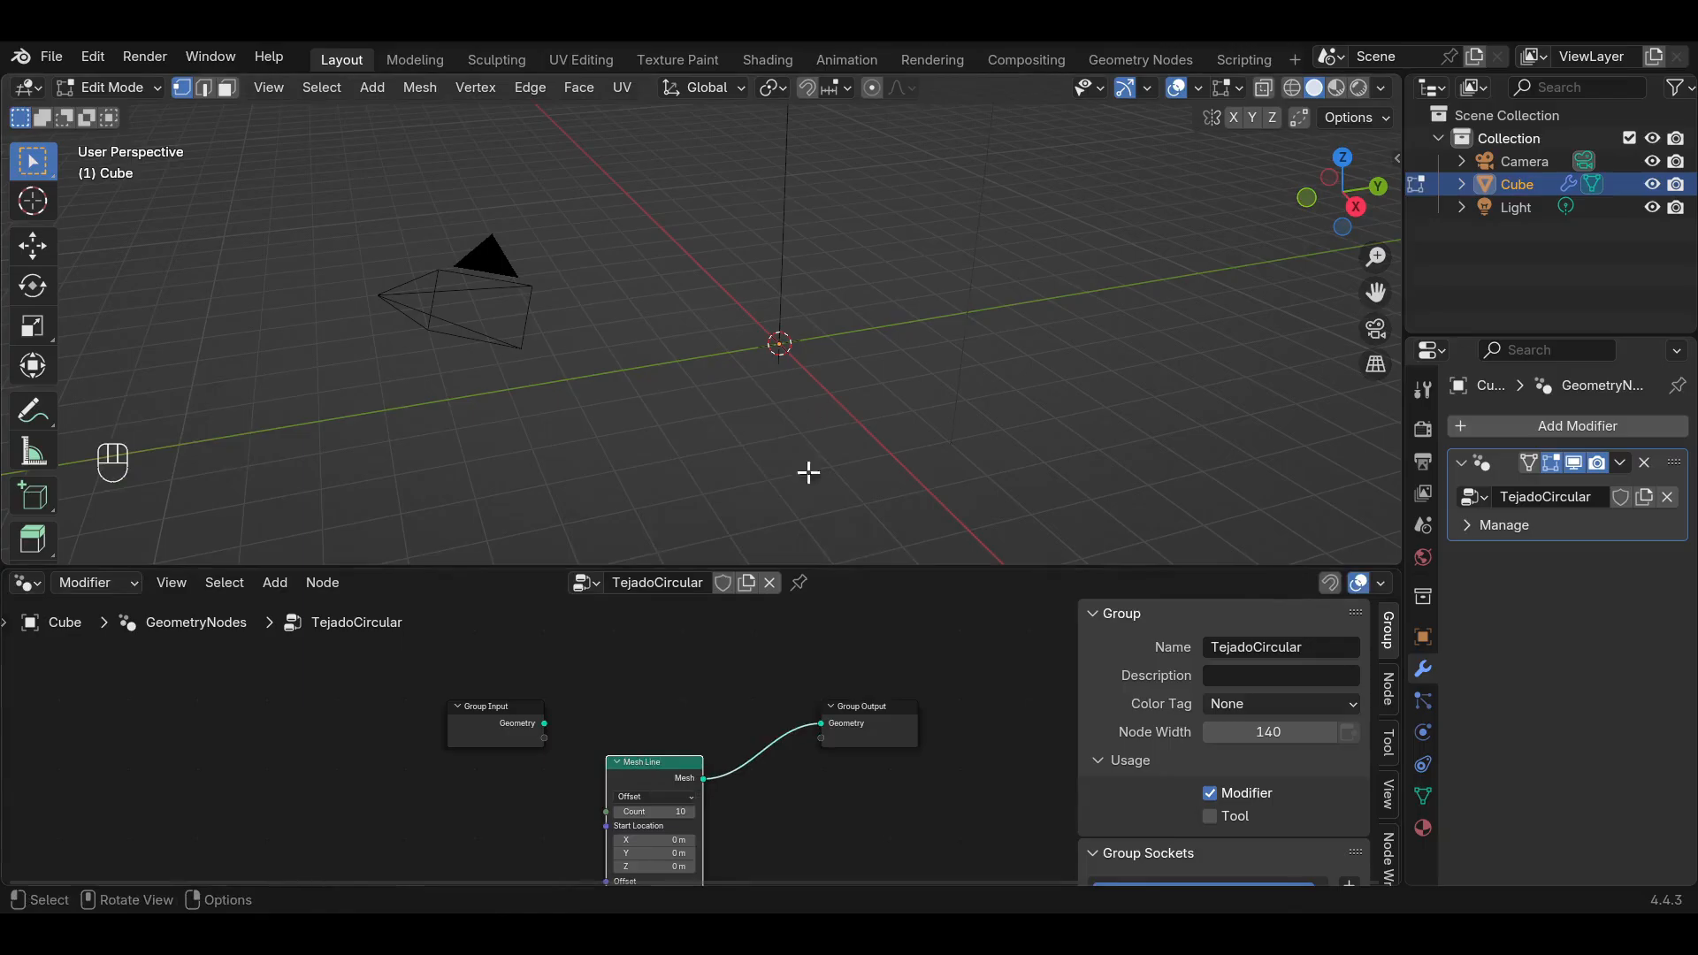
key("Home")
left_click(758, 697)
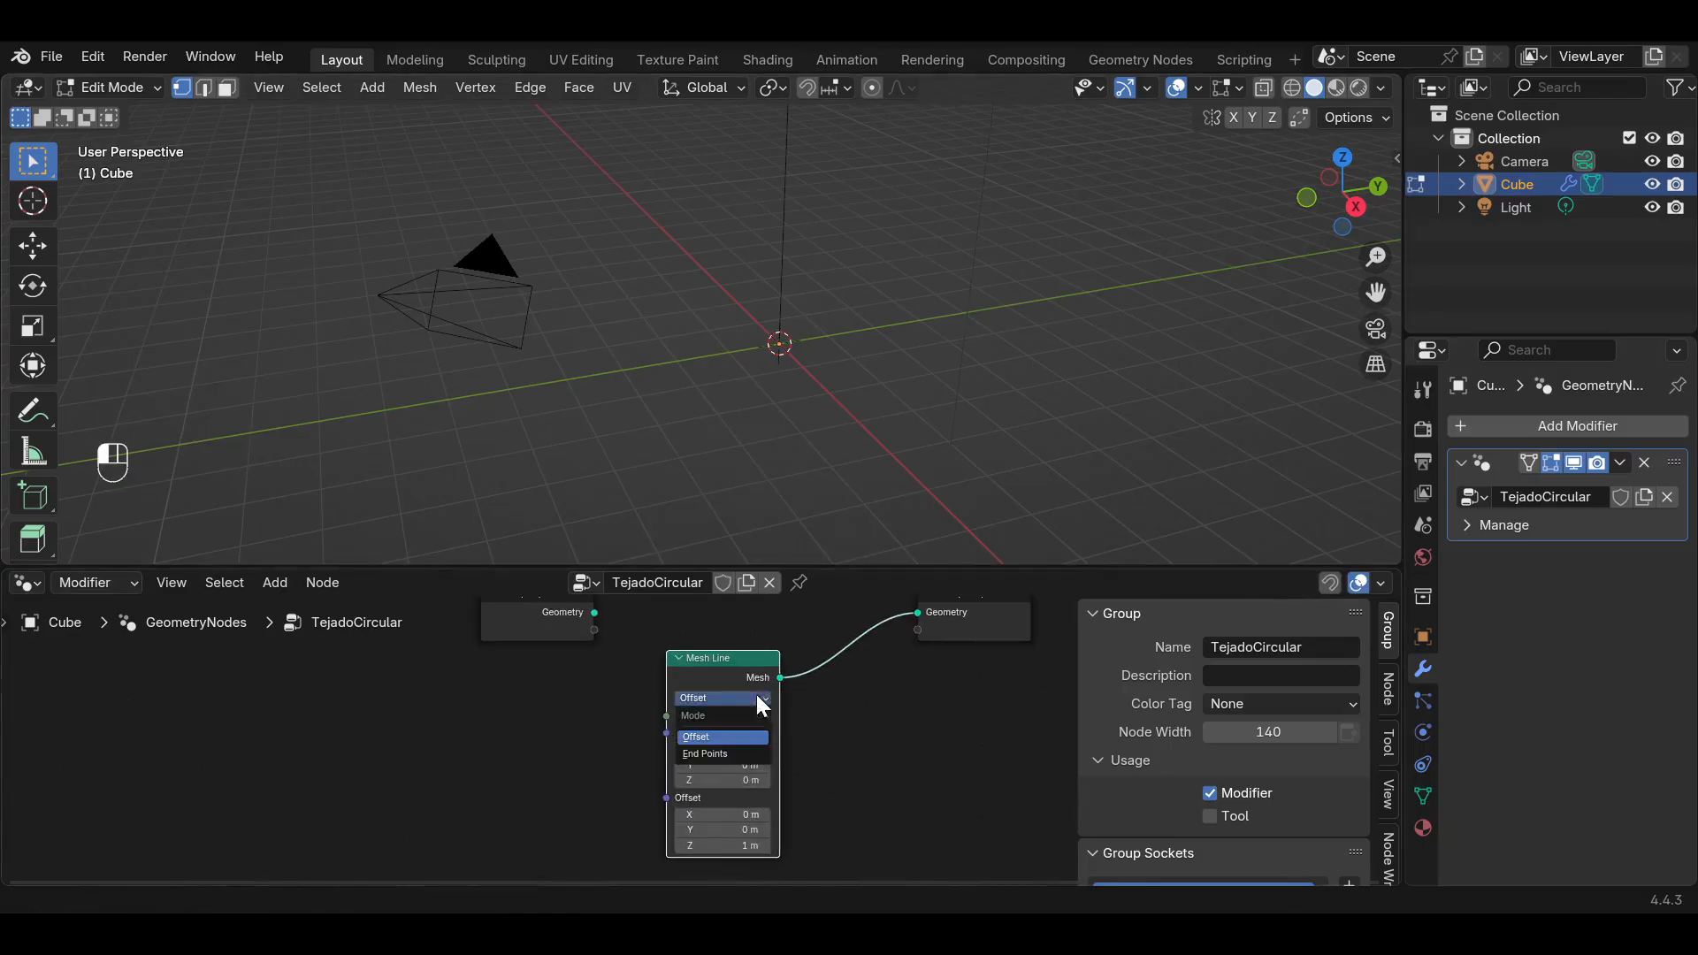
left_click(742, 755)
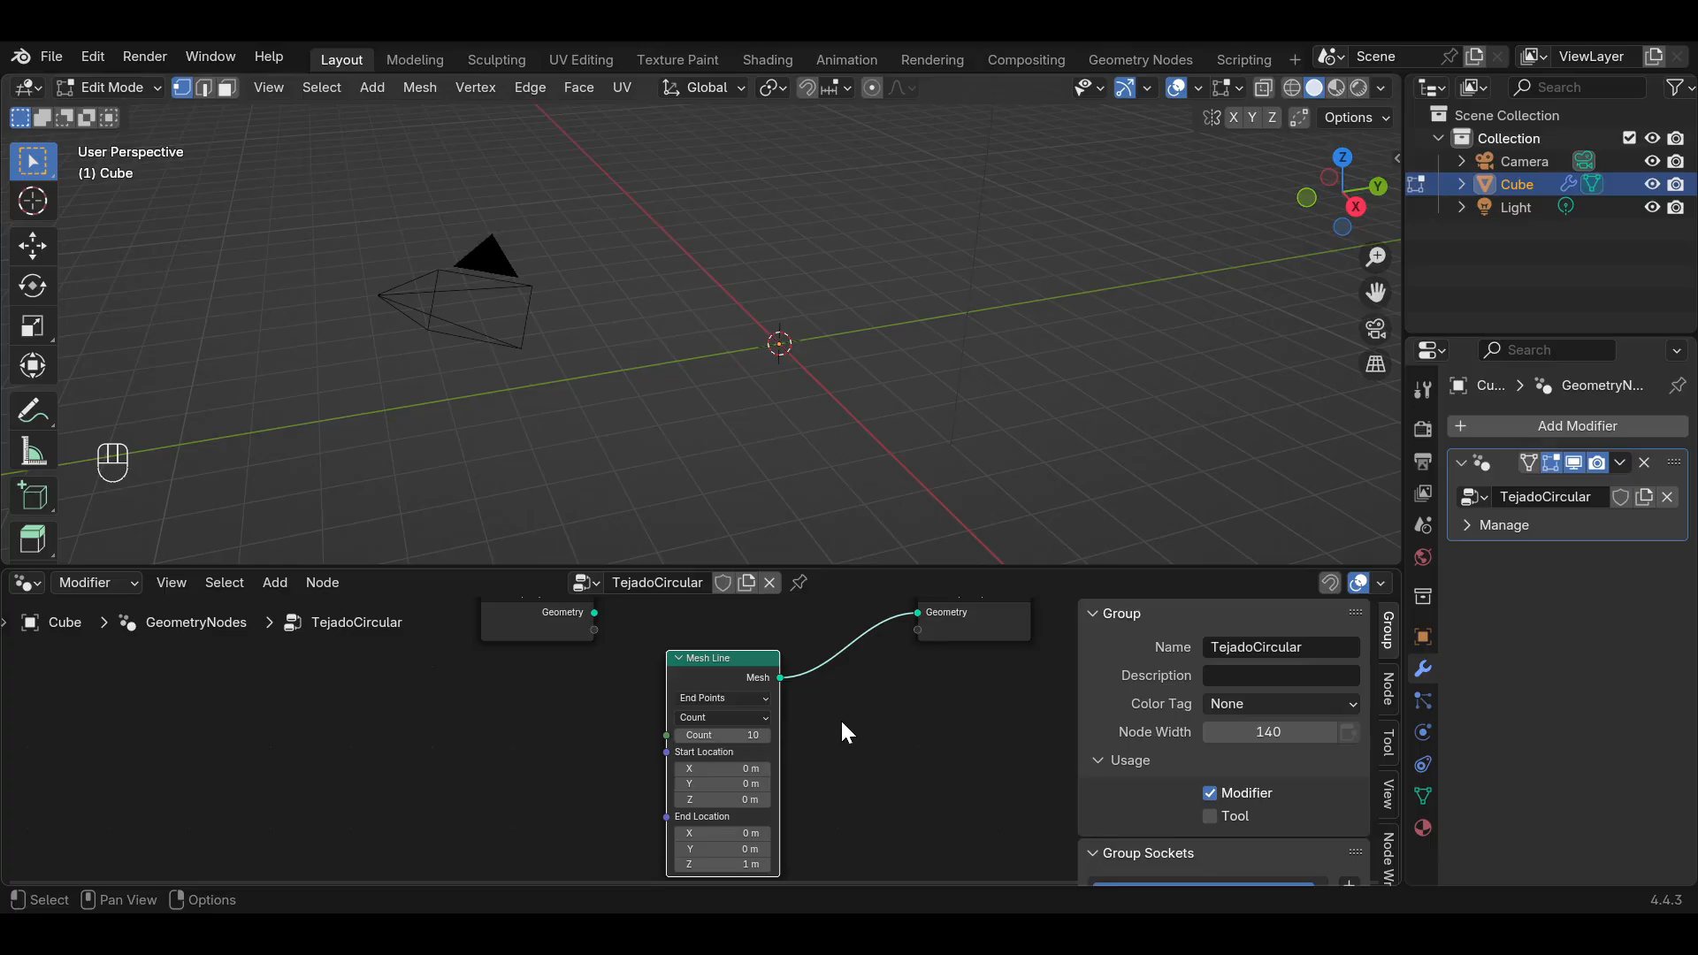
Add a Combine XYZ node whose Vector output feeds the Mesh Line's End Location.
middle_click_drag(858, 751, 915, 707)
scroll(737, 717, "up", 3)
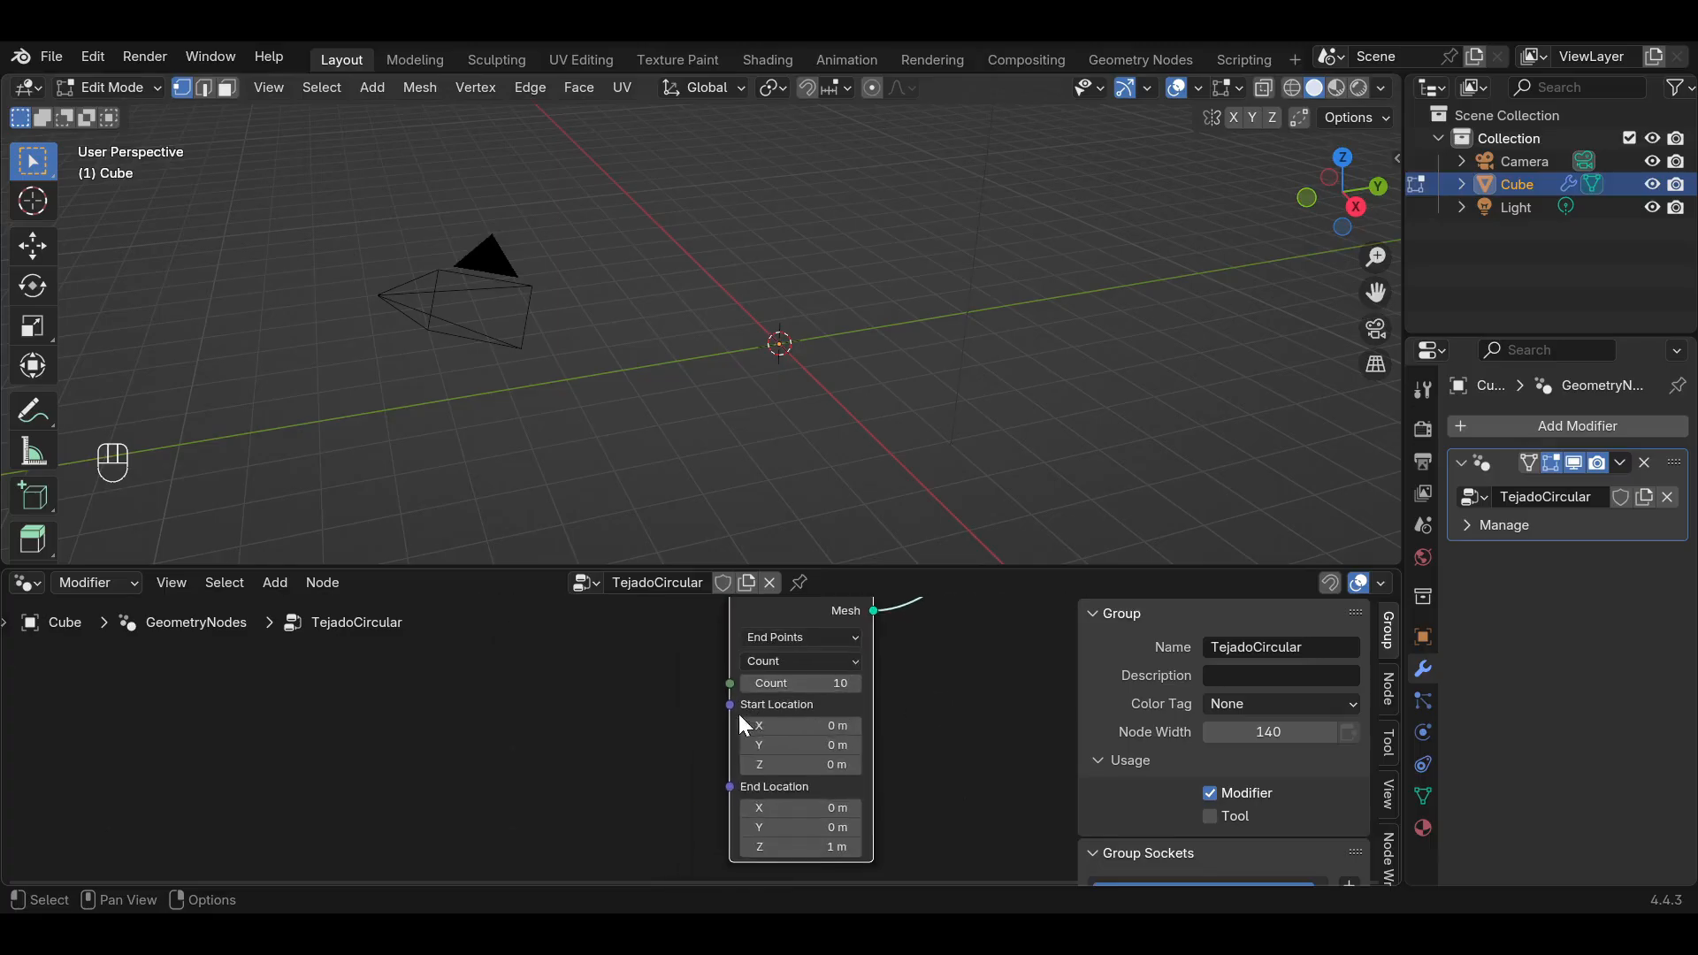
mouse_move(731, 704)
left_click_drag(731, 703, 498, 641)
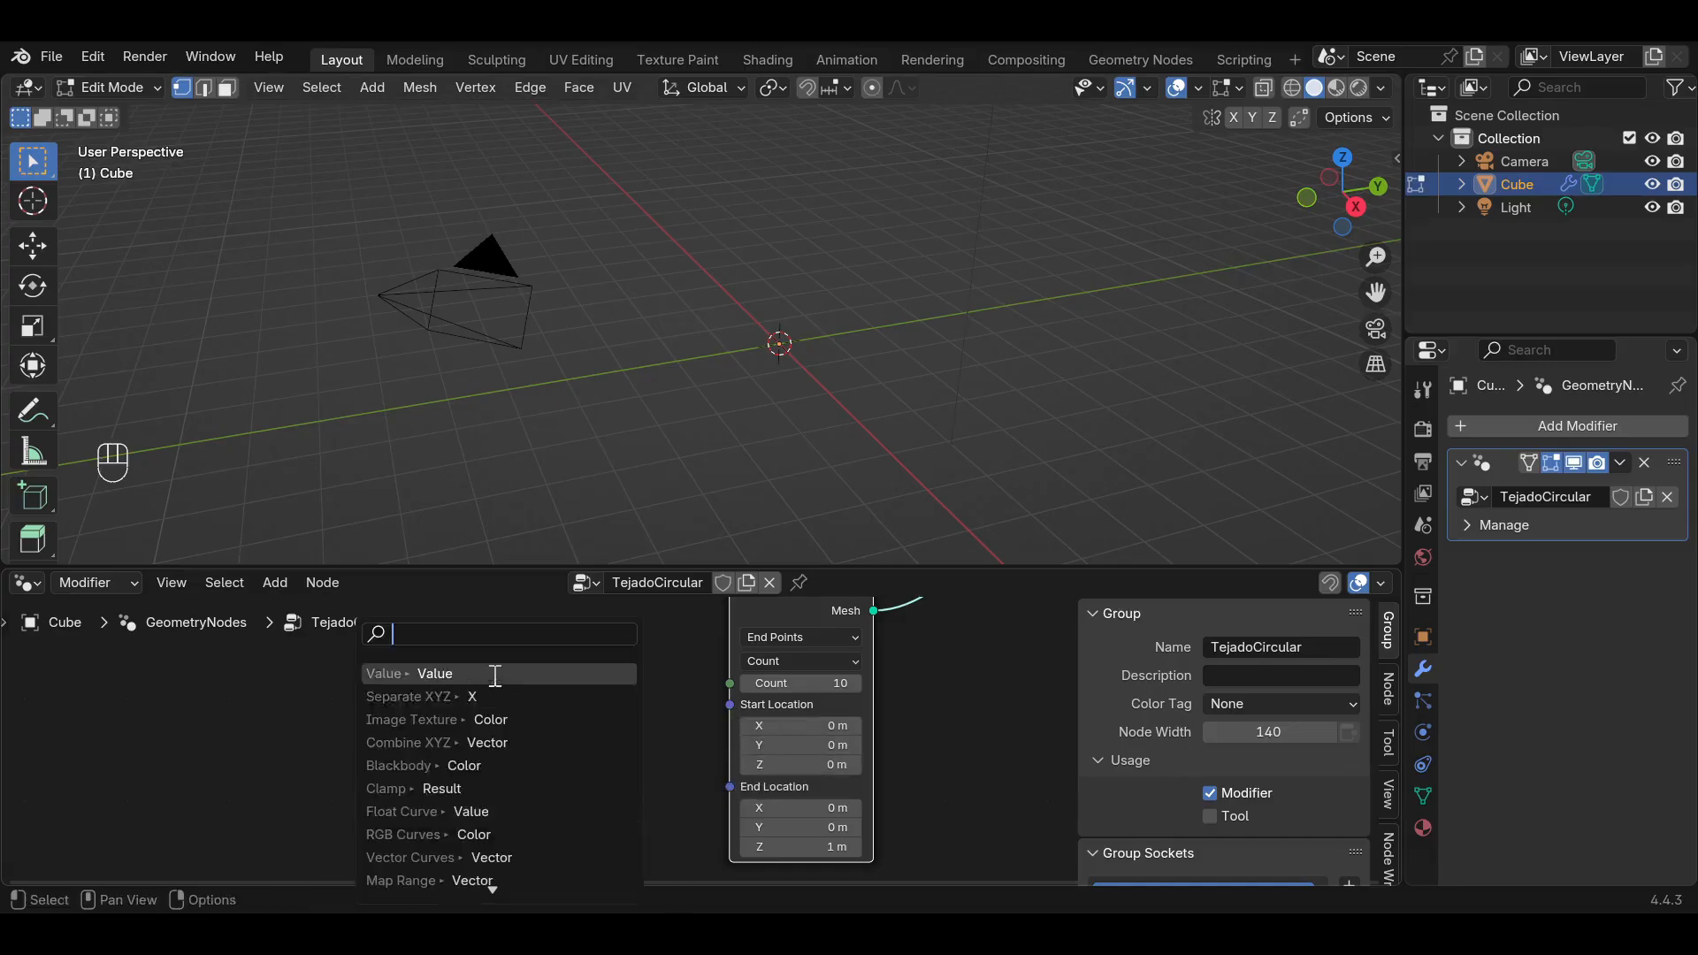
left_click(498, 743)
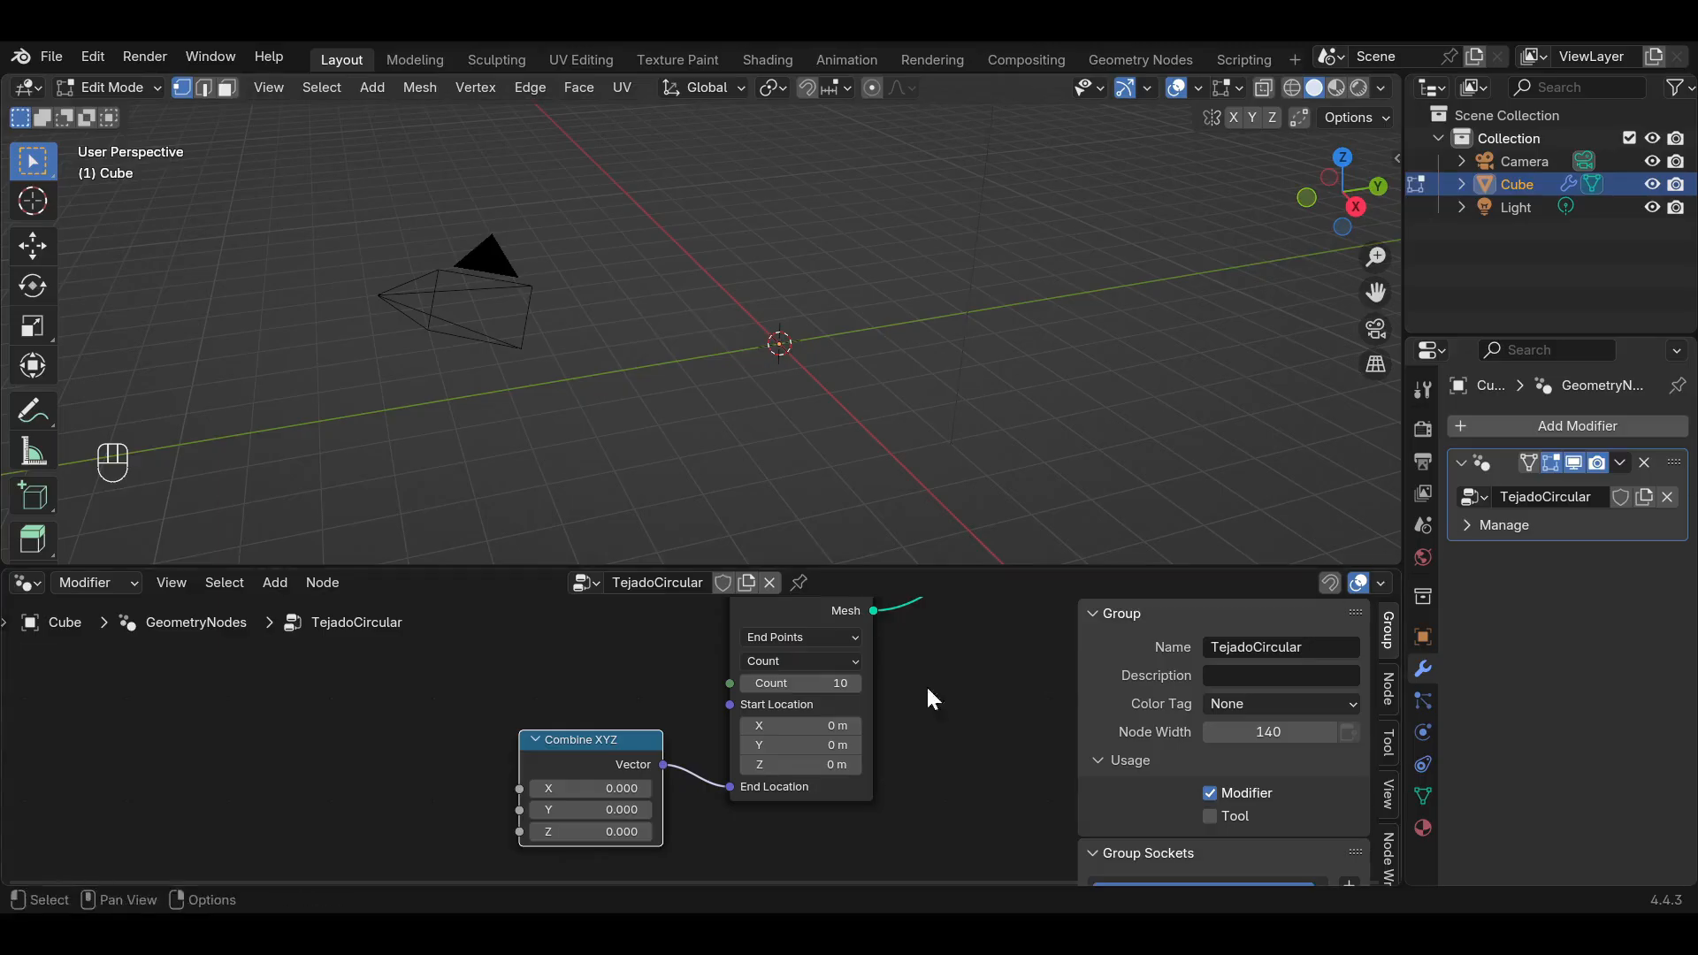
Place the Group Input beside the Combine XYZ node and expose the Combine XYZ's Z value as a group input.
scroll(599, 693, "down", 4)
scroll(631, 681, "up", 3)
left_click_drag(626, 668, 522, 781)
scroll(601, 809, "up", 5)
middle_click_drag(566, 762, 685, 627)
scroll(651, 709, "up", 3)
left_click_drag(557, 660, 642, 748)
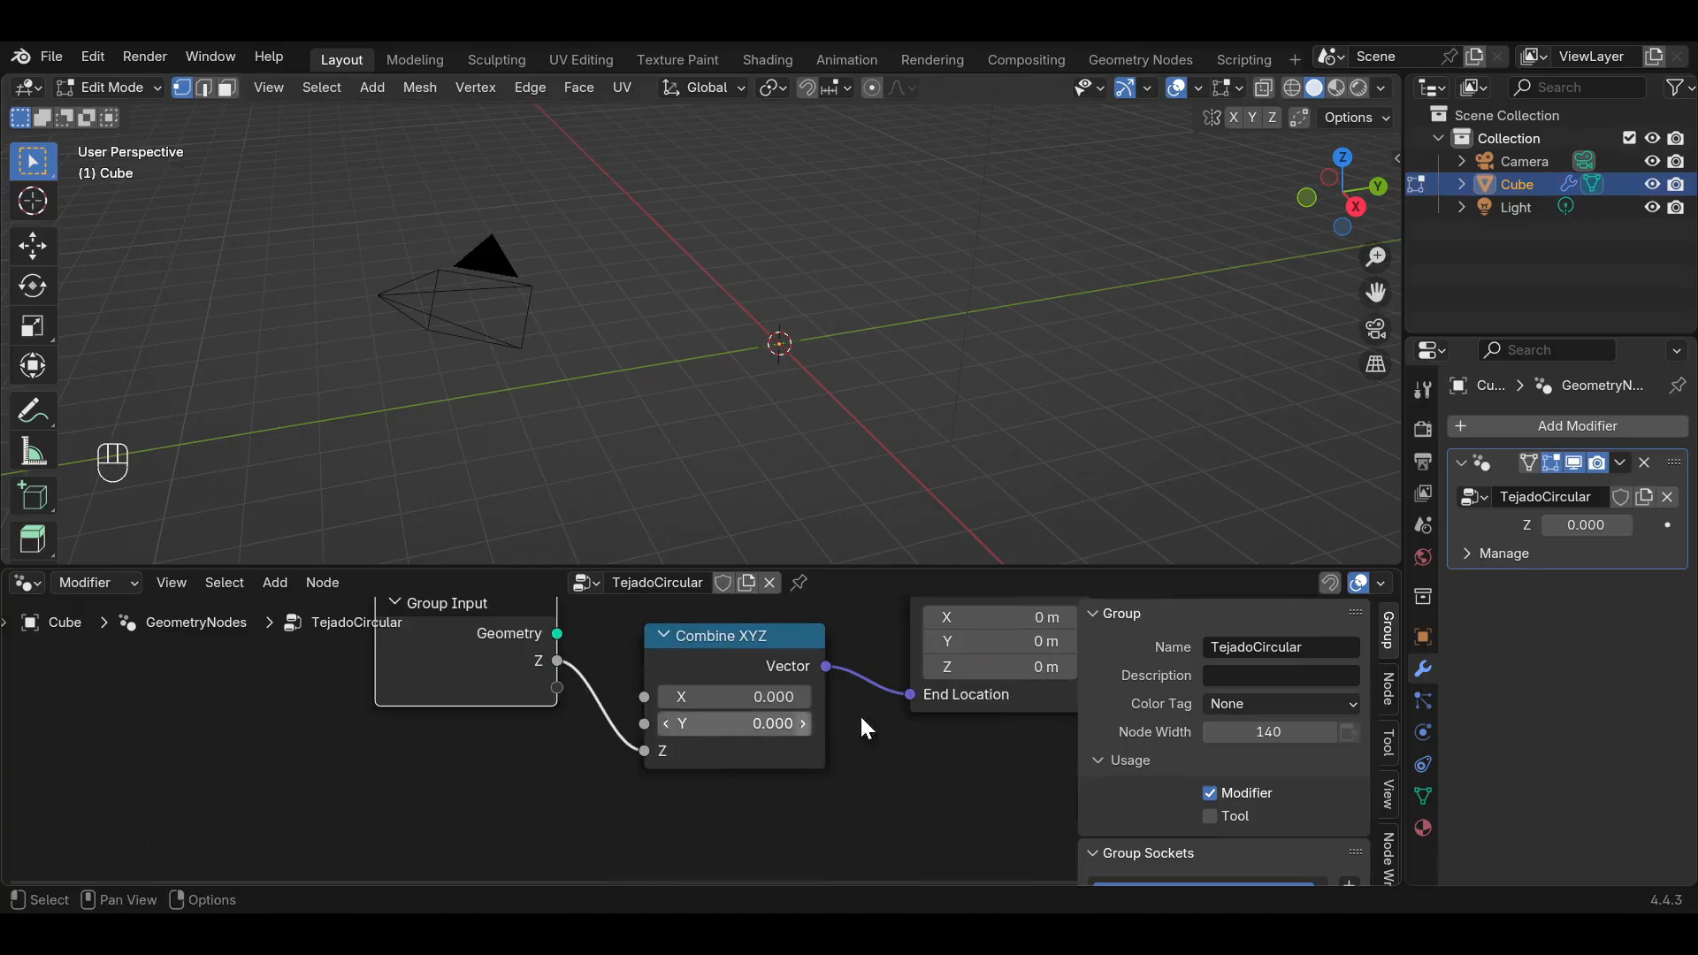
Rename the Z input socket of the node group as Altura(Z).
left_click(1385, 685)
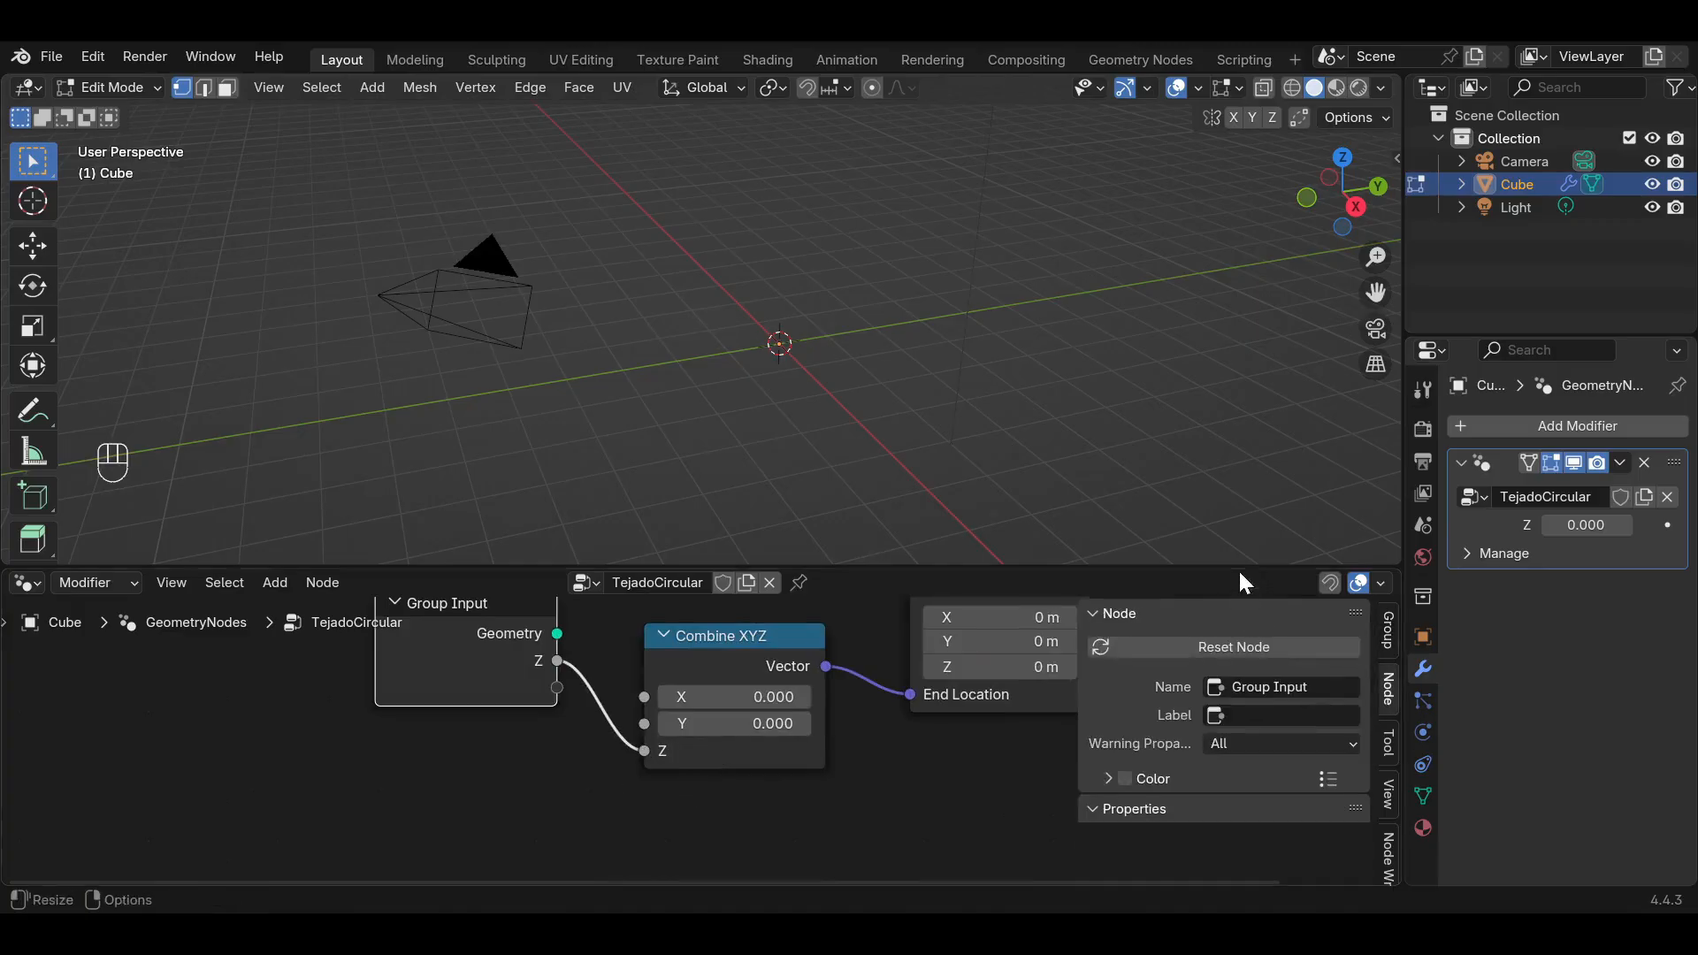
left_click_drag(1238, 568, 1250, 511)
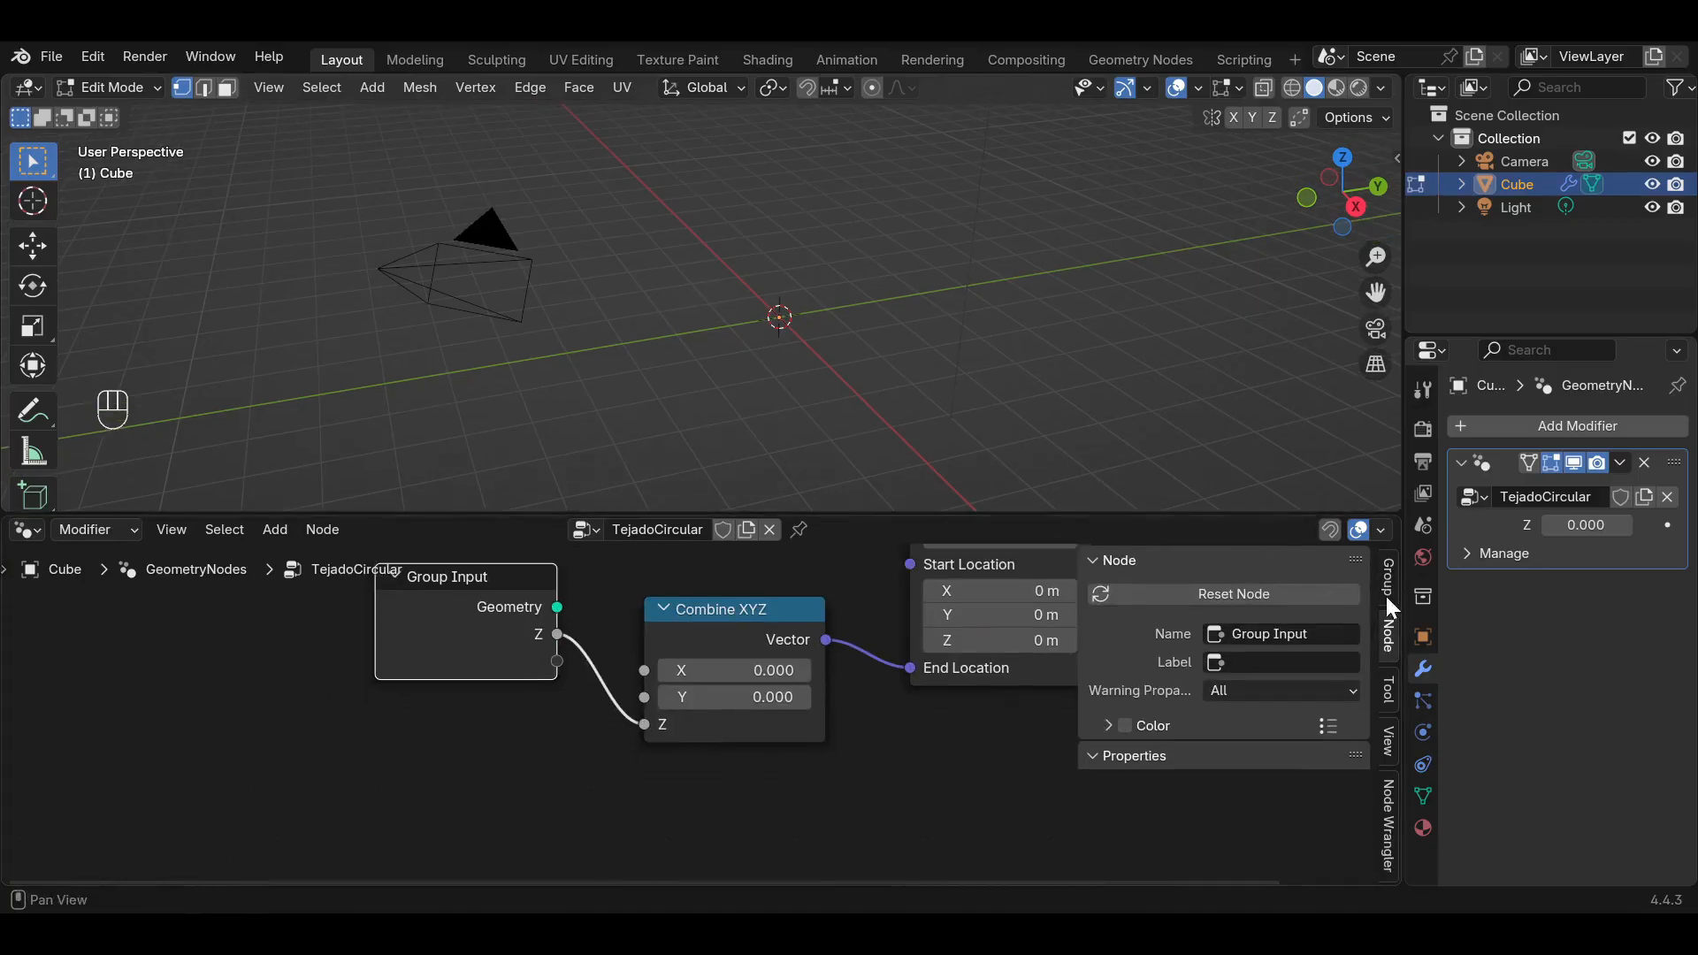
left_click(1385, 594)
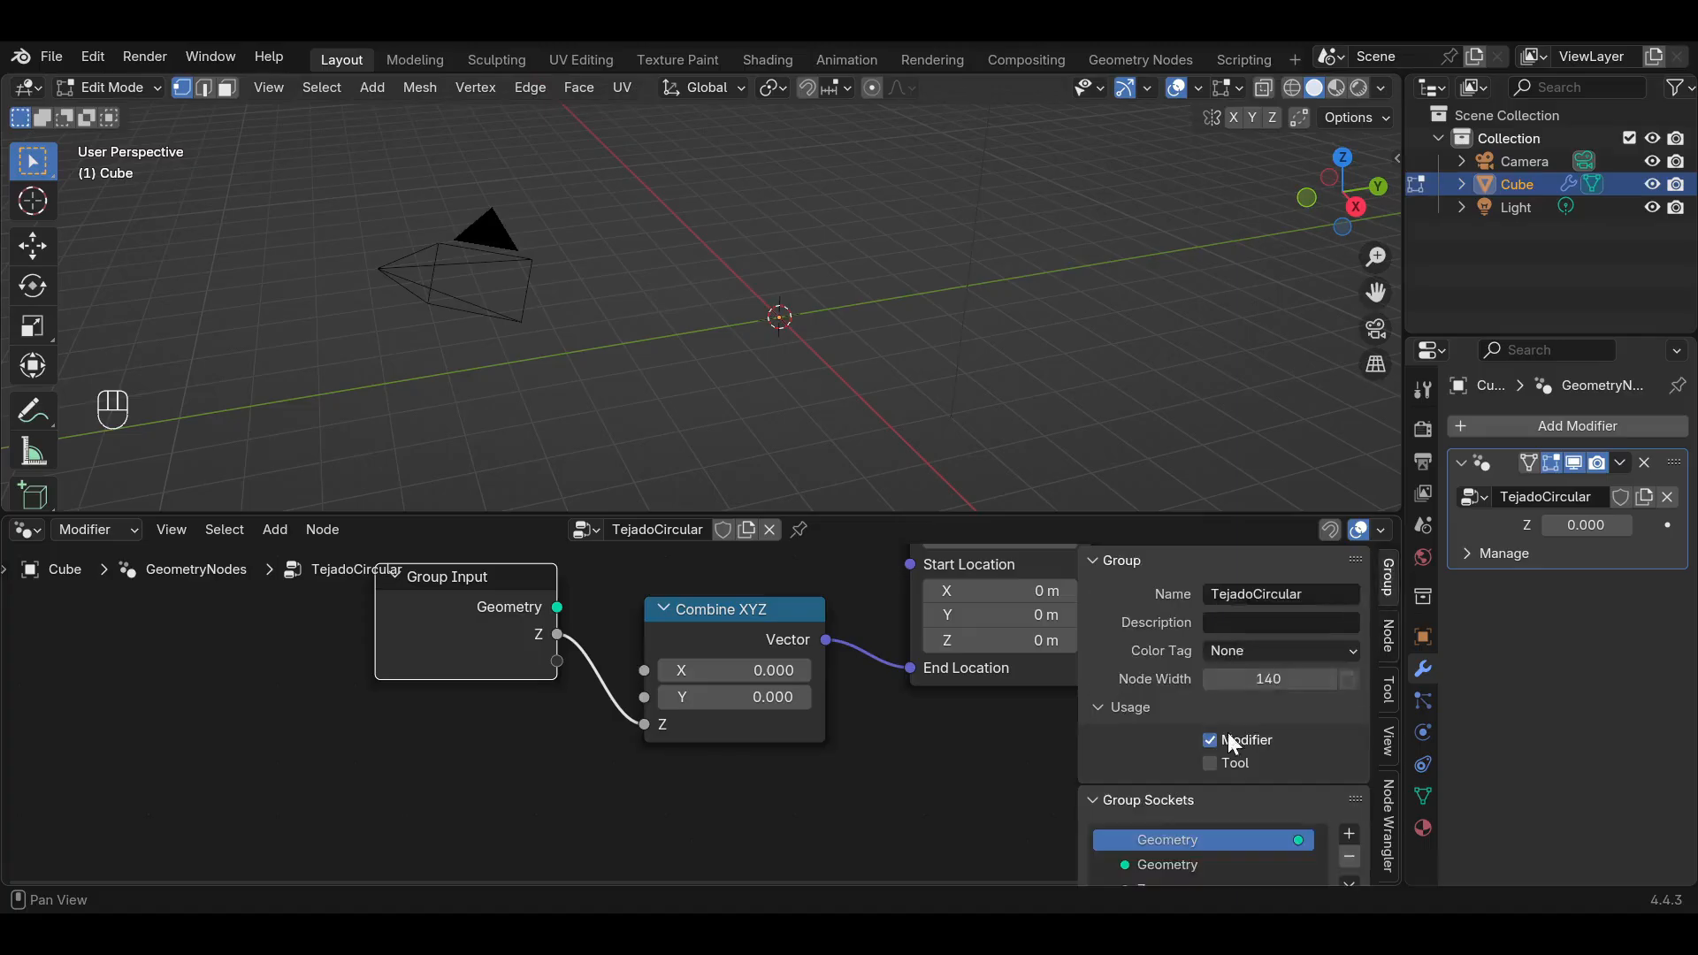
scroll(1225, 751, "down", 3)
double_click(1191, 793)
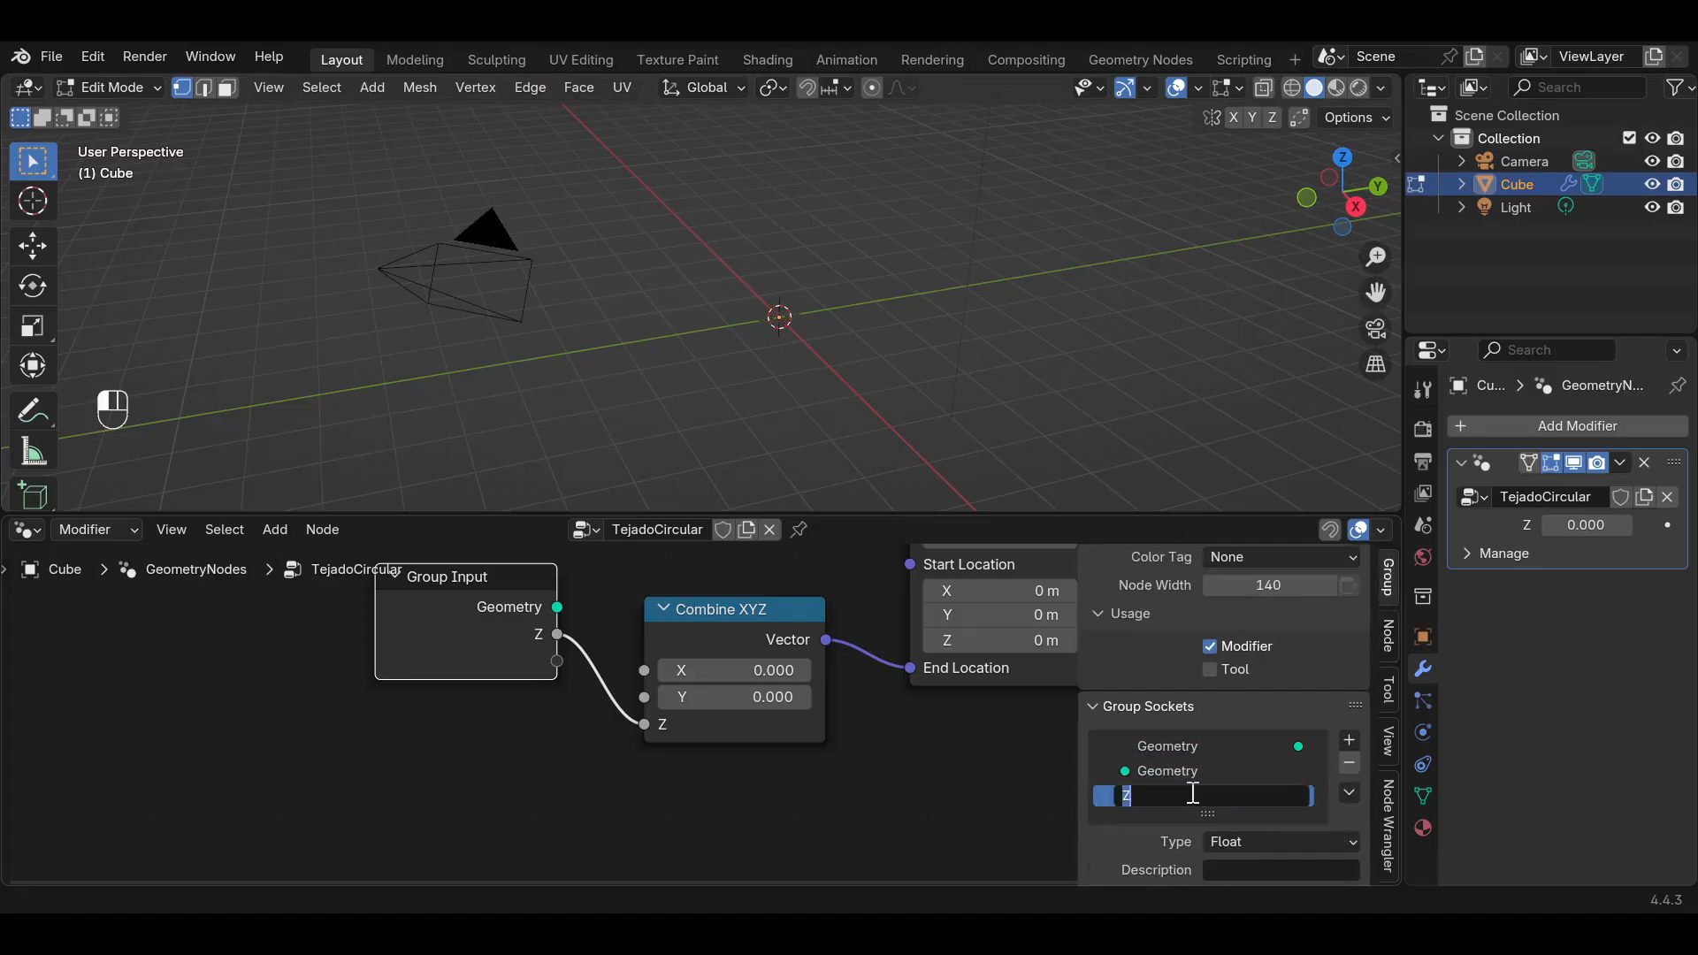
key("BackSpace")
type("Altura(Z")
key("Return")
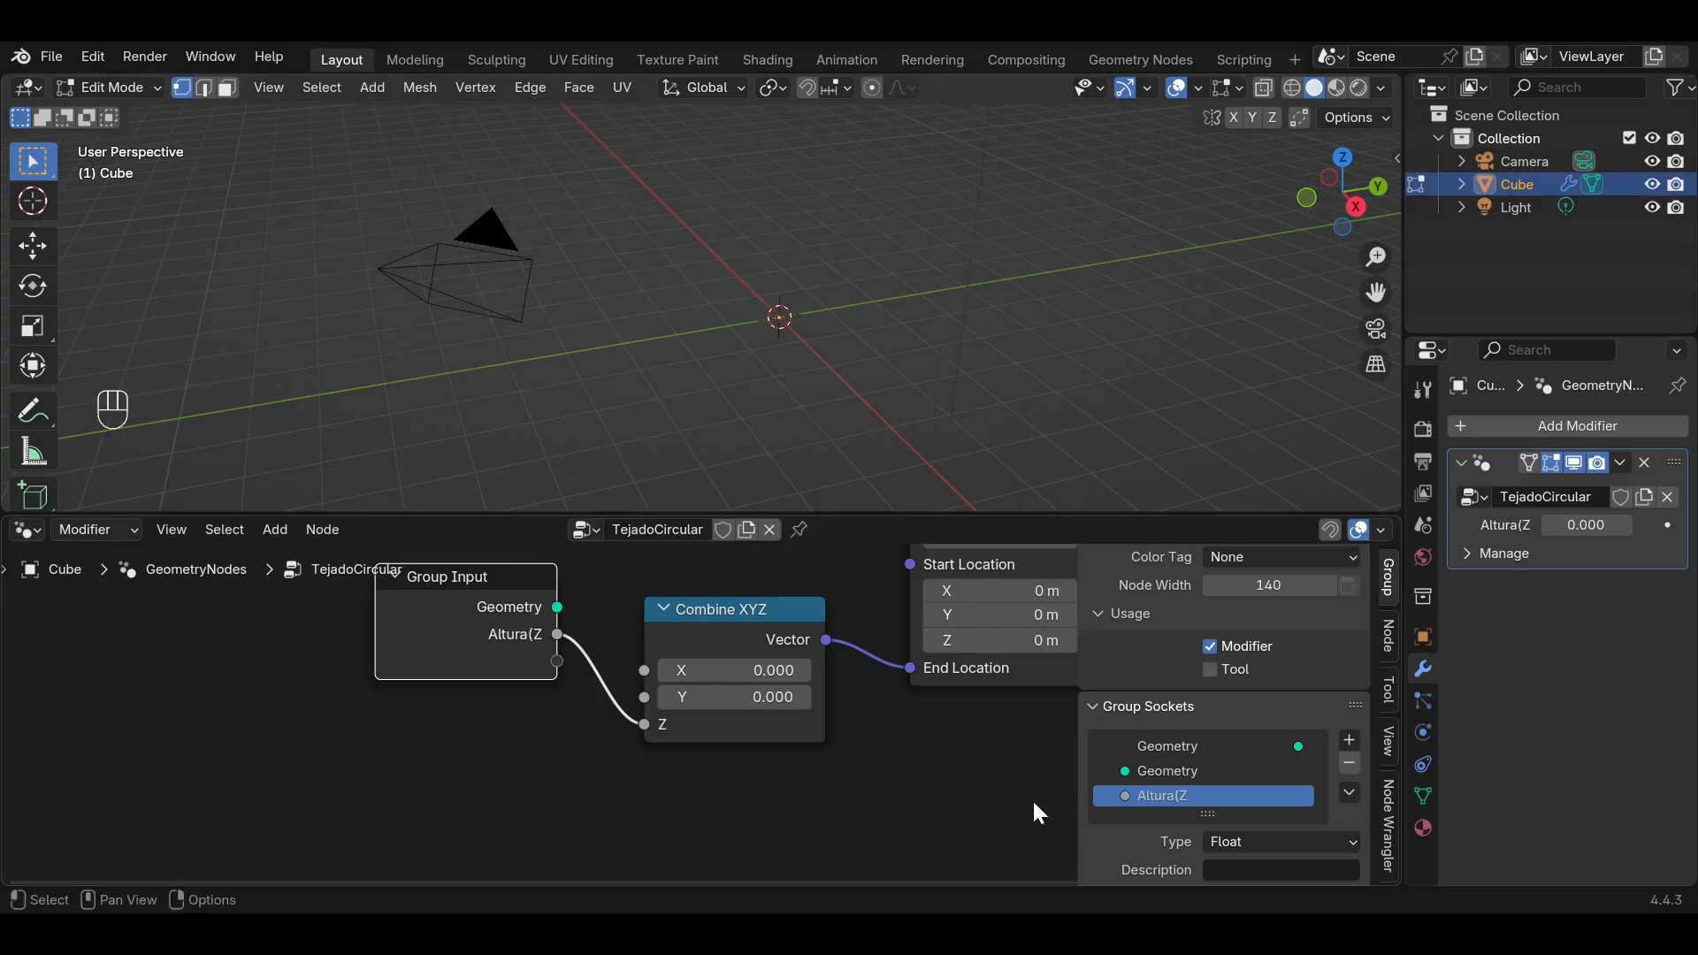
double_click(1142, 794)
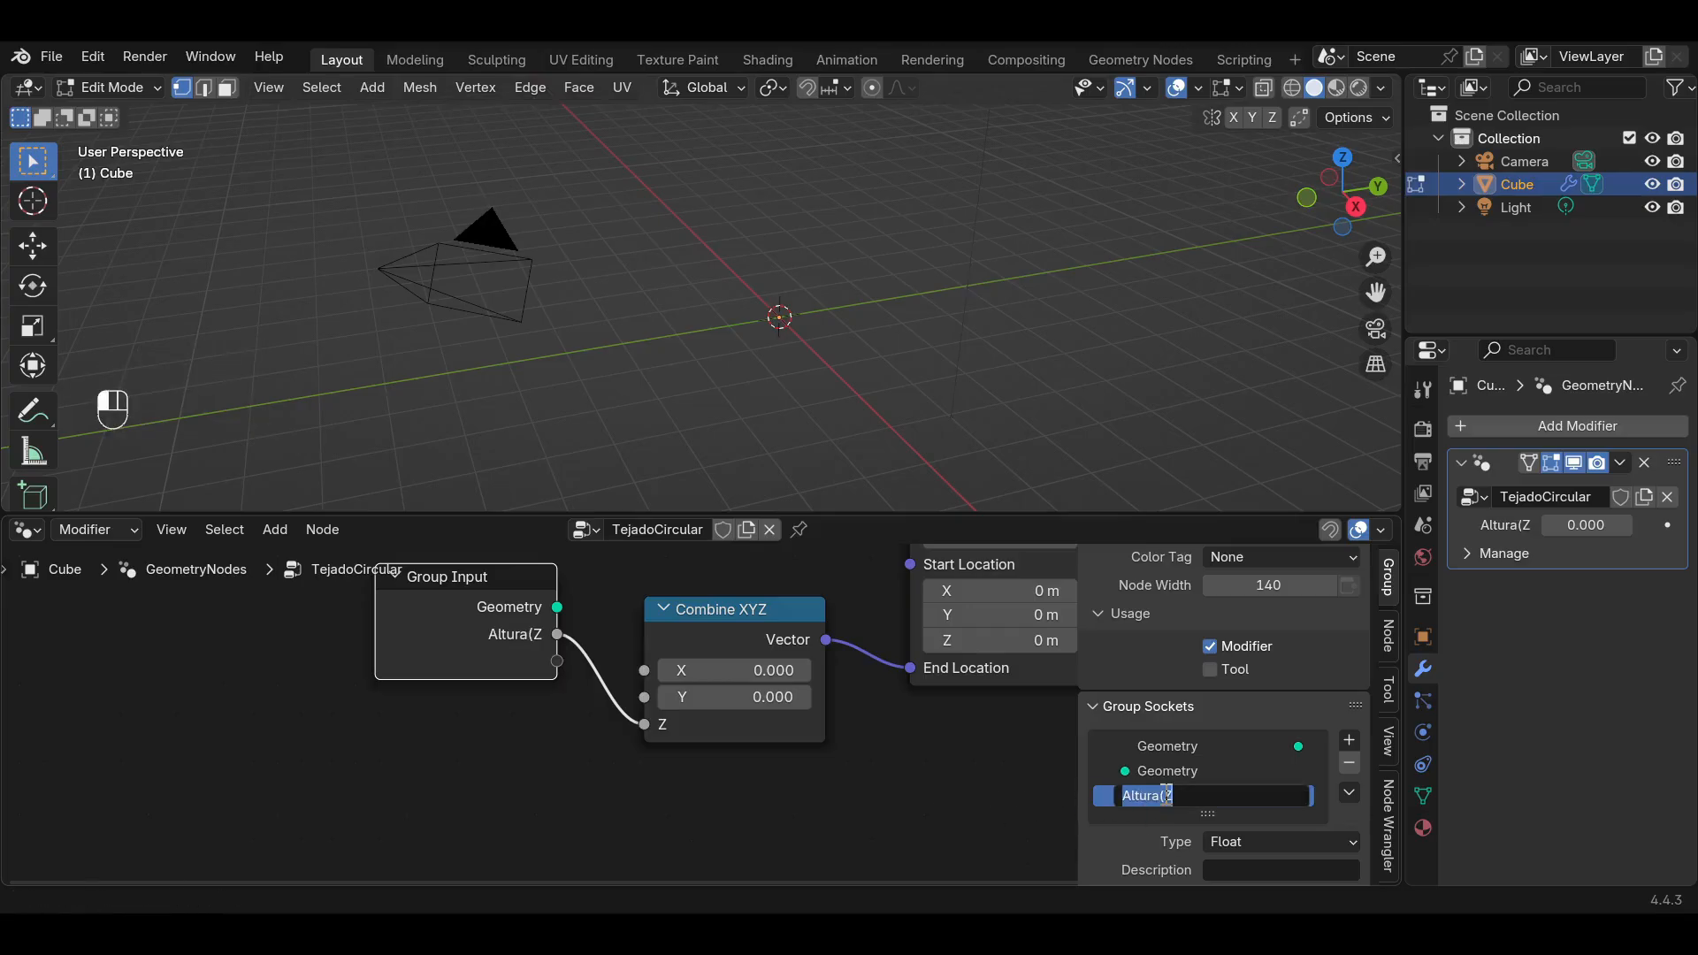
left_click(1211, 793)
key("shift")
type(")")
key("Return")
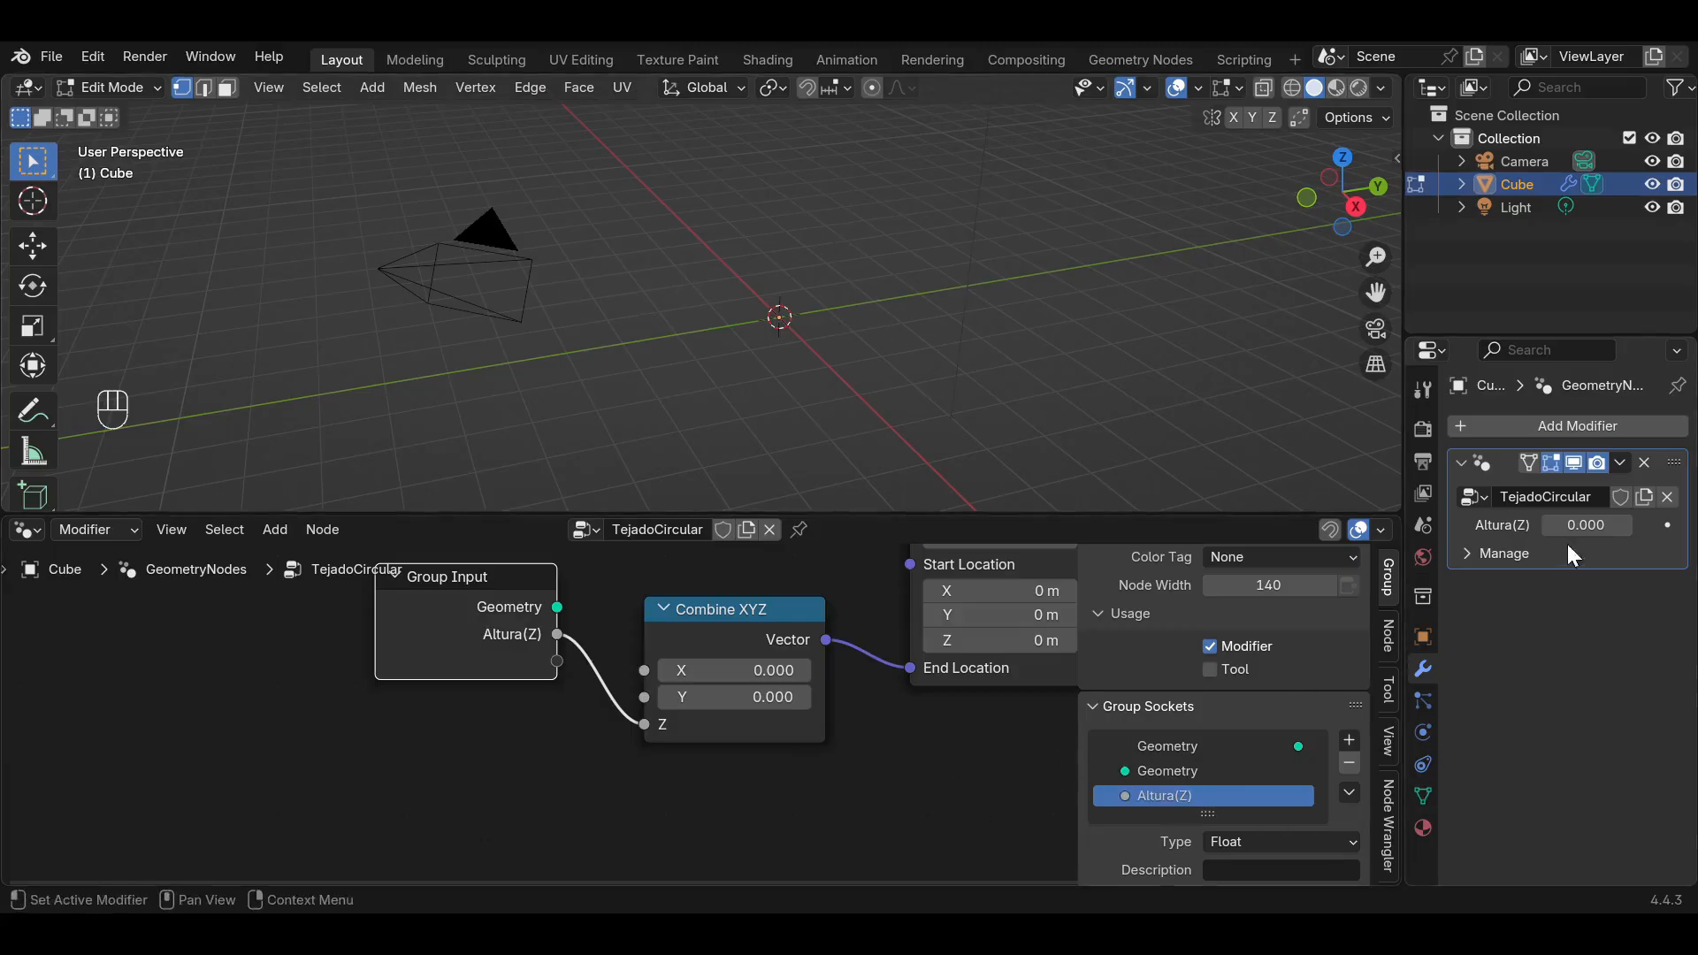
Set the modifier's Altura(Z) value to 2.300.
left_click_drag(1586, 526, 1542, 508)
left_click_drag(1381, 290, 1433, 430)
middle_click_drag(937, 427, 970, 389)
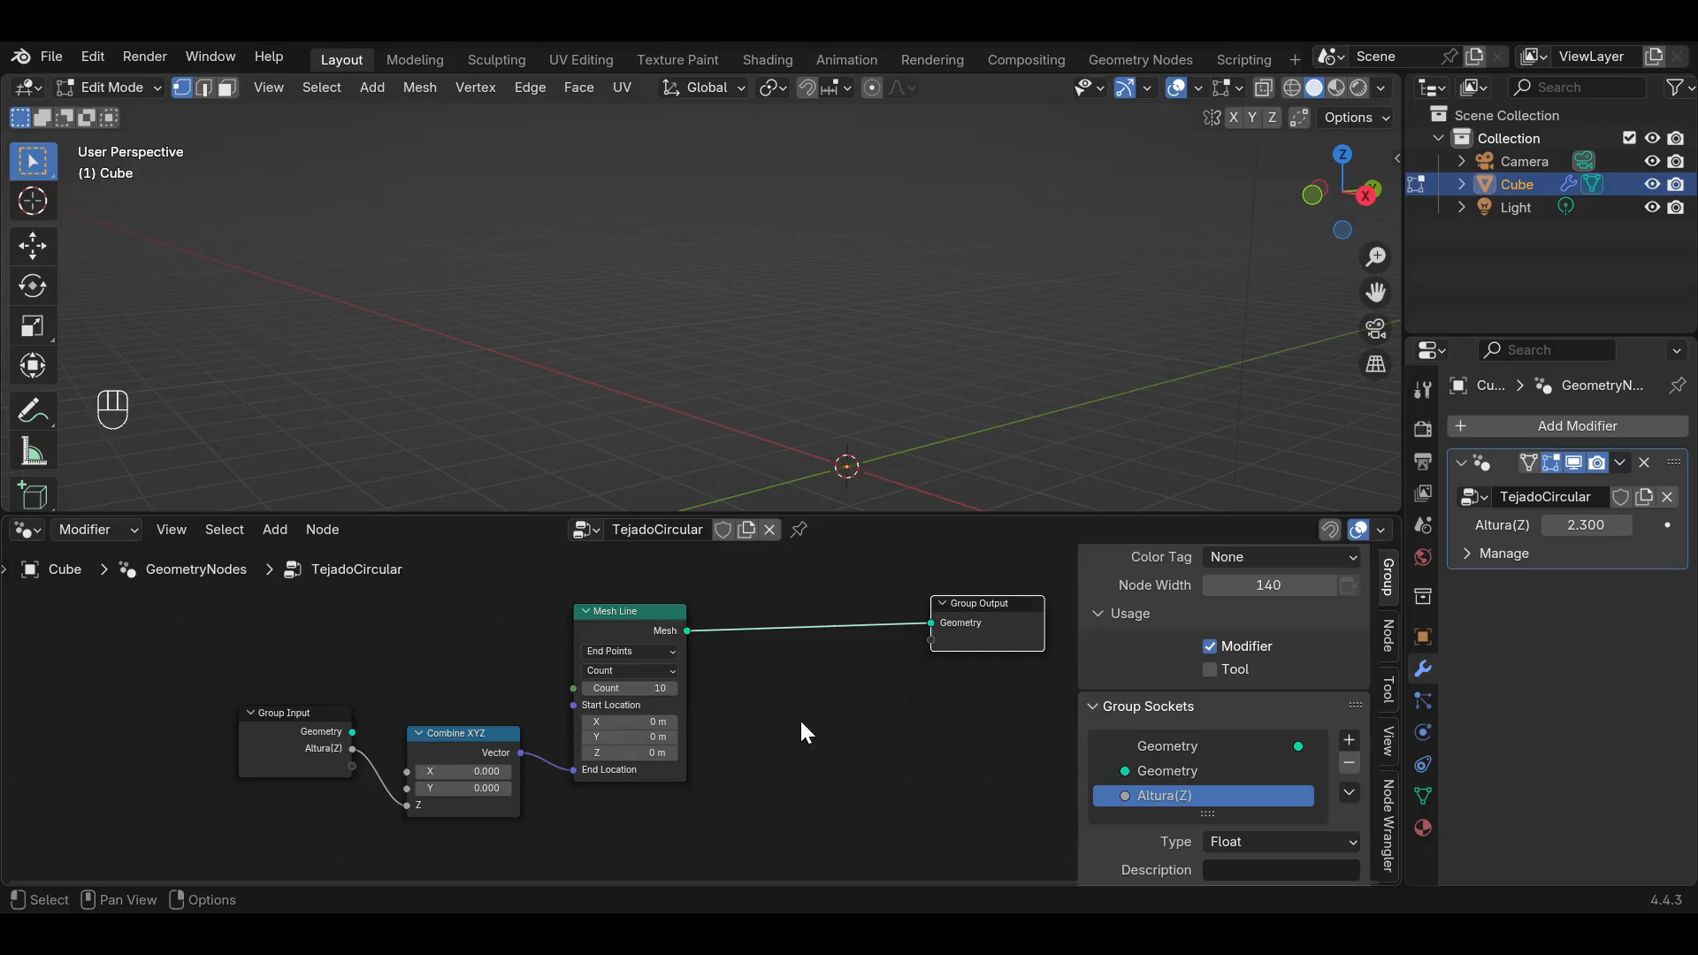
Insert a Mesh to Points node between the Mesh Line and the Group Output.
key("shift+a")
type("MEEE")
key("BackSpace")
key("BackSpace")
type("SH P")
key("Return")
left_click(736, 606)
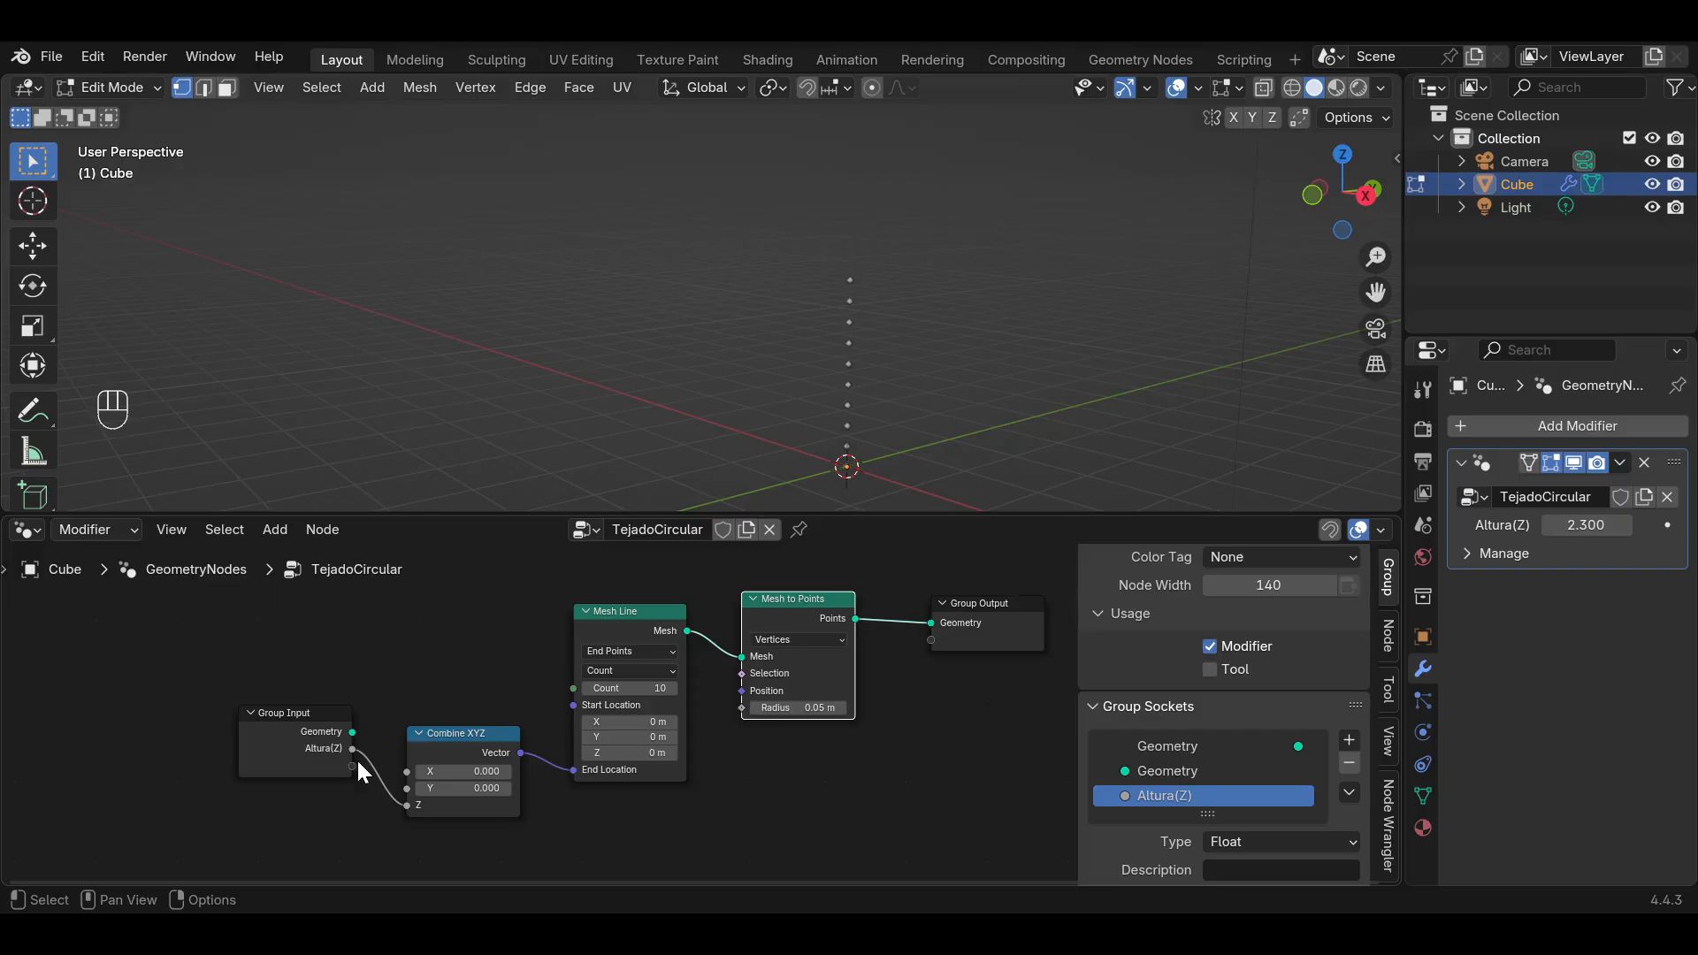
Expose the Mesh Line's Count as a group input, leaving Mesh to Points in Vertices mode.
left_click_drag(356, 762, 382, 720)
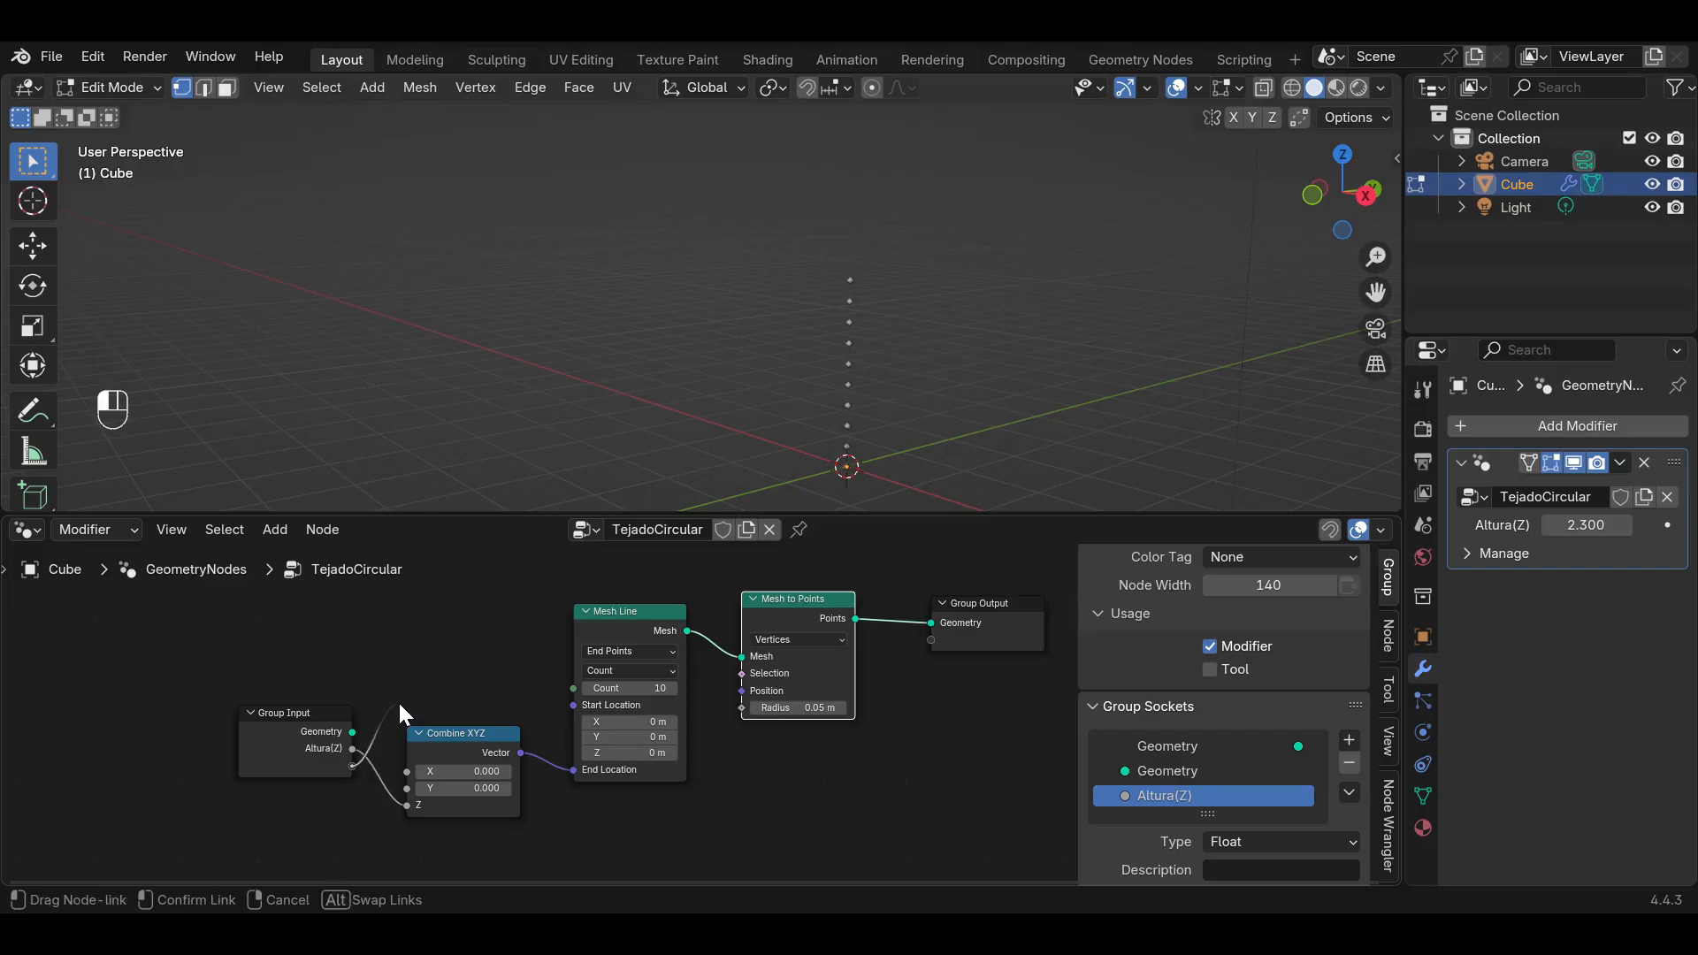
left_click_drag(400, 706, 581, 687)
left_click(810, 640)
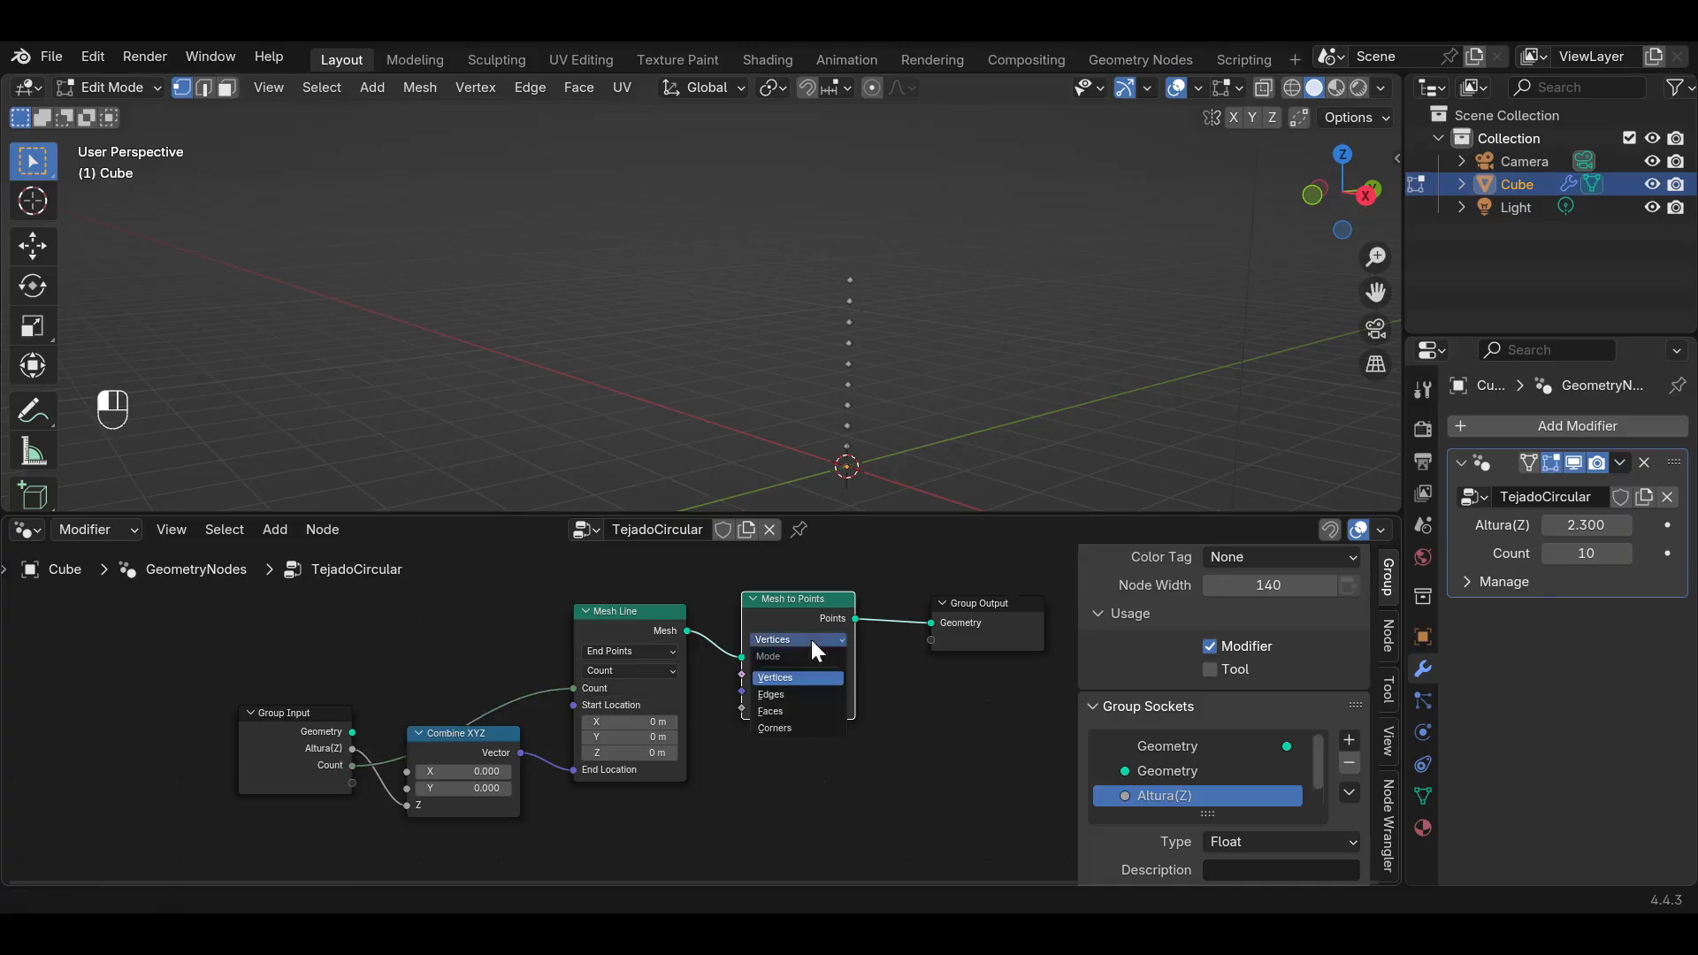
scroll(904, 733, "up", 1)
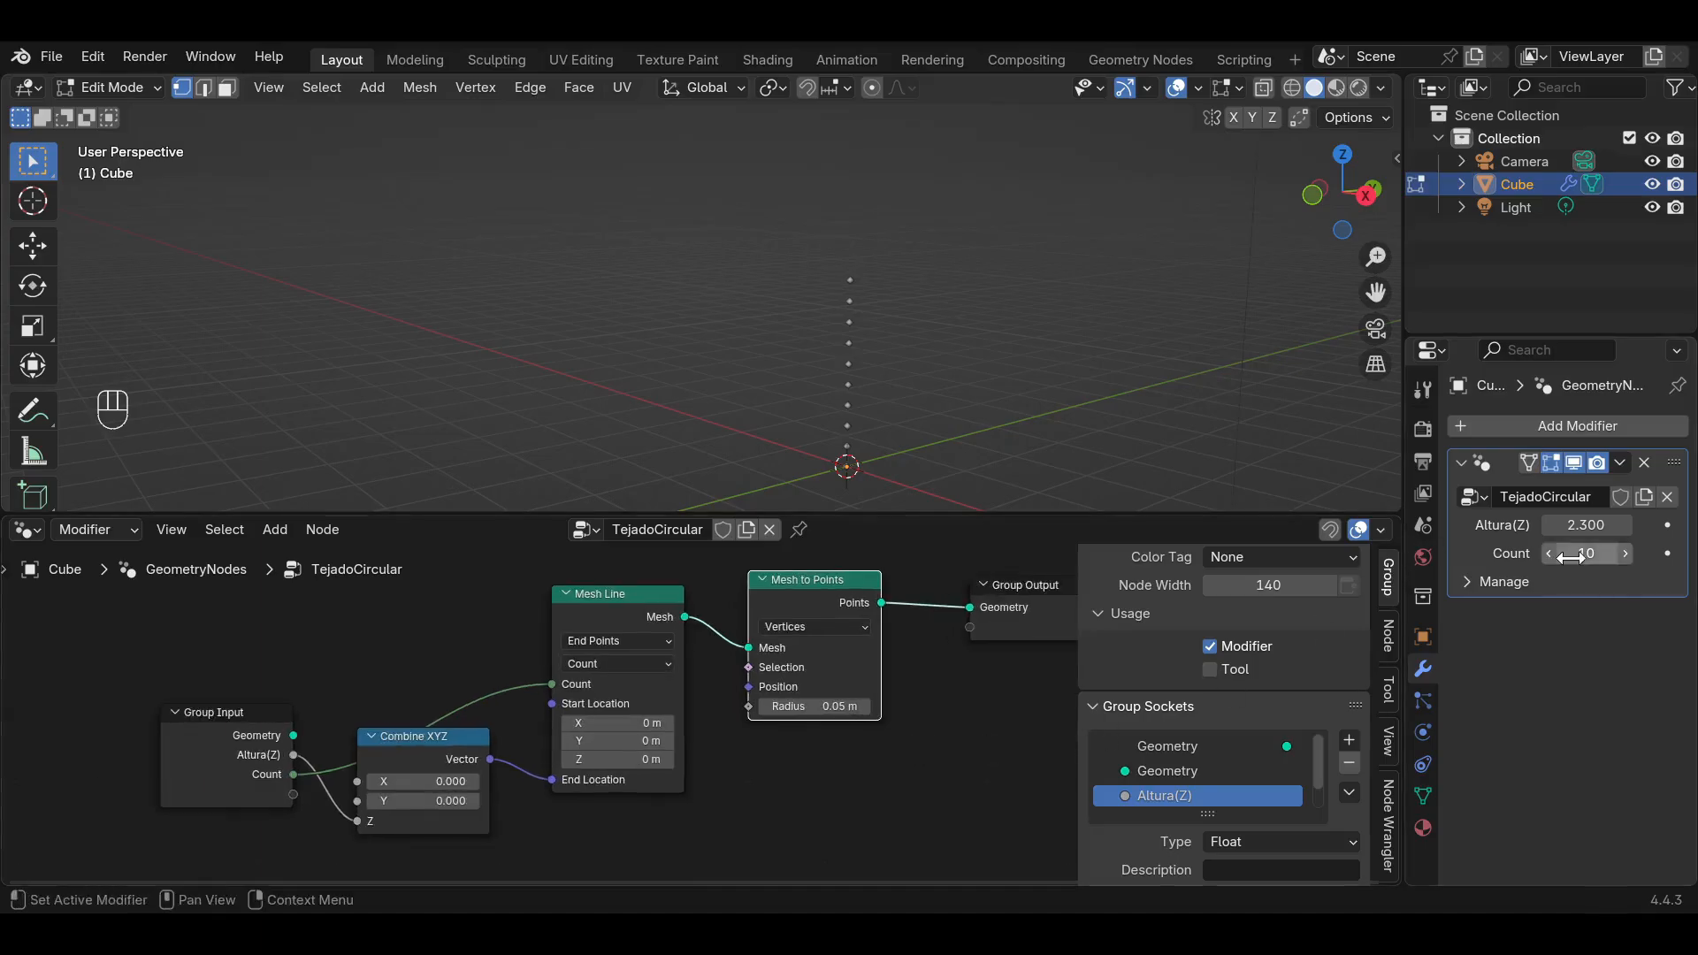
Set the modifier's Count value to 4.
left_click_drag(1585, 552, 1574, 553)
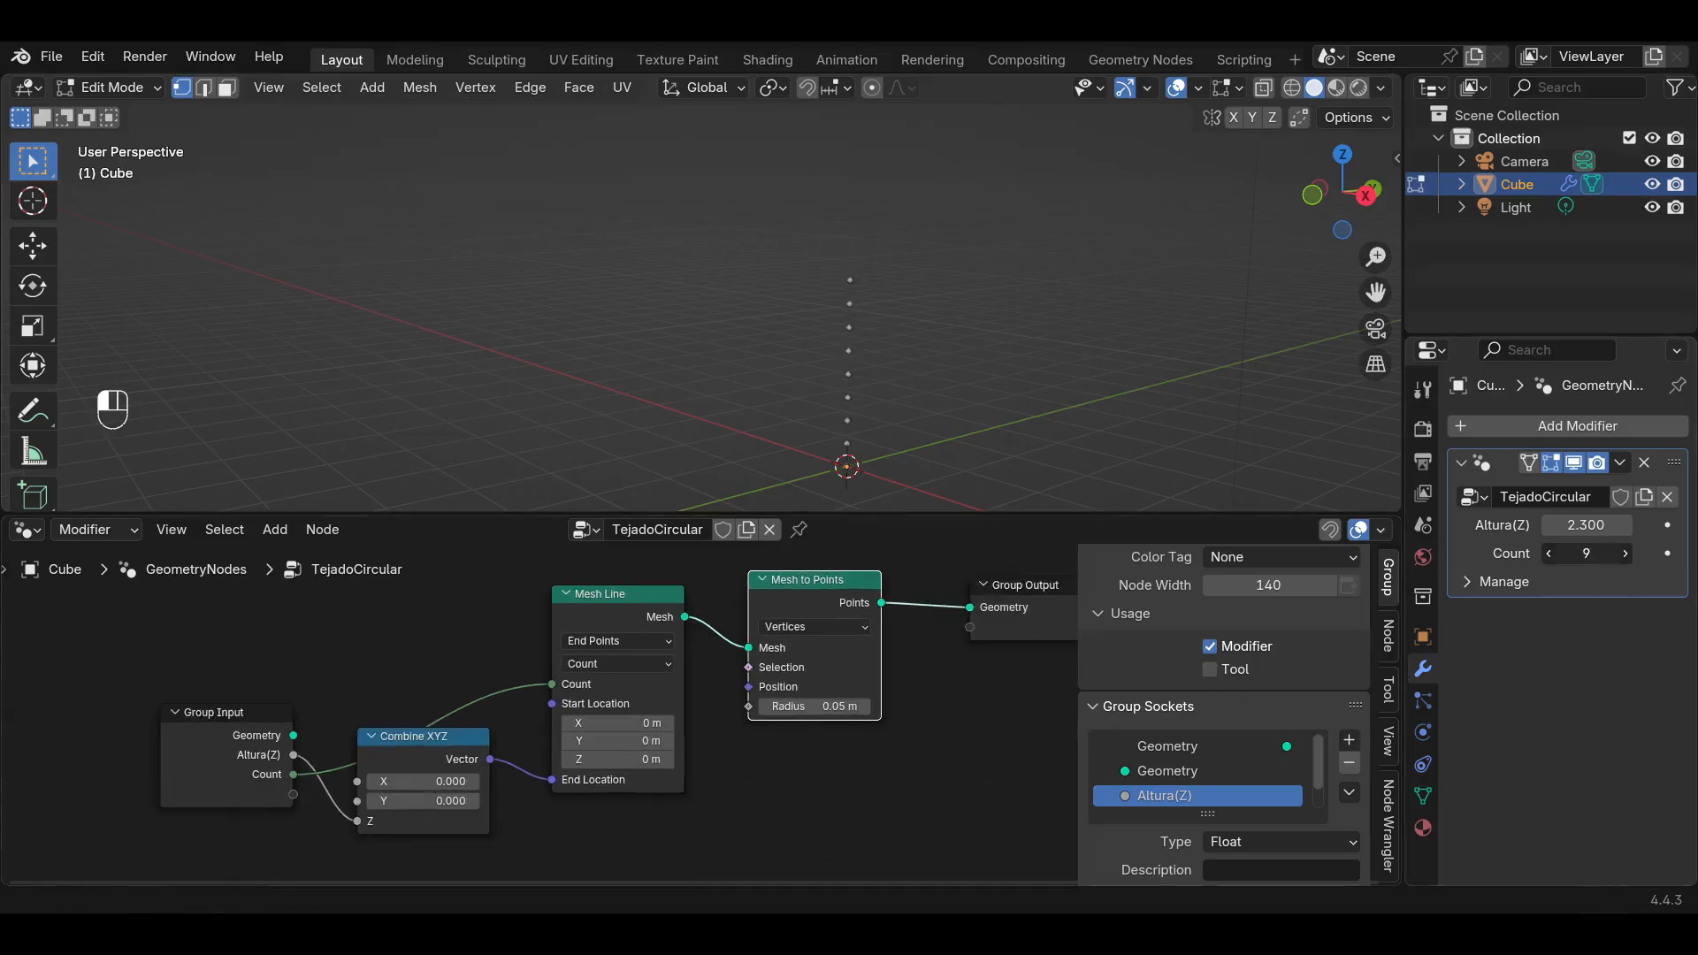
left_click(1551, 553)
left_click(1551, 553)
left_click(1551, 553)
left_click(1550, 553)
left_click(1551, 553)
left_click(1551, 553)
left_click(1624, 552)
left_click_drag(1375, 291, 1322, 208)
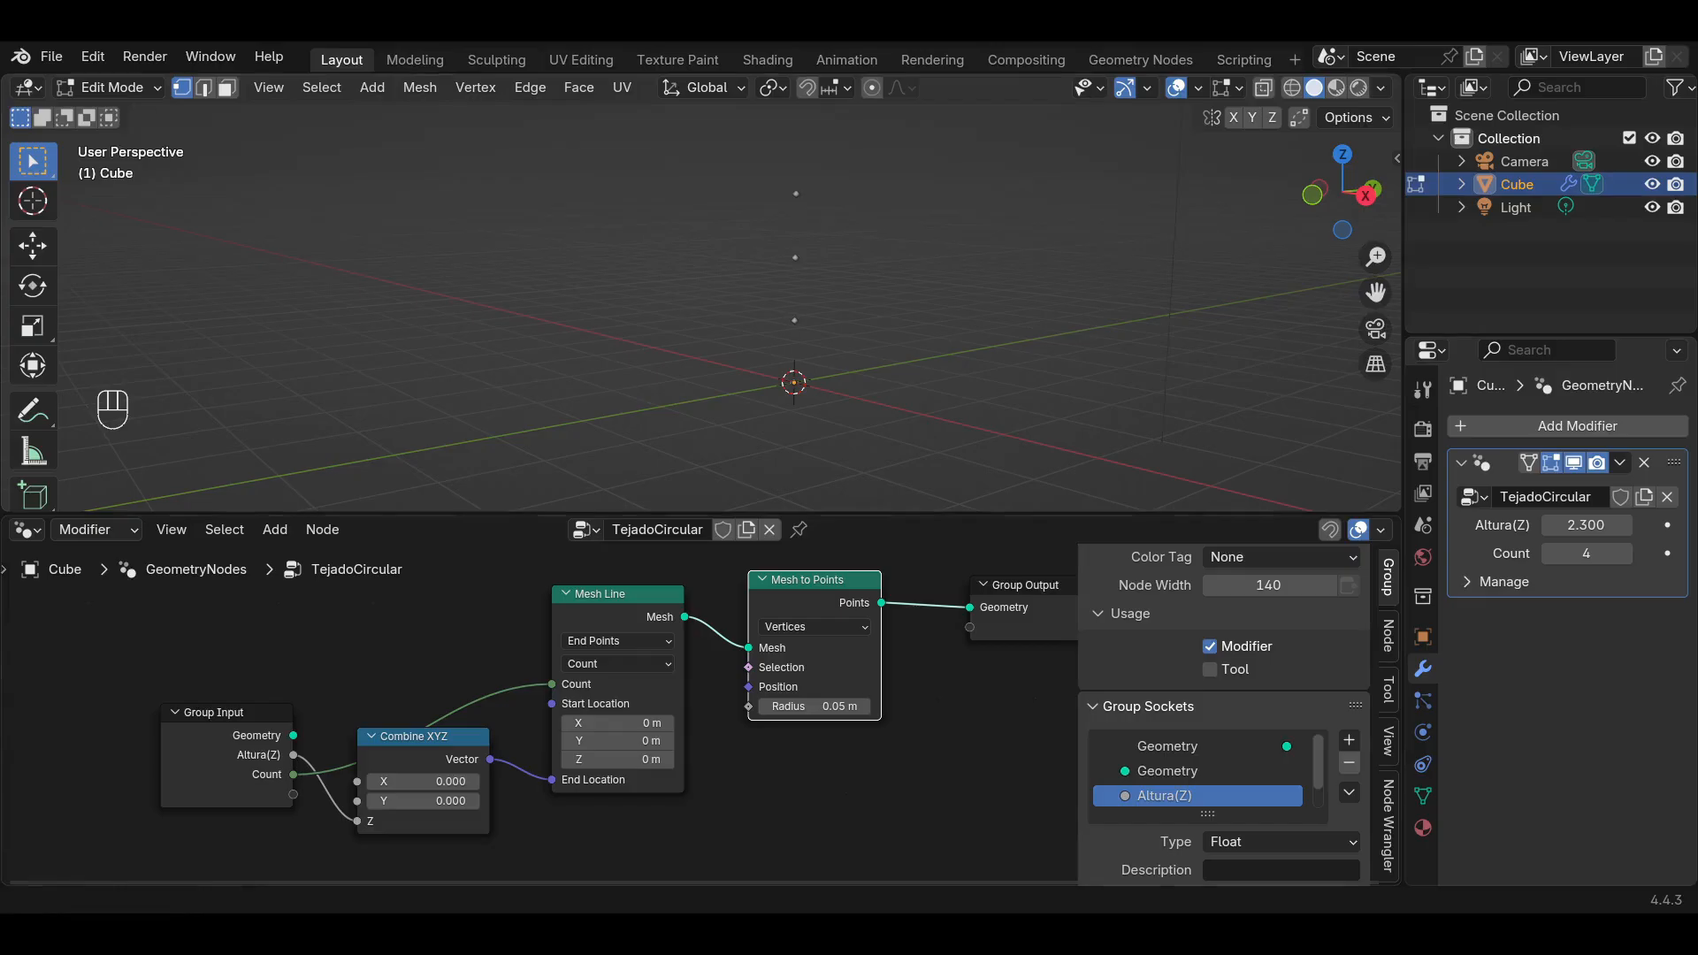
Add a Repeat zone to the node tree between Mesh to Points and the Group Output.
scroll(756, 719, "down", 2)
left_click_drag(809, 697, 991, 675)
key("shift+a")
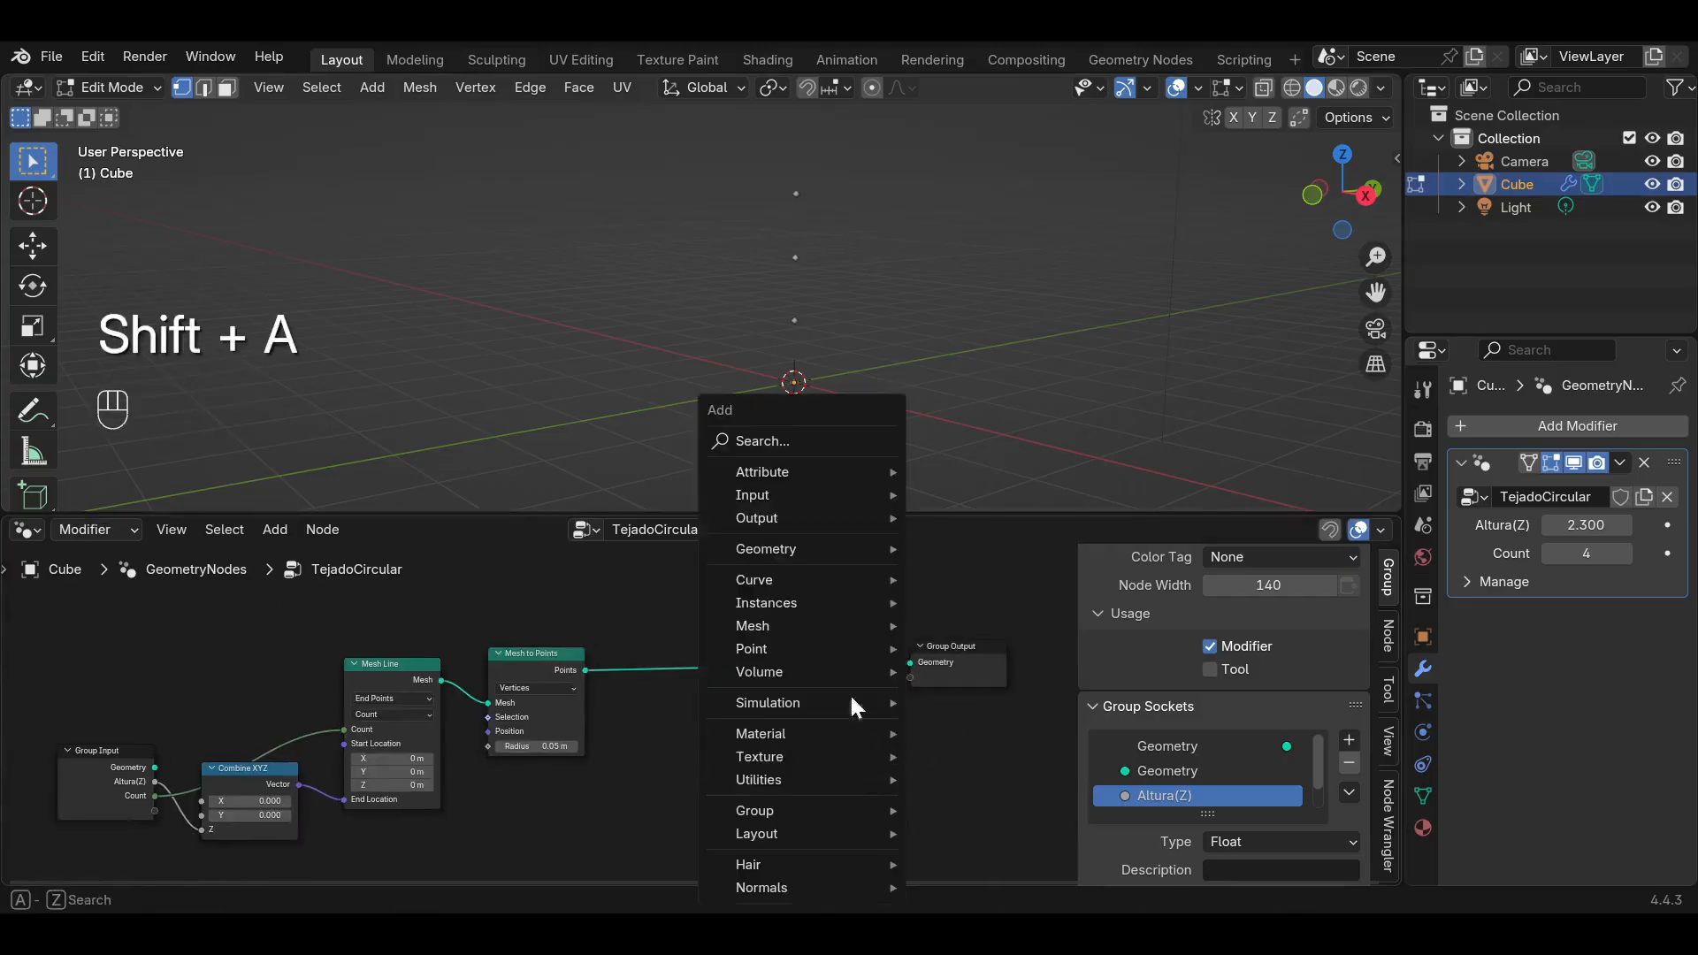
left_click(787, 437)
type("RE")
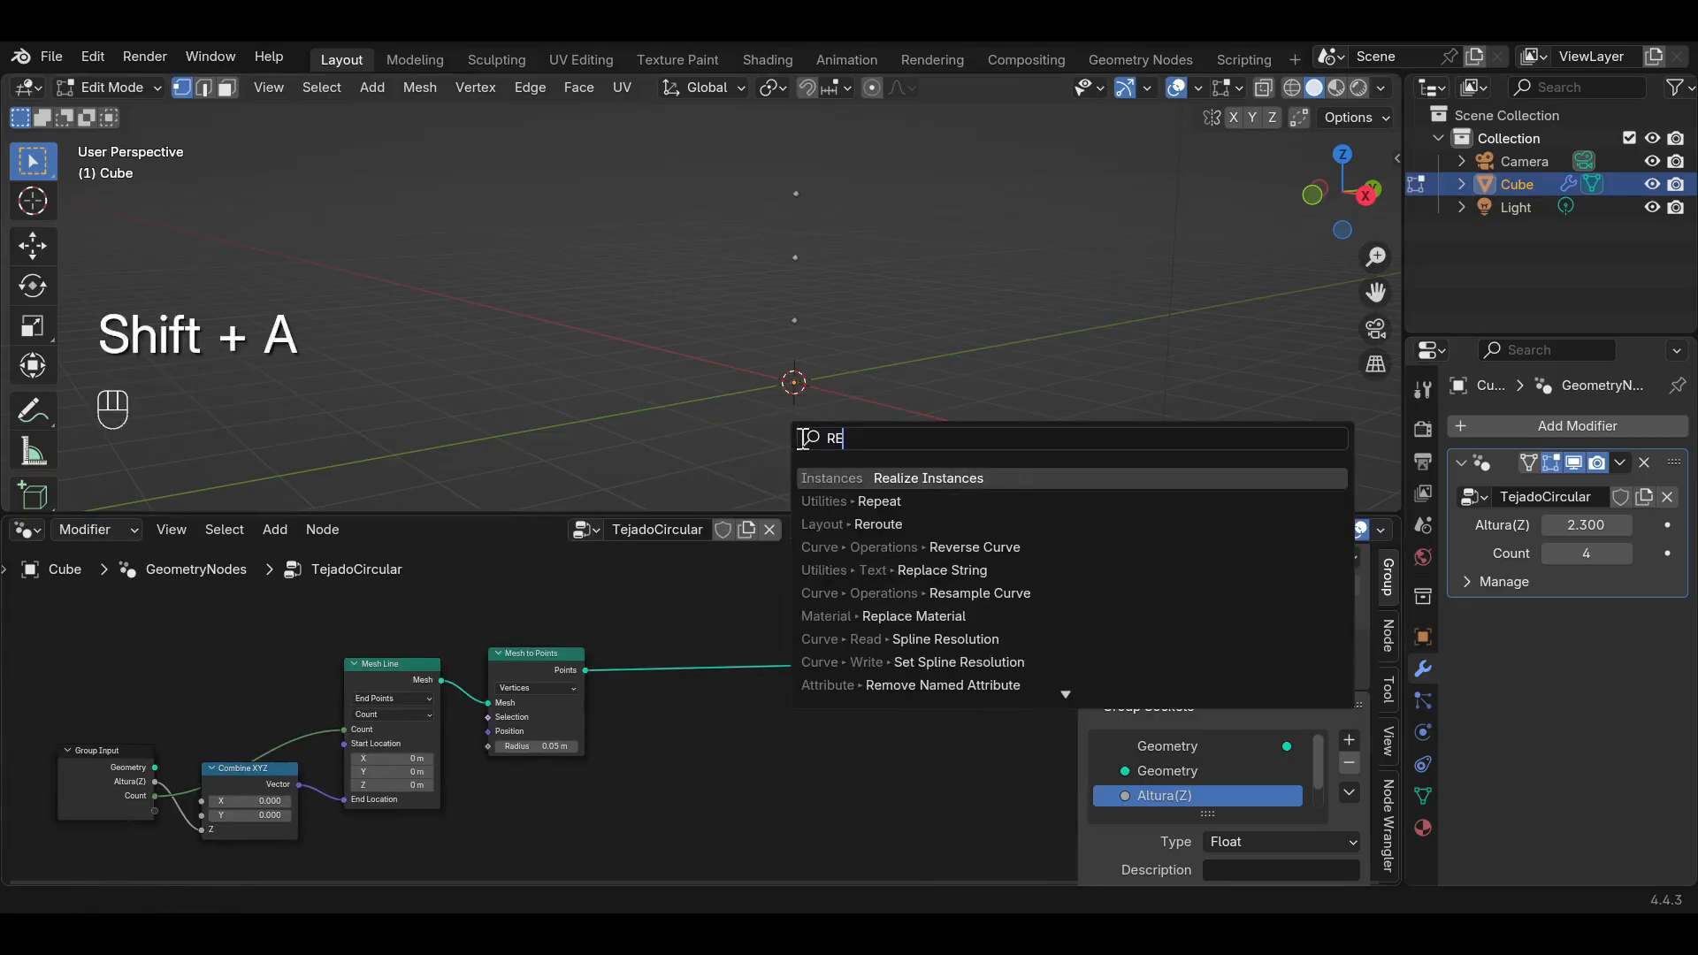
type("P")
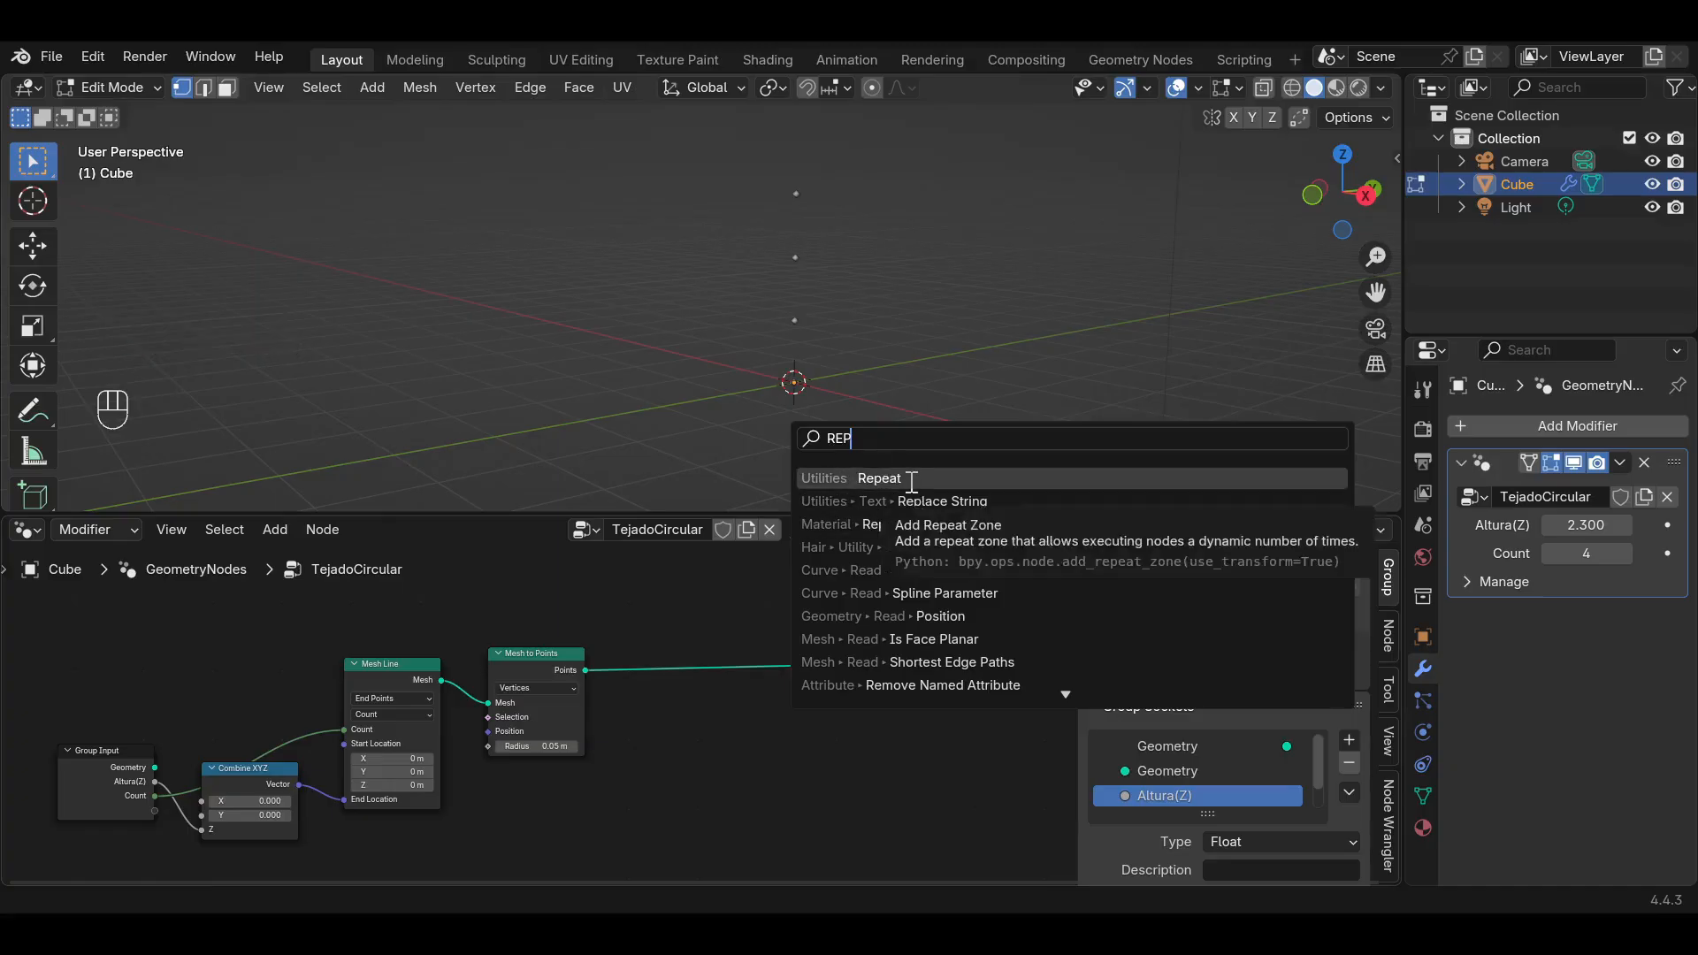
left_click(911, 481)
left_click(743, 690)
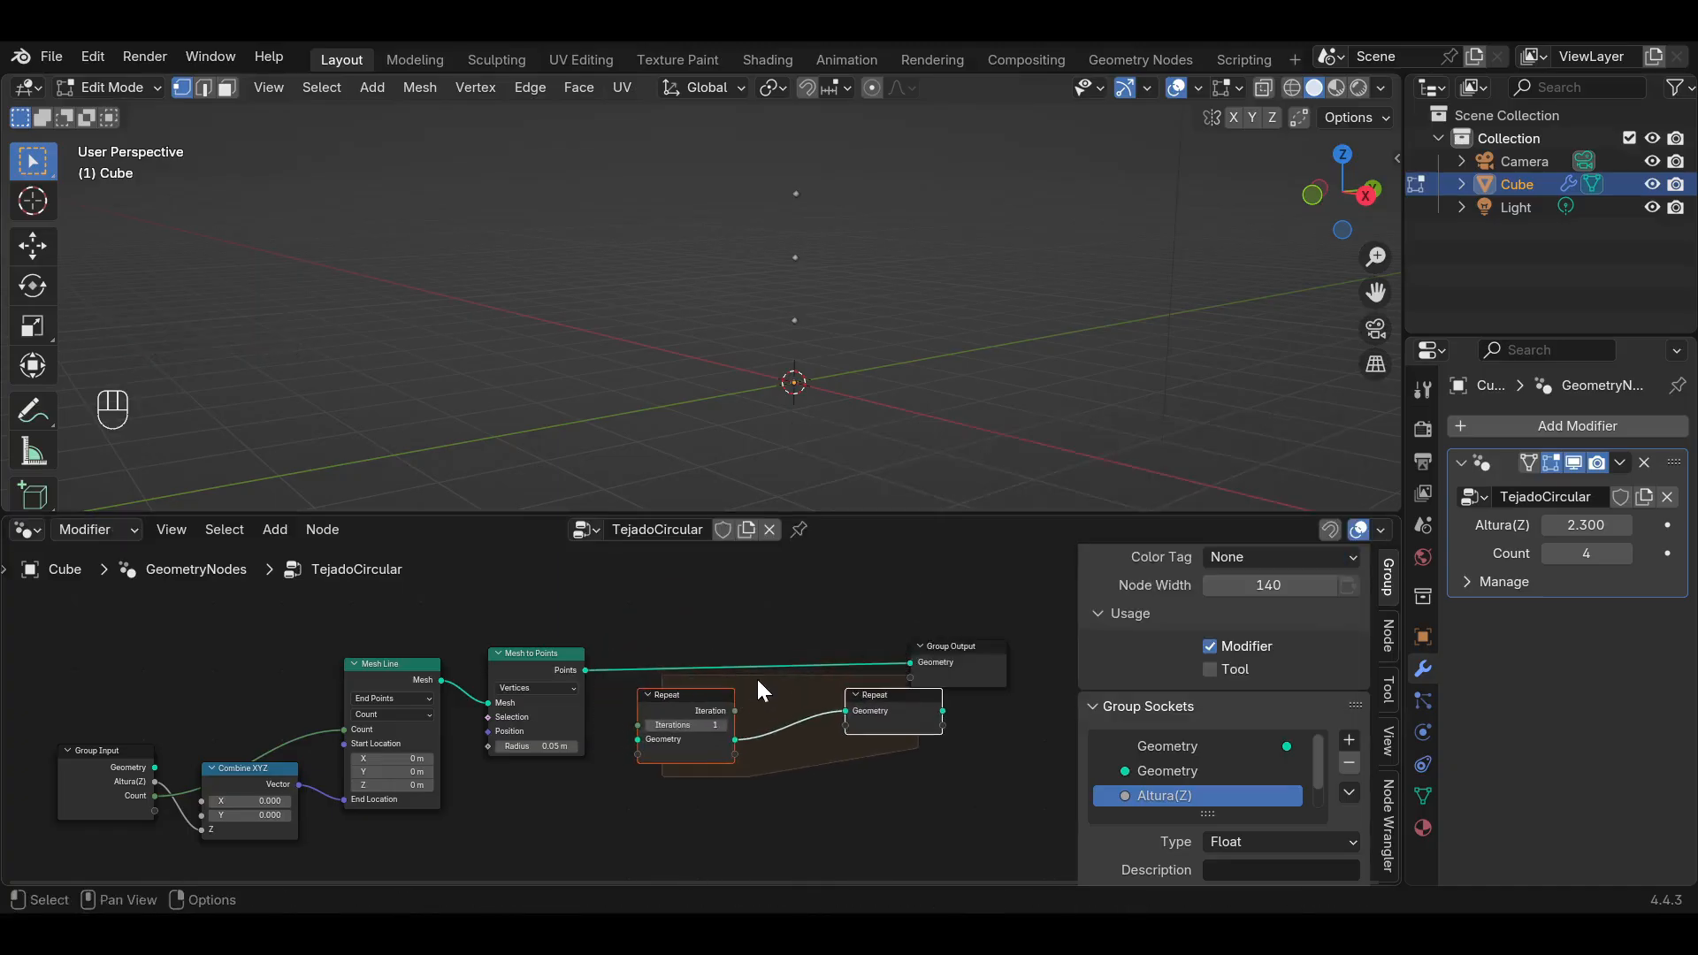
Route the Mesh to Points output through the Repeat zone and into the Group Output geometry.
middle_click_drag(806, 633, 711, 635)
left_click_drag(816, 663, 547, 740)
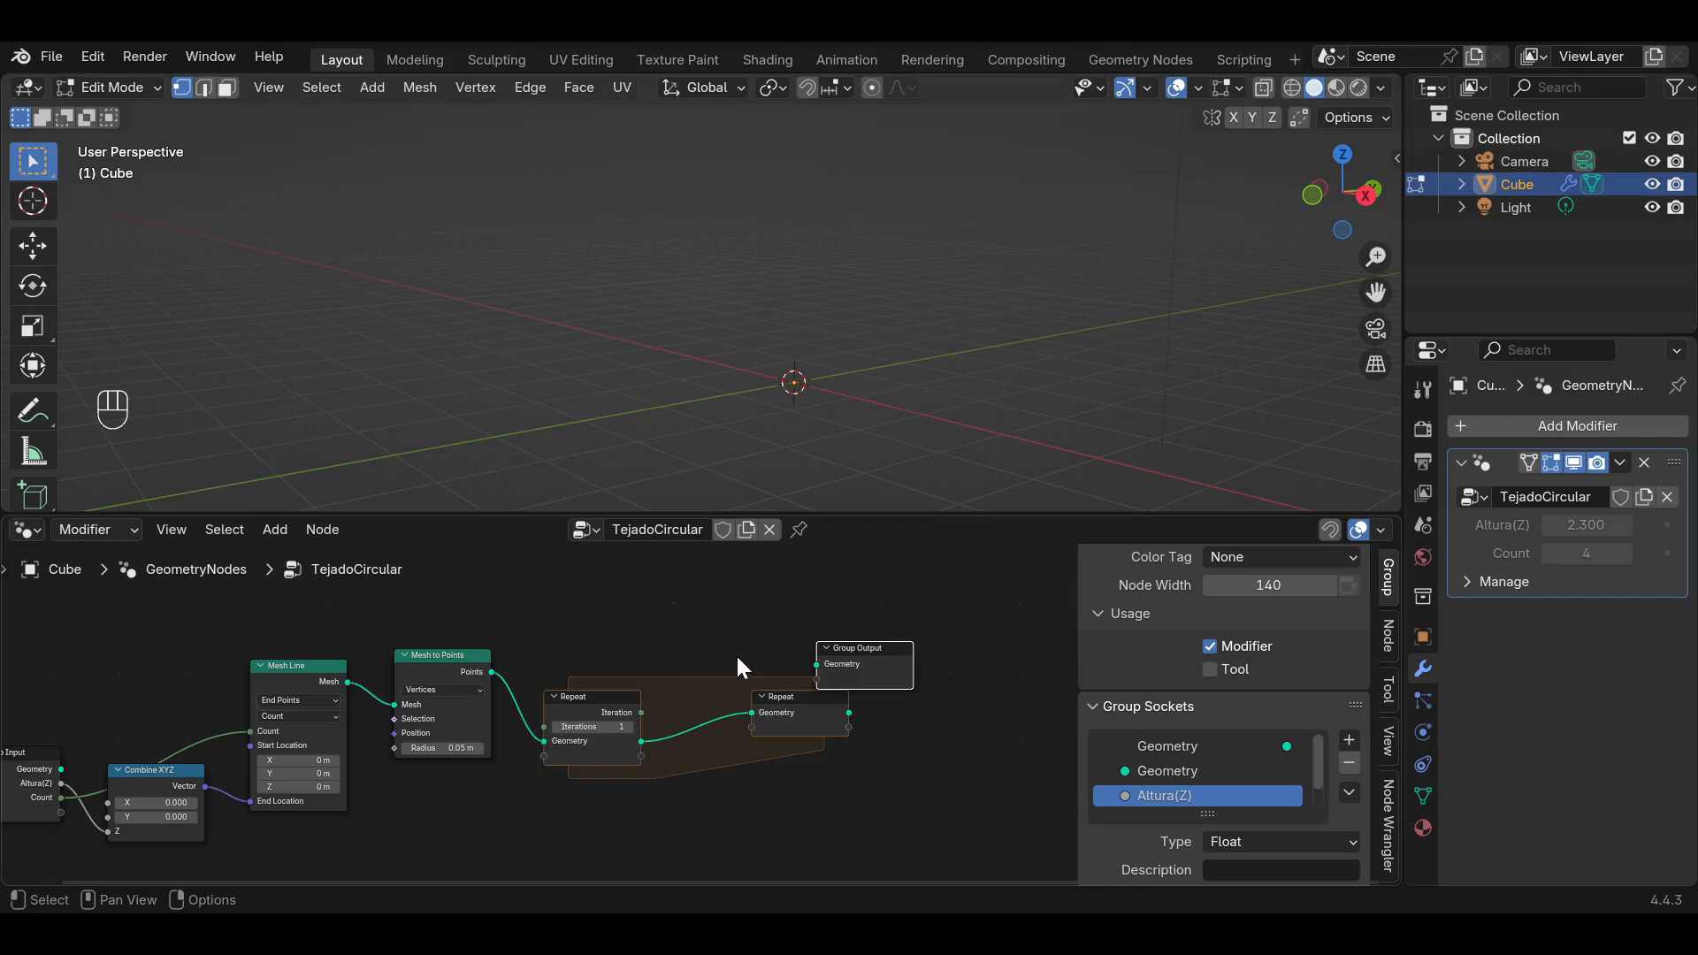
left_click_drag(819, 672, 910, 669)
mouse_move(917, 669)
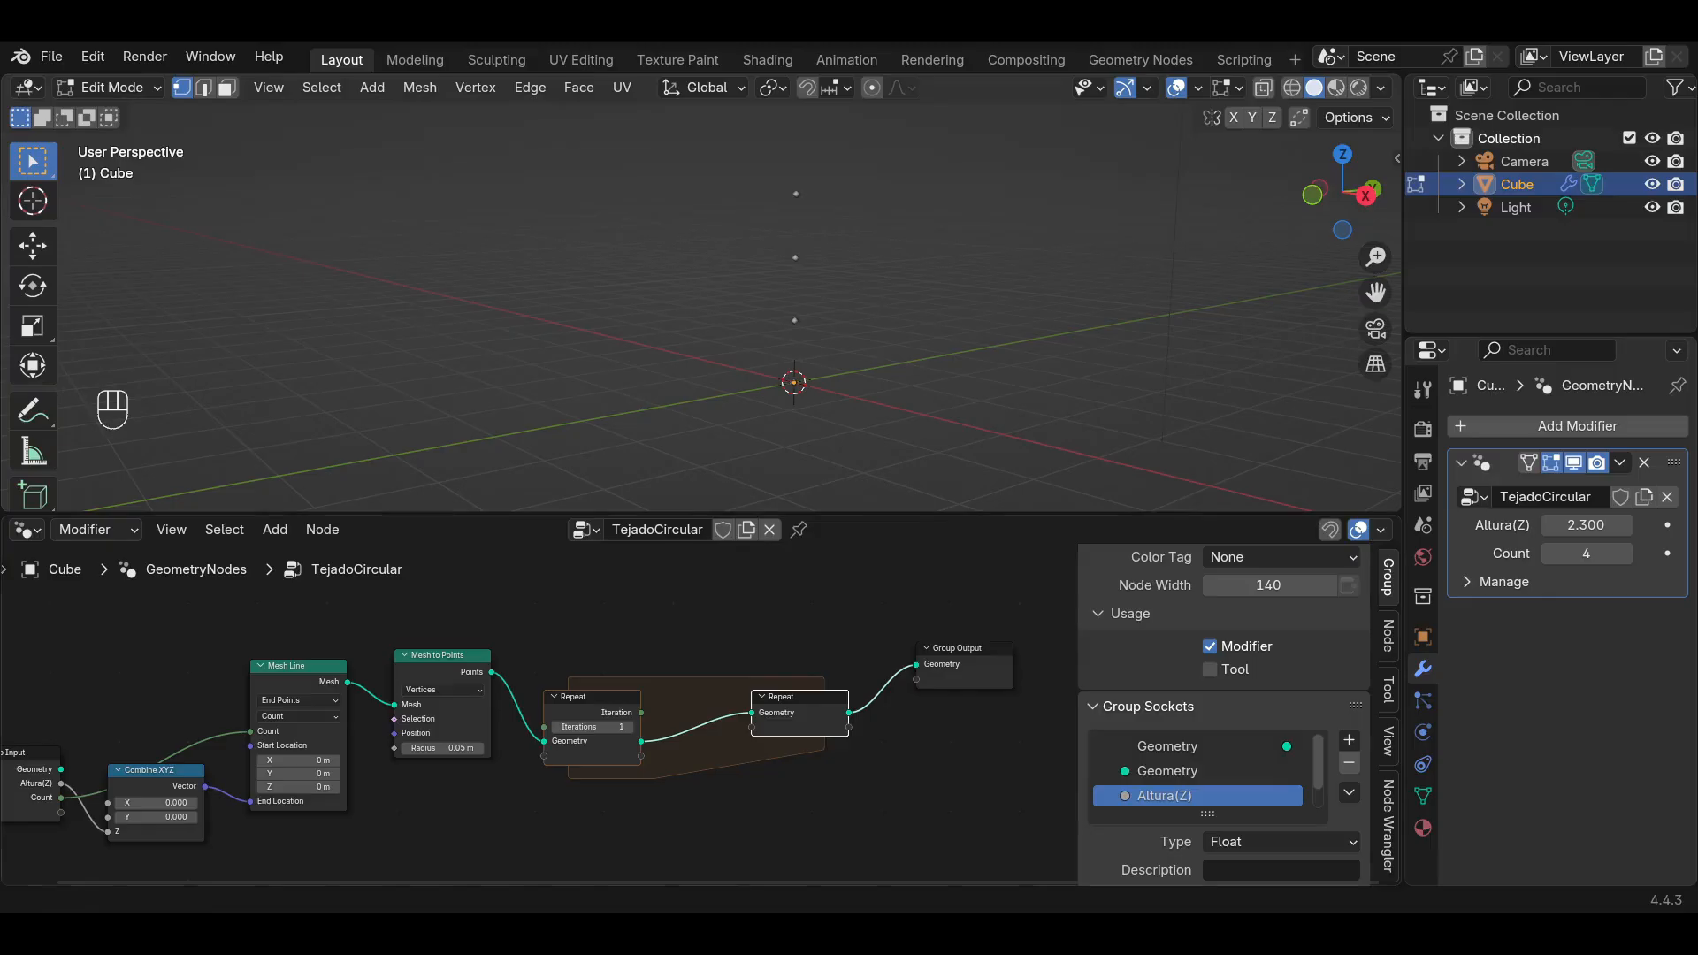
Insert a Separate Geometry node on the geometry link inside the Repeat zone.
left_click(936, 779)
key("shift+a")
left_click(900, 436)
type("SE")
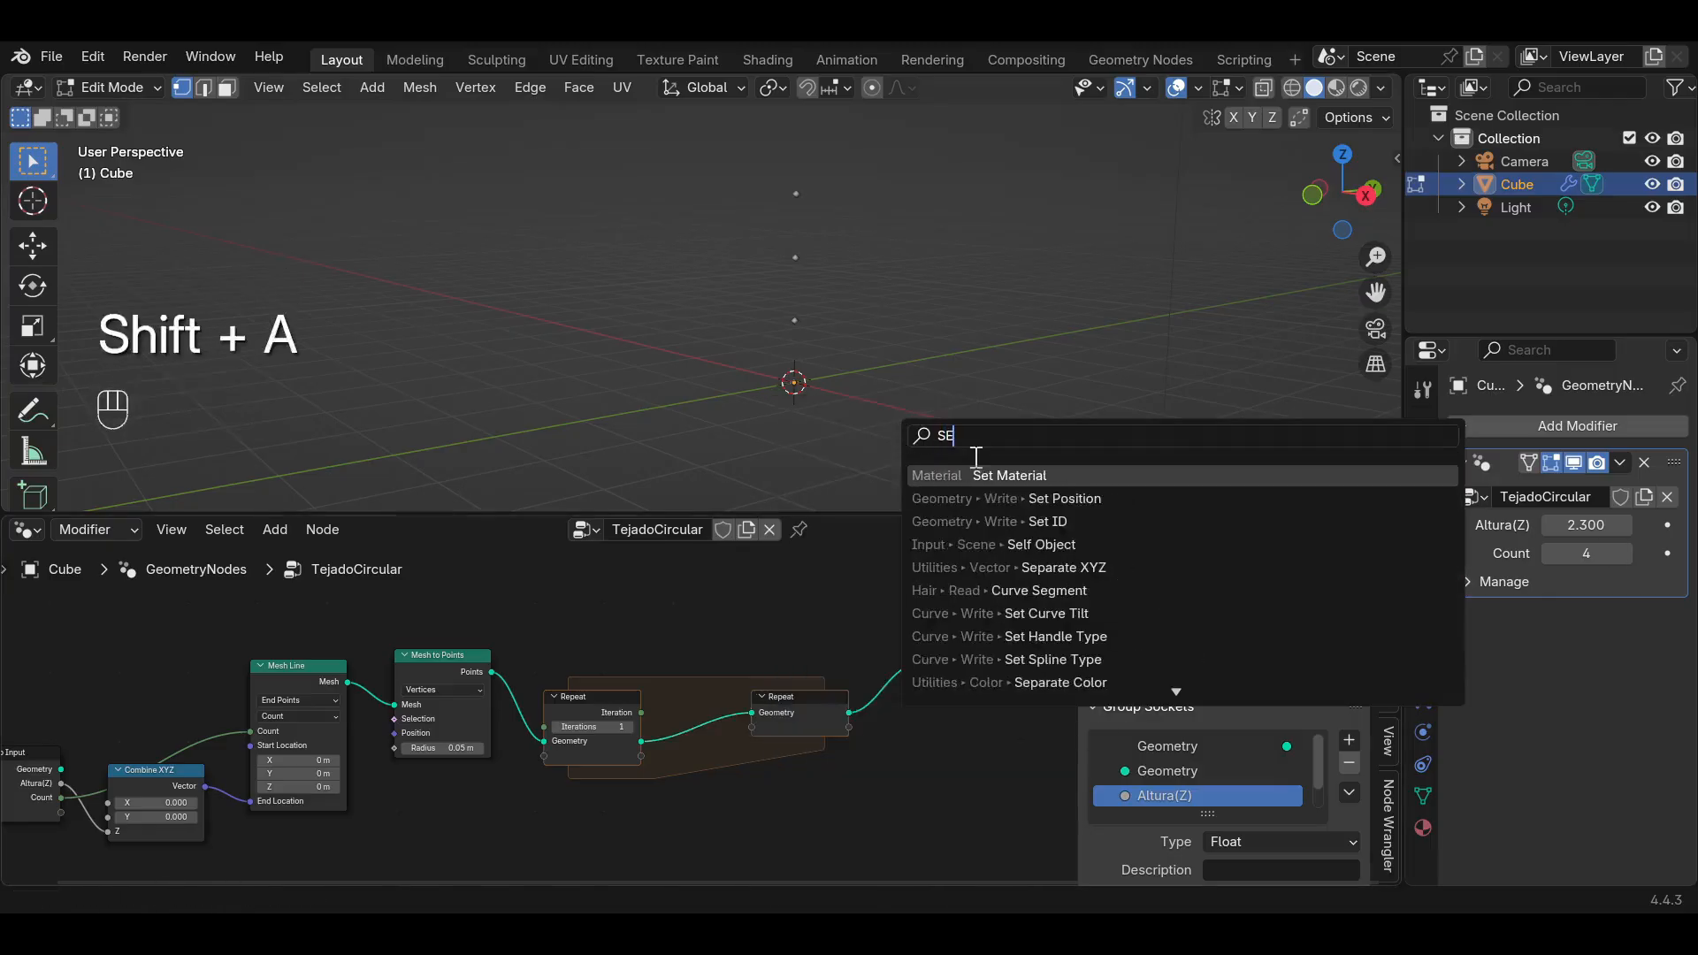
type("P")
left_click(1008, 544)
left_click(691, 687)
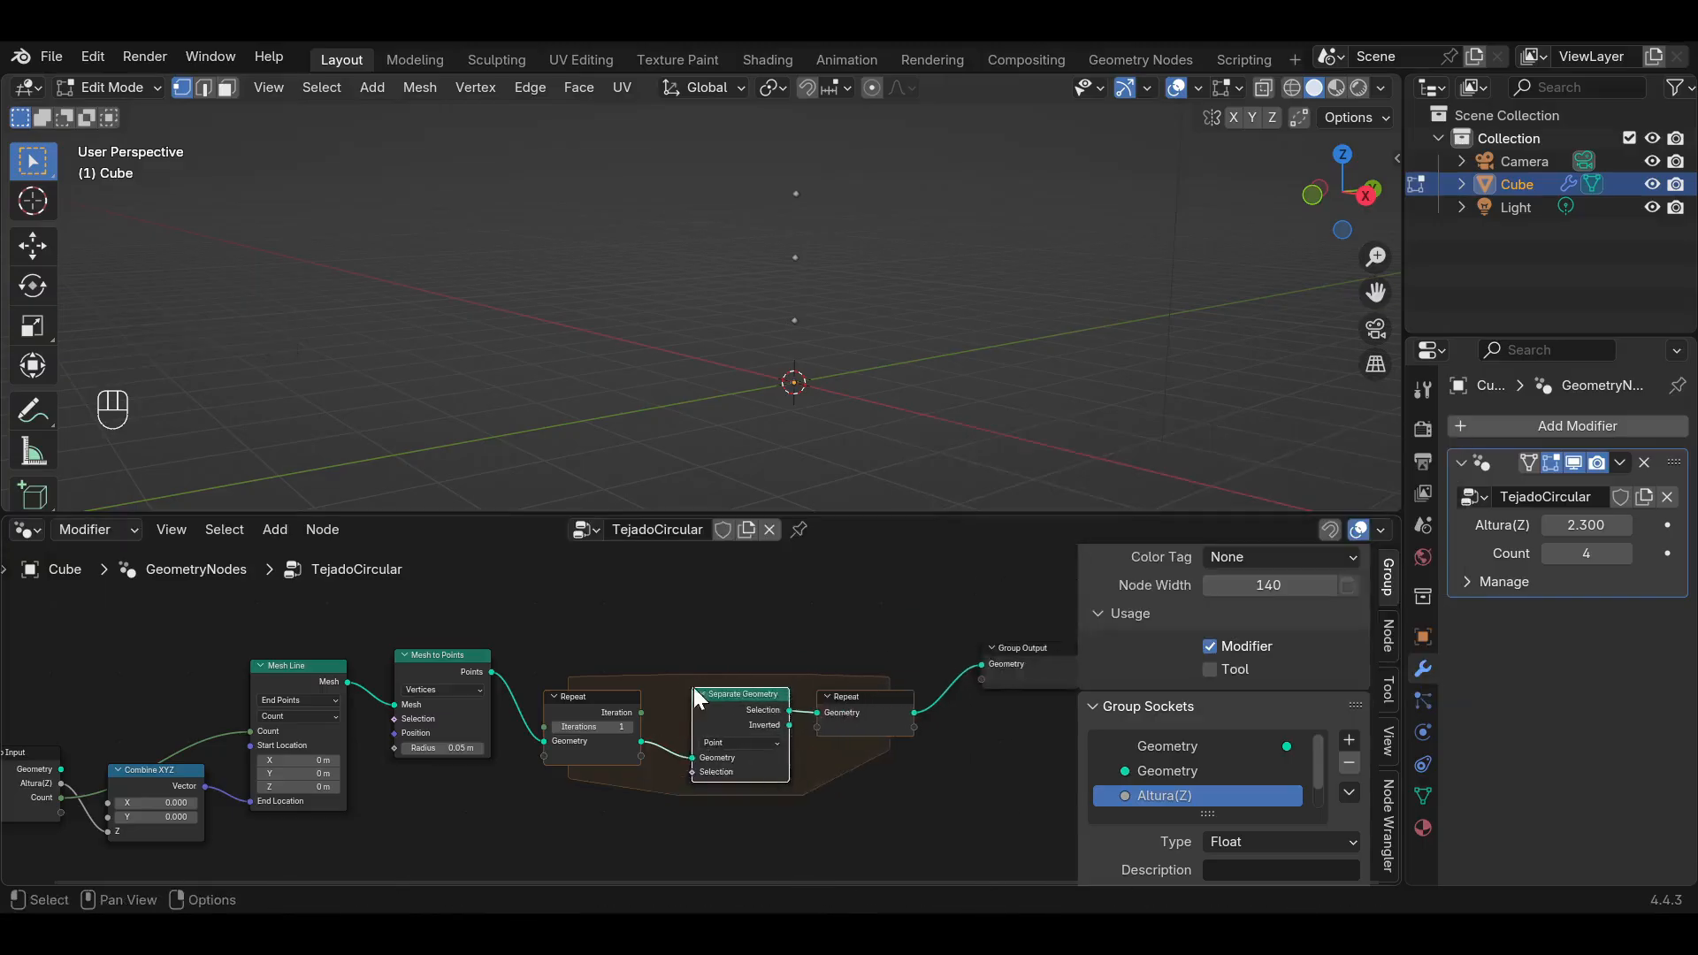
Make room after the Repeat input and add an Index node feeding Separate Geometry's Selection.
middle_click_drag(861, 750, 766, 728)
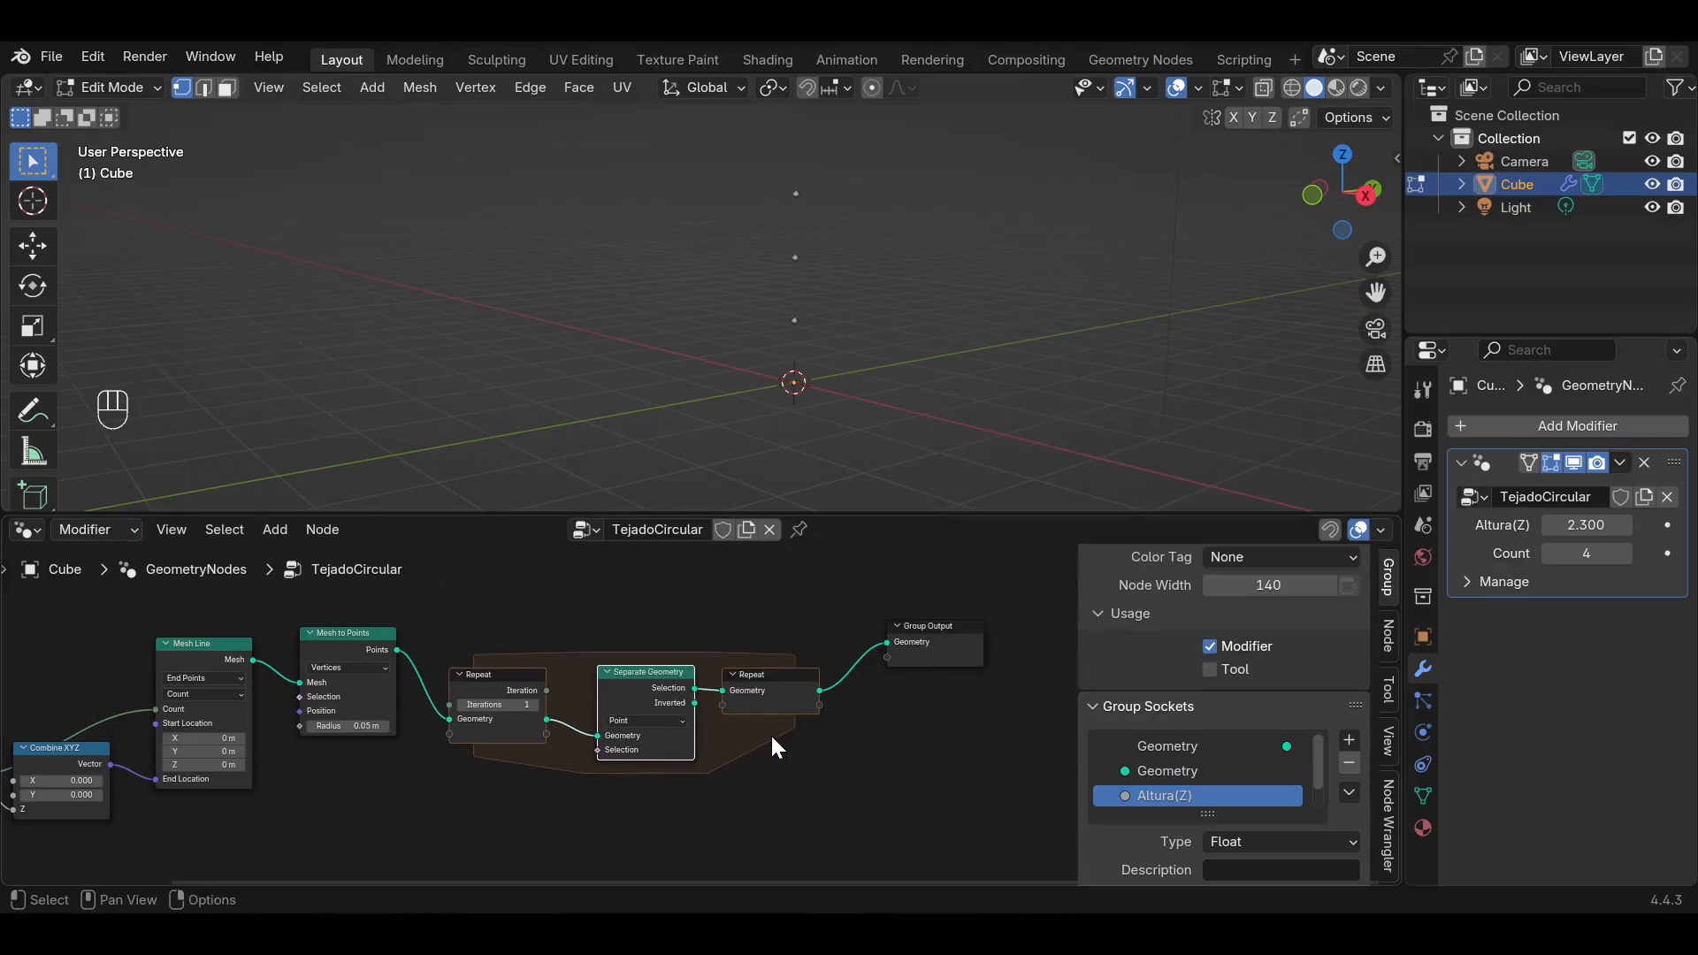
middle_click_drag(802, 741, 752, 724)
left_click_drag(973, 722, 580, 612)
left_click_drag(613, 661, 720, 676)
key("shift+a")
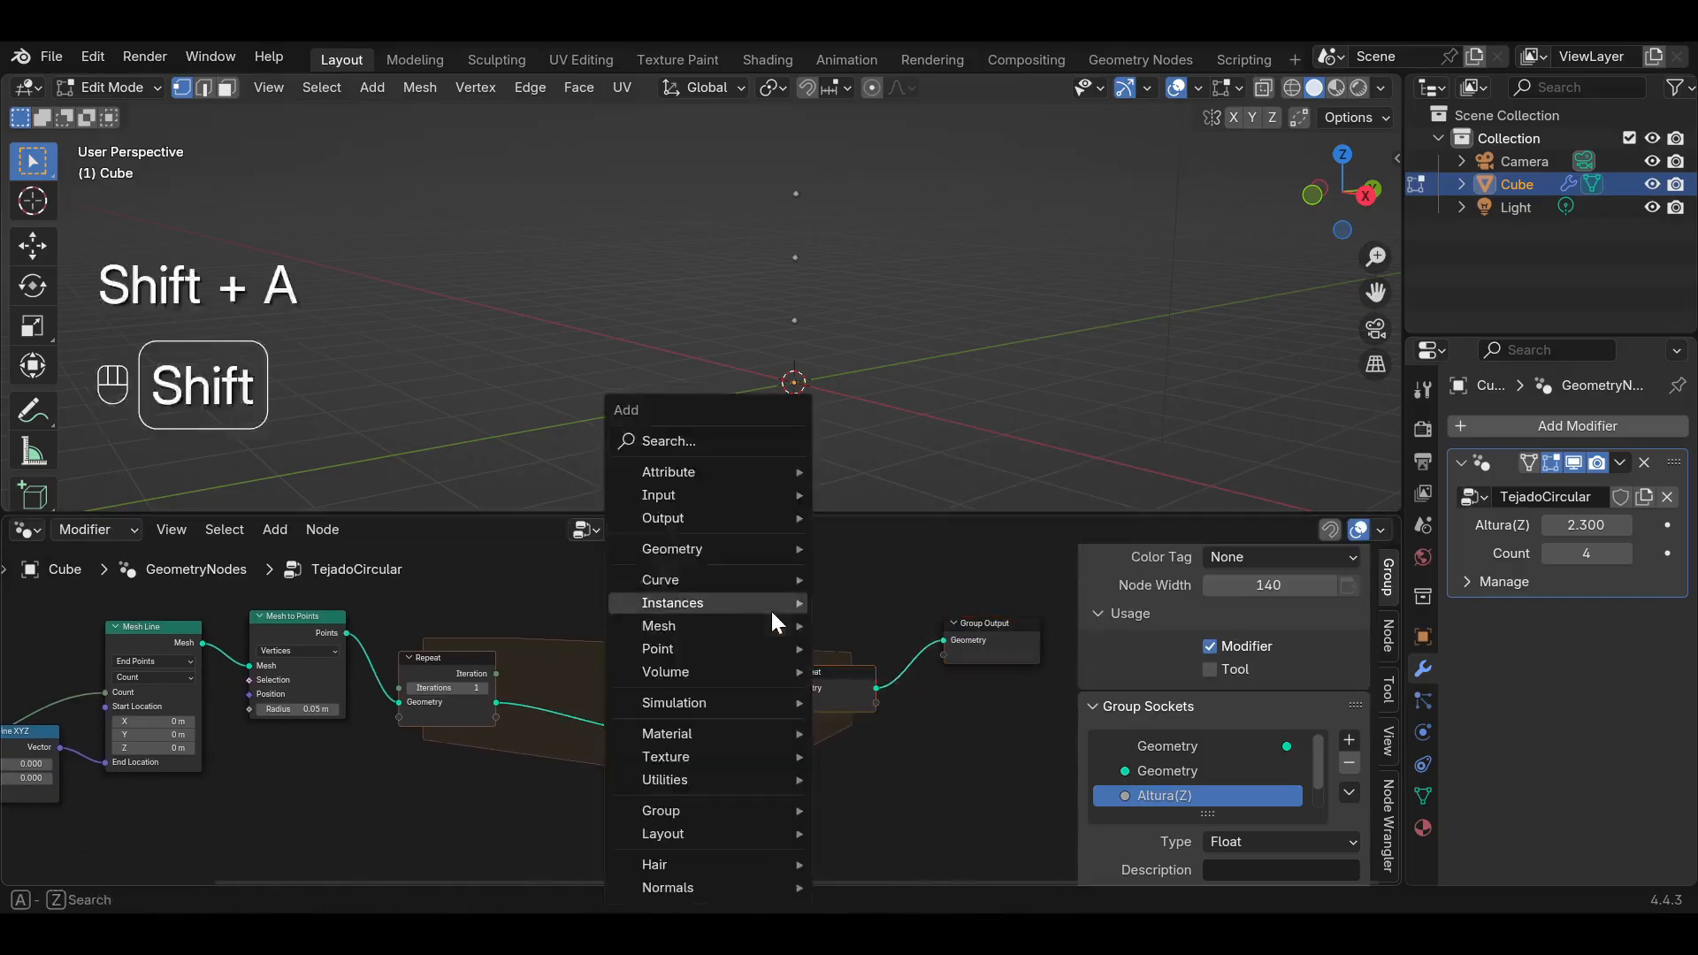
type("in")
left_click(761, 530)
left_click(506, 618)
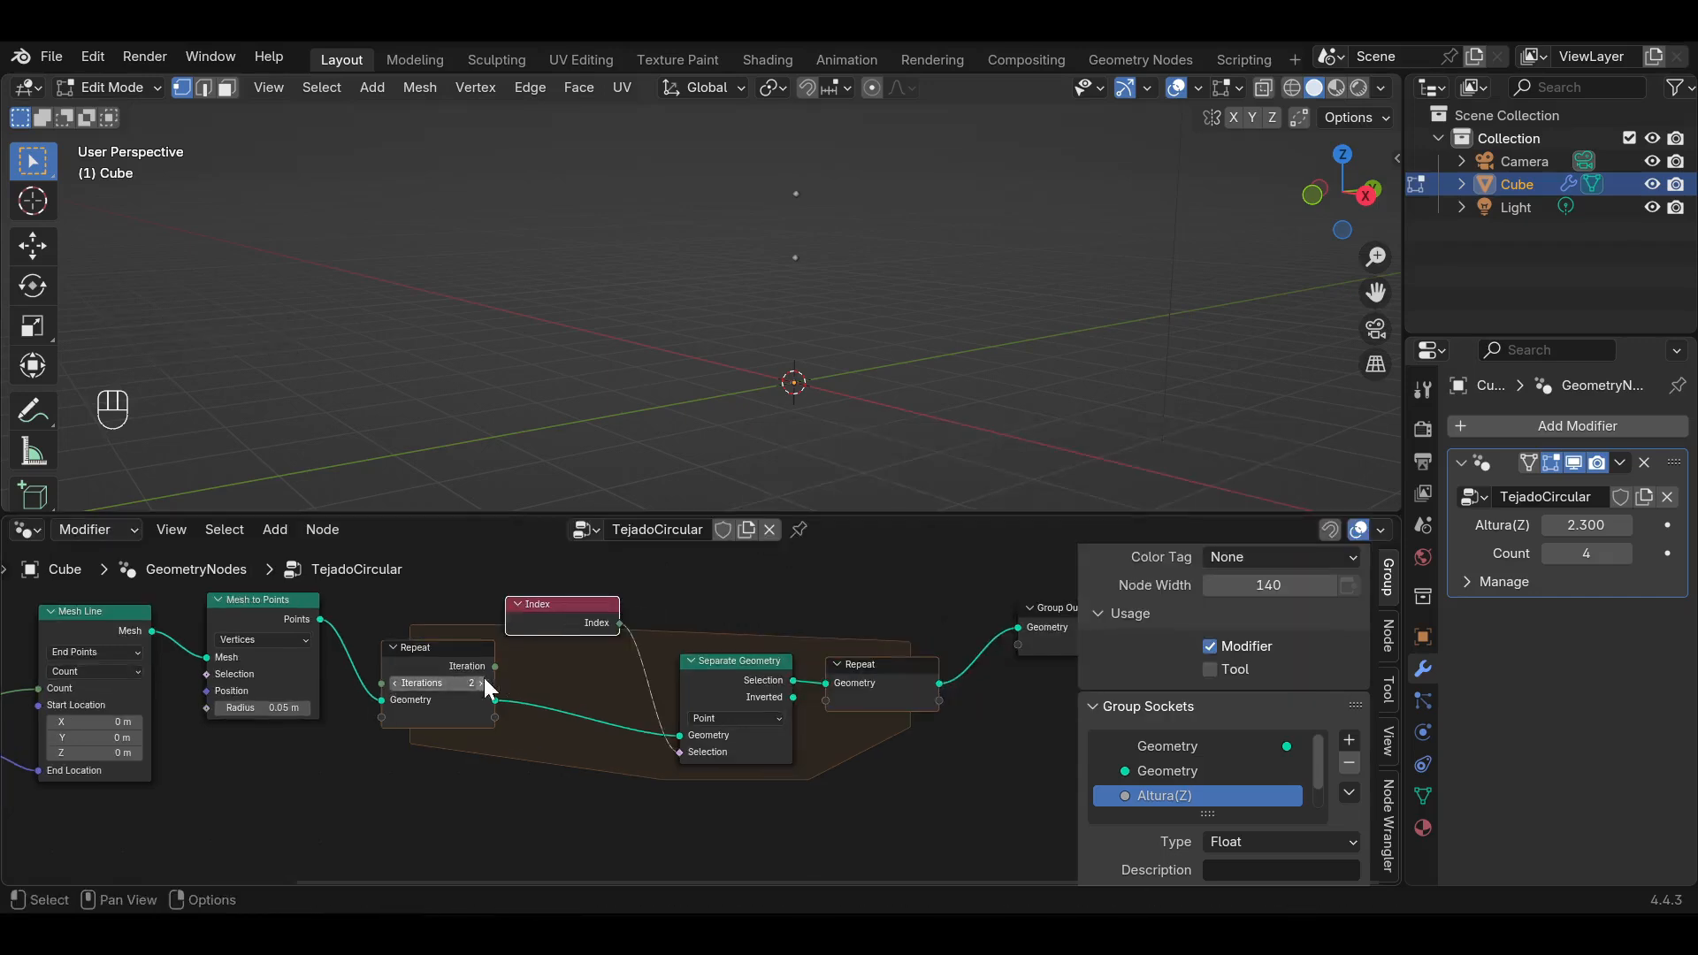
Step through the Repeat zone's iteration settings, ending with Iterations at 4.
left_click(481, 683)
middle_click_drag(730, 660, 647, 644)
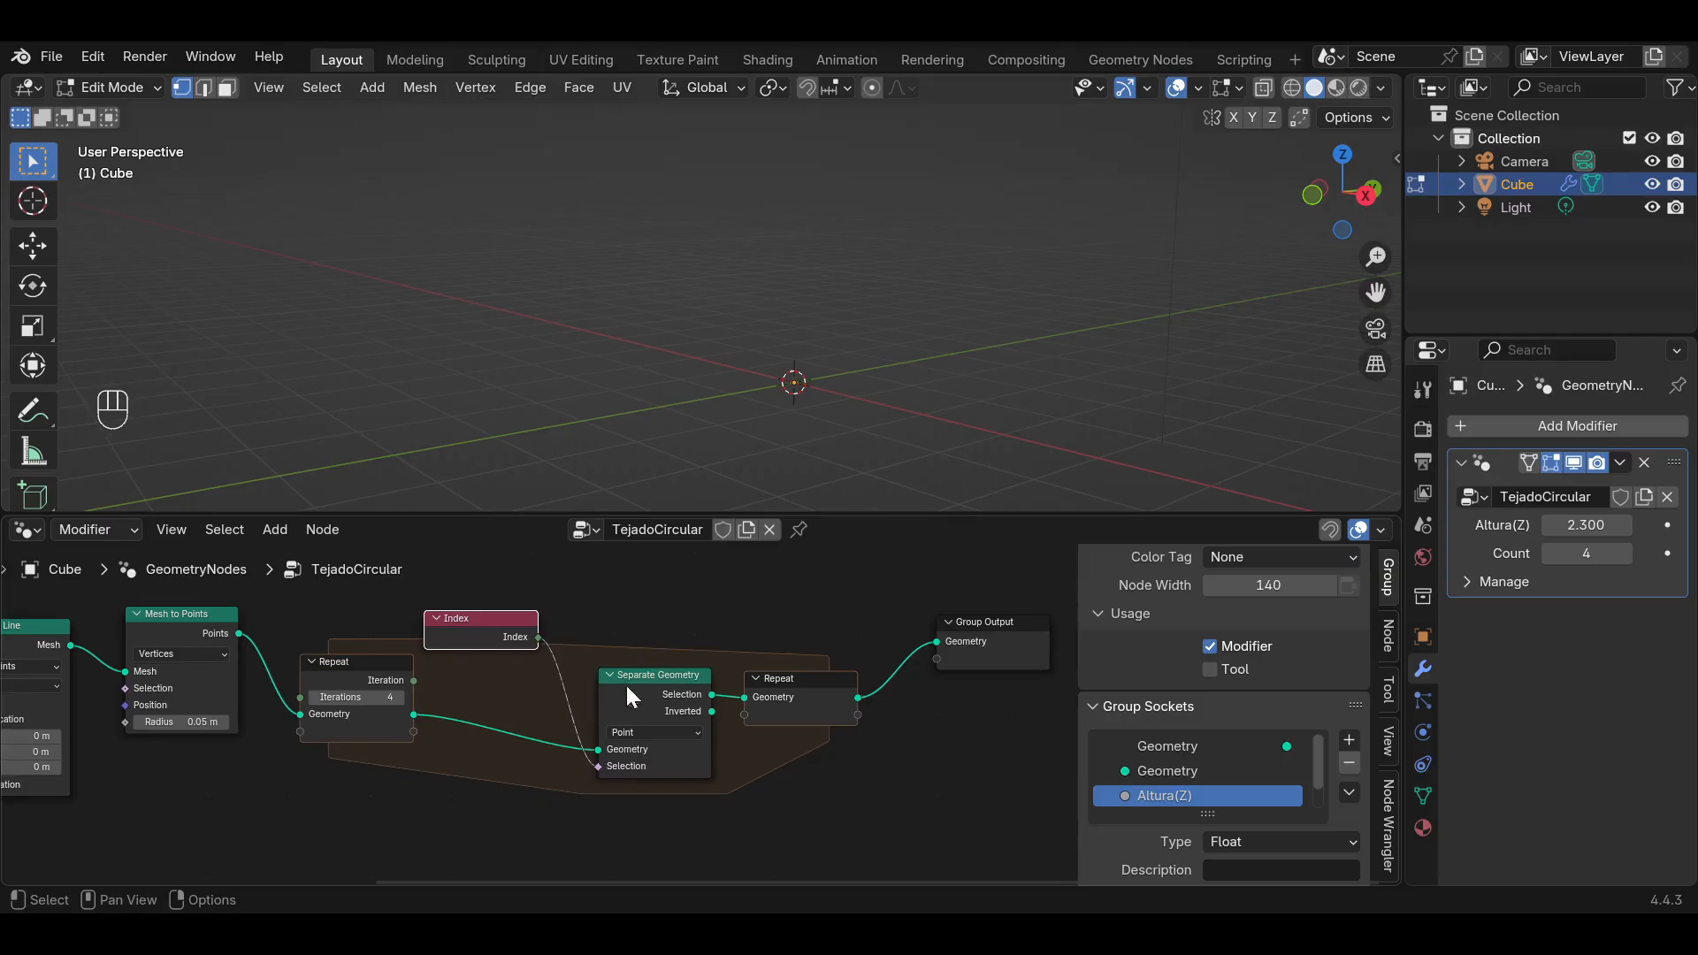
left_click_drag(800, 696, 831, 694)
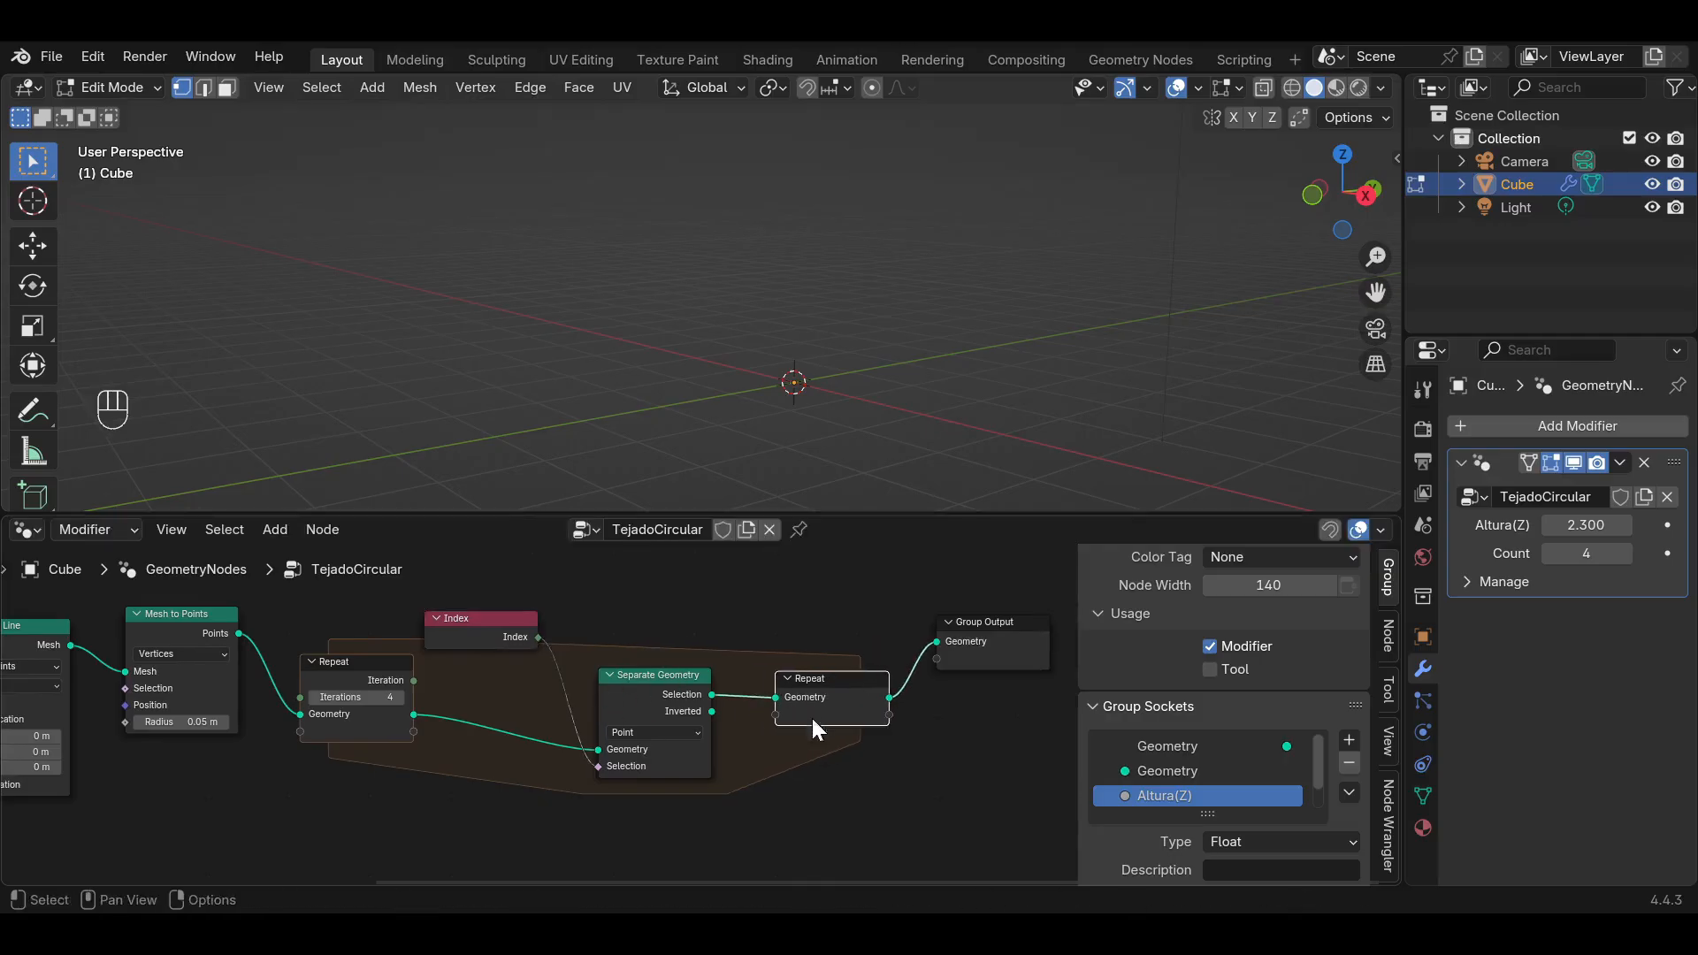
scroll(476, 688, "up", 1)
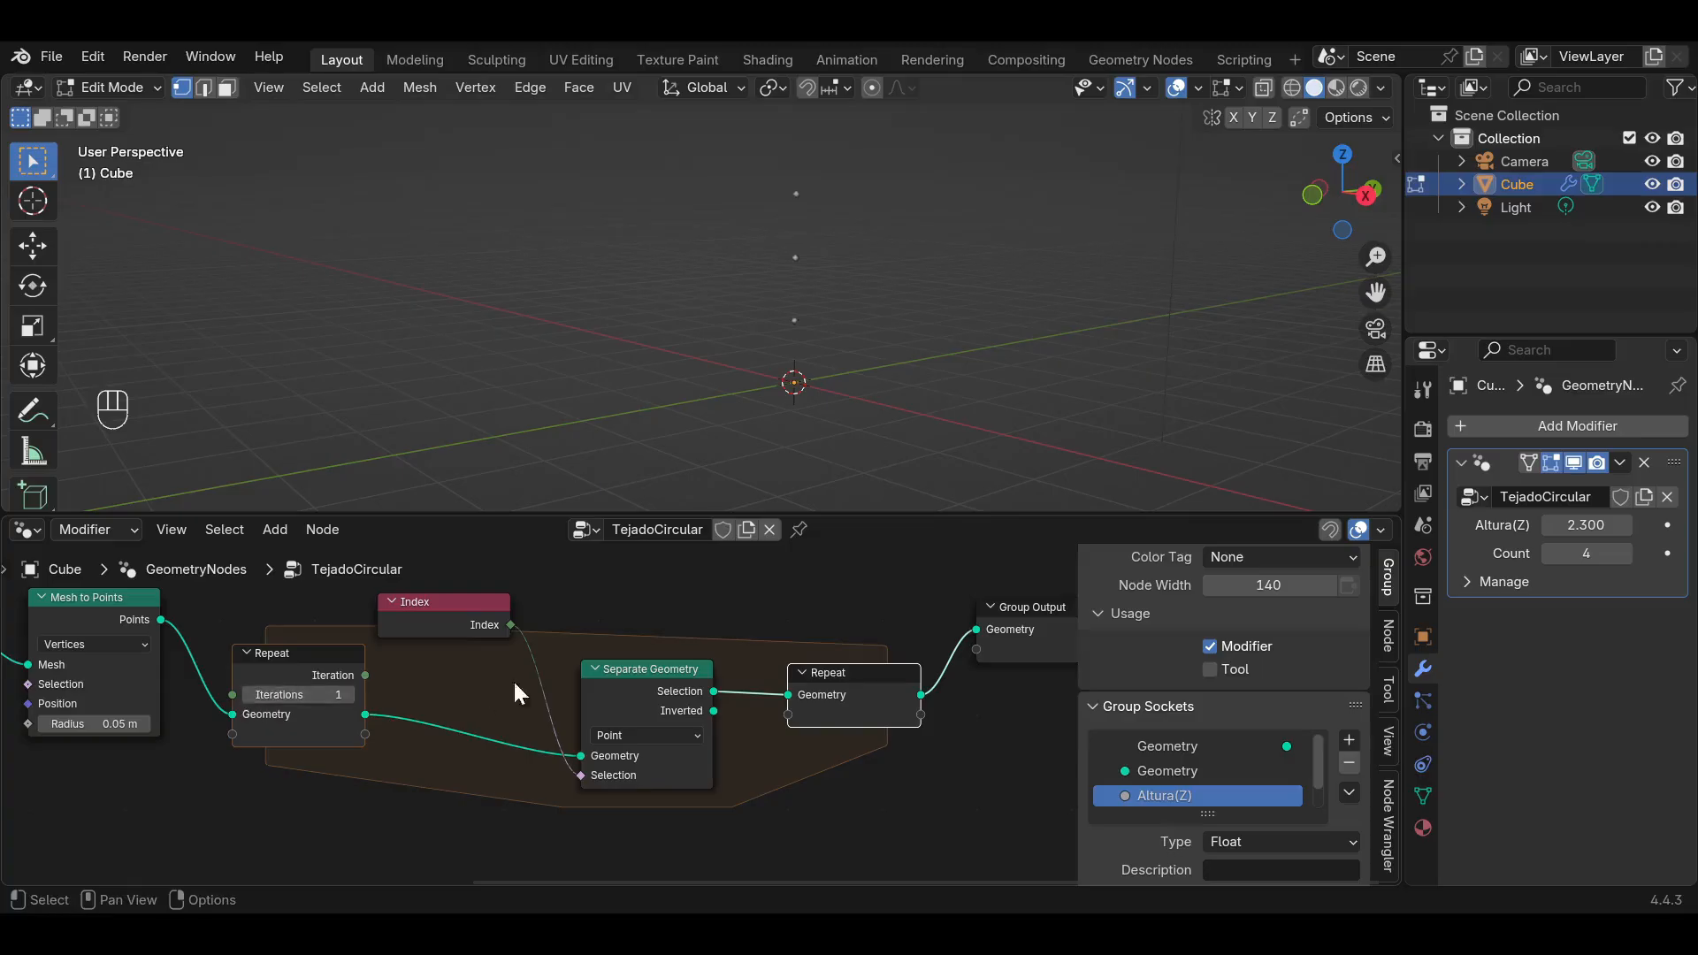
left_click(350, 695)
left_click(352, 695)
left_click(352, 695)
middle_click_drag(718, 749, 643, 735)
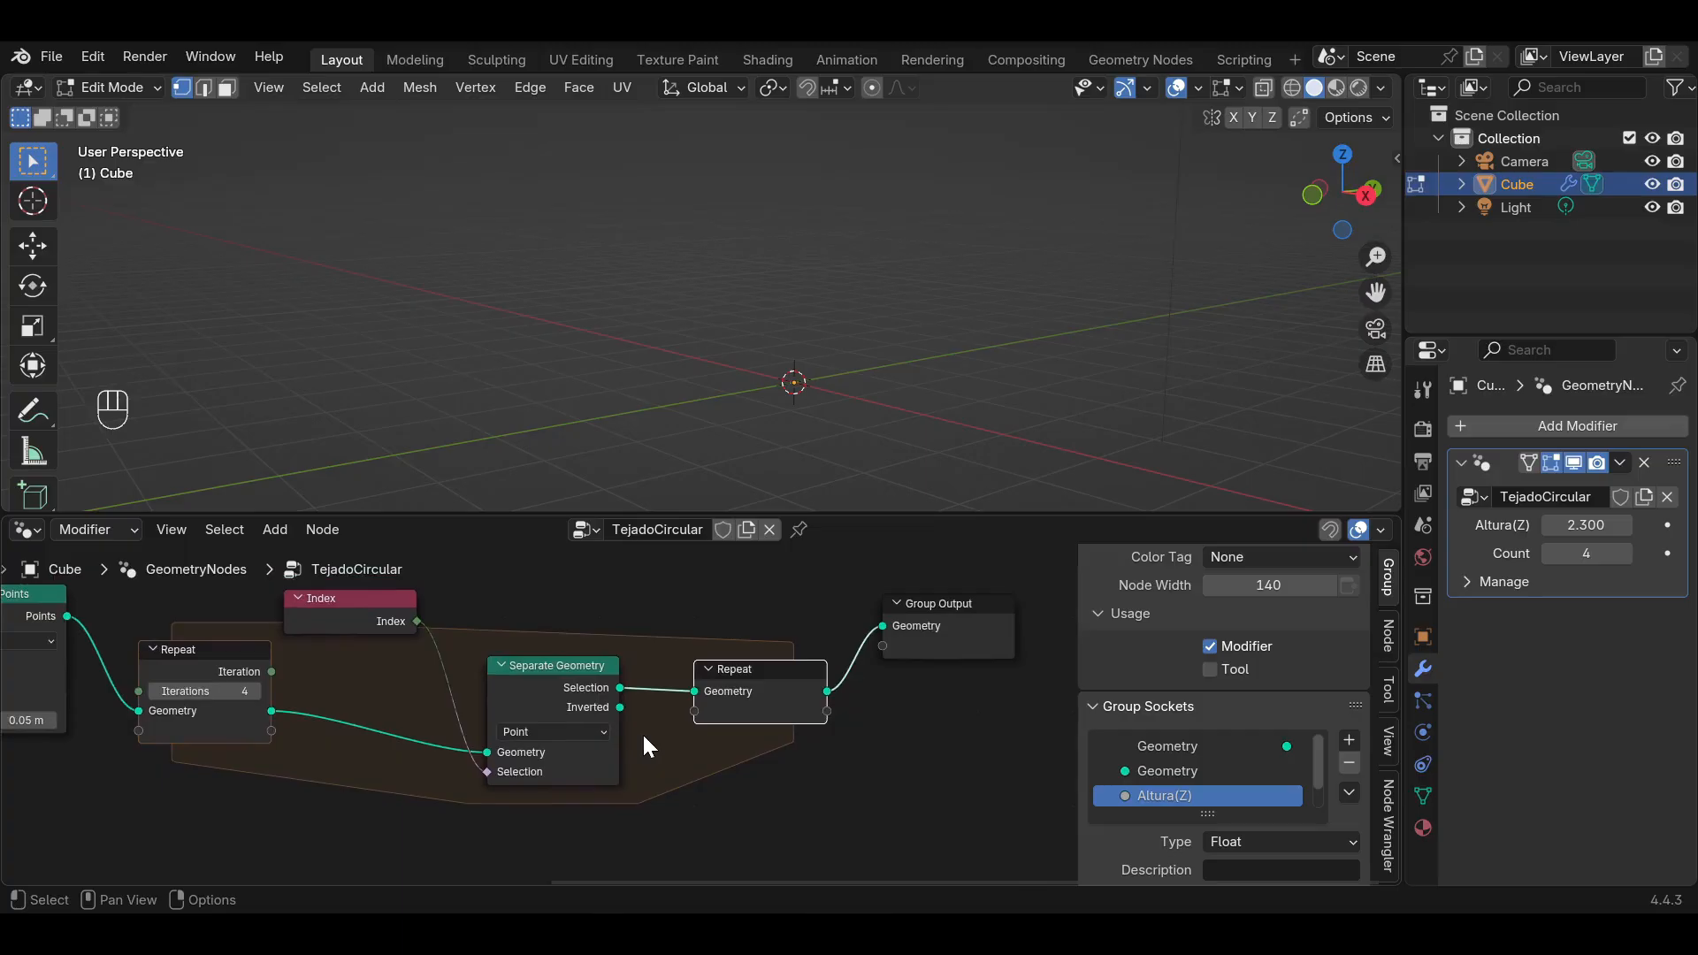
Insert a Compare node between the Index node and Separate Geometry's Selection input.
key("shift+a")
left_click(342, 448)
type("co")
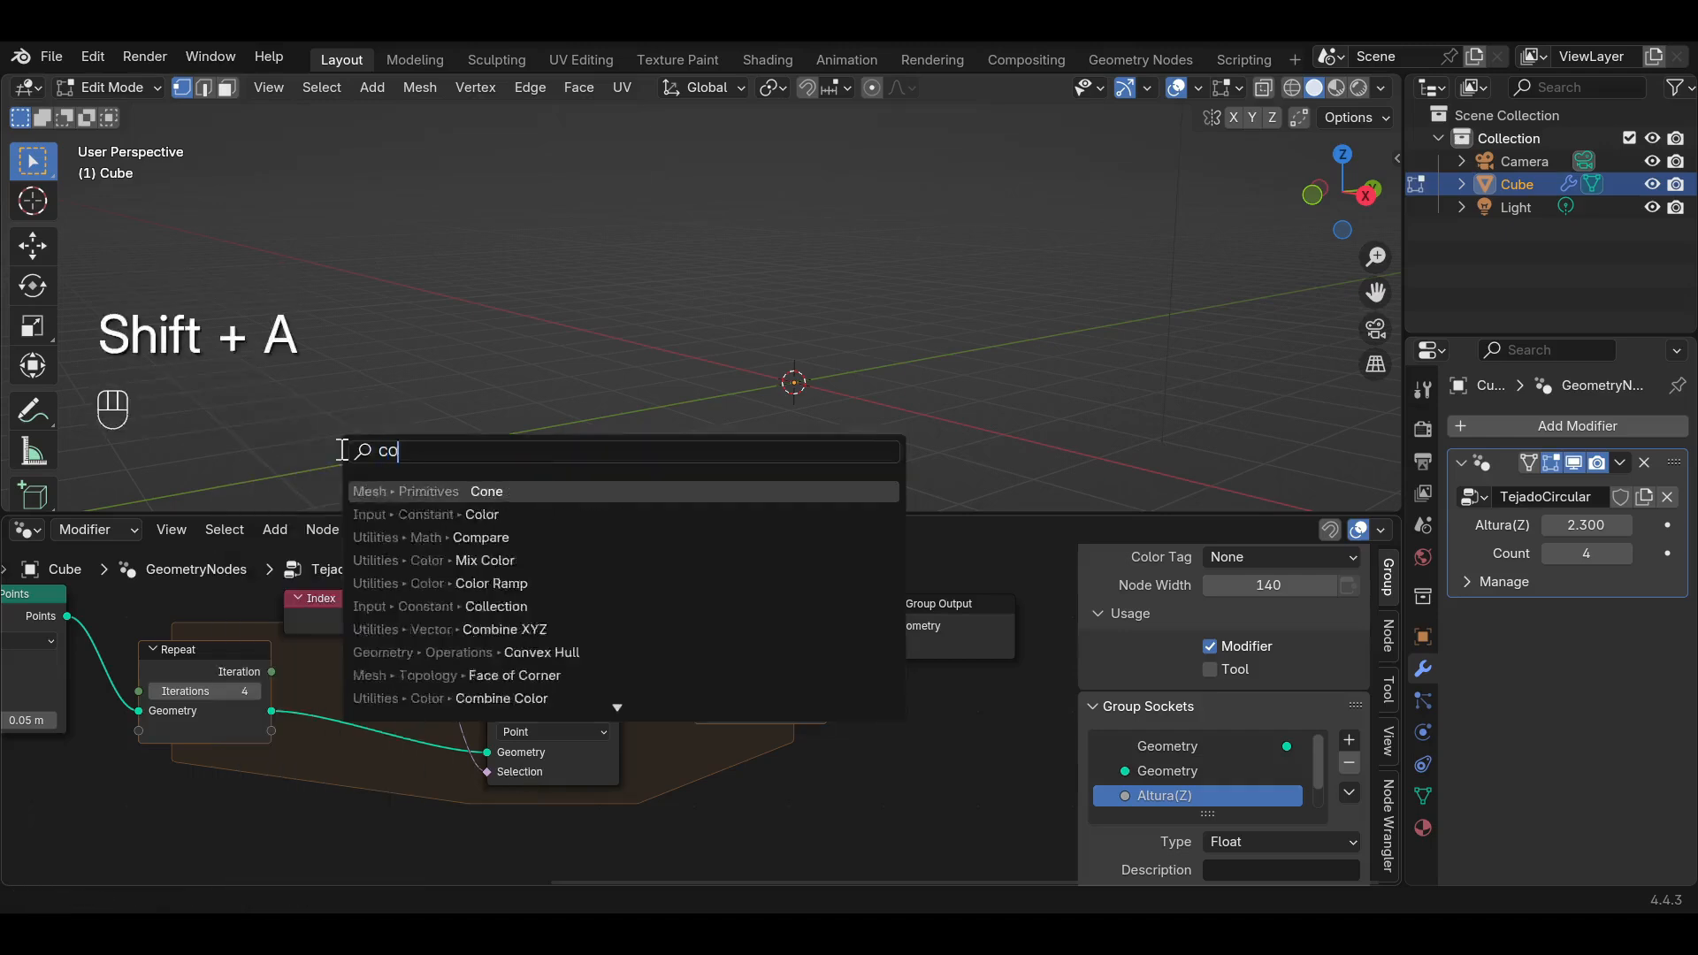
type("mp")
key("Return")
left_click(426, 625)
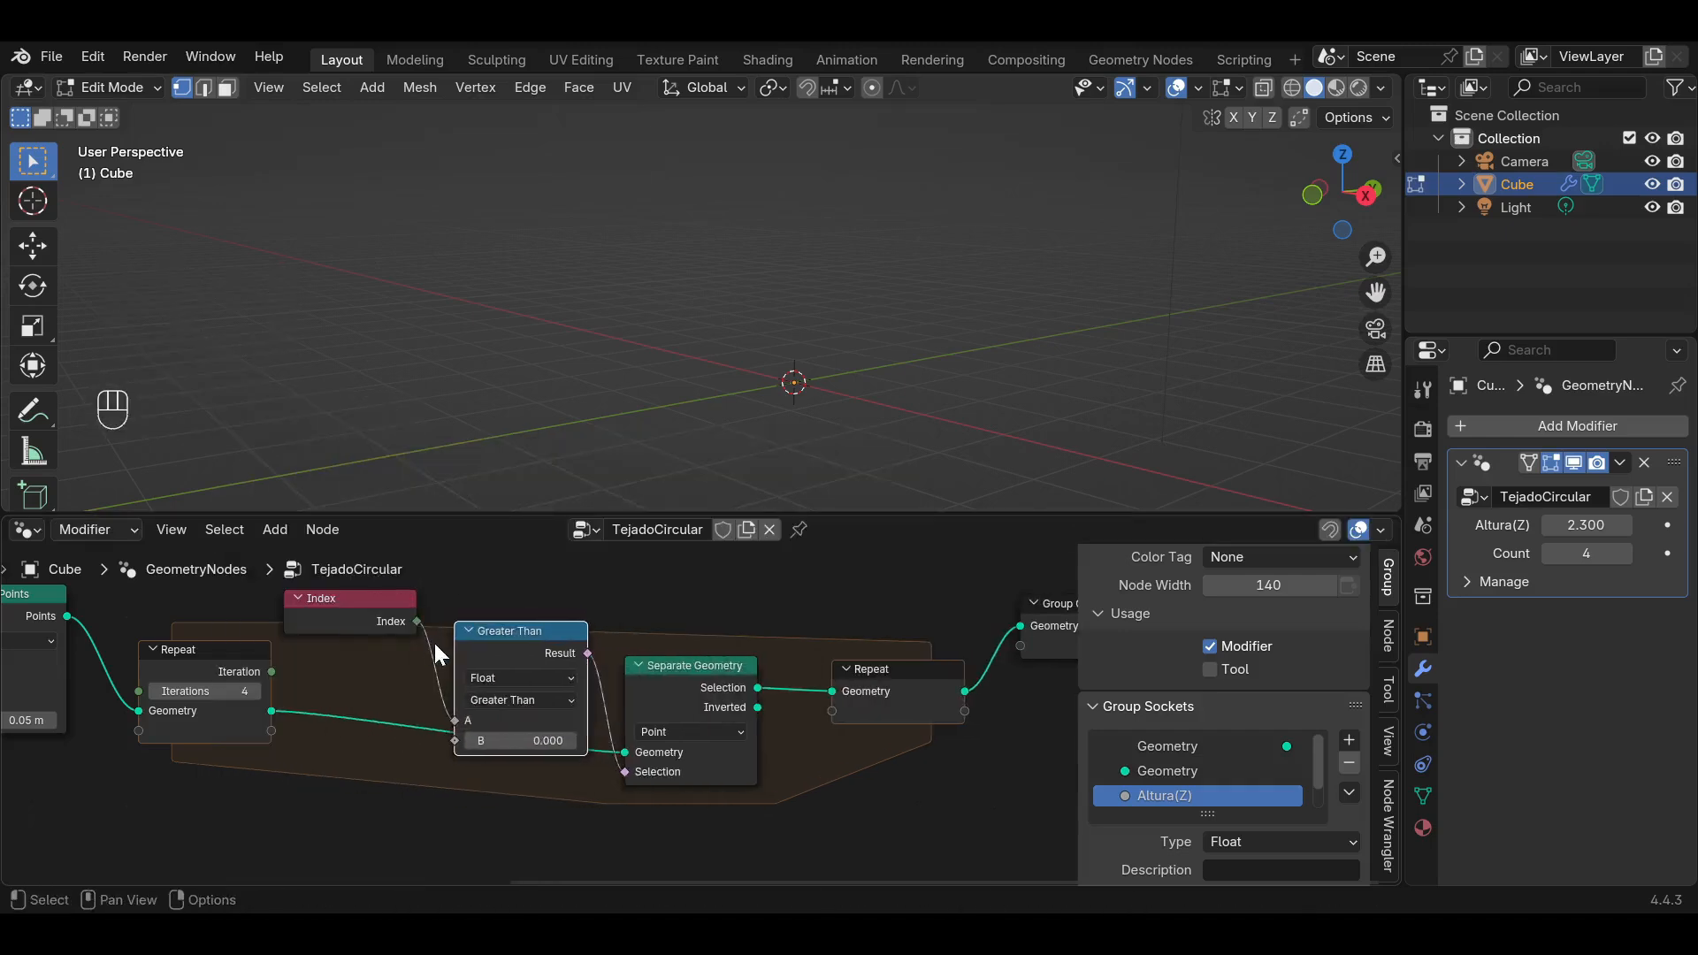
Set the Compare node to Integer and Equal, with Index as A and the zone's Iteration as B.
left_click(501, 677)
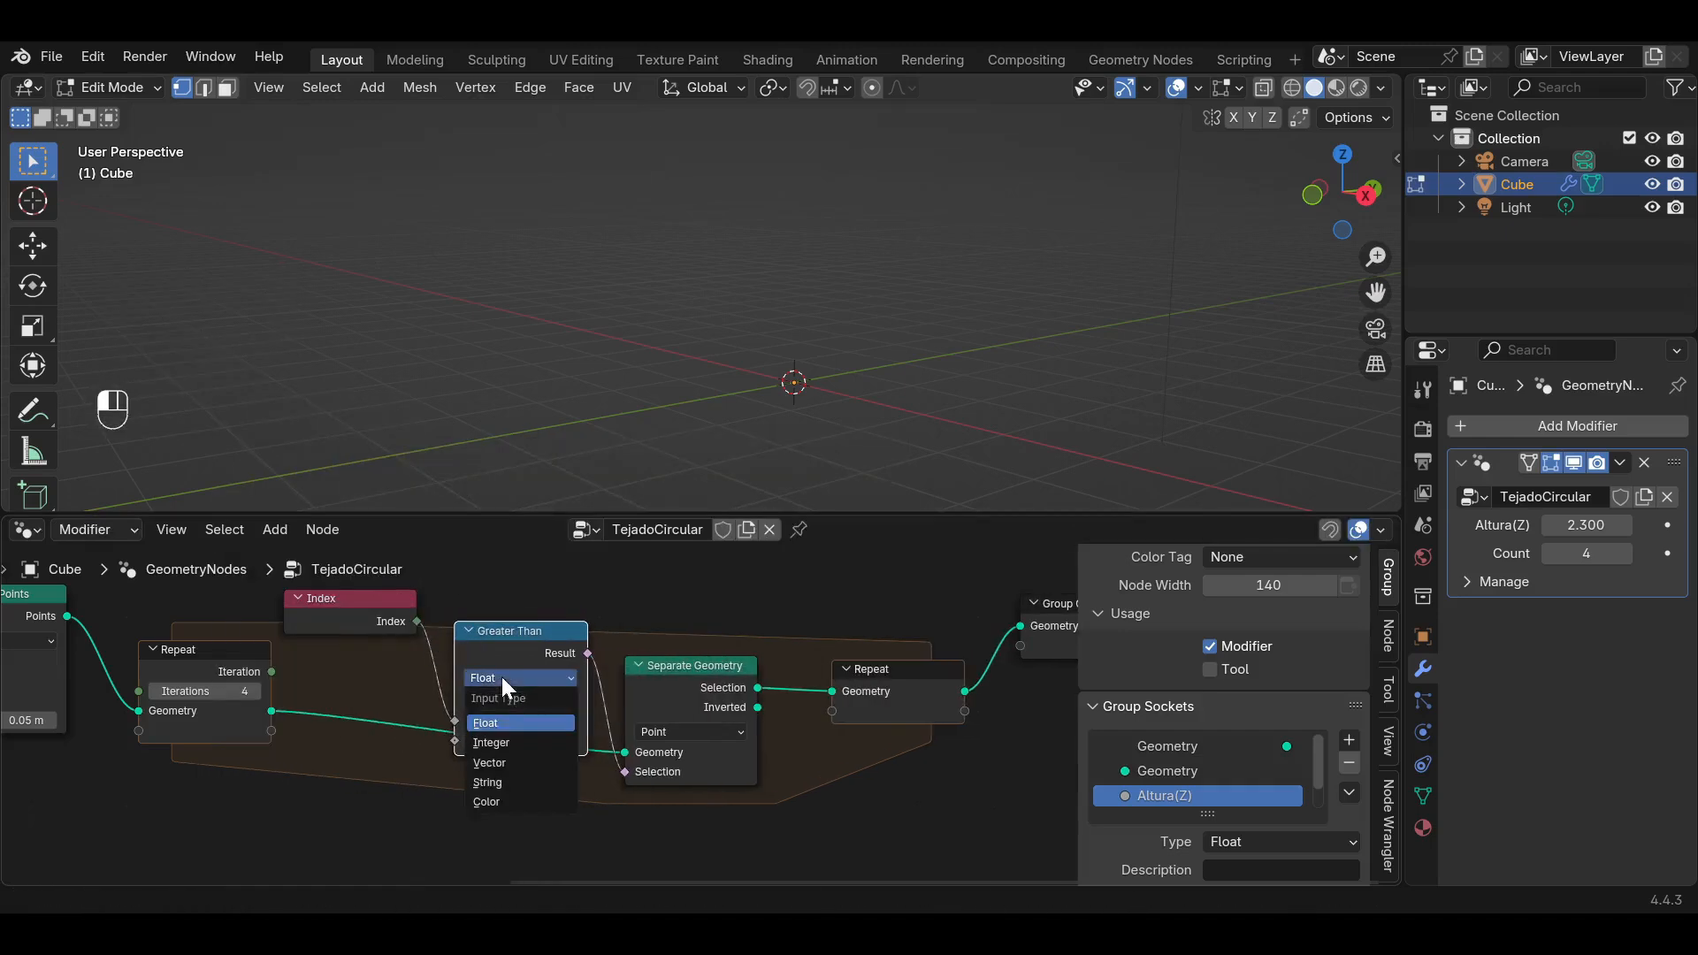
left_click(510, 745)
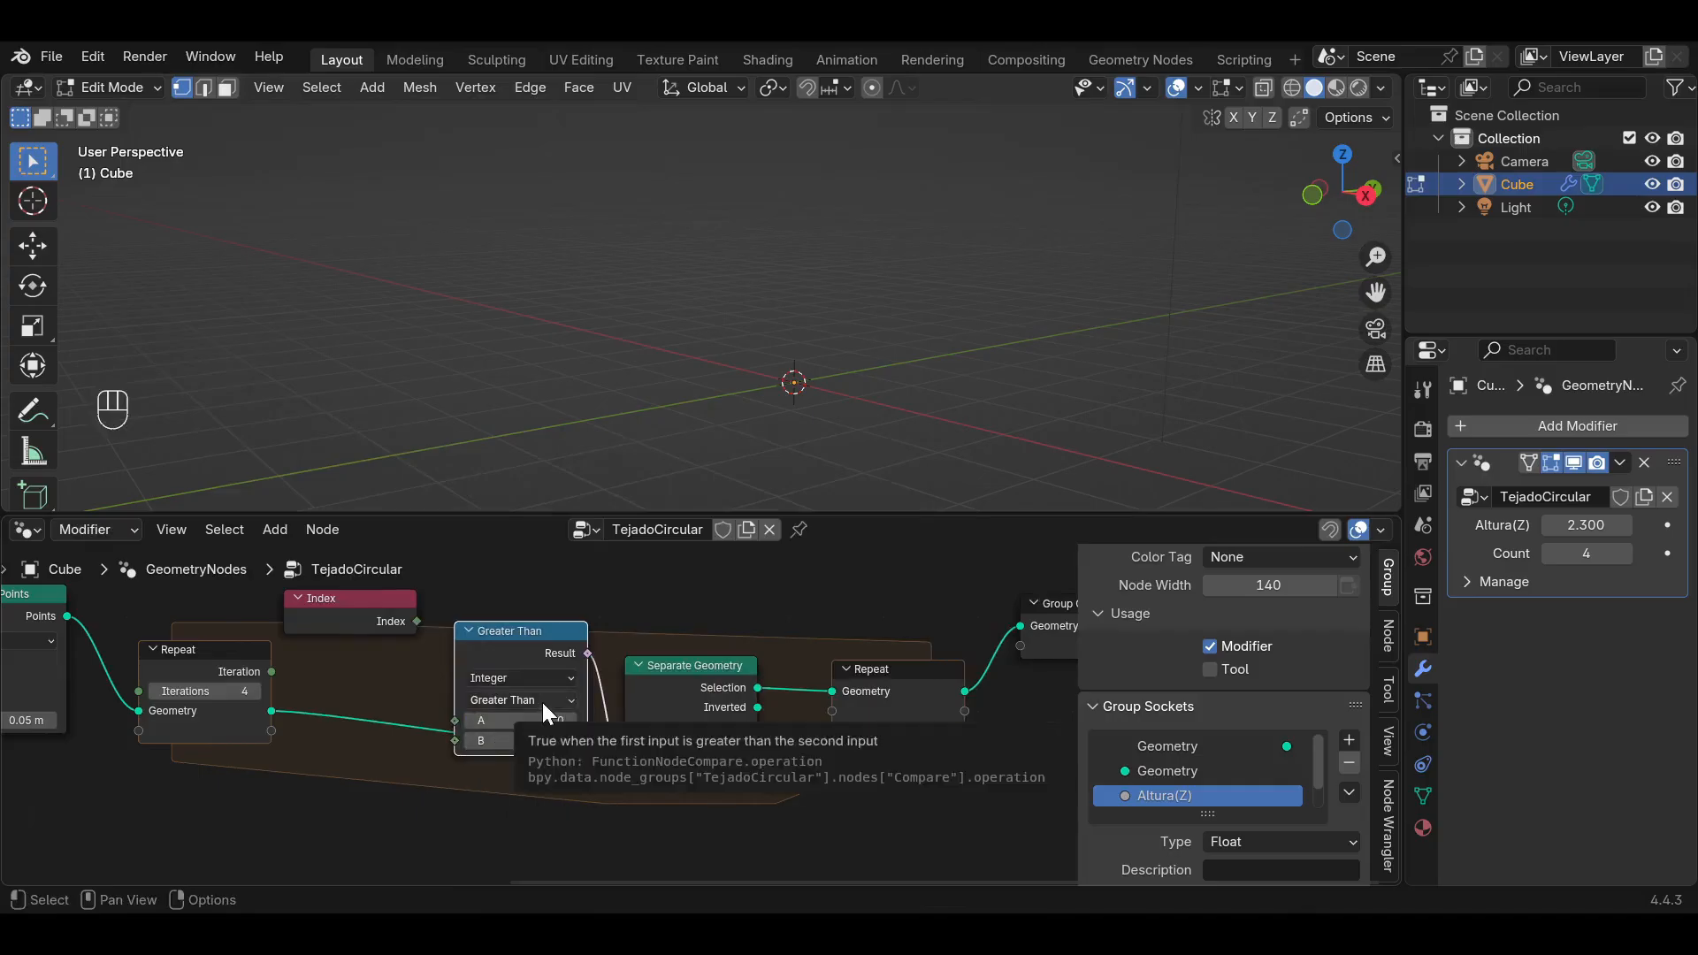
left_click(543, 702)
left_click(528, 825)
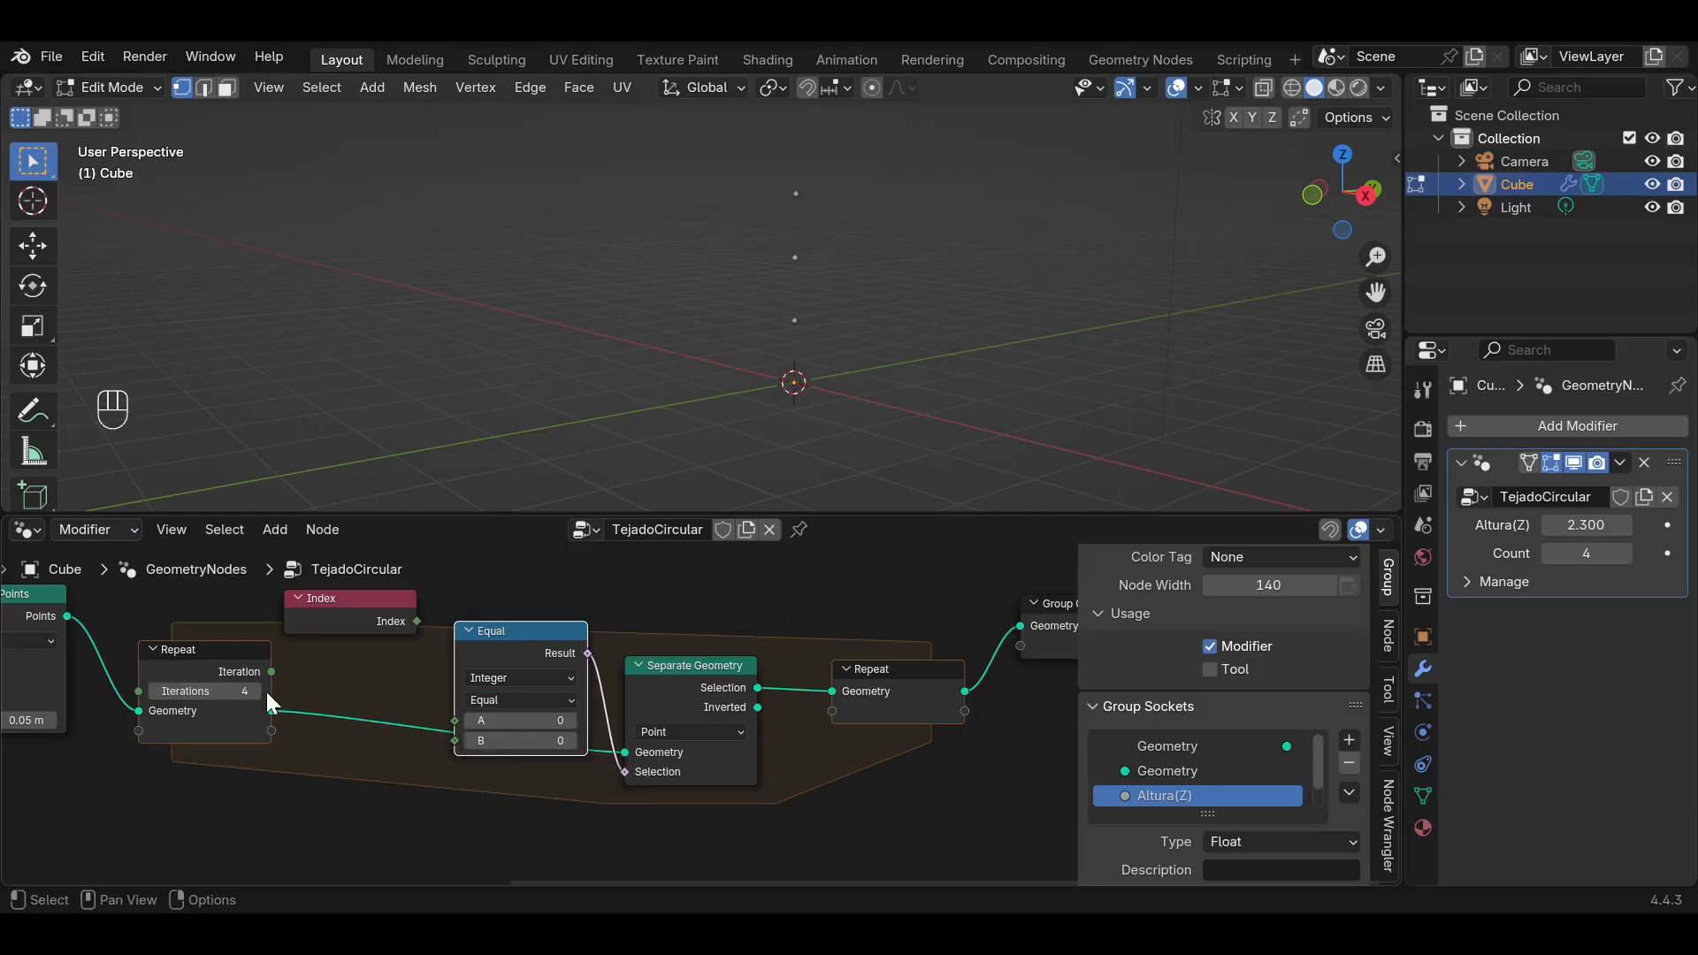
left_click_drag(271, 671, 453, 741)
left_click_drag(417, 622, 457, 721)
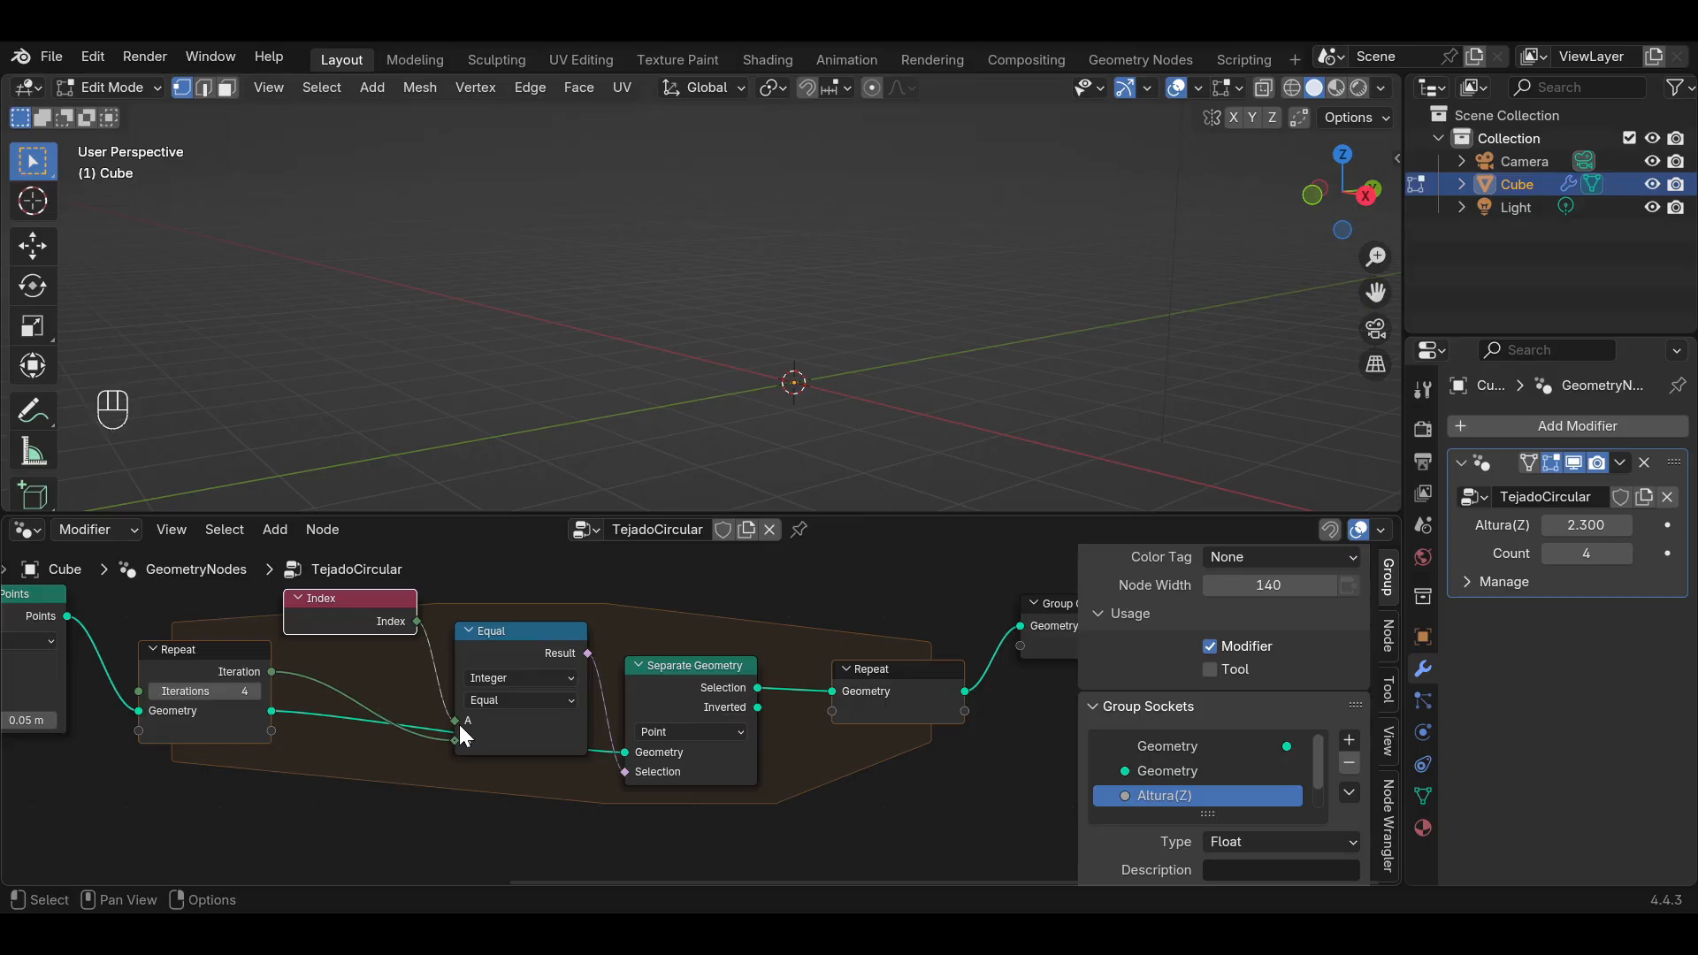
Set the Repeat zone's Iterations to 2.
left_click(158, 688)
left_click(158, 687)
left_click(159, 688)
left_click(158, 688)
left_click(253, 690)
left_click(255, 691)
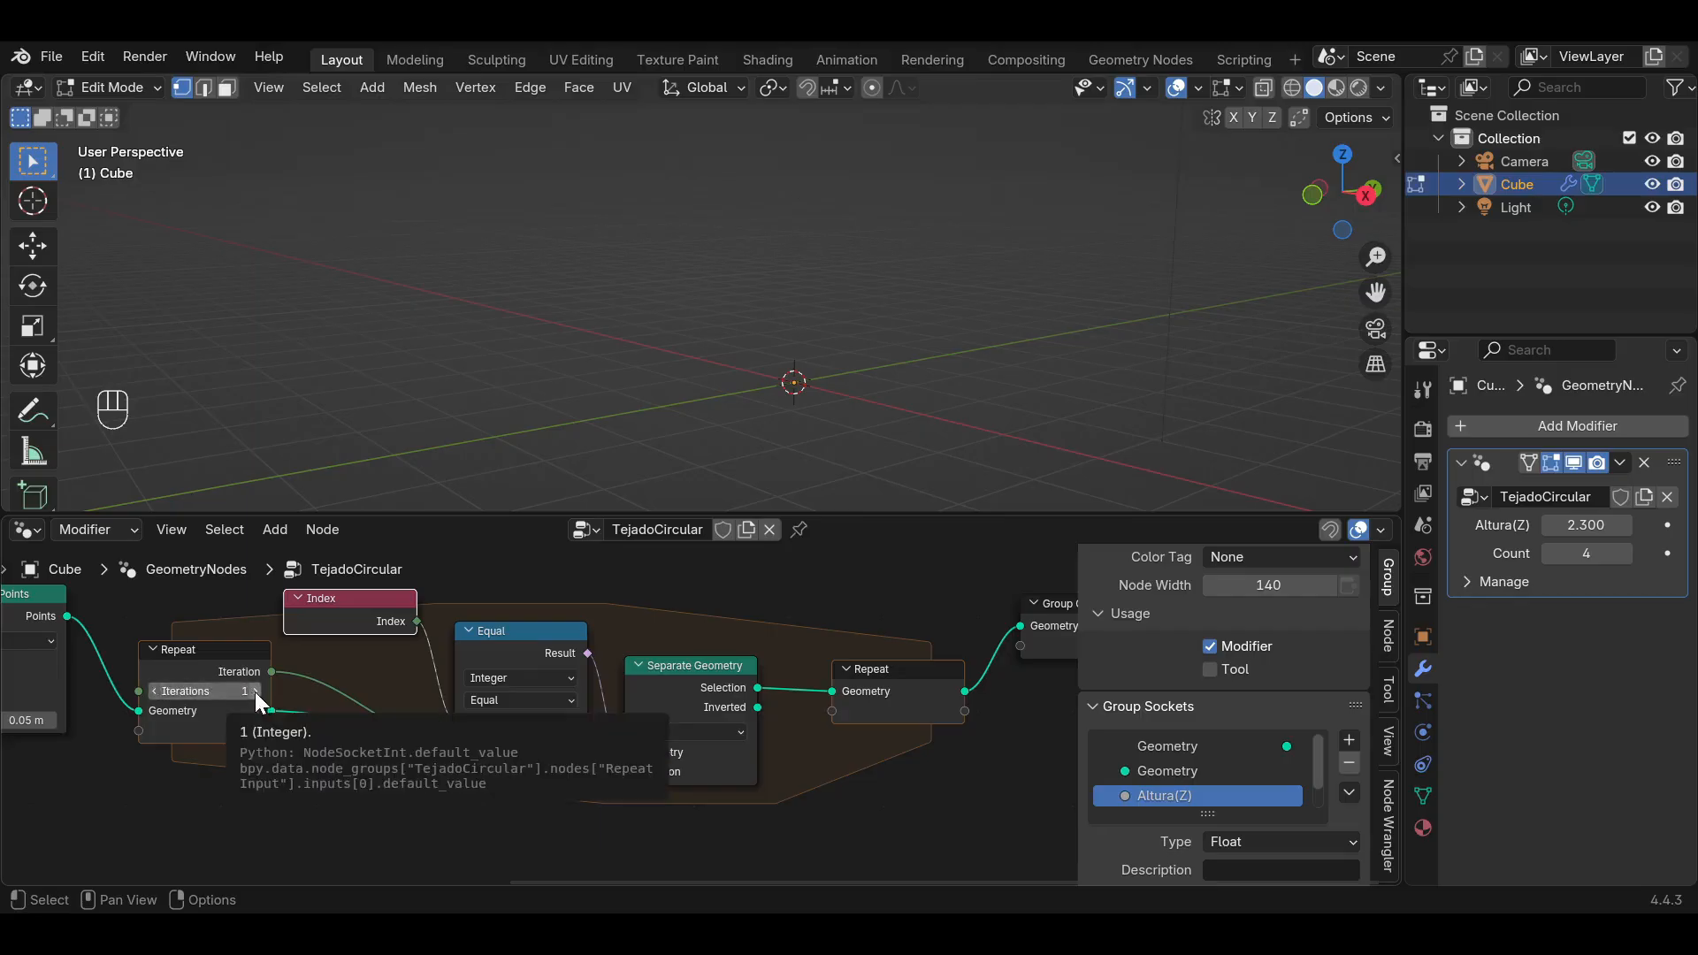
left_click(255, 691)
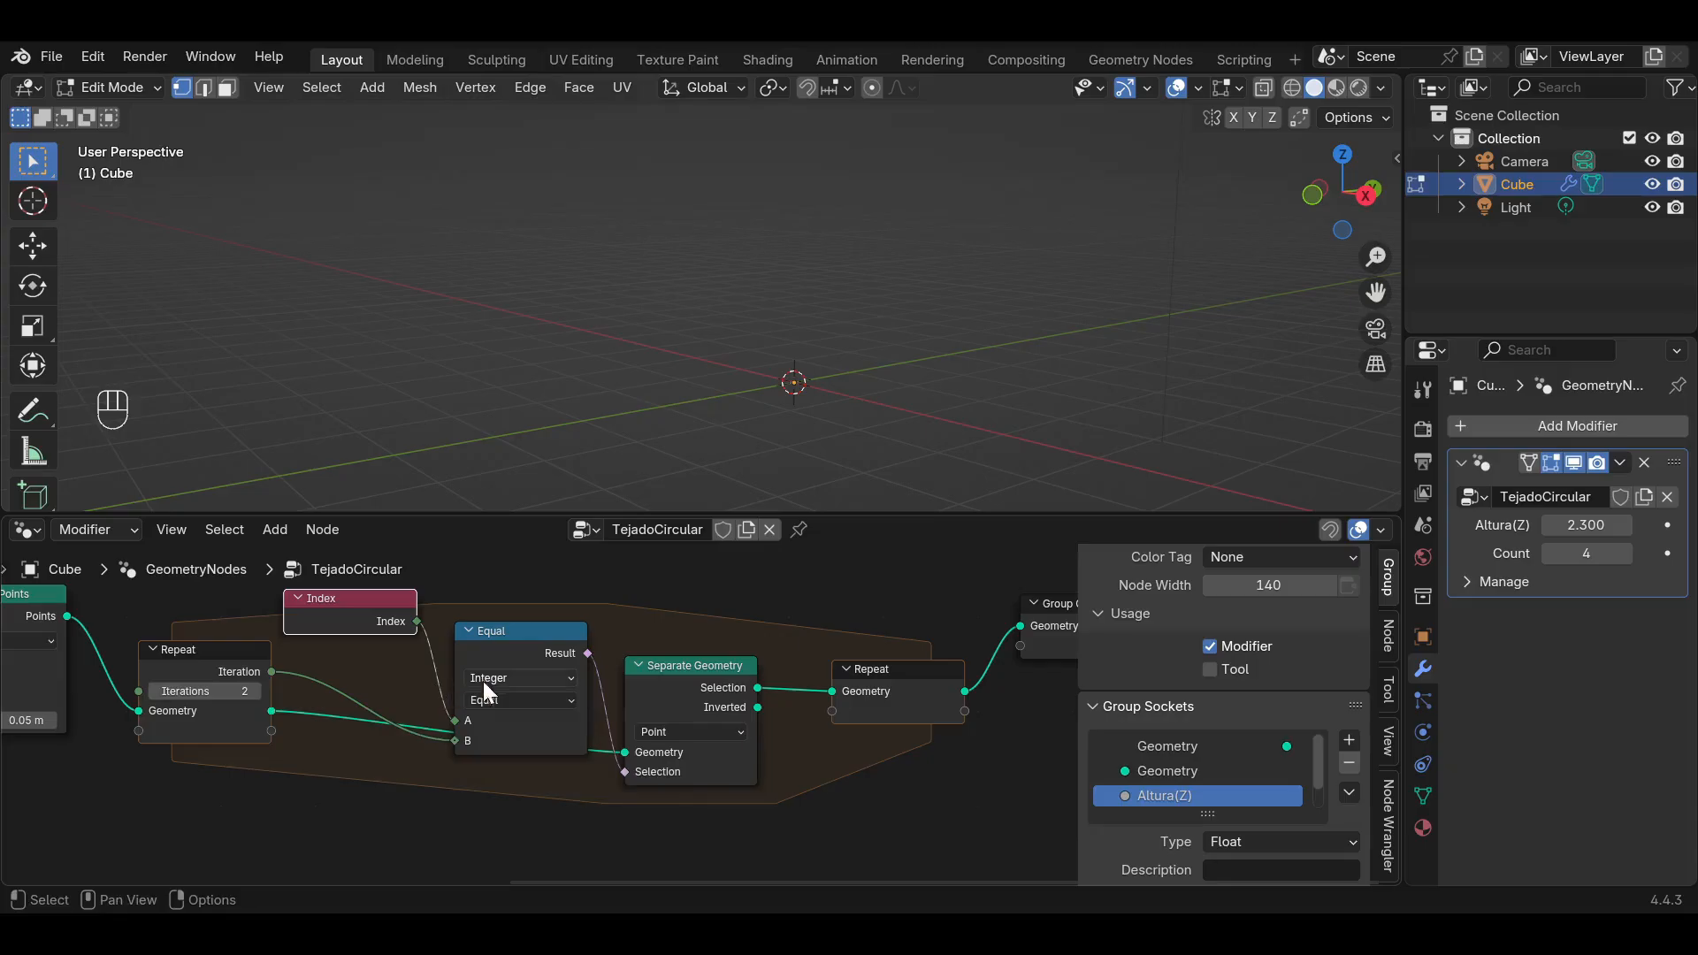
Link the Repeat input's Geometry directly to the Repeat output's Geometry and Separate Geometry's Selection to a new repeat item.
mouse_move(506, 721)
scroll(416, 760, "down", 1)
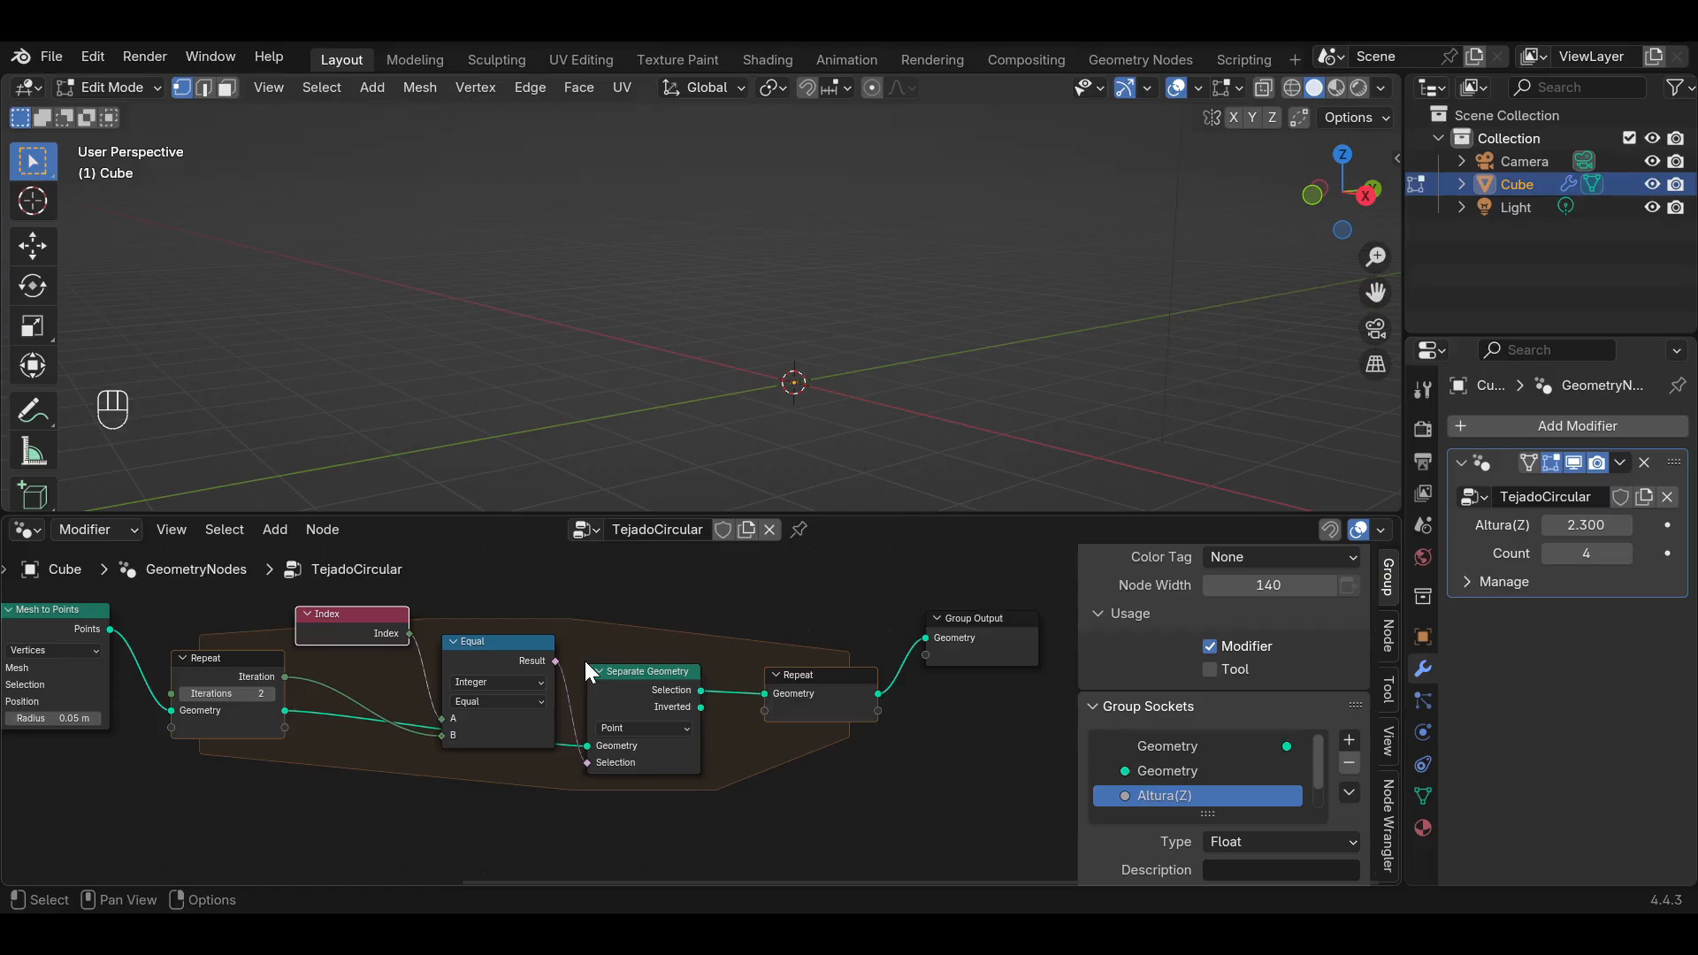
middle_click_drag(320, 746, 376, 768)
left_click_drag(341, 731, 994, 656)
middle_click_drag(963, 707, 784, 708)
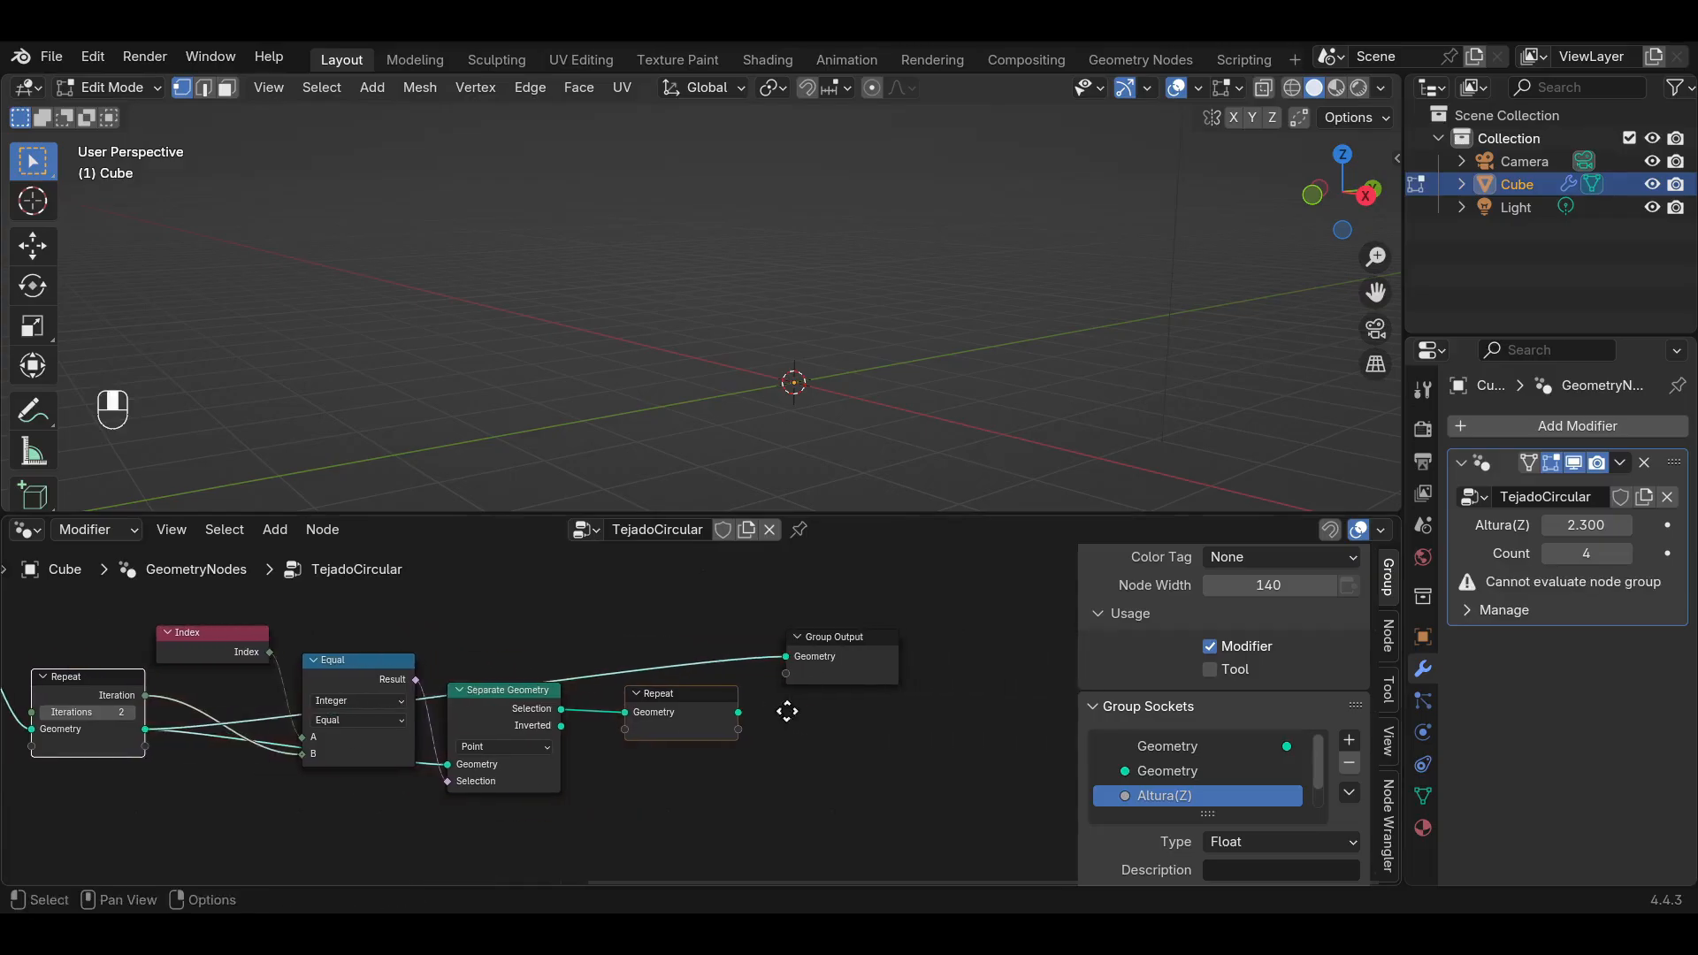
left_click_drag(783, 657, 626, 740)
middle_click_drag(628, 750, 725, 733)
left_click_drag(582, 690, 724, 709)
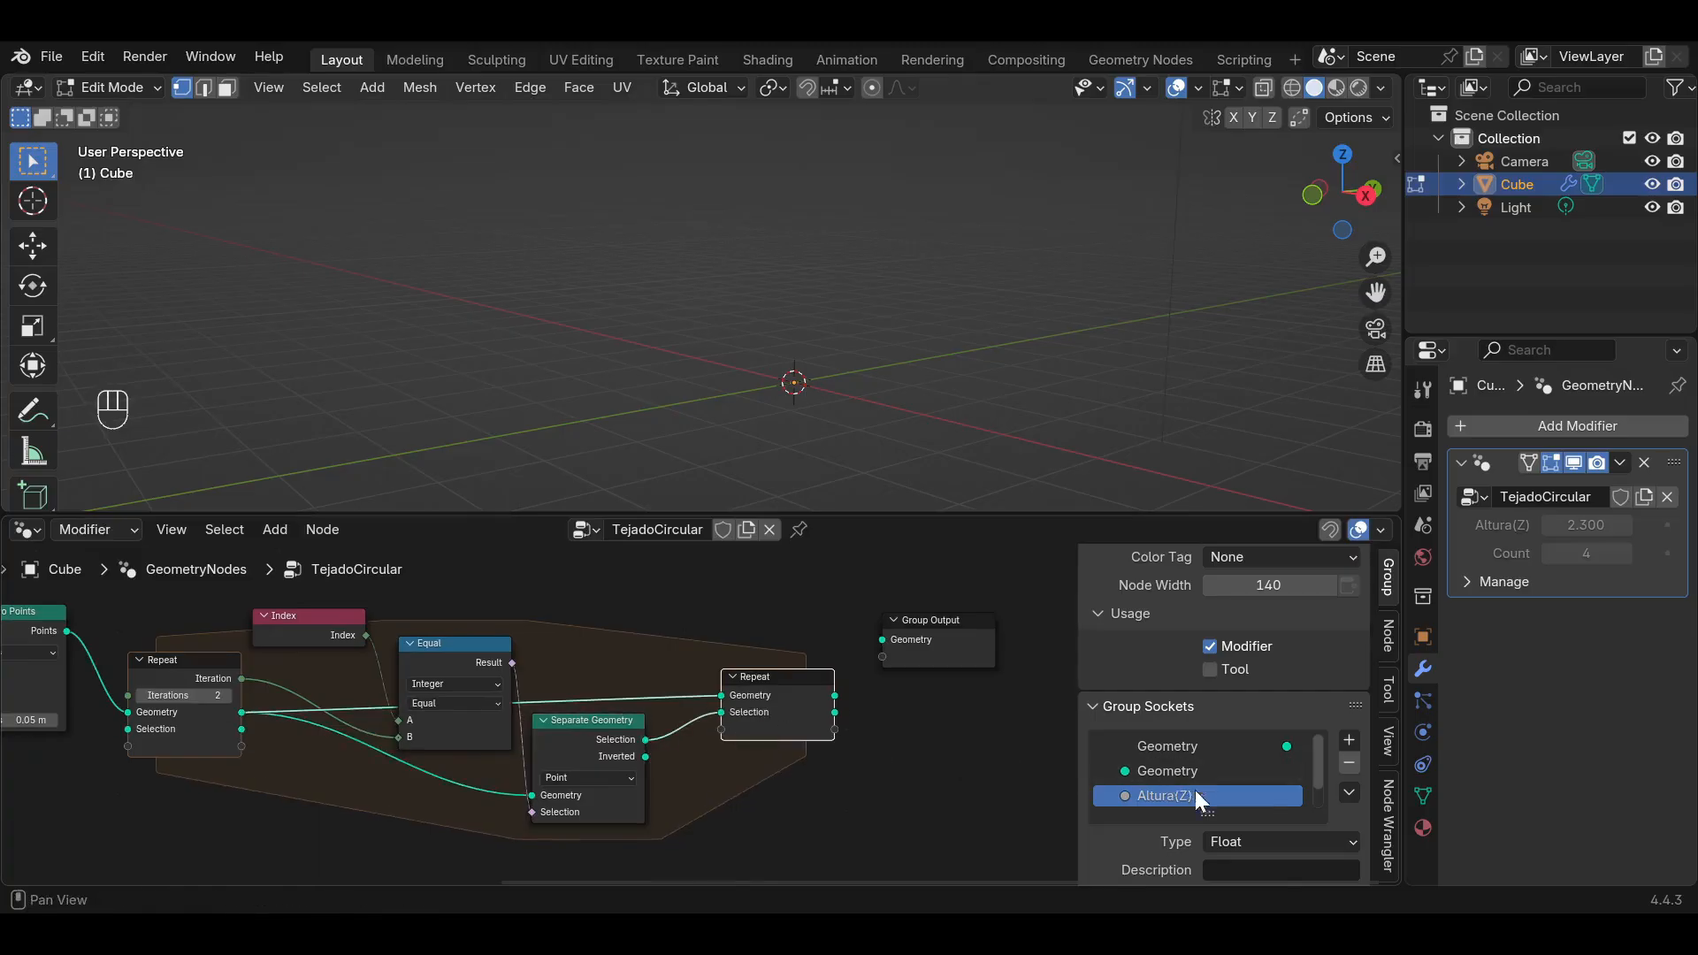
Rename the Repeat zone's Selection item to Points.
scroll(1189, 788, "down", 1)
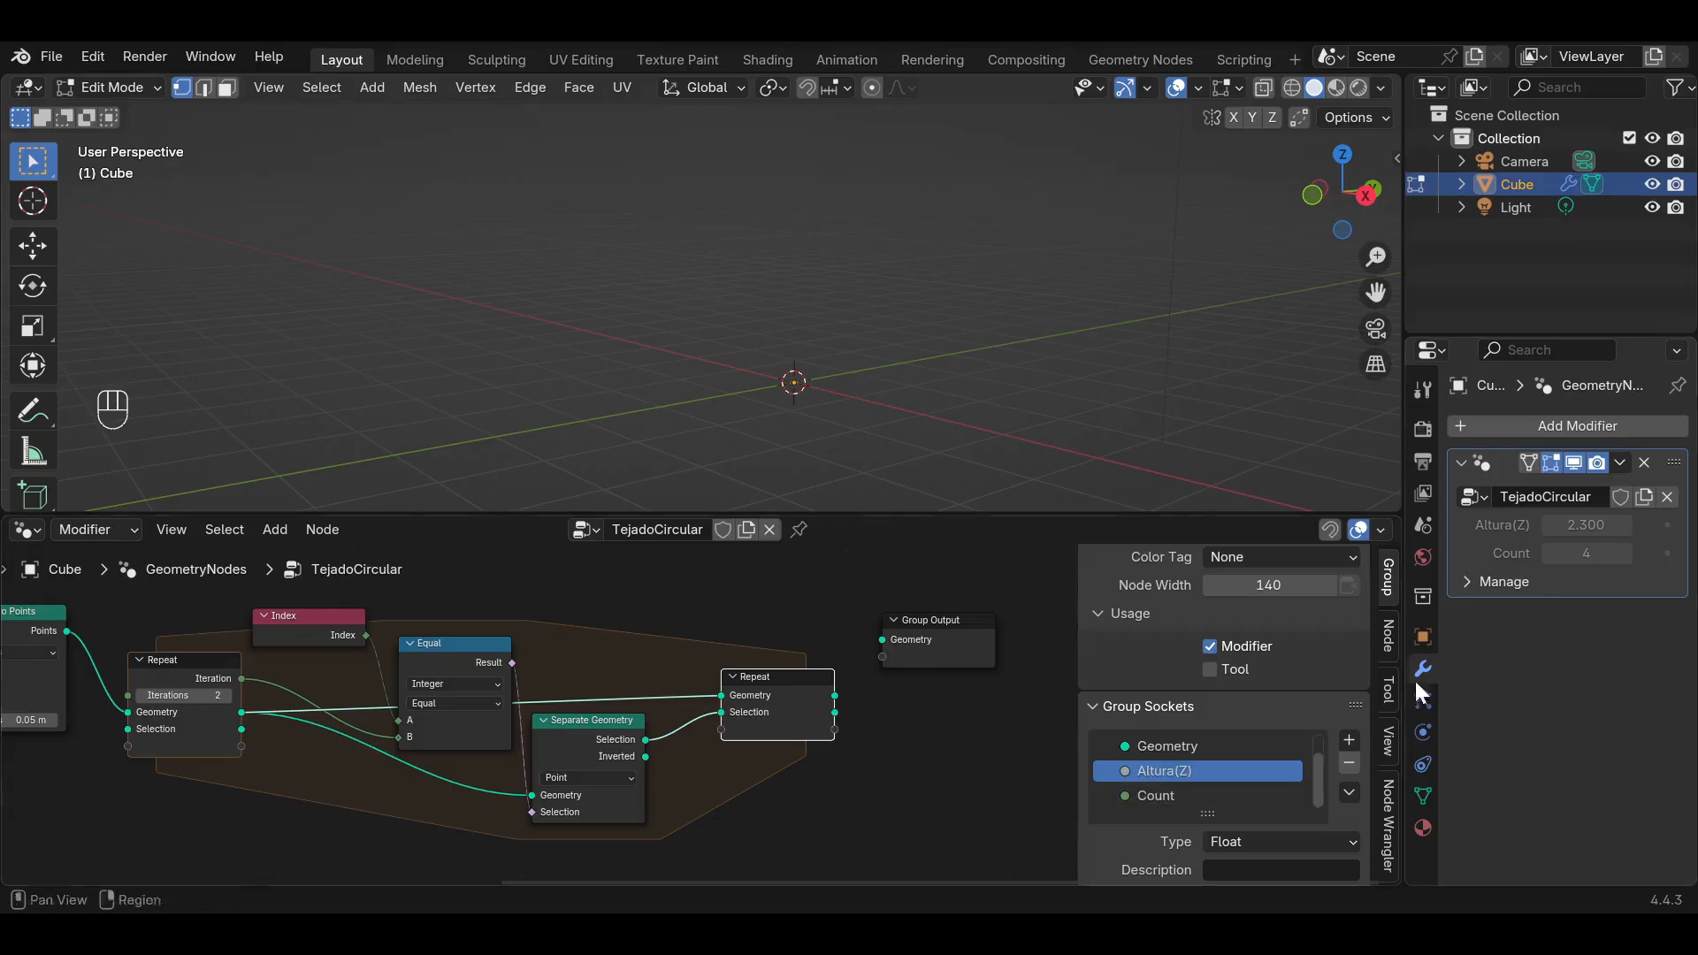
left_click(1384, 638)
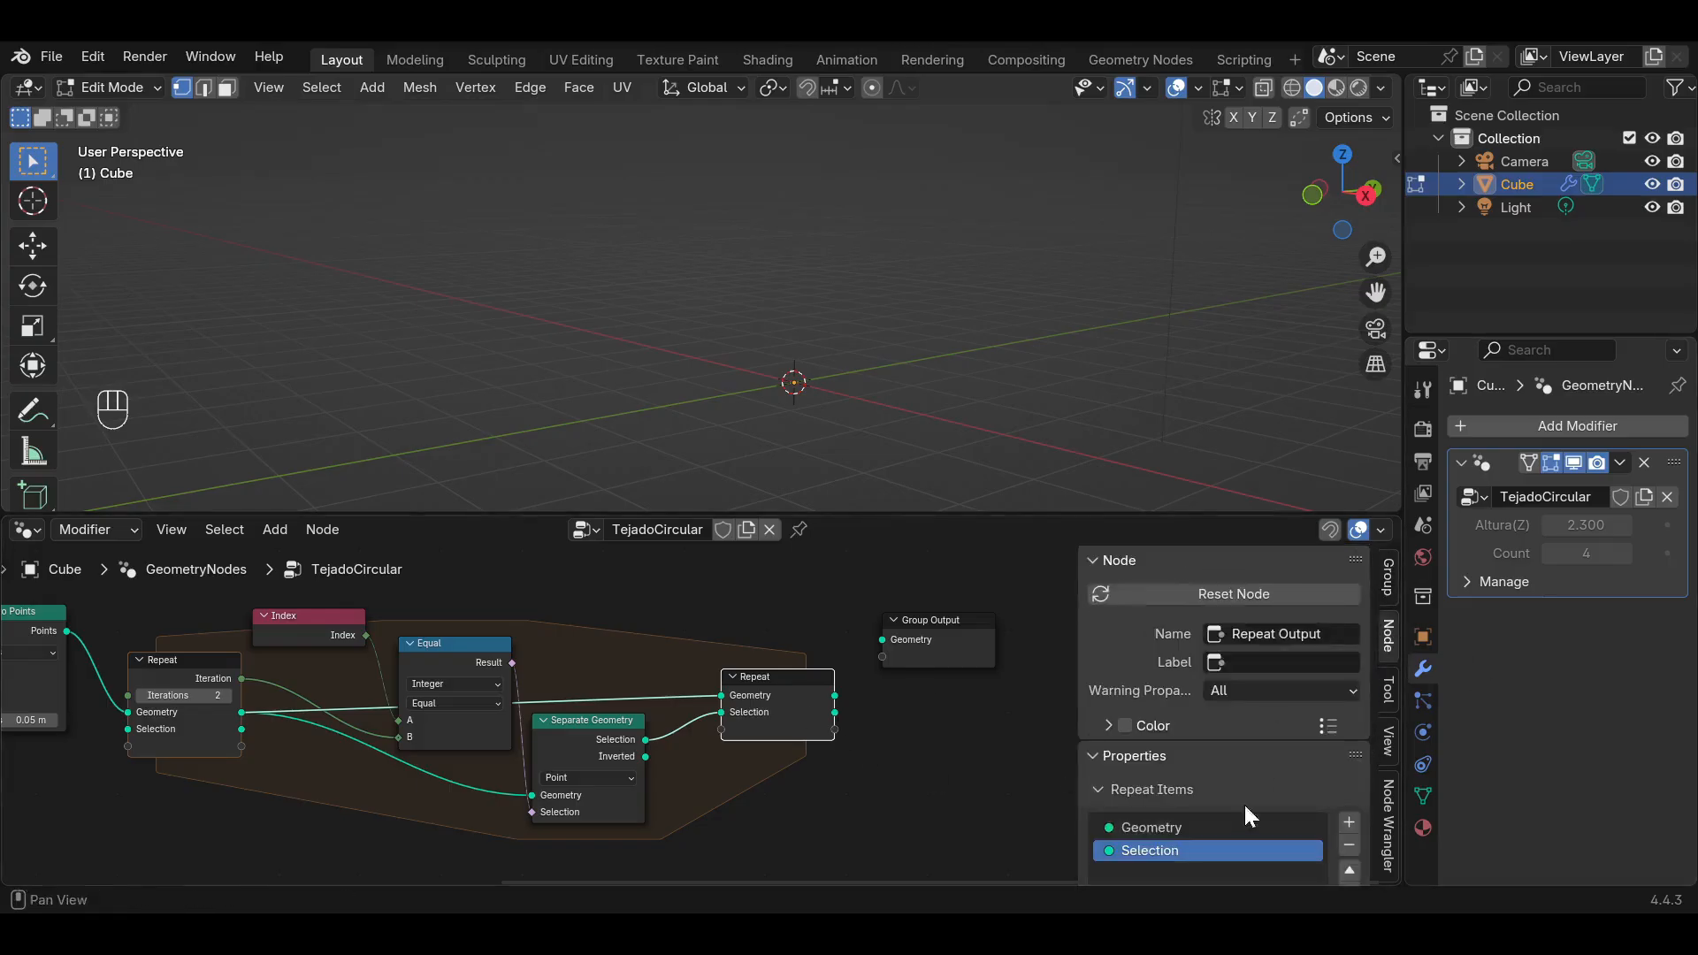
scroll(1243, 802, "down", 3)
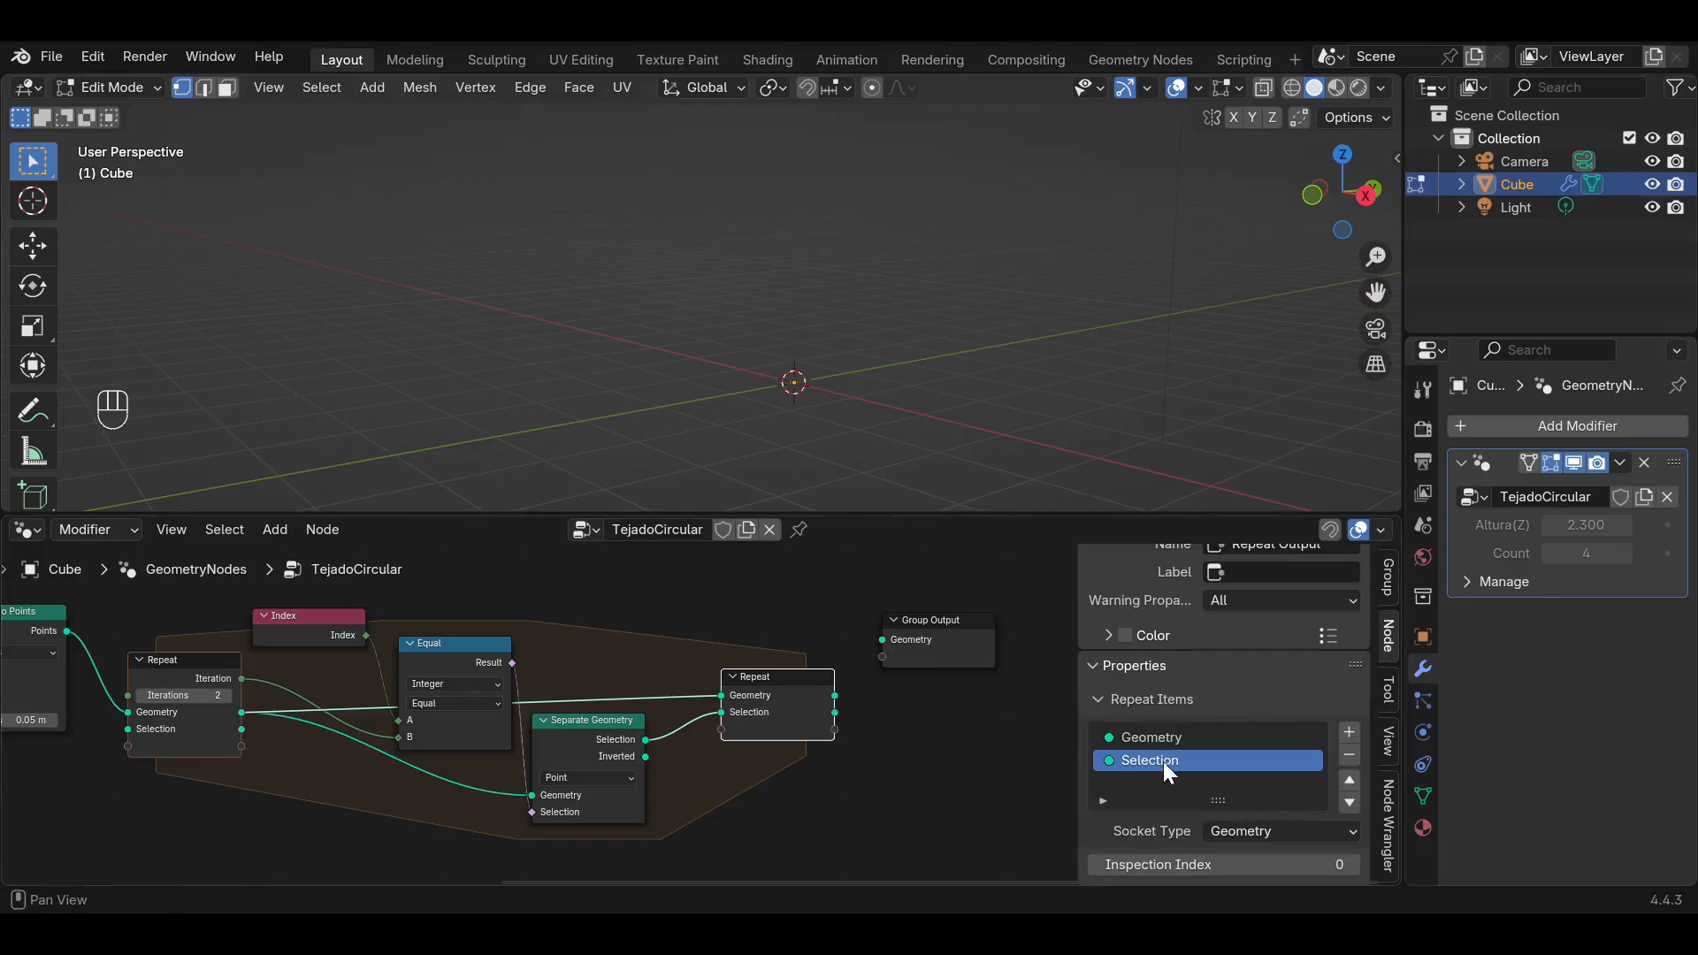
scroll(725, 722, "up", 3)
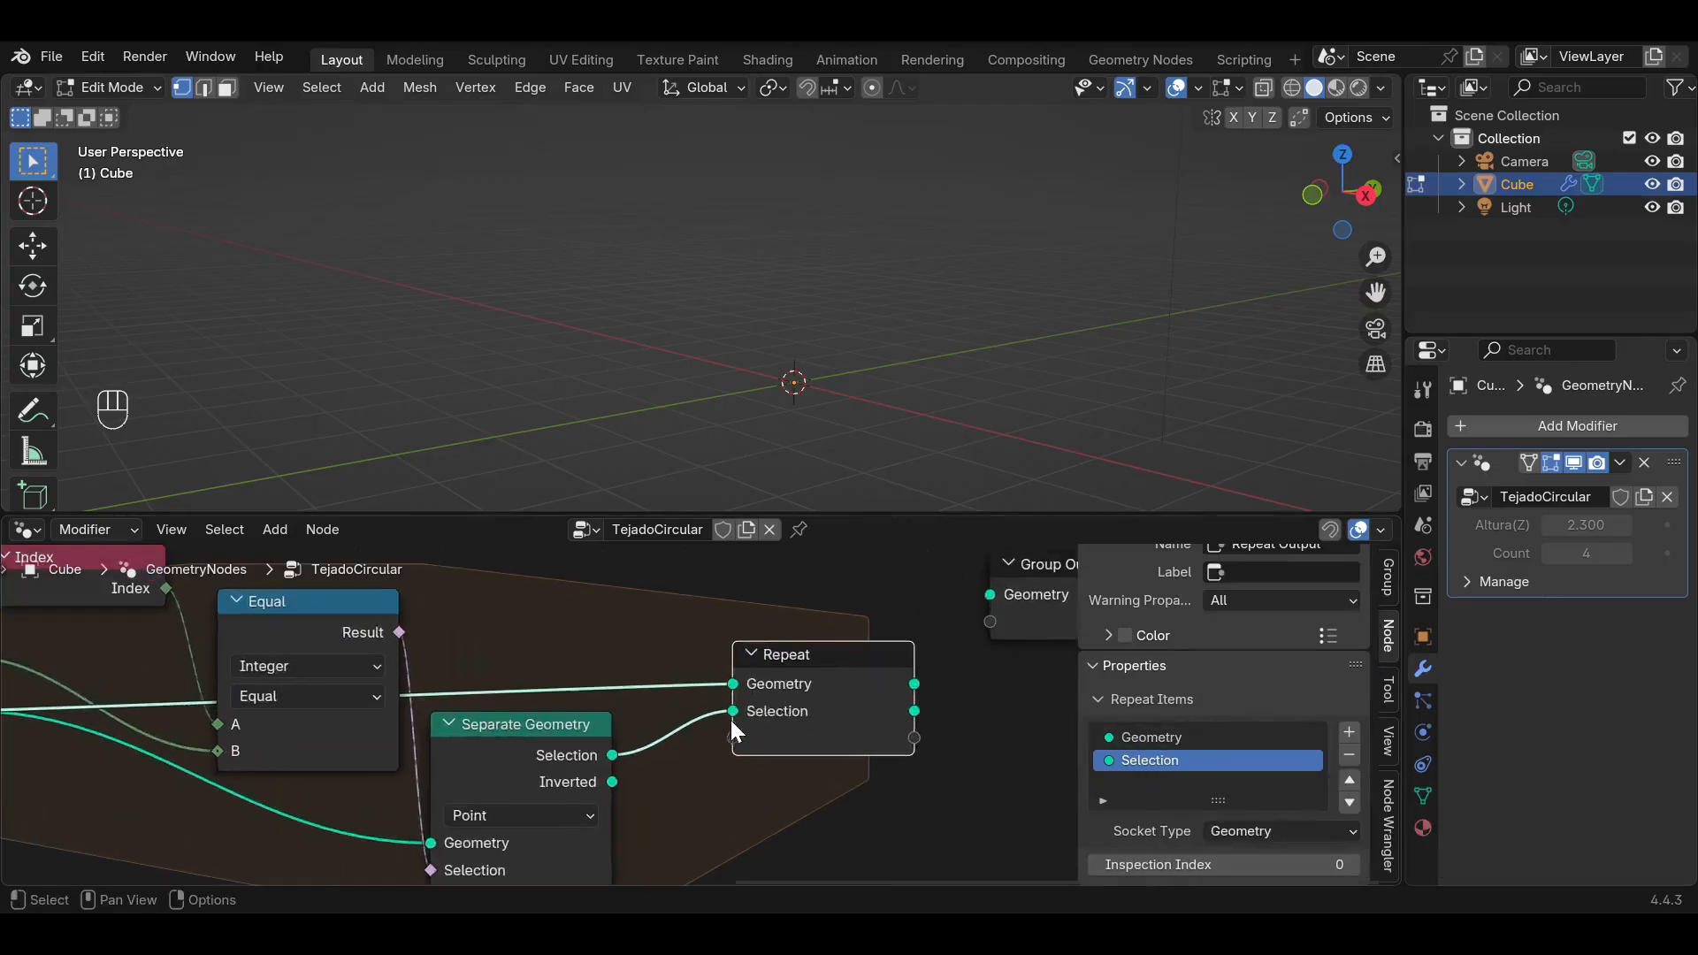
scroll(773, 713, "down", 2)
double_click(1138, 758)
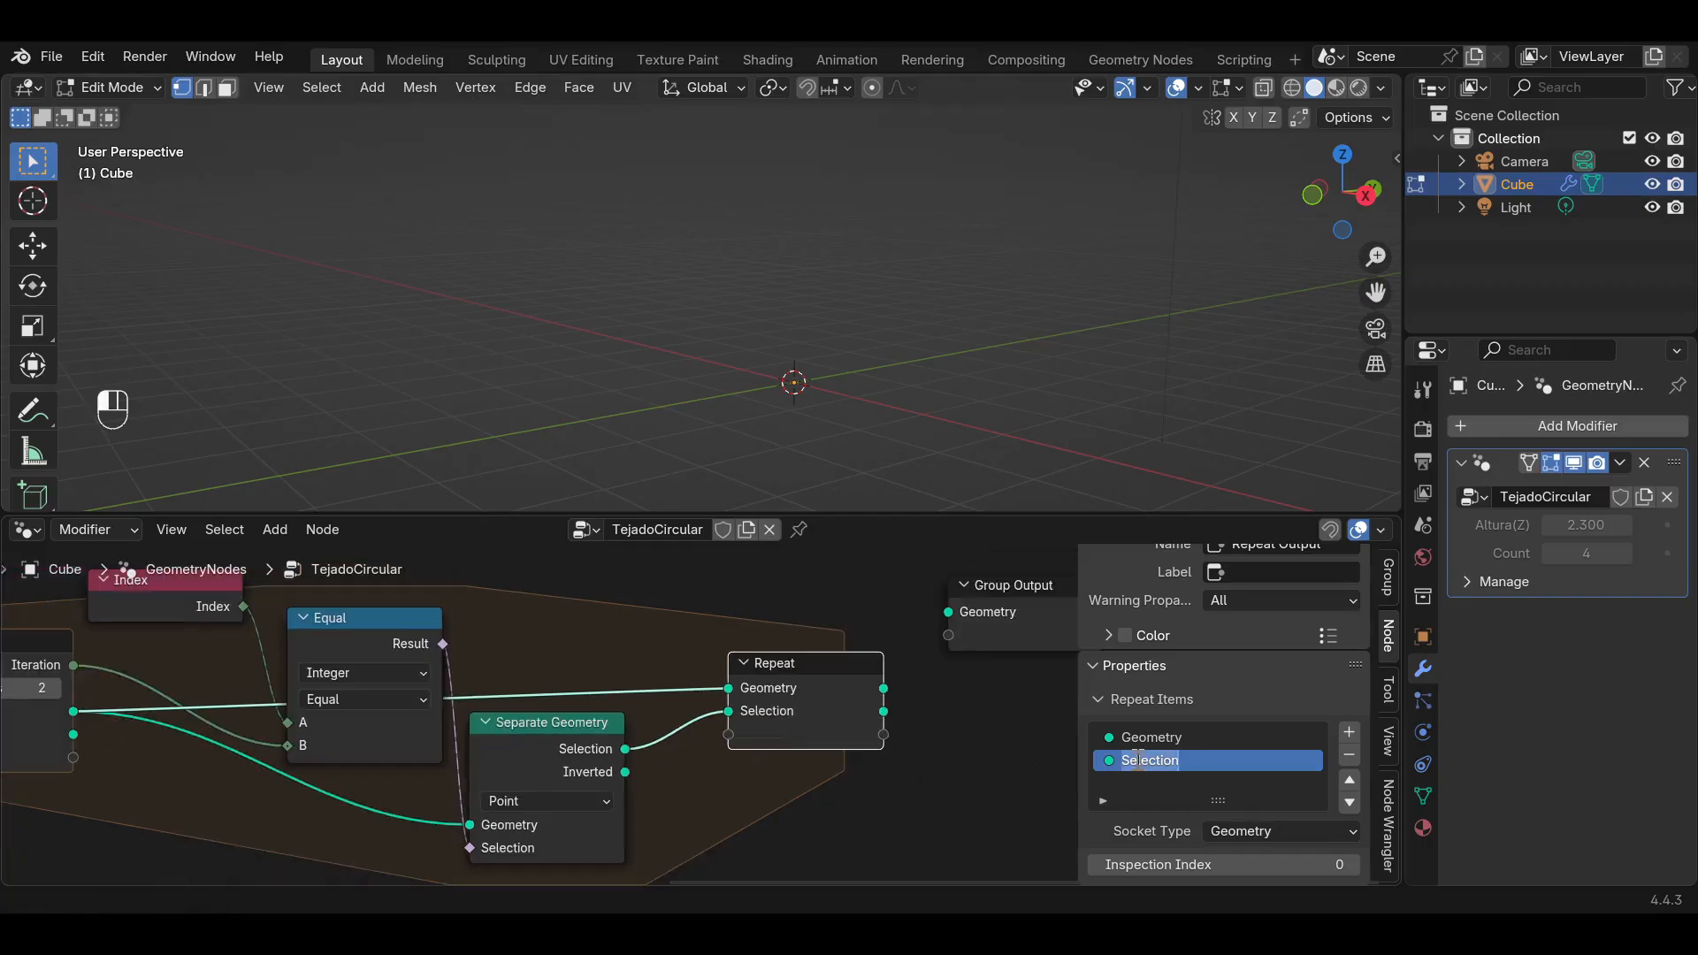
type("po")
key("BackSpace")
key("BackSpace")
type("Points")
key("Return")
Move the Group Output clear of the zone and connect the Repeat output's Geometry to it.
scroll(857, 710, "down", 3)
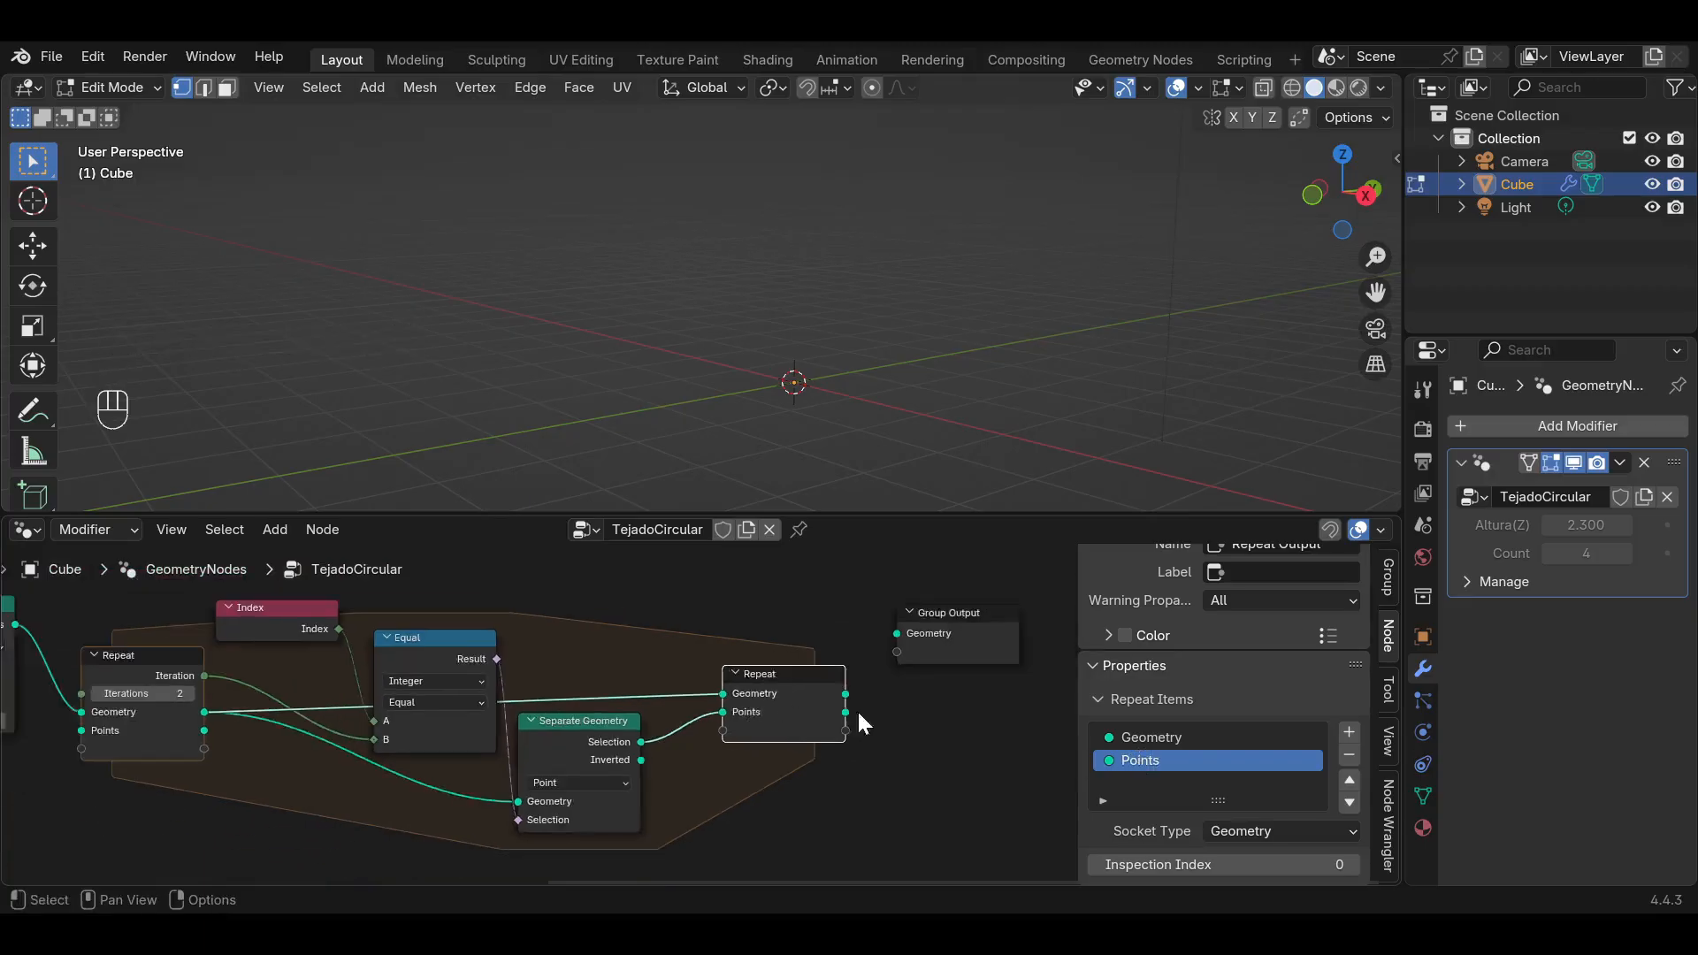
middle_click_drag(856, 709, 733, 744)
left_click_drag(827, 678, 907, 688)
scroll(672, 752, "up", 1)
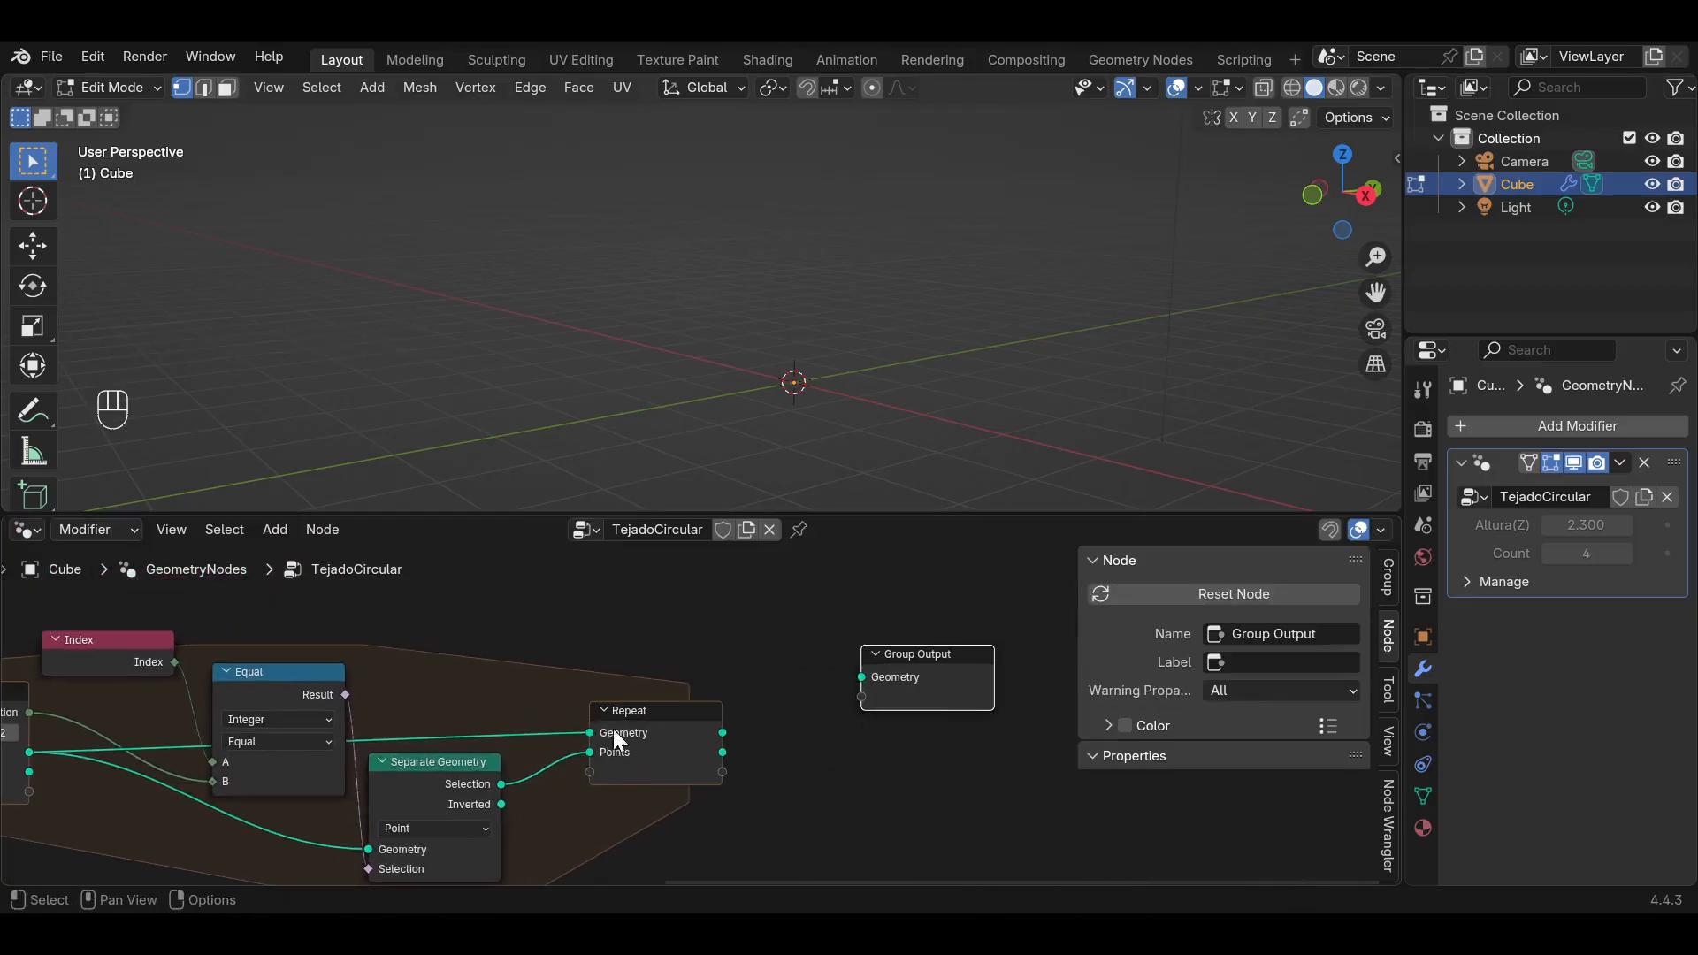
left_click_drag(722, 733, 862, 676)
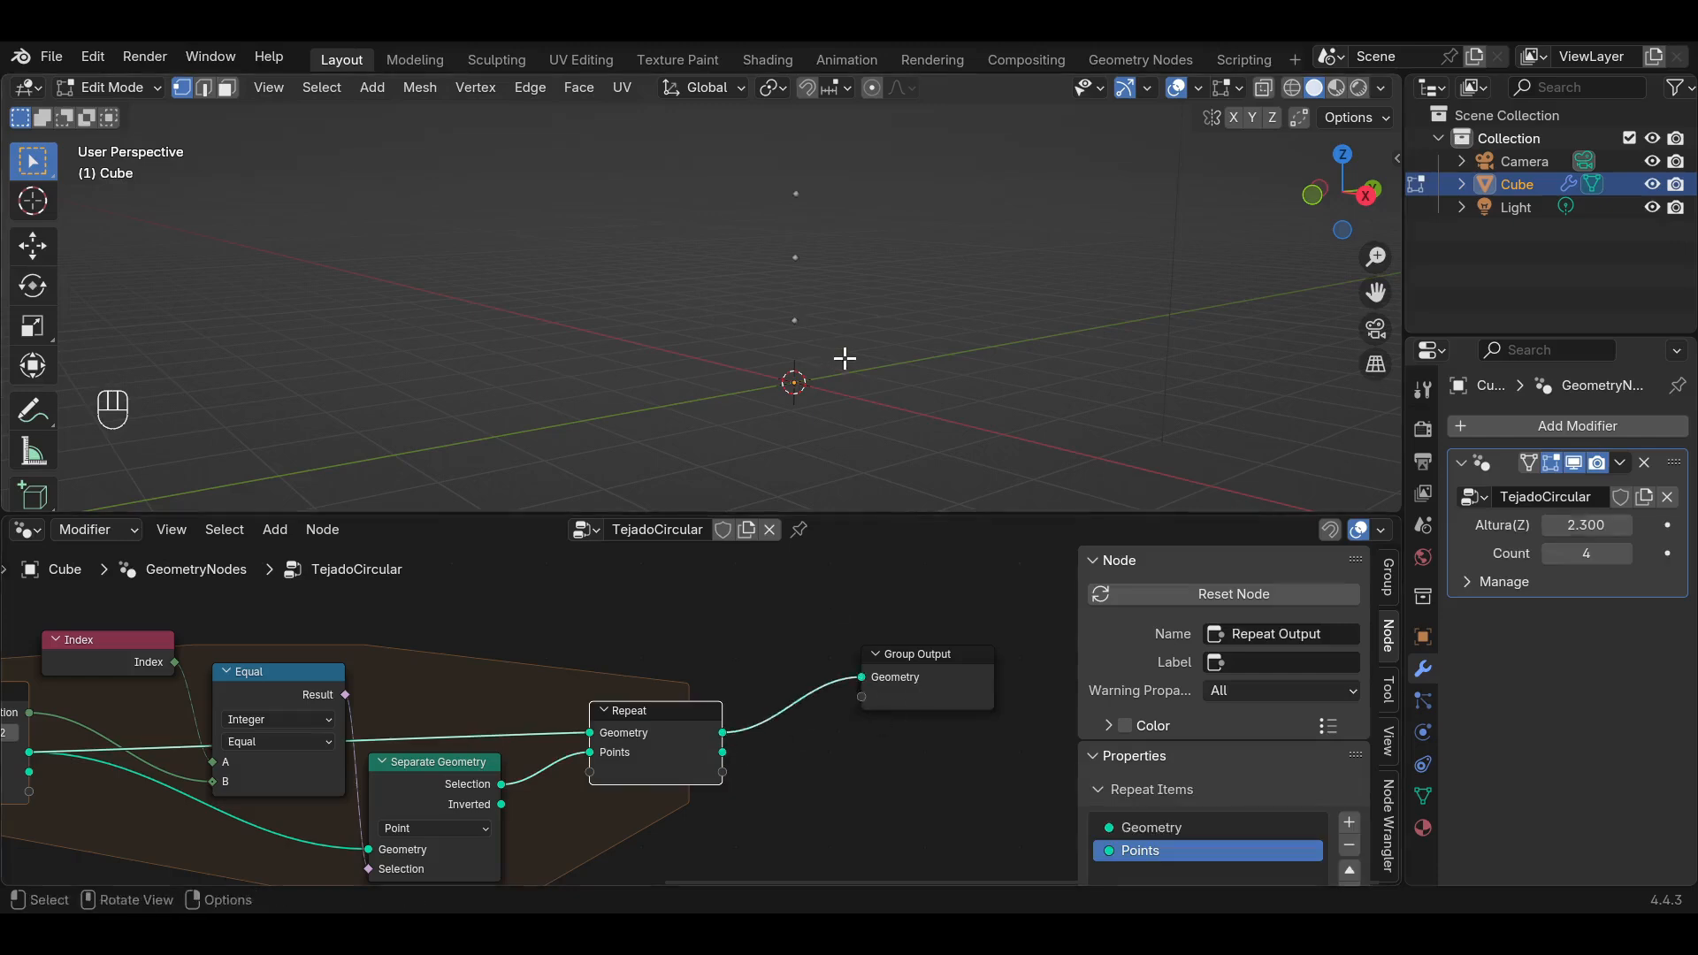
scroll(857, 348, "up", 2)
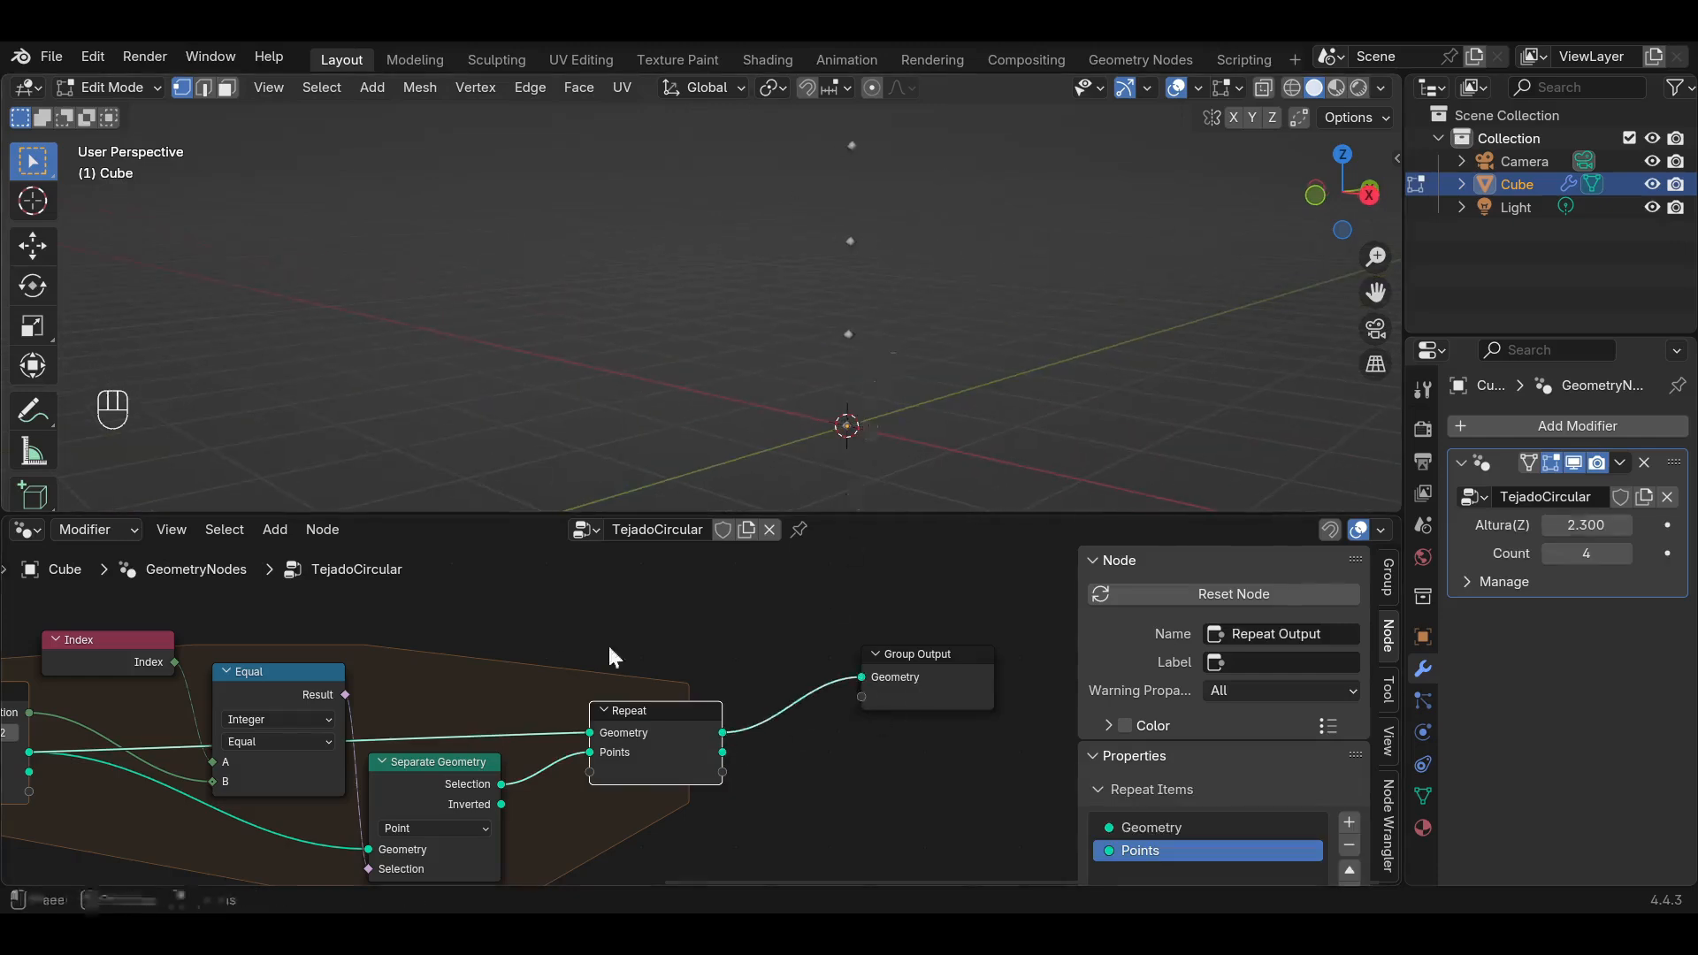
Connect the Repeat output's Points to the Group Output's Geometry, replacing the existing link.
middle_click_drag(556, 651, 869, 603)
mouse_move(322, 738)
middle_mouse_down()
mouse_move(333, 766)
mouse_move(299, 739)
middle_mouse_up()
middle_click_drag(821, 719, 645, 705)
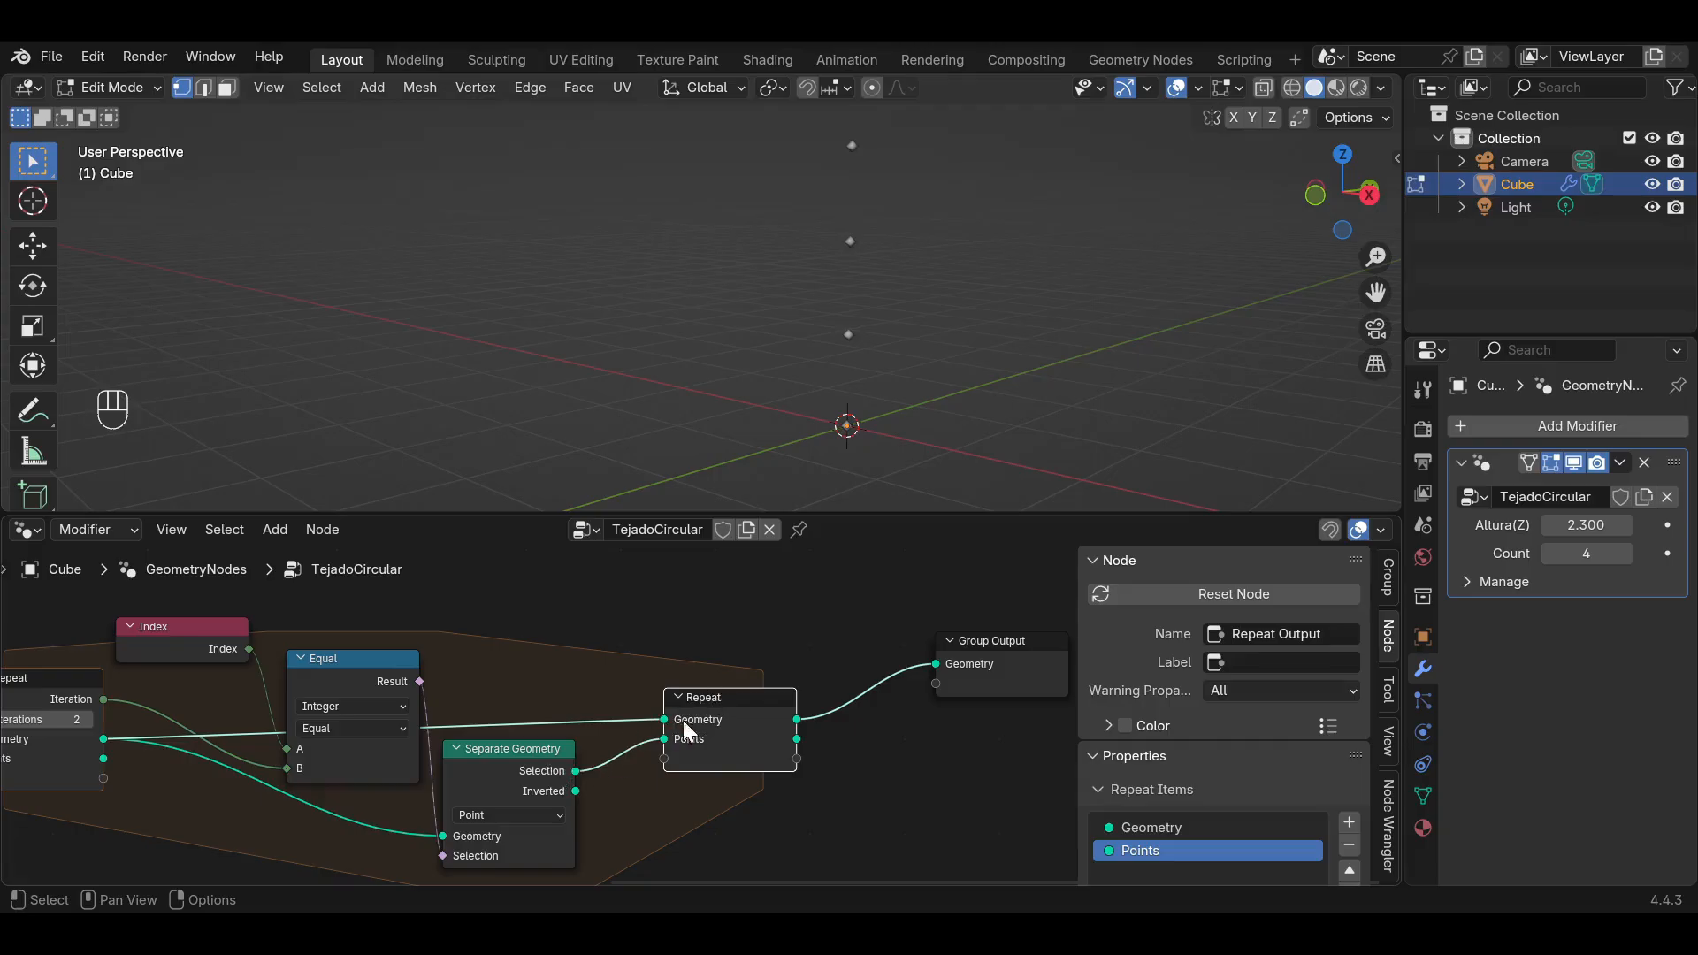
left_click_drag(797, 738, 935, 665)
scroll(440, 665, "left", 5, "ctrl")
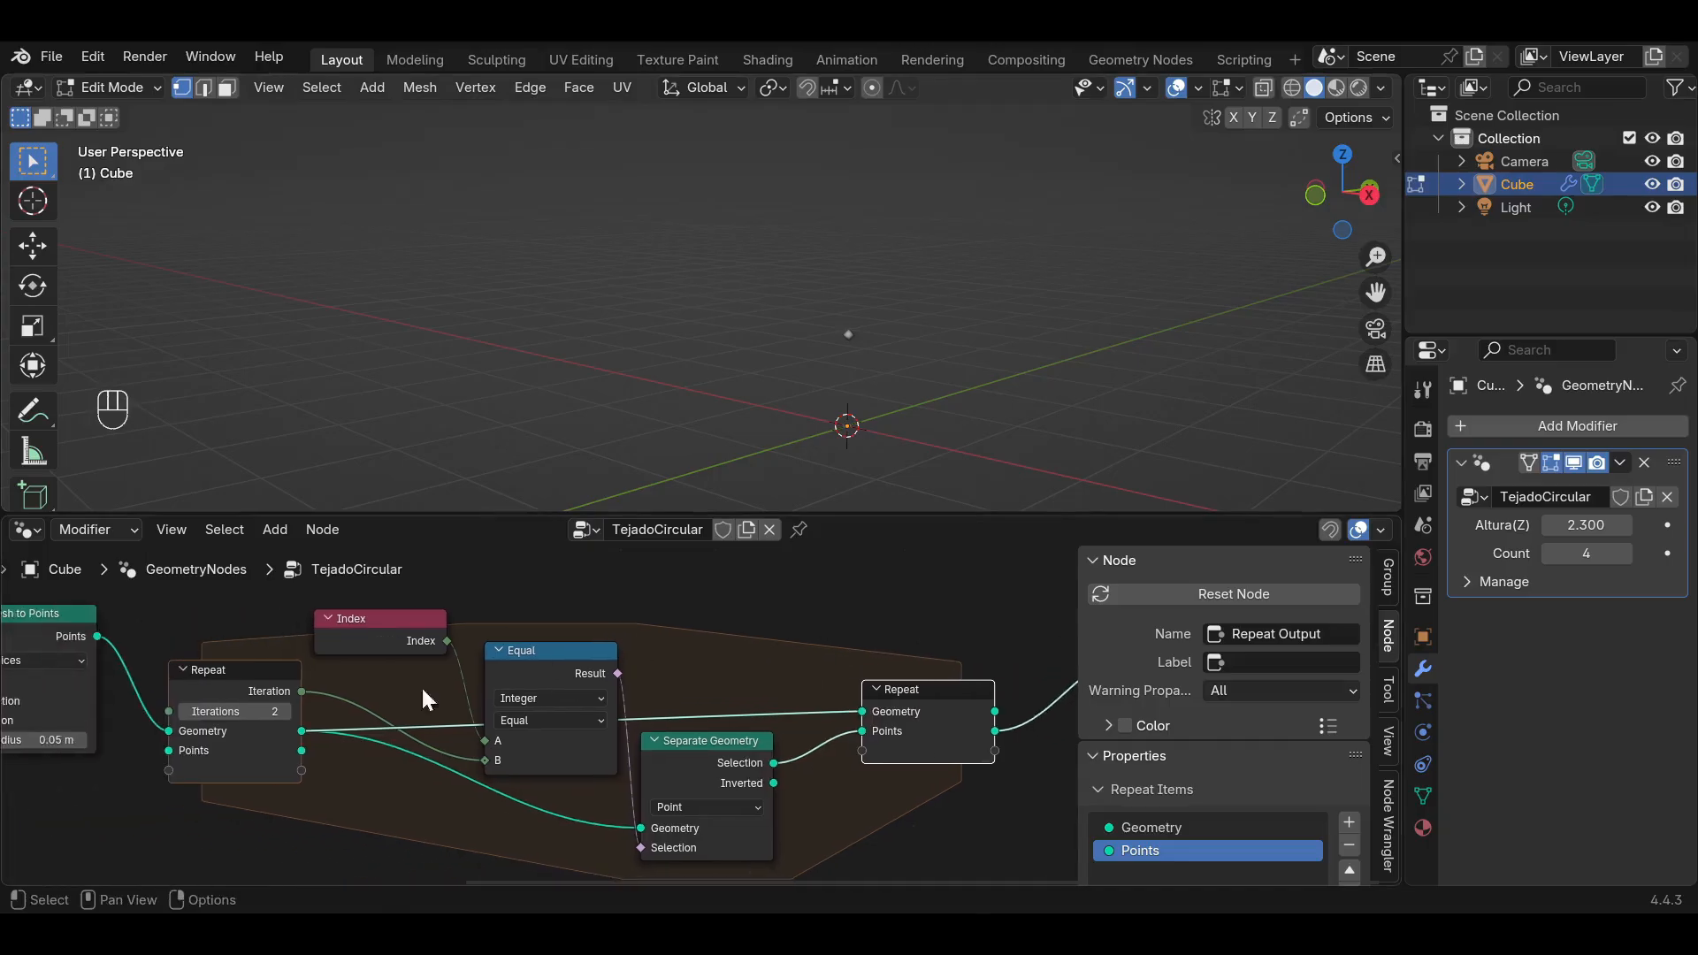
Set the Repeat zone's Iterations to 4.
left_click(285, 712)
left_click(285, 712)
scroll(844, 411, "down", 3)
scroll(827, 423, "up", 2)
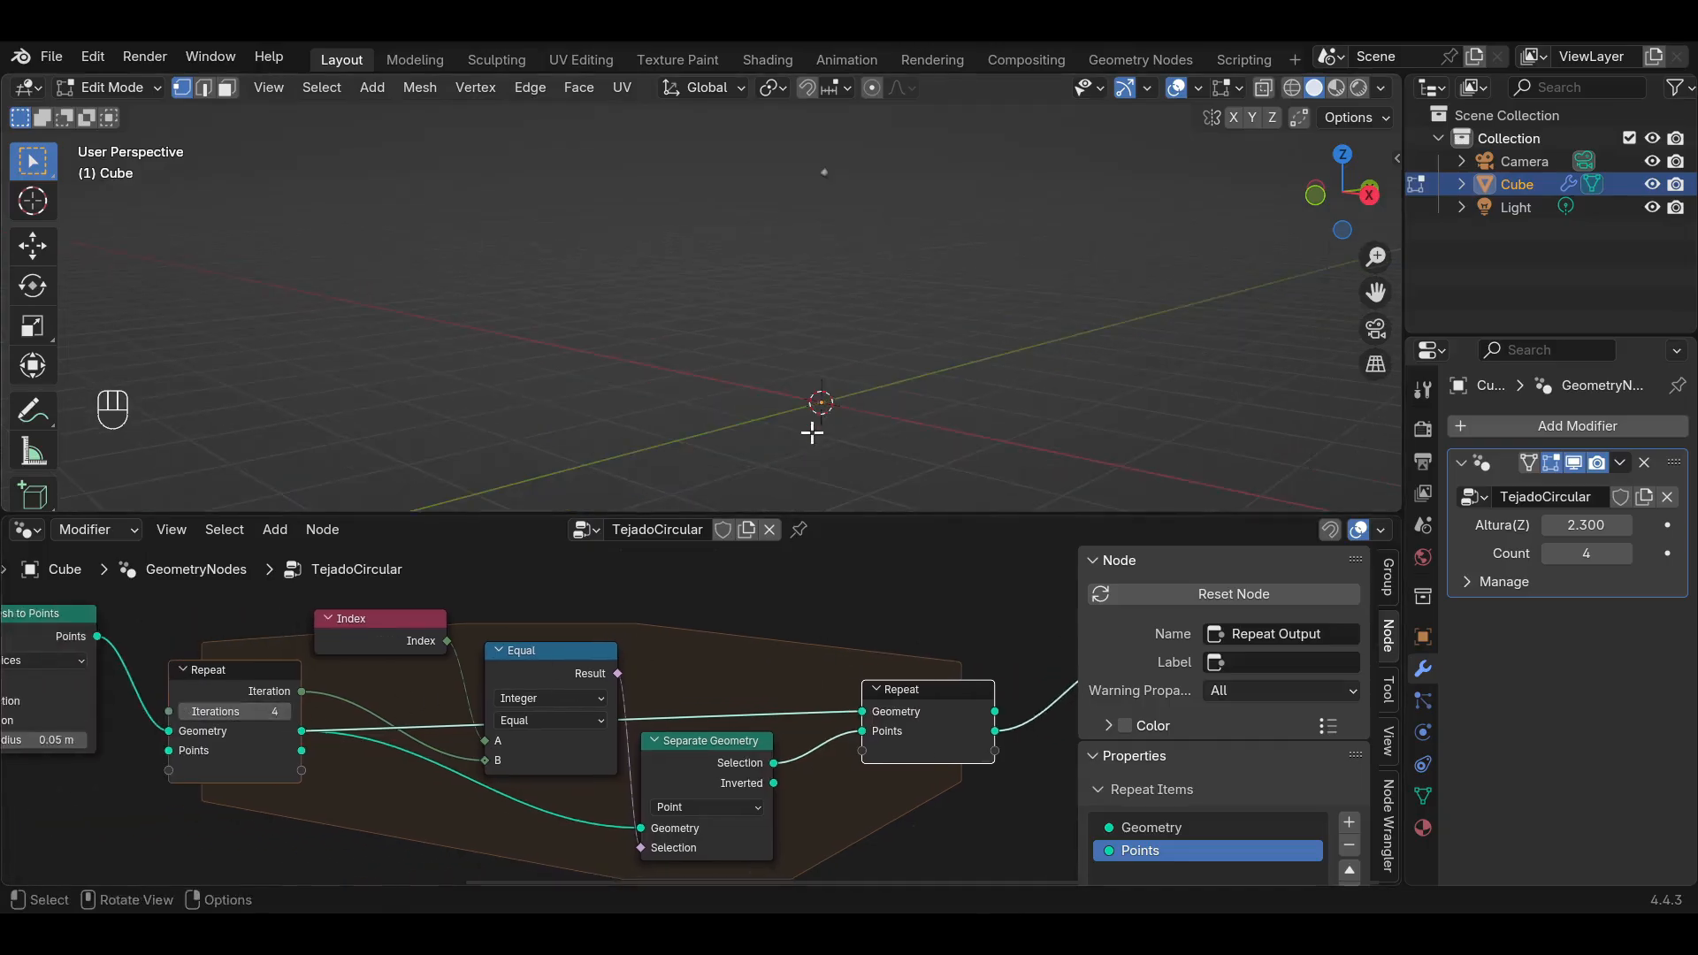
left_click(186, 709)
left_click(185, 709)
Insert a Join Geometry node on the link between Separate Geometry's Selection and the Repeat output's Points.
middle_click_drag(921, 768, 732, 766)
key("shift+a")
left_click(783, 439)
type("jo")
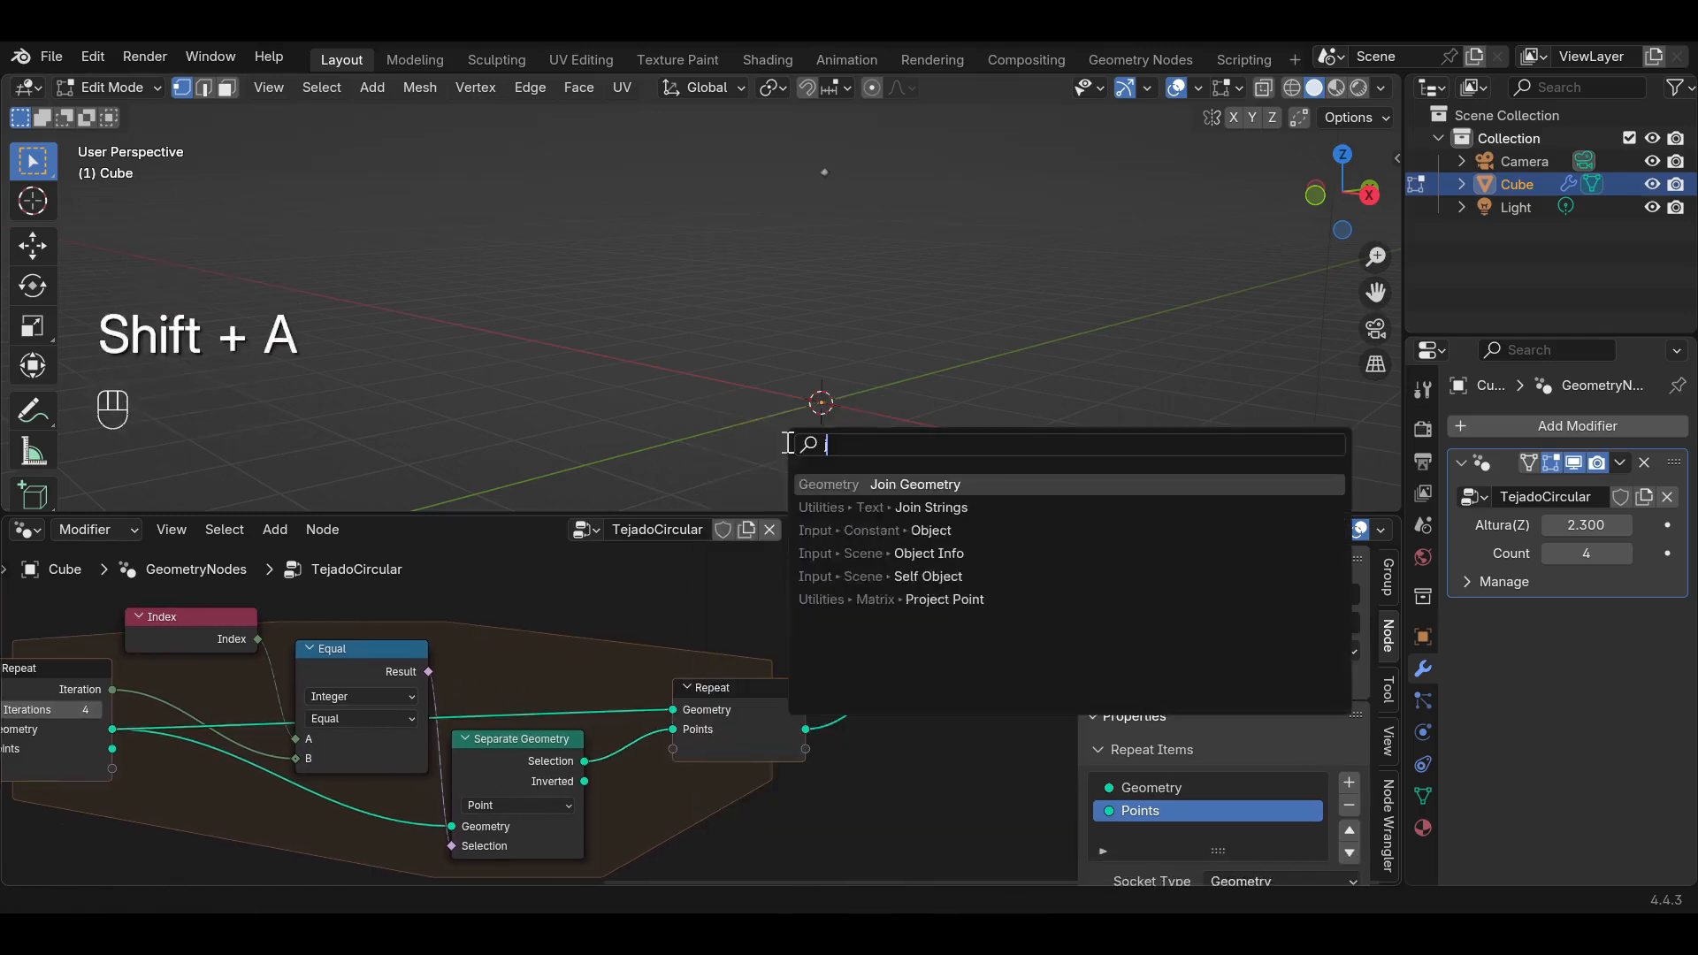
left_click(867, 482)
left_click(629, 742)
middle_click_drag(698, 713, 768, 642)
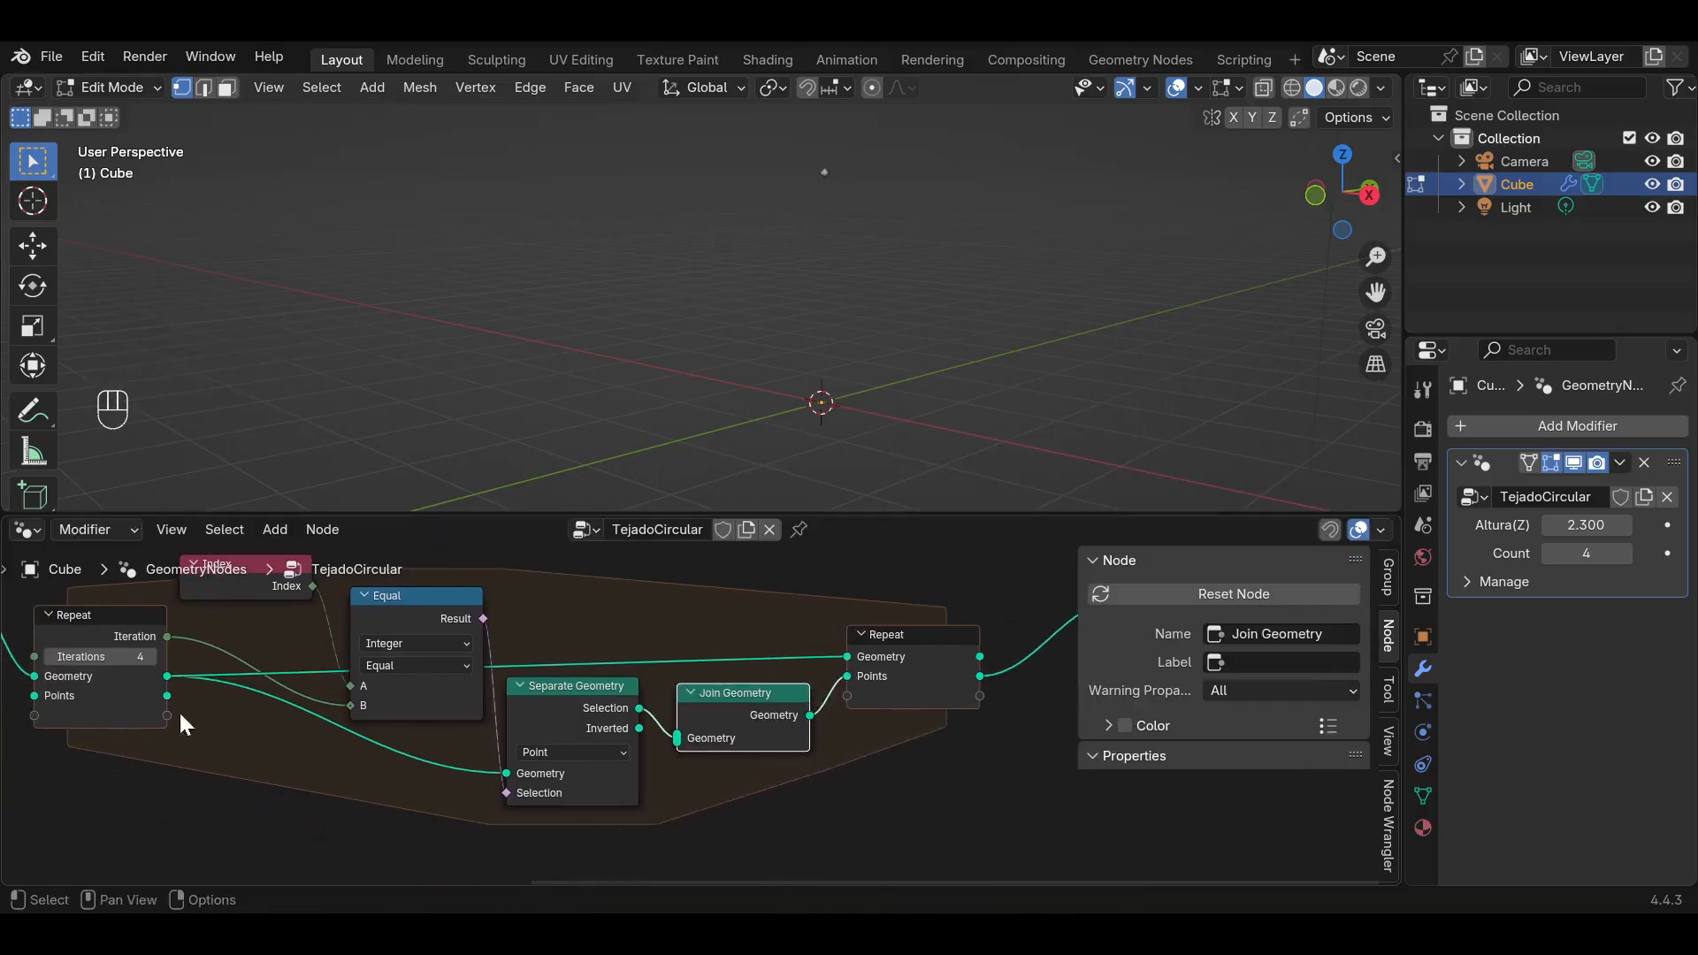
Link the Repeat input's Points to the Join Geometry node so each iteration's points accumulate.
left_click_drag(167, 695, 682, 658)
scroll(682, 688, "down", 3)
middle_click_drag(874, 643, 705, 740)
scroll(870, 715, "up", 1)
middle_click_drag(744, 590, 779, 604)
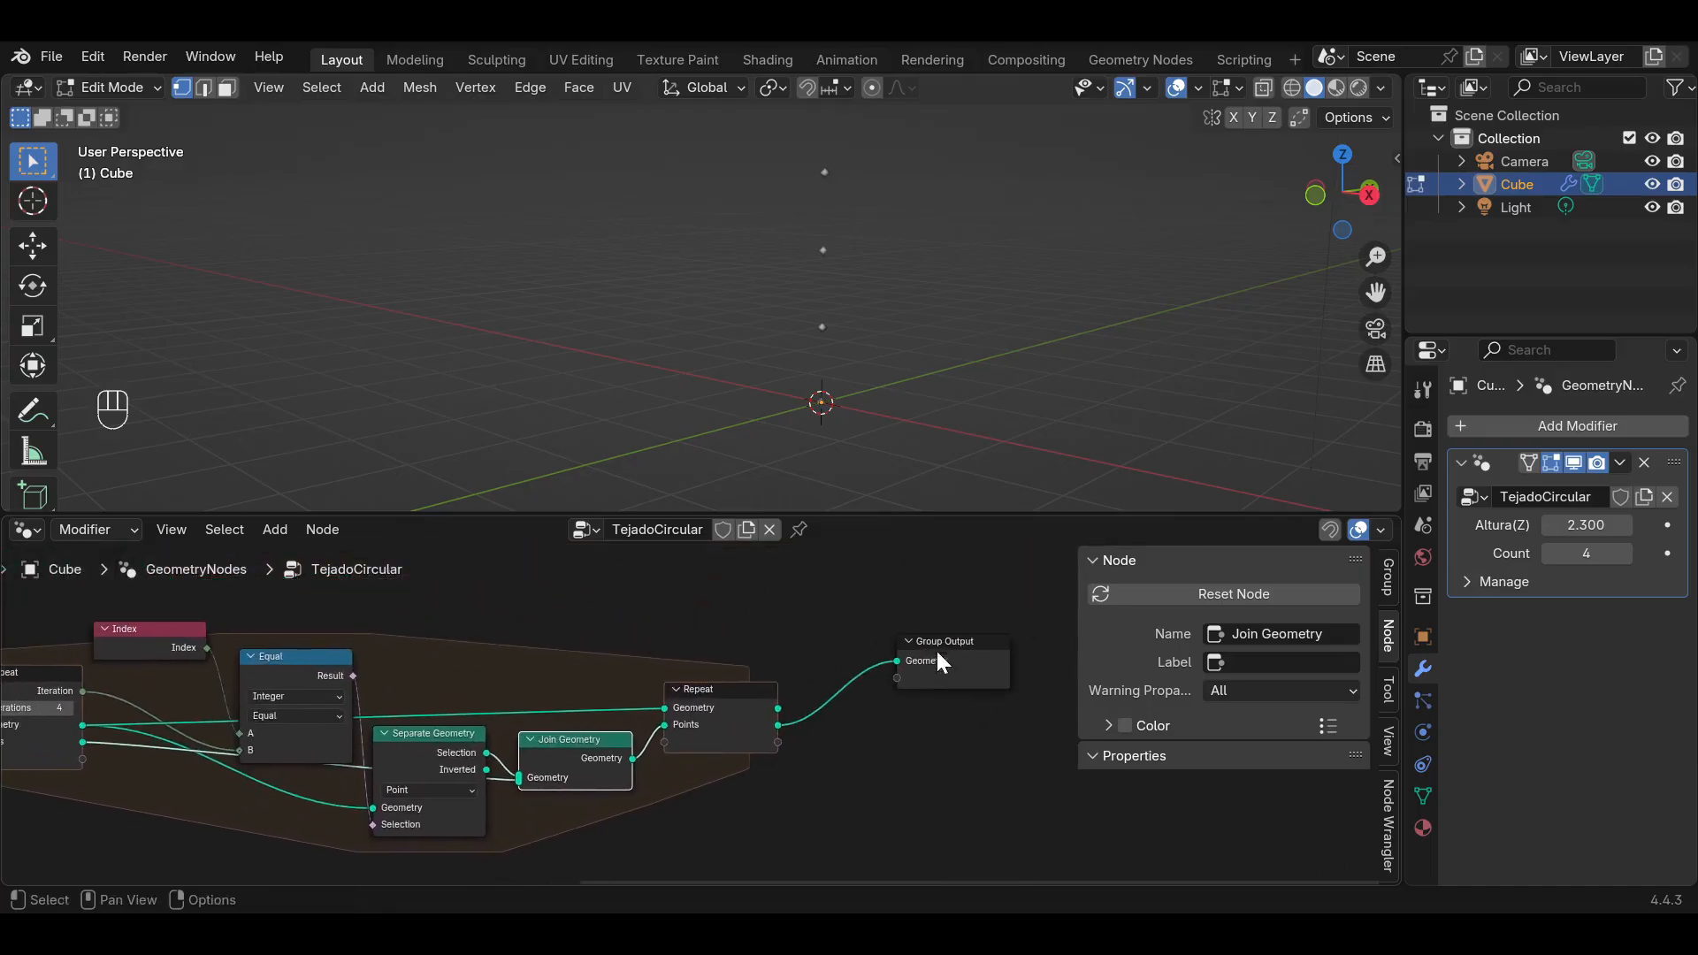
Move the Repeat output node slightly up and the Group Output farther away from it.
left_click_drag(716, 691, 719, 671)
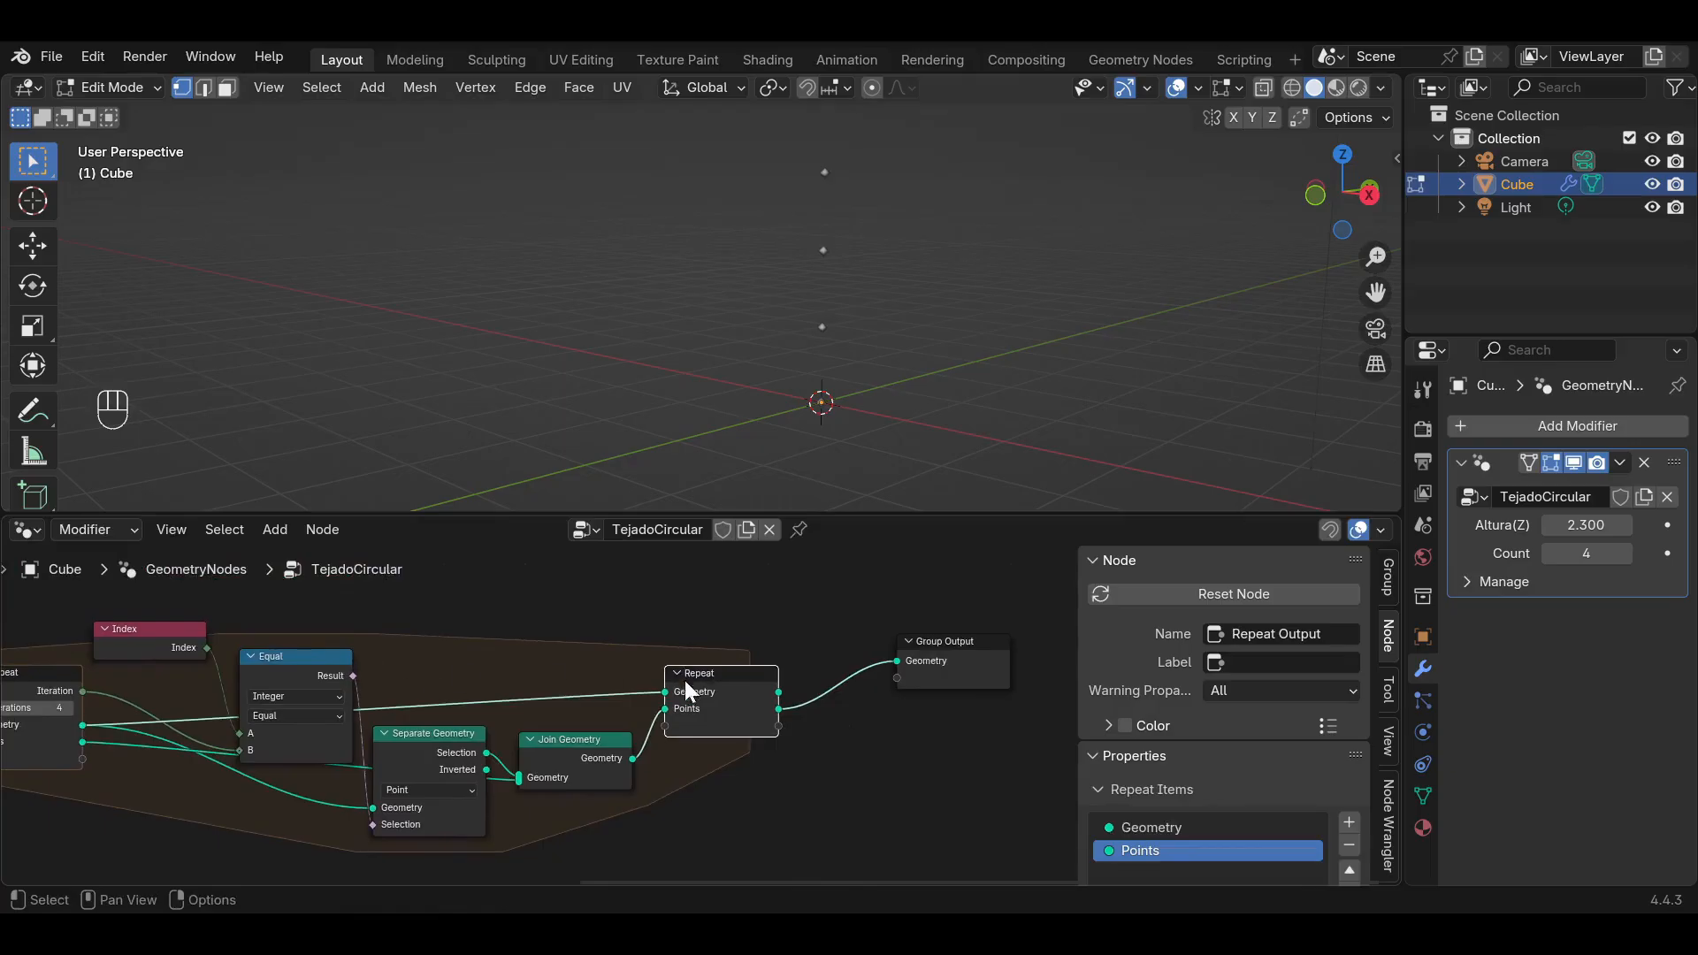
middle_click_drag(856, 720, 726, 743)
left_click_drag(837, 695, 900, 712)
Set the Repeat zone's Iterations to 3.
scroll(649, 640, "down", 2)
middle_click_drag(428, 655, 618, 636)
scroll(324, 731, "up", 2)
middle_click_drag(255, 695, 367, 715)
scroll(322, 665, "up", 2)
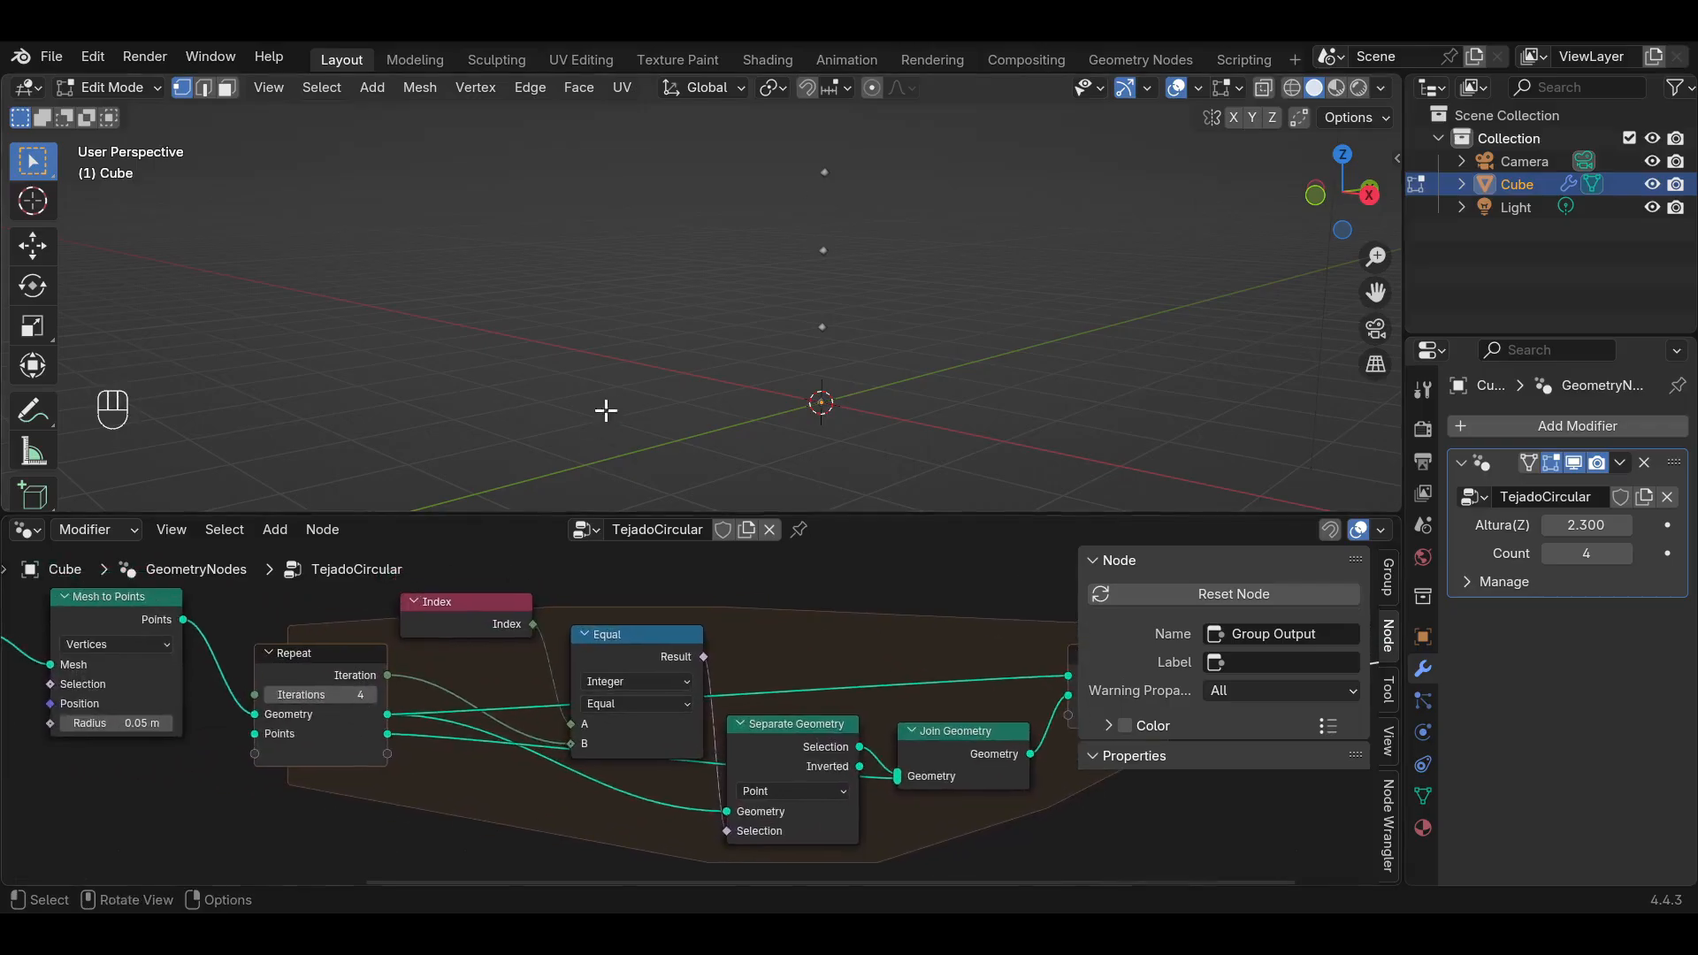
left_click(269, 694)
left_click(269, 694)
left_click(371, 694)
middle_click_drag(835, 675, 776, 672)
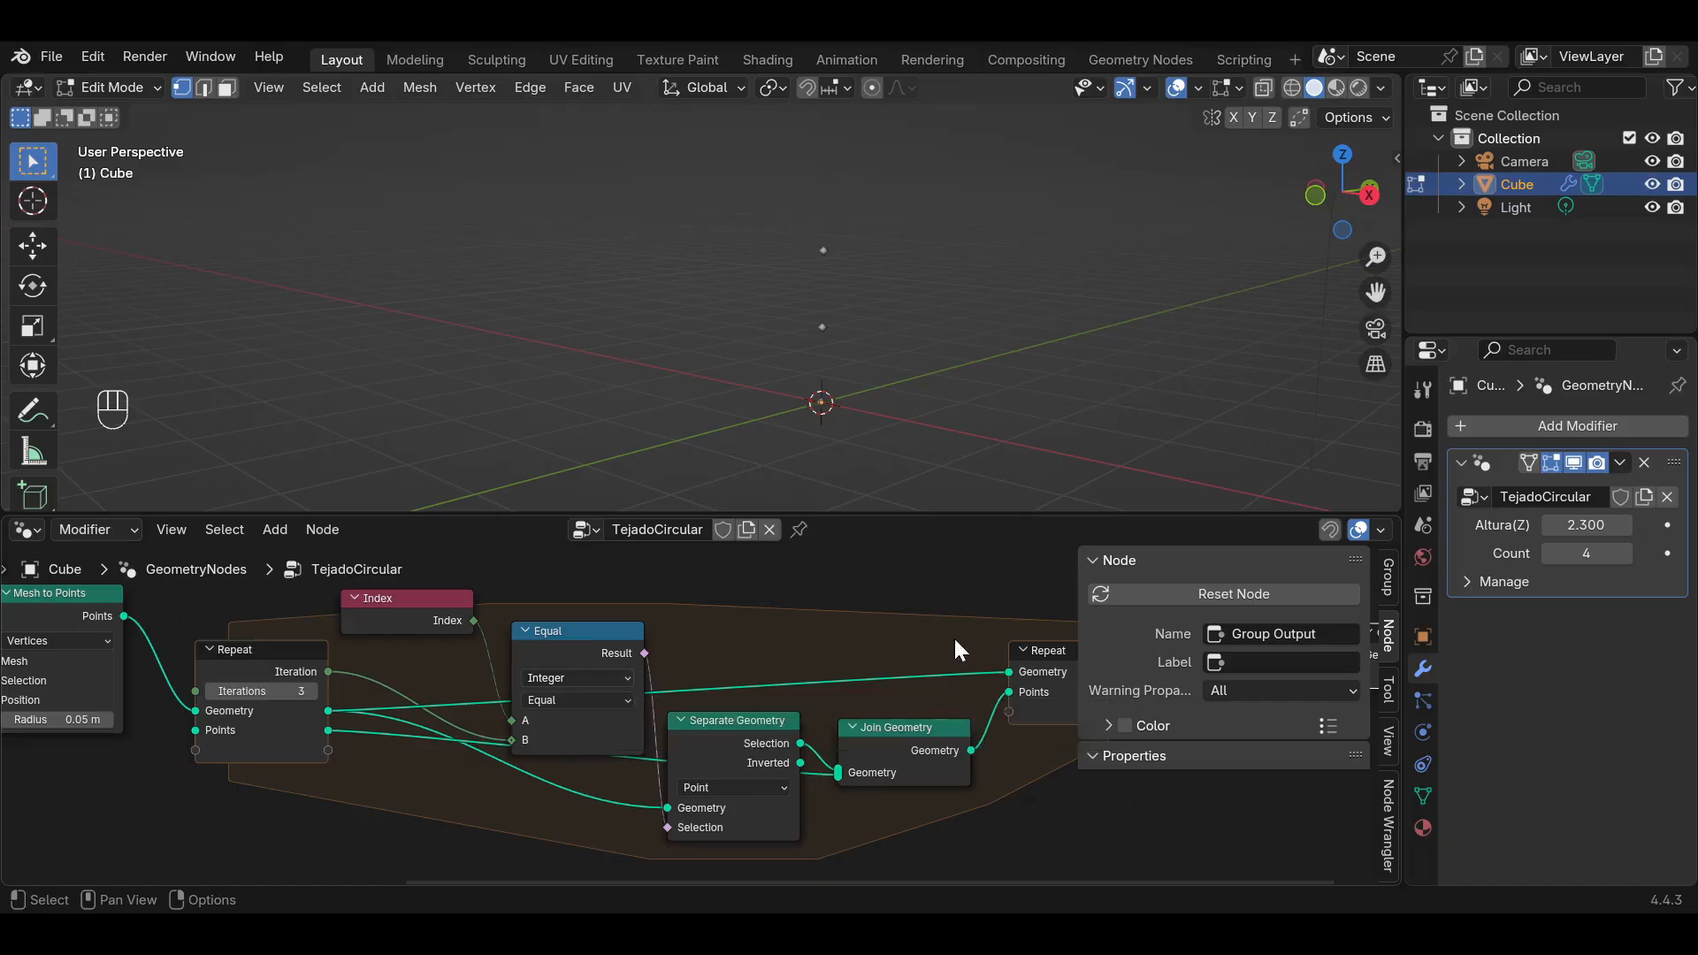
Collapse the Equal and Index nodes and place Index beside Equal inside the Repeat zone.
middle_click_drag(950, 693, 663, 716)
middle_click_drag(867, 714, 799, 699)
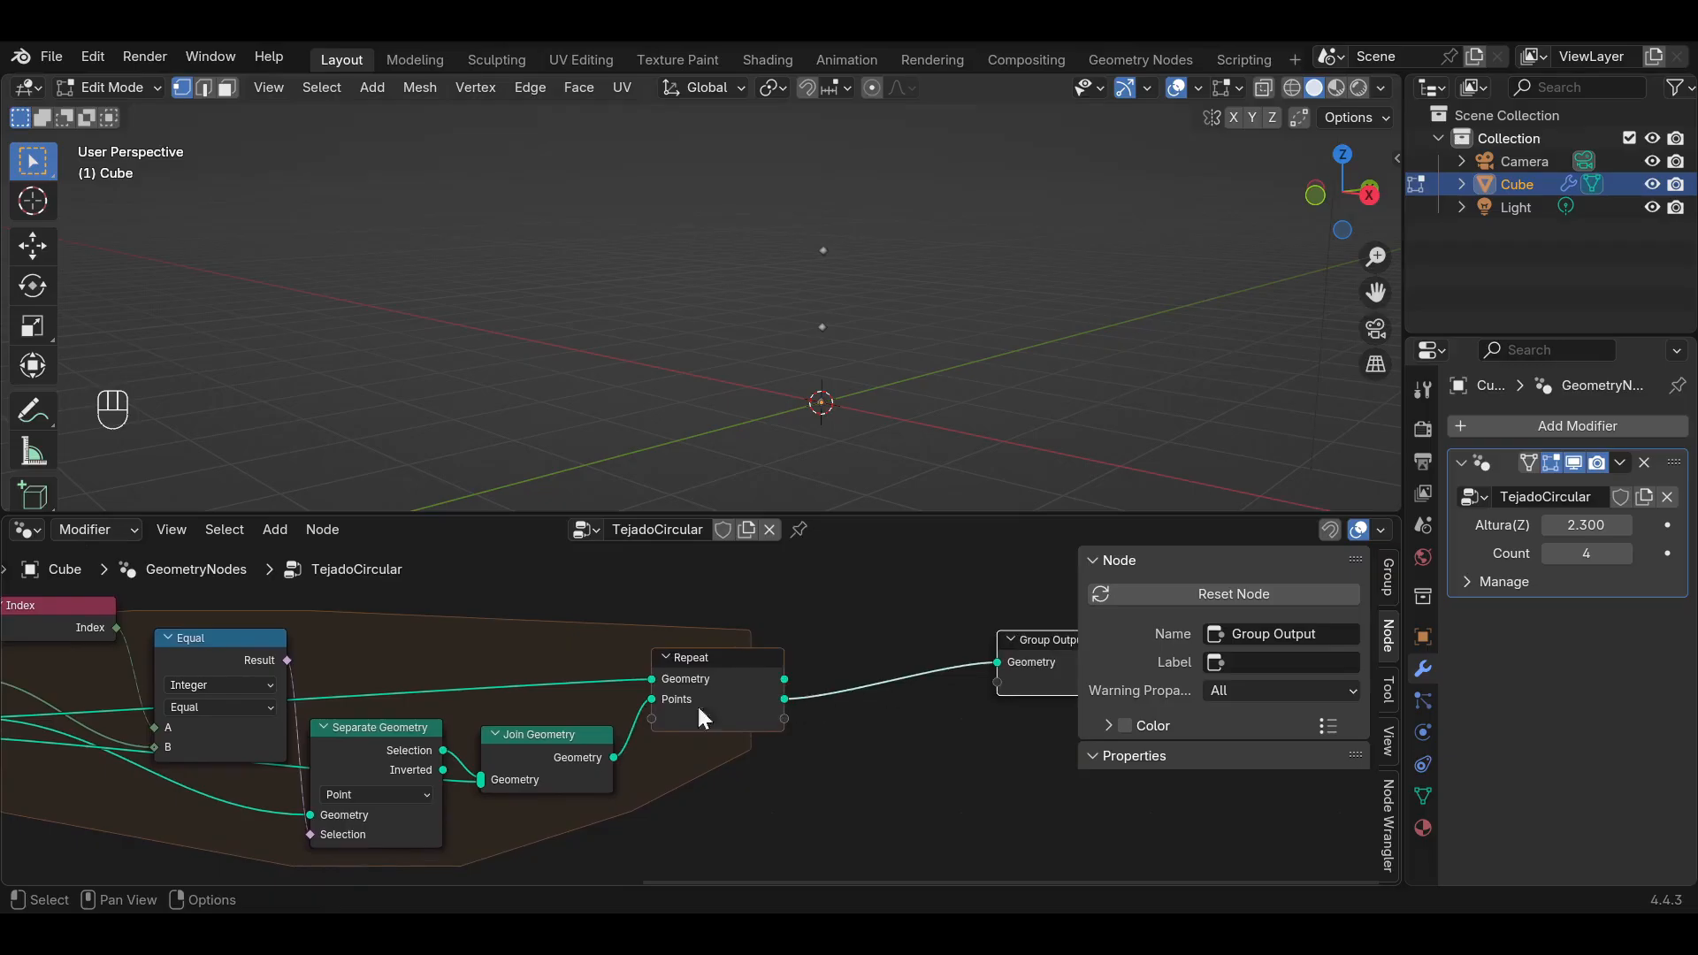
middle_click_drag(502, 722, 647, 693)
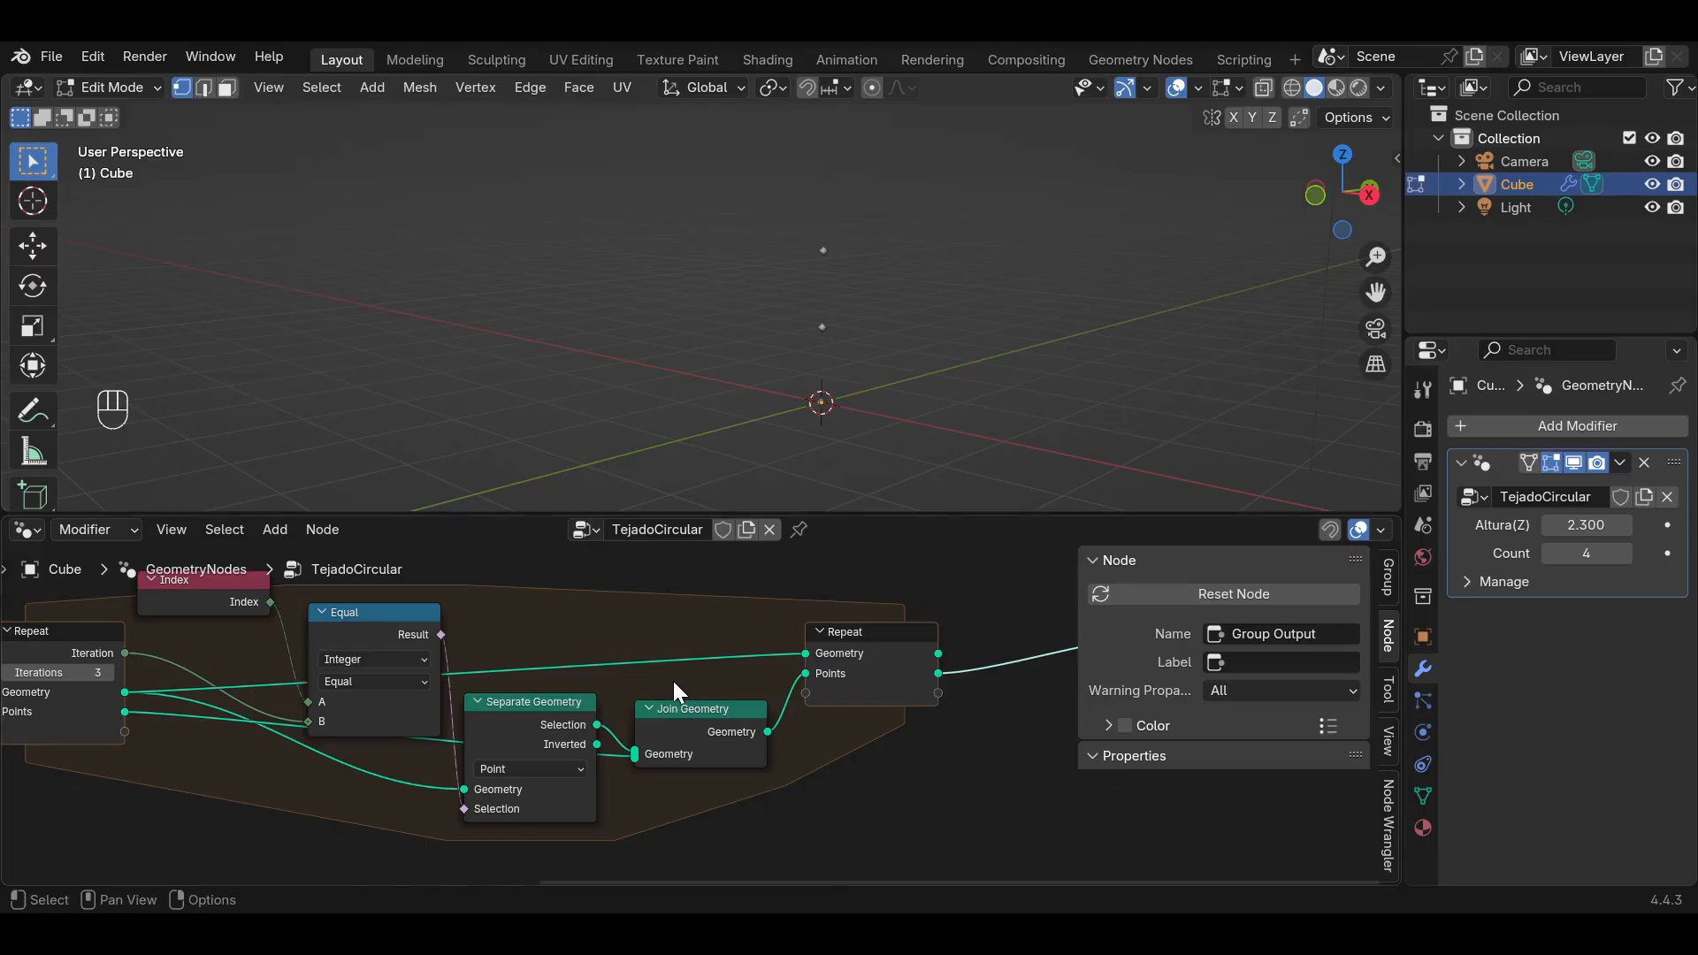
scroll(672, 681, "down", 2)
scroll(345, 692, "up", 1)
middle_click_drag(388, 677, 479, 714)
left_click(467, 651)
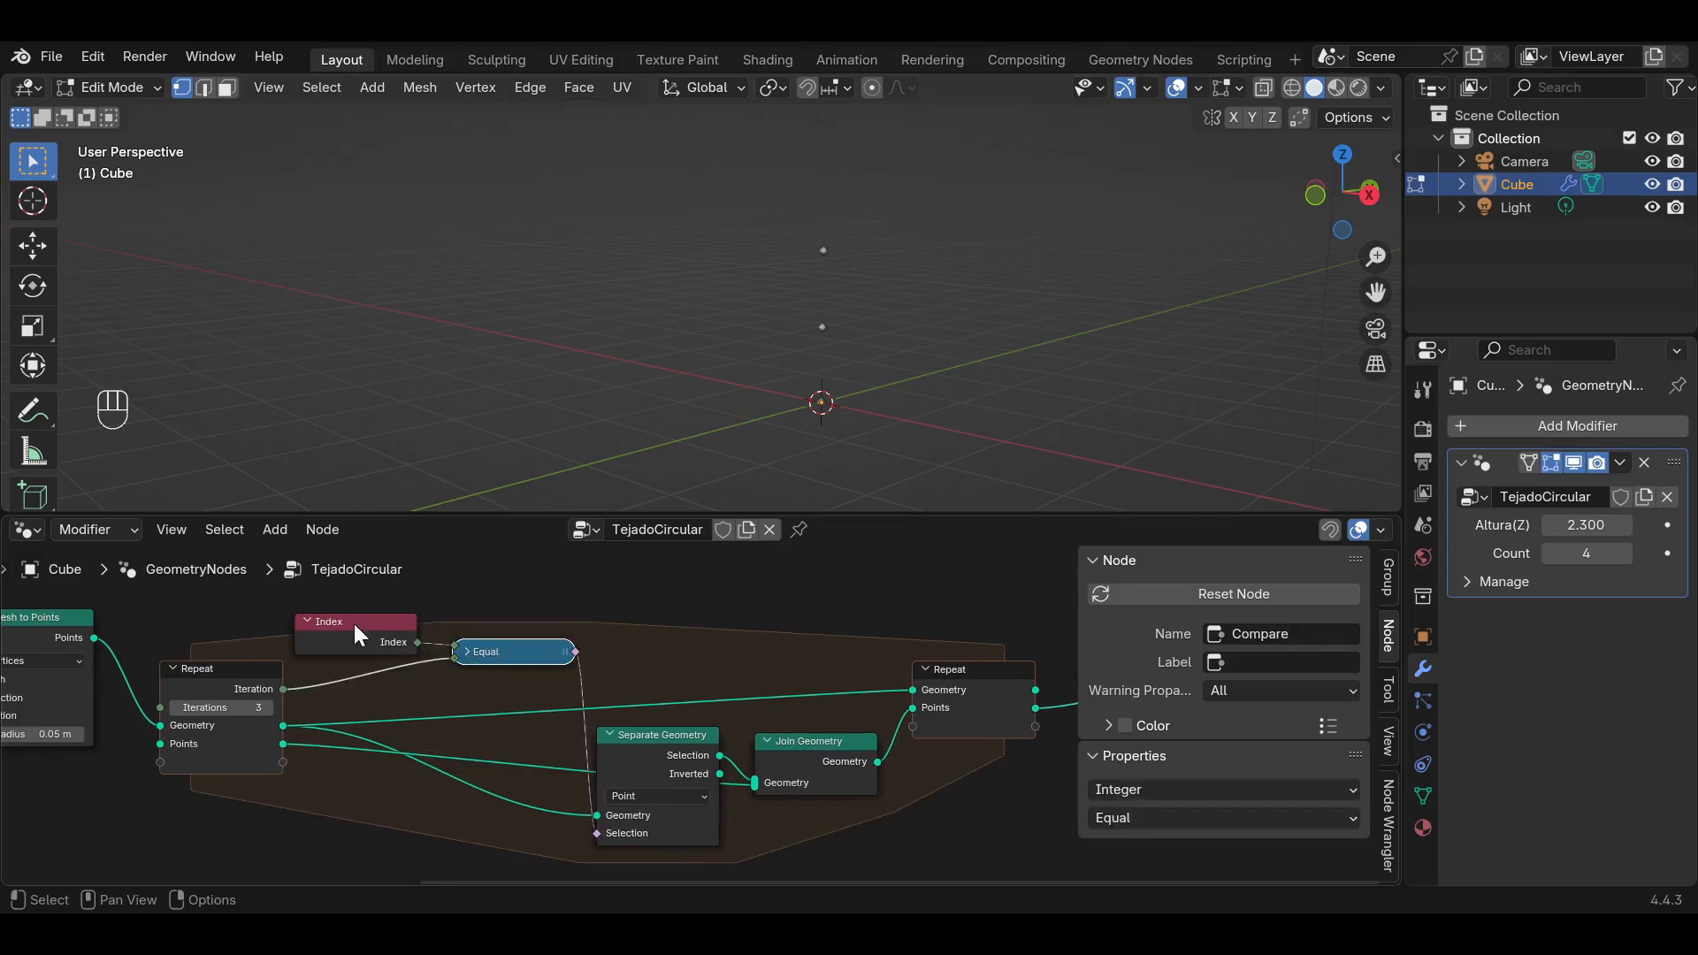
left_click(307, 621)
left_click_drag(342, 617, 358, 639)
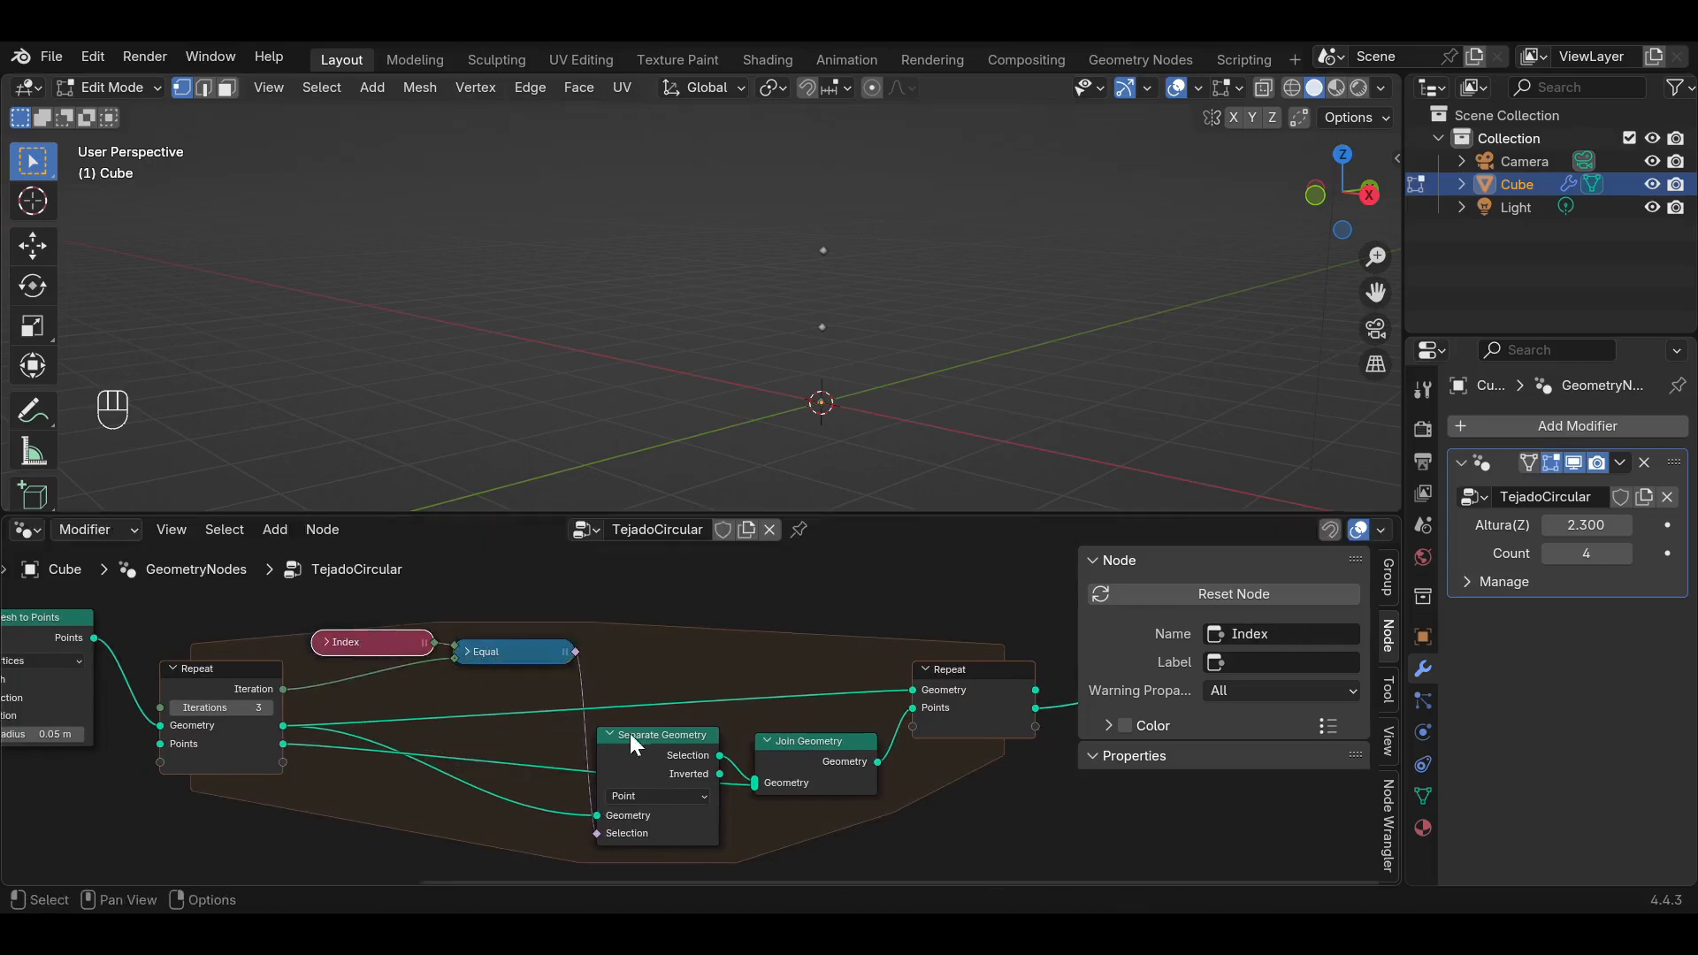
Collapse the Separate Geometry and Join Geometry nodes and line up the zone's collapsed nodes.
left_click(609, 734)
left_click_drag(660, 736, 653, 708)
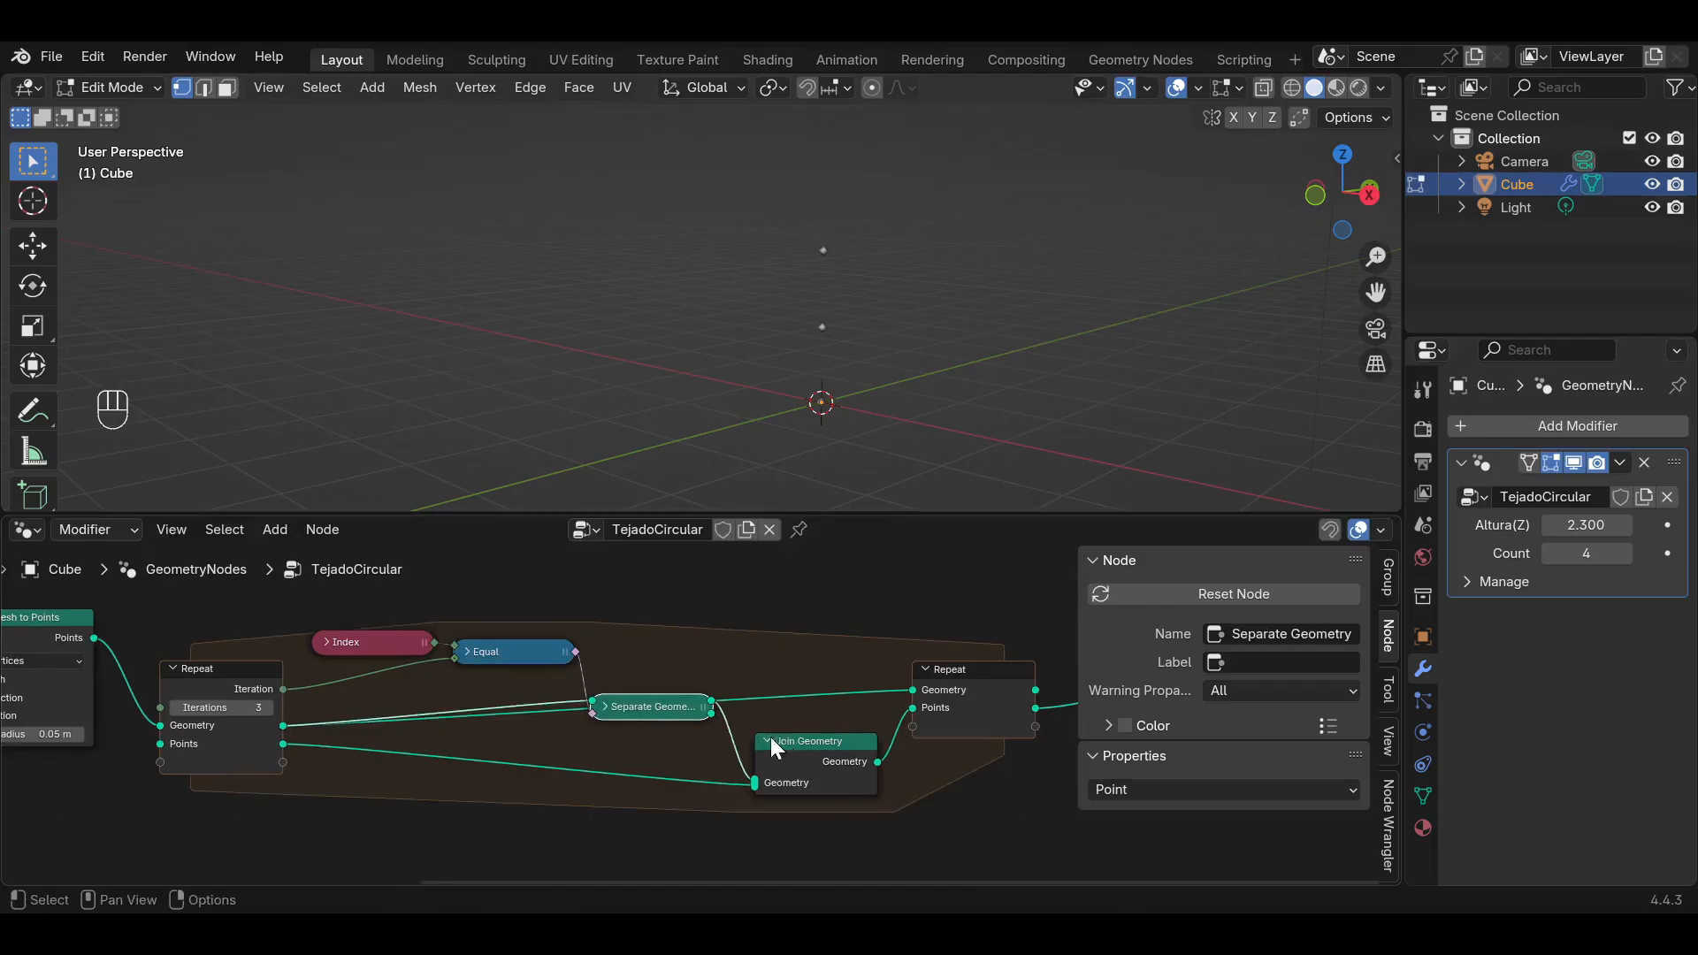
left_click(768, 741)
left_click_drag(787, 744, 780, 727)
left_click_drag(555, 653, 561, 676)
left_click_drag(382, 646, 394, 659)
Move the Repeat output and Group Output farther from the collapsed nodes to widen the zone, and save the file.
scroll(686, 692, "down", 5)
middle_click_drag(686, 690, 437, 698)
left_click_drag(828, 647, 594, 741)
left_click_drag(600, 723, 623, 728)
key("Home")
key("ctrl+s")
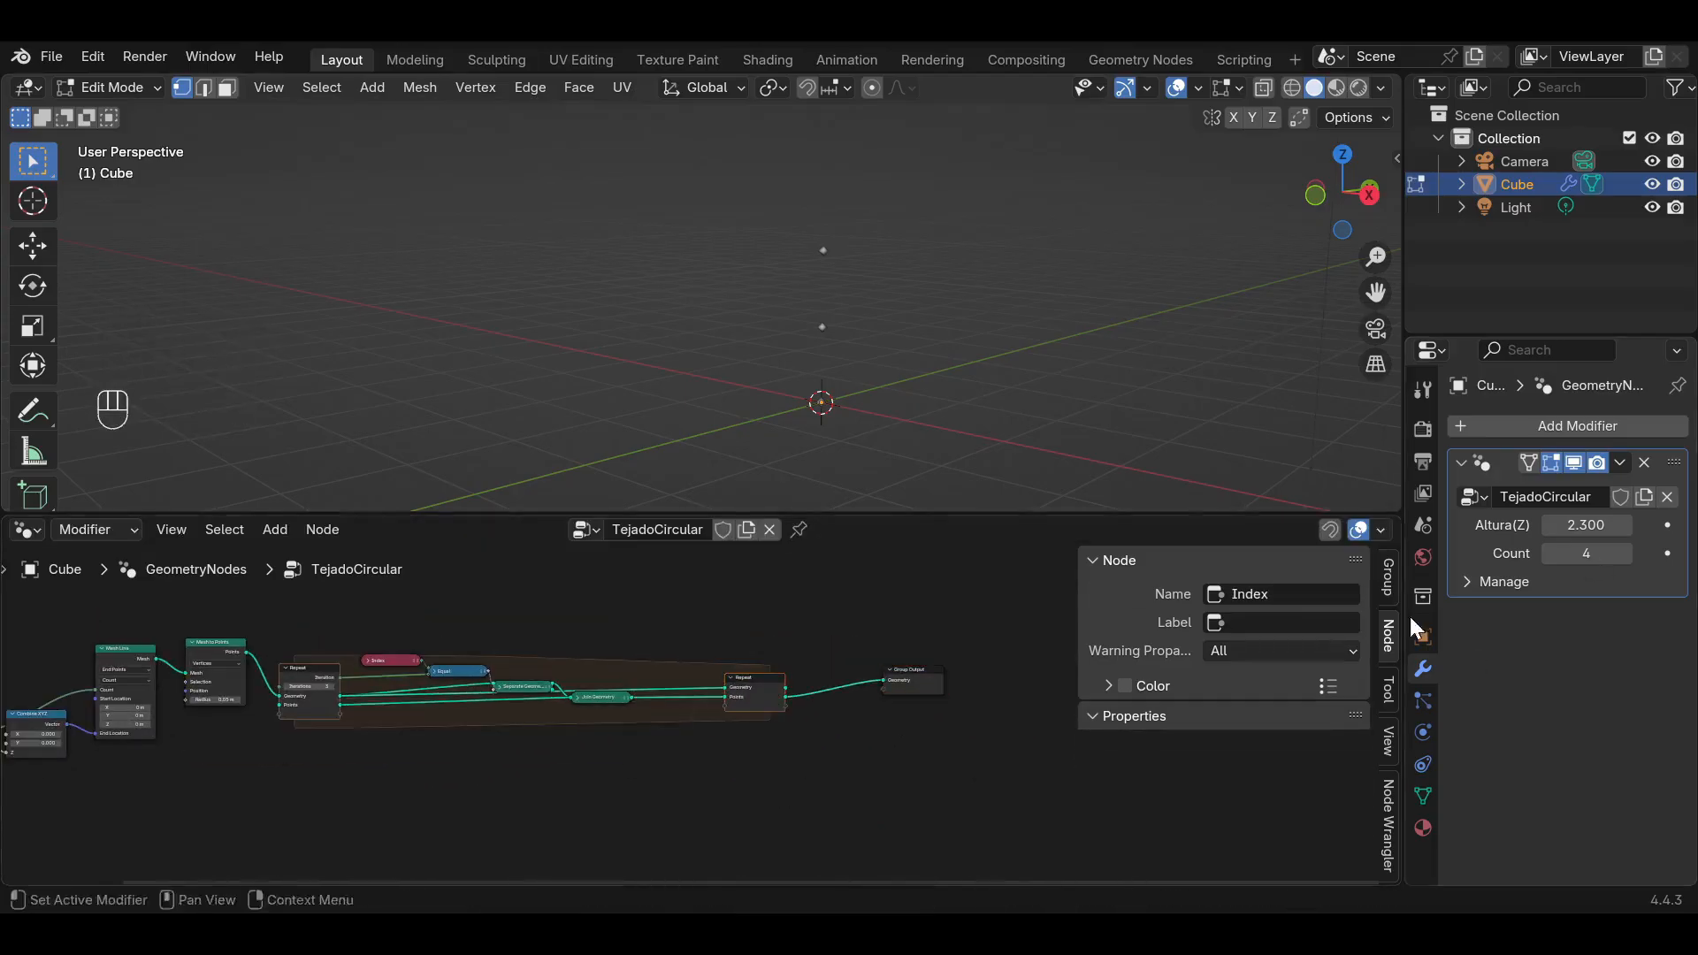
Add an Instance on Points node below the Repeat zone.
key("shift+a")
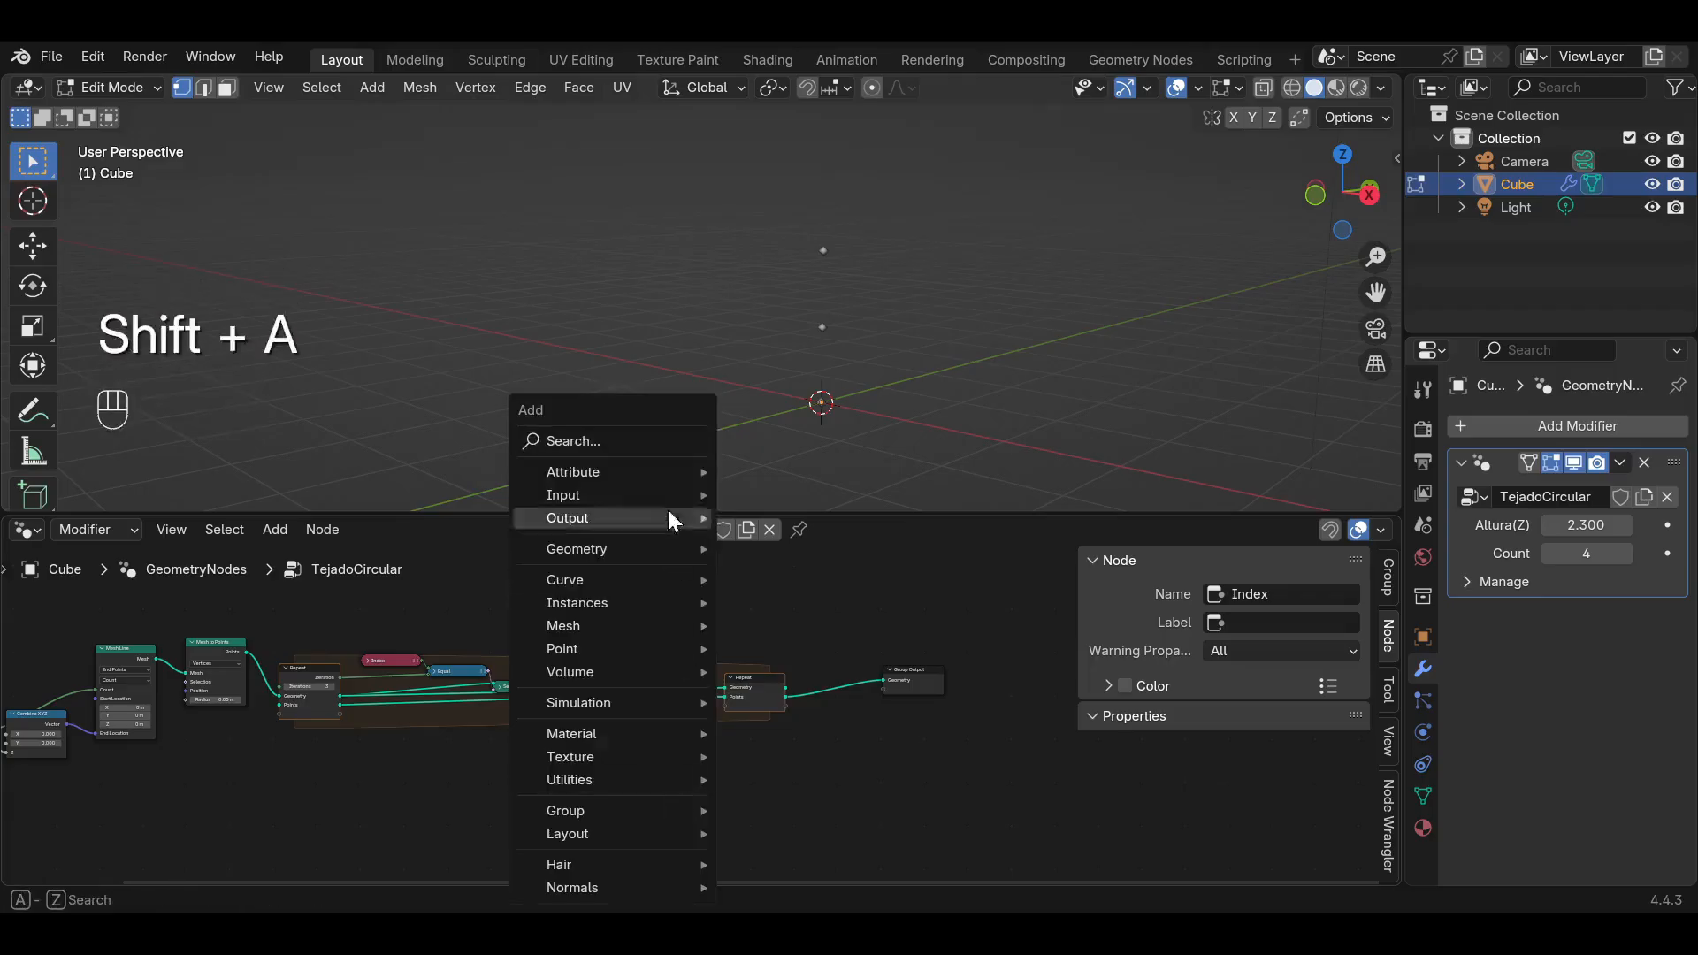
left_click(668, 446)
type("in")
left_click(772, 482)
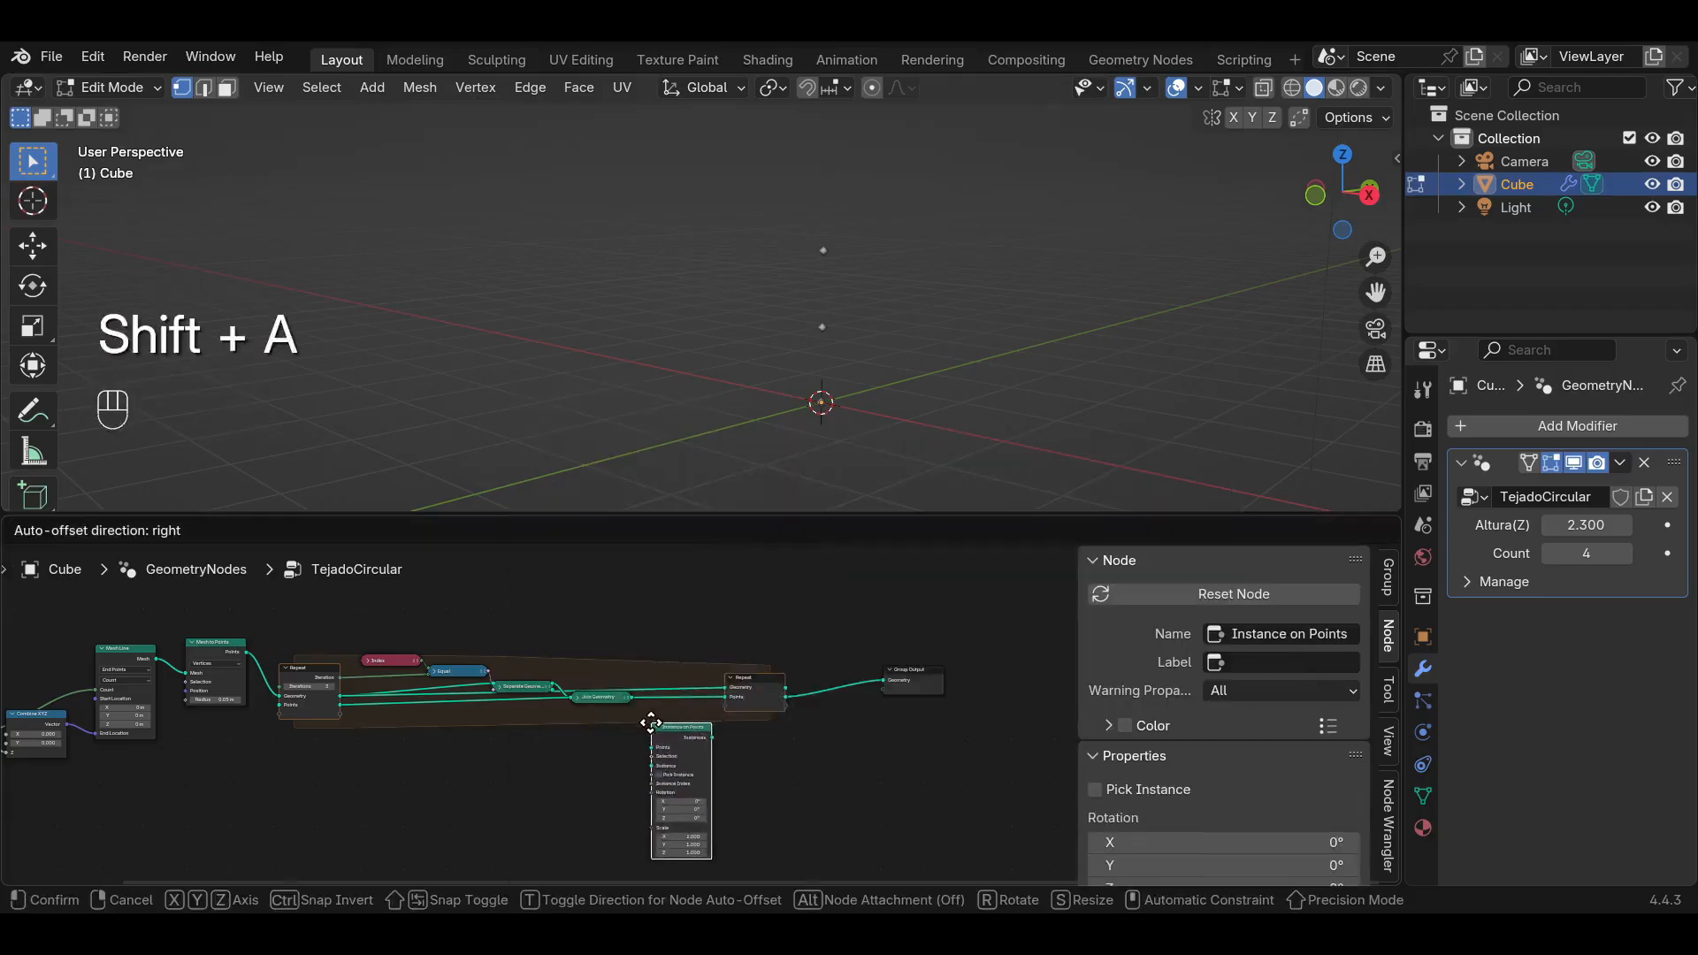
left_click(635, 736)
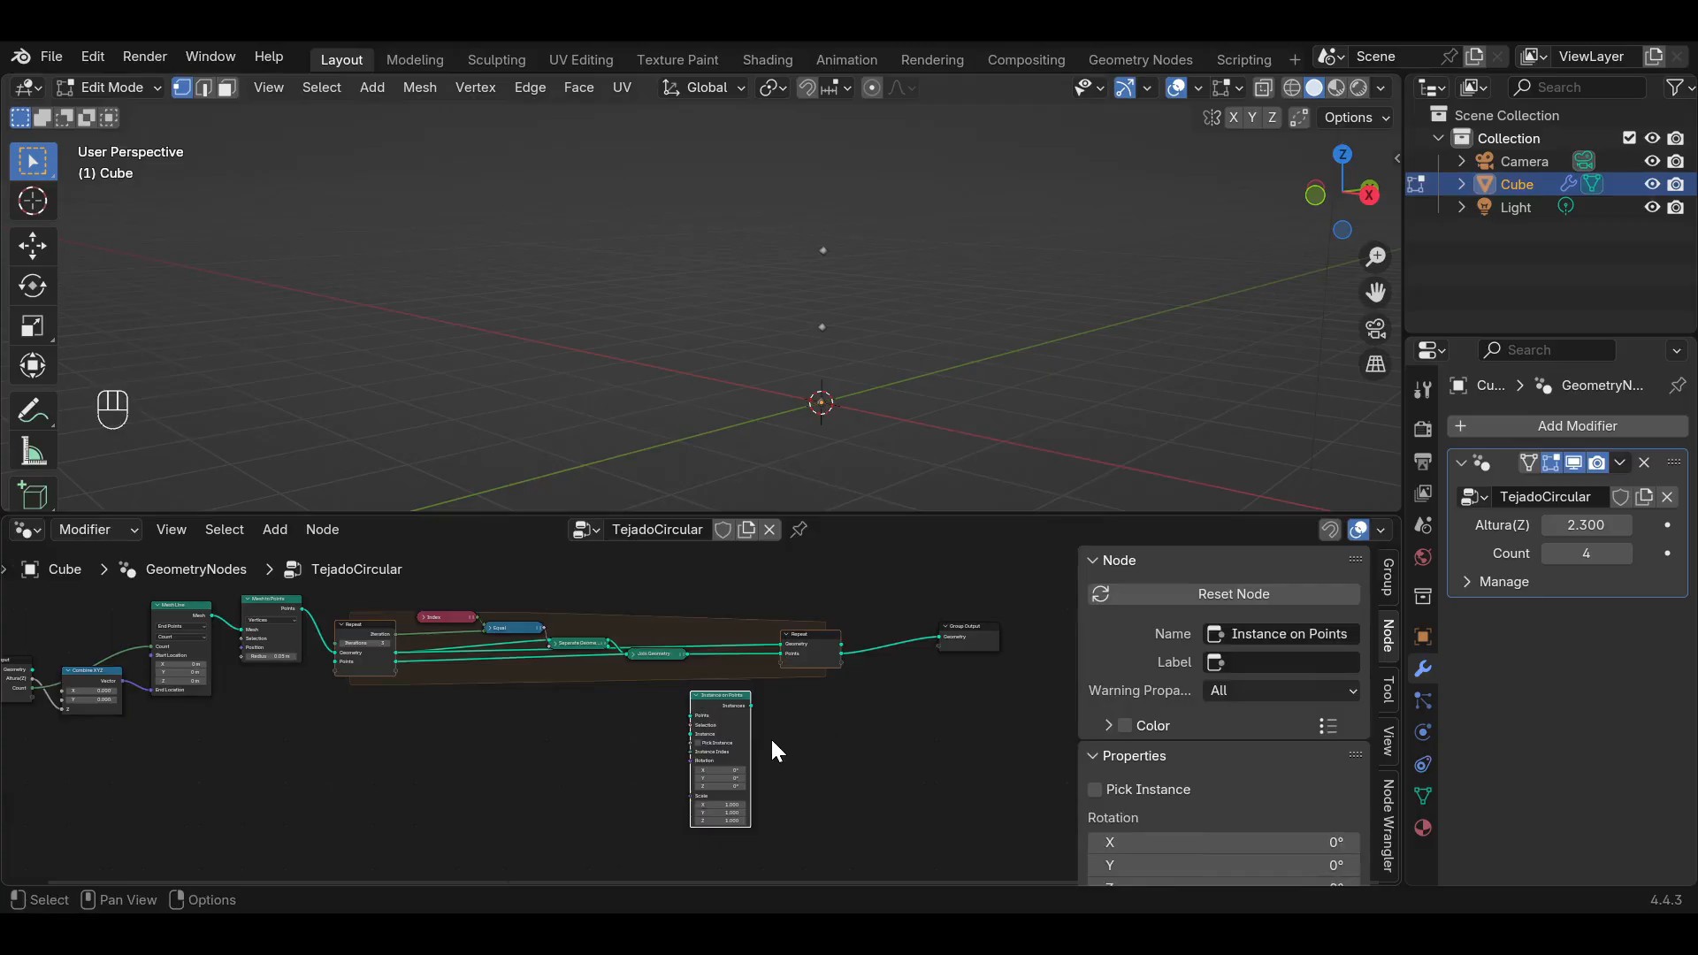
Link Separate Geometry's Selection to Instance on Points' Points, and its Instances output to a new item on the Repeat output.
scroll(739, 751, "up", 3)
scroll(863, 686, "up", 2)
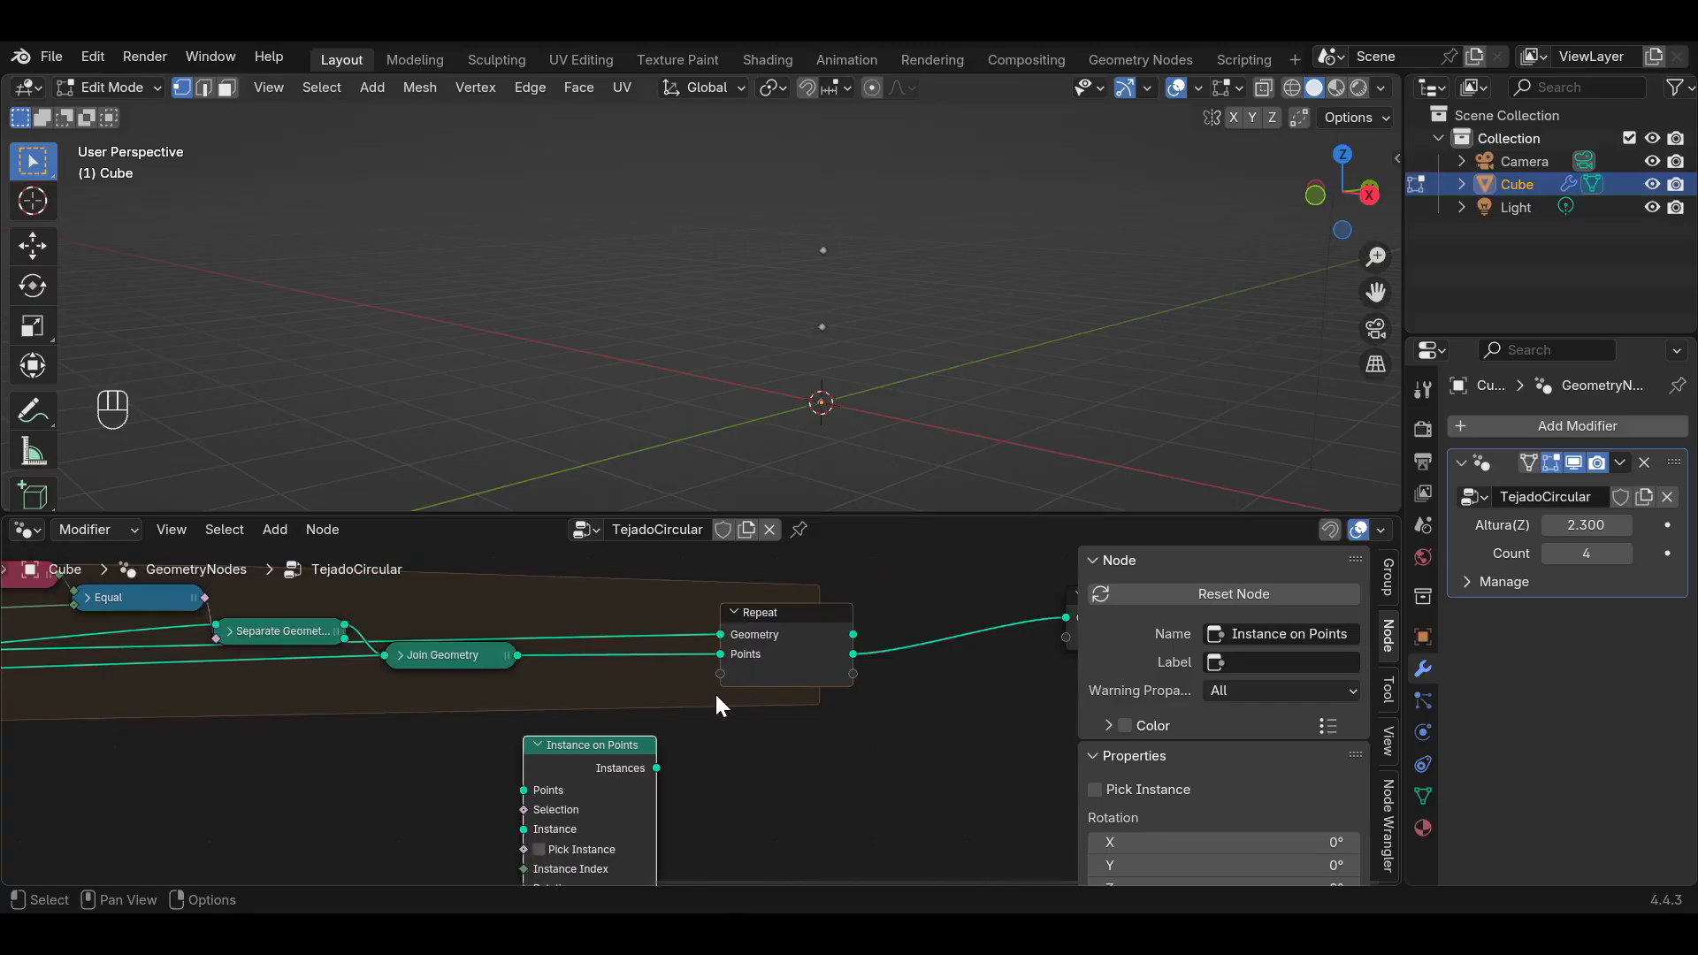
middle_click_drag(598, 739, 761, 681)
left_click_drag(470, 593, 890, 651)
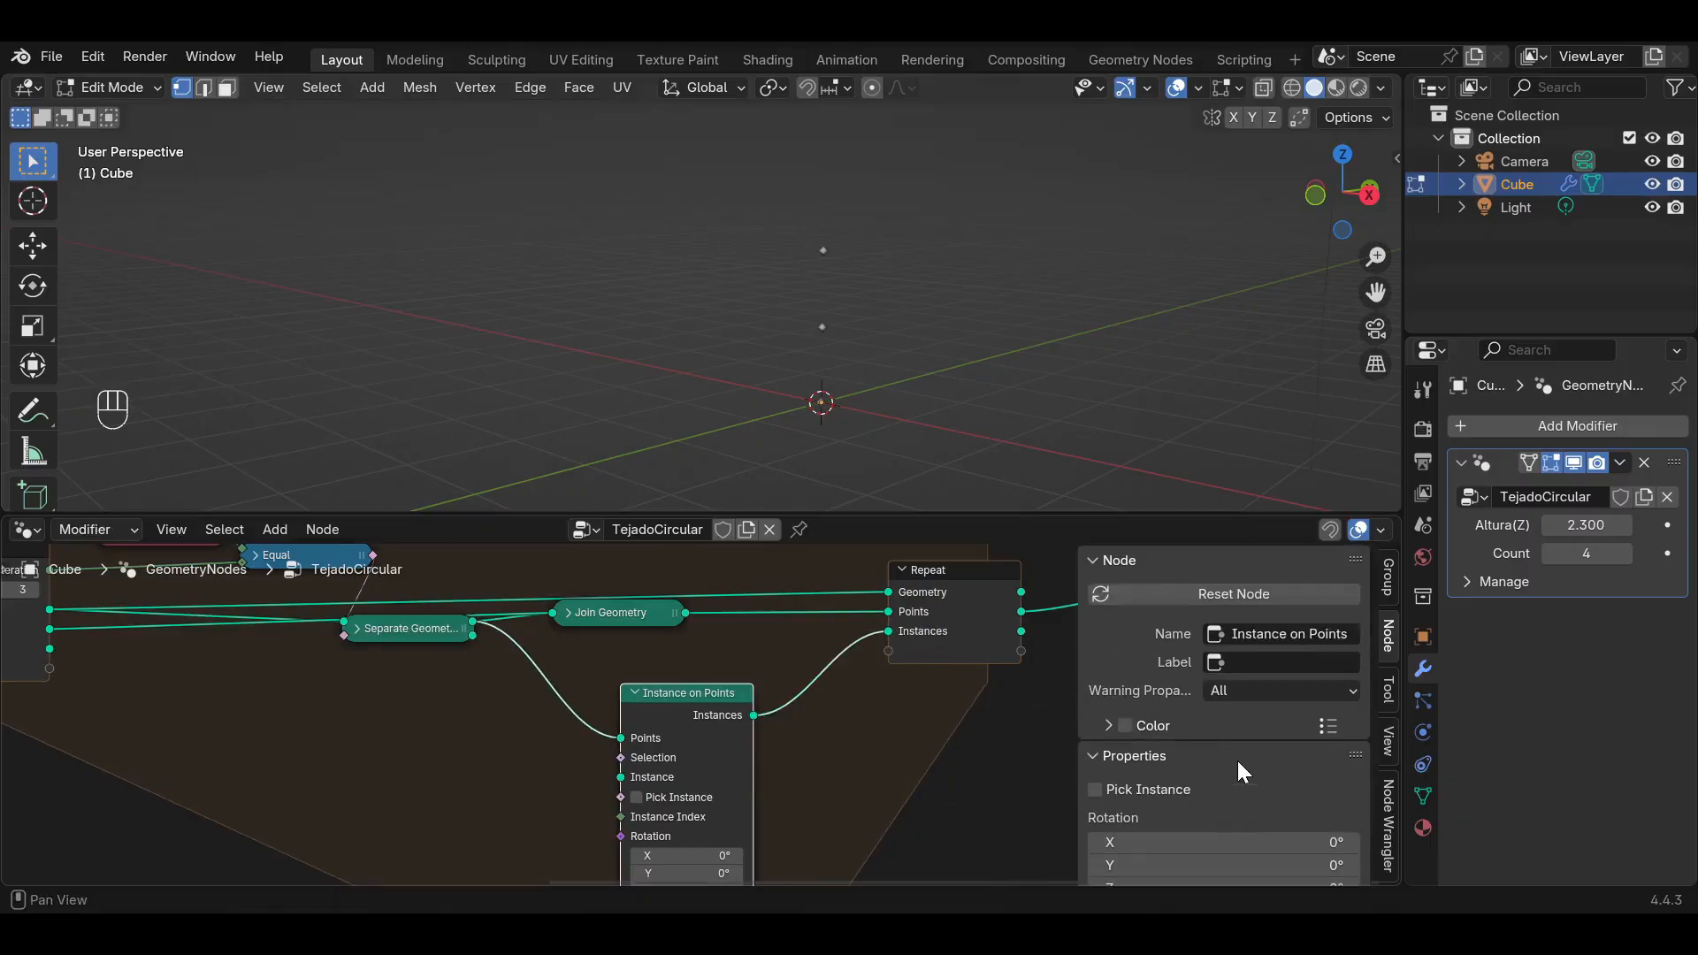
Select the Repeat output and open the name of its Instances repeat item for editing.
left_click(964, 590)
scroll(1159, 739, "down", 3)
double_click(1159, 782)
left_click(957, 775)
left_click(956, 776)
middle_click_drag(956, 774, 964, 700)
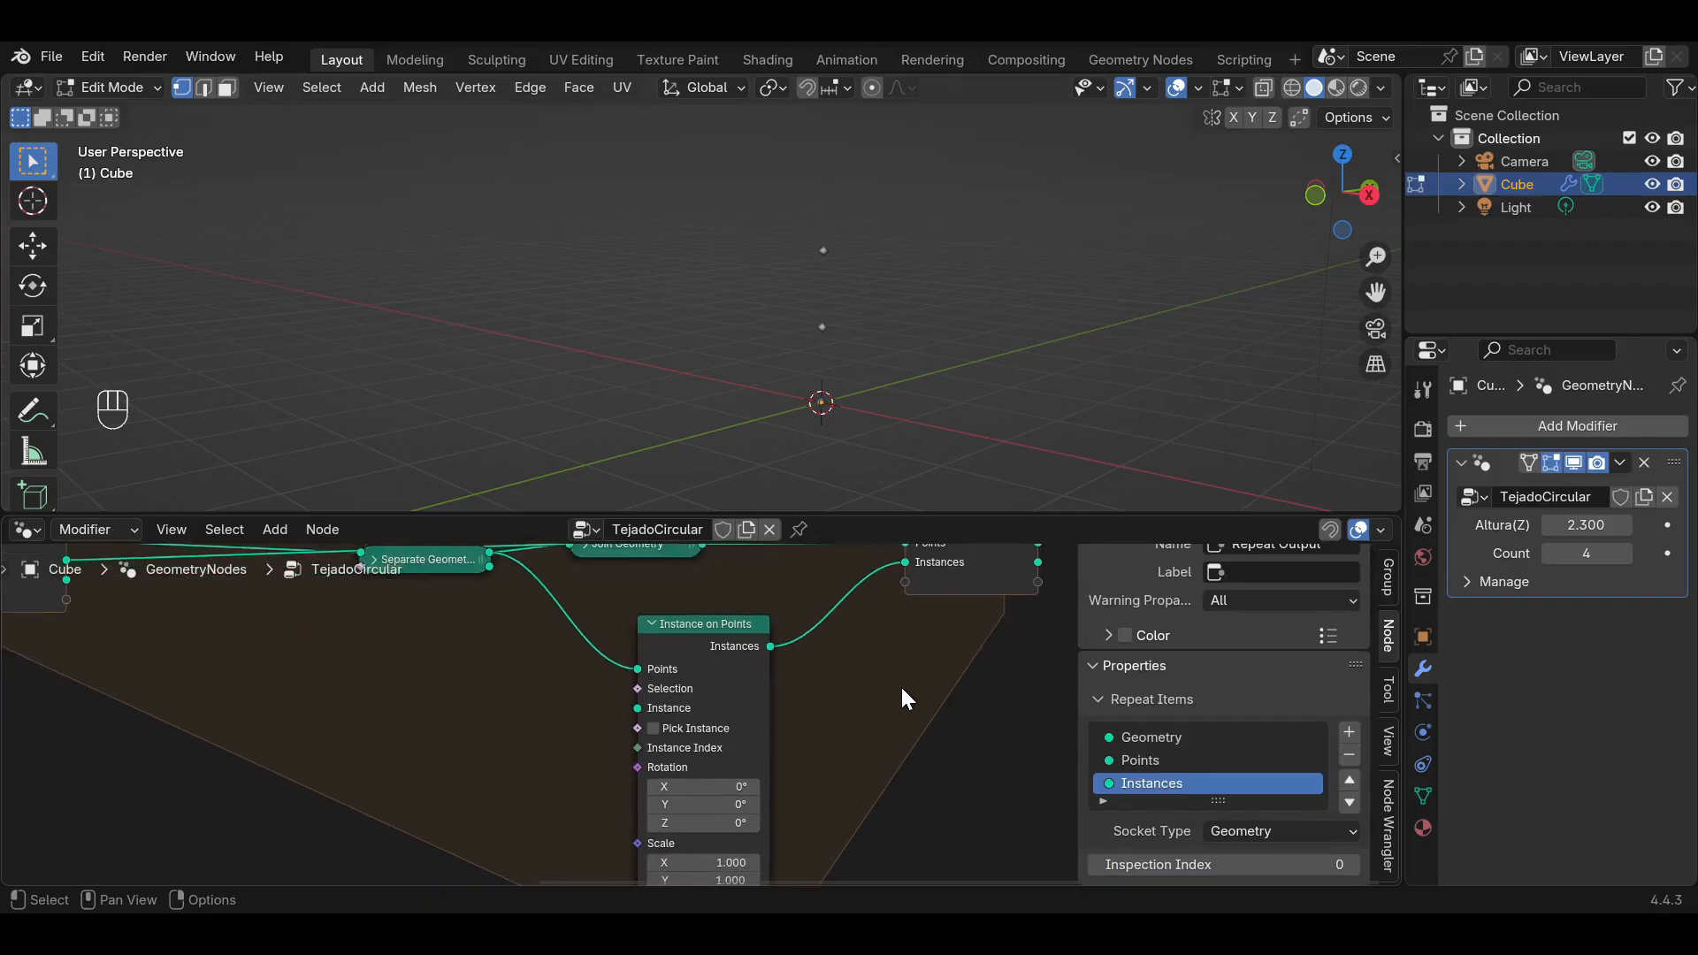
Add a Curve Circle node and connect its Curve to the Instance input of Instance on Points.
middle_click_drag(617, 714, 735, 684)
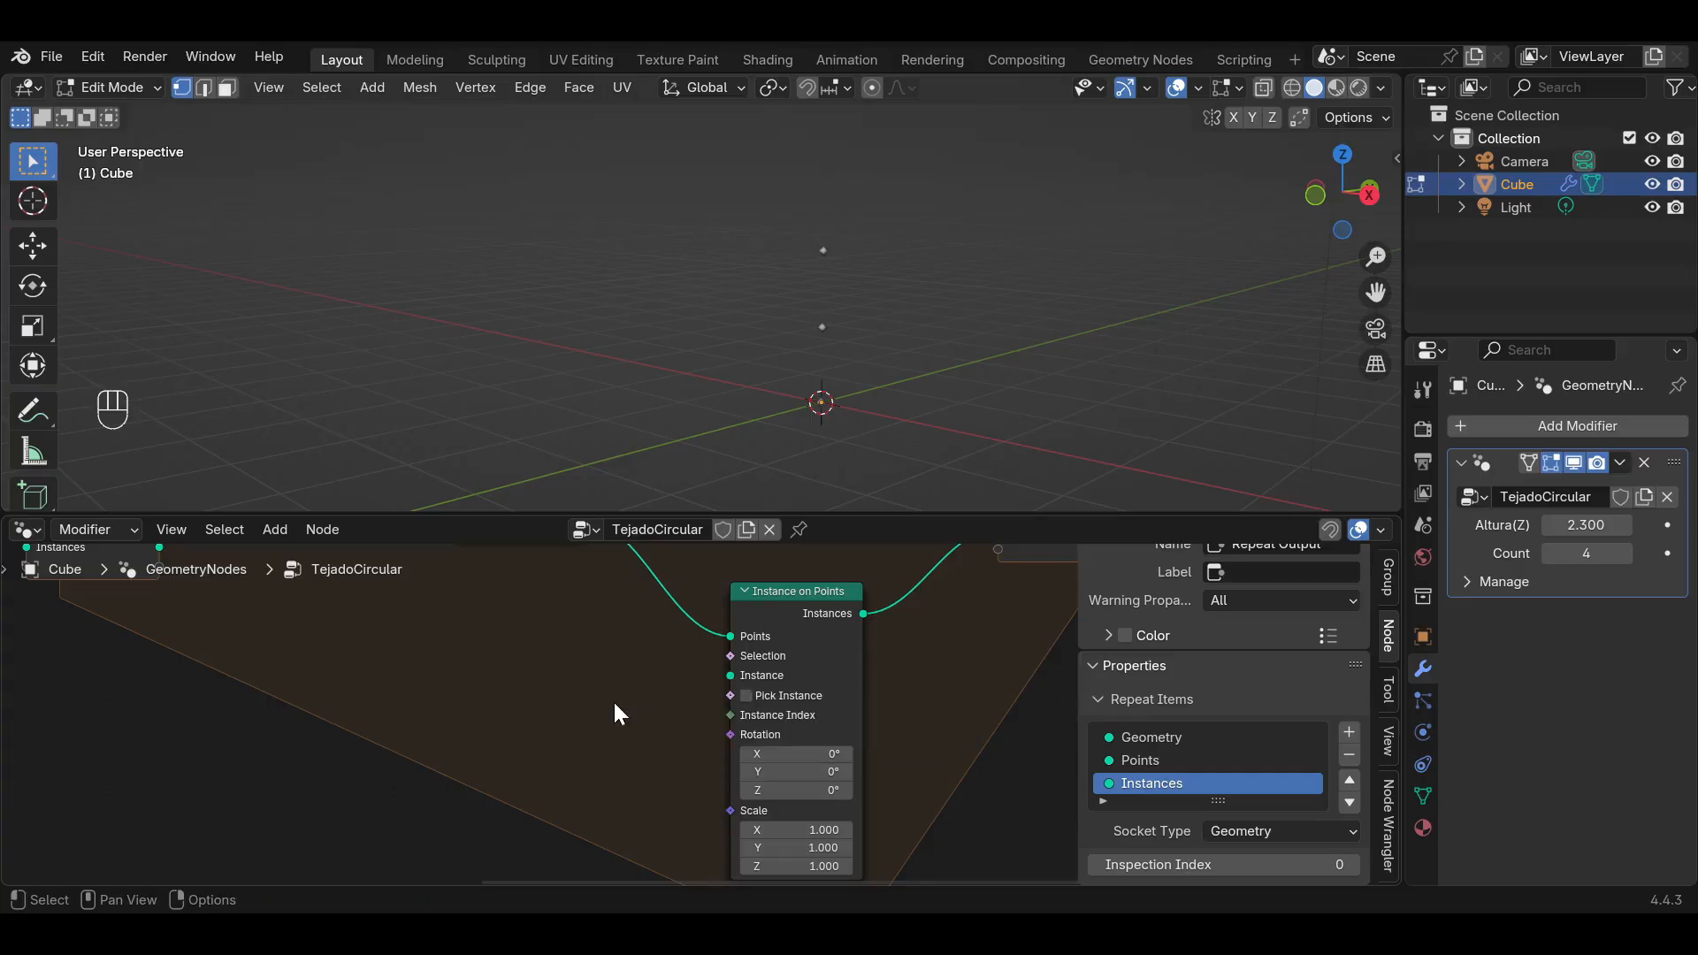
key("shift+a")
type("curve c")
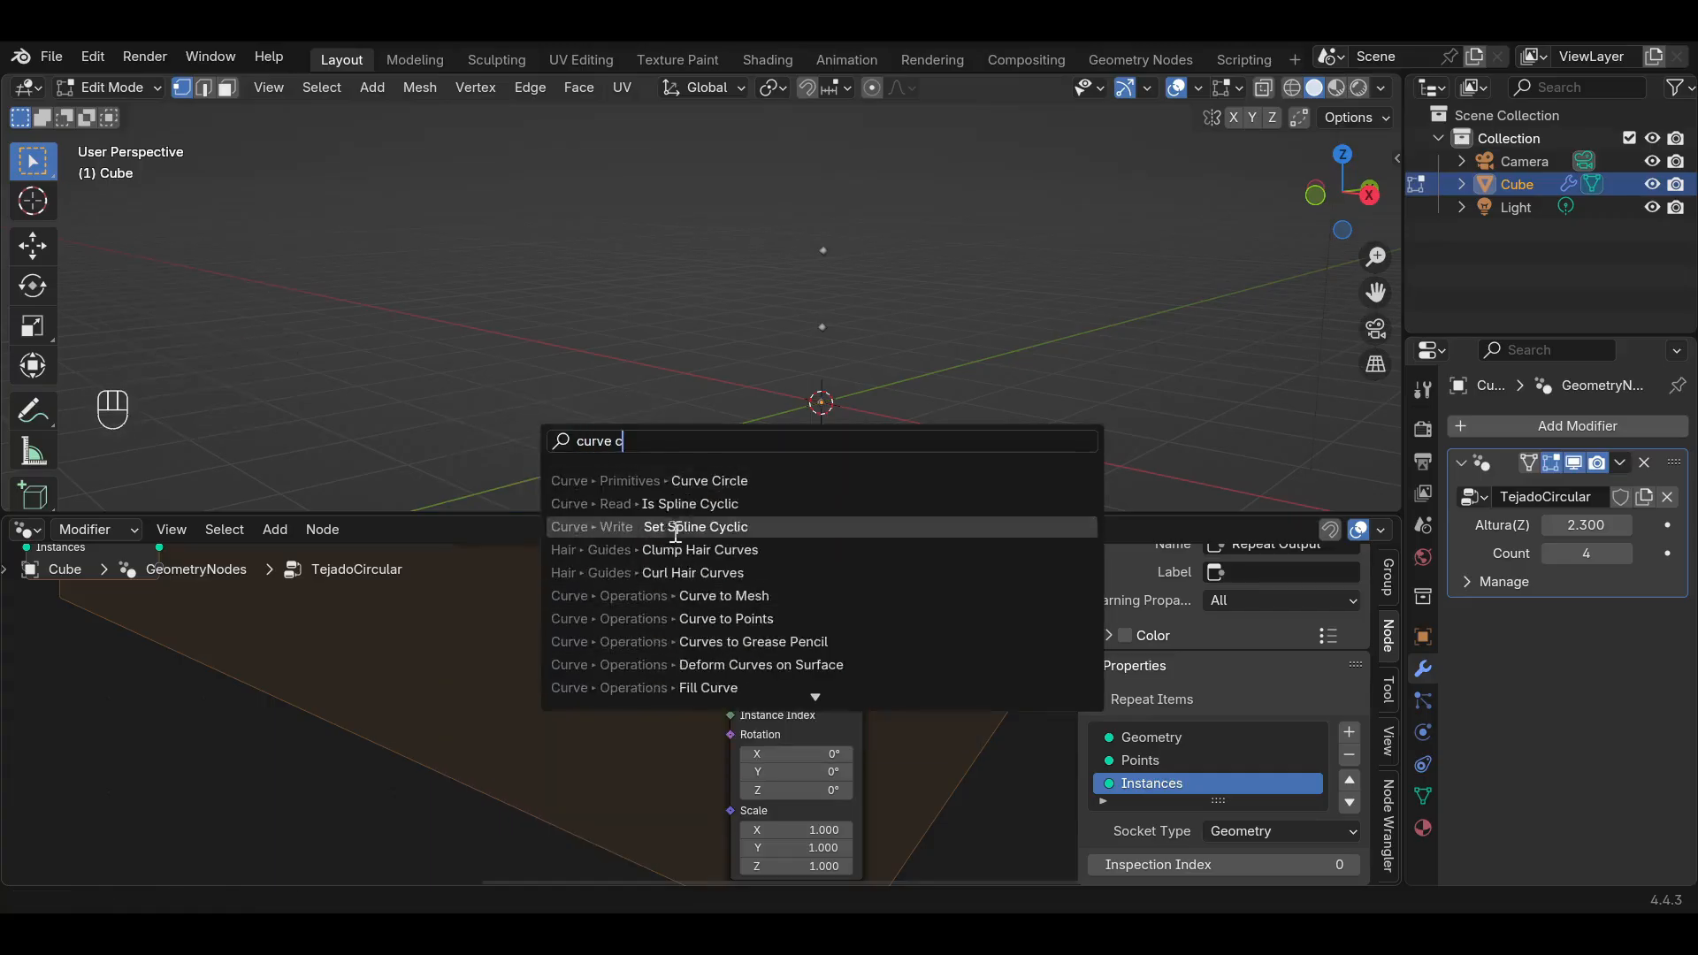
left_click(674, 483)
left_click_drag(636, 693, 730, 676)
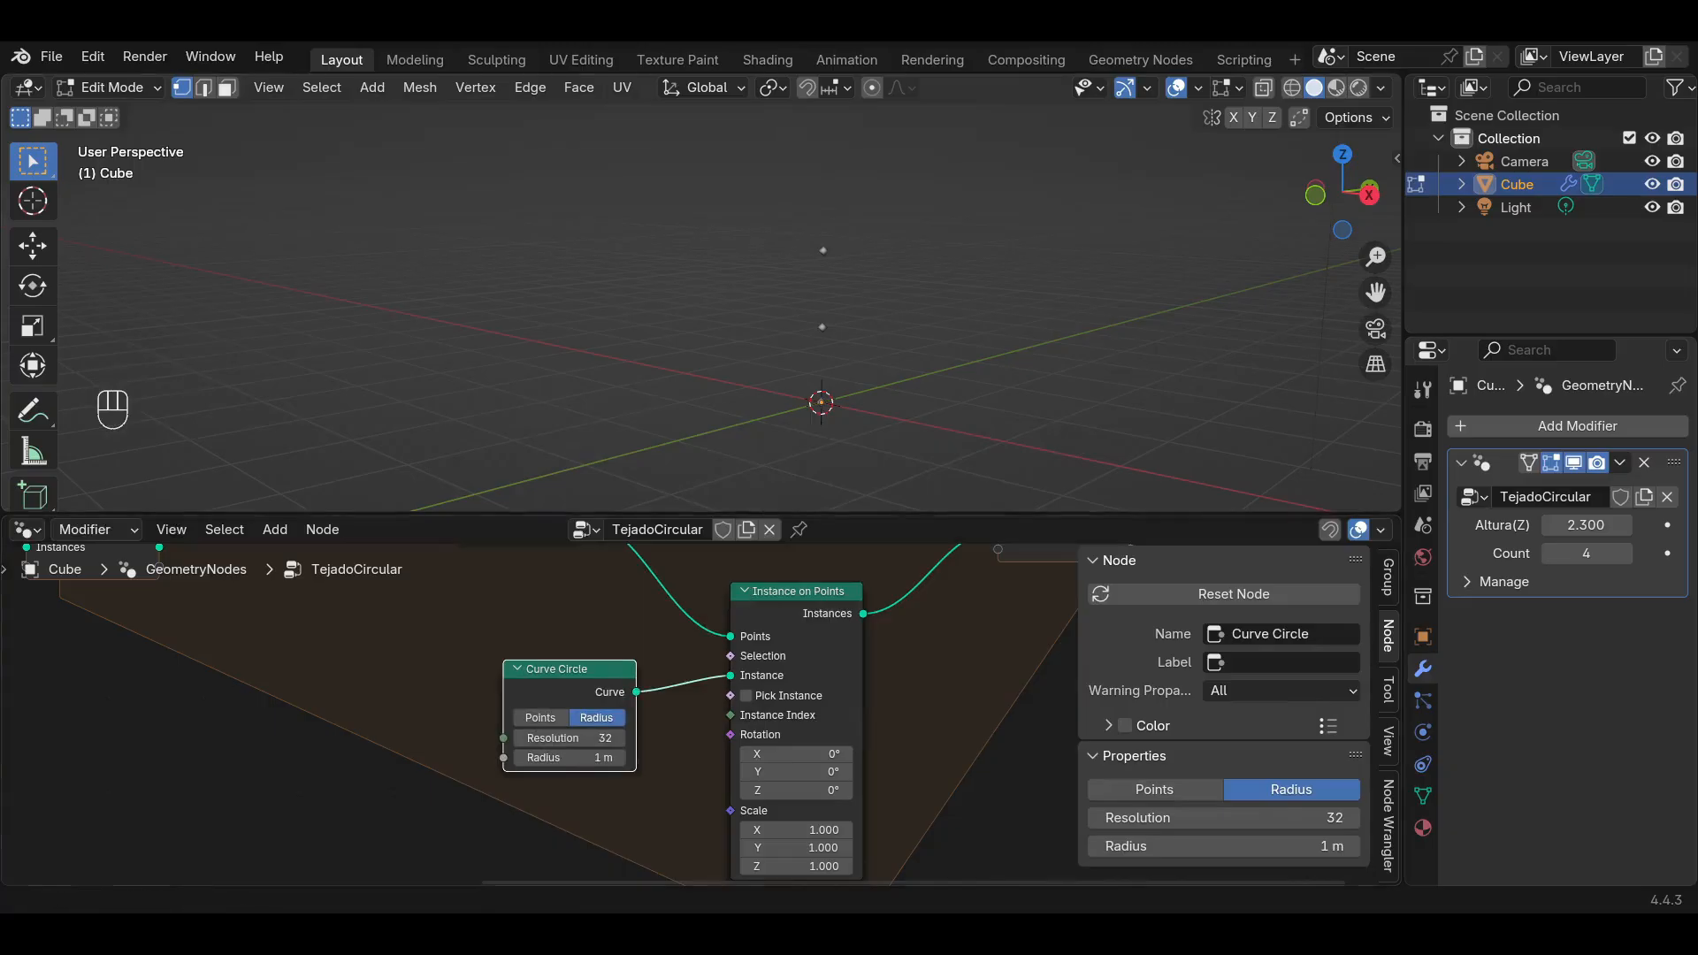
left_click(950, 684)
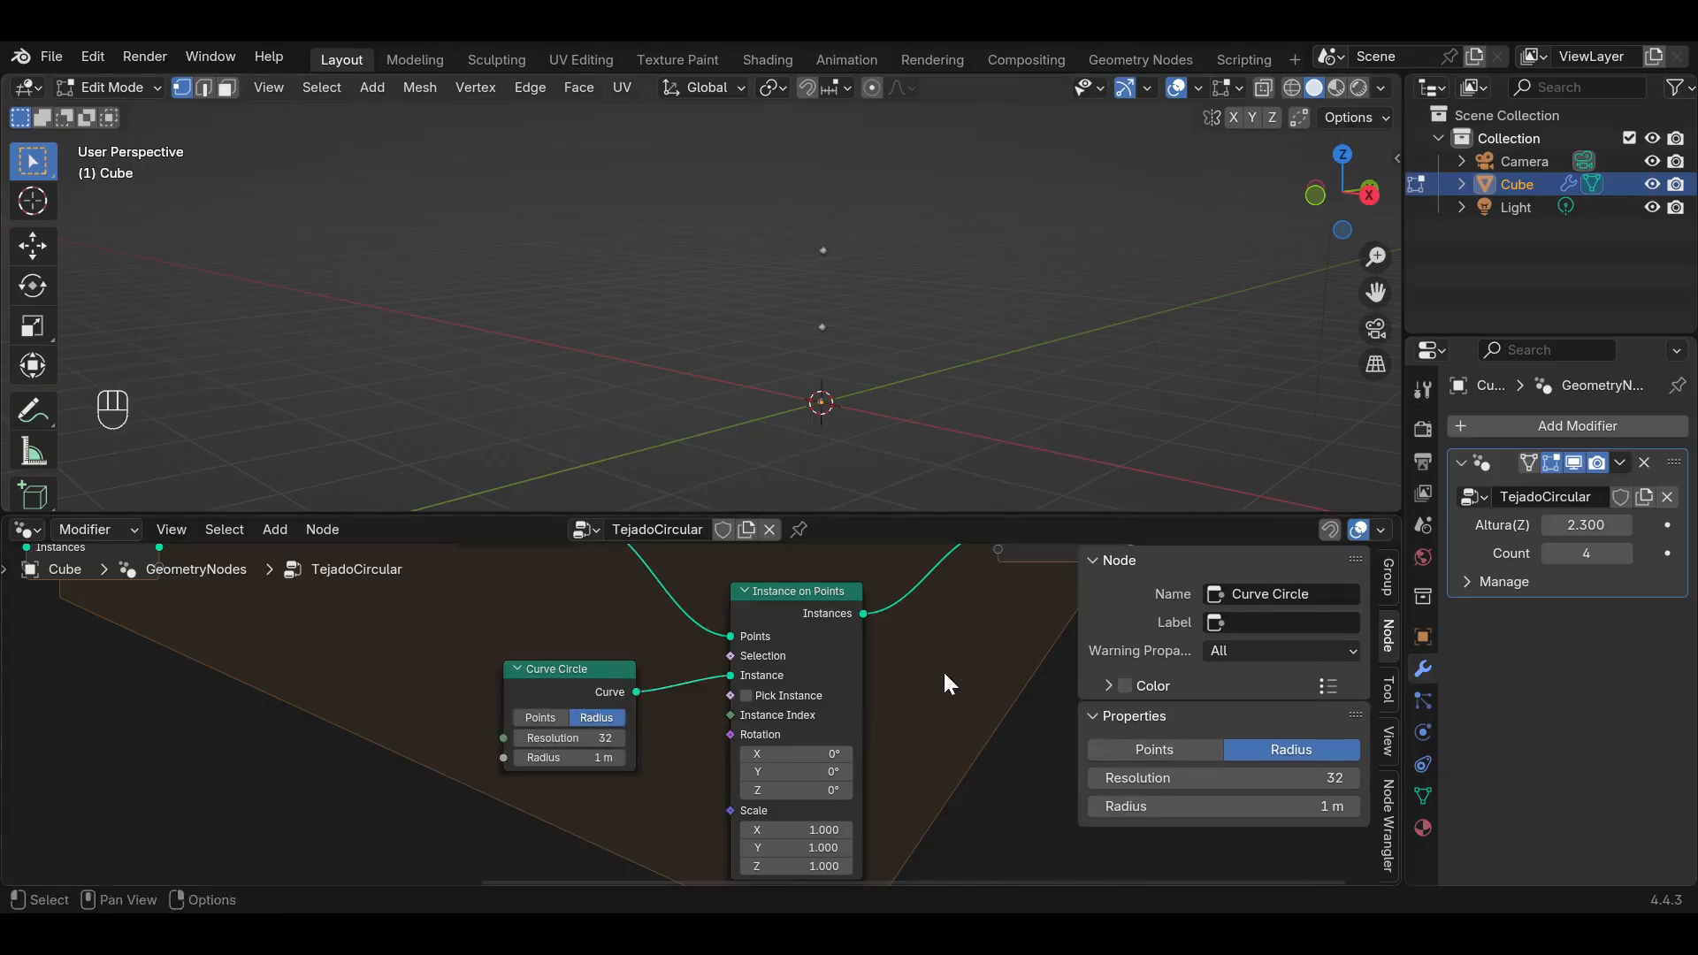
Connect the Repeat output's Instances to the Group Output's Geometry in place of Points.
scroll(942, 671, "down", 1)
middle_click_drag(942, 670, 769, 793)
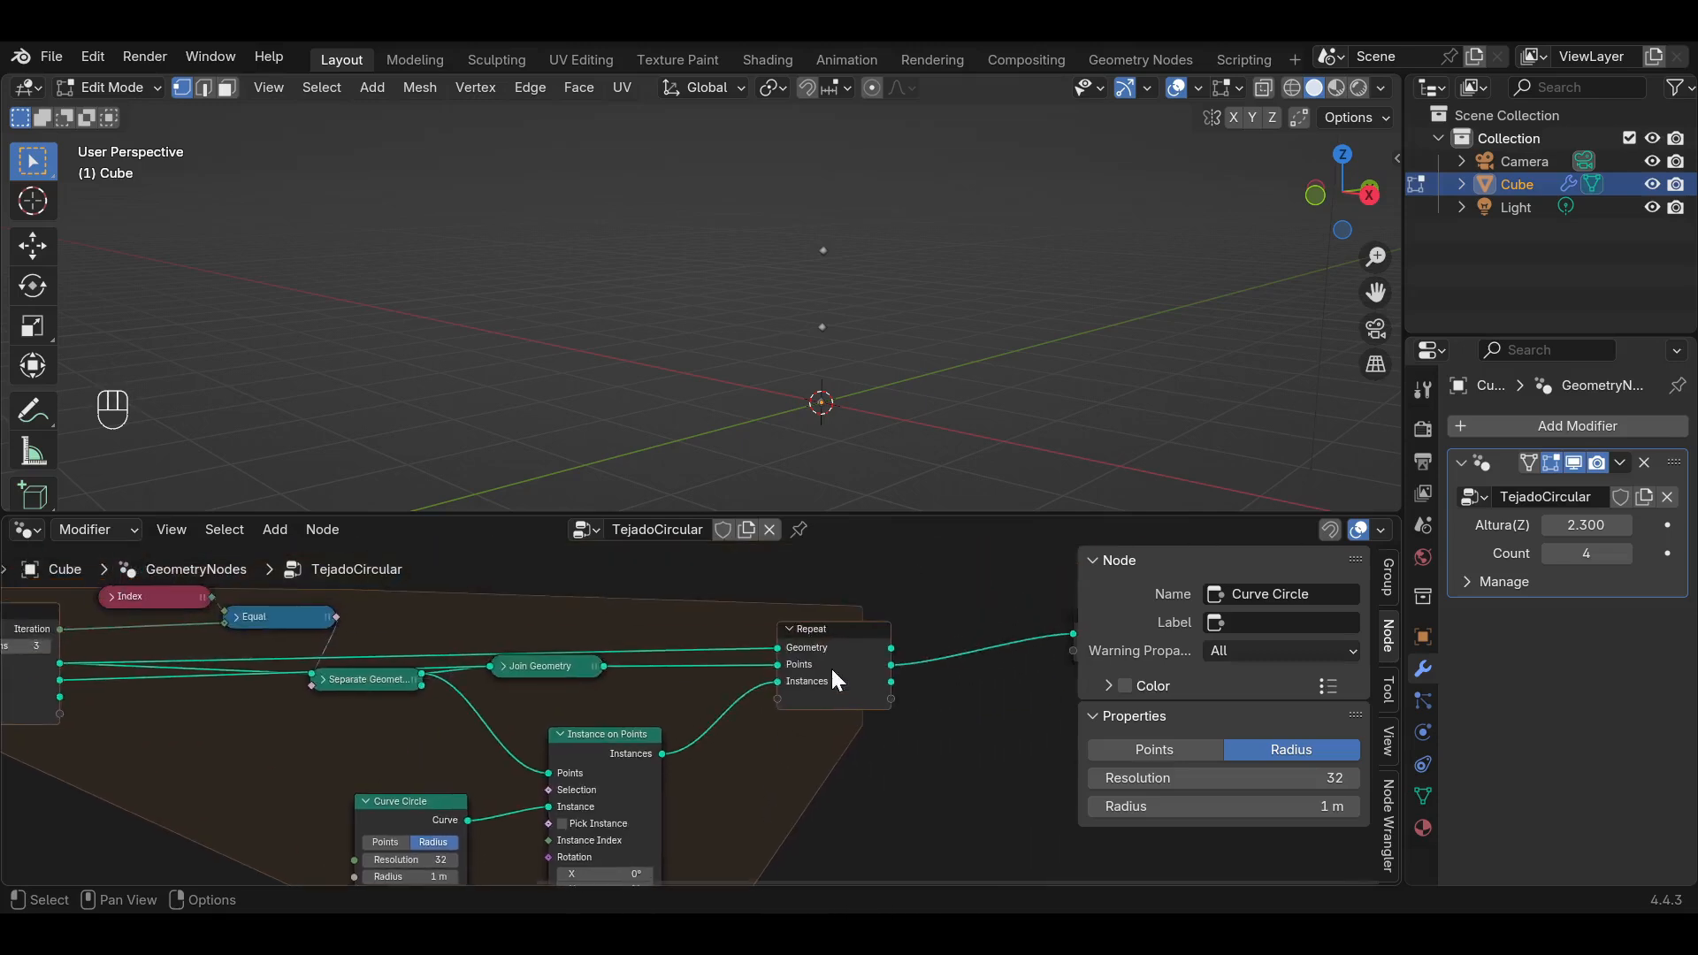
middle_click_drag(858, 674, 759, 696)
scroll(762, 707, "up", 2)
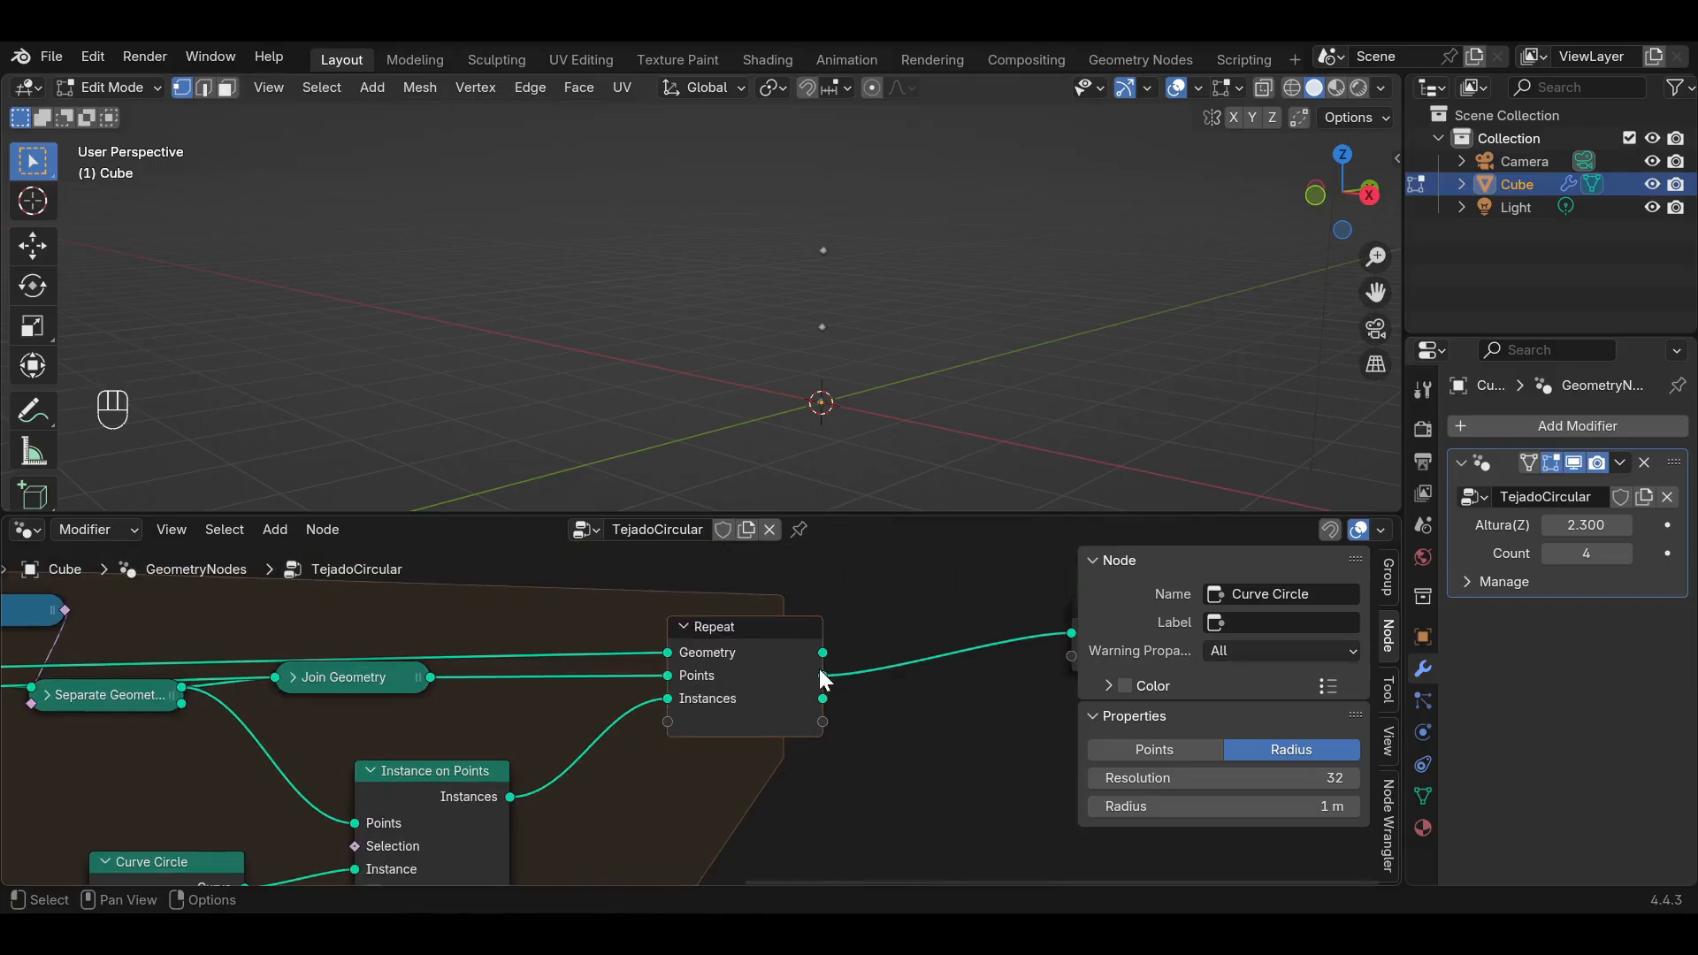
middle_click_drag(836, 670, 720, 696)
left_click_drag(706, 724, 957, 659)
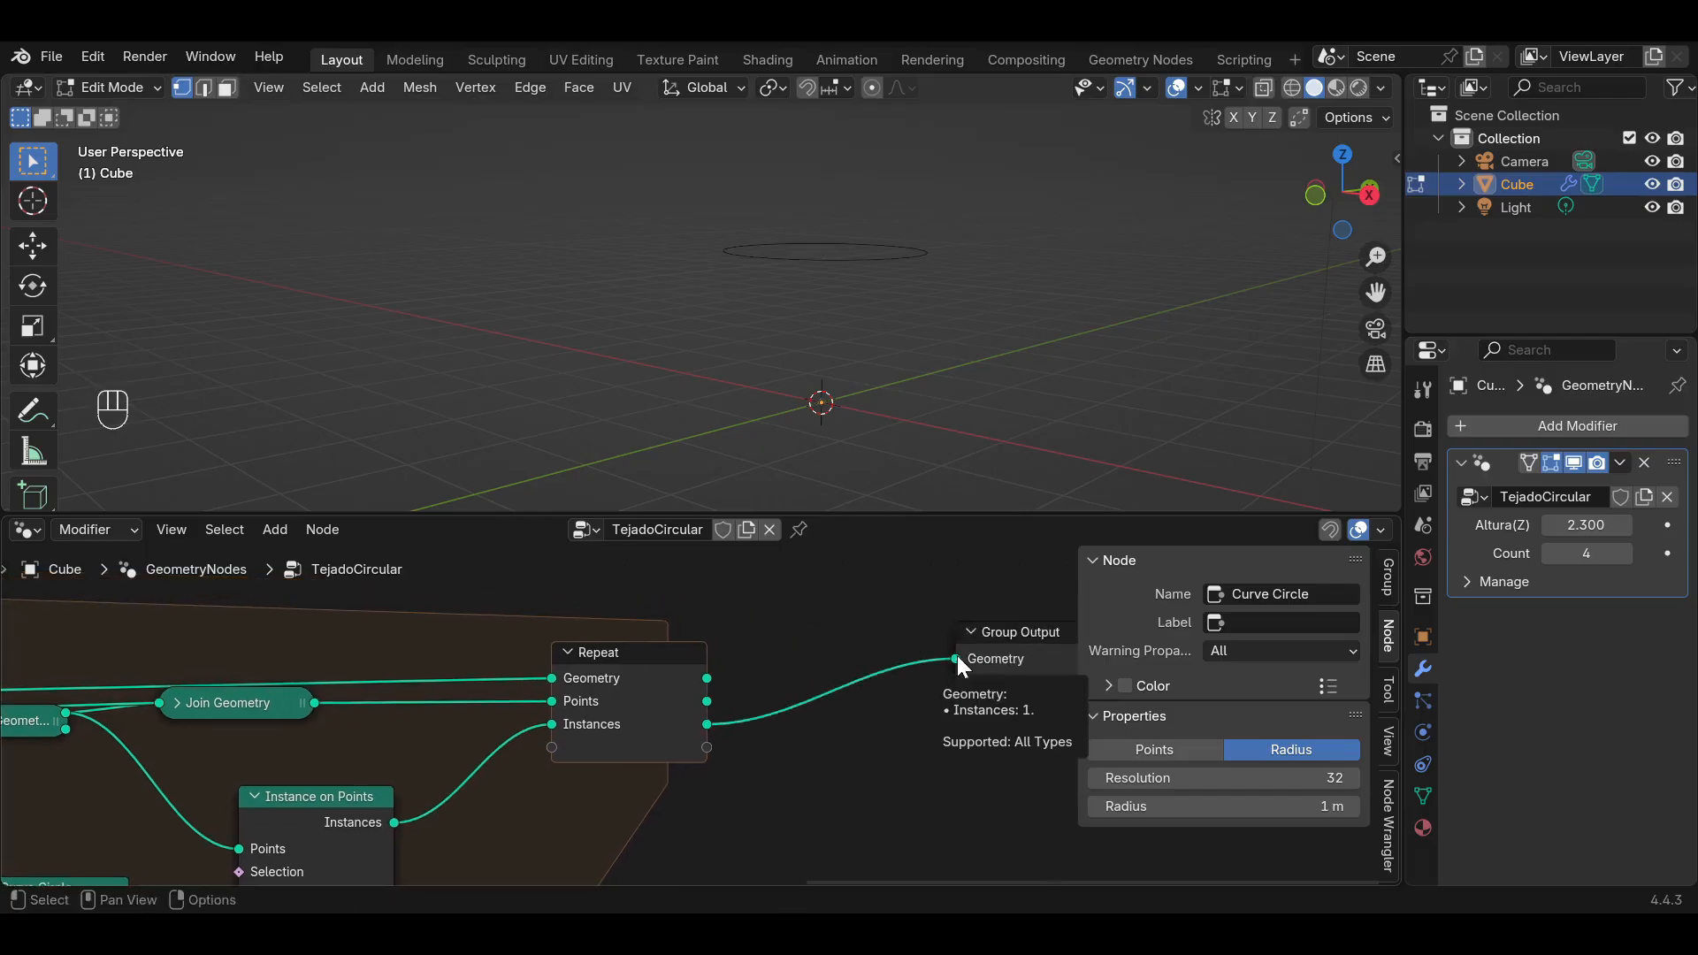
Insert a Join Geometry node between the Repeat output and the Group Output.
key("shift+a")
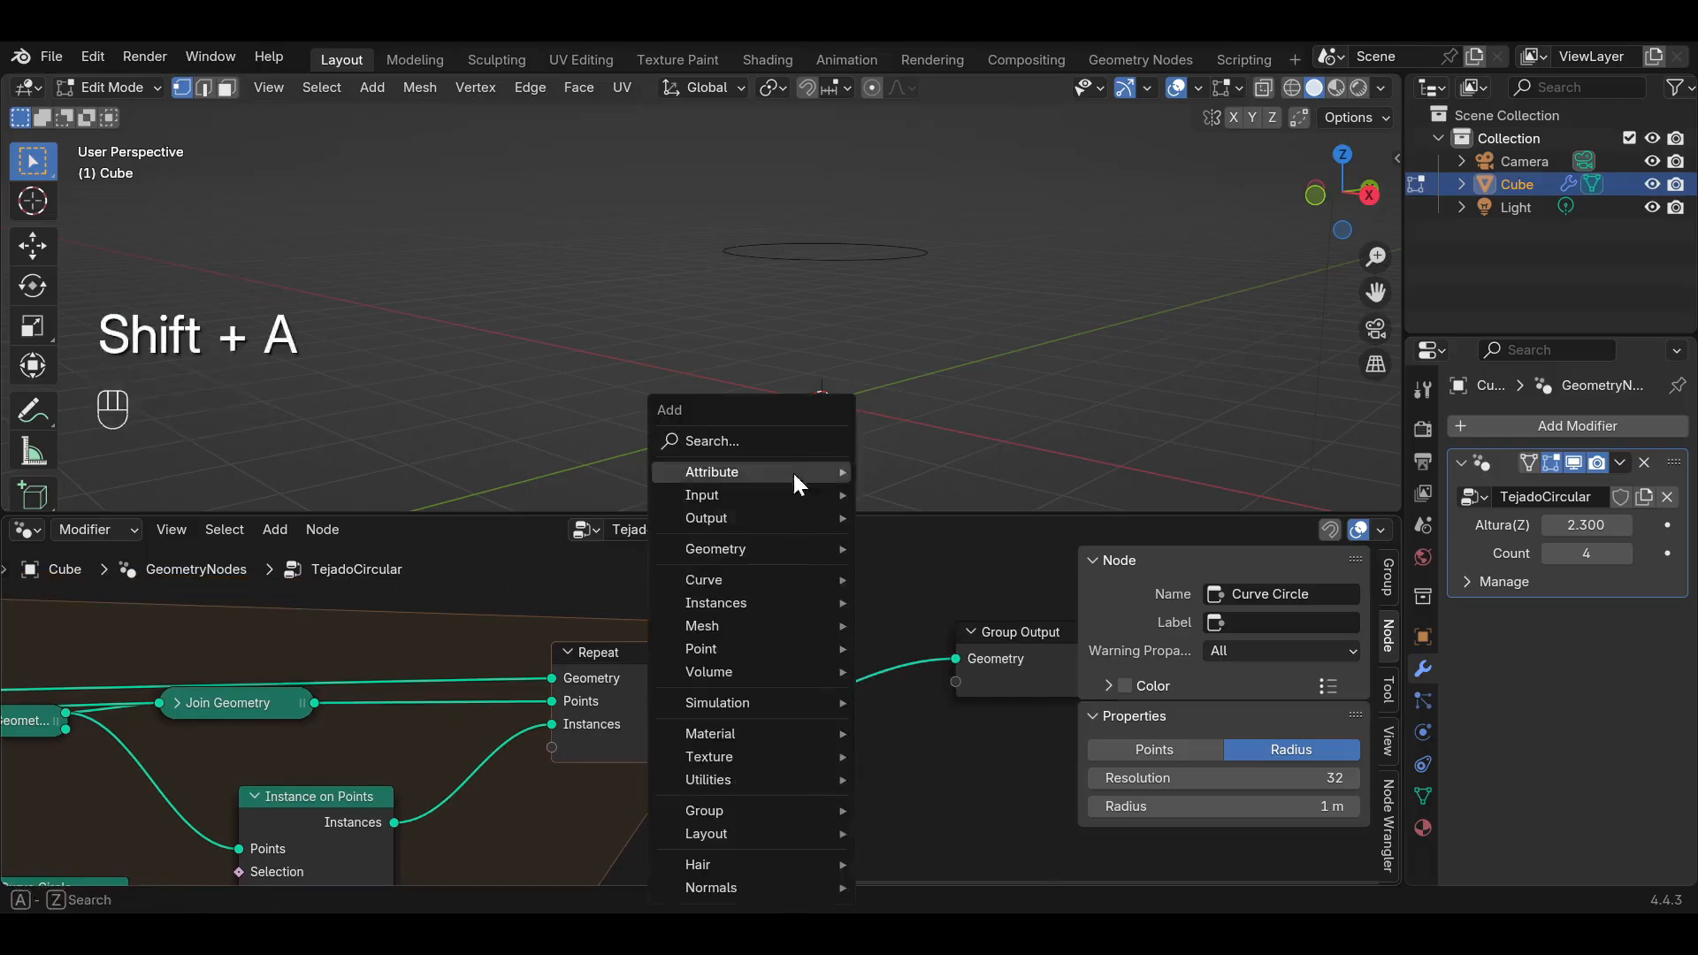
left_click(793, 441)
type("jo")
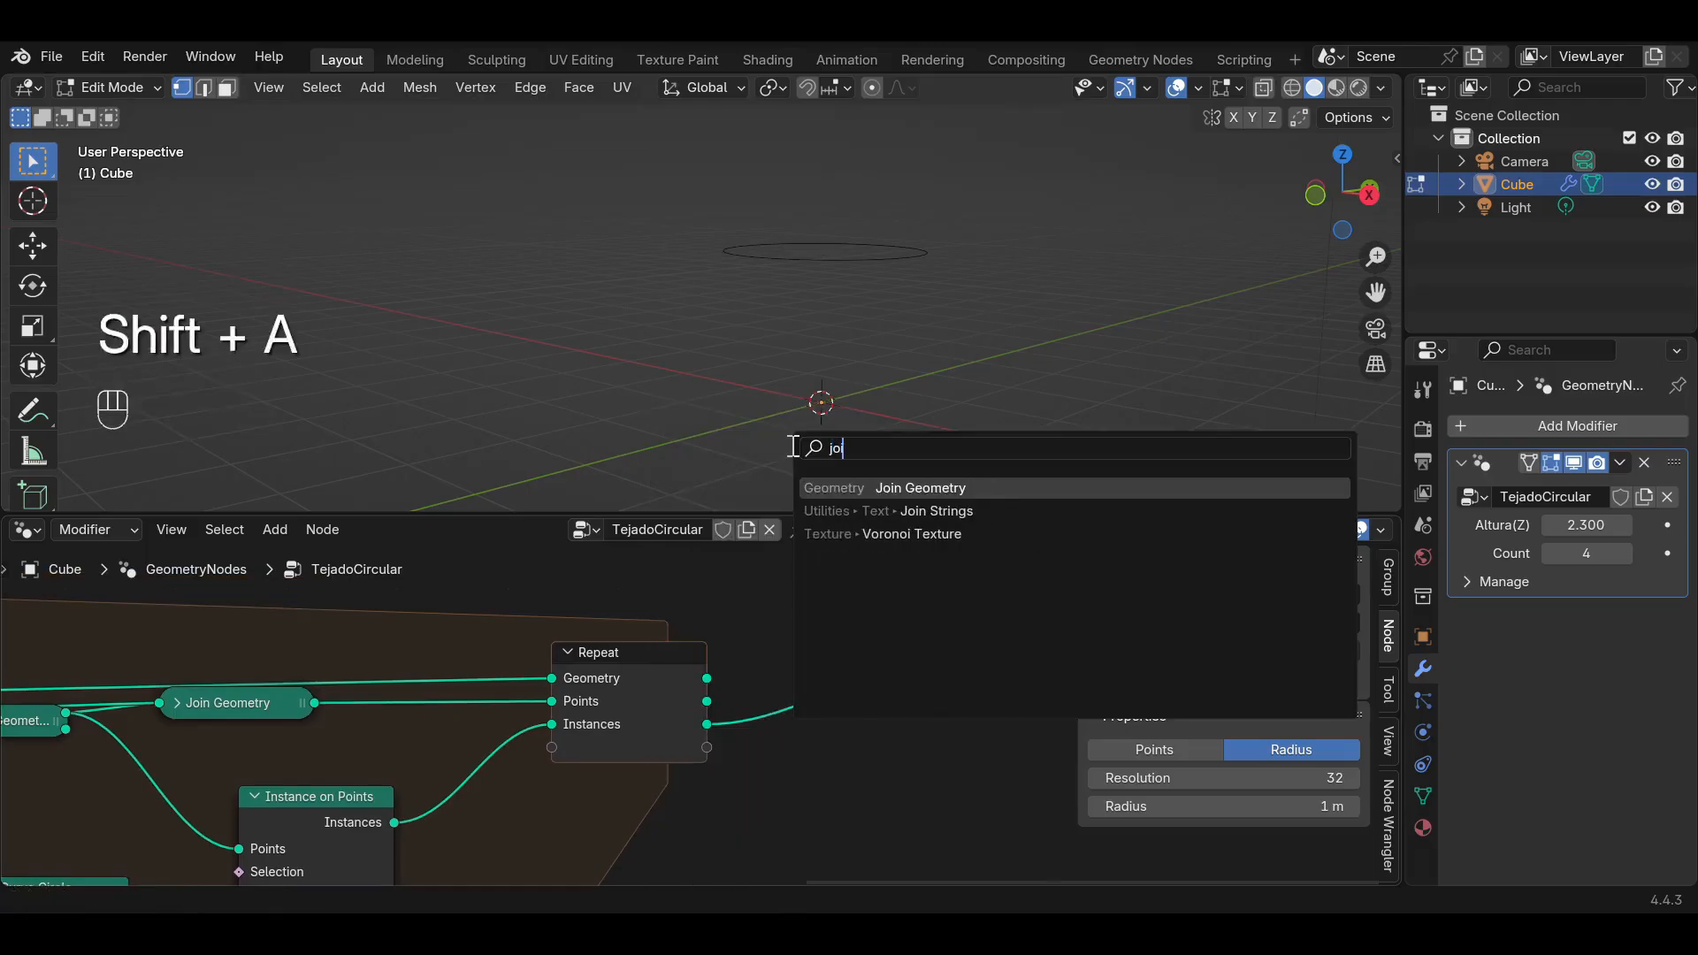
left_click(880, 493)
left_click(773, 653)
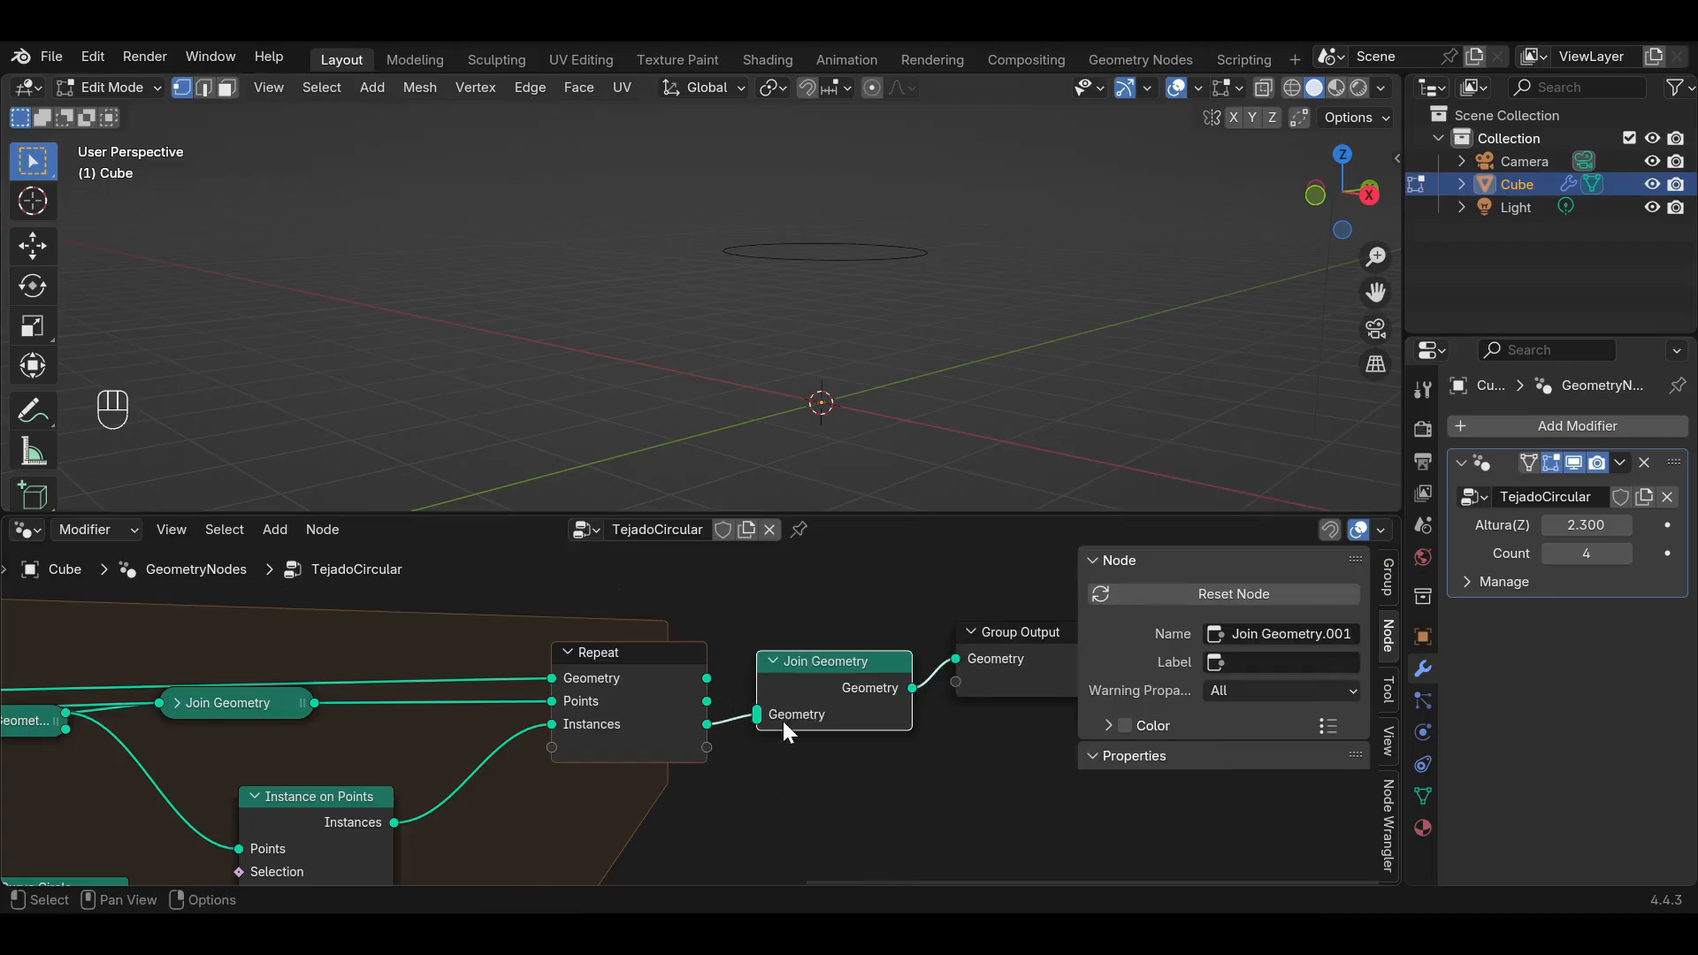
Connect the Repeat output's Points to the new Join Geometry node alongside Instances.
scroll(782, 721, "up", 2)
left_click_drag(710, 695, 778, 711)
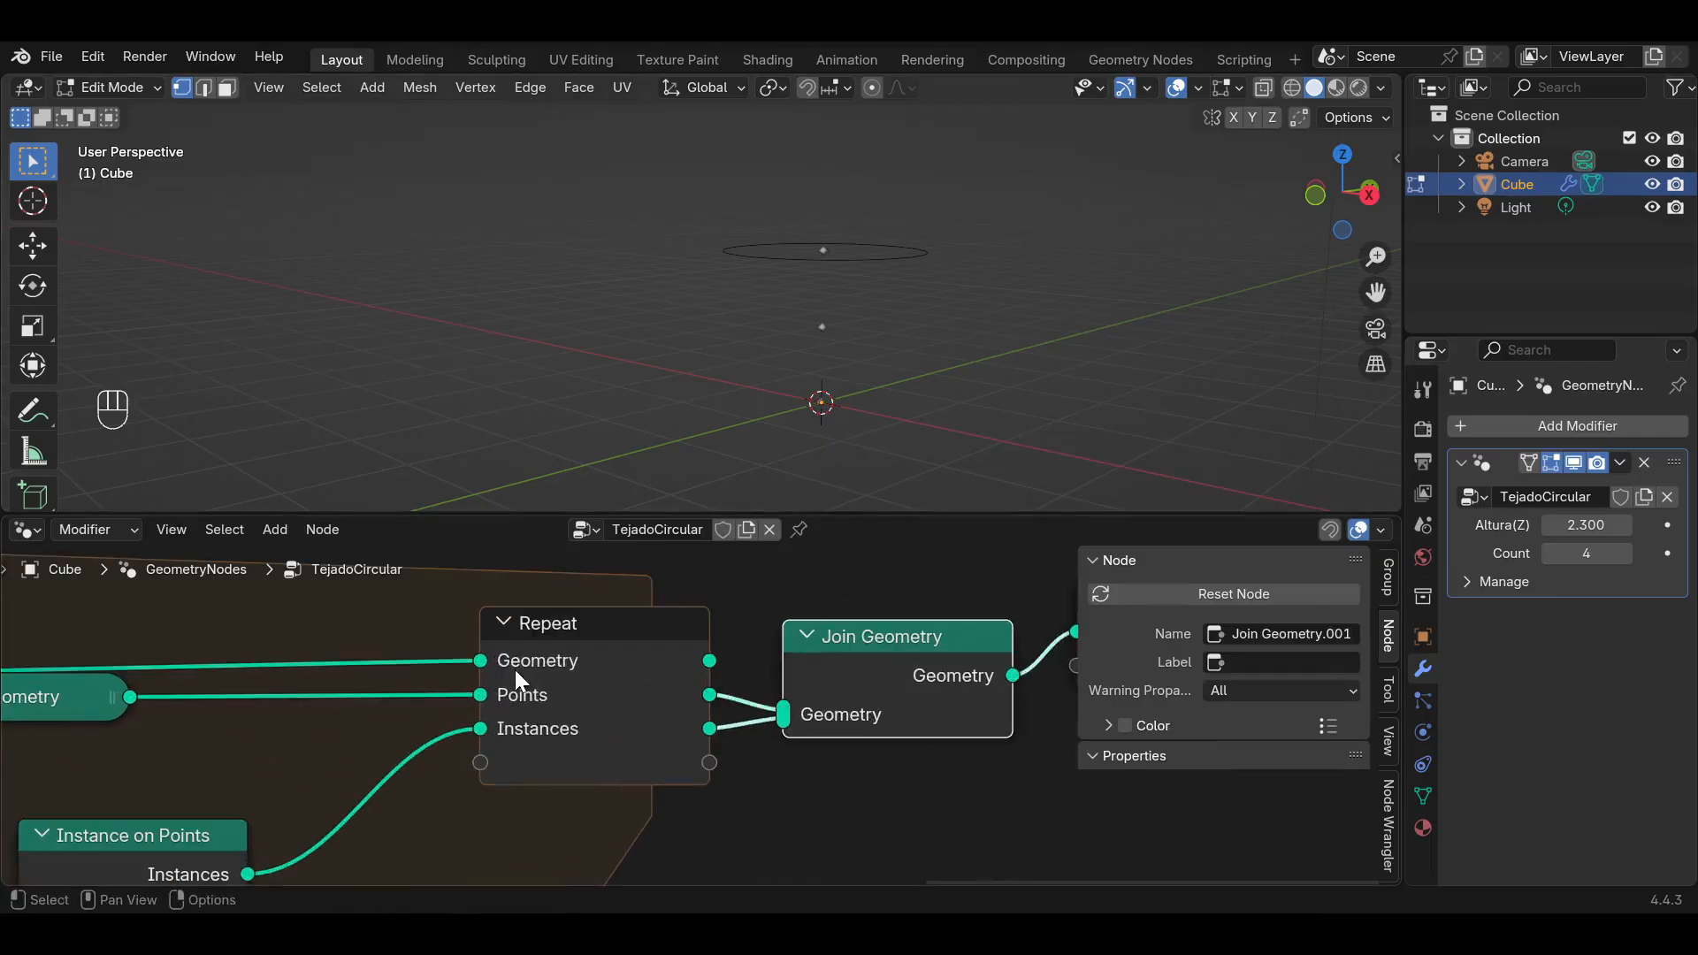
left_click_drag(762, 707, 731, 682)
left_click_drag(709, 694, 782, 714)
Shift the Curve Circle and Instance on Points nodes away from the Repeat output to make room.
scroll(561, 661, "down", 3)
scroll(521, 699, "down", 2)
scroll(487, 742, "down", 1)
middle_click_drag(453, 750, 664, 666)
left_click_drag(438, 760, 414, 771)
left_click_drag(662, 684, 622, 681)
middle_click_drag(743, 666, 747, 697)
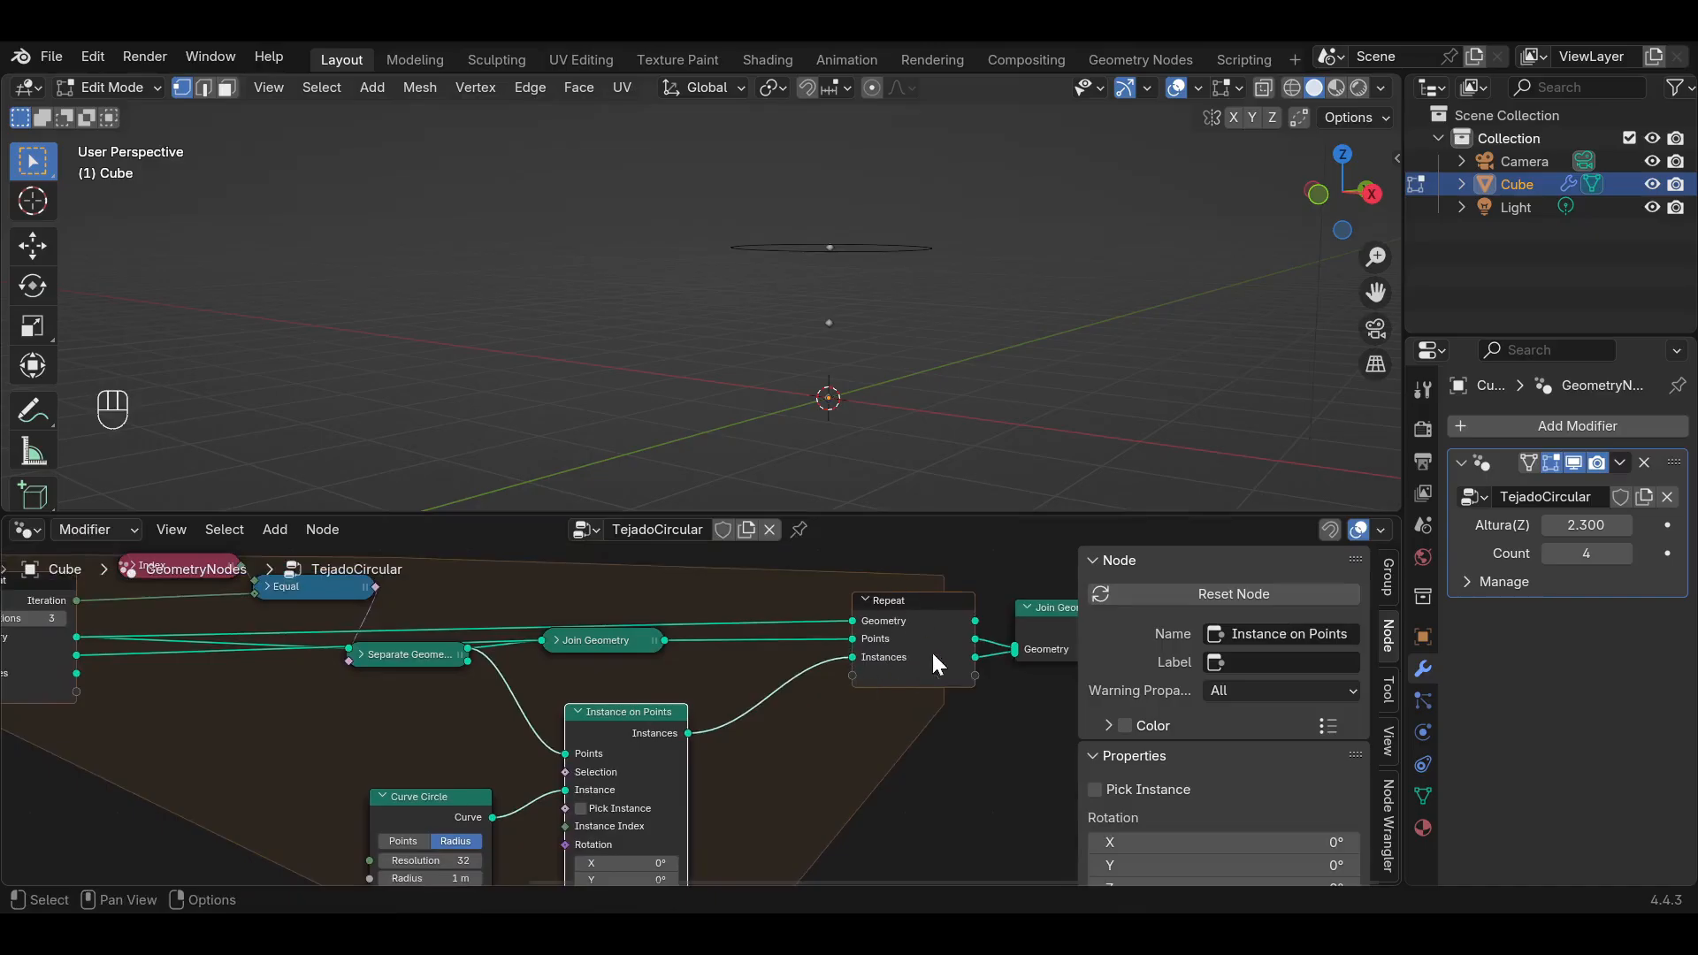
Duplicate the zone's collapsed Join Geometry node and insert the copy between Instance on Points and the Repeat output's Instances.
left_click(585, 639)
key("shift+d")
left_click(762, 692)
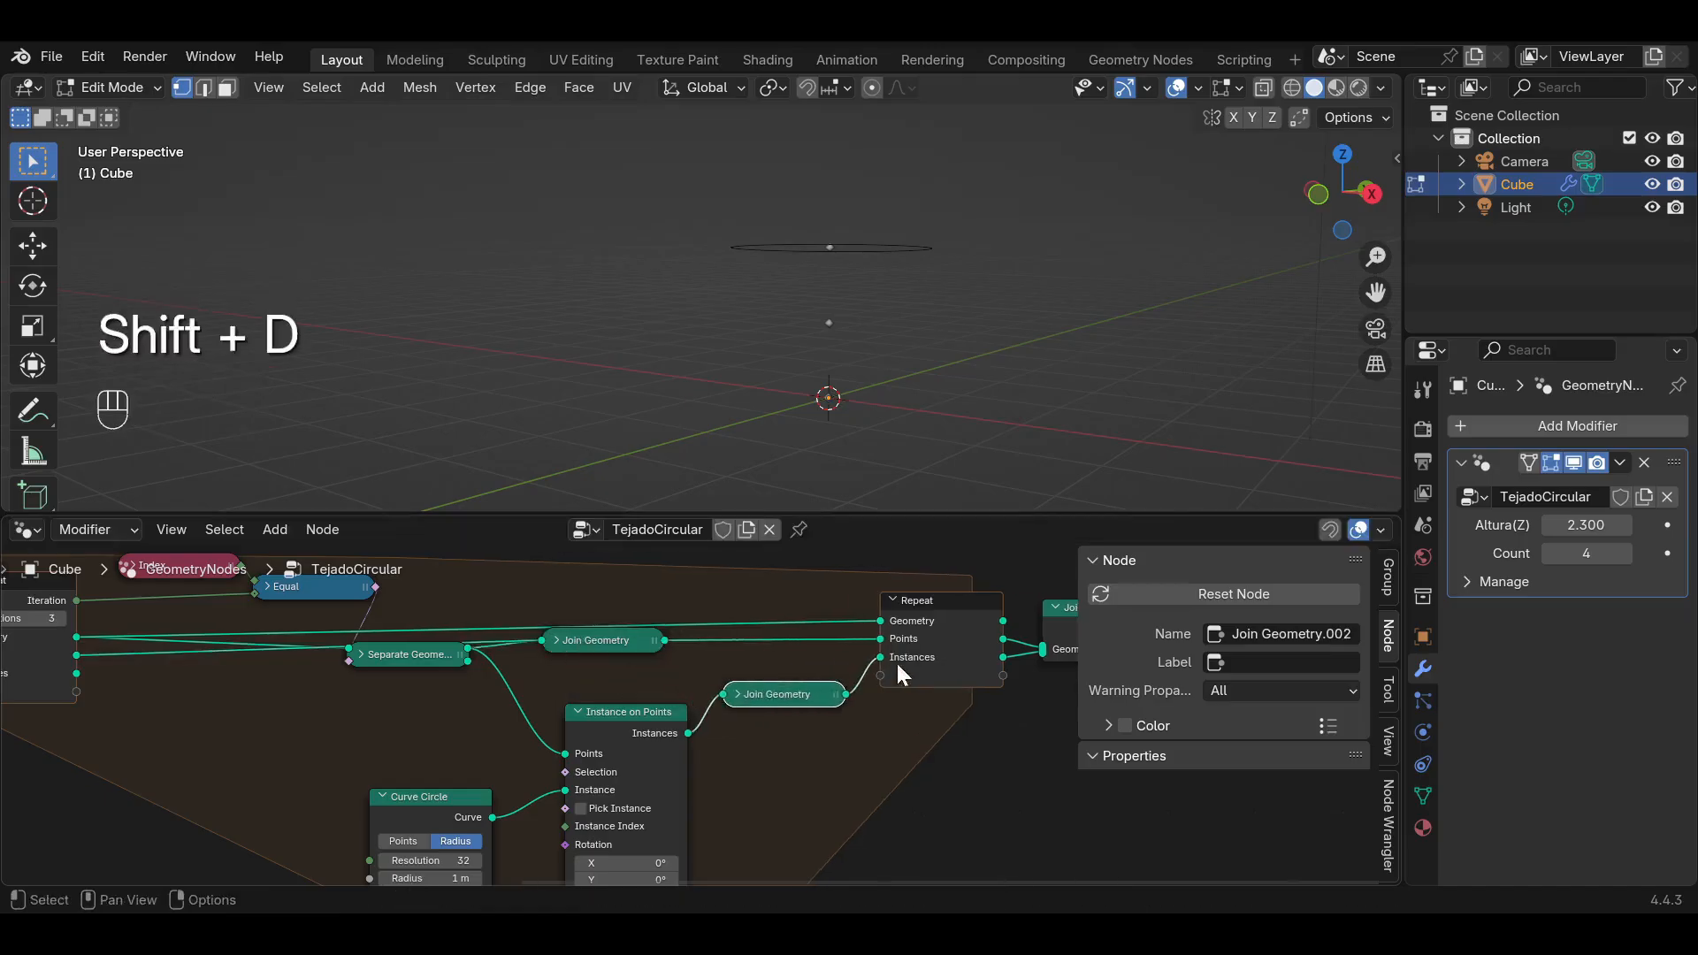
middle_click_drag(916, 657, 953, 656)
mouse_move(203, 680)
middle_mouse_down()
mouse_move(357, 683)
mouse_move(348, 695)
middle_mouse_up()
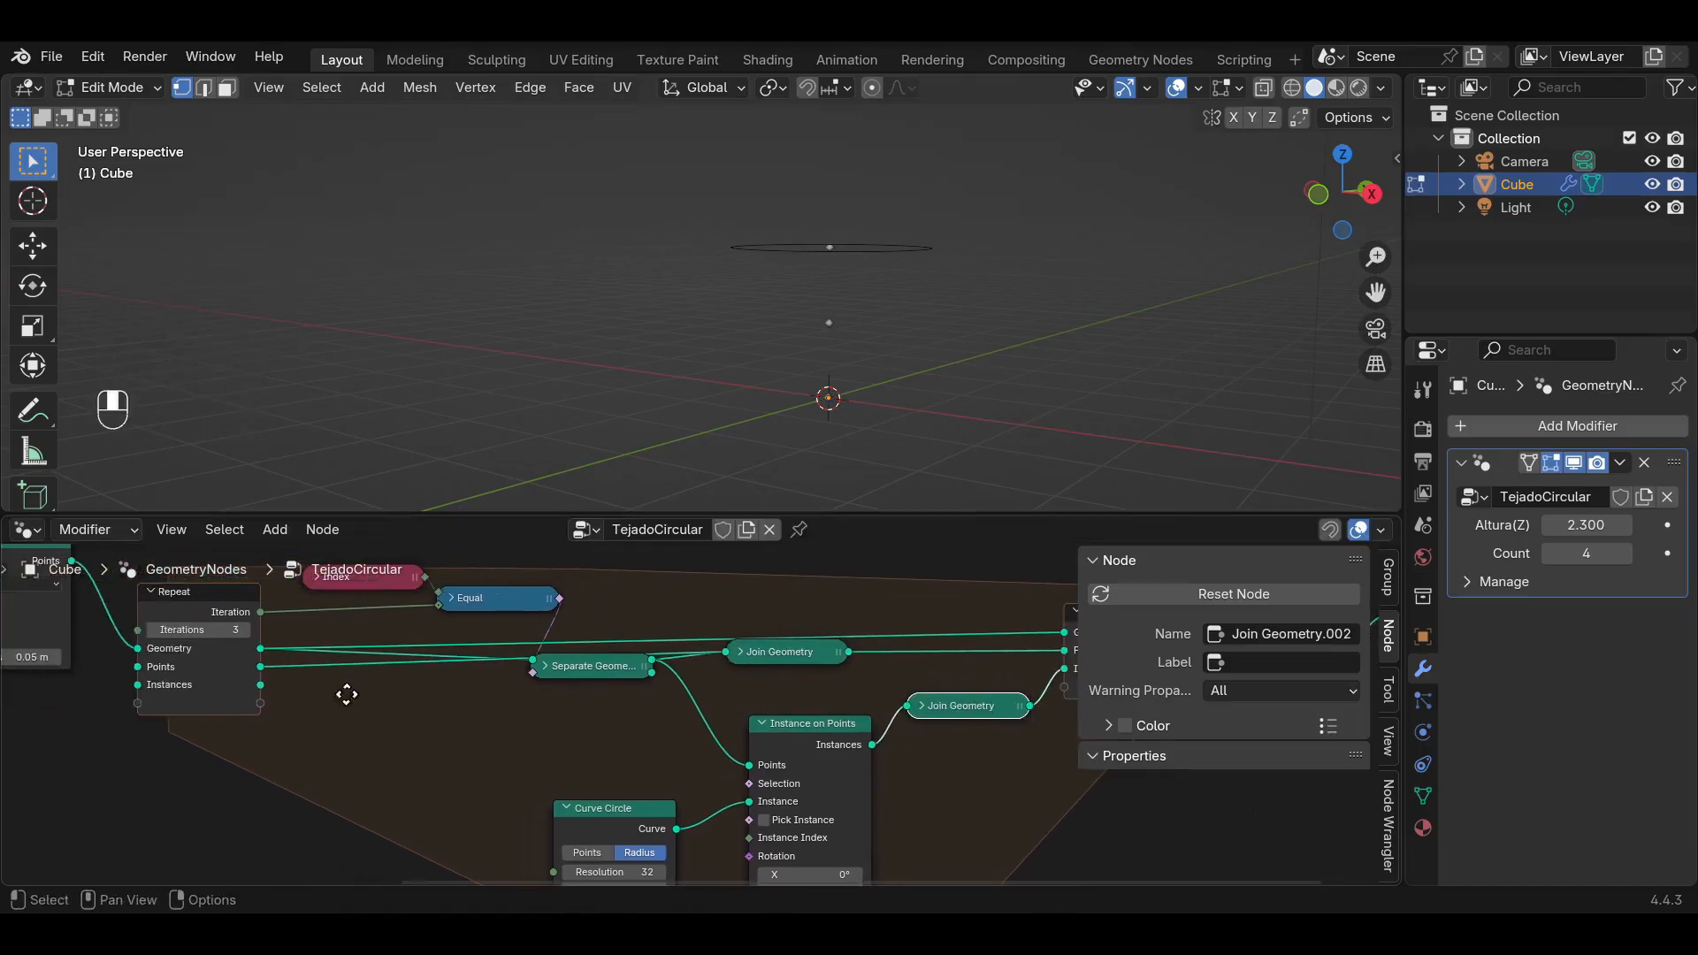
Connect the Repeat input's Instances to the Join Geometry node that feeds the Repeat output's Instances.
left_click_drag(259, 684, 901, 706)
middle_click_drag(849, 360, 932, 359)
left_click_drag(1376, 292, 1237, 223)
middle_click_drag(814, 638, 732, 670)
Insert a Set Point Radius node between Separate Geometry and the Points Join Geometry, and set its radius to 0.13 m.
left_click_drag(664, 685, 739, 690)
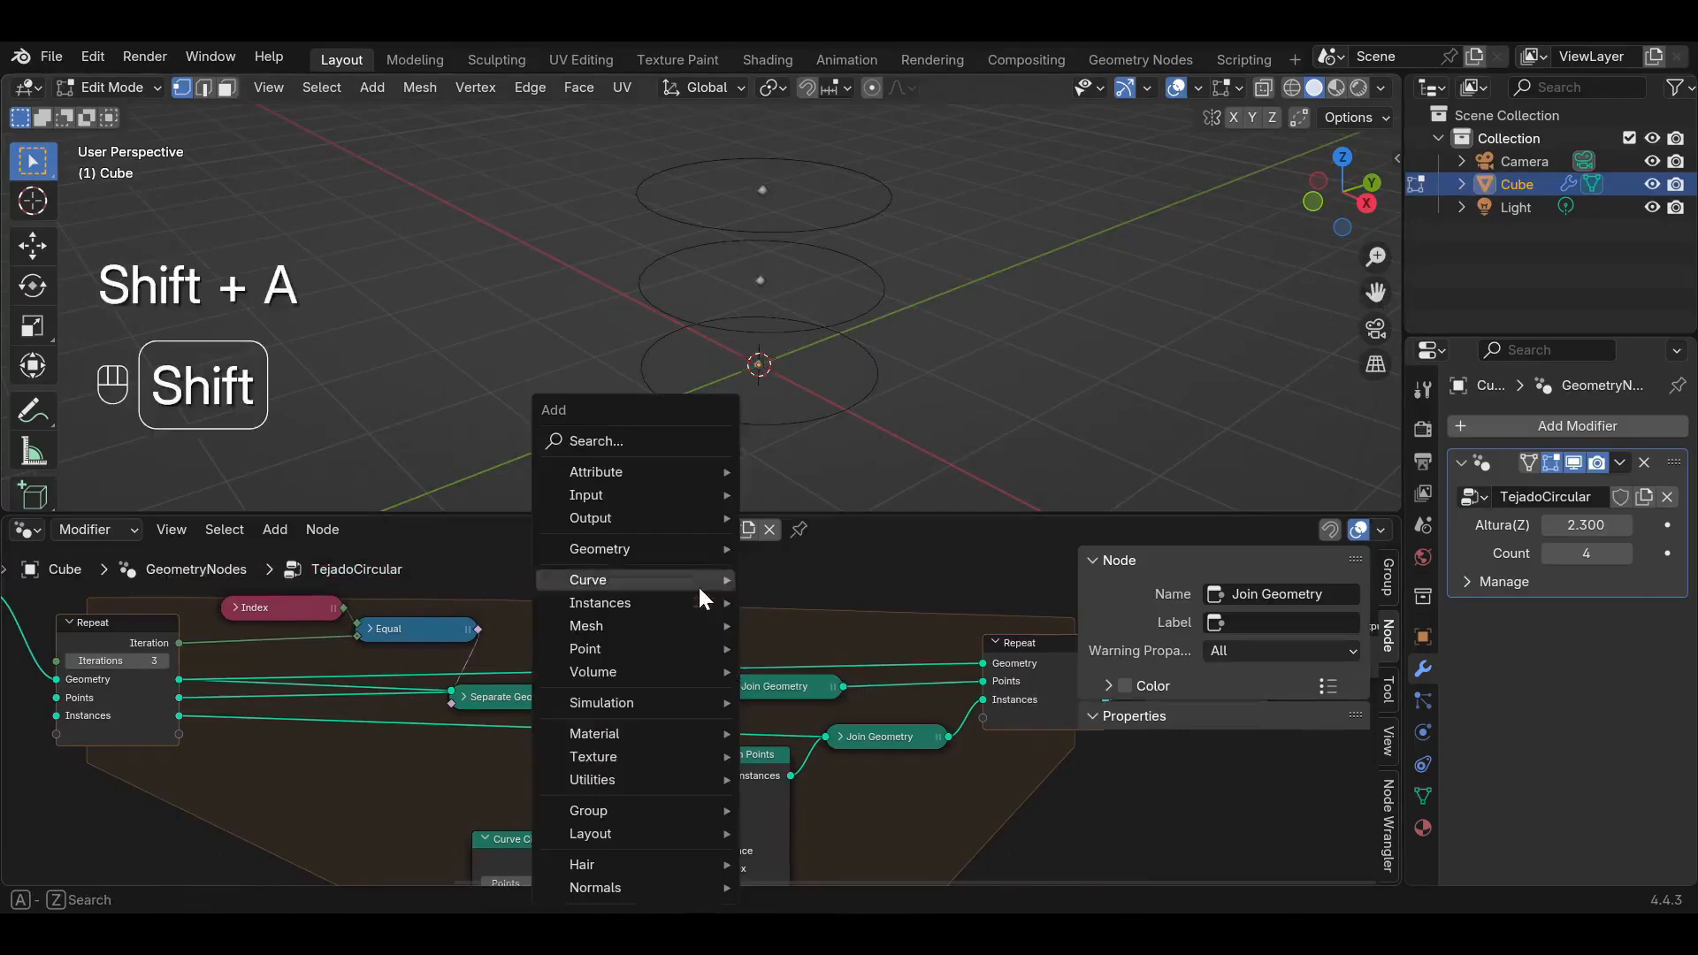
left_click(651, 438)
type("set po")
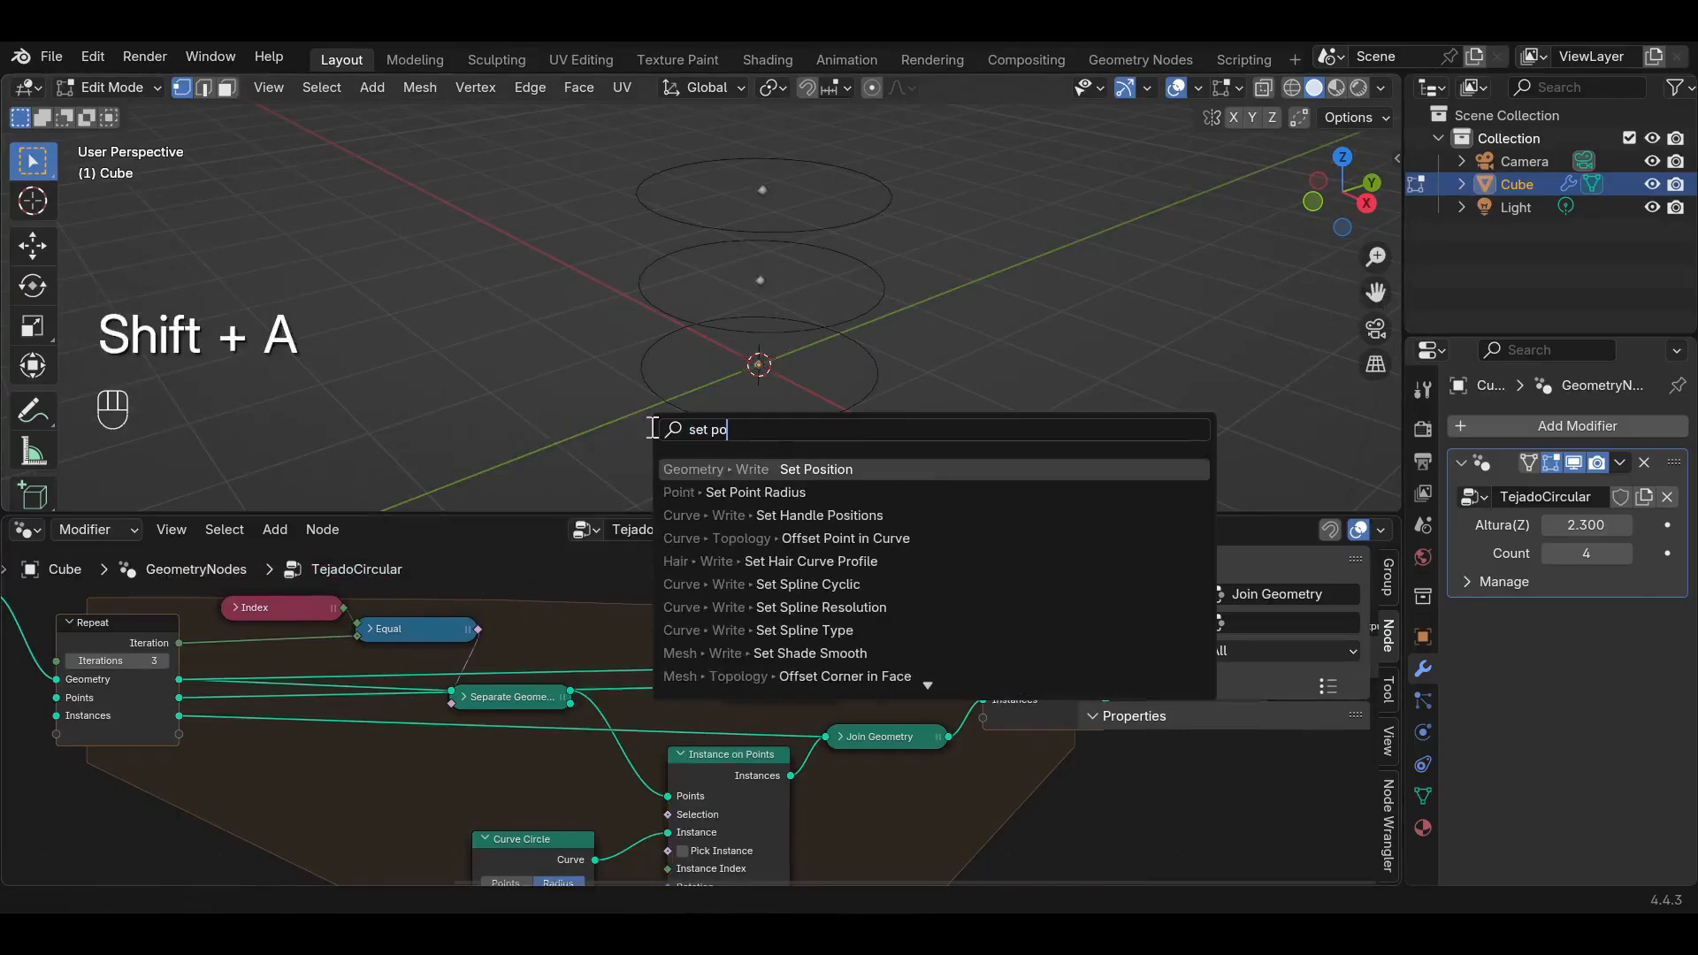
left_click(743, 492)
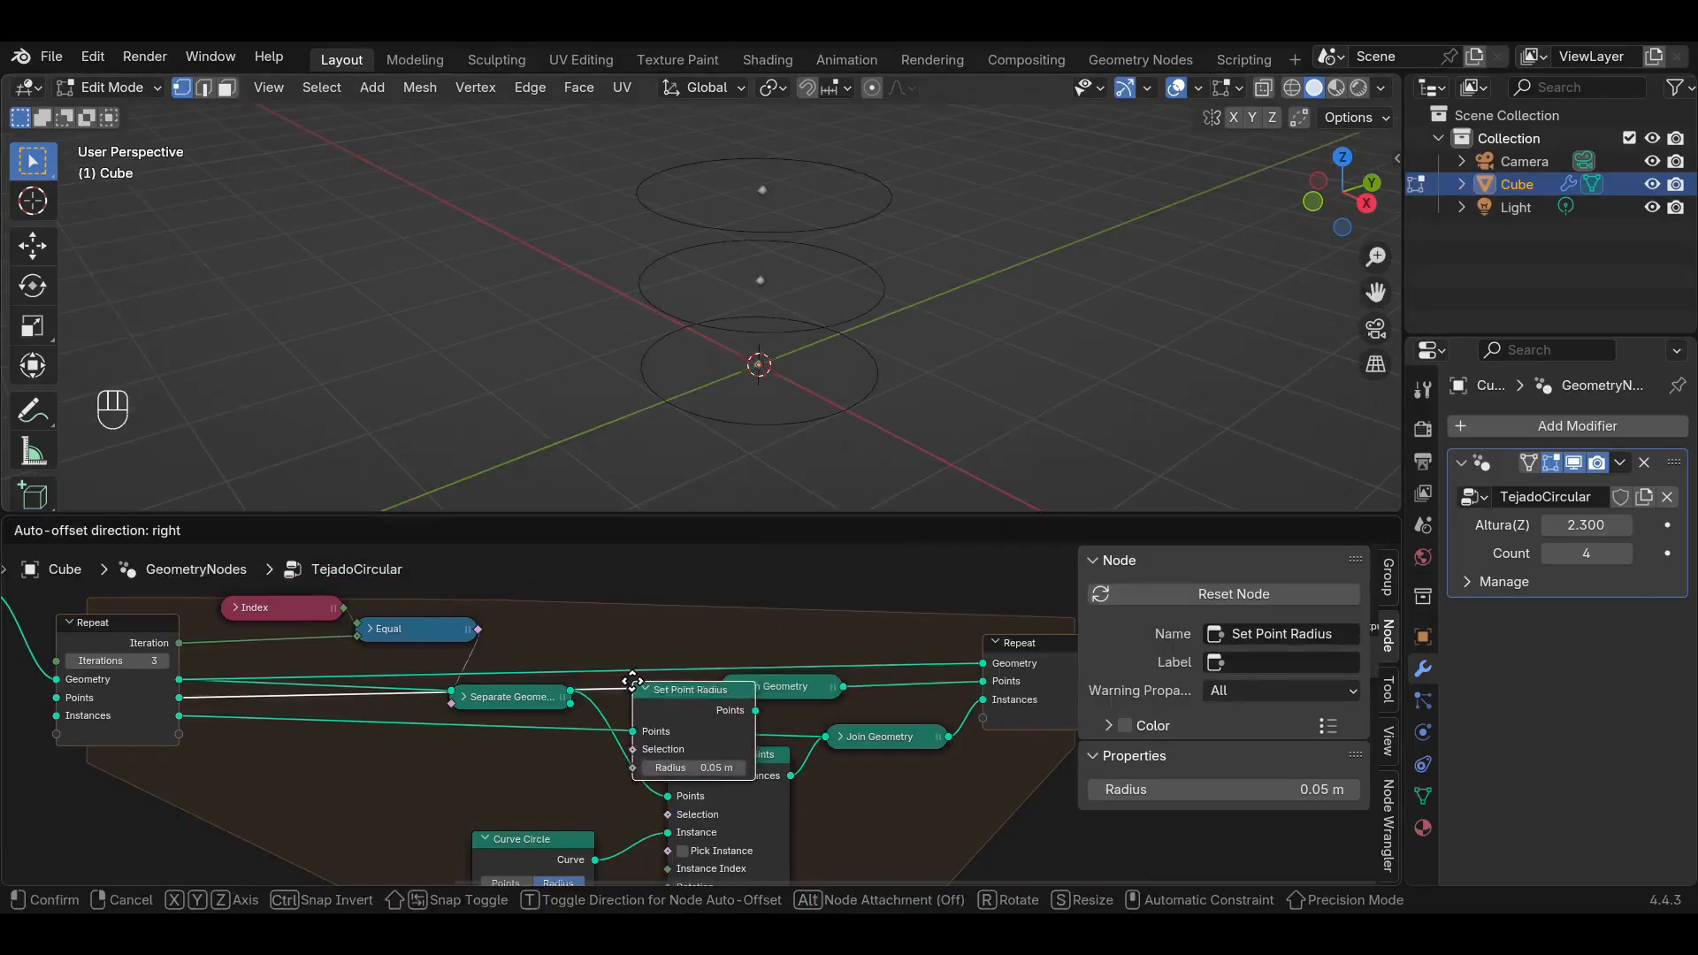
left_click(634, 681)
left_click_drag(610, 692, 152, 856, "alt")
left_click_drag(502, 669, 479, 688)
left_click_drag(175, 845, 682, 674)
mouse_move(687, 754)
left_mouse_down()
mouse_move(713, 754)
mouse_move(684, 754)
mouse_move(699, 754)
left_mouse_up()
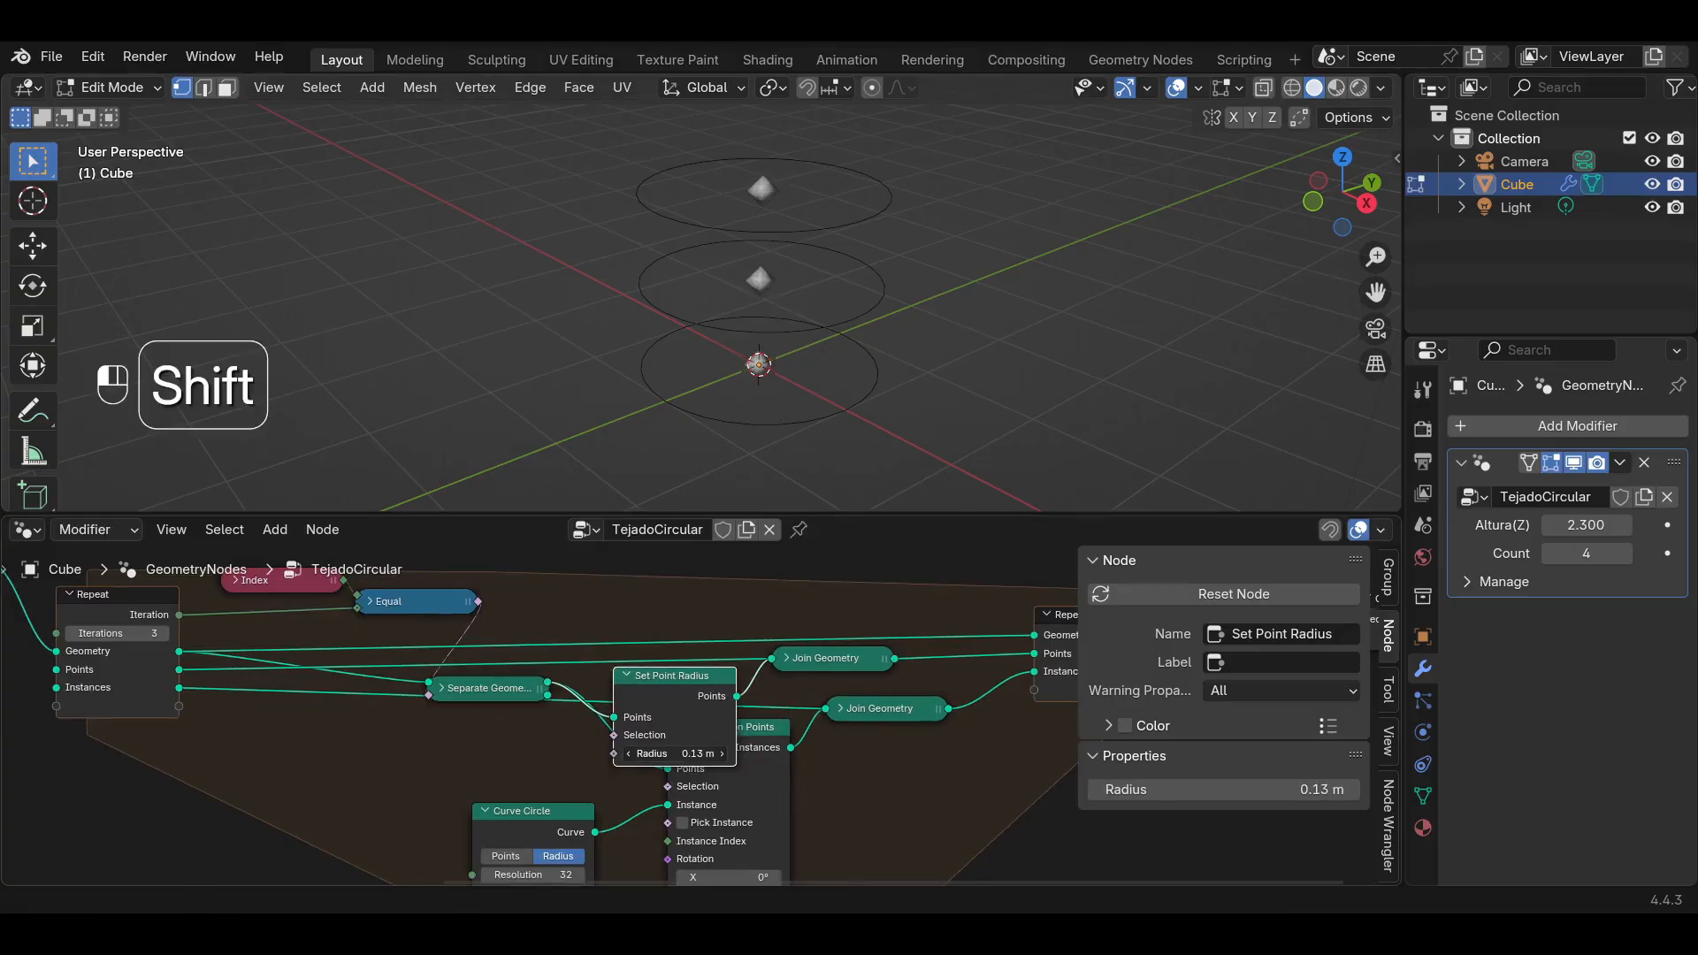
left_click_drag(651, 673, 639, 610)
Add a Group Input node beside the Curve Circle and expose the circle's Radius as a new group input.
middle_click_drag(354, 868, 631, 705)
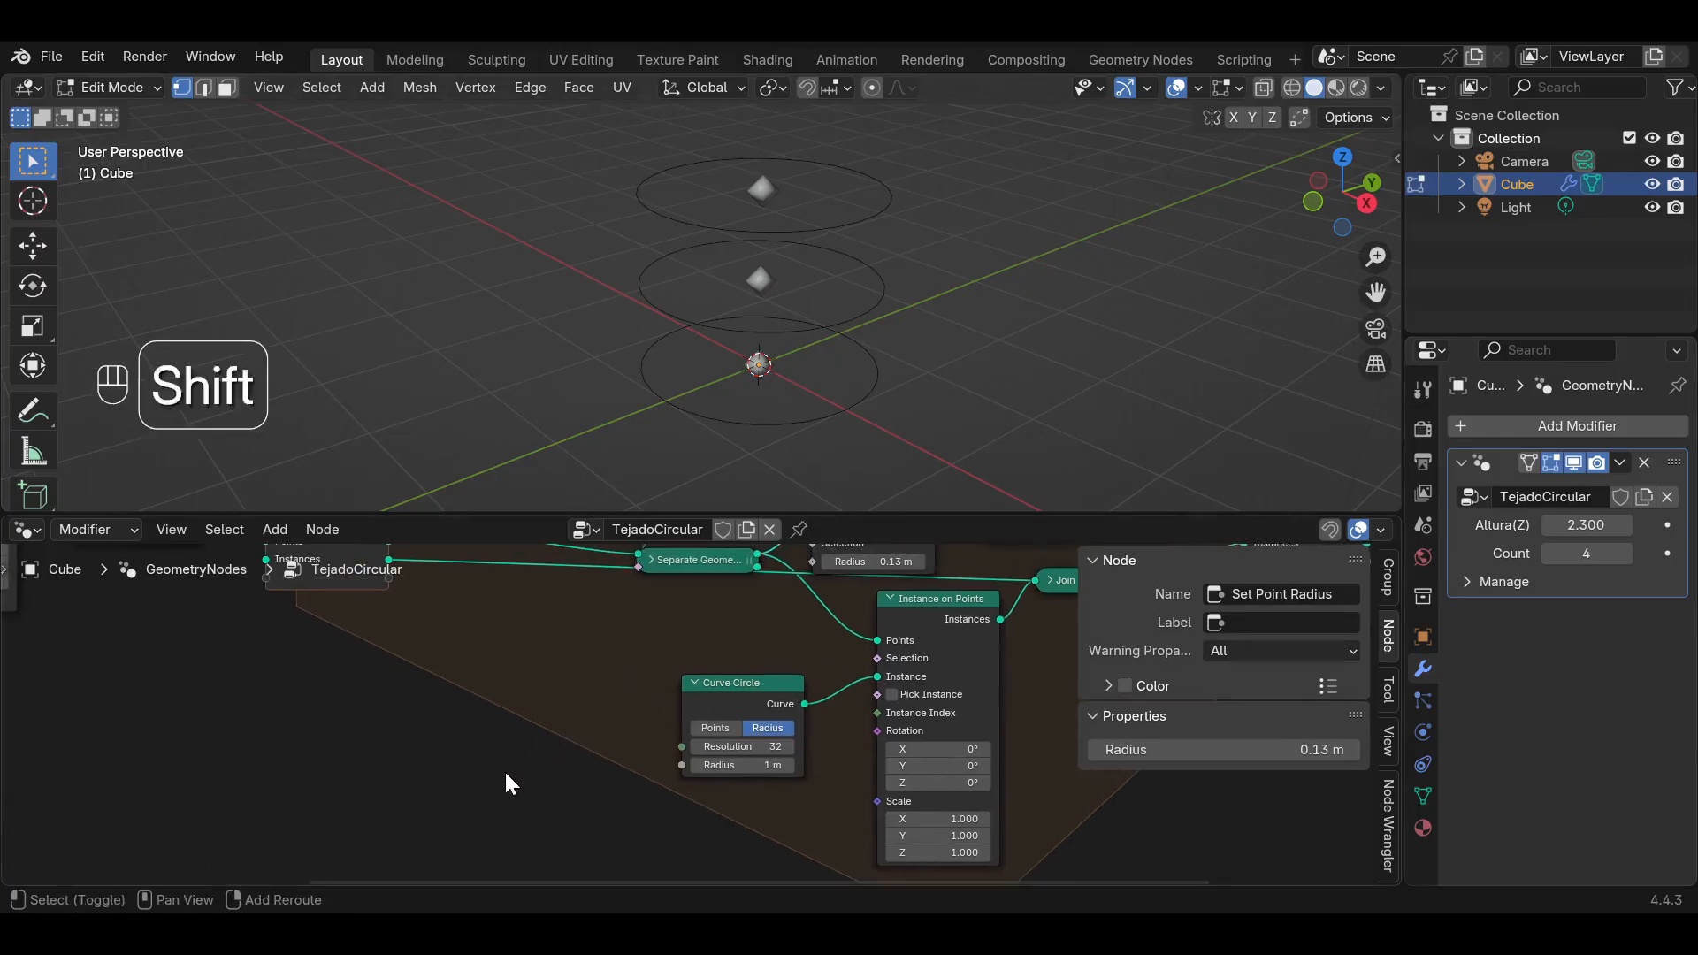
key("shift+a")
left_click(437, 449)
type("gr")
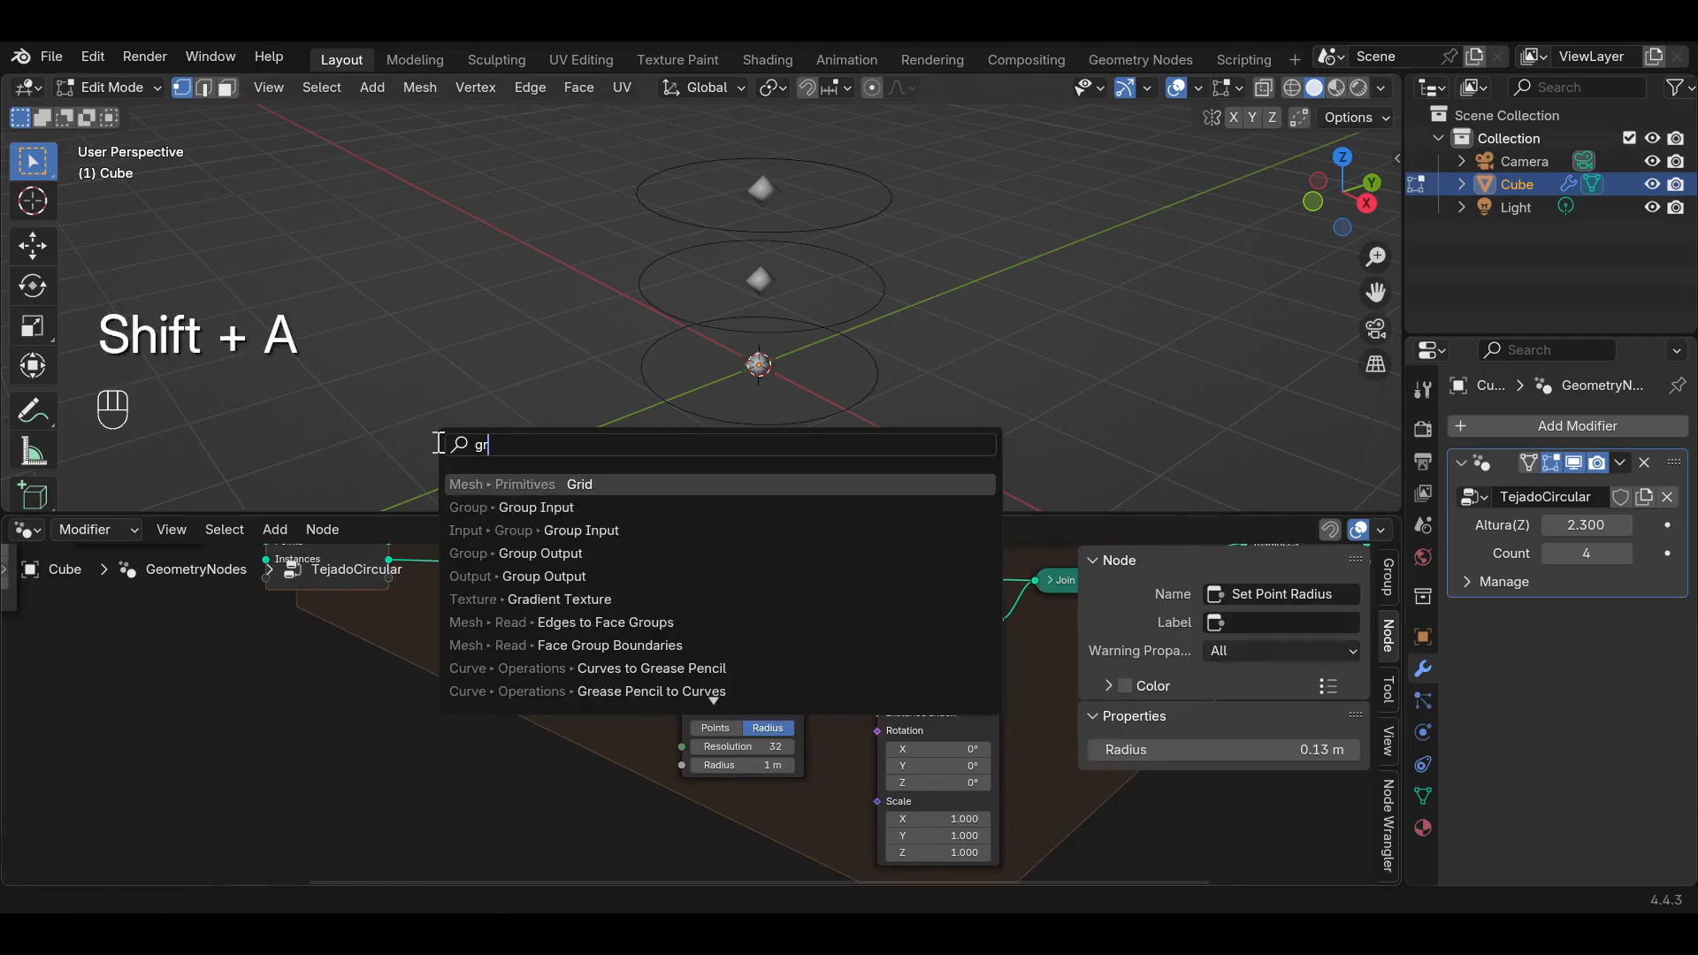
left_click(530, 507)
left_click(490, 768)
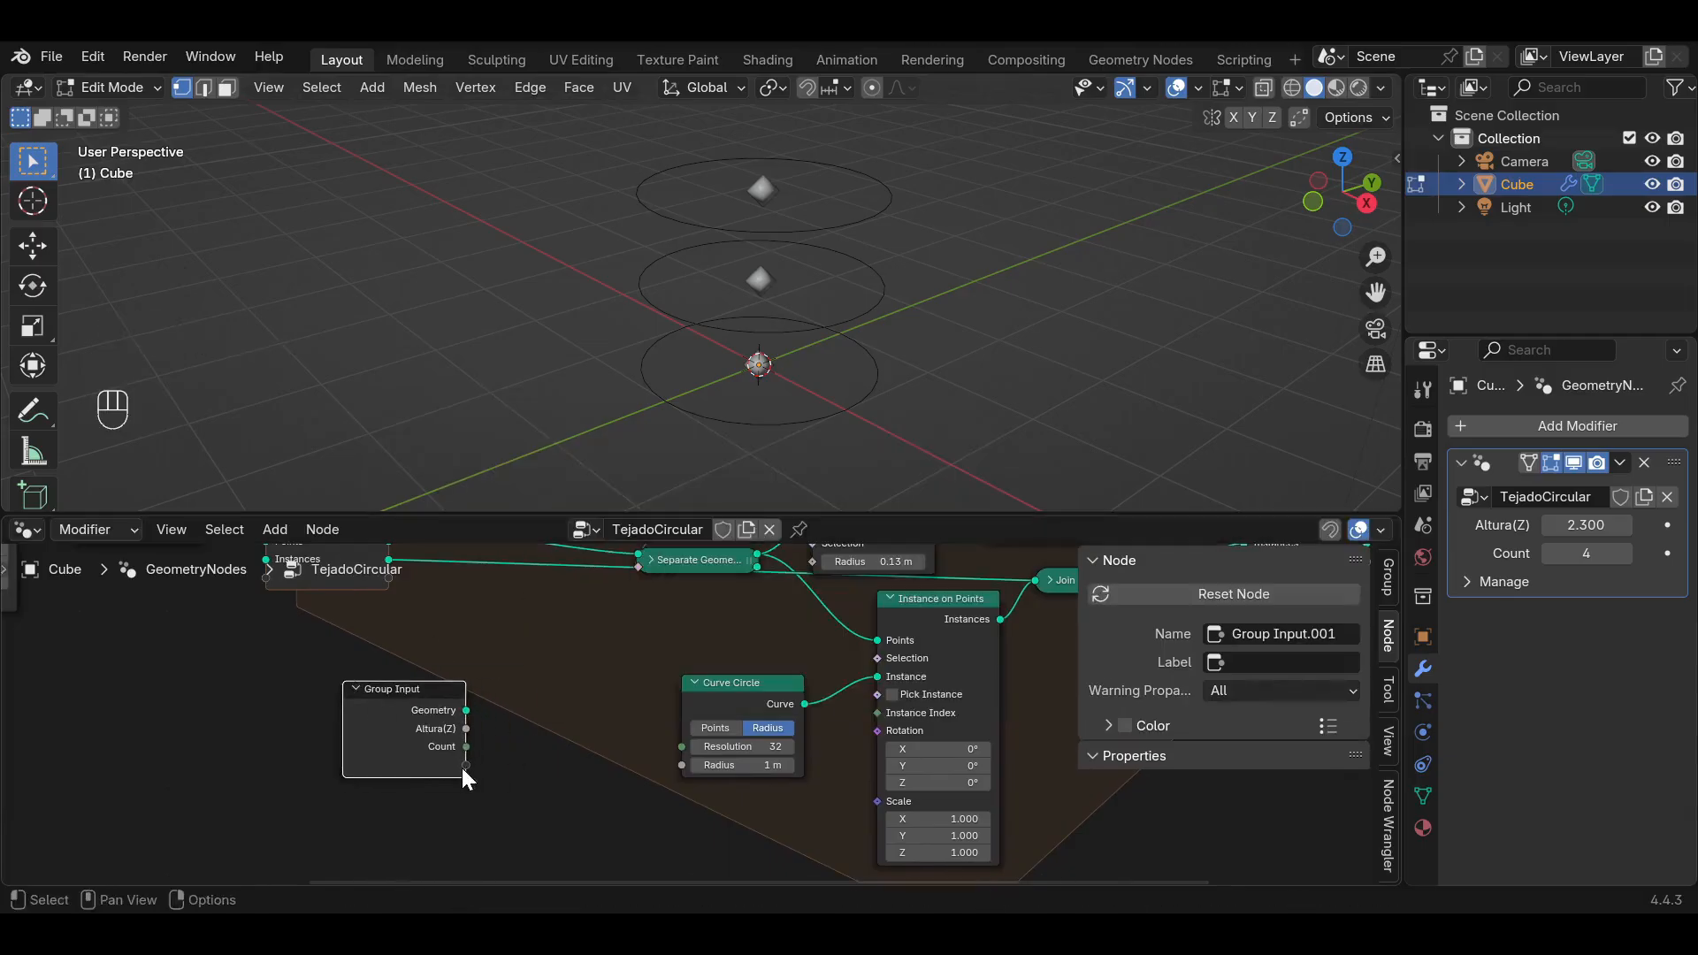
left_click_drag(464, 768, 665, 780)
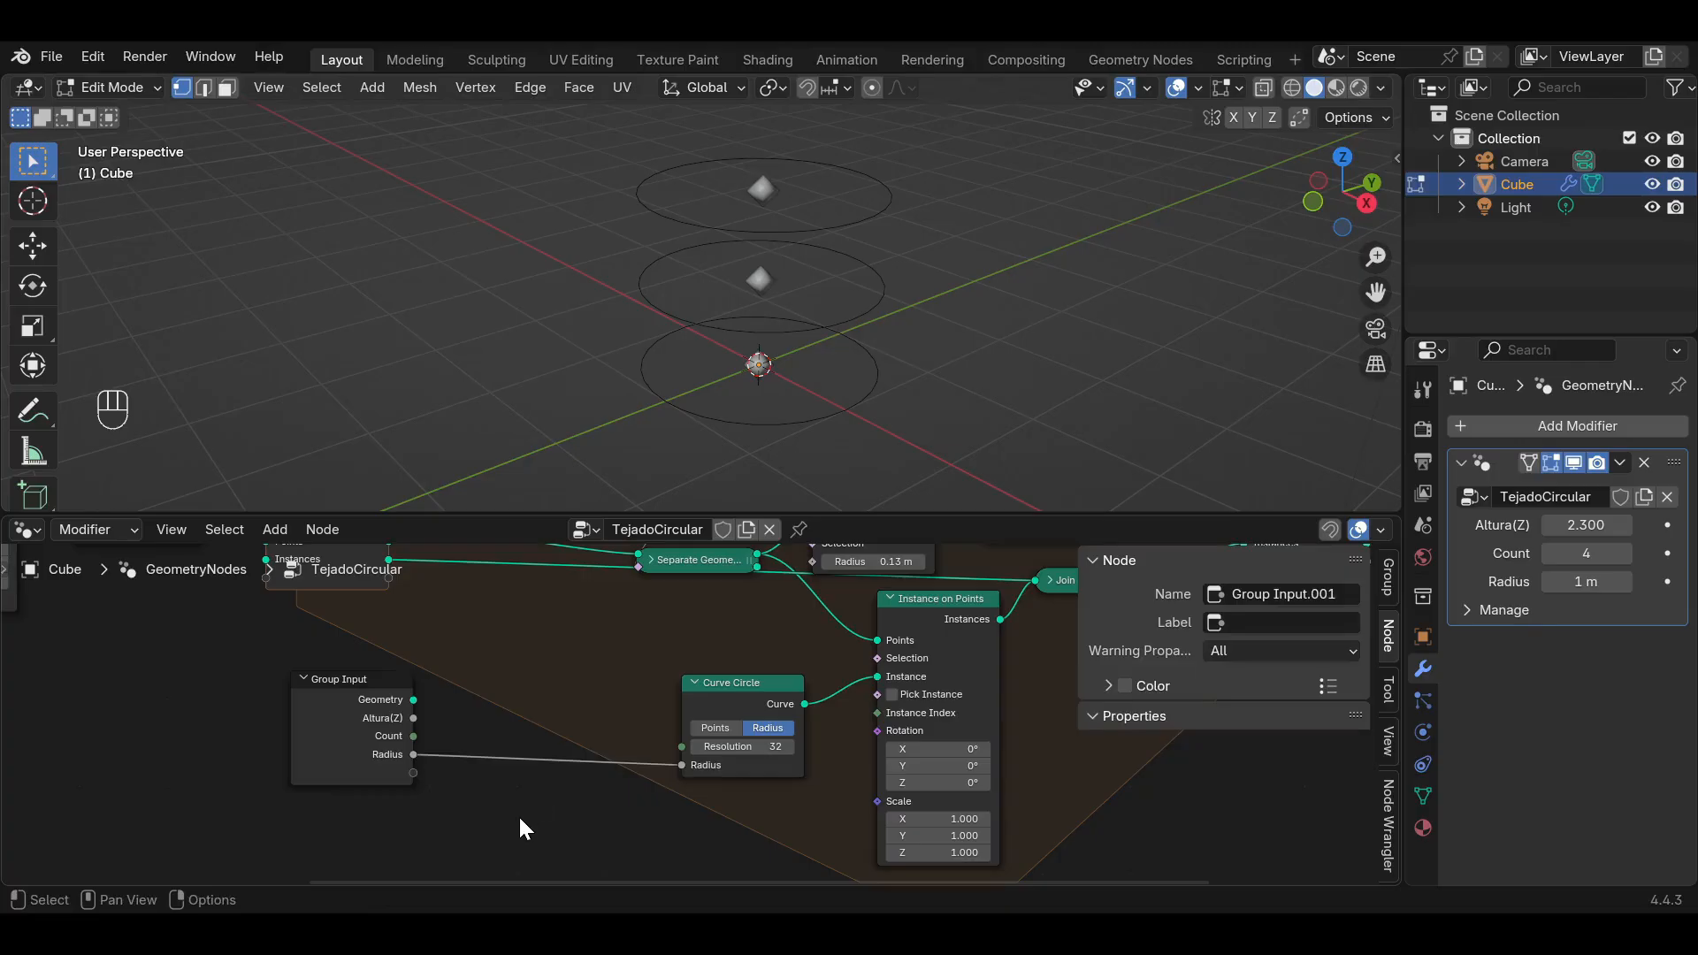
Insert a Math node between the Group Input's Radius and the Curve Circle's Radius.
key("shift+a")
left_click(490, 439)
type("math")
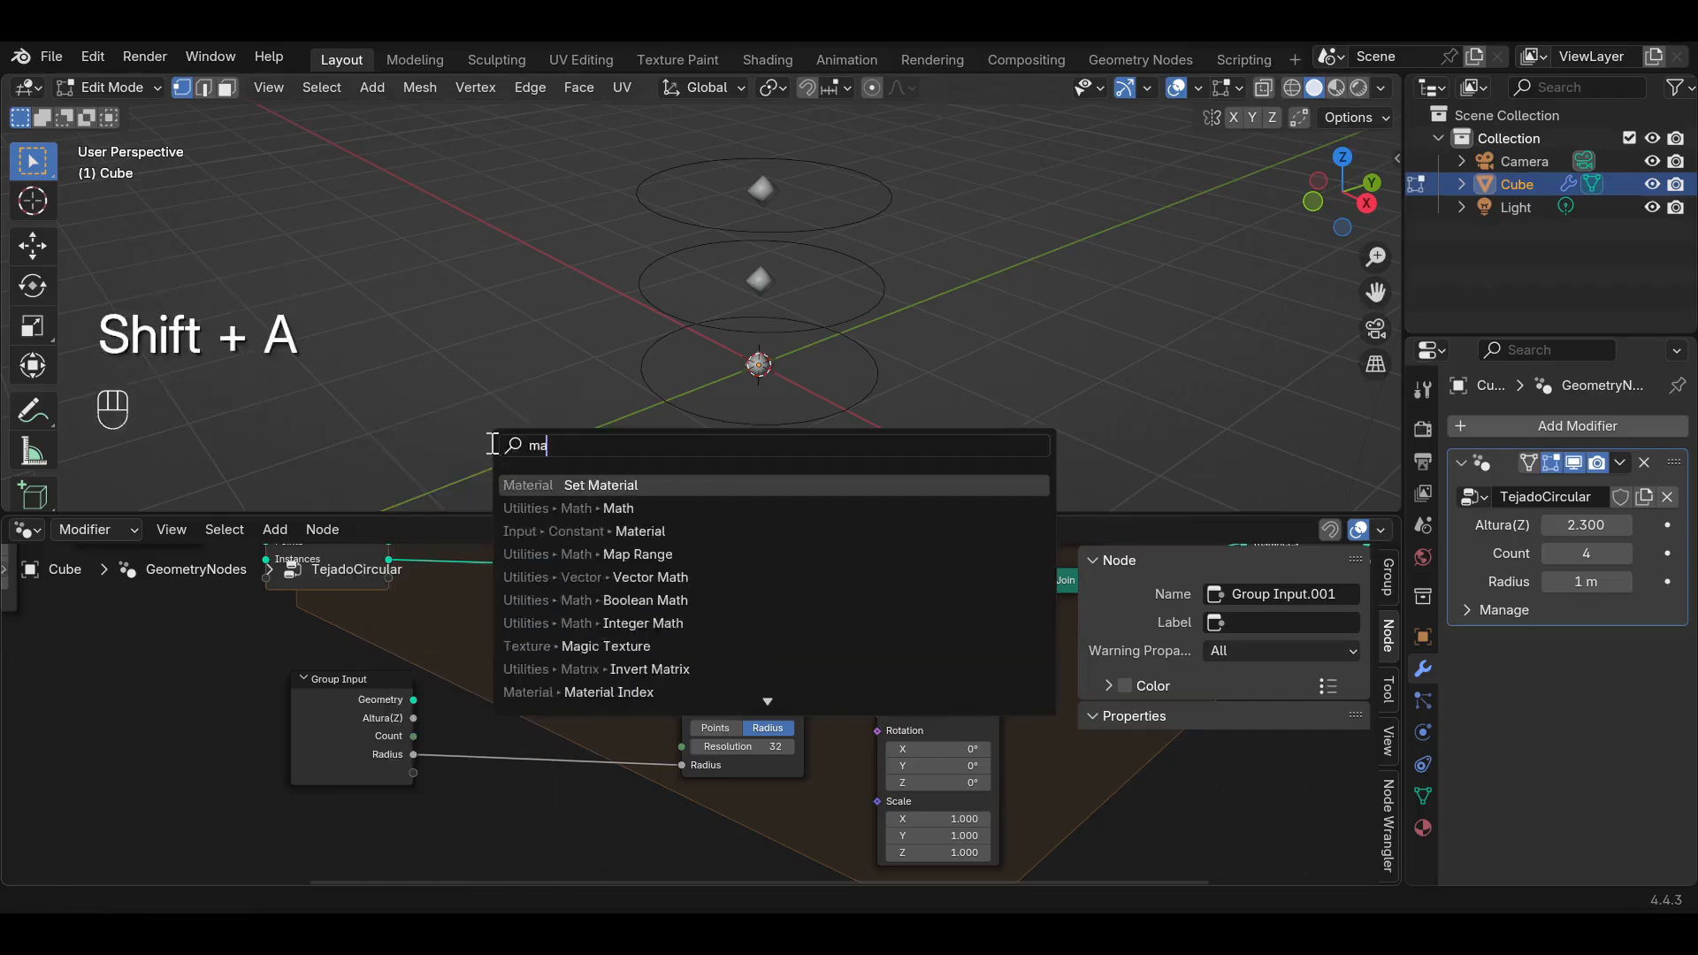
key("Return")
left_click(482, 684)
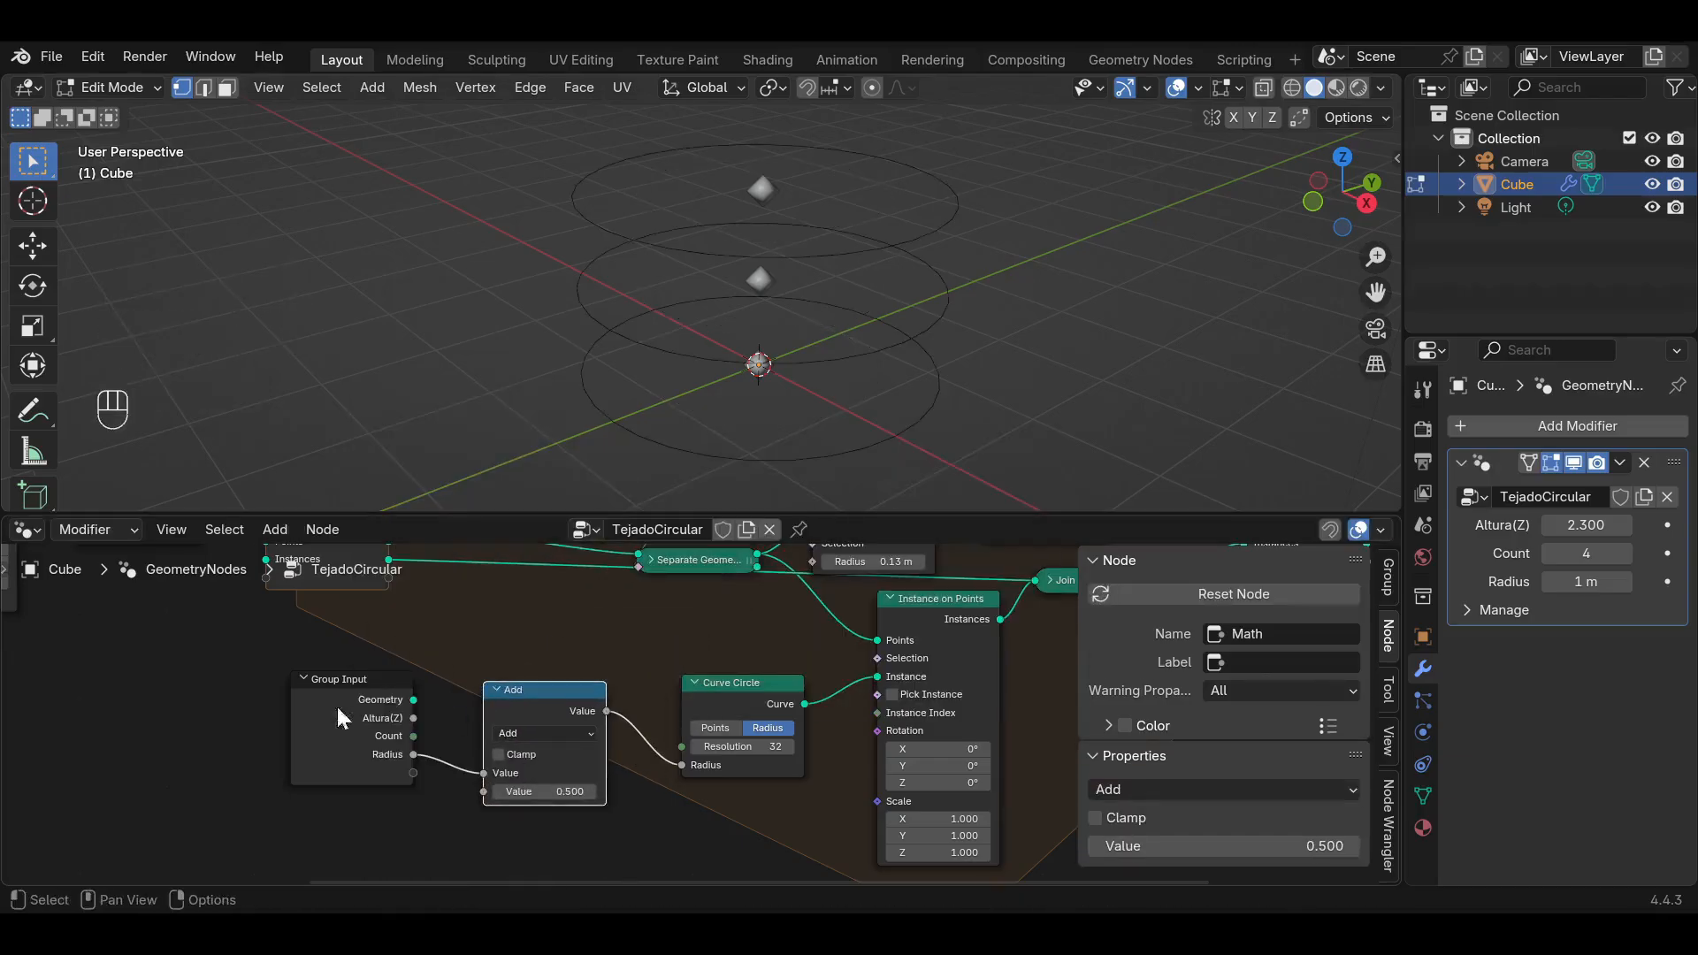
Rename the group's Radius input socket as Diametro.
left_click(336, 704)
left_click(1388, 583)
scroll(1237, 751, "down", 2)
left_click(1176, 838)
double_click(1176, 839)
type("Diamee")
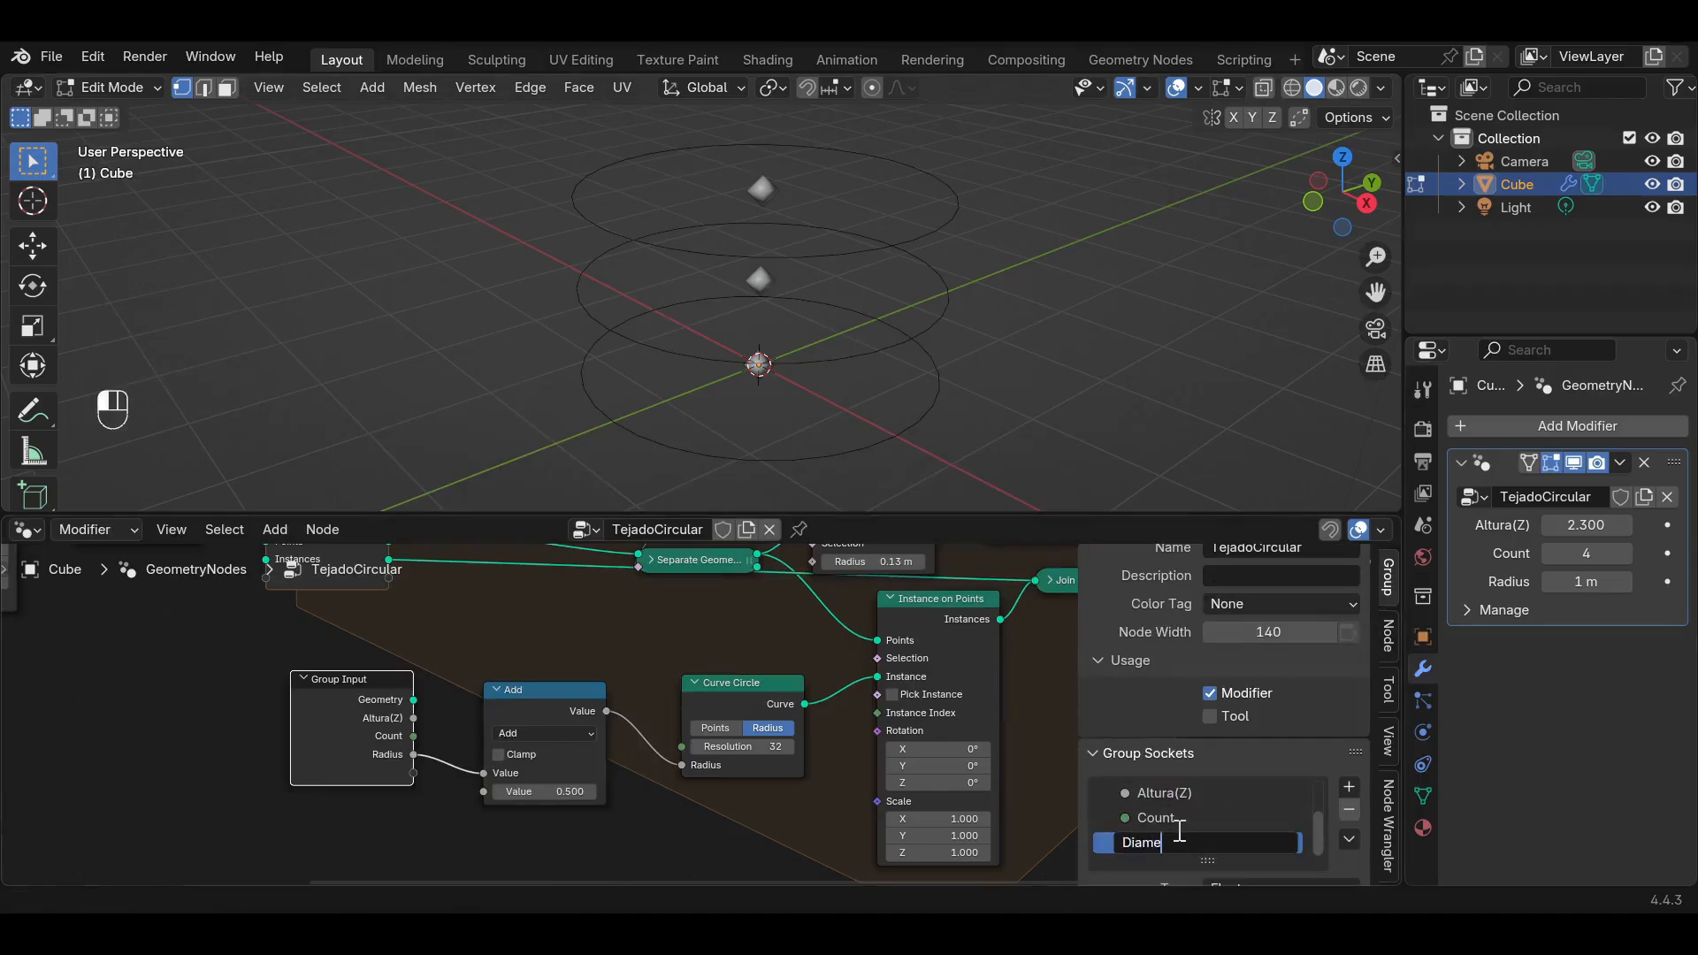
key("BackSpace")
key("BackSpace")
type("tro")
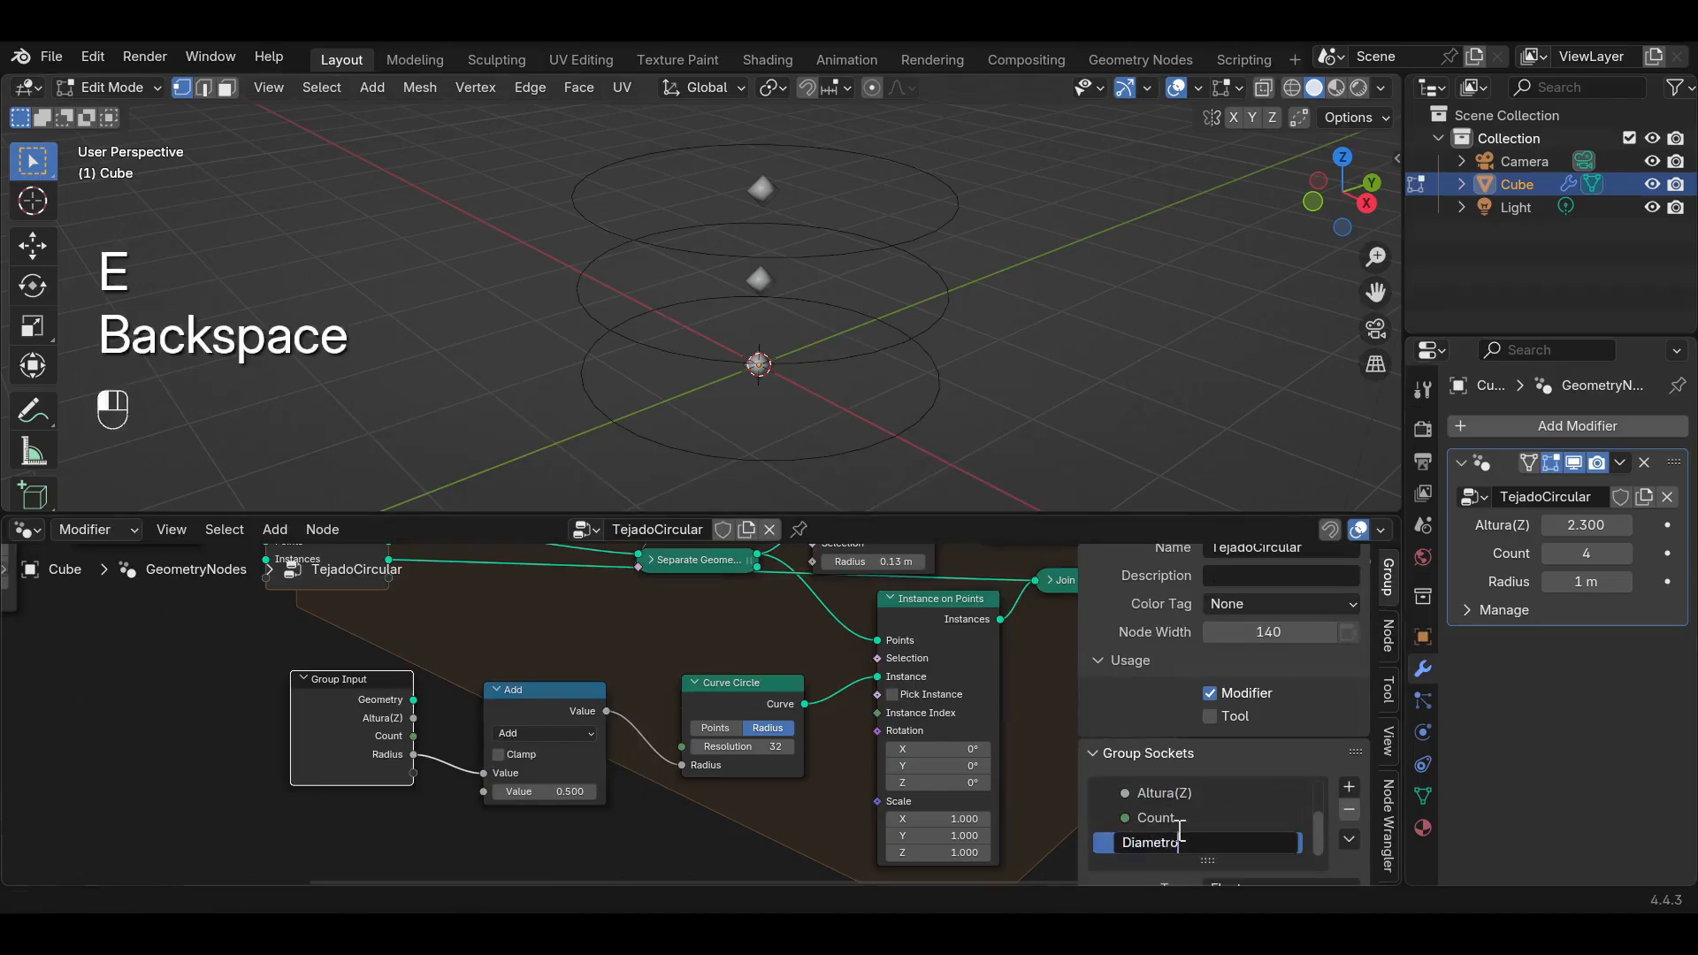
key("Return")
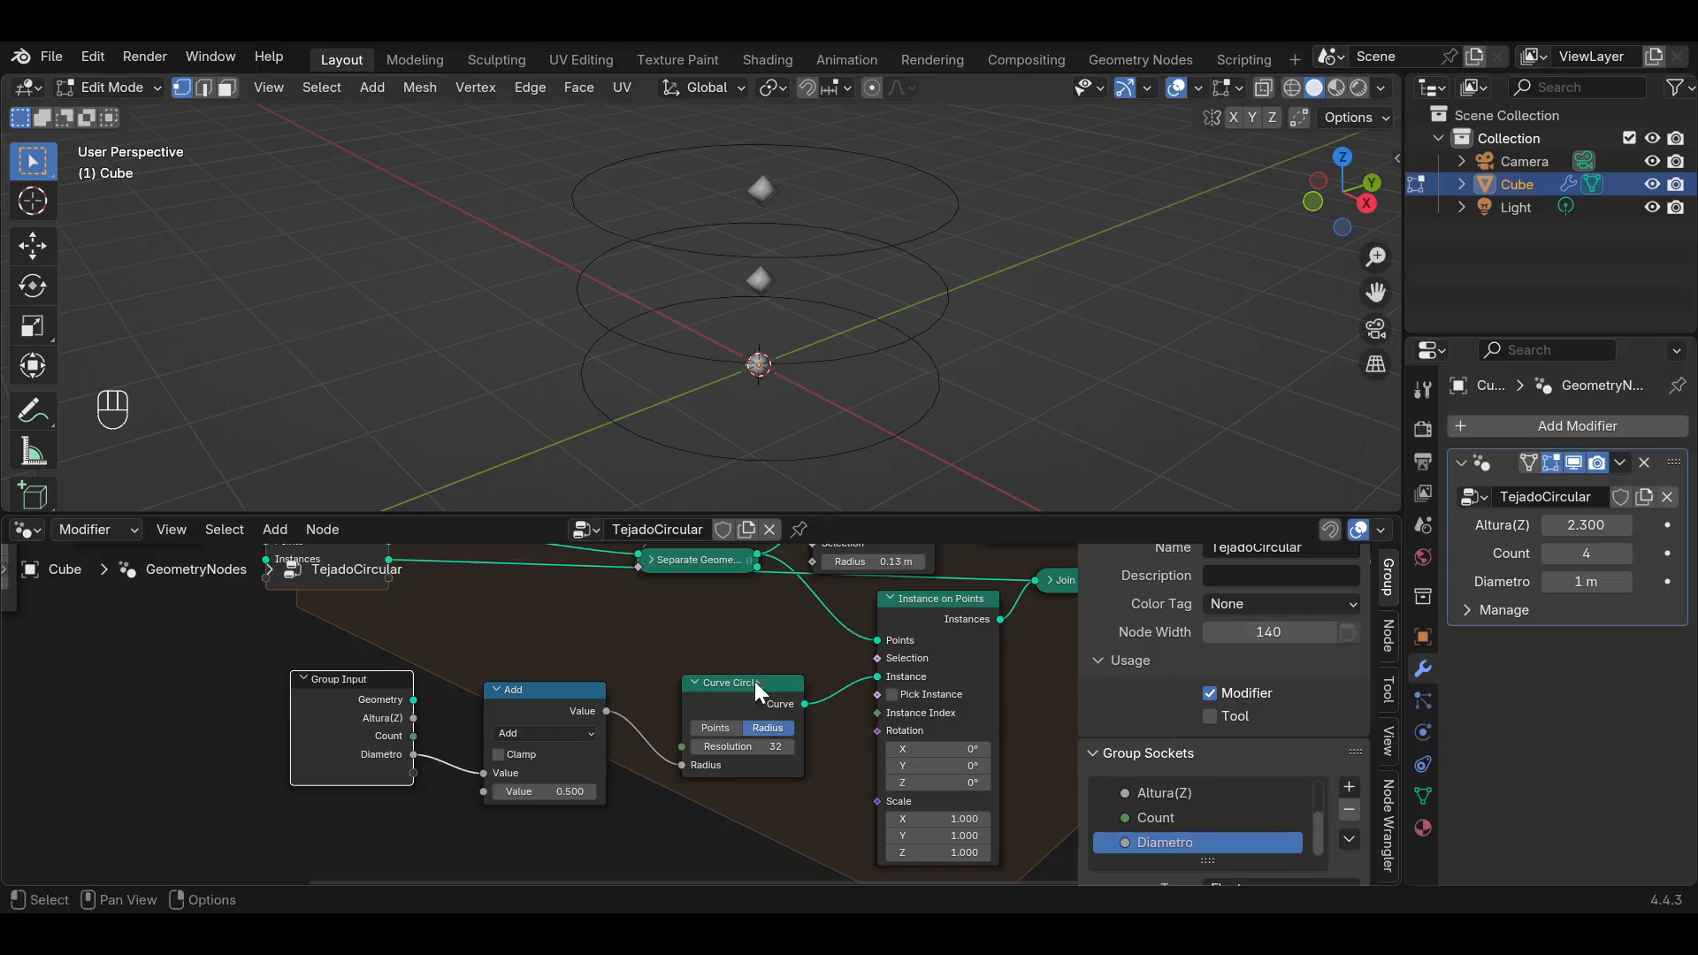
Switch the Math node to Multiply, then collapse it and align it between the Group Input and Curve Circle.
left_click(539, 711)
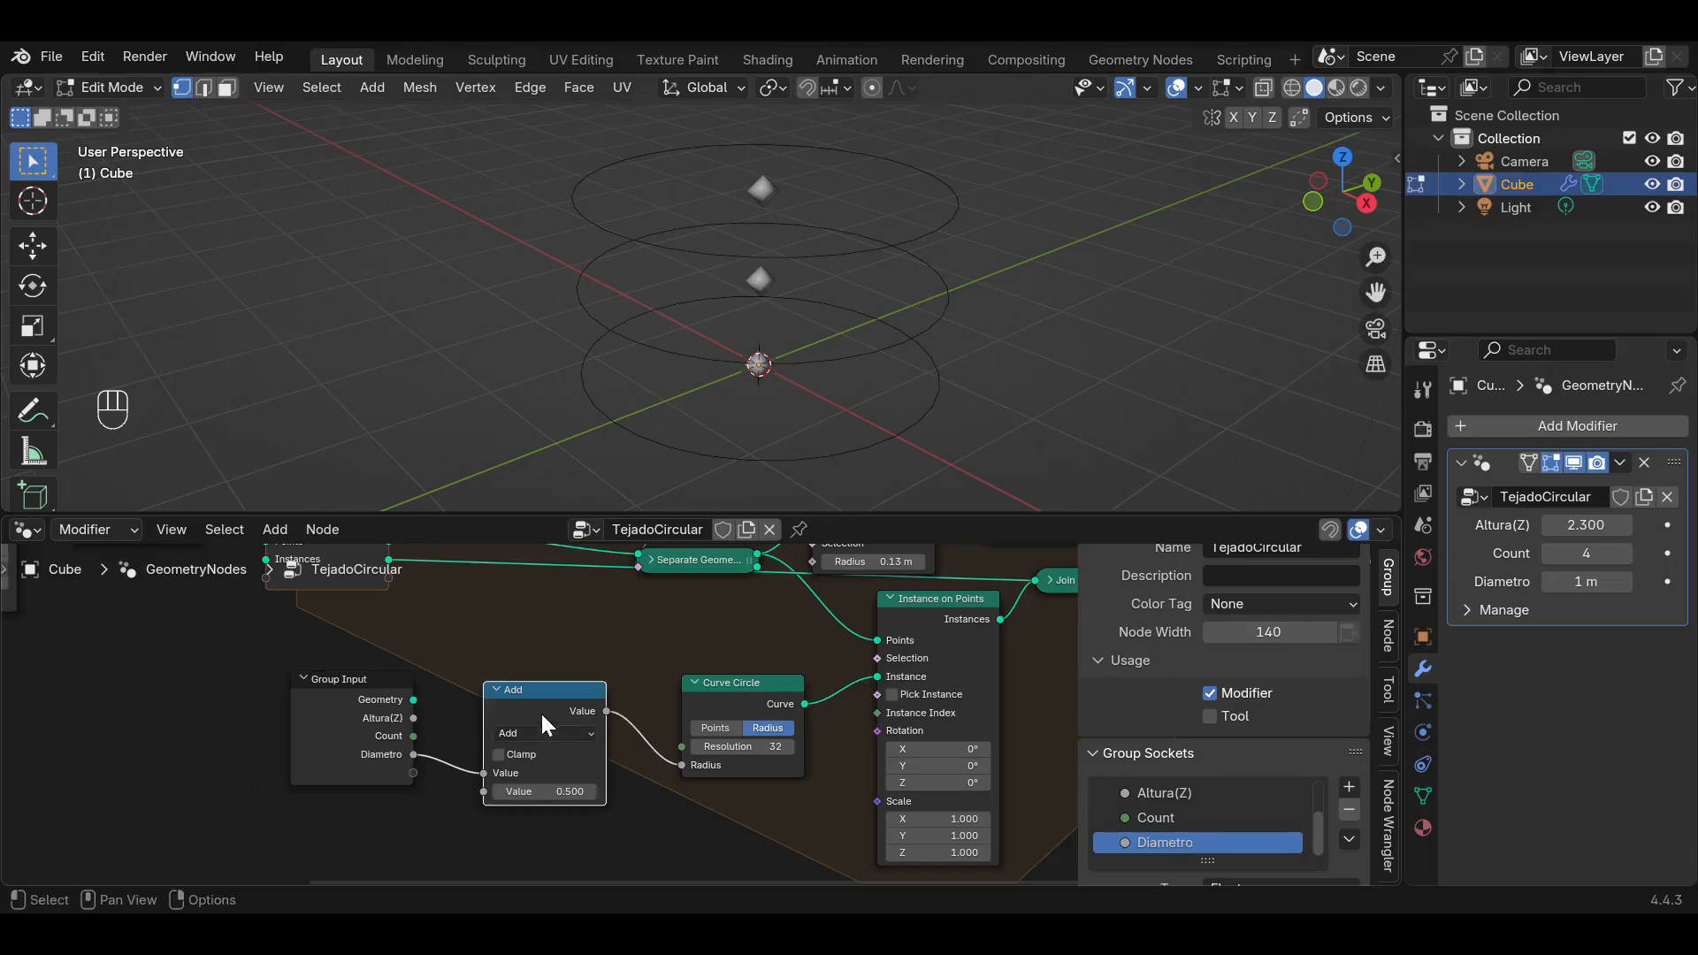
left_click(539, 735)
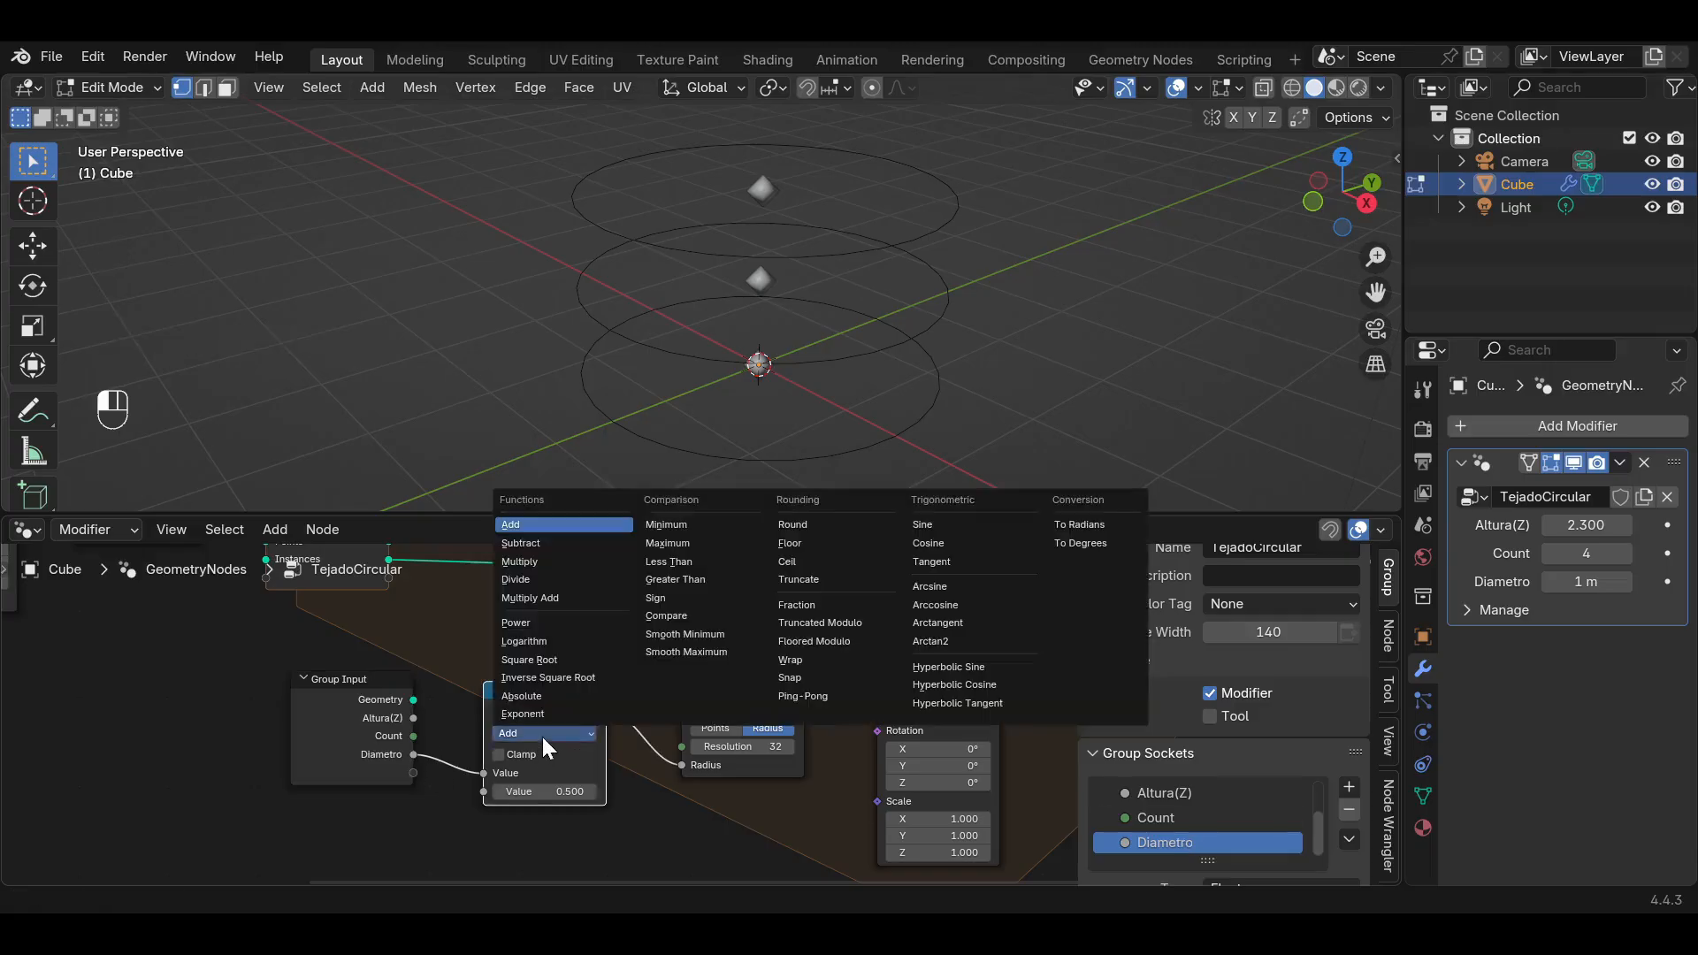
left_click(538, 563)
scroll(665, 791, "up", 1)
middle_click_drag(666, 792, 731, 741)
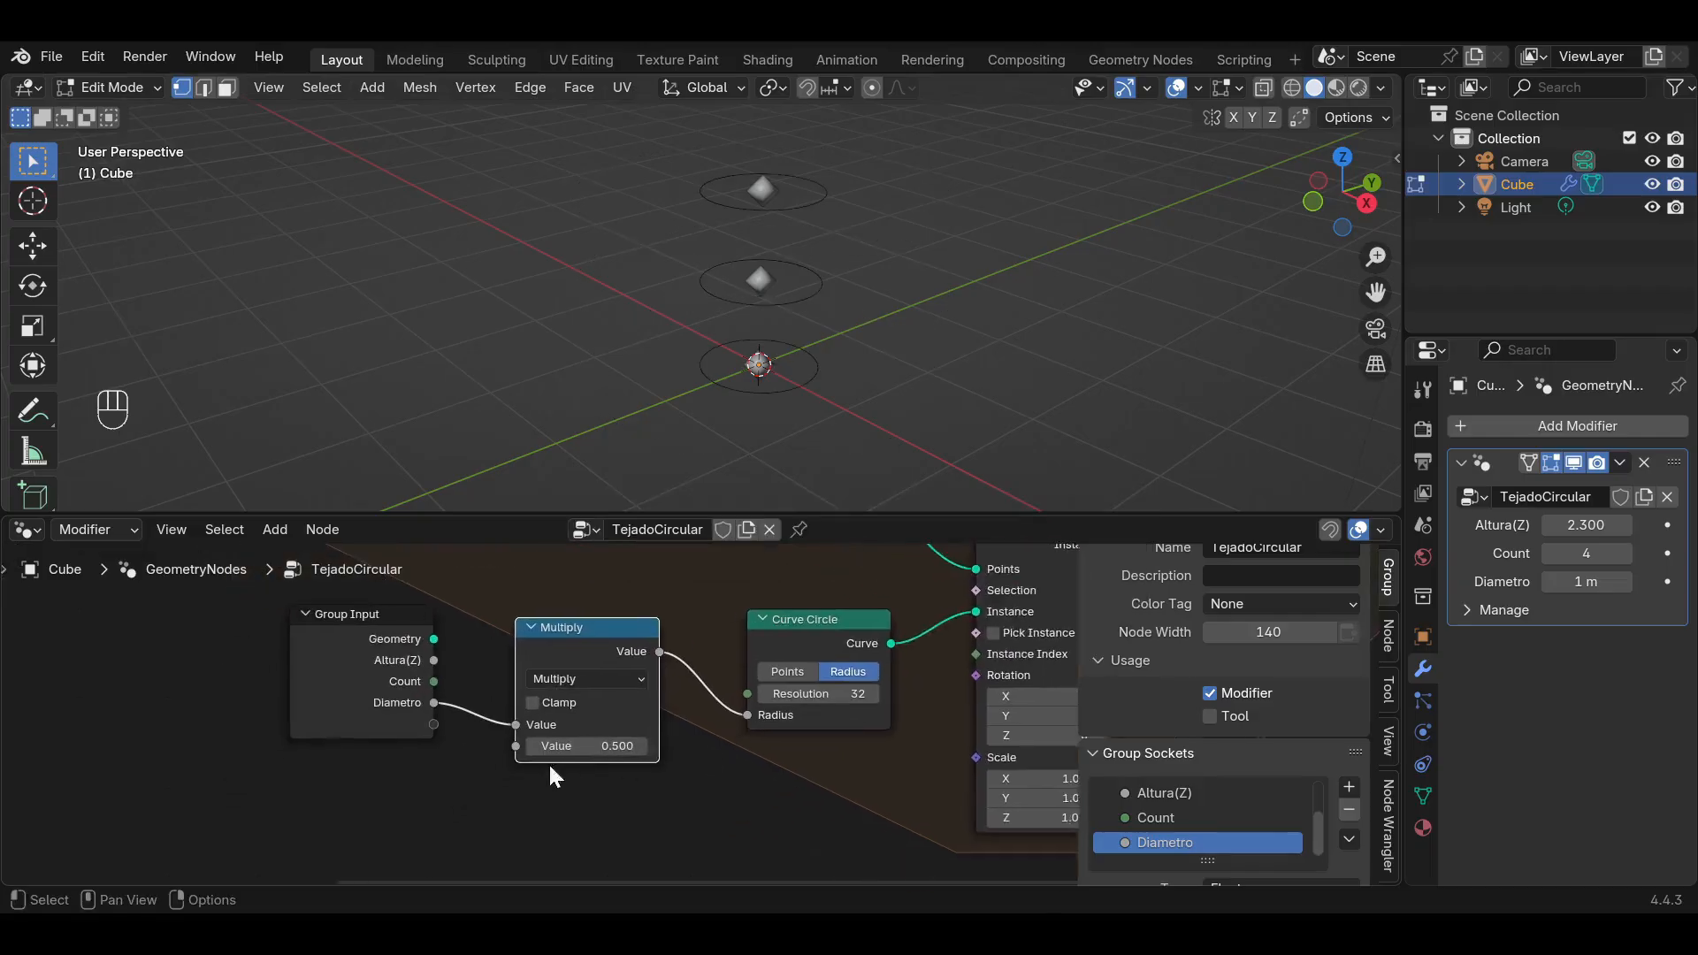
scroll(554, 764, "up", 3)
scroll(589, 757, "down", 5)
scroll(588, 761, "up", 2)
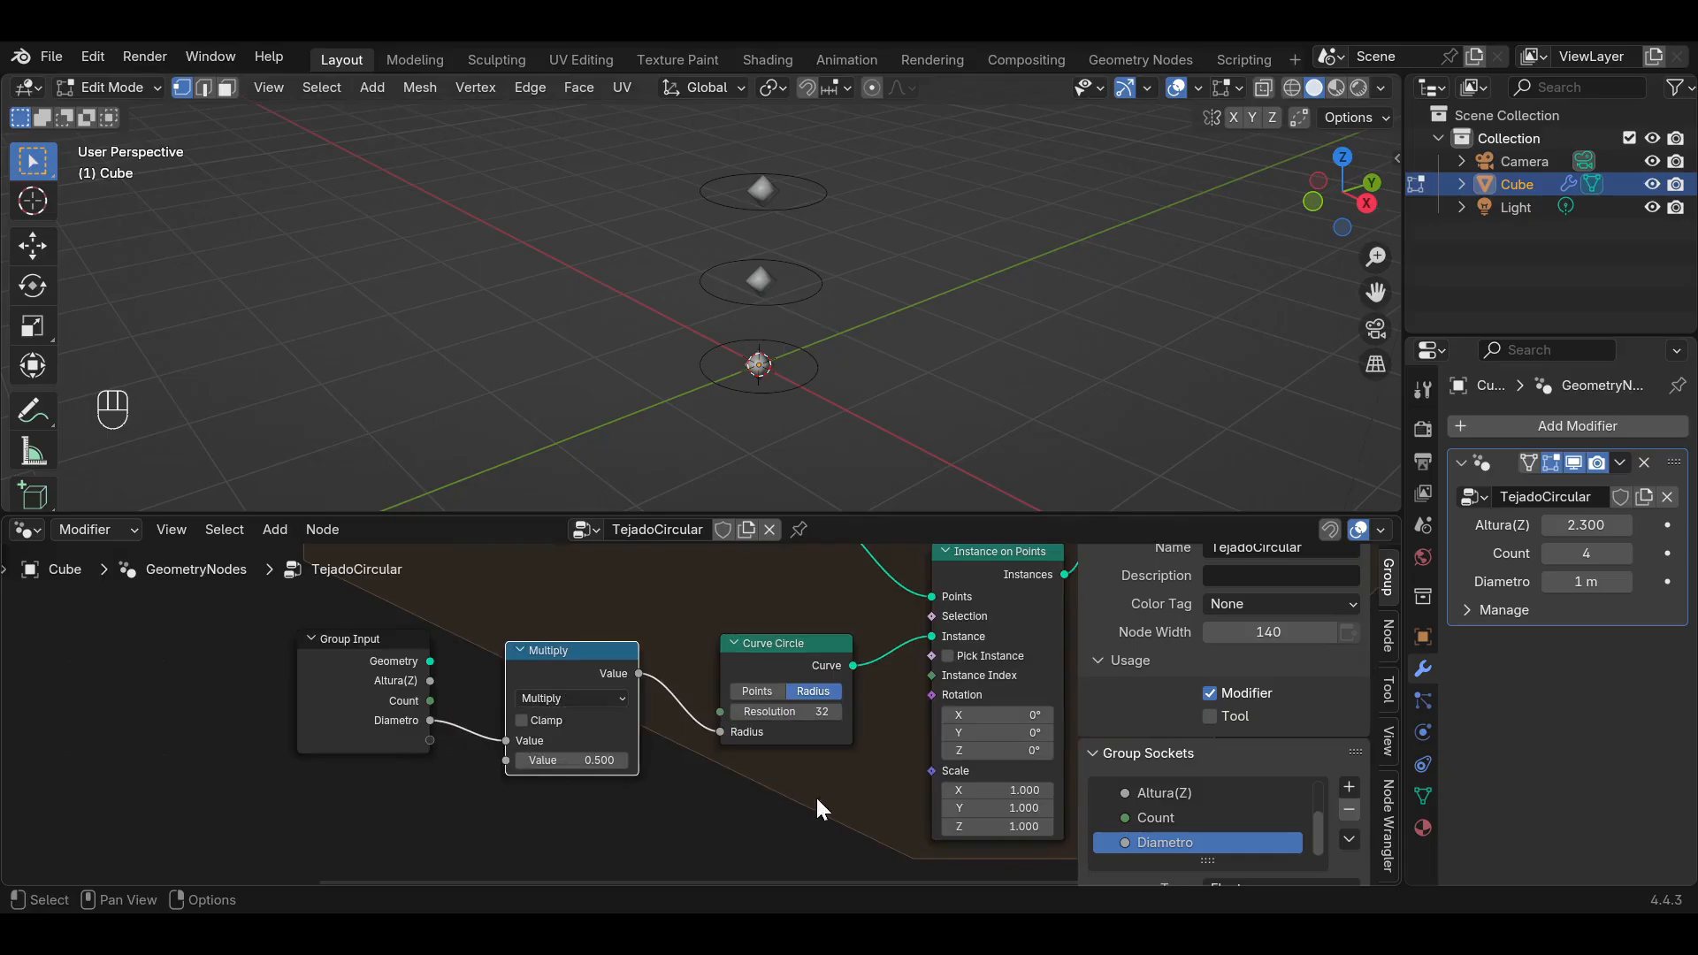
left_click(520, 651)
left_click_drag(552, 650, 560, 730)
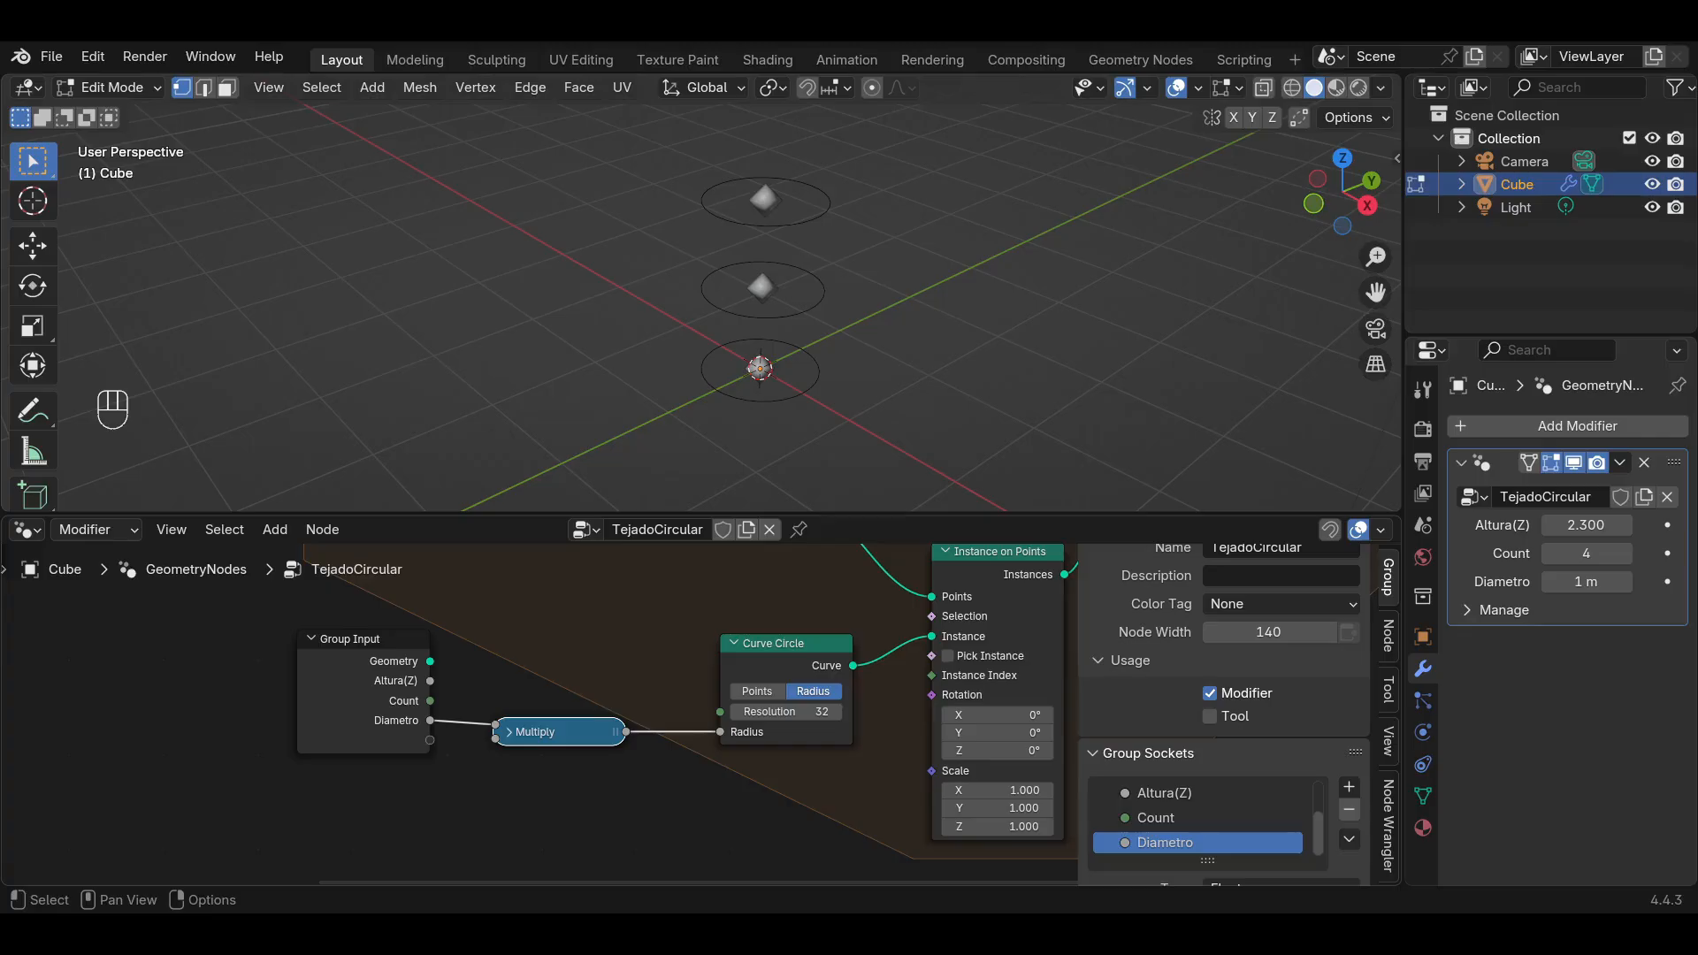
Sketch annotation strokes for the base radius and the roof slope in the right view, and erase them.
middle_click_drag(775, 368, 808, 390)
scroll(815, 389, "up", 2)
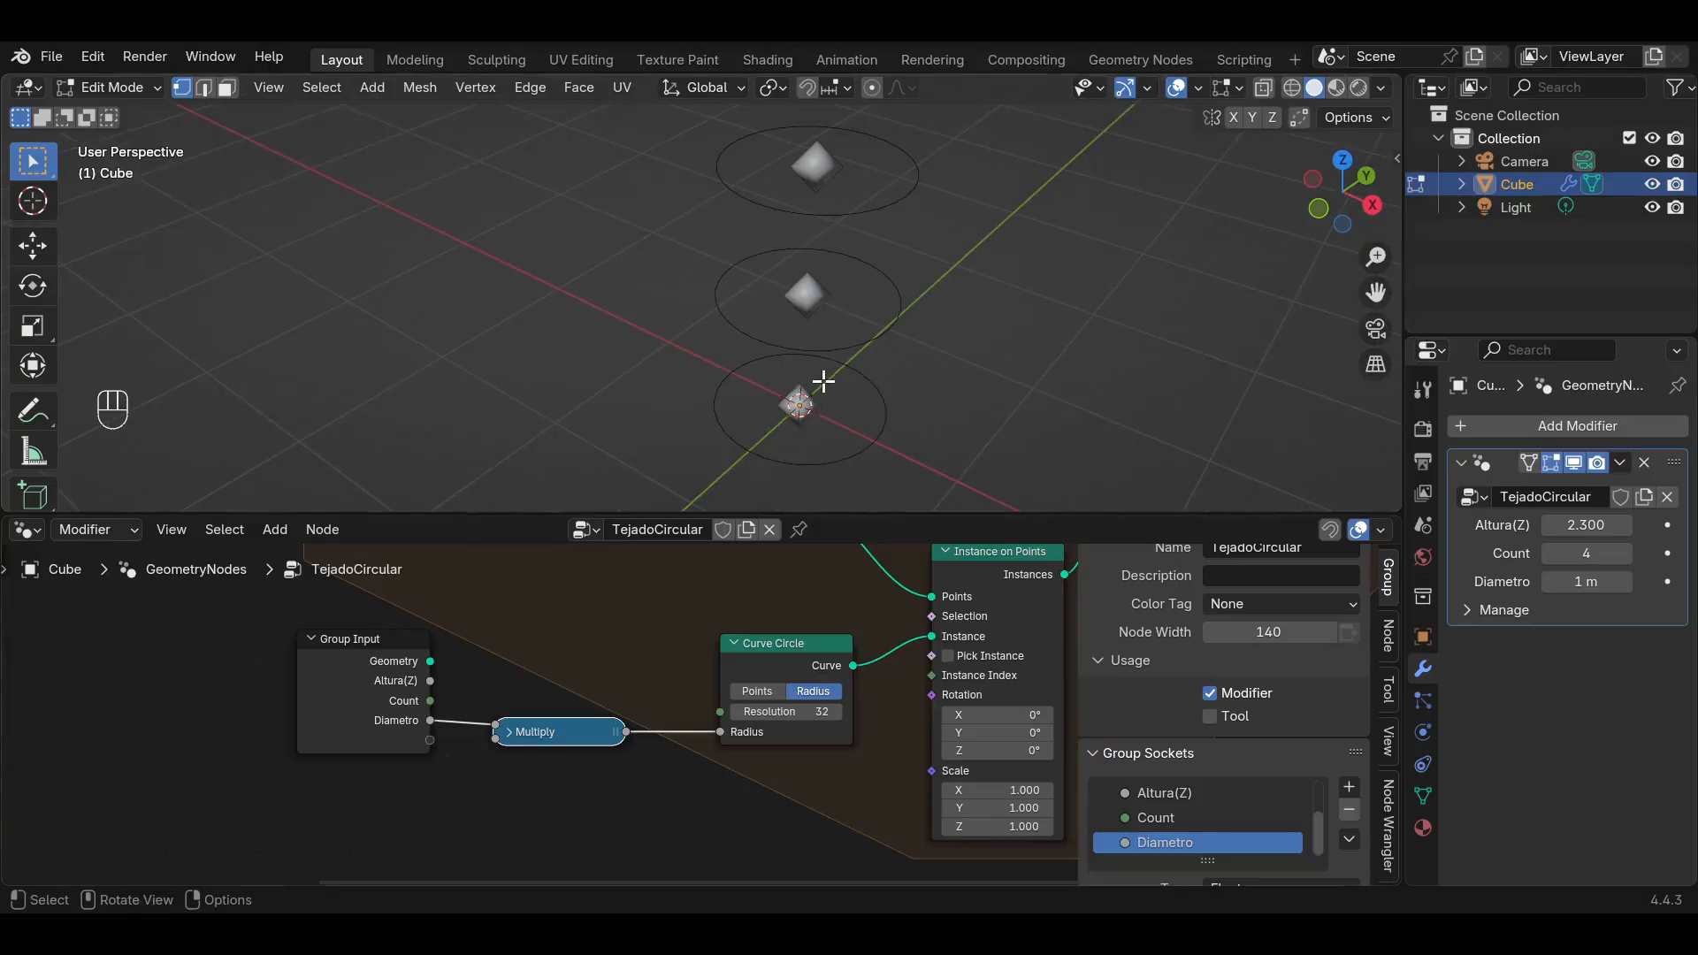
middle_click_drag(826, 383, 823, 345)
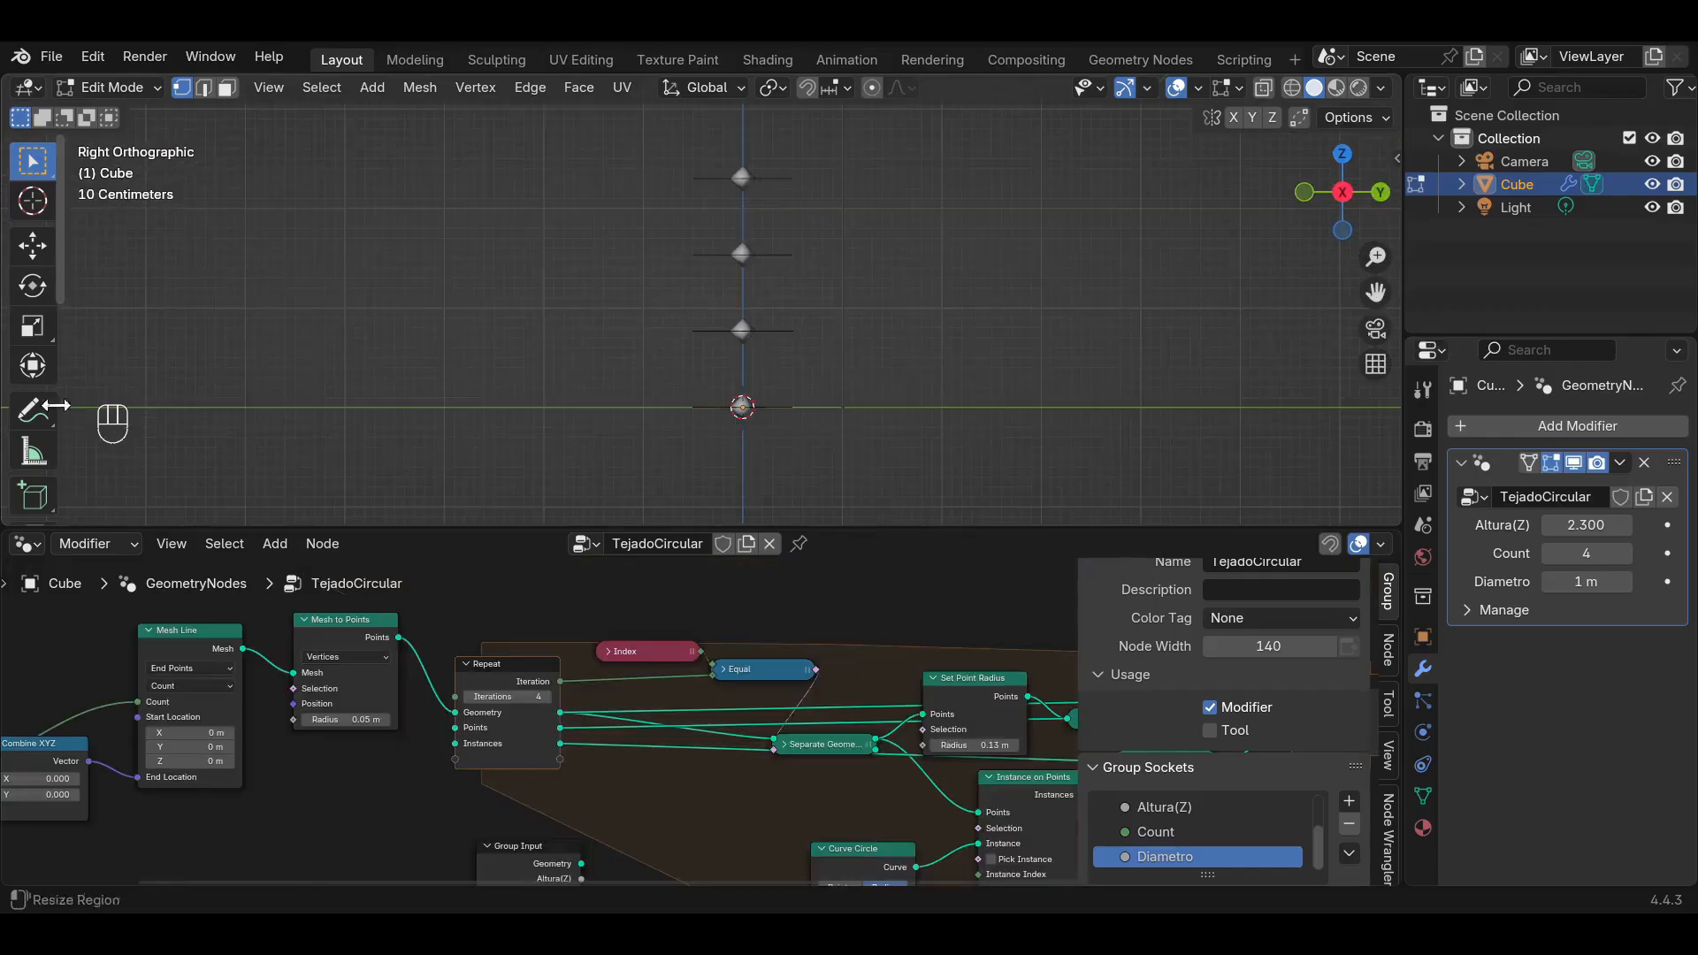
left_click(33, 409)
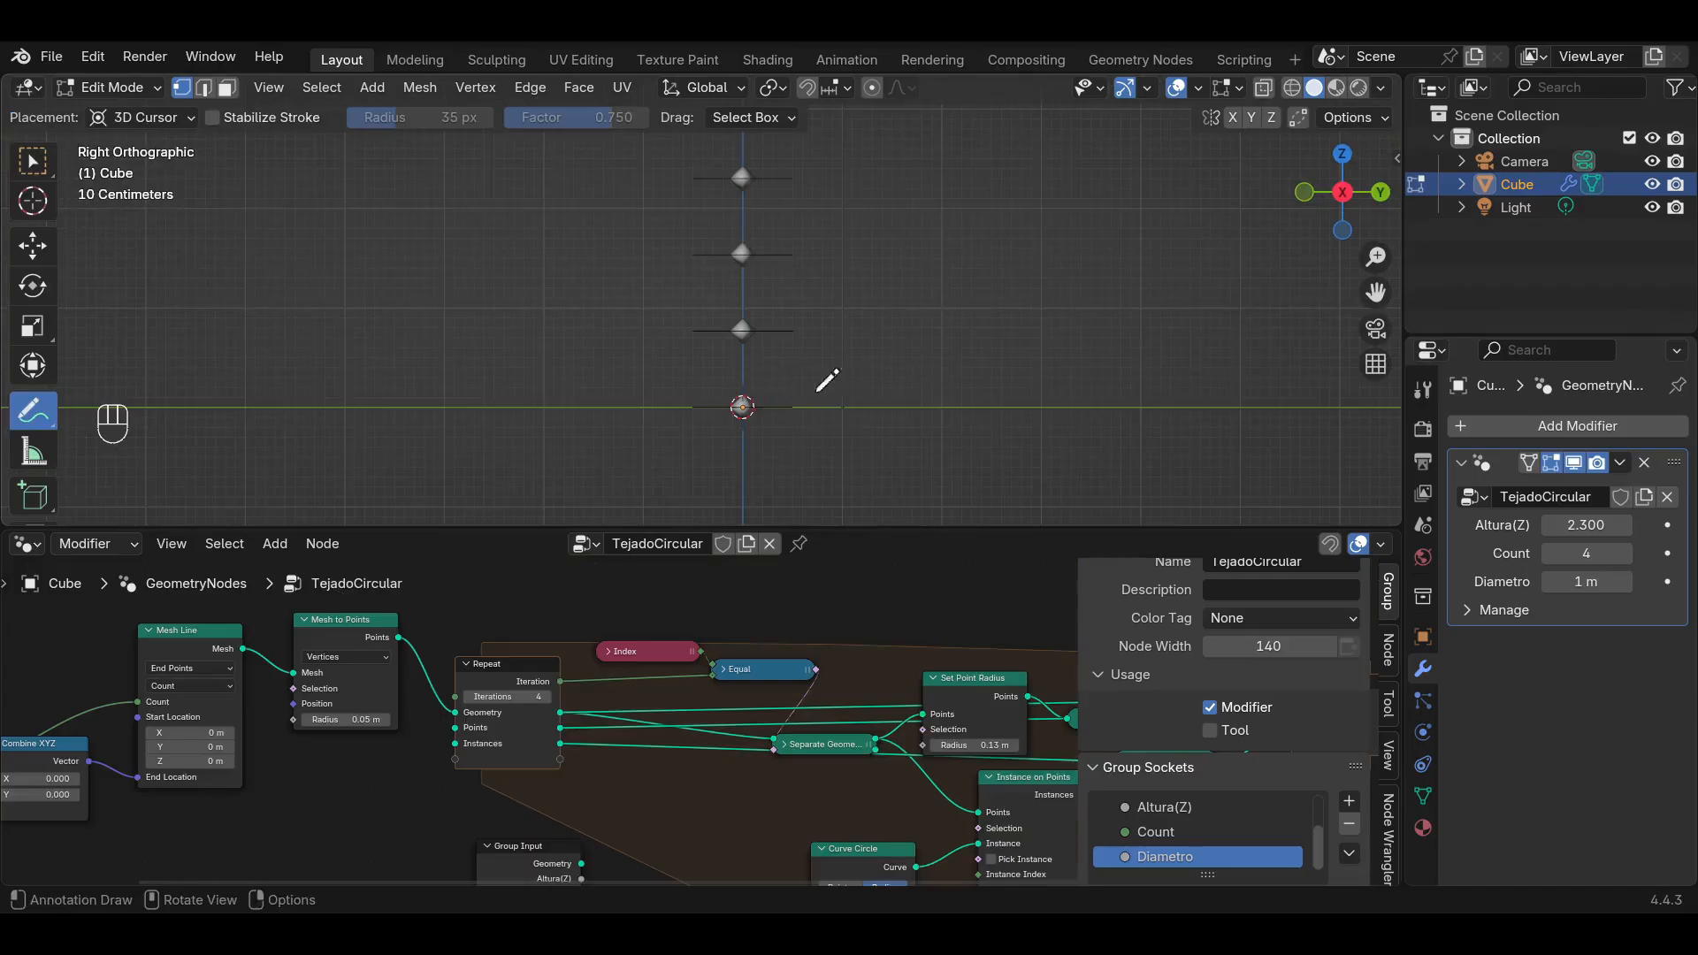
left_click_drag(842, 406, 752, 408)
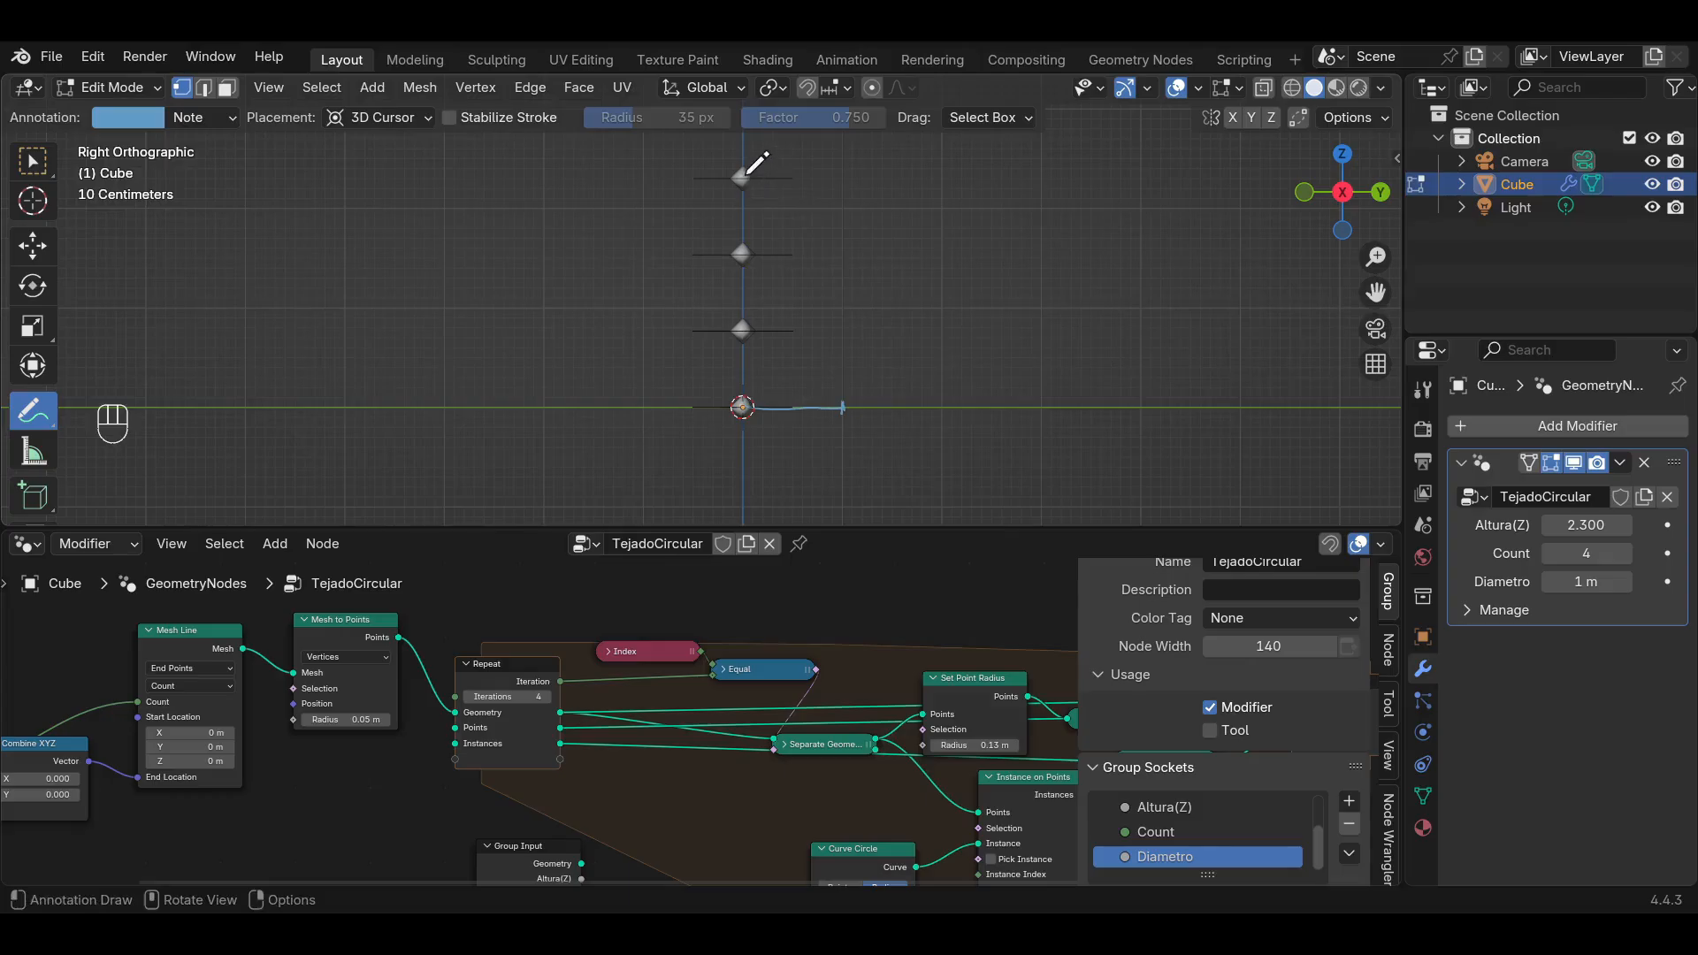
left_click_drag(751, 179, 843, 409)
key("ctrl+z")
mouse_move(747, 179)
left_mouse_down()
mouse_move(829, 405)
mouse_move(739, 121)
mouse_move(805, 345)
left_mouse_up()
left_click(33, 162)
left_click(32, 412)
left_click(32, 417)
left_click(133, 559)
left_click(33, 162)
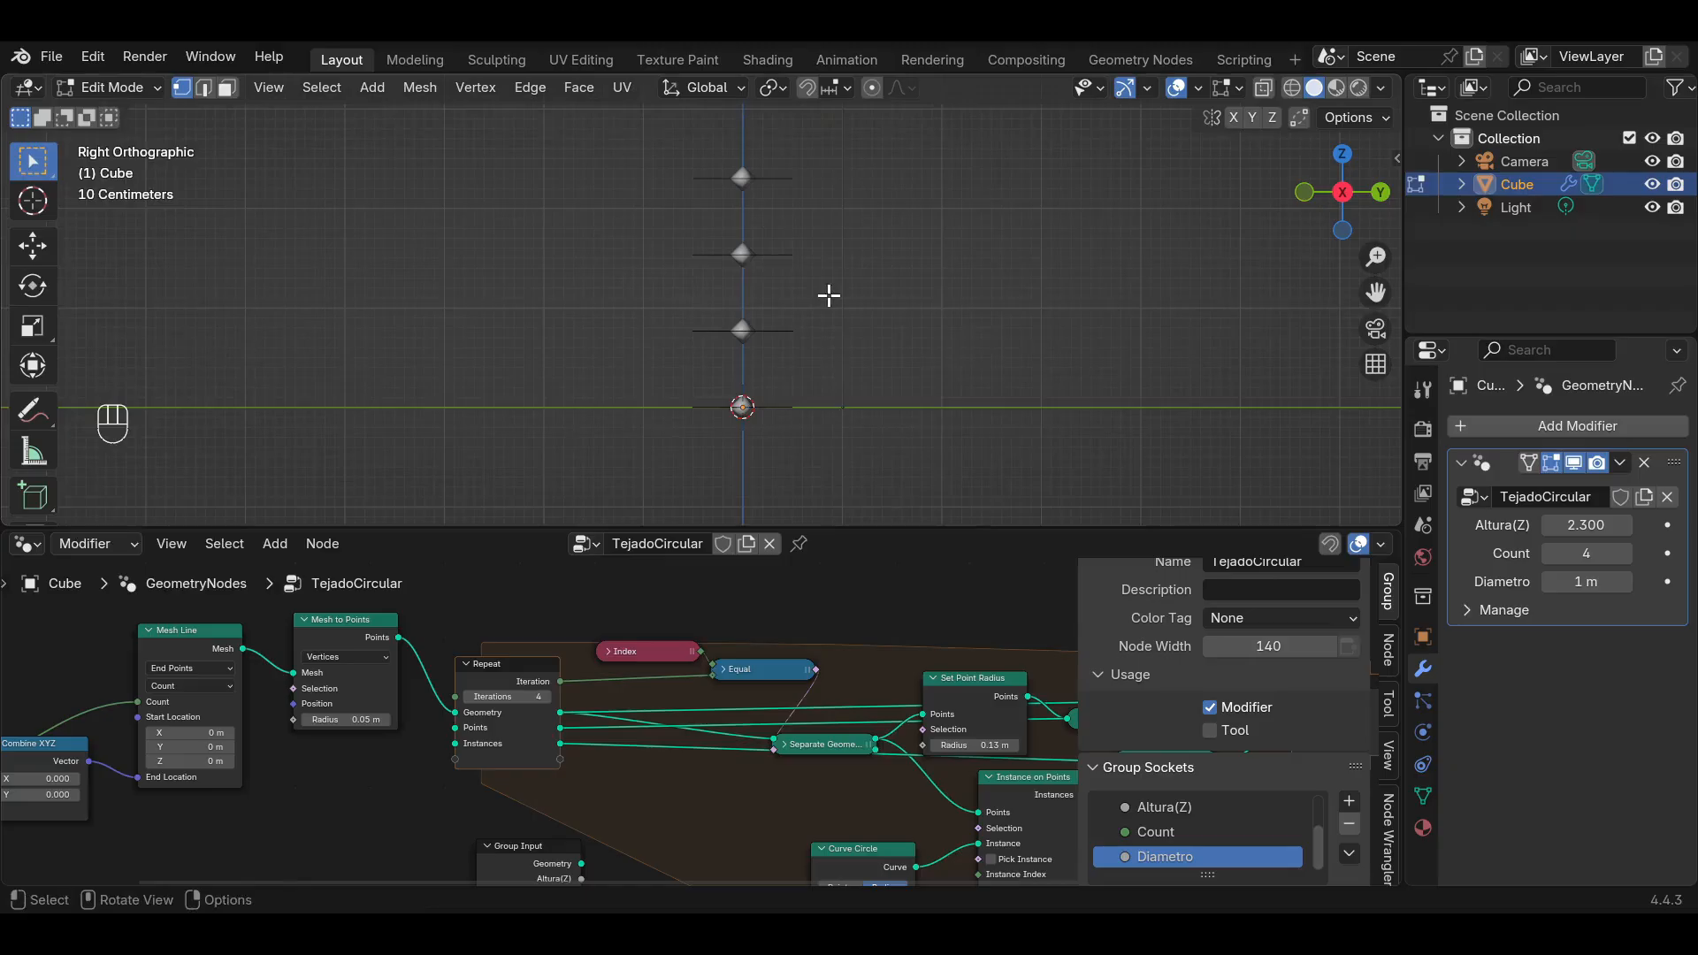
Shift the Group Input and Multiply nodes away from the Curve Circle to make room for more nodes.
middle_click_drag(664, 783, 670, 626)
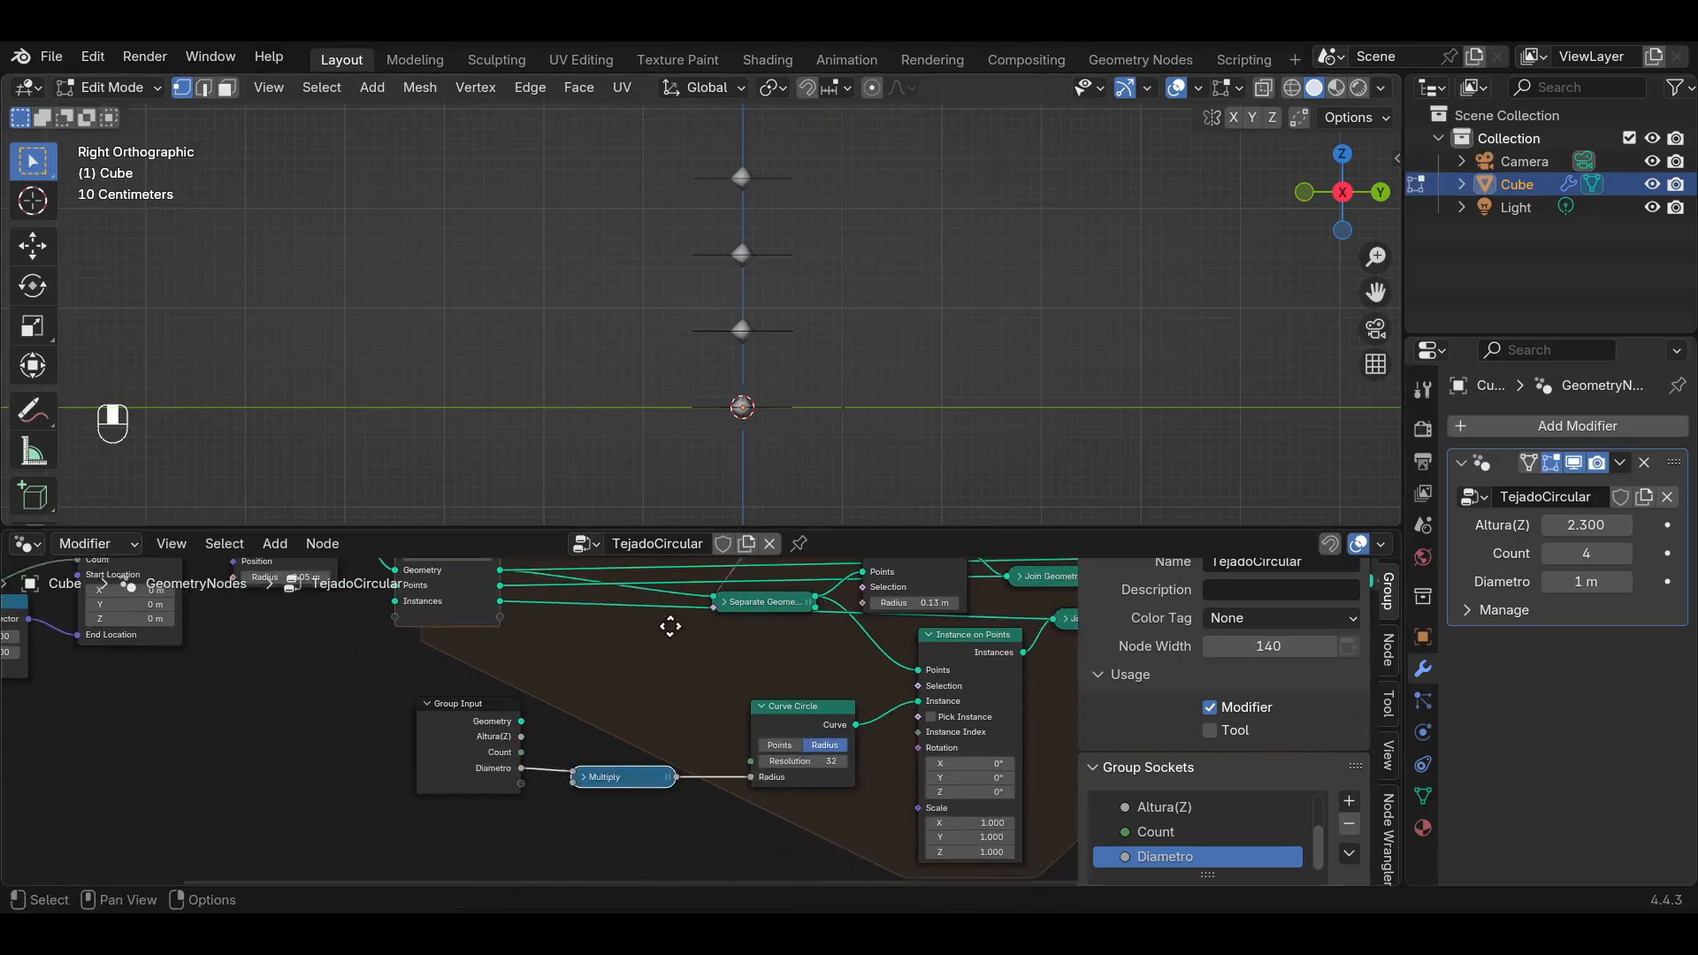
scroll(650, 799, "up", 1)
left_click_drag(438, 766, 281, 785)
left_click_drag(592, 789, 417, 803)
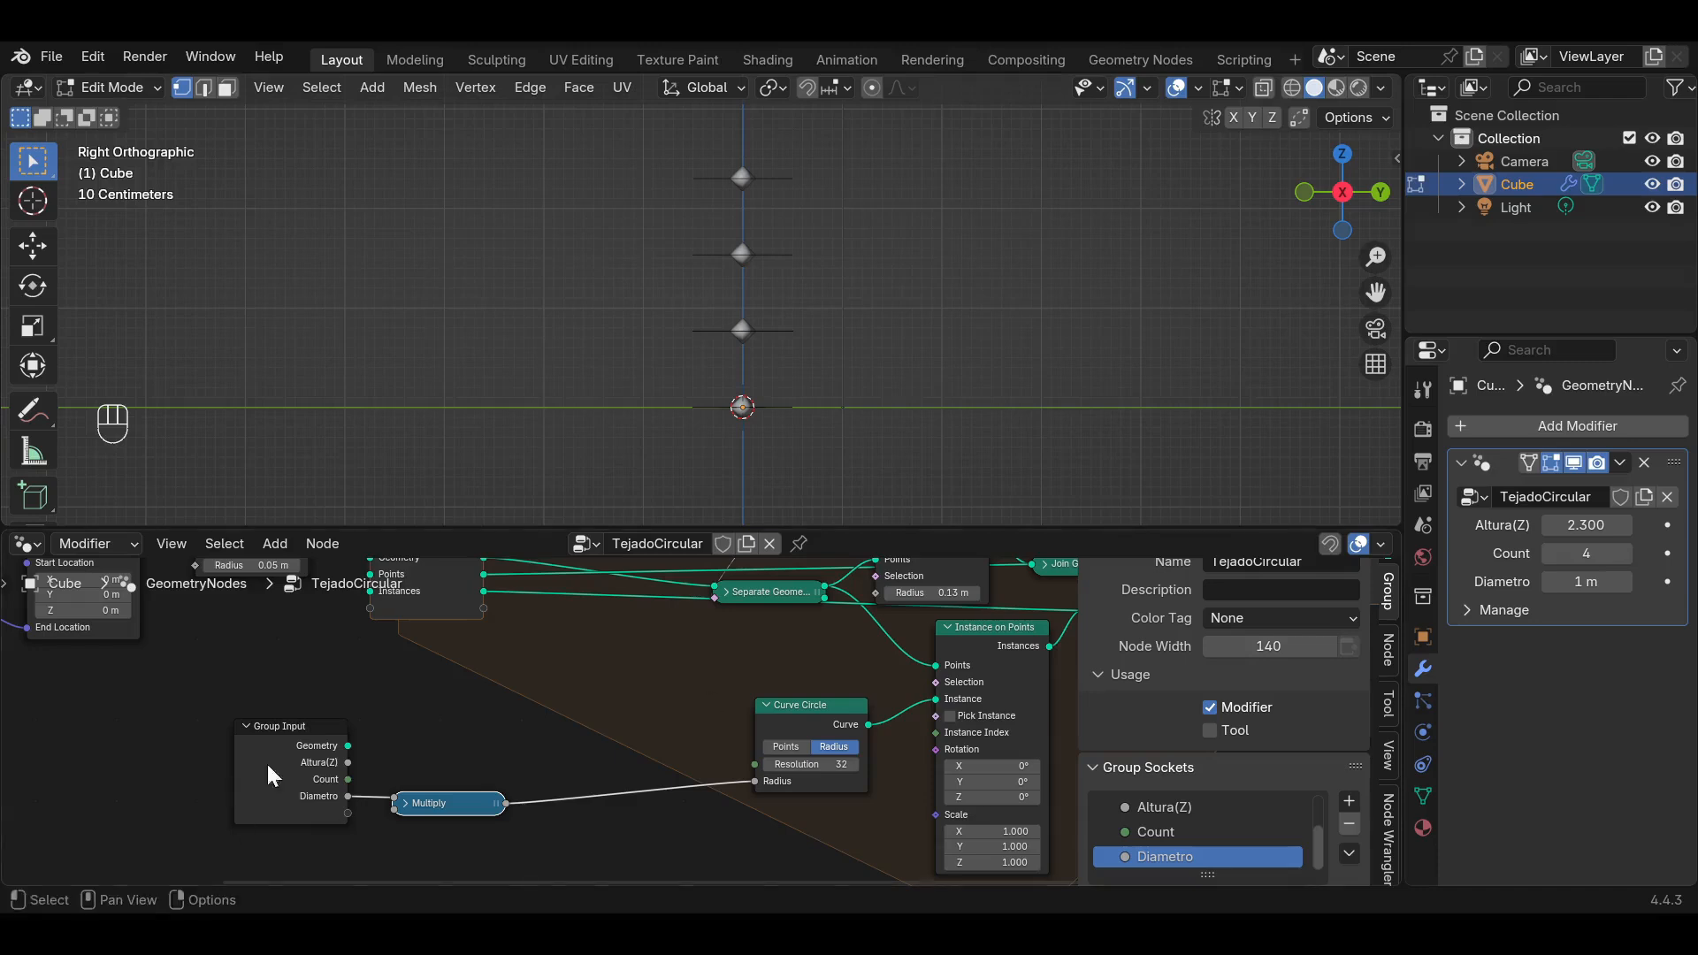
left_click_drag(290, 755, 220, 772)
Duplicate the Multiply node, connect Count to the copy's second value and change its operation to Divide.
left_click(434, 802)
key("shift+d")
left_click(389, 708)
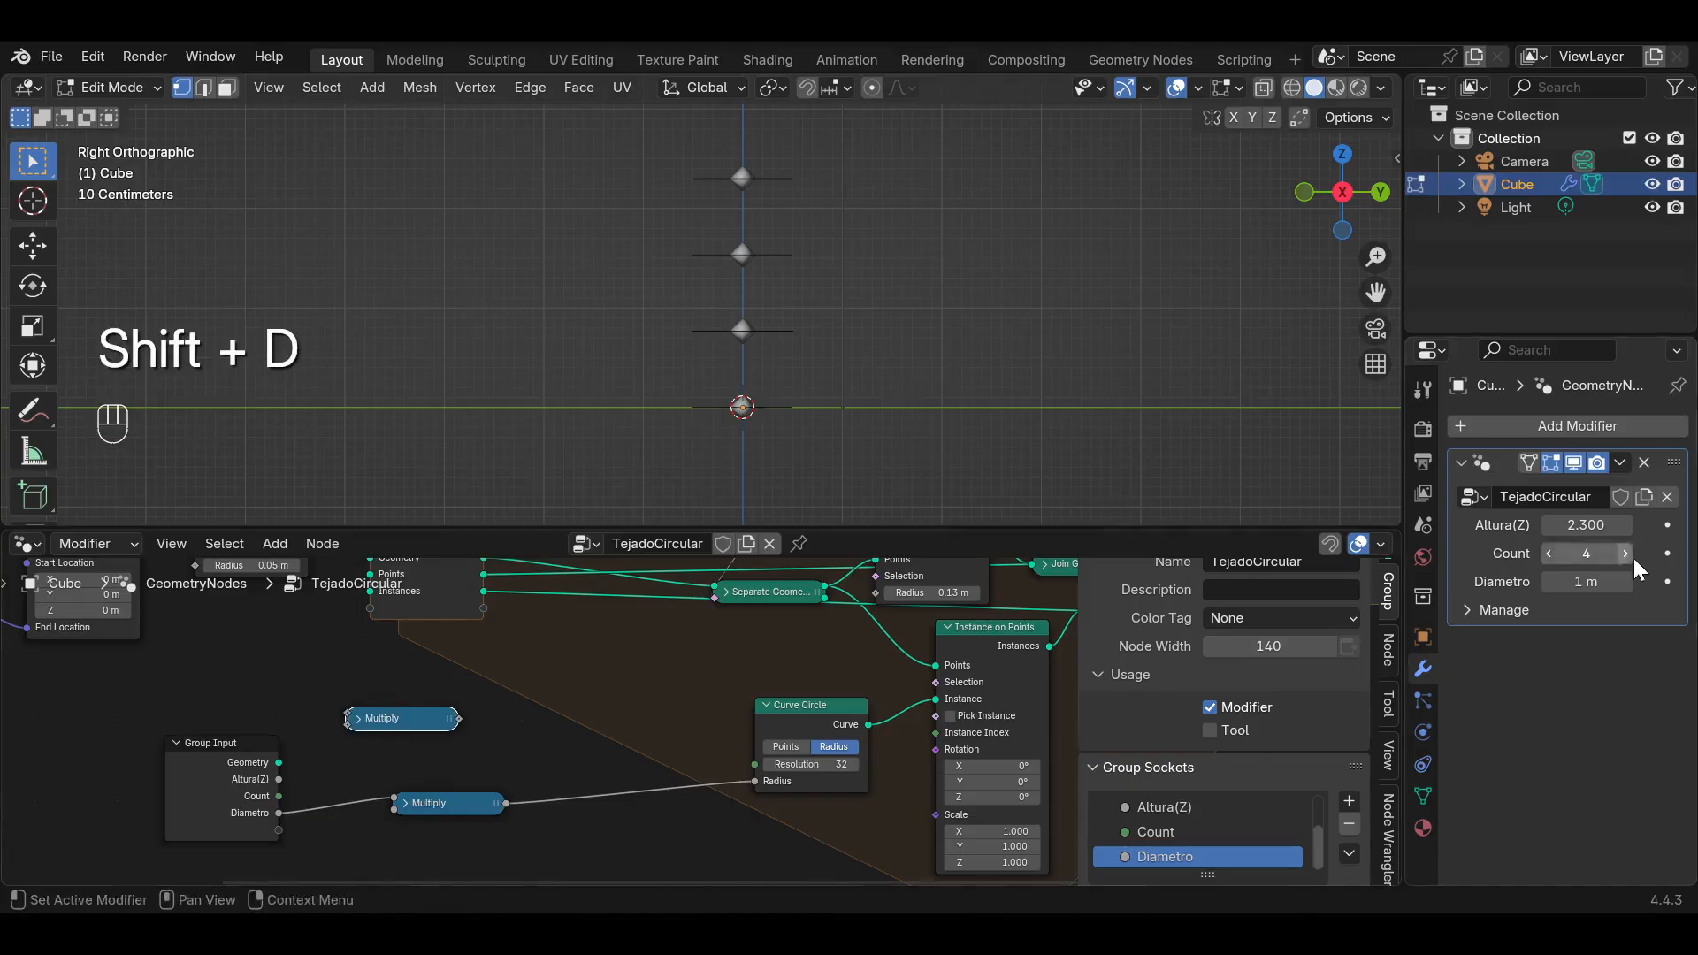
left_click_drag(277, 796, 357, 724)
left_click(359, 721)
left_click(380, 760)
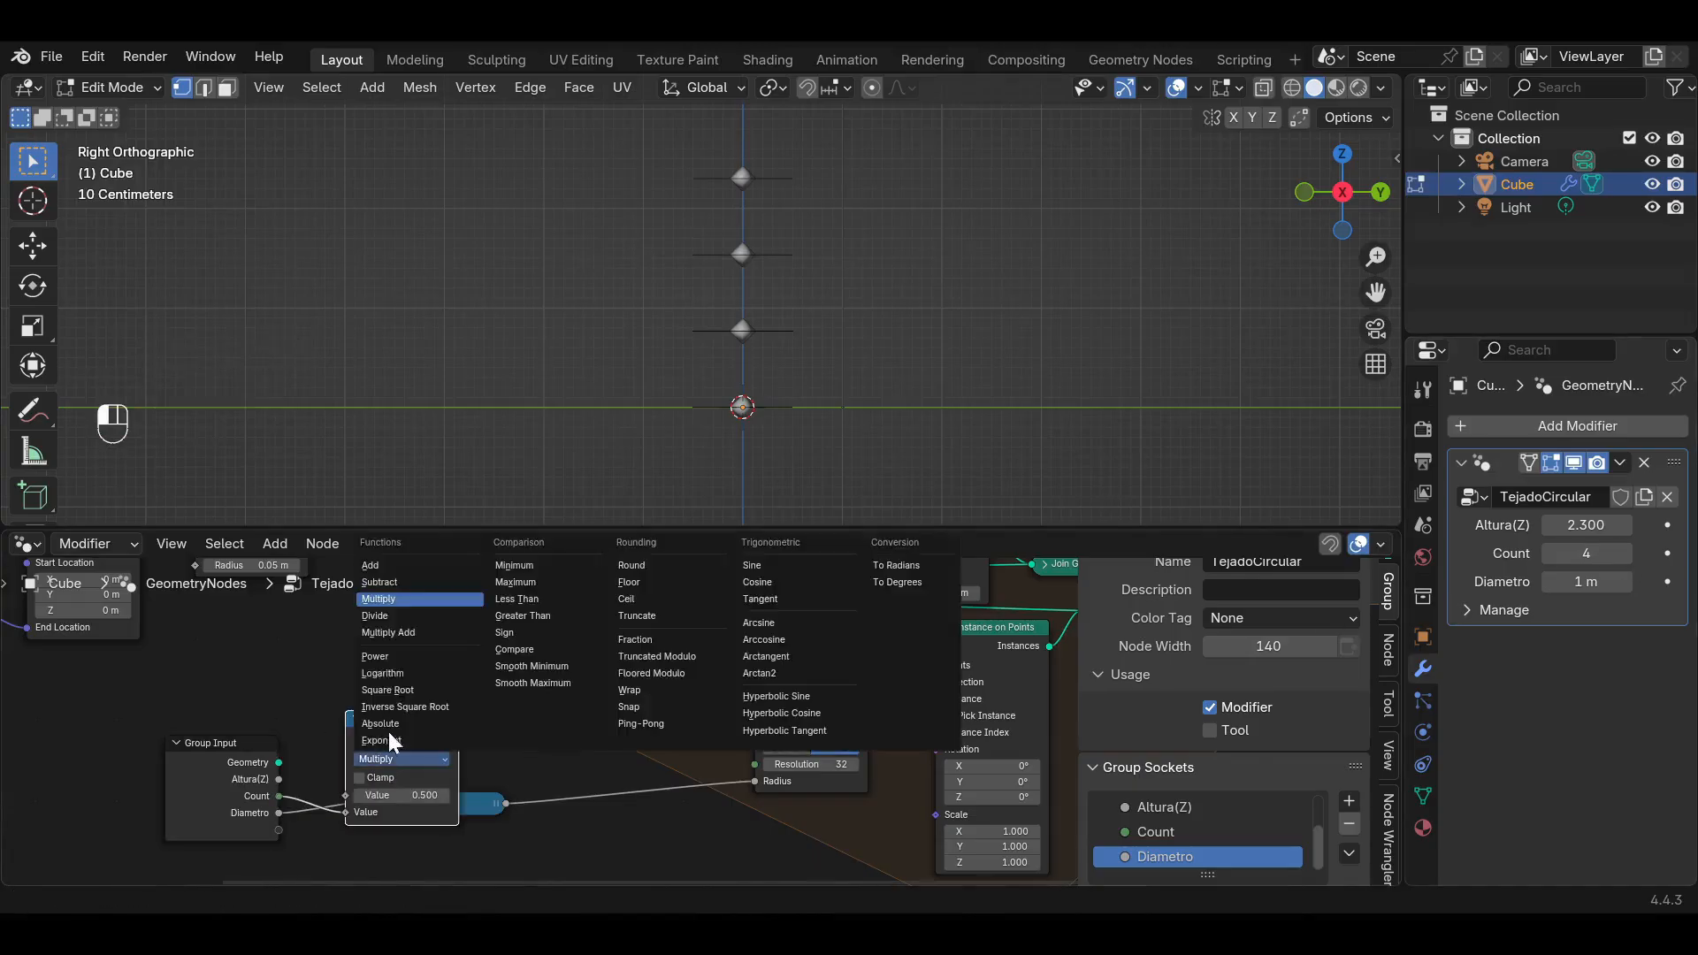
left_click(398, 619)
Move the Divide node above the Multiply node and set its first value to 1.
left_click_drag(395, 718, 481, 665)
left_click(387, 738)
type("1")
key("Return")
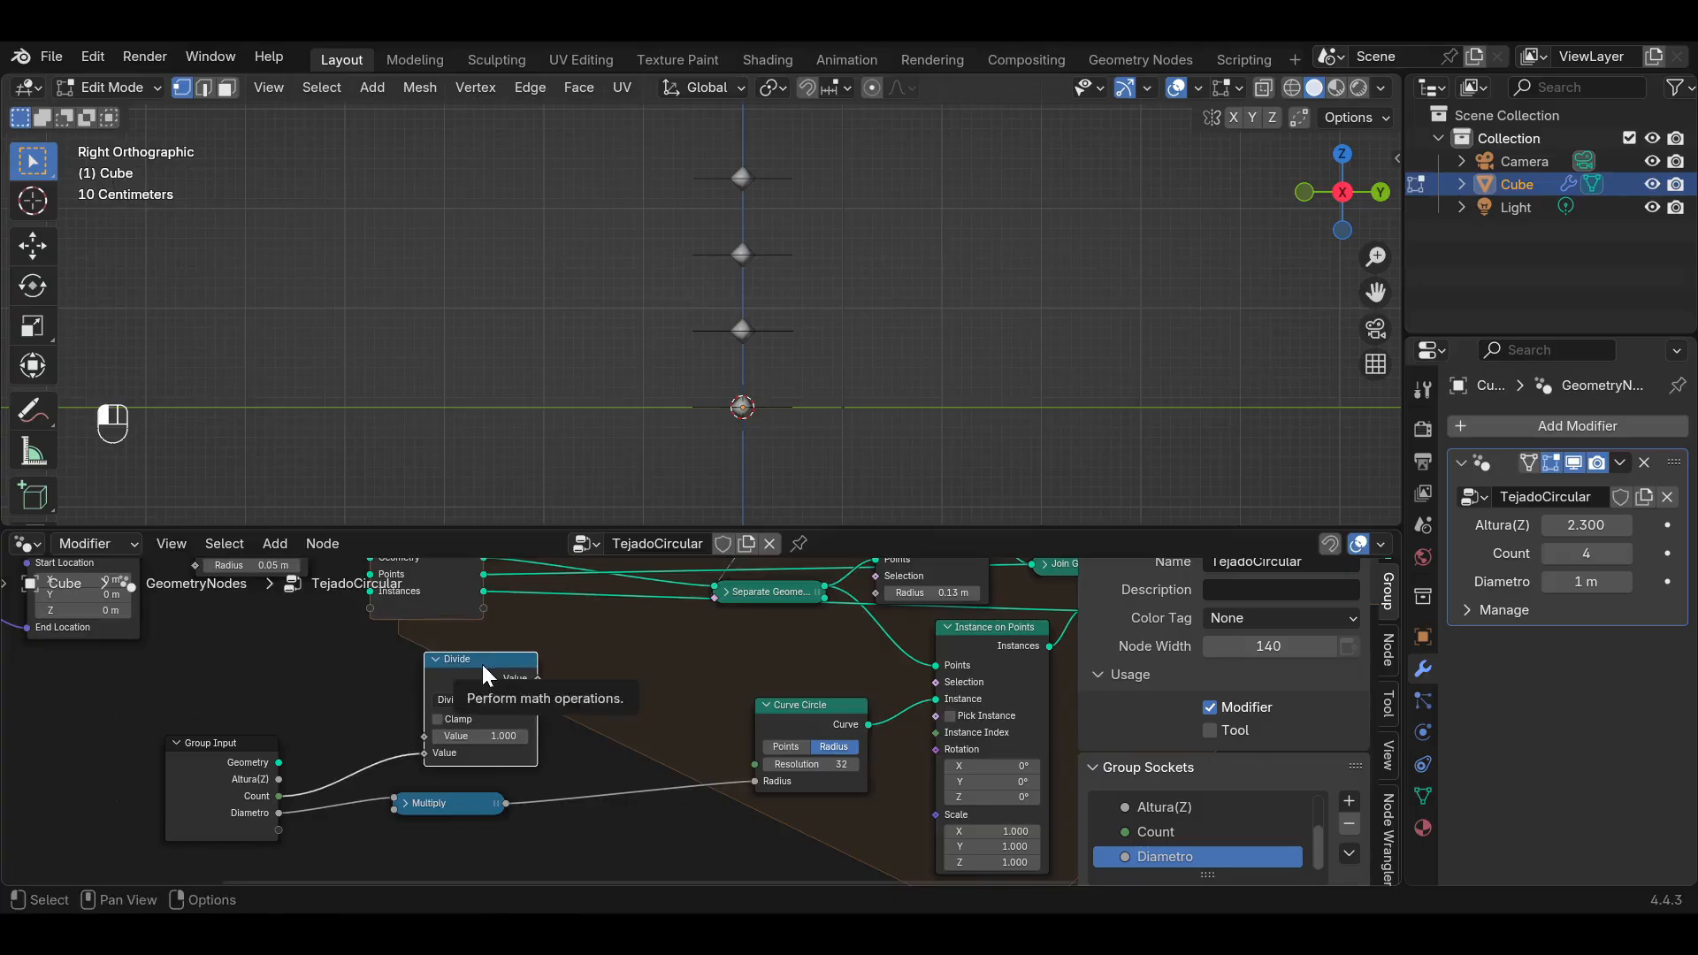
Duplicate the Divide node, insert the copy between Count and Divide, and change its operation to Subtract.
key("shift+d")
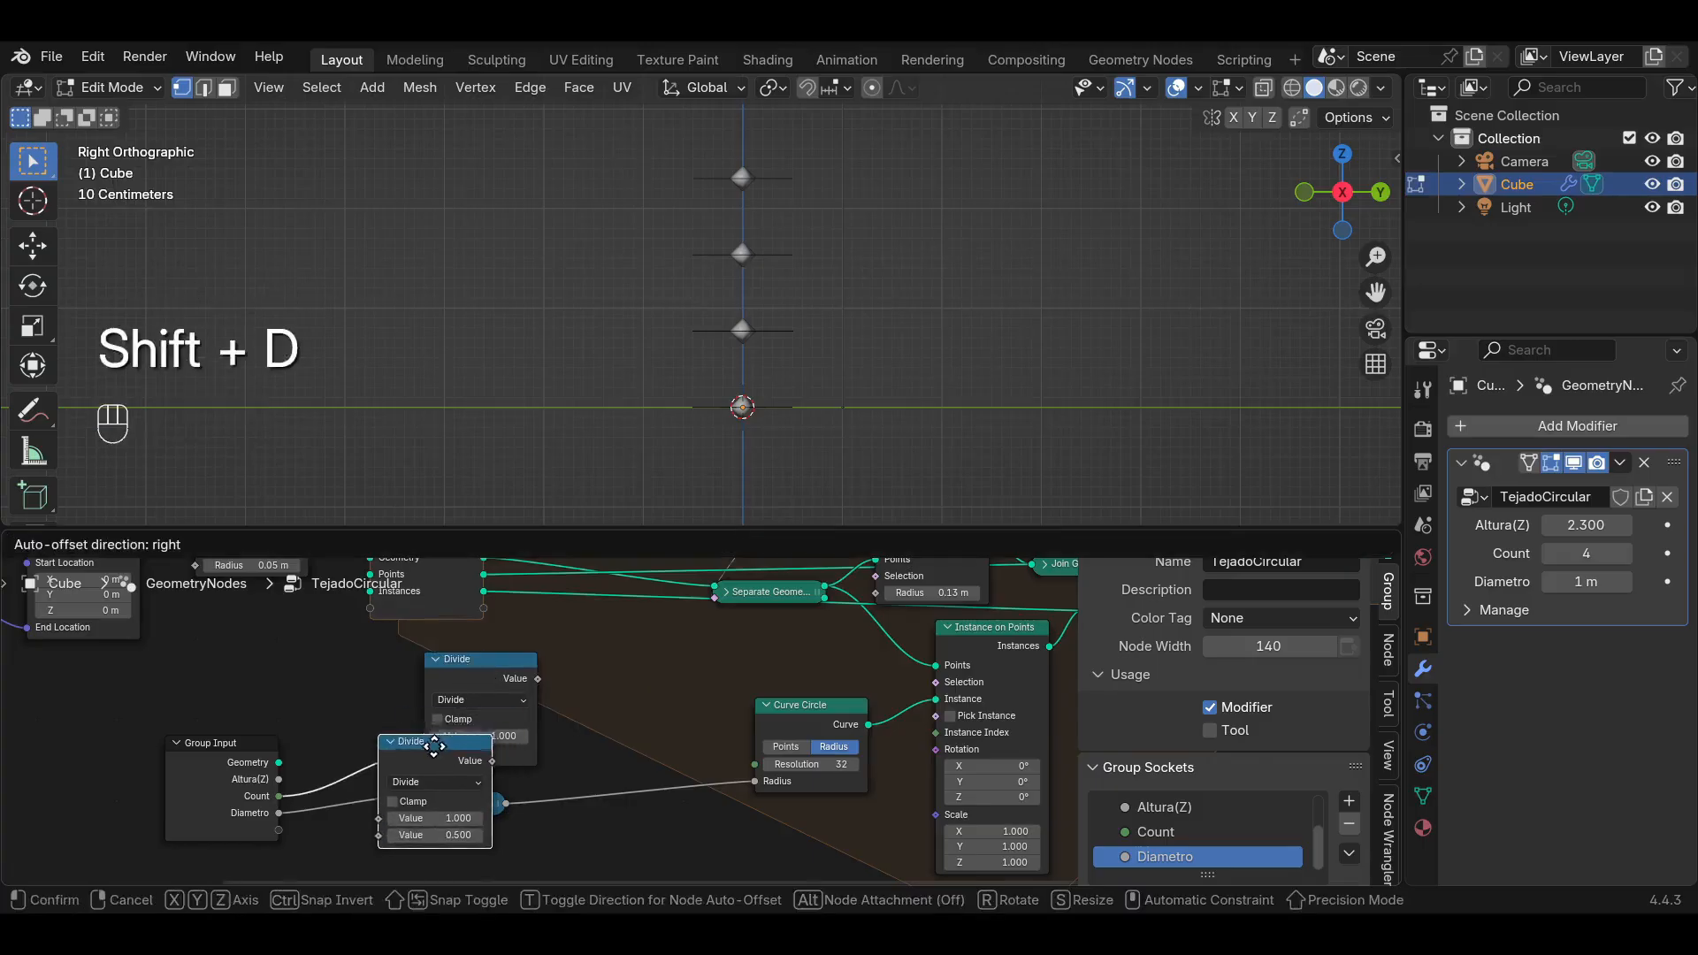
left_click(373, 737)
left_click(376, 775)
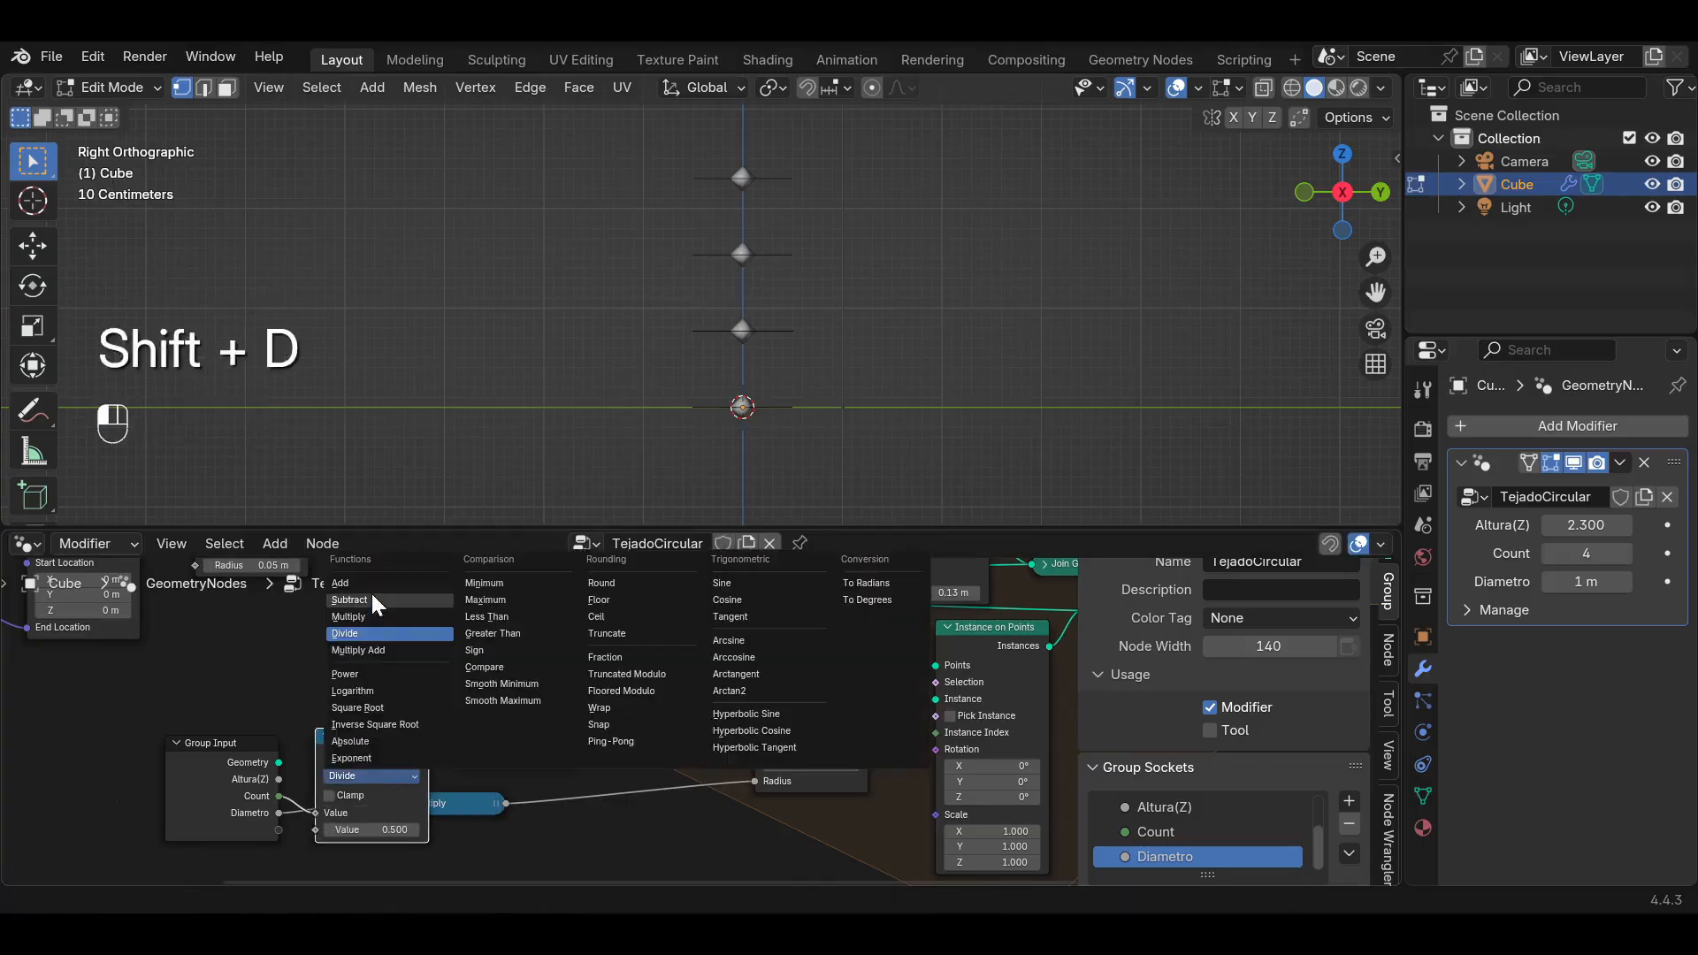
left_click(349, 599)
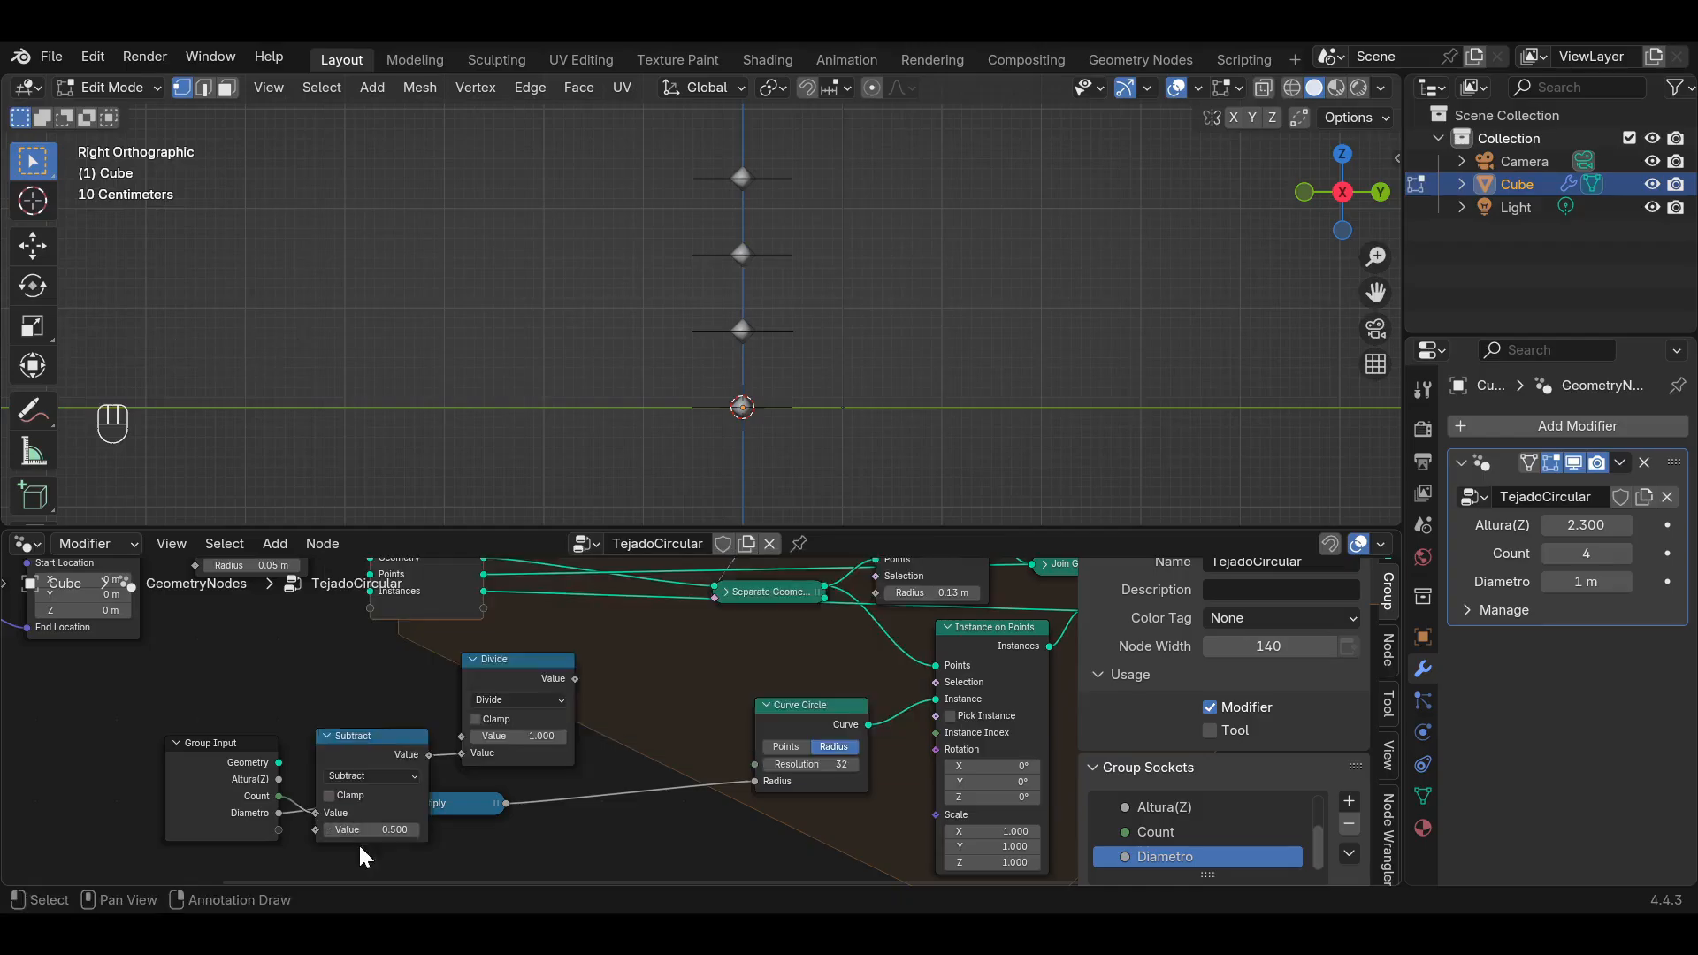
Set the Subtract node's second value to 1 and collapse the node.
left_click(366, 831)
type("1")
key("Return")
left_click(326, 740)
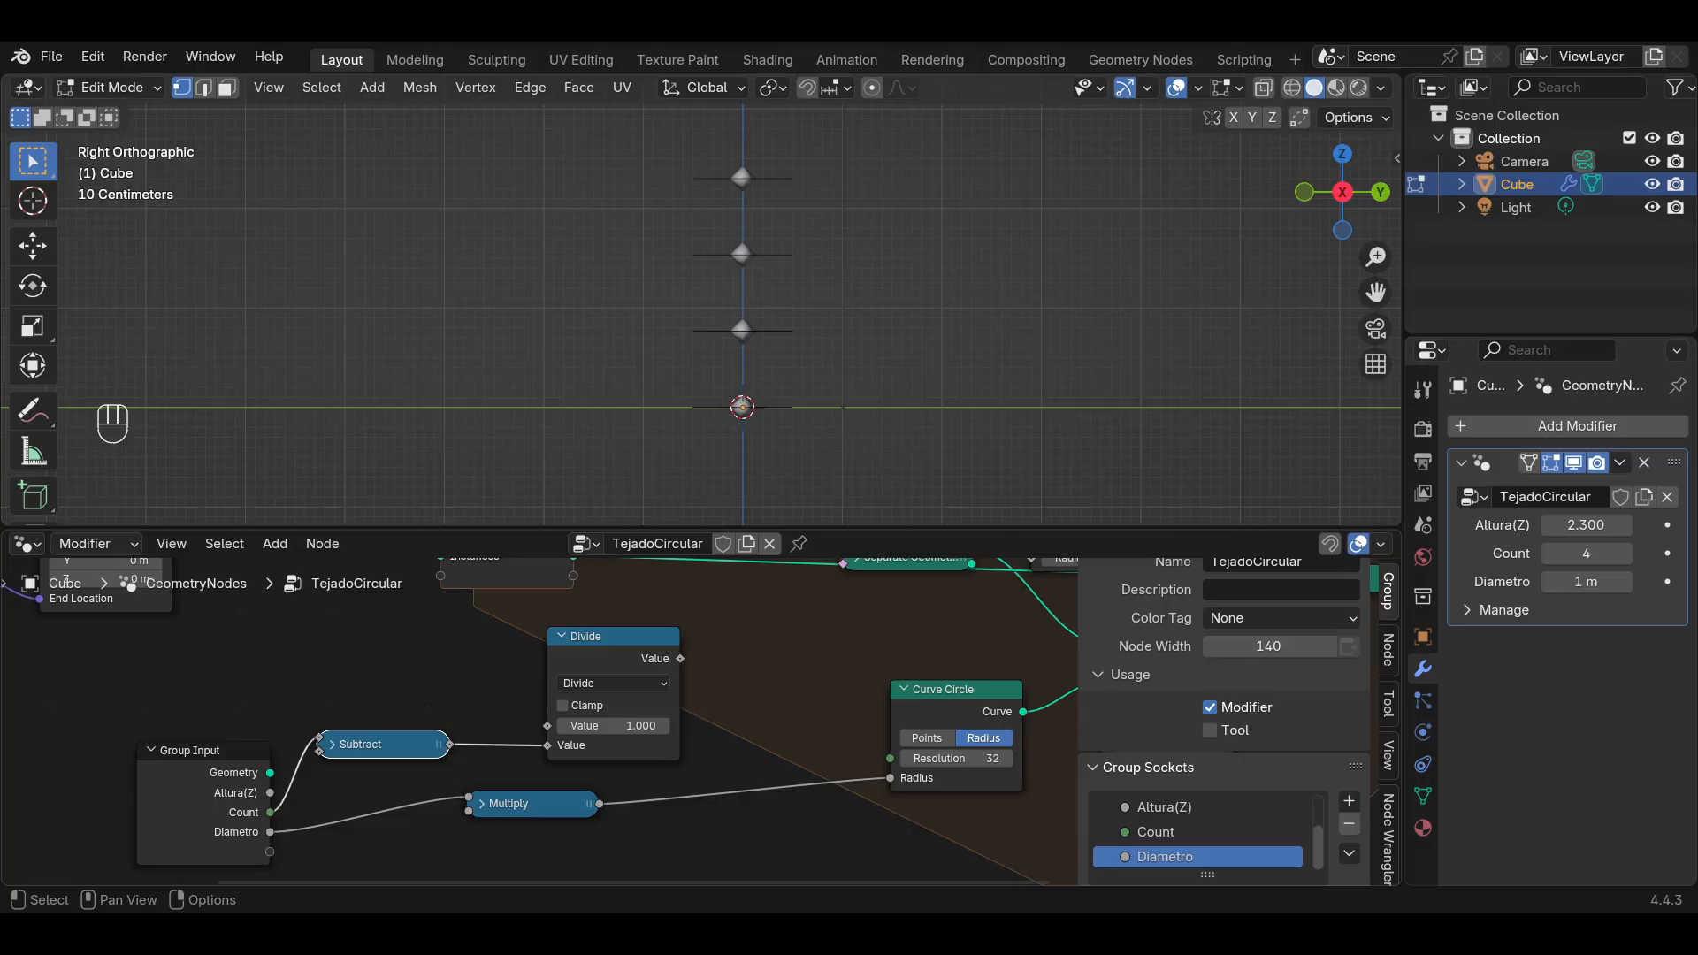
Reposition the collapsed Multiply node below the Divide node.
key("g")
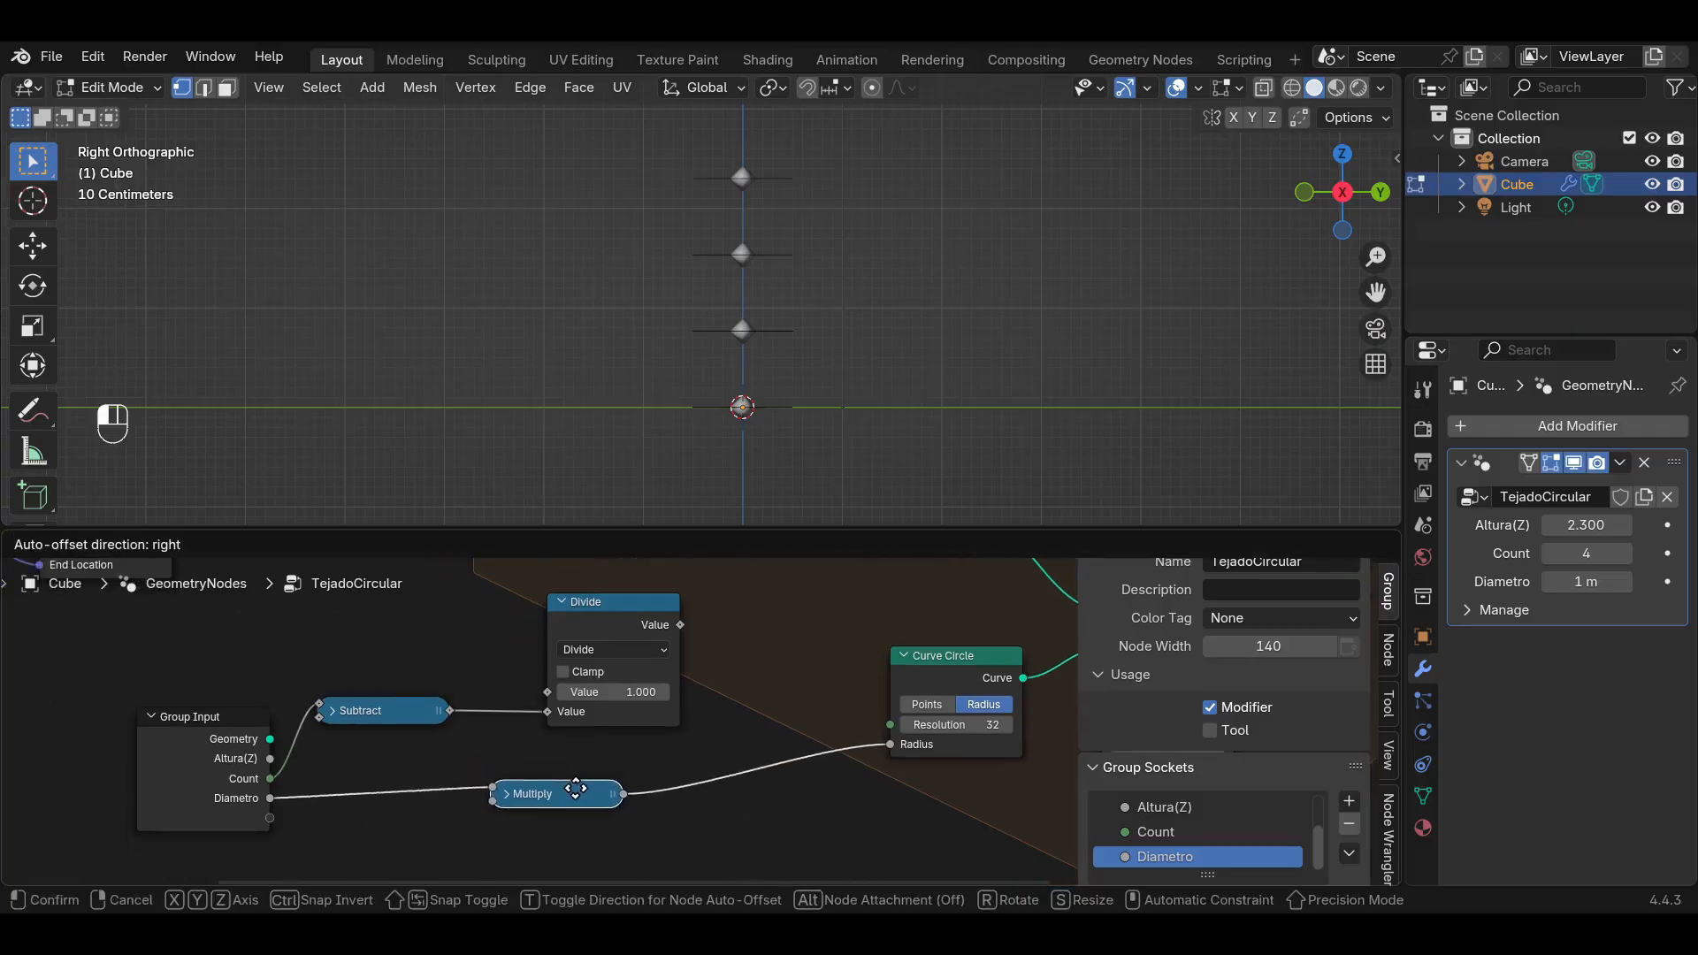
left_click(580, 787)
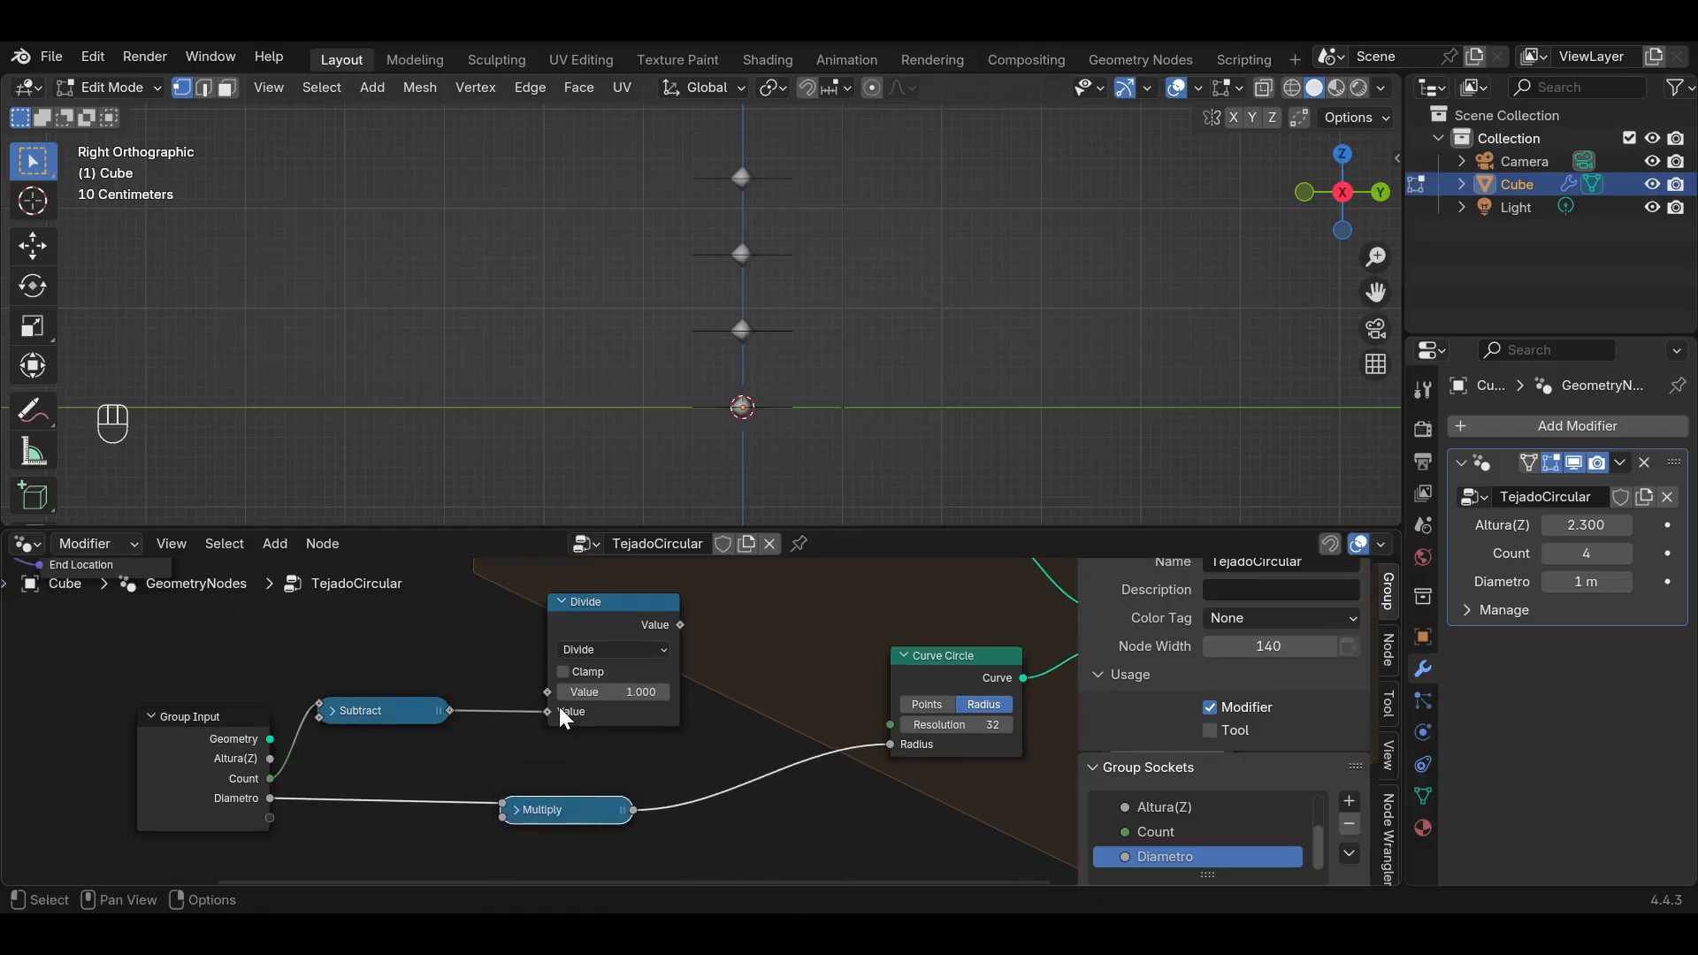
mouse_move(561, 713)
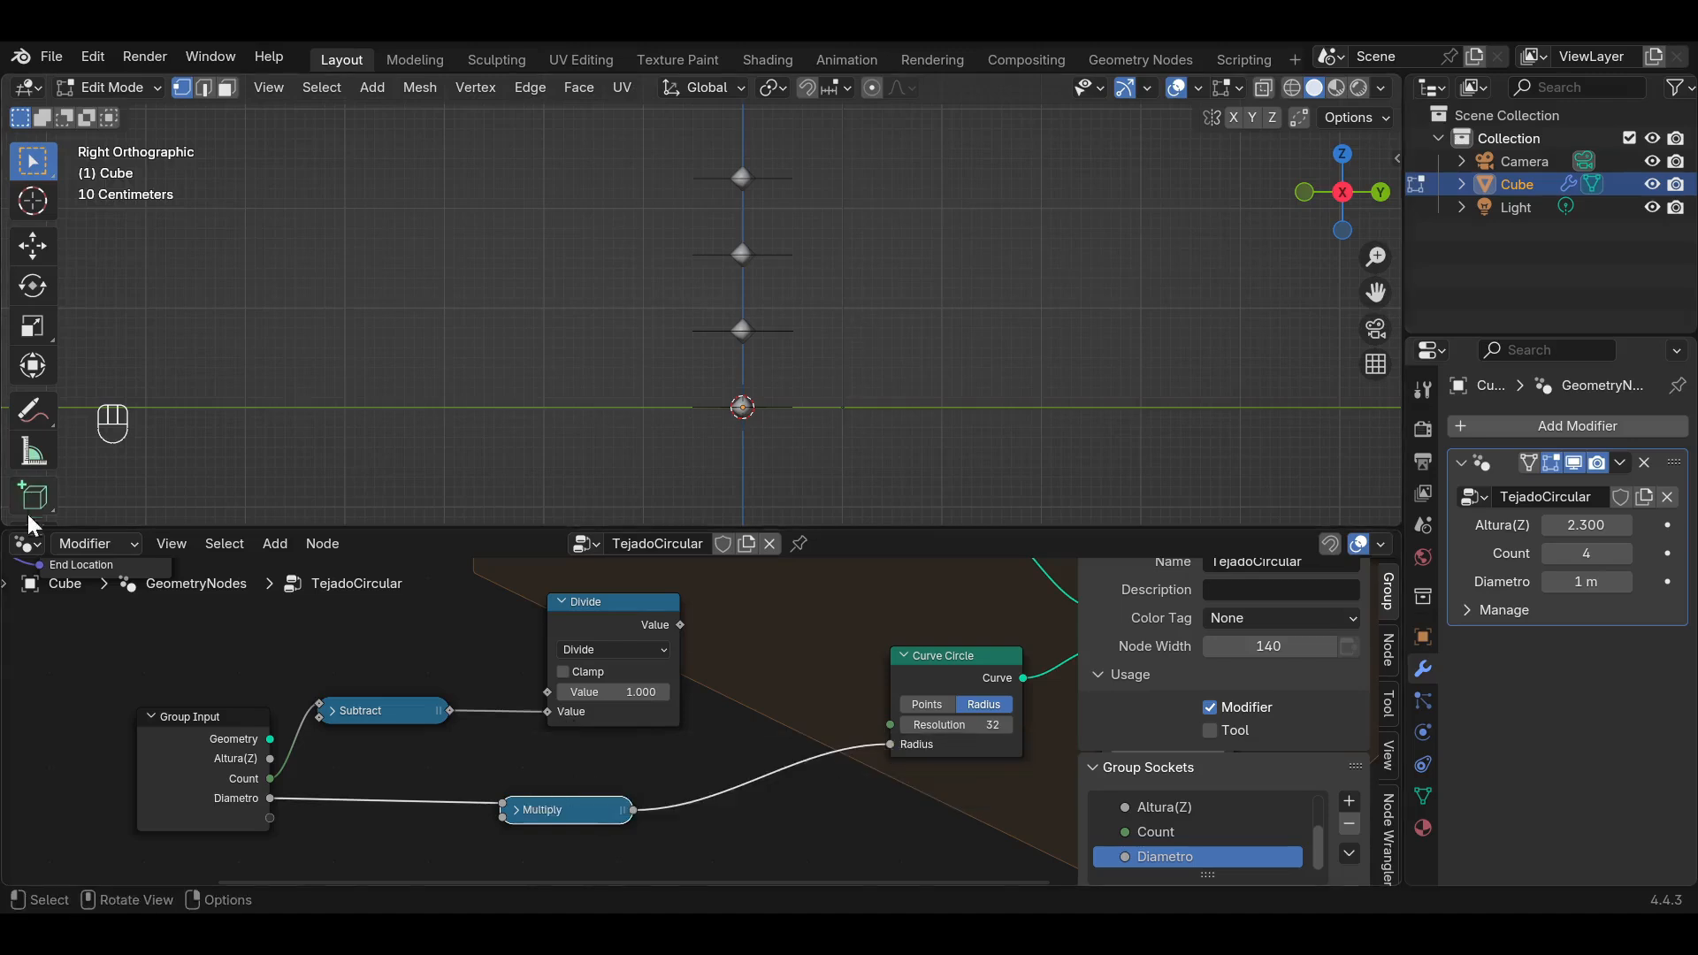
Annotate the viewport beside the circle levels with the scale factors 1, 0.666 and 0.333, and erase the notes.
left_click(33, 409)
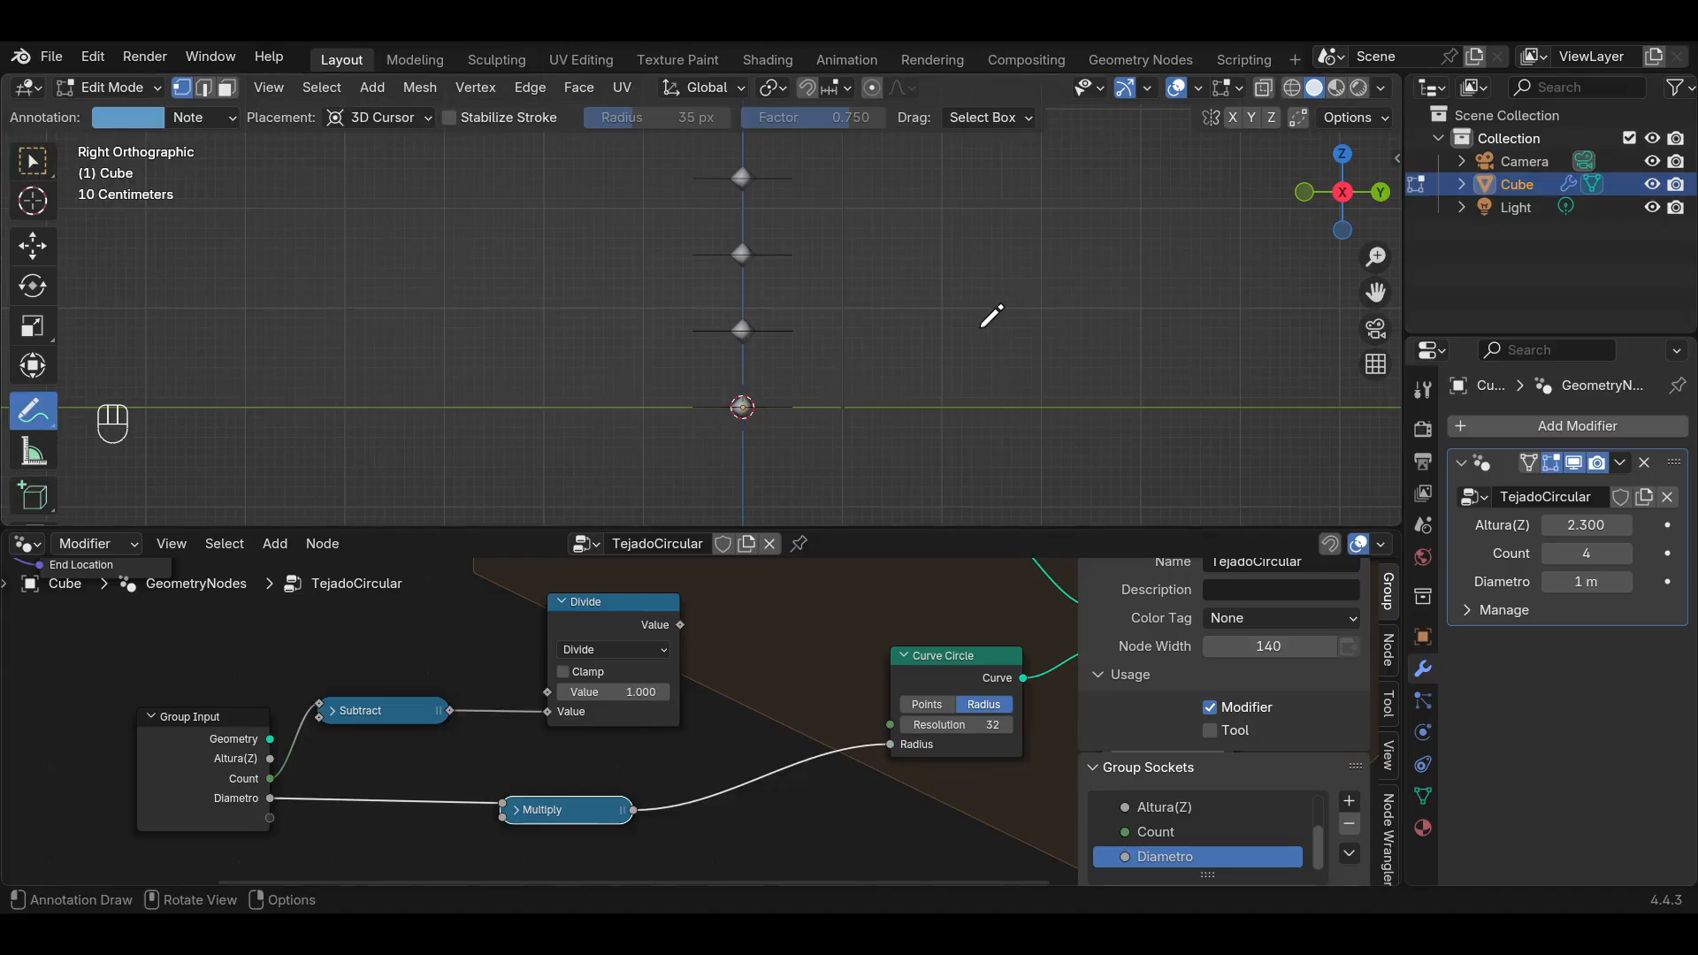
left_click_drag(855, 411, 850, 396)
mouse_move(989, 305)
left_mouse_down()
mouse_move(994, 324)
mouse_move(1019, 321)
left_mouse_up()
left_click(1010, 322)
left_click_drag(1036, 303, 1049, 322)
left_click_drag(941, 363, 893, 397)
left_click_drag(834, 318, 871, 325)
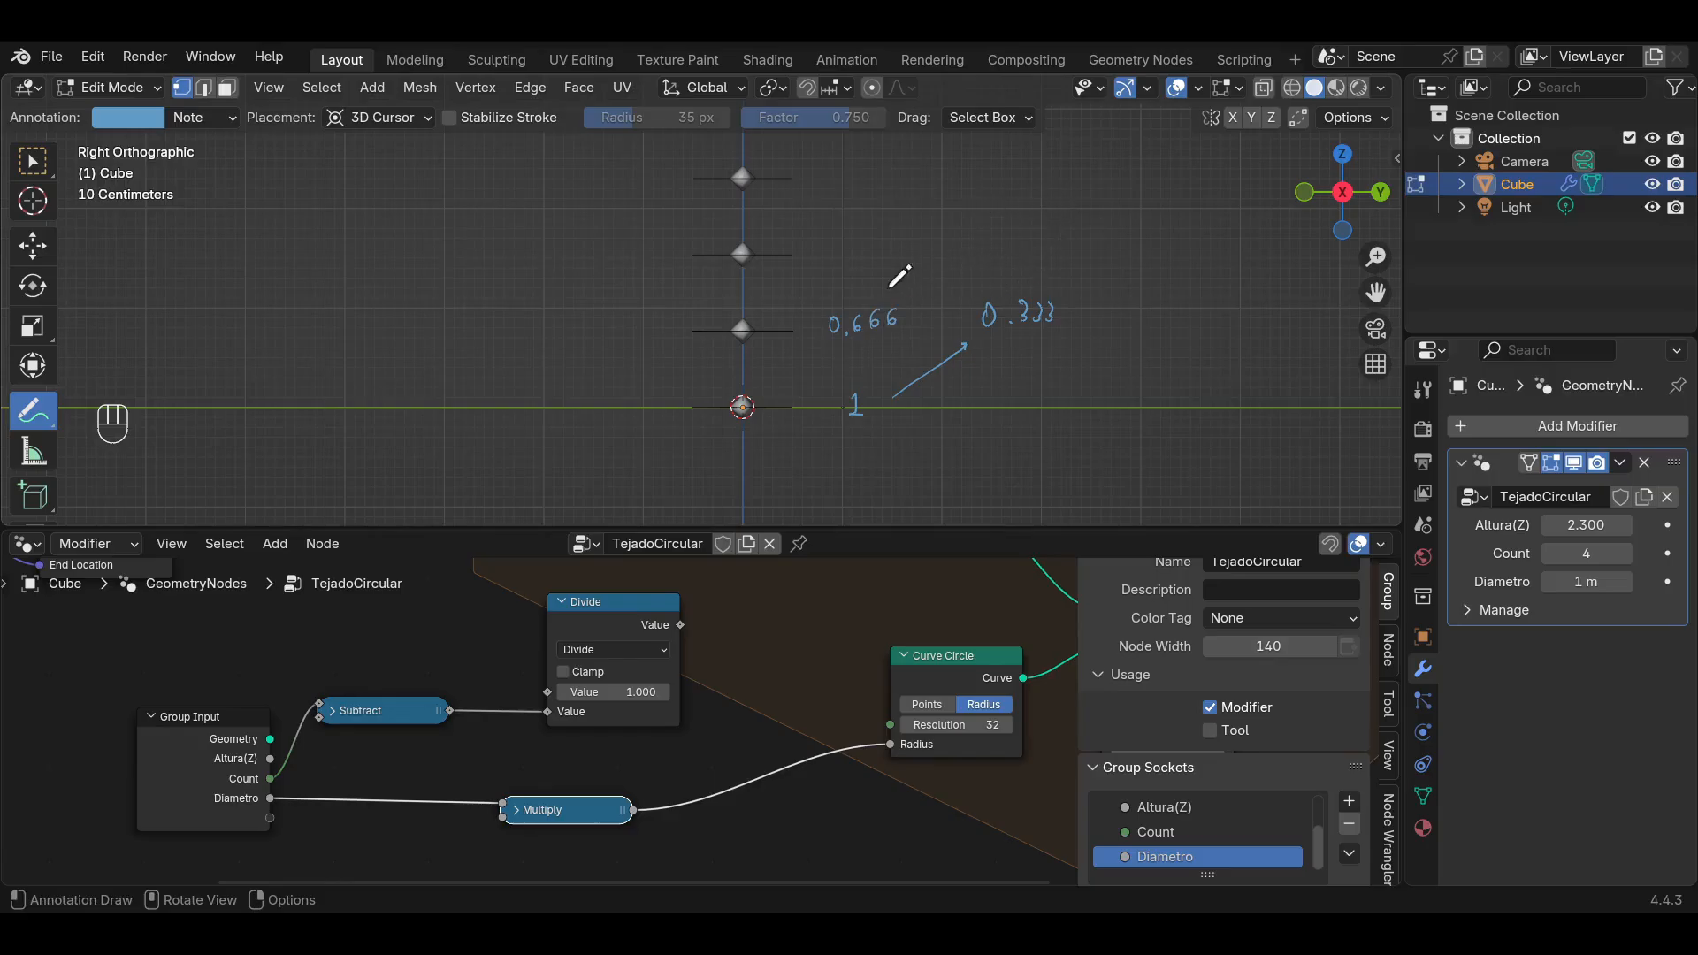
left_click_drag(828, 242, 850, 258)
left_click(841, 259)
left_click_drag(866, 244, 884, 252)
mouse_move(835, 167)
left_mouse_down()
mouse_move(828, 181)
mouse_move(834, 167)
left_mouse_up()
mouse_move(955, 362)
left_mouse_down("ctrl")
mouse_move(976, 367)
mouse_move(764, 349)
mouse_move(838, 180)
left_mouse_up("ctrl")
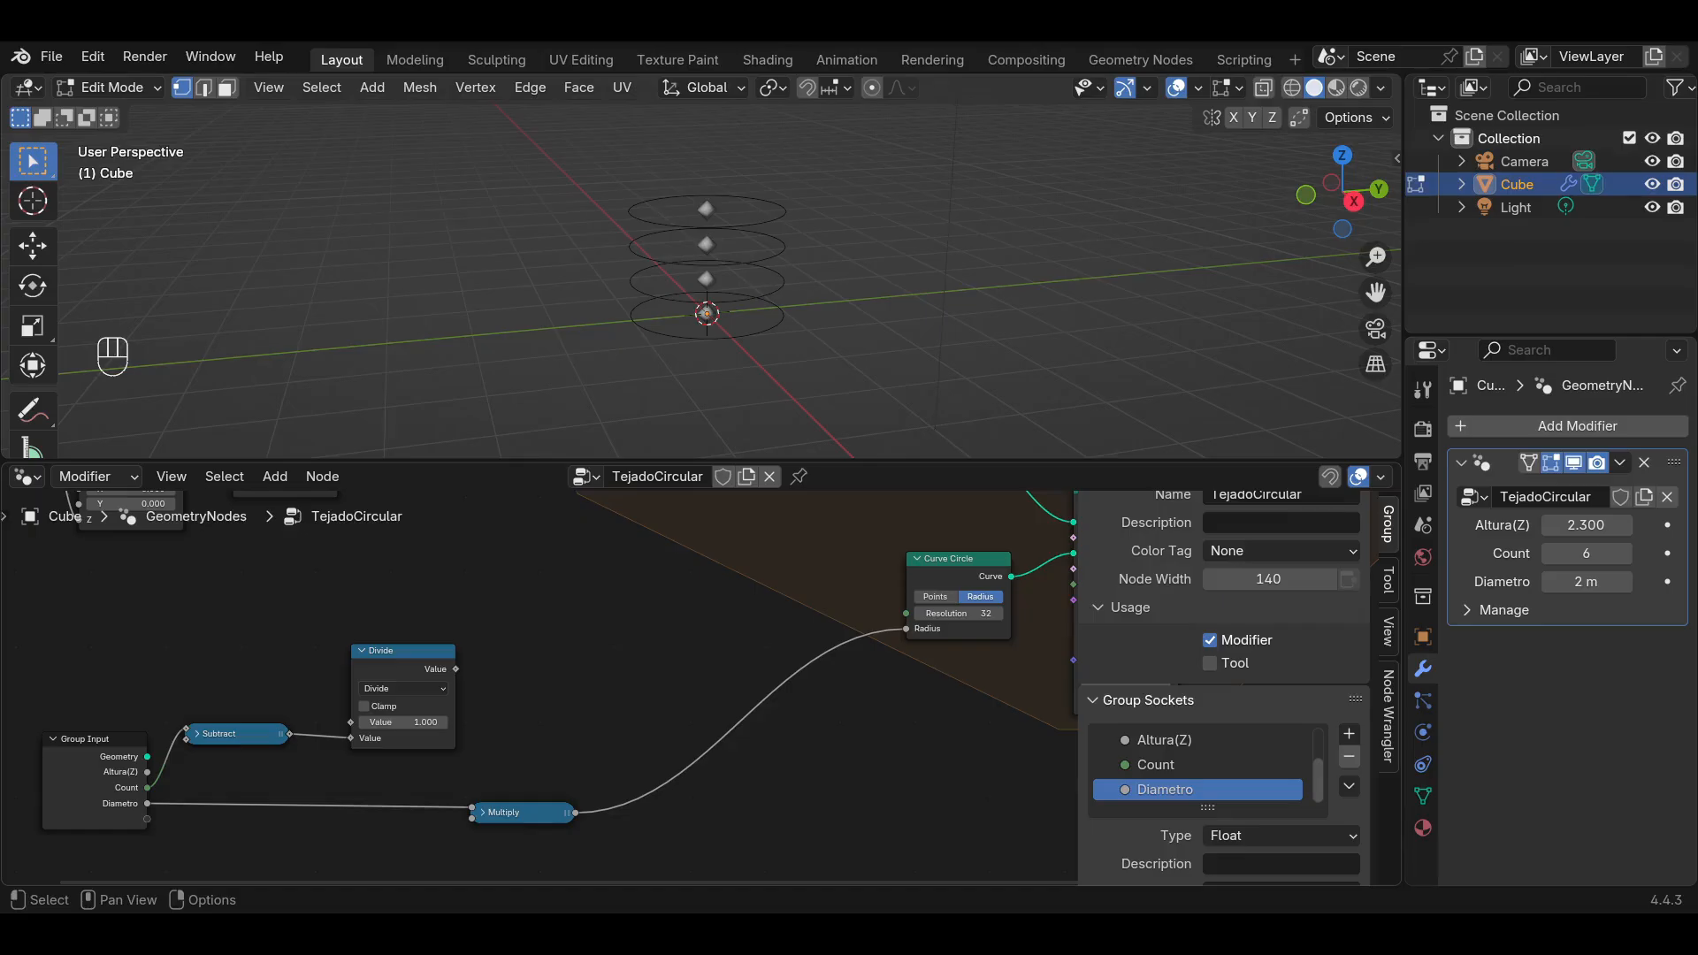
Duplicate the Divide node, change the copy's operation to Subtract, and place it closer to the Curve Circle node.
middle_click_drag(432, 620, 497, 632)
mouse_move(388, 671)
left_mouse_down()
mouse_move(454, 752)
mouse_move(532, 773)
left_mouse_up()
left_click_drag(587, 630, 471, 756)
left_click(451, 666)
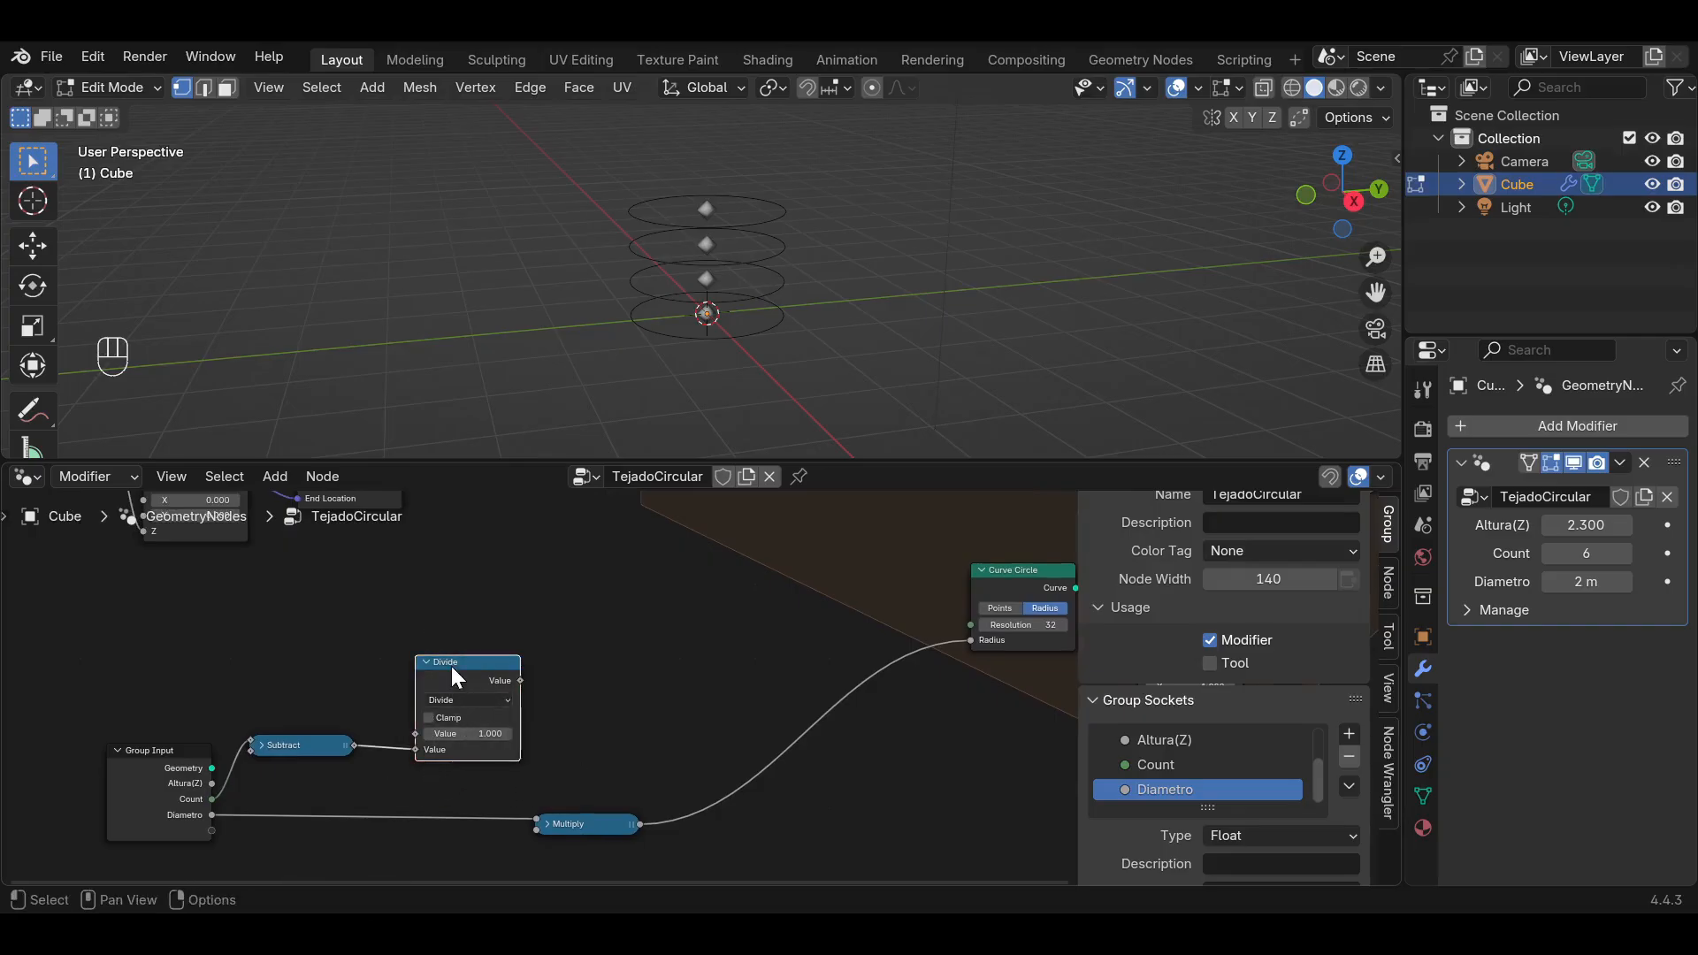
key("shift+d")
left_click(662, 621)
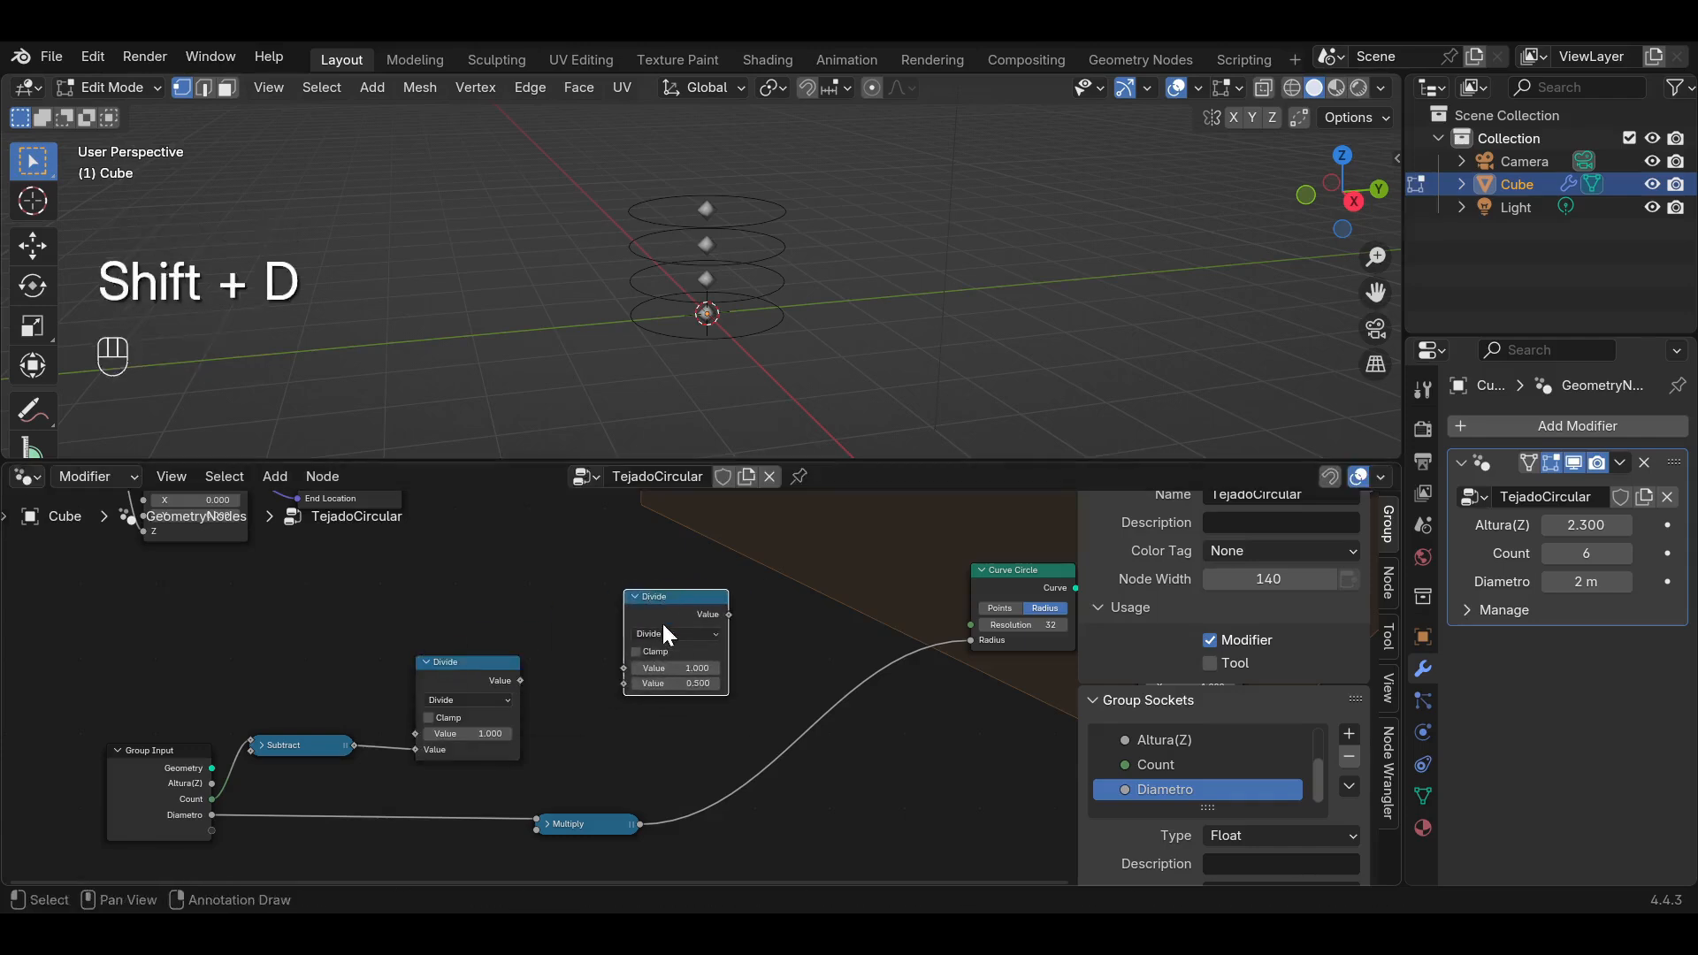
left_click(664, 632)
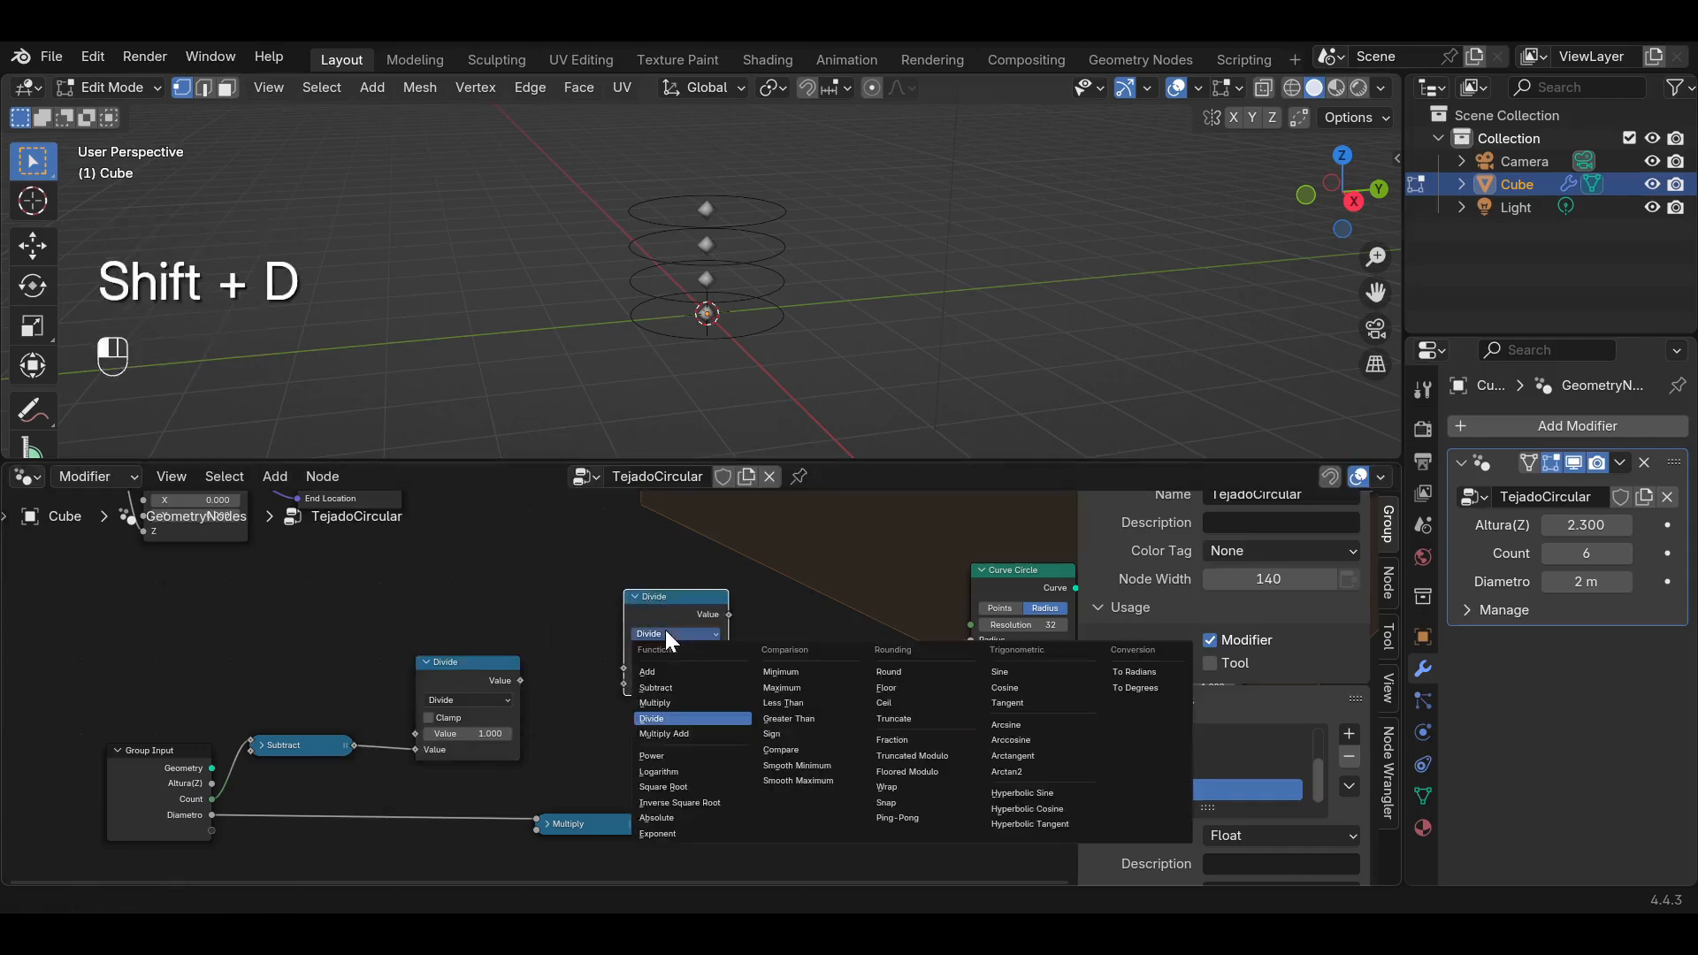
left_click(671, 687)
scroll(685, 681, "up", 2)
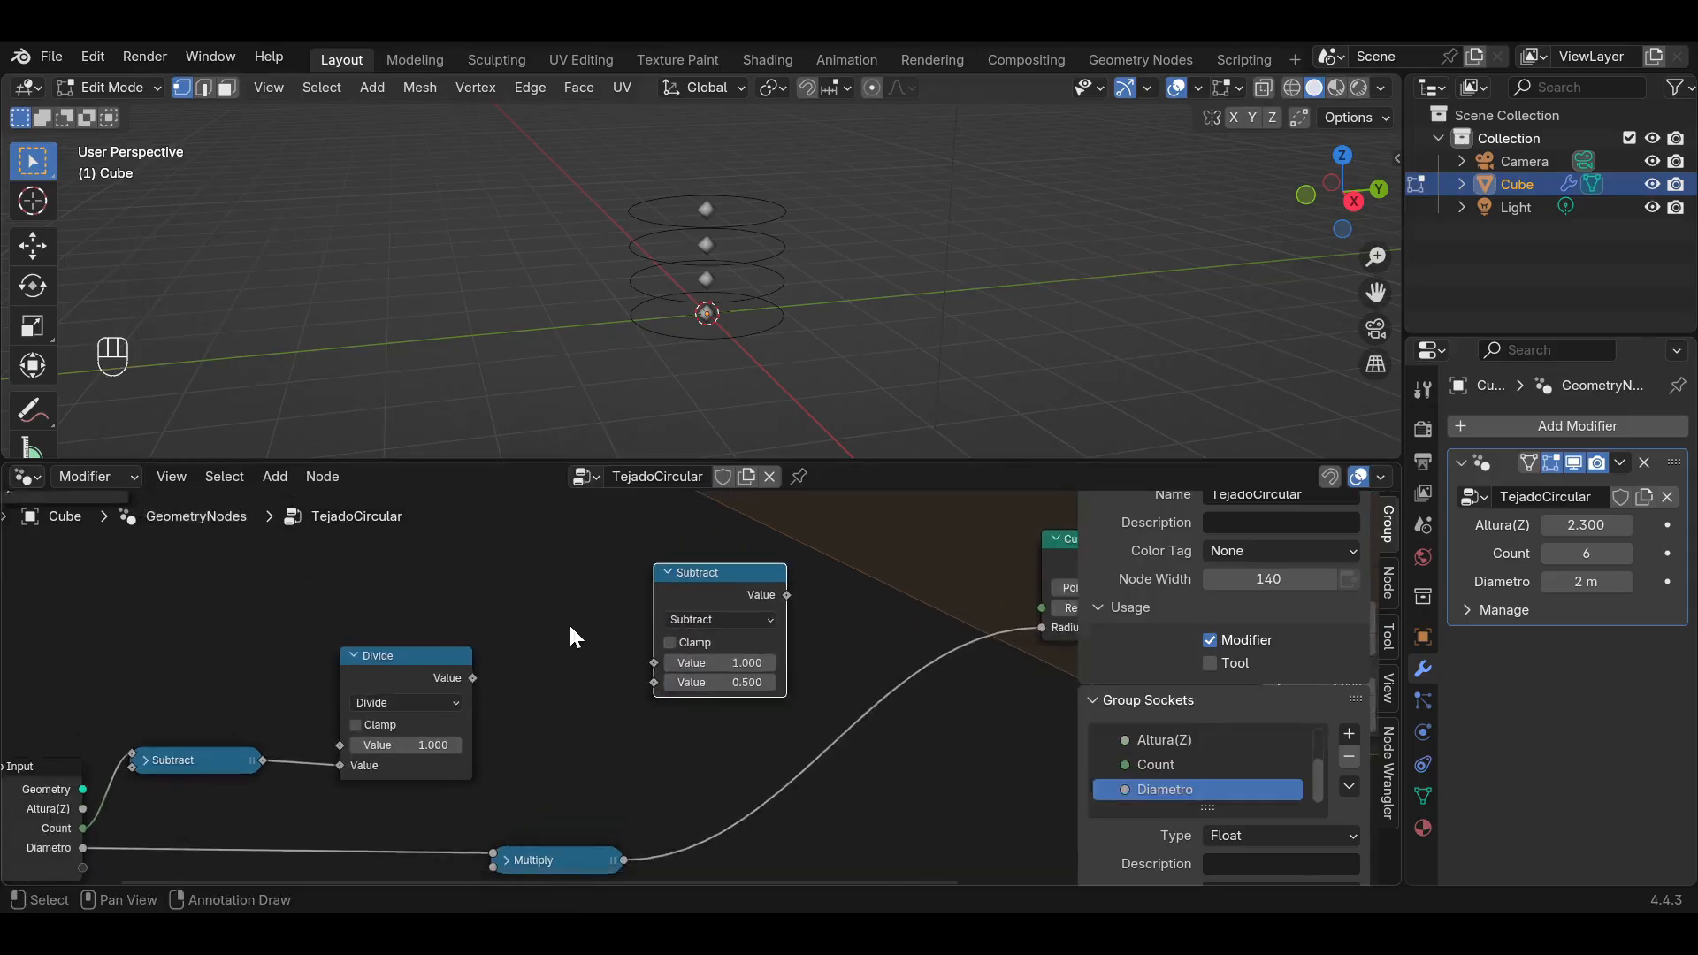
scroll(569, 623, "up", 2)
left_click_drag(685, 559, 756, 552)
scroll(713, 644, "down", 6)
scroll(713, 645, "up", 4)
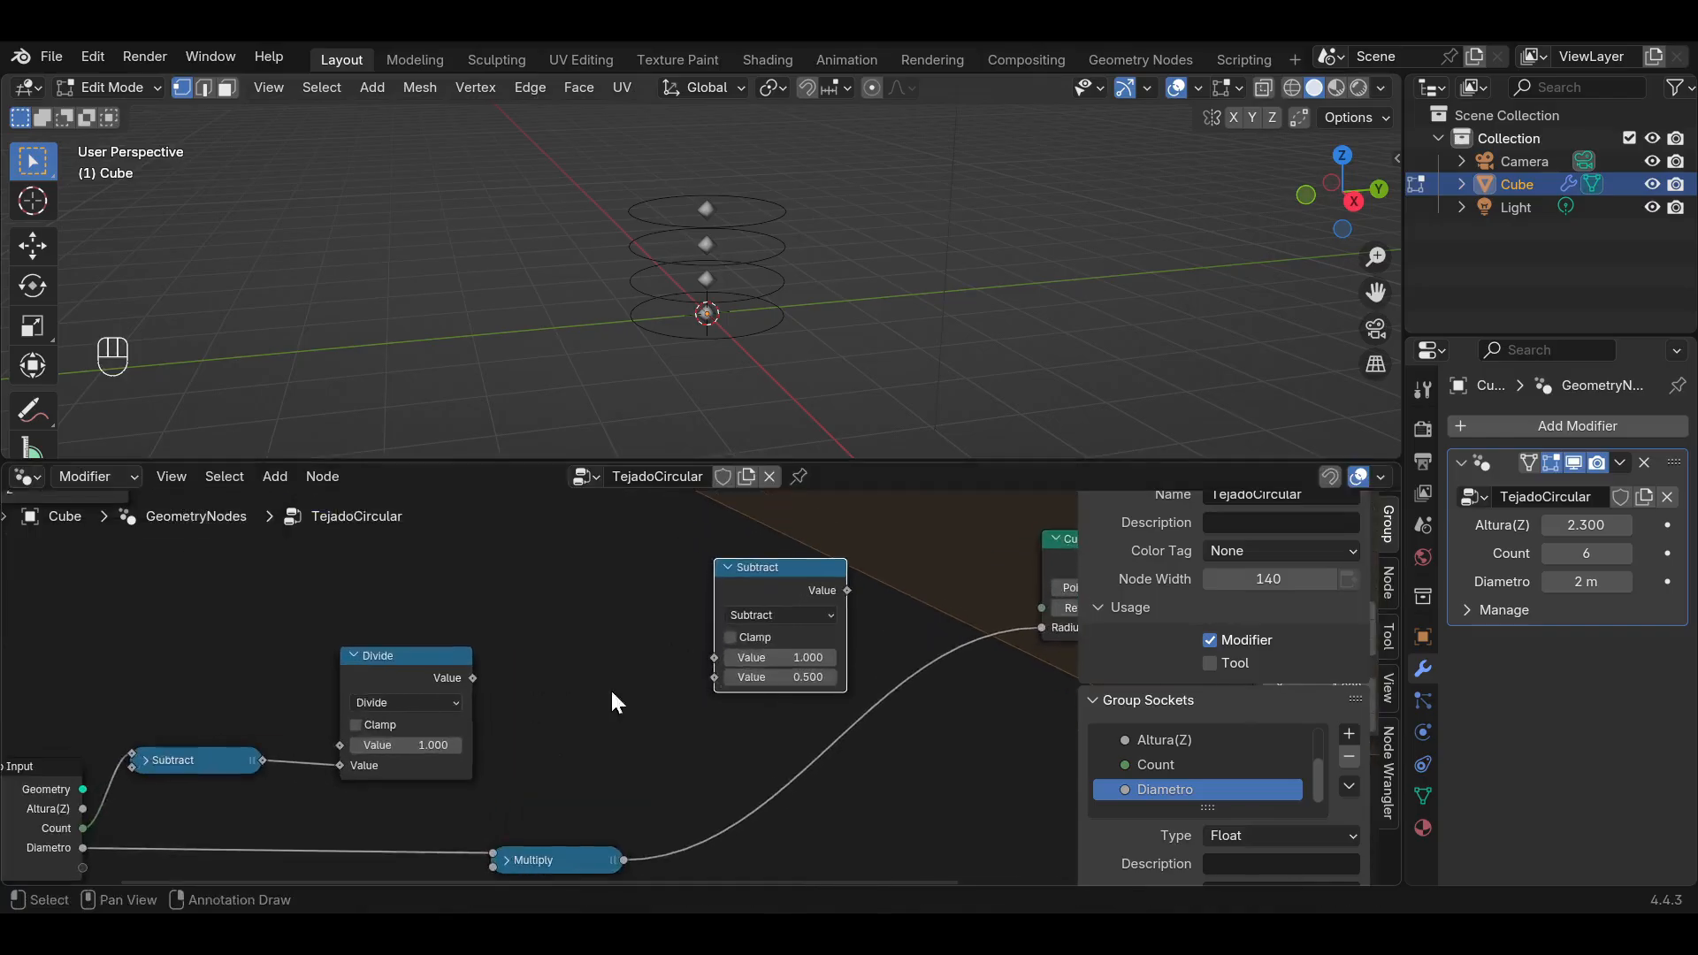
Duplicate the new Subtract node, place the copy between Divide and Subtract, and change its operation to Multiply.
key("shift+d")
left_click(592, 638)
left_click(594, 633)
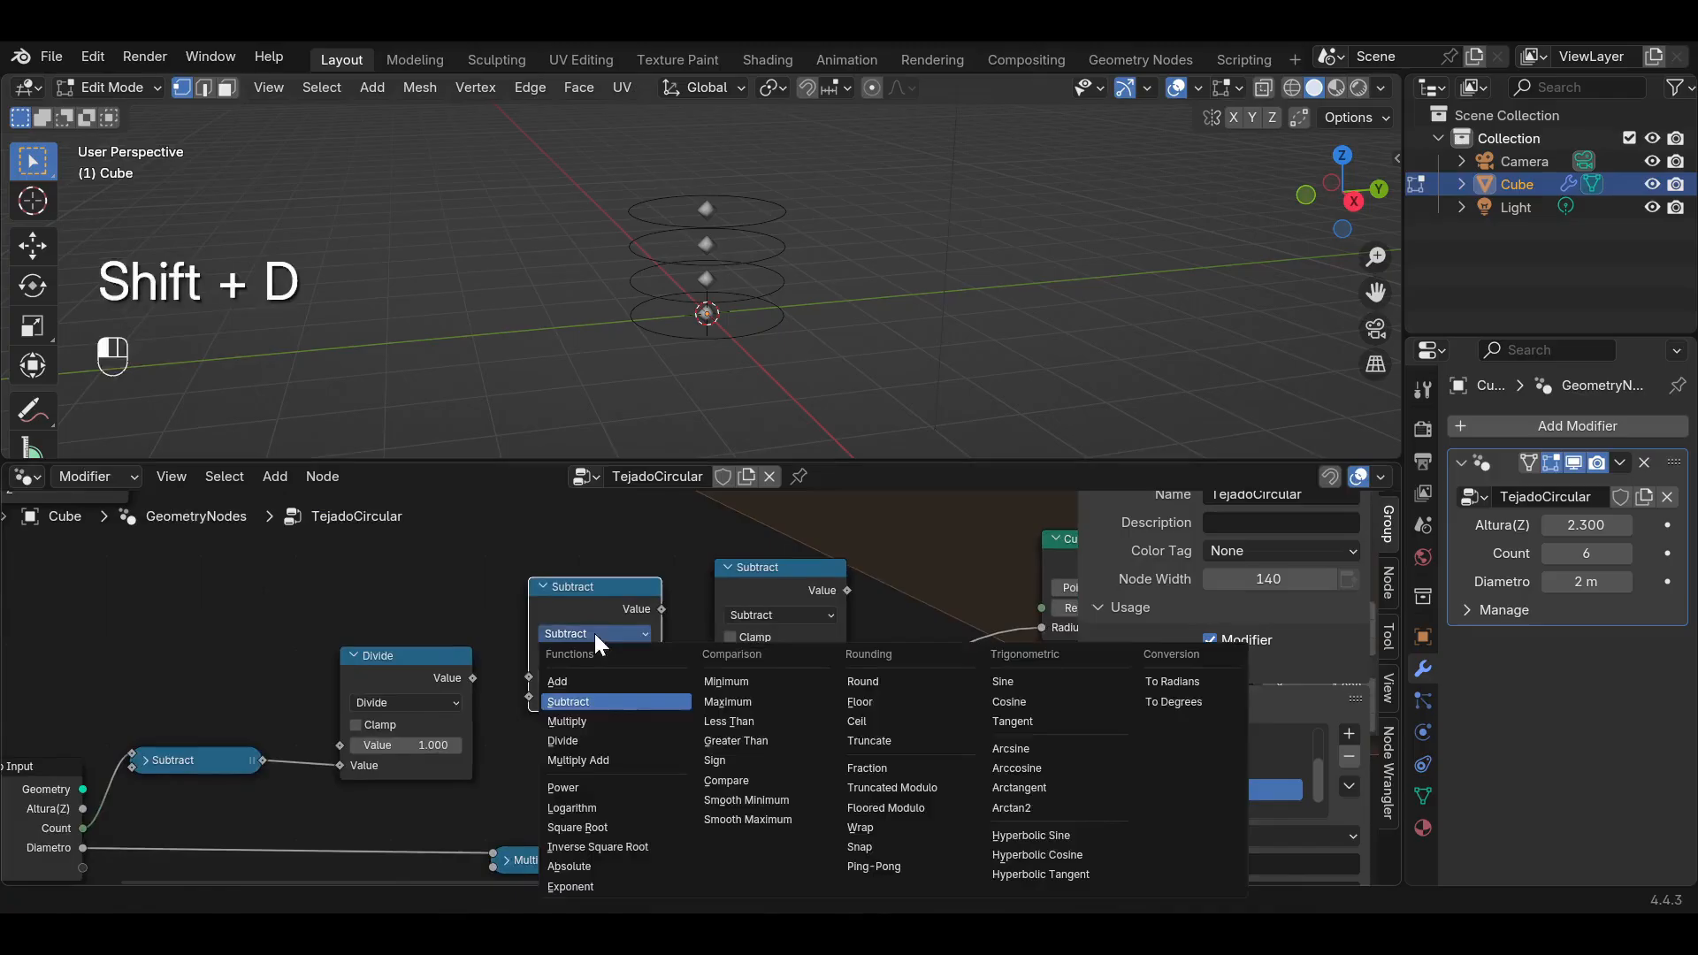
left_click(587, 718)
scroll(643, 688, "down", 1)
scroll(642, 688, "up", 3)
middle_click_drag(509, 632, 622, 618)
scroll(566, 735, "down", 1)
Space out the Group Input and collapsed Subtract nodes, and connect Divide's output to the new Multiply node.
left_click_drag(235, 788, 161, 801)
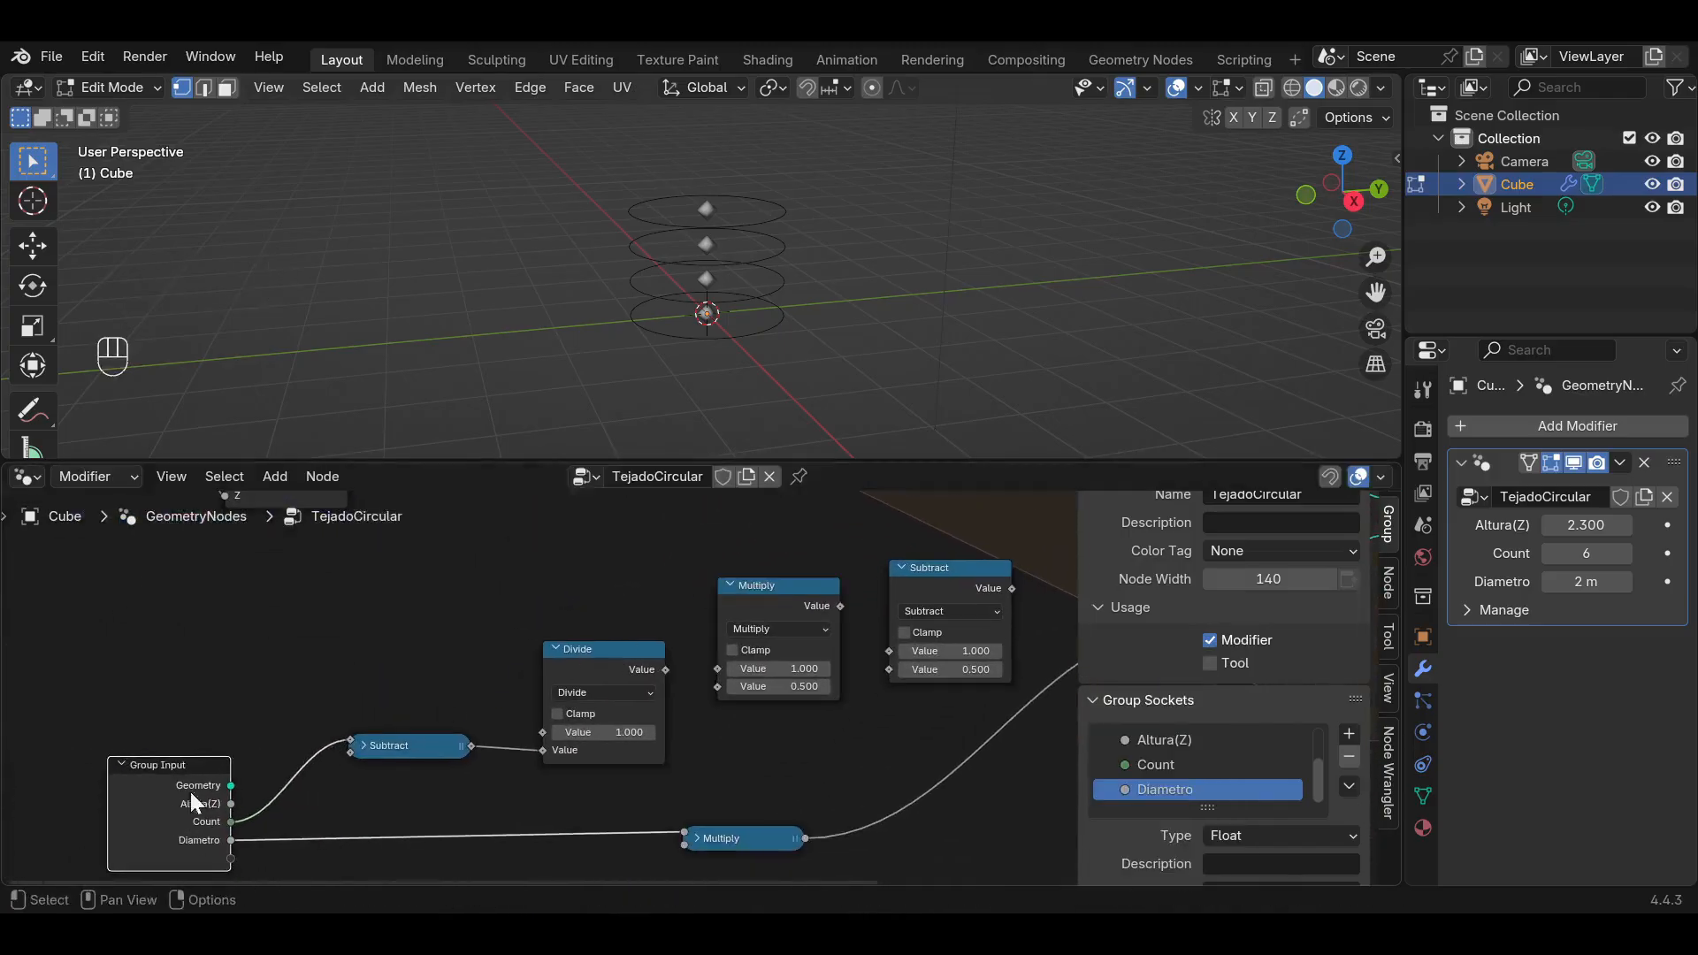
left_click_drag(416, 739, 364, 769)
left_click_drag(657, 670, 712, 681)
scroll(708, 675, "down", 8)
middle_click_drag(688, 597, 609, 717)
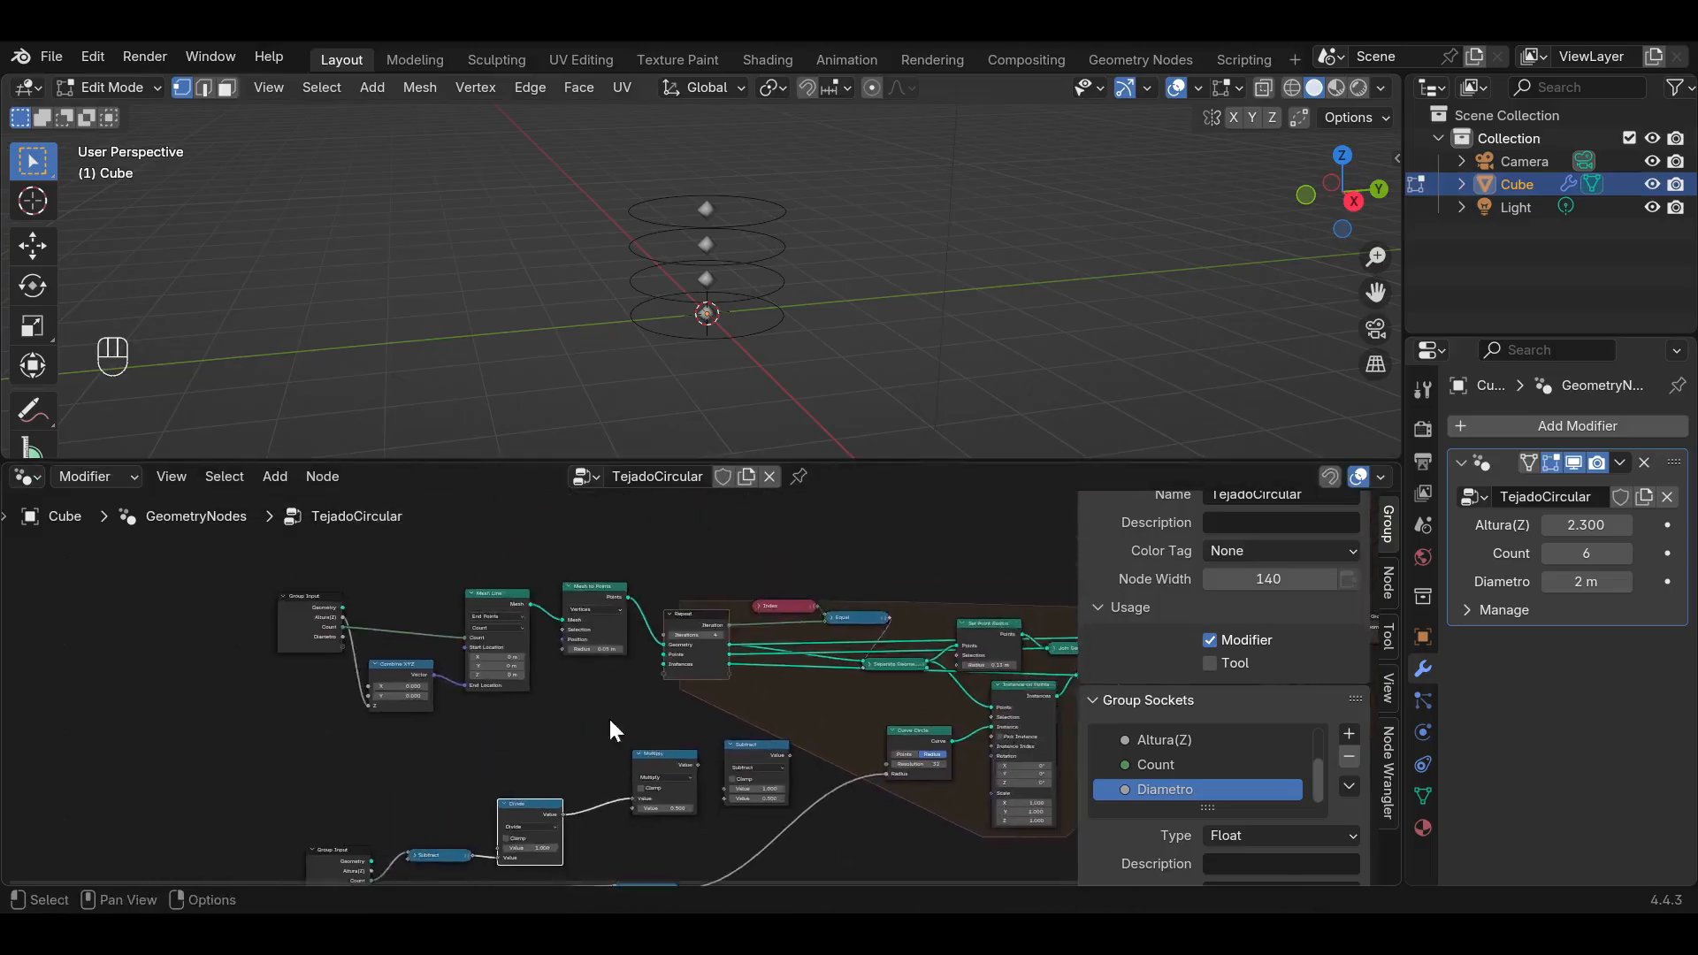
Connect the Repeat zone's Iteration output to the Multiply node and link Multiply's output to the Subtract node's second value.
scroll(715, 665, "up", 6)
left_click_drag(747, 586, 591, 834)
middle_click_drag(716, 761, 601, 661)
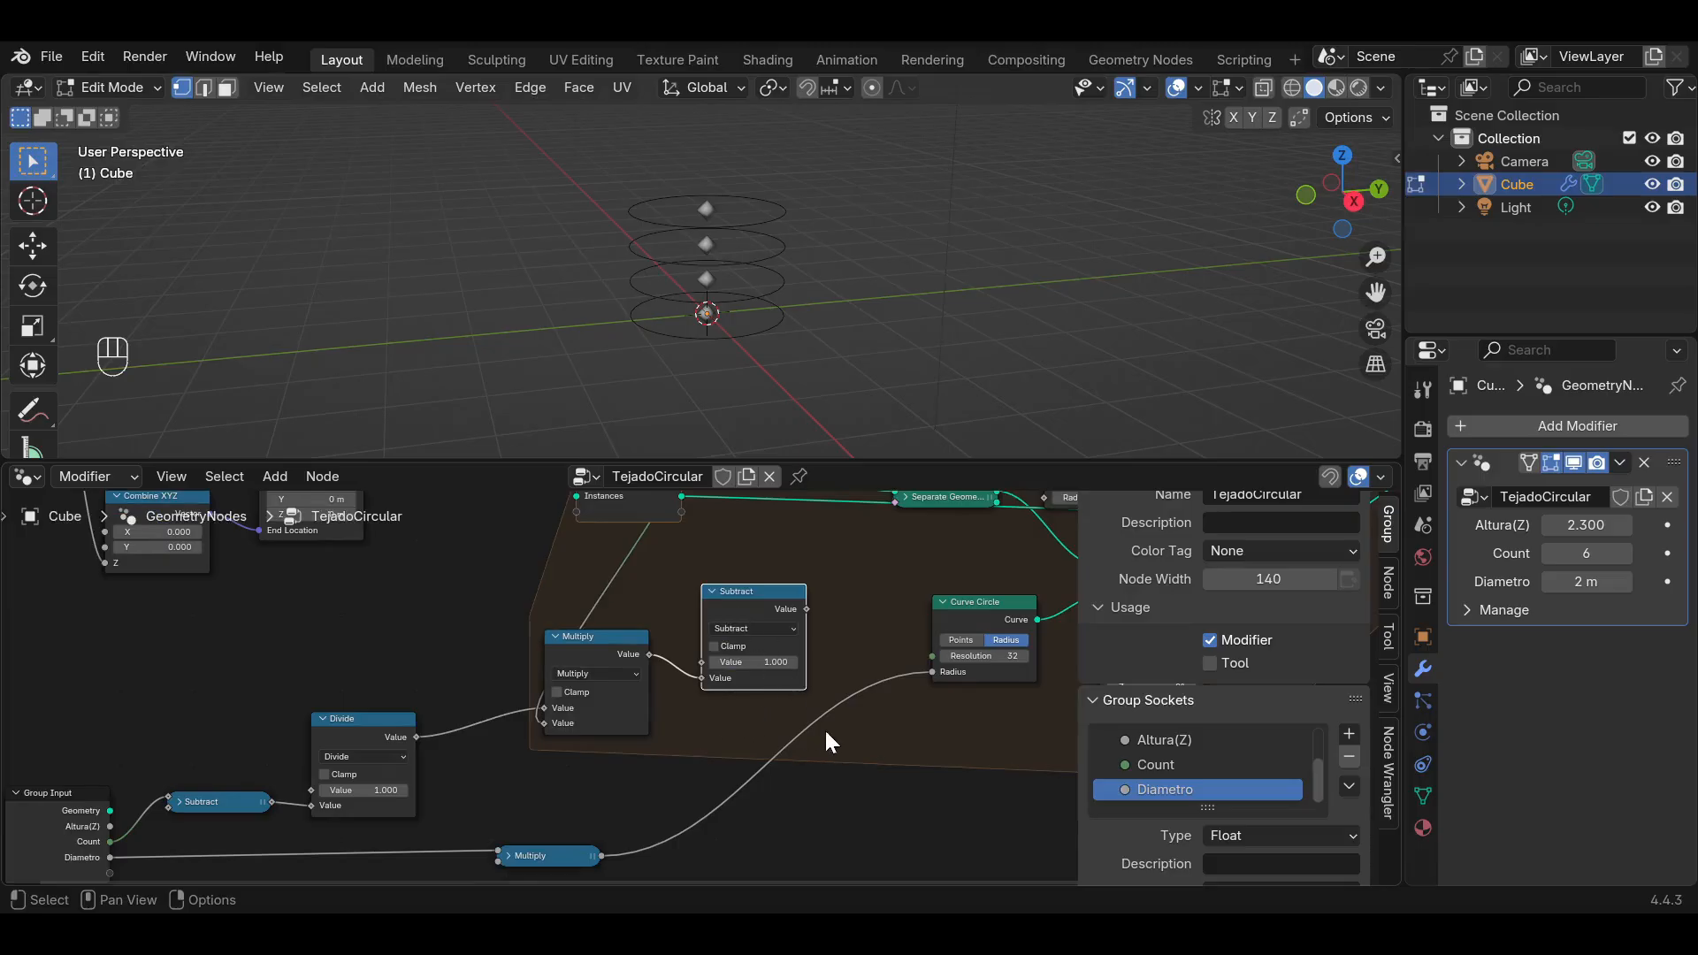
middle_click_drag(826, 733, 740, 733)
left_click_drag(672, 612, 660, 630)
Duplicate the Multiply node, insert the copy before Curve Circle's Radius, and connect Subtract's output to its second value.
left_click(522, 656)
key("shift+d")
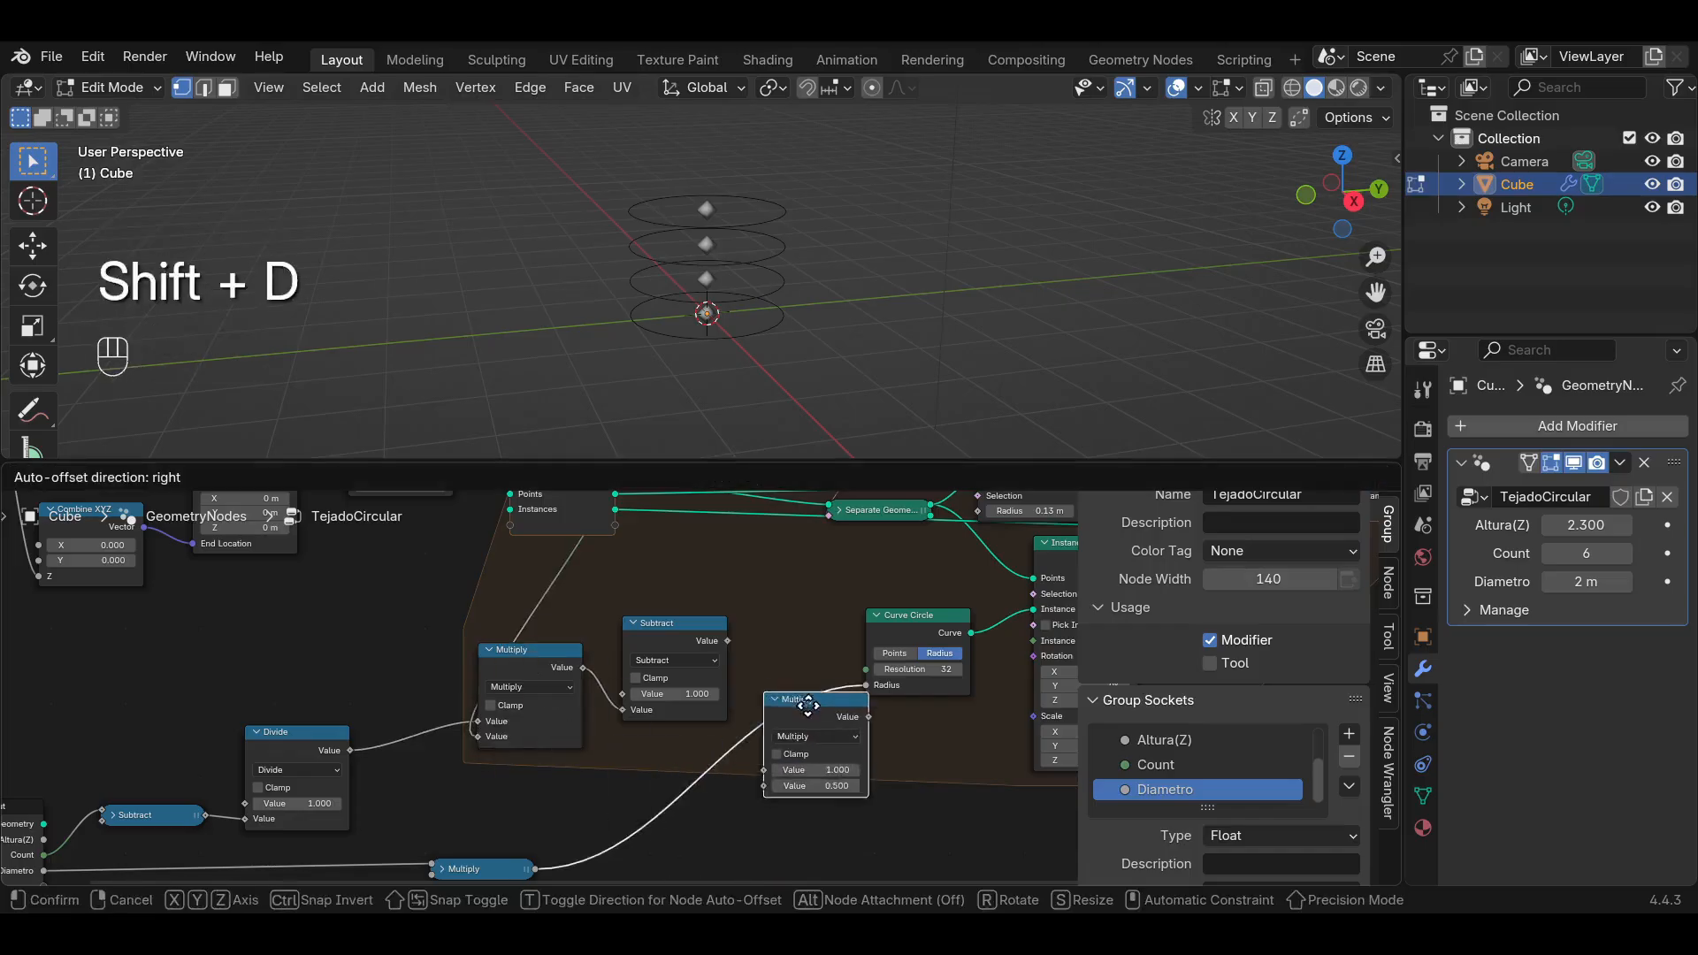
left_click(777, 686)
left_click_drag(728, 640, 736, 771)
left_click_drag(536, 650, 475, 649)
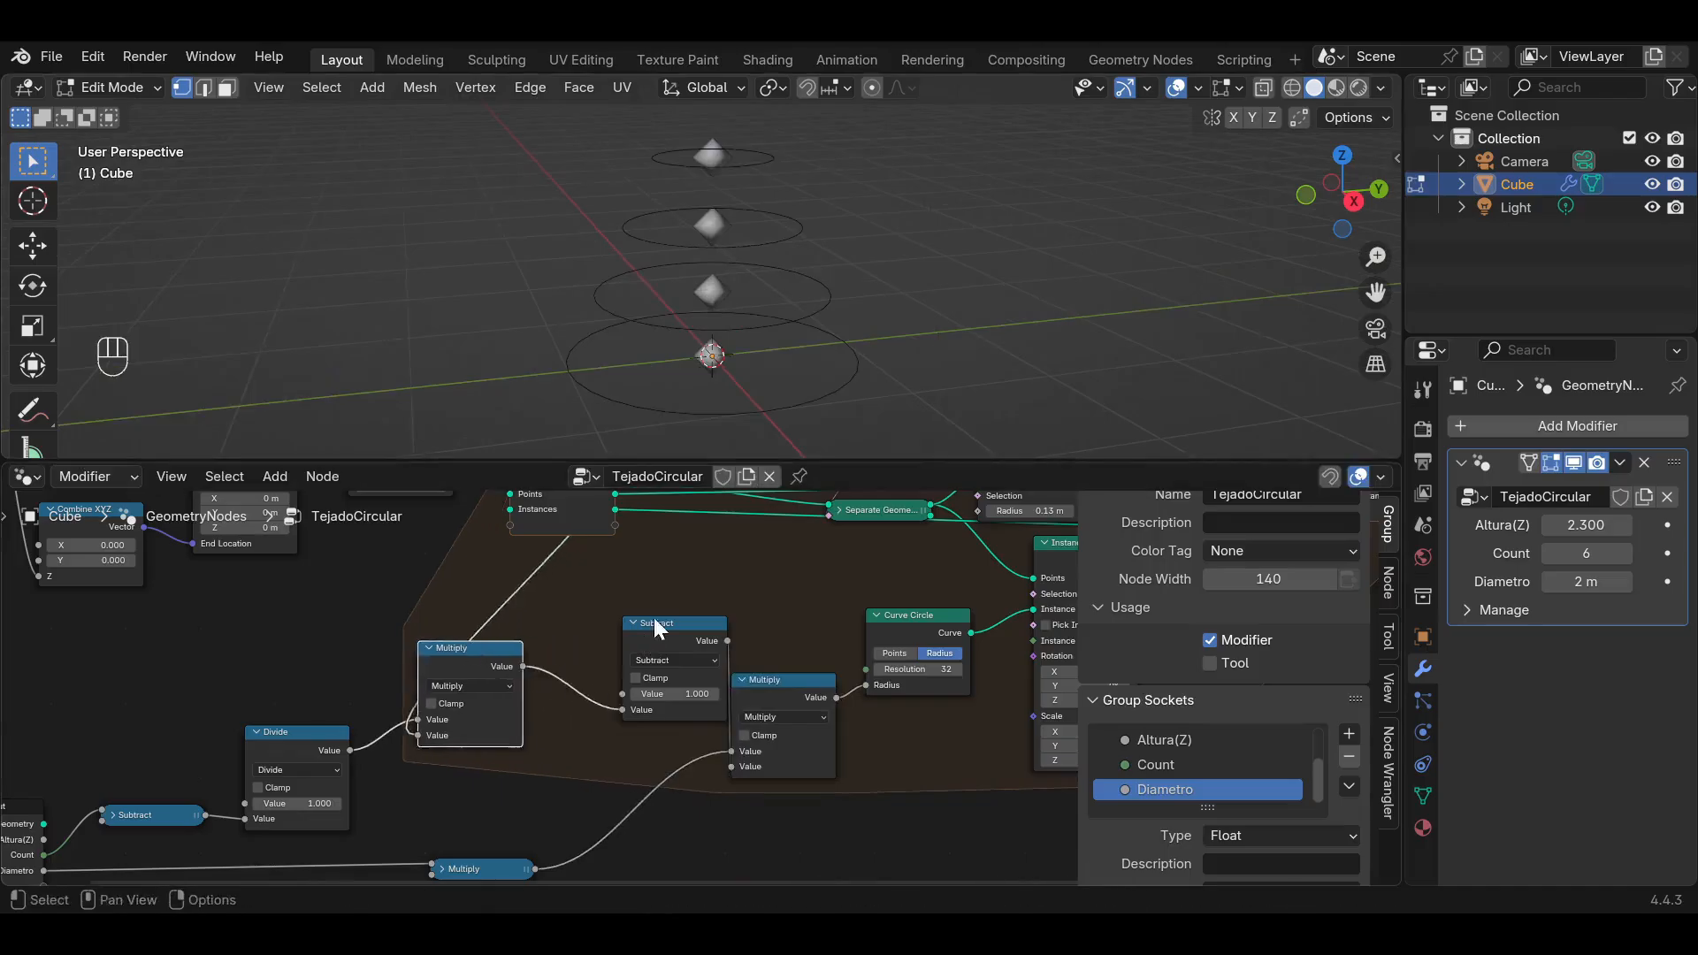
left_click_drag(655, 624, 612, 632)
Test the circles' taper in side and perspective views with Count at 4, and set Count back to 6.
left_click(1354, 207)
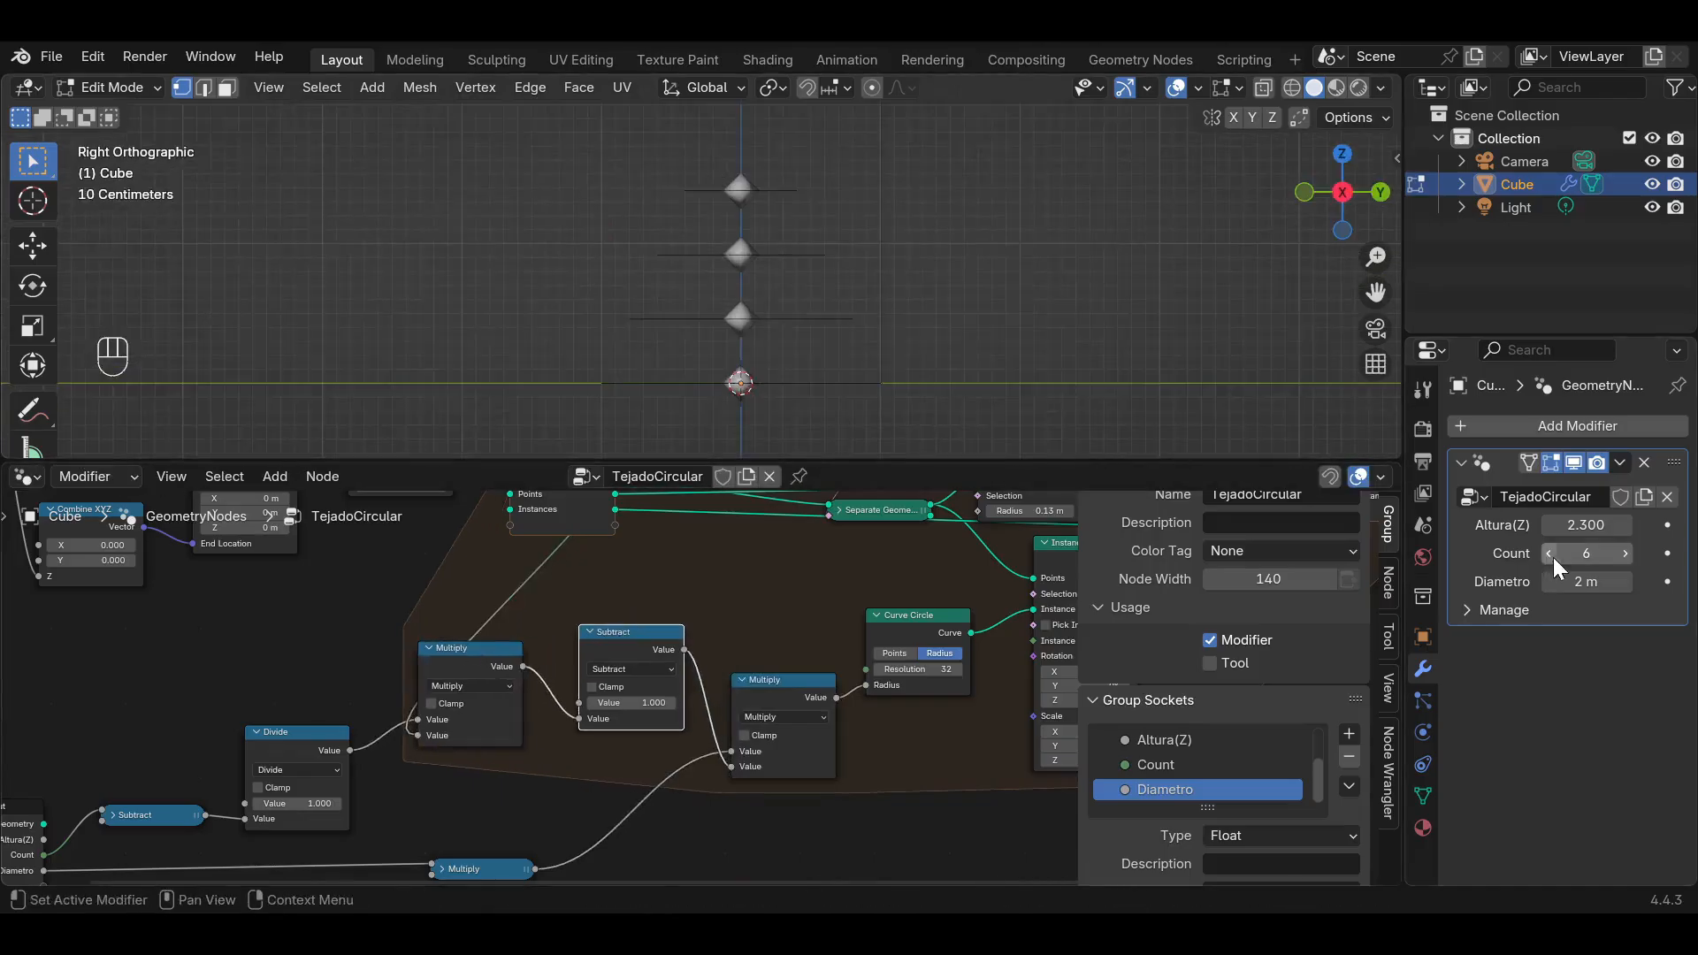
left_click(1552, 557)
left_click(1553, 558)
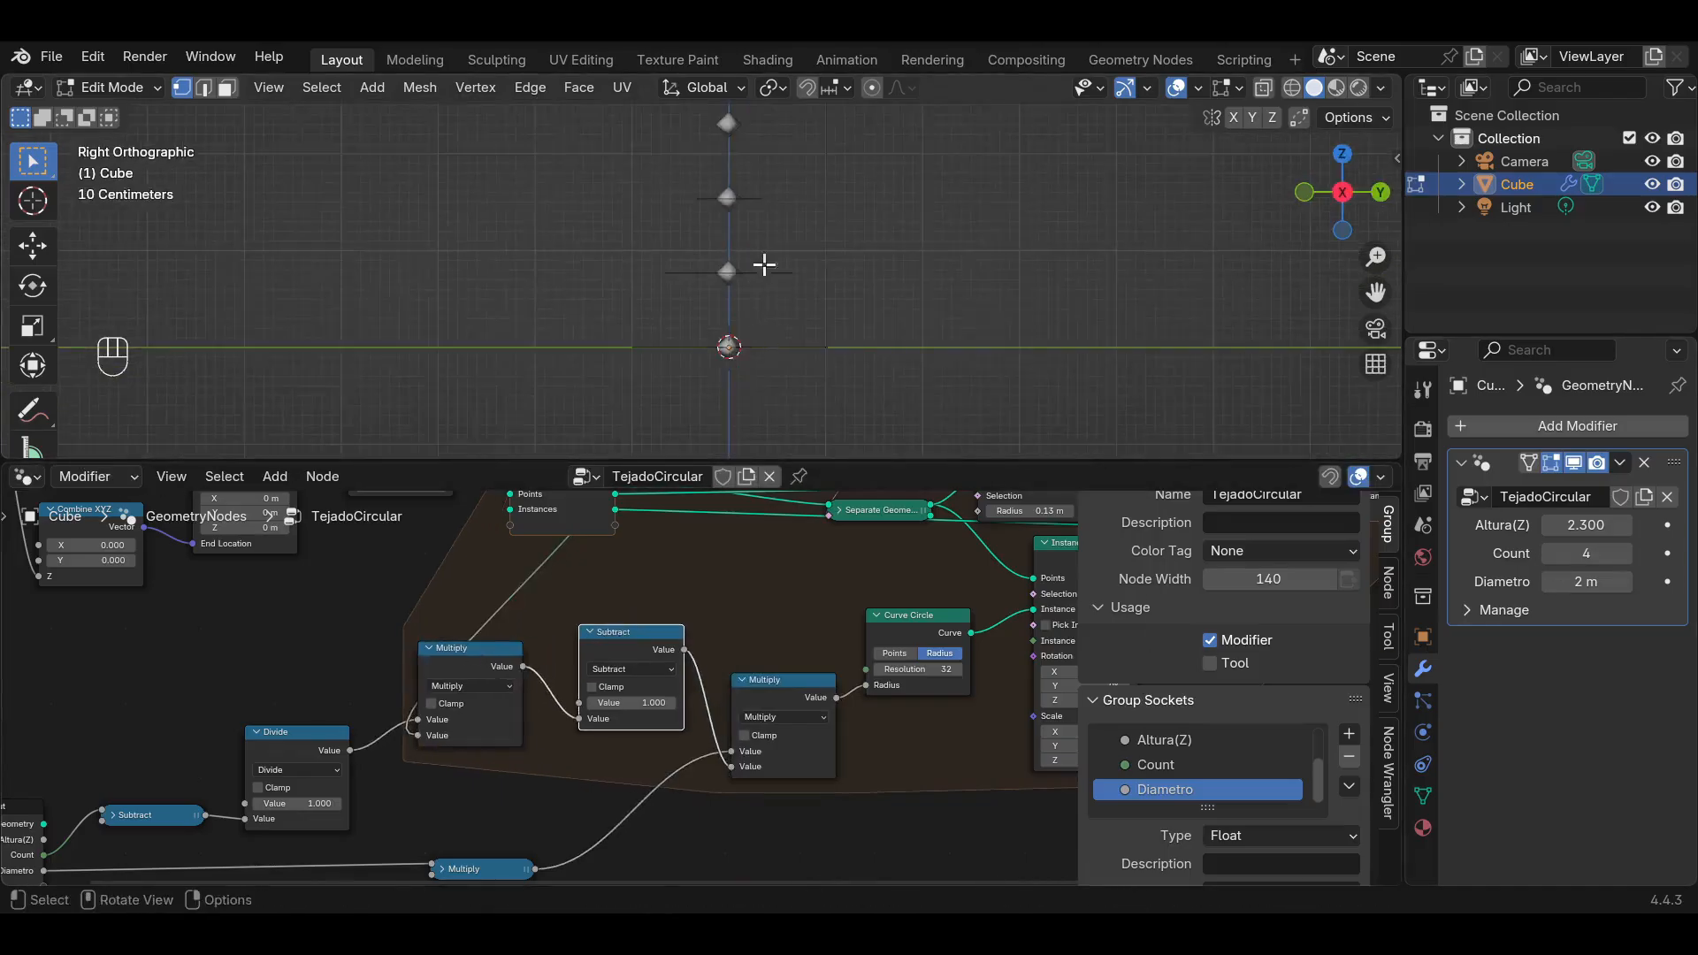
middle_click_drag(663, 234, 686, 250)
left_click_drag(1375, 291, 1384, 343)
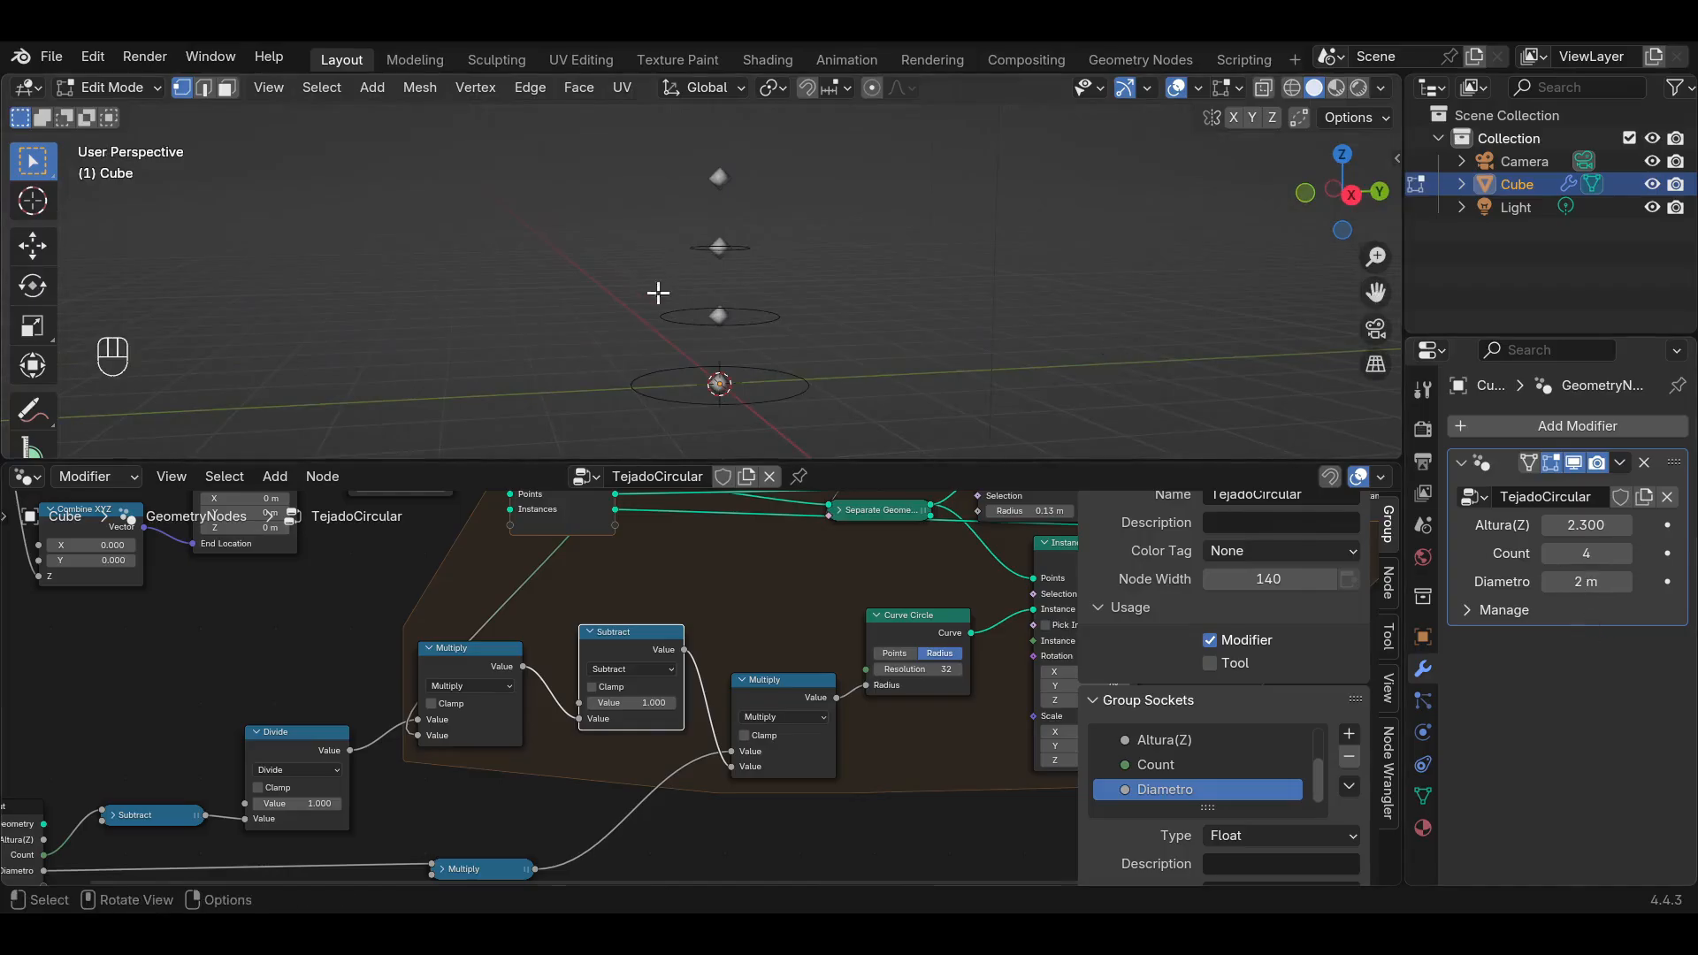
left_click(1621, 553)
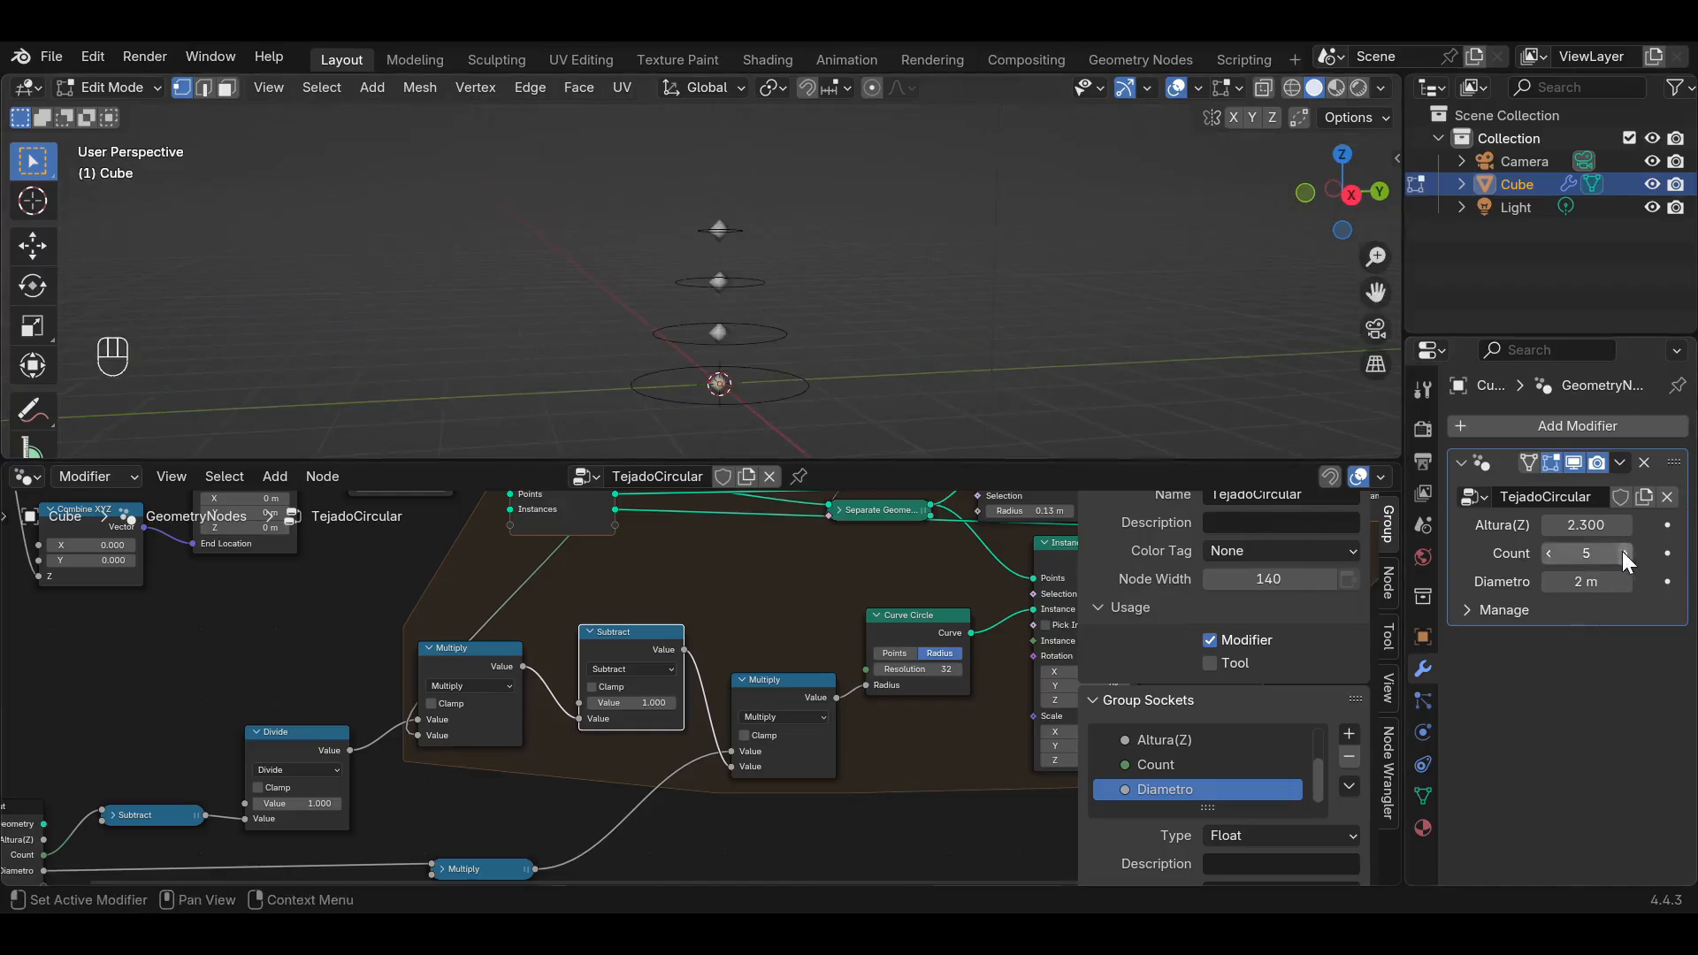
left_click(1622, 553)
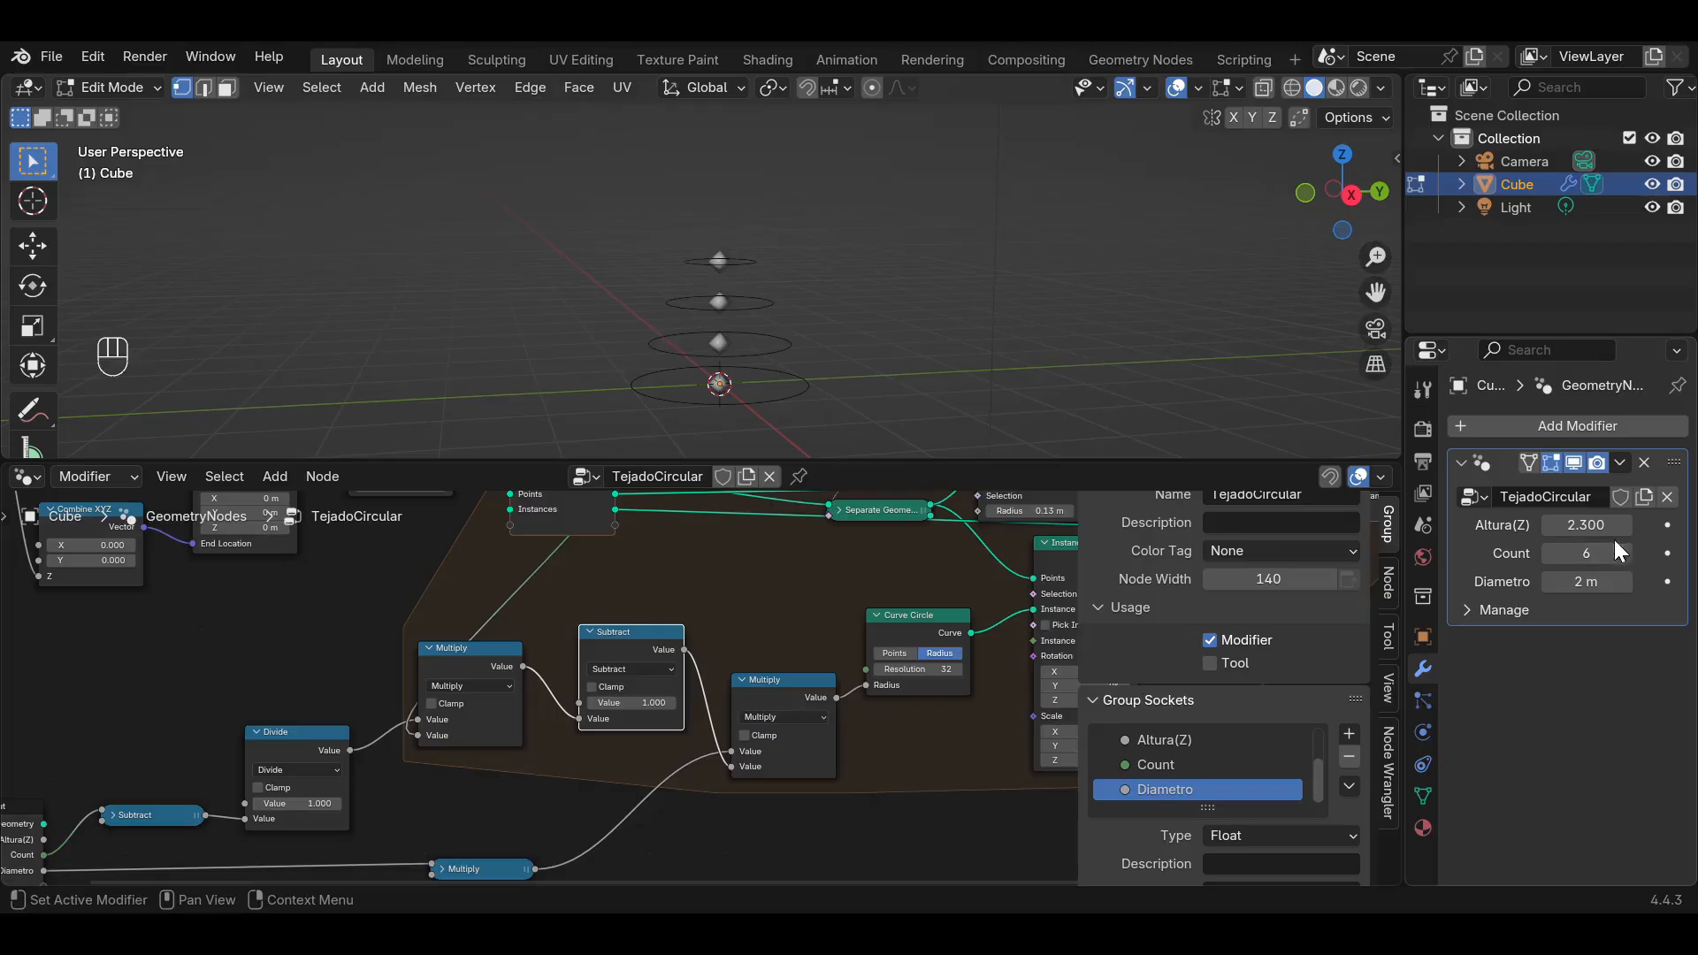
Connect the Group Input's Count to the Repeat zone's Iterations input.
scroll(502, 585, "down", 4)
middle_click_drag(498, 558, 587, 718)
scroll(632, 674, "up", 2)
scroll(633, 677, "up", 2)
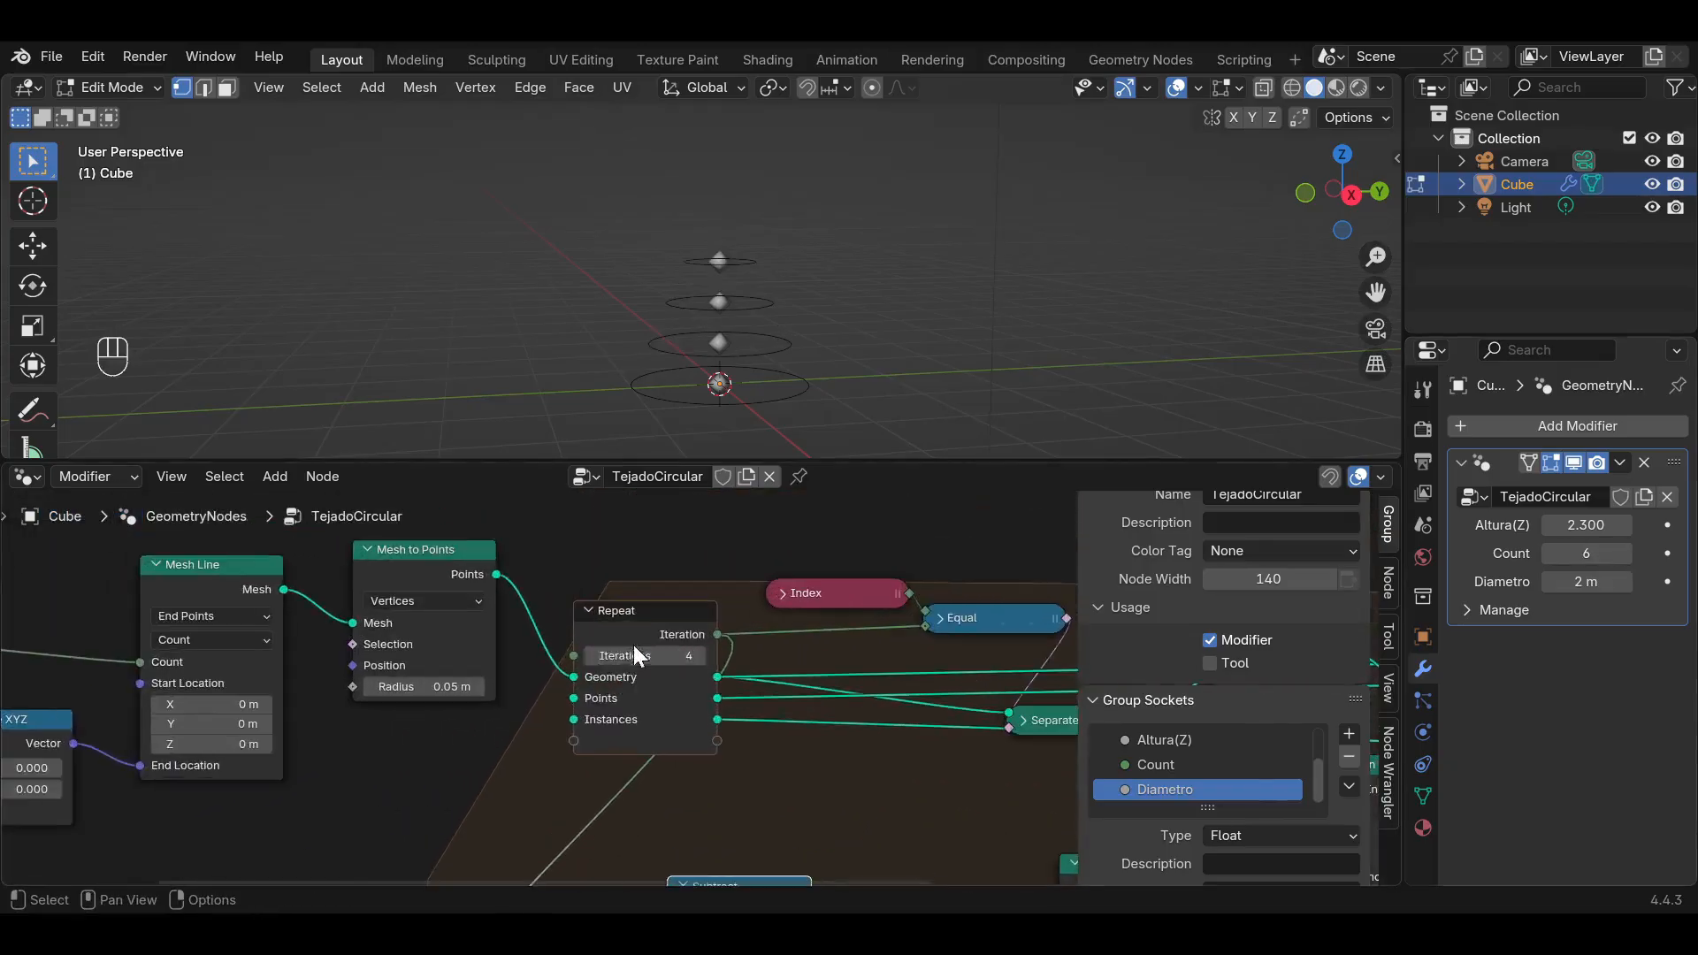
middle_click_drag(553, 601, 833, 611)
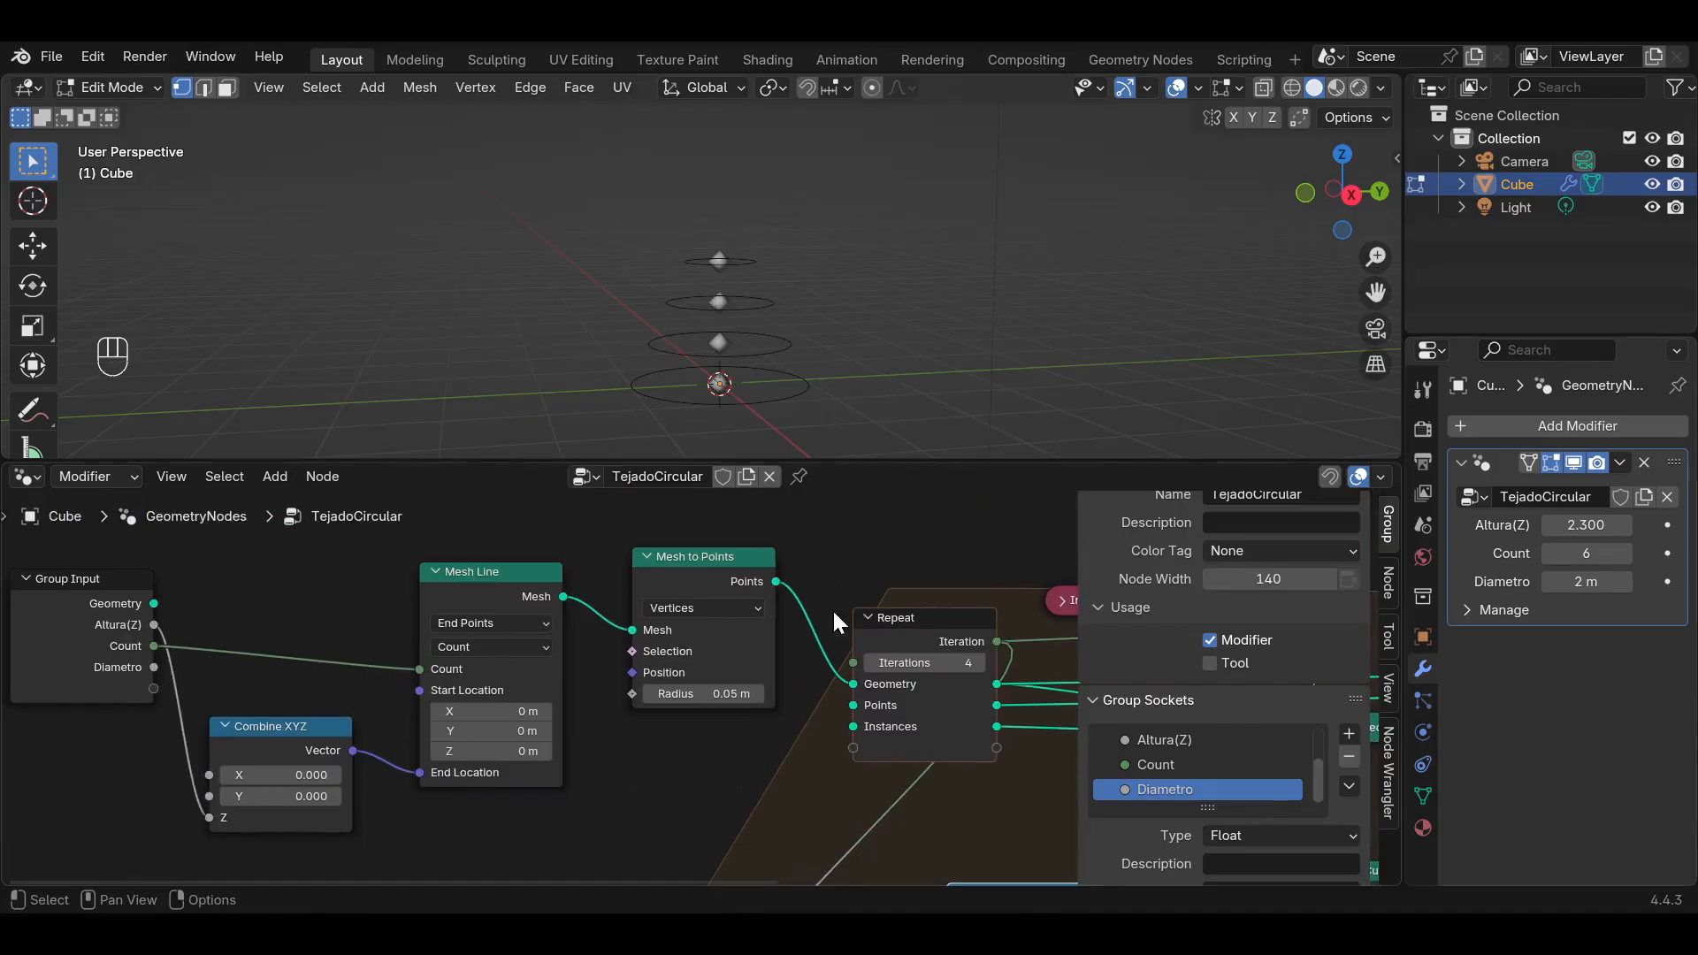
left_click_drag(71, 628, 863, 666)
middle_click_drag(725, 258, 748, 297)
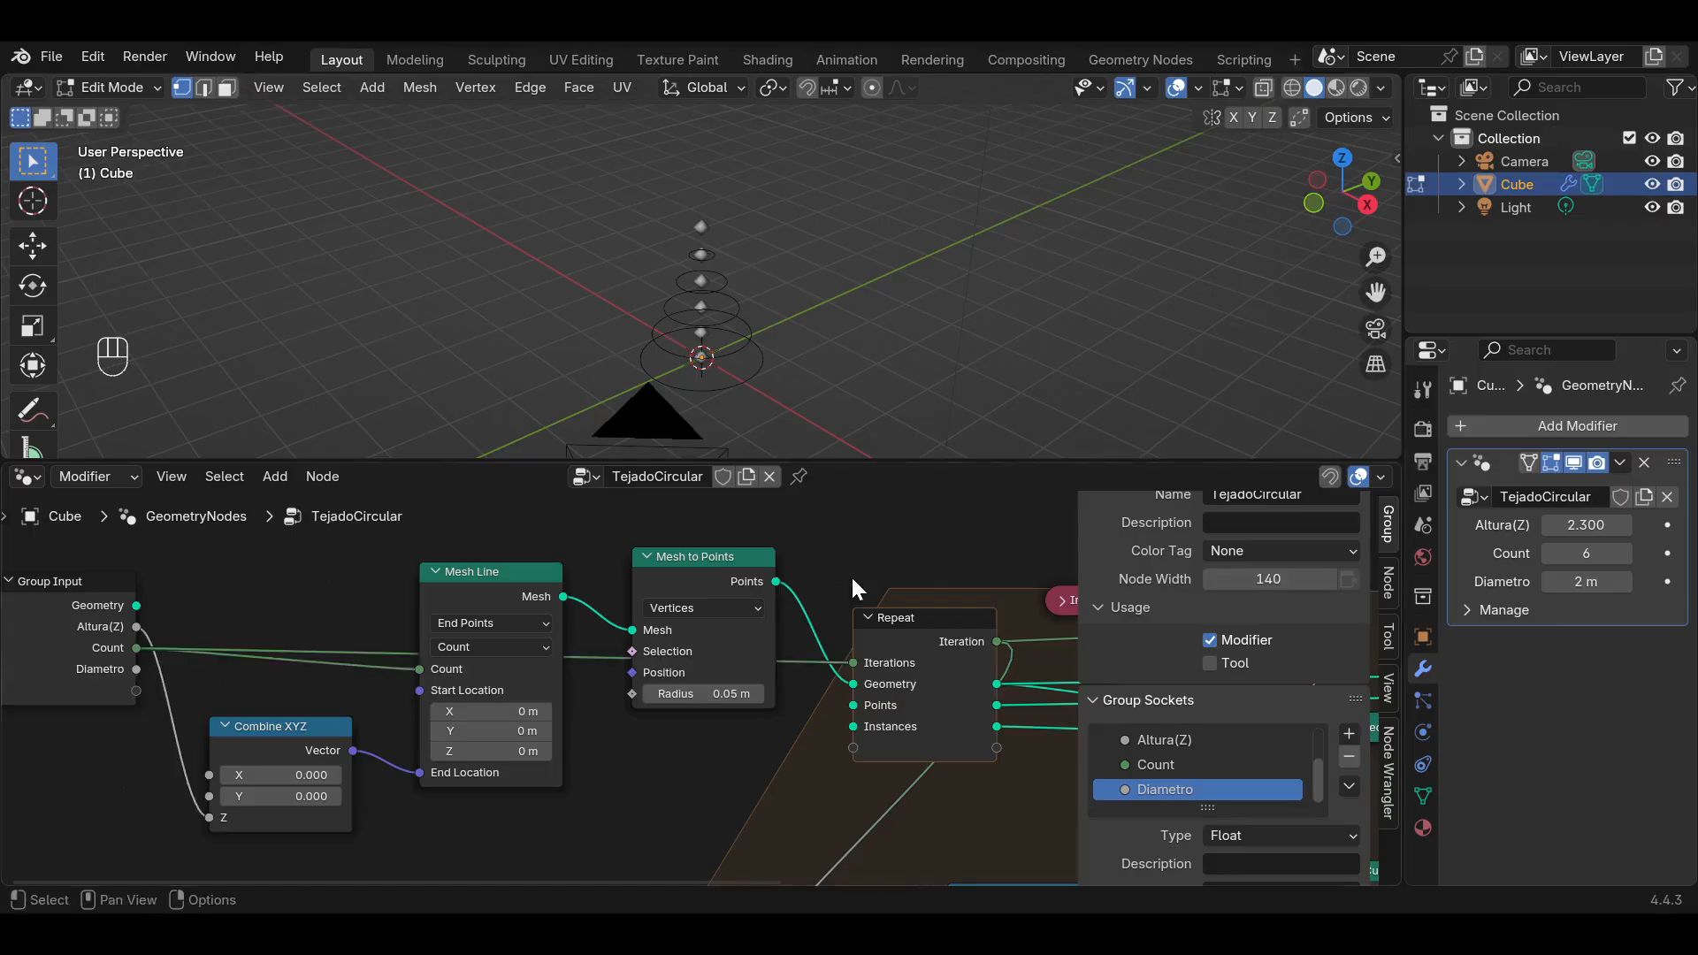
Add a Curve to Points node and insert it between Curve Circle and Instance on Points.
scroll(850, 575, "down", 3)
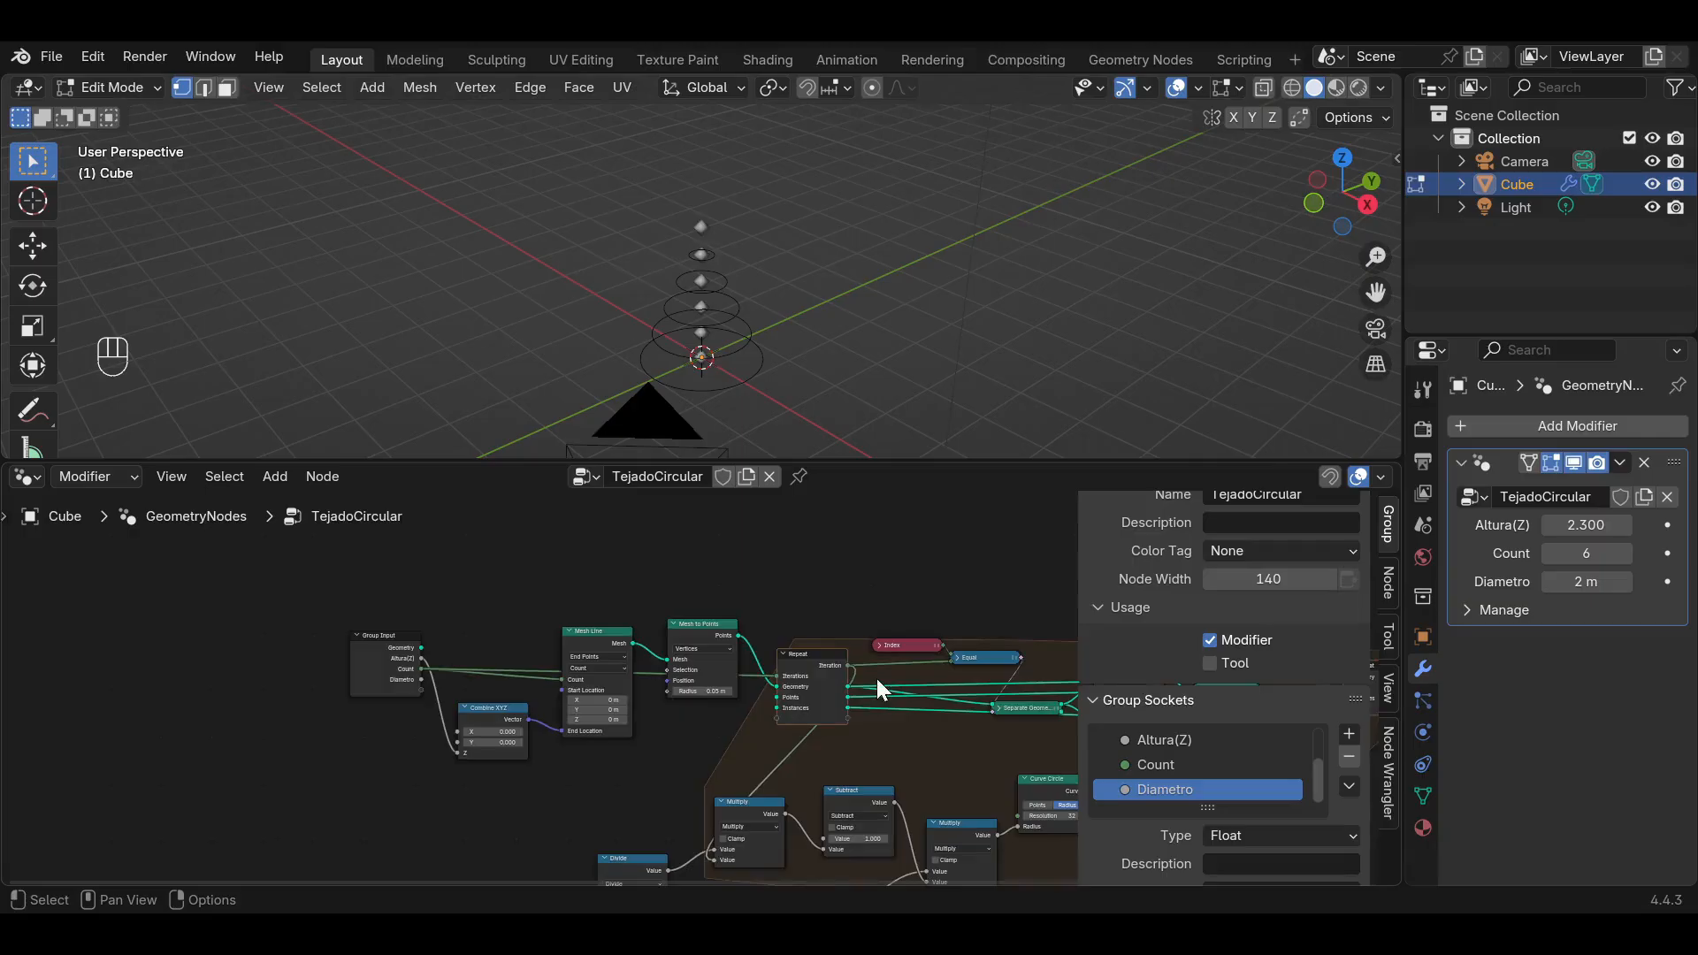
middle_click_drag(879, 686, 539, 578)
scroll(694, 682, "up", 2)
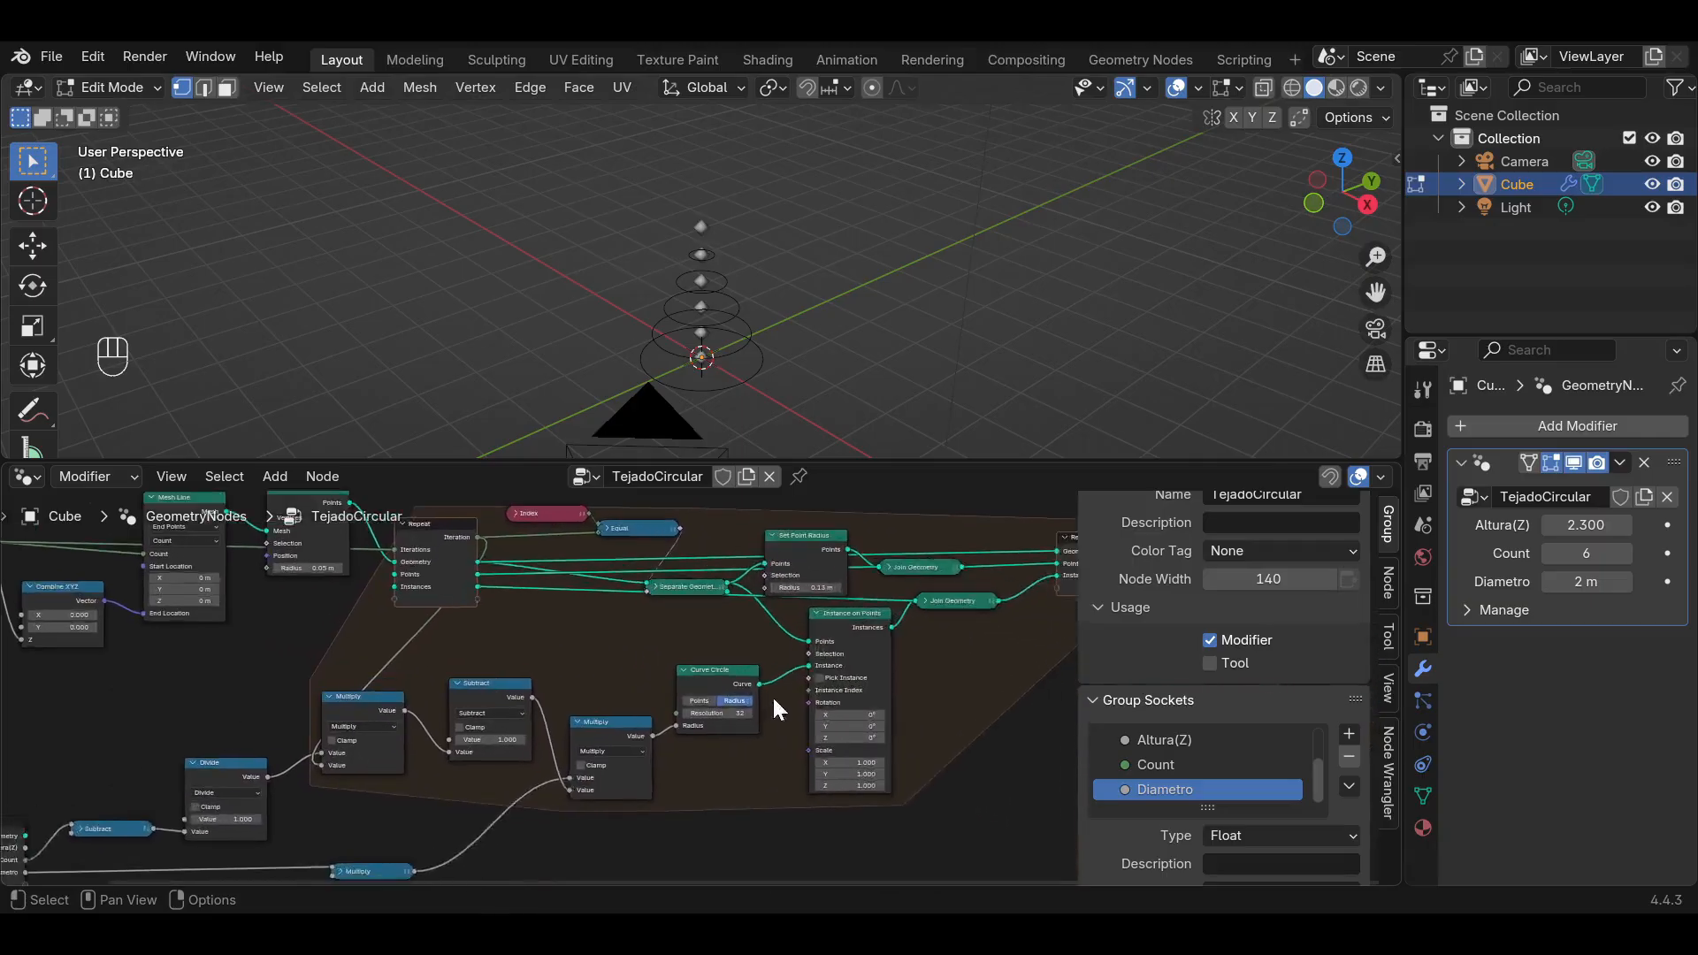
scroll(772, 699, "up", 1)
key("shift+a")
type("curve t")
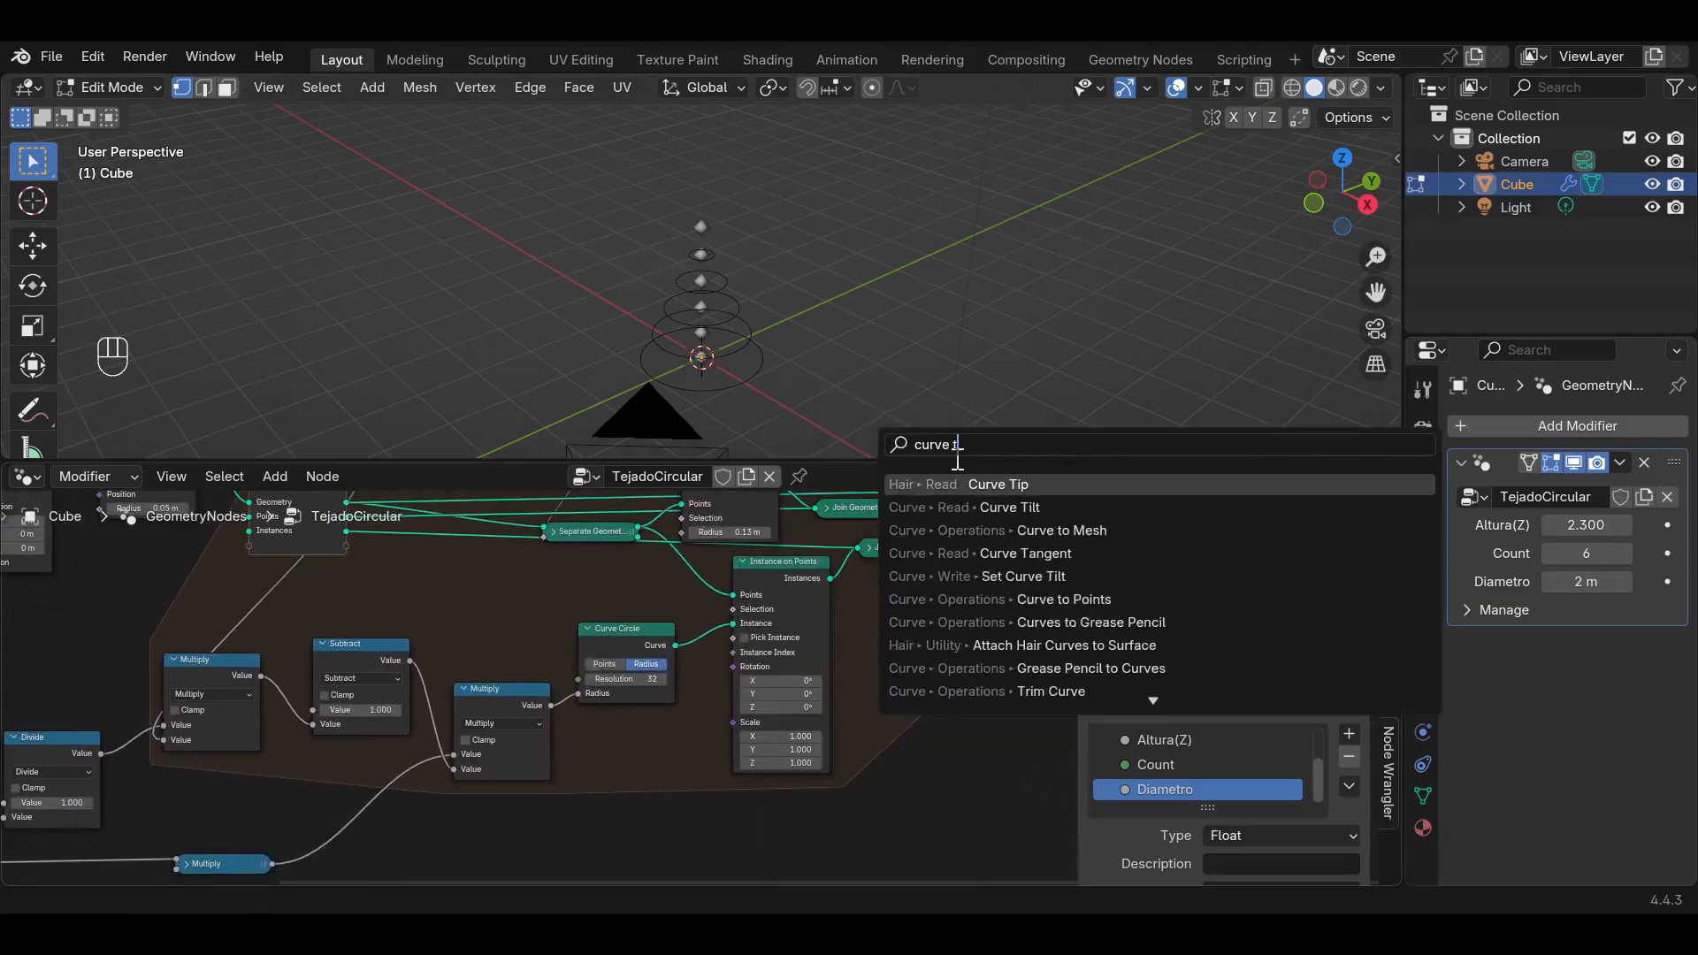
left_click(993, 599)
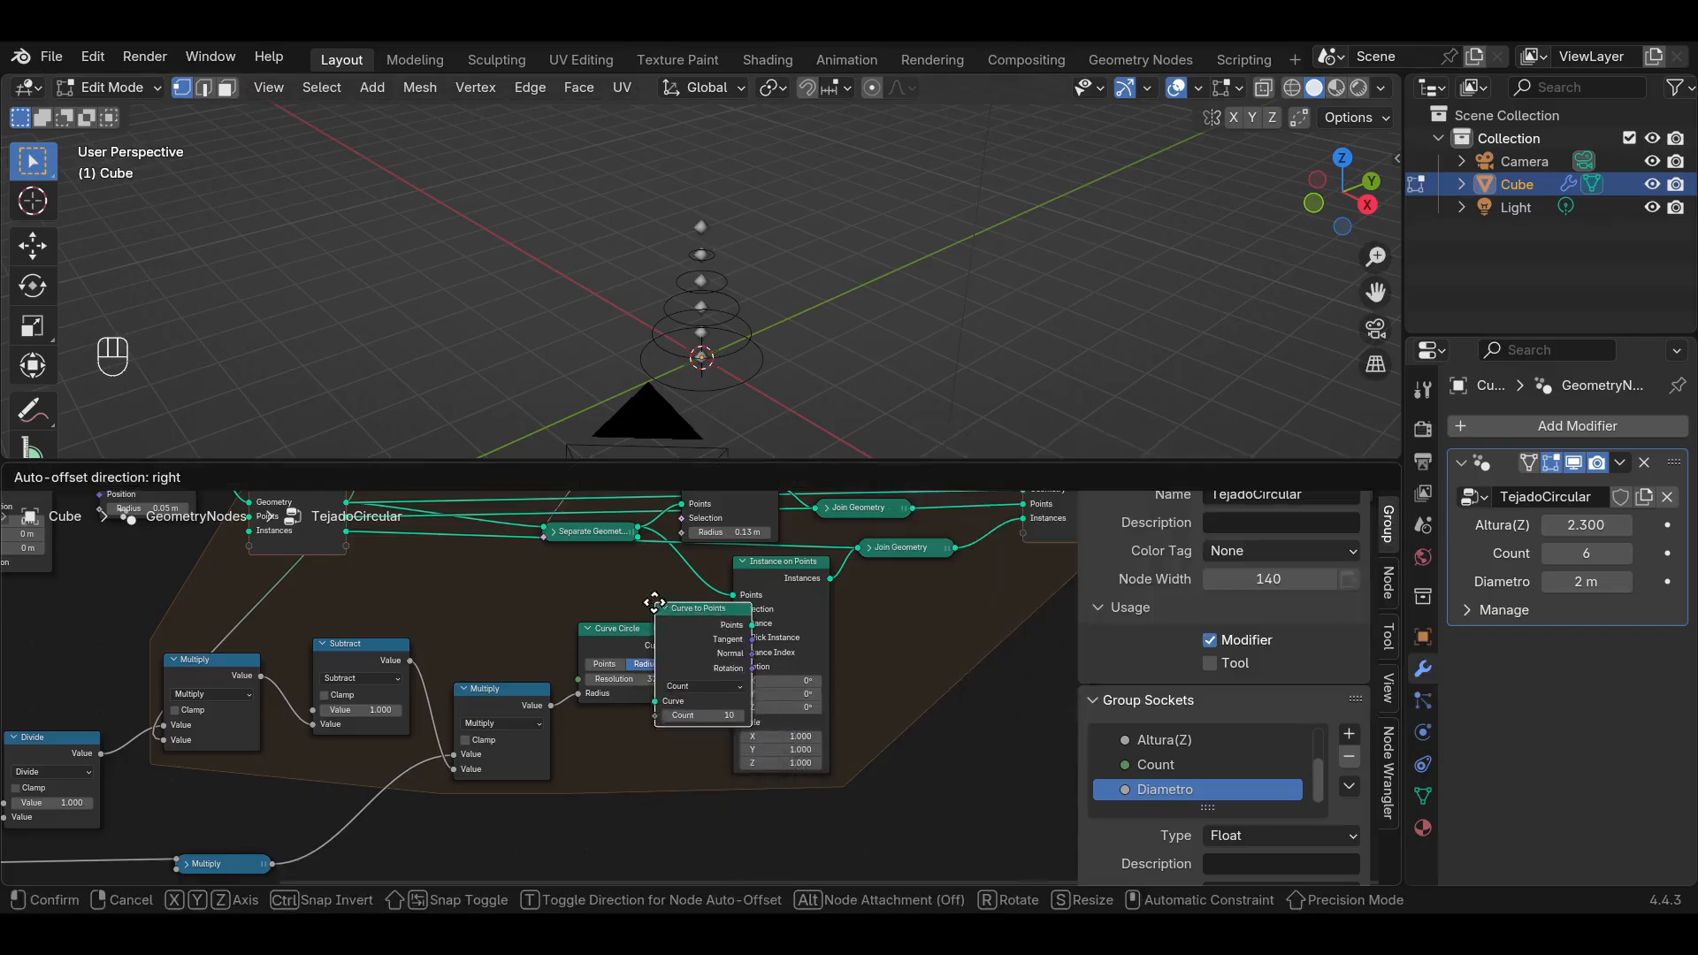
left_click(701, 603)
left_click_drag(1374, 294, 1397, 301)
scroll(772, 333, "up", 3)
scroll(771, 333, "down", 3)
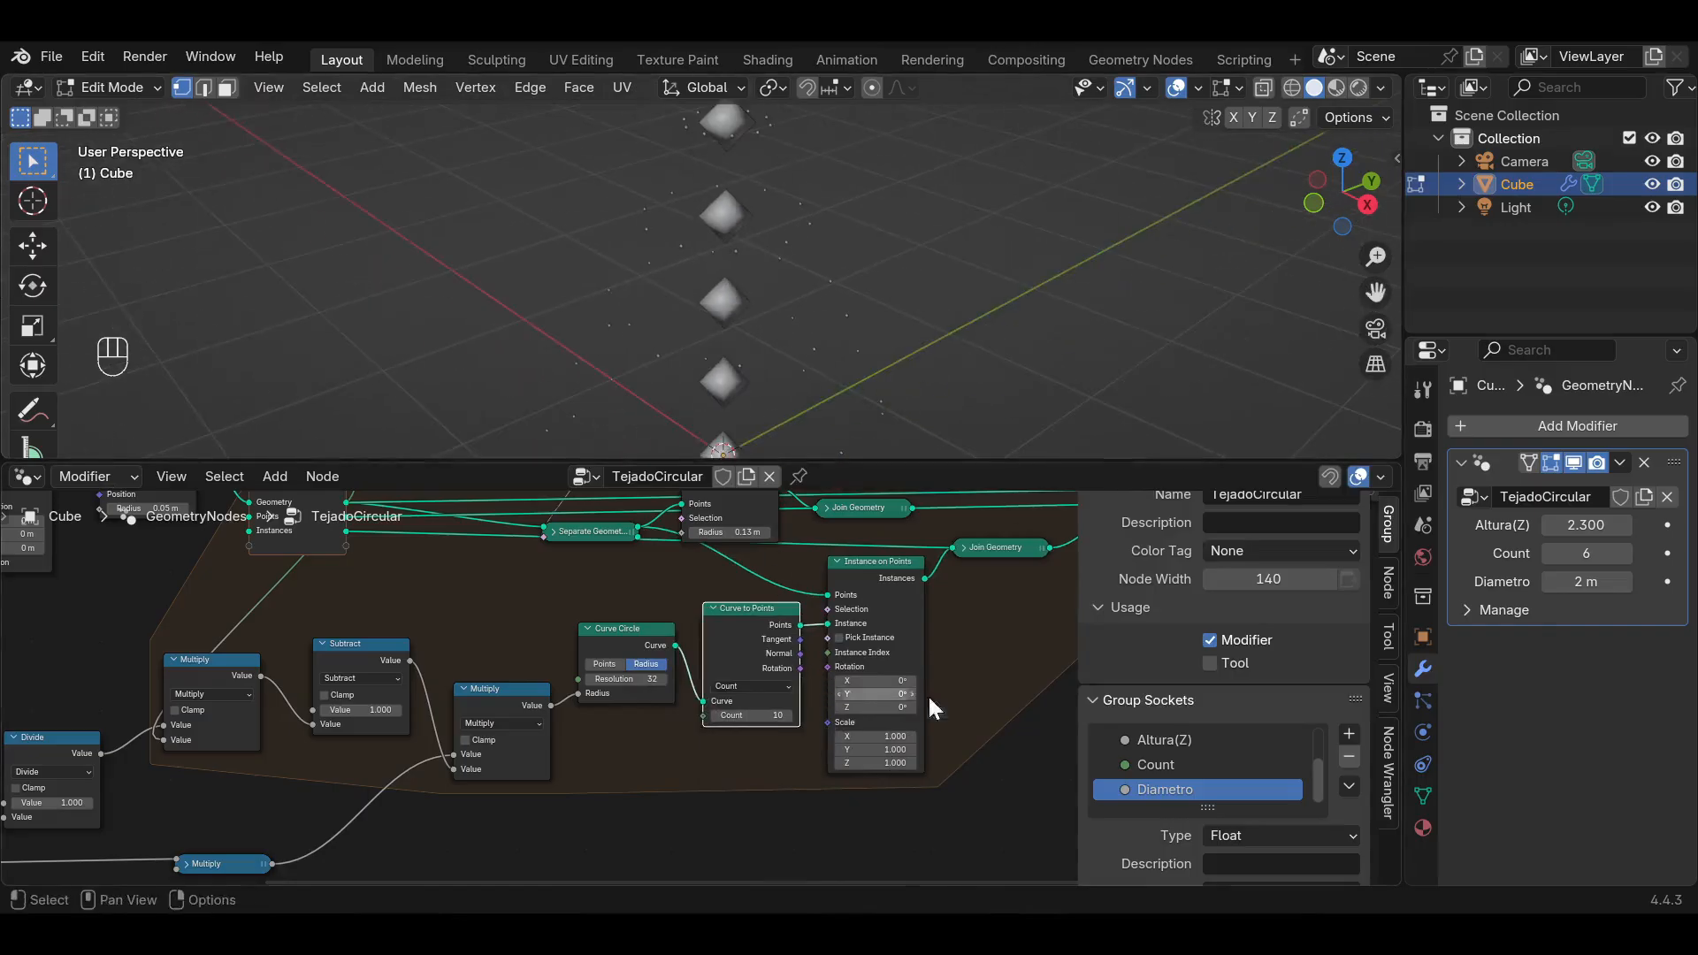
Duplicate the Set Point Radius node and insert the copy between Curve to Points and Instance on Points.
middle_click_drag(927, 693, 819, 735)
left_click(581, 532)
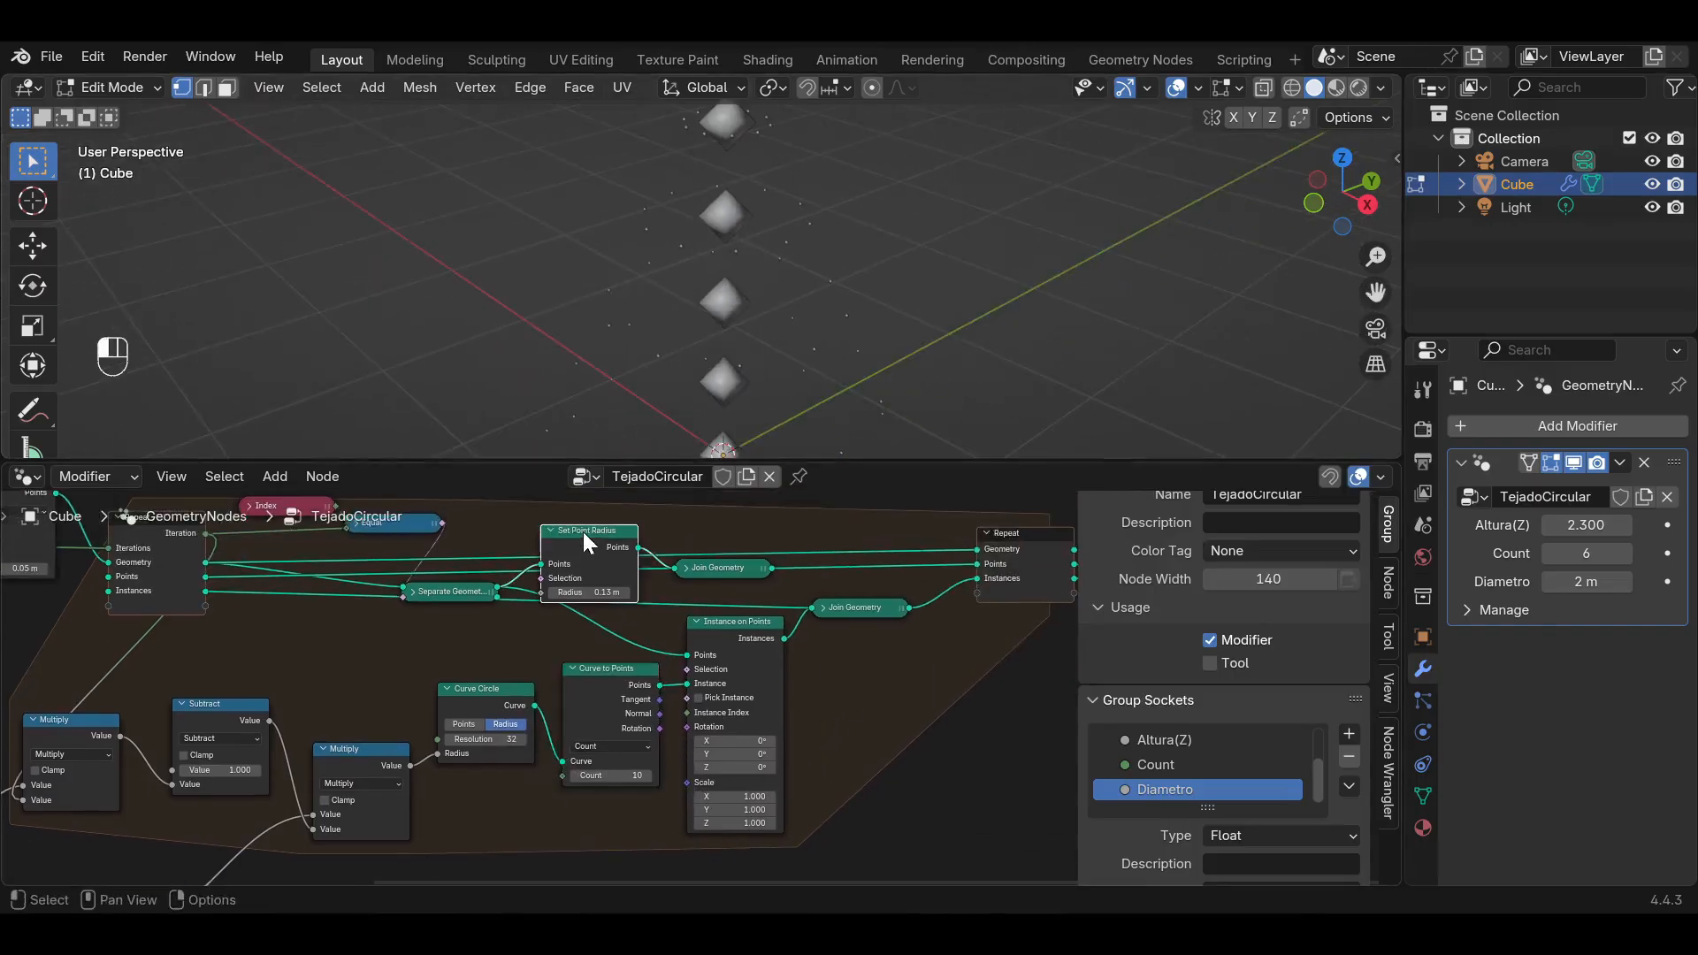
key("shift+d")
left_click(690, 683)
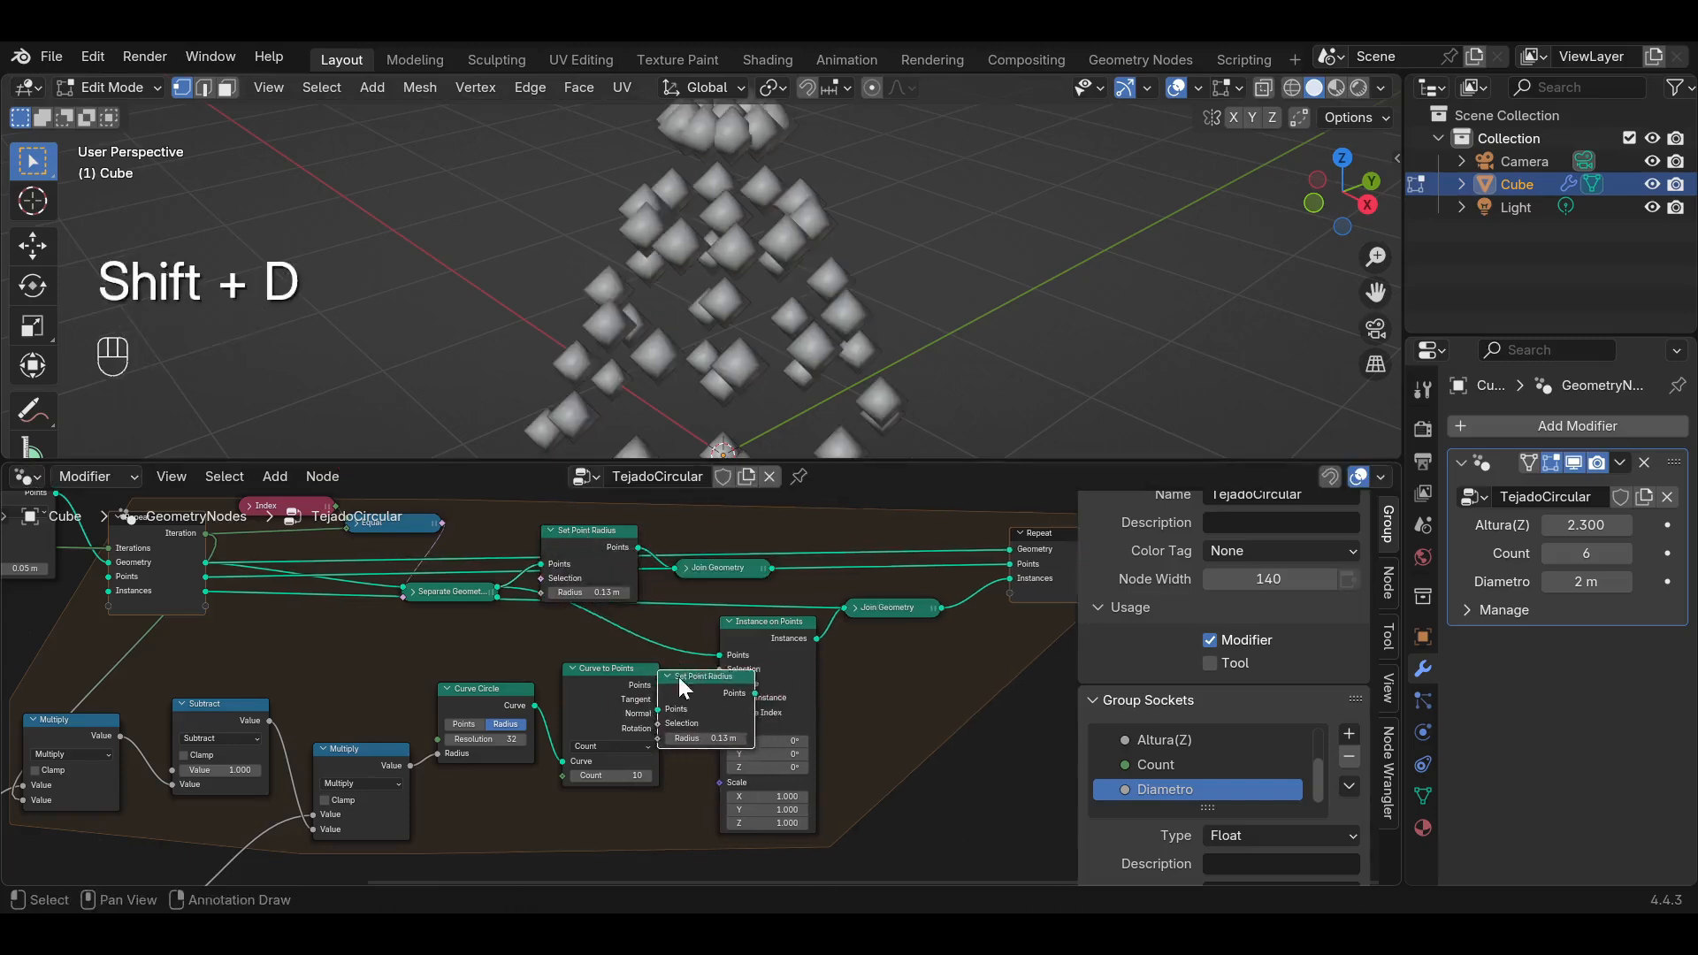
left_click(696, 735)
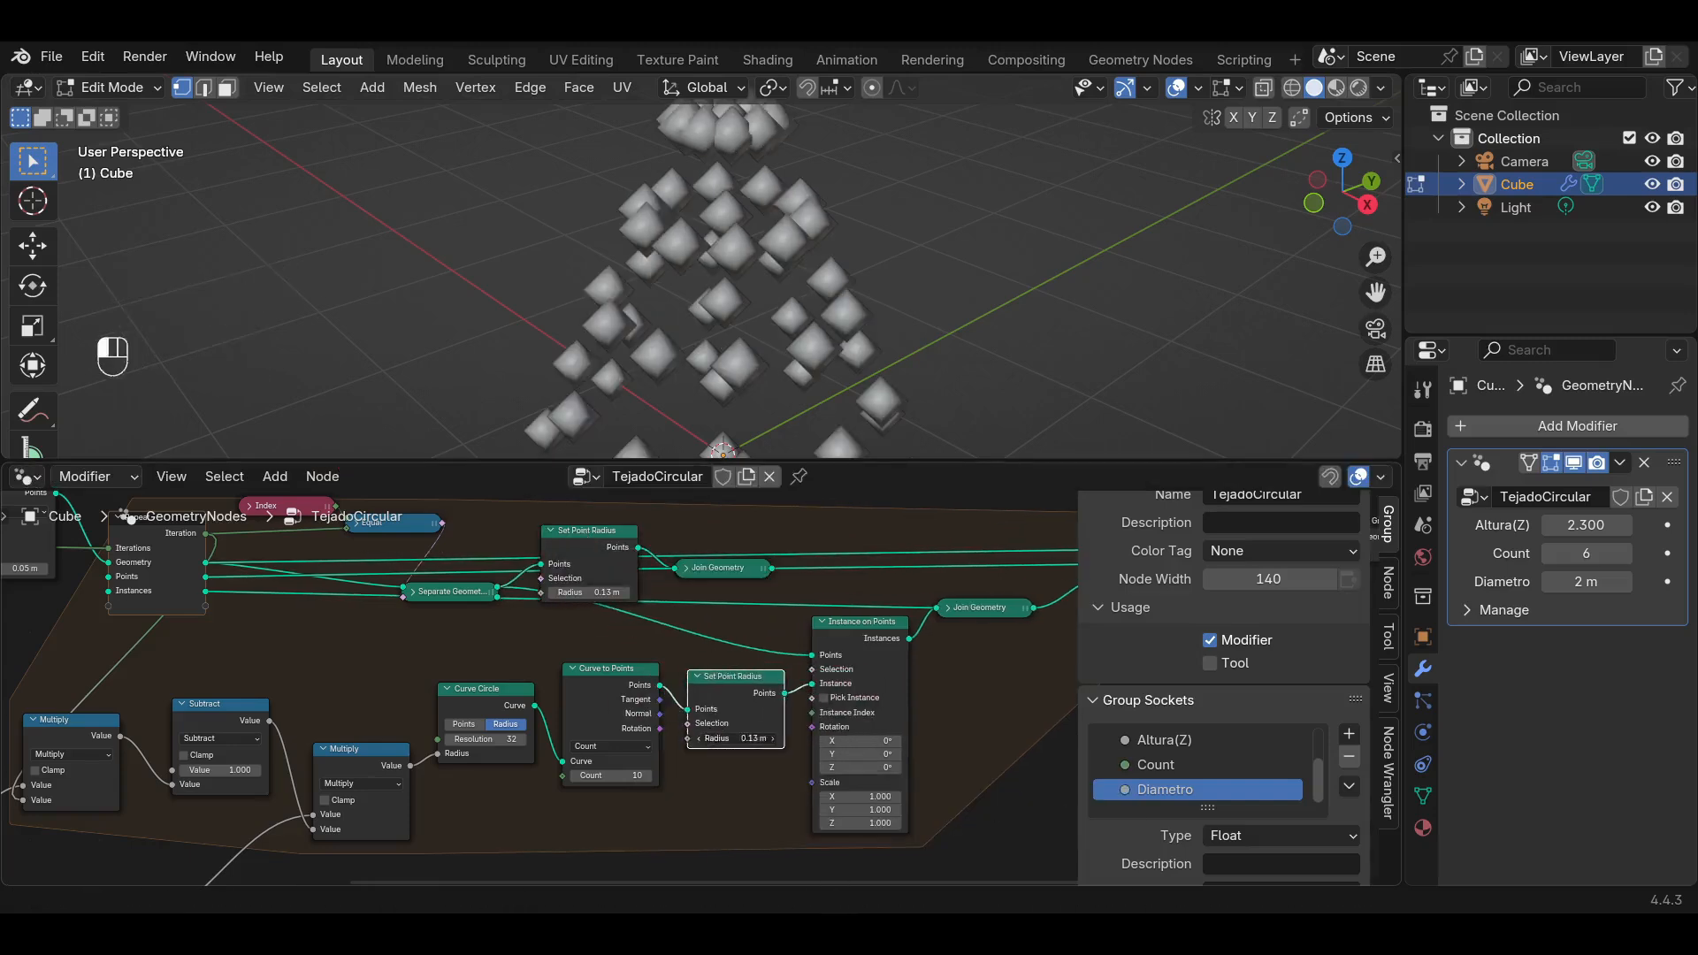
Set the duplicated Set Point Radius node's radius to 0.05 m.
left_click(752, 739)
key("BackSpace")
type("0.05")
key("Return")
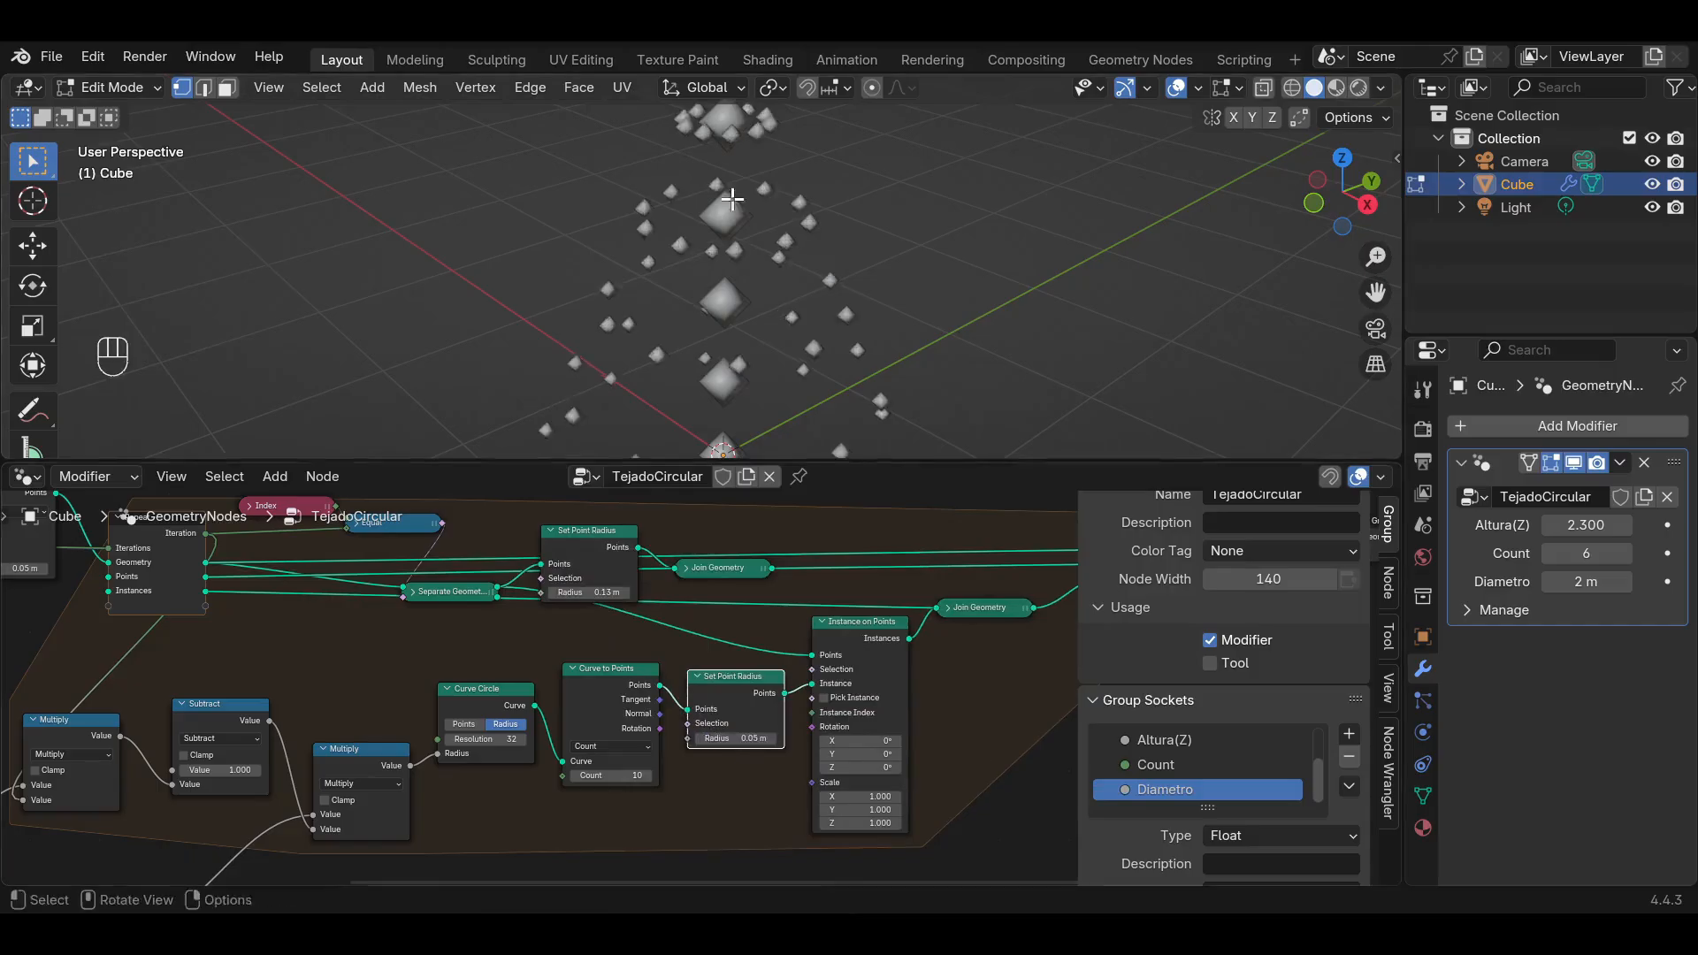
Examine the radial point layout in perspective and from directly above, and the node chain back to Group Input.
scroll(764, 270, "down", 4)
middle_click_drag(712, 279, 796, 363)
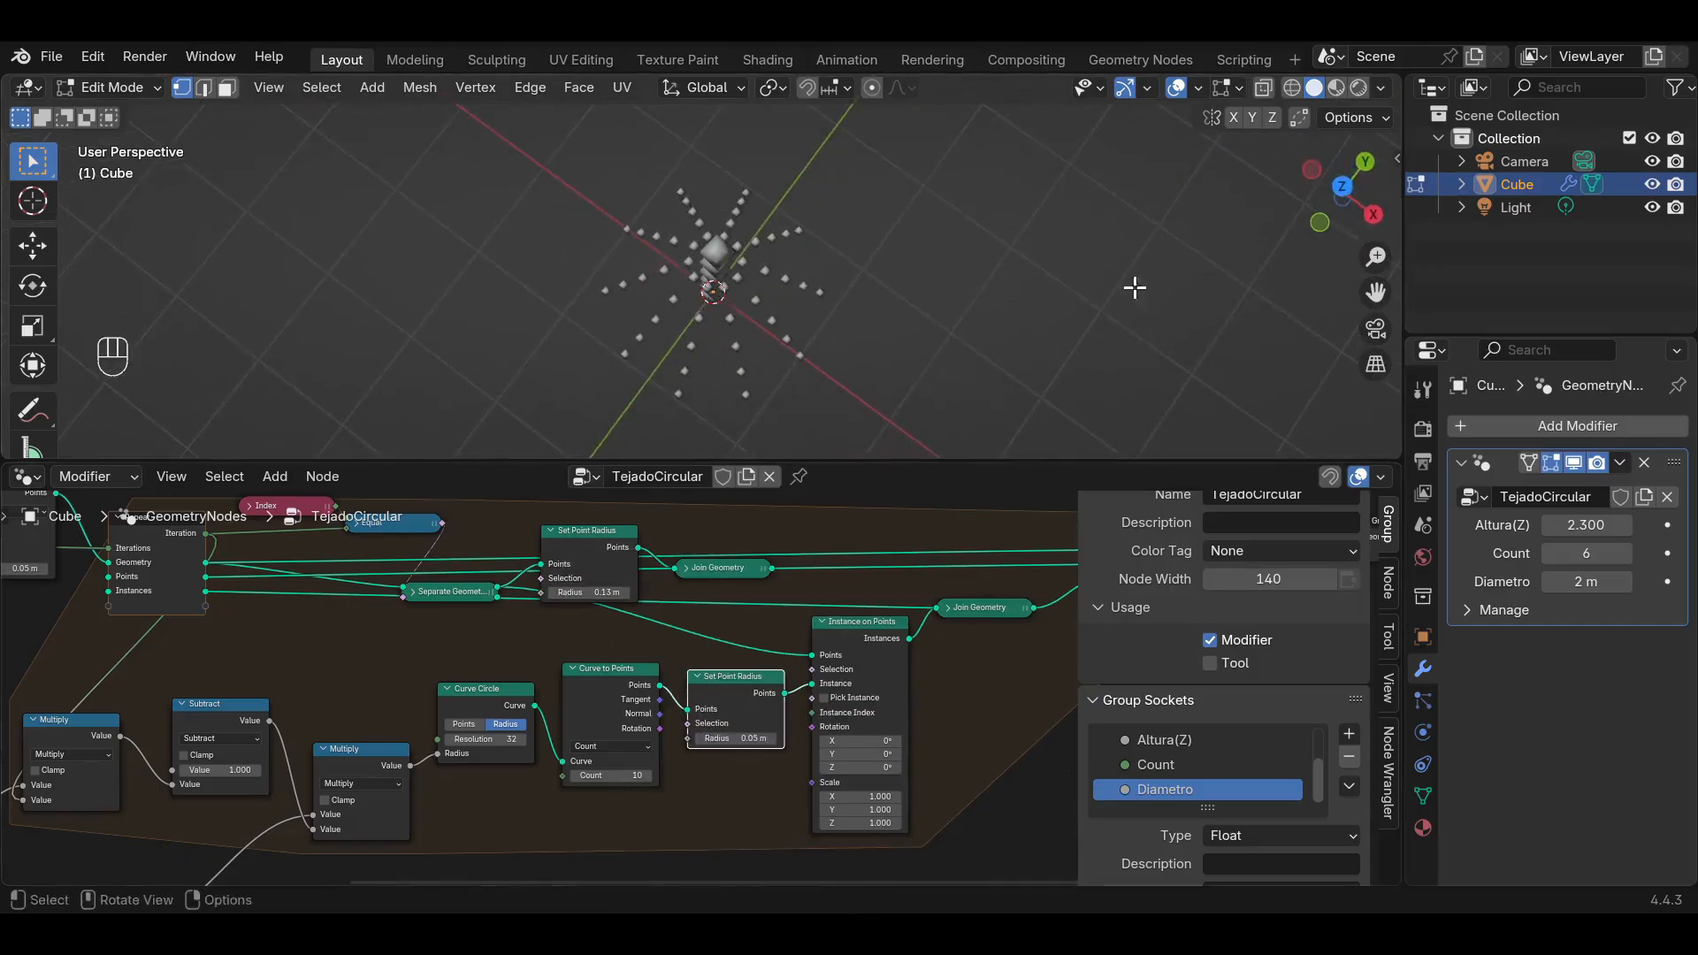
left_click(1343, 187)
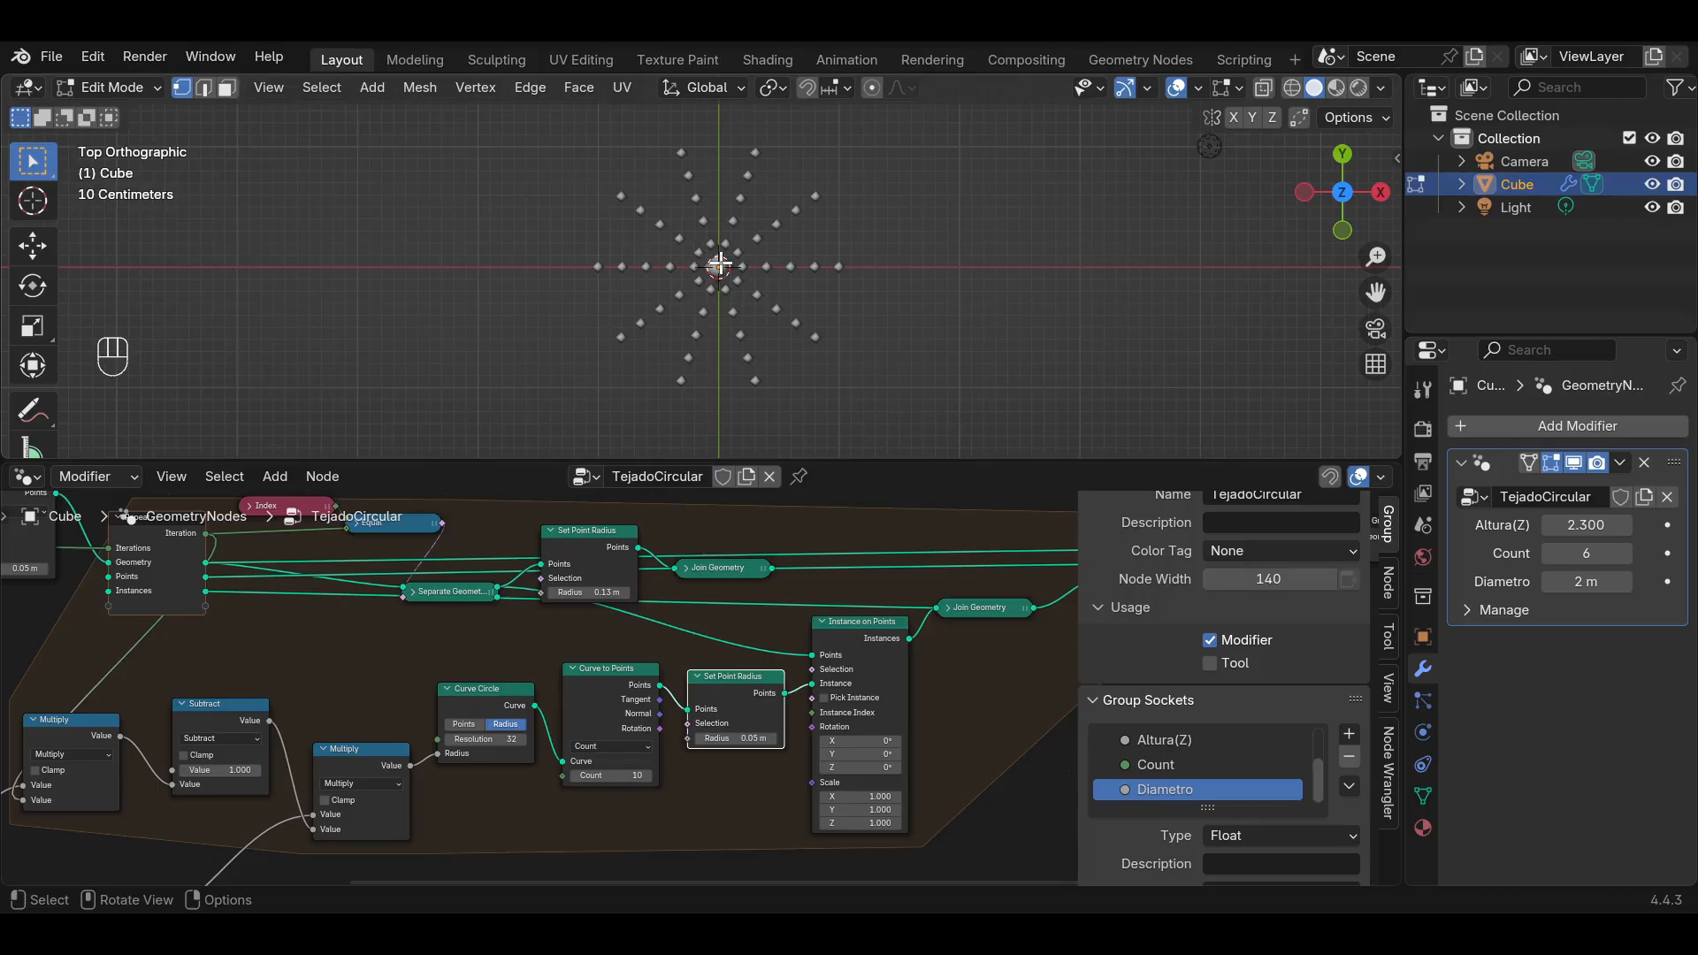
scroll(372, 659, "down", 2)
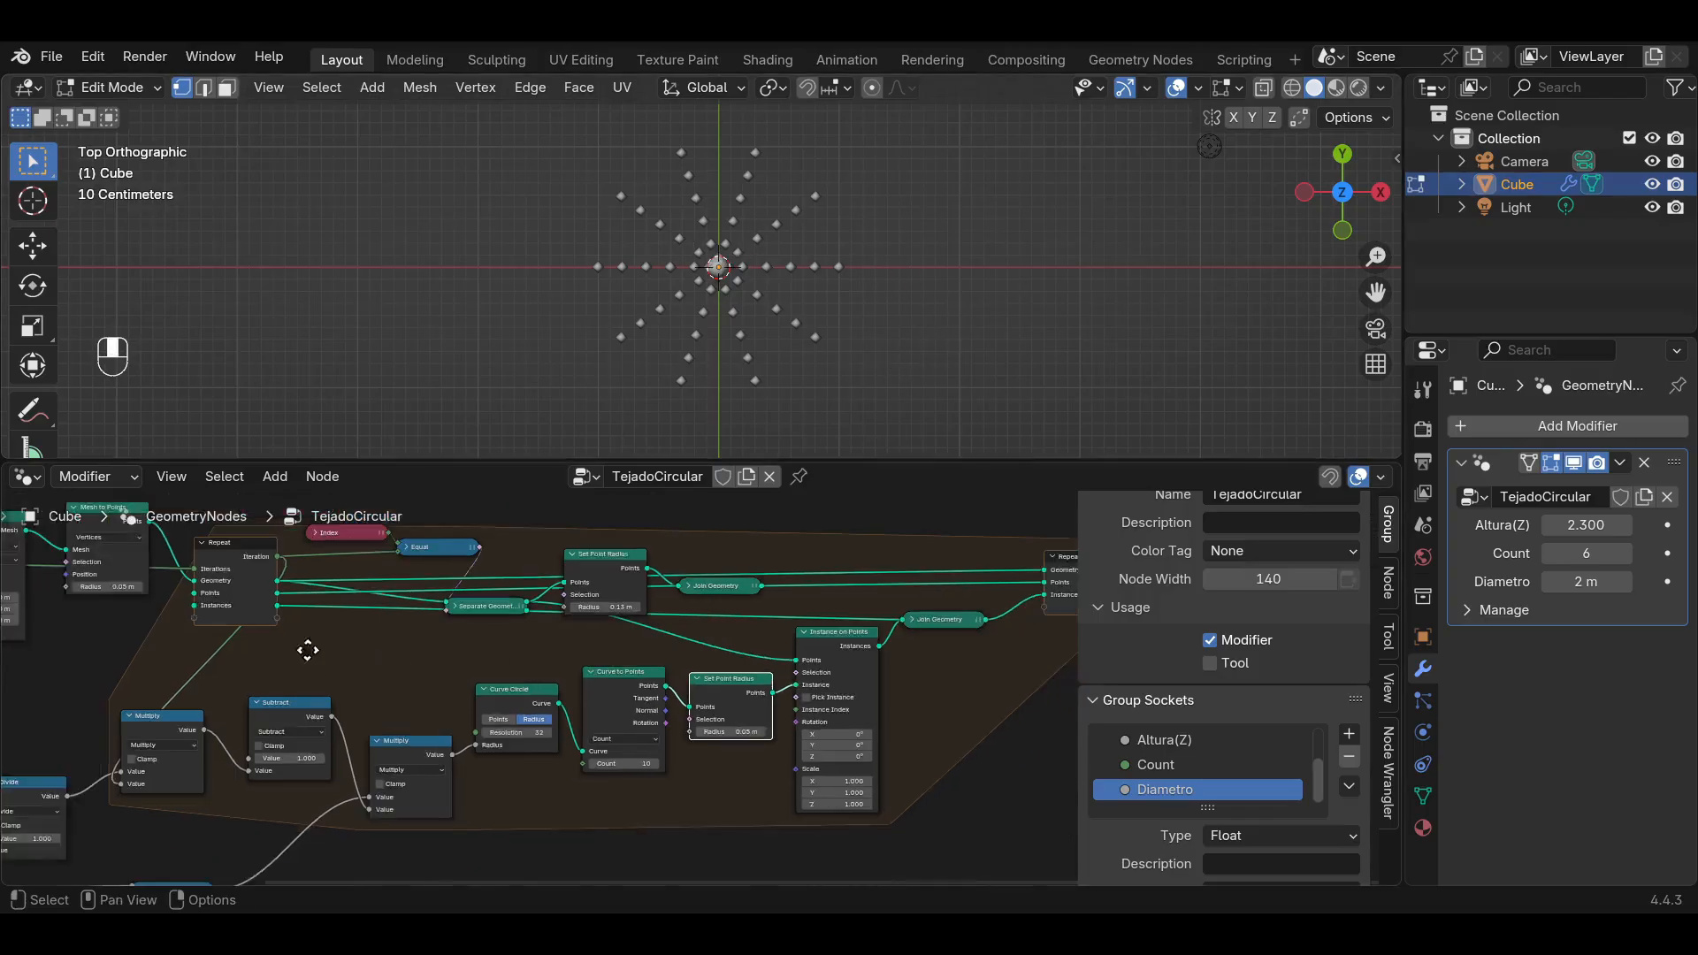
middle_click_drag(308, 650, 628, 586)
scroll(316, 630, "down", 2)
scroll(319, 638, "up", 1)
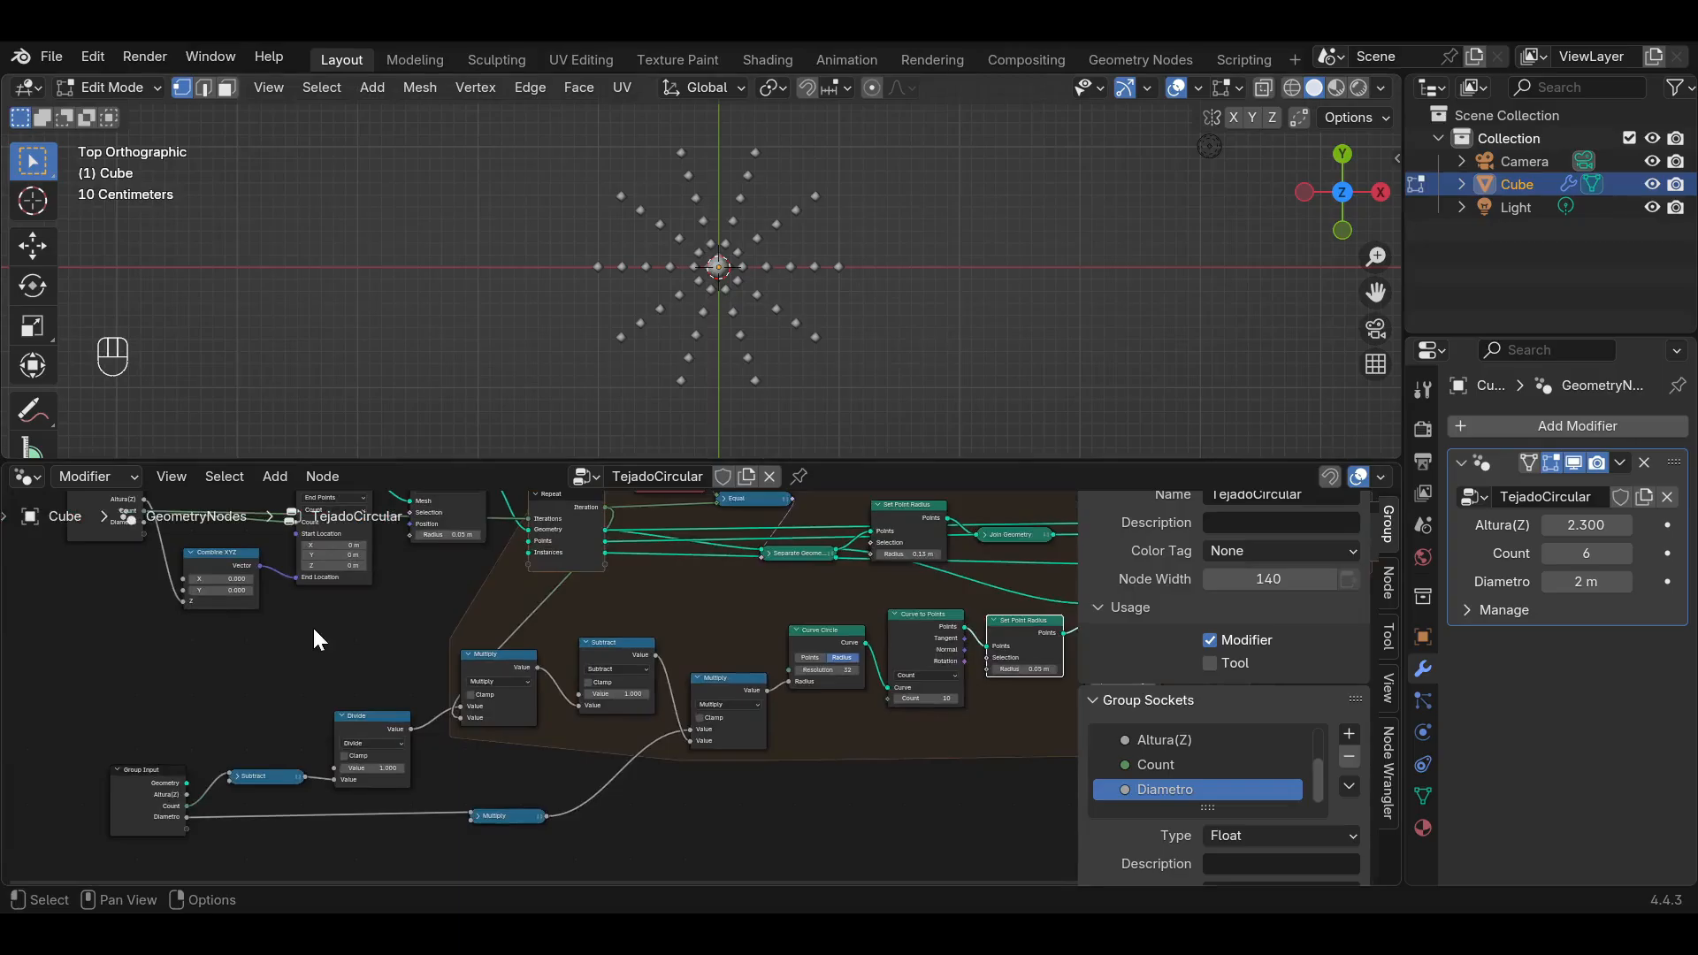
Duplicate the Group Input node and place the copy below the Curve Circle and Curve to Points nodes.
middle_click_drag(394, 630, 515, 610)
left_click(260, 764)
key("shift+d")
left_click(882, 767)
middle_click_drag(952, 751, 675, 716)
Switch the Curve to Points node's mode from Count to Length.
scroll(773, 696, "up", 1)
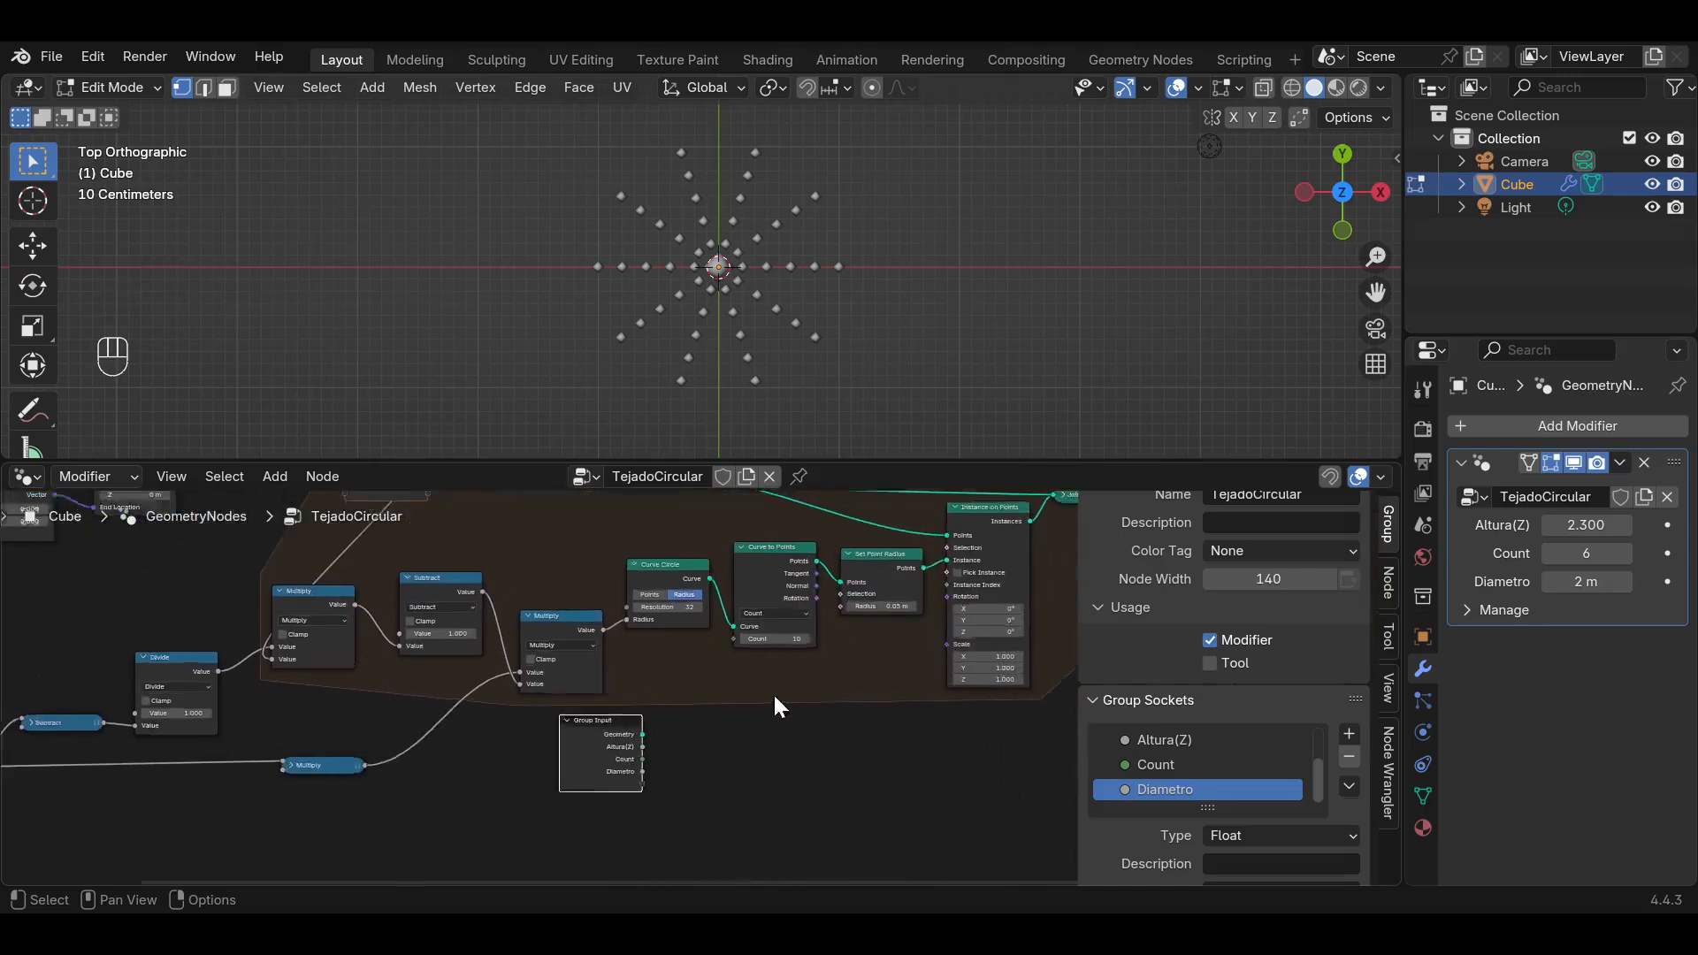
scroll(773, 693, "up", 2)
middle_click_drag(850, 647, 824, 739)
scroll(777, 677, "up", 1)
left_click(770, 660)
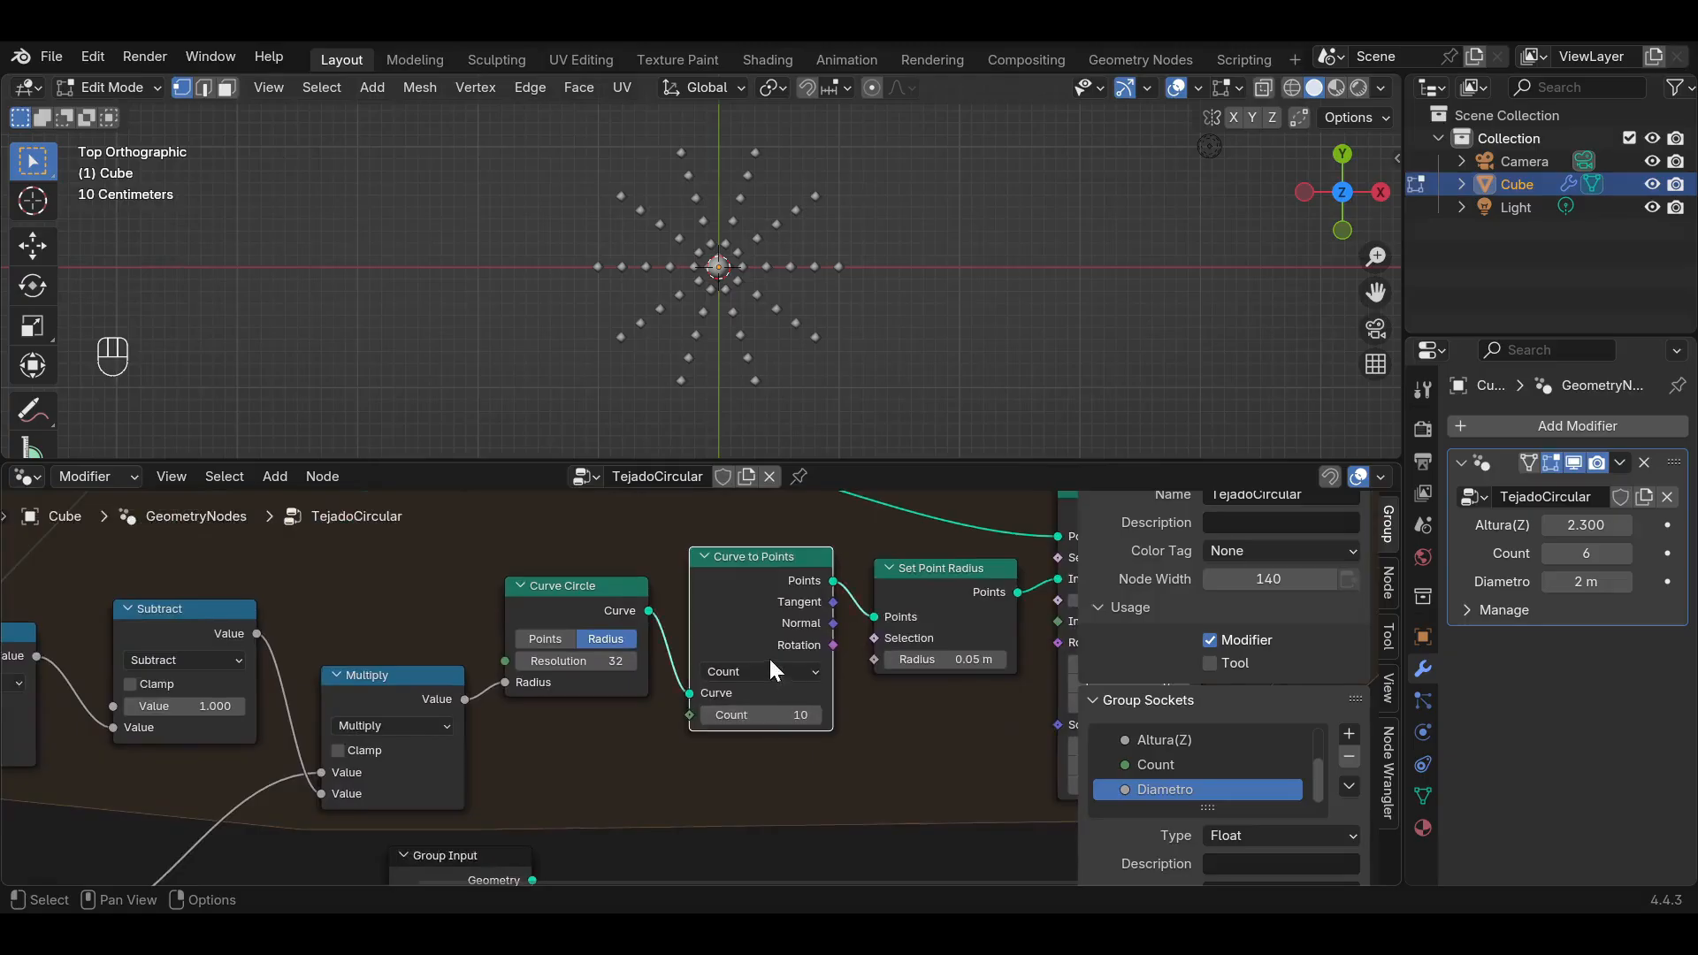
left_click(769, 669)
left_click(739, 766)
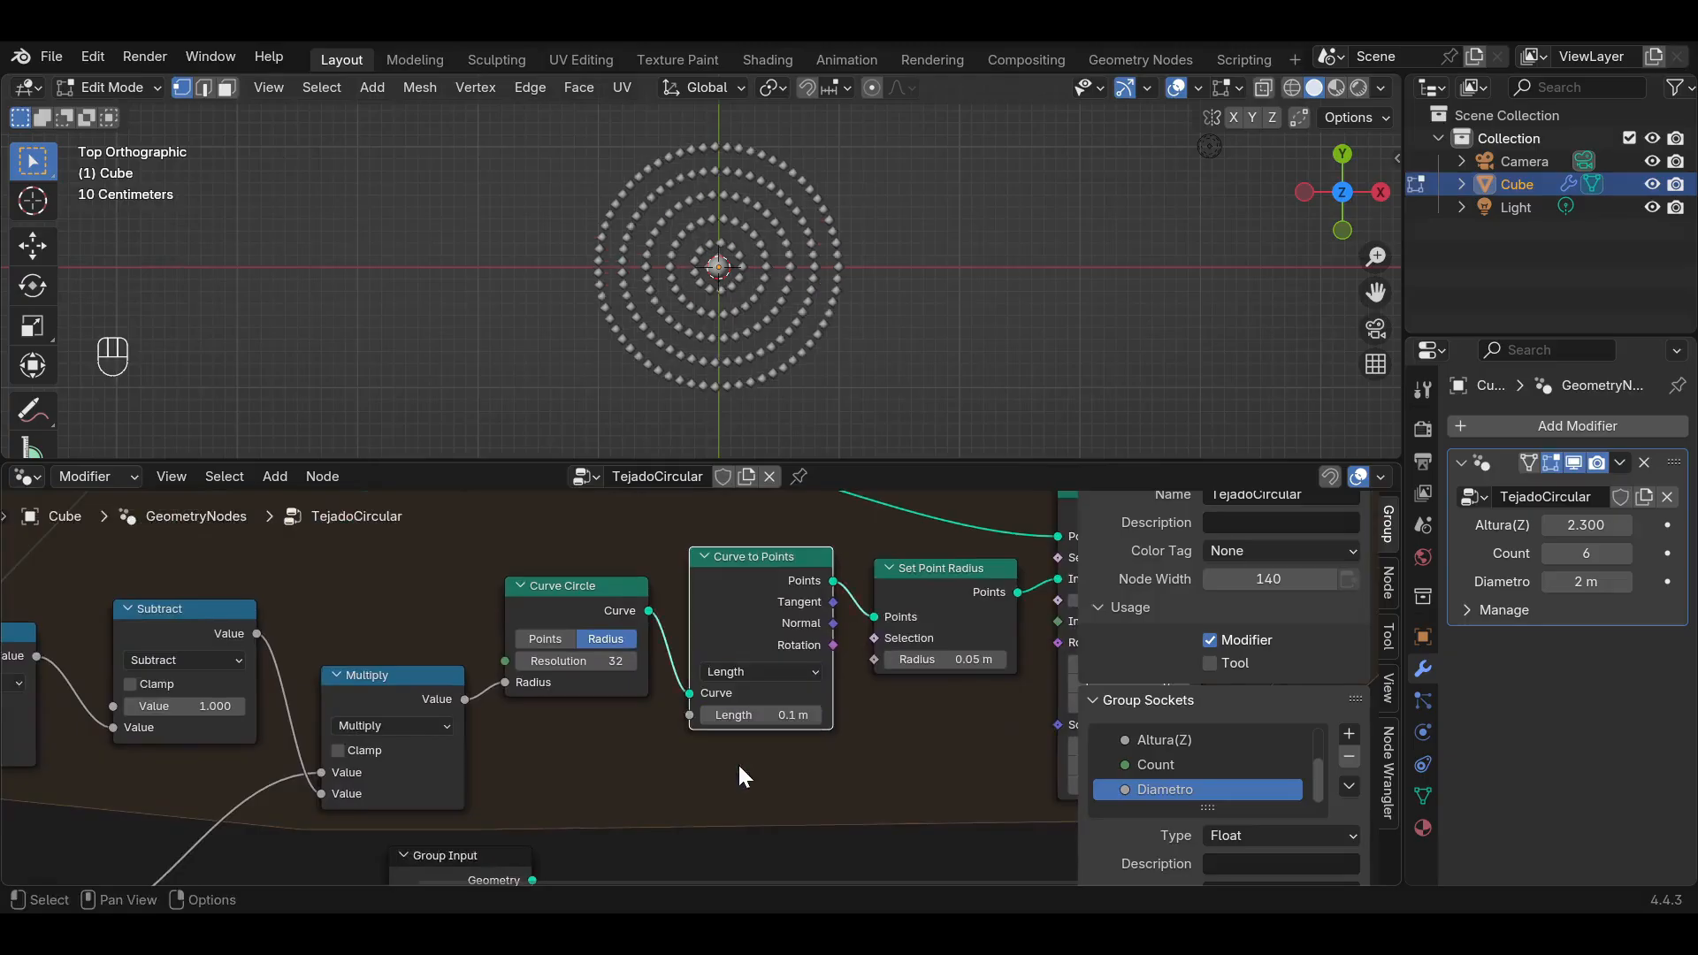
Expose the Curve to Points Length as a new group input from the duplicated Group Input node.
middle_click_drag(656, 782, 751, 686)
left_click_drag(644, 866, 716, 806)
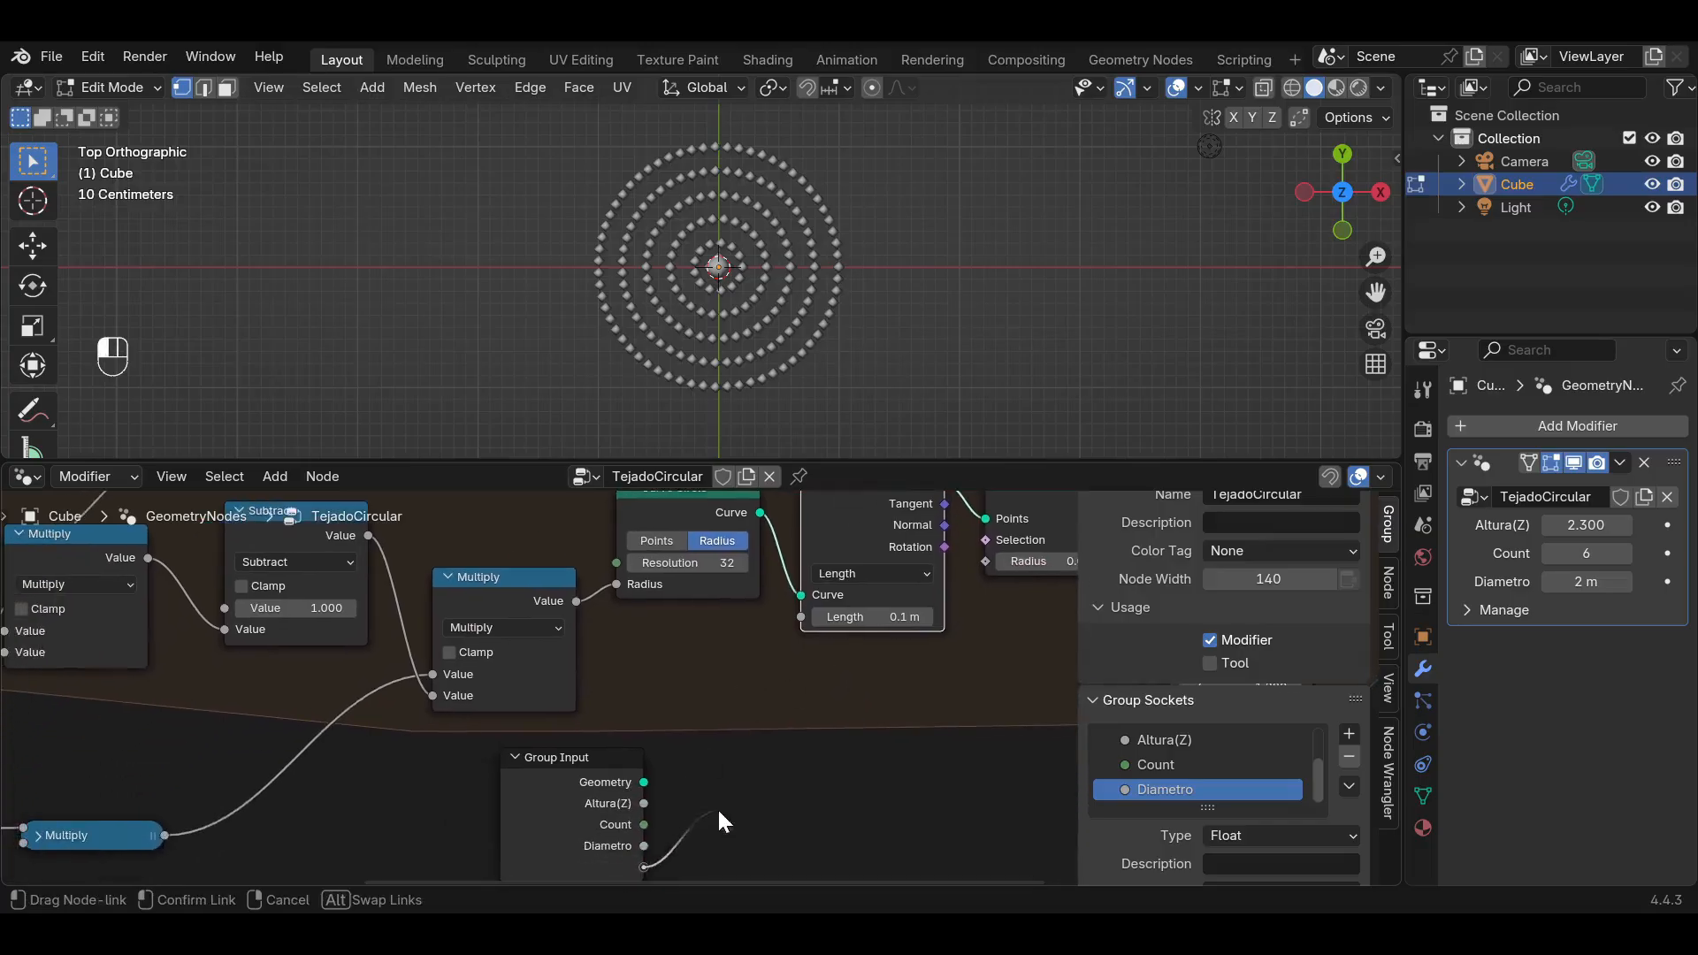
left_click_drag(779, 718, 797, 619)
middle_click_drag(837, 741, 836, 678)
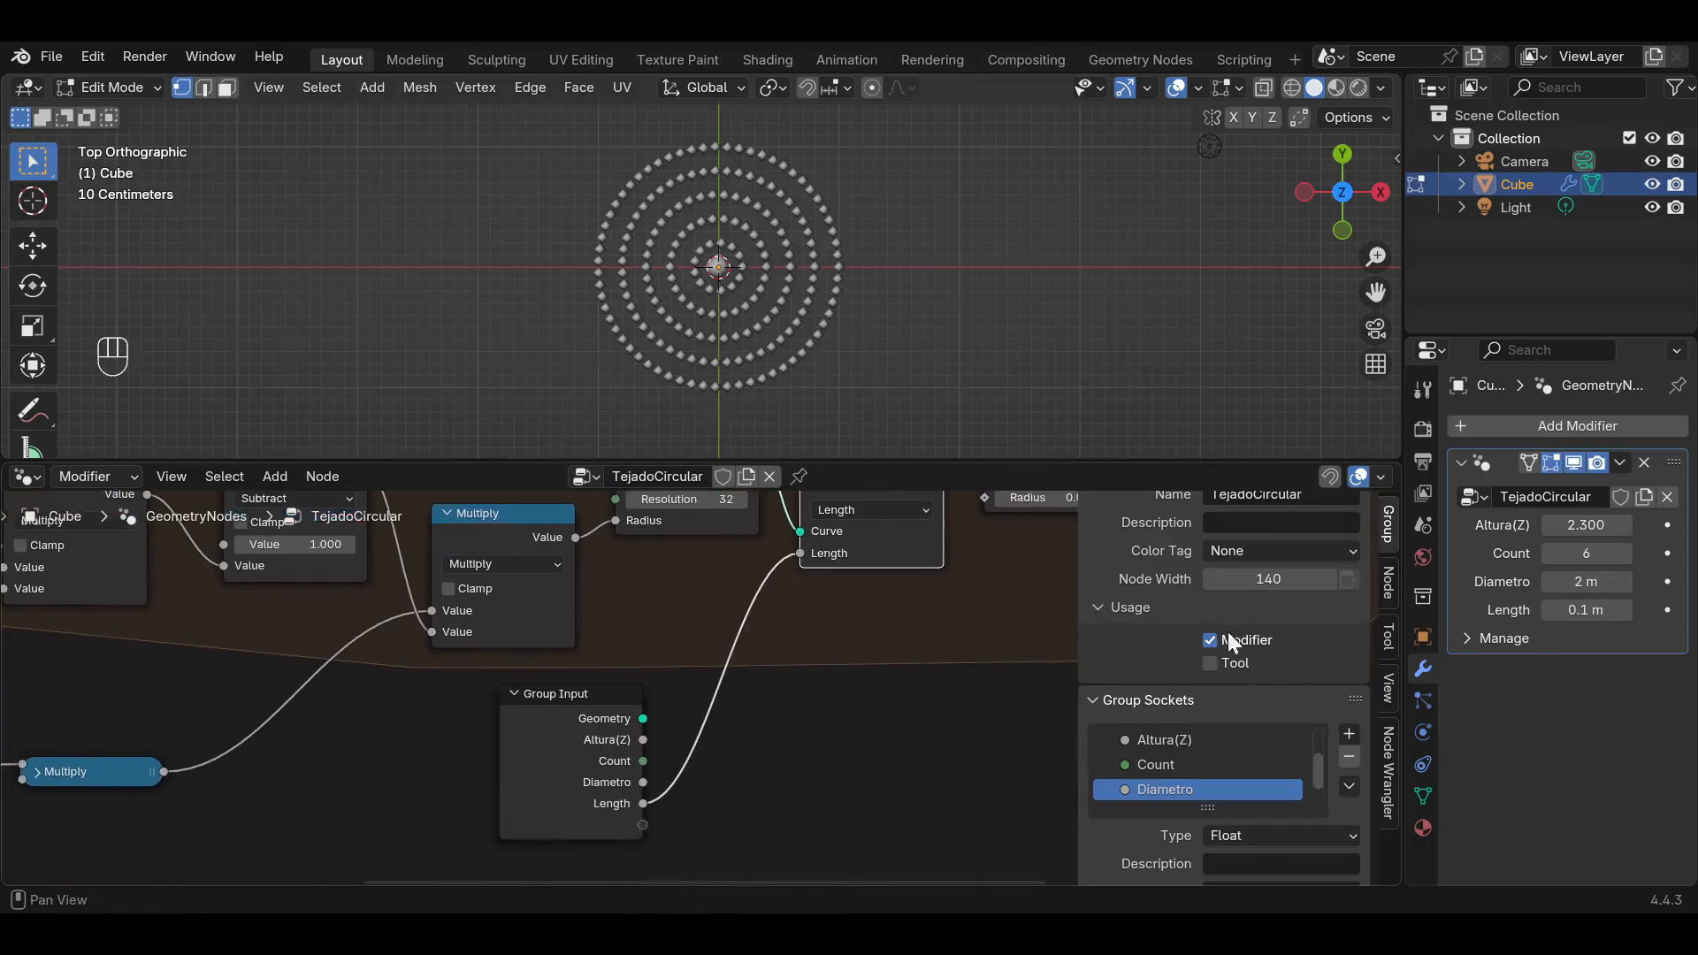
Rename the Length group input as AnchoDTeja and set its modifier value to 0.18 m.
scroll(1175, 773, "down", 1)
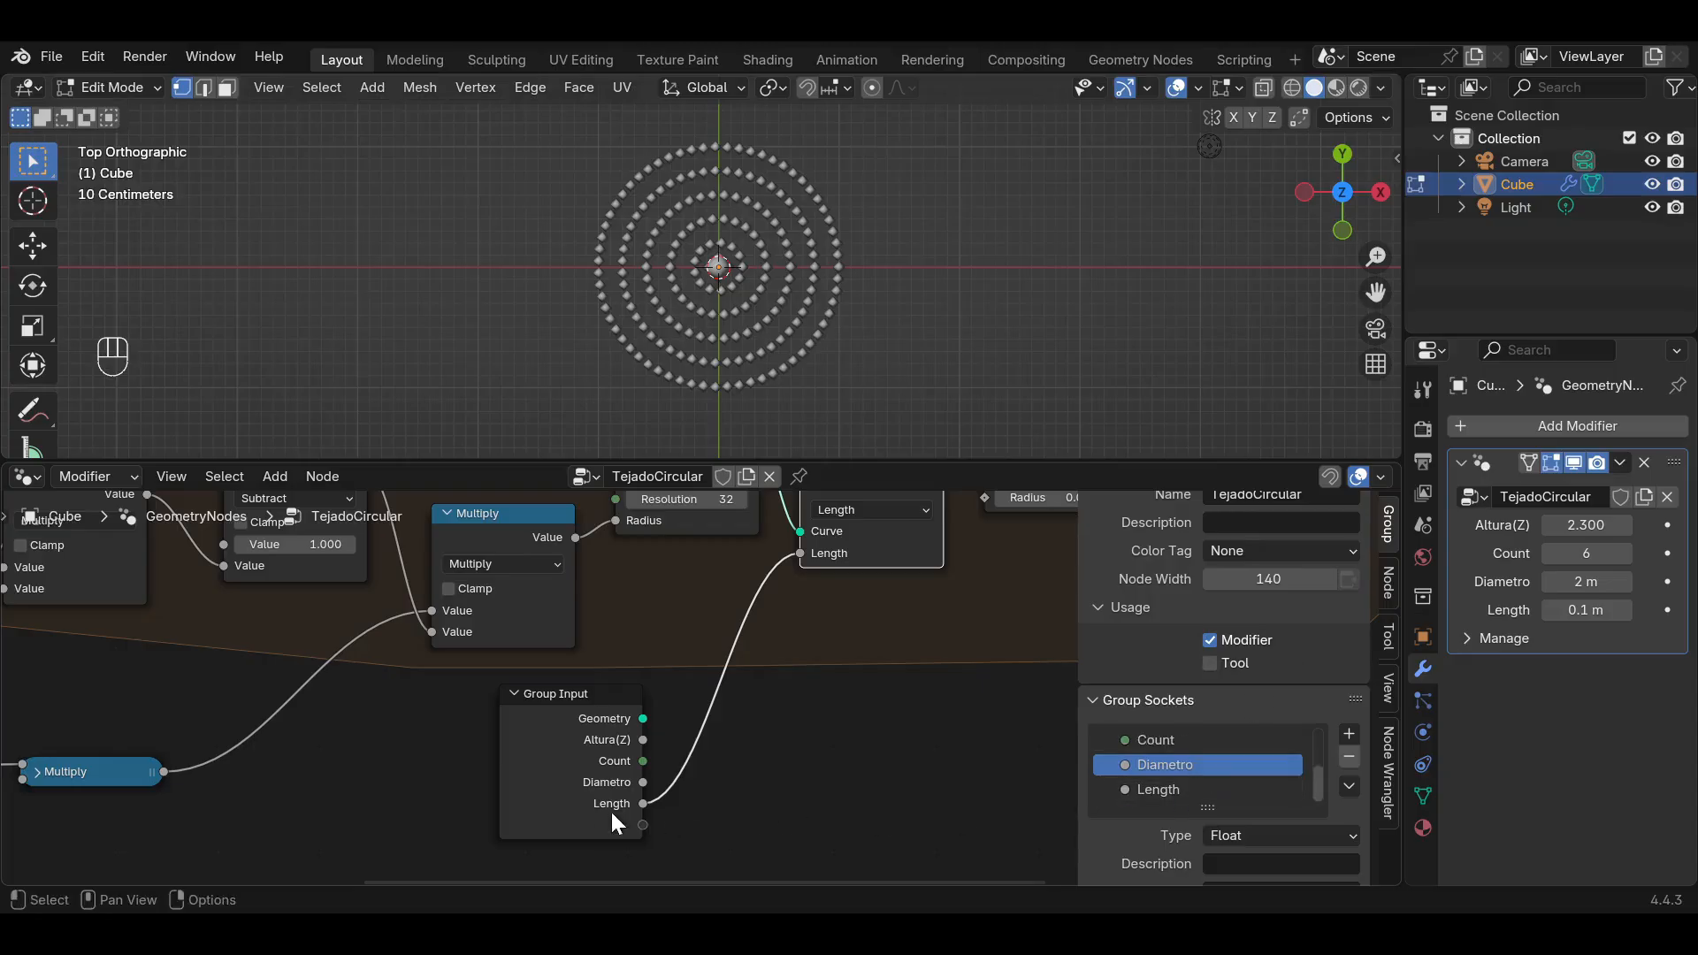
left_click(1165, 790)
double_click(1169, 791)
type("AnchoDTeja")
key("Return")
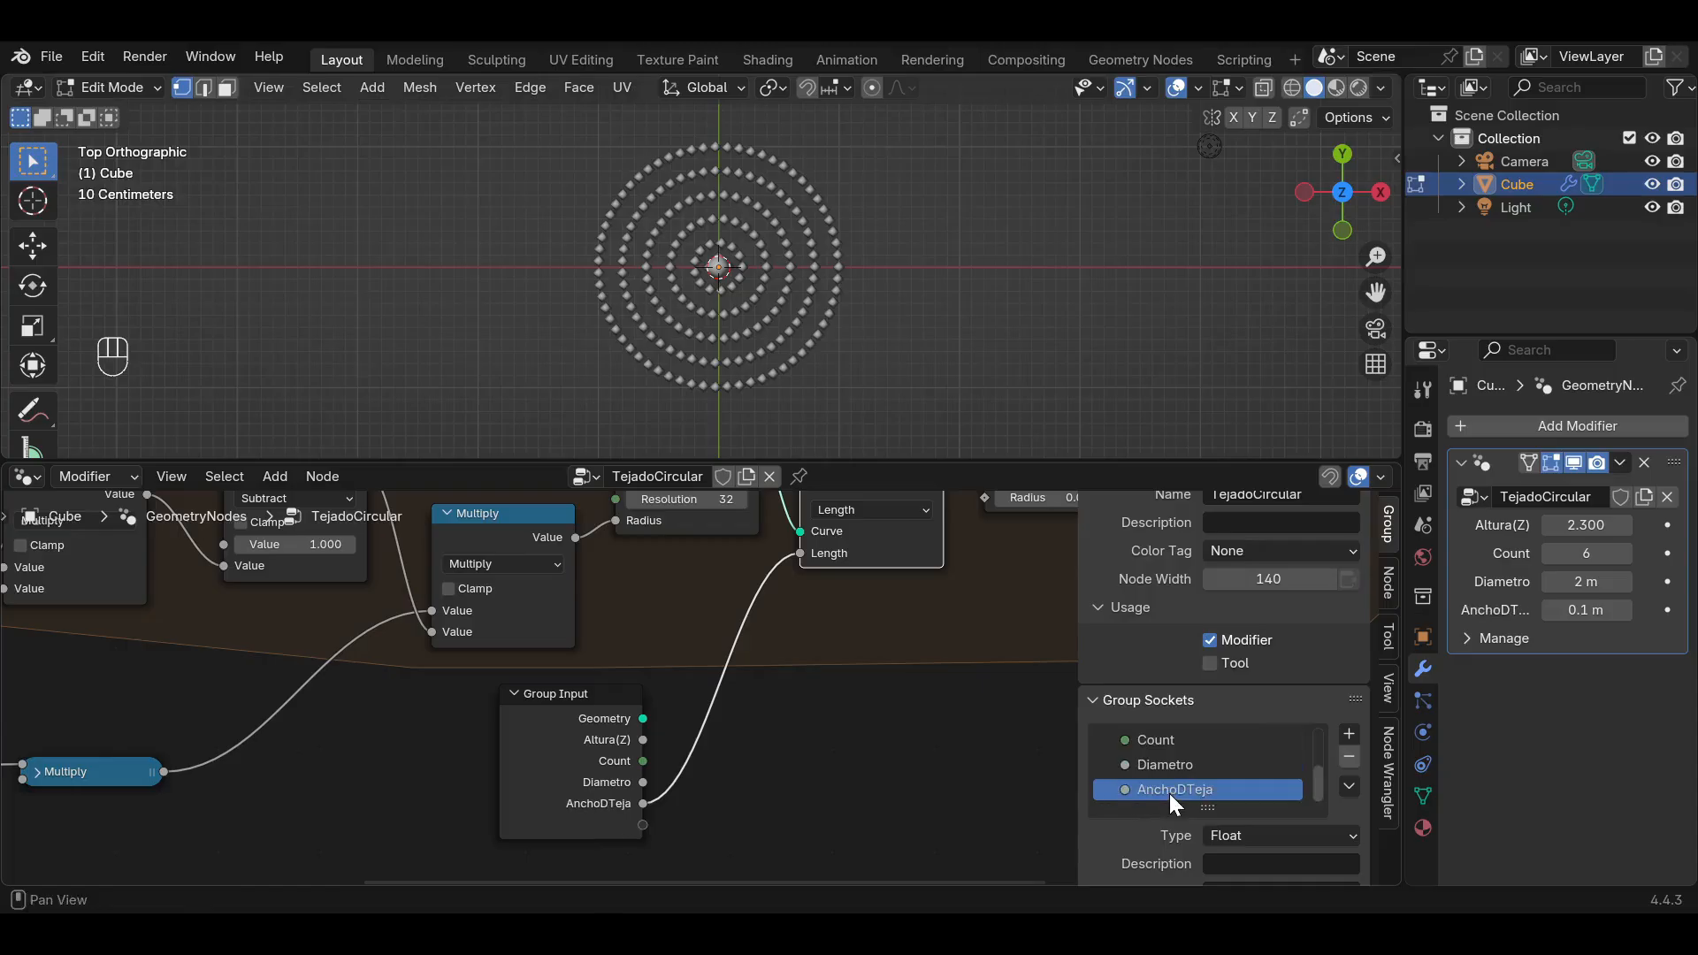
left_click_drag(1585, 609, 1623, 609)
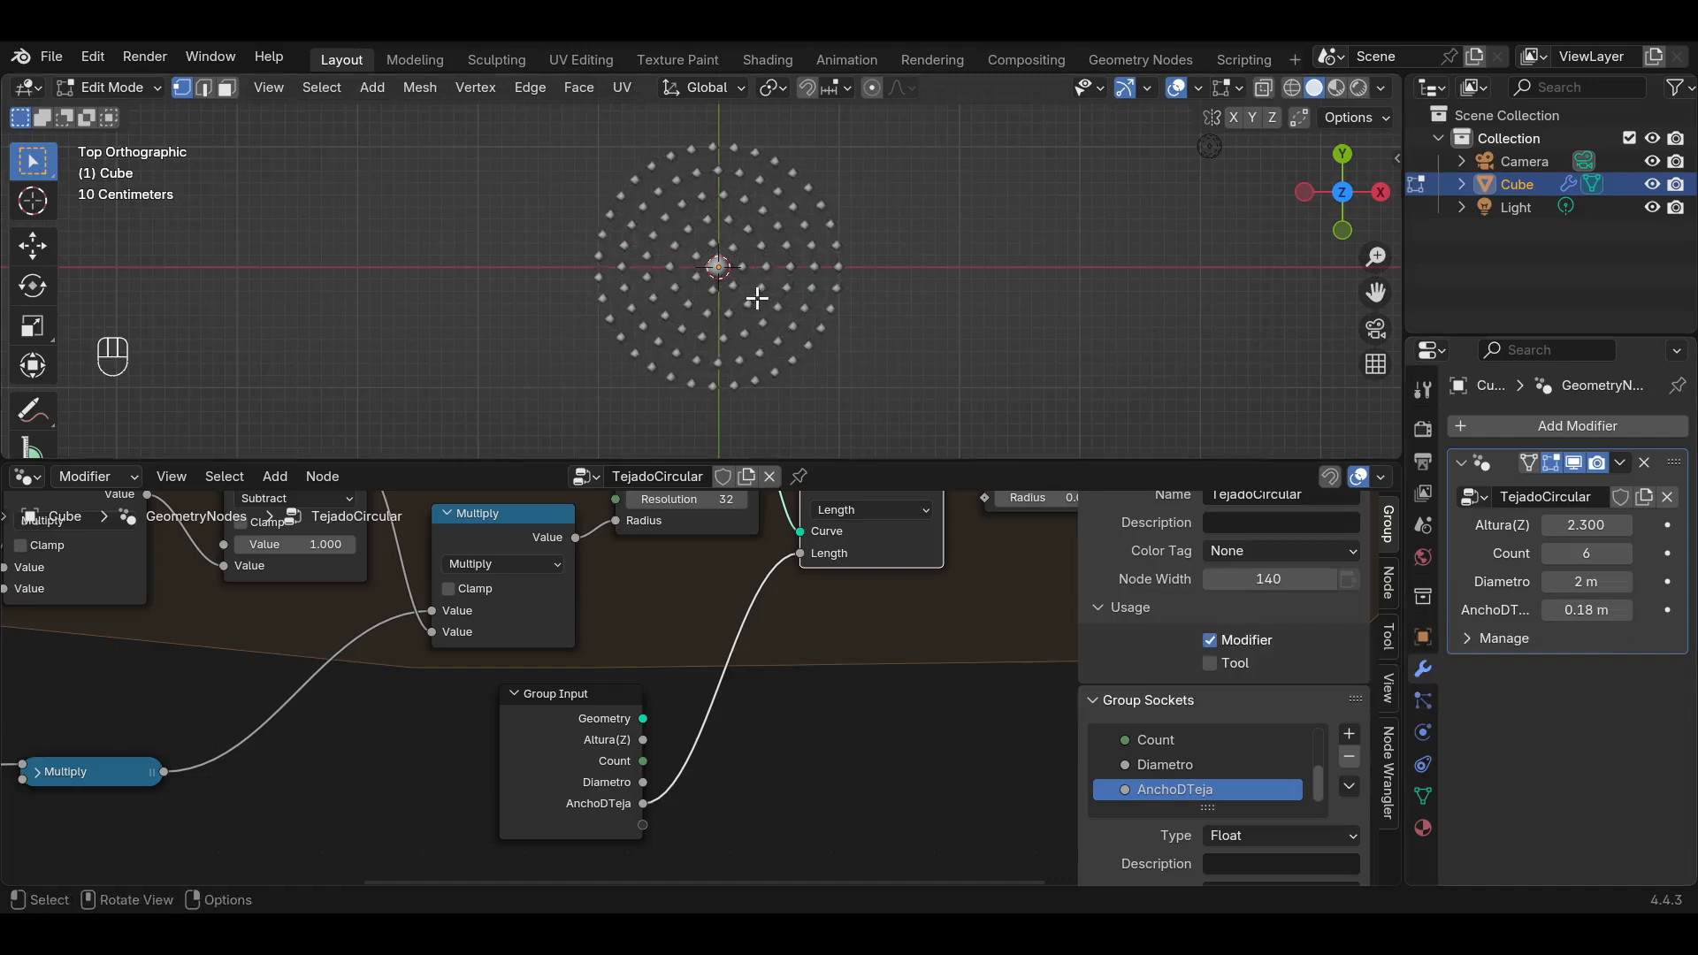
Examine the spacing of the points in the concentric rings from above and at an angle.
scroll(756, 305, "up", 2)
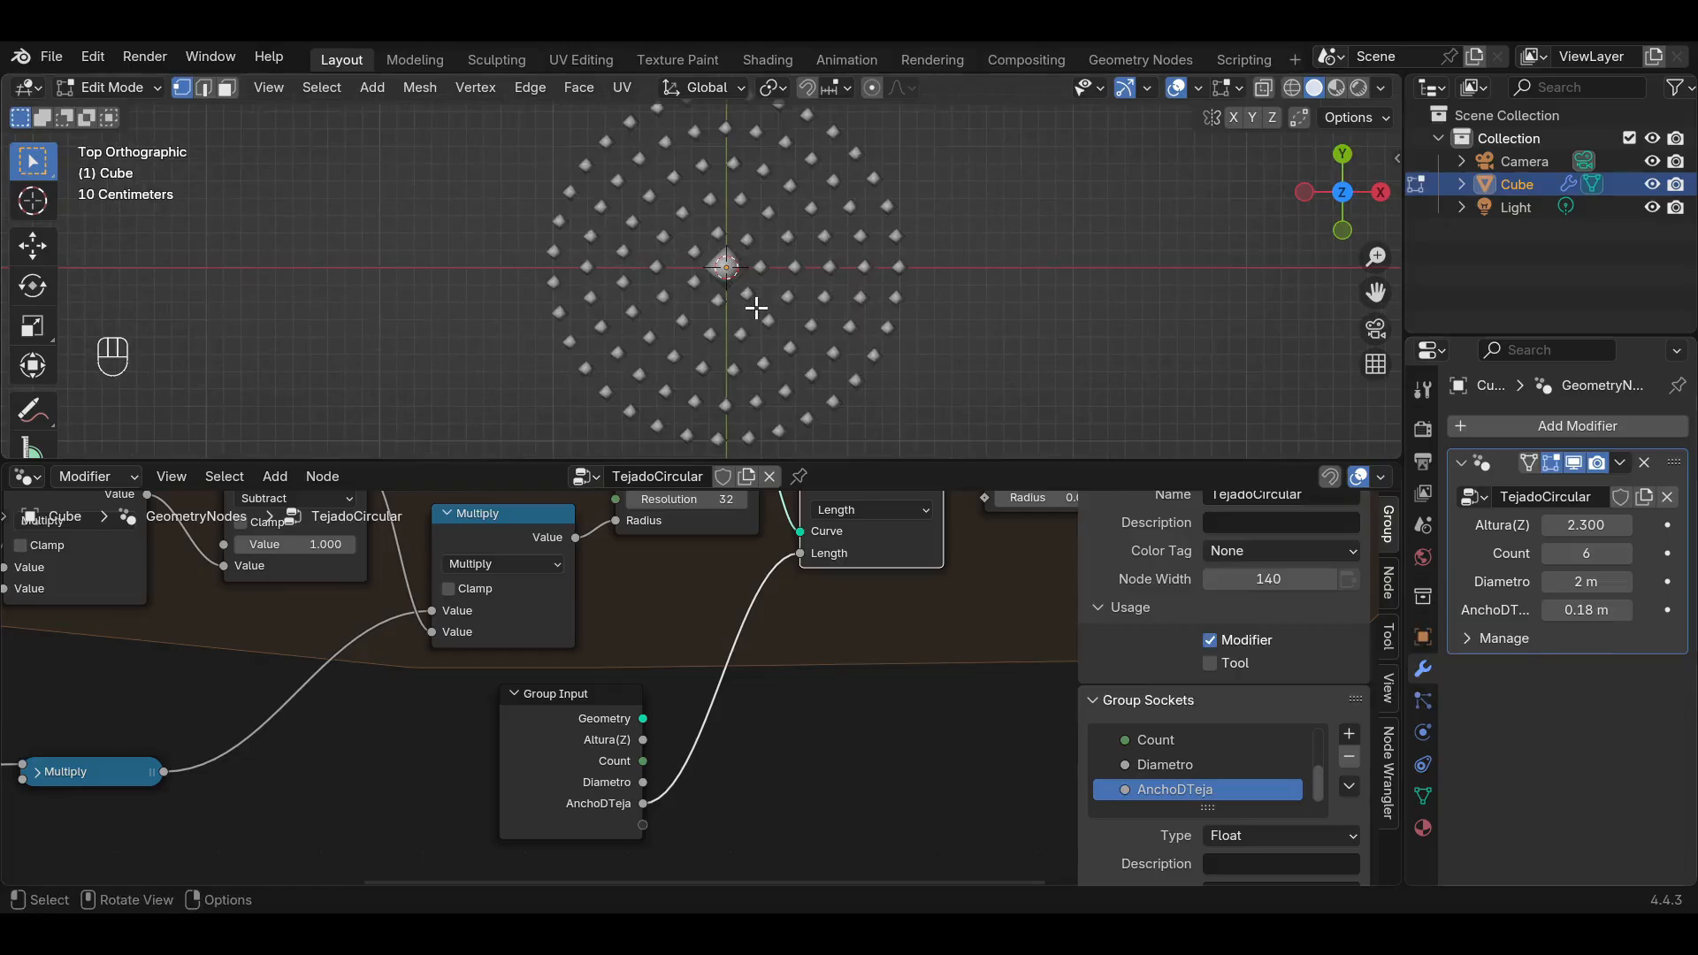
scroll(707, 276, "down", 2)
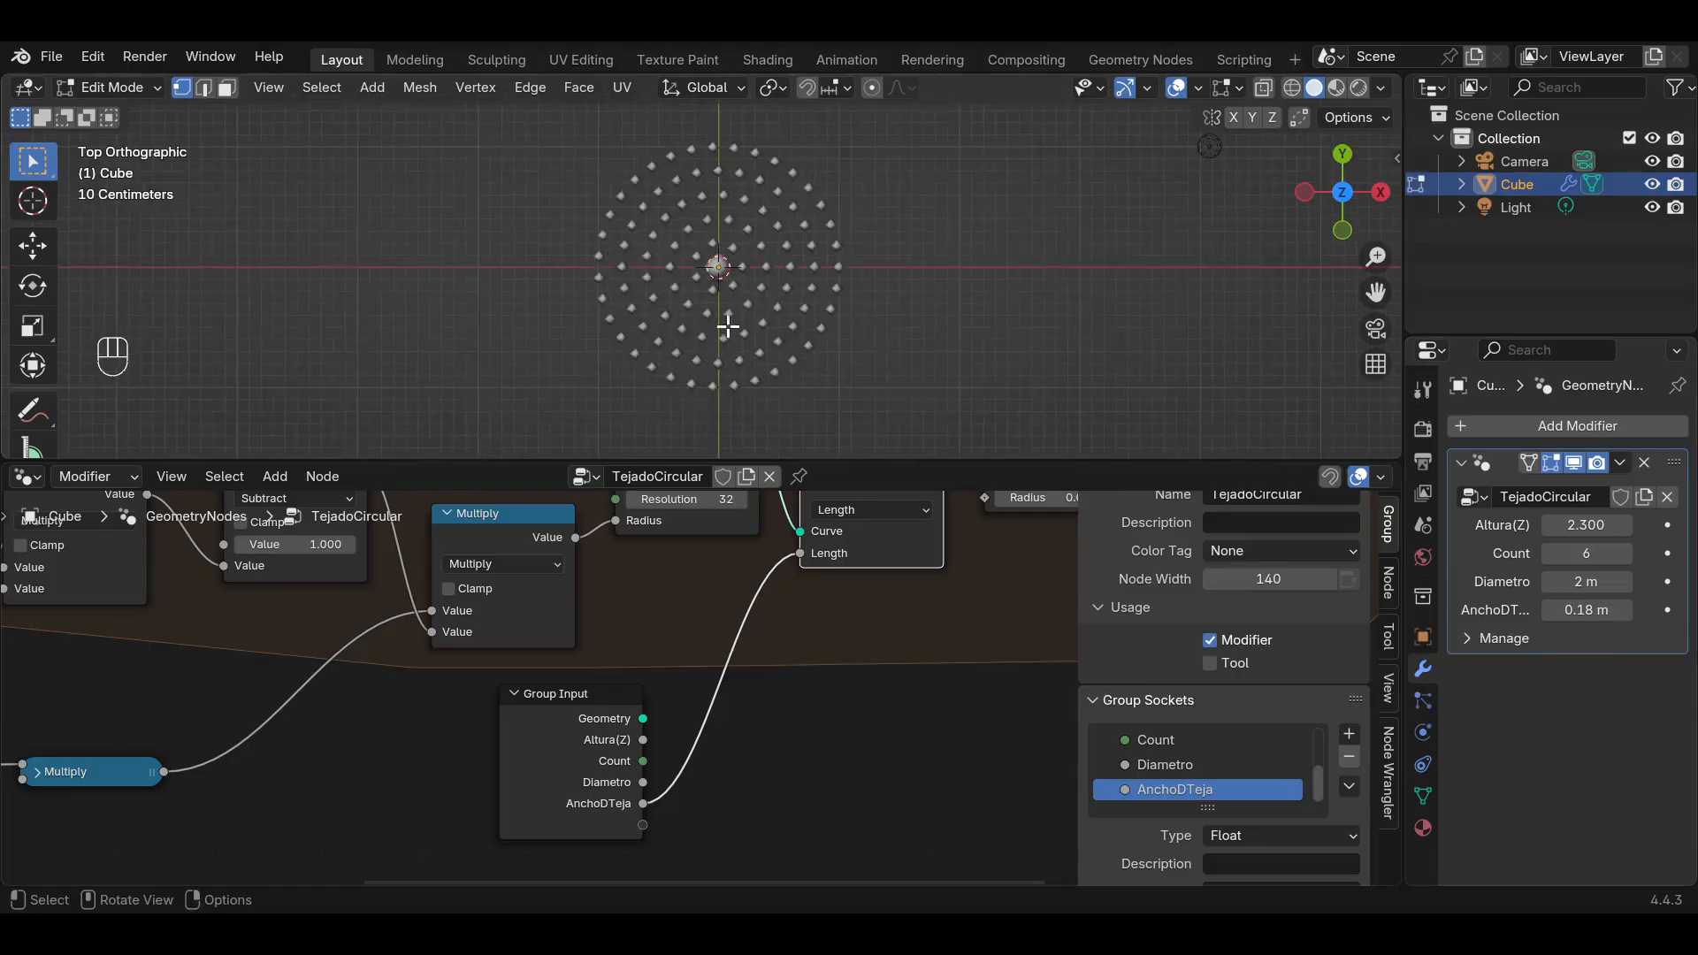
scroll(641, 322, "up", 2)
scroll(641, 322, "down", 2)
mouse_move(738, 304)
middle_mouse_down()
mouse_move(796, 242)
mouse_move(867, 213)
mouse_move(843, 277)
mouse_move(751, 311)
middle_mouse_up()
scroll(572, 237, "up", 3)
left_click(1343, 194)
scroll(531, 218, "down", 2)
scroll(667, 241, "up", 1)
scroll(507, 200, "down", 1)
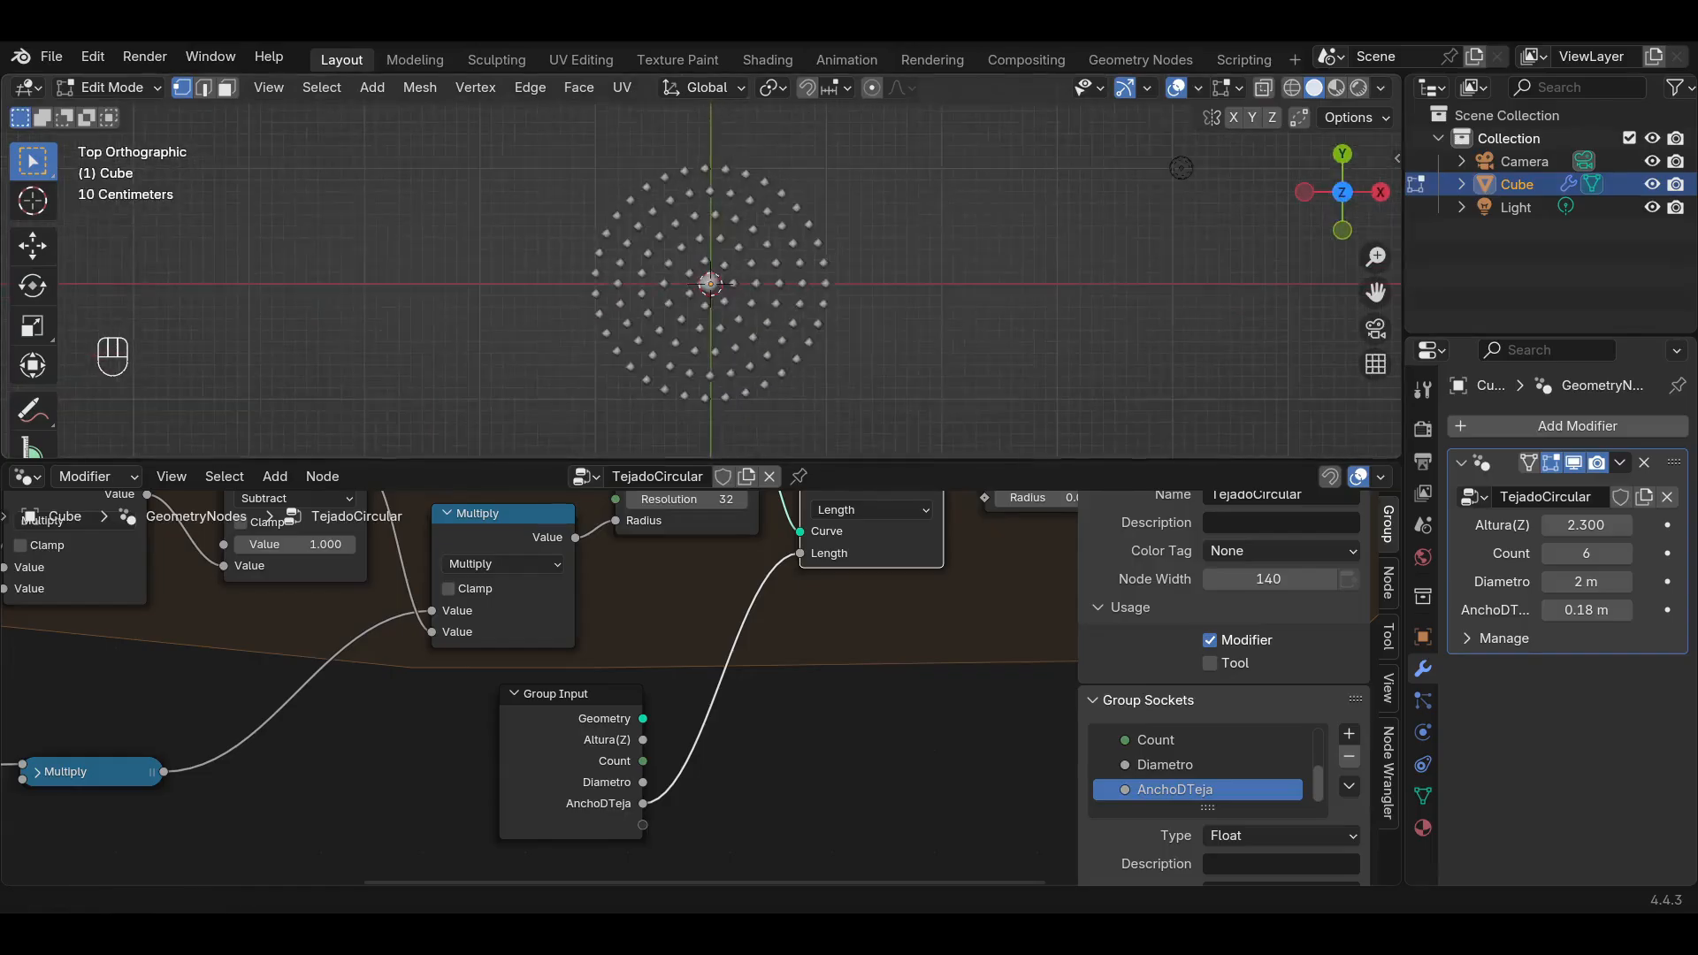
Move the Instance on Points, Join Geometry, Repeat output and Group Output nodes away from Set Point Radius to open a gap.
scroll(716, 714, "down", 2)
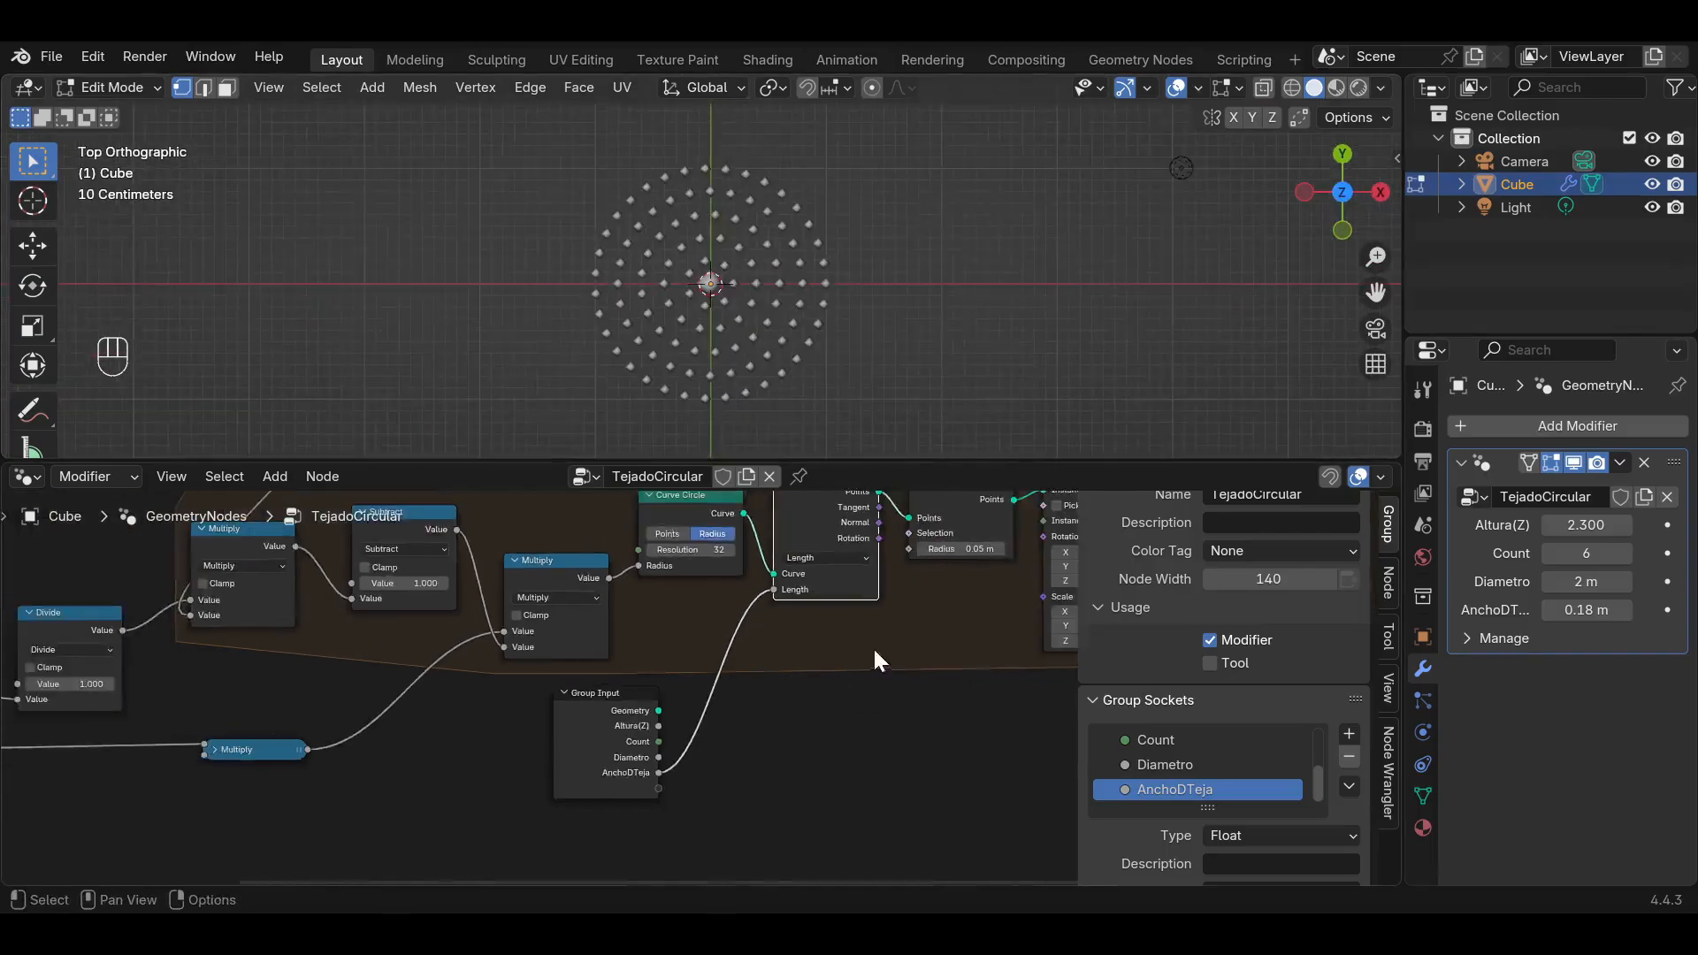
middle_click_drag(872, 646, 618, 757)
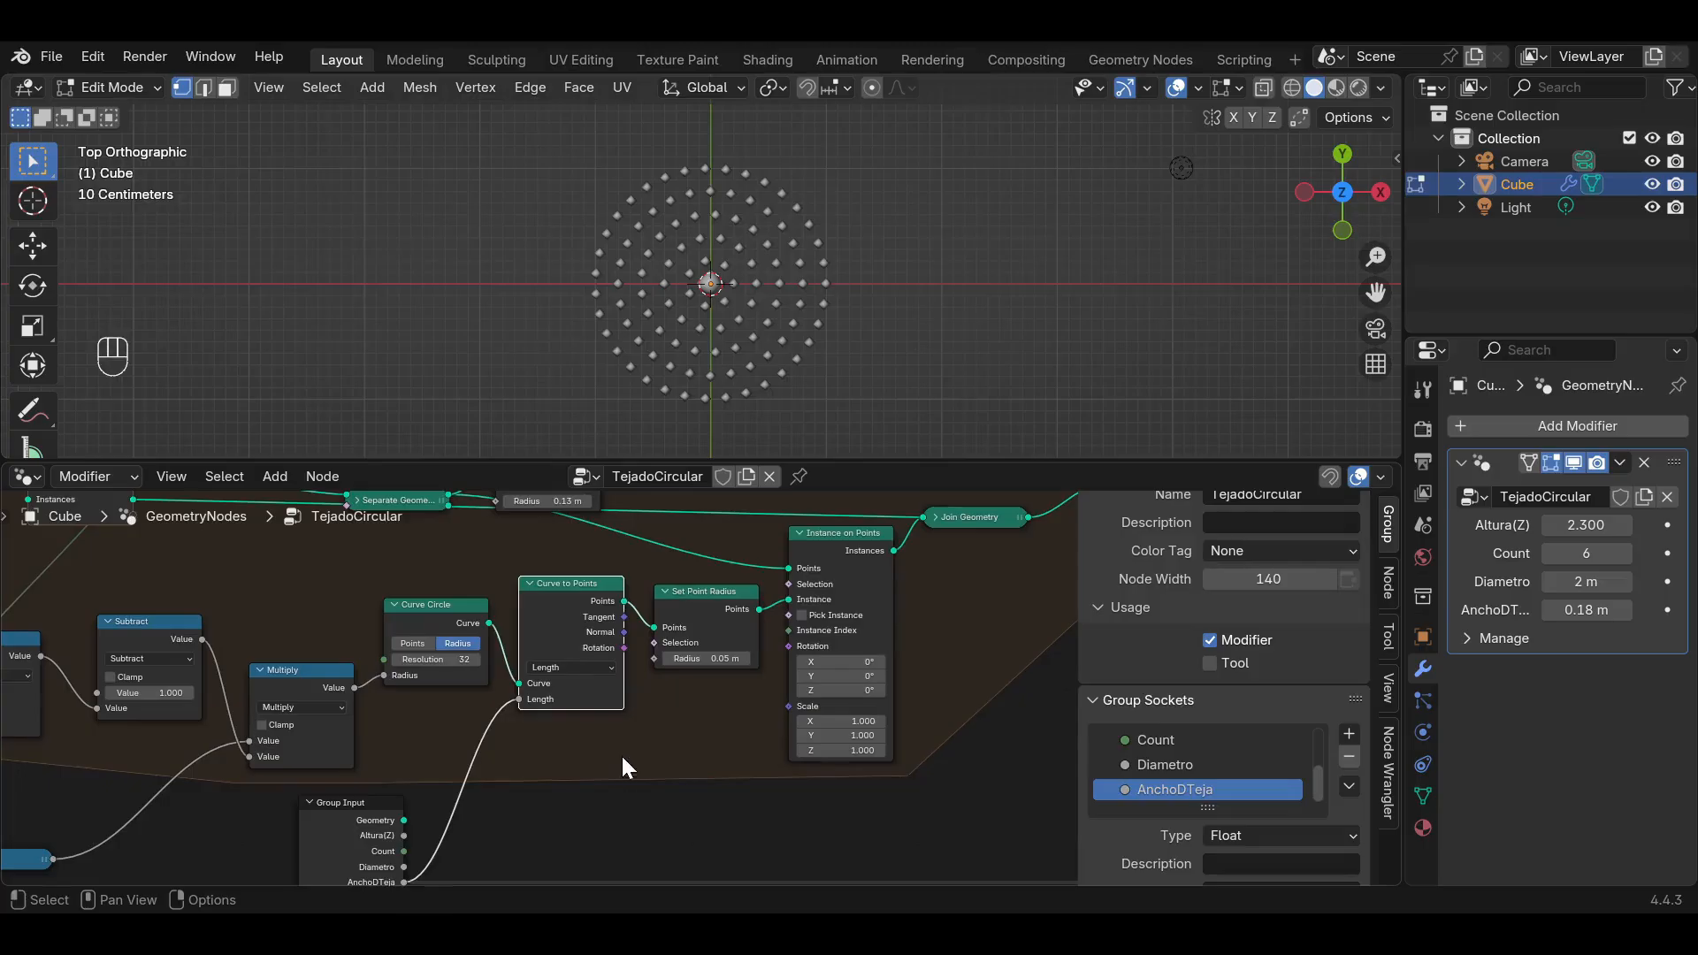
middle_click_drag(814, 579, 477, 722)
scroll(768, 701, "down", 2)
left_click_drag(971, 724, 549, 571)
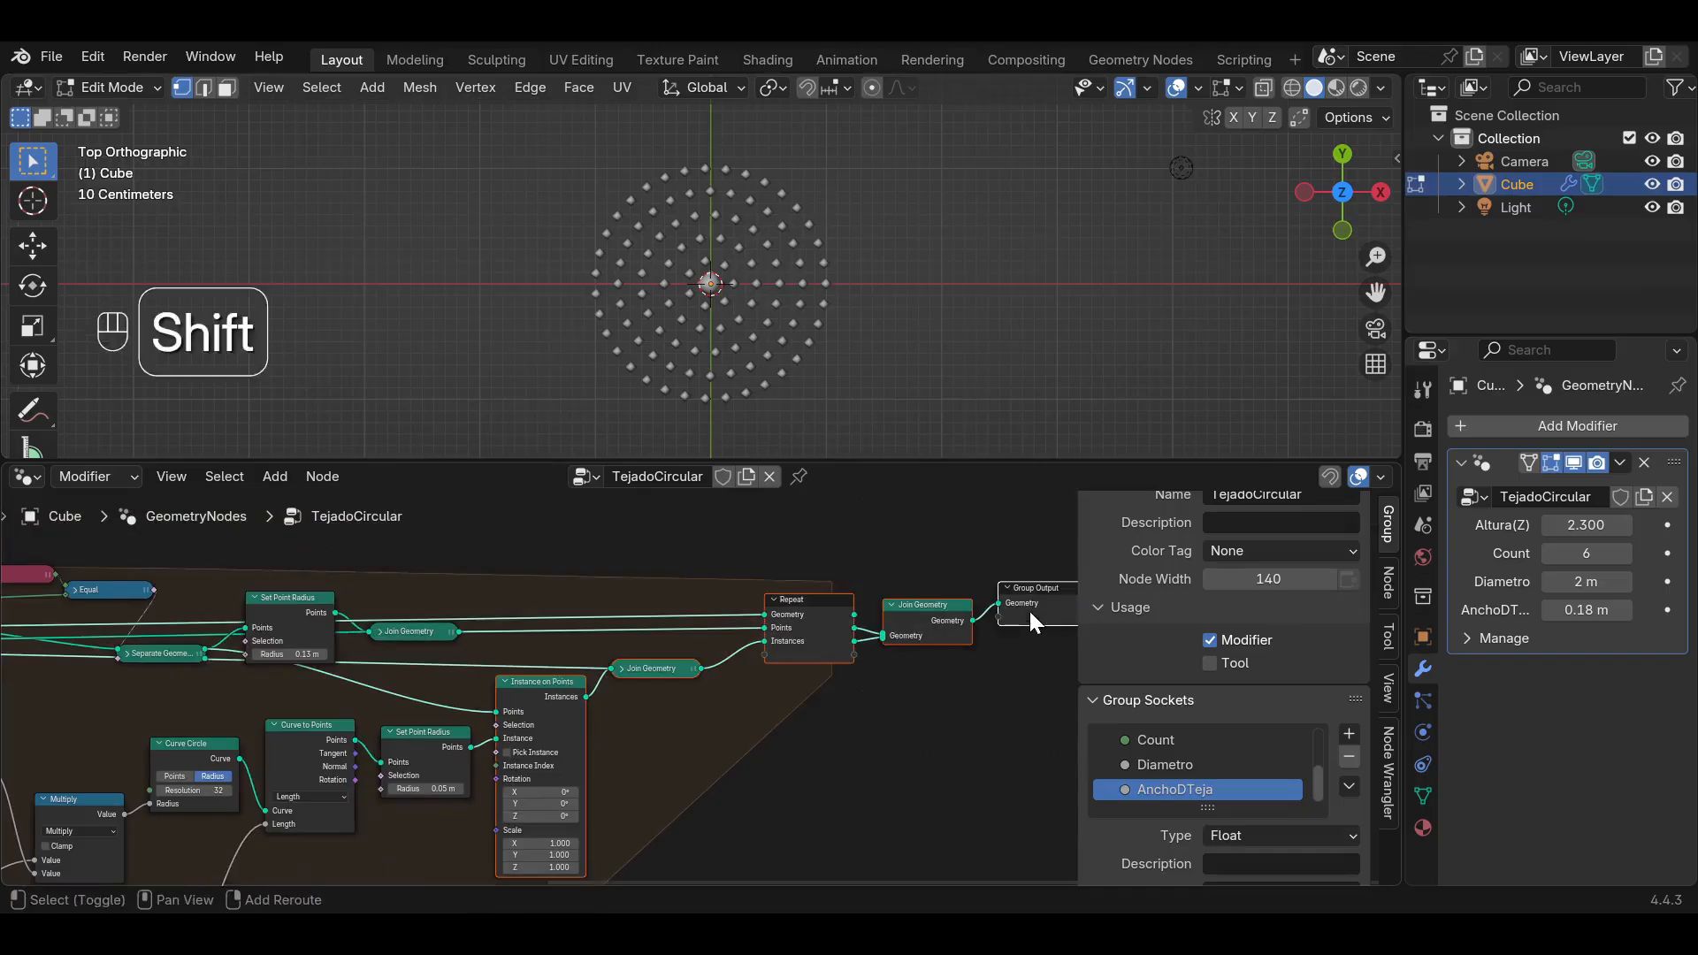
left_click_drag(551, 675, 694, 664)
middle_click_drag(694, 663, 809, 578)
scroll(741, 678, "up", 3)
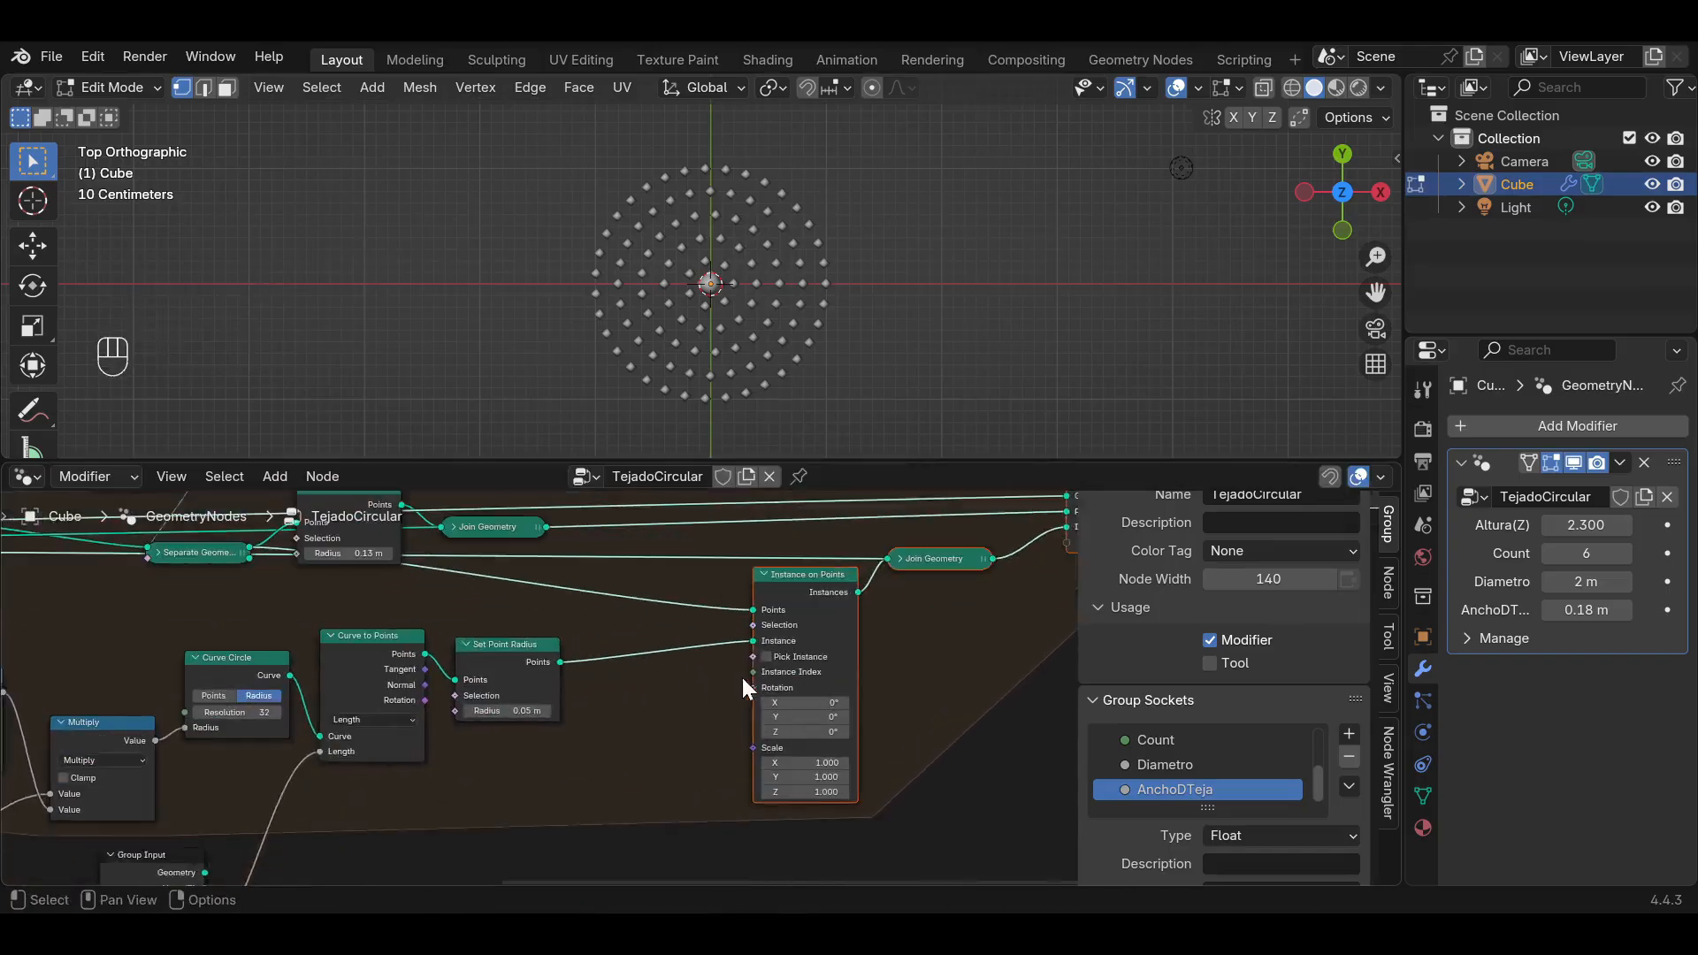
Duplicate Instance on Points, insert the copy between Set Point Radius and the original's Instance input, and space the downstream nodes apart.
left_click(830, 574)
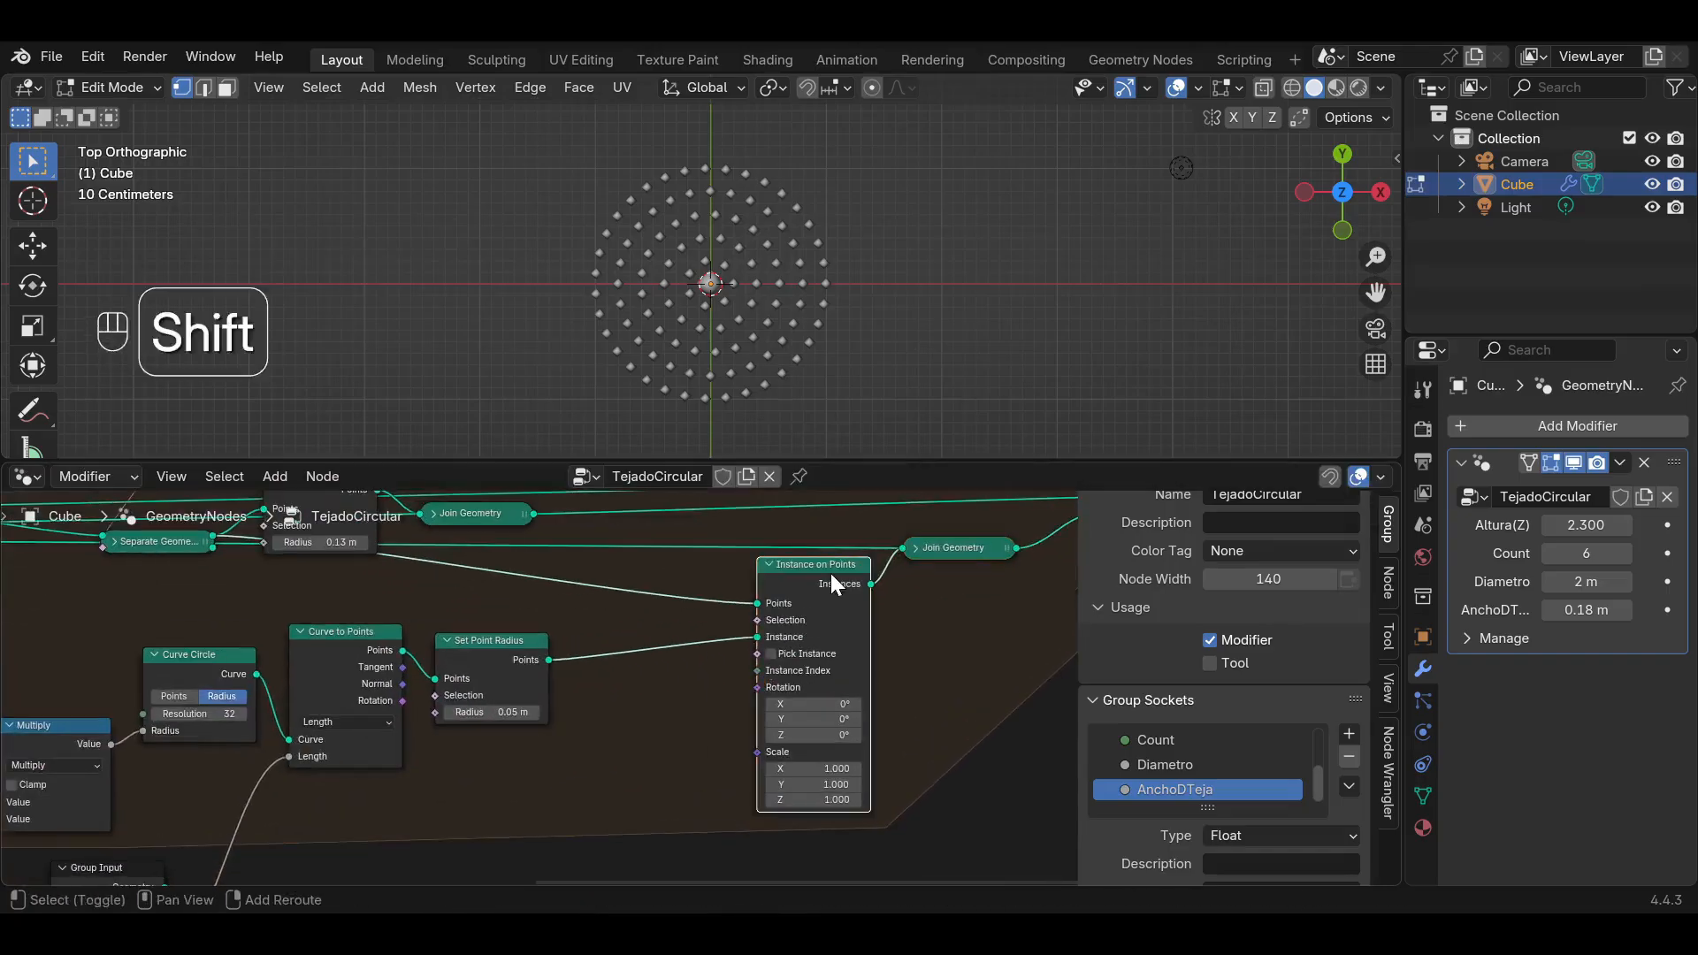
key("shift+d")
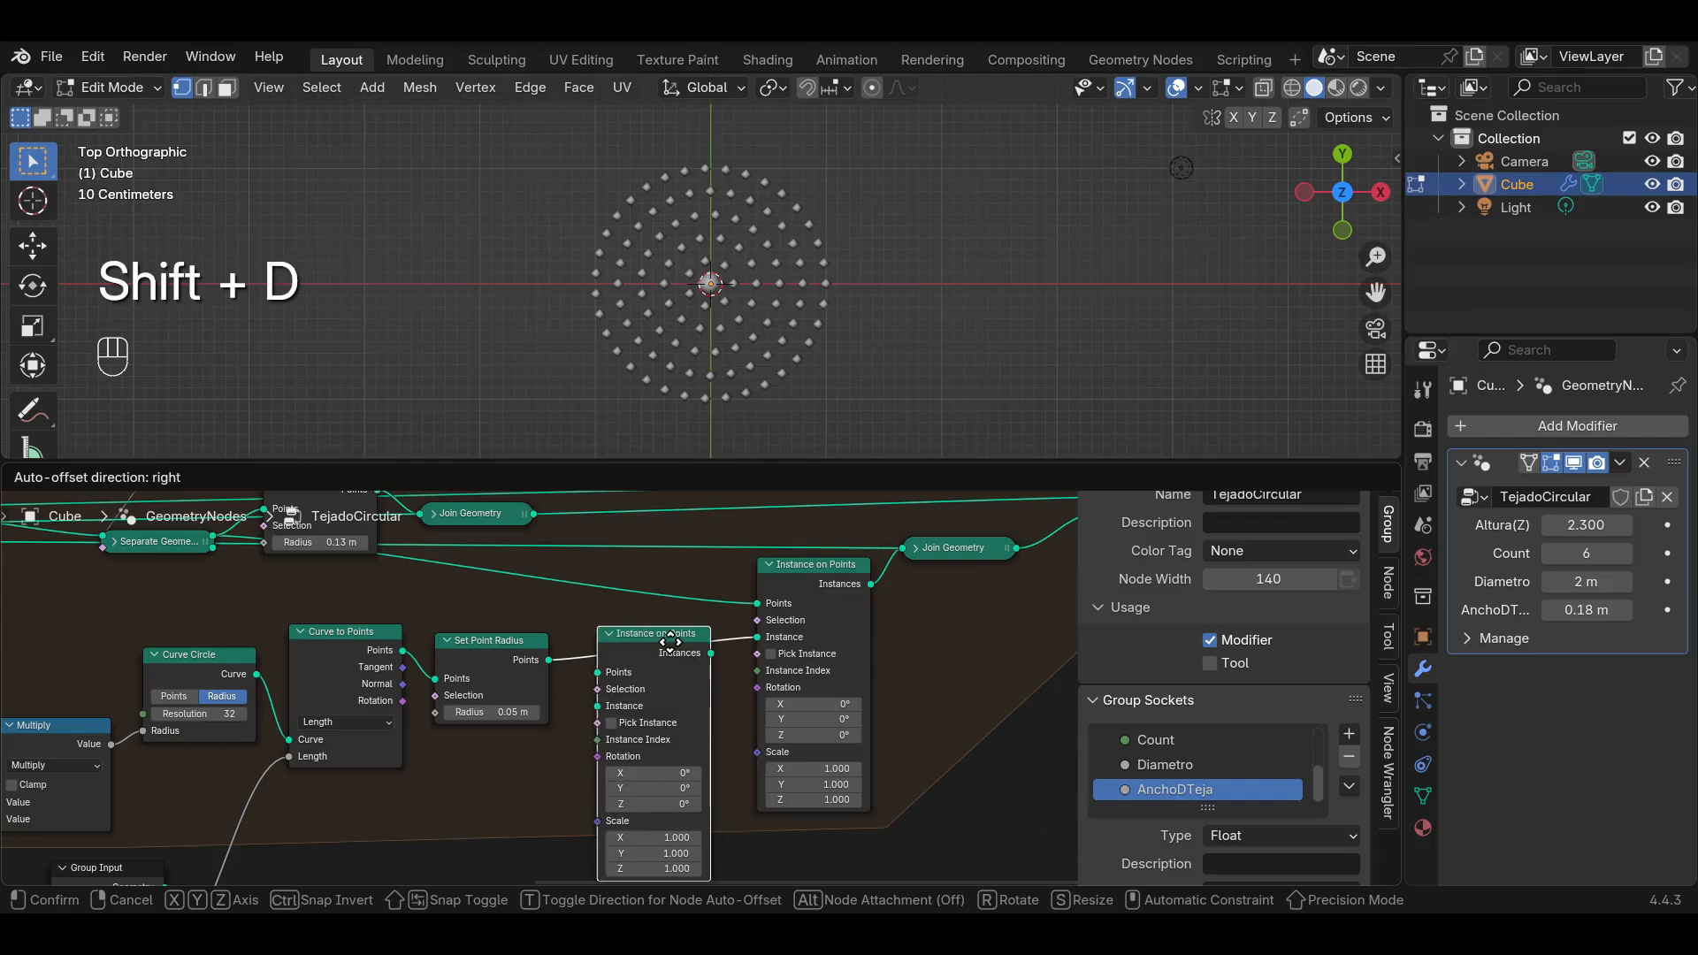
left_click_drag(640, 680, 624, 719)
middle_click_drag(676, 663, 510, 700)
scroll(513, 697, "down", 3)
left_click_drag(766, 679, 615, 597)
left_click_drag(593, 650, 669, 649)
left_click_drag(469, 735, 499, 735)
Insert a duplicate Join Geometry between the two Instance on Points nodes and connect the Set Point Radius points to it as well.
scroll(656, 702, "up", 1)
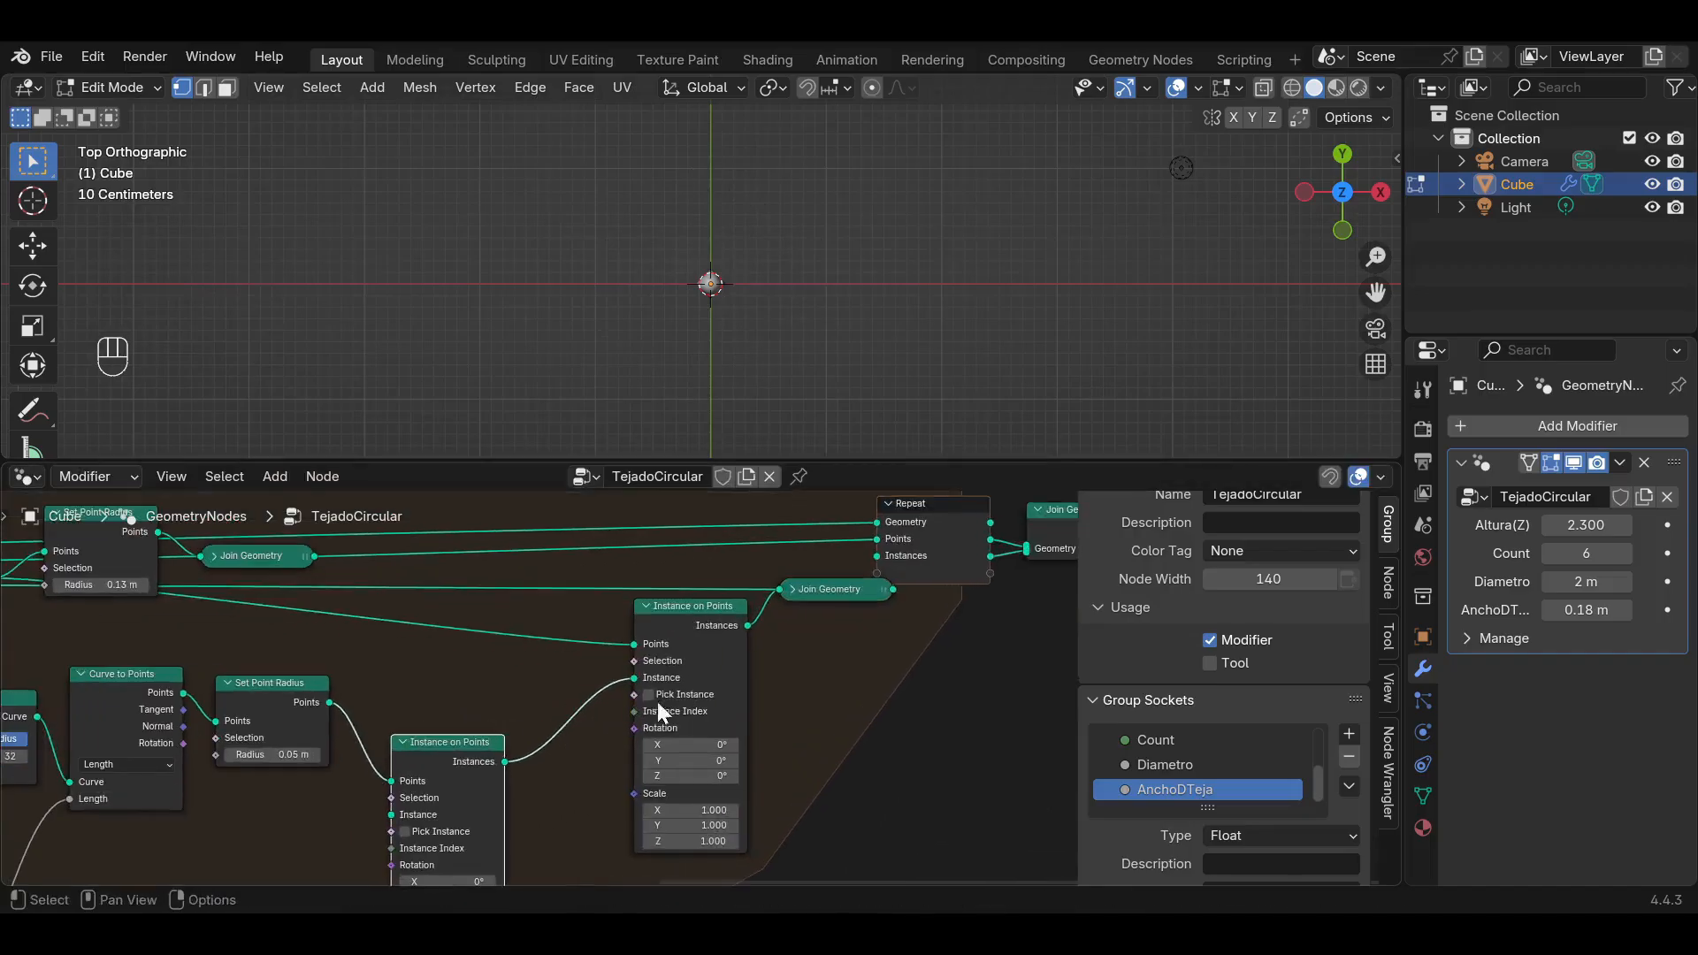
key("shift+d")
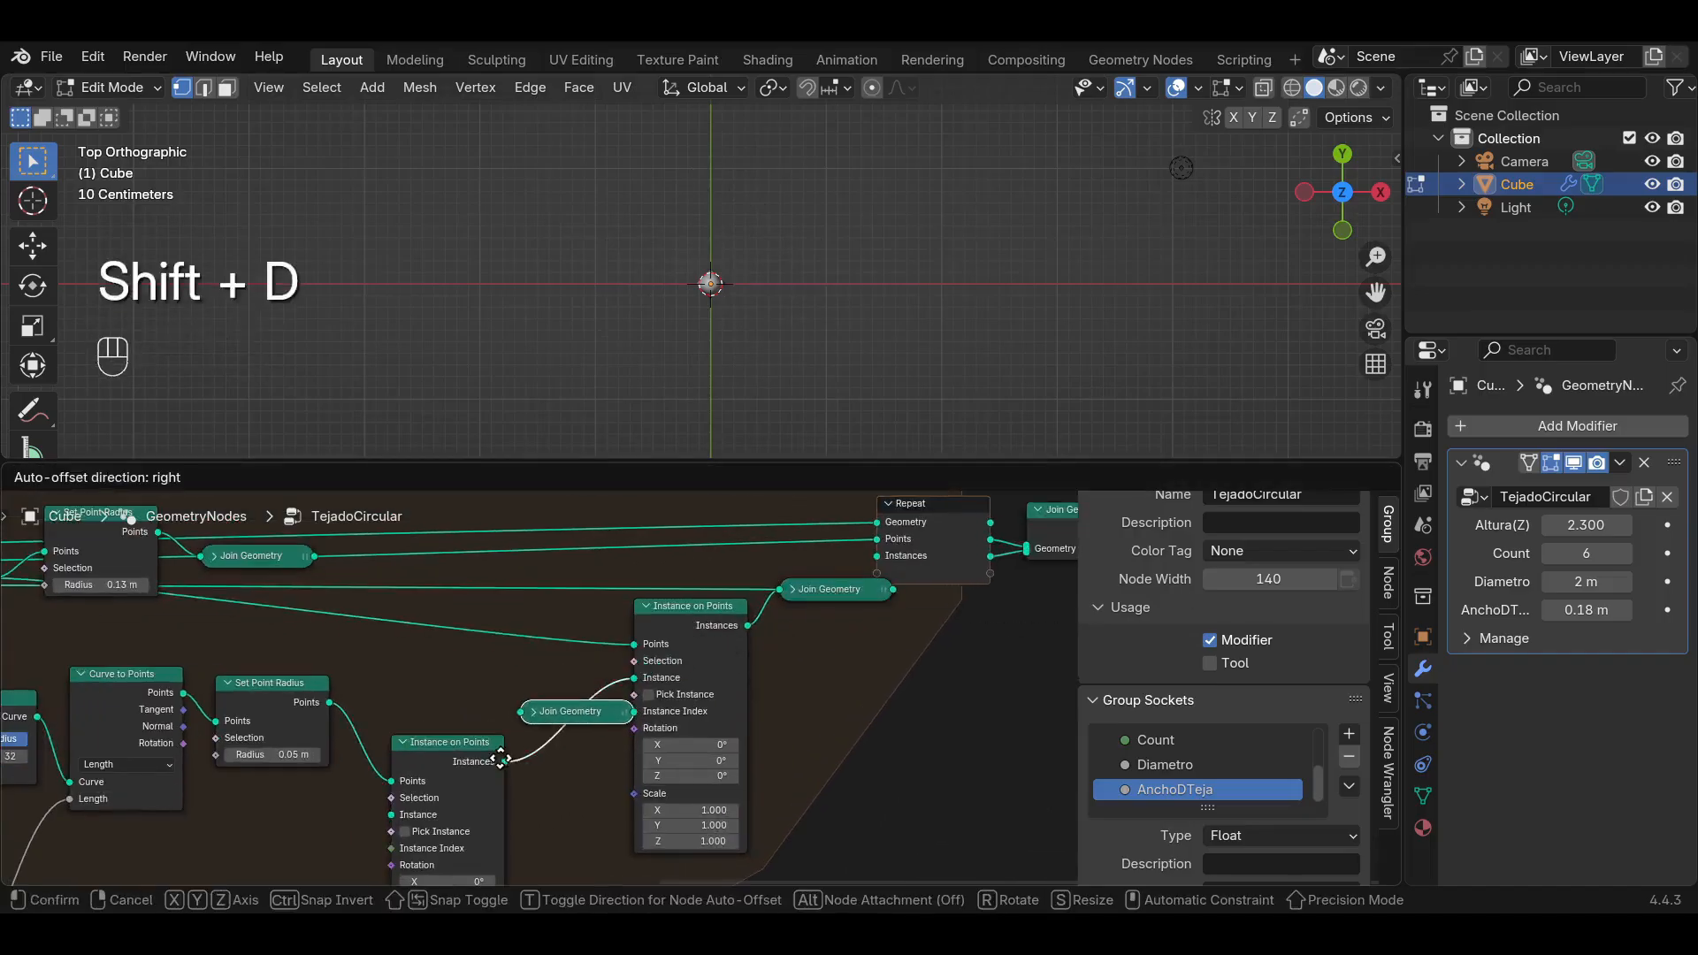
left_click(590, 710)
left_click_drag(328, 702, 523, 712)
Spread the new Join Geometry, both Instance on Points and the output nodes to widen the space after Set Point Radius.
scroll(520, 712, "down", 1)
middle_click_drag(1043, 652, 718, 690)
left_click_drag(835, 628, 585, 546)
left_click_drag(573, 603, 677, 593)
middle_click_drag(707, 292, 729, 347)
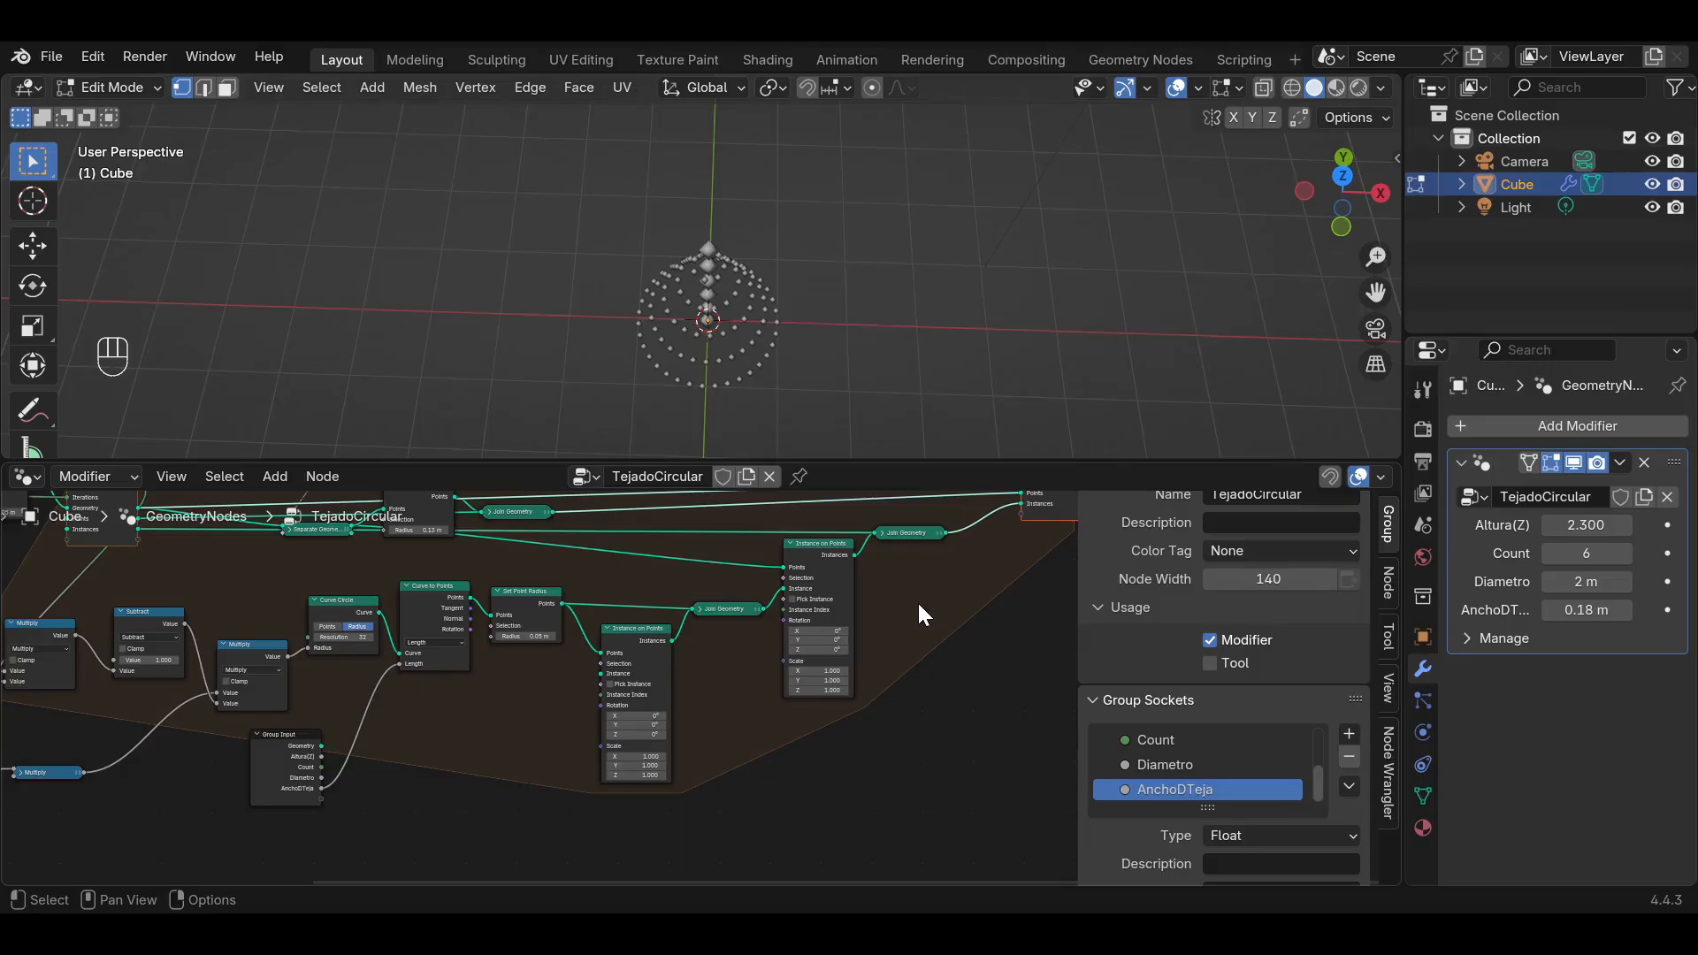
scroll(721, 672, "up", 3)
middle_click_drag(721, 672, 446, 767)
scroll(447, 766, "down", 3)
left_click_drag(1004, 698, 446, 523)
left_click_drag(456, 704, 569, 707)
middle_click_drag(472, 765, 644, 654)
scroll(644, 654, "up", 5)
left_click_drag(496, 580, 611, 602)
middle_click_drag(611, 602, 813, 578)
Add a mesh Cube node and connect its Mesh to the Instance input of the duplicated Instance on Points.
key("shift+a")
type("cube")
key("Return")
left_click_drag(573, 697, 743, 645)
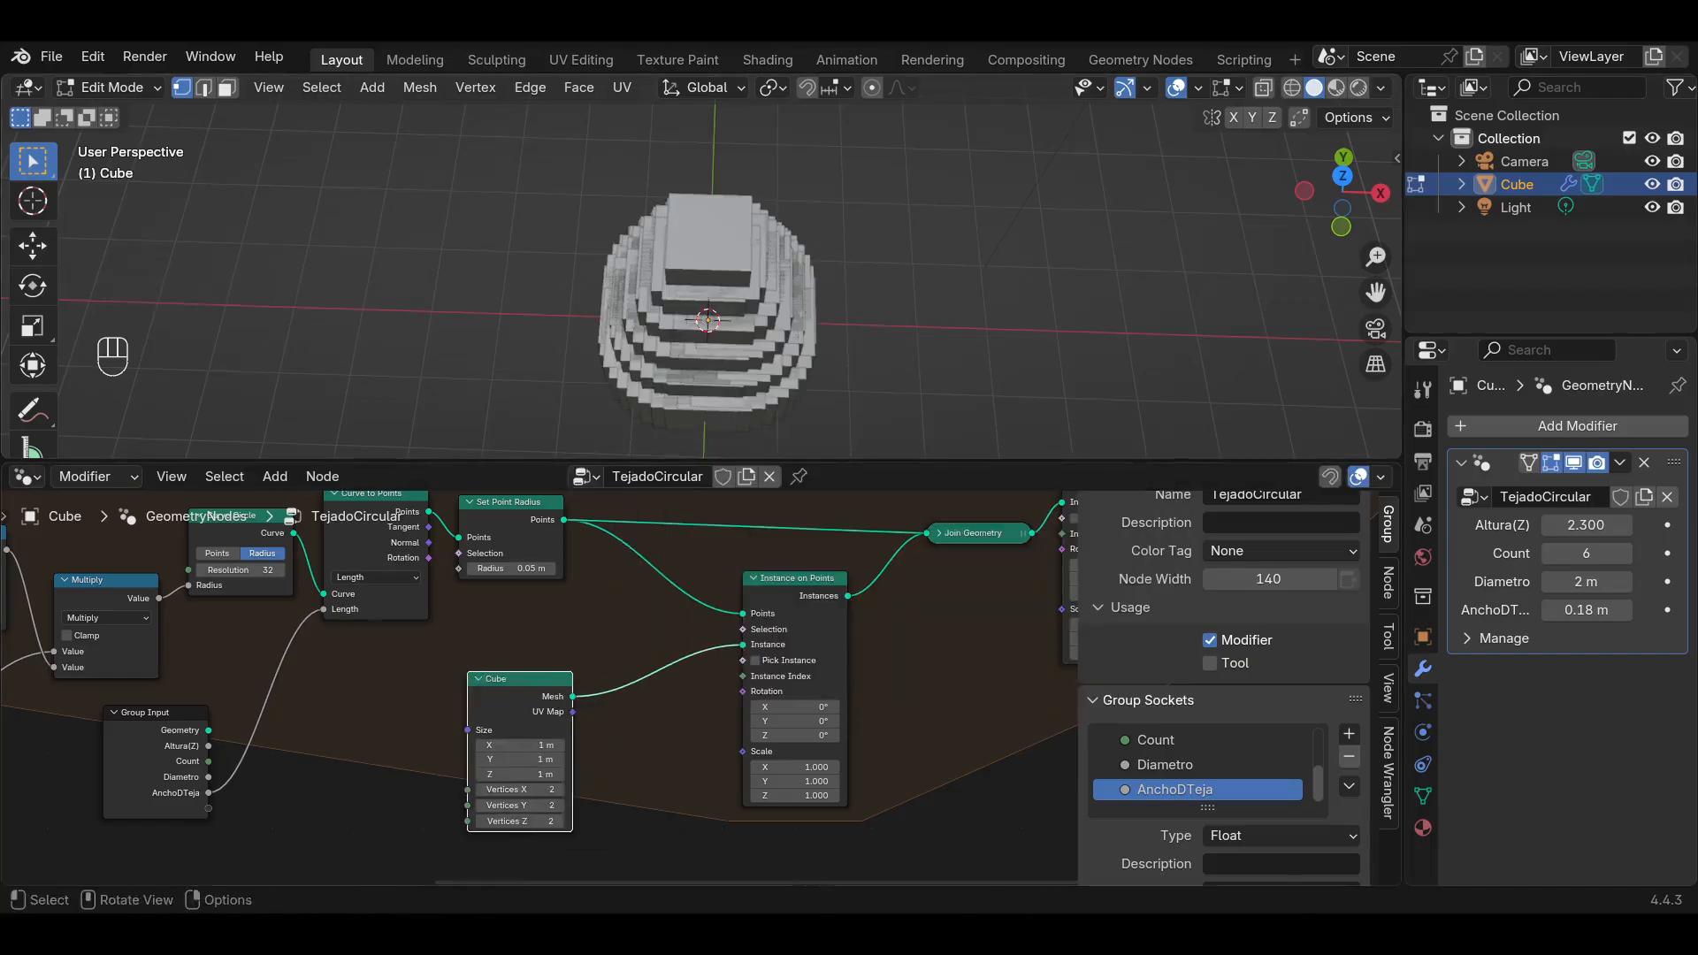
left_click_drag(1375, 293, 1352, 298)
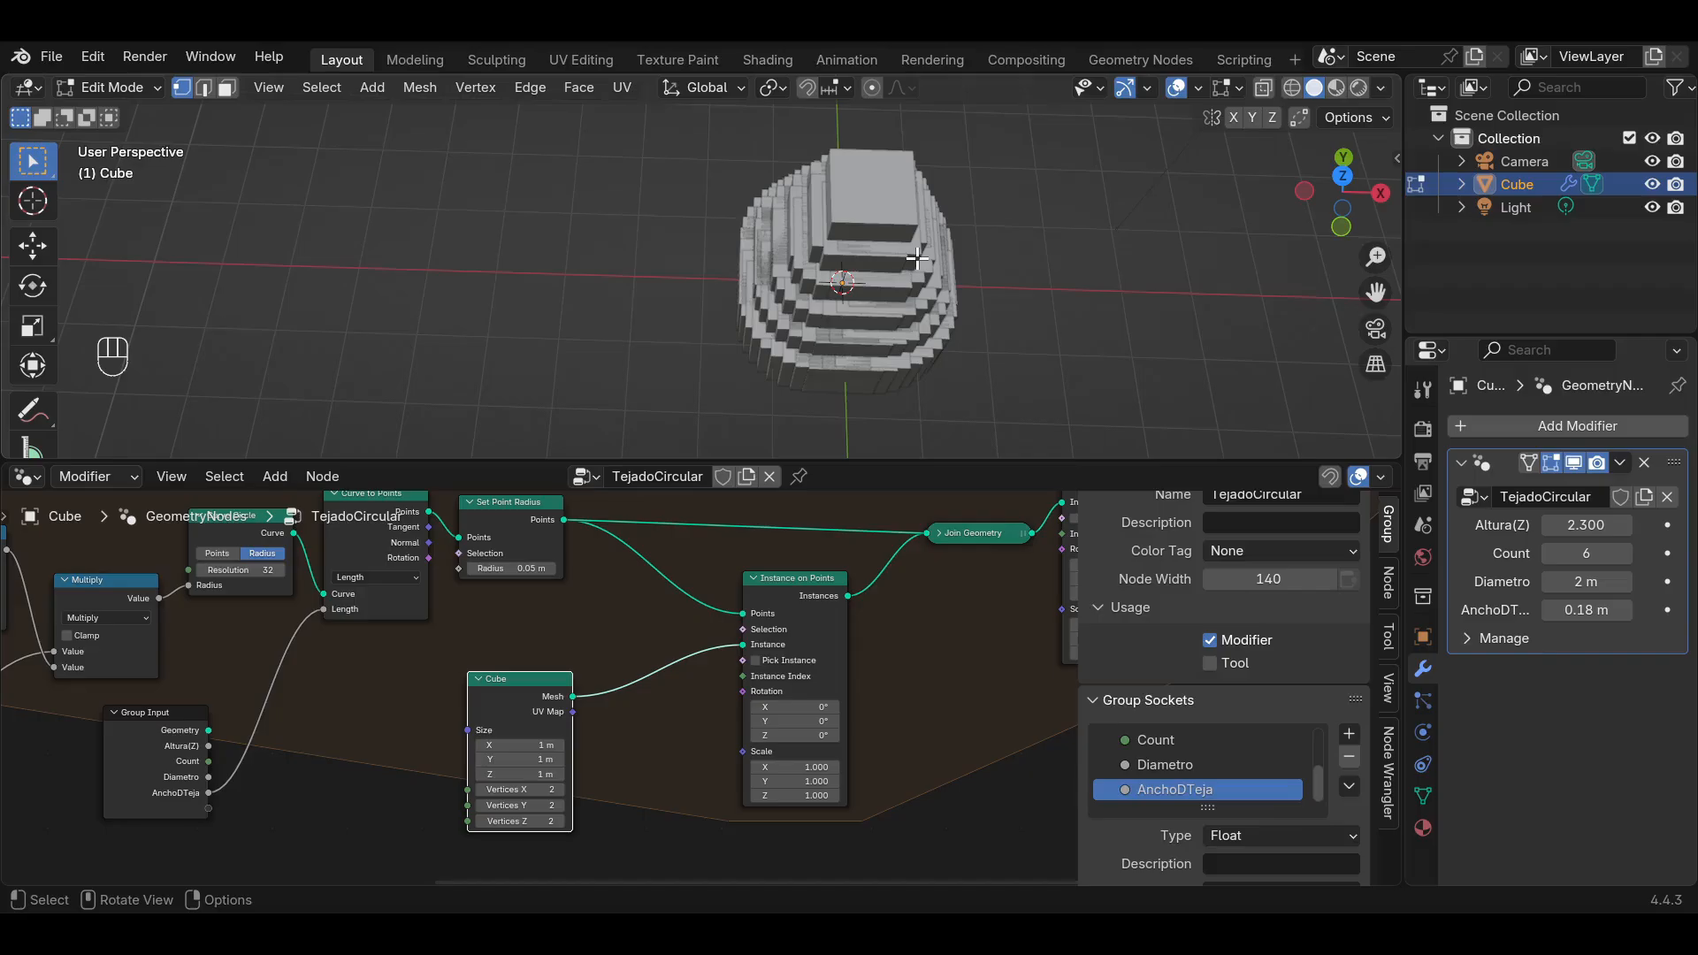
Add a Combine XYZ node connected to the Cube node's Size input.
scroll(629, 762, "up", 1)
middle_click_drag(629, 761, 939, 655)
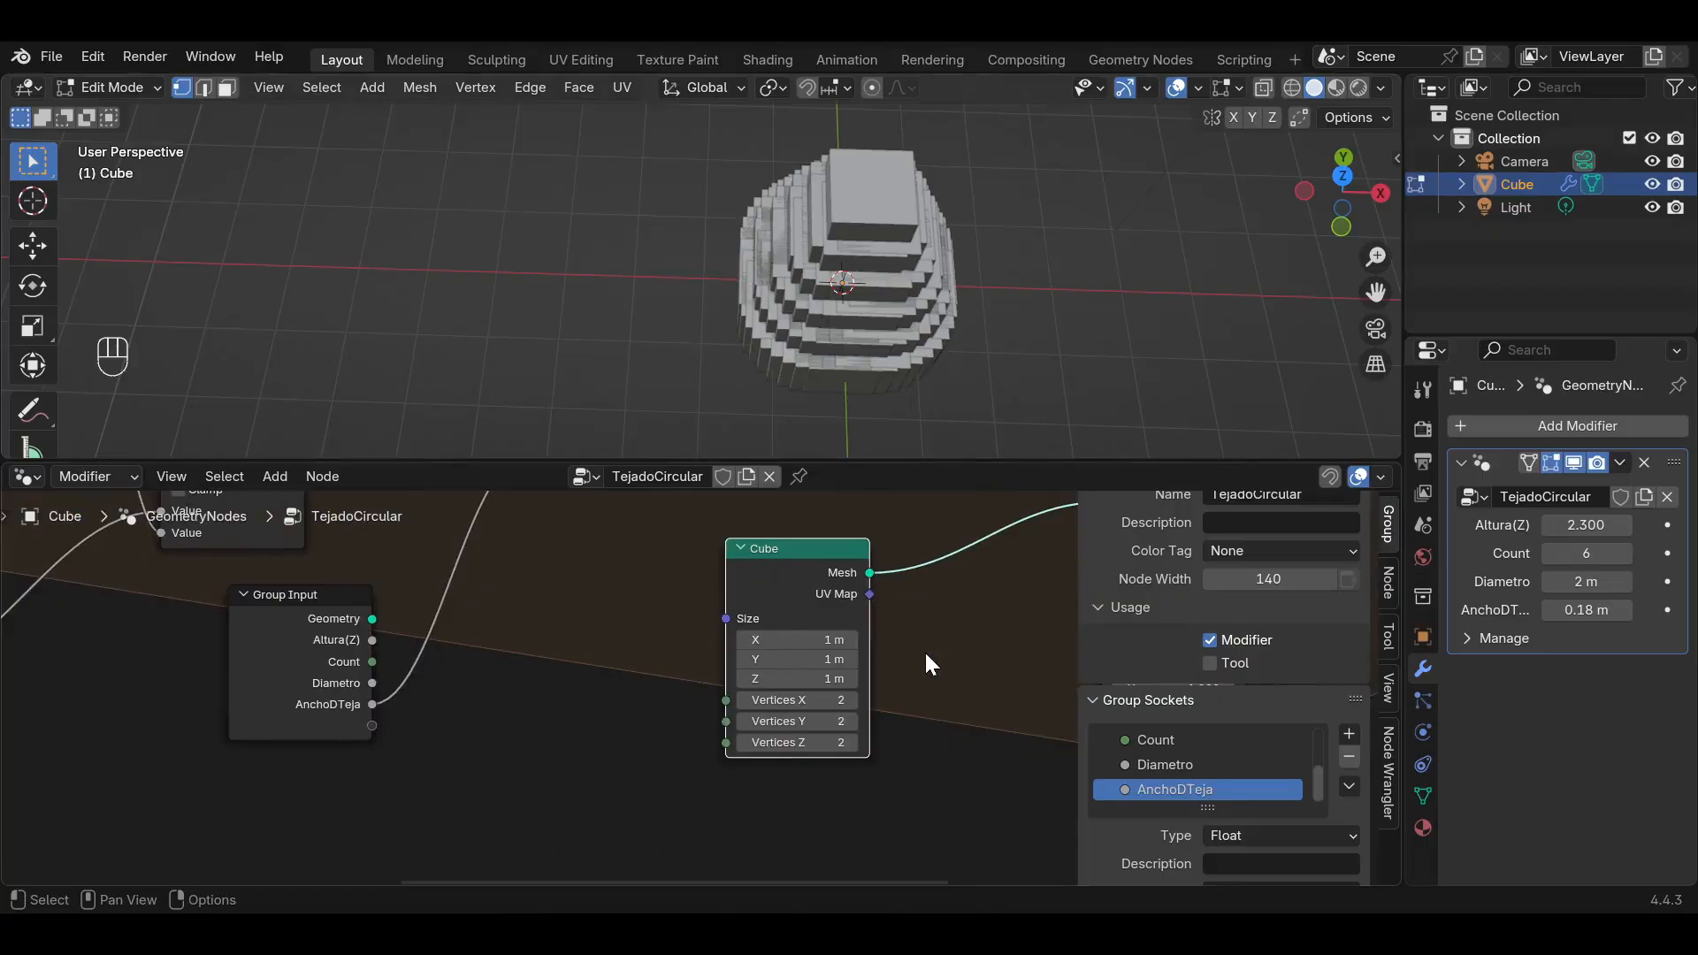
left_click_drag(724, 618, 504, 634)
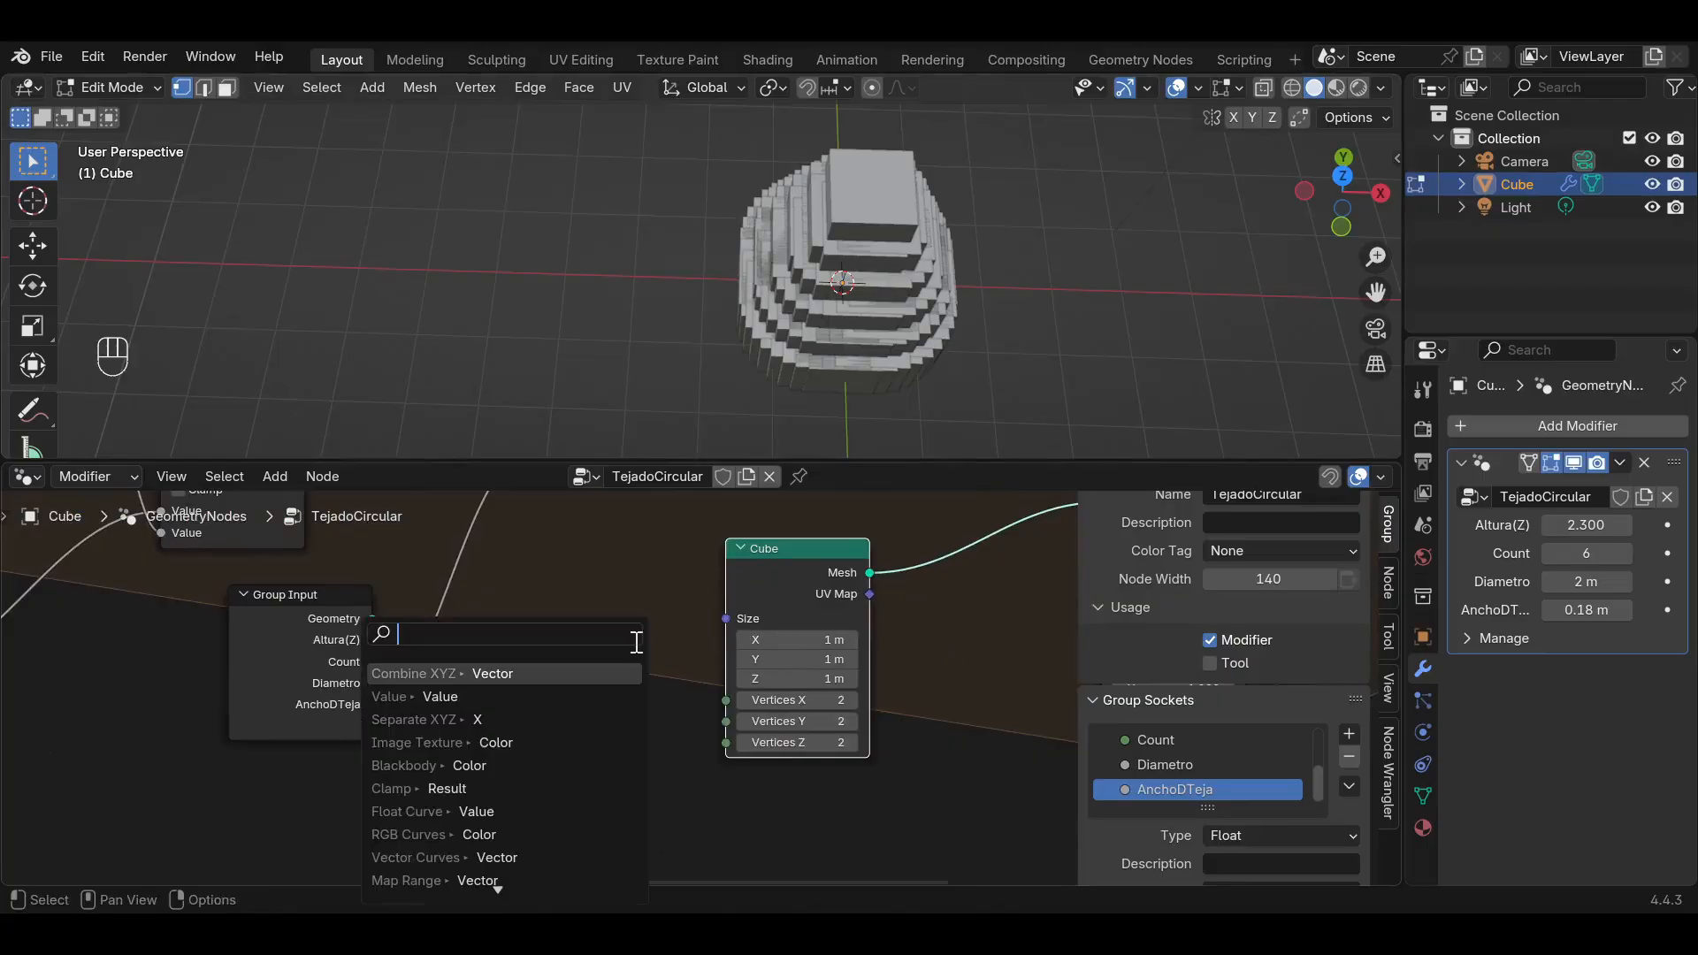
left_click(575, 672)
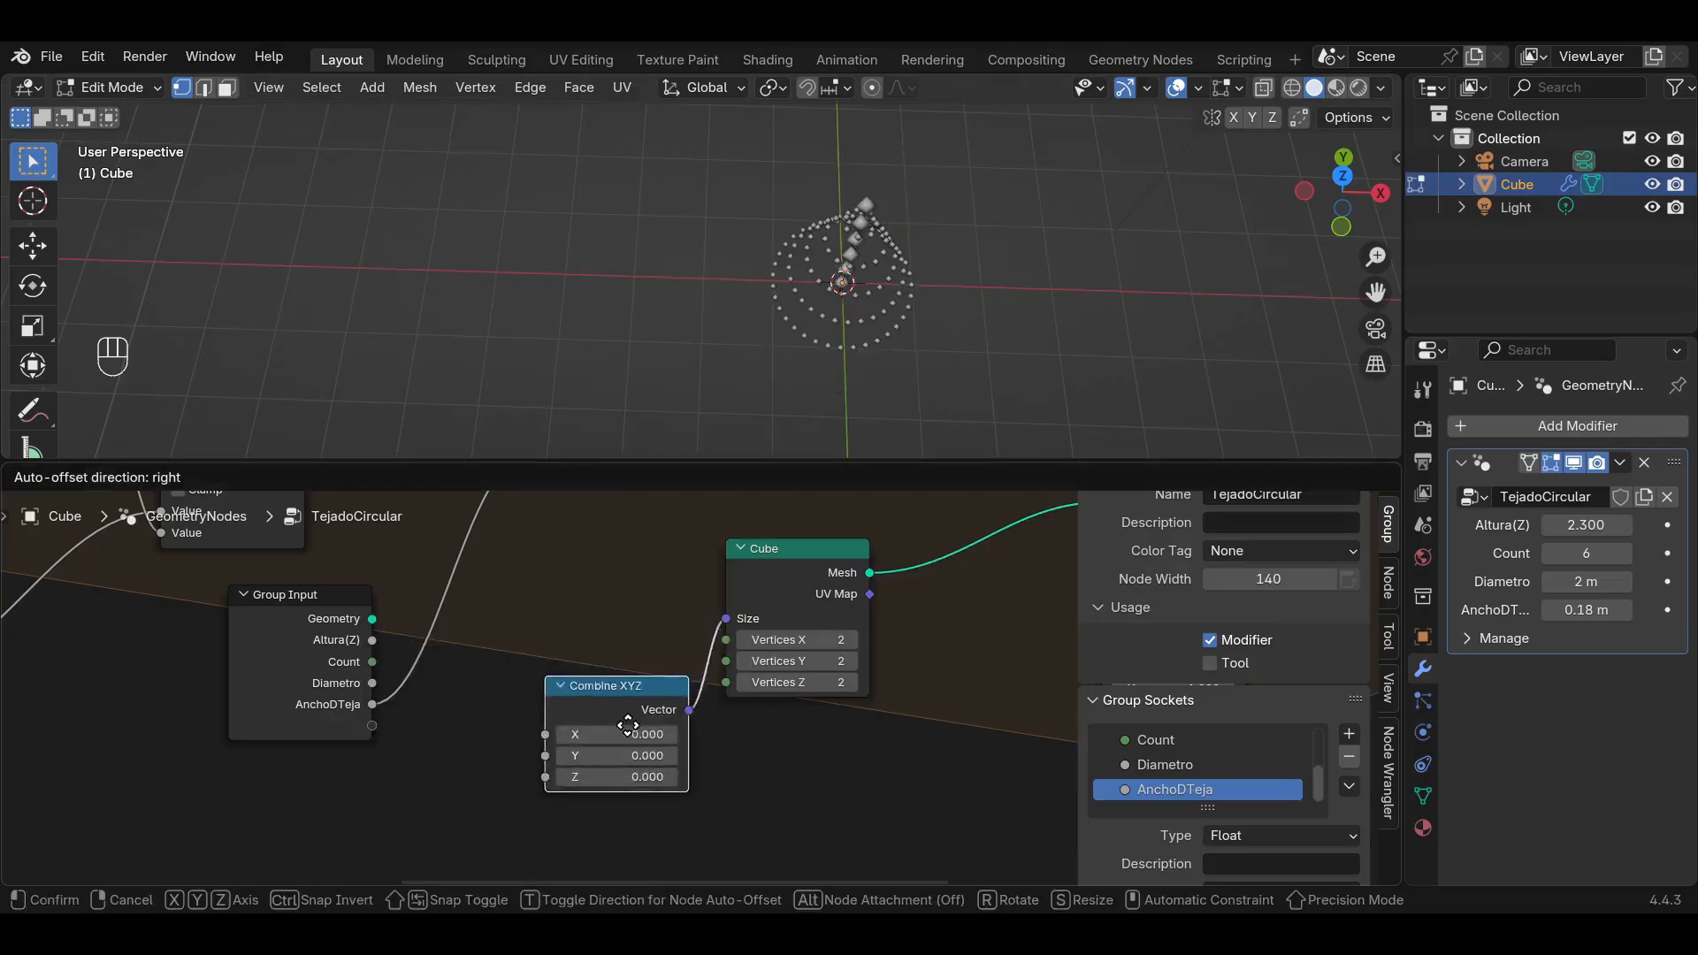
left_click(619, 730)
Add a Value node and connect it to the X input of the Combine XYZ node driving the cube size.
middle_click_drag(734, 709, 796, 660)
left_click(834, 780)
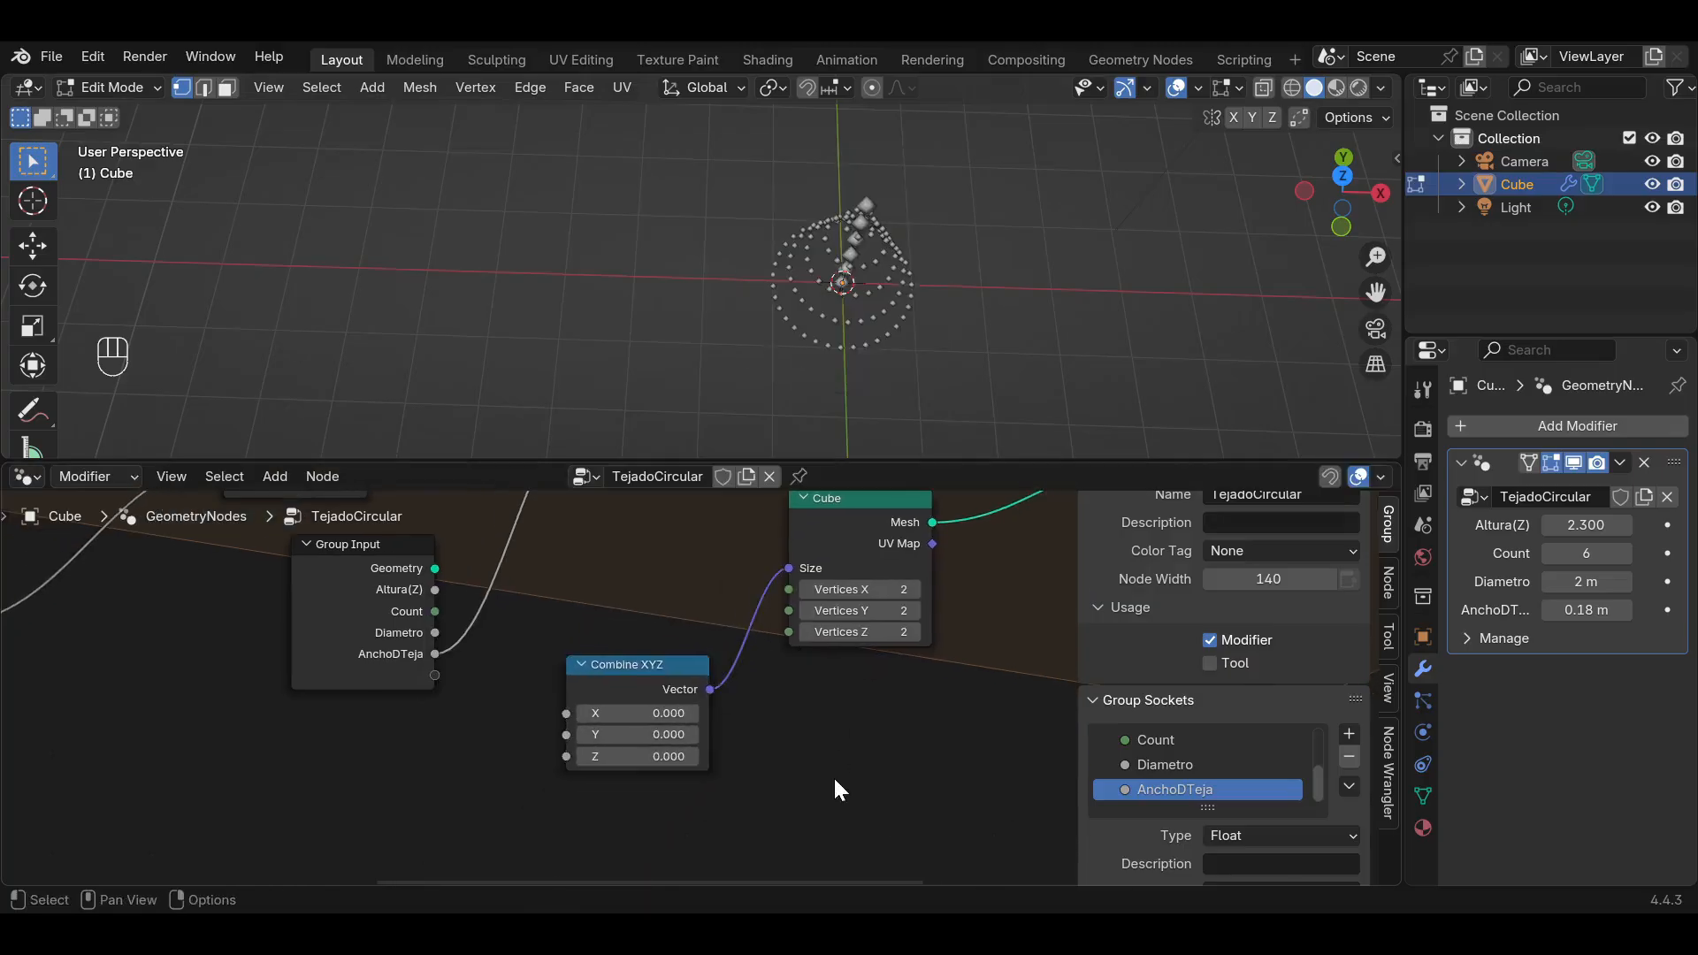
key("shift+a")
left_click(747, 445)
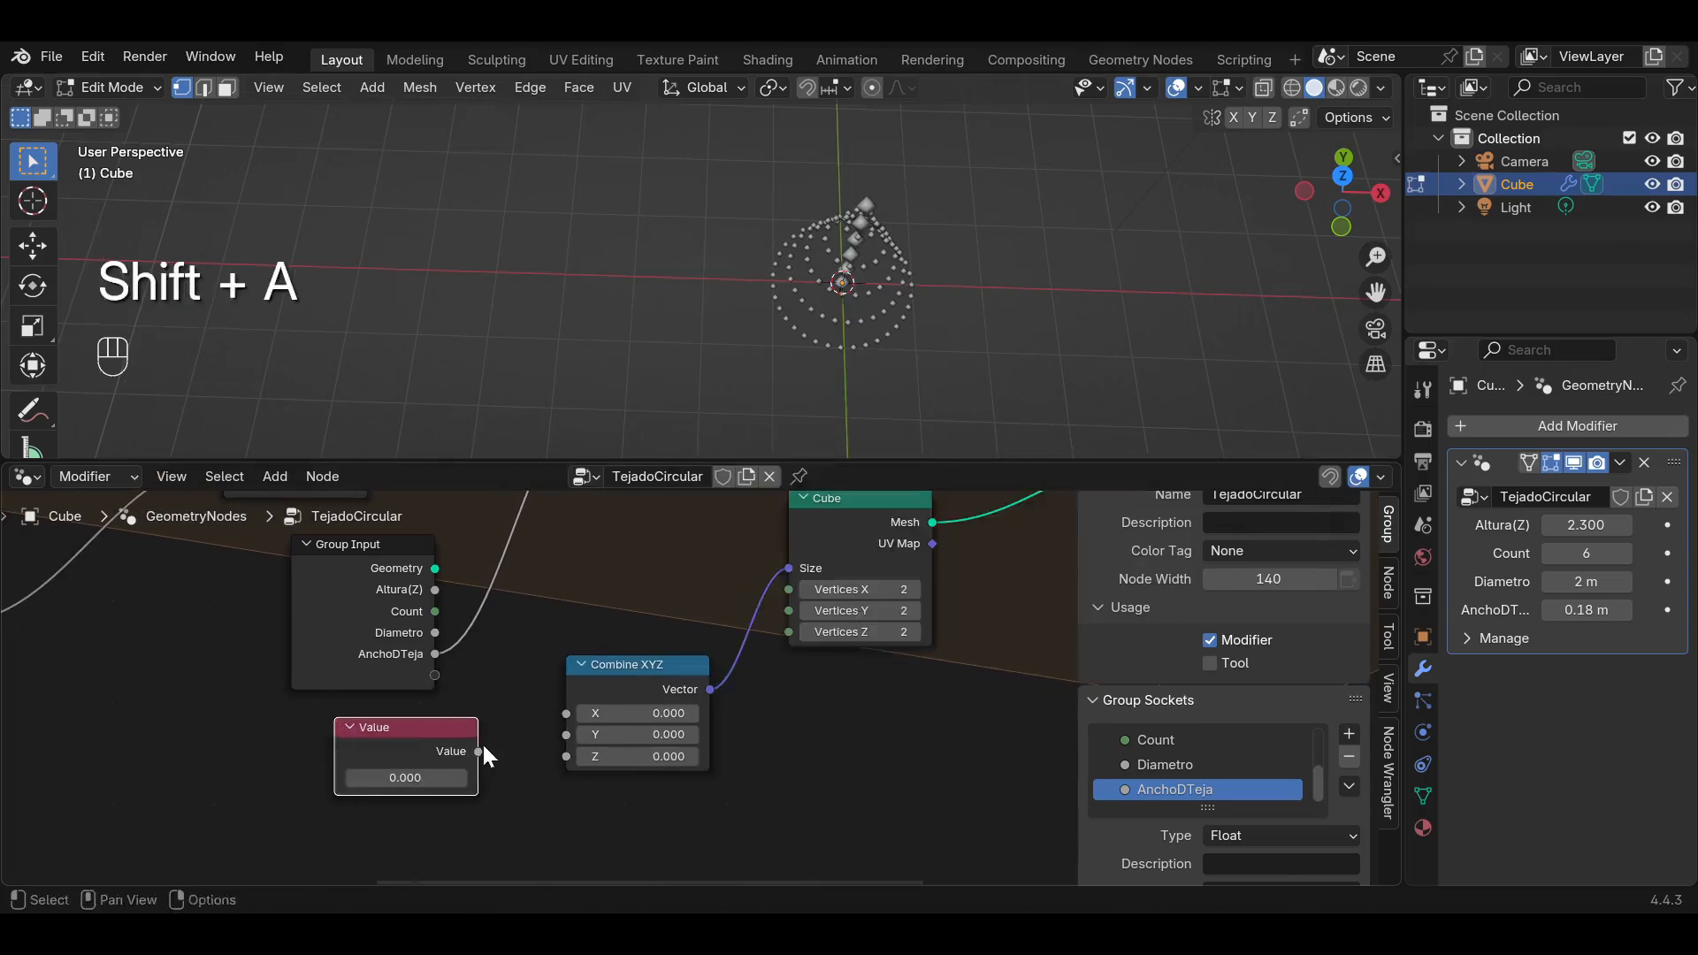
left_click_drag(479, 752, 566, 713)
Duplicate the Value node twice and connect the copies to the Y and Z inputs of Combine XYZ.
middle_click_drag(566, 716, 712, 647)
key("shift+d")
left_click(549, 781)
left_click_drag(602, 784, 735, 591)
key("shift+d")
left_click(557, 788)
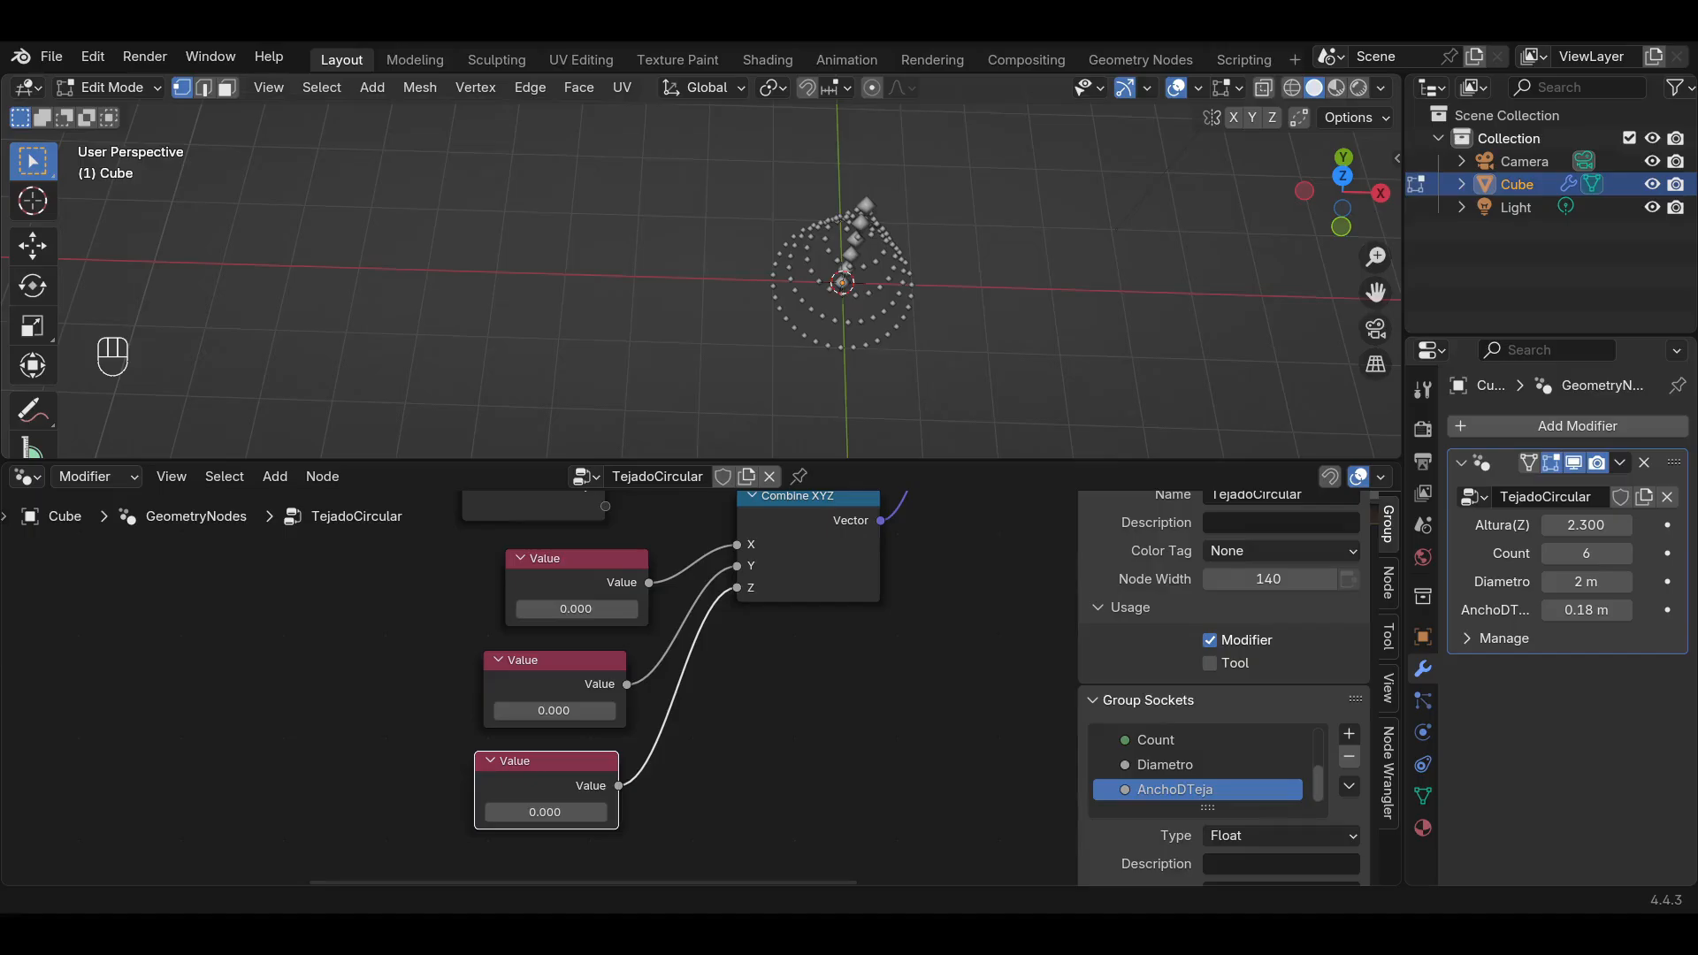
Set all three Value nodes feeding the cube size to 0.1.
left_click(587, 609)
type("0.1")
key("Return")
left_click(564, 710)
type("0.1")
key("Return")
left_click(561, 810)
type("0.1")
key("Return")
scroll(743, 266, "up", 5)
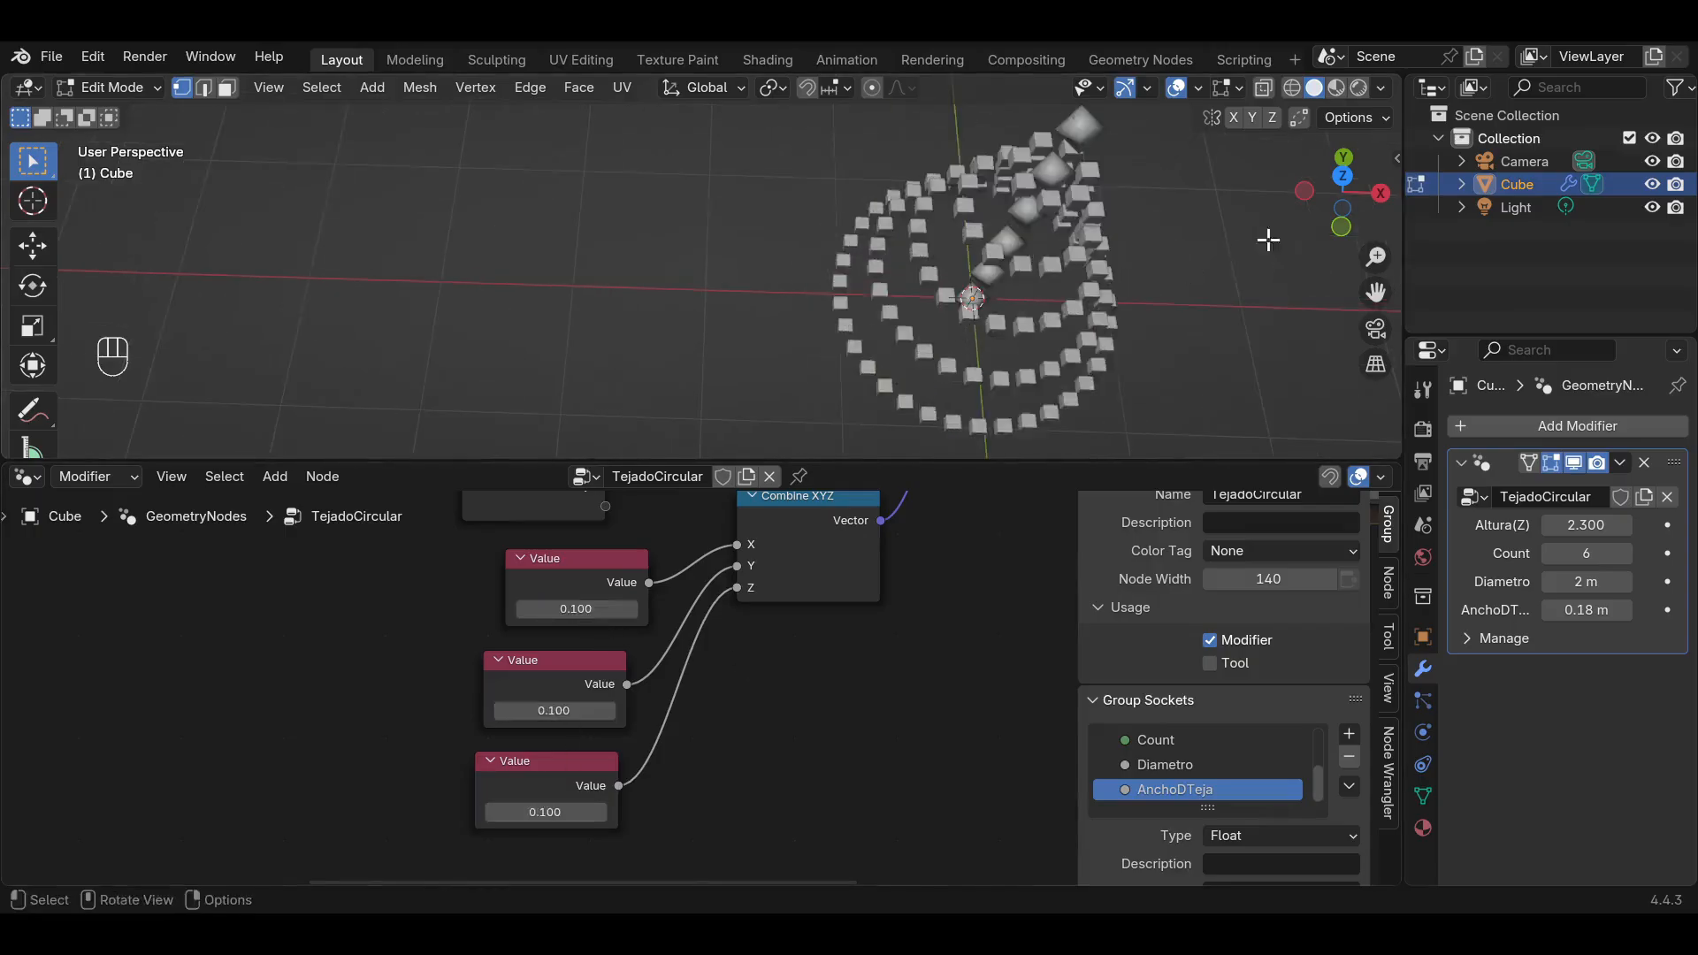
Set the X, Y and Z Value nodes to 0.2 and check the cube rings from the front and above.
left_click(1341, 227)
left_click(587, 604)
type(".2")
key("Return")
left_click(561, 712)
type(".2")
key("Return")
left_click(541, 818)
type(".2")
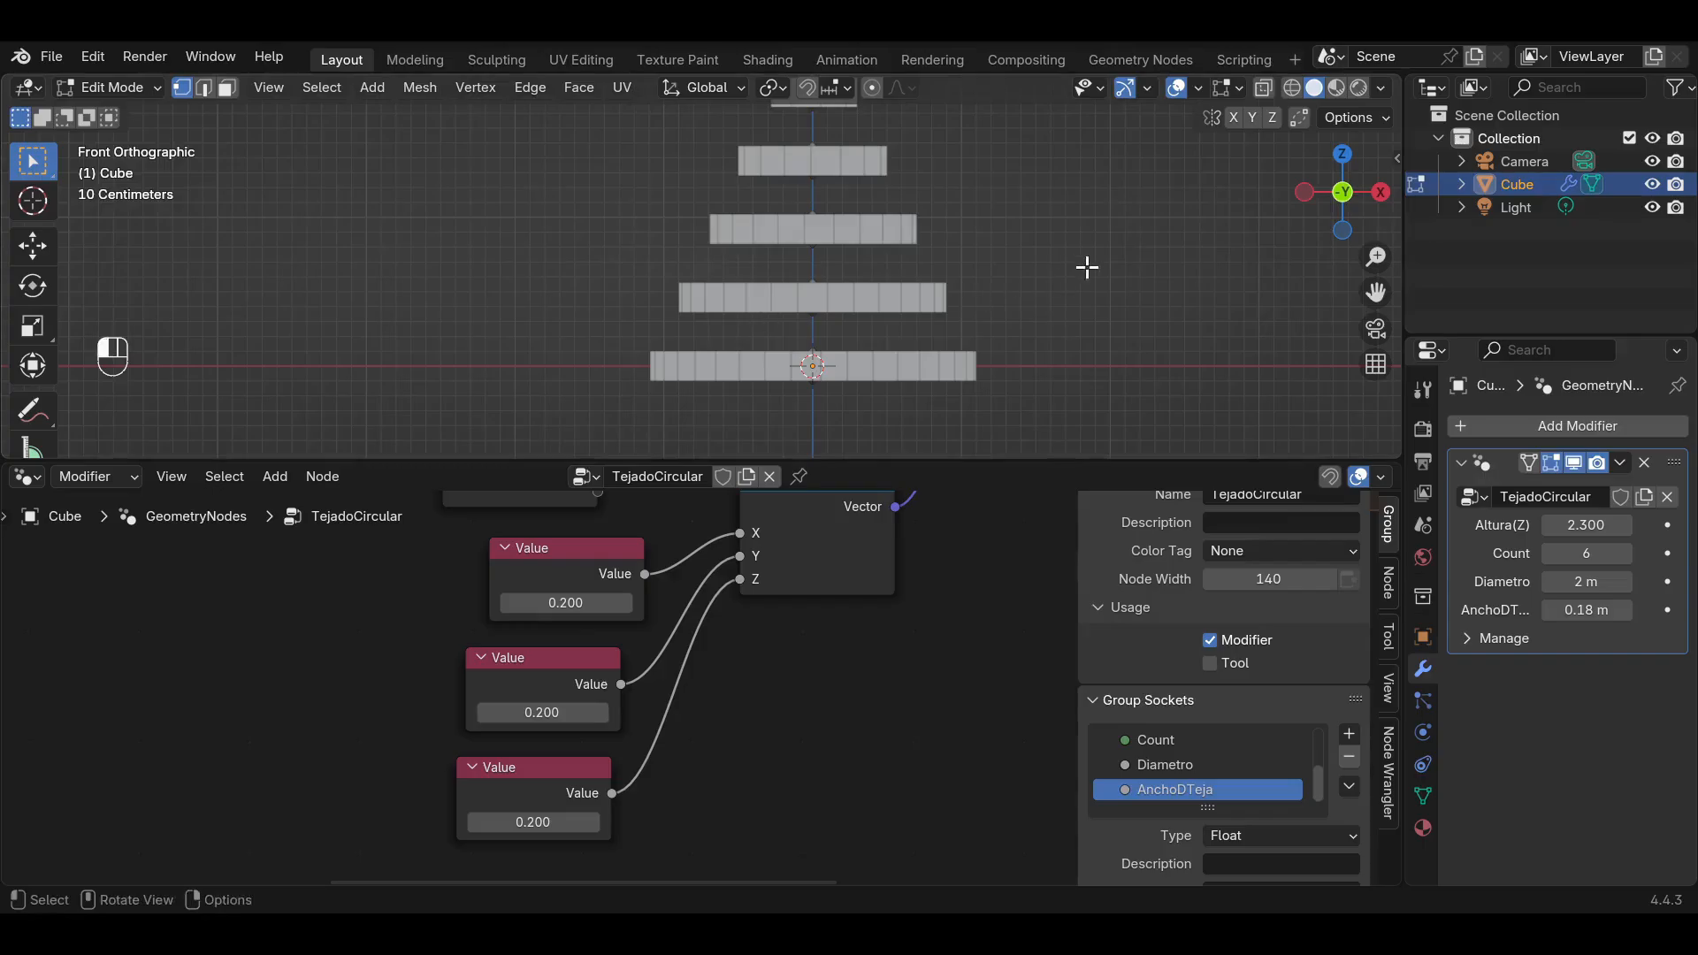
middle_click_drag(1088, 266, 1311, 306, "alt")
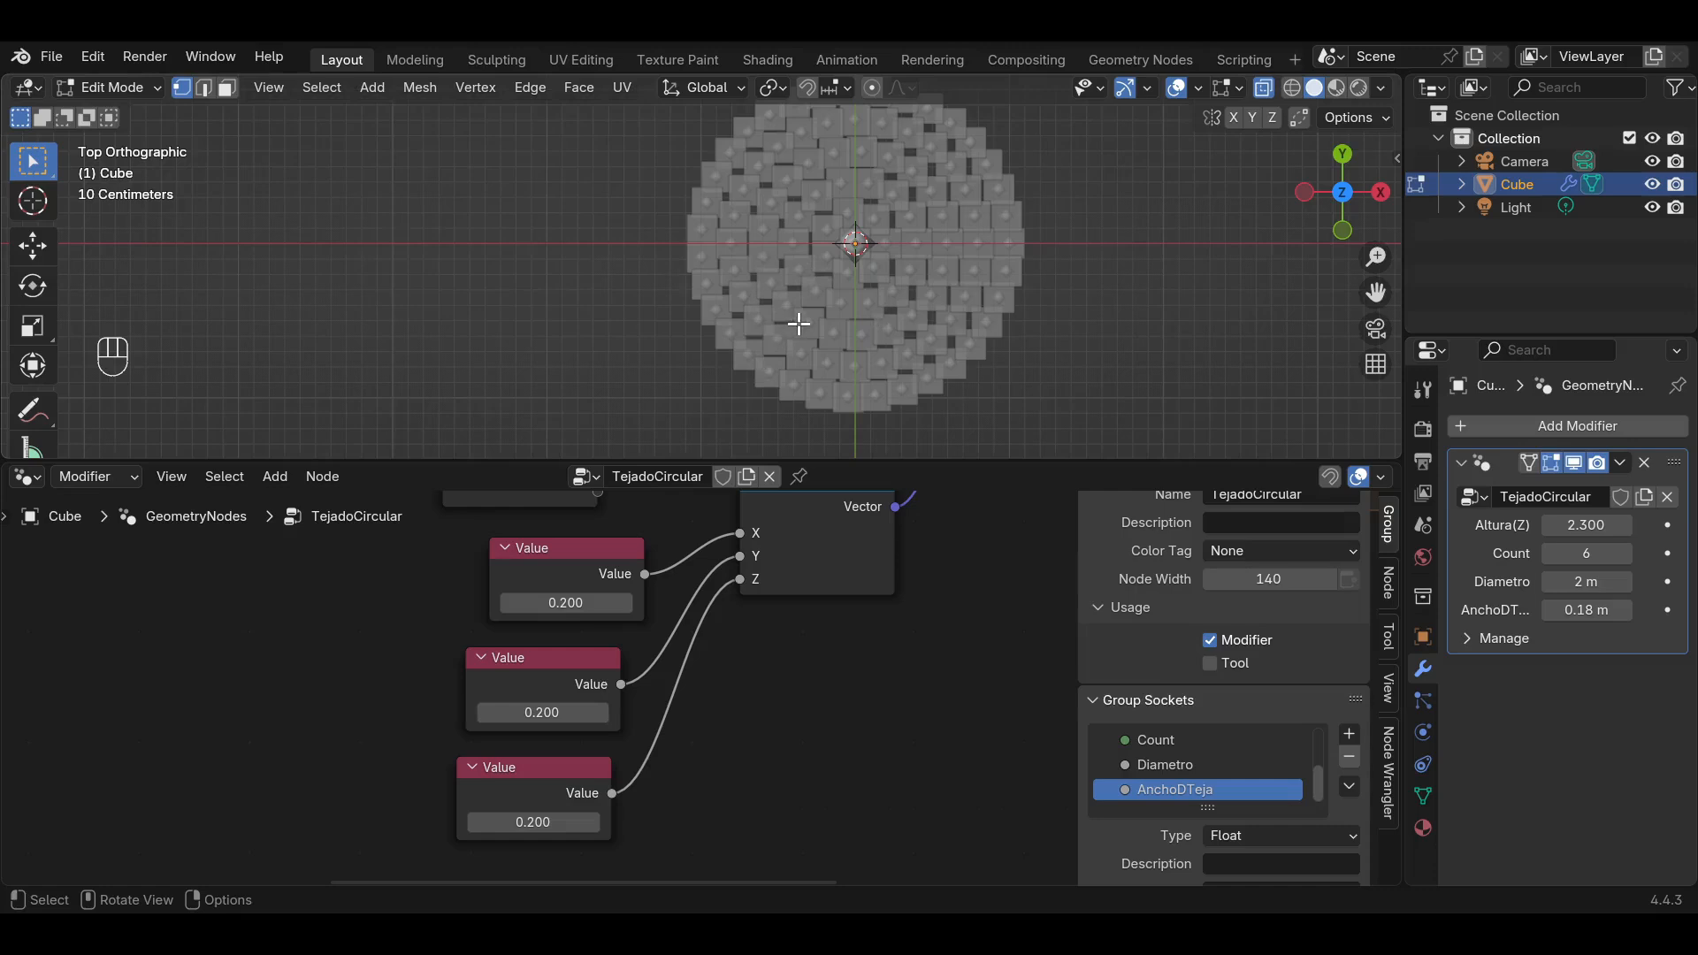
Move both Instance on Points, the Join Geometry and output nodes away from the Cube node and save the file.
scroll(792, 659, "down", 3)
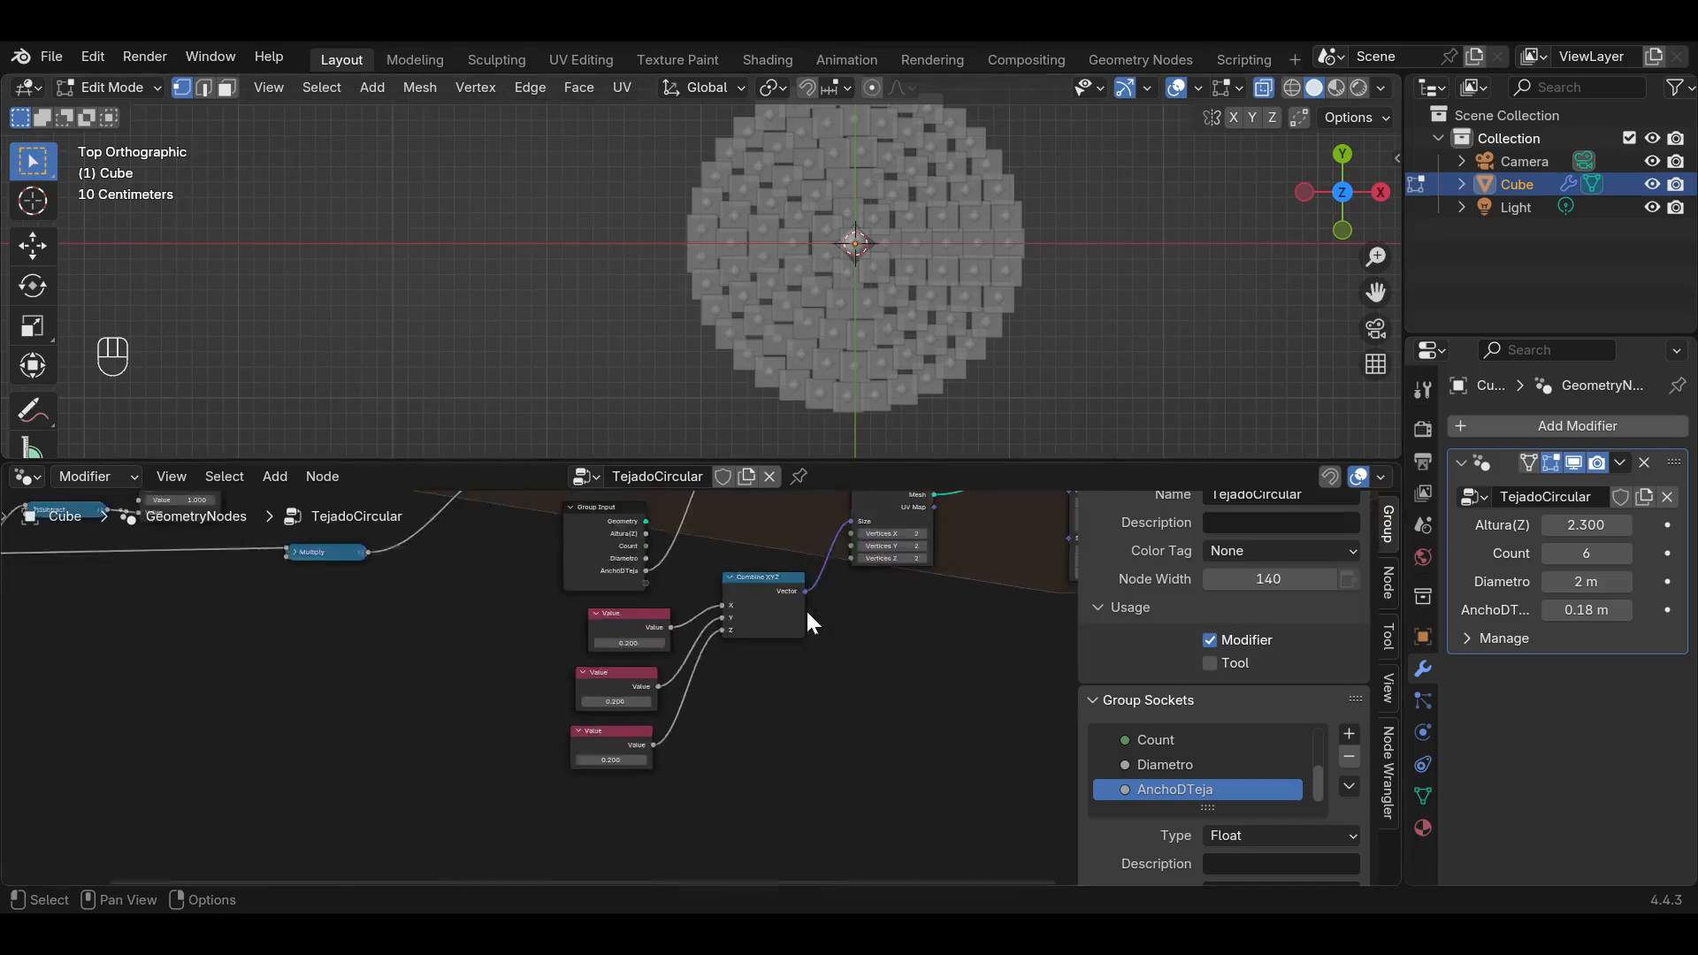
middle_click_drag(804, 608, 508, 763)
scroll(507, 752, "down", 3)
middle_click_drag(919, 718, 771, 762)
scroll(818, 725, "down", 6)
left_click_drag(818, 769, 442, 610)
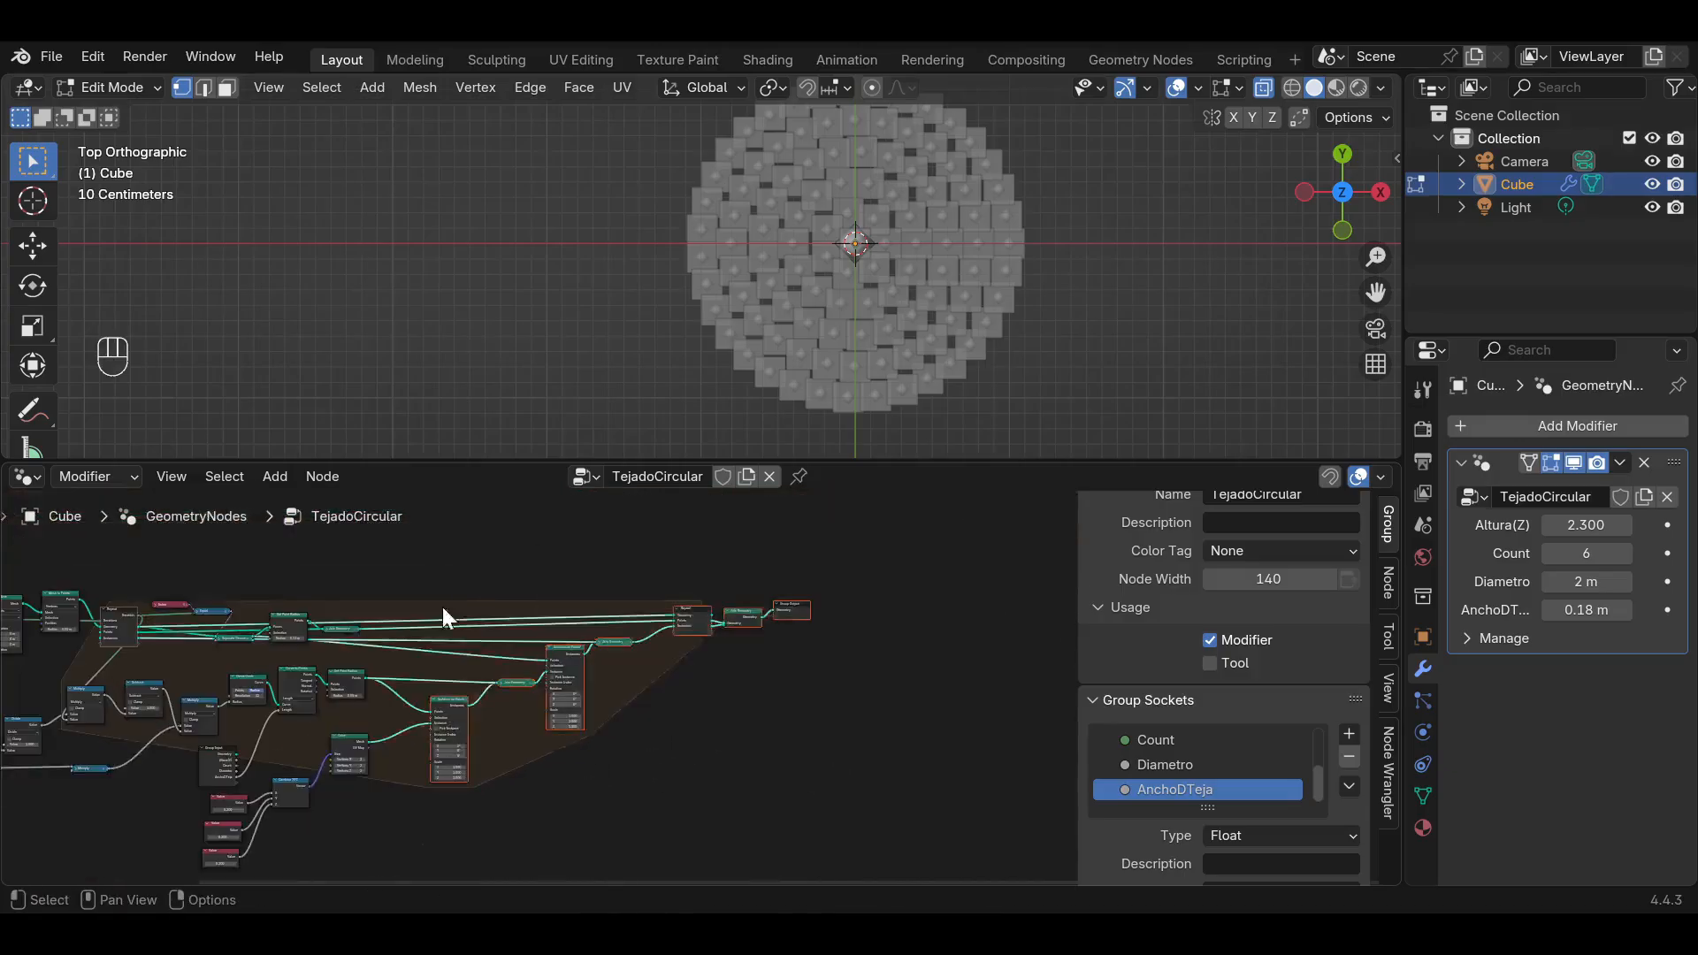
key("g")
left_click(548, 612)
scroll(654, 706, "up", 5)
key("ctrl+s")
Insert a Transform Geometry node on the link between the Cube and its Instance on Points node.
scroll(672, 716, "up", 3)
key("shift+a")
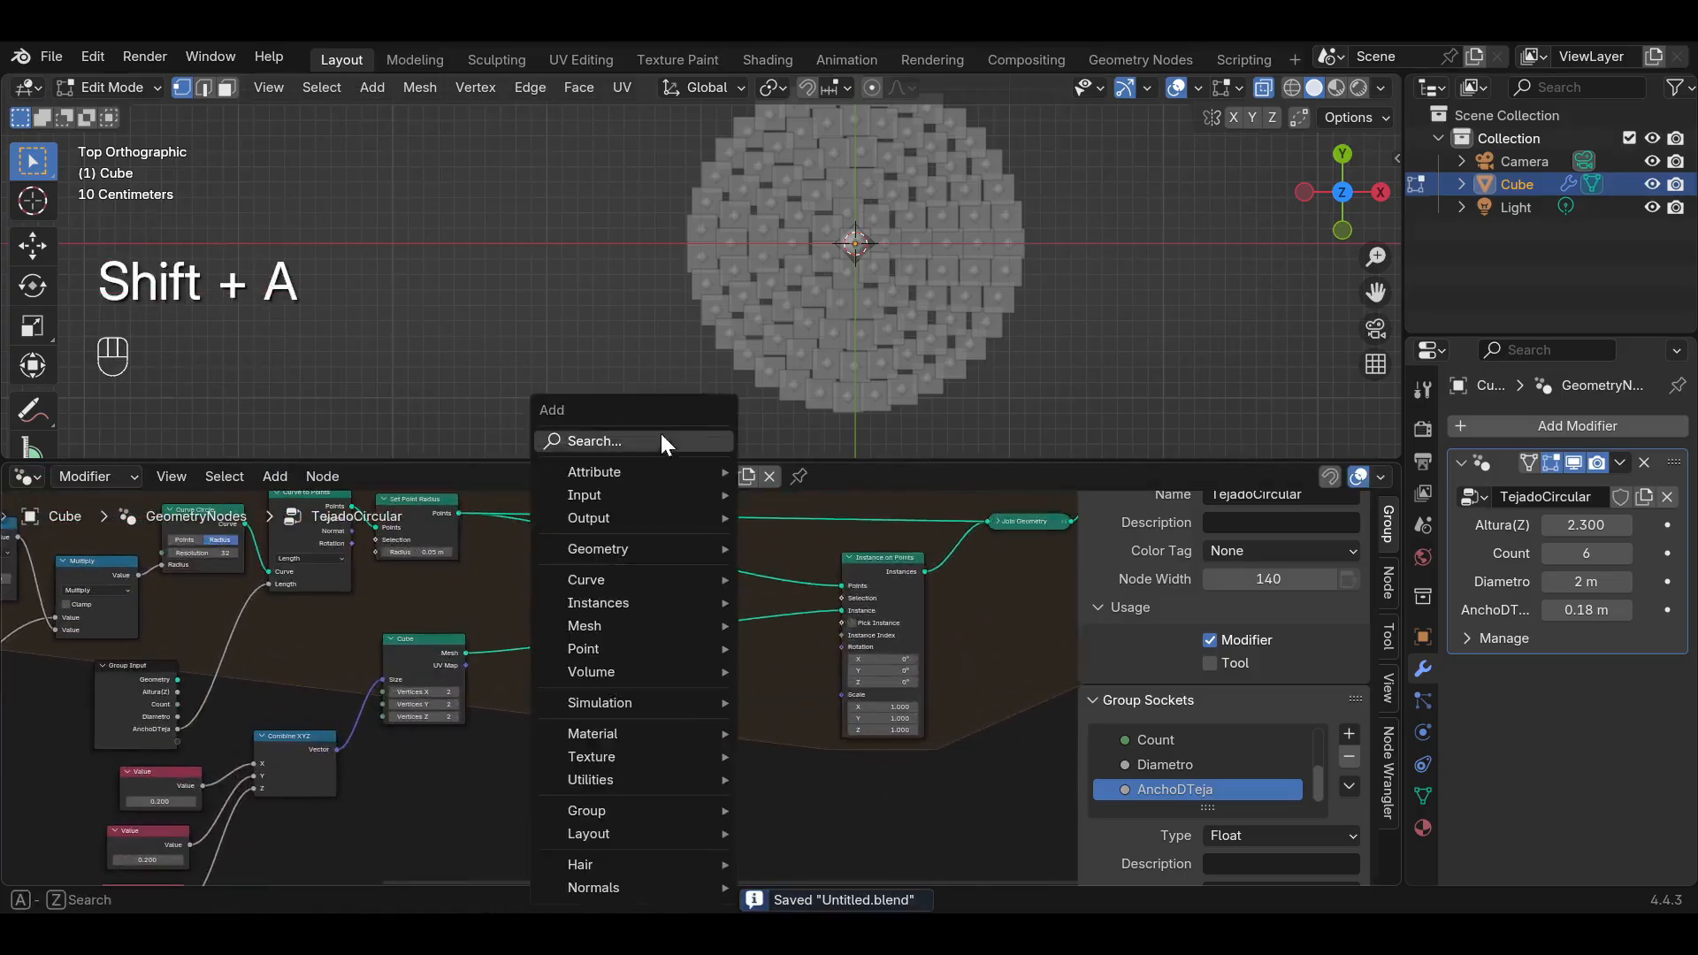
left_click(663, 440)
type("tra")
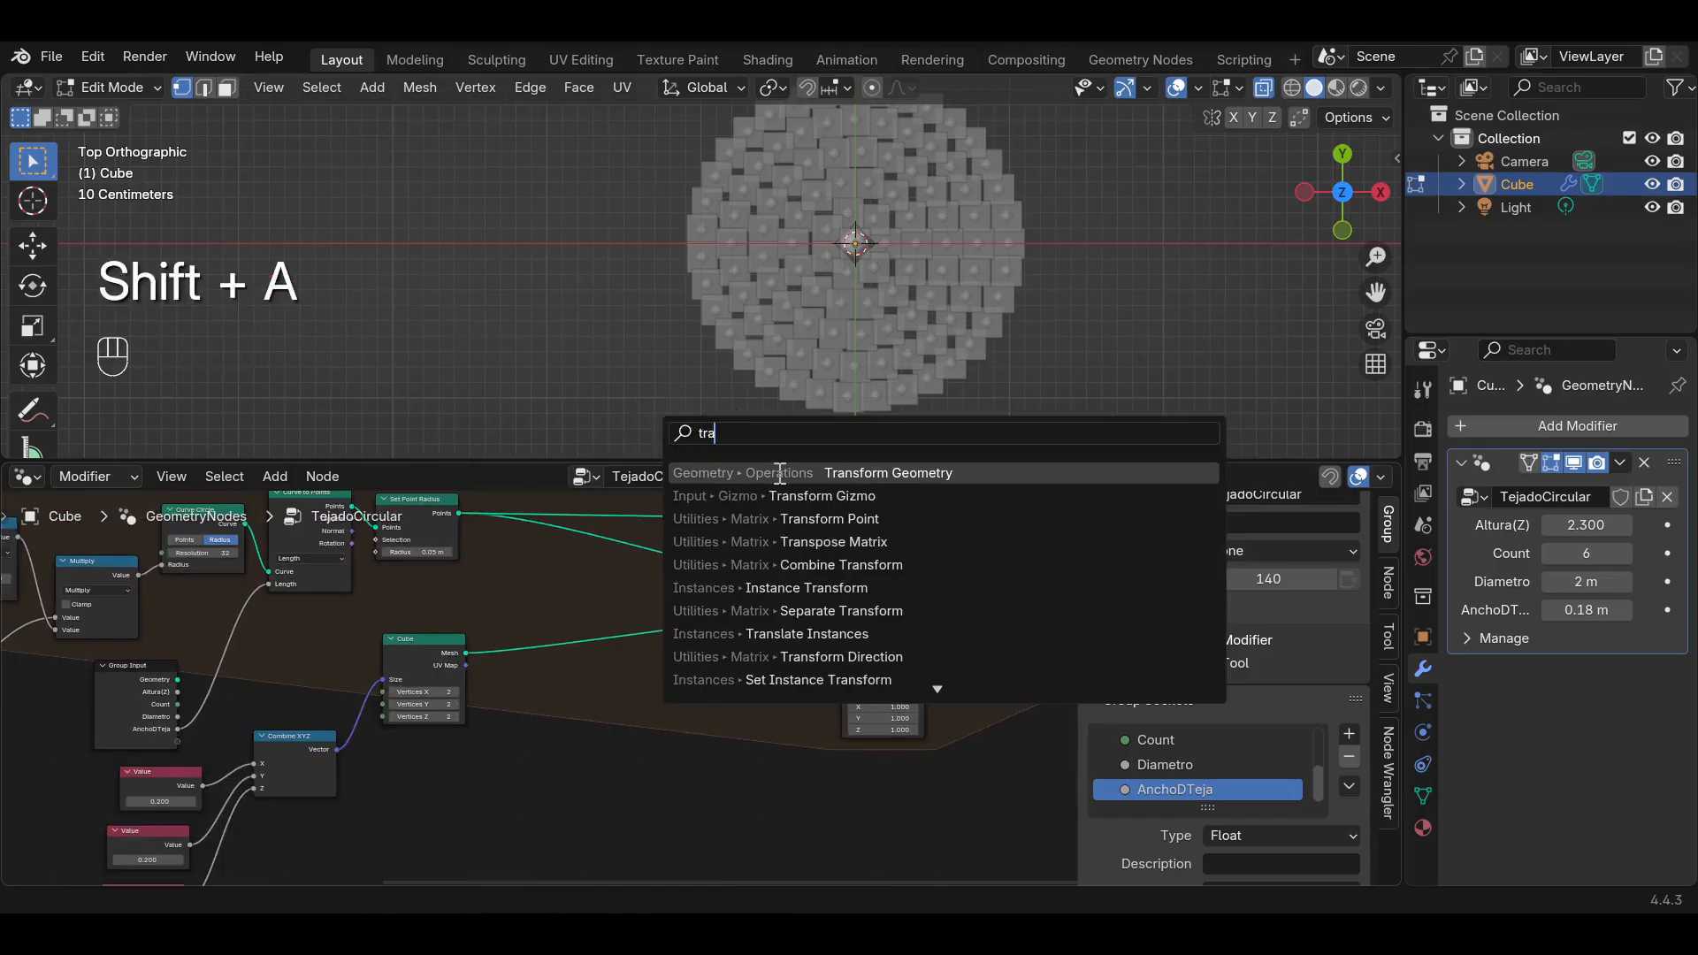
key("Return")
left_click(662, 610)
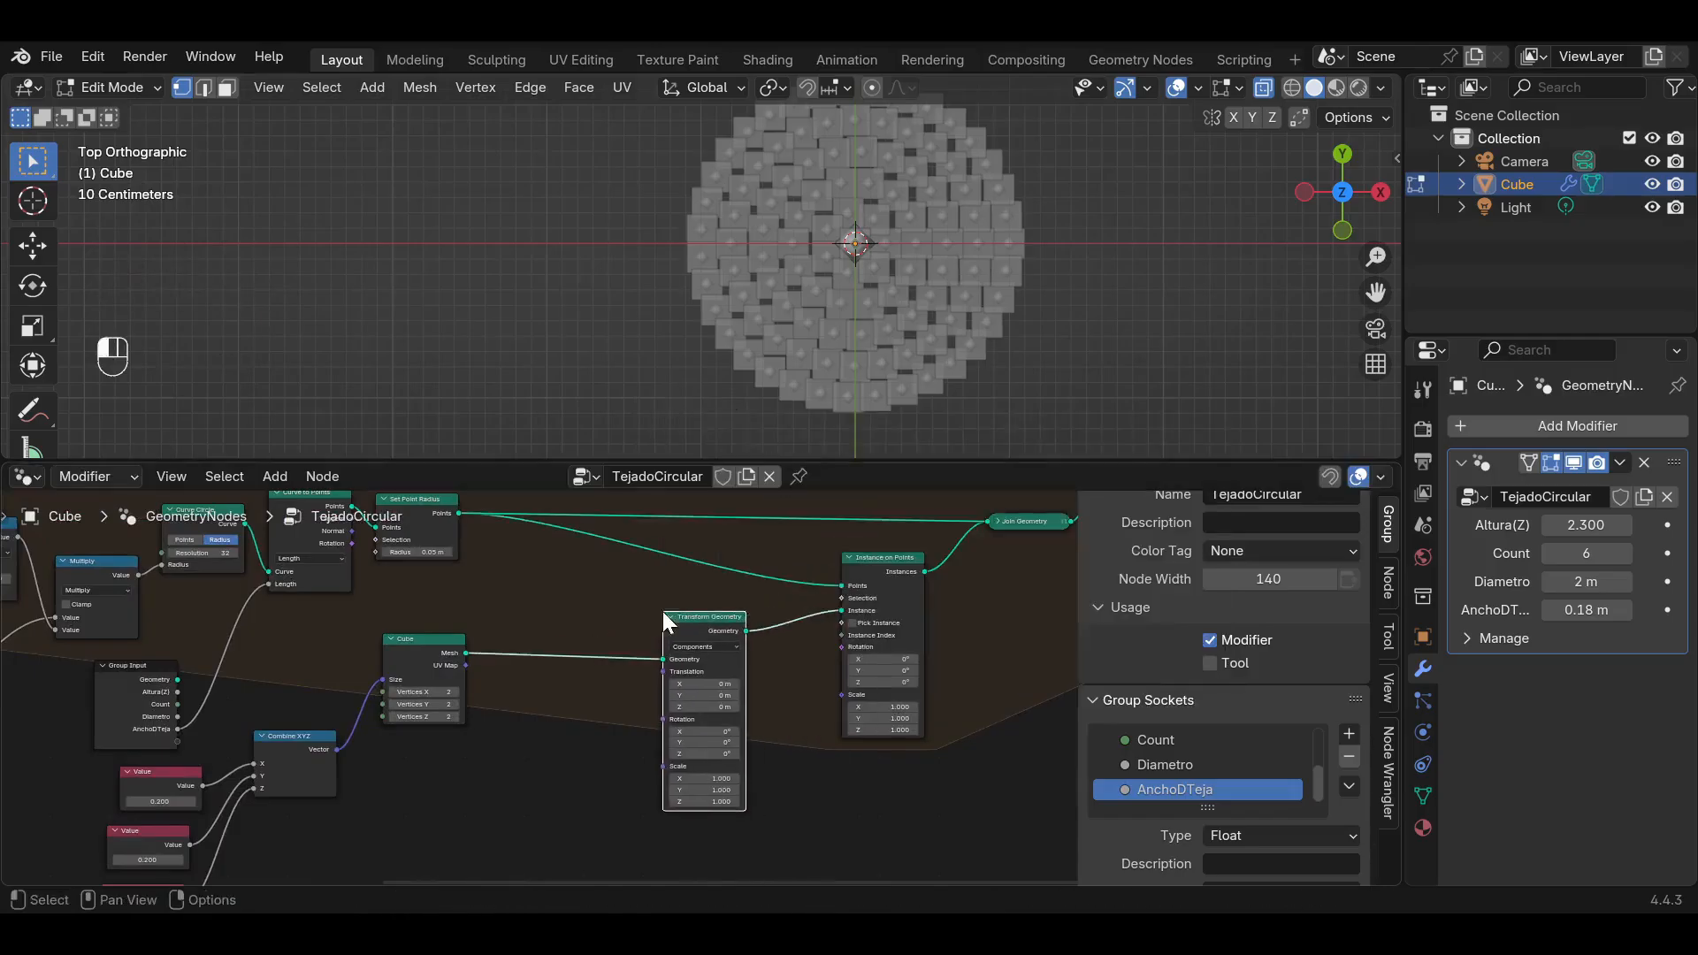
Add a Combine XYZ node feeding the Translation input of Transform Geometry.
middle_click_drag(676, 630, 932, 587)
scroll(874, 543, "up", 3)
scroll(911, 549, "up", 3)
left_click_drag(921, 568, 857, 624)
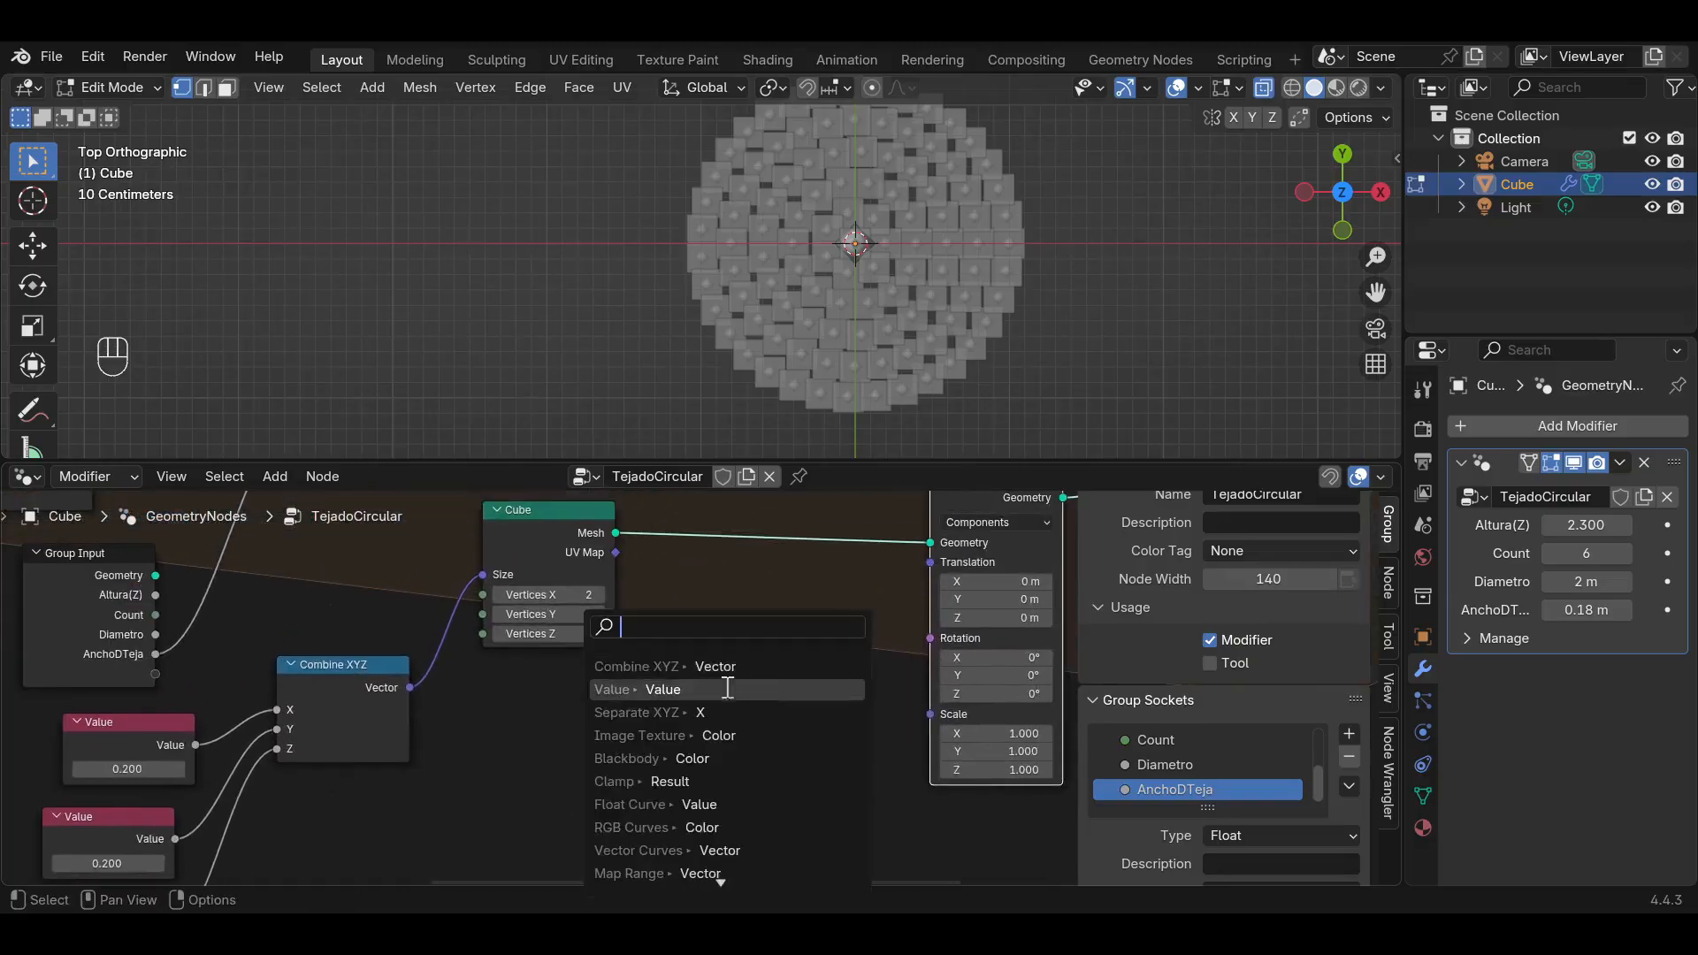
left_click(708, 666)
left_click(713, 708)
Add a Math node set to Multiply between the cube-size Combine XYZ and the translation Combine XYZ.
middle_click_drag(588, 738, 701, 688)
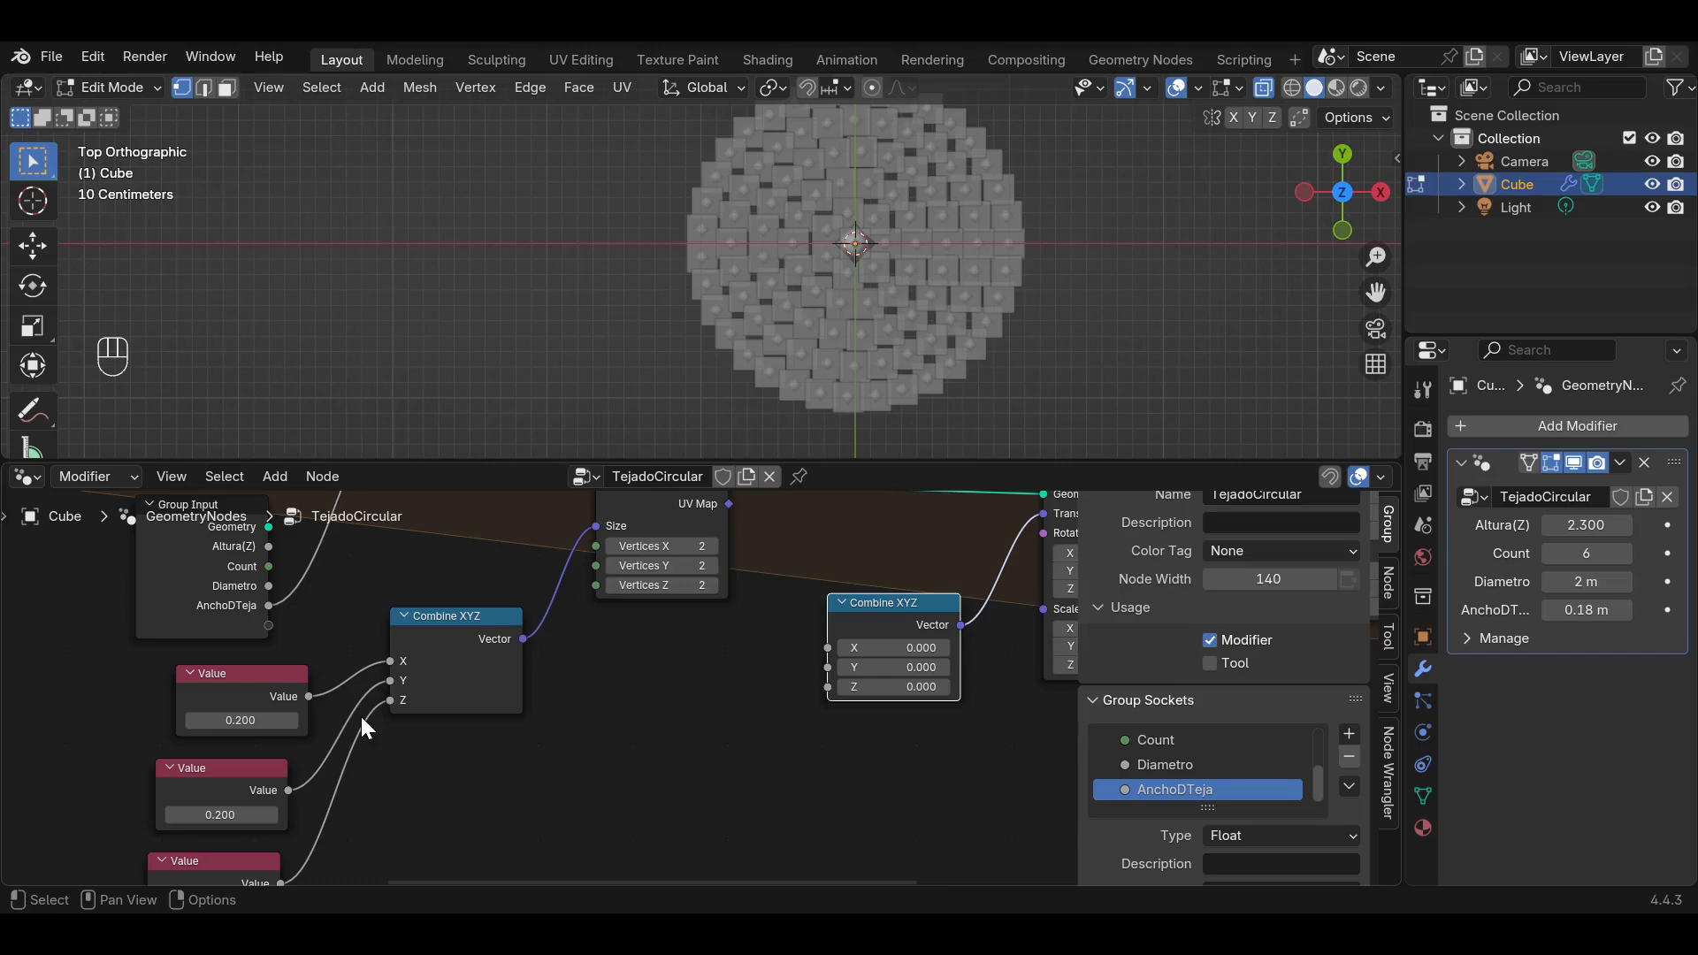
left_click_drag(192, 787, 172, 779)
key("shift+a")
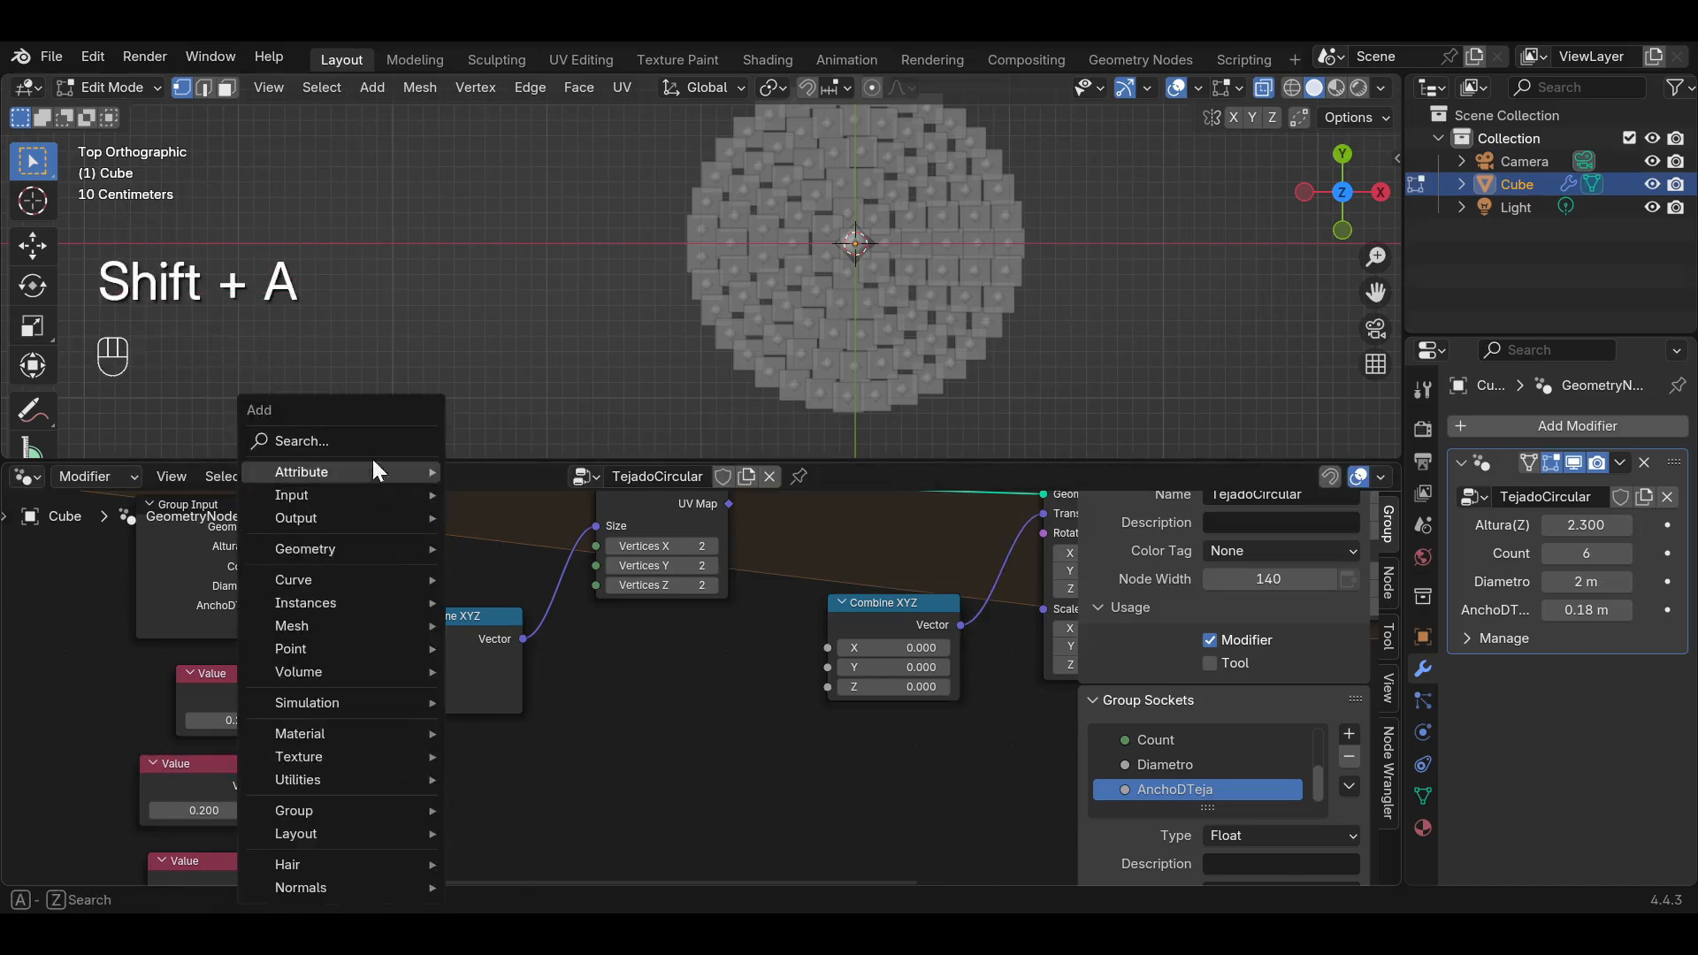
type("add")
key("Return")
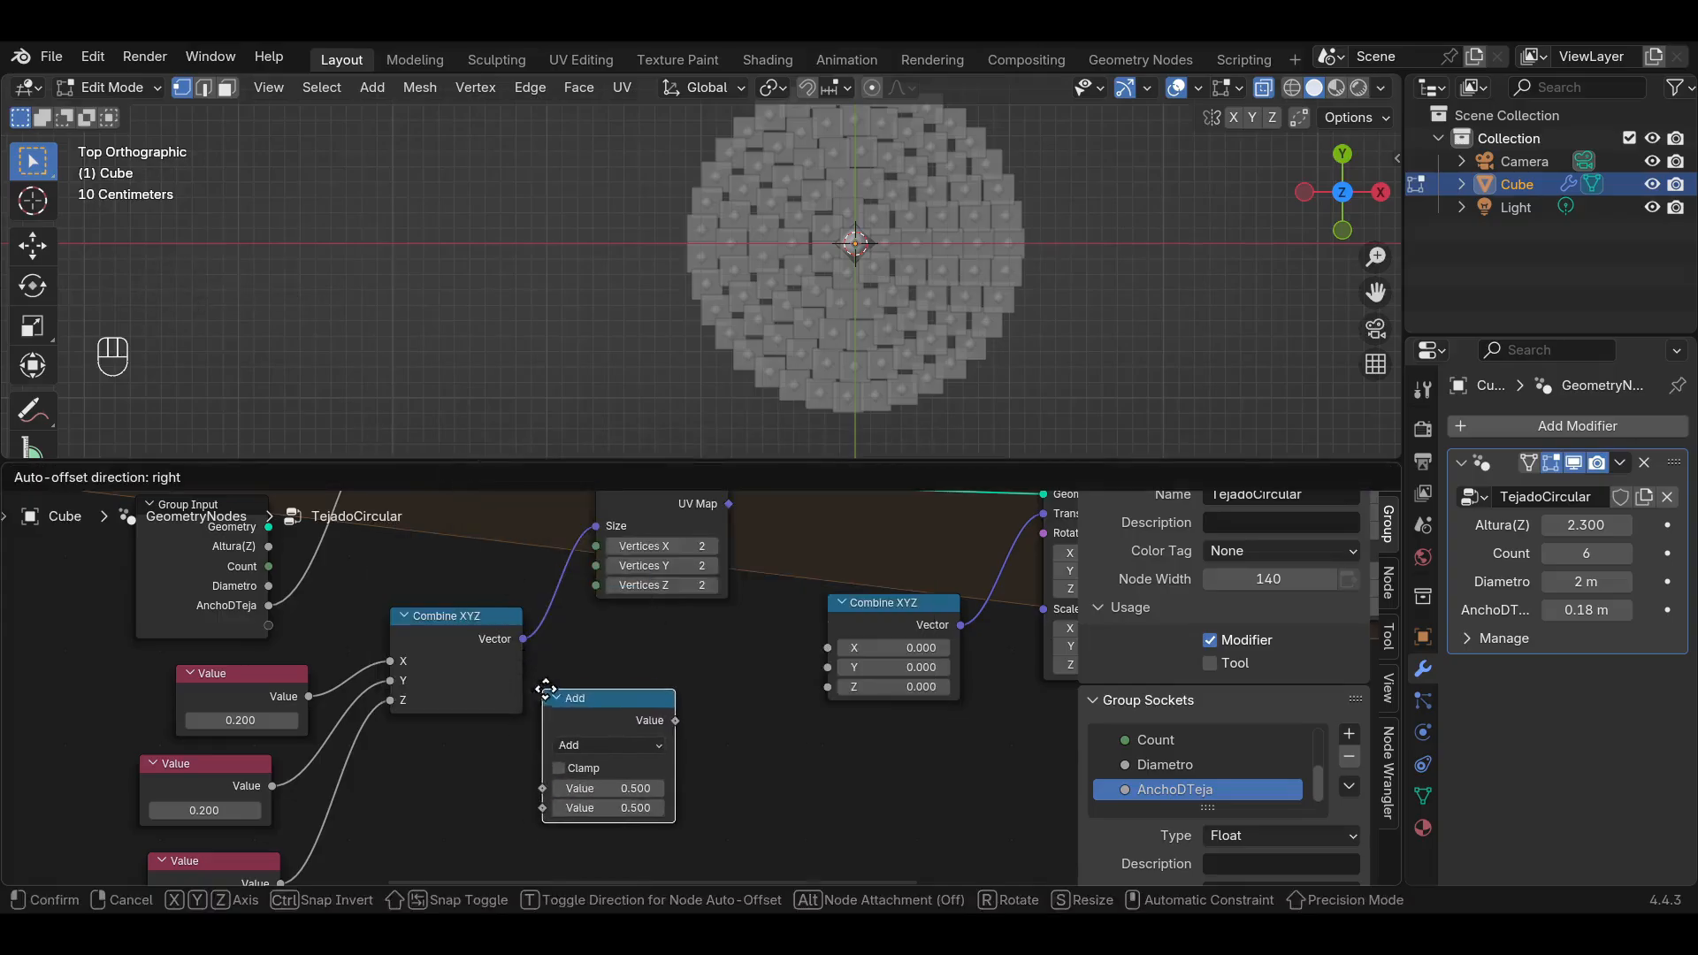
left_click(552, 692)
left_click(584, 744)
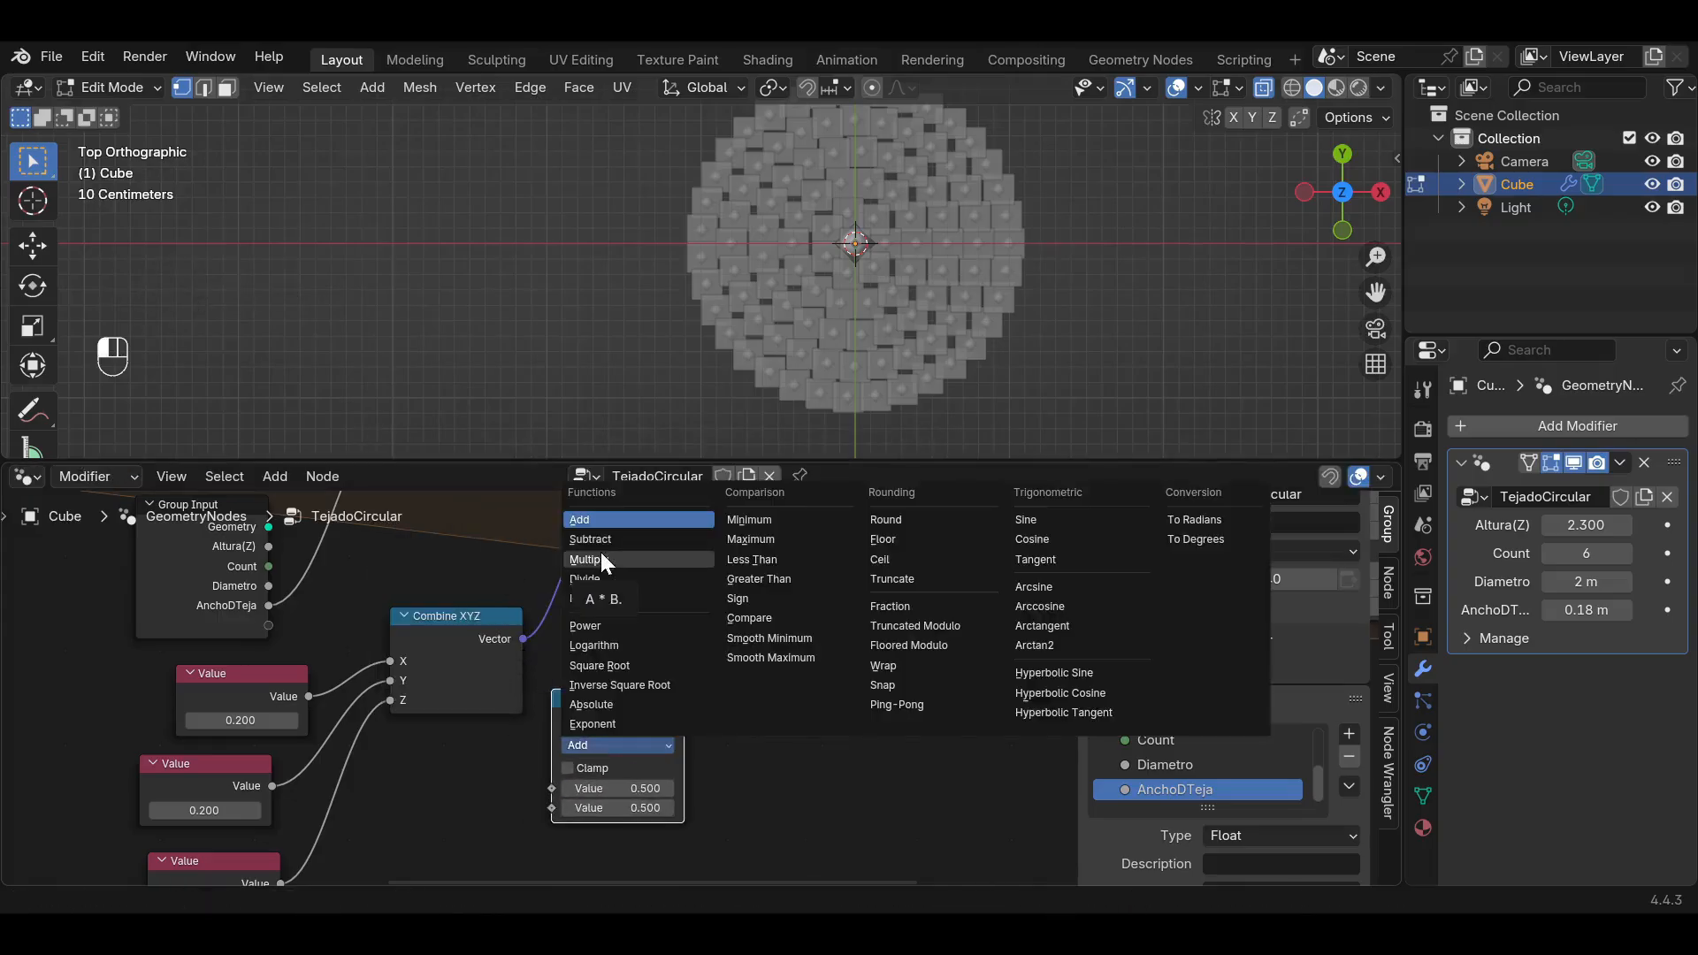
left_click(601, 560)
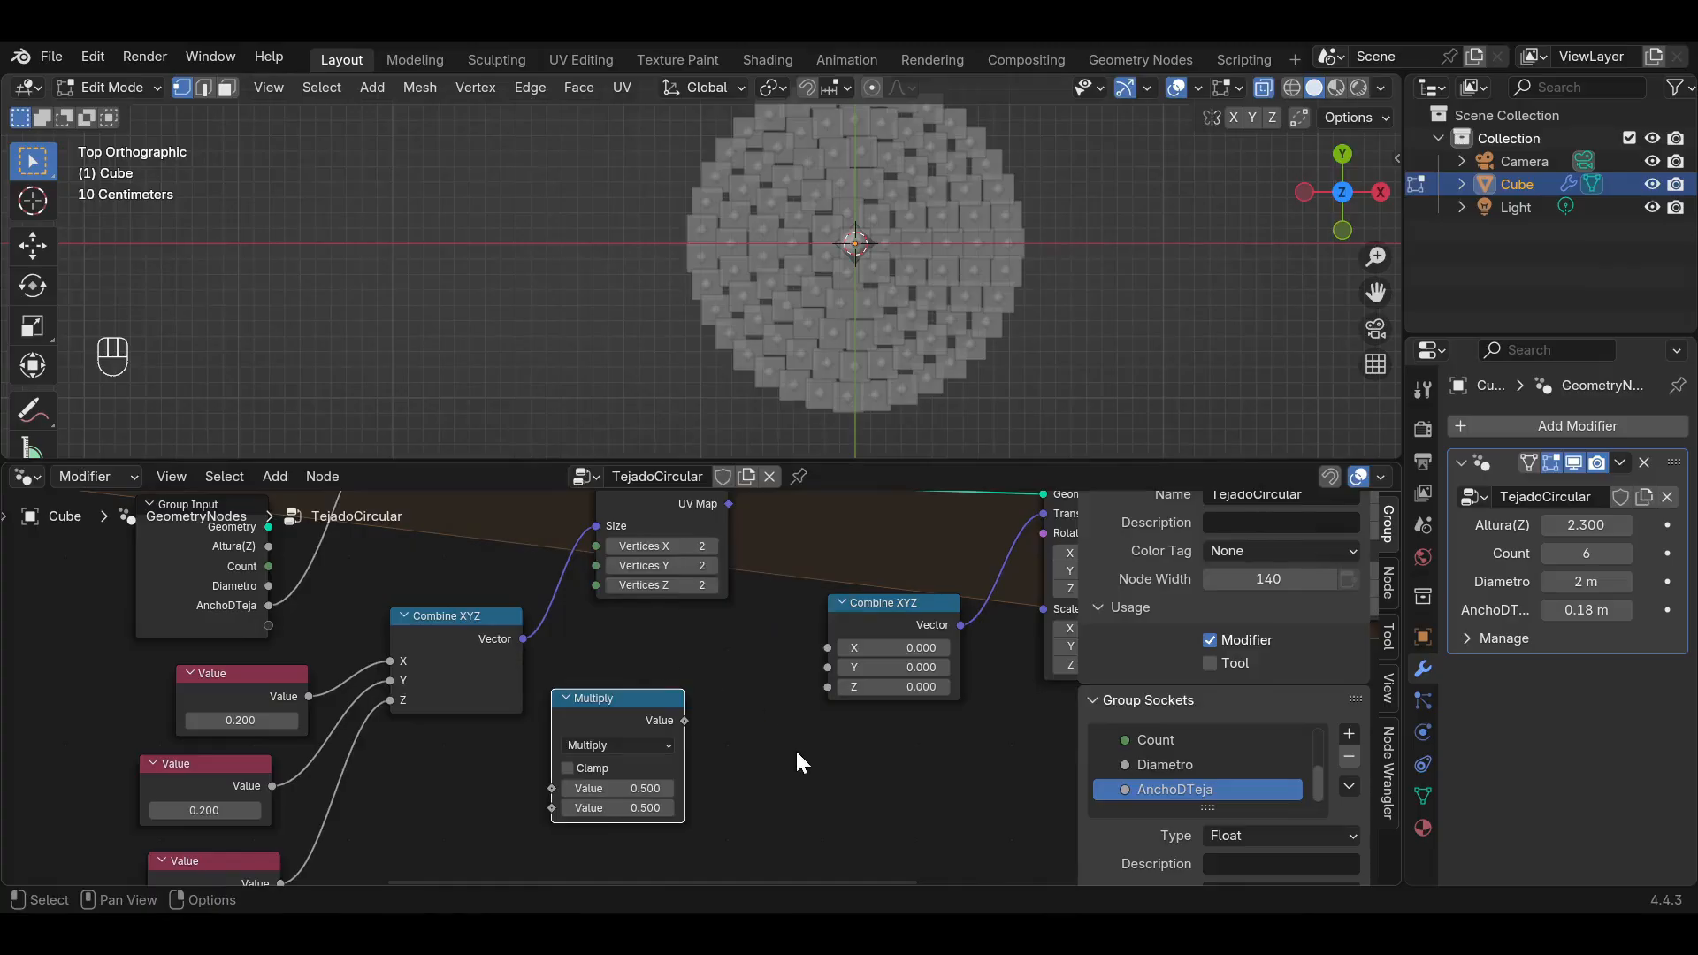
Link the Y size Value through Multiply to the Y input of the translation Combine XYZ and check the tiles from above.
middle_click_drag(794, 749, 809, 718)
scroll(699, 718, "up", 1)
left_click_drag(254, 758, 555, 761)
left_click_drag(699, 688, 853, 630)
scroll(915, 308, "up", 5)
scroll(915, 308, "down", 3)
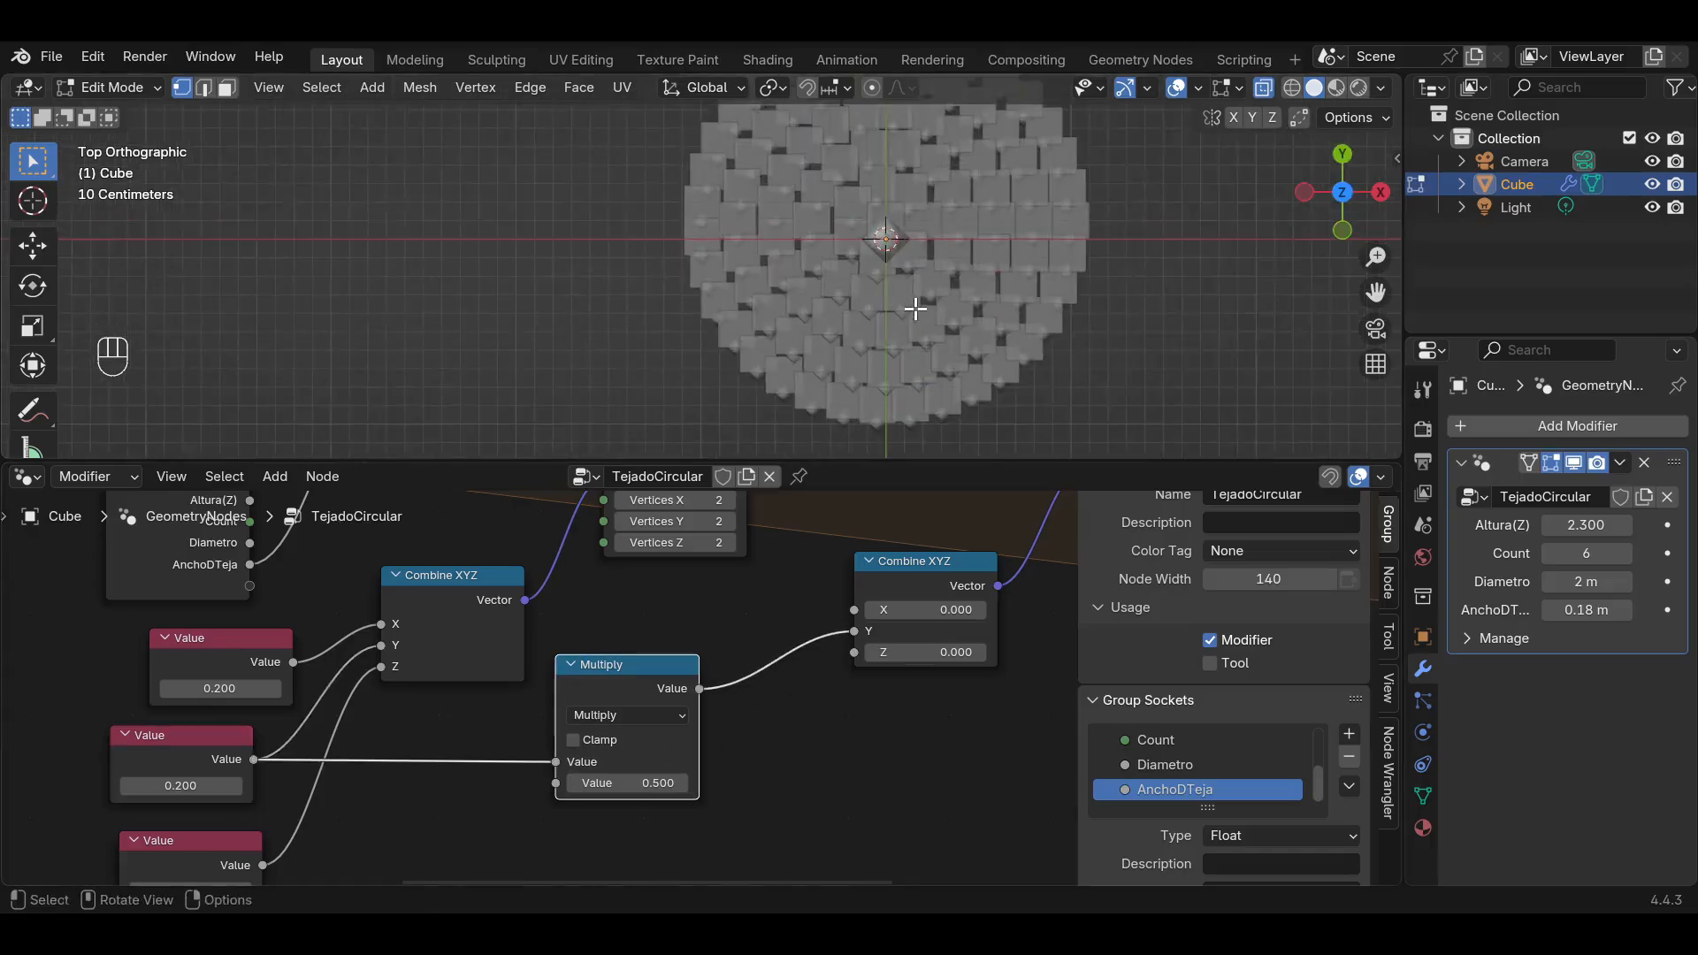
scroll(937, 300, "down", 1)
scroll(940, 298, "up", 3)
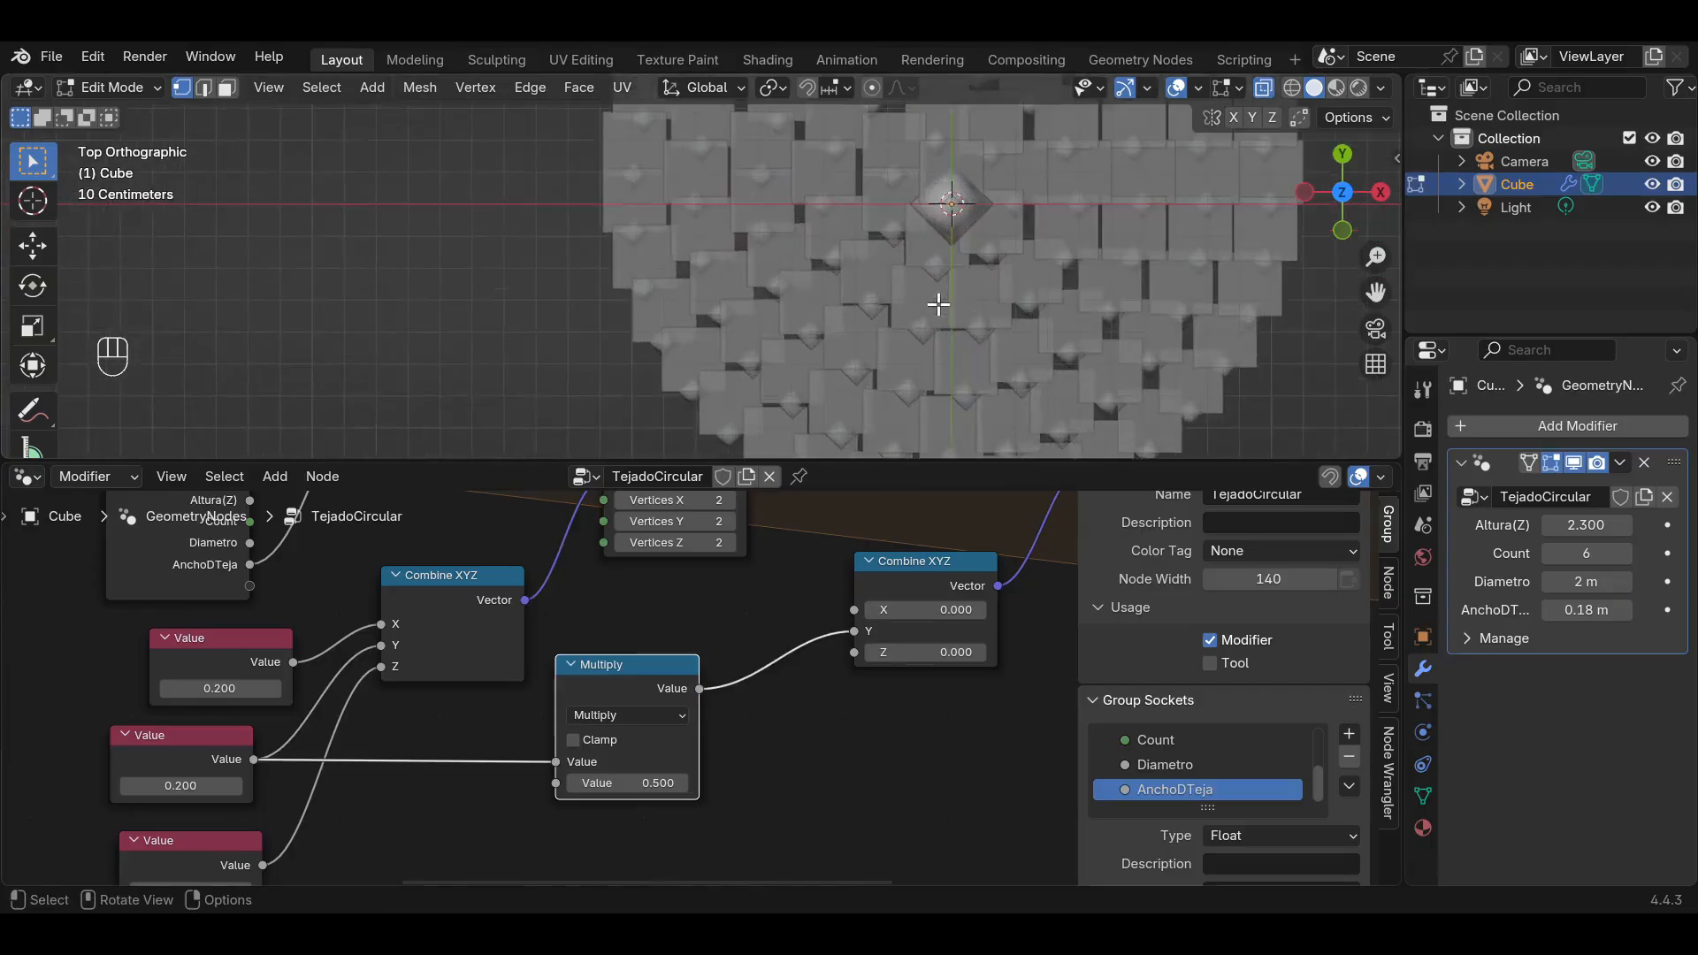
scroll(882, 308, "down", 2)
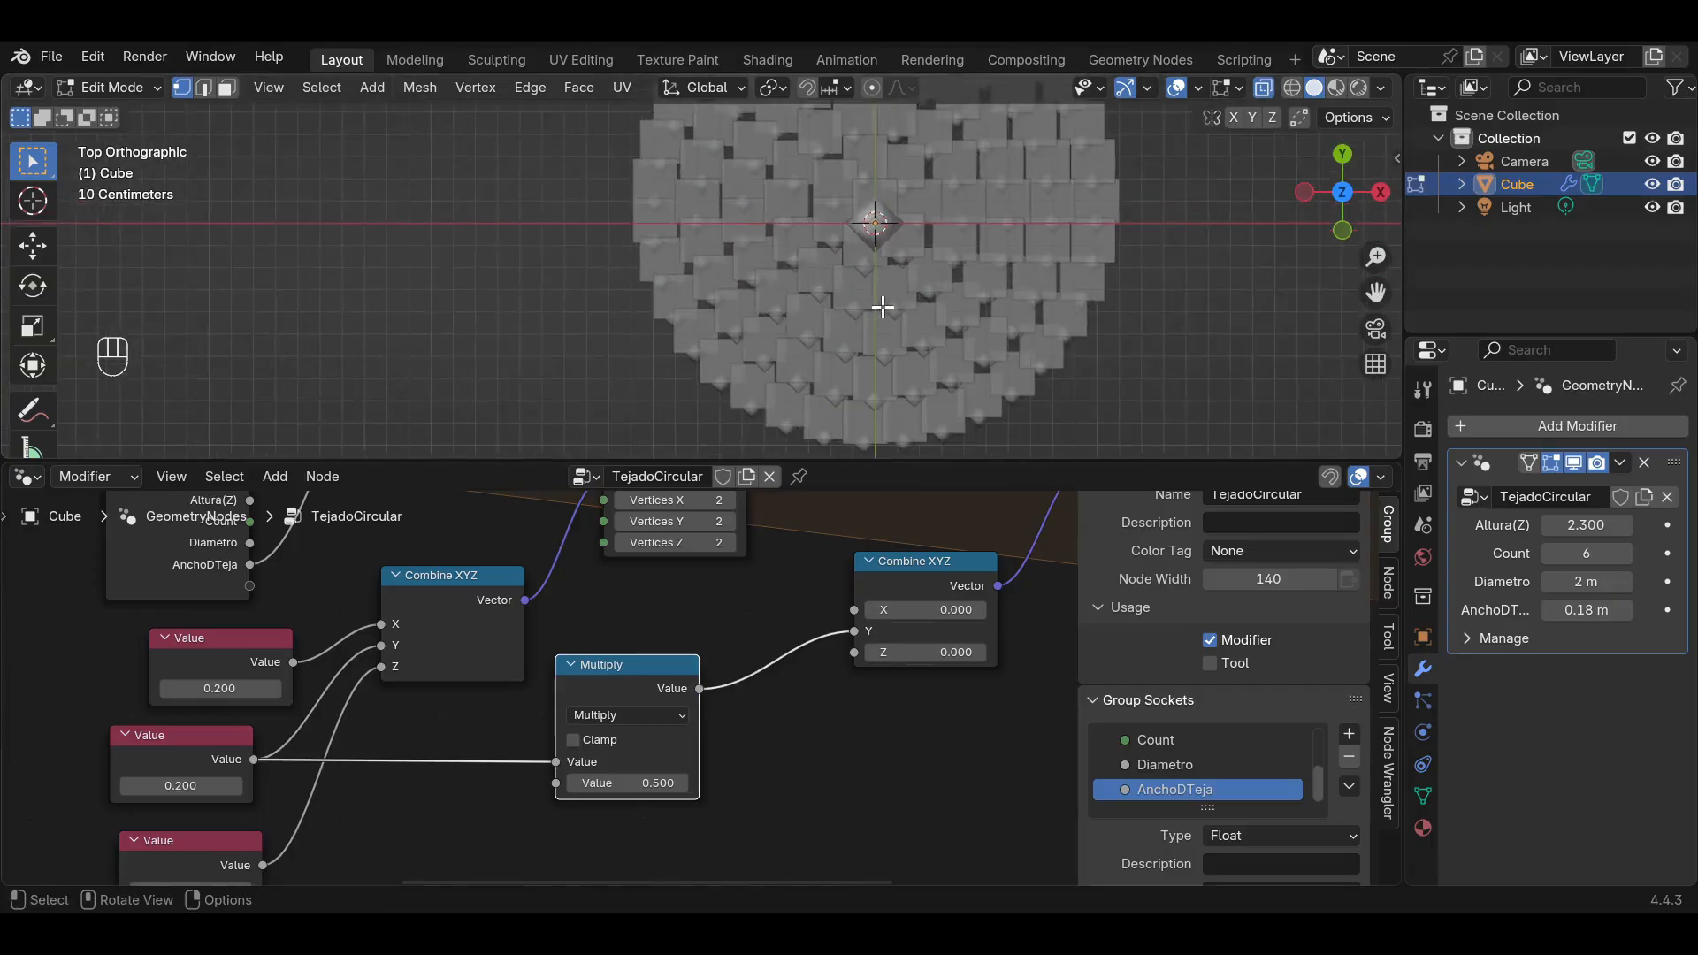
scroll(884, 311, "up", 2)
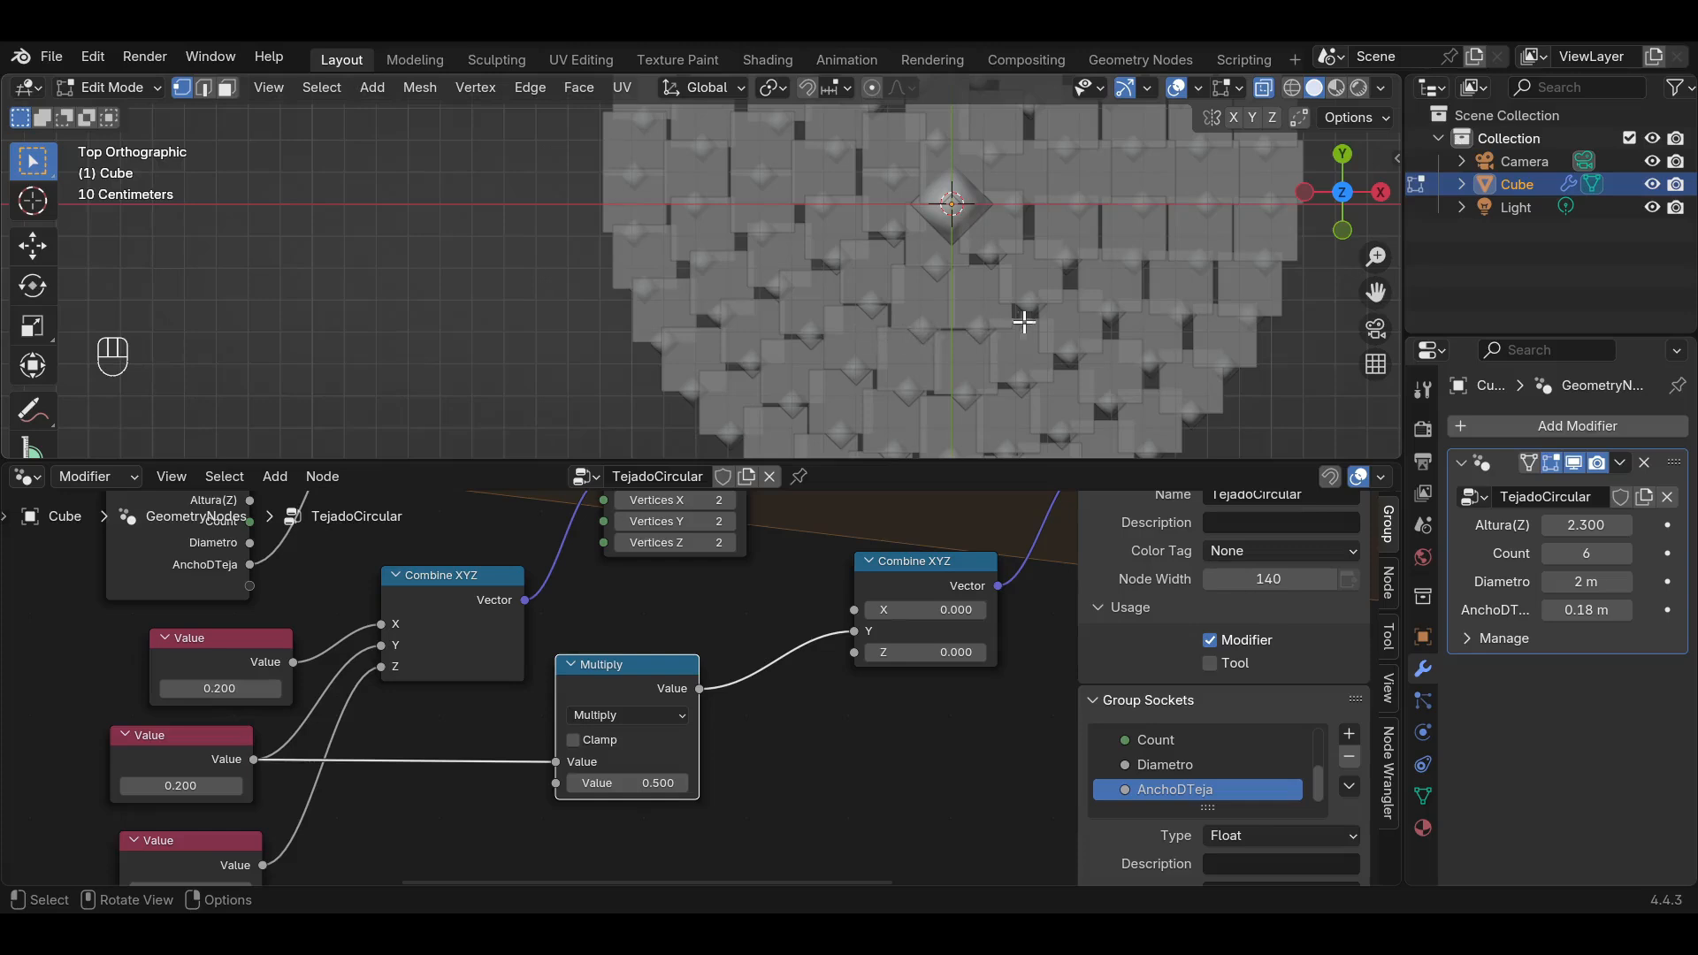
Look at the rings from the front and set the Value node feeding the cube's Z size to 0.1.
left_click(1342, 230)
middle_click_drag(511, 611, 672, 477)
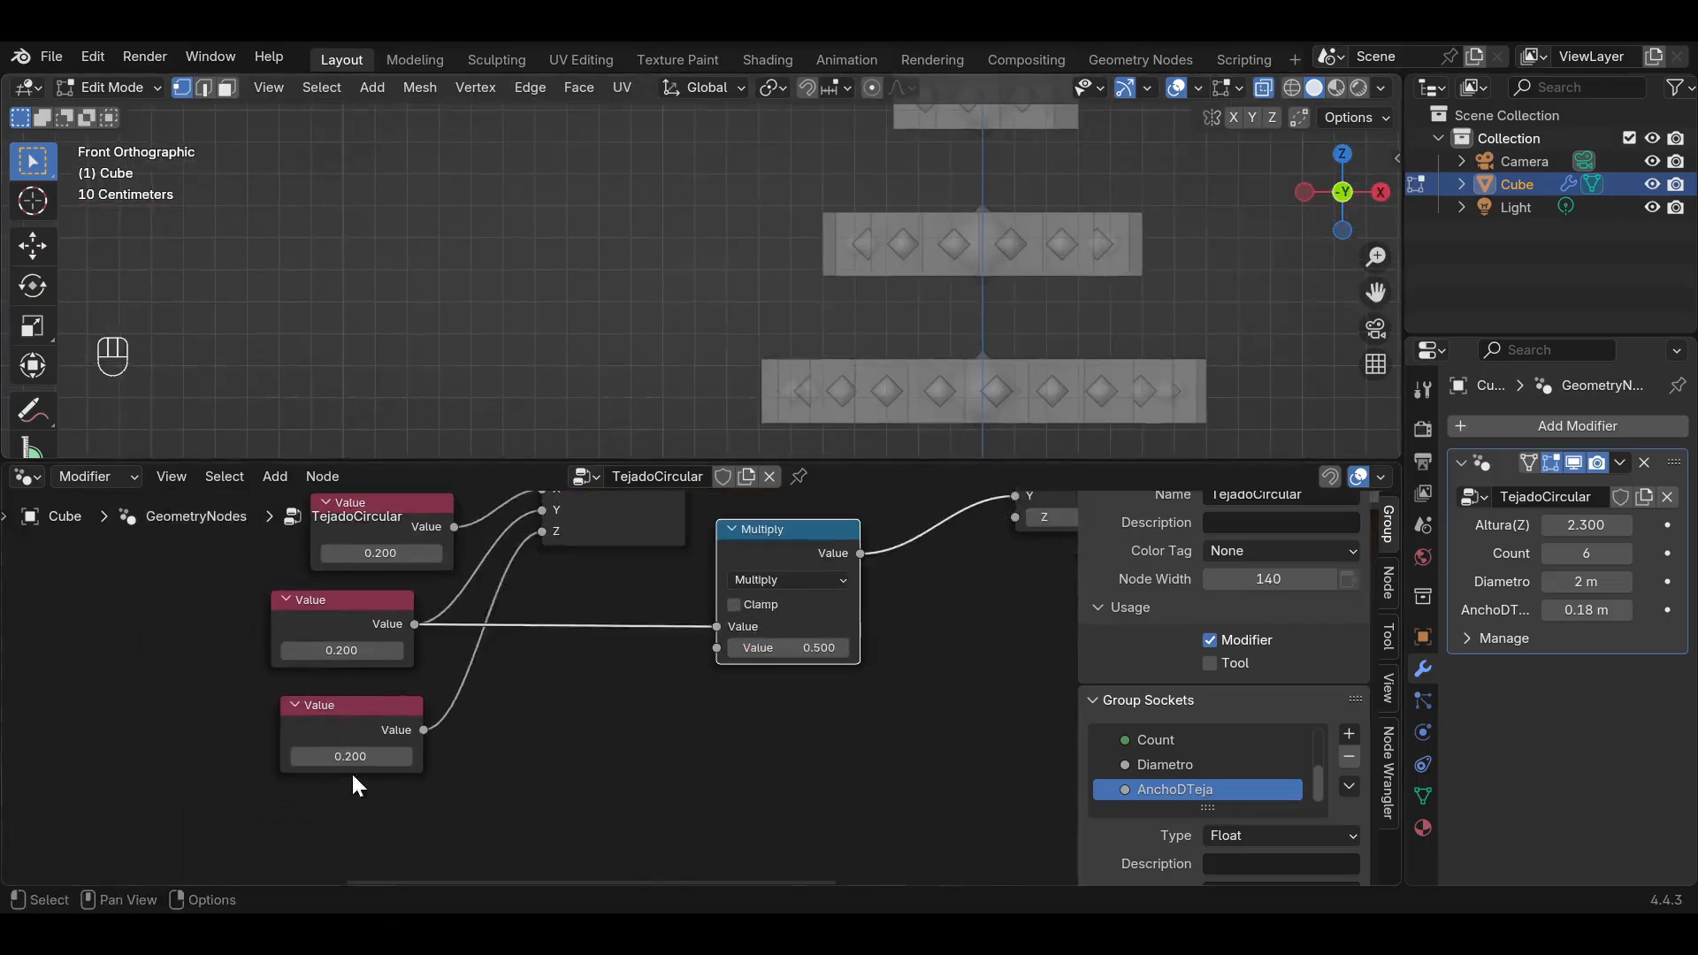
scroll(352, 771, "up", 2)
left_click(336, 768)
type(".1")
key("Return")
Duplicate the Multiply node and link the Z size Value through it to the Z input of the translation Combine XYZ.
middle_click_drag(500, 732, 392, 785)
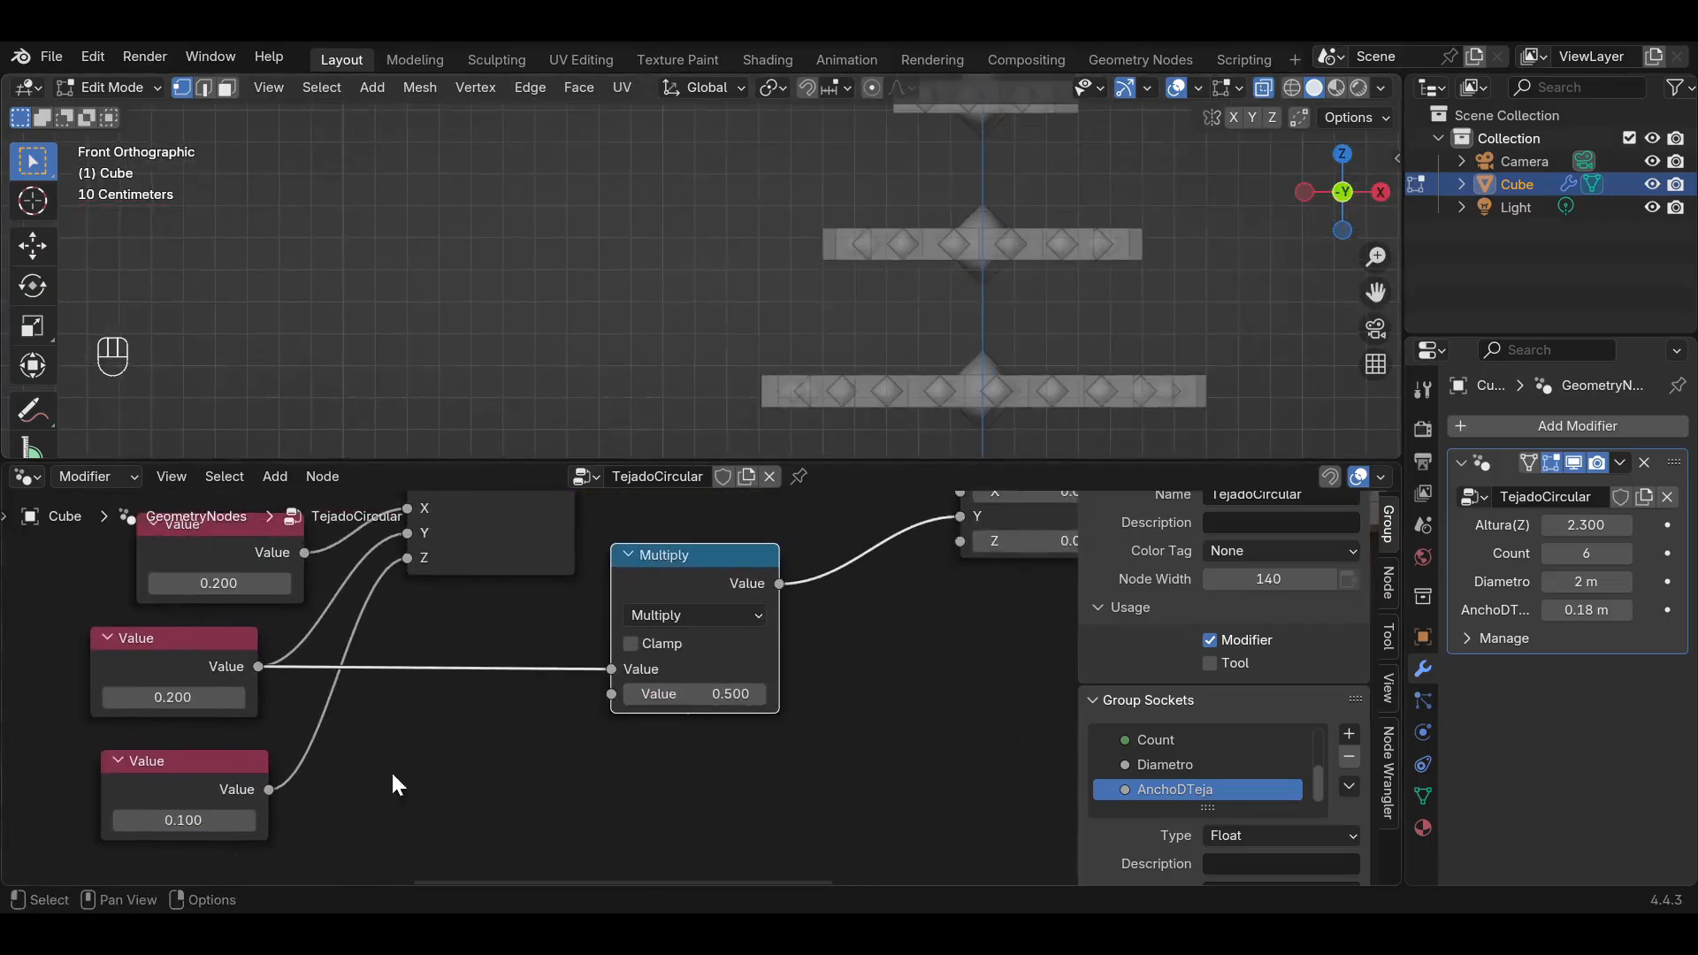
key("shift+d")
left_click(670, 744)
left_click_drag(269, 790, 608, 840)
left_click_drag(779, 749, 965, 601)
middle_click_drag(974, 319, 982, 364)
scroll(982, 363, "down", 5)
left_click_drag(977, 460, 977, 509)
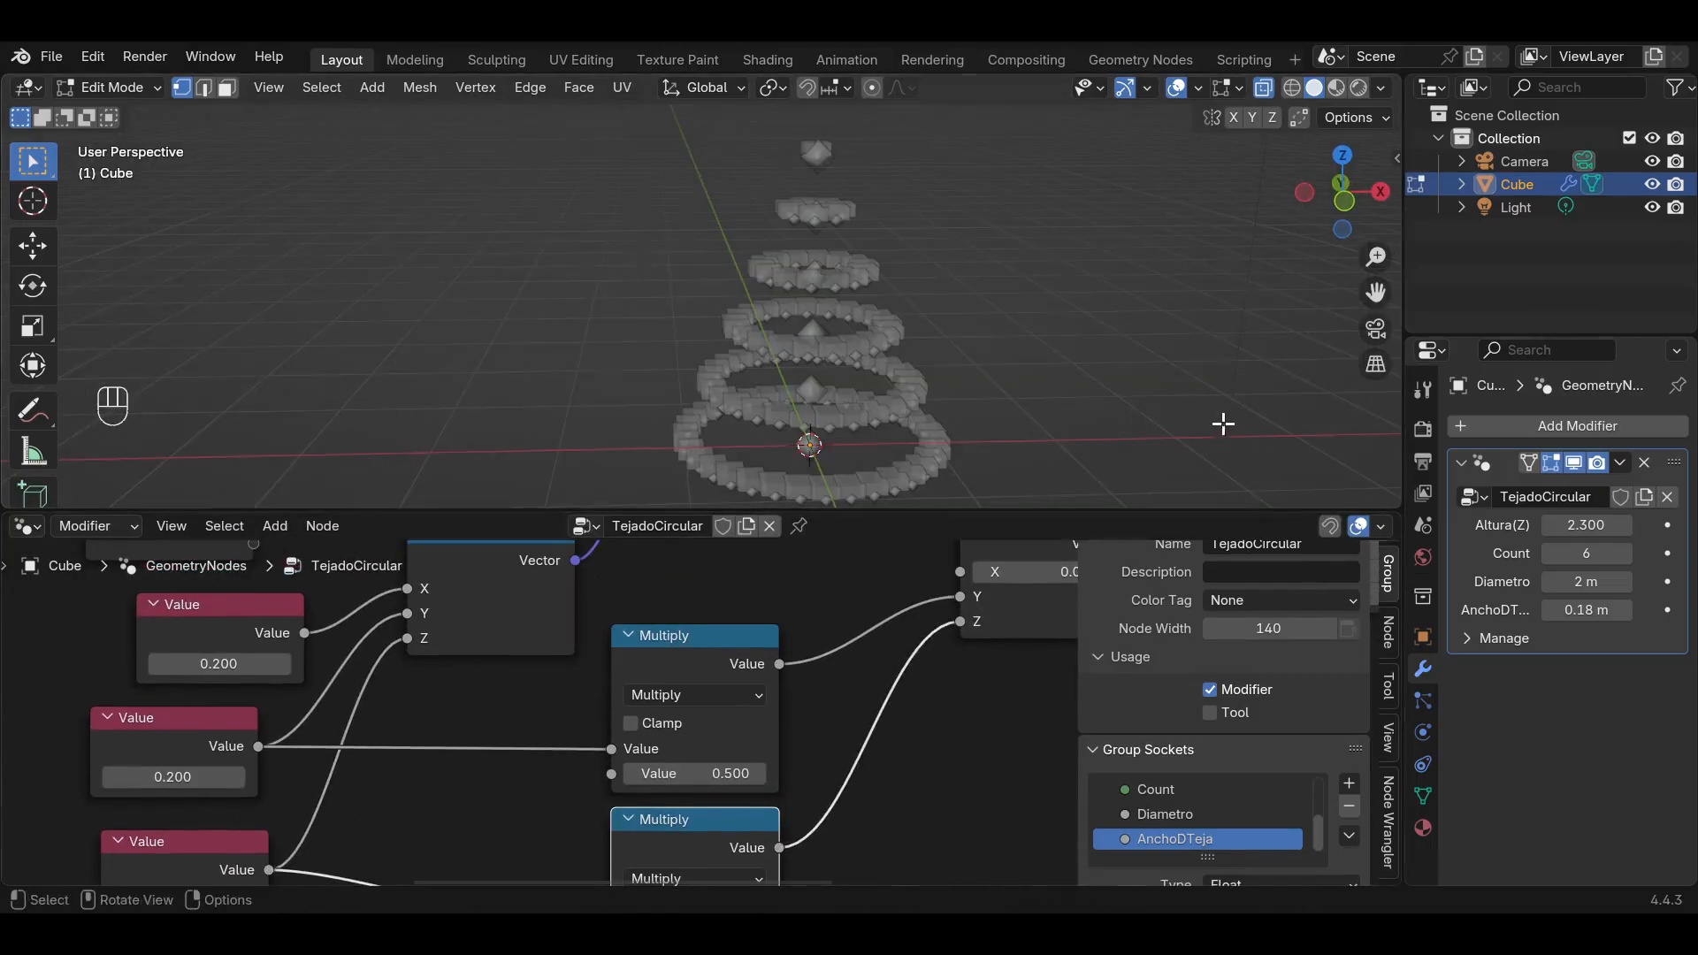
Connect the Rotation output of Curve to Points to the Rotation input of the cubes' Instance on Points and check from above.
scroll(882, 641, "down", 2)
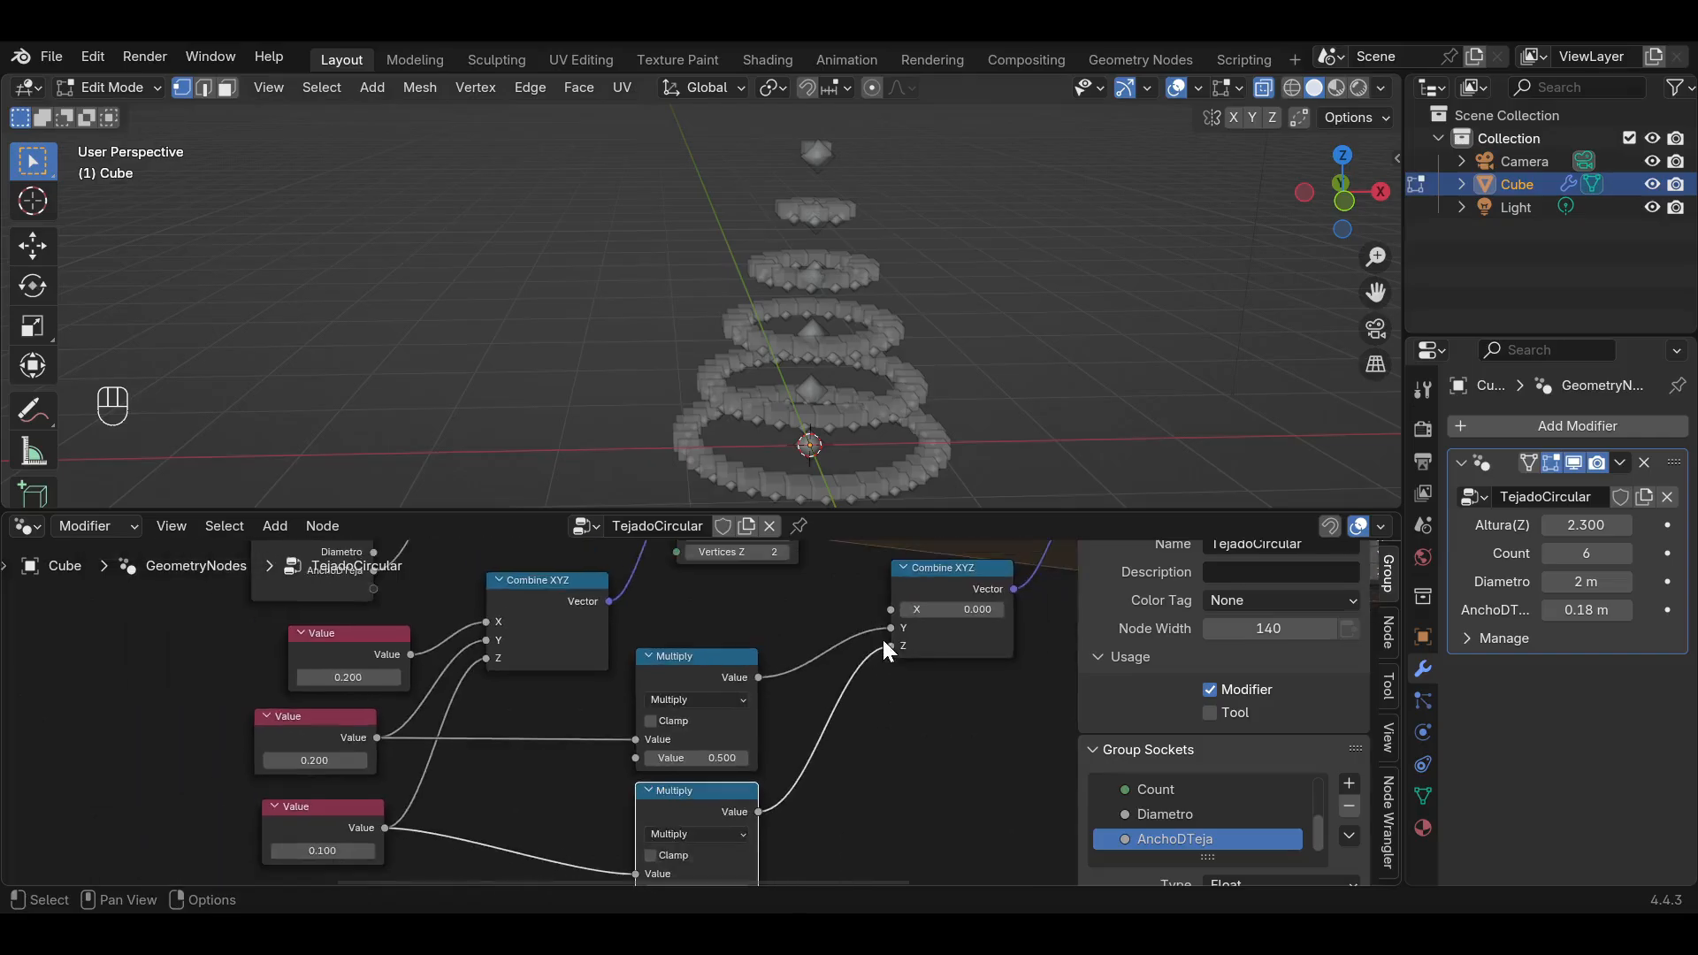
middle_click_drag(884, 630, 734, 813)
scroll(767, 720, "down", 3)
left_click_drag(586, 591, 712, 589)
middle_click_drag(905, 730, 761, 656)
left_click_drag(761, 656, 770, 713)
middle_click_drag(768, 713, 769, 791)
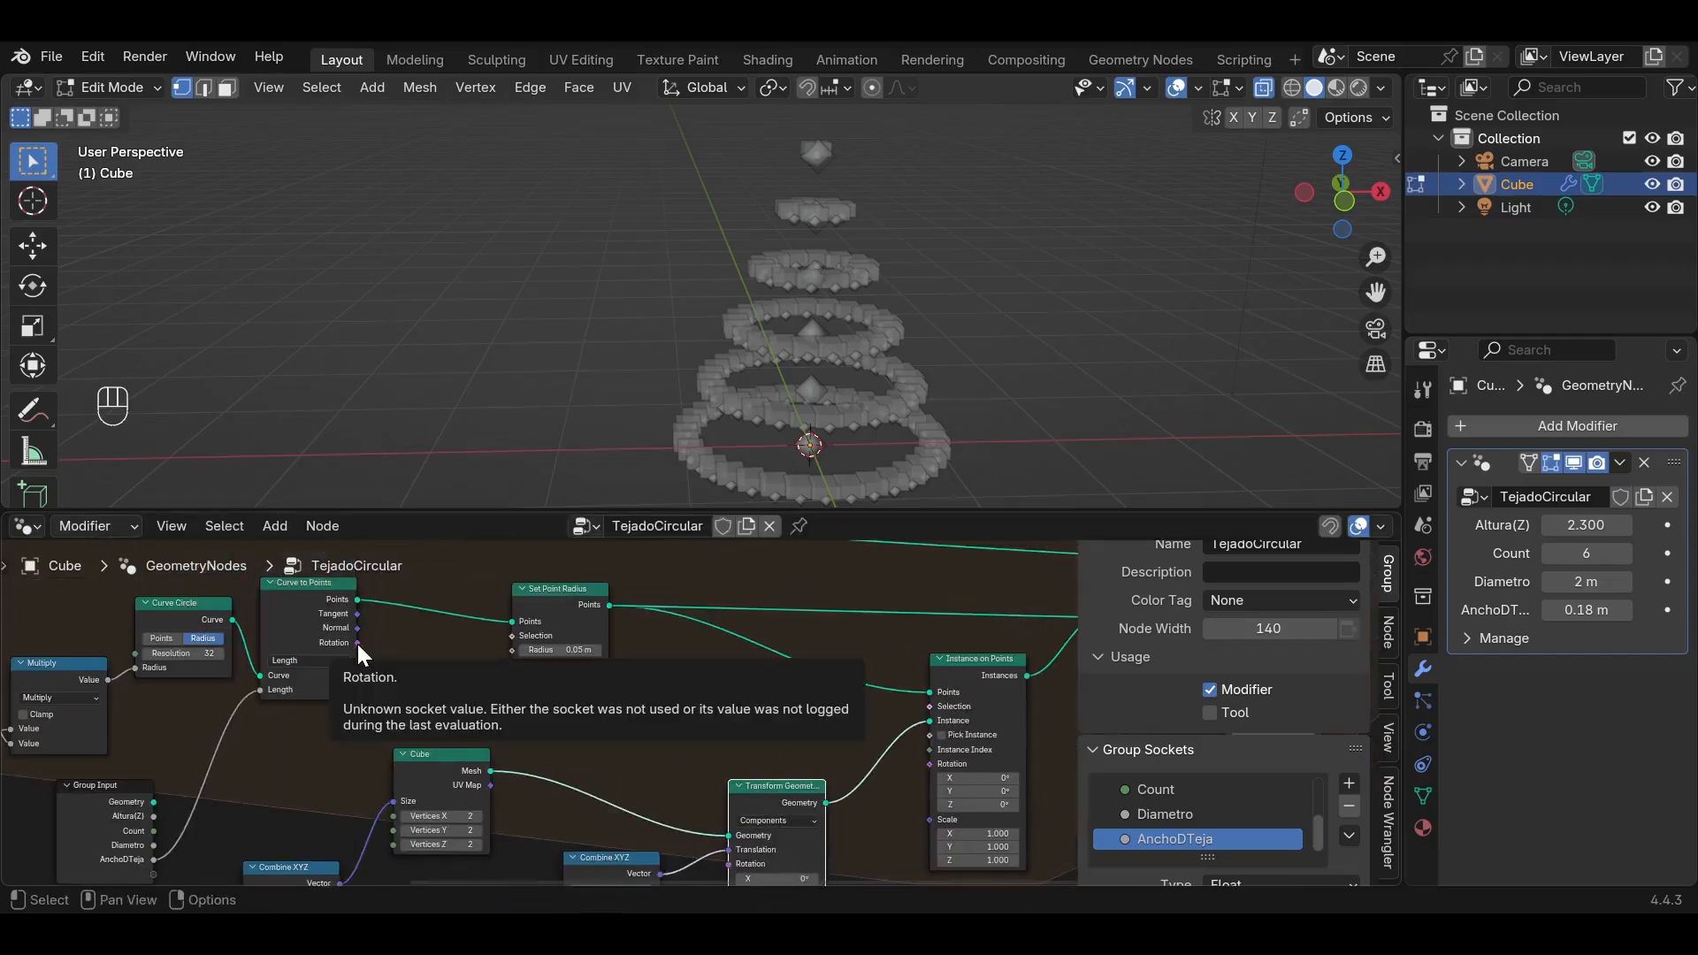
left_click_drag(357, 643, 930, 764)
middle_click_drag(841, 335, 835, 460)
left_click(1345, 197)
mouse_move(1374, 292)
left_mouse_down()
mouse_move(1397, 255)
mouse_move(1378, 298)
left_mouse_up()
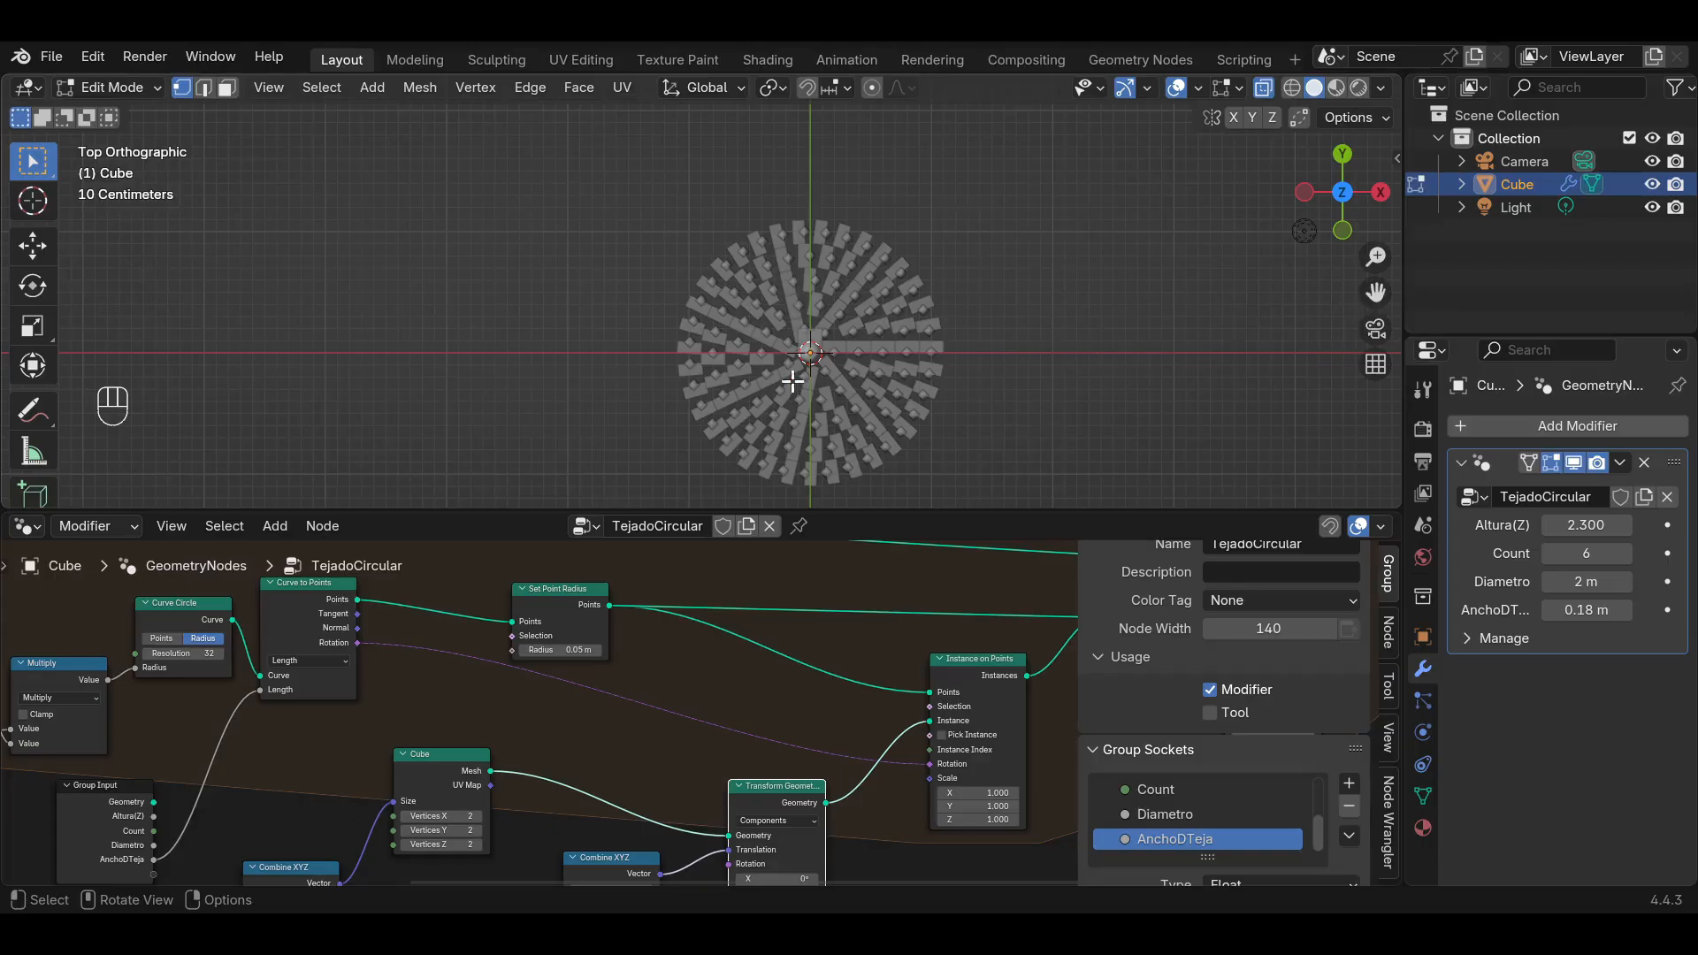
Insert a Separate XYZ node on the rotation link right after Curve to Points.
middle_click_drag(526, 740, 495, 717)
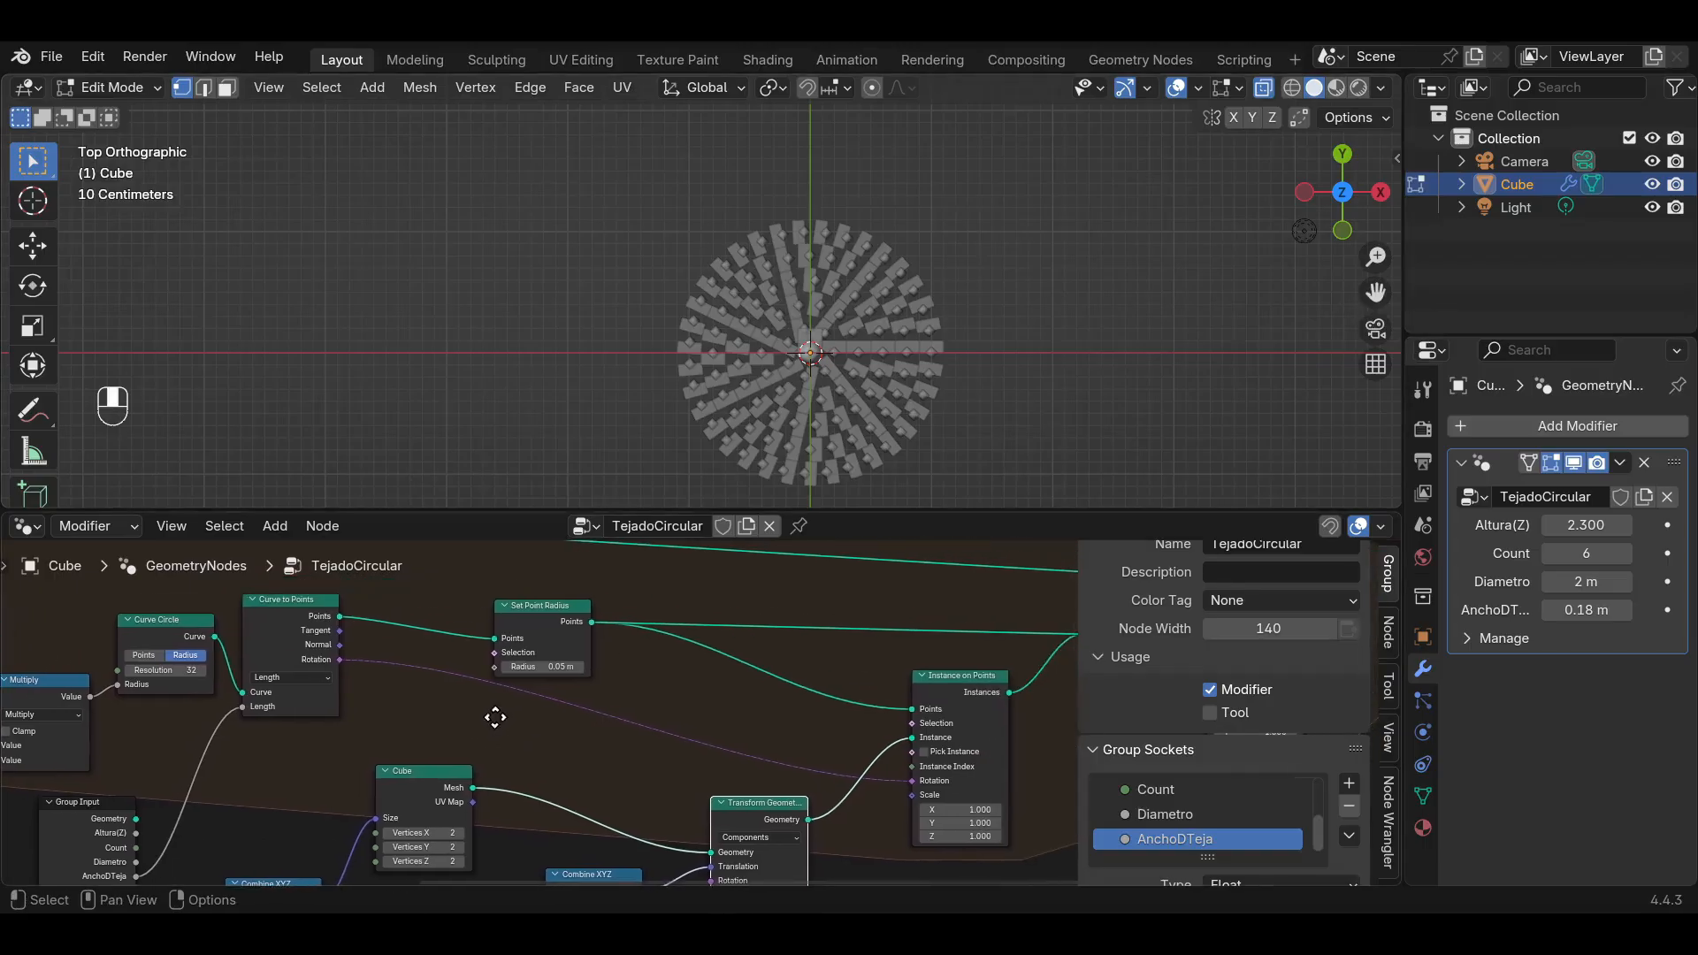
key("shift+a")
type("se")
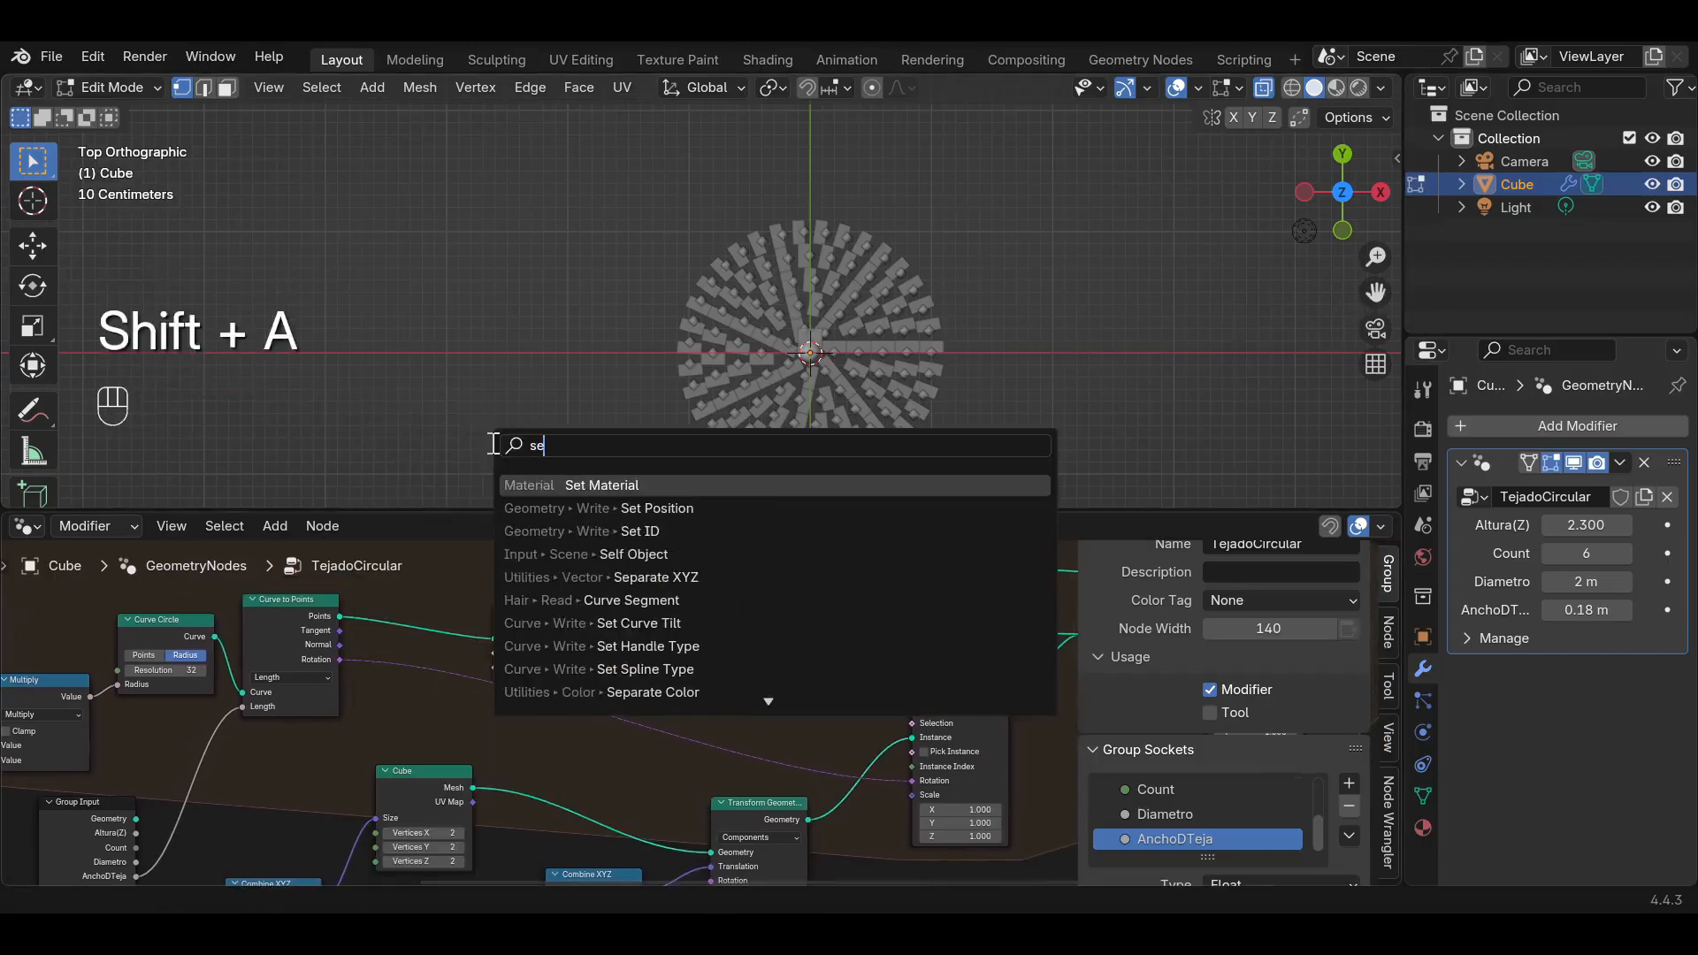
left_click(619, 576)
left_click(369, 639)
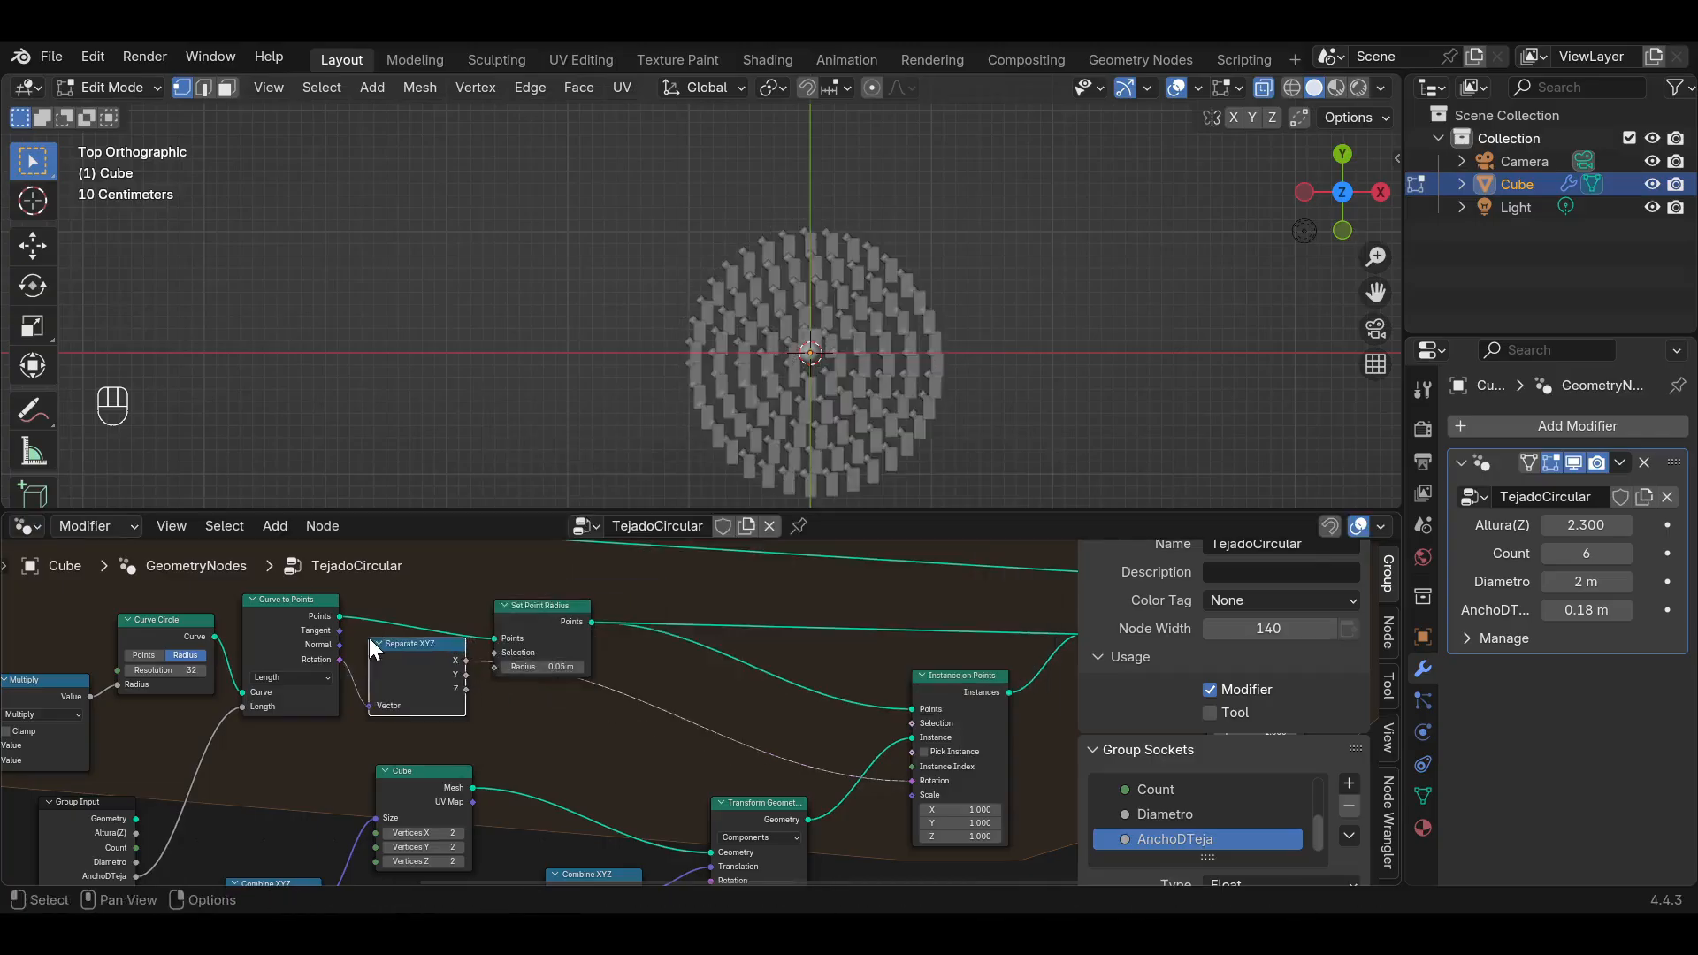
Insert a Combine XYZ node on the rotation link between Separate XYZ and Instance on Points.
key("shift+a")
type("com")
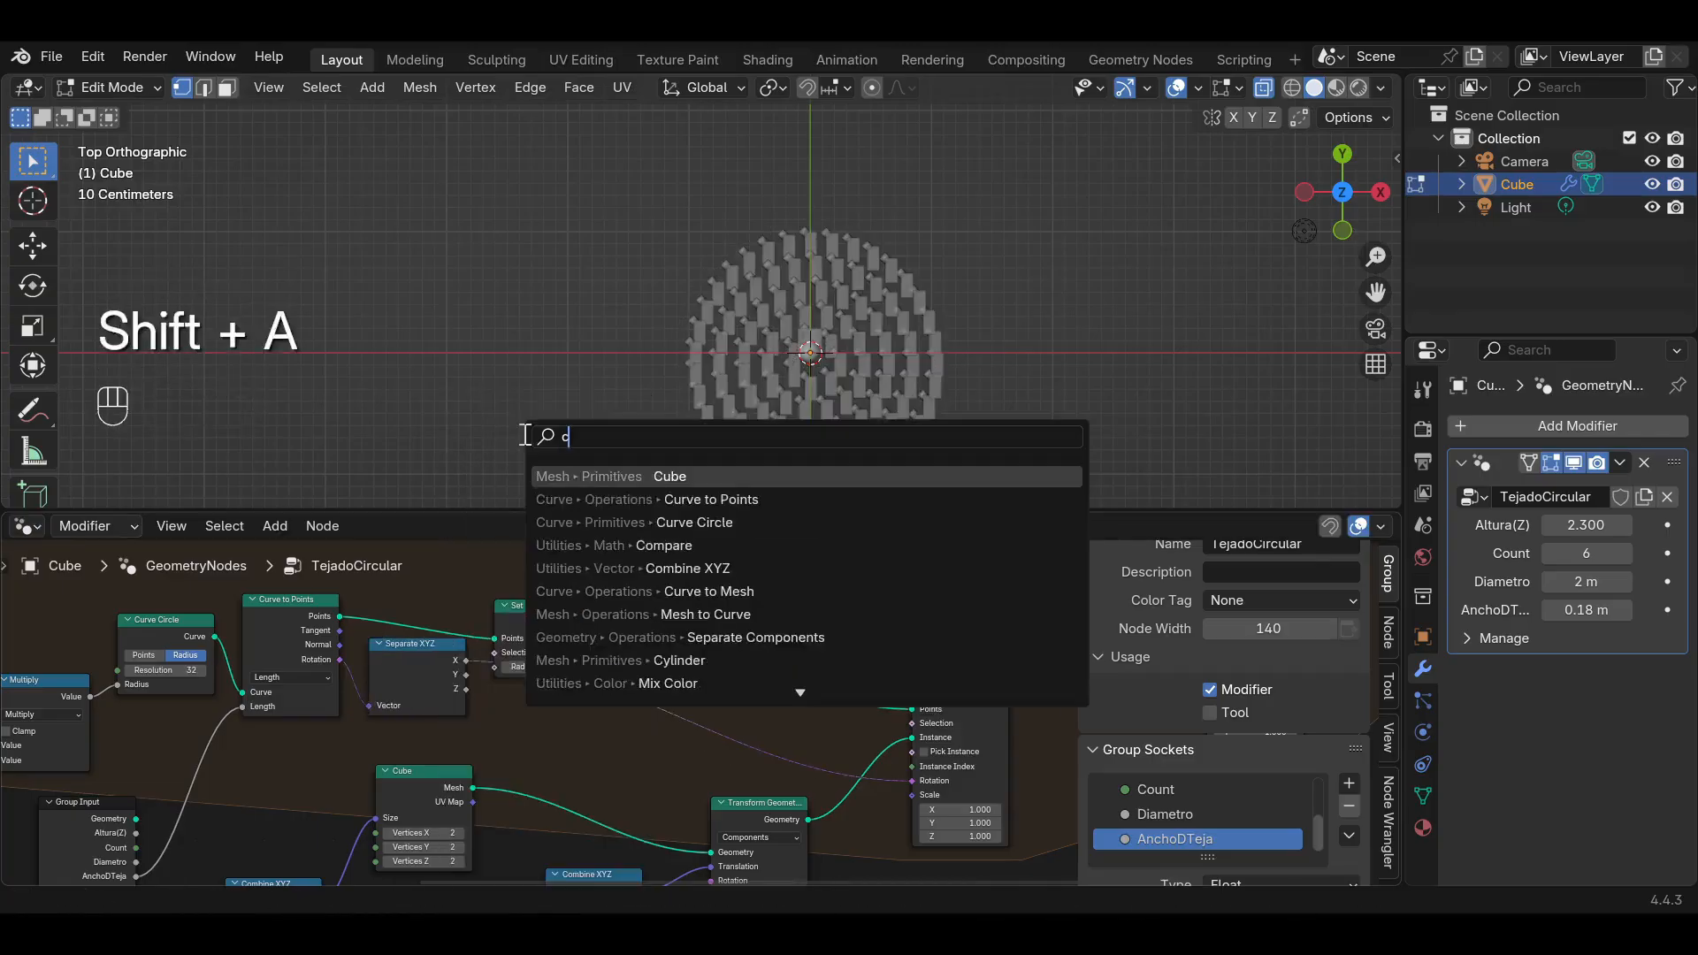
left_click(647, 503)
left_click(664, 688)
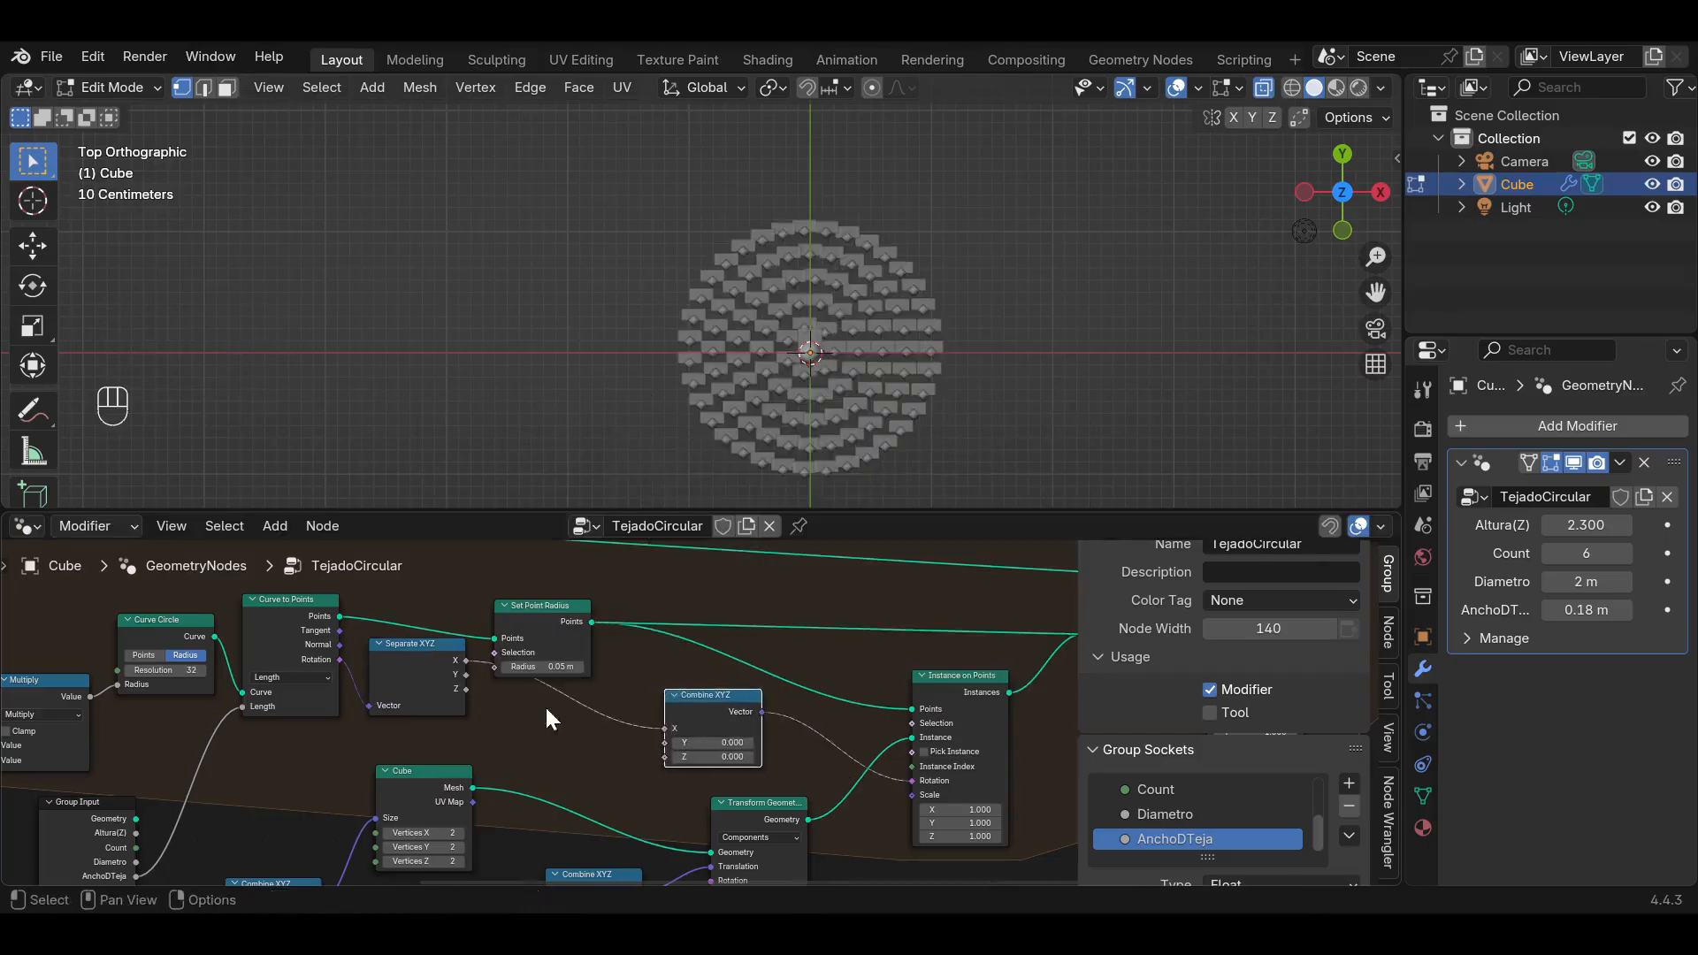
Link only the Z component from Separate XYZ to the Z input of Combine XYZ and inspect the tile orientation.
scroll(478, 694, "up", 3)
left_click_drag(405, 683, 592, 723)
middle_click_drag(819, 238, 795, 266)
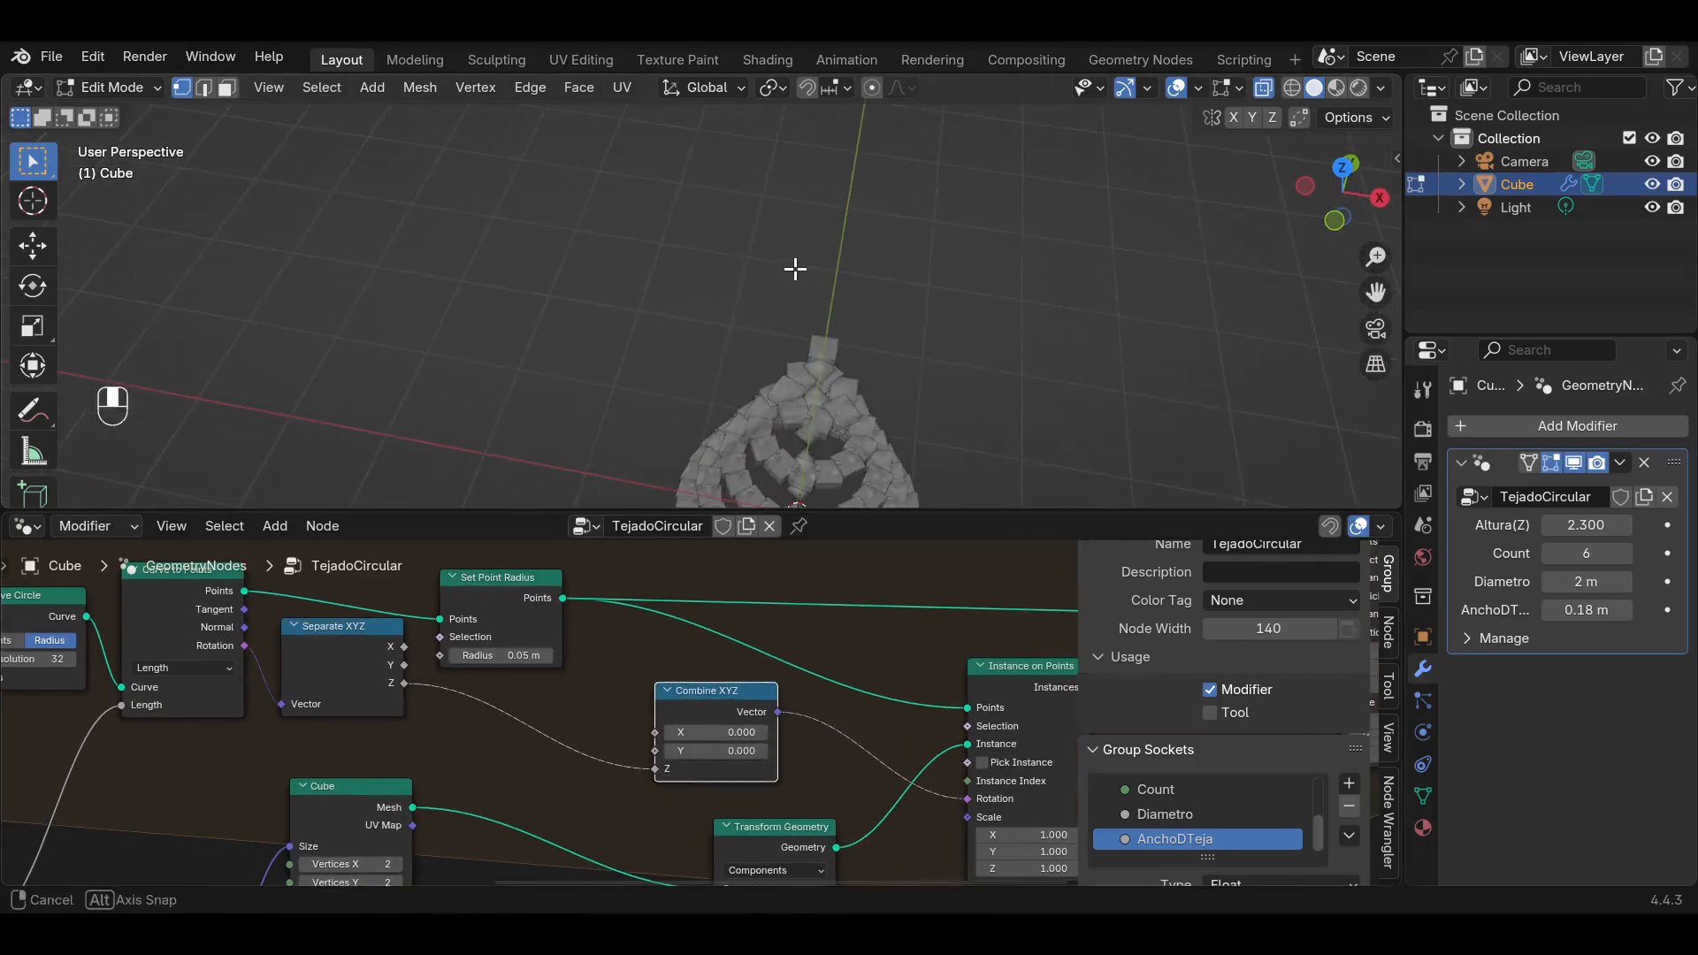
left_click_drag(1375, 294, 1391, 148)
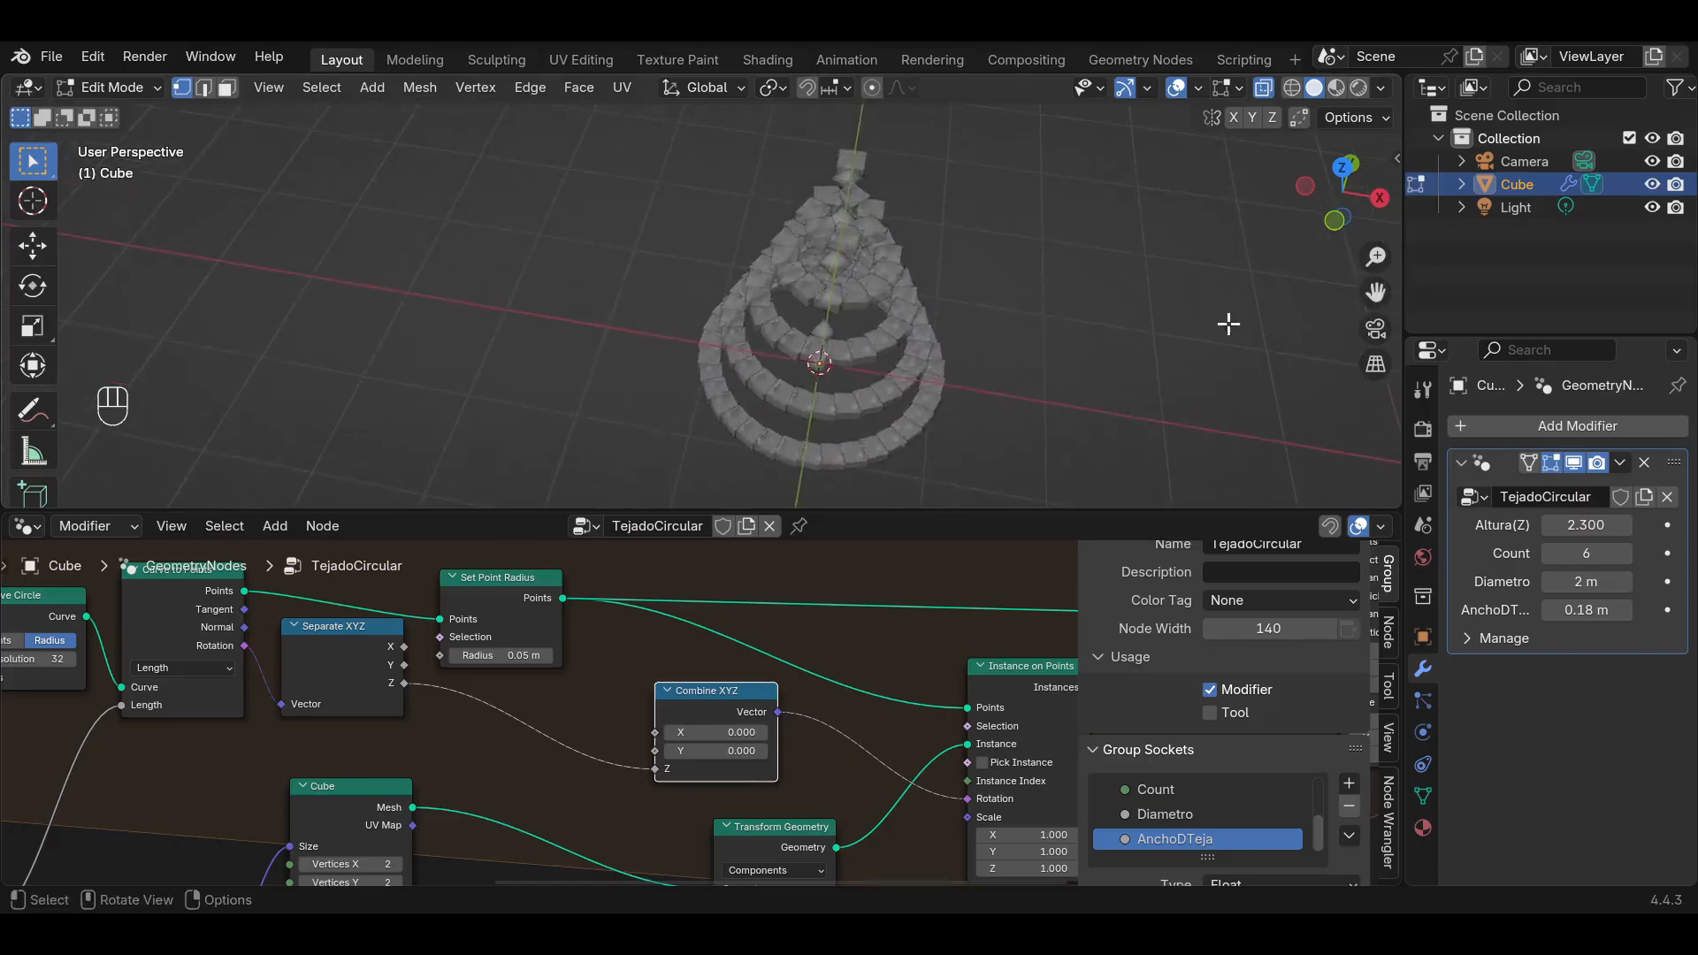
scroll(931, 390, "up", 2)
middle_click_drag(931, 390, 995, 449)
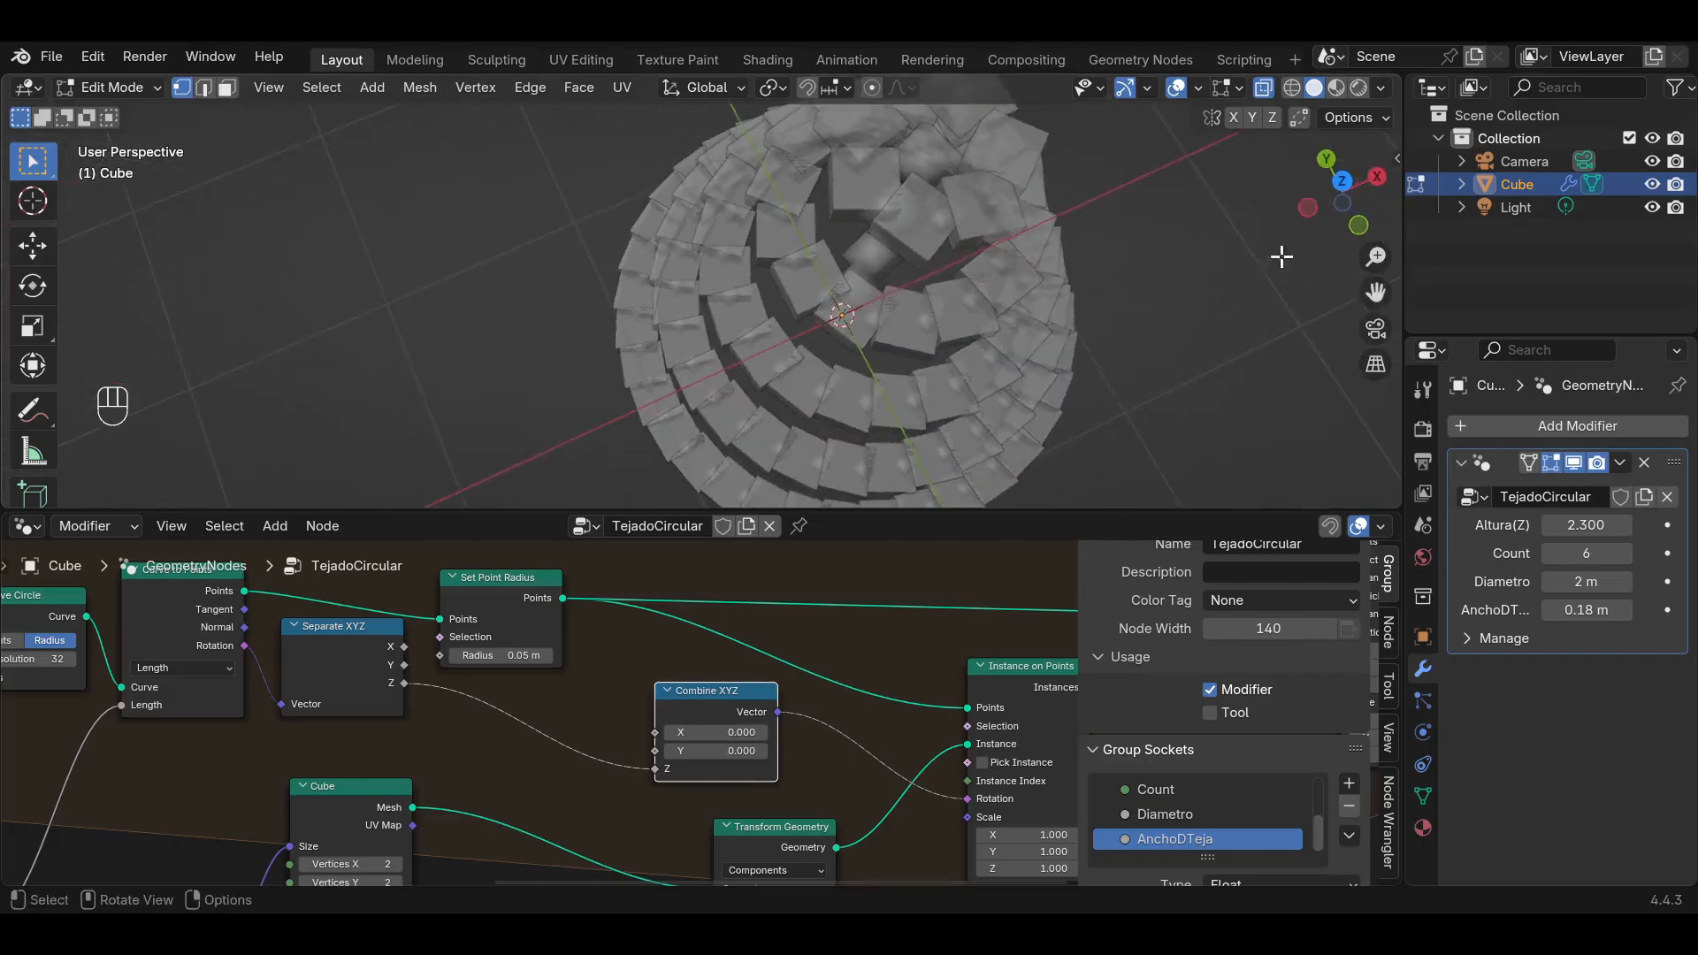
left_click(1340, 178)
scroll(903, 377, "down", 2)
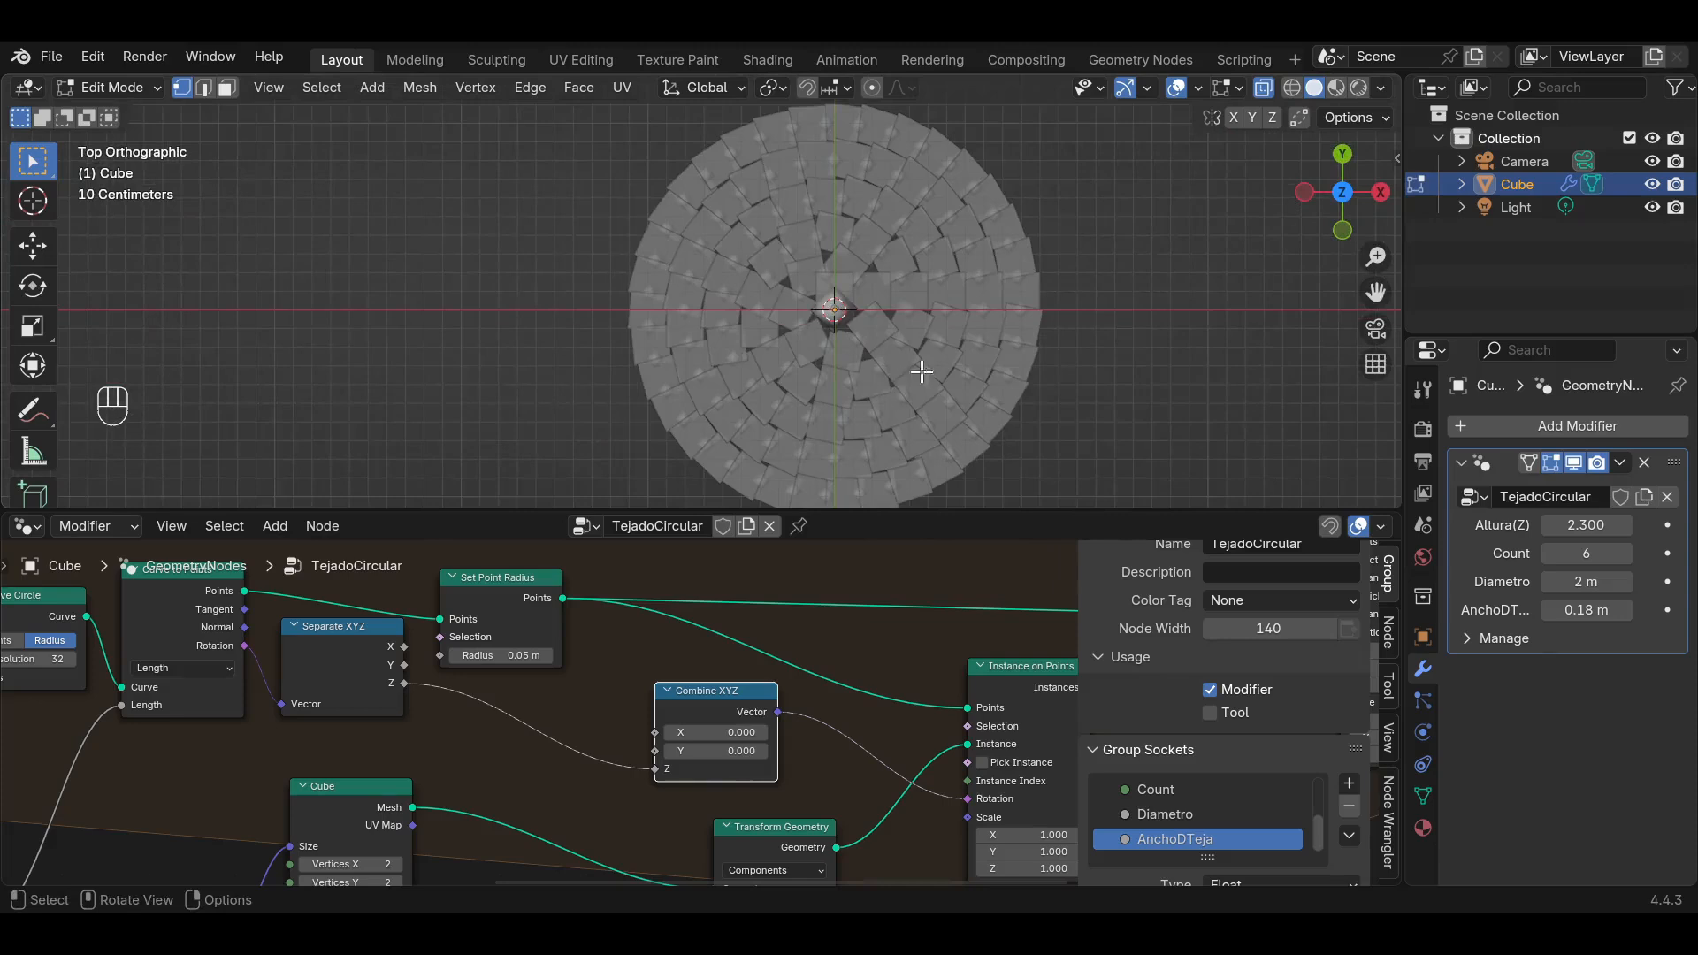
Insert a Rotate Rotation node between the rotation Combine XYZ and the Rotation input of Instance on Points.
middle_click_drag(848, 640, 753, 577)
left_click_drag(647, 691, 596, 748)
key("shift+a")
type("rotate")
left_click(886, 528)
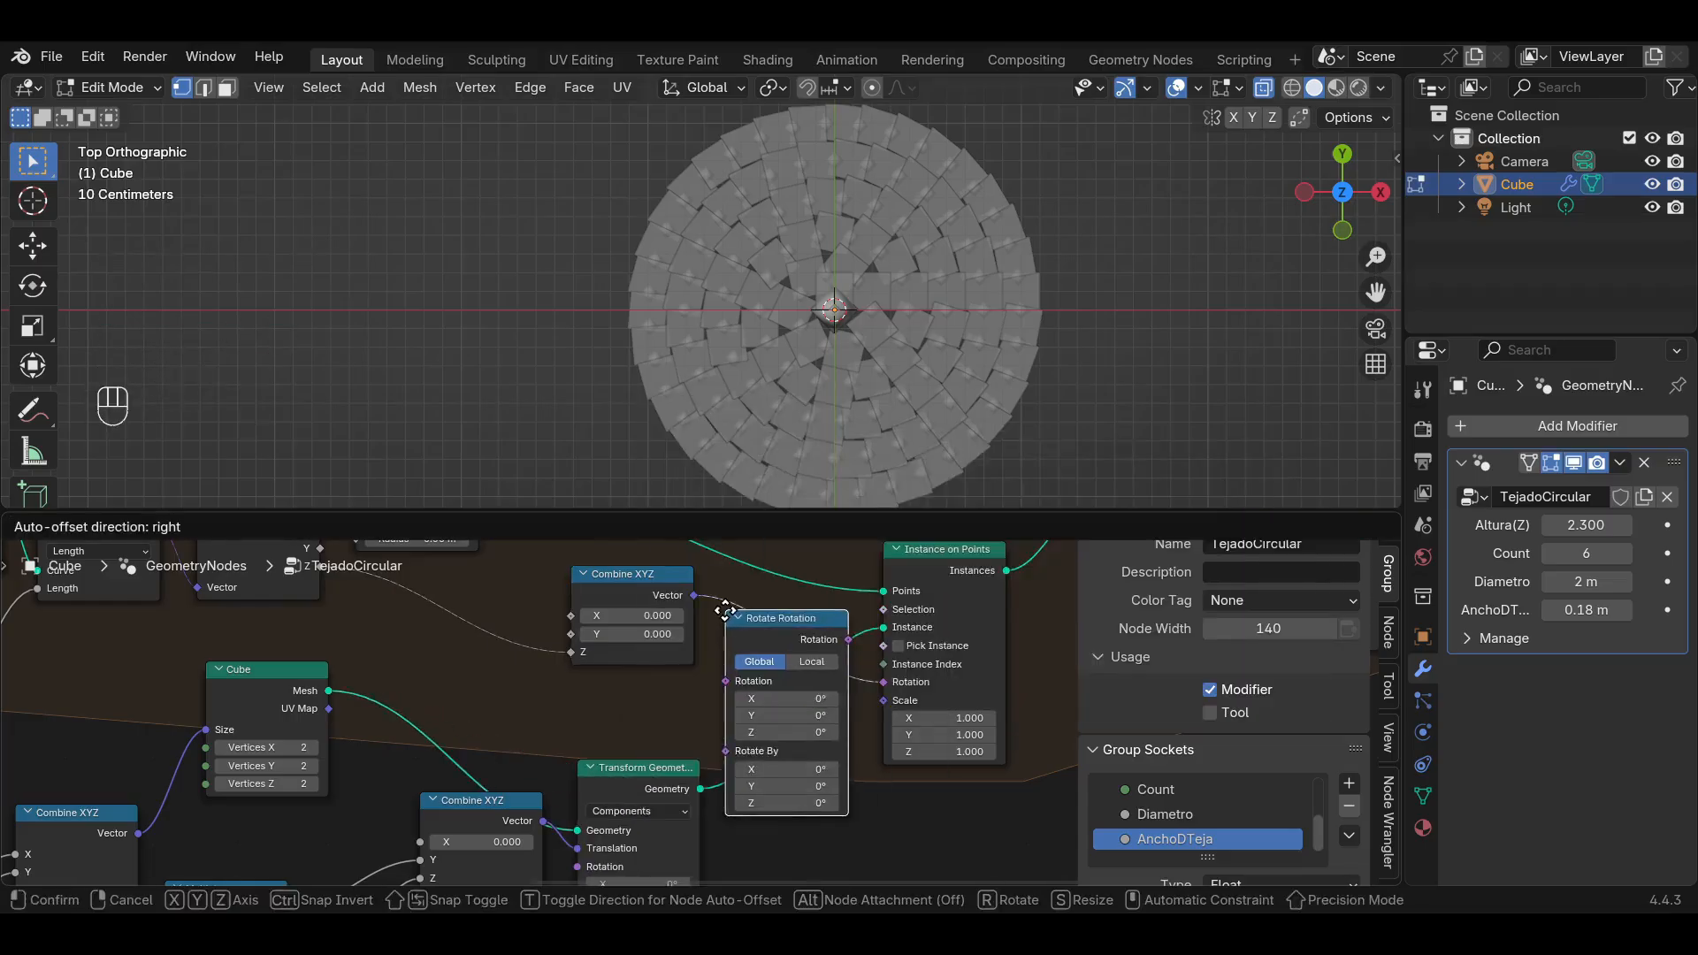
left_click(725, 610)
Set the Rotate By Z angle of Rotate Rotation to -90° and check the tile rings from above.
scroll(760, 766, "up", 1)
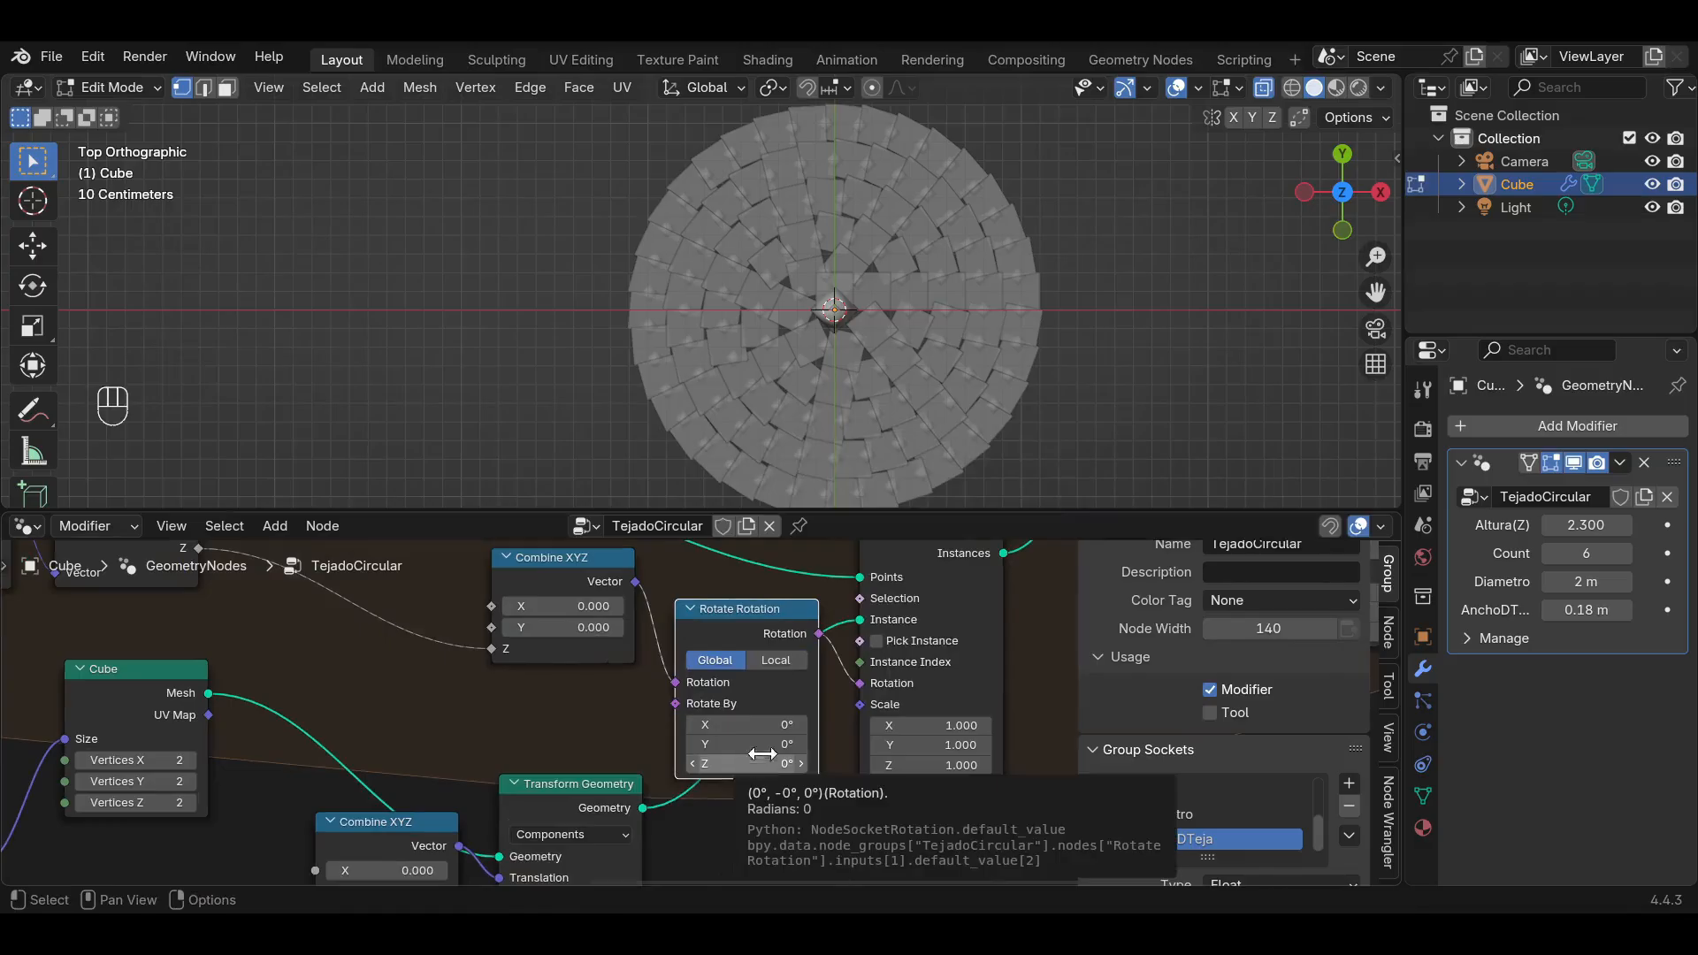
left_click(757, 765)
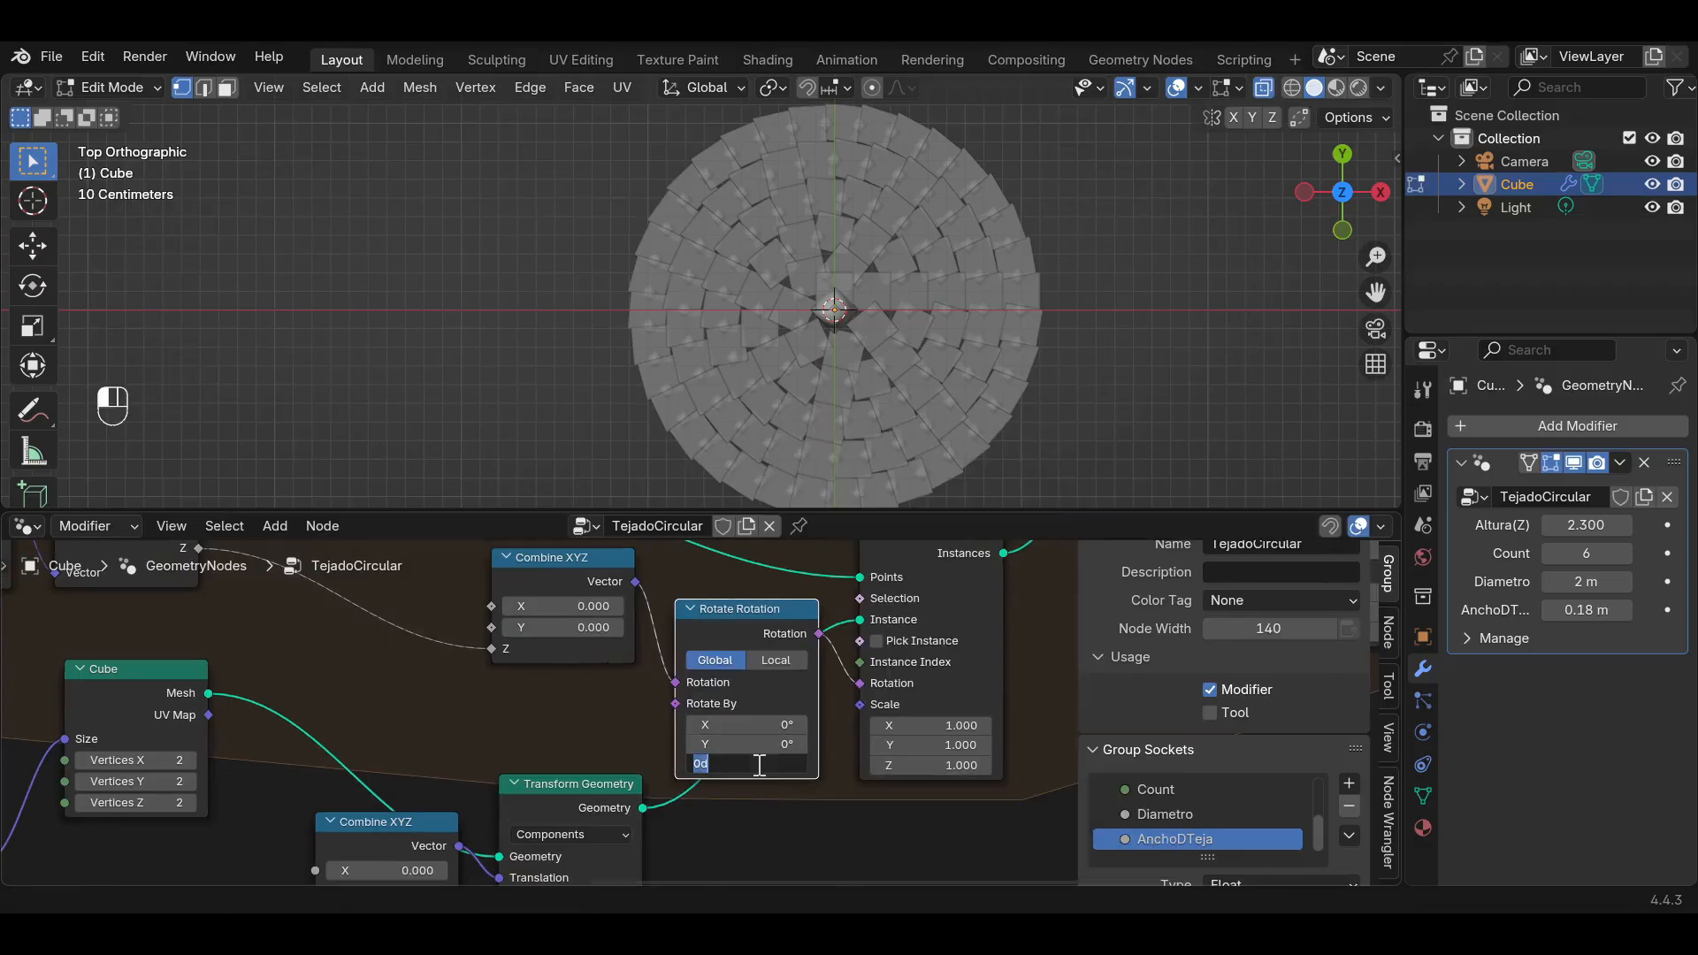
type("-90")
key("Return")
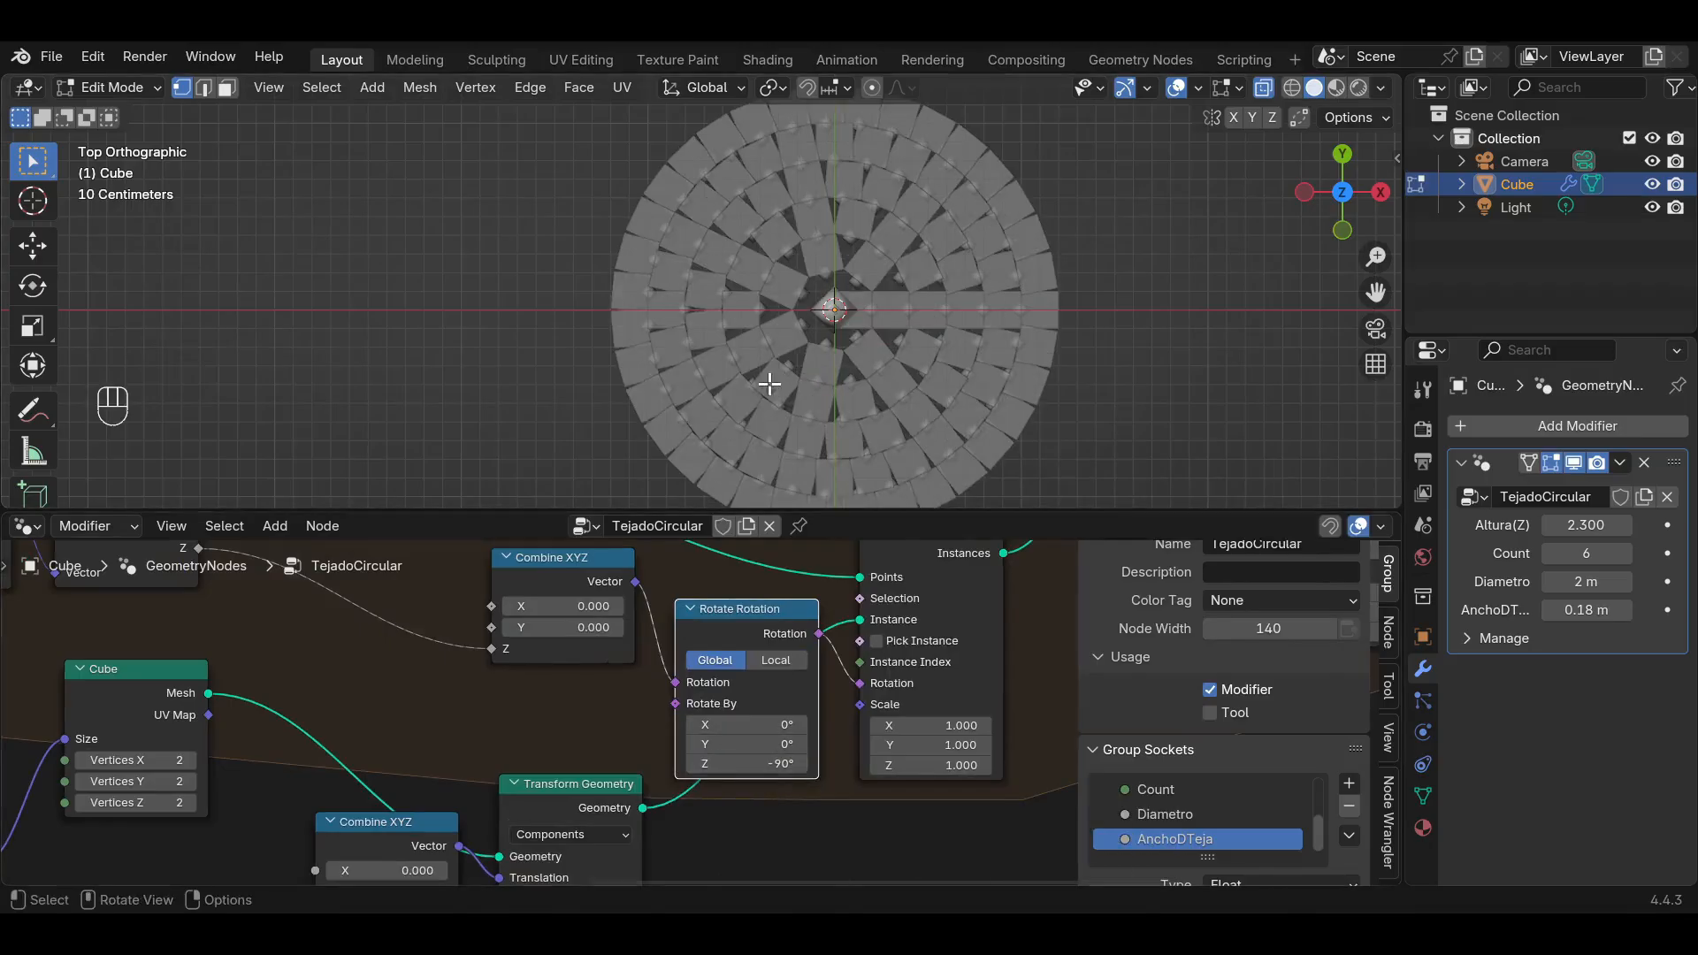
scroll(829, 366, "down", 1)
scroll(829, 371, "up", 1)
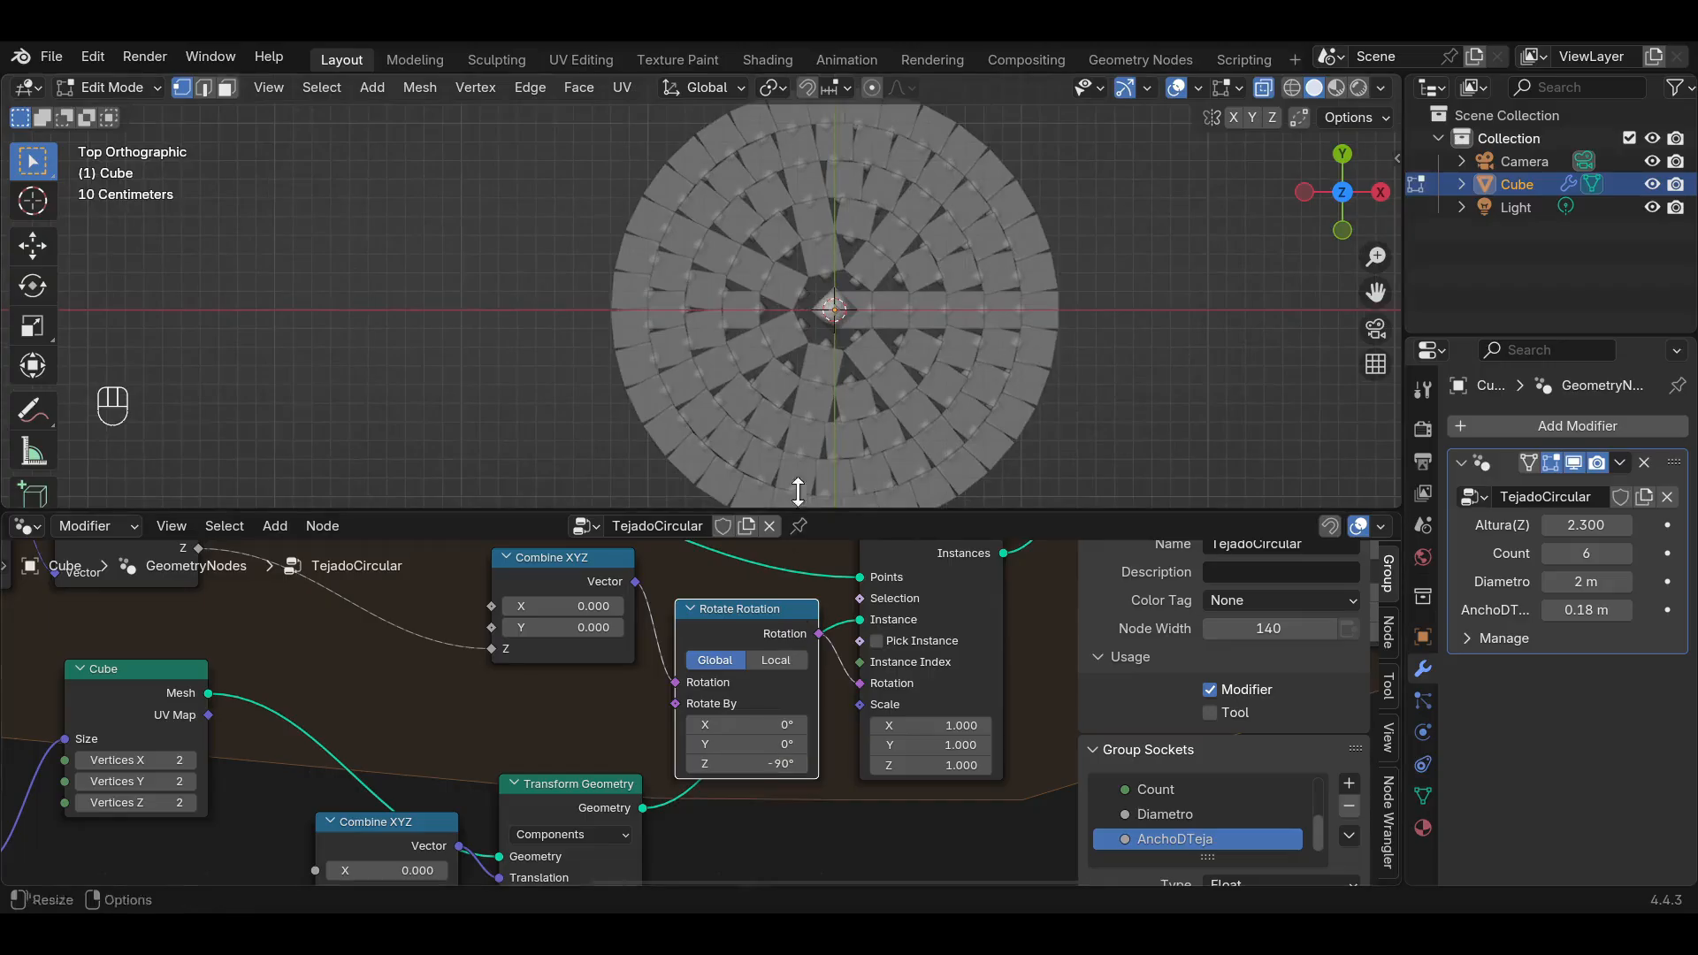
Switch Rotate Rotation to Local space and inspect the tile rings in perspective.
left_click(776, 659)
middle_click_drag(832, 345, 925, 274)
left_click_drag(1372, 297, 1385, 187)
scroll(833, 394, "up", 3)
scroll(833, 395, "down", 1)
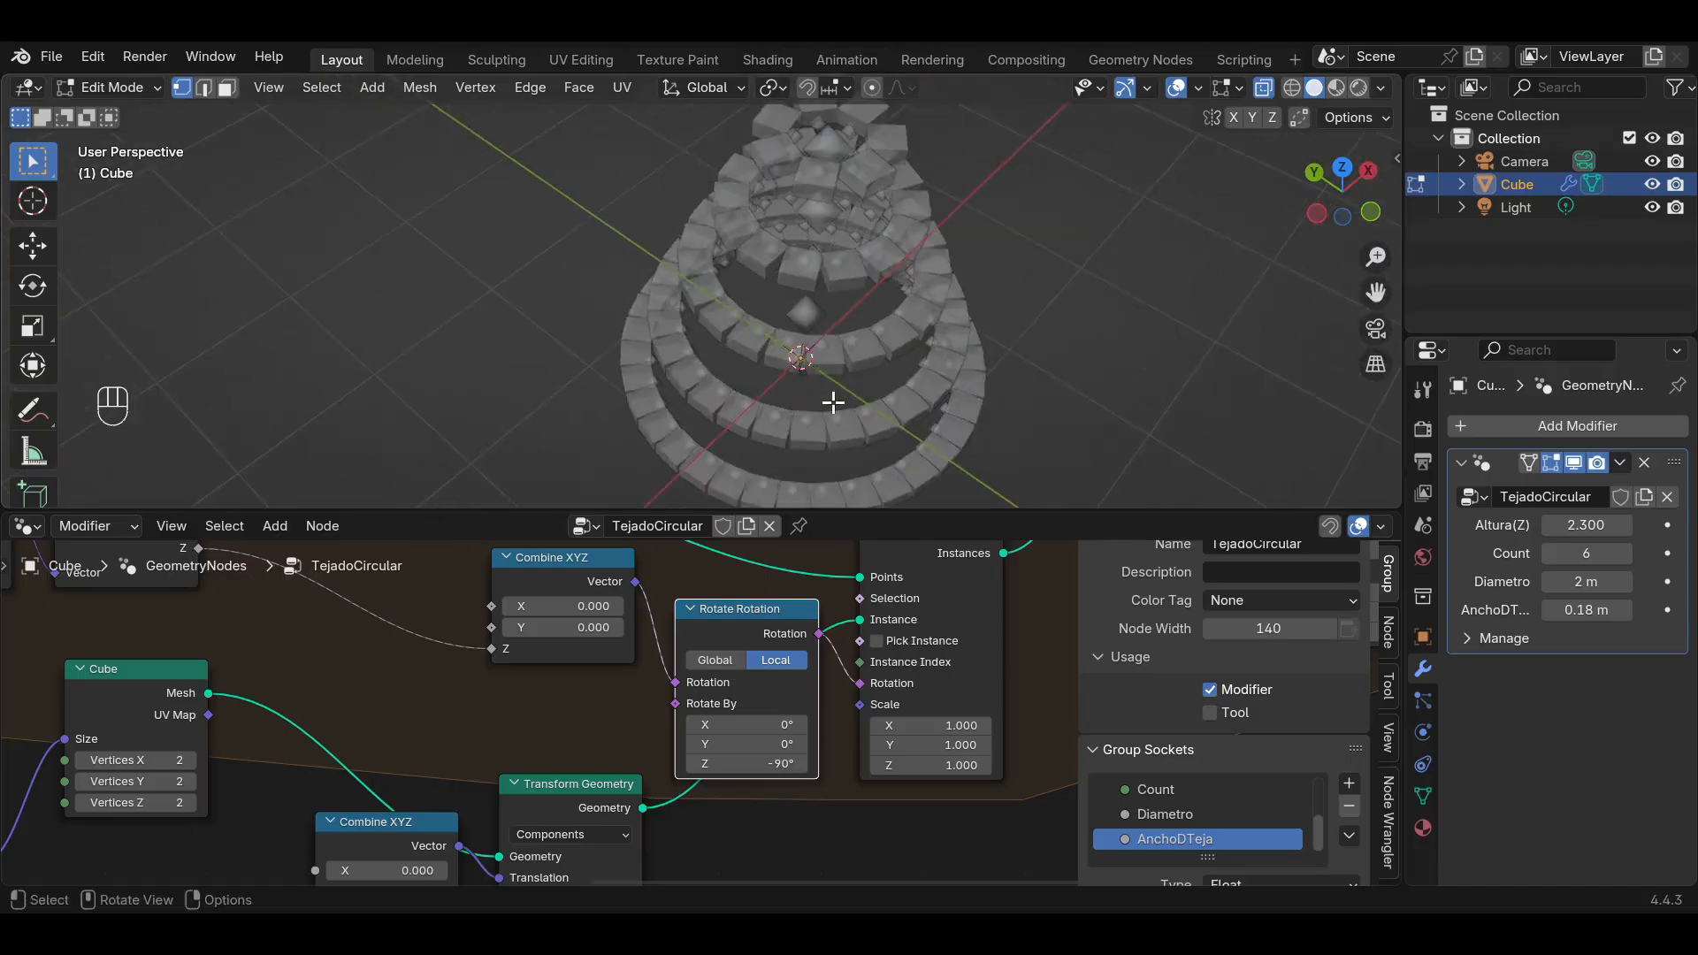
scroll(733, 314, "down", 4)
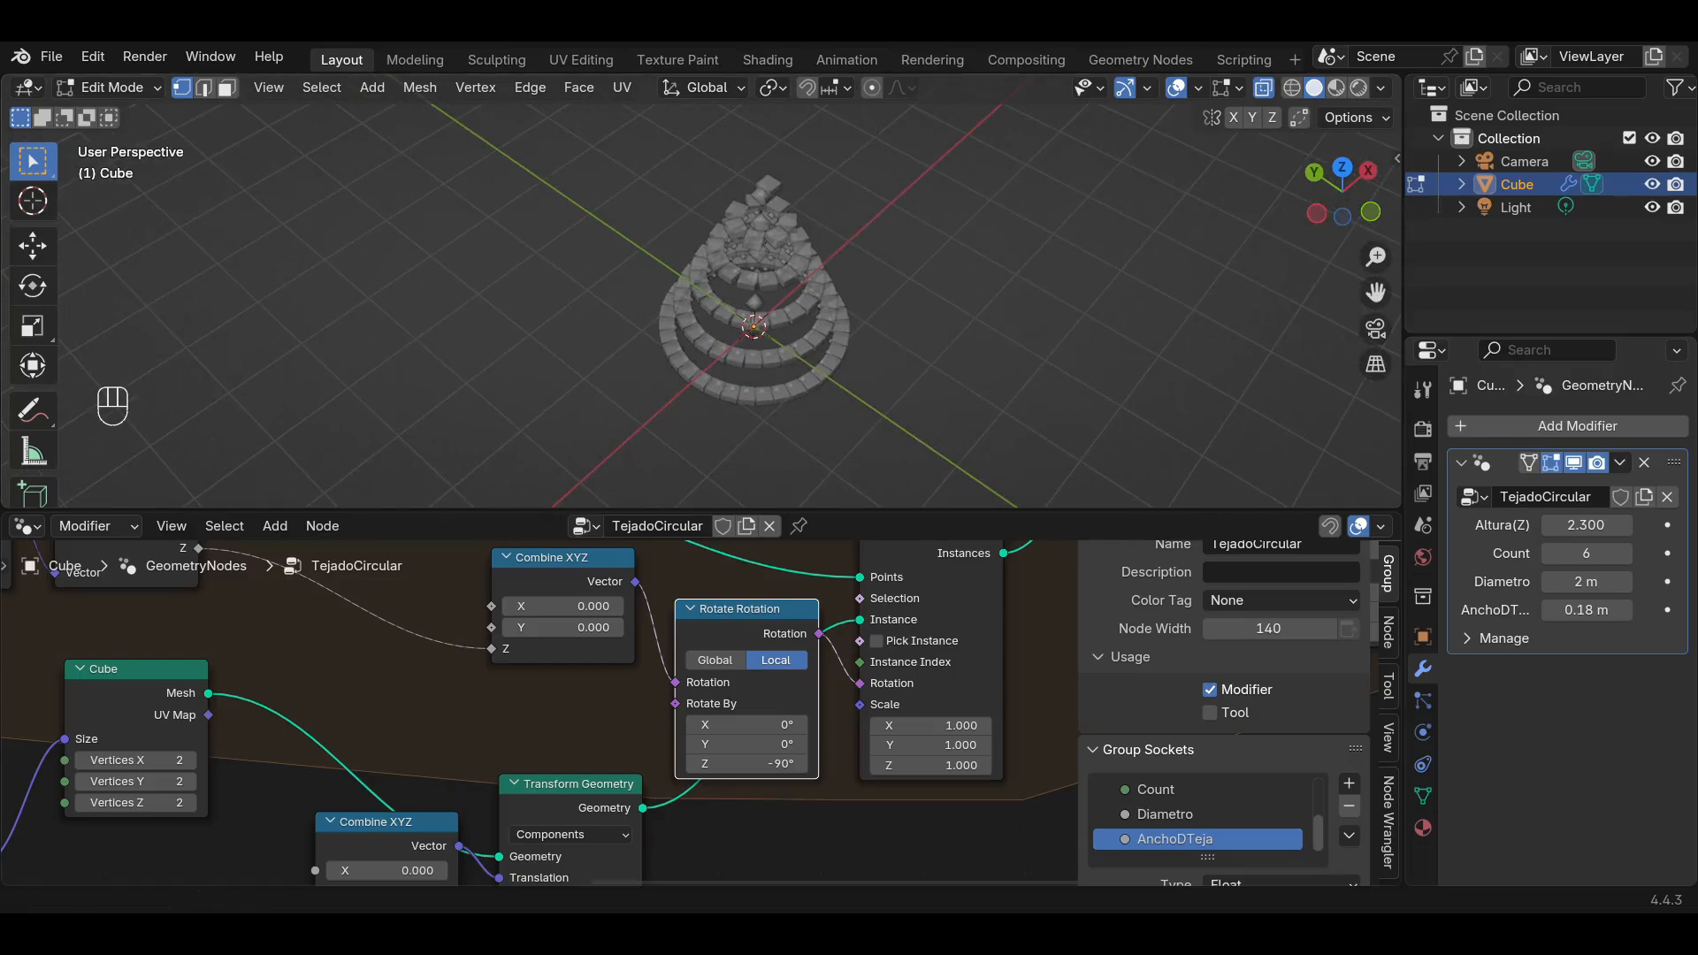
Add a Combine XYZ node and connect its Vector output to the Scale input of Instance on Points.
scroll(800, 301, "up", 3)
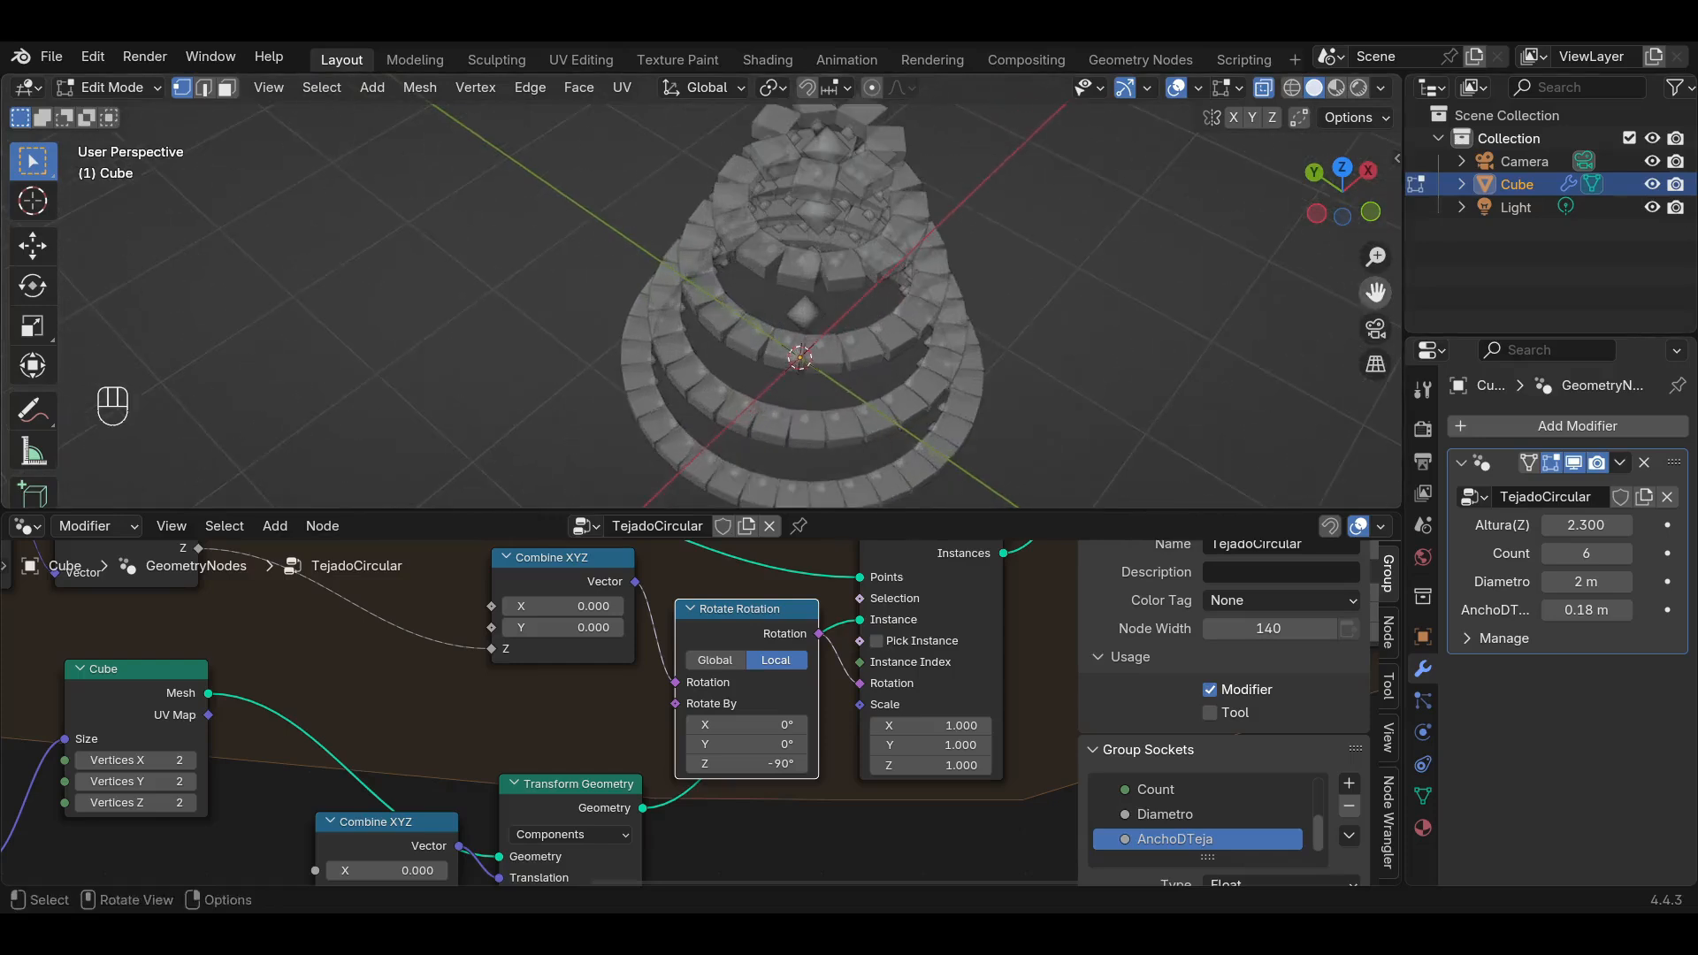
left_click_drag(1374, 292, 1331, 270)
scroll(952, 659, "down", 1)
scroll(952, 656, "down", 3)
middle_click_drag(931, 678, 916, 587)
left_click_drag(797, 613, 766, 751)
left_click(679, 676)
left_click(683, 698)
middle_click_drag(778, 701, 857, 637)
Set all three Value nodes that define the cube's size to 1.
middle_click_drag(510, 737, 634, 733)
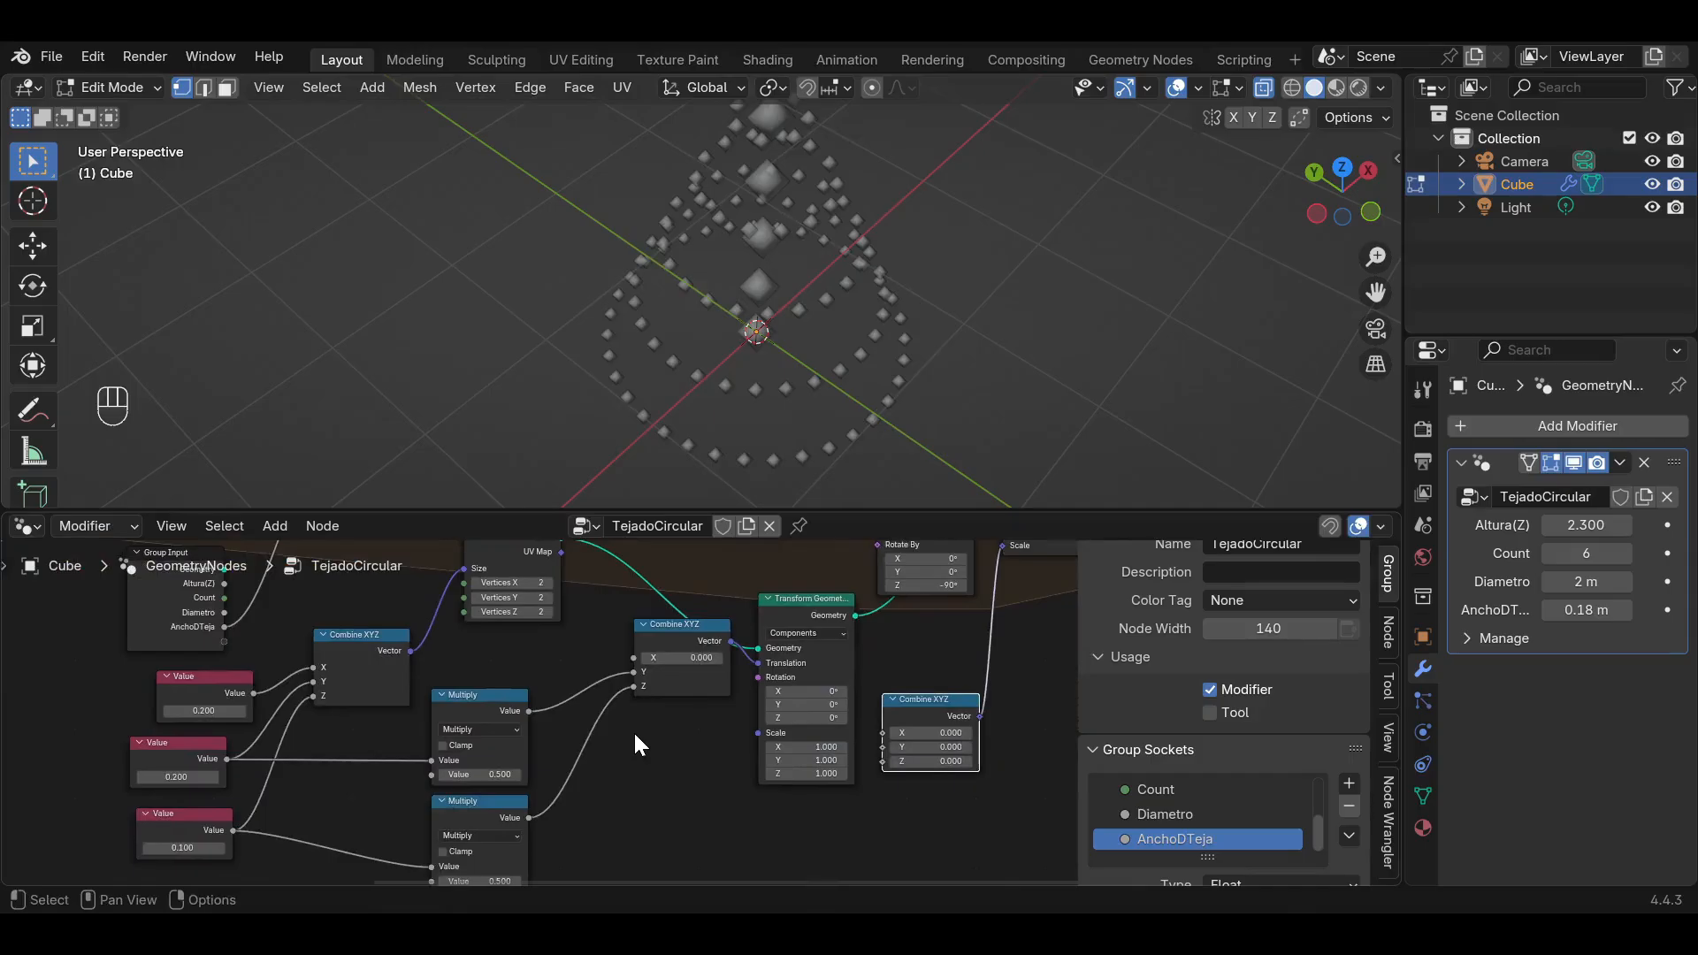
middle_click_drag(634, 735, 865, 658)
scroll(497, 665, "up", 3)
middle_click_drag(498, 665, 713, 682)
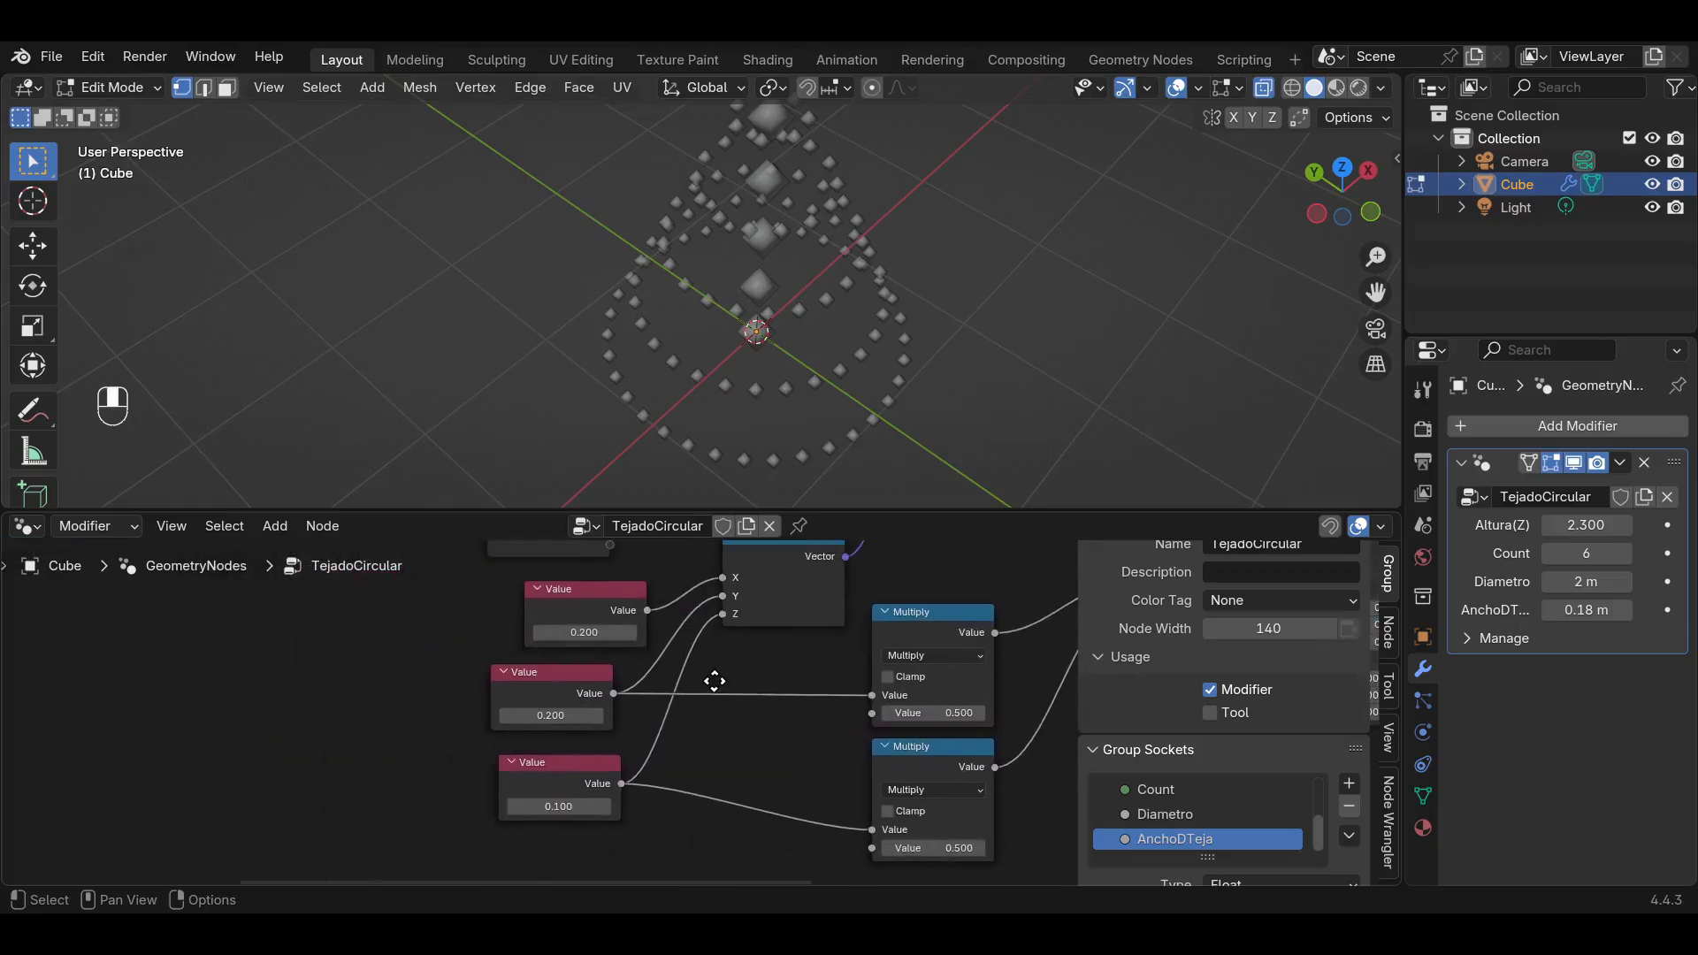
left_click(602, 636)
type("1")
key("Return")
left_click(561, 717)
type("1")
key("Return")
left_click(558, 808)
type("1")
key("Return")
Add a Random Value node and link its output to the Y input of the scale Combine XYZ.
middle_click_drag(675, 739, 259, 749)
scroll(815, 711, "up", 1)
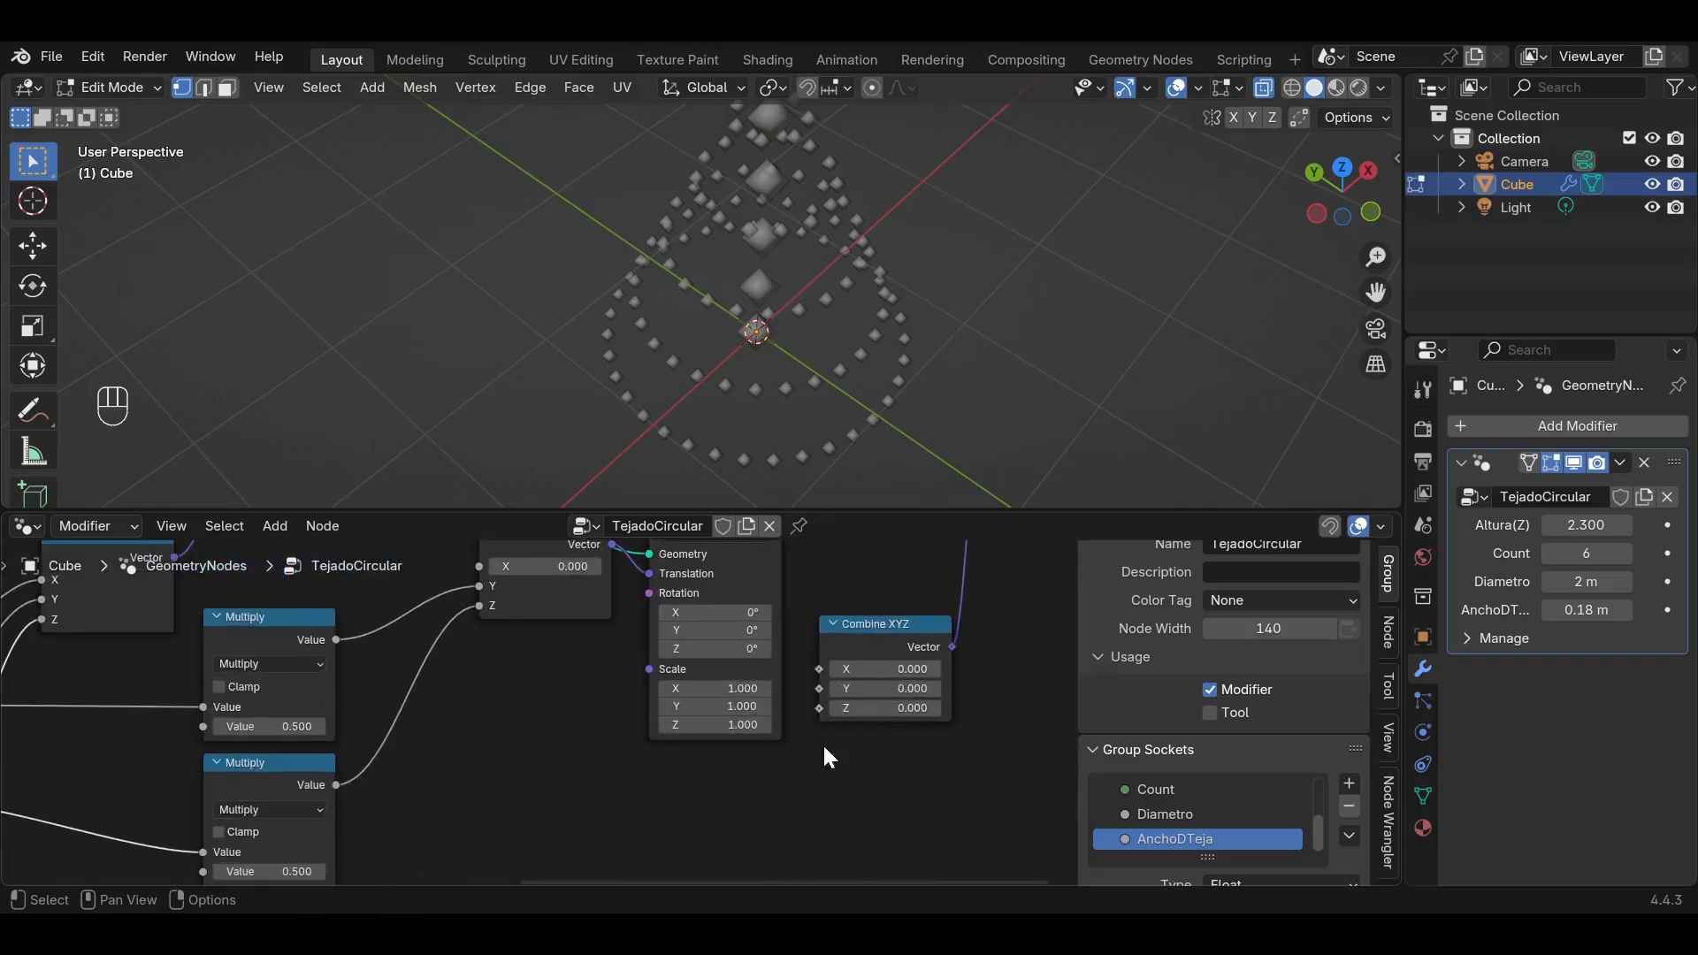
scroll(833, 766, "up", 1)
key("shift+a")
type("r")
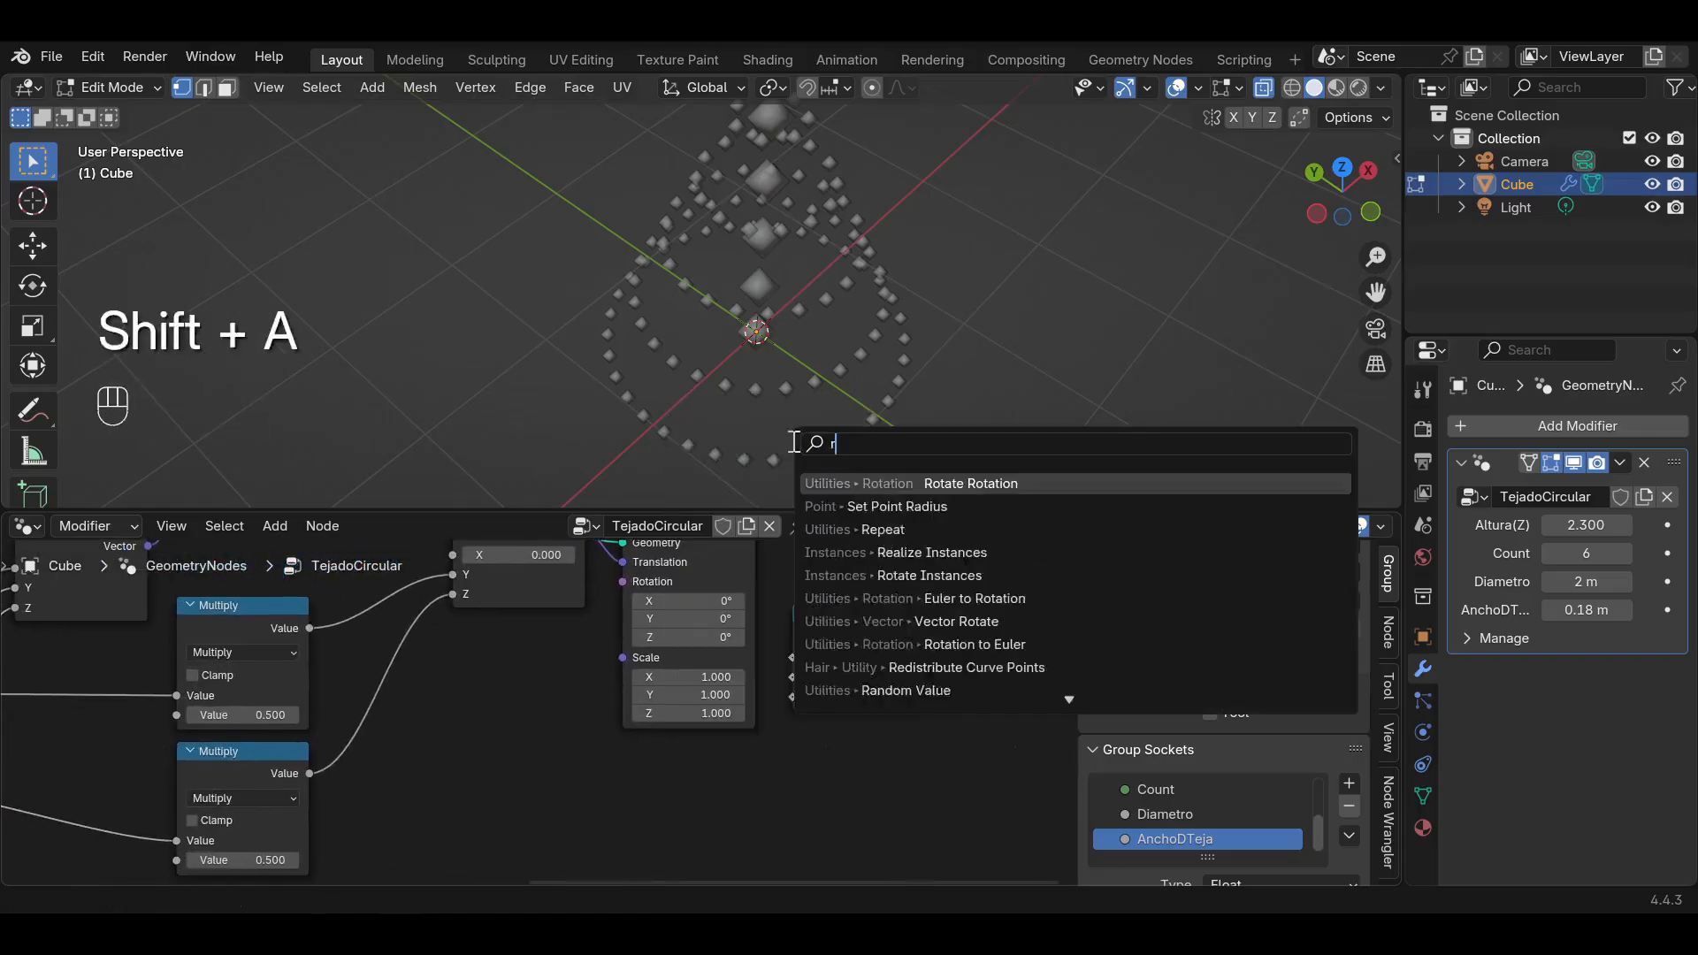
type("and")
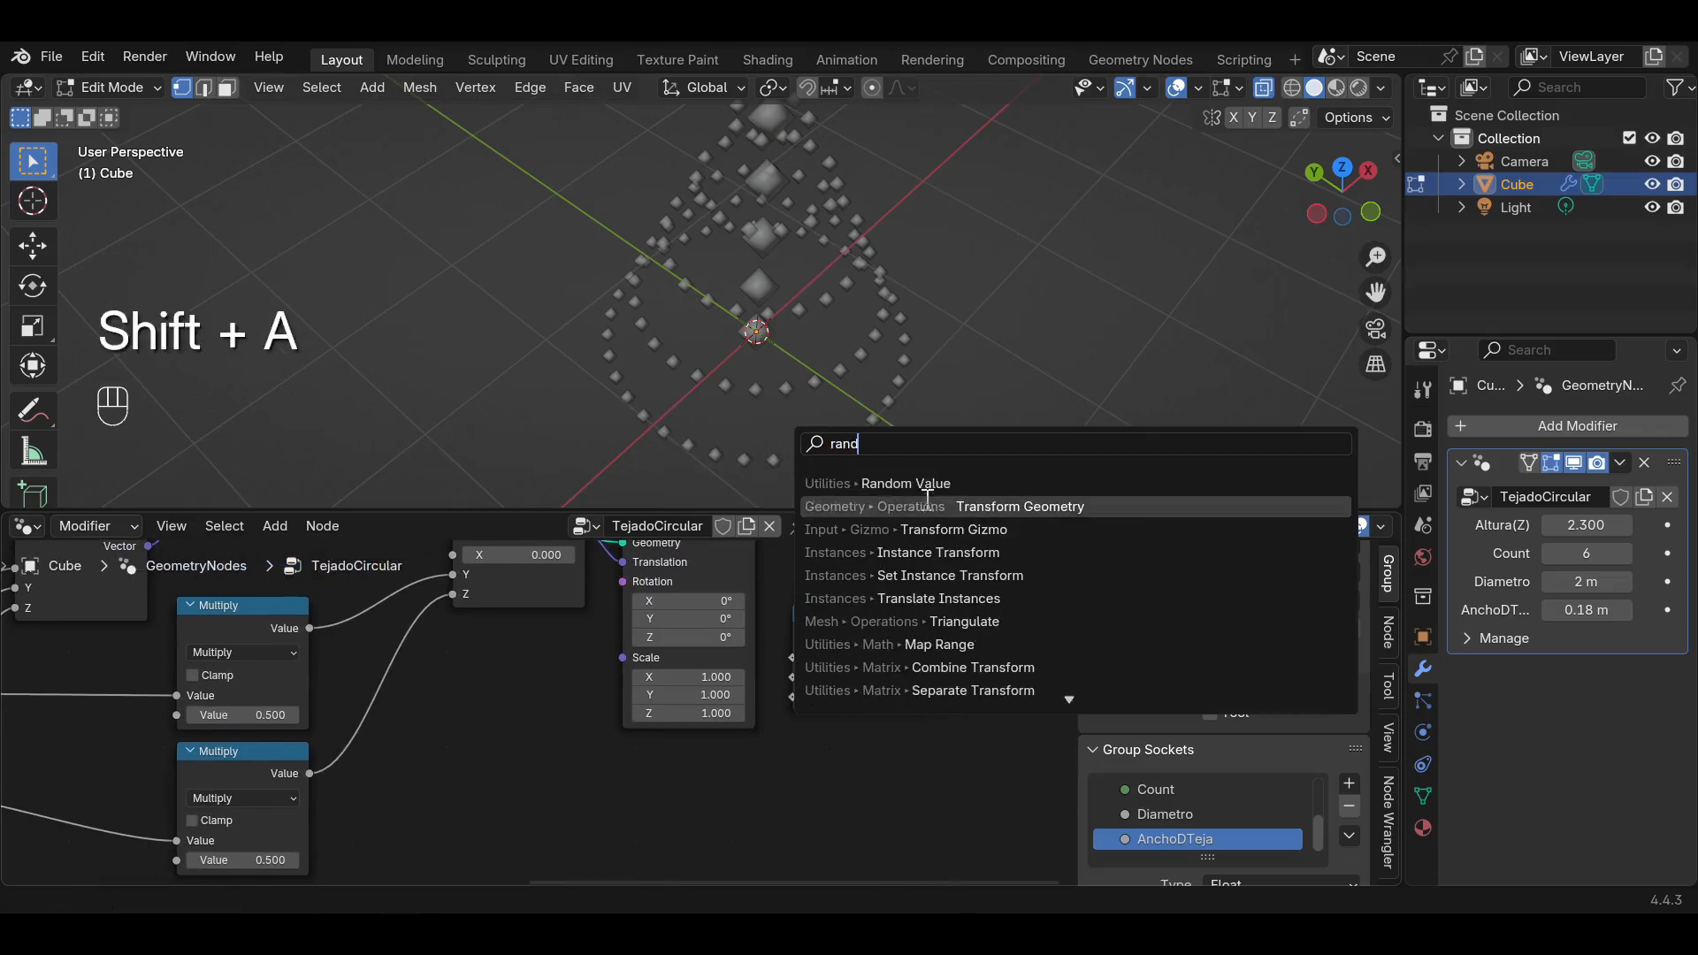
key("Return")
left_click(603, 778)
middle_click_drag(800, 779, 819, 720)
left_click_drag(757, 751, 819, 626)
Set the X and Z values of the scale Combine XYZ to 1.
left_click(882, 601)
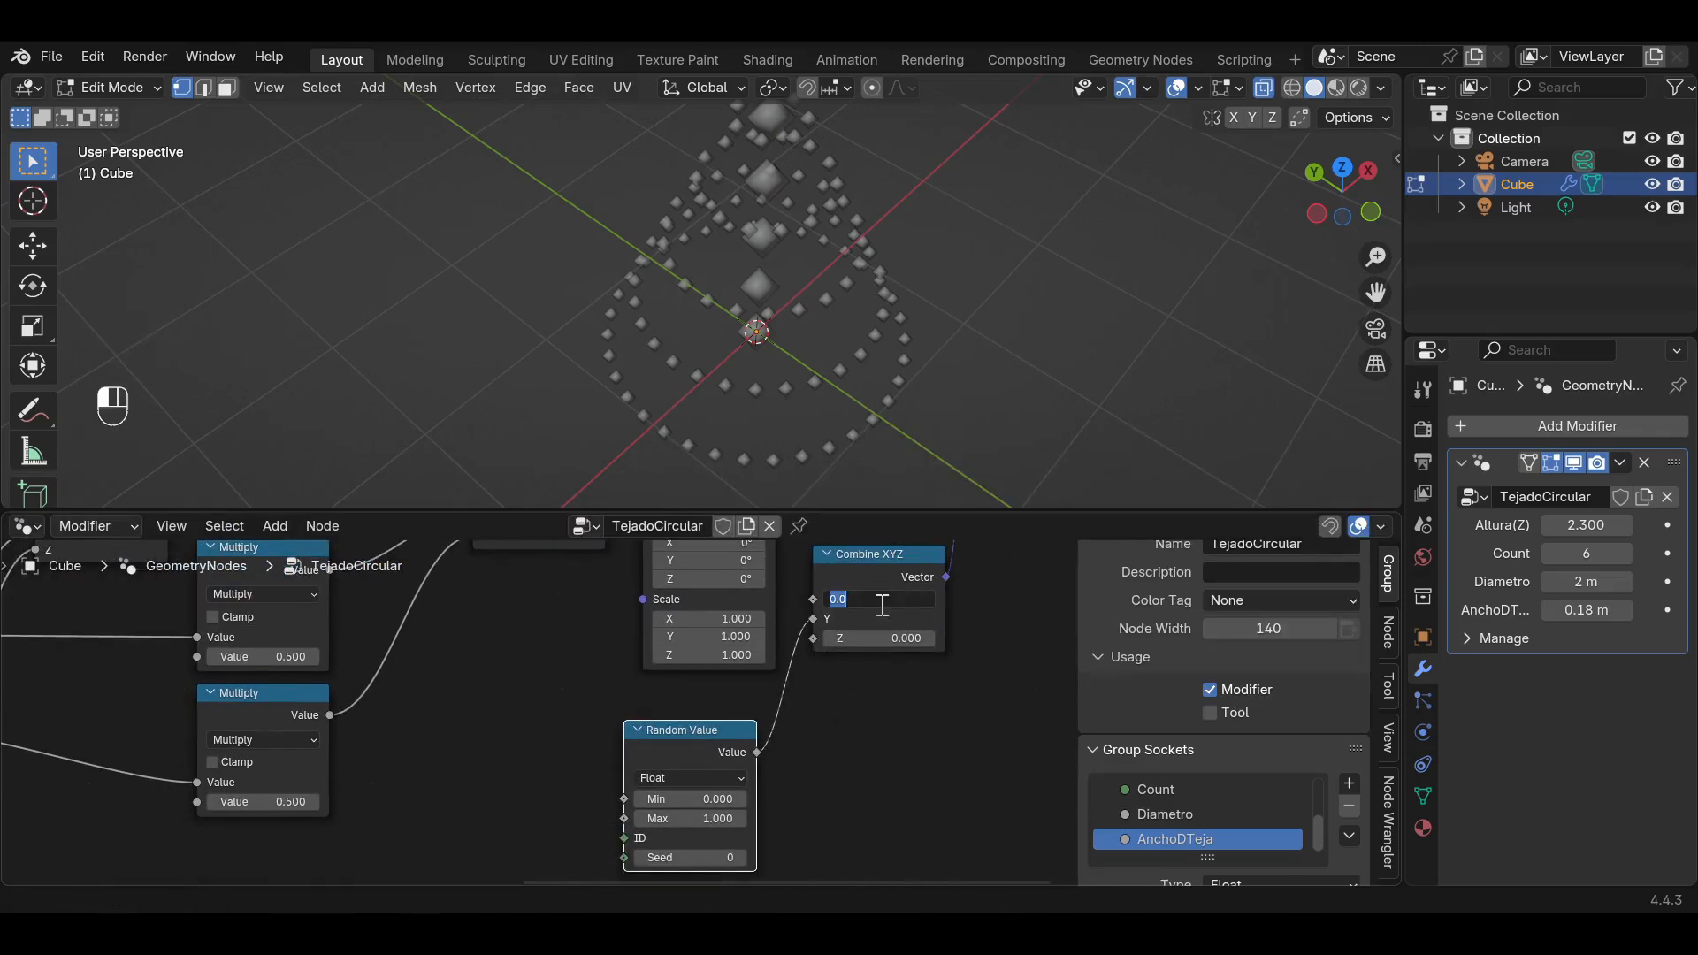
type("1")
key("Return")
left_click(882, 637)
type("1")
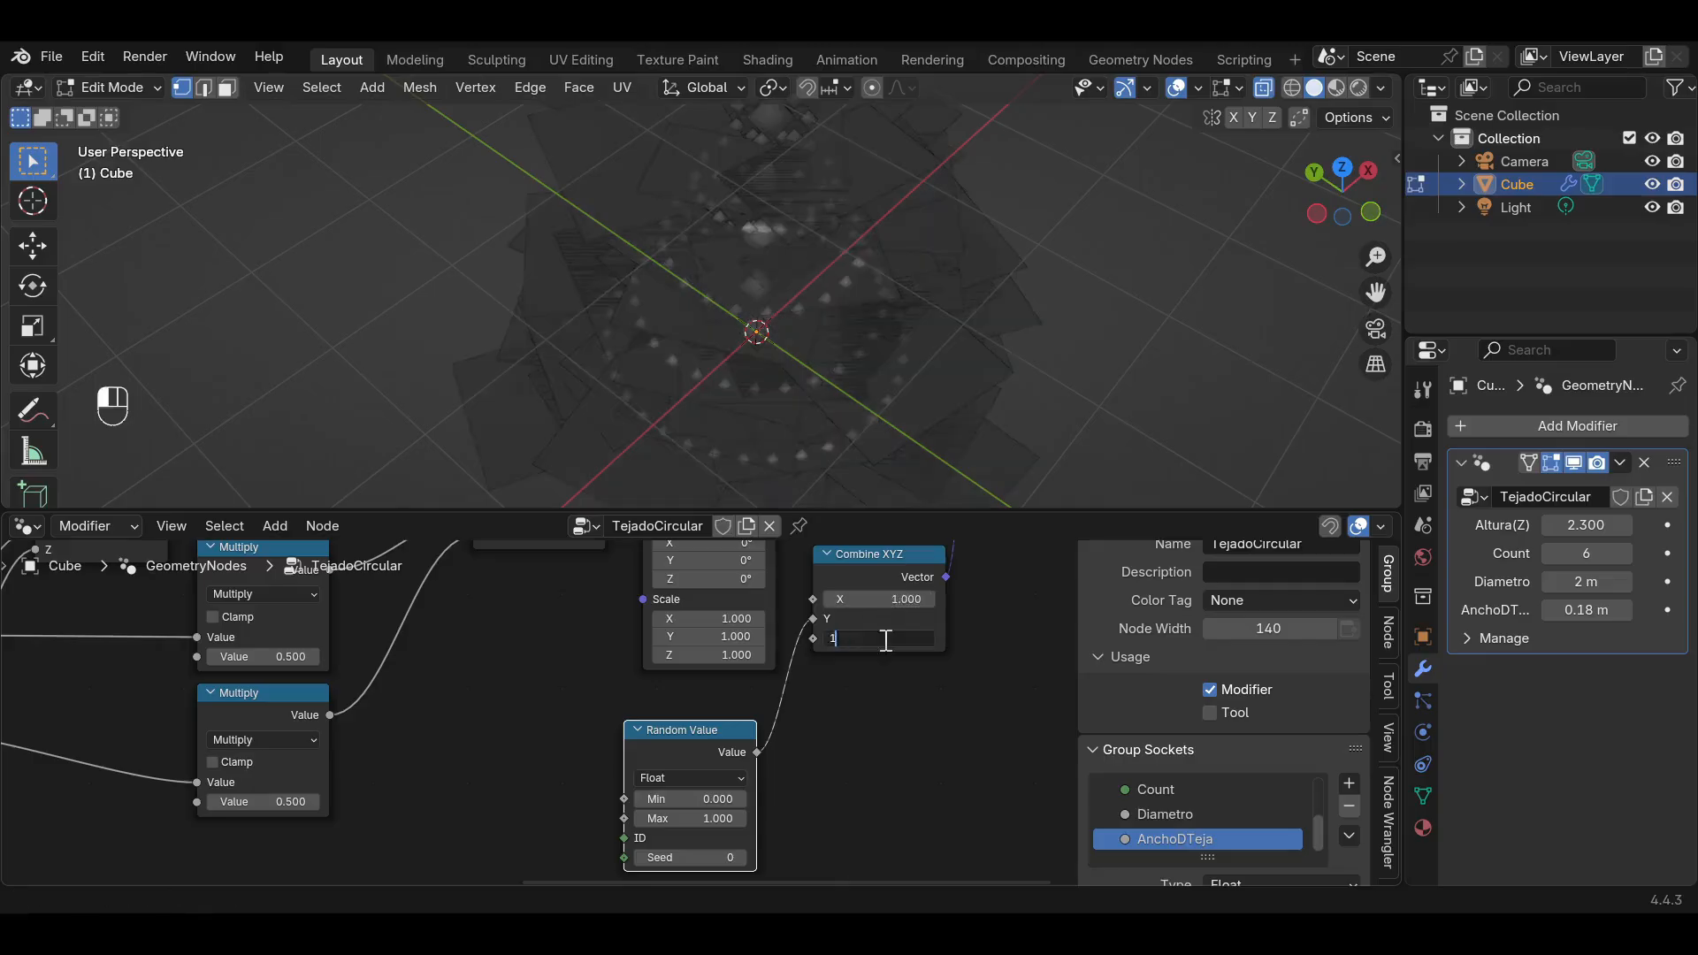
key("Return")
Set the Z and X values of the scale Combine XYZ to 0.1 and inspect the scaled tiles.
middle_click_drag(886, 669, 773, 693)
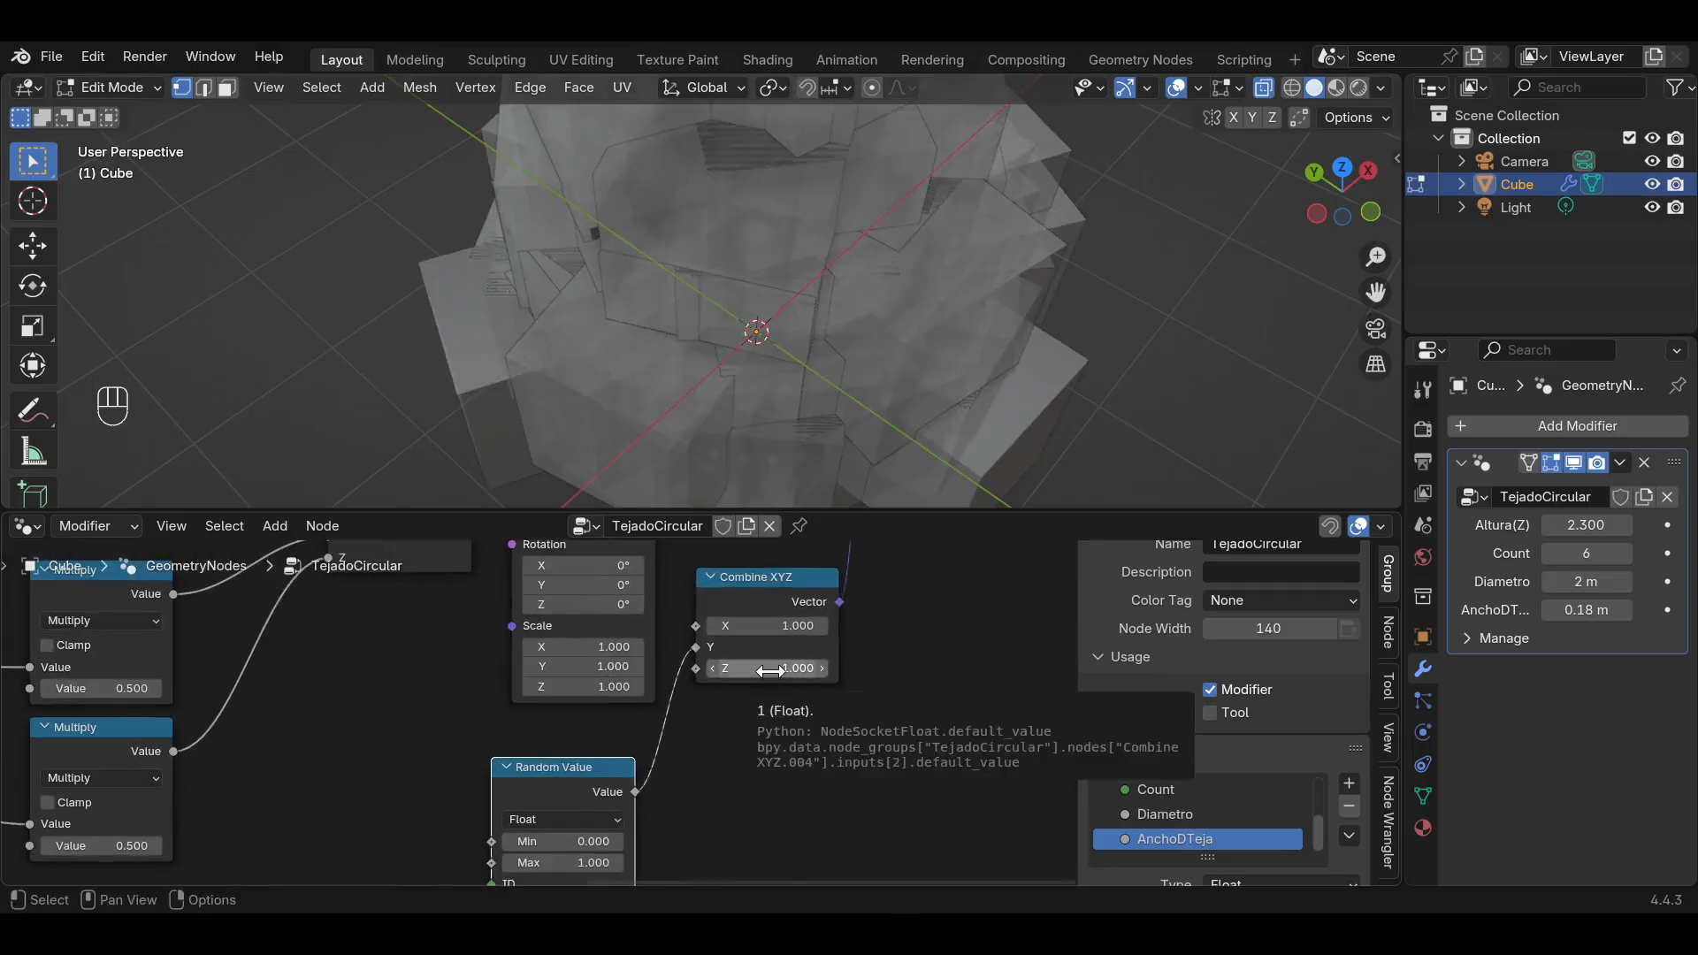
left_click(773, 669)
type(".1")
key("Return")
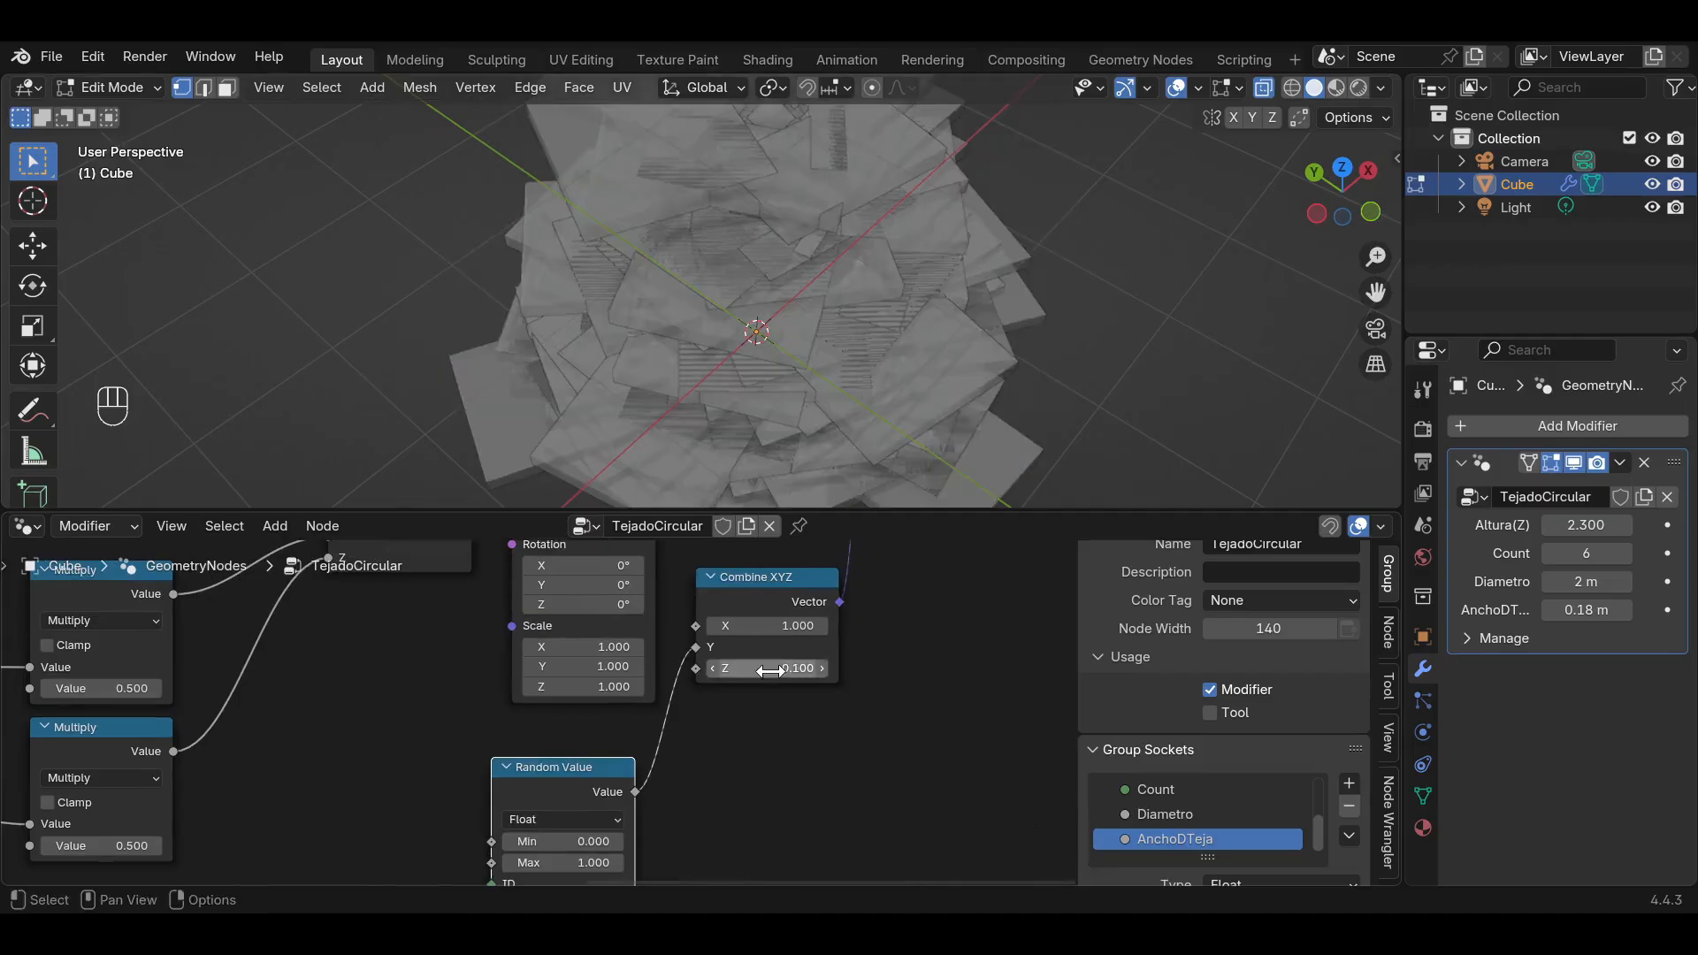
left_click(782, 626)
type(".1")
key("Return")
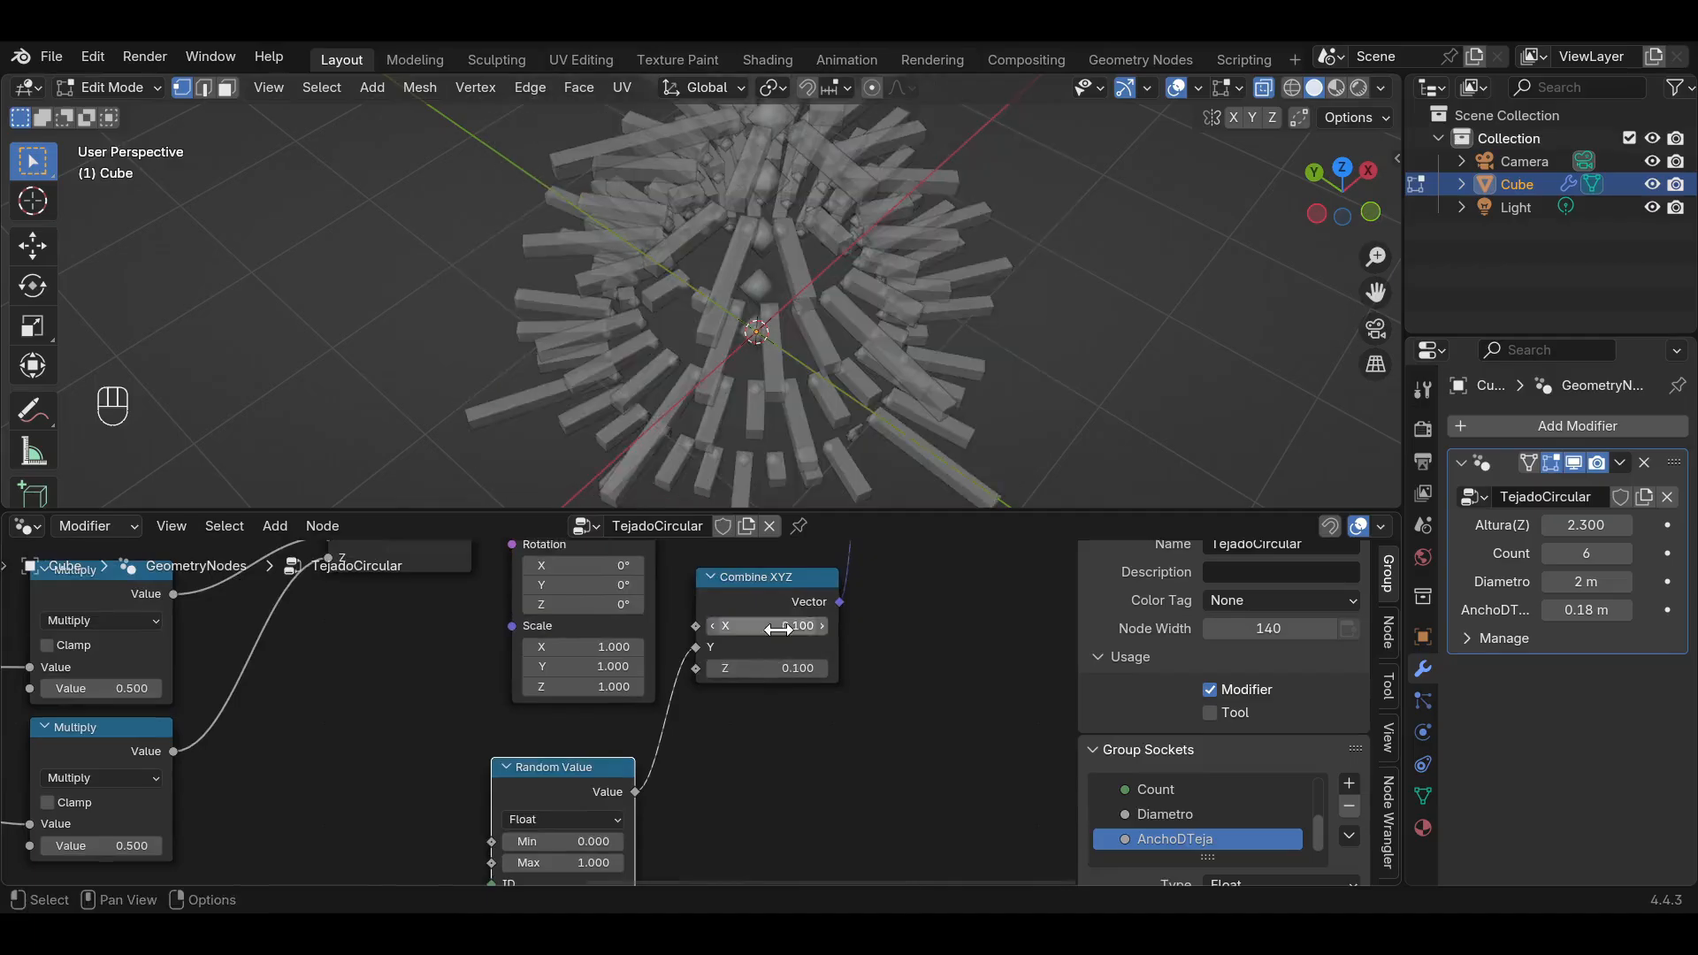
middle_click_drag(779, 468, 807, 348)
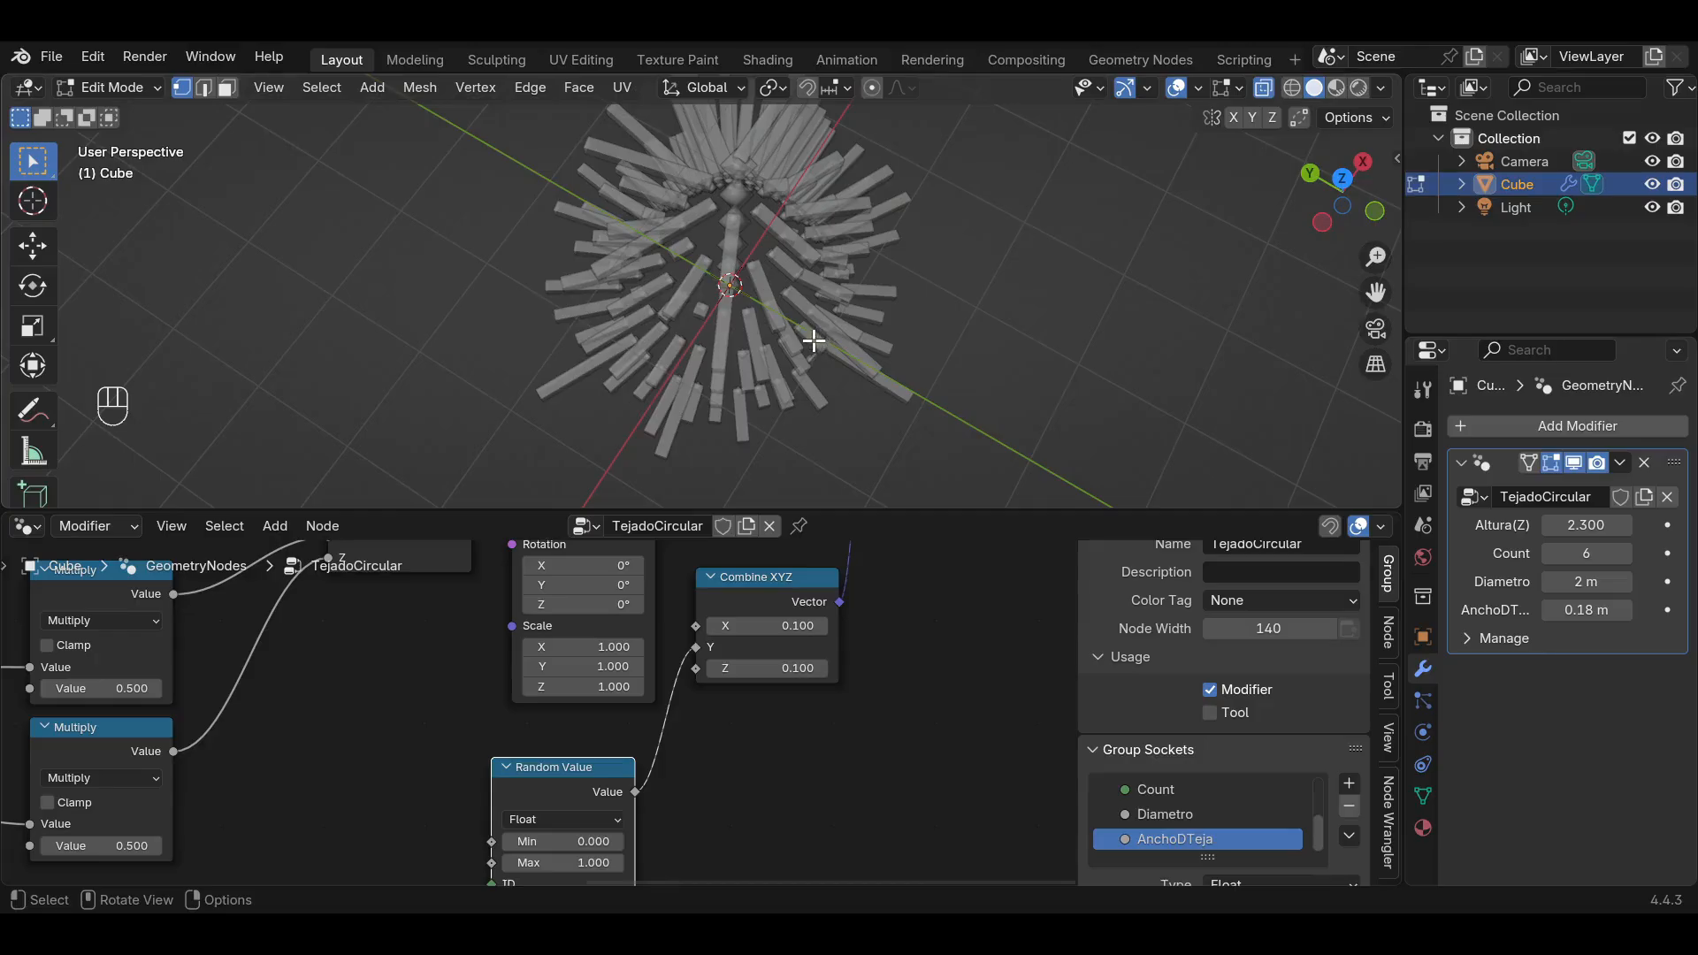
left_click_drag(1375, 292, 1470, 306)
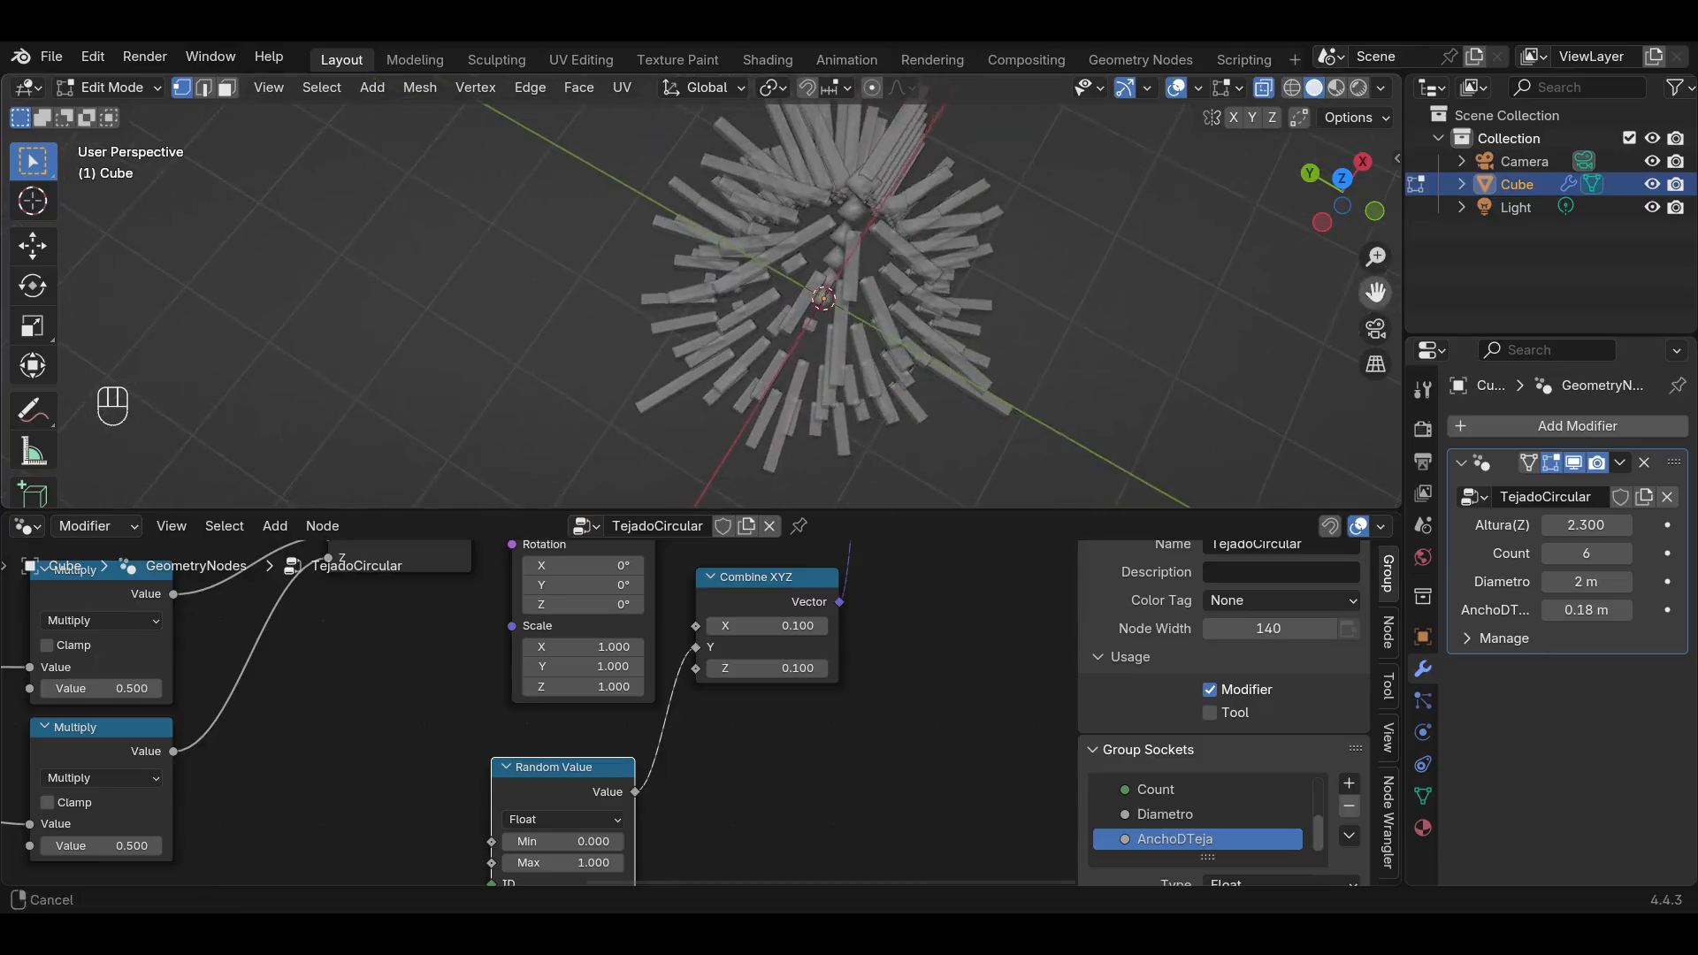
Add a Group Input node beside the Random Value node.
middle_click_drag(639, 714, 755, 560)
scroll(721, 711, "up", 1)
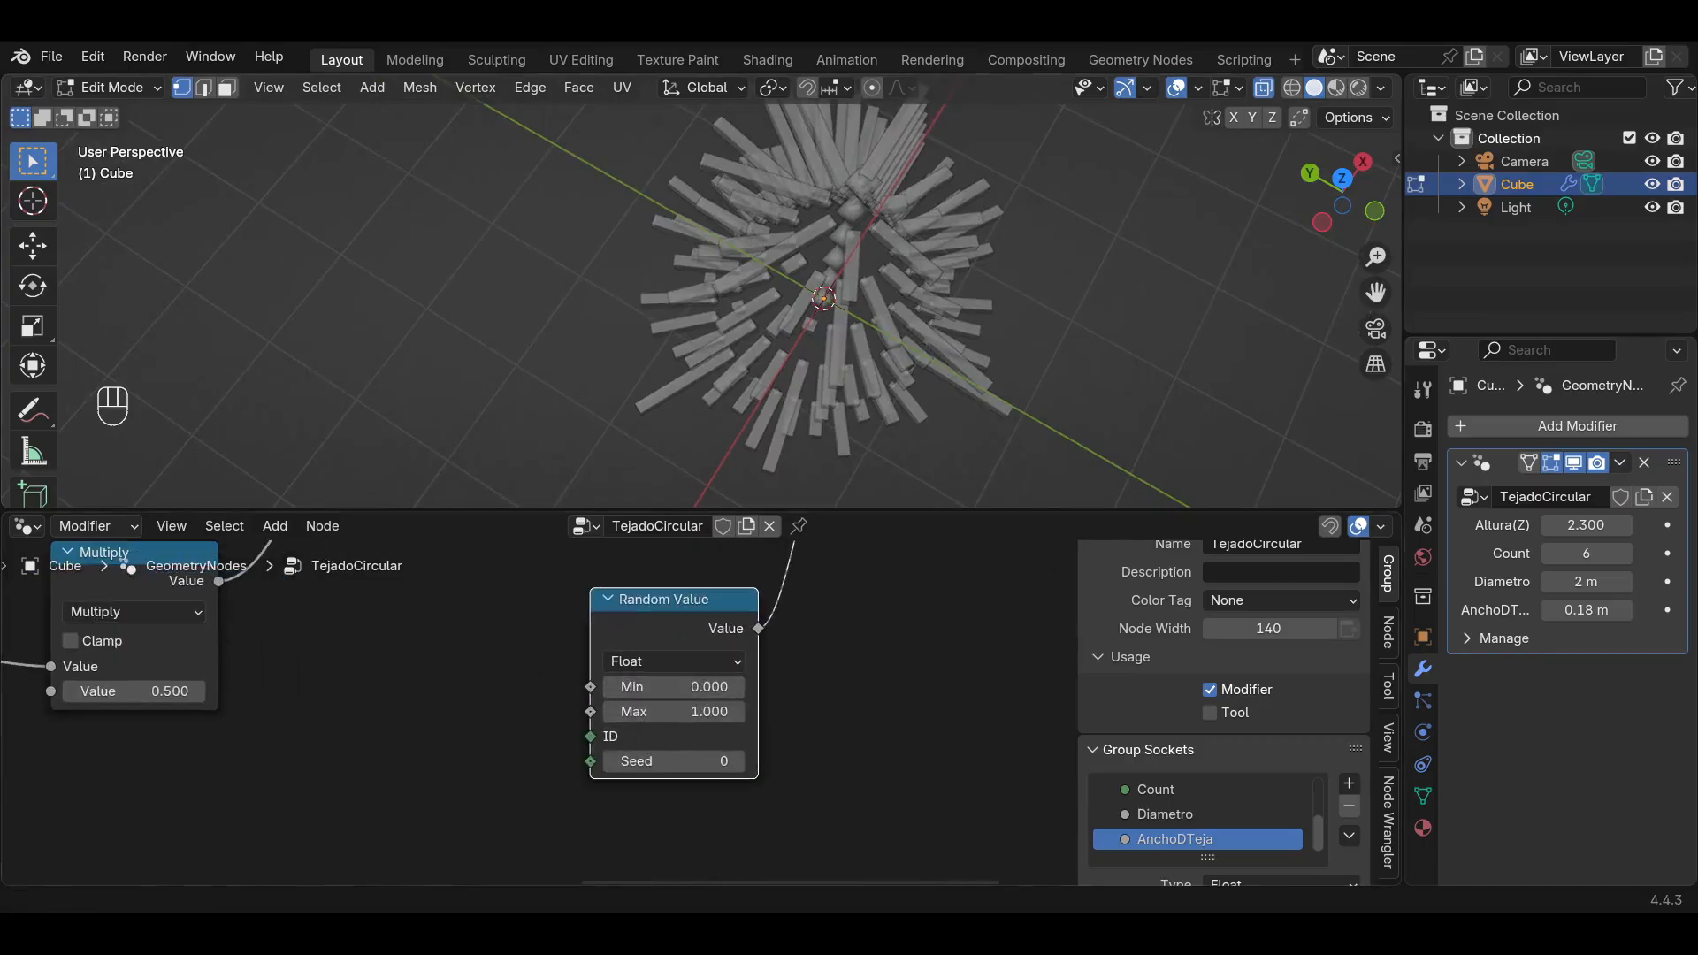
middle_click_drag(845, 681, 972, 721)
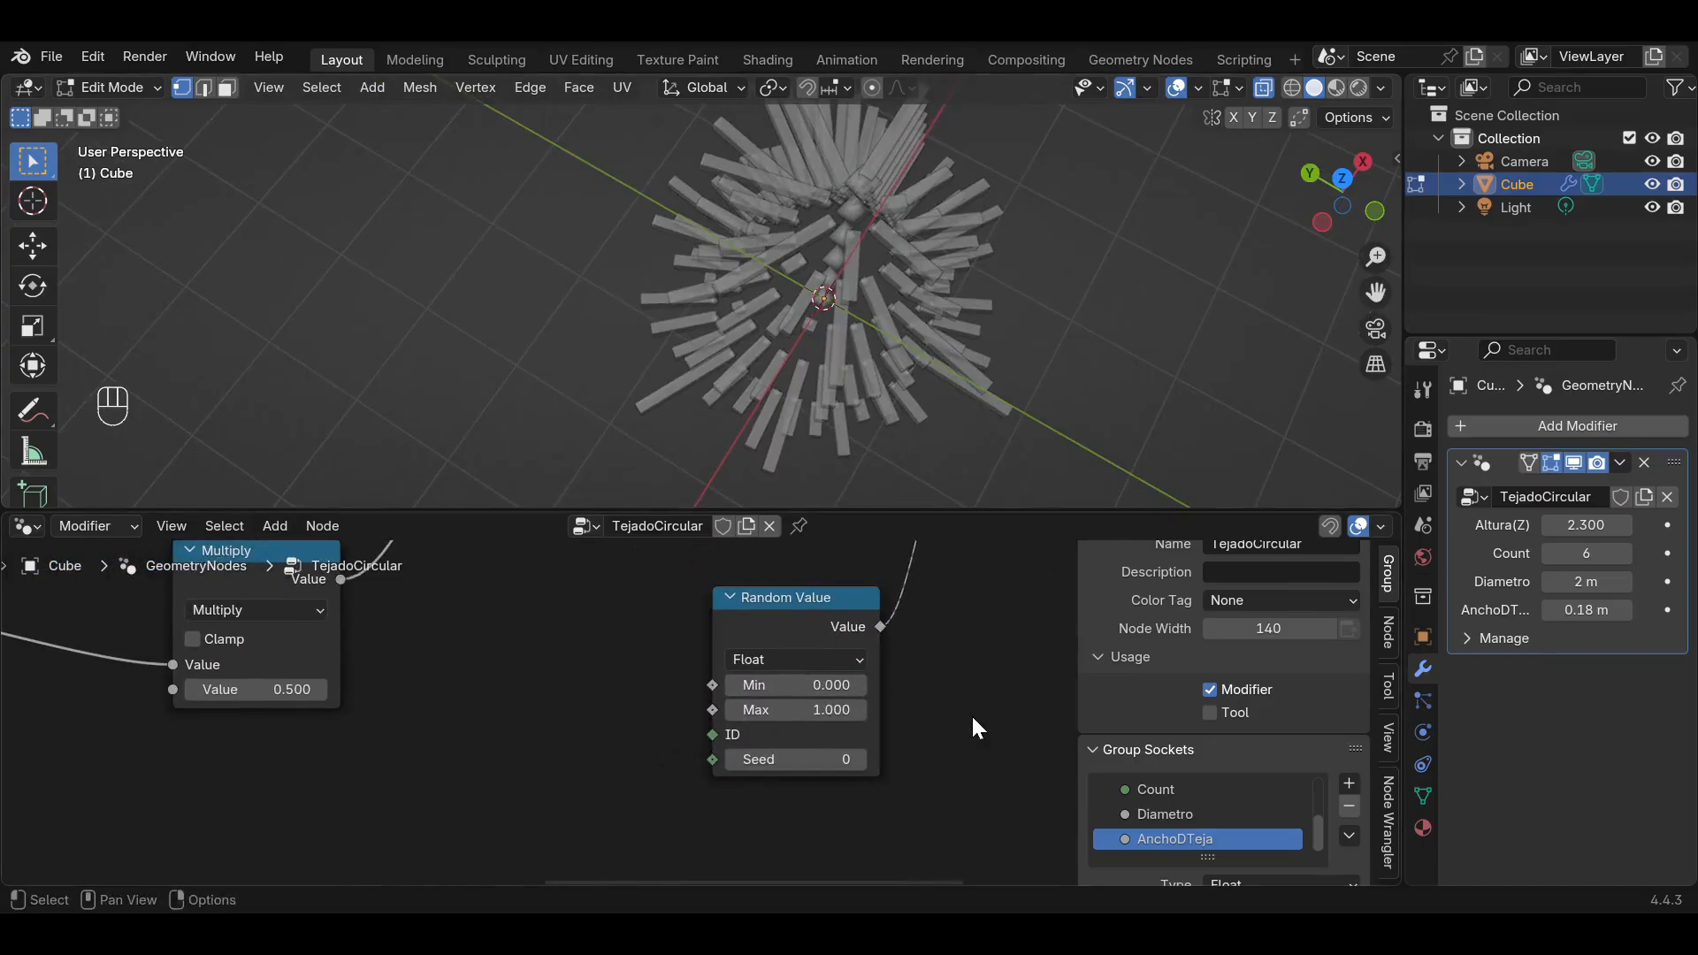
key("shift+a")
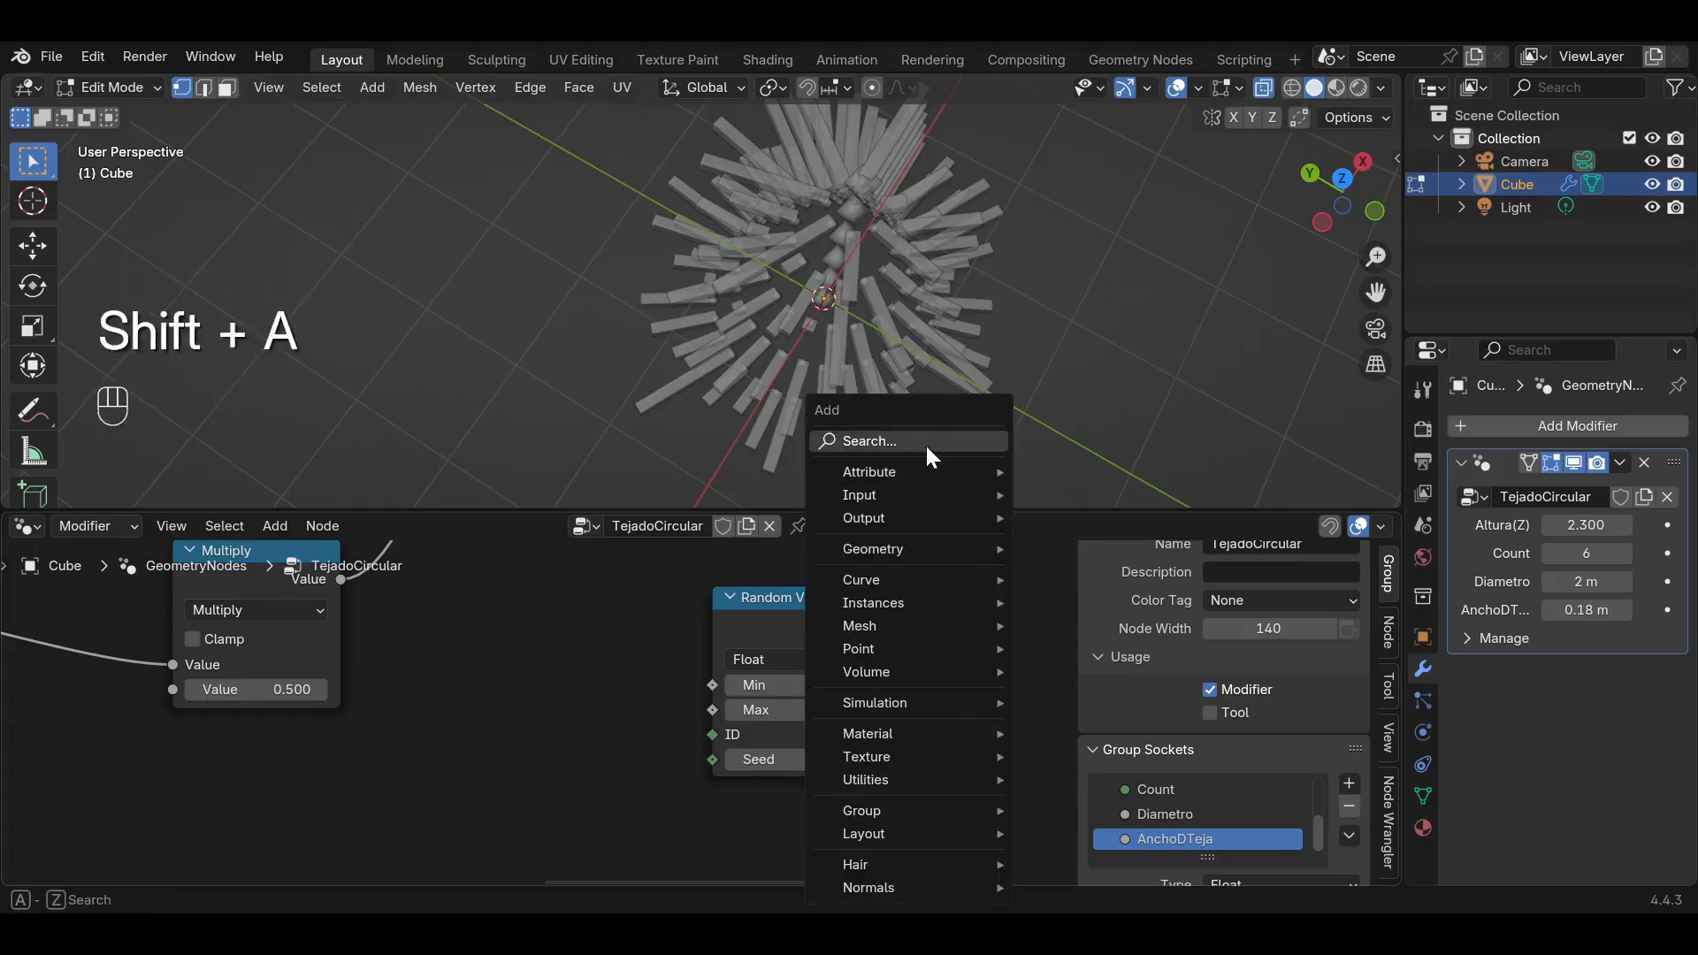
type("gr")
left_click(1017, 512)
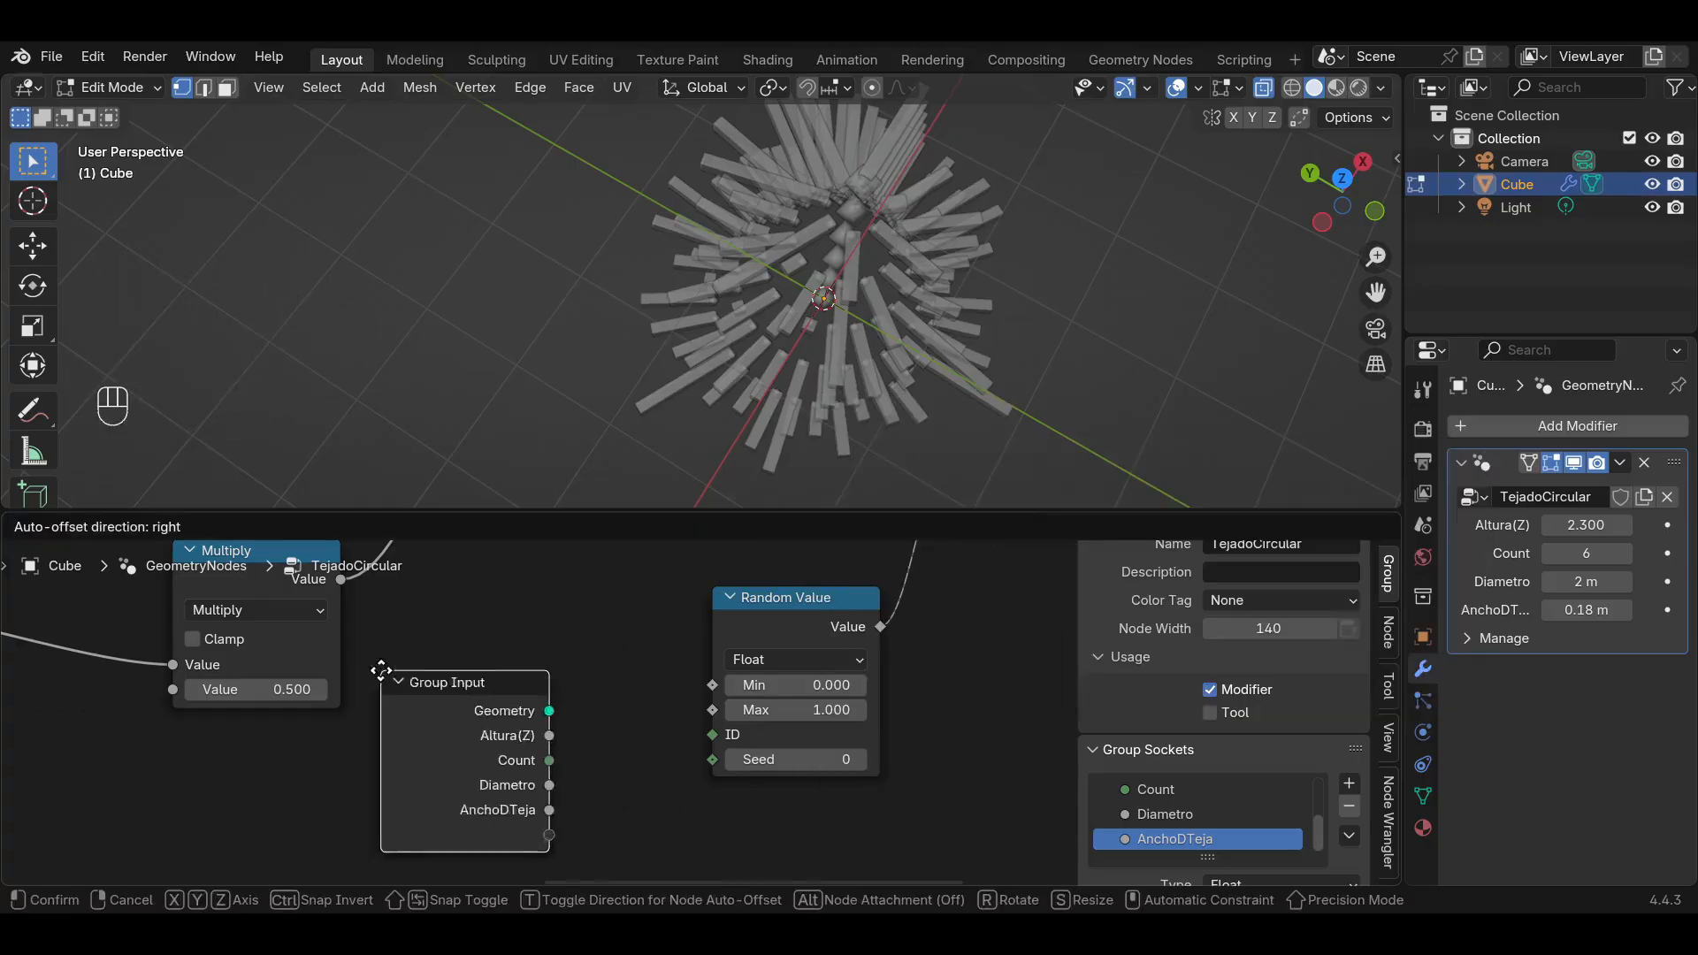
left_click(279, 720)
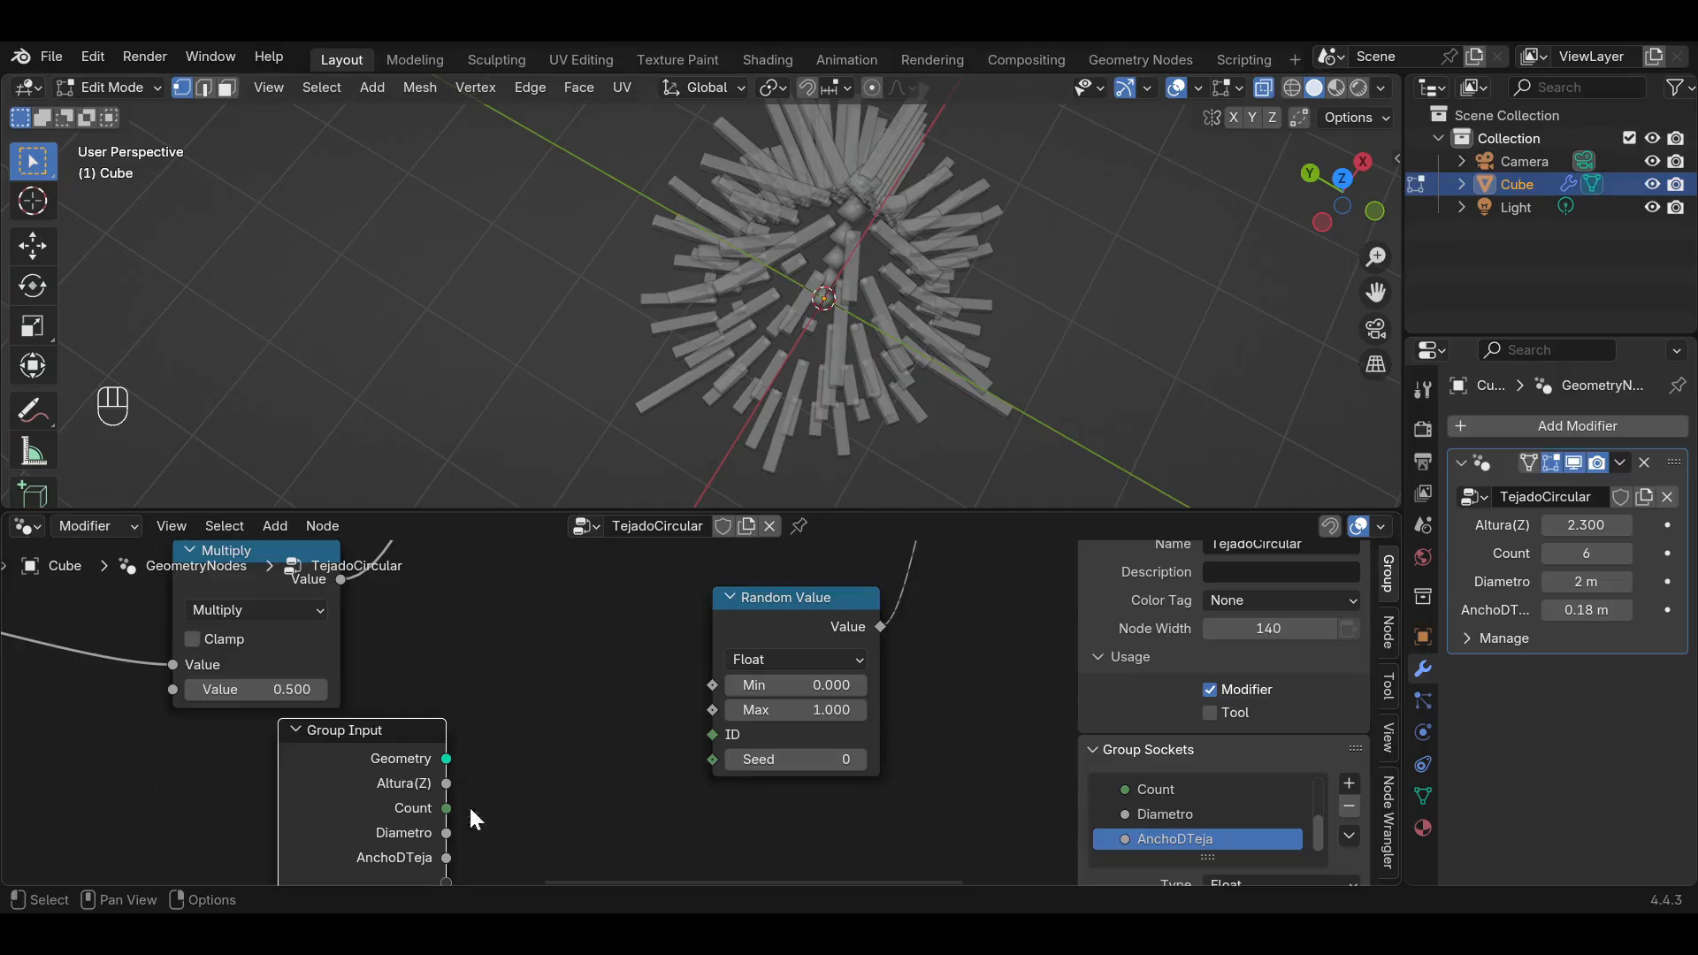
Expose the Random Value Min as a new group input, and branch that link through a reroute to Max.
middle_click_drag(535, 738, 539, 716)
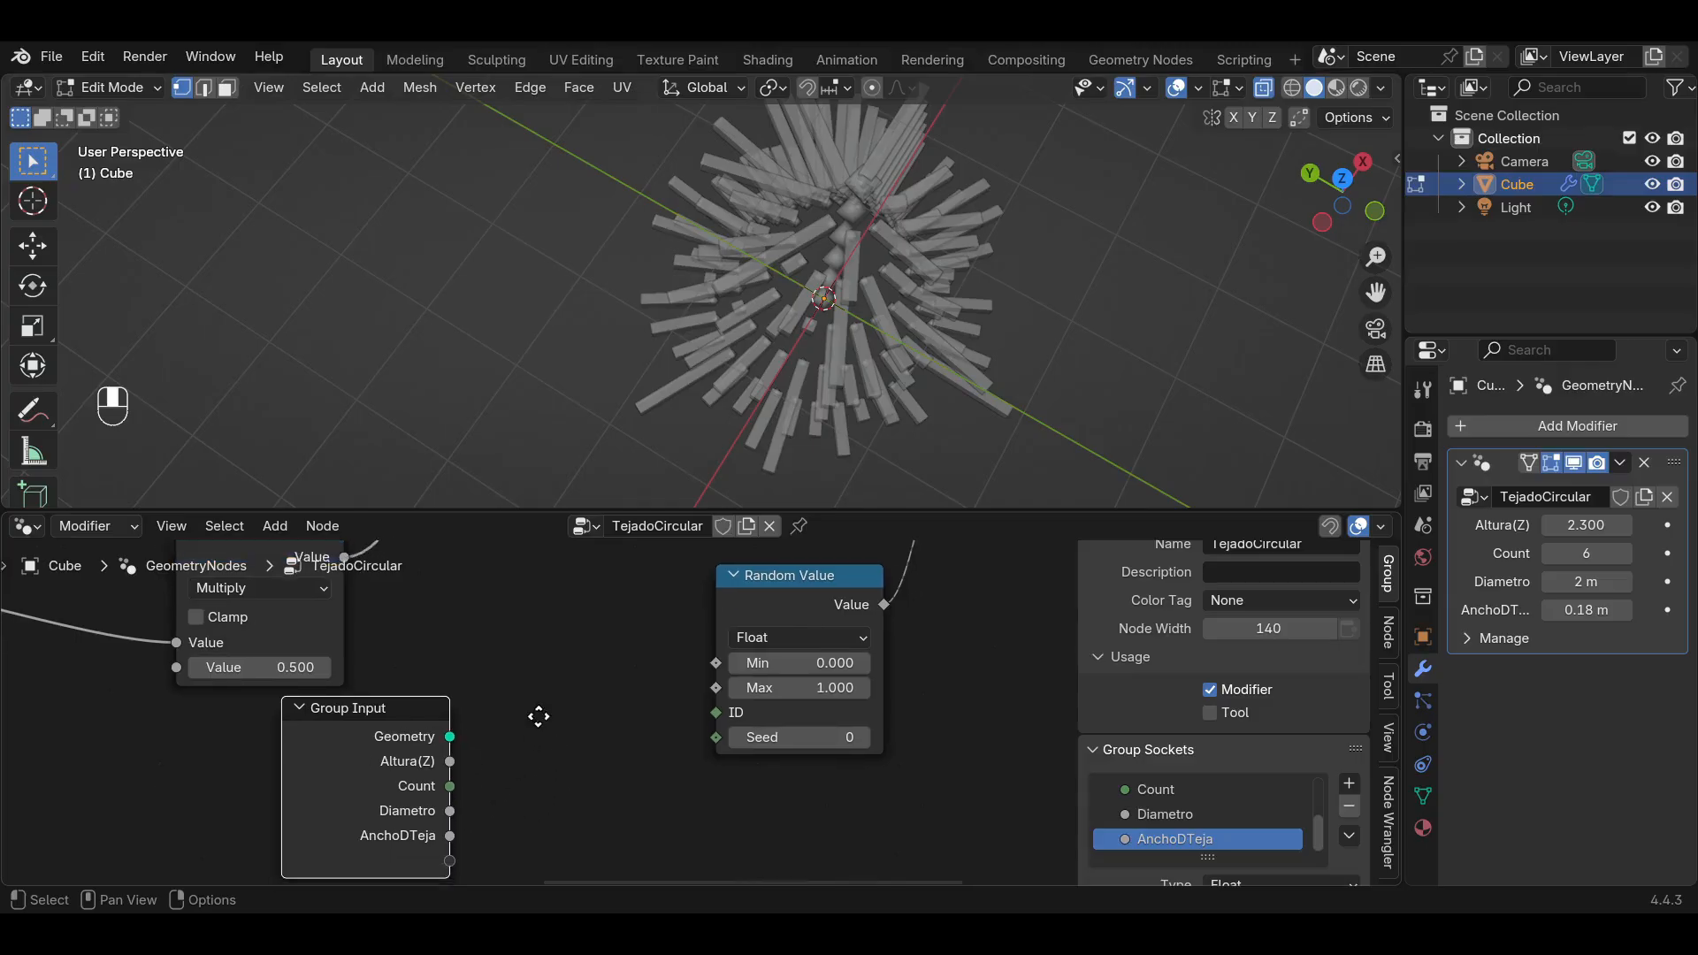
left_click_drag(451, 858, 712, 665)
right_click_drag(617, 701, 630, 718, "shift")
left_click_drag(624, 713, 716, 688)
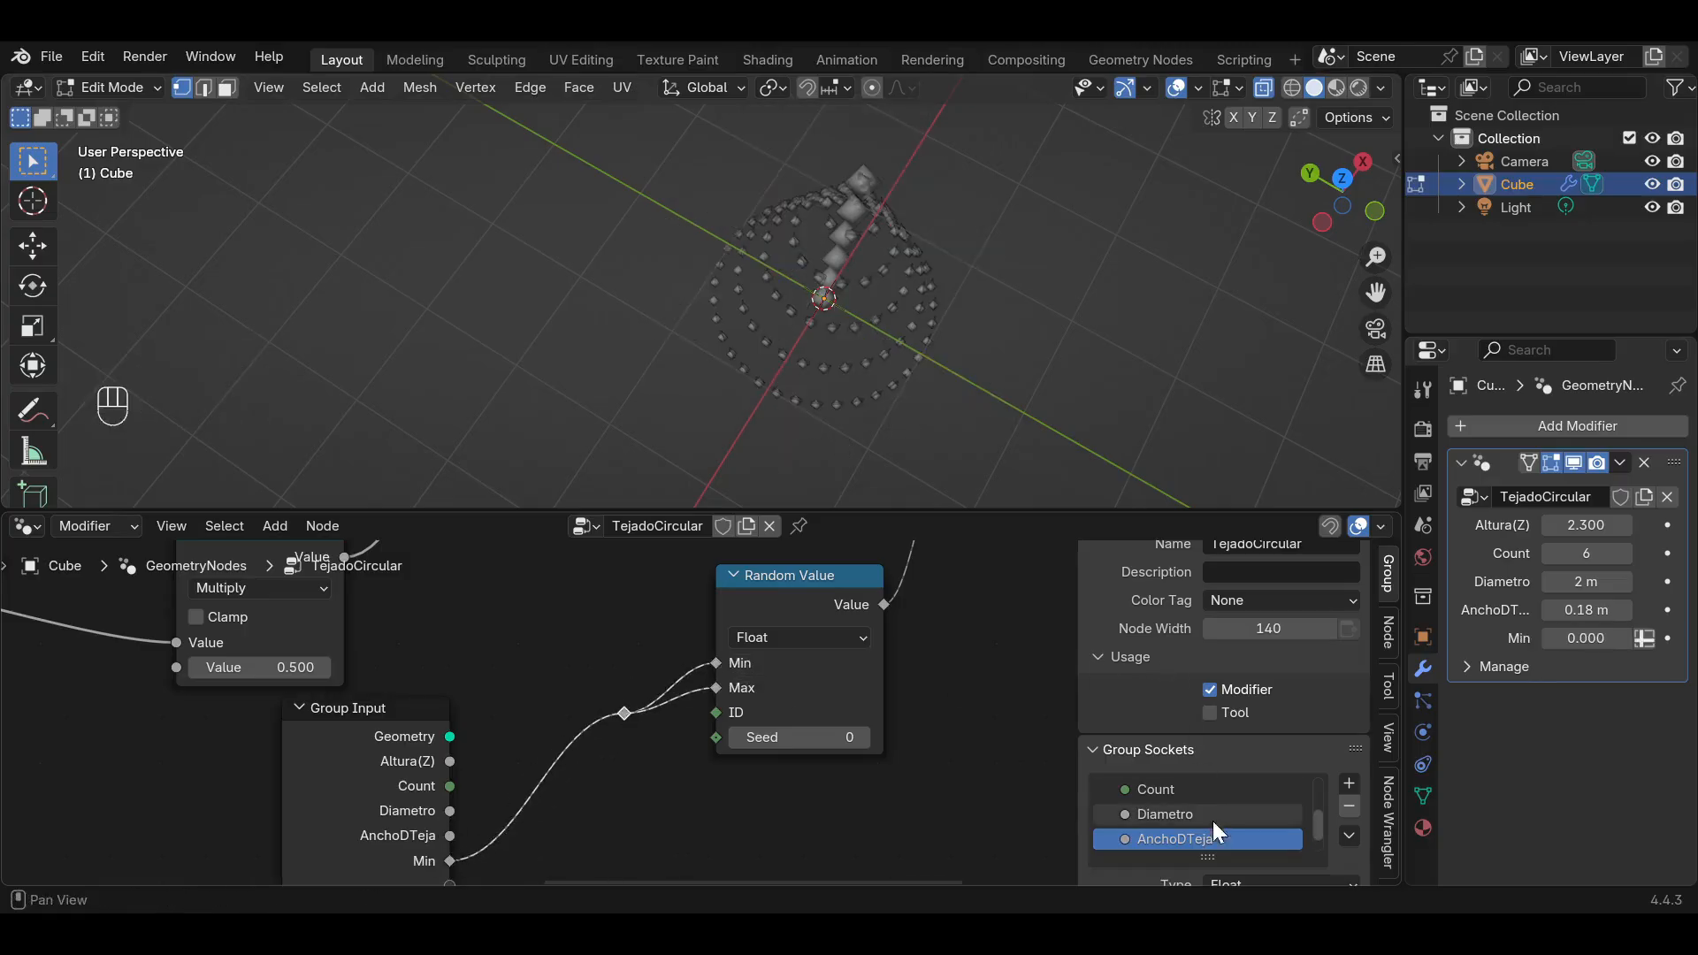
Rename the new Min group socket to LargoDteja.
scroll(1212, 824, "down", 1)
double_click(1198, 839)
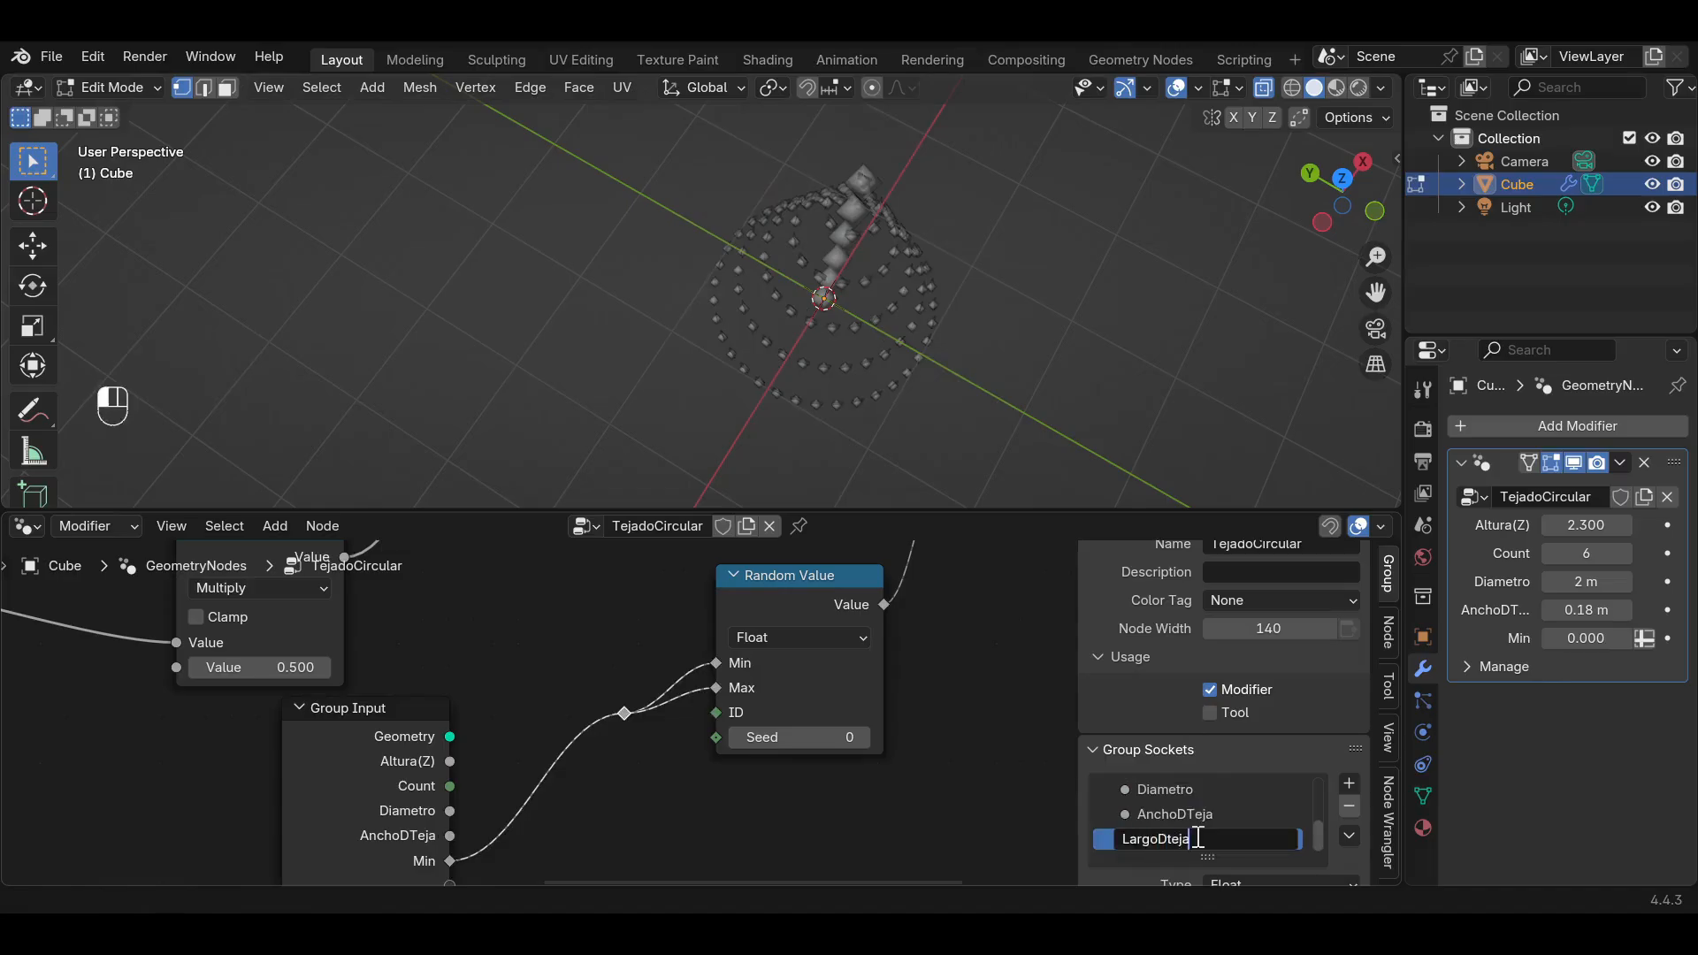
key("Return")
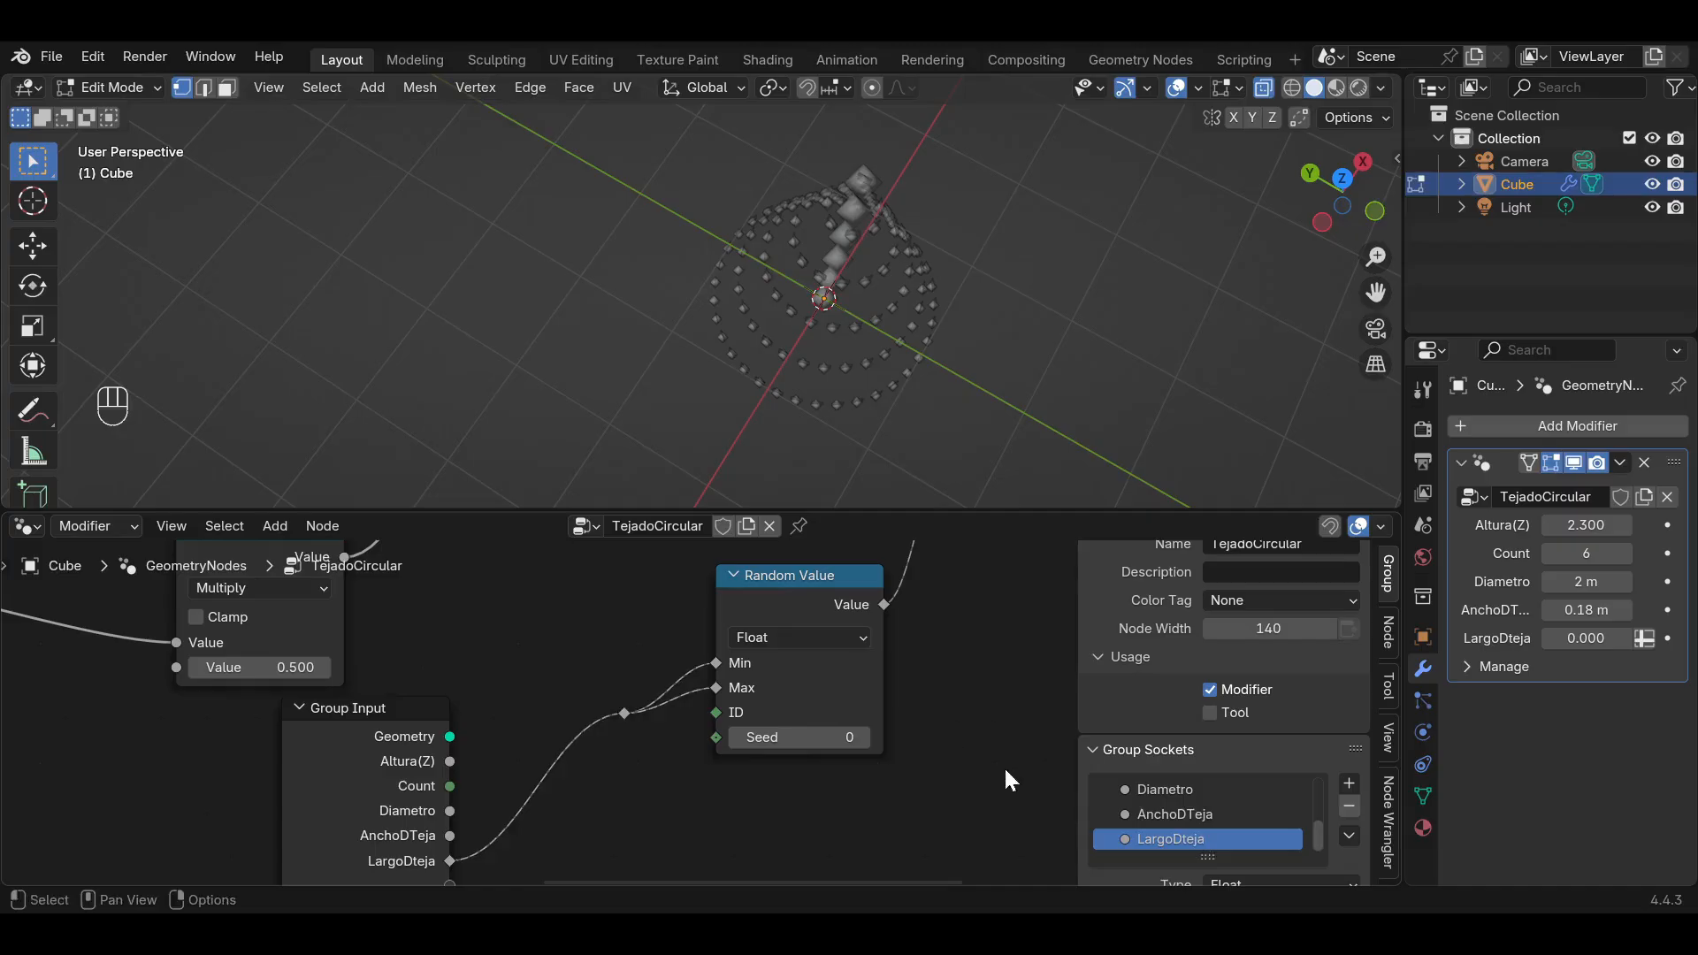
Insert a Math node set to Add between the reroute and the Max input of Random Value.
key("shift+a")
left_click(919, 437)
type("math")
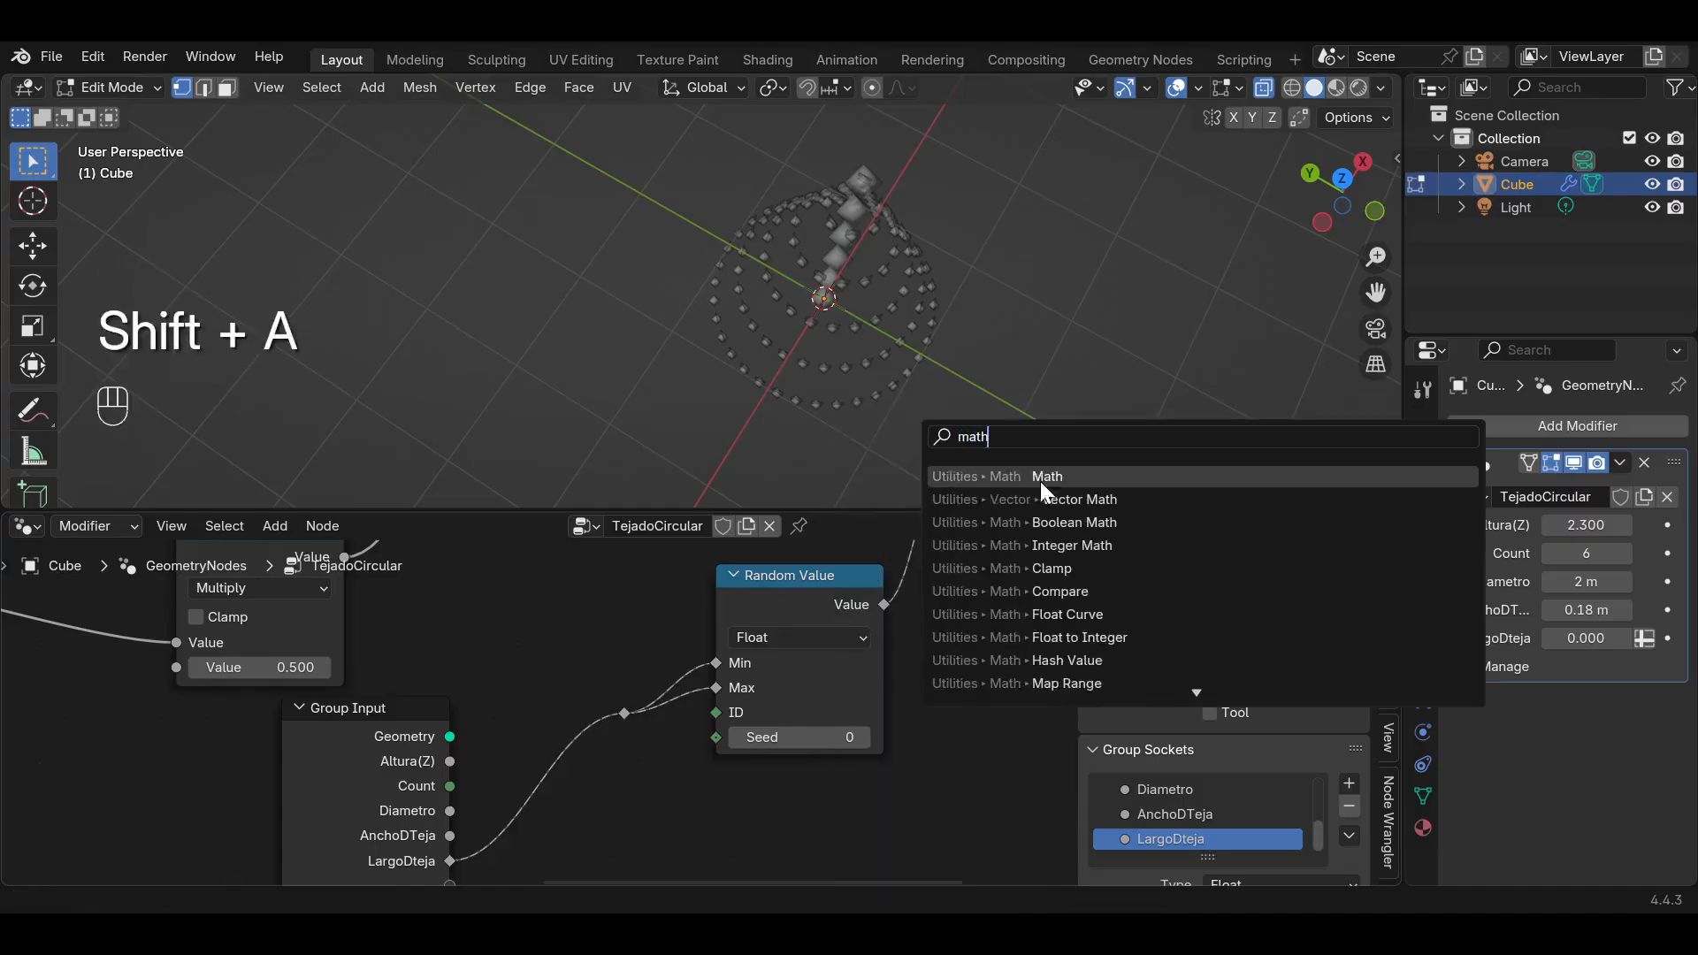
left_click(1040, 477)
left_click(941, 693)
middle_click_drag(940, 693, 956, 629)
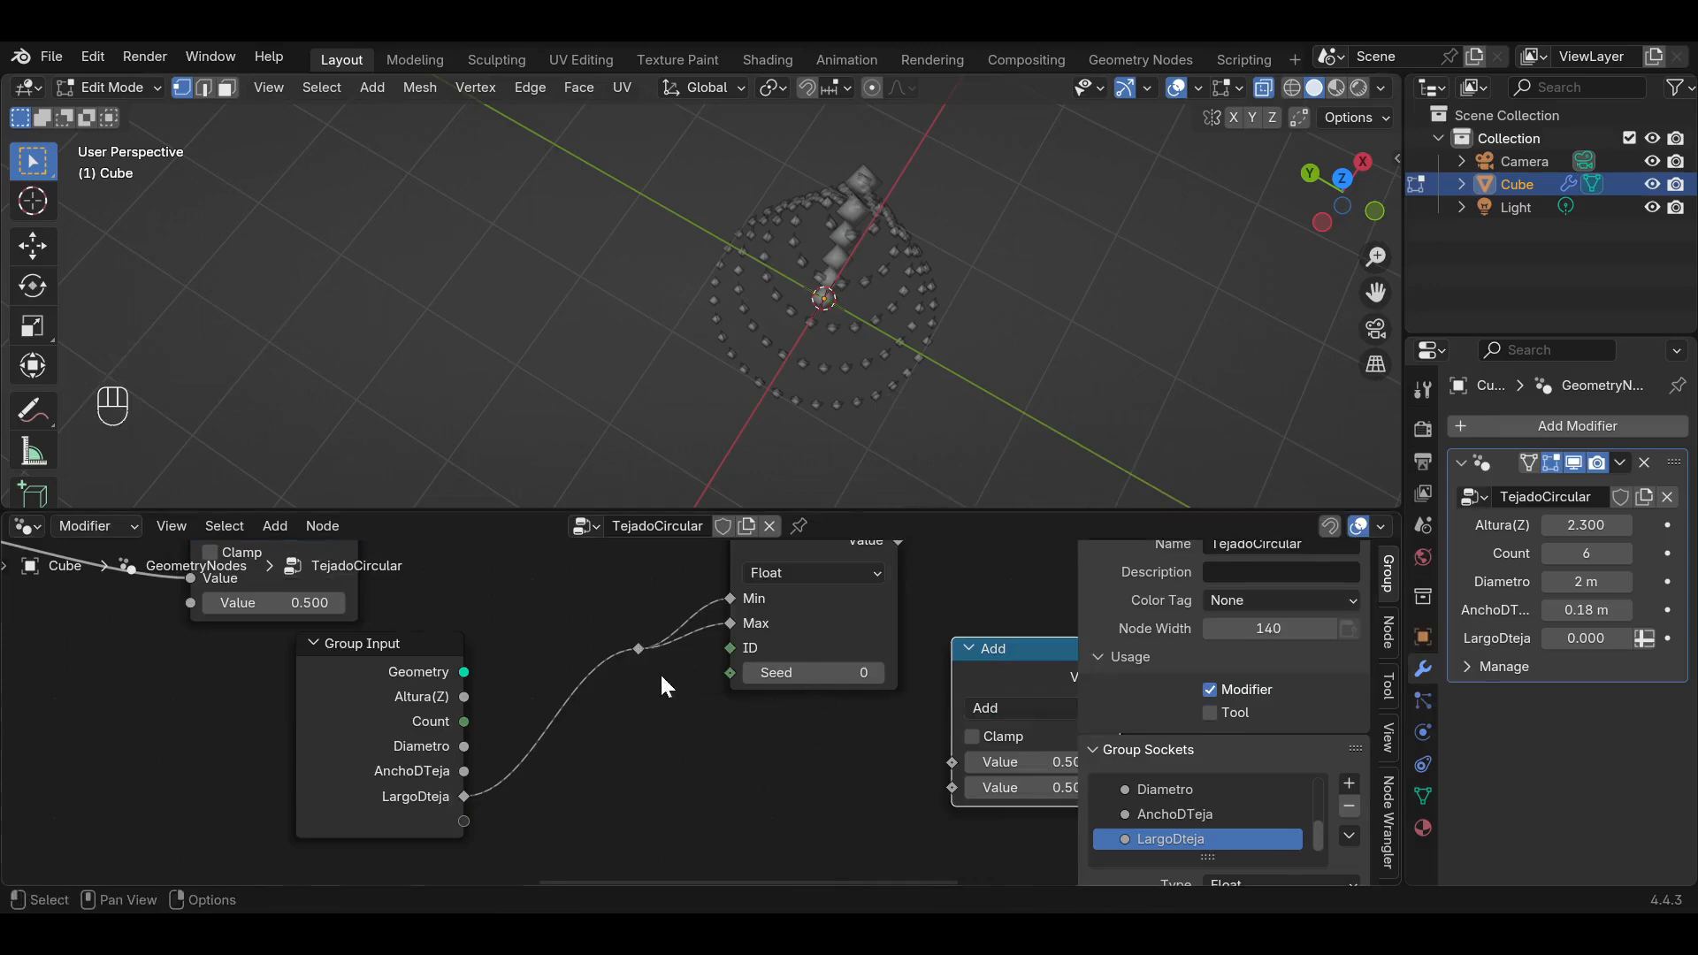
left_click(637, 647)
key("g")
left_click(649, 717)
left_click_drag(1008, 651, 717, 641)
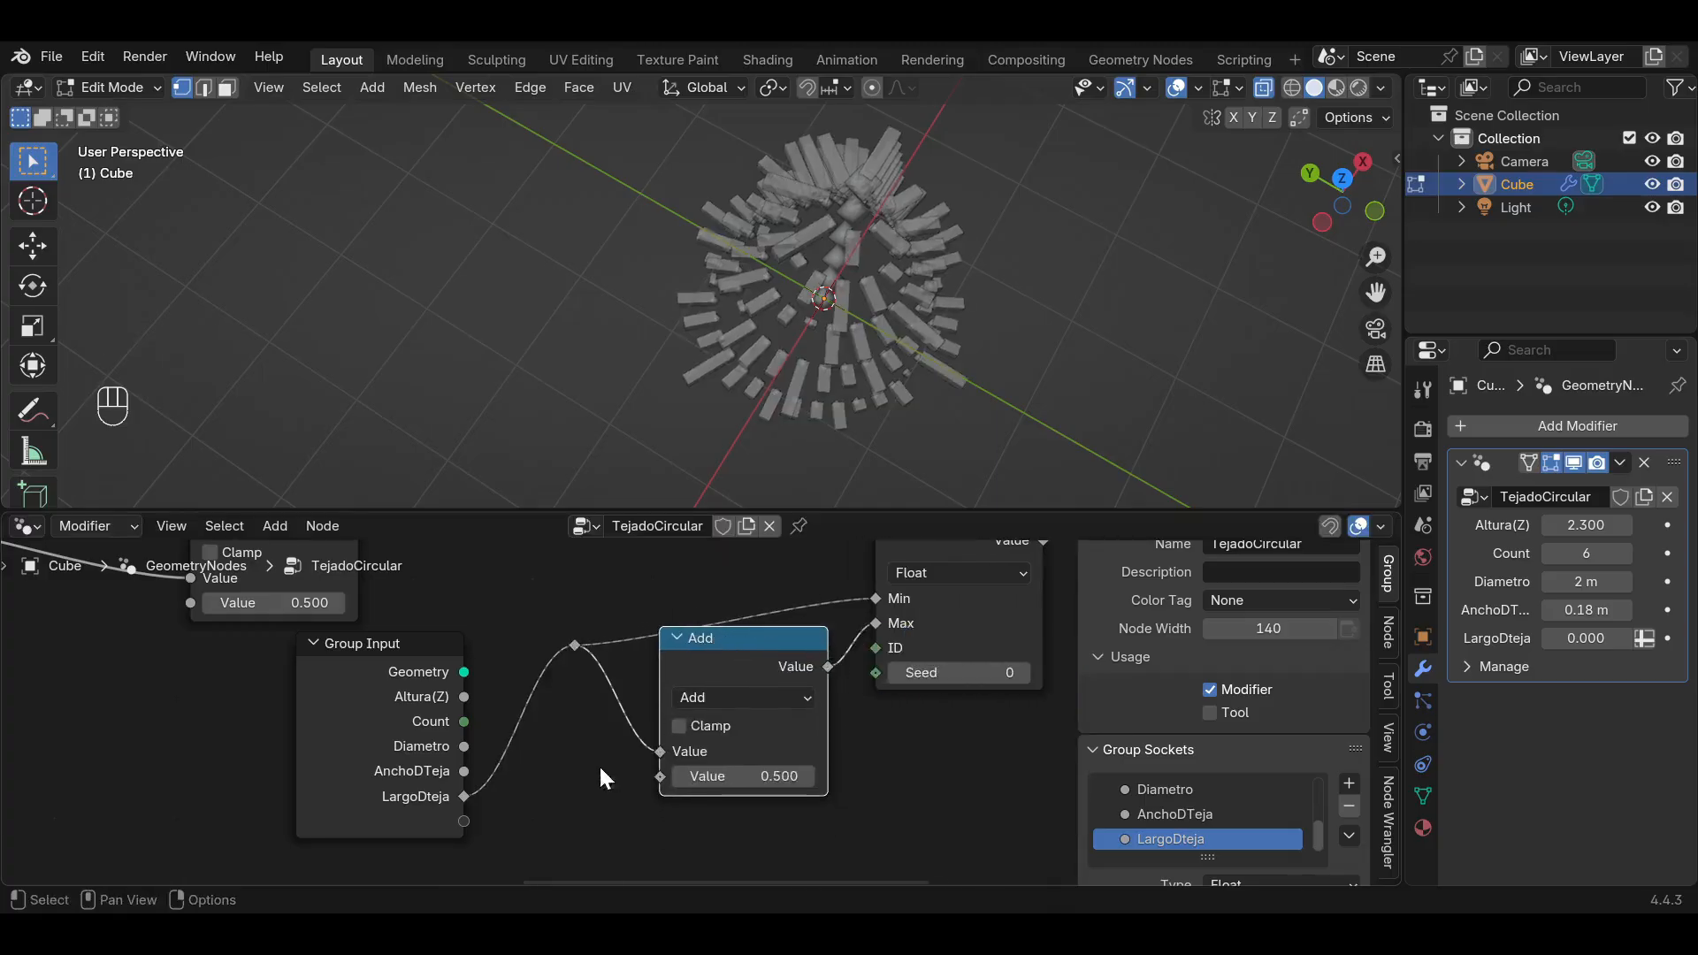
Expose the second value of the Add node as a group input and name it UmbralLargoDteja.
middle_click_drag(598, 778, 561, 768)
left_click_drag(425, 814, 612, 771)
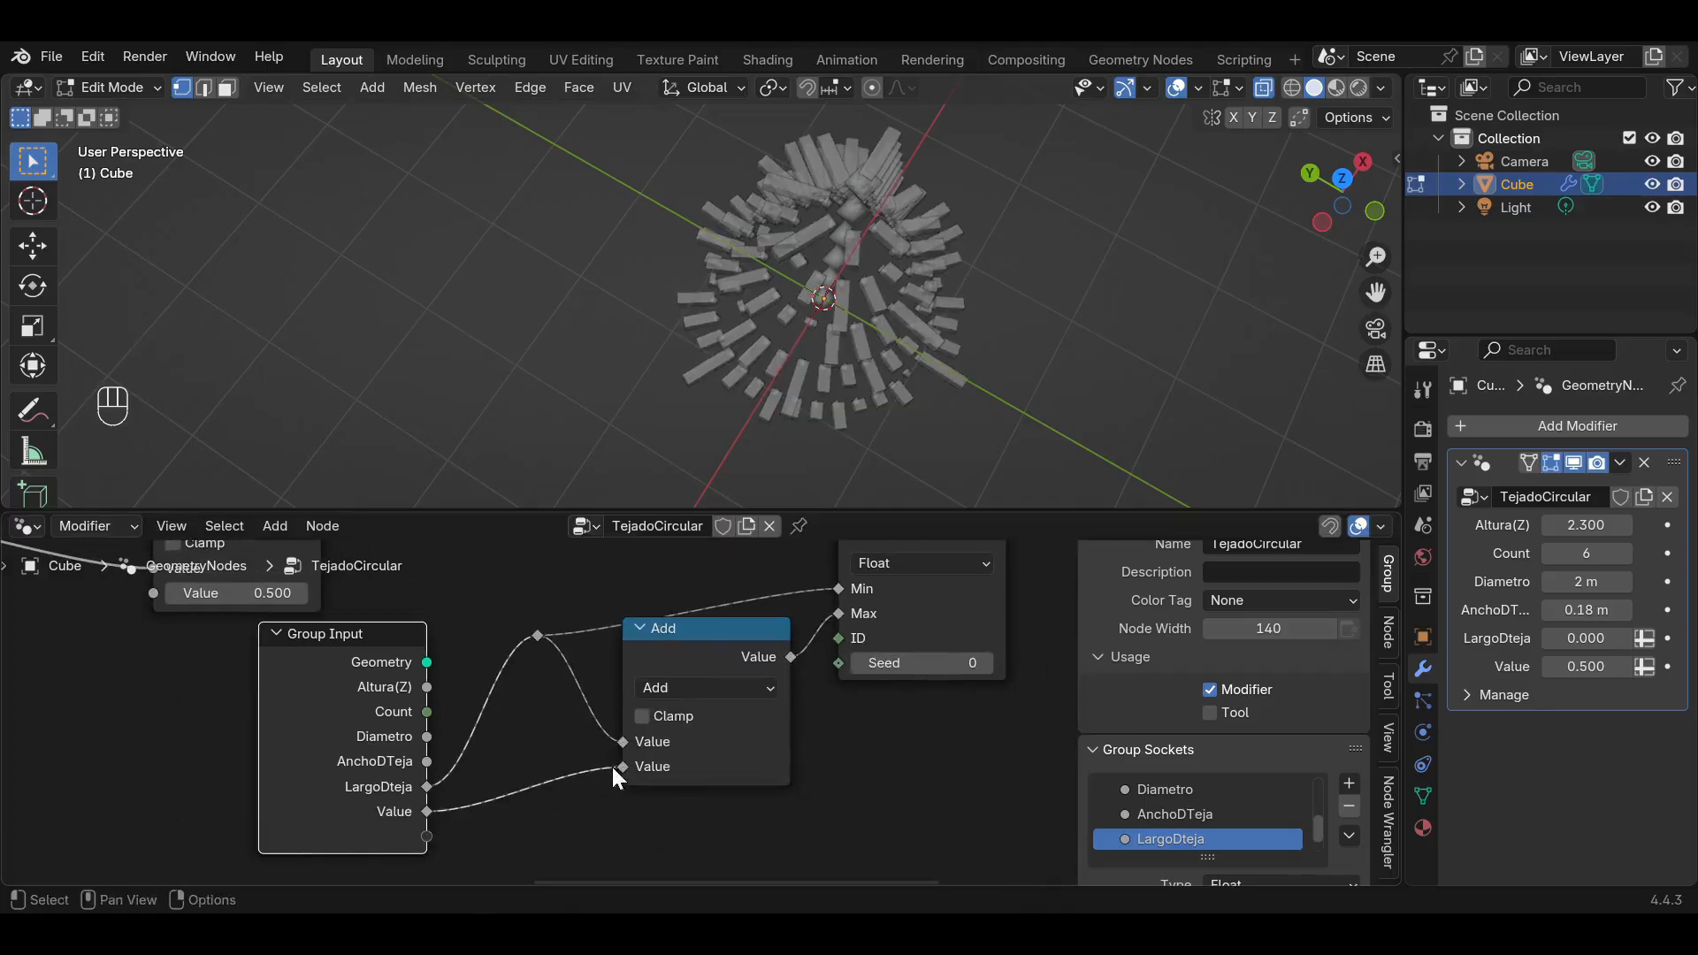
scroll(1175, 805, "down", 1)
left_click(1181, 839)
double_click(1181, 838)
type("Umbral")
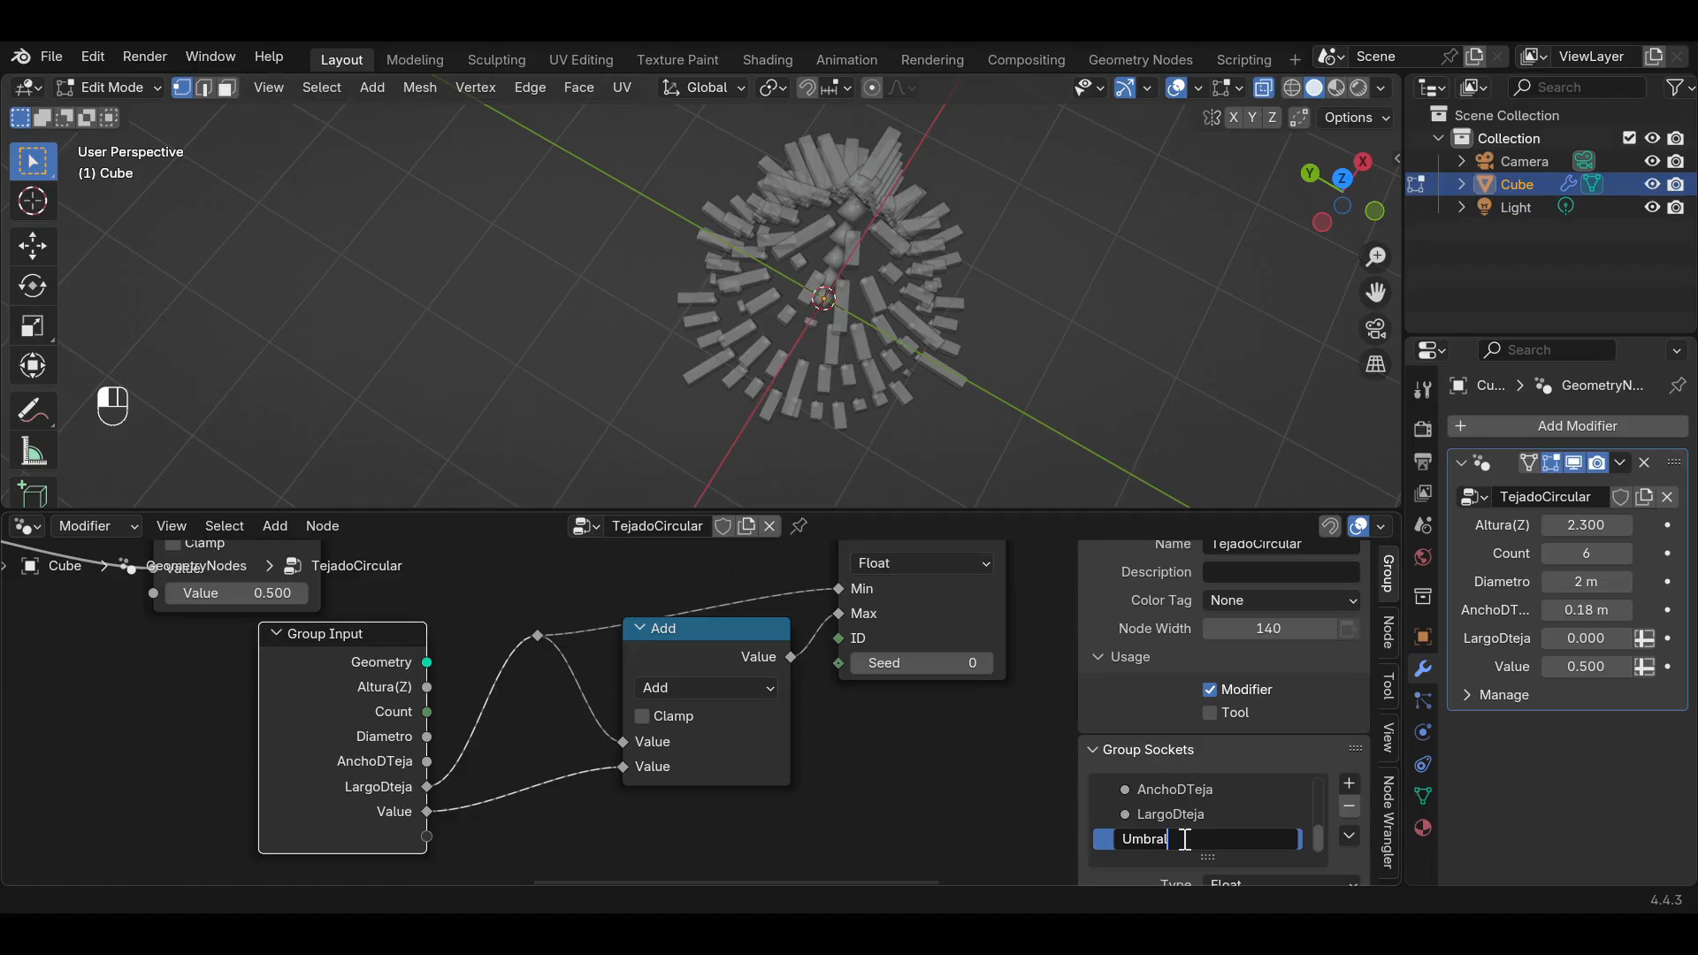
type("LargoDteja")
key("Return")
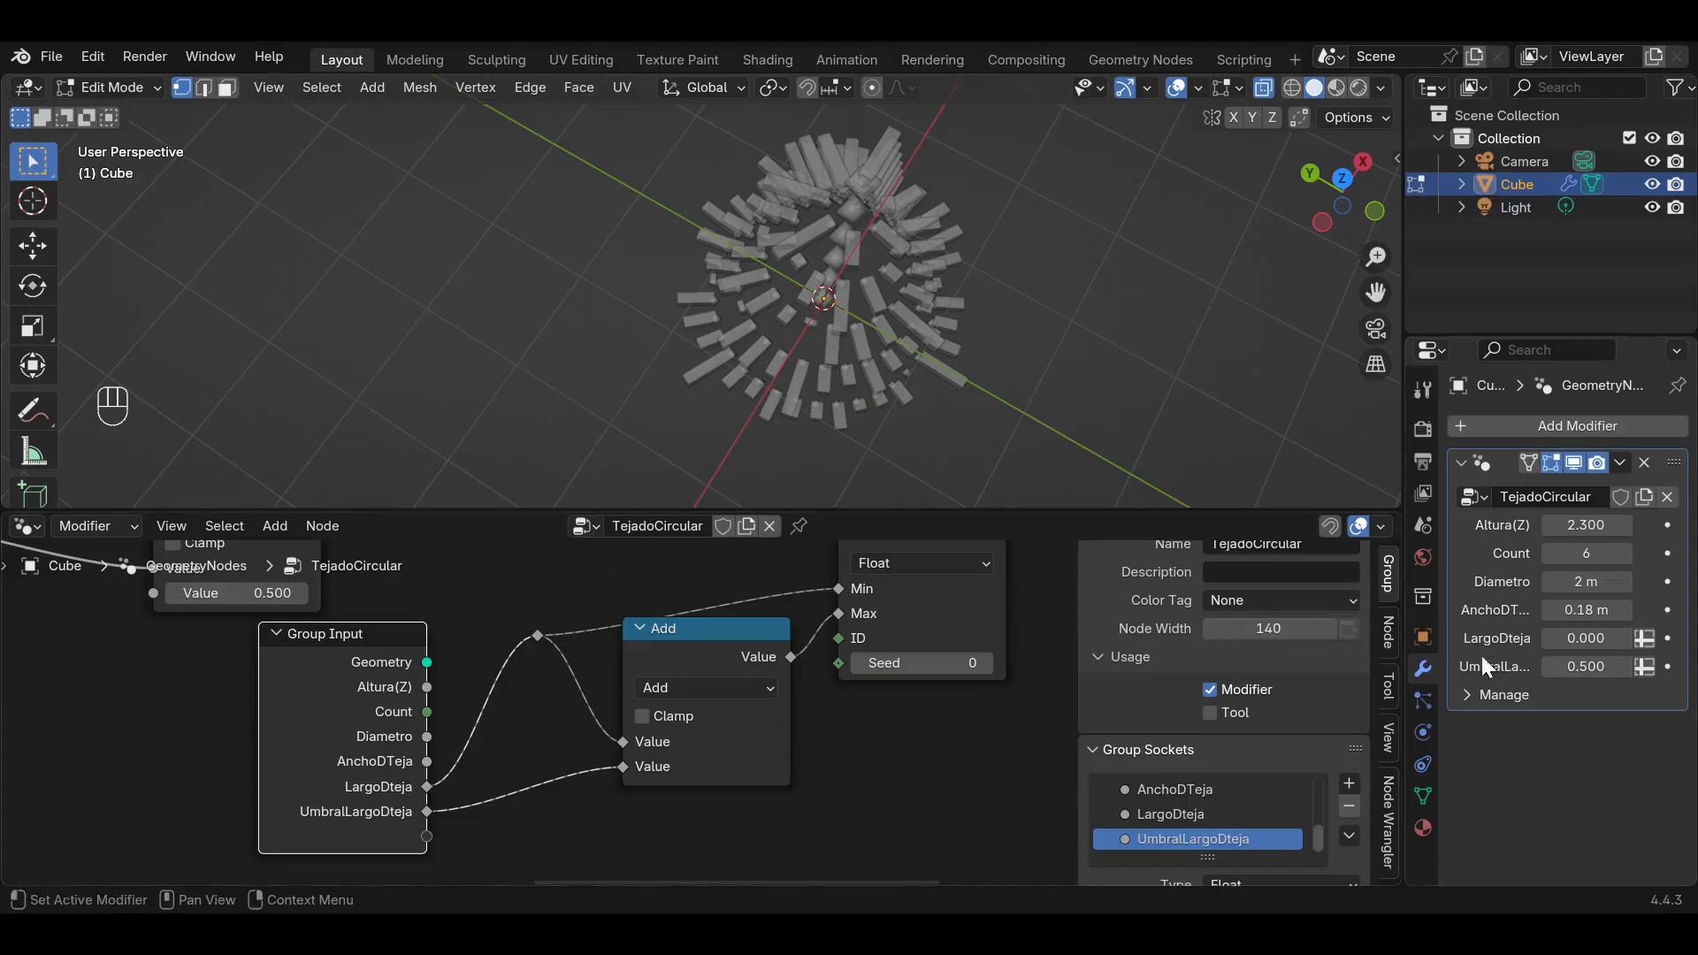
Set LargoDteja to 0.28 and UmbralLargoDteja to 0.4 in the modifier.
left_click(1592, 669)
type("0")
key("Return")
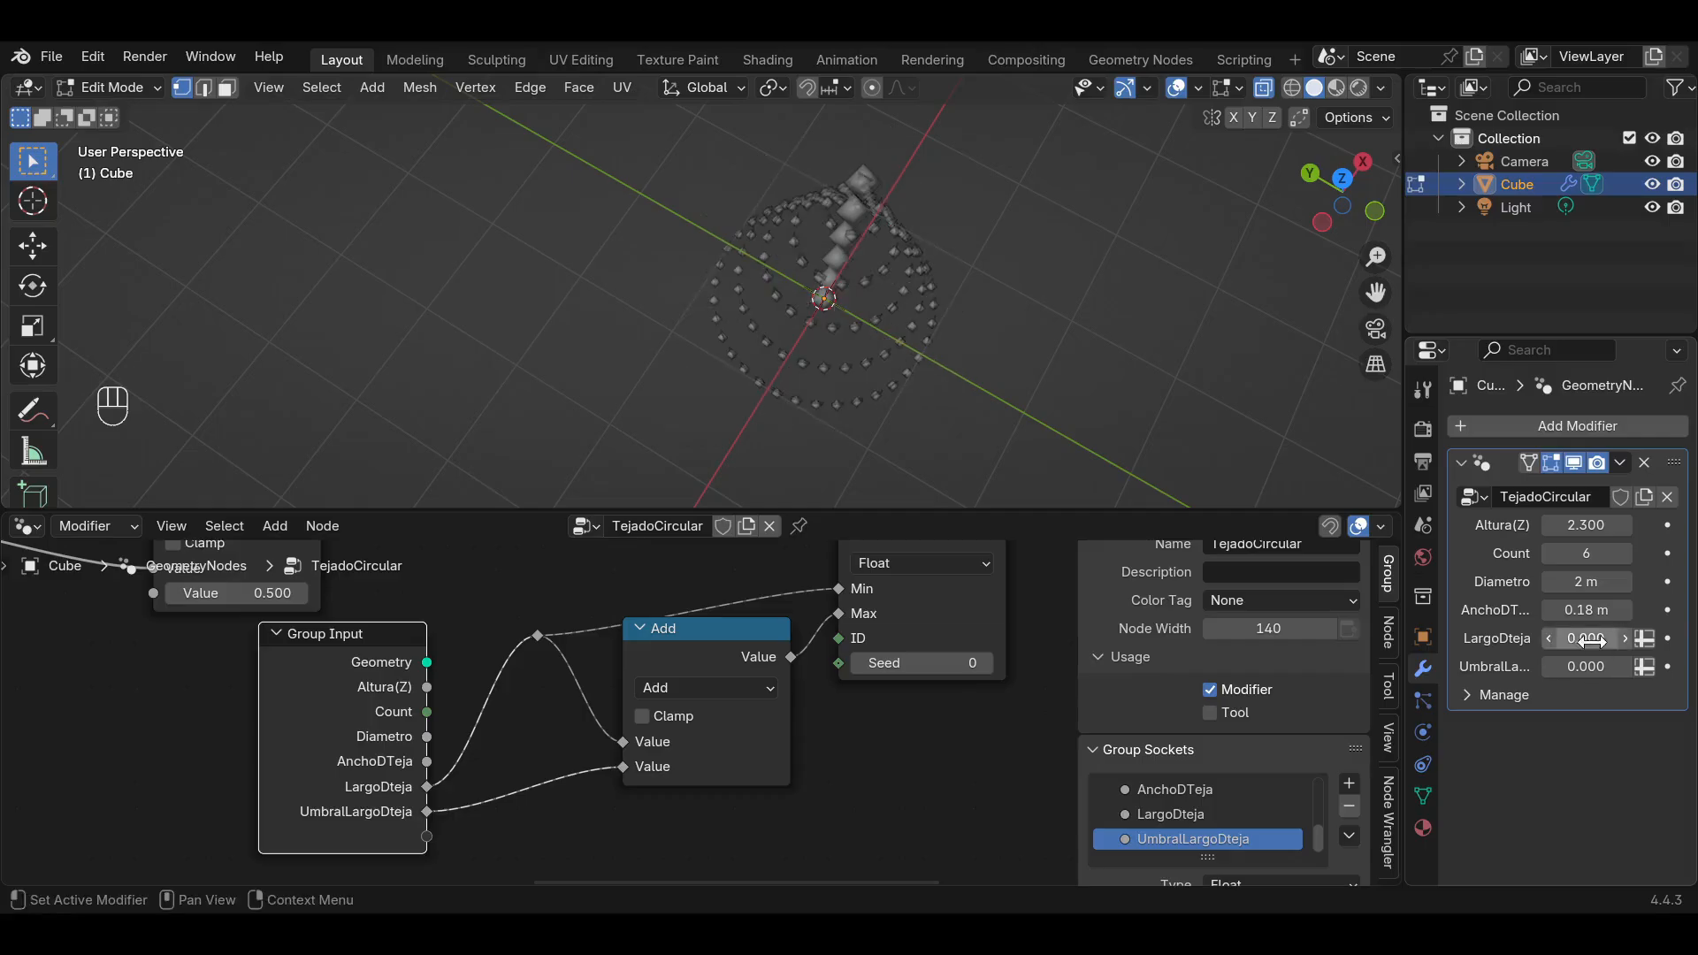
left_click_drag(1585, 638, 1592, 677)
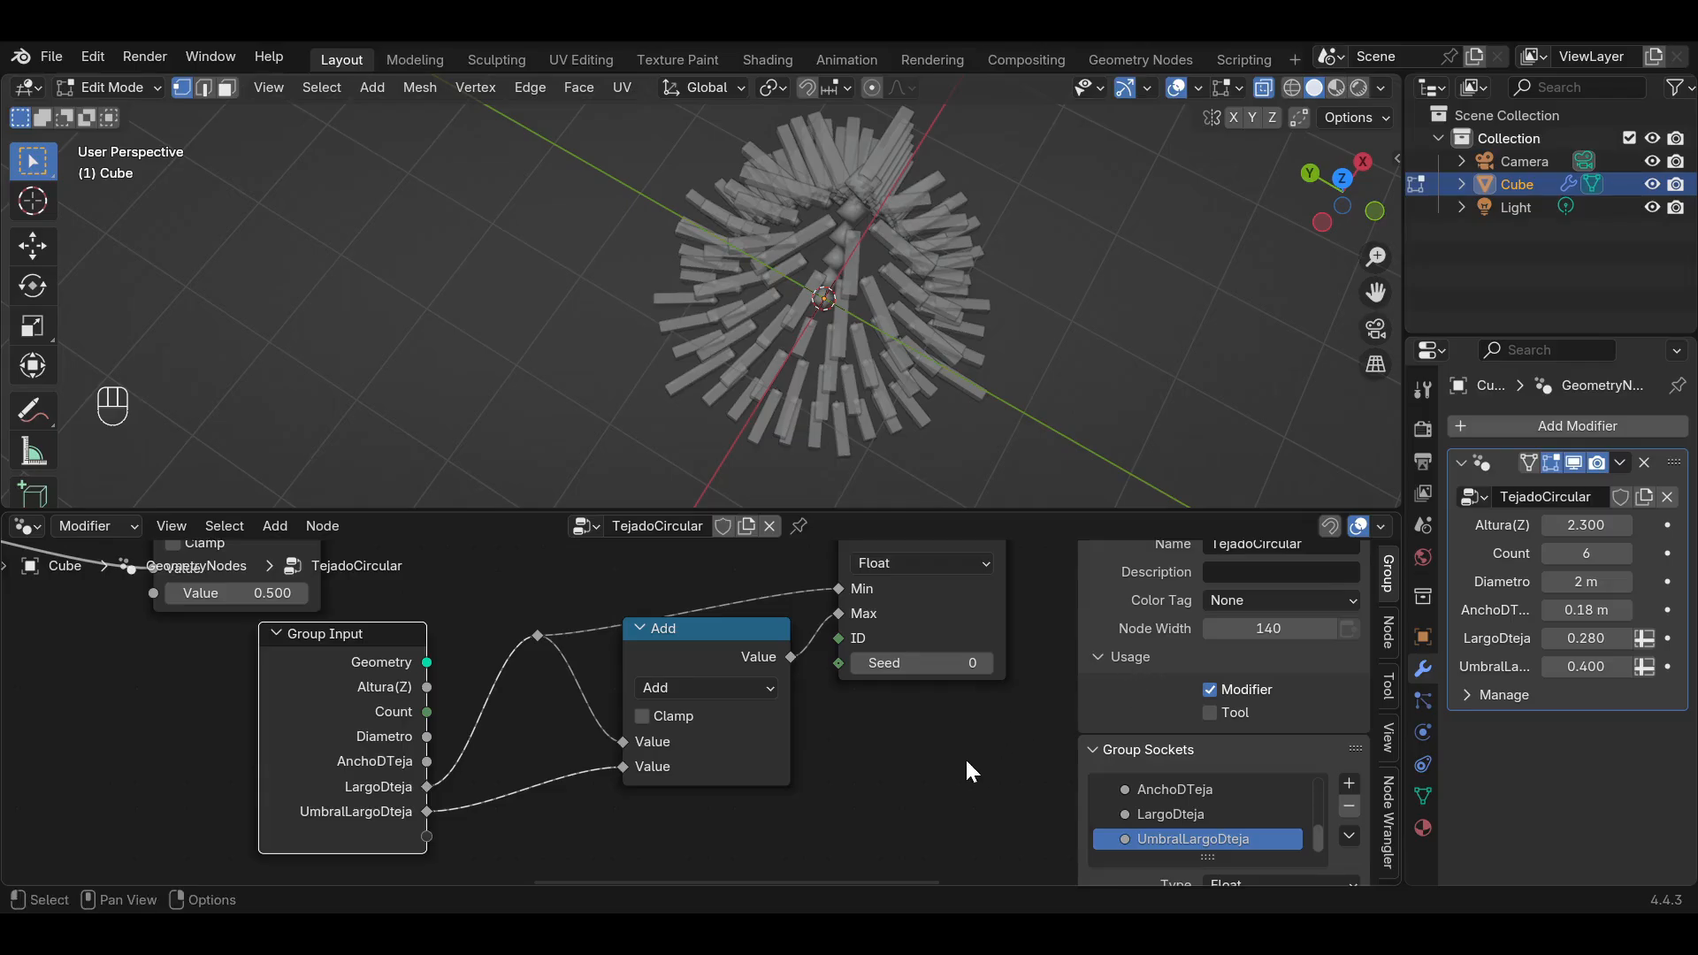
Expose the Seed of Random Value as a group input and enlarge the node editor.
middle_click_drag(967, 761, 903, 720)
left_click_drag(398, 788, 808, 616)
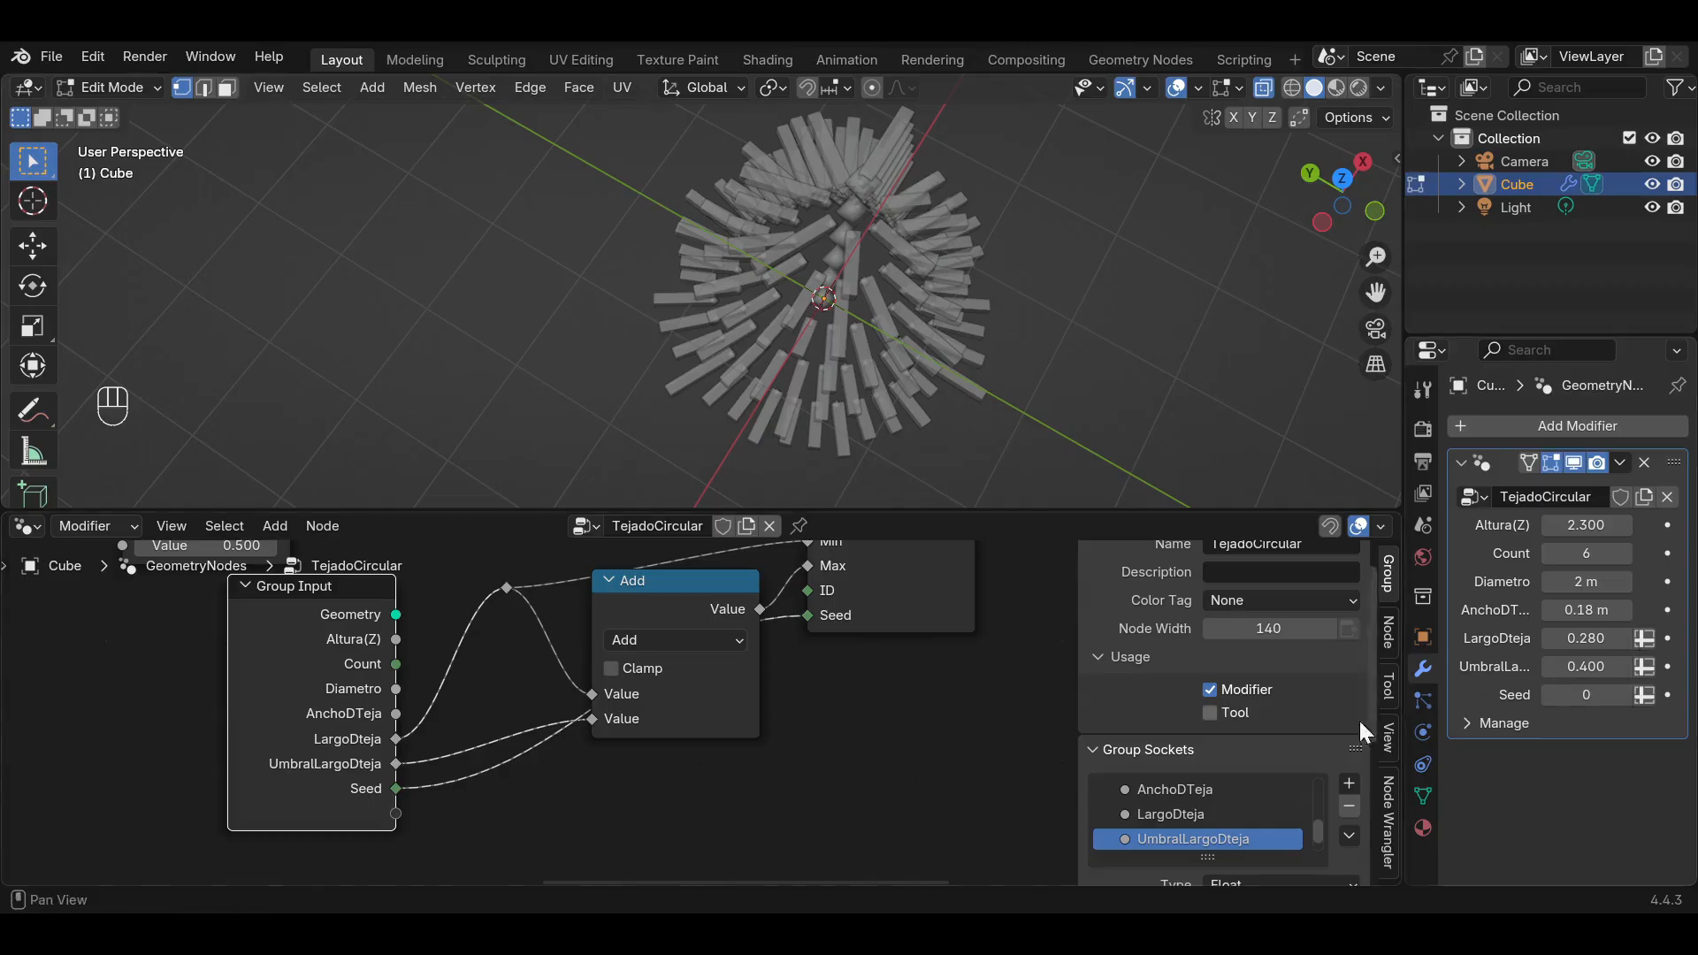
left_click_drag(1213, 512, 1212, 409)
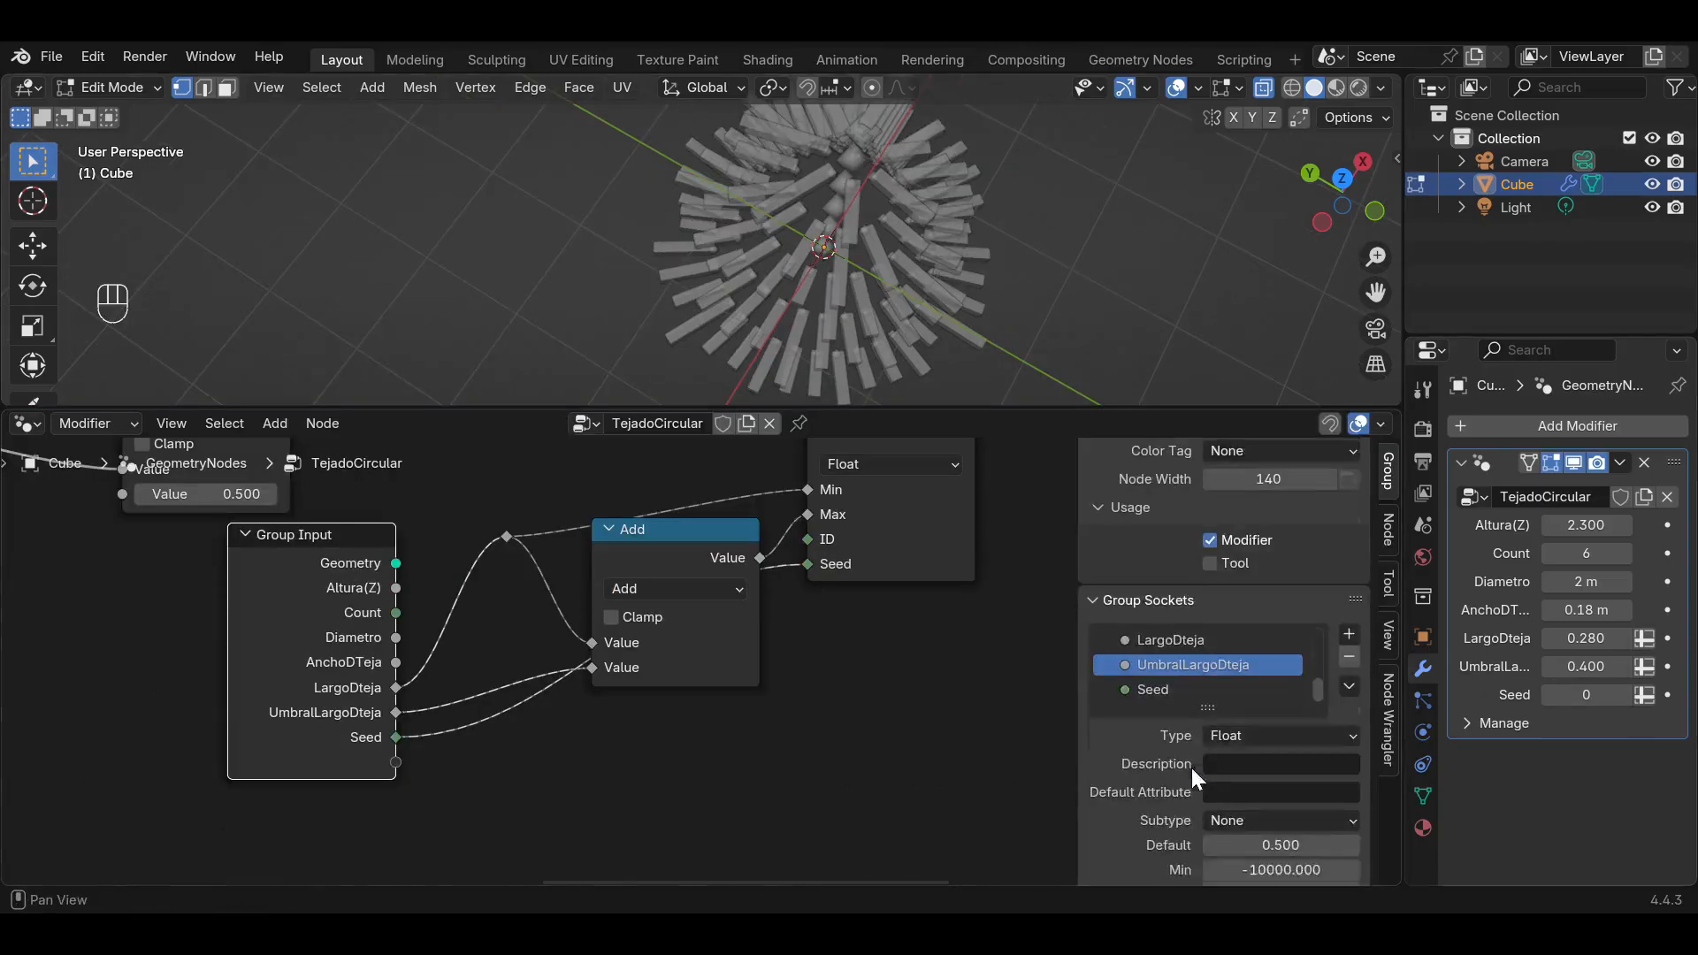
Enable Single Value for the UmbralLargoDteja, Seed and LargoDteja group sockets.
scroll(1176, 787, "down", 3)
left_click(1237, 864)
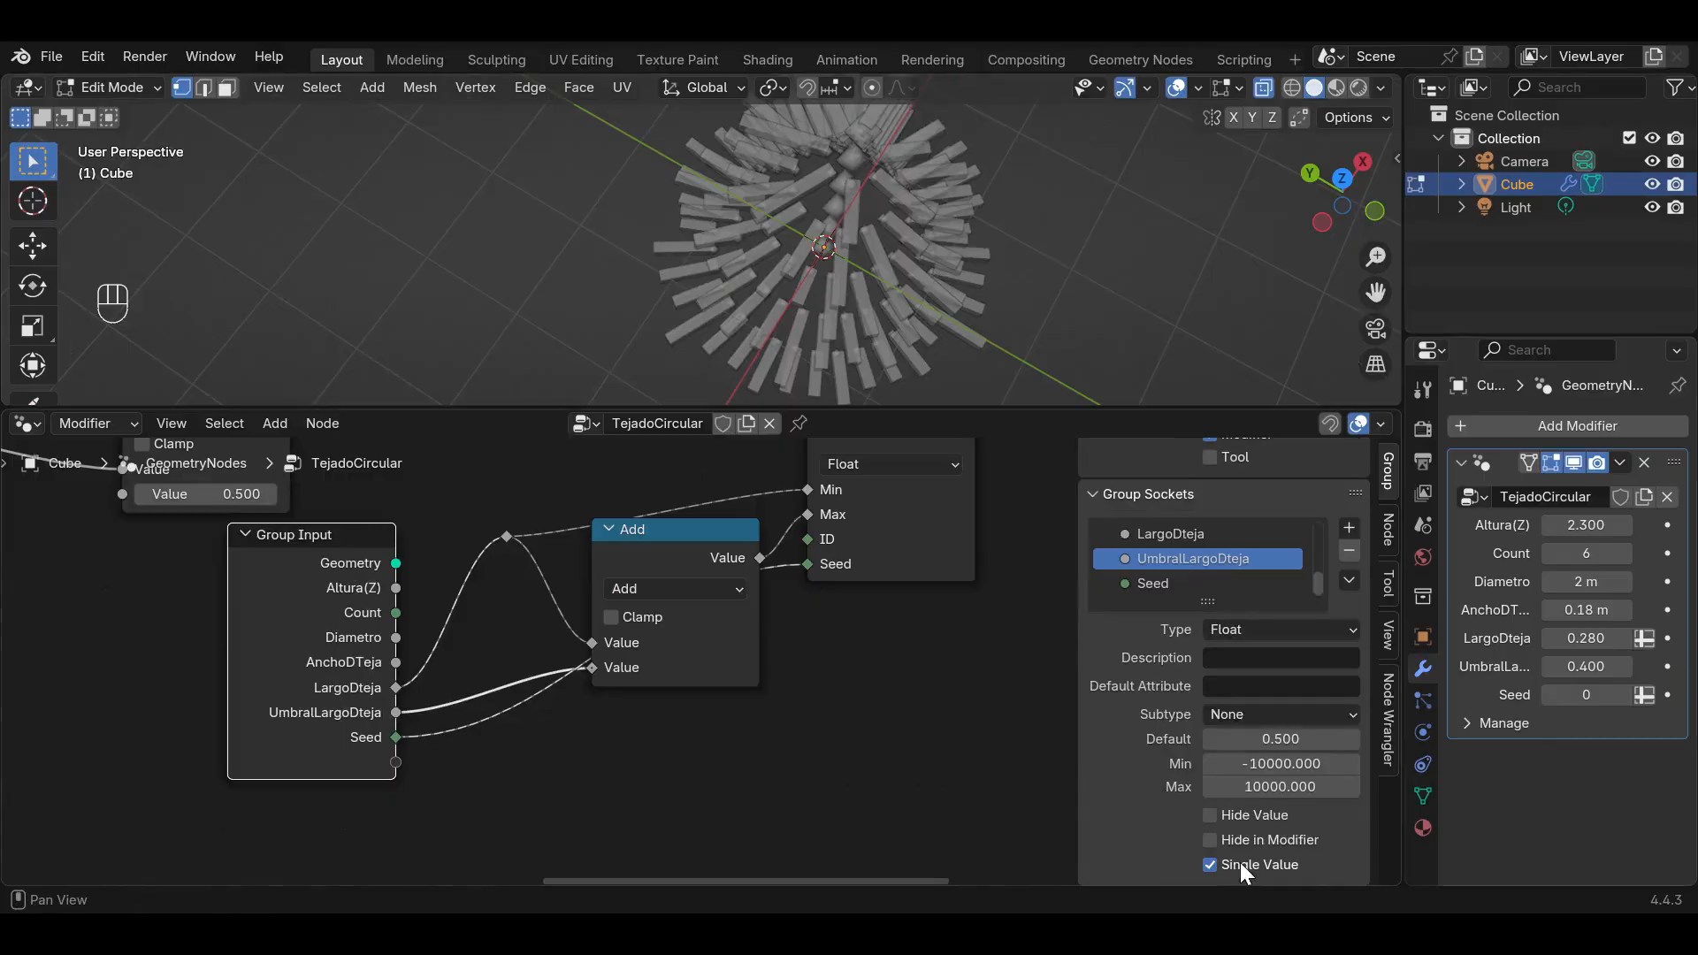
left_click(1167, 583)
scroll(1227, 847, "down", 1)
left_click(1235, 865)
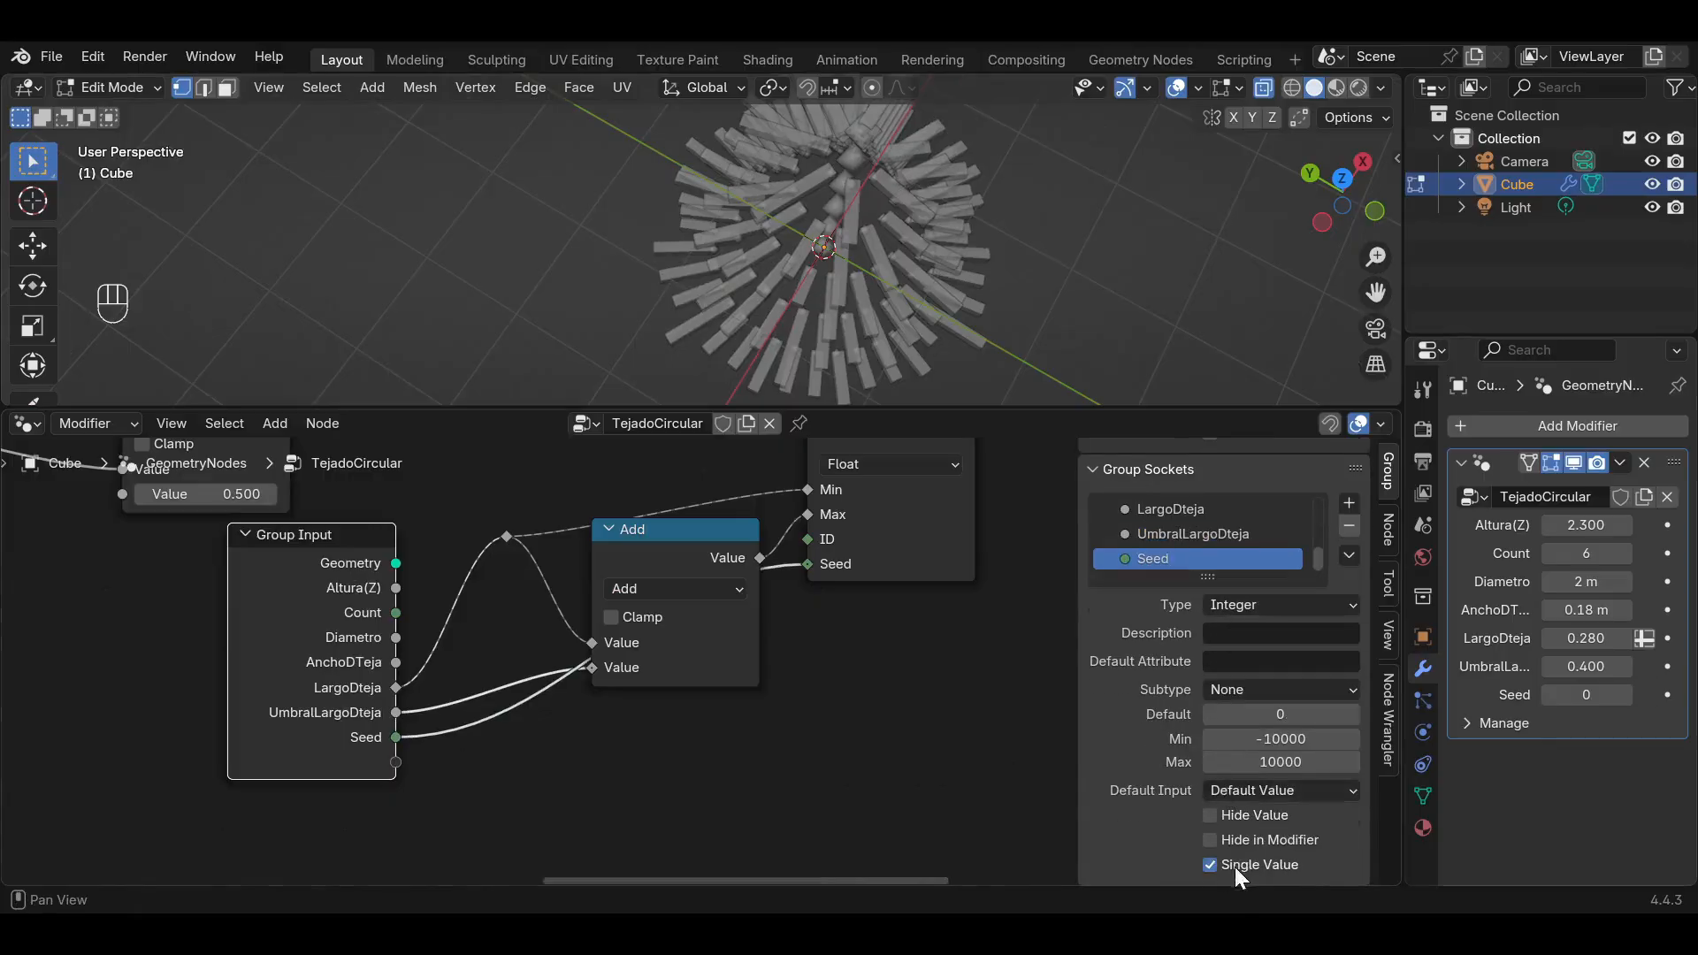
scroll(1187, 661, "up", 3)
left_click(1191, 602)
scroll(1191, 619, "down", 2)
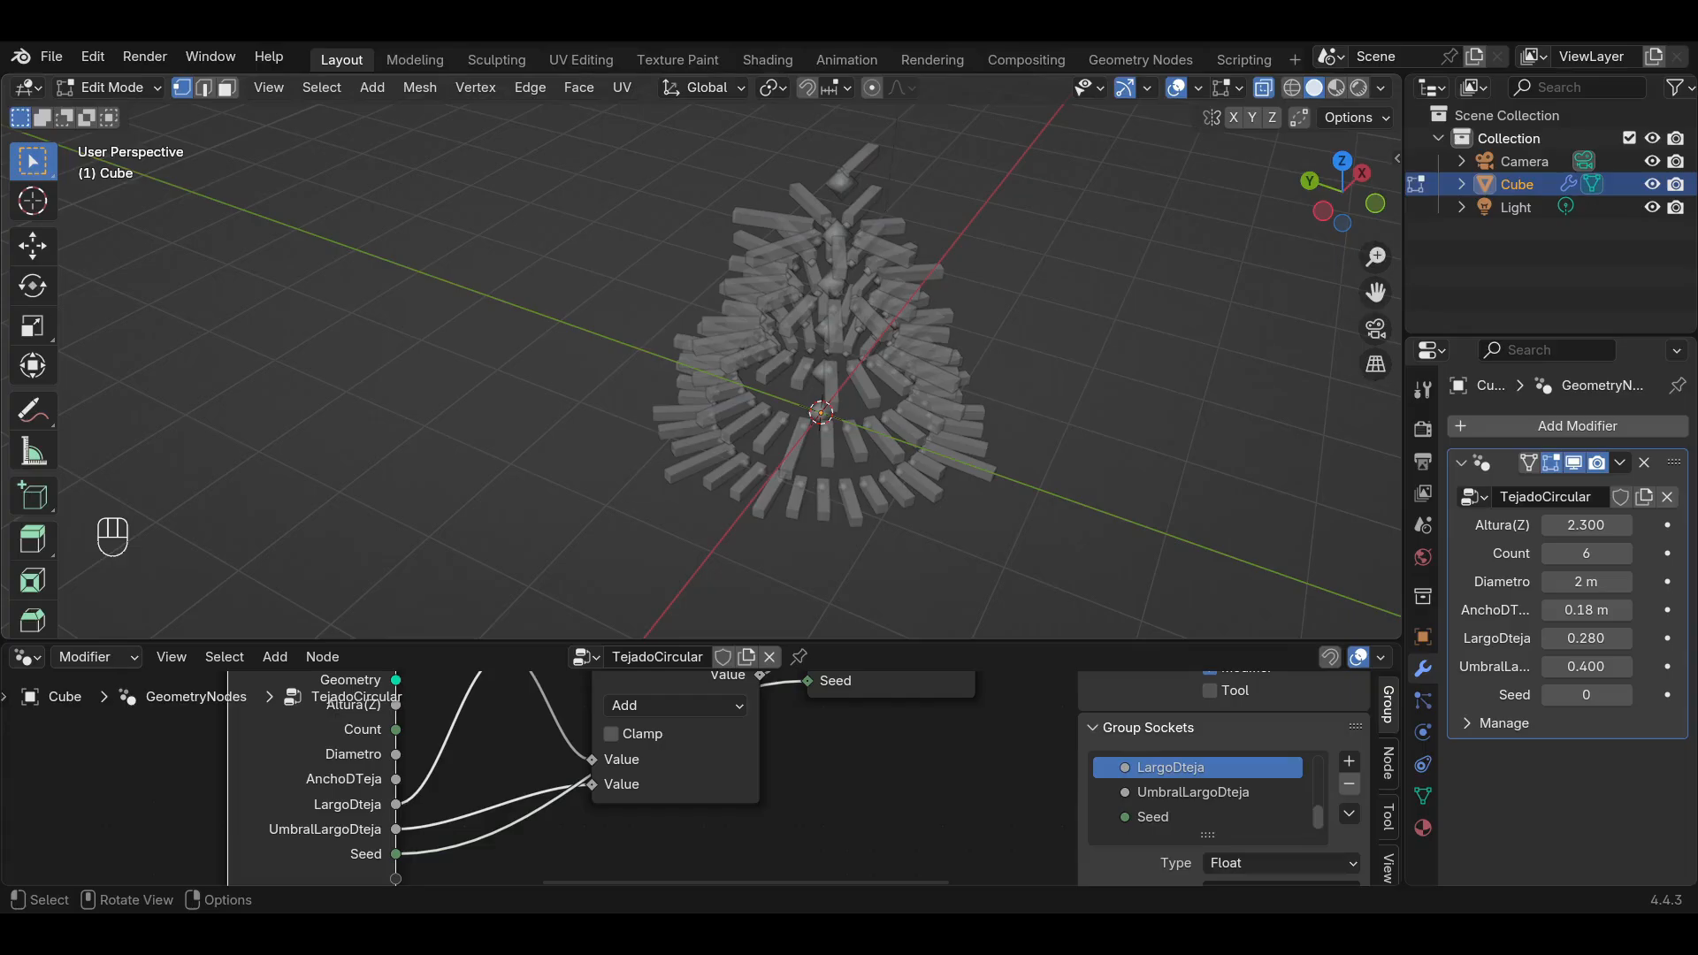
scroll(761, 782, "down", 6)
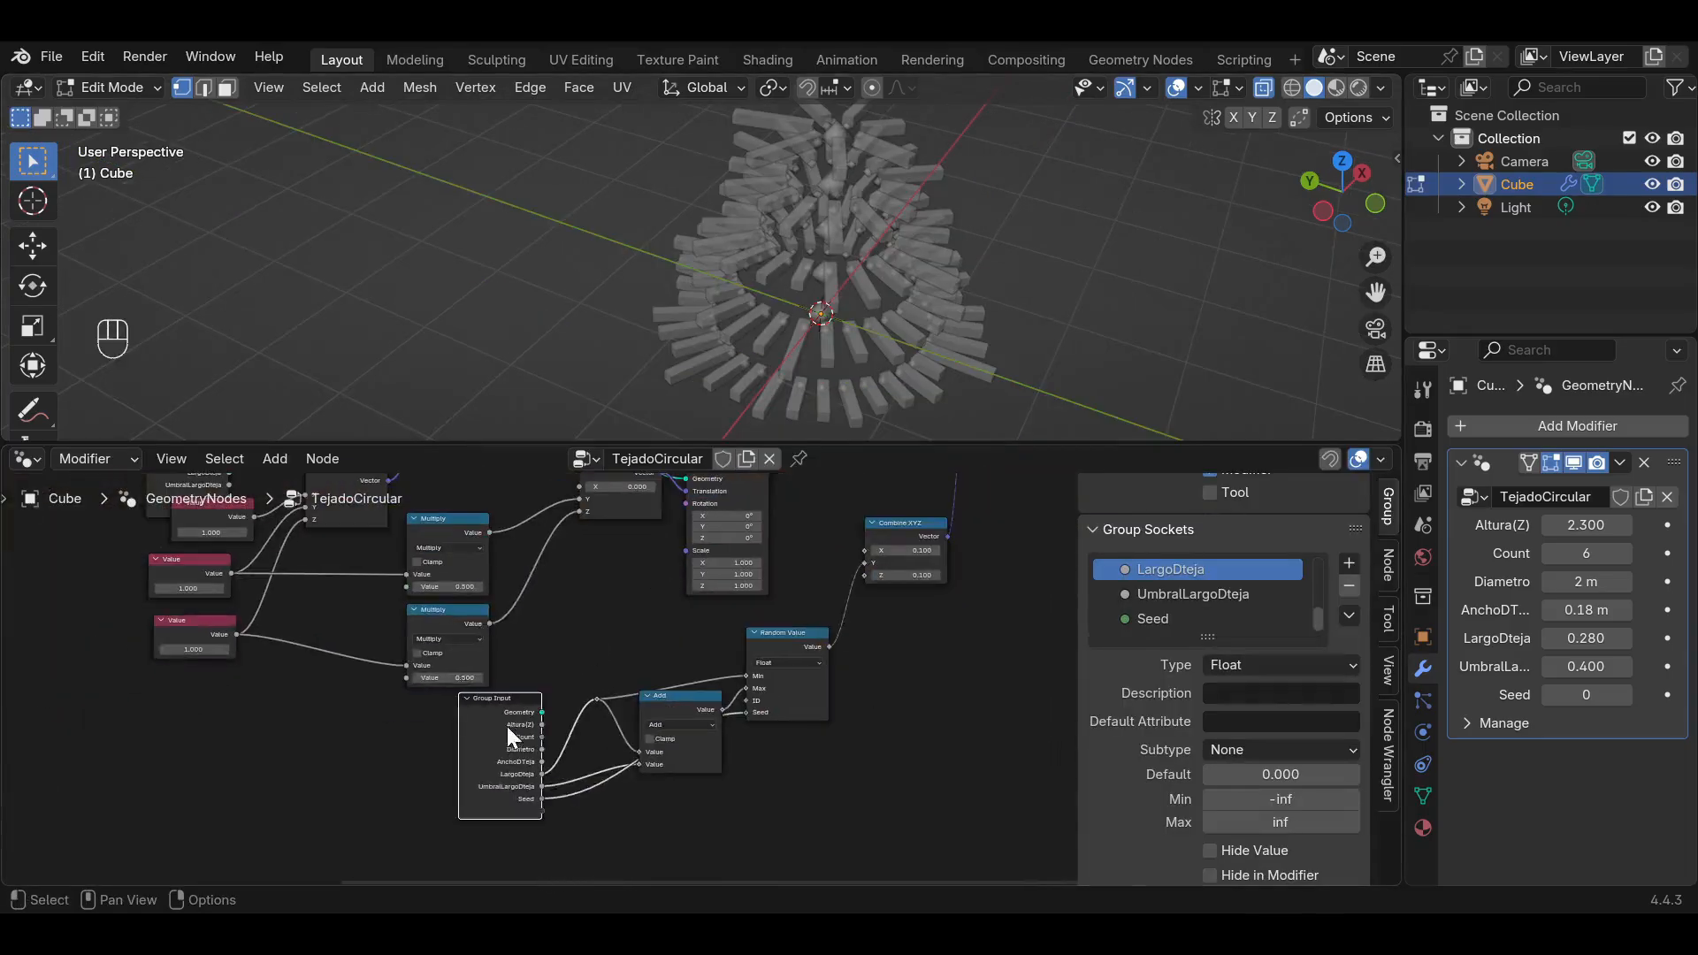
Link the Group Input's AnchoDTeja output to the X input of the scale Combine XYZ node.
left_click_drag(507, 725, 944, 577)
scroll(518, 682, "up", 4)
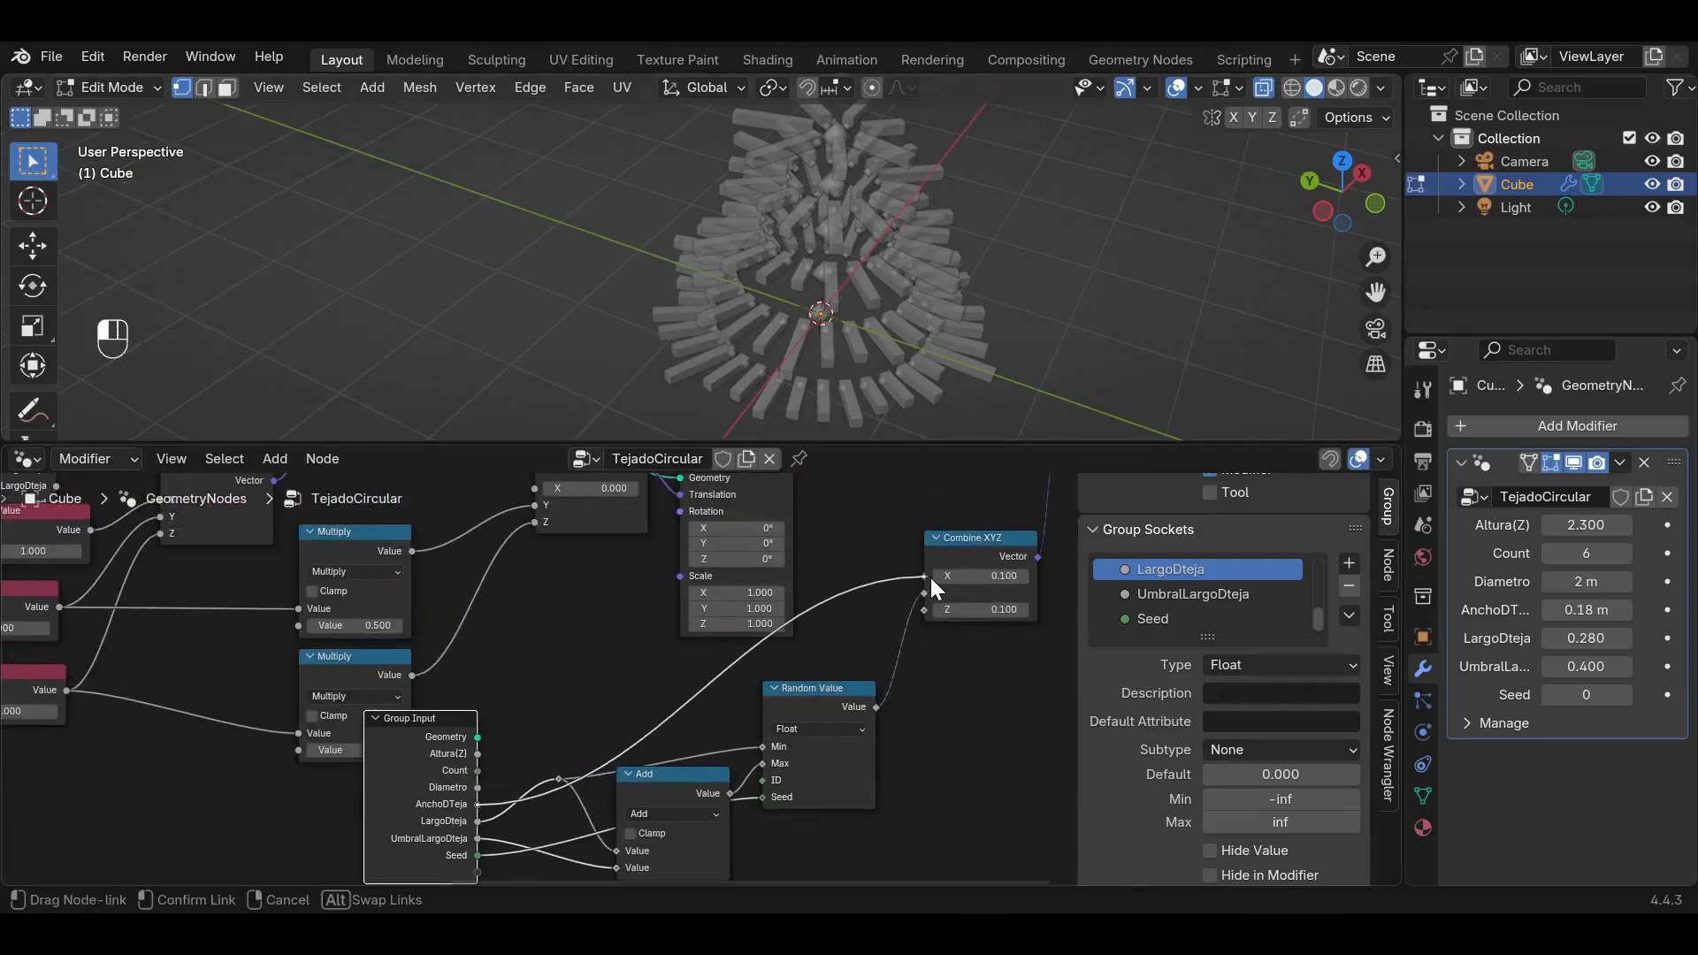
left_click_drag(931, 575, 930, 574)
Examine the width and overlap of the roof tiles from several angles and distances.
middle_click_drag(862, 283, 959, 257)
scroll(900, 271, "up", 6)
left_click_drag(1376, 294, 1220, 159)
middle_click_drag(849, 284, 805, 292)
scroll(812, 312, "down", 3)
scroll(828, 321, "up", 3)
left_click_drag(1375, 293, 1255, 303)
scroll(766, 258, "down", 2)
mouse_move(777, 278)
middle_mouse_down()
mouse_move(762, 268)
mouse_move(777, 273)
middle_mouse_up()
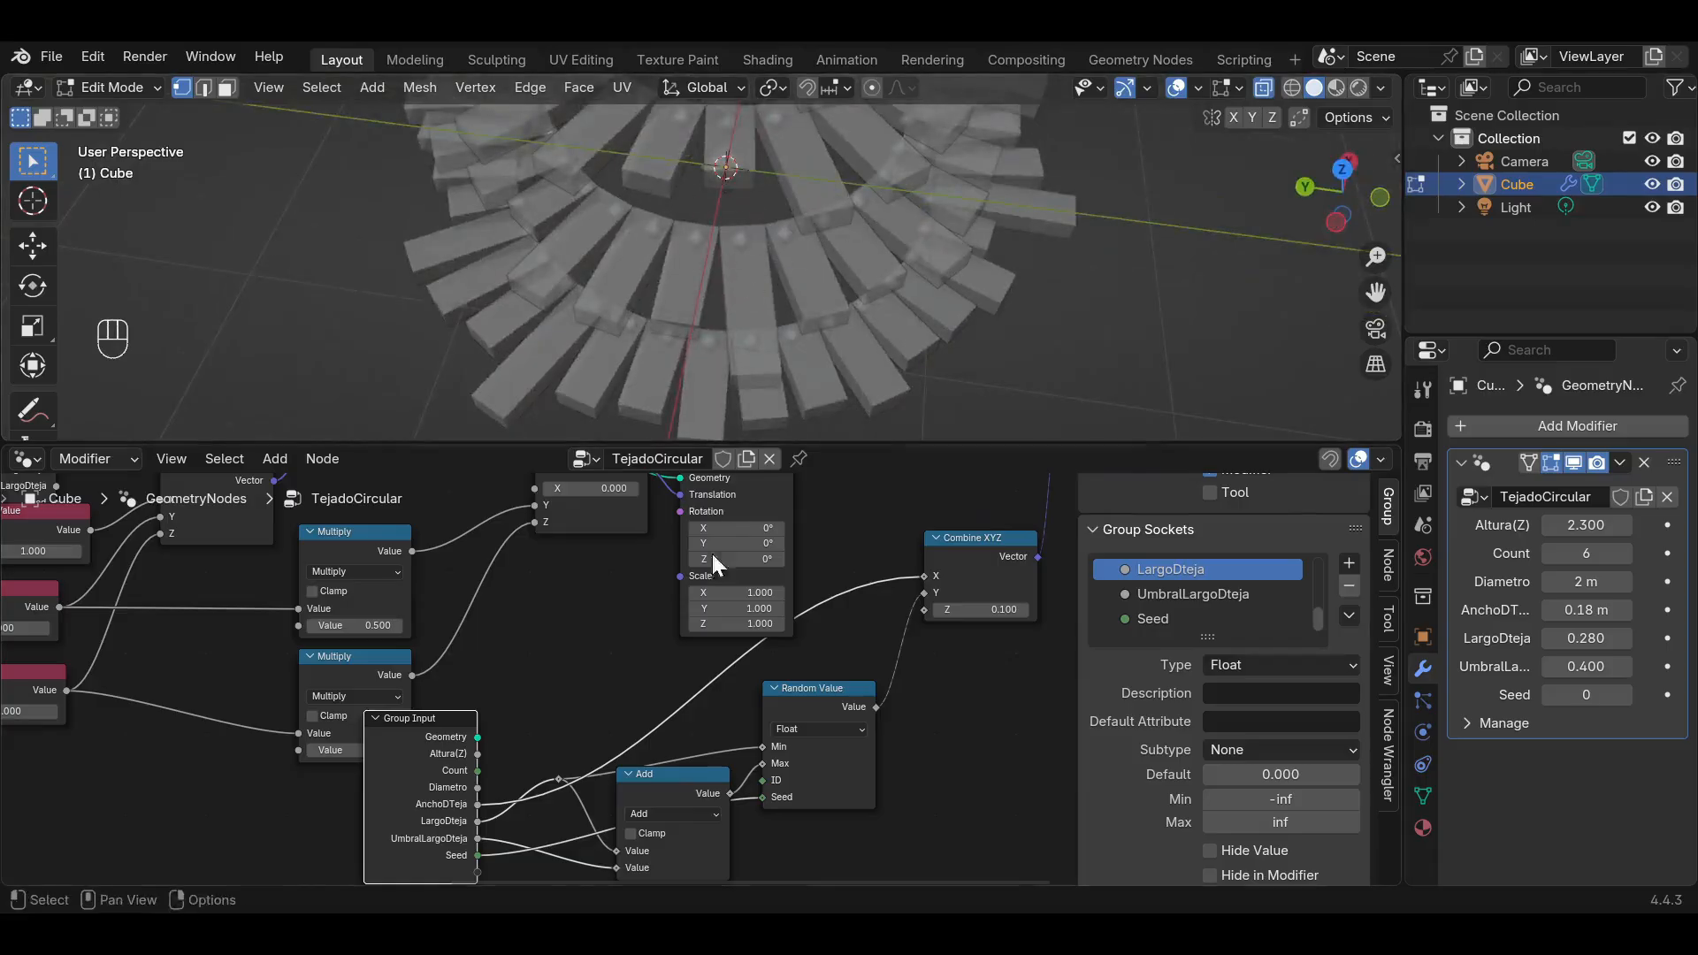
Expose the Z input of the scale Combine XYZ node as a new group input.
middle_click_drag(559, 716, 521, 682)
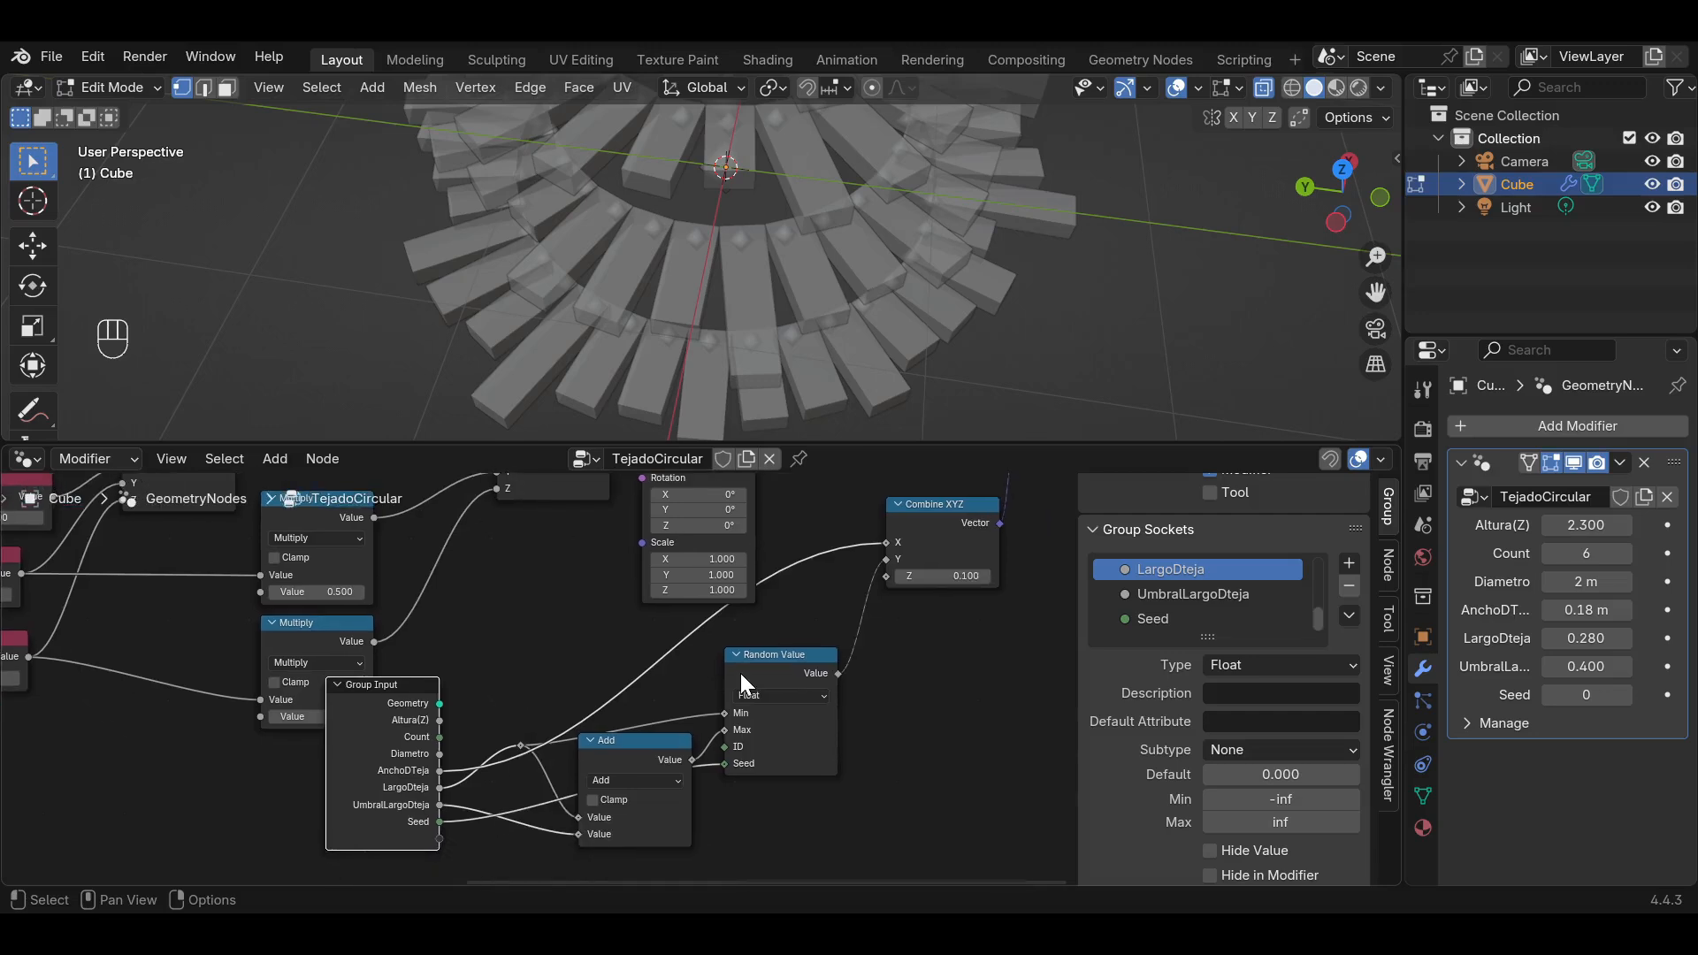
left_click_drag(439, 836, 886, 583)
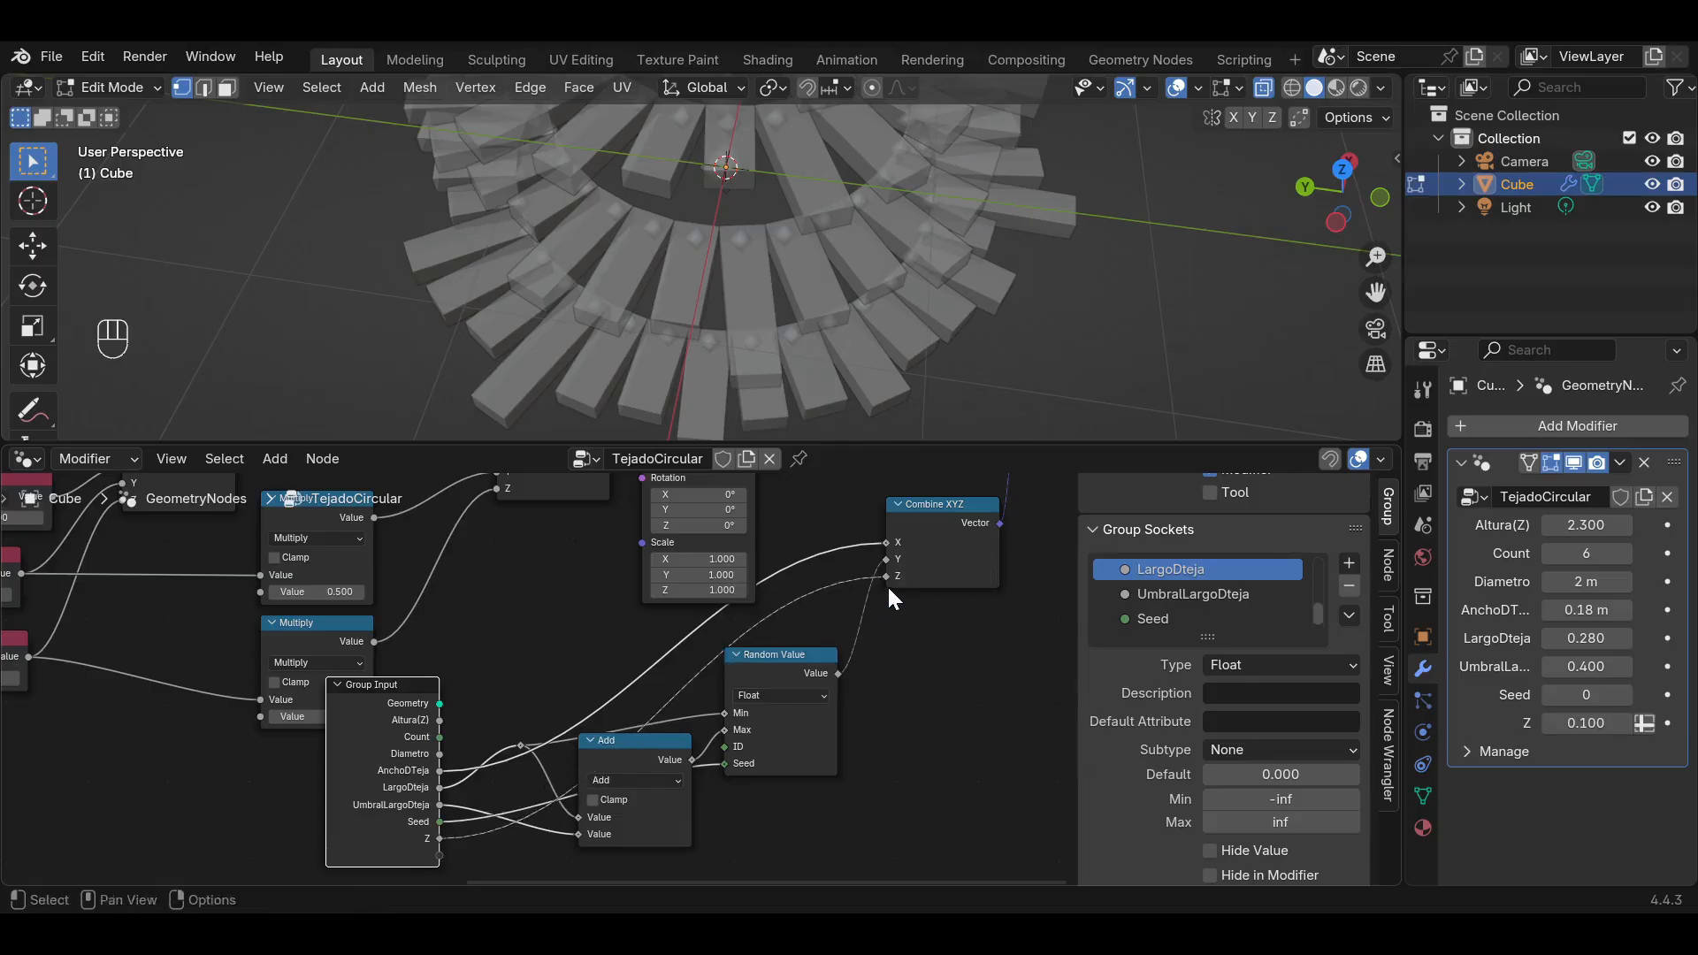
scroll(1319, 608, "down", 1)
Rename the new Z group input to GrosorDteja(Z), save the file, and enable Single Value for that input.
double_click(1202, 619)
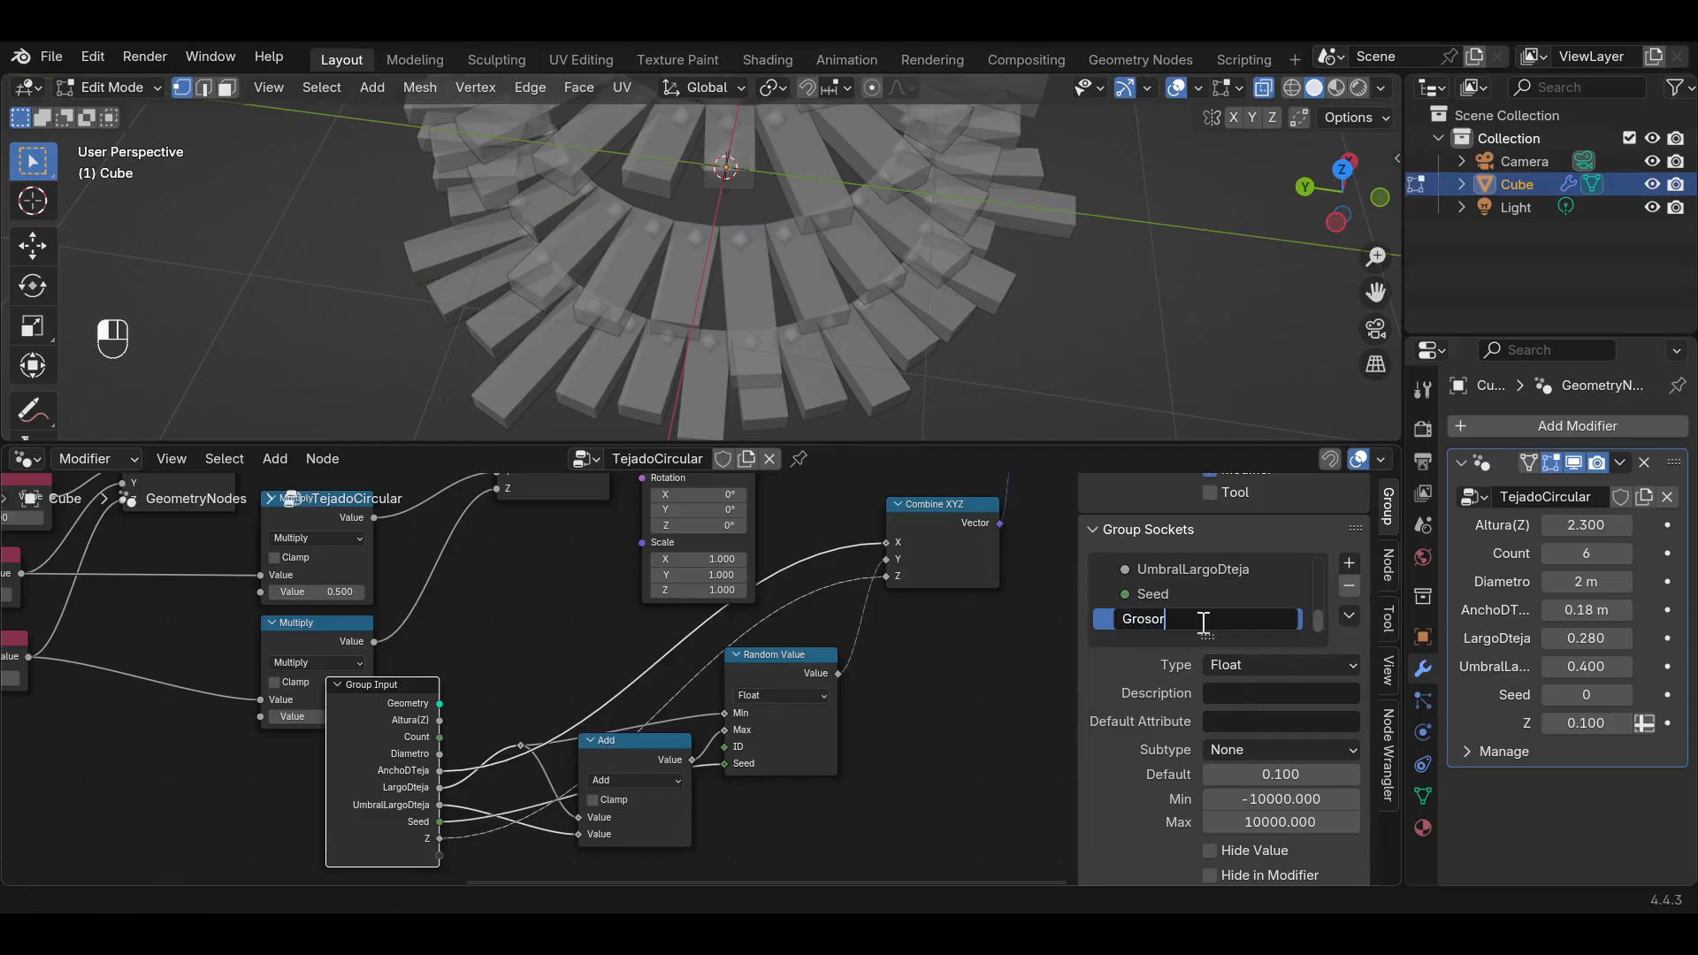
type("GrosorDteja(Z)")
key("Return")
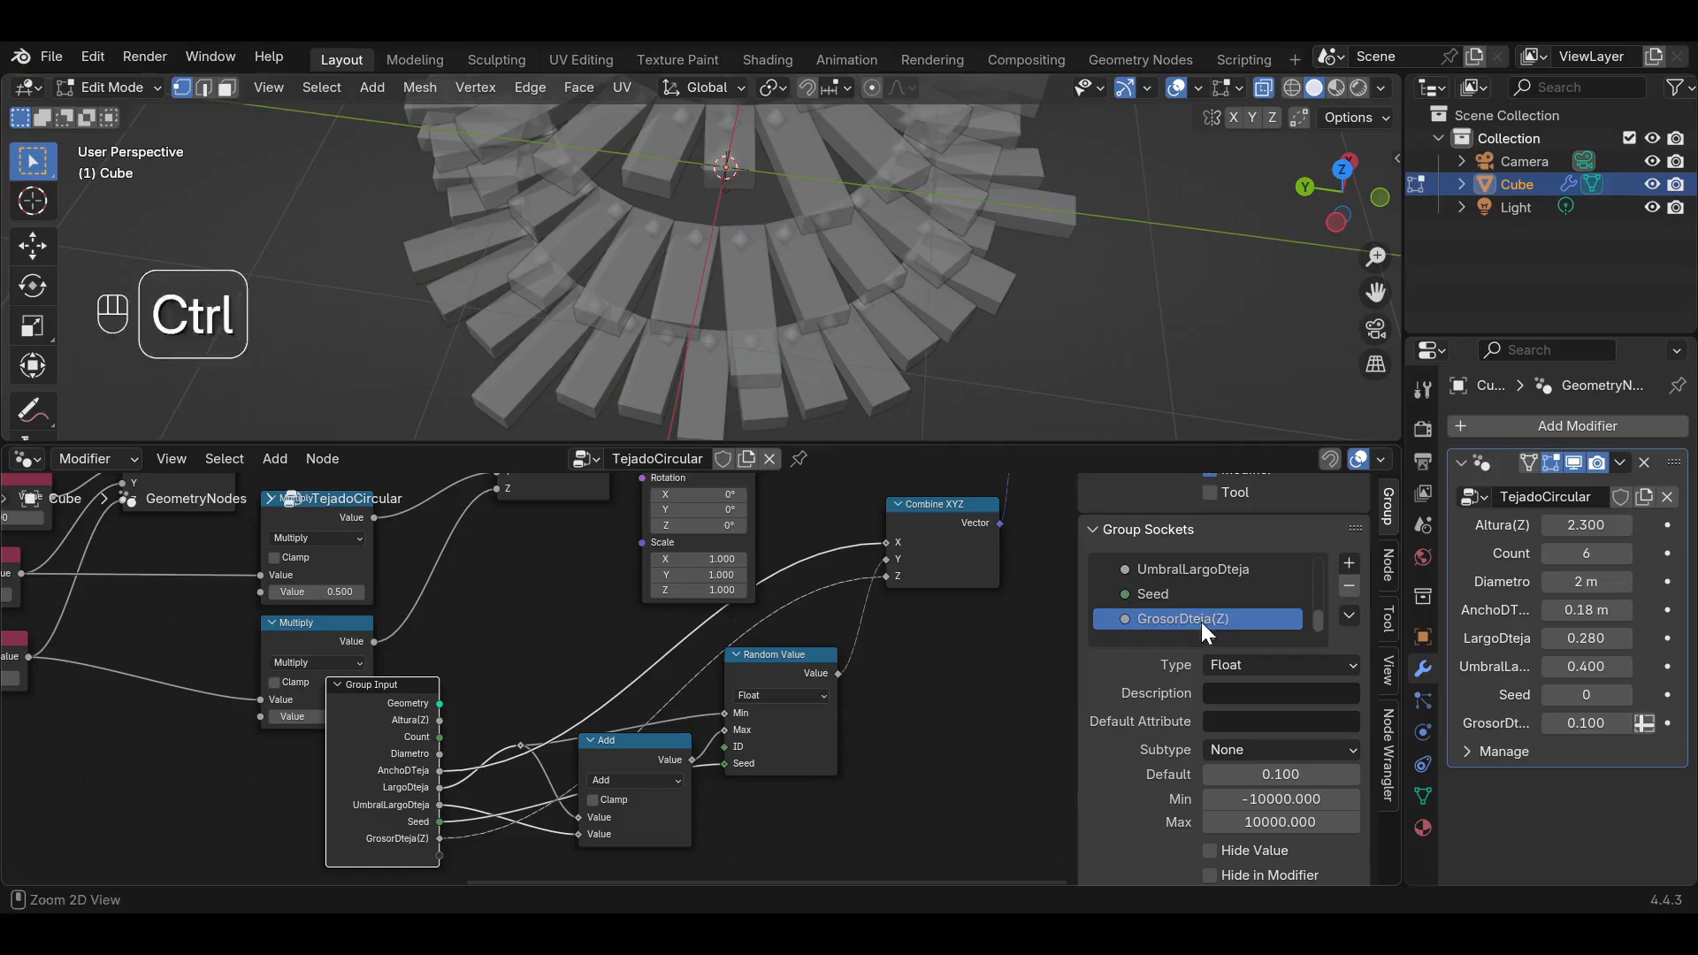
key("ctrl+s")
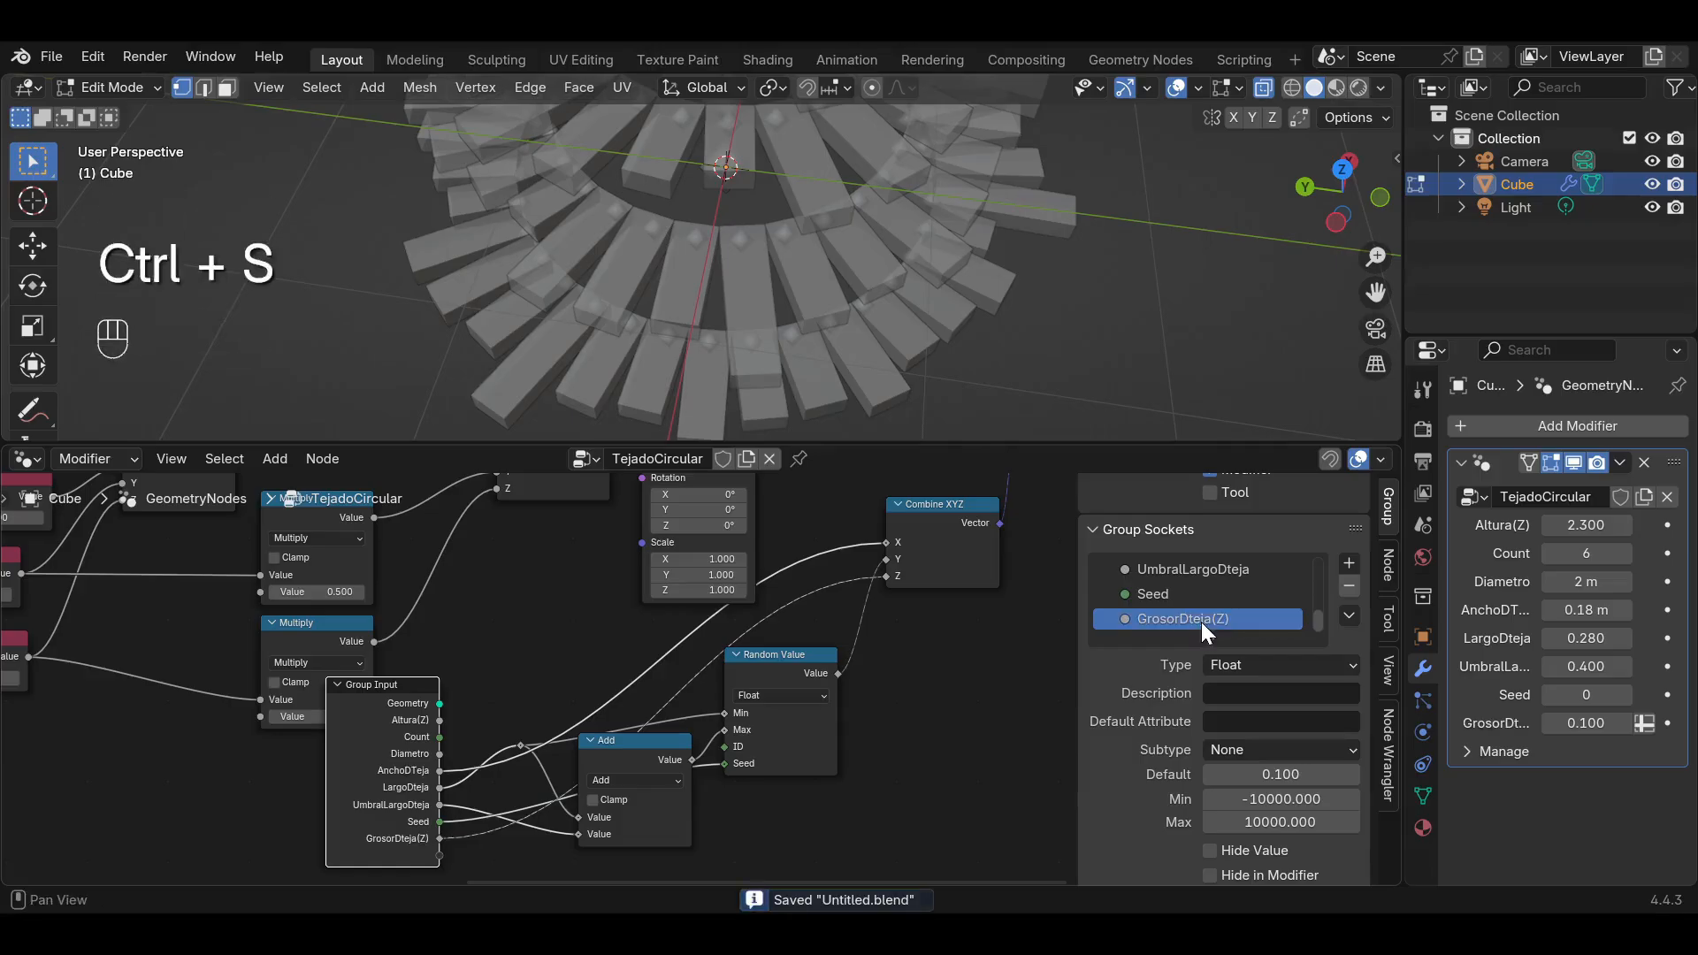
scroll(1171, 847, "down", 1)
left_click(1210, 864)
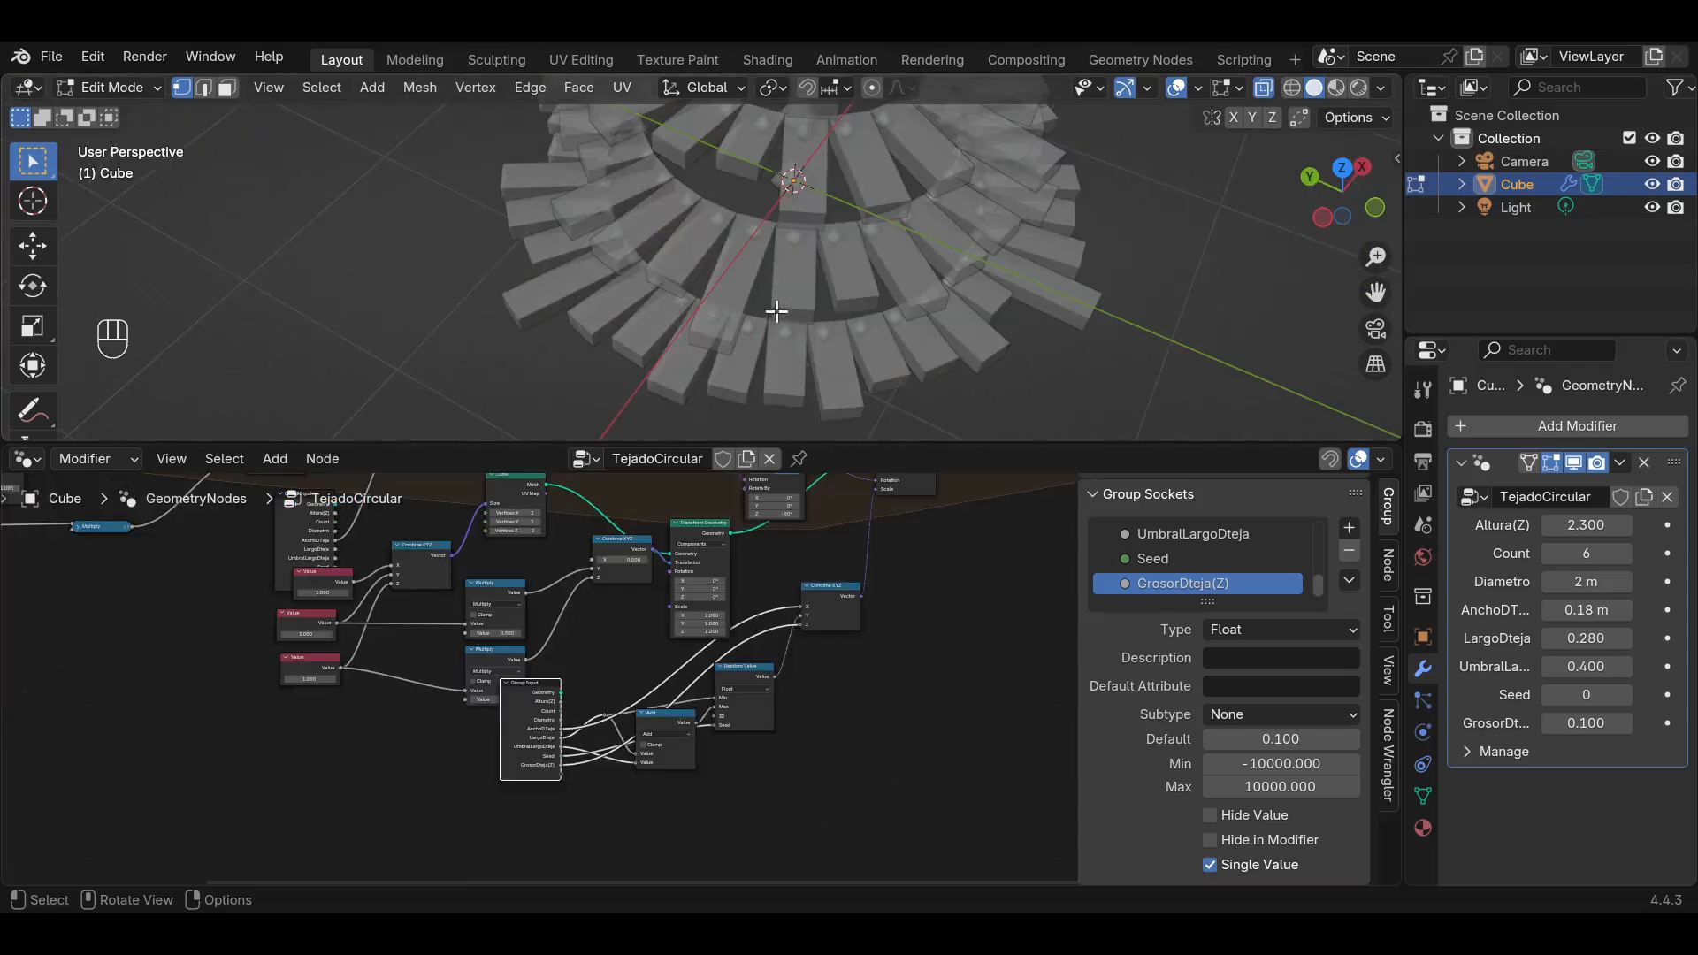
Collapse the Add, Random Value and Group Input nodes that feed the tile scale.
middle_click_drag(776, 311, 751, 233)
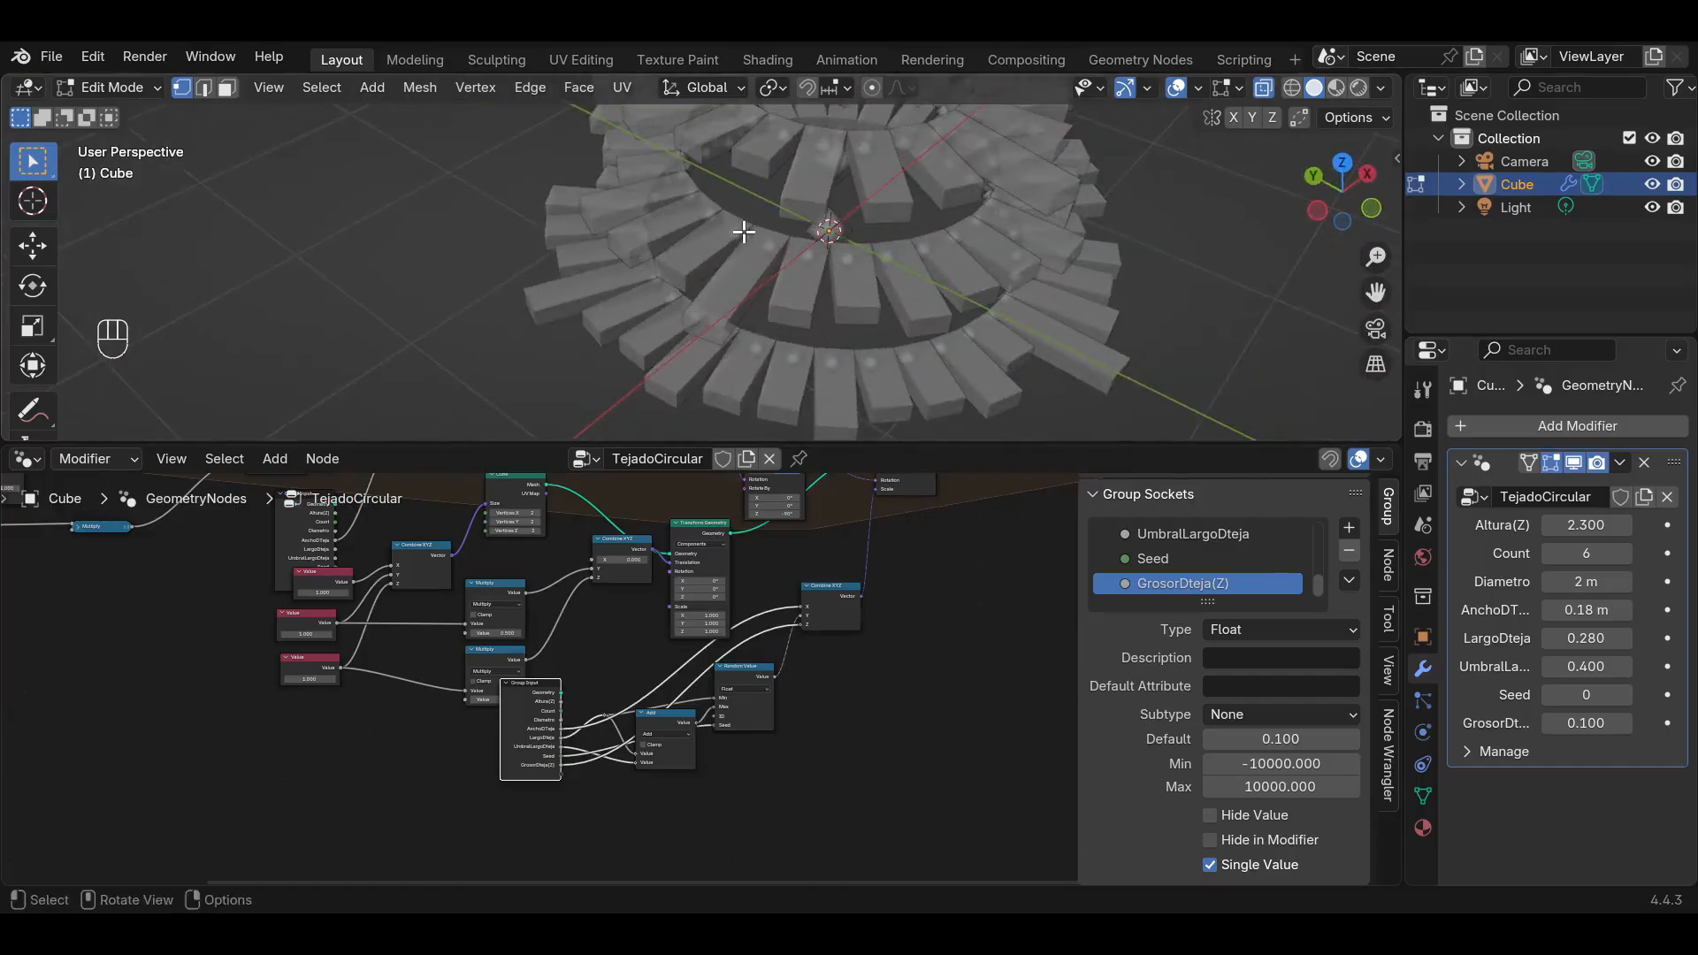
scroll(777, 610, "down", 3)
mouse_move(785, 605)
middle_mouse_down()
mouse_move(675, 720)
mouse_move(796, 606)
middle_mouse_up()
scroll(675, 719, "up", 6)
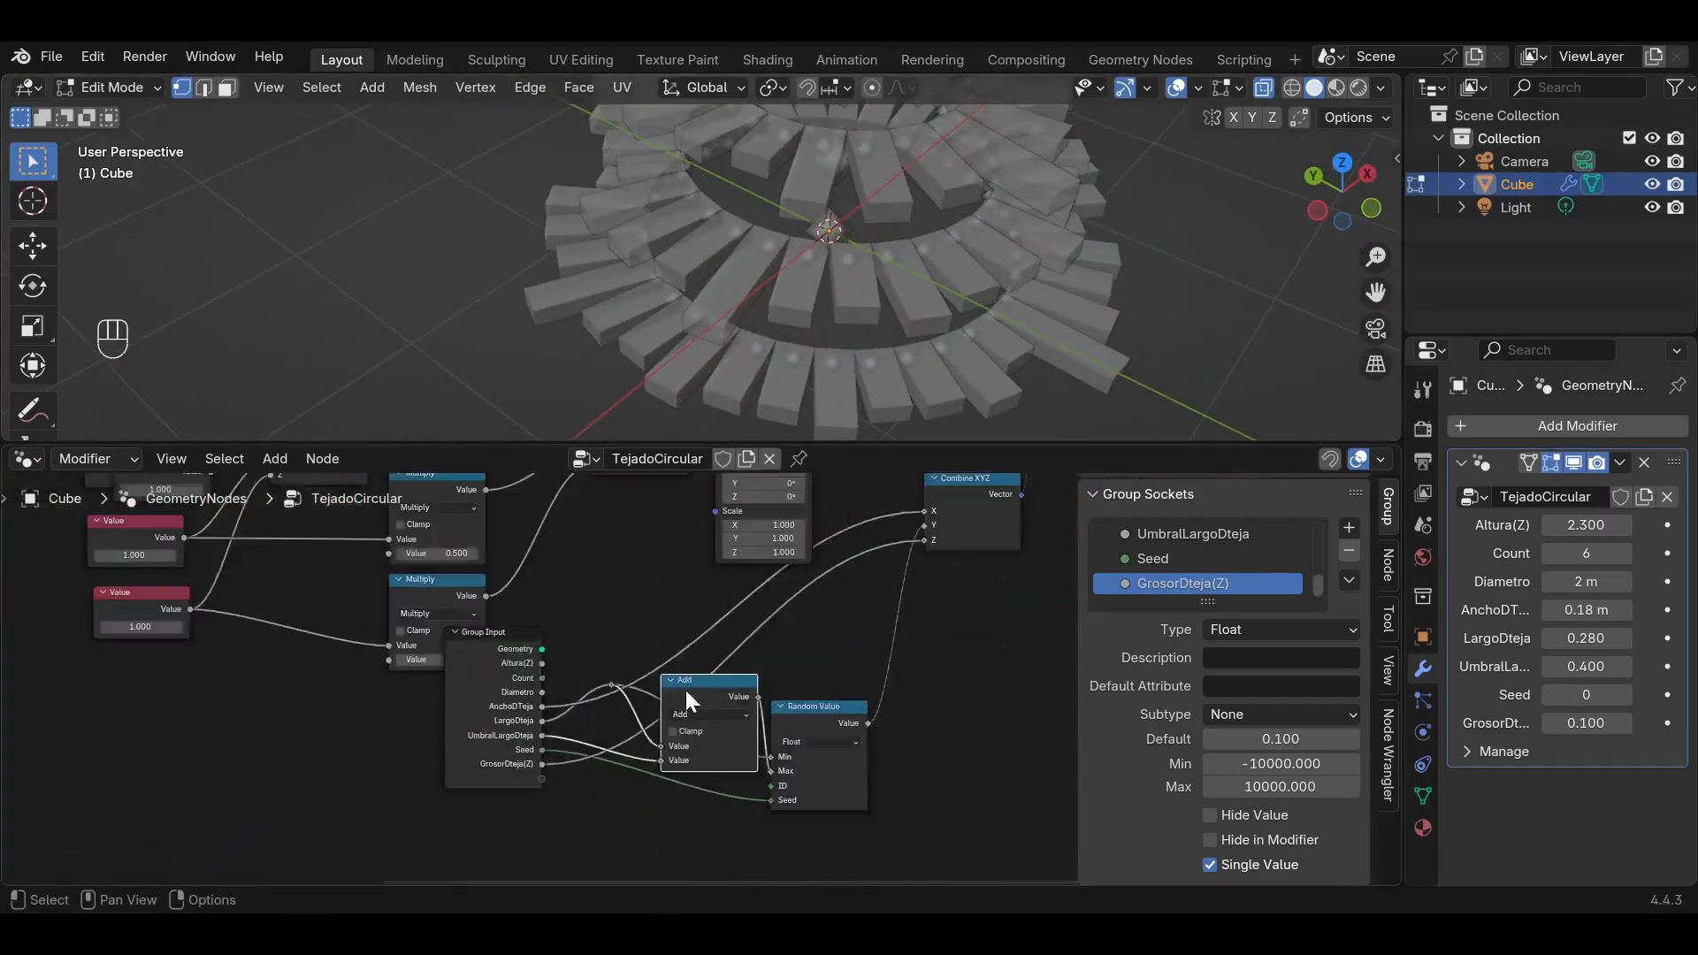
scroll(686, 696, "down", 5)
middle_click_drag(784, 679, 716, 660)
scroll(712, 668, "up", 6)
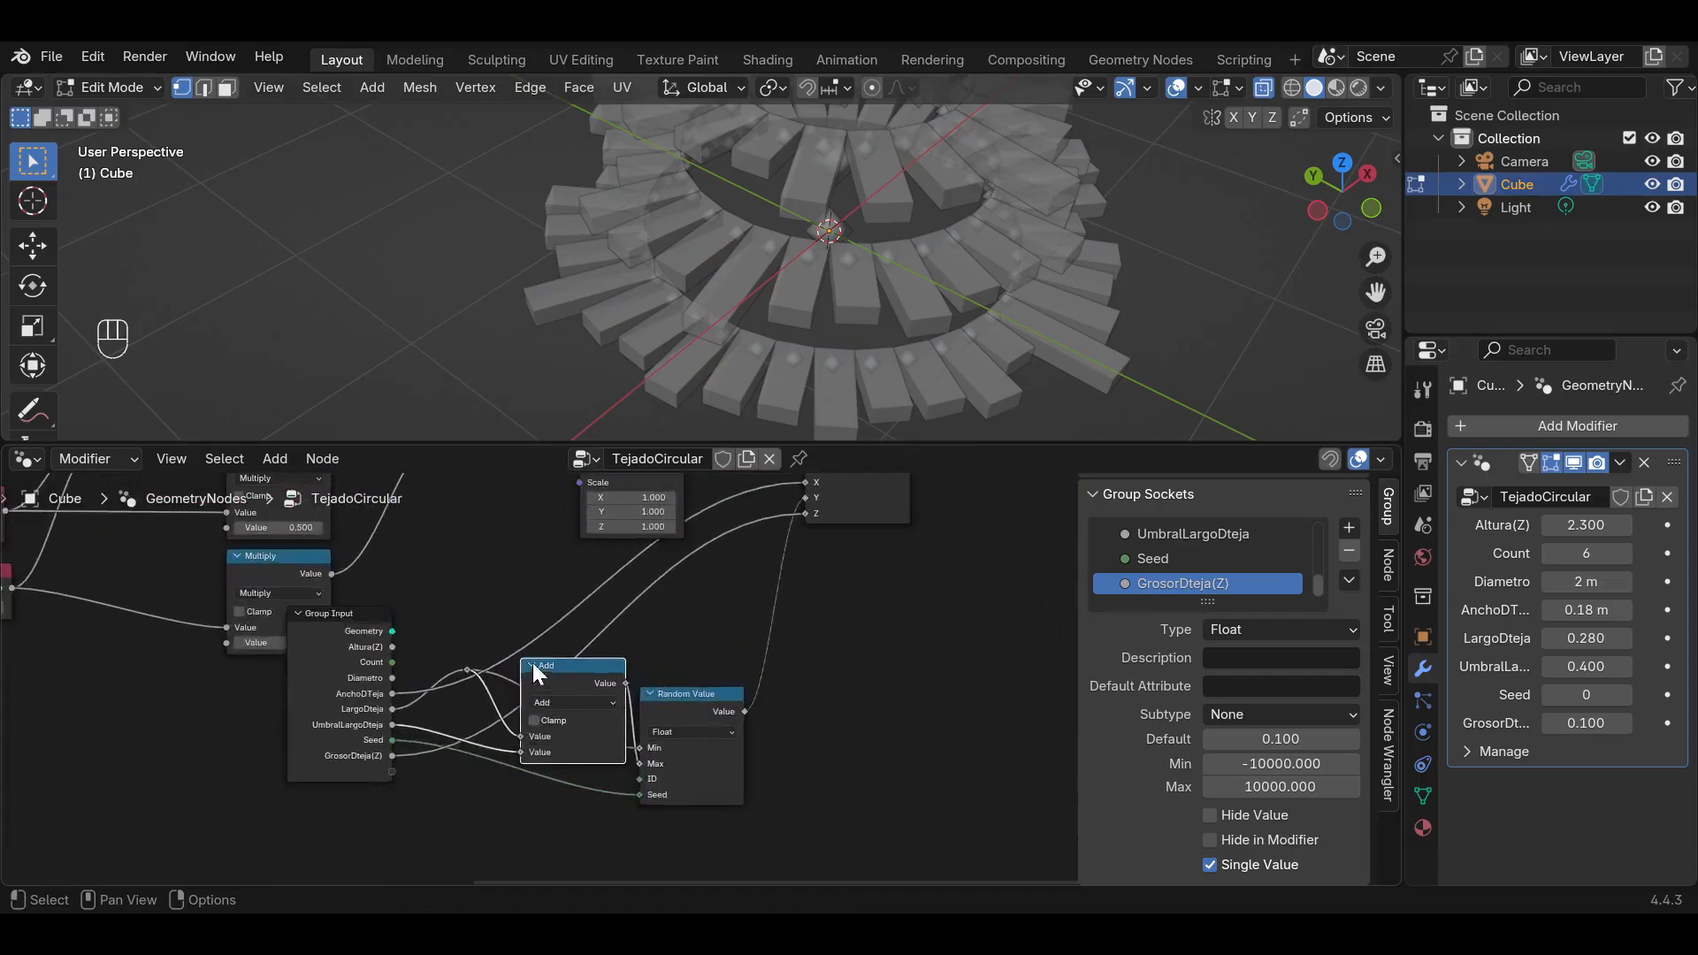
left_click(532, 666)
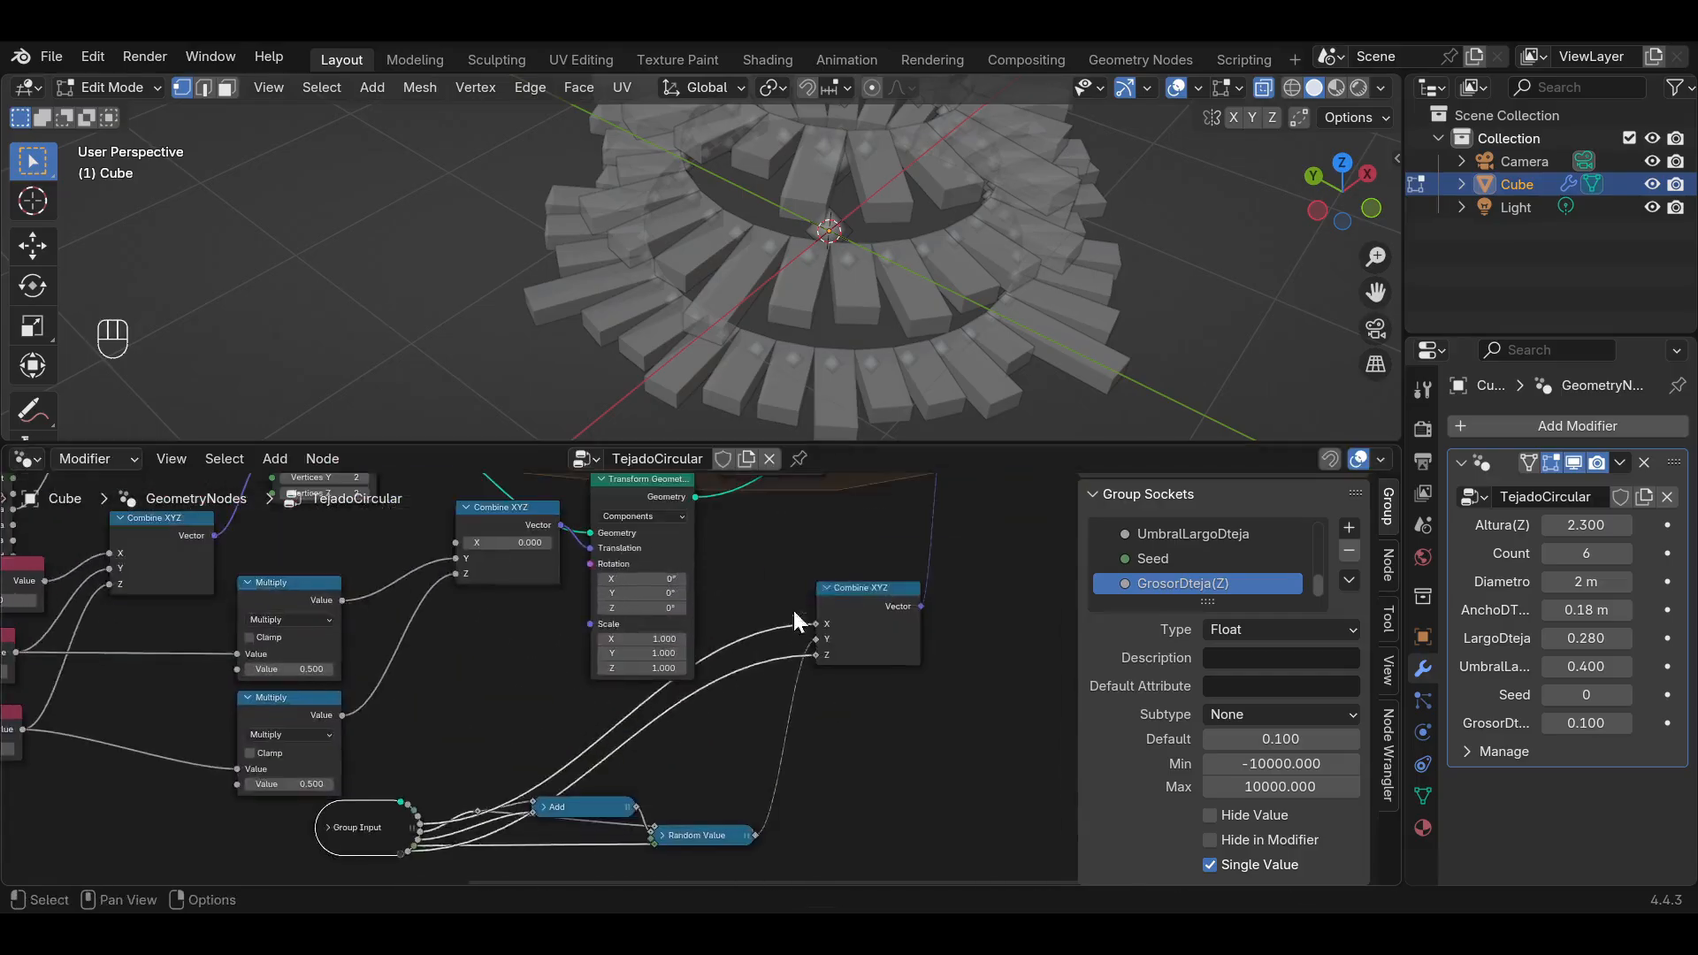
Hide the Group Input node's unused sockets and arrange the collapsed tile-scale nodes compactly.
left_click_drag(792, 608, 739, 727)
left_click(375, 720)
key("ctrl+h")
left_click_drag(376, 720, 422, 768)
scroll(422, 767, "down", 4)
scroll(434, 771, "up", 1)
left_click_drag(905, 818, 447, 687)
scroll(690, 610, "down", 3)
middle_click_drag(747, 588, 732, 663)
key("h")
left_click(735, 737)
Try tilting the tiles by setting the Rotate Rotation node's X angle to -26.8°.
scroll(730, 660, "up", 3)
middle_click_drag(736, 601, 717, 726)
scroll(751, 739, "up", 3)
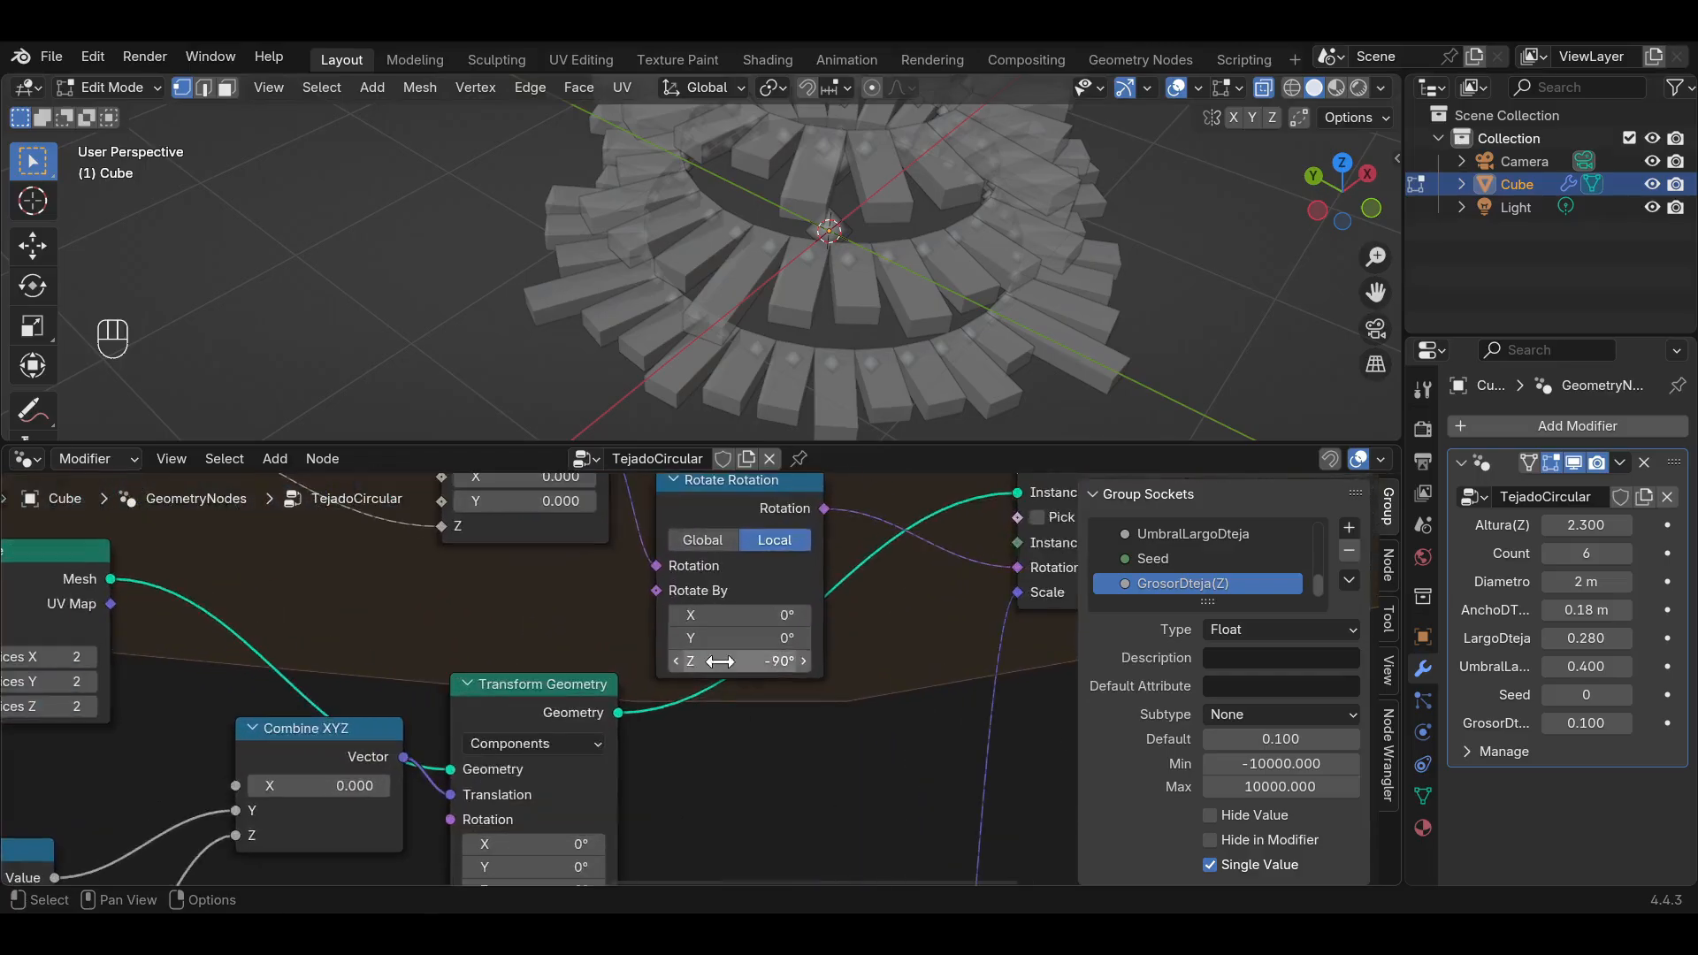
left_click_drag(713, 608, 665, 610)
middle_click_drag(550, 595, 580, 622)
Add a Combine XYZ node linked to the Rotate By input of Rotate Rotation and arrange the nodes around it.
left_click_drag(748, 508, 854, 490)
middle_click_drag(735, 631, 804, 595)
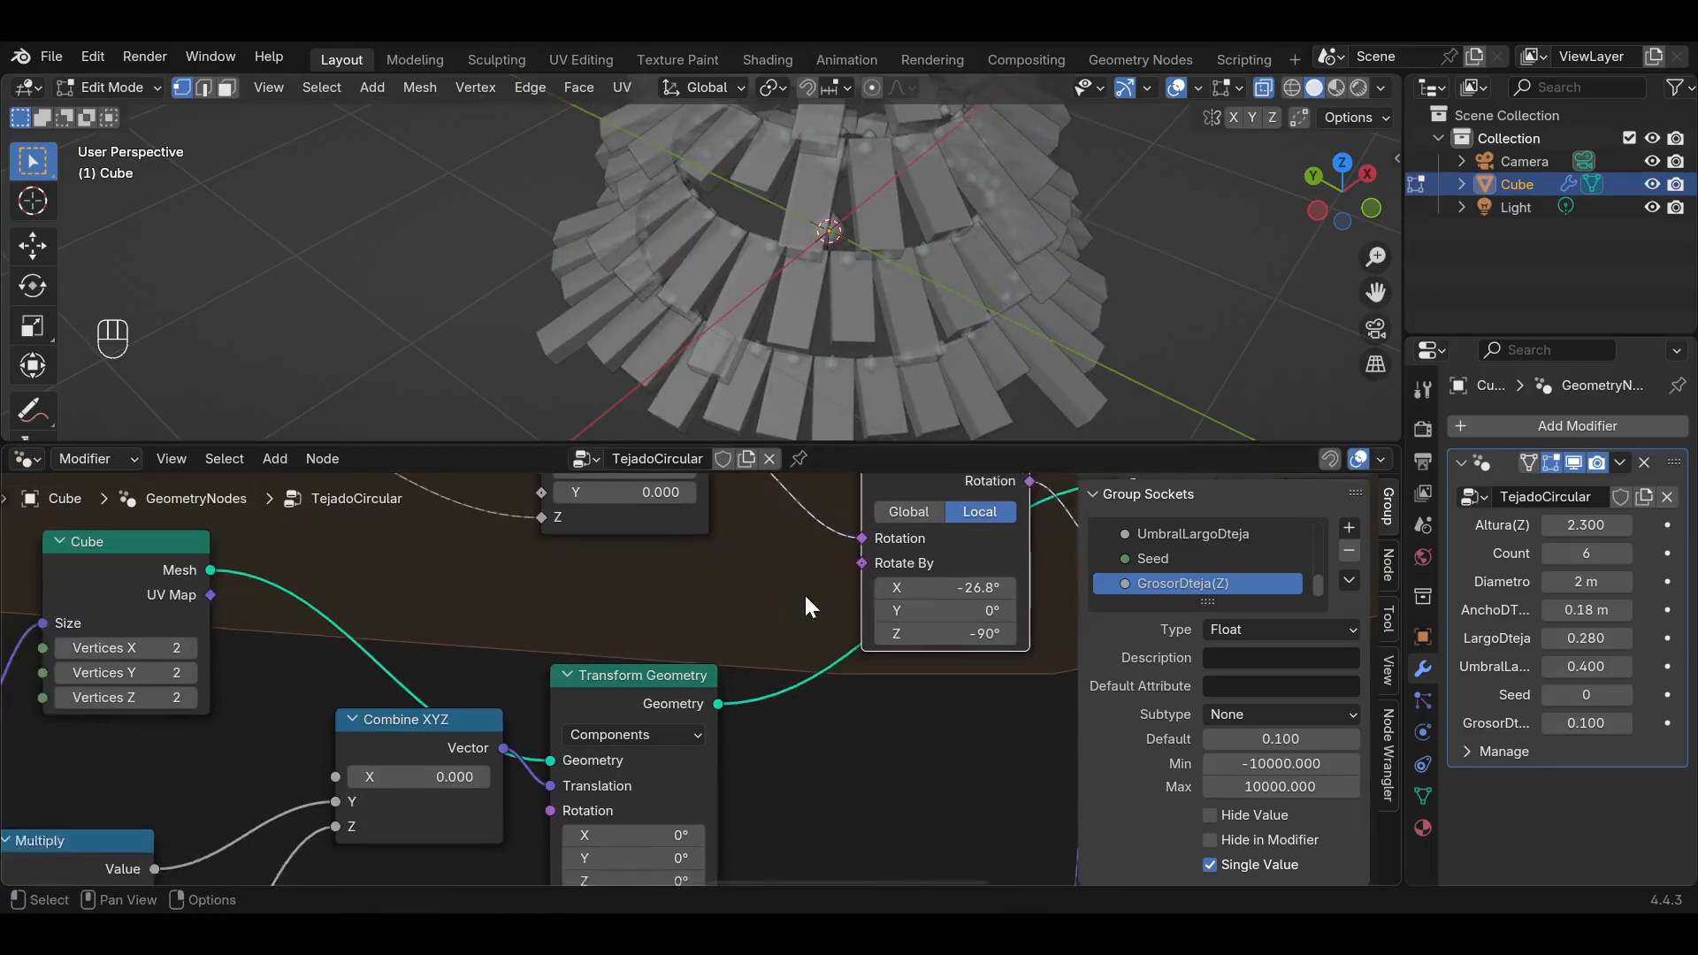
scroll(804, 593, "down", 1)
left_click_drag(838, 579, 787, 619)
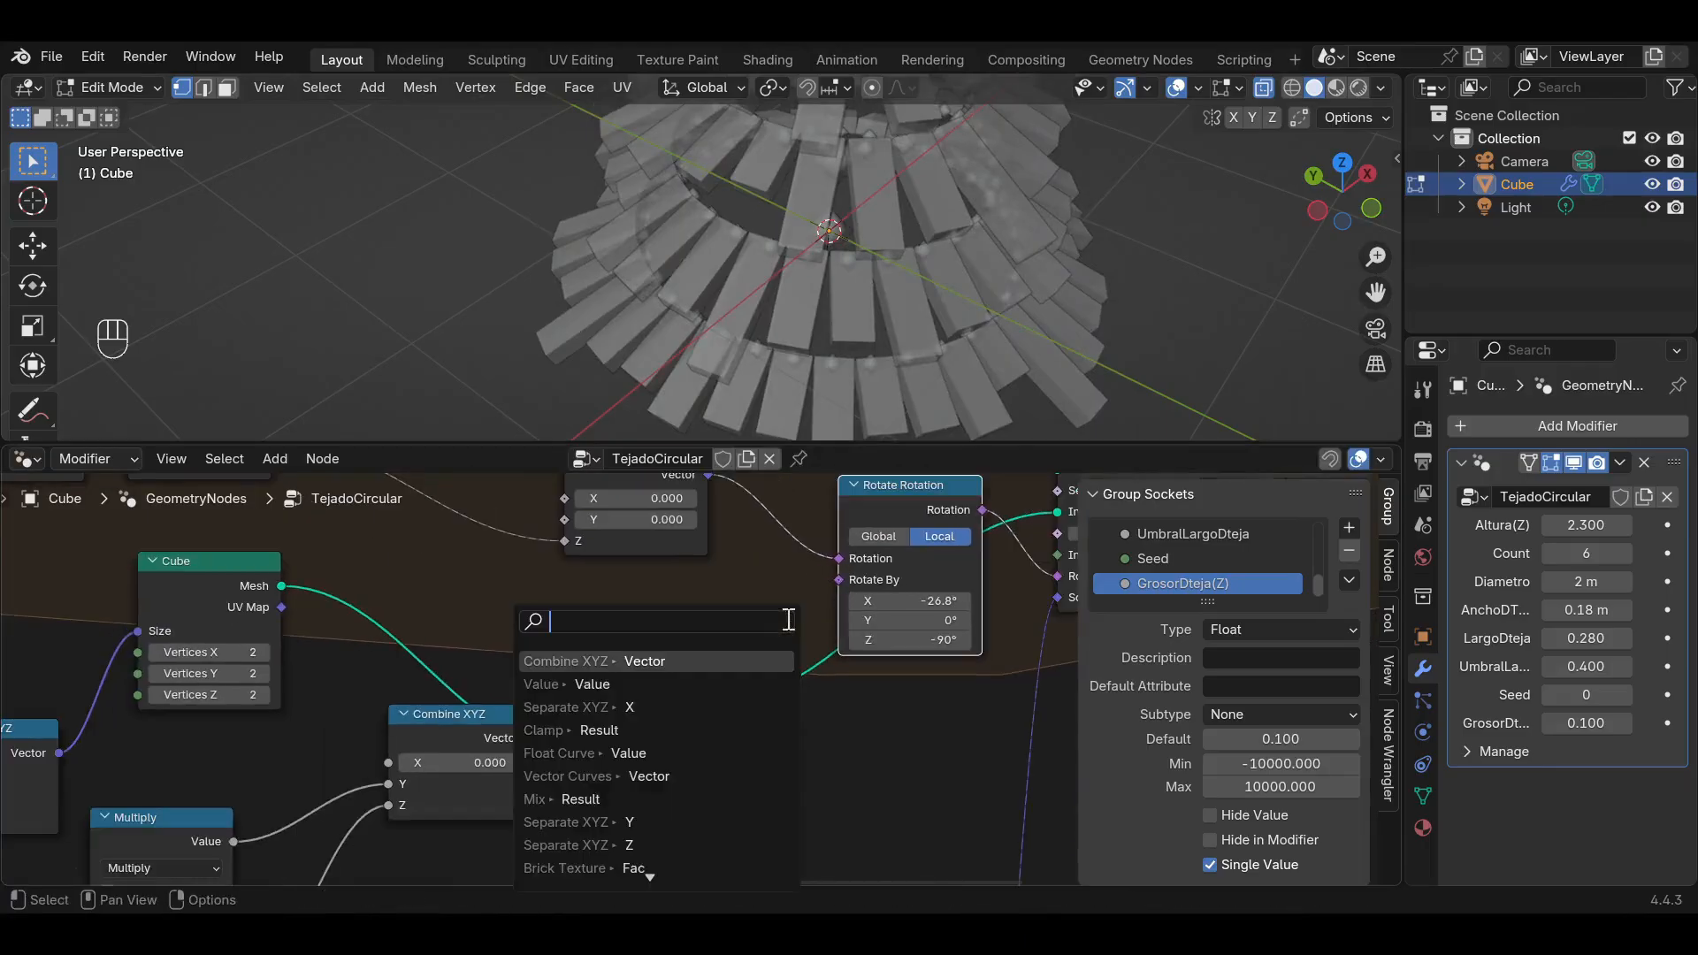
left_click(697, 663)
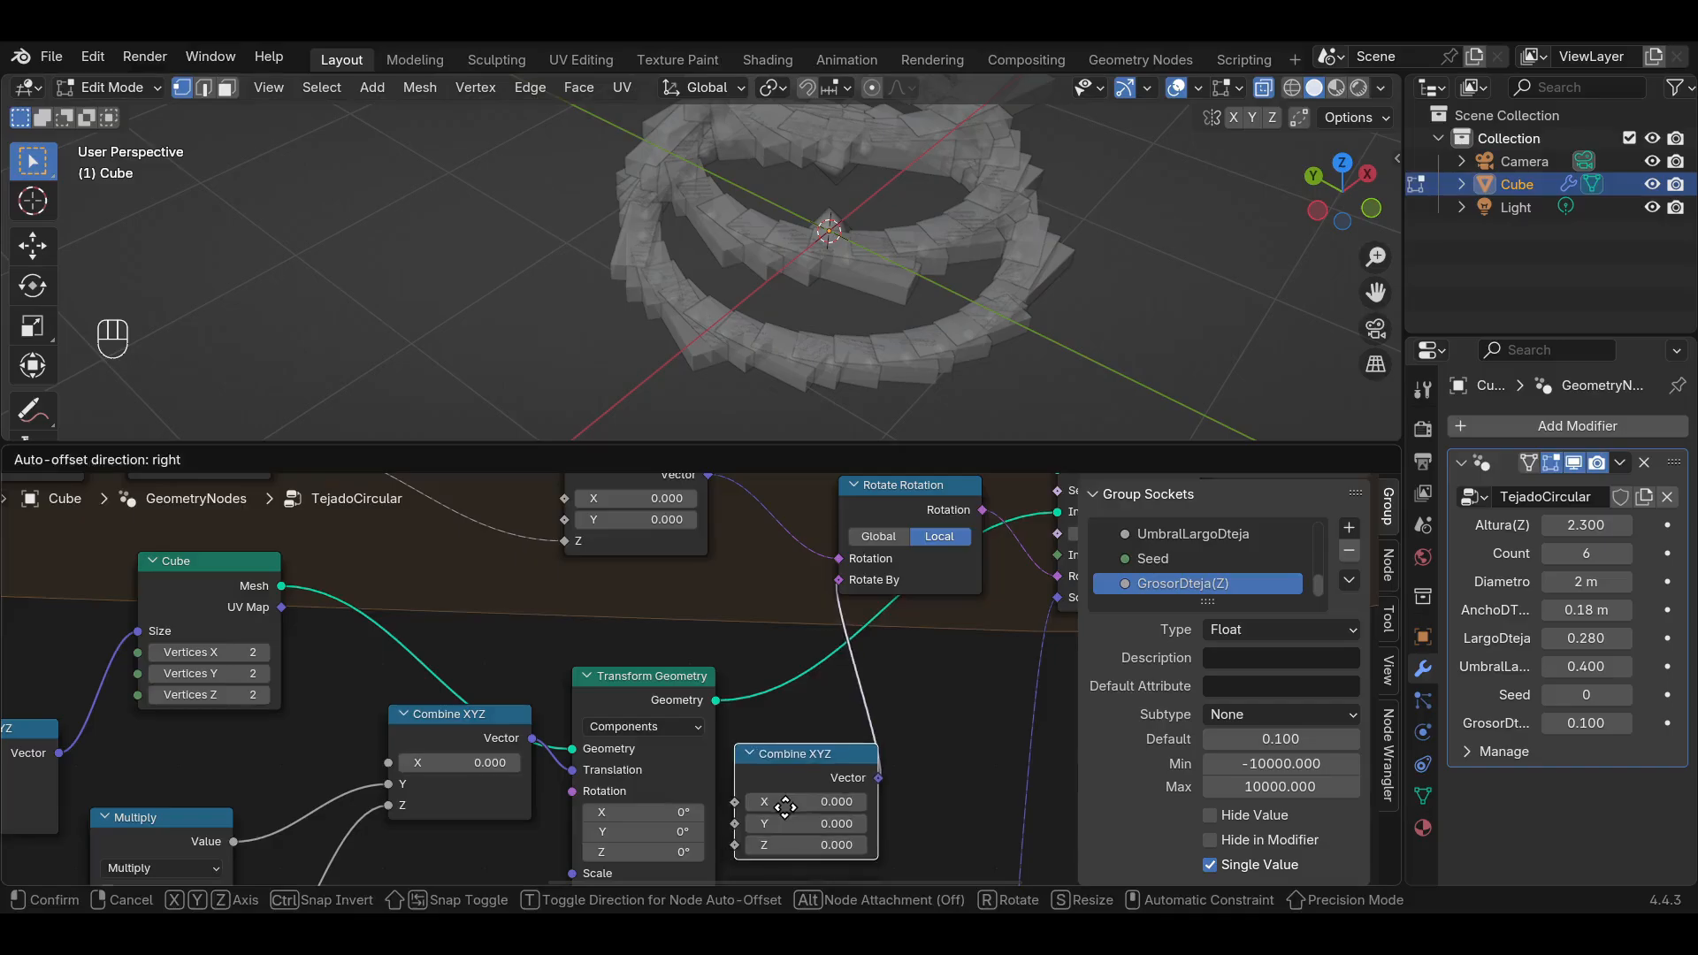
left_click(801, 691)
scroll(796, 674, "down", 5)
left_click_drag(777, 761, 314, 585)
left_click_drag(543, 558, 438, 577)
Reposition the new Combine XYZ node slightly and set its Z value to -90.
scroll(826, 652, "up", 5)
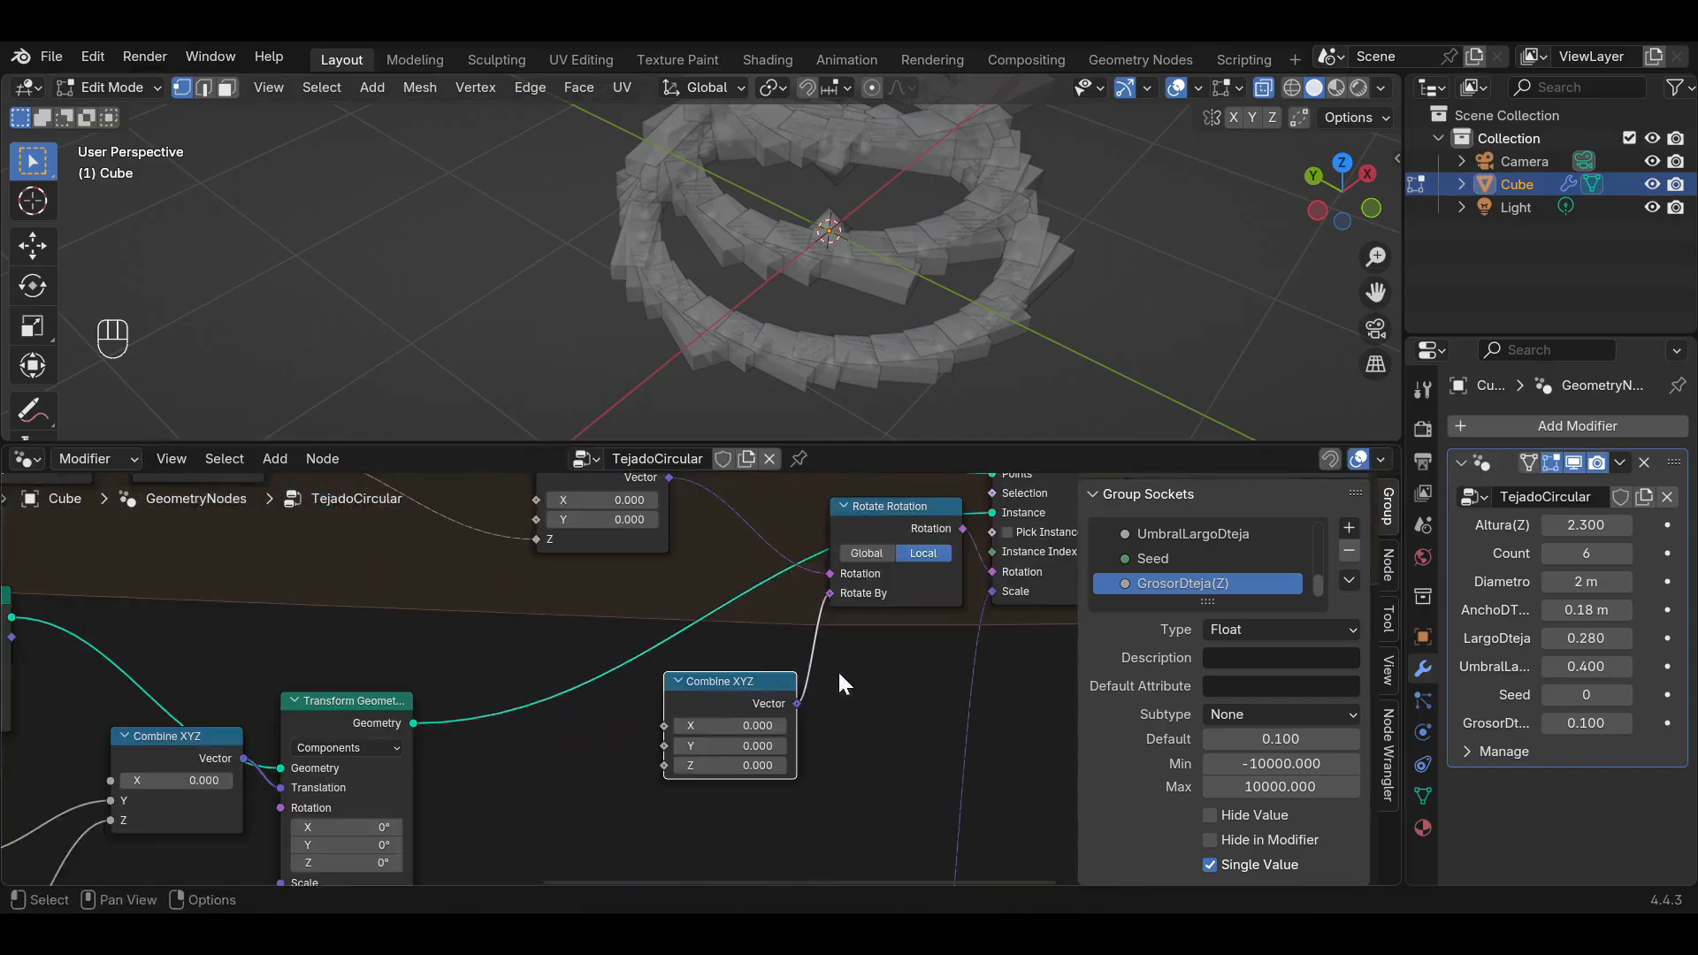
scroll(767, 708, "up", 4)
scroll(713, 686, "down", 3)
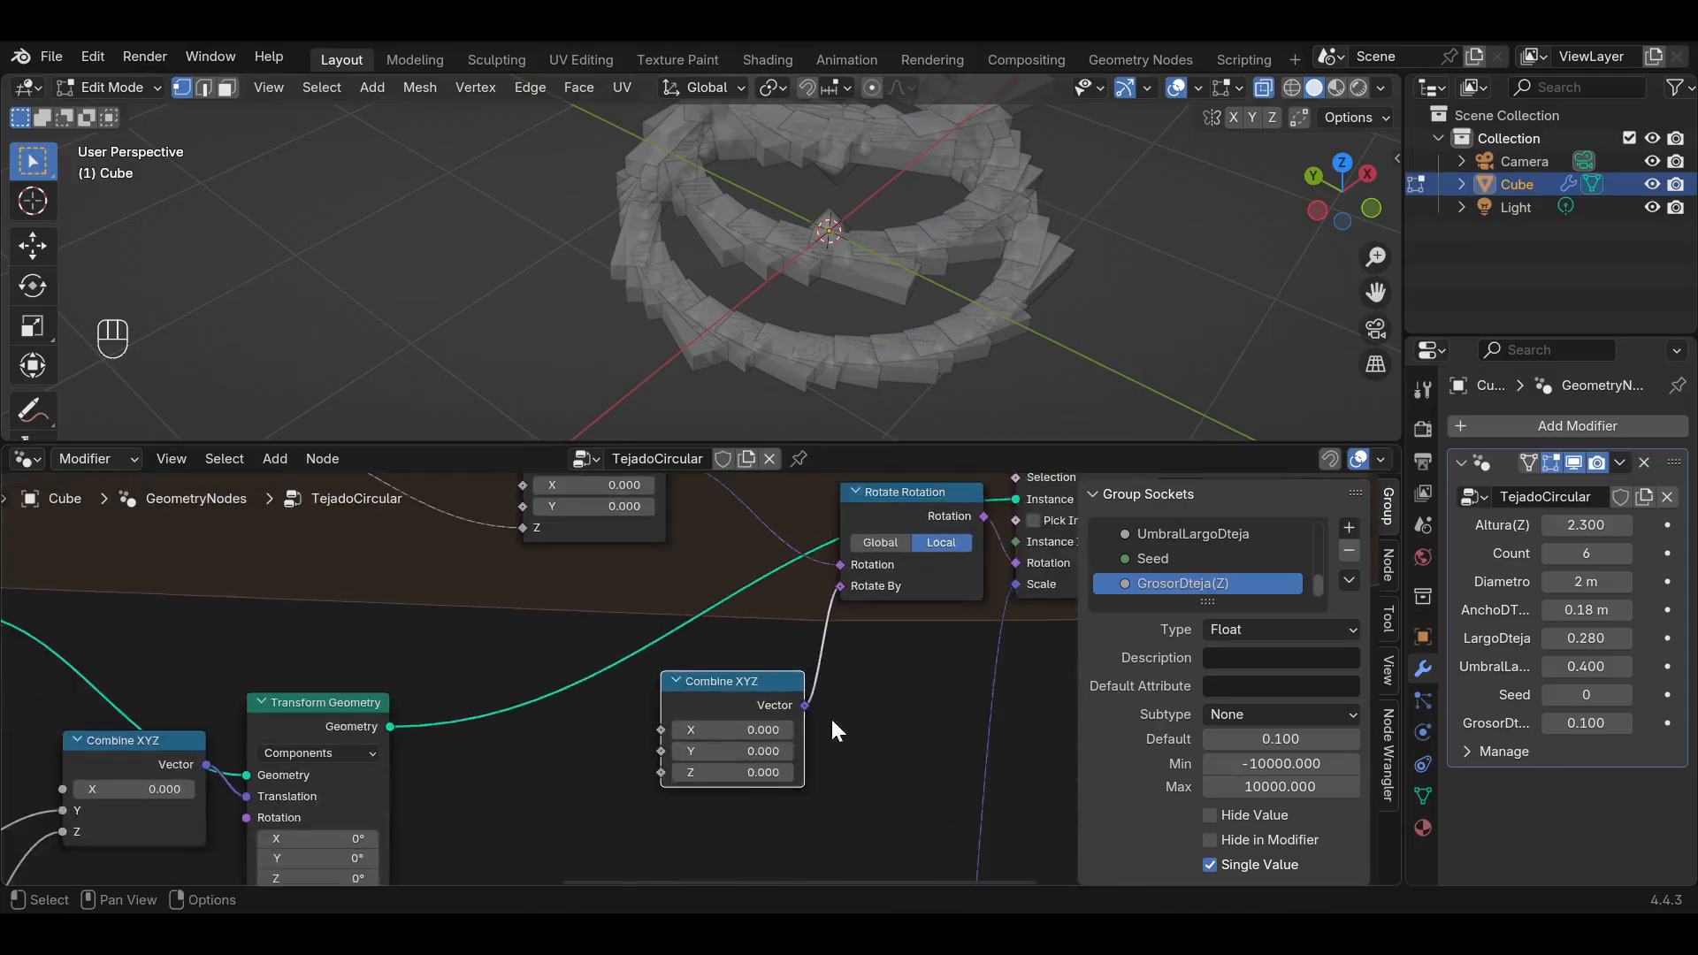
middle_click_drag(832, 720, 825, 682)
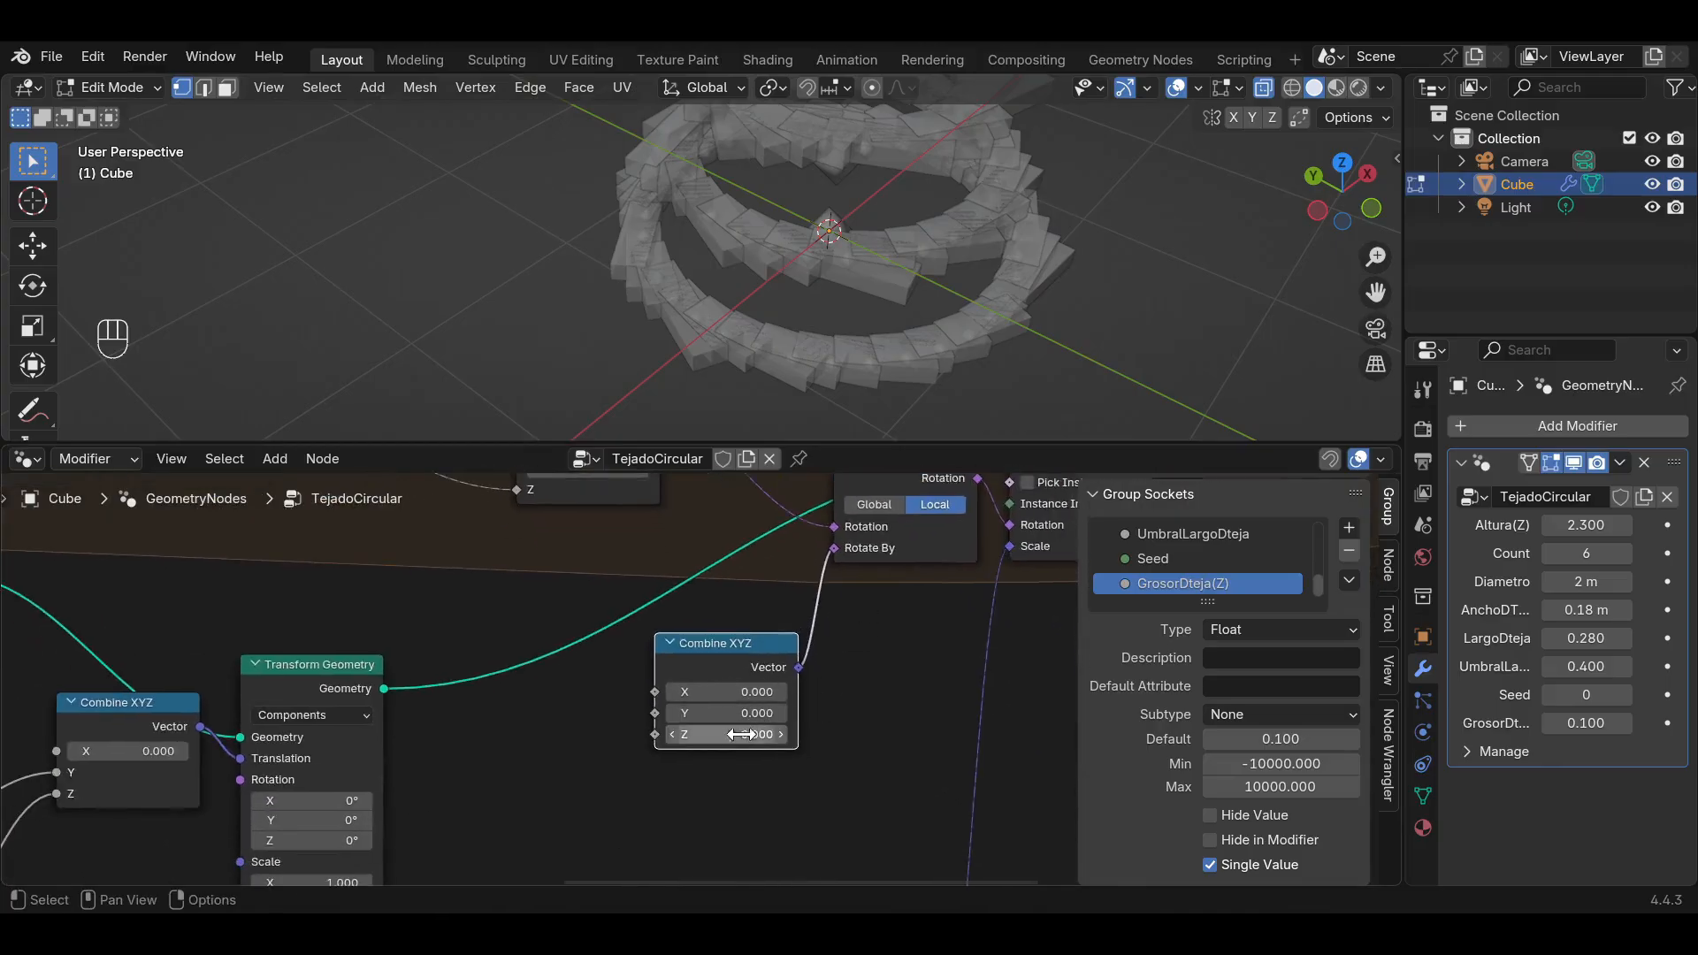
left_click_drag(697, 649, 717, 652)
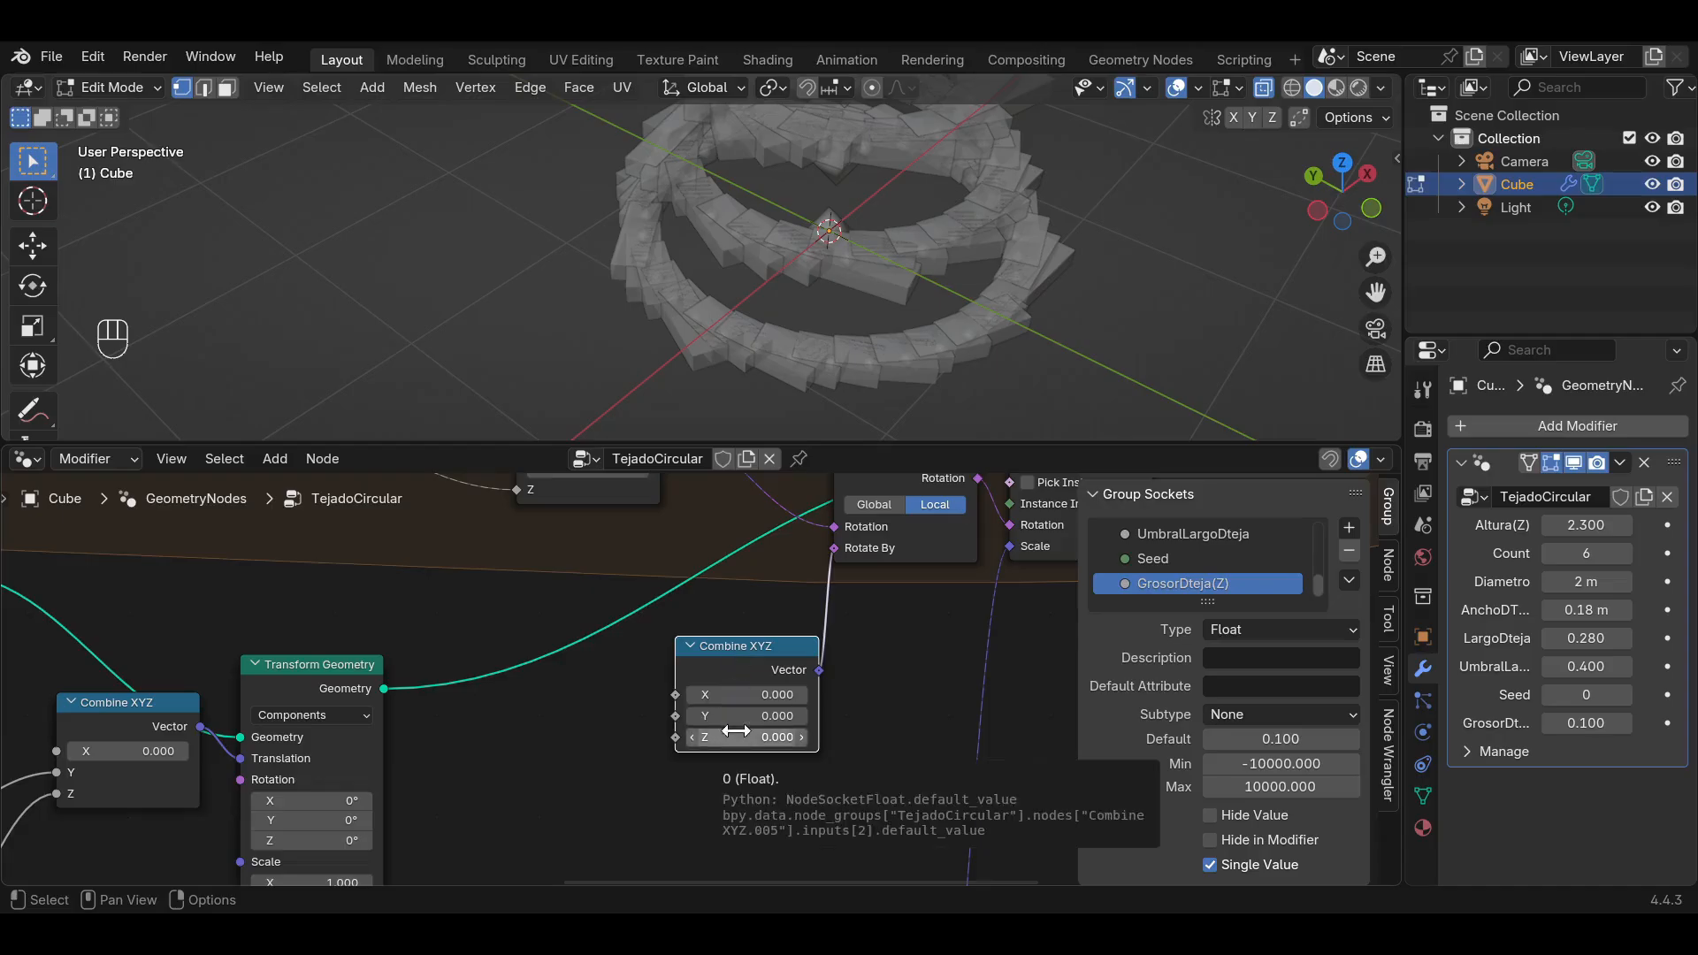
middle_click_drag(832, 583, 826, 667)
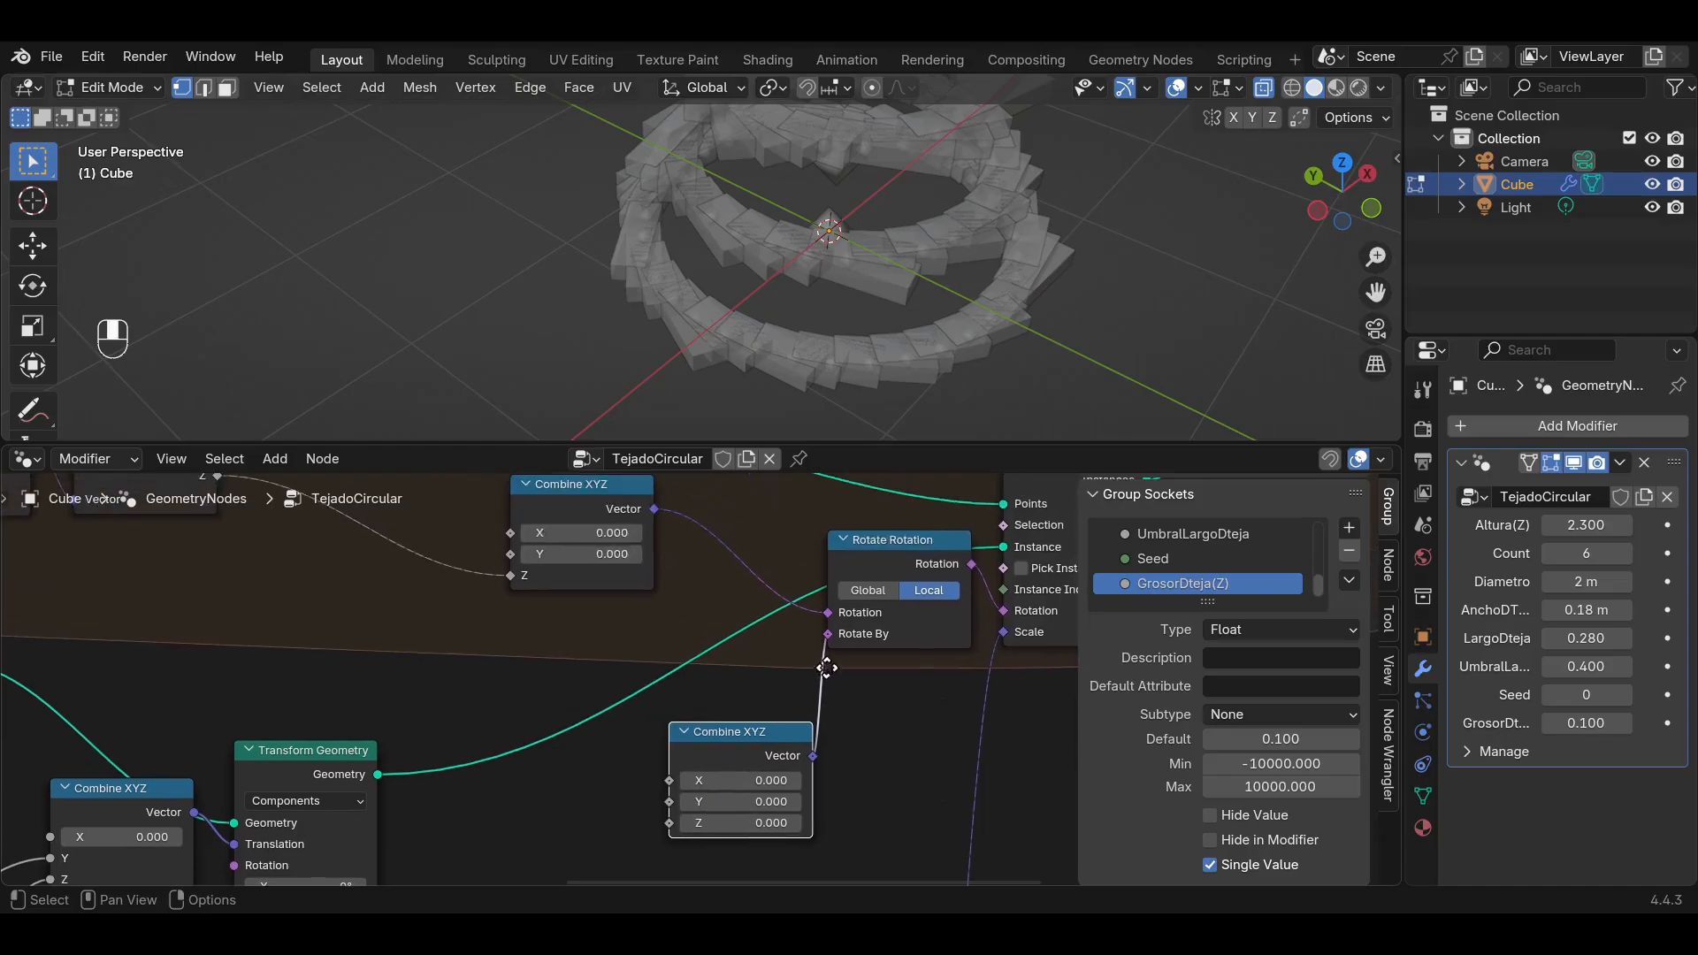
middle_click_drag(559, 493, 561, 573)
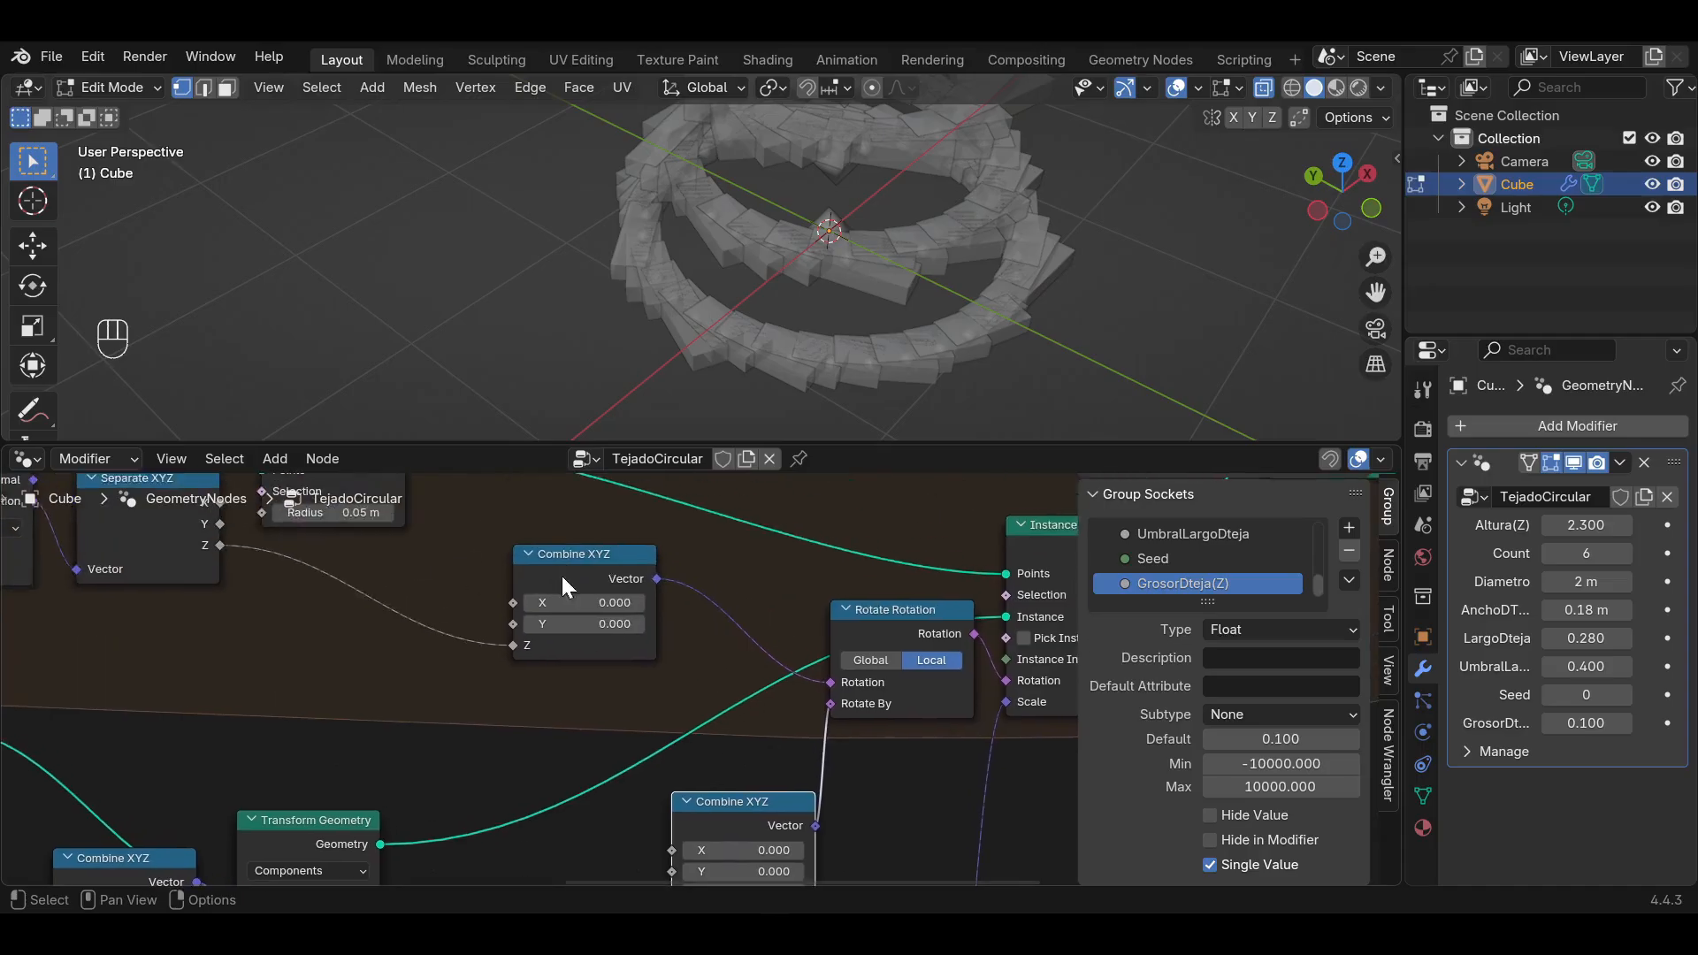
middle_click_drag(743, 836, 724, 698)
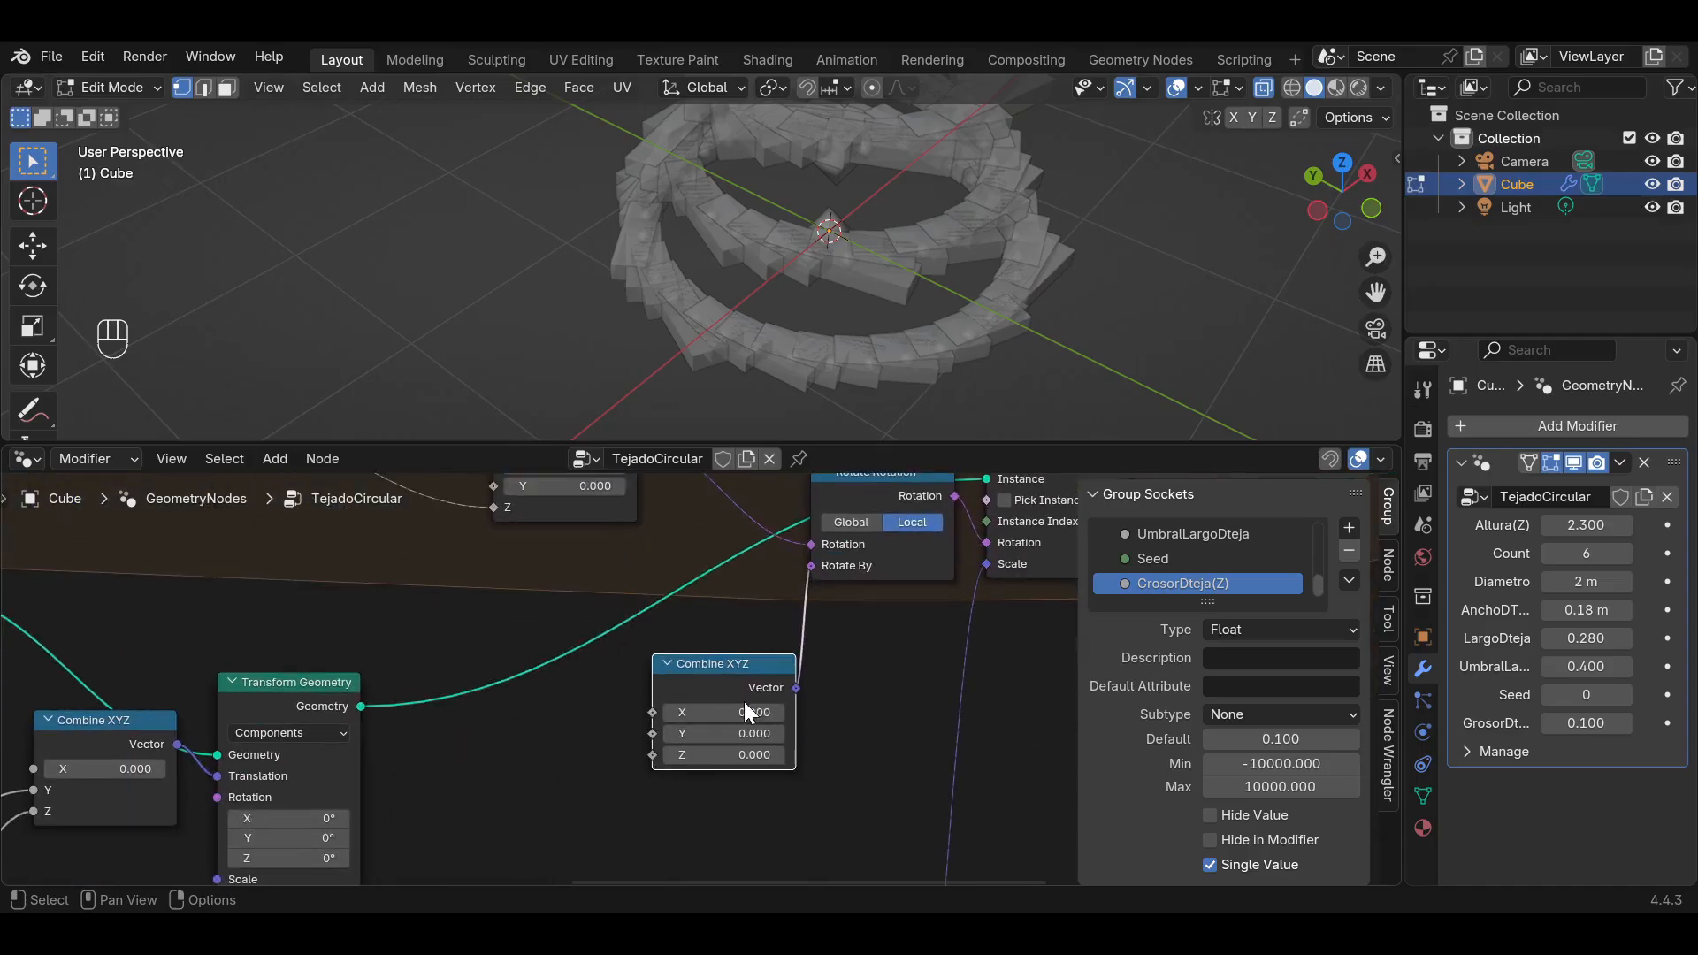
left_click(752, 756)
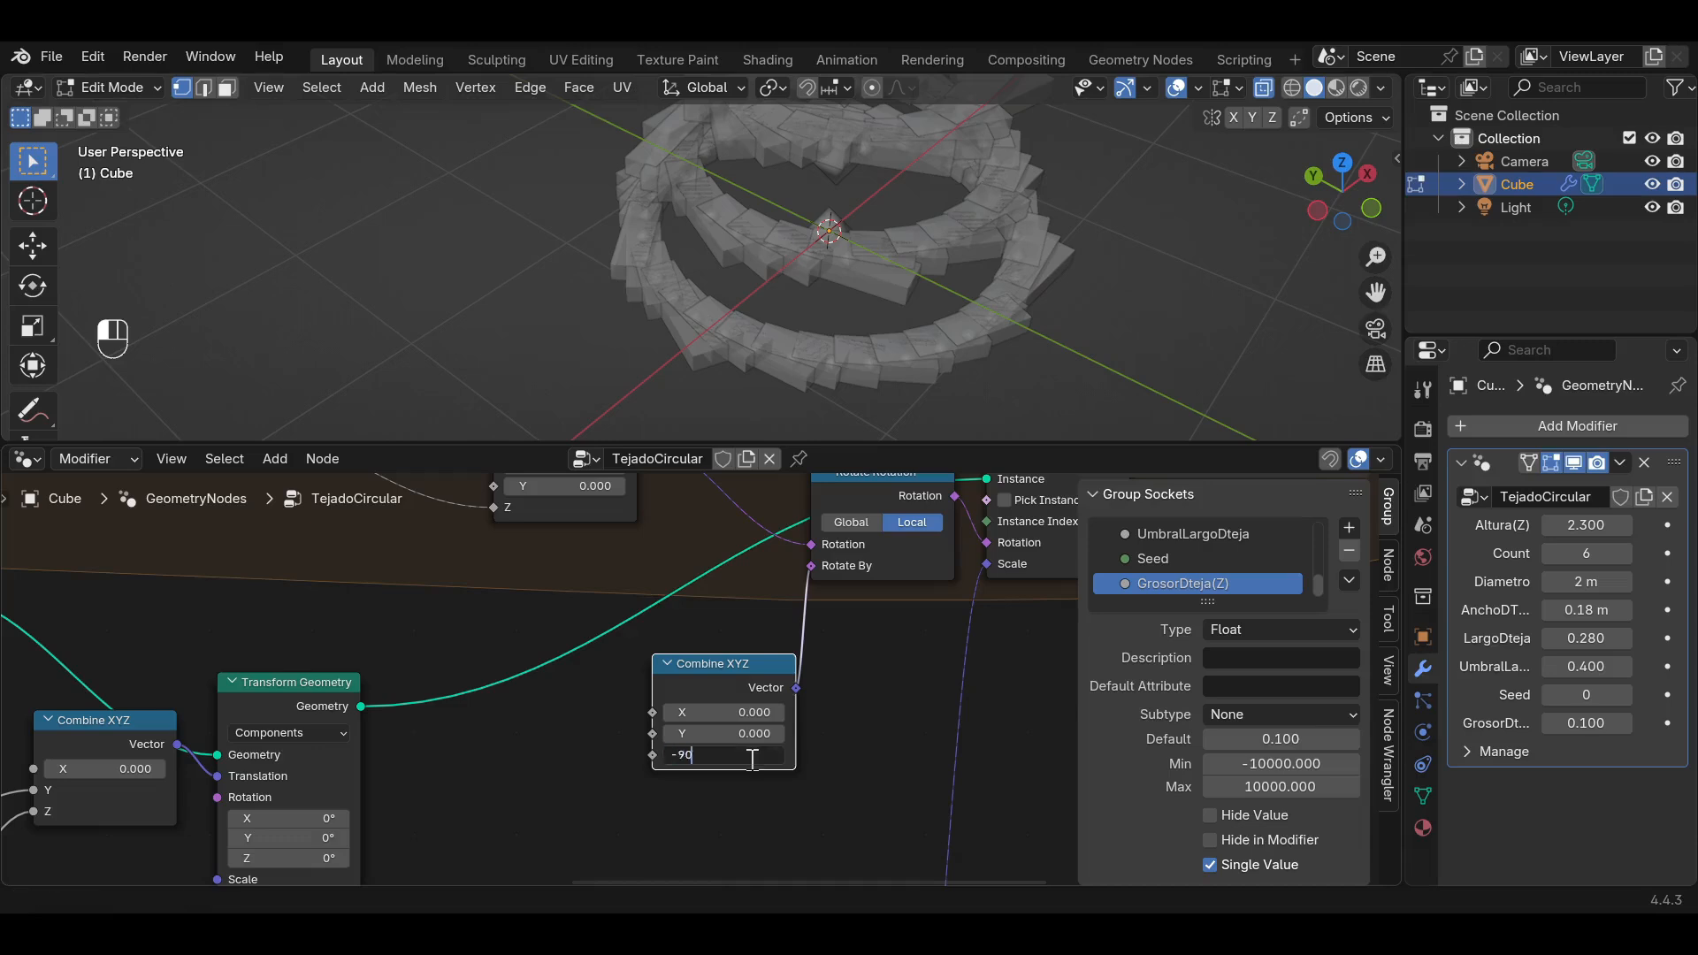
key("Return")
Inspect the orientation of the rotated tiles from the top view and in perspective.
middle_click_drag(756, 231, 831, 279)
left_click(1342, 183)
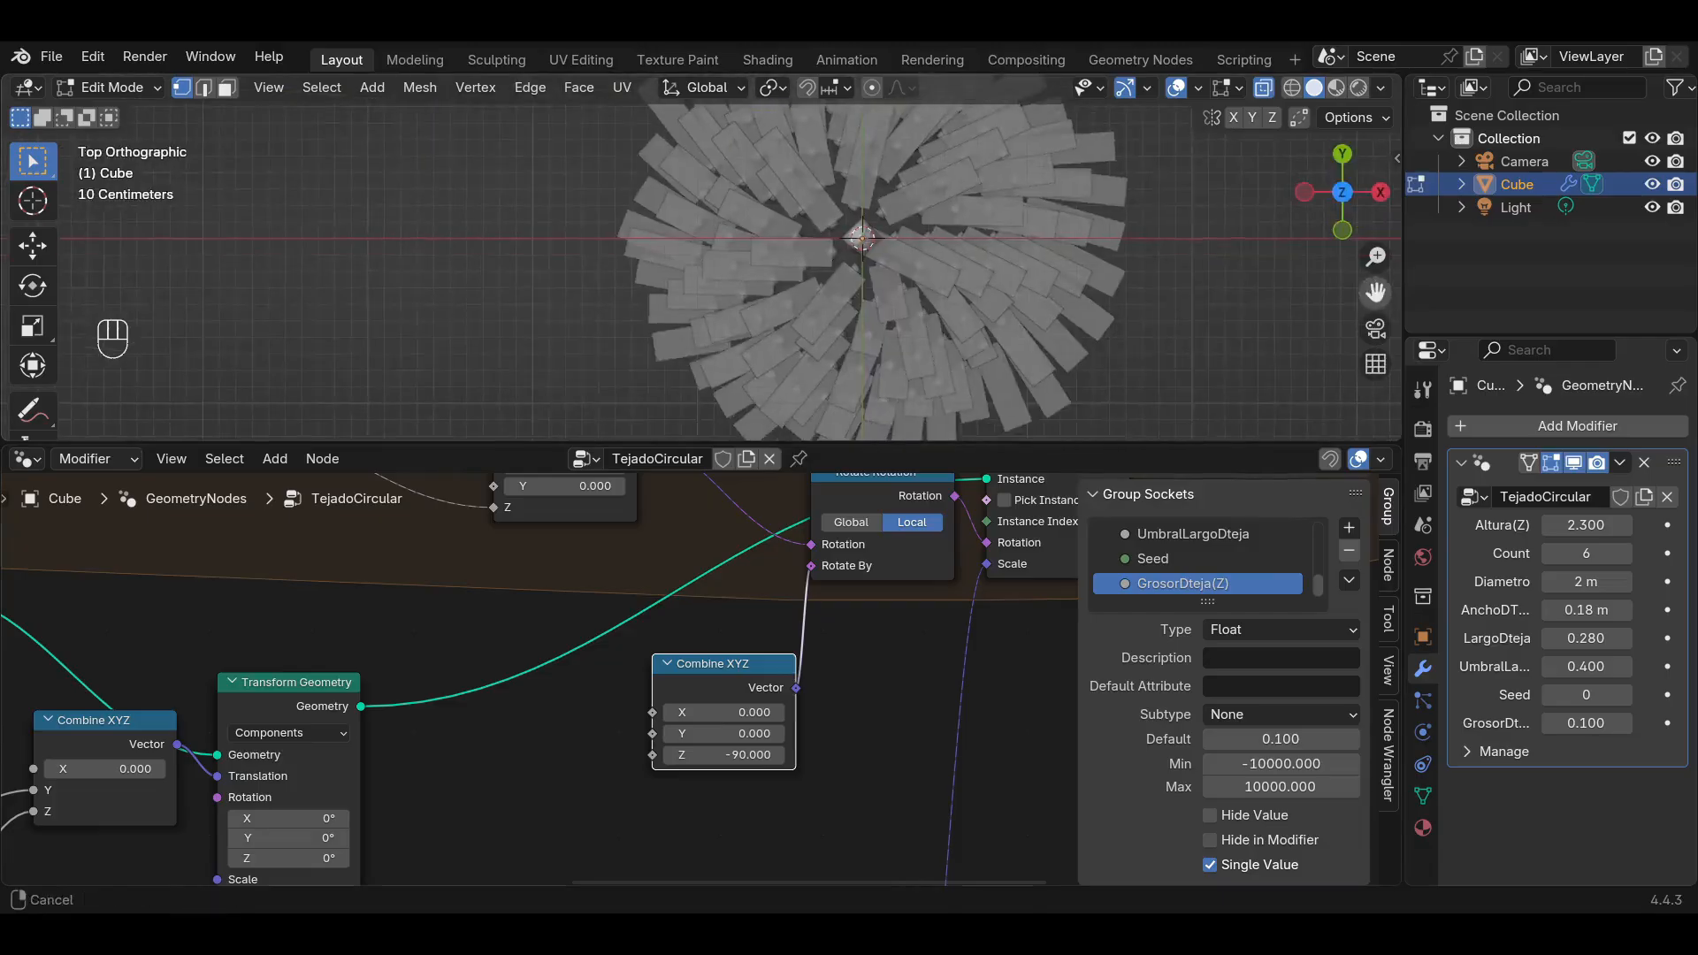
scroll(928, 303, "down", 3)
scroll(929, 303, "up", 3)
middle_click_drag(863, 256, 933, 288)
scroll(762, 704, "up", 3)
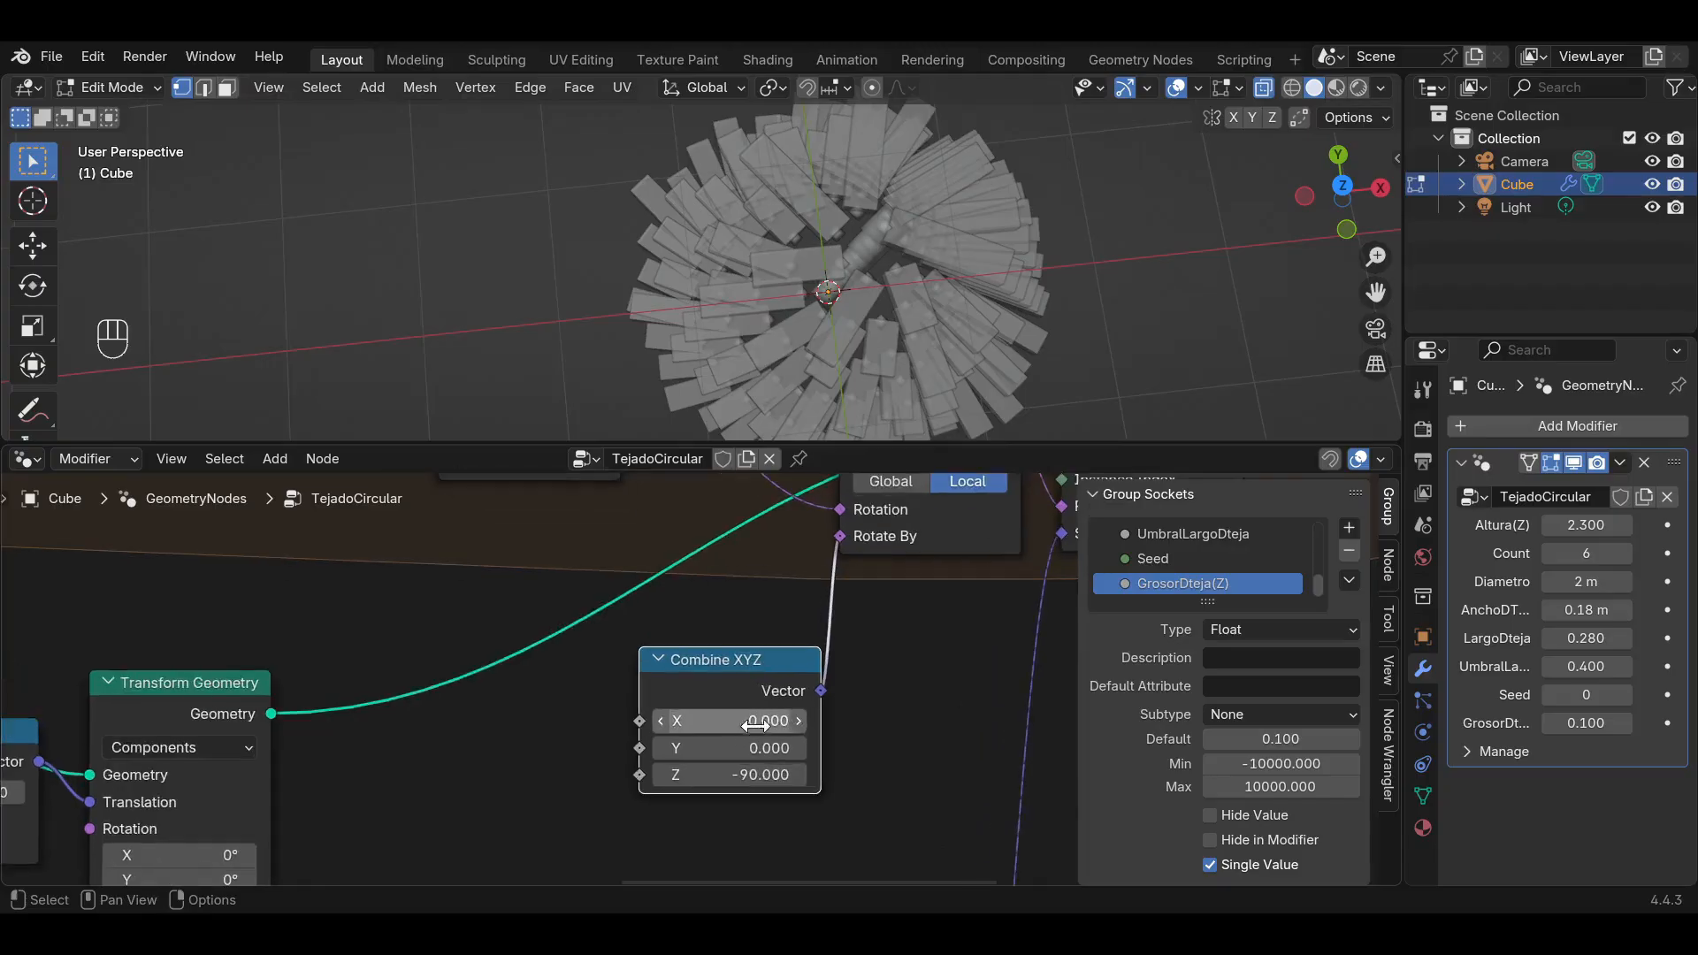
Reposition the rotation Combine XYZ node, unlinking its Vector output from Rotate By and linking it again.
middle_click_drag(731, 694, 758, 636)
left_click_drag(748, 638, 640, 652)
middle_click_drag(783, 625, 796, 678)
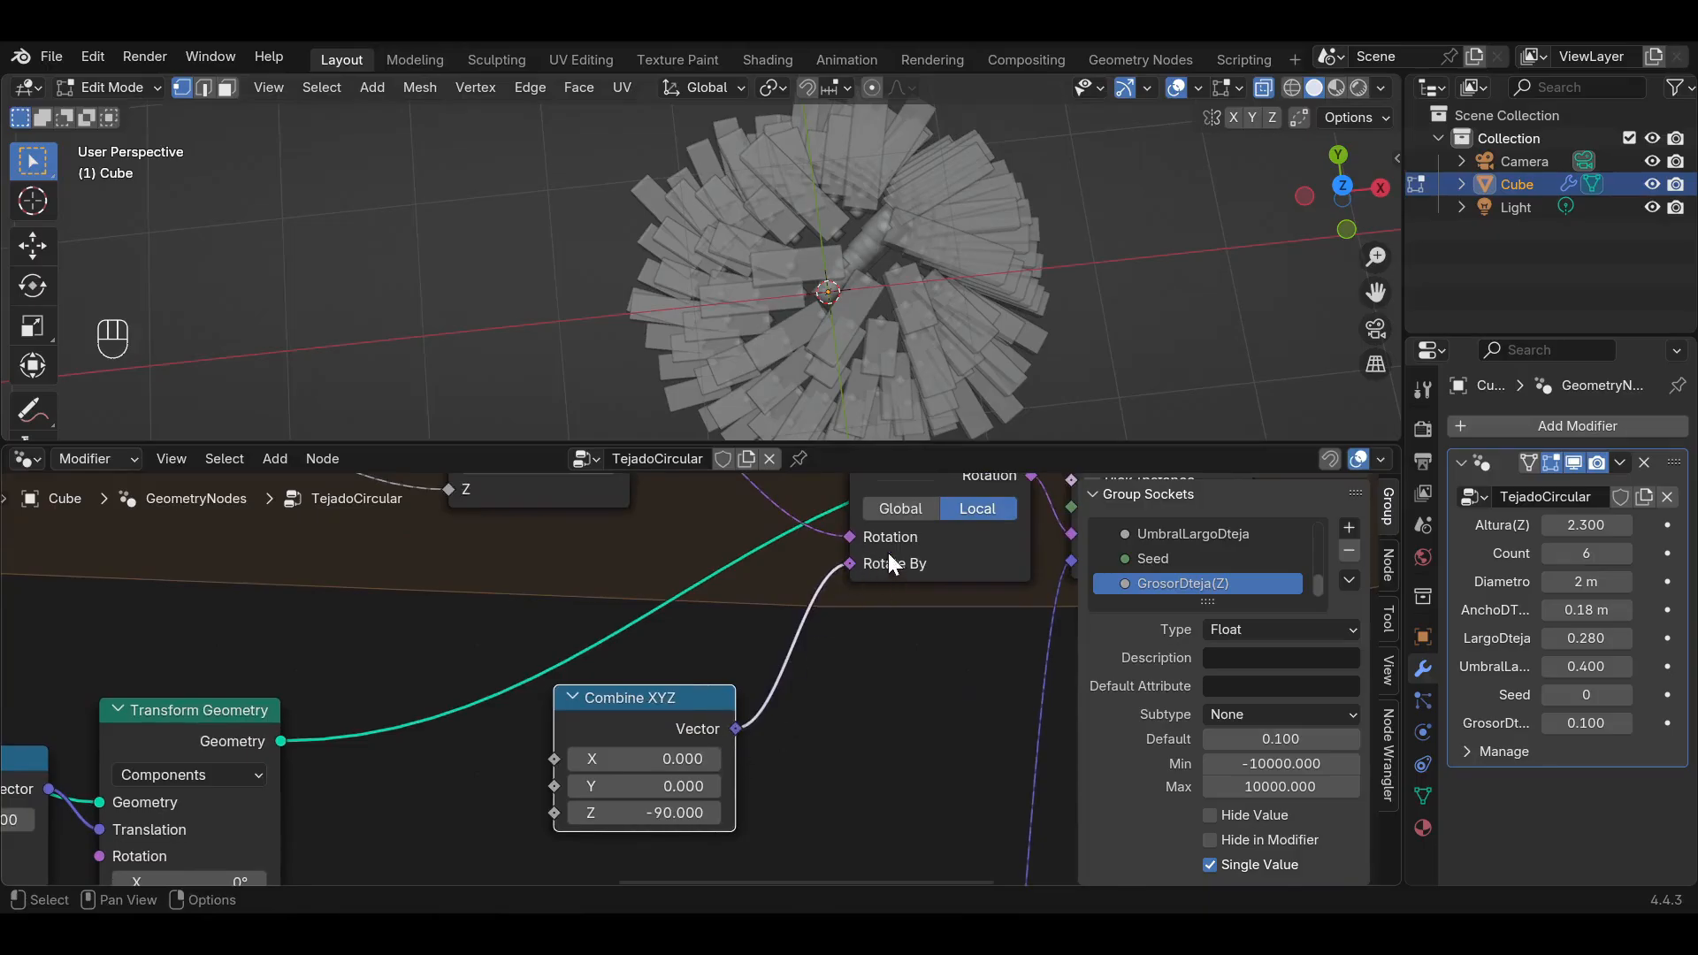
middle_click_drag(864, 575, 841, 584)
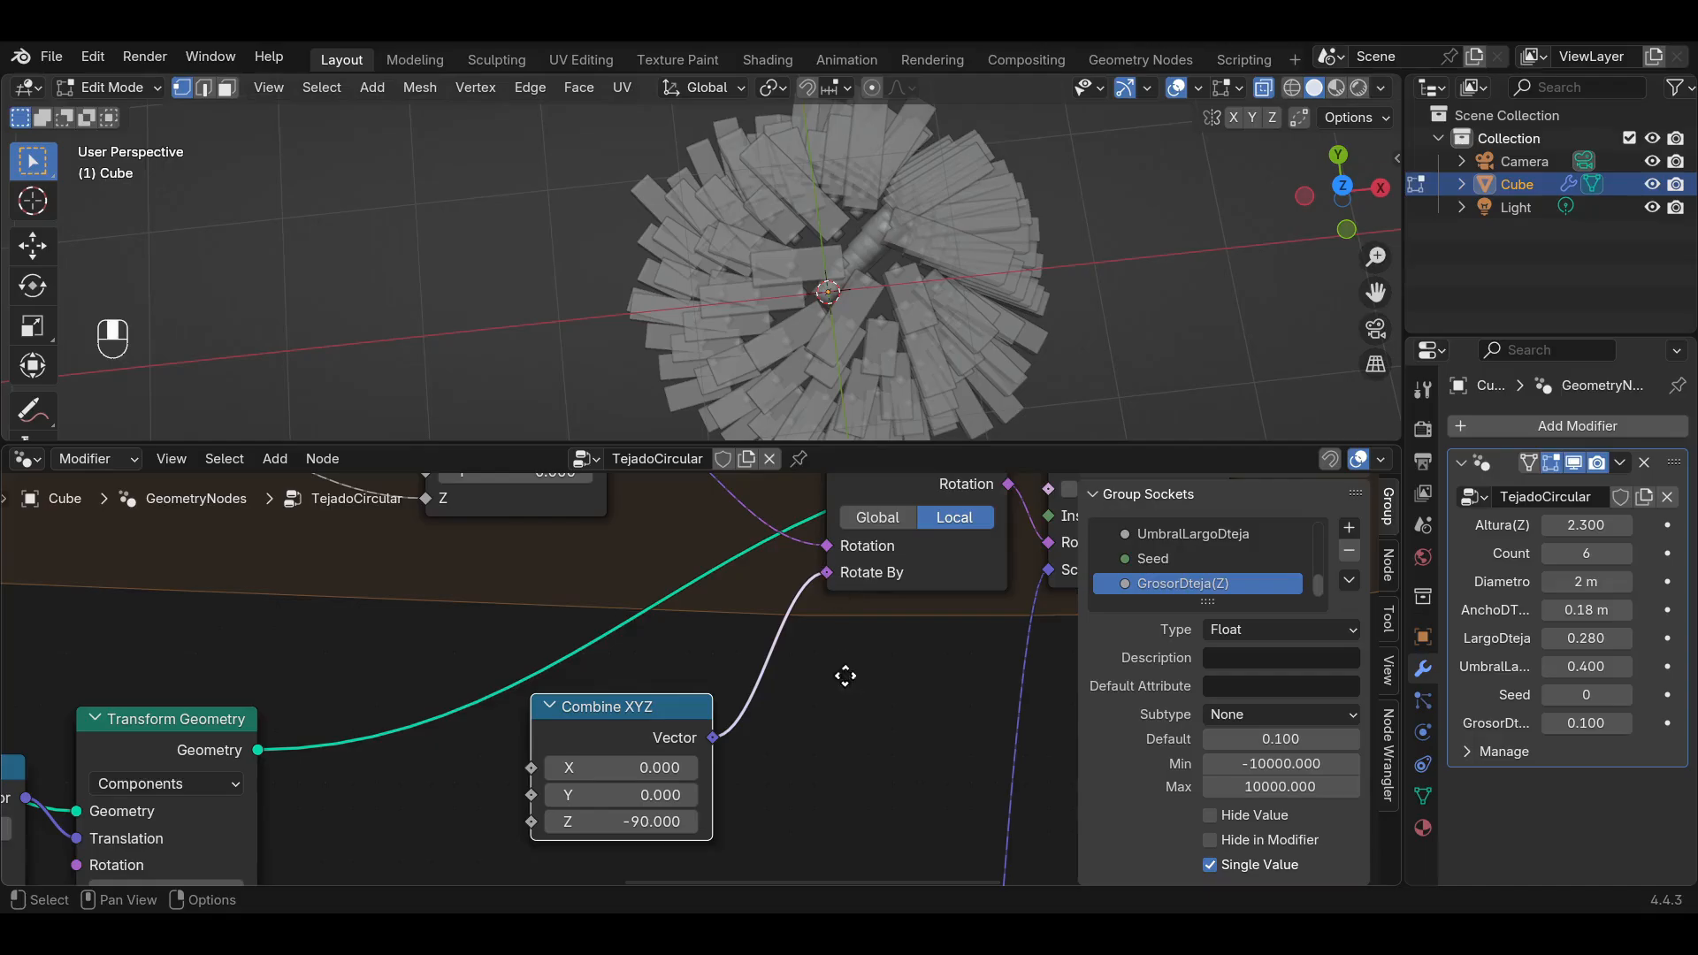
middle_click_drag(851, 684, 924, 606)
mouse_move(676, 659)
left_mouse_down()
mouse_move(742, 660)
mouse_move(674, 643)
left_mouse_up()
middle_click_drag(978, 610, 928, 665)
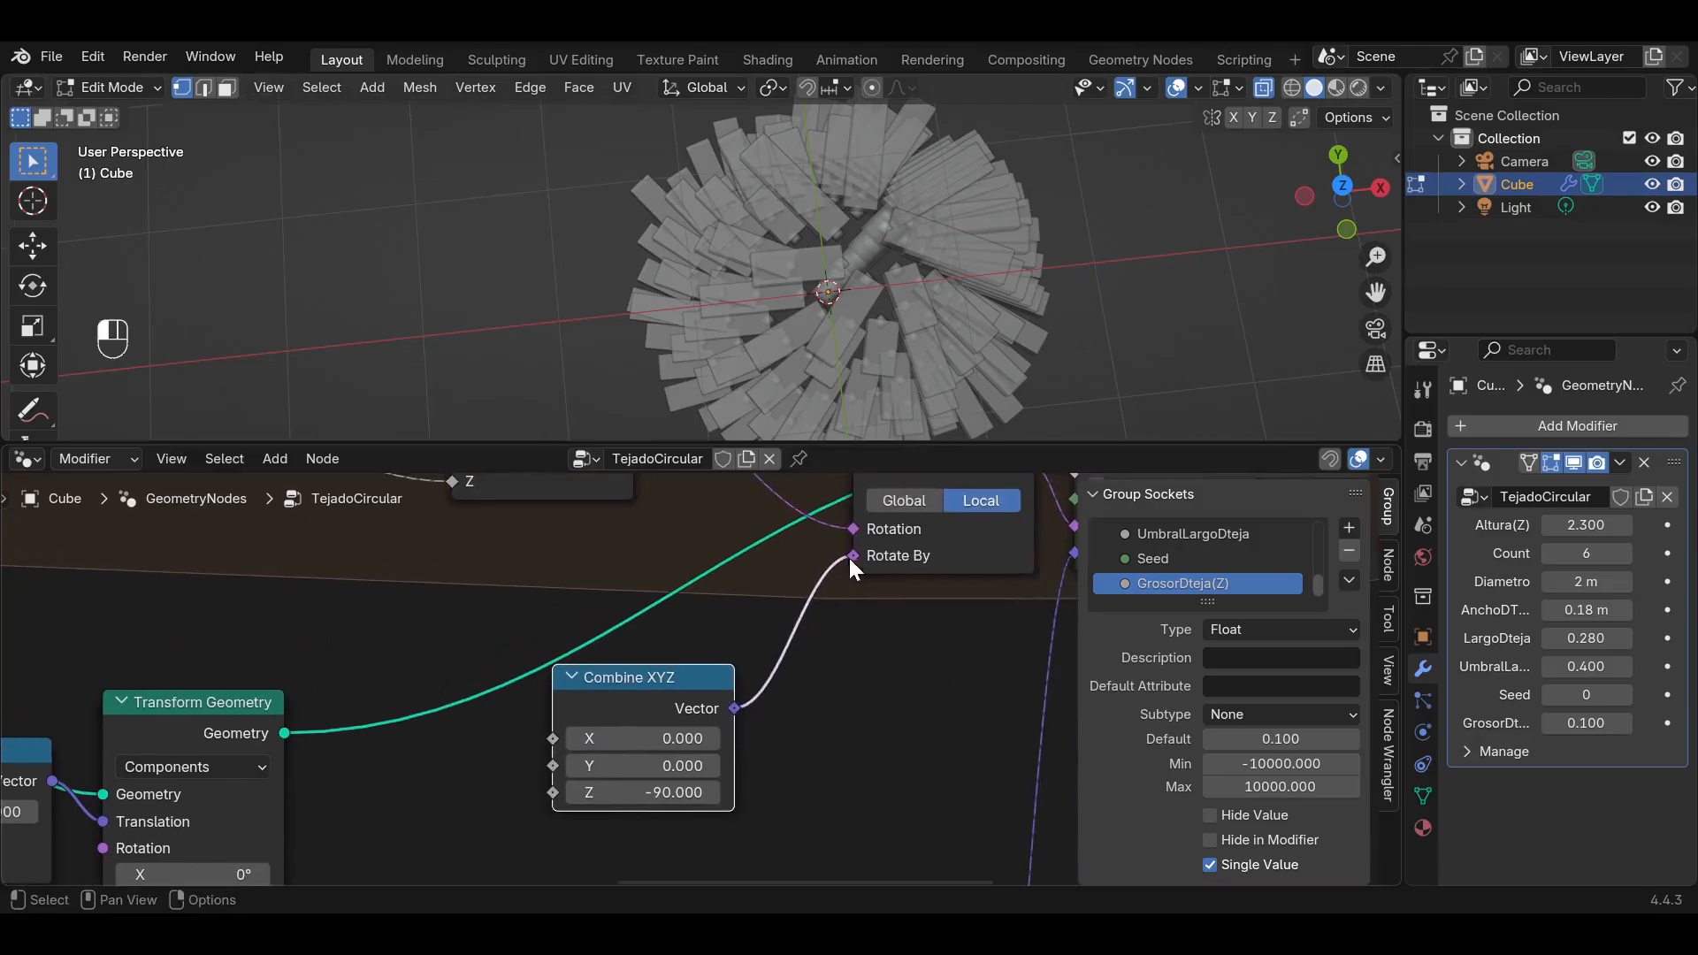
left_click_drag(851, 556, 930, 651)
left_click_drag(735, 708, 854, 557)
middle_click_drag(815, 753, 852, 724)
left_click_drag(656, 649, 730, 667)
middle_click_drag(729, 667, 800, 603)
Add a Math node beside the rotation Combine XYZ node and set its operation to To Radians.
key("shift+a")
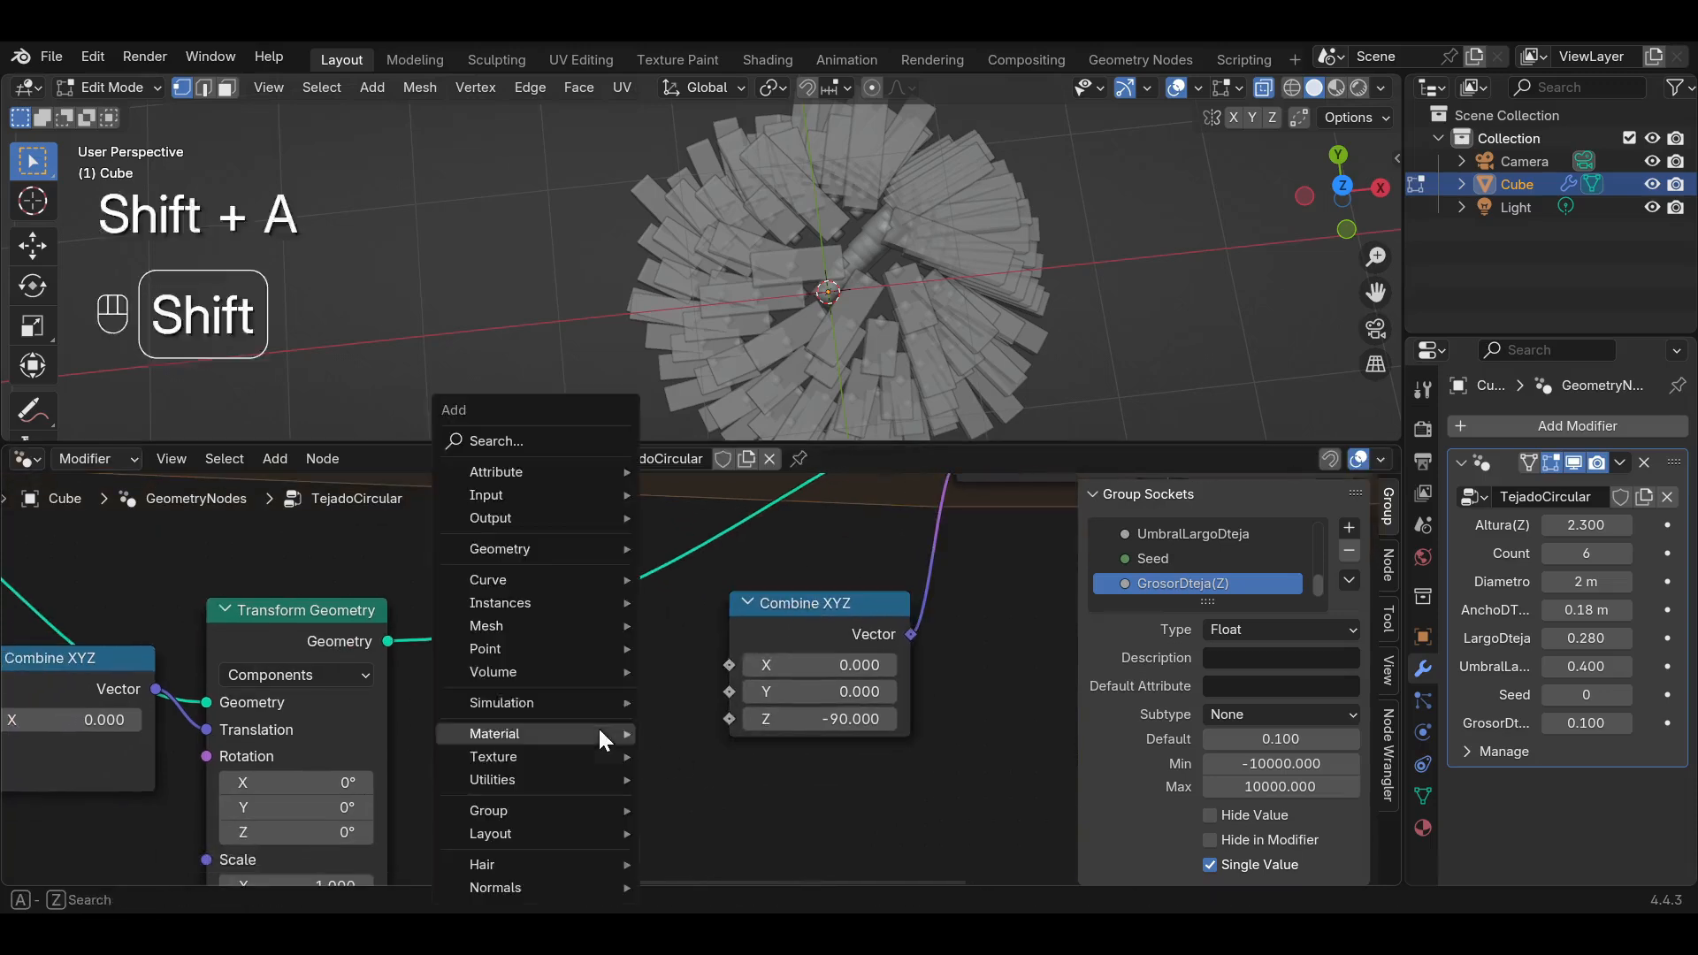
left_click(546, 439)
type("add")
key("Return")
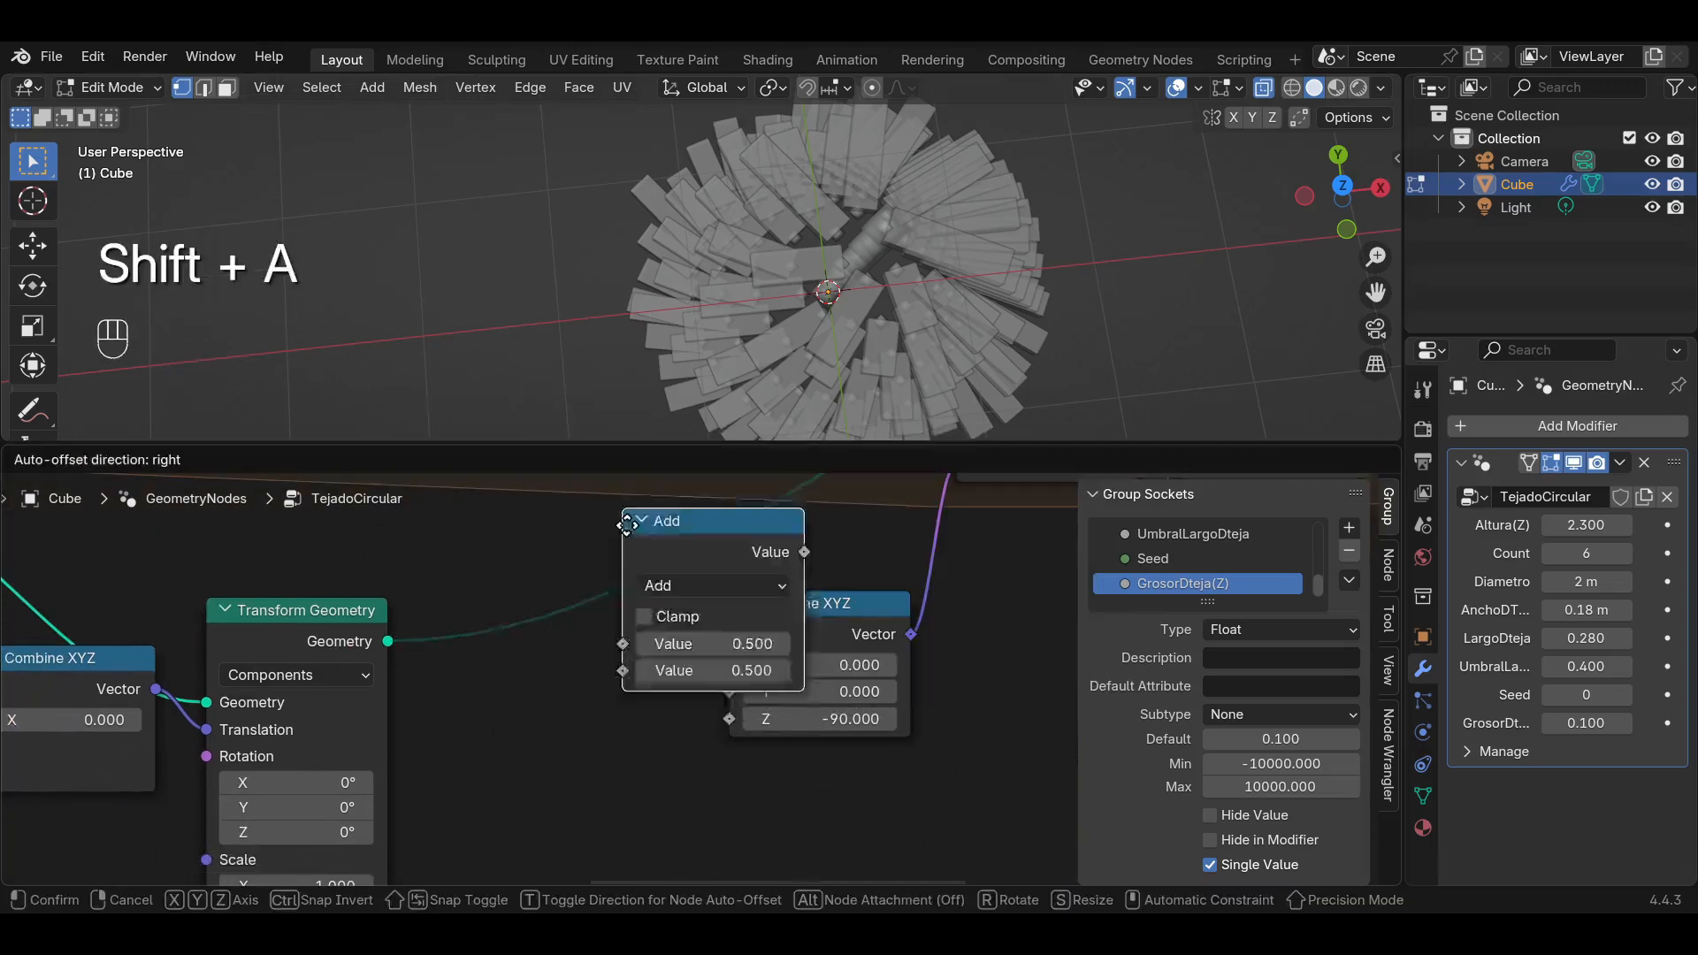
left_click(548, 729)
left_click(548, 735)
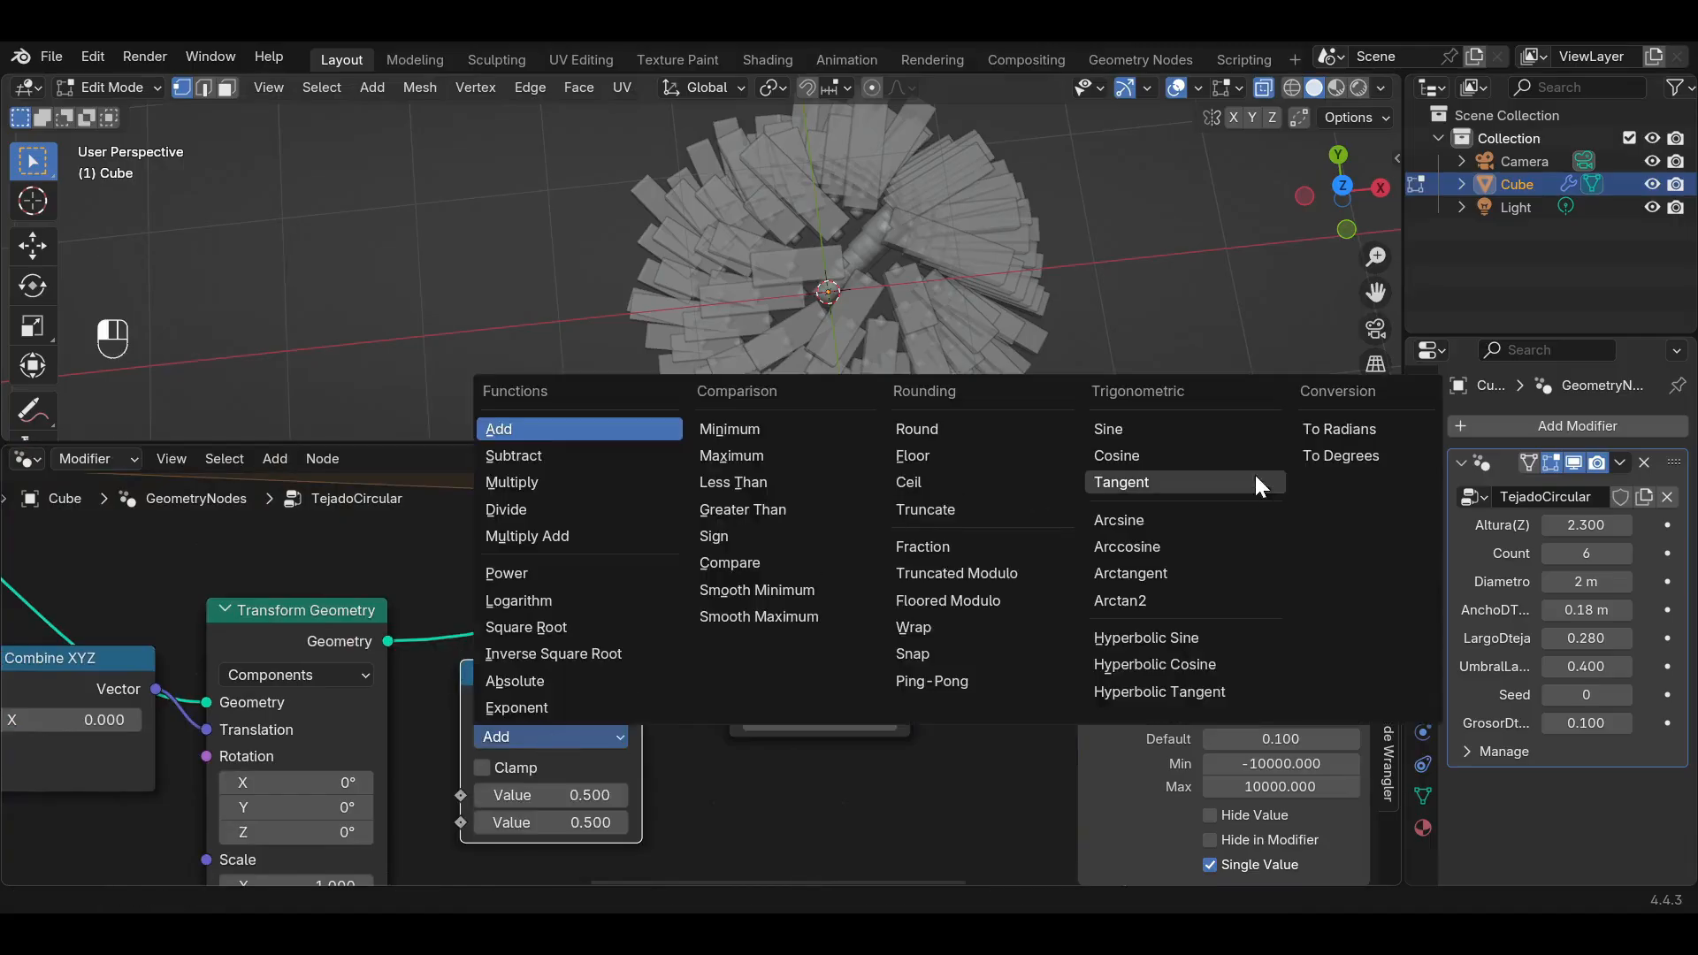
left_click(1321, 456)
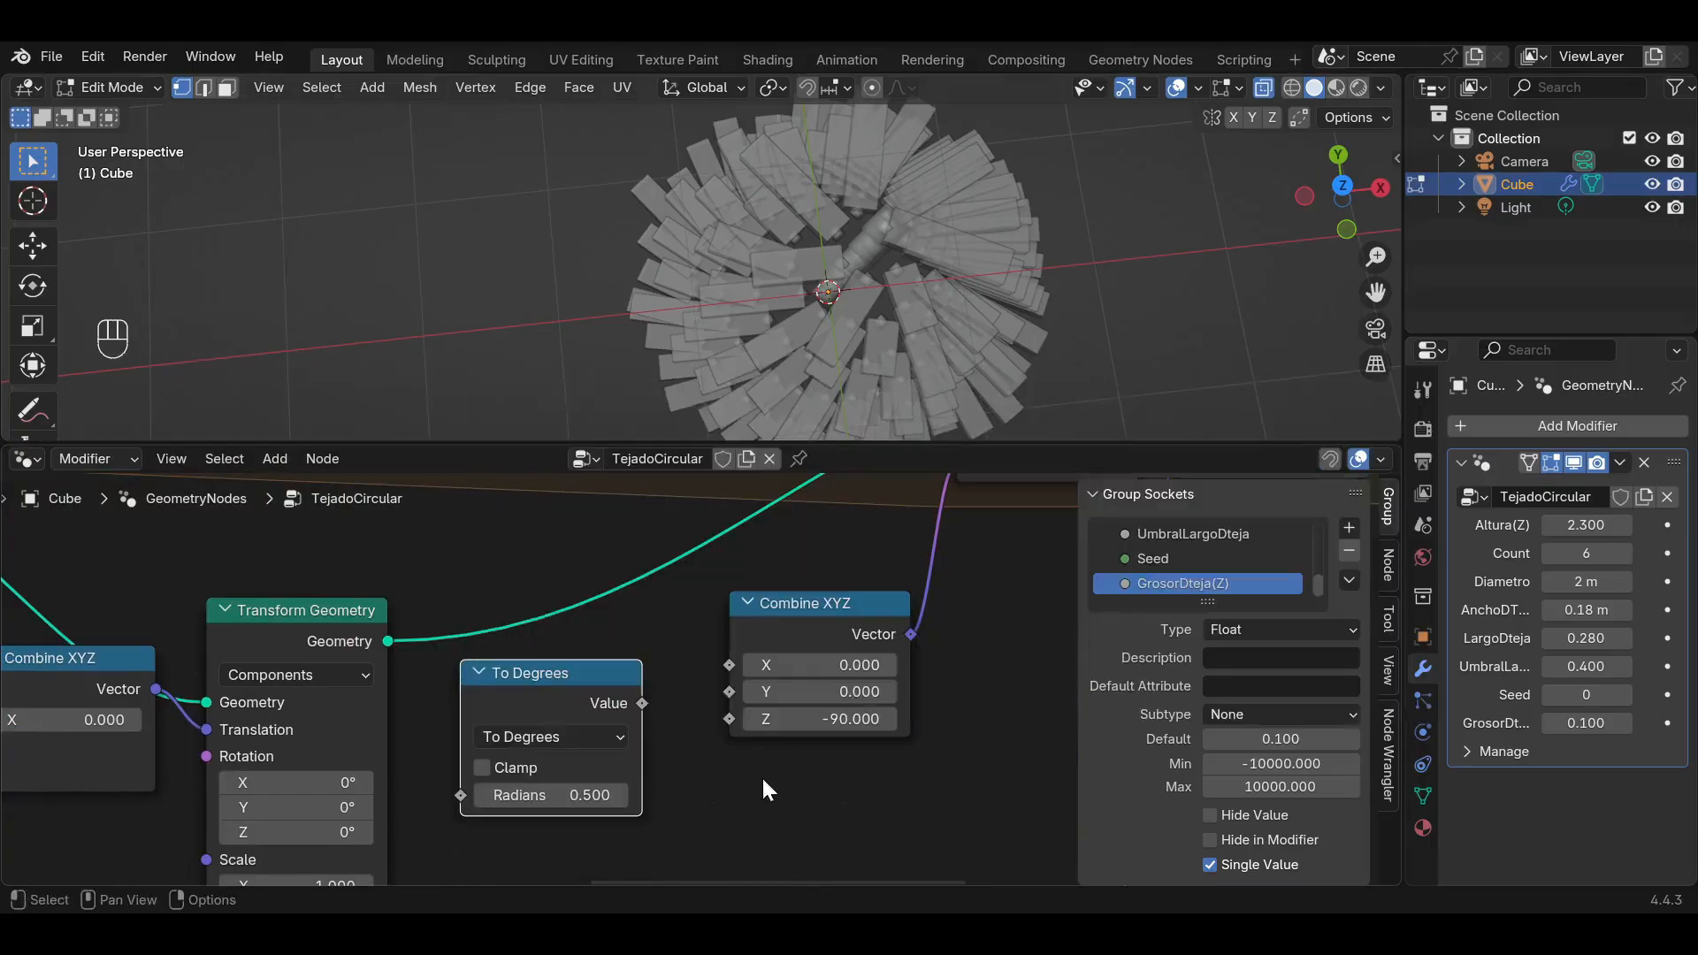
left_click(575, 736)
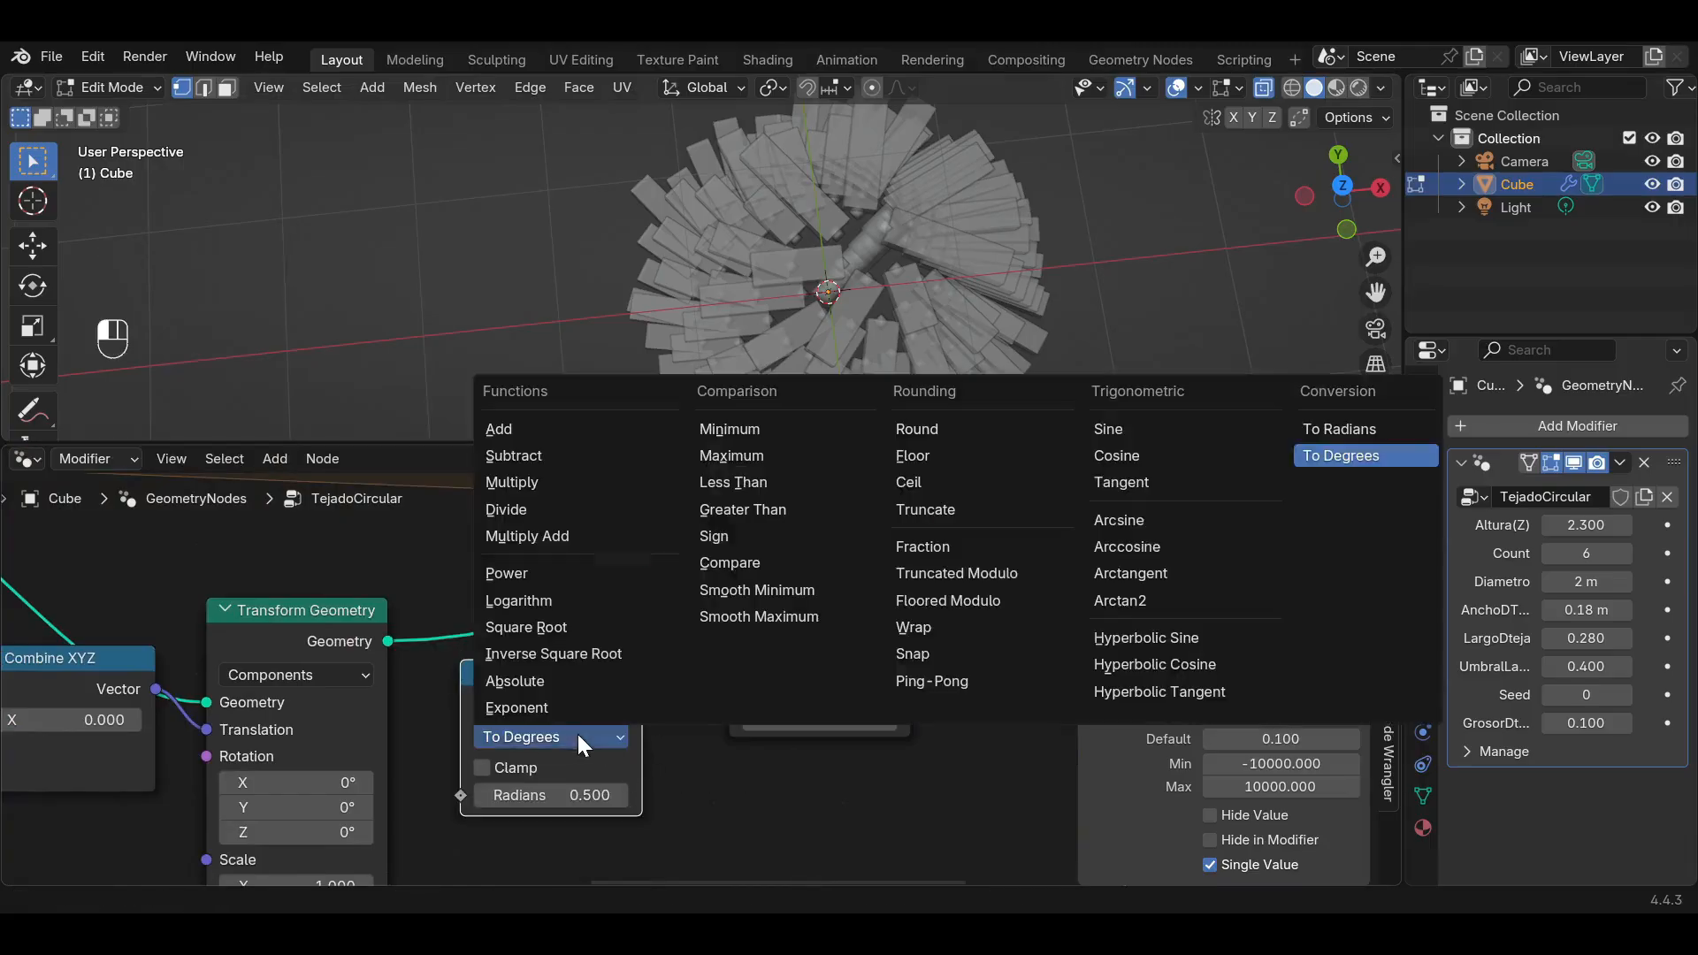
left_click(1353, 429)
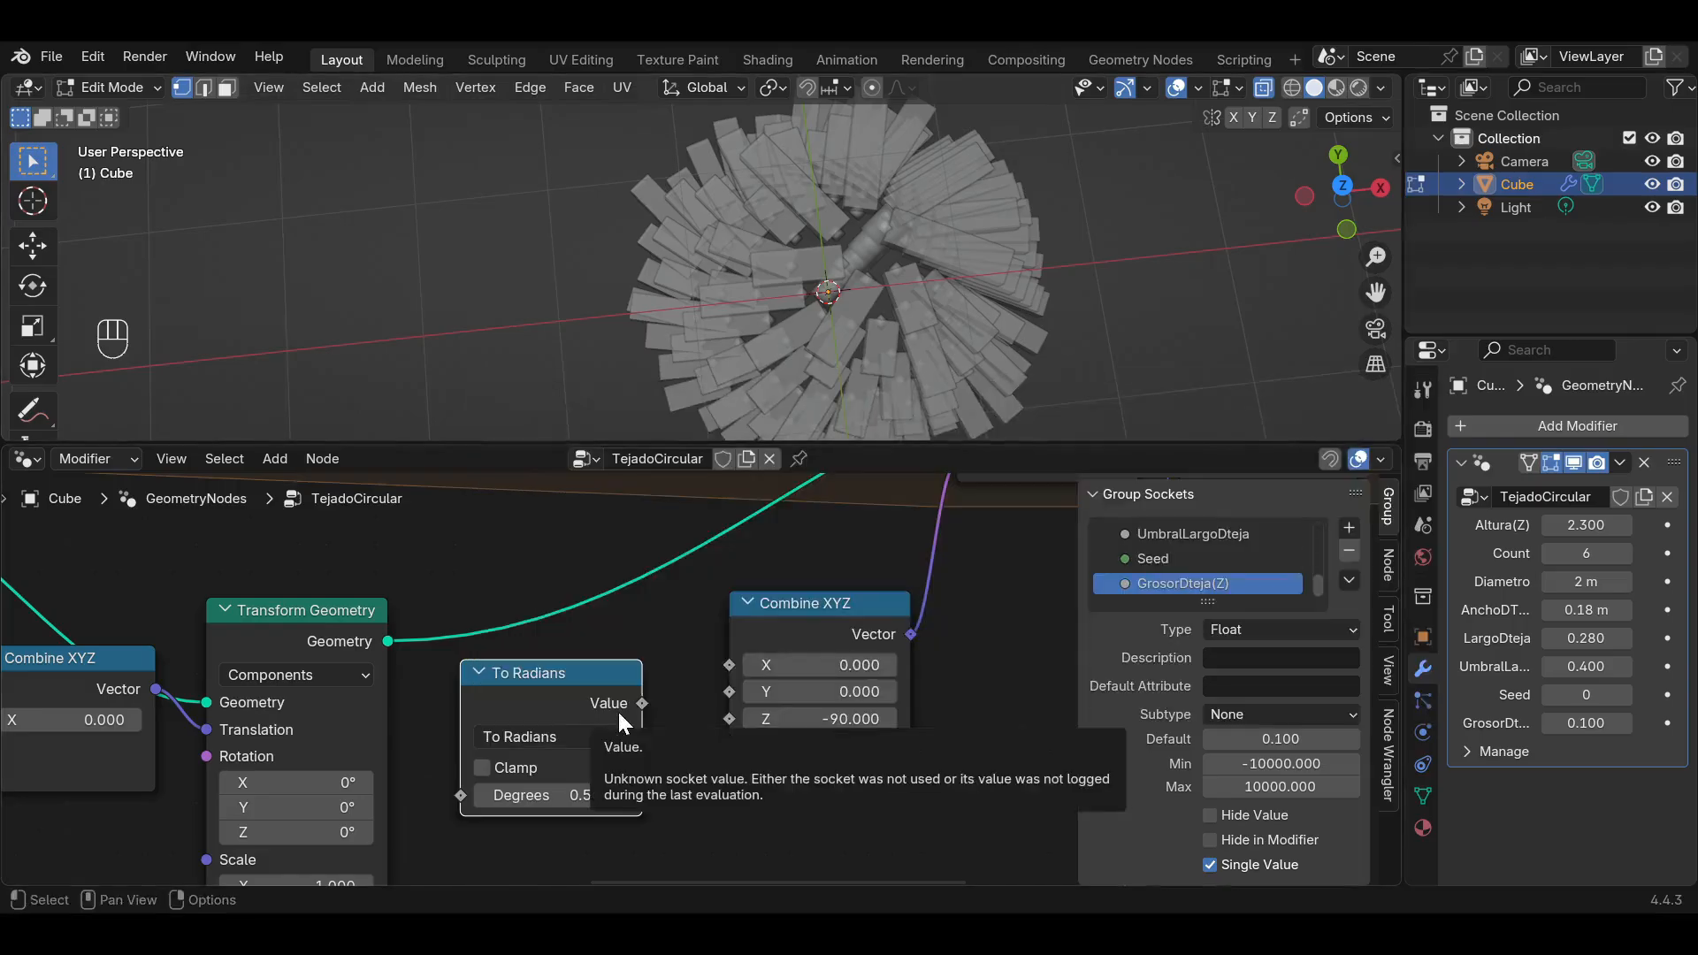
Set the To Radians node's Degrees to -90 and link its Value output to the rotation Combine XYZ node's Z input.
left_click(578, 796)
type("-90")
key("Return")
left_click_drag(649, 708, 728, 717)
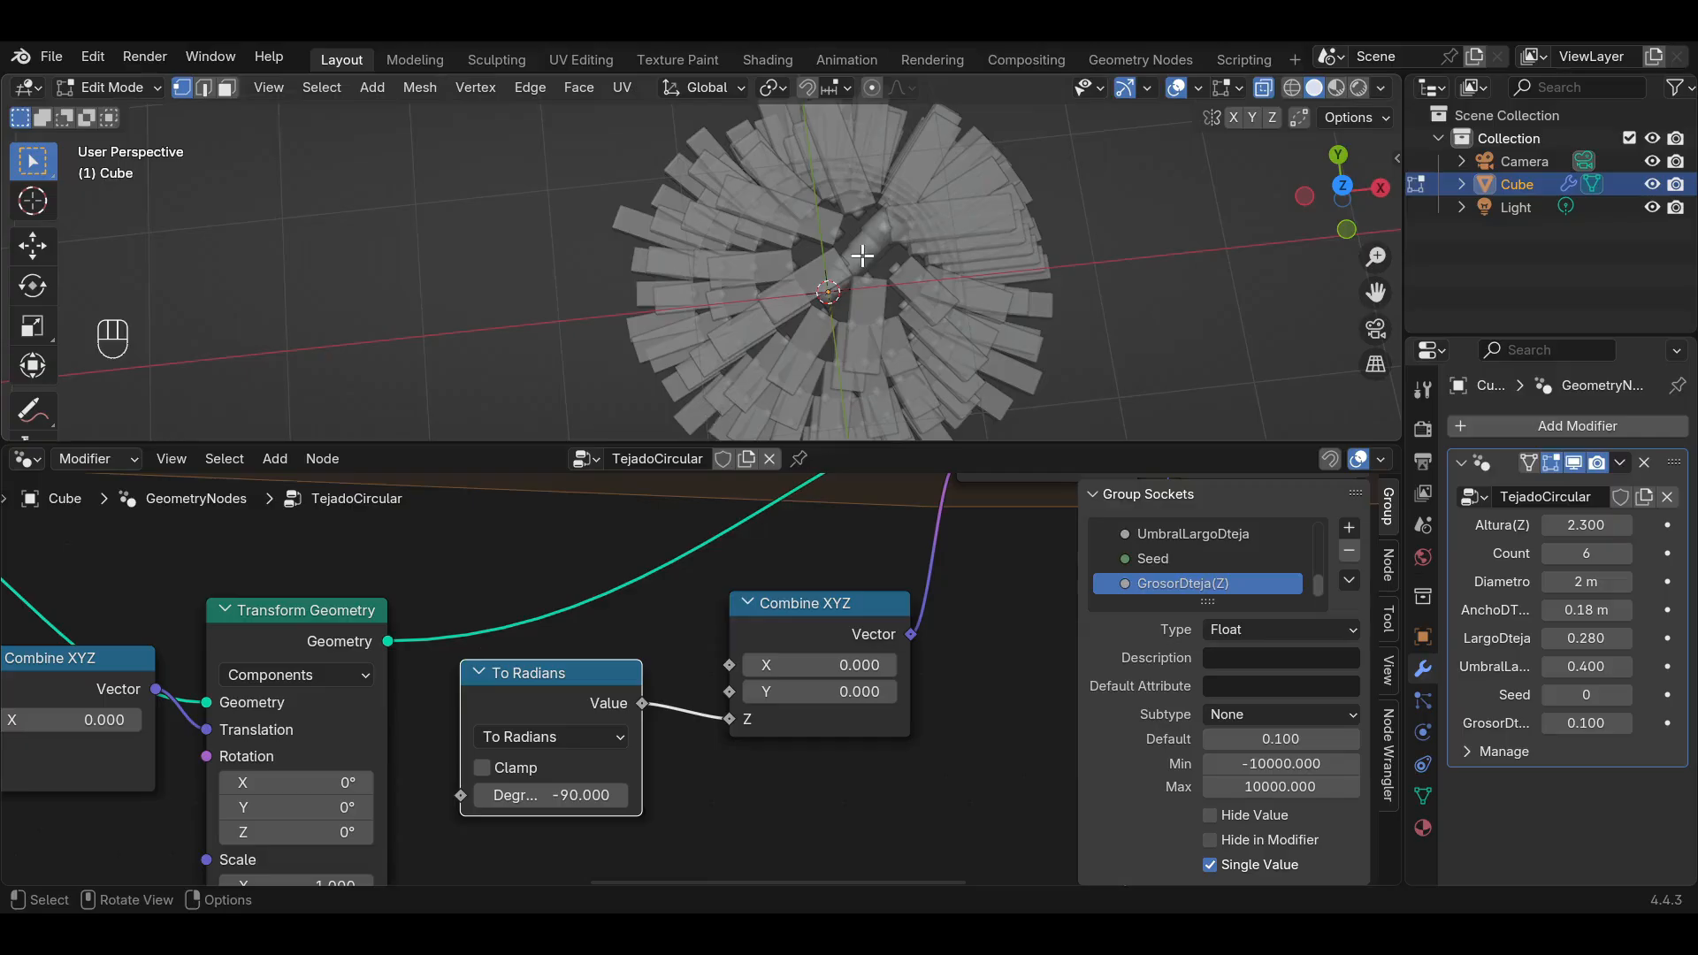
middle_click_drag(860, 258, 833, 270)
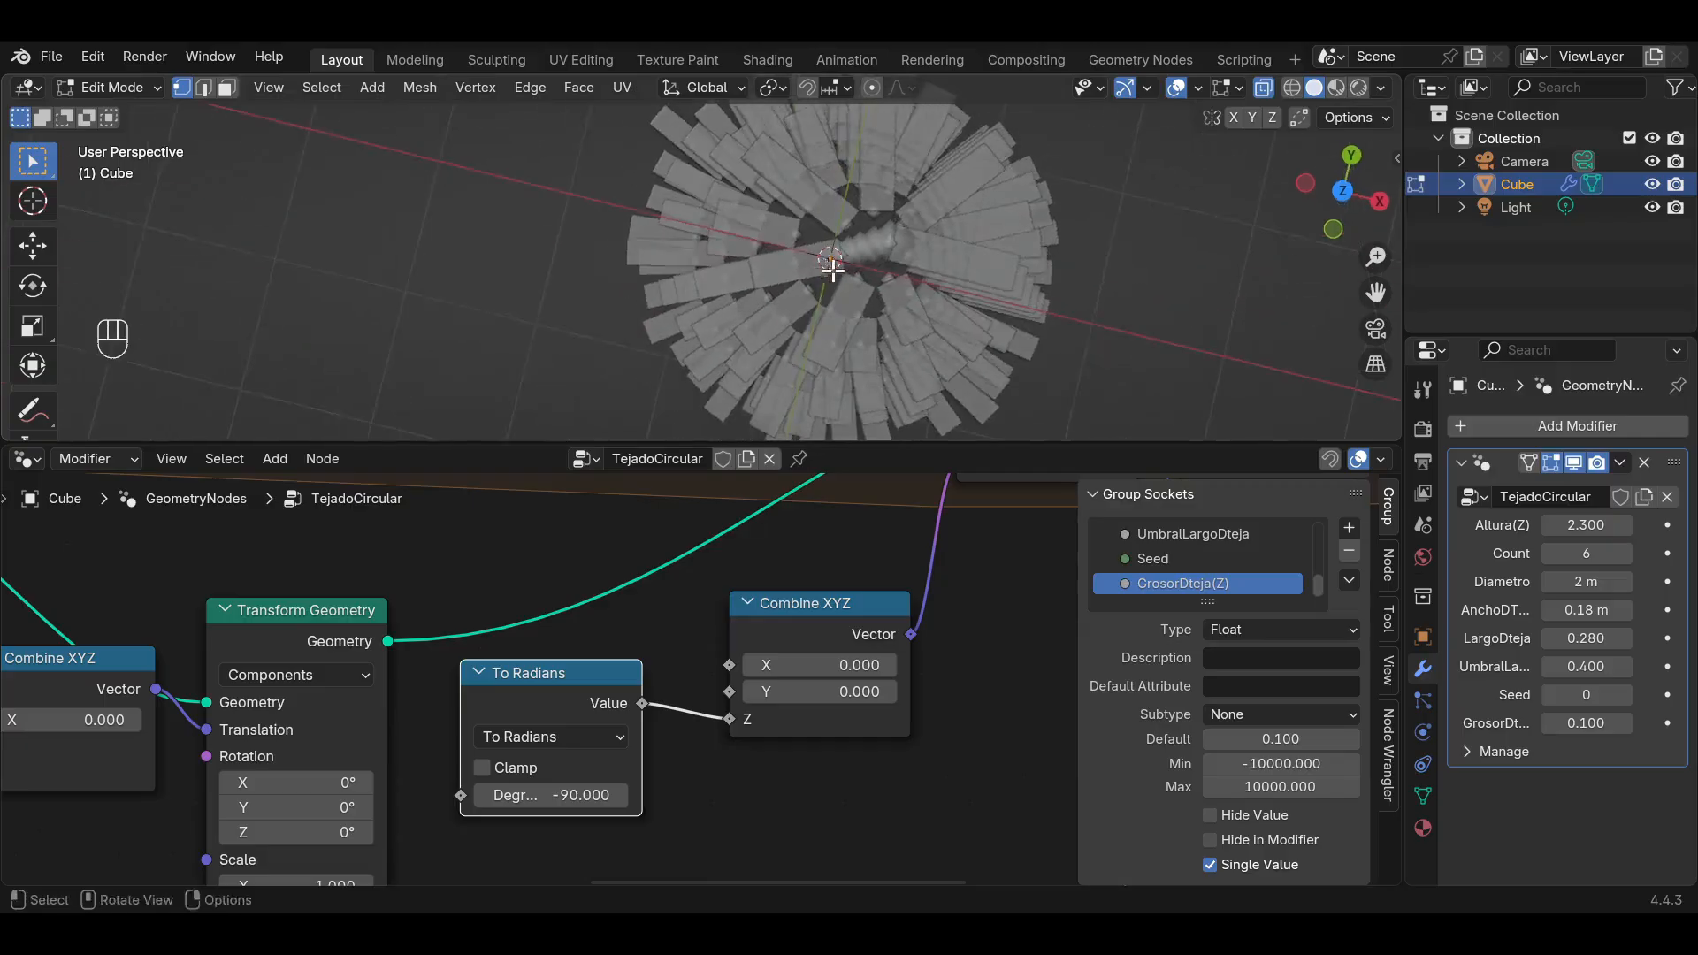
left_click(1344, 195)
Collapse the To Radians node and reposition it together with the rotation Combine XYZ node below Rotate Rotation.
left_click(479, 673)
left_click_drag(528, 677, 576, 798)
scroll(672, 719, "down", 2)
left_click_drag(700, 712, 749, 714)
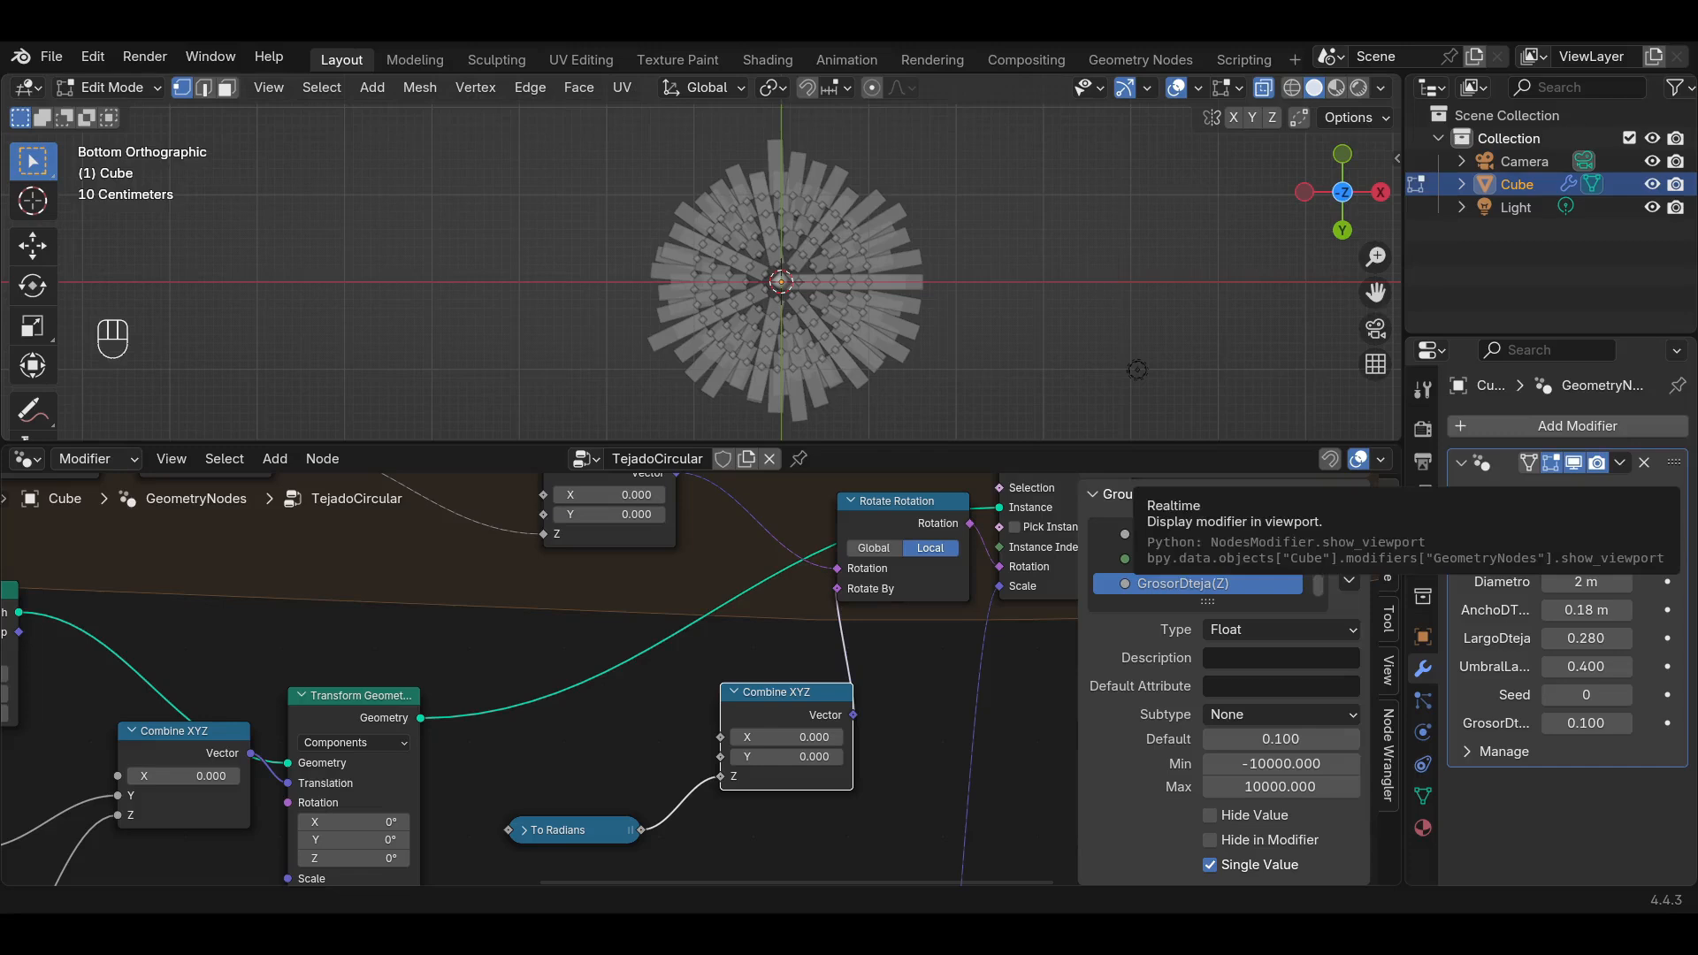
Examine the orientation of the tile rings from below, from the side and in perspective.
middle_click_drag(792, 706, 886, 616)
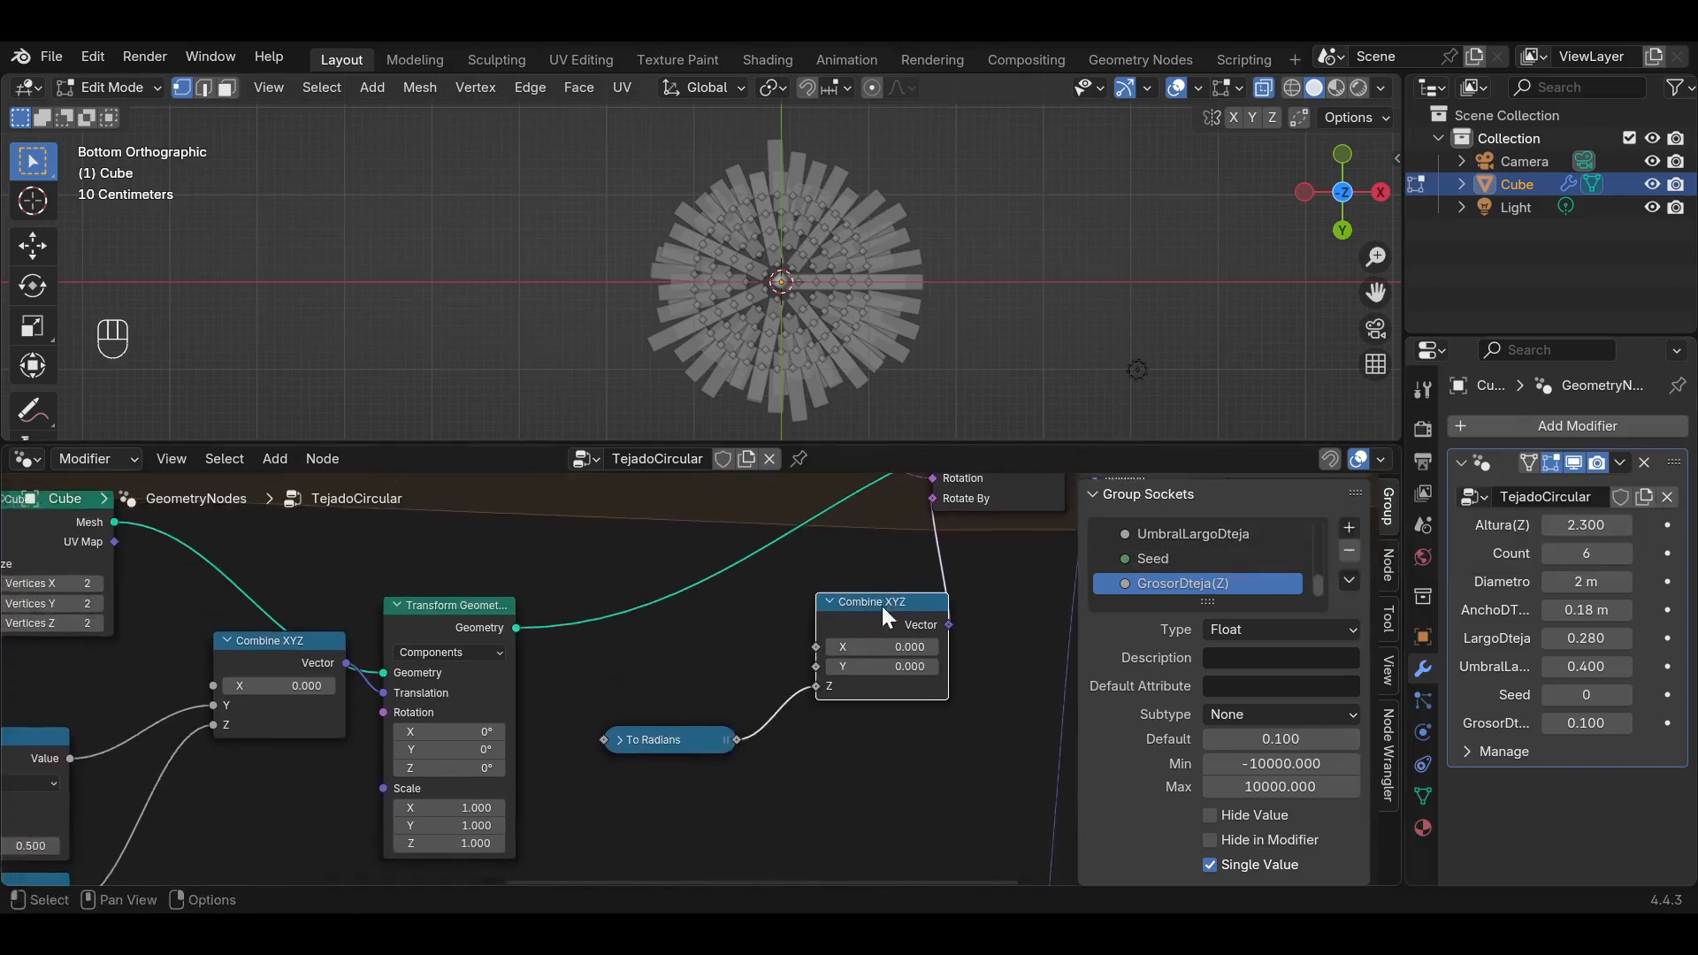
scroll(827, 651, "up", 1)
middle_click_drag(789, 340, 770, 282)
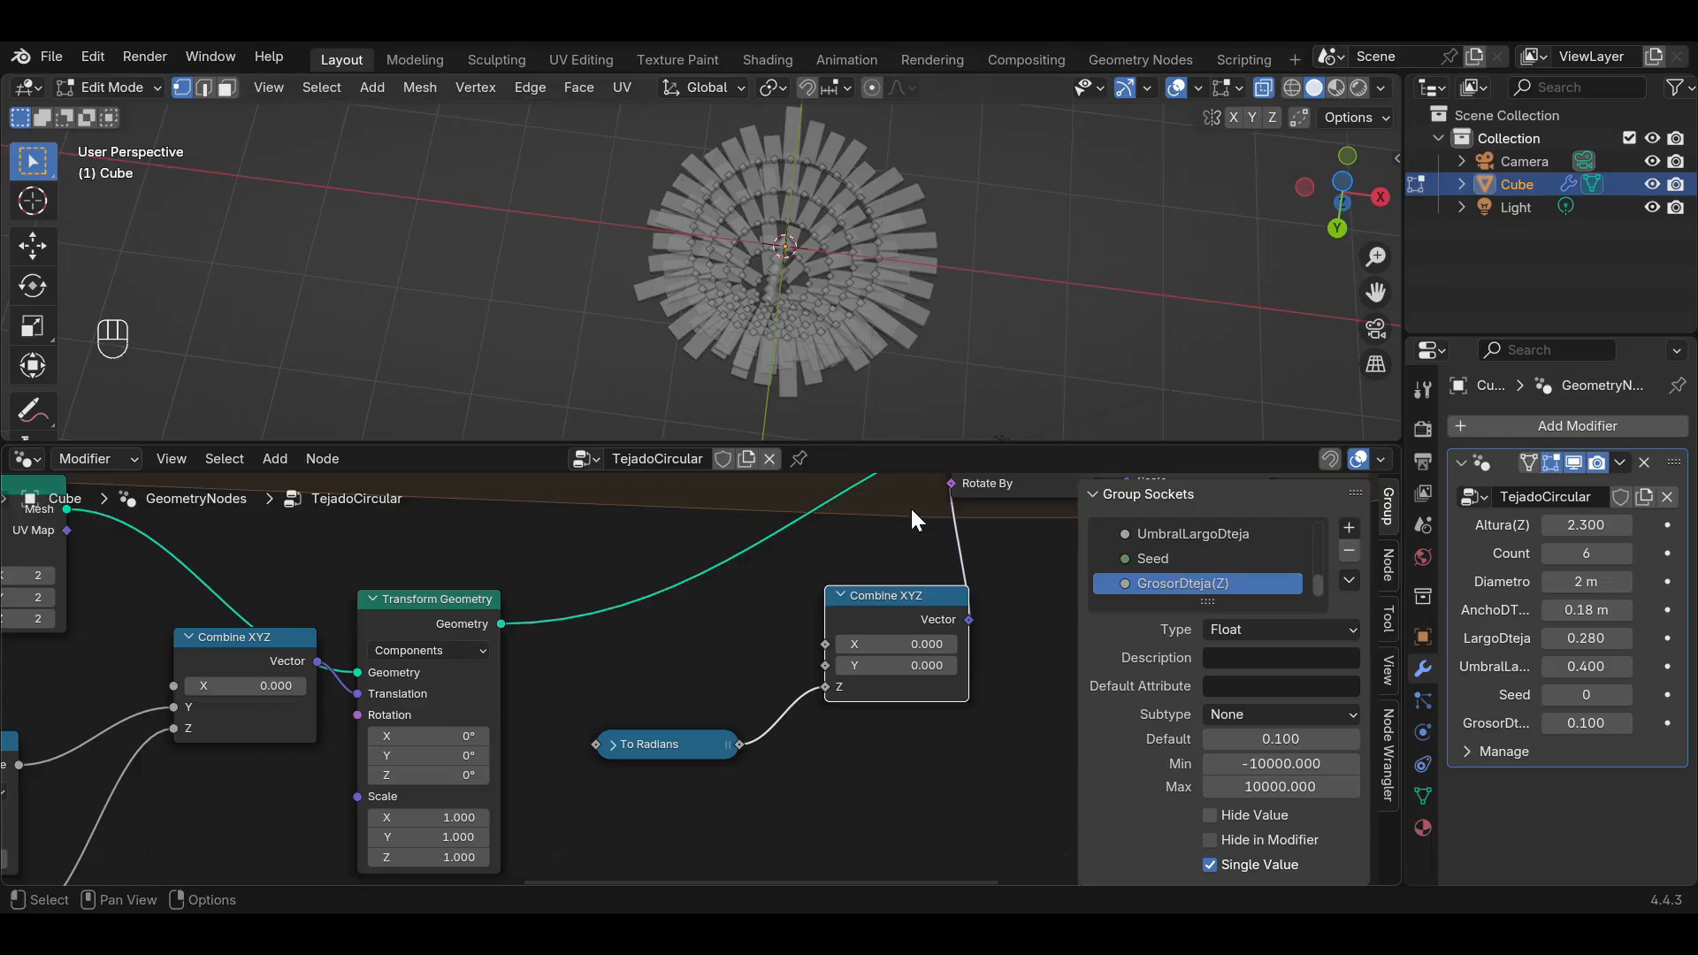
middle_click_drag(844, 182, 1054, 362)
left_click_drag(1372, 295, 1391, 358)
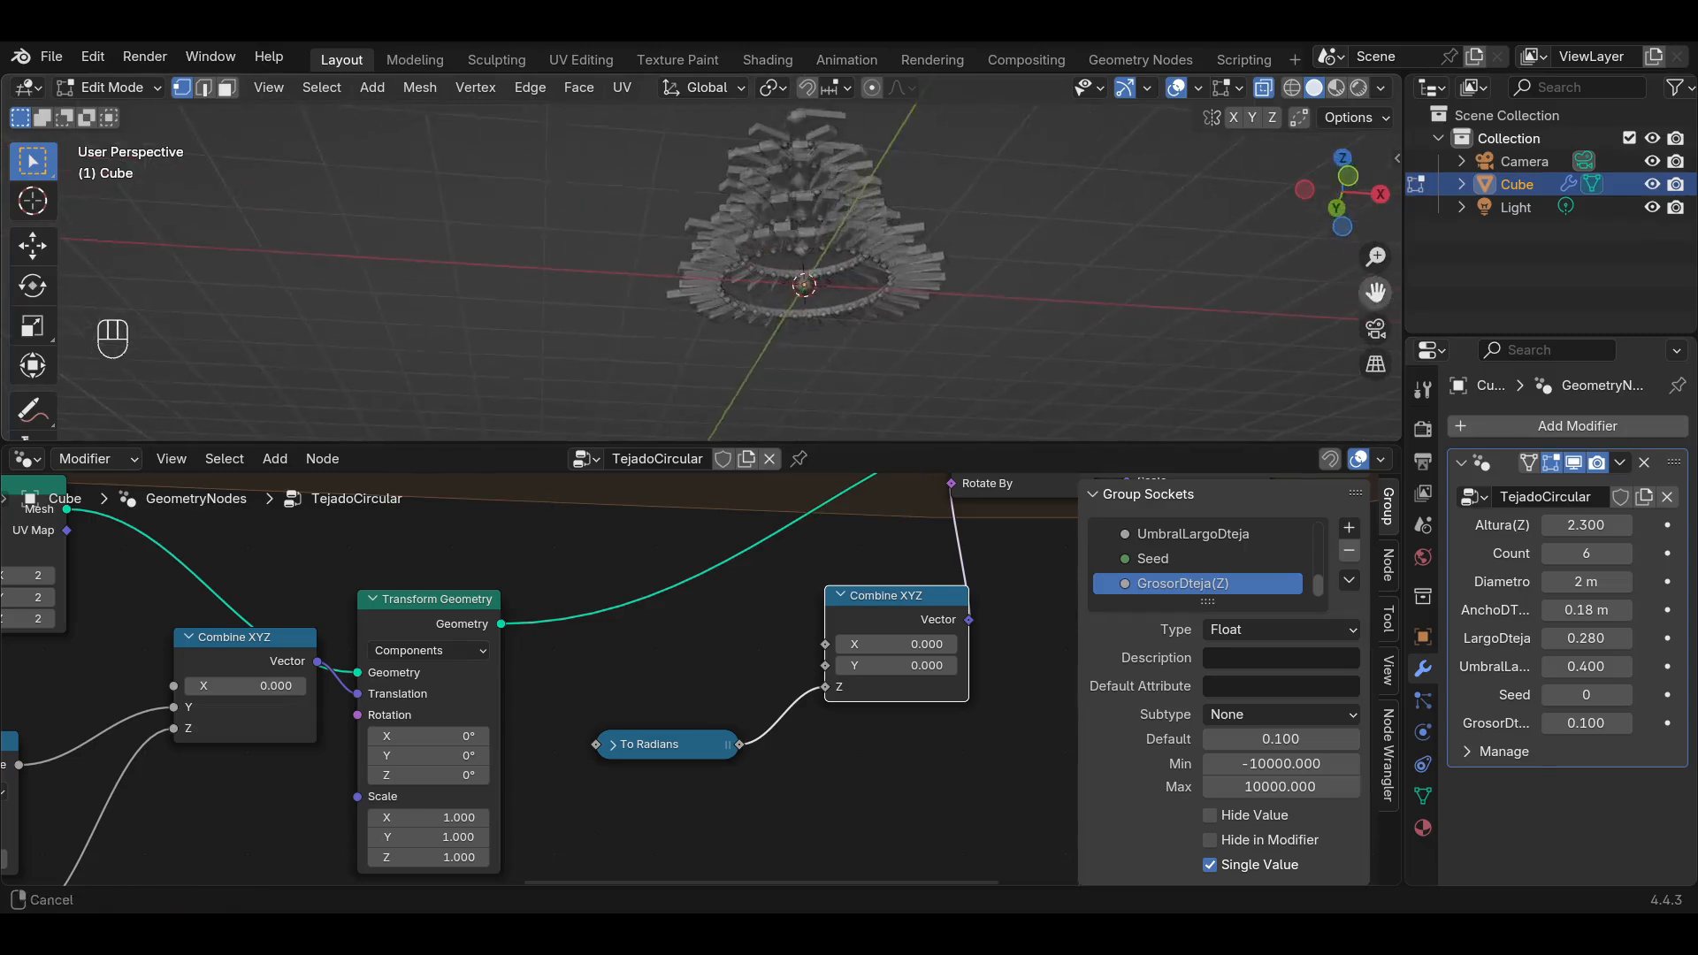
middle_click_drag(814, 241, 822, 285)
scroll(820, 205, "up", 4)
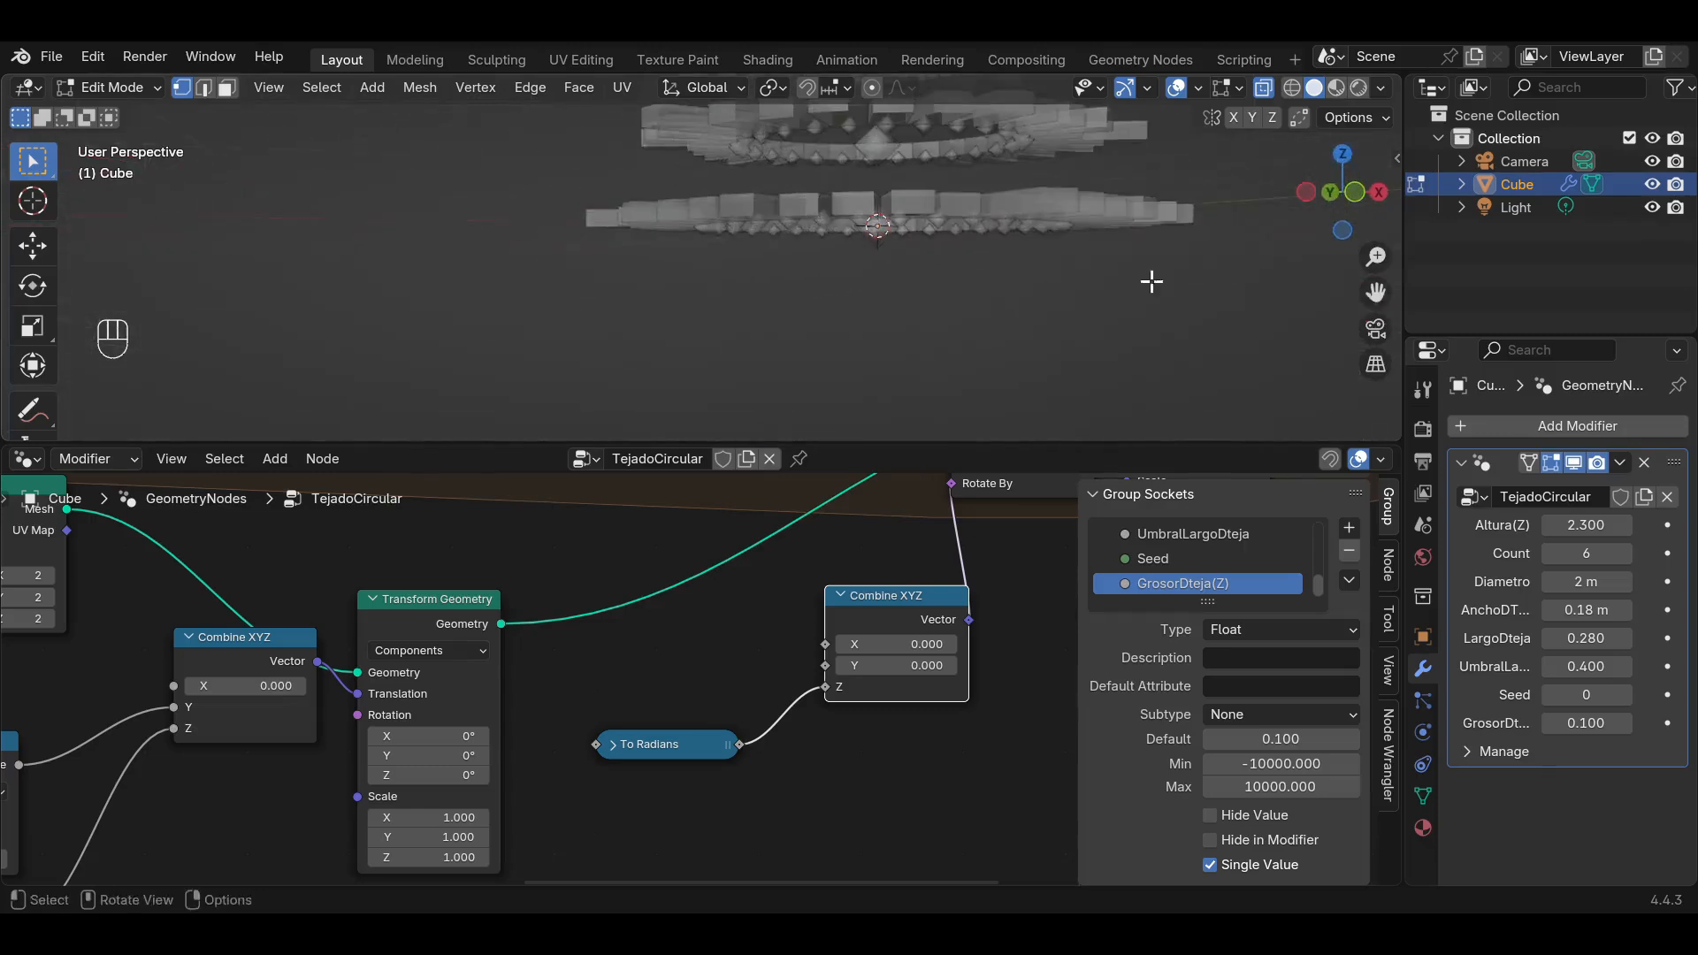
left_click_drag(1375, 292, 1296, 258)
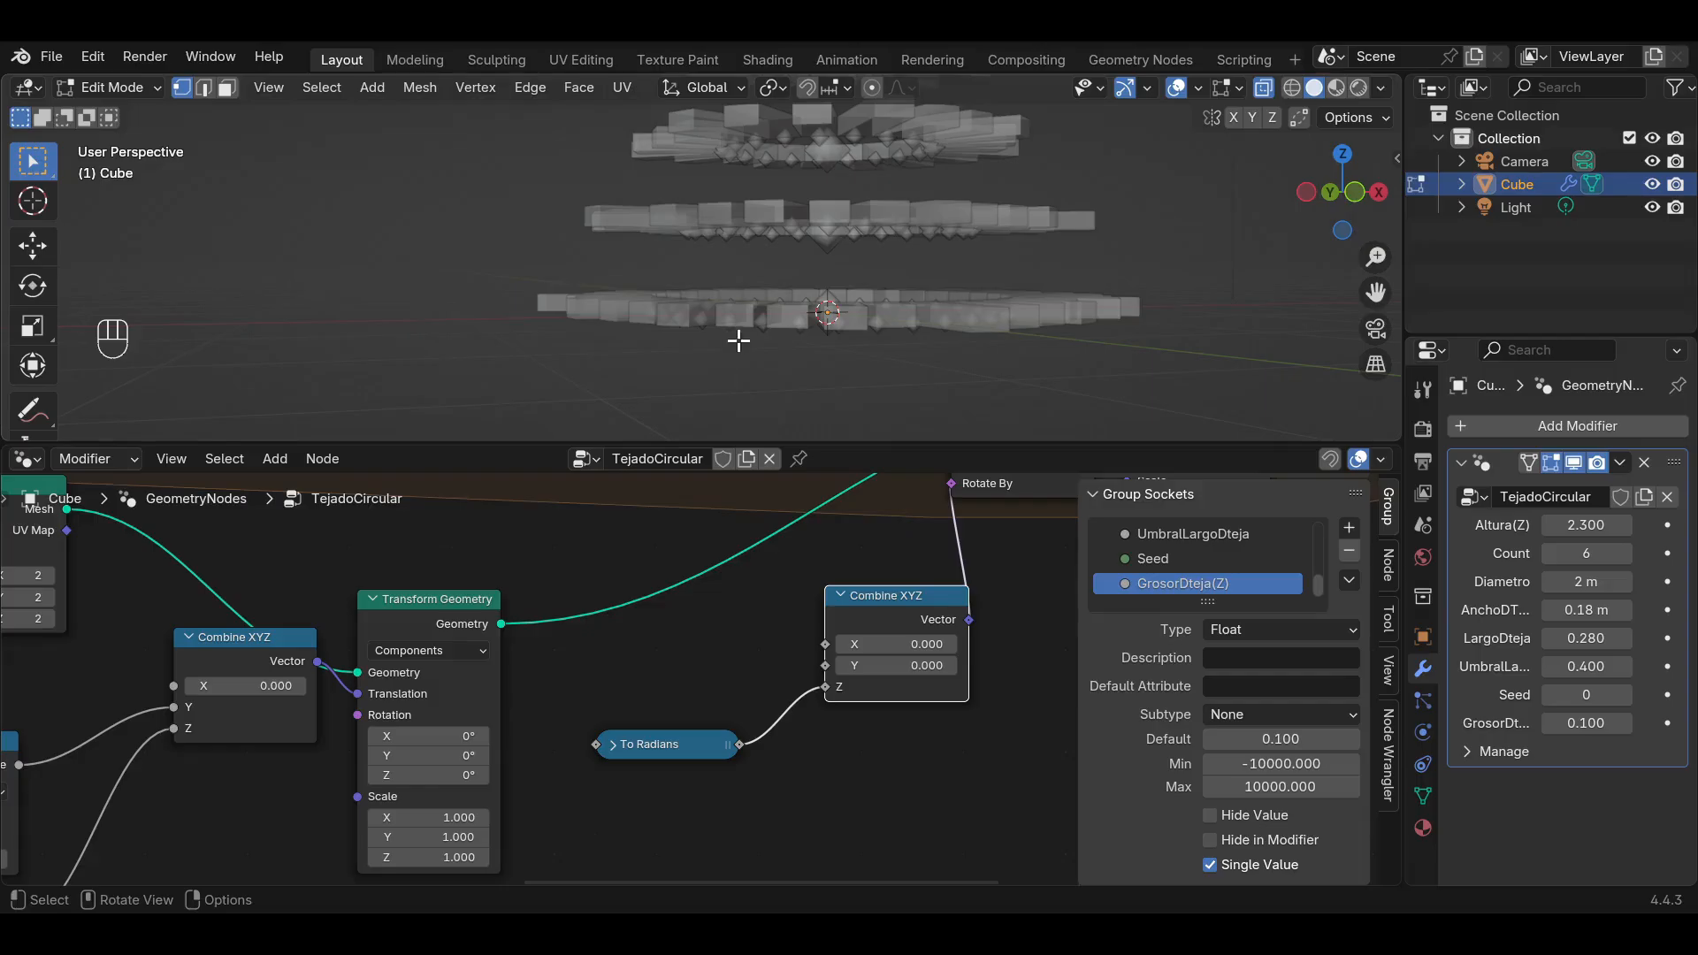
scroll(819, 315, "down", 3)
scroll(819, 315, "up", 3)
middle_click_drag(821, 314, 852, 341)
scroll(699, 619, "down", 2)
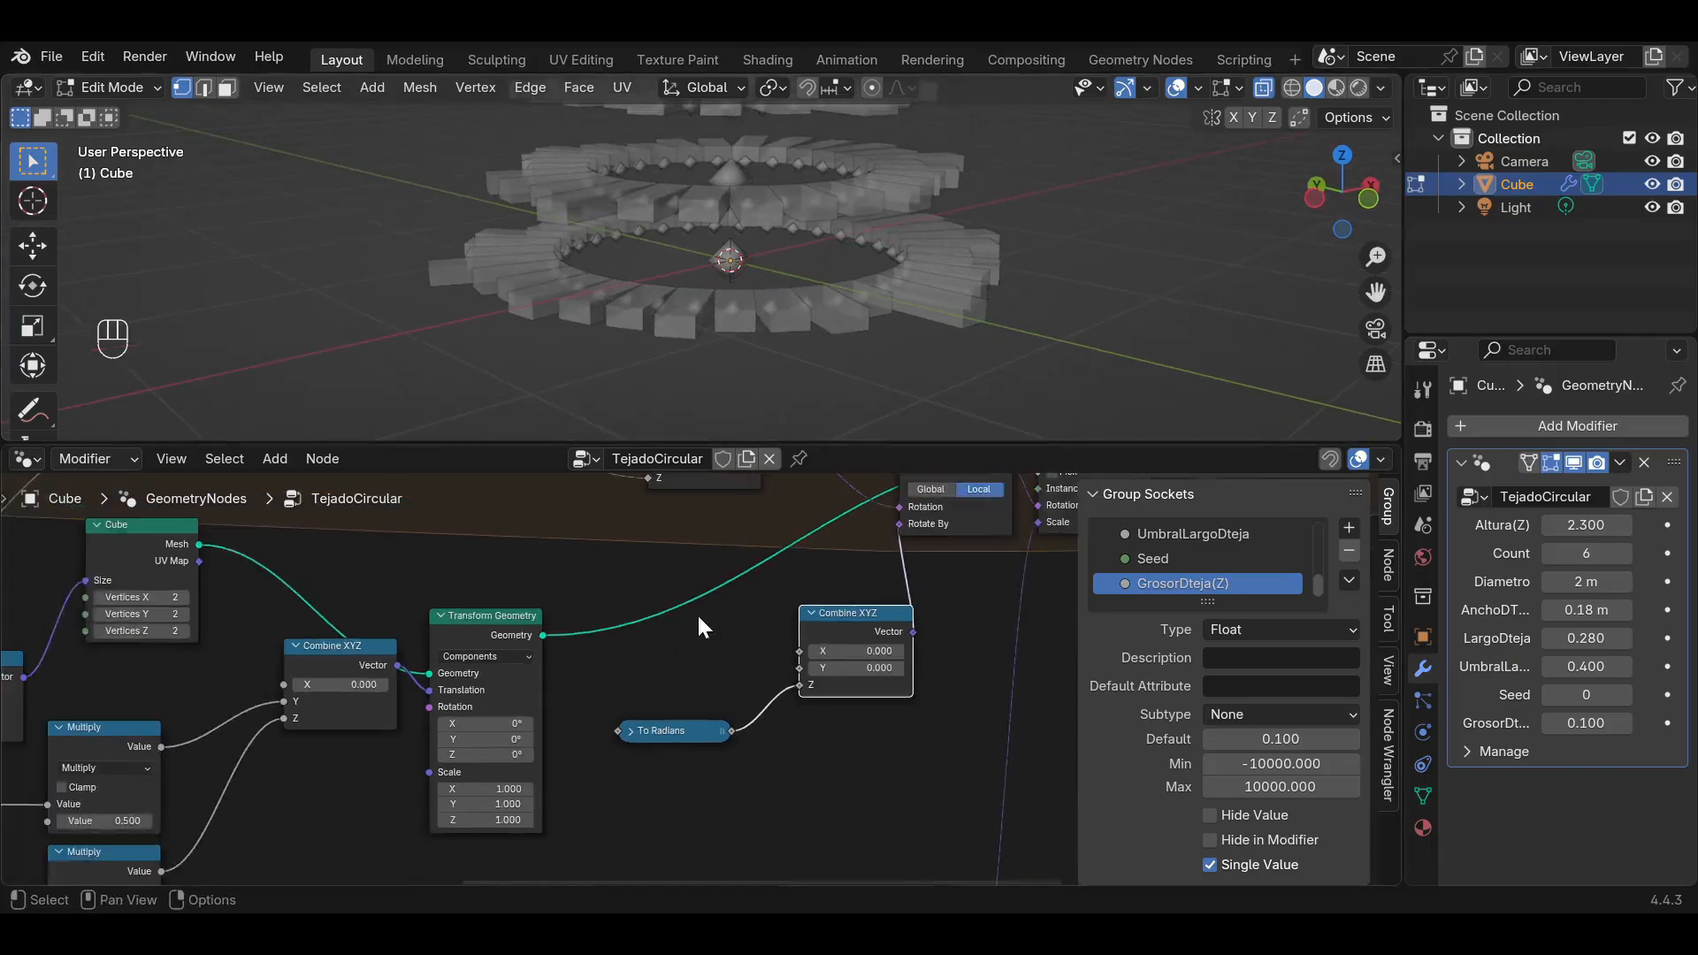
Duplicate the collapsed Group Input node, place the copy below the Transform Geometry node and expand it.
scroll(622, 665, "down", 3)
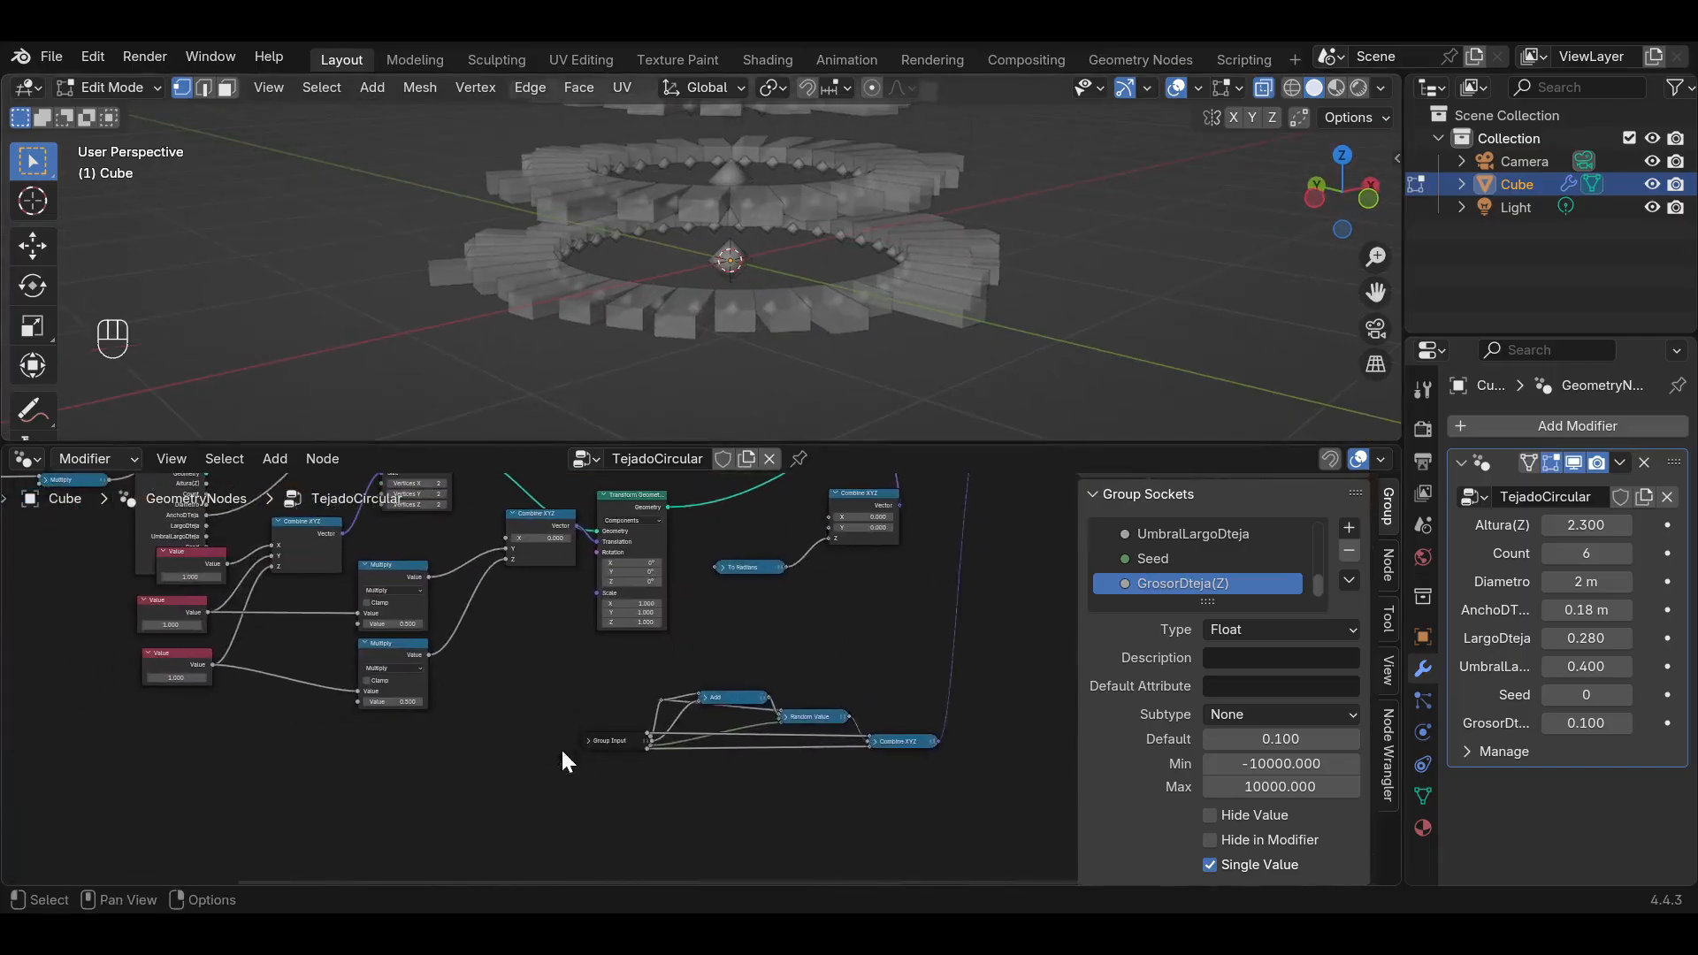
left_click(610, 740)
key("shift+d")
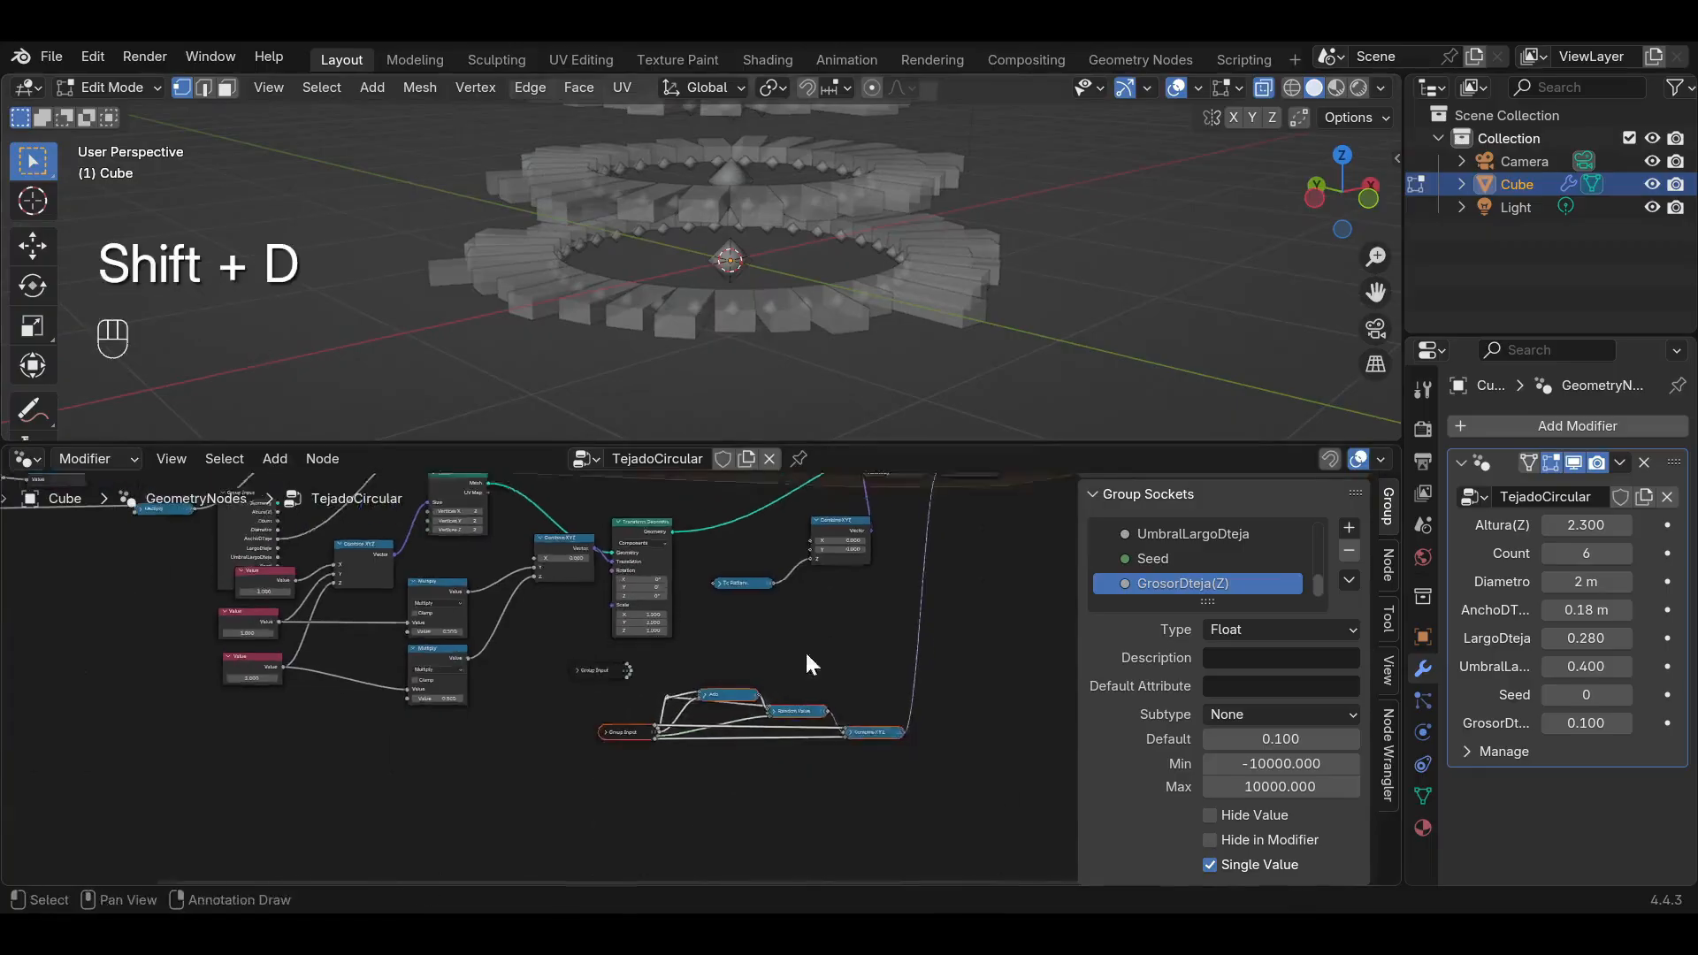
key("g")
left_click(840, 782)
middle_click_drag(840, 782, 867, 677)
key("g")
left_click(851, 740)
scroll(655, 668, "up", 4)
left_click(502, 693)
left_click(492, 702)
left_click_drag(795, 564, 802, 596)
middle_click_drag(810, 606, 786, 650)
Add a Random Value node beside the new Group Input and link its Value to the rotation Combine XYZ node's X input.
left_click(923, 706)
key("shift+a")
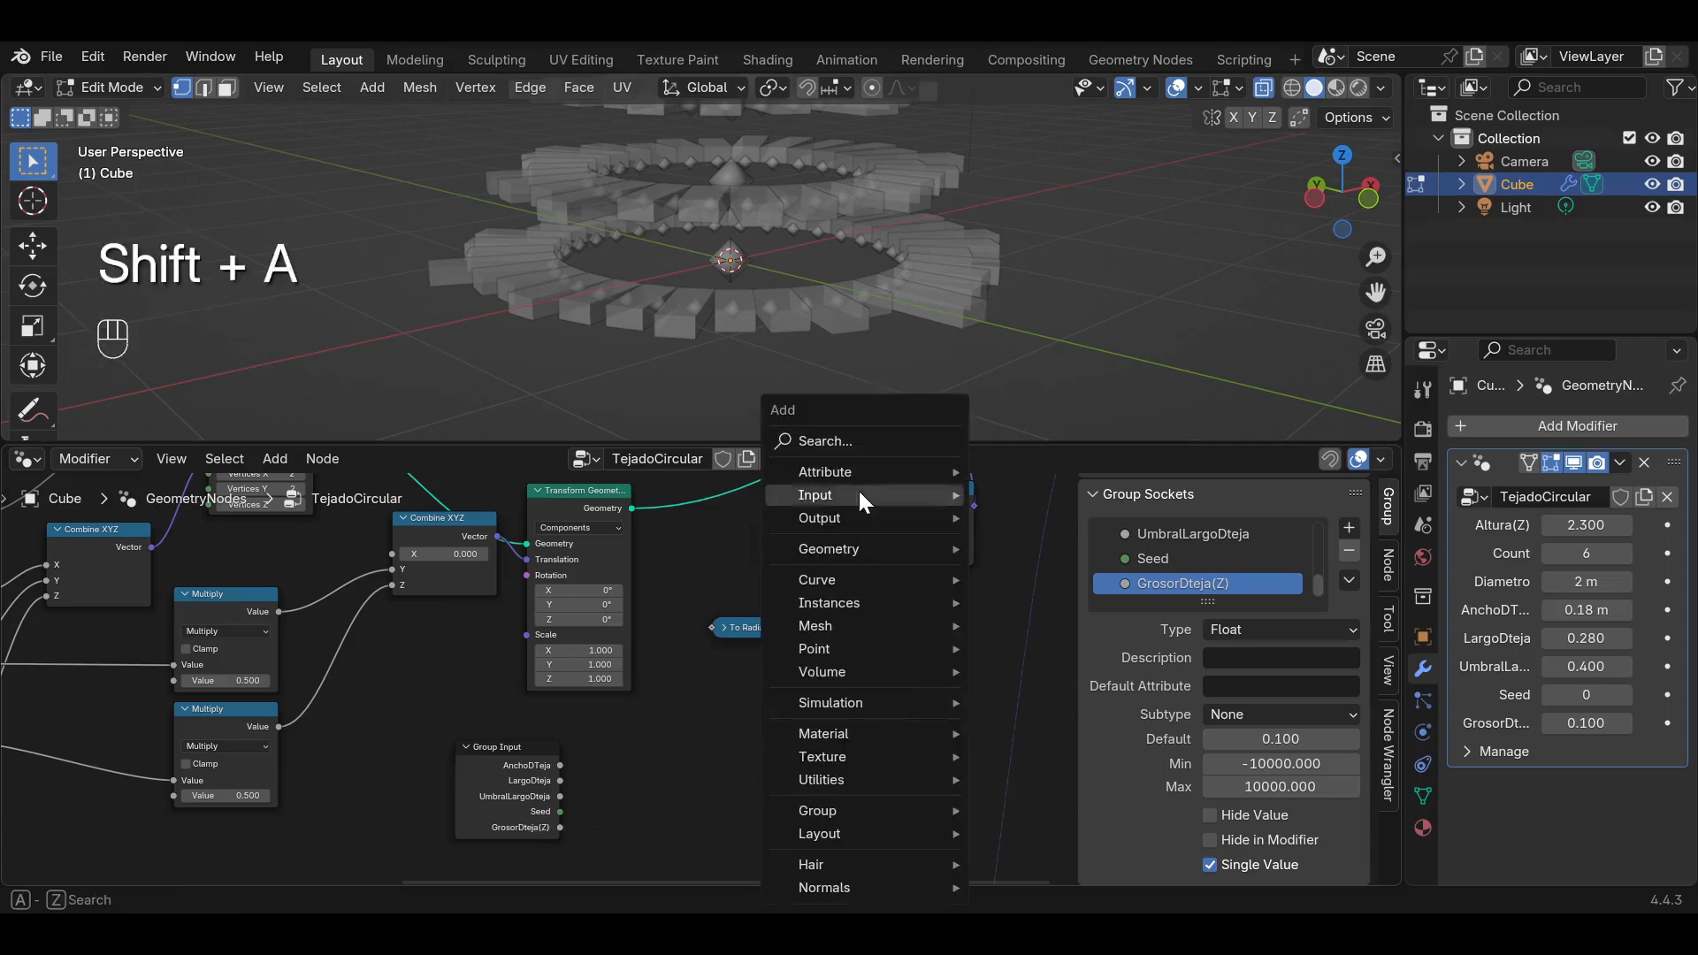
left_click(853, 444)
type("RAND")
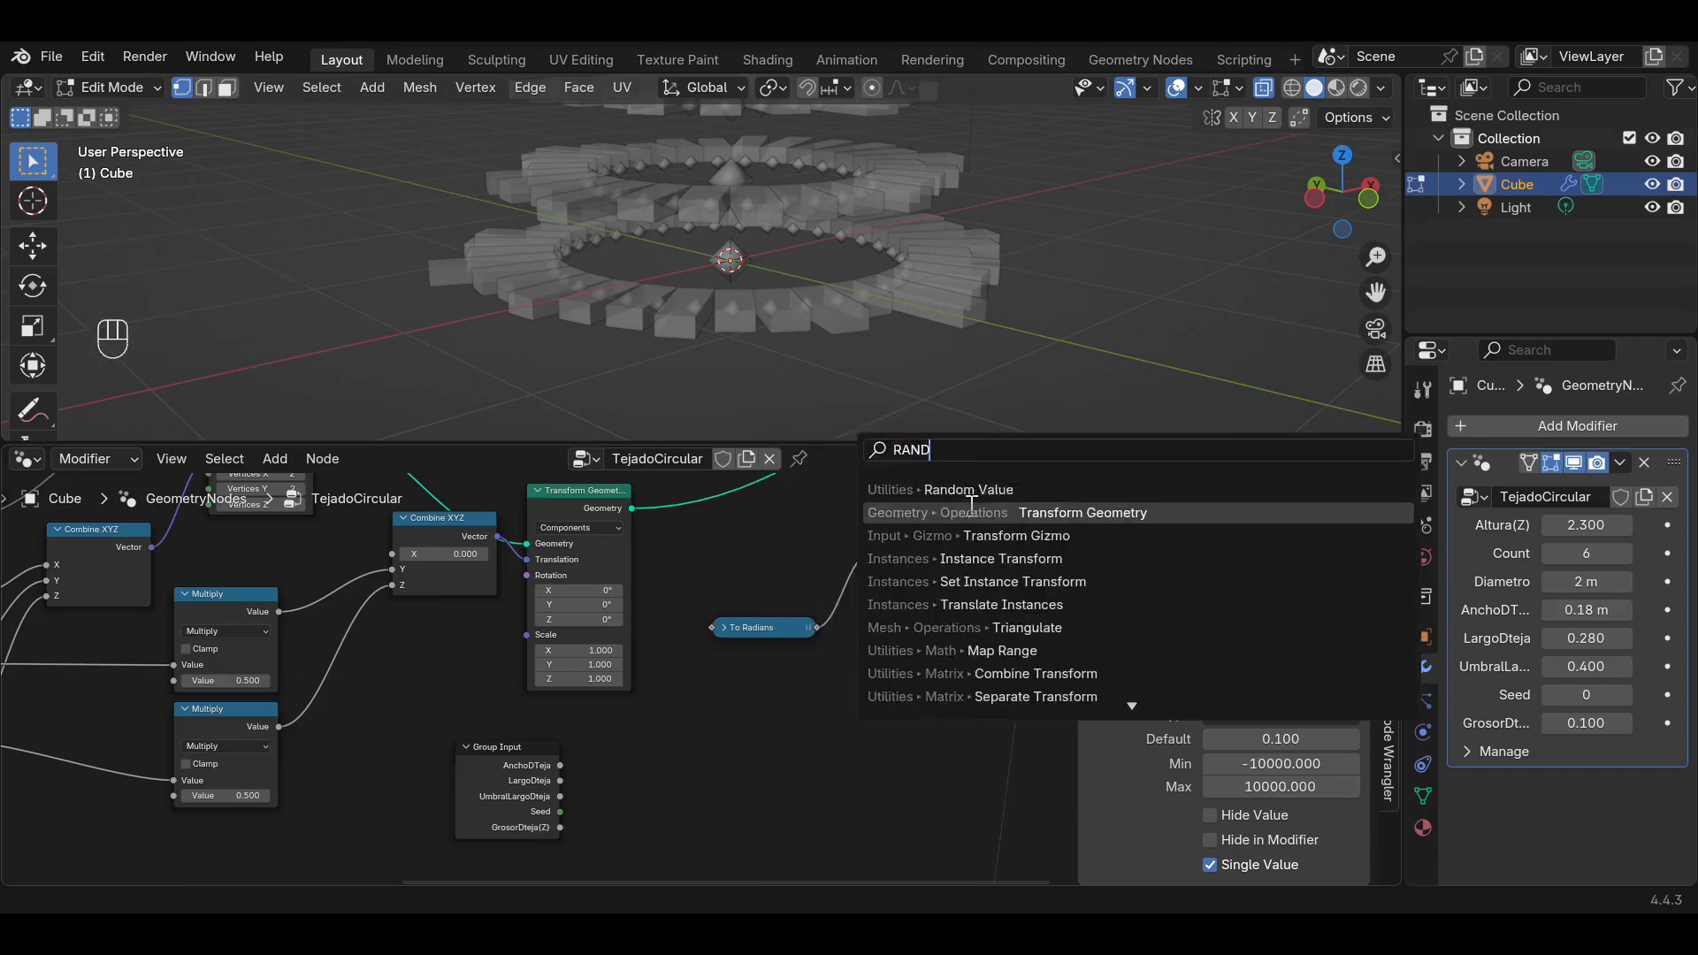
key("Return")
left_click(659, 681)
left_click_drag(773, 703, 870, 525)
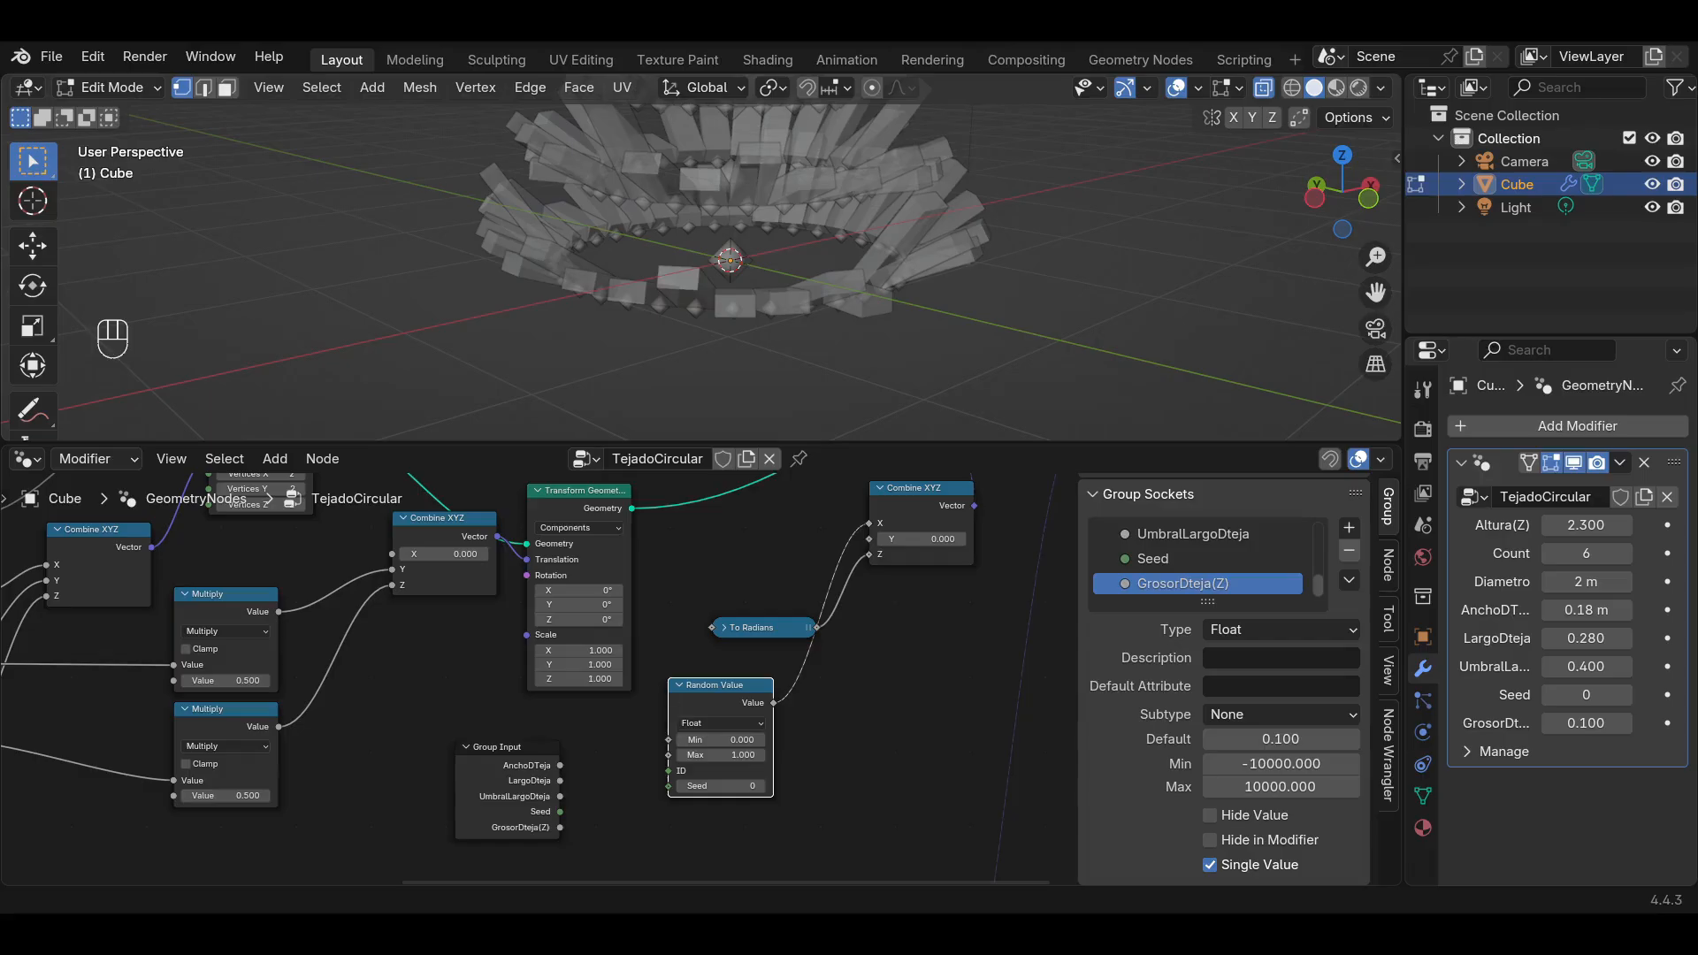
Space the Random Value and Group Input nodes apart and reveal all hidden sockets of the Group Input.
middle_click_drag(780, 711, 826, 652)
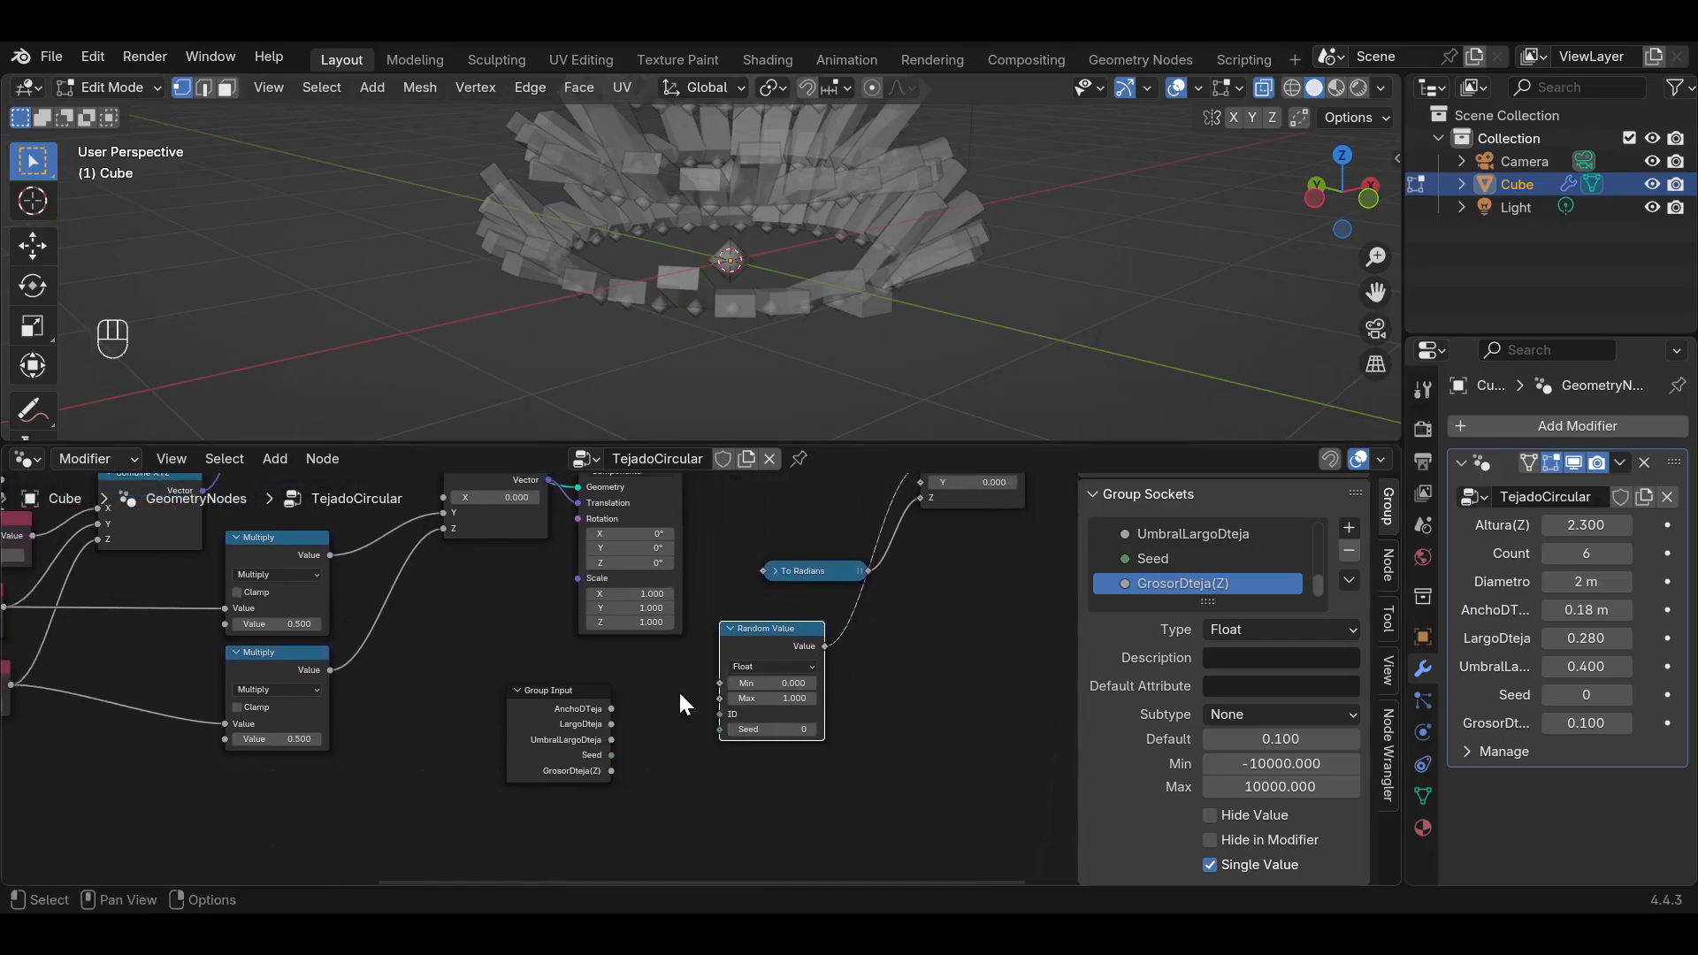
scroll(678, 695, "up", 2)
middle_click_drag(635, 676, 671, 668)
scroll(679, 672, "up", 2)
left_click_drag(772, 601, 835, 660)
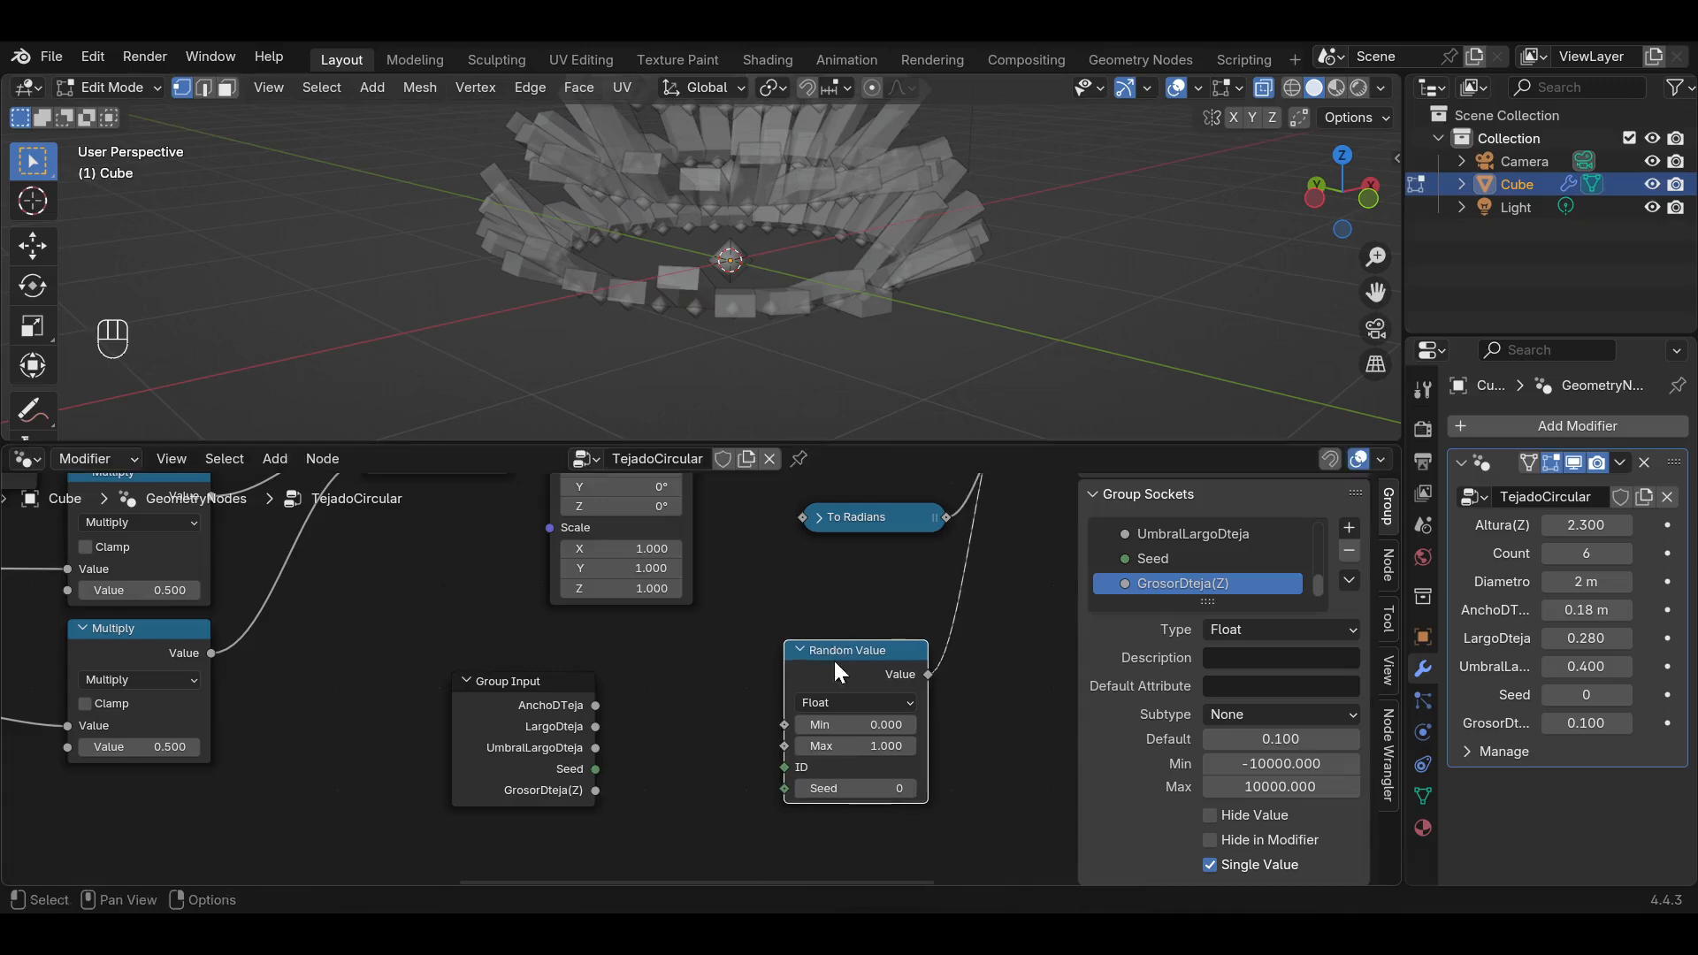
left_click_drag(485, 721, 468, 712)
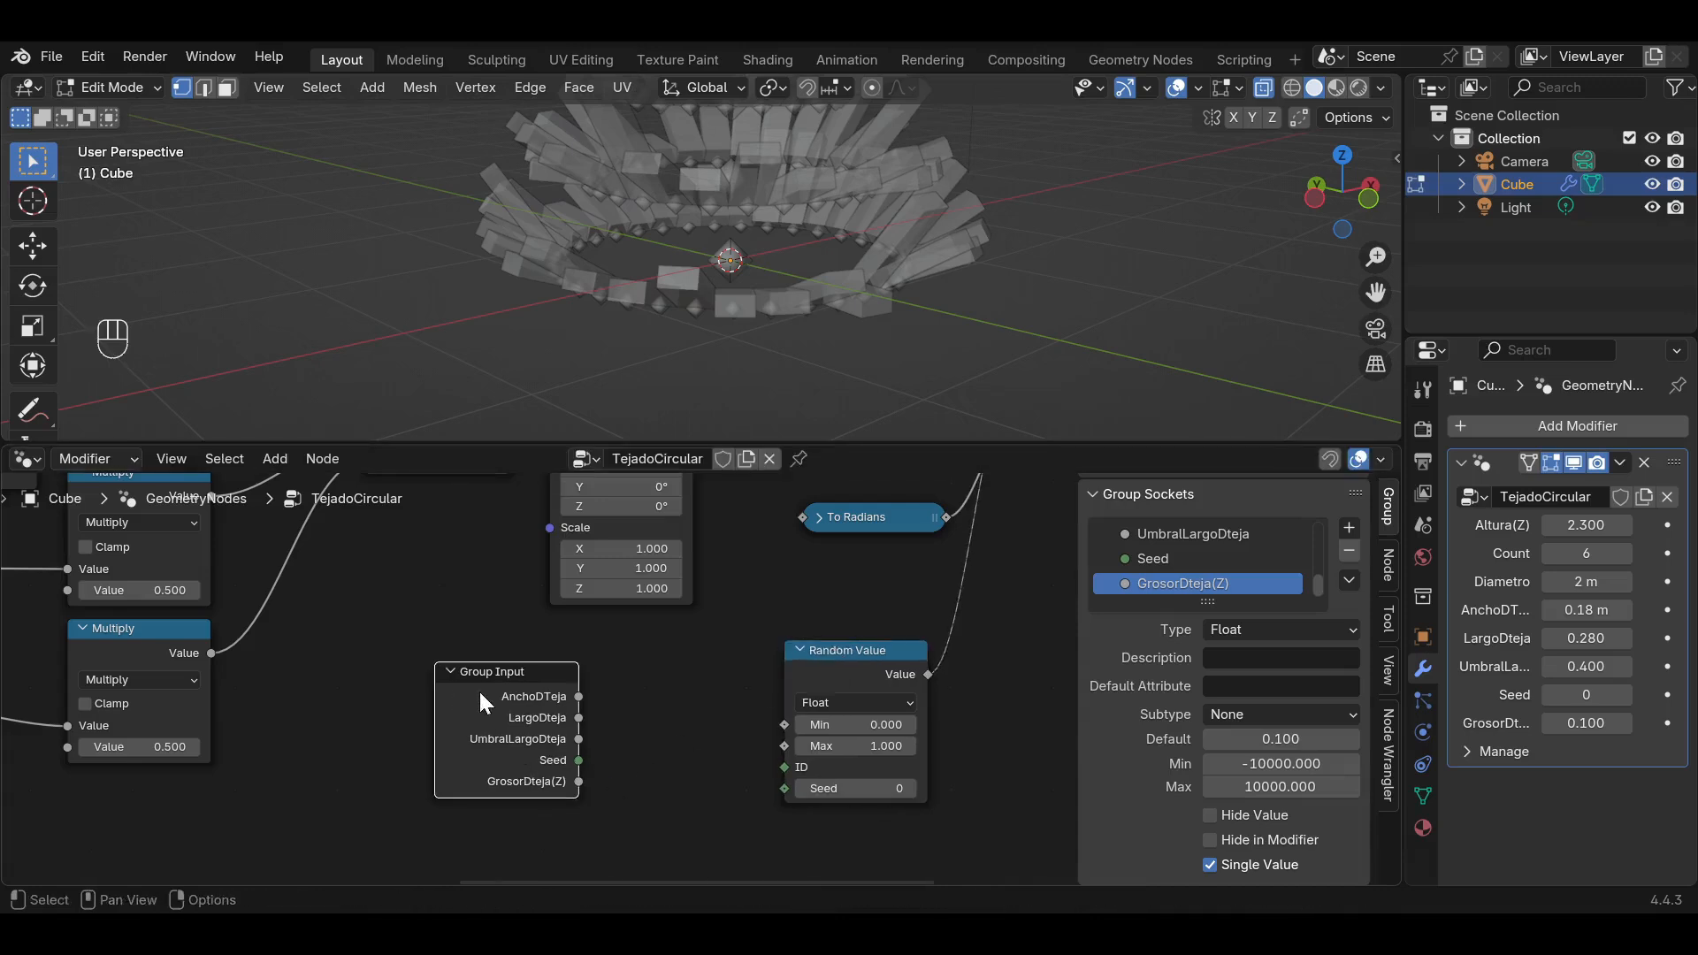
key("h")
key("h")
key("ctrl+h")
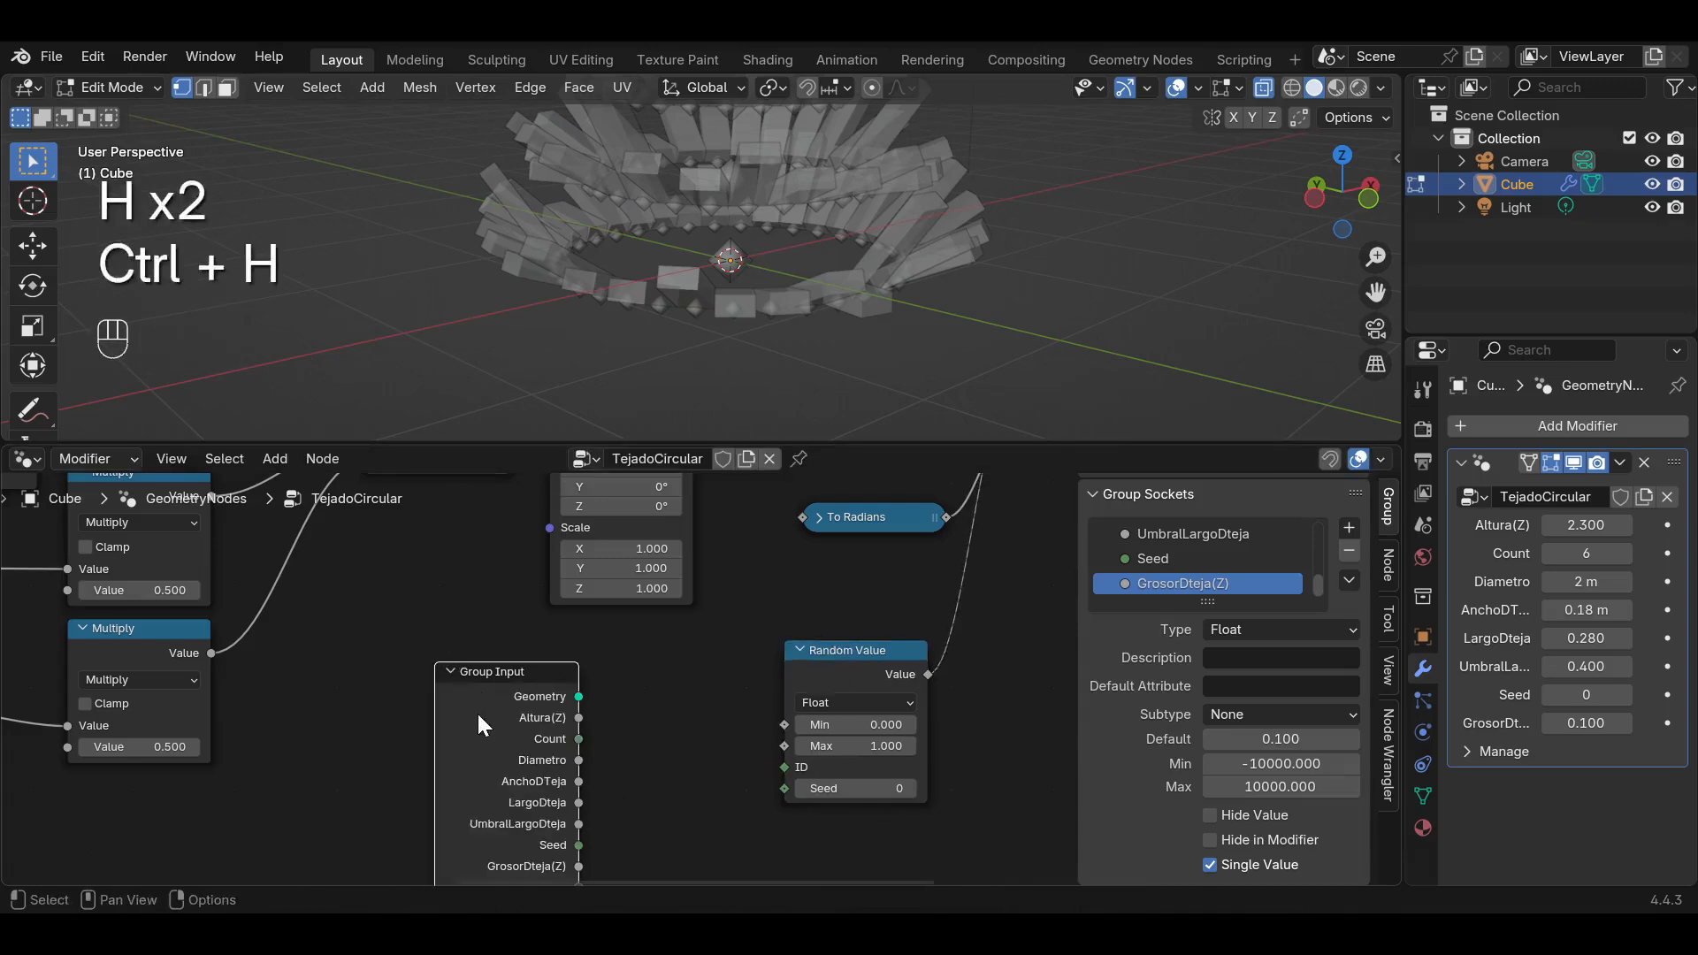
left_click_drag(477, 715, 448, 653)
Expose Random Value's Min as a new group input, add a reroute on its link and connect that to Max as well.
middle_click_drag(592, 723, 565, 659)
mouse_move(525, 764)
left_mouse_down()
mouse_move(607, 753)
mouse_move(755, 662)
left_mouse_up()
right_click_drag(697, 648, 705, 722, "shift")
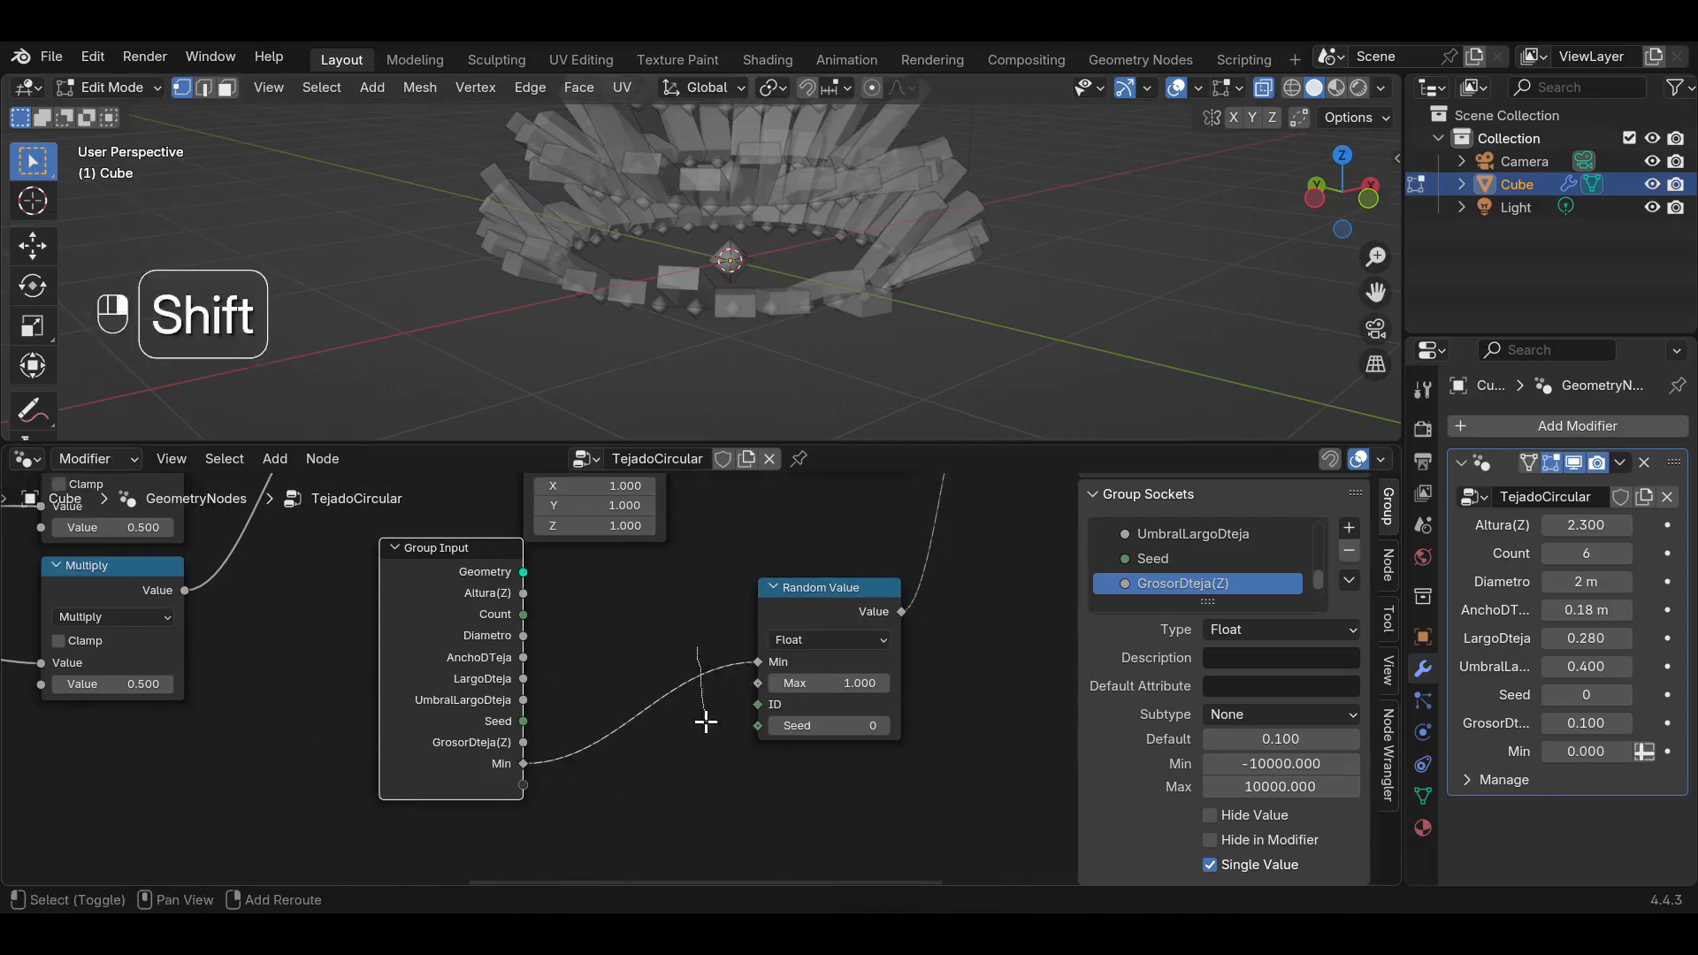
left_click_drag(700, 677, 758, 683)
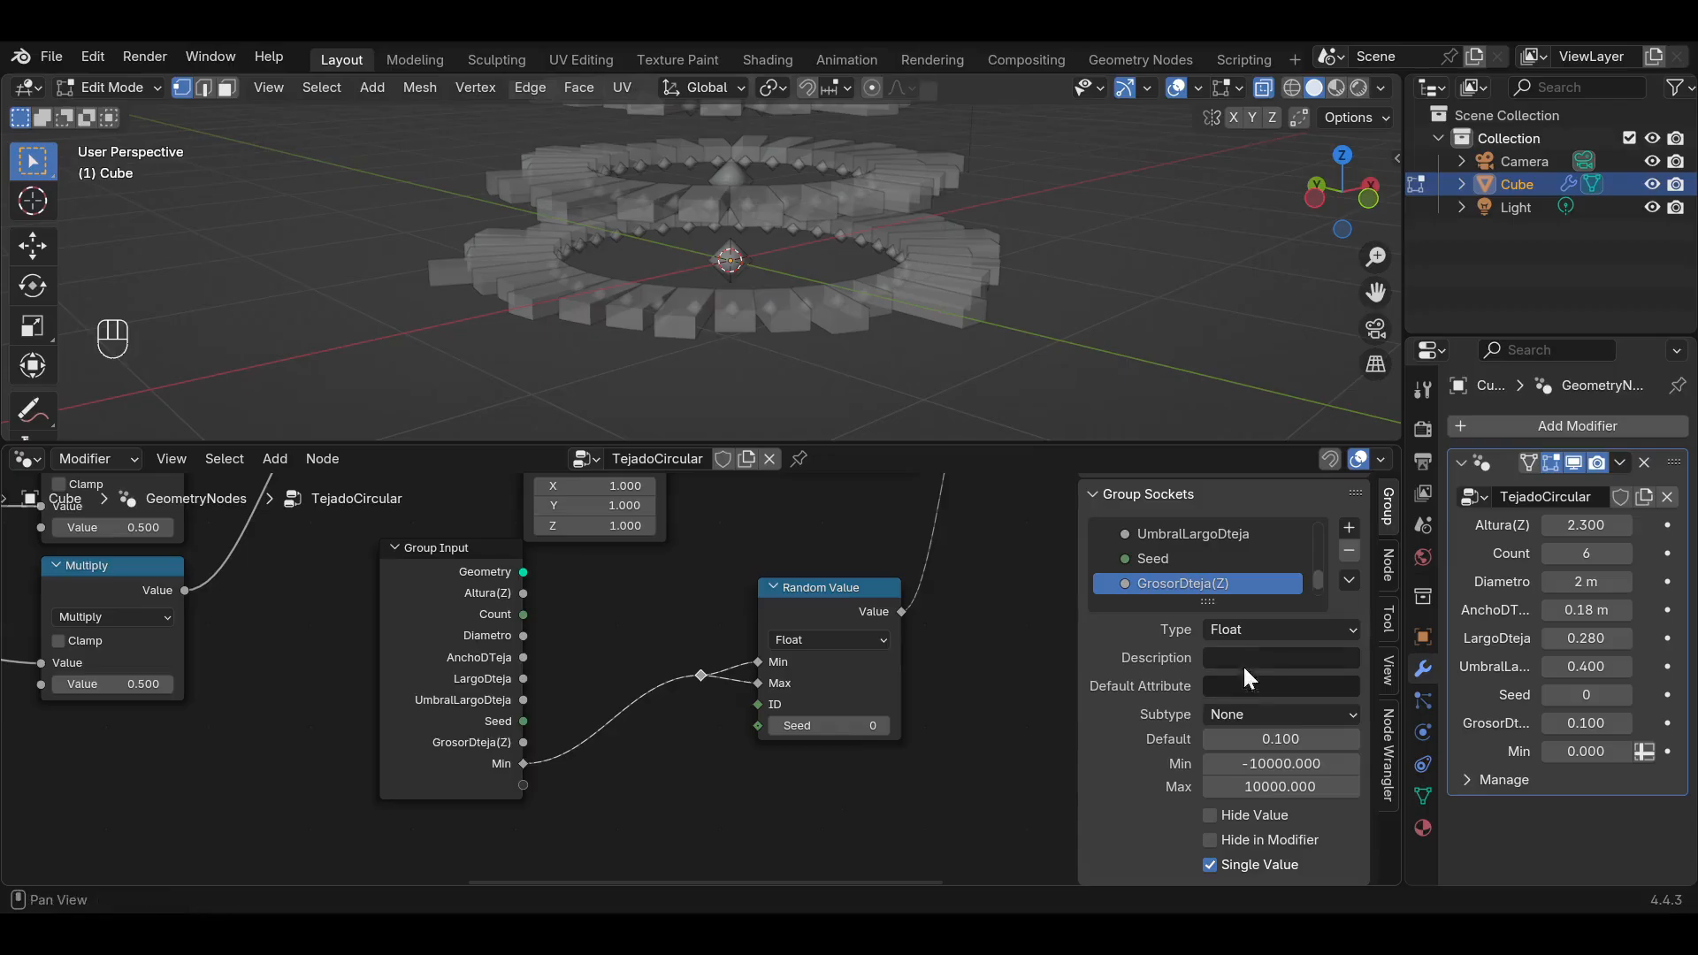
Rename the new Min group input as AnguloDInclinacion.
scroll(1319, 580, "down", 1)
double_click(1166, 585)
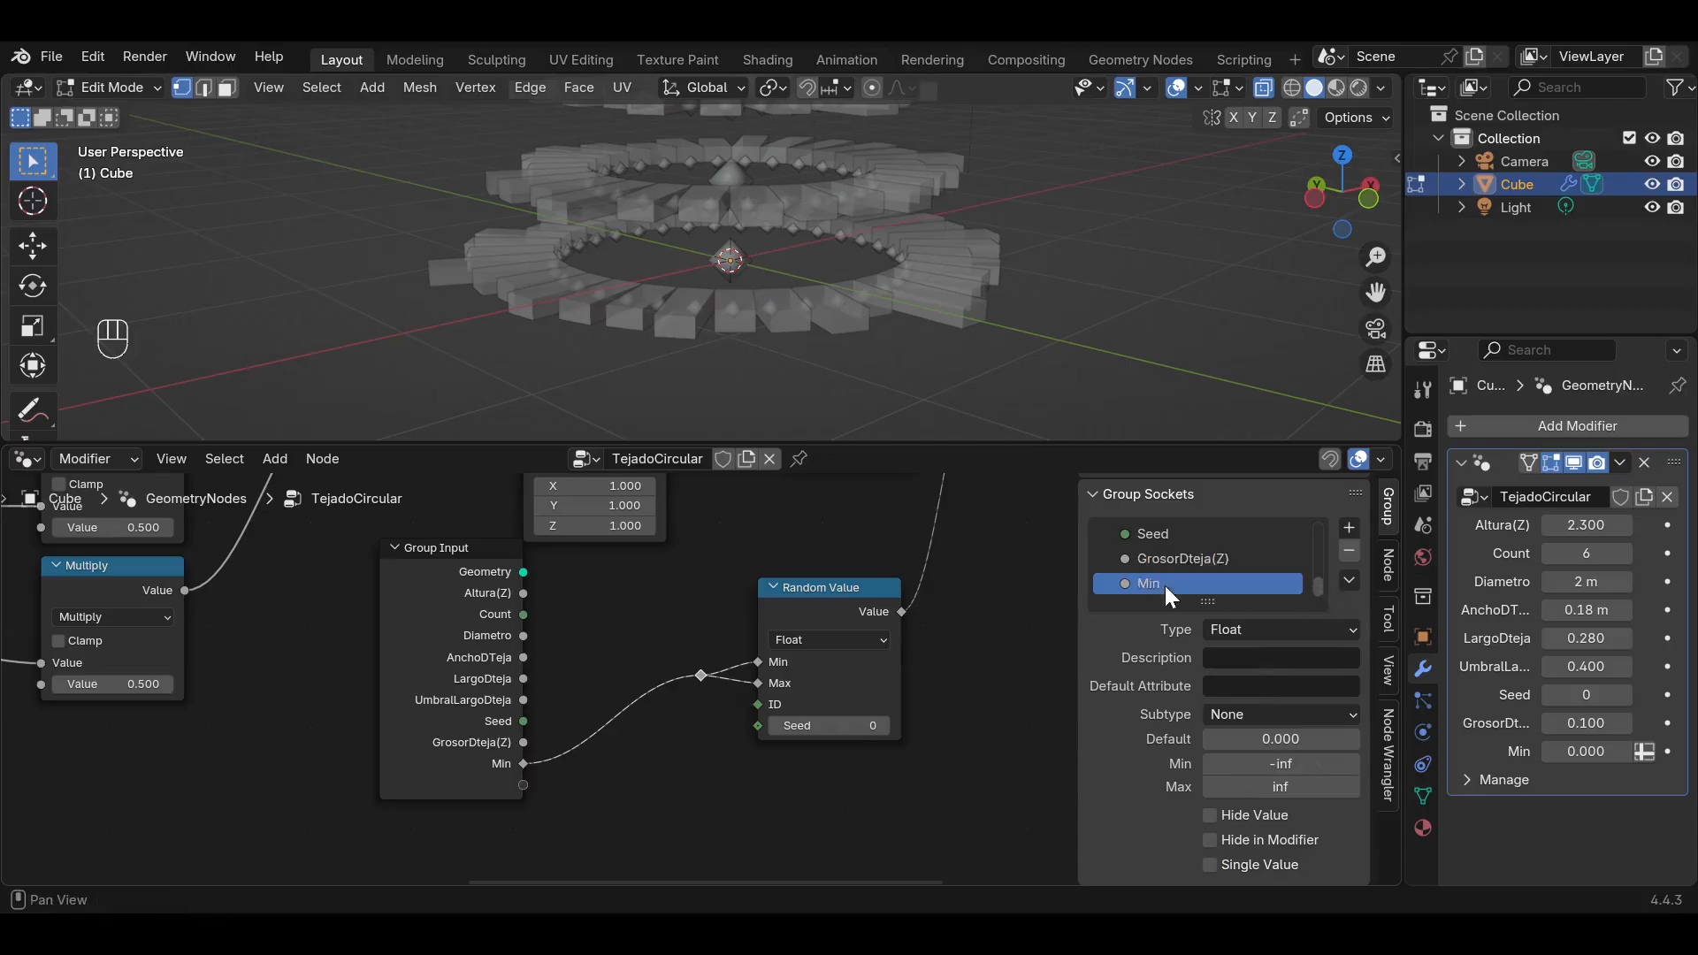
type("a")
key("BackSpace")
type("AnguloDInclinacion")
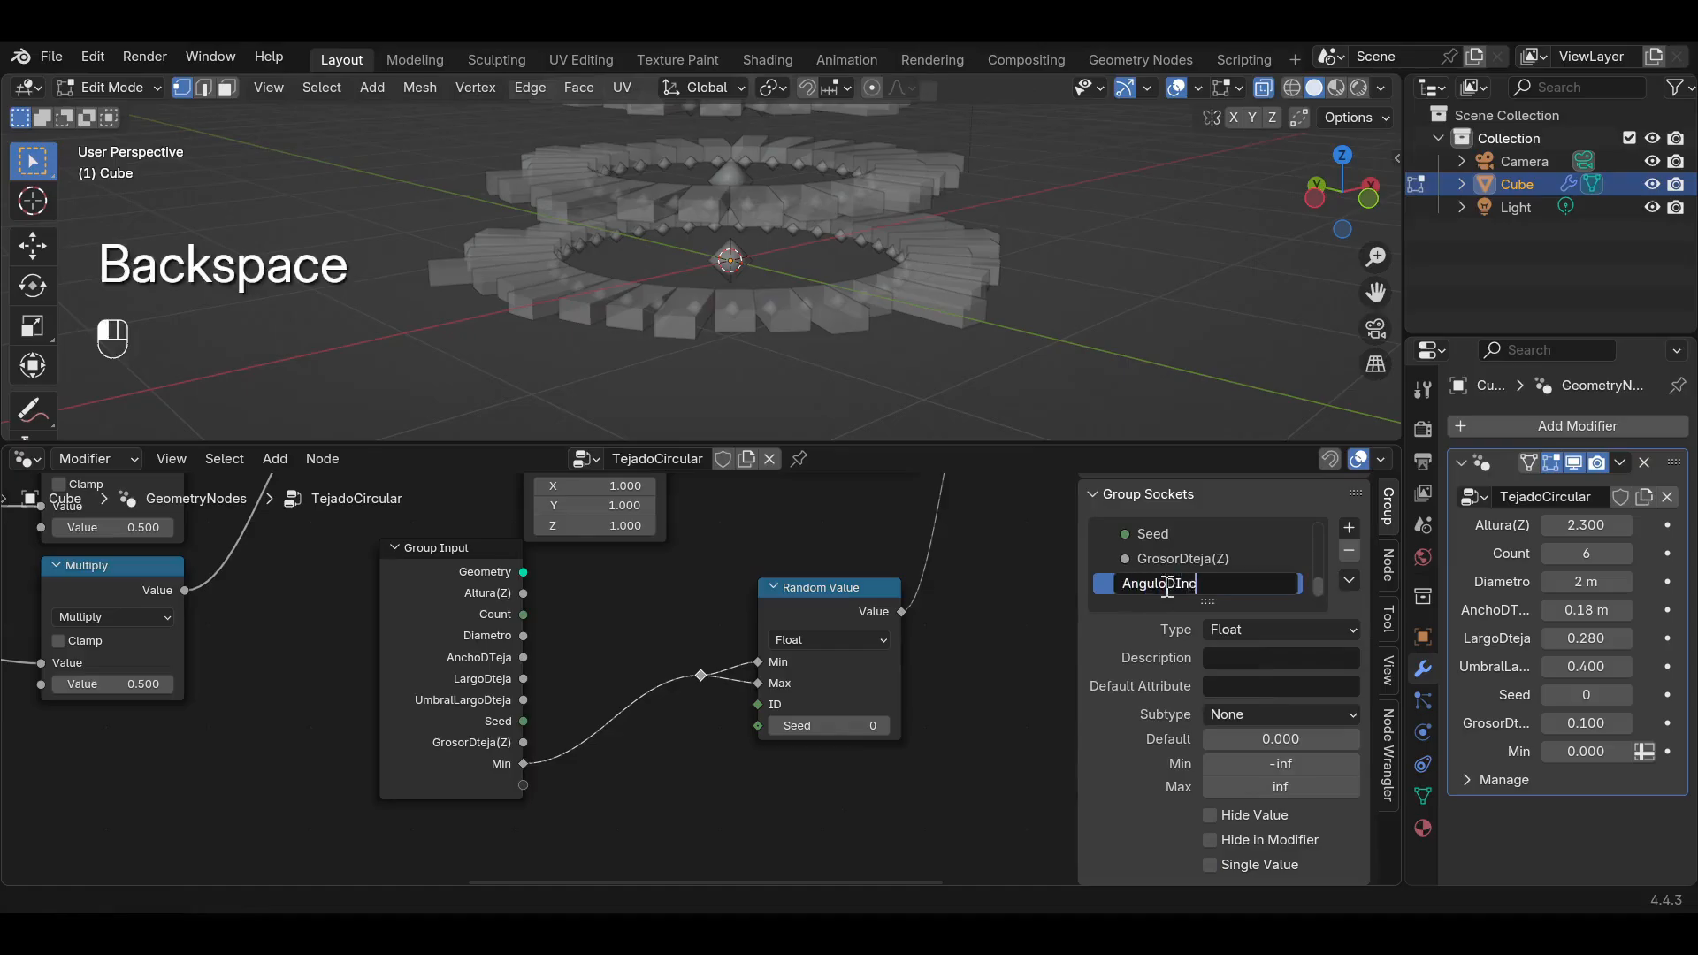
key("Return")
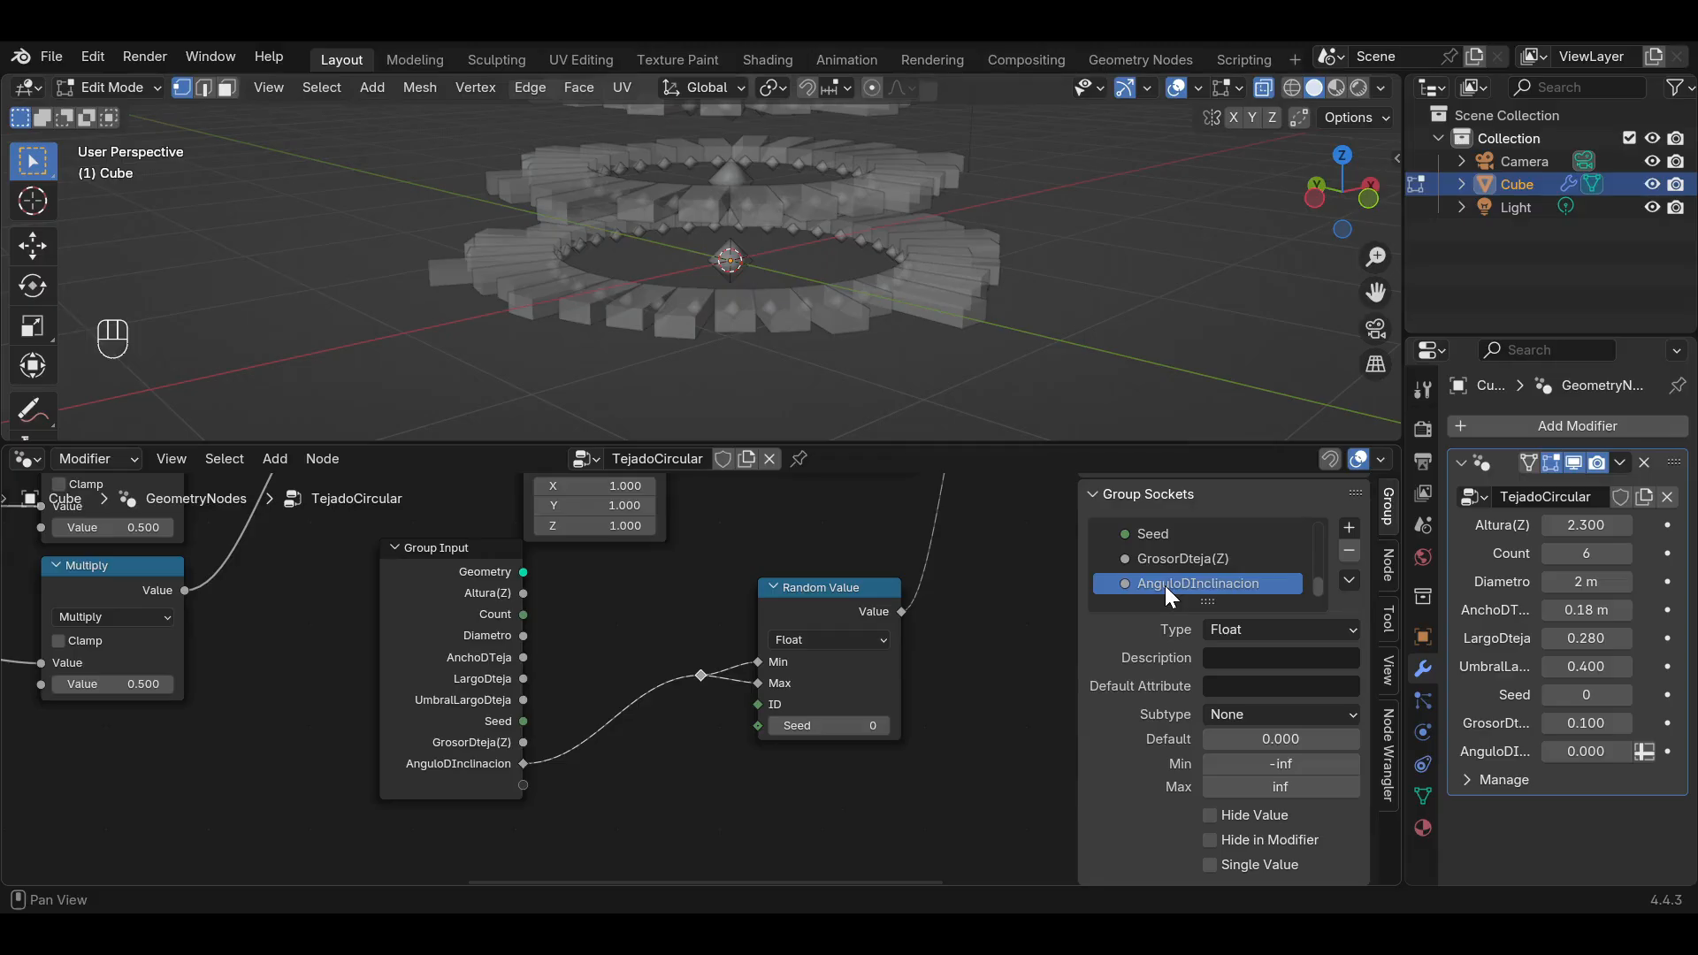
Insert a Math node set to Add on the link between the reroute and Random Value's Max input.
key("shift+a")
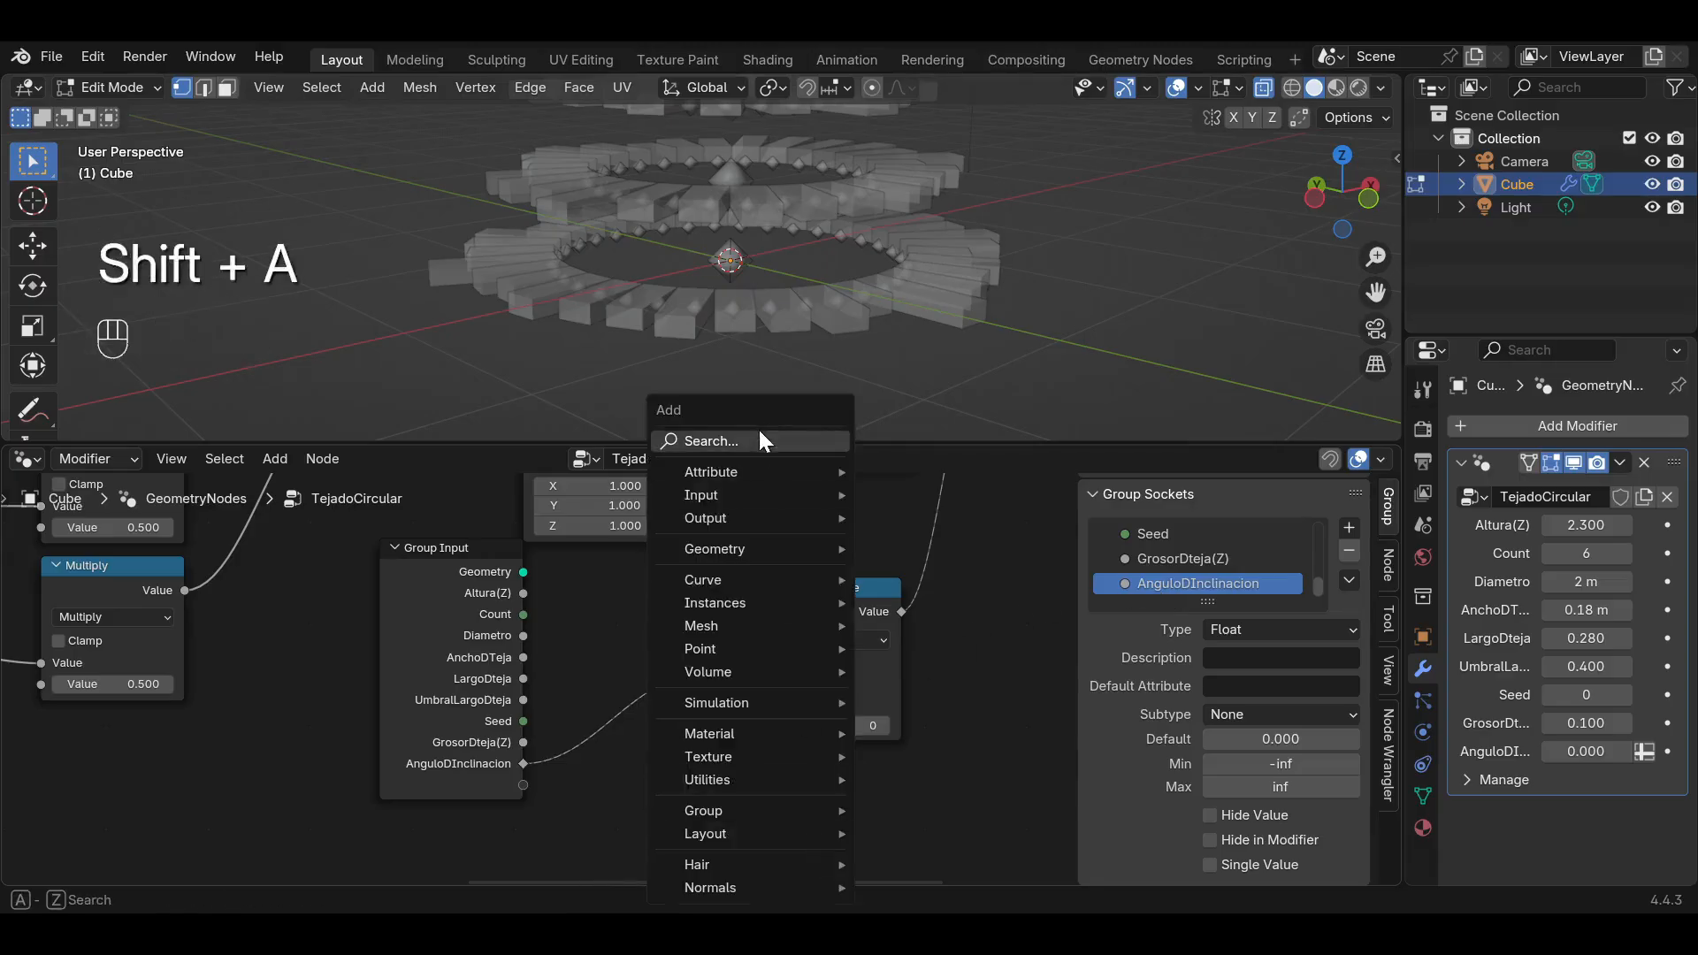
type("math")
key("Return")
left_click(722, 776)
left_click_drag(734, 778, 800, 688)
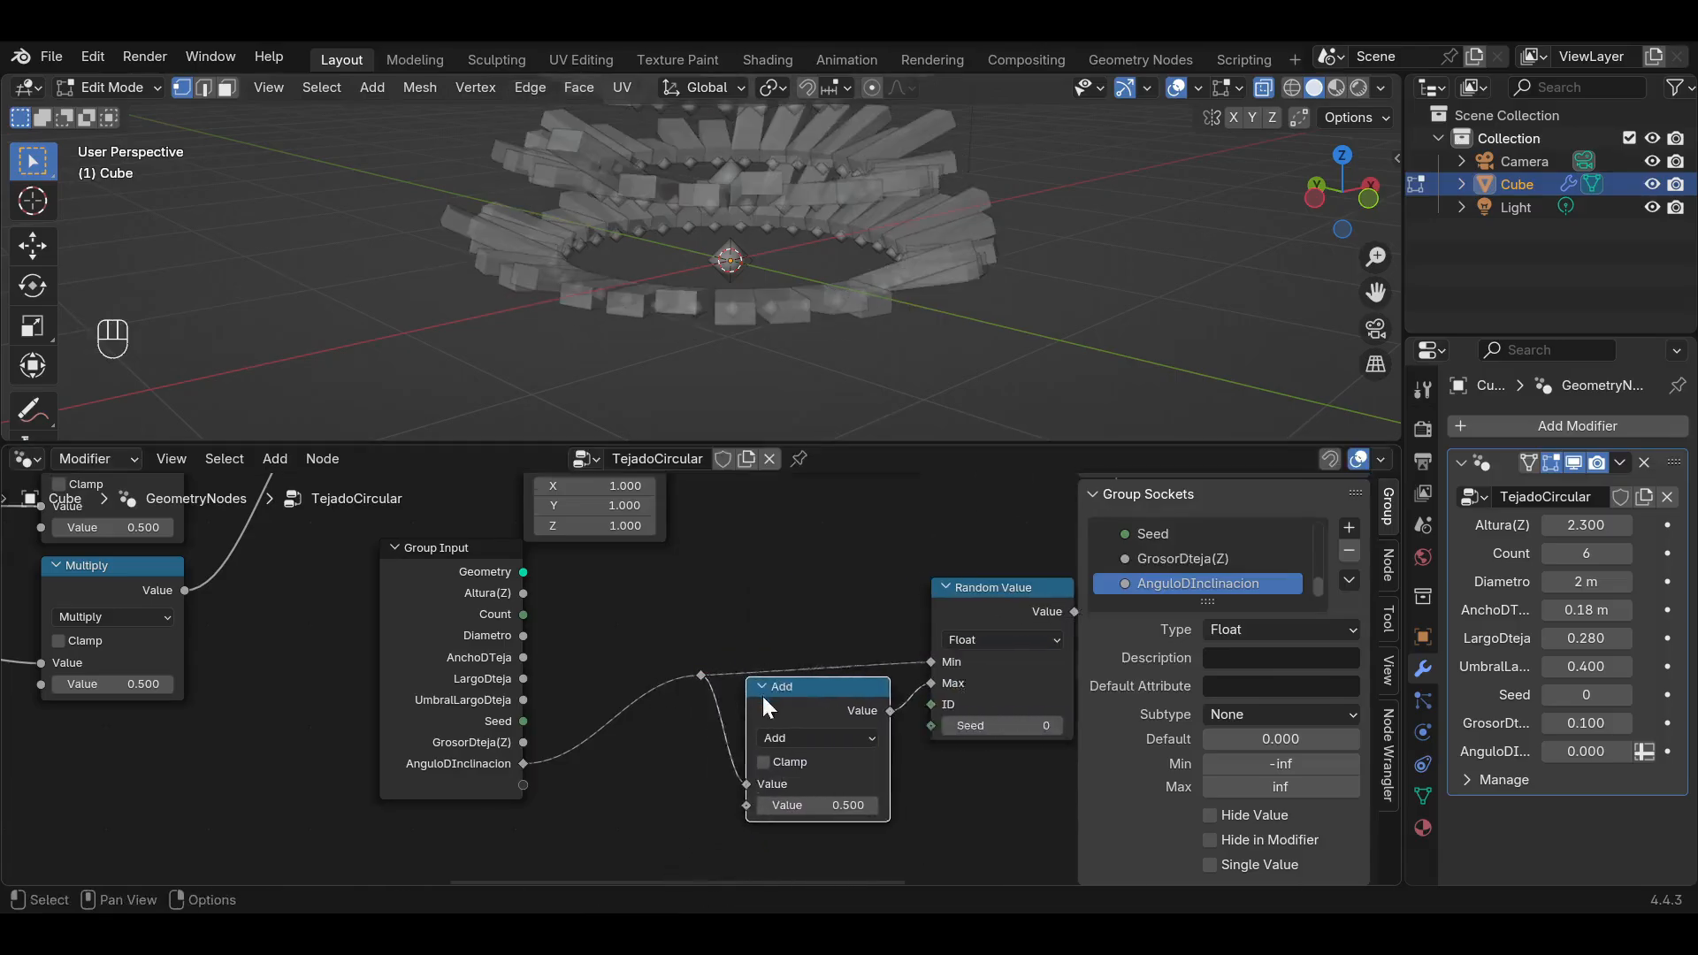
Expose the Add node's second value as a new group input and name it UmbralLargoDInclinacion.
left_click_drag(594, 750, 827, 763)
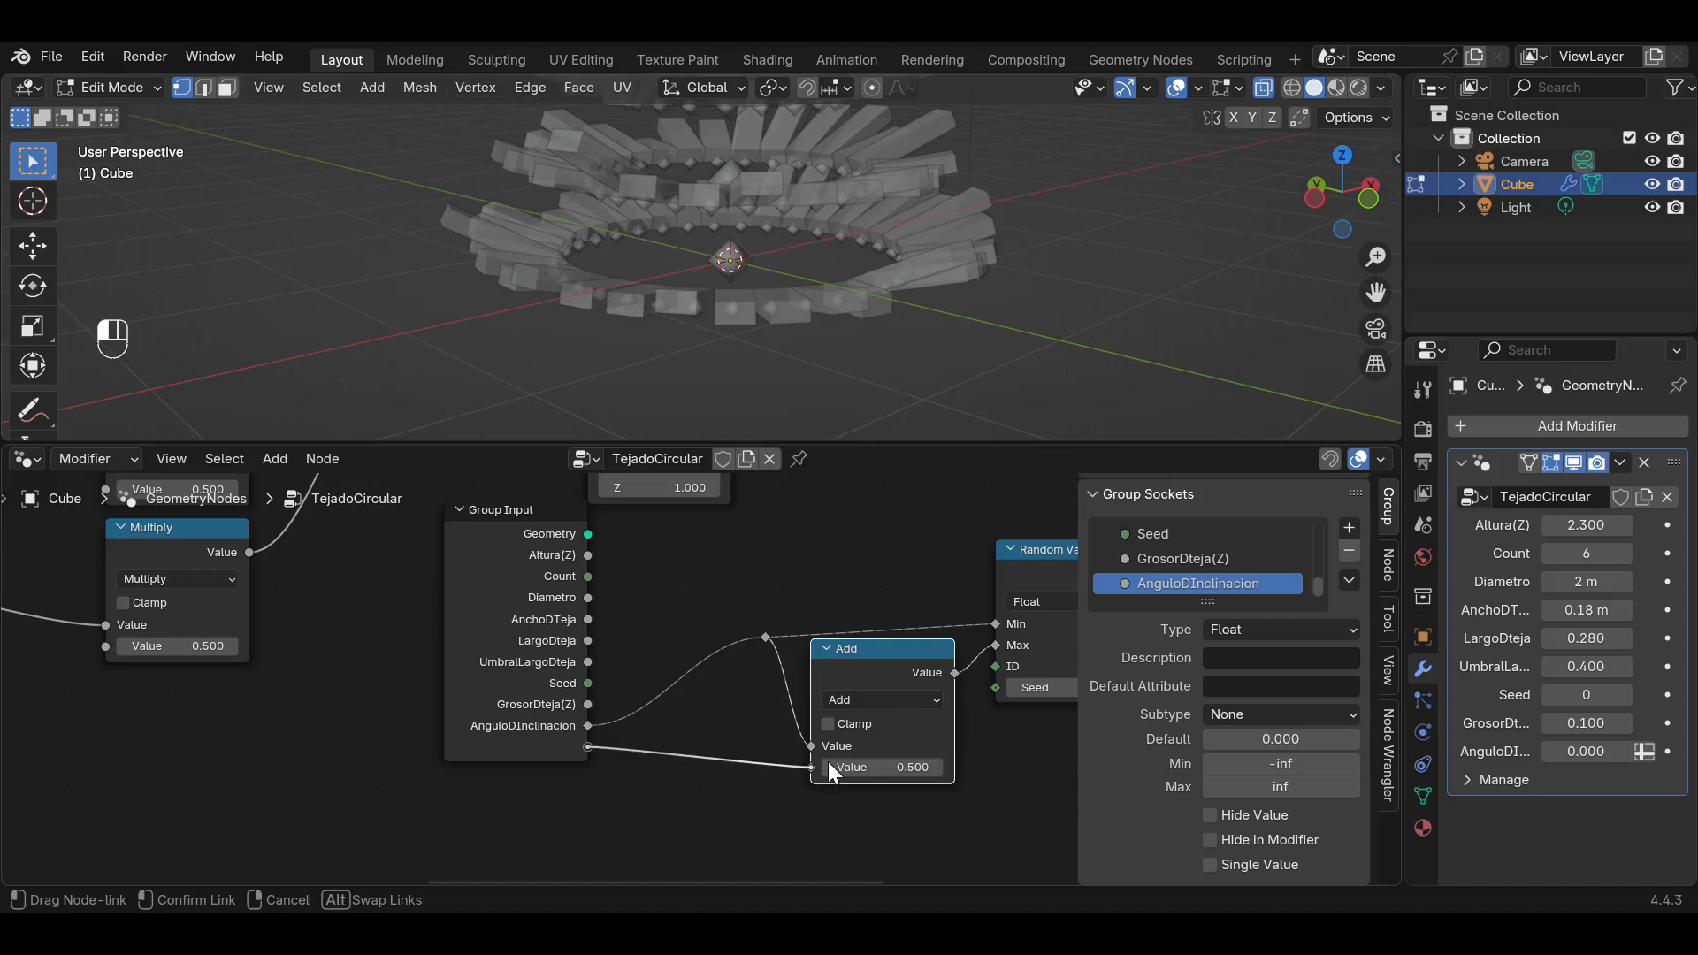
scroll(1256, 583, "down", 1)
double_click(1229, 583)
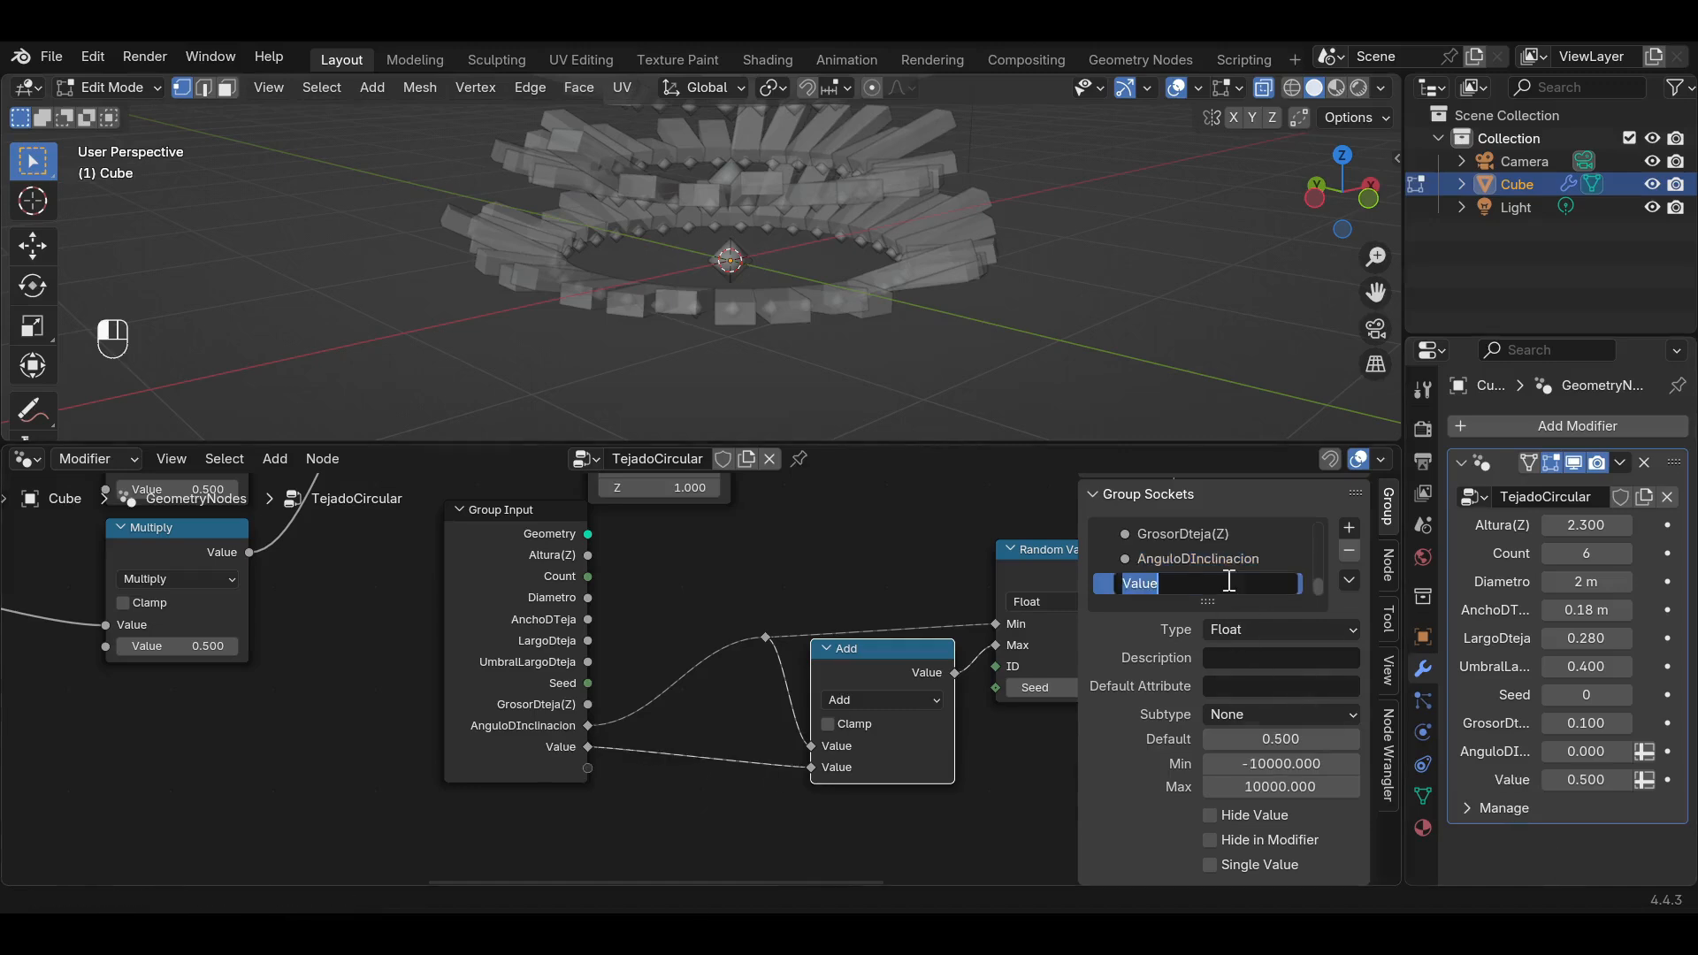
type("UmbralLargoDIncli")
key("BackSpace")
key("BackSpace")
type("DInclinacio")
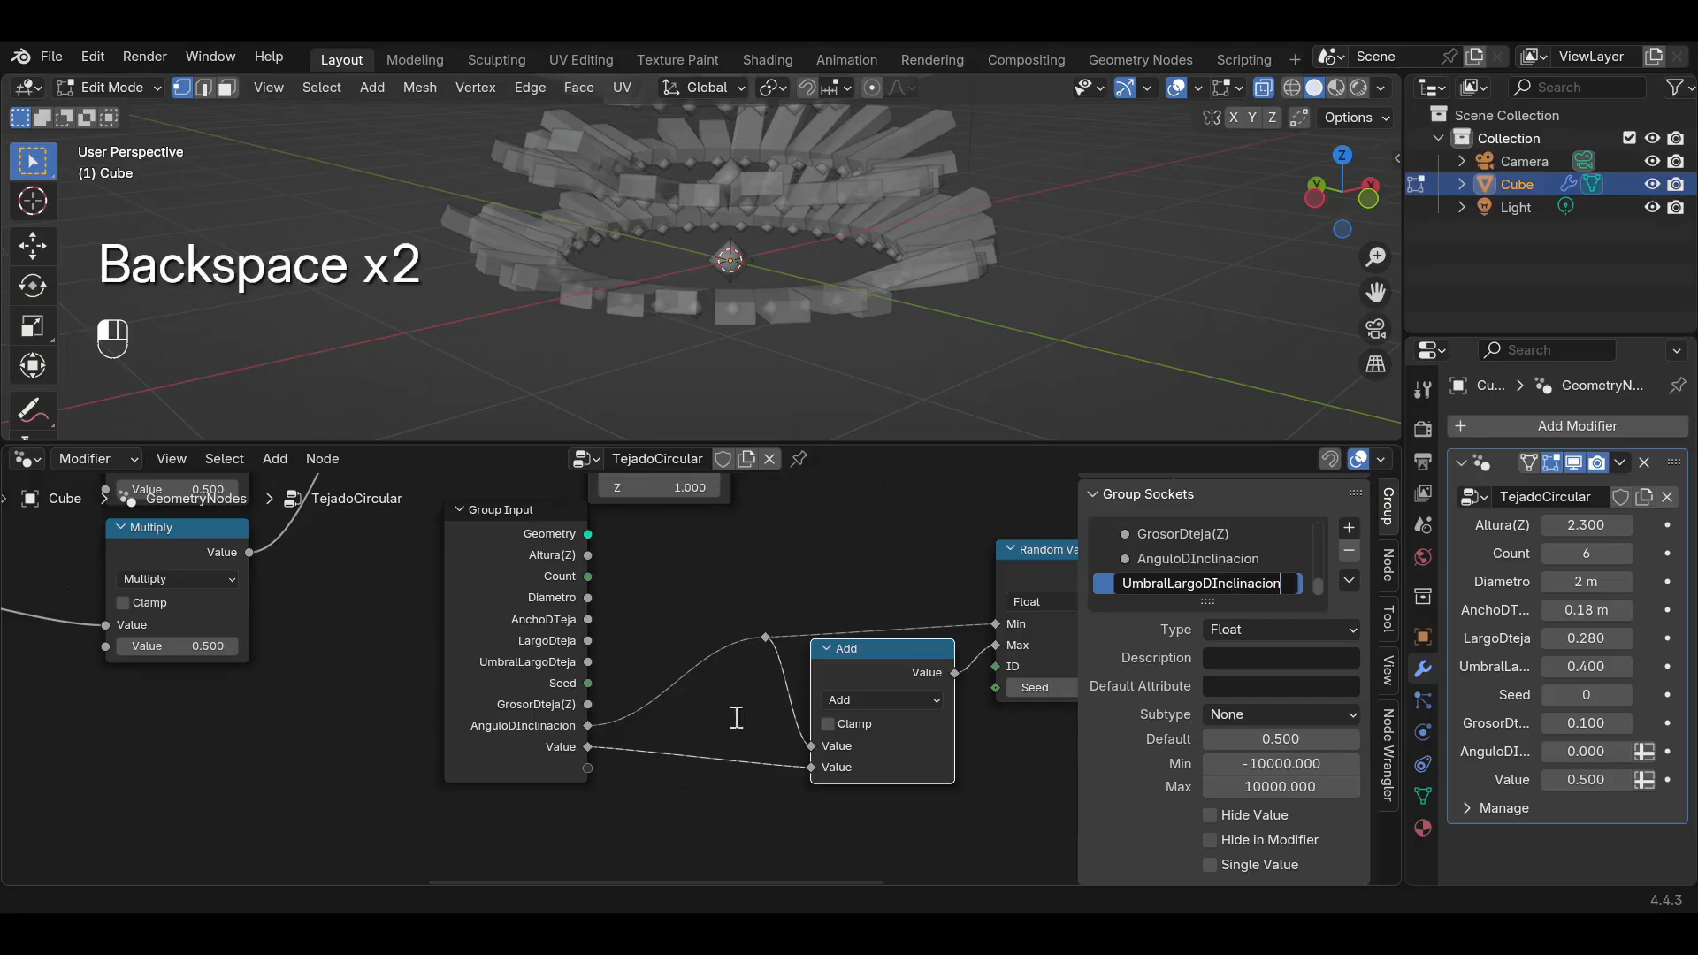
left_click(853, 657)
Collapse the Add node, duplicate it onto the link to Random Value's Min input and set the expanded copy to Subtract.
left_click(828, 649)
left_click_drag(859, 651, 862, 724)
key("shift+d")
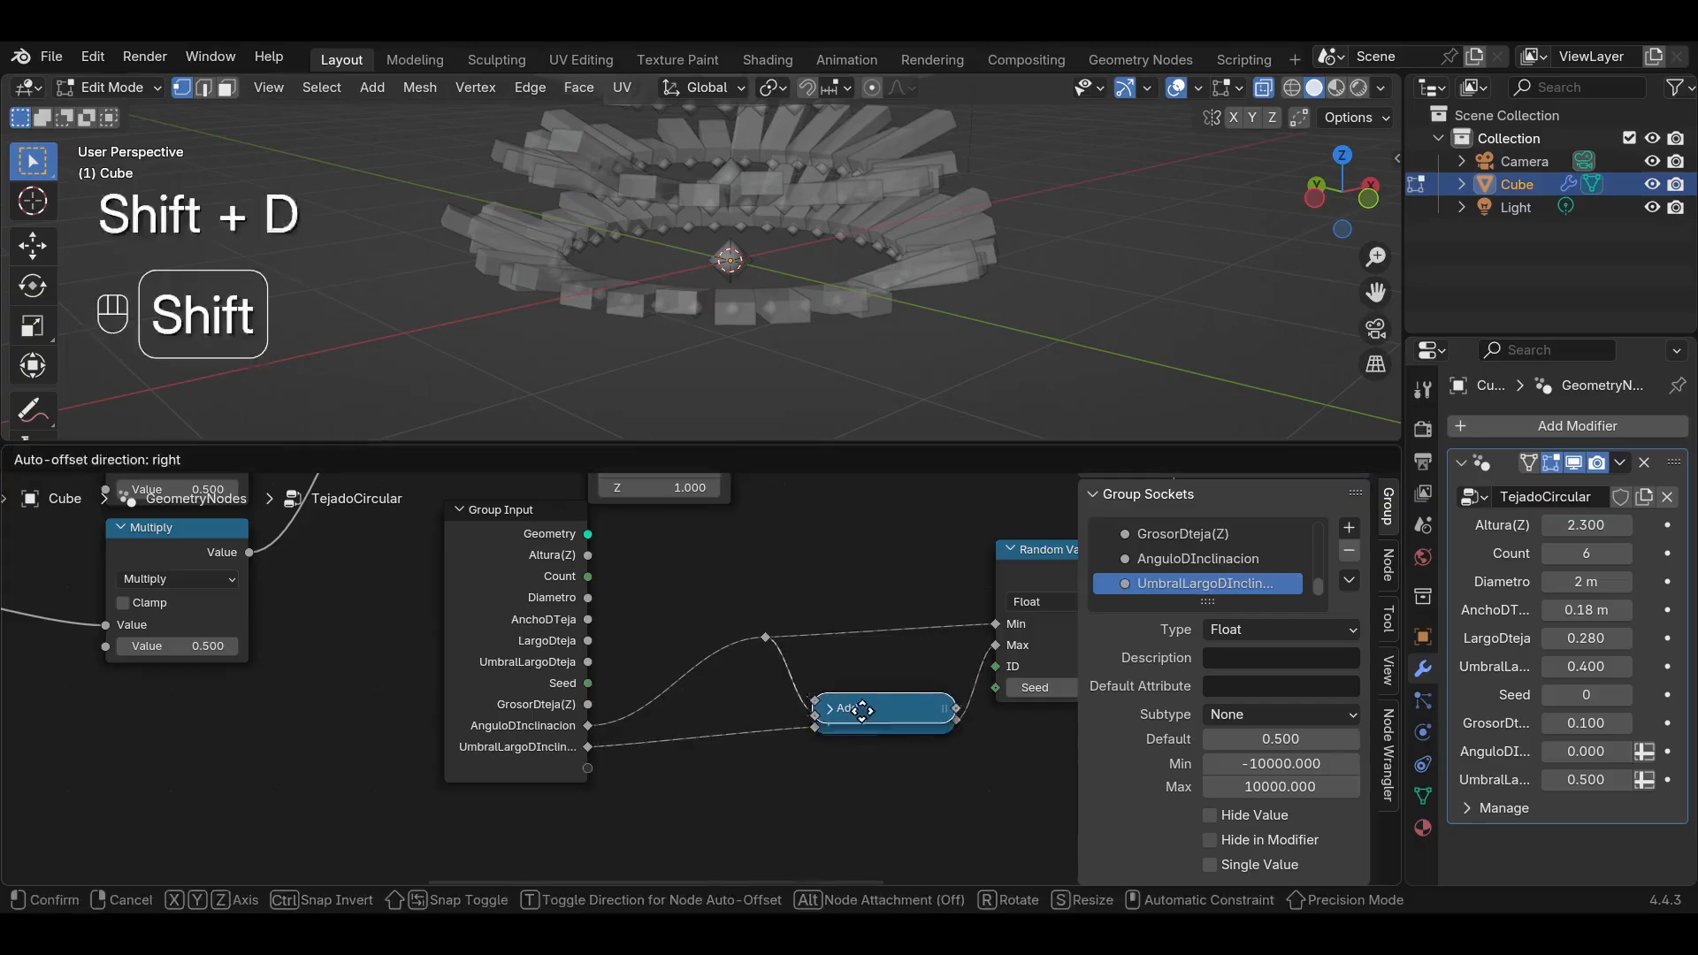
left_click(824, 640)
left_click(825, 638)
left_click(852, 688)
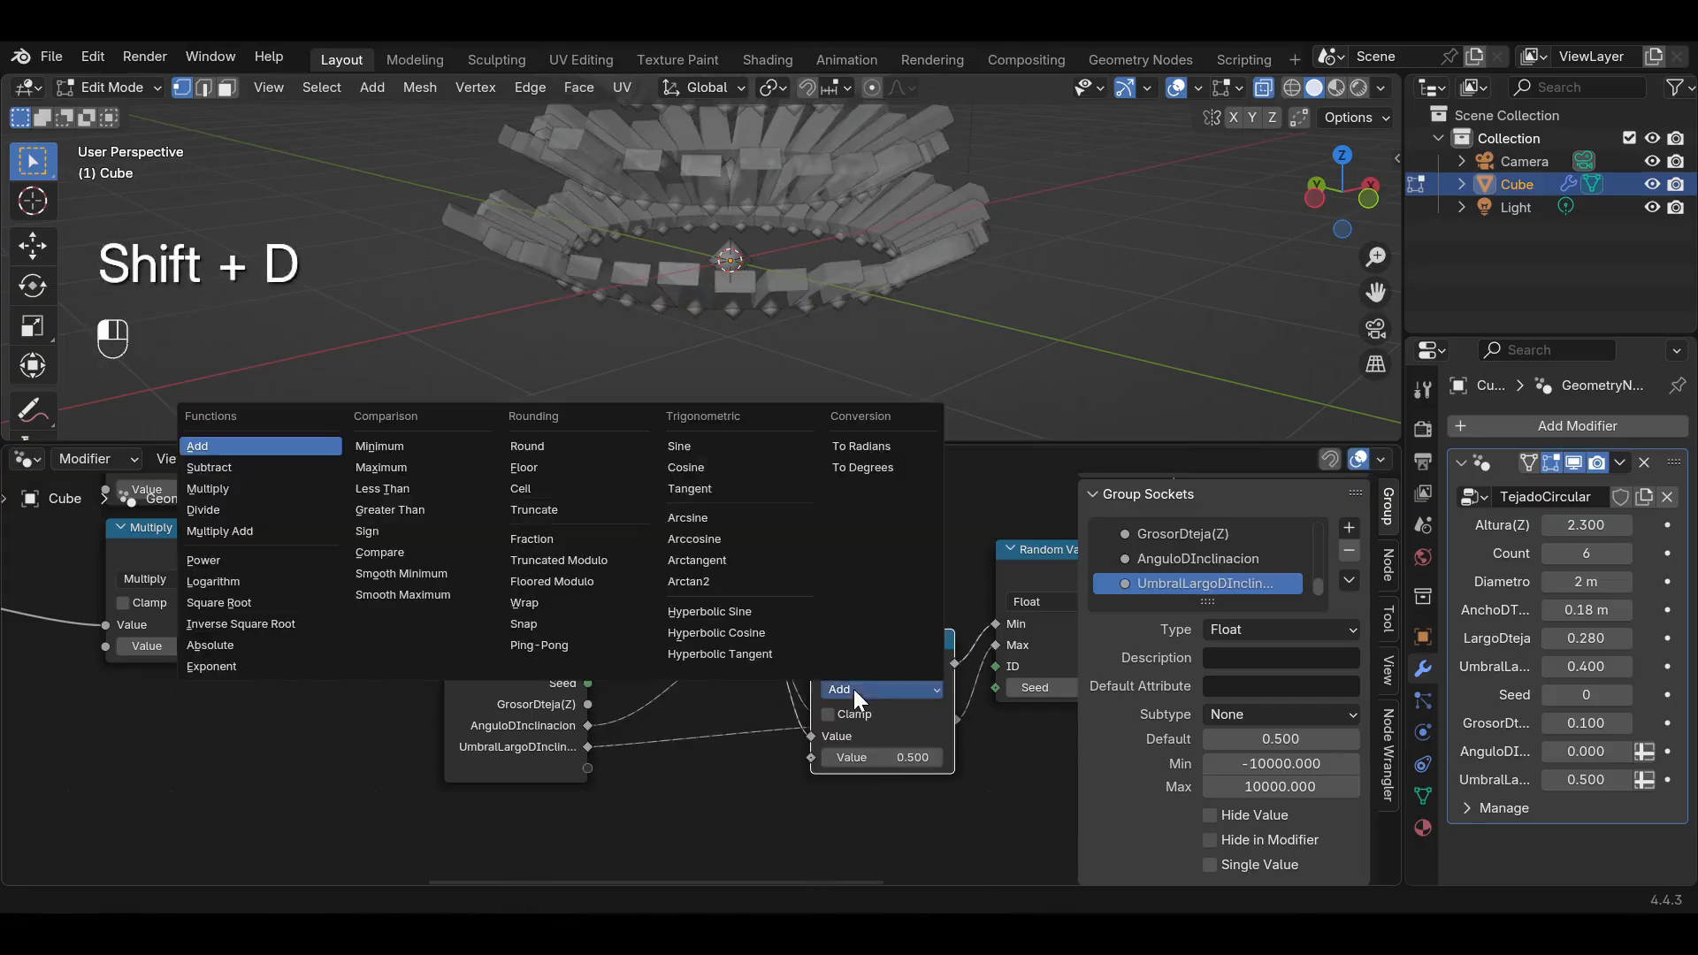
left_click(255, 466)
Add a reroute on the UmbralLargoDInclinacion link, connect it to Subtract's second value, and collapse and stack Subtract above Add.
right_click_drag(661, 723, 683, 756, "shift")
left_click_drag(676, 739, 810, 762)
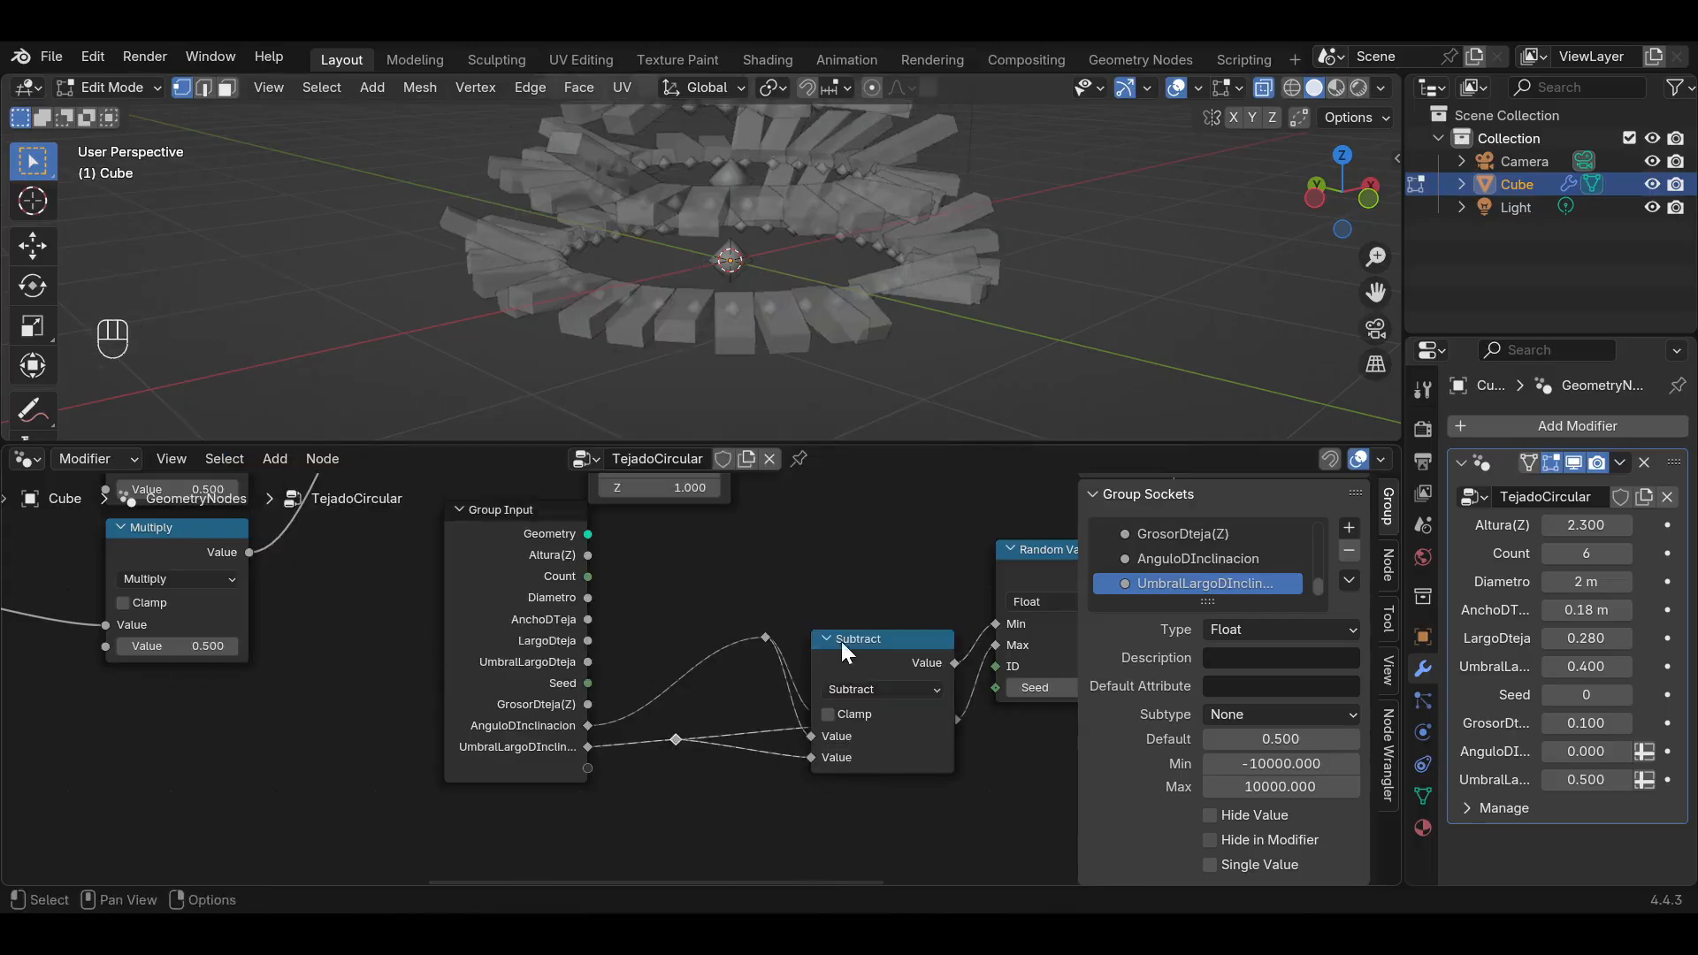
left_click(826, 638)
left_click_drag(869, 637, 871, 601)
middle_click_drag(909, 645, 766, 674)
left_click_drag(718, 750, 707, 687)
middle_click_drag(735, 703, 670, 696)
Expose the Random Value node's Seed as a new group input.
left_click_drag(379, 788, 786, 708)
scroll(870, 689, "down", 2)
middle_click_drag(869, 676, 729, 771)
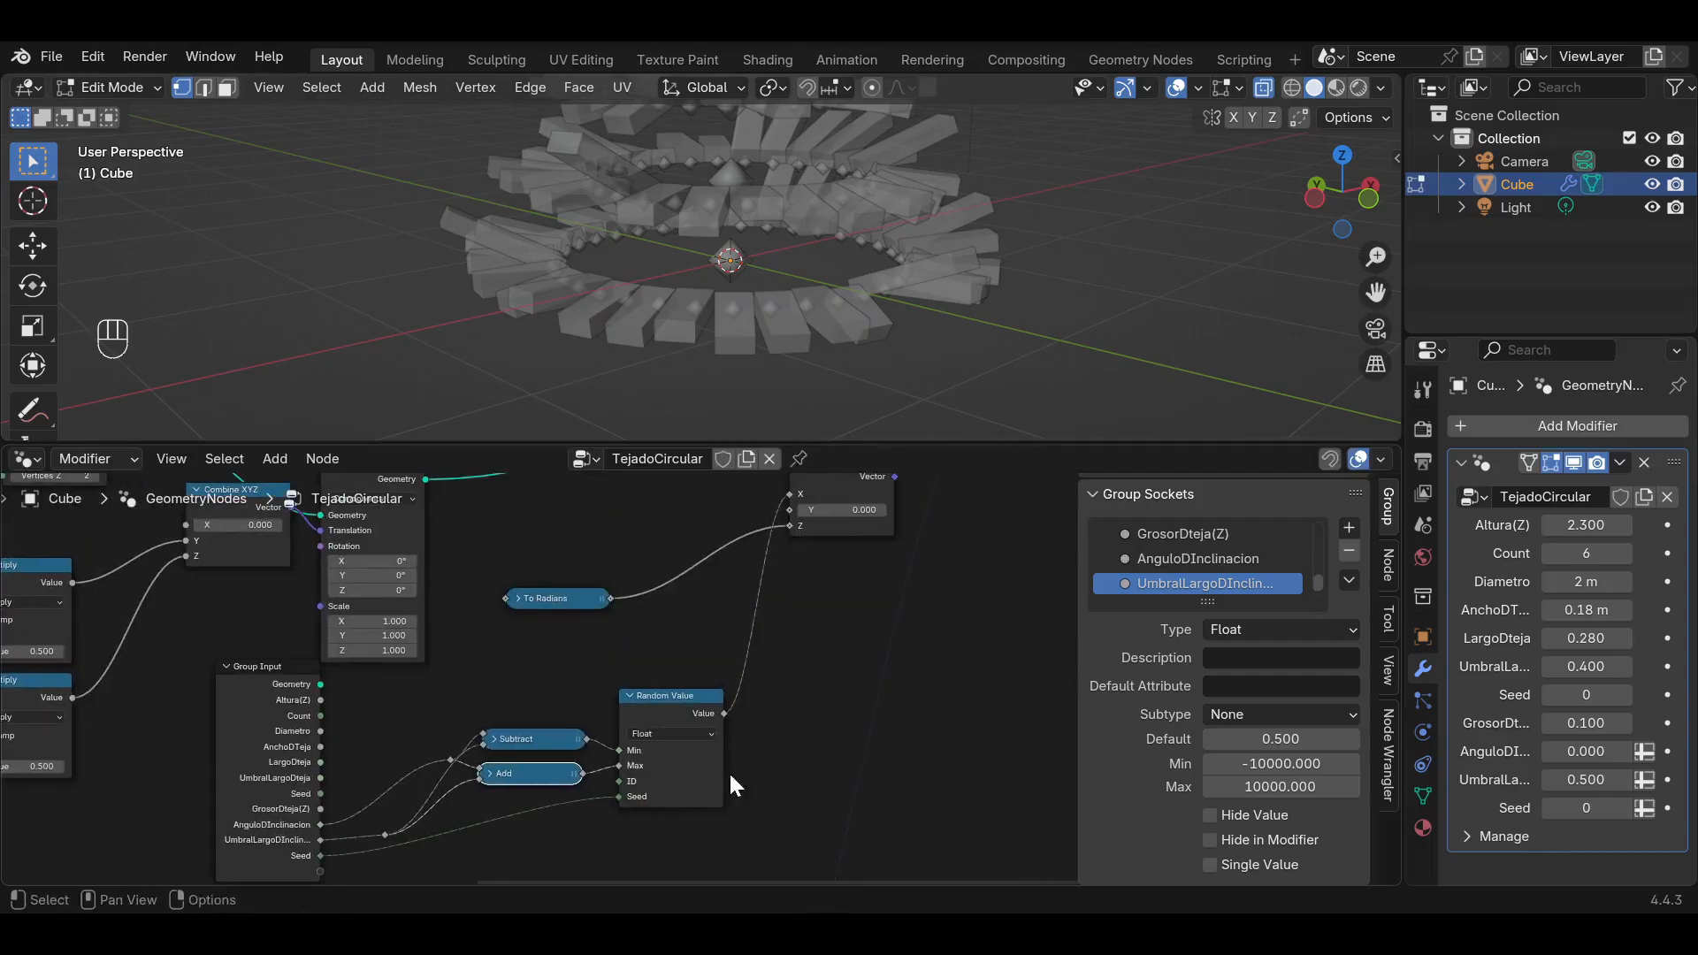
Duplicate the To Radians node onto the link between Random Value and the Combine XYZ node's X input, and save the file.
left_click(557, 616)
key("shift+d")
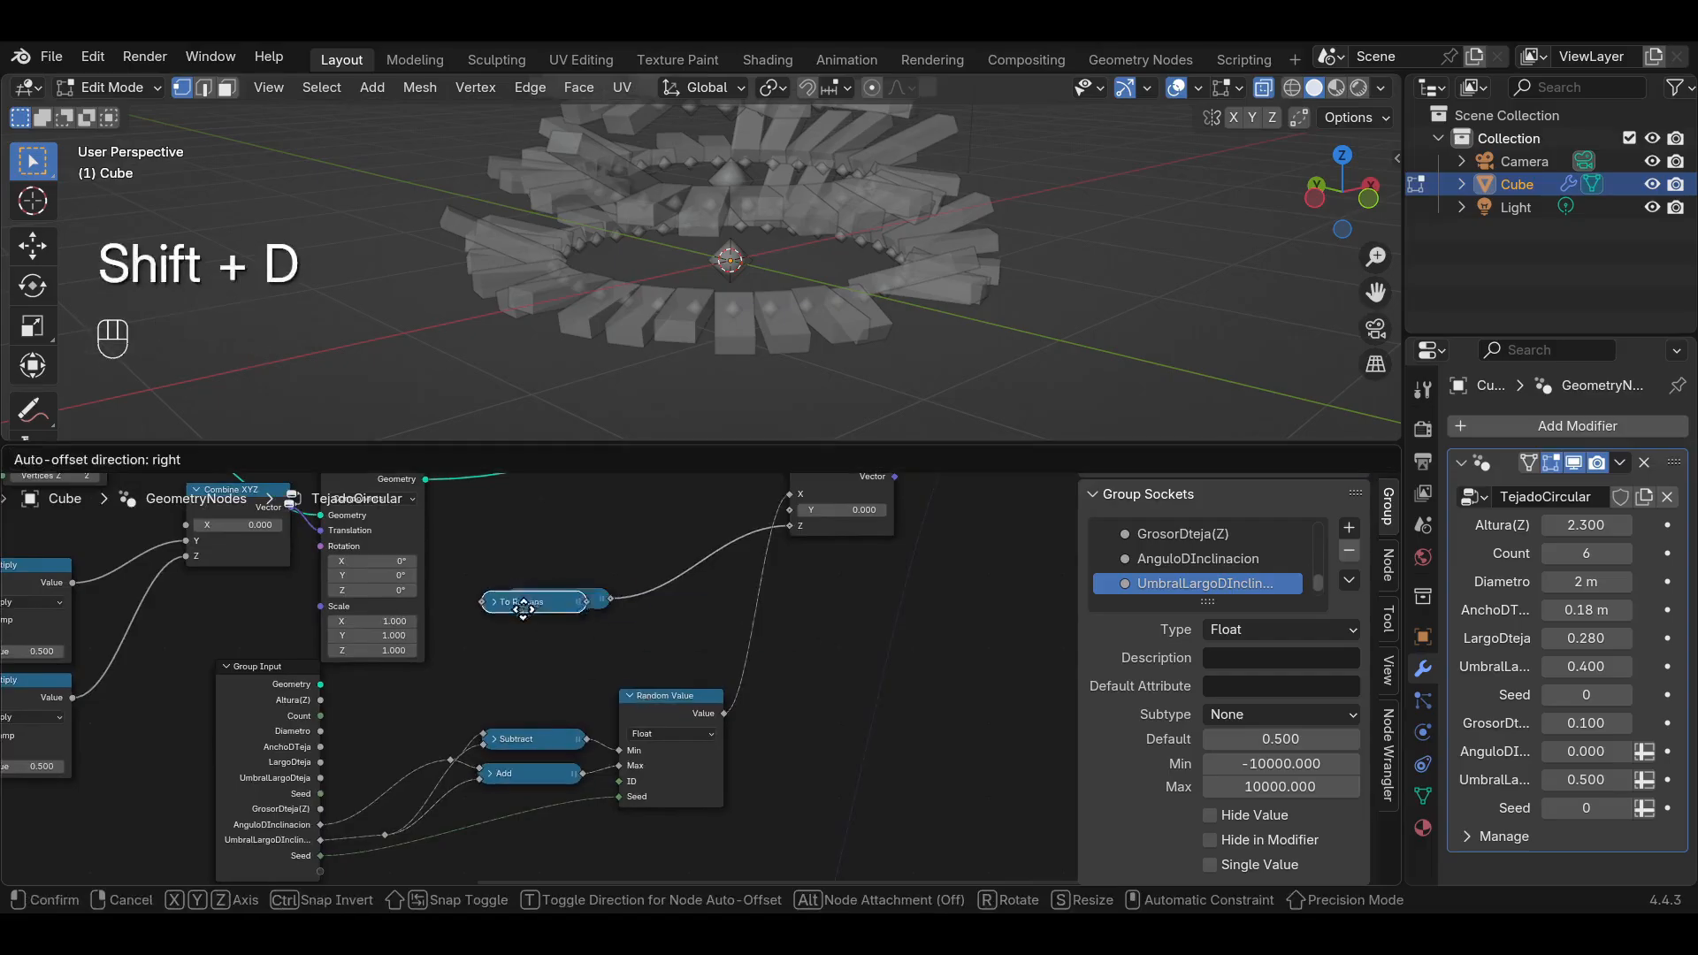
left_click(738, 626)
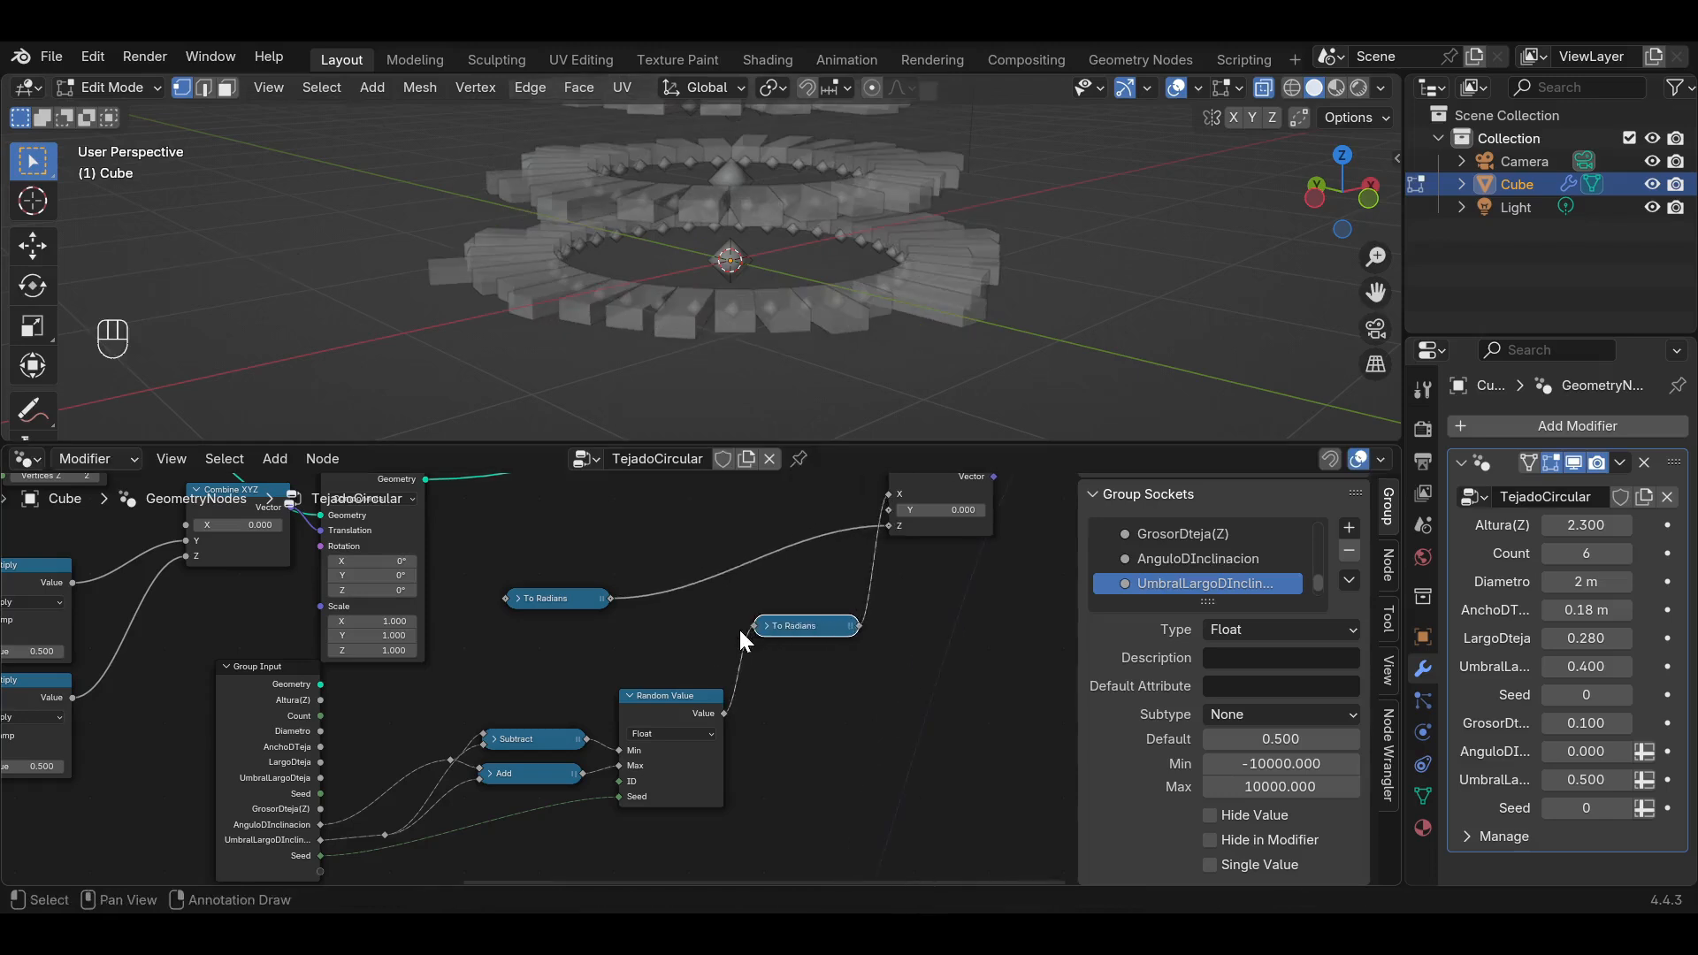
key("ctrl+s")
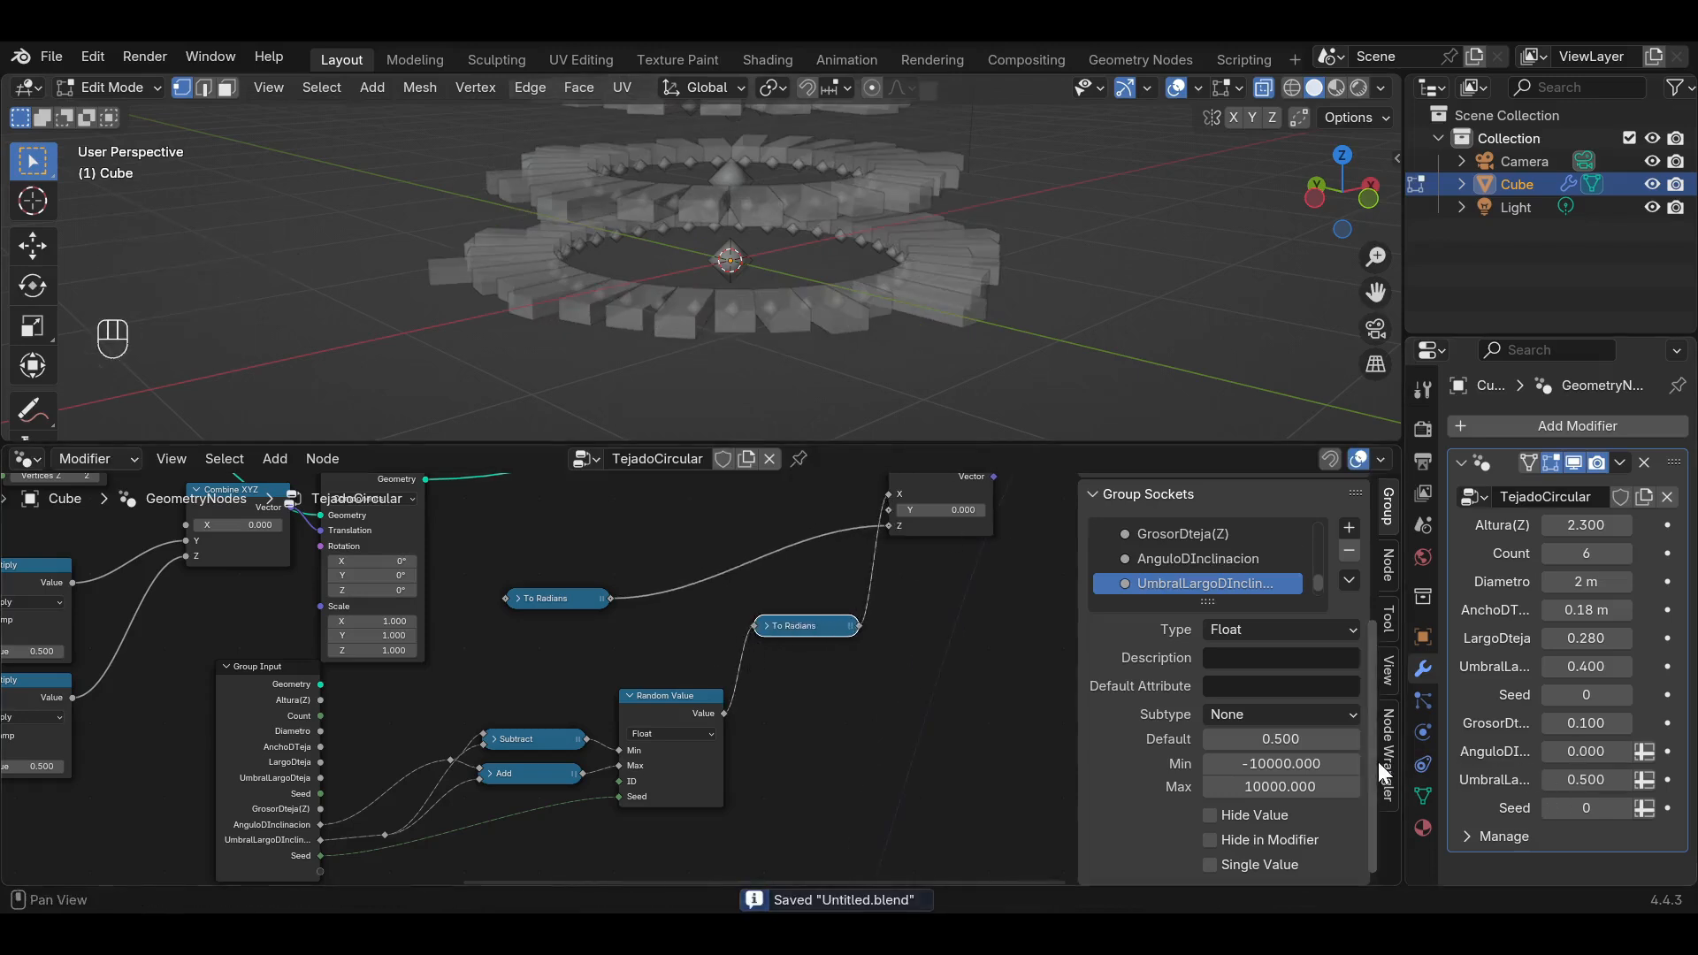
Enable Single Value for the AnguloDInclinacion, UmbralLargoDInclinacion and last Seed group inputs.
left_click_drag(1405, 766, 1297, 766)
middle_click_drag(798, 778, 819, 714)
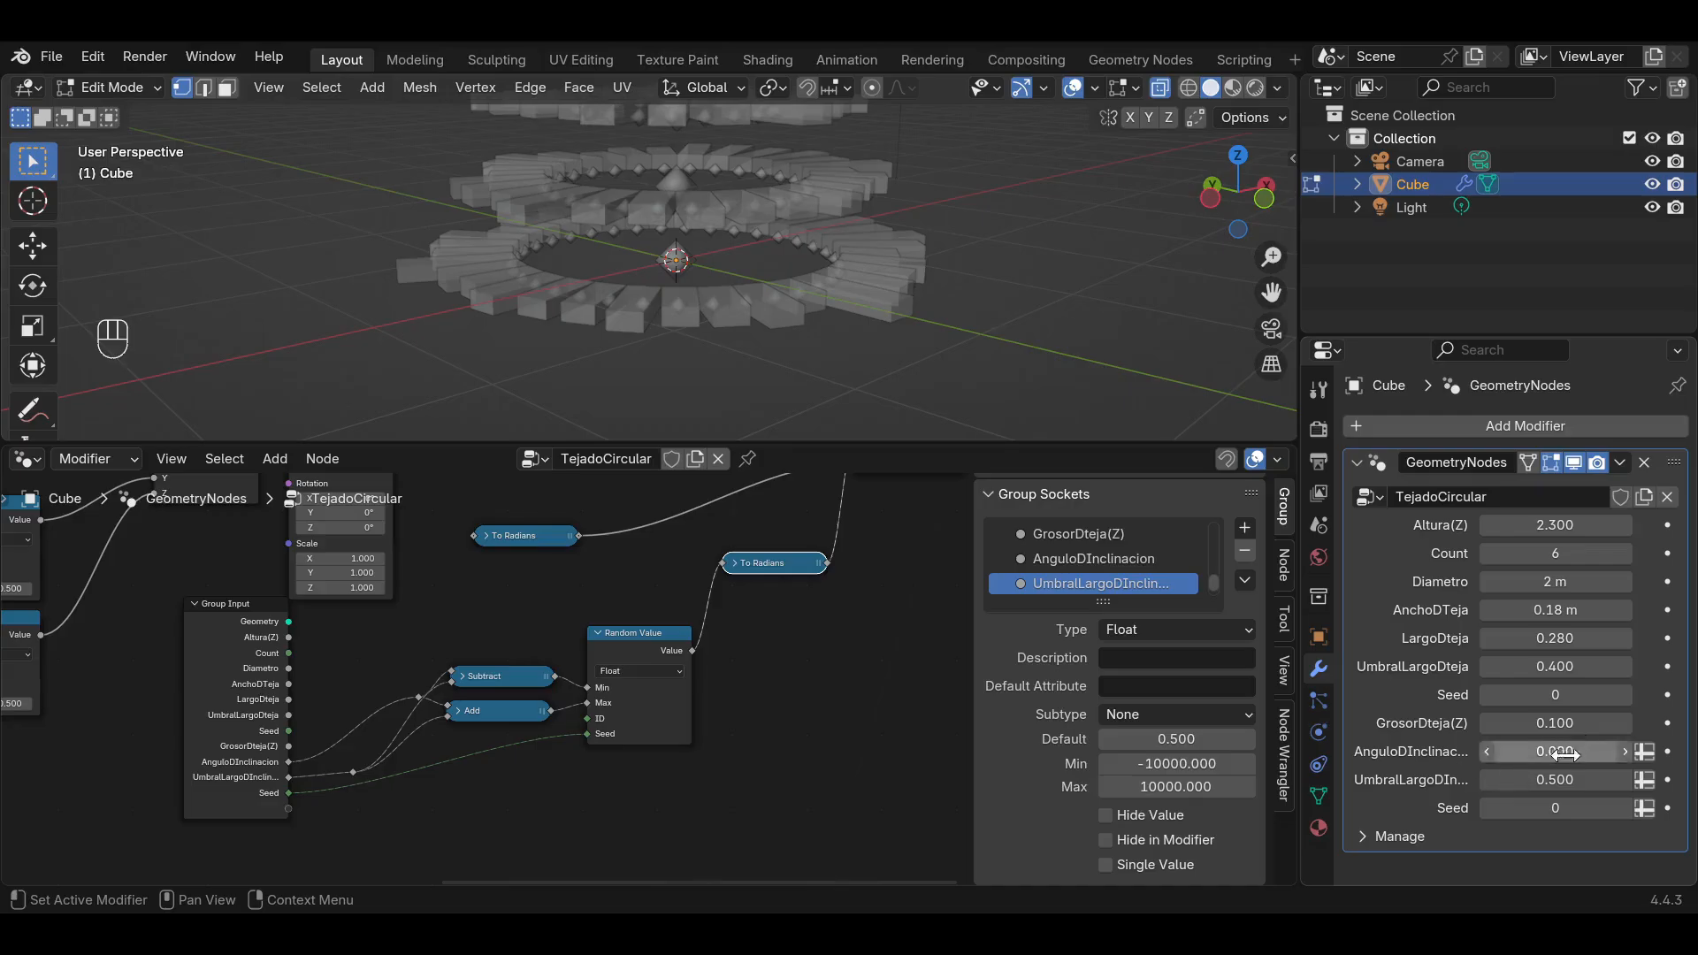
scroll(792, 570, "up", 2)
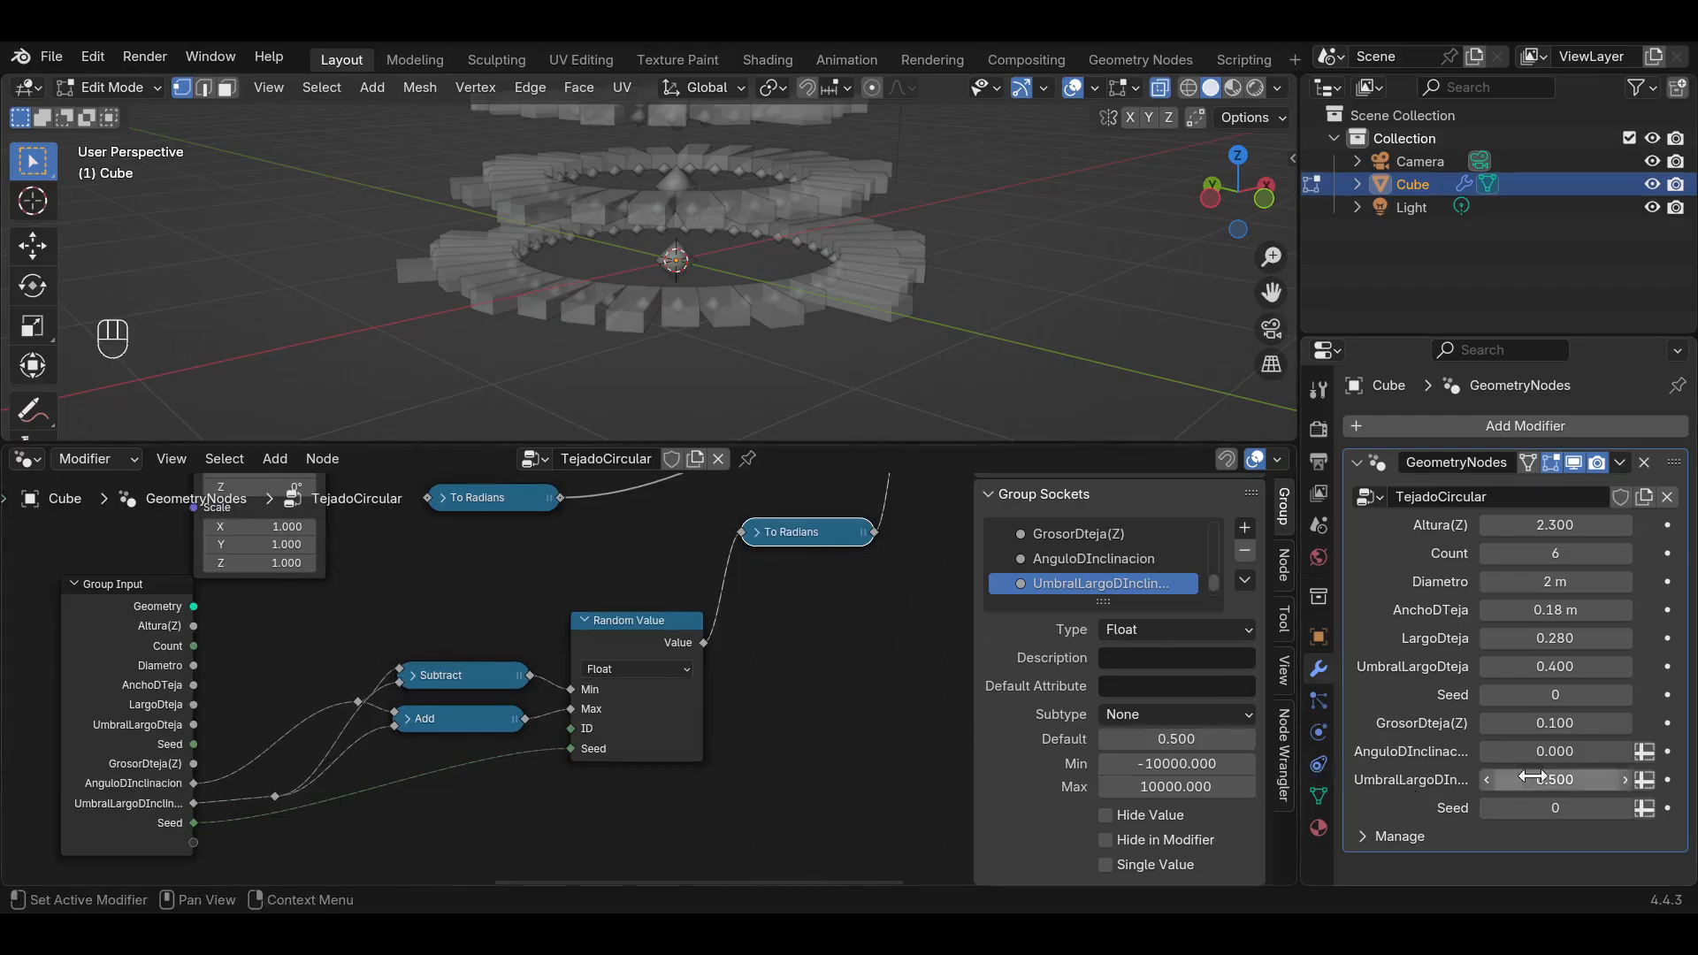
left_click(1094, 560)
left_click(1106, 864)
scroll(1096, 590, "down", 1)
left_click(1095, 586)
scroll(1150, 836, "down", 1)
left_click(1153, 865)
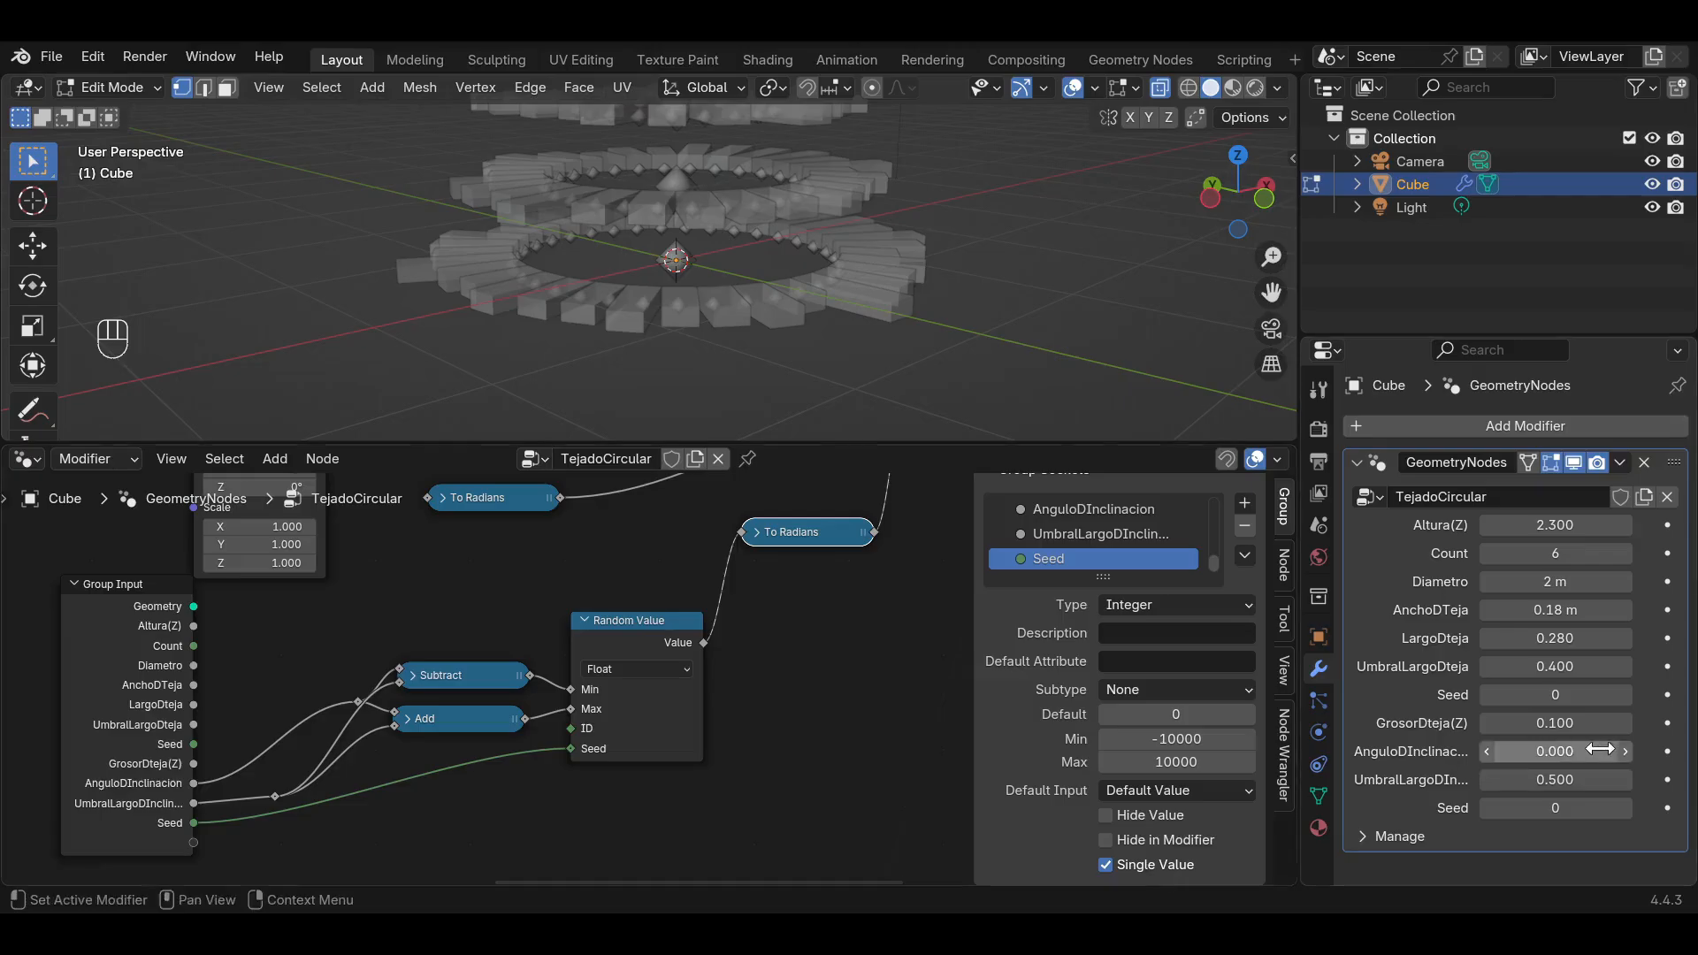
In front view, set AnguloDInclinacion to -53.130 and UmbralLargoDInclinacion to 13.770, and save the file.
left_click(1265, 198)
left_click_drag(1535, 751, 1484, 751)
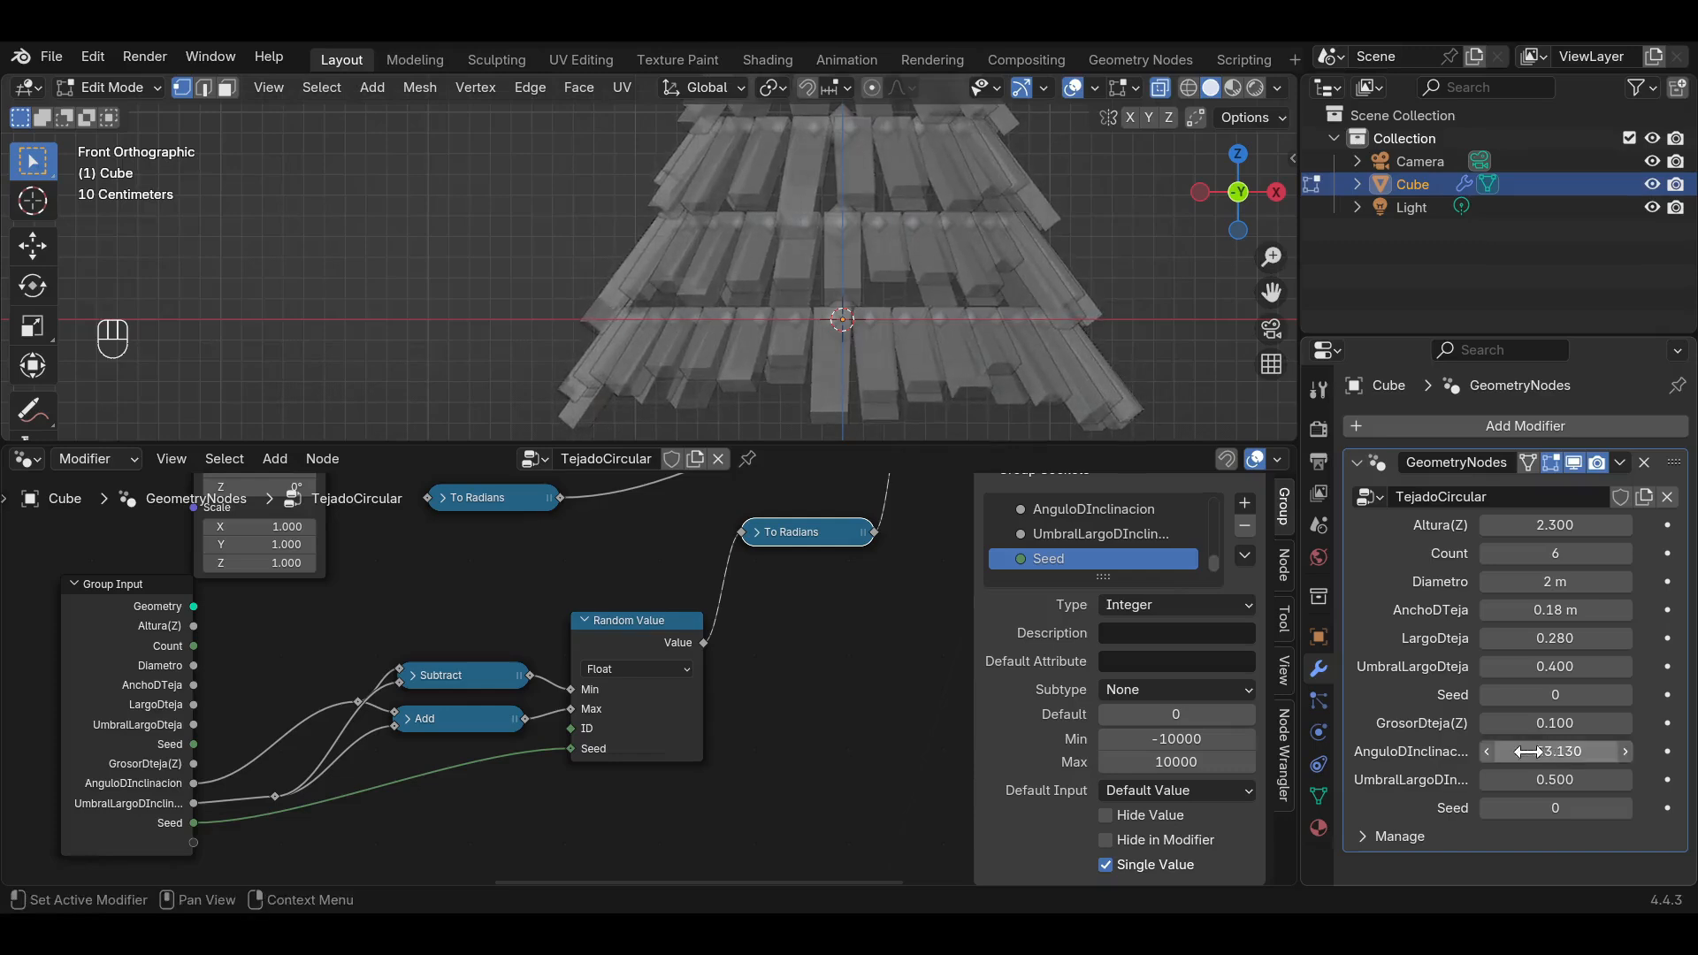
left_click(1581, 781)
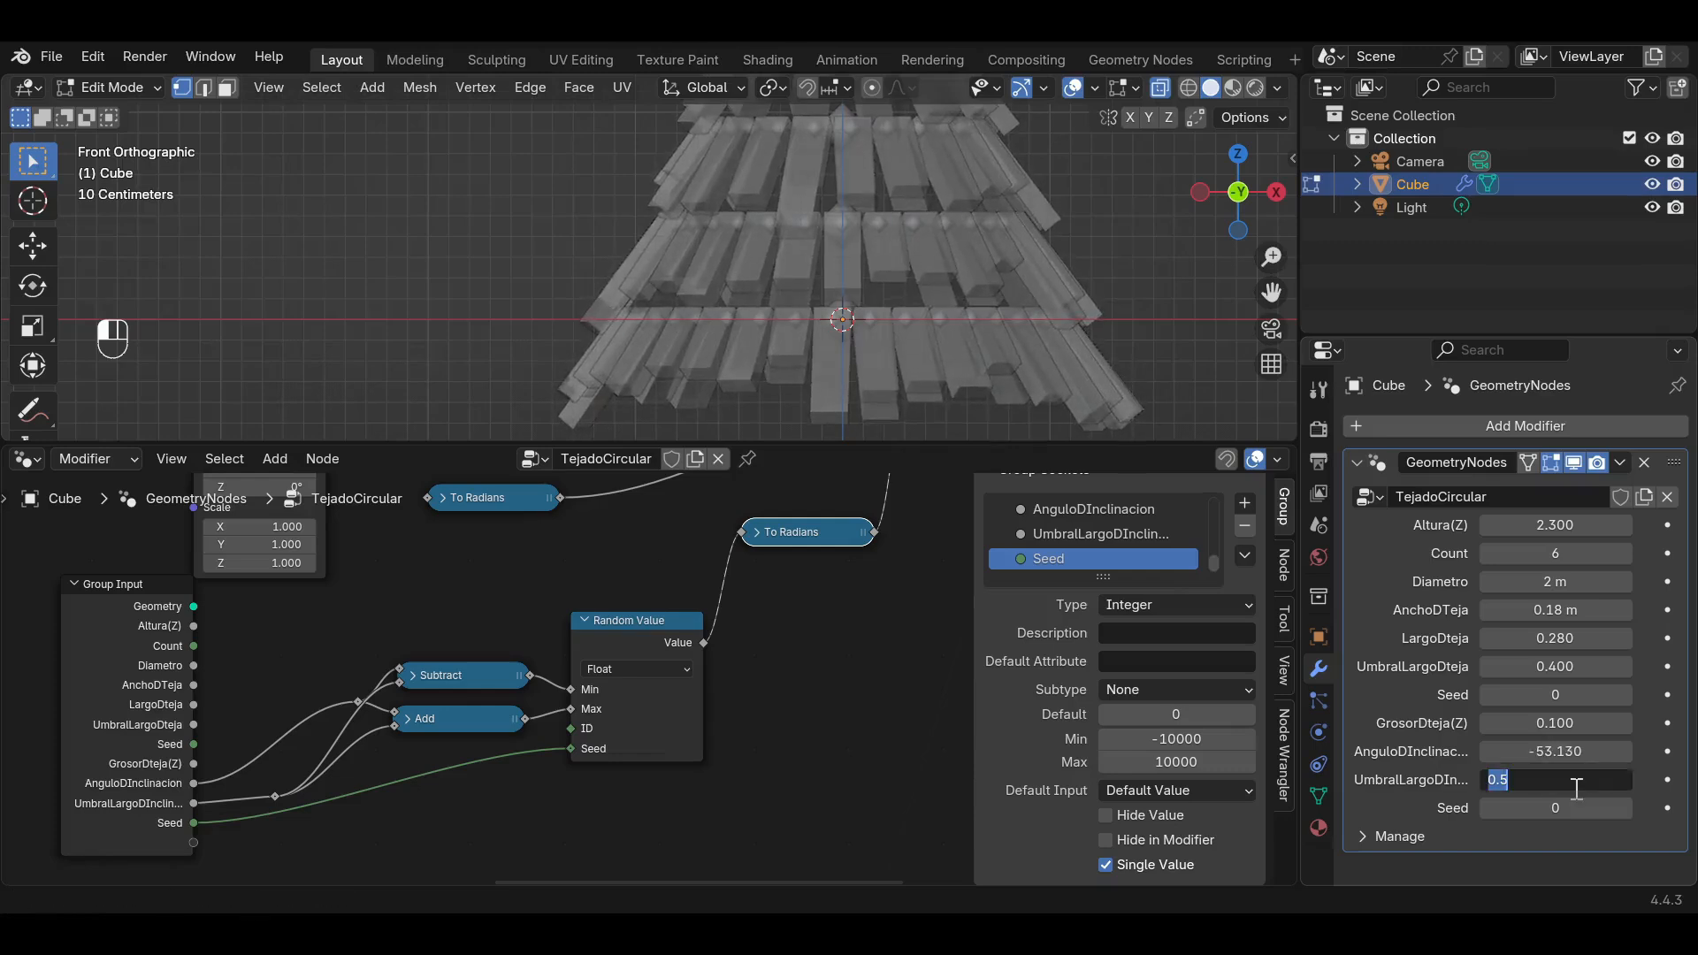
key("Return")
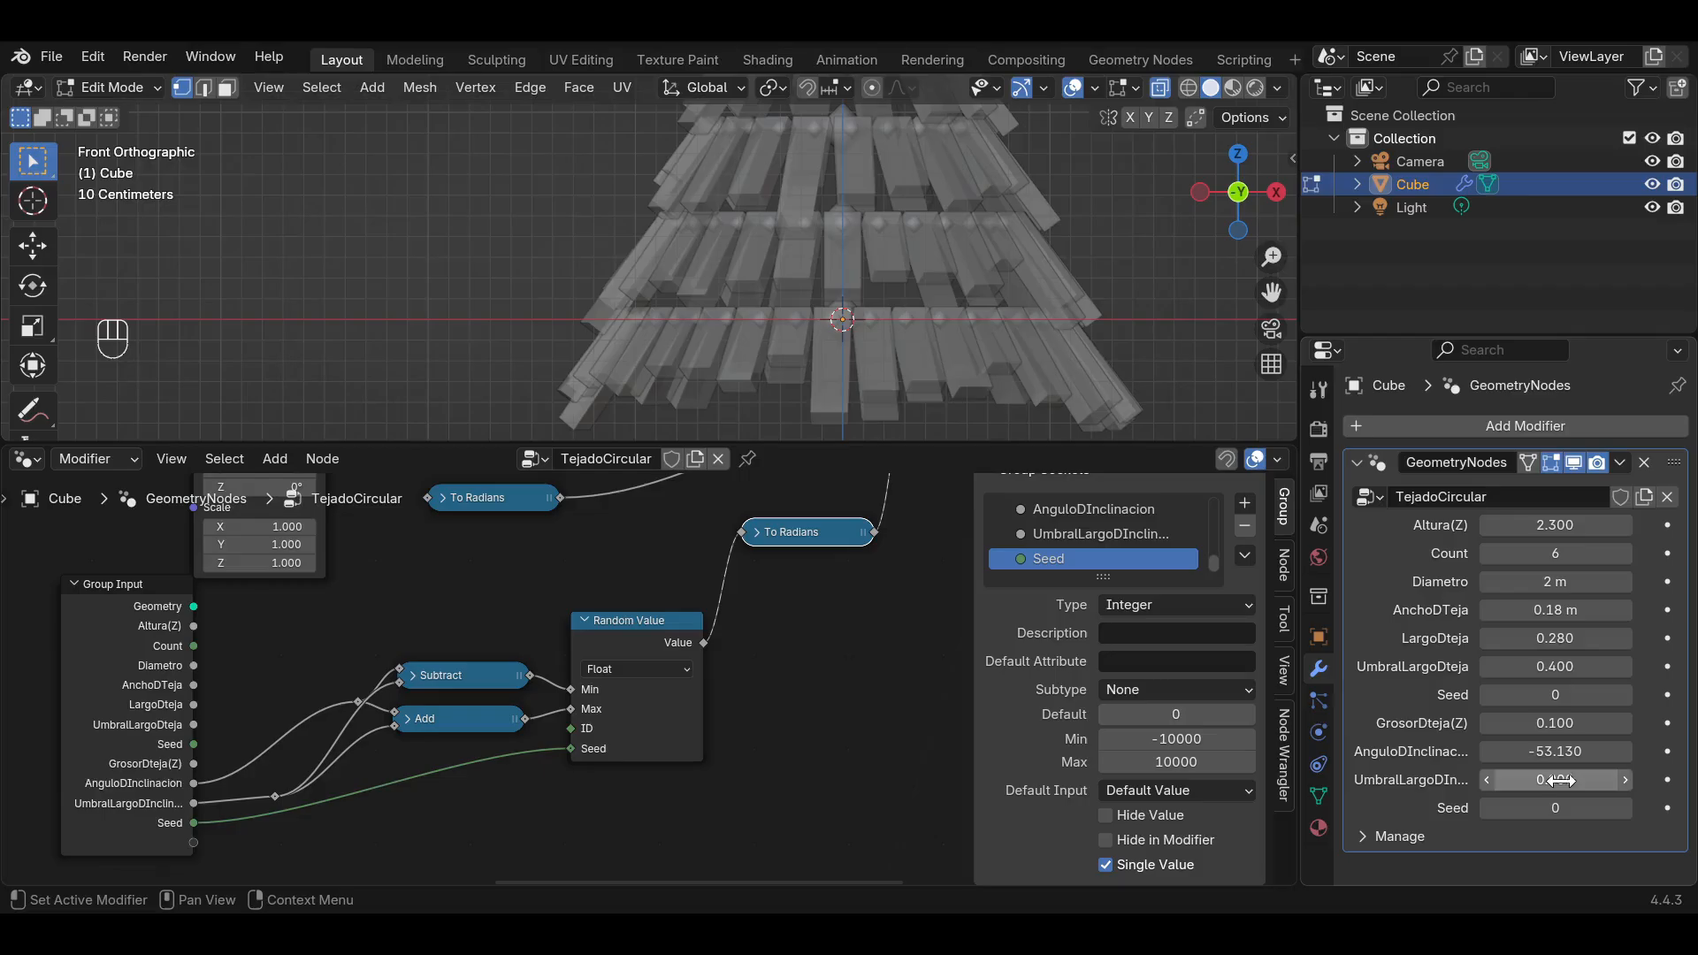
left_click_drag(1553, 781, 1635, 781)
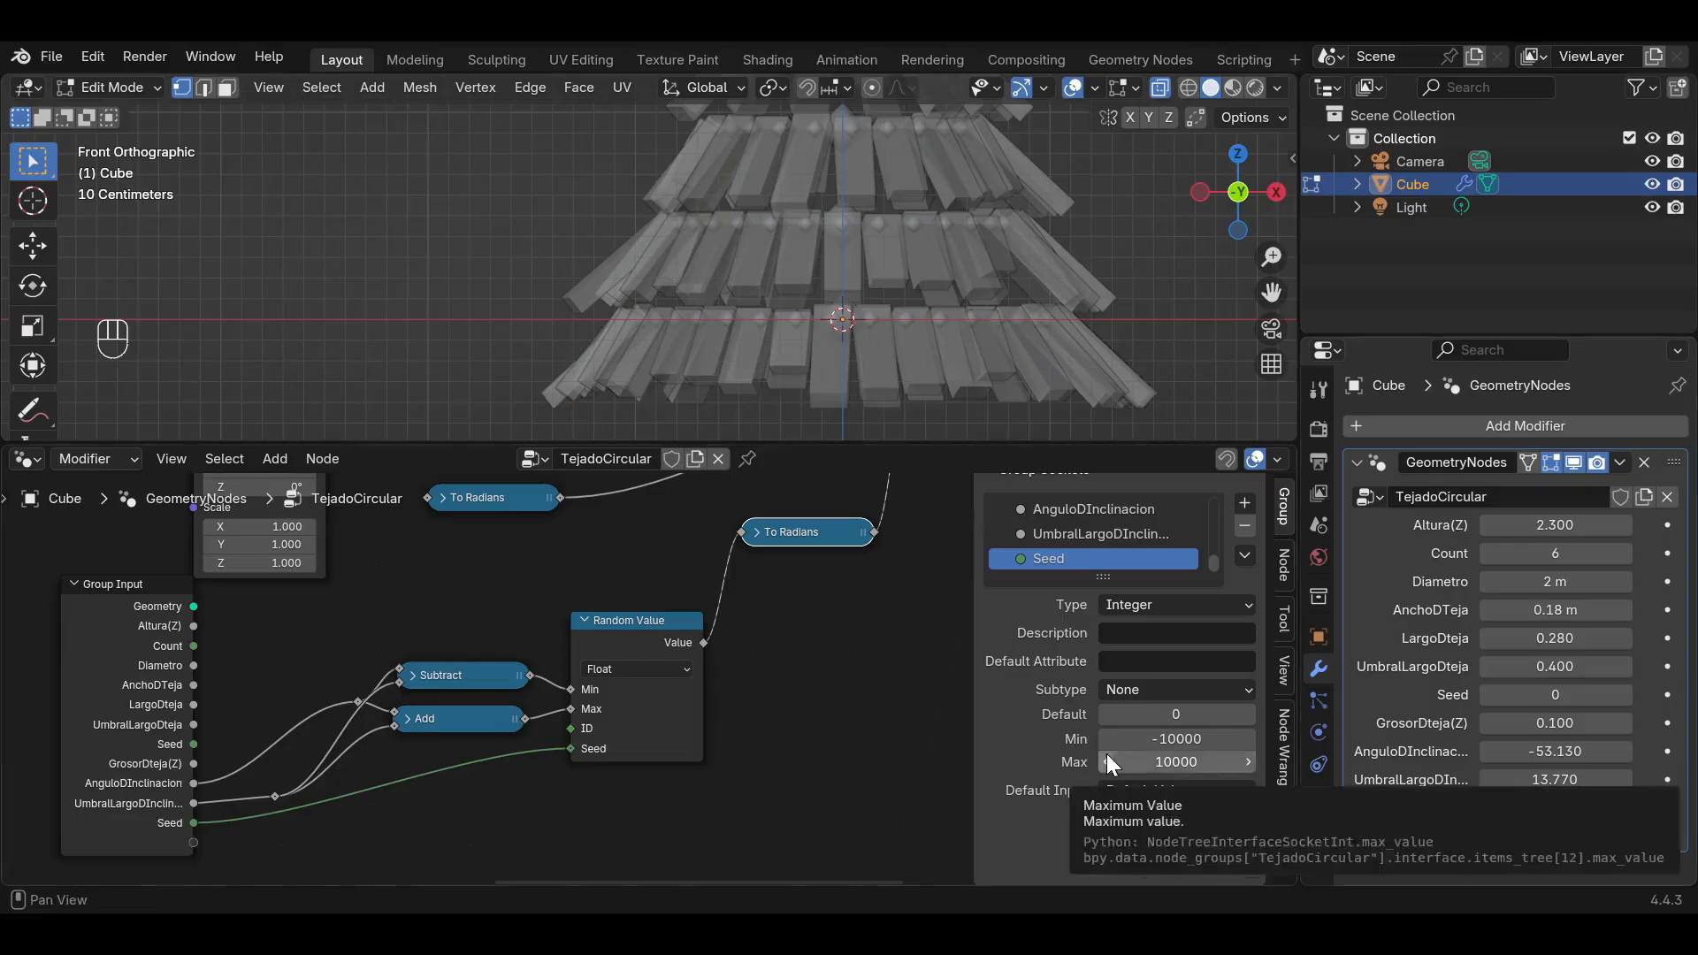
scroll(831, 301, "down", 1)
middle_click_drag(836, 289, 881, 311)
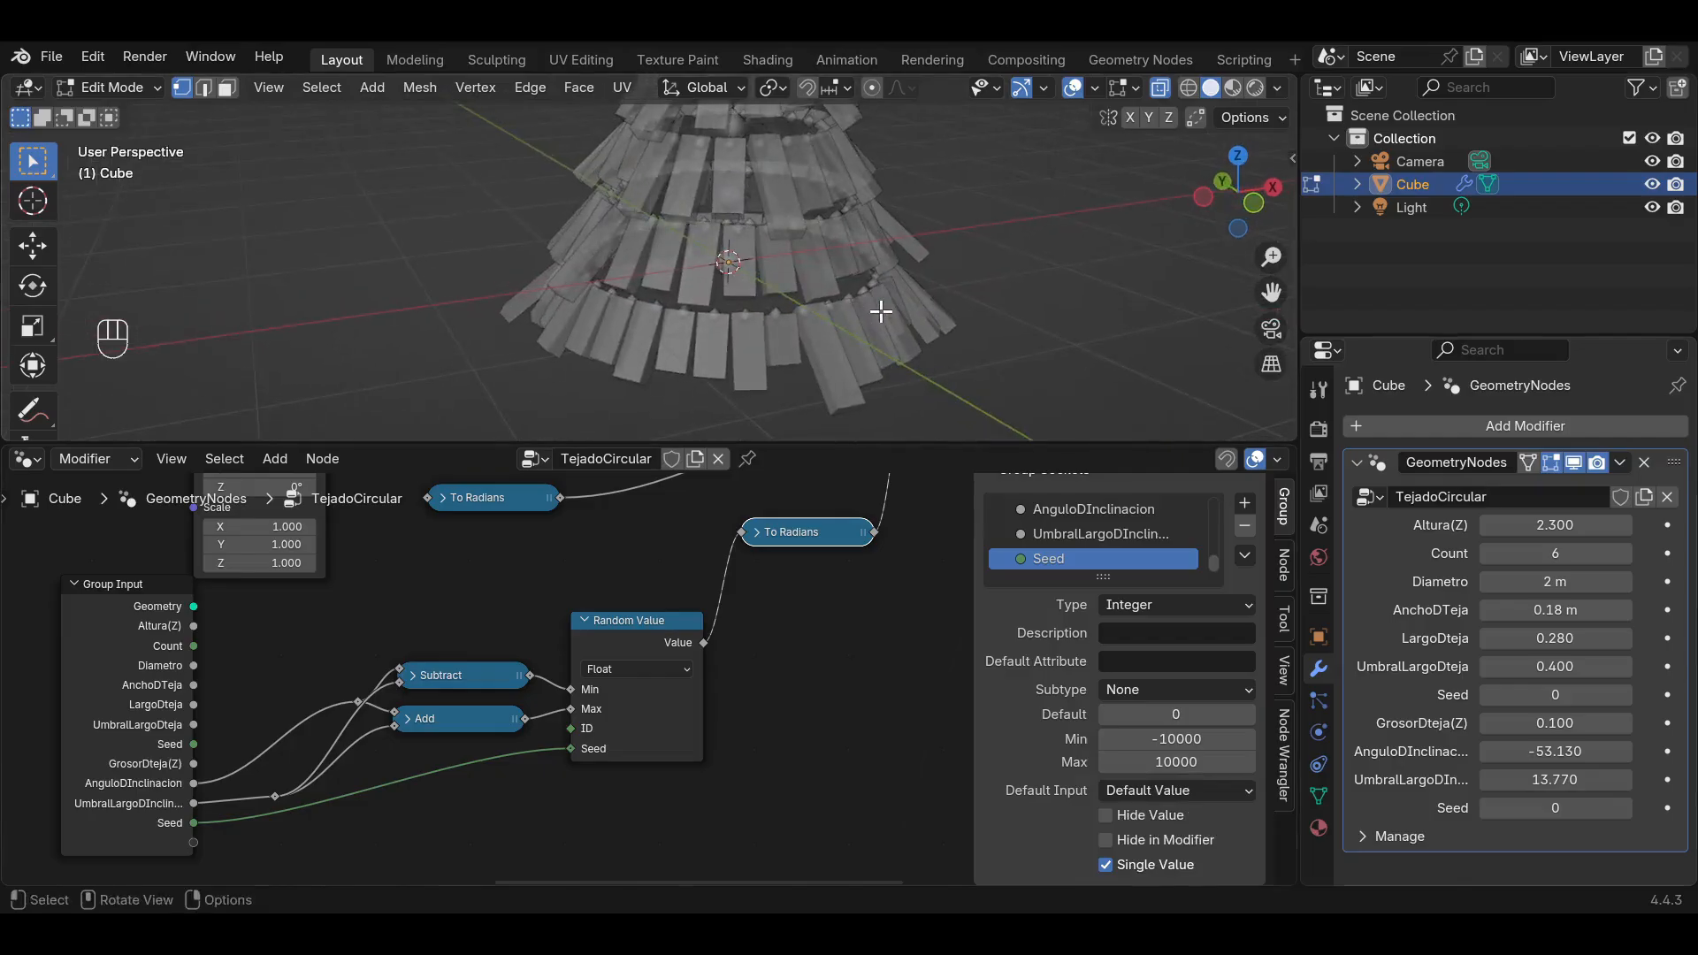
key("ctrl+s")
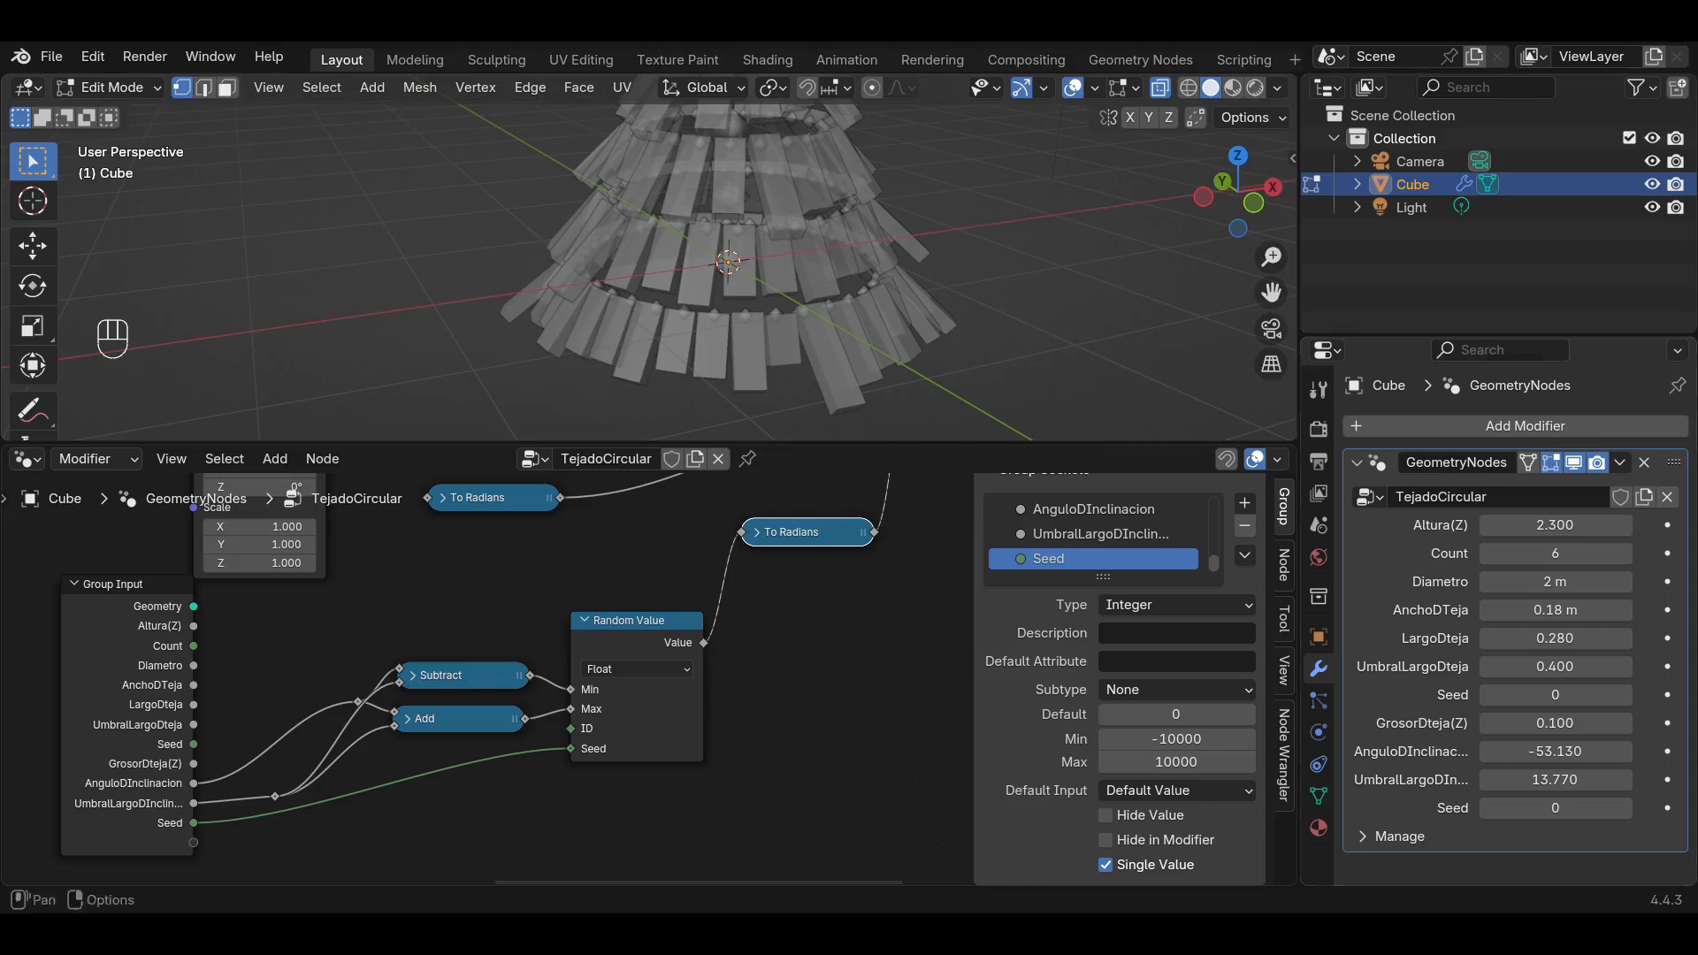
Enlarge the 3D viewport, turn off X-ray shading and save the file.
left_click_drag(841, 442, 841, 531)
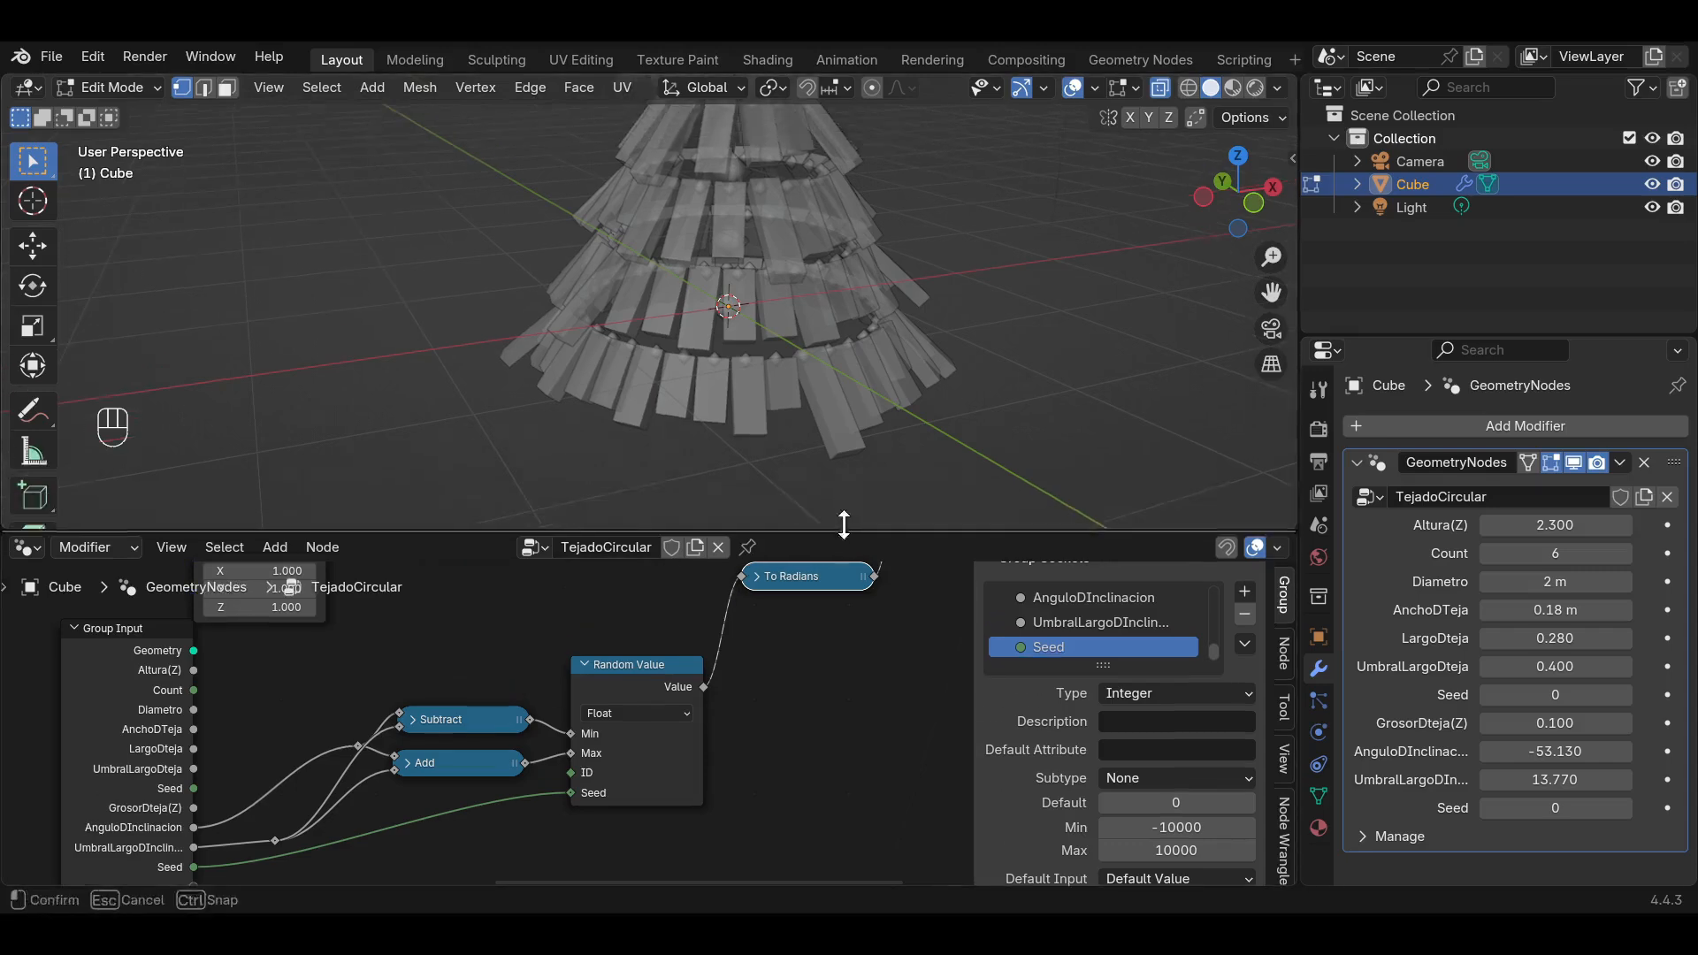
key("alt+z")
scroll(853, 310, "down", 4)
key("ctrl+s")
middle_click_drag(862, 312, 963, 252)
scroll(964, 252, "up", 3)
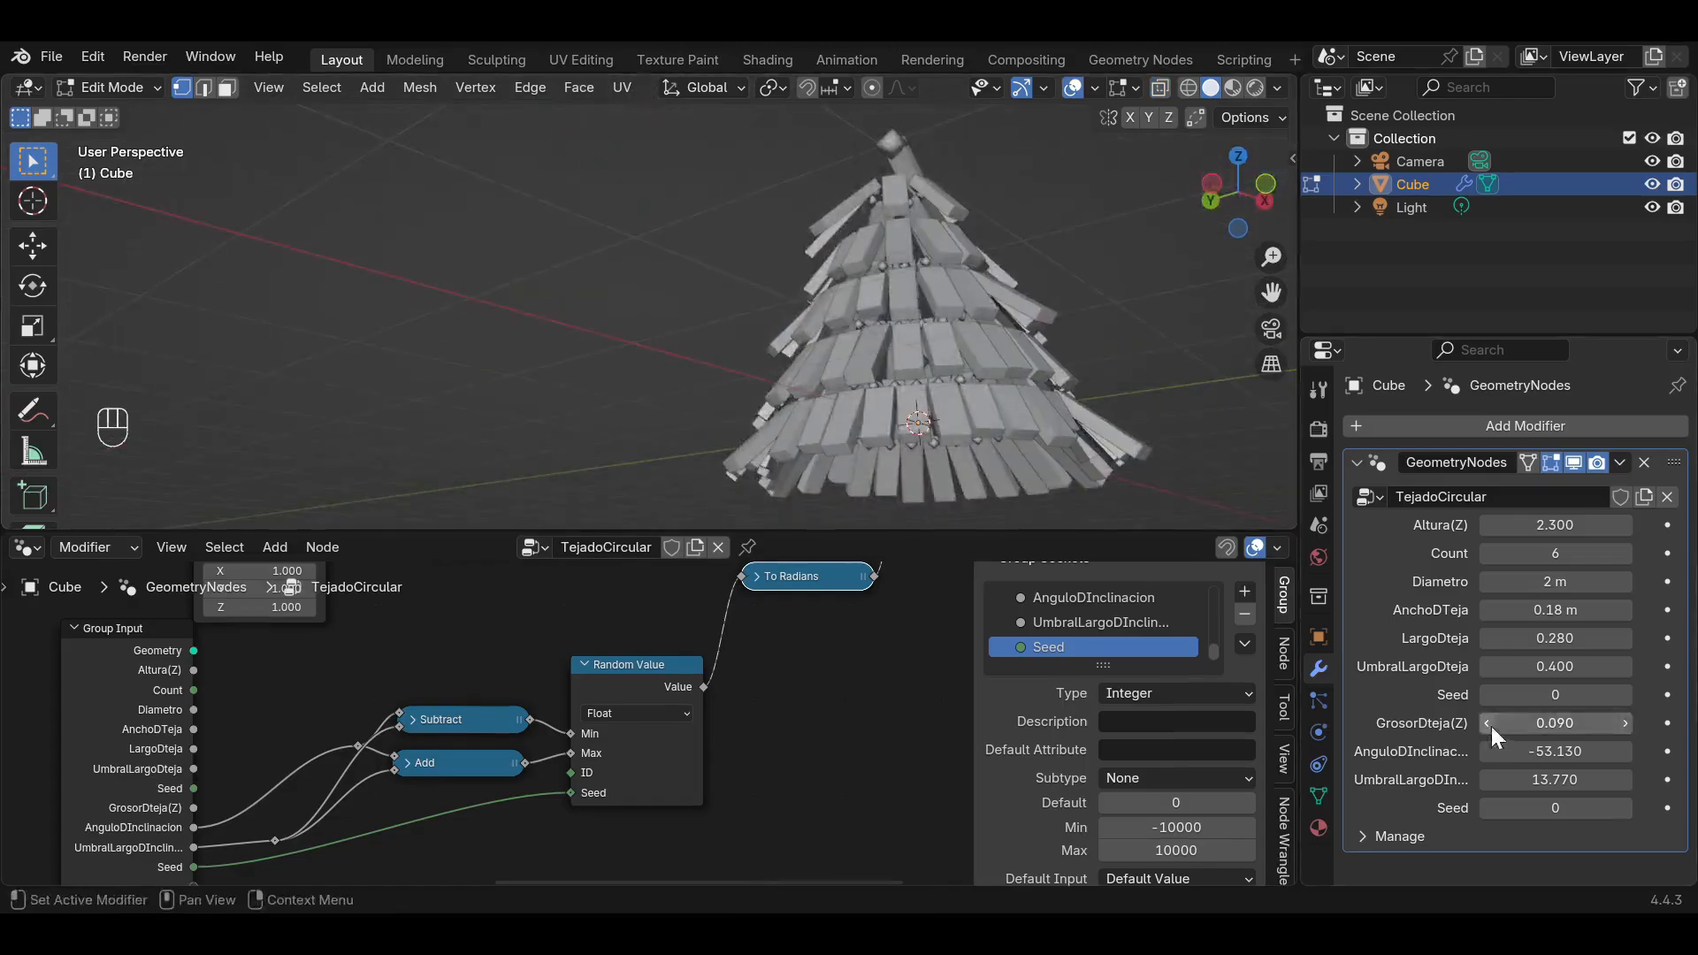
Set GrosorDteja(Z) to 0.030, AnguloDInclinacion to -54.480 and UmbralLargoDInclinacion to -1.580.
left_click_drag(1490, 724, 1441, 723)
left_click_drag(1487, 554, 1513, 553)
middle_click_drag(1149, 292, 1070, 287)
left_click(1236, 193)
mouse_move(1563, 779)
left_mouse_down()
mouse_move(1643, 779)
mouse_move(1428, 779)
mouse_move(1545, 751)
left_mouse_up()
Set the roof's Diametro to 2.7 m, save the file and raise Count to 8.
left_click_drag(1548, 582, 1609, 582)
key("ctrl+s")
middle_click_drag(1123, 318, 940, 396, "shift")
left_click(1627, 553)
Set LargoDteja to 0.400 and UmbralLargoDteja to 0.070, and save the file.
left_click(1239, 193)
left_click_drag(1629, 640, 1624, 640)
left_click_drag(1629, 667, 1605, 667)
left_click_drag(1630, 640, 1637, 640)
left_click_drag(1487, 667, 1482, 667)
left_click_drag(1621, 644, 1625, 644)
middle_click_drag(849, 318, 916, 338)
key("ctrl+s")
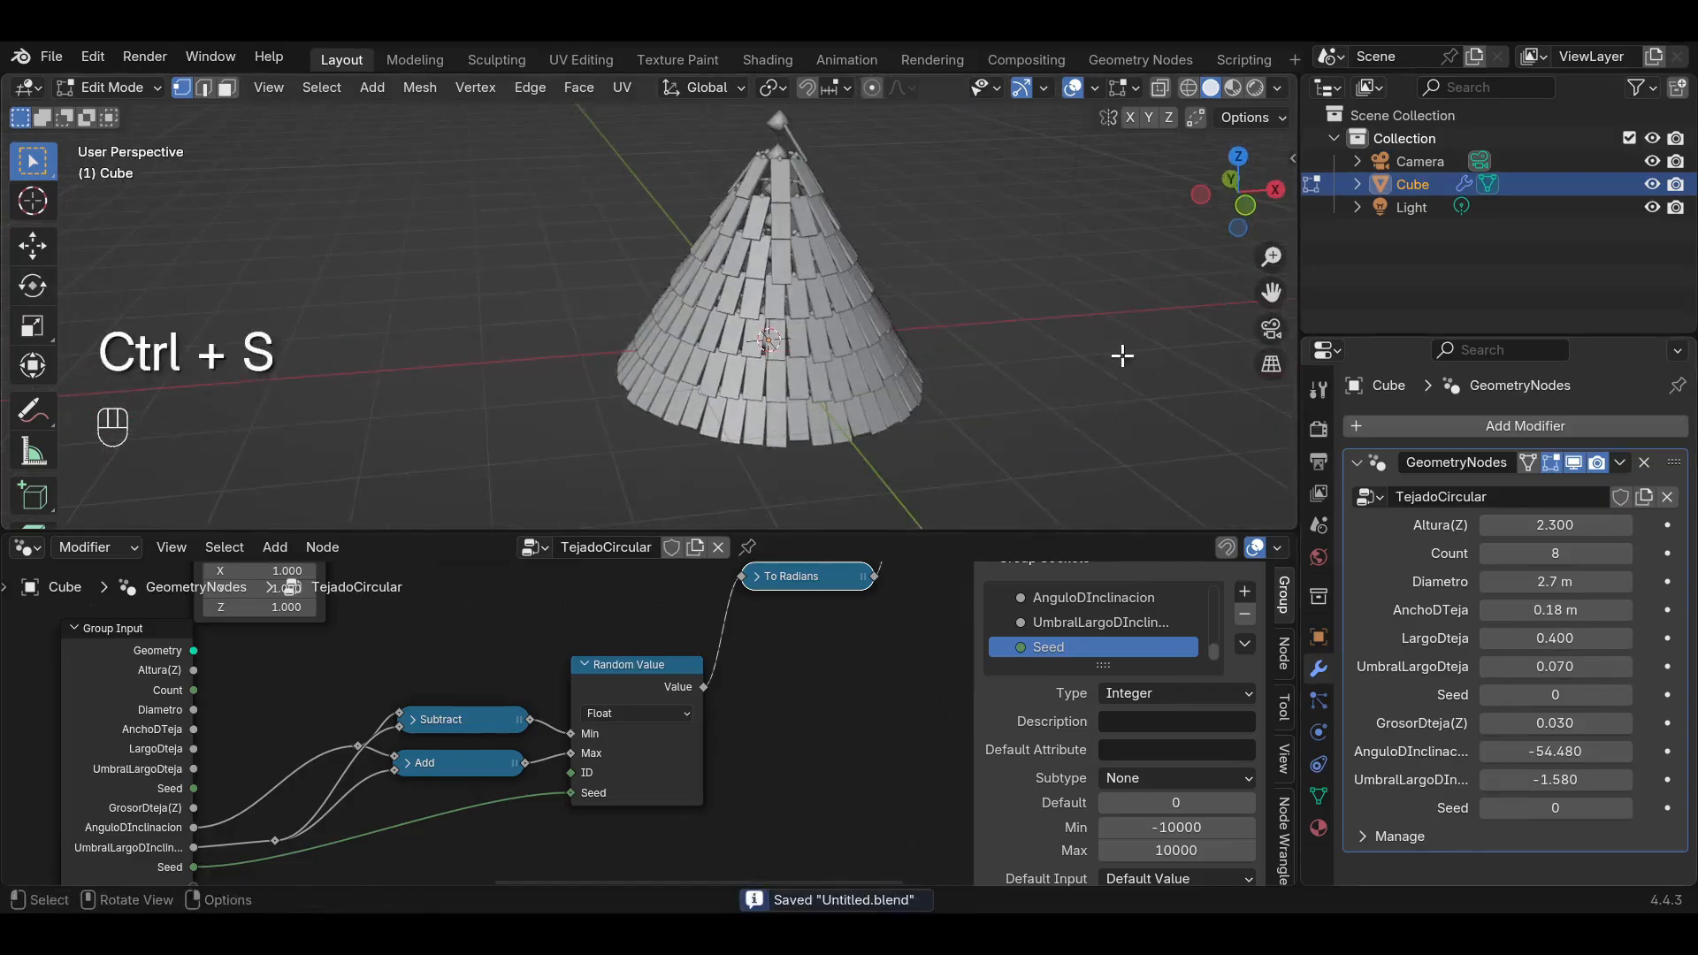
Examine the gaps between the tiles near the roof's peak in an enlarged 3D viewport.
left_click_drag(952, 534, 963, 638)
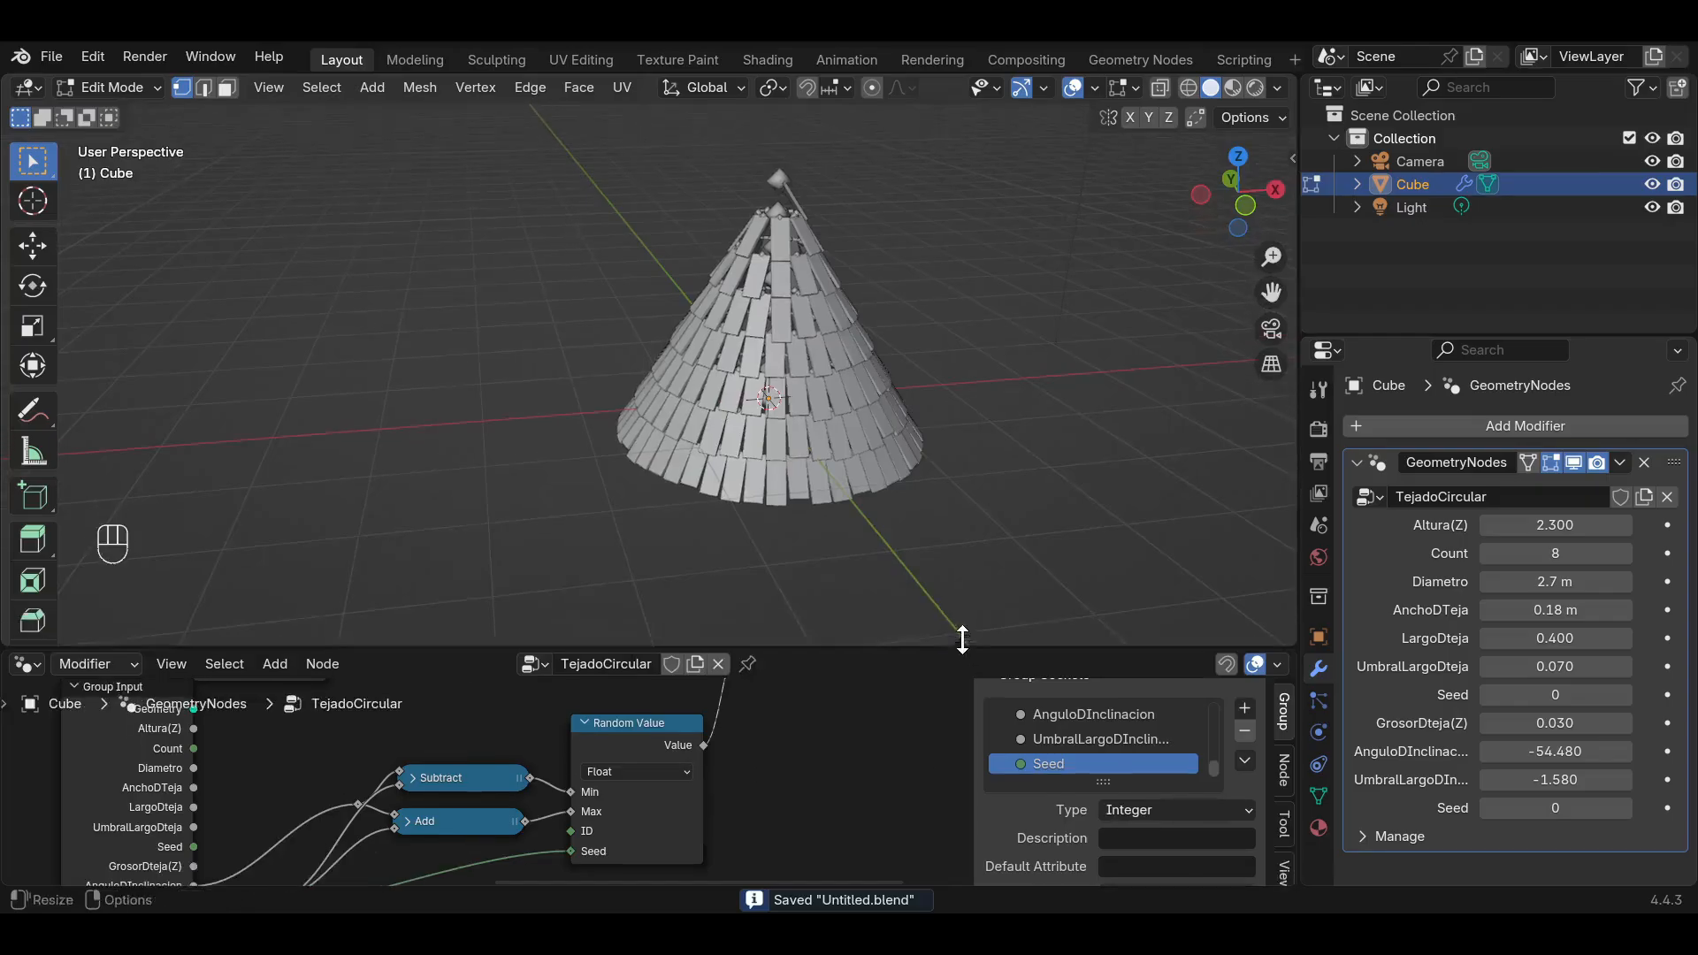
middle_click_drag(818, 380, 829, 478)
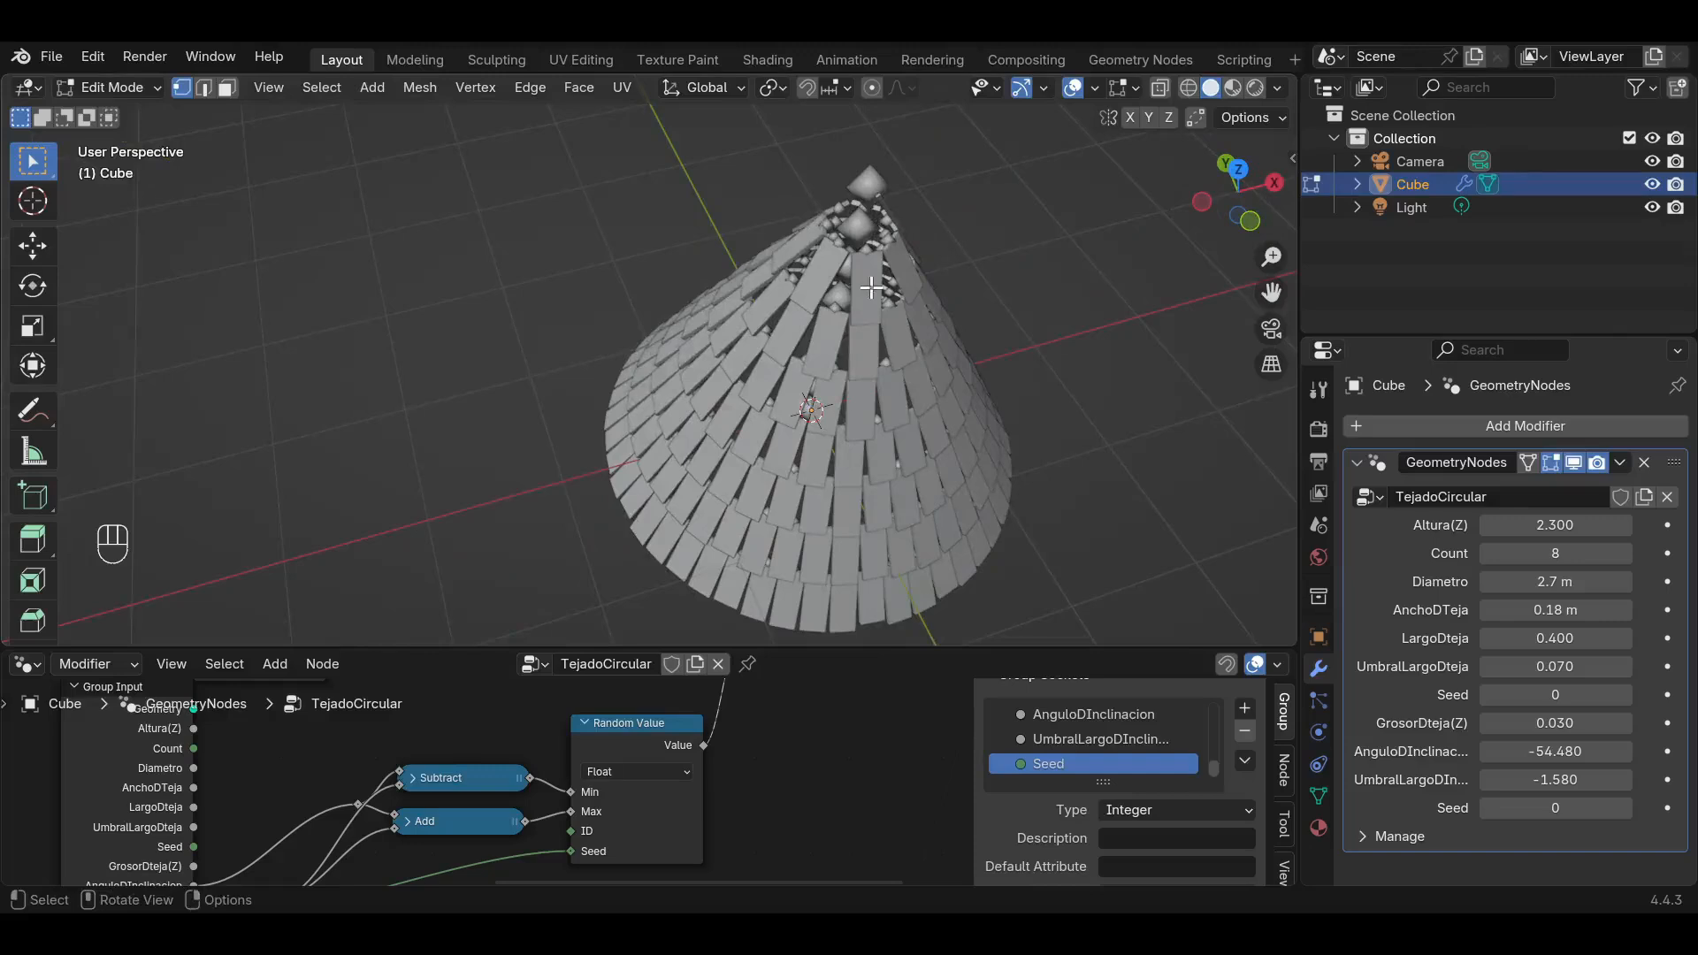
left_click_drag(1253, 295, 1117, 316)
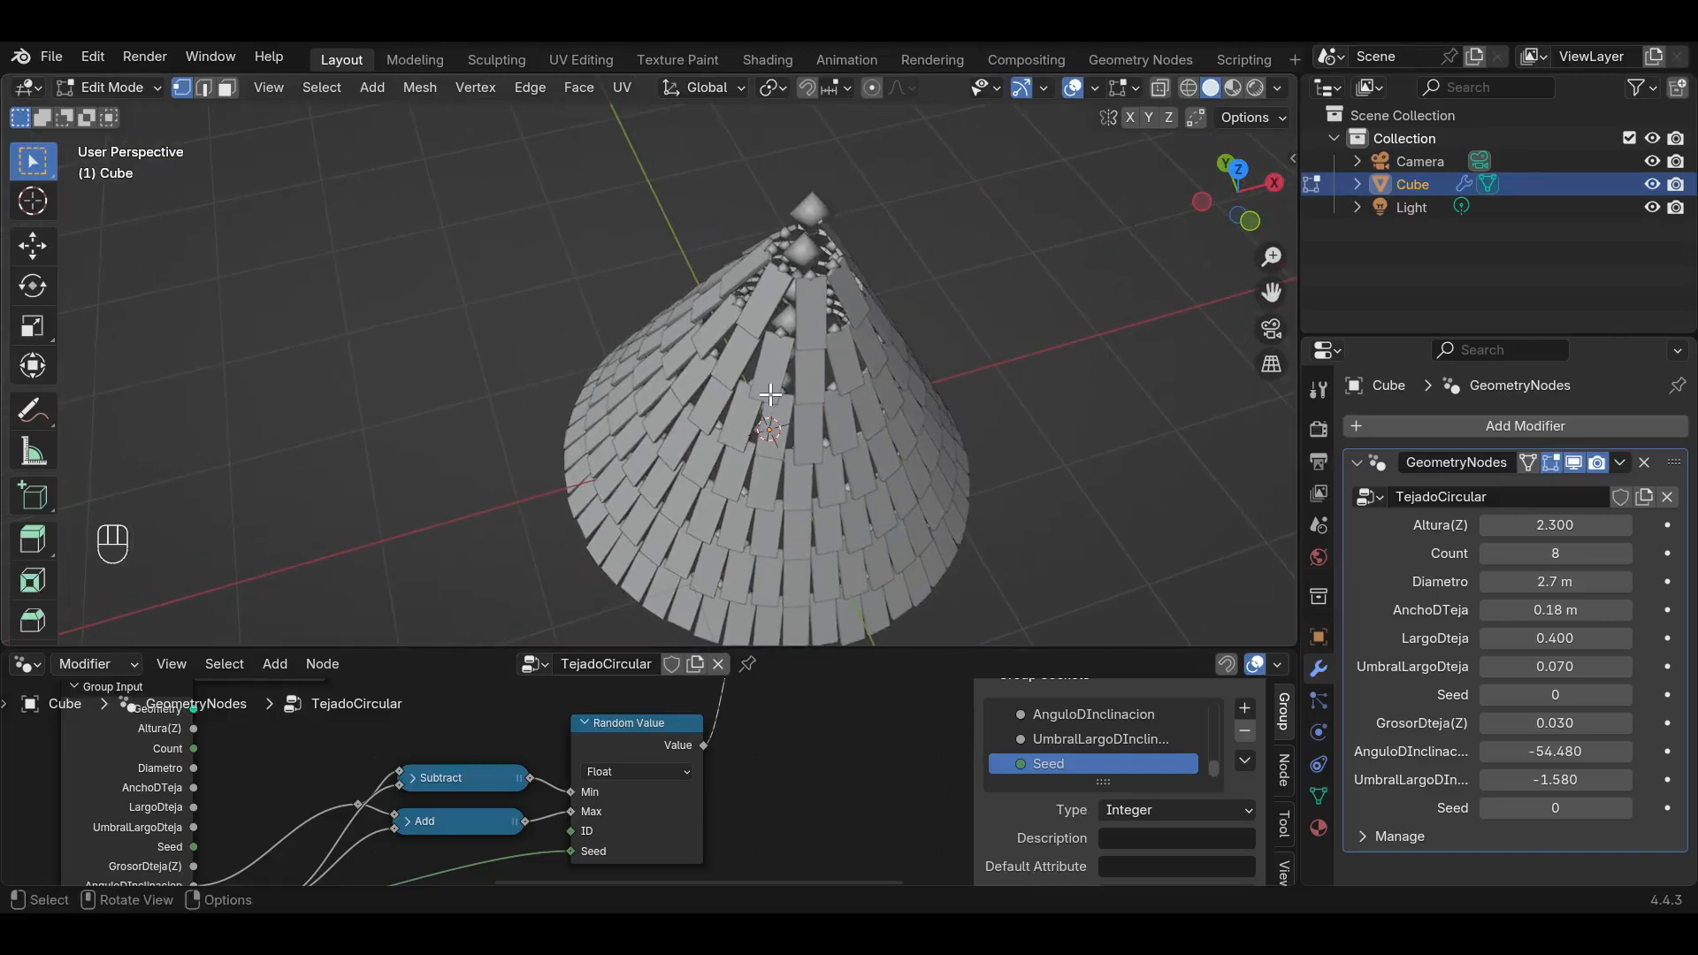
scroll(771, 393, "up", 3)
middle_click_drag(773, 390, 807, 410)
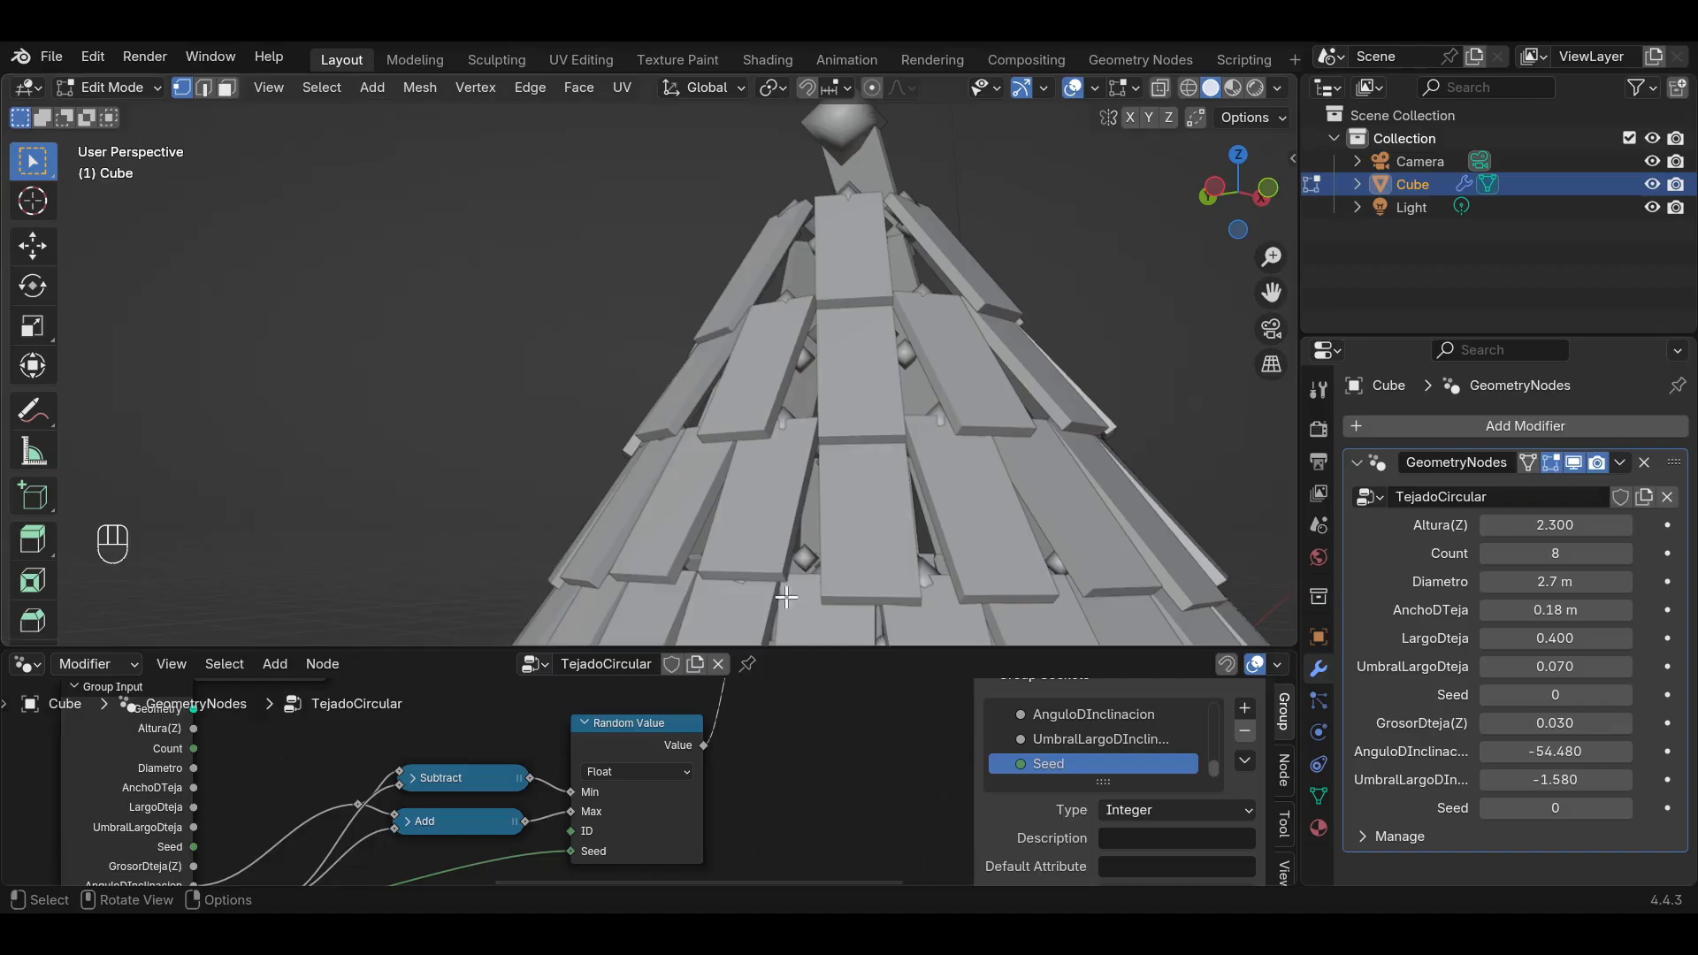
Insert a Scale Elements node on the link leaving the tile's Transform Geometry node, and save the file.
left_click_drag(822, 652, 826, 520)
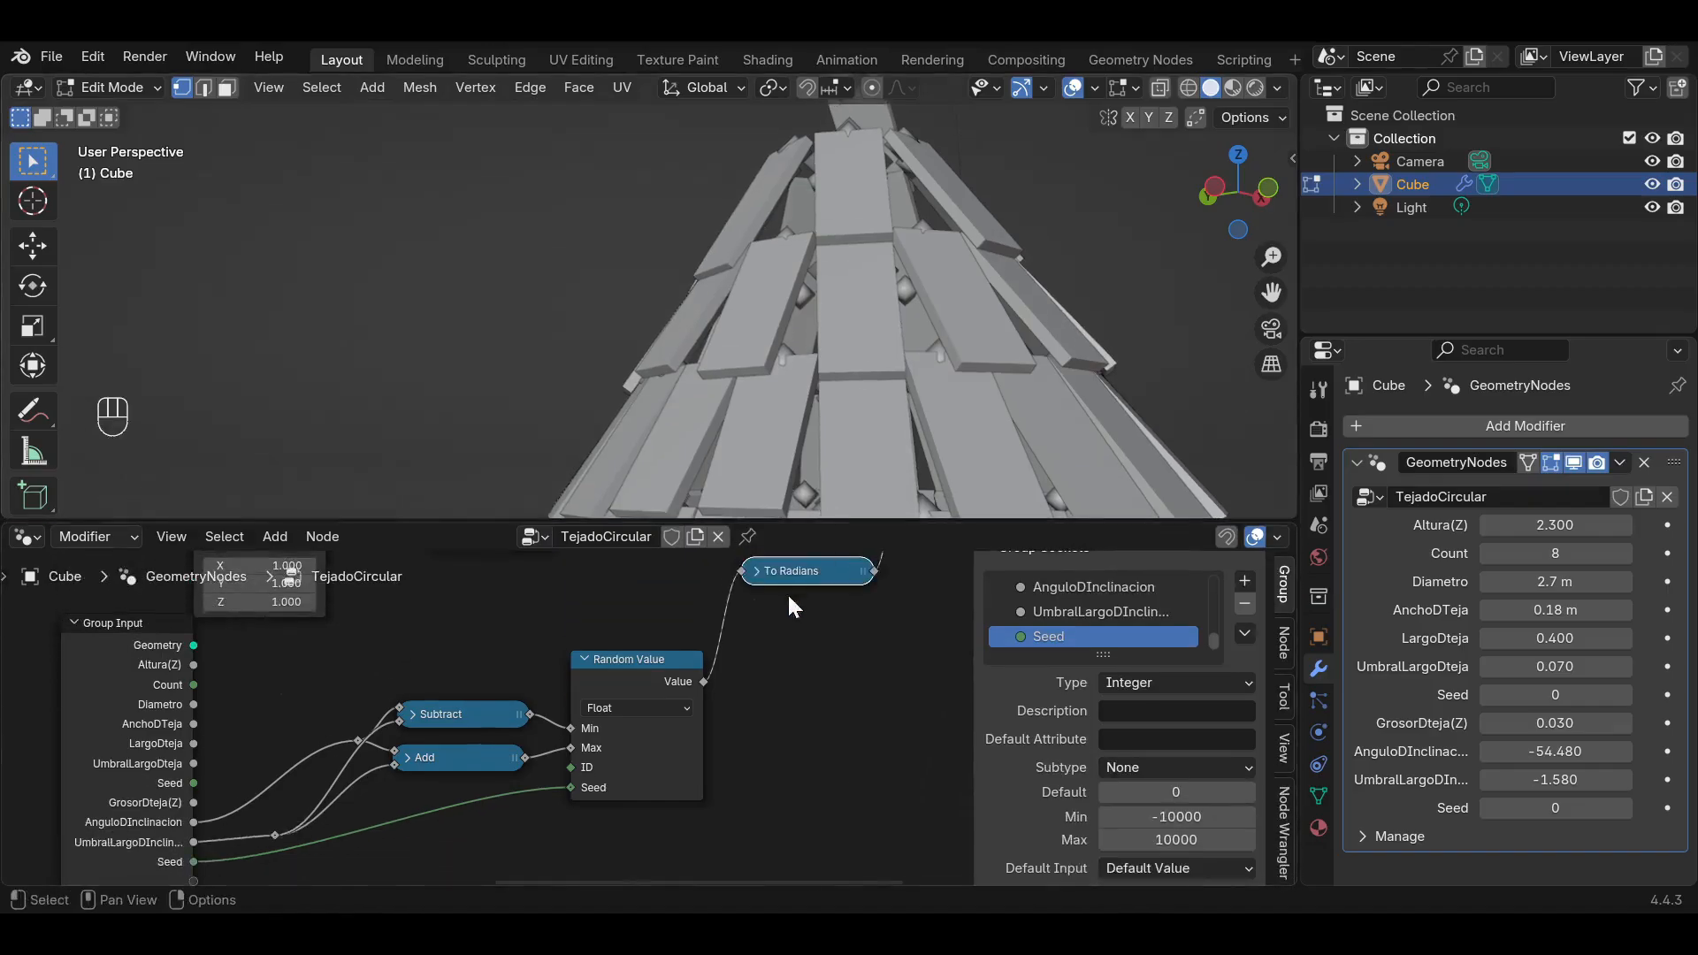
scroll(788, 596, "down", 10)
middle_click_drag(566, 654, 542, 741)
scroll(542, 741, "up", 2)
scroll(542, 741, "up", 4)
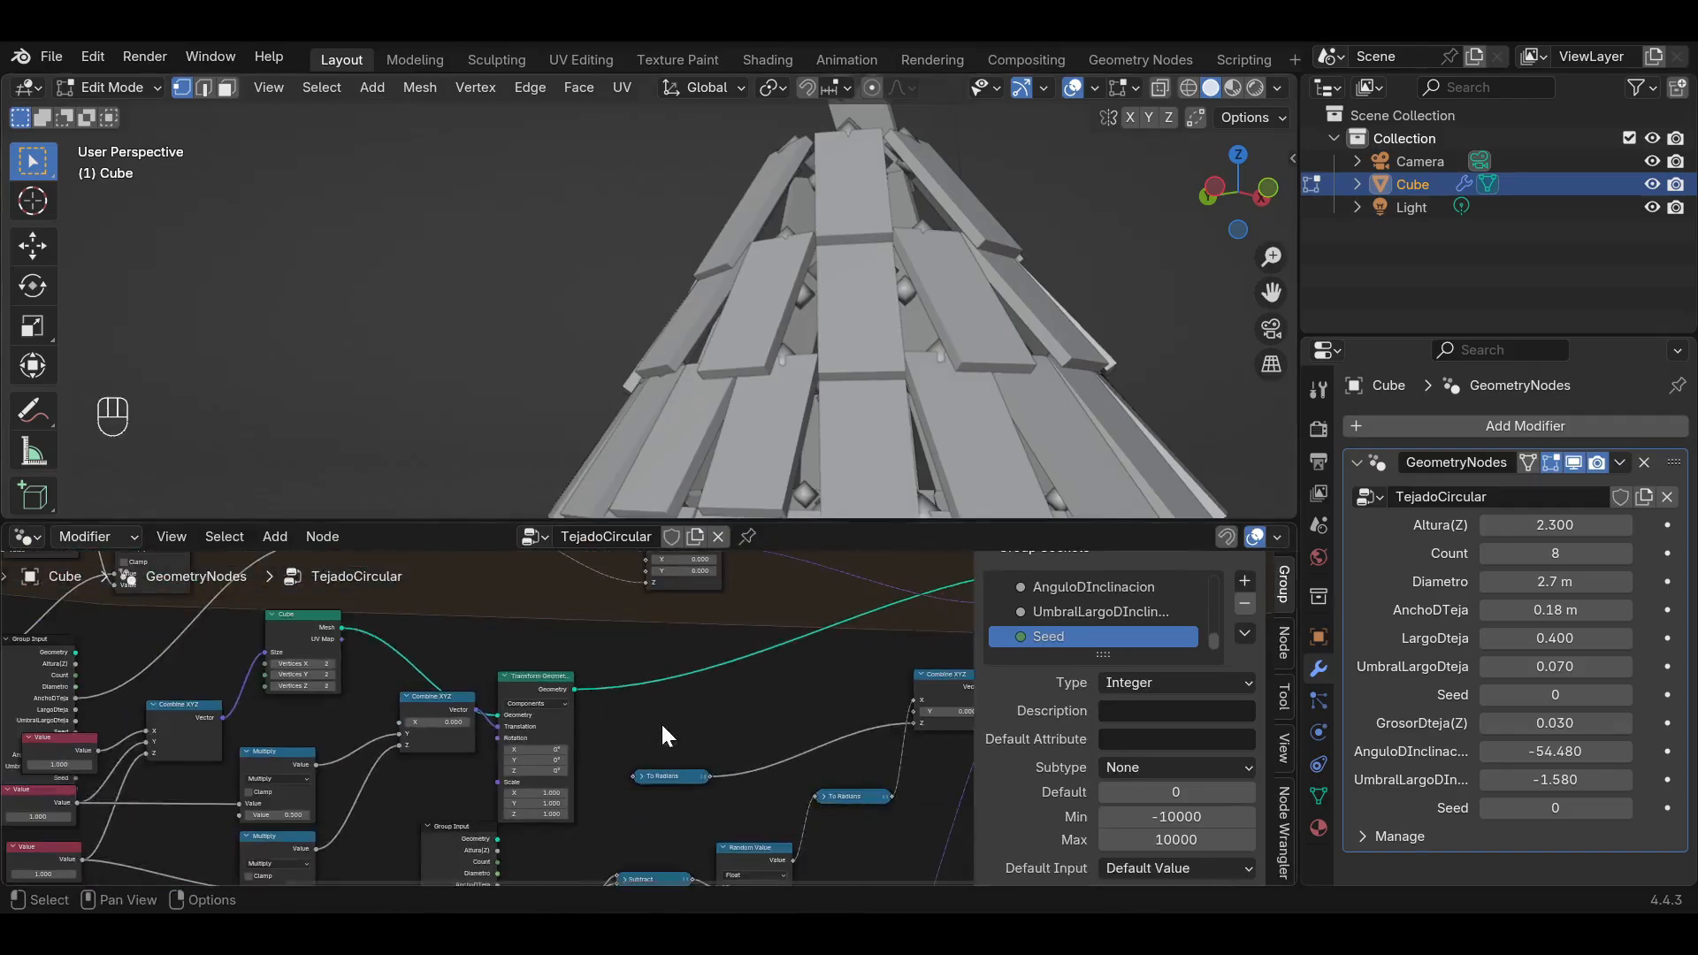
key("shift+a")
type("sca")
left_click(725, 498)
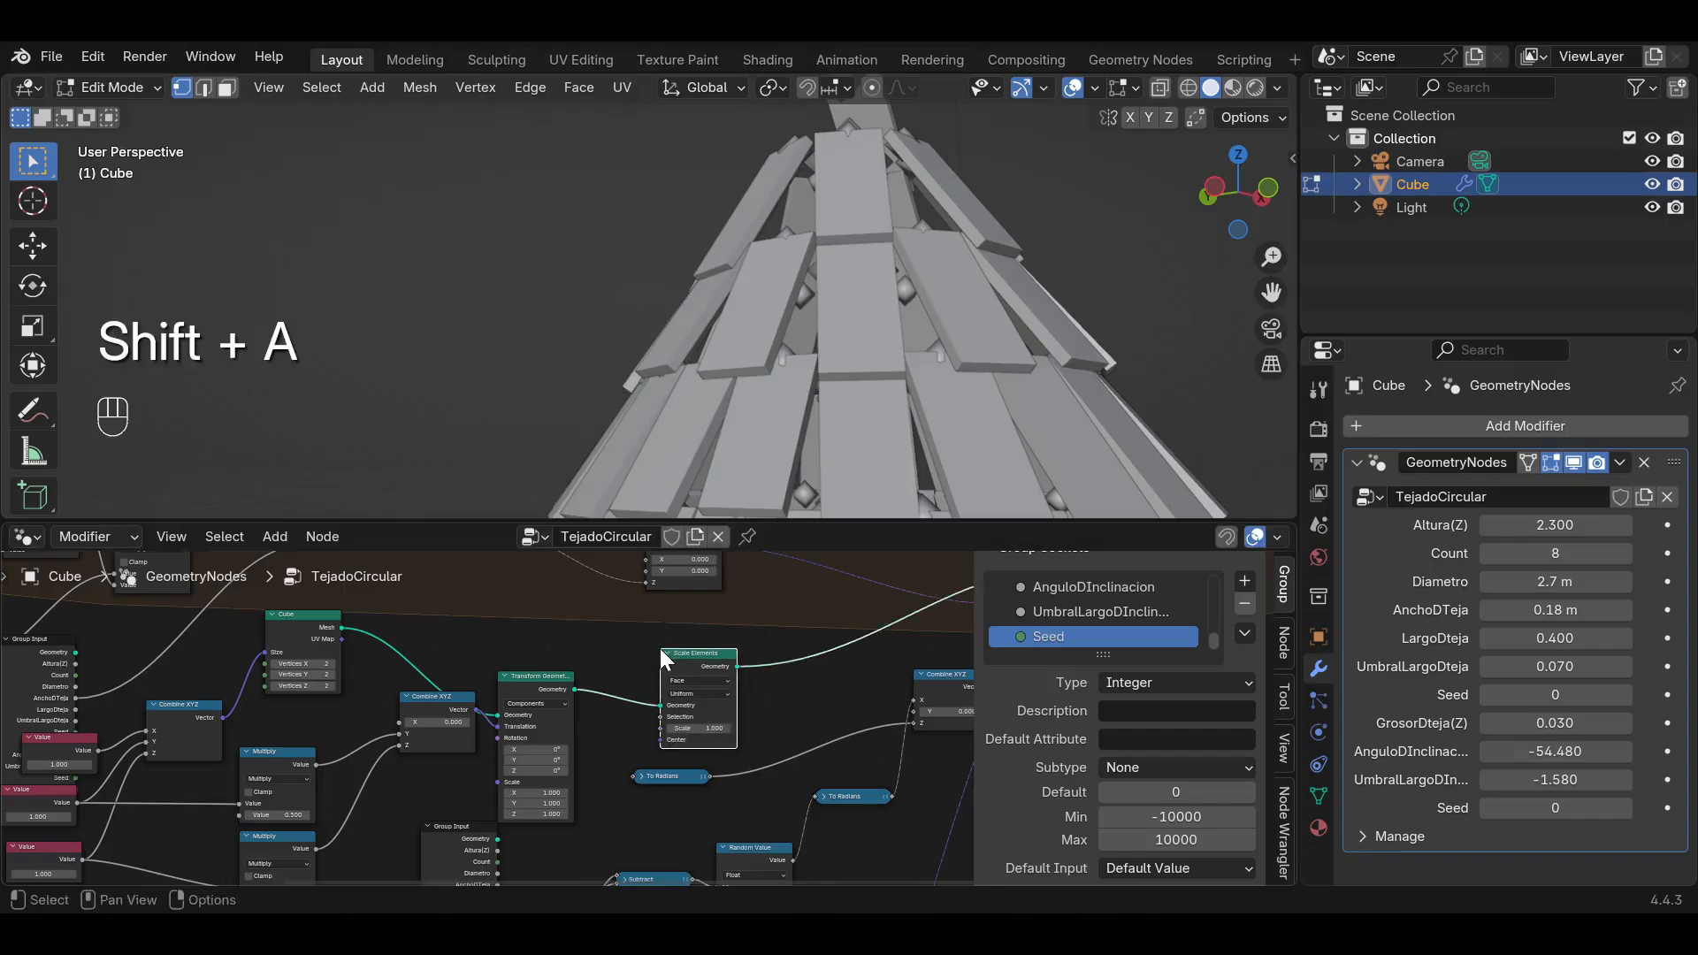
left_click(717, 707)
key("ctrl+s")
middle_click_drag(716, 708, 662, 688)
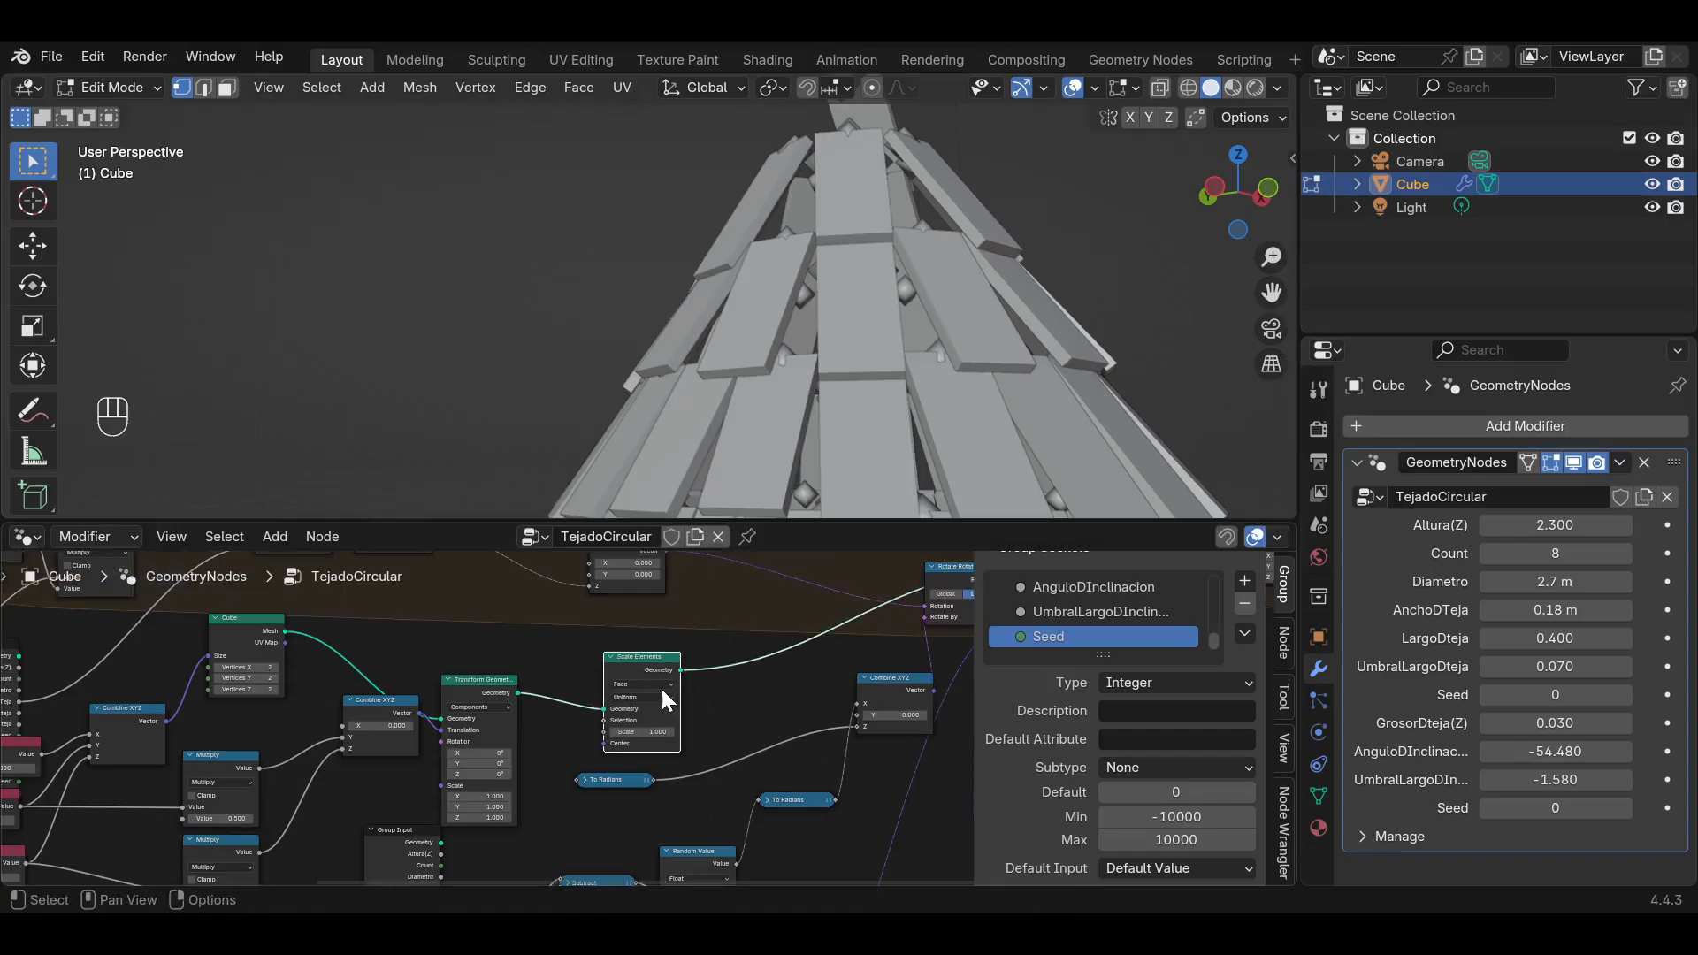
Preview the Scale Elements node's geometry on its own and frame the single tile in the 3D viewport.
scroll(637, 665, "up", 1)
left_click(640, 646, "alt+shift")
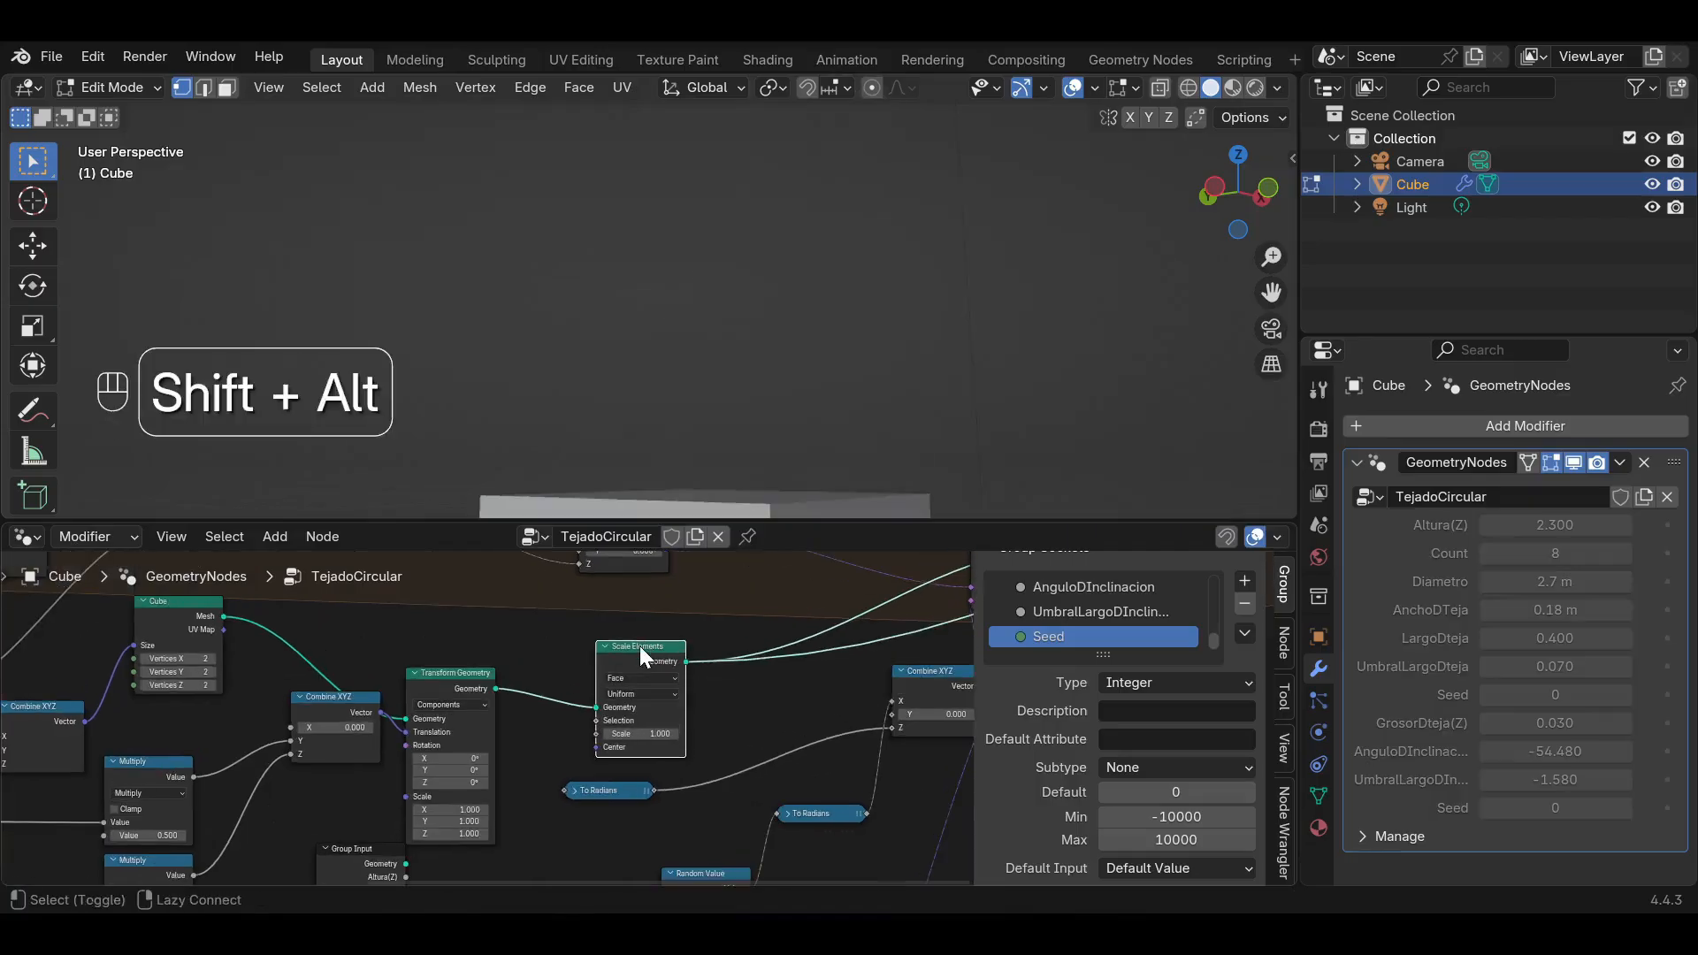
scroll(641, 694, "down", 8)
middle_click_drag(694, 702, 696, 646)
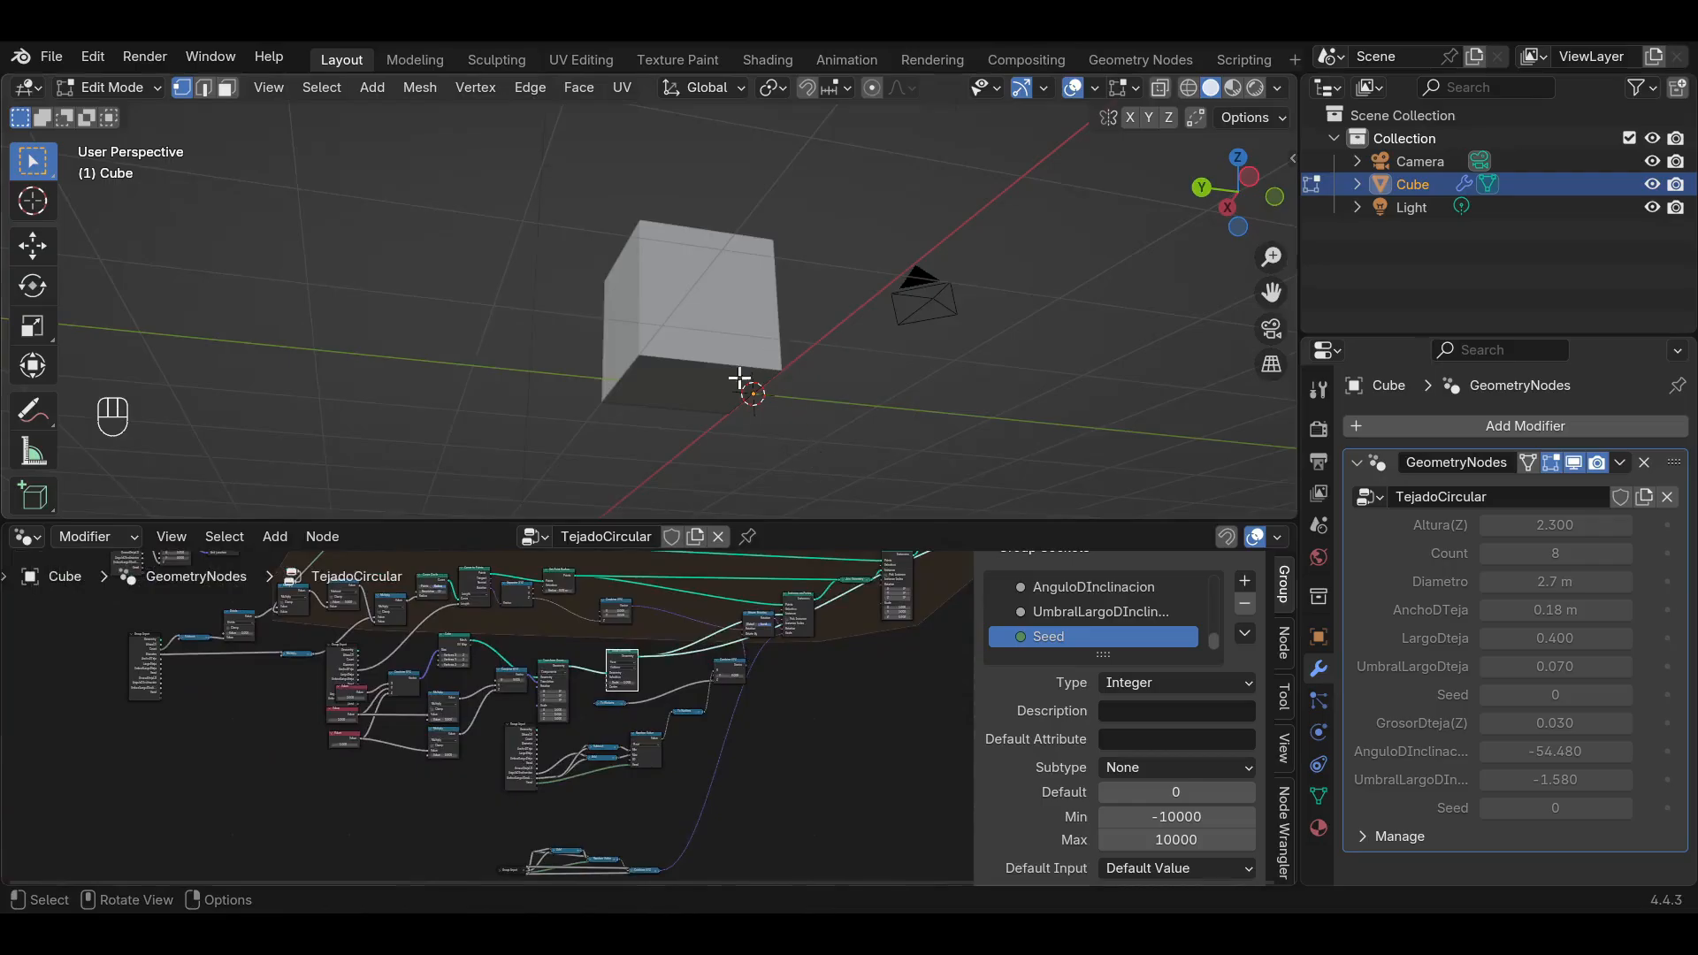
middle_click_drag(671, 293, 681, 230)
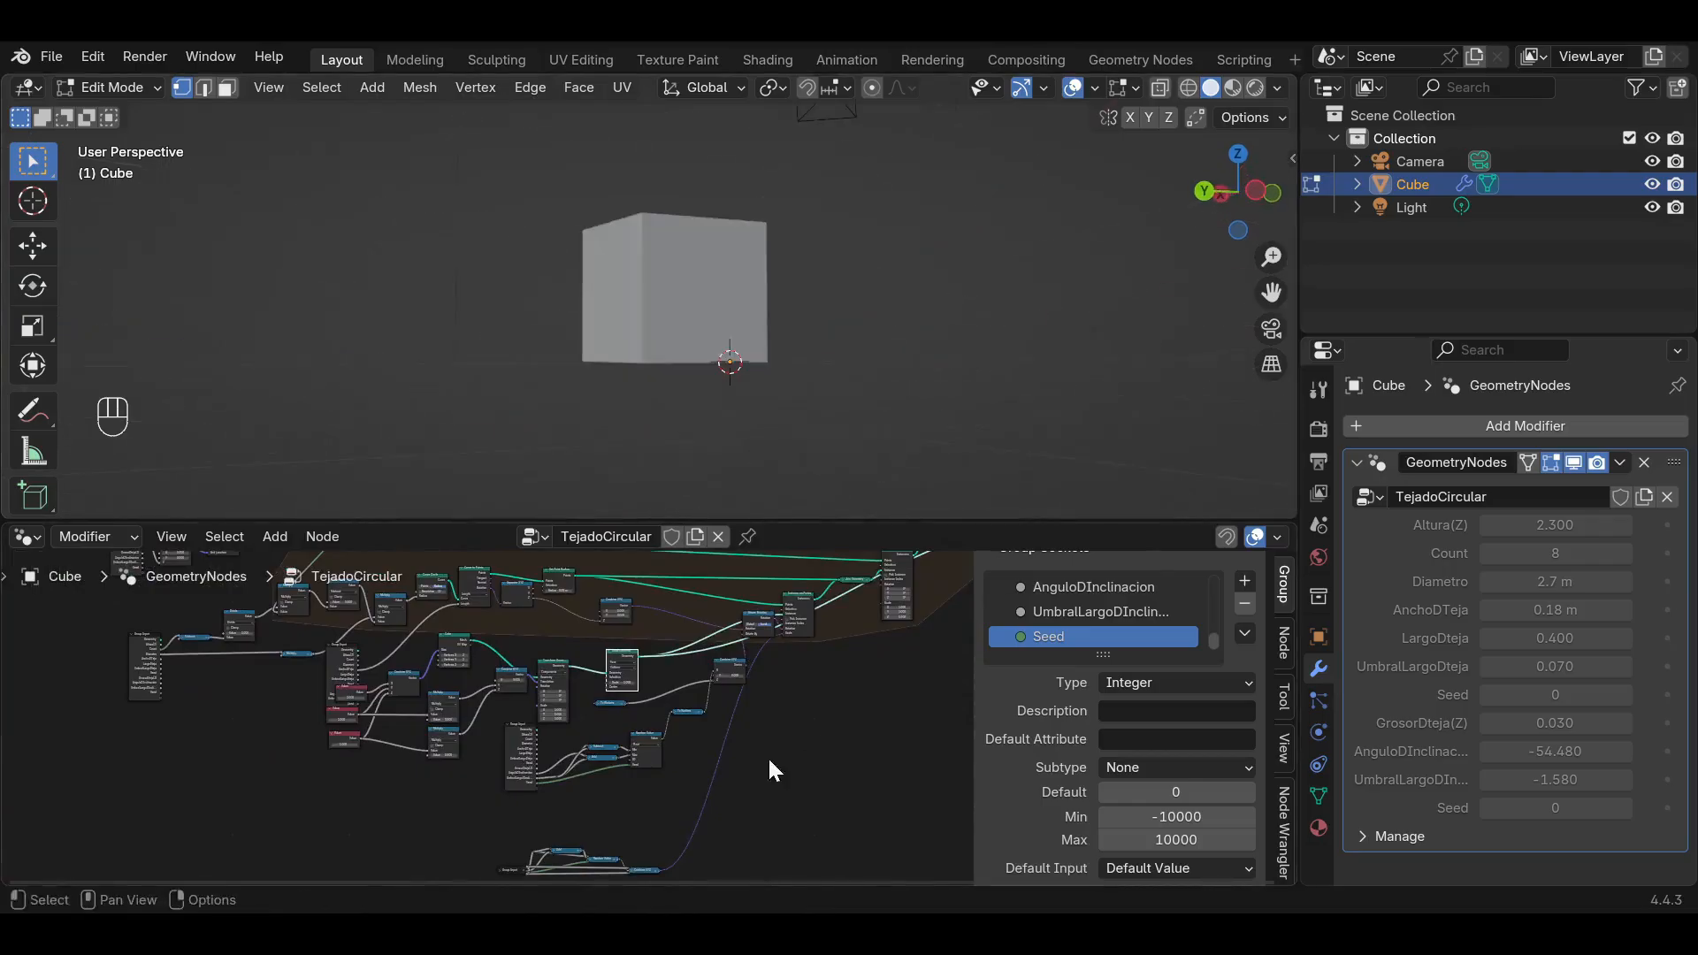
scroll(619, 681, "up", 6)
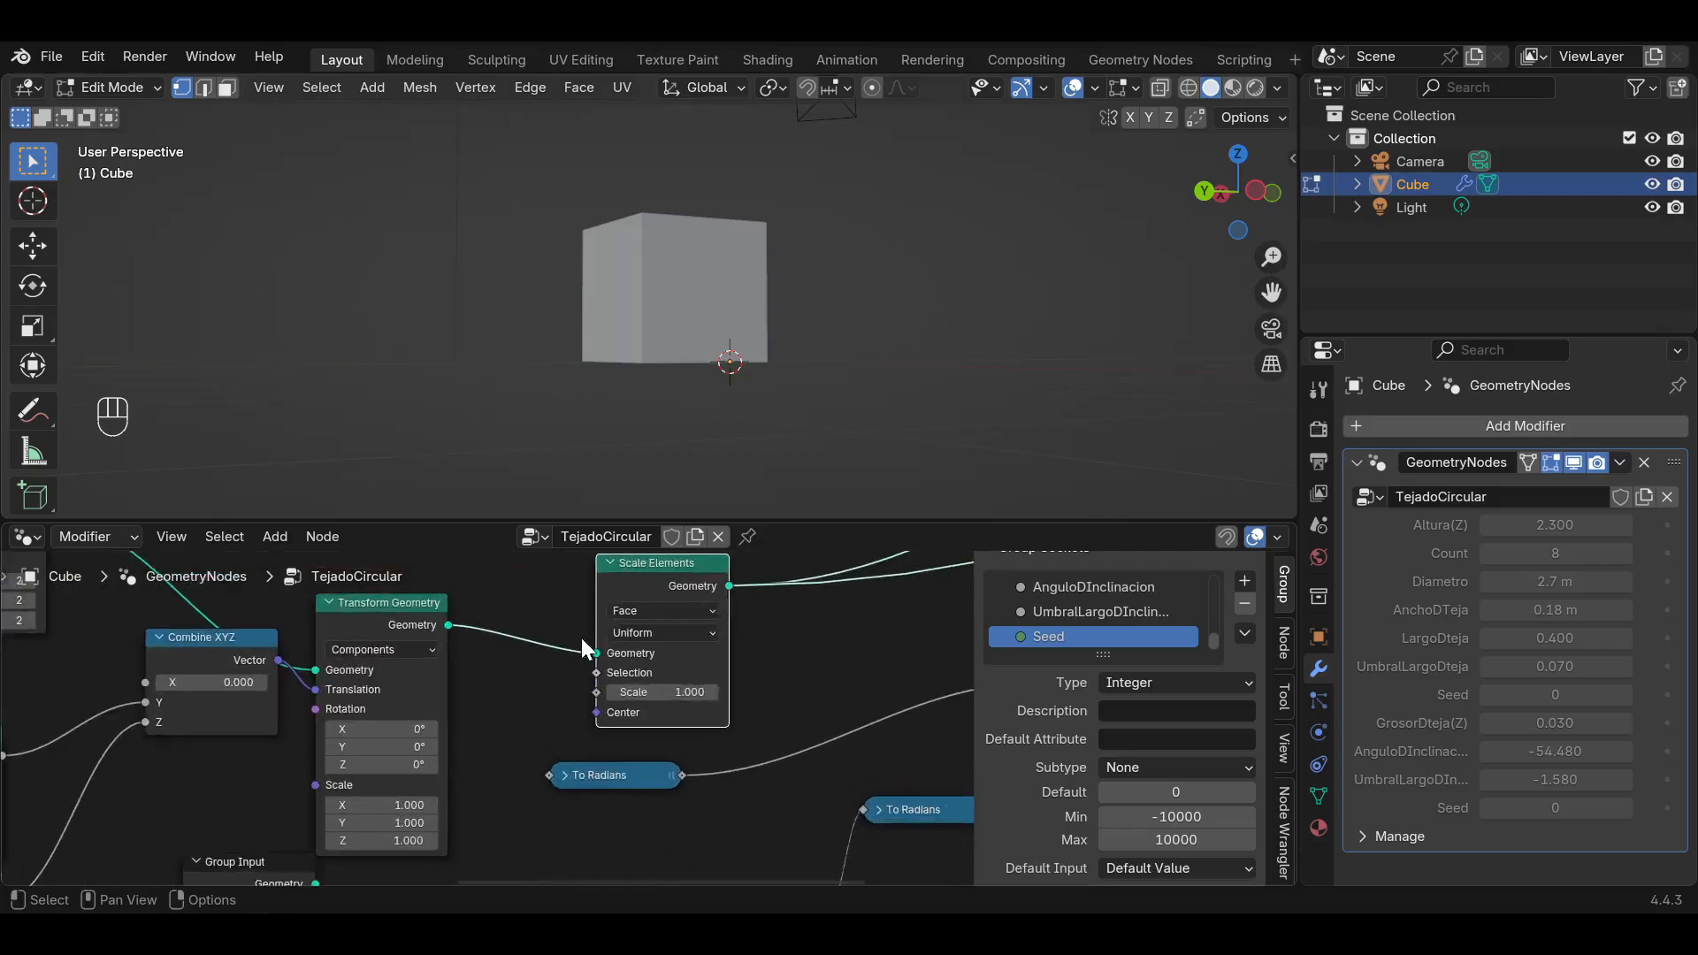
Set the Scale Elements node's scale mode to Single Axis.
middle_click_drag(588, 615, 623, 656)
scroll(755, 696, "up", 3)
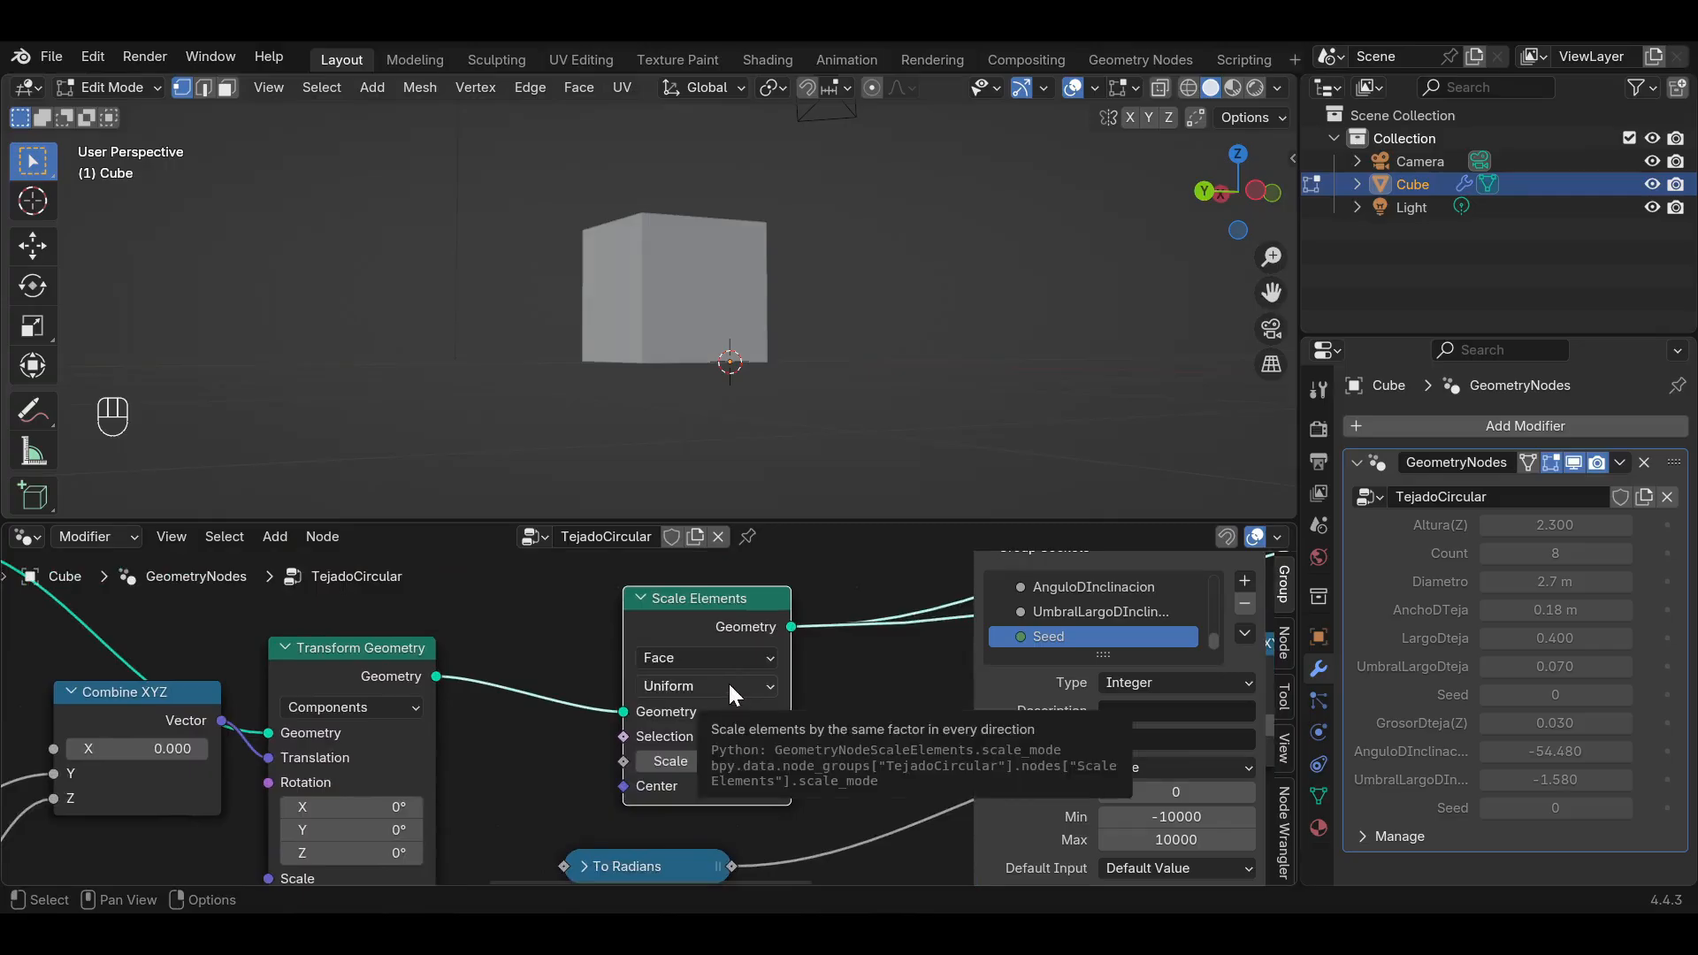
left_click(759, 689)
left_click(697, 764)
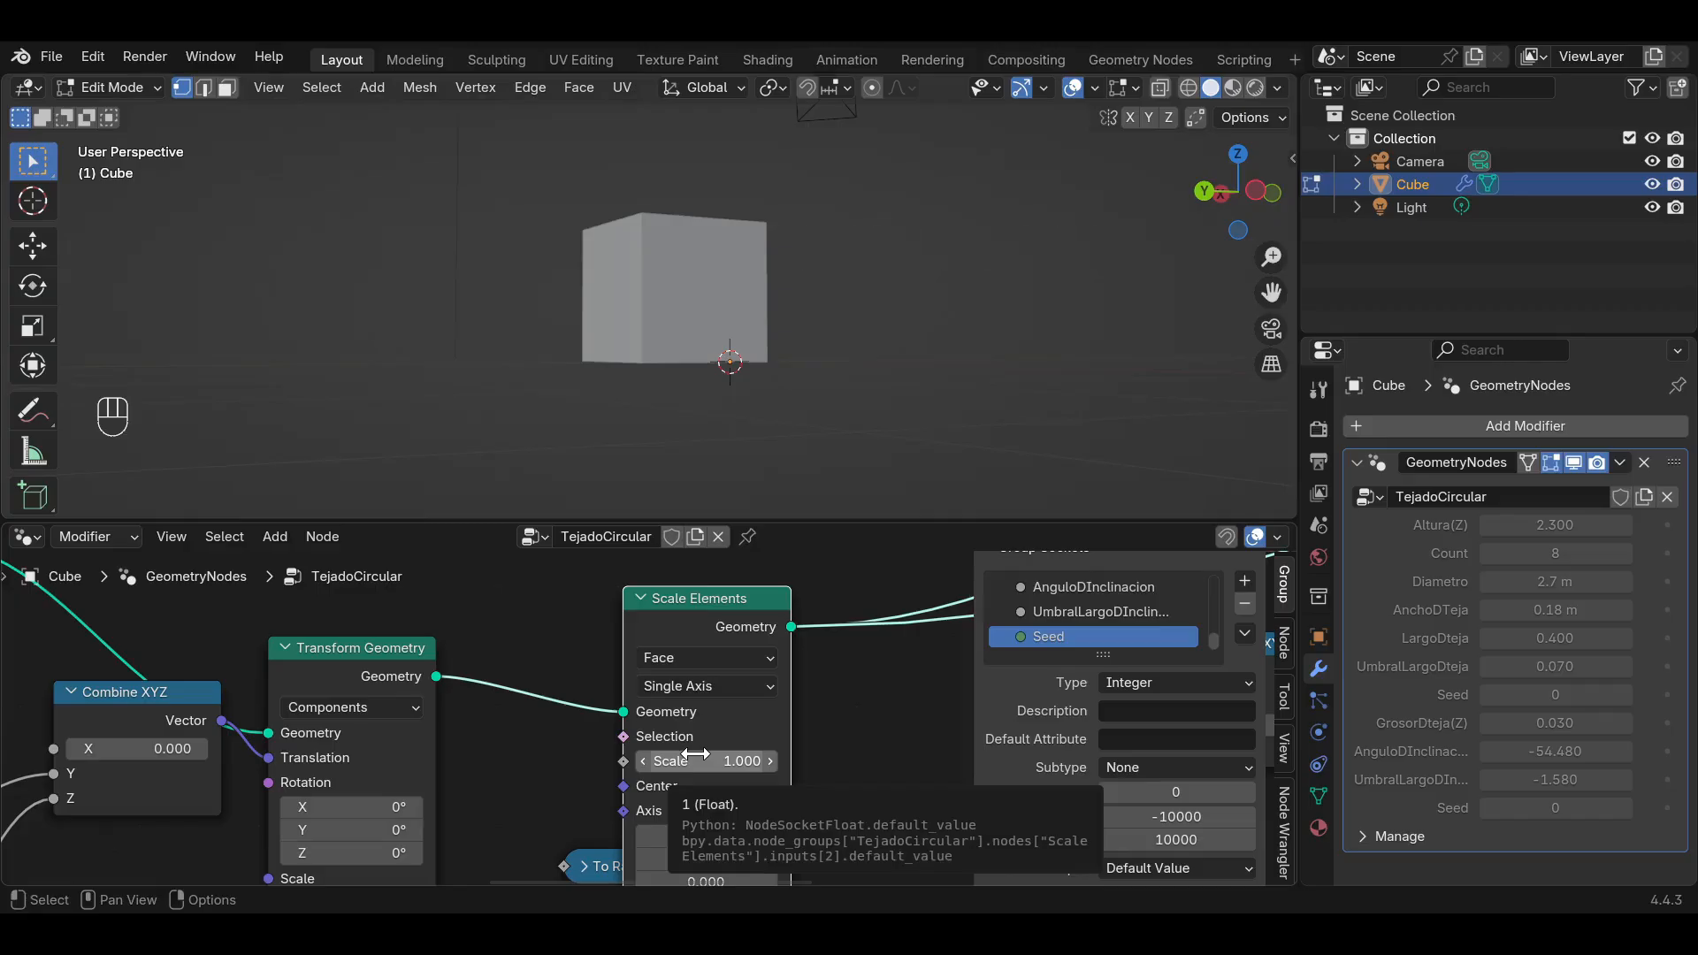
Add an Index node below the Transform Geometry node.
middle_click_drag(699, 721, 803, 567)
scroll(618, 753, "down", 3)
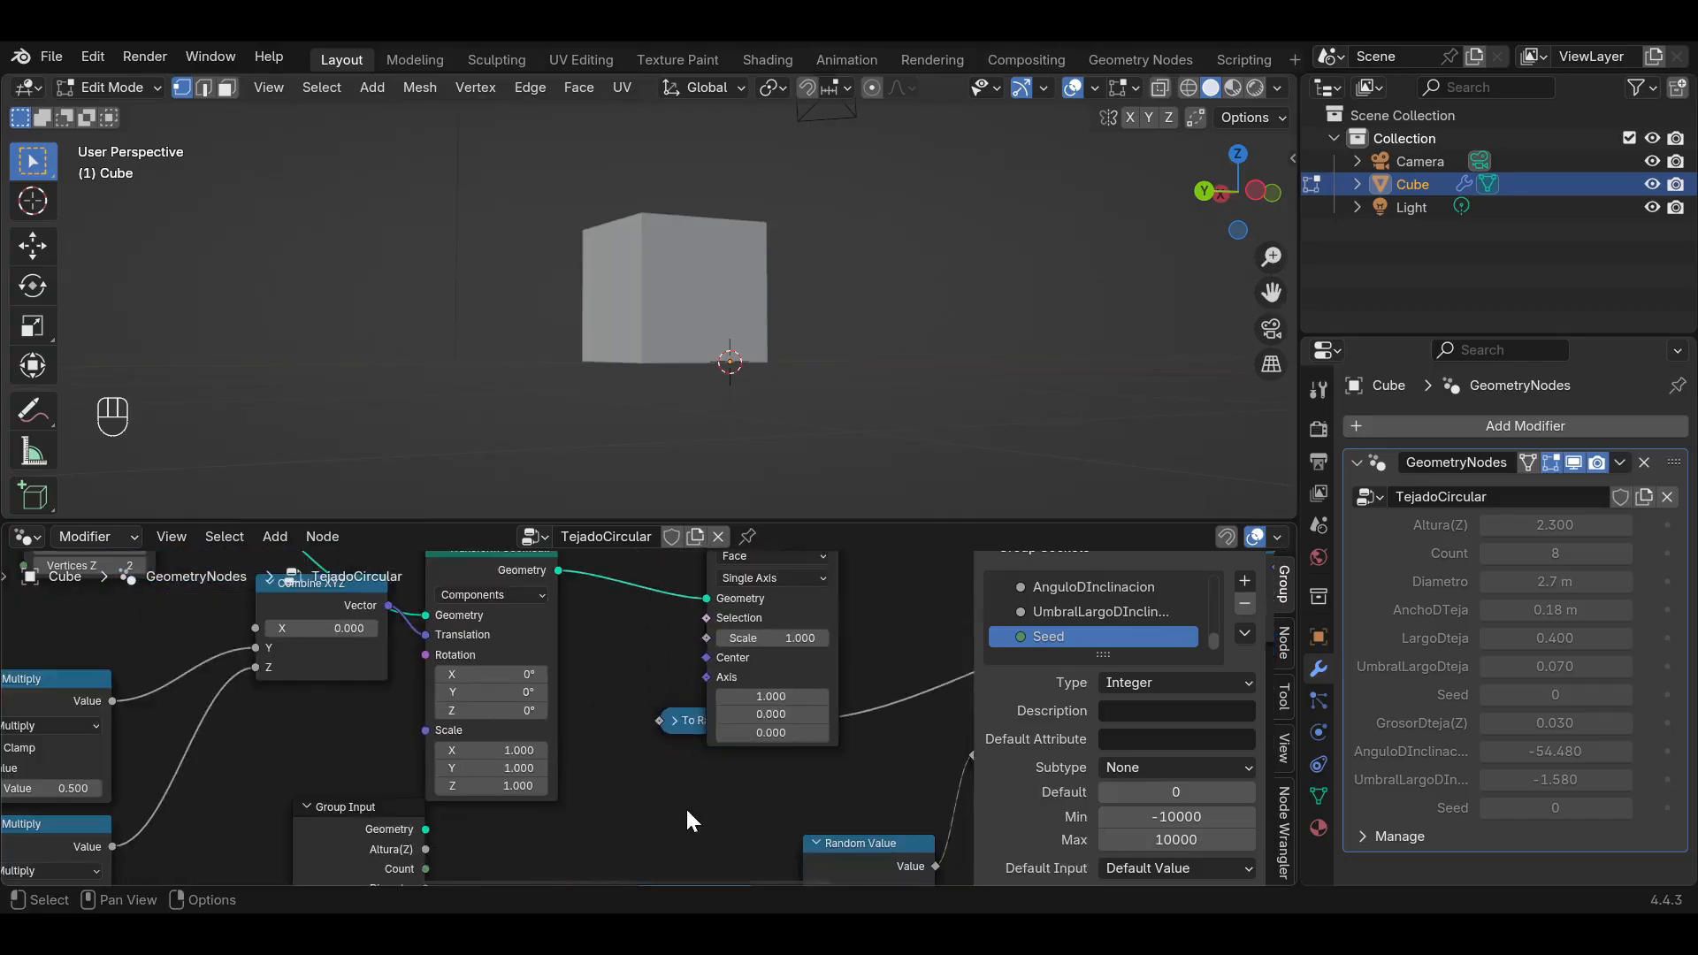
key("shift+a")
type("index")
key("Return")
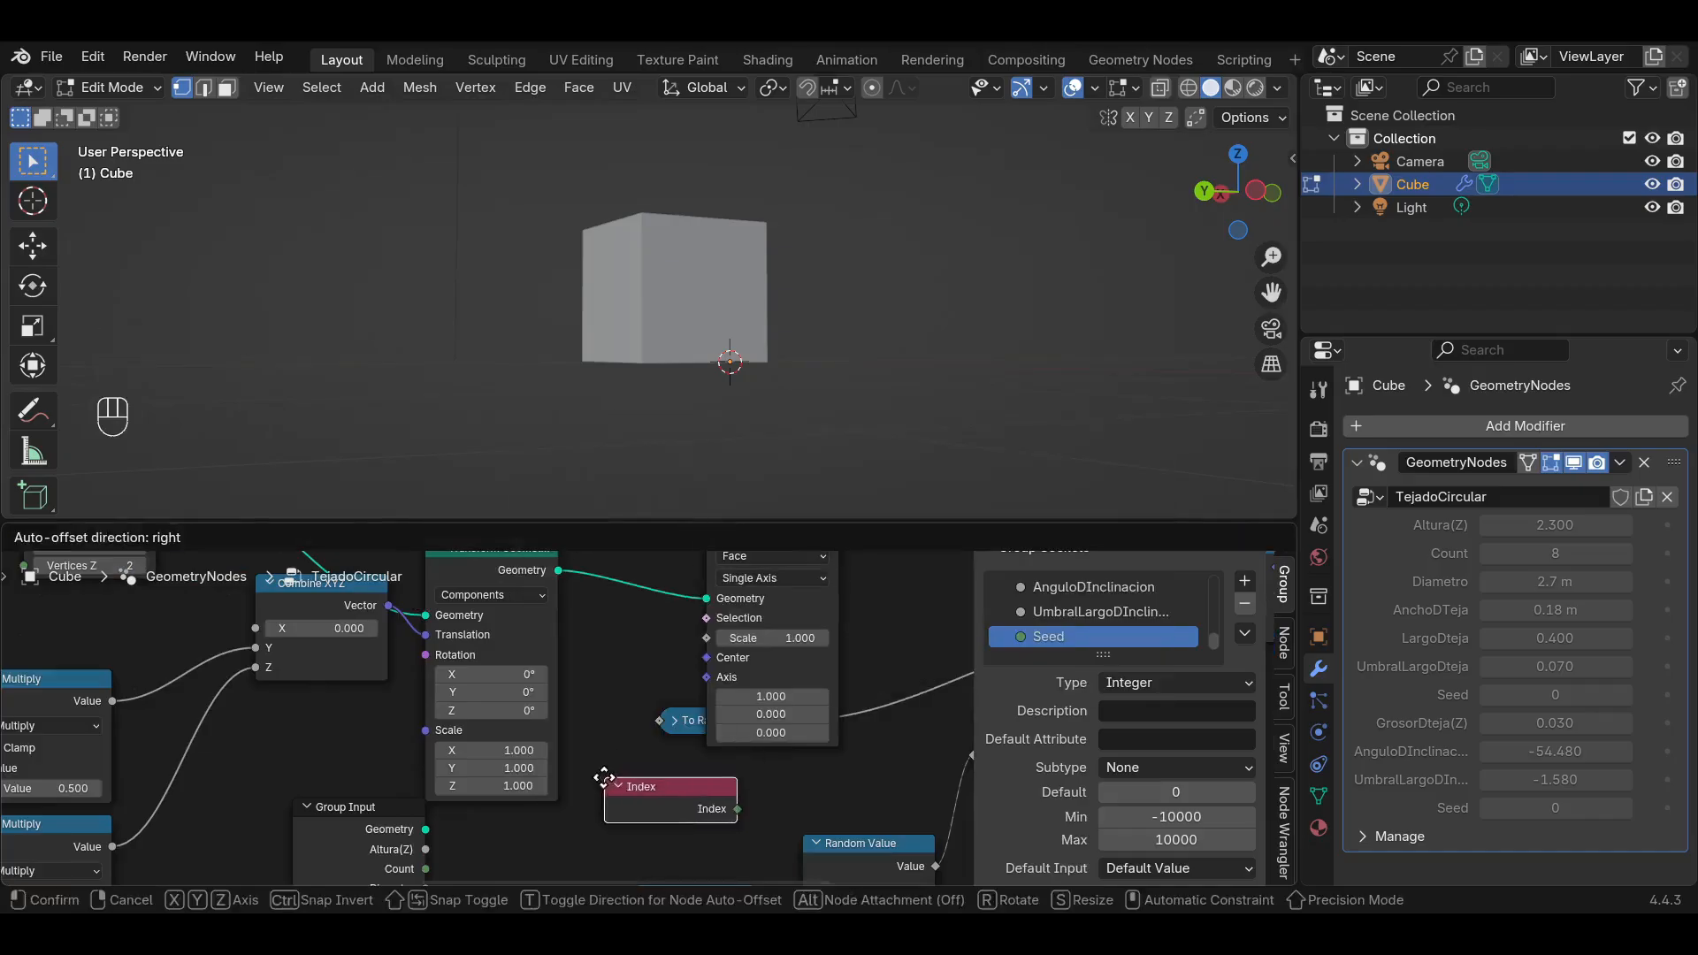
left_click(529, 794)
Add a Compare node and place it below the Scale Elements node, beside the Index node.
key("shift+a")
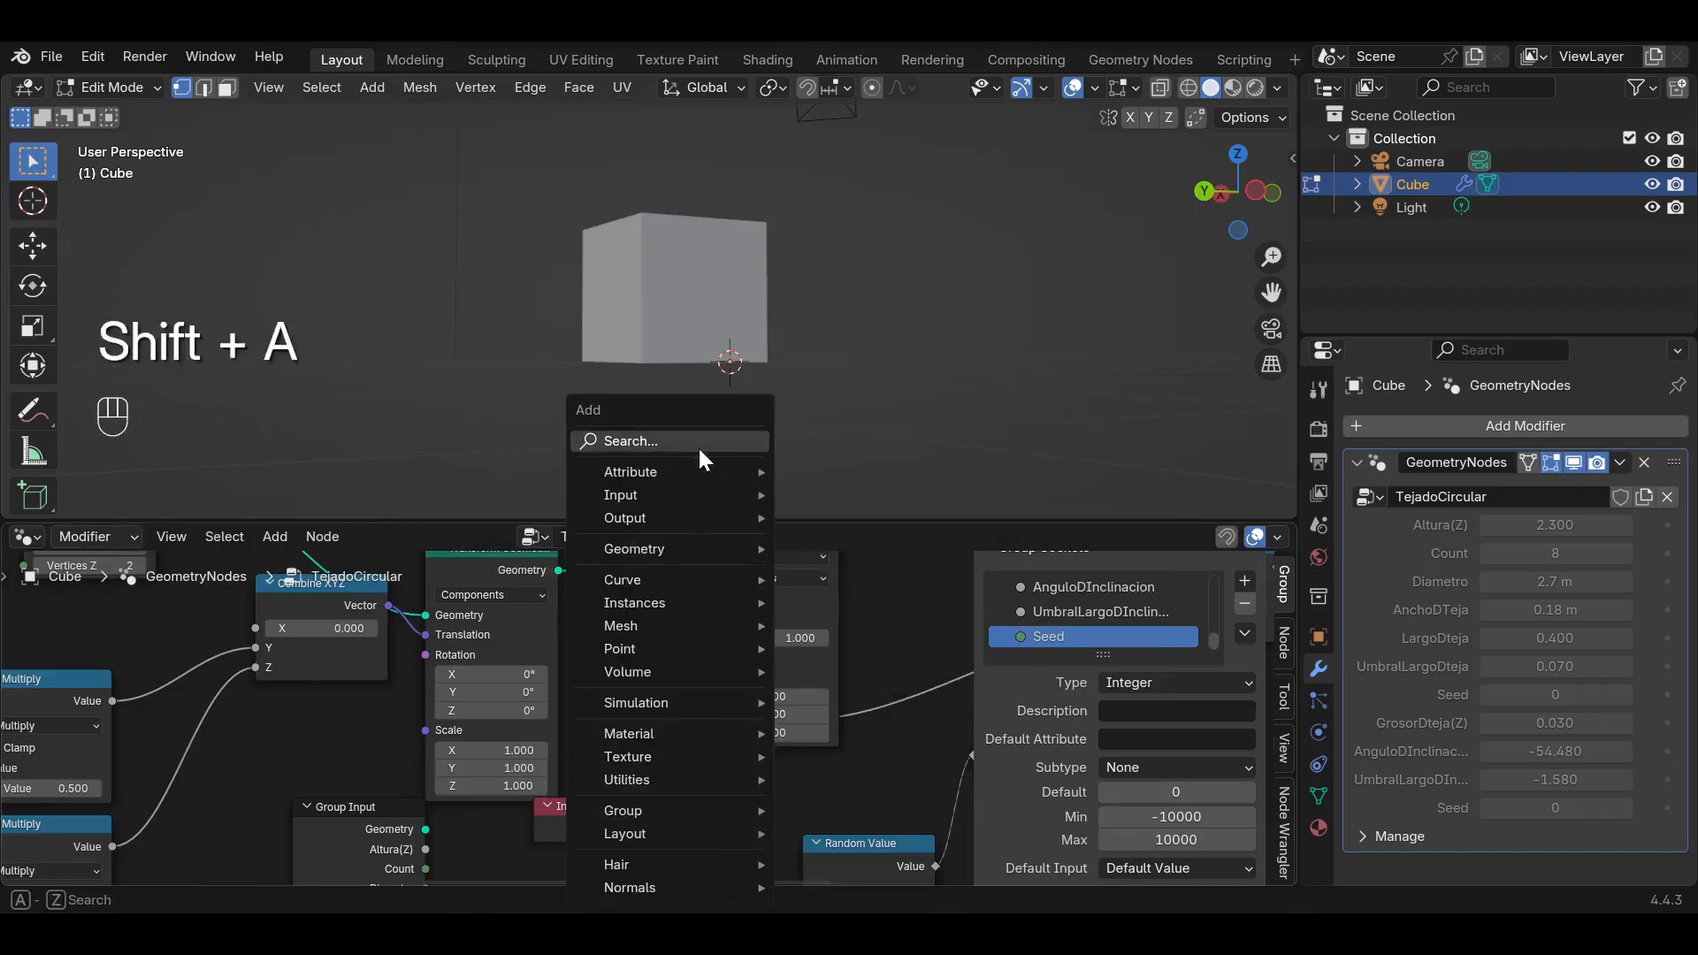
type("com")
key("Return")
left_click(698, 760)
middle_click_drag(697, 761, 555, 691)
left_click_drag(672, 700, 586, 675, "alt")
Set the Compare node to Integer and Equal, and connect the Index node to its A input.
scroll(608, 706, "up", 2)
left_click(602, 707)
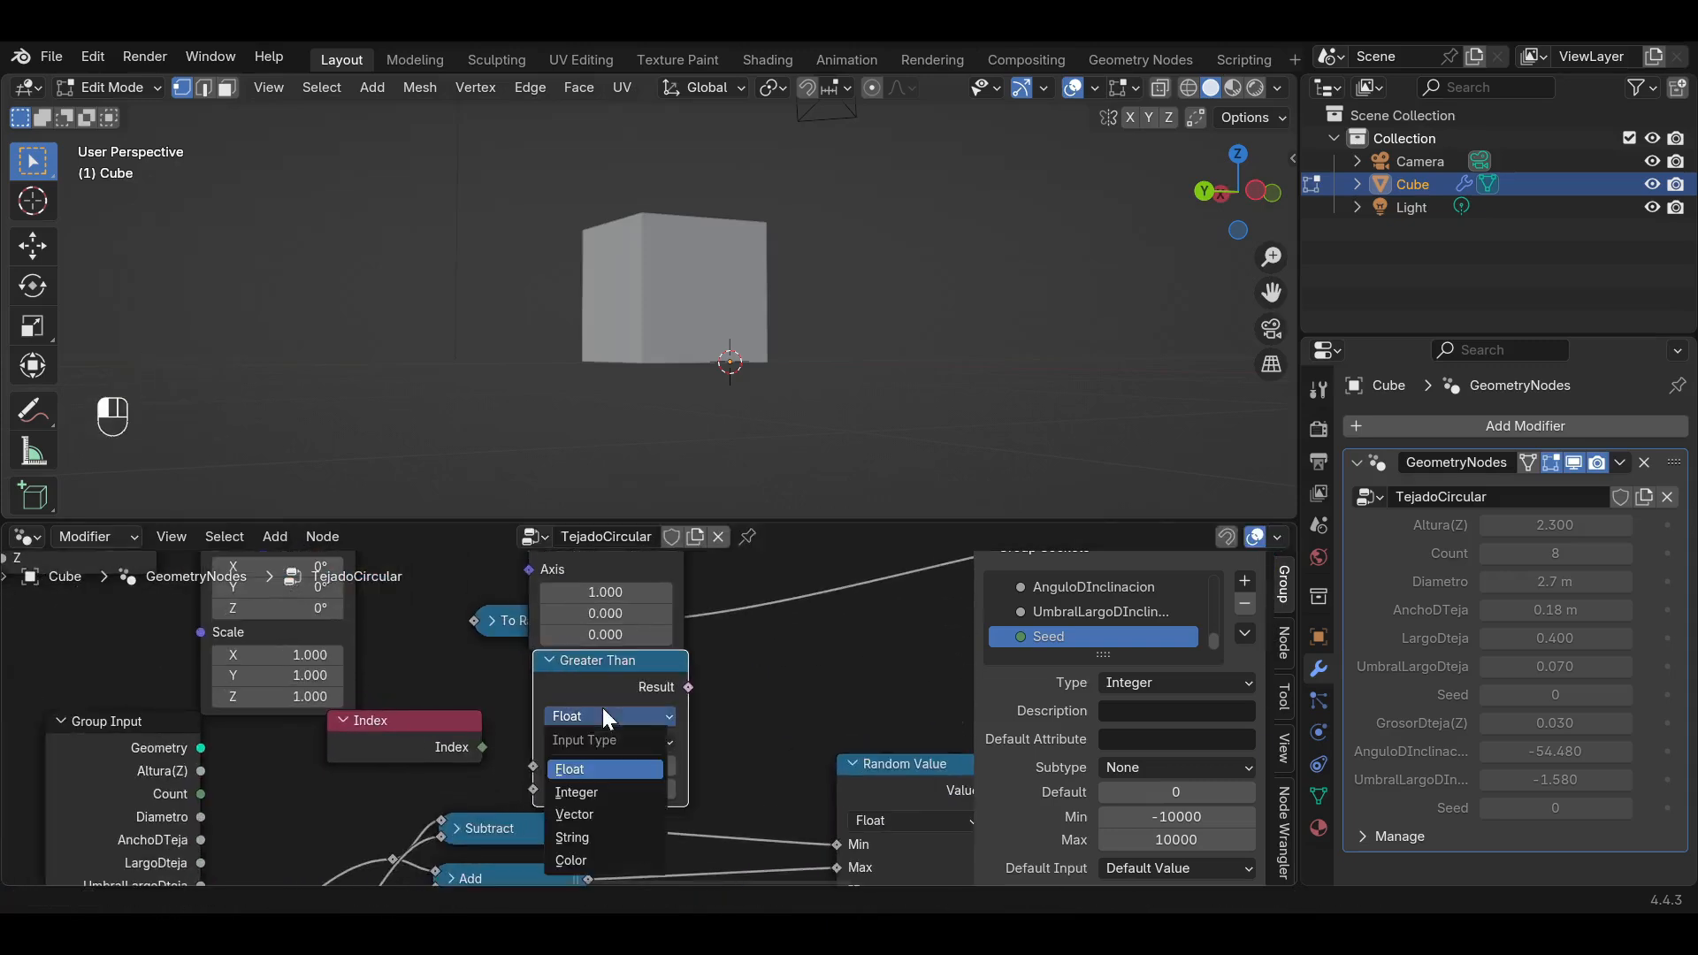
left_click(598, 791)
left_click(597, 743)
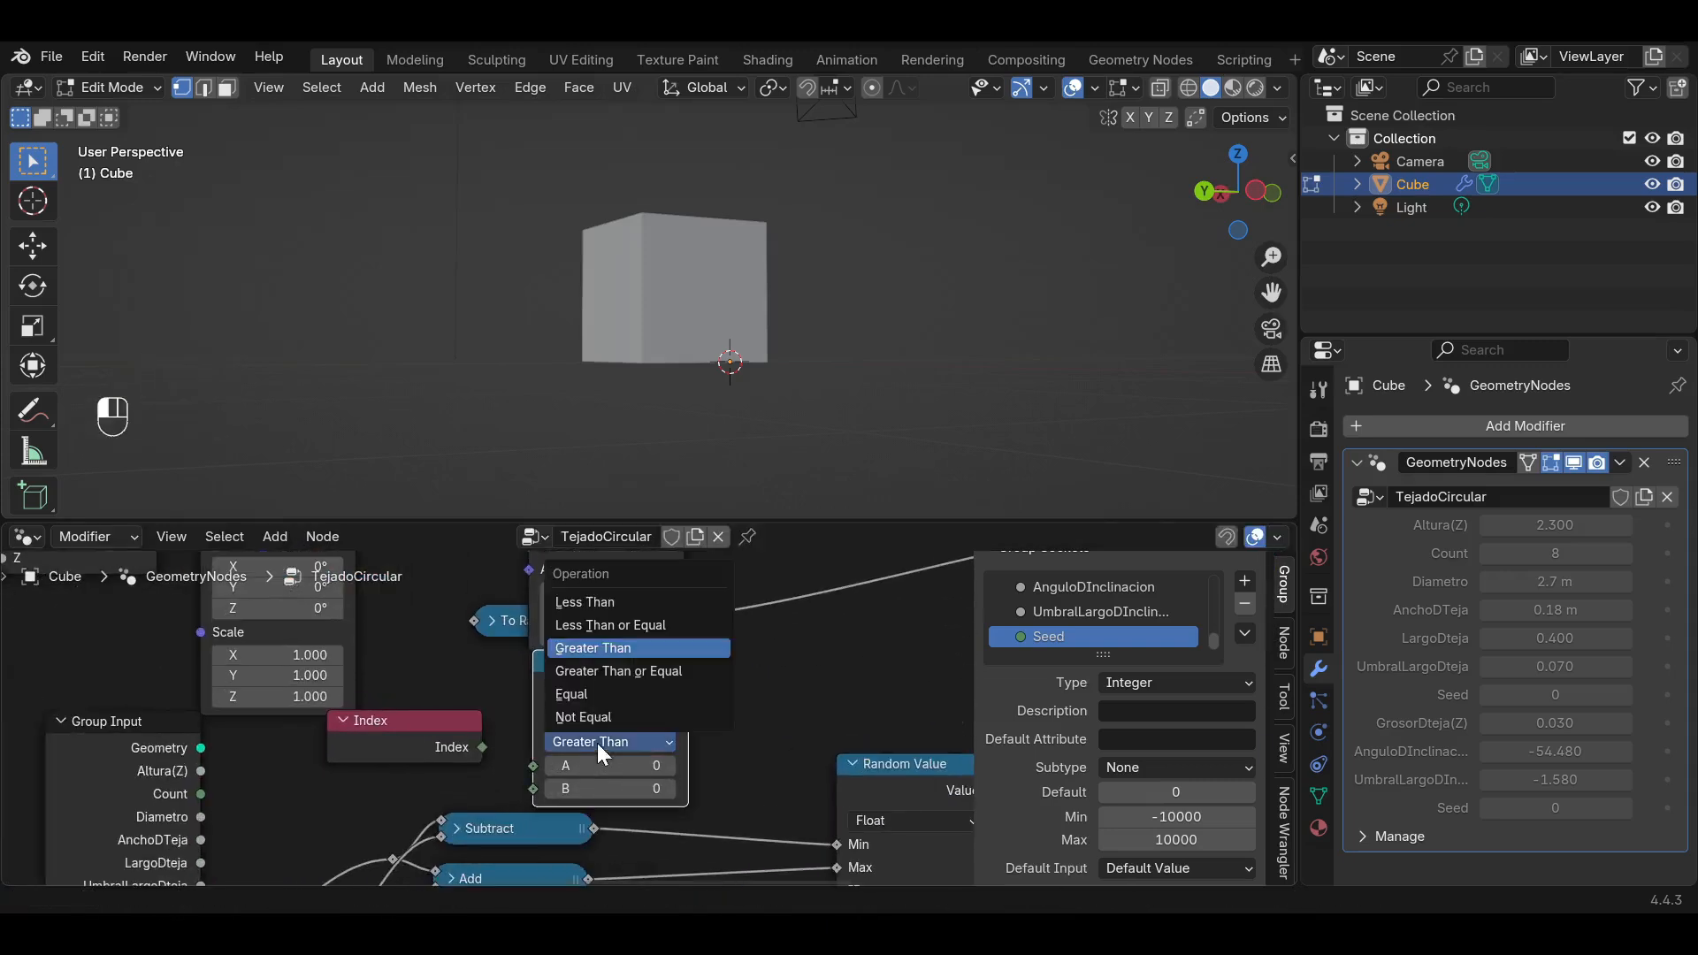
left_click(585, 693)
left_click_drag(484, 745, 534, 766)
middle_click_drag(532, 696, 570, 778)
scroll(674, 673, "down", 1)
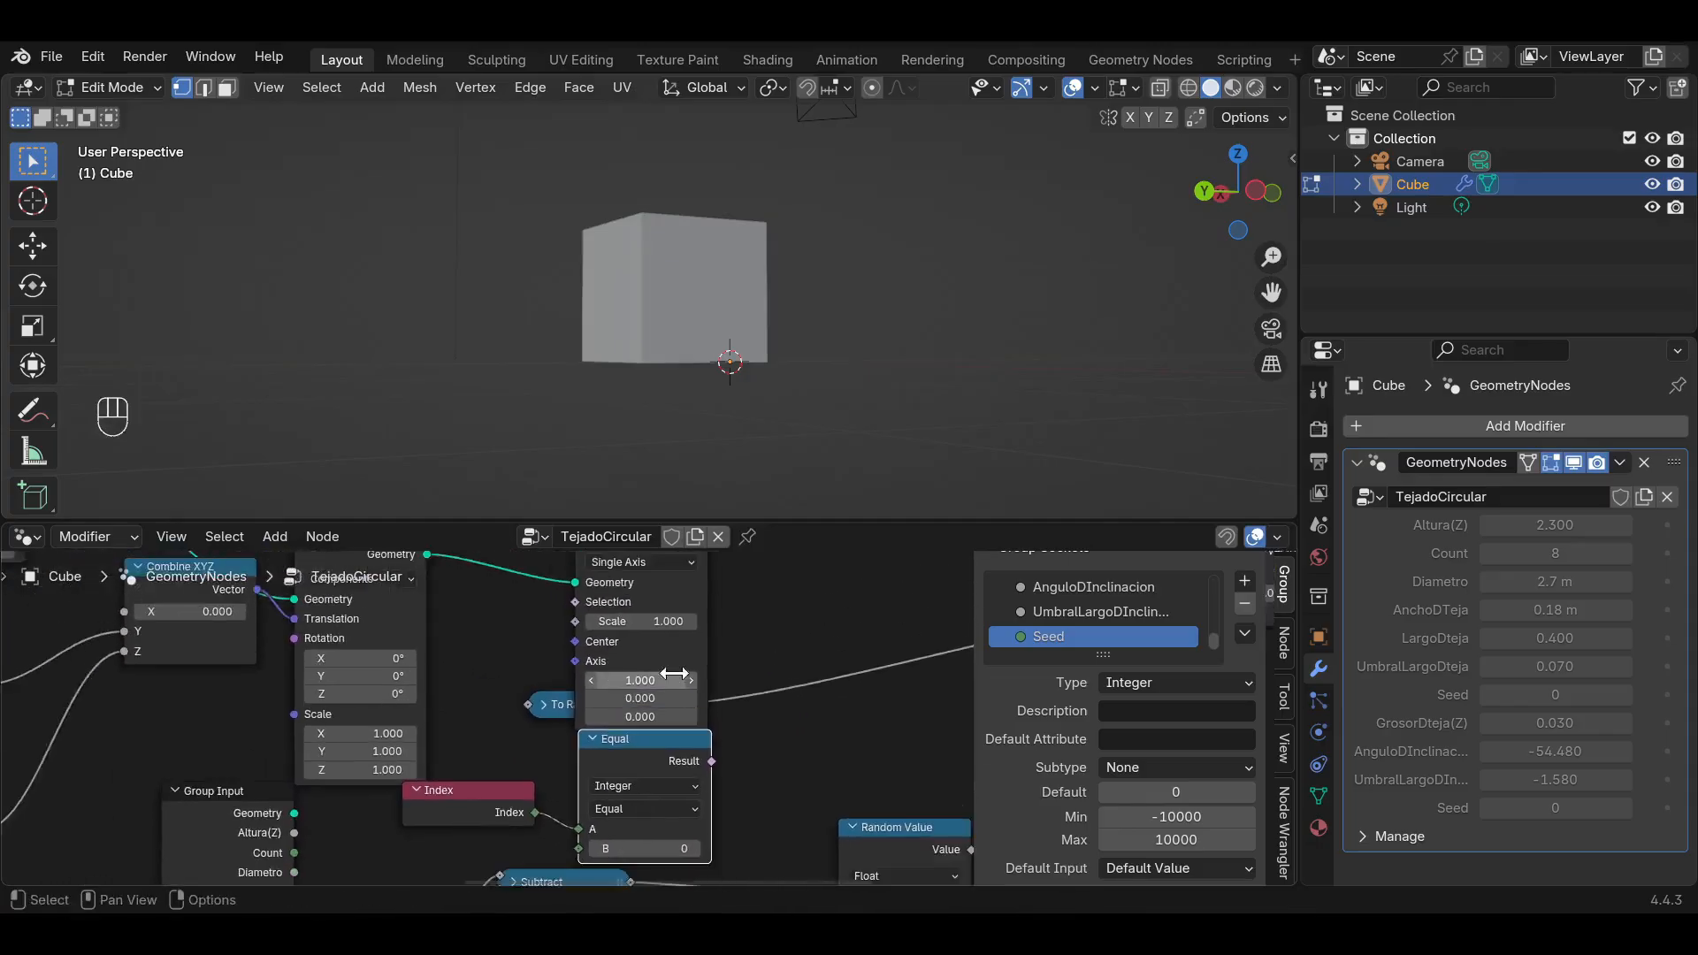
Move To Radians and Scale Elements aside, connect the Equal node's result to Scale Elements' Selection, and save the file.
middle_click_drag(674, 674, 653, 682)
left_click_drag(549, 709, 859, 764)
middle_click_drag(755, 692, 731, 727)
scroll(731, 726, "down", 3)
left_click_drag(608, 572, 747, 579)
left_click_drag(618, 772, 603, 691)
key("ctrl+s")
scroll(687, 792, "up", 2)
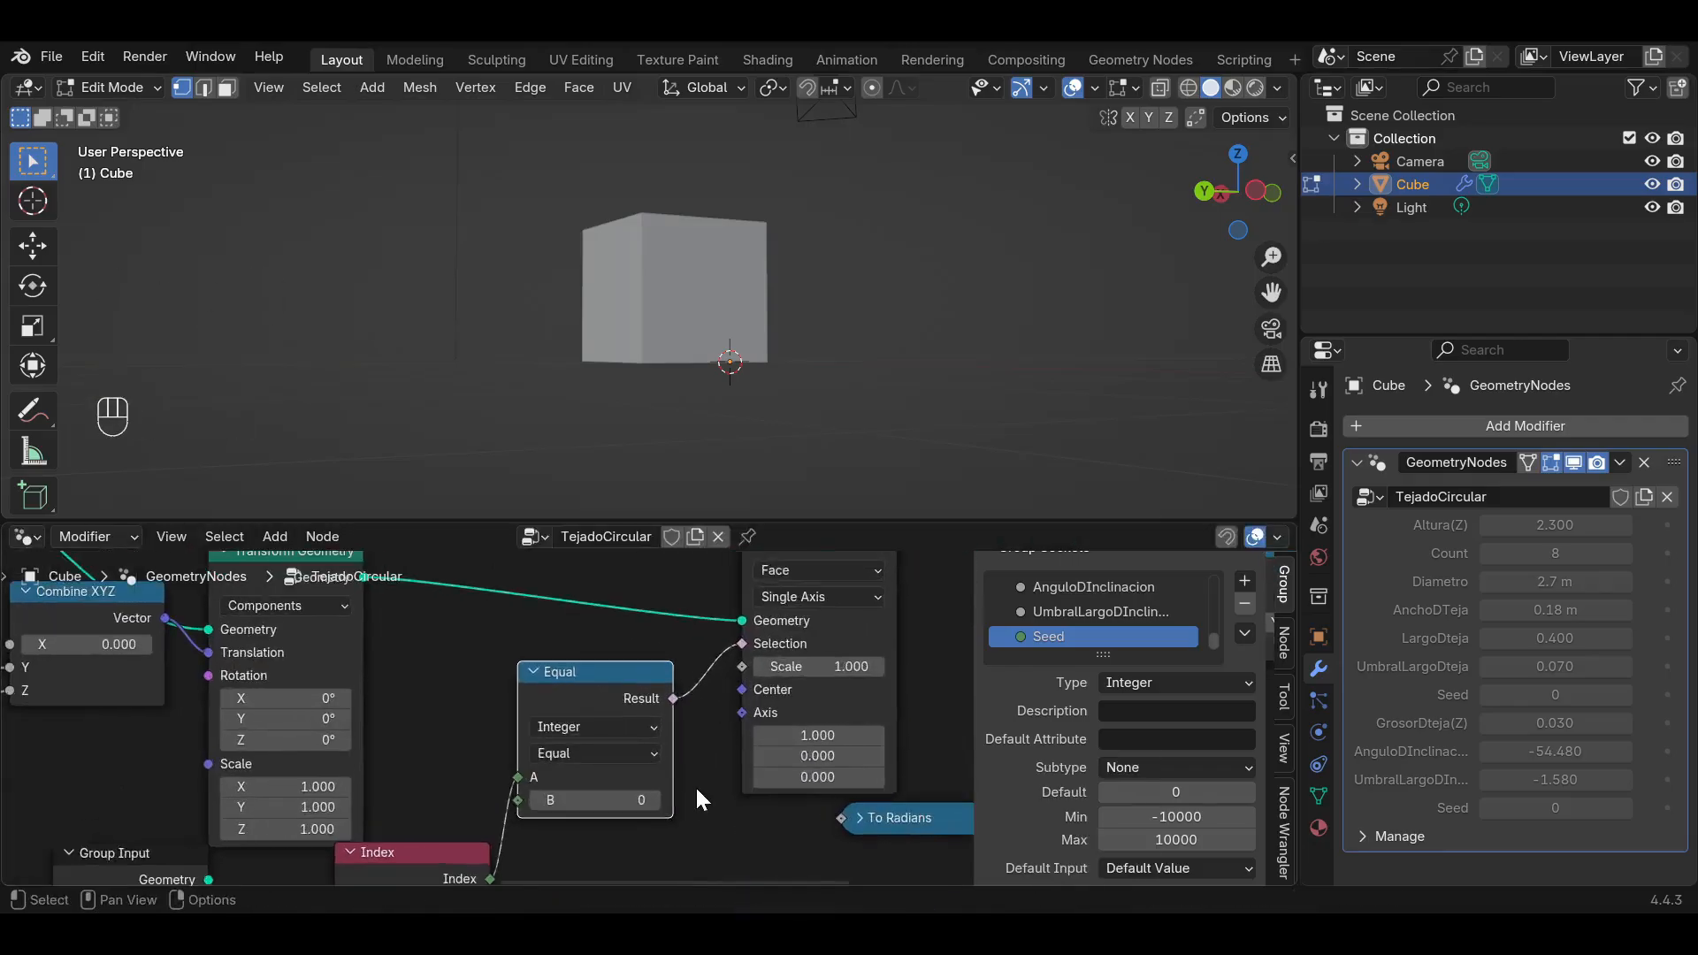
Set the Scale Elements node's Scale to 3.200 and check the tile's shape in the 3D viewport.
scroll(698, 800, "up", 2)
scroll(718, 339, "down", 2)
scroll(672, 334, "up", 3)
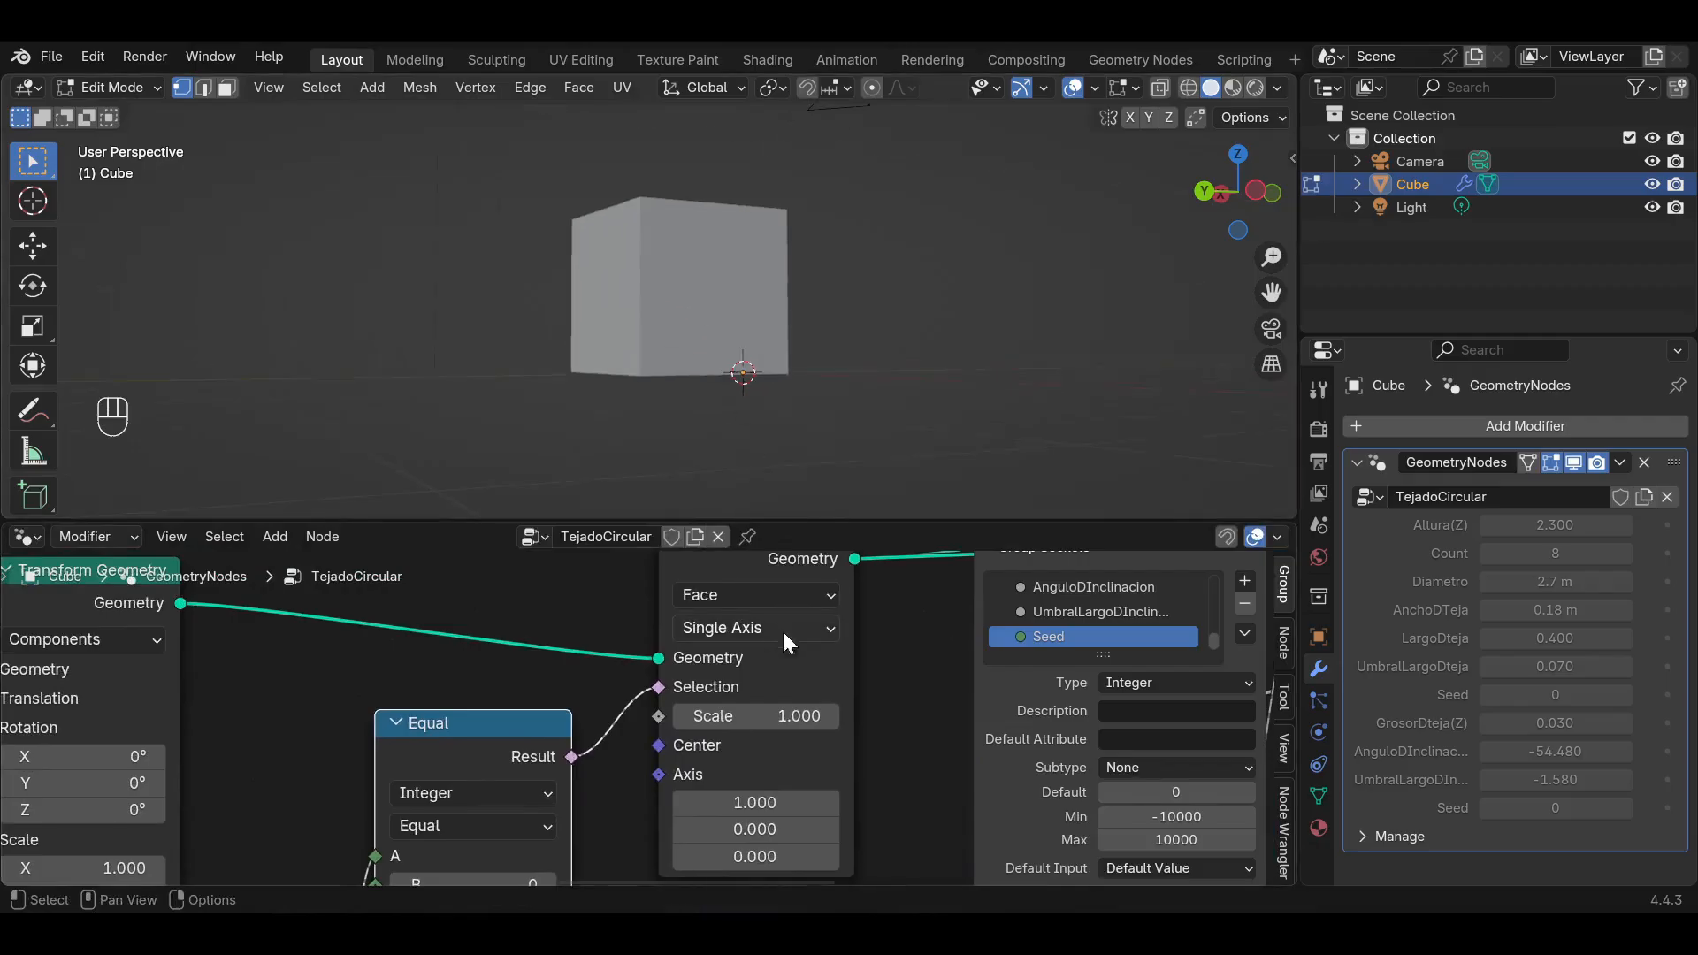
left_click_drag(756, 716, 775, 716)
scroll(695, 385, "down", 3)
middle_click_drag(695, 385, 699, 283)
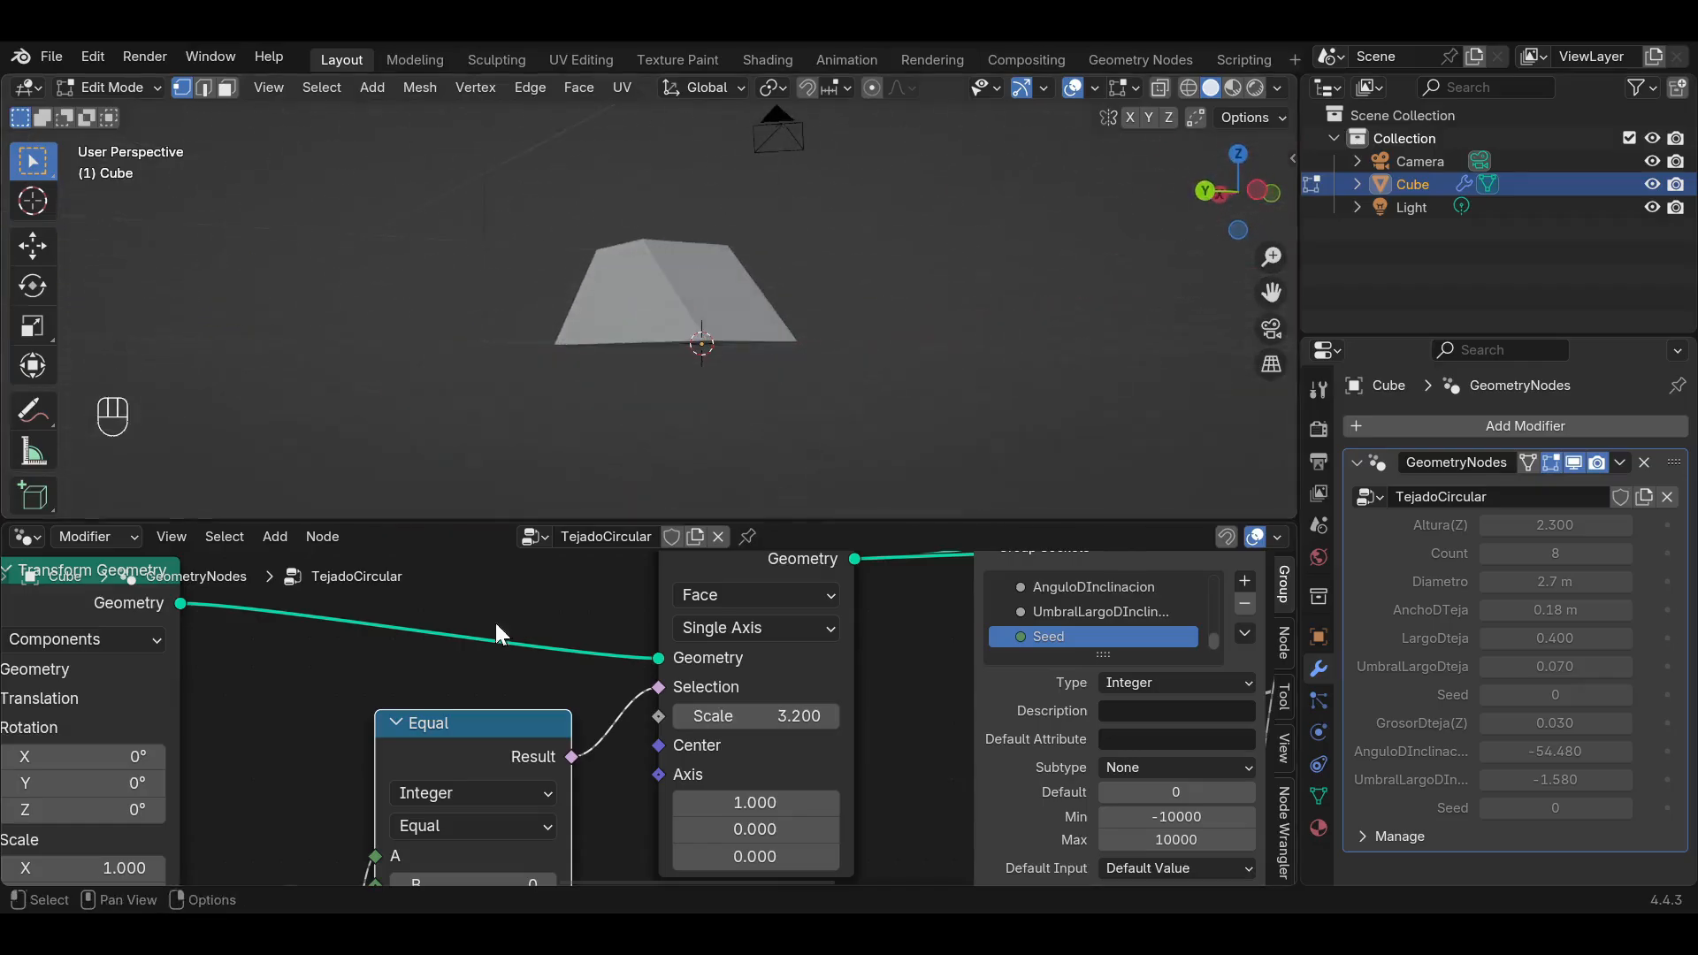
Rearrange the Group Output and final Join Geometry nodes, connect Join Geometry to the Group Output, and inspect the whole tiled roof.
scroll(530, 633, "down", 5)
scroll(741, 684, "down", 7)
middle_click_drag(741, 687, 201, 830)
scroll(729, 655, "up", 2)
middle_click_drag(730, 656, 566, 754)
scroll(570, 751, "up", 4)
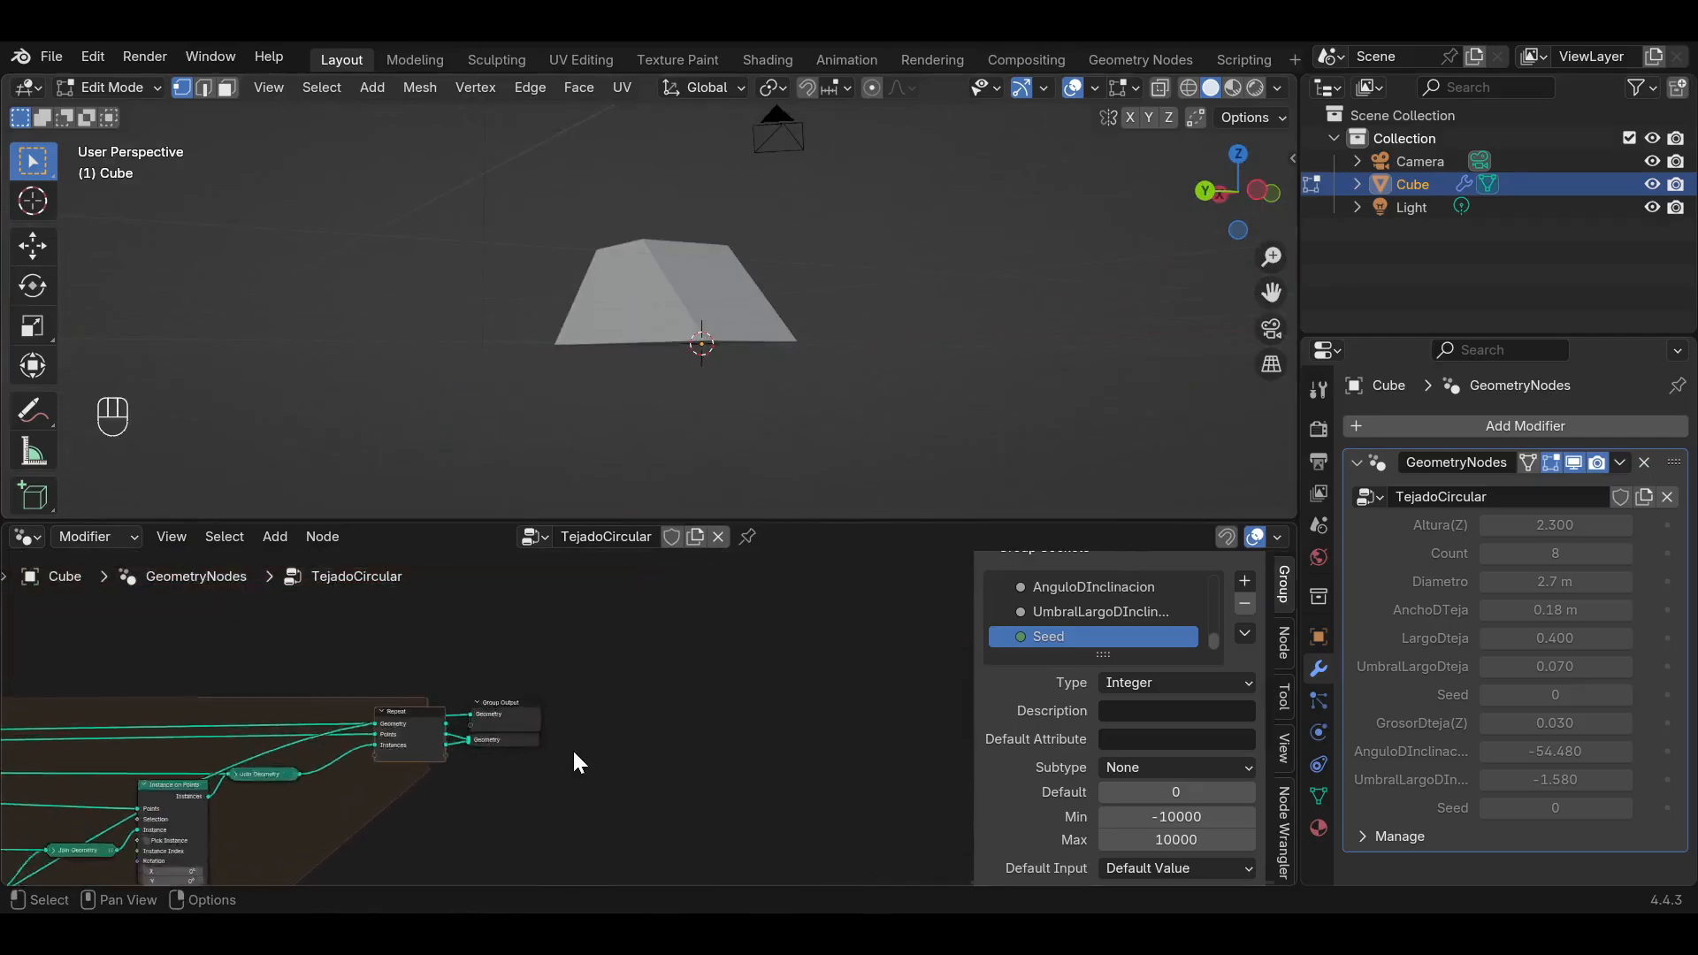
left_click_drag(454, 705, 589, 656)
left_click_drag(454, 727, 464, 714)
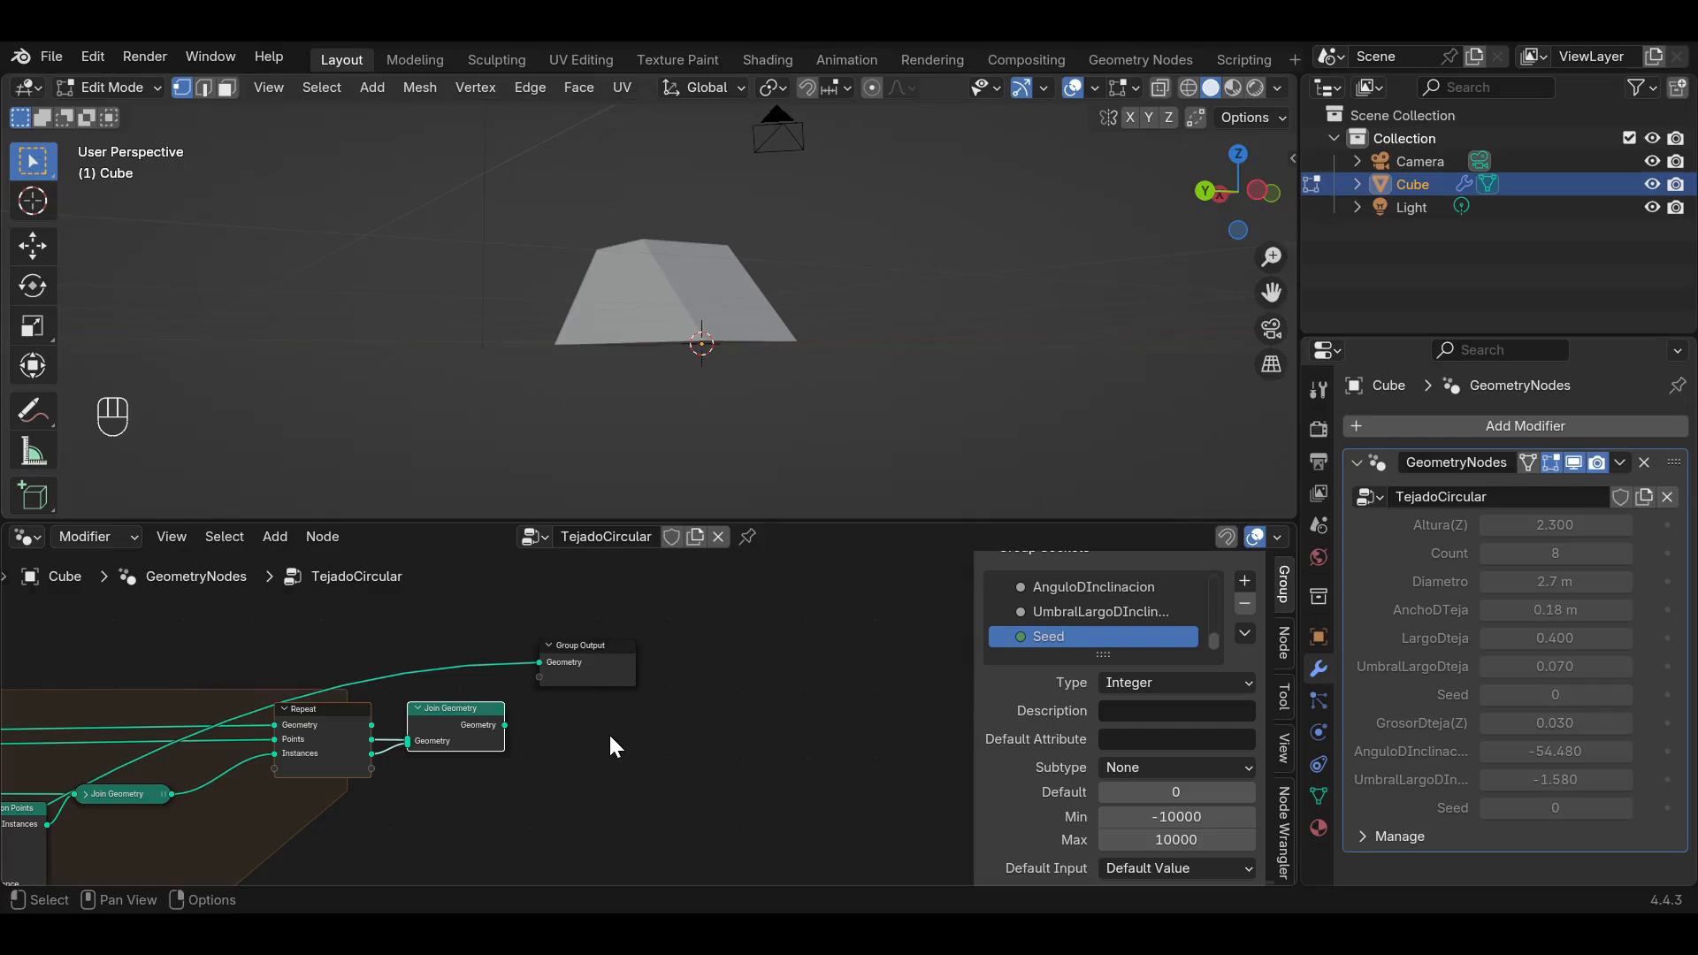
left_click(463, 716, "alt+shift")
scroll(732, 287, "up", 3)
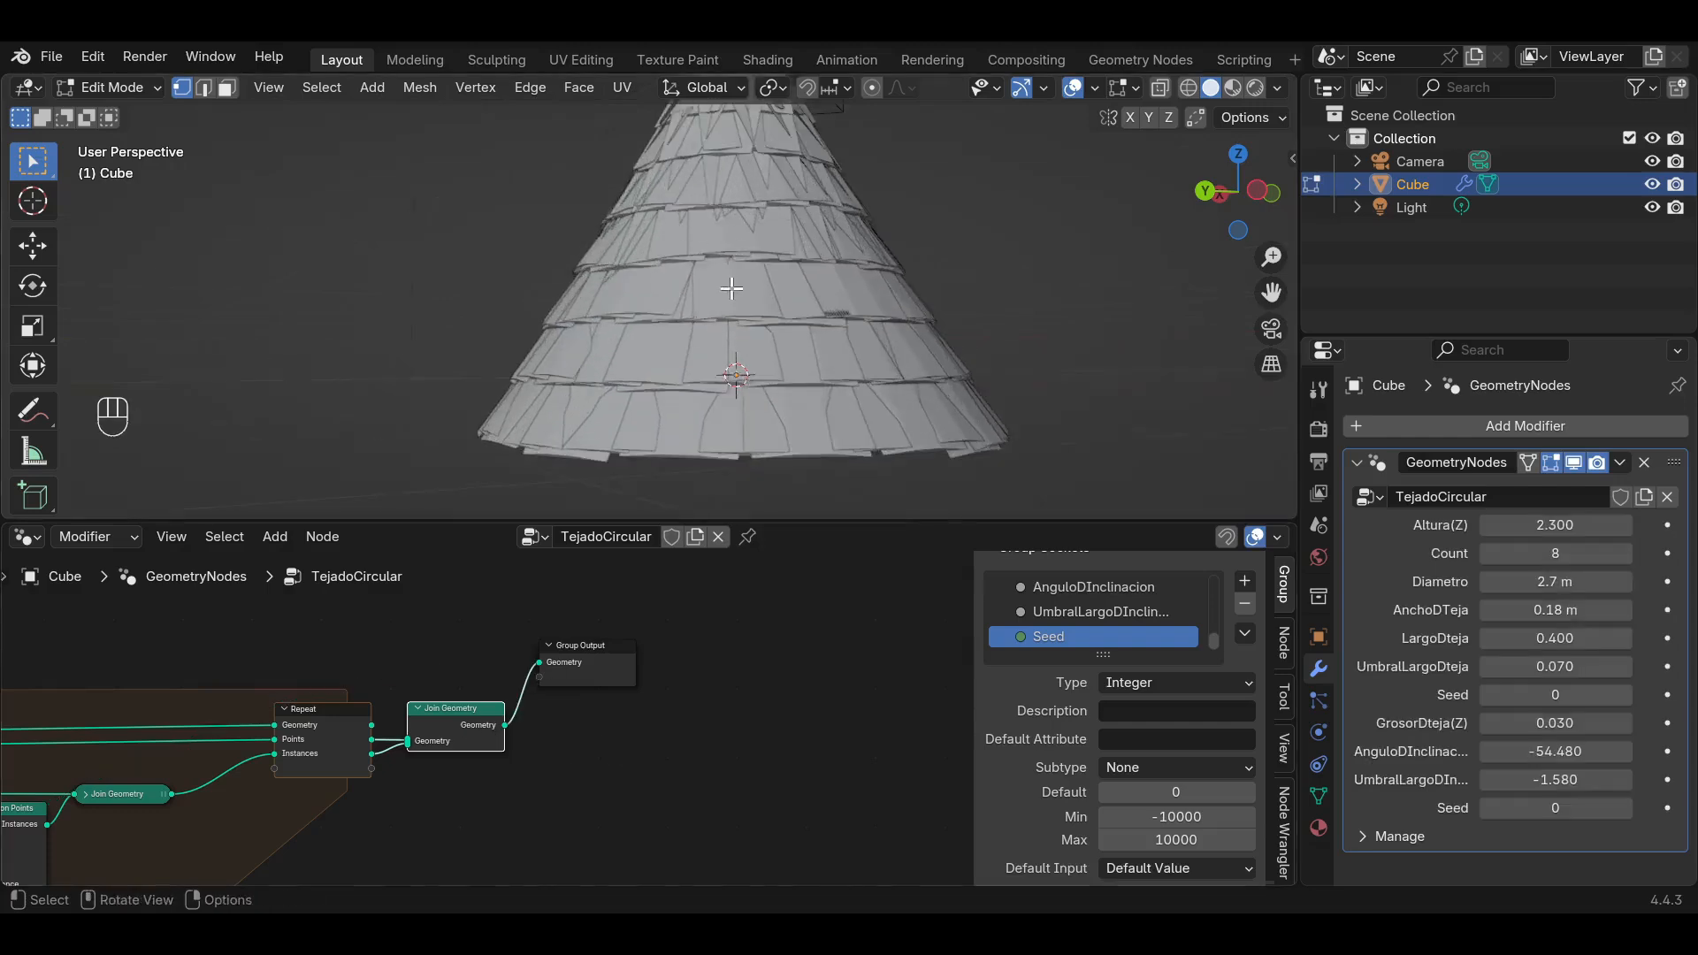
middle_click_drag(731, 288, 658, 466)
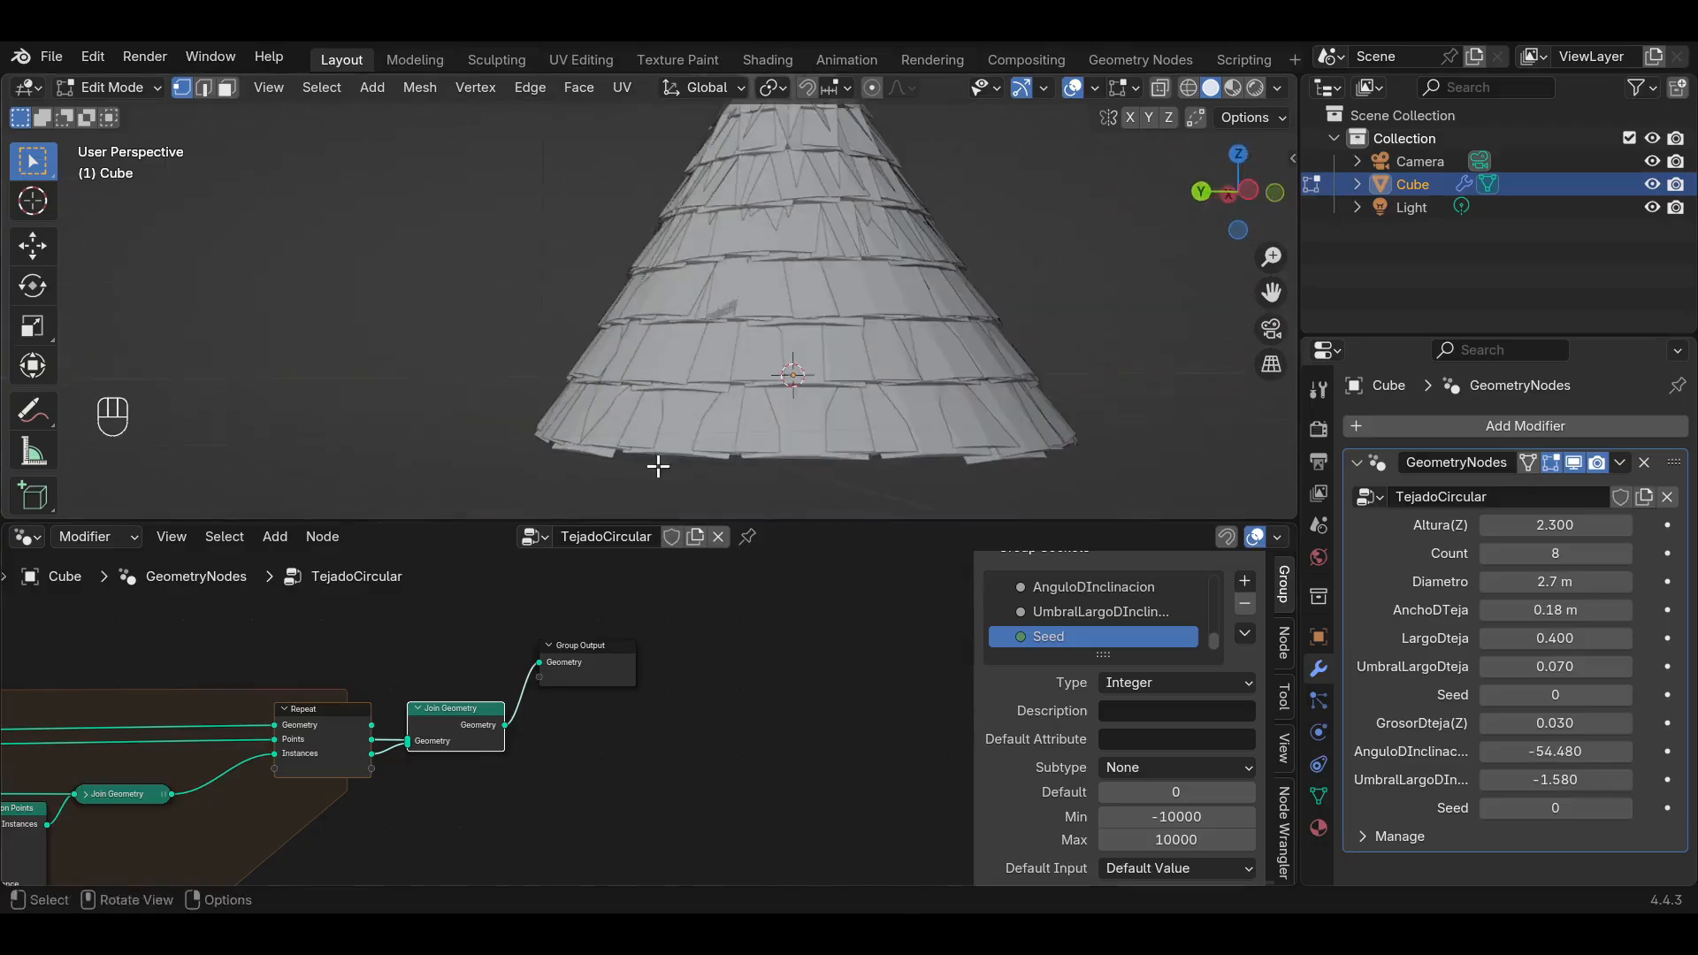
Set the Equal node's B value to 3 and the Scale Elements node's Scale to 1.100.
scroll(650, 711, "down", 3)
middle_click_drag(349, 709, 206, 654)
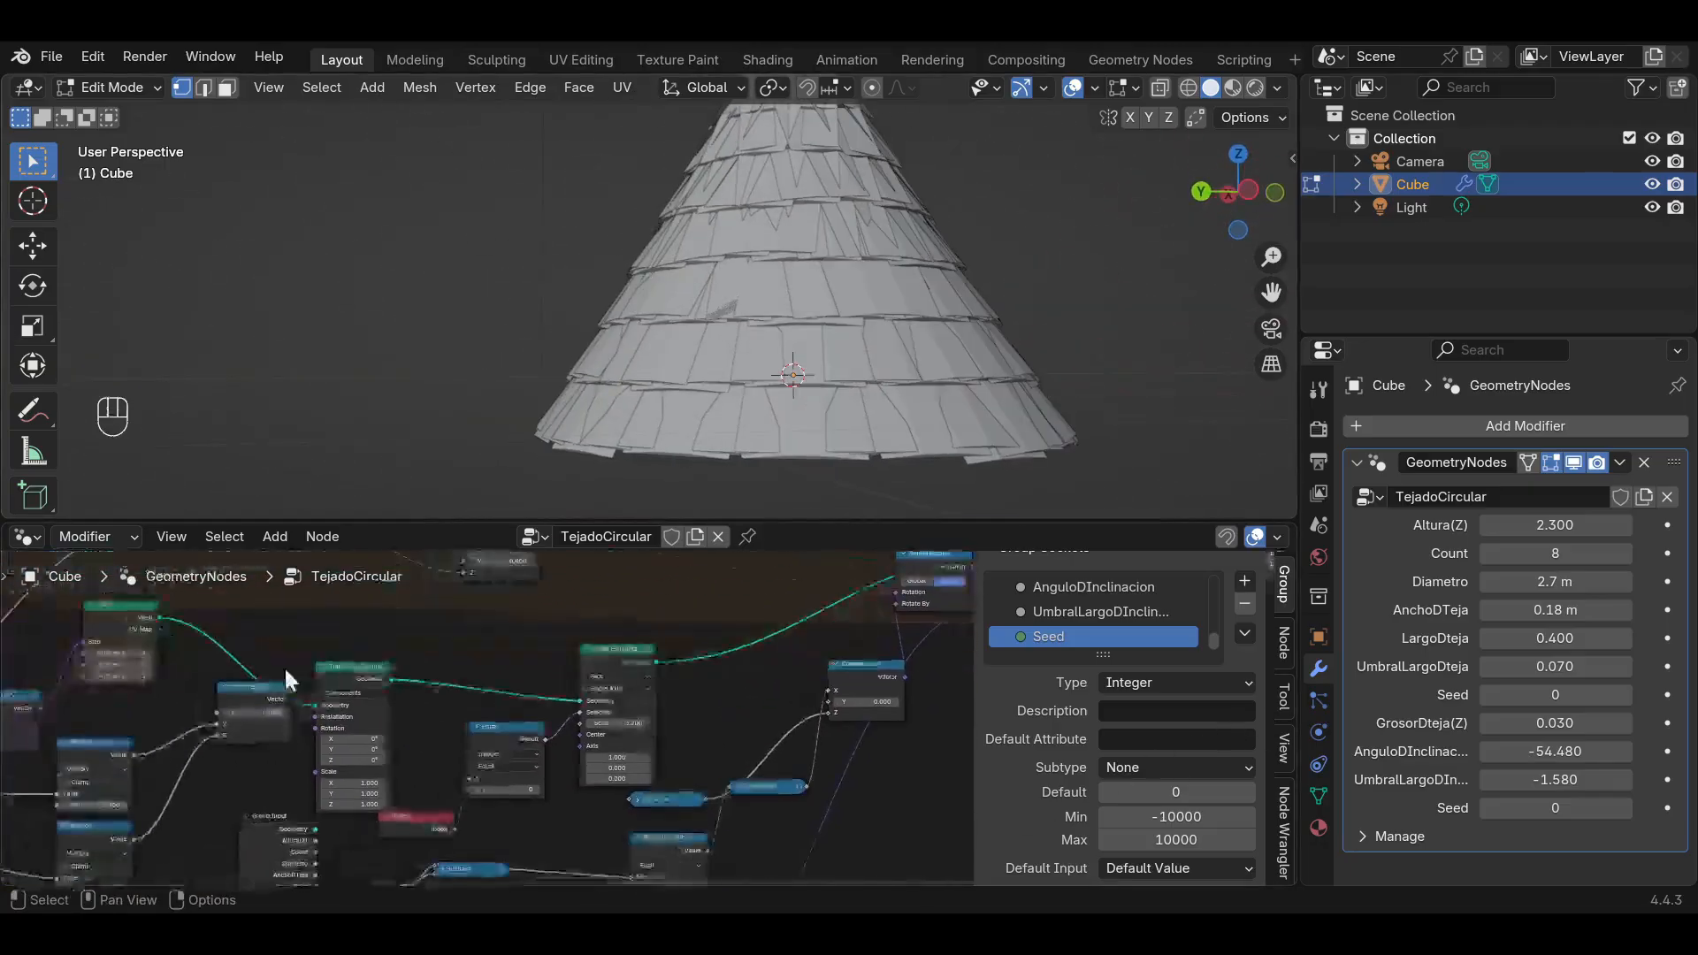
scroll(473, 787, "up", 4)
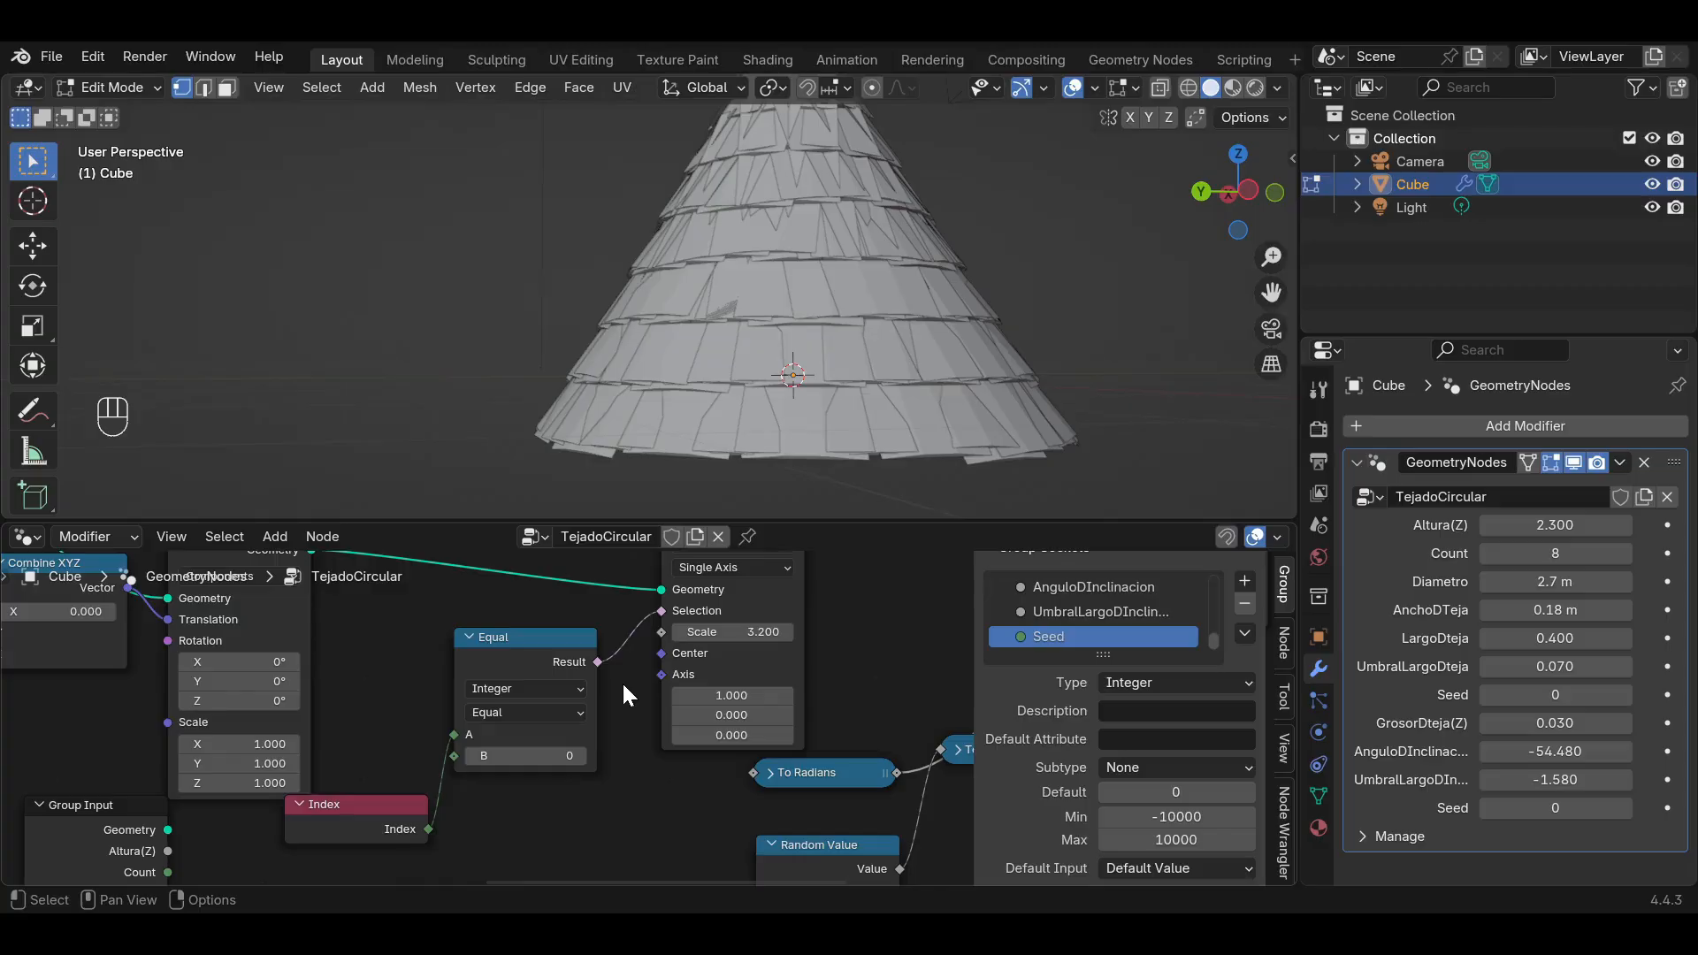
left_click(581, 755)
left_click(581, 755)
left_click(474, 760)
left_click(474, 760)
left_click_drag(743, 631, 672, 631)
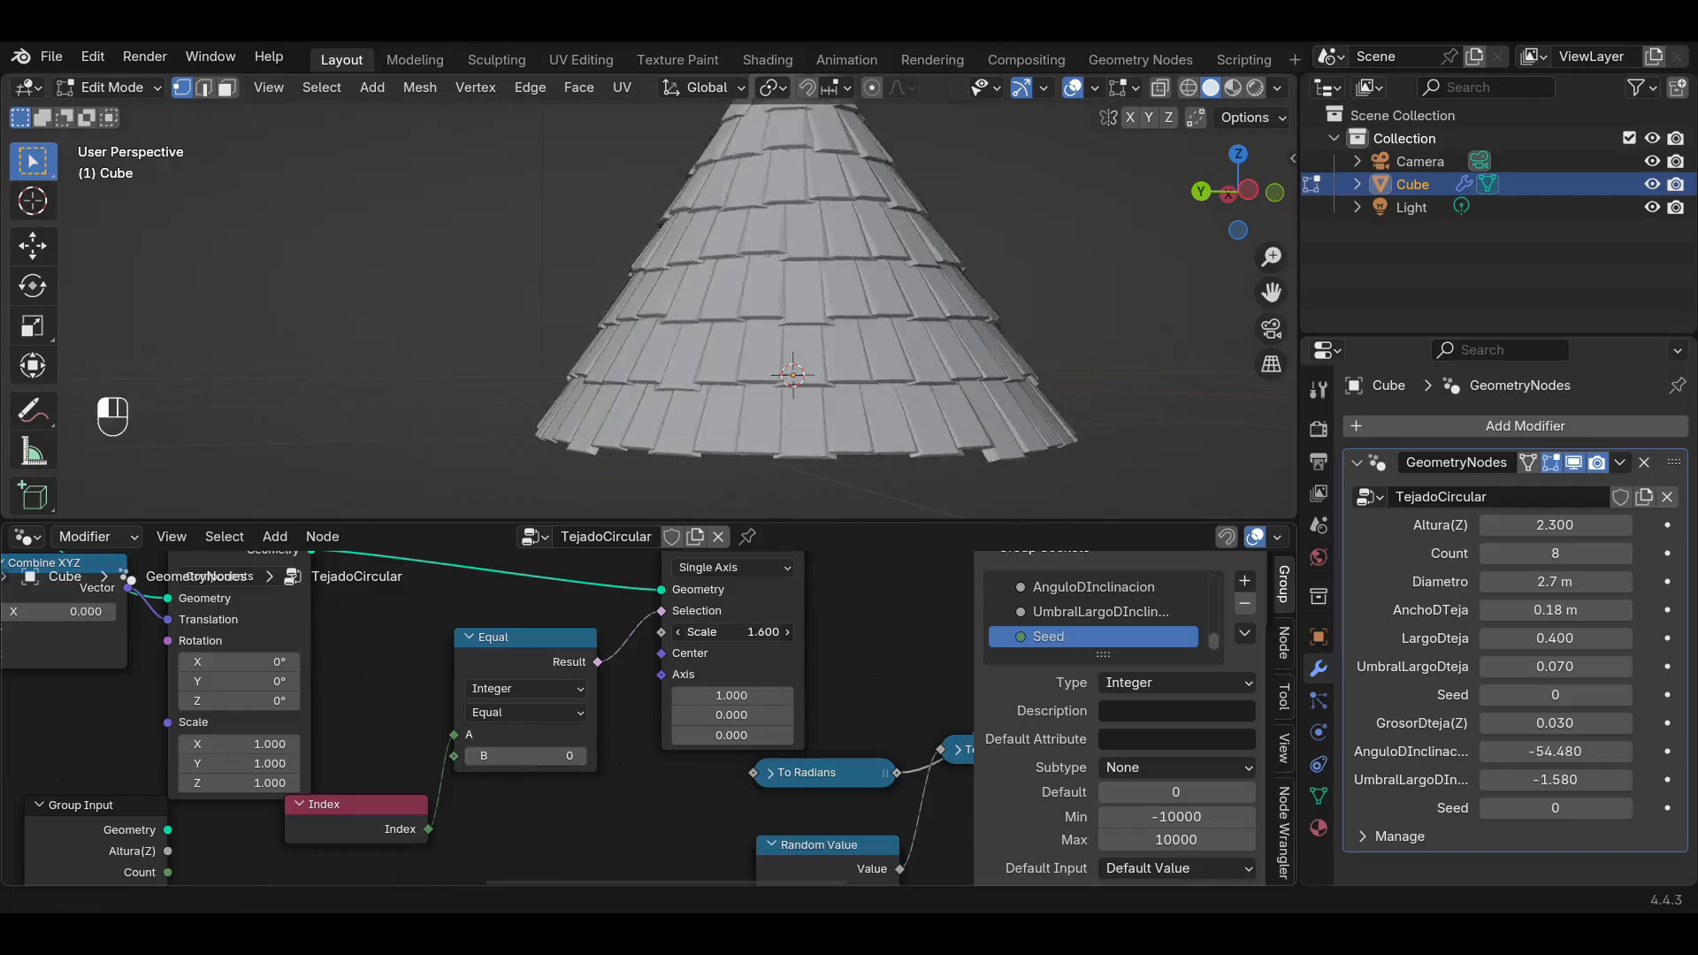
left_click(580, 754)
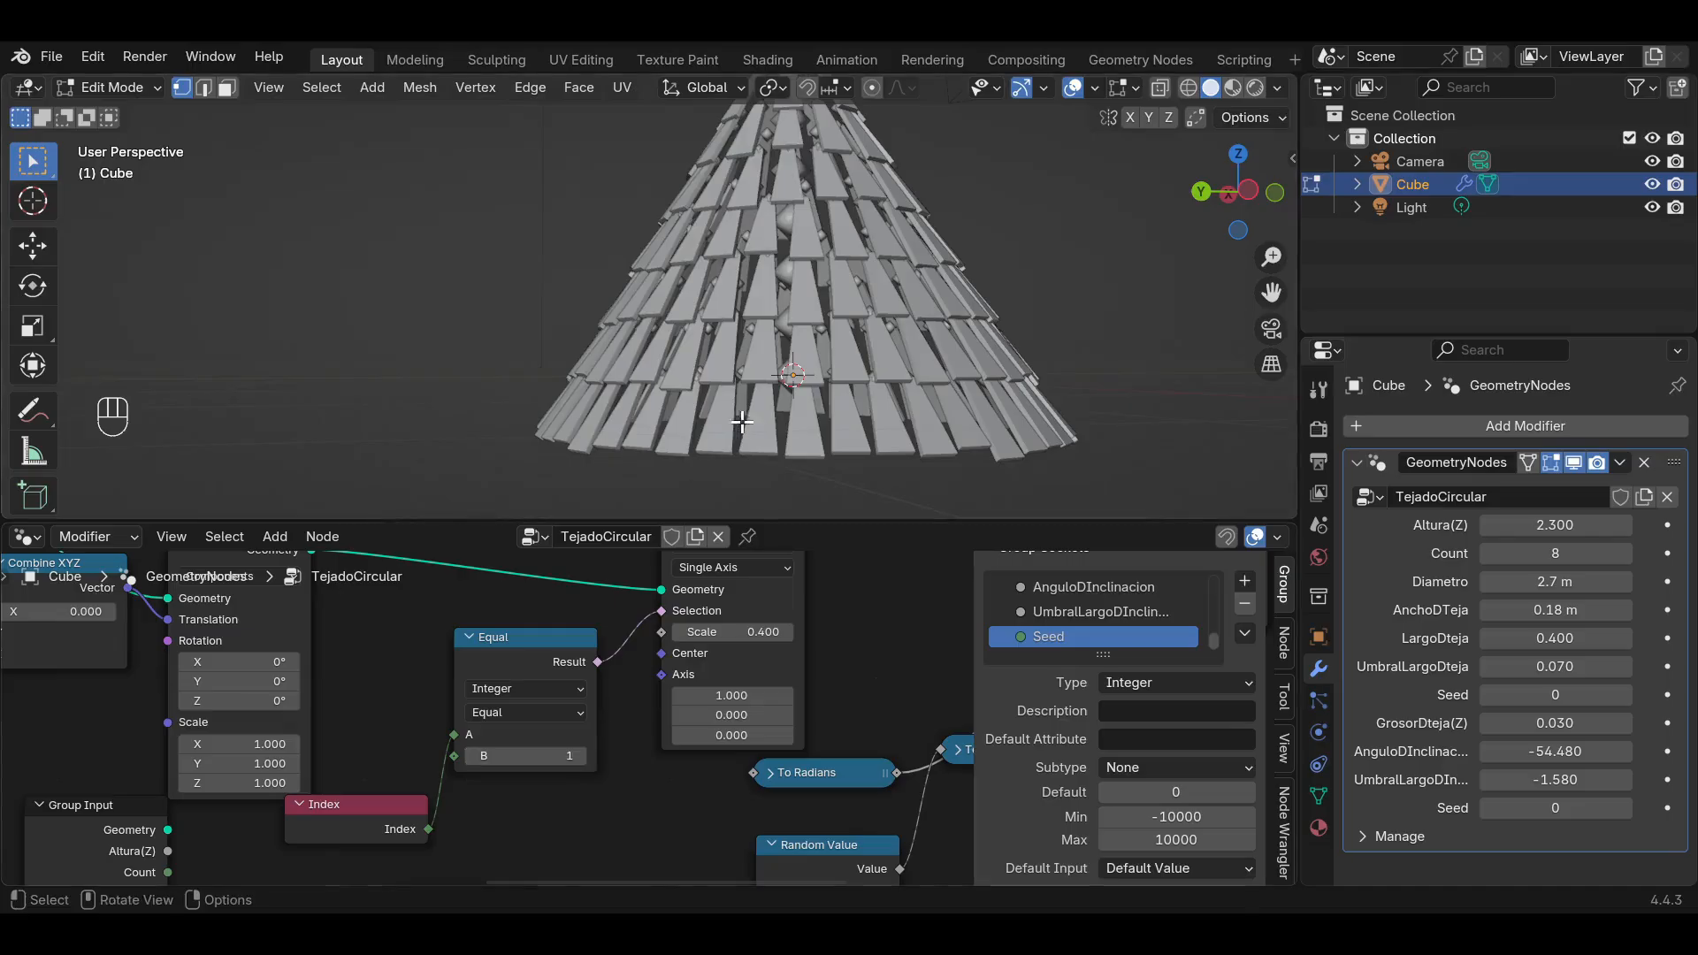
left_click(581, 755)
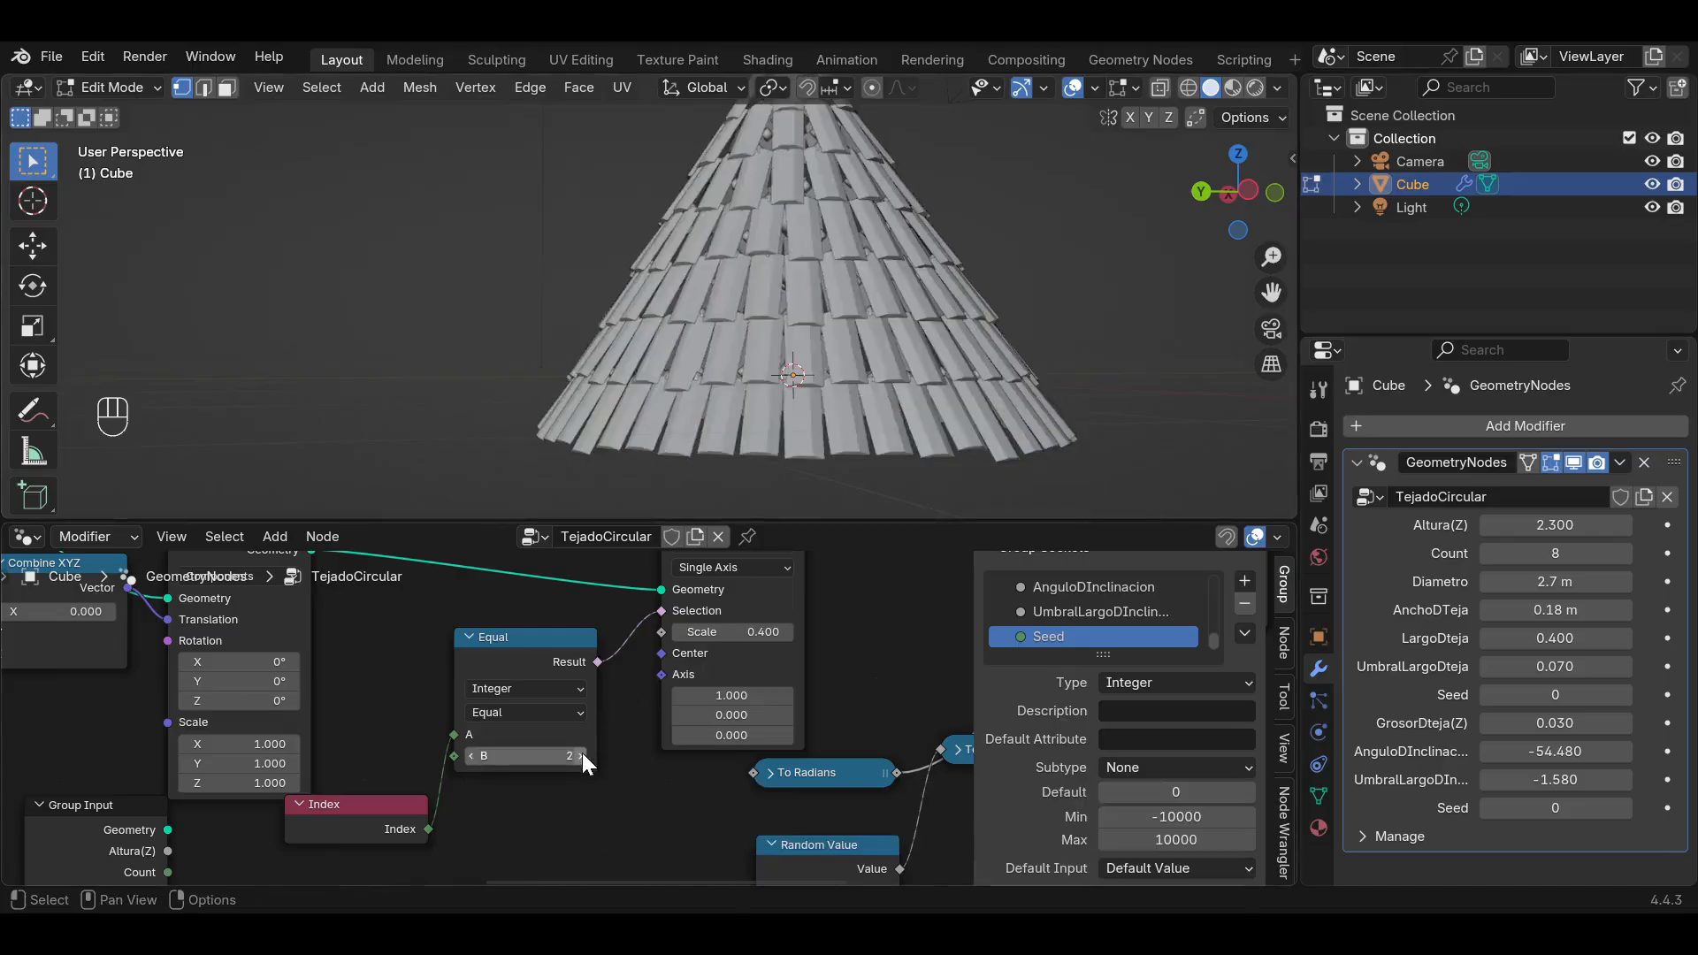
left_click(581, 754)
left_click_drag(724, 631, 759, 631)
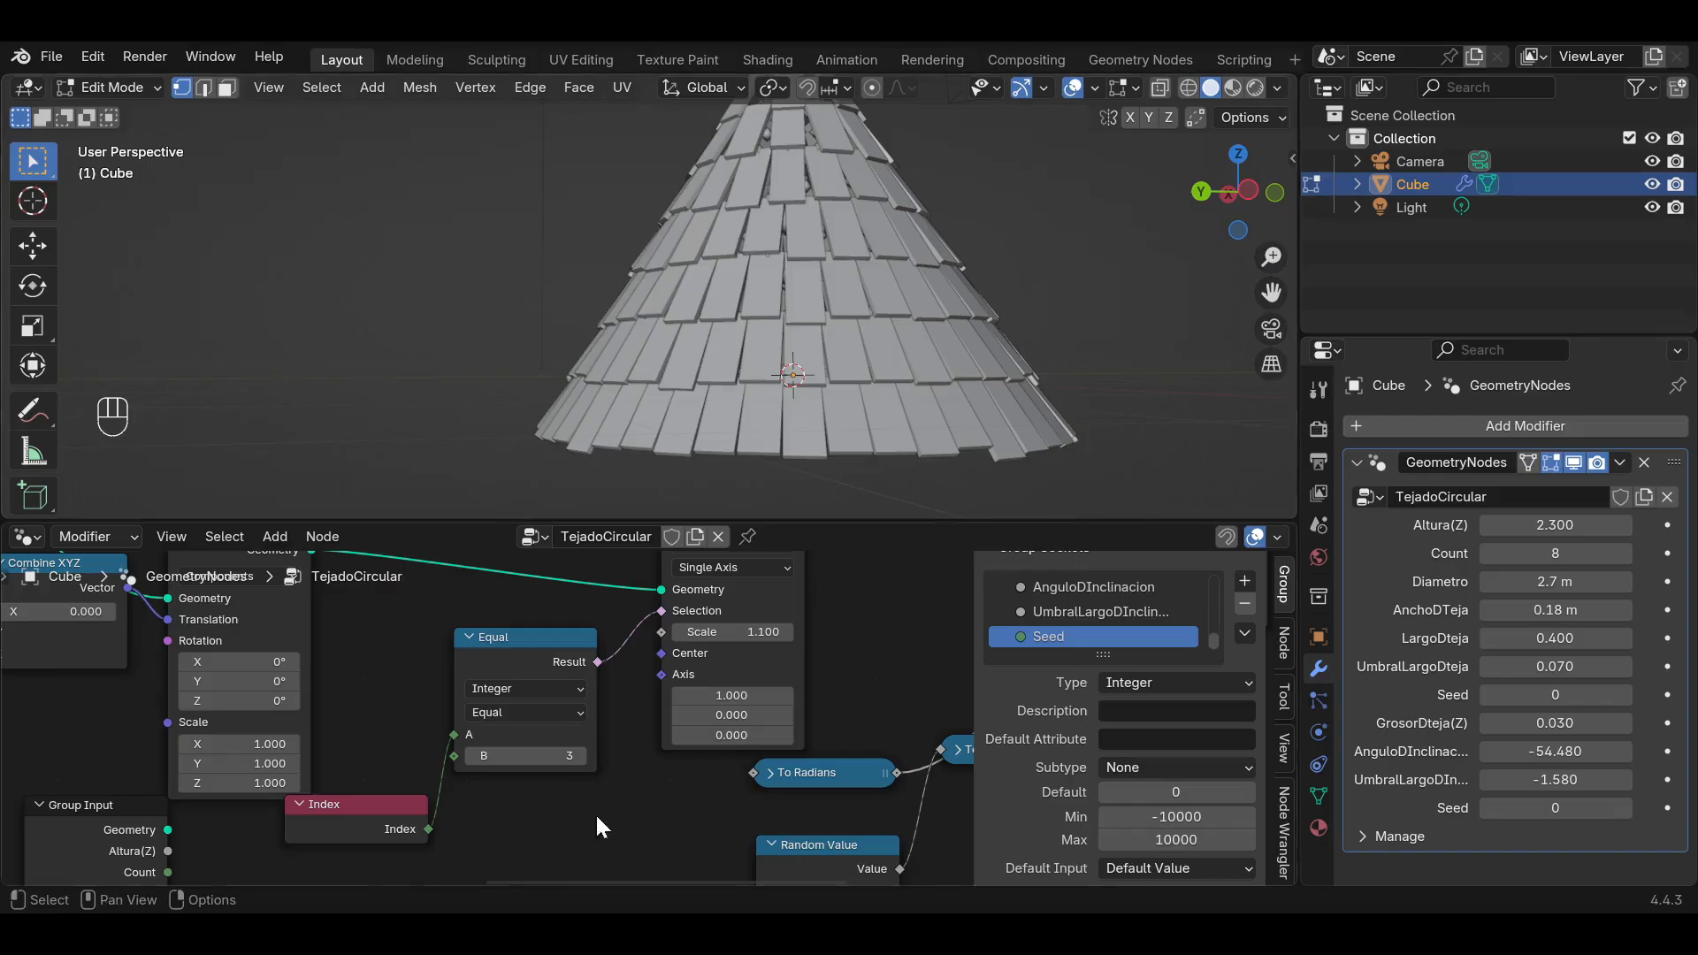
Reposition the Group Input node and connect its empty socket to the Scale input of Scale Elements.
middle_click_drag(532, 780, 625, 769)
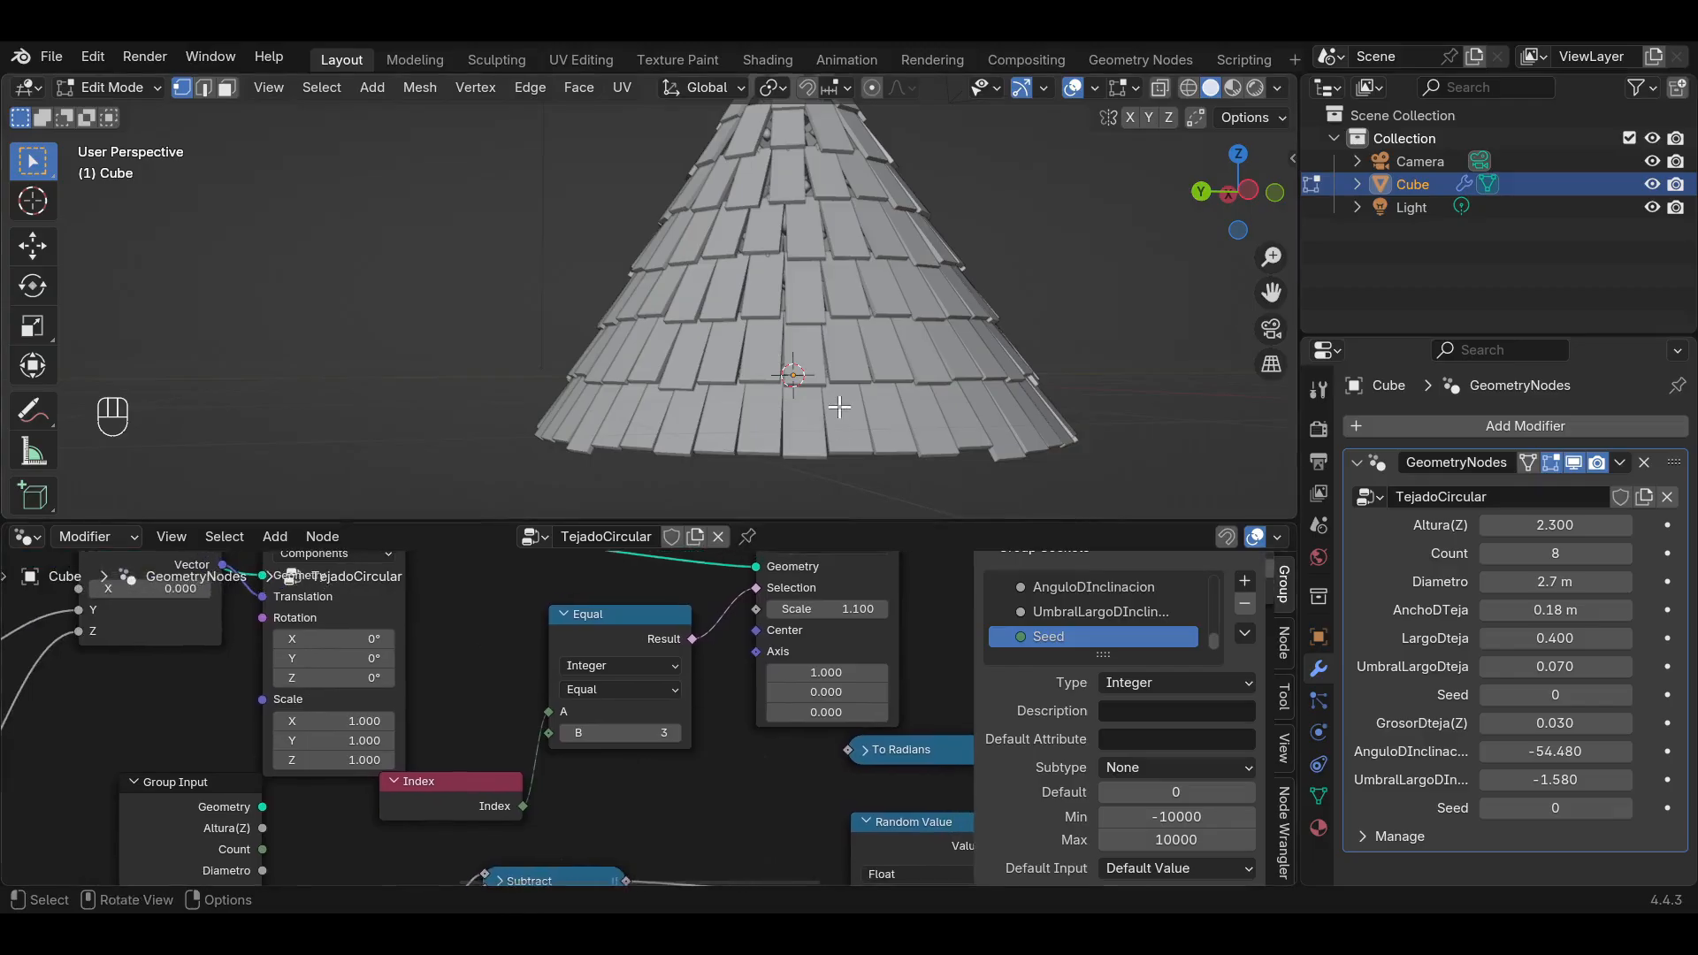
scroll(807, 399, "down", 1)
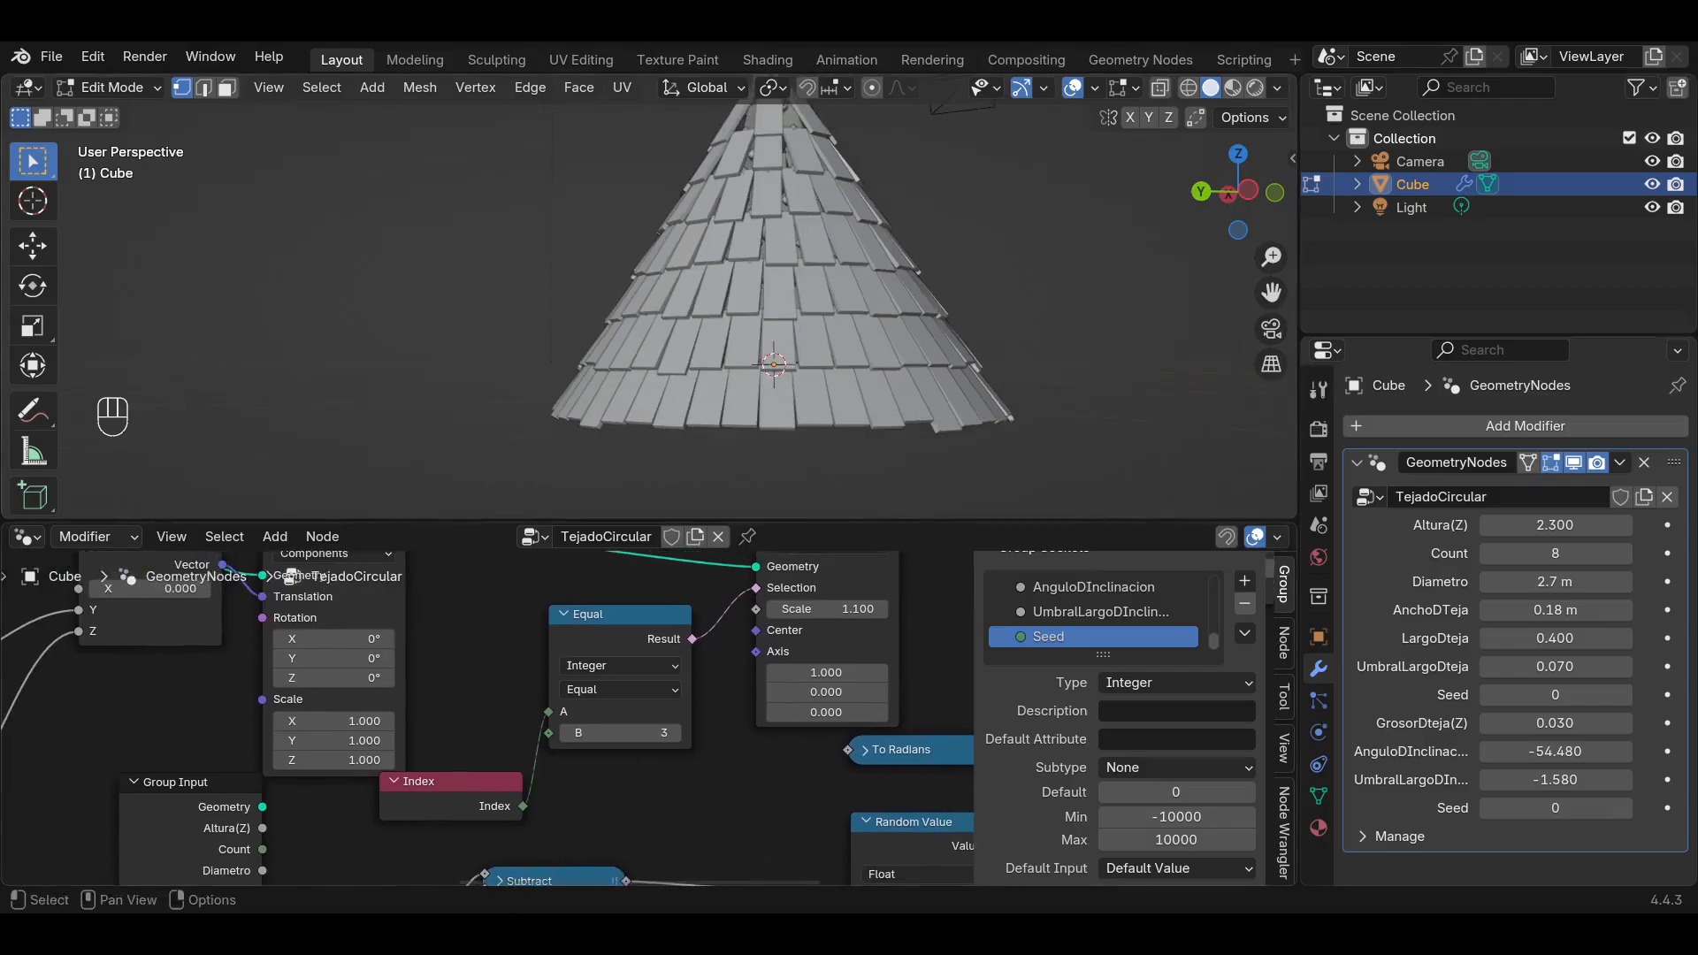
scroll(656, 727, "down", 2)
middle_click_drag(624, 781, 670, 679)
left_click_drag(286, 763, 275, 714)
scroll(275, 715, "down", 7)
scroll(473, 758, "up", 5)
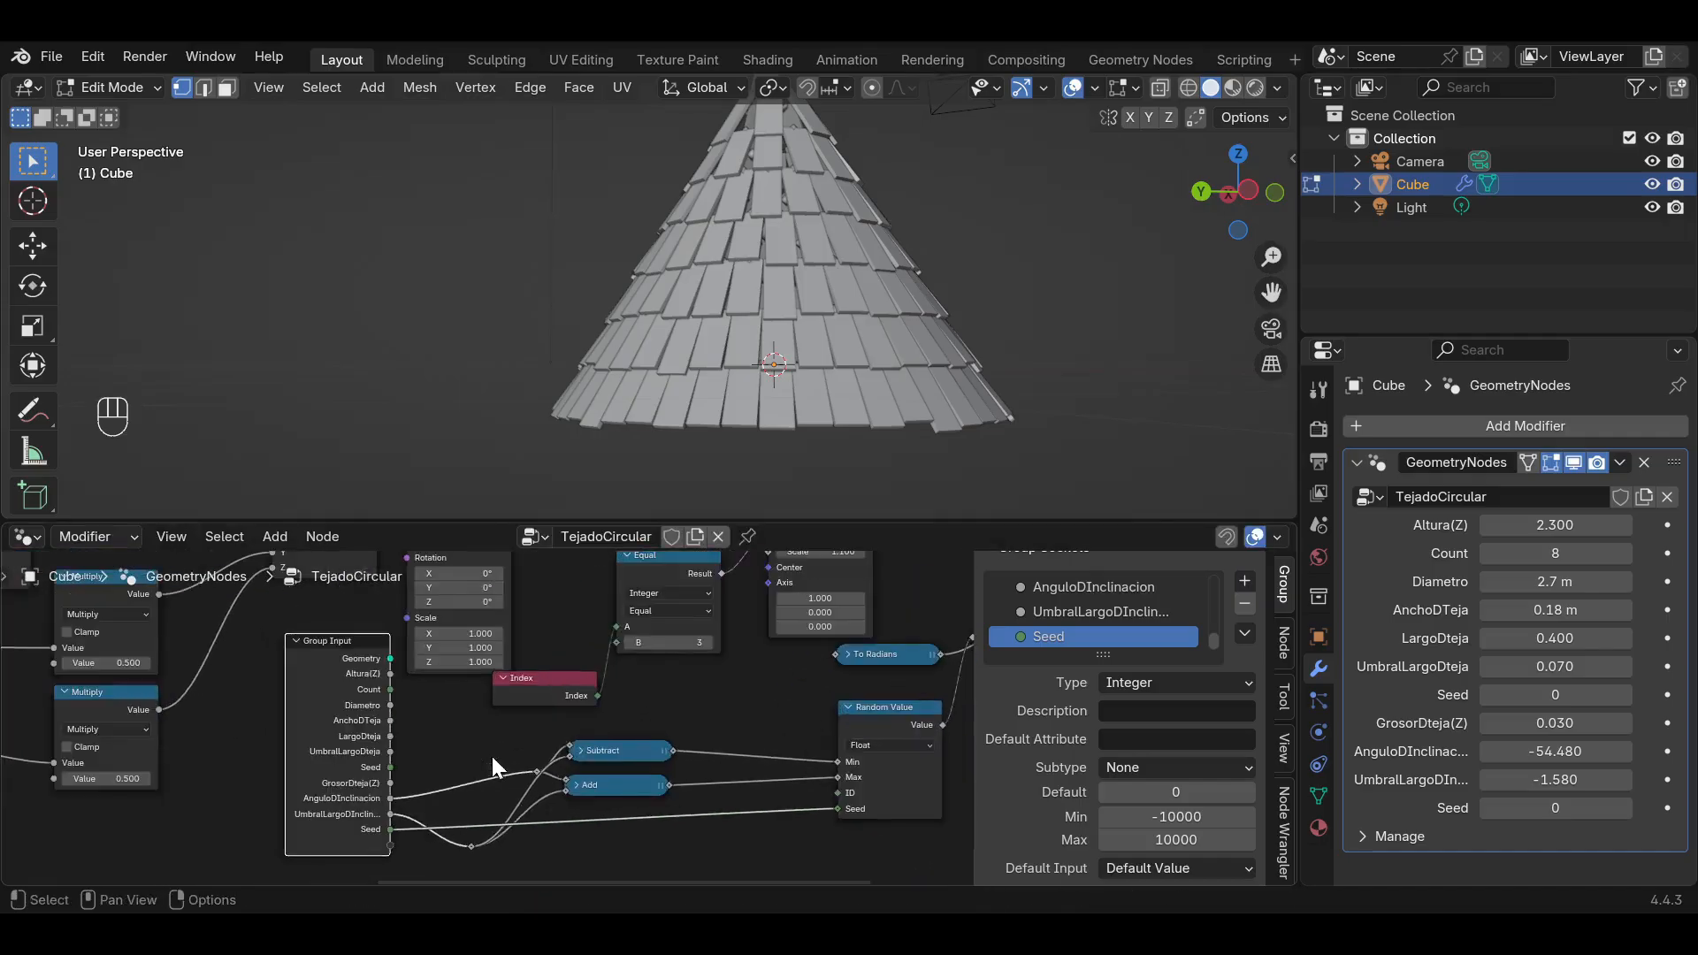
left_click_drag(391, 845, 769, 590)
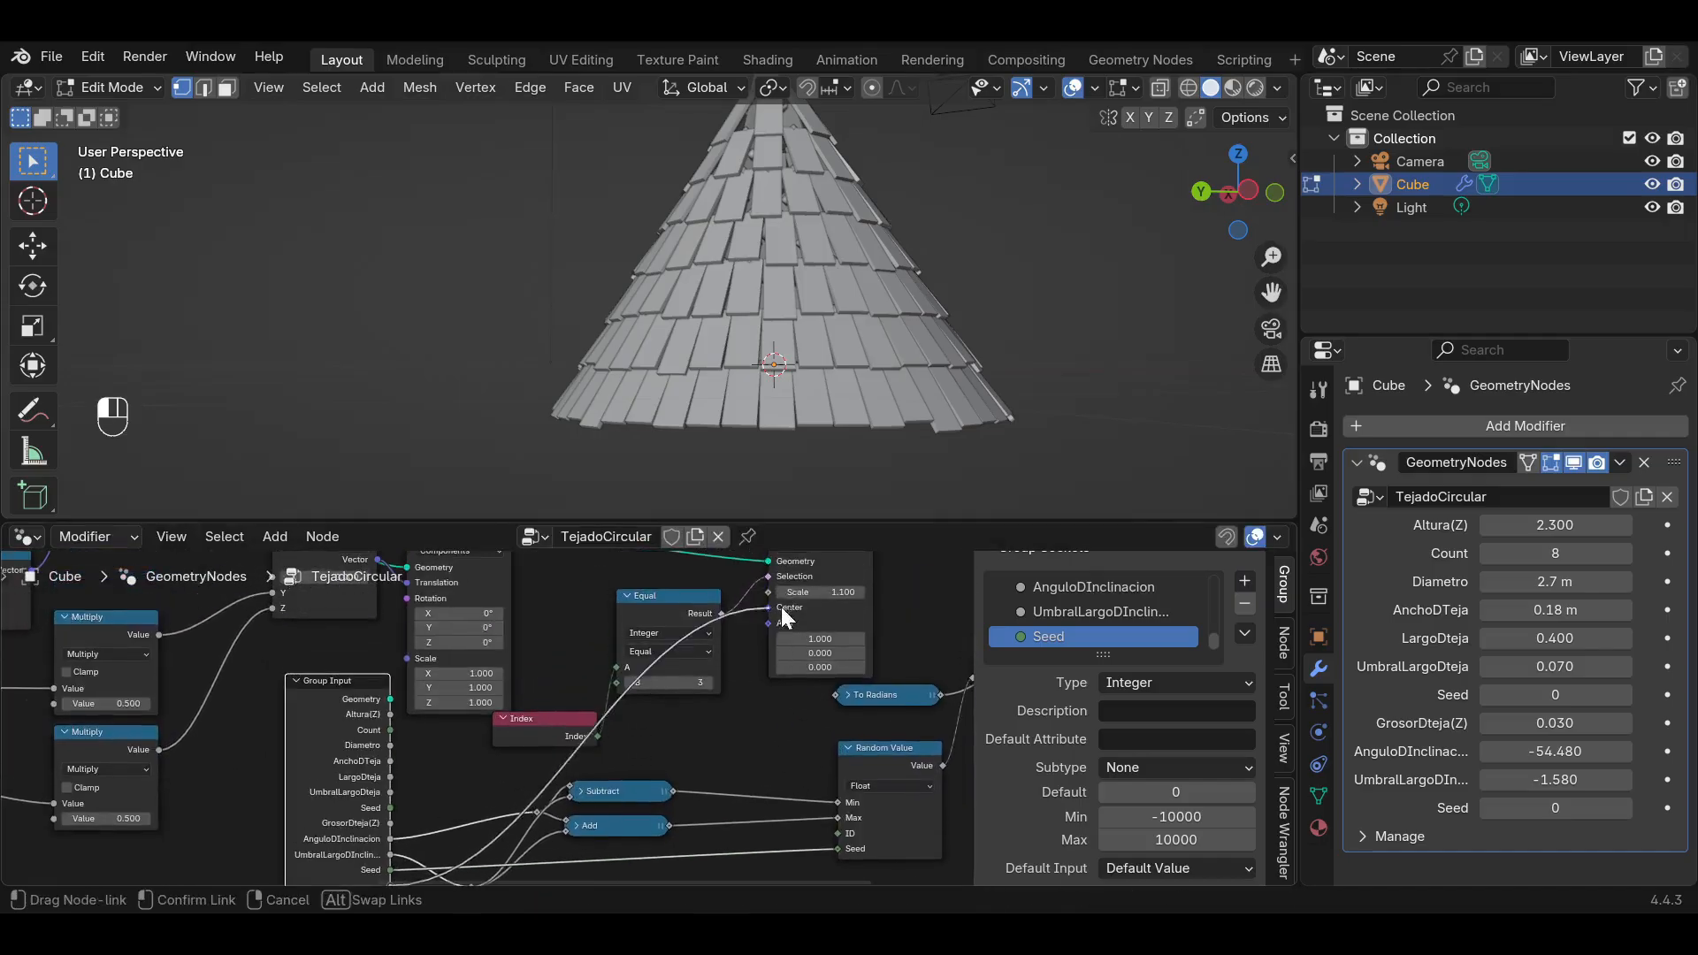
Rename the new Scale group input AnchoInferiorDTeja and save the file.
scroll(1102, 637, "down", 1)
double_click(1102, 636)
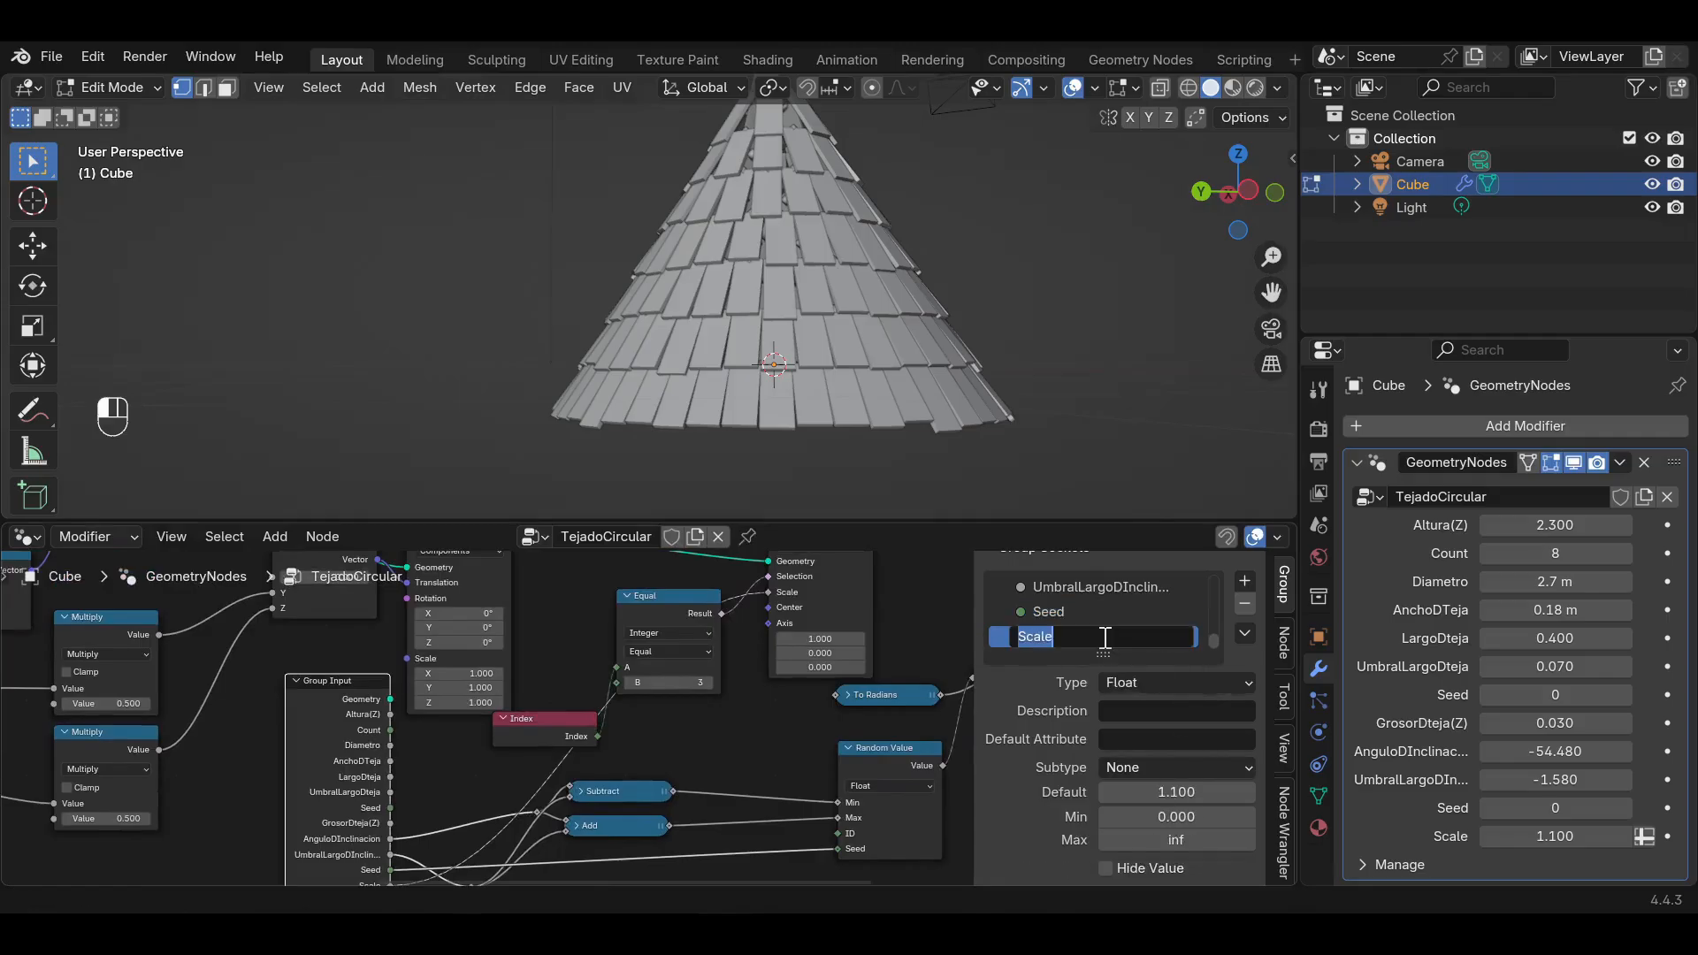
type("AnchoInferiorDTeh")
key("BackSpace")
type("ja")
key("Return")
key("ctrl+s")
Set AnchoInferiorDTeja to 0.960 in the modifier and inspect the tiles from a higher angle.
mouse_move(1554, 837)
left_mouse_down()
mouse_move(1464, 836)
mouse_move(1671, 837)
mouse_move(1476, 836)
mouse_move(1633, 836)
mouse_move(1503, 837)
mouse_move(1609, 837)
mouse_move(1538, 836)
left_mouse_up()
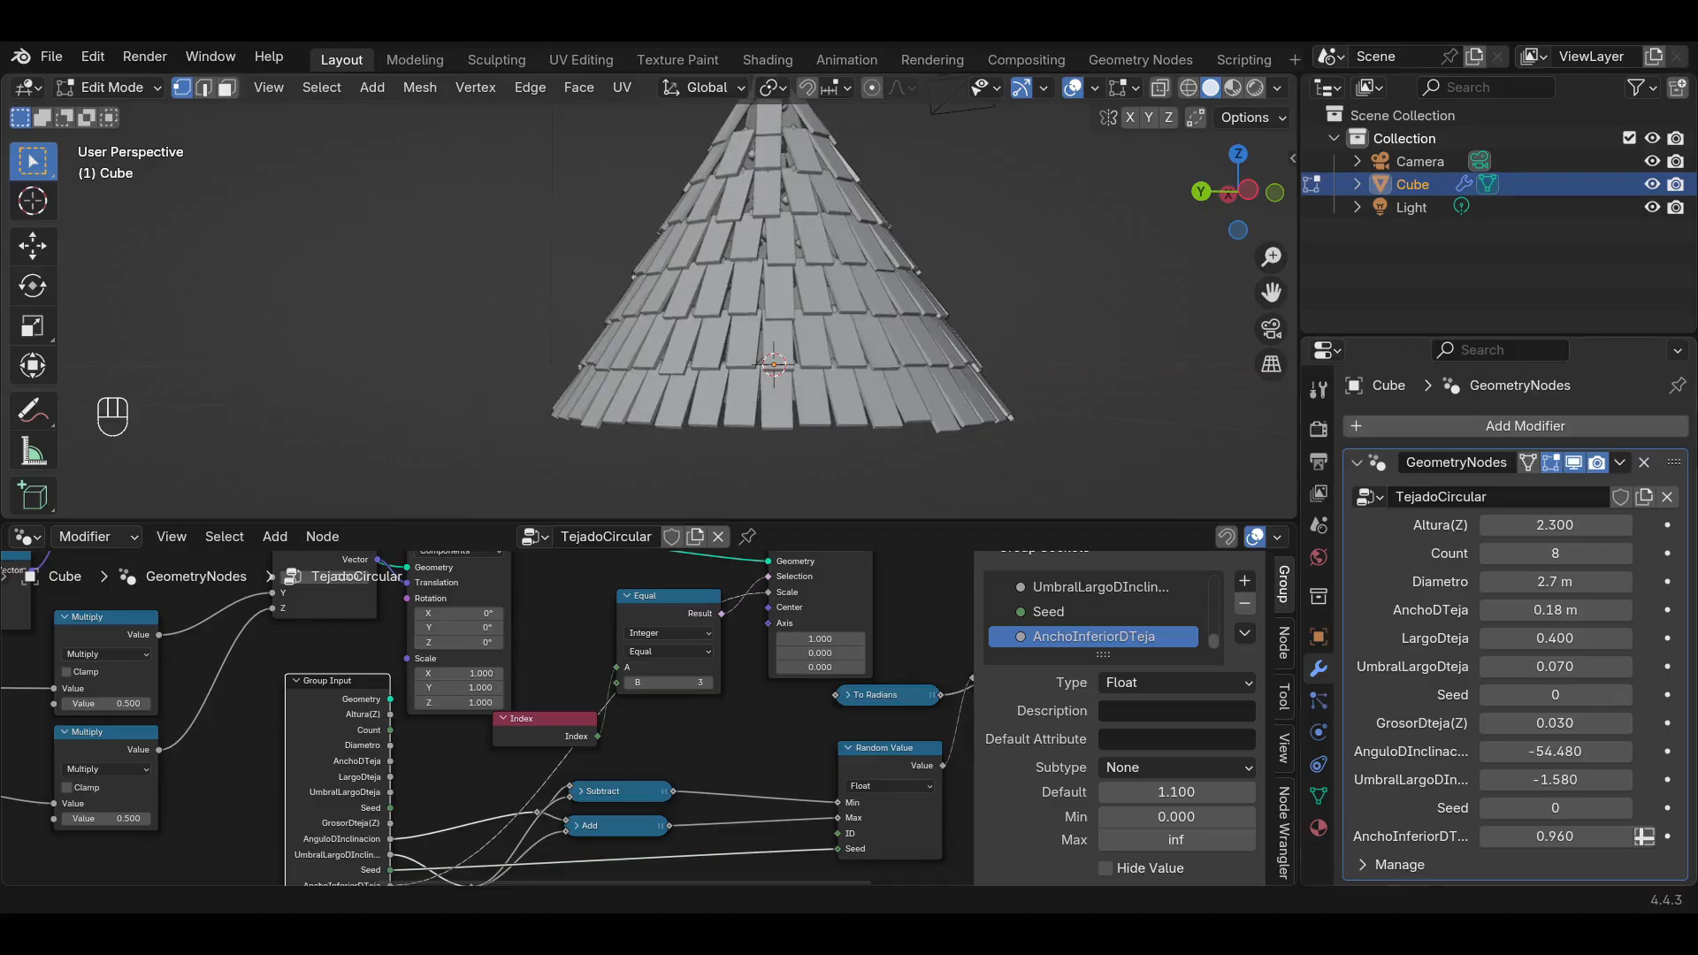
middle_click_drag(780, 280, 852, 311)
scroll(741, 656, "down", 3)
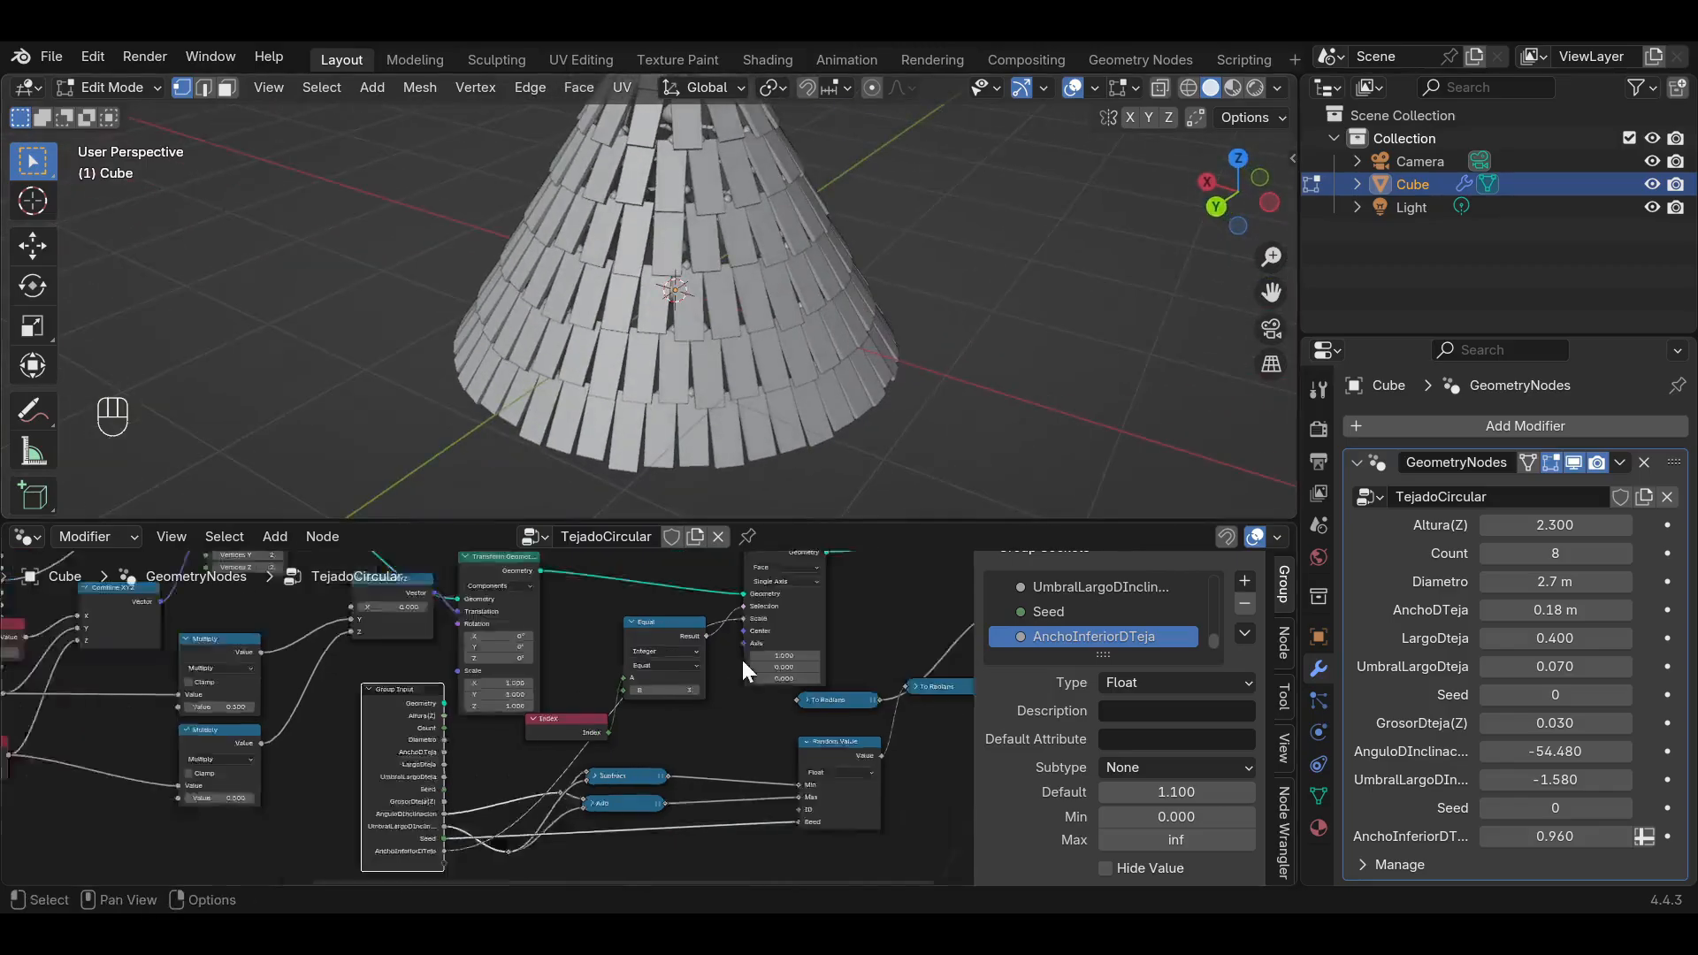
Move the tile's Instance on Points node and the Rotate Rotation node to space them out in the repeat zone.
middle_click_drag(741, 657, 688, 557)
scroll(688, 557, "up", 3)
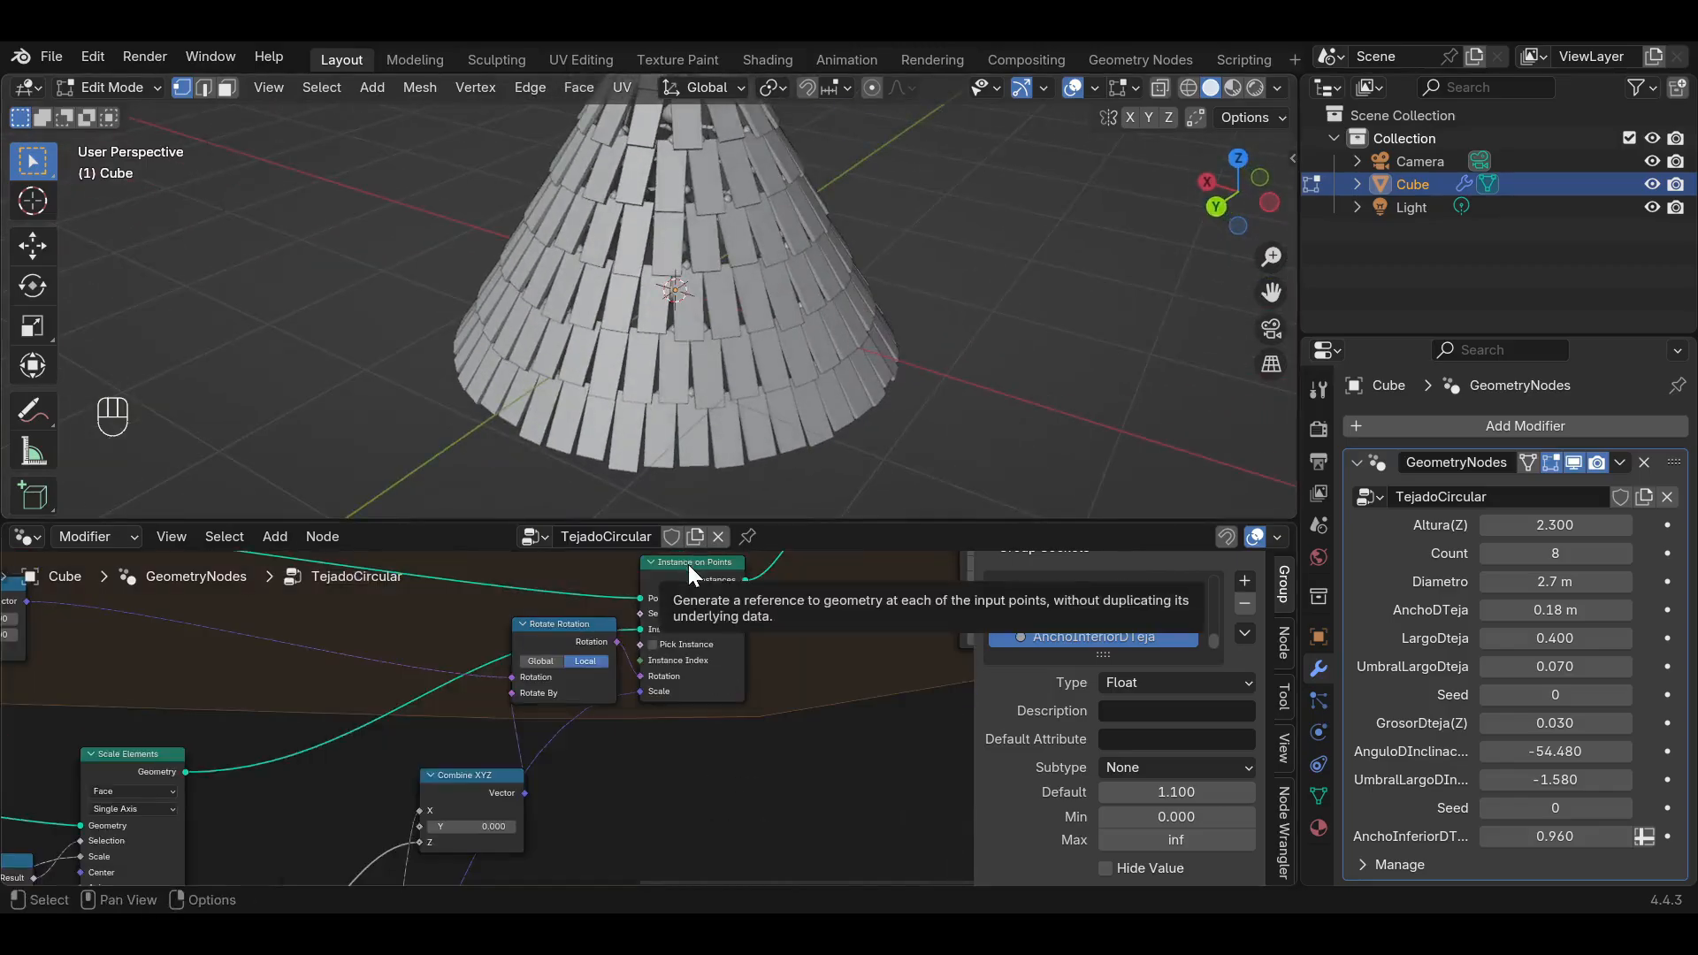
left_click_drag(693, 576, 781, 579)
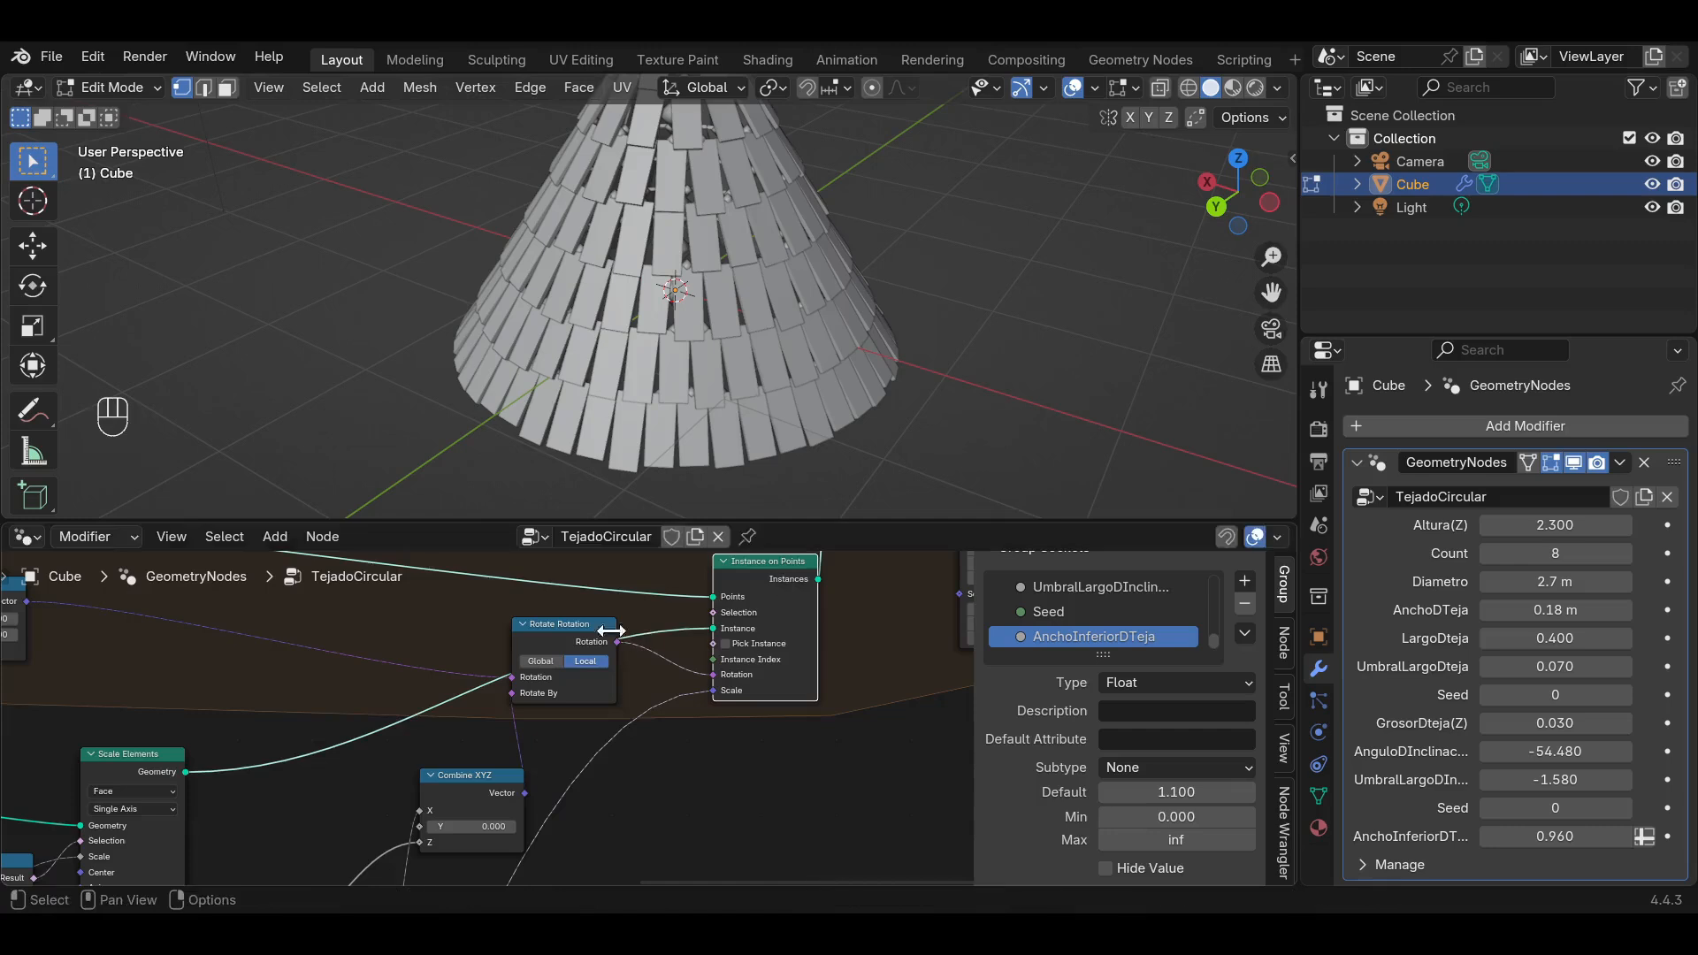
left_click_drag(573, 624, 593, 672)
scroll(530, 677, "down", 3)
middle_click_drag(400, 684, 213, 768)
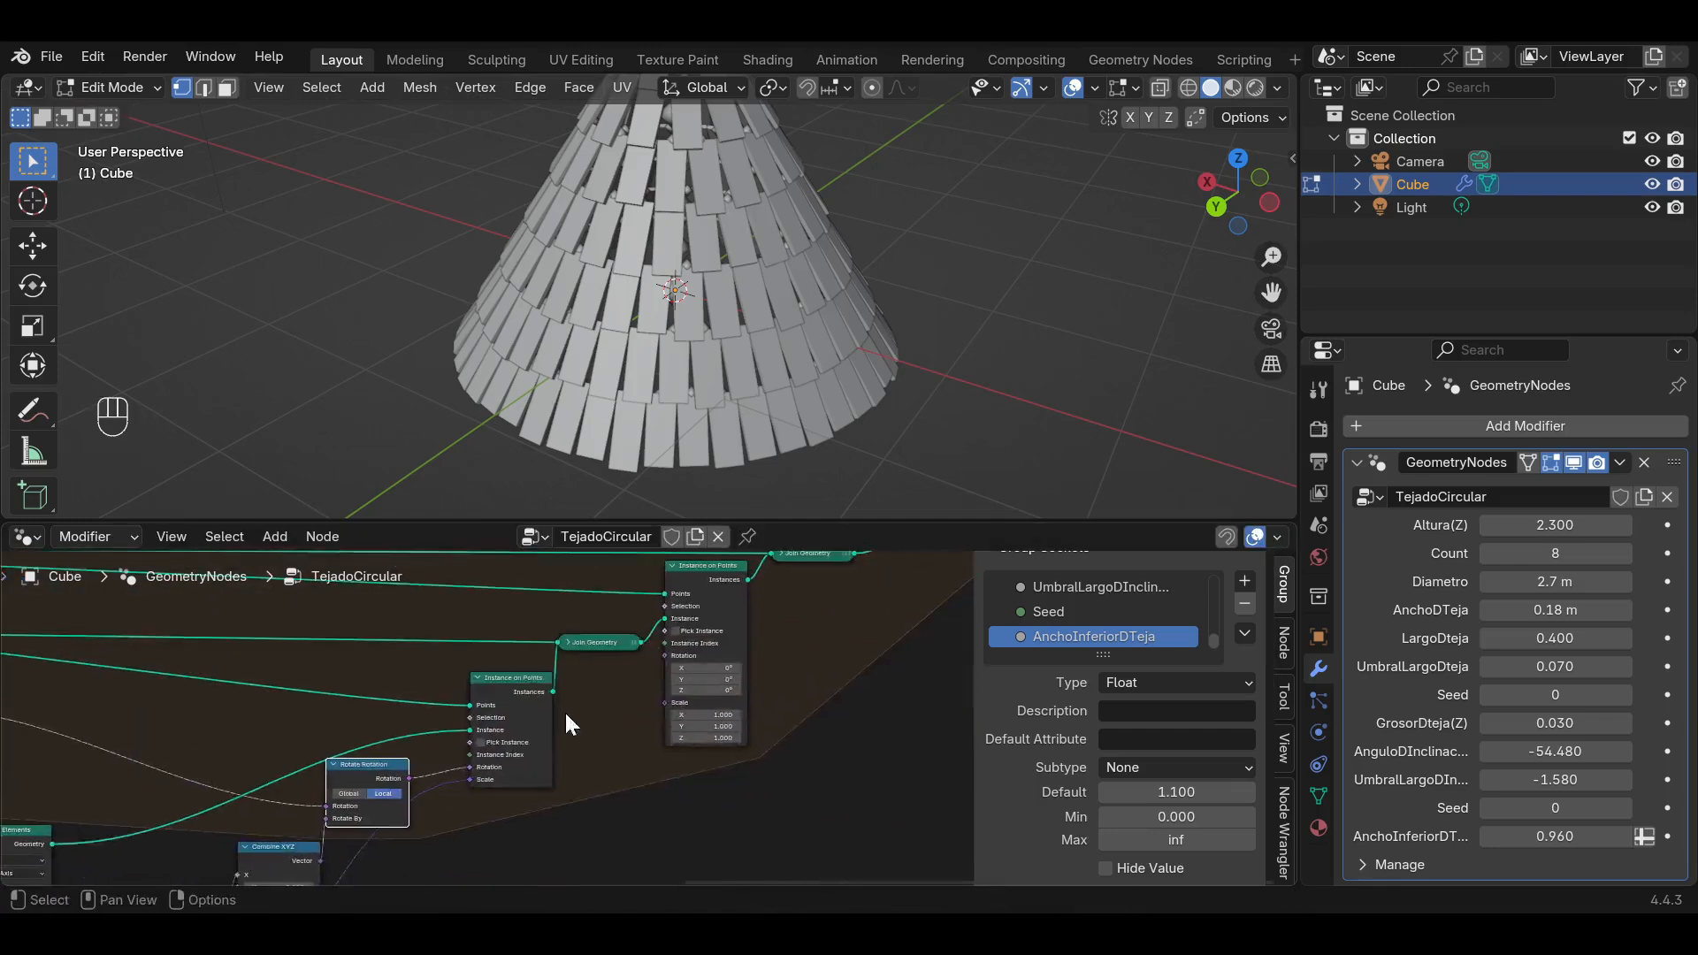
Select the second Instance on Points node with the nodes that follow it and move them away from the preceding Join Geometry.
middle_click_drag(564, 709, 761, 718)
scroll(761, 718, "up", 1)
middle_click_drag(939, 624, 476, 732)
scroll(641, 718, "down", 1)
left_click_drag(838, 716, 480, 608)
left_click_drag(474, 701, 626, 682)
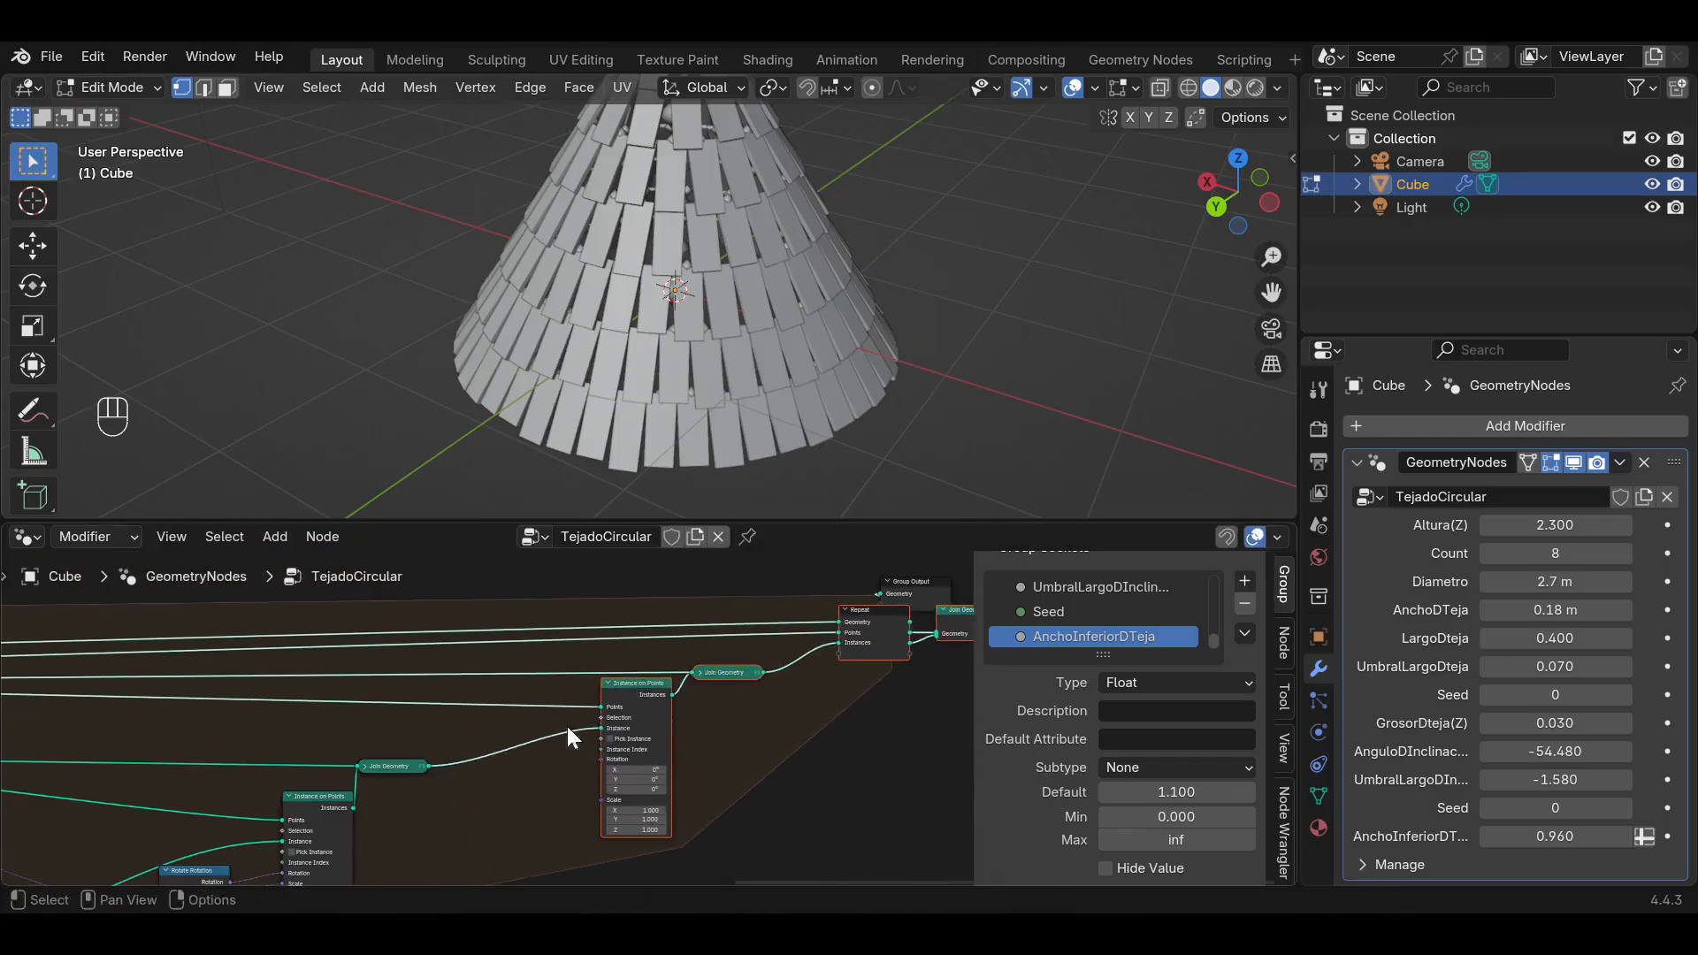
Add a Combine XYZ node feeding the Rotation of the second Instance on Points node.
middle_click_drag(527, 775, 447, 721)
scroll(563, 723, "up", 6)
middle_click_drag(558, 705, 770, 656)
scroll(668, 653, "up", 2)
middle_click_drag(666, 649, 750, 648)
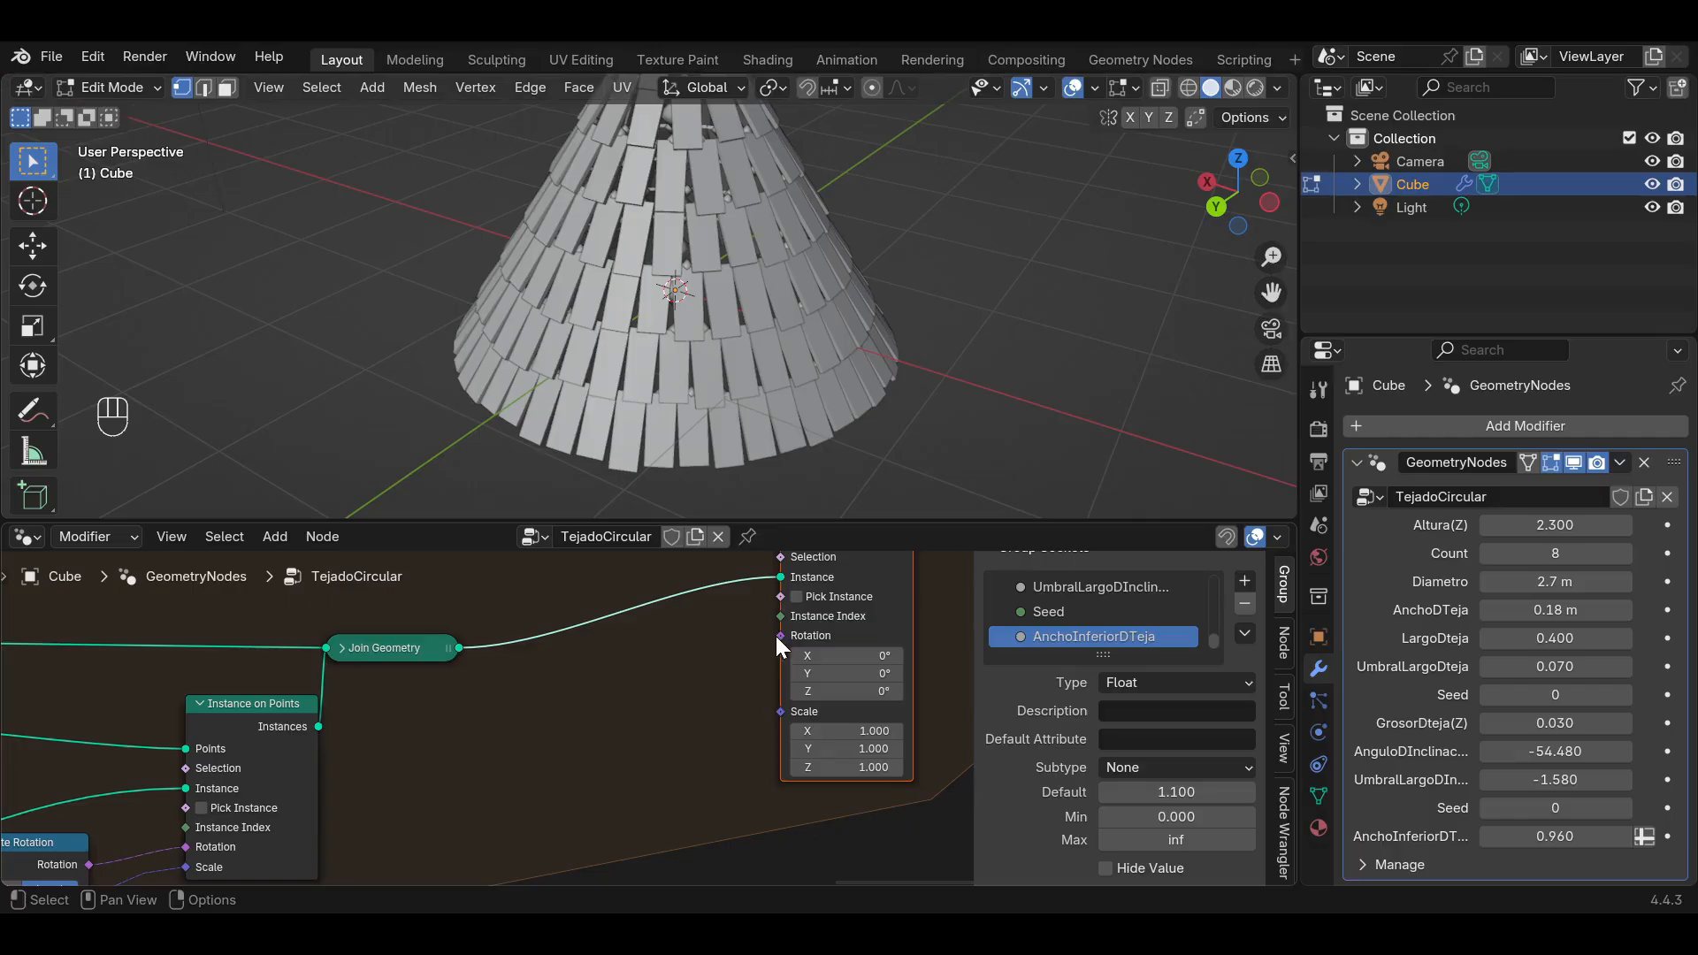
left_click_drag(782, 633, 711, 673)
left_click(656, 674)
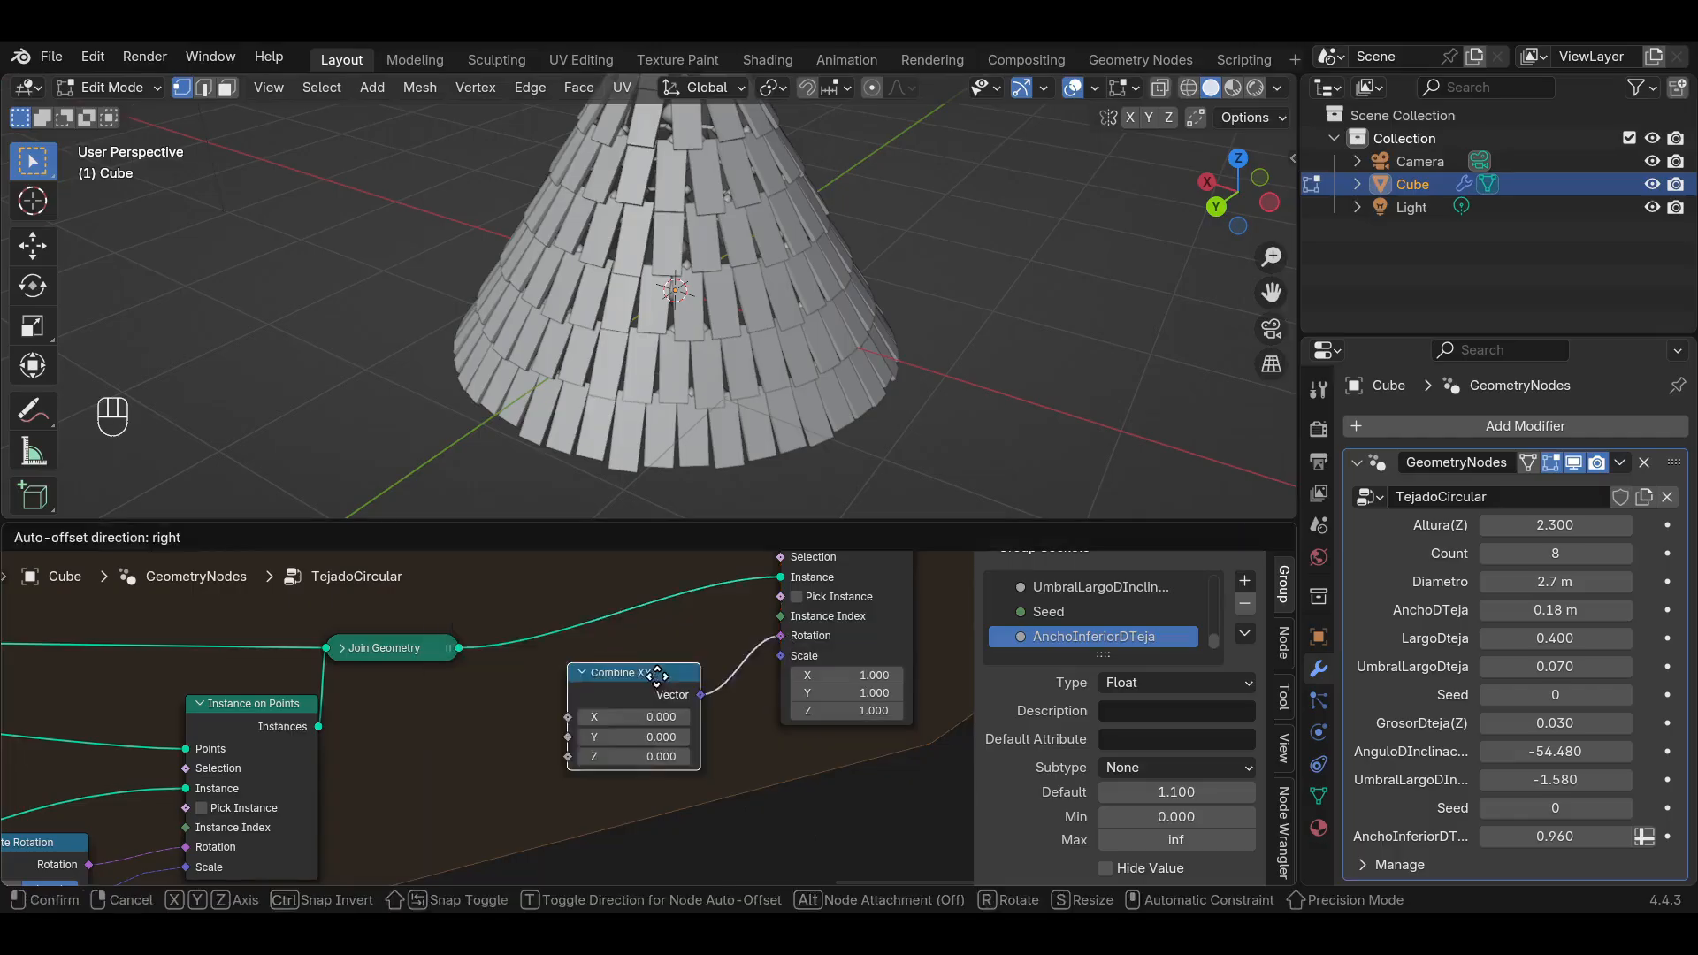
left_click(692, 682)
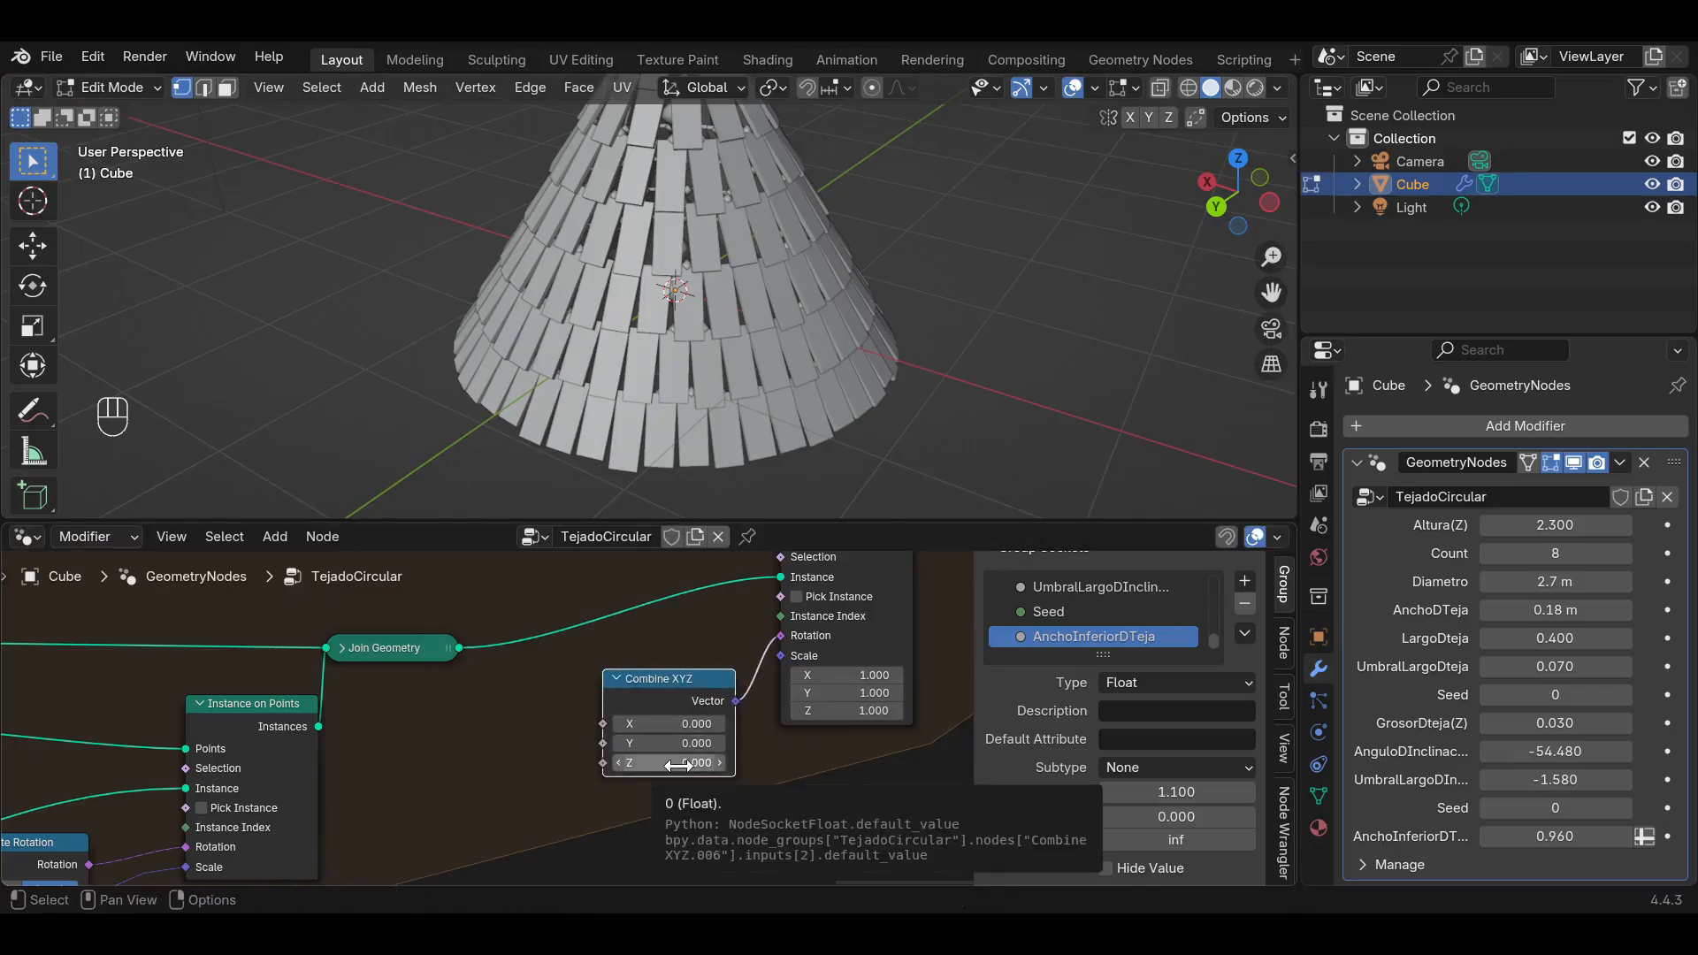
Add a Random Value node, place it beside the new Combine XYZ node, and save the file.
middle_click_drag(680, 766, 724, 754)
key("shift+a")
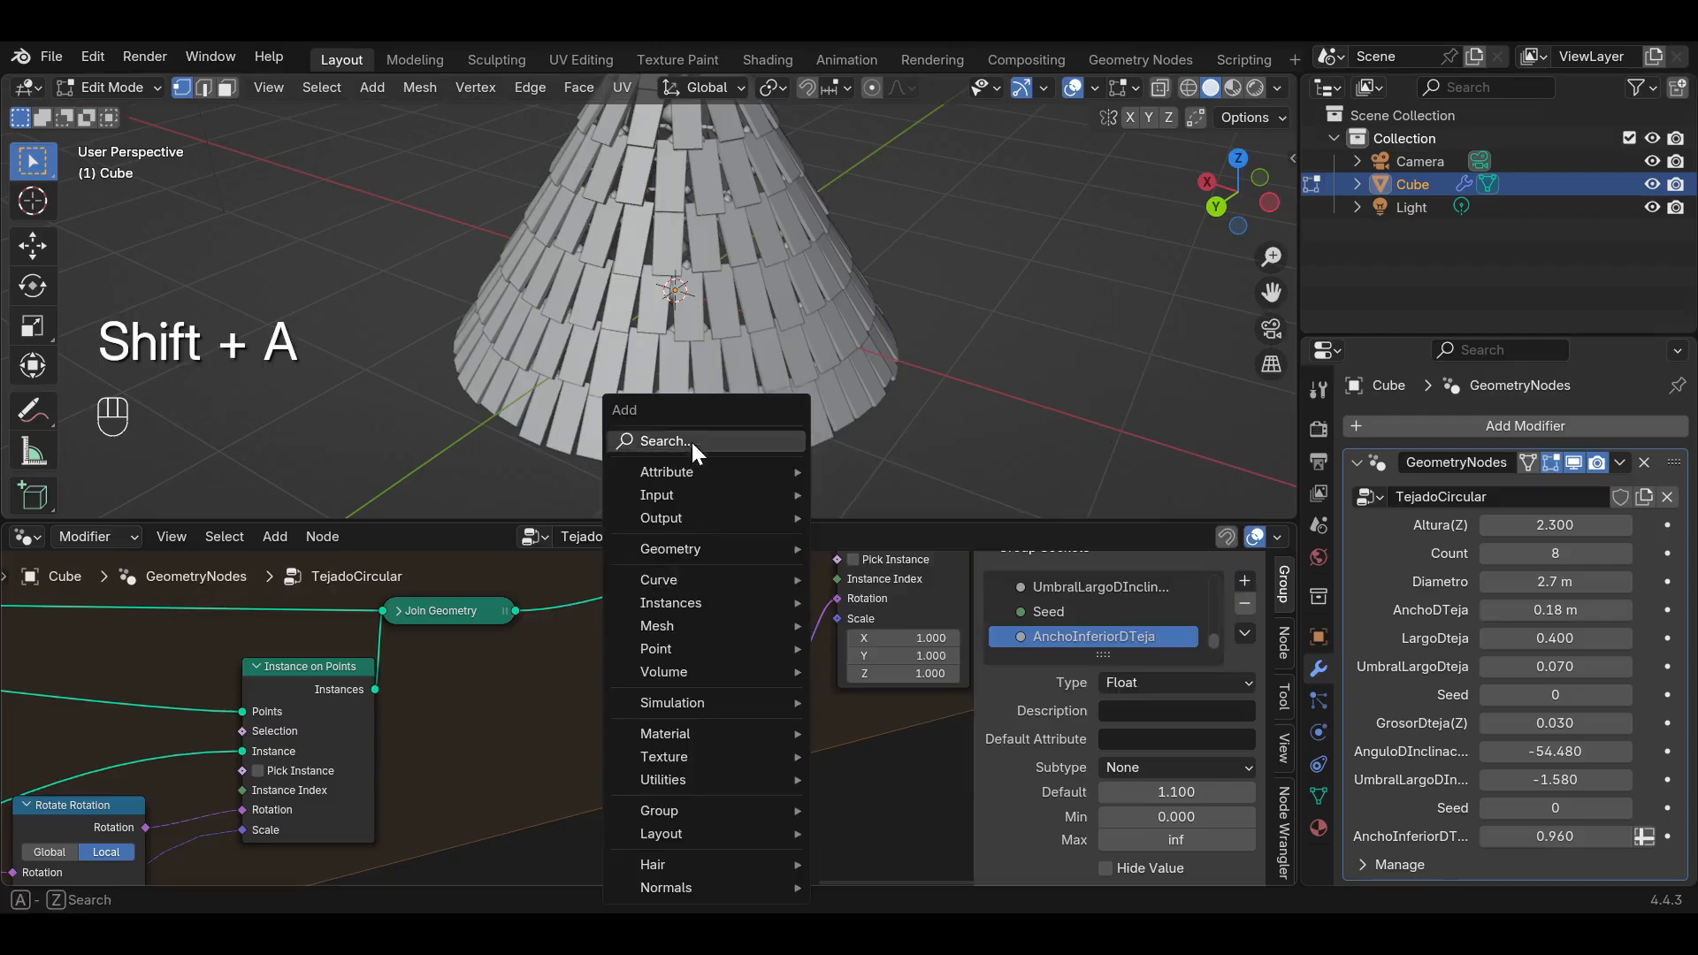
type("rand")
key("Return")
left_click(480, 670)
key("ctrl+s")
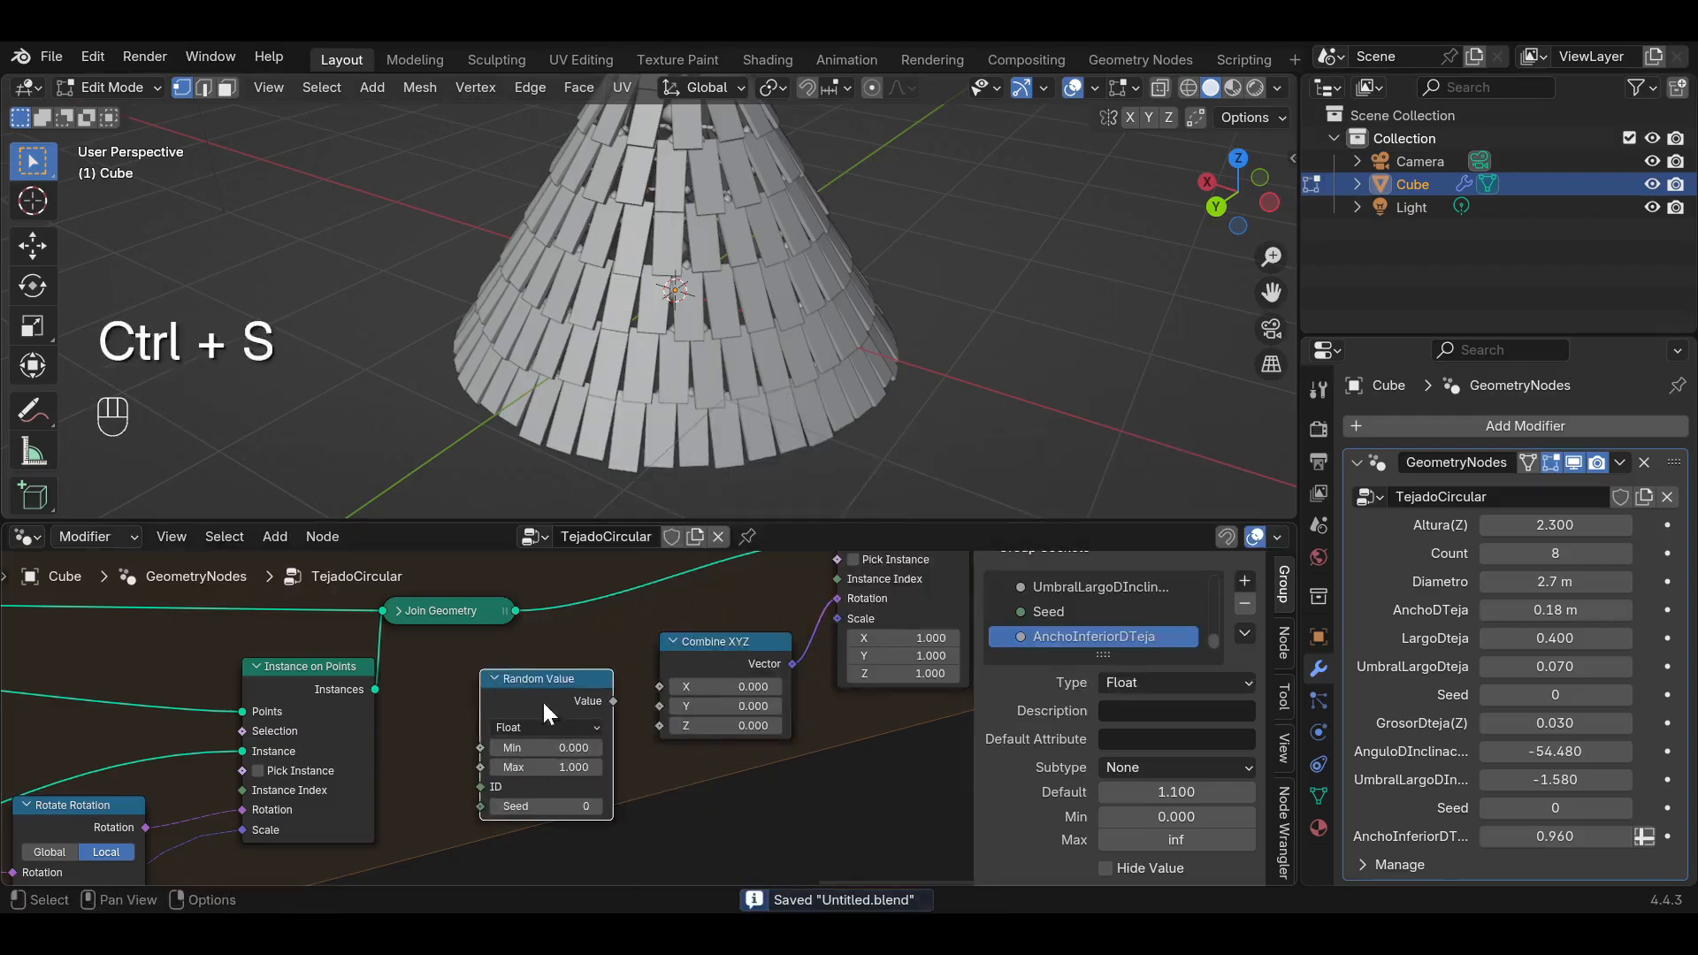
Set the Random Value's Min to -3.14 and Max to 3.14, and connect its Value to Combine XYZ's Z.
left_click(559, 747)
key("BackSpace")
type("-3.14")
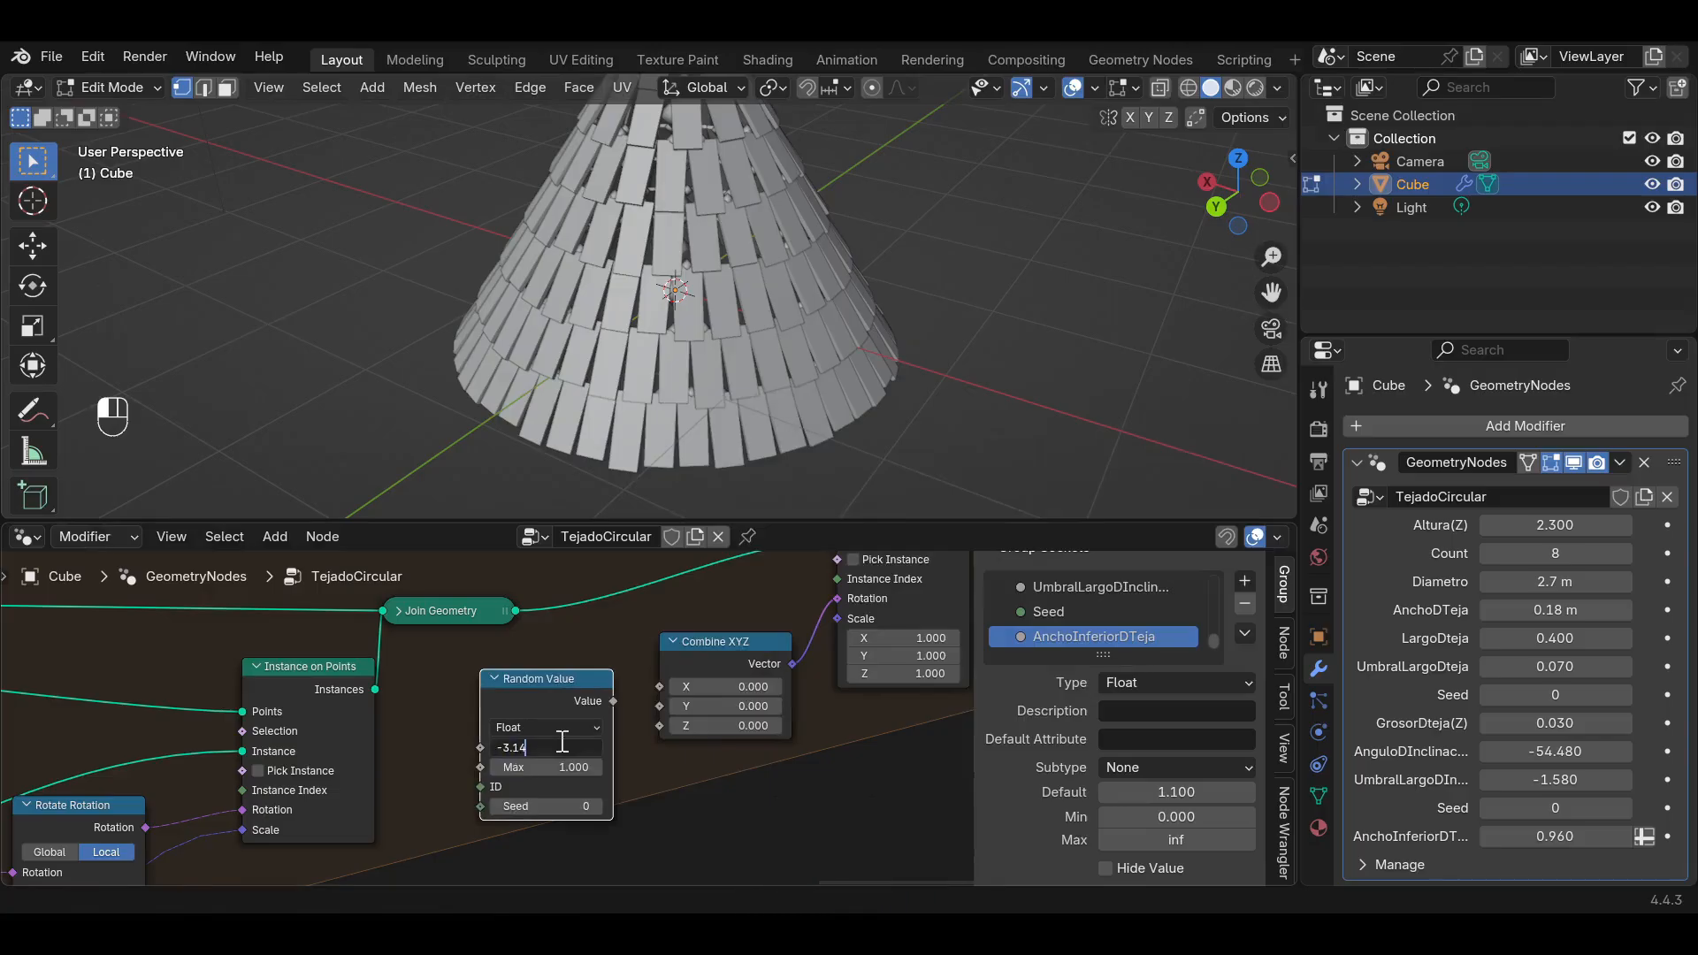
key("Return")
left_click(566, 767)
type("3")
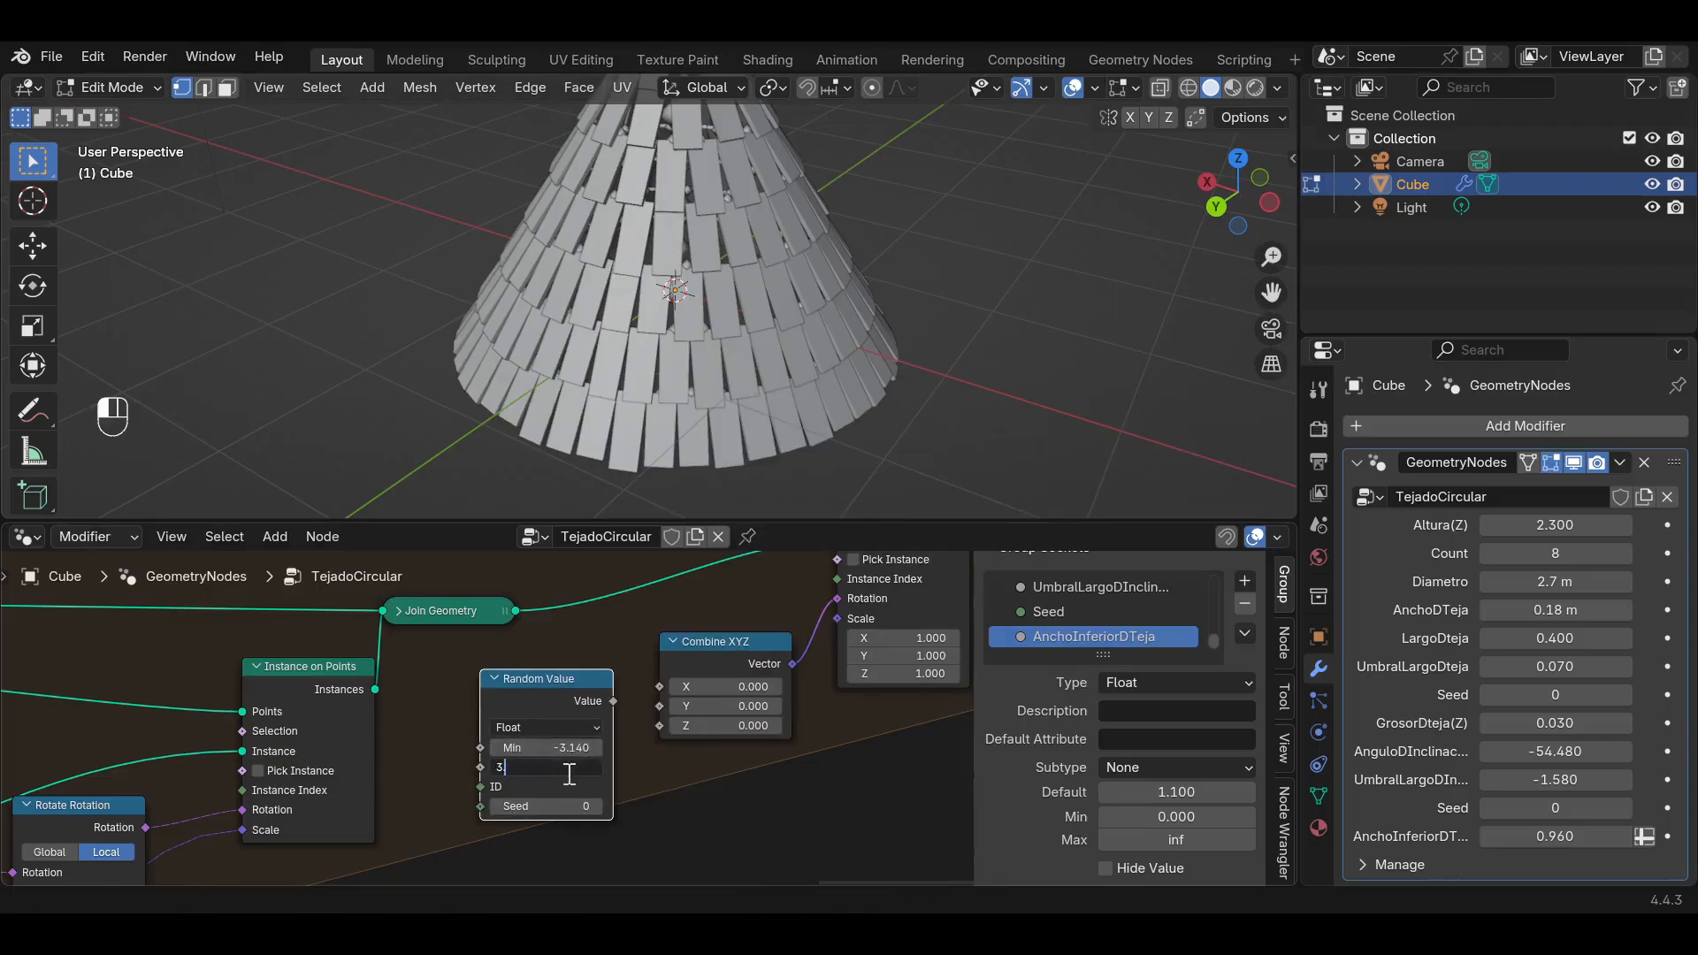
type(".14")
key("Return")
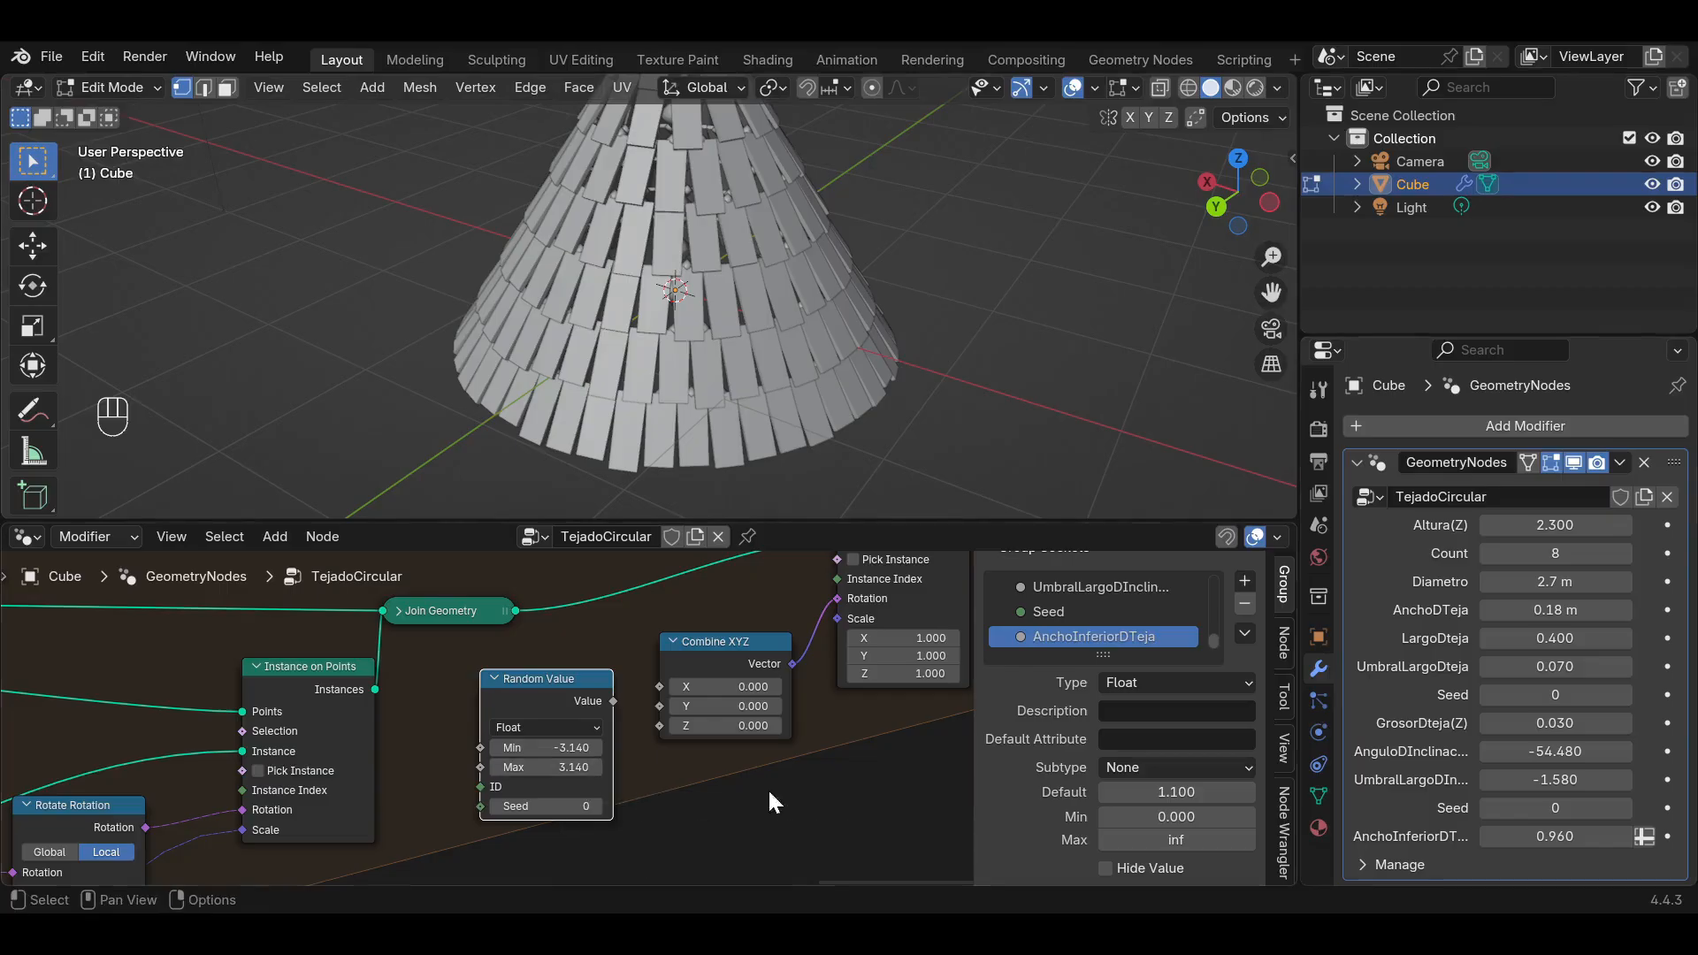
middle_click_drag(626, 731, 714, 759)
left_click_drag(702, 729, 750, 766)
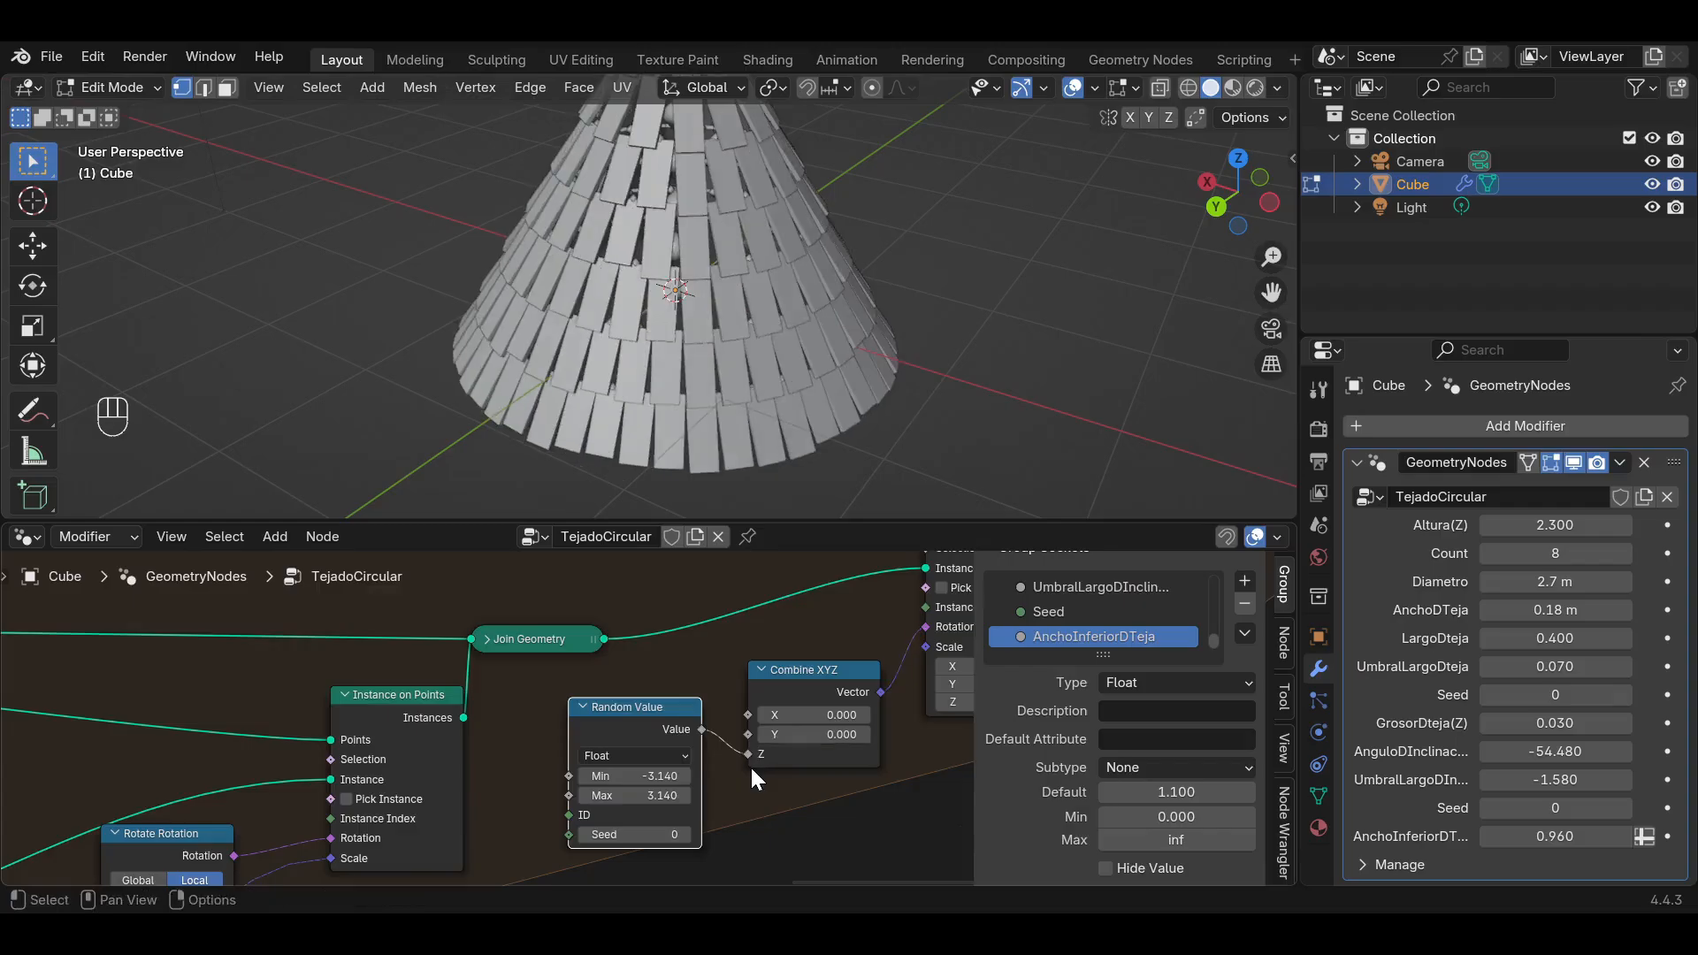
Connect the repeat zone's Iteration output to the ID input of the new Random Value node.
middle_click_drag(762, 771, 886, 689)
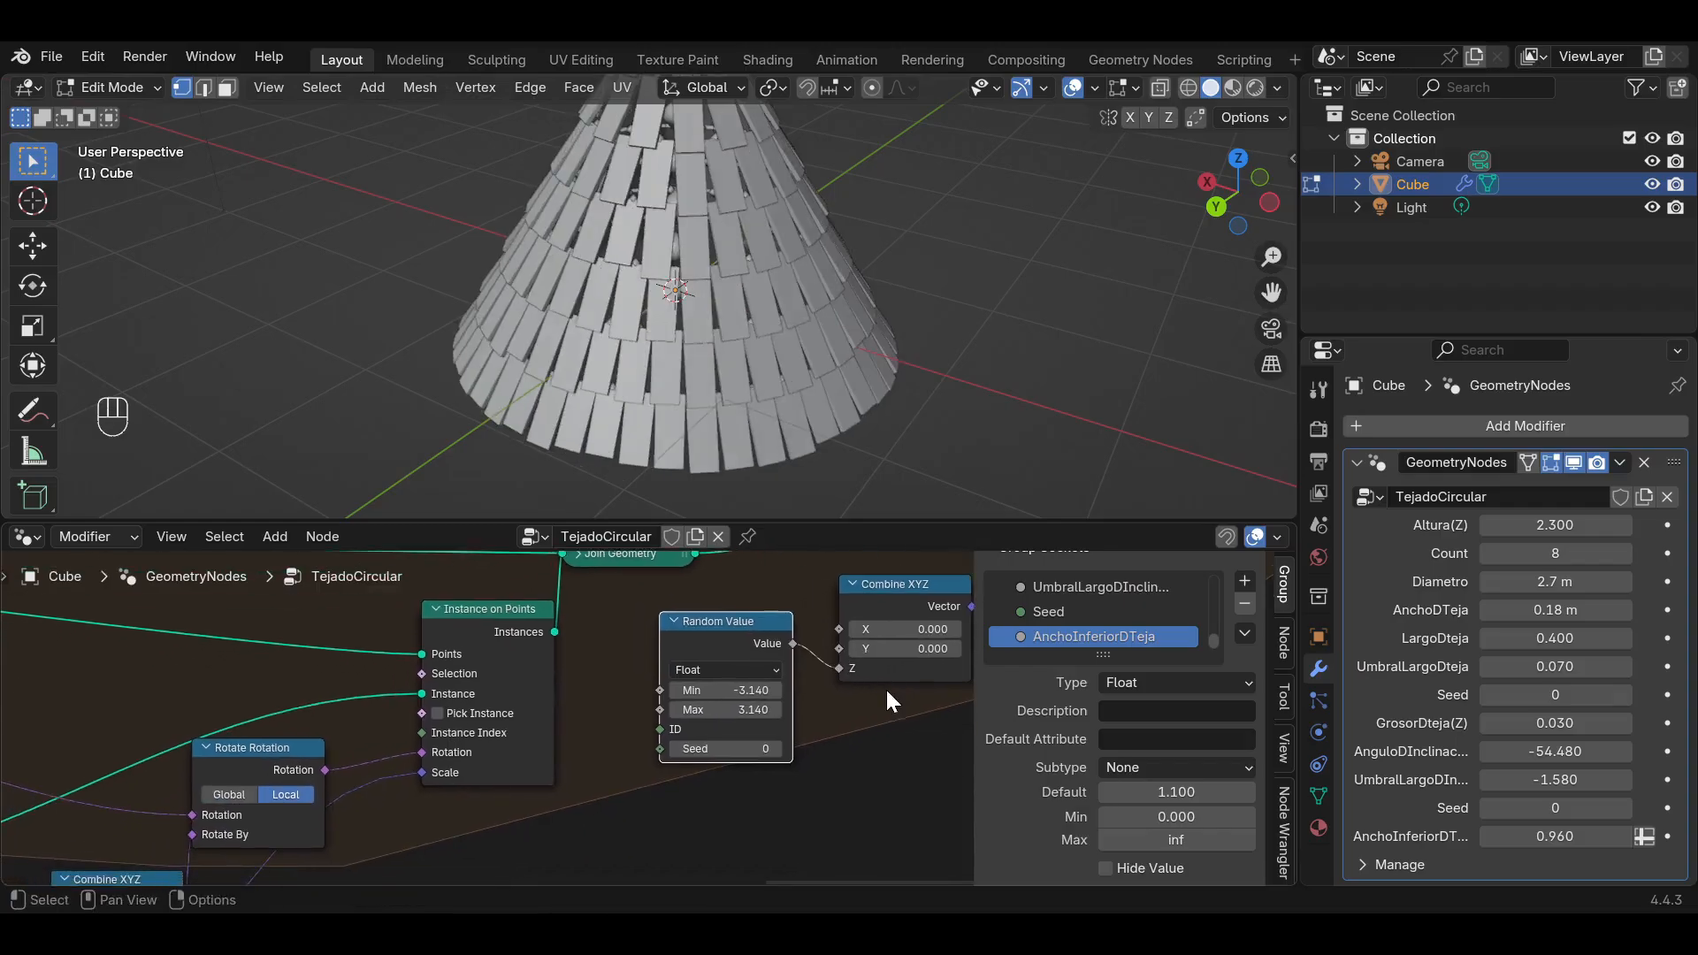
scroll(655, 736, "down", 7)
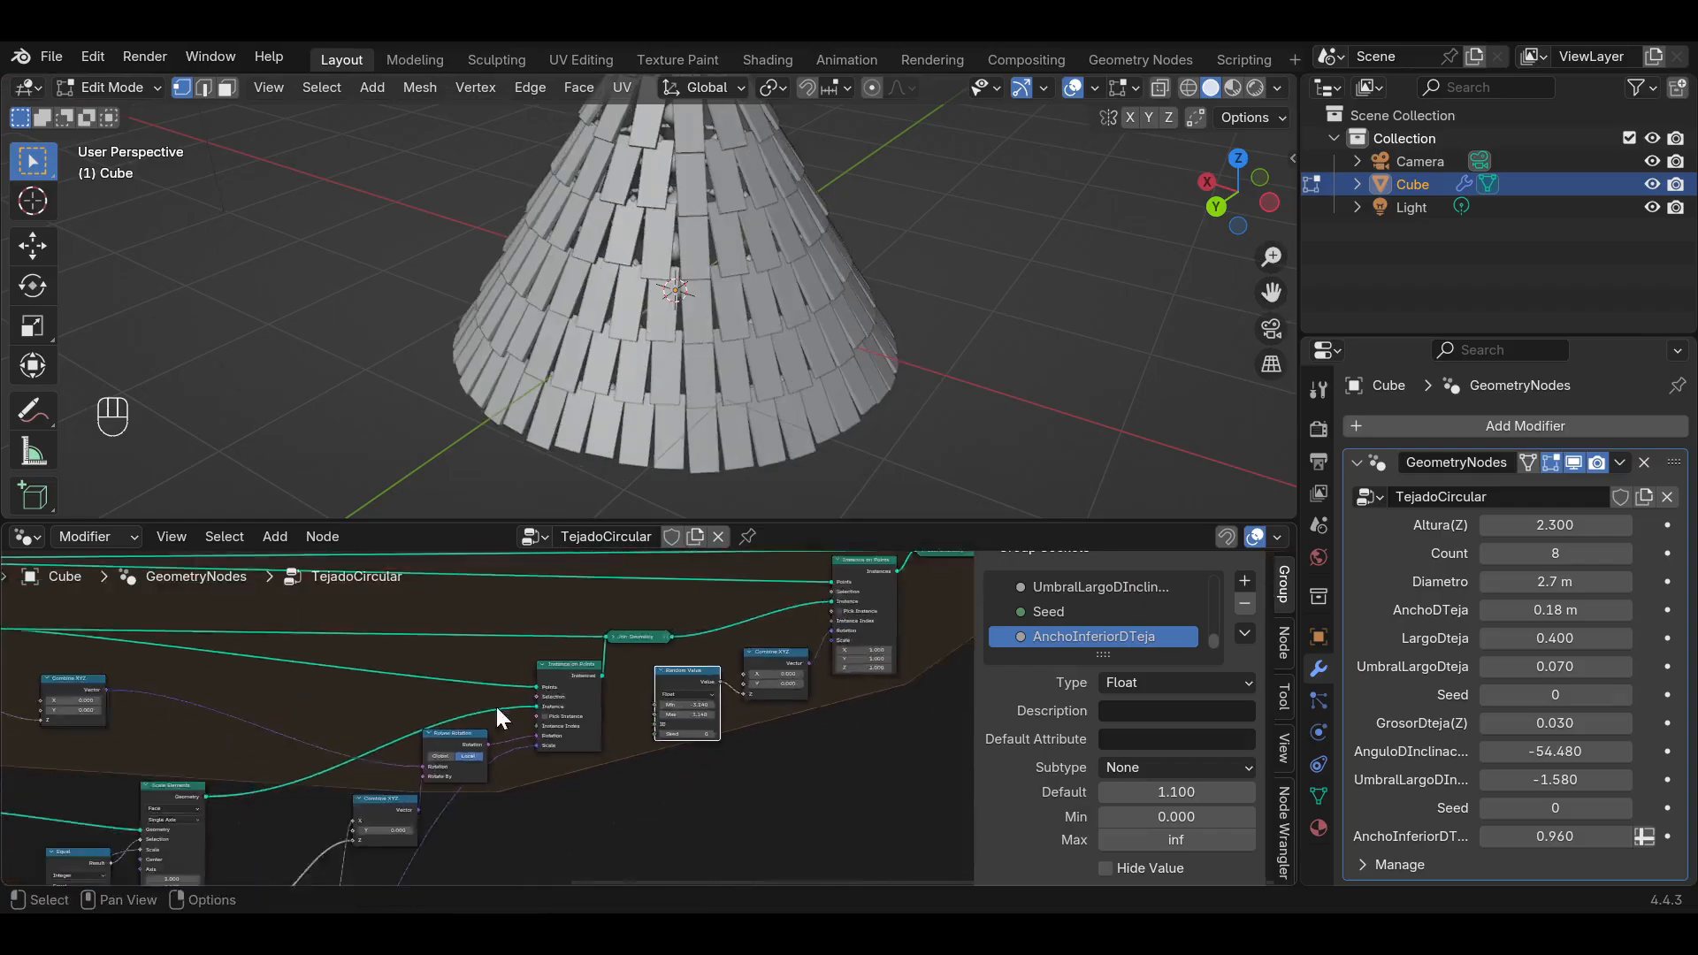
middle_click_drag(496, 703, 886, 628)
middle_click_drag(251, 738, 705, 646)
left_click_drag(382, 701, 794, 672)
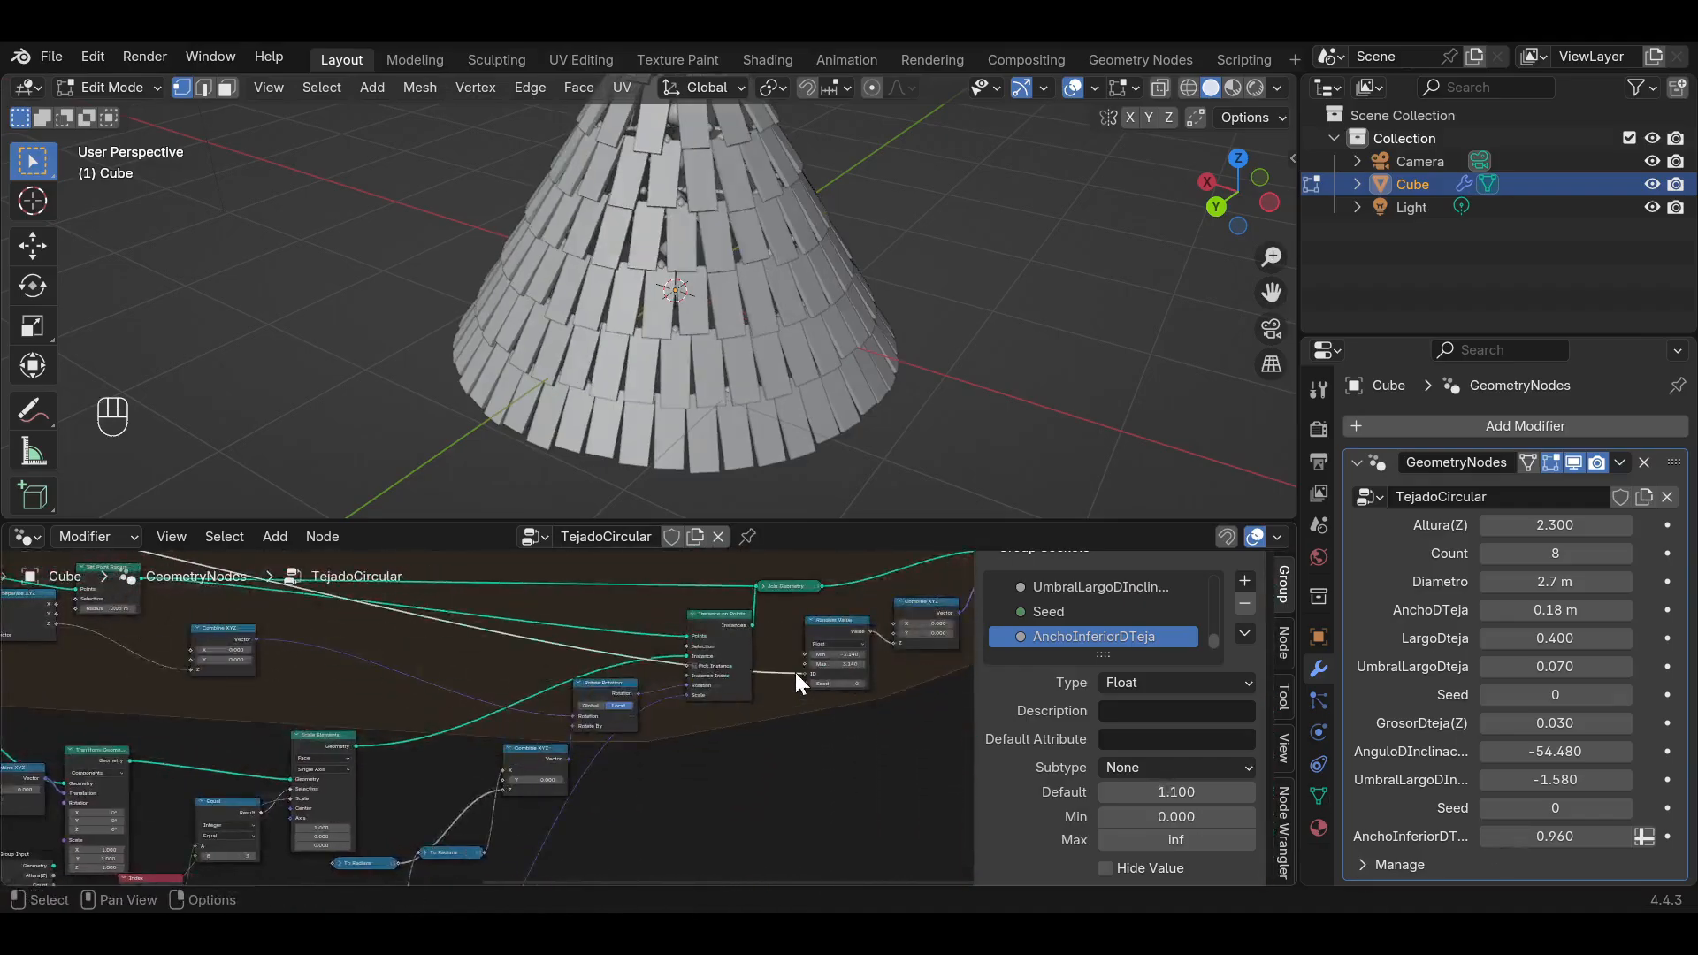
Add a Group Input node and expose the new Random Value's Seed as an additional group input.
scroll(814, 746, "up", 3)
scroll(690, 768, "up", 3)
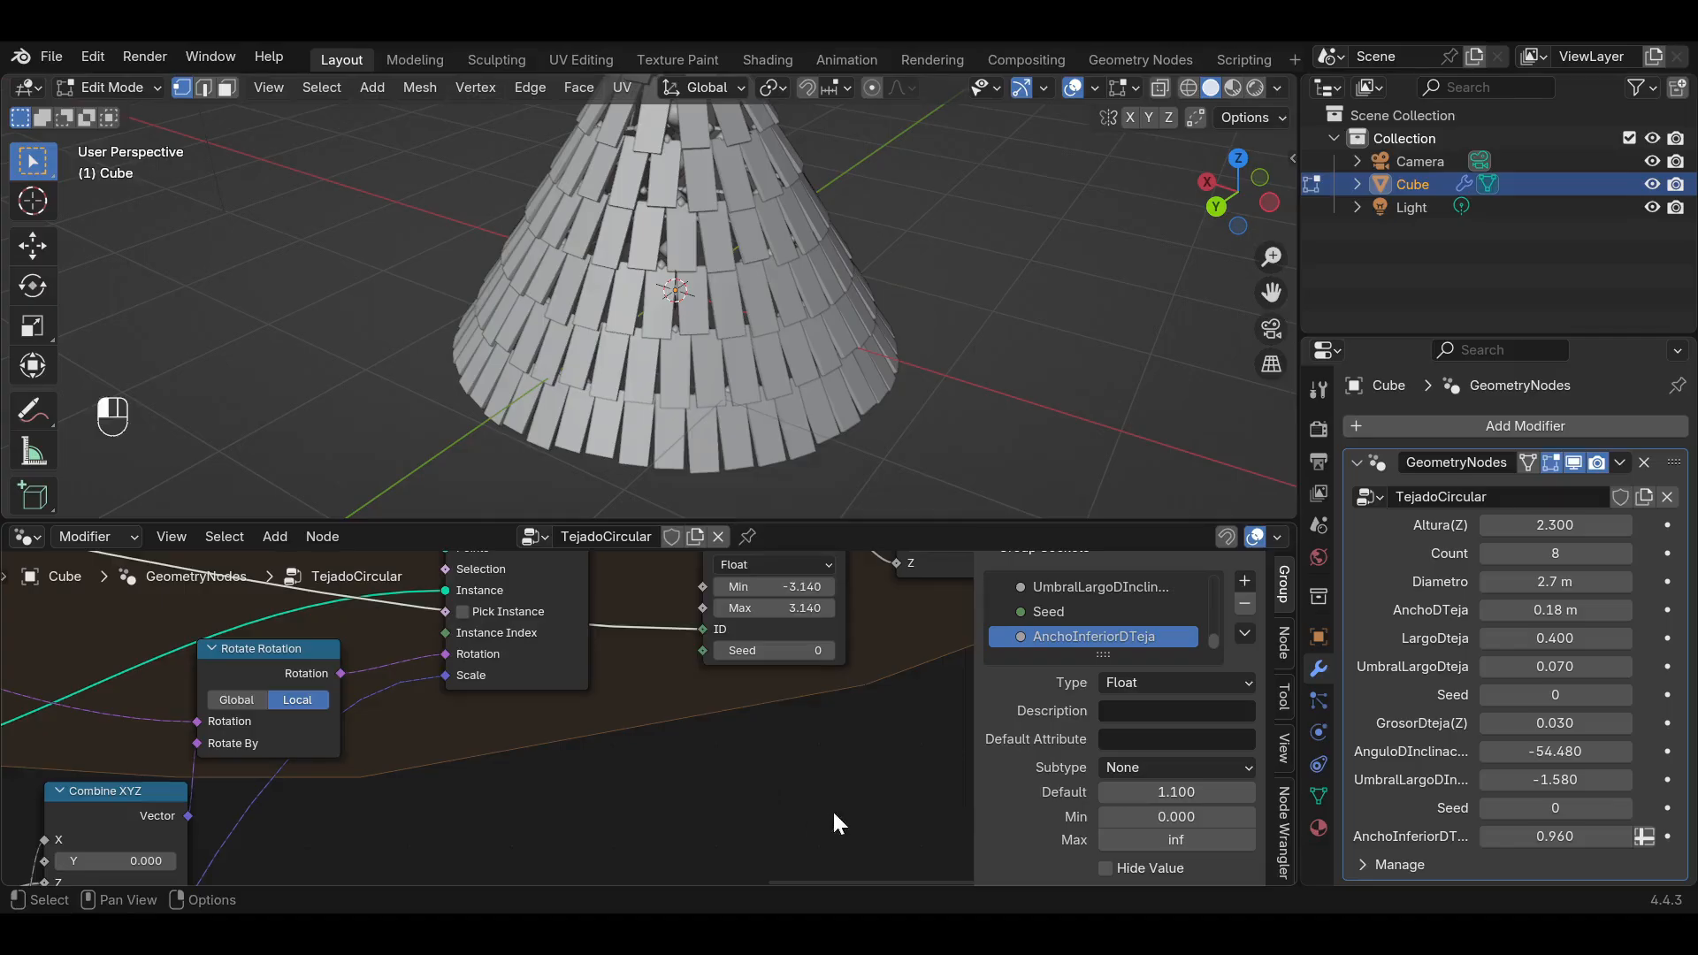
key("shift+a")
type("group")
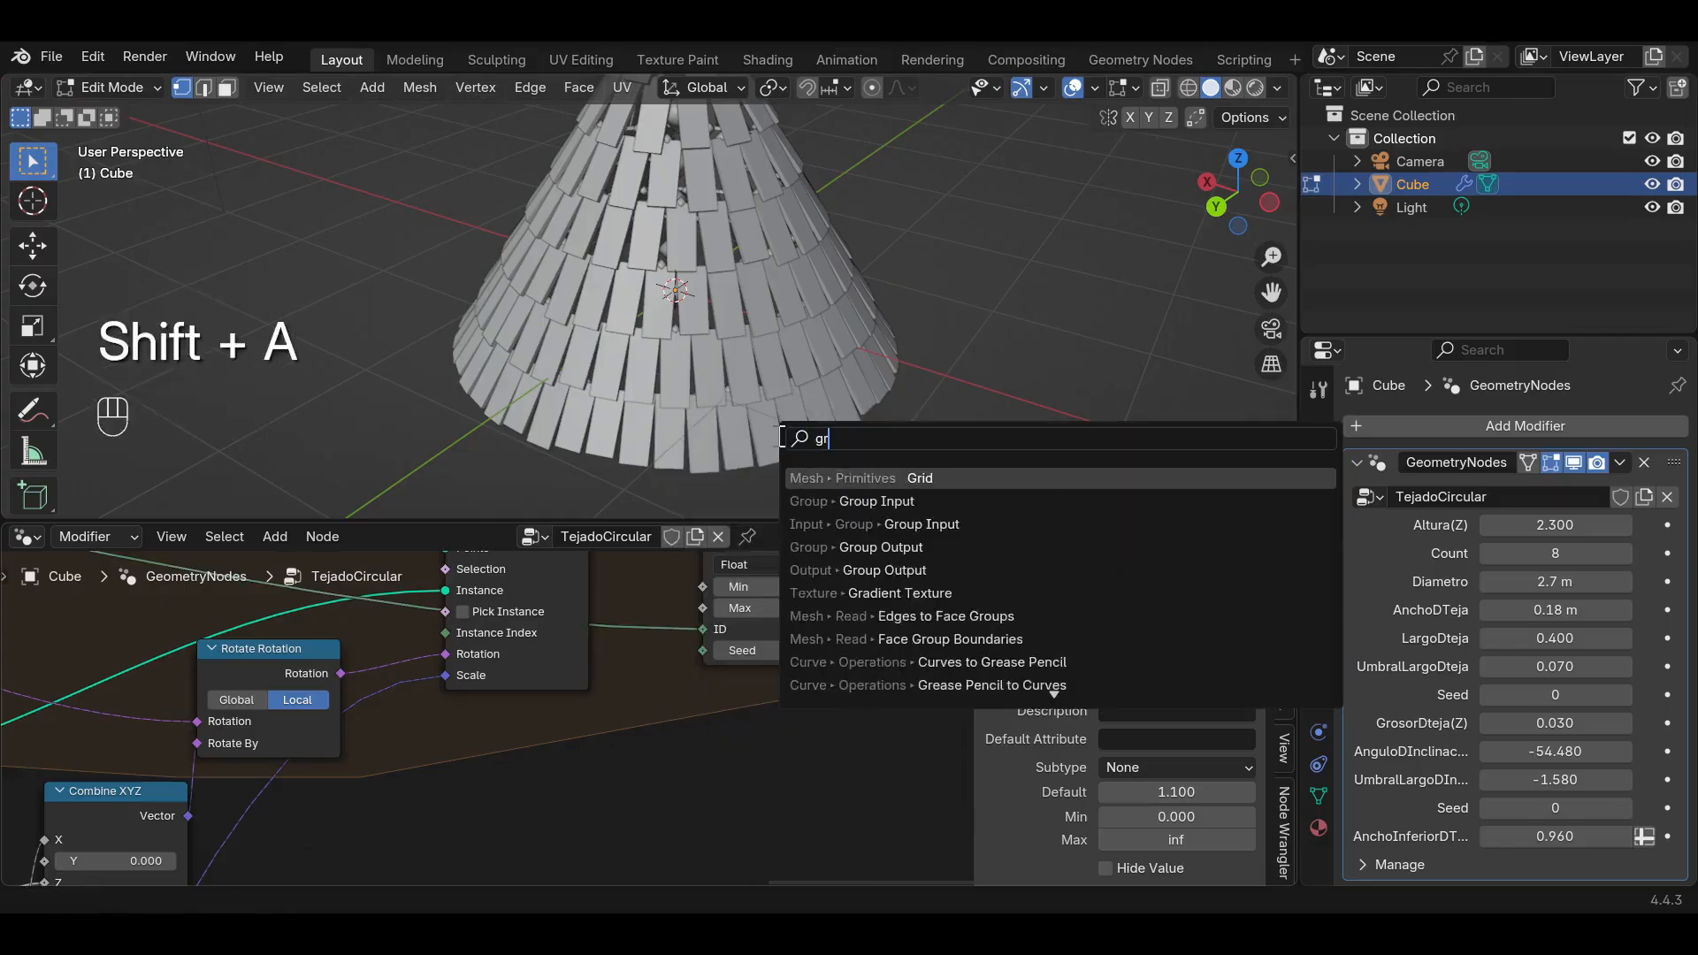
key("Return")
left_click(426, 704)
scroll(725, 760, "down", 3)
middle_click_drag(724, 760, 755, 636)
left_click_drag(637, 830, 739, 672)
scroll(1052, 642, "down", 1)
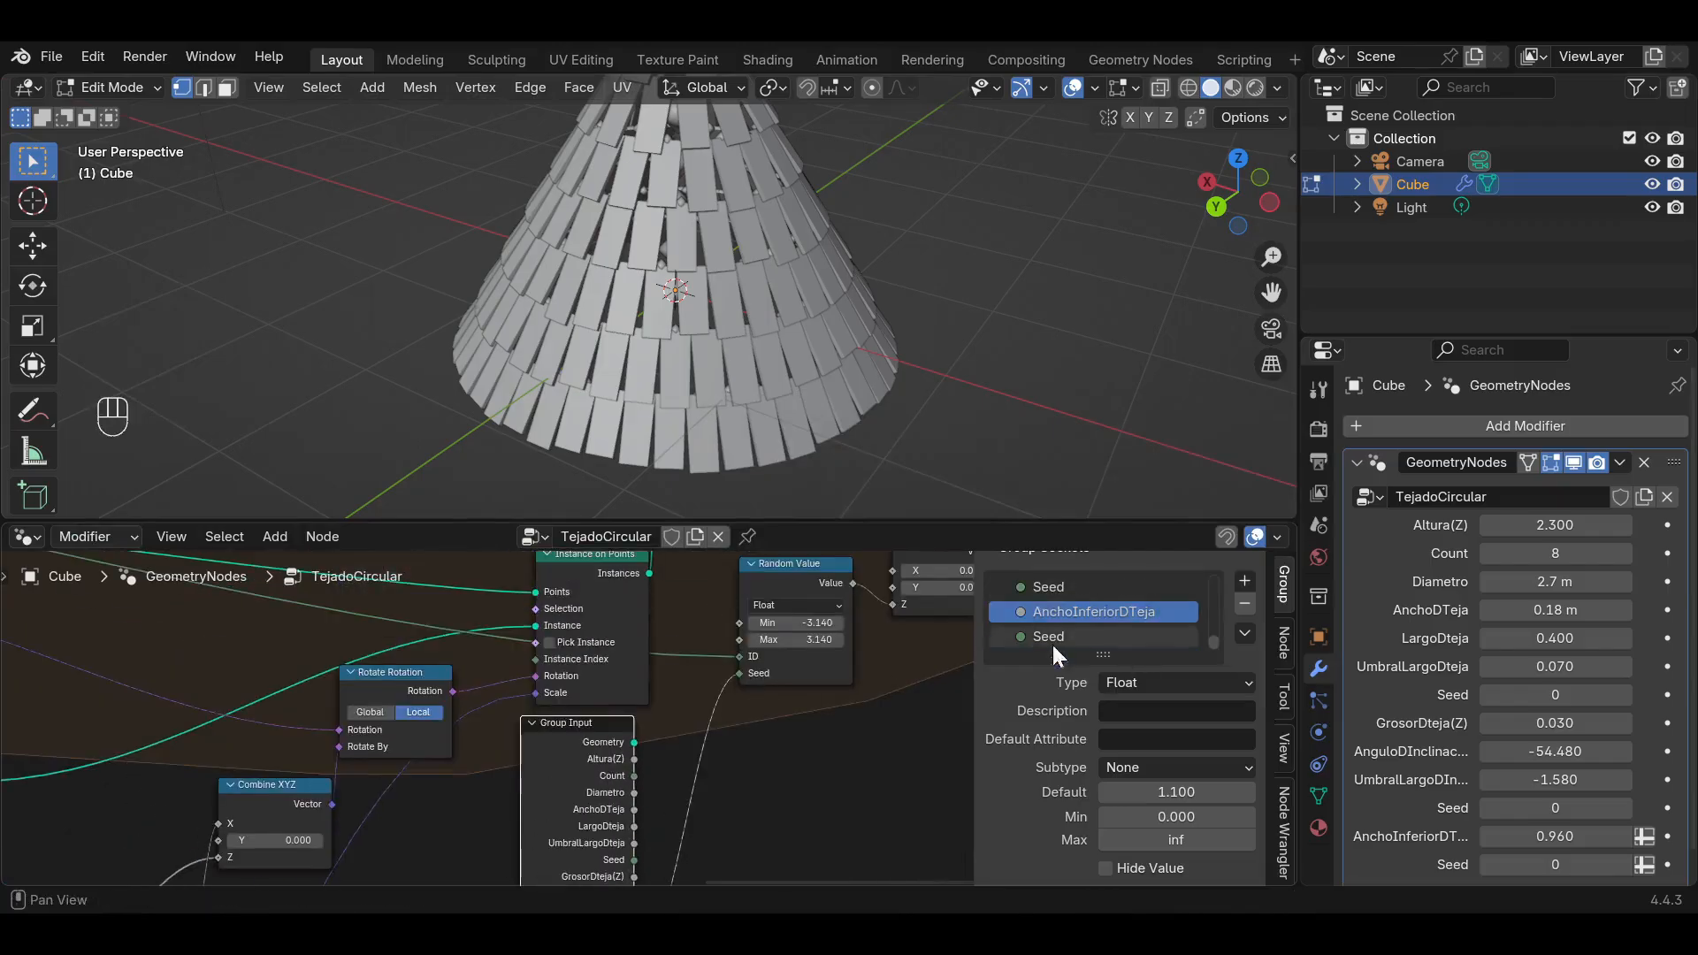
Rename the new Seed group input socket to SeedRotacionTejas.
double_click(1052, 636)
type("RotacionTejas")
key("Return")
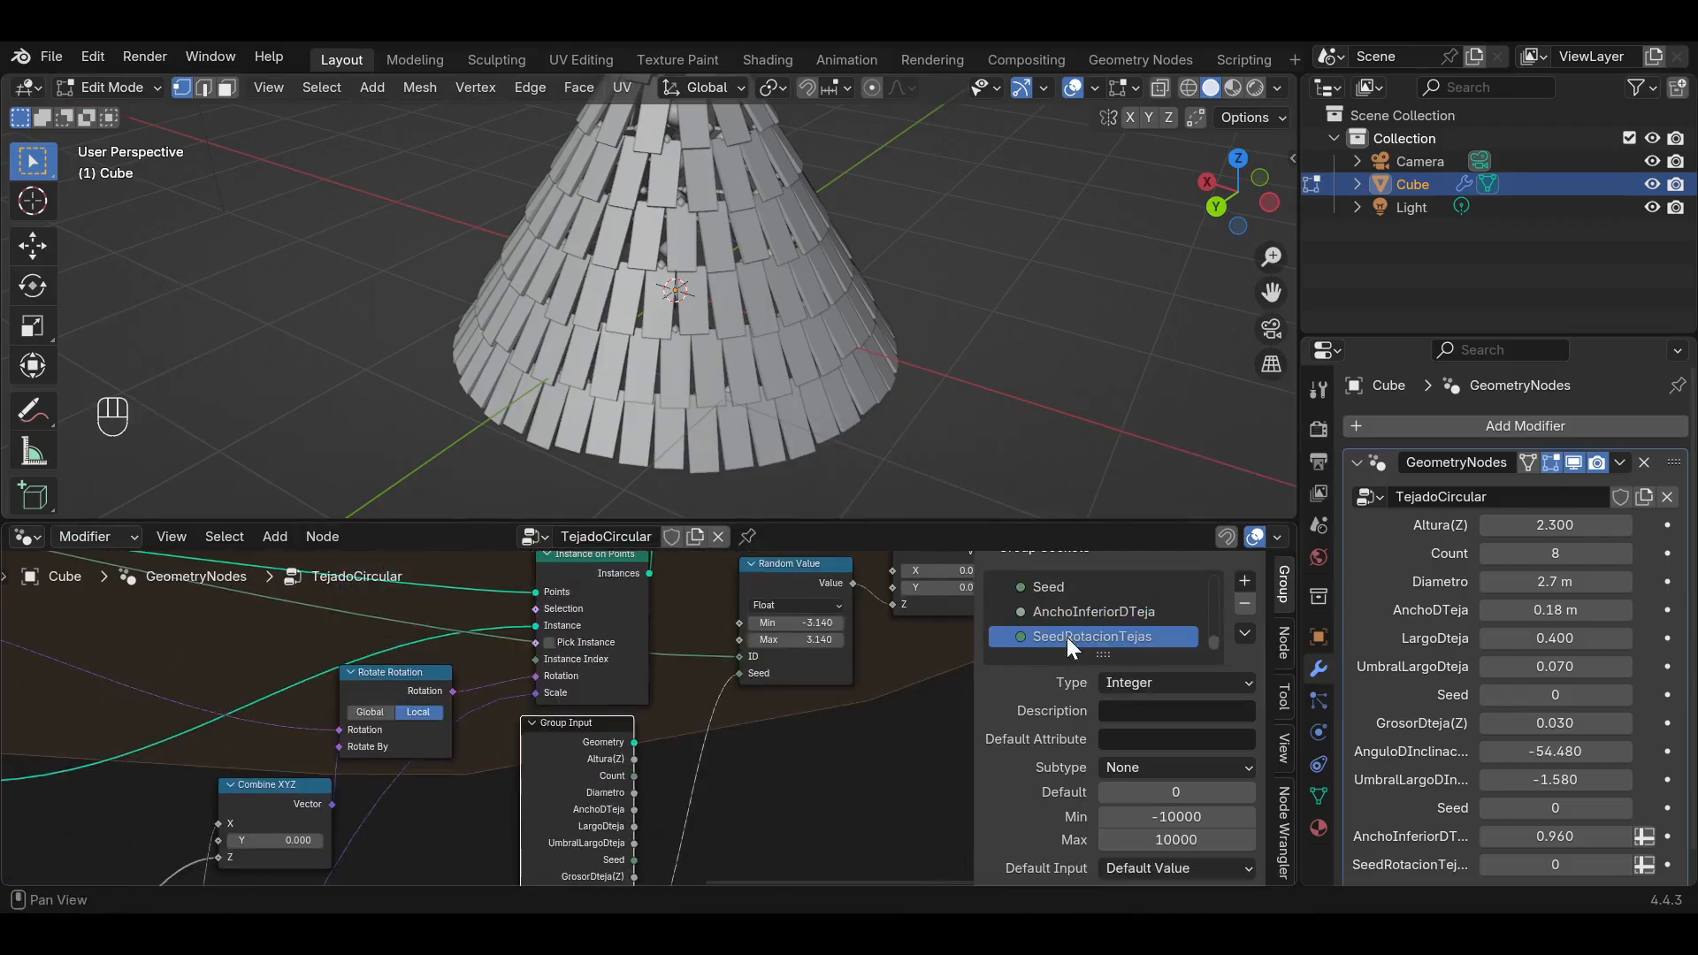
Set the modifier's SeedRotacionTejas value to 16.
left_click(1624, 865)
left_click(1623, 865)
left_click(1623, 865)
left_click(1623, 864)
left_click(1623, 865)
left_click(1624, 865)
left_click(1623, 864)
left_click(1624, 865)
left_click(1624, 865)
left_click(1623, 865)
left_click(1623, 865)
left_click(1623, 865)
left_click(1623, 864)
left_click(1623, 865)
left_click(1623, 864)
left_click(1624, 865)
Set the modifier's AnchoInferiorDTeja value to 1.260.
scroll(1018, 819, "down", 3)
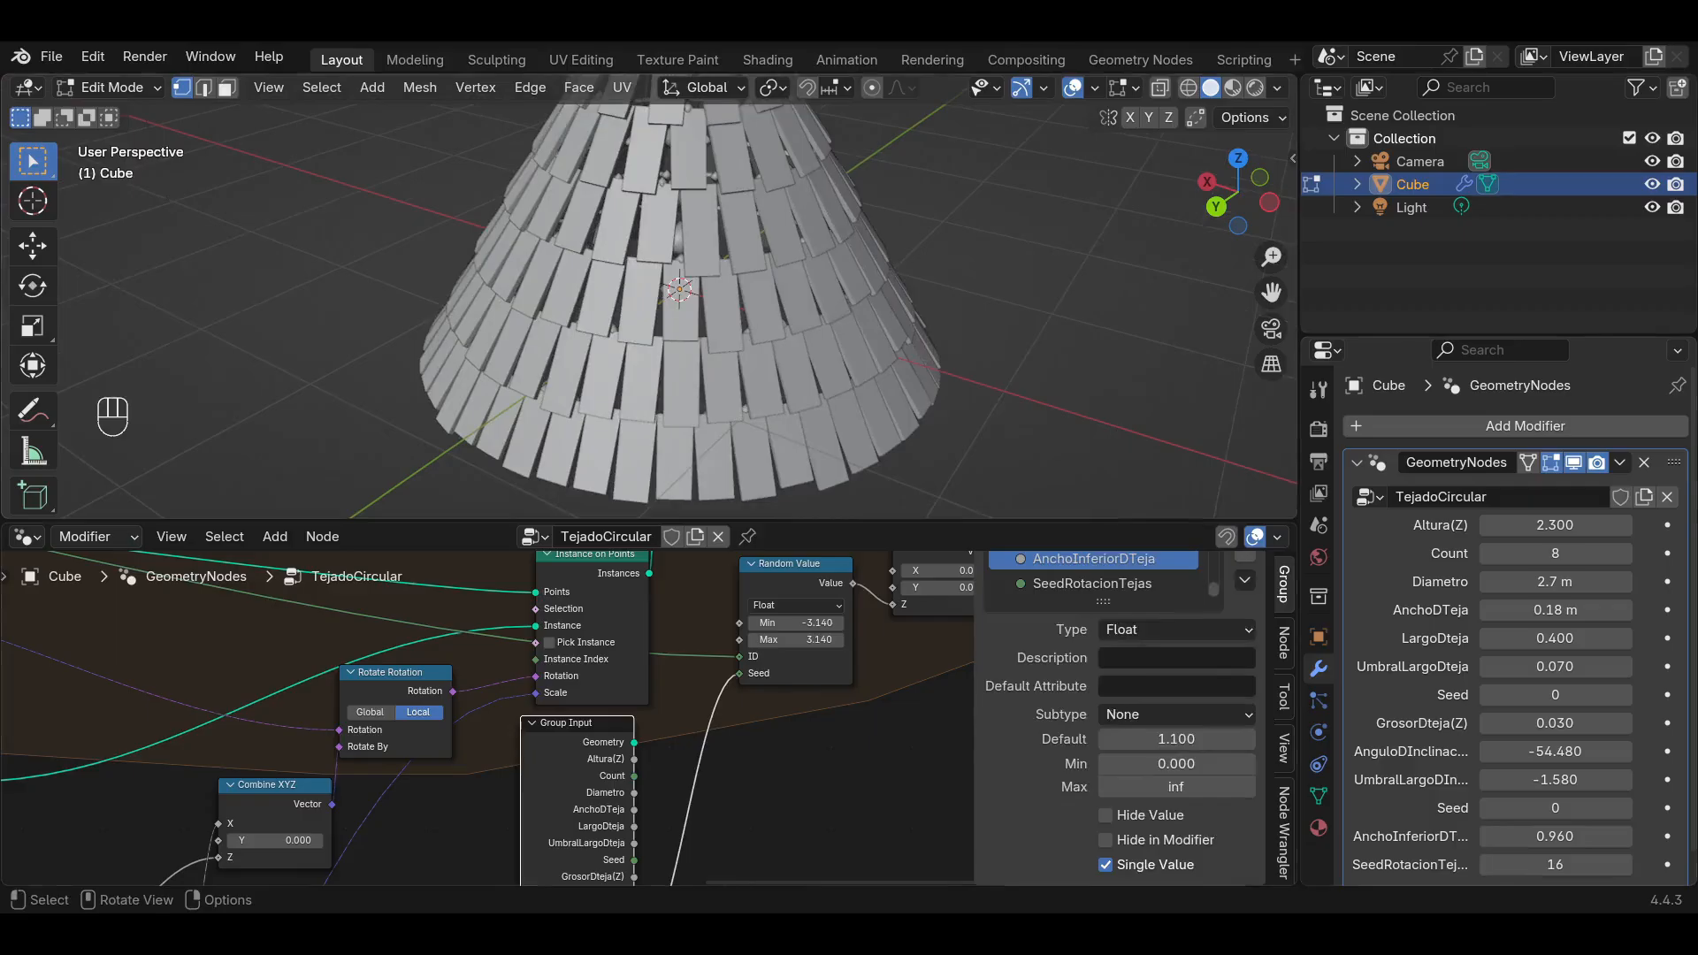
middle_click_drag(726, 305, 752, 305)
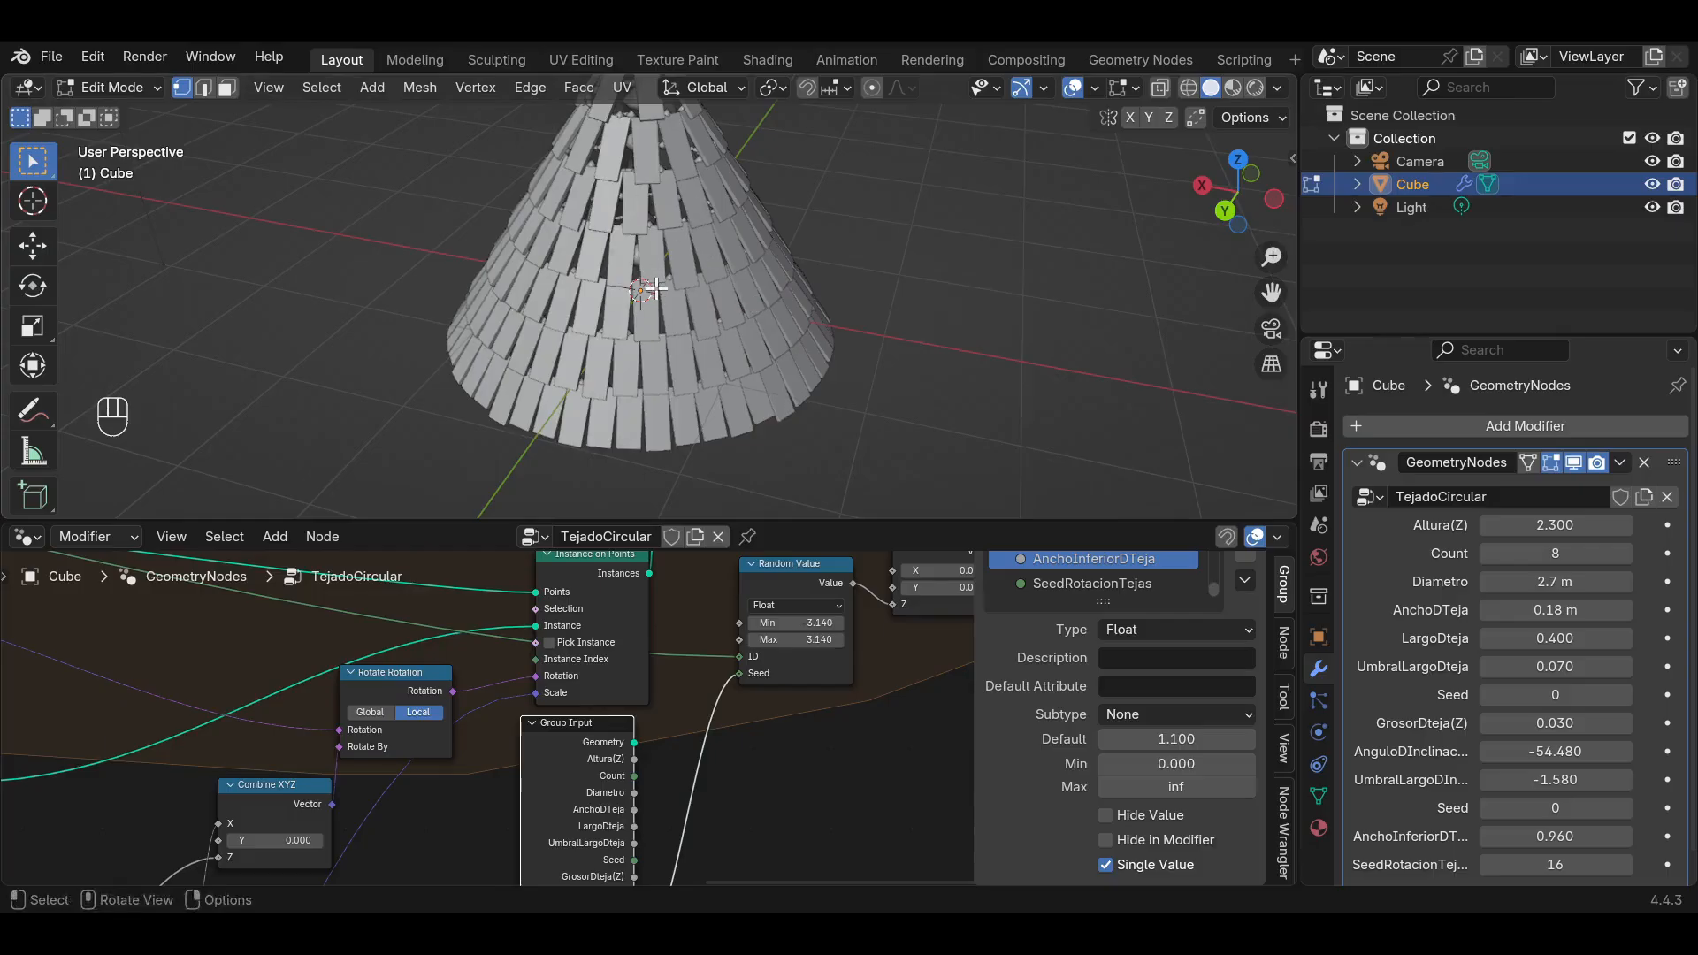
left_click_drag(1271, 292, 1295, 303)
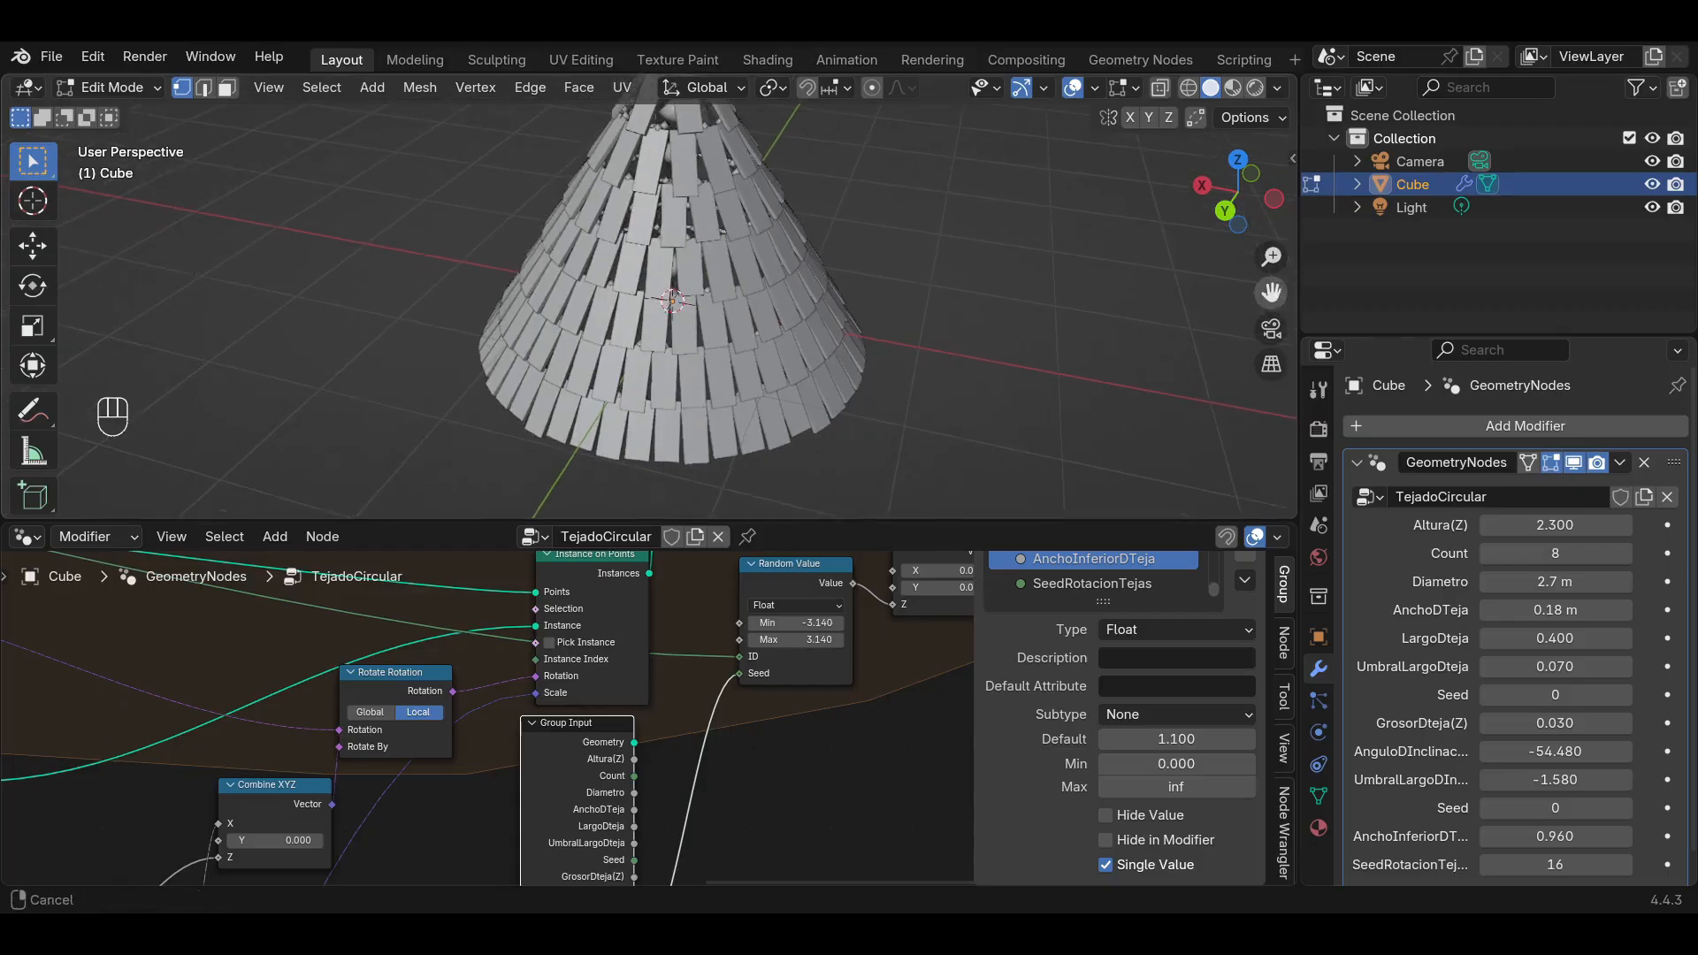
left_click_drag(1554, 836, 1611, 836)
Examine the gaps between tiles along the roof and around its apex.
middle_click_drag(714, 460, 744, 417)
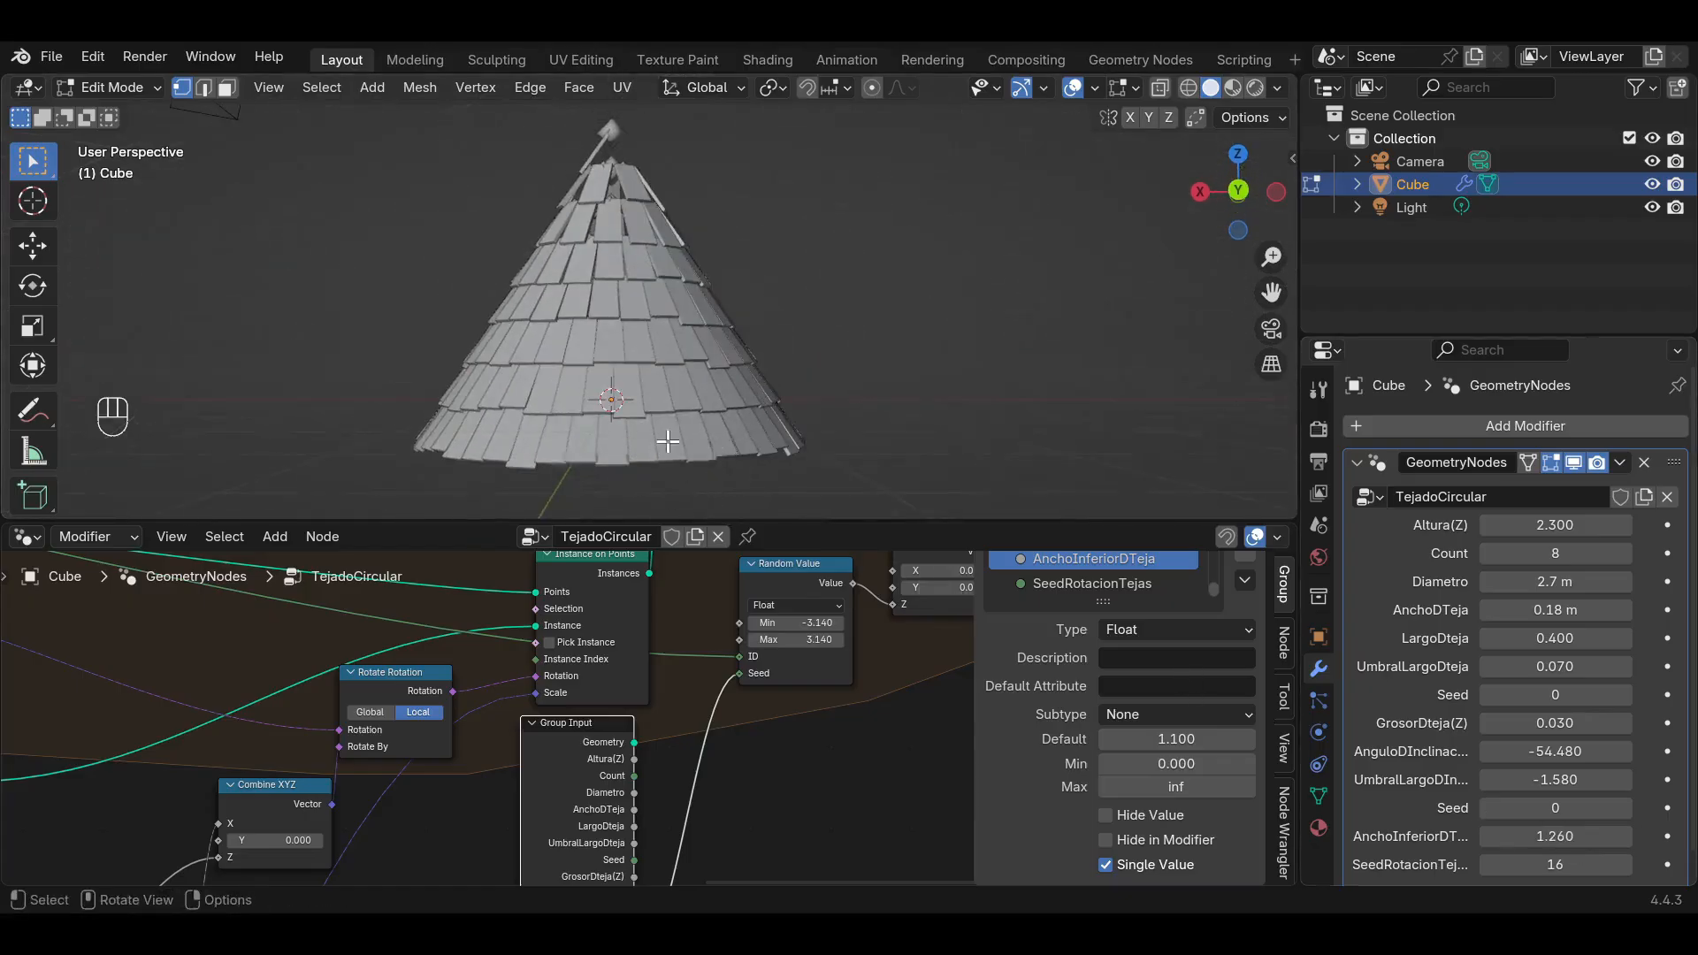
middle_click_drag(688, 477, 711, 489)
left_click_drag(1271, 293, 1343, 469)
scroll(689, 288, "up", 4)
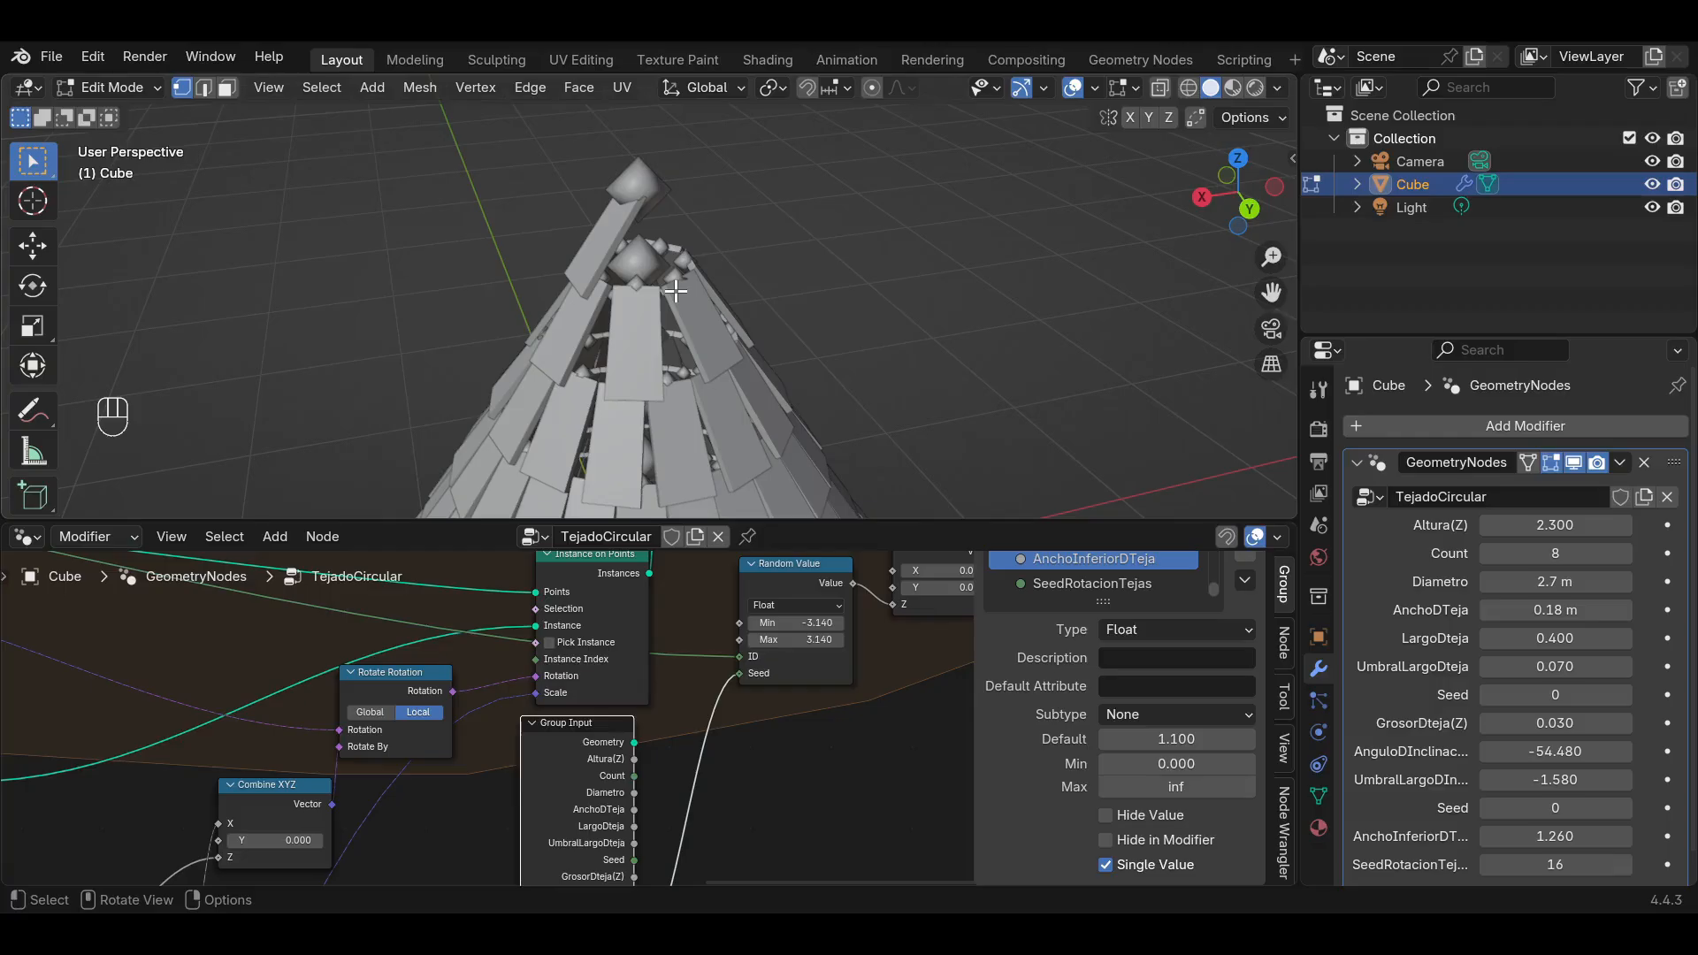
scroll(675, 290, "down", 6)
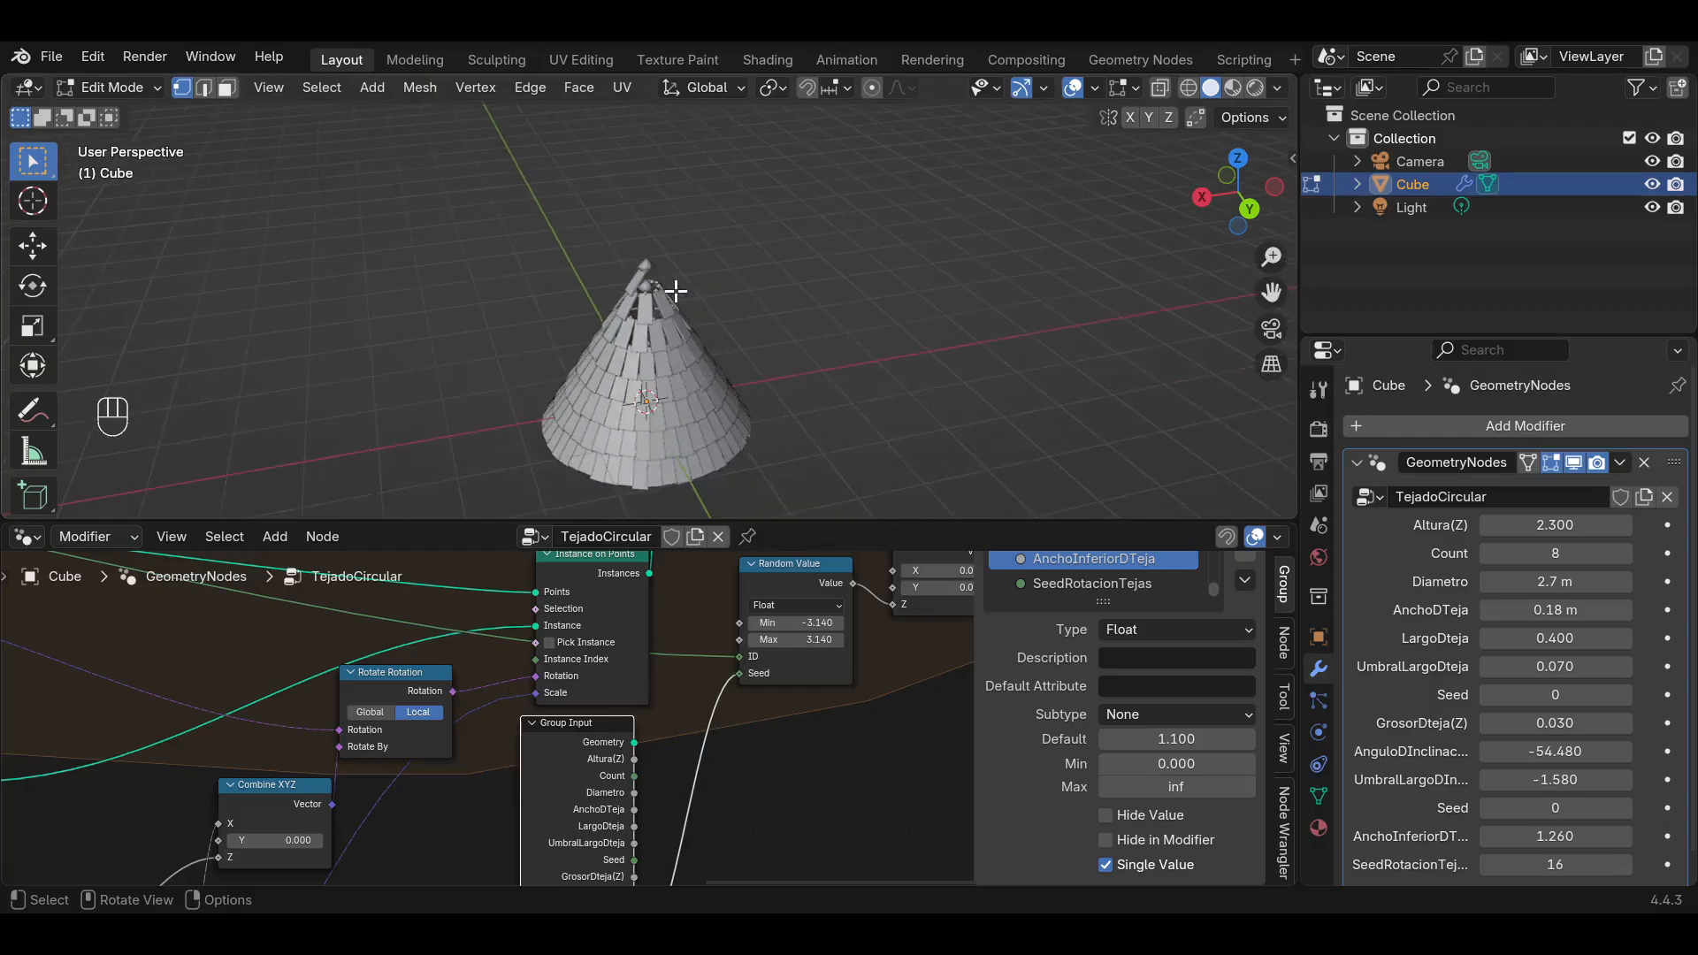
scroll(676, 290, "up", 2)
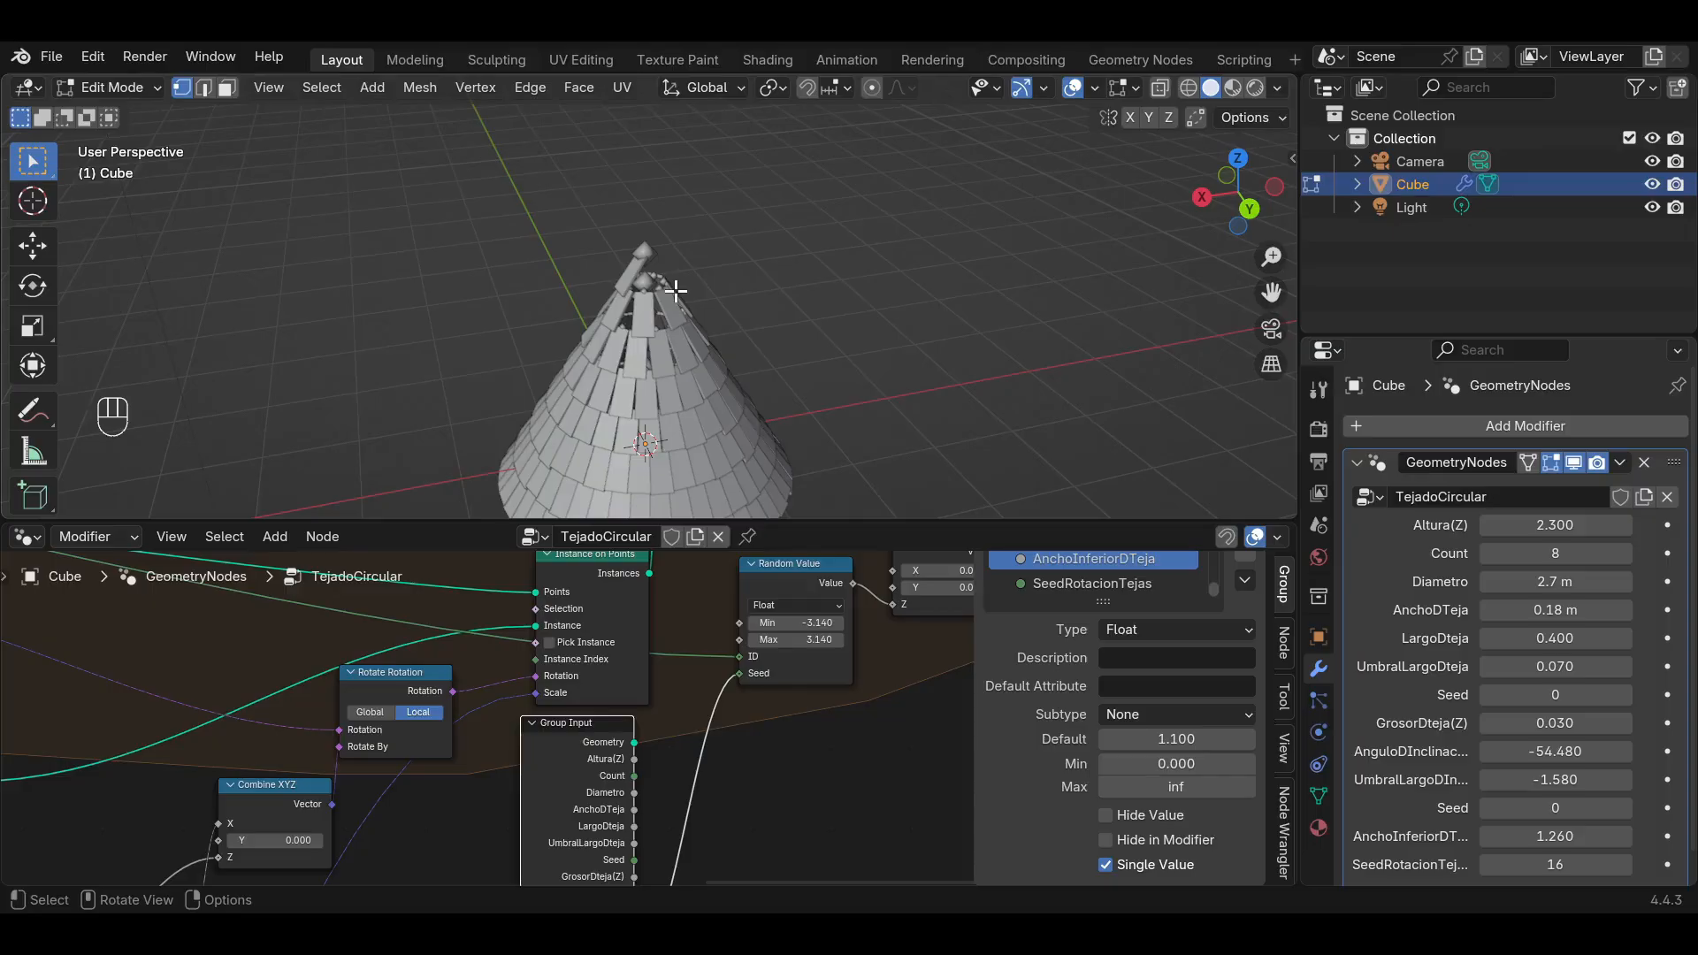
scroll(676, 290, "up", 4)
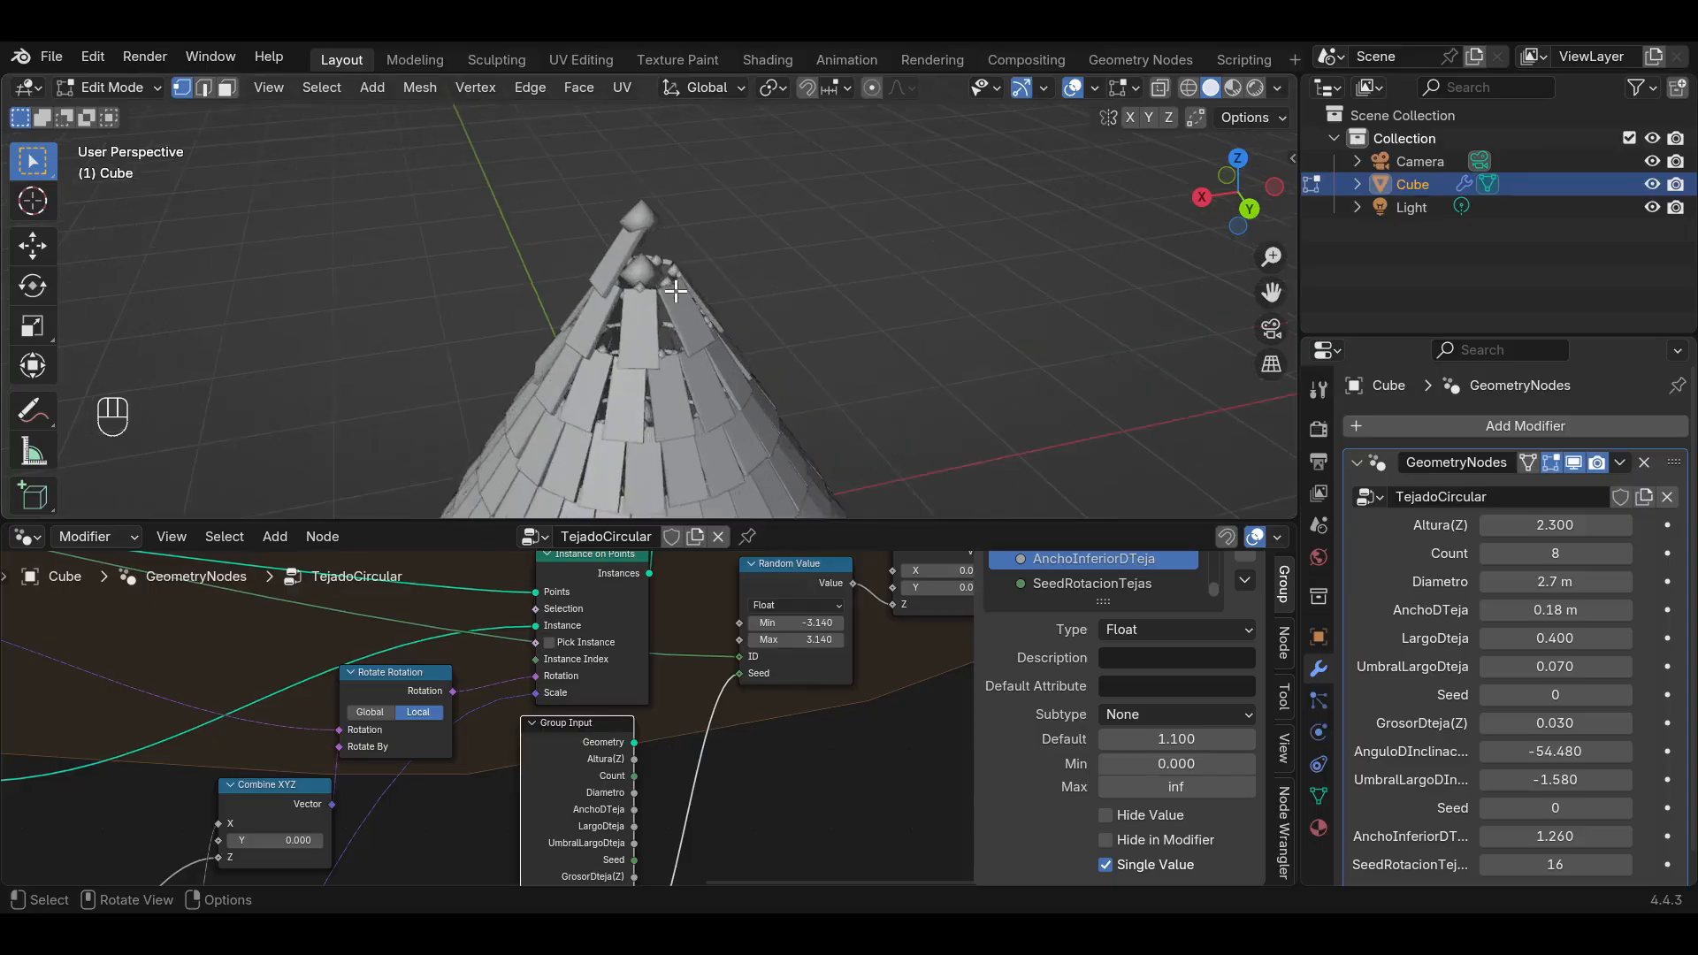
Enlarge the node editor and add a Float Curve node below the tile geometry nodes.
left_click_drag(803, 520, 800, 428)
scroll(772, 564, "down", 10)
middle_click_drag(420, 681, 855, 704)
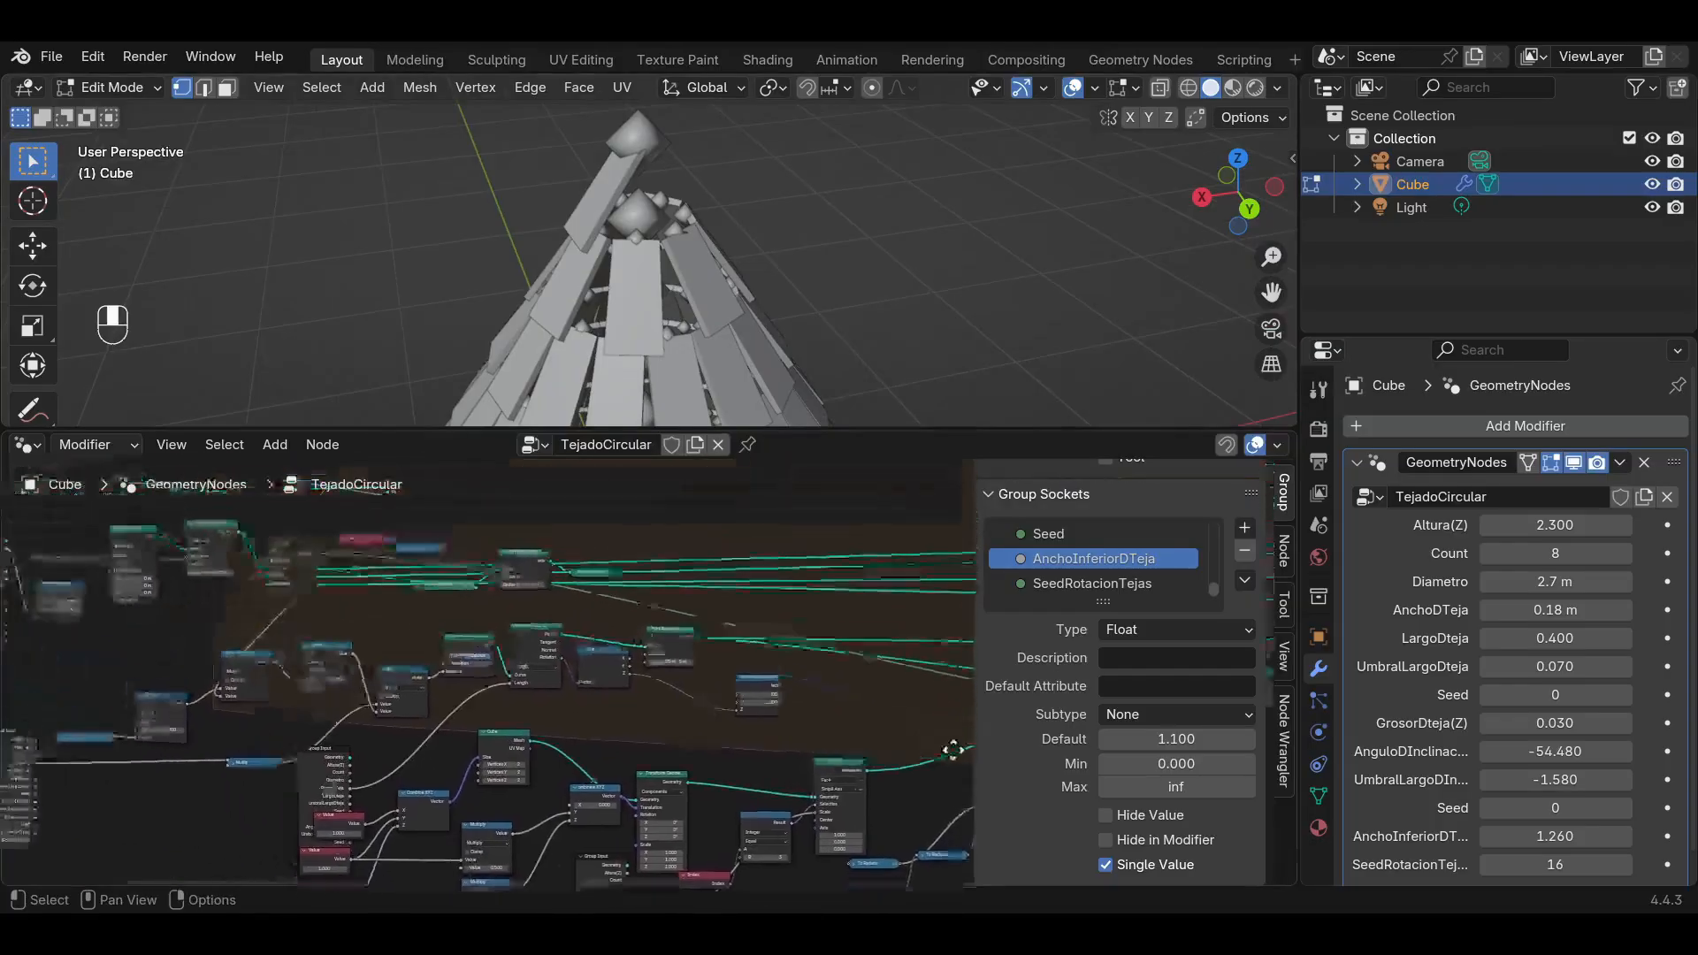
scroll(459, 720, "up", 4)
middle_click_drag(502, 709, 797, 685)
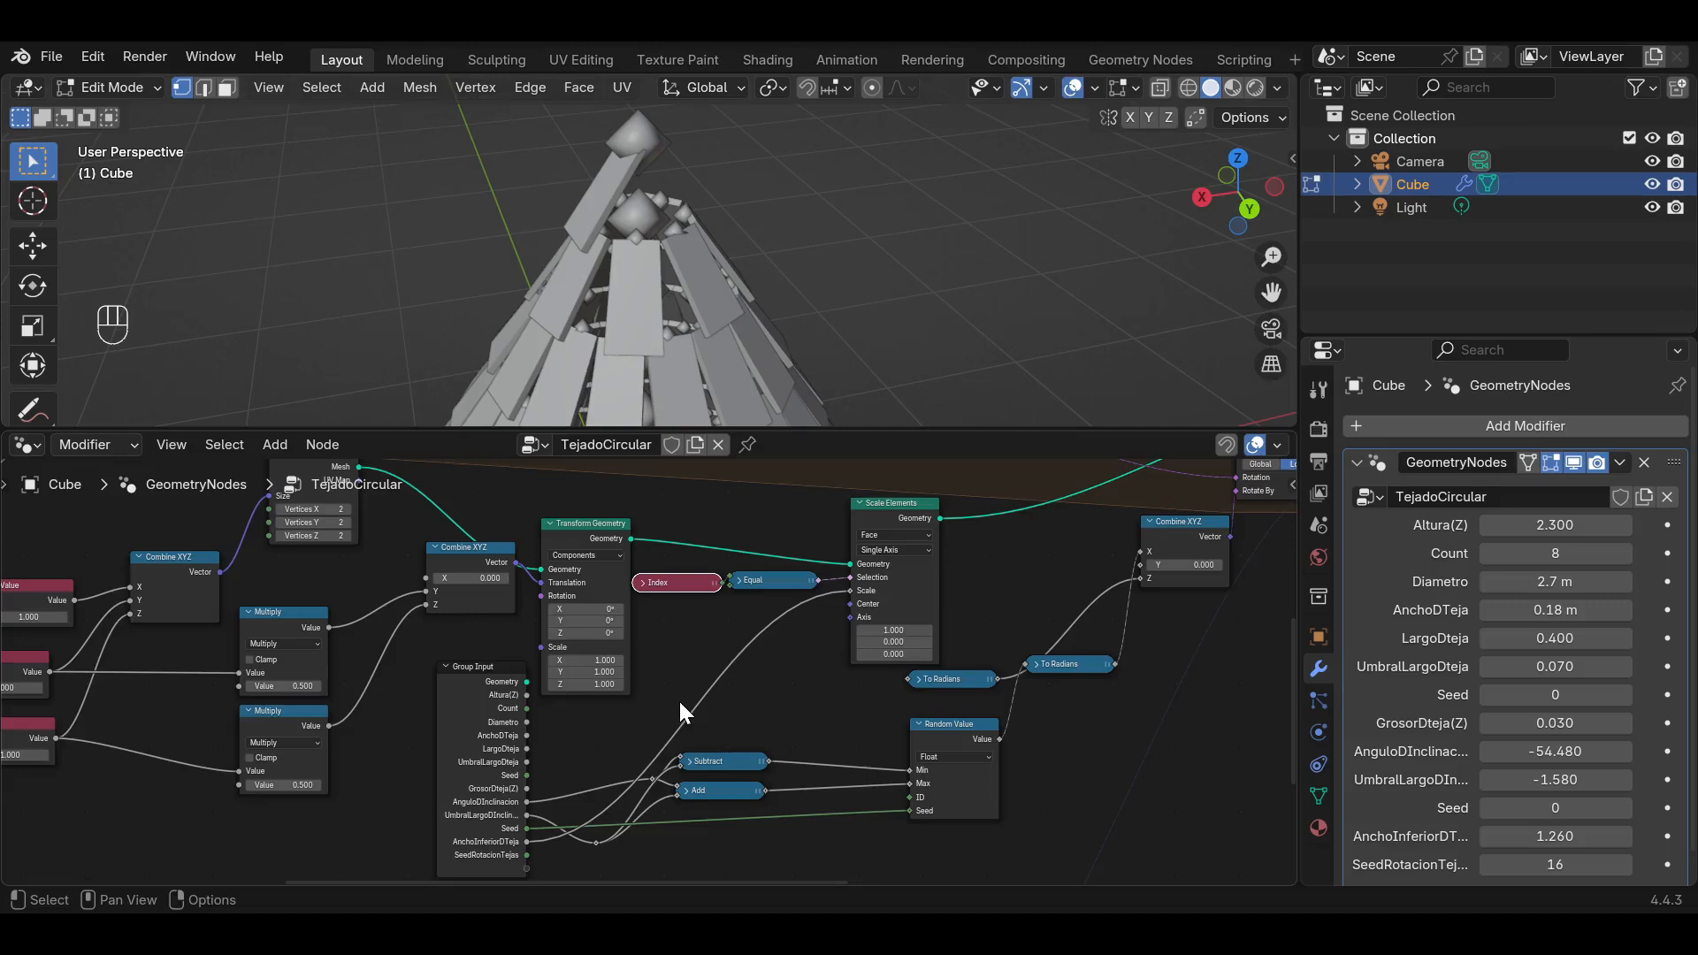
middle_click_drag(679, 702, 772, 611)
key("shift+a")
mouse_move(751, 443)
scroll(751, 446, "down", 5)
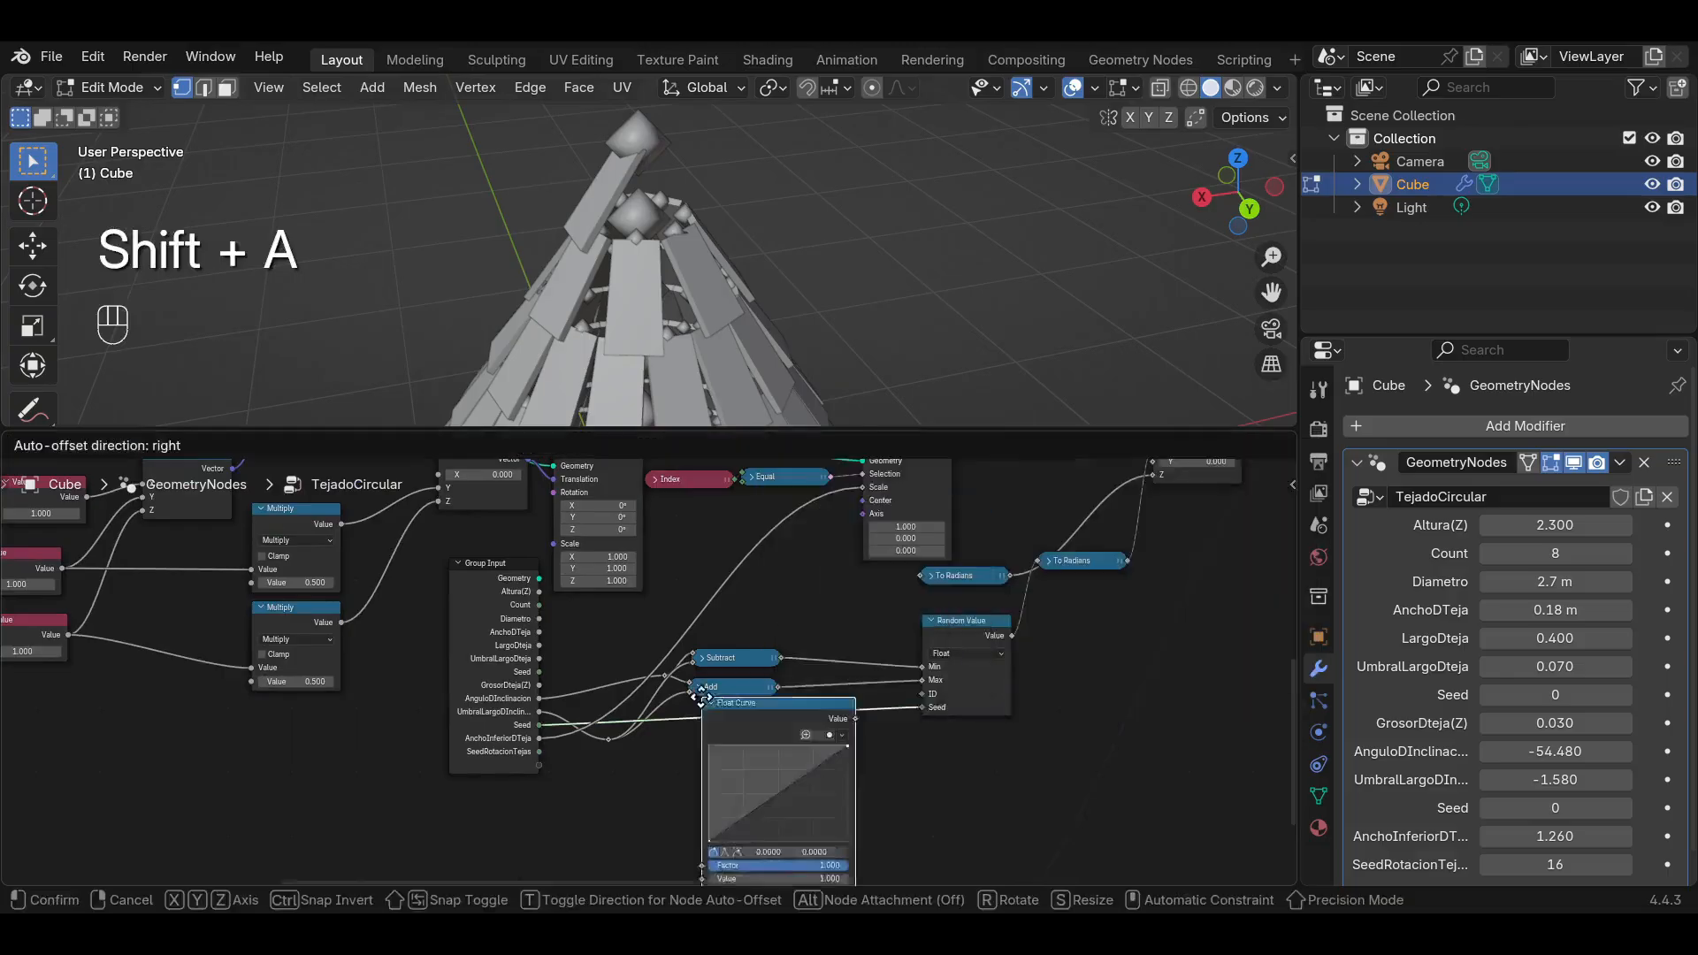
left_click(716, 760)
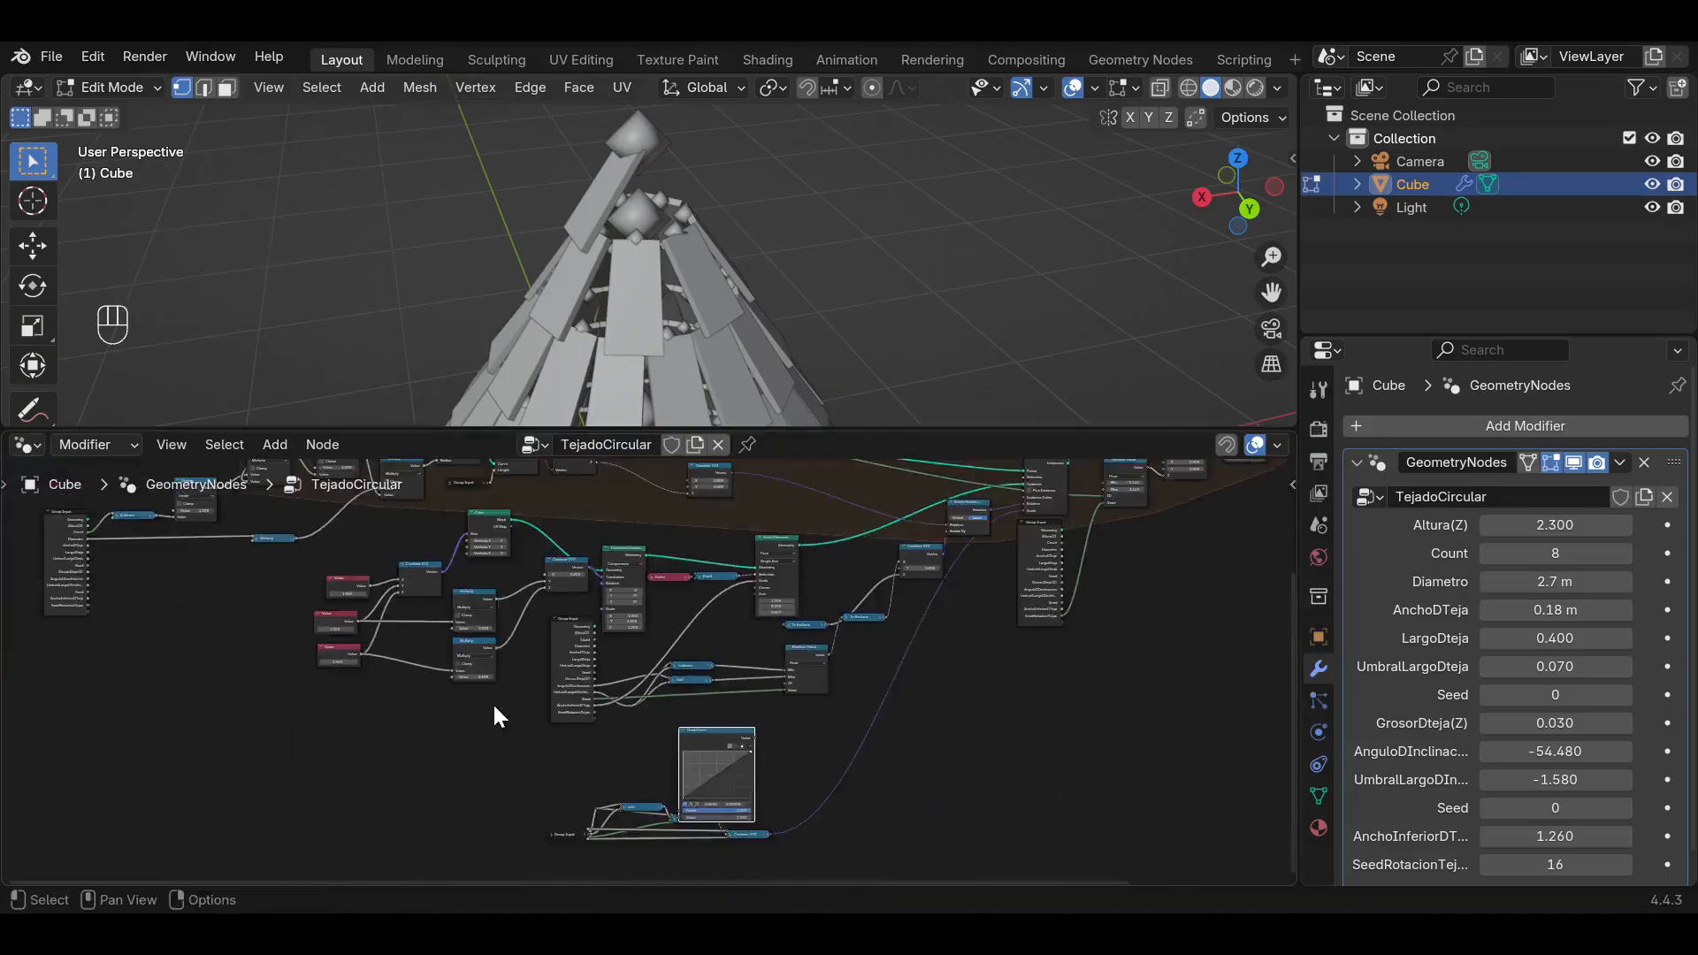
Move the Float Curve beside the tile nodes and connect the repeat zone's Subtract output to its Value input.
scroll(720, 769, "up", 3)
left_click_drag(720, 769, 346, 745)
scroll(556, 576, "up", 4)
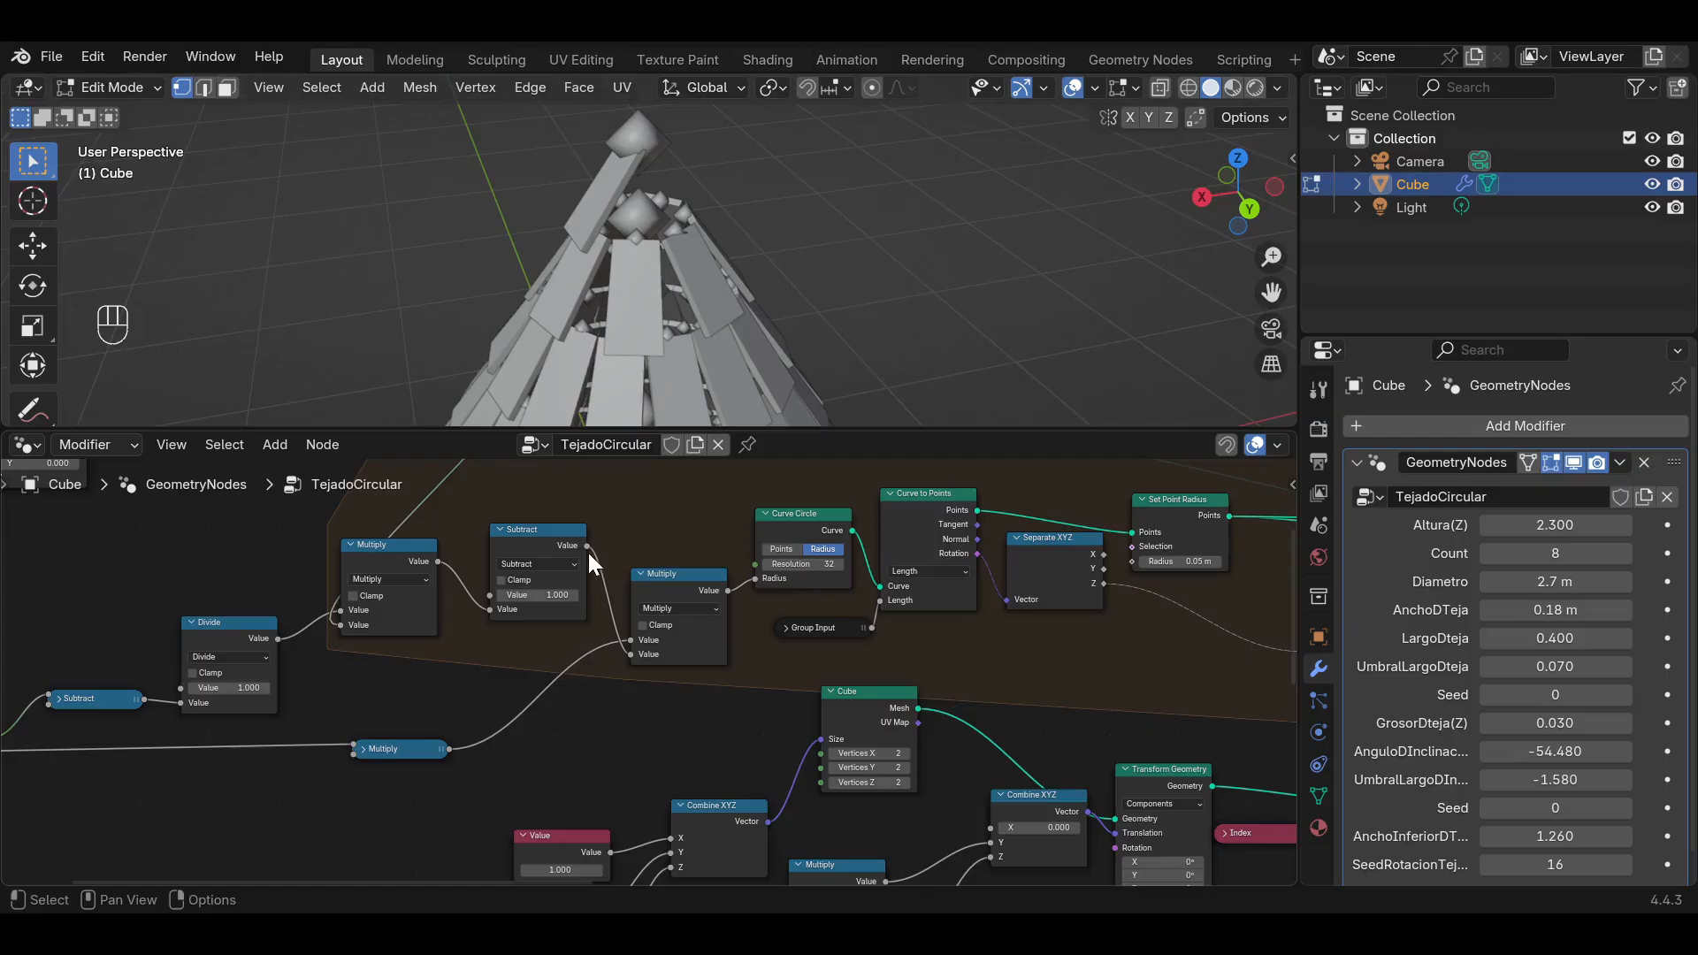
left_click_drag(587, 545, 773, 782)
Insert an Add math node between AnchoInferiorDTeja and the Scale Elements' Scale, and connect the Float Curve's output to its second Value.
scroll(980, 704, "down", 3)
middle_click_drag(979, 704, 590, 808)
scroll(674, 796, "up", 3)
middle_click_drag(1000, 552, 953, 622)
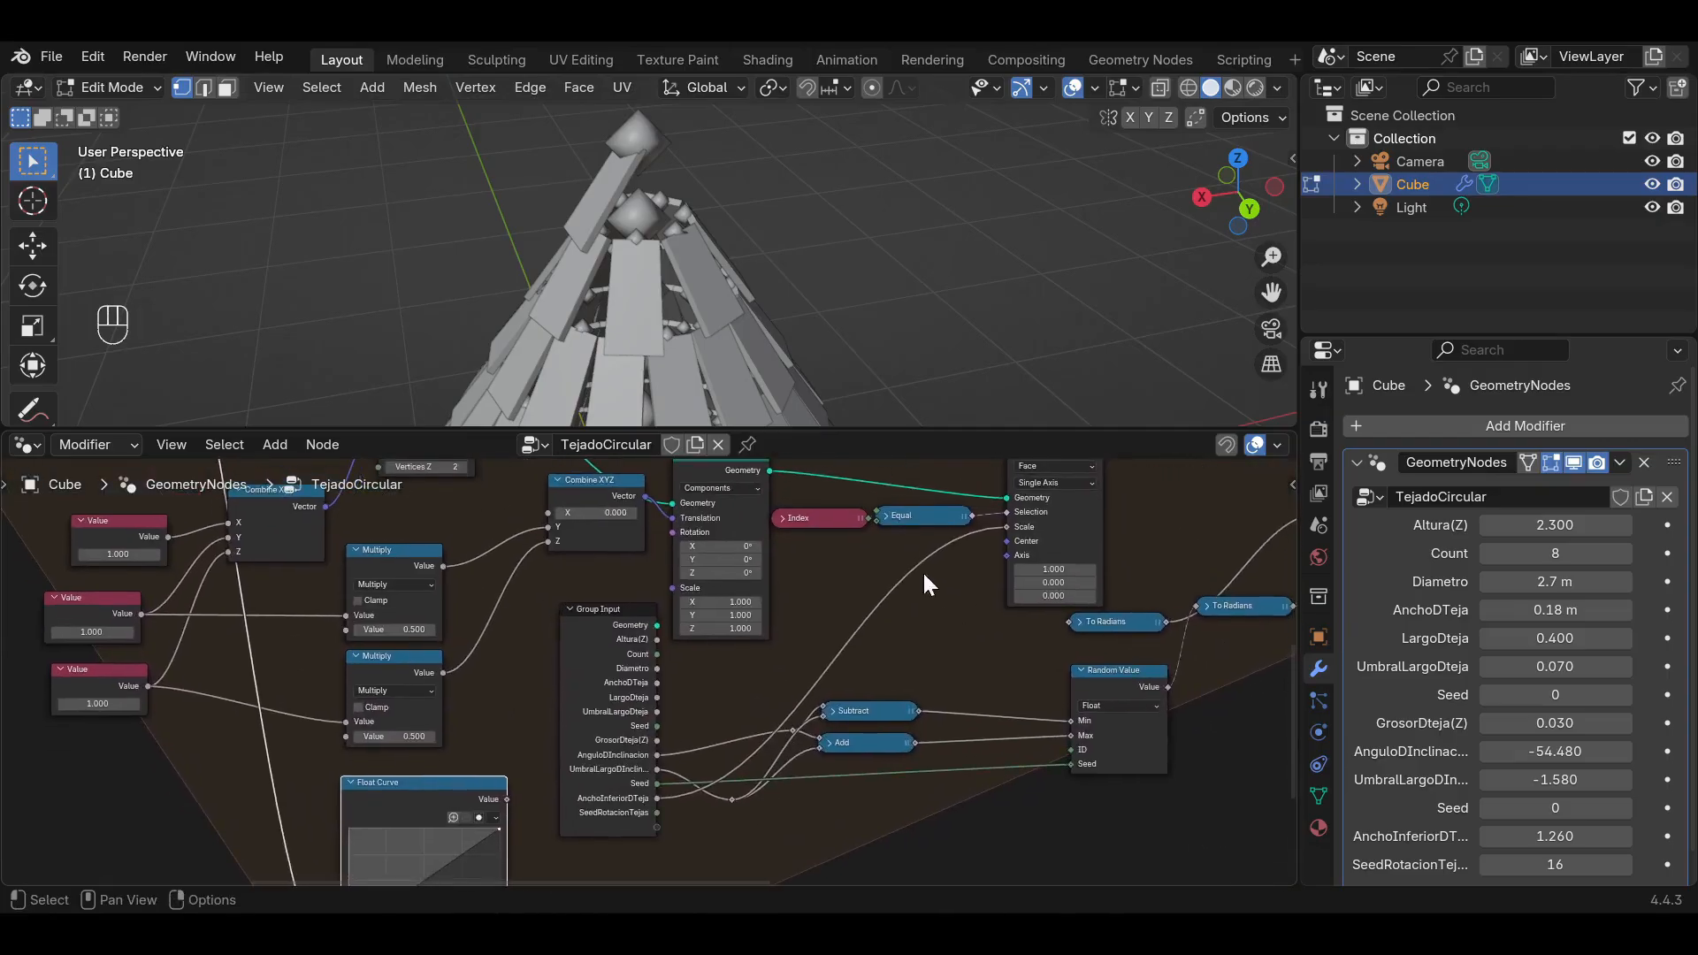
key("shift+a")
left_click(916, 447)
type("math")
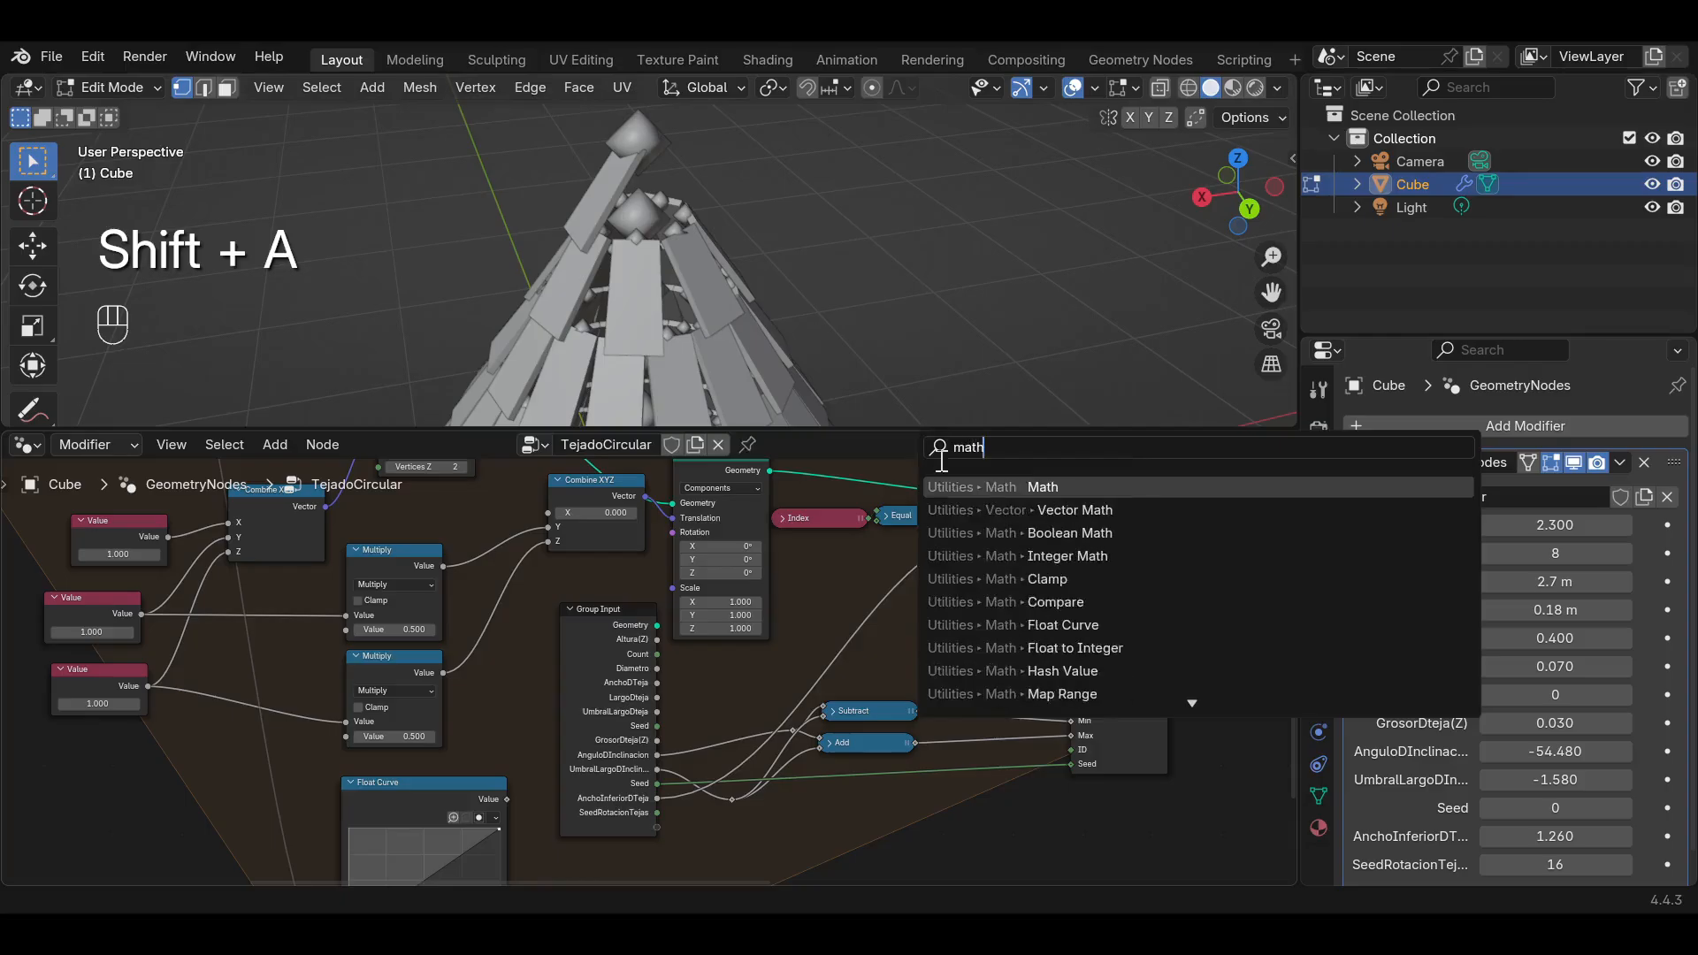
key("Return")
left_click(856, 639)
middle_click_drag(602, 805, 688, 660)
left_click_drag(591, 659, 916, 518)
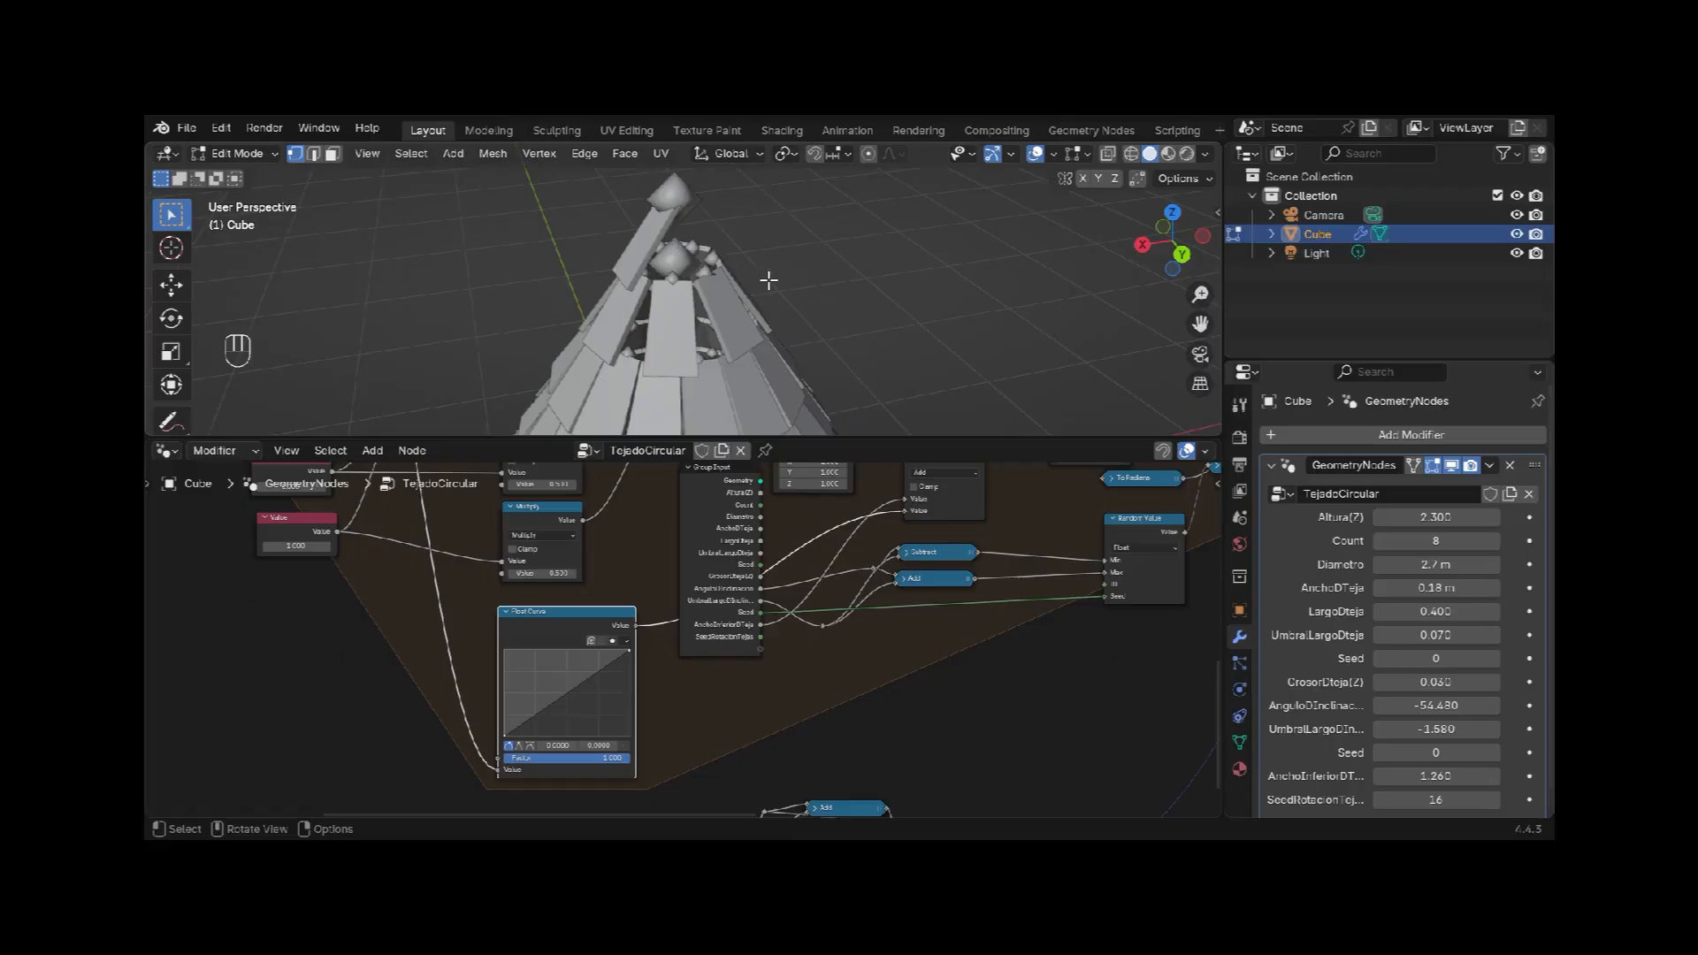
Enlarge the viewport and invert the Float Curve so it descends from 1 at the start to 0 at the end.
left_click_drag(1199, 325, 1312, 193)
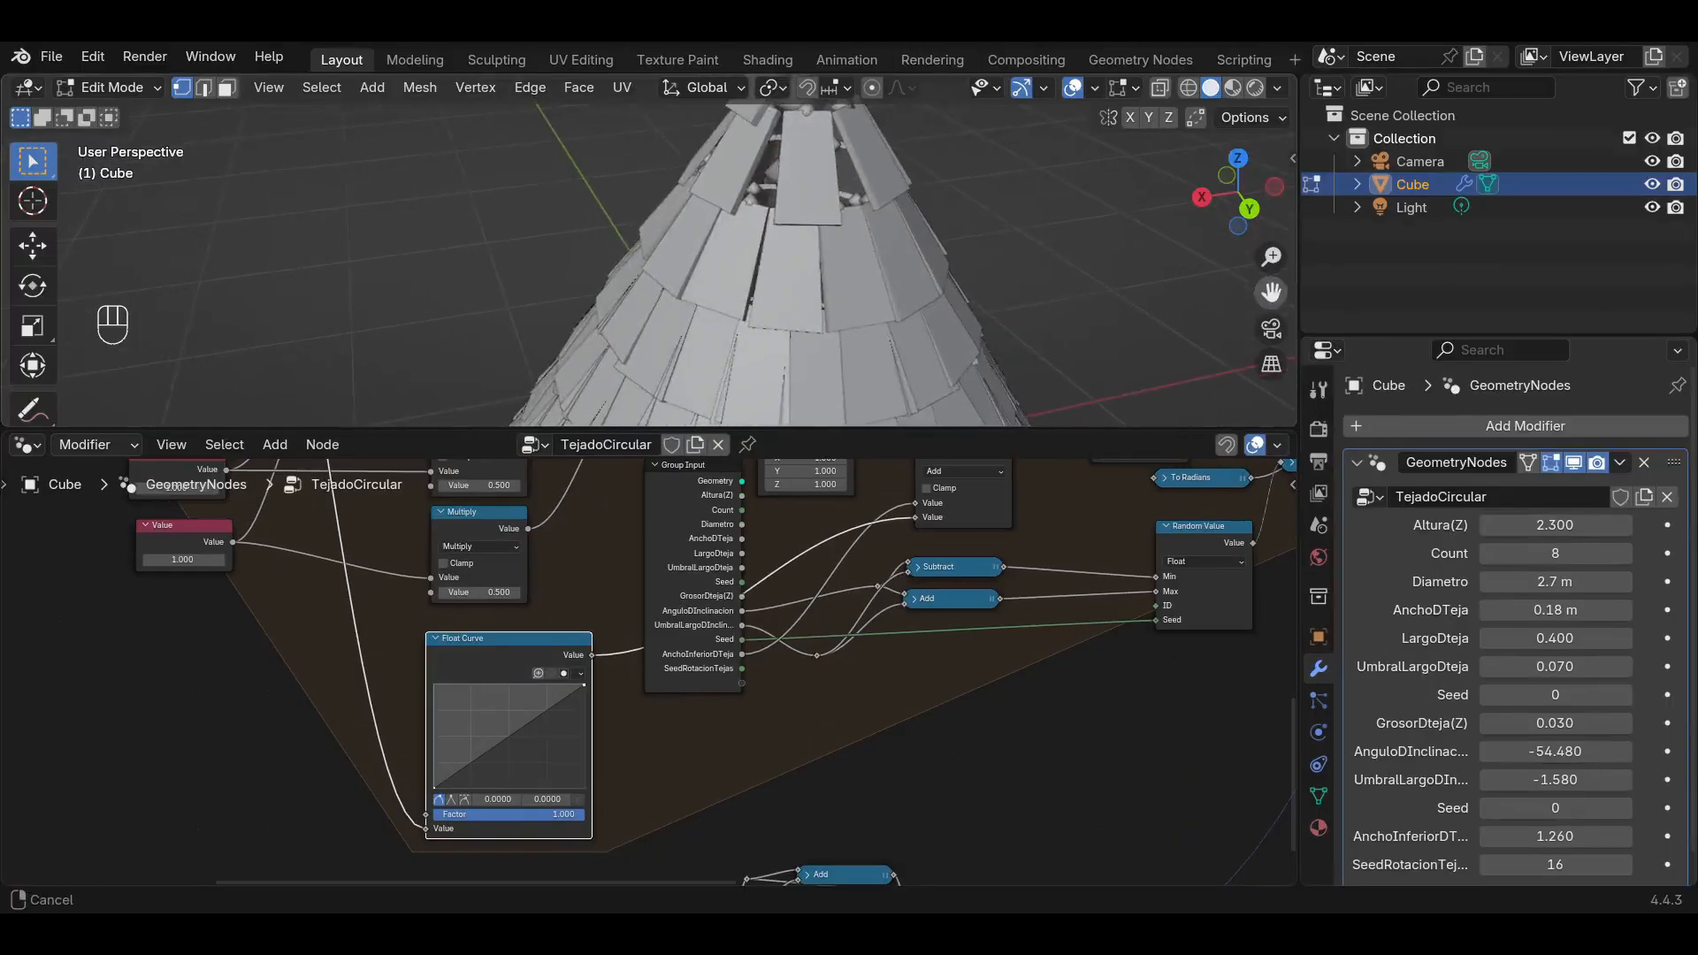
scroll(733, 339, "down", 2)
left_click_drag(1044, 430, 1068, 513)
scroll(820, 325, "down", 3)
left_click_drag(1270, 293, 1249, 146)
middle_click_drag(674, 340, 728, 334)
scroll(550, 777, "up", 3)
middle_click_drag(527, 790, 748, 726)
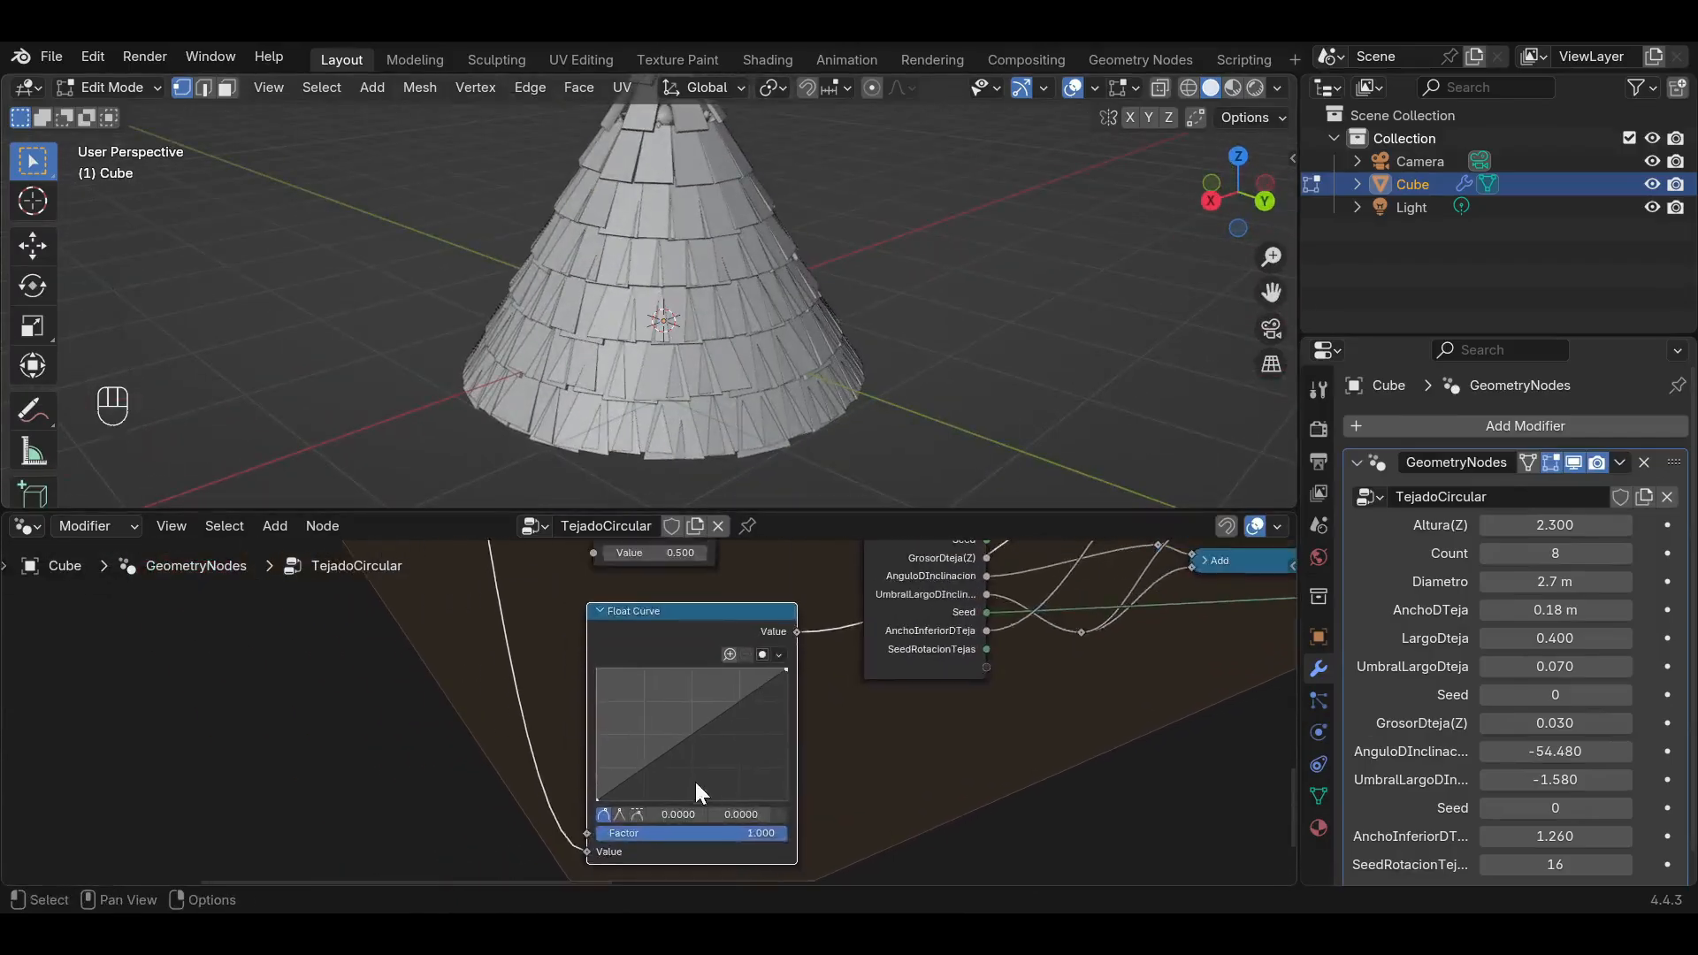
scroll(686, 780, "up", 3)
left_click_drag(585, 821, 585, 657)
left_click_drag(823, 657, 815, 819)
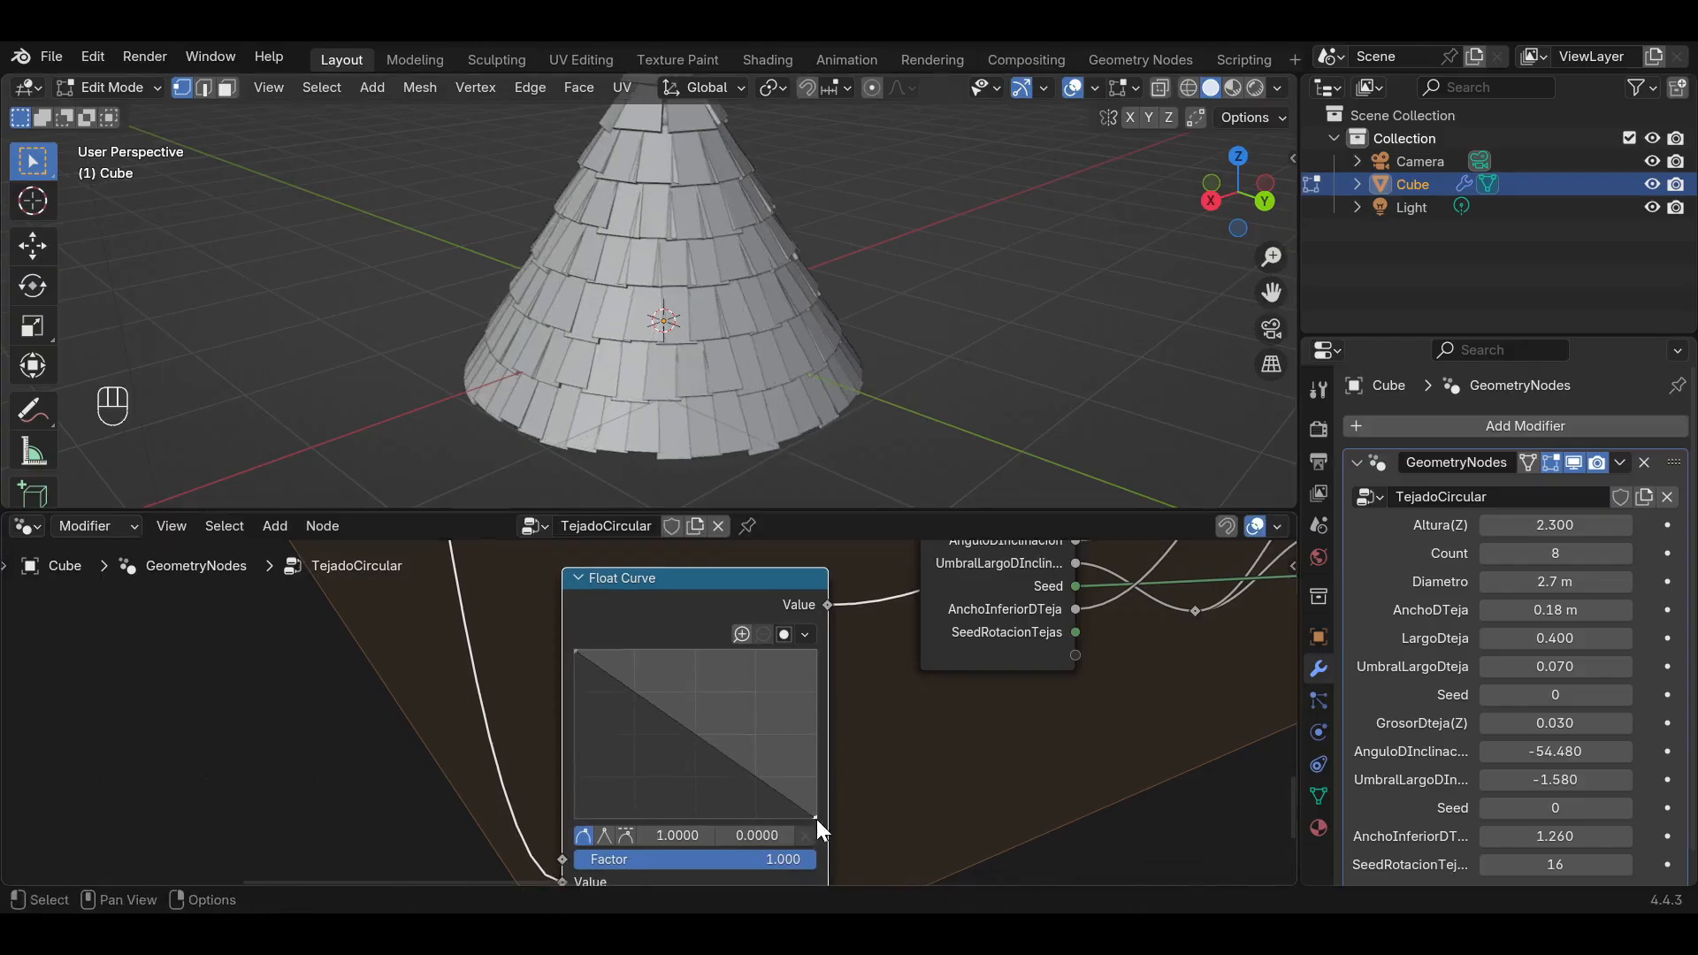
Shape the Float Curve into an S with two extra points at about (0.37, 0.95) and (0.60, 0.24).
left_click_drag(1270, 292, 1297, 355)
left_click(661, 714)
middle_click_drag(525, 700, 557, 682)
scroll(659, 712, "up", 2)
left_click_drag(599, 620, 631, 627)
left_click_drag(699, 696, 670, 644)
left_click_drag(769, 715, 758, 744)
left_click_drag(669, 644, 653, 620)
left_click_drag(757, 743, 741, 764)
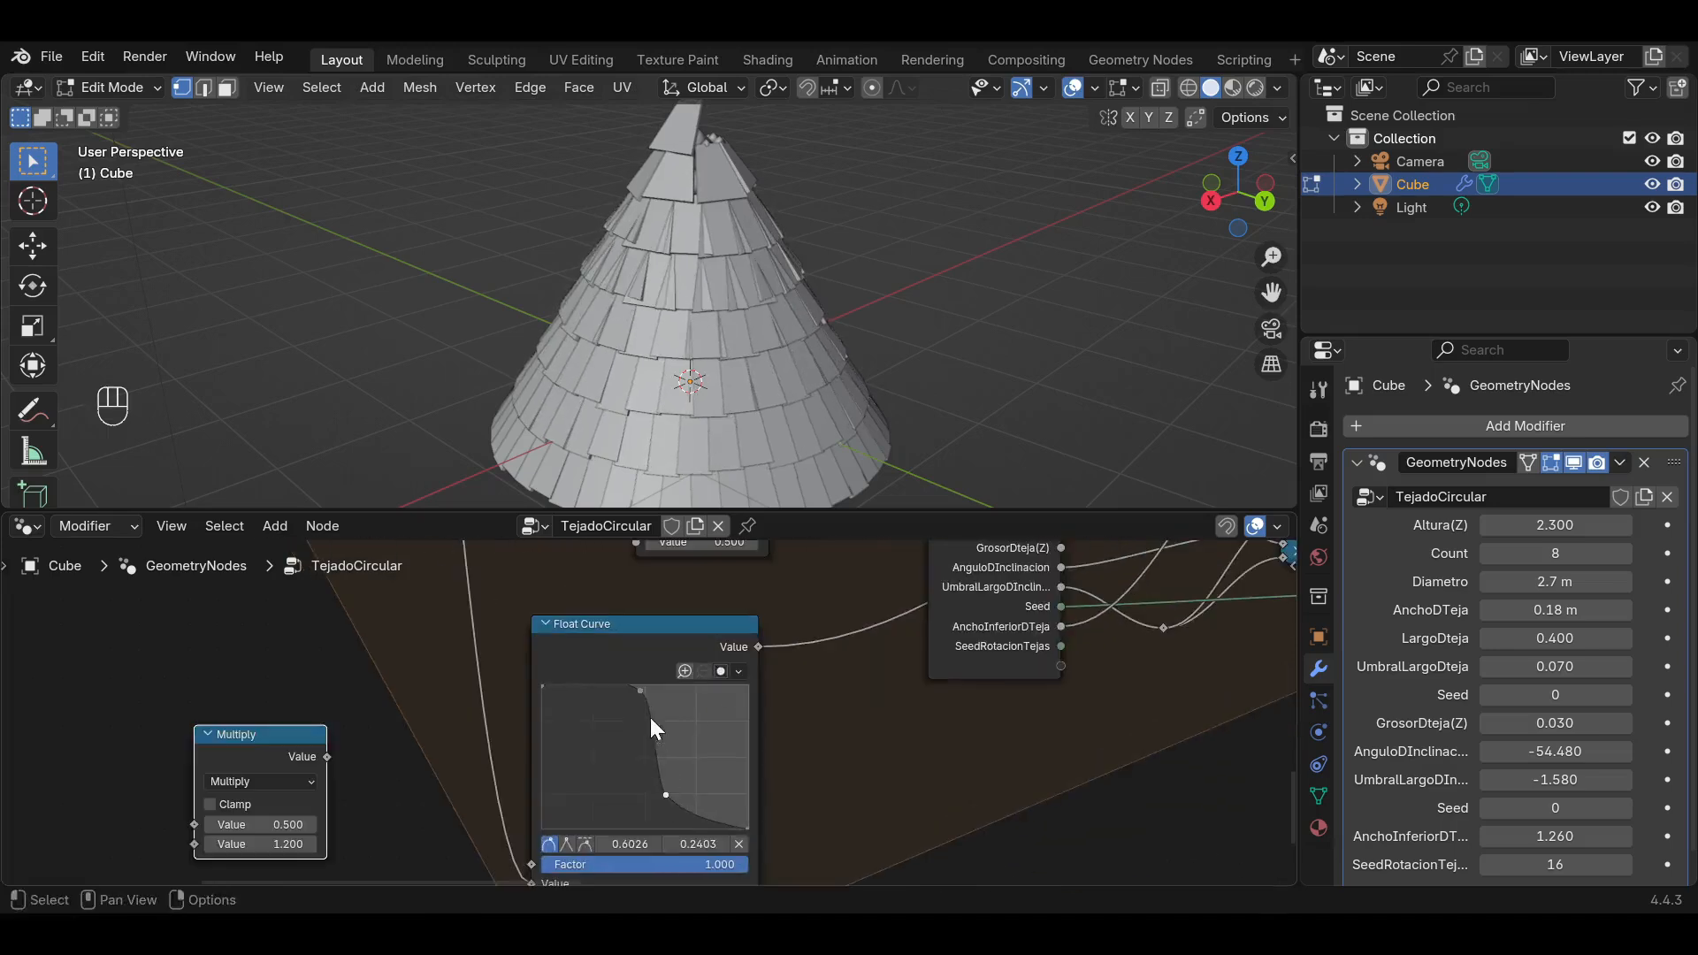
left_click_drag(640, 690, 617, 691)
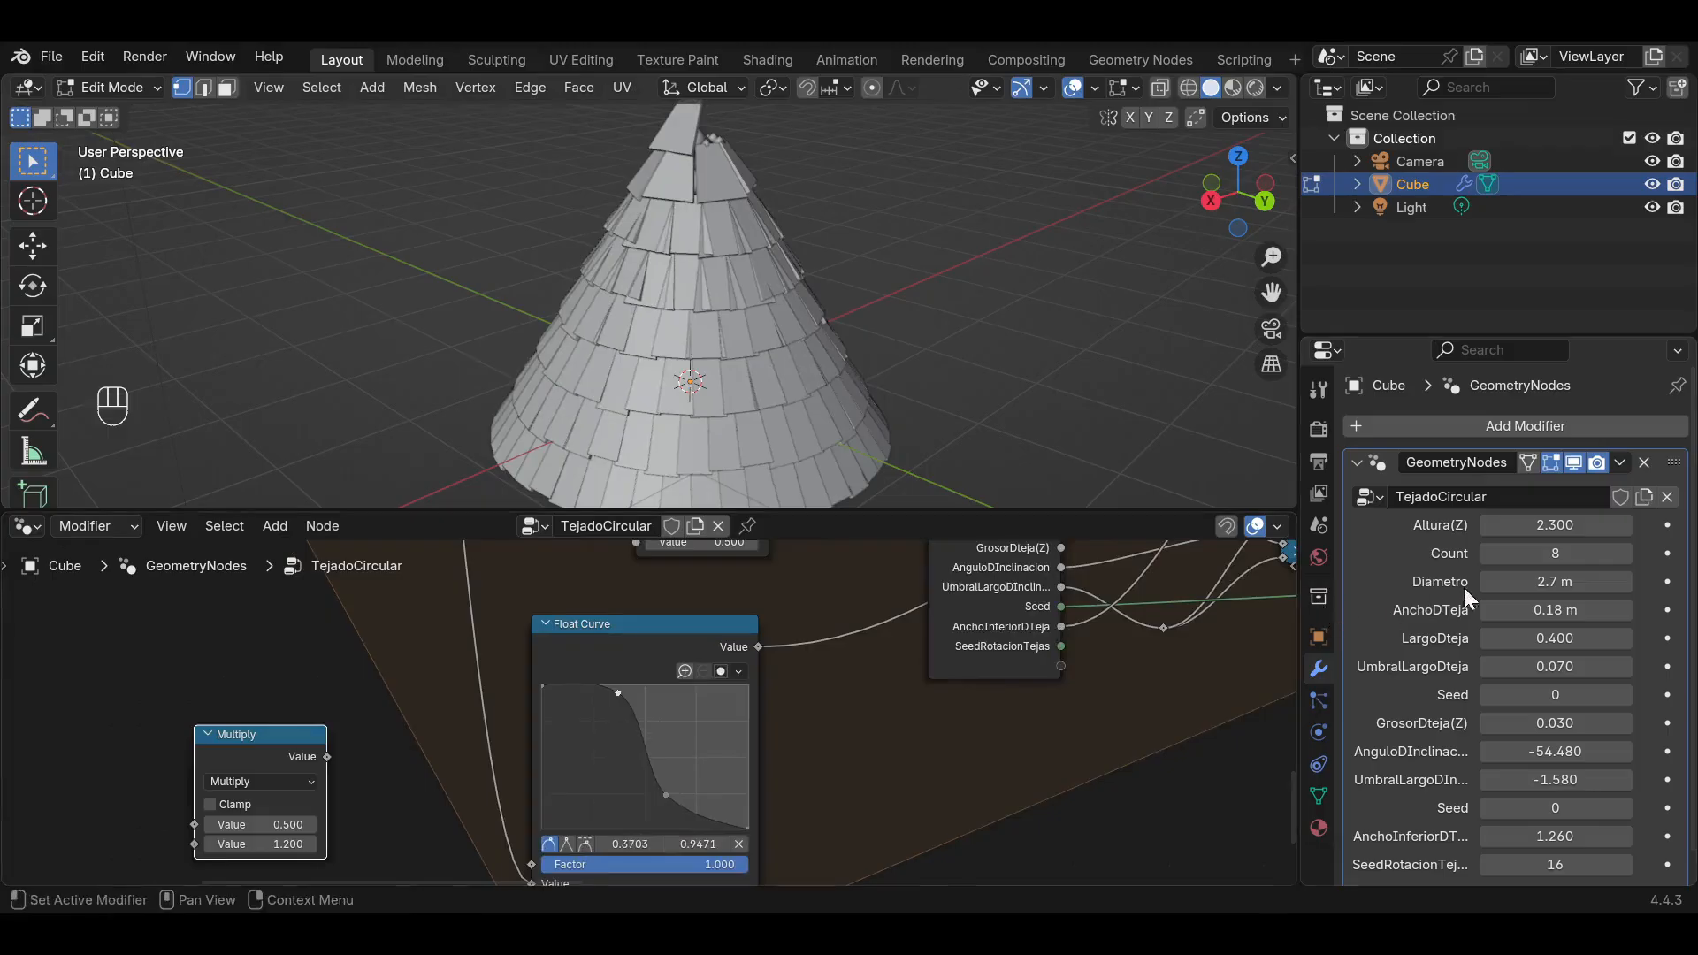
Set the modifier's AnchoDTeja value to 0.12 m.
left_click(1487, 611)
left_click(1487, 610)
left_click(1488, 610)
left_click(1487, 610)
left_click(1487, 610)
left_click(1488, 611)
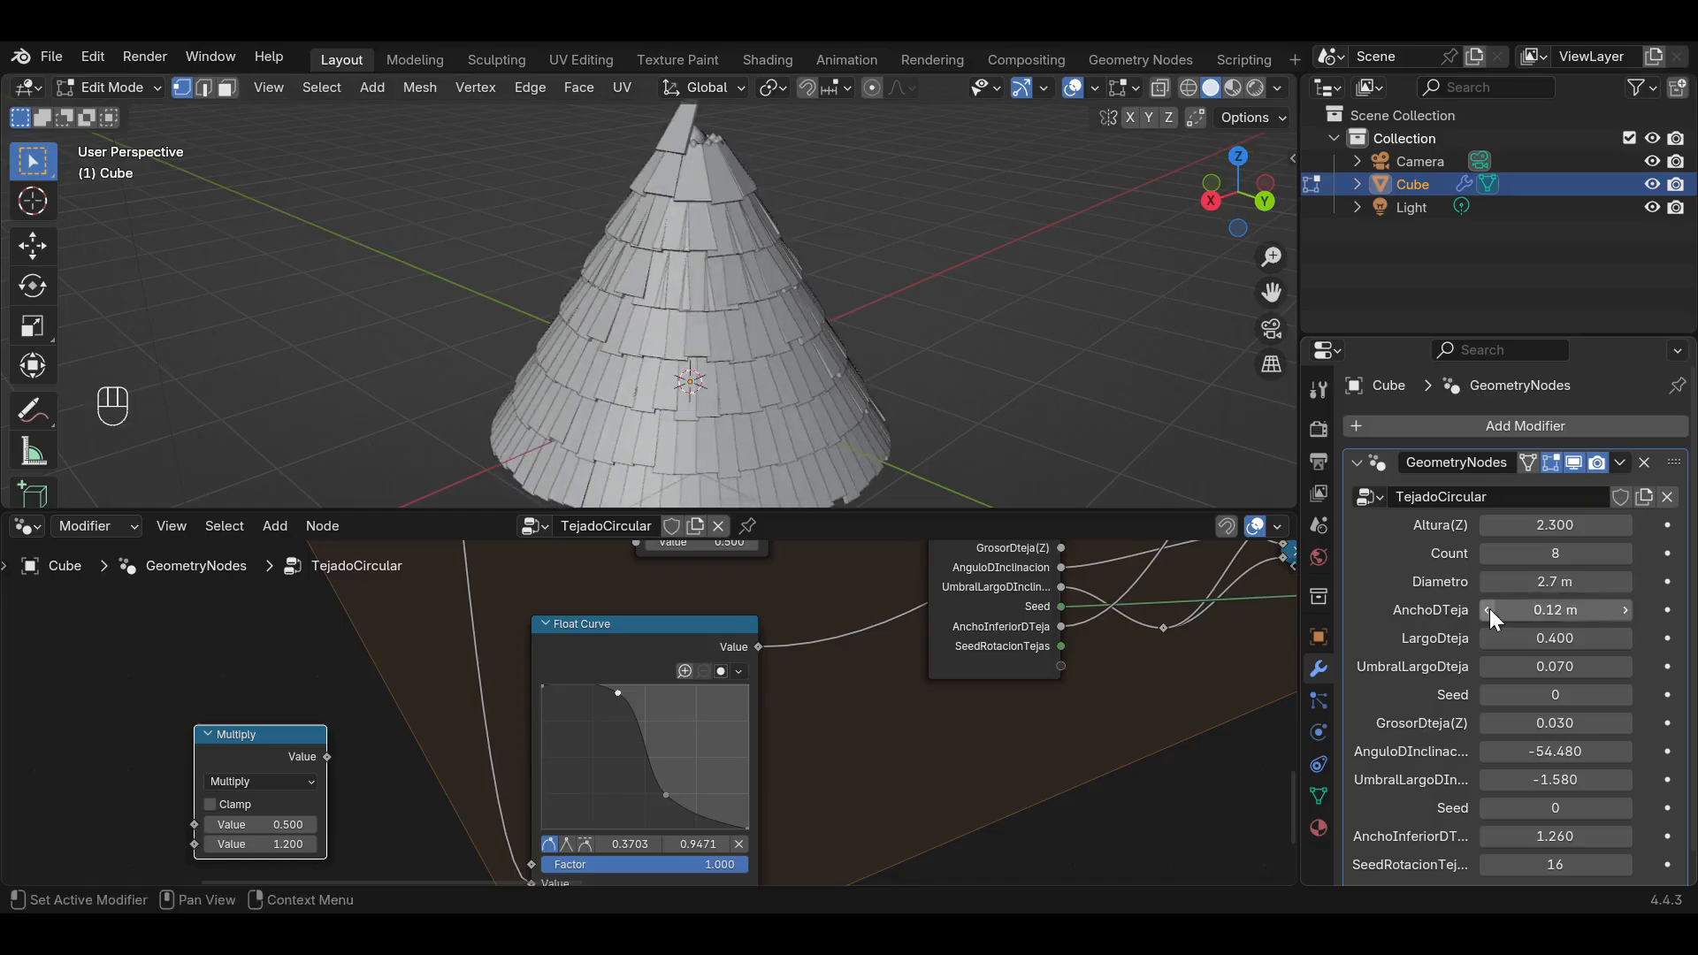
Try multiplying the Float Curve's output by 2.700 using the spare Multiply node.
left_click_drag(257, 739, 928, 706)
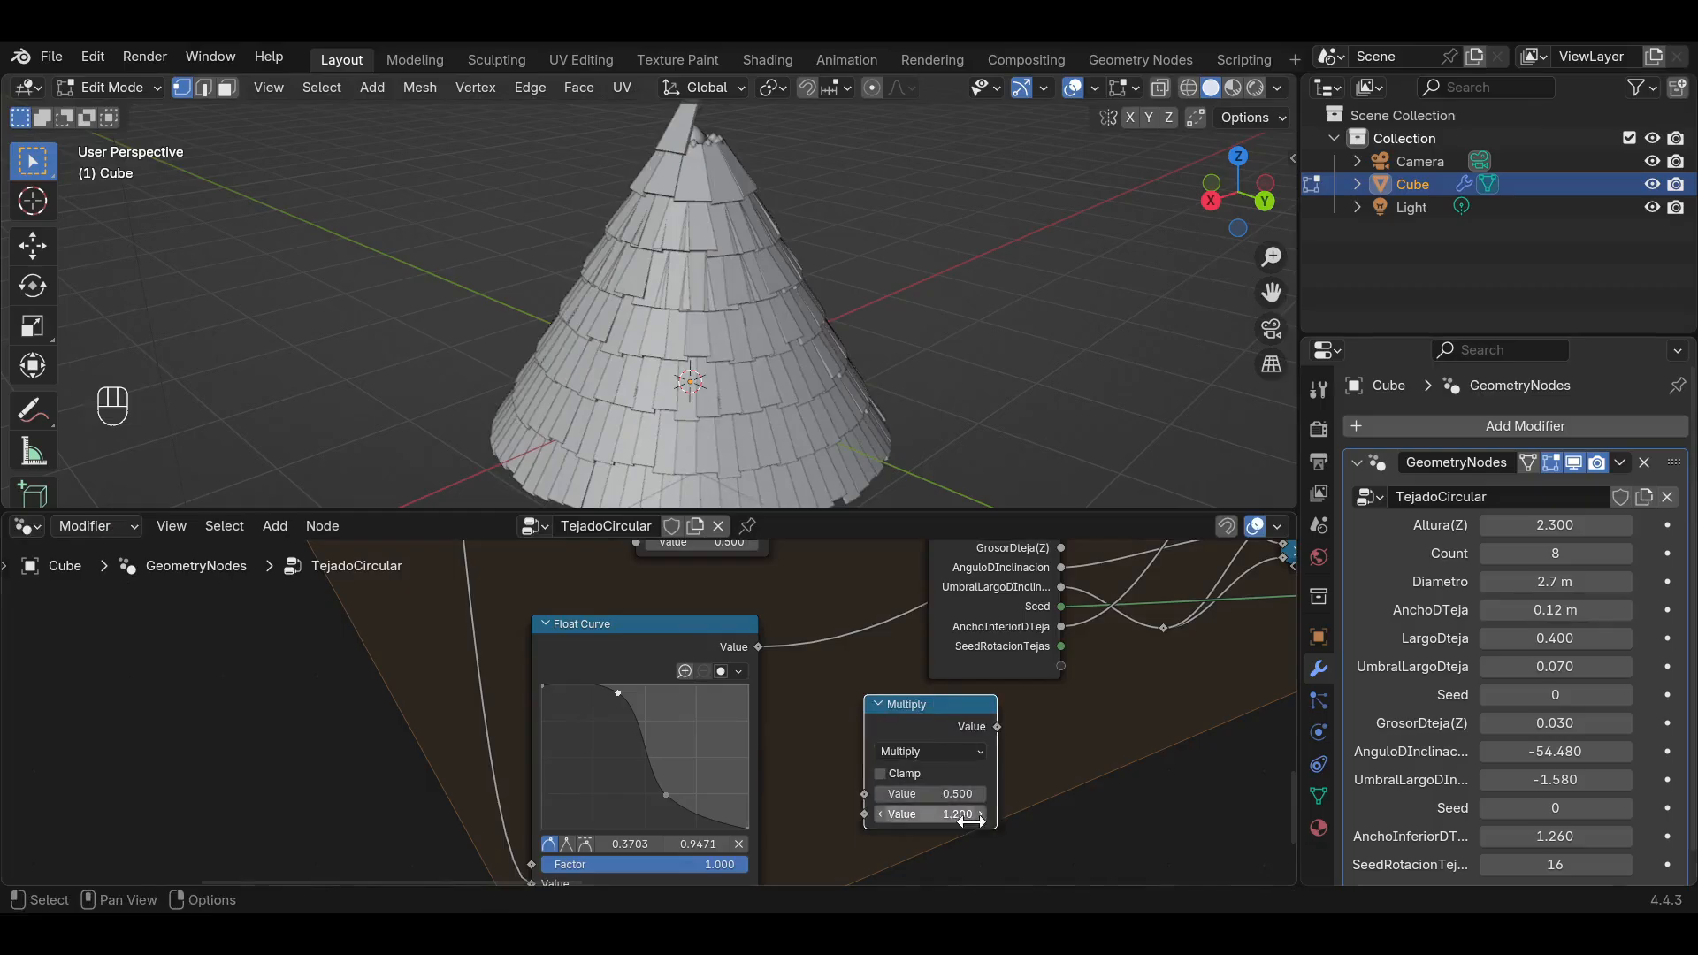
left_click_drag(895, 704, 820, 623)
left_click_drag(867, 724, 964, 723)
Detach the Multiply node and move the Float Curve's inner points to about (0.23, 0.95) and (0.33, 0.32).
left_click_drag(623, 698, 601, 693)
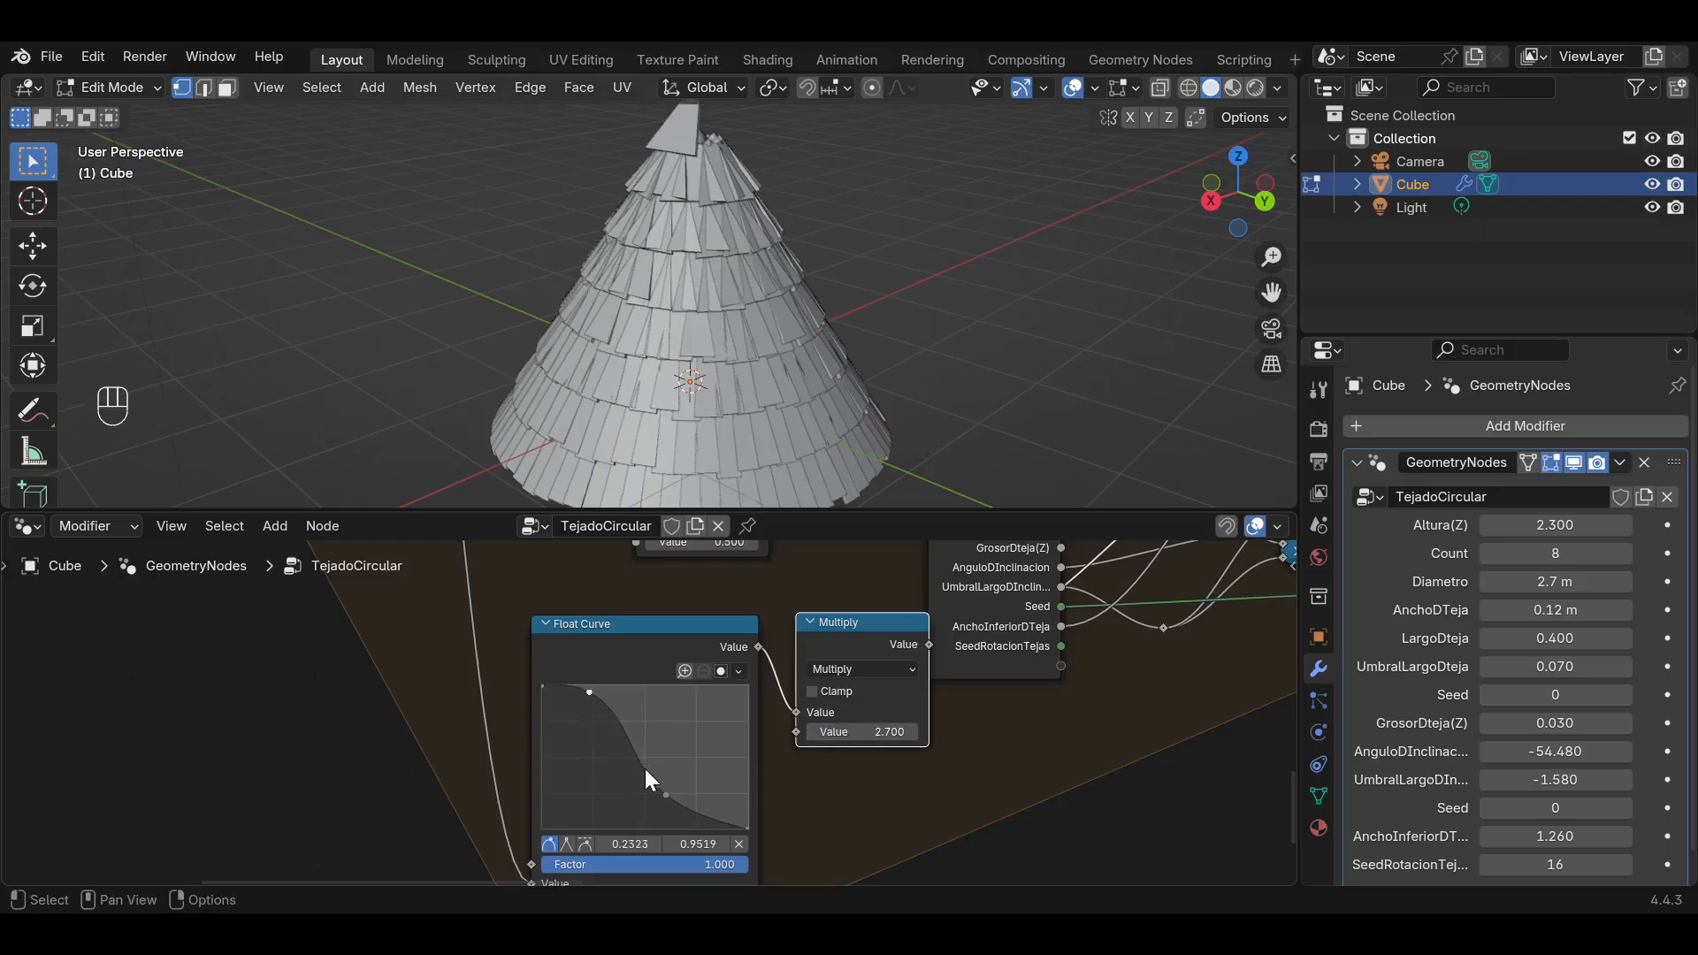
left_click_drag(875, 624, 258, 717, "alt")
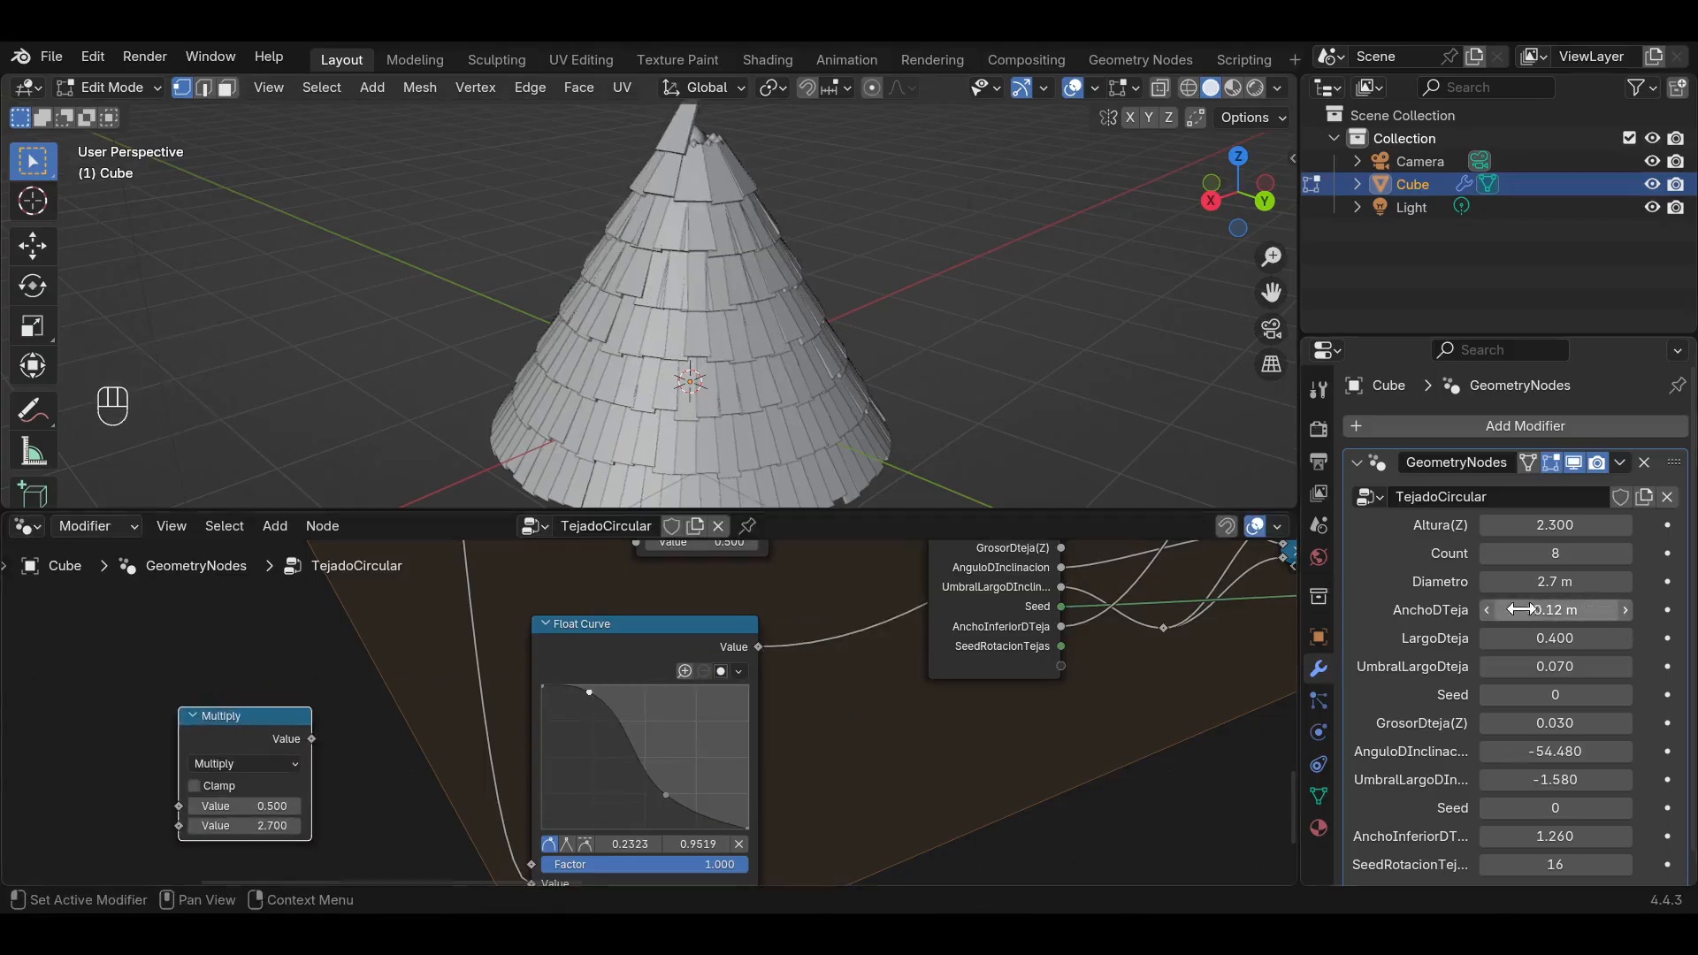
scroll(685, 186, "up", 4)
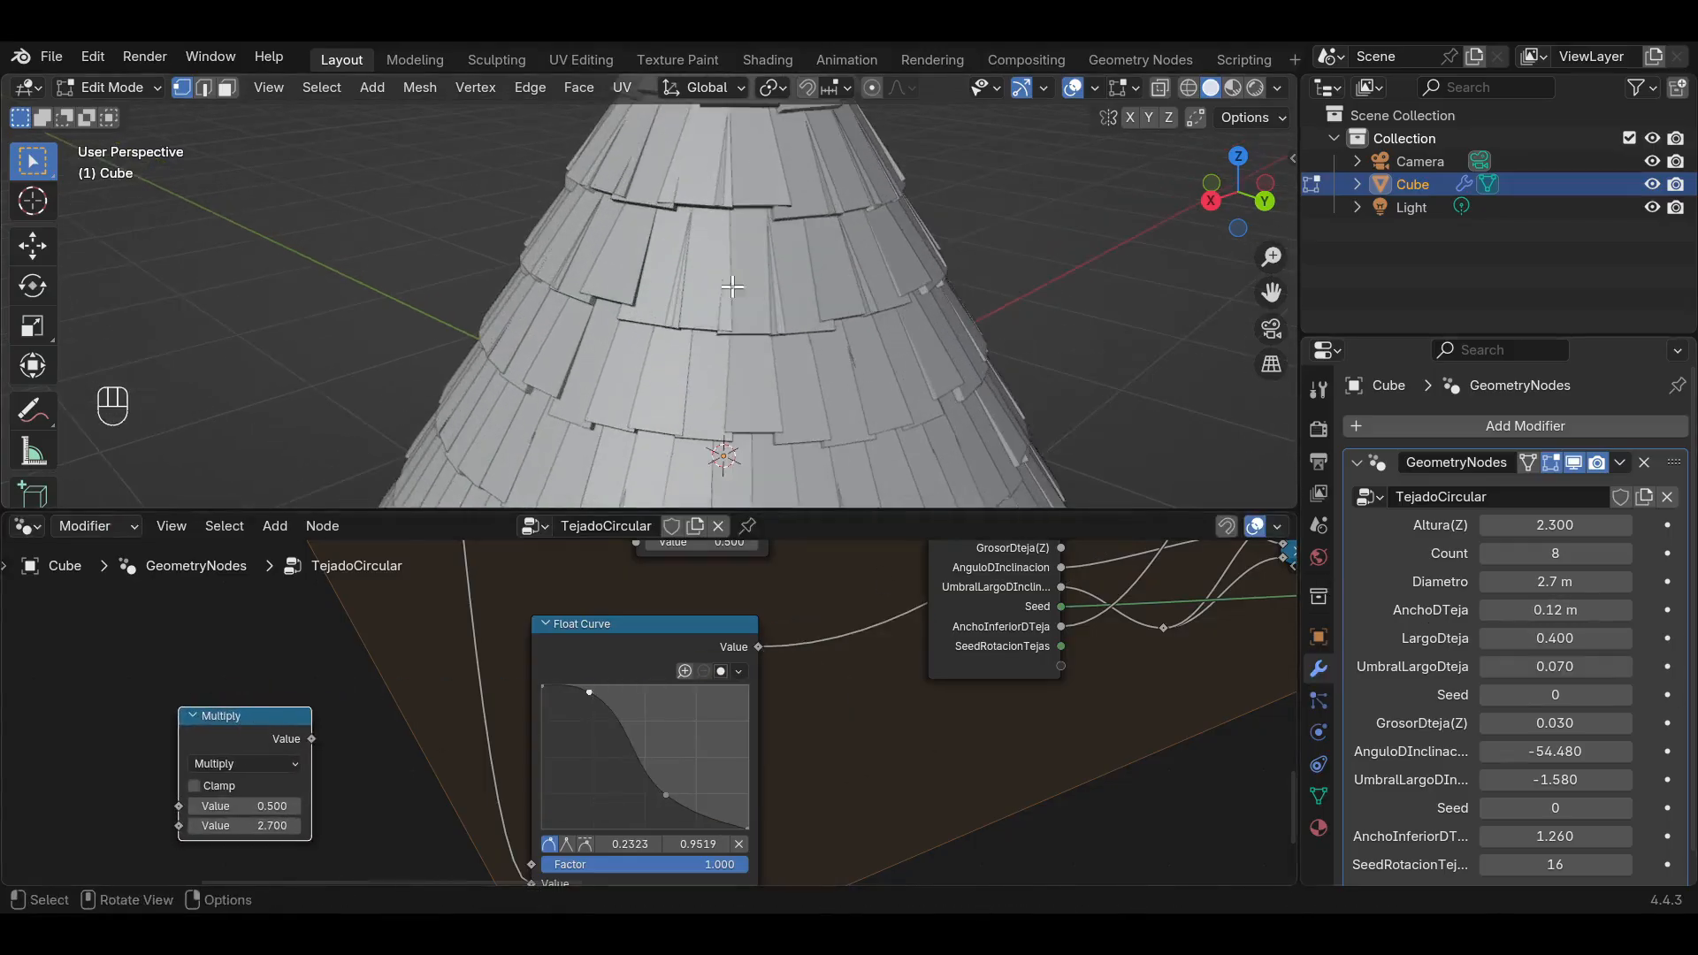
left_click_drag(662, 793, 610, 783)
Examine the tile rows around the whole roof and the ring of tiles at its apex.
scroll(699, 239, "down", 3)
middle_click_drag(698, 238, 788, 235)
scroll(711, 261, "down", 3)
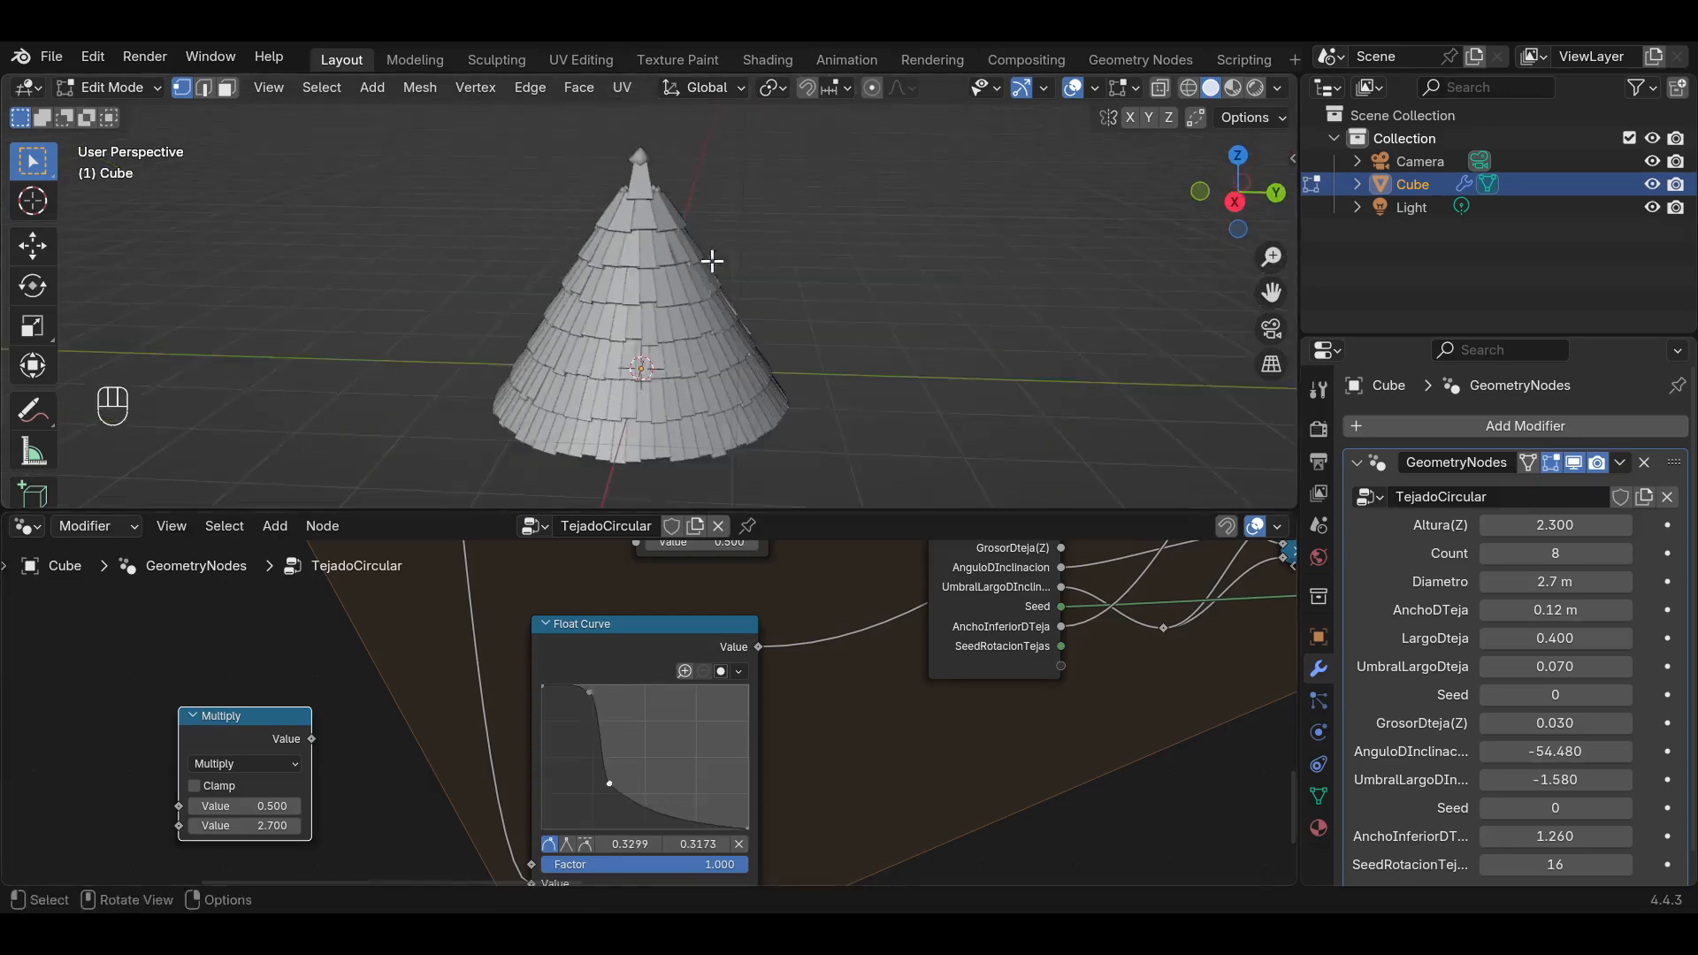
scroll(833, 372, "up", 5)
mouse_move(834, 372)
middle_mouse_down()
mouse_move(785, 378)
mouse_move(803, 385)
middle_mouse_up()
left_click_drag(1269, 293, 1226, 248)
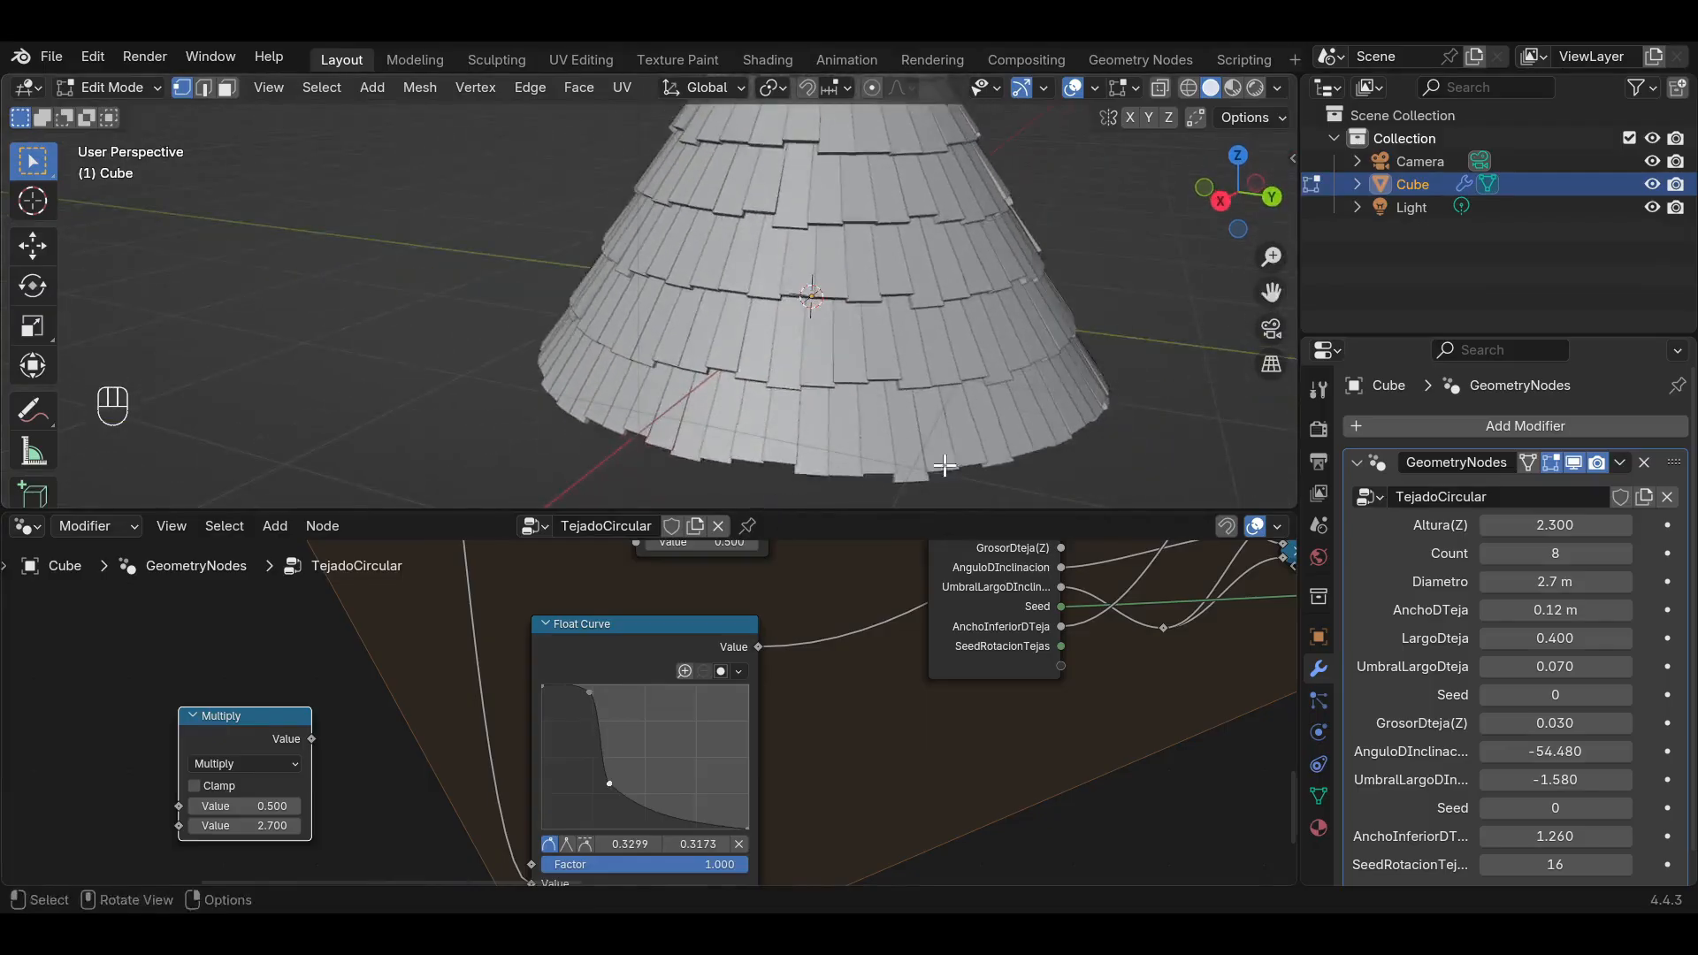
left_click_drag(1271, 293, 1264, 517)
scroll(871, 292, "up", 2)
middle_click_drag(849, 276, 755, 303)
scroll(731, 281, "down", 2)
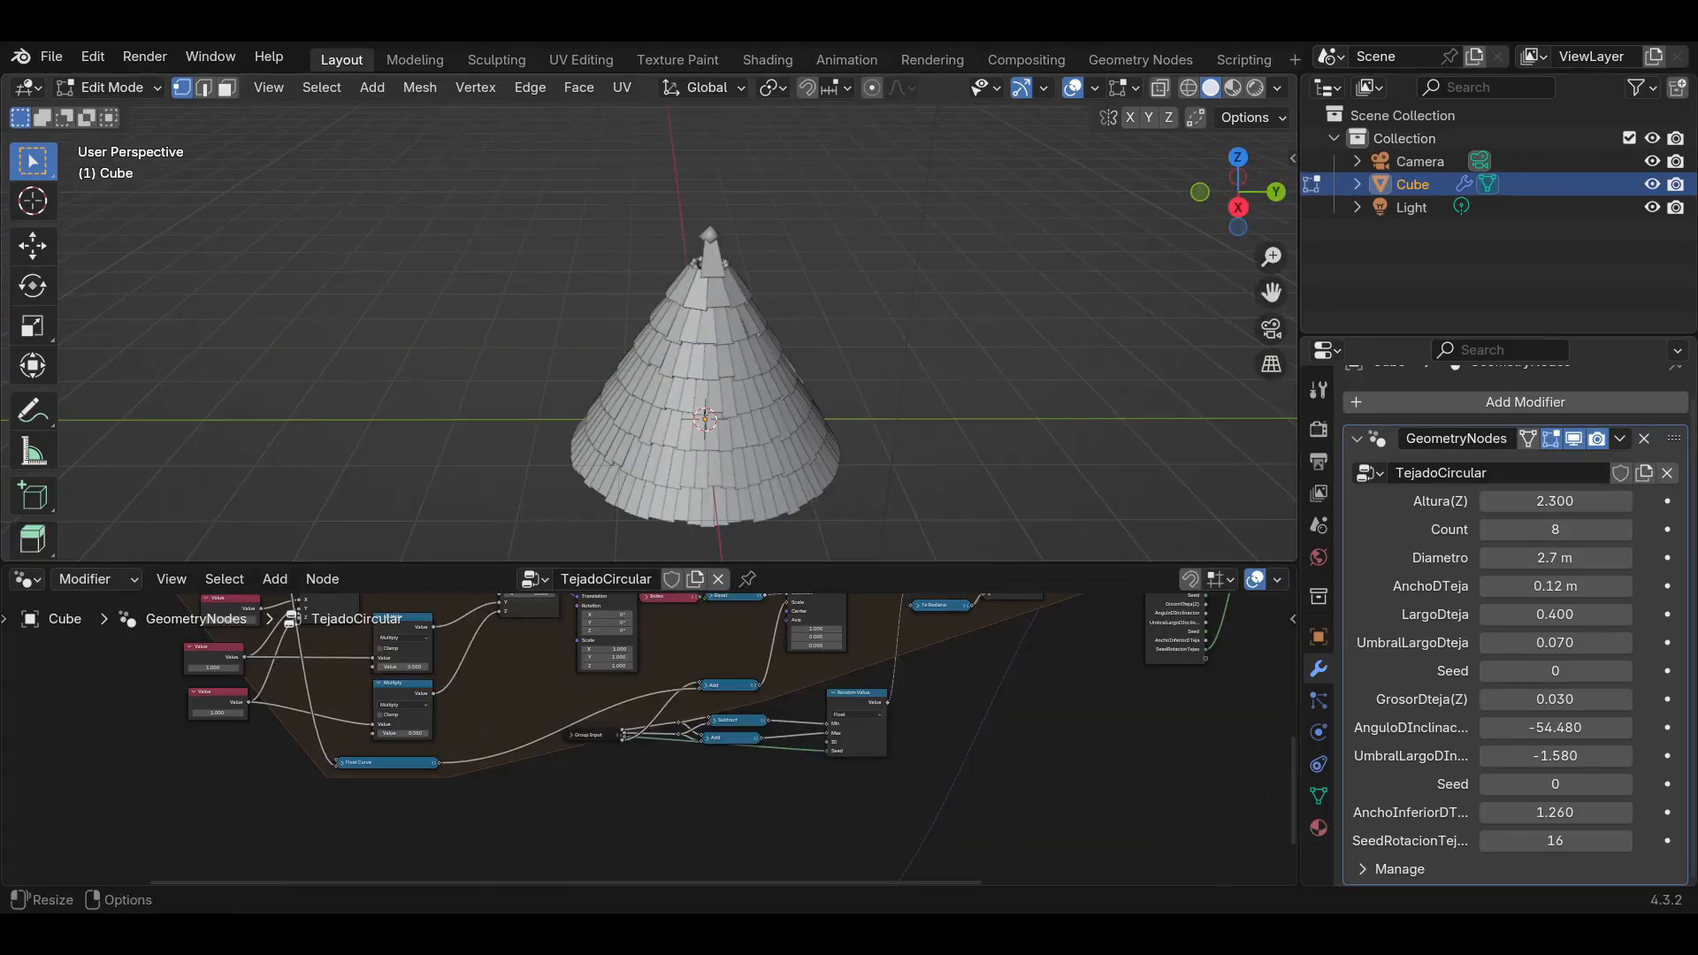
scroll(734, 252, "up", 3)
middle_click_drag(733, 252, 841, 286)
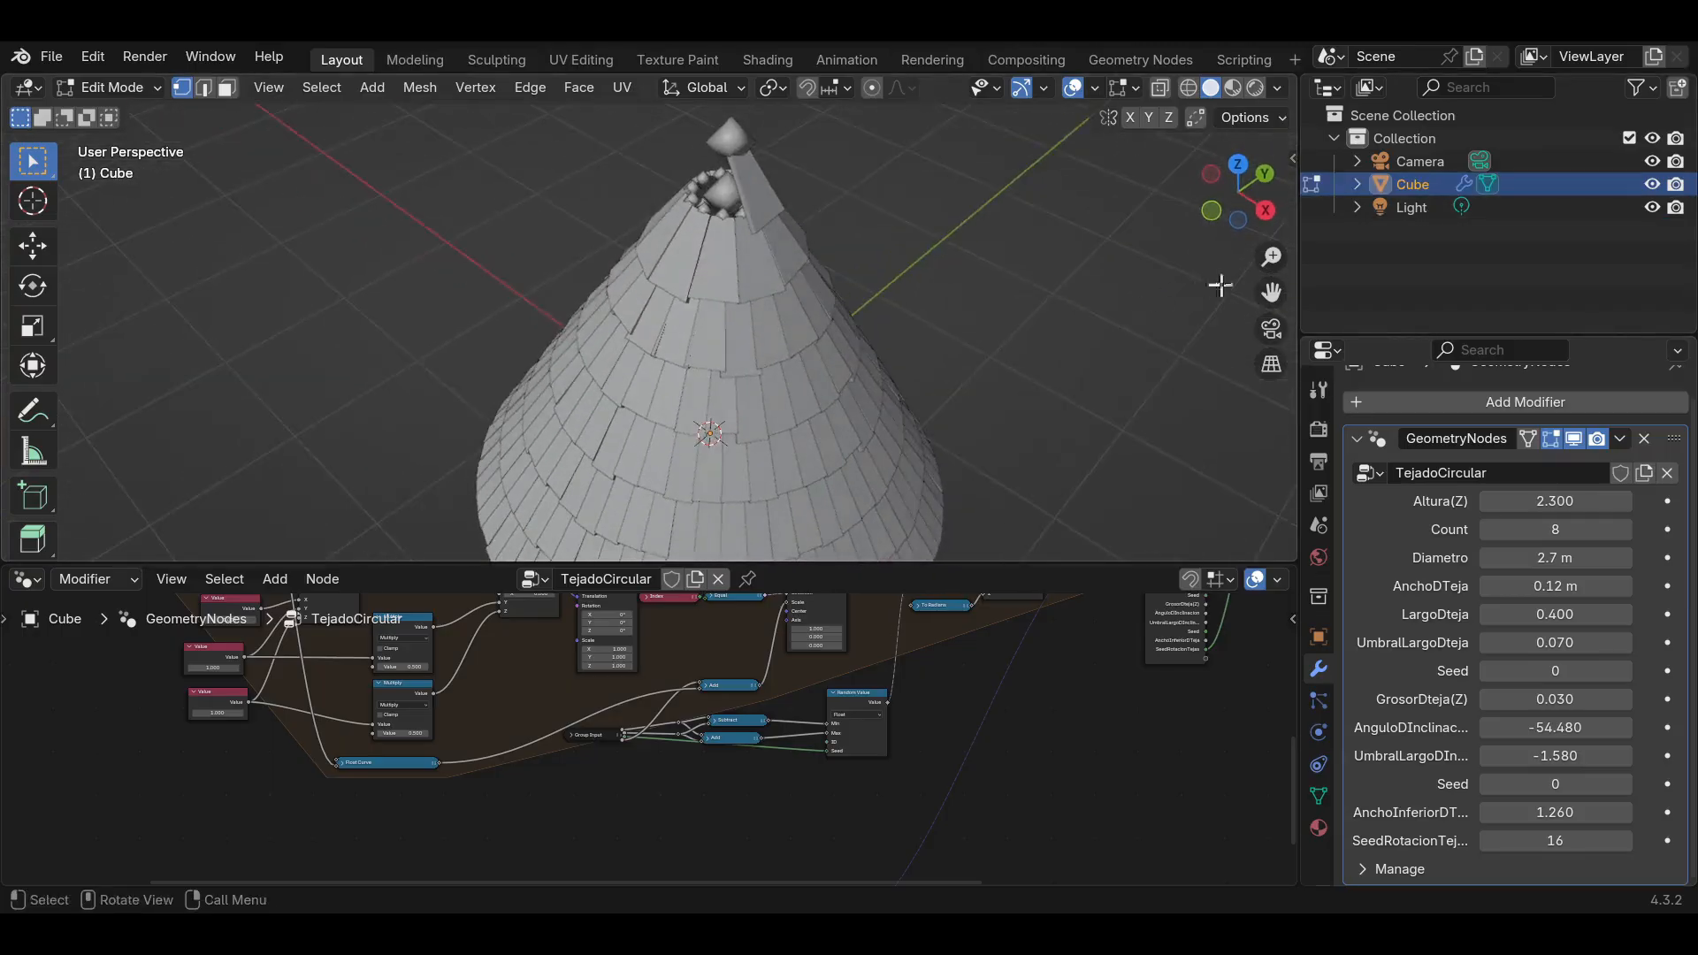
left_click_drag(1271, 294, 1282, 400)
scroll(778, 273, "up", 3)
middle_click_drag(791, 269, 866, 250)
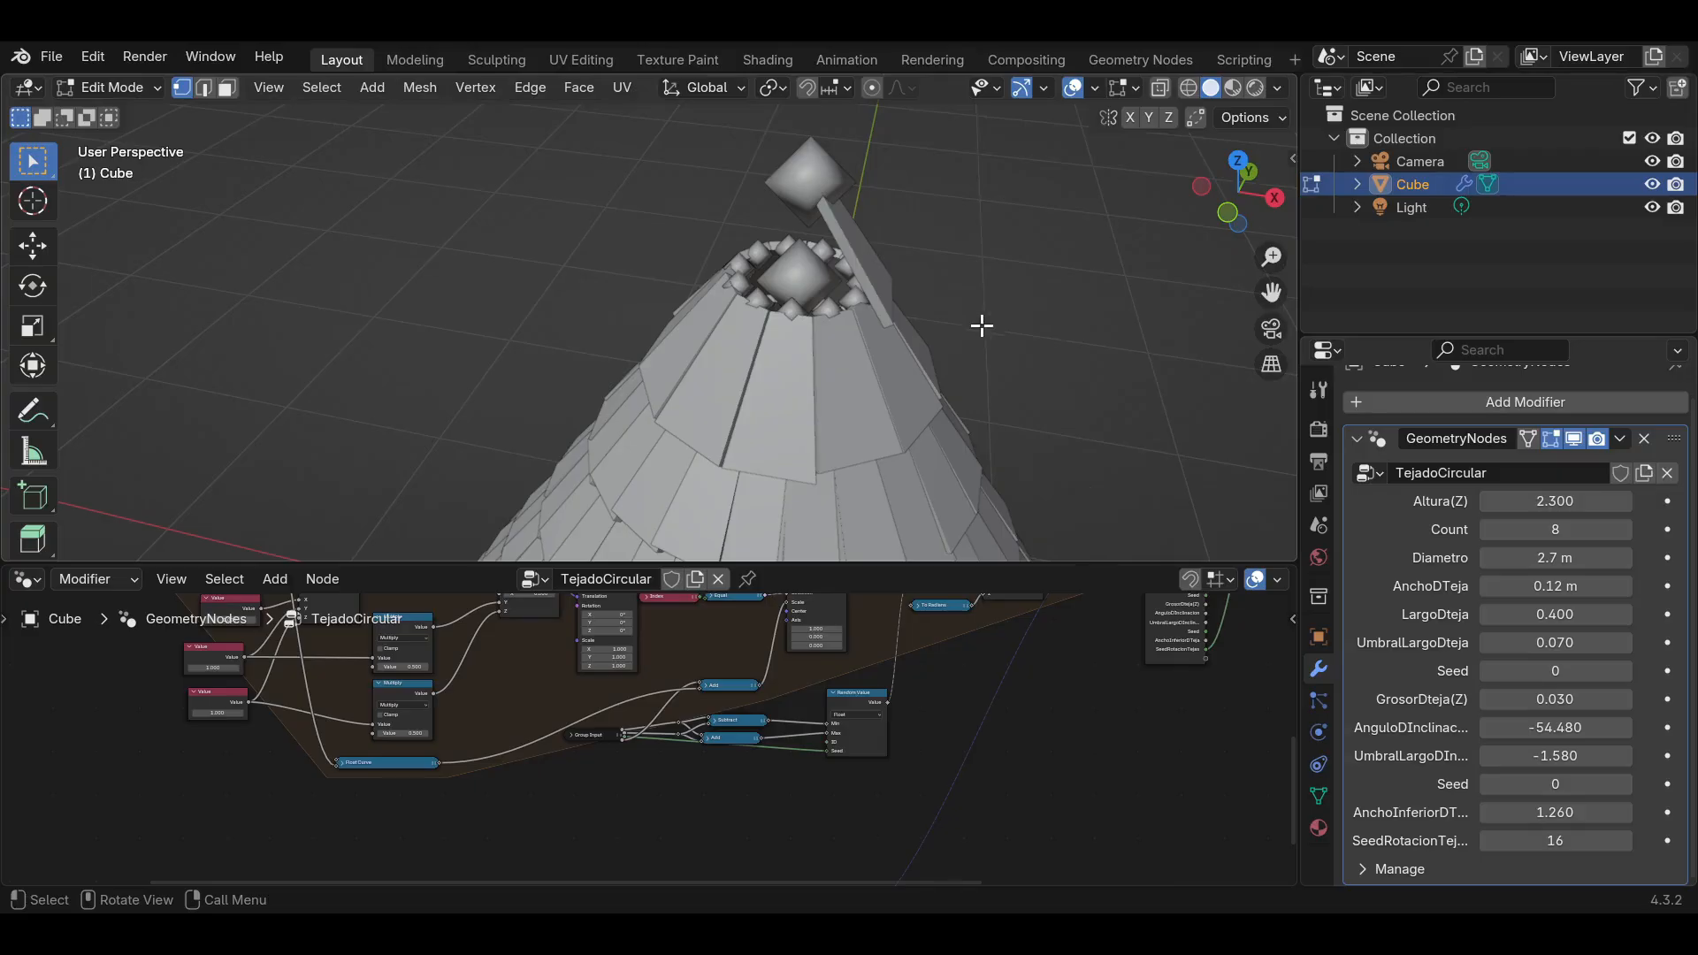
Insert a Math node on the link between the Group Input's Count and the Repeat zone's Iterations.
left_click_drag(1046, 565, 1052, 504)
scroll(883, 659, "down", 4)
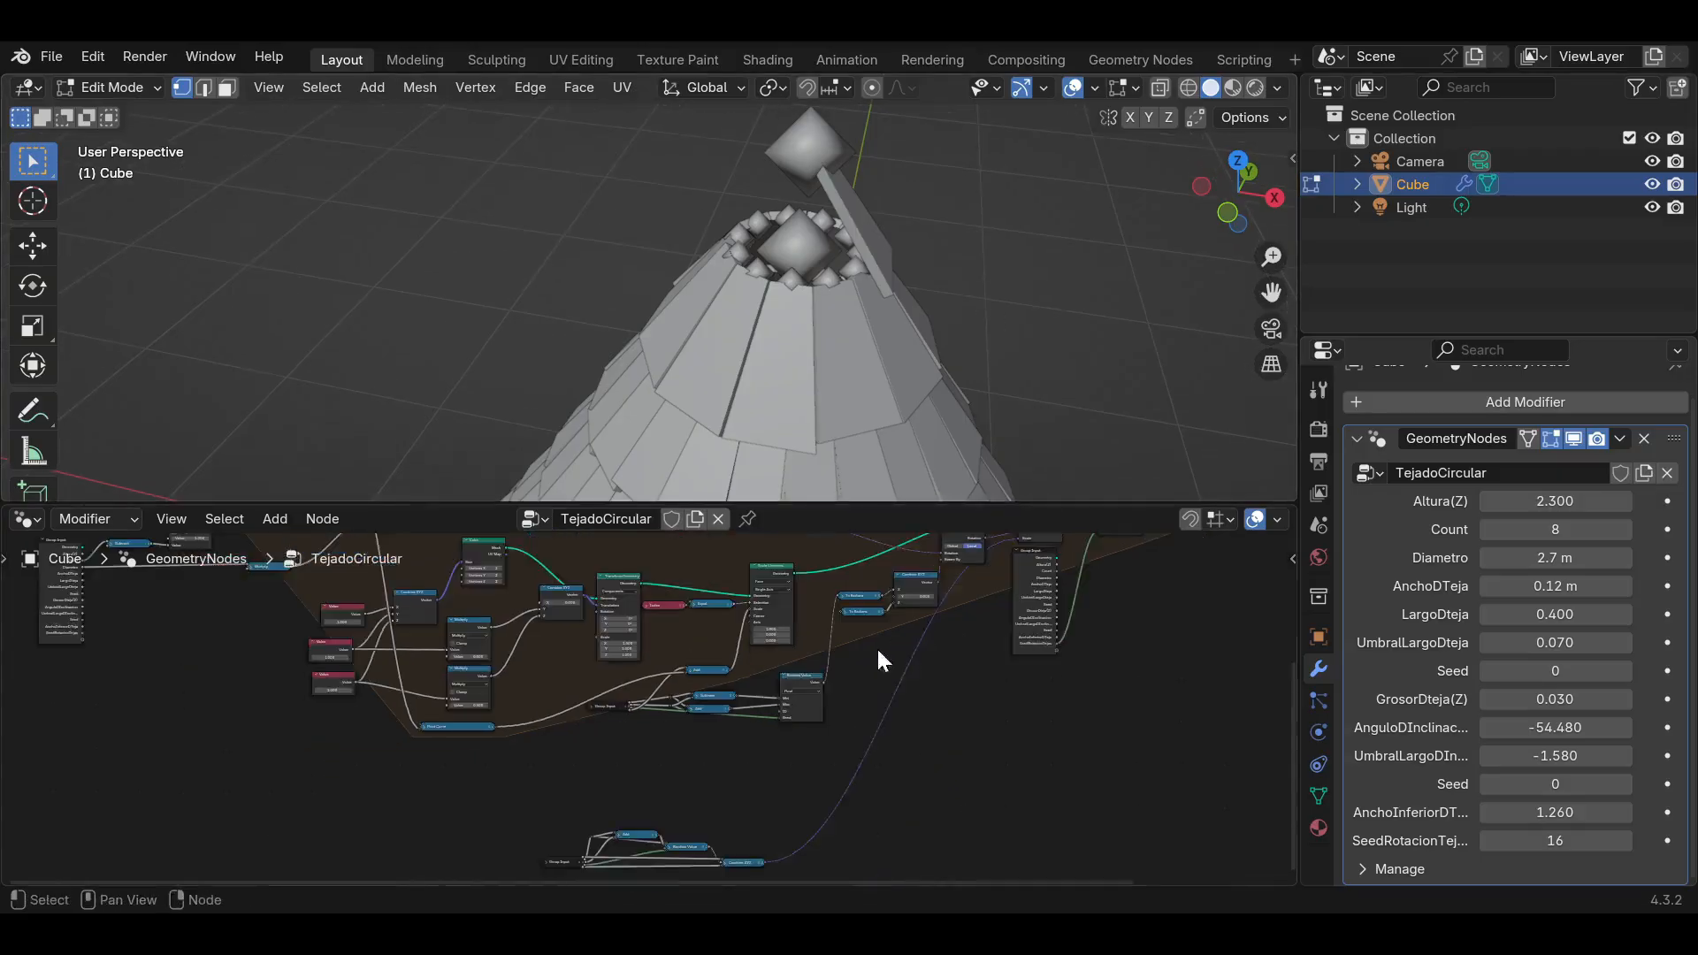
middle_click_drag(653, 652, 755, 758)
scroll(755, 757, "up", 7)
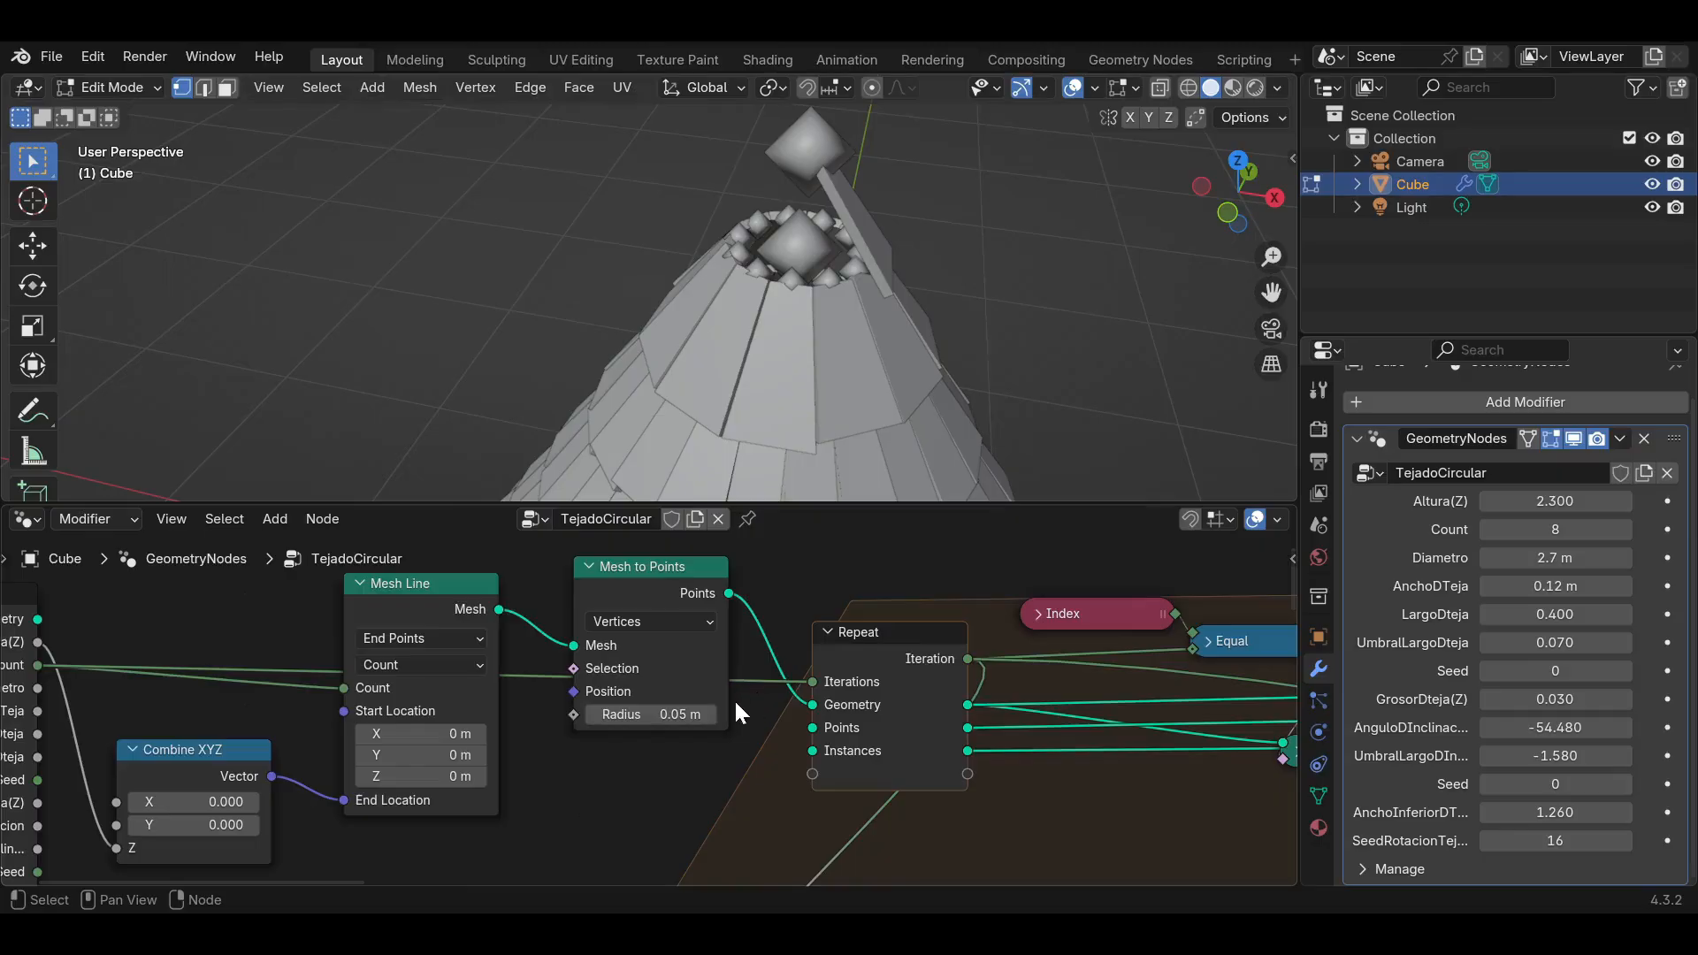
middle_click_drag(734, 703, 925, 677)
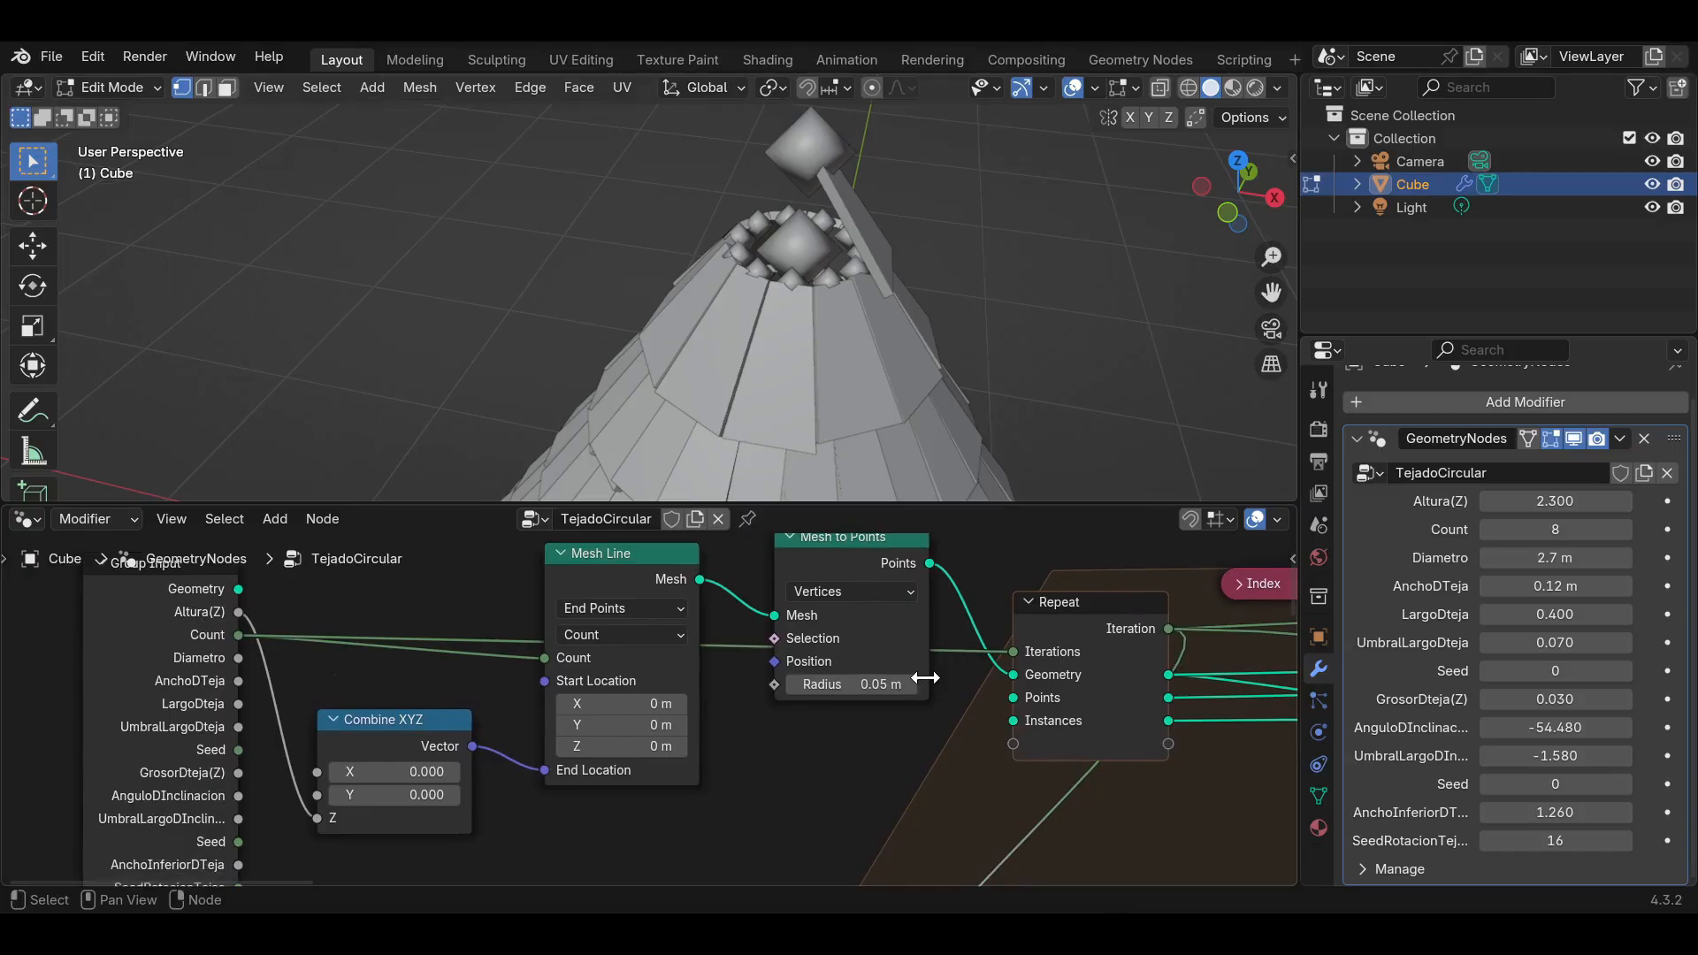
key("shift+a")
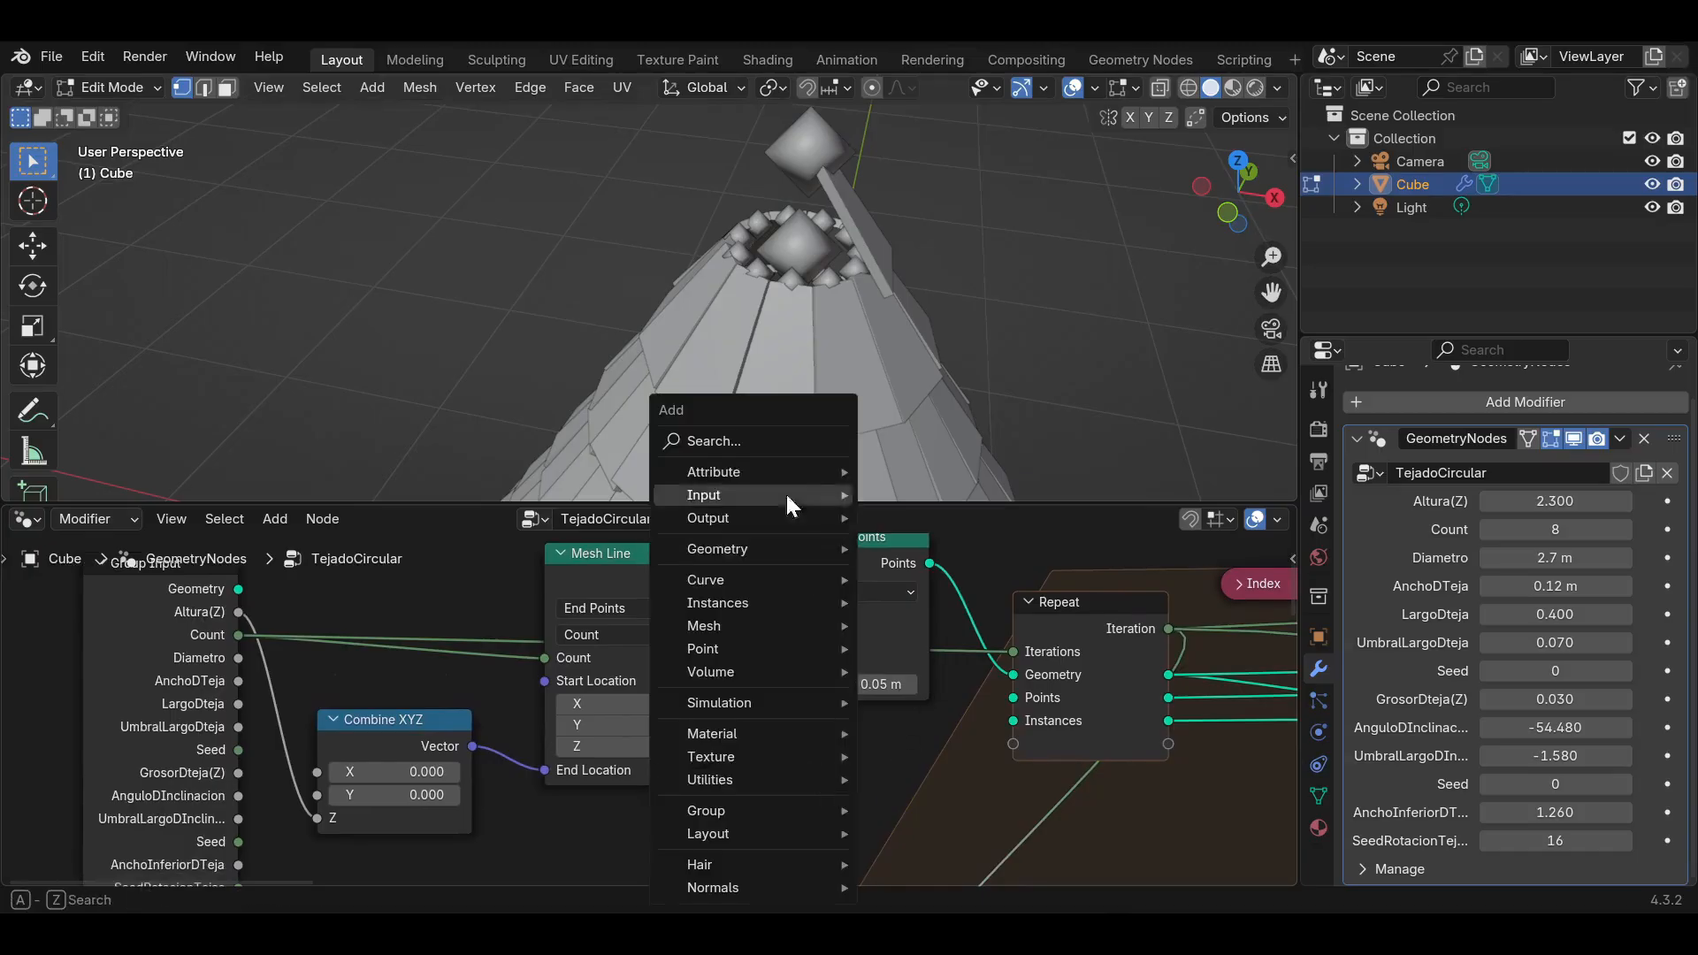
left_click(775, 435)
type("math")
left_click(854, 478)
left_click(822, 645)
Set the Math node feeding the Repeat zone's Iterations to Subtract with a value of 1.
left_click(906, 701)
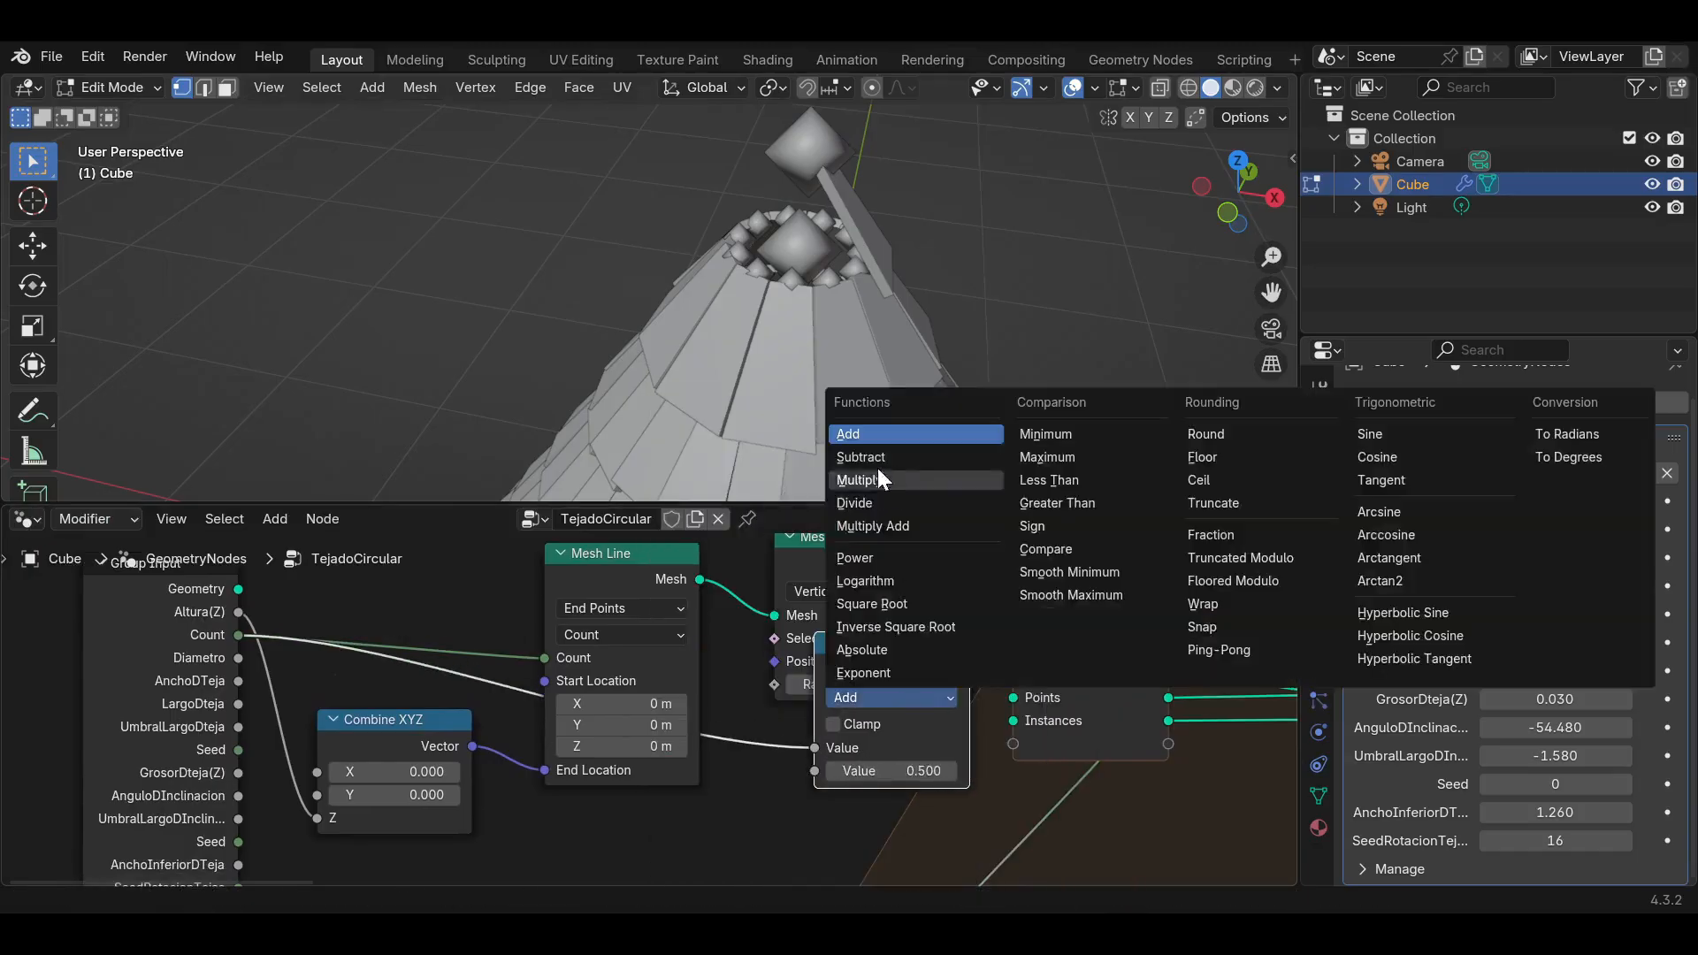
left_click(876, 458)
left_click(883, 771)
type("1")
key("Return")
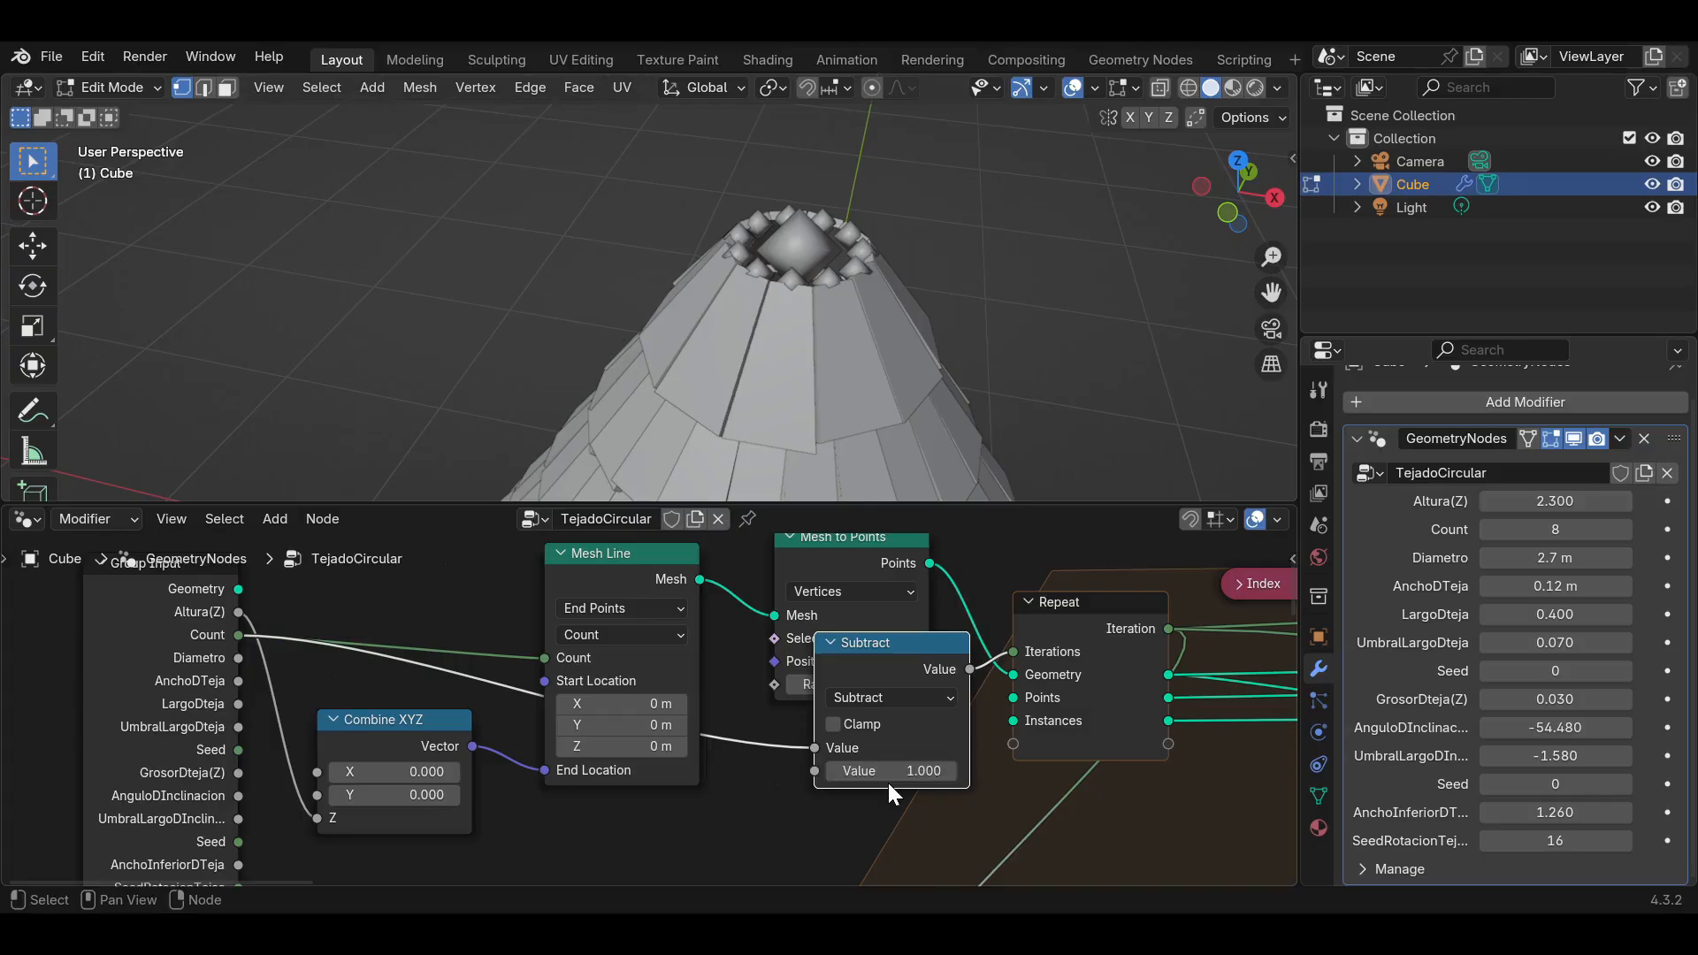
Move the Group Input, Combine XYZ, Mesh Line and Mesh to Points nodes away from the Subtract node and Repeat zone to free up space.
scroll(619, 658, "down", 3)
middle_click_drag(628, 648, 677, 711)
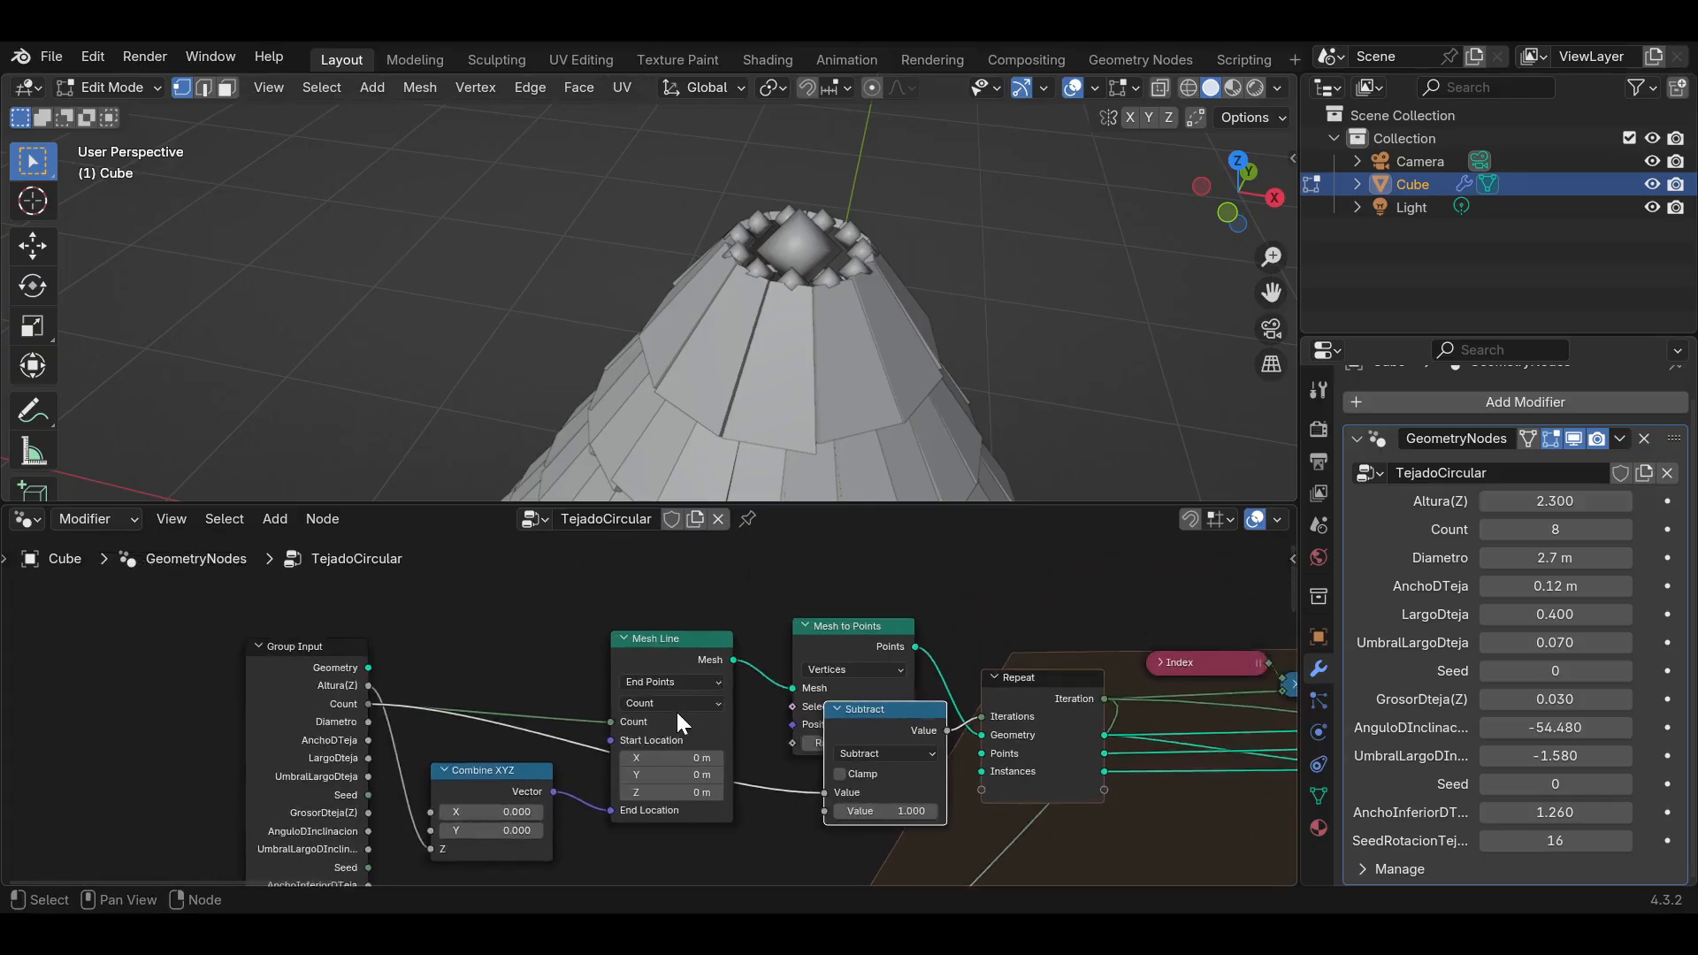
scroll(410, 665, "down", 1)
left_click_drag(307, 680, 10, 668)
left_click_drag(519, 769, 319, 769)
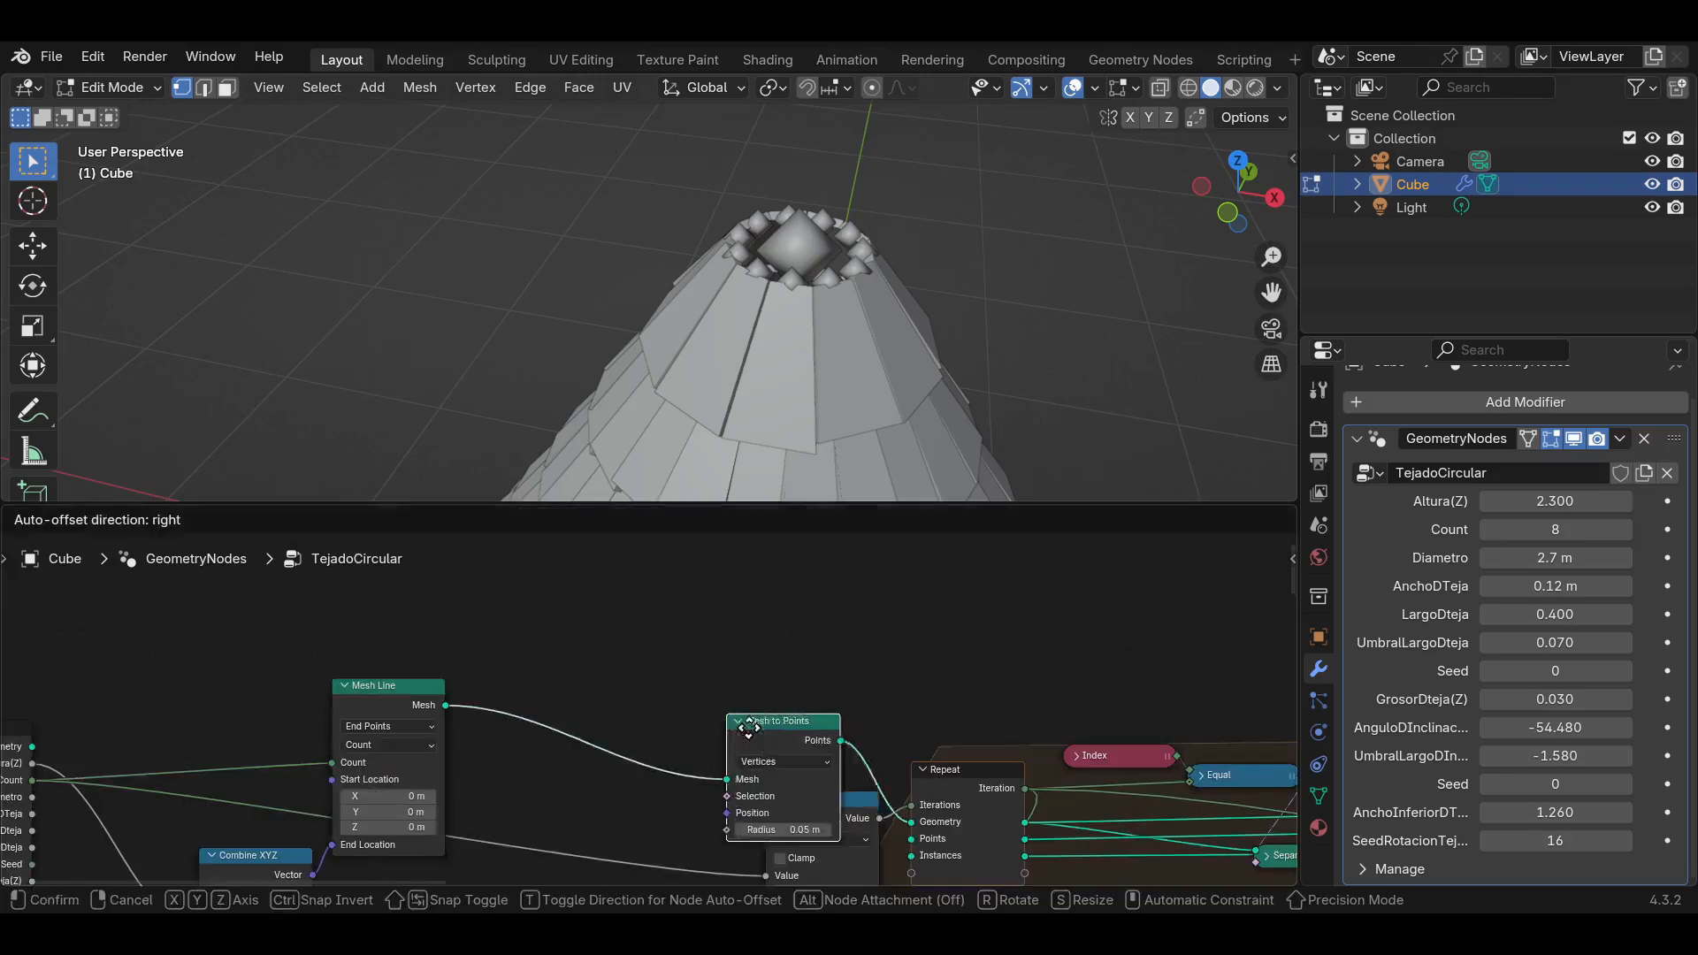
left_click_drag(750, 727, 541, 644)
middle_click_drag(812, 664, 542, 743)
Add a Separate Geometry node and feed it the Mesh to Points output through a reroute on that link.
left_click(744, 686)
key("shift+a")
left_click(709, 441)
type("sep")
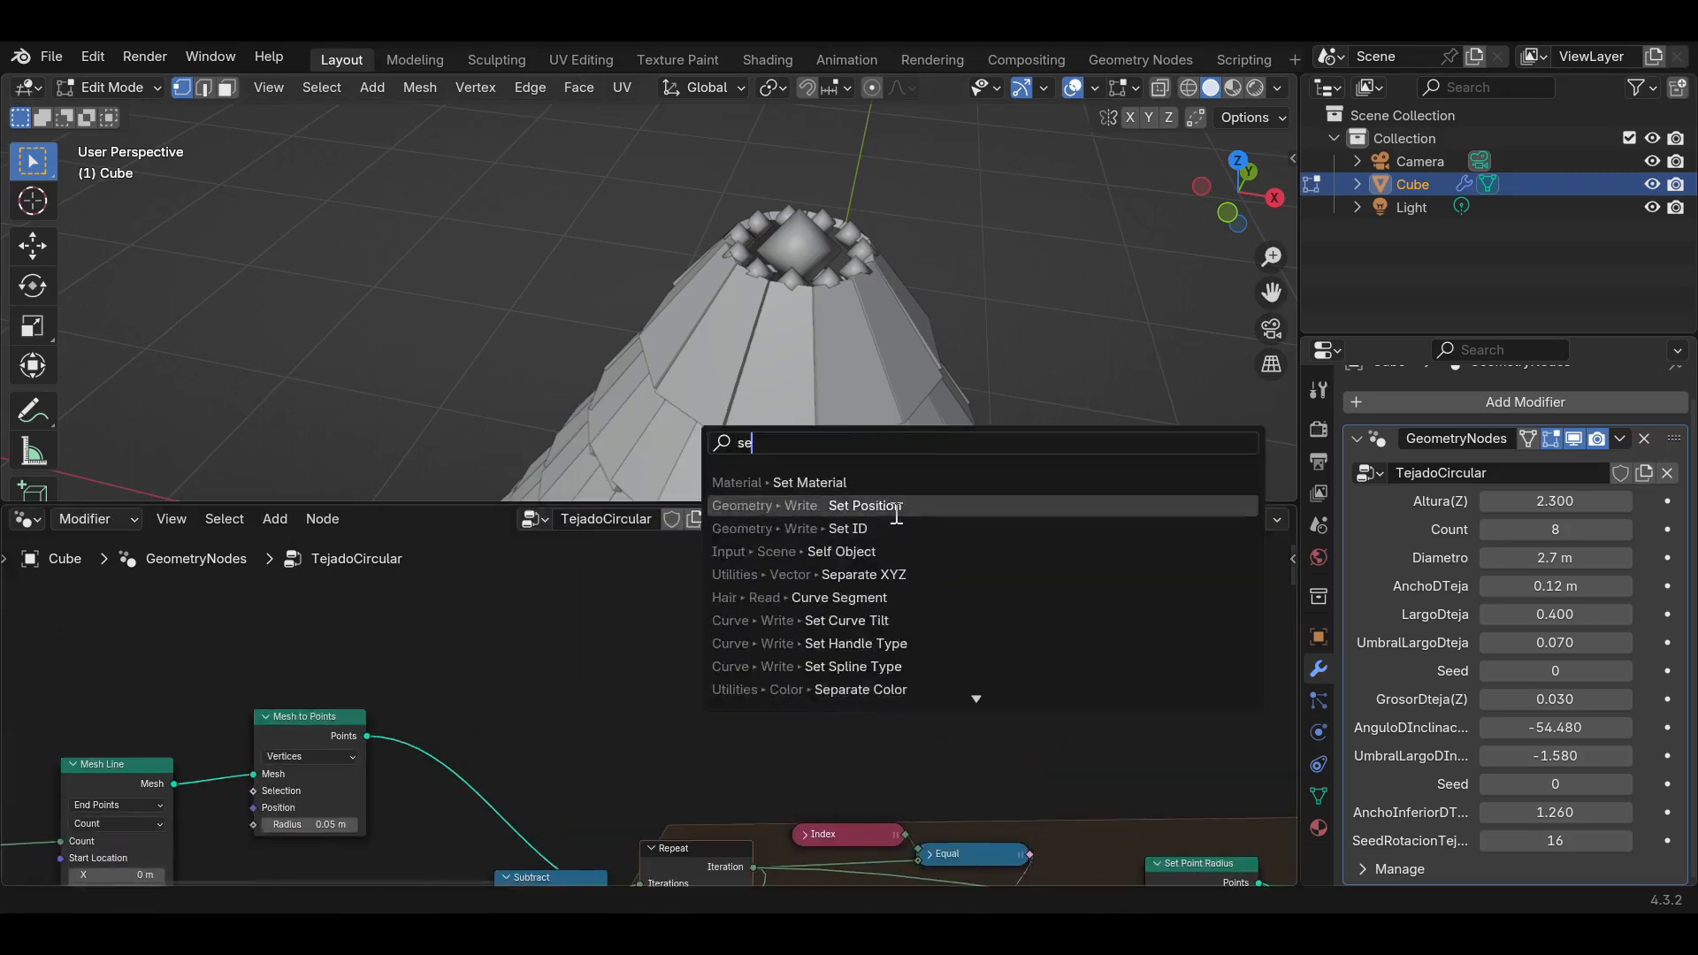
left_click(898, 552)
left_click(747, 618)
right_click_drag(429, 737, 412, 762, "shift")
left_click_drag(421, 751, 750, 695)
left_click_drag(785, 632, 846, 610)
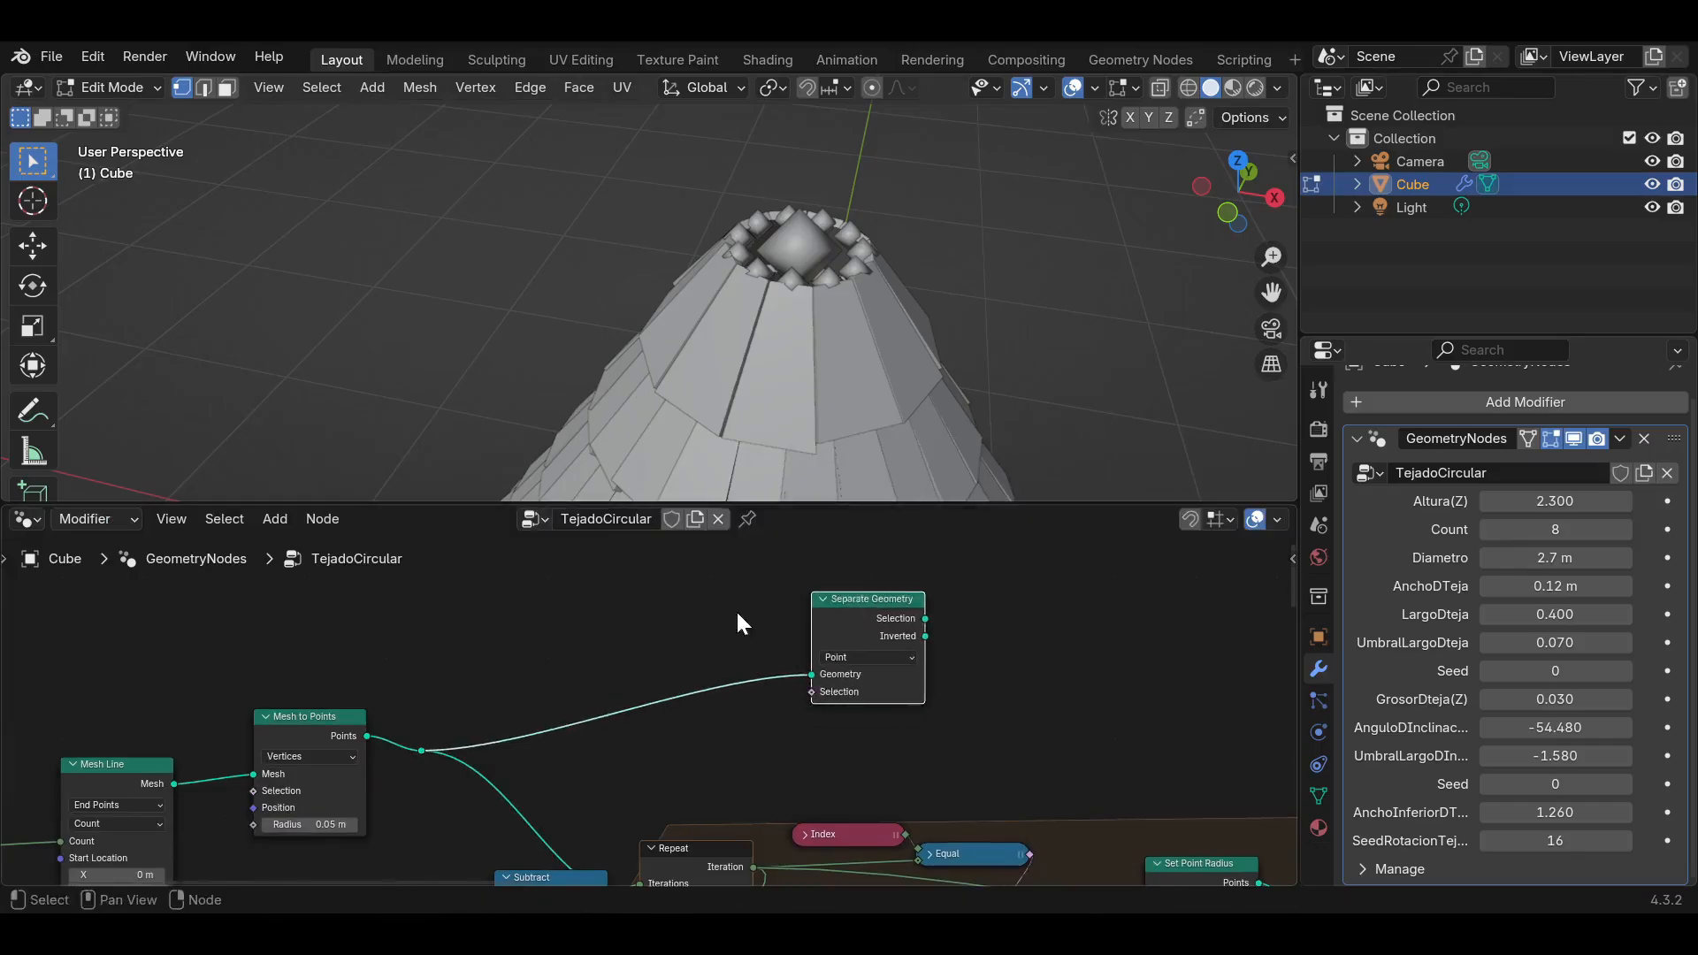
Add an Index node and link it to the new Separate Geometry node's Selection.
middle_click_drag(724, 610, 747, 636)
scroll(861, 704, "up", 1)
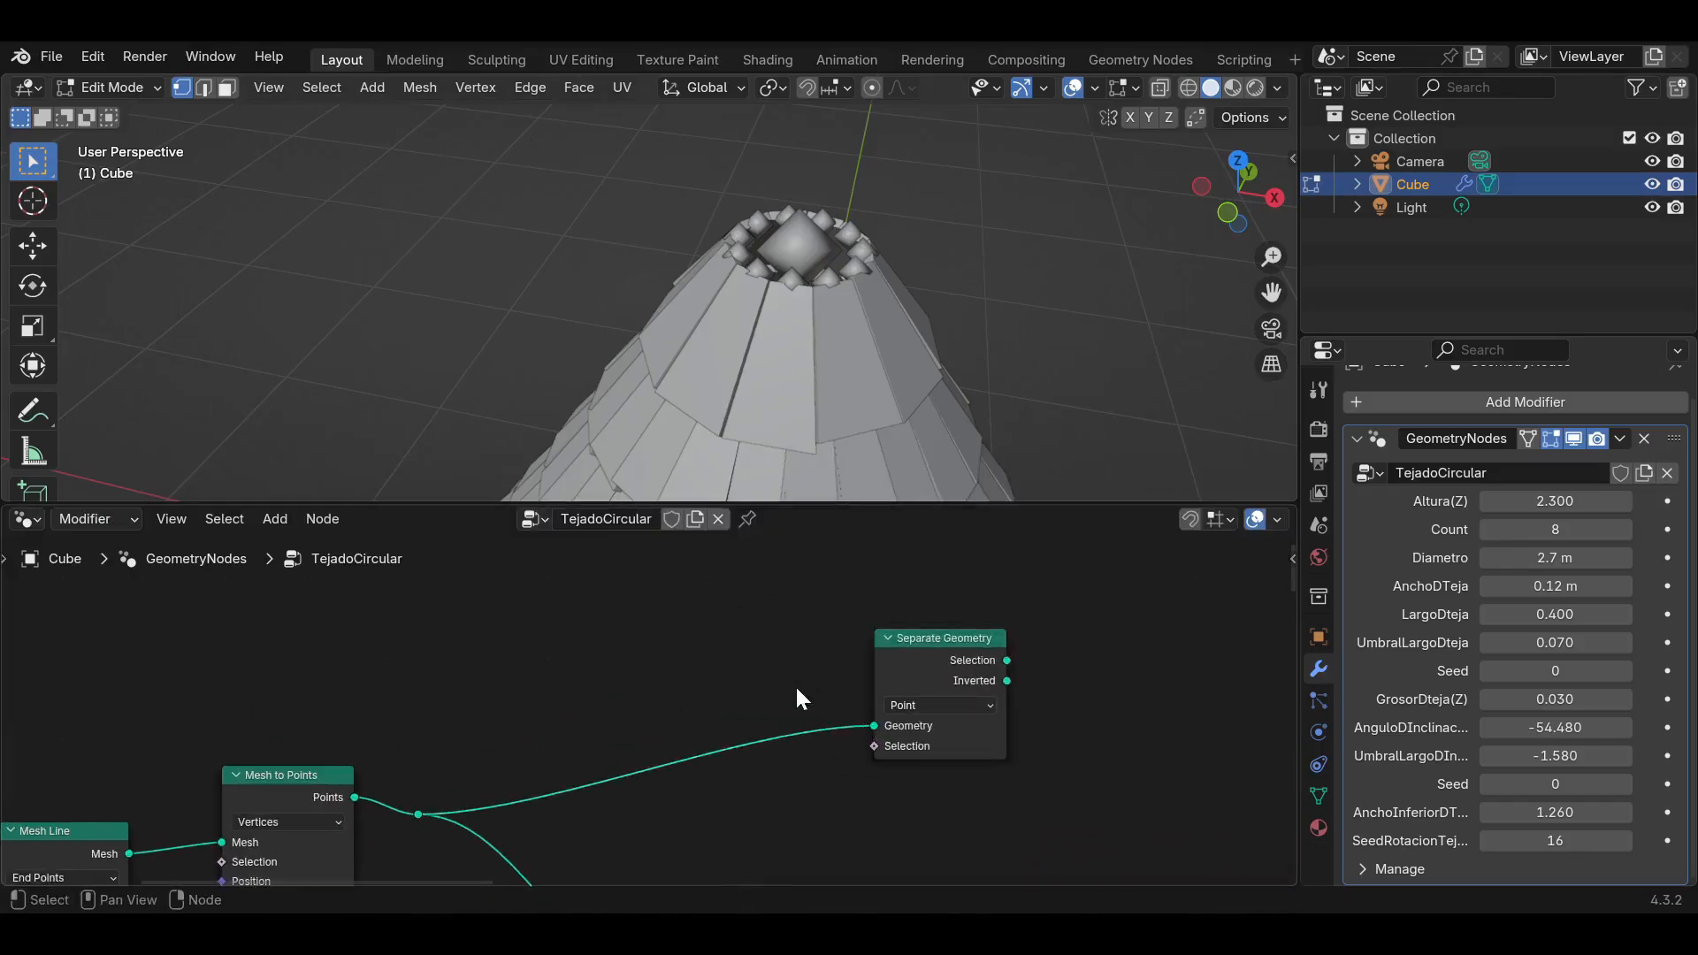
key("shift+a")
left_click(740, 450)
type("in")
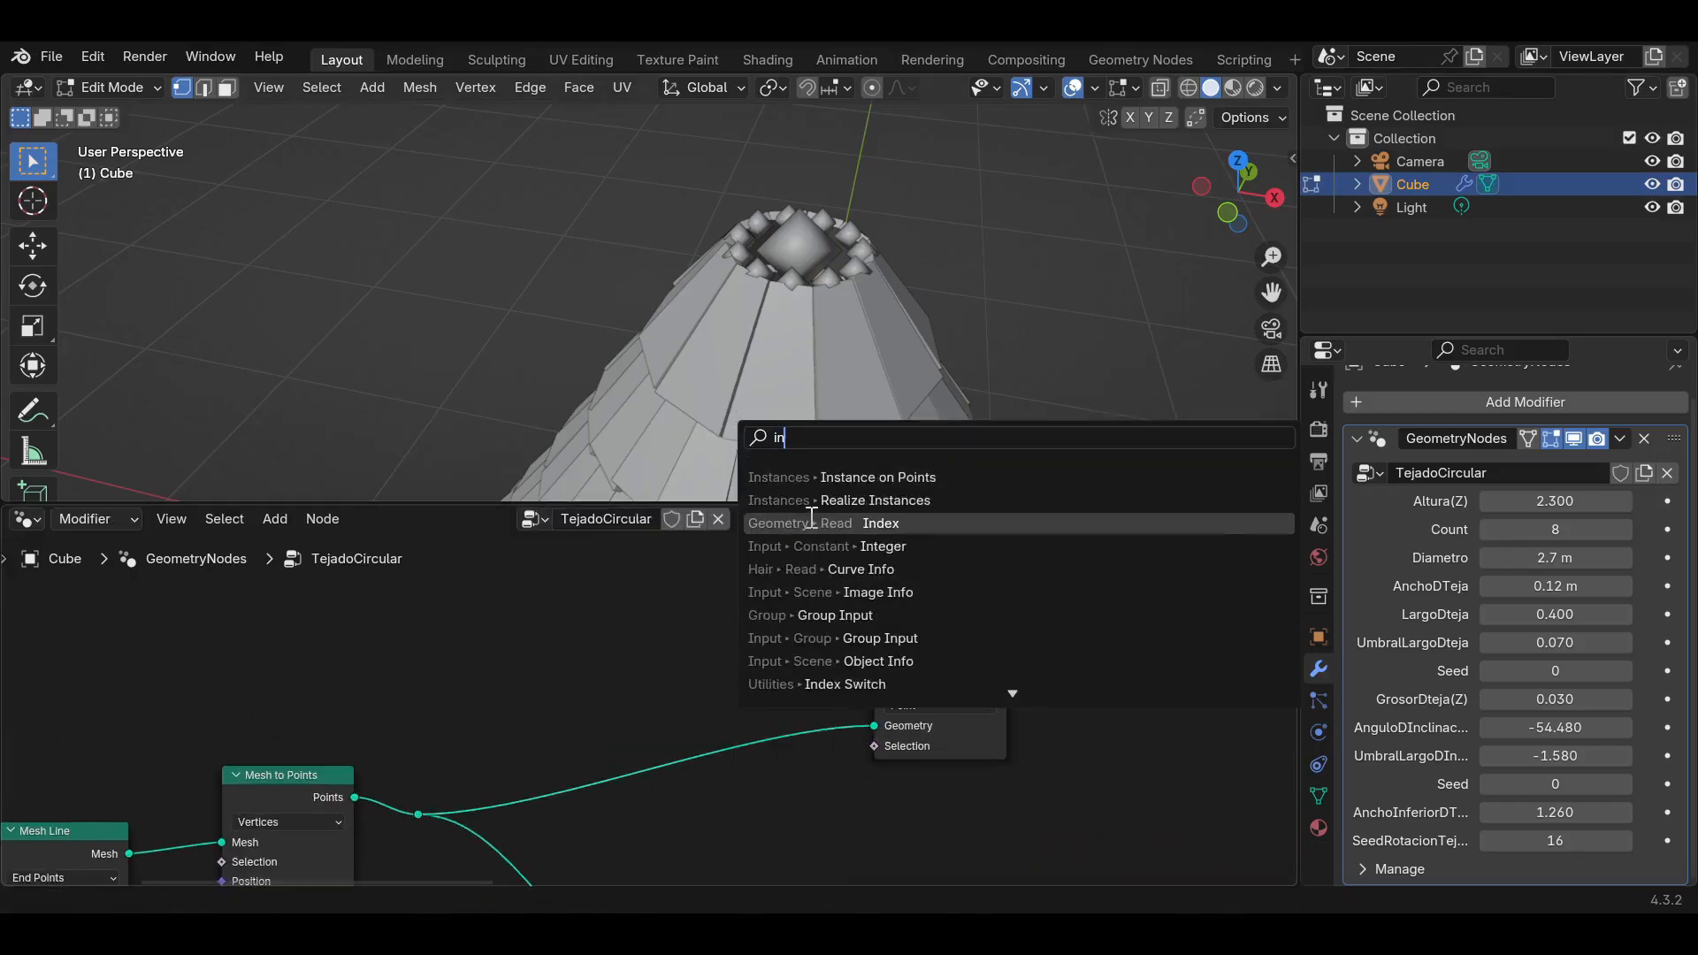
left_click(809, 520)
left_click(621, 658)
left_click_drag(755, 689, 904, 745)
Insert a Compare node between Index and Separate Geometry, set to Integer and Equal, with Index linked to A.
key("shift+a")
left_click(1031, 452)
type("comp")
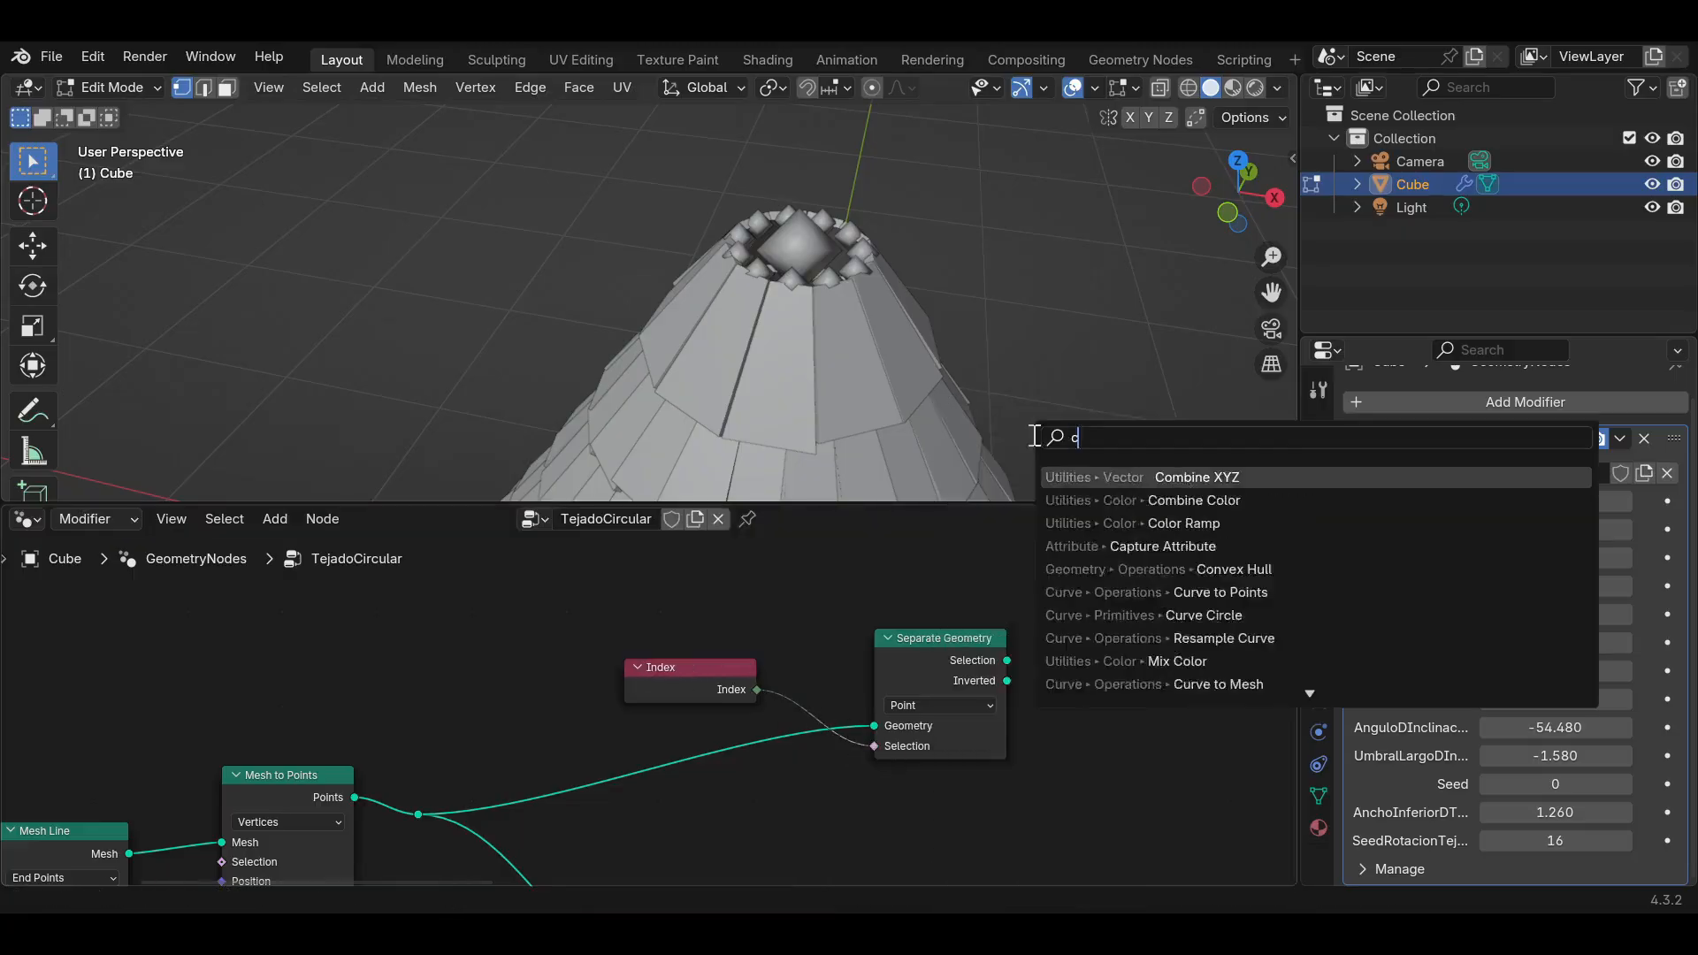
left_click(1090, 477)
left_click(796, 587)
left_click(829, 666)
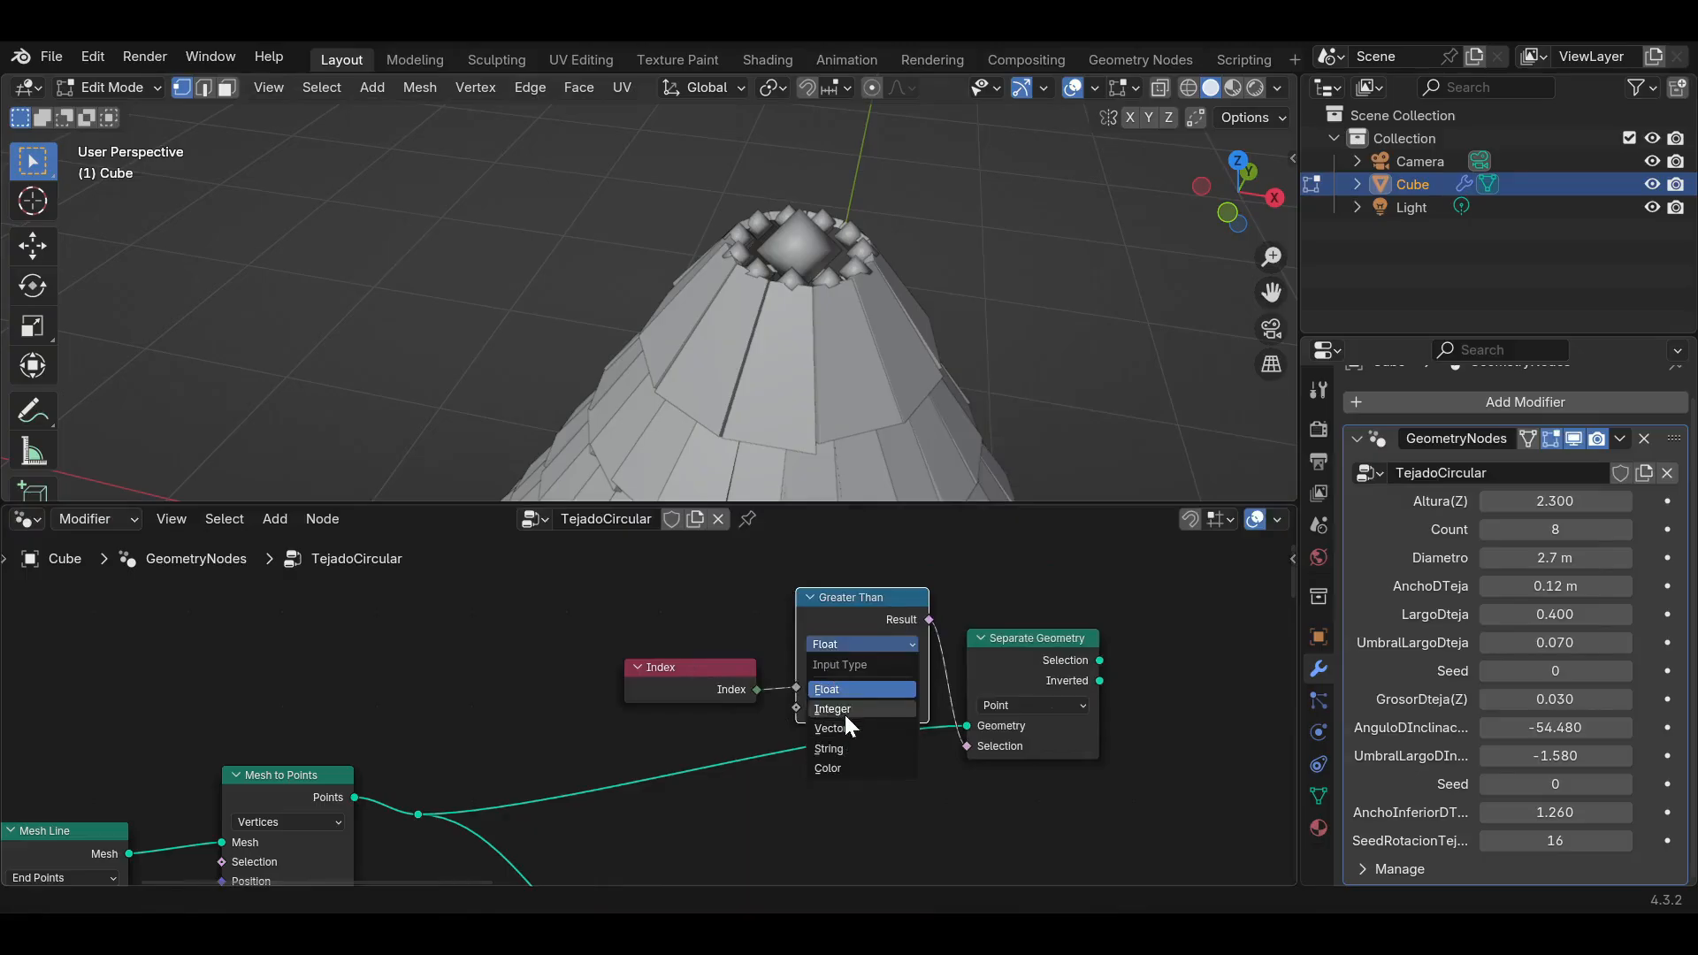
left_click(845, 707)
left_click(848, 667)
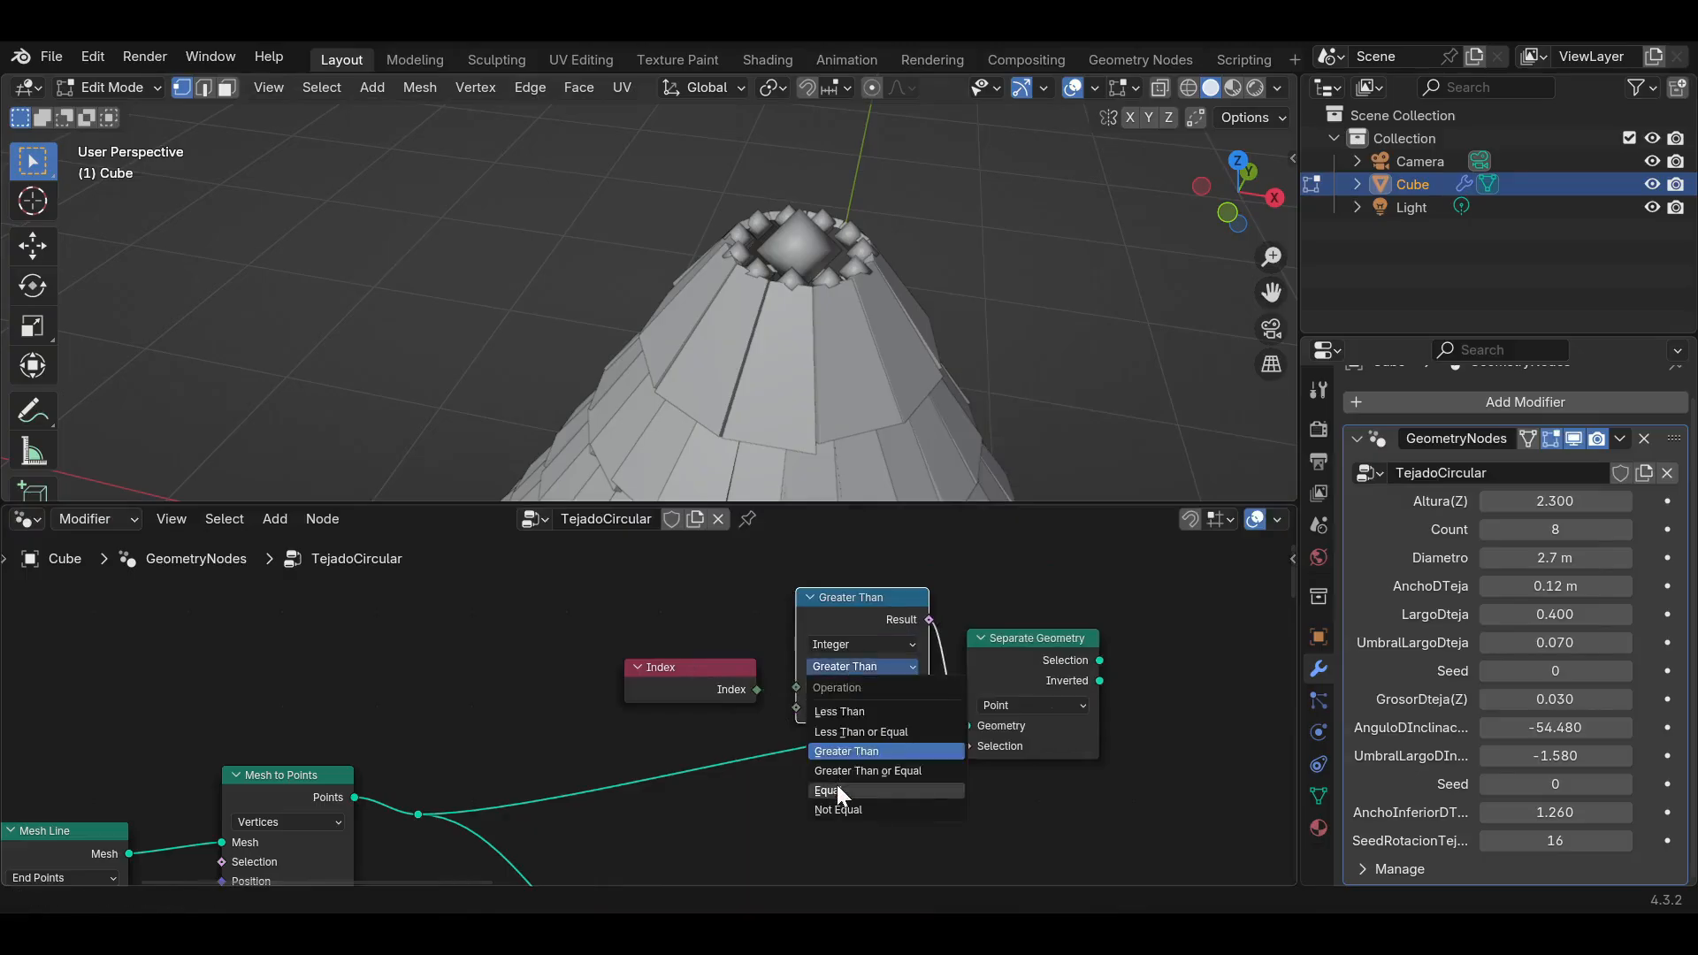
left_click(836, 787)
left_click_drag(758, 689, 799, 692)
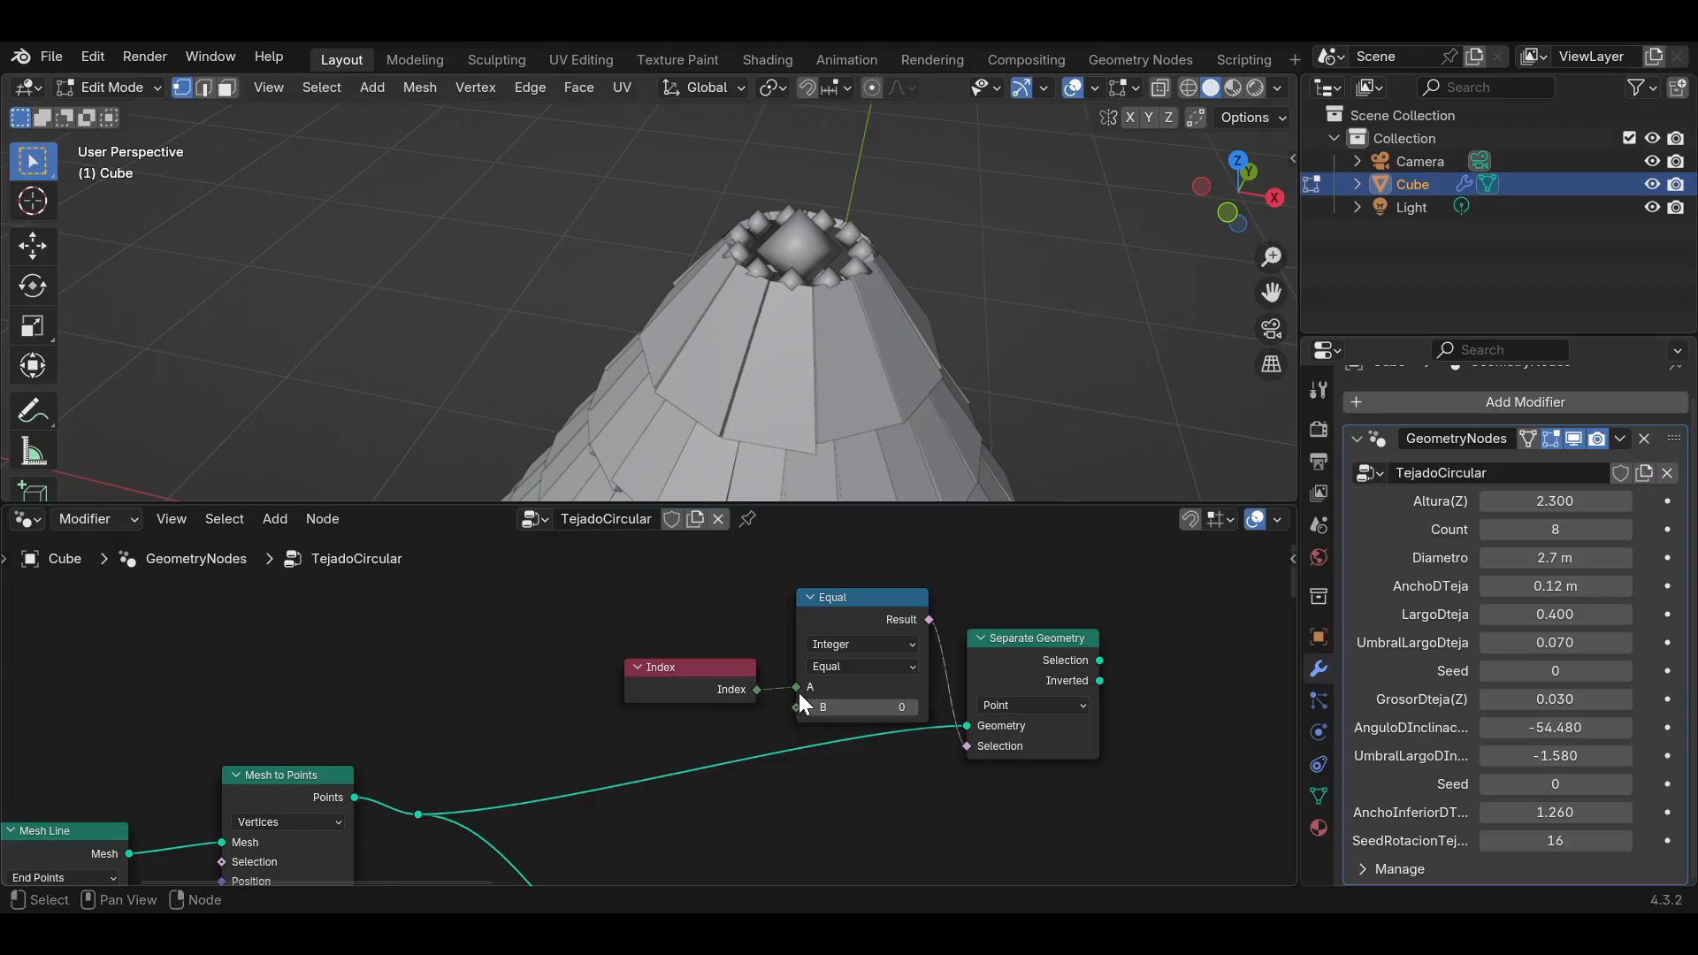
Add a Join Geometry node at the output end of the node tree.
scroll(798, 692, "down", 1)
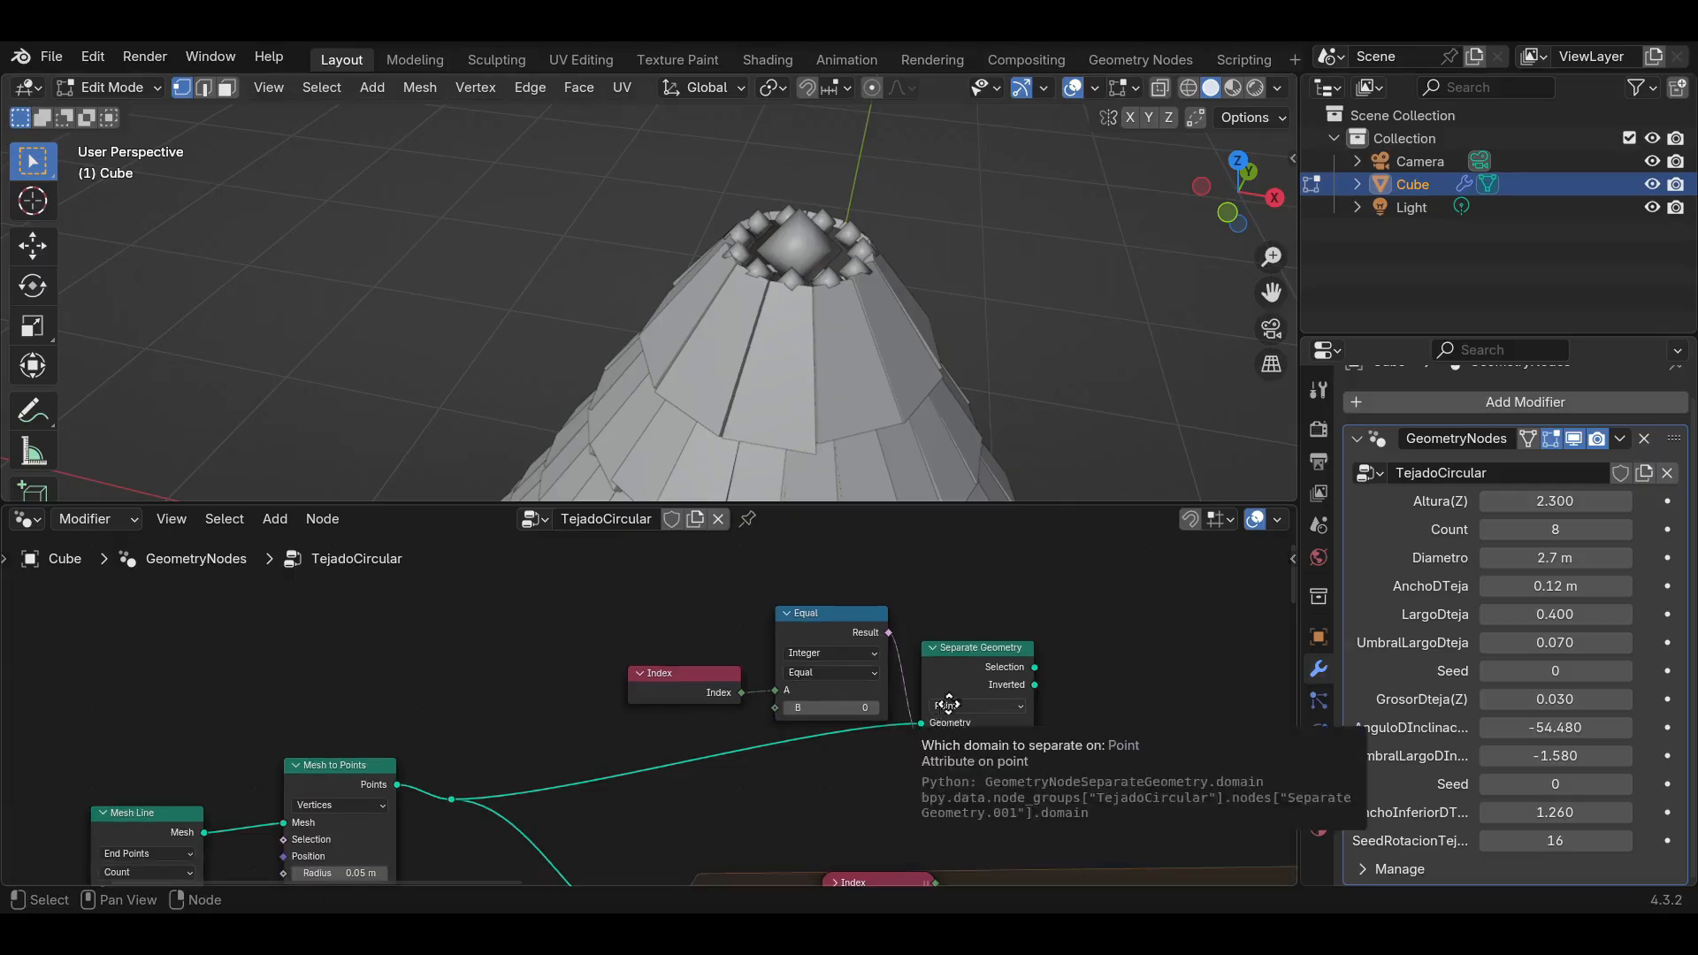
scroll(948, 705, "down", 7)
middle_click_drag(948, 705, 470, 690)
key("shift+a")
type("joi")
key("Return")
left_click(1017, 676)
middle_click_drag(1017, 676, 516, 648)
left_click_drag(889, 725, 1136, 674)
Link the new Separate Geometry node's Selection output to the Join Geometry node at the end of the tree.
left_click_drag(416, 662, 1026, 706)
middle_click_drag(648, 723, 751, 723)
scroll(666, 713, "down", 4)
left_click_drag(45, 677, 982, 717)
middle_click_drag(36, 700, 707, 690)
scroll(681, 690, "up", 5)
scroll(686, 686, "up", 6)
left_click_drag(701, 683, 765, 689)
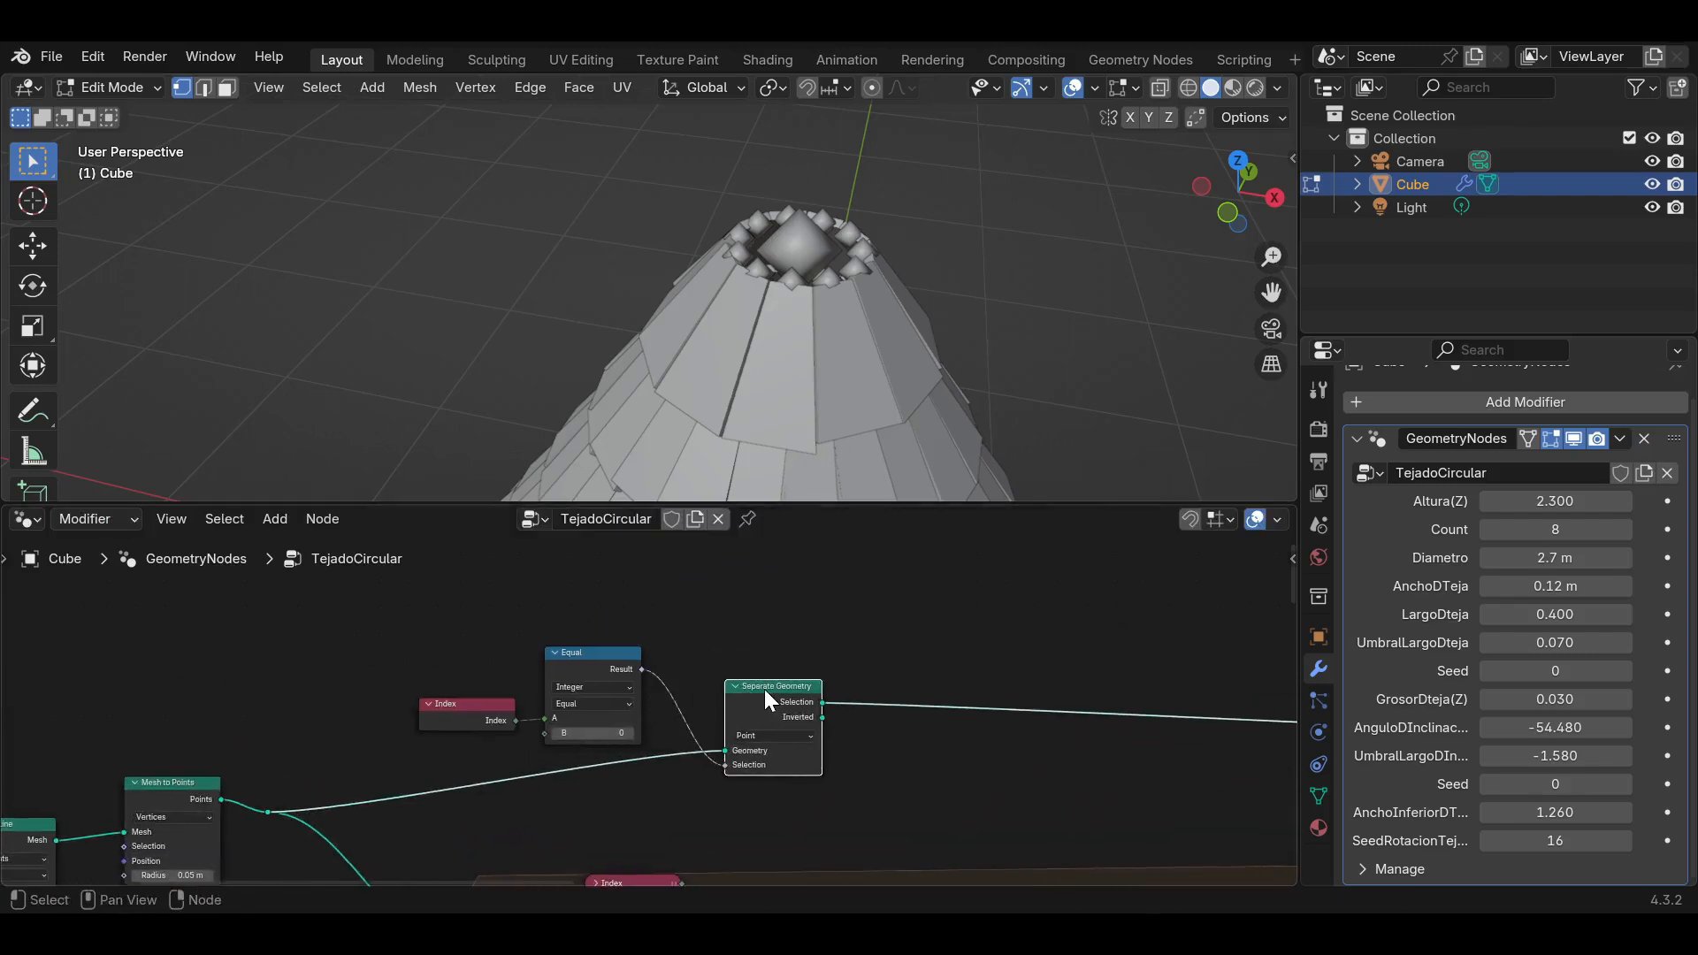
Insert a Set Point Radius node on the link leaving Separate Geometry's Selection output.
middle_click_drag(834, 739, 701, 770)
scroll(670, 734, "up", 2)
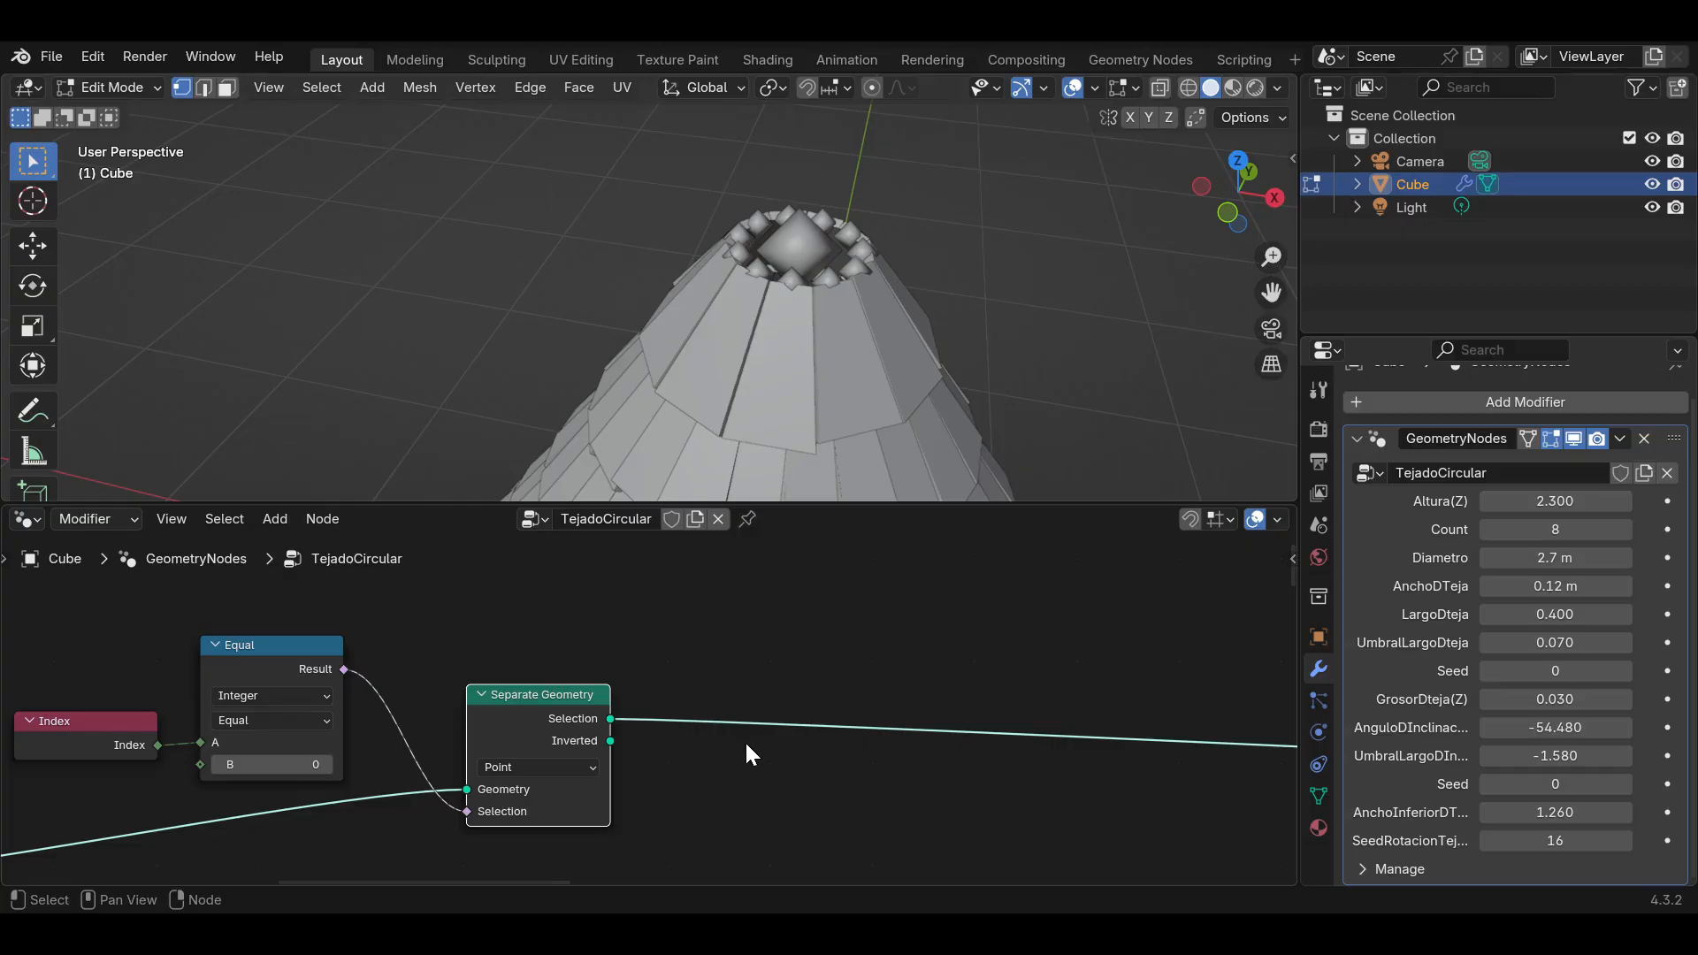
key("shift+a")
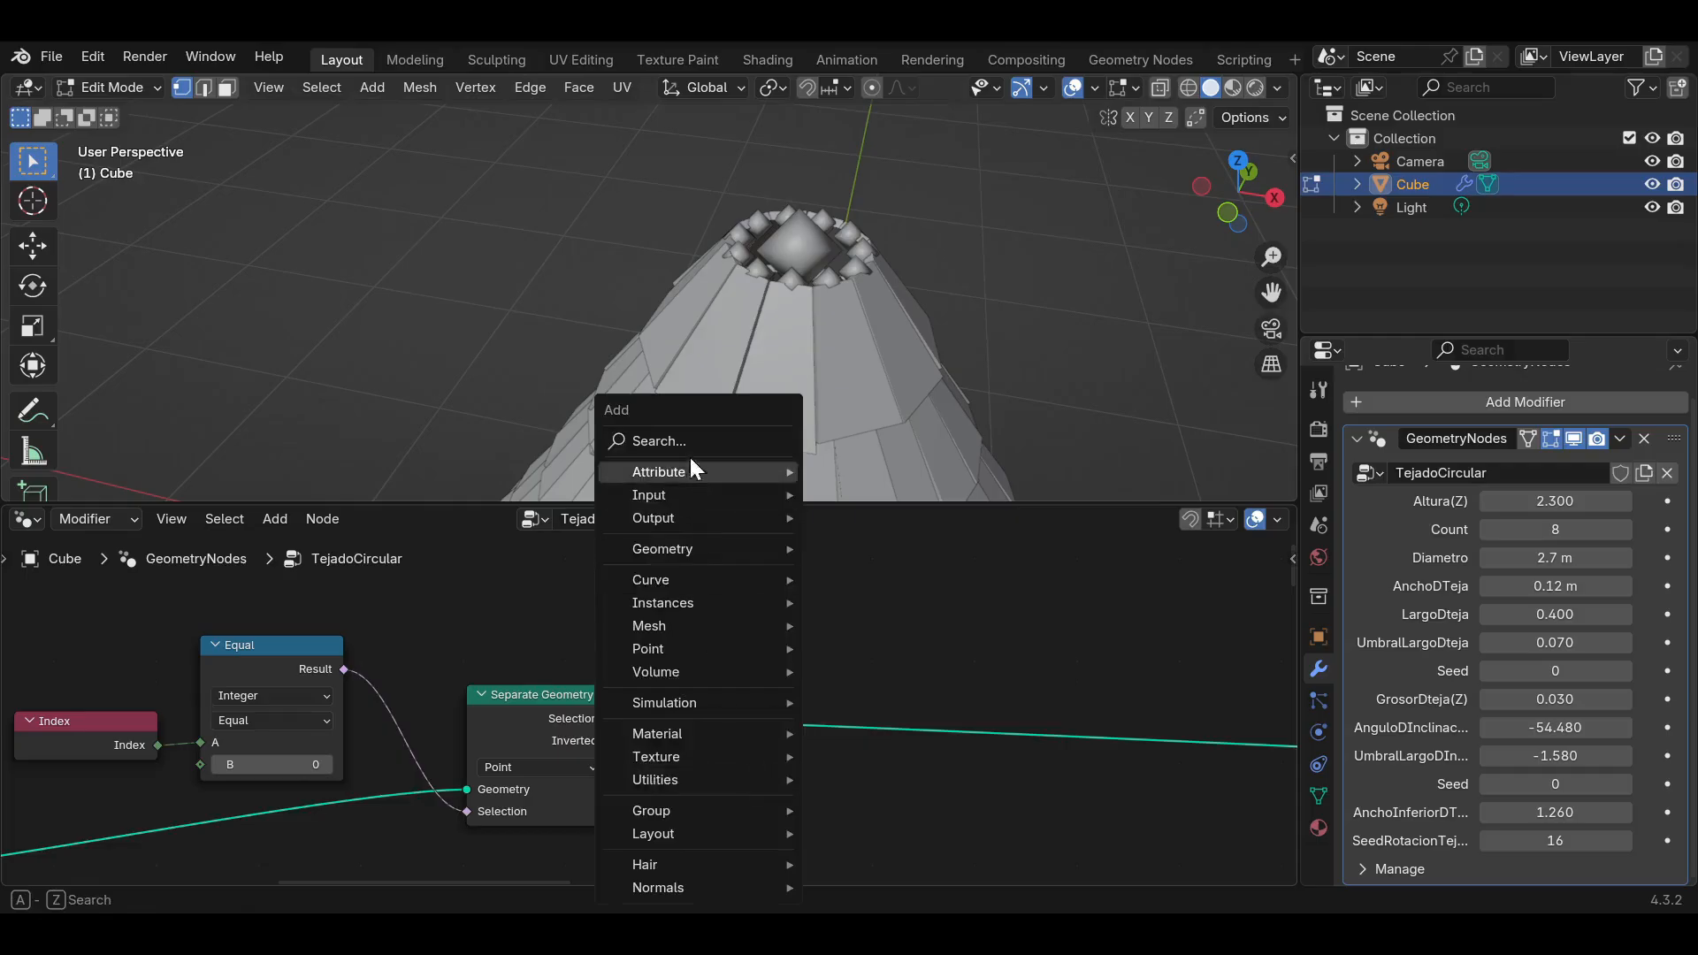
type("set po")
left_click(834, 501)
left_click(841, 777)
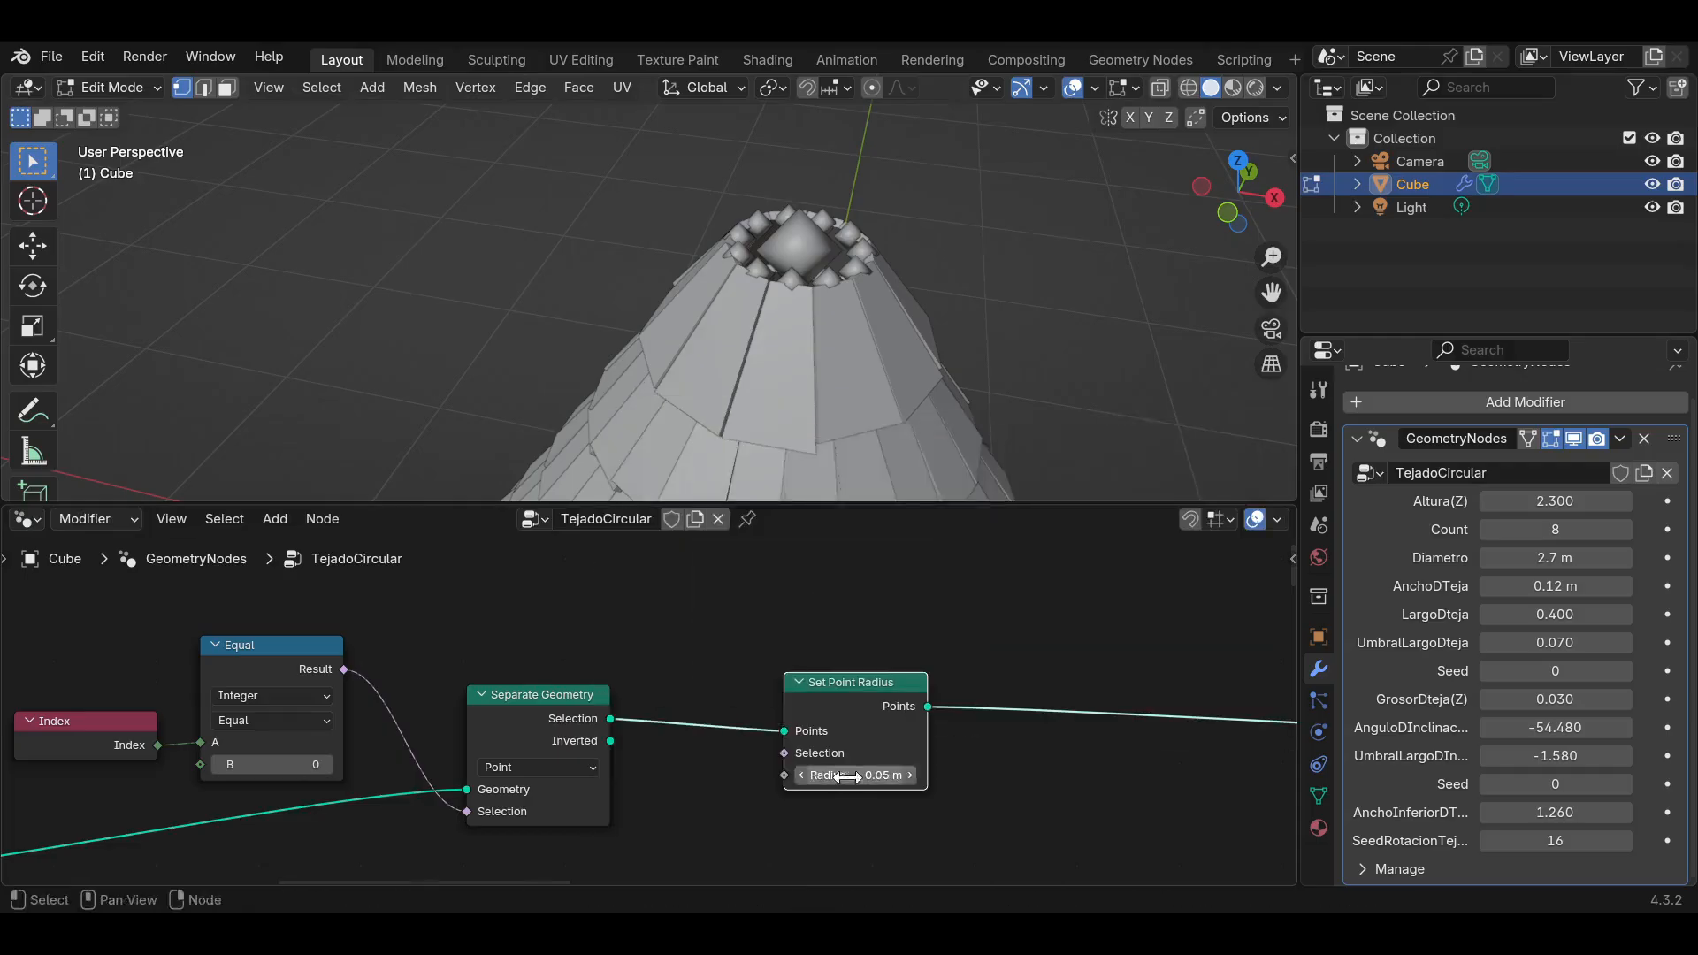
View the roof from the front with X-ray on and set the separated point's radius to 0.36 m.
scroll(1096, 354, "down", 3)
left_click(1229, 216)
scroll(727, 367, "down", 1)
key("alt+z")
left_click_drag(850, 776, 893, 775)
Set the B value of the Equal node that picks the separated point to 7.
middle_click_drag(302, 719, 451, 679)
scroll(494, 713, "up", 3)
left_click(427, 729)
left_click(427, 729)
left_click(428, 728)
left_click(428, 728)
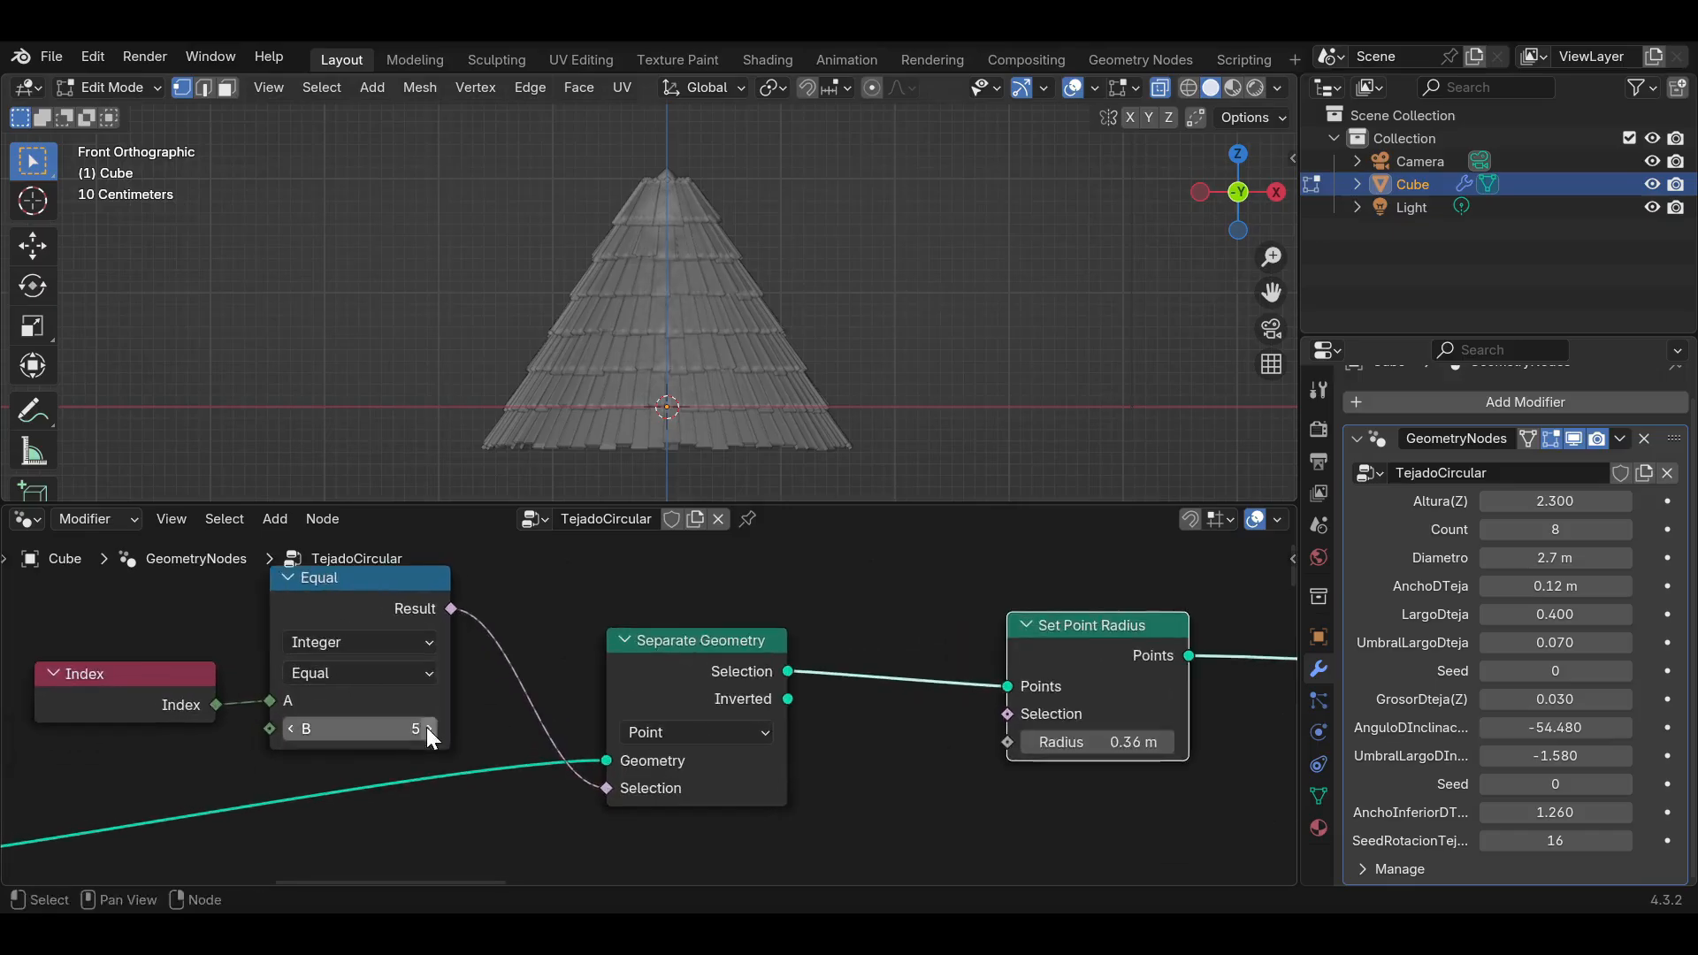
left_click(429, 729)
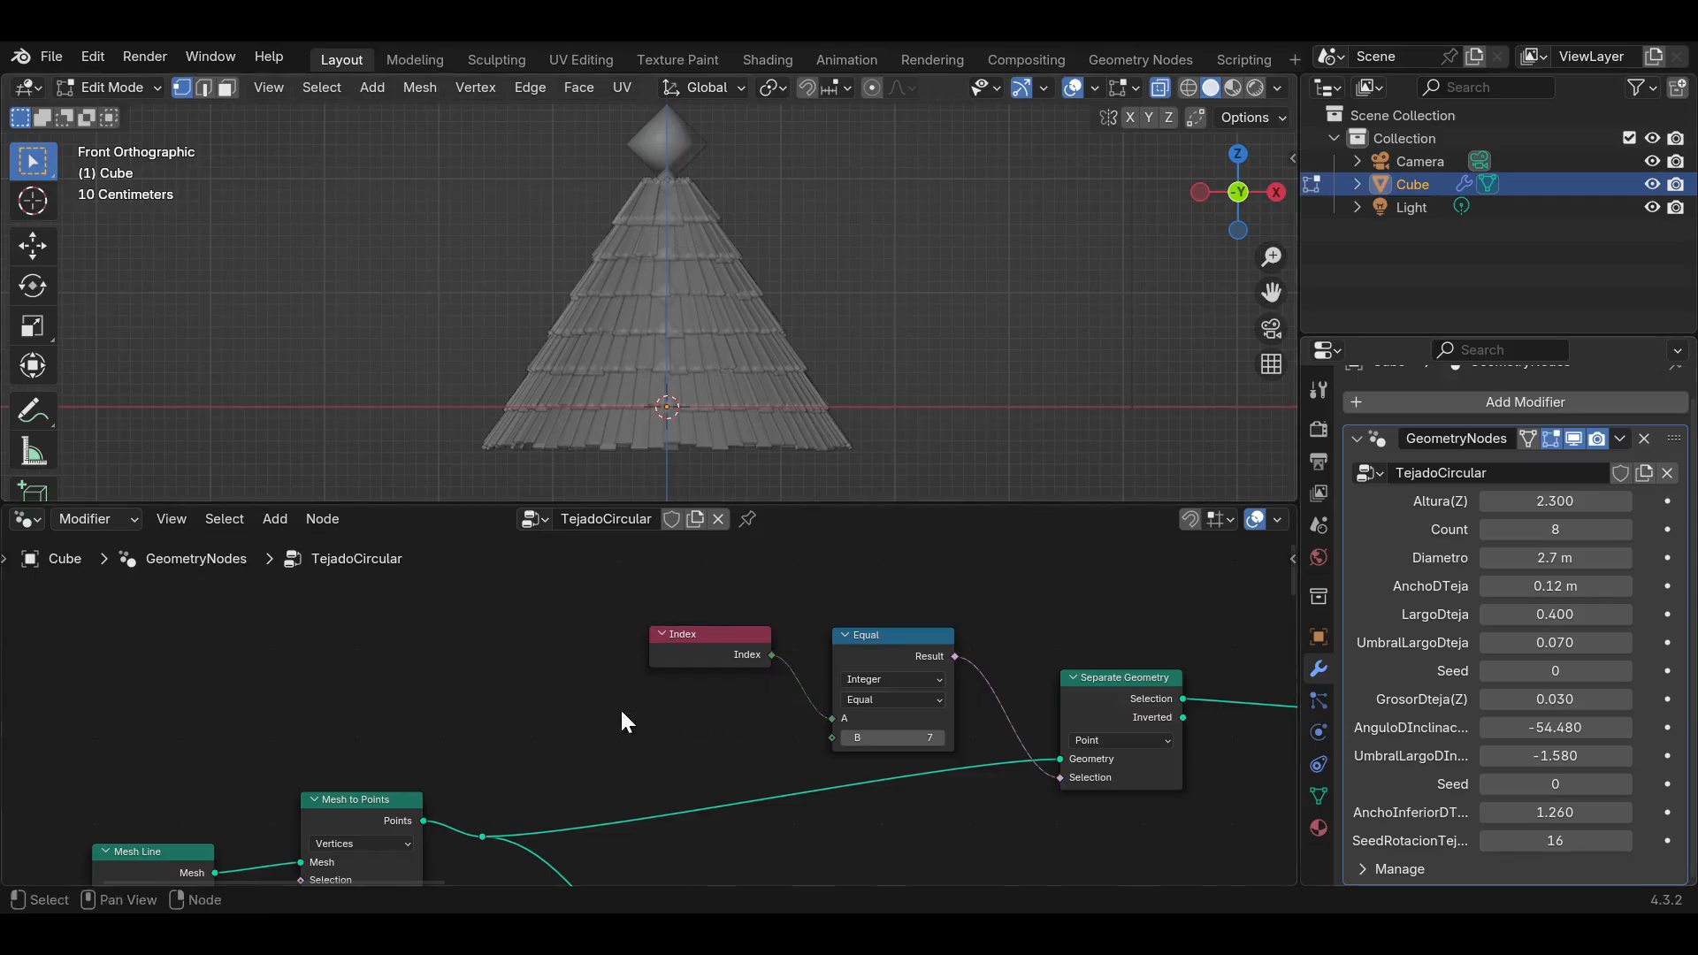
Add a Group Input node and a Math node beside the Equal node.
key("shift+a")
type("gr")
left_click(788, 524)
left_click(500, 628)
key("shift+a")
type("math")
left_click(732, 471)
left_click(685, 743)
Set the new Math node to Subtract 1 and link Count through it into the Equal node's B.
left_click(619, 643)
left_click(681, 724)
left_click(676, 535)
double_click(710, 778)
type("1")
key("Return")
left_click_drag(564, 630, 620, 762)
left_click_drag(742, 700, 836, 741)
Test the apex point with different Count values on the modifier, leaving Count at 7.
scroll(797, 313, "down", 4)
scroll(798, 313, "up", 3)
left_click_drag(1256, 301, 1268, 337)
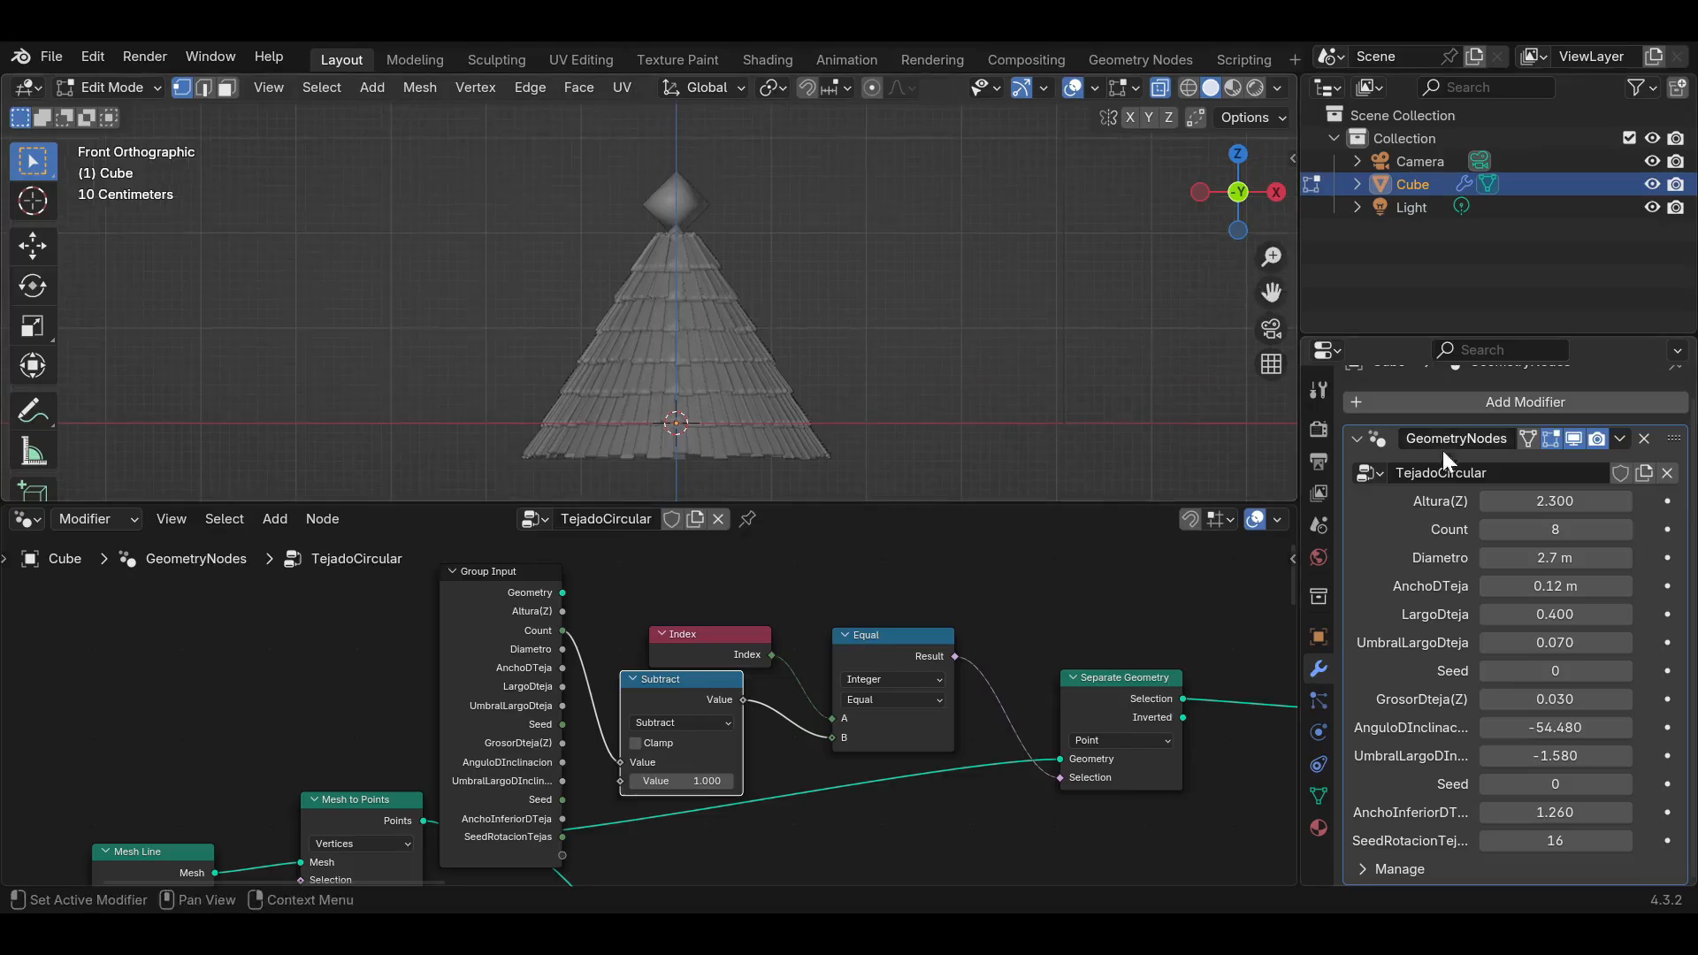
left_click(1488, 529)
left_click(1488, 529)
left_click(1624, 529)
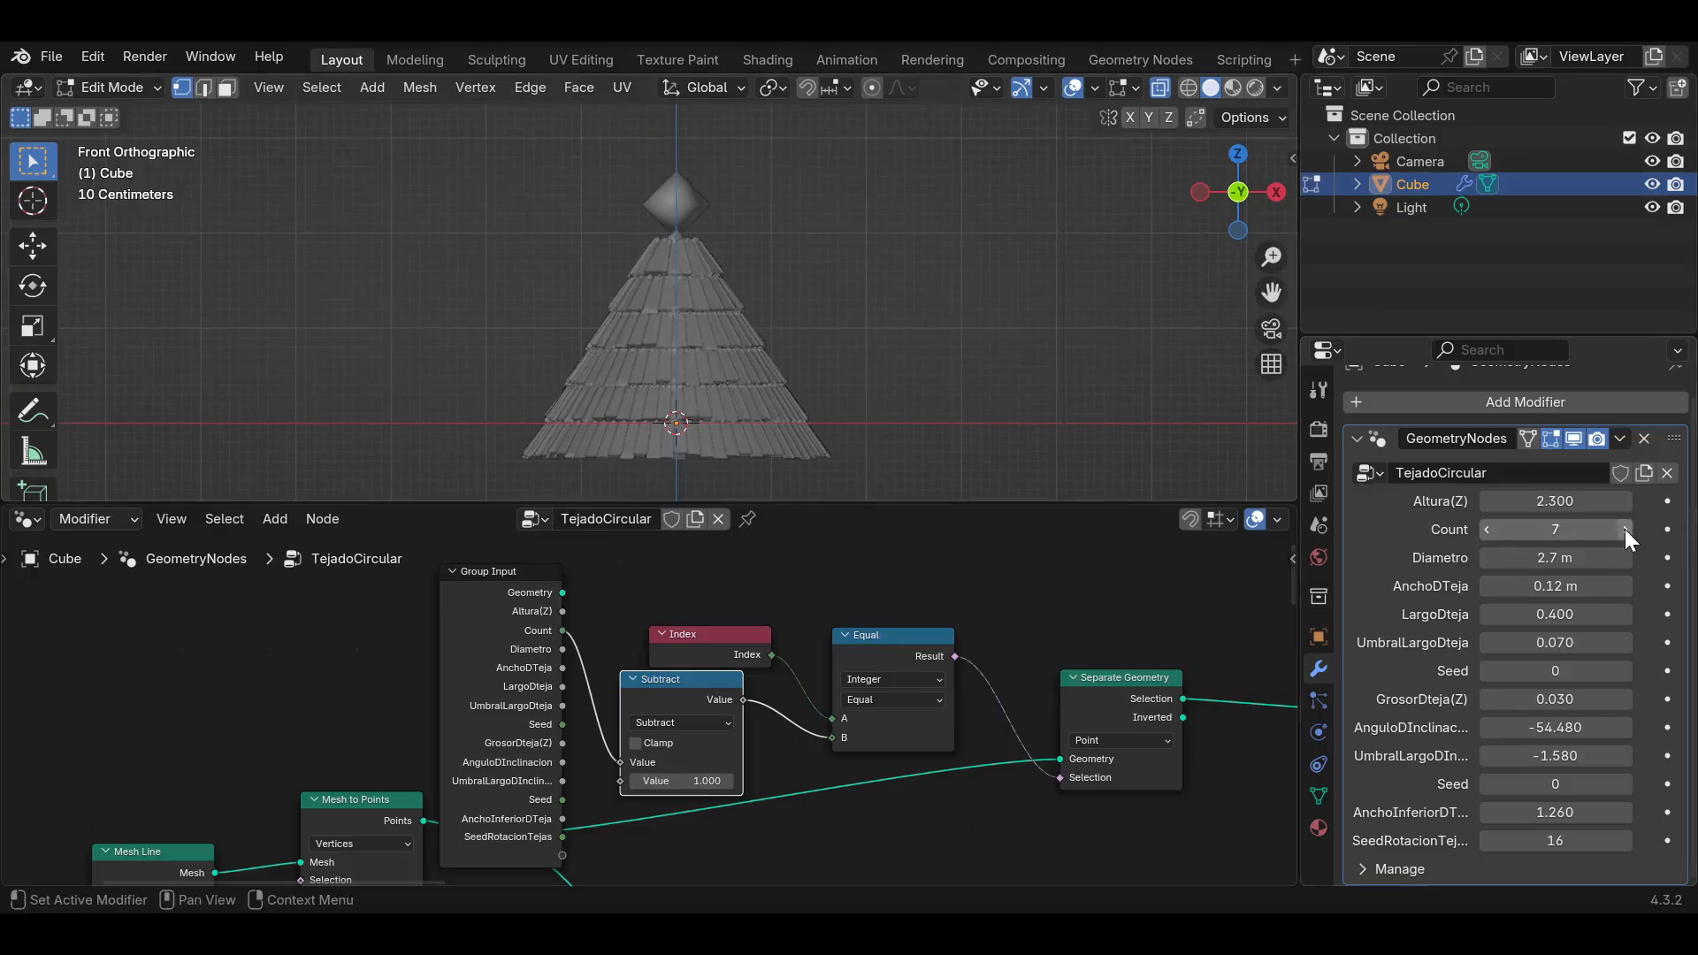
left_click(1625, 529)
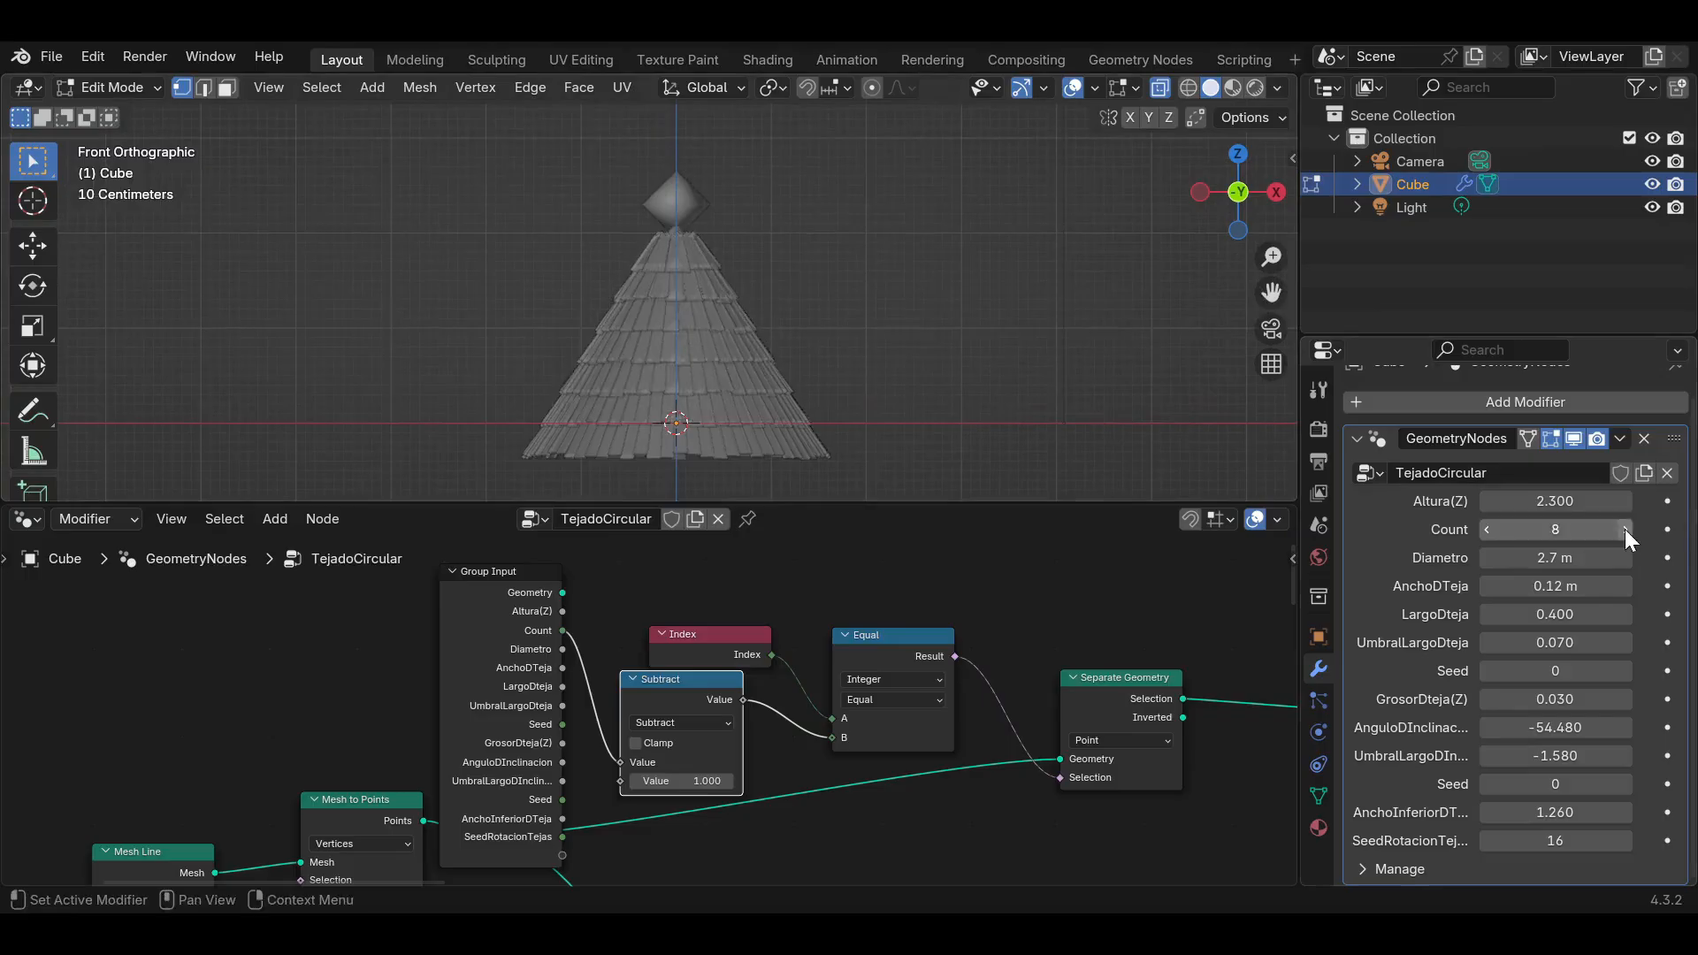
left_click(1484, 531)
Collapse the Group Input, Subtract, Index and Equal nodes and group them compactly before Separate Geometry.
left_click(452, 571)
left_click_drag(493, 571, 464, 640)
left_click(633, 679)
left_click_drag(680, 684, 739, 739)
left_click(662, 633)
left_click_drag(674, 634, 703, 707)
left_click(845, 635)
left_click_drag(854, 633, 843, 713)
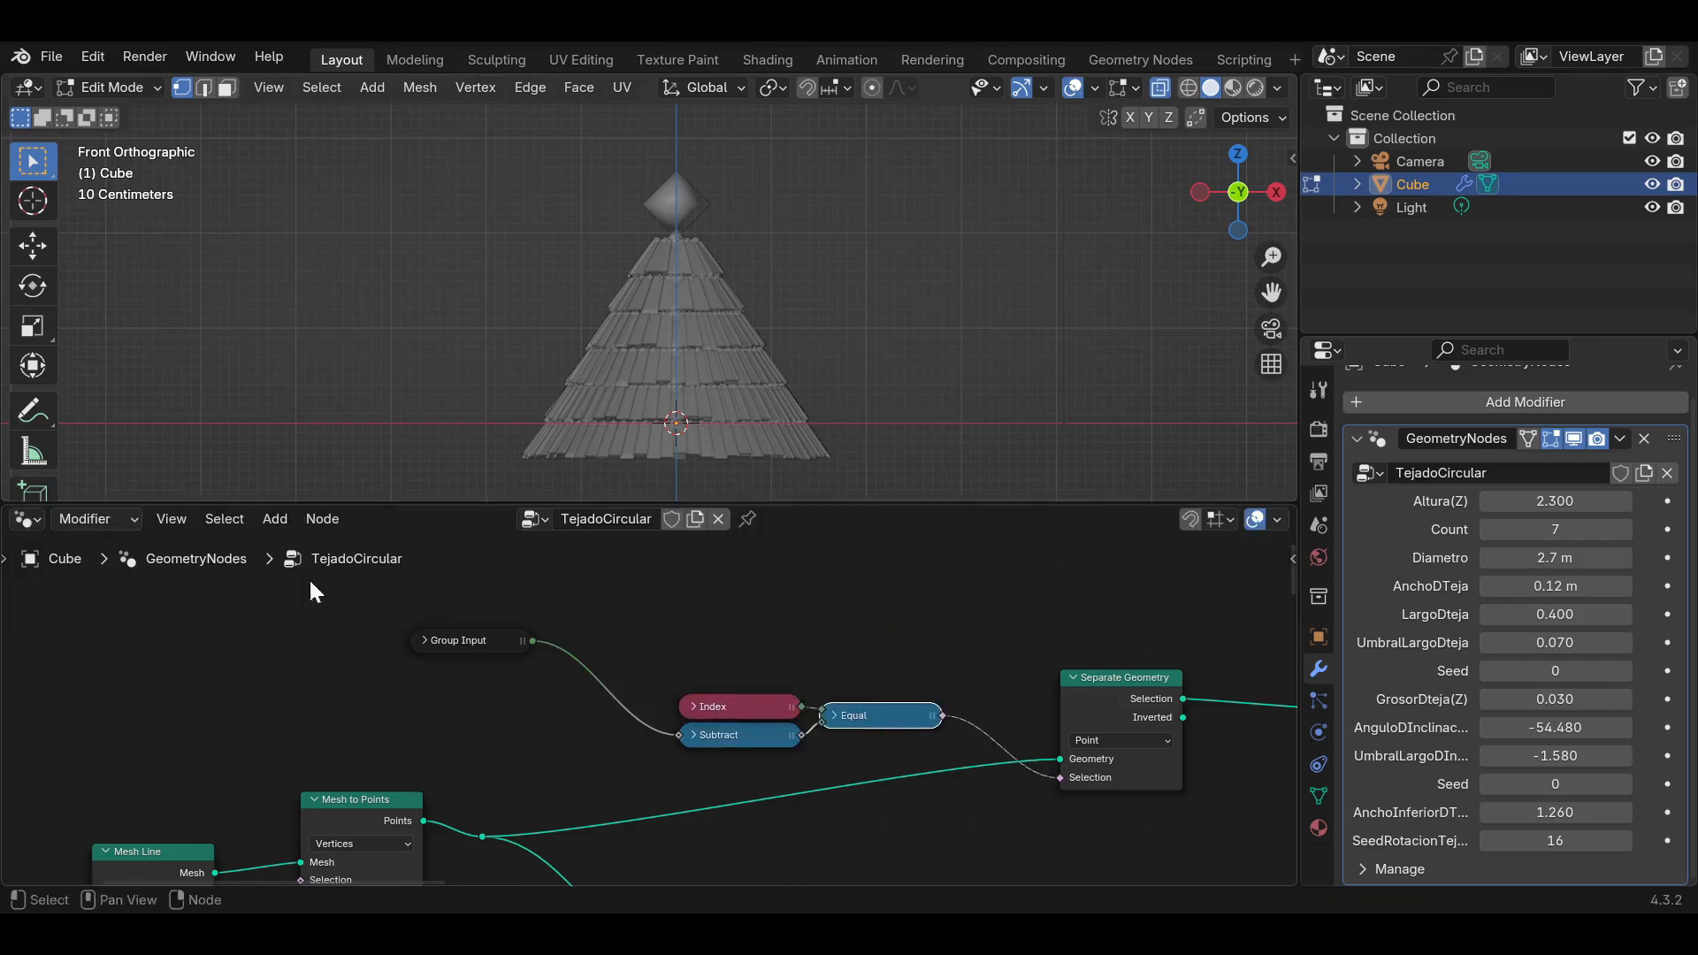
left_click_drag(462, 638, 583, 726)
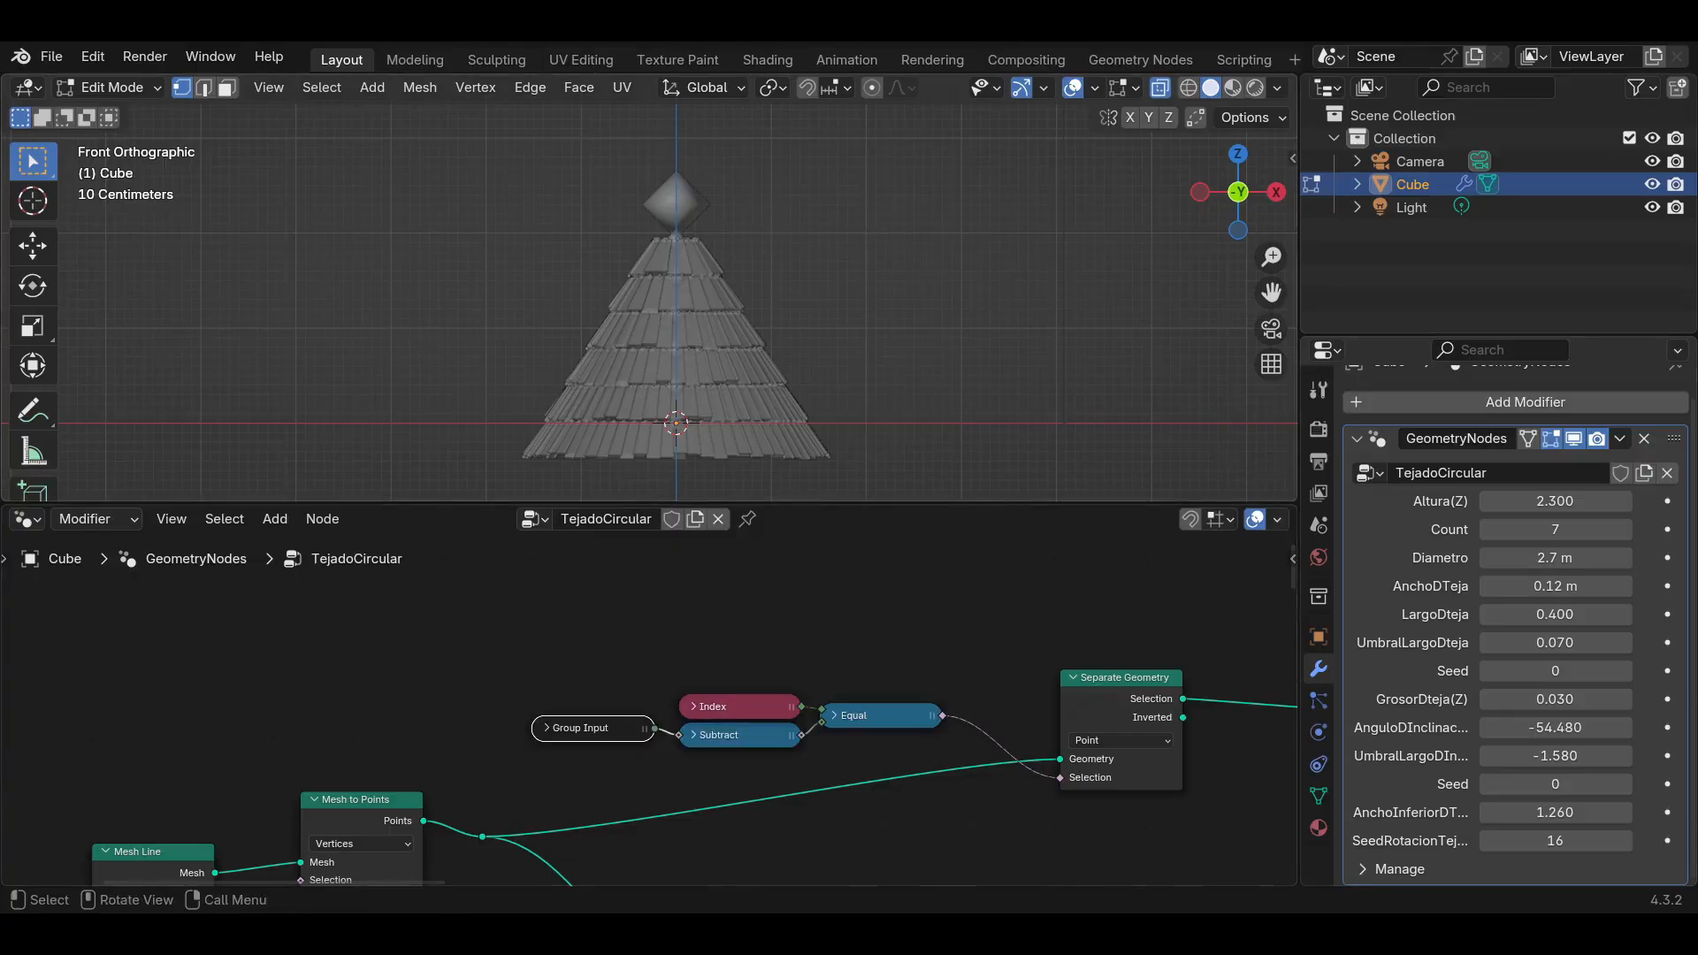
Insert an Instance on Points node on the link after the apex point's Set Point Radius node.
scroll(800, 598, "down", 4)
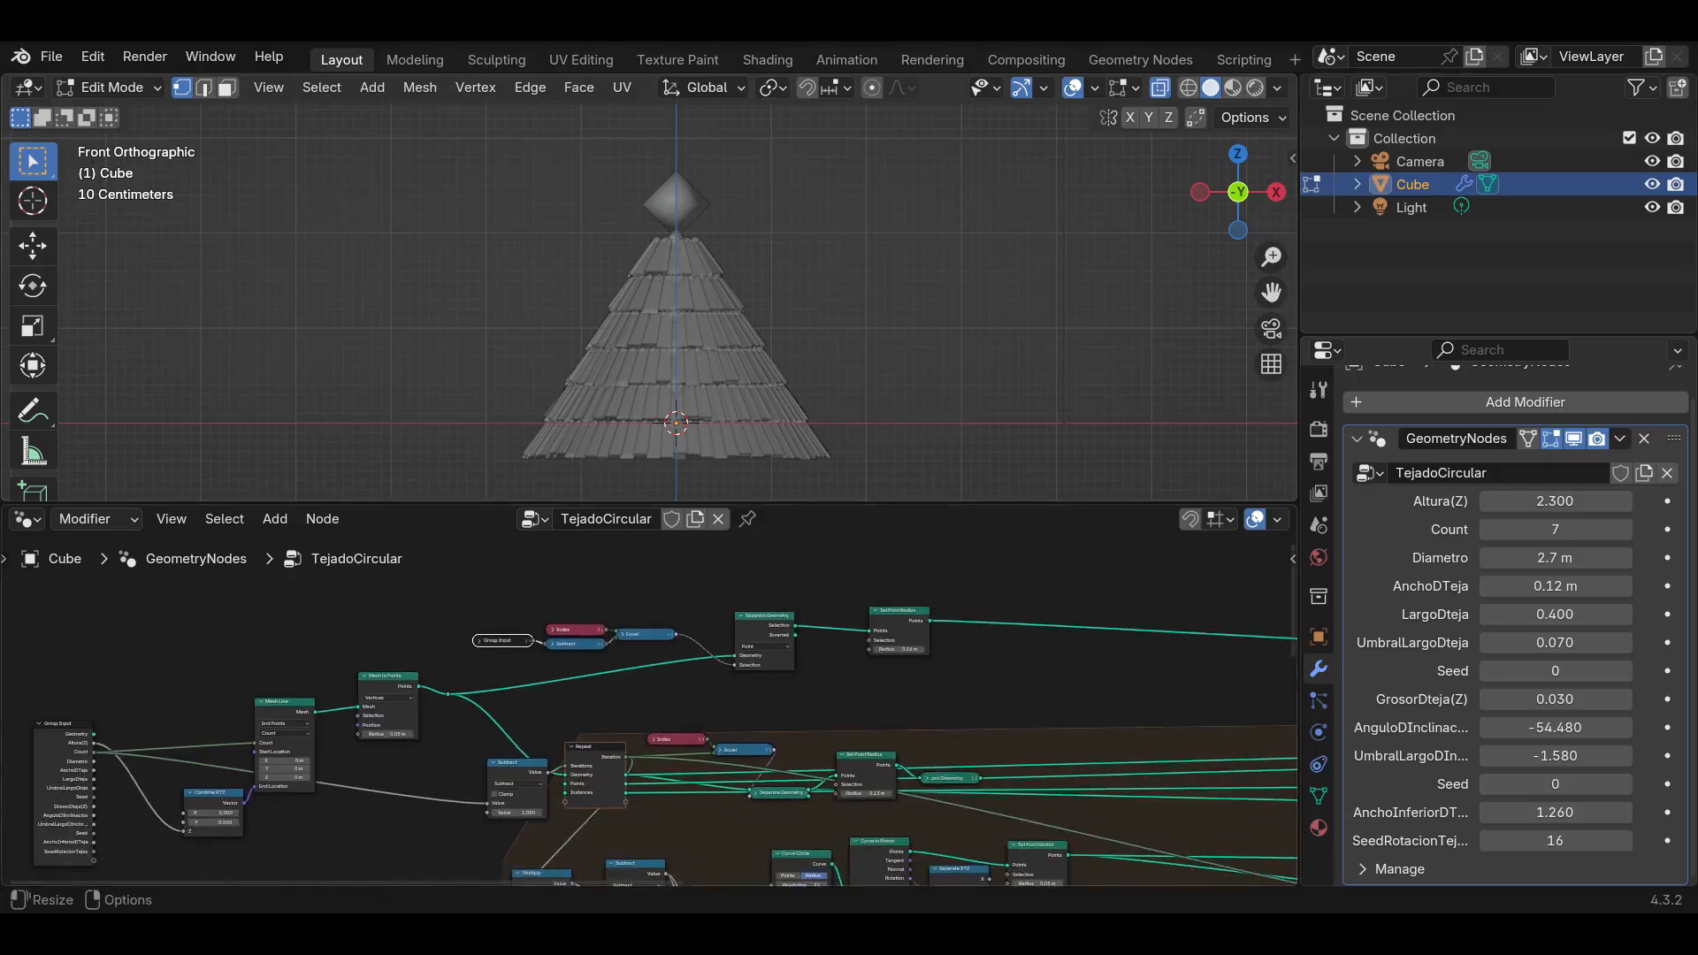
middle_click_drag(1079, 651, 955, 626)
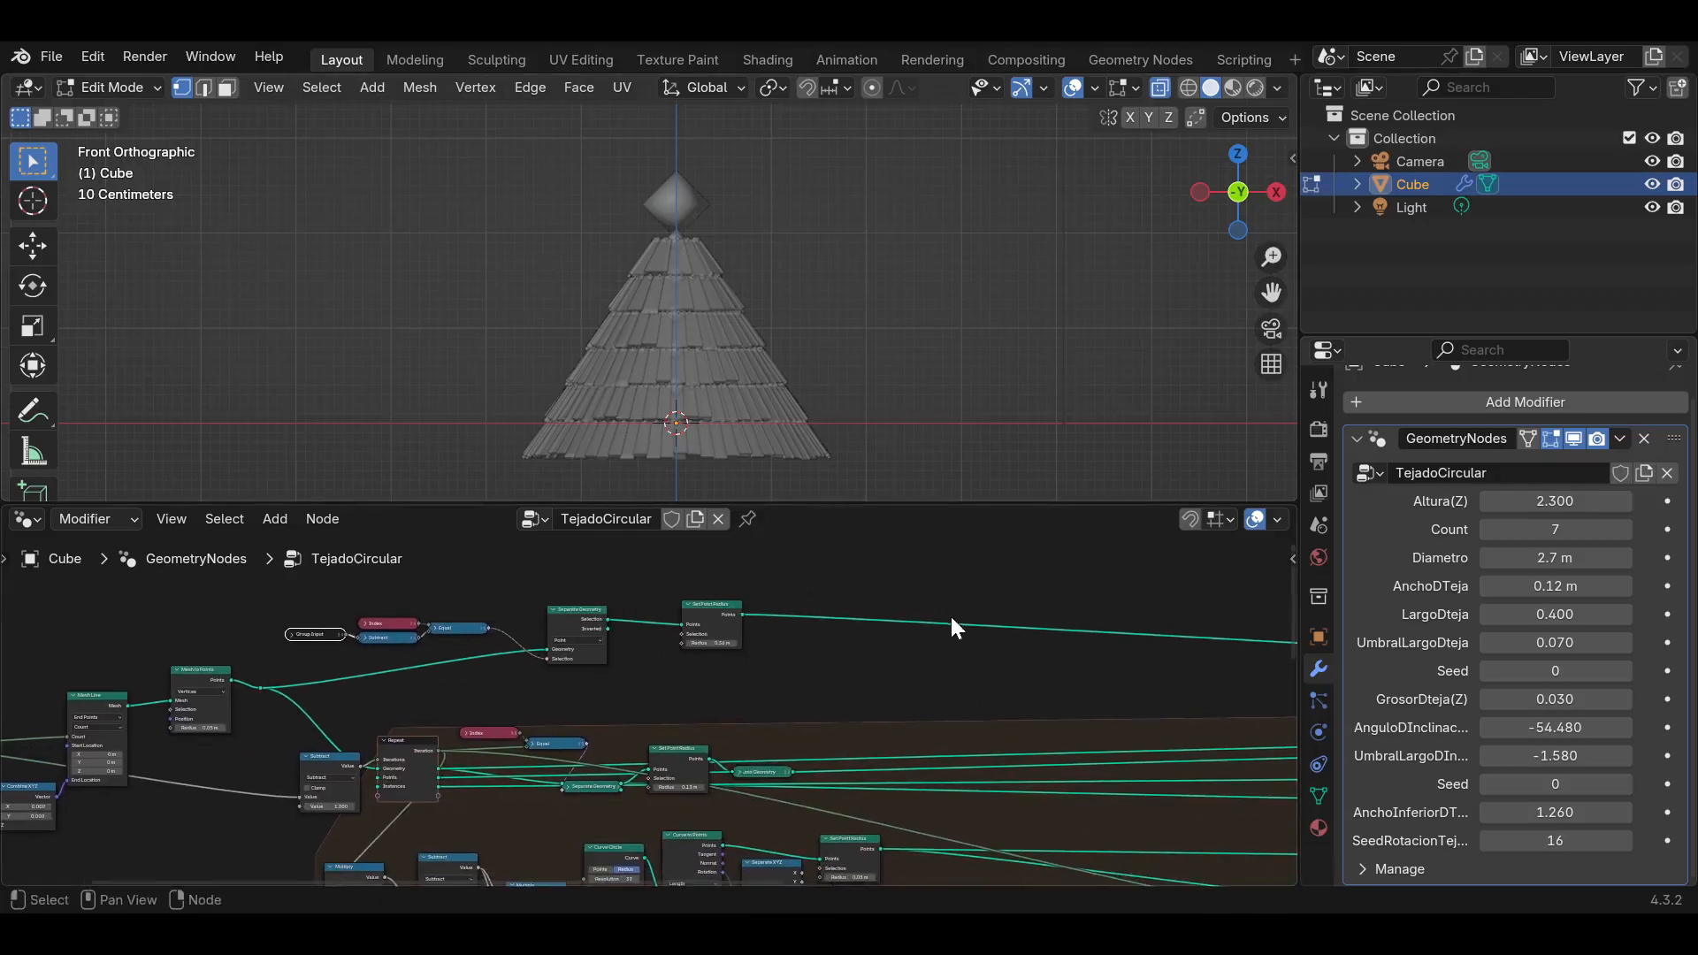
key("shift+a")
left_click(898, 430)
type("in")
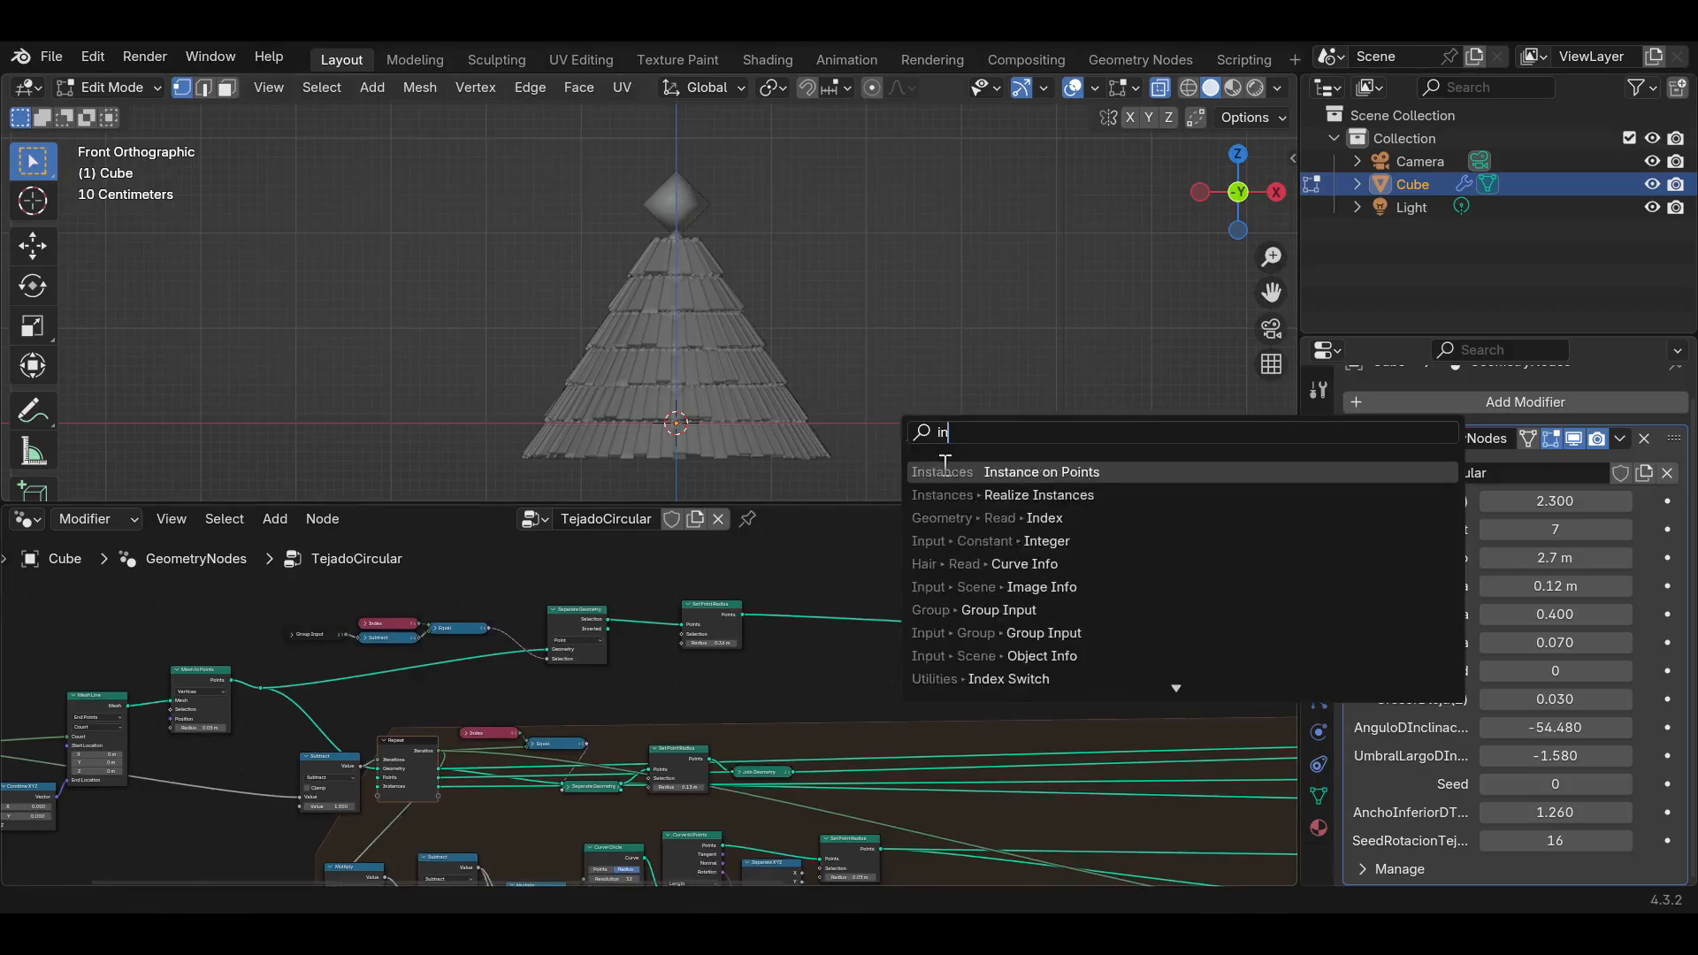
left_click(970, 471)
left_click(967, 544)
Add a Join Geometry node after Instance on Points, combining its instances with the Set Point Radius output.
middle_click_drag(1135, 590, 984, 707)
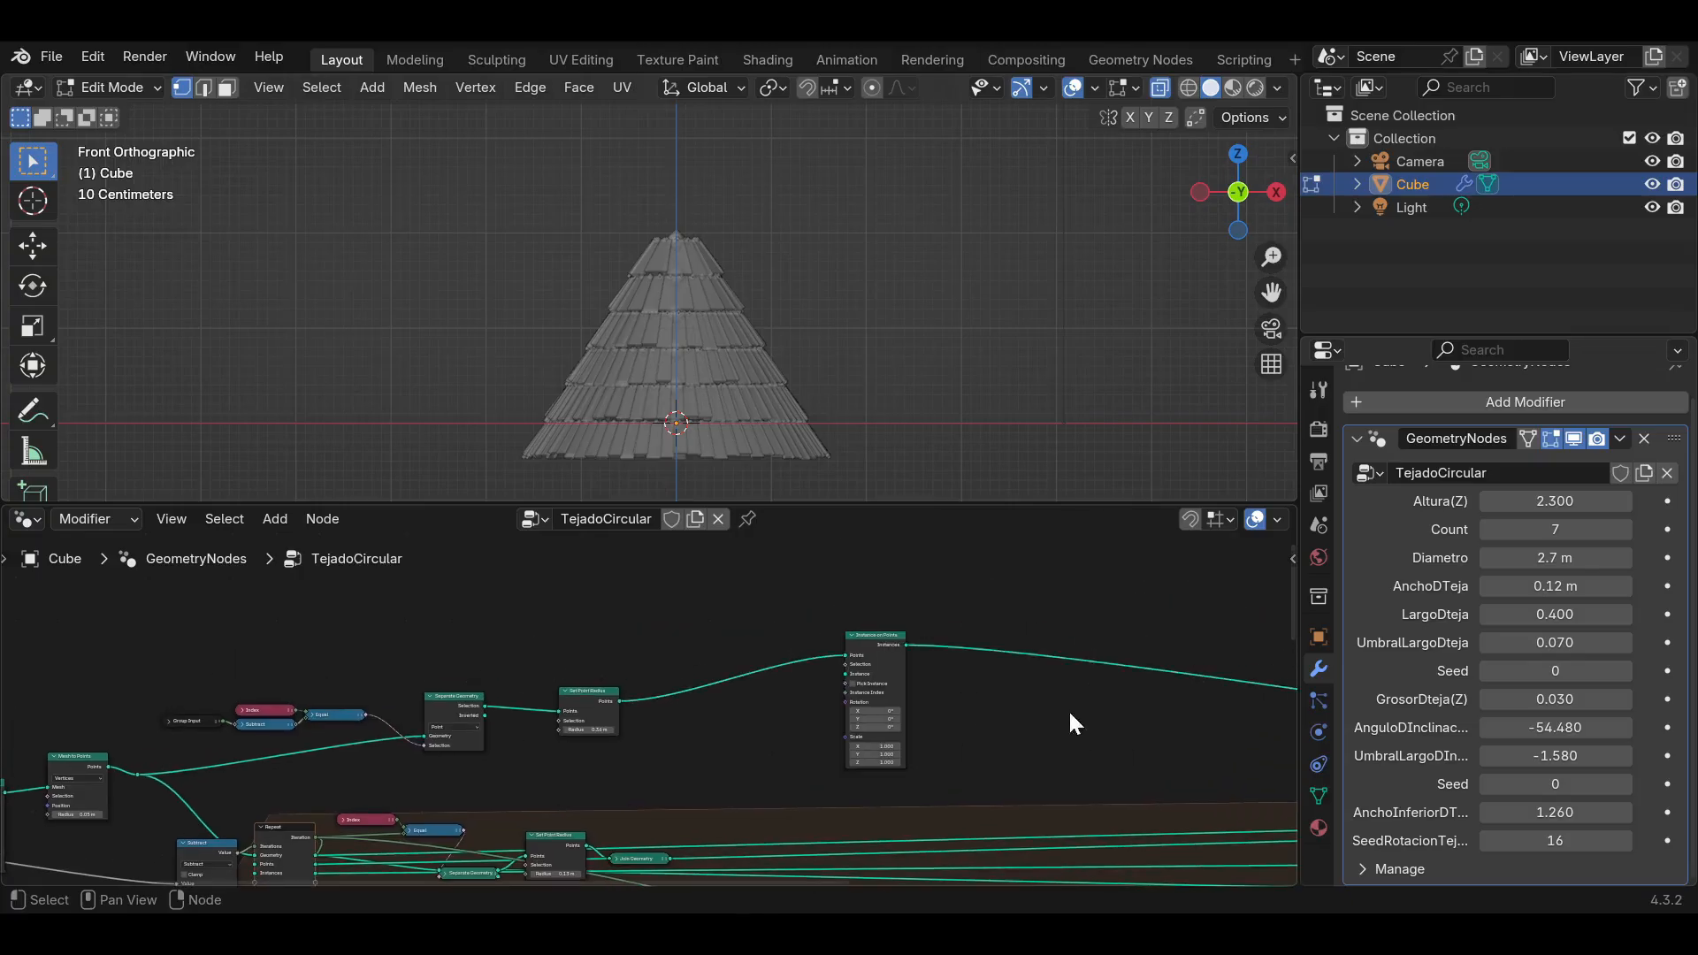
key("shift+a")
left_click(1002, 437)
type("join")
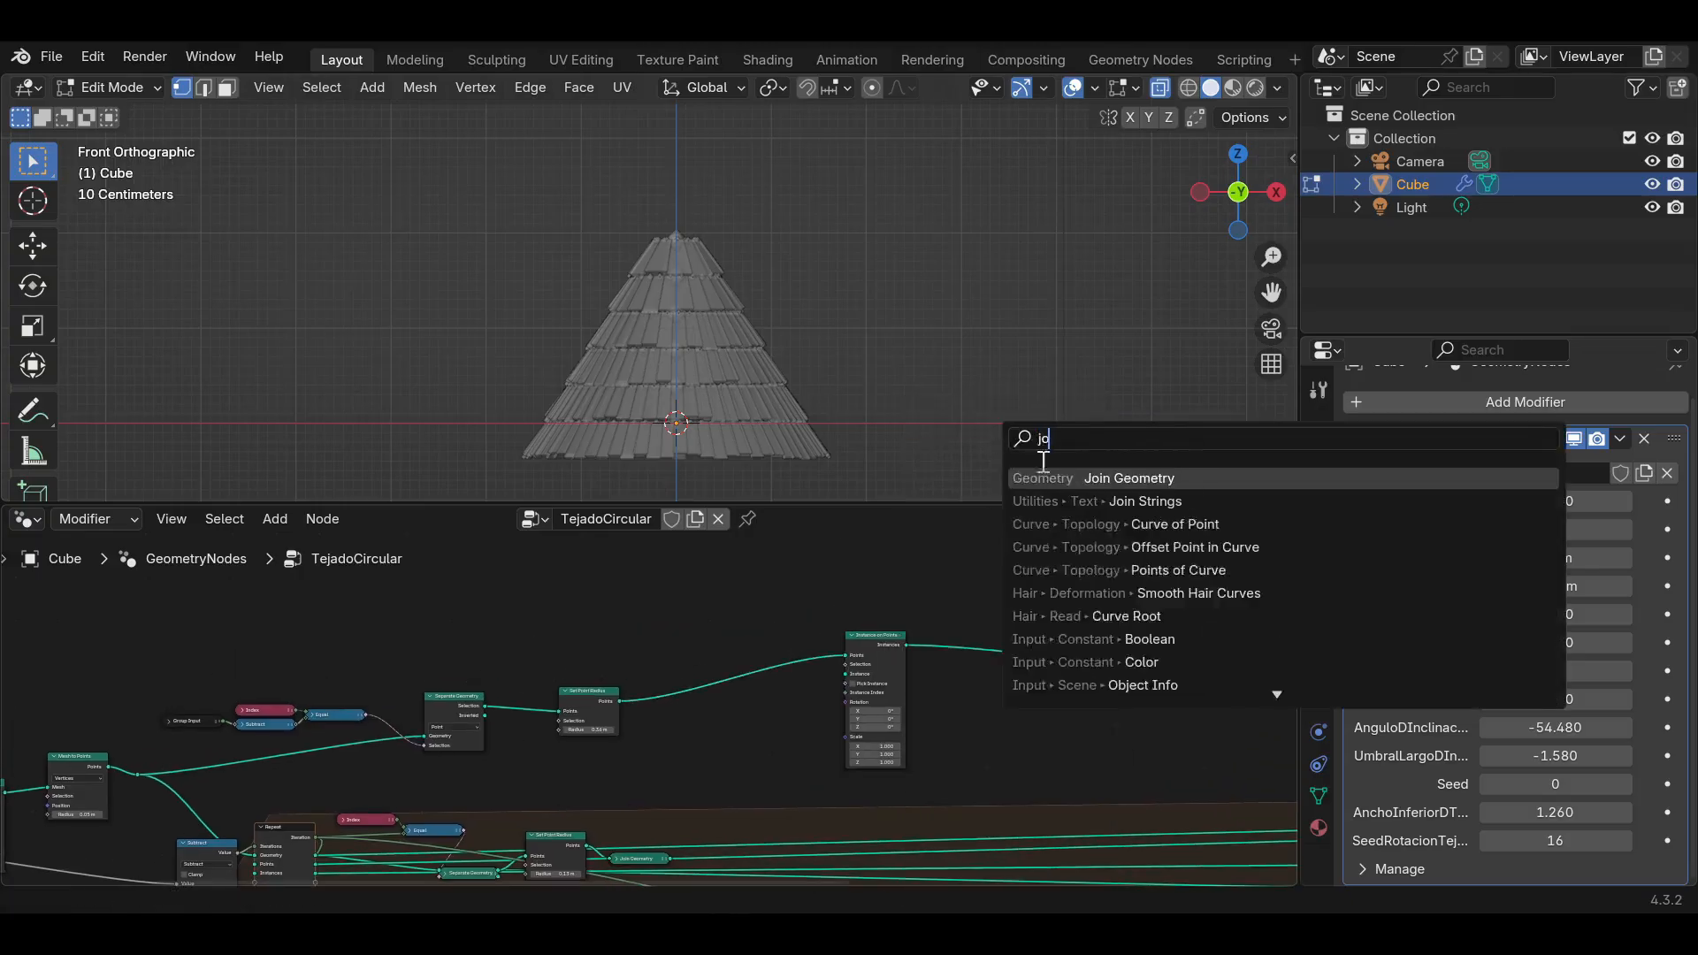
key("Return")
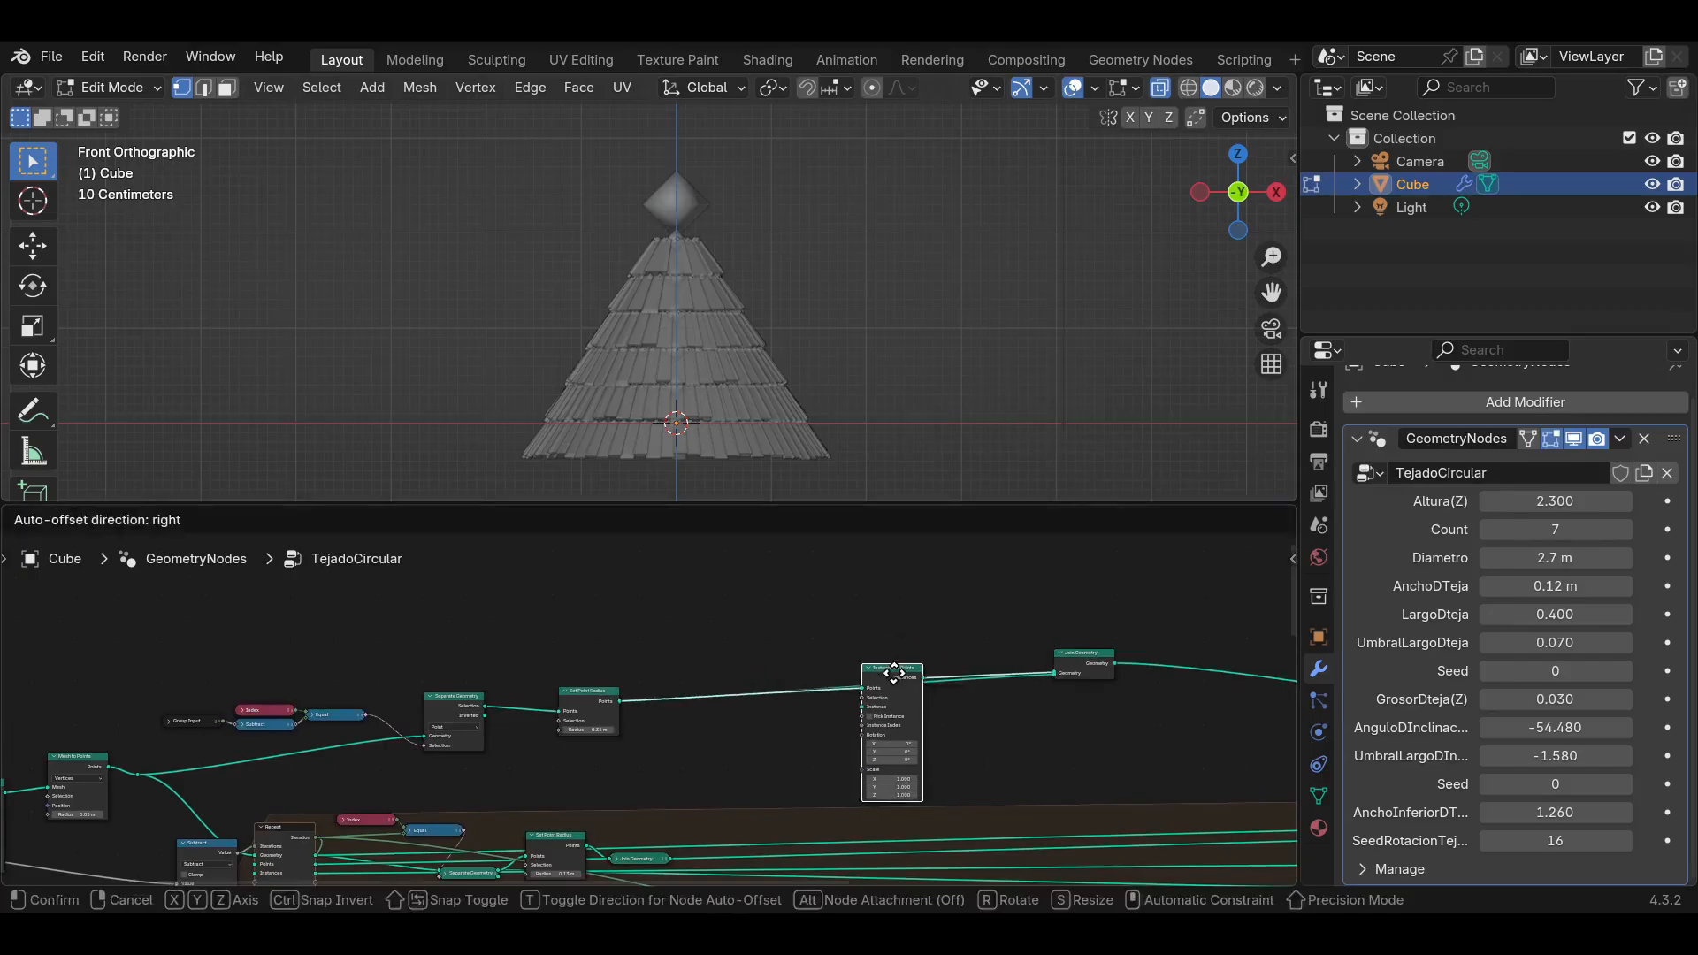
left_click(1054, 659)
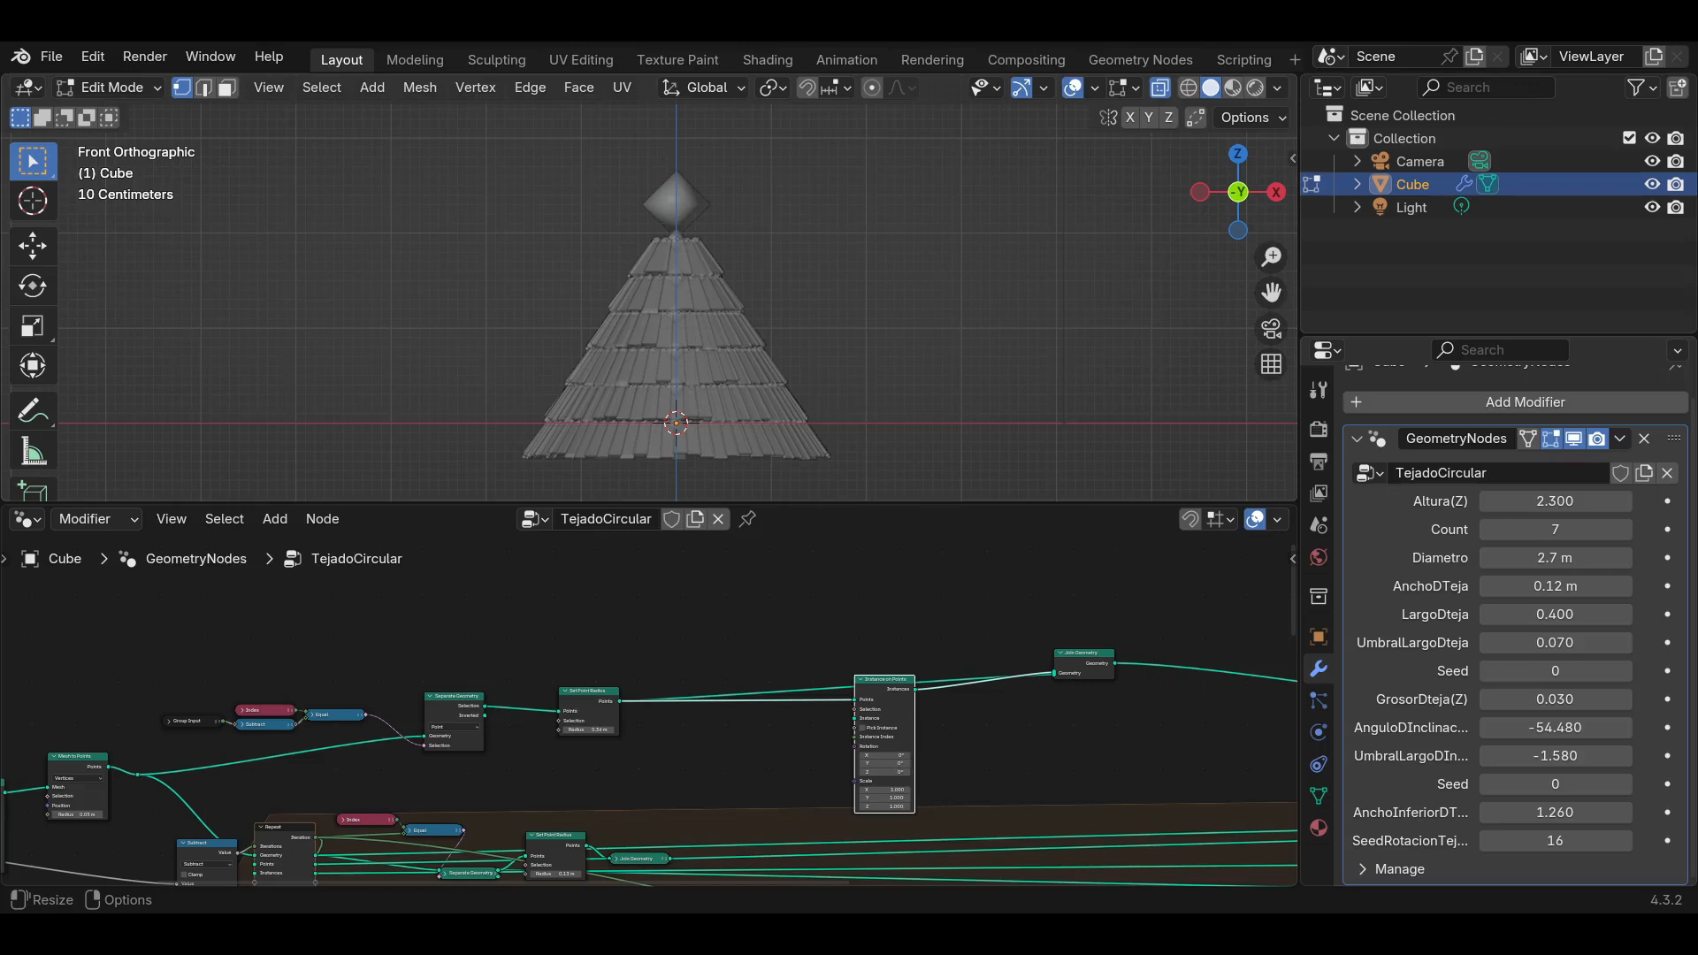
Rearrange the apex point nodes, spacing out the selection group, Set Point Radius, Instance on Points and Join Geometry, and save the file.
left_click_drag(169, 748, 489, 619)
scroll(560, 622, "down", 6)
middle_click_drag(560, 621, 616, 721)
left_click_drag(555, 766, 582, 644)
left_click_drag(626, 764, 651, 642)
left_click_drag(802, 755, 812, 599)
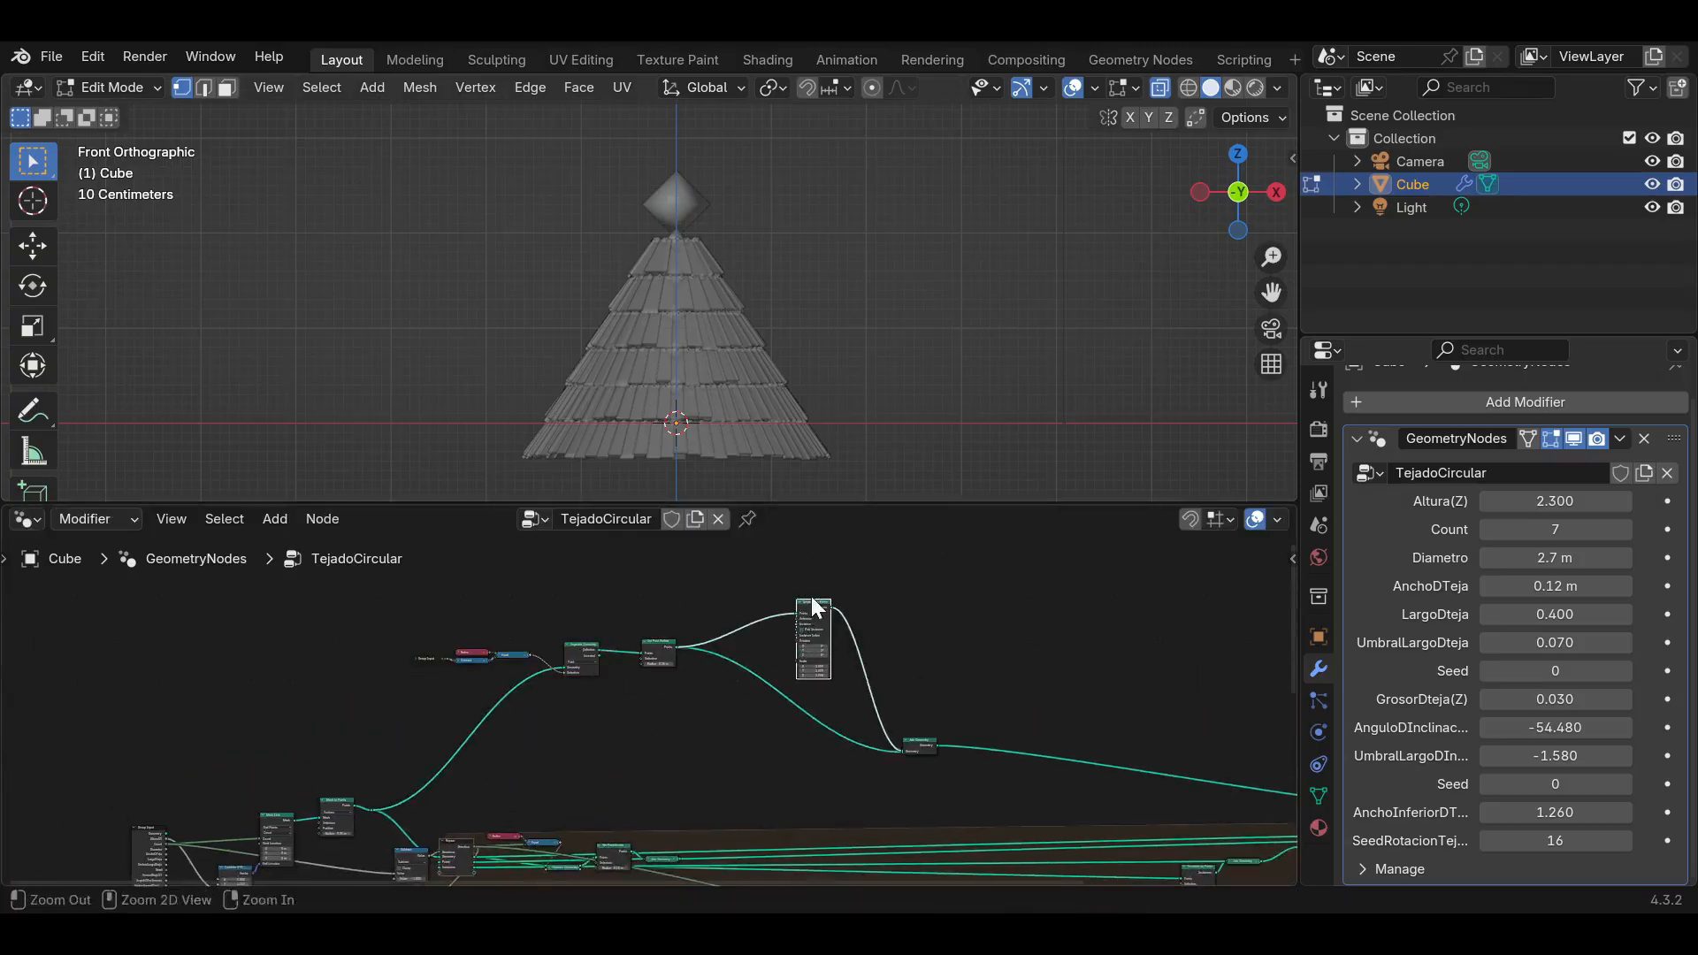
key("ctrl+s")
scroll(969, 677, "up", 6)
left_click_drag(831, 733, 939, 565)
middle_click_drag(939, 565, 1012, 593)
left_click_drag(734, 541, 792, 656)
Add a Curve Circle node, connect its Curve output to the apex Instance on Points node's Instance input, and save the file.
middle_click_drag(634, 703, 828, 632)
scroll(822, 650, "up", 4)
left_click(814, 681)
key("shift+a")
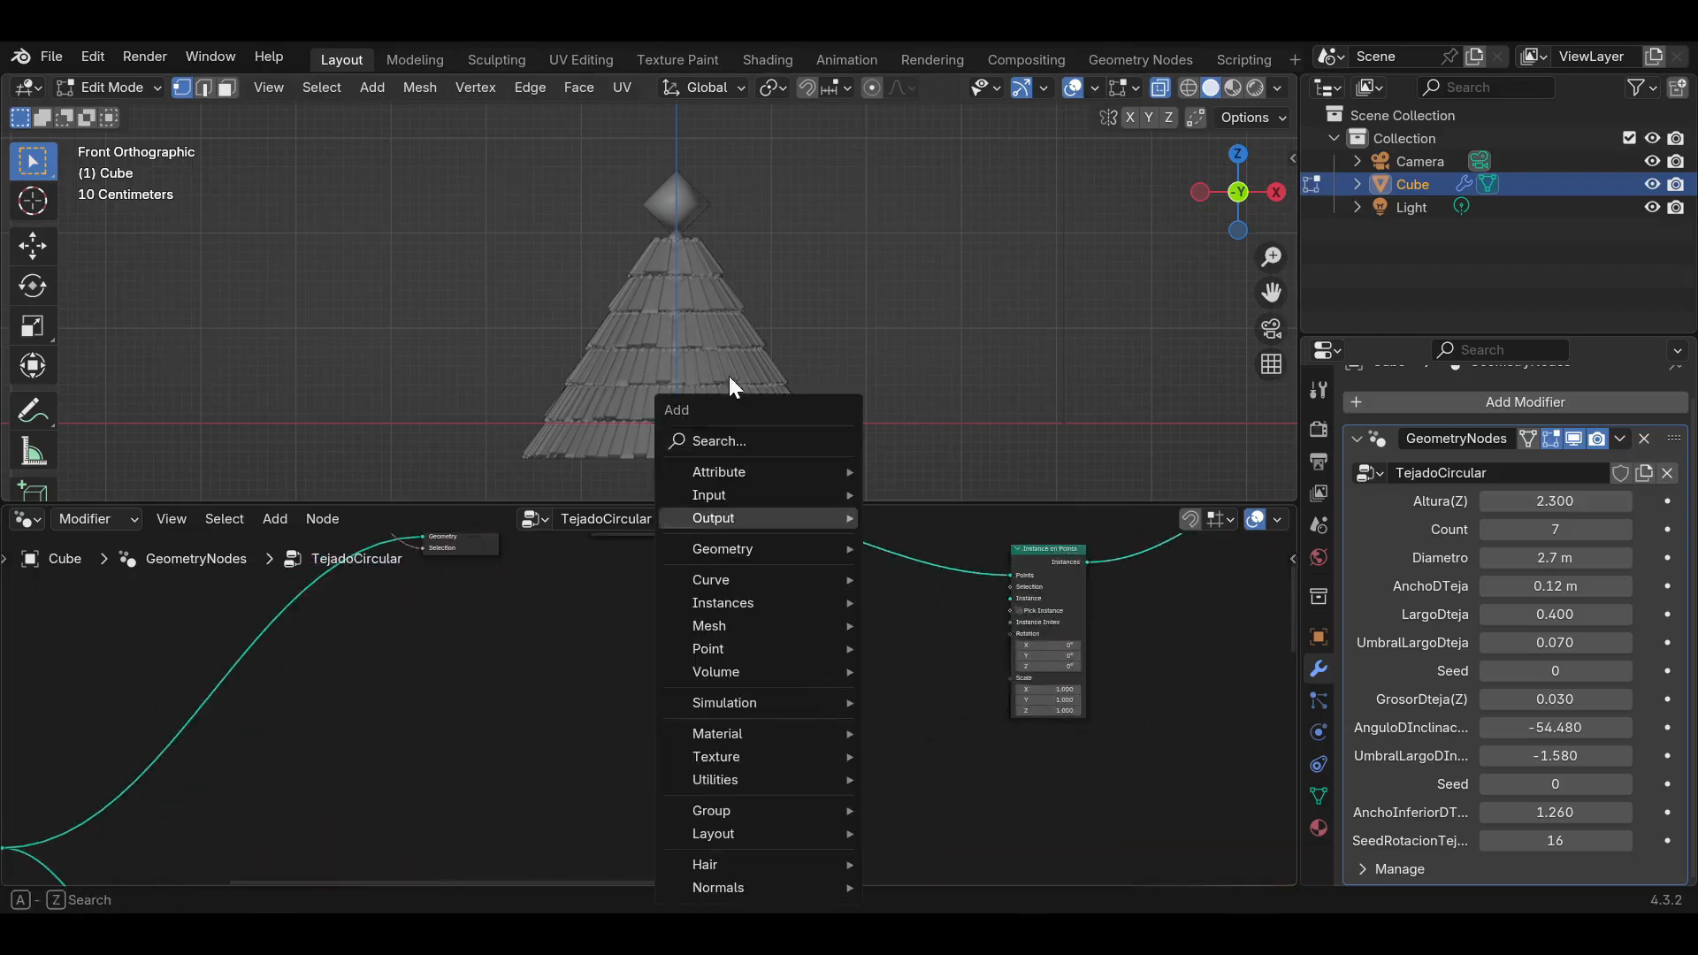
left_click(727, 440)
type("curv")
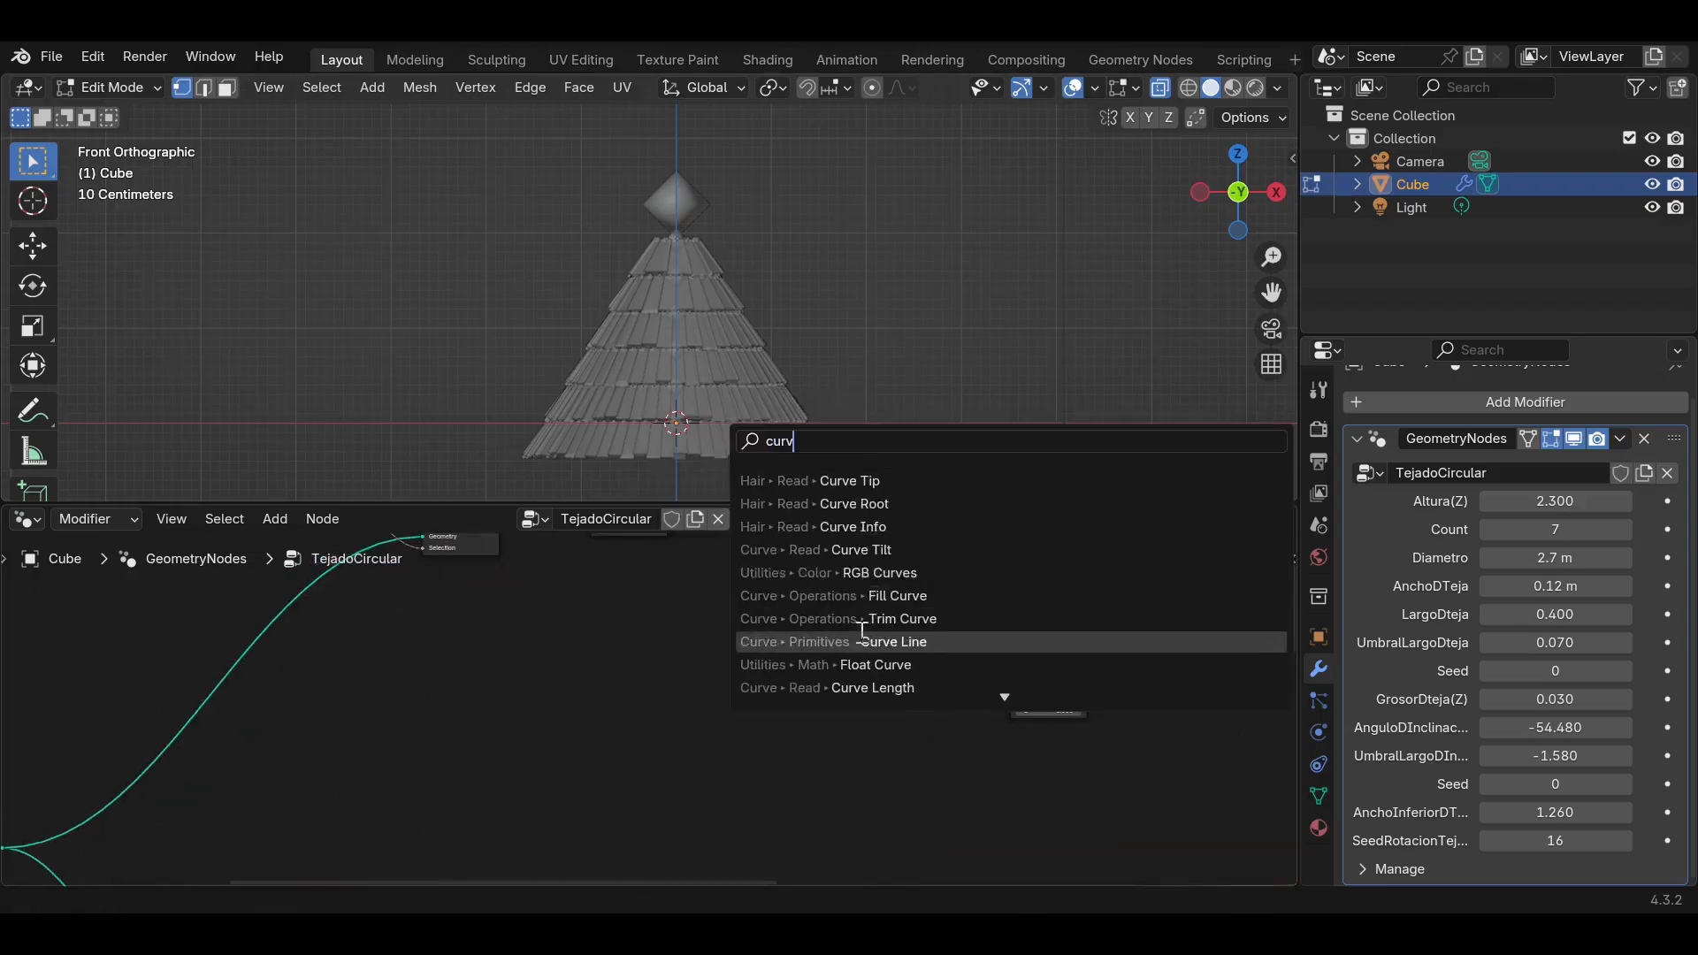
type(" c")
key("Return")
left_click(844, 665)
left_click_drag(857, 647, 1010, 599)
key("ctrl+s")
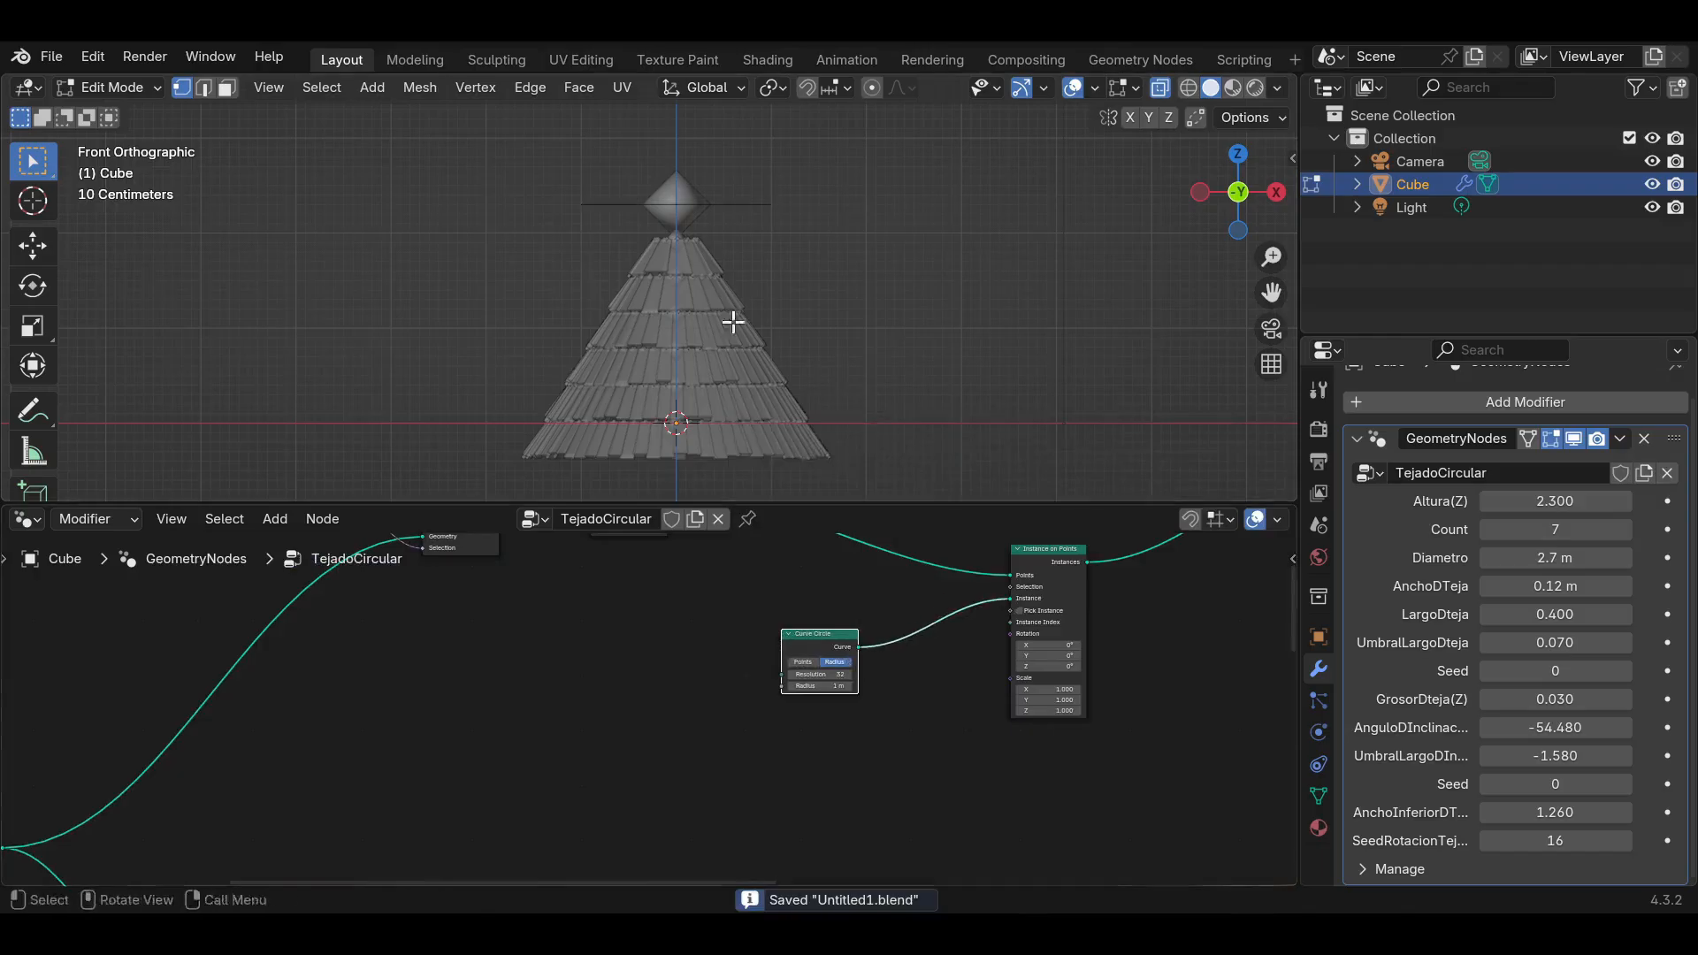
Turn off X-ray in the viewport and set the apex point's Set Point Radius to 0.05 m.
middle_click_drag(733, 321, 787, 375)
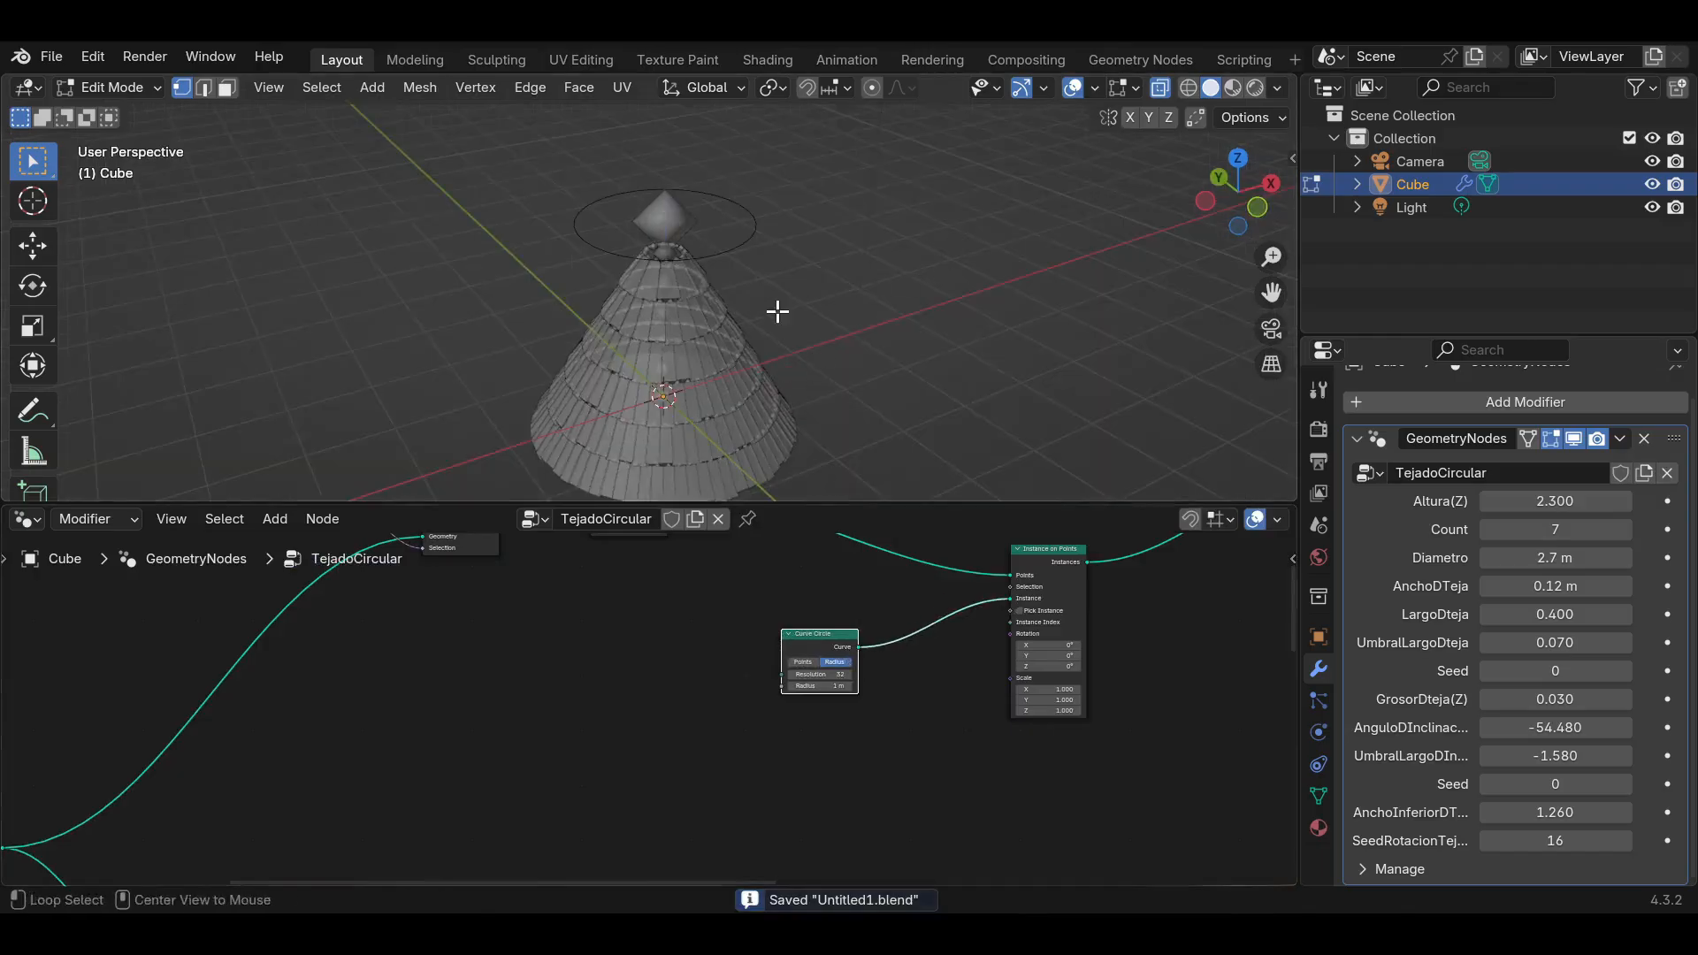
key("alt+z")
scroll(674, 237, "up", 2)
scroll(675, 646, "up", 8)
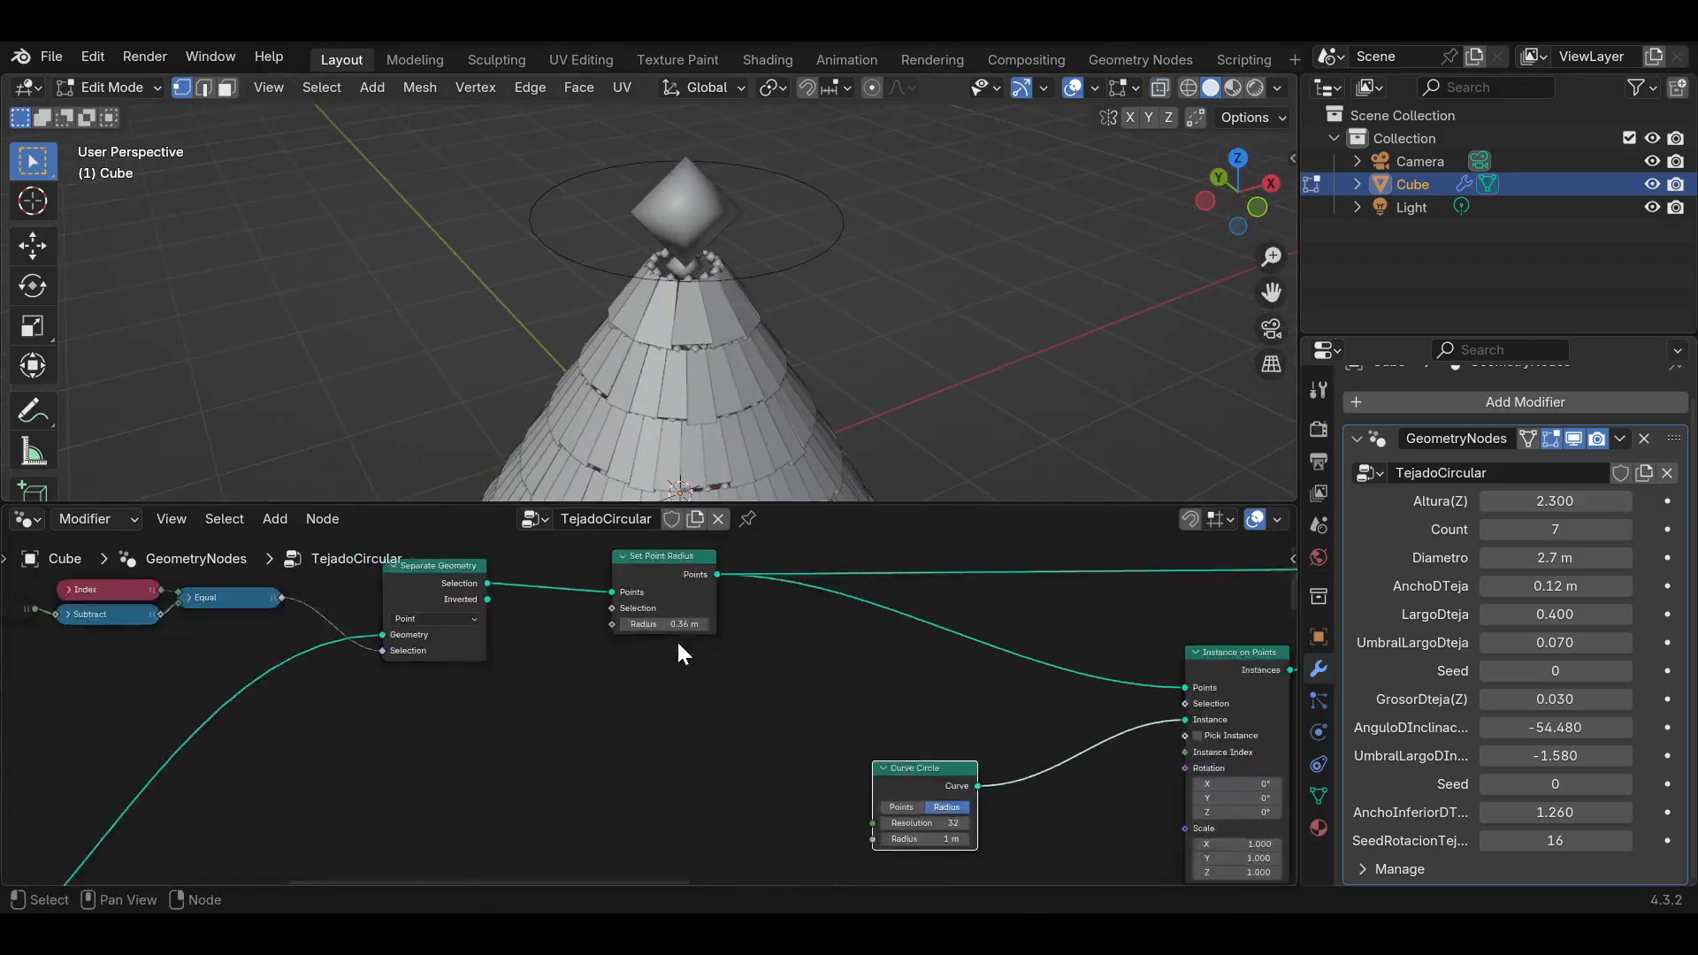
scroll(681, 654, "up", 3)
middle_click_drag(722, 662, 719, 707)
double_click(723, 673)
type("0.05")
key("Return")
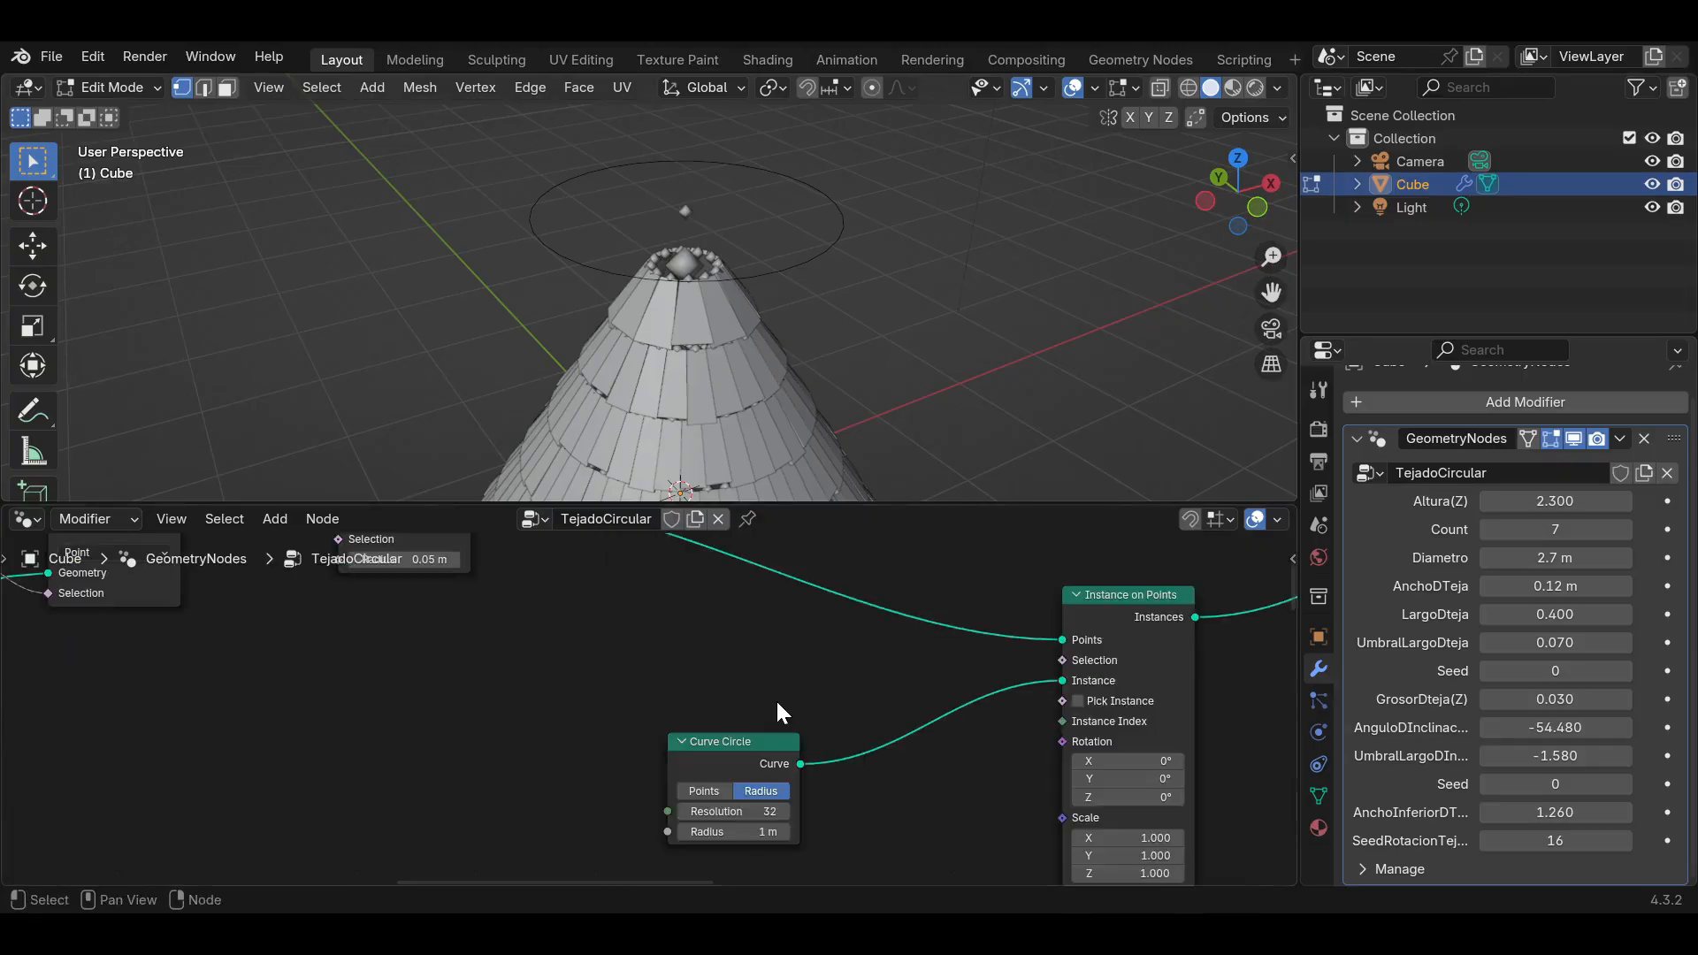
Insert a Curve to Points node on the link between Curve Circle and Instance on Points.
left_click_drag(735, 746, 692, 715)
key("shift+a")
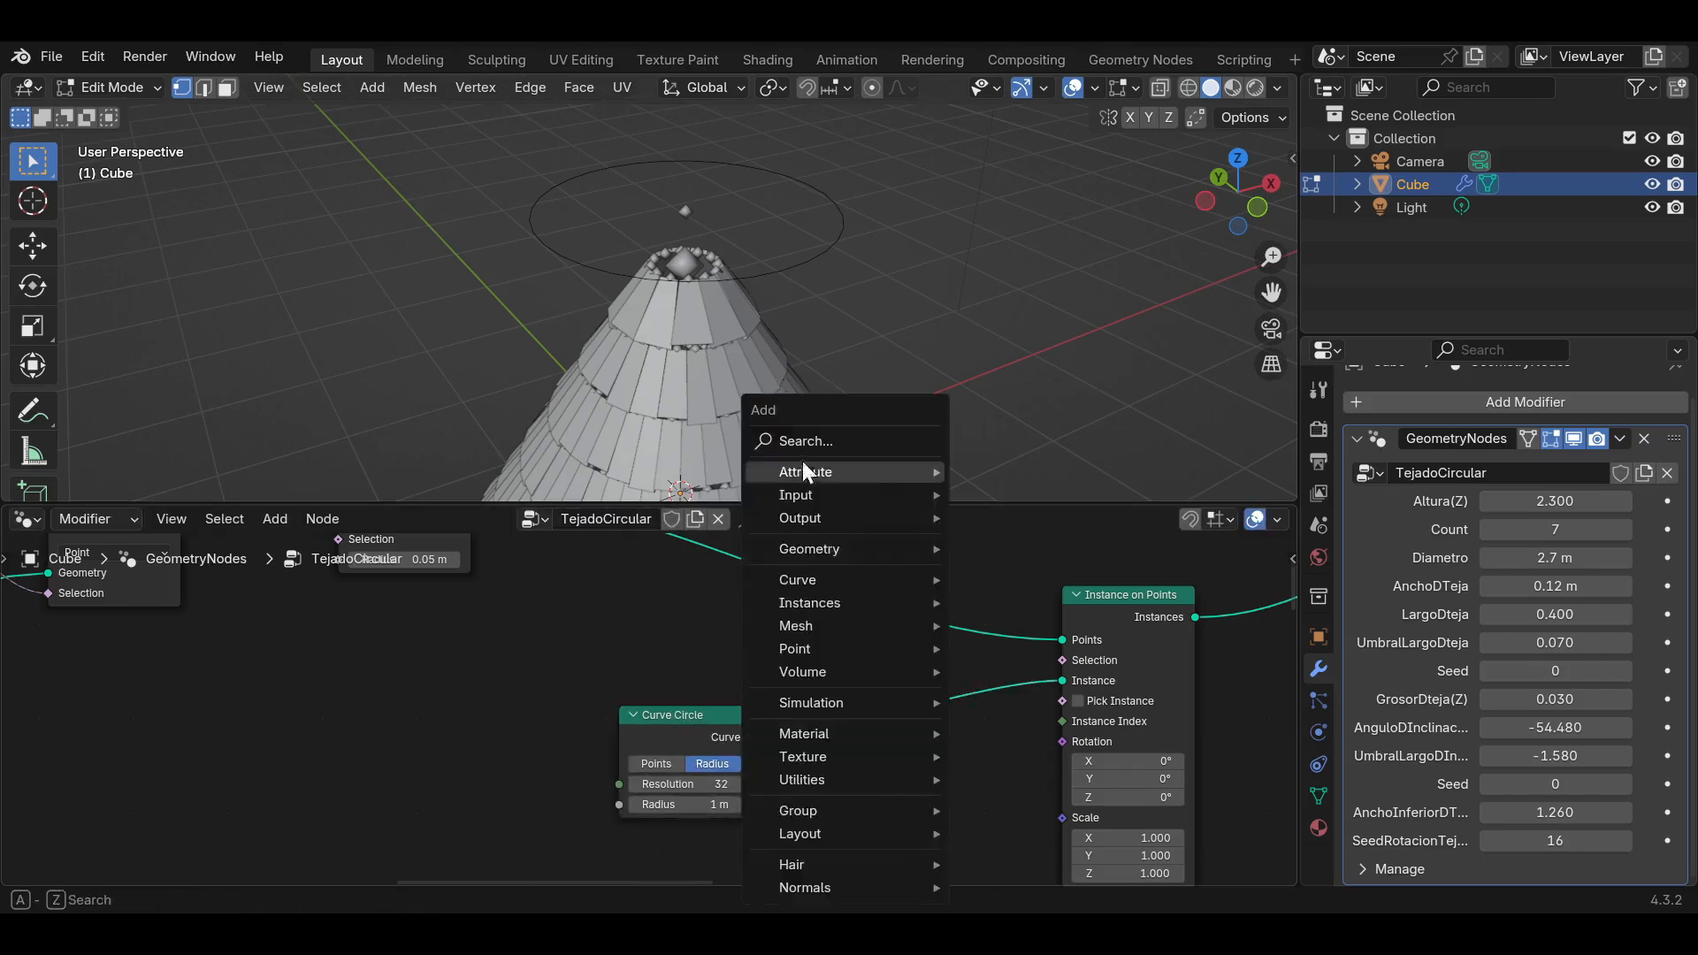
left_click(803, 459)
type("curve t")
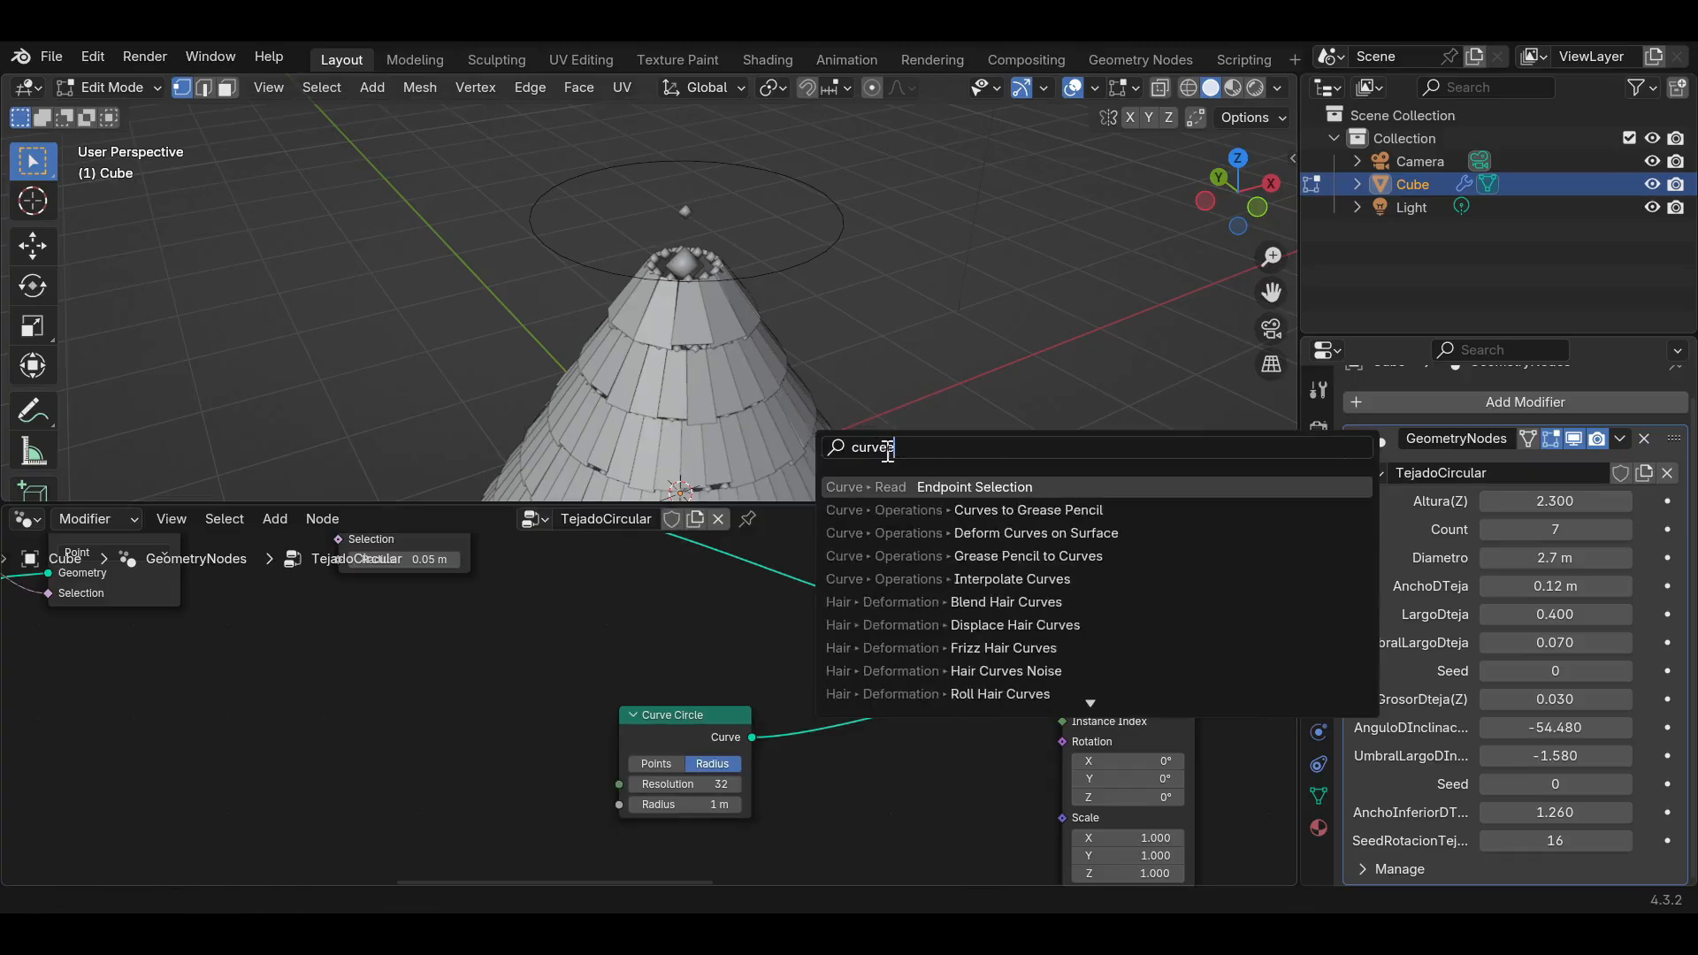
left_click(1001, 601)
left_click(801, 680)
left_click_drag(805, 679, 747, 682)
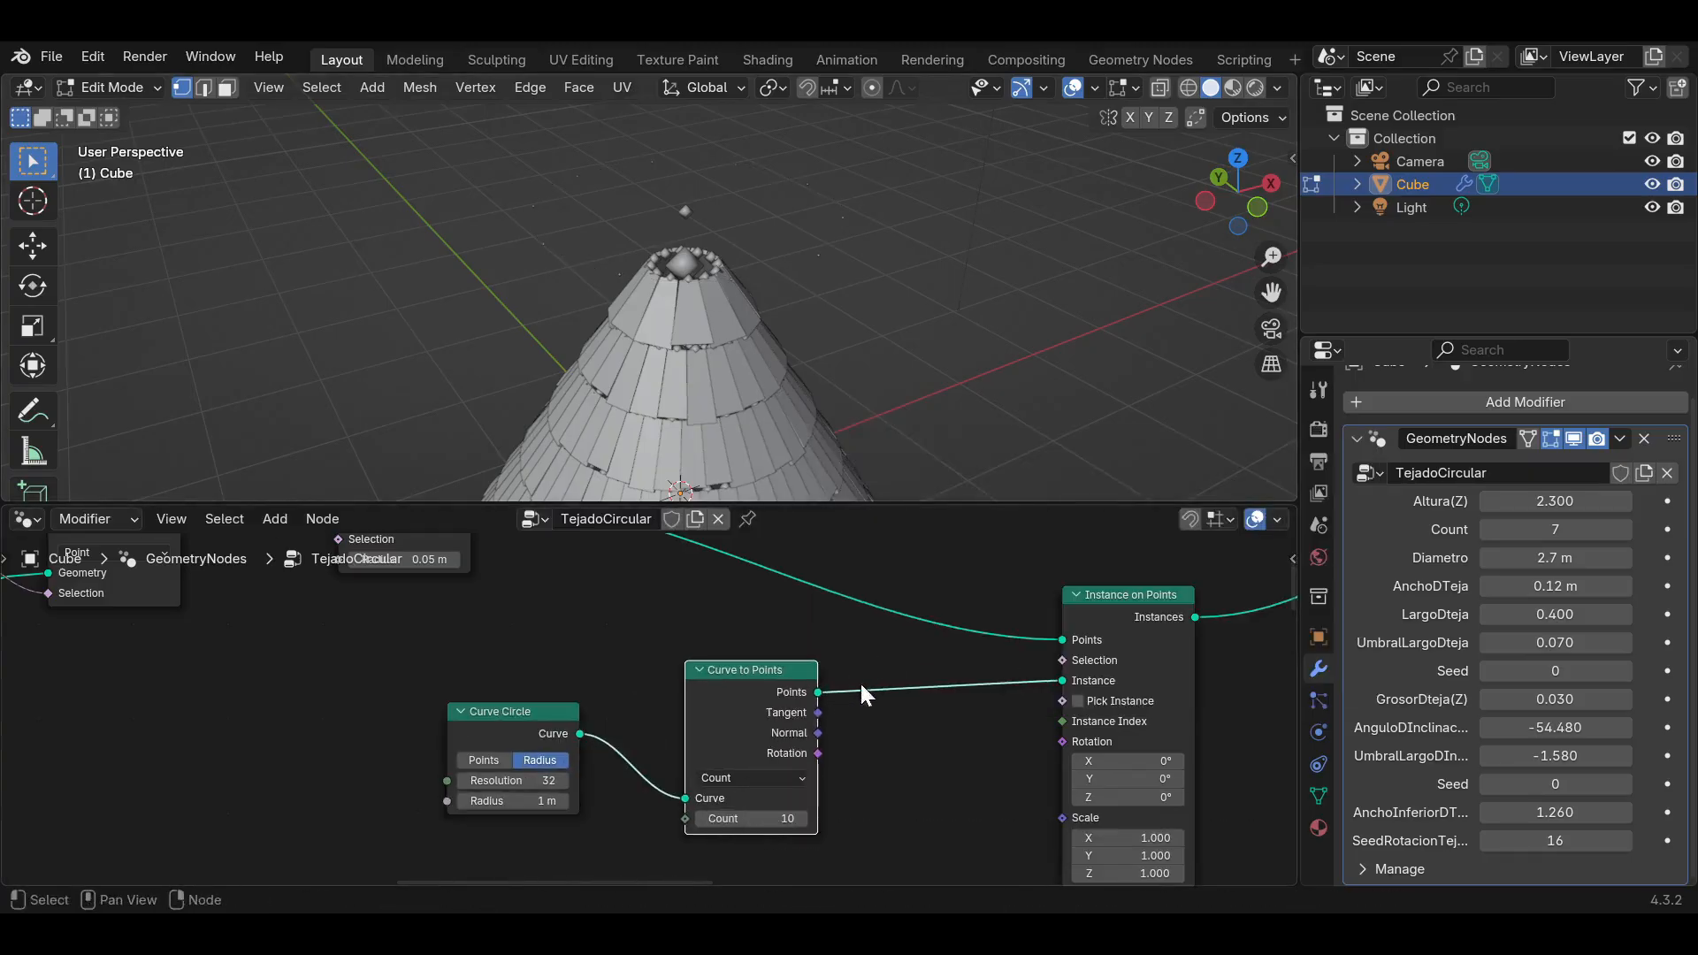
Try the Evaluated mode on the Curve to Points node and return it to Count.
middle_click_drag(908, 670, 849, 679)
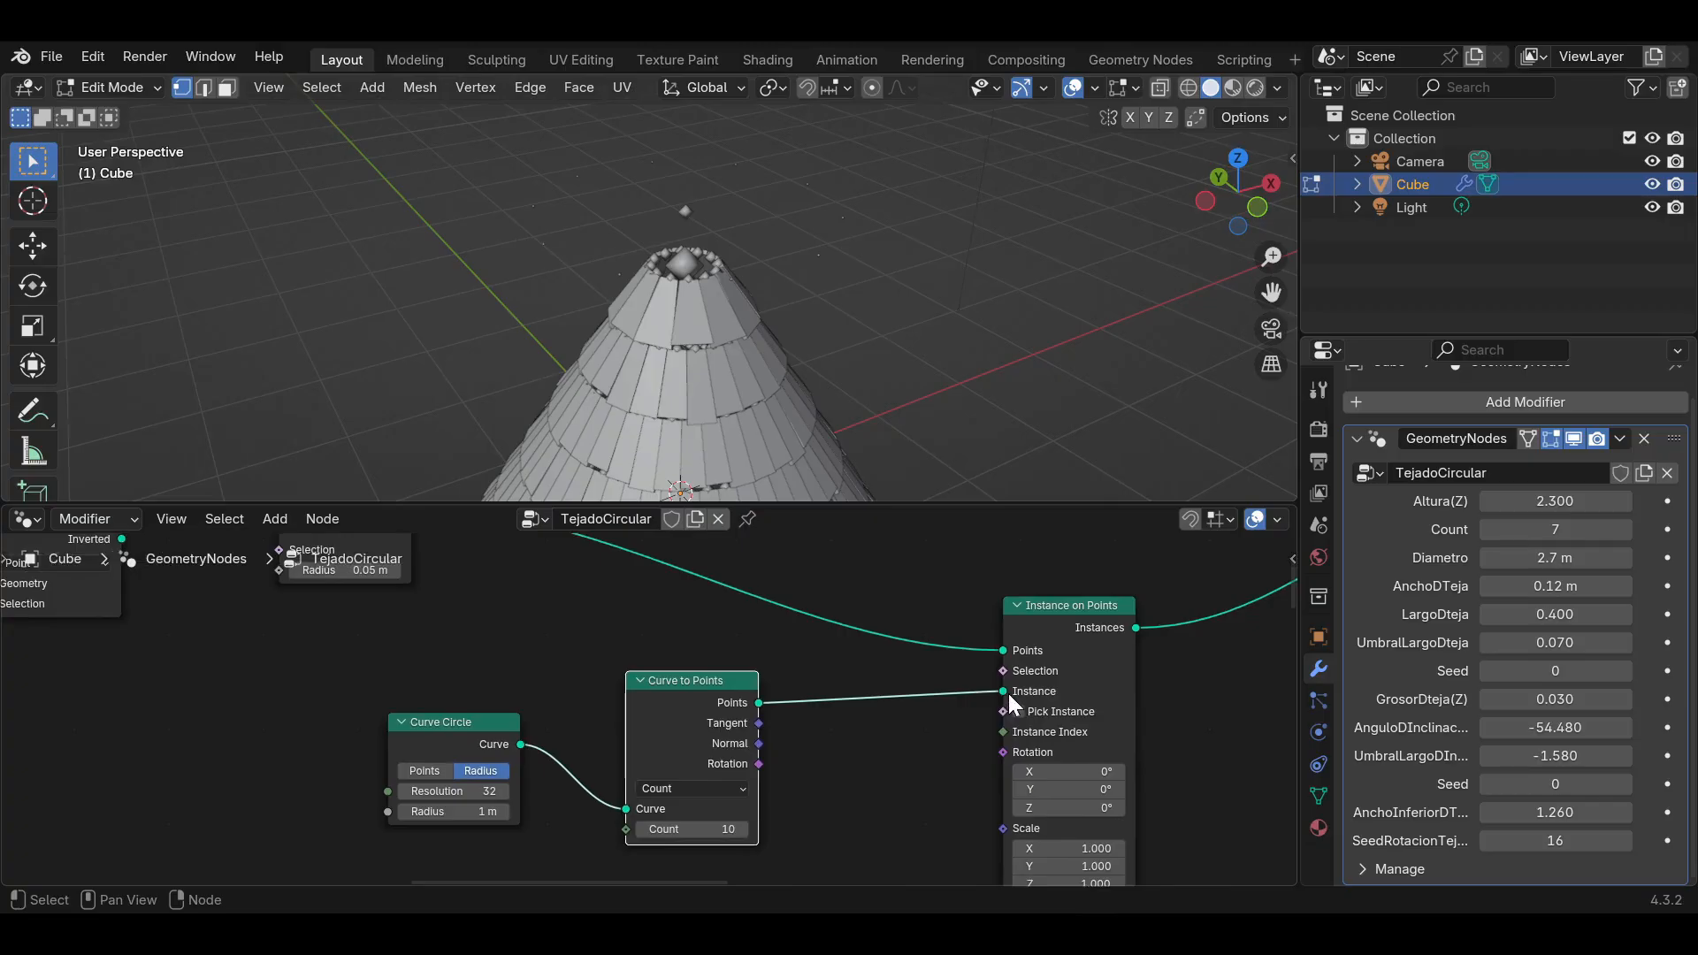
middle_click_drag(761, 712, 980, 674)
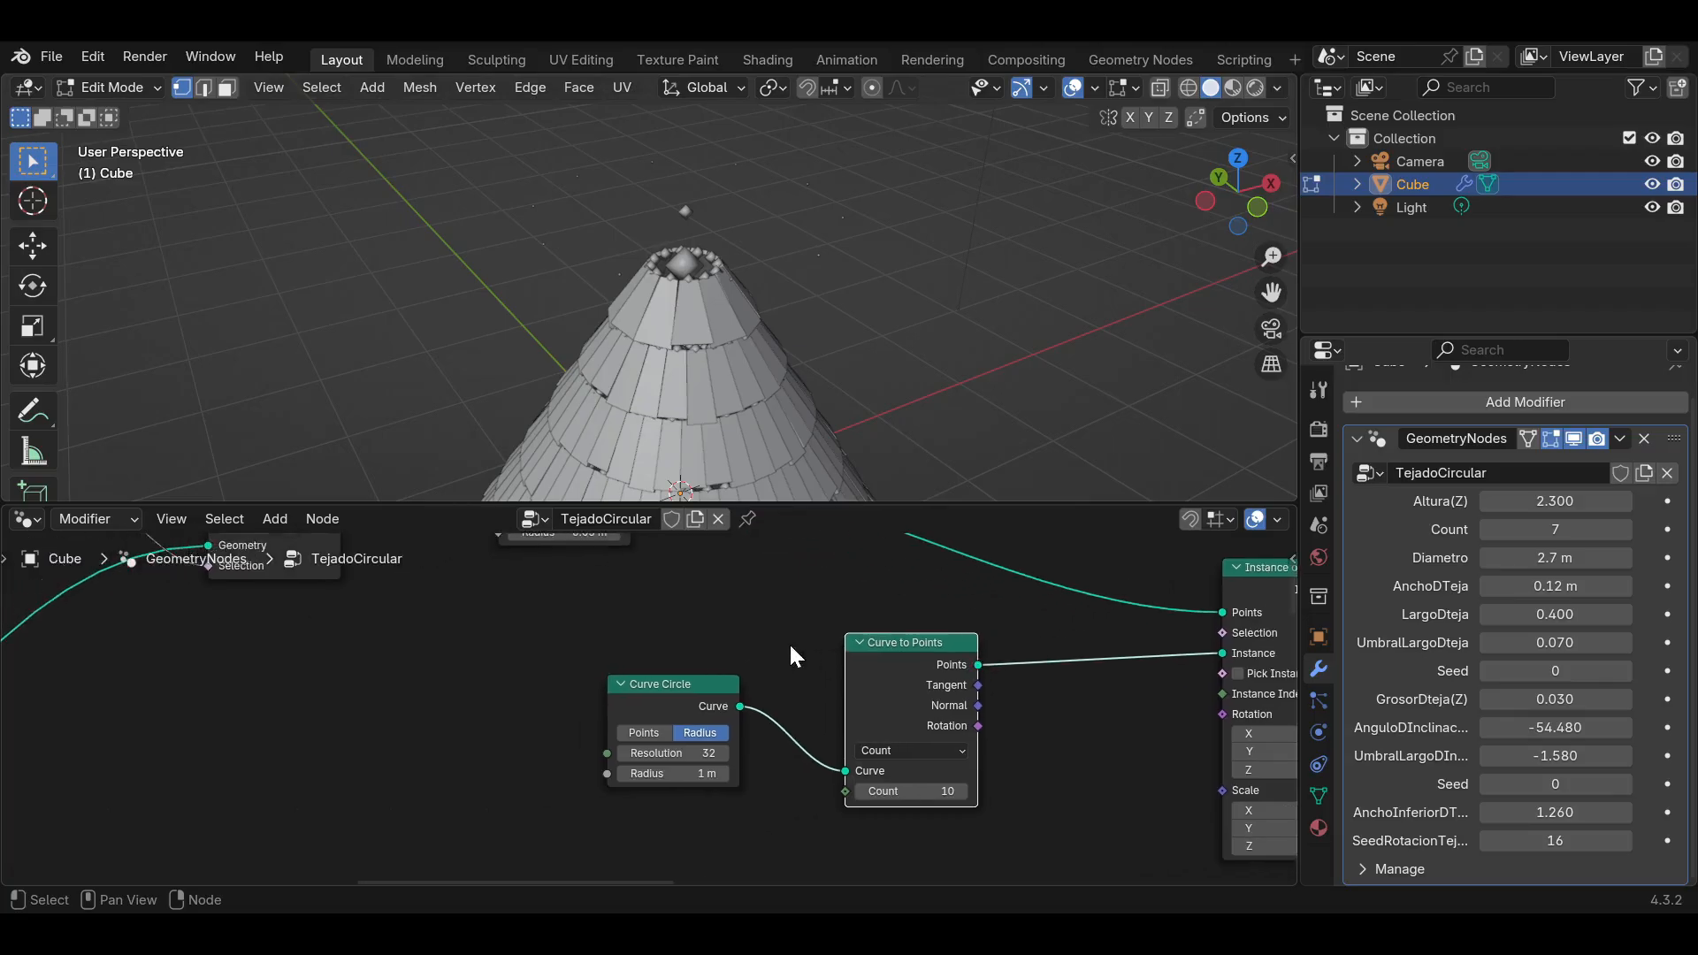
scroll(964, 765, "up", 1)
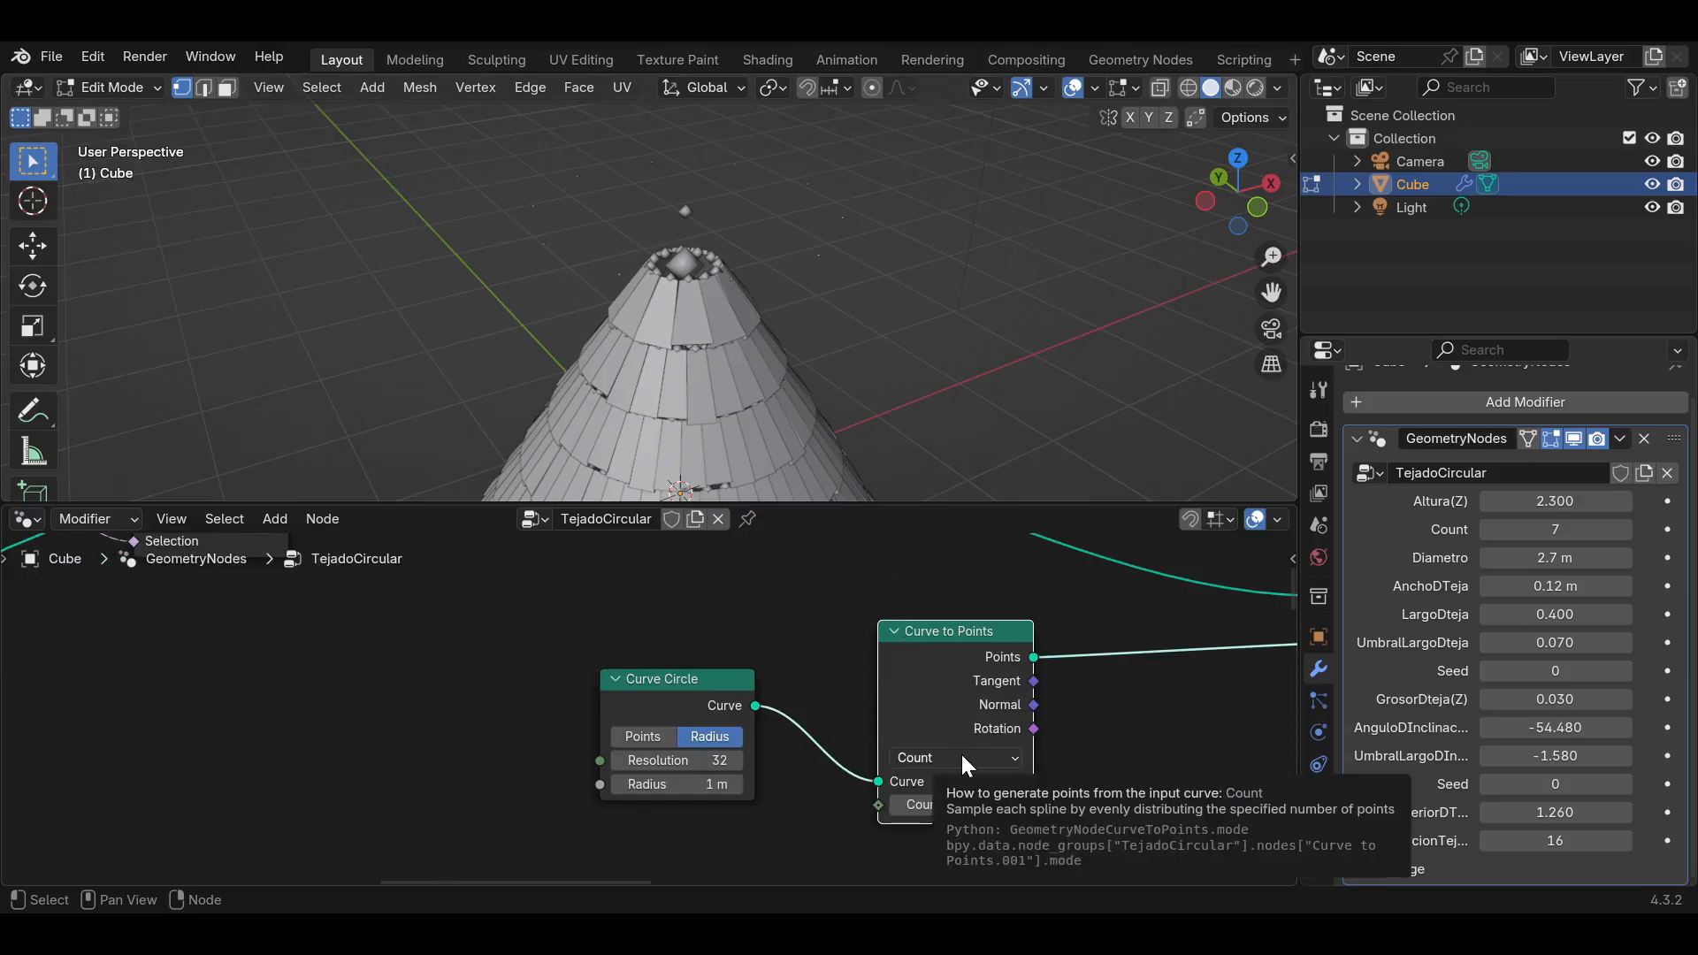
left_click(960, 758)
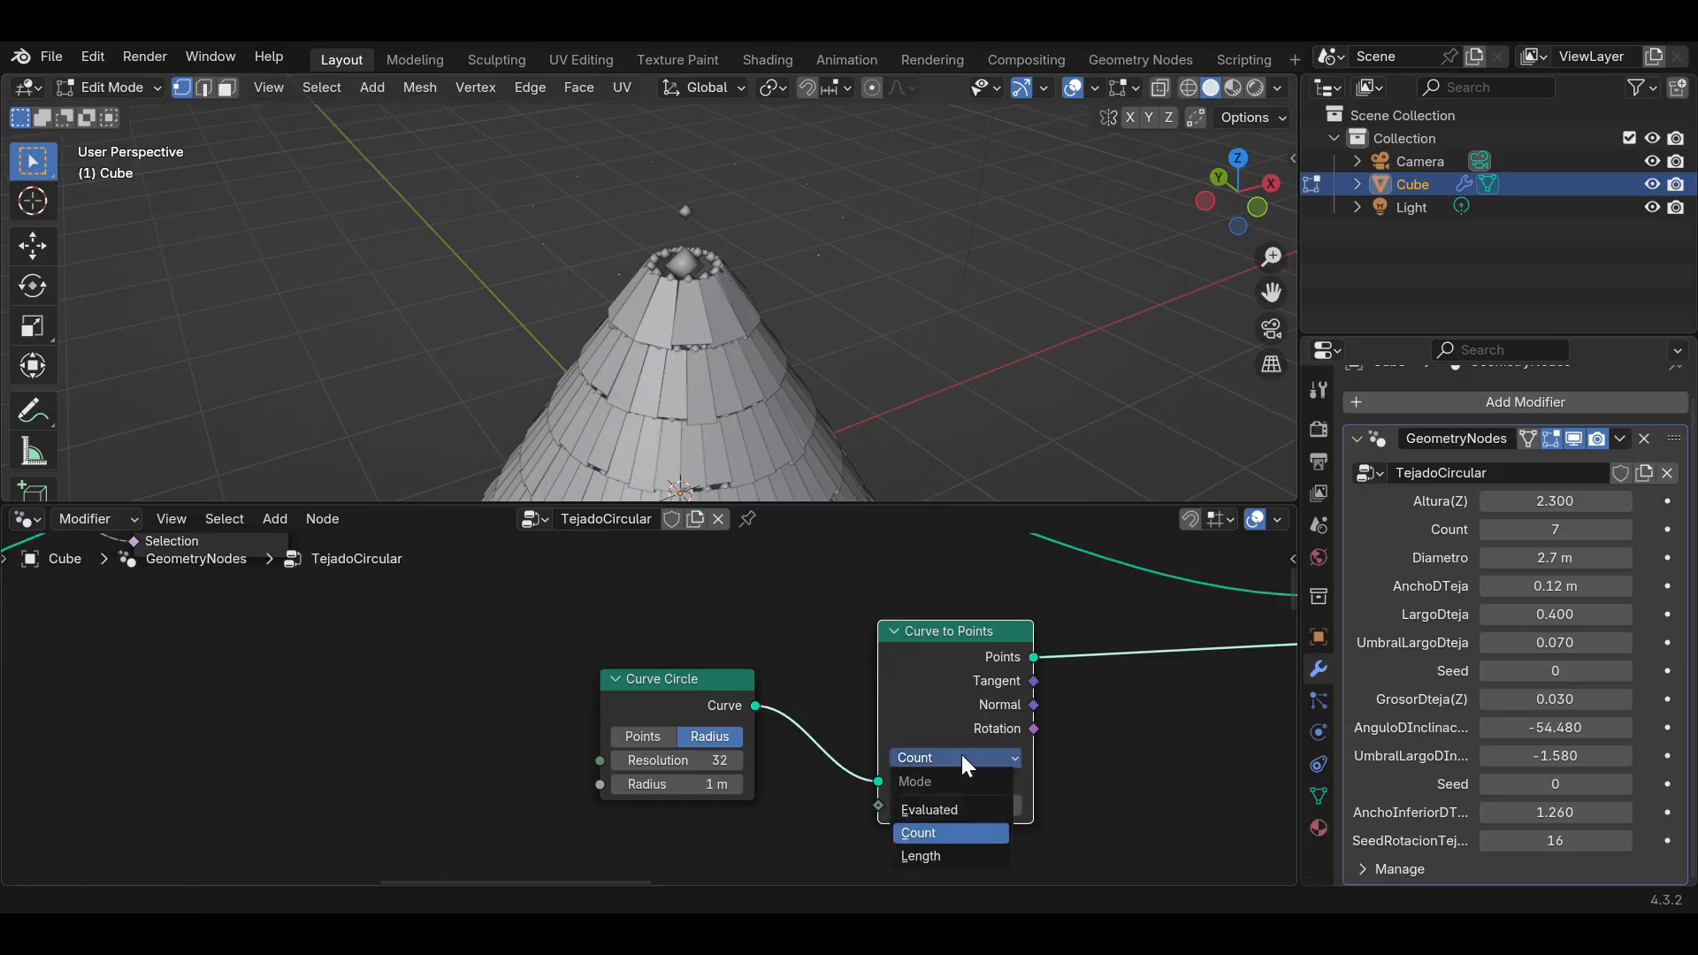
left_click(963, 808)
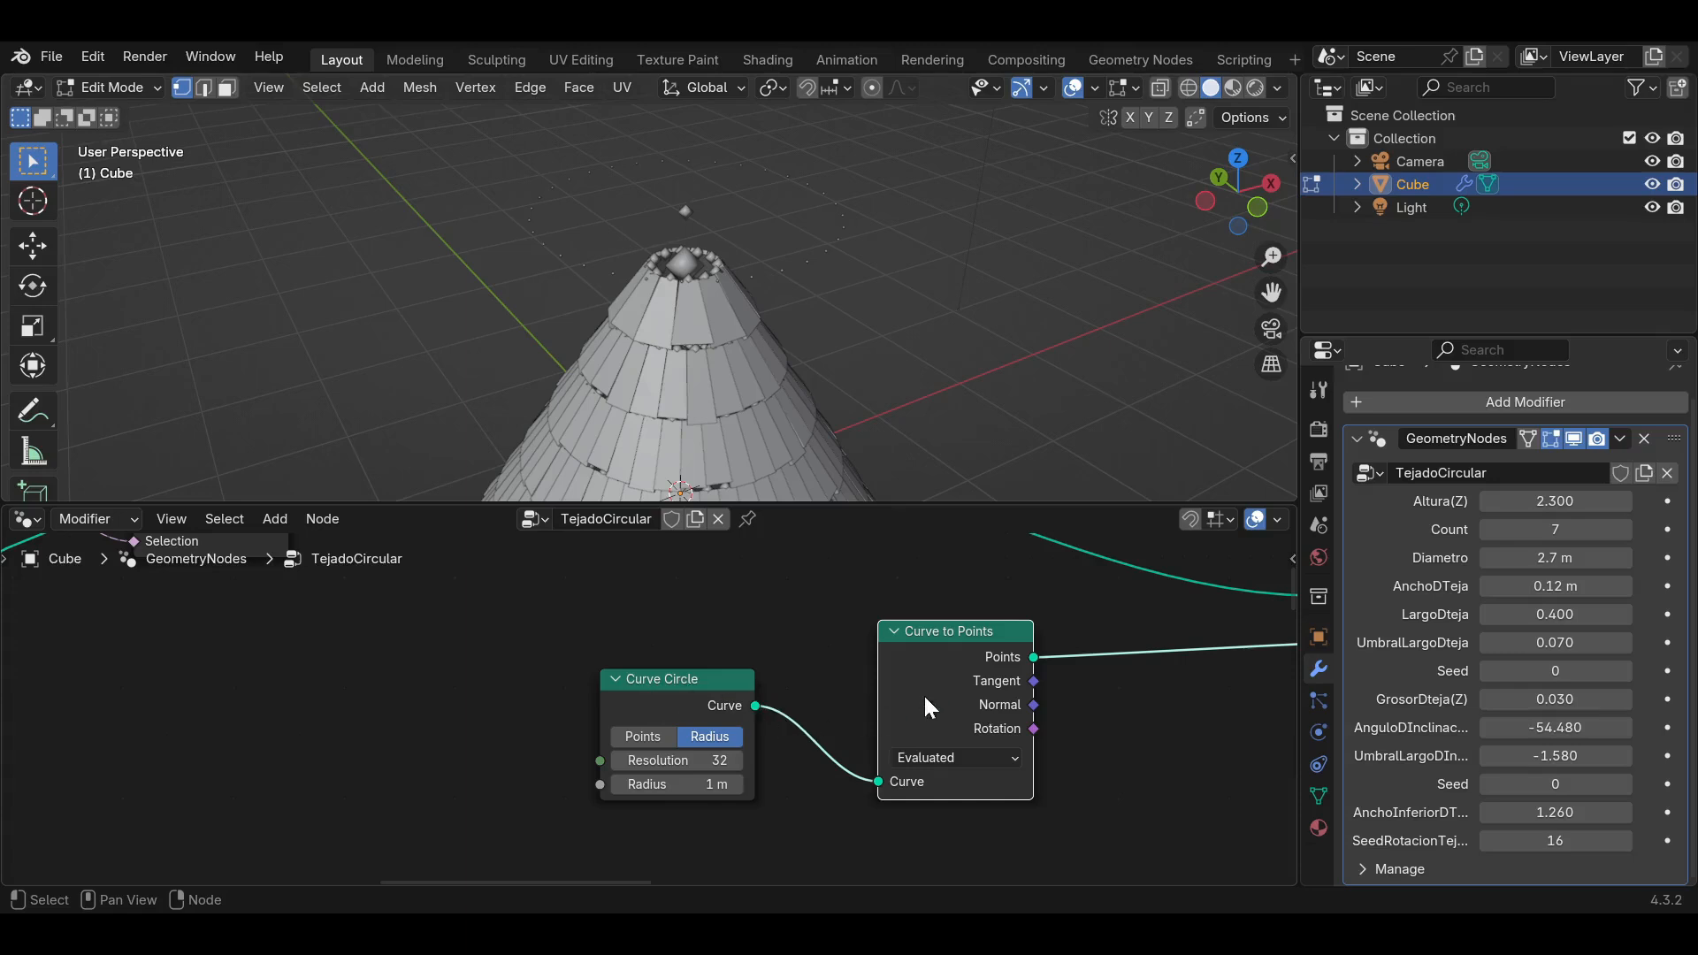
left_click(923, 757)
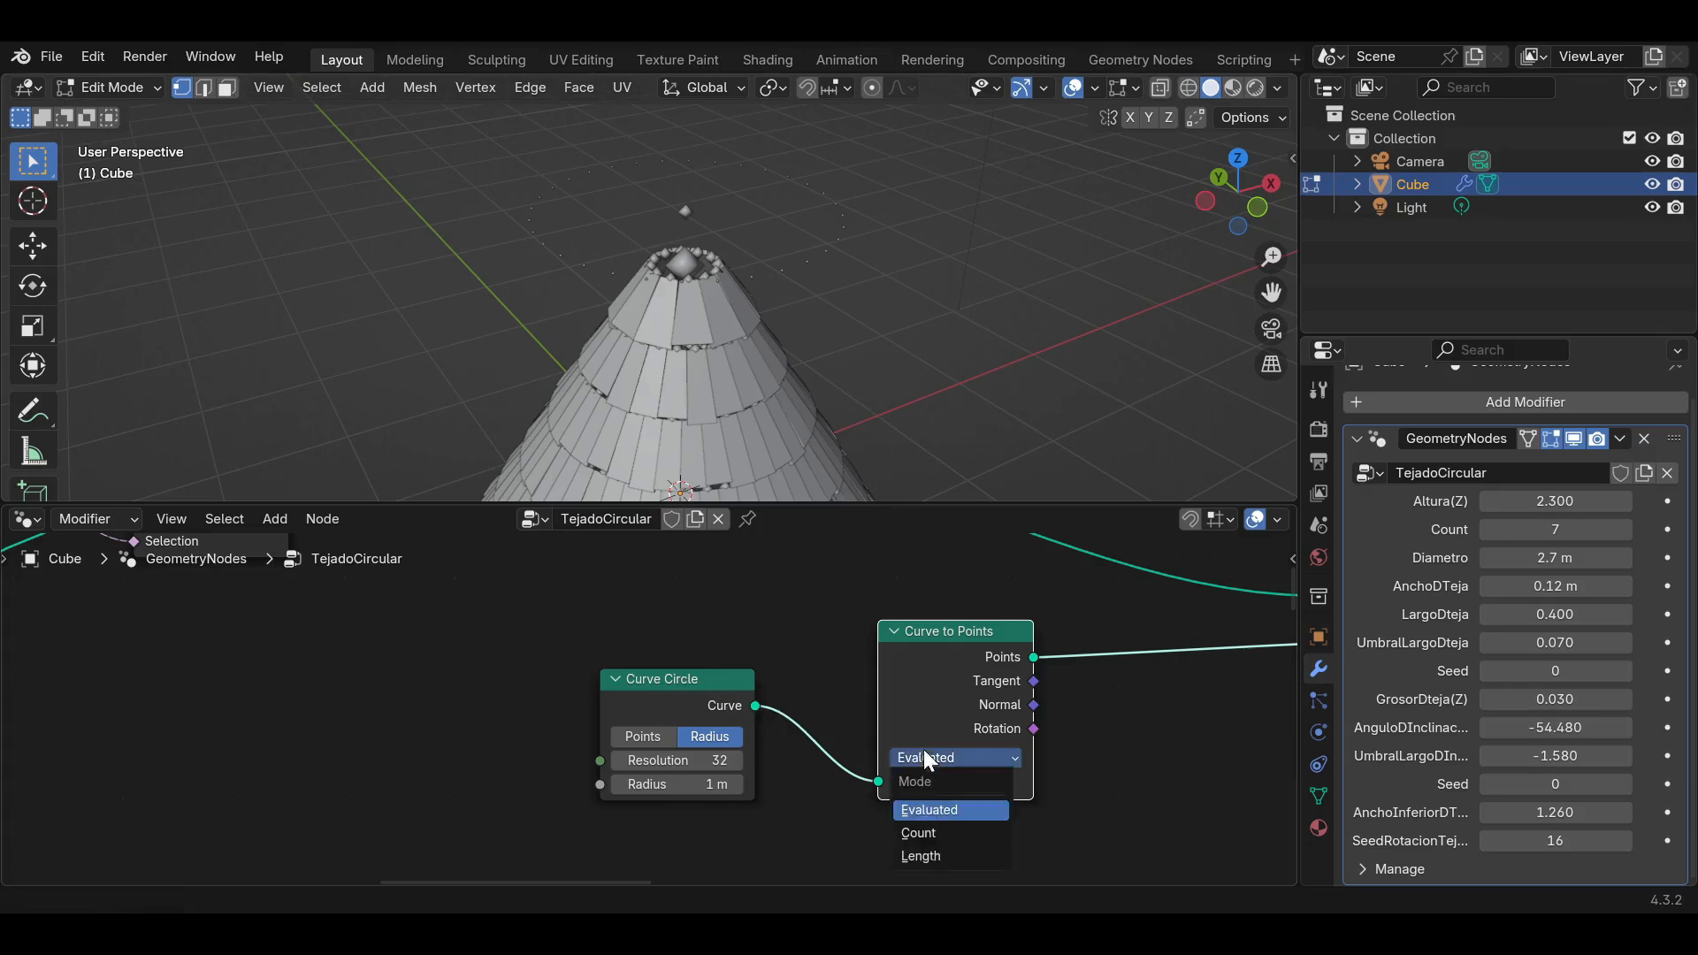
left_click(926, 829)
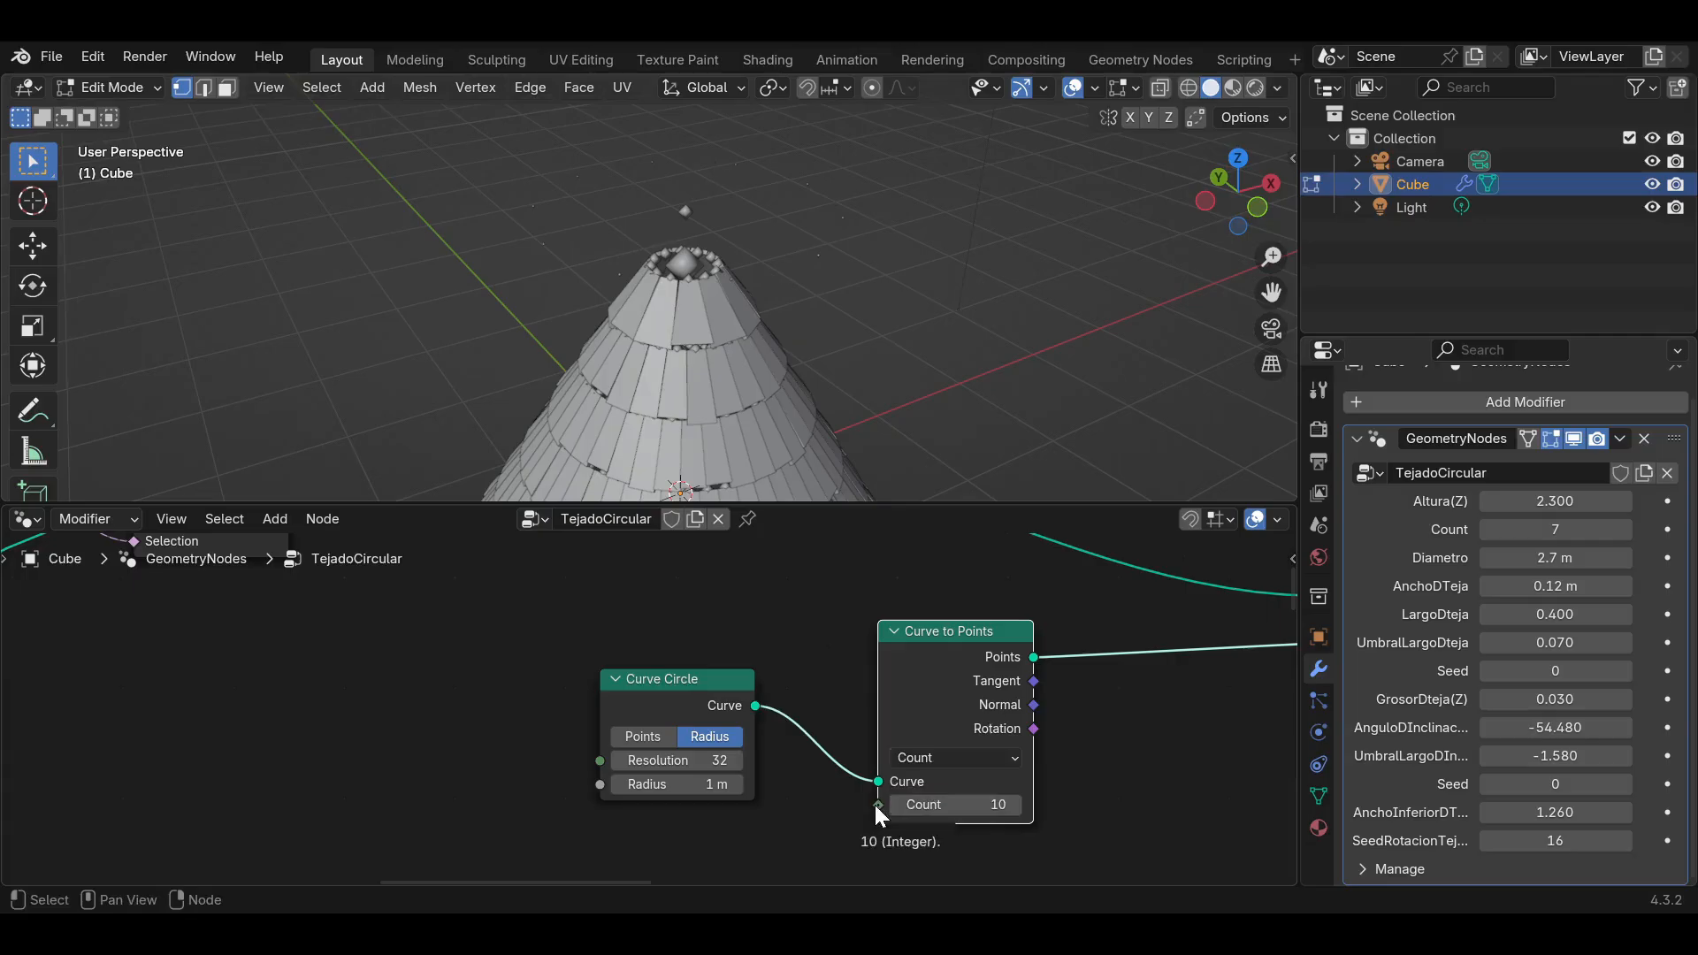
Add a Group Input node and expose the Curve Circle's Resolution as a new group input.
left_click(409, 754)
key("shift+a")
left_click(359, 442)
type("gr")
left_click(466, 510)
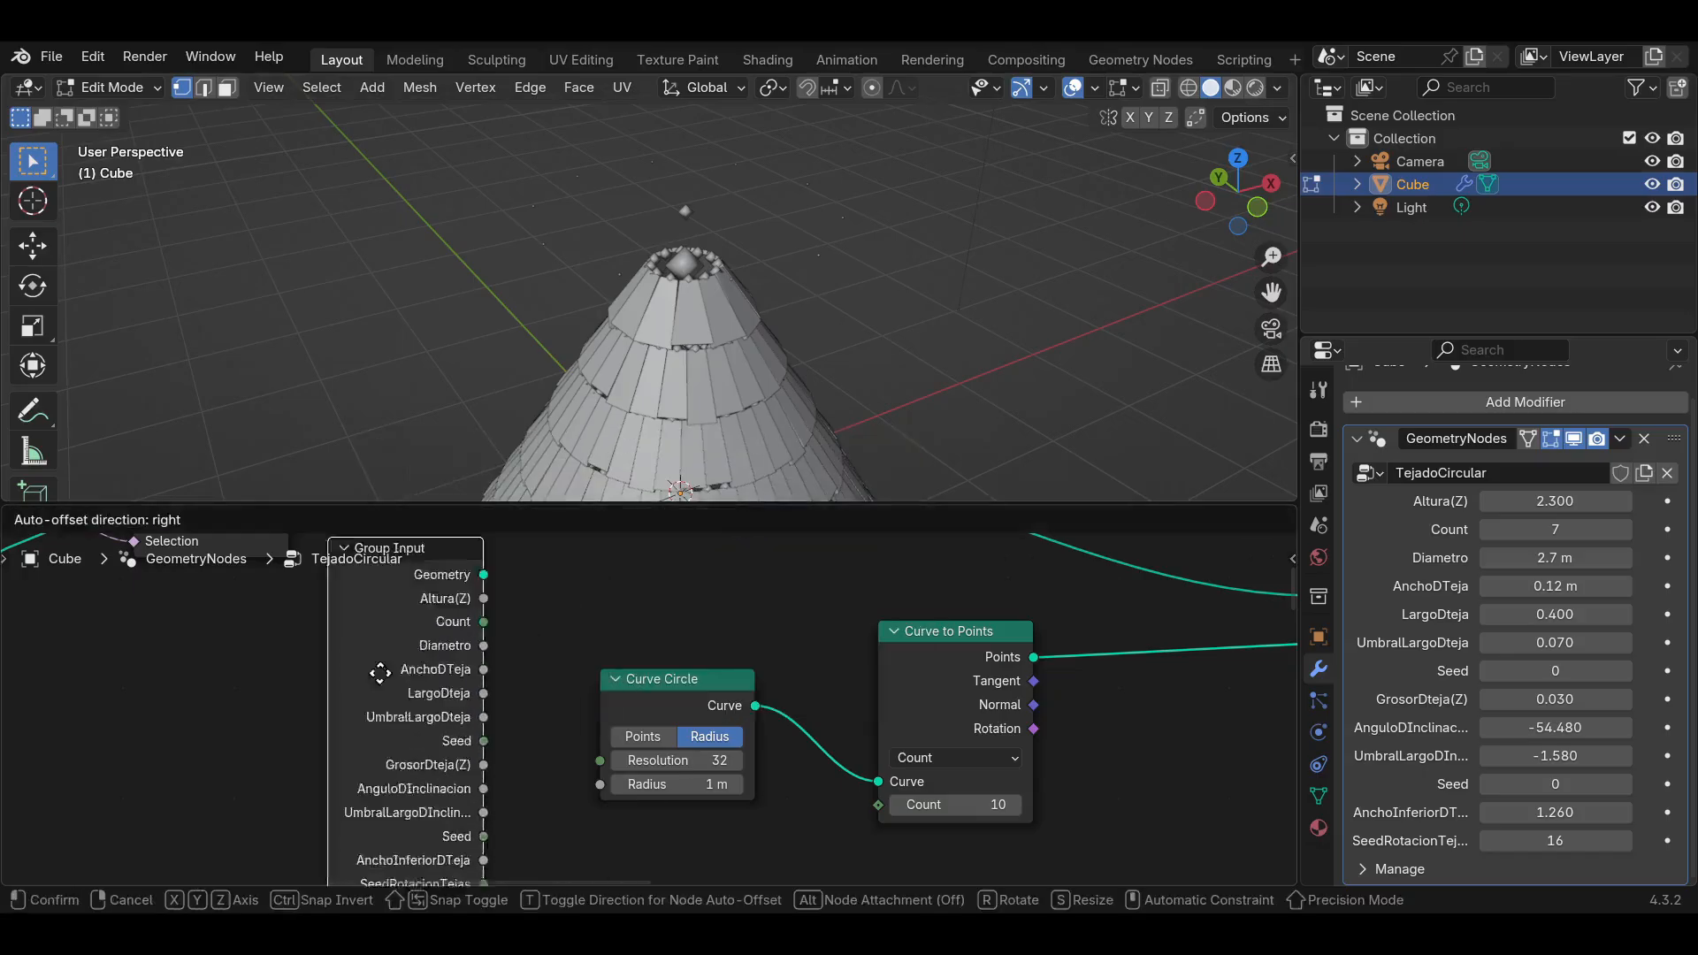
left_click(442, 831)
left_click_drag(449, 821, 600, 761)
Set the Curve to Points mode to Evaluated and collapse the node beside Curve Circle.
left_click(928, 761)
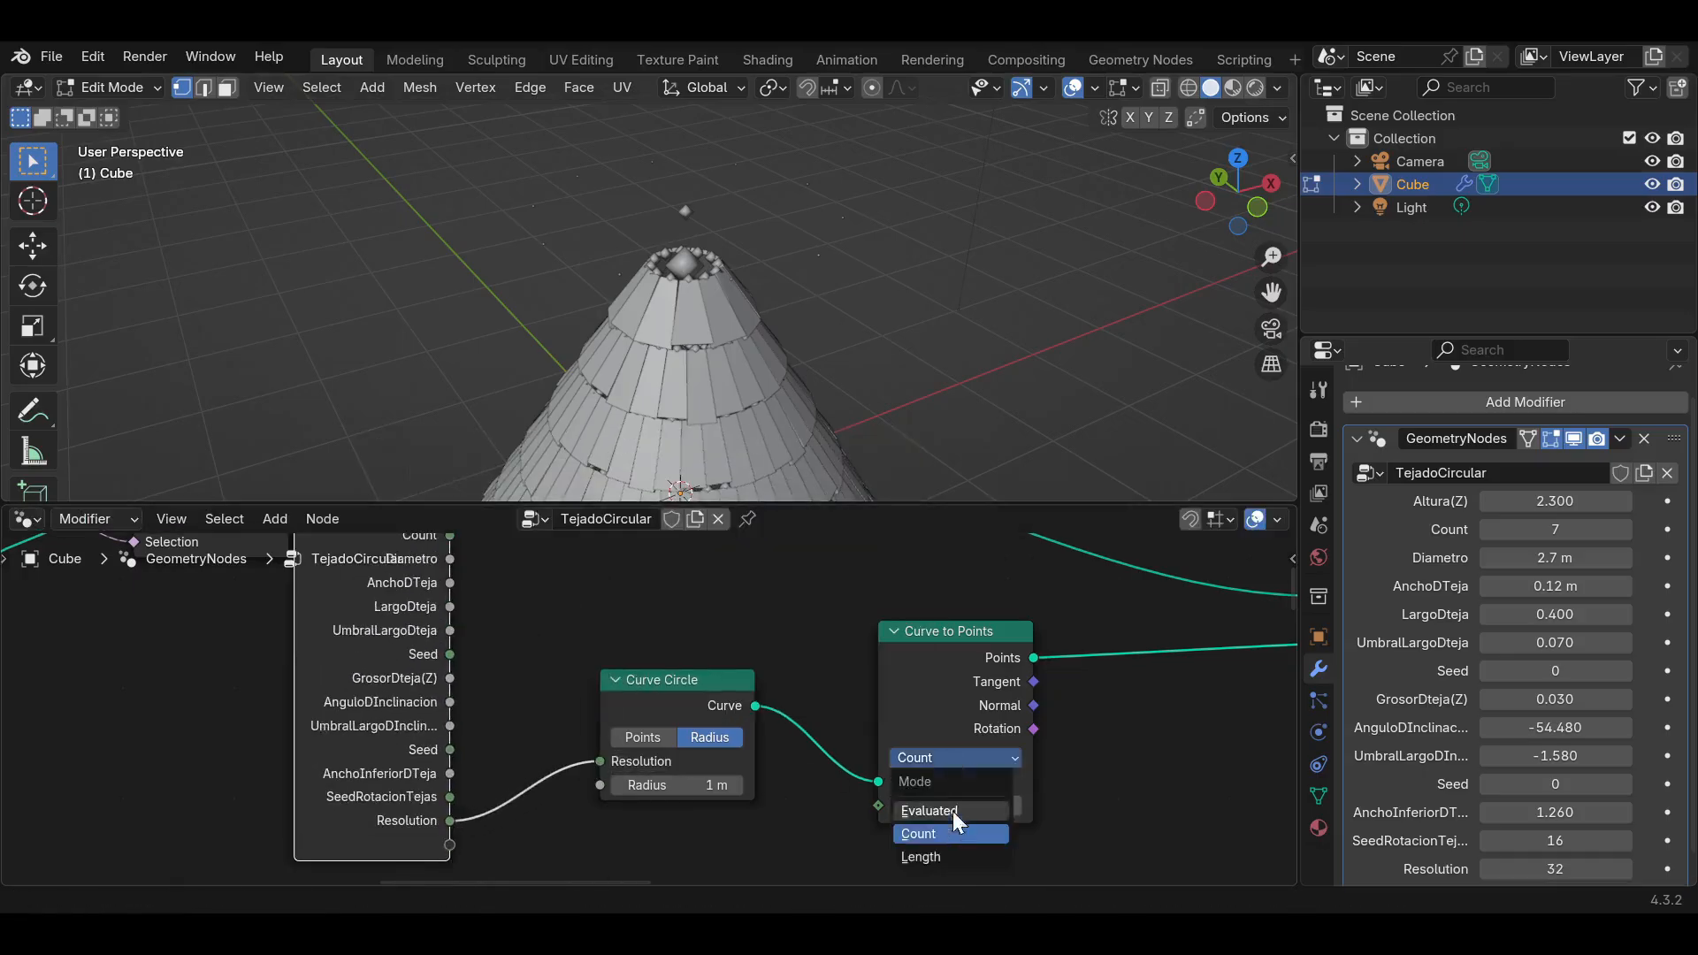
left_click(953, 809)
left_click(895, 631)
left_click_drag(912, 628, 829, 696)
left_click(1165, 732)
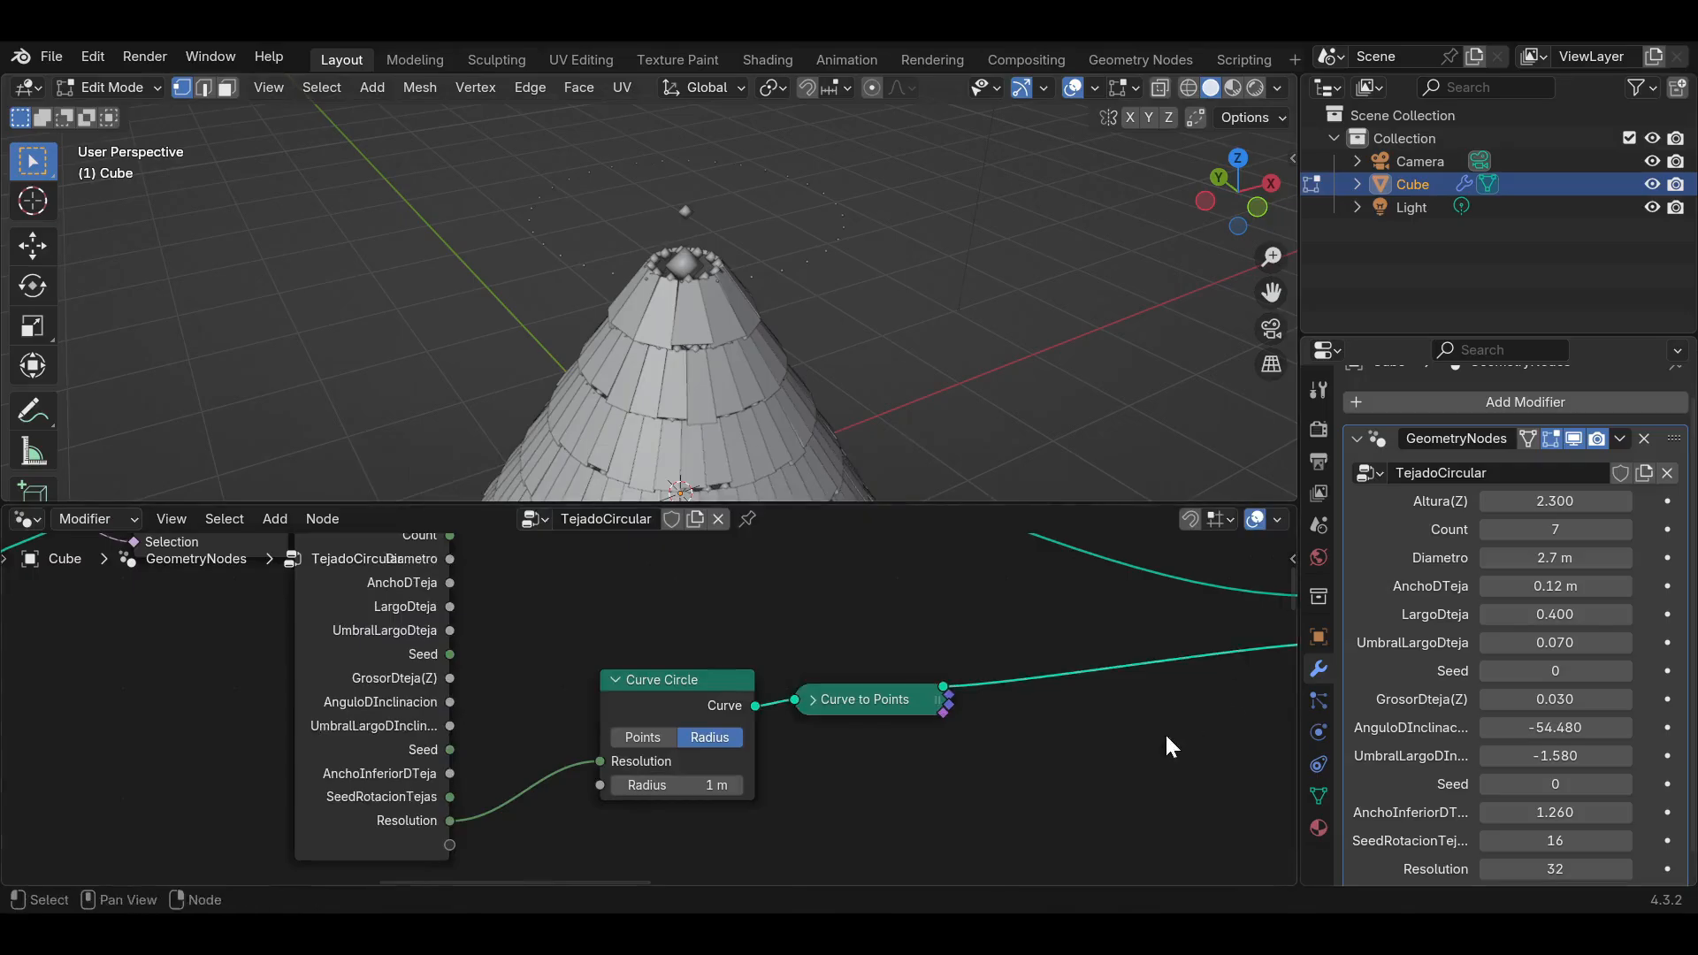
Rename the Resolution group socket as TejasEnPunta and save the file.
left_click(1291, 558)
scroll(1088, 656, "down", 10)
double_click(1088, 657)
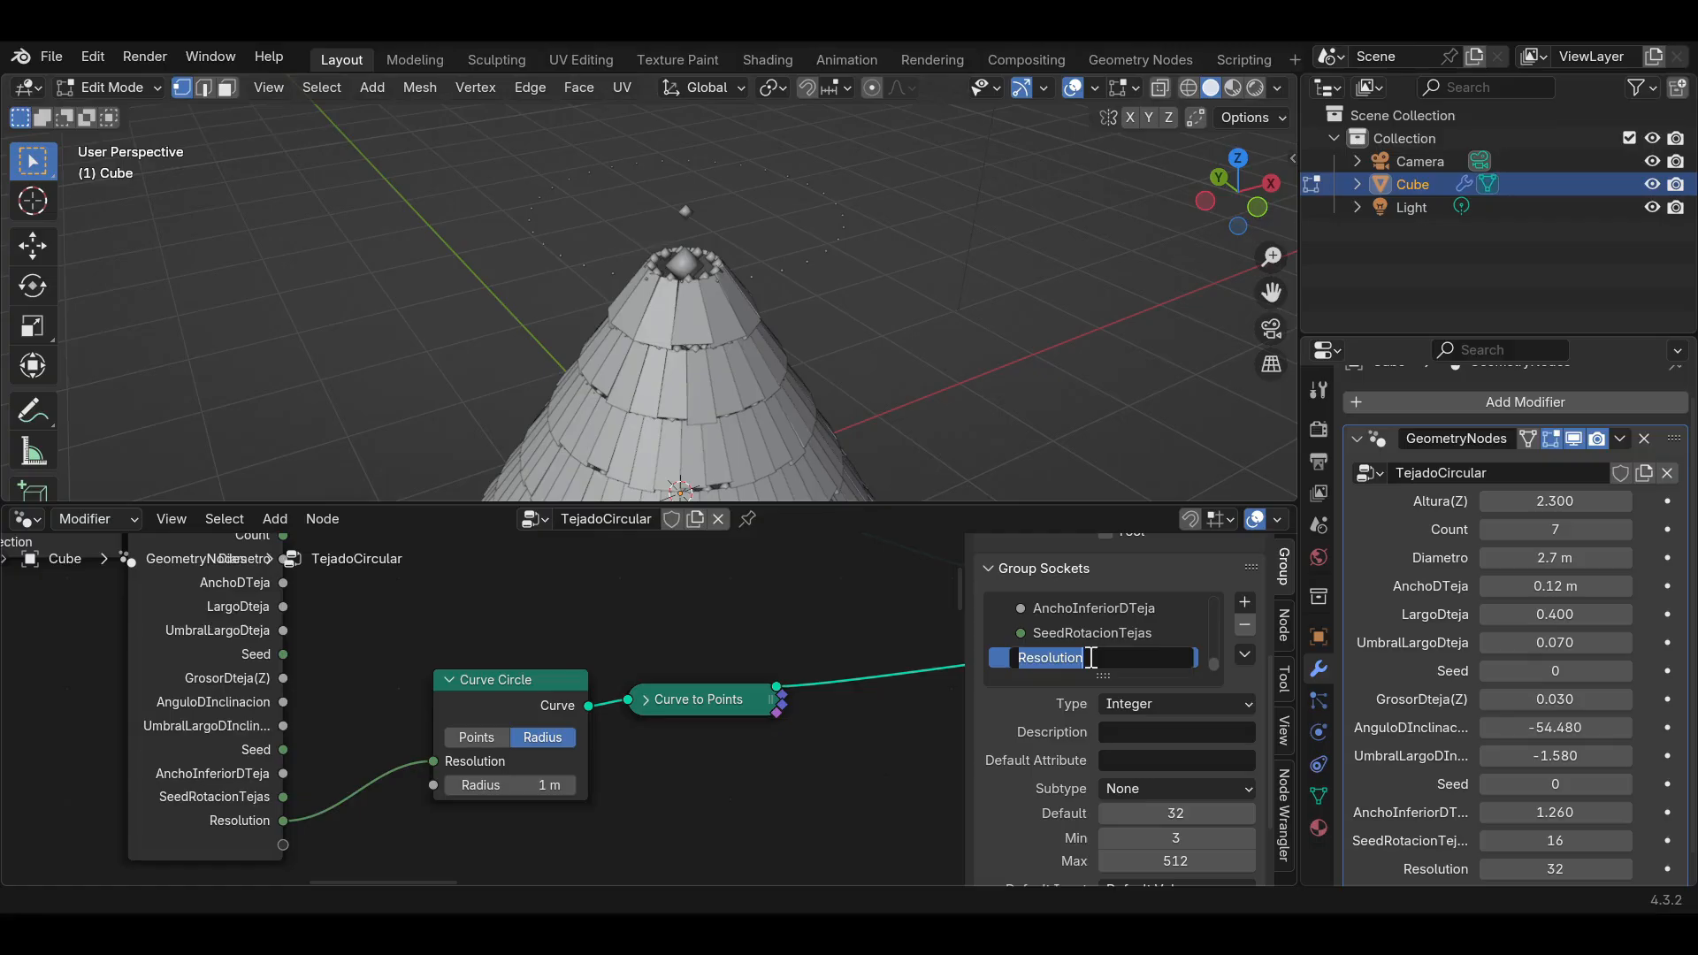
type("TejasEnPunta")
key("Return")
scroll(702, 740, "down", 2)
key("ctrl+s")
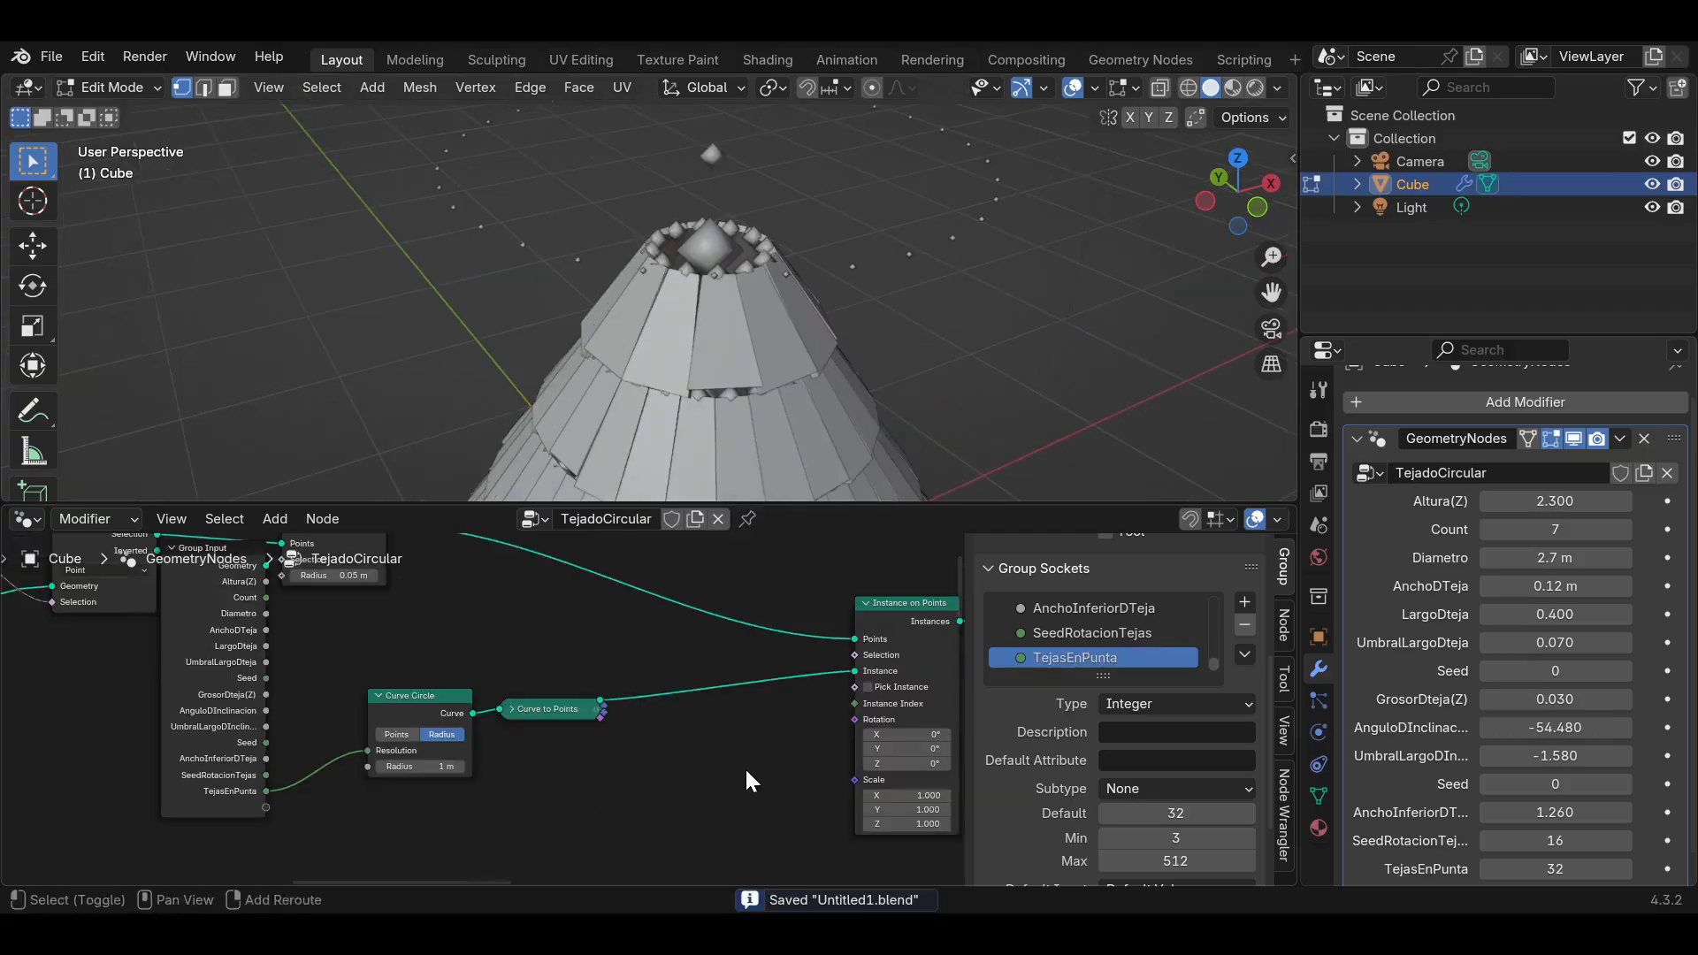
Insert a Set Point Radius node between Curve to Points and Instance on Points.
key("shift+a")
left_click(715, 441)
type("set")
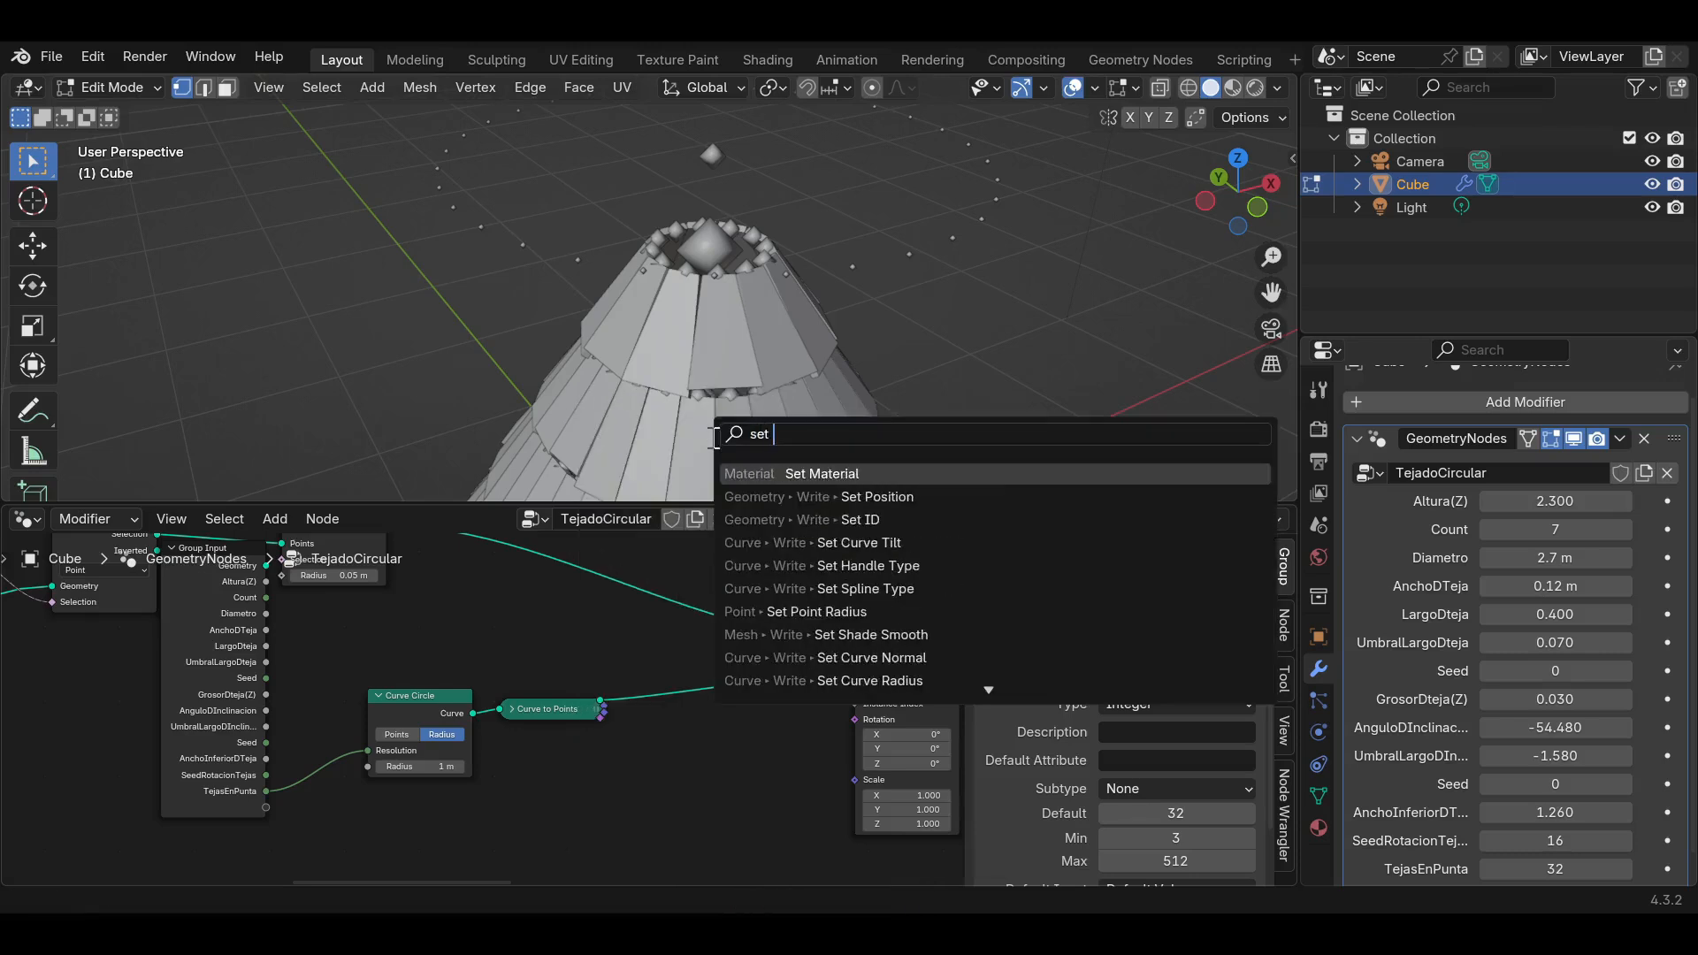
left_click(815, 612)
left_click(655, 670)
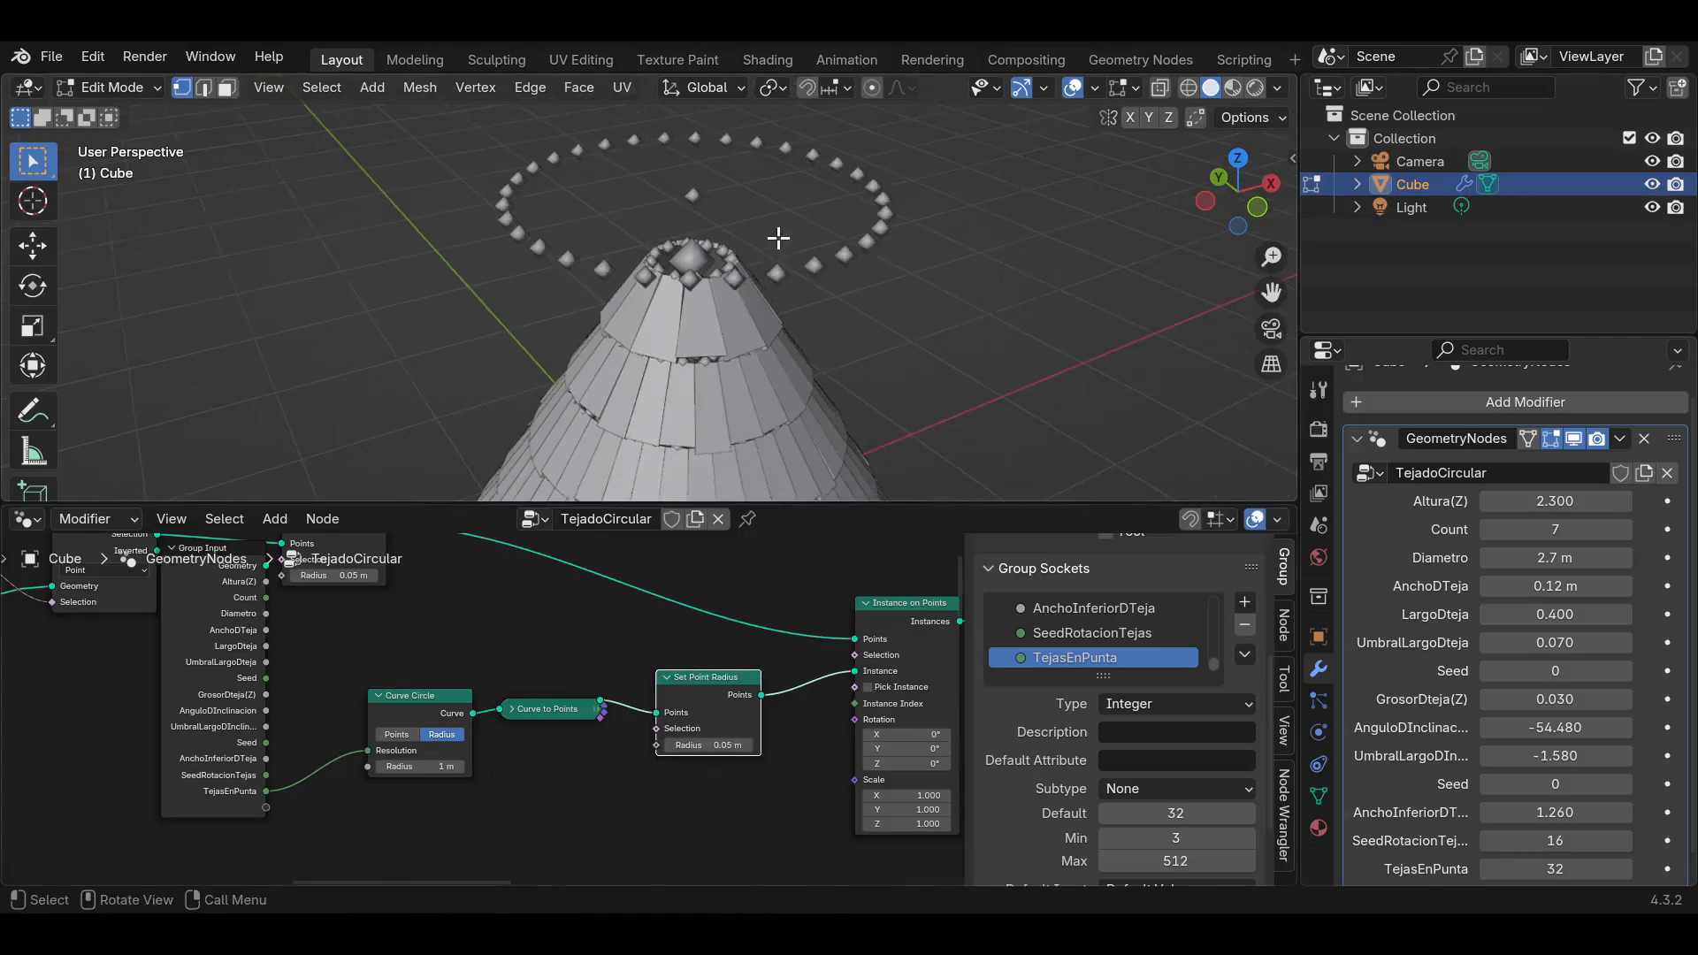
Set TejasEnPunta to 10 on the modifier and save the file.
scroll(1601, 818, "down", 1)
left_click(1543, 843)
type("10")
key("Return")
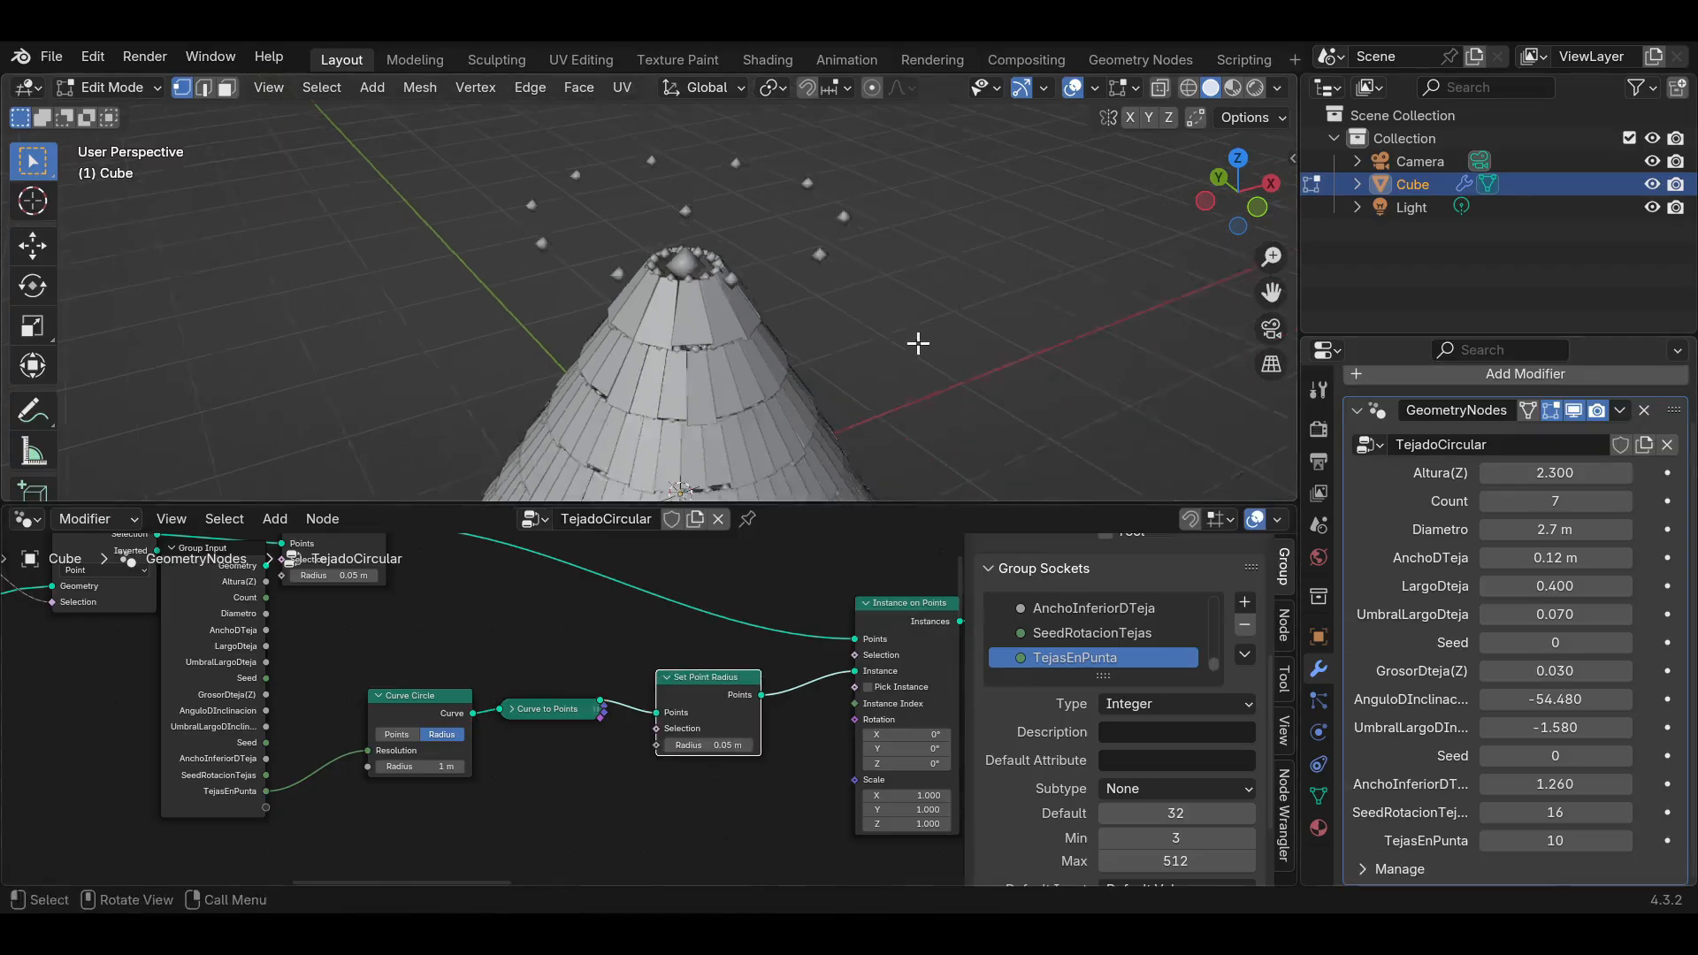
scroll(918, 343, "down", 1)
key("ctrl+s")
middle_click_drag(724, 339, 739, 344)
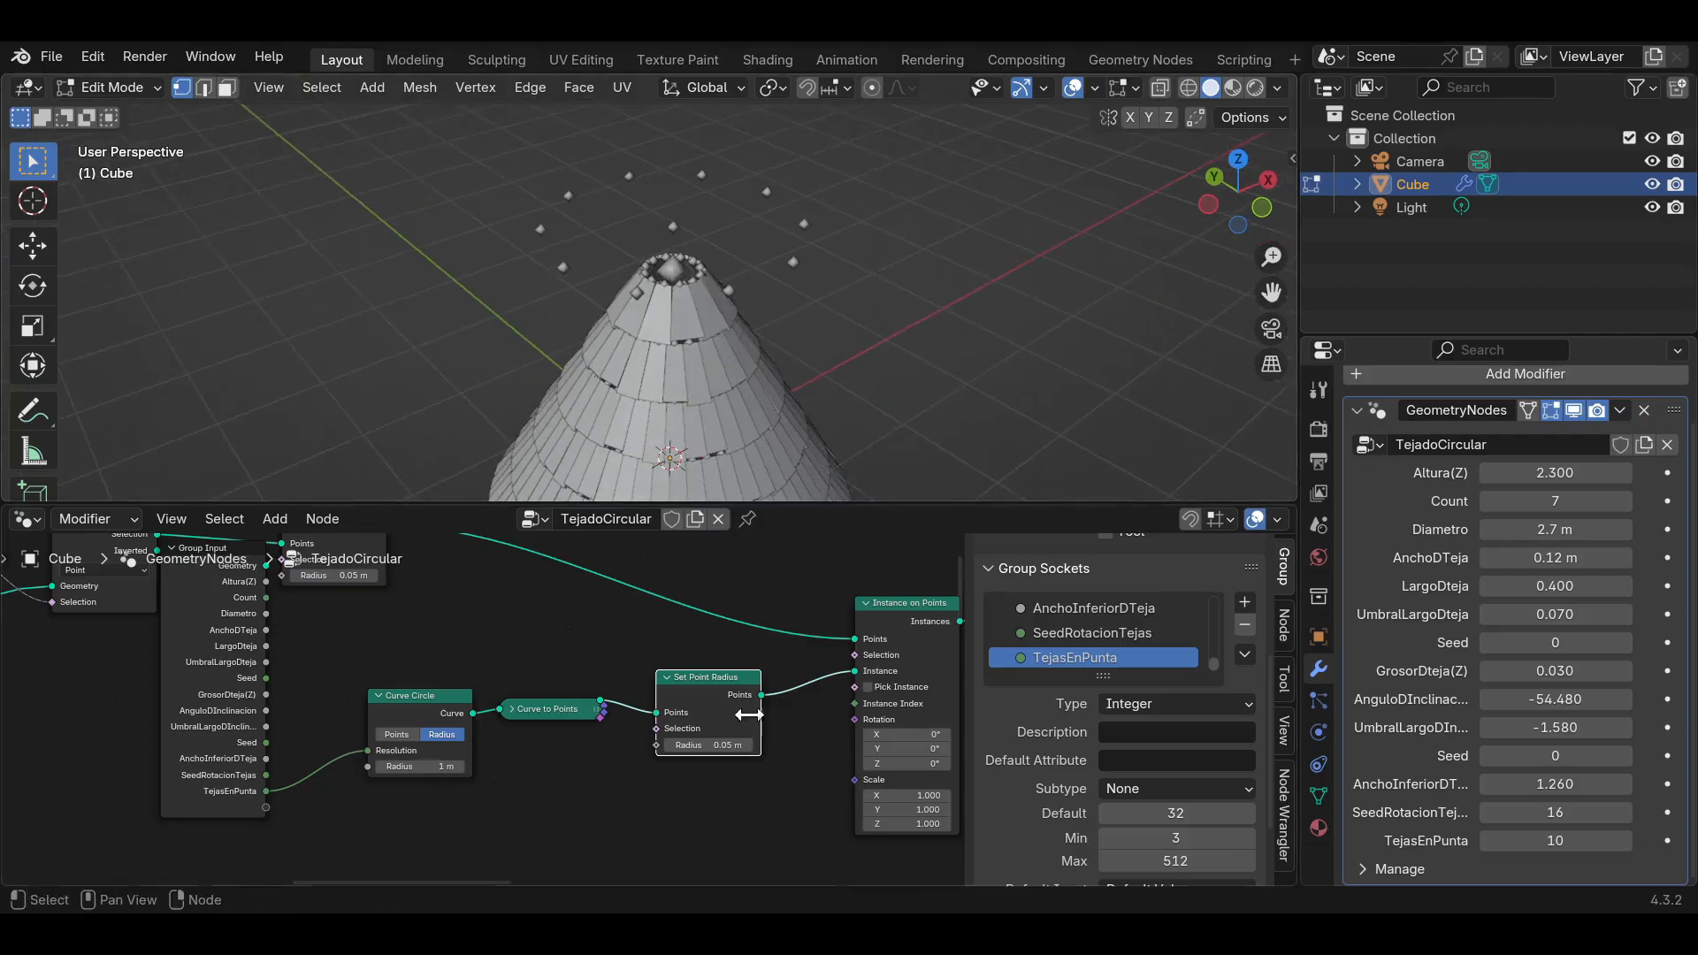
Collapse the Group Input, Curve Circle and circle Set Point Radius nodes, hide unused sockets, and line them up compactly with Curve to Points.
middle_click_drag(158, 558, 222, 599)
left_click(235, 588)
left_click_drag(255, 591, 166, 719)
key("ctrl+h")
left_click(466, 743)
key("h")
left_click_drag(466, 741, 410, 711)
left_click_drag(619, 747, 566, 692)
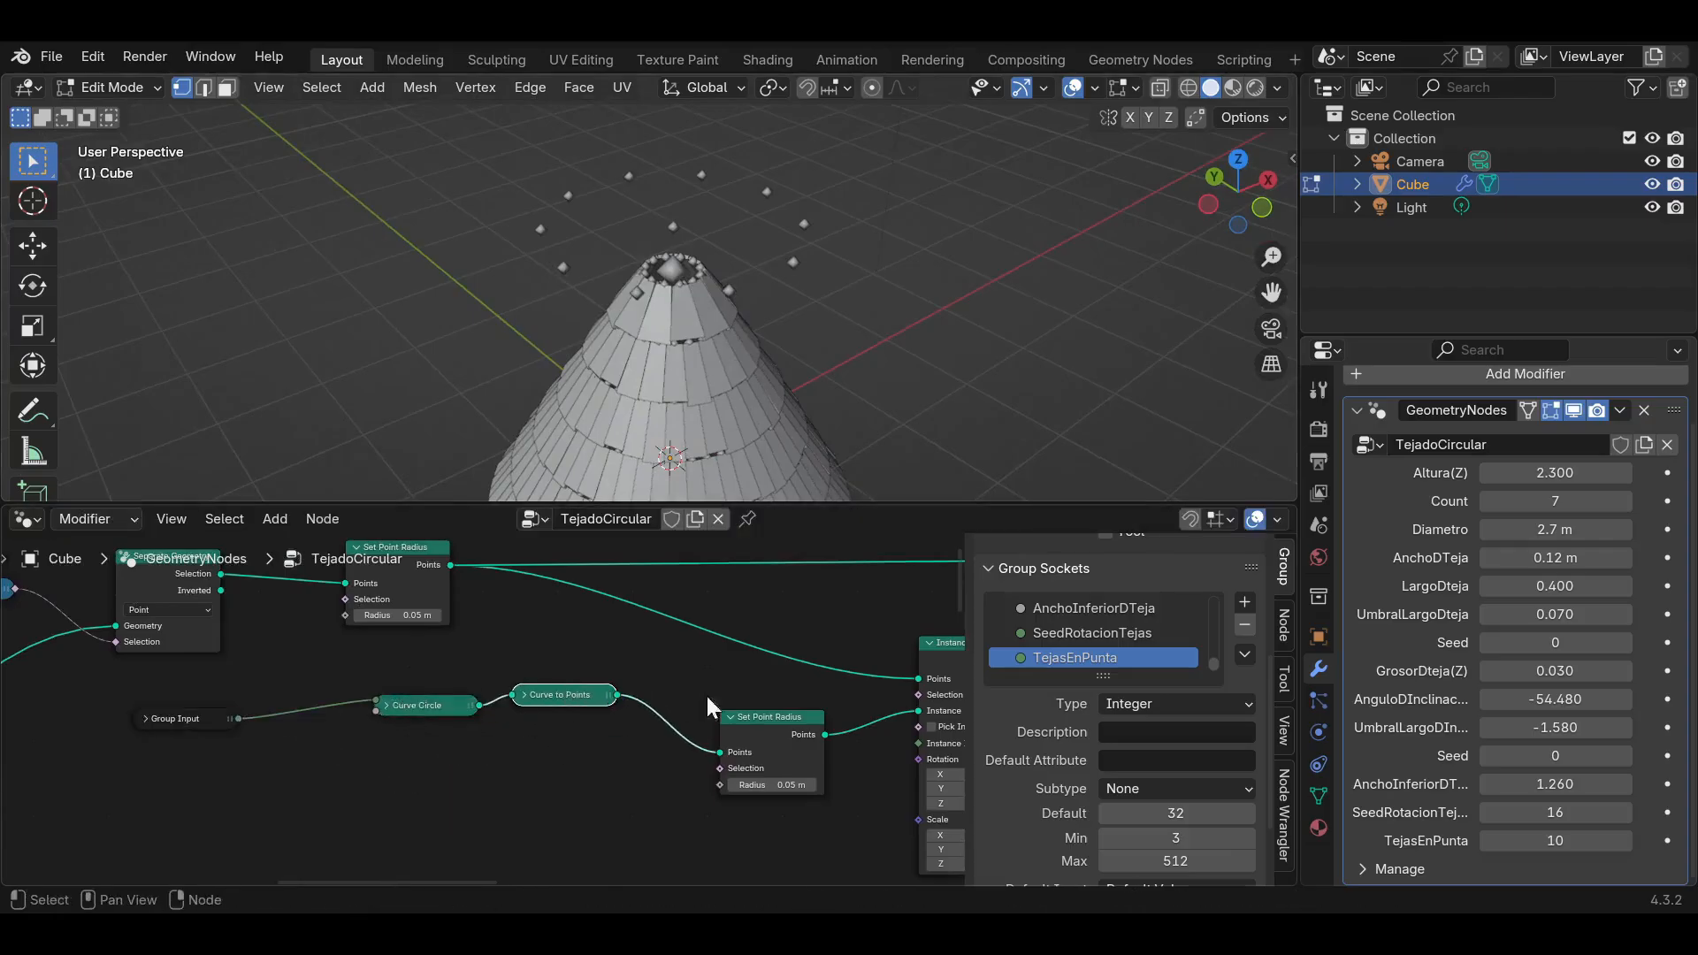
middle_click_drag(731, 674, 704, 659)
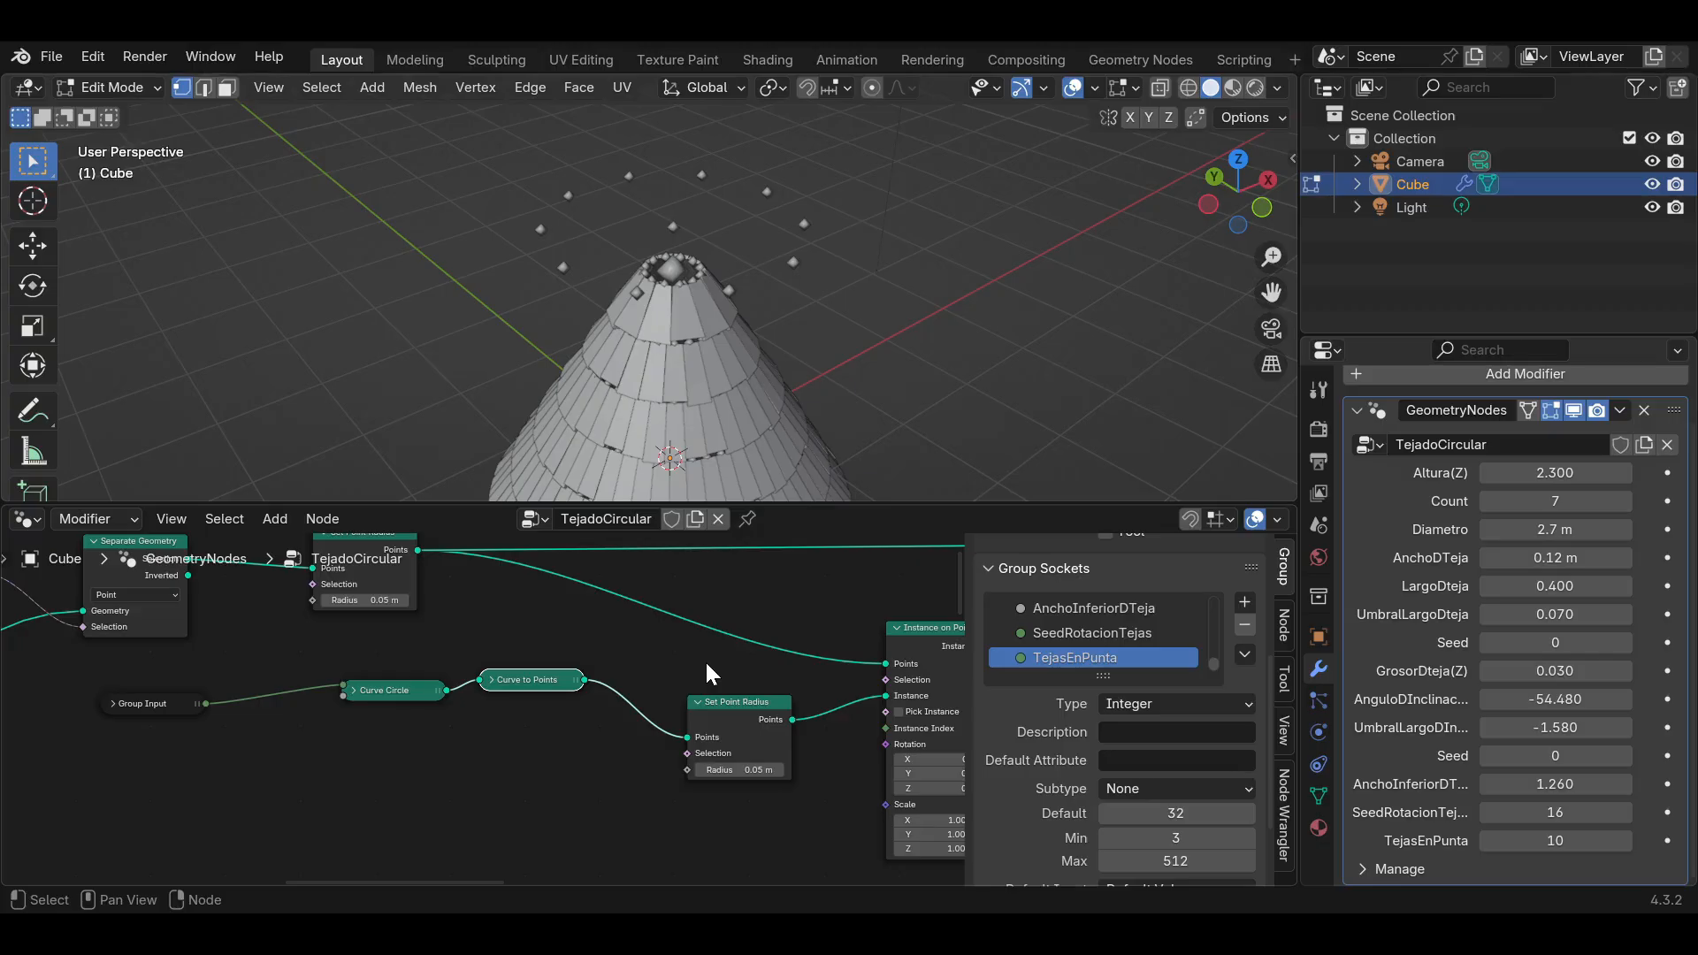
left_click(698, 702)
key("h")
left_click_drag(697, 702, 655, 686)
key("ctrl+h")
Insert a second Instance on Points node after the circle's Set Point Radius node, moving the apex Instance on Points aside for space.
key("shift+a")
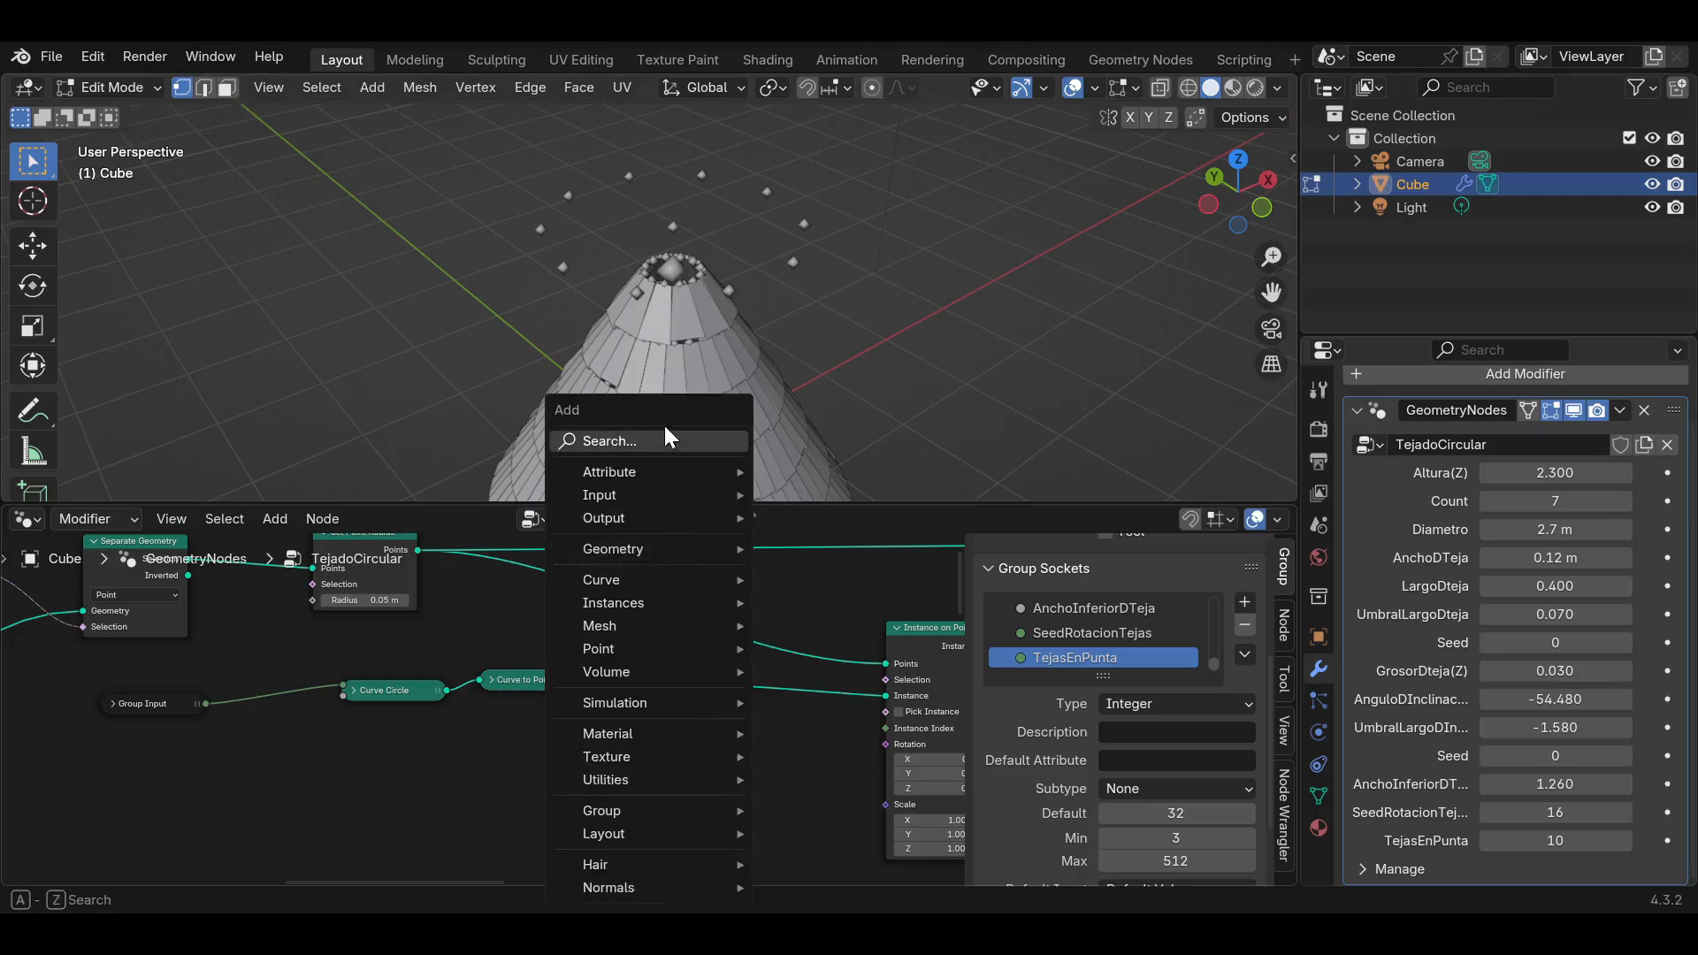
type("in")
left_click(774, 470)
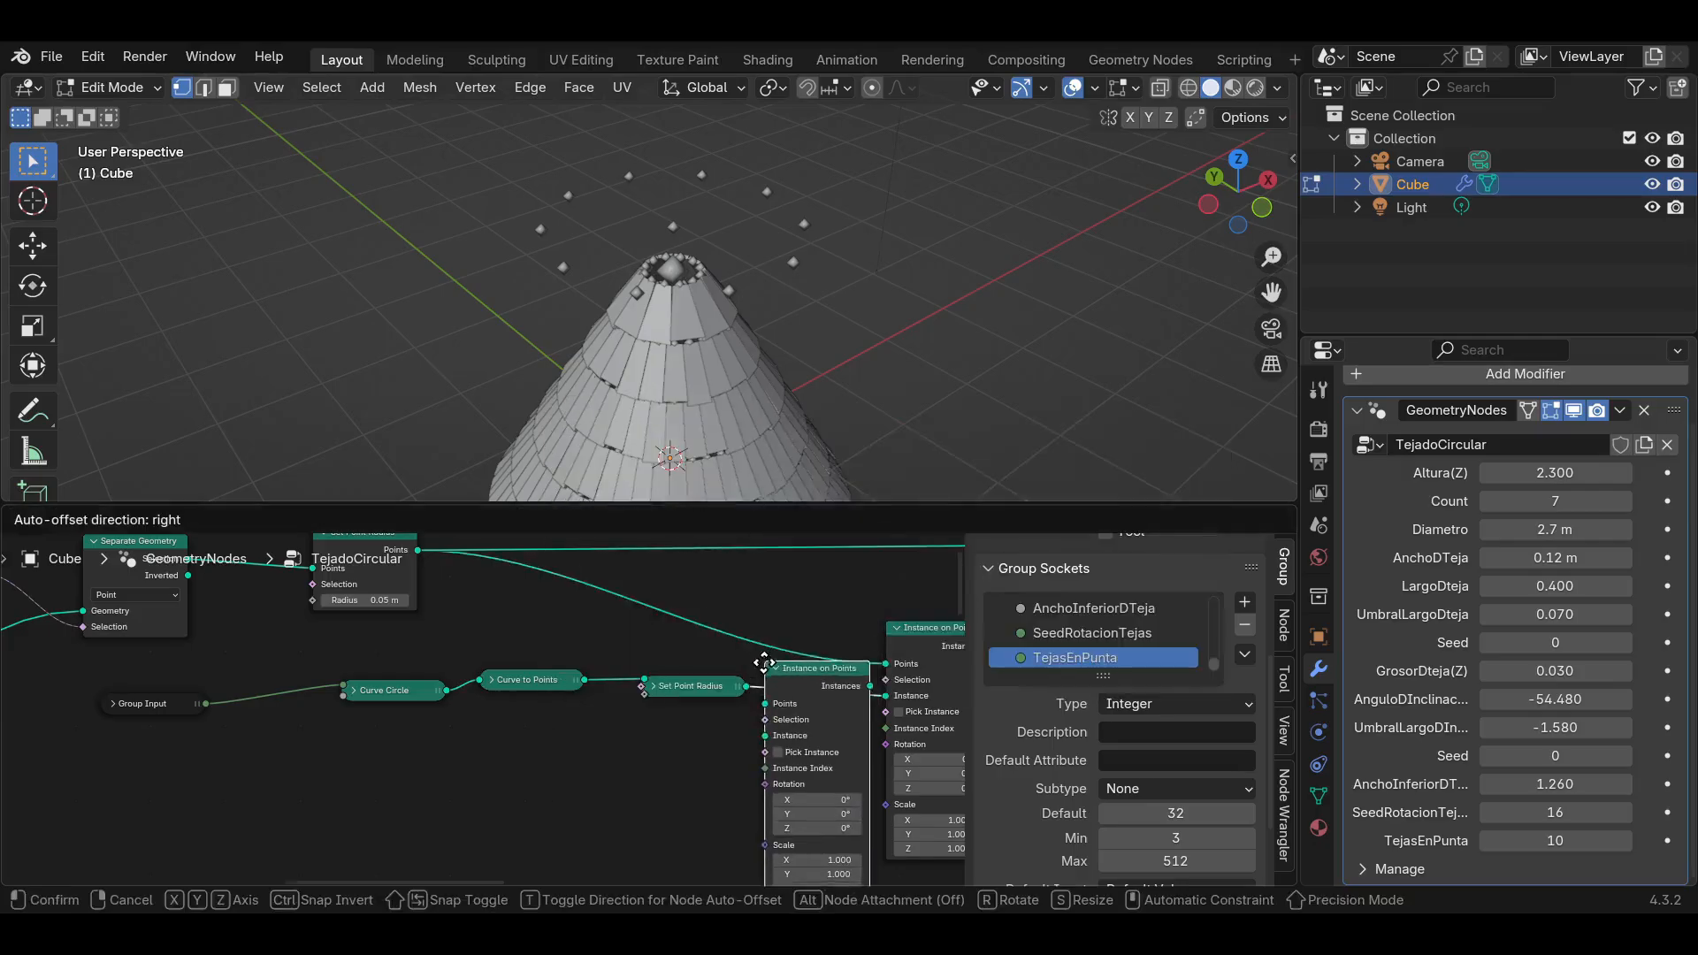
left_click(767, 669)
middle_click_drag(769, 672, 393, 705)
left_click_drag(579, 669, 773, 616)
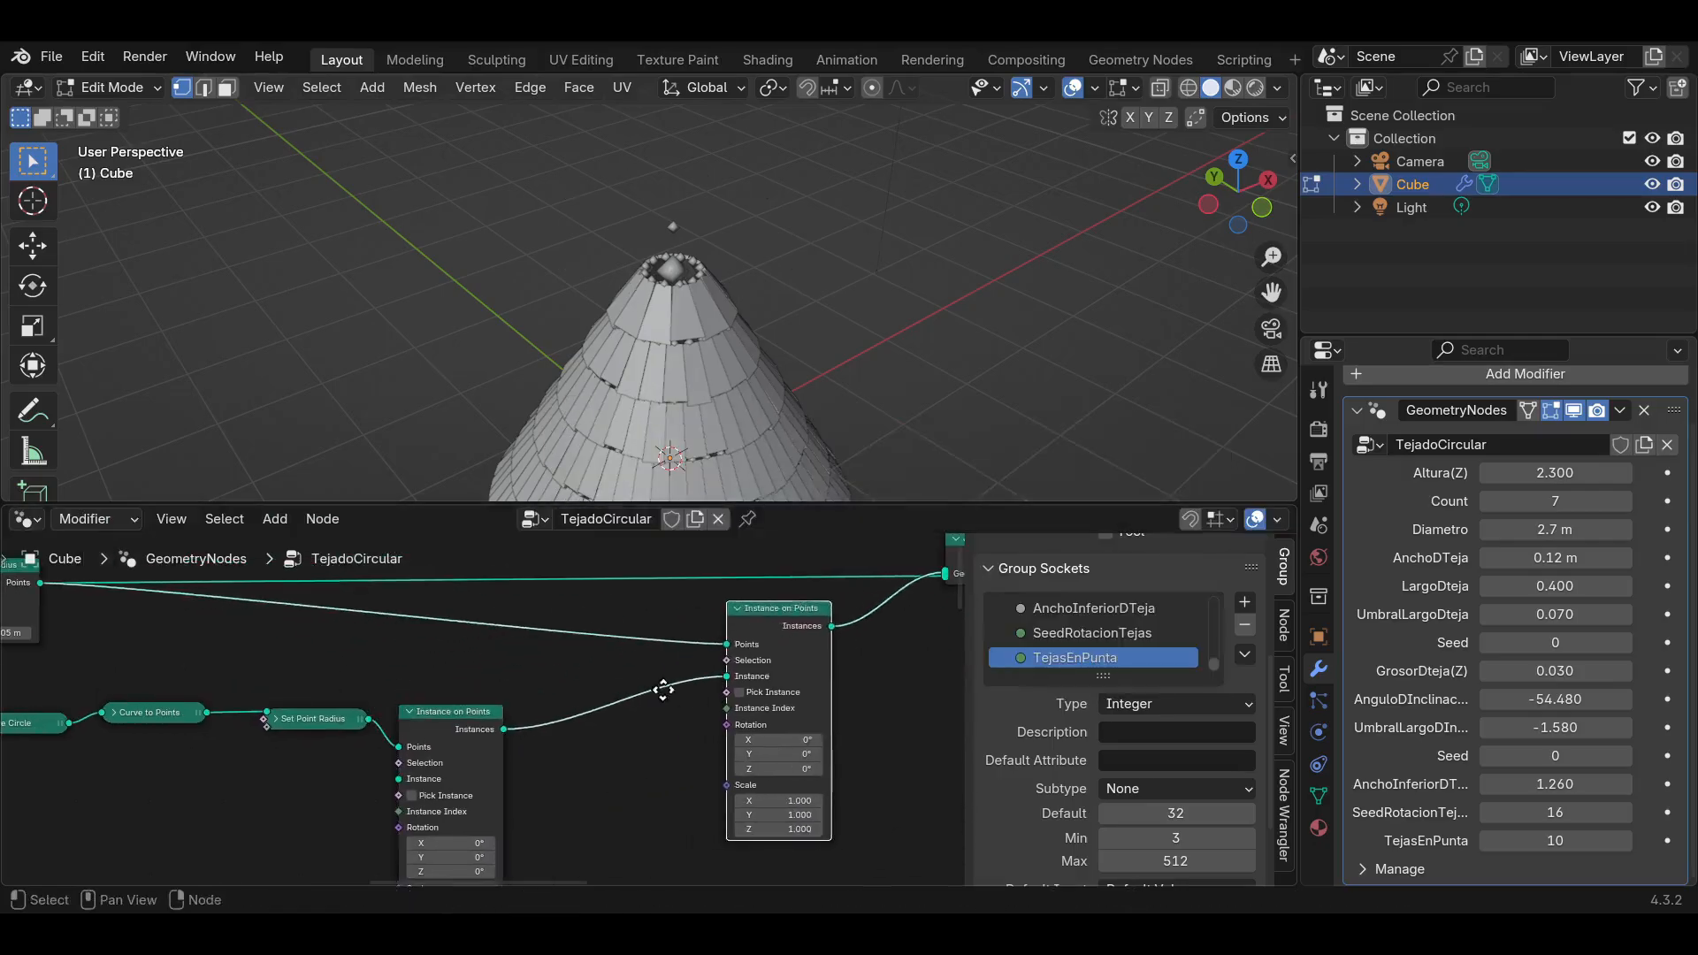
Add a Join Geometry node after the new Instance on Points, combining its instances with the circle's Set Point Radius output, and save the file.
middle_click_drag(665, 690, 715, 659)
left_click(672, 757)
key("shift+a")
left_click(610, 440)
type("jo")
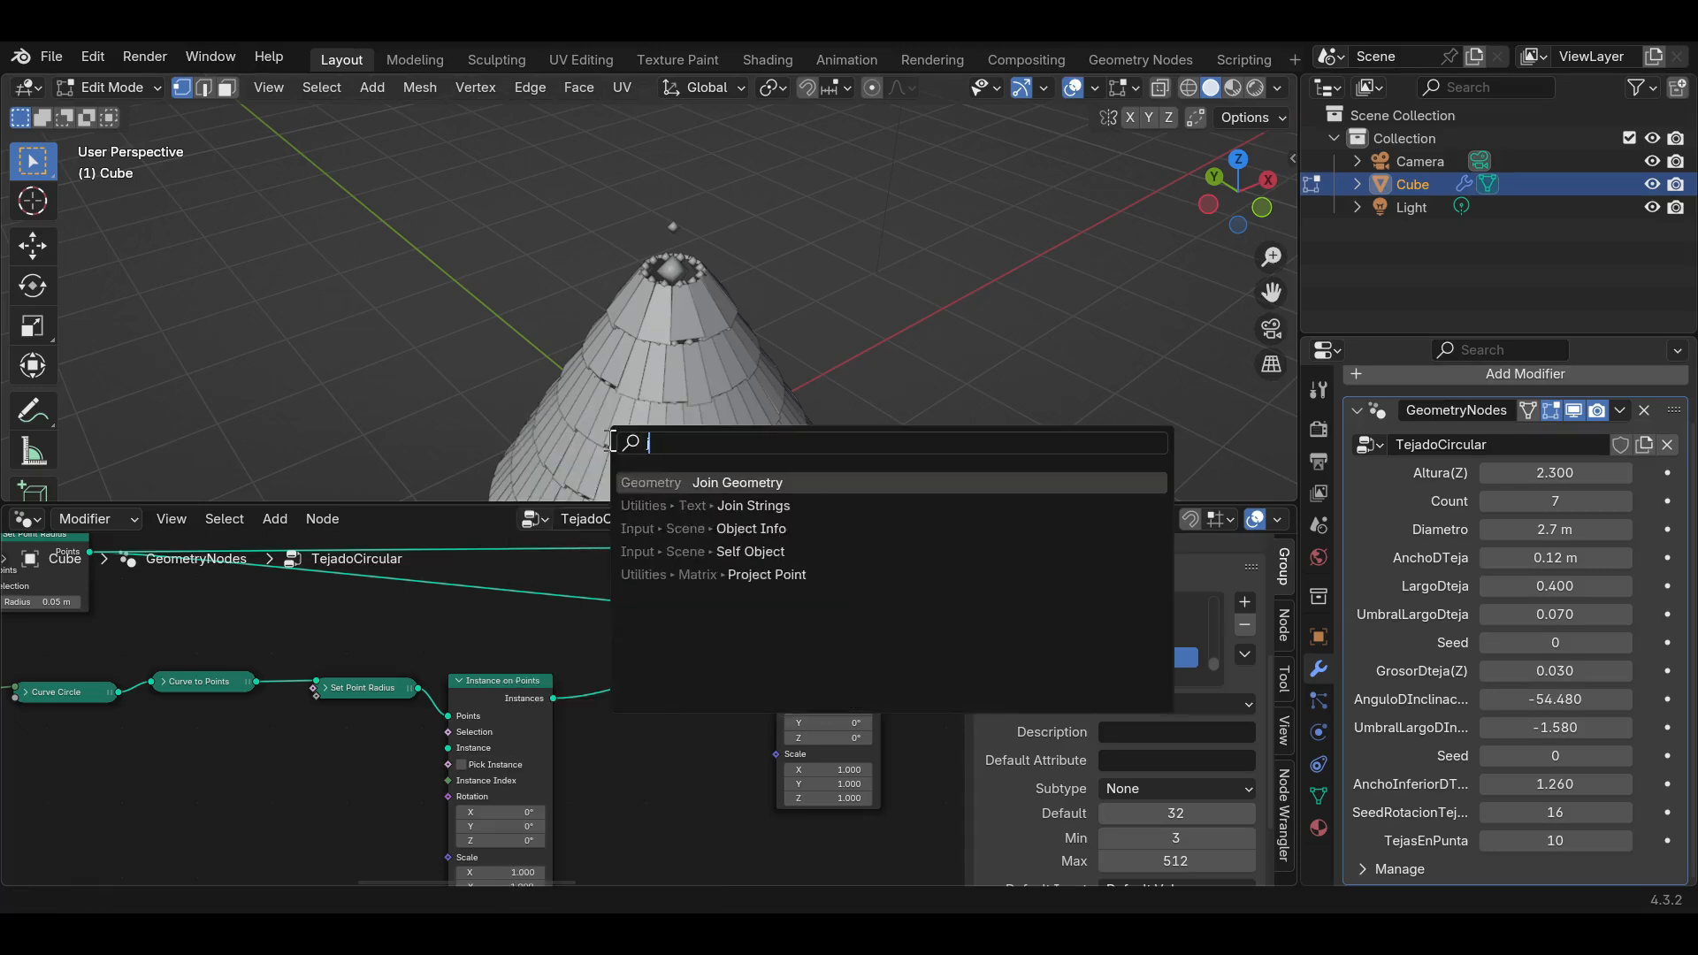
left_click(692, 485)
left_click(633, 653)
left_click_drag(486, 683, 498, 707)
left_click_drag(419, 688, 632, 690)
key("ctrl+s")
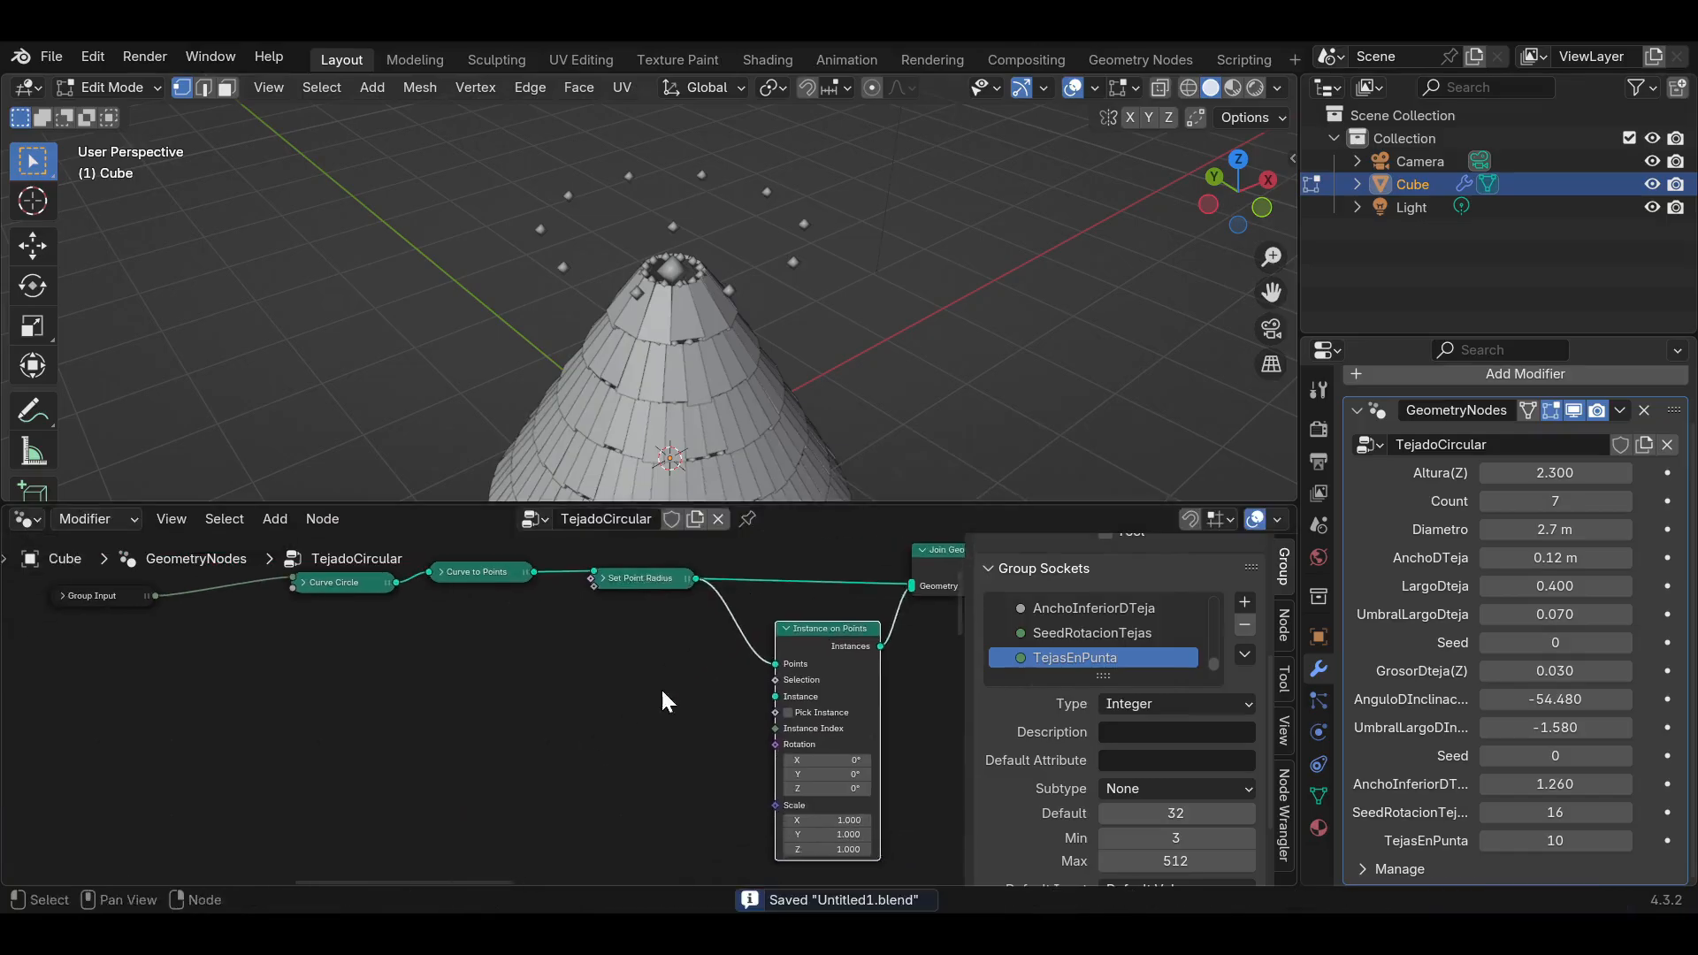
Add a Cube node and connect its Mesh to the Instance input of the circle's Instance on Points node.
key("shift+a")
left_click(598, 446)
type("cub")
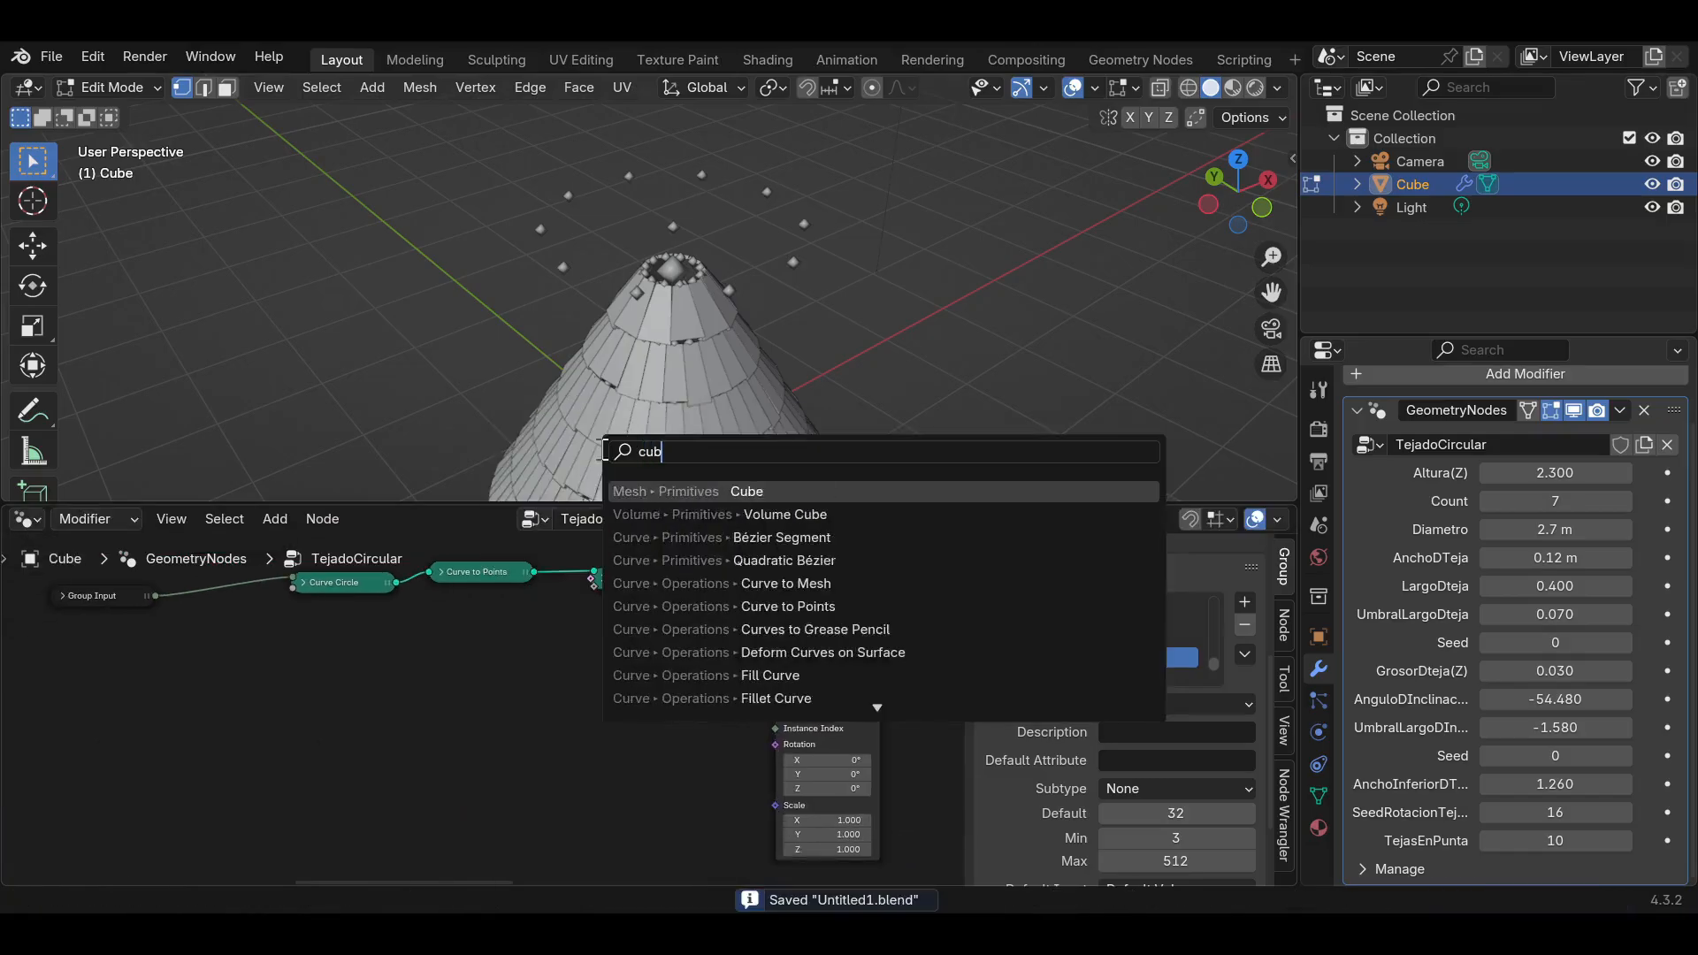
left_click(681, 485)
left_click(477, 702)
left_click_drag(593, 710, 780, 692)
Add a Combine XYZ node and connect its Vector to the Size input of the Cube node.
middle_click_drag(645, 744, 882, 652)
scroll(883, 651, "up", 1)
left_click_drag(767, 640, 646, 674)
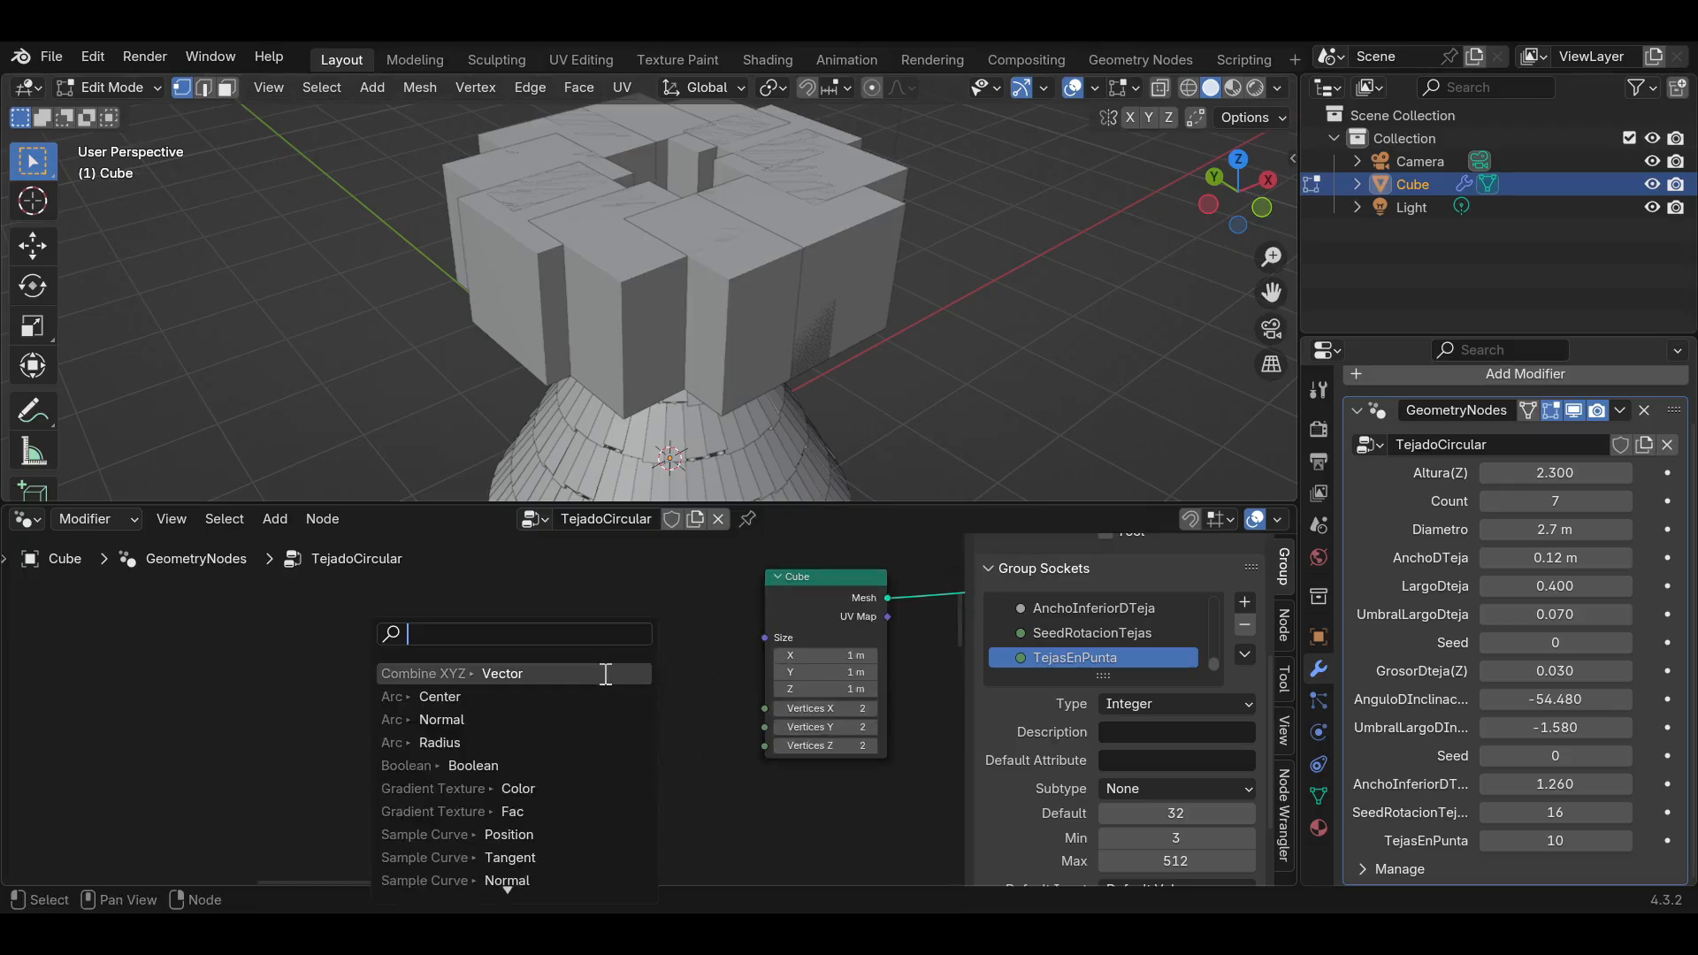
left_click(606, 673)
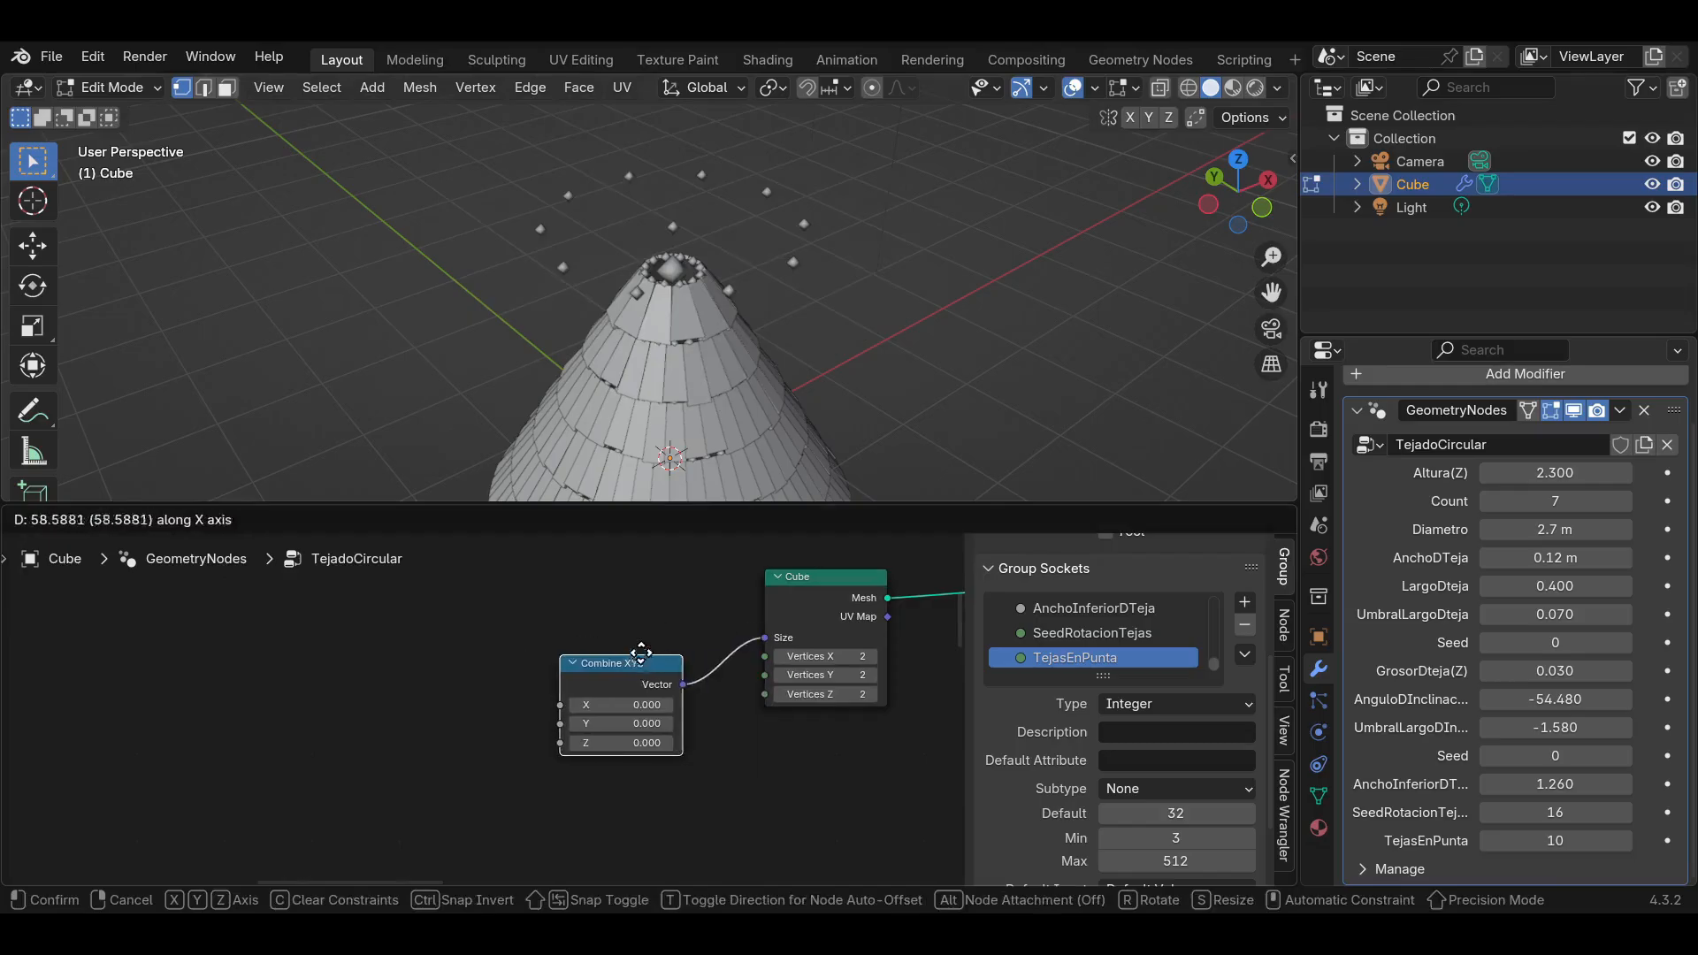
left_click(641, 655)
middle_click_drag(514, 680, 542, 680)
Add a Value node and connect it to the X input of the cube size's Combine XYZ node.
key("shift+a")
left_click(514, 441)
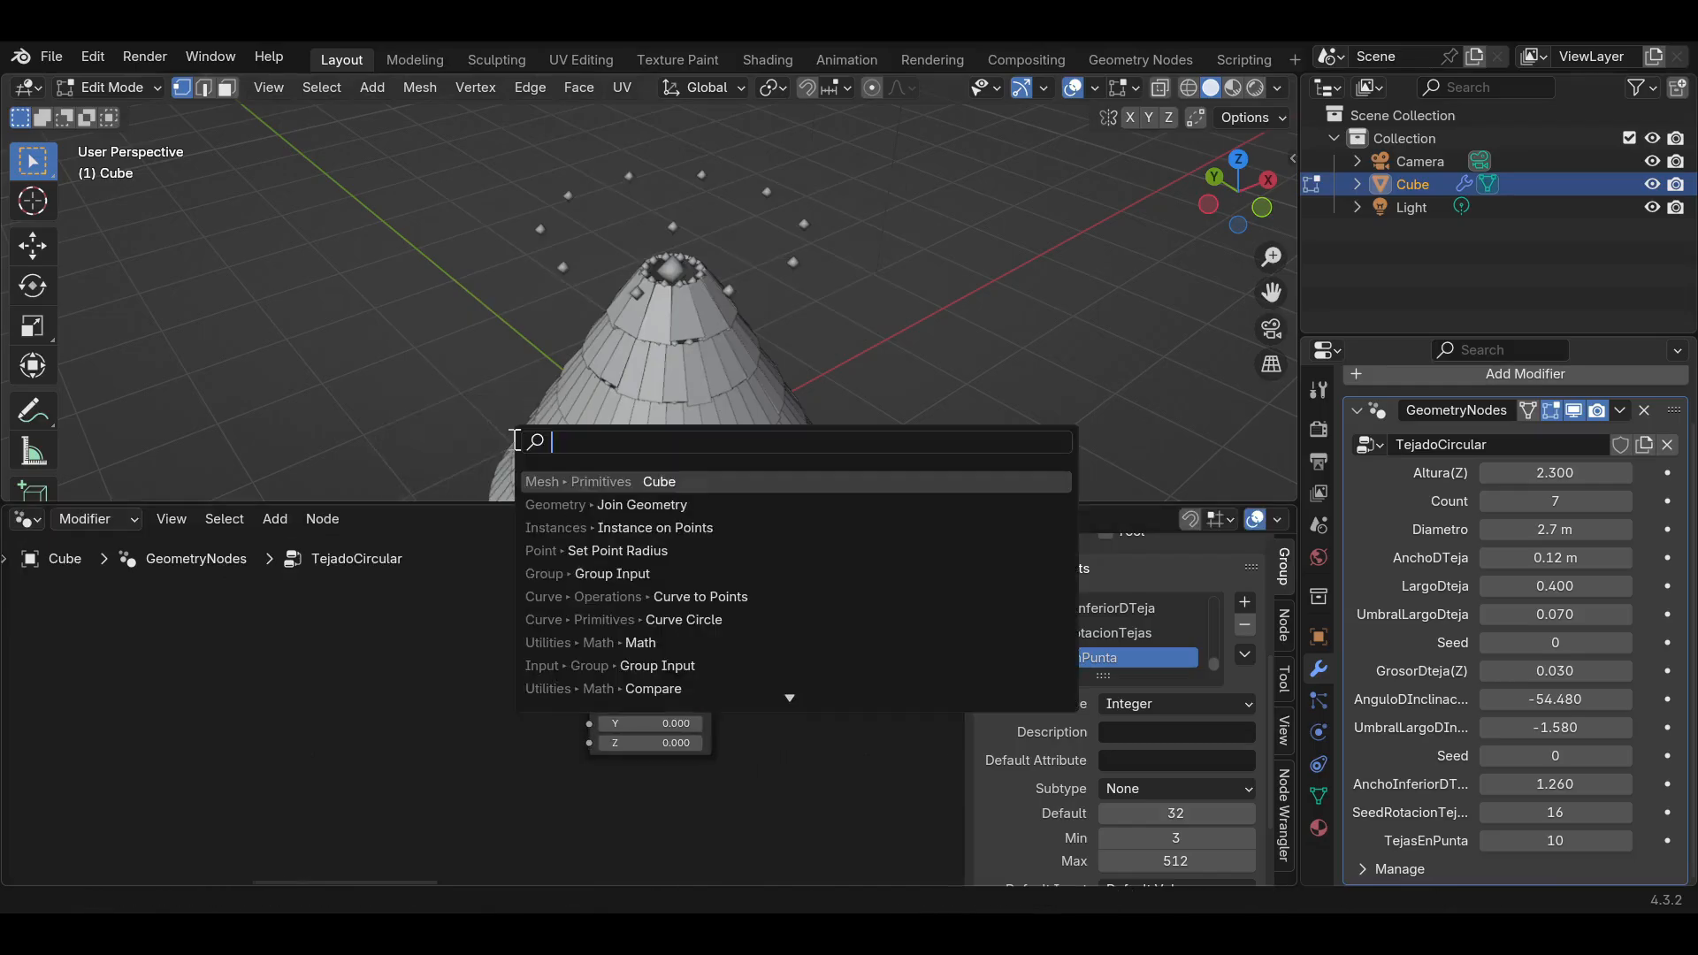
type("va")
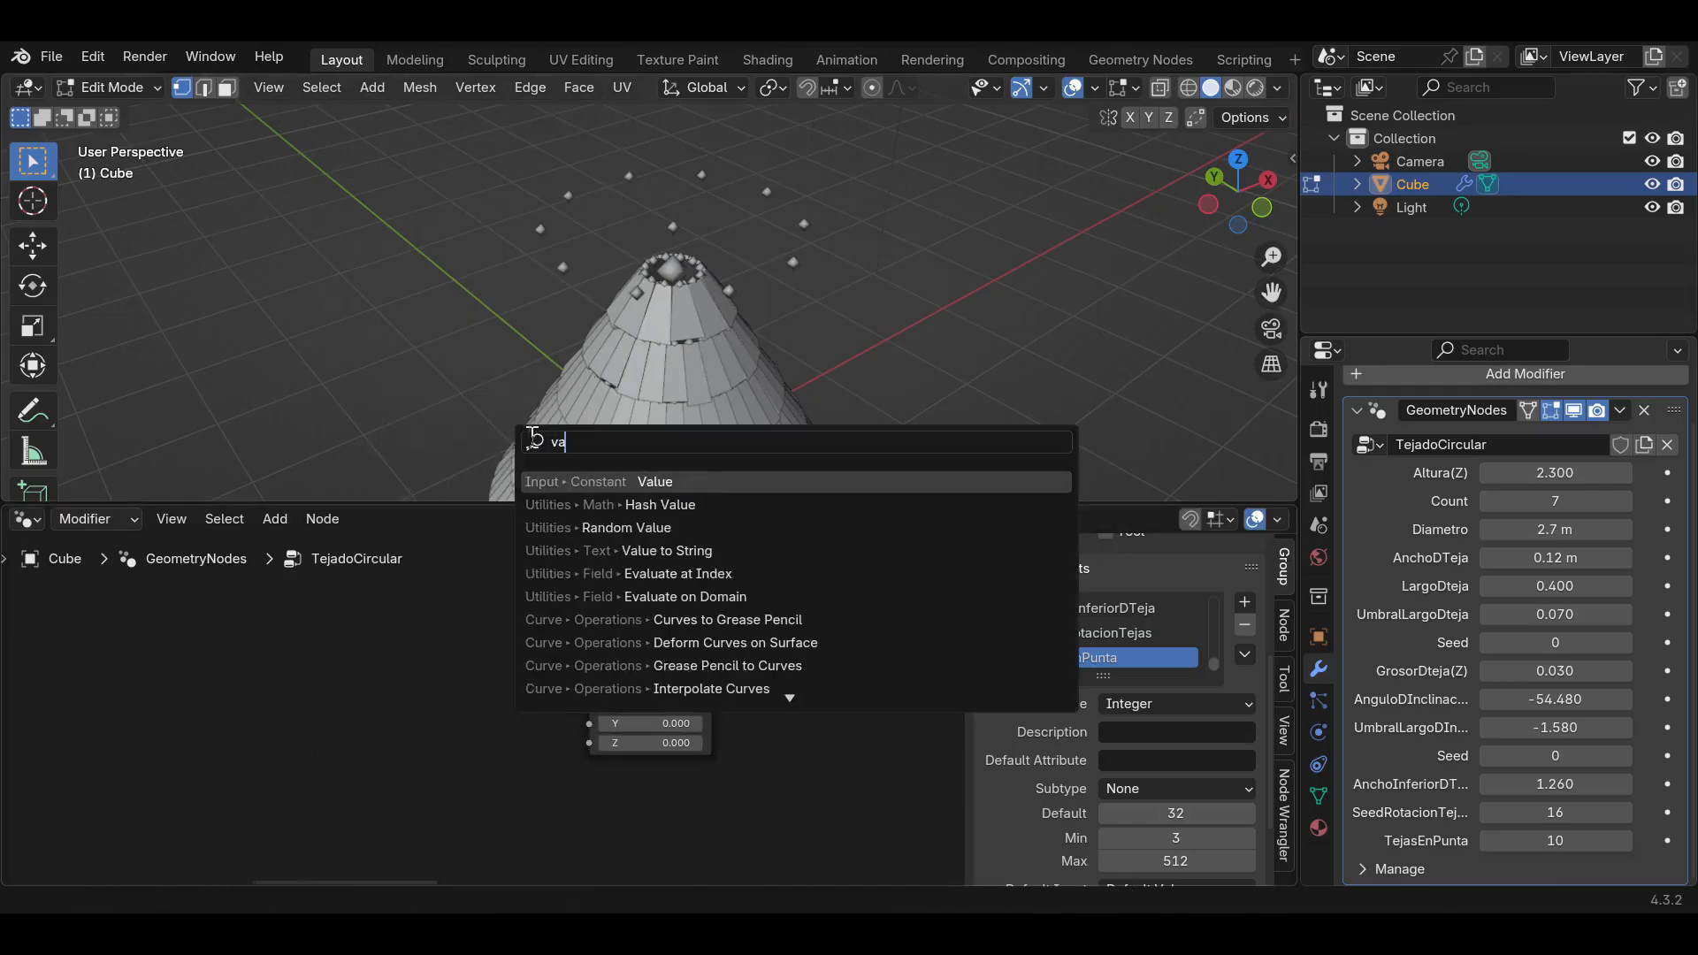
left_click(603, 478)
left_click(350, 664)
scroll(482, 702, "up", 2)
middle_click_drag(484, 699, 507, 693)
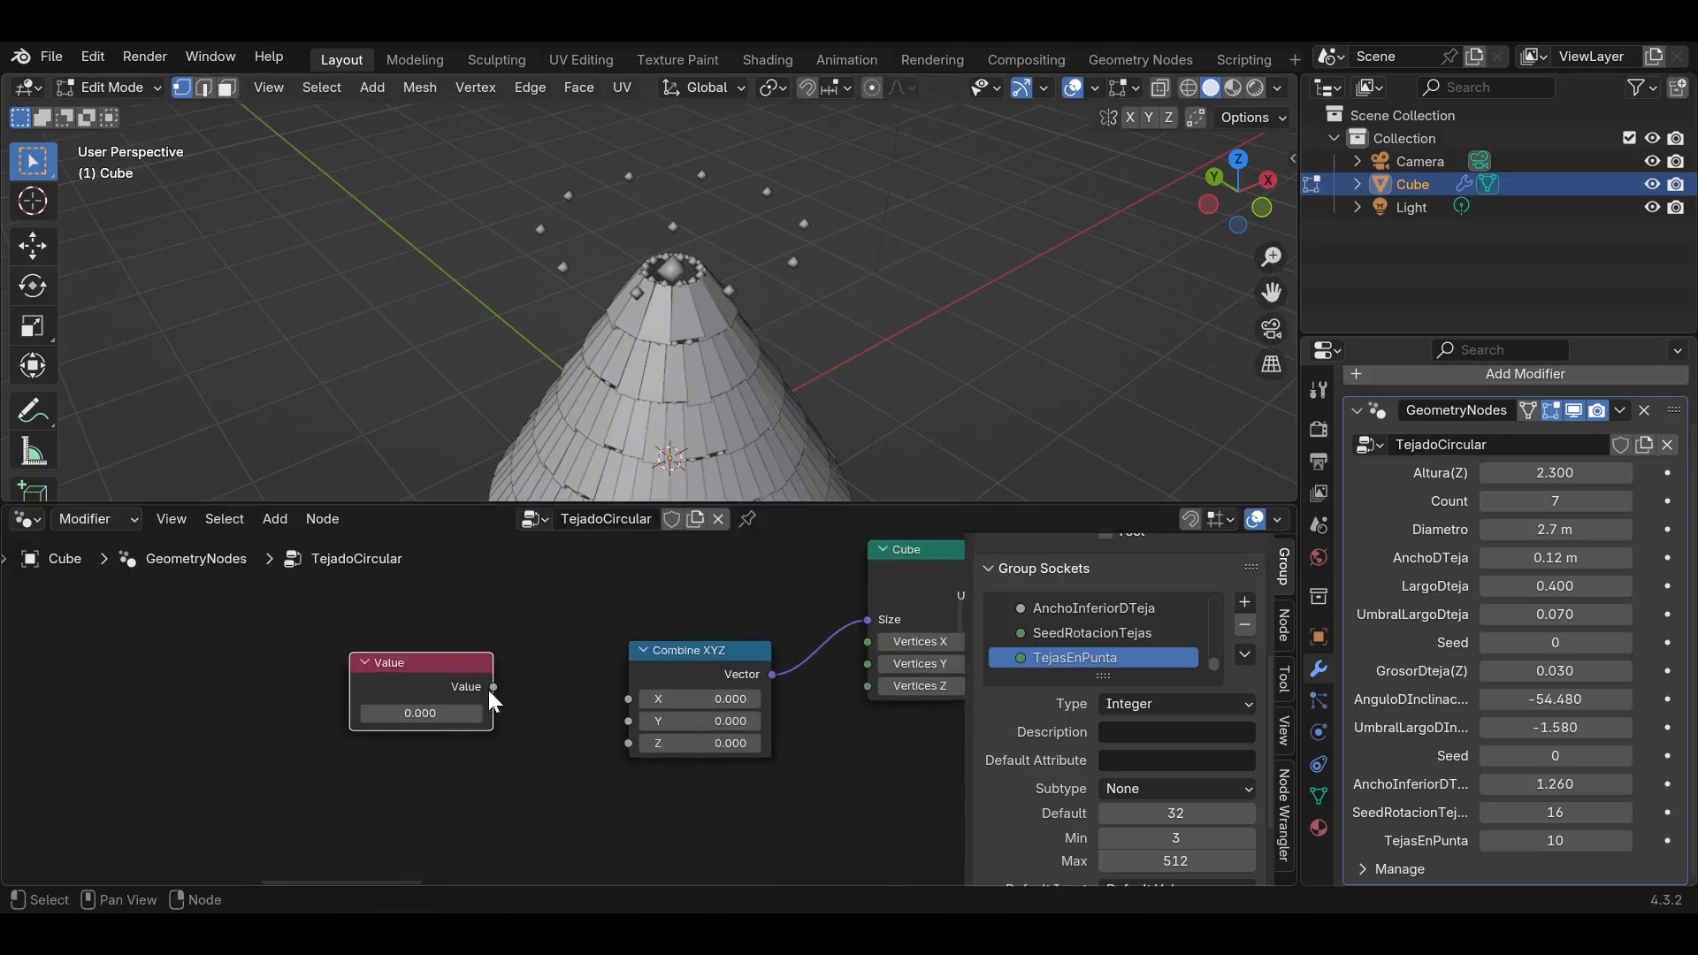
left_click_drag(508, 685, 628, 699)
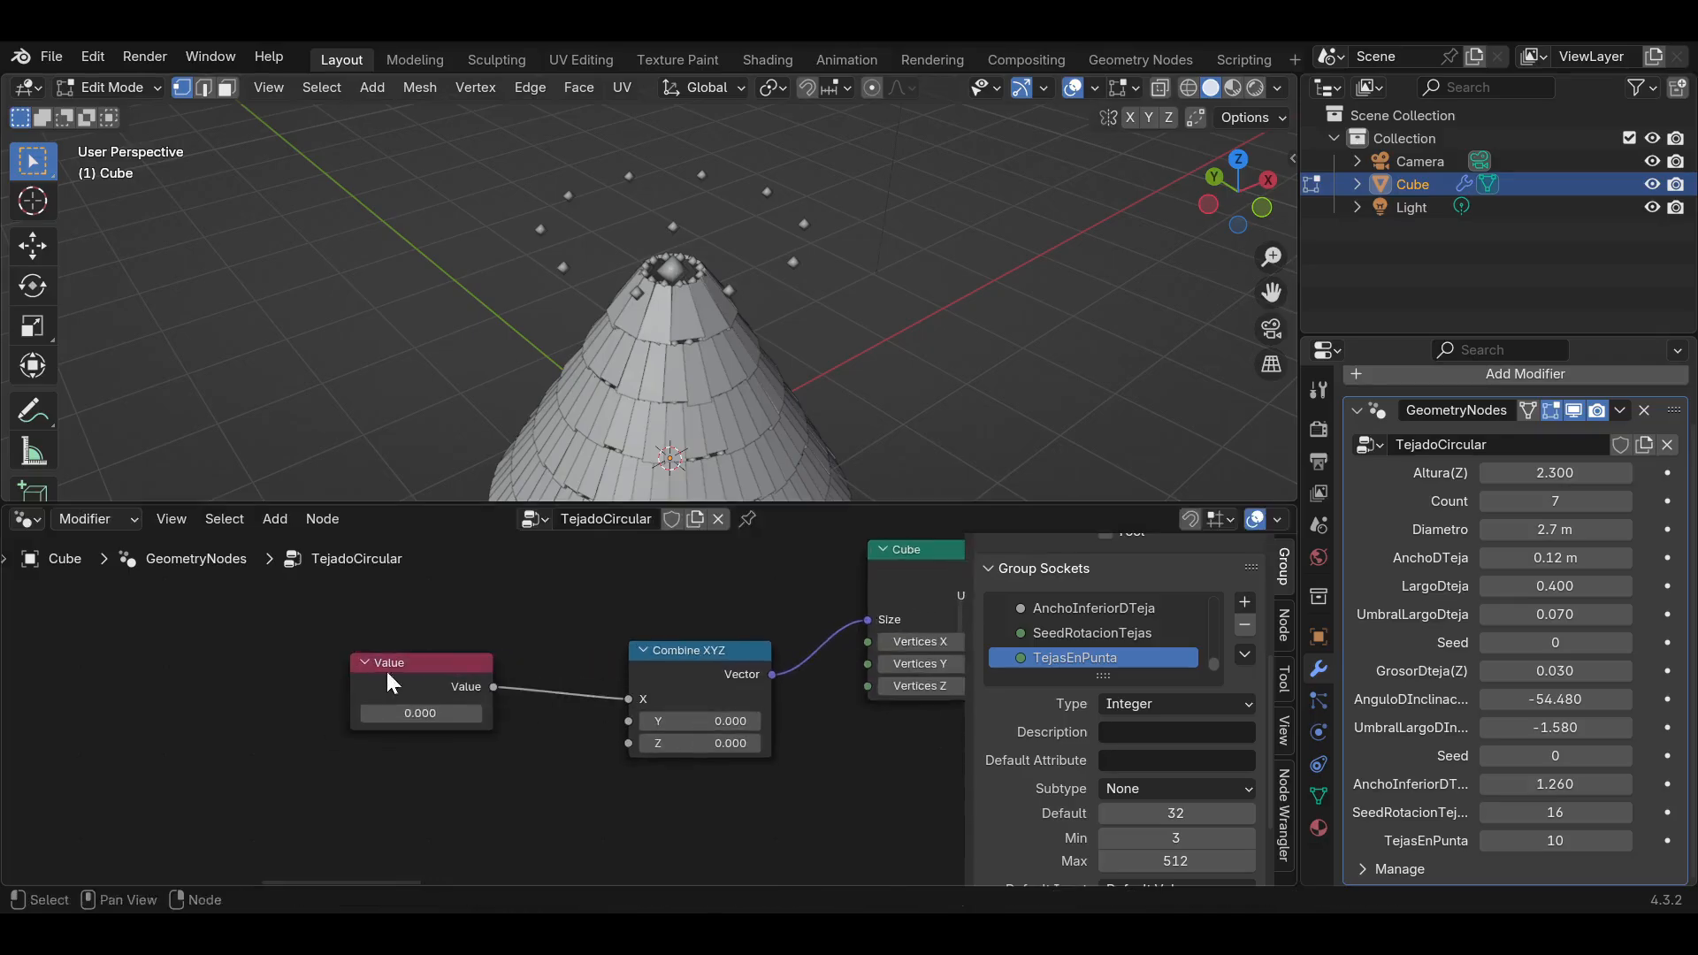
Duplicate the Value node twice and connect the copies to the Y and Z inputs of the size Combine XYZ.
key("shift+d")
left_click(394, 773)
left_click_drag(483, 781, 619, 725)
middle_click_drag(612, 730, 594, 654)
key("shift+d")
left_click(393, 778)
left_click_drag(453, 780, 612, 667)
Set each of the three cube-size Value nodes to 0.1.
left_click(420, 637)
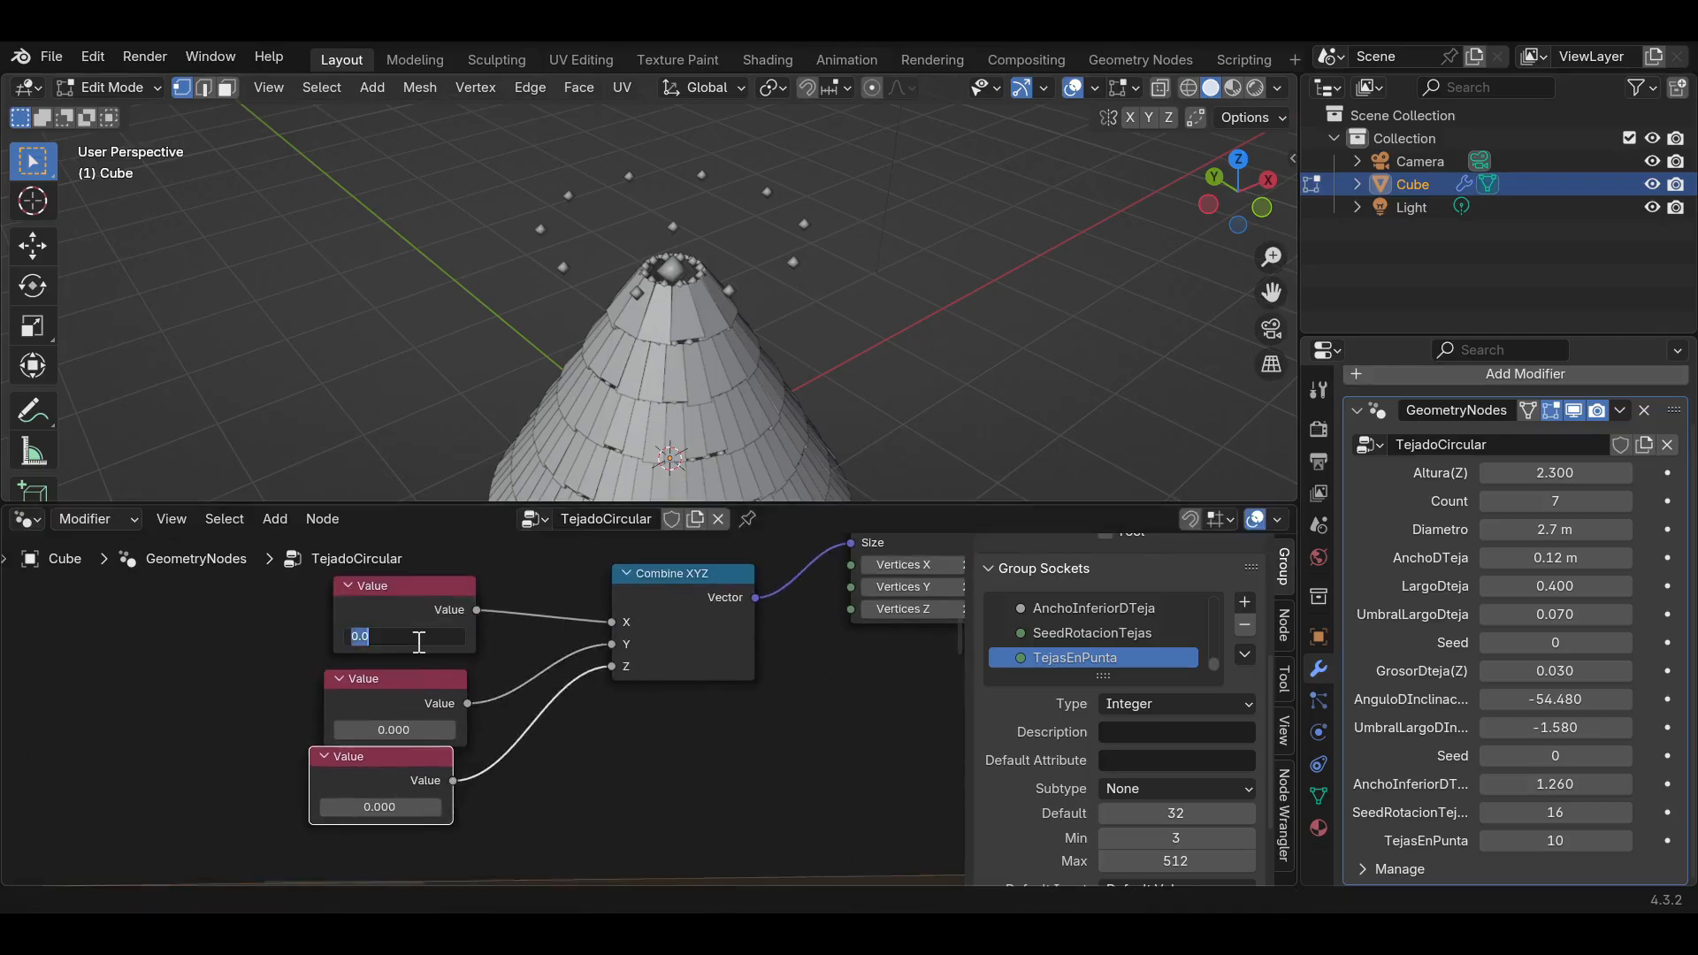
type("0.1")
key("Return")
left_click(394, 730)
type("0.1")
key("Return")
left_click(389, 807)
type("0.1")
key("Return")
Set the X and Y size Value nodes to 0.3, then try 0.3 and 0.2 in the Z Value node.
left_click(404, 636)
type("0.3")
key("Return")
left_click(400, 730)
type("0.3")
key("Return")
left_click(416, 806)
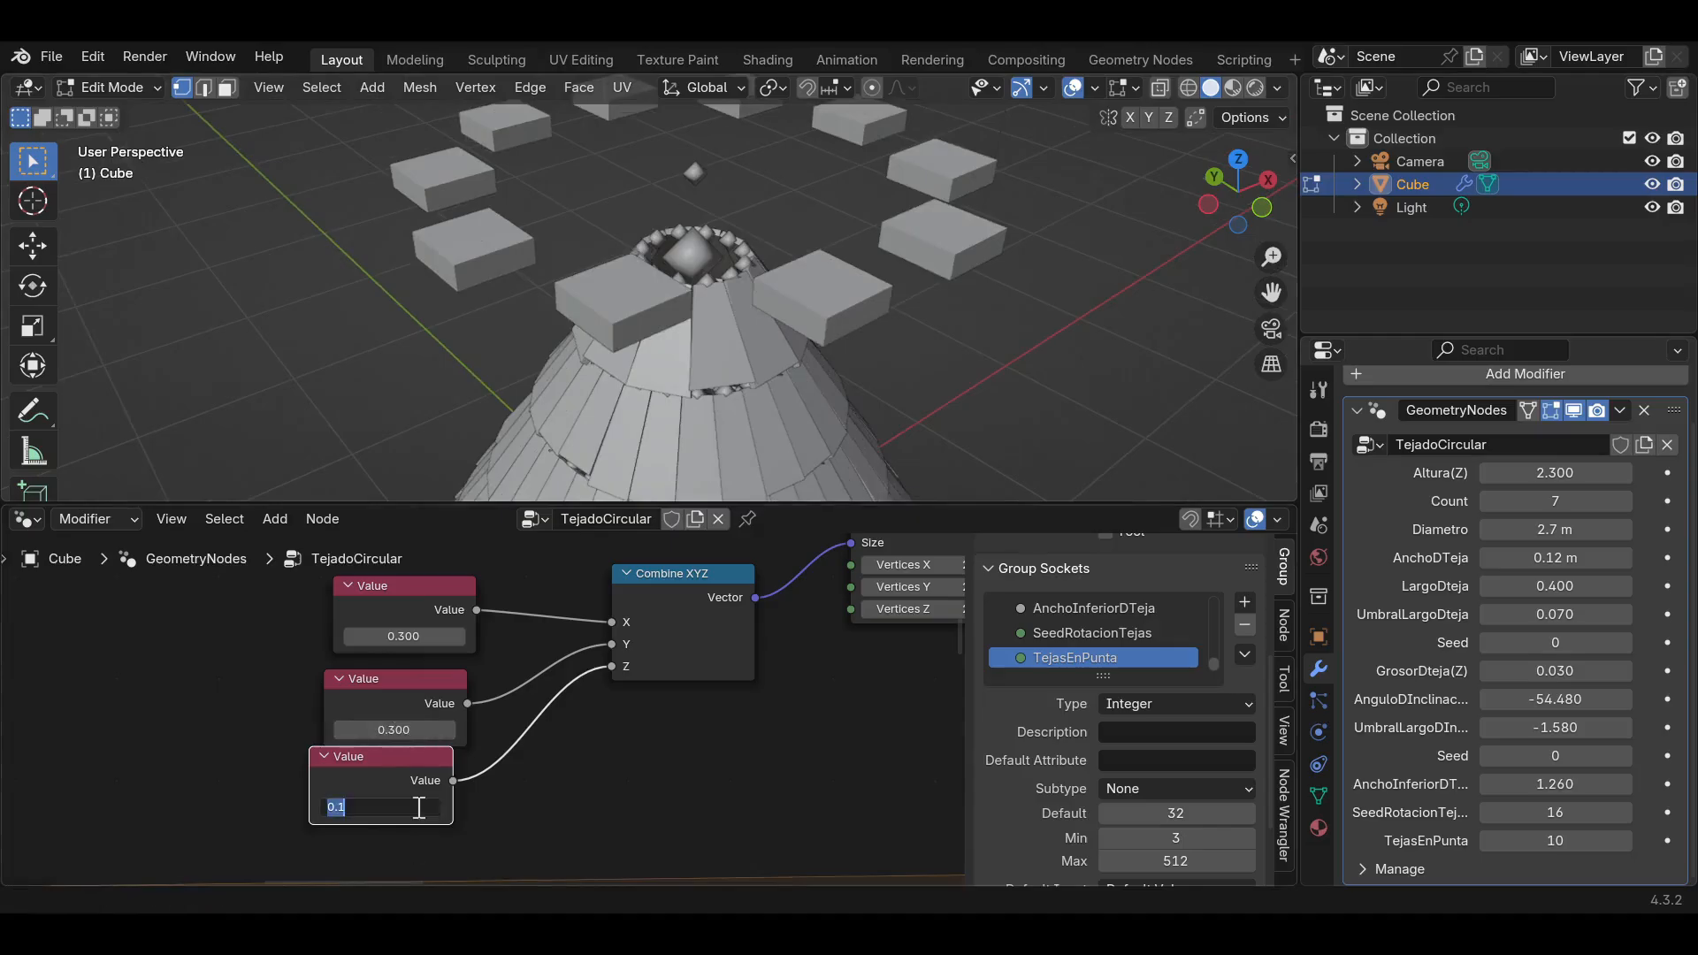
type("0.3")
key("Return")
left_click(409, 806)
type("0.2")
key("Return")
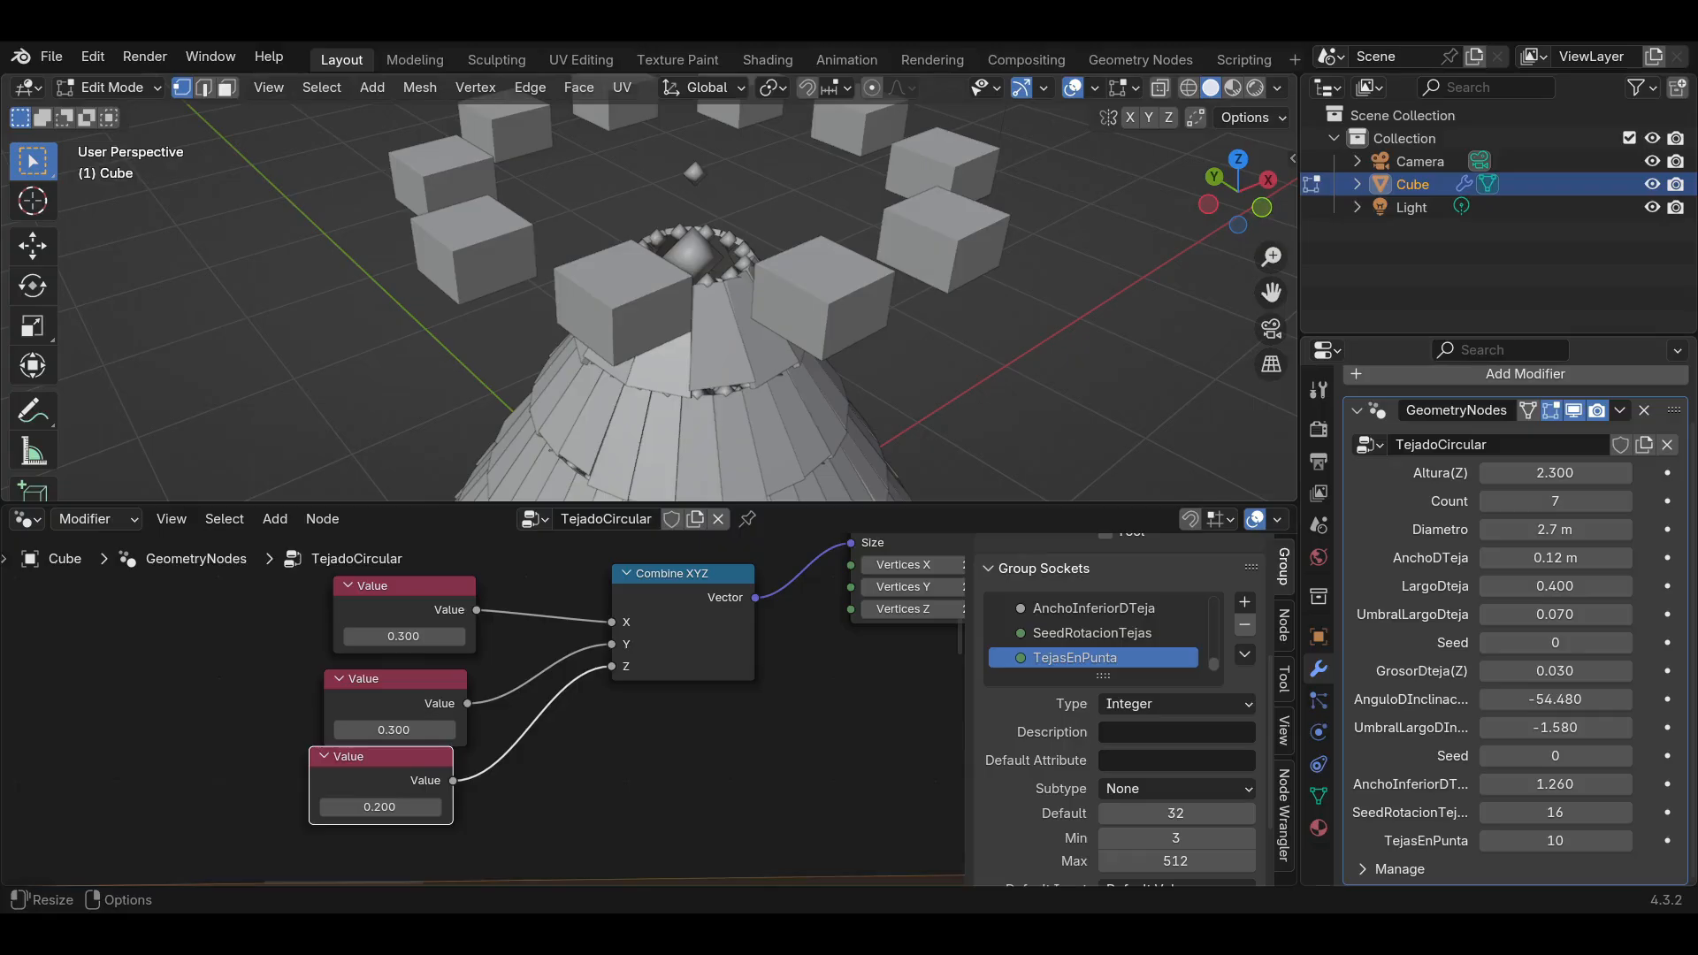
Insert a Transform Geometry node between the Cube's Mesh output and the Instance input of Instance on Points.
scroll(580, 776, "down", 3)
key("shift+a")
left_click(555, 442)
type("tra")
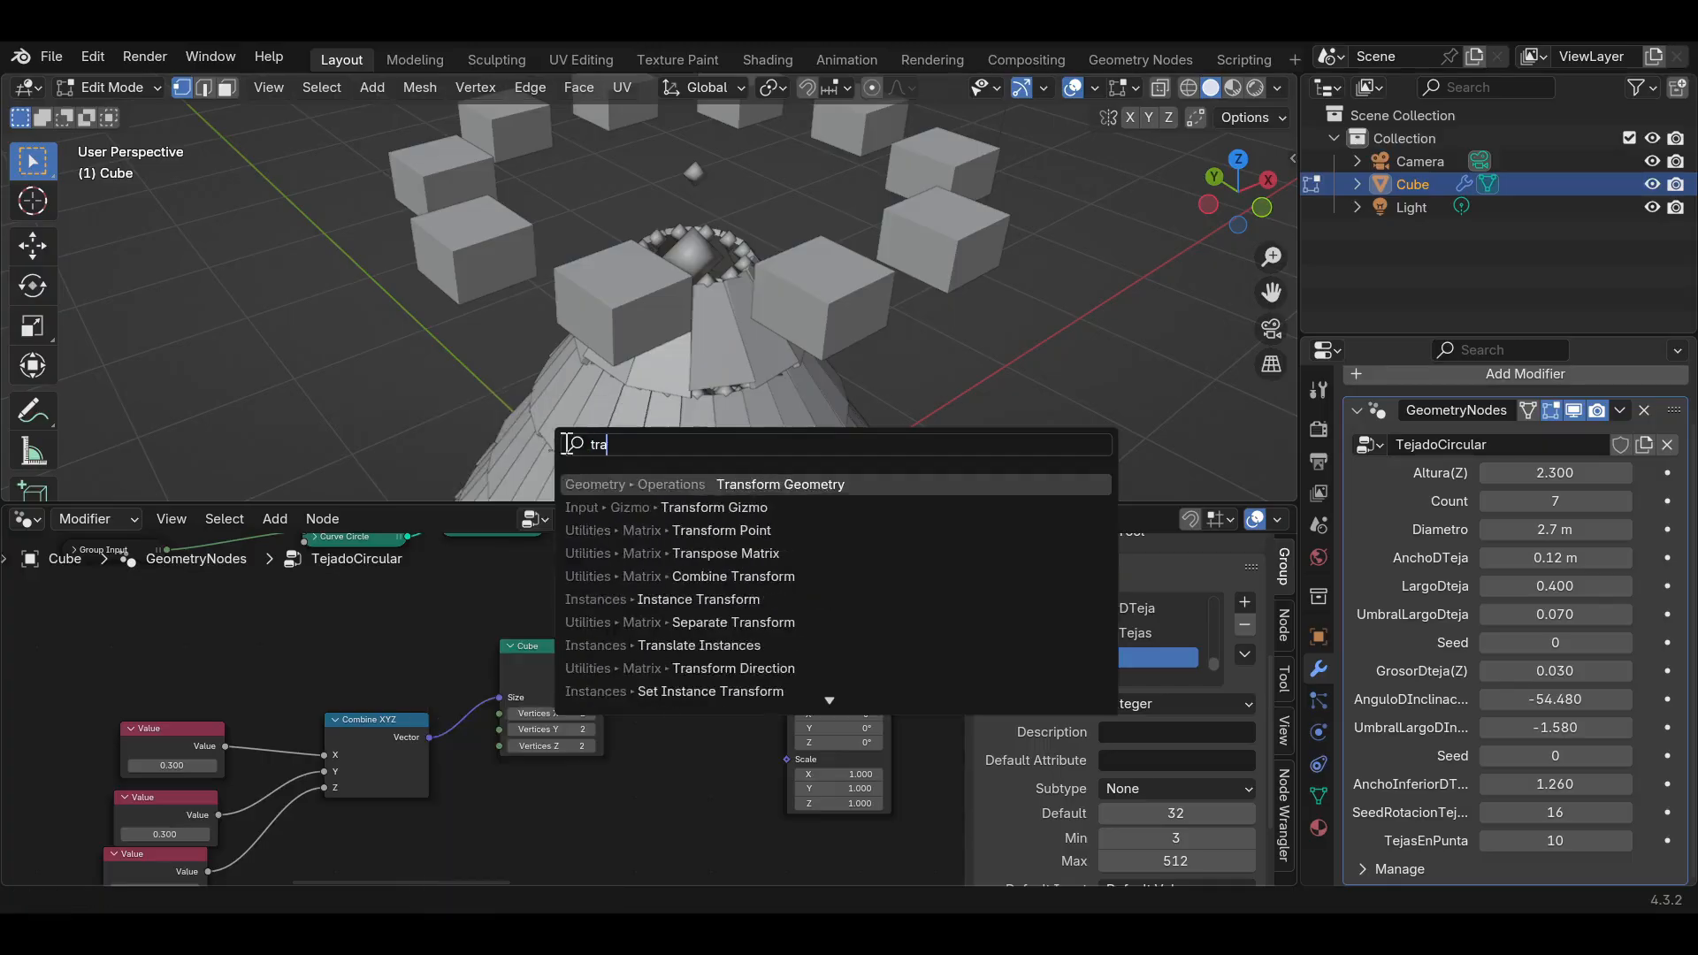
left_click(735, 484)
left_click(653, 617)
middle_click_drag(652, 650, 718, 605)
Add a Combine XYZ node feeding Transform Geometry's Translation, and move the Cube node up to make room.
left_click_drag(717, 645, 619, 743)
left_click(509, 675)
left_click(549, 669)
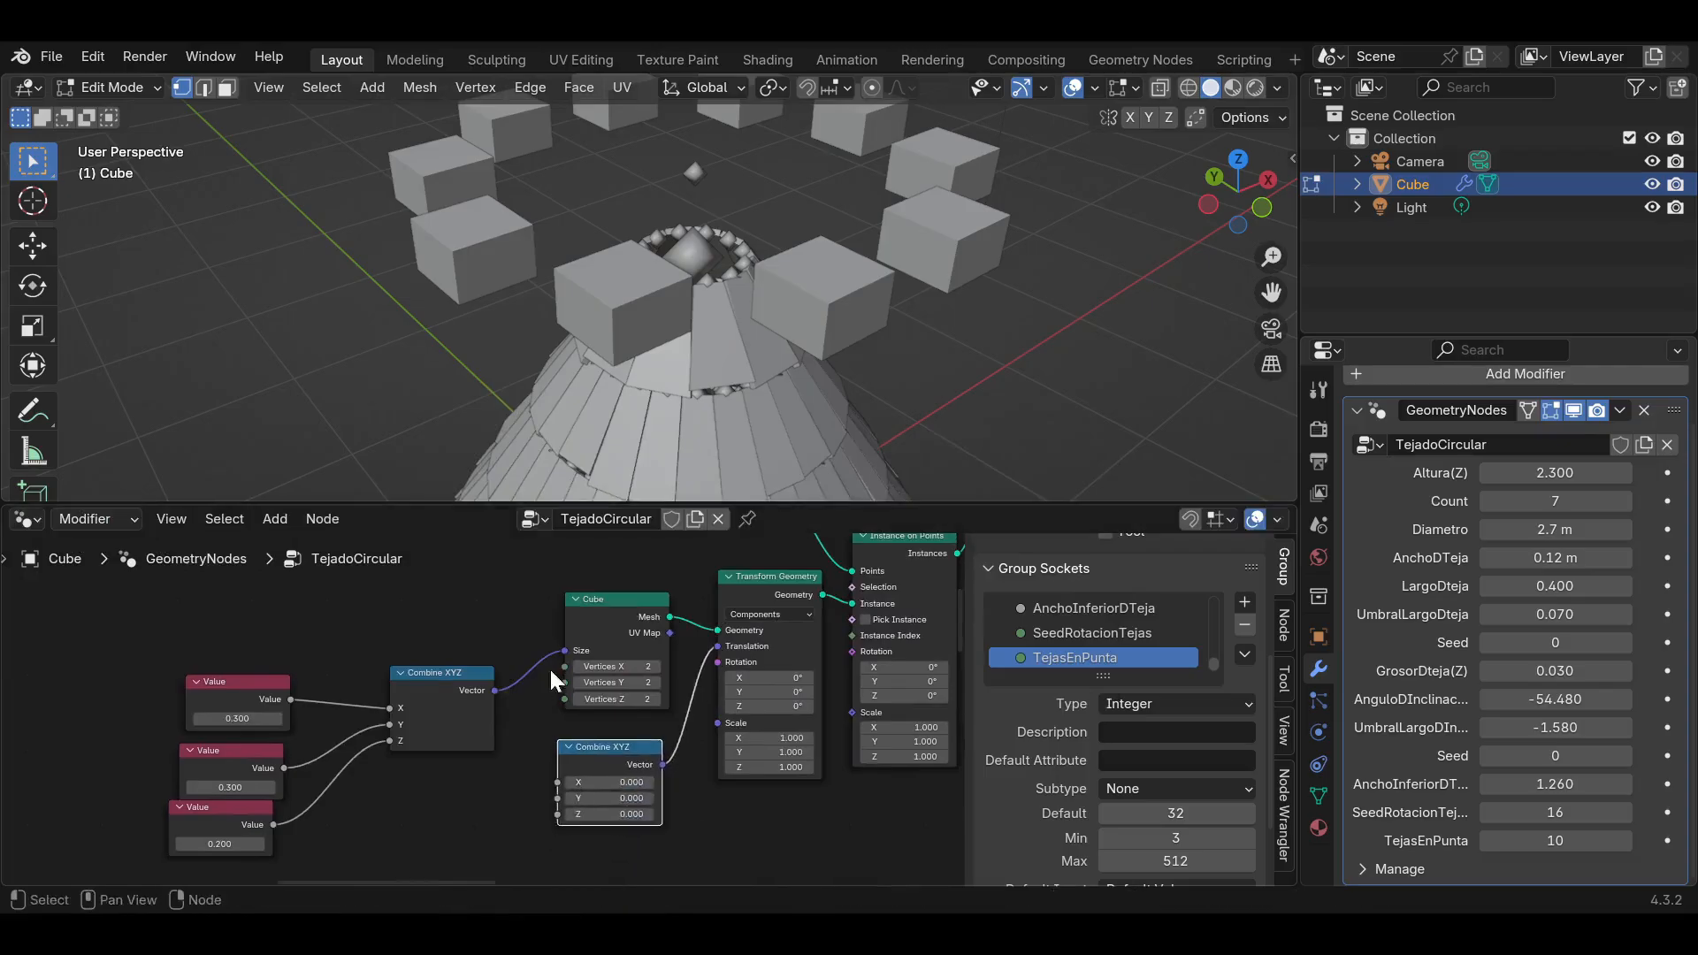
middle_click_drag(482, 779, 612, 752)
left_click_drag(638, 827, 229, 591)
middle_click_drag(412, 628, 368, 677)
left_click_drag(677, 624, 664, 552)
Add a Math node set to Multiply by 0.5, linking the Y size Value through it to the translation Combine XYZ's Y.
key("shift+a")
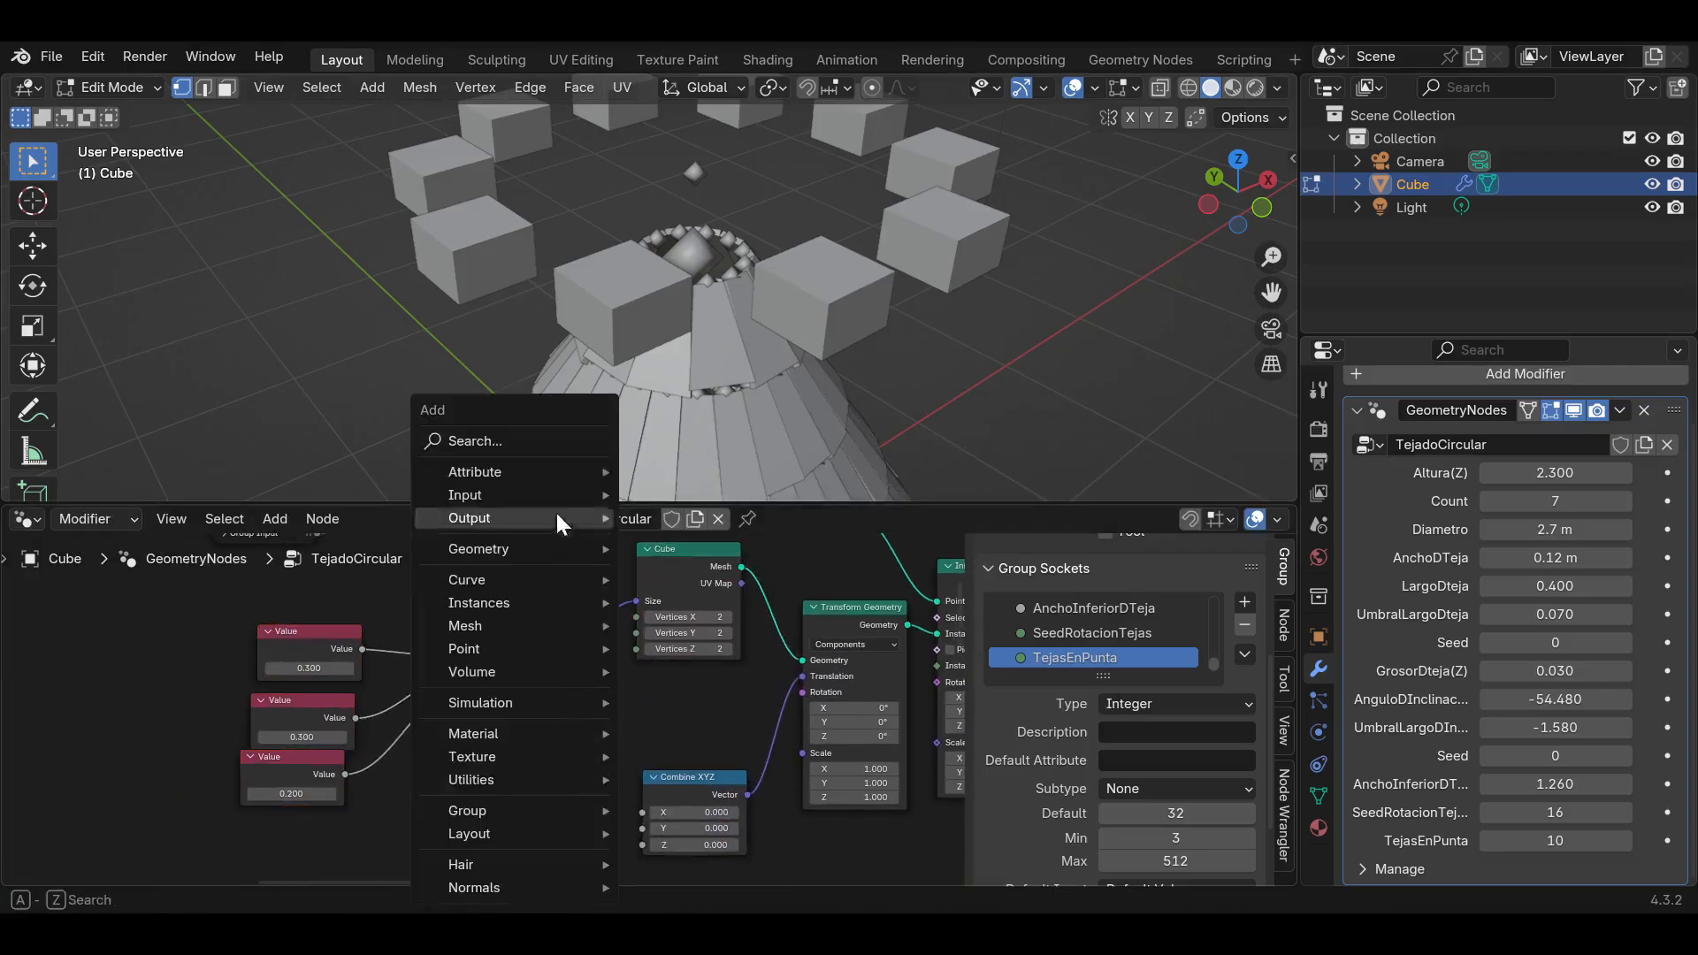
left_click(534, 442)
type("math")
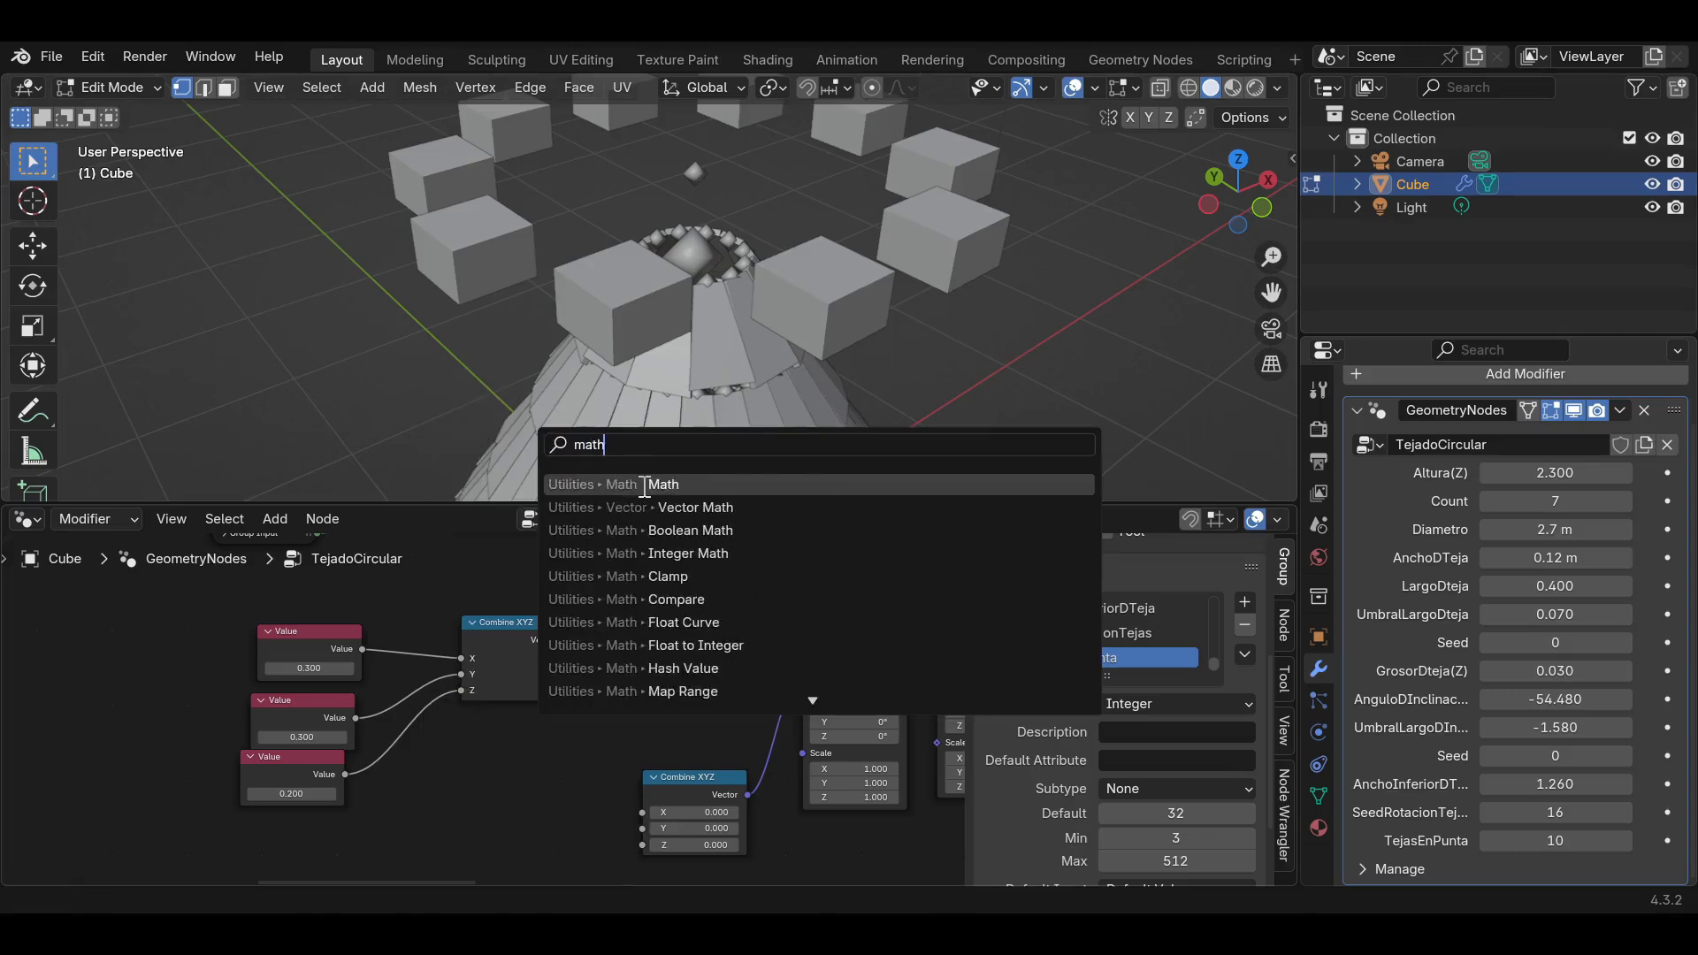
left_click(645, 485)
left_click(449, 731)
middle_click_drag(449, 731, 496, 688)
scroll(497, 688, "up", 1)
left_click_drag(390, 667, 501, 775)
left_click(548, 733)
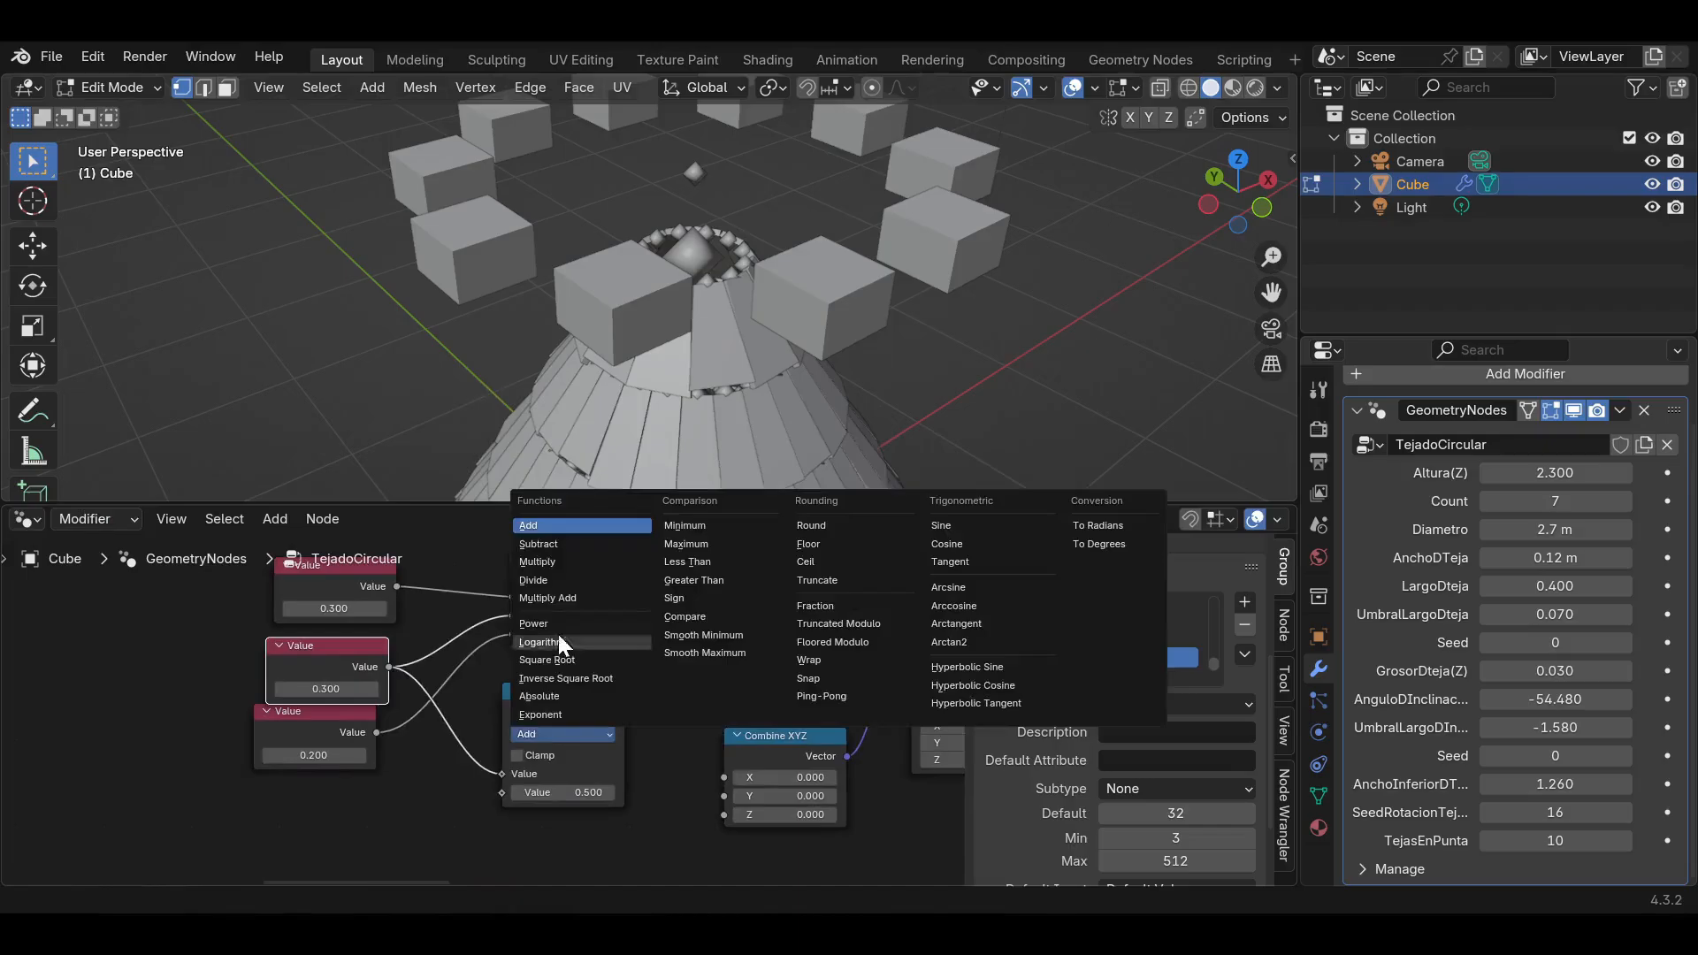
left_click(564, 563)
left_click_drag(625, 710, 723, 795)
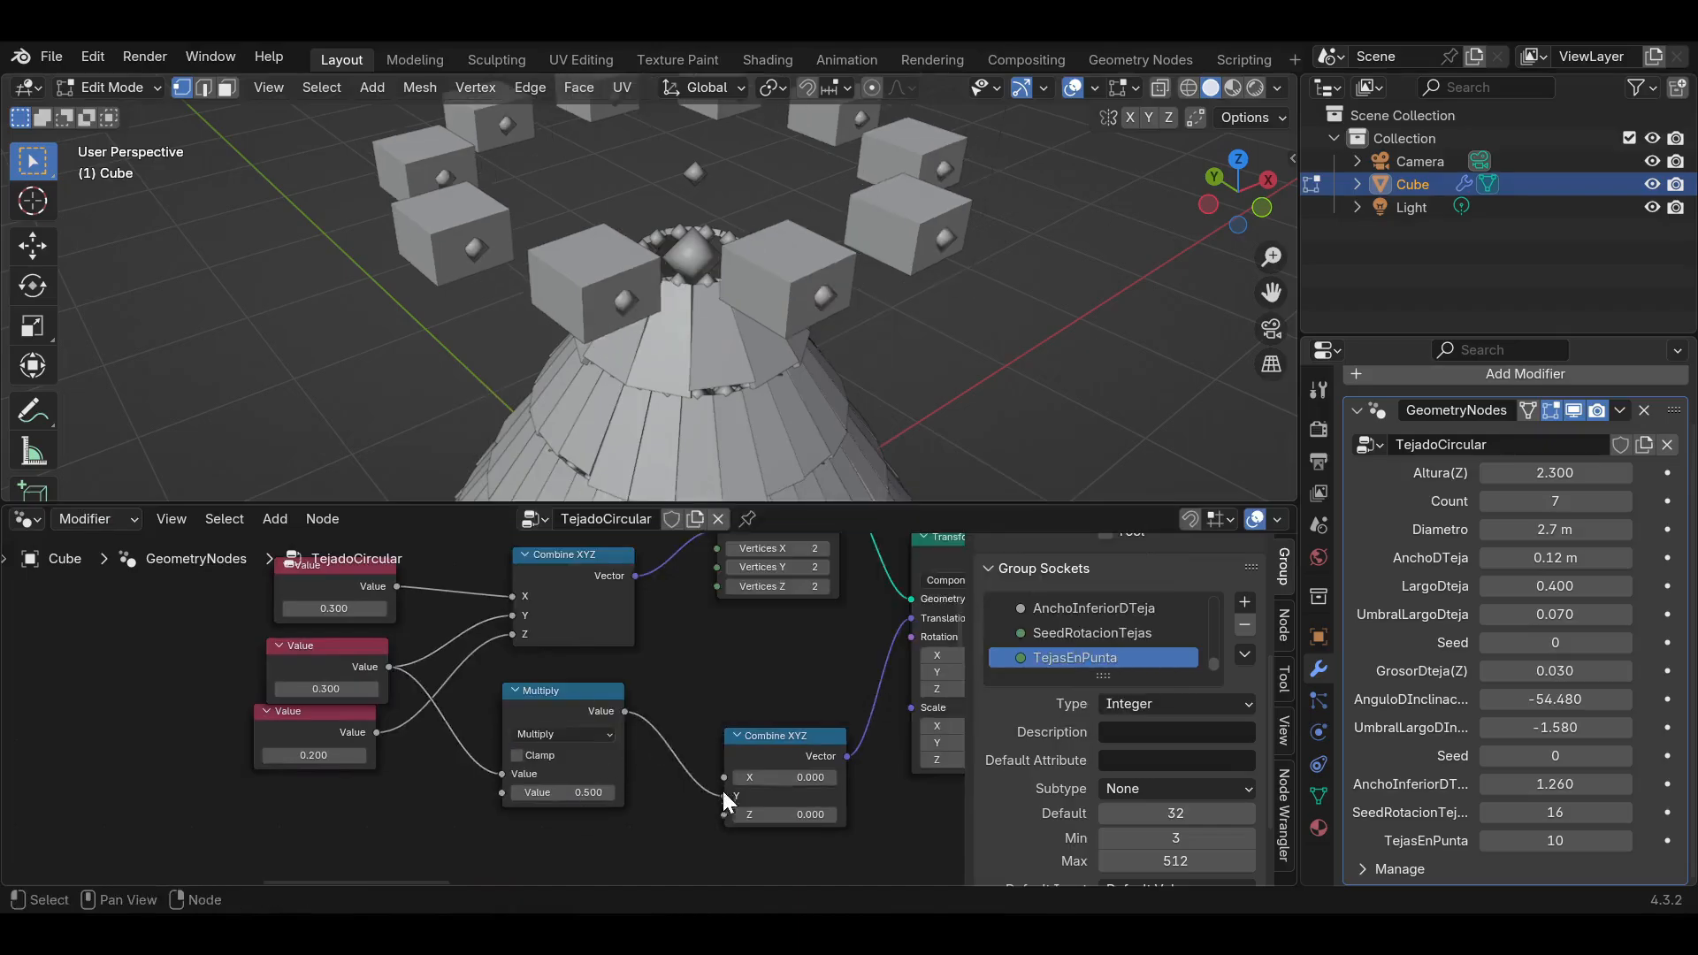
Collapse and duplicate the Multiply node, linking the Z size Value through the copy to the translation Combine XYZ's Z.
scroll(644, 709, "down", 1)
scroll(566, 714, "up", 2)
left_click(519, 691)
left_click_drag(566, 690, 567, 767)
left_click_drag(369, 734, 522, 755)
left_click_drag(630, 768, 744, 823)
scroll(292, 629, "up", 1, "shift")
Set all three cube-size Value nodes to 1.
left_click(303, 623)
type("1")
key("Return")
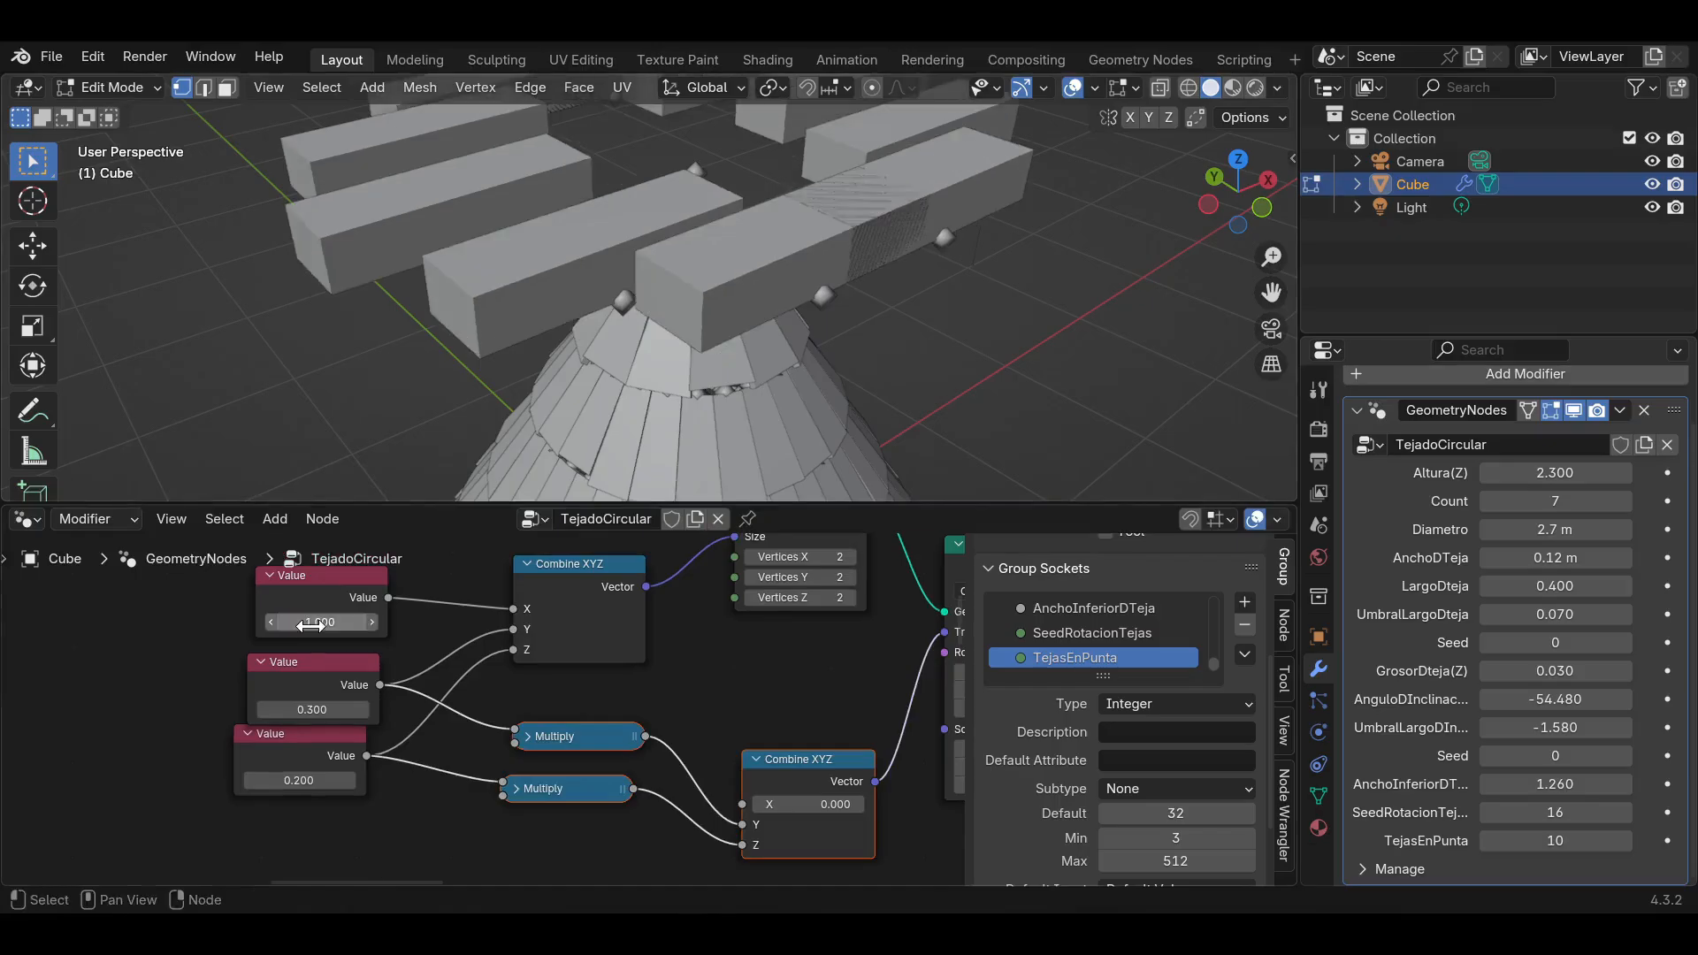
left_click(339, 712)
type("1")
key("Return")
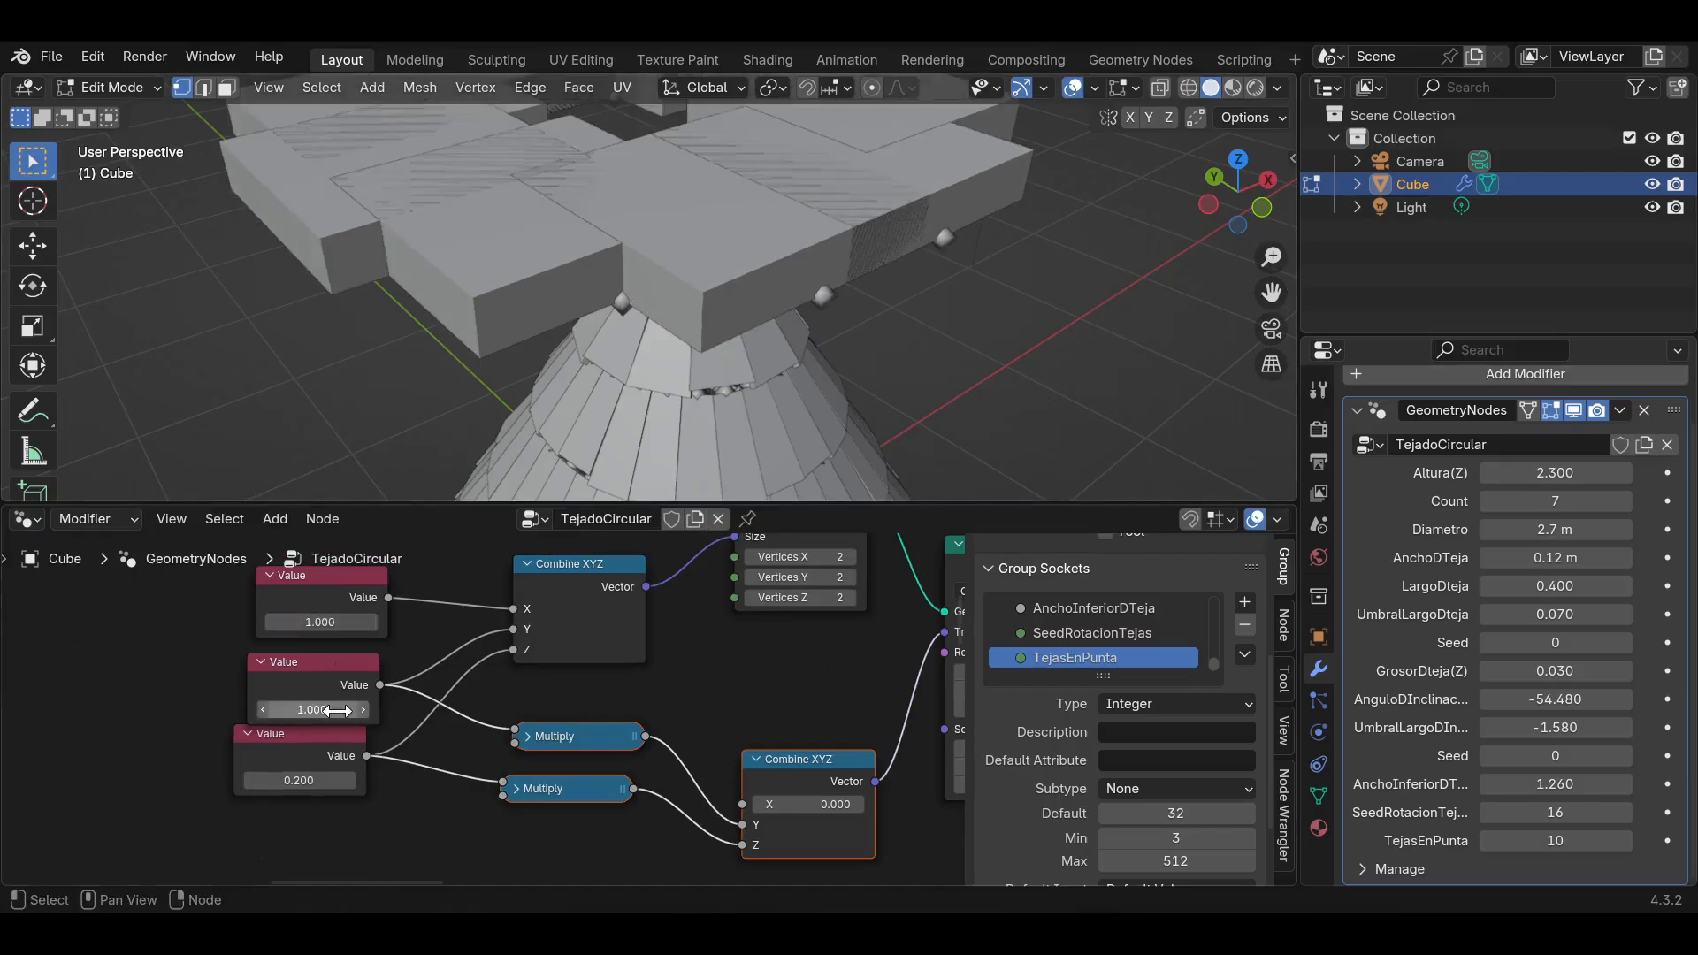
left_click(311, 778)
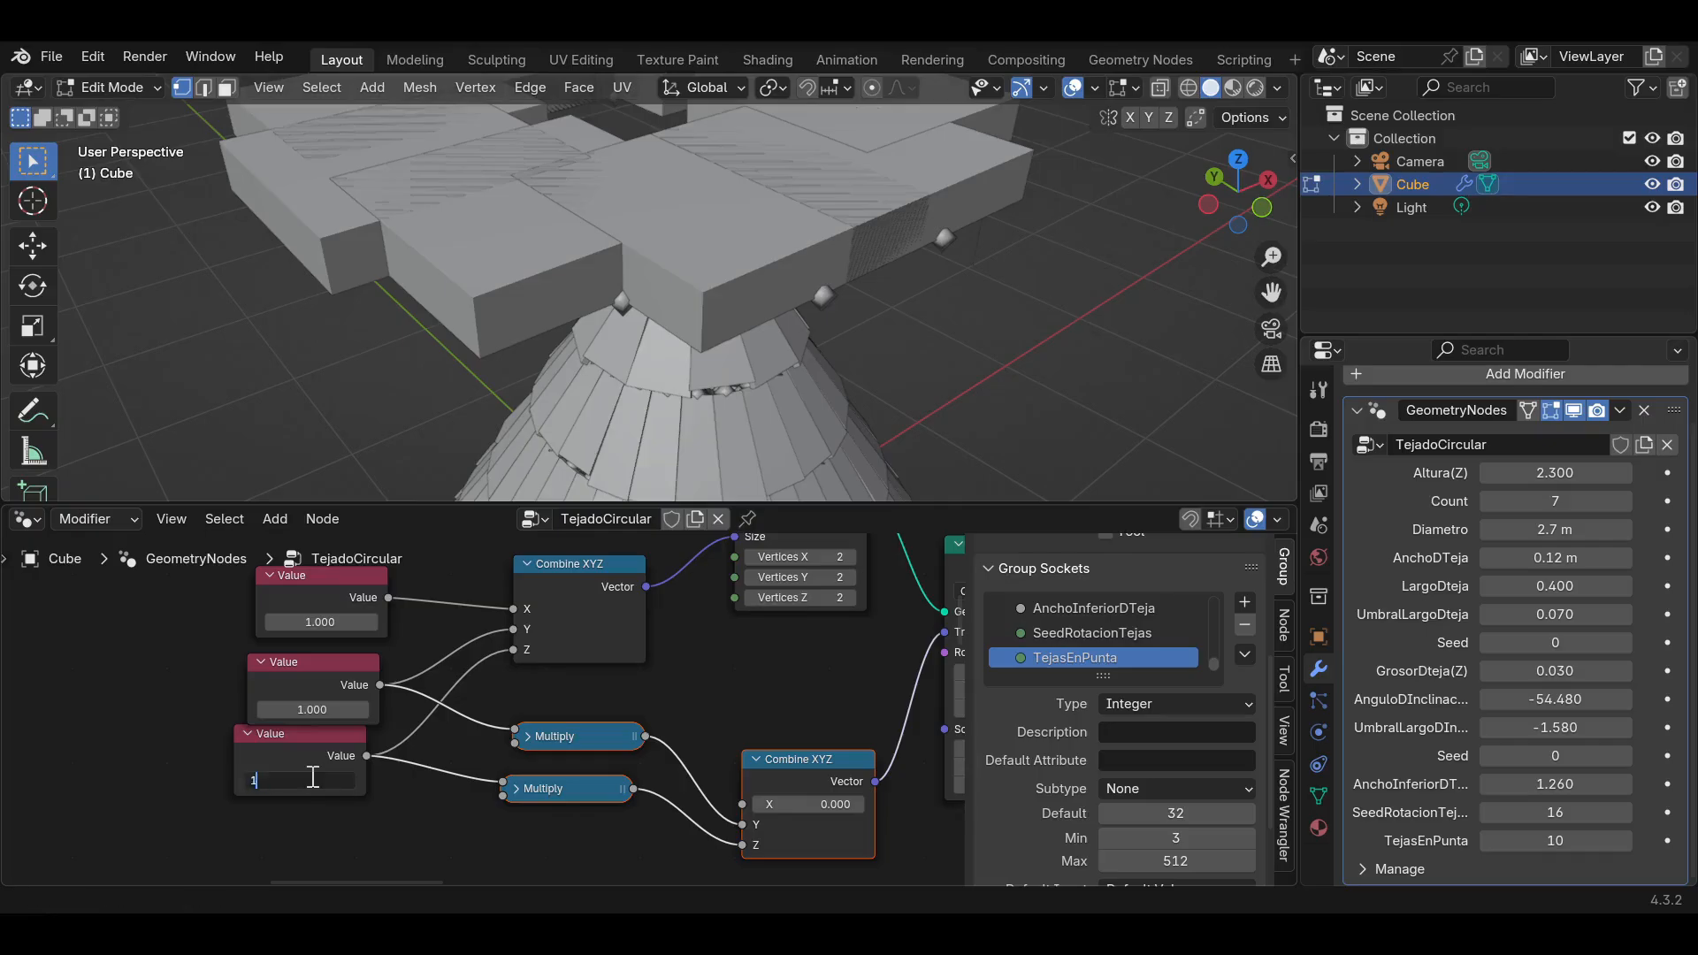
type("1")
key("Return")
Move the apex ring's node cluster up, clear of the nodes below, and save the file.
scroll(524, 699, "down", 3)
scroll(644, 250, "down", 3)
scroll(643, 250, "up", 1)
middle_click_drag(613, 693, 144, 634)
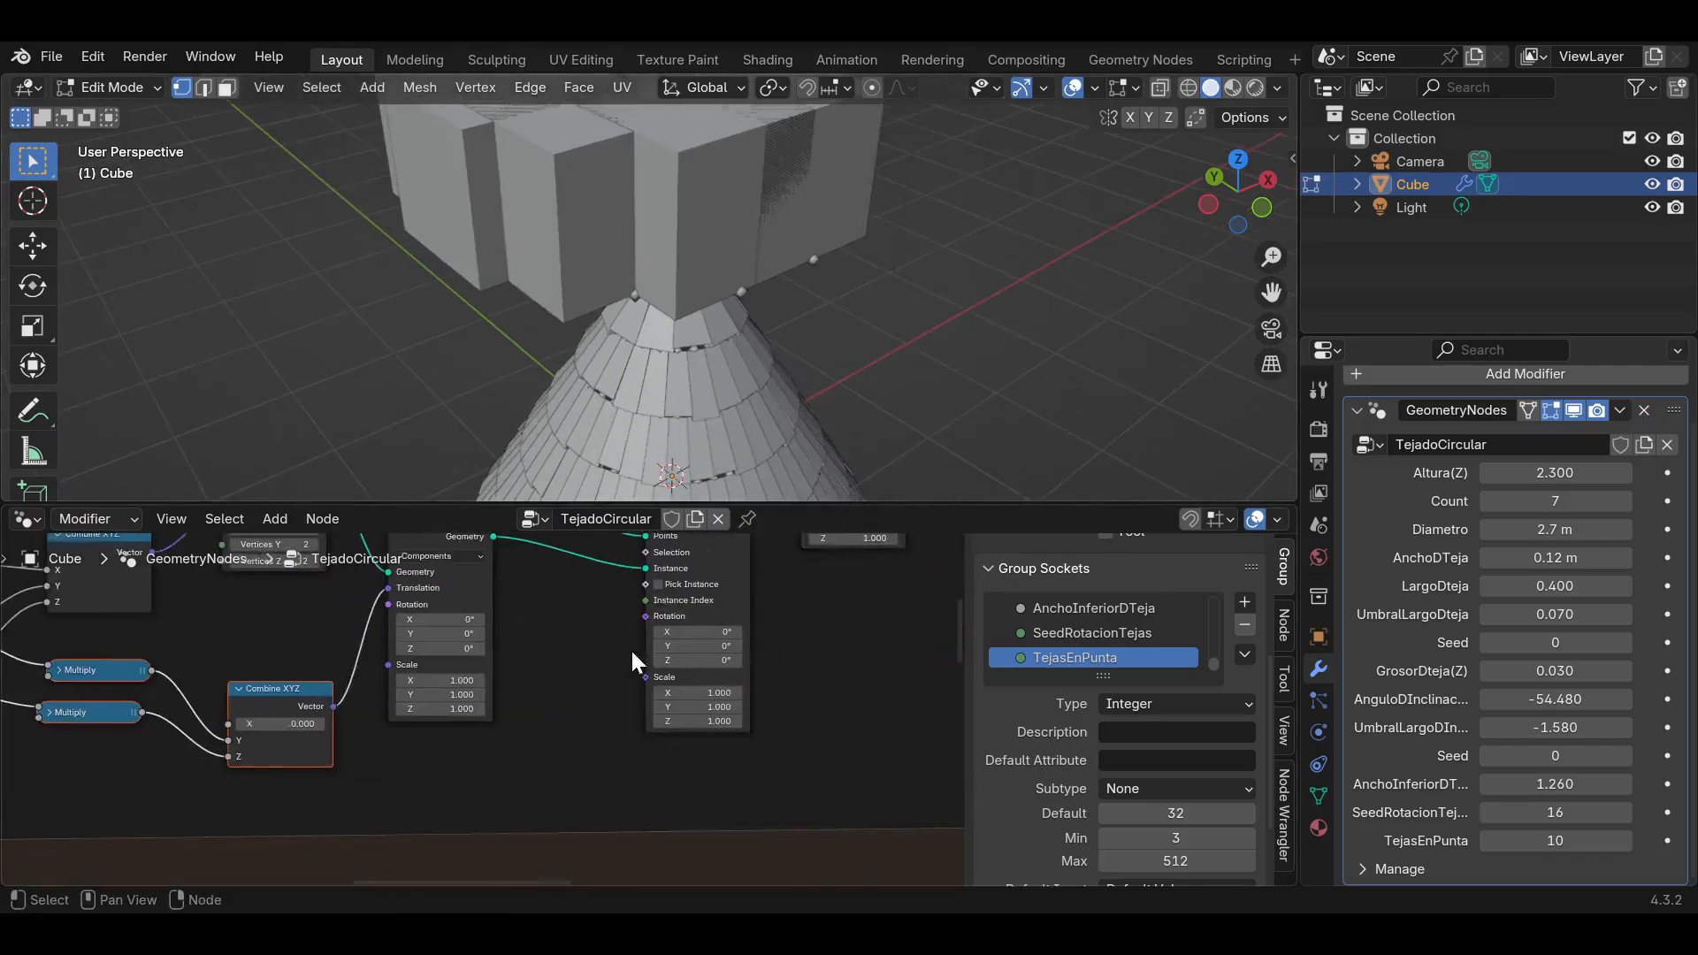
middle_click_drag(632, 654, 643, 693)
scroll(765, 783, "down", 8)
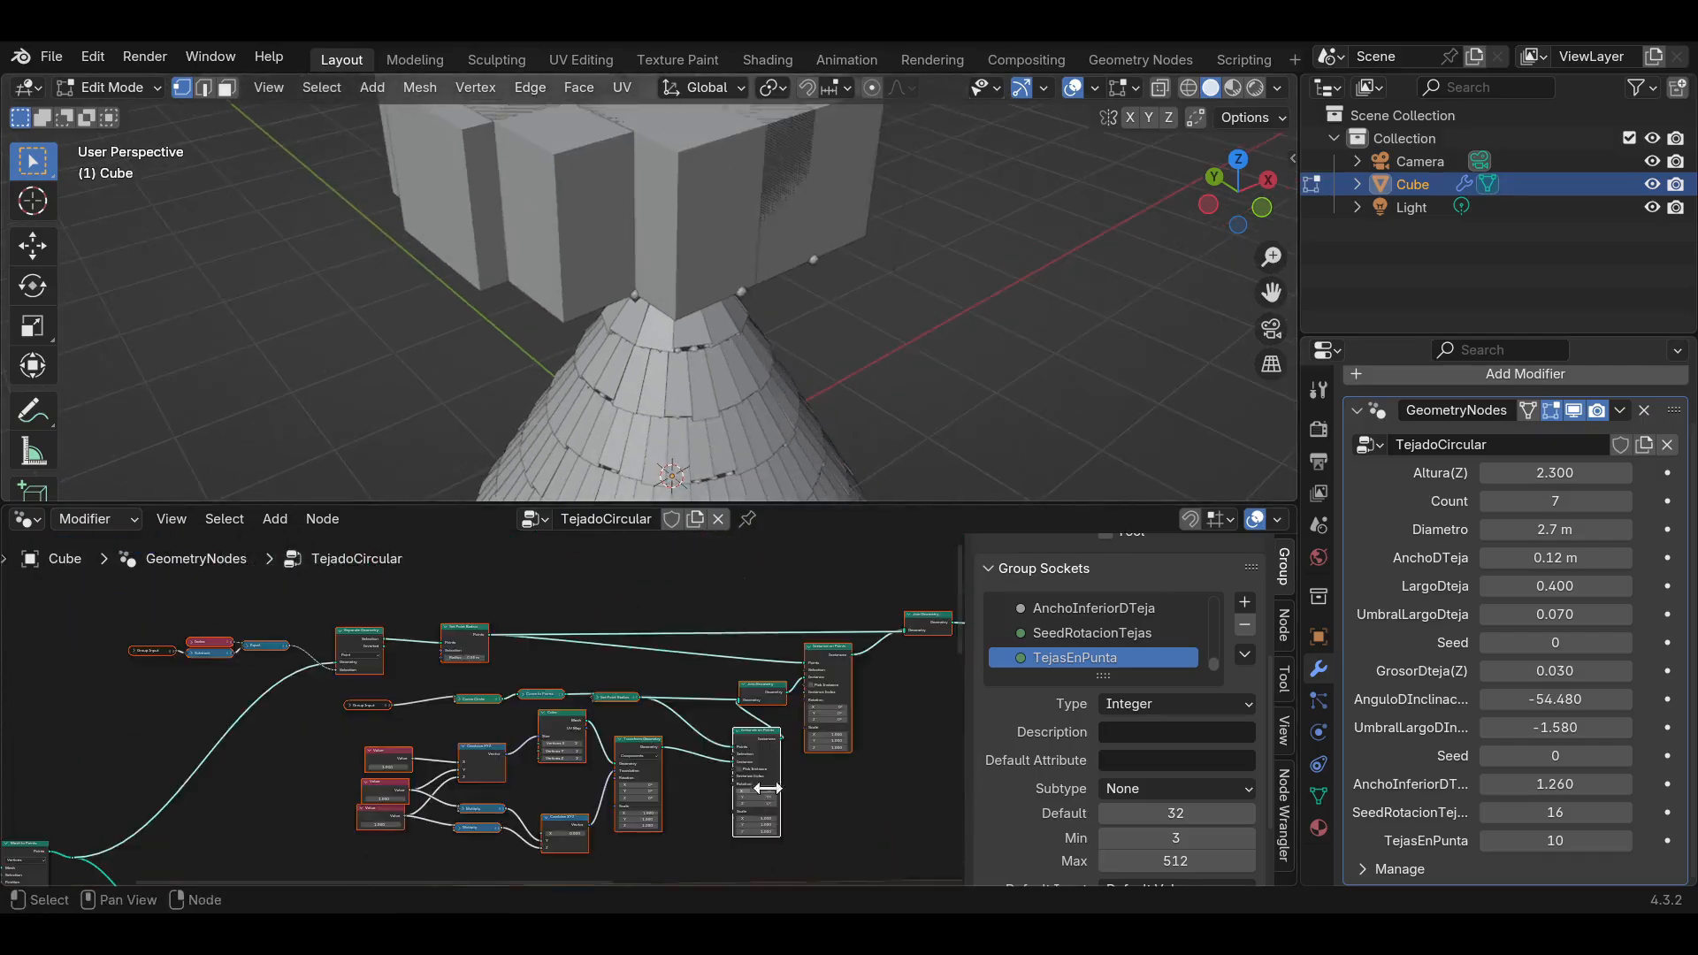
key("g")
left_click(783, 687)
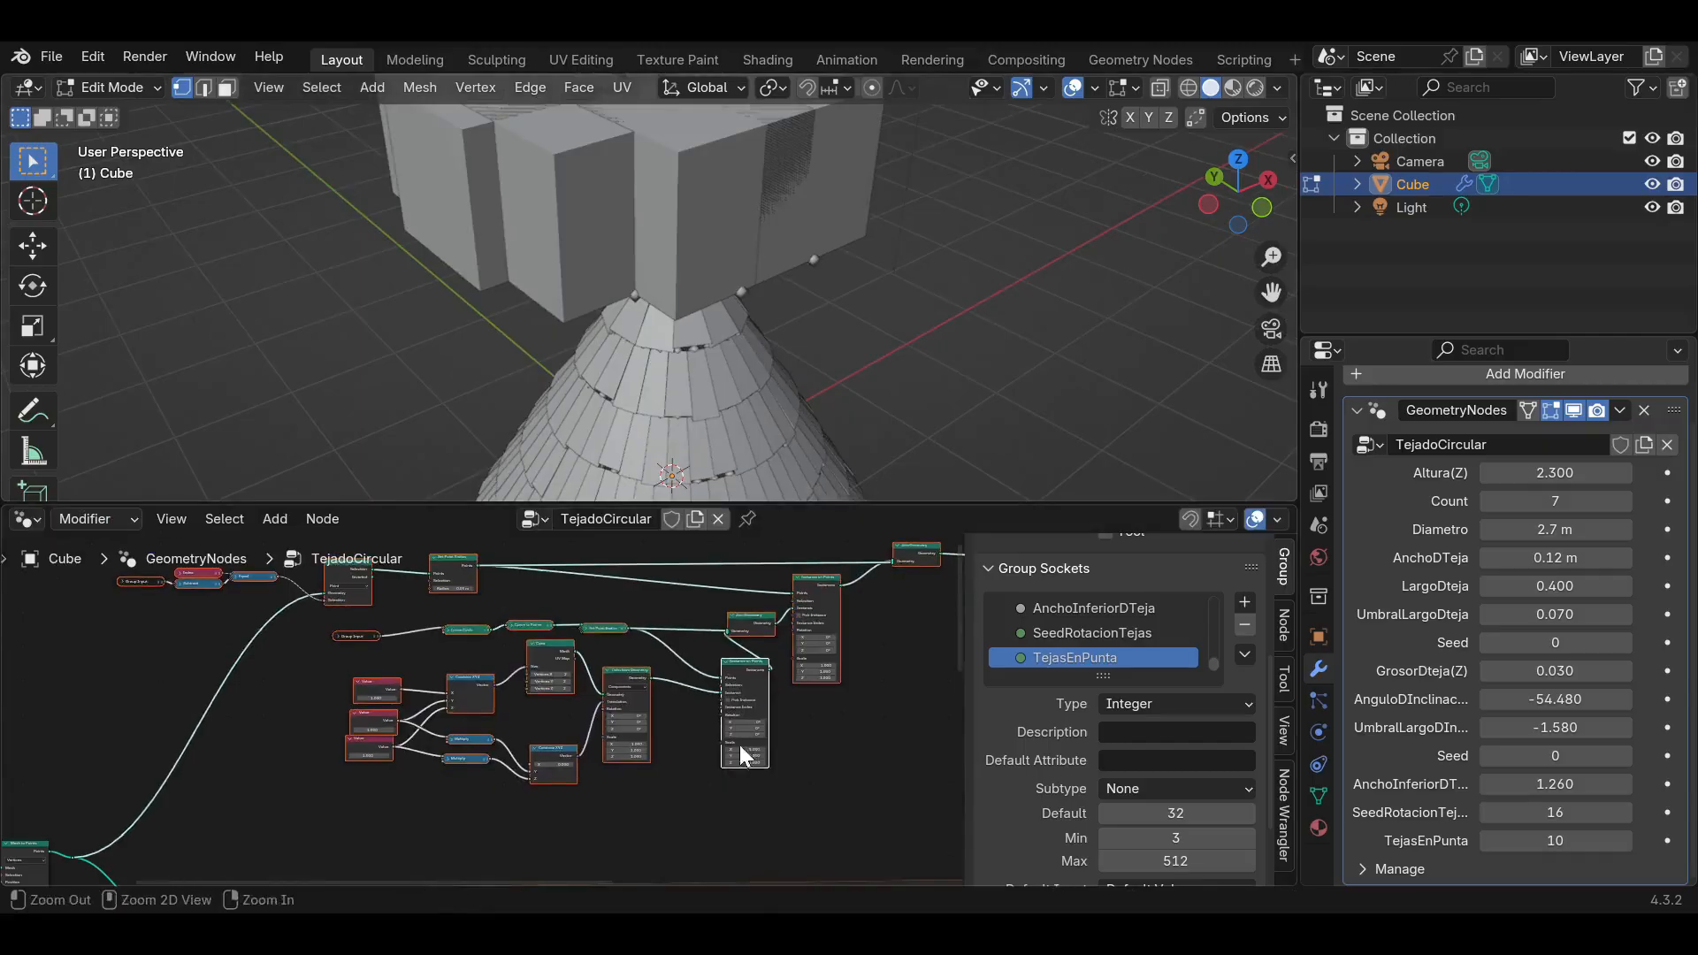
key("ctrl+s")
Add a Combine XYZ node feeding the Scale of the circle's Instance on Points, save the file, and reposition the node.
middle_click_drag(594, 699, 315, 602)
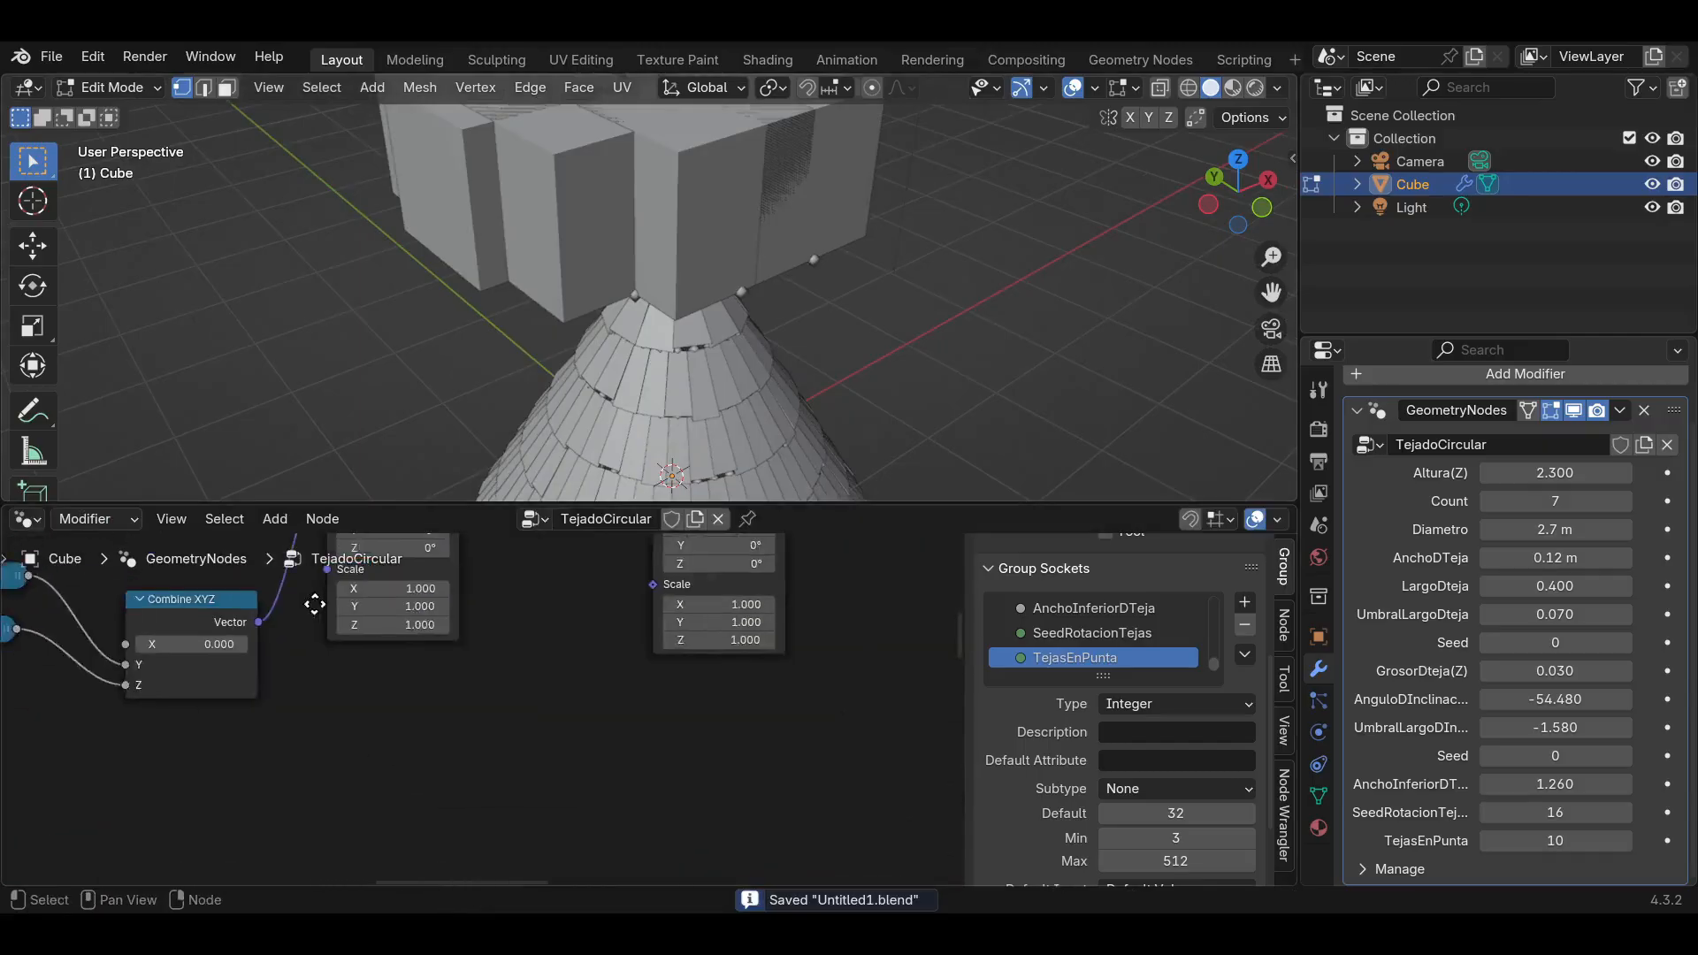
middle_click_drag(555, 653, 595, 762)
left_click_drag(696, 695, 584, 779)
left_click(491, 676)
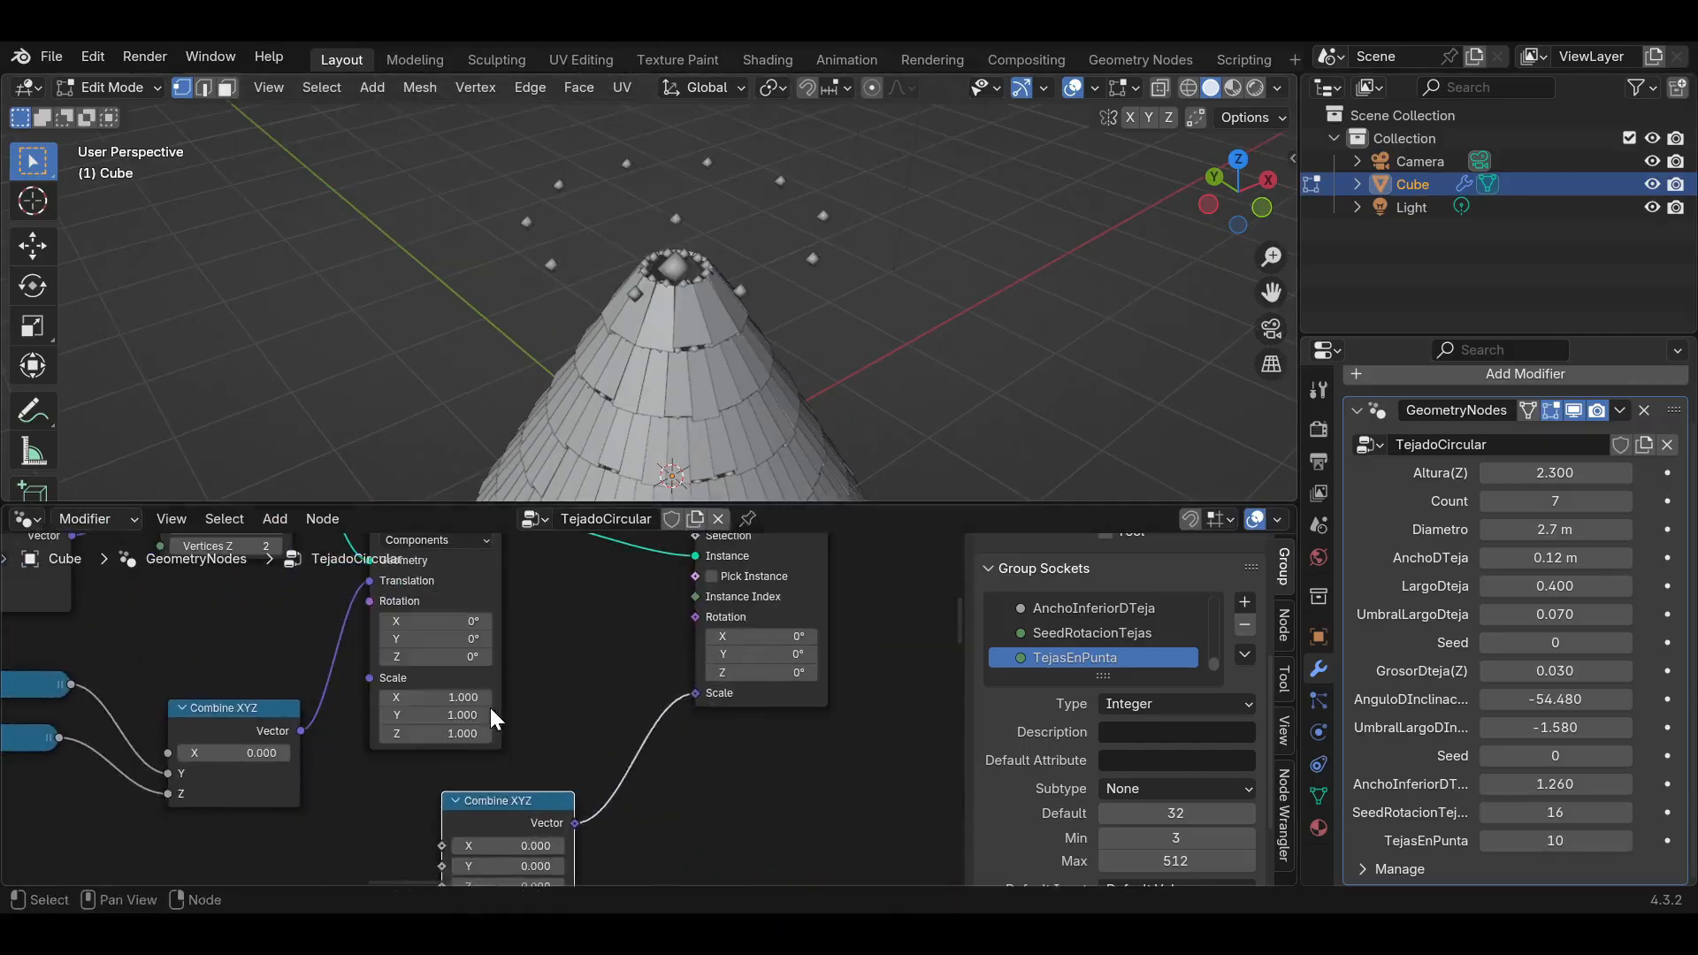
middle_click_drag(489, 708, 709, 640)
key("ctrl+s")
middle_click_drag(670, 771, 717, 686)
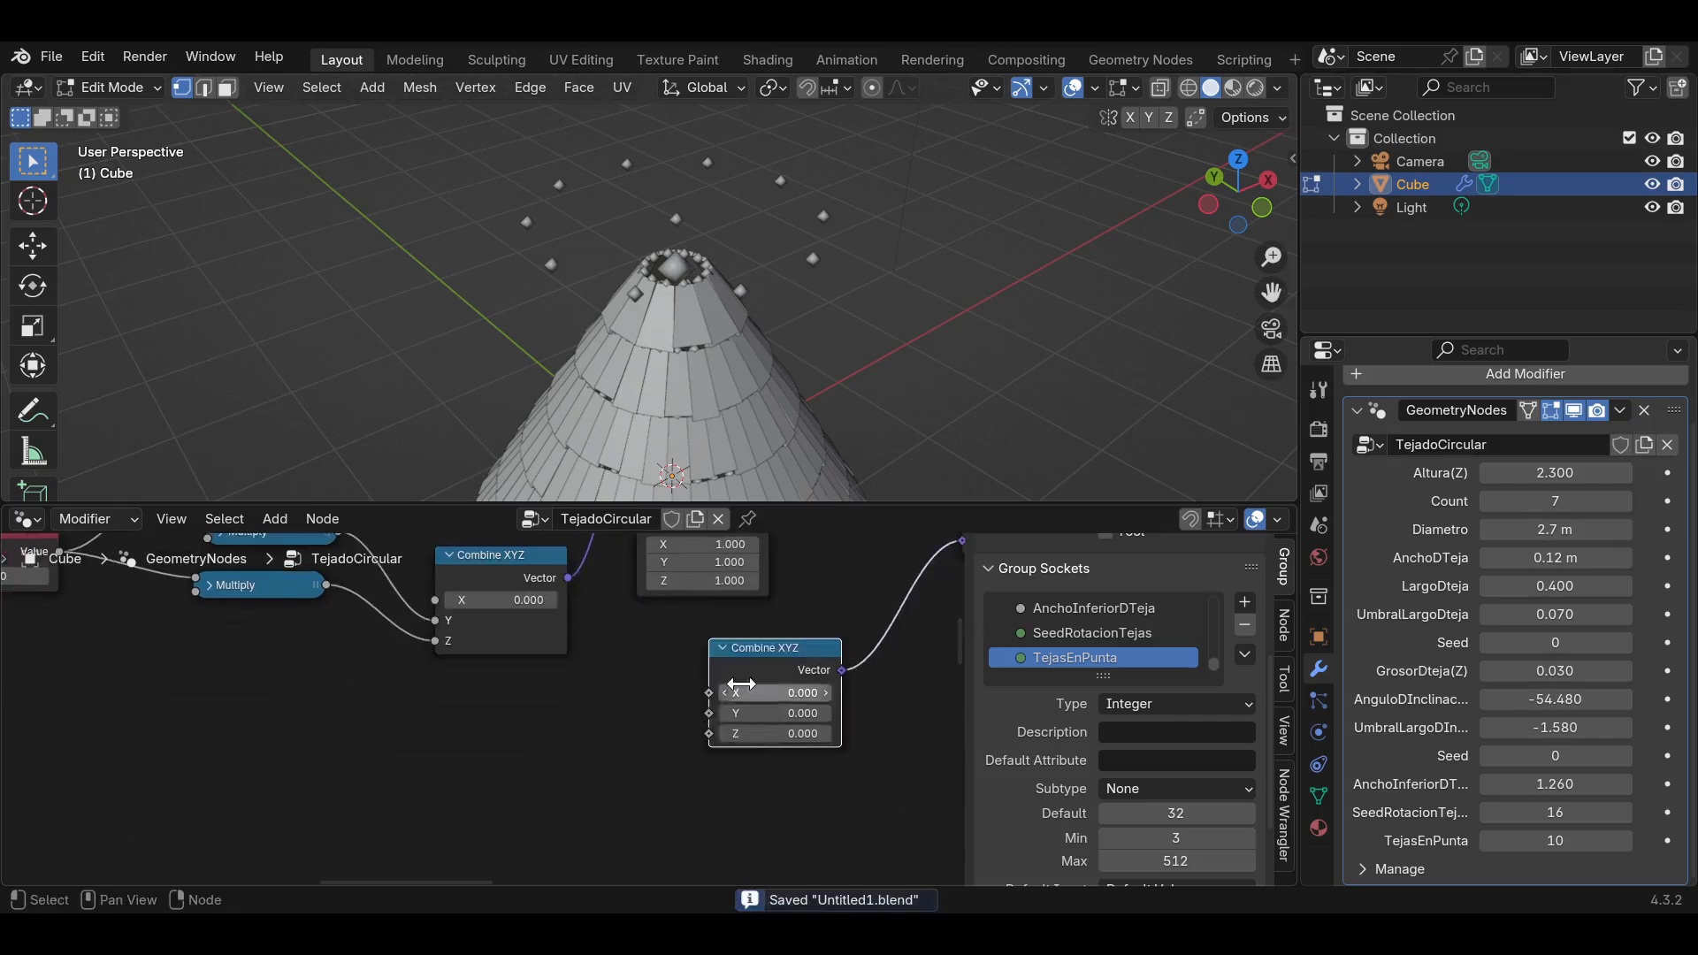
key("g")
left_click(817, 713)
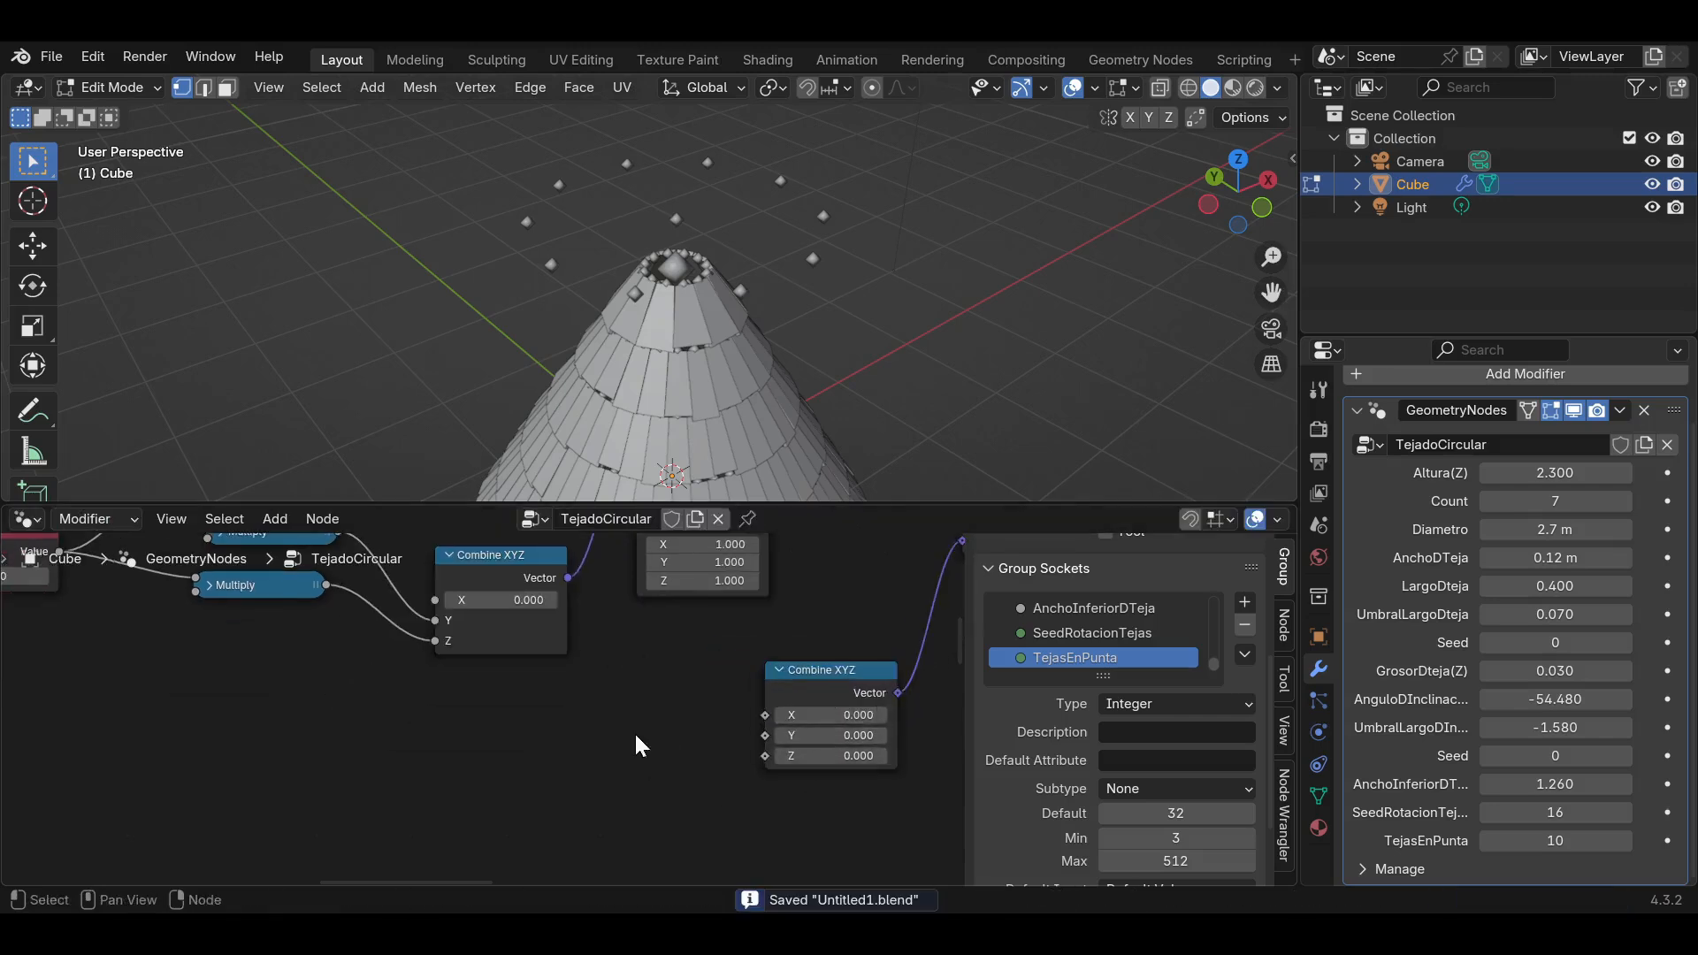
Add a Group Input node and connect its GrosorDteja(Z) output to the Z input of the scale Combine XYZ.
key("shift+a")
left_click(571, 447)
type("gr")
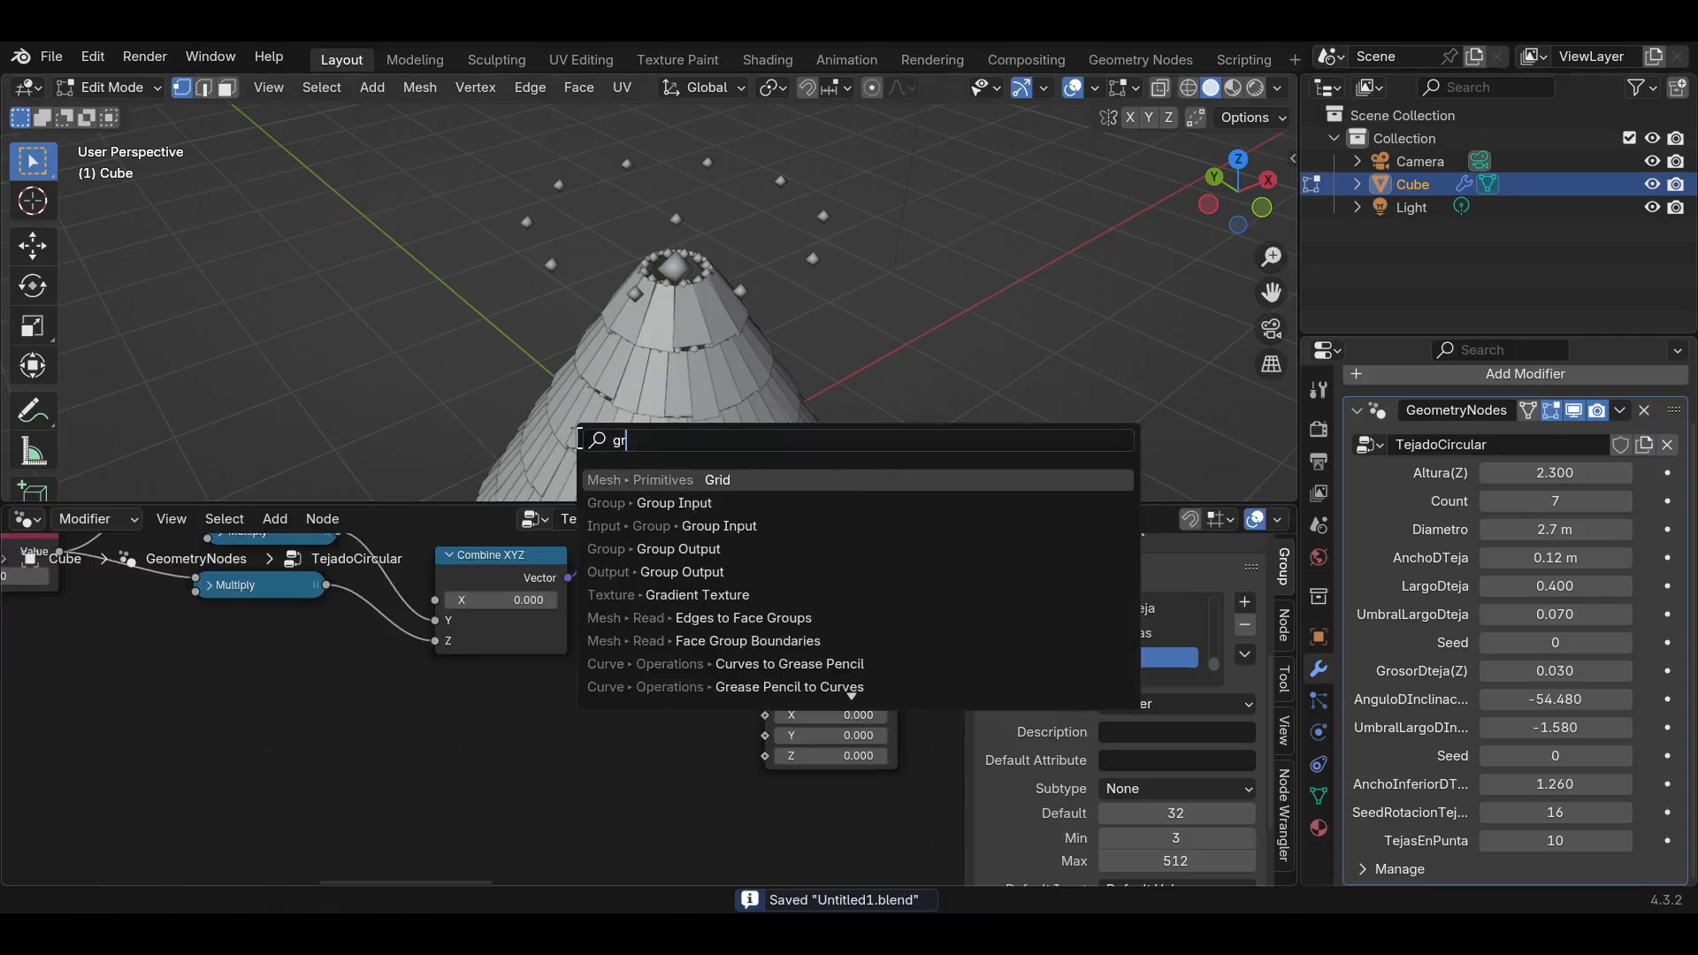
left_click(689, 502)
left_click(376, 752)
middle_click_drag(371, 750, 377, 655)
left_click_drag(363, 736, 751, 667)
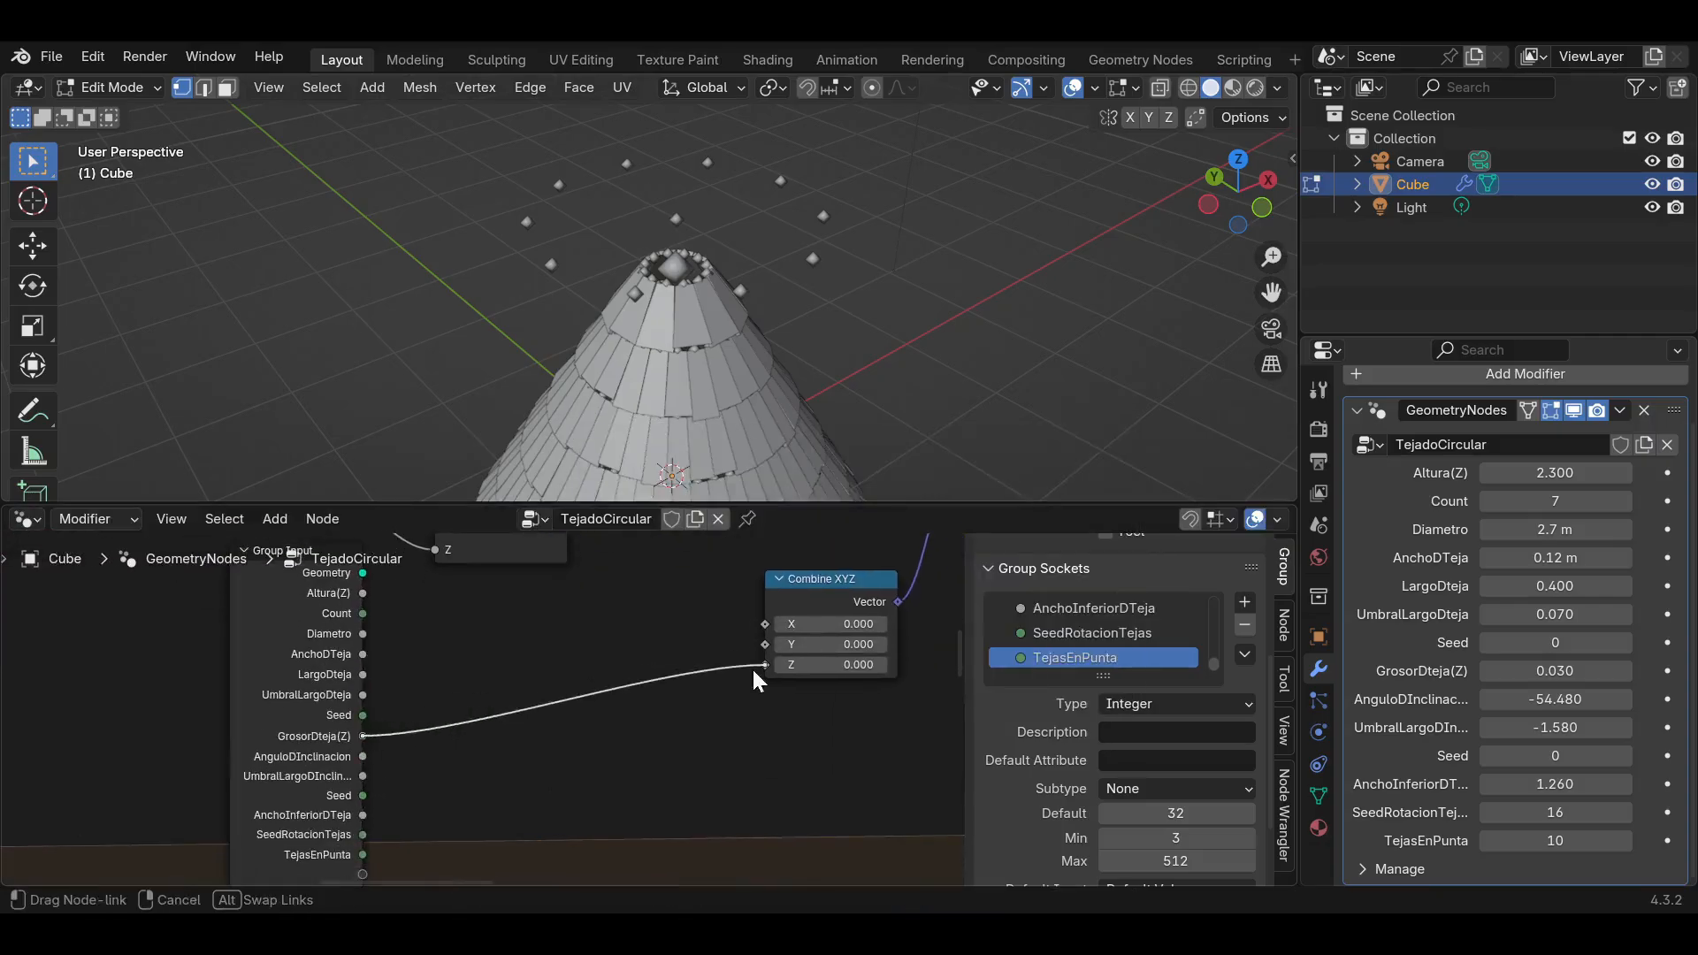
middle_click_drag(751, 667, 759, 729)
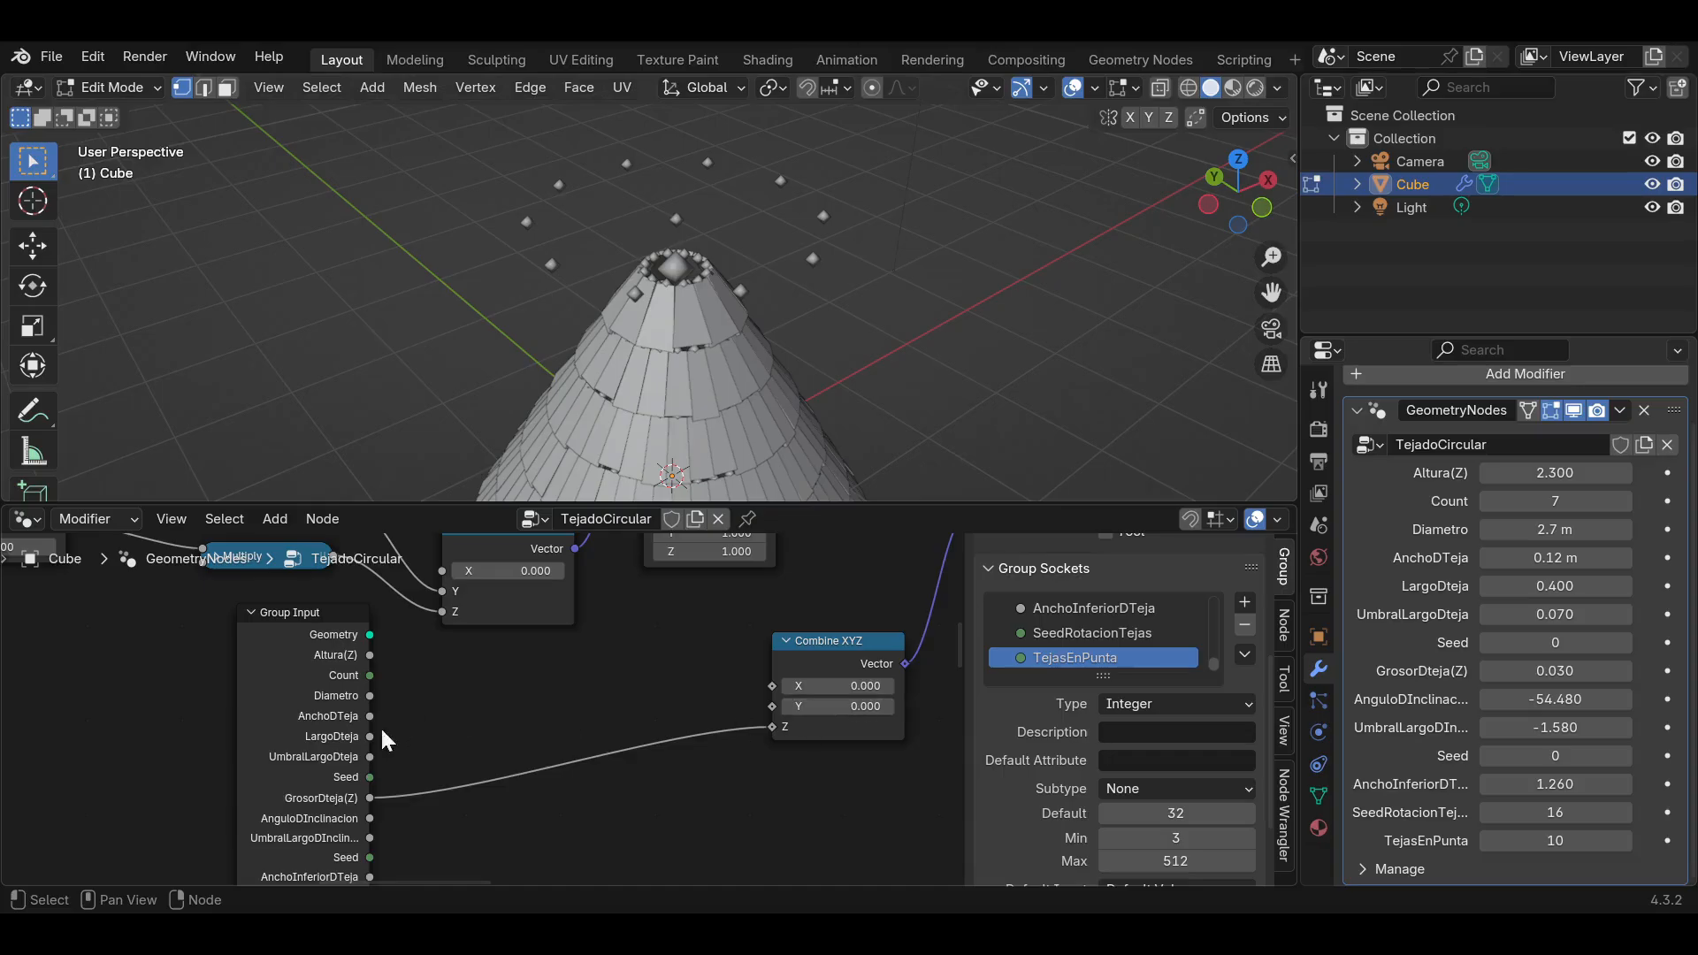
Connect LargoDteja to X and AnchoDTeja to Y of the scale Combine XYZ, and place the collapsed Group Input beside it.
left_click_drag(369, 735, 769, 684)
left_click(253, 611)
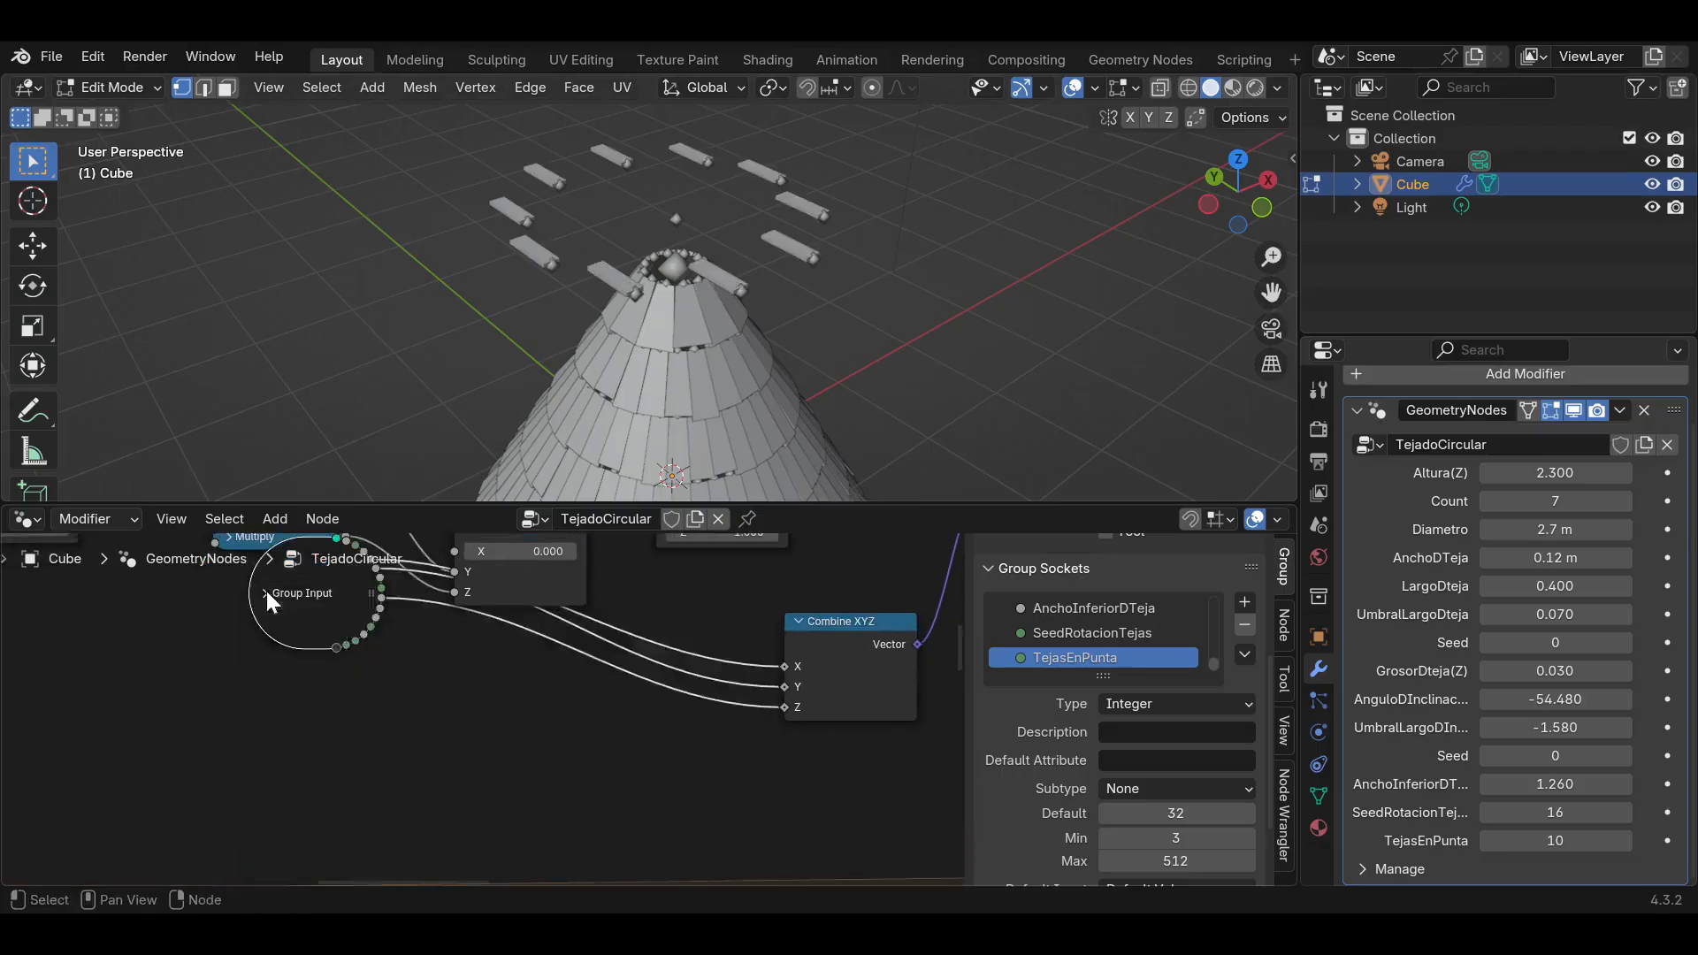
left_click_drag(310, 663, 614, 701)
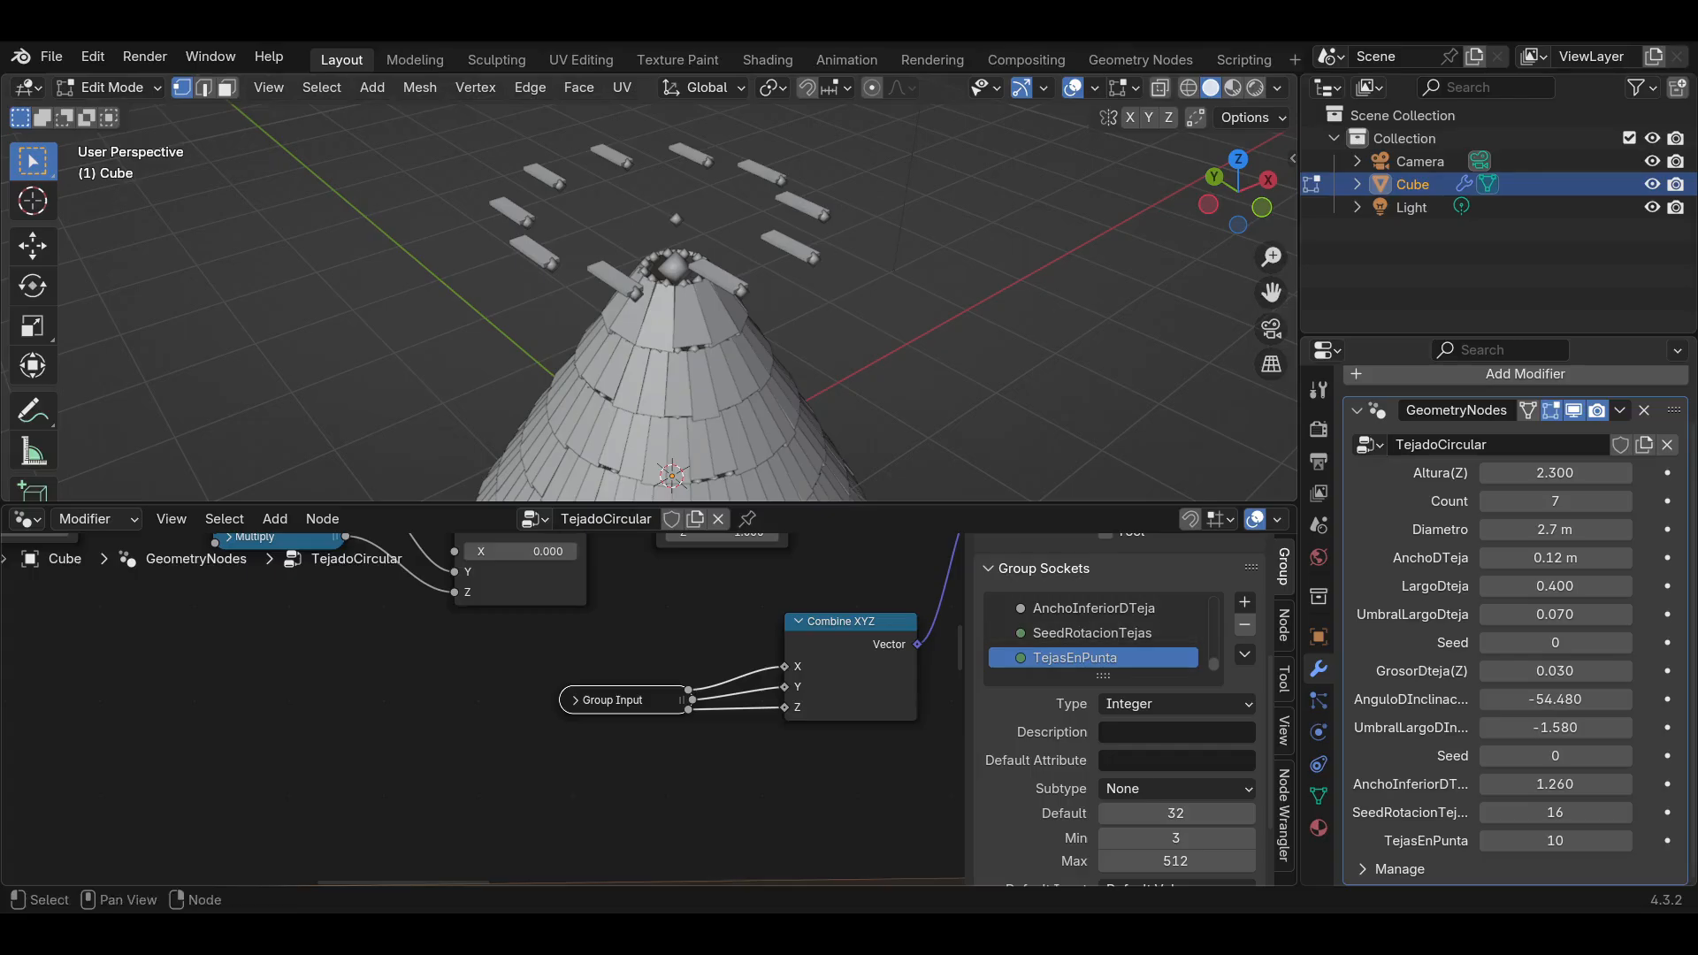
Move the circle's Curve to Points node up and expand it with its hidden sockets shown.
scroll(752, 648, "down", 5)
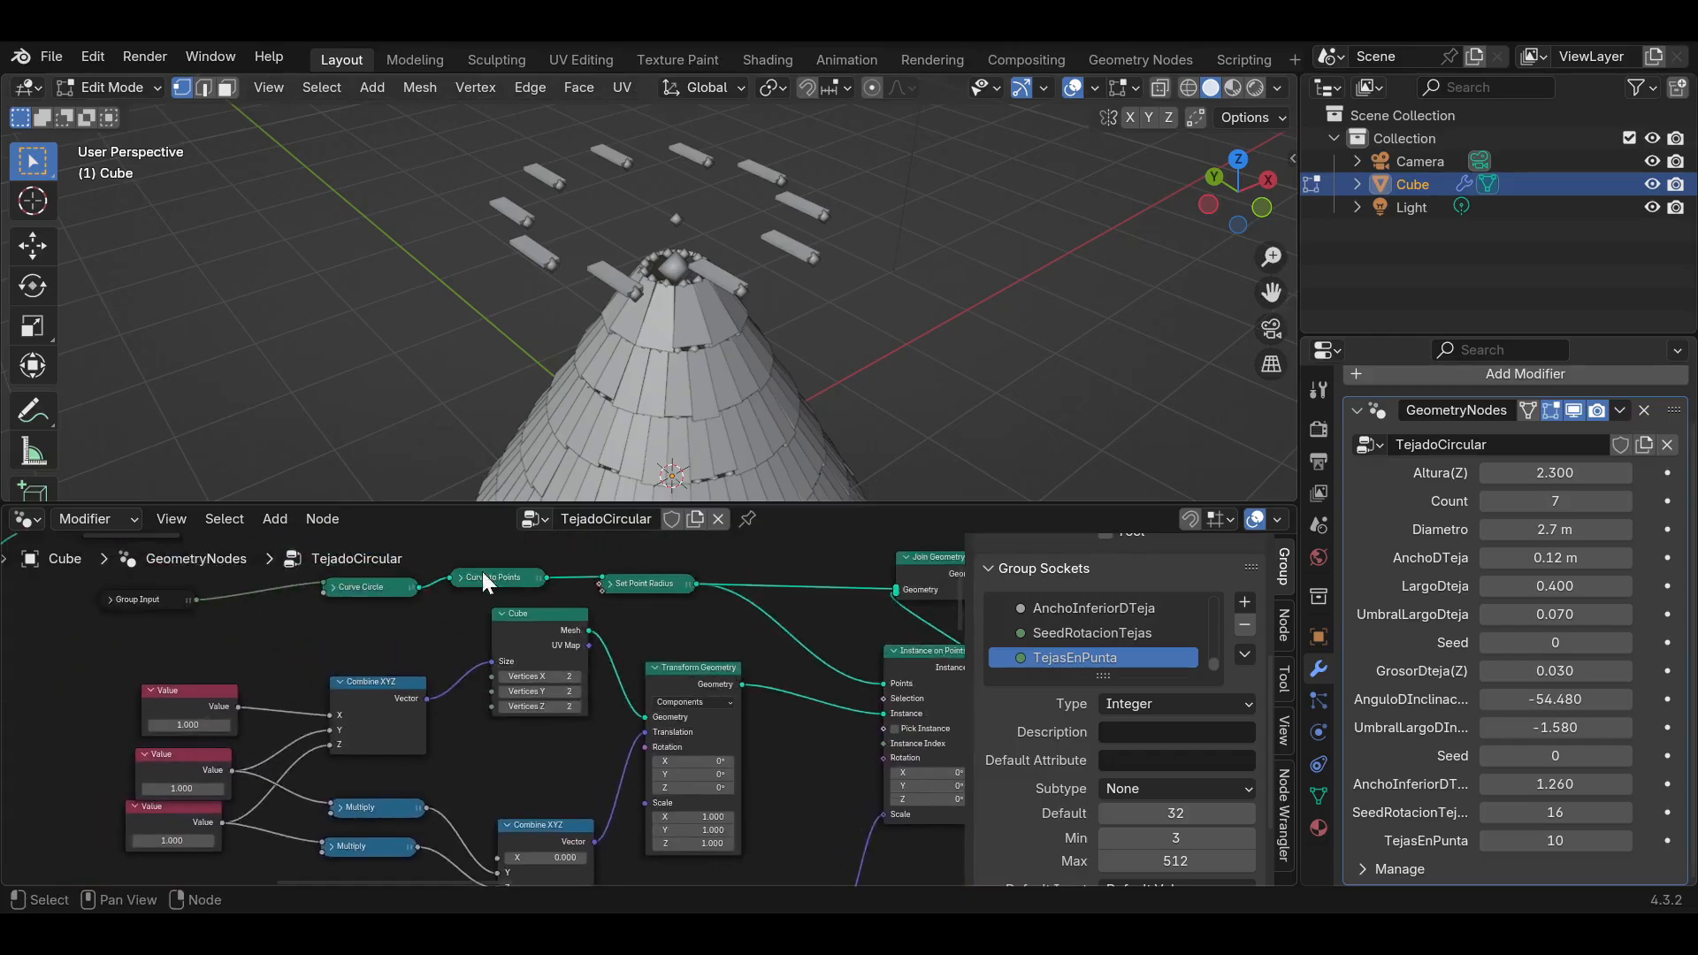
left_click_drag(485, 575, 497, 520)
key("ctrl+h")
middle_click_drag(518, 571, 592, 555)
Move the Value, Combine XYZ, Multiply, Cube and Transform Geometry nodes away from Instance on Points to free space.
scroll(592, 557, "down", 1)
left_click_drag(761, 829, 313, 650)
left_click_drag(706, 631, 509, 696)
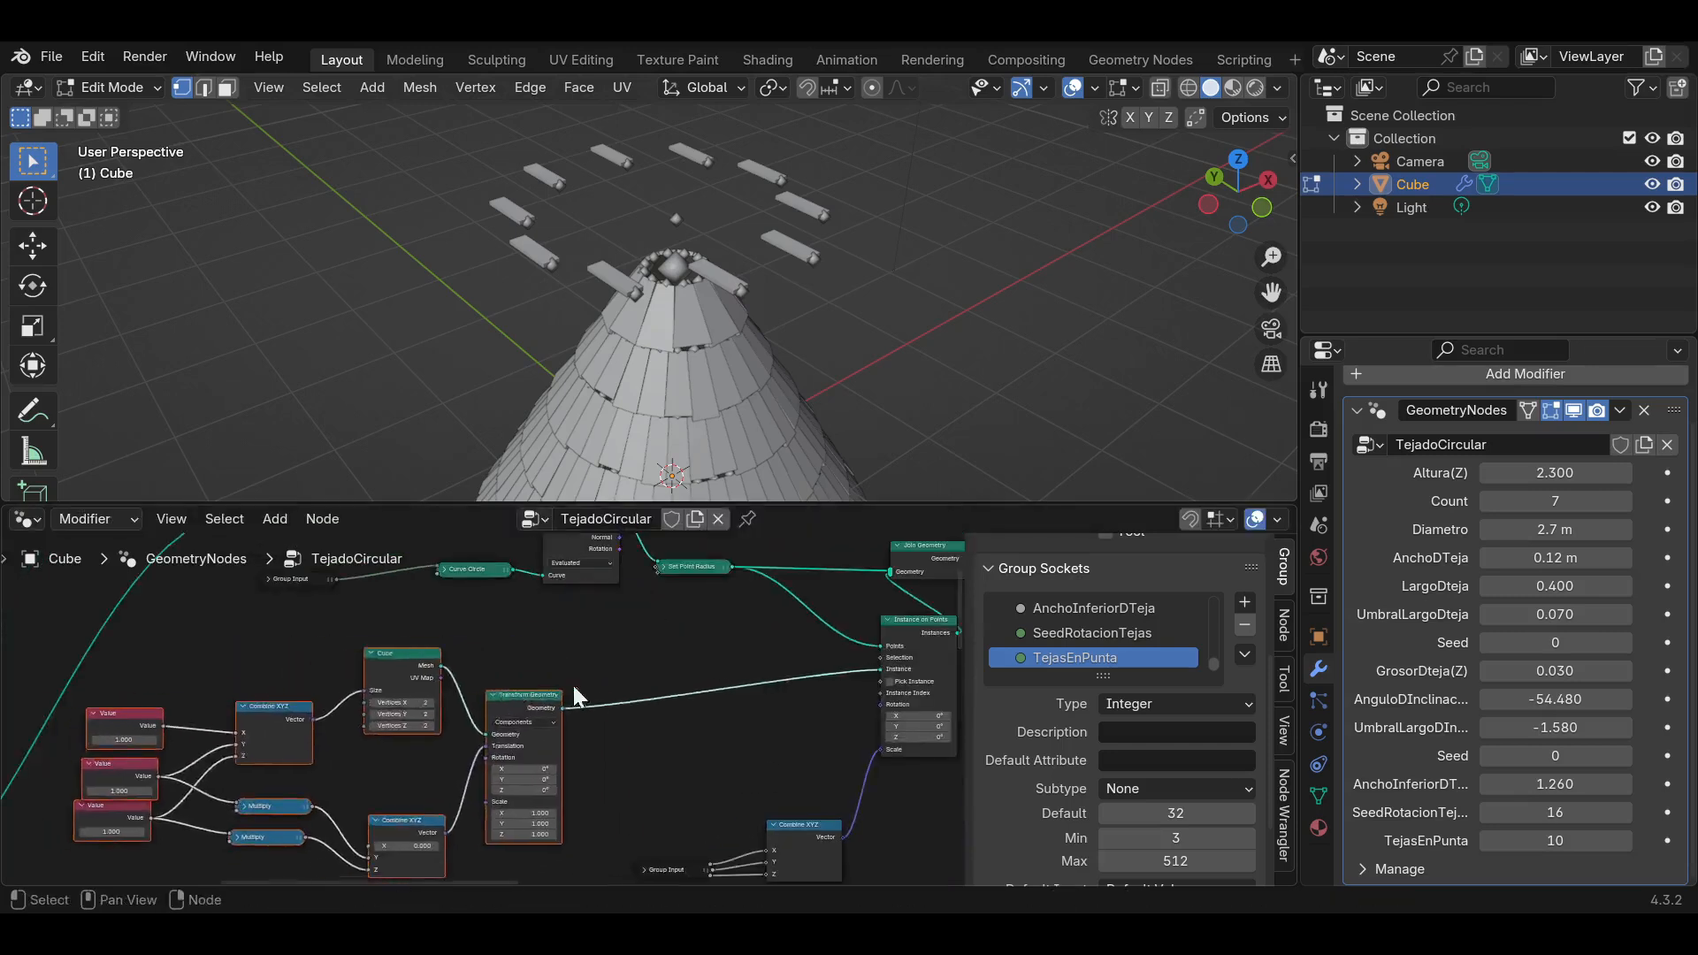
left_click(579, 682)
Start a link from the Curve to Points node's Rotation output for adding a connected node.
middle_click_drag(697, 637, 584, 758)
scroll(585, 759, "up", 2)
left_click_drag(474, 643, 534, 729)
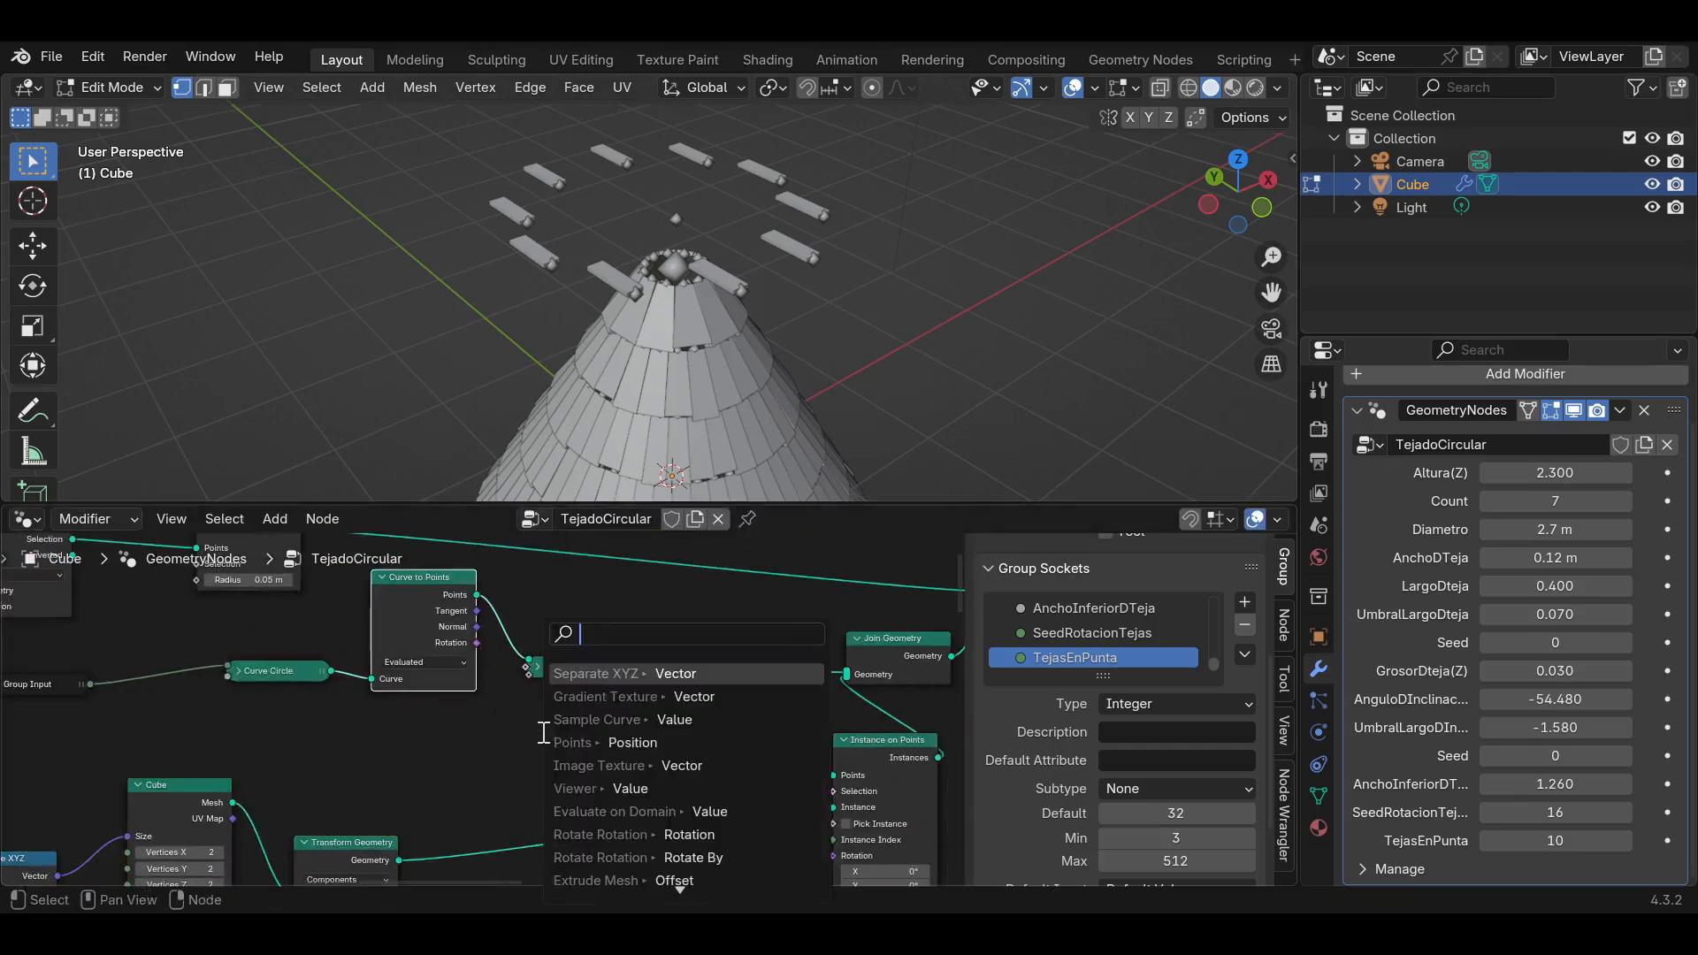
Add a Separate XYZ node fed by the Rotation output of the Curve to Points node.
left_click(553, 697)
left_click(622, 687)
middle_click_drag(722, 734, 661, 686)
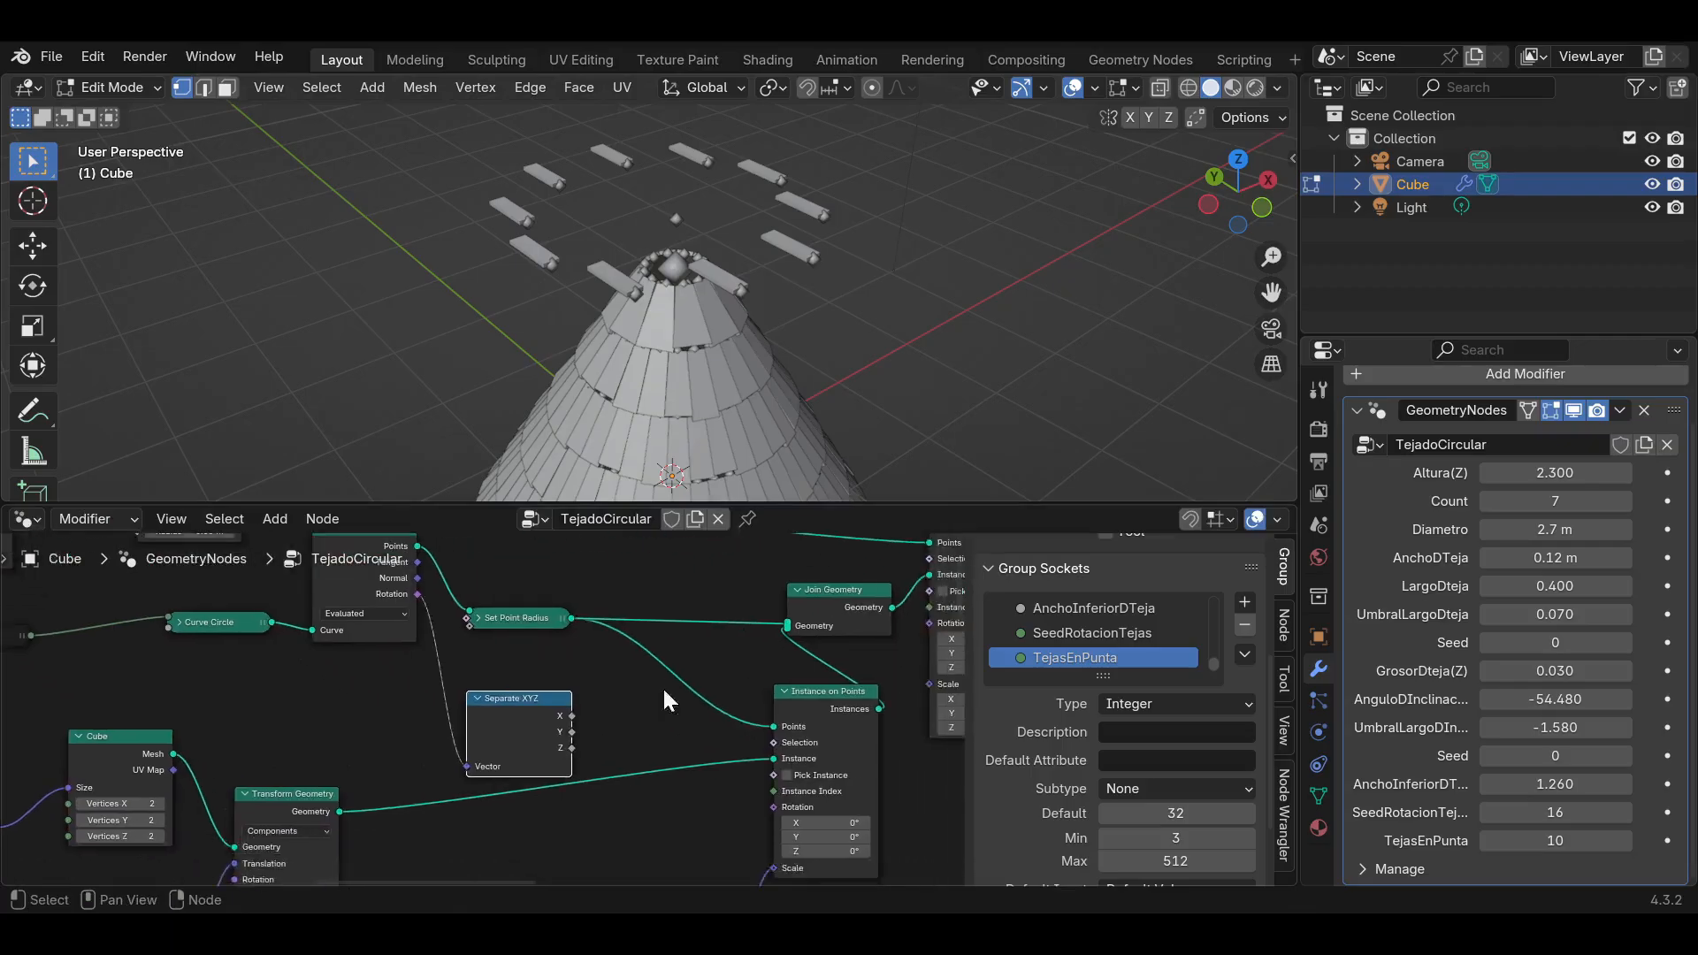
Add a Combine XYZ node to the Rotation input of Instance on Points and link the Separate XYZ Z output to its Z.
scroll(663, 689, "up", 3)
middle_click_drag(771, 808, 745, 707)
left_click_drag(815, 734, 610, 681)
left_click(595, 693)
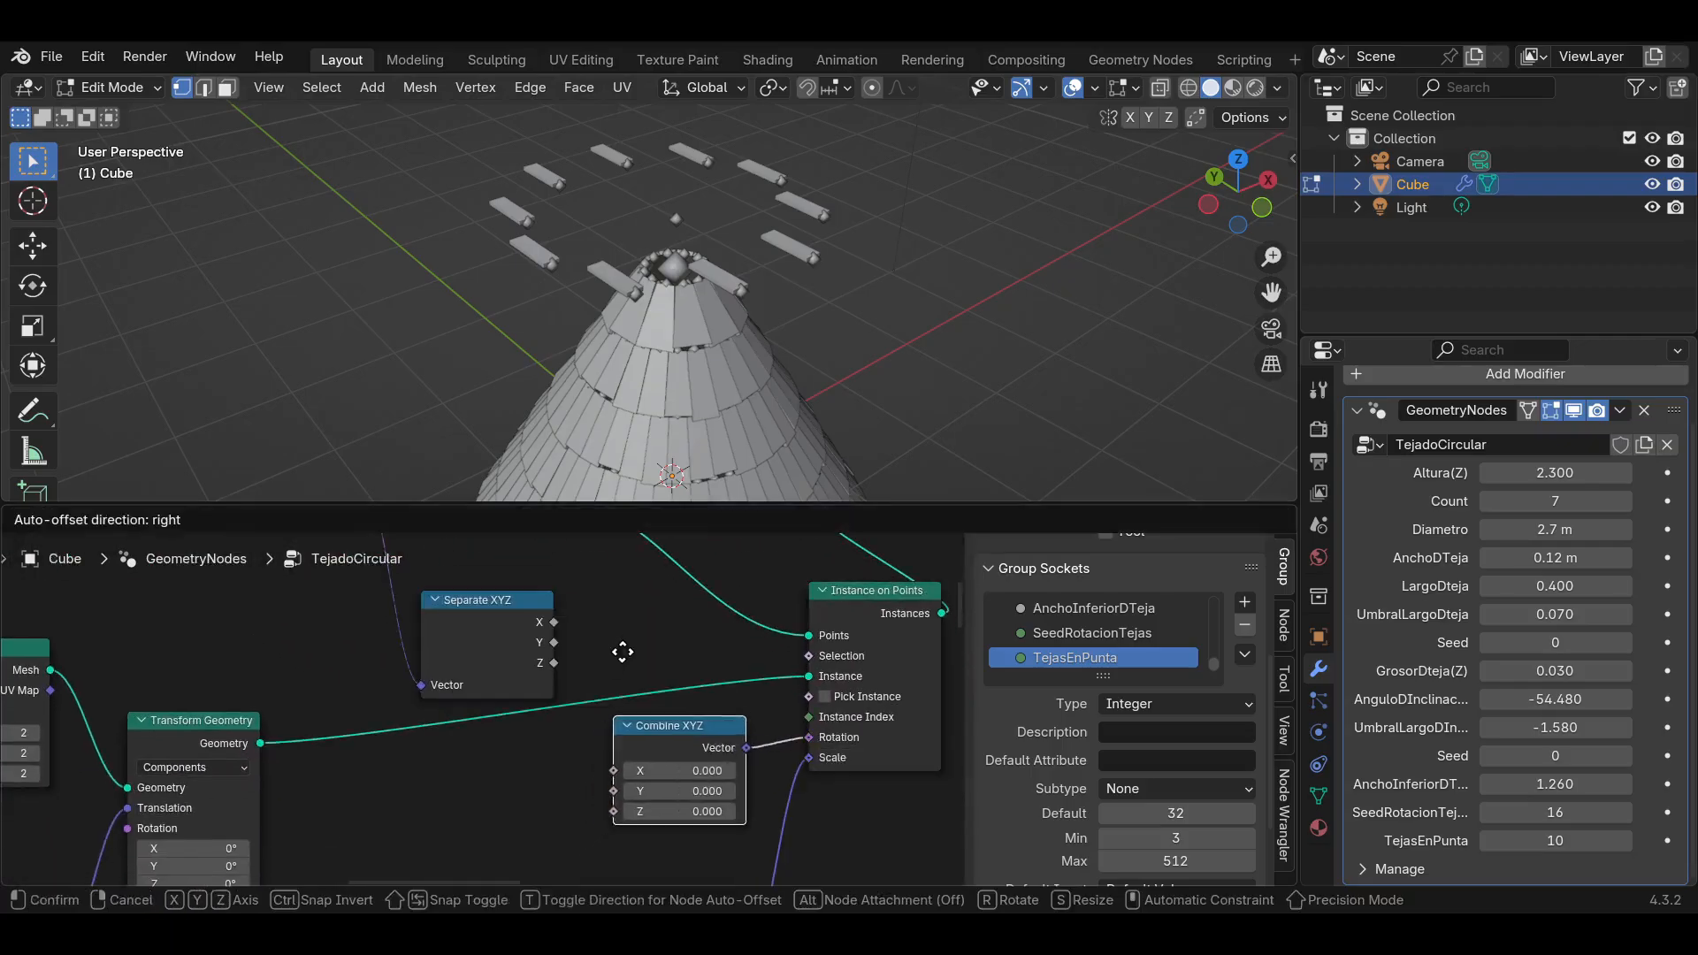
left_click(618, 658)
left_click_drag(553, 663, 617, 802)
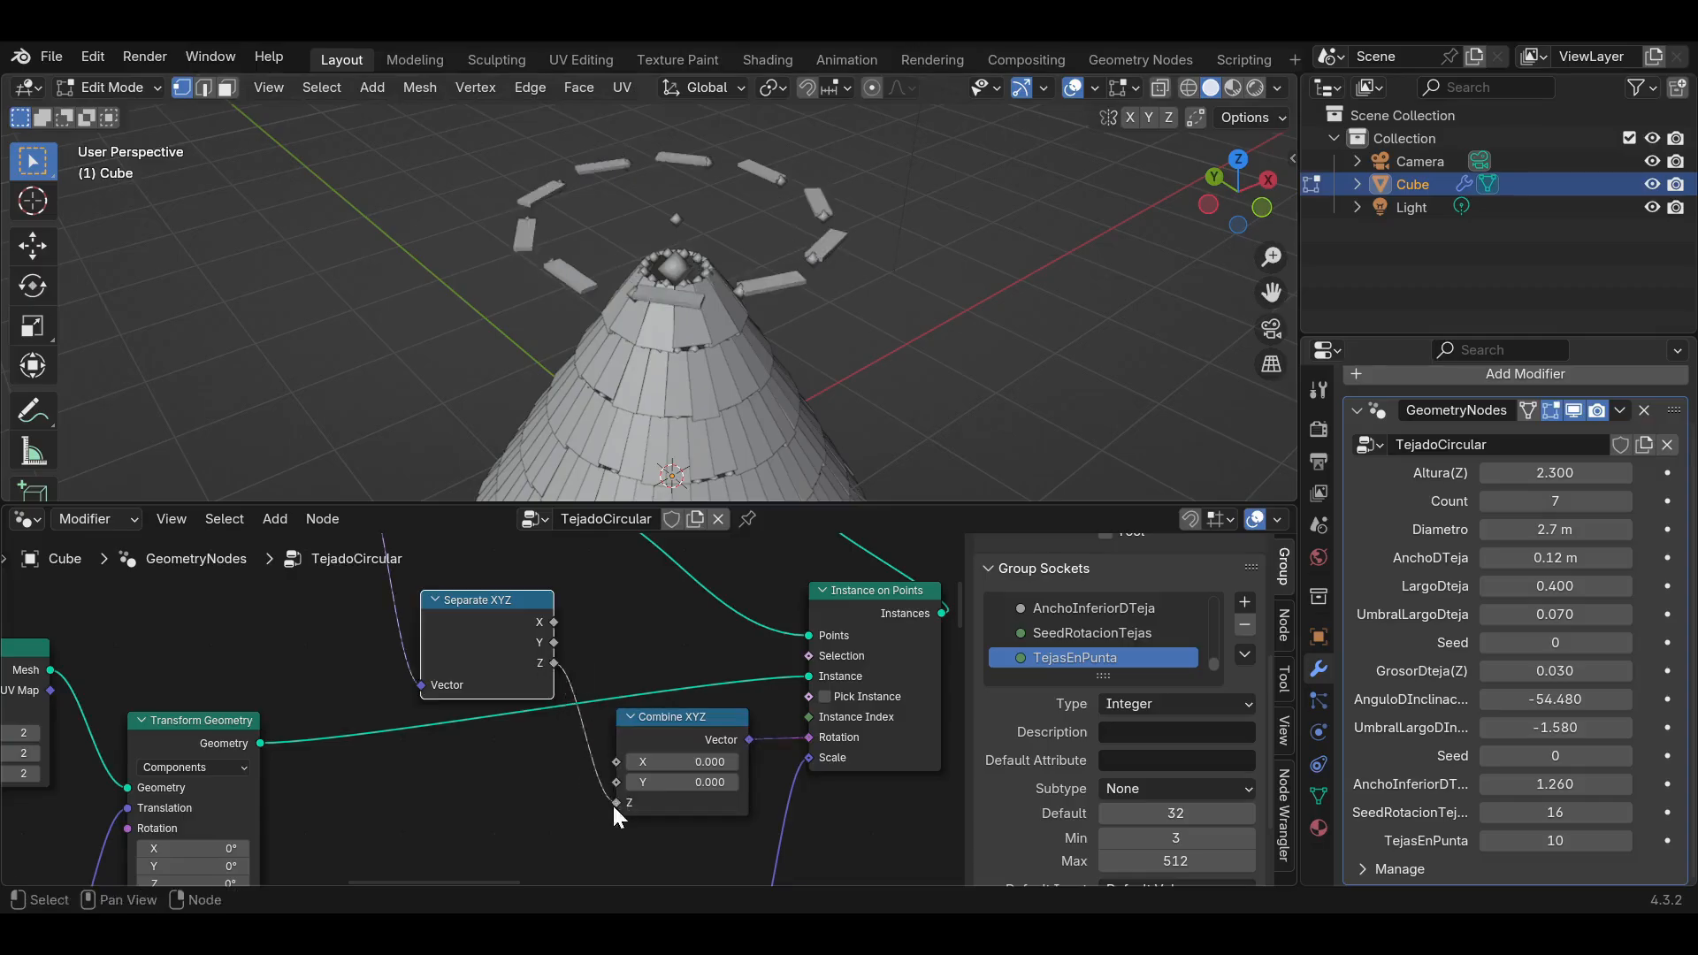
Collapse the Separate XYZ and Combine XYZ nodes and place them side by side below Set Point Radius.
scroll(595, 656, "up", 3)
key("h")
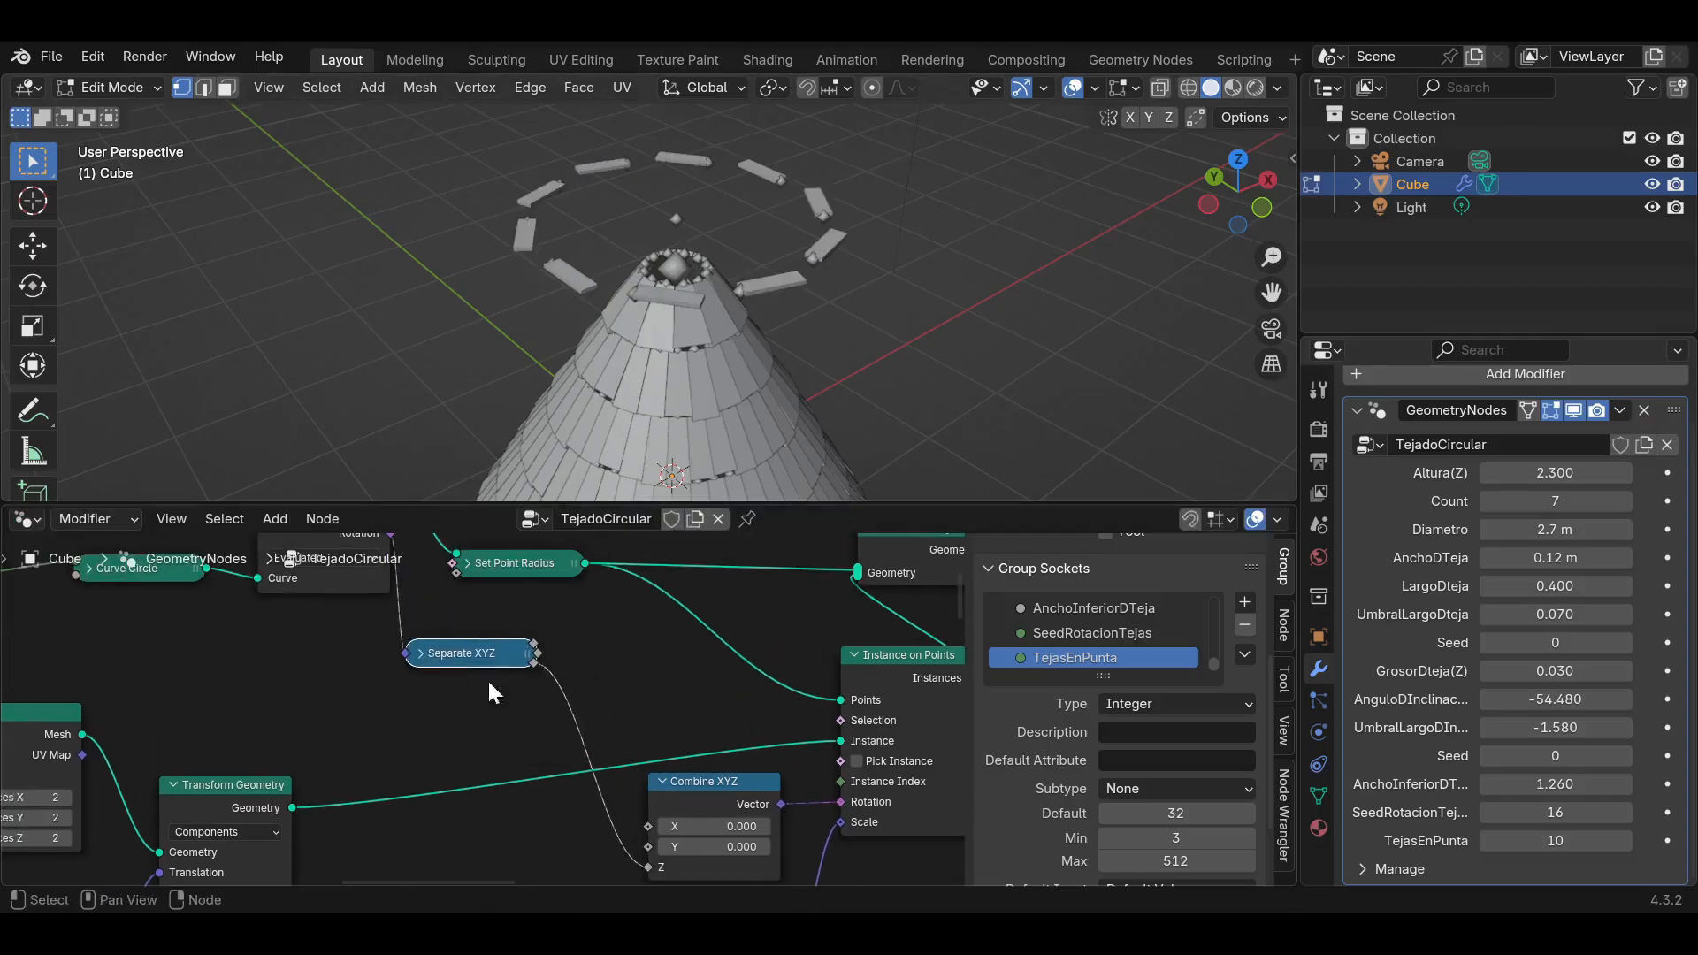
key("h")
left_click_drag(659, 777, 601, 665)
middle_click_drag(719, 361, 753, 405)
scroll(752, 405, "up", 2)
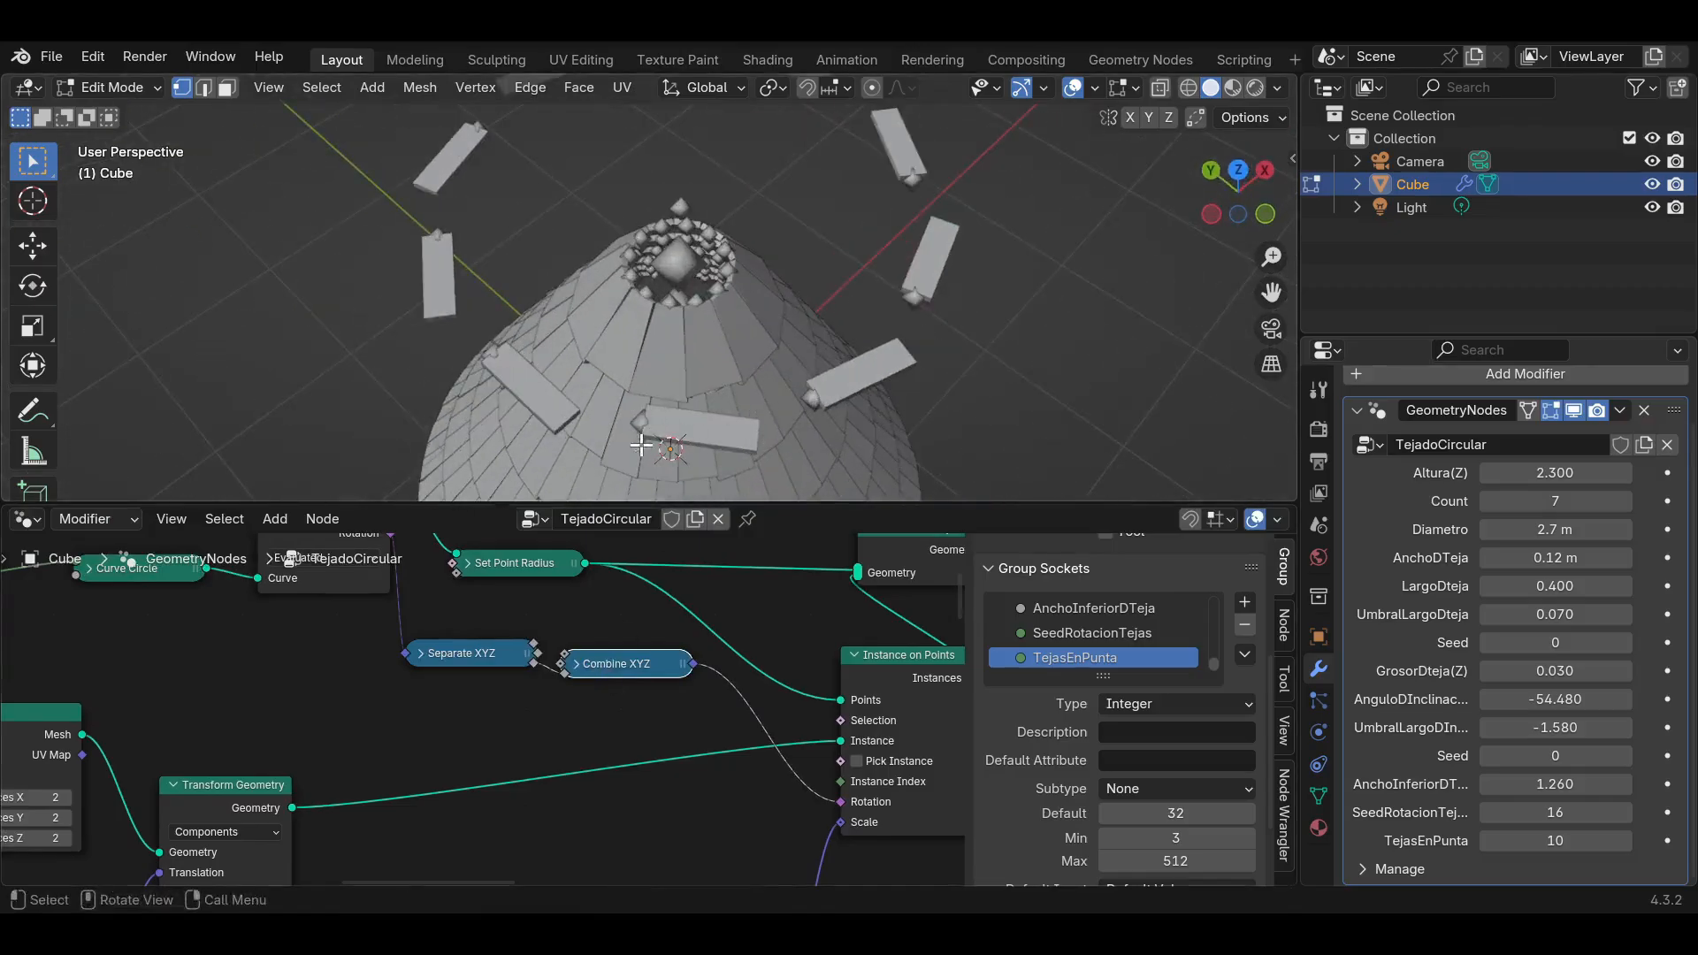
Move Instance on Points and the nodes after it away from the collapsed Combine XYZ to make room.
middle_click_drag(504, 619, 205, 687)
scroll(423, 672, "down", 4)
scroll(205, 689, "down", 4)
scroll(402, 677, "down", 4)
left_click_drag(849, 737, 512, 579)
left_click_drag(517, 736, 721, 724)
scroll(539, 735, "up", 1)
scroll(492, 745, "up", 3)
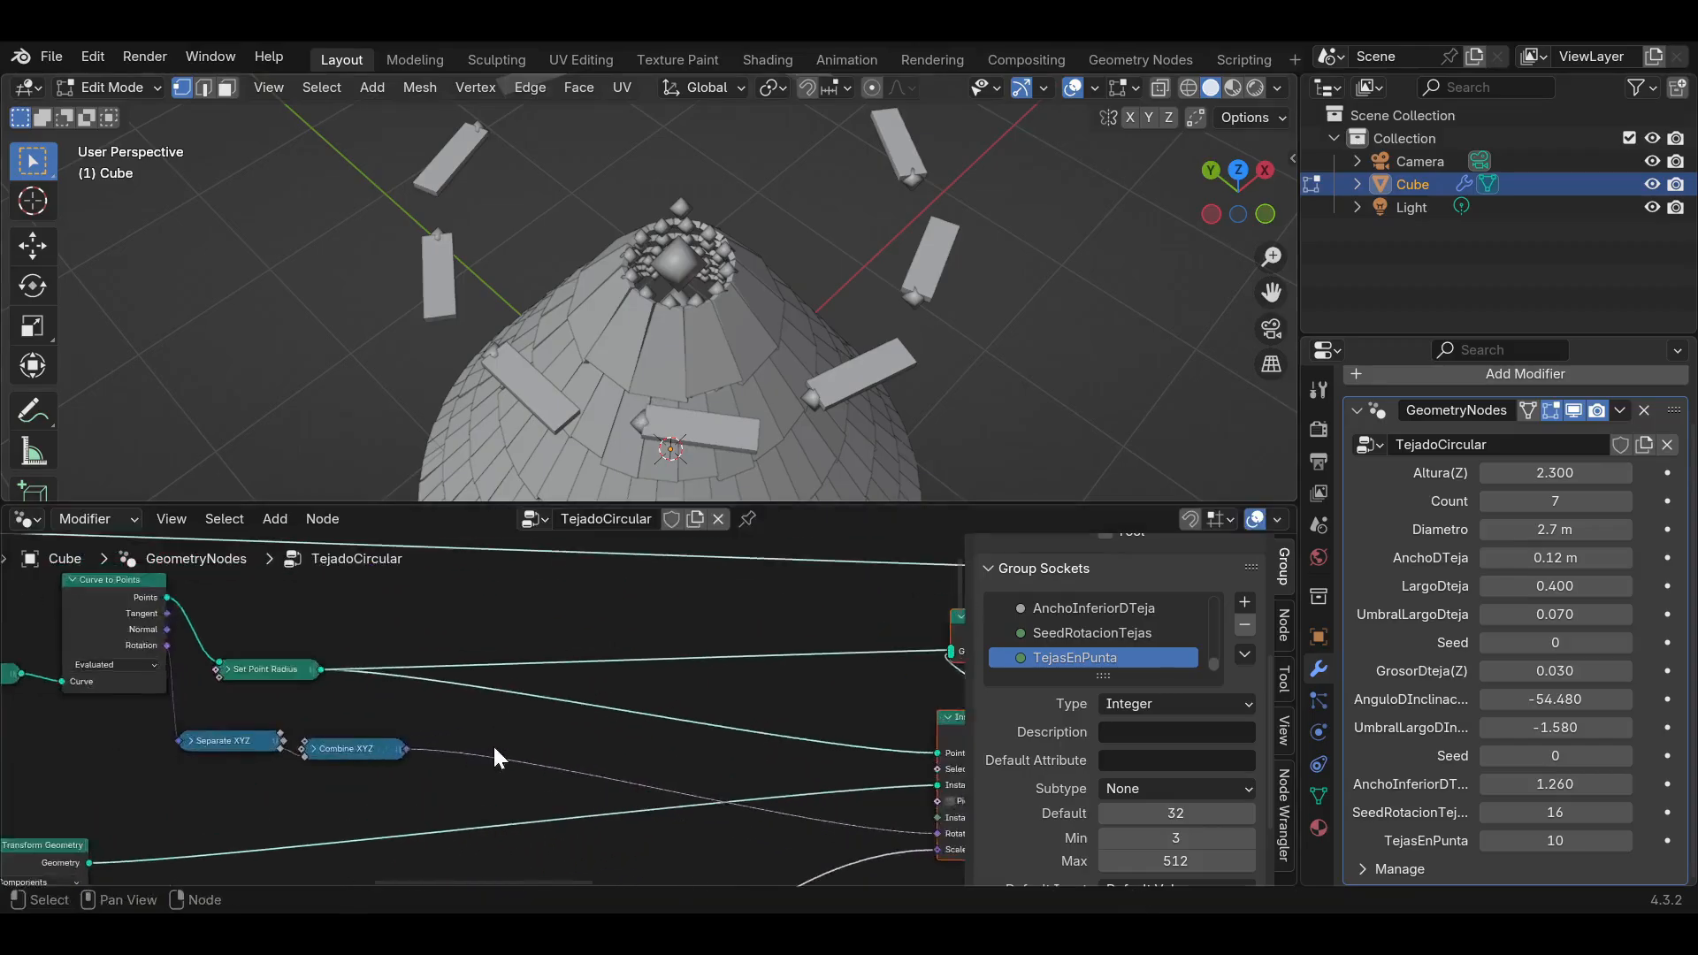
Insert a Rotate Rotation node between Combine XYZ and the Rotation input of Instance on Points, and set it to Local.
key("shift+a")
left_click(576, 442)
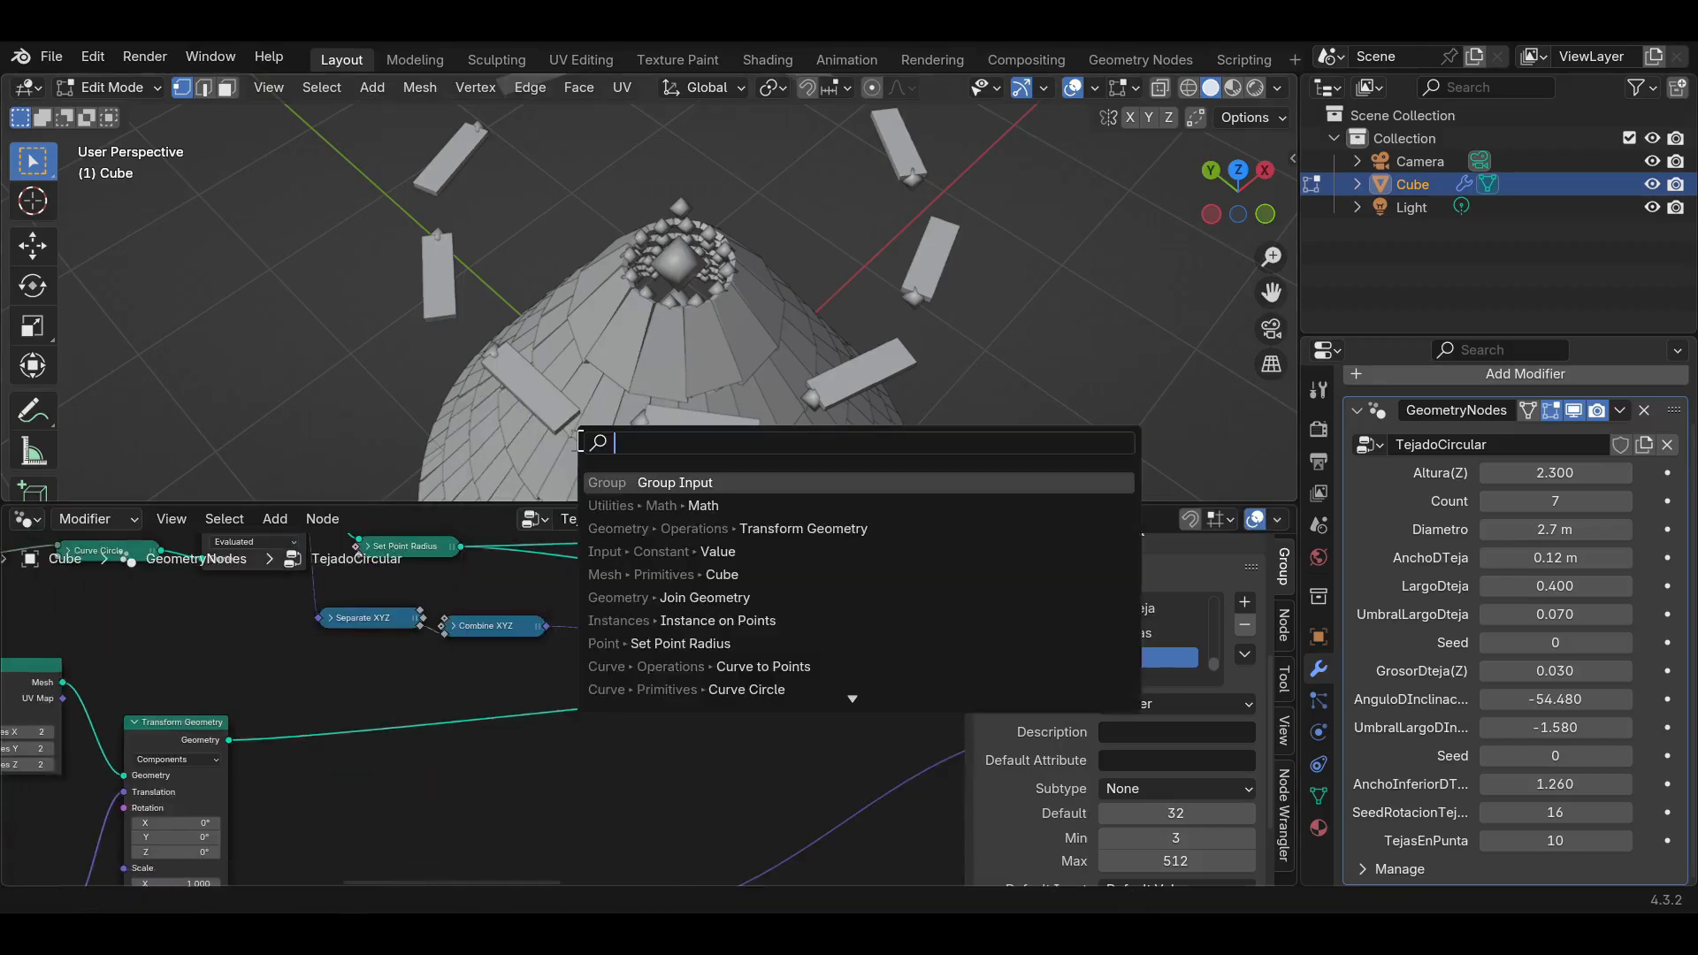
type("ro")
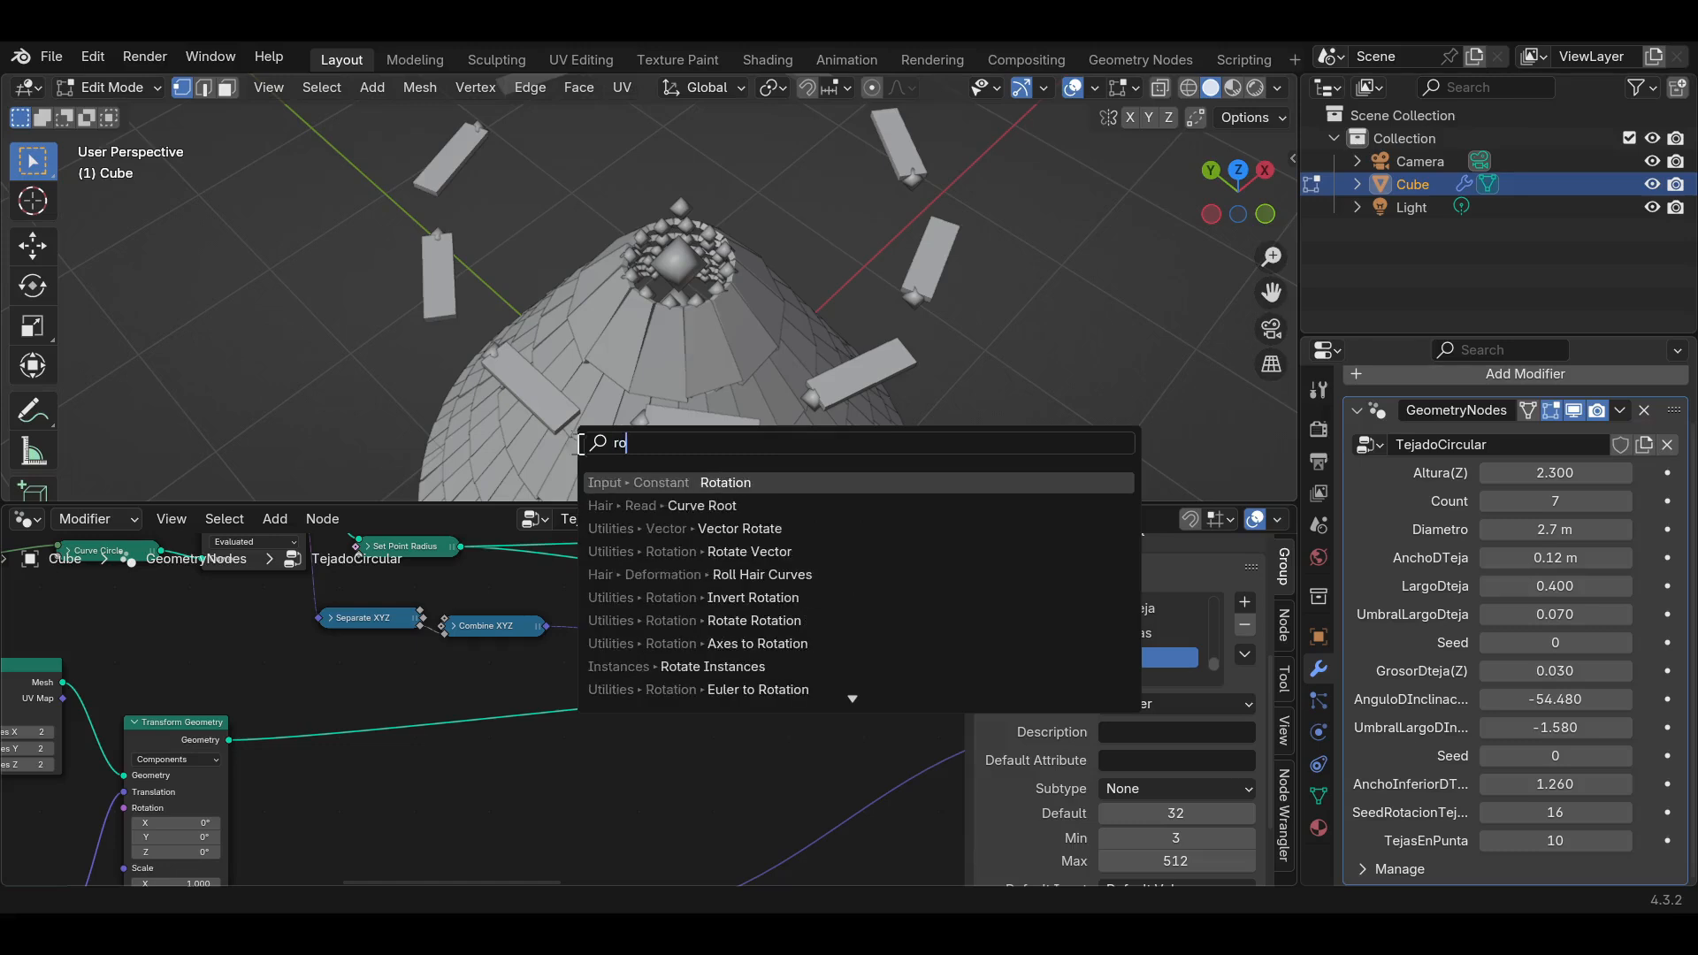
left_click(725, 619)
left_click(692, 643)
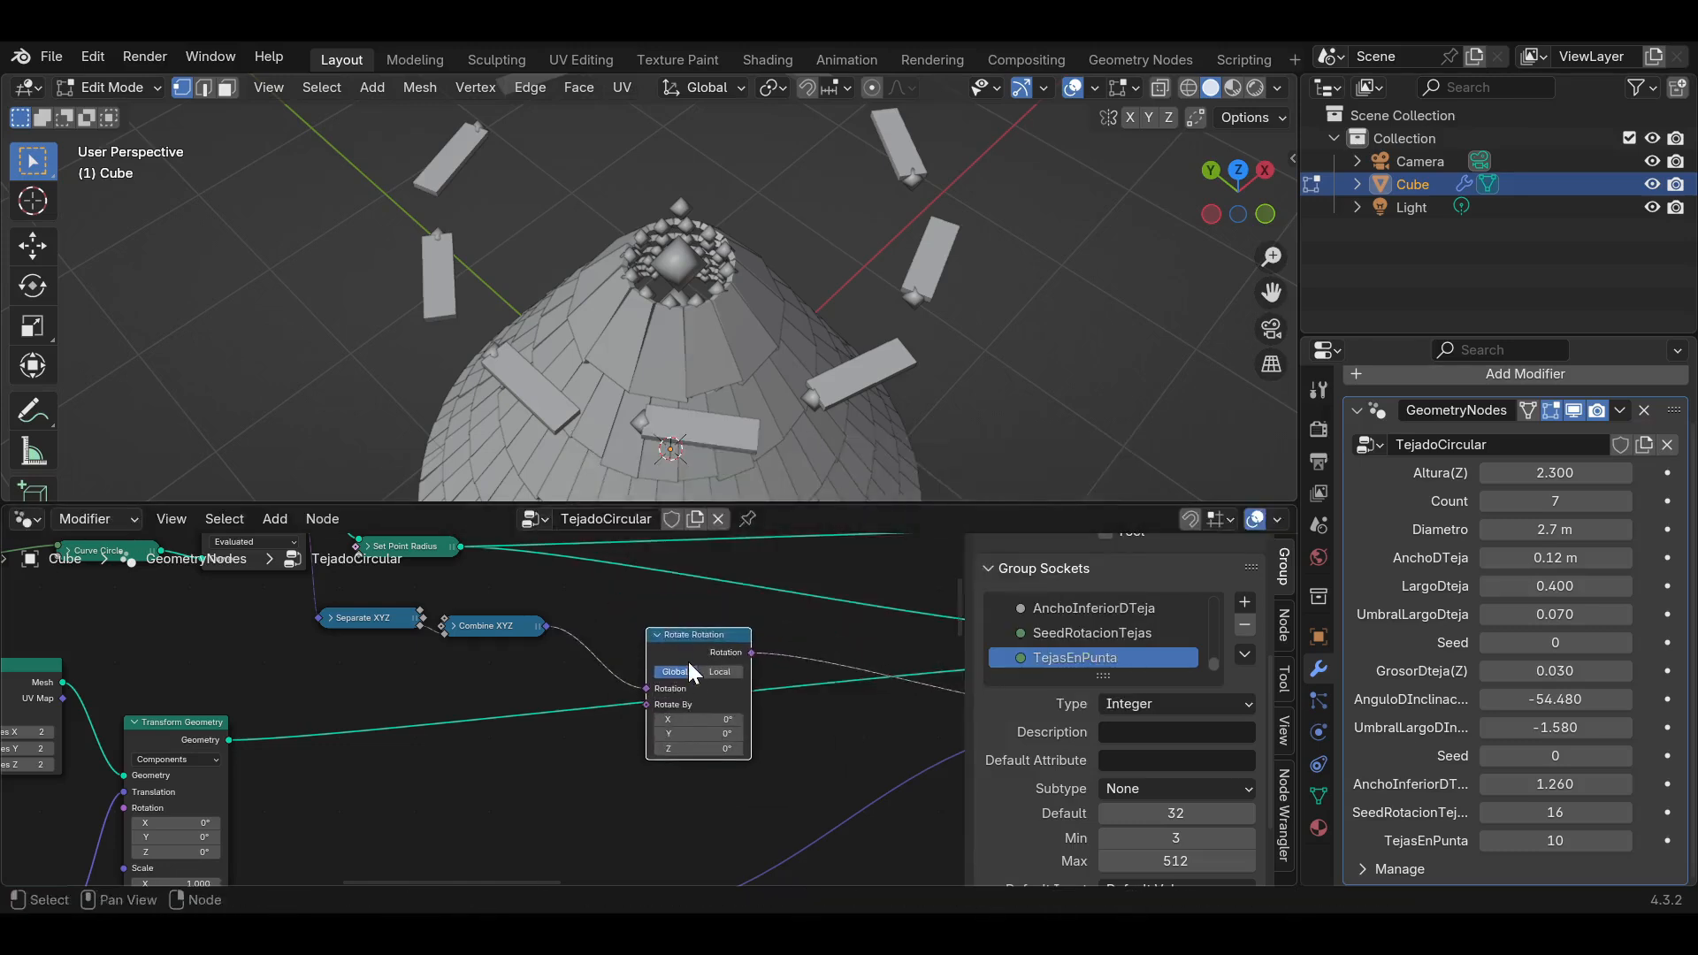
scroll(688, 661, "up", 4)
middle_click_drag(610, 757, 534, 752)
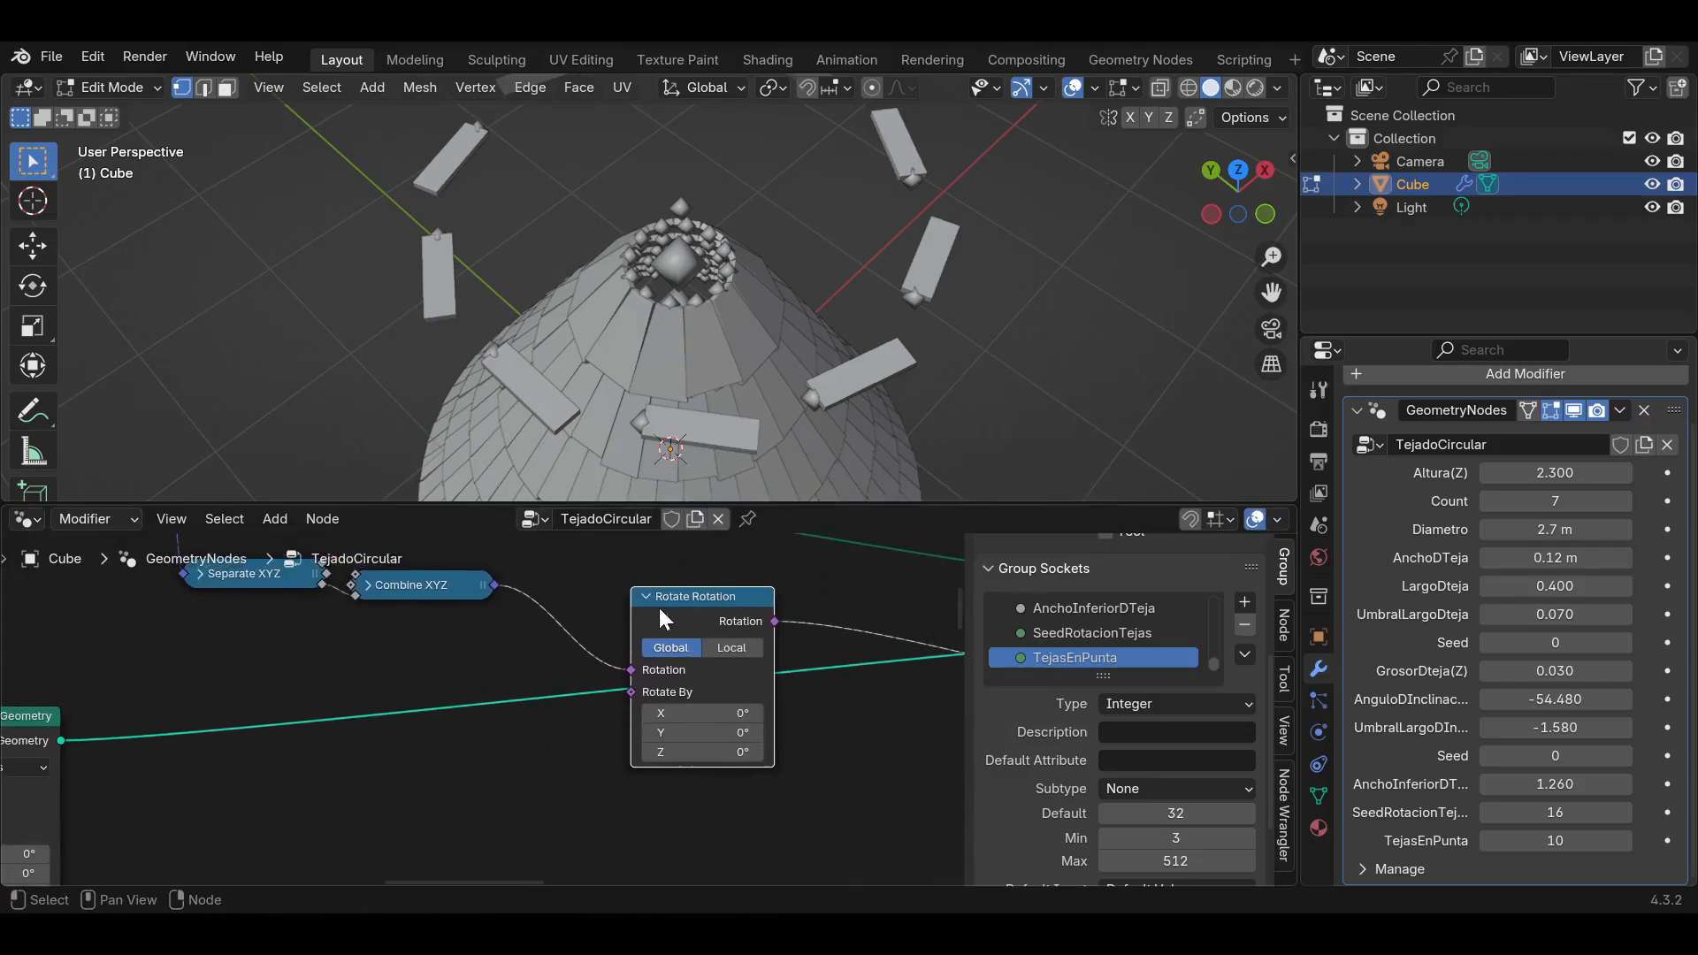
left_click(735, 648)
Add a Combine XYZ node connected to the Rotate By input of Rotate Rotation.
middle_click_drag(741, 649, 747, 702)
left_click_drag(764, 653, 707, 702)
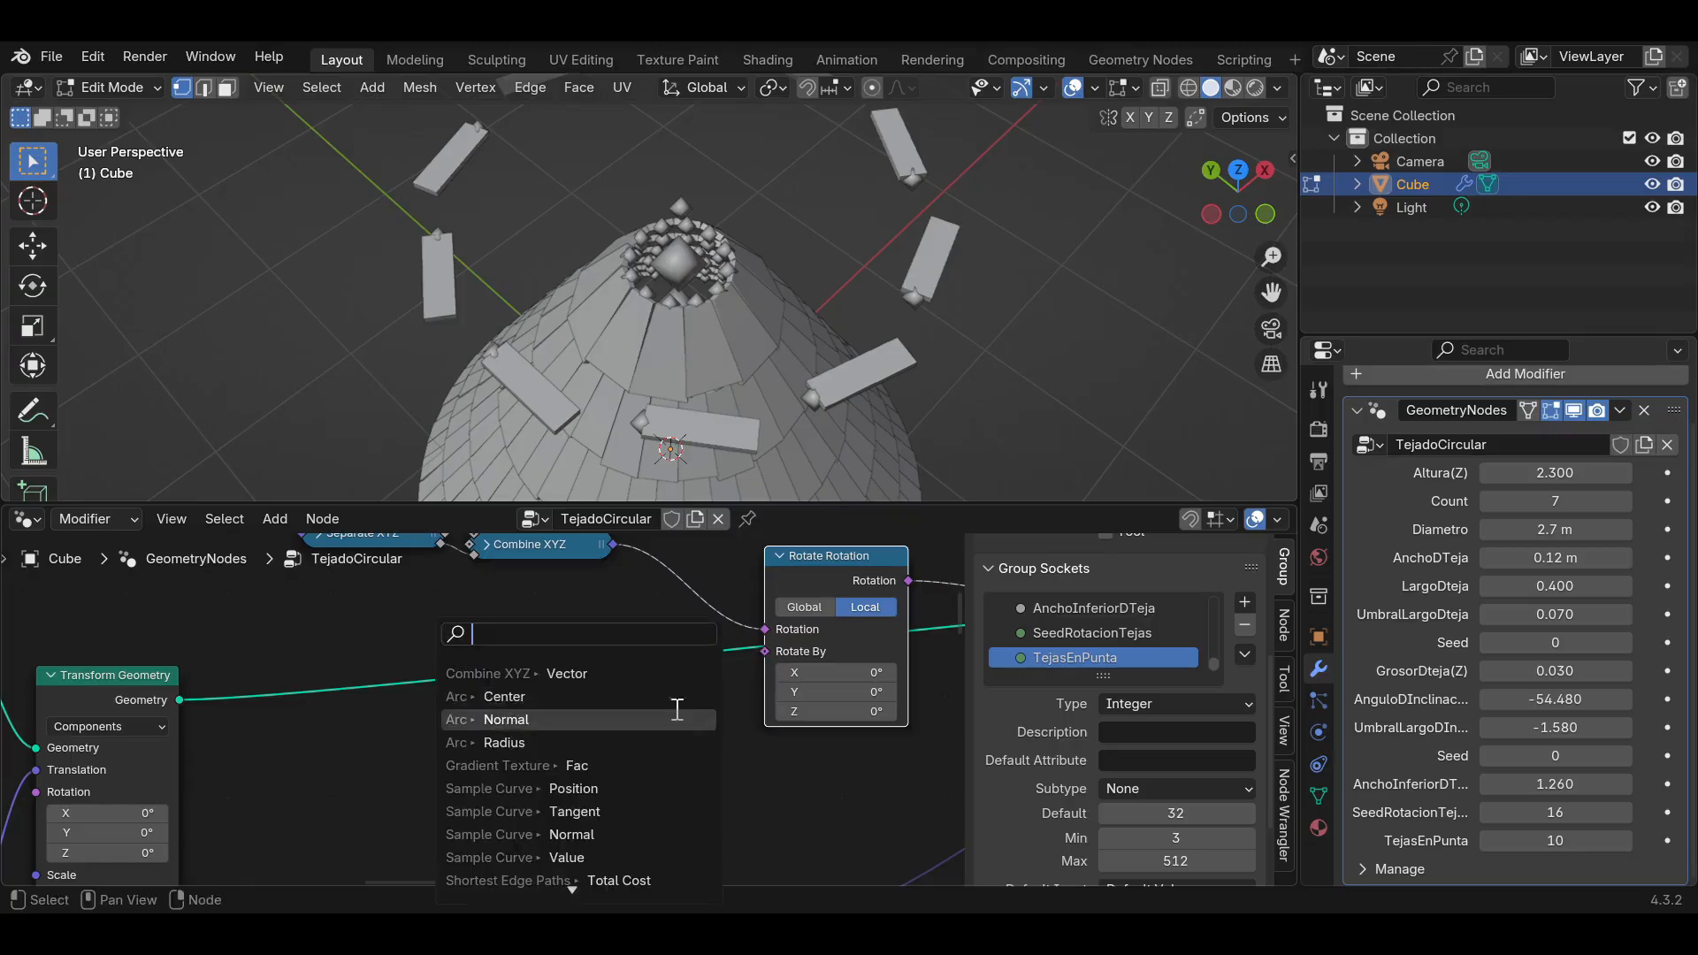
left_click(548, 674)
left_click(623, 698)
middle_click_drag(623, 699, 679, 667)
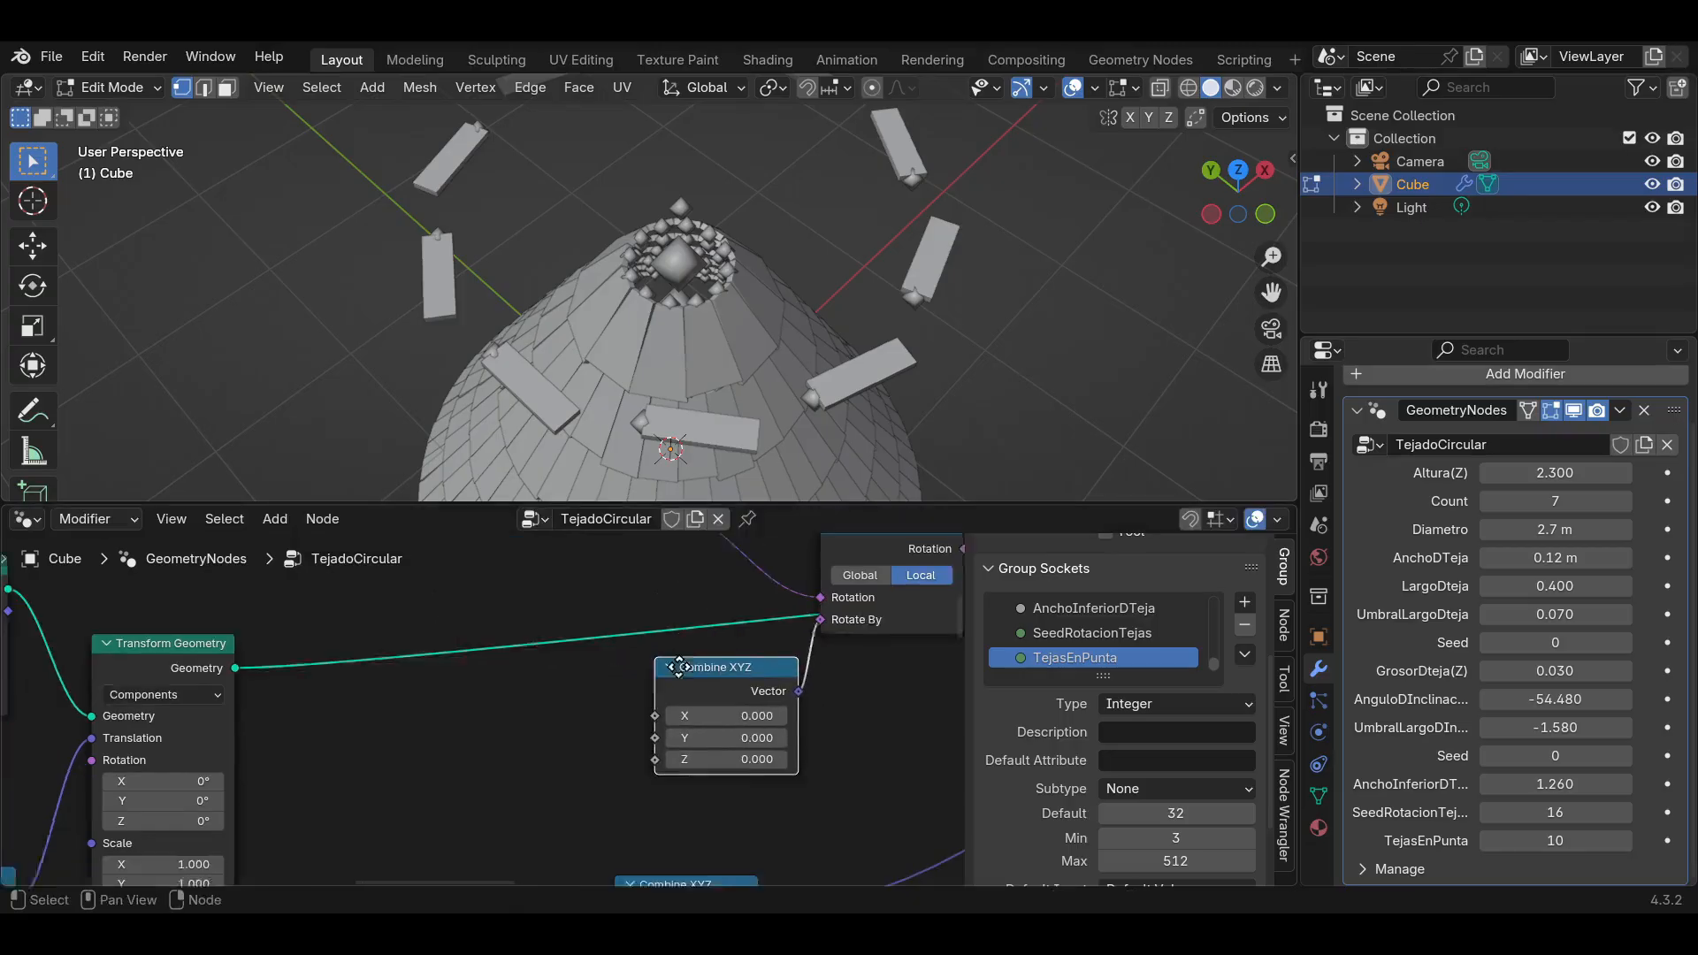
Add a Math node beside the Combine XYZ that feeds Rotate By, and save the file.
key("shift+a")
left_click(538, 439)
type("math")
key("Return")
left_click(586, 733)
key("ctrl+s")
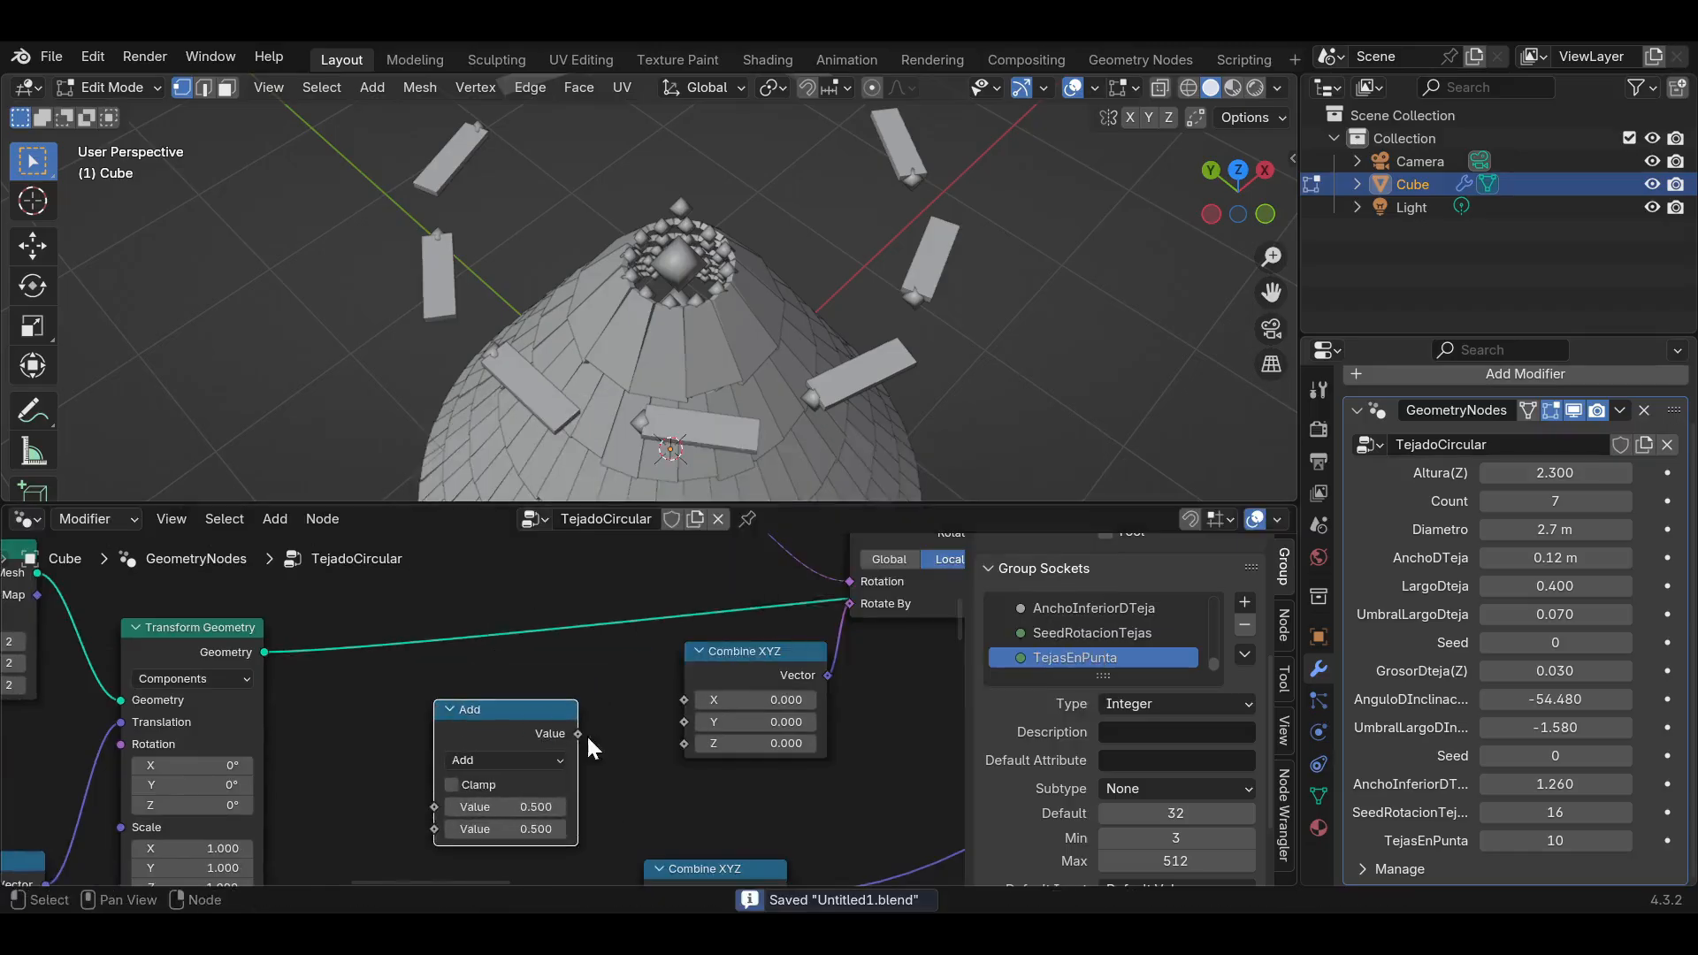
Set the Math node to To Radians with -90 degrees and connect it to the Z of the Combine XYZ feeding Rotate By.
middle_click_drag(586, 734, 597, 692)
scroll(538, 713, "up", 1)
left_click(529, 709)
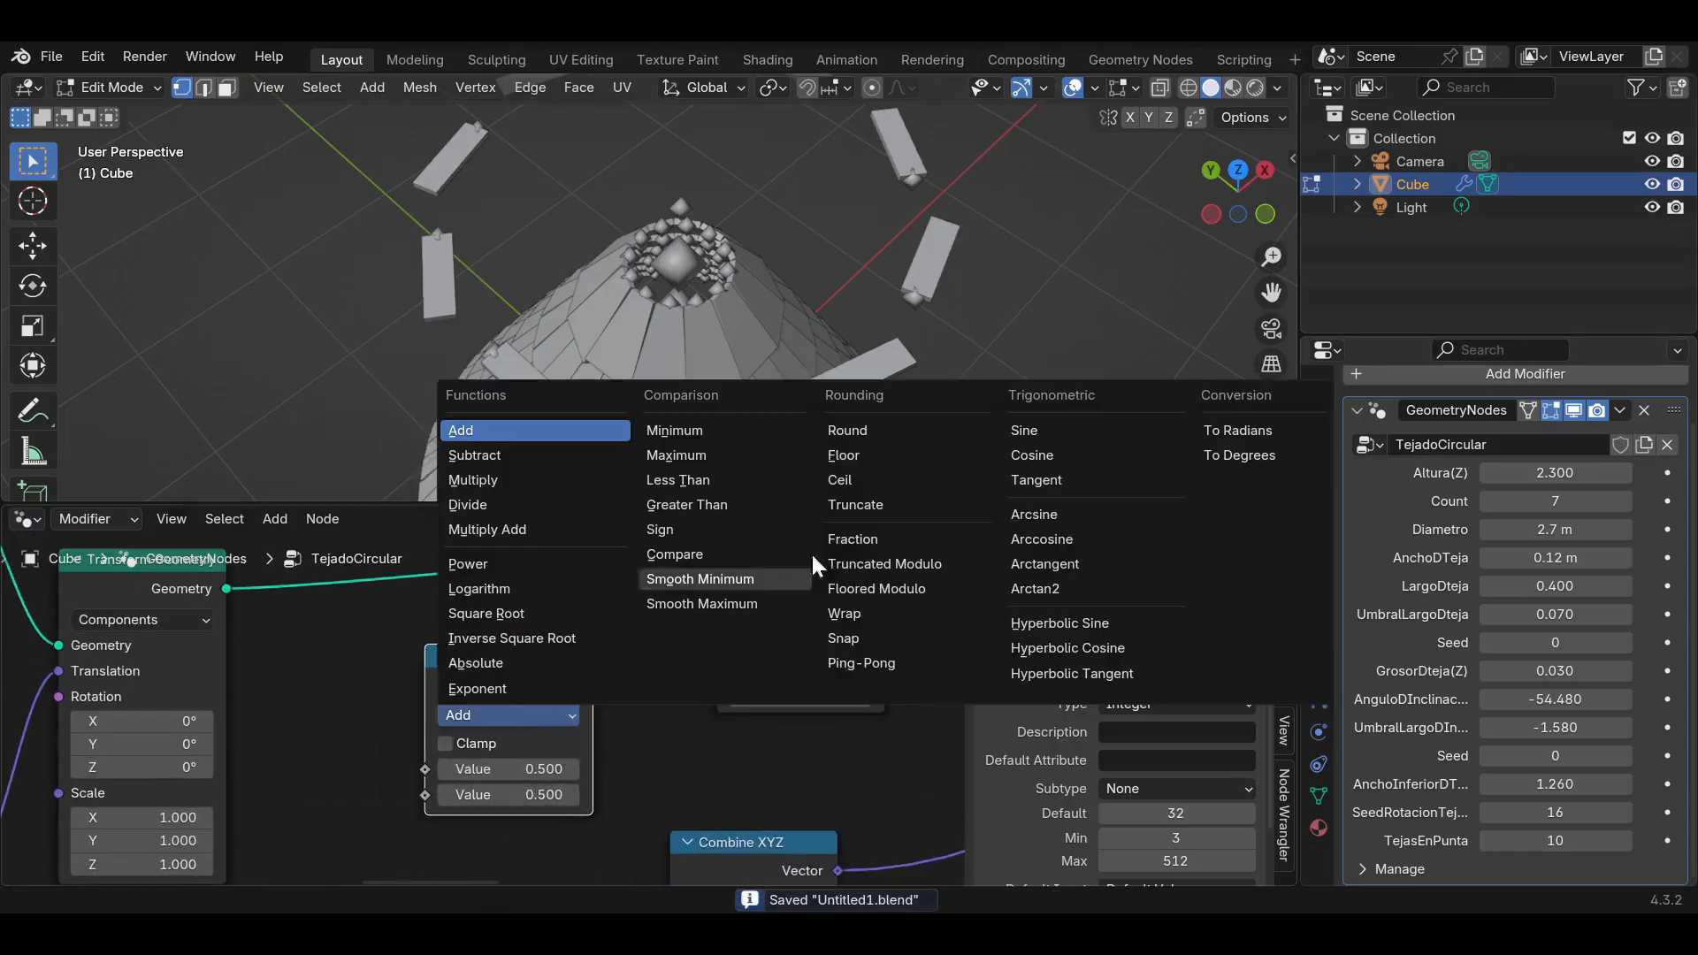
left_click(1249, 429)
left_click(547, 771)
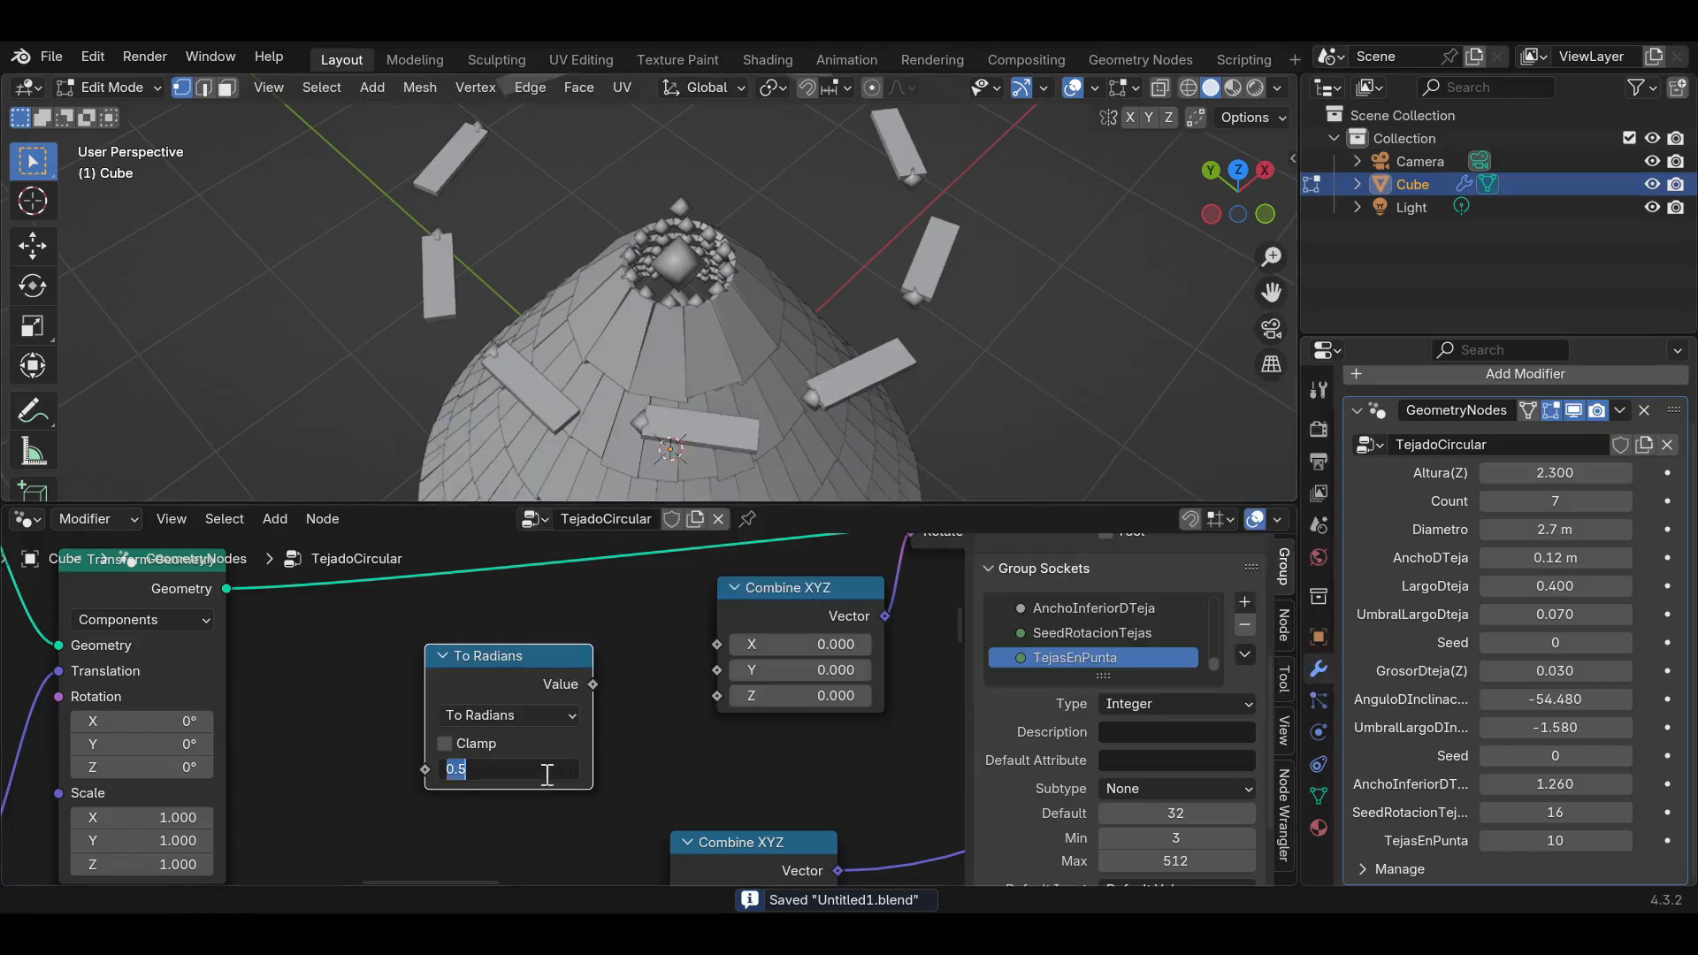
type("-90")
key("Return")
left_click_drag(593, 685, 599, 690)
left_click_drag(720, 693, 718, 695)
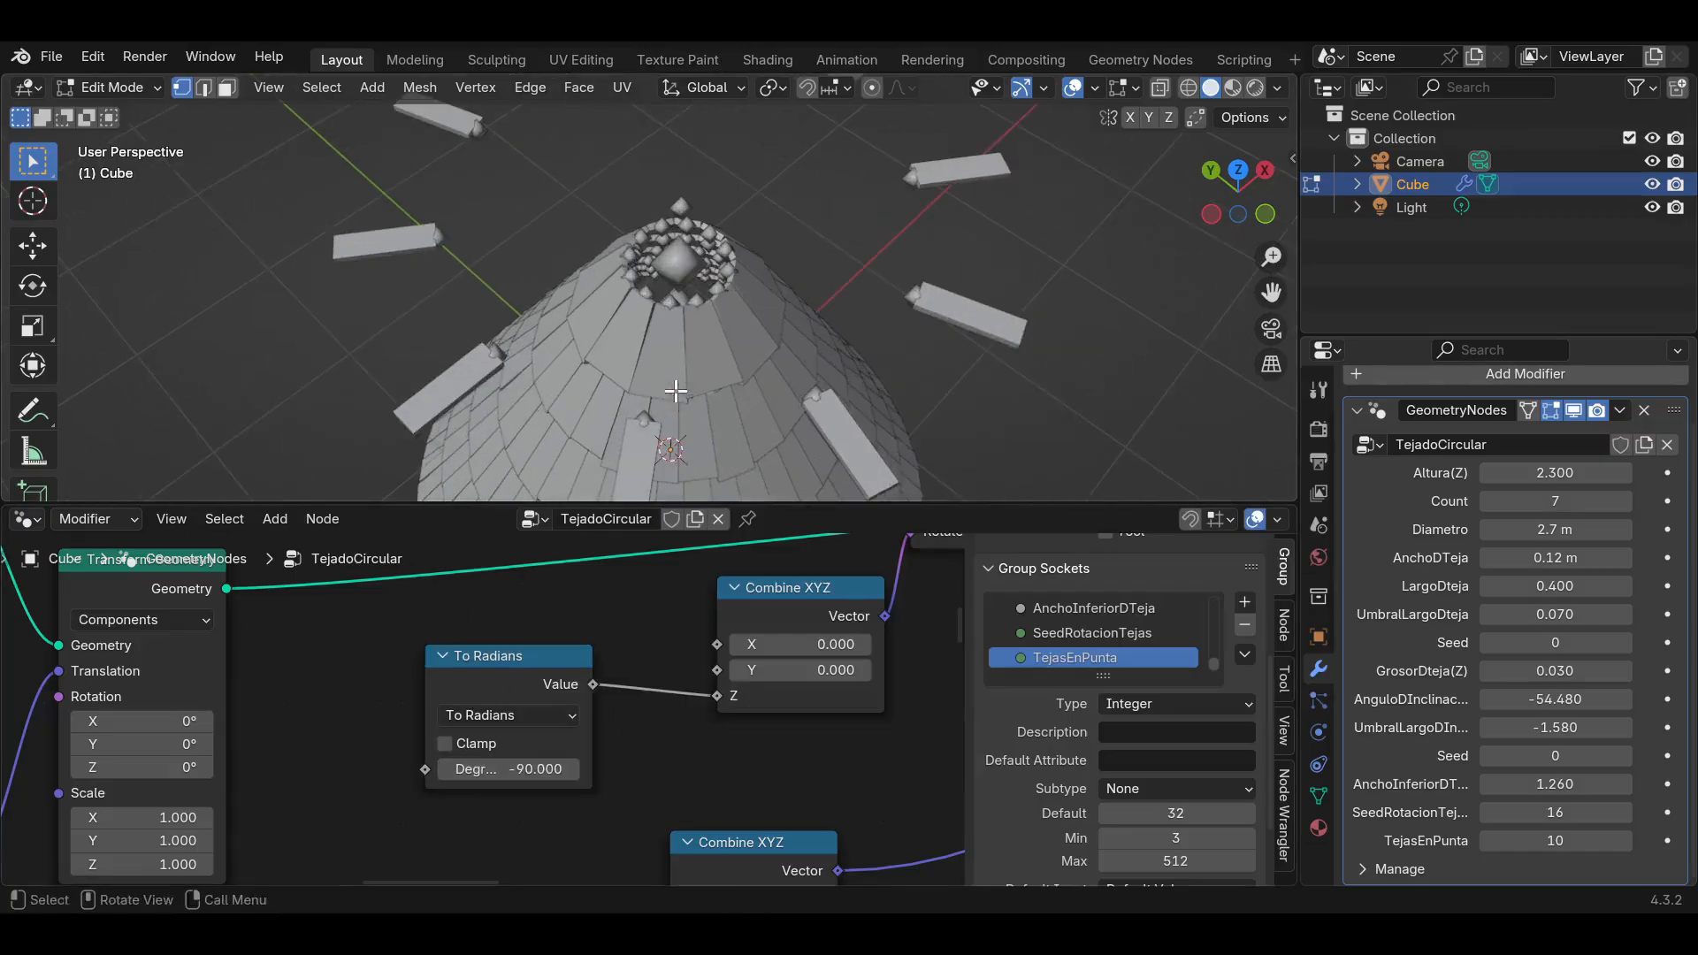
Collapse the To Radians node, move it below its Combine XYZ node, and save the file.
left_click(451, 647)
key("h")
left_click_drag(523, 660, 601, 794)
scroll(586, 732, "down", 1)
scroll(586, 728, "down", 2)
key("ctrl+s")
Try an X value of 6.000 in the Combine XYZ node feeding Rotate By.
middle_click_drag(585, 728, 642, 719)
scroll(643, 718, "up", 2)
left_click_drag(871, 639, 981, 638)
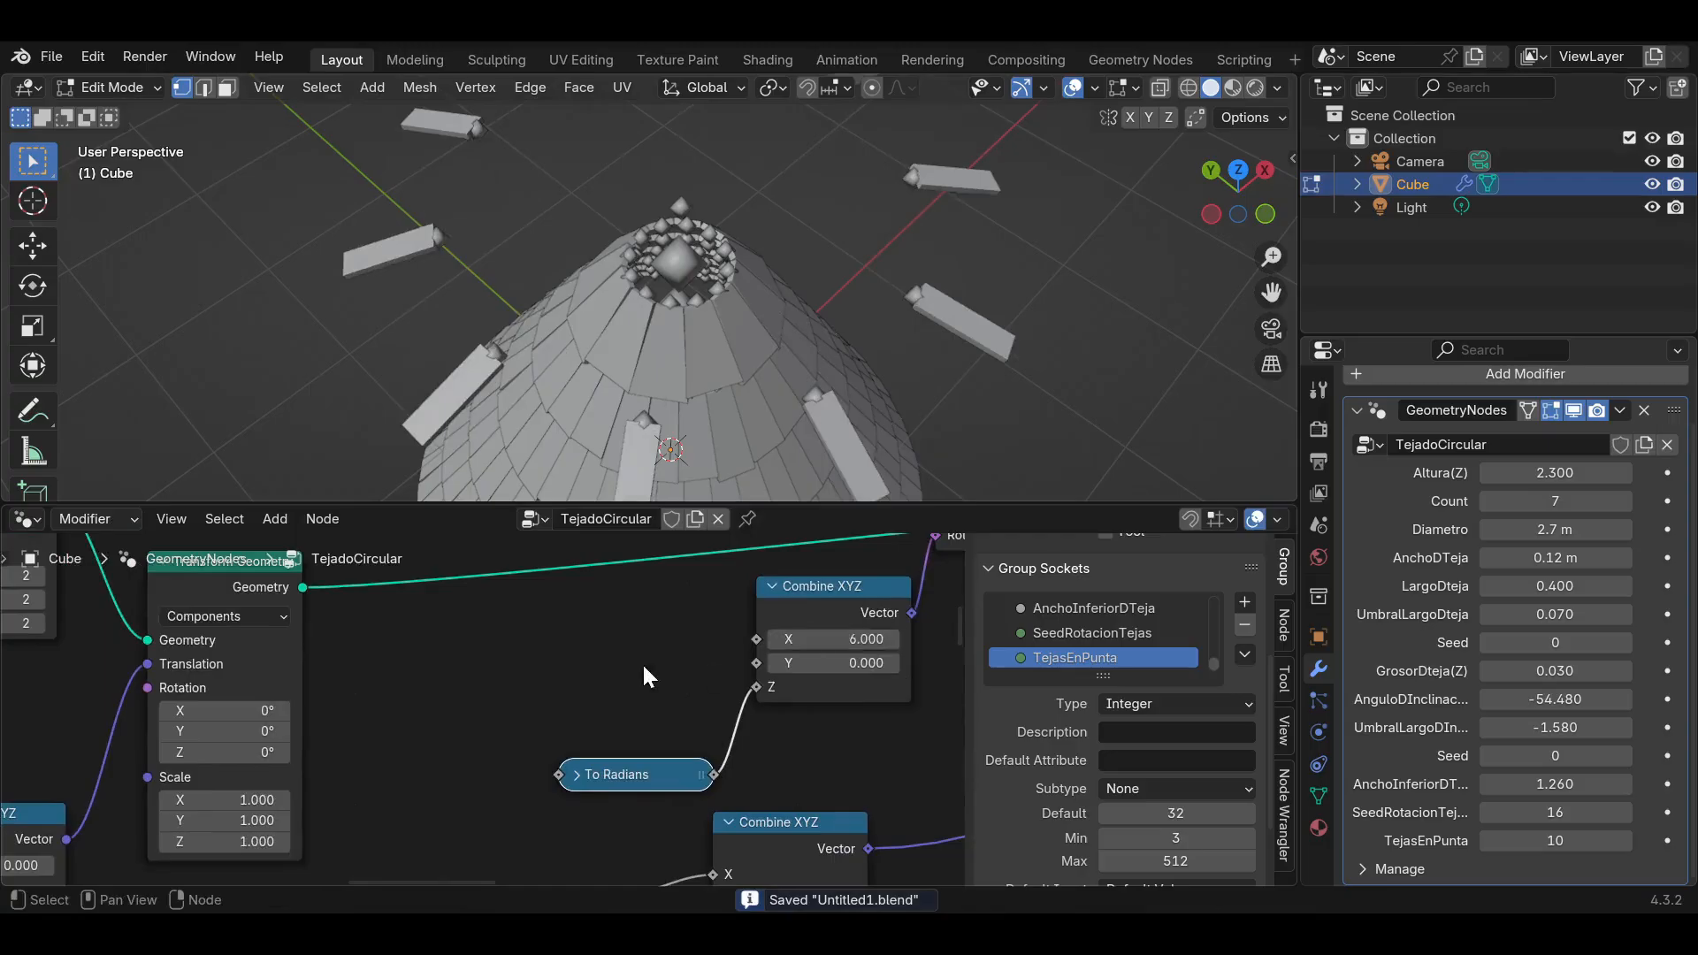
Duplicate the Group Input node next to Transform Geometry, expand it and show all its hidden sockets.
scroll(606, 659, "down", 3)
scroll(529, 664, "up", 2)
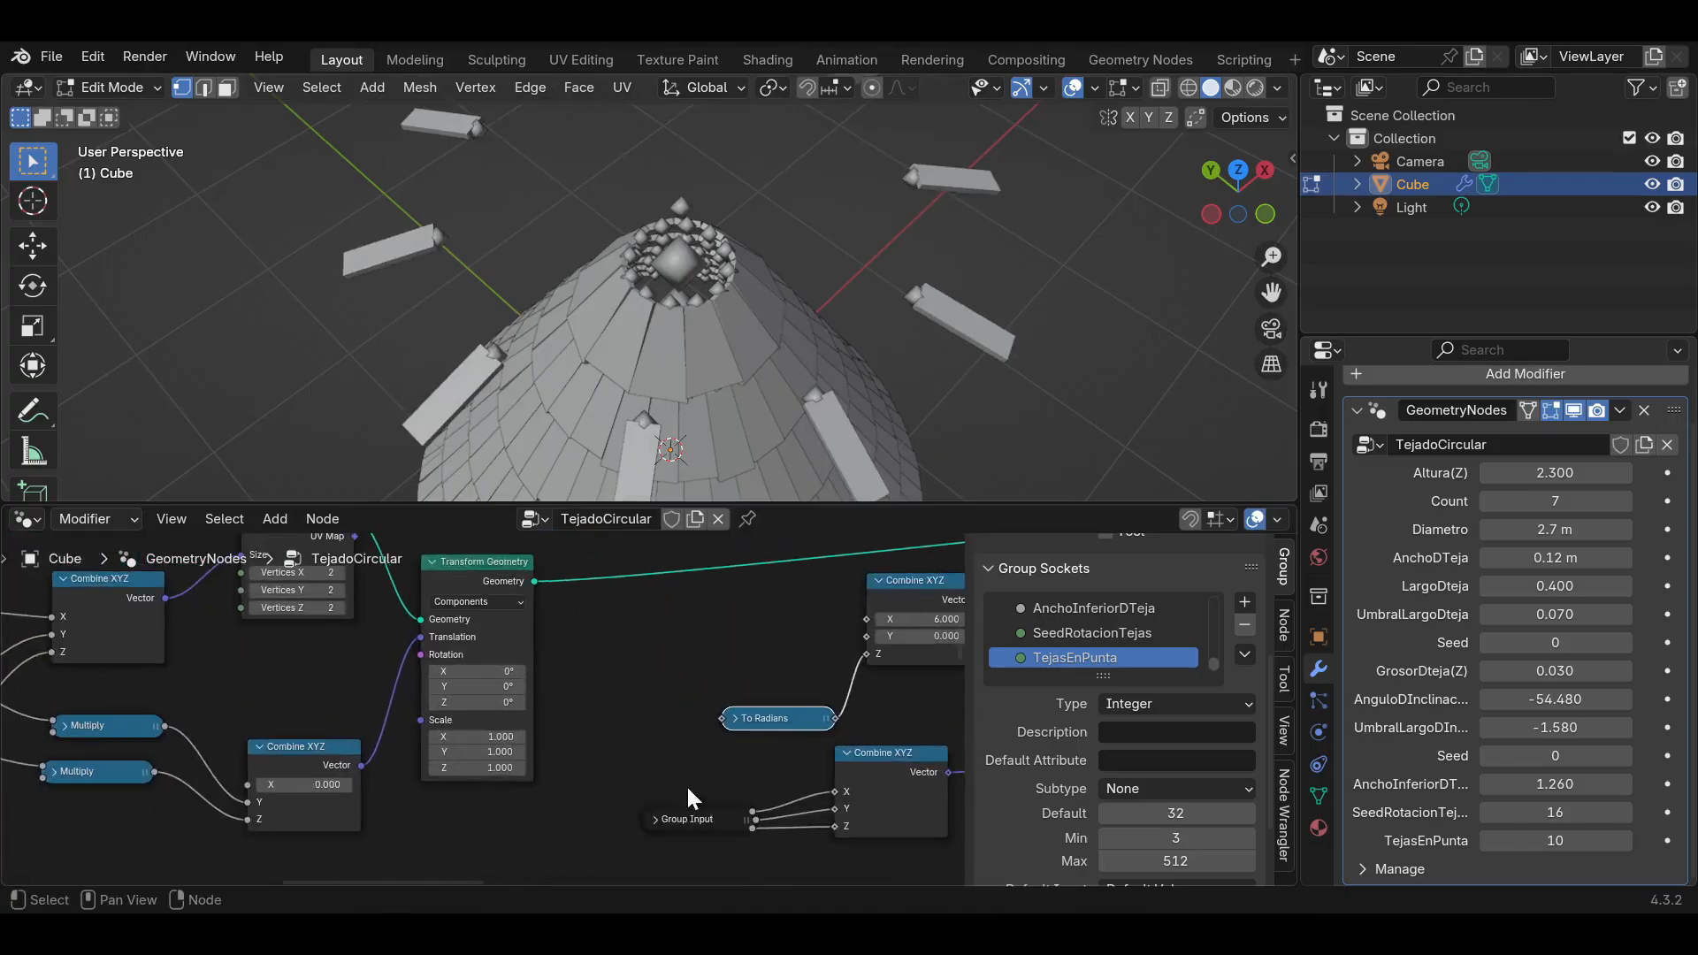
key("shift+d")
left_click(587, 618)
key("h")
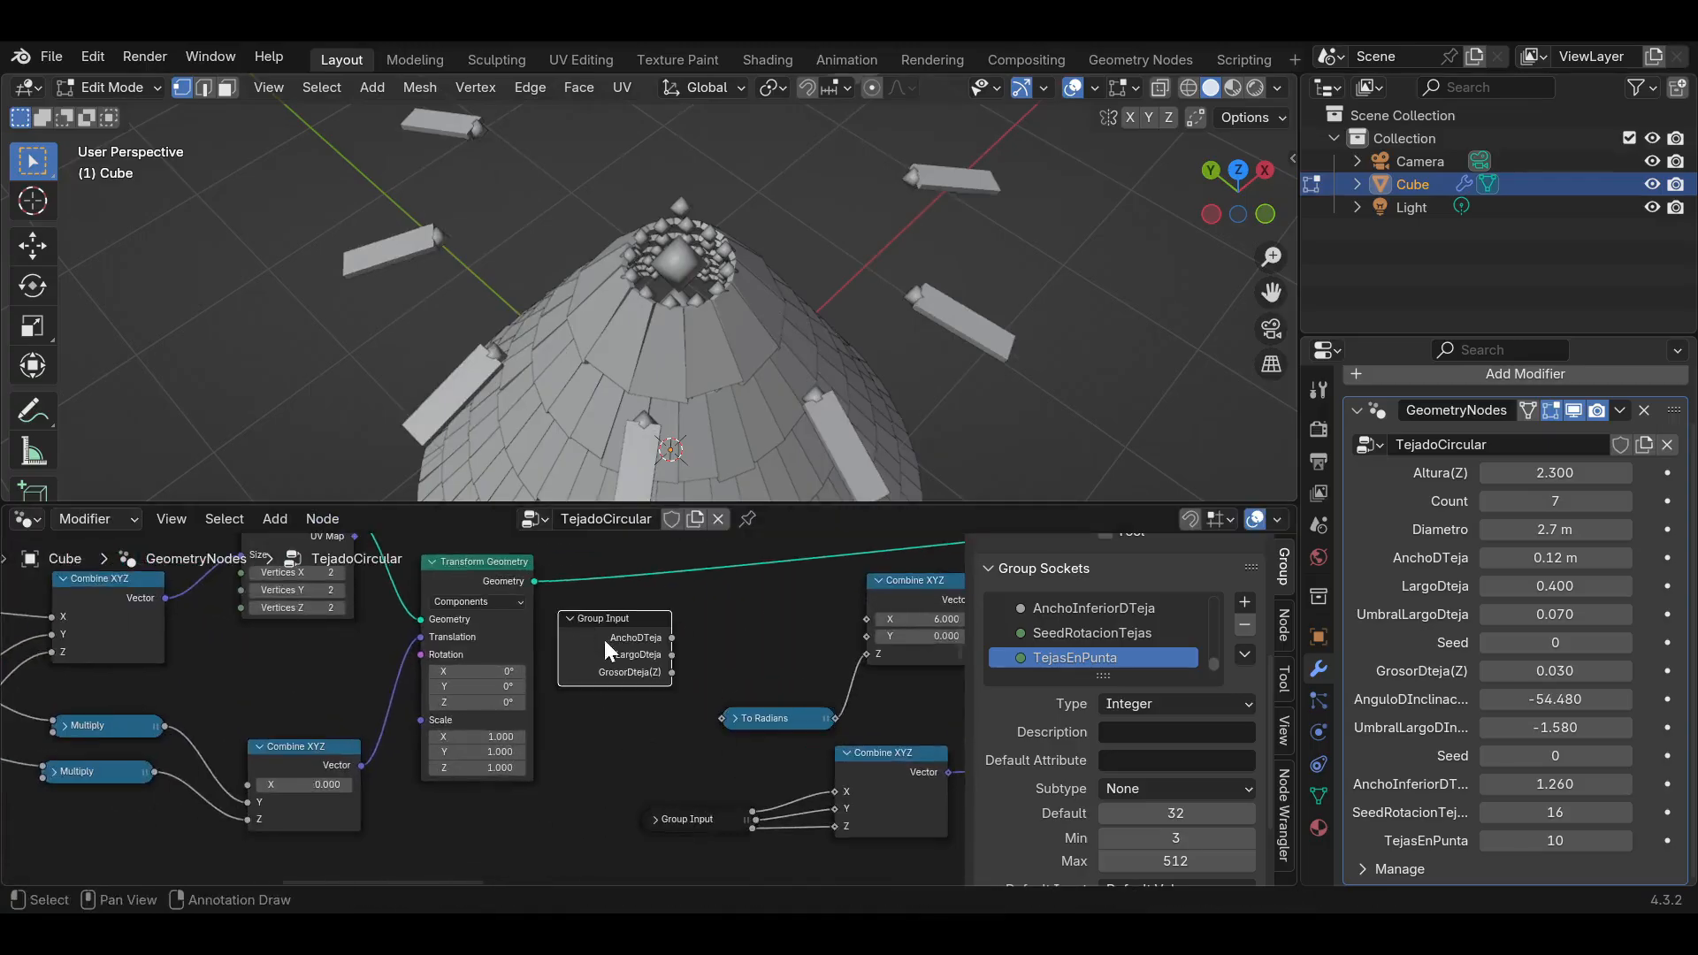
key("ctrl+h")
left_click_drag(601, 712, 567, 685)
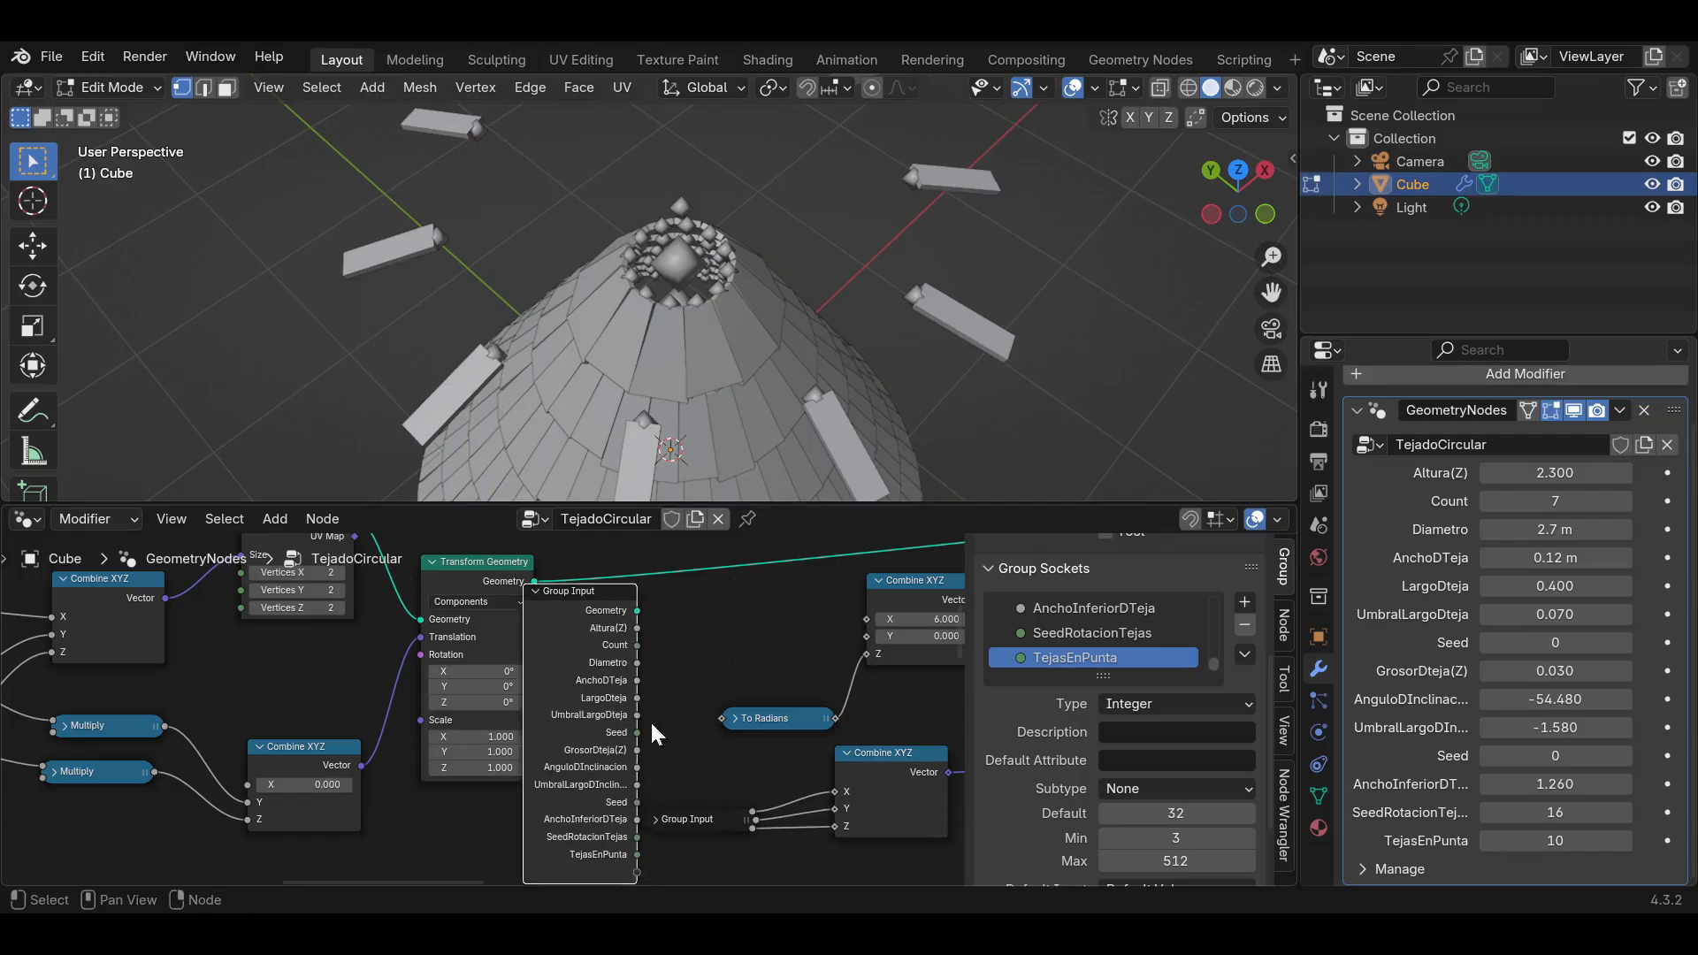
Connect AnguloDInclinacion to the X of the Combine XYZ feeding Rotate By, and shift the To Radians node aside.
middle_click_drag(688, 748, 638, 727)
left_click_drag(586, 746, 816, 597)
left_click_drag(766, 699, 790, 738)
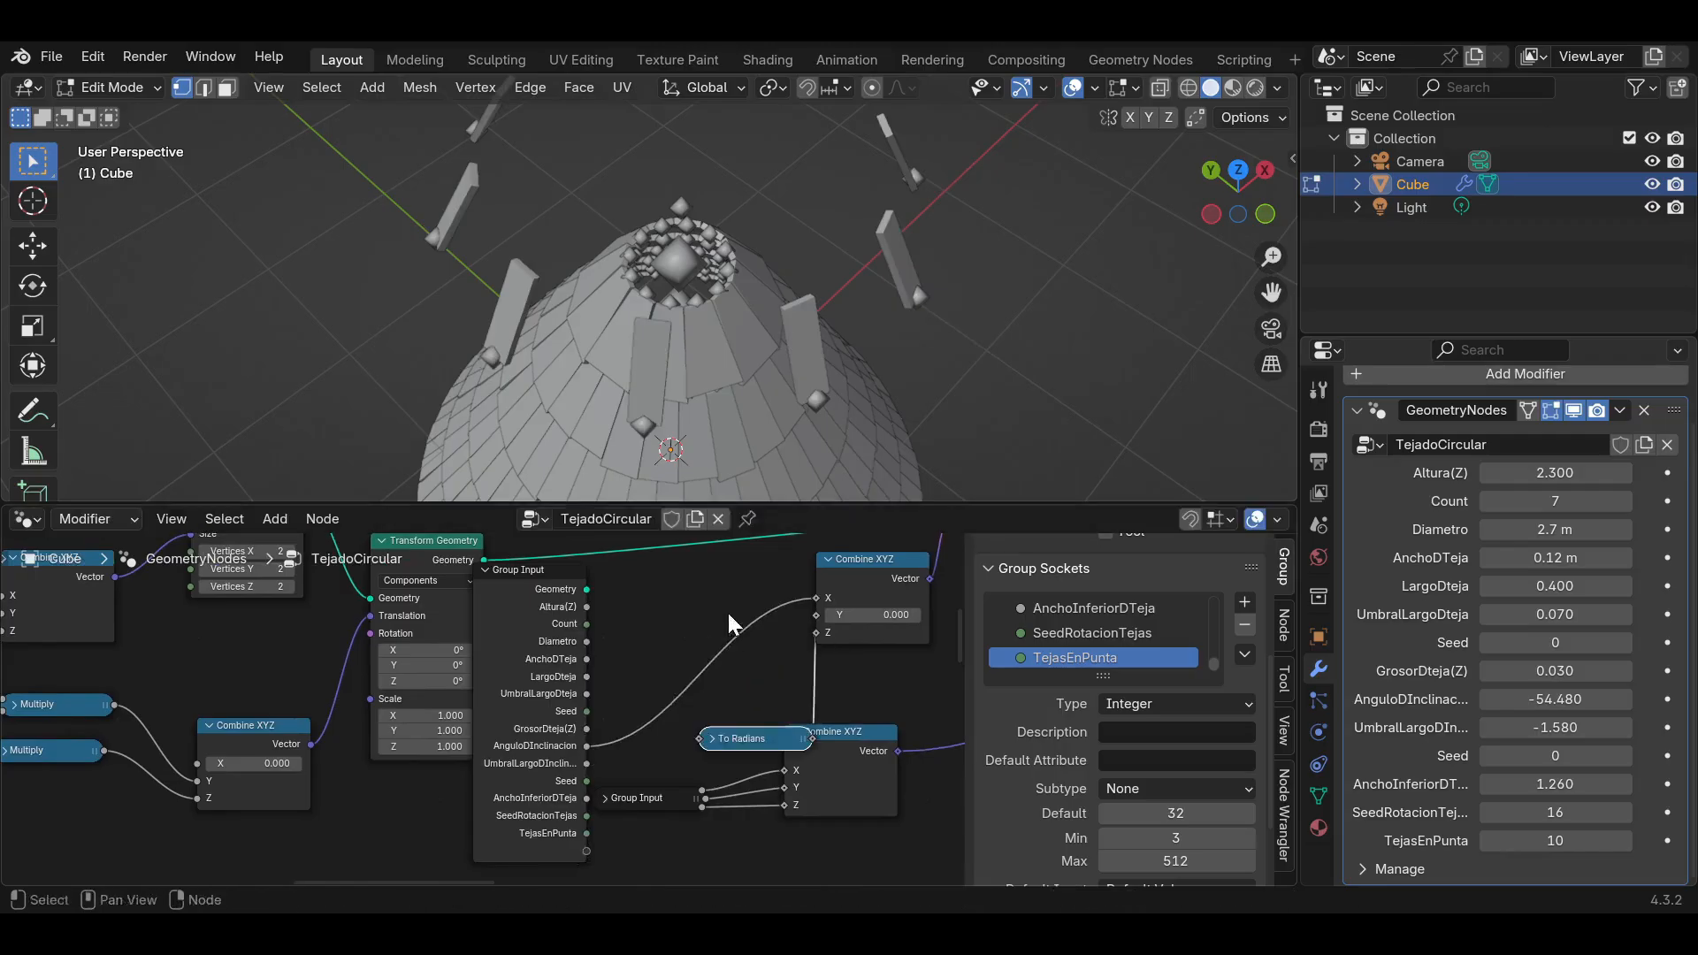
Insert a Random Value node into the link between AnguloDInclinacion and the Combine XYZ X input.
key("shift+a")
type("rand")
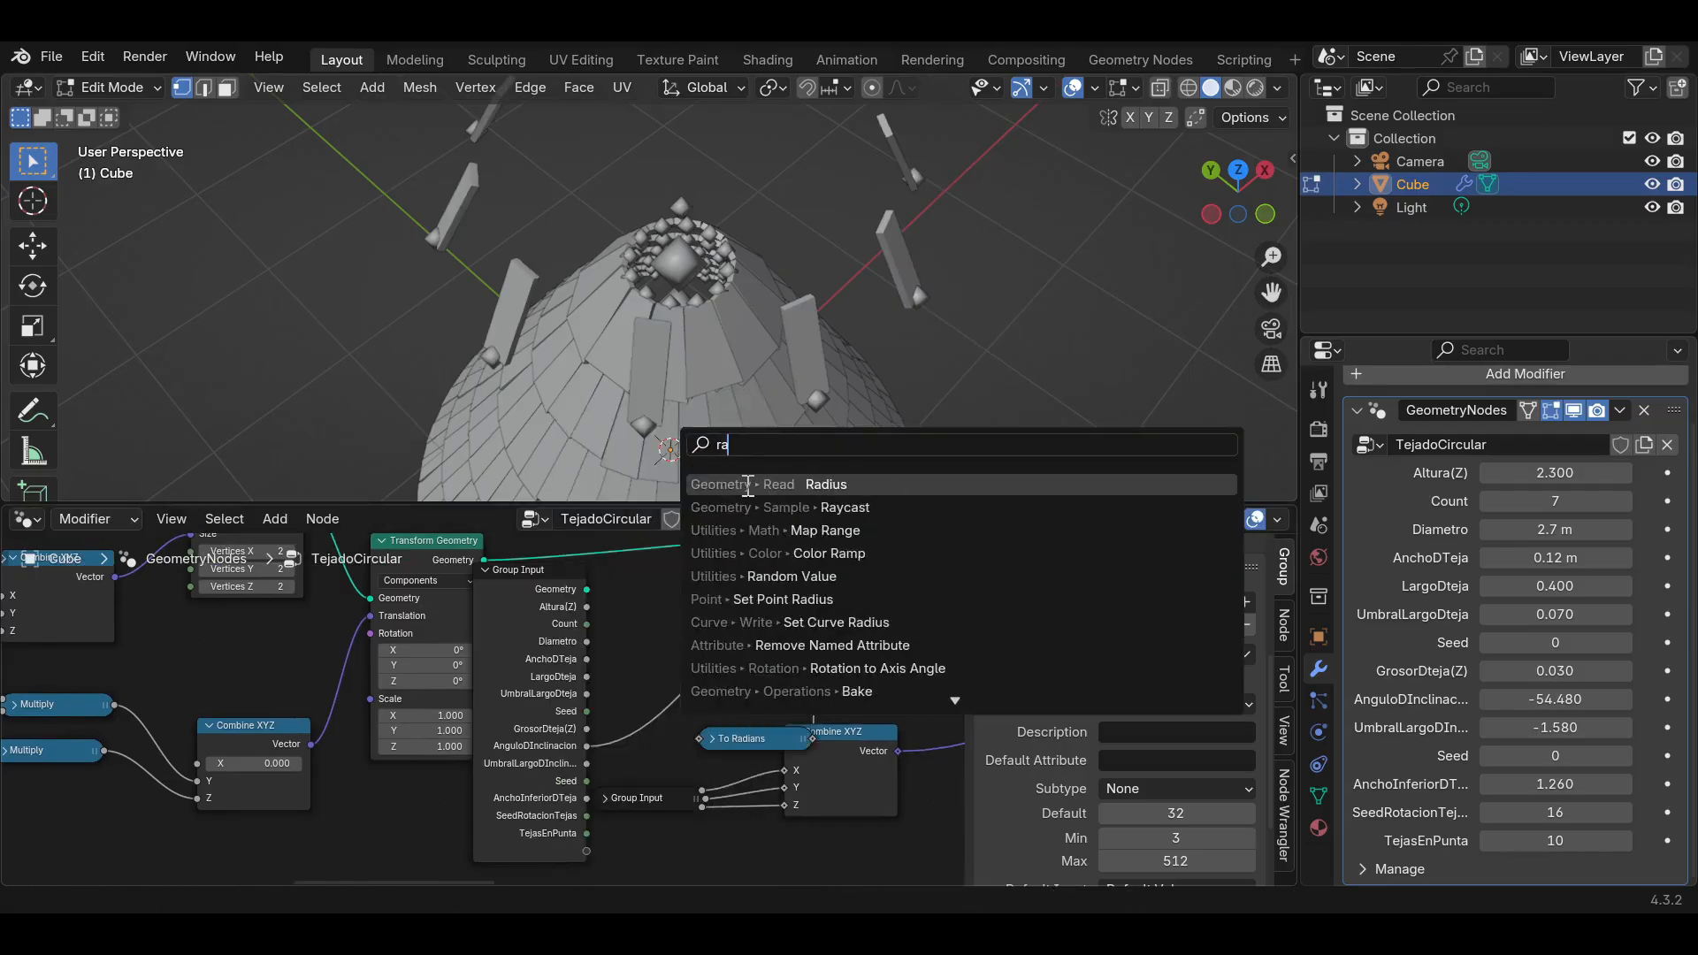
left_click(766, 485)
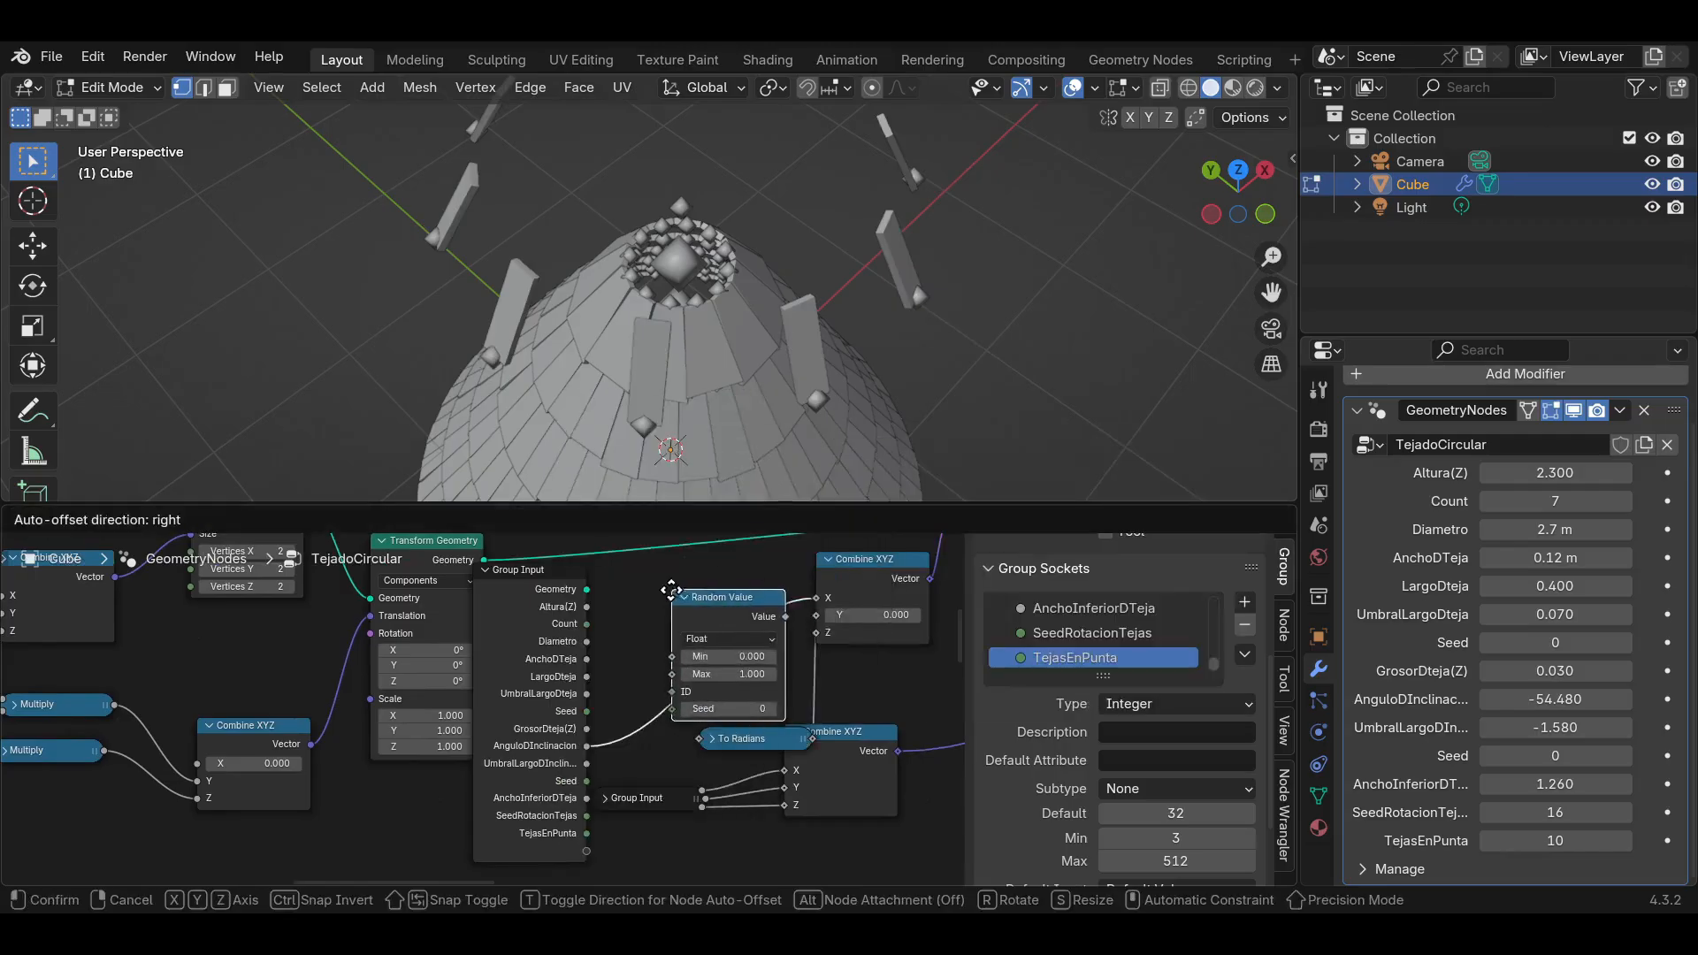
left_click(750, 628)
Spread out the Combine XYZ, Rotate Rotation, To Radians and small Group Input nodes to free space around Random Value.
scroll(665, 677, "down", 4)
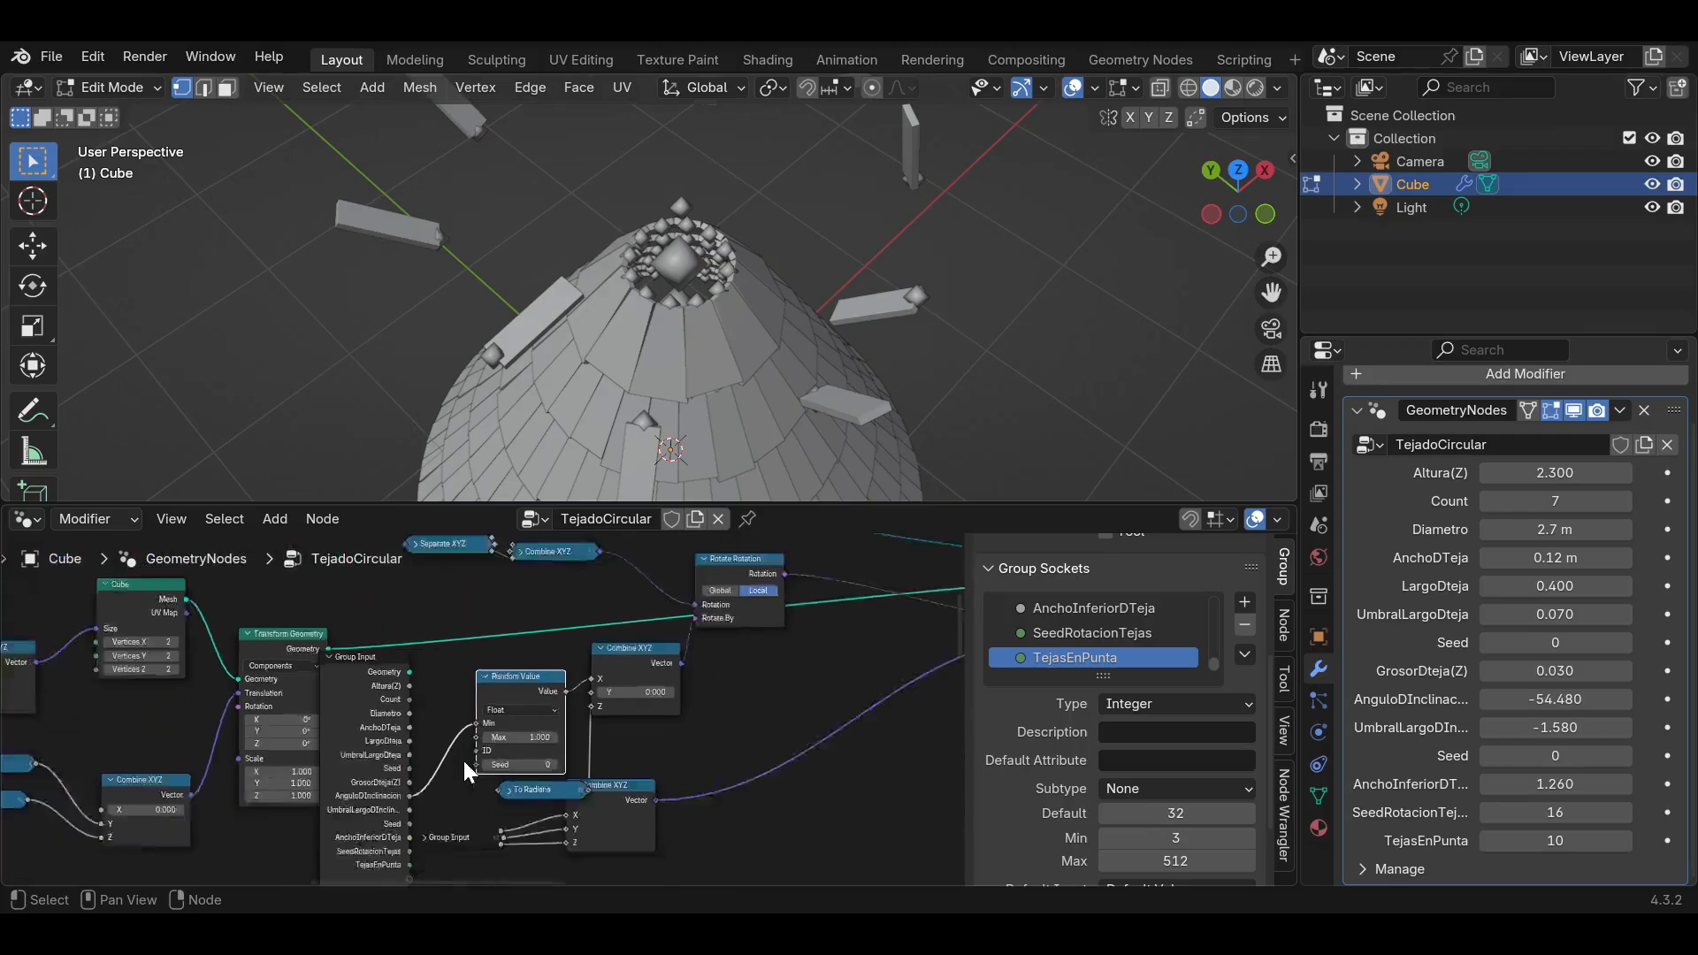
left_click_drag(860, 749, 564, 621)
left_click_drag(575, 679, 676, 679)
scroll(566, 743, "up", 7)
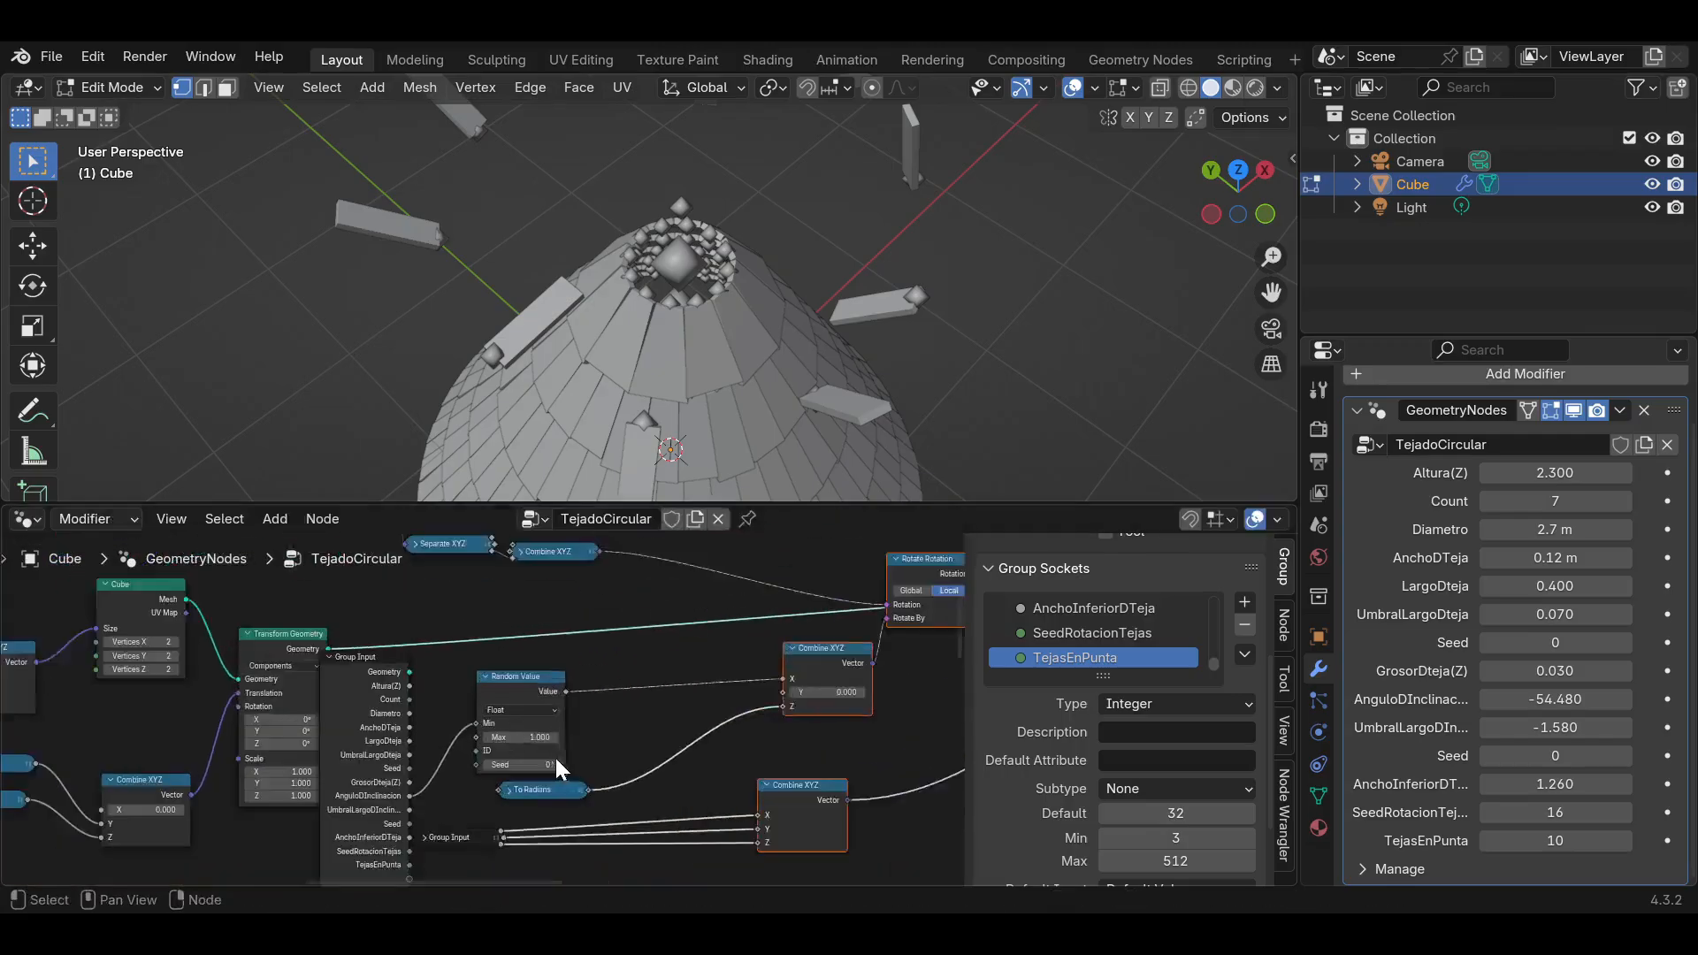
middle_click_drag(554, 755, 554, 700)
left_click_drag(541, 734, 677, 730)
left_click_drag(479, 787, 571, 814)
scroll(468, 759, "up", 2)
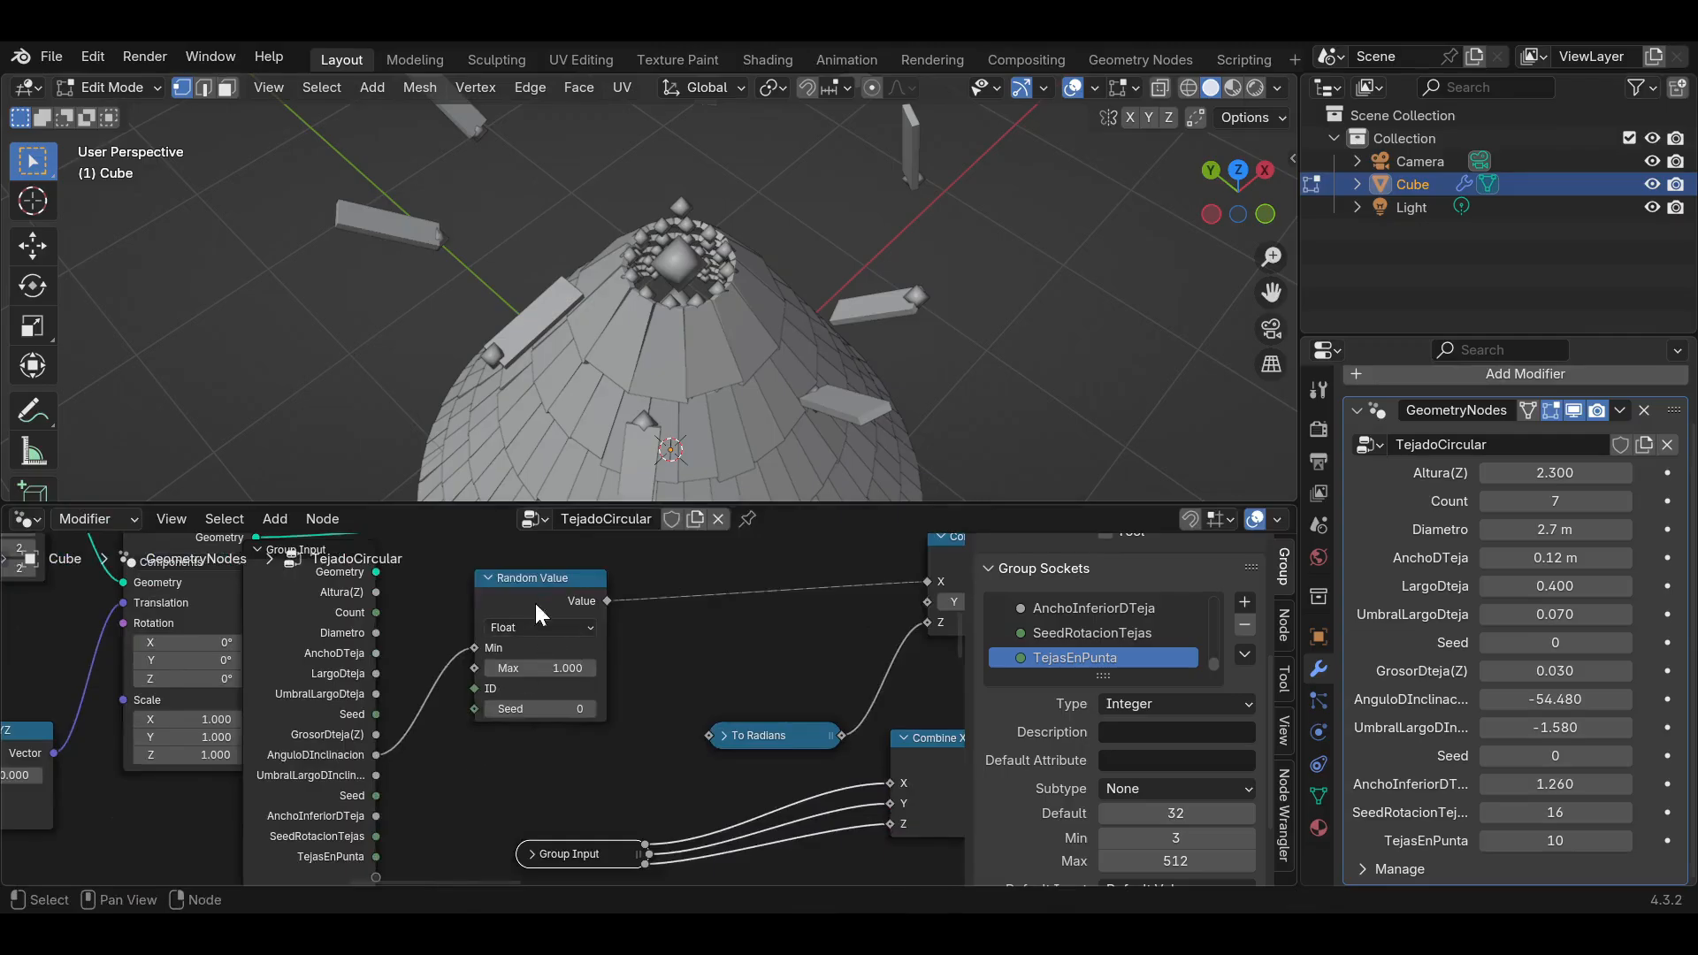
Add a reroute on the AnguloDInclinacion link and connect it to the Max input of Random Value as well.
left_click_drag(541, 584, 607, 585)
right_click_drag(433, 698, 449, 722, "shift")
left_click_drag(446, 714, 559, 671)
Insert an Add Math node before Random Value's Max, feed UmbralLargoDInclinacion into its second value, and collapse it.
key("shift+a")
left_click(477, 442)
type("math")
left_click(557, 485)
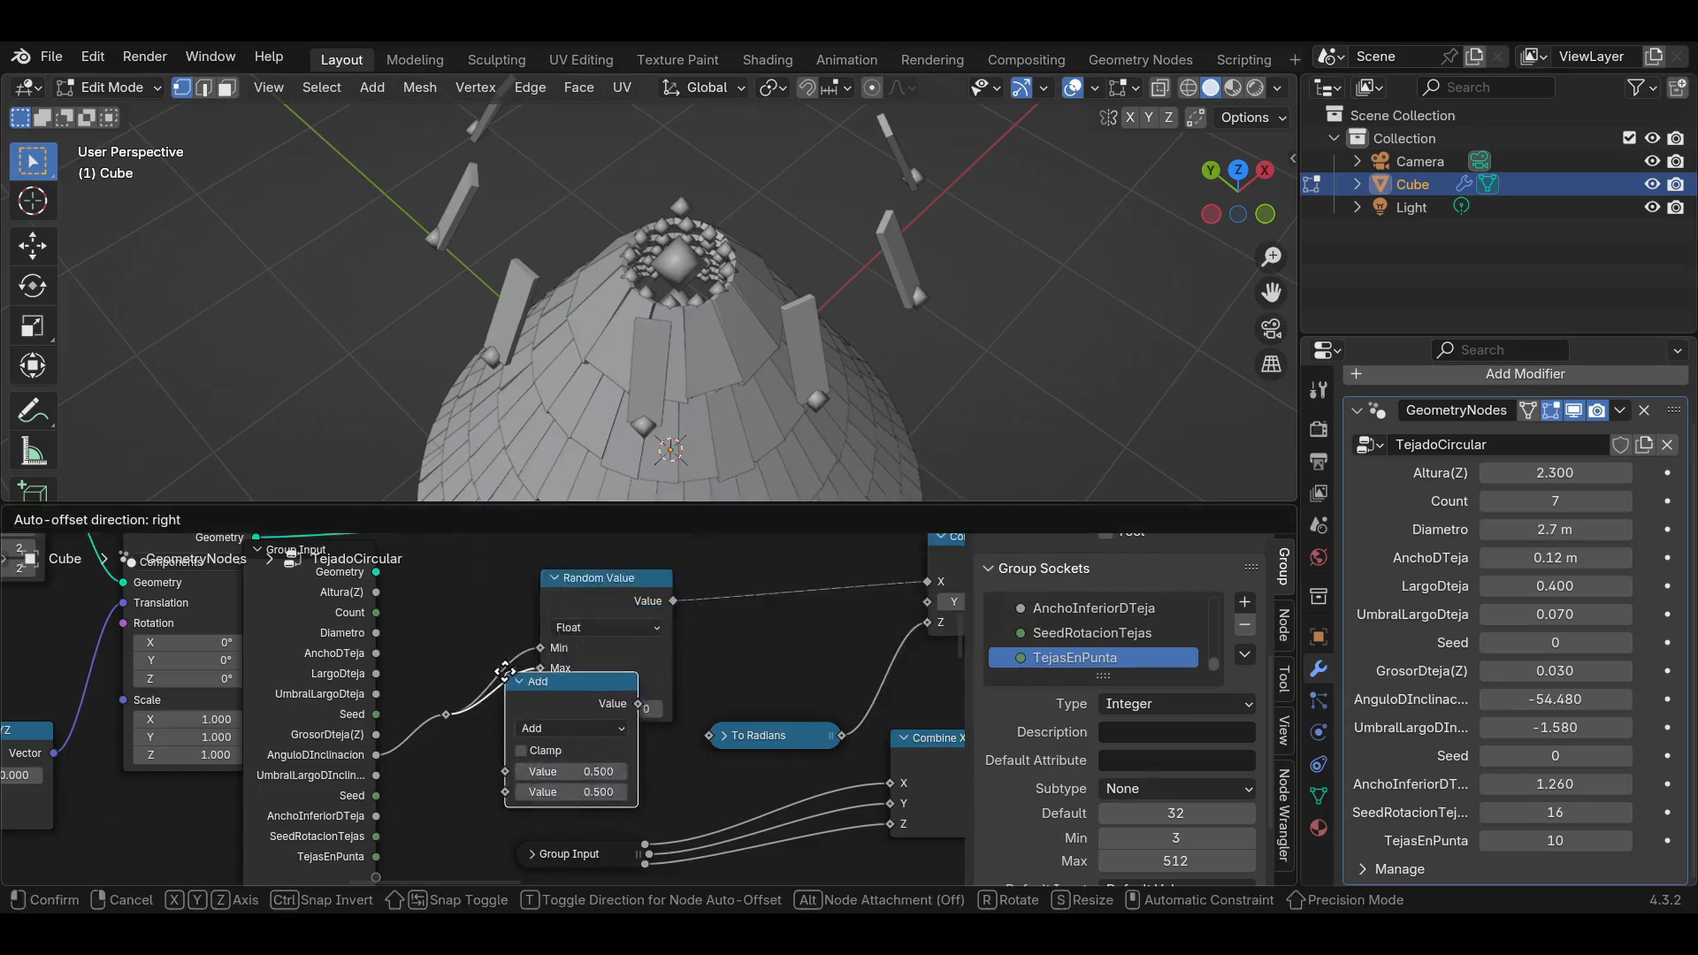
left_click(505, 672)
scroll(459, 761, "up", 1)
left_click_drag(365, 788, 510, 803)
left_click(526, 678)
left_click_drag(525, 677, 563, 789)
Duplicate the Add node into the link to Random Value's Min, expand it and change its operation to Subtract.
key("shift+d")
left_click(554, 697)
left_click(511, 688)
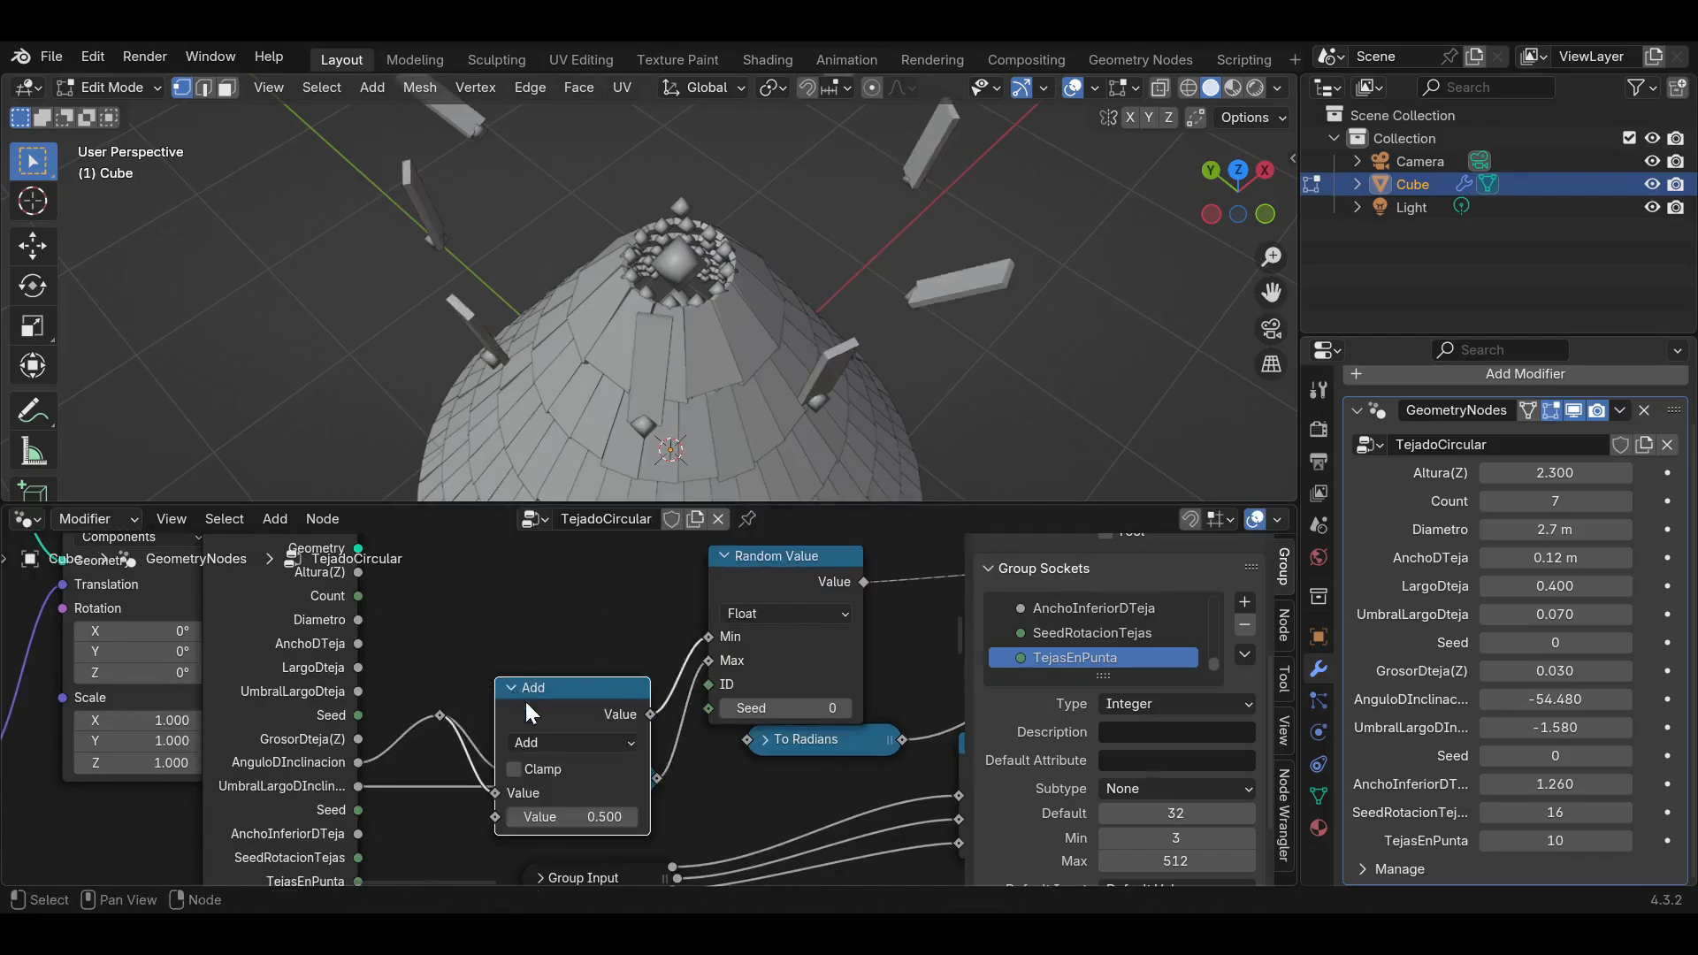
left_click(543, 736)
left_click(570, 499)
key("g")
left_click(429, 593)
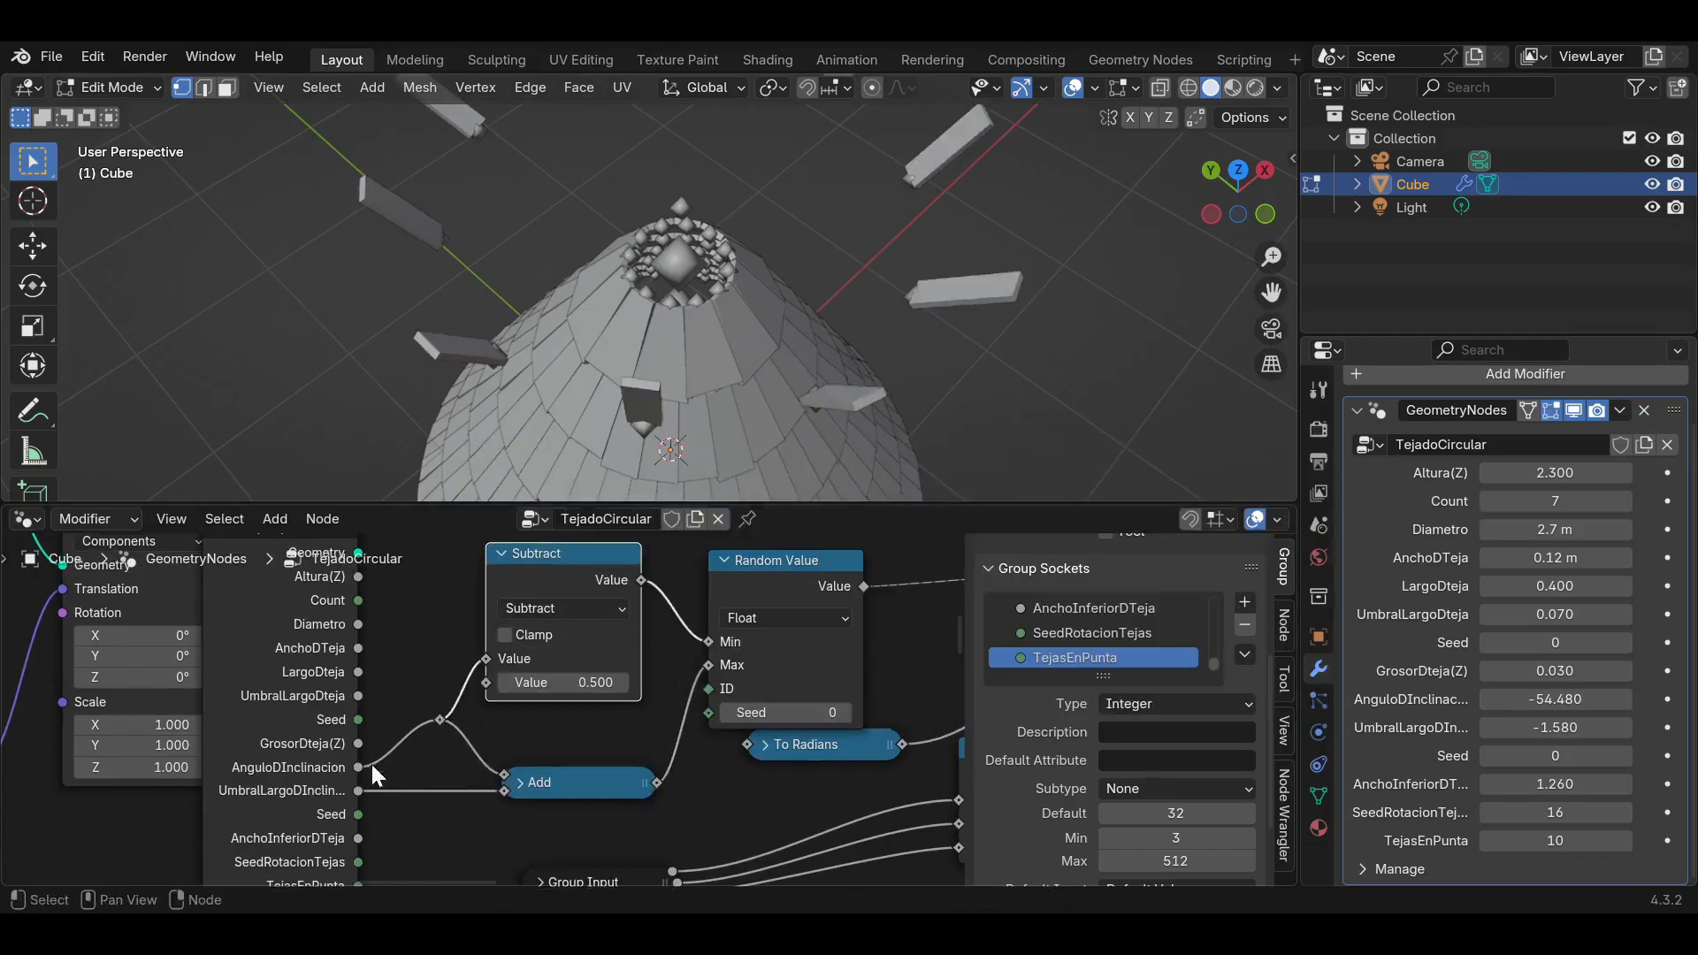
Connect UmbralLargoDInclinacion to the second value of Subtract and route its links through a shared reroute.
left_click_drag(358, 786, 485, 678)
right_click_drag(407, 765, 420, 798, "shift")
key("g")
left_click(439, 771)
Save the file, then collapse the Subtract node and place it just above the Add node.
middle_click_drag(582, 720, 551, 770)
key("ctrl+s")
left_click(517, 598)
key("h")
left_click_drag(517, 599, 547, 778)
middle_click_drag(548, 763, 447, 706)
Connect the Seed output below UmbralLargoDInclinacion on the Group Input to the Seed input of Random Value.
left_click_drag(1614, 757, 1603, 757)
left_click(1627, 756)
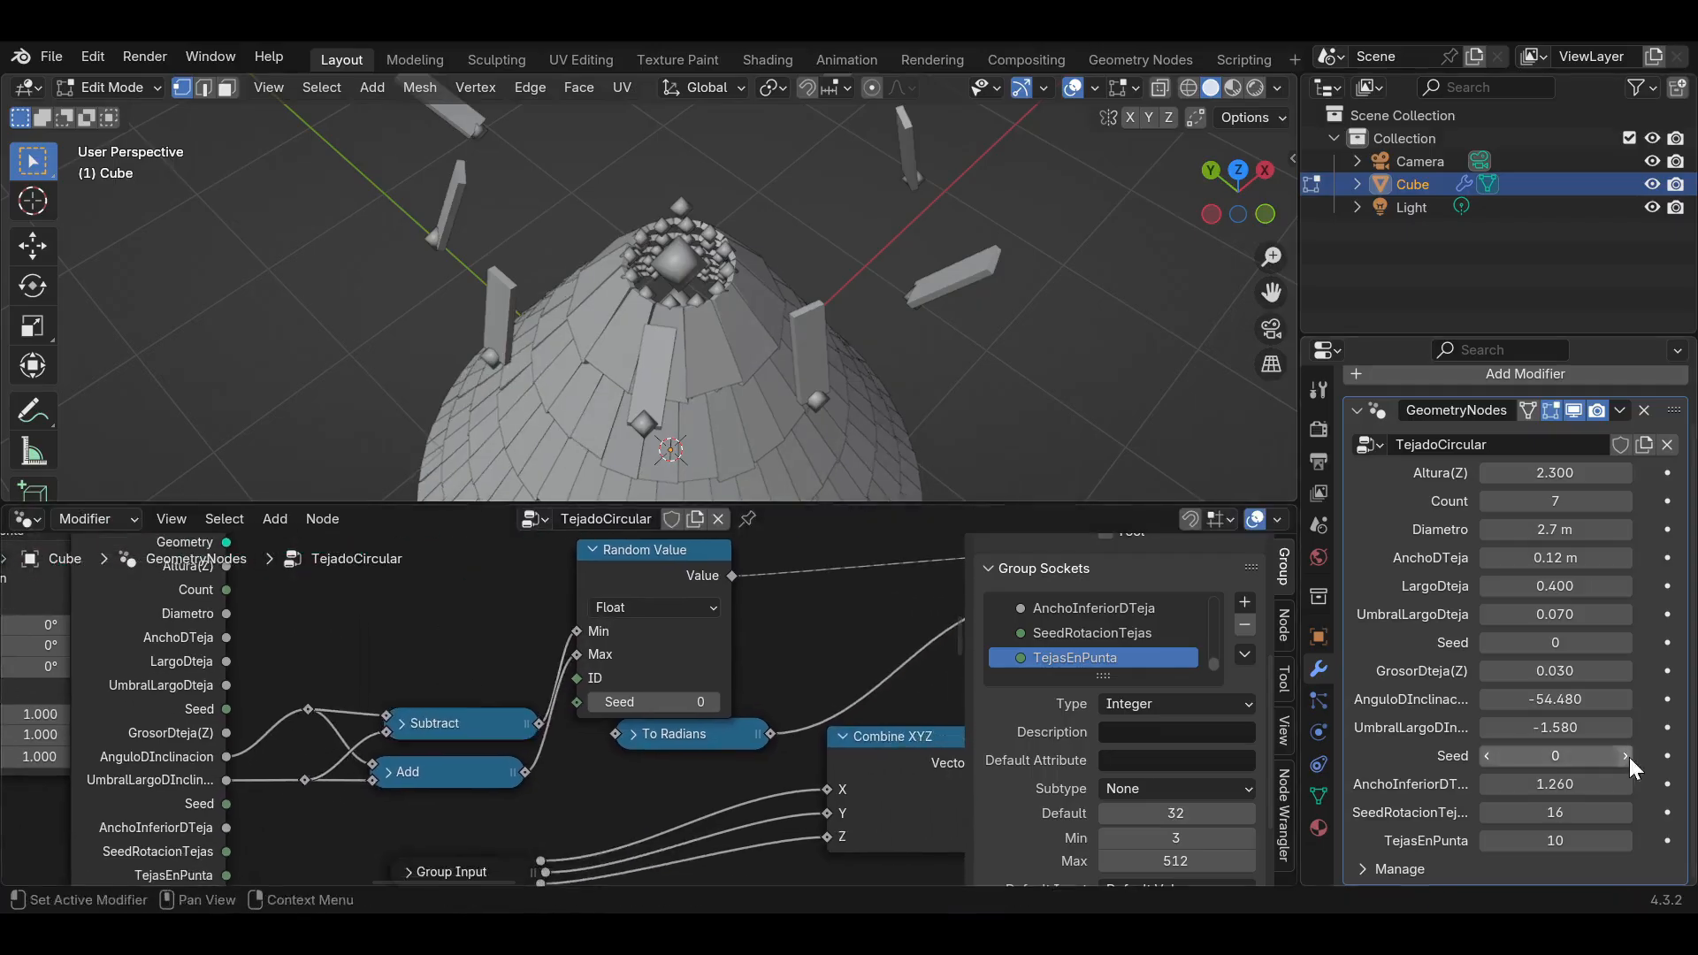
left_click_drag(224, 805, 575, 702)
Collapse the Random Value node and line it up with the Subtract, Add and To Radians nodes.
middle_click_drag(627, 702, 473, 759)
key("h")
left_click_drag(478, 609, 495, 736)
middle_click_drag(508, 734, 424, 741)
left_click_drag(427, 743, 412, 707)
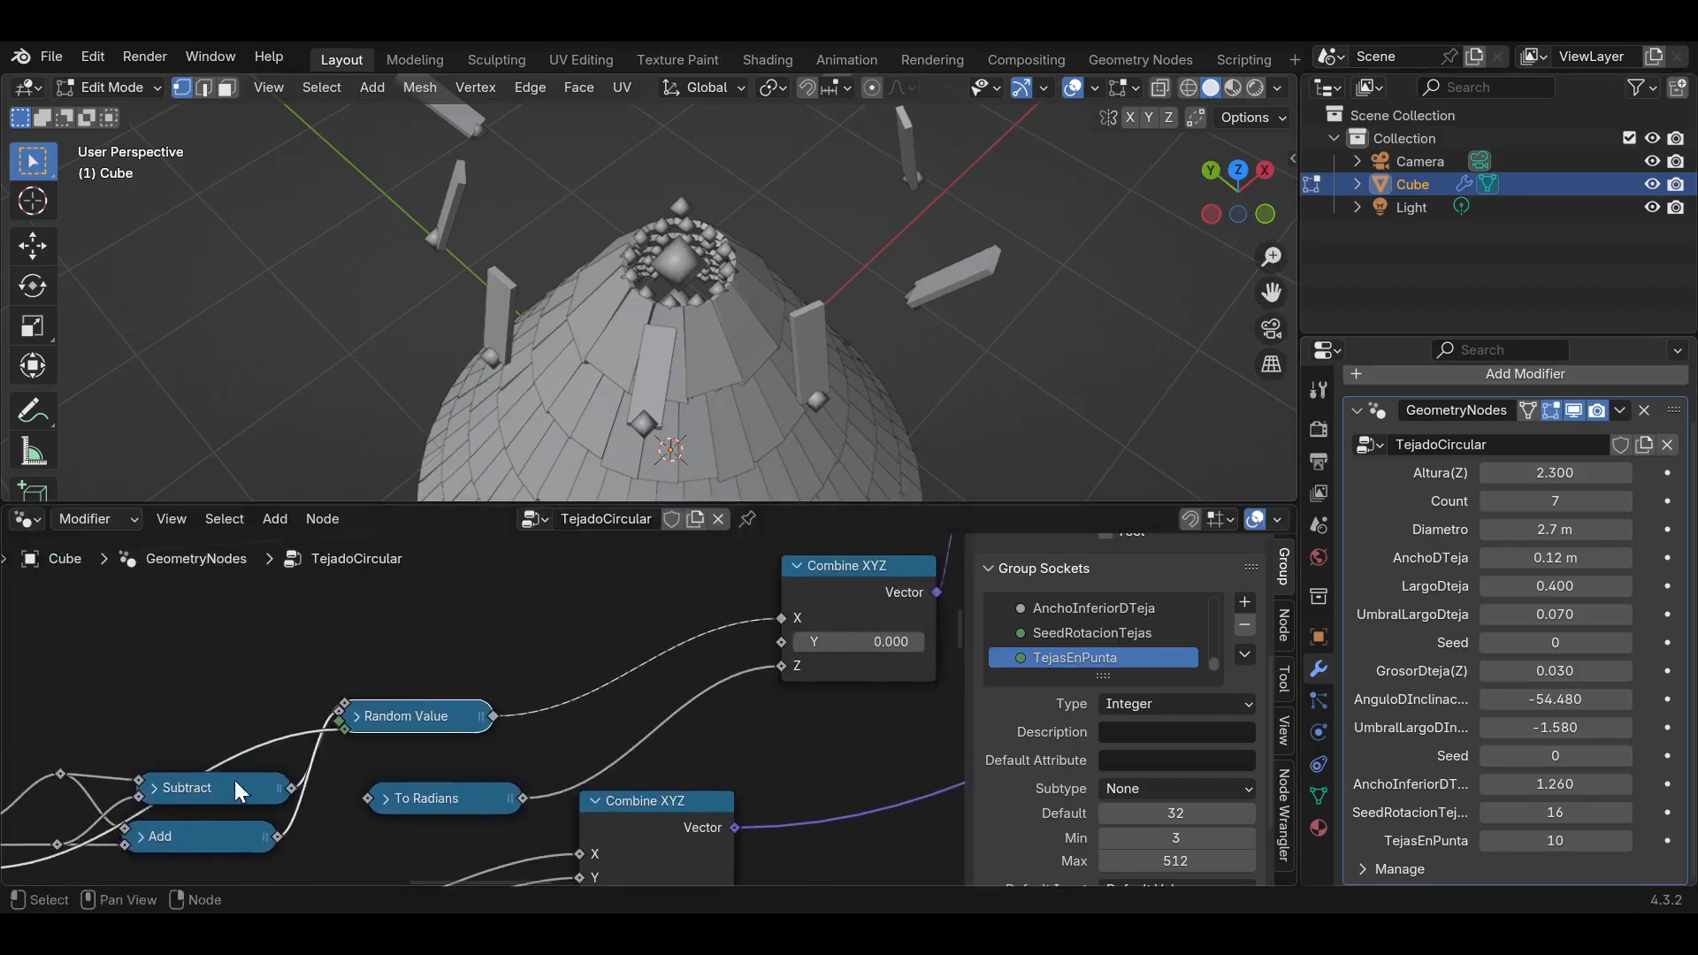
left_click_drag(236, 782, 188, 738)
left_click_drag(399, 712, 396, 744)
Insert a duplicate of the To Radians node between Random Value and the Combine XYZ X input, save, and inspect the tip tiles.
left_click(411, 801)
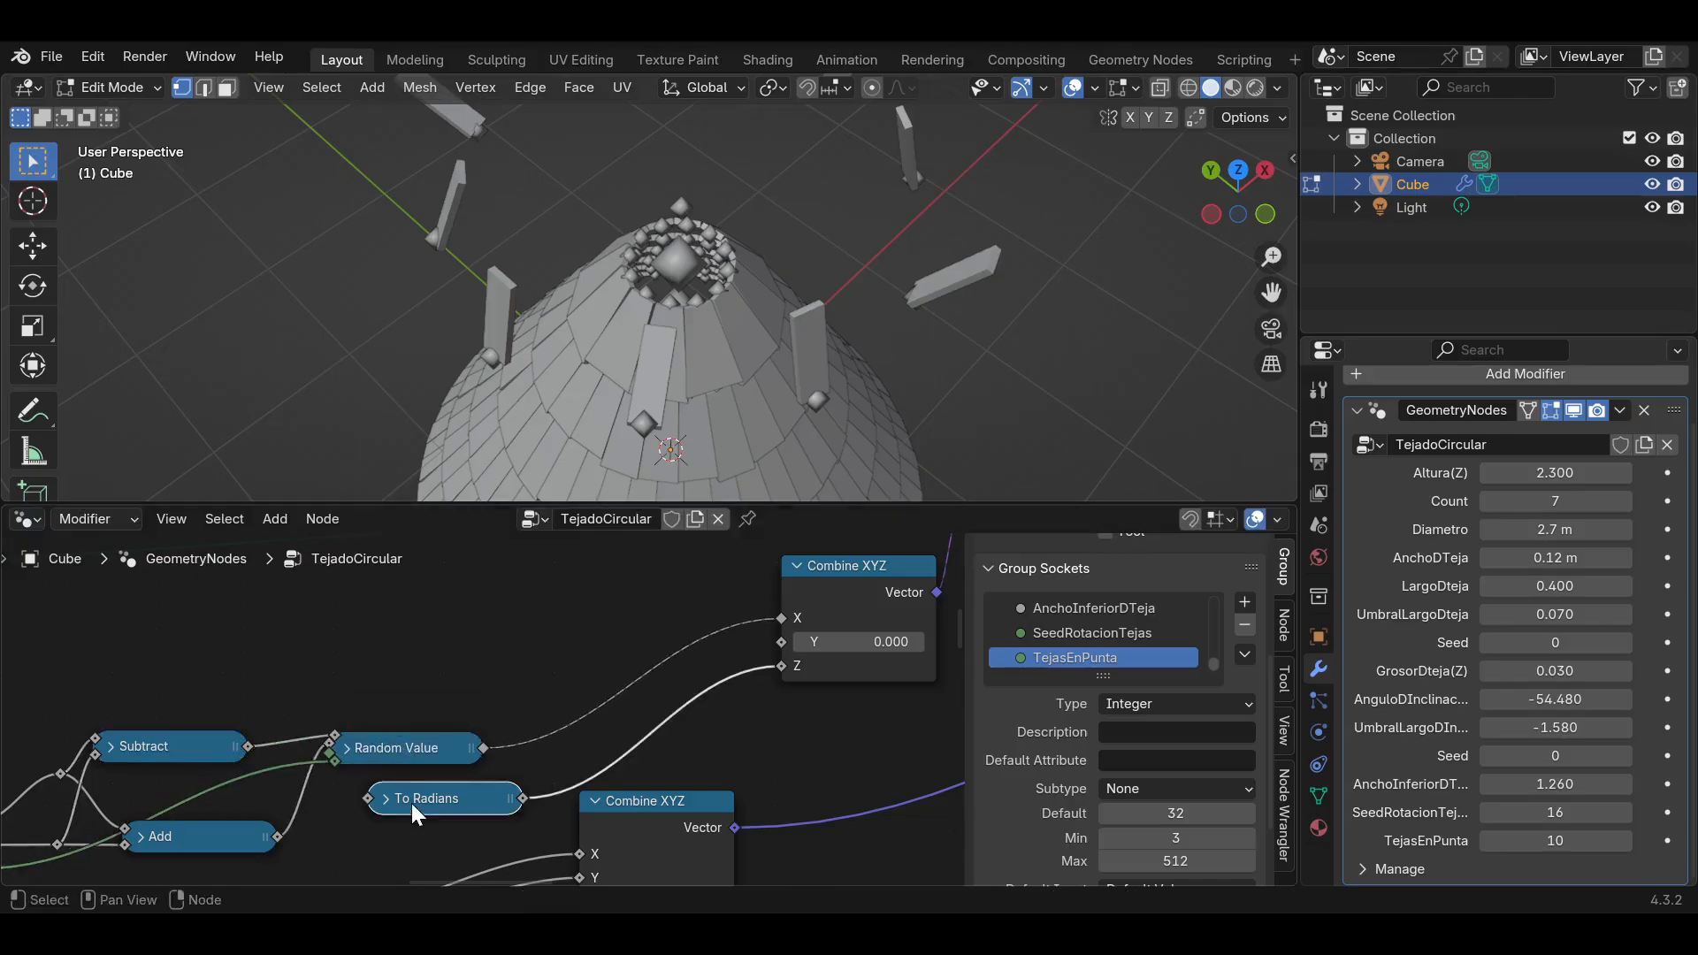
key("shift+d")
left_click(570, 692)
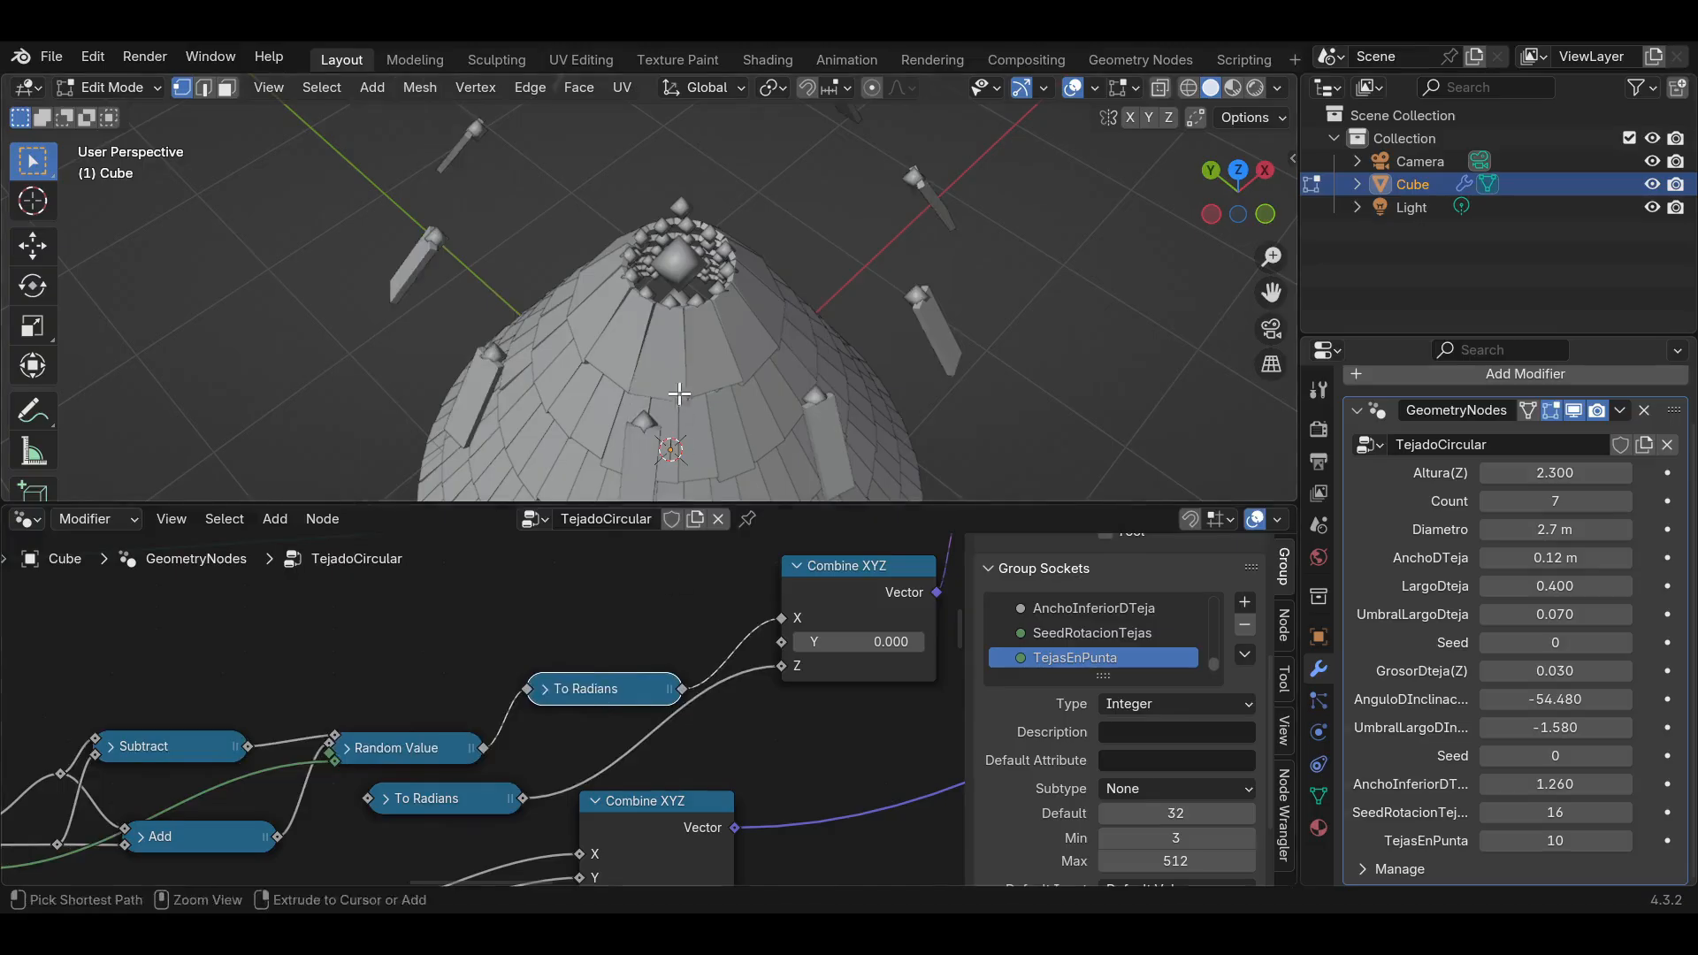
key("ctrl+s")
scroll(679, 389, "down", 4)
middle_click_drag(678, 379, 692, 310)
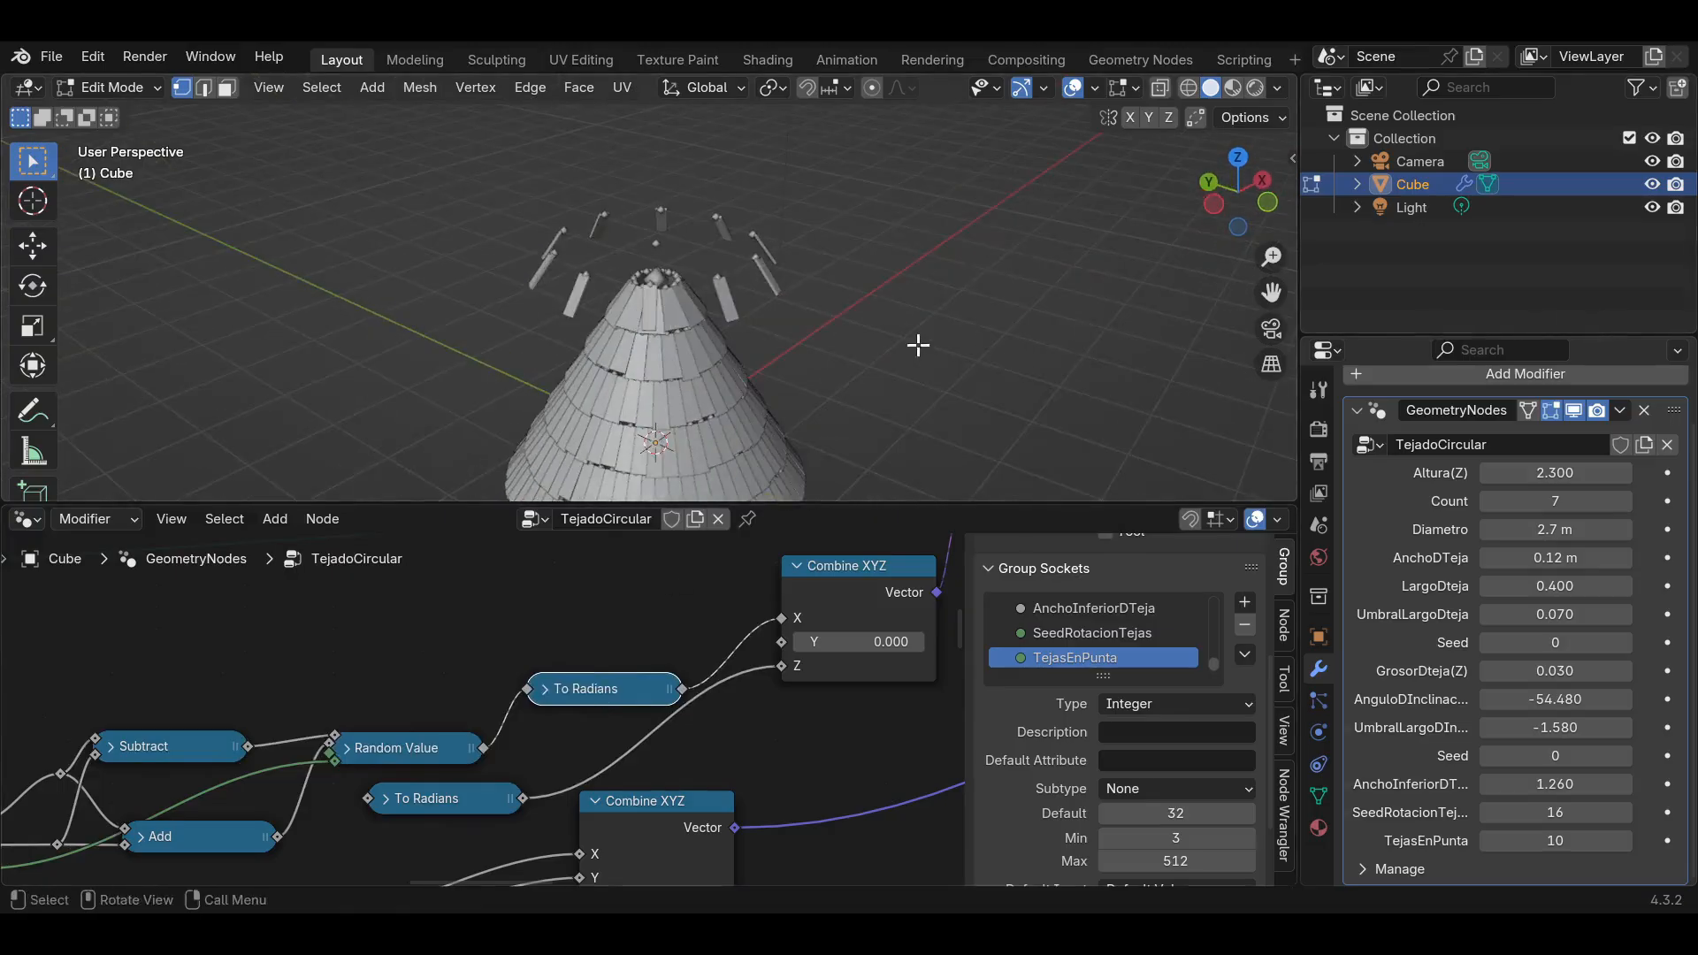
scroll(720, 318, "up", 3)
middle_click_drag(719, 318, 660, 342)
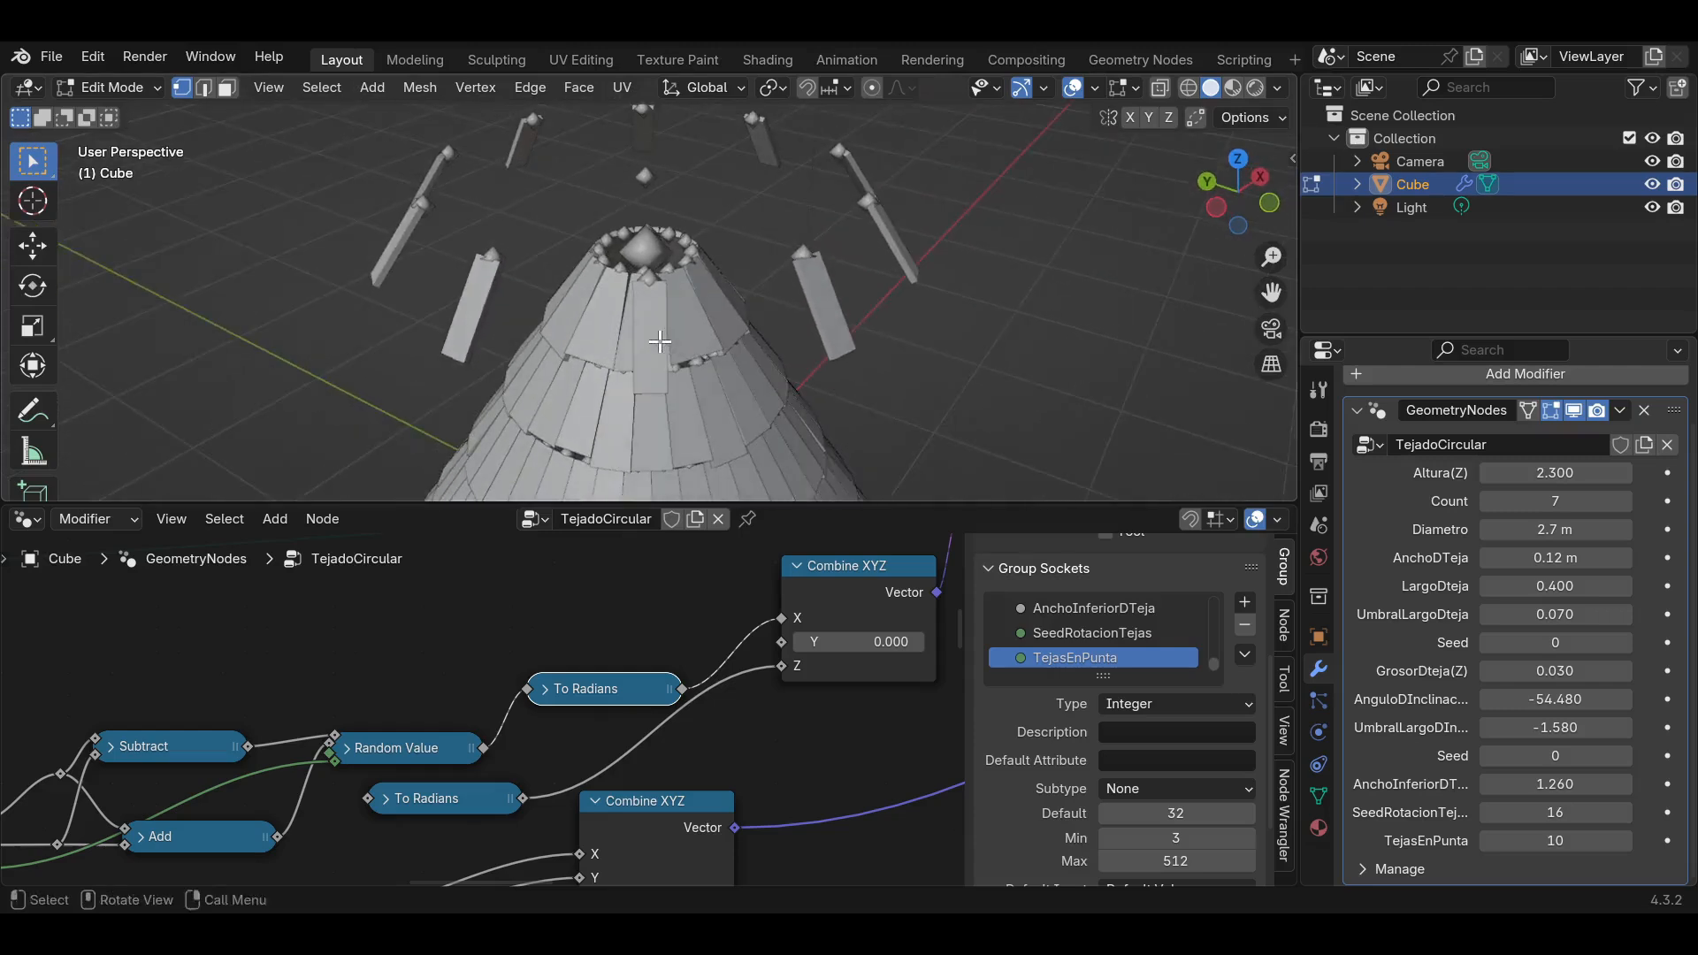
Show the settings of the tip ring's Curve Circle node and enlarge the 3D viewport above the node editor.
middle_click_drag(655, 343, 670, 373)
scroll(660, 303, "up", 6)
scroll(662, 318, "down", 7)
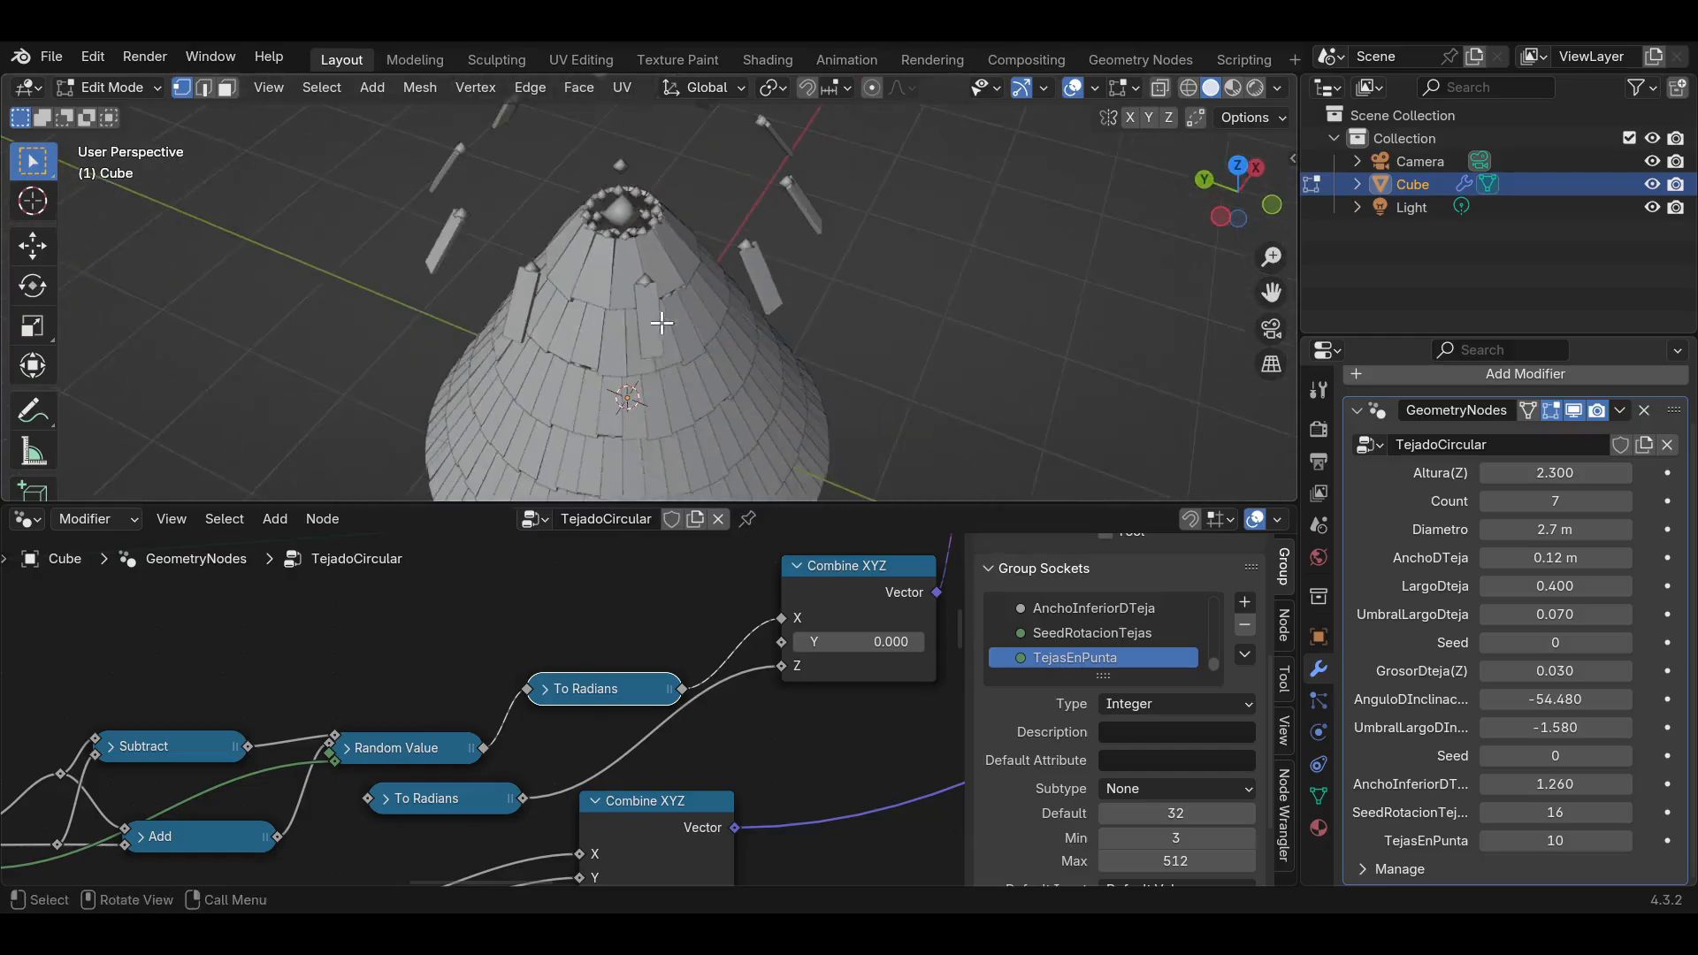
scroll(607, 674, "down", 8)
middle_click_drag(406, 649, 647, 734)
scroll(648, 733, "up", 5)
scroll(647, 731, "up", 5)
middle_click_drag(638, 669, 663, 703)
left_click(659, 690)
left_click(656, 687)
left_click_drag(858, 503, 867, 572)
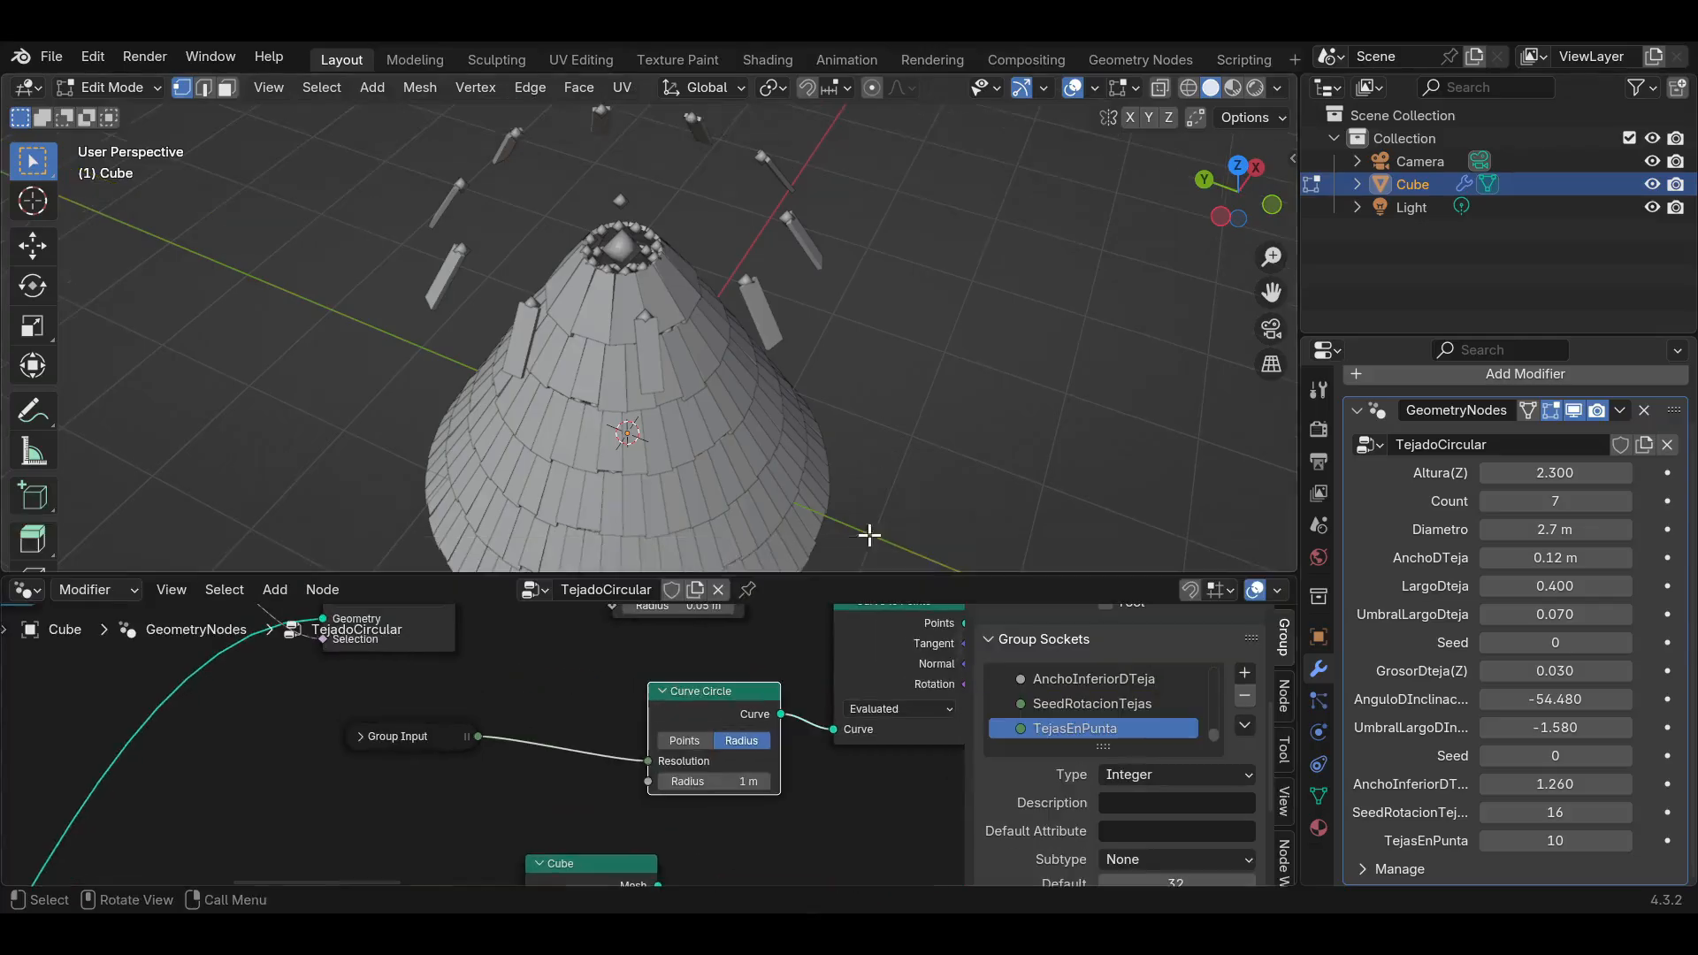
Try a radius of 0 m on the Curve Circle node and check the tip tiles.
middle_click_drag(669, 357, 709, 393)
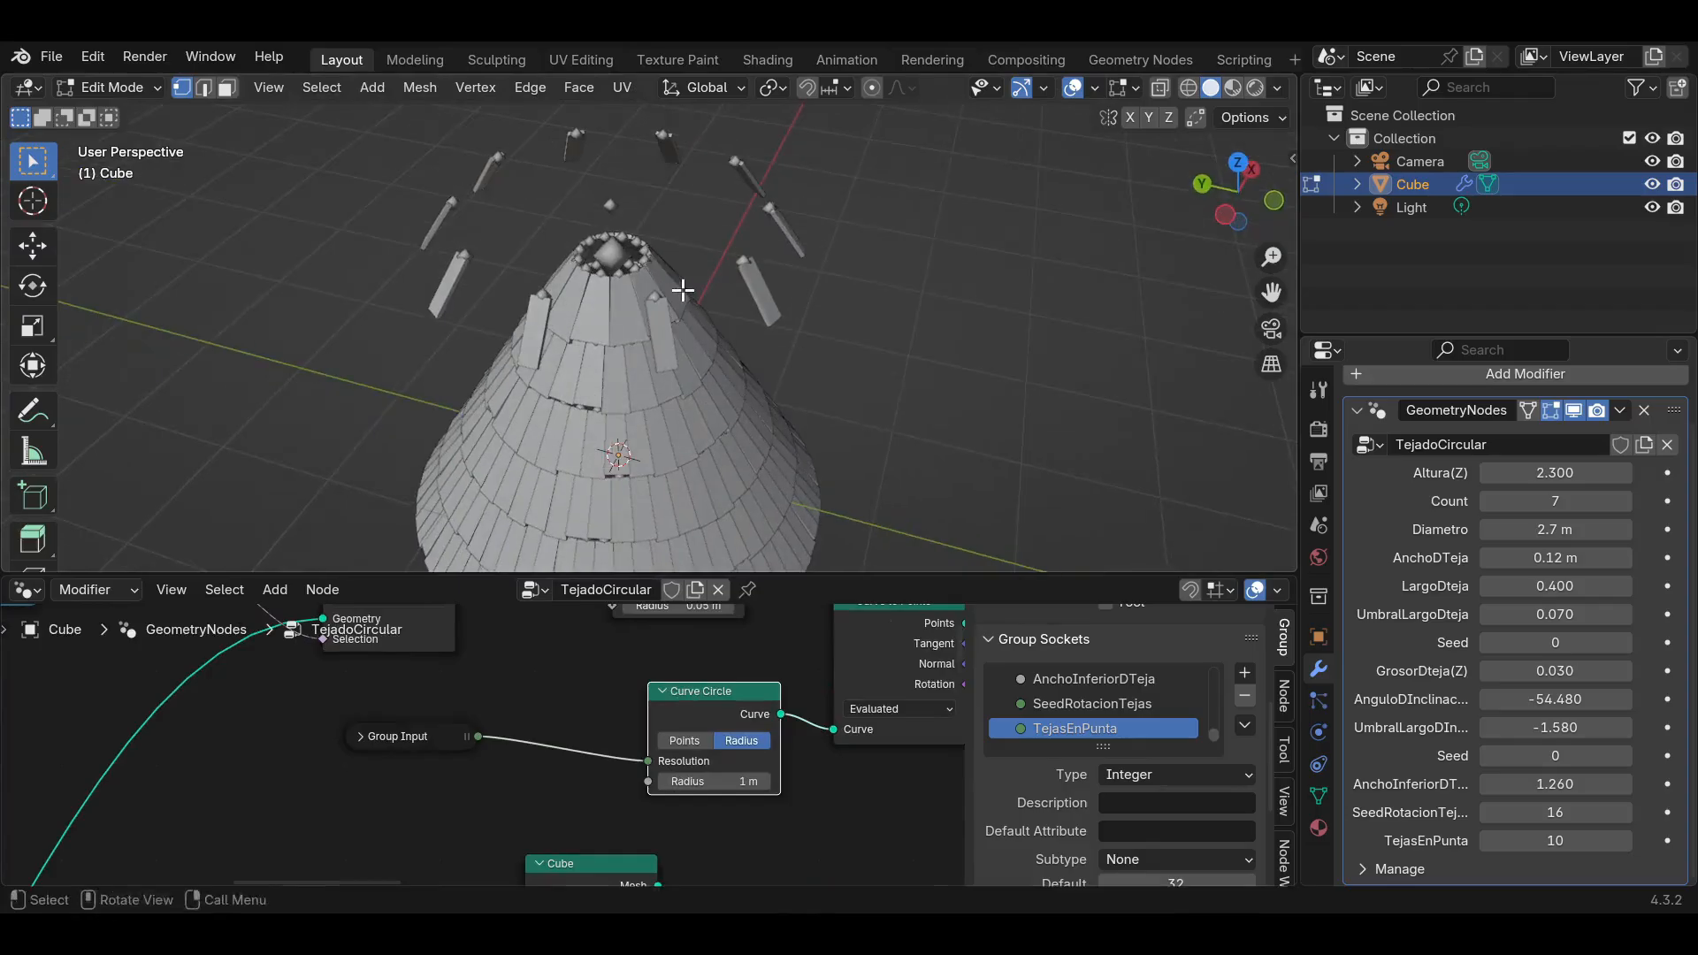
scroll(631, 221, "up", 1)
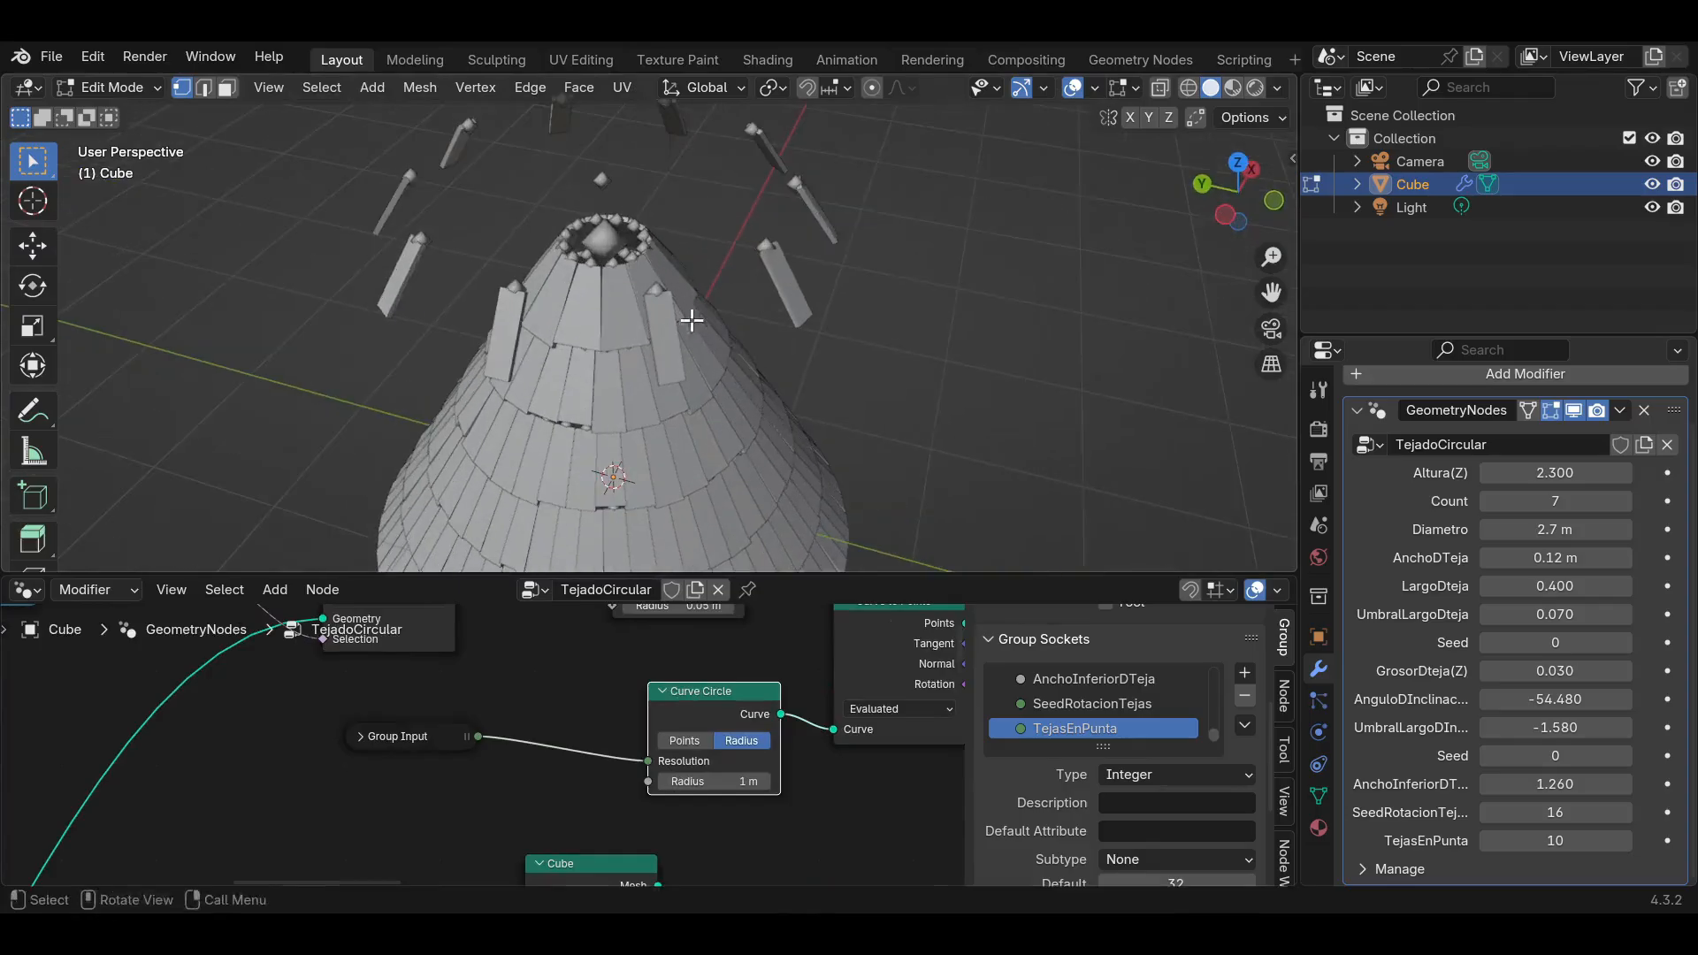
left_click_drag(1271, 292, 1289, 333)
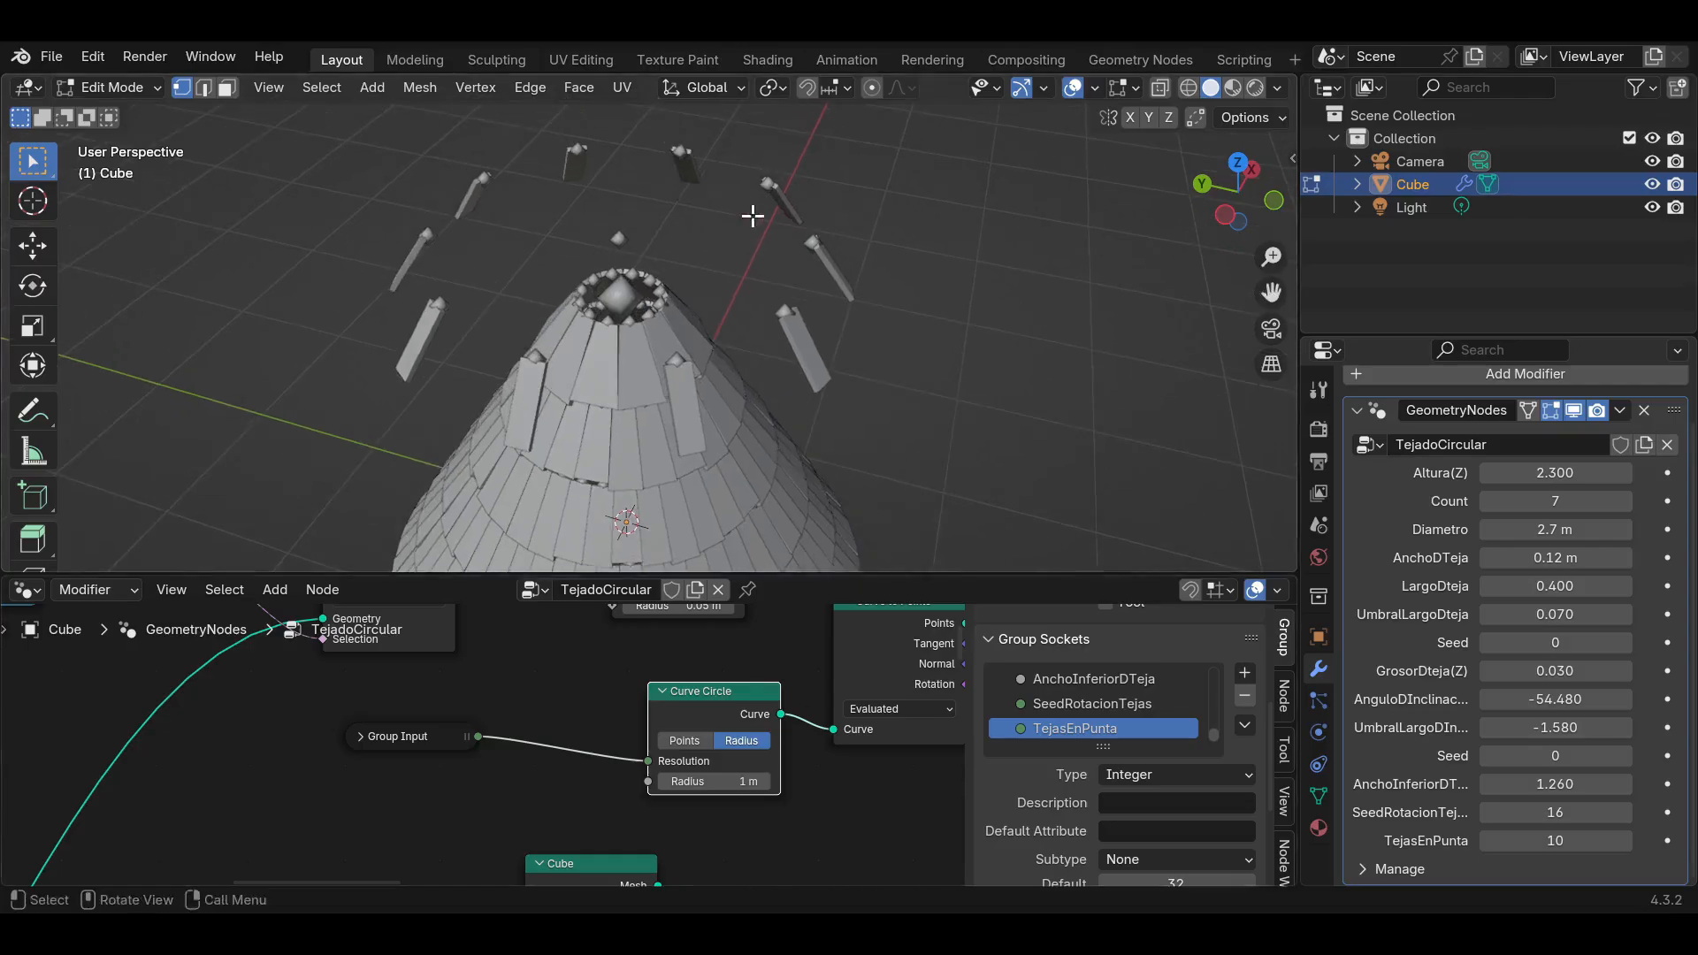
scroll(687, 340, "up", 1)
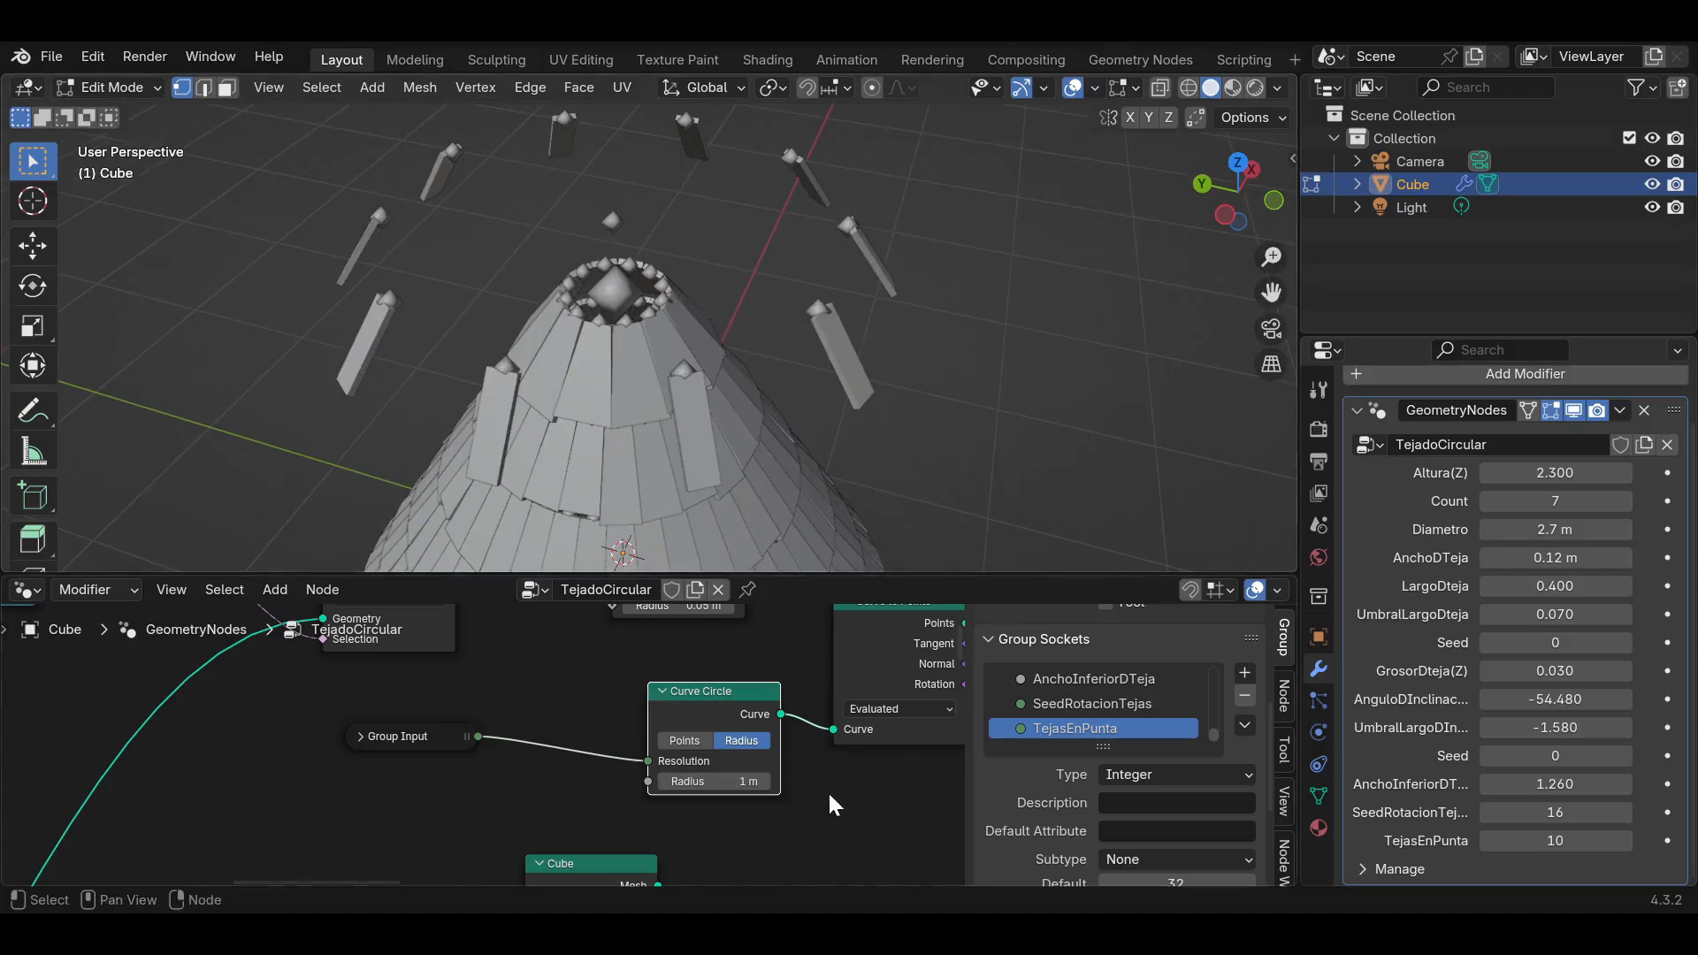
left_click(730, 782)
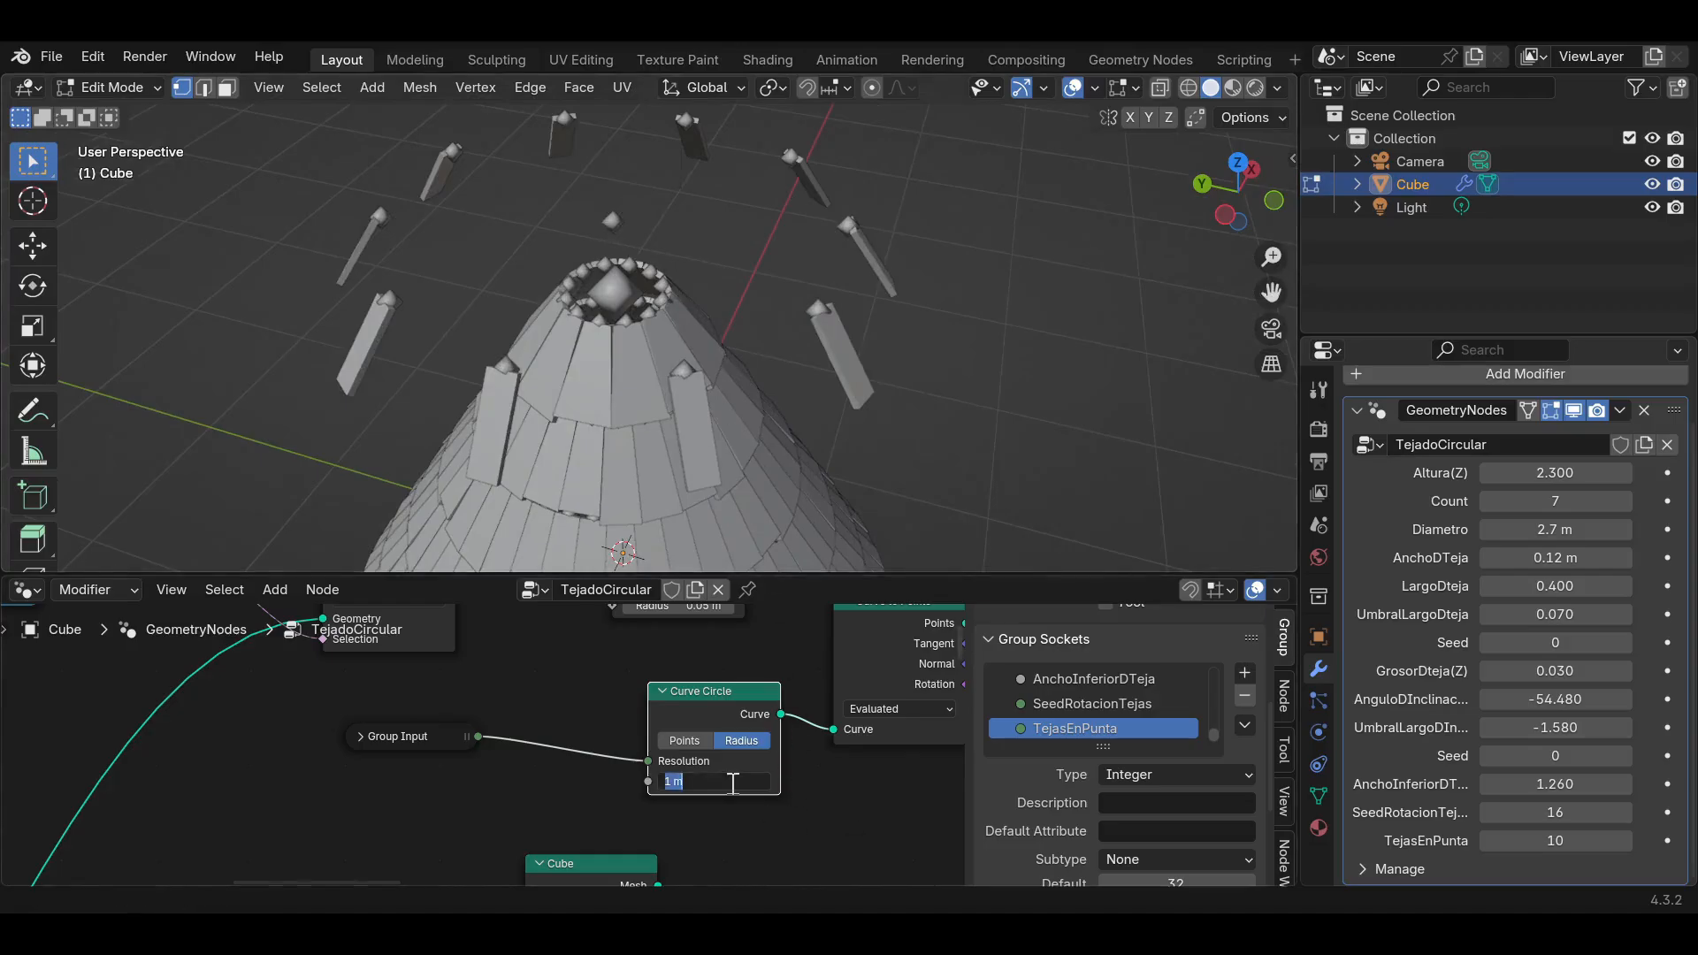
type("0")
key("Return")
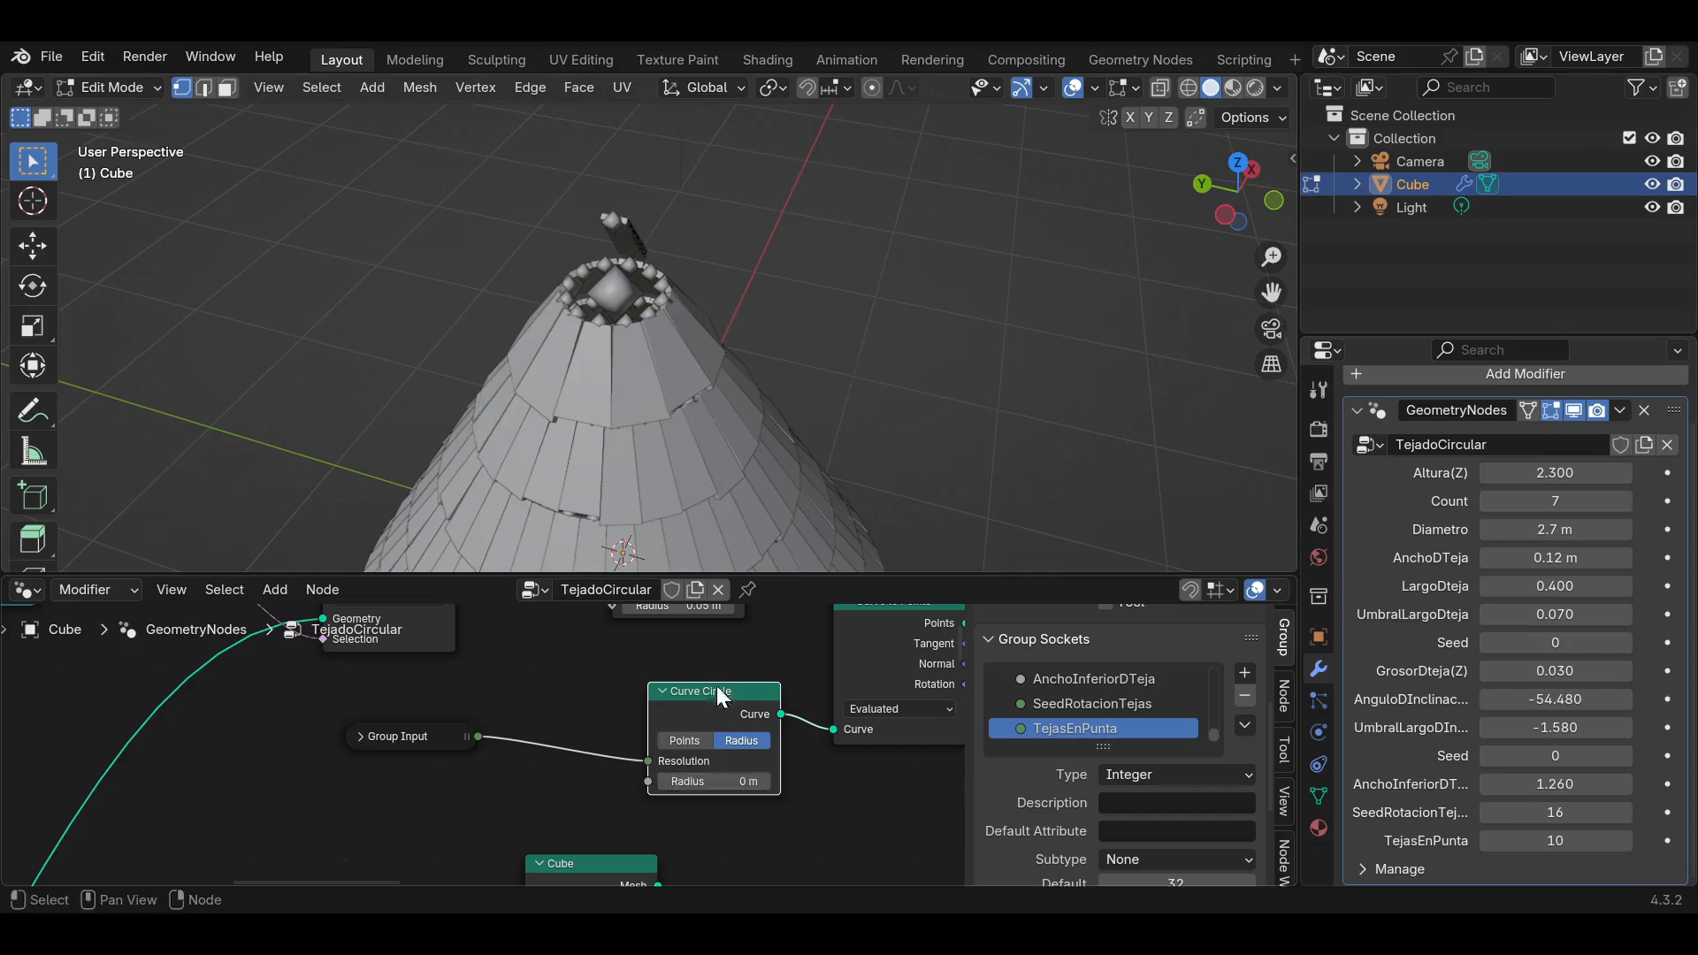
scroll(621, 235, "up", 1)
middle_click_drag(621, 235, 566, 243)
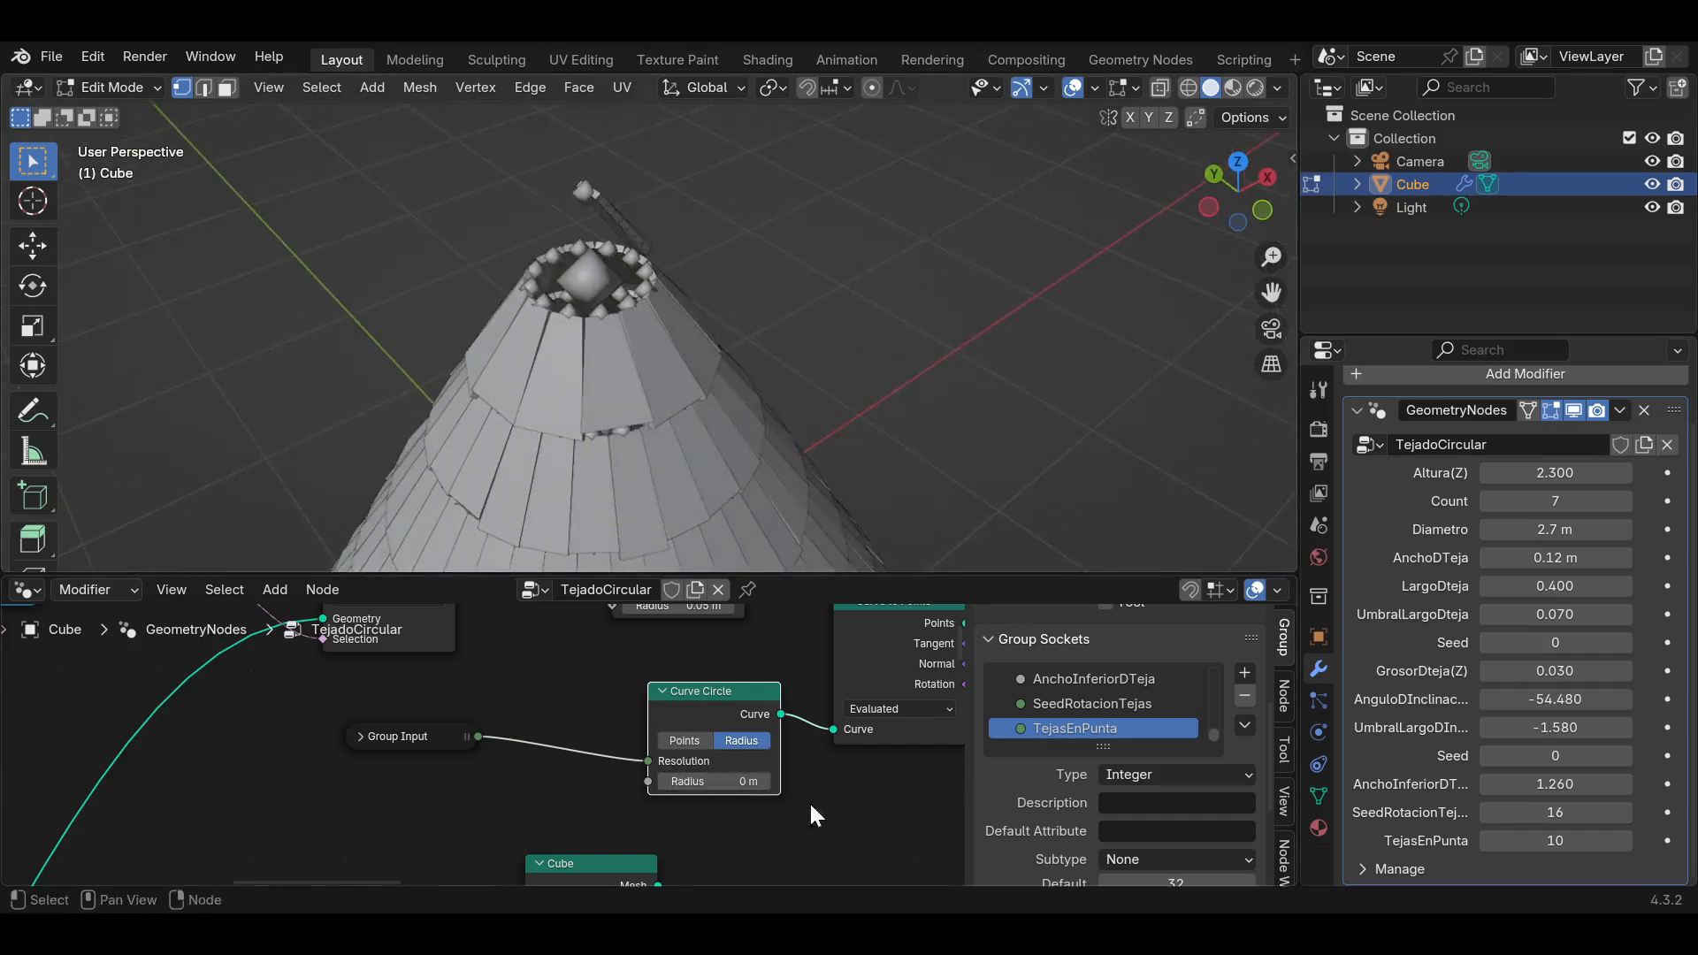
Set the Curve Circle radius to 0.01 m, check the tip from several sides, and save the file.
left_click(733, 782)
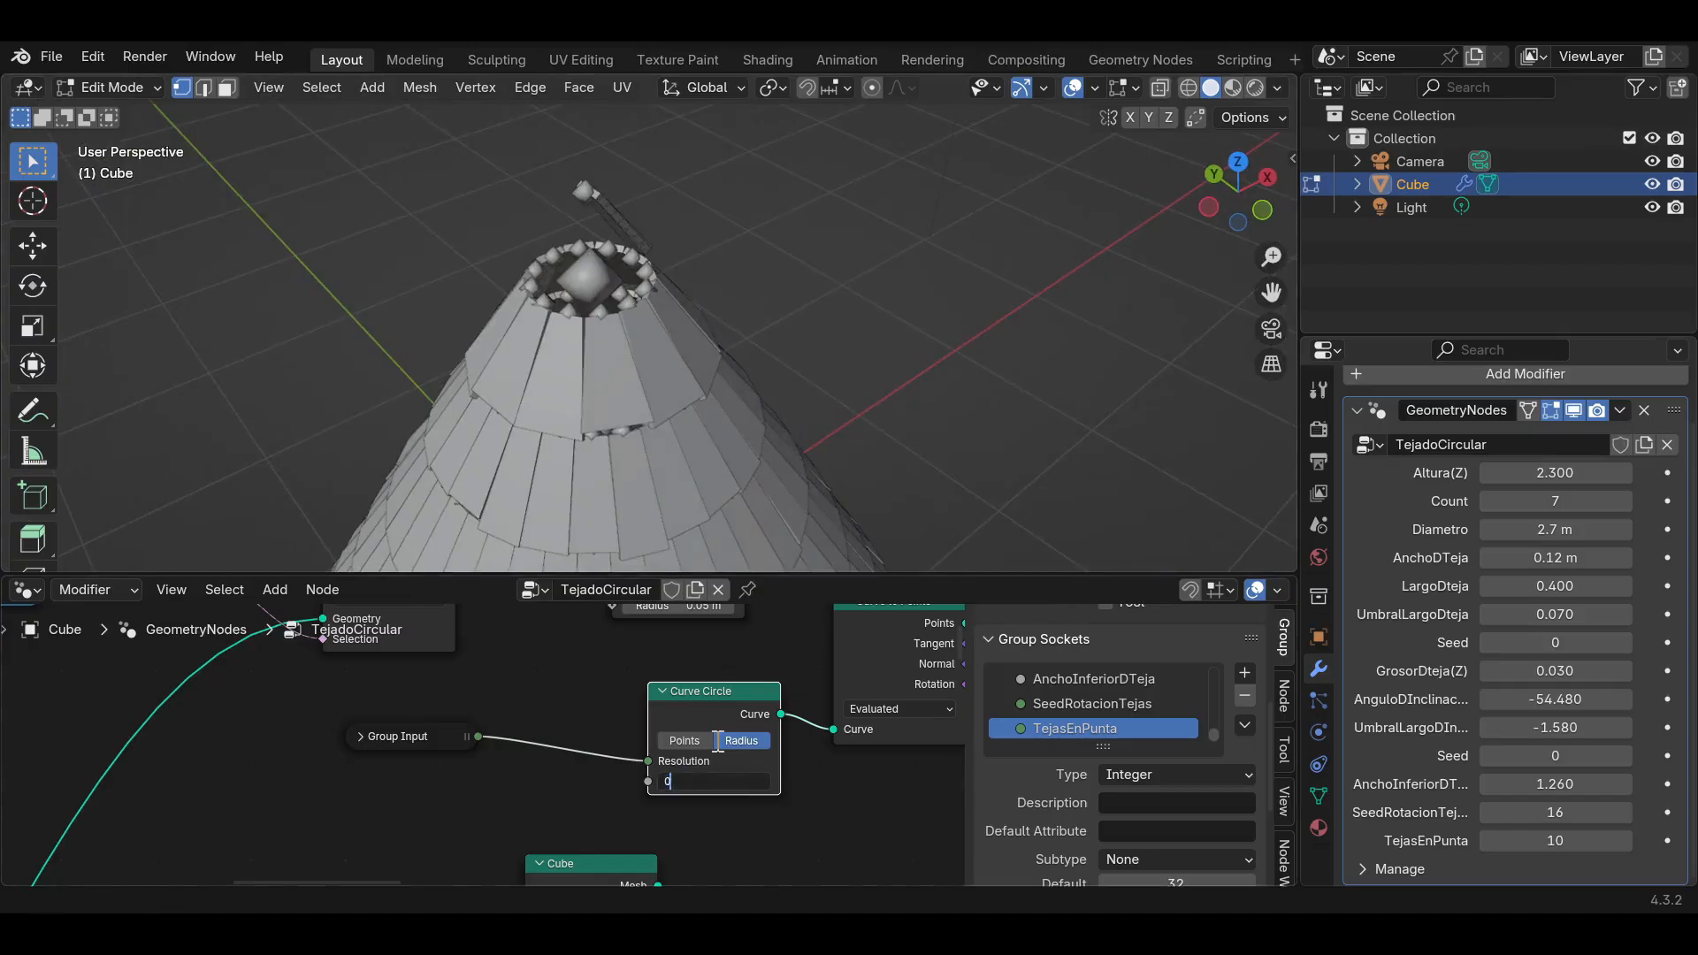
type("0.01")
key("Return")
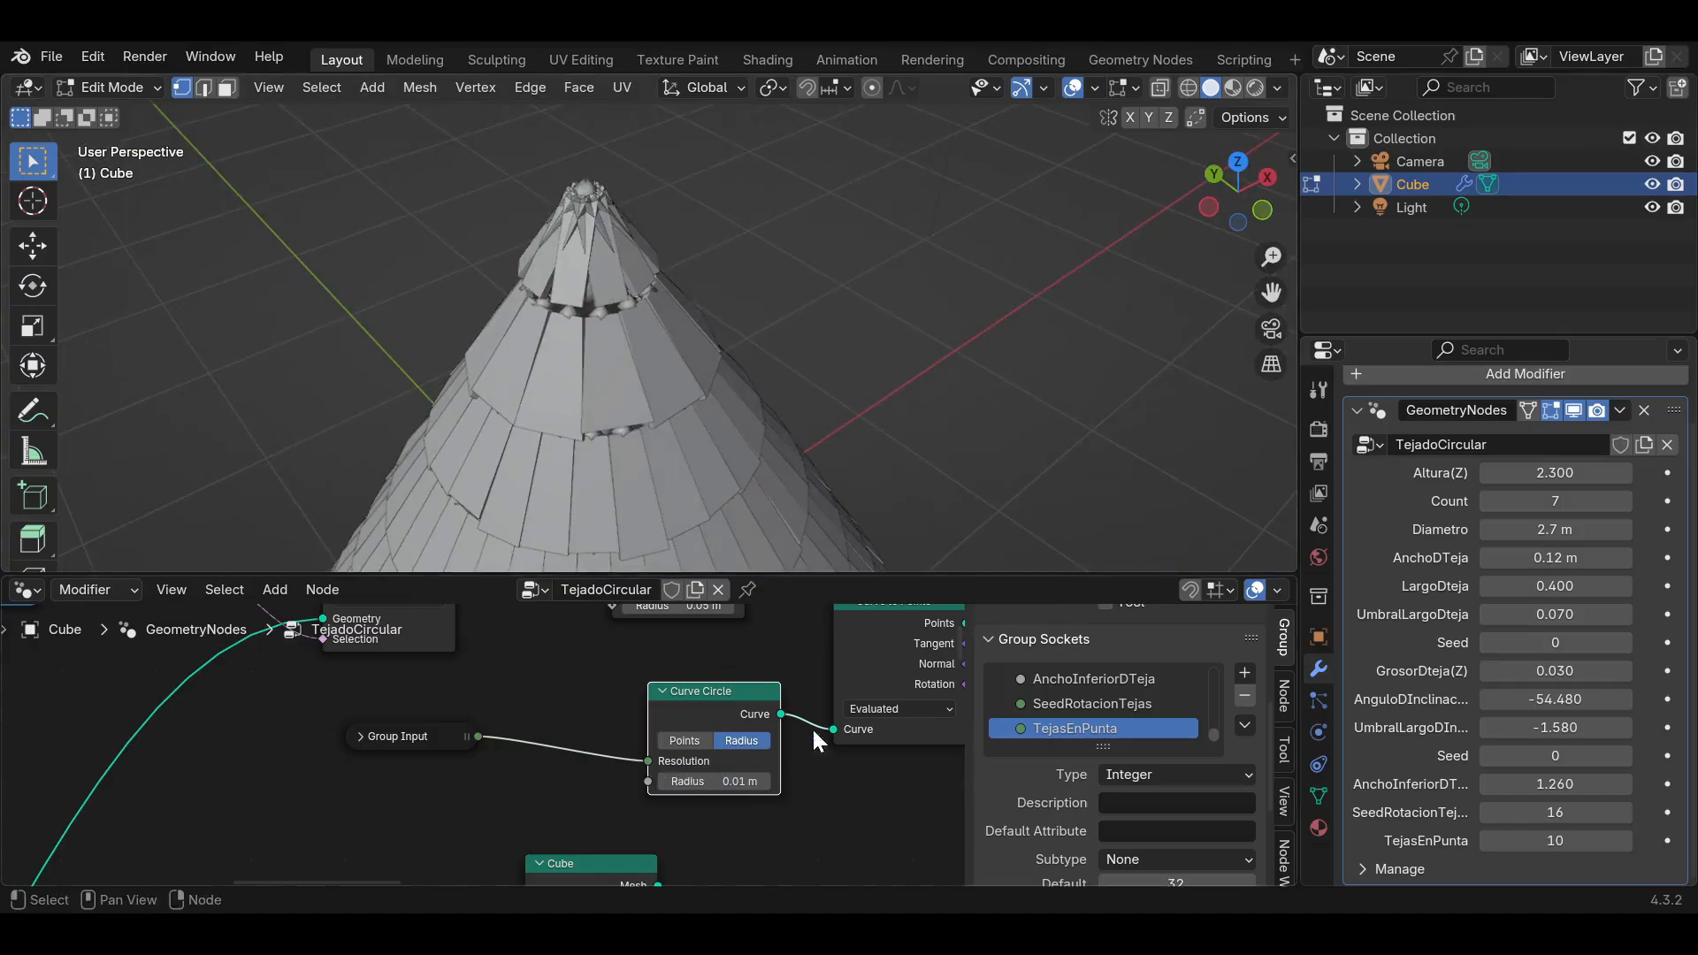
middle_click_drag(634, 109, 588, 345)
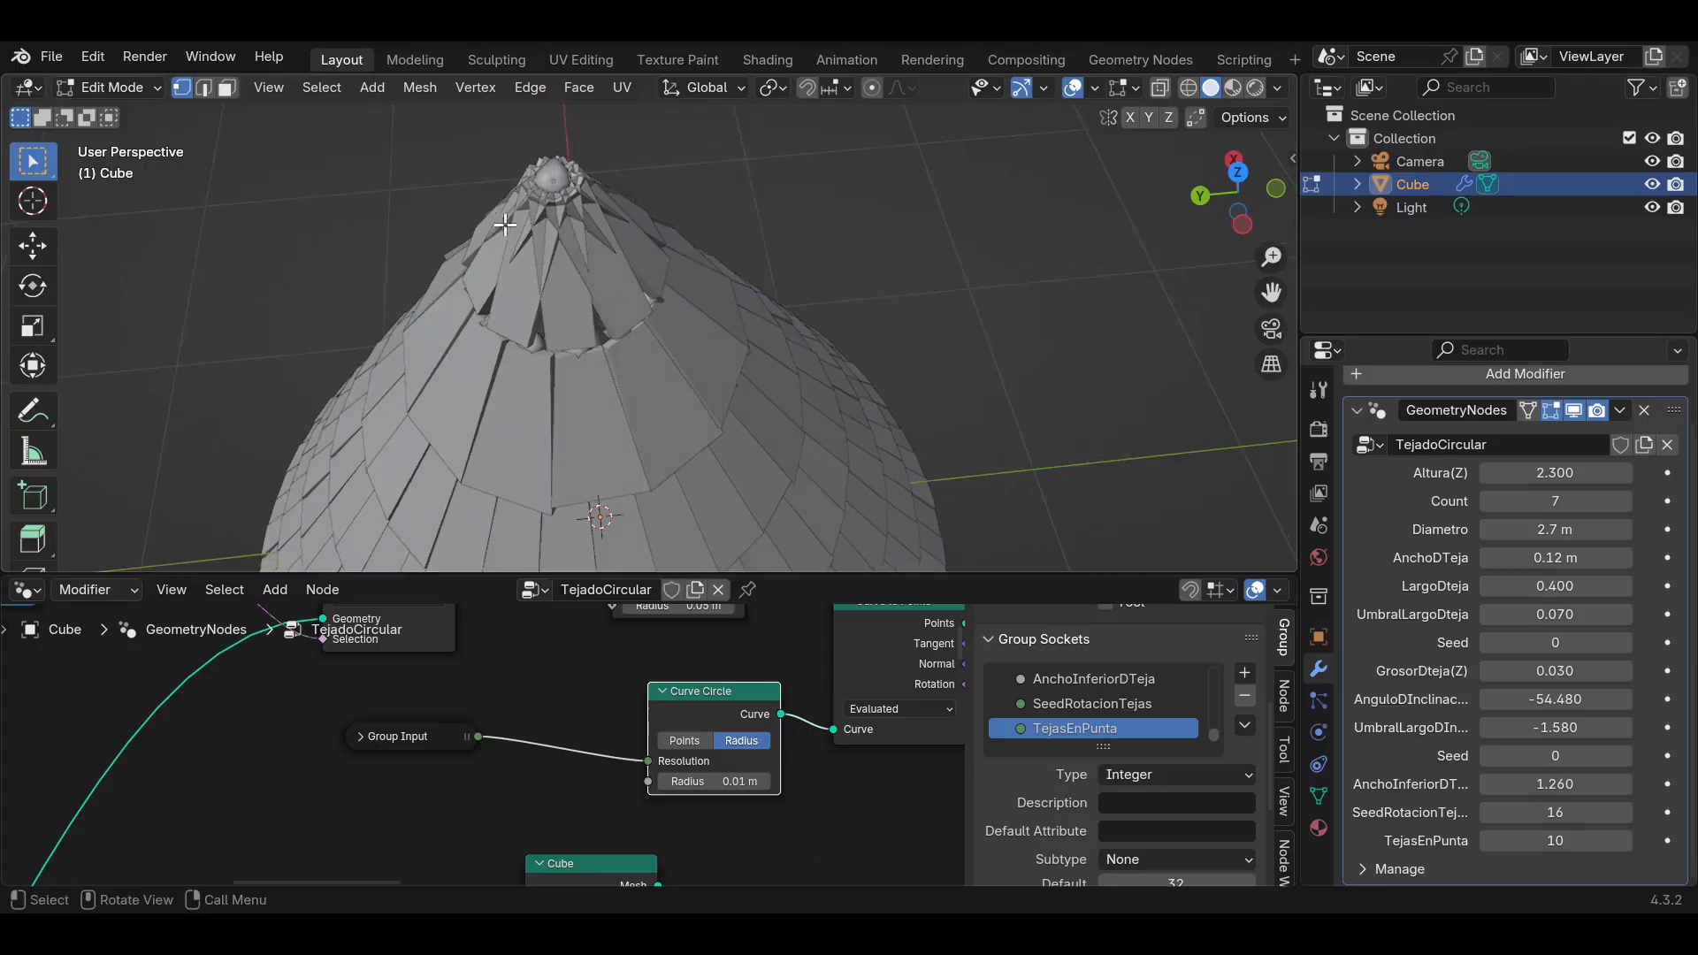
middle_click_drag(495, 257, 542, 269)
key("ctrl+s")
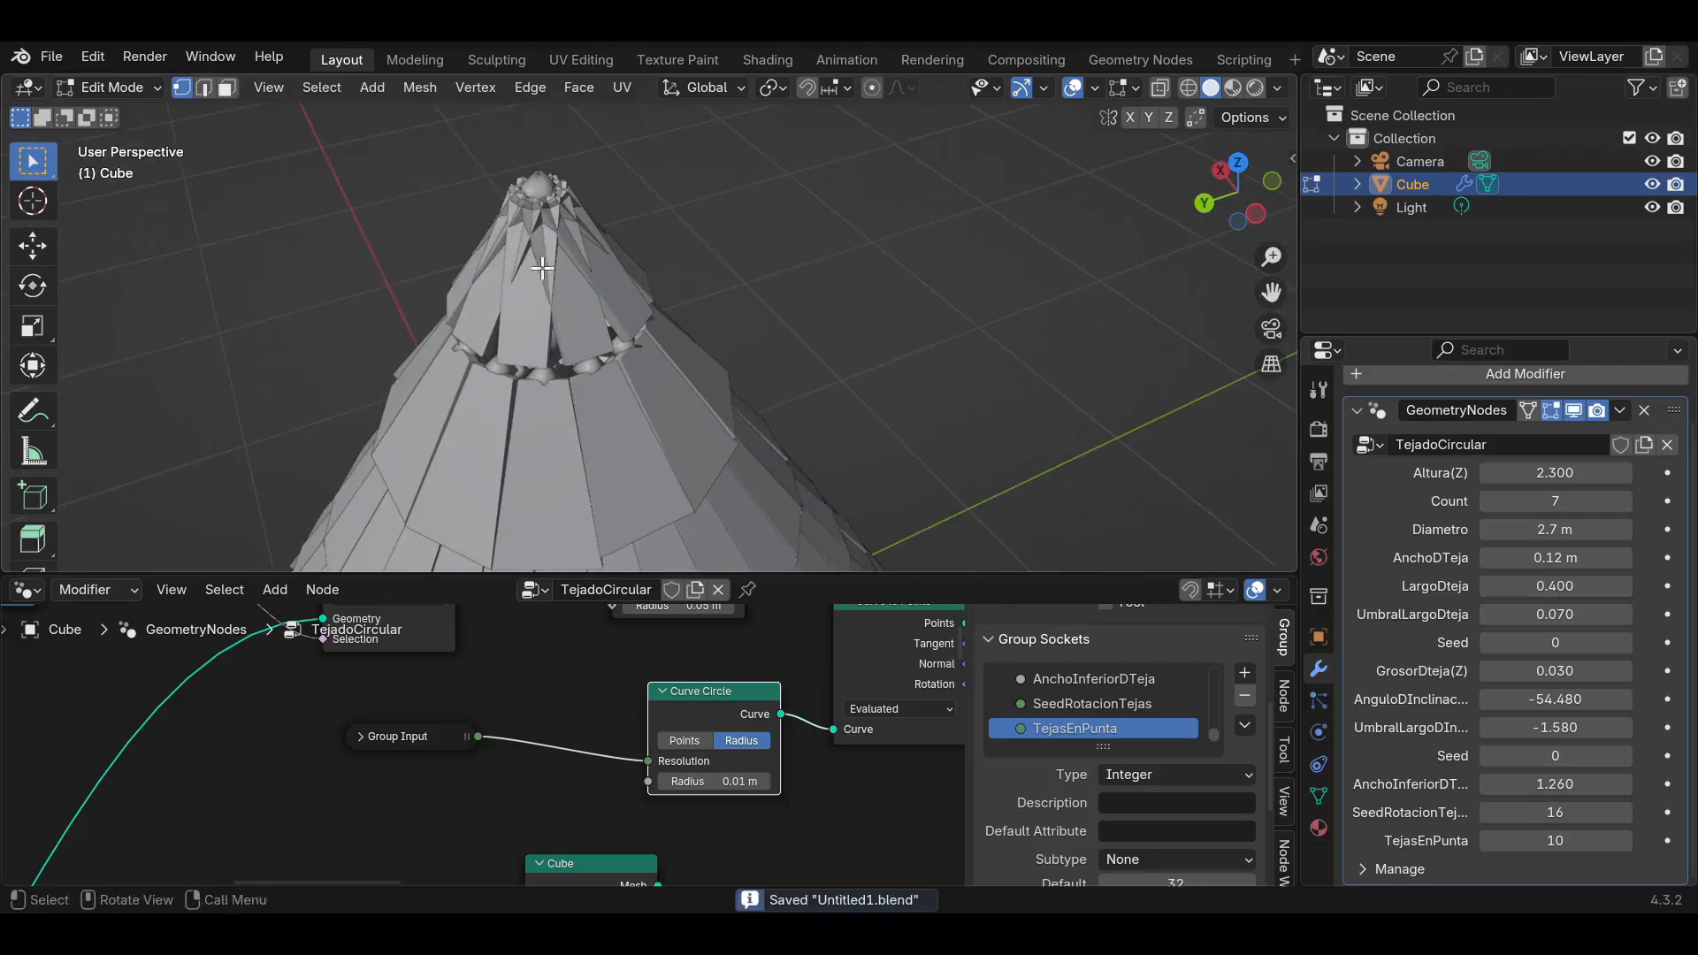
Examine the tip tiles up close and the node chain that controls their rotation.
scroll(525, 681, "down", 4)
scroll(523, 682, "down", 4)
middle_click_drag(585, 756, 284, 651)
scroll(433, 748, "up", 3)
mouse_move(442, 739)
middle_mouse_down()
mouse_move(406, 698)
mouse_move(468, 718)
middle_mouse_up()
mouse_move(609, 247)
middle_mouse_down()
mouse_move(633, 262)
mouse_move(590, 249)
middle_mouse_up()
scroll(591, 249, "up", 3)
left_click_drag(1270, 296, 1240, 292)
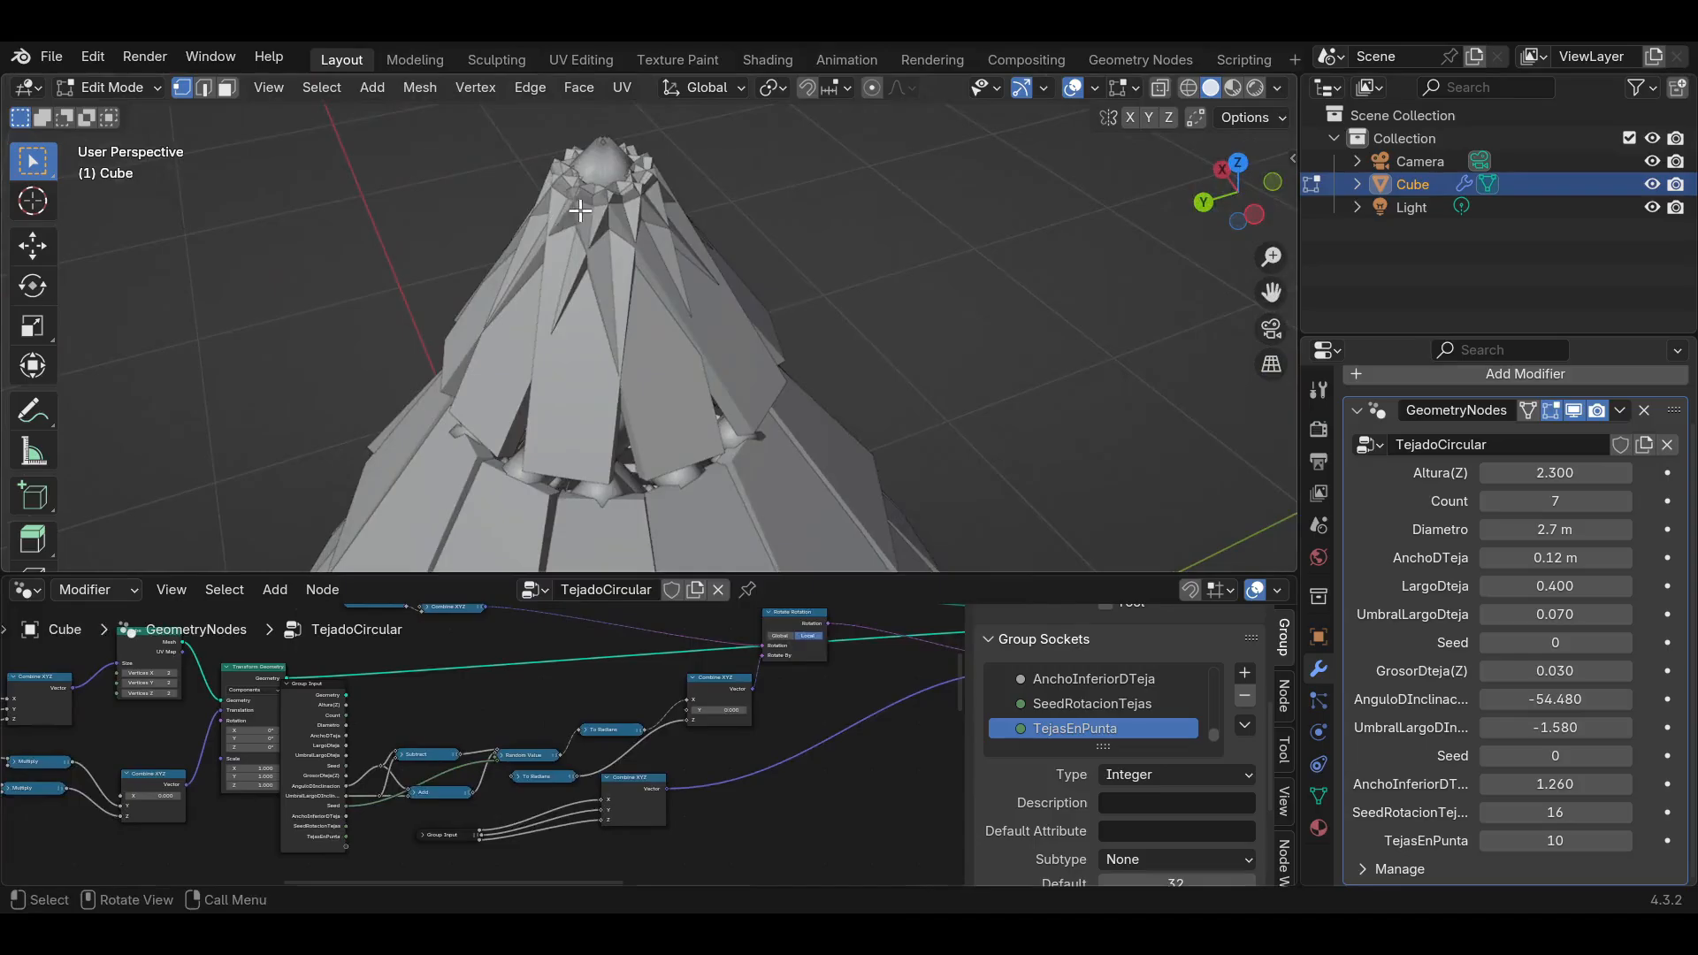
scroll(546, 719, "down", 5)
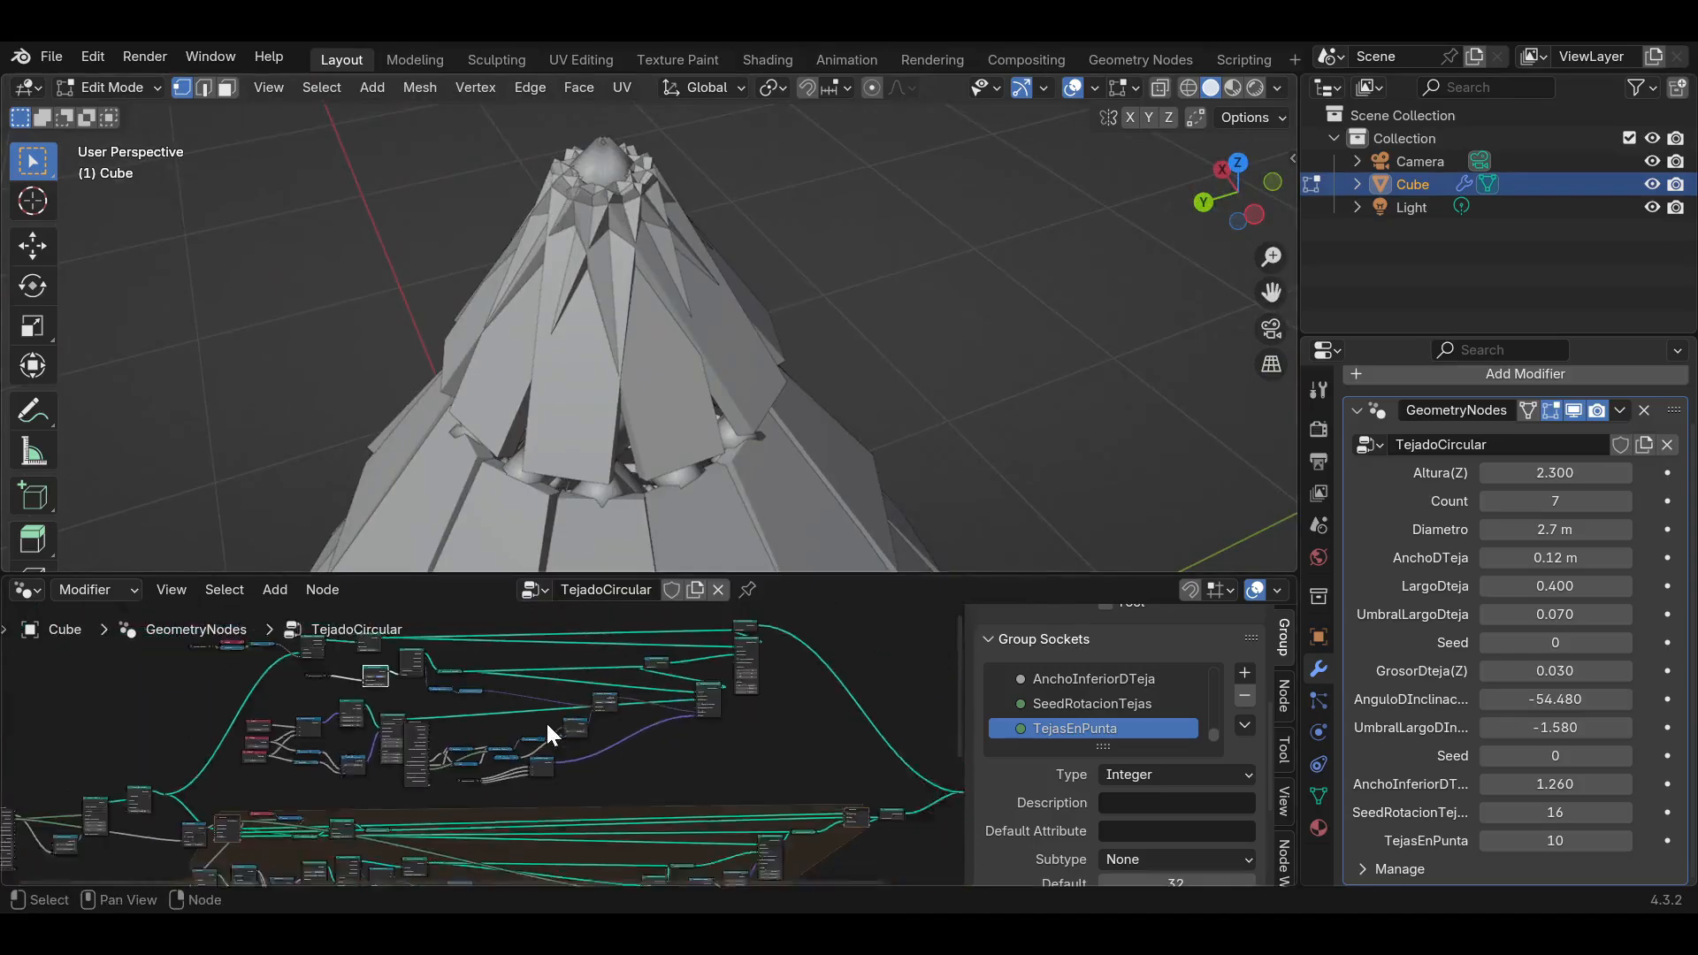
Enlarge the node editor, save, and tidy the tip tile nodes by repositioning them and collapsing Combine XYZ.
left_click_drag(791, 583, 769, 484)
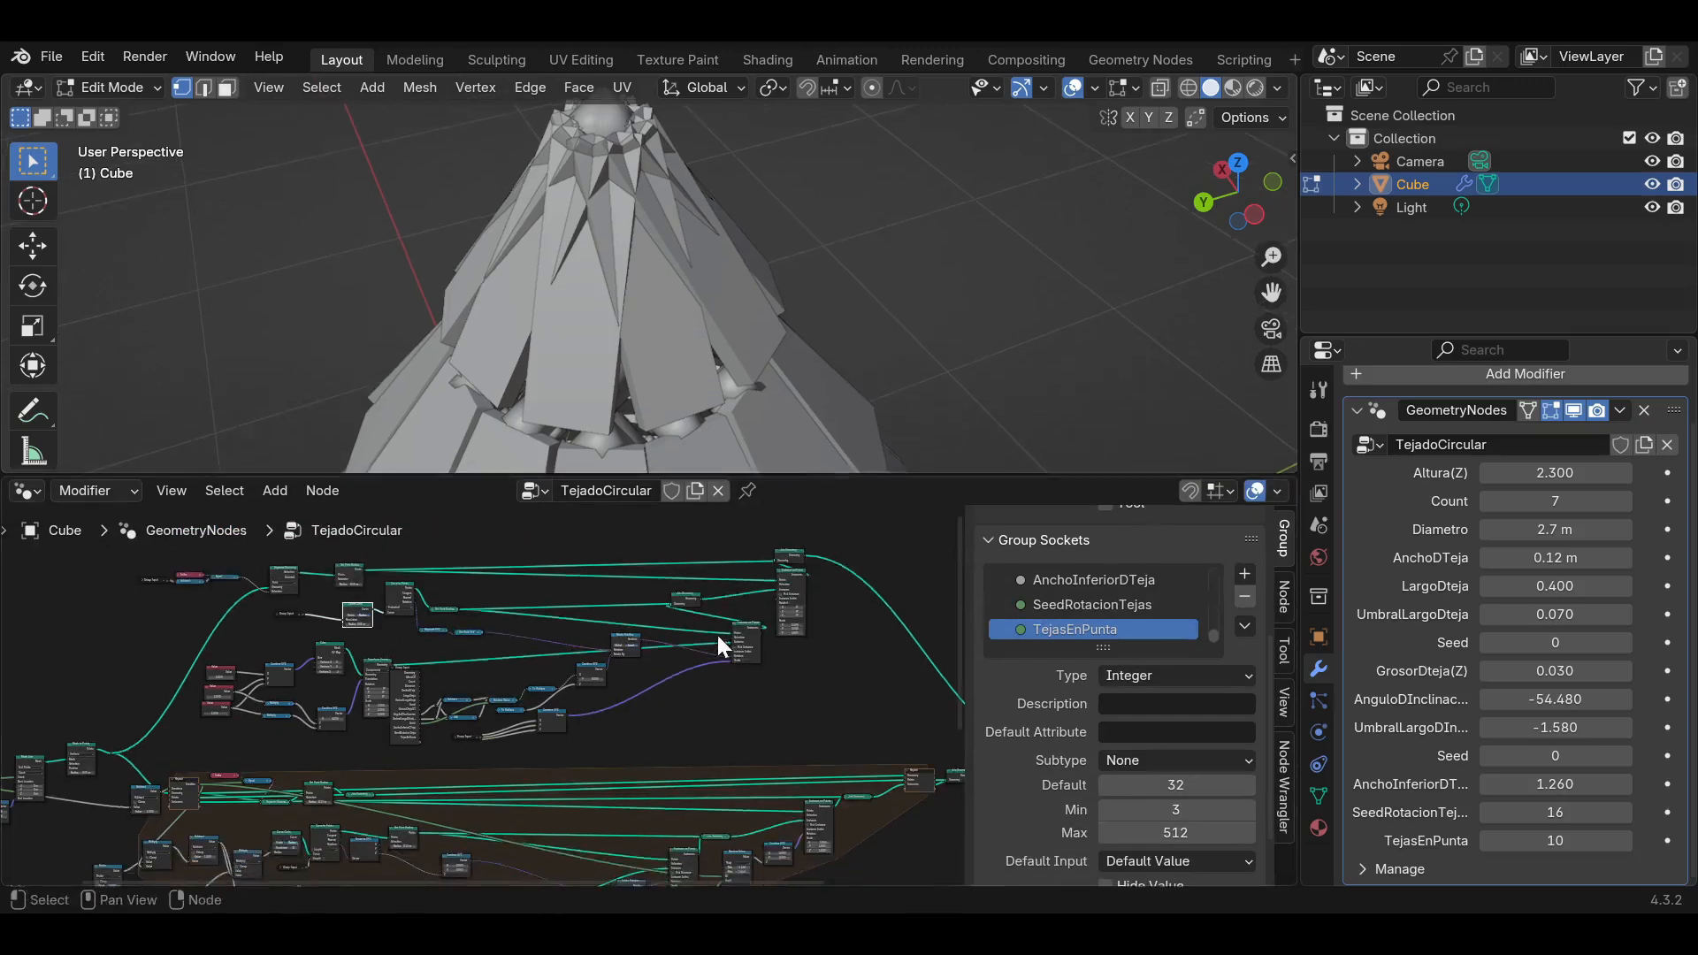
key("ctrl+s")
middle_click_drag(766, 718, 776, 814)
left_click_drag(832, 849, 132, 619)
key("g")
left_click(530, 701)
scroll(493, 629, "up", 5)
left_click(493, 635)
key("h")
Place the tilt node chain, from Group Input to Combine XYZ, below the link leaving Transform Geometry, and save.
scroll(528, 712, "up", 3)
left_click_drag(415, 775, 703, 703)
scroll(318, 785, "down", 6)
key("g")
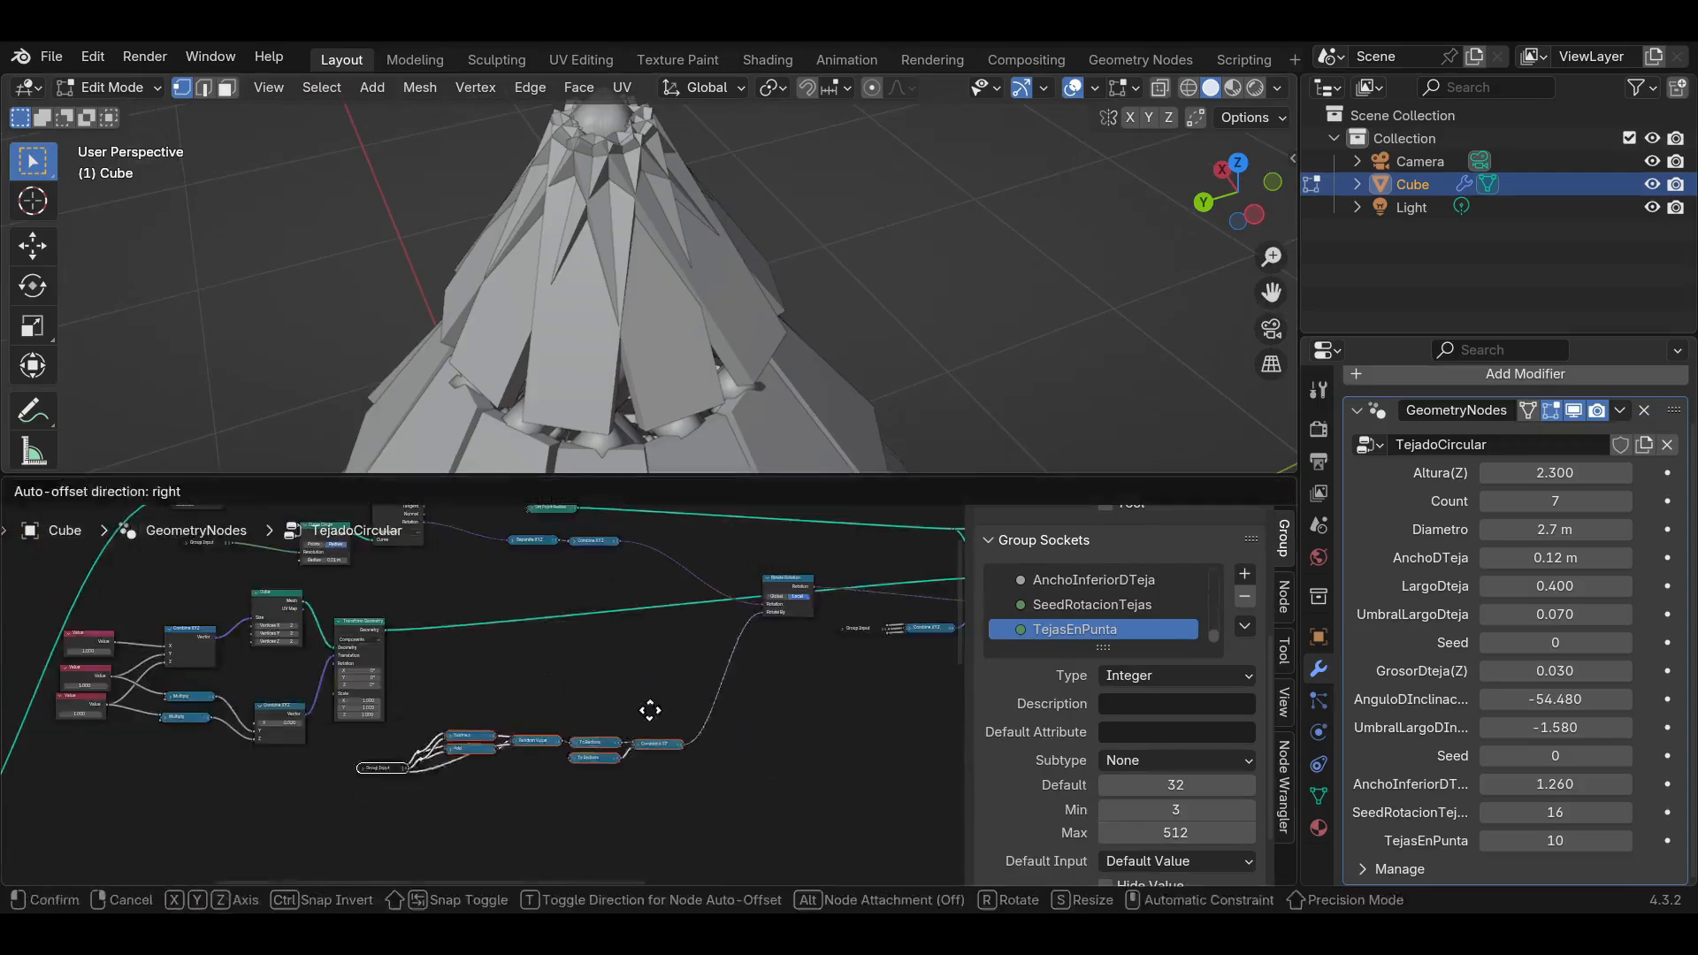
left_click(648, 709)
key("ctrl+s")
Move the three Value nodes closer to the Cube's size Combine XYZ, collapsing the ones feeding X and Z.
scroll(485, 602, "up", 4)
left_click_drag(115, 650, 238, 652)
middle_click_drag(275, 662, 496, 597)
scroll(496, 596, "up", 3)
left_click(373, 553)
left_click_drag(406, 553, 416, 577)
left_click(177, 731)
left_click_drag(207, 730, 318, 746)
left_click(200, 652)
left_click(194, 652)
left_click_drag(221, 651, 311, 635)
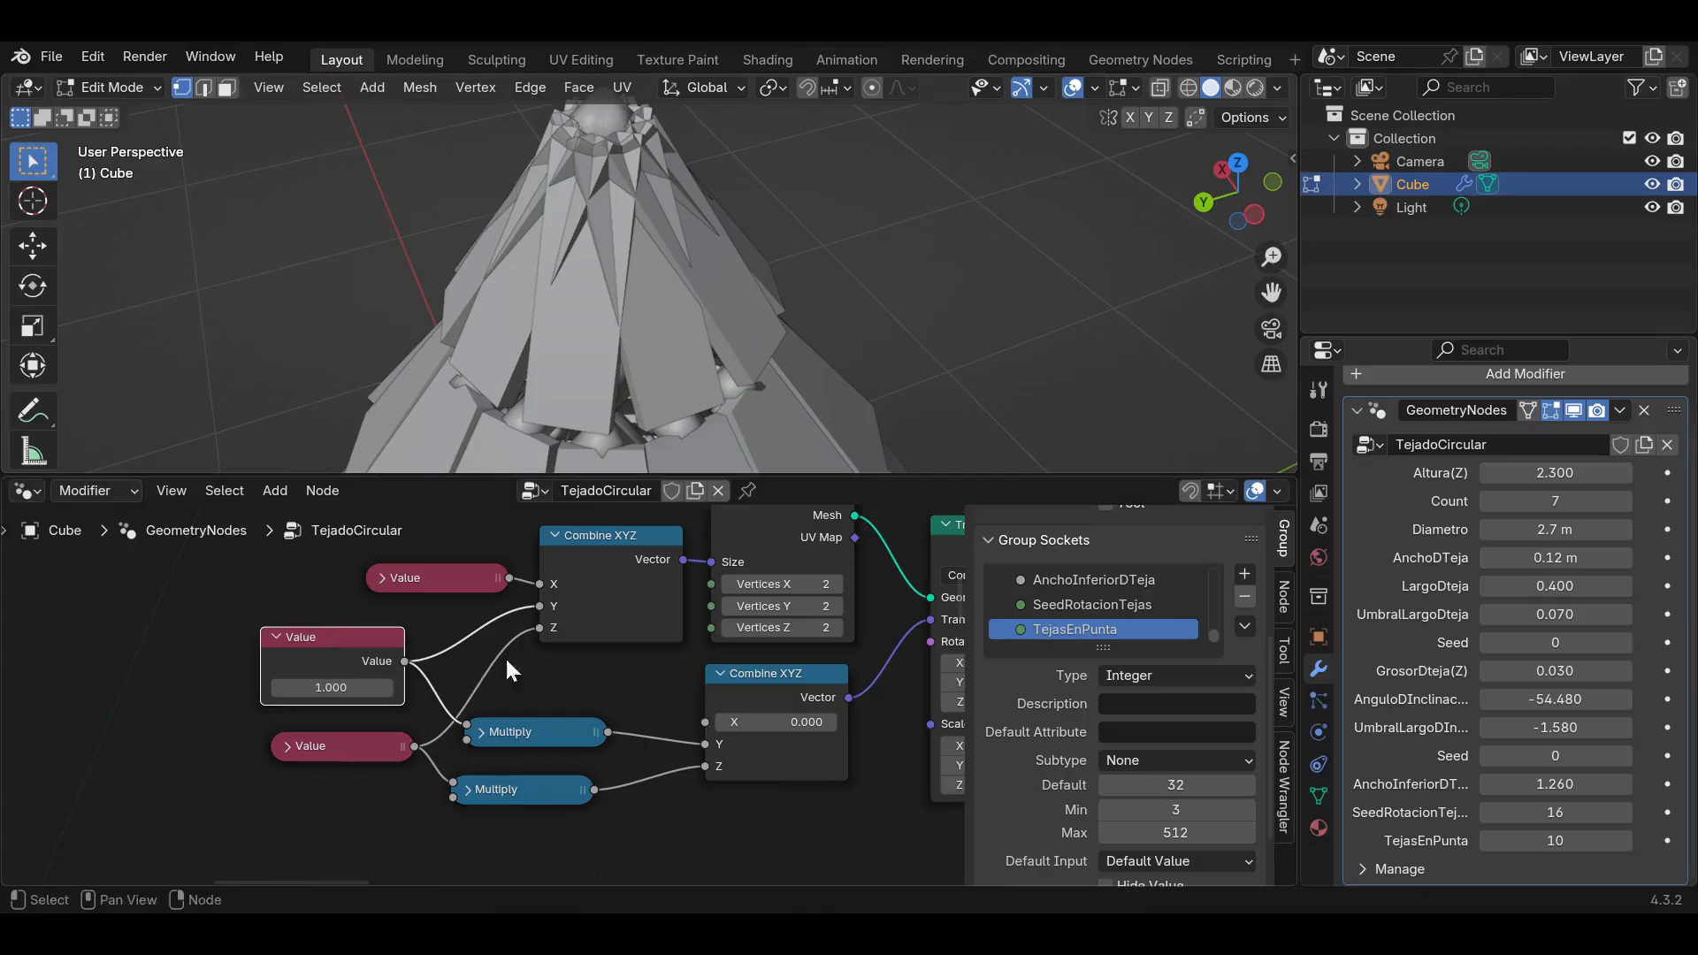
Expand the collapsed Value nodes feeding Z and X, and shift the X one slightly away from Combine XYZ.
scroll(444, 739, "up", 1)
left_click(252, 757)
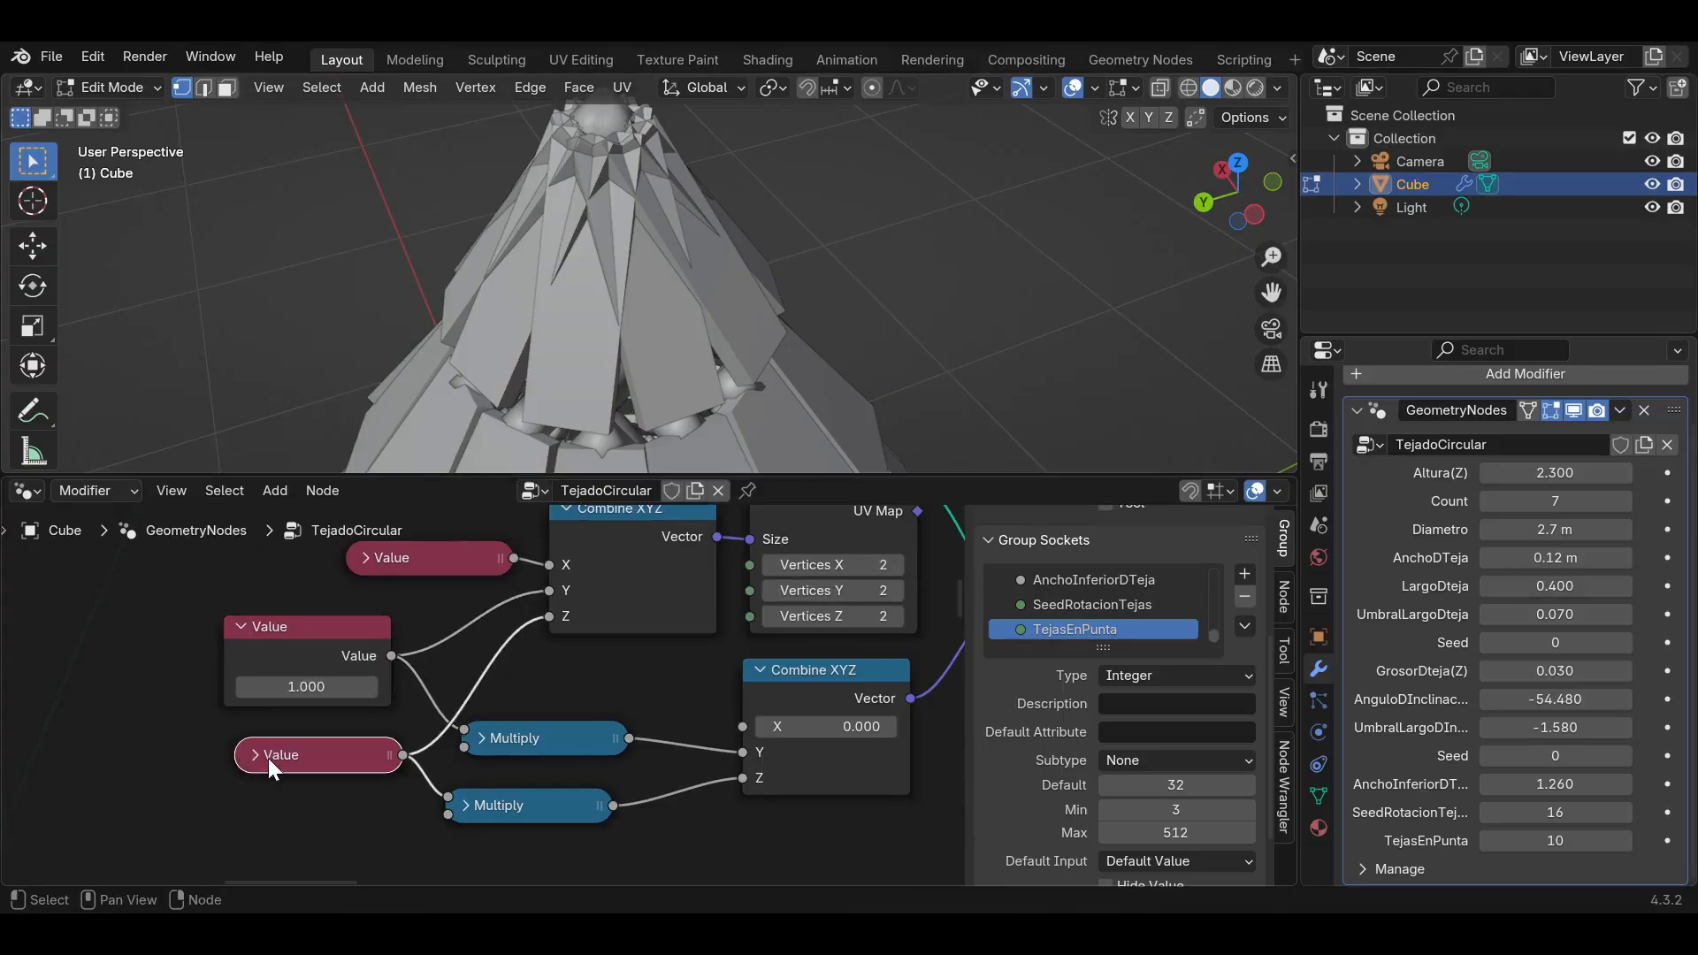
left_click(252, 757)
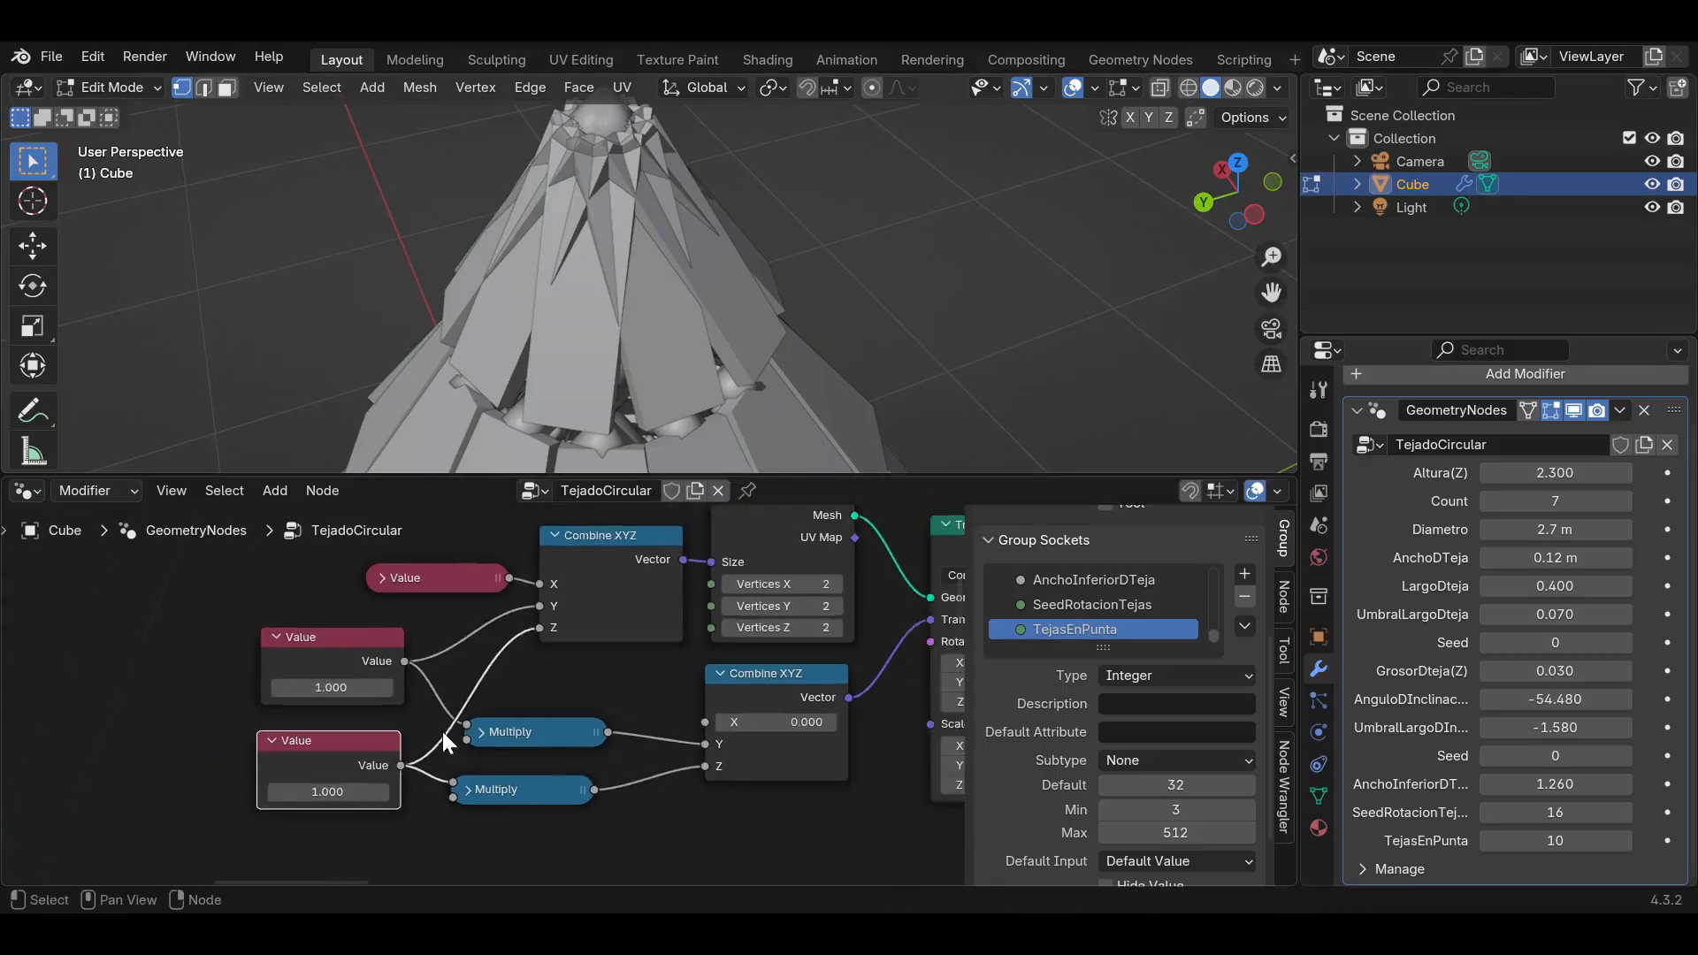
middle_click_drag(490, 709, 461, 801)
left_click_drag(423, 650, 386, 623)
left_click(316, 650)
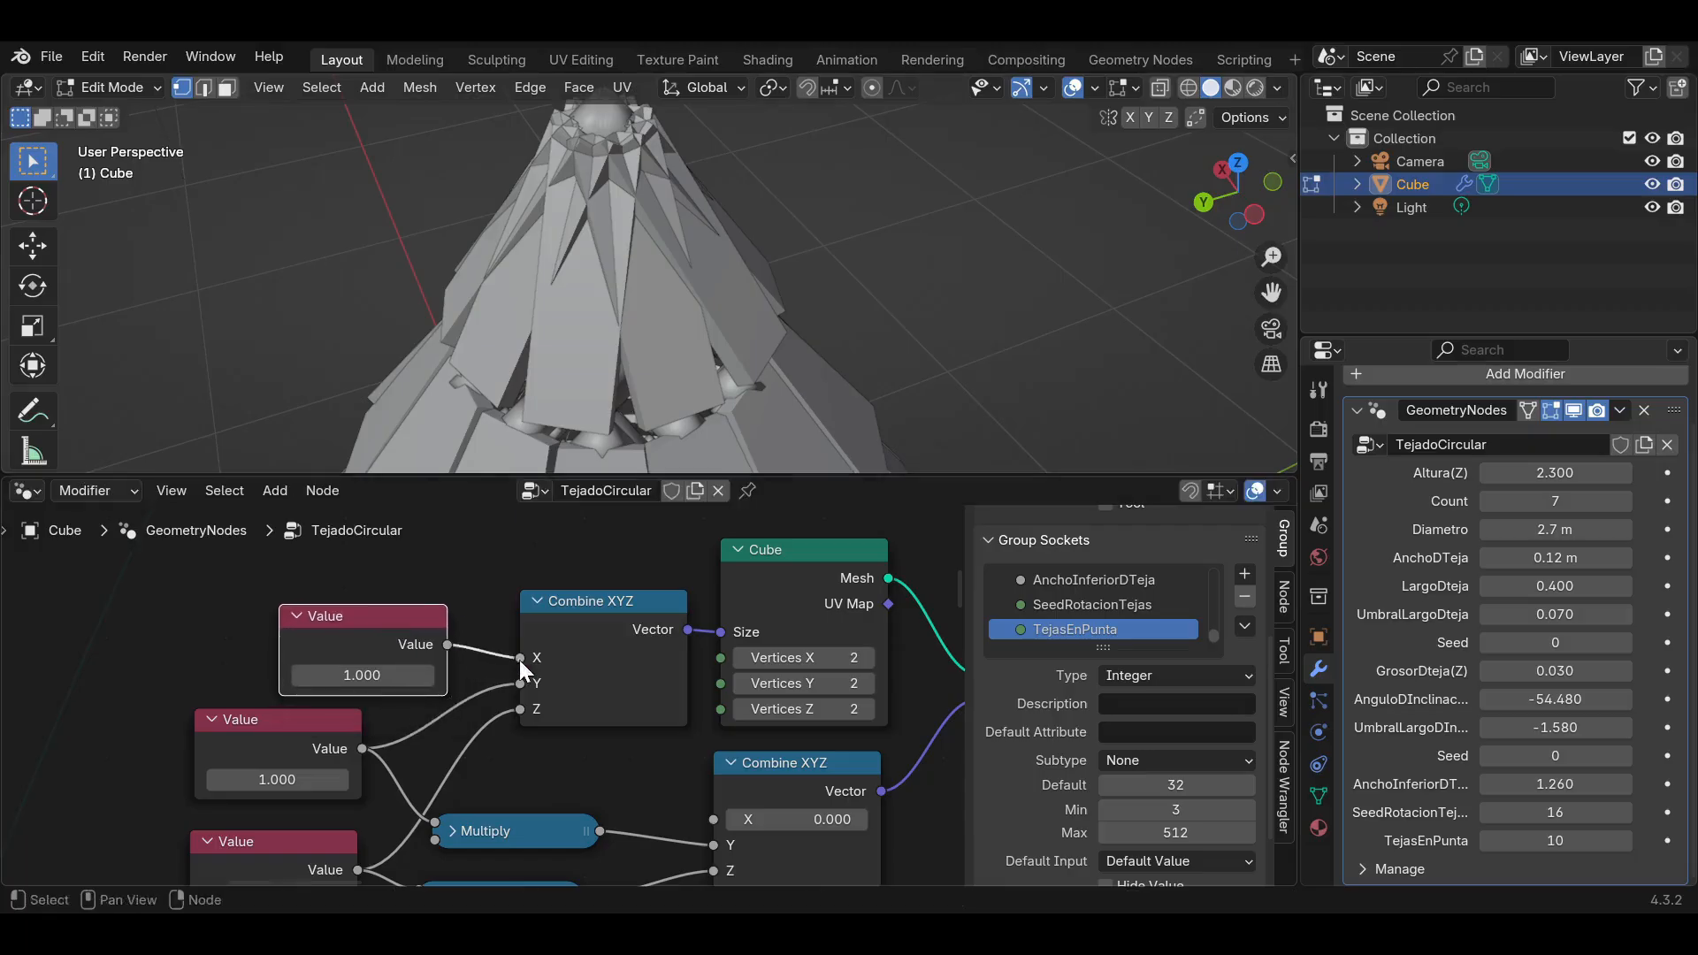
Replace the Value node feeding the size Combine XYZ's X input with a fixed 1.000, delete that node, and save.
left_click_drag(519, 660, 527, 651)
left_click(607, 658)
type("1")
key("Return")
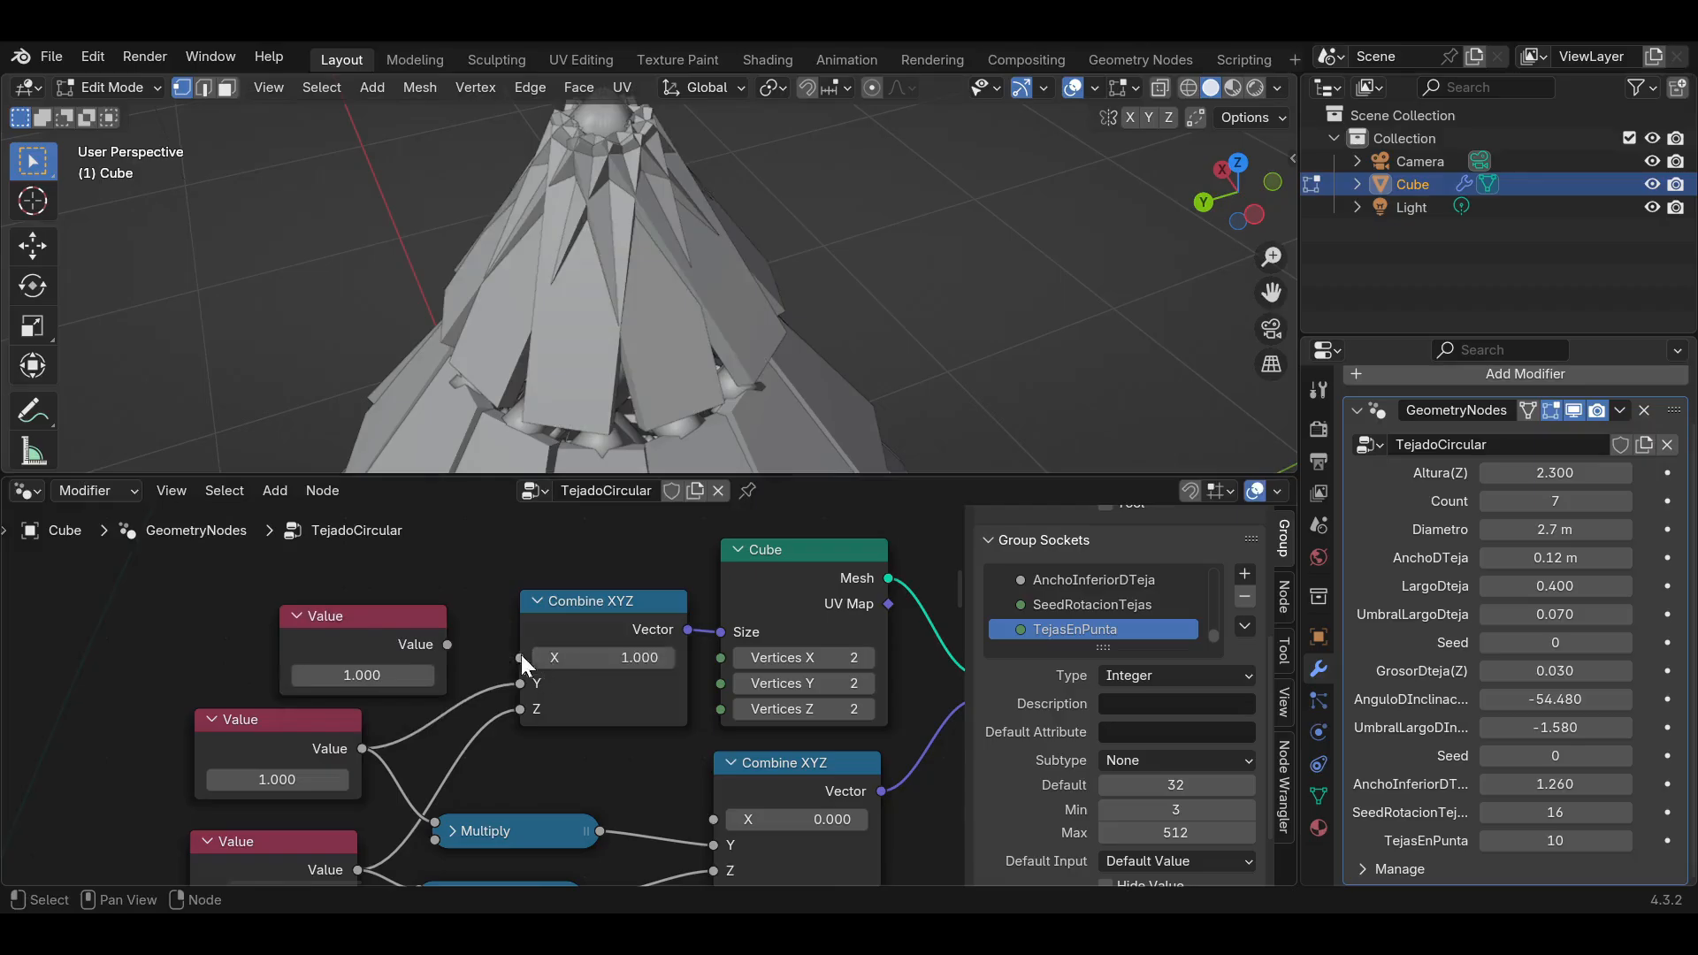
left_click(360, 630)
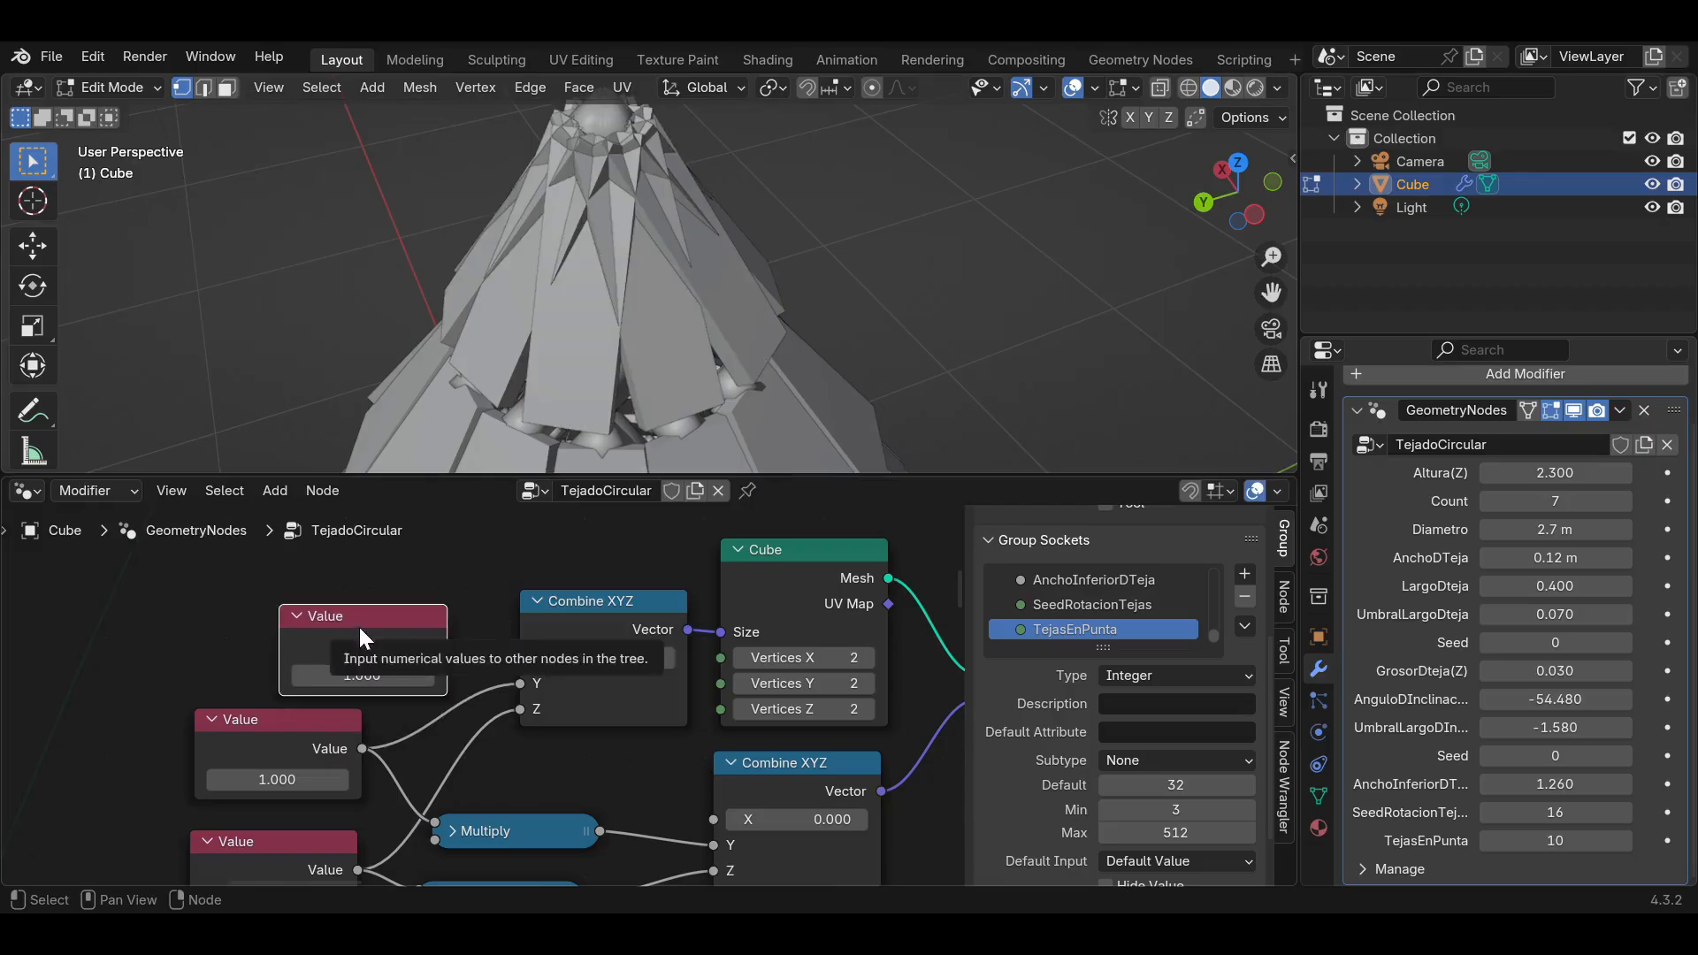
key("x")
scroll(358, 628, "down", 14)
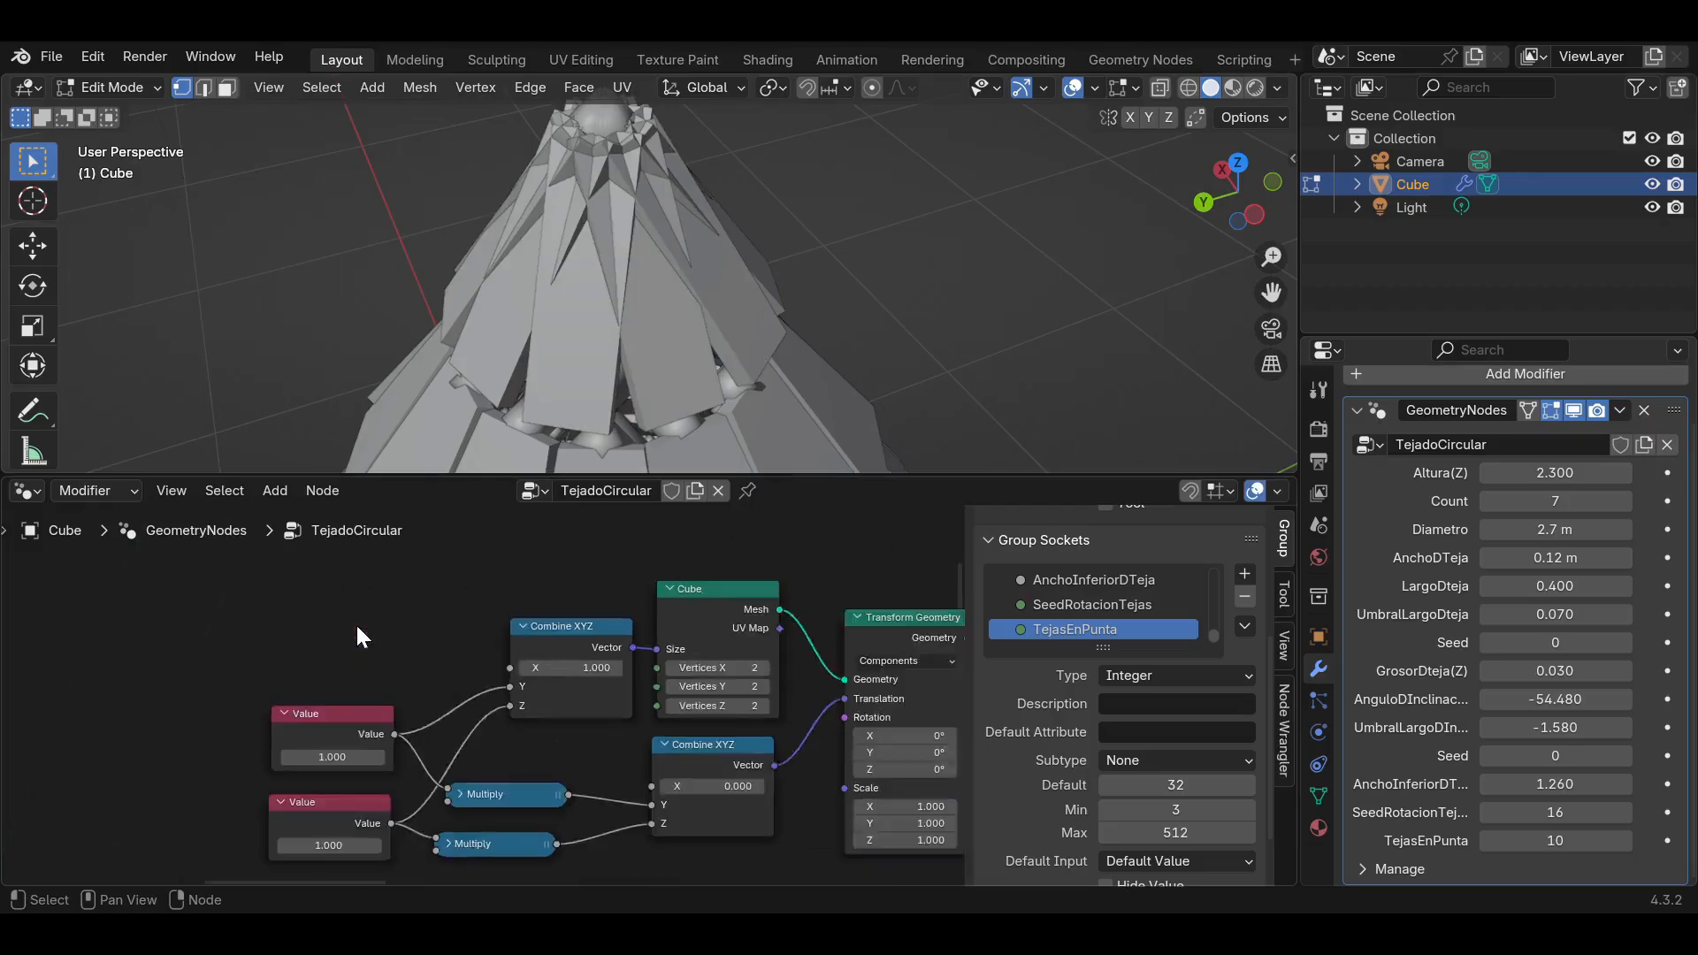
scroll(638, 670, "up", 5)
key("ctrl+s")
Move the collapsed Group Input node closer to the Curve Circle node it feeds.
middle_click_drag(653, 666, 456, 771)
scroll(456, 771, "down", 5)
scroll(456, 771, "up", 6)
middle_click_drag(493, 708, 551, 745)
scroll(551, 746, "up", 2)
left_click_drag(400, 655, 508, 666)
scroll(508, 666, "down", 4)
middle_click_drag(779, 700, 657, 641)
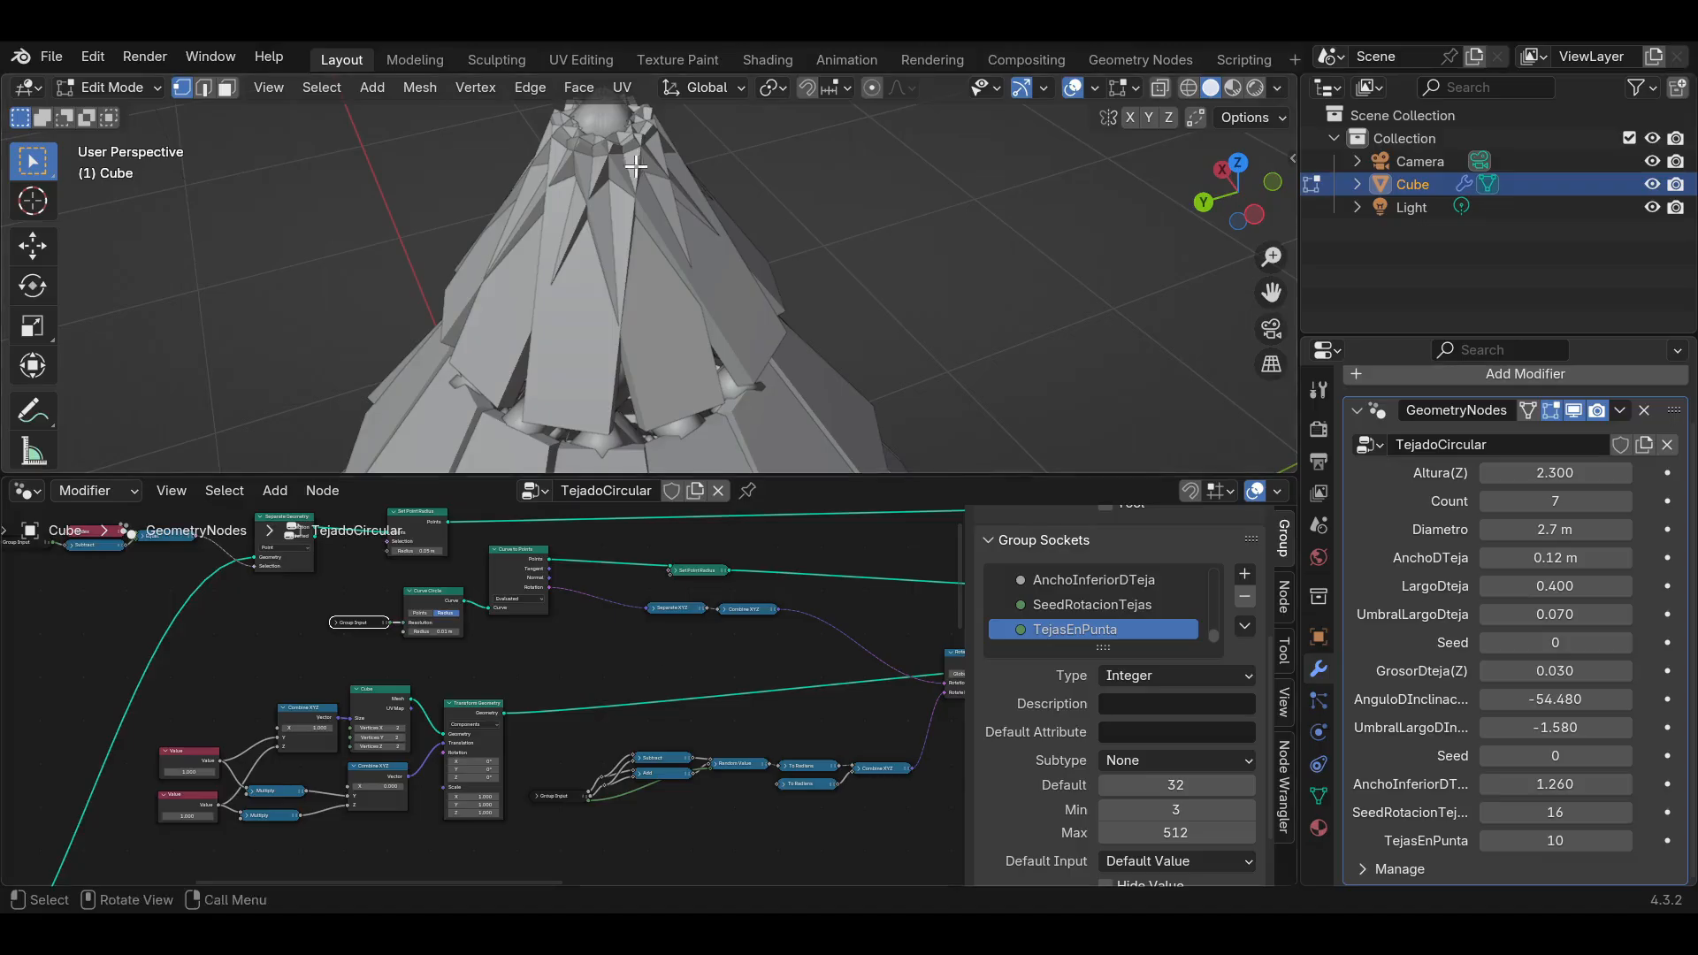
left_click_drag(1271, 292, 1327, 324)
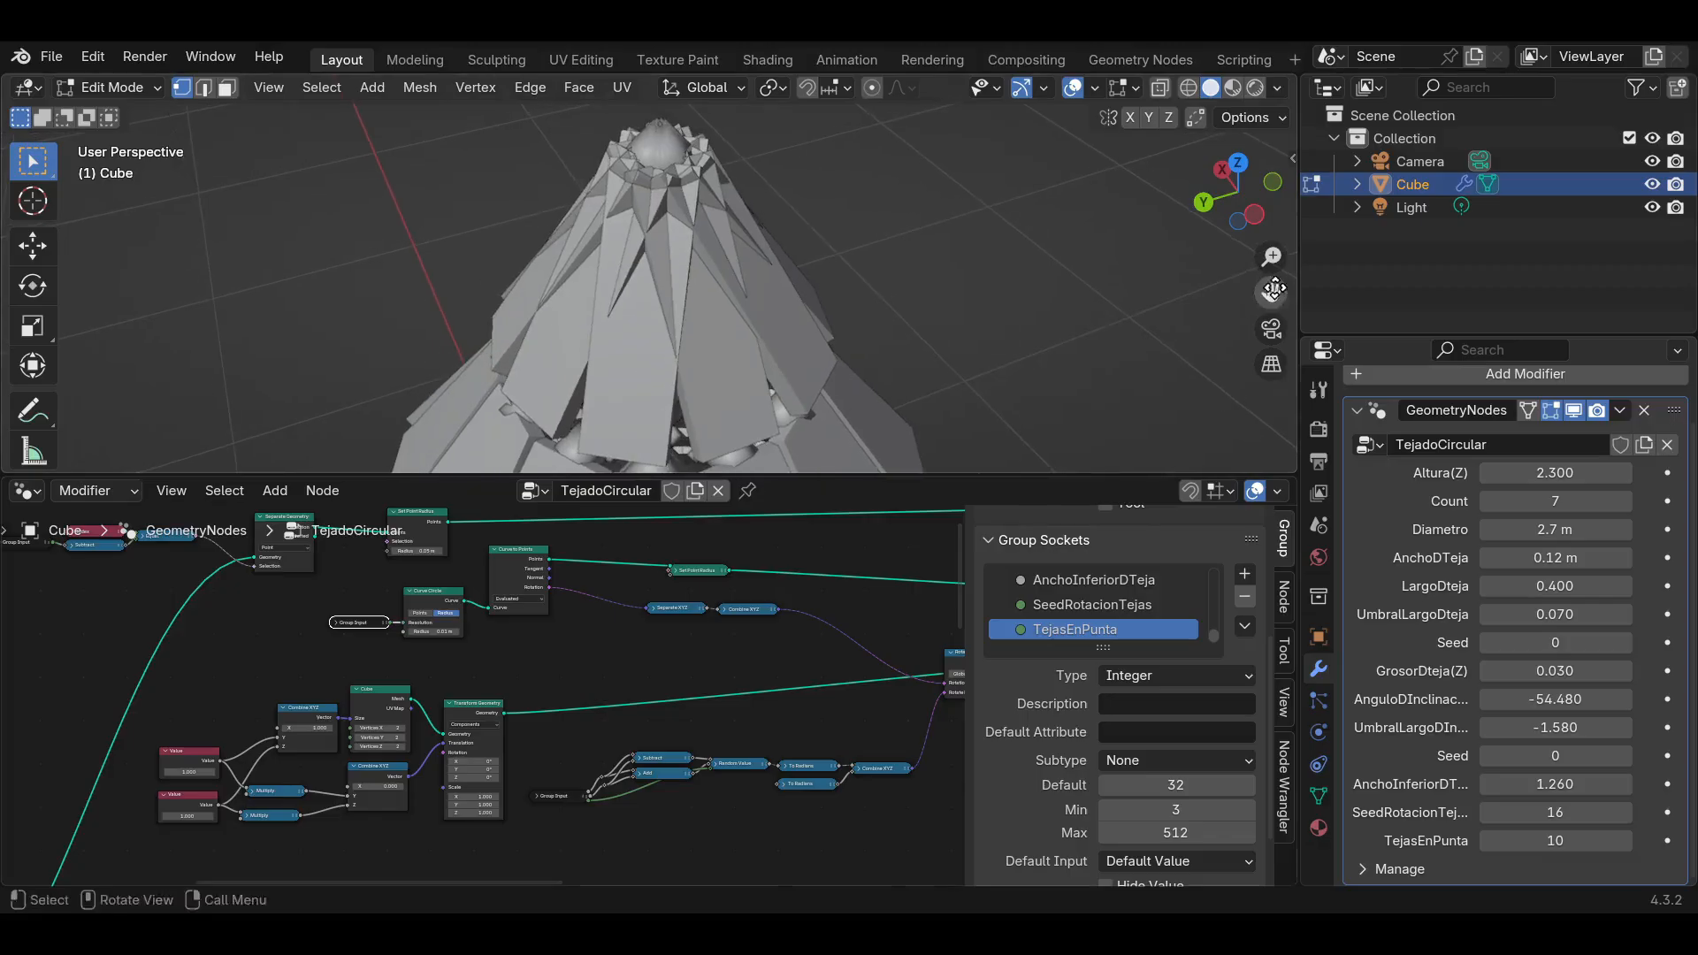
Move the whole tilt node chain feeding Rotate Rotation further down to clear space beside Transform Geometry.
scroll(656, 726, "up", 5)
middle_click_drag(656, 727, 651, 675)
middle_click_drag(732, 777, 516, 752)
left_click_drag(840, 788, 290, 674)
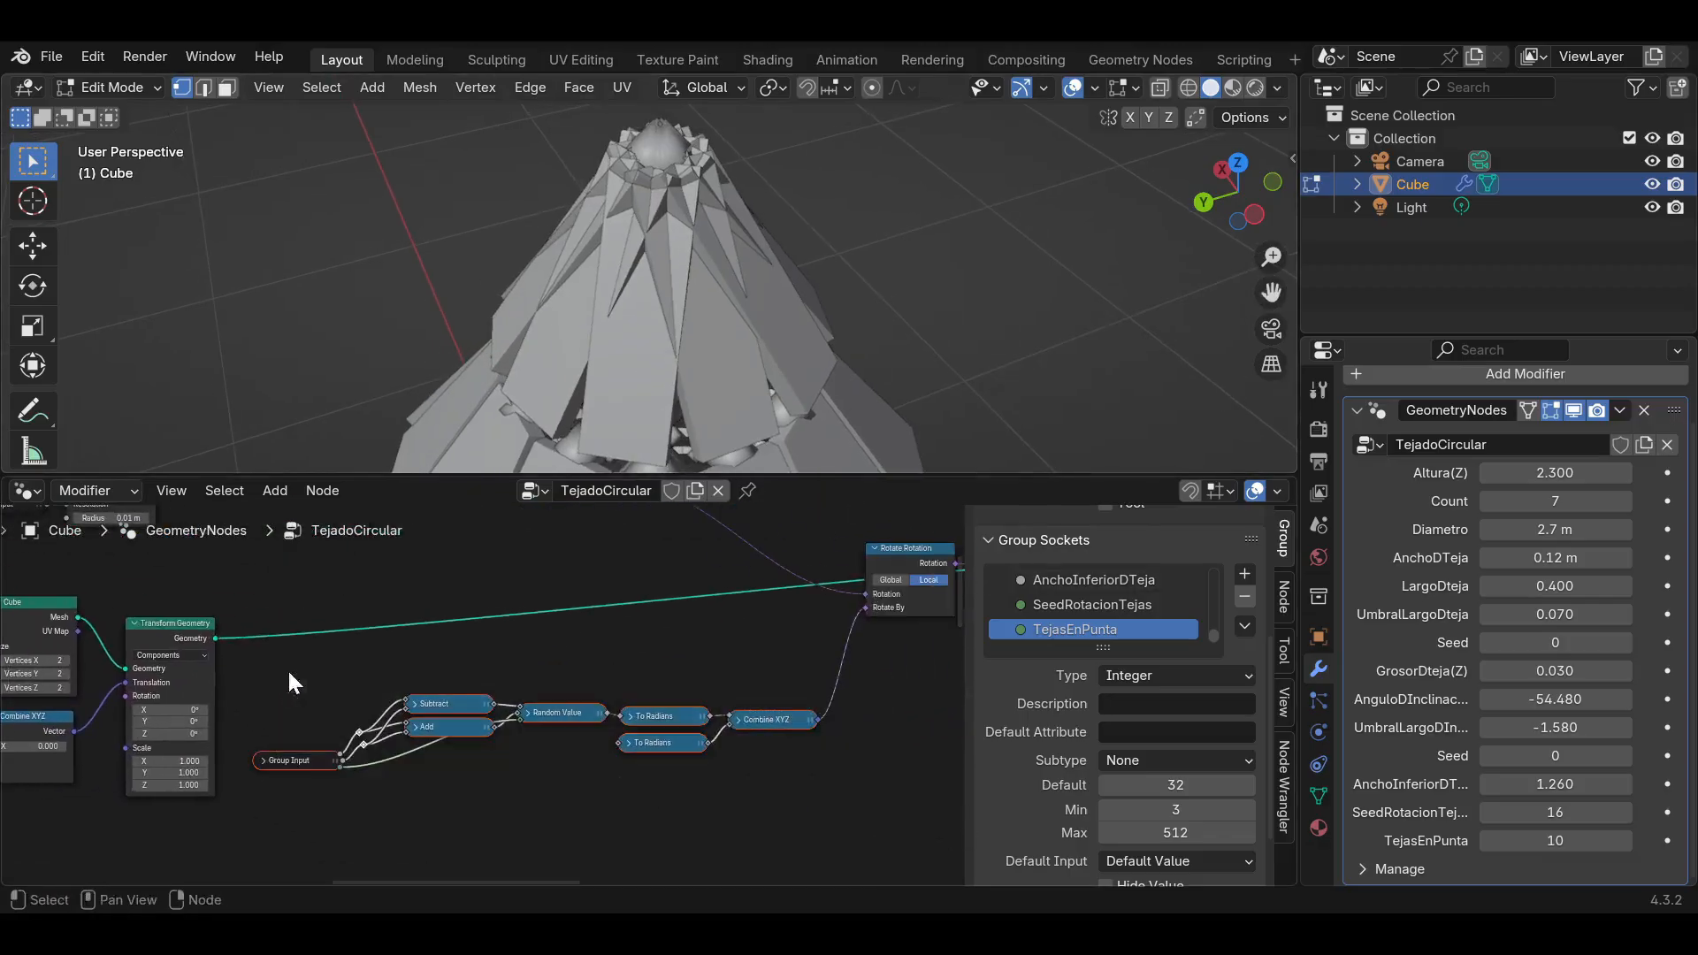
key("g")
left_click(447, 814)
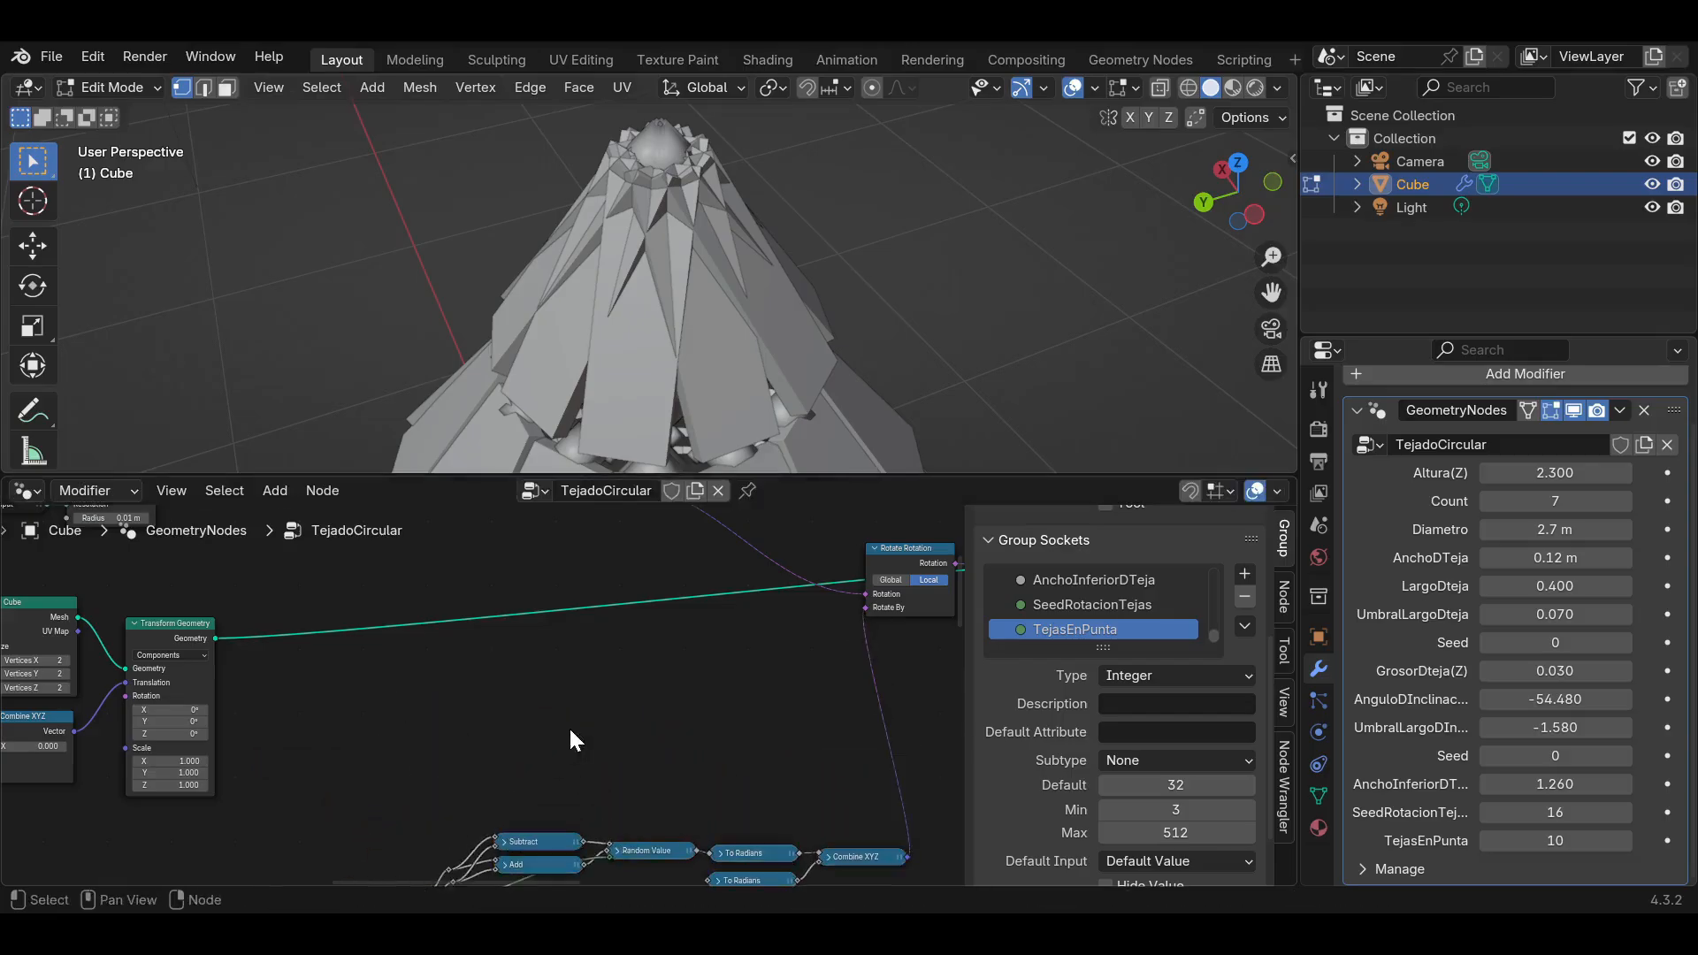
Insert a Scale Elements node on the geometry link right after Transform Geometry.
key("shift+a")
type("sca")
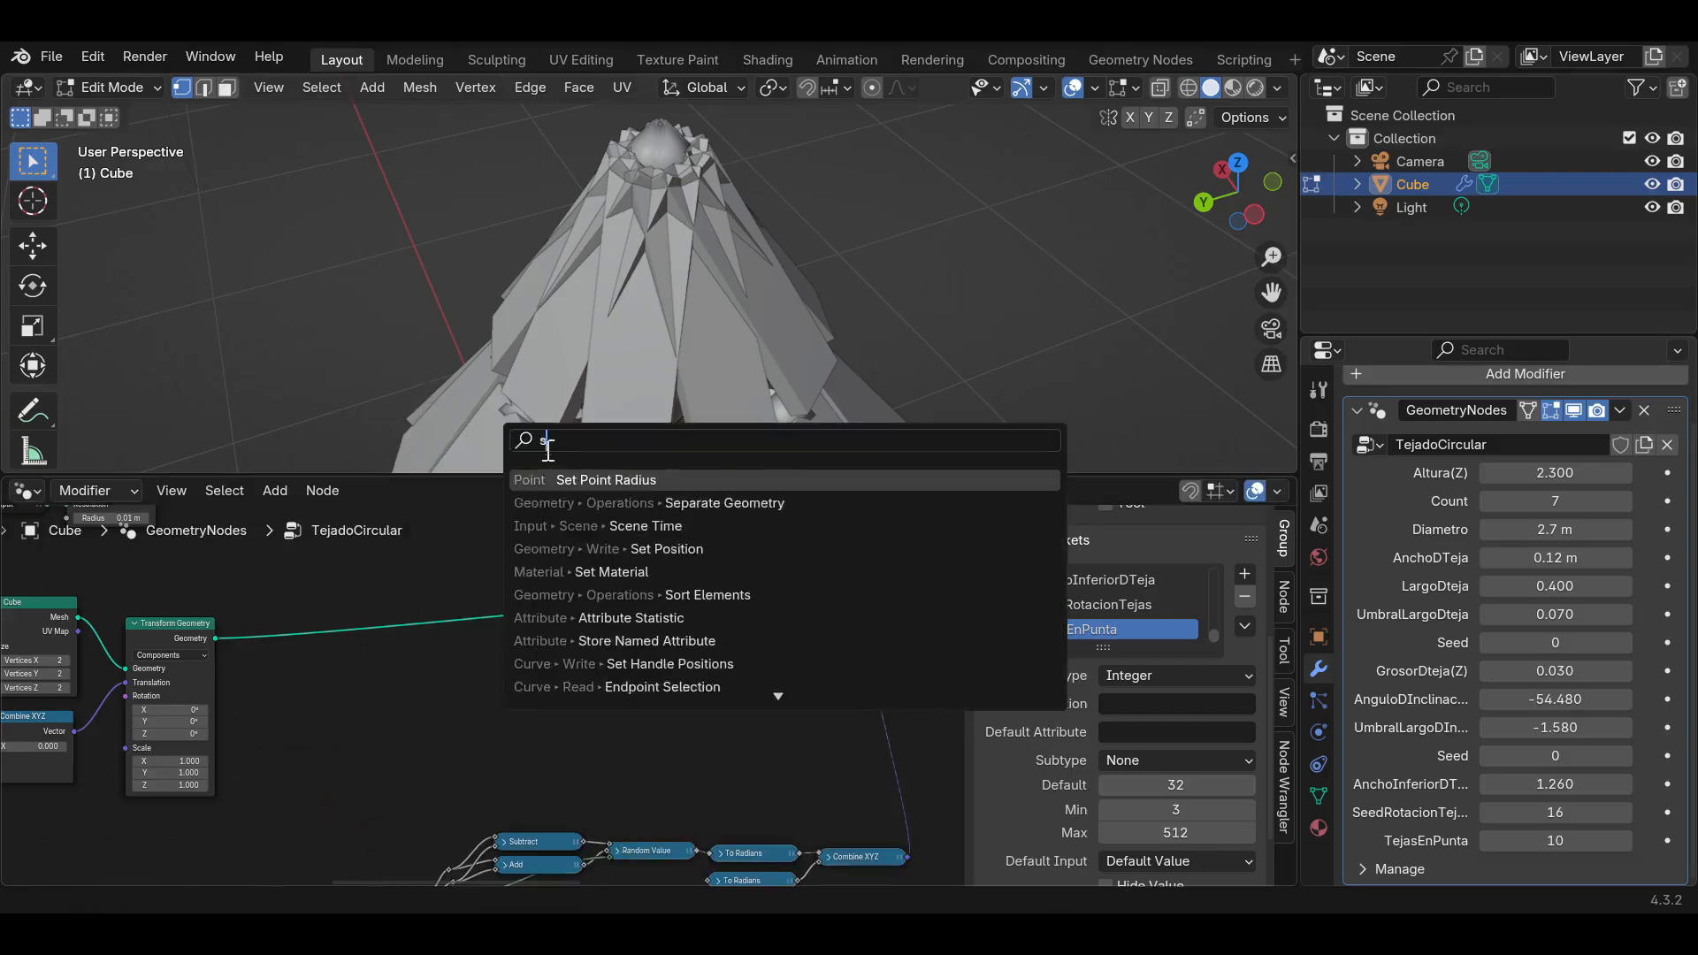
left_click(613, 502)
left_click(411, 641)
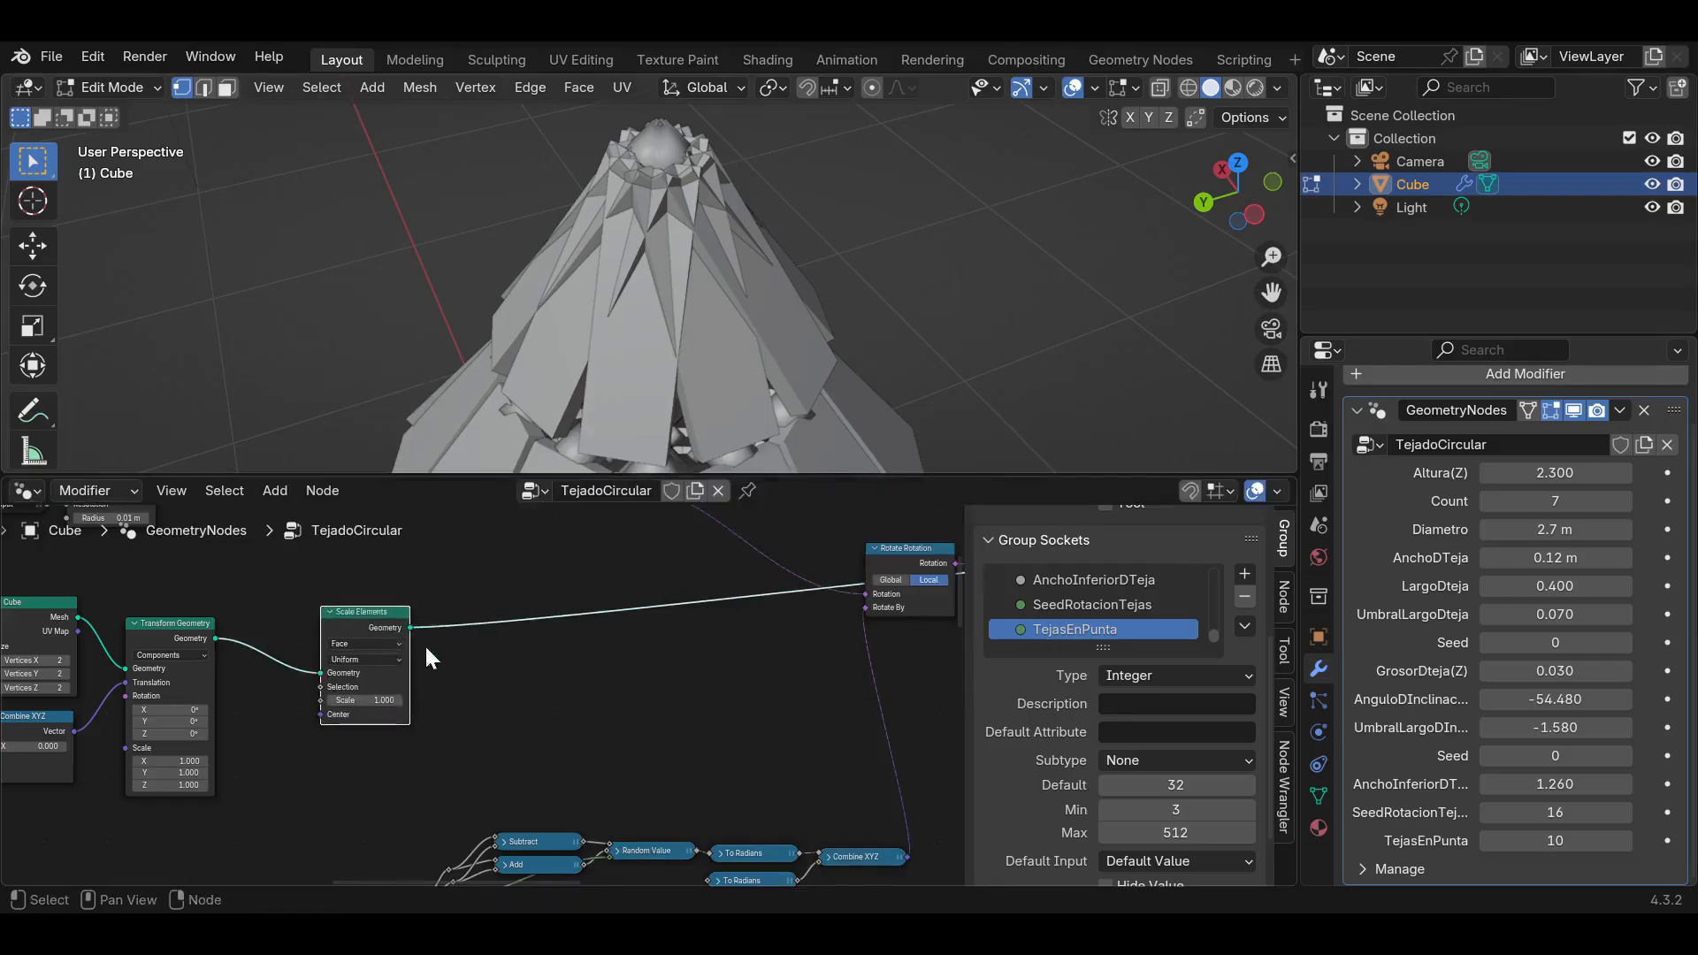
scroll(451, 637, "up", 2)
scroll(424, 626, "up", 2)
key("shift+a")
type("math")
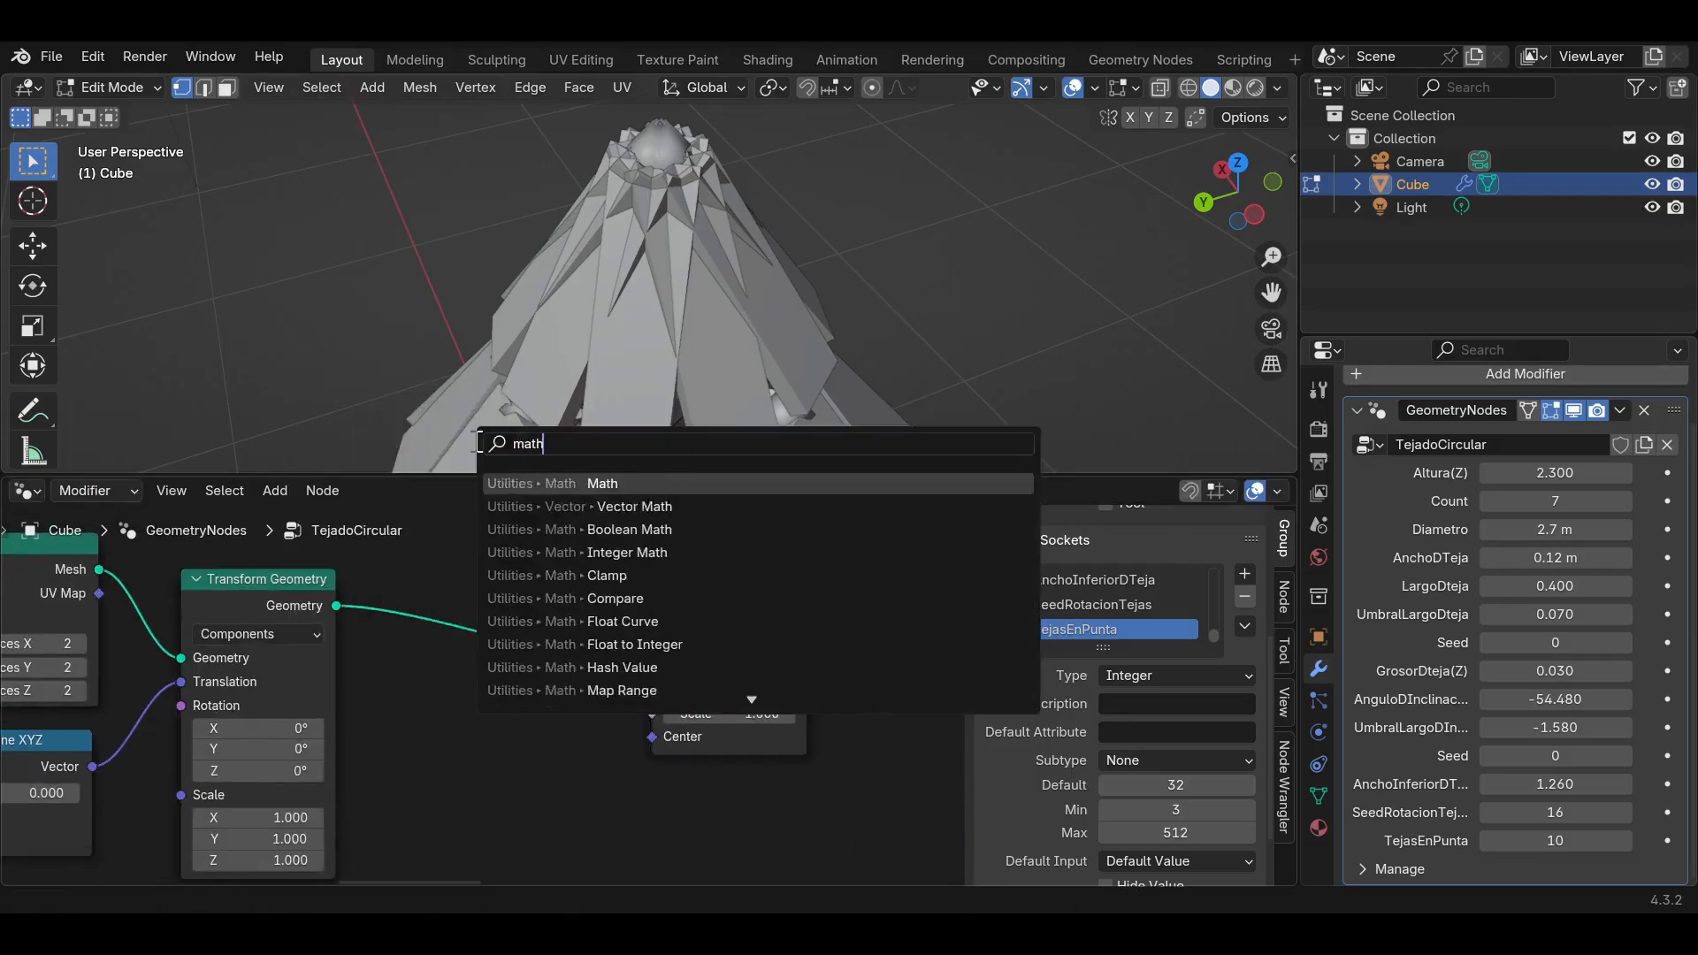
left_click(552, 487)
left_click(678, 696)
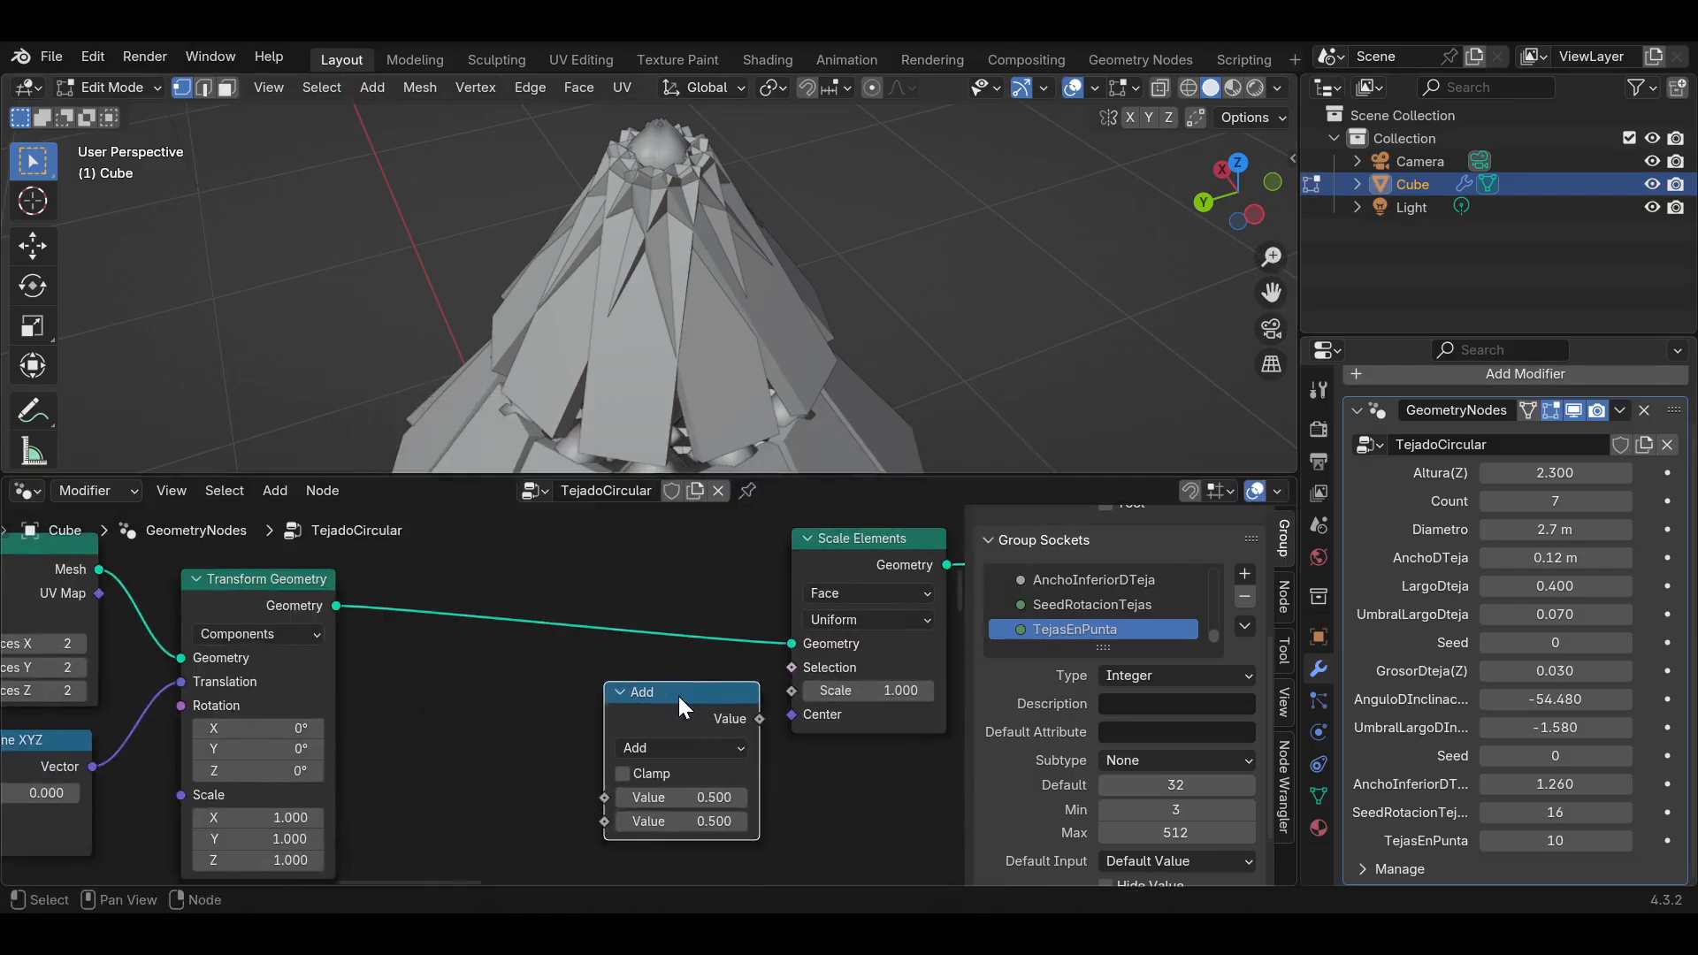
key("Delete")
Add an Index node in the space between Transform Geometry and Scale Elements.
key("shift+a")
left_click(626, 437)
type("in")
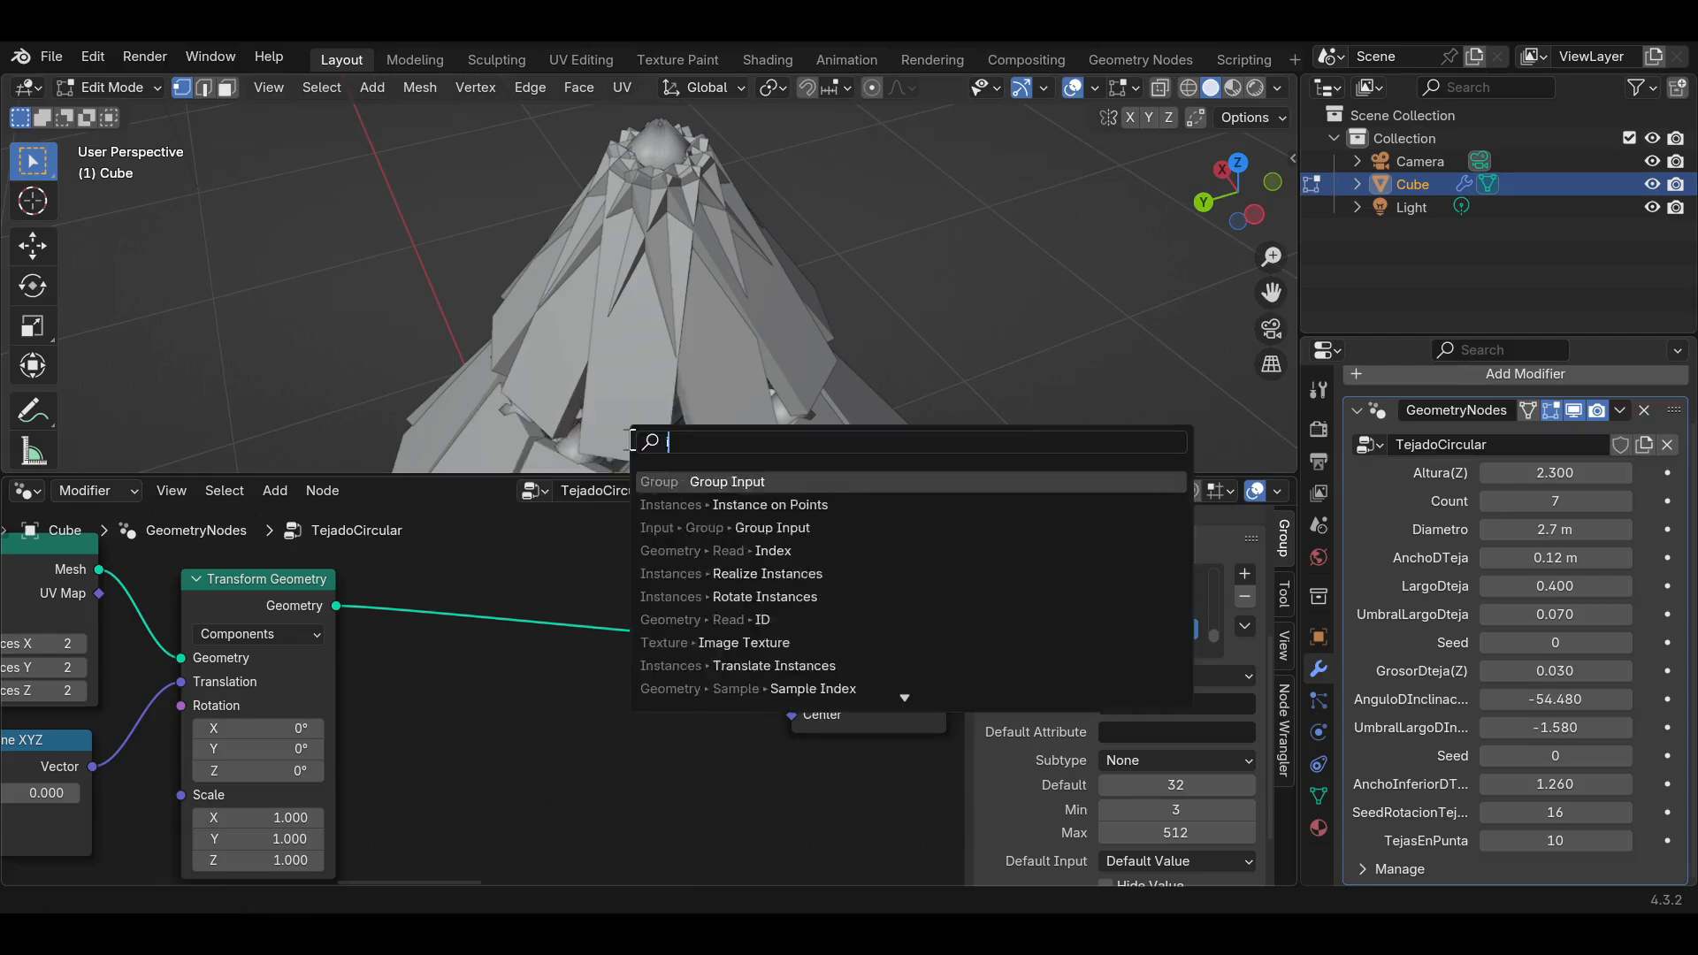
left_click(734, 527)
left_click(391, 669)
Add a Compare node between Index and Scale Elements, set to Integer type and Equal operation.
key("shift+a")
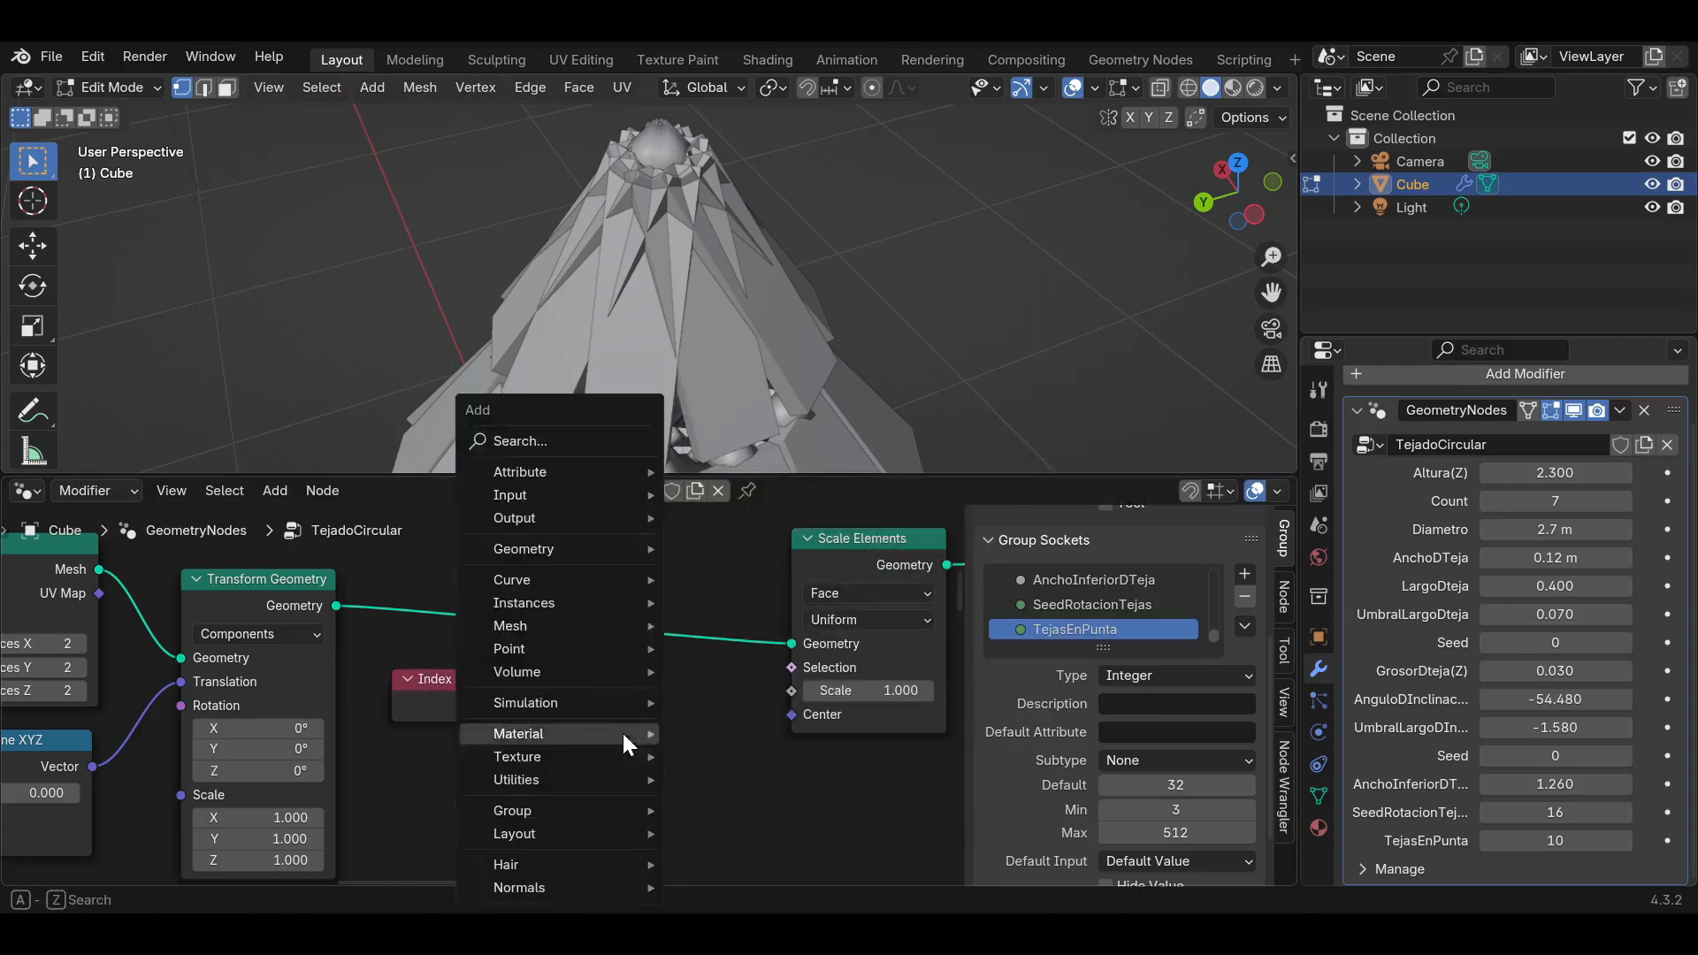
left_click(575, 441)
type("comp")
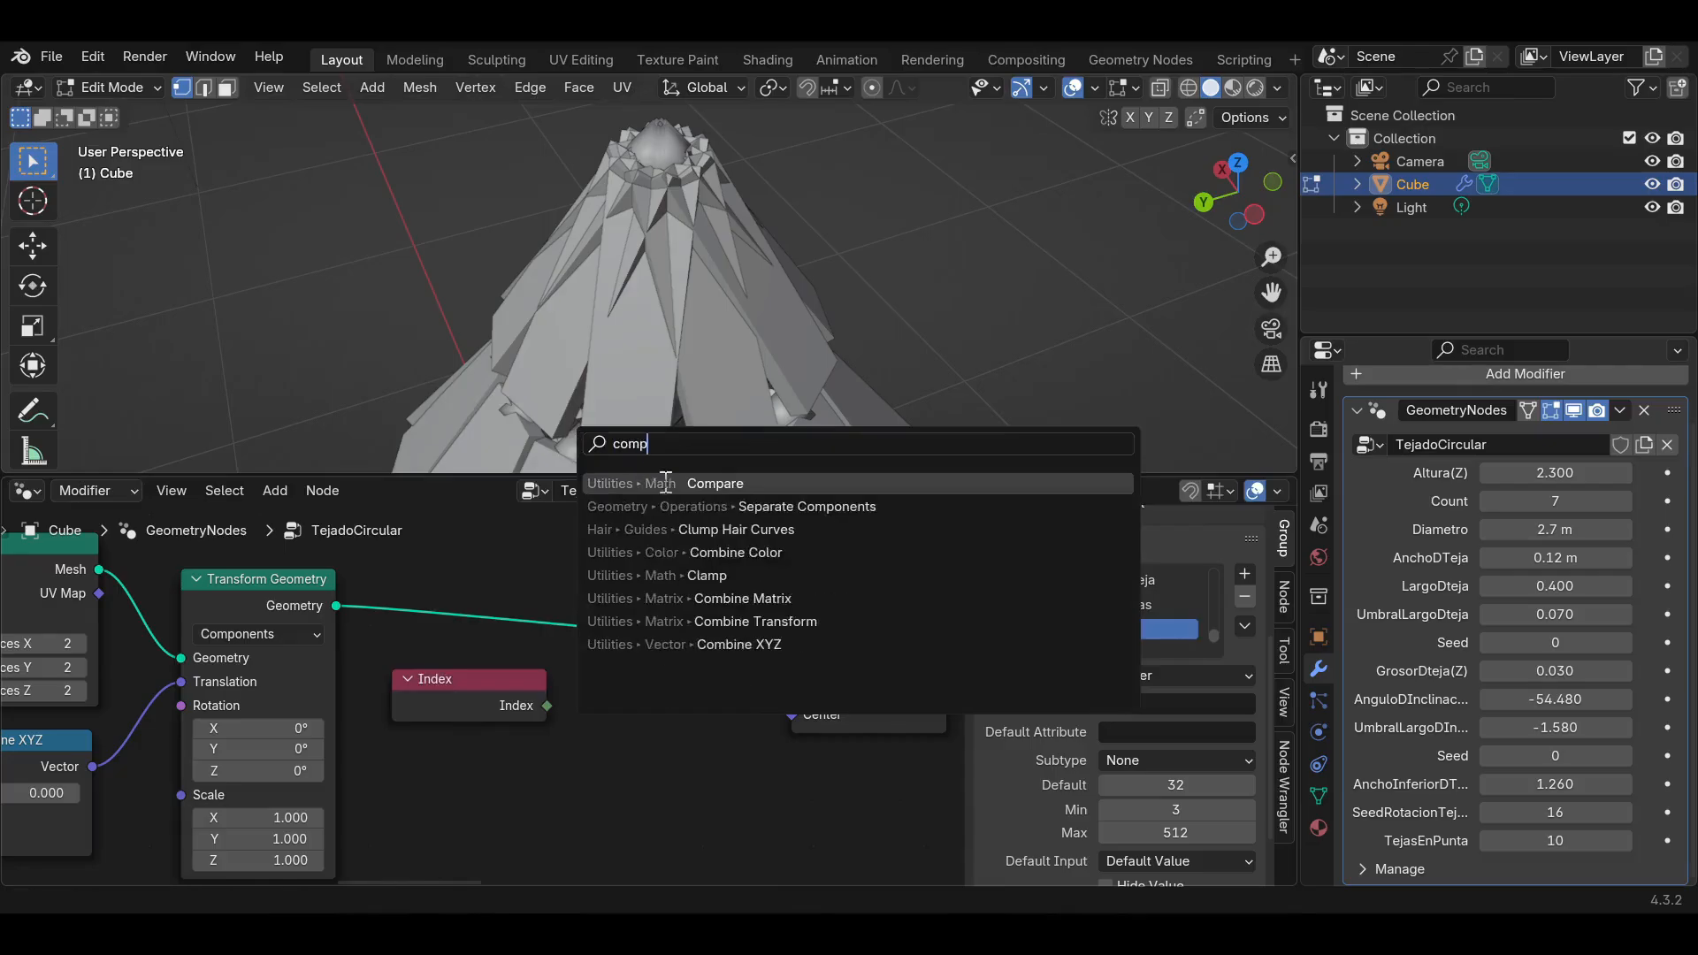
left_click(665, 482)
left_click(583, 674)
left_click(628, 739)
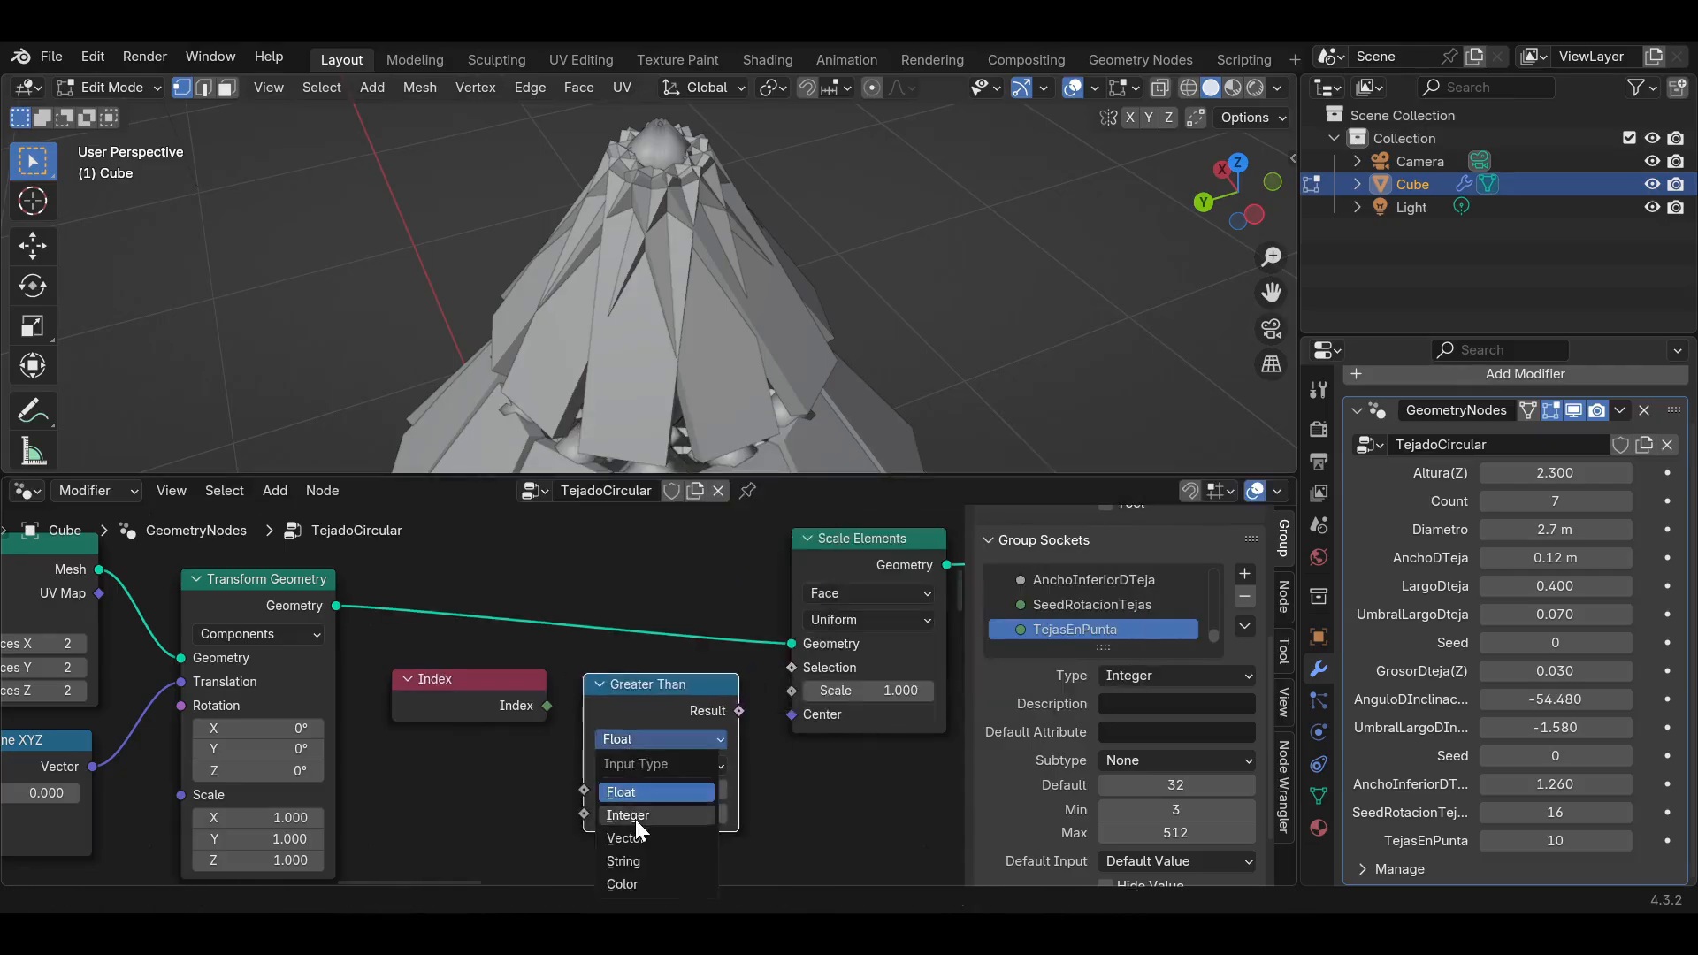
left_click(635, 819)
left_click(643, 766)
left_click(640, 718)
Connect Index to input A of the Equal node and its Result to the Selection of Scale Elements.
left_click_drag(547, 706, 583, 788)
left_click_drag(739, 710, 792, 668)
middle_click_drag(778, 701, 640, 728)
Keep Scale Elements in Uniform mode and set its Scale to 0.
left_click(692, 649)
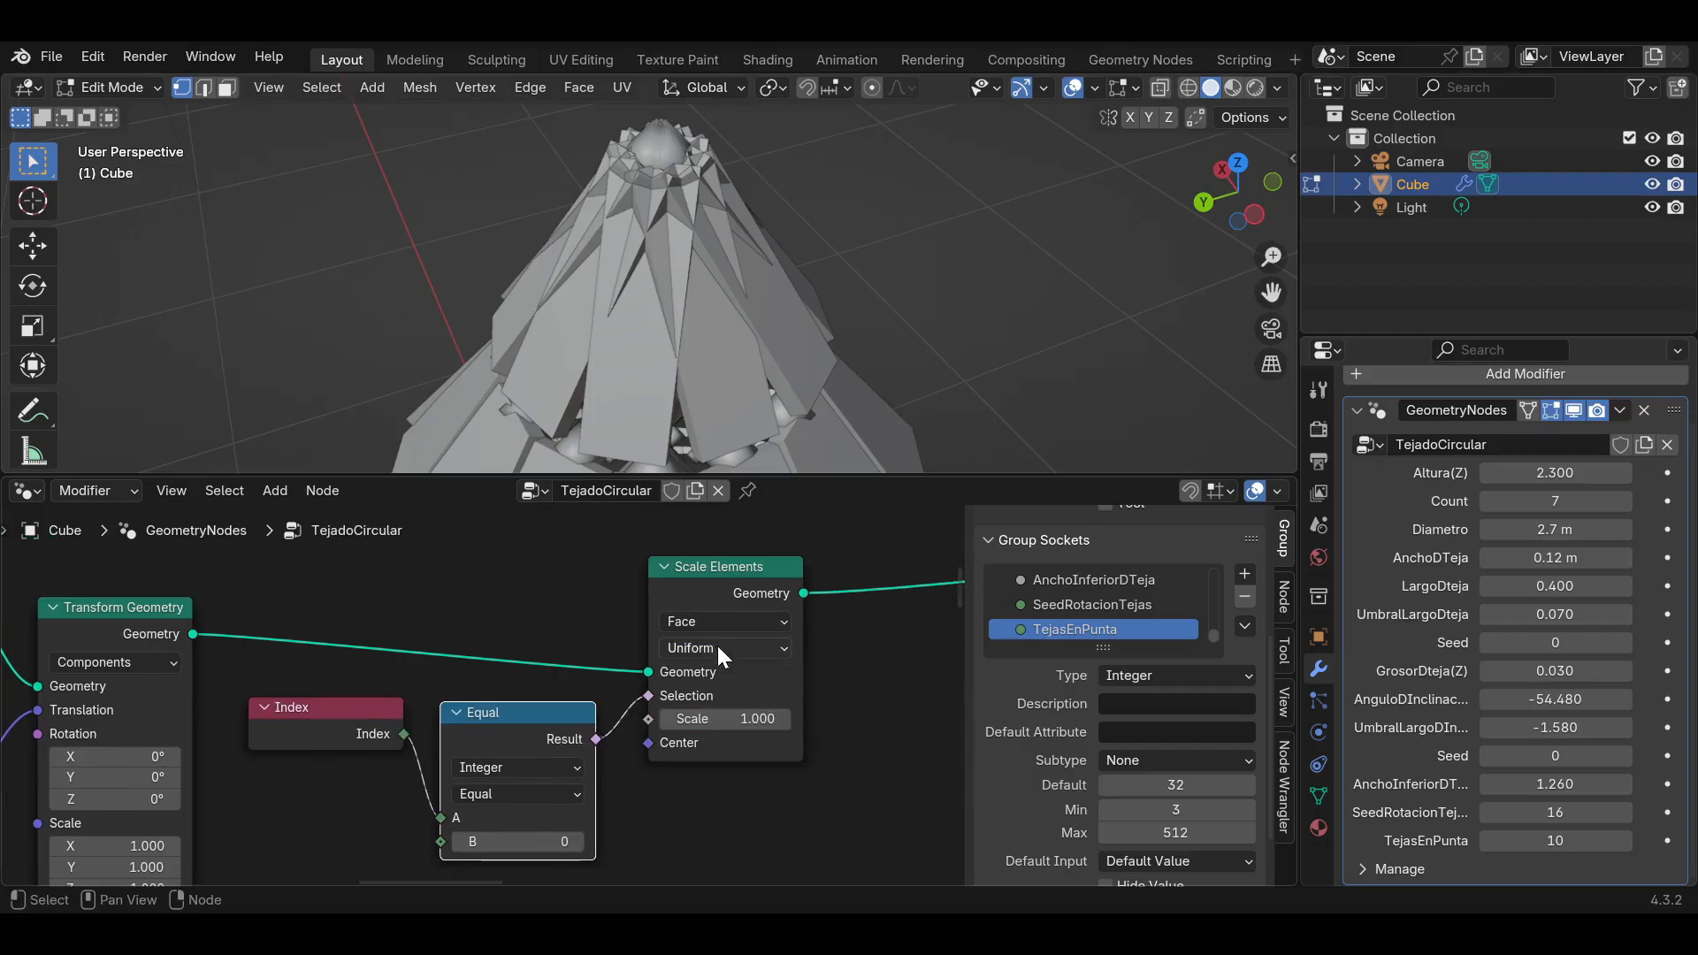
left_click(719, 652)
left_click(719, 652)
left_click(718, 648)
left_click_drag(707, 593, 769, 585)
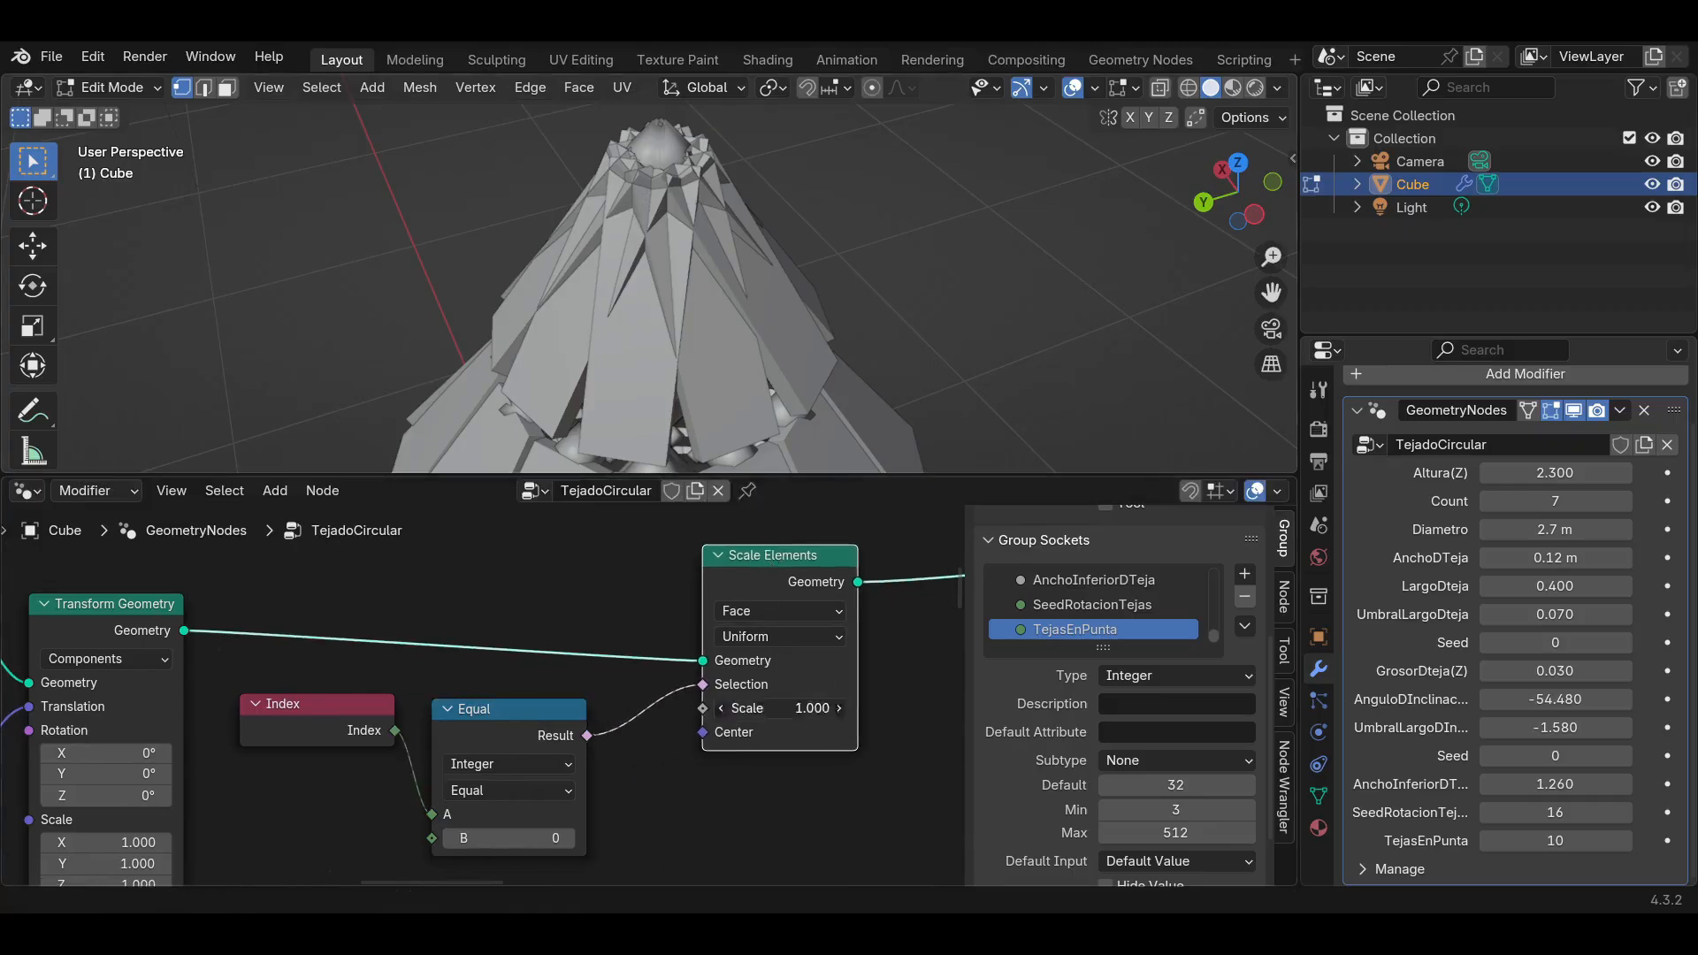
key("Return")
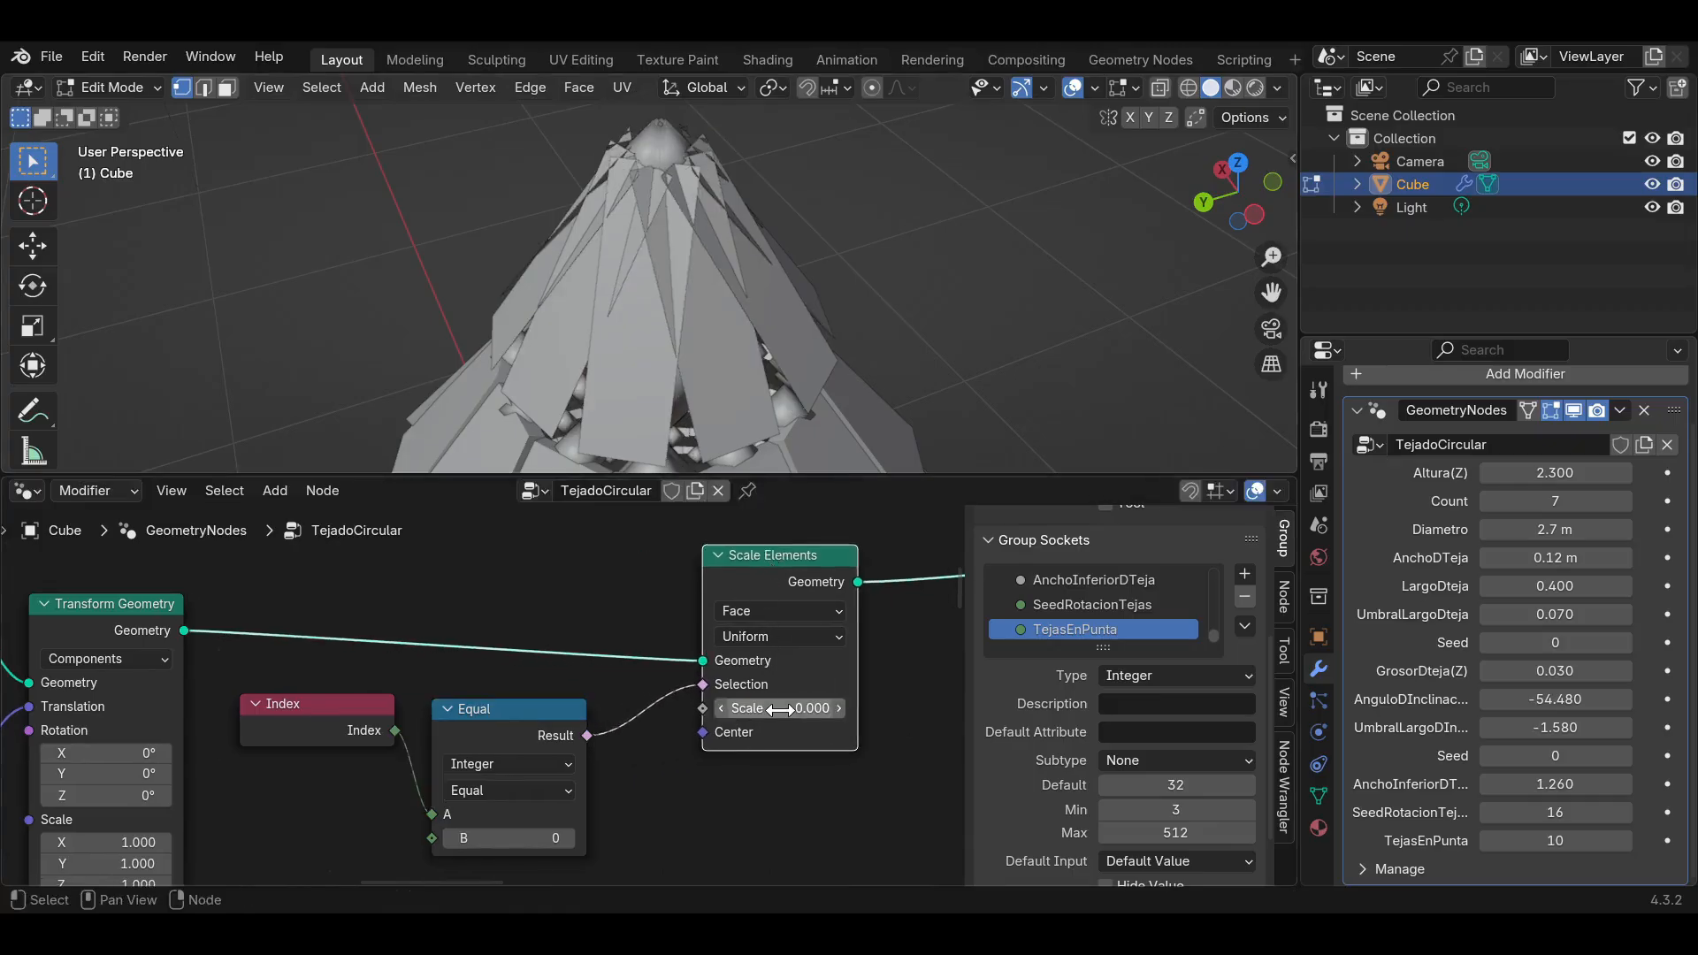
Set the B value of the Equal node to 1 to choose the tile face that gets scaled.
left_click_drag(527, 704, 535, 686)
left_click(577, 817)
middle_click_drag(686, 292, 919, 248)
Set the radius of the tip ring's Curve Circle to 0.01 m.
scroll(902, 265, "down", 8)
scroll(618, 796, "down", 3)
middle_click_drag(618, 796, 884, 870)
scroll(549, 739, "up", 8)
left_click(590, 654)
left_click_drag(575, 654, 557, 654)
type("01")
key("Return")
Cut the links that bring bare points directly into the two Join Geometry nodes, and save the file.
scroll(659, 398, "up", 3)
scroll(735, 667, "down", 10)
middle_click_drag(919, 643, 385, 734)
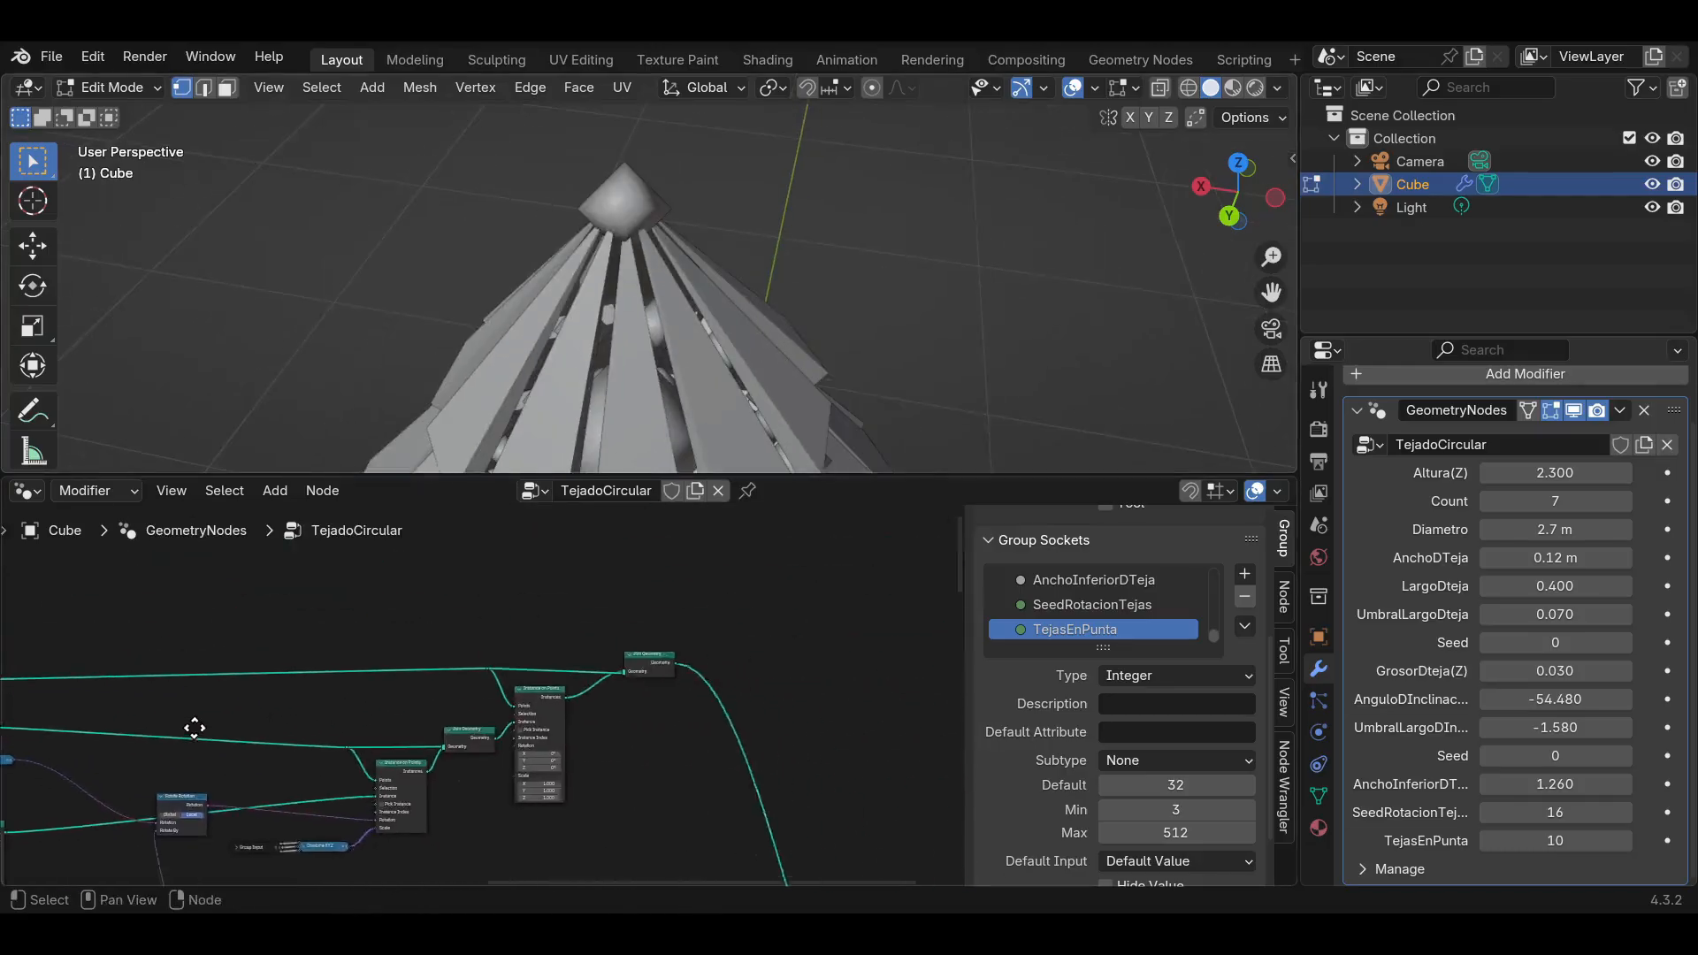
scroll(618, 645, "up", 3)
right_click(596, 575)
key("Escape")
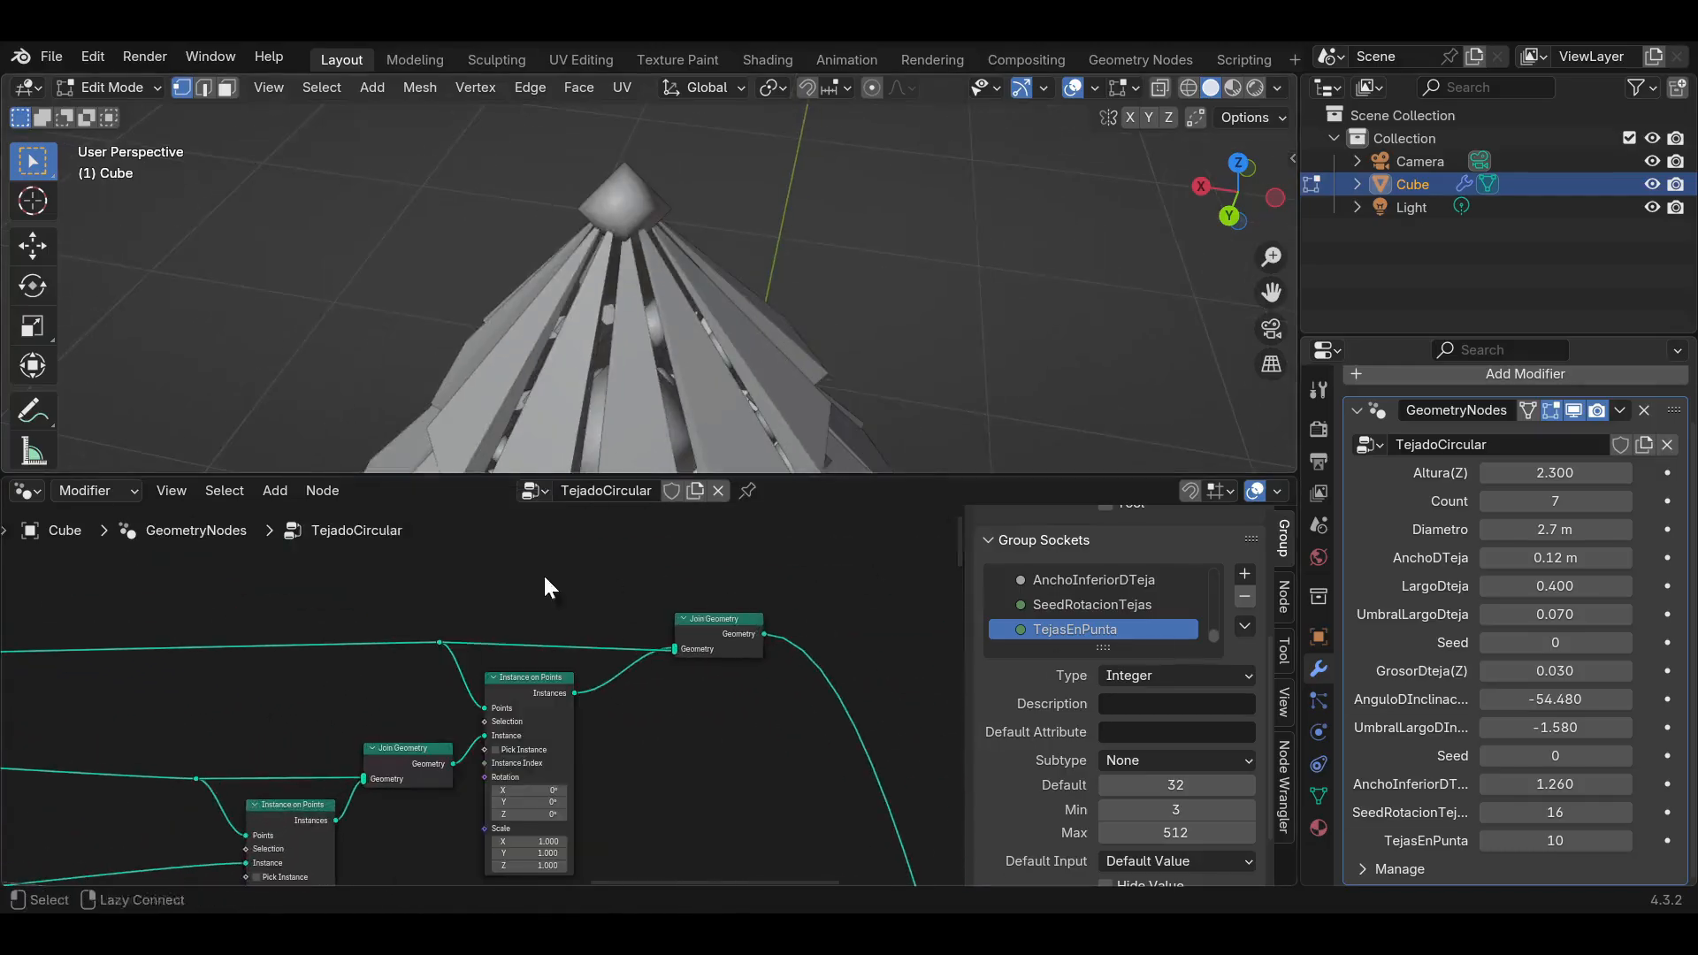
right_click_drag(587, 598, 610, 644, "ctrl")
middle_click_drag(610, 644, 765, 603)
key("ctrl+s")
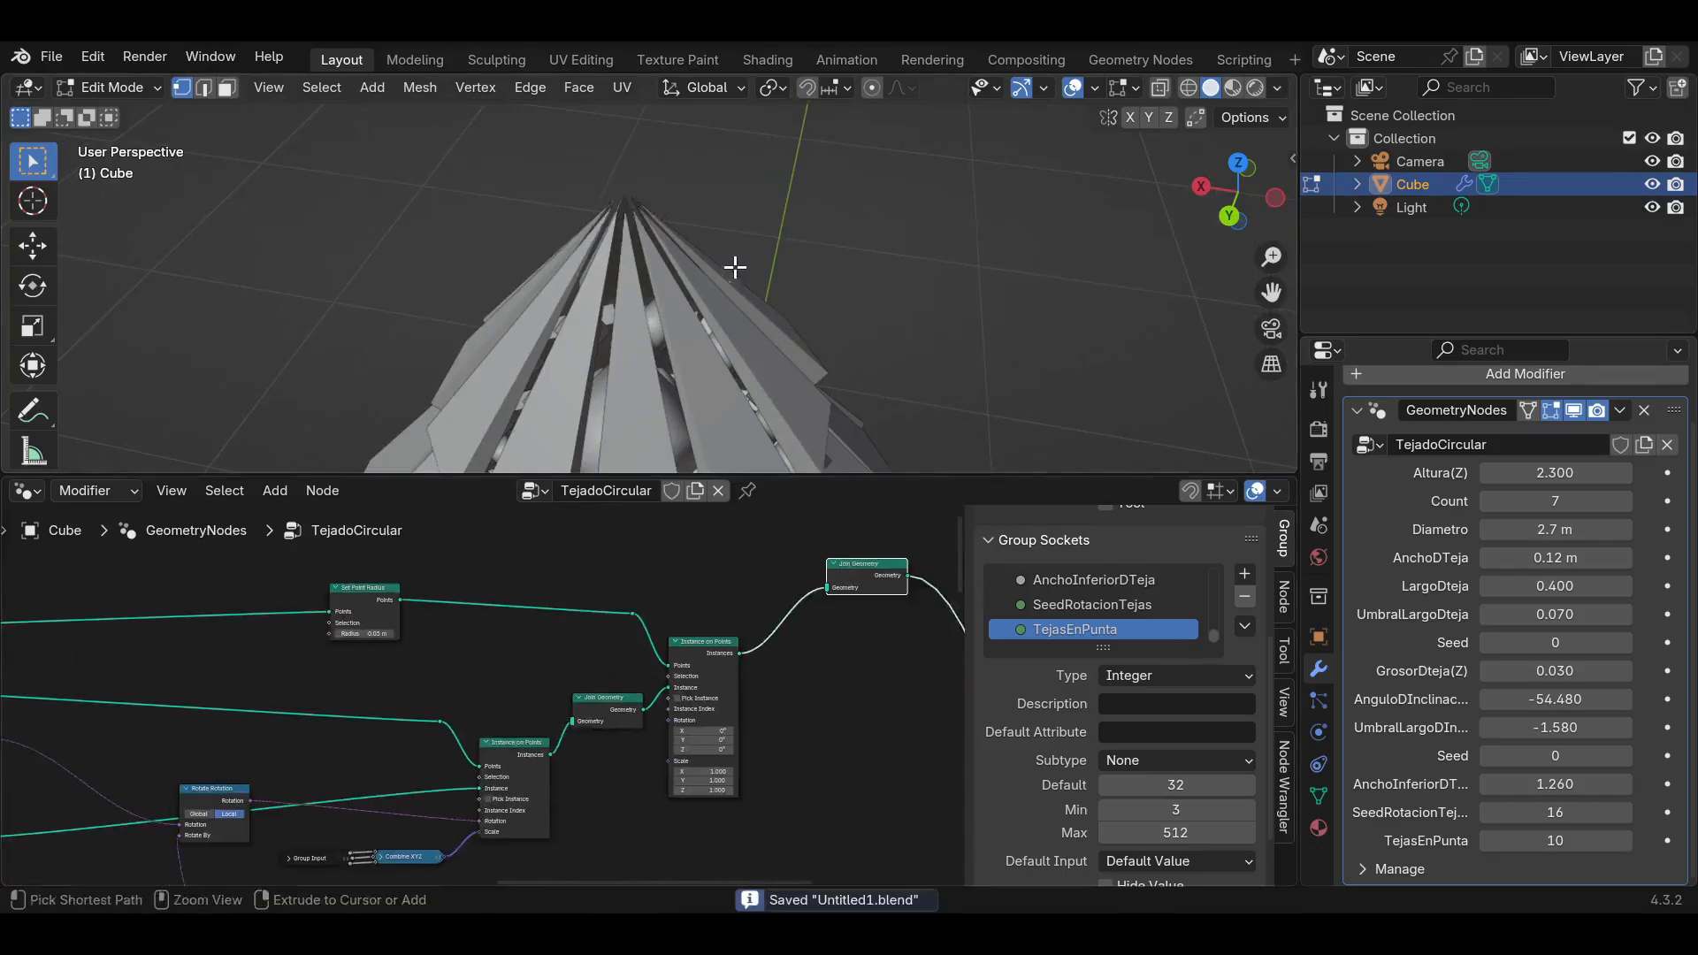
Examine the closed roof tip and the gaps beneath its tiles from several angles and distances.
middle_click_drag(734, 265, 778, 243)
scroll(265, 672, "down", 3)
middle_click_drag(239, 672, 712, 628)
scroll(650, 248, "down", 6)
middle_click_drag(637, 231, 638, 219)
scroll(226, 688, "up", 8)
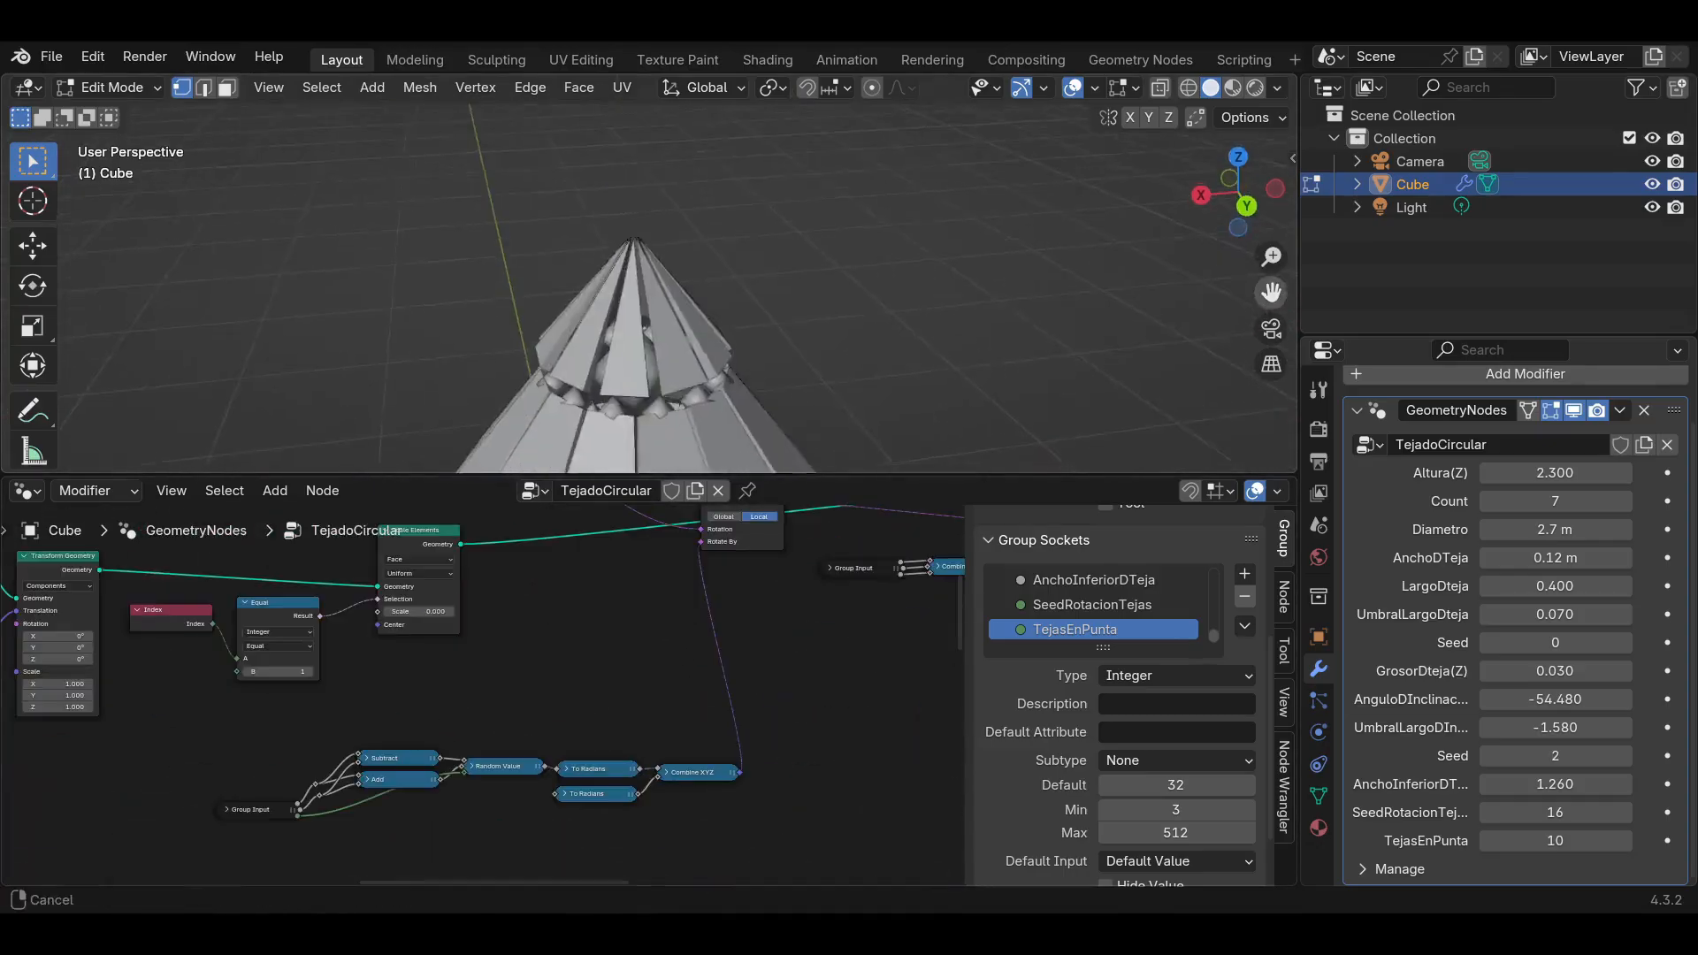
left_click_drag(1277, 300, 1348, 189)
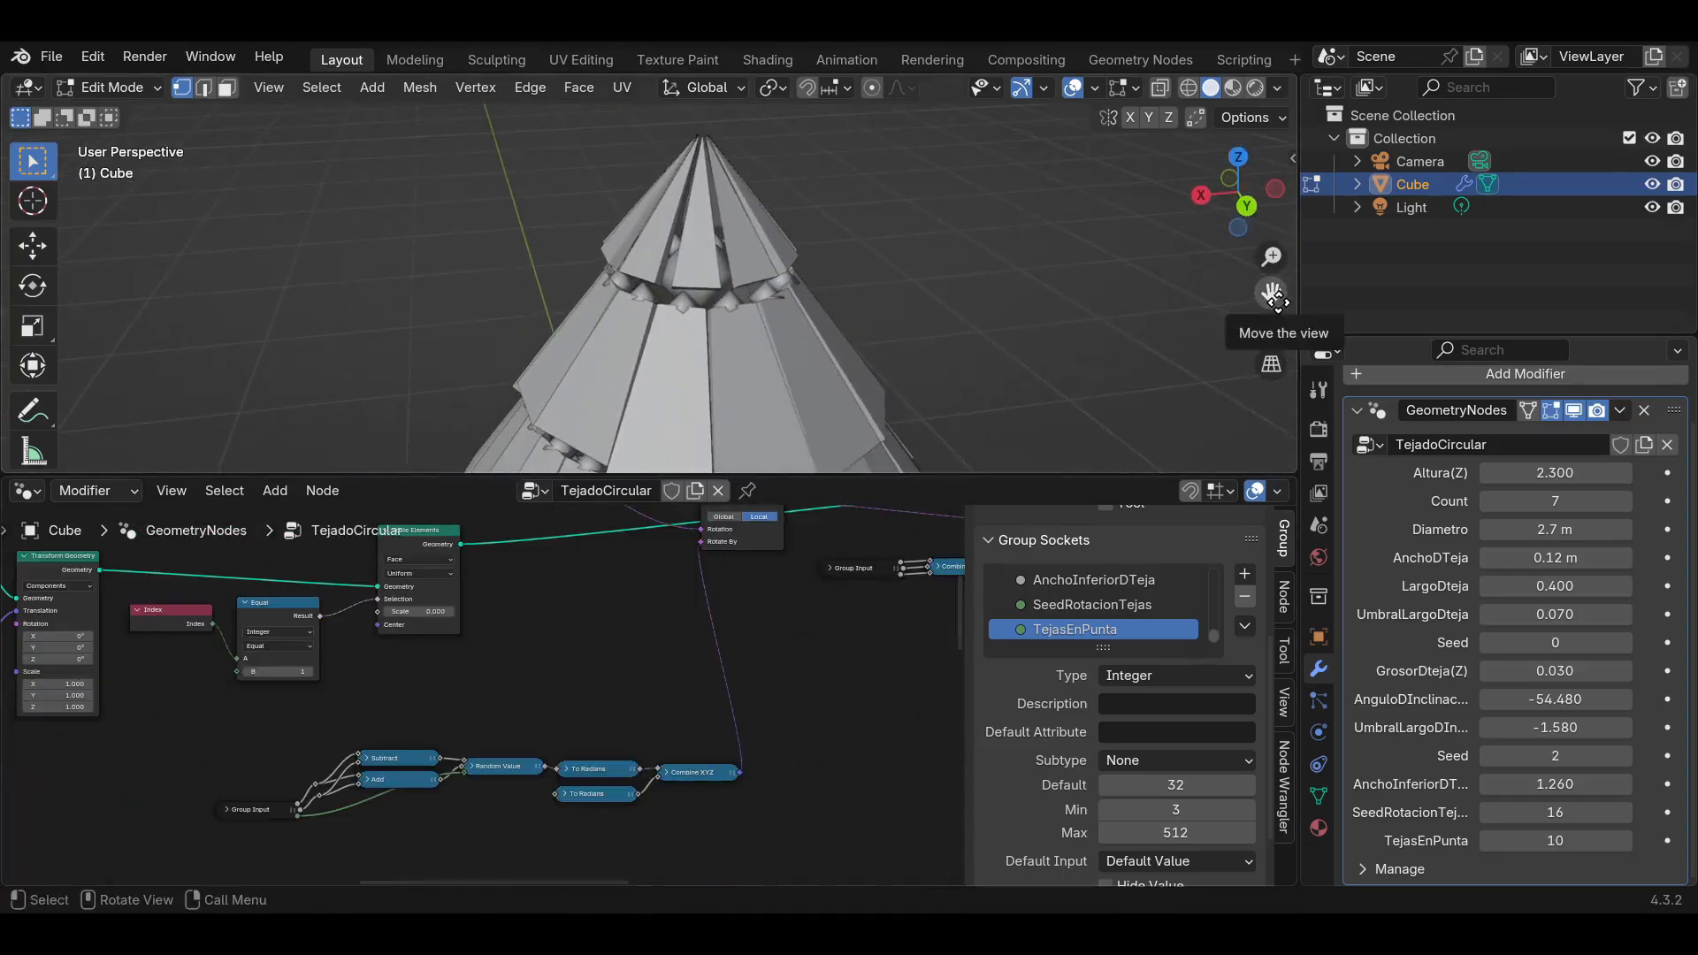
scroll(685, 257, "down", 5)
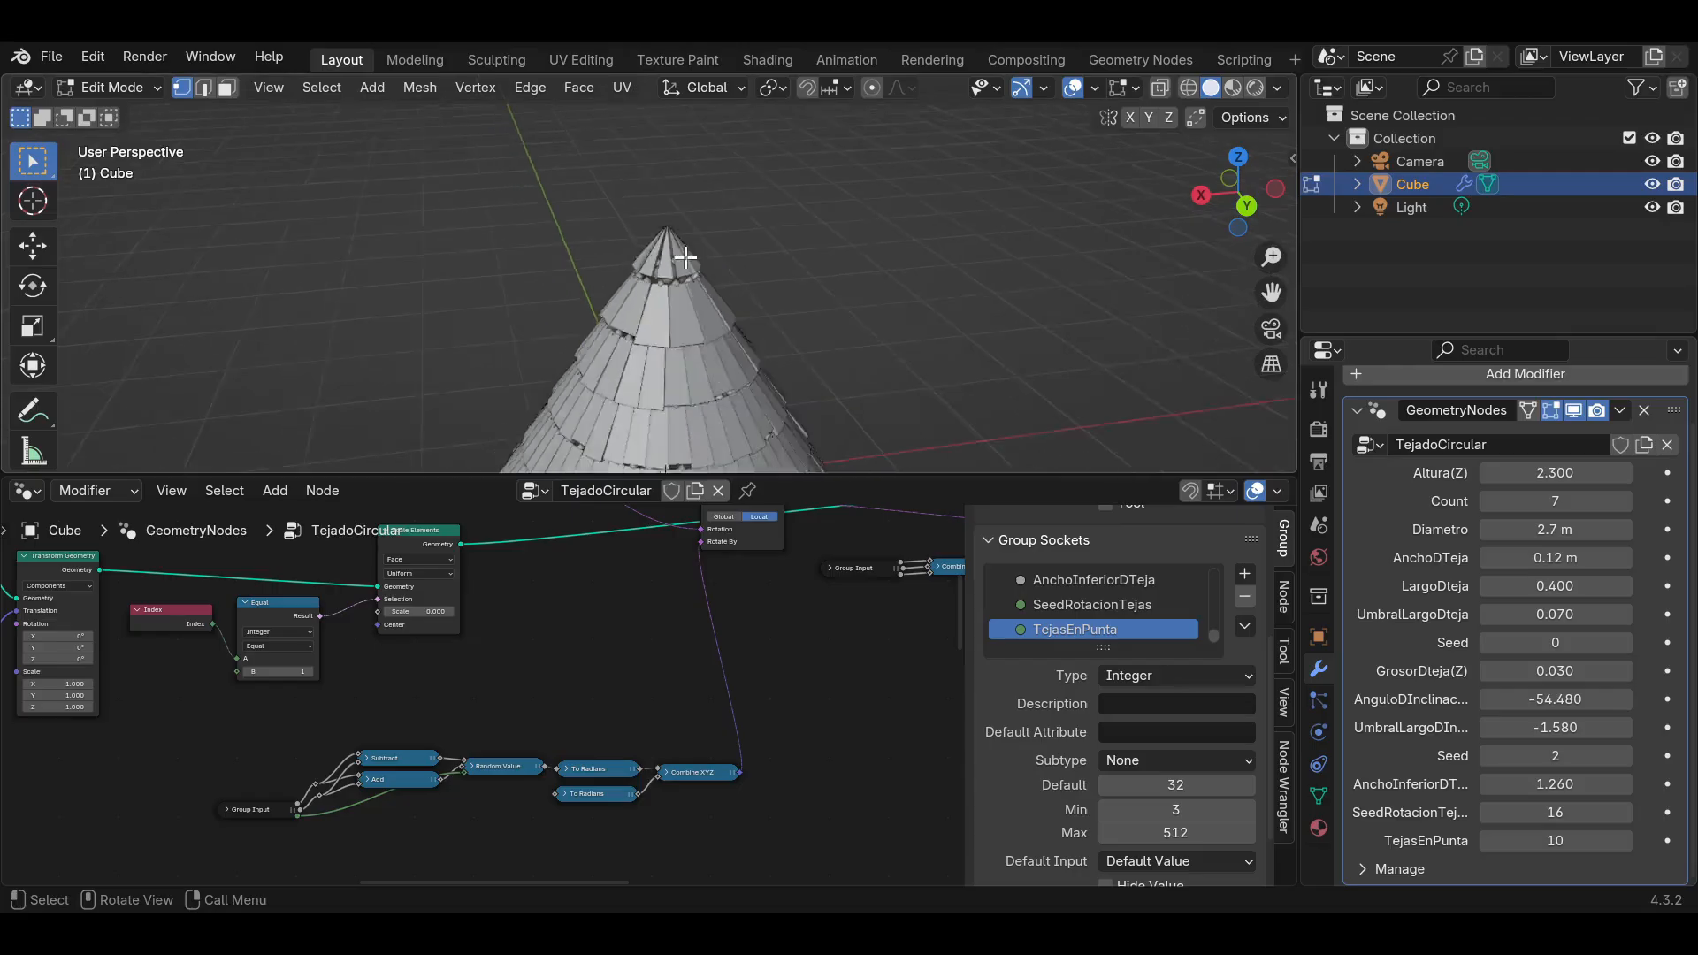
scroll(649, 378, "up", 3)
middle_click_drag(657, 357, 693, 257)
scroll(654, 221, "up", 3)
middle_click_drag(1252, 288, 672, 376)
scroll(553, 633, "down", 3)
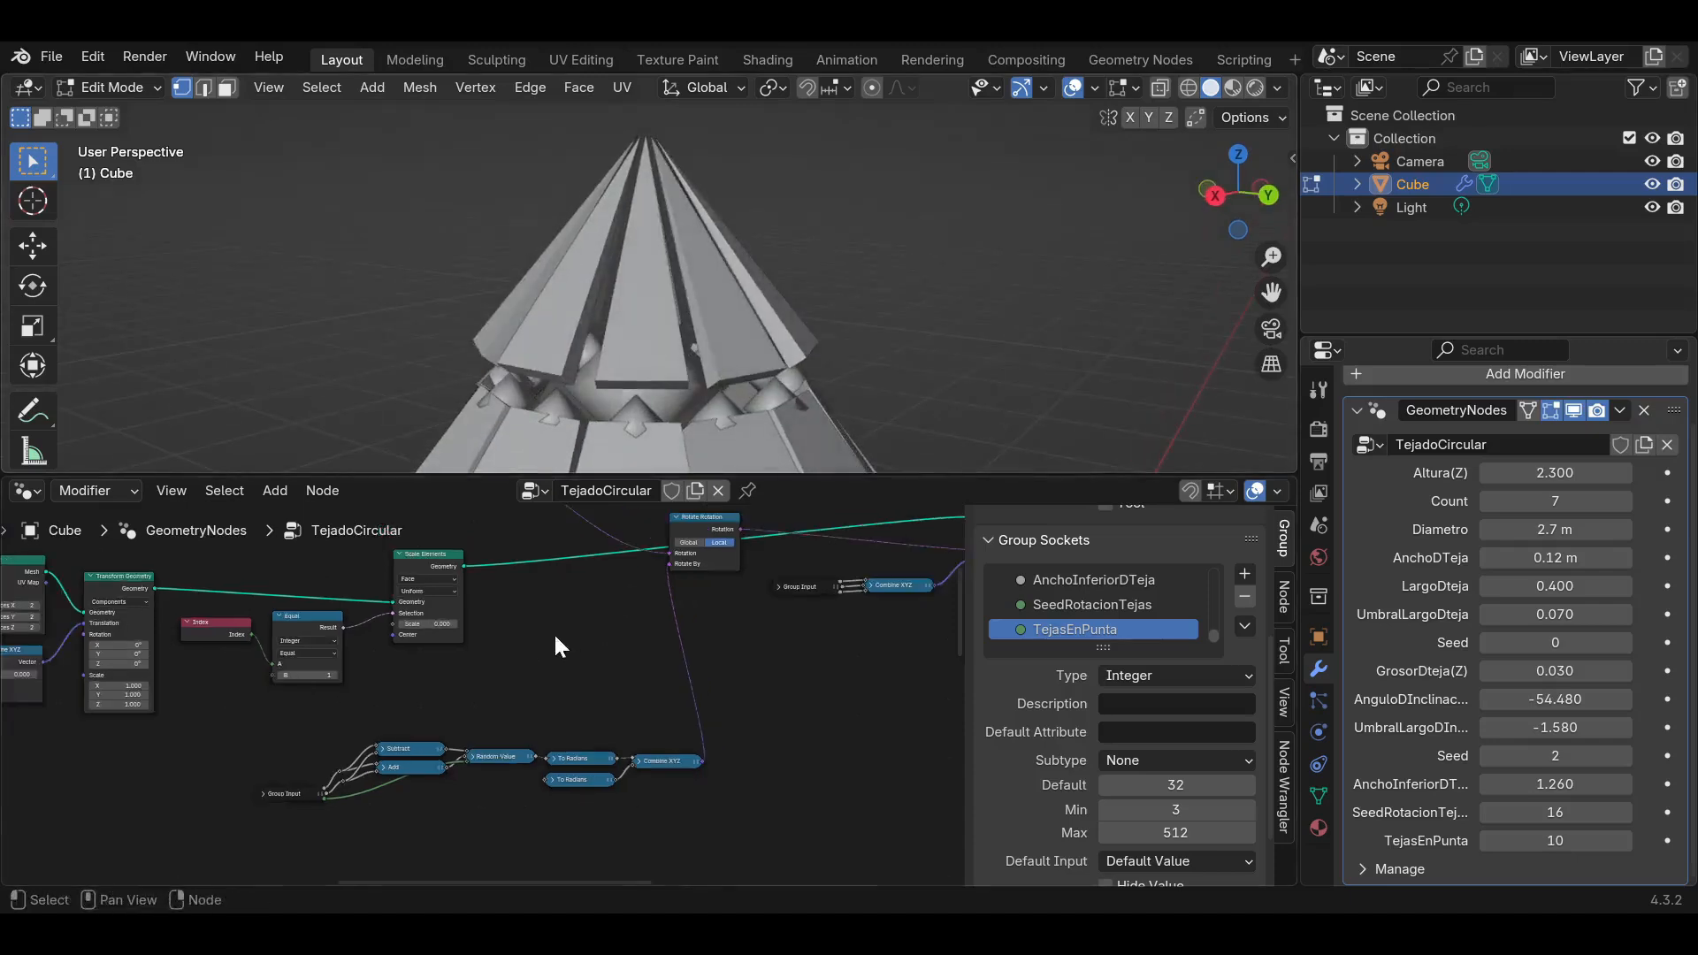
Duplicate the Scale Elements node and insert the copy on the geometry link right after the original.
middle_click_drag(502, 639, 539, 704)
scroll(556, 644, "down", 2)
scroll(555, 643, "up", 12)
left_click_drag(634, 563, 572, 550)
key("shift+d")
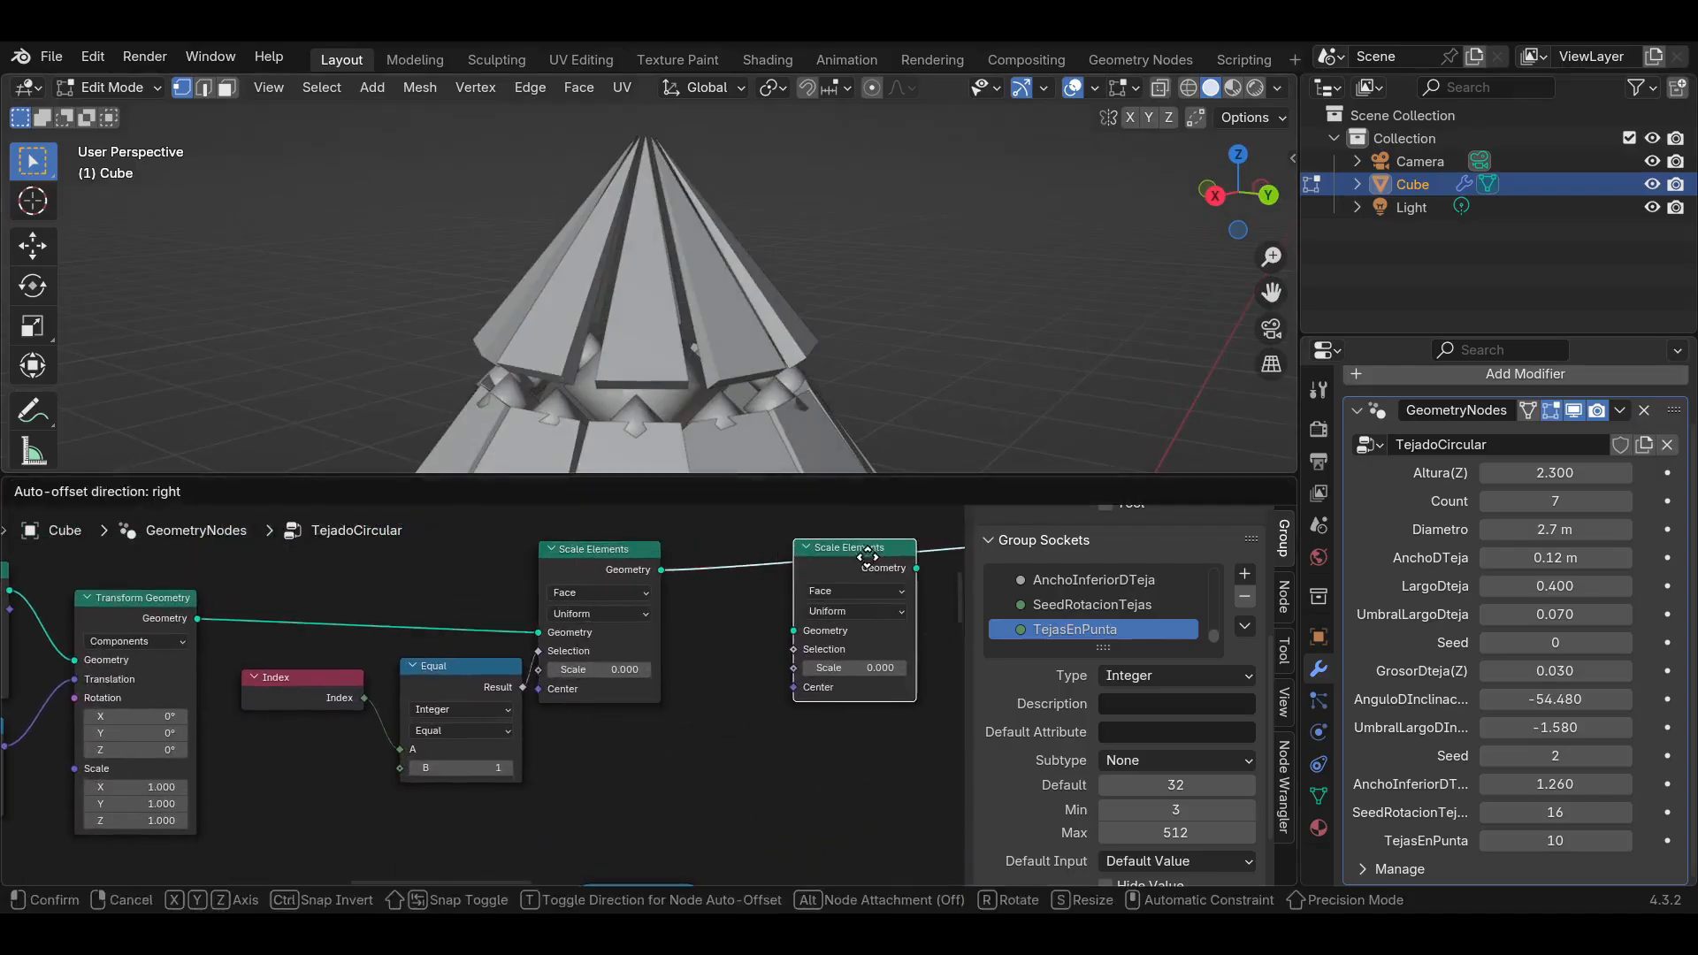
left_click(828, 548)
Duplicate the Index and Equal nodes, connect the copy's Result to the second Scale Elements' Selection, and place them below it.
left_click(463, 672)
left_click(302, 703, "shift")
key("shift+d")
left_click(591, 780)
left_click_drag(591, 780, 533, 819)
left_click_drag(741, 811, 793, 649)
left_click_drag(660, 789, 677, 717)
middle_click_drag(770, 701, 614, 700)
Switch the second Scale Elements node to Single Axis mode.
left_click(697, 612)
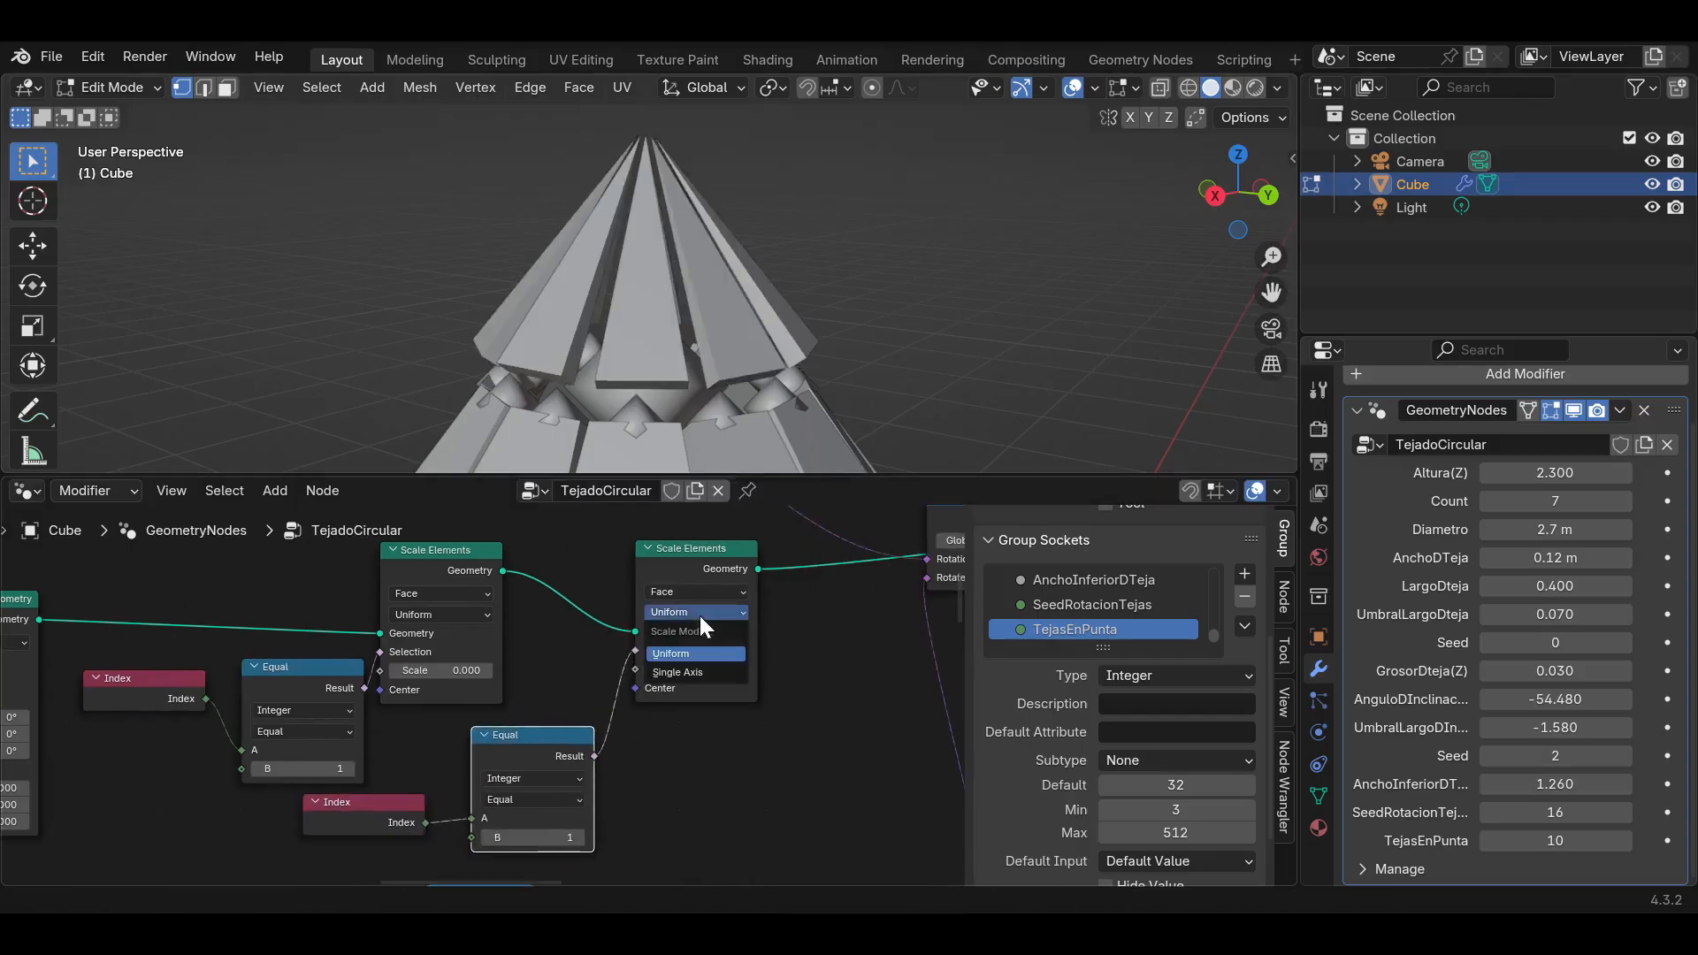
left_click(702, 672)
scroll(778, 759, "up", 2)
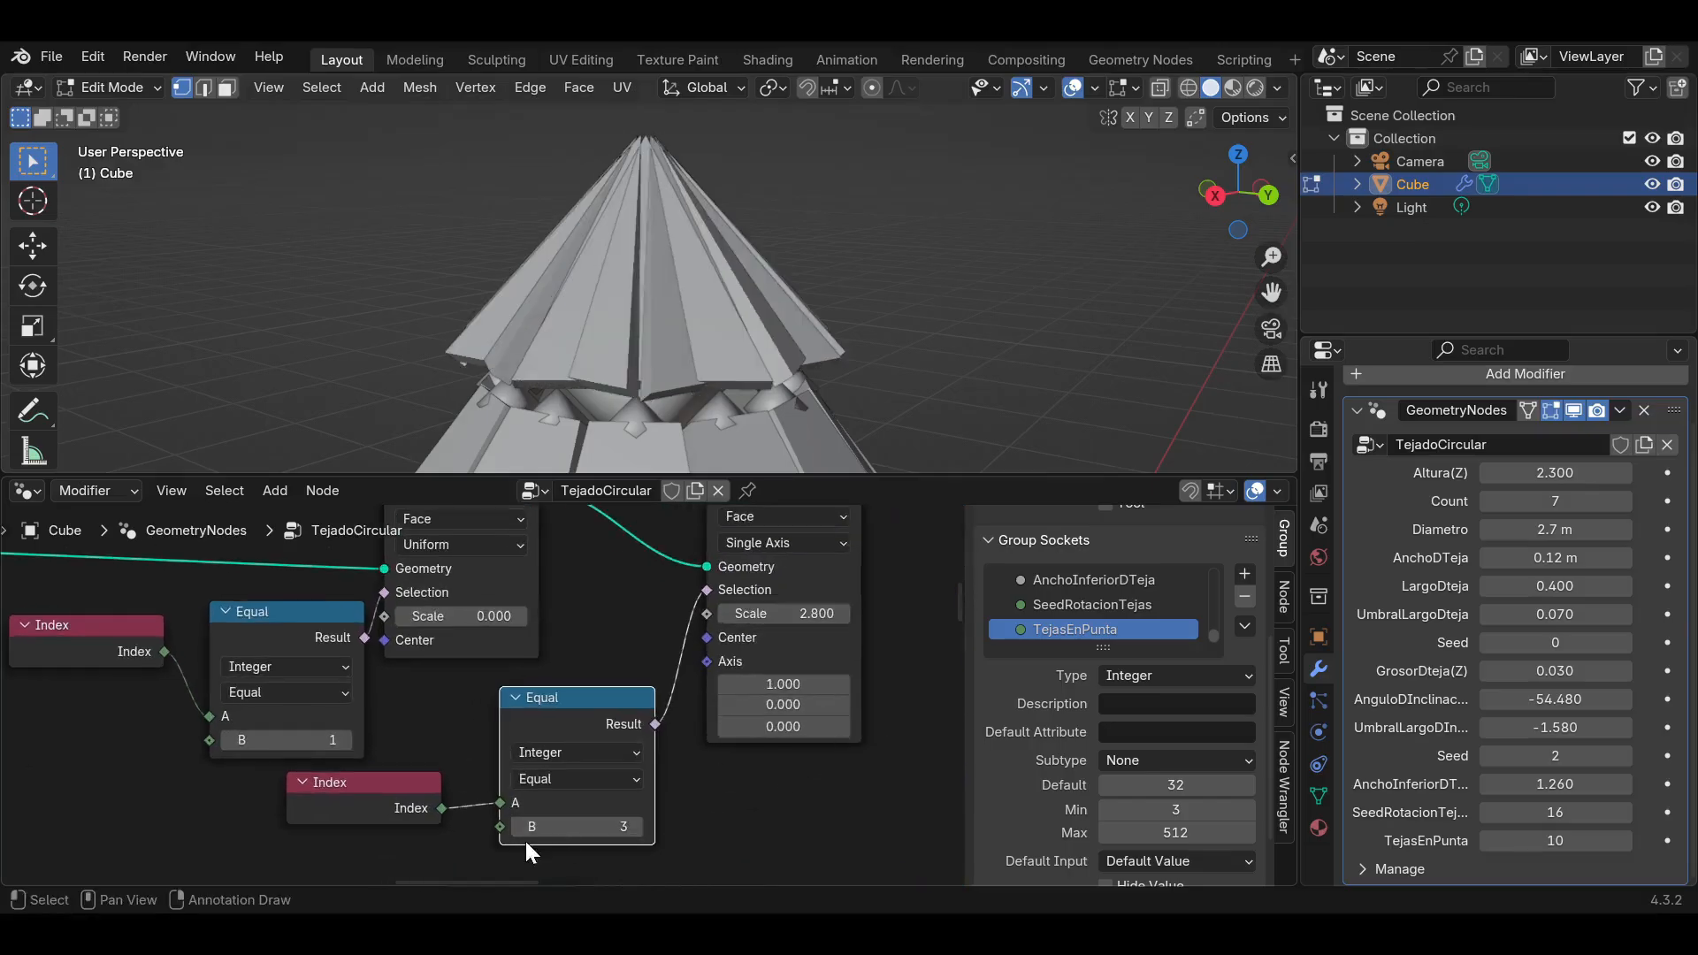
Try different face indices in the second Equal node, ending with B at 3 and the Single Axis Scale at 0.900.
left_click(515, 833)
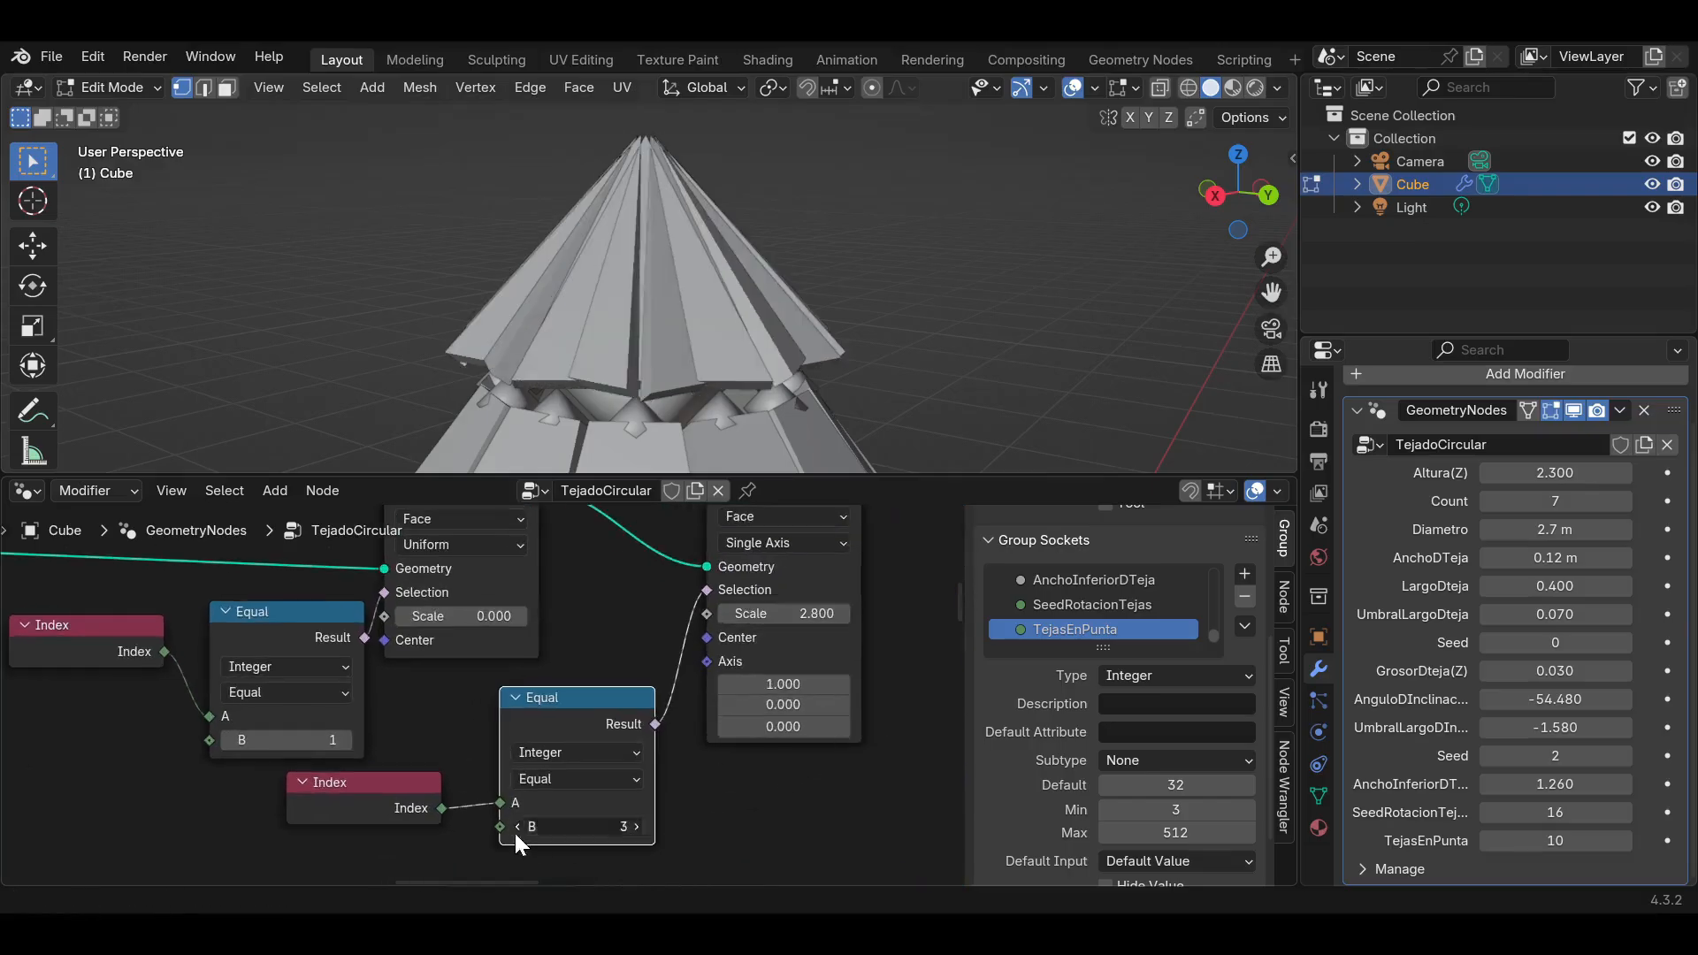
left_click(638, 829)
left_click(640, 831)
left_click(641, 832)
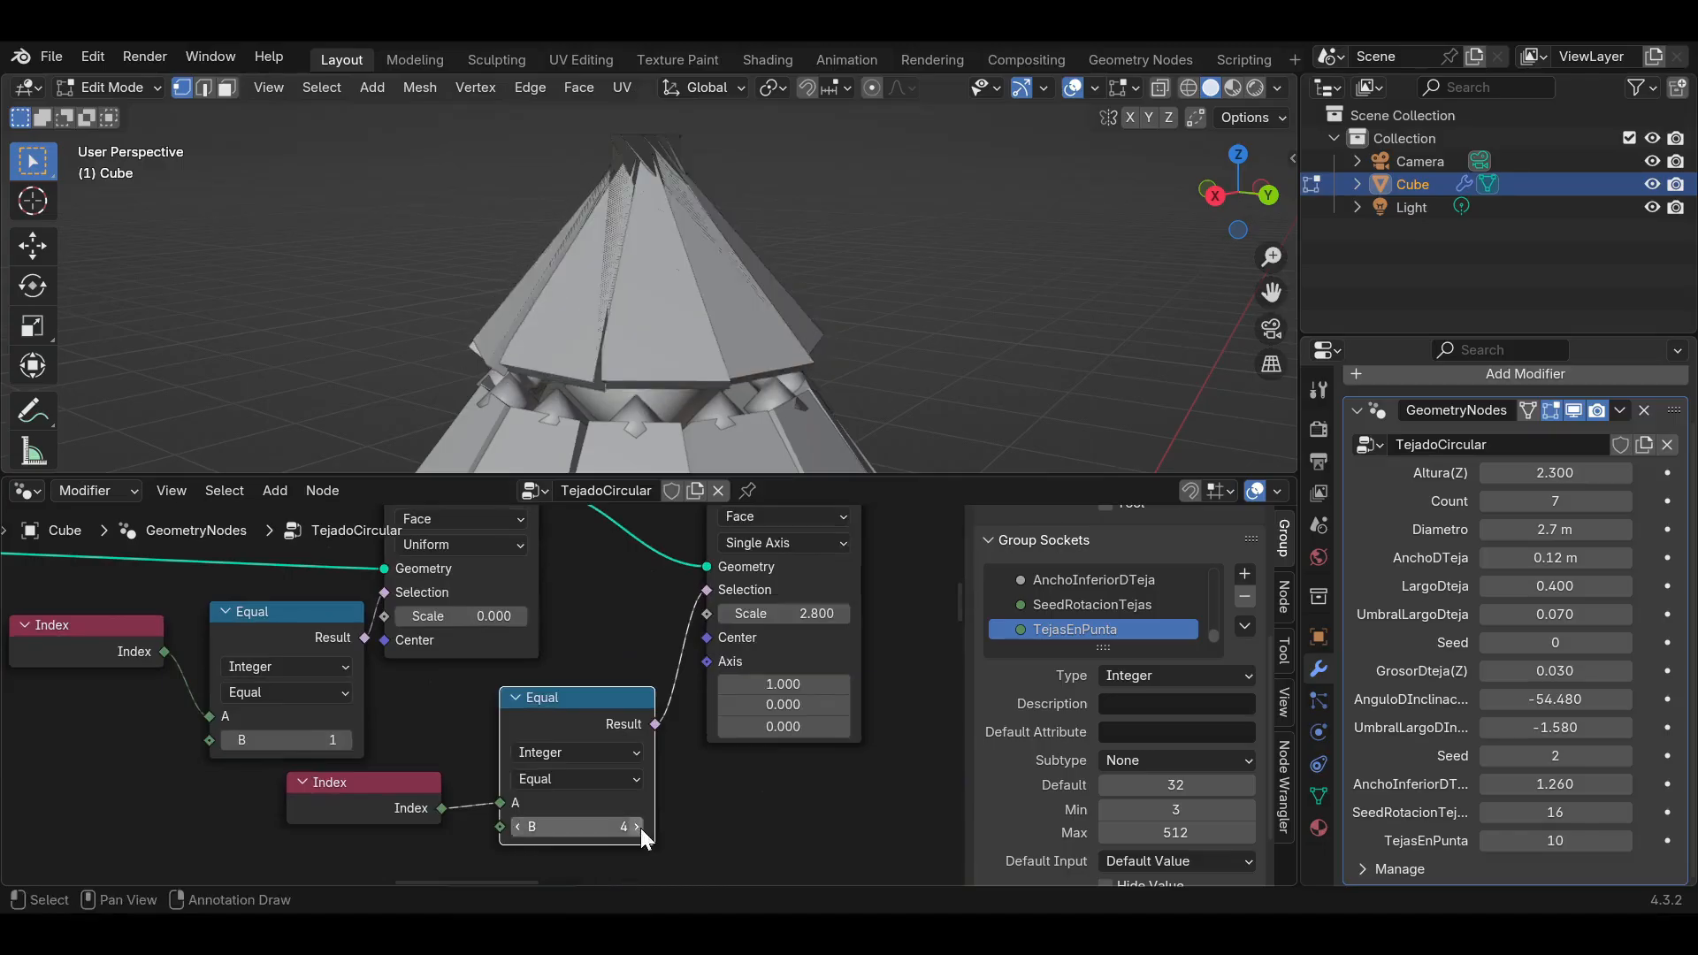
mouse_move(799, 614)
left_mouse_down()
mouse_move(831, 614)
mouse_move(770, 614)
mouse_move(827, 614)
left_mouse_up()
left_click(637, 829)
left_click(637, 829)
mouse_move(631, 831)
left_mouse_down()
mouse_move(597, 831)
mouse_move(626, 831)
left_mouse_up()
mouse_move(816, 615)
left_mouse_down()
mouse_move(762, 615)
mouse_move(884, 614)
mouse_move(738, 614)
mouse_move(800, 613)
left_mouse_up()
left_click(636, 830)
left_click(638, 824)
left_click(639, 824)
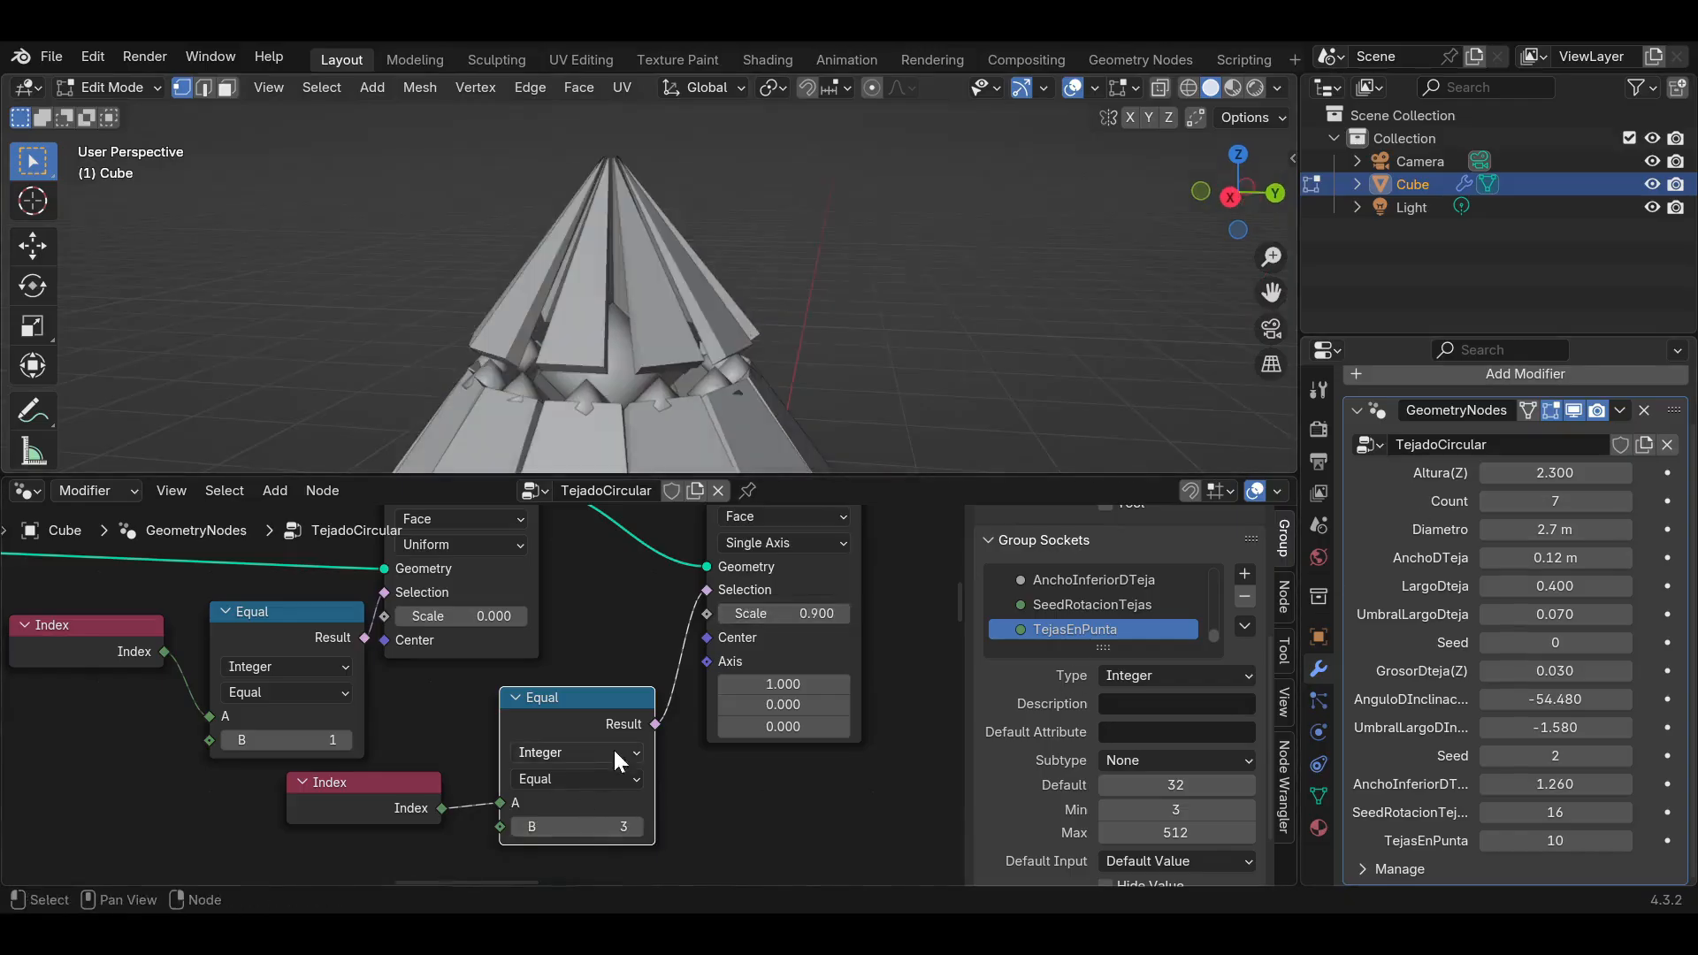
Add a Group Input node and expose the second Scale Elements' Scale as a new group socket.
scroll(613, 747, "down", 4)
middle_click_drag(613, 746, 664, 753)
scroll(626, 760, "up", 4)
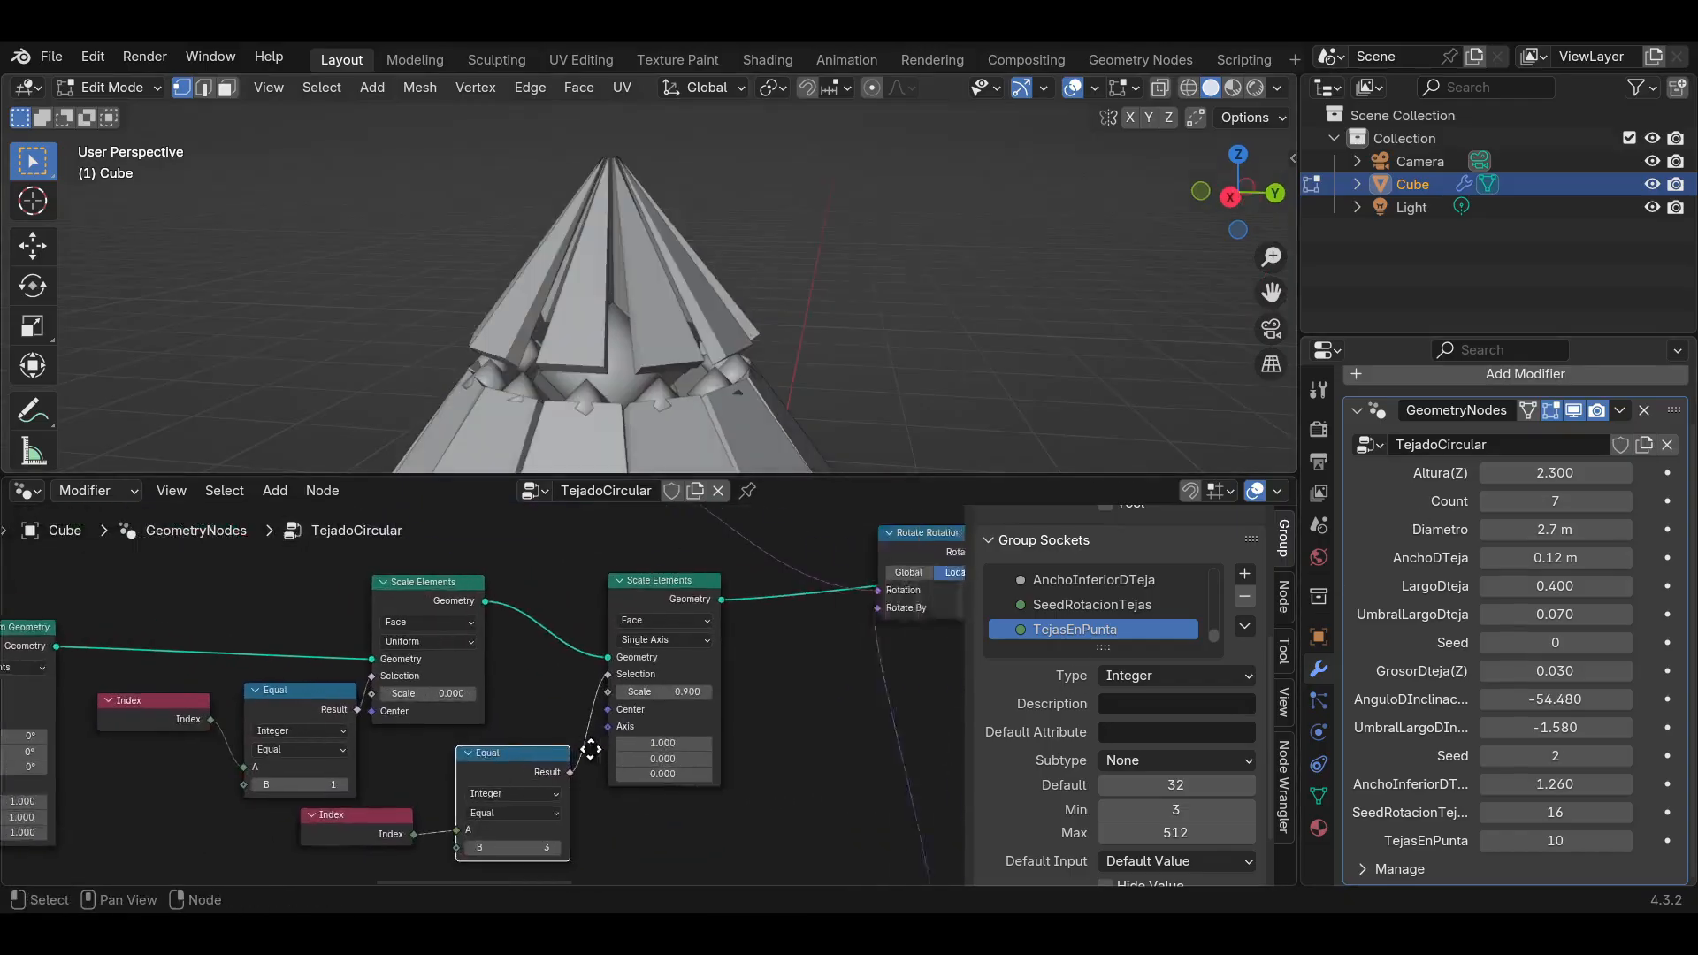
key("shift+a")
left_click(658, 435)
left_click(767, 492)
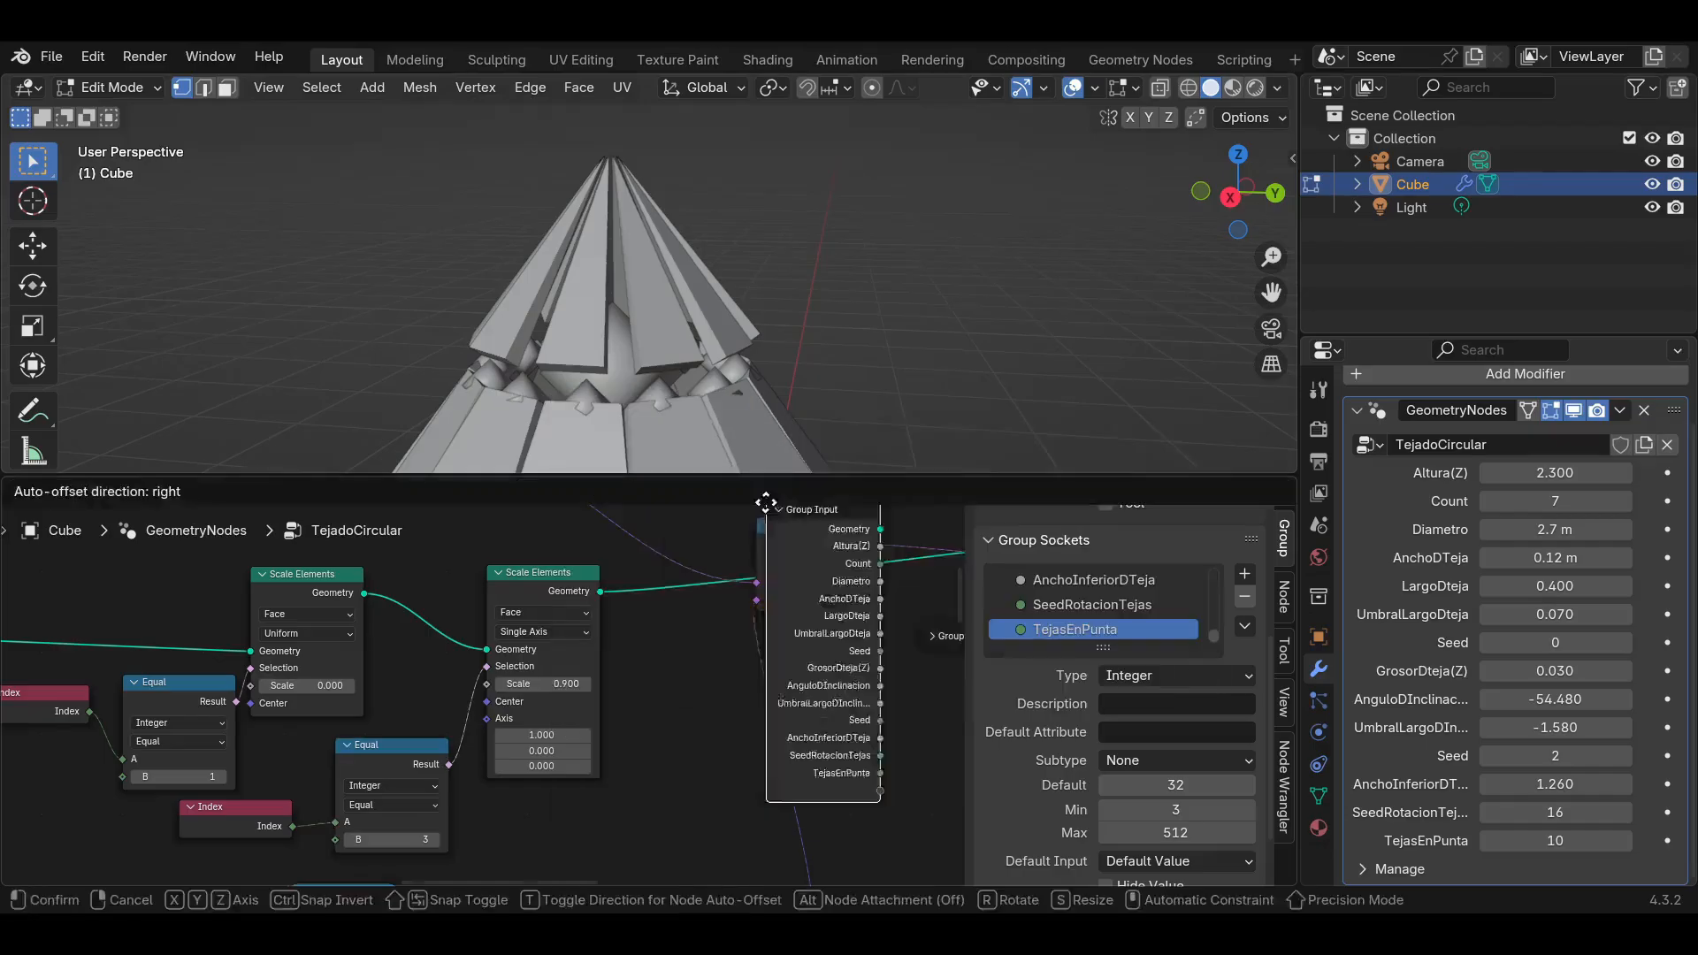
left_click(638, 627)
middle_click_drag(710, 825, 692, 737)
left_click_drag(692, 737, 62, 732)
left_click_drag(117, 830, 468, 595)
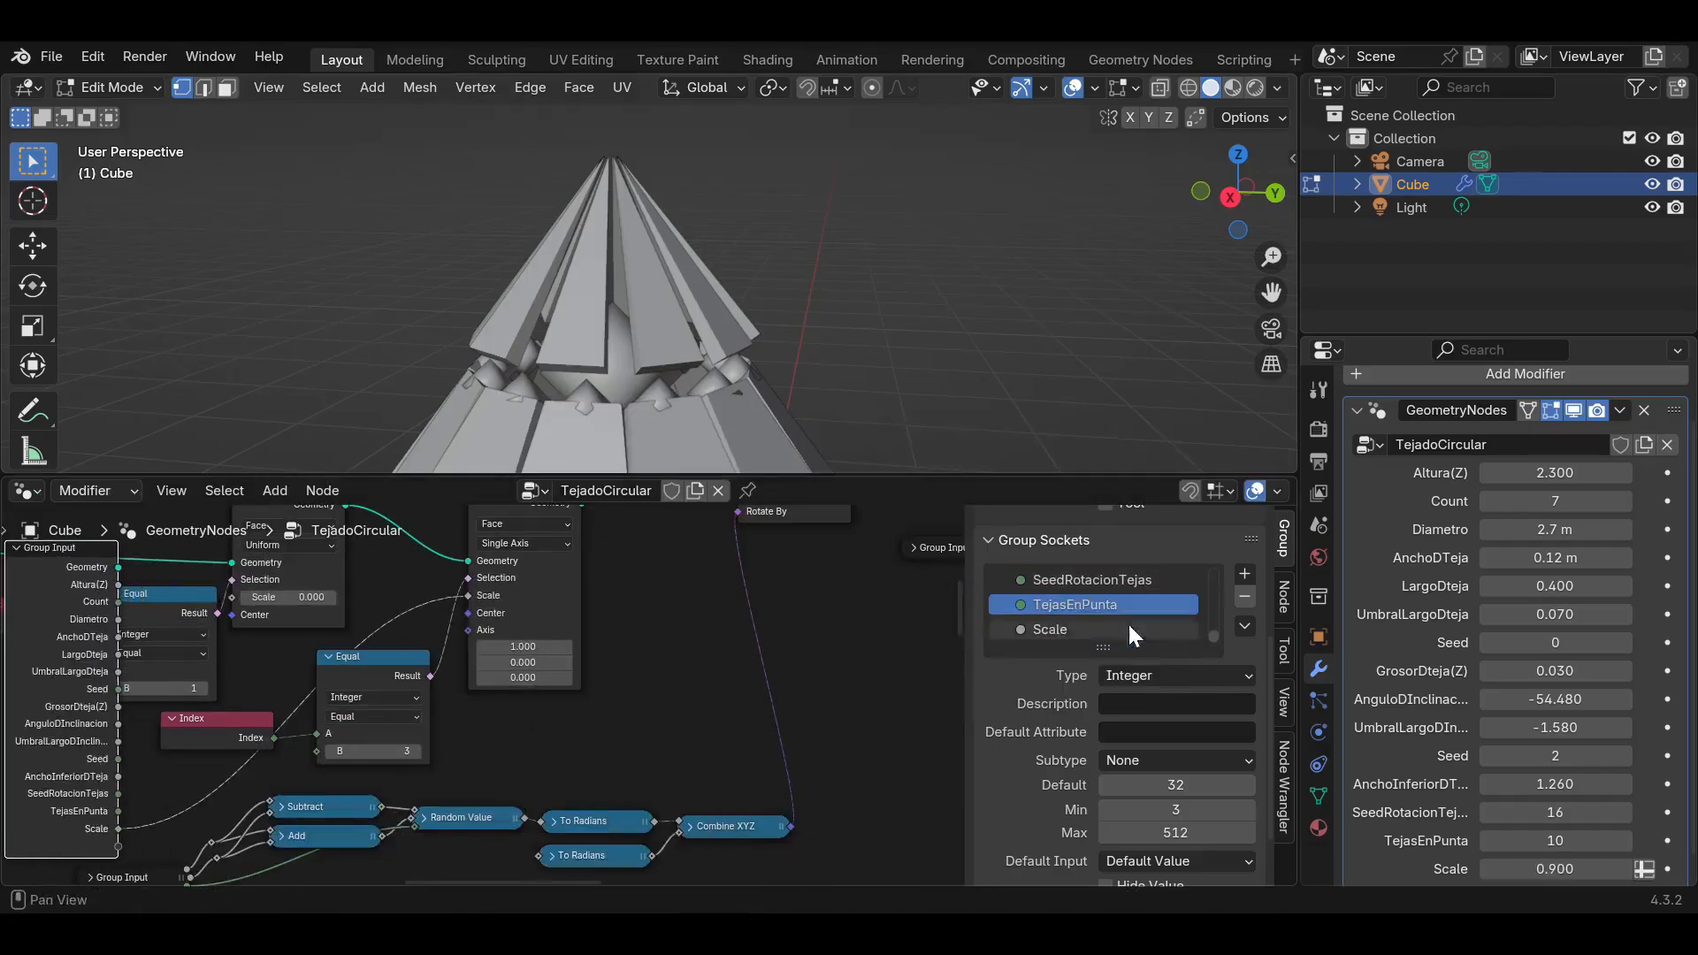
Rename the new Scale group socket to AnchoInferiorPuntaTejado.
double_click(1121, 628)
type("AnchoInferi")
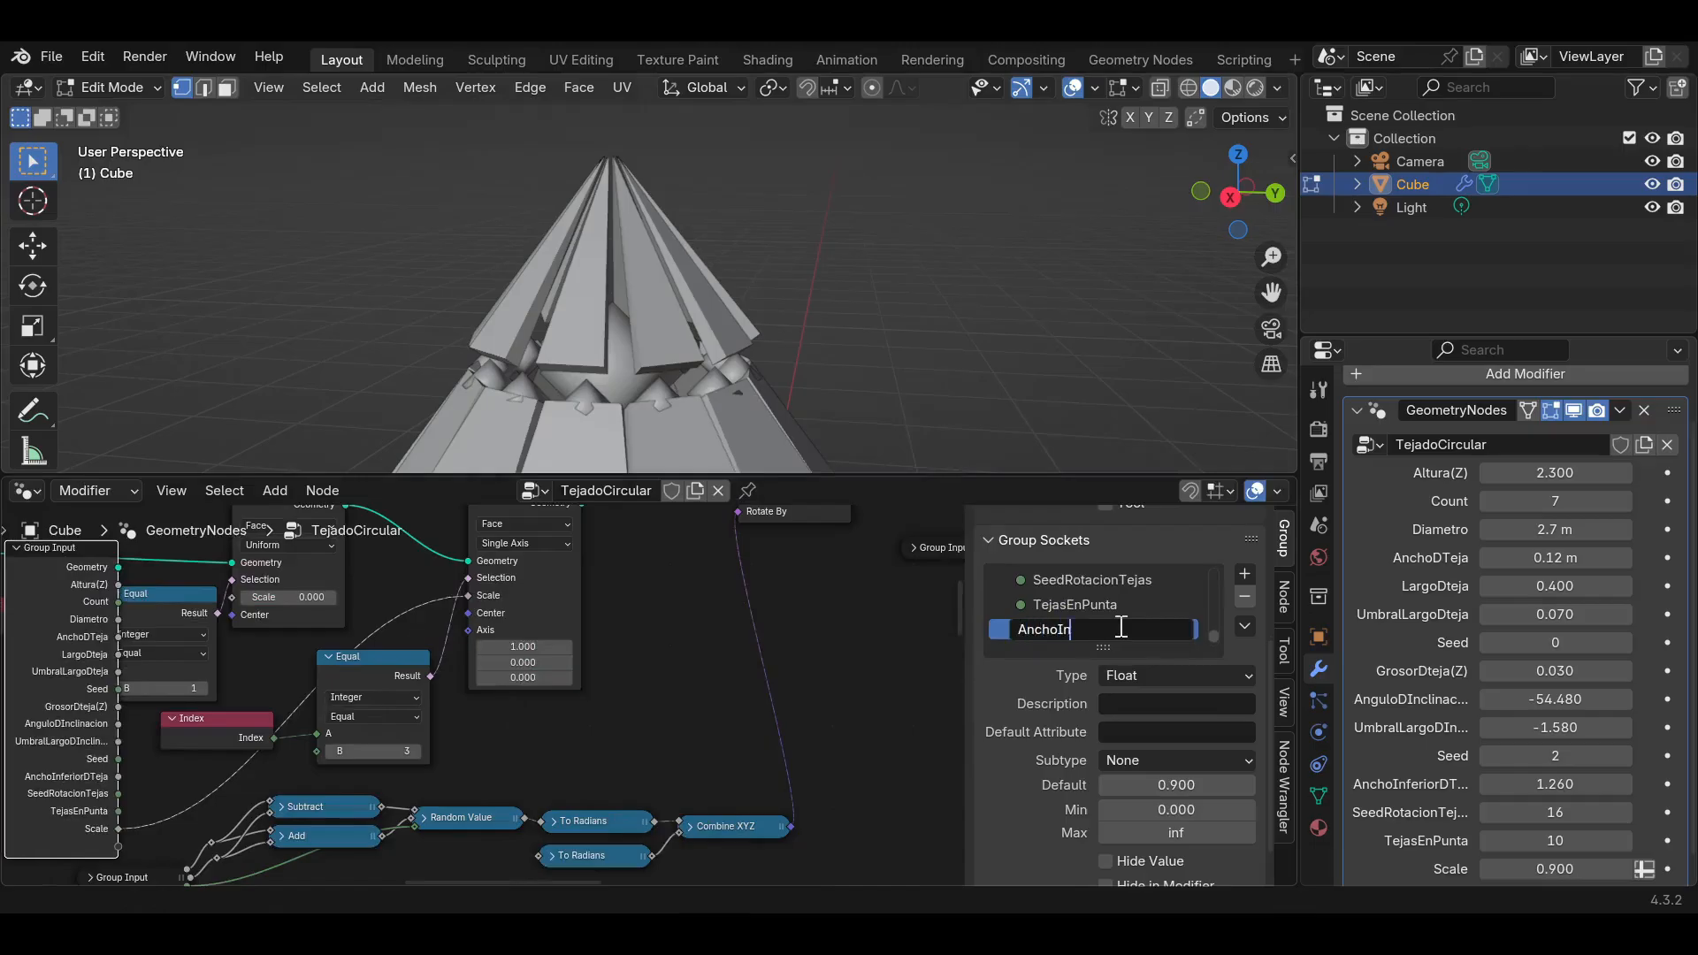
key("BackSpace")
key("BackSpace")
type("rior")
type("PuntaTe")
type("jado")
key("Return")
Collapse the new Group Input node, hide its unused sockets, and place it beside the second Scale Elements node.
middle_click_drag(80, 574, 333, 591)
key("h")
left_click_drag(333, 592, 642, 610)
key("ctrl+h")
Collapse the second Equal node and move its Index node close to it.
left_click(619, 674)
key("h")
left_click_drag(494, 732, 531, 669)
Mark the AnchoInferiorPuntaTejado socket as Single Value and set it to 1.330 in the modifier.
scroll(1486, 804, "down", 1)
scroll(1015, 766, "down", 1)
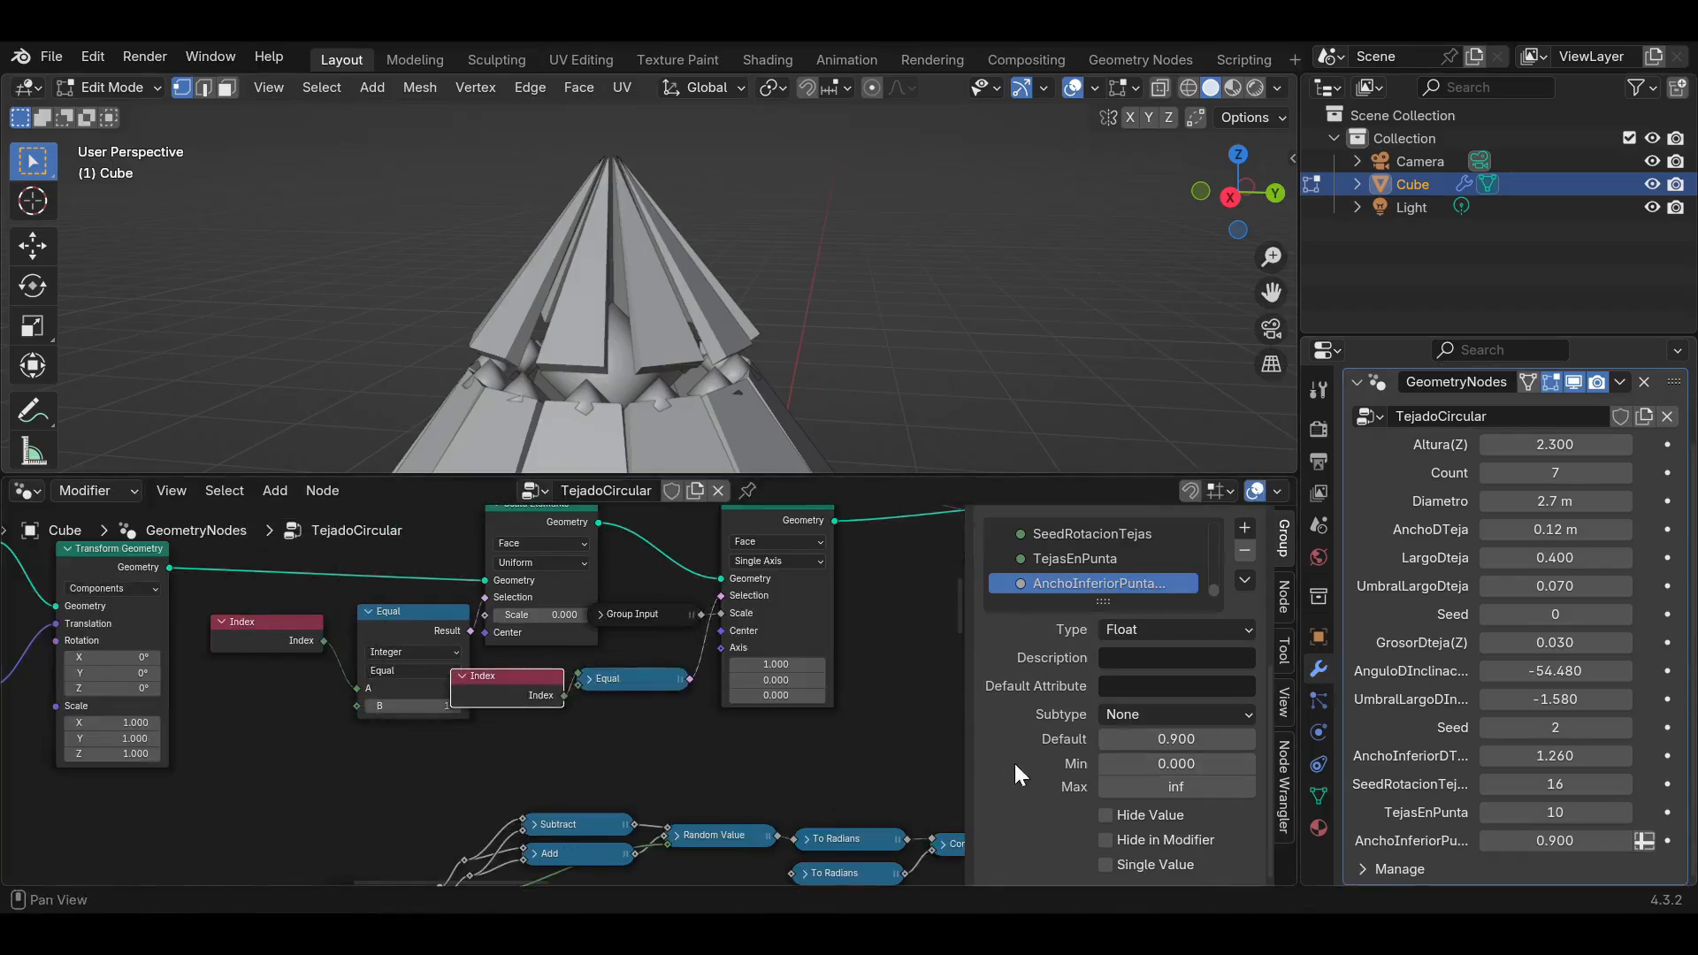
left_click(1120, 857)
left_click_drag(1554, 840, 1591, 840)
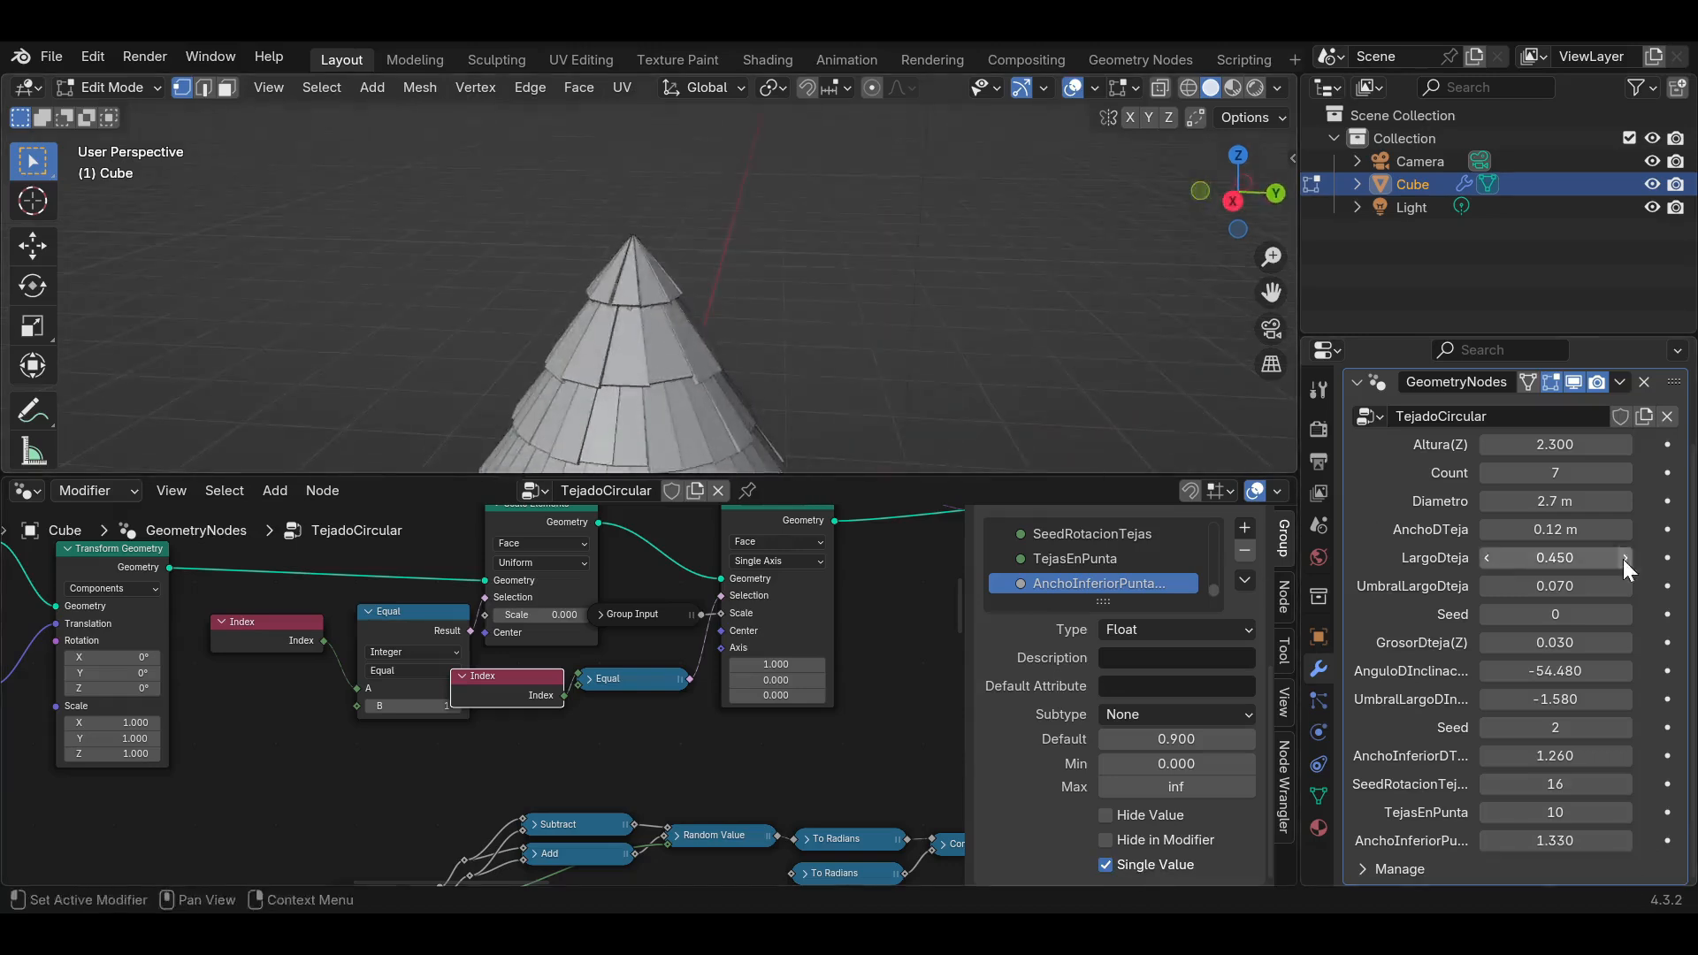
Set LargoDteja to 0.450 in the modifier.
left_click_drag(1621, 558, 1632, 559)
scroll(1008, 292, "down", 2)
mouse_move(707, 287)
middle_mouse_down()
mouse_move(807, 292)
mouse_move(738, 291)
middle_mouse_up()
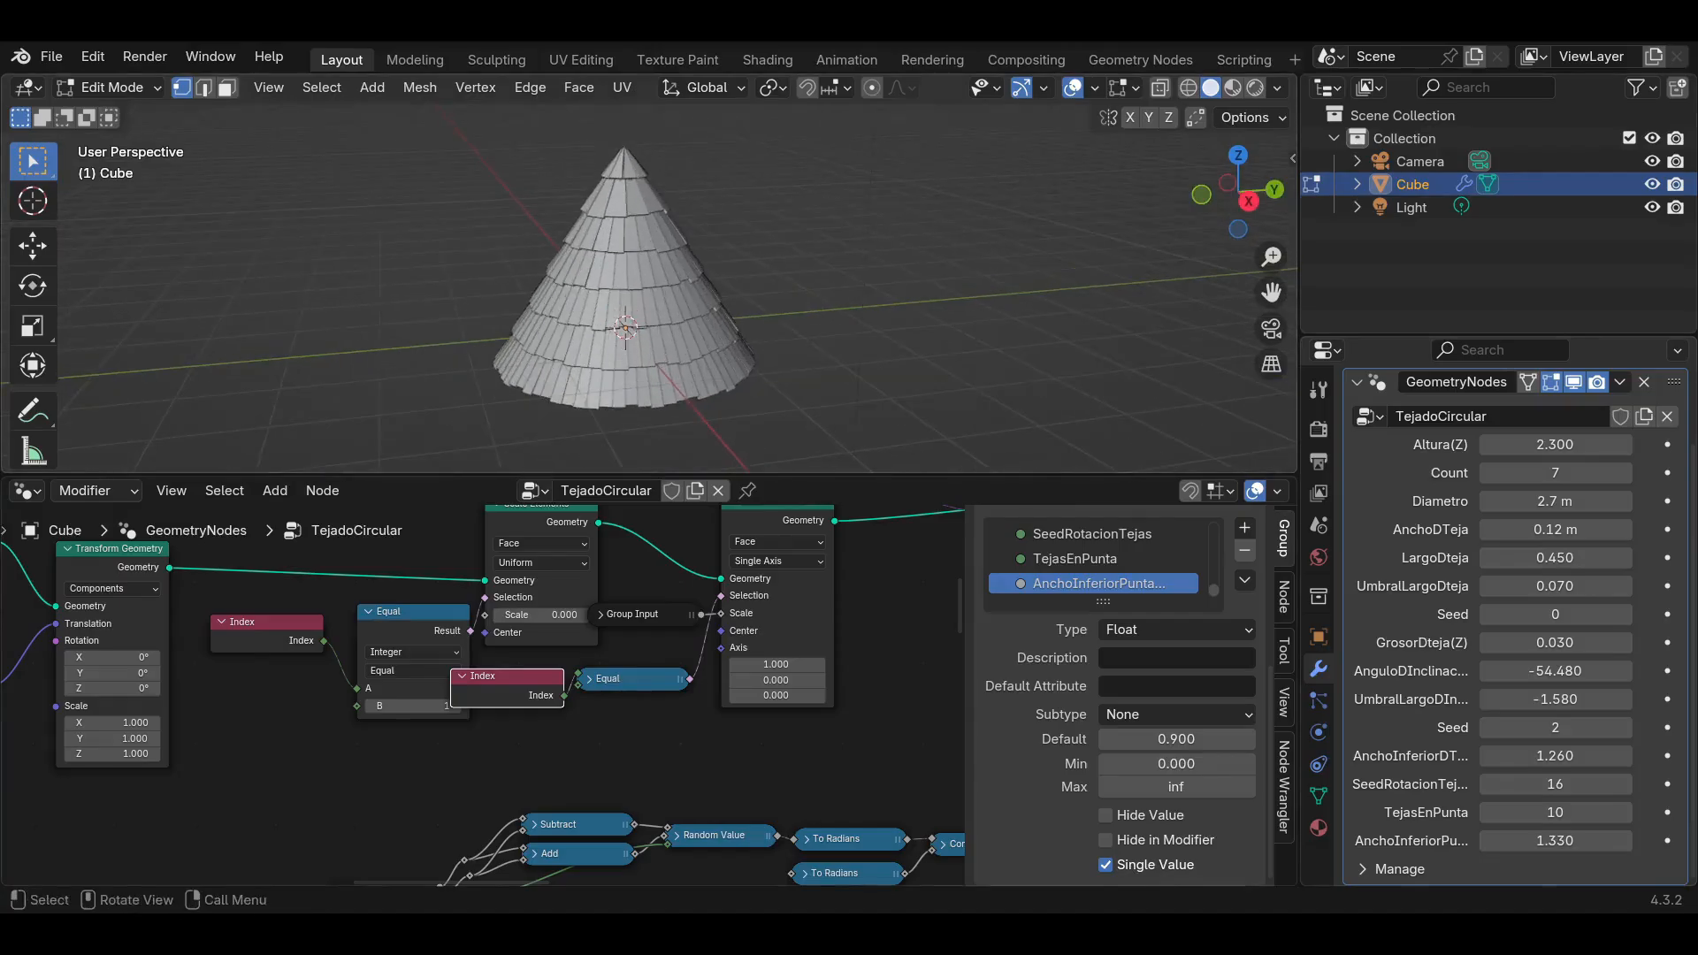
middle_click_drag(653, 316, 693, 324)
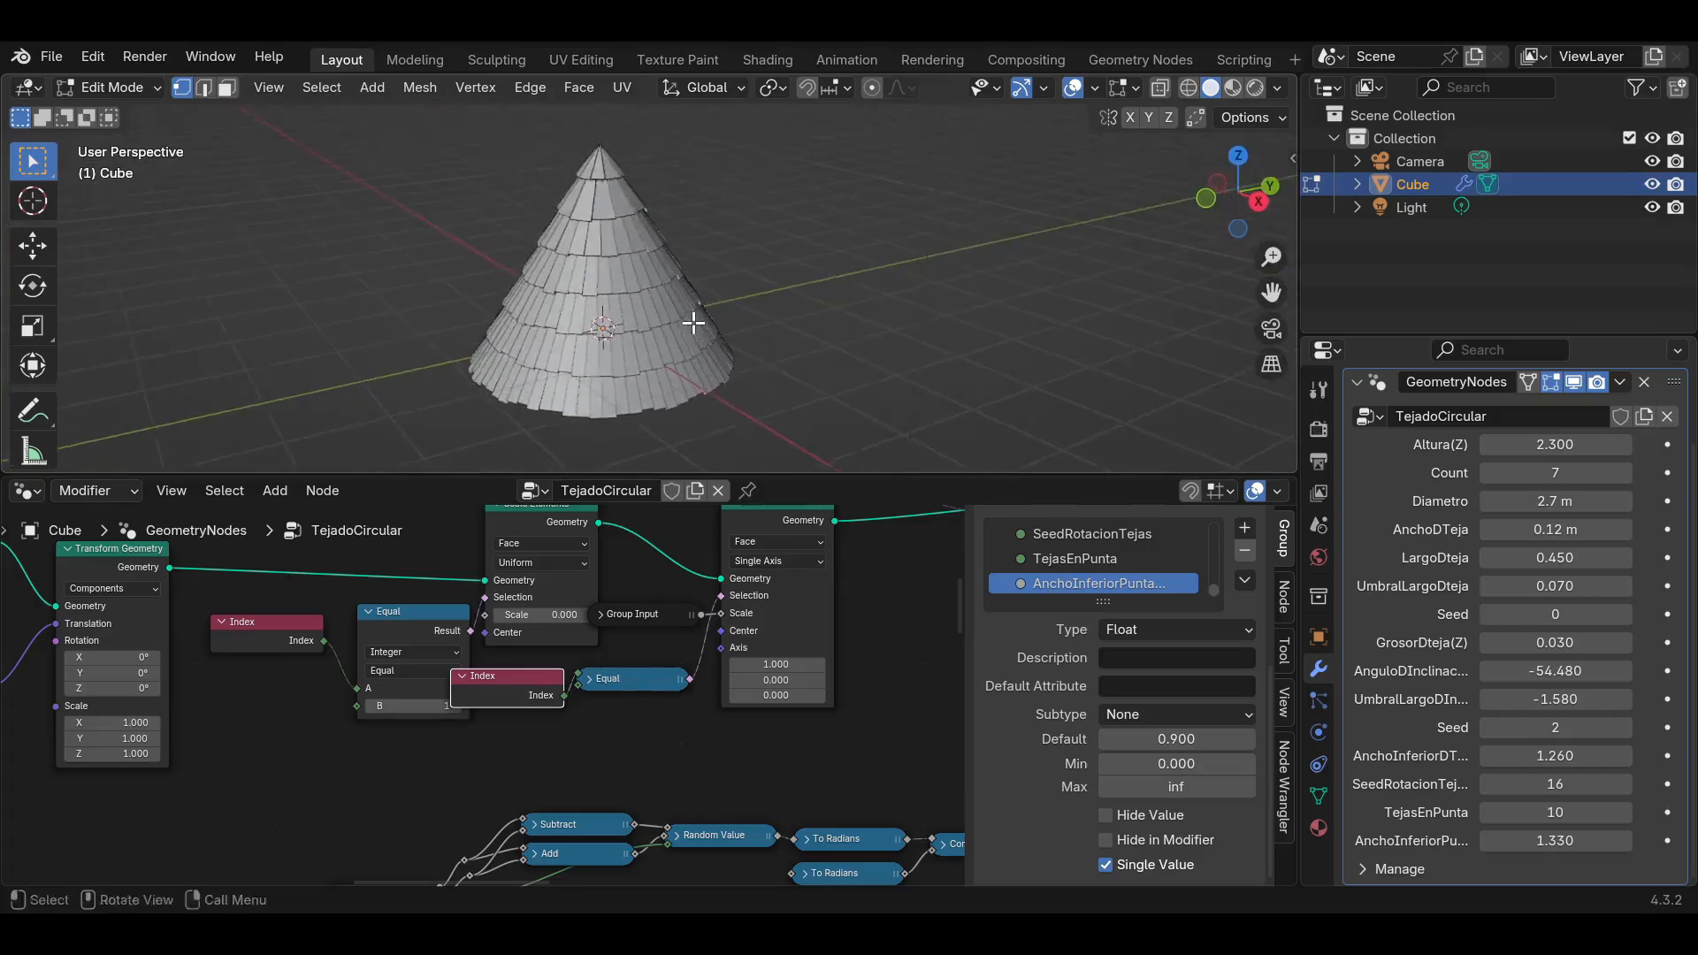
Frame the whole roof in the 3D view and switch its shading to Material Preview.
left_click_drag(1271, 292, 1513, 303)
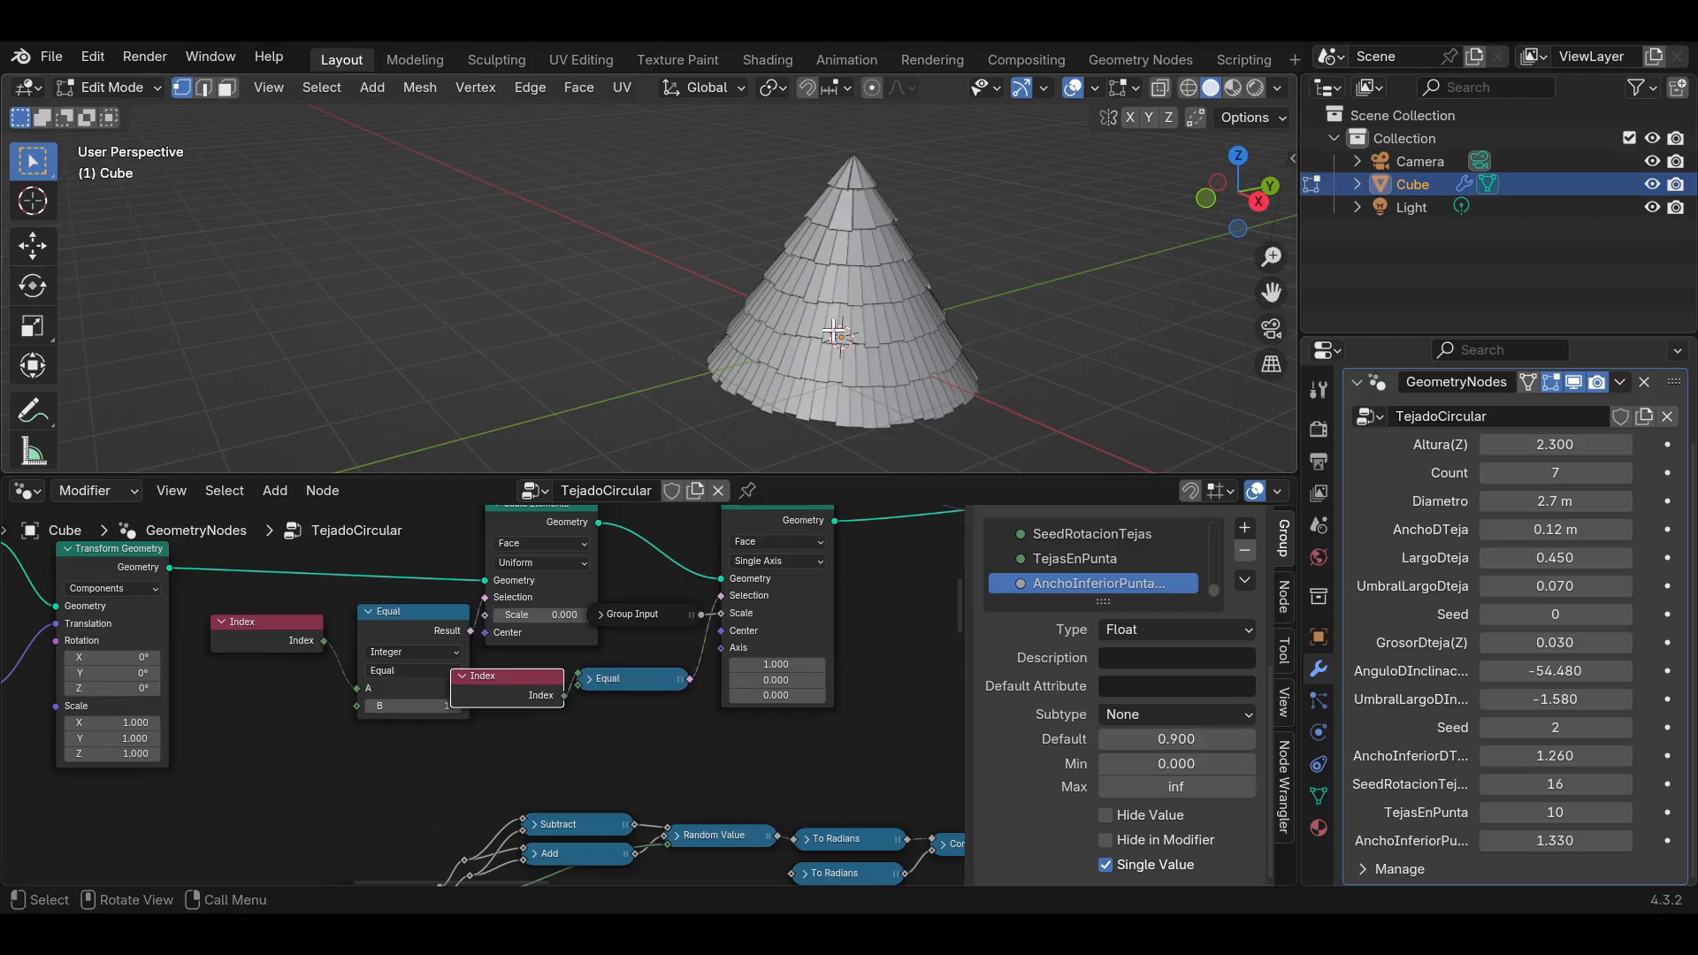
scroll(833, 330, "up", 2)
scroll(902, 317, "down", 1)
left_click_drag(1266, 281, 1215, 285)
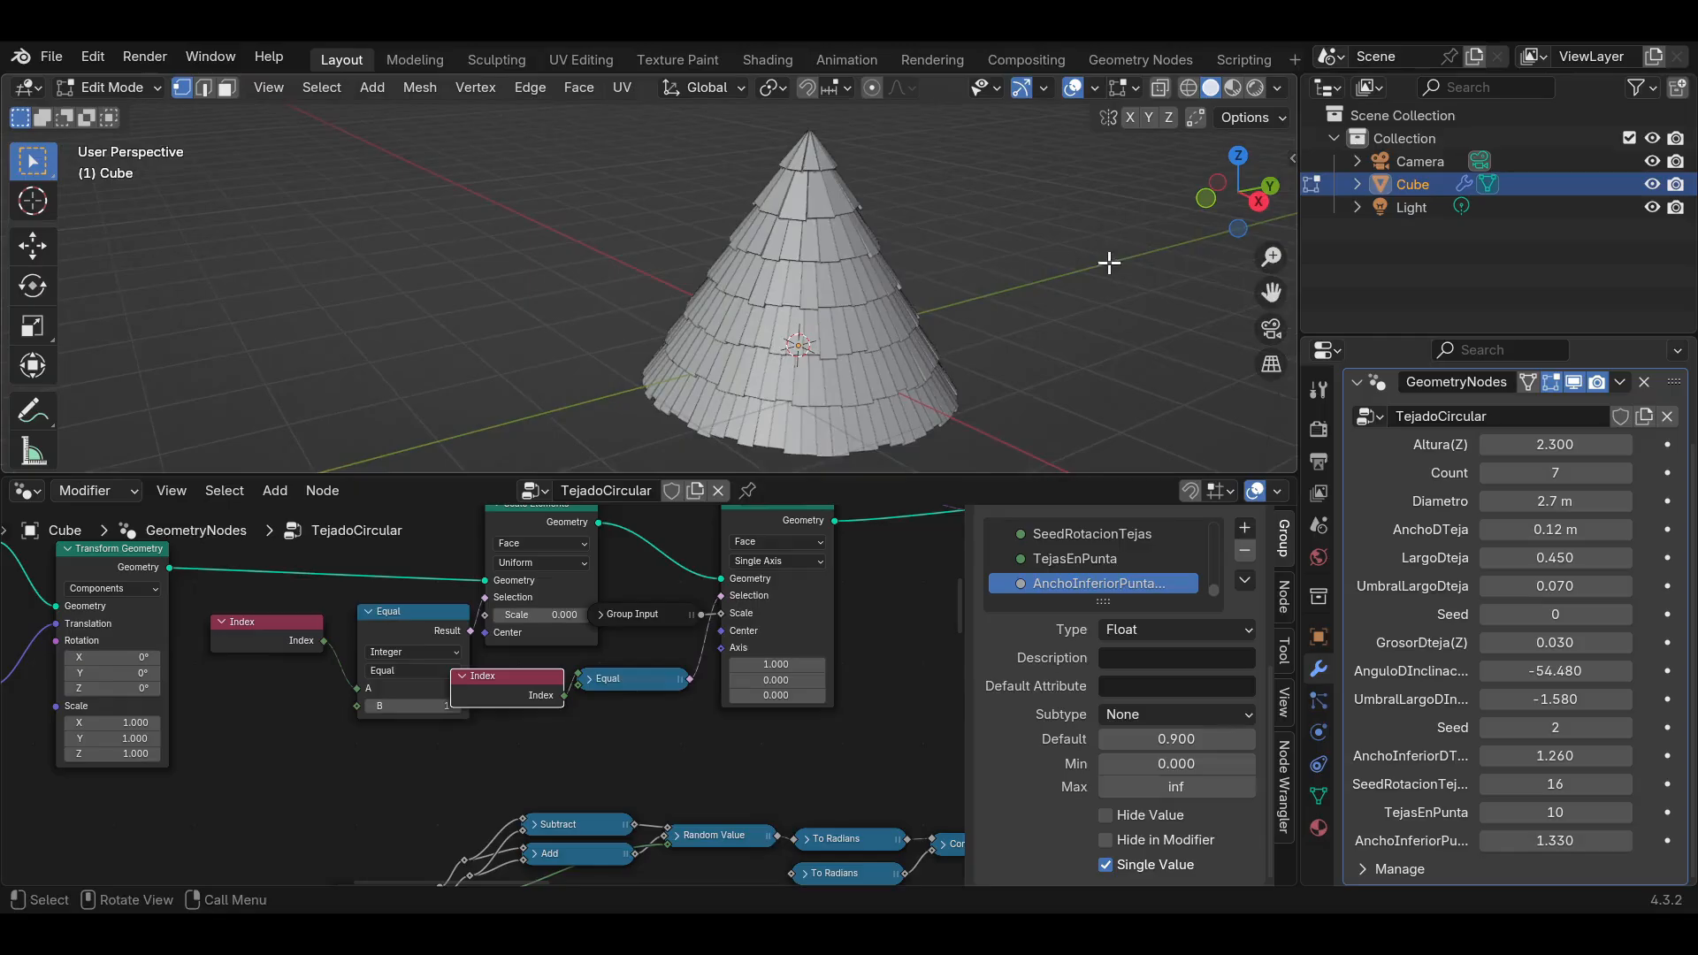
key("z")
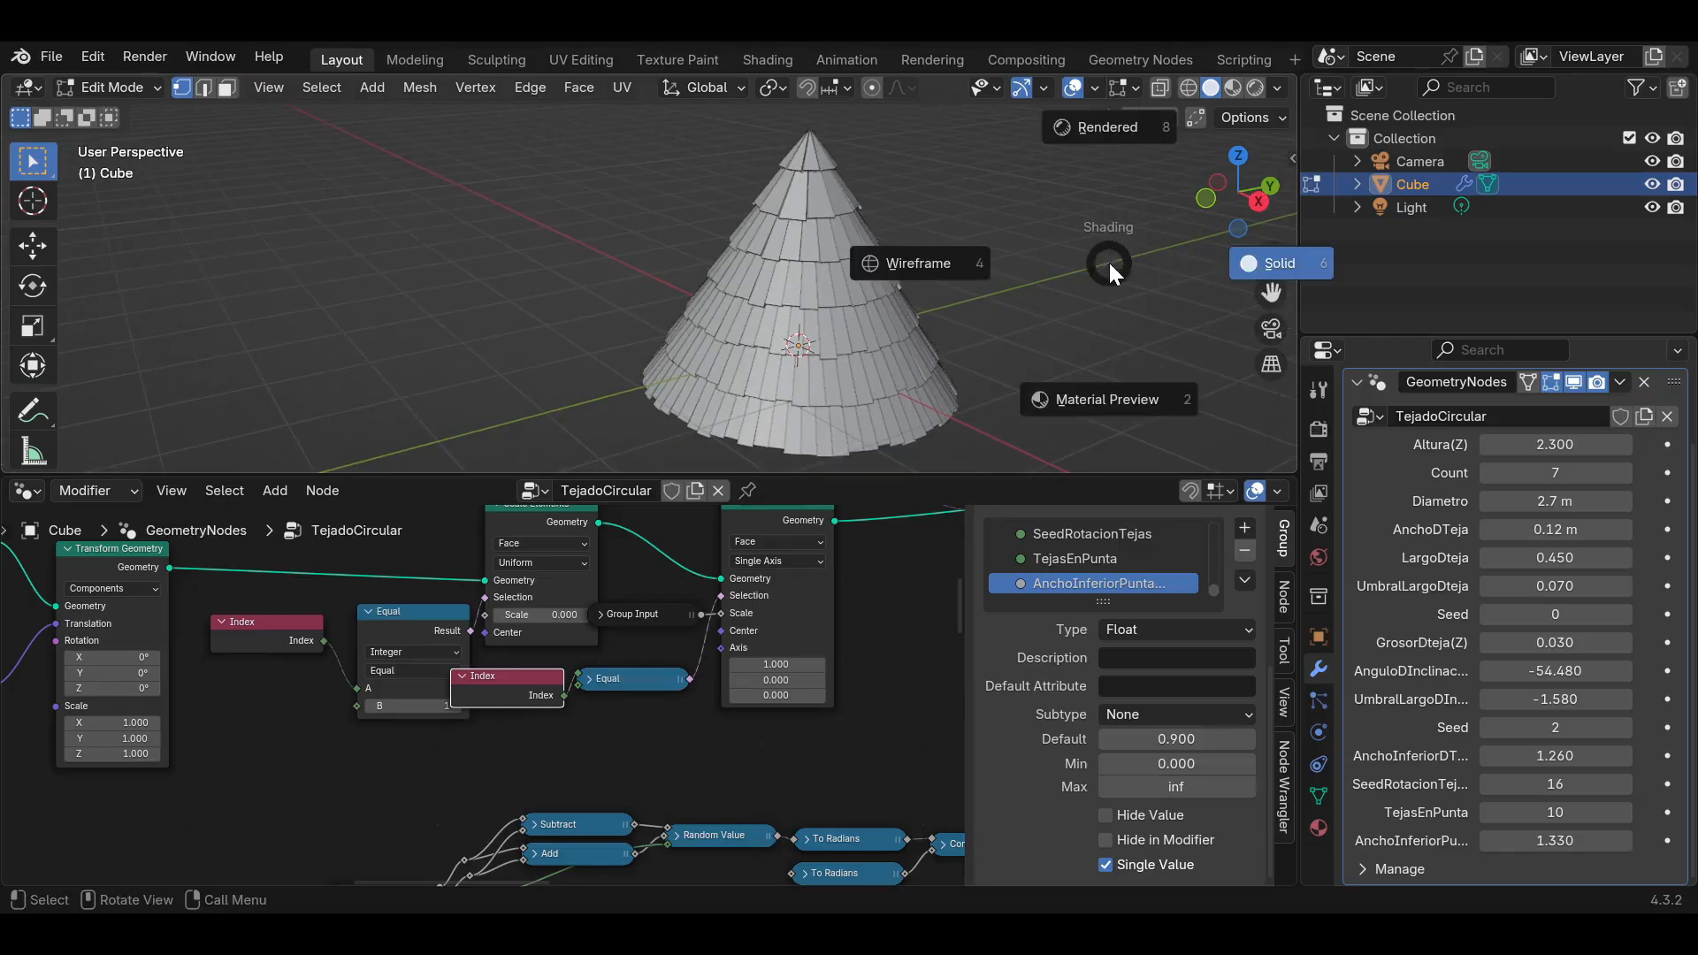
left_click(1102, 396)
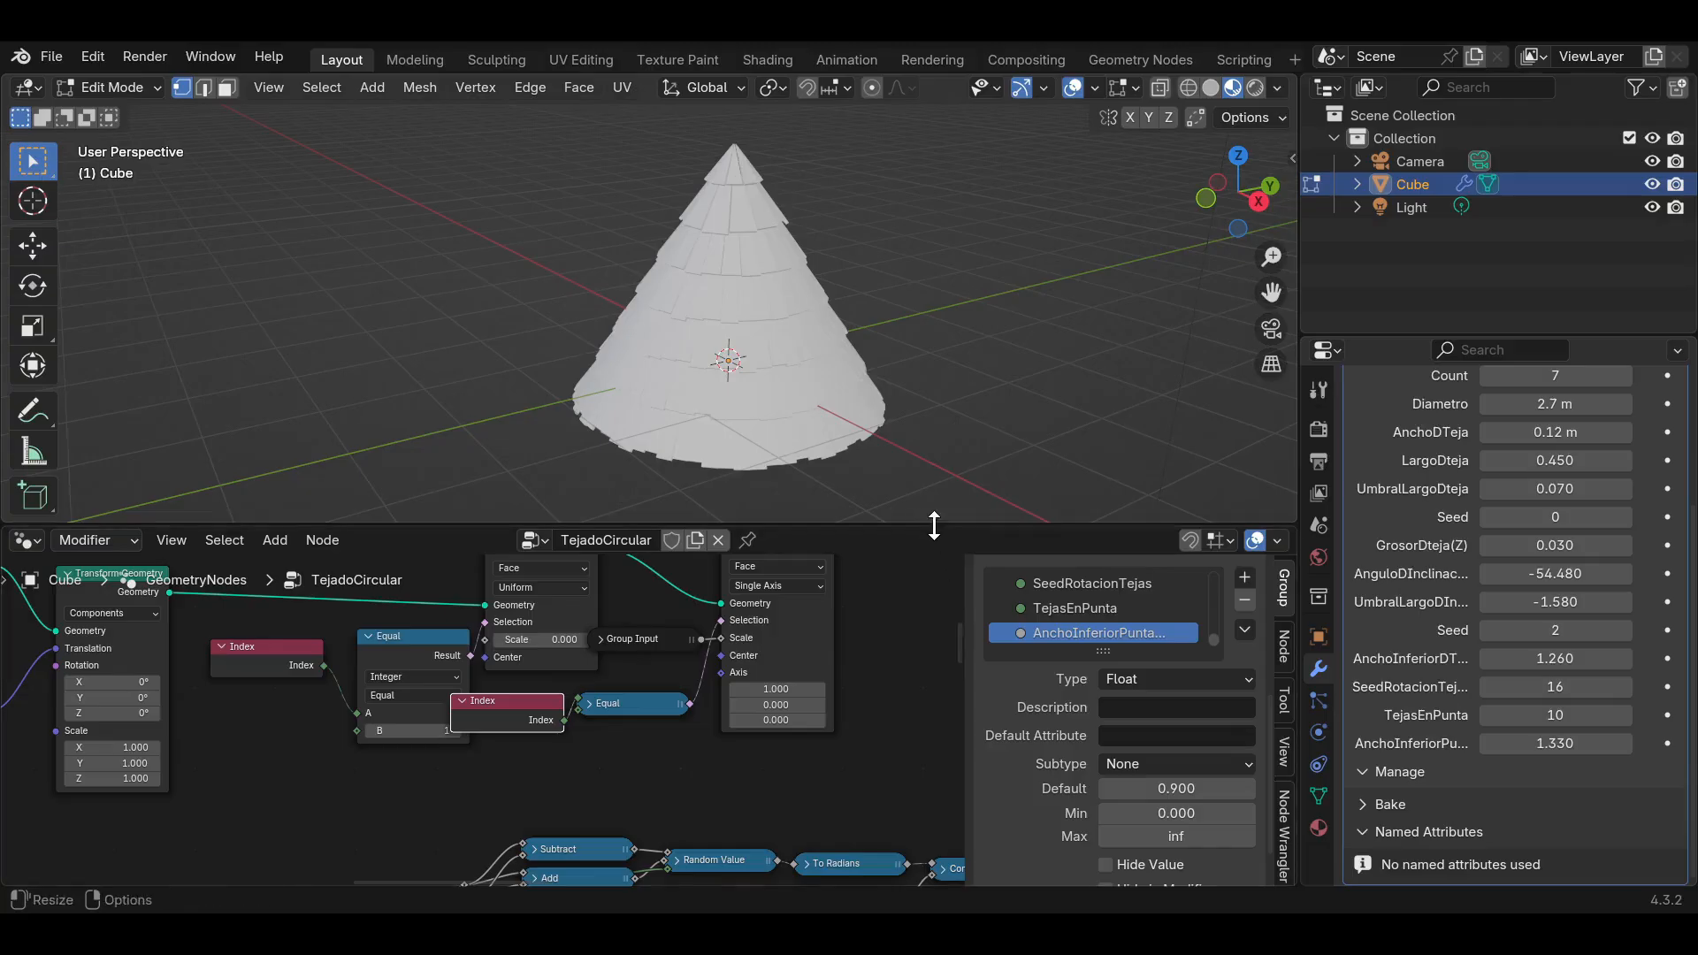
Adjust the boundary between the 3D view and the node editor, and bring the wider TejadoCircular node tree into view.
left_click_drag(935, 525, 935, 491)
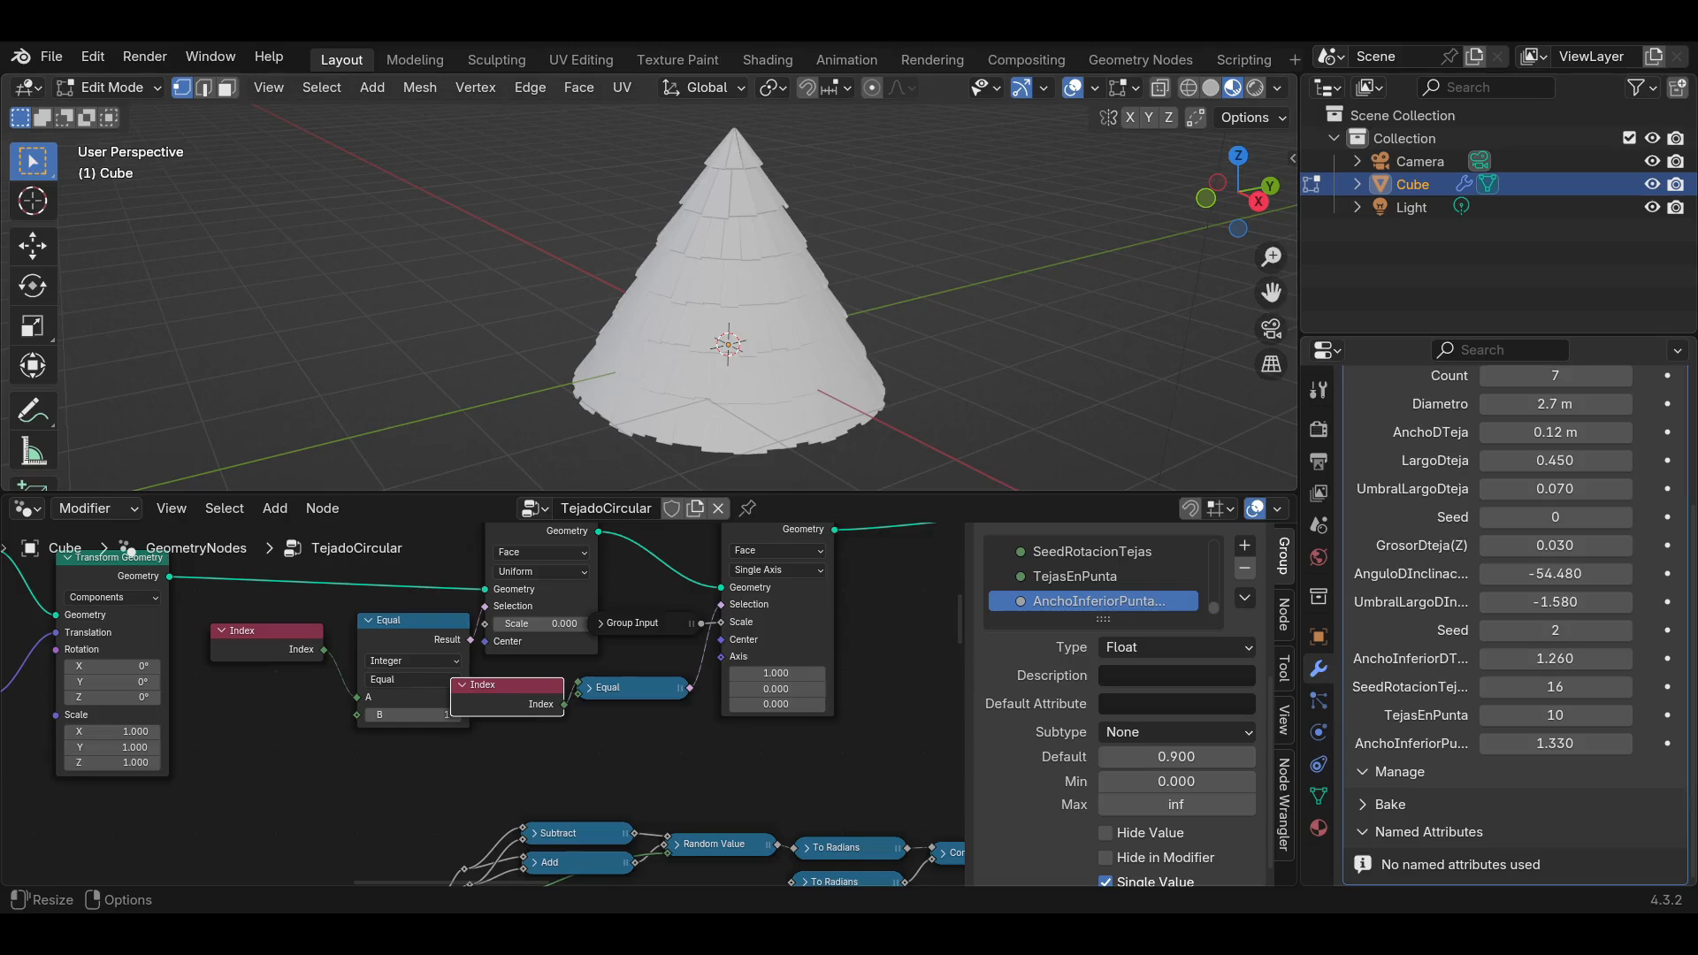
scroll(776, 656, "down", 6)
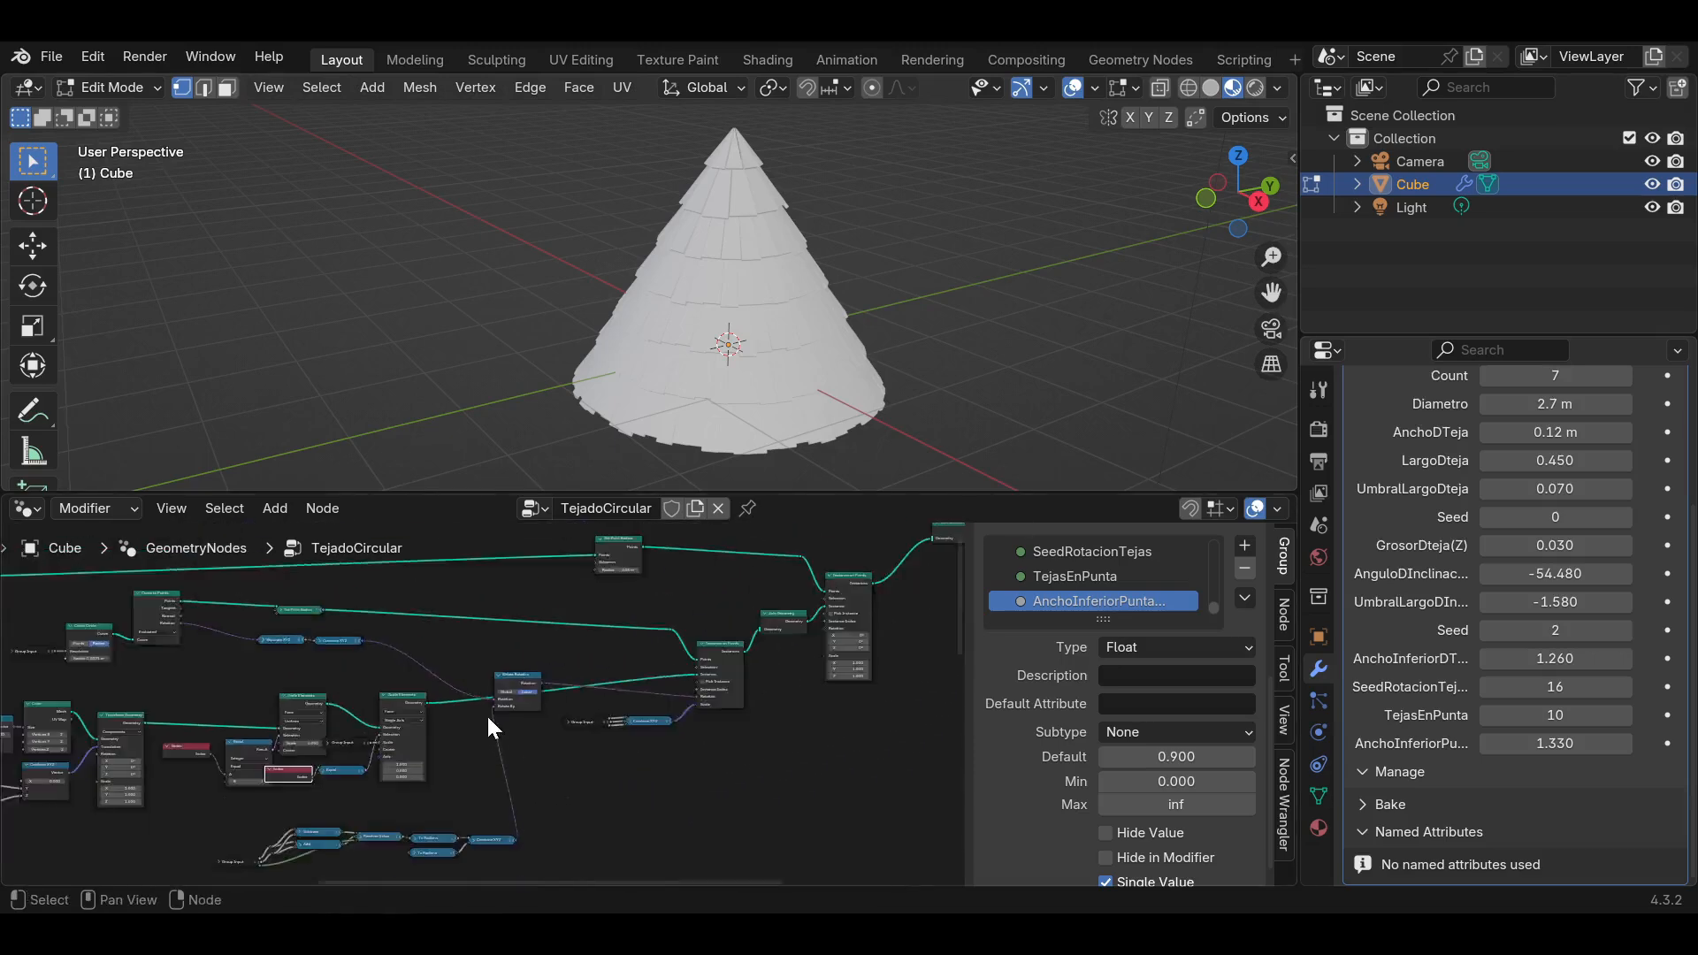
scroll(489, 727, "down", 3)
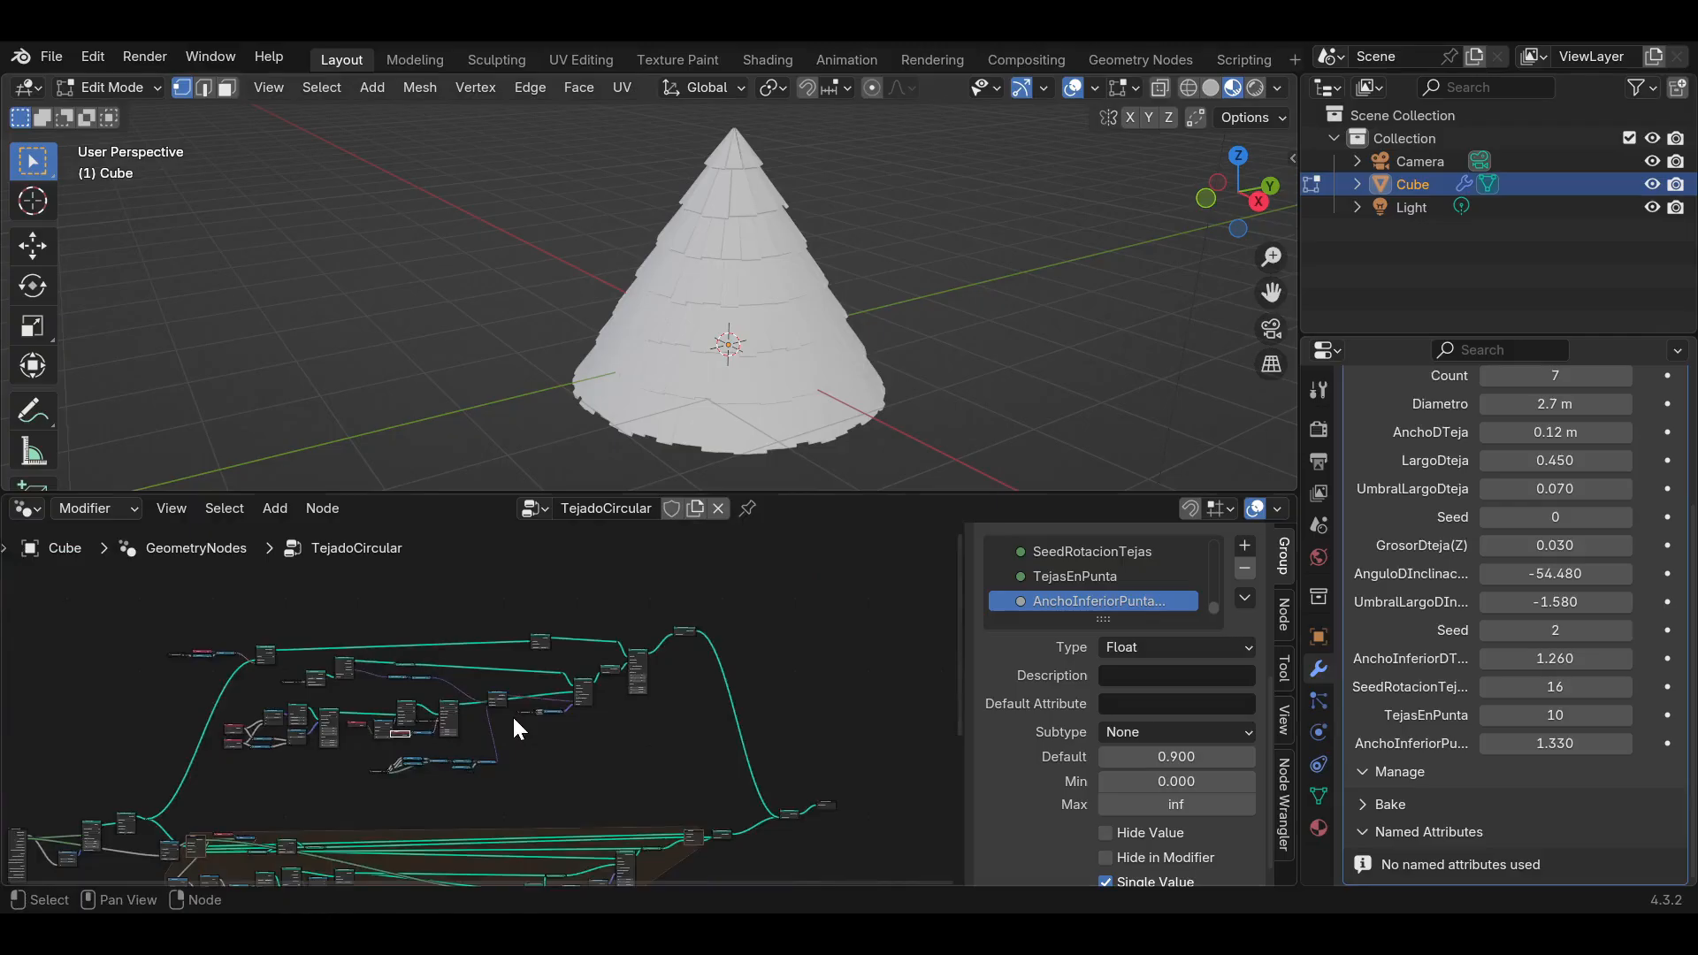
scroll(513, 728, "up", 2)
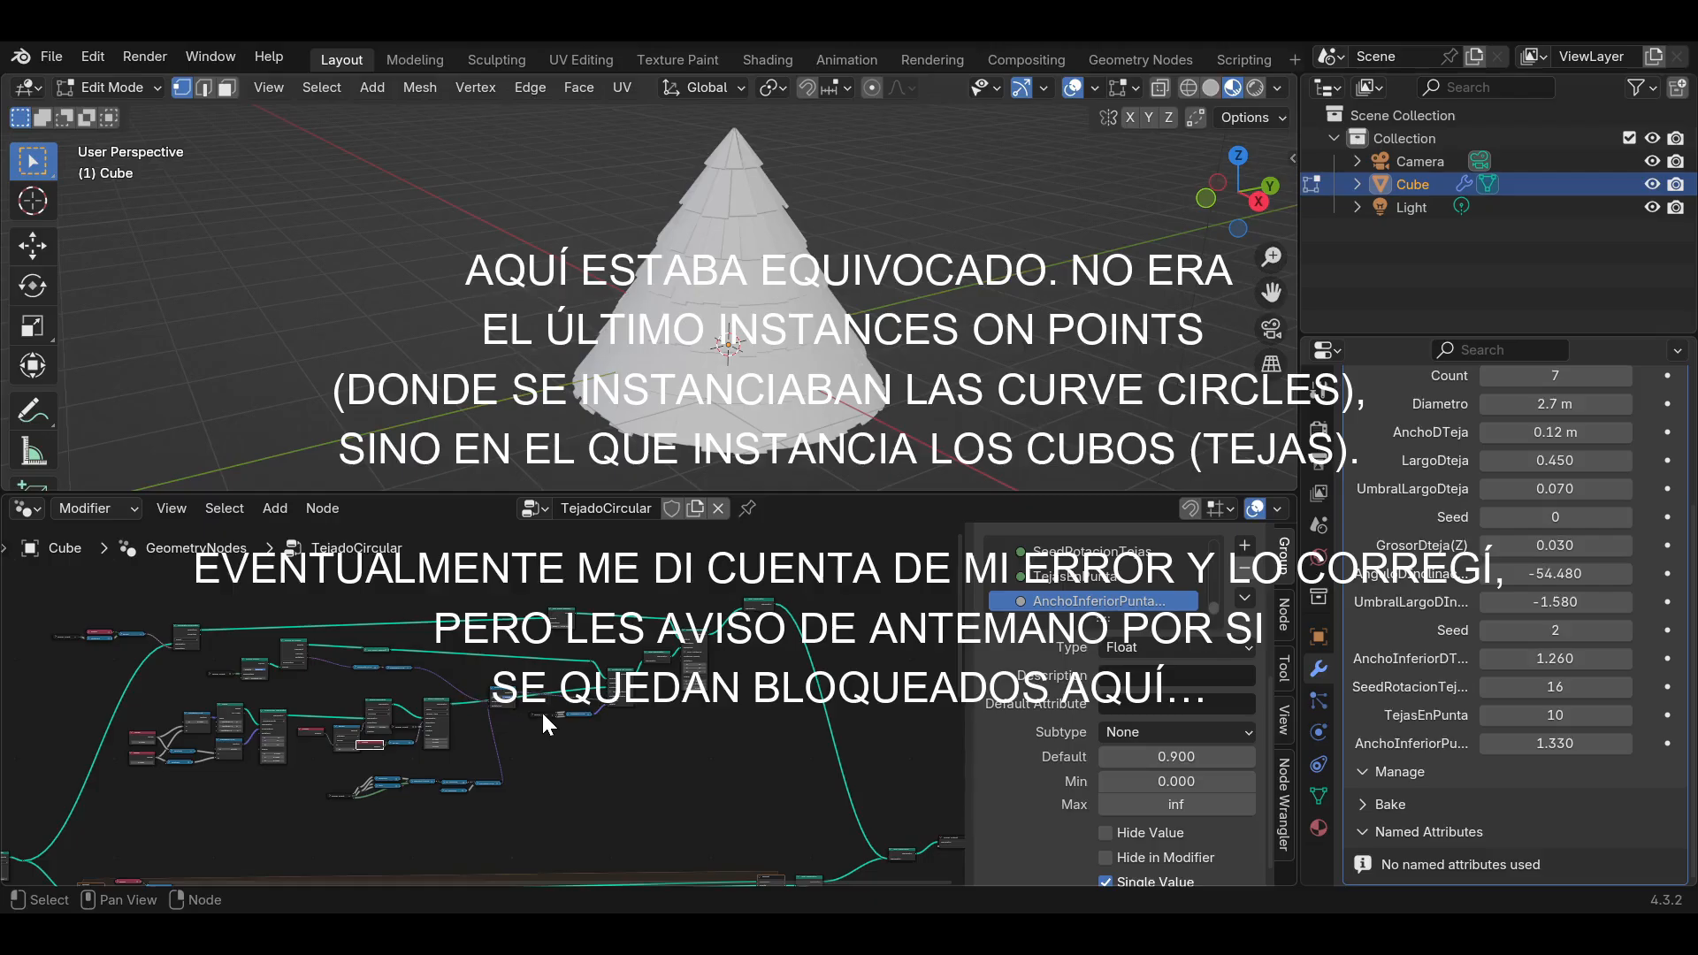
Insert a Capture Attribute node between the repeat zone's last Instance on Points node and the Join Geometry node.
middle_click_drag(650, 737, 578, 832)
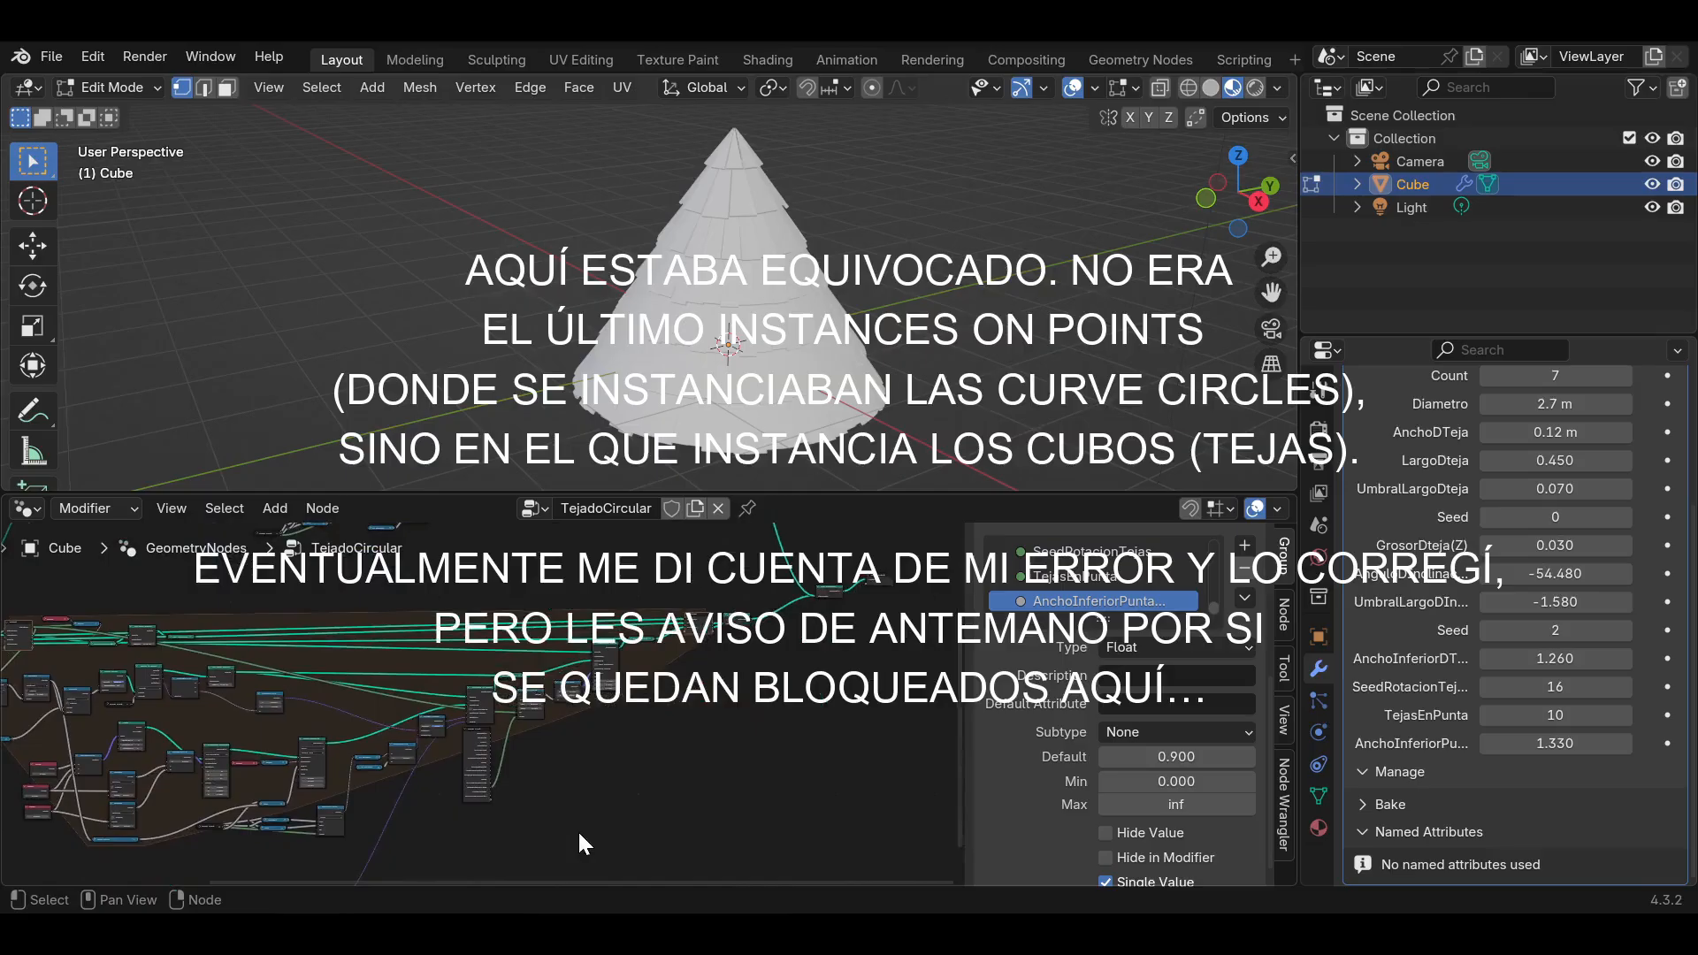
scroll(592, 773, "up", 9)
middle_click_drag(691, 725, 612, 781)
scroll(584, 734, "up", 2)
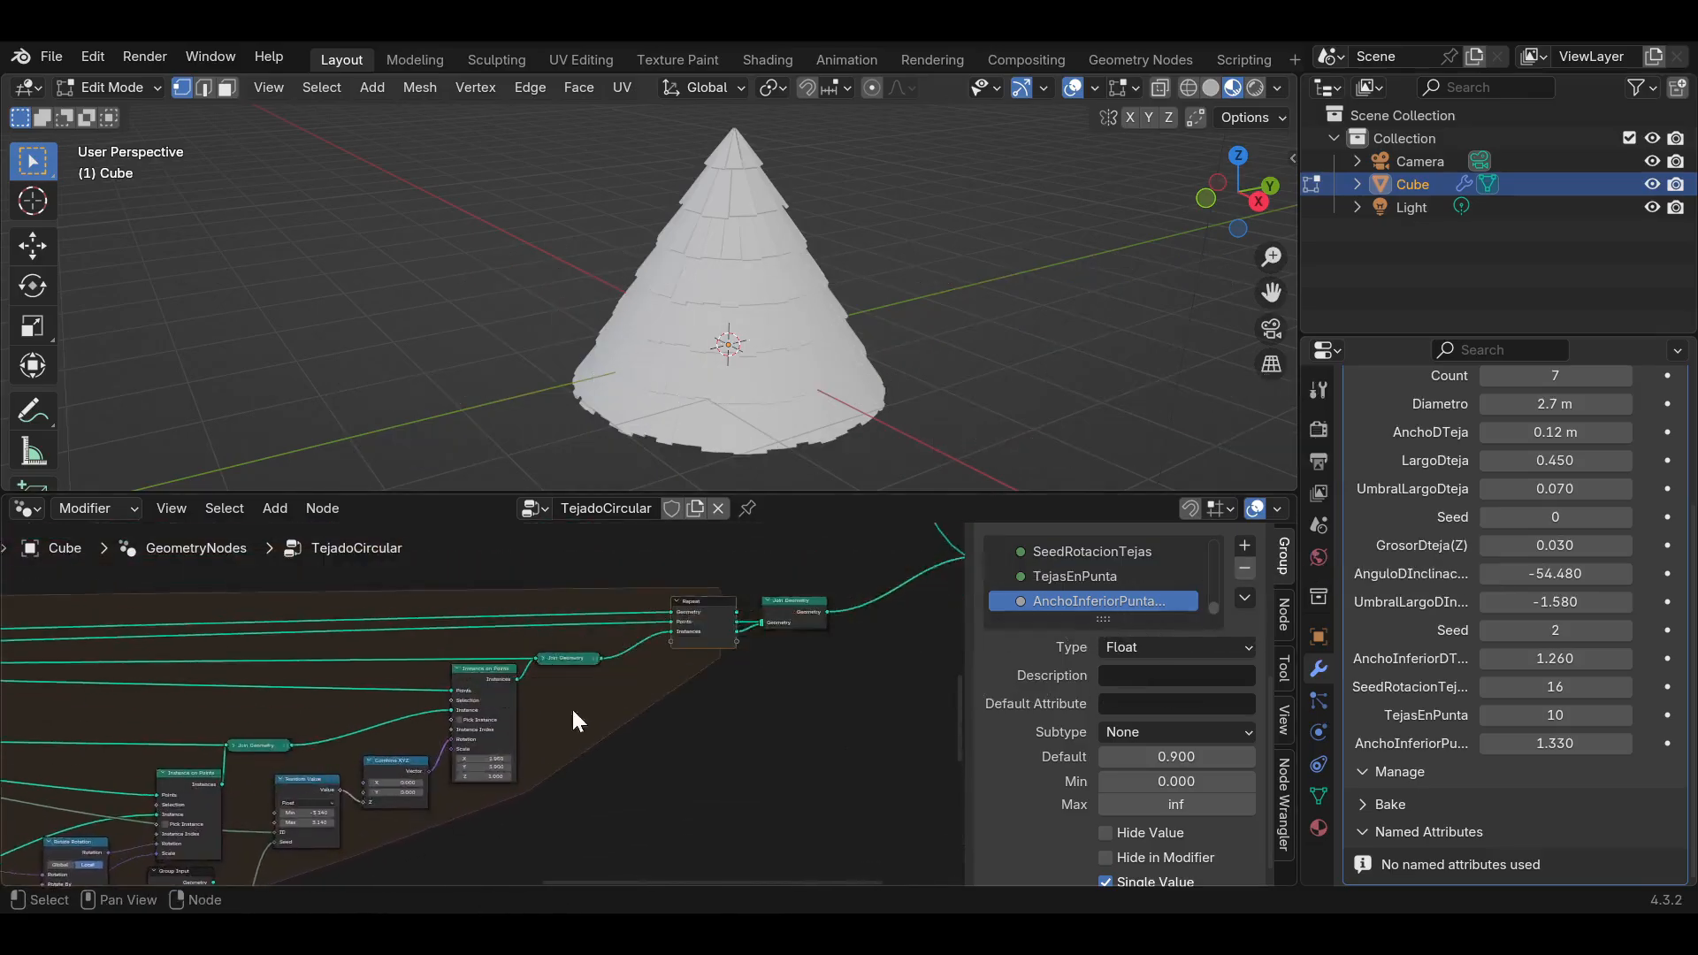
scroll(606, 703, "up", 3)
scroll(665, 682, "up", 2)
left_click_drag(759, 743, 348, 659)
left_click_drag(537, 682, 850, 648)
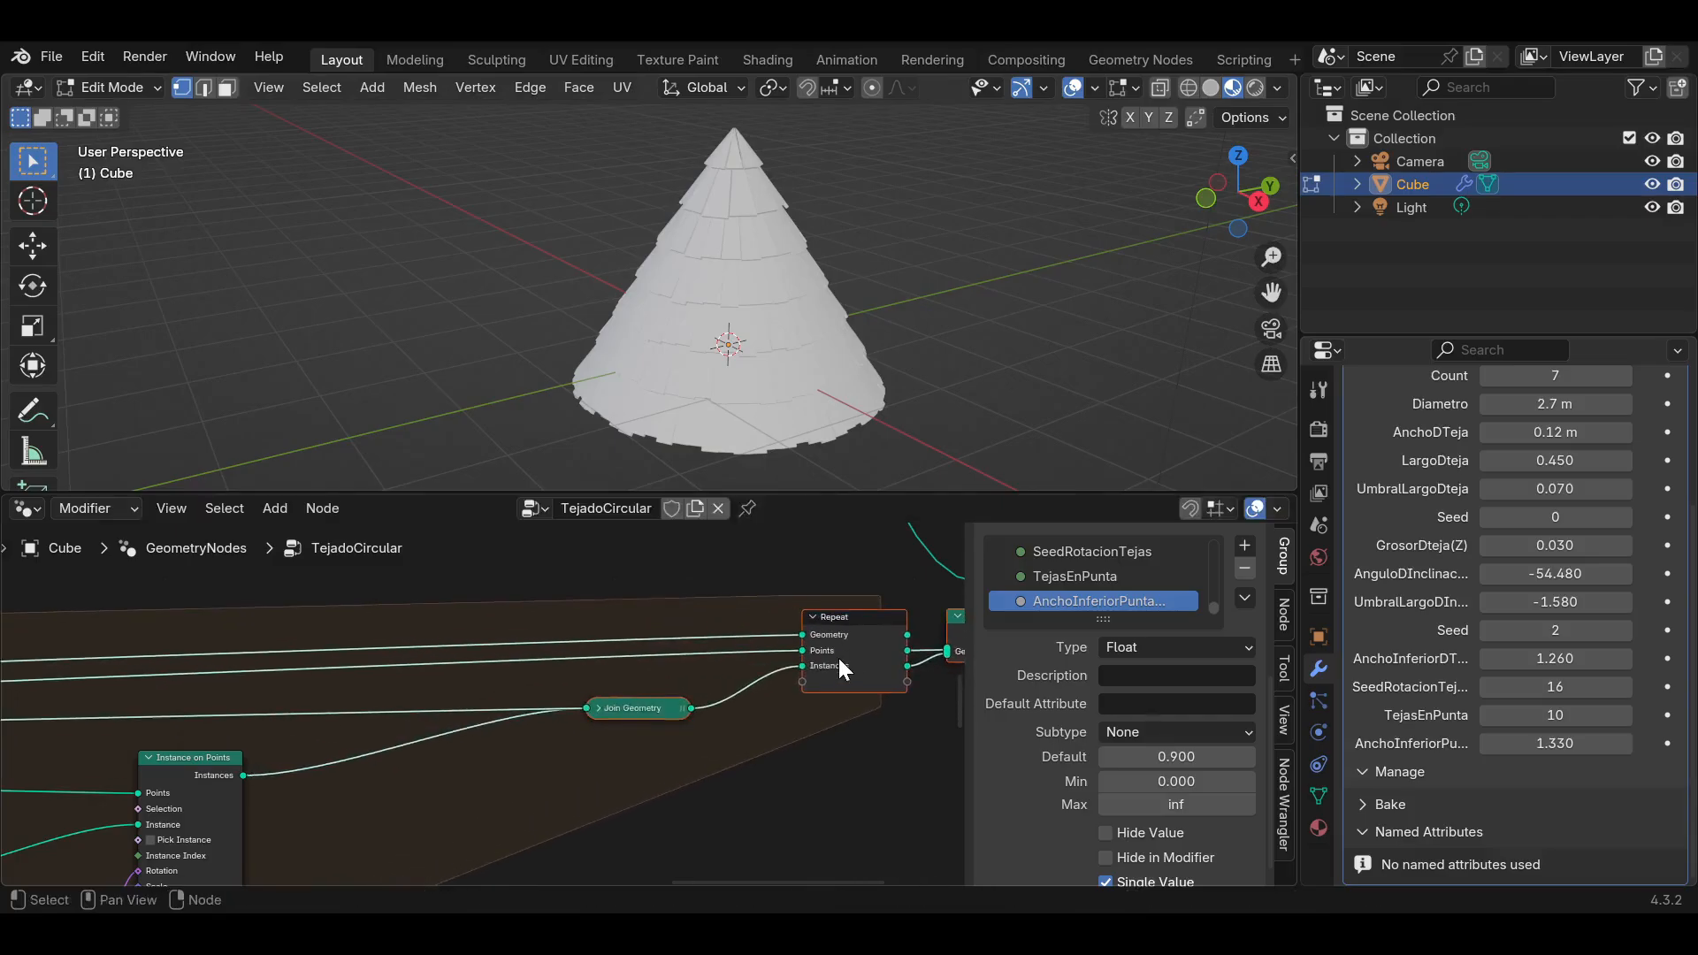
middle_click_drag(459, 792, 671, 697)
scroll(703, 710, "up", 2)
left_click(708, 714)
key("shift+a")
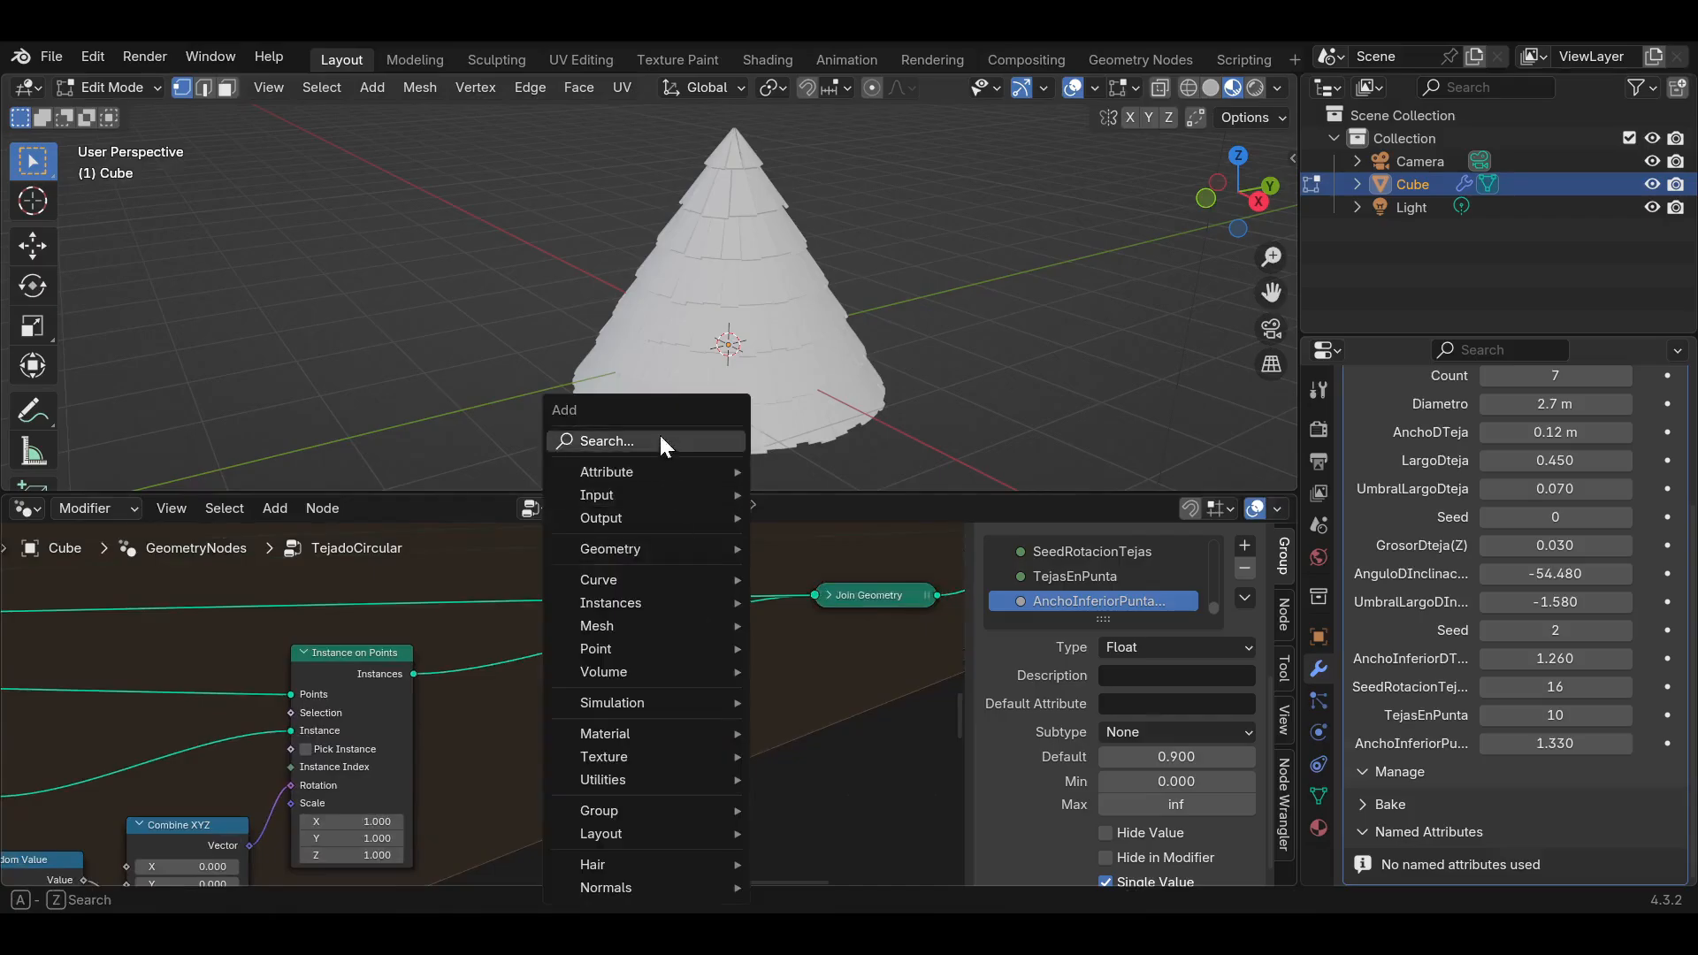
type("ca")
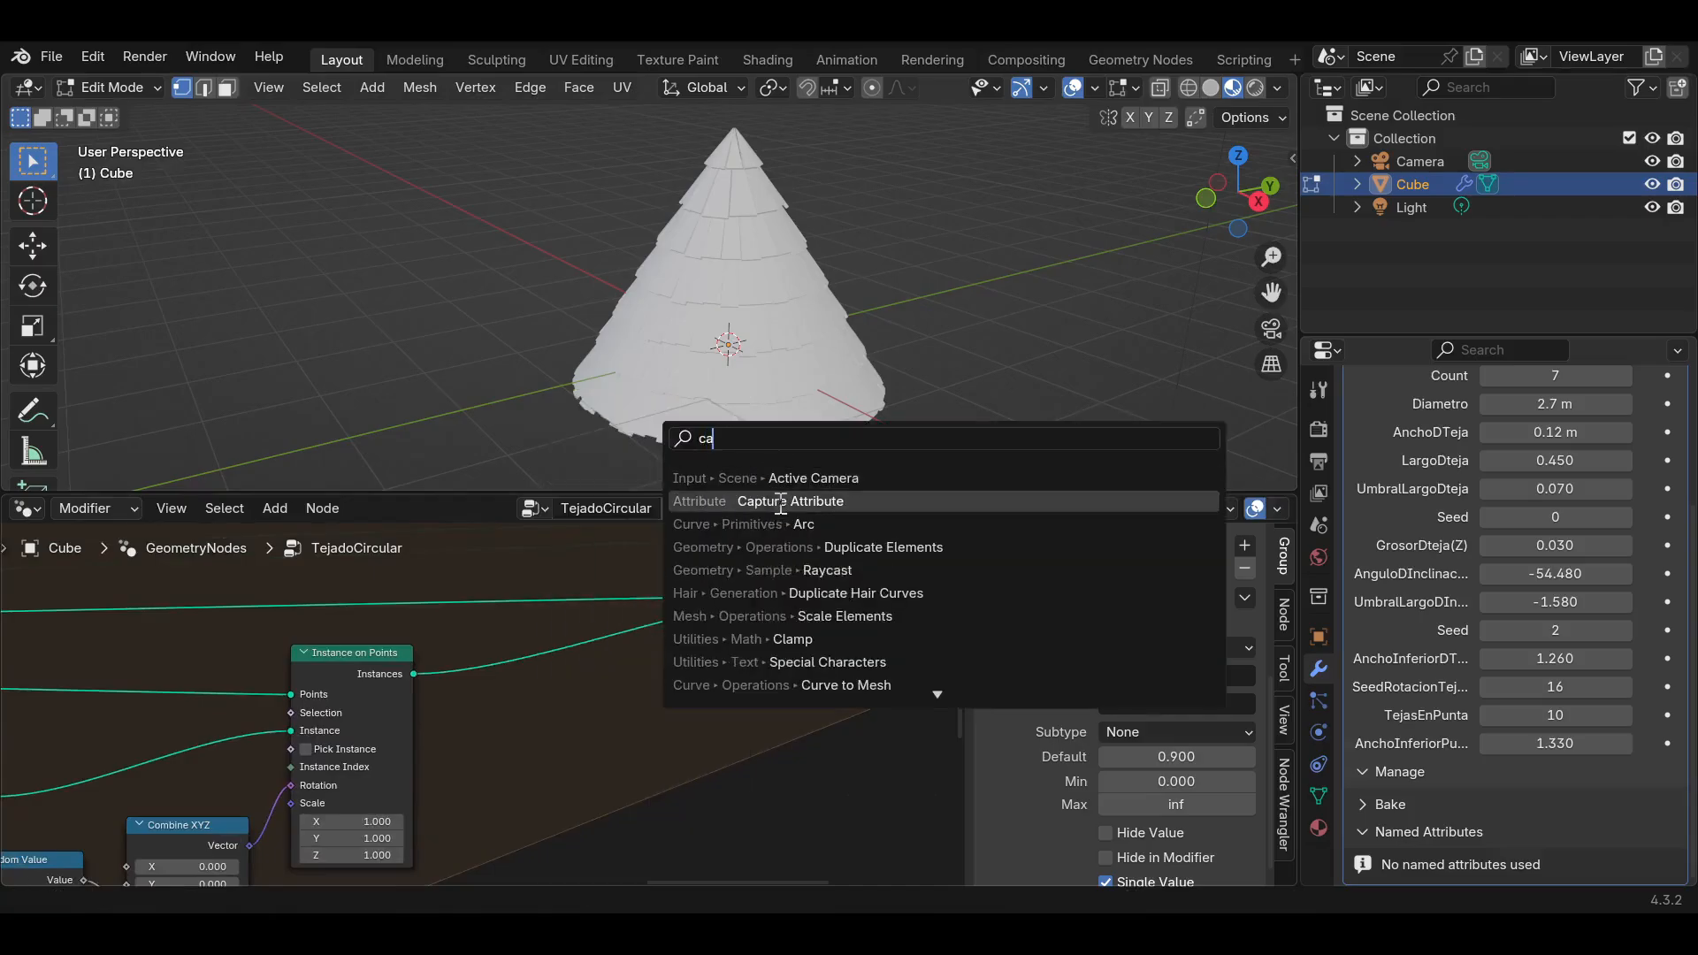
left_click(781, 501)
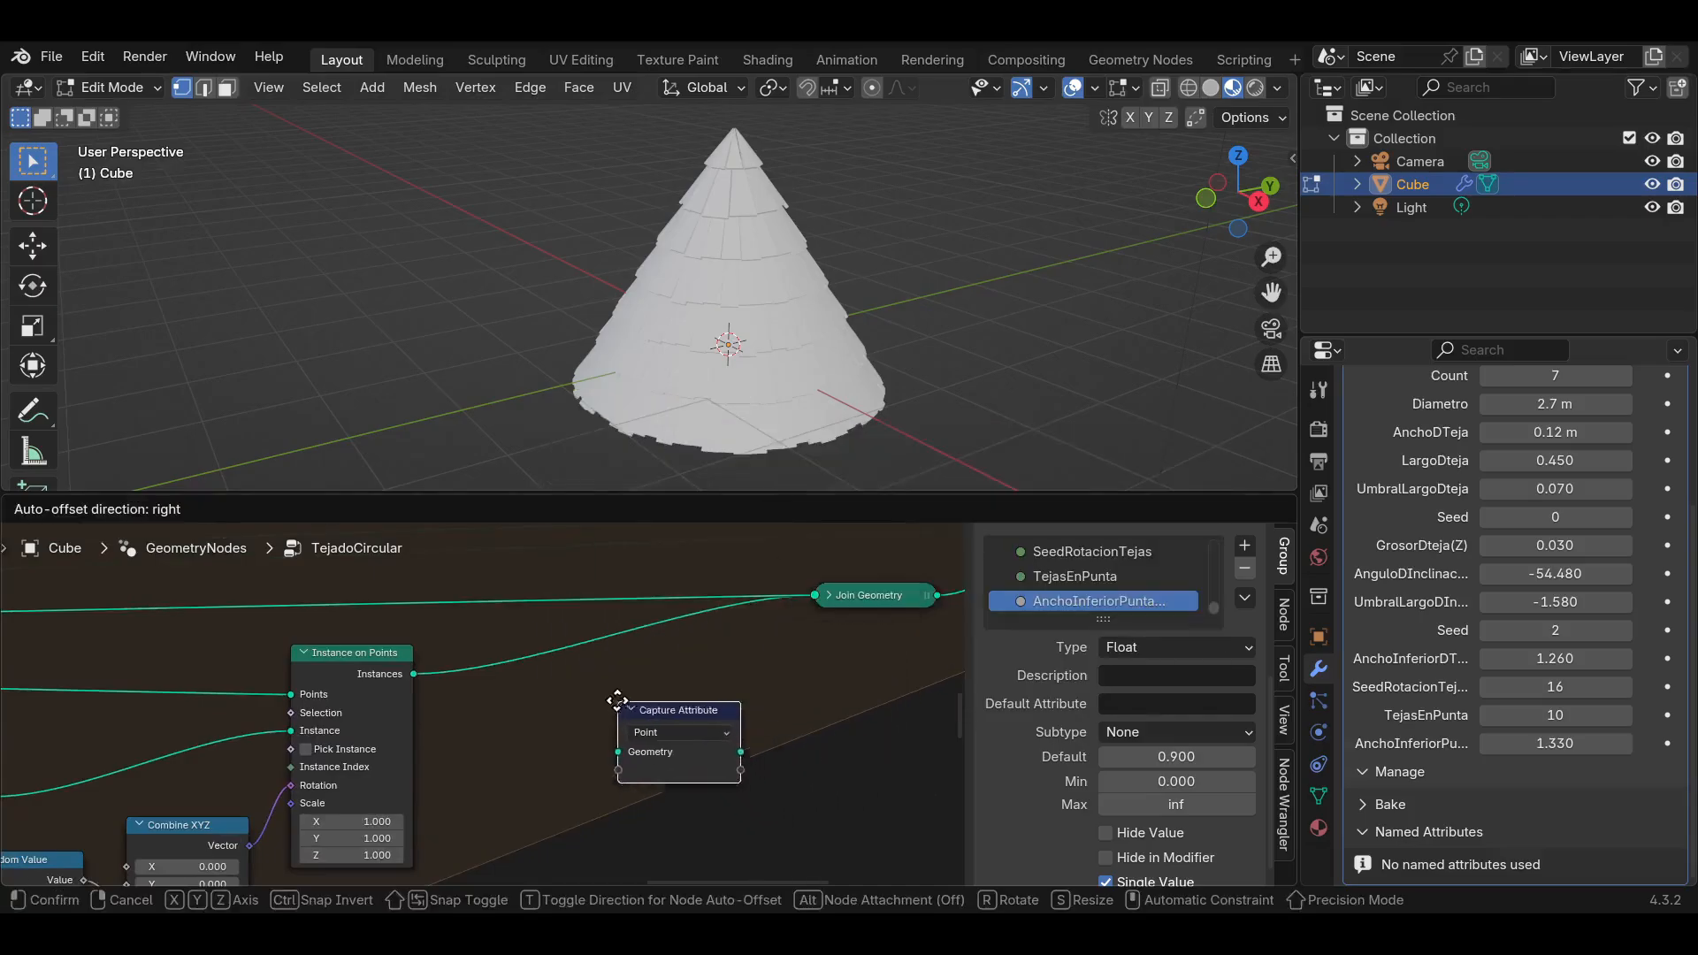
left_click(576, 676)
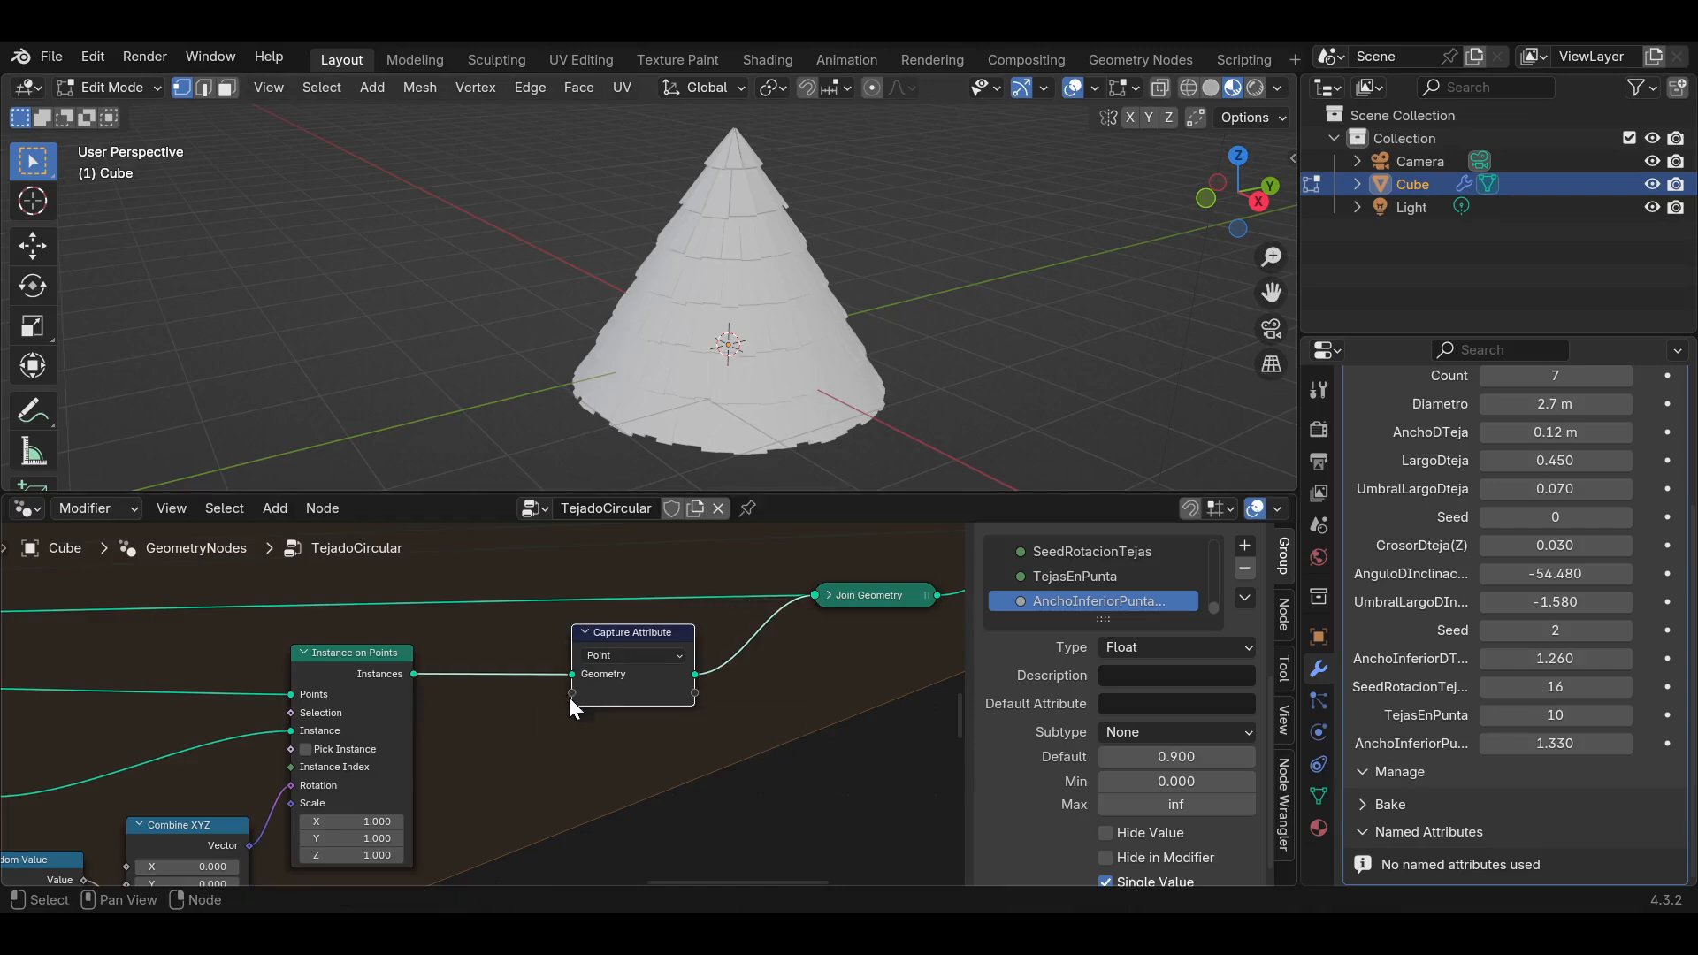
Add an ID node and connect its output to the Capture Attribute node as a captured value.
scroll(569, 693, "up", 2)
key("shift+a")
left_click(614, 441)
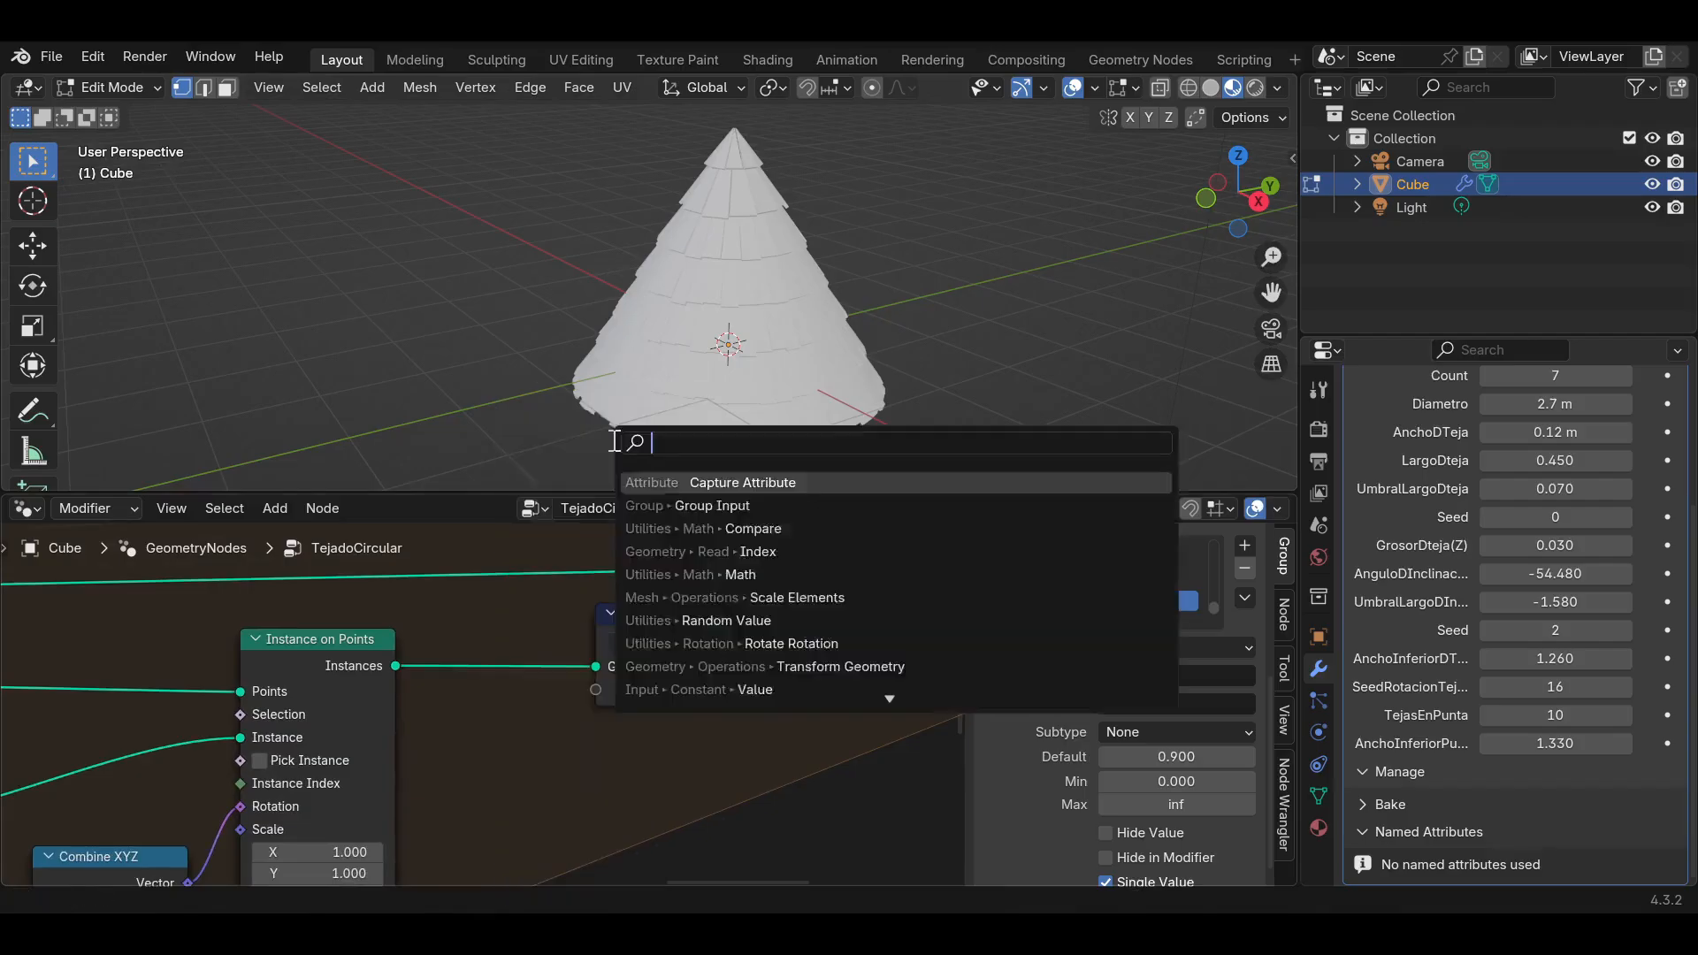
type("id")
key("Return")
left_click(415, 708)
left_click_drag(571, 740, 597, 698)
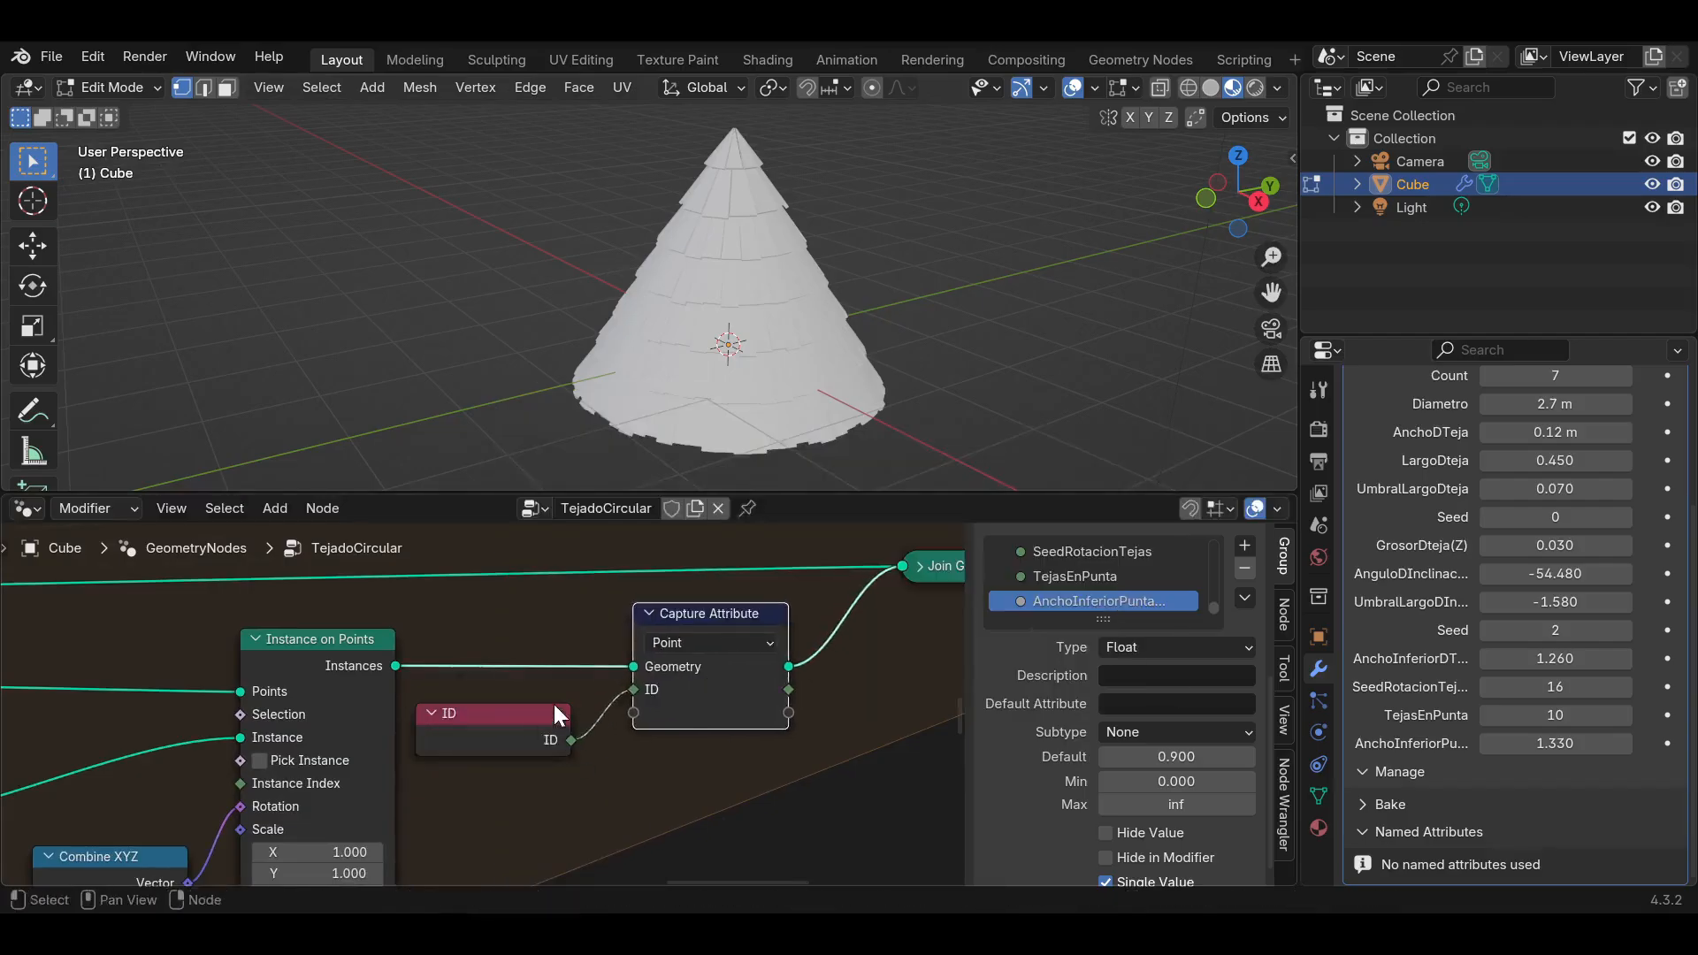
Set the Capture Attribute node's domain to Instance, nudge the ID node into place, and save the file.
scroll(553, 704, "down", 4)
left_click_drag(824, 721, 327, 569)
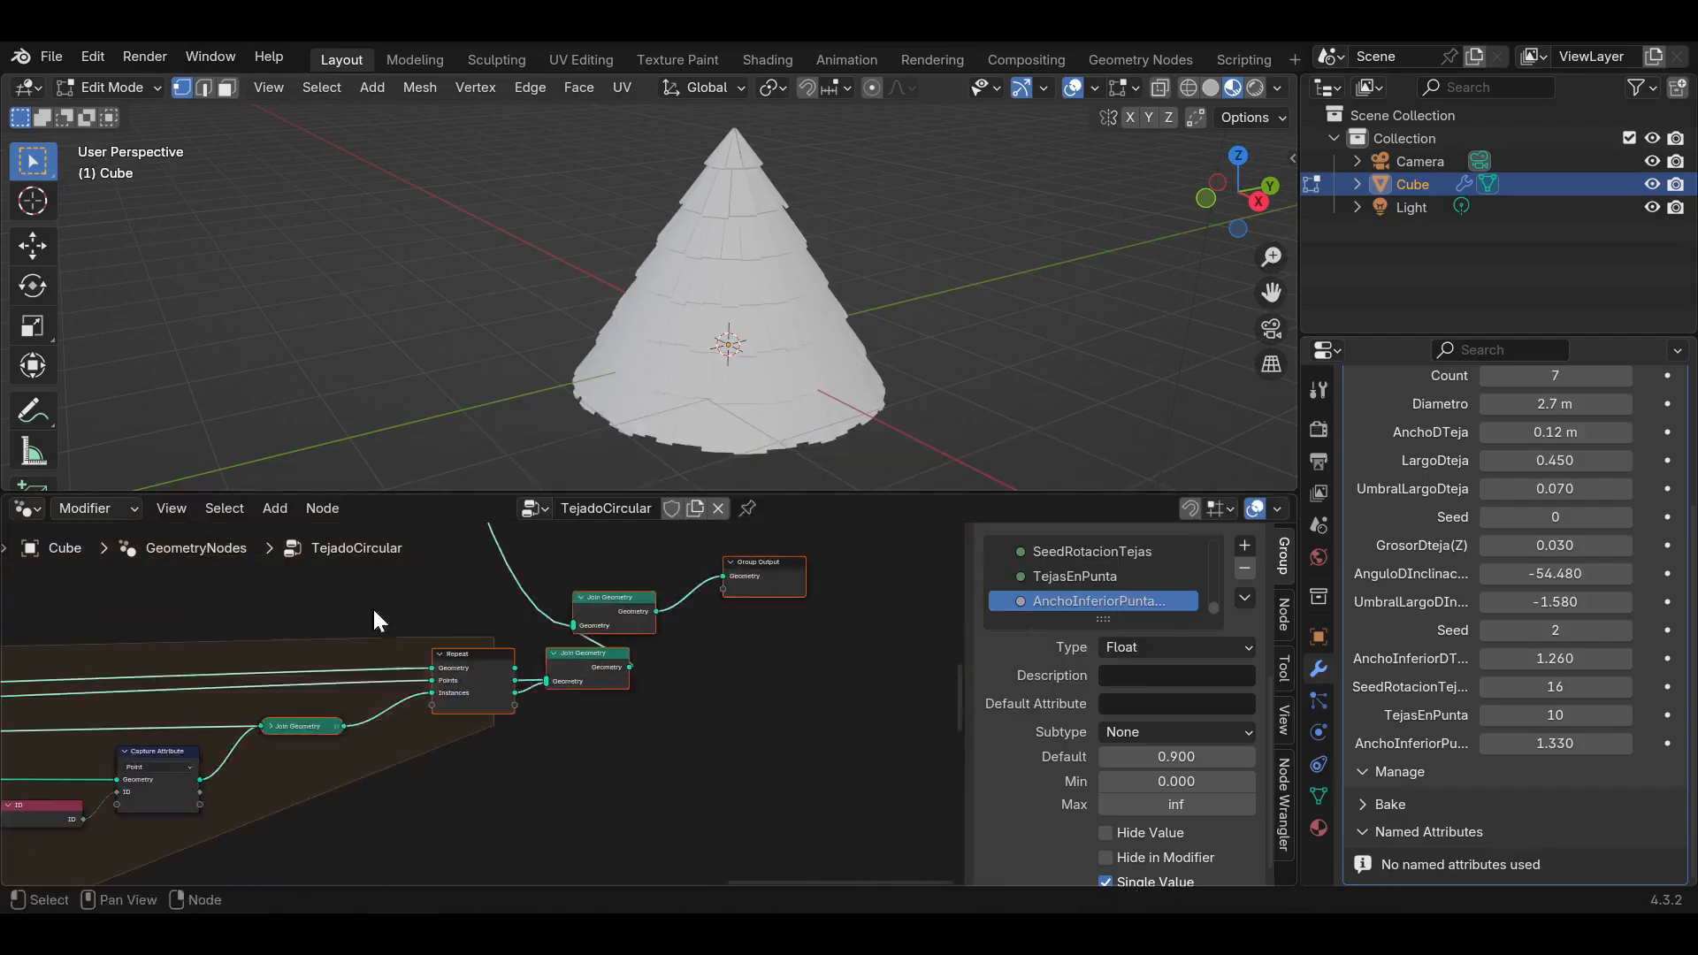
left_click_drag(334, 725, 490, 722)
middle_click_drag(173, 771, 492, 704)
scroll(492, 705, "up", 3)
scroll(491, 702, "up", 2)
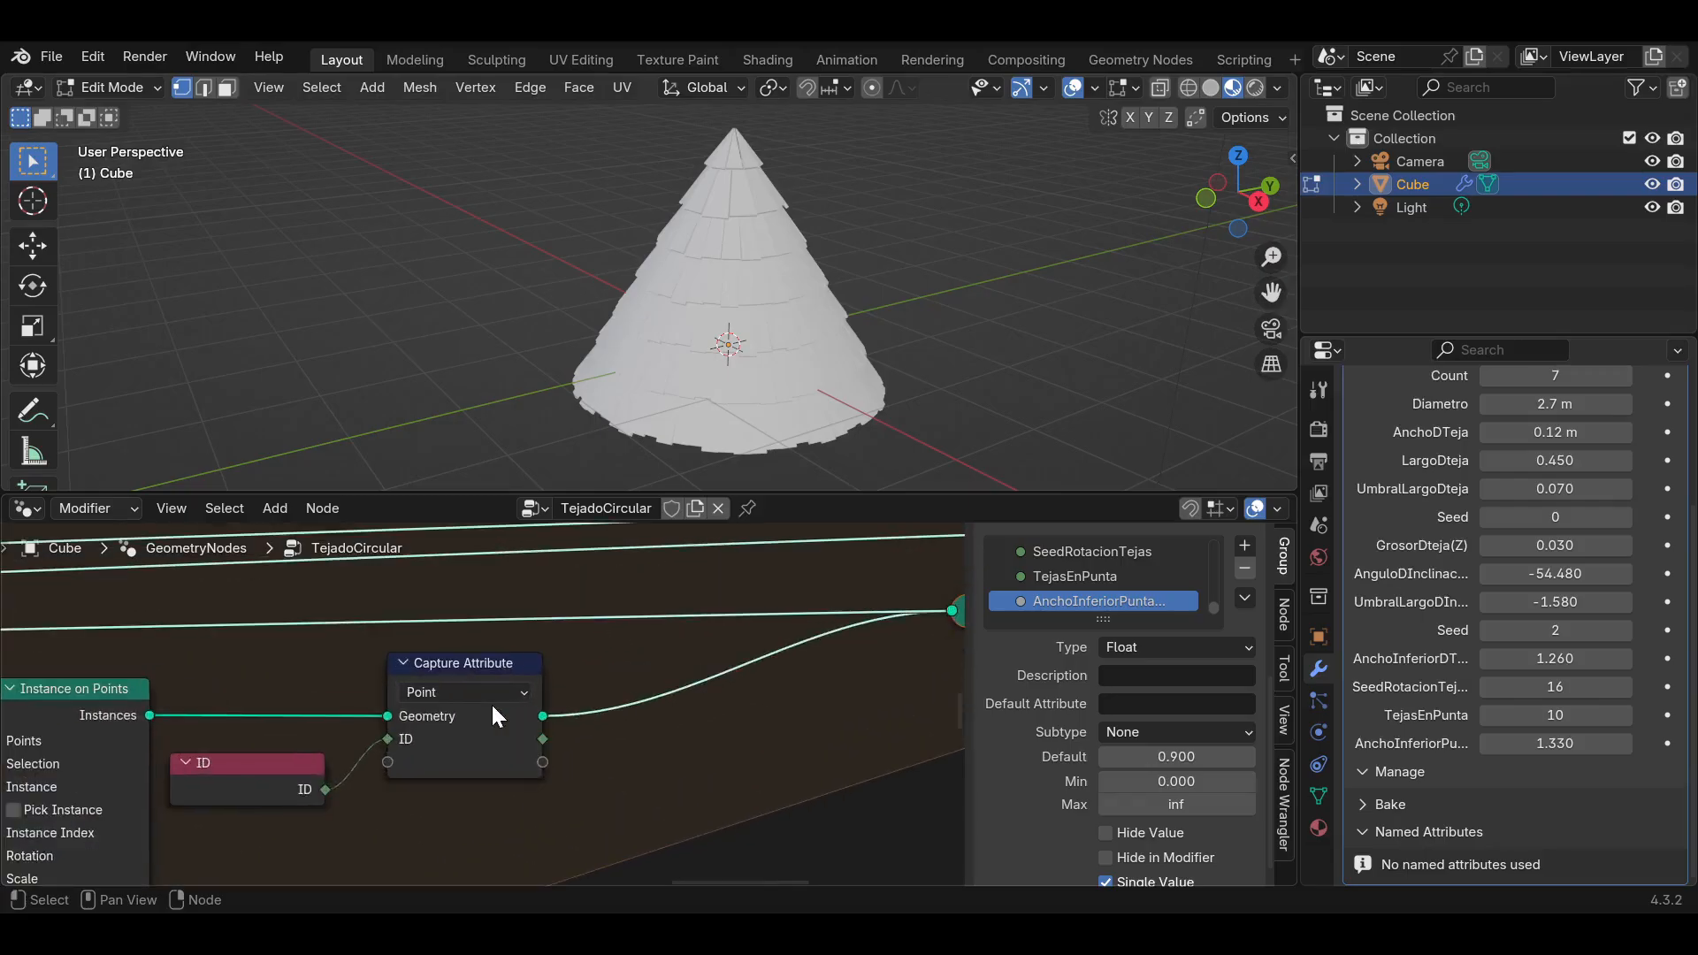
left_click(456, 693)
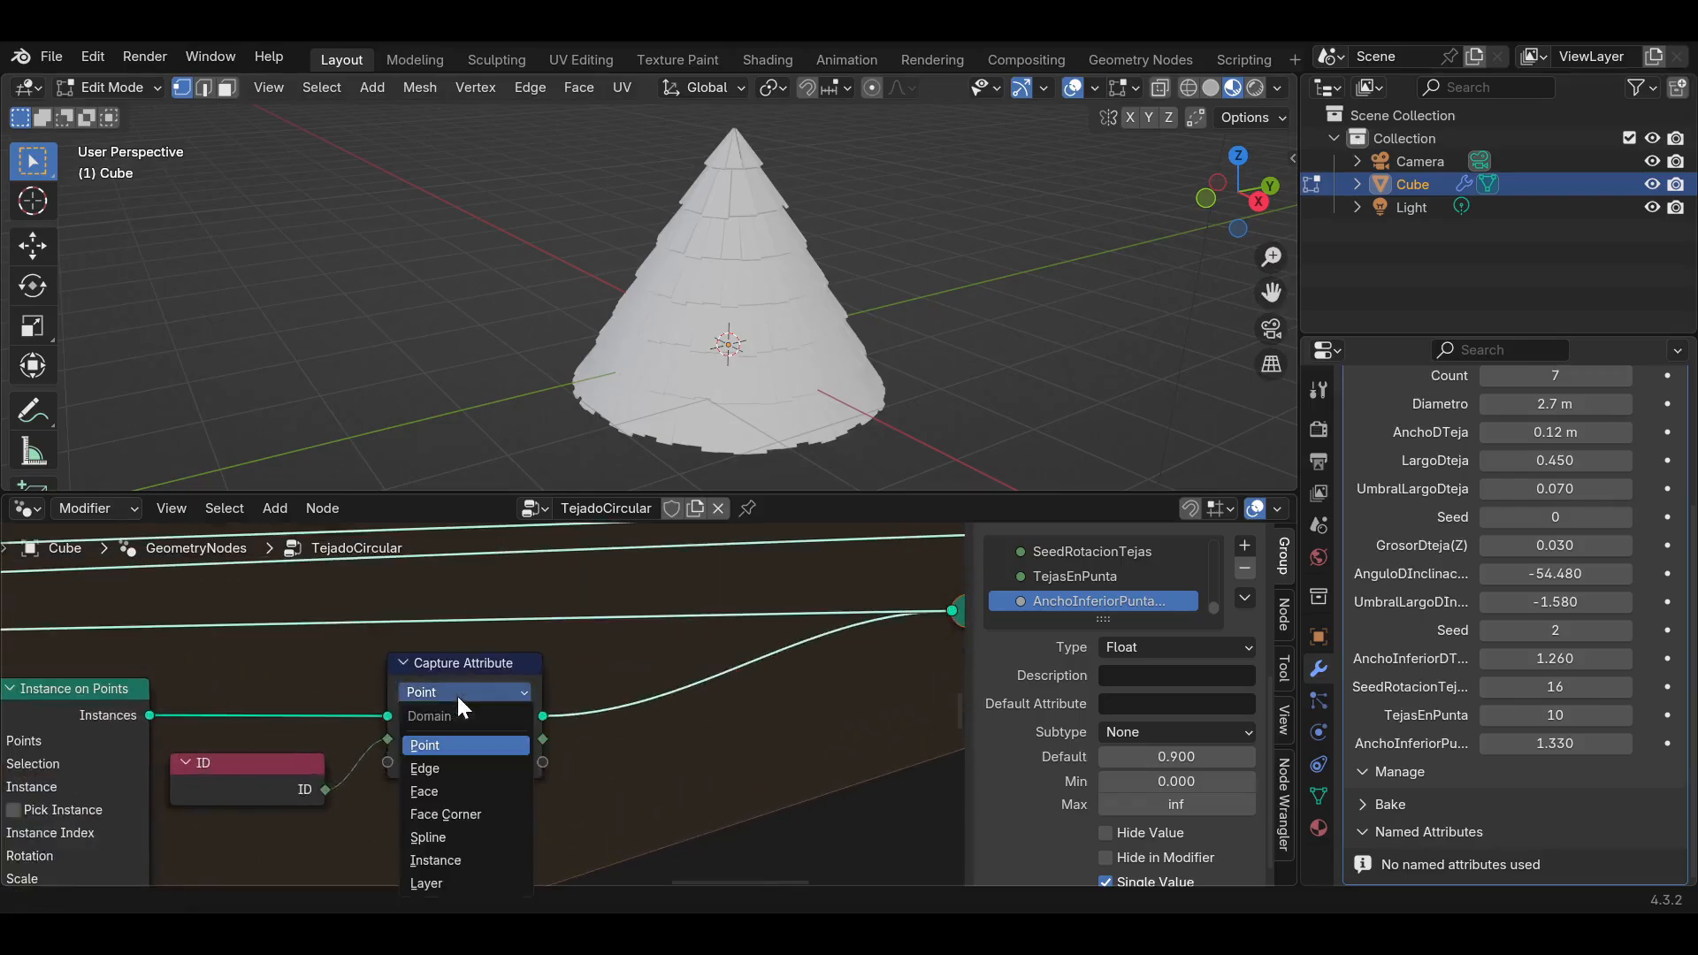
left_click(434, 854)
left_click_drag(290, 755, 307, 762)
key("ctrl+s")
Insert a Realize Instances node between Capture Attribute and Join Geometry, and save the file.
scroll(363, 737, "down", 1)
scroll(400, 736, "up", 2)
middle_click_drag(550, 720, 488, 758)
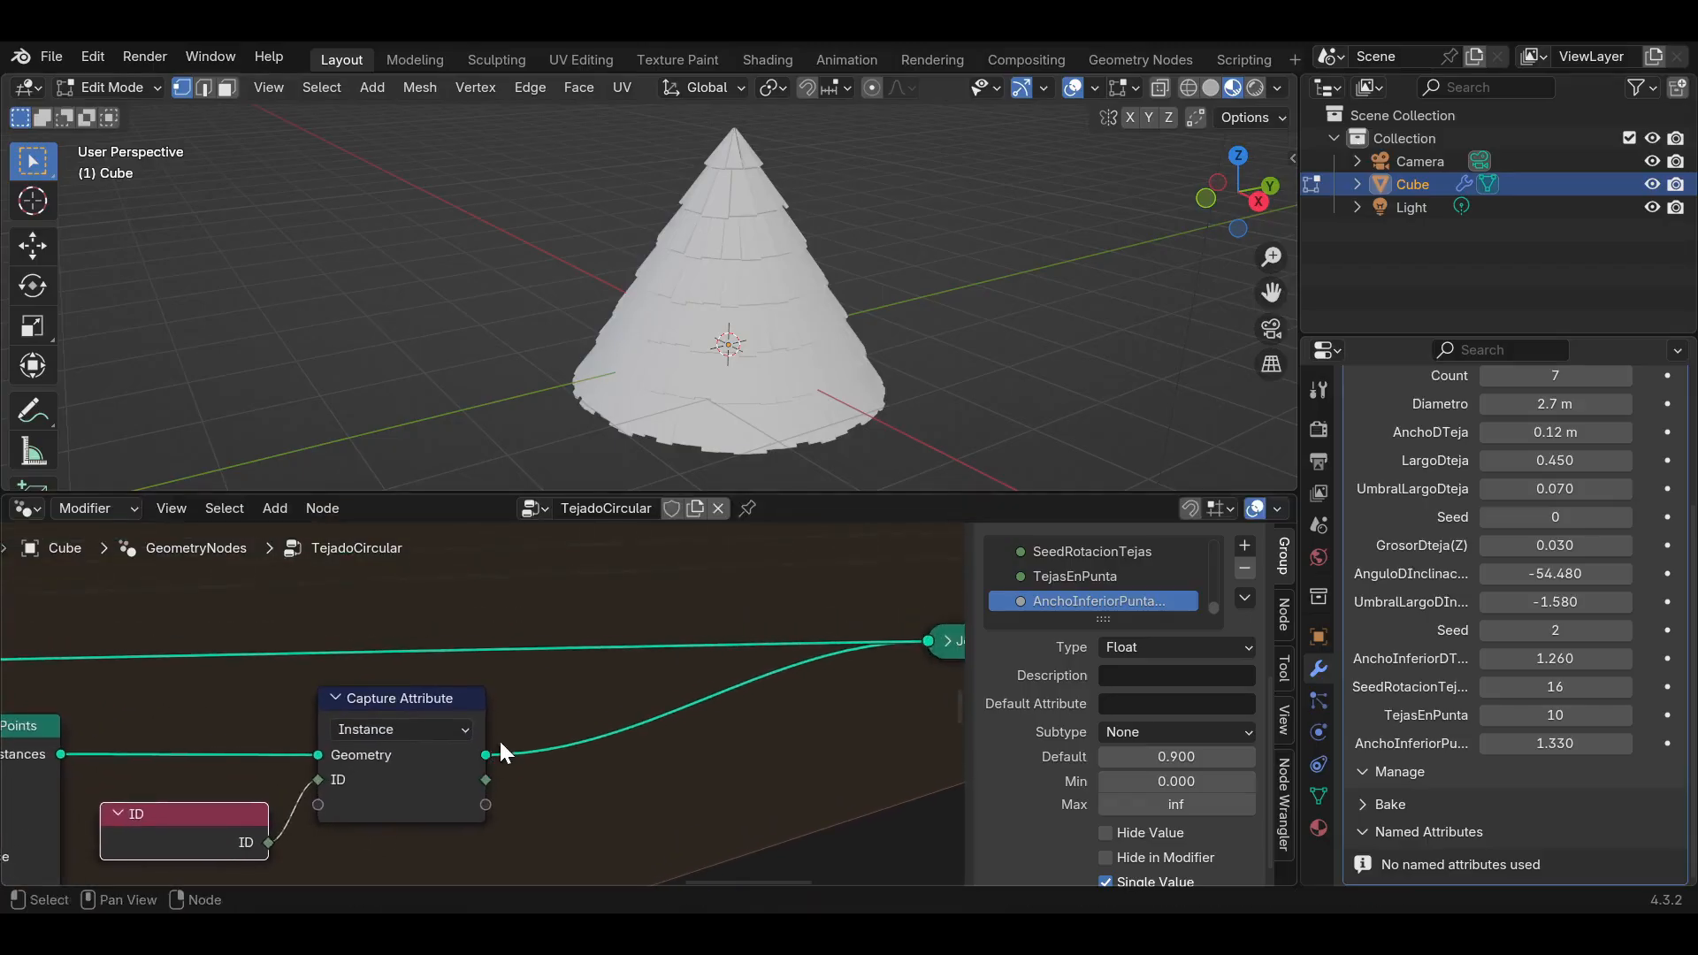
left_click(574, 791)
key("shift+a")
type("reea")
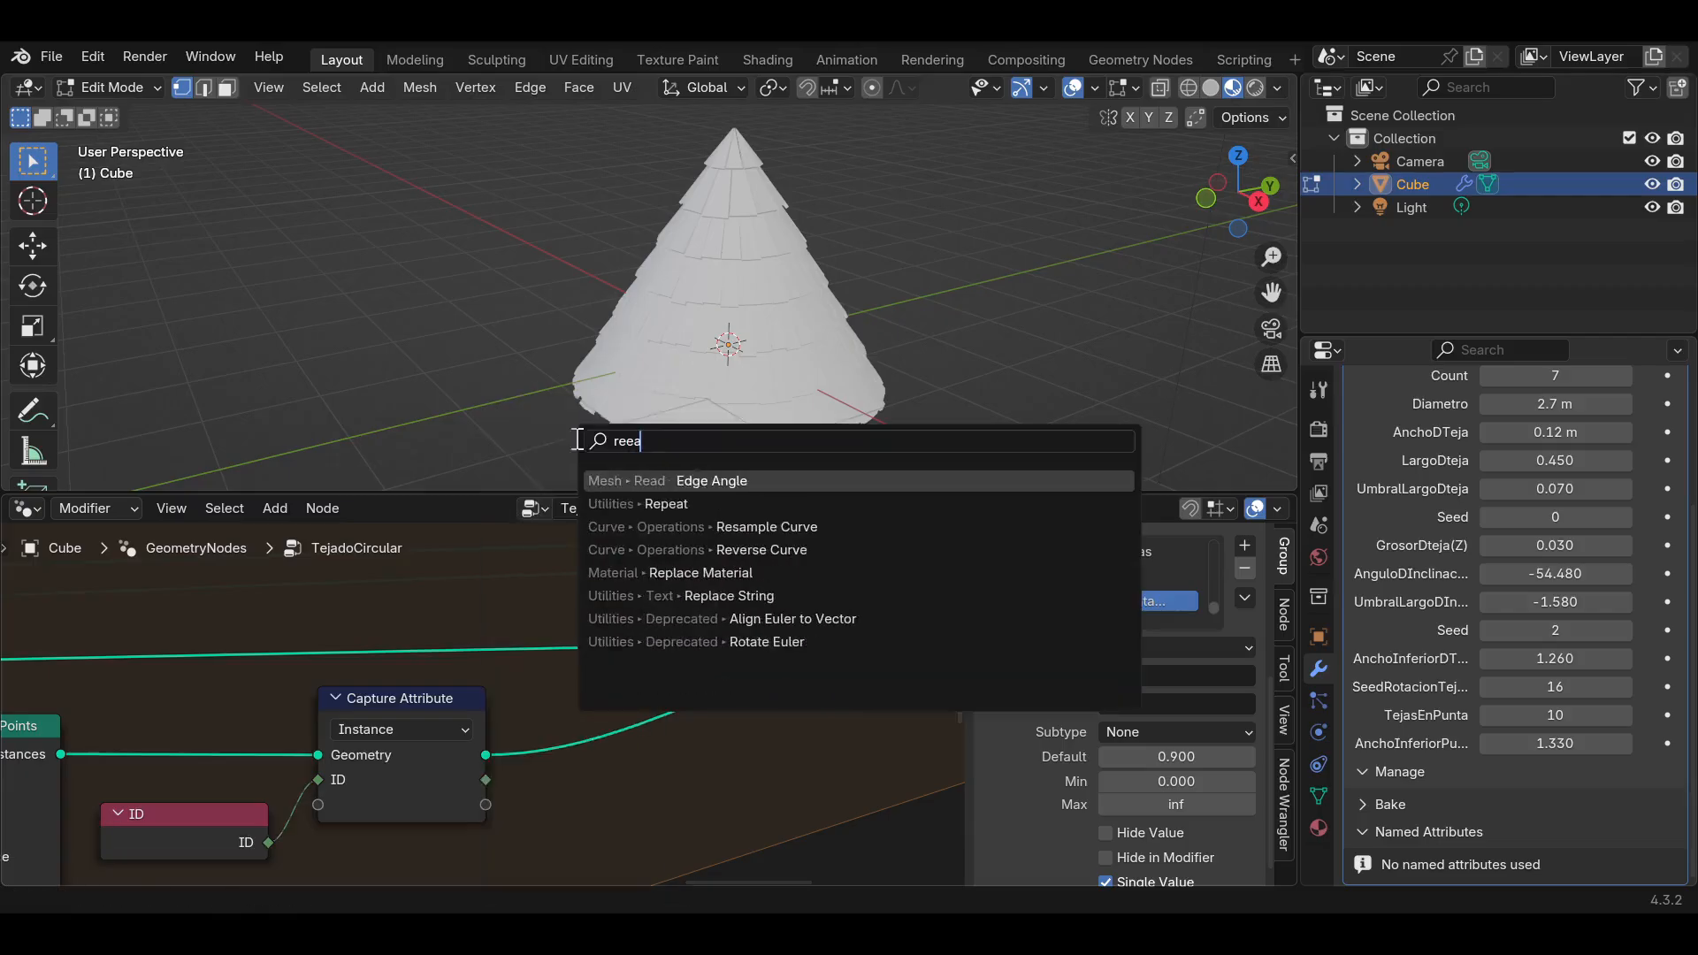
key("BackSpace")
key("BackSpace")
type("a")
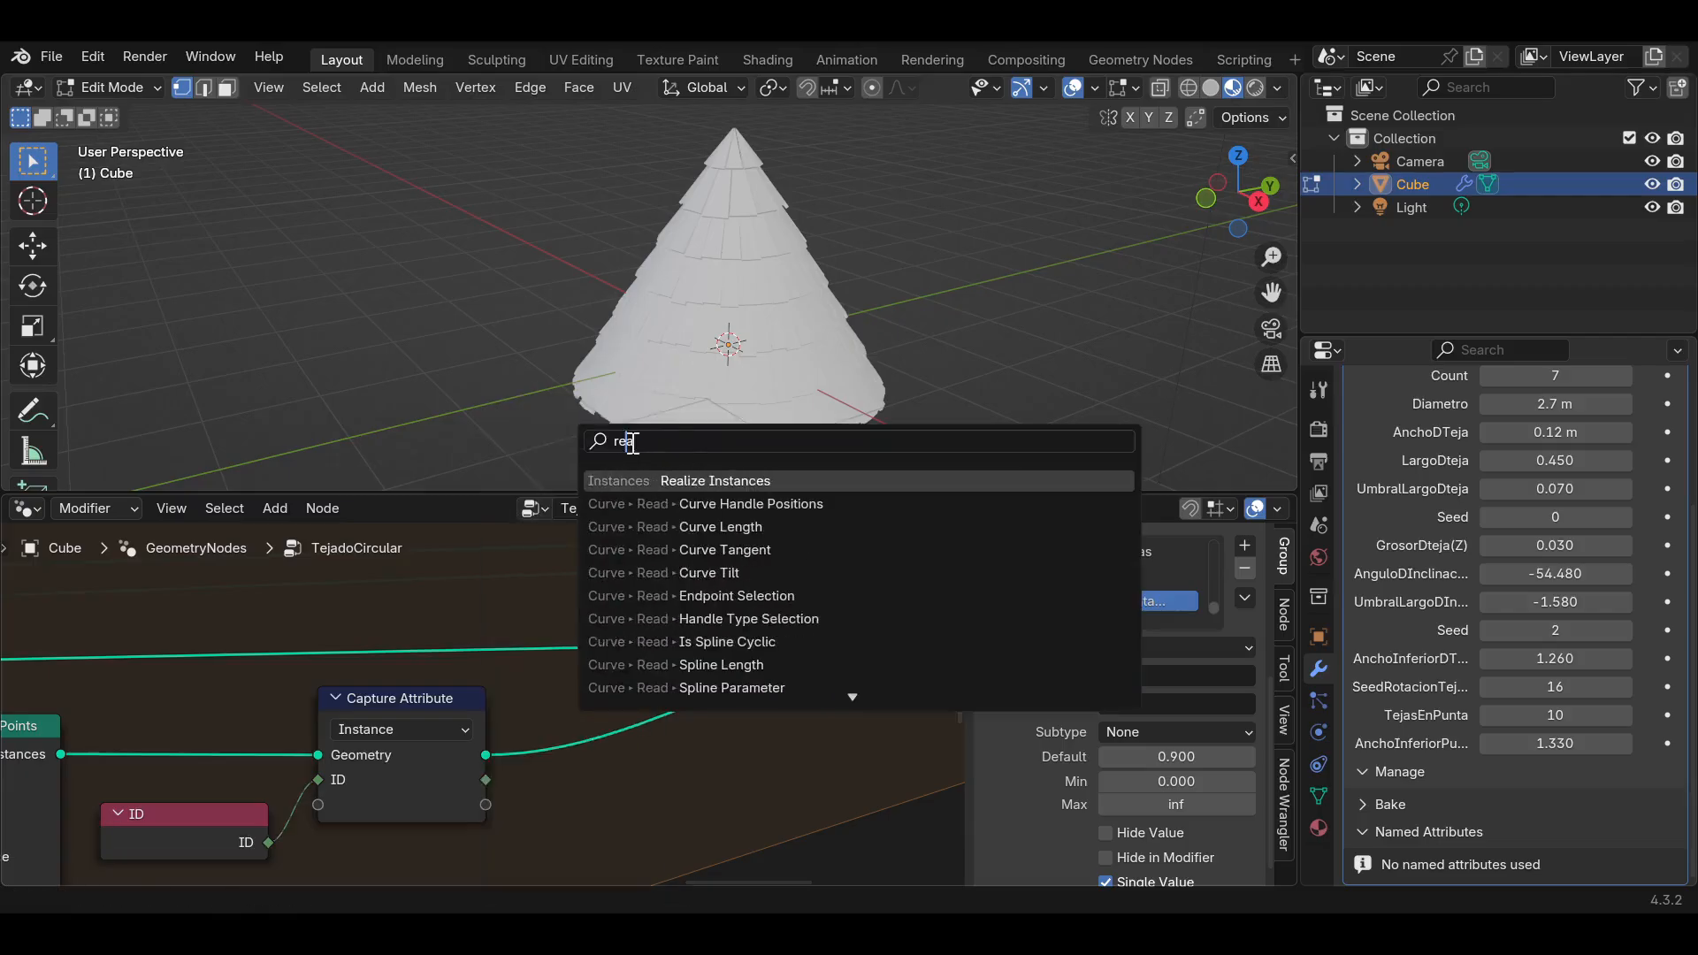
left_click(682, 480)
left_click(535, 694)
scroll(534, 694, "down", 3)
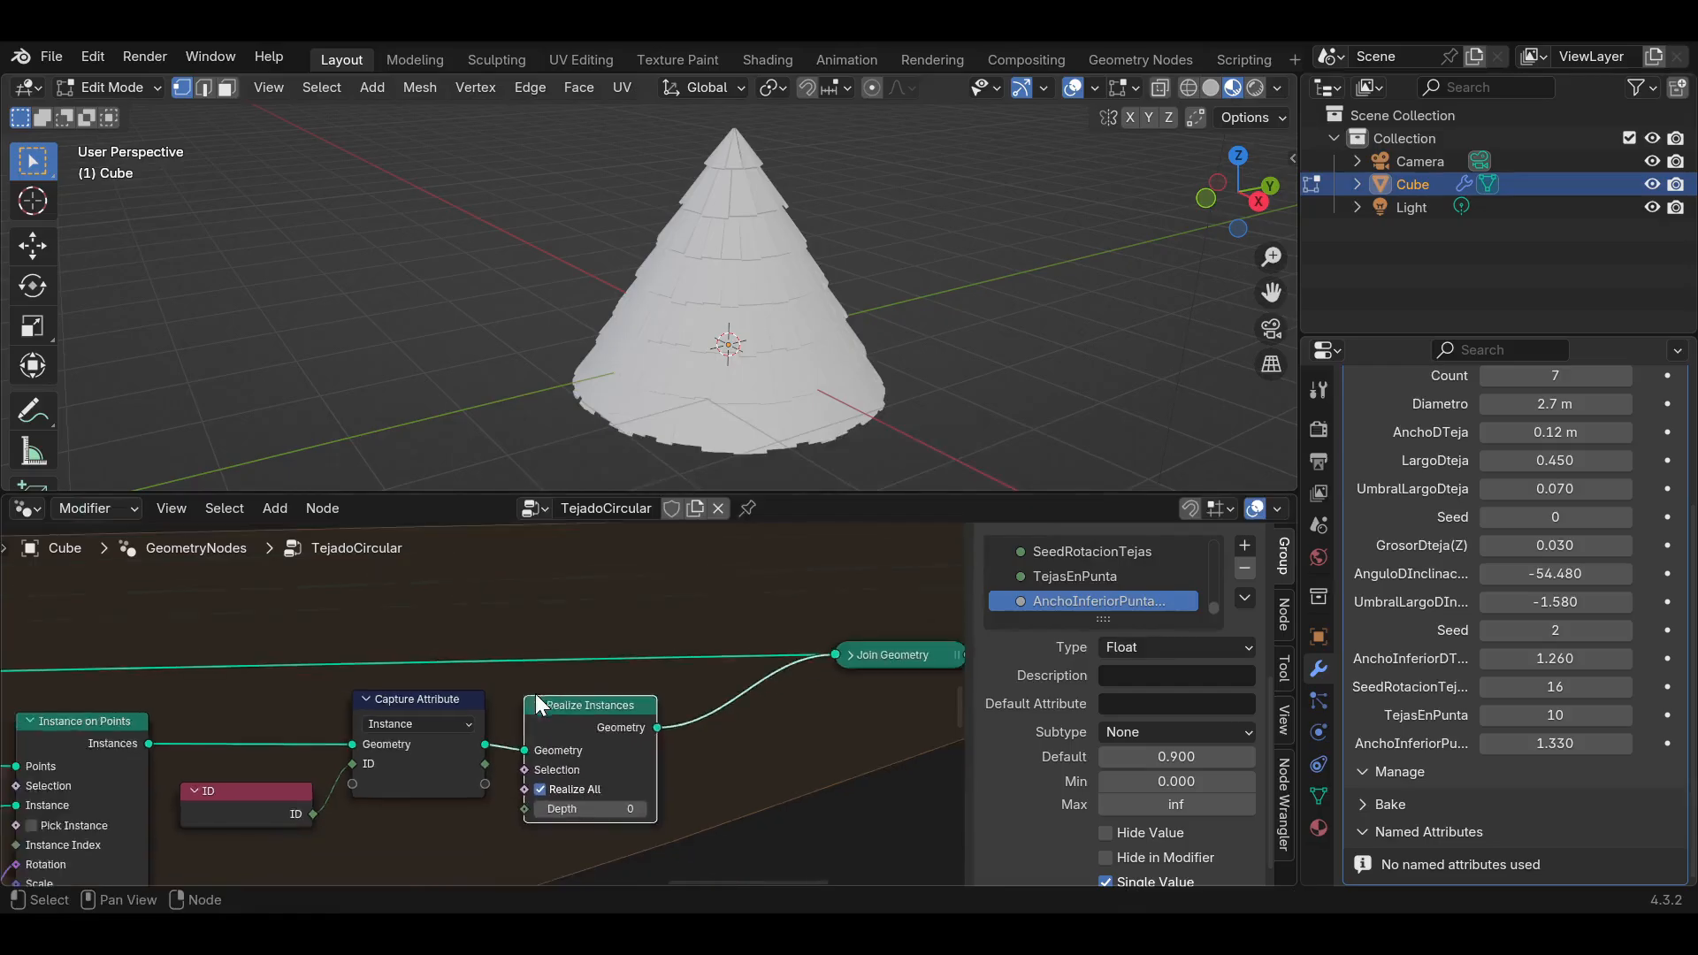
middle_click_drag(681, 717, 516, 698)
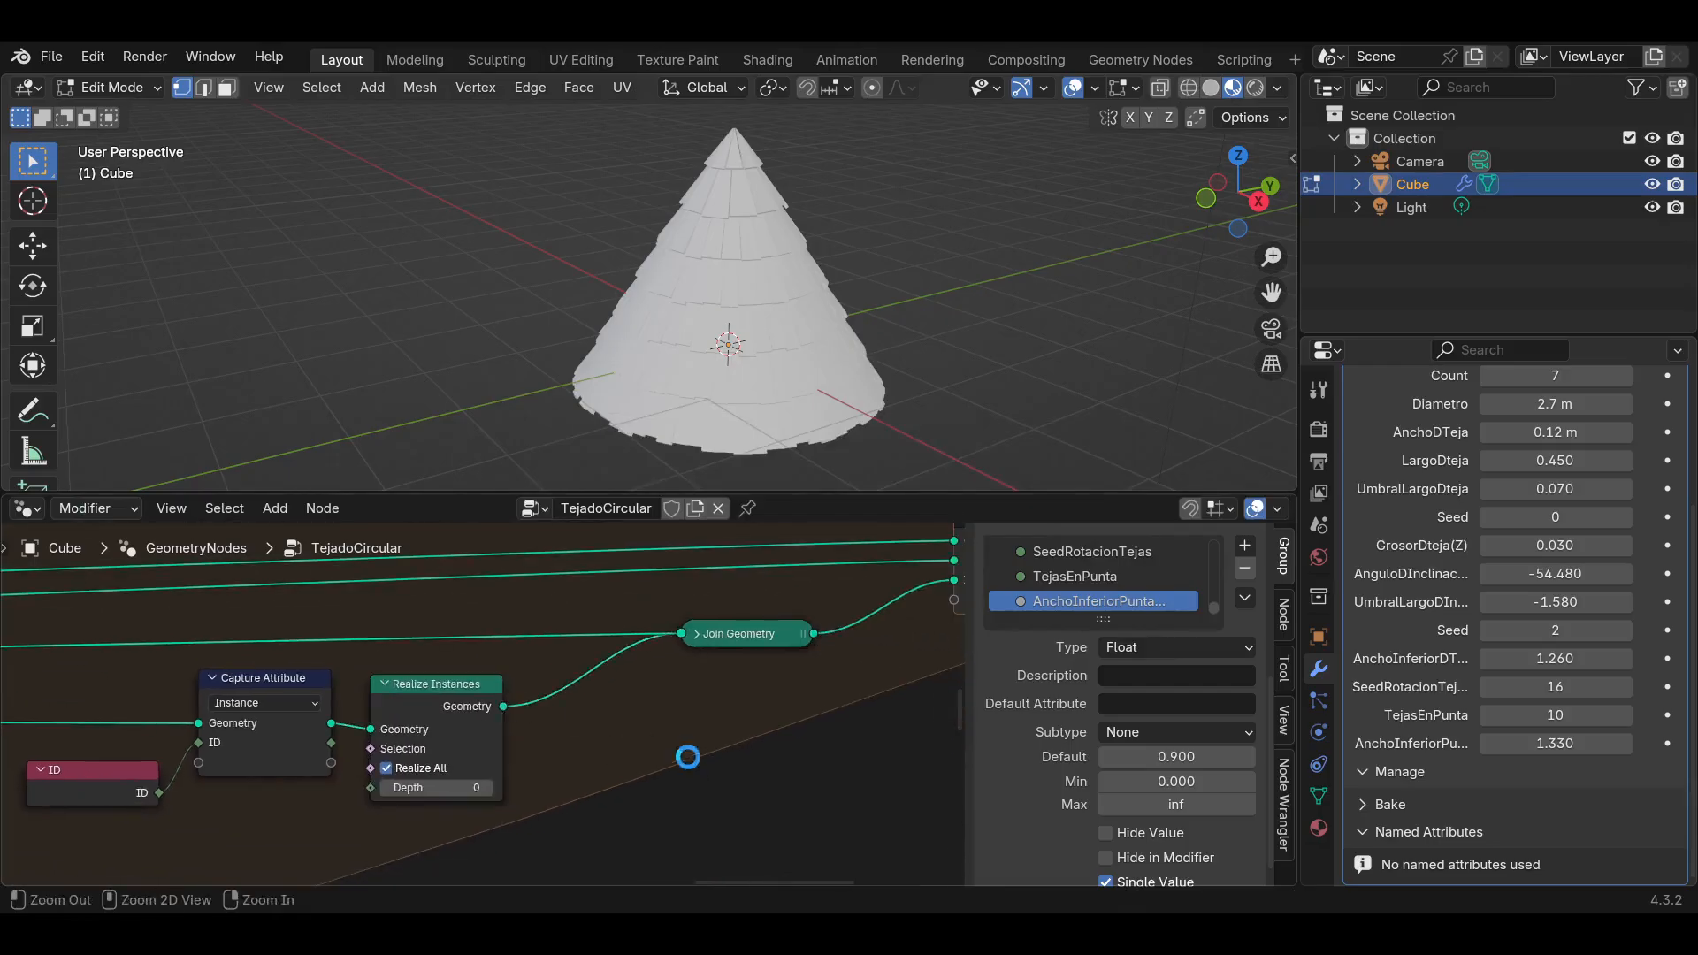
key("ctrl+s")
Insert a Store Named Attribute node between Realize Instances and Join Geometry.
key("shift+a")
type("st")
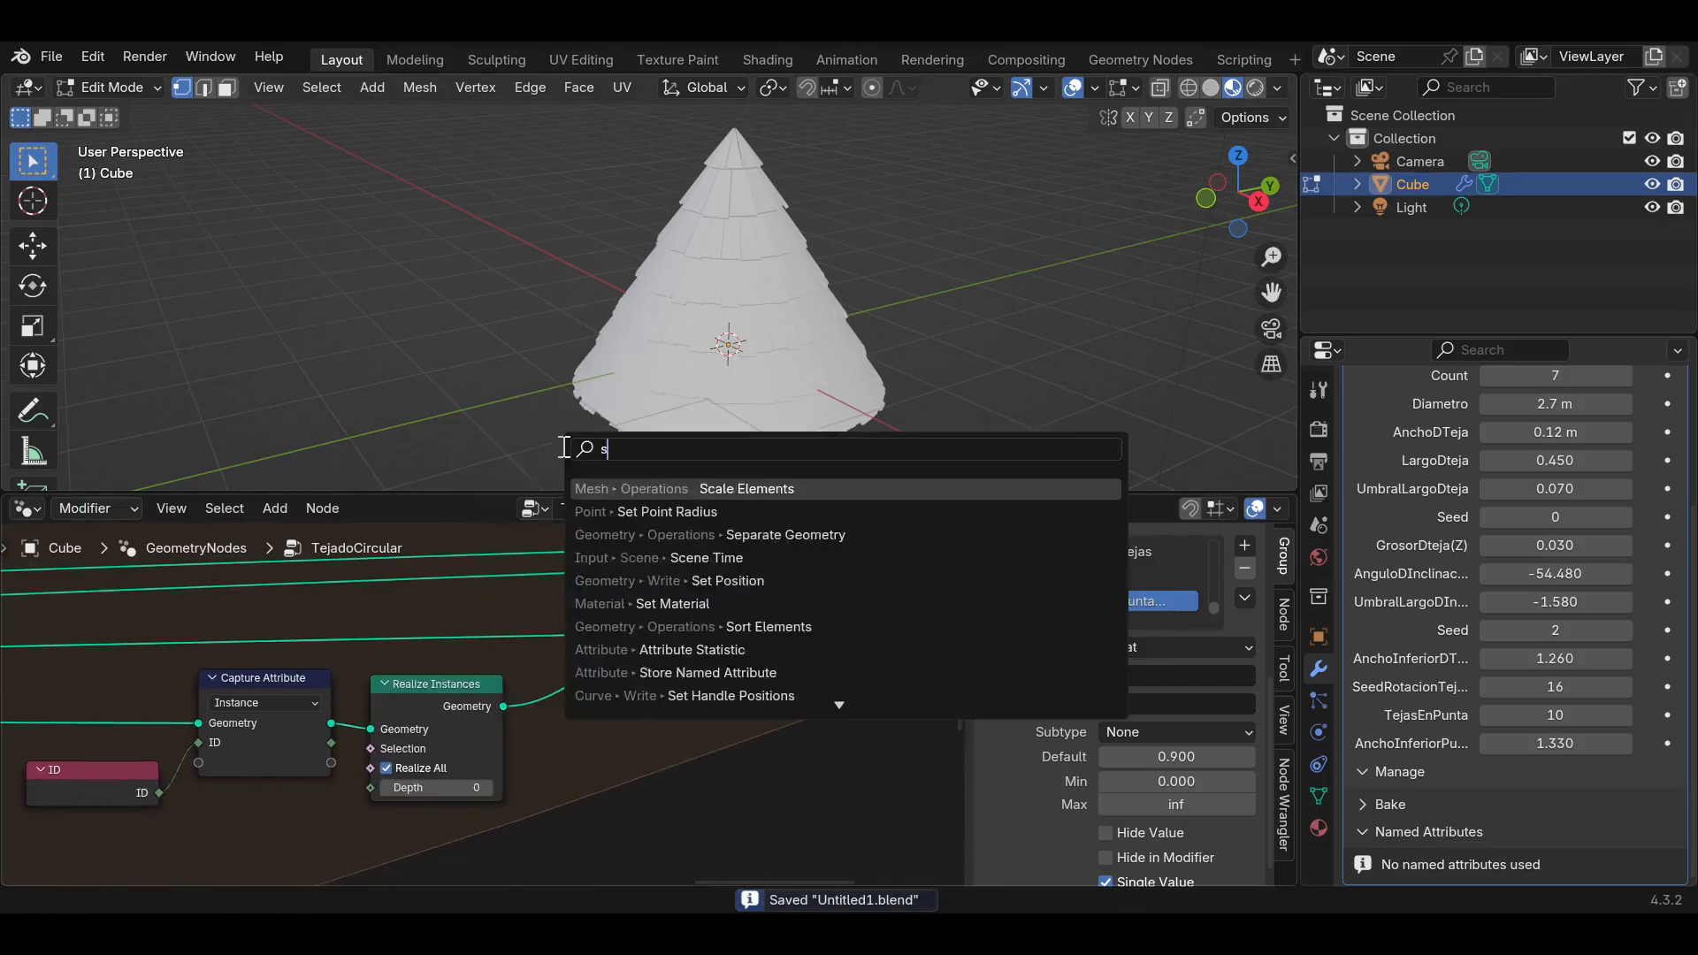
left_click(640, 491)
left_click(574, 660)
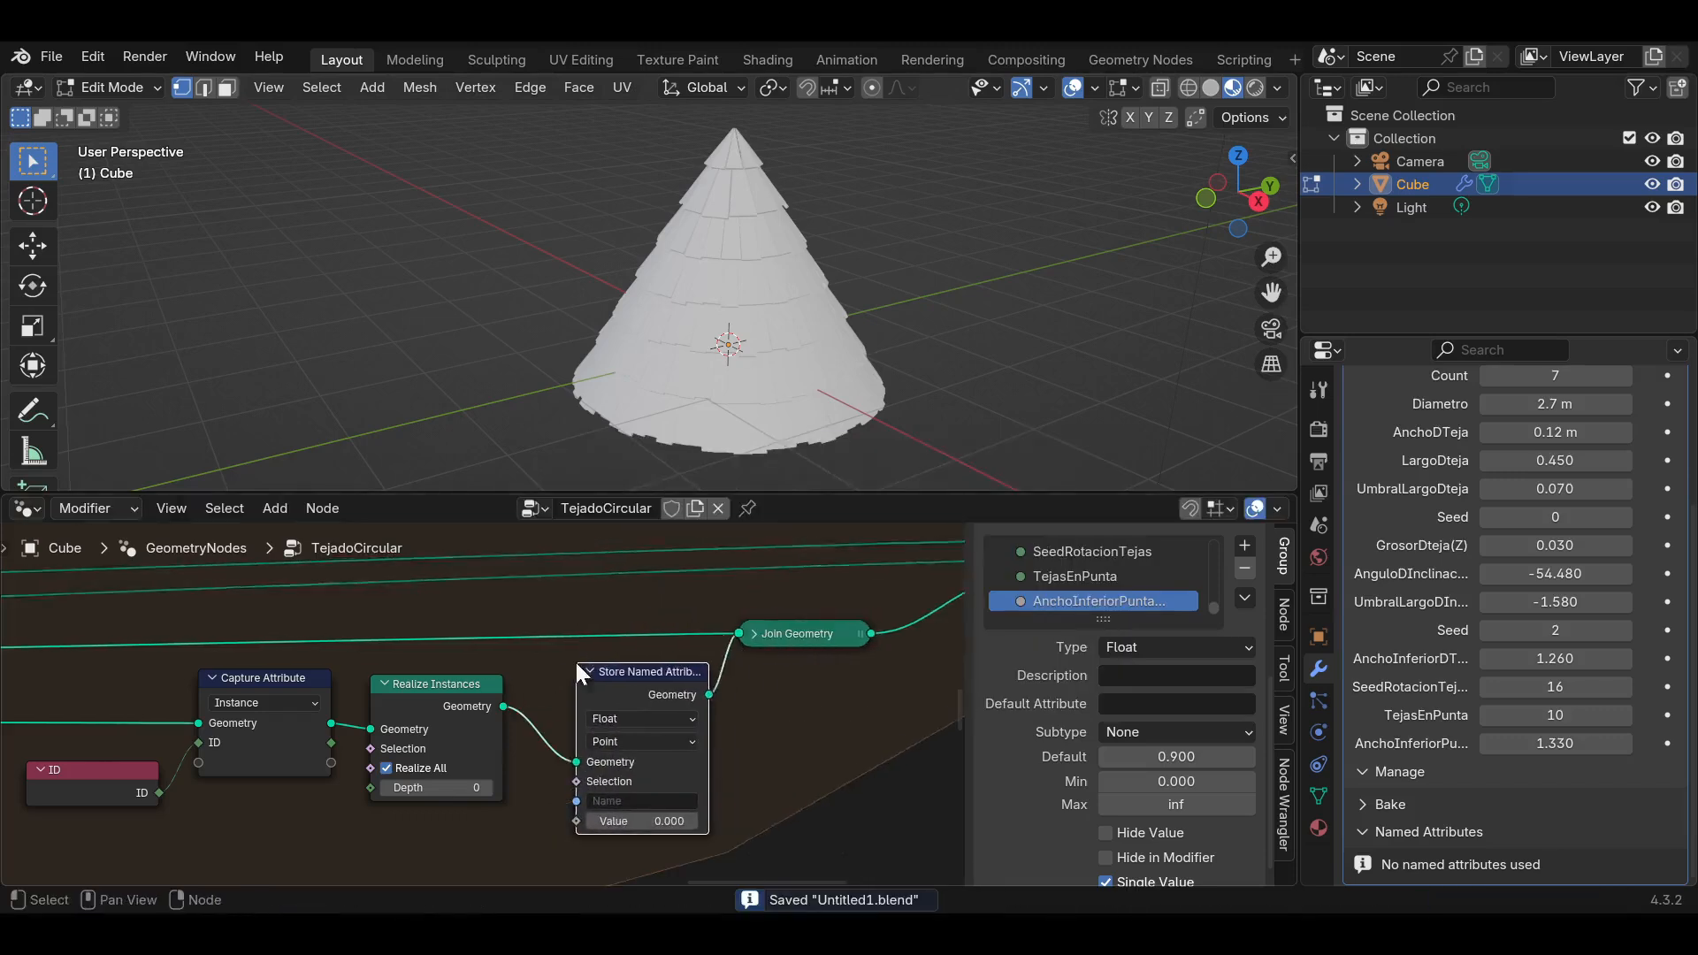
Set the Store Named Attribute node's data type to Color and its domain to Face.
scroll(576, 660, "down", 1)
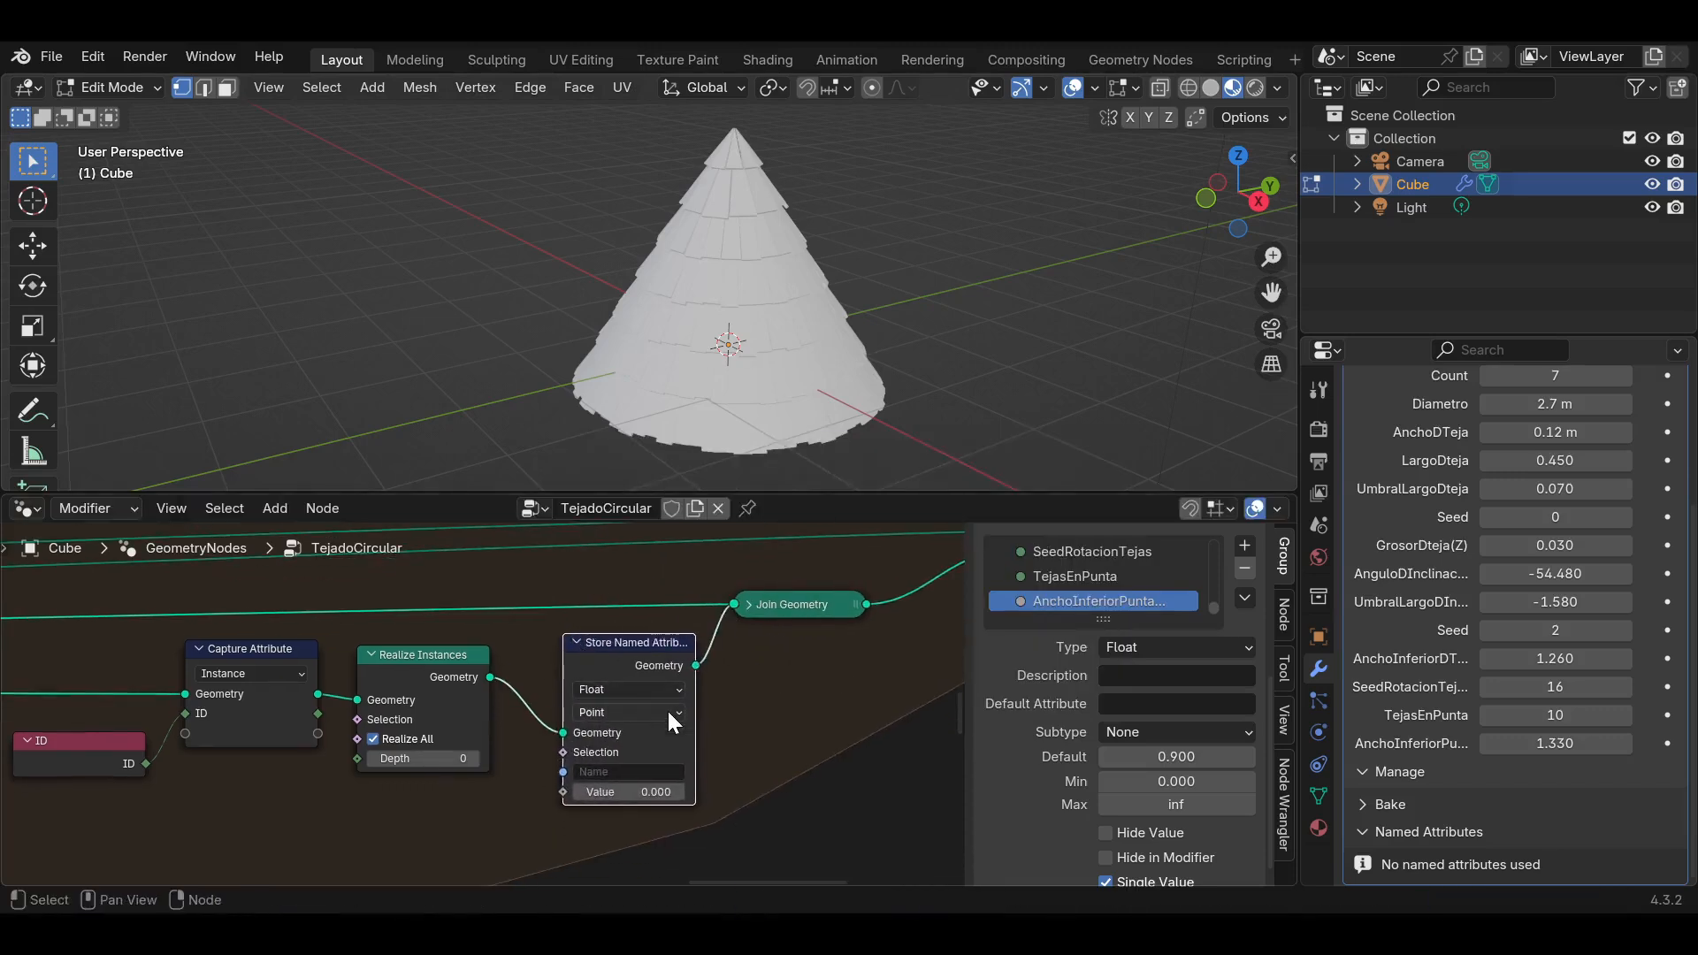
middle_click_drag(667, 708, 657, 672)
scroll(656, 670, "up", 1)
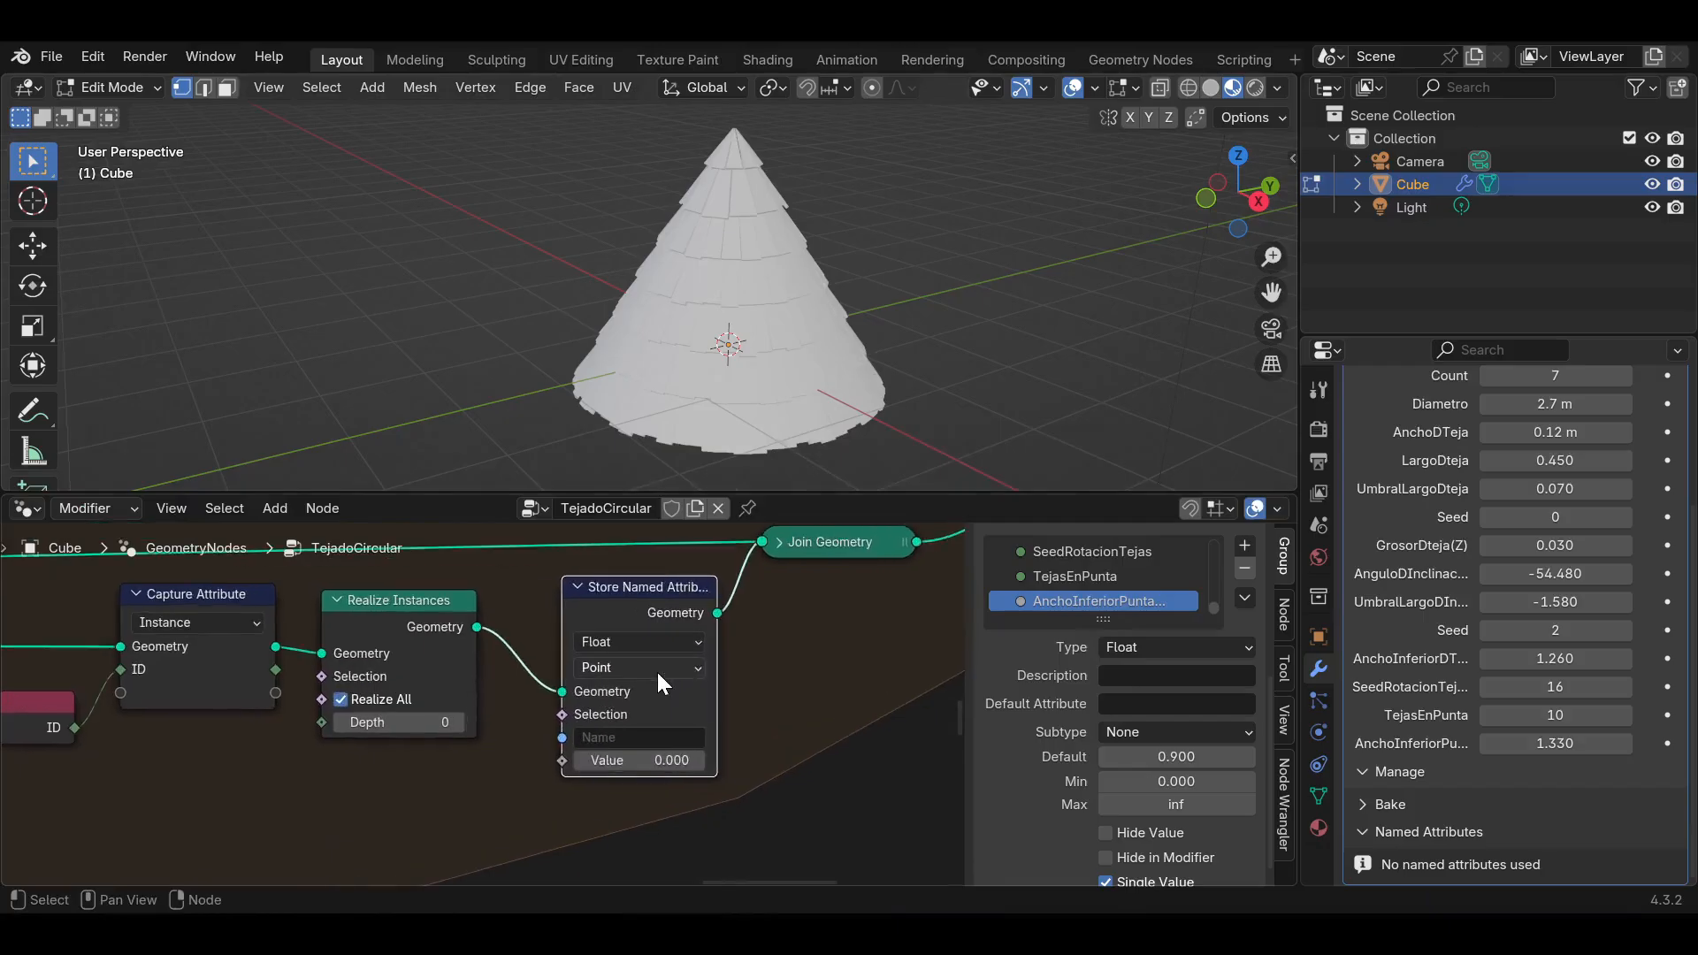
scroll(675, 669, "up", 2)
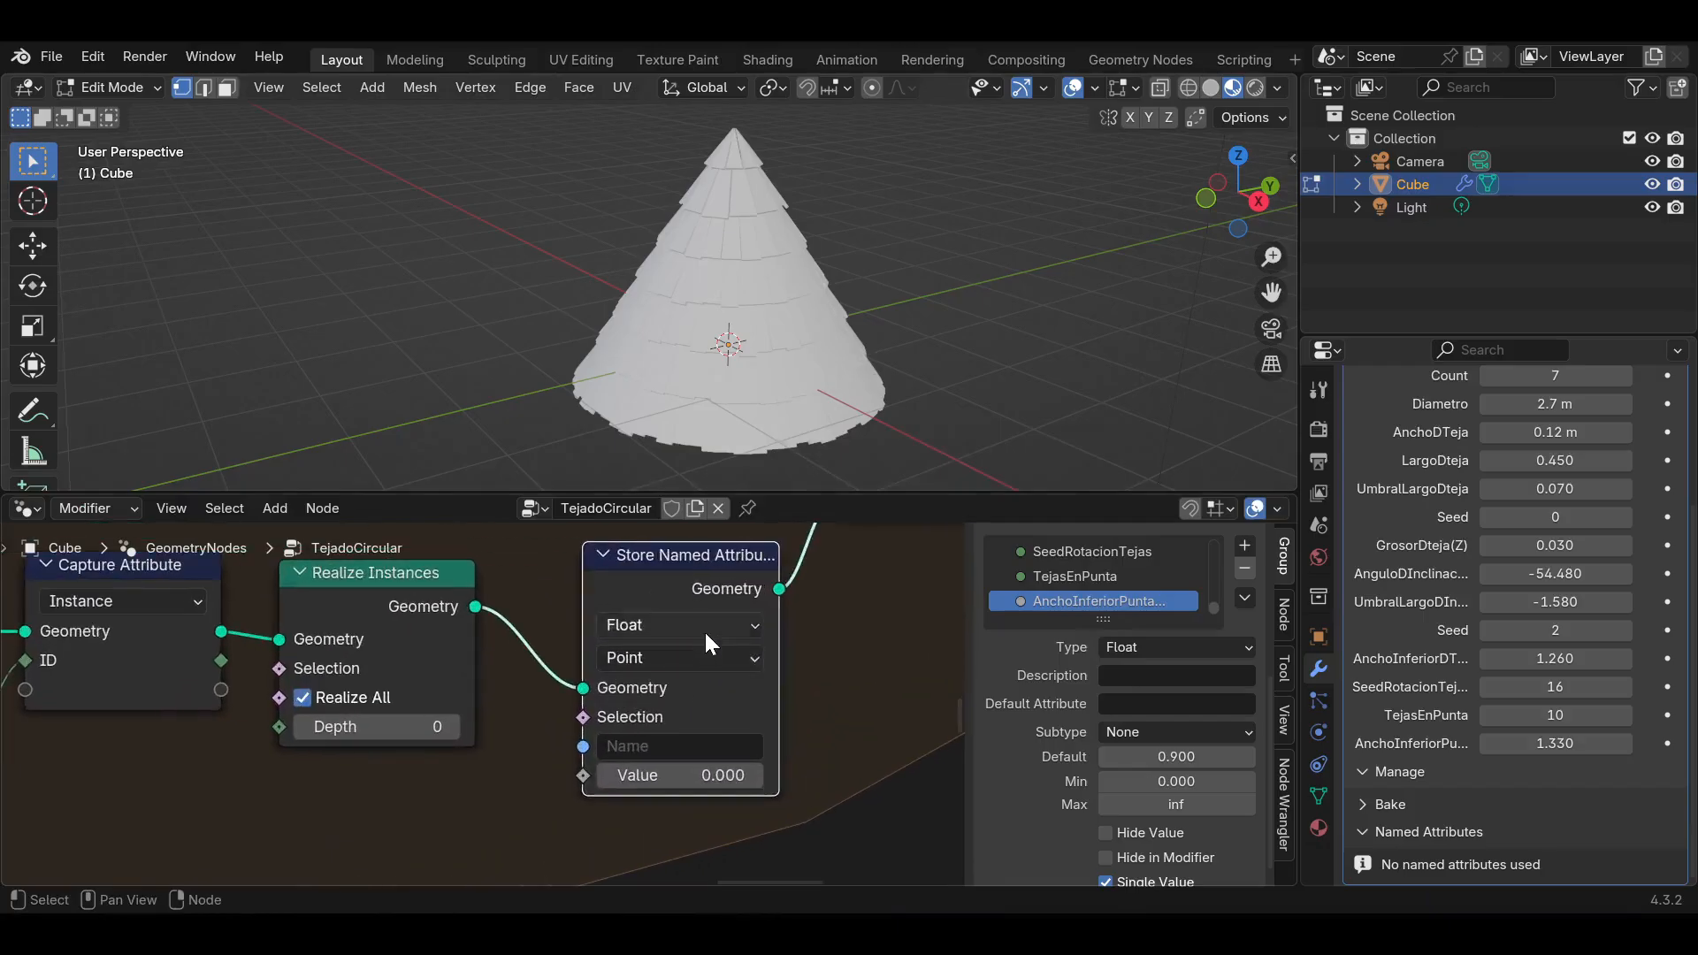
left_click(690, 657)
left_click(638, 660)
left_click(672, 624)
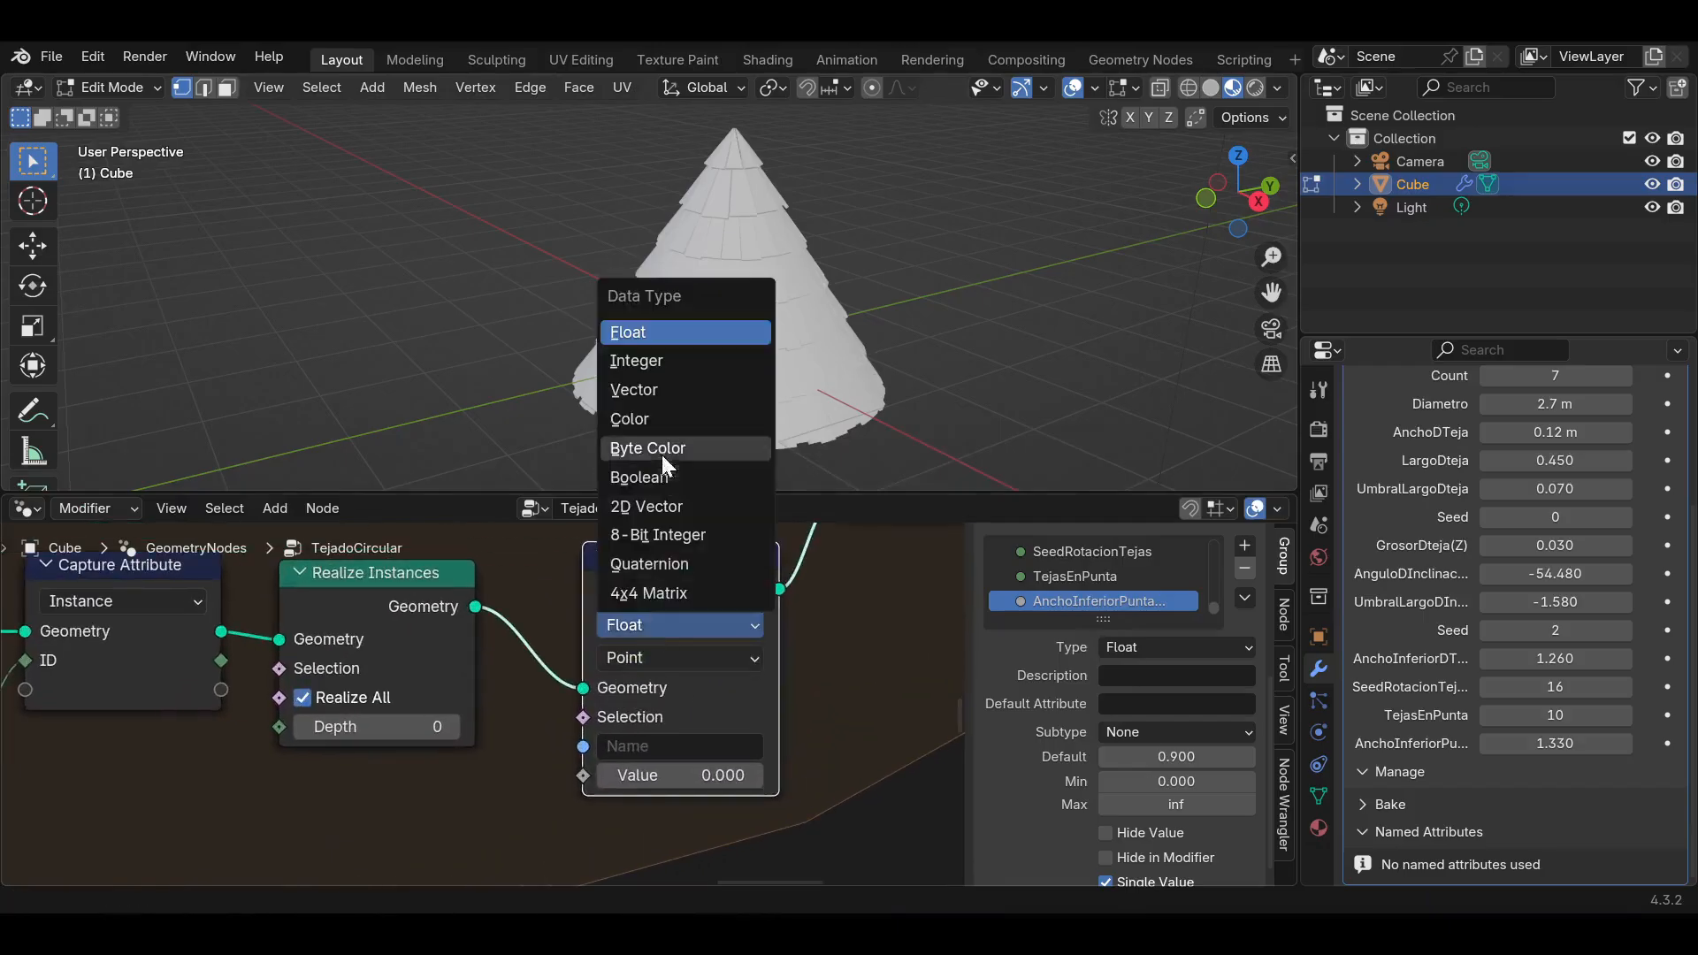
left_click(653, 421)
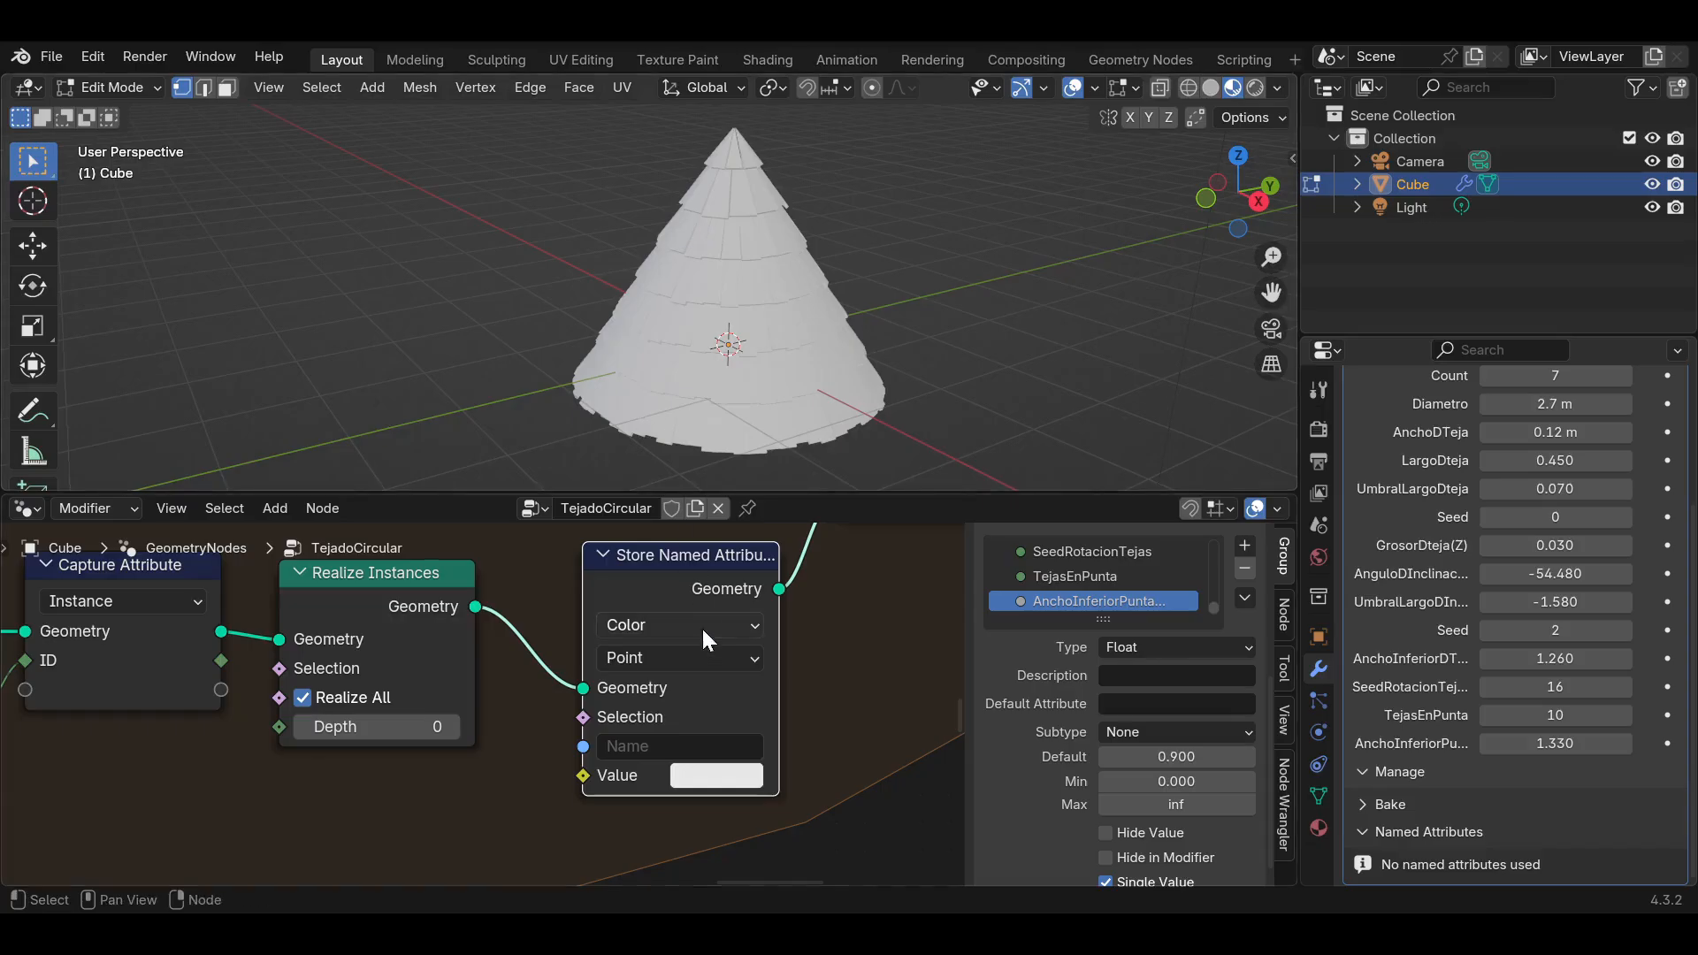
left_click(703, 661)
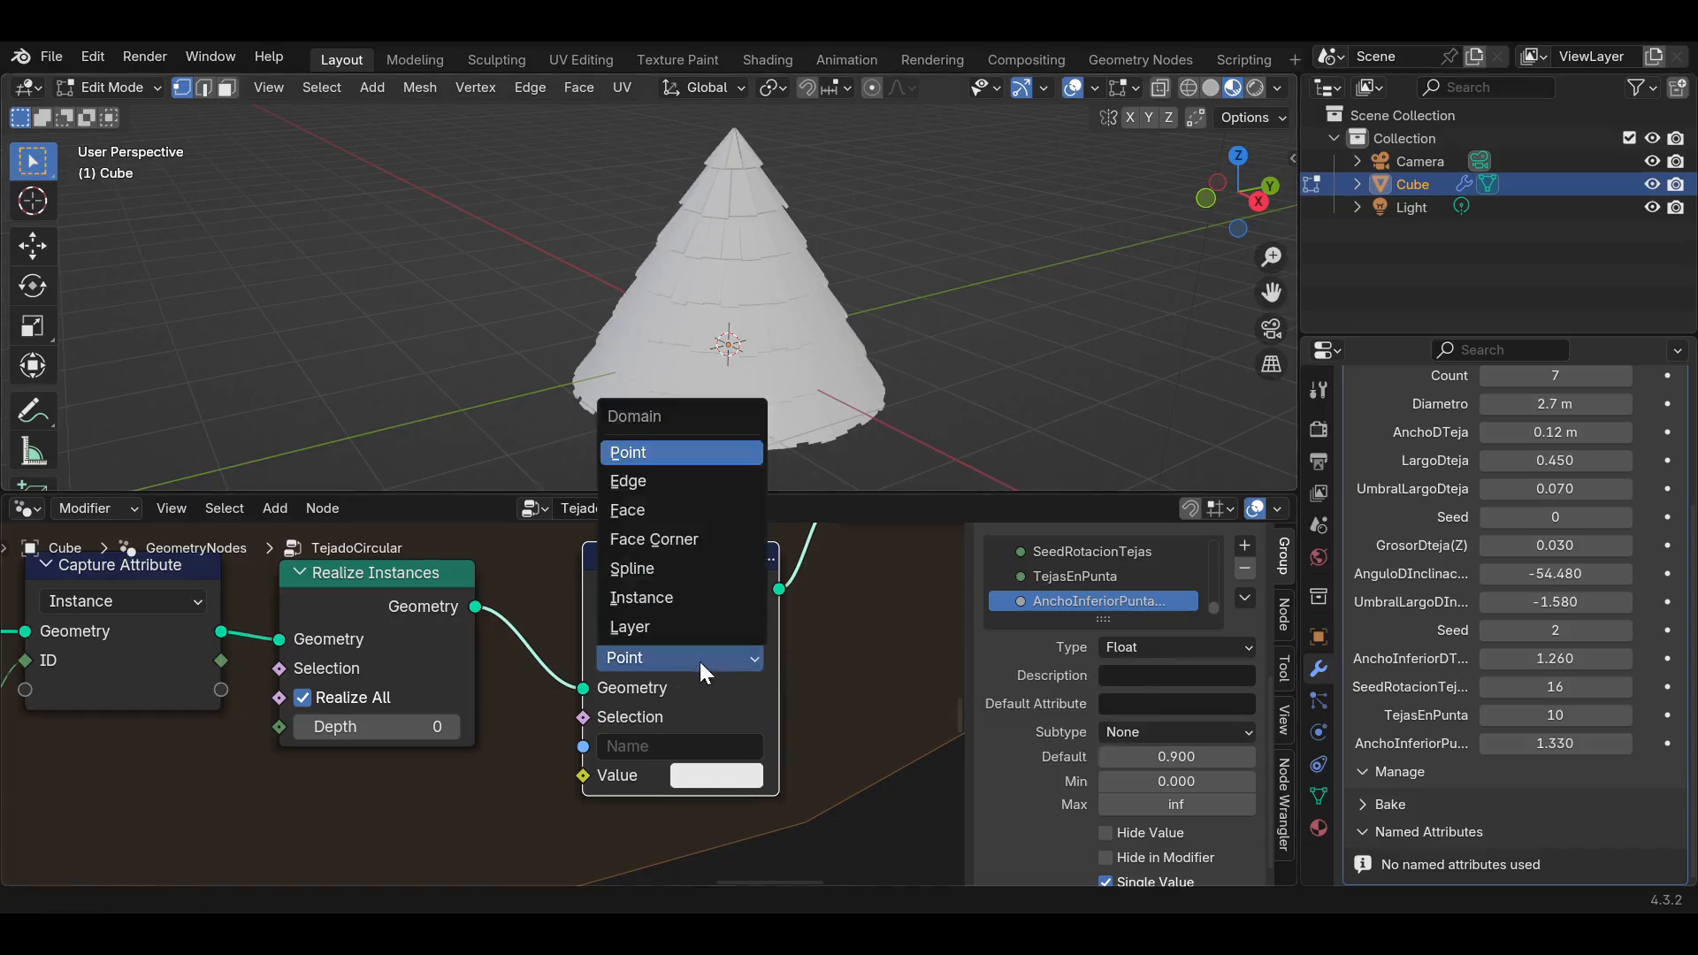
left_click(655, 512)
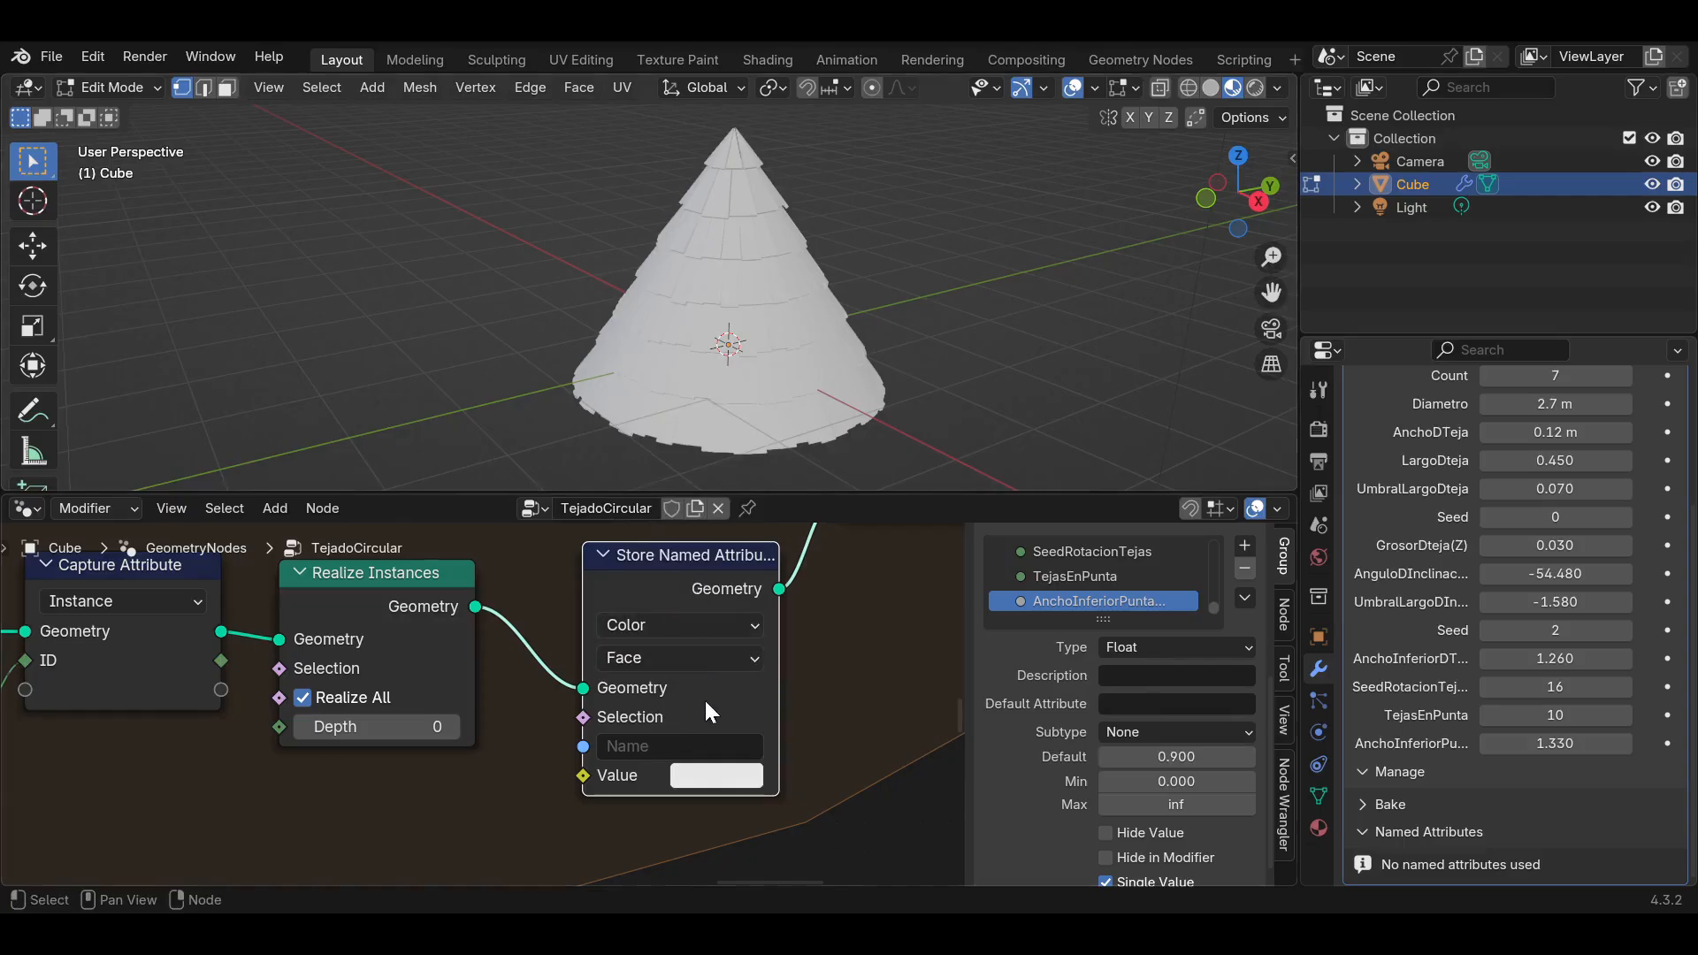
left_click(661, 741)
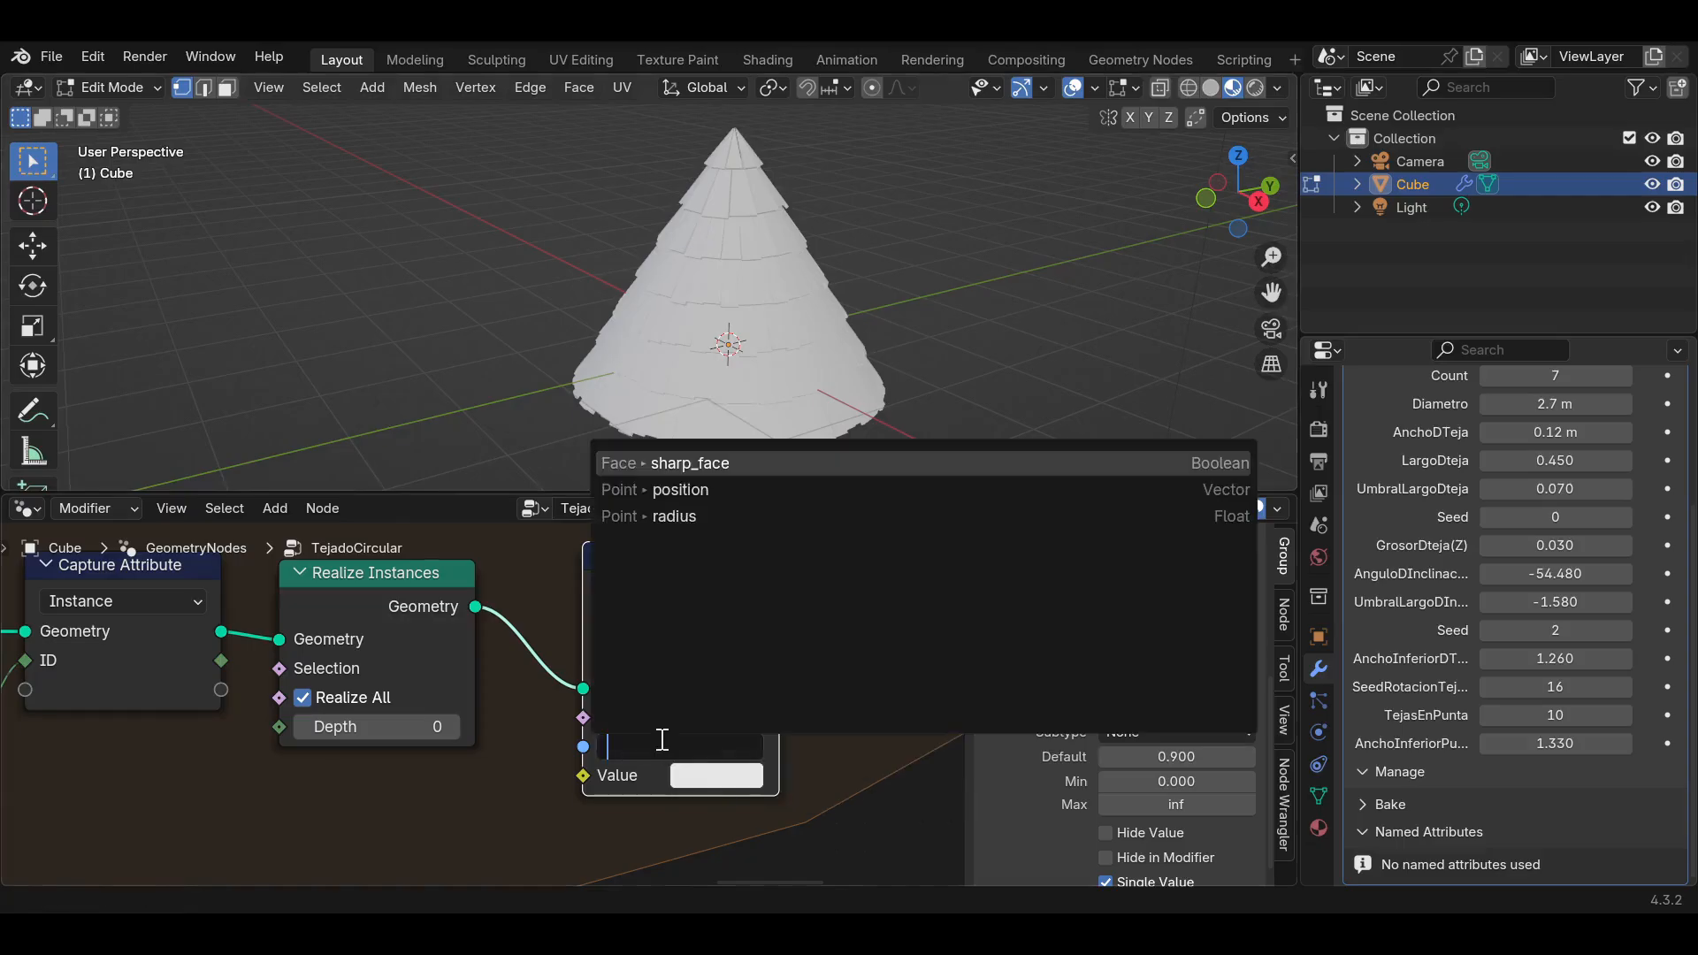
type("Color")
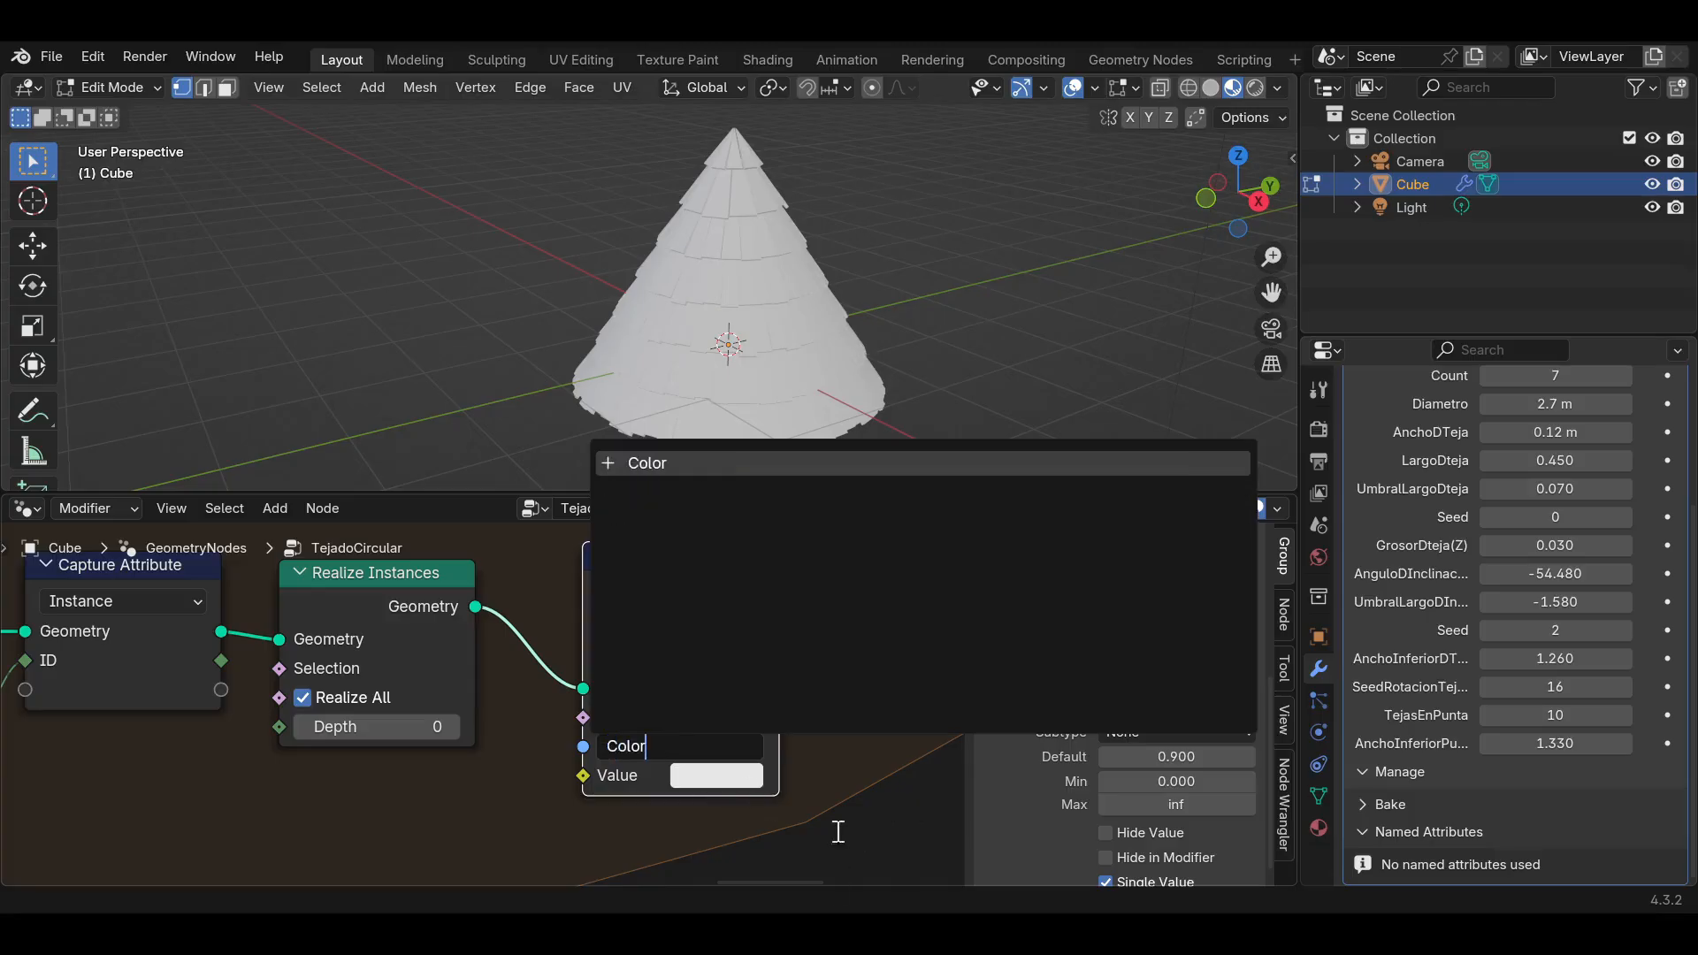
key("Escape")
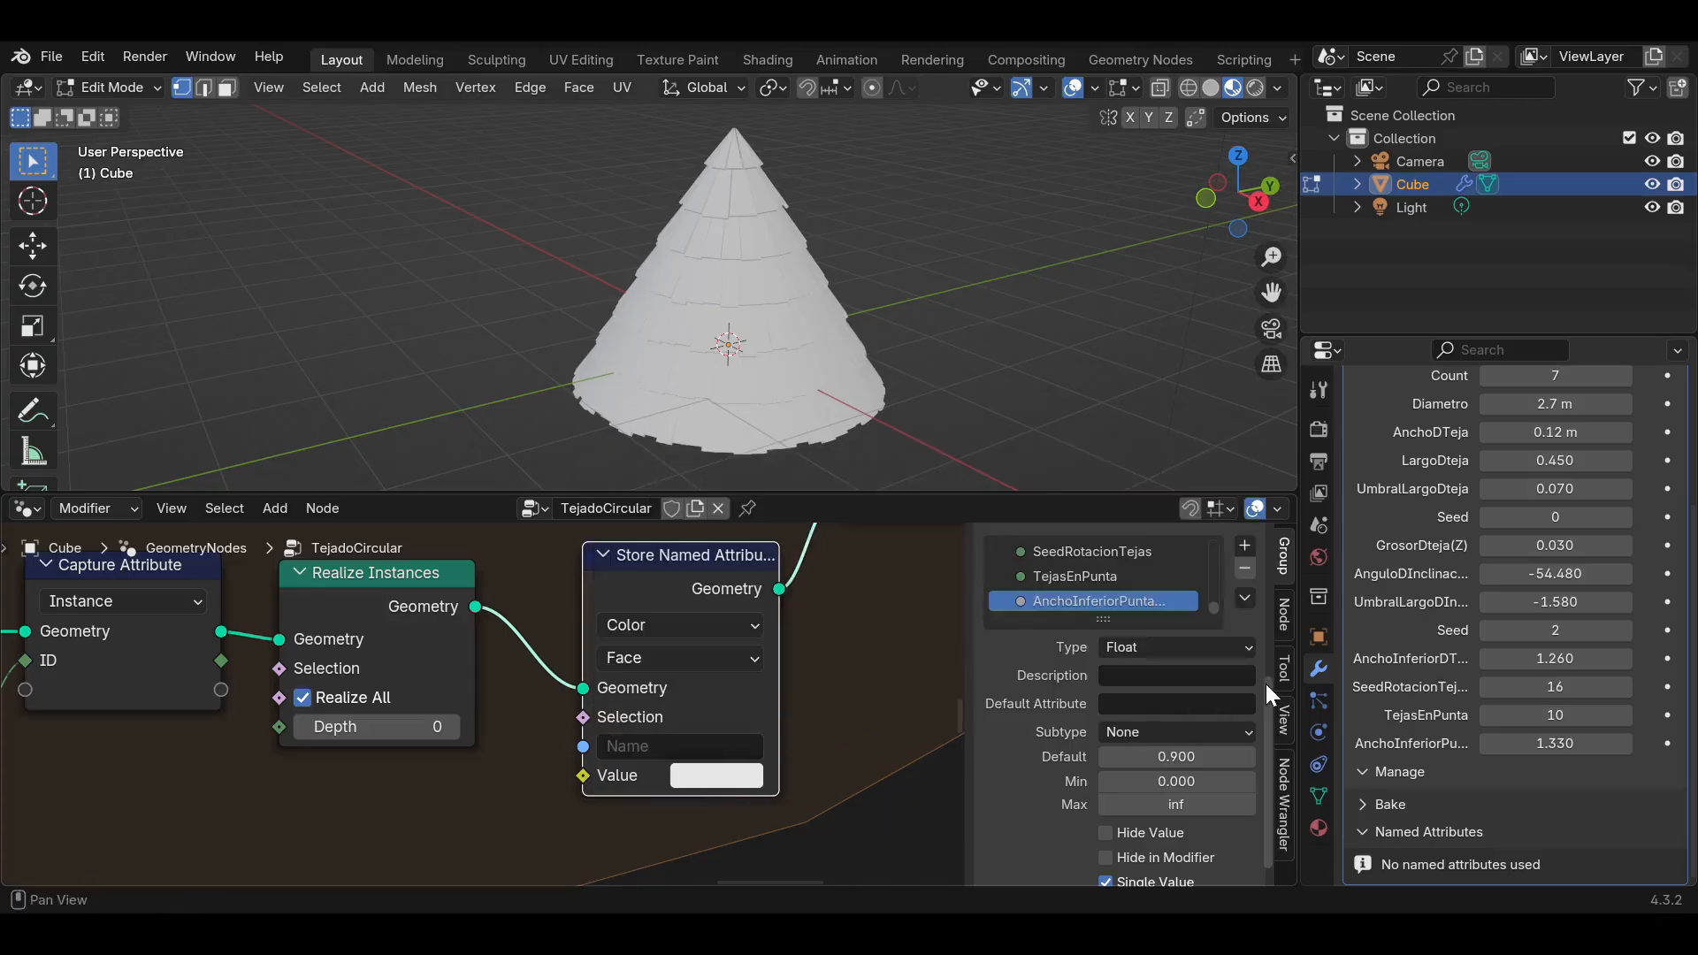
Review the roof modifier's input values and collapse its Named Attributes section.
scroll(1512, 549, "up", 3)
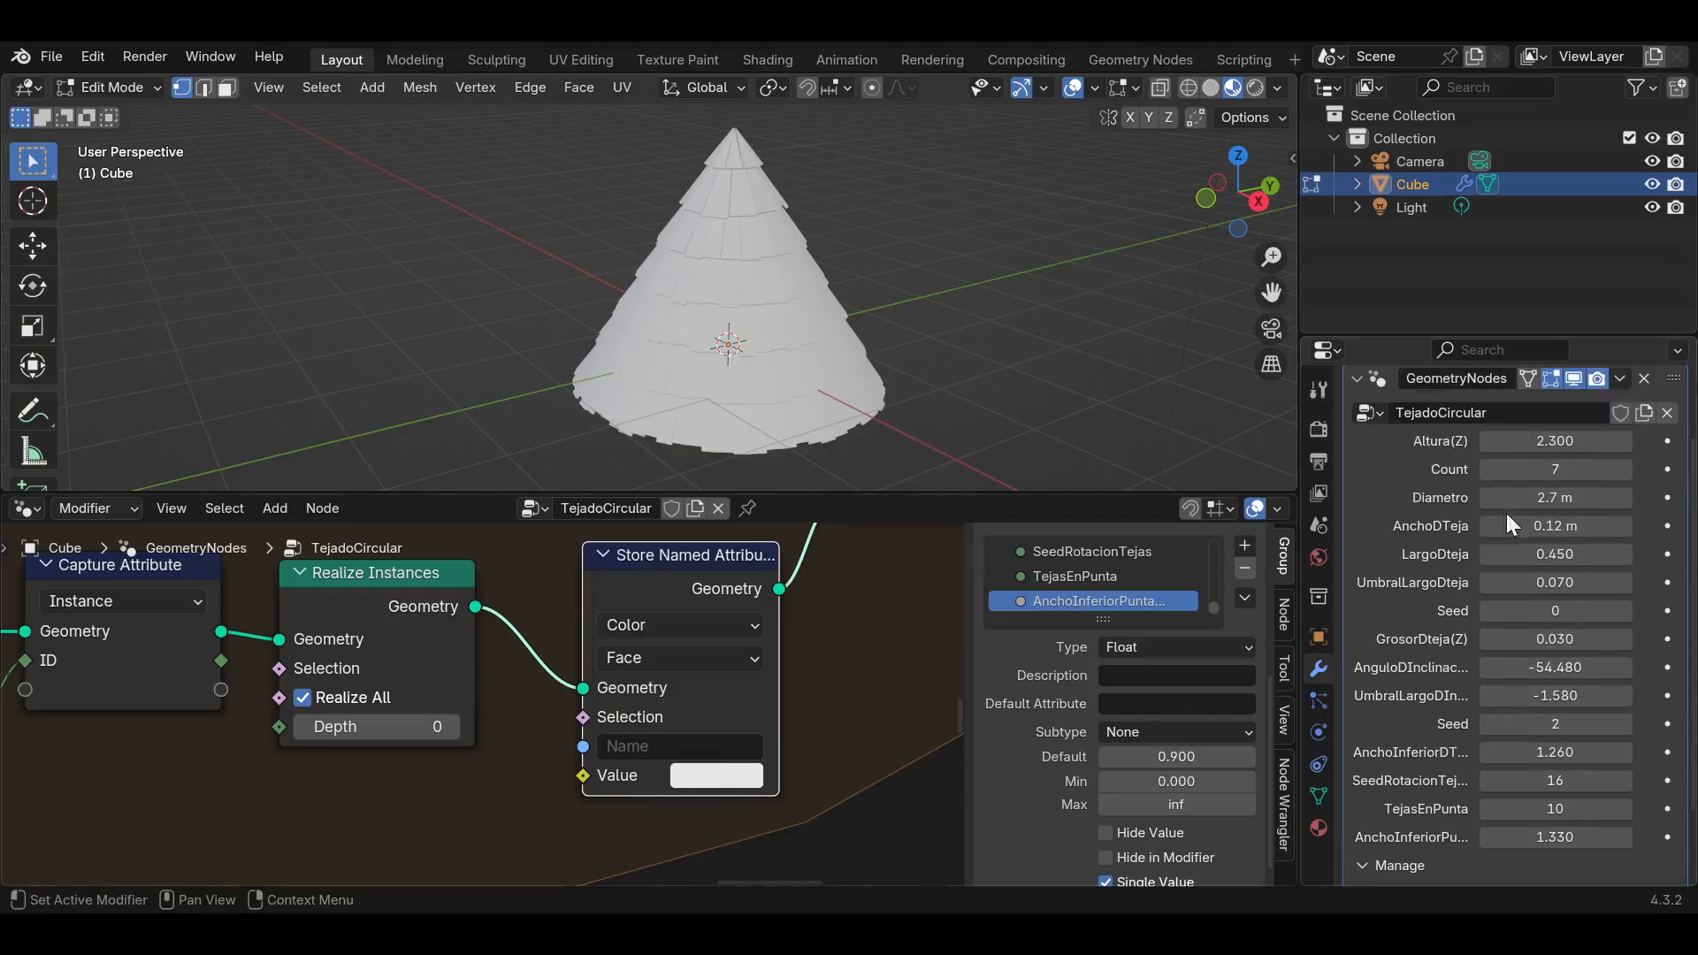
scroll(1482, 567, "down", 3)
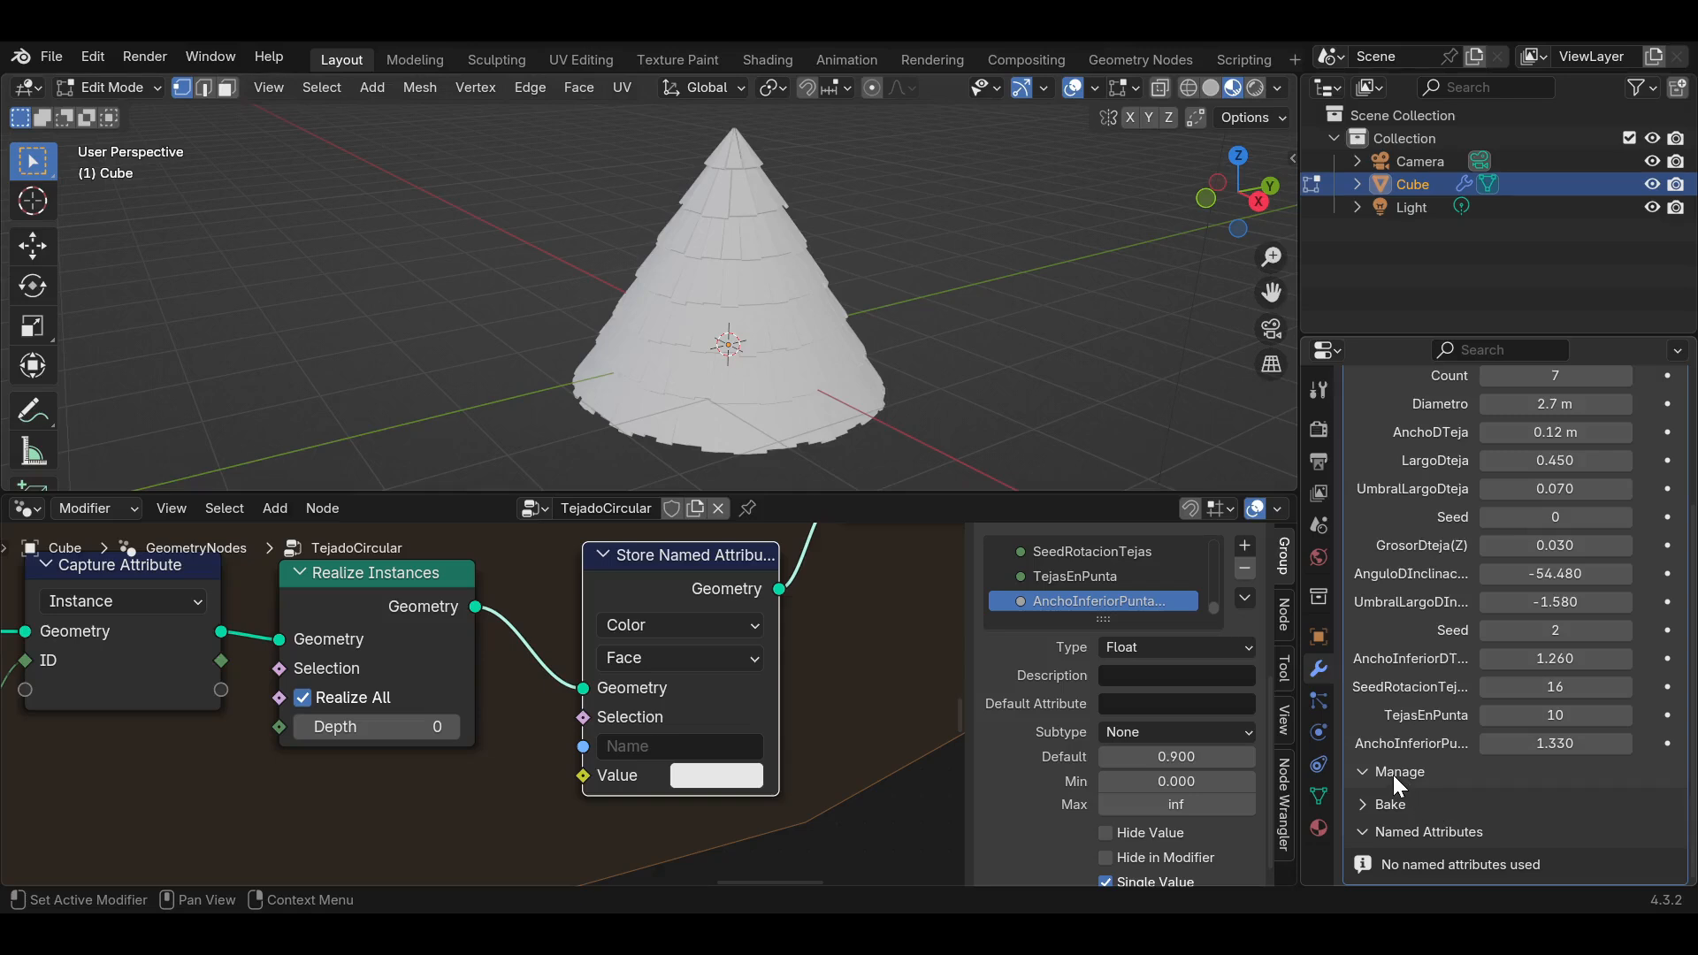
scroll(1368, 776, "up", 3)
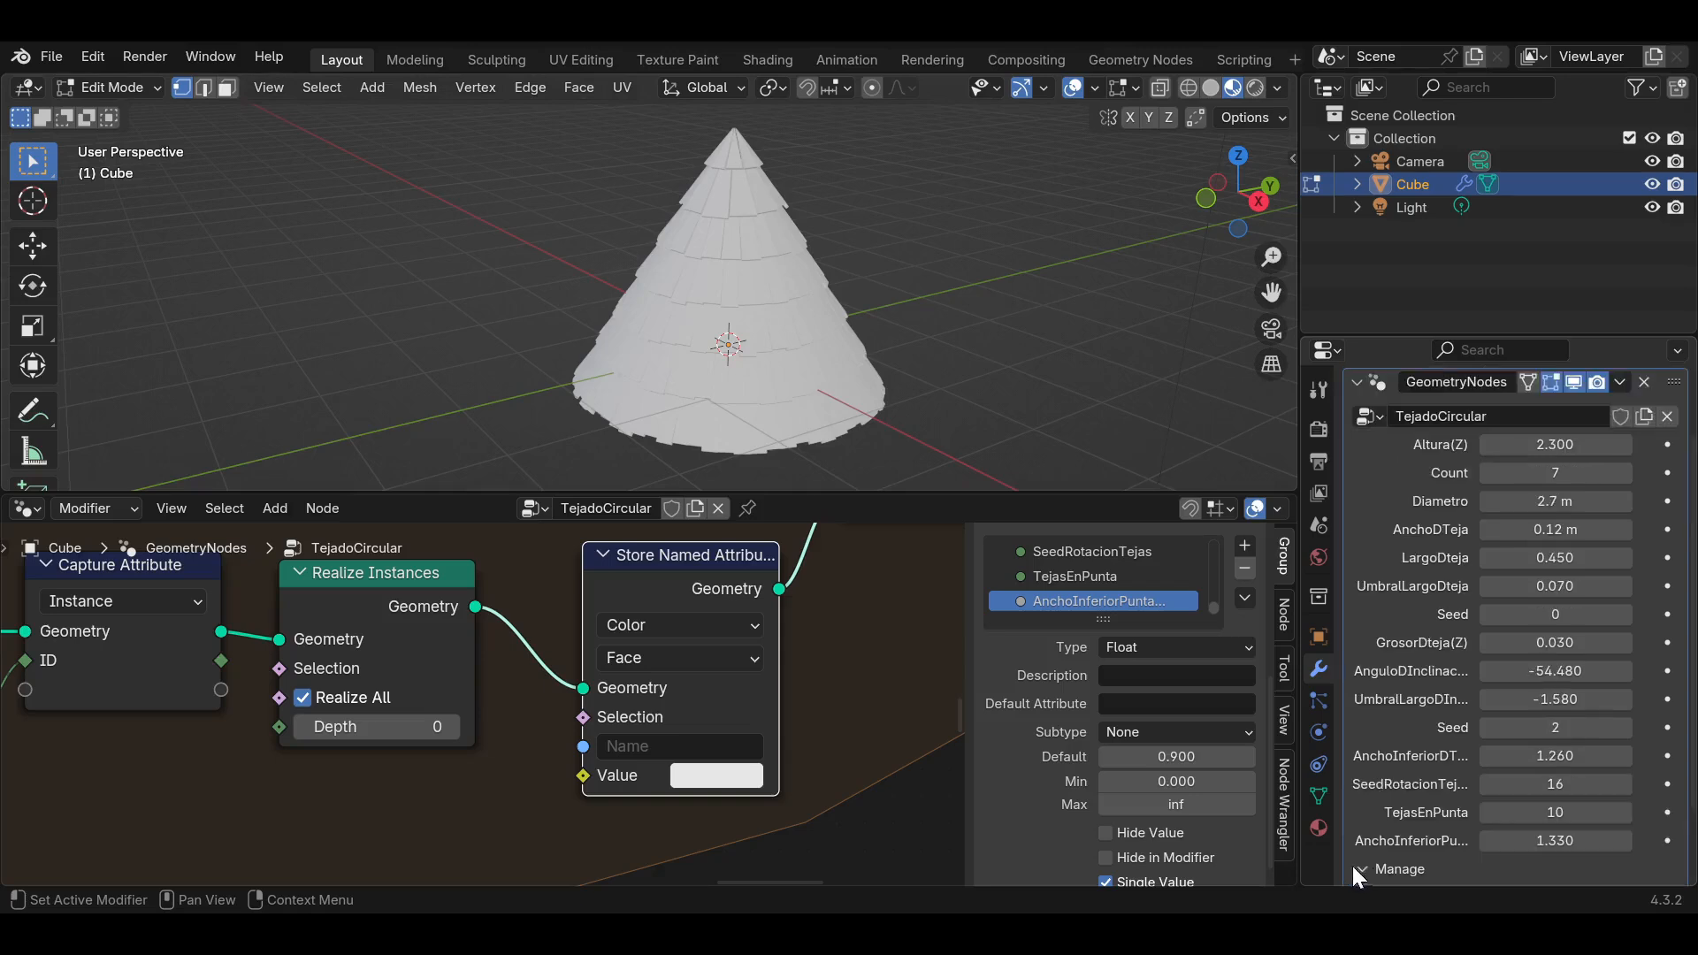
scroll(1369, 782, "down", 3)
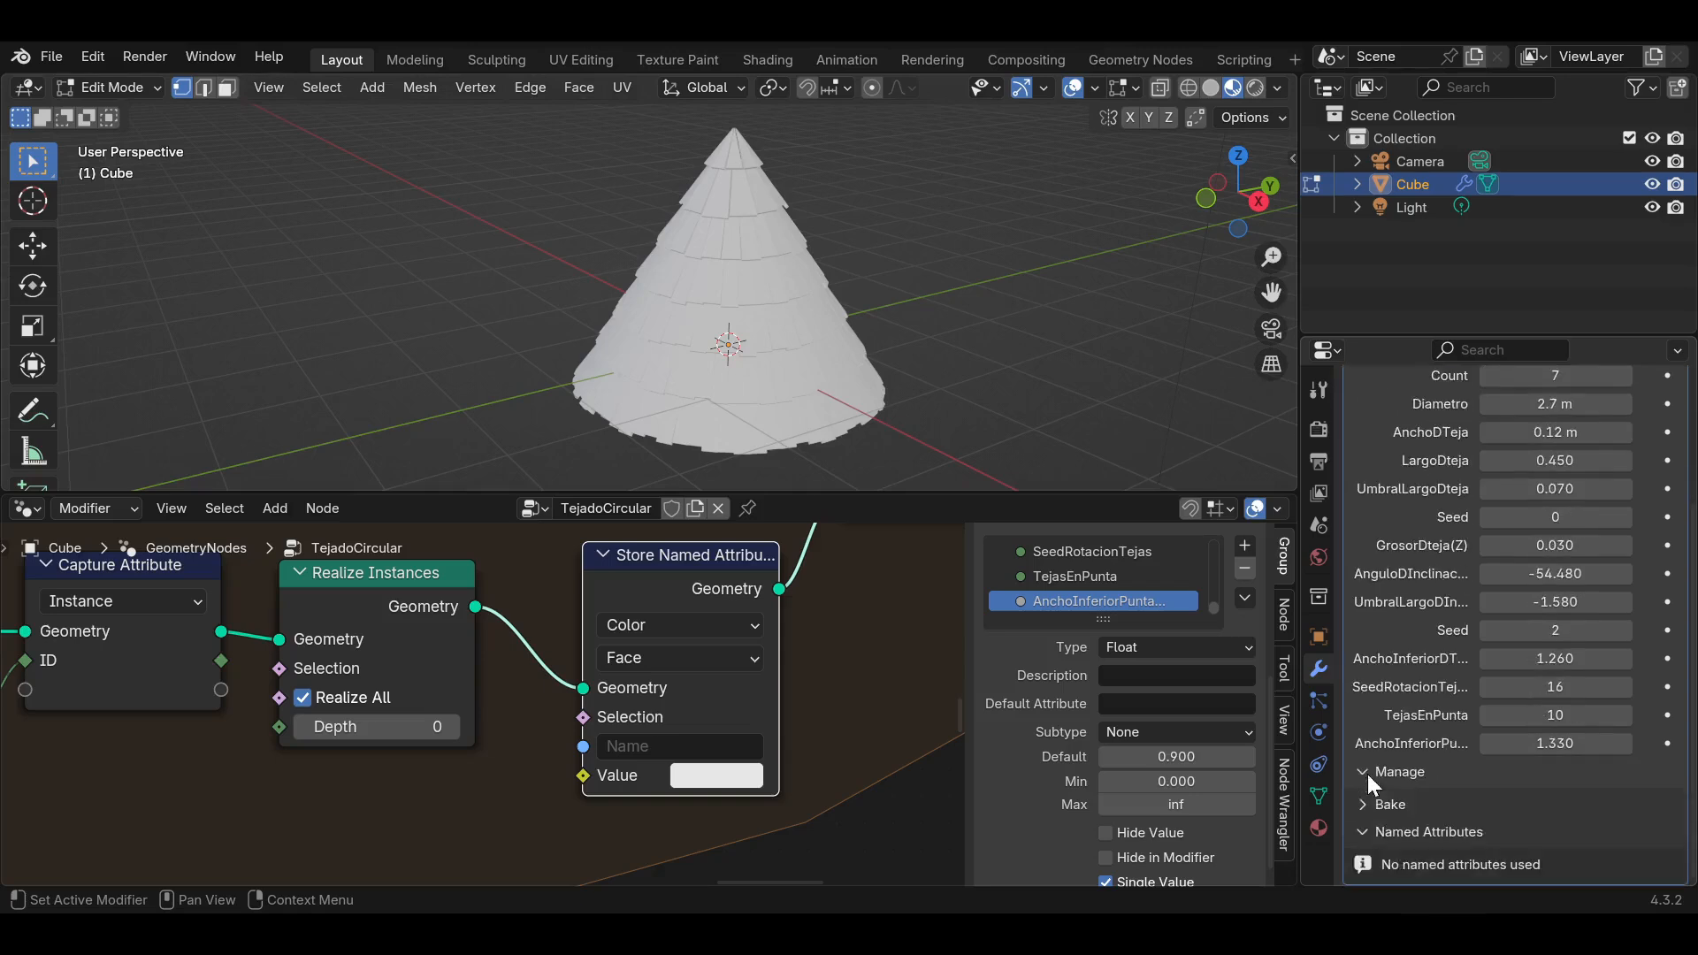
left_click(1376, 832)
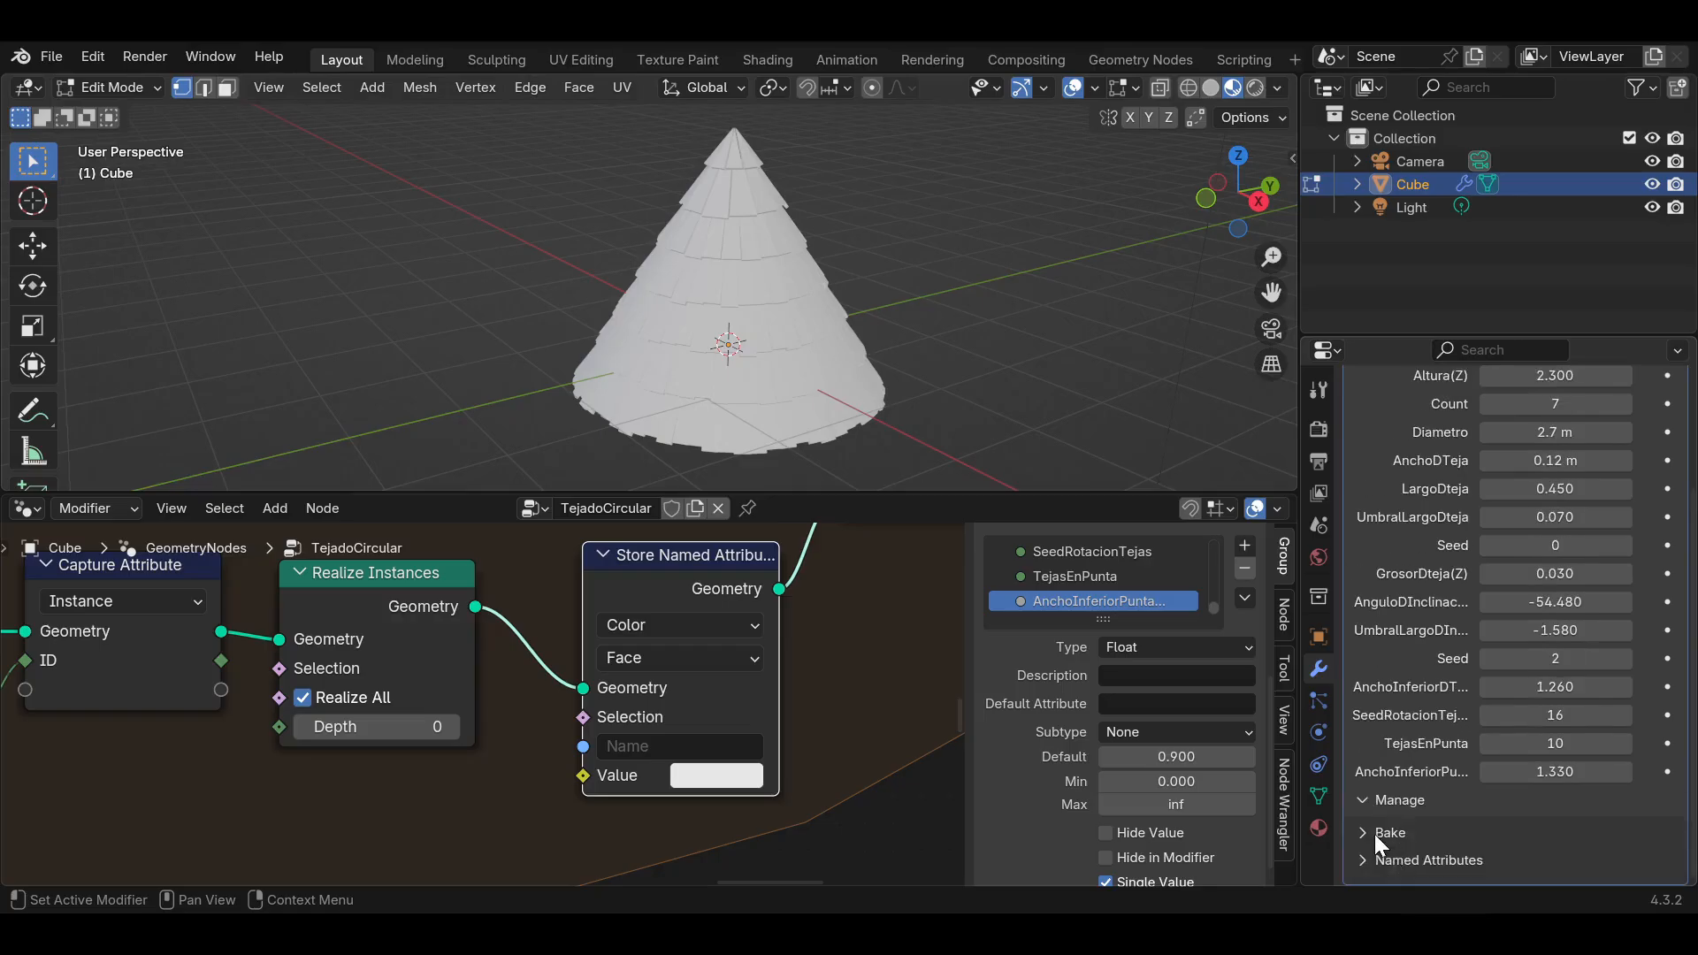
Name the attribute written by the Store Named Attribute node Color.
left_click(636, 746)
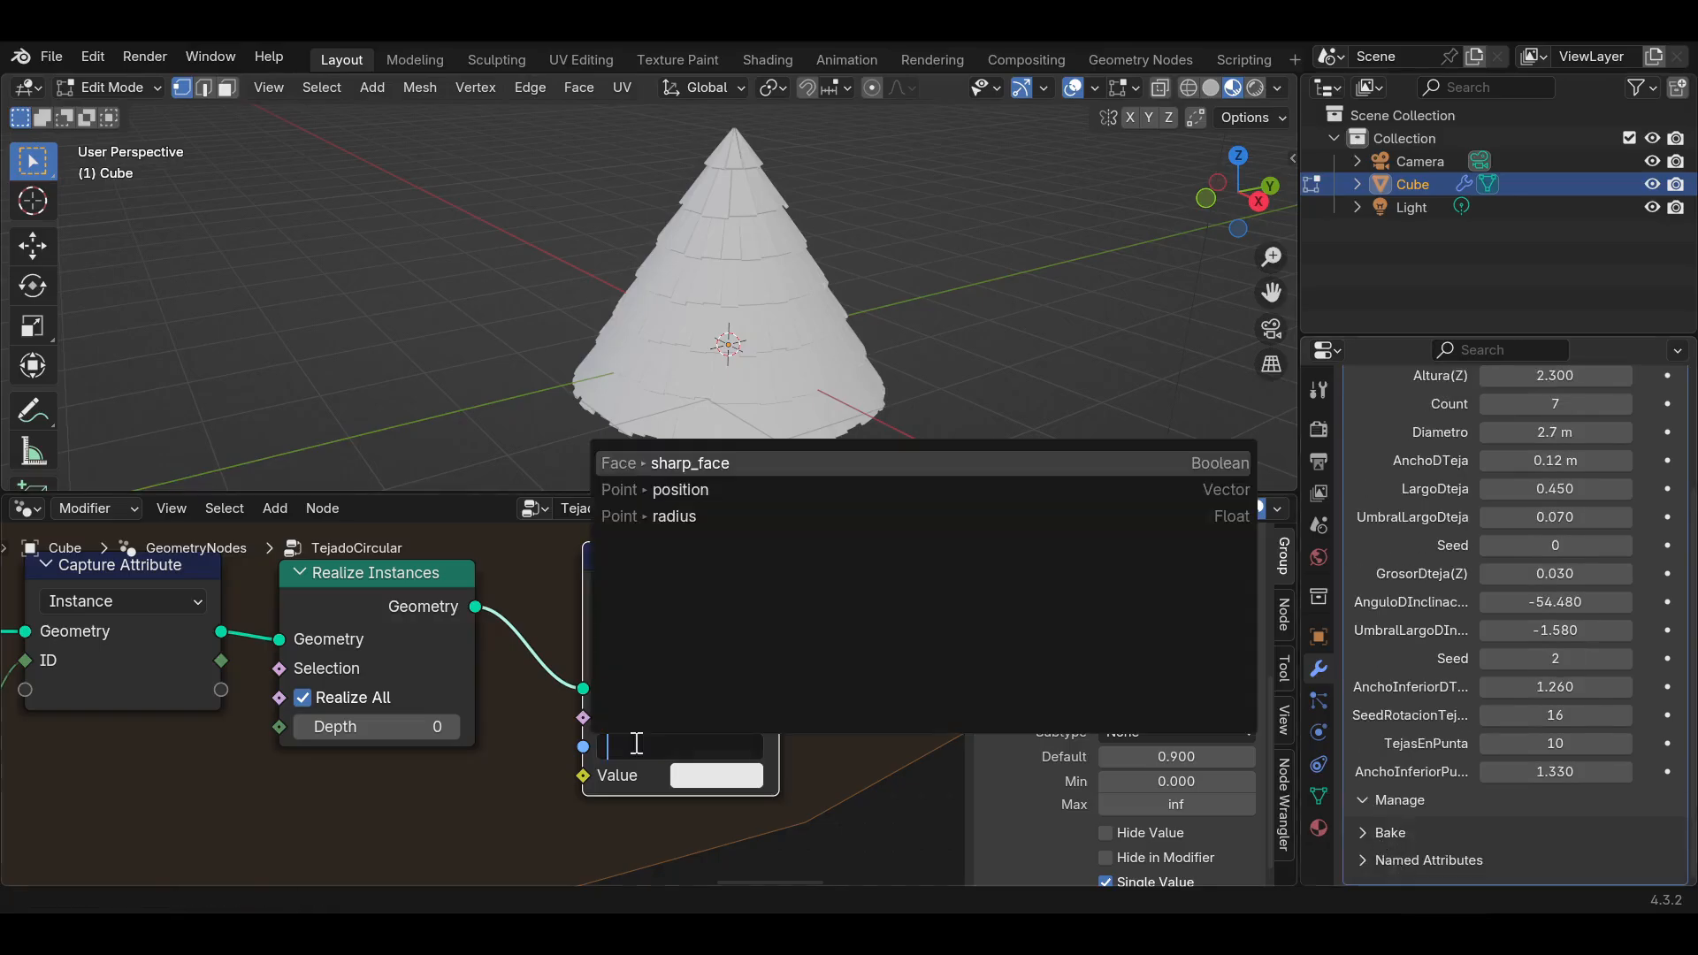
type("Color")
key("Return")
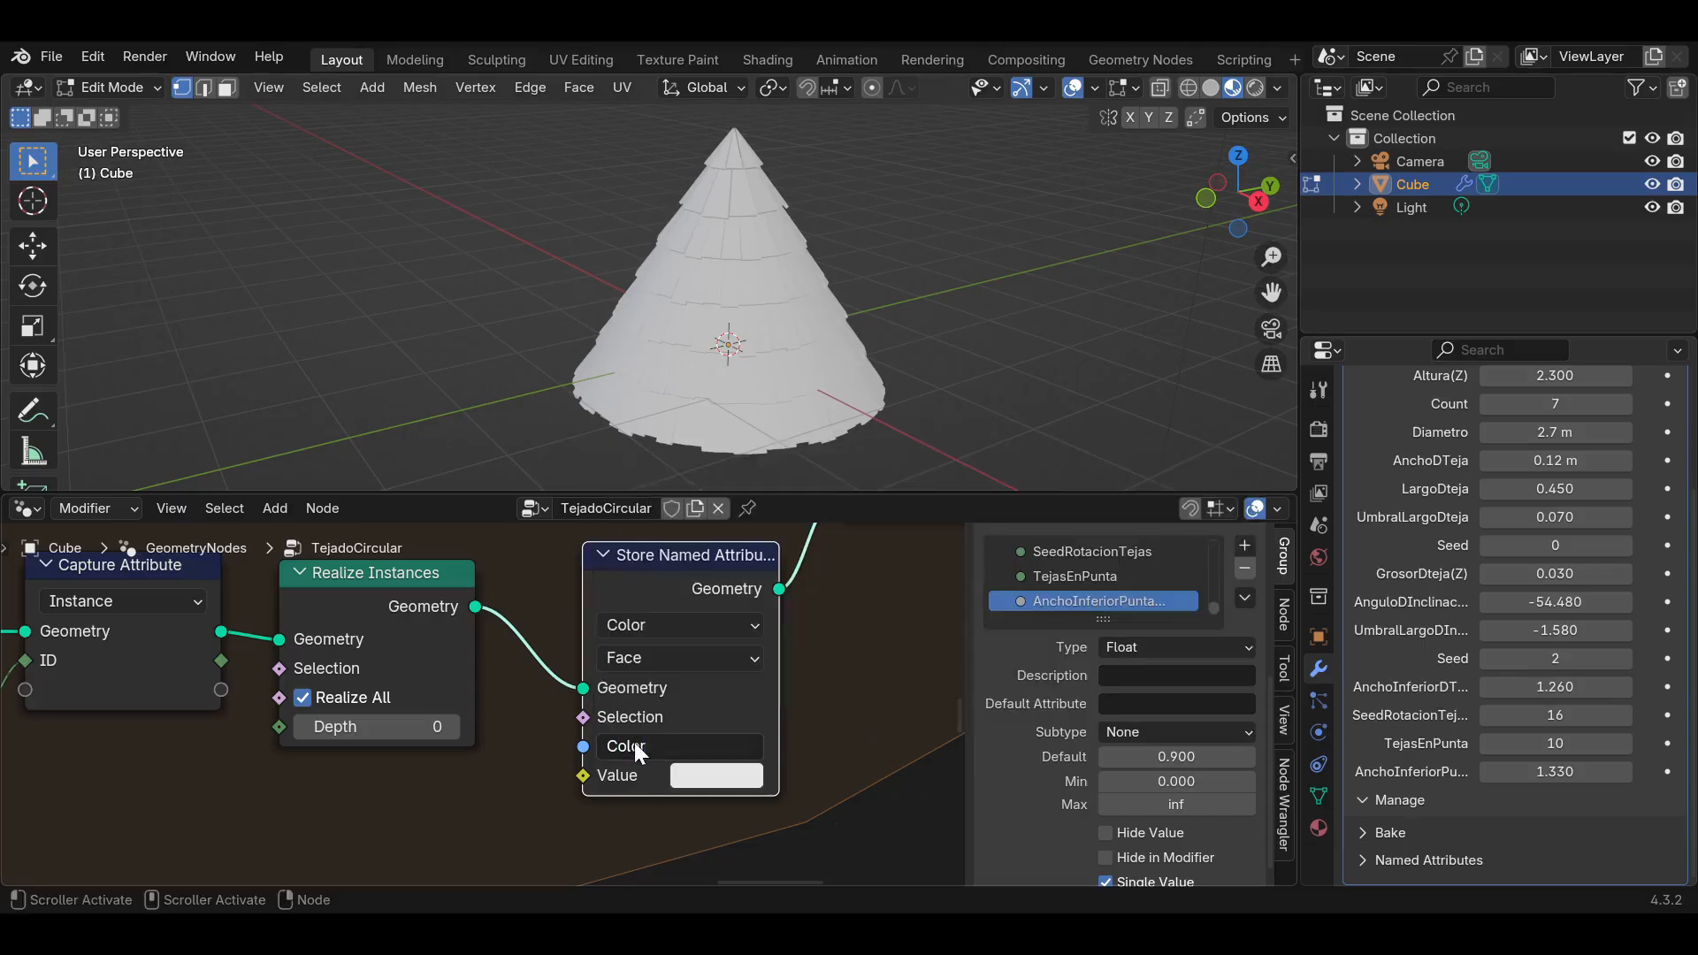
scroll(1361, 856, "down", 1)
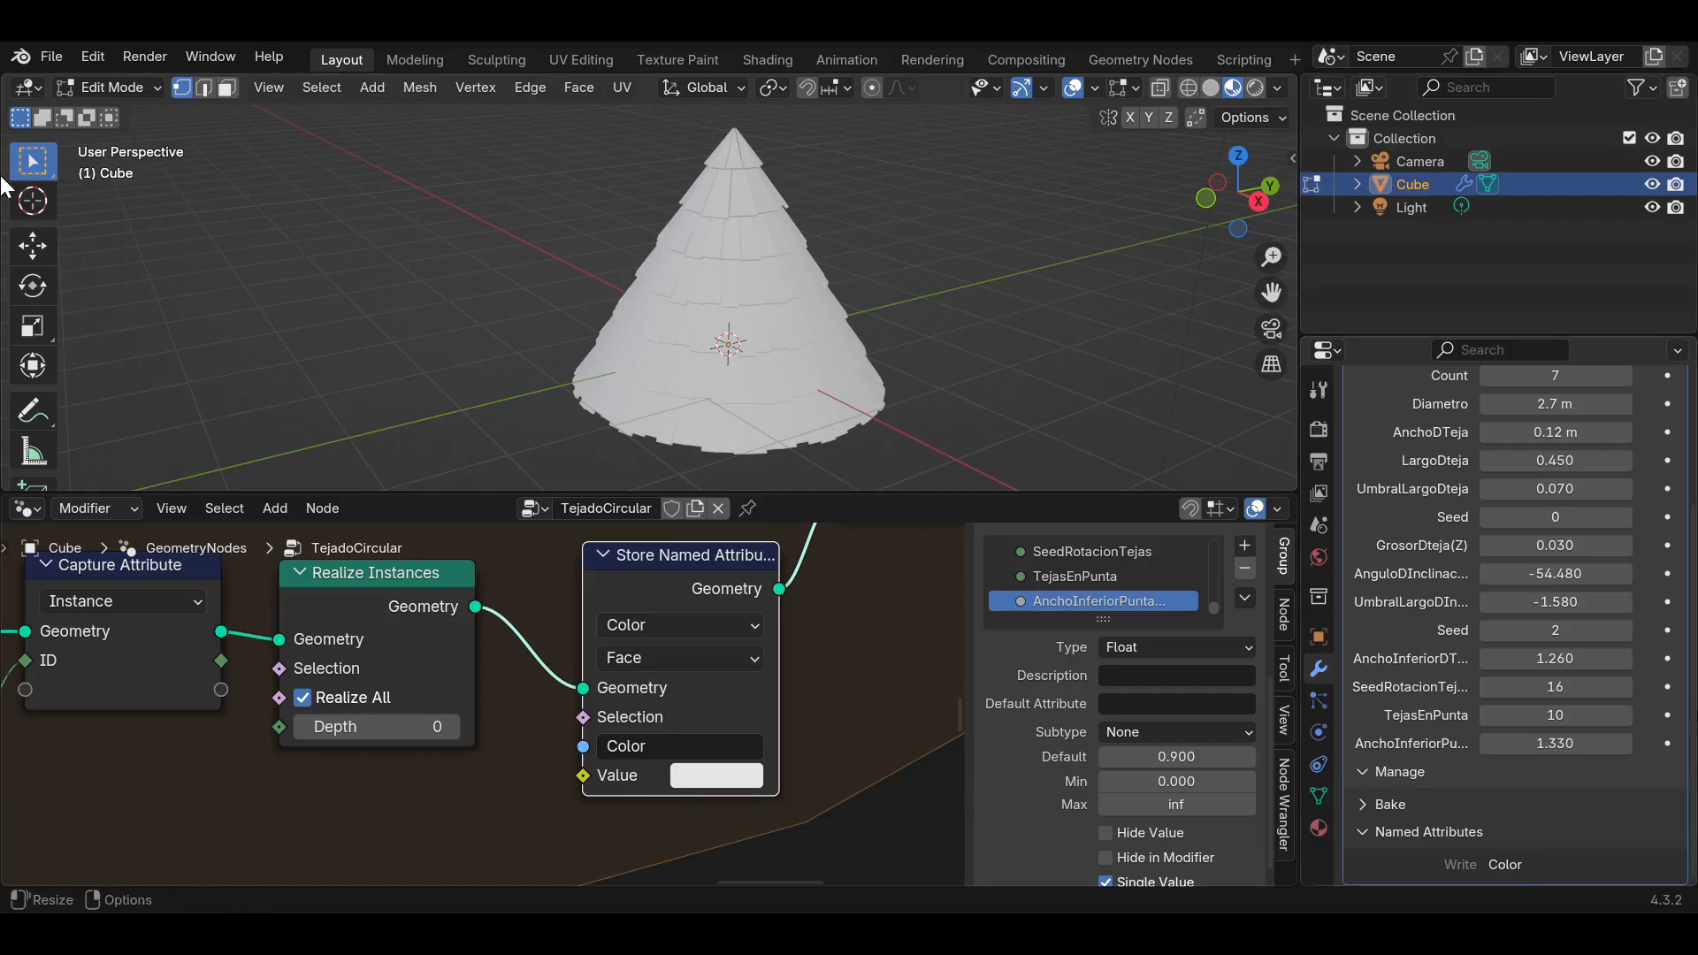
Split a new area off the 3D viewport and switch it to the Shader Editor.
left_click_drag(5, 79, 486, 84)
left_click(27, 87)
left_click(89, 297)
scroll(402, 87, "down", 4)
left_click_drag(152, 252, 610, 271)
Rename the cube's material to Teja.
left_click(446, 88)
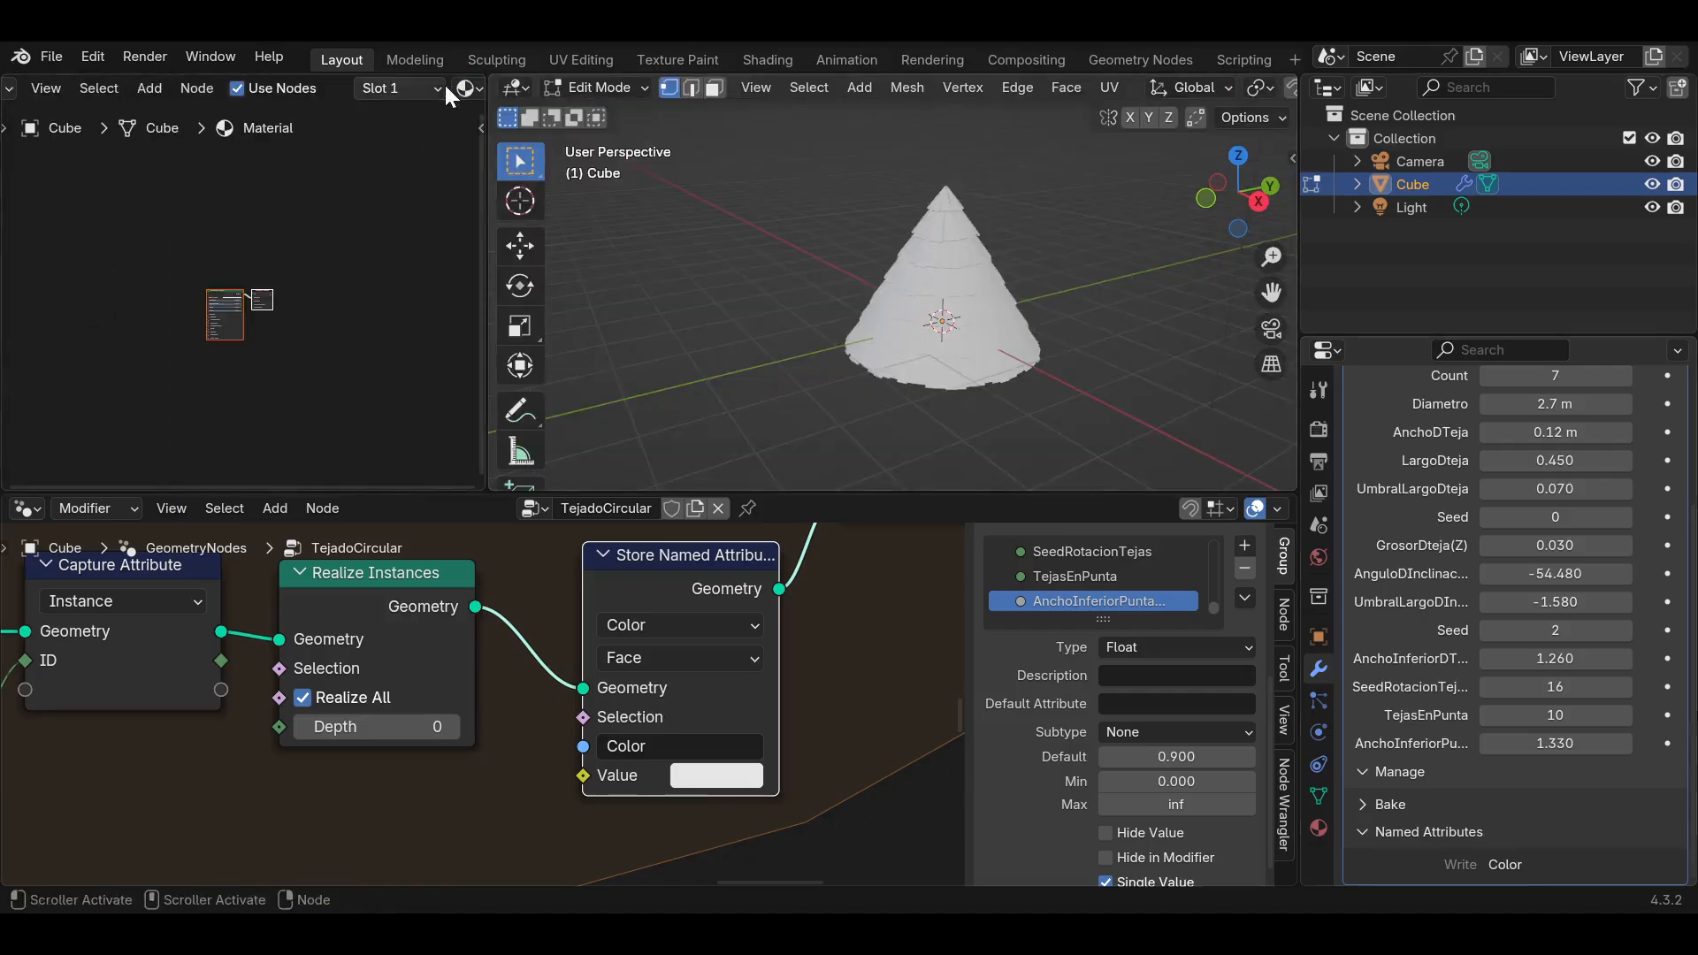
scroll(389, 99, "down", 4)
double_click(340, 88)
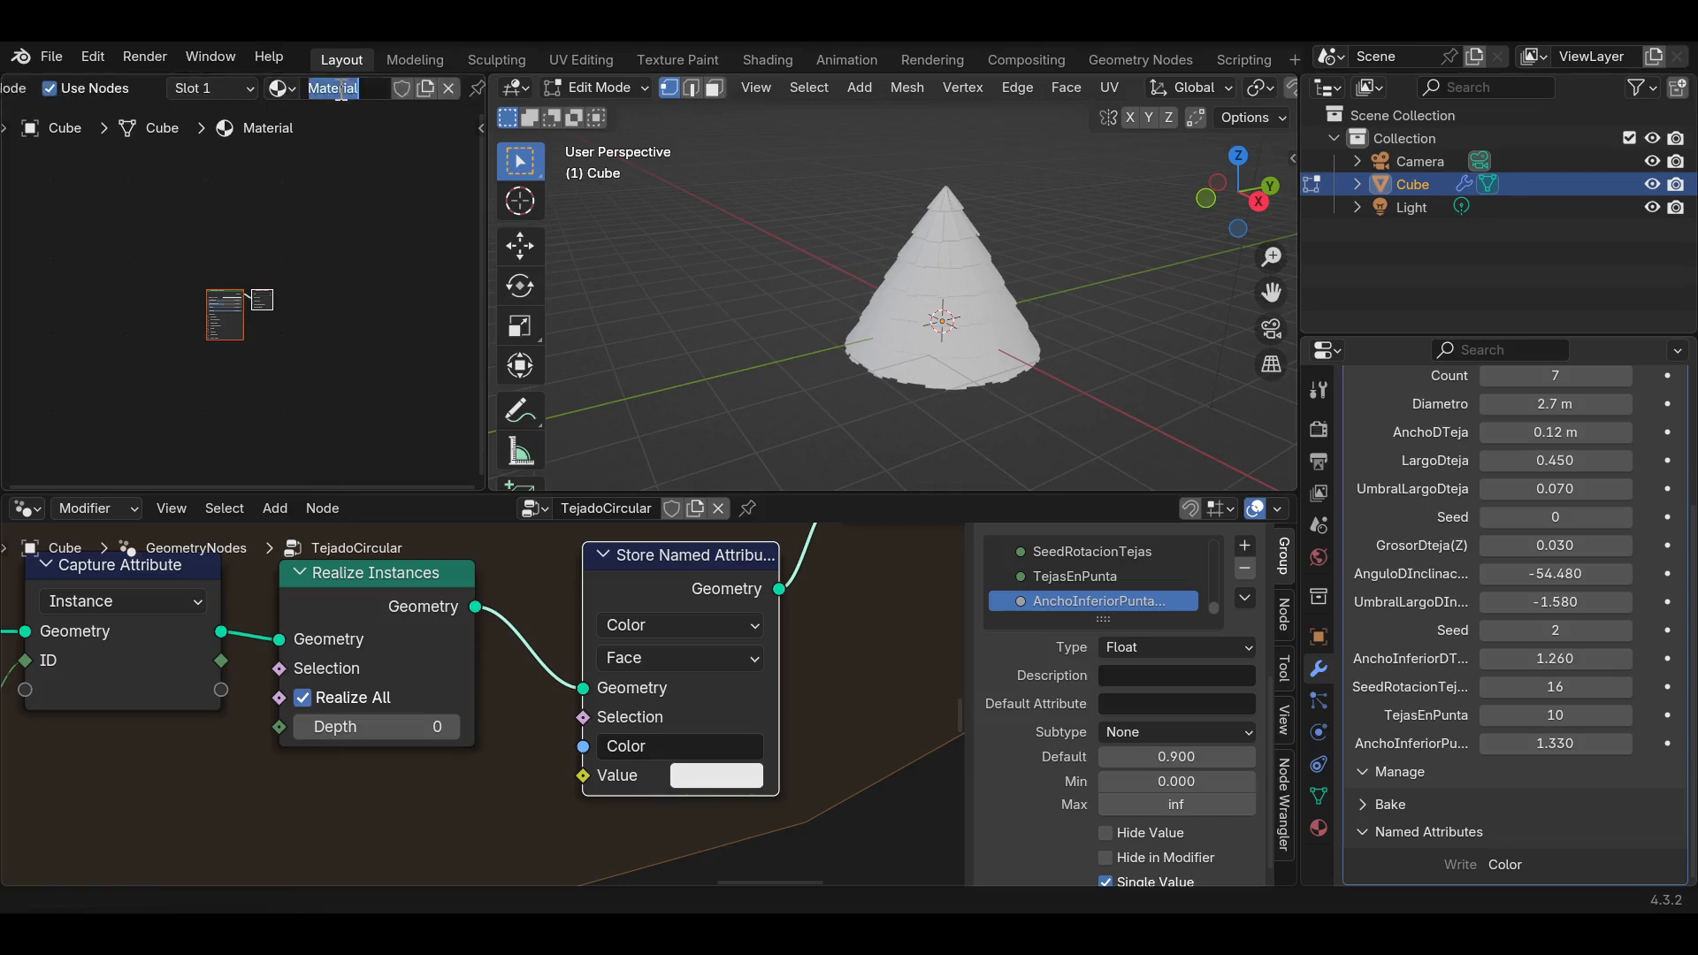
type("Tejs")
key("Return")
Widen the Shader Editor area and delete the Principled BSDF node from the Teja material.
scroll(181, 262, "up", 5)
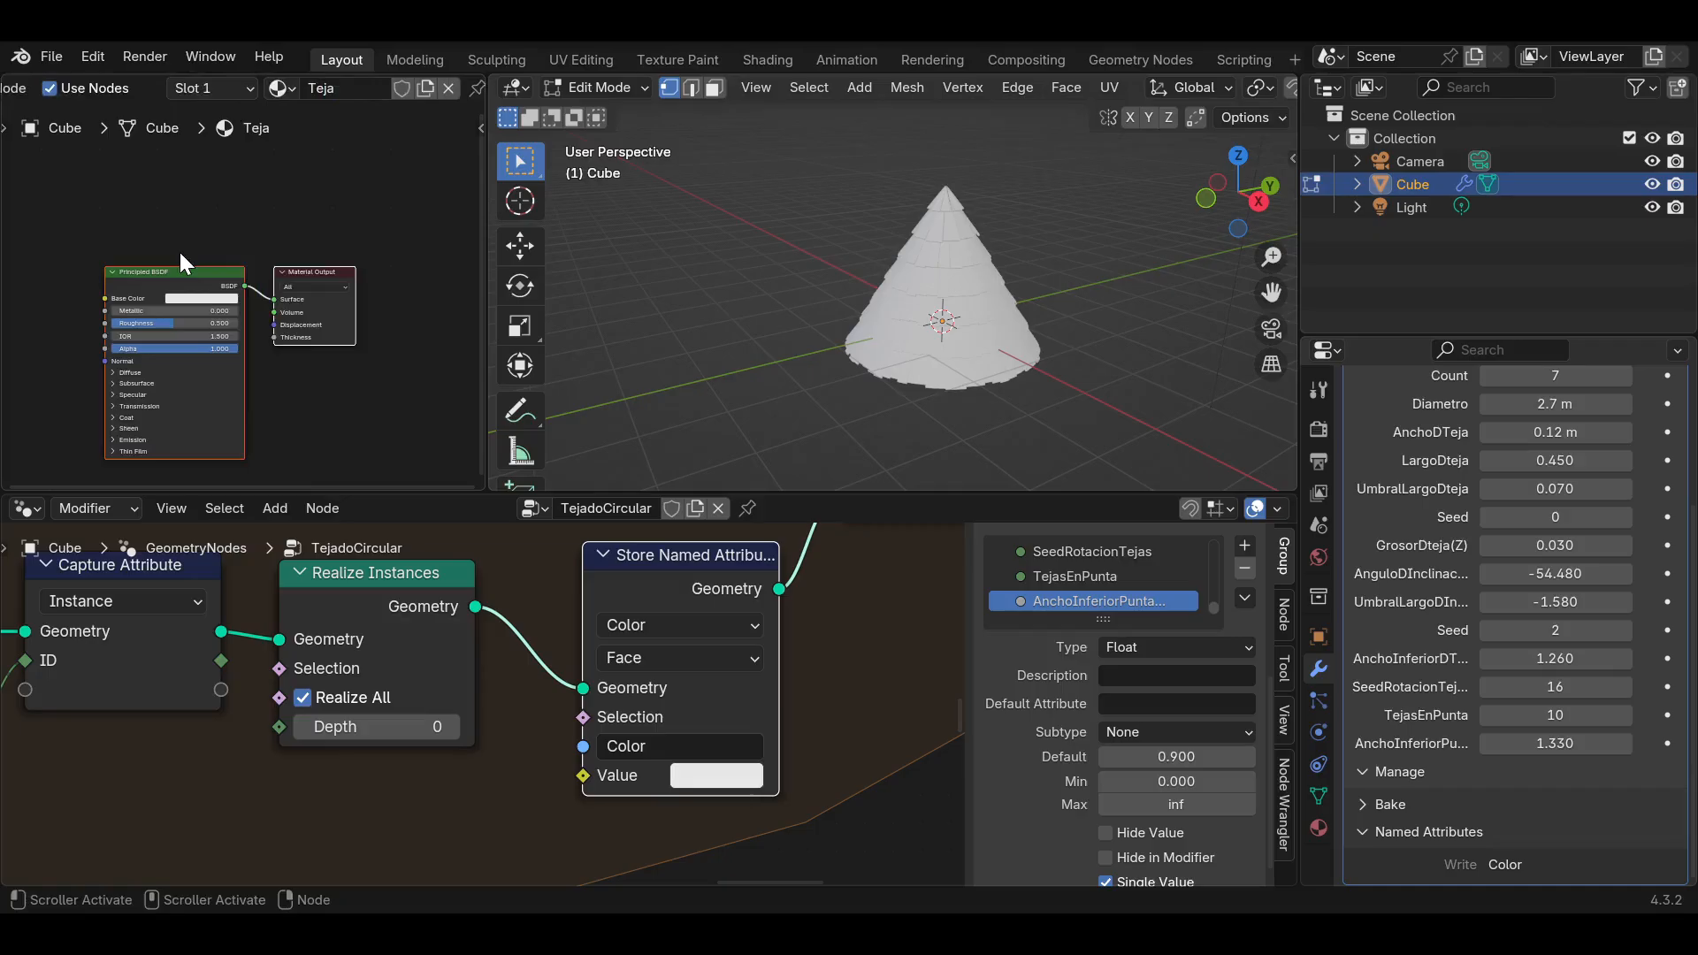
middle_click_drag(178, 252, 262, 224)
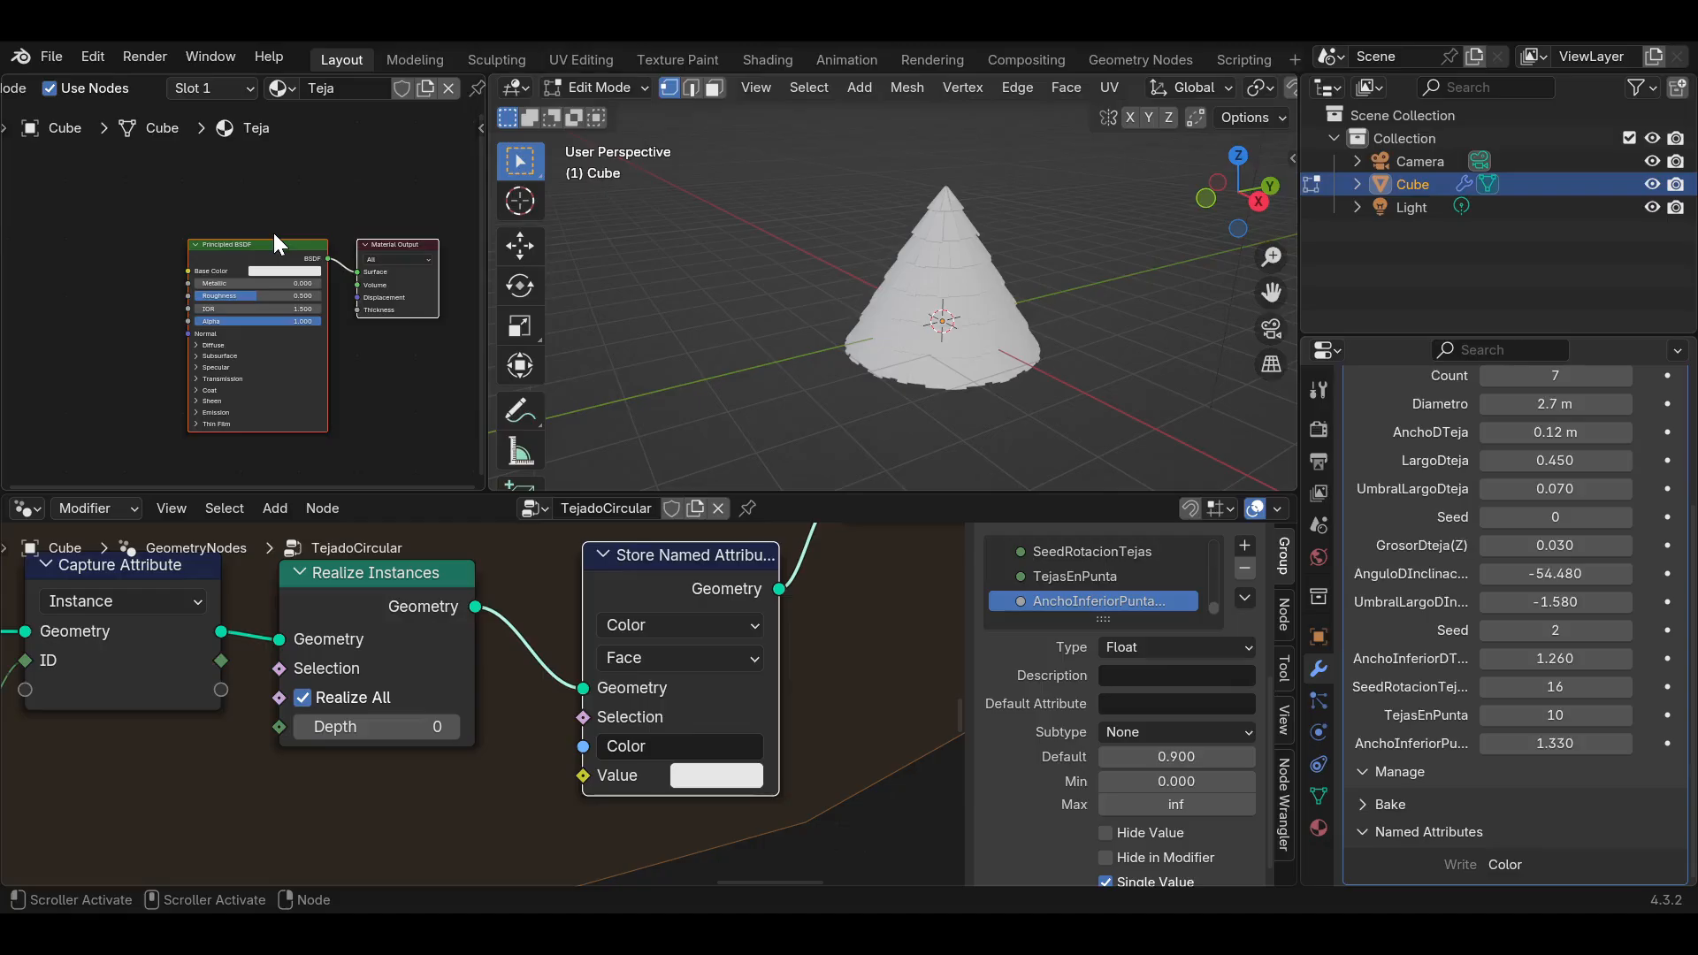
scroll(156, 277, "up", 2)
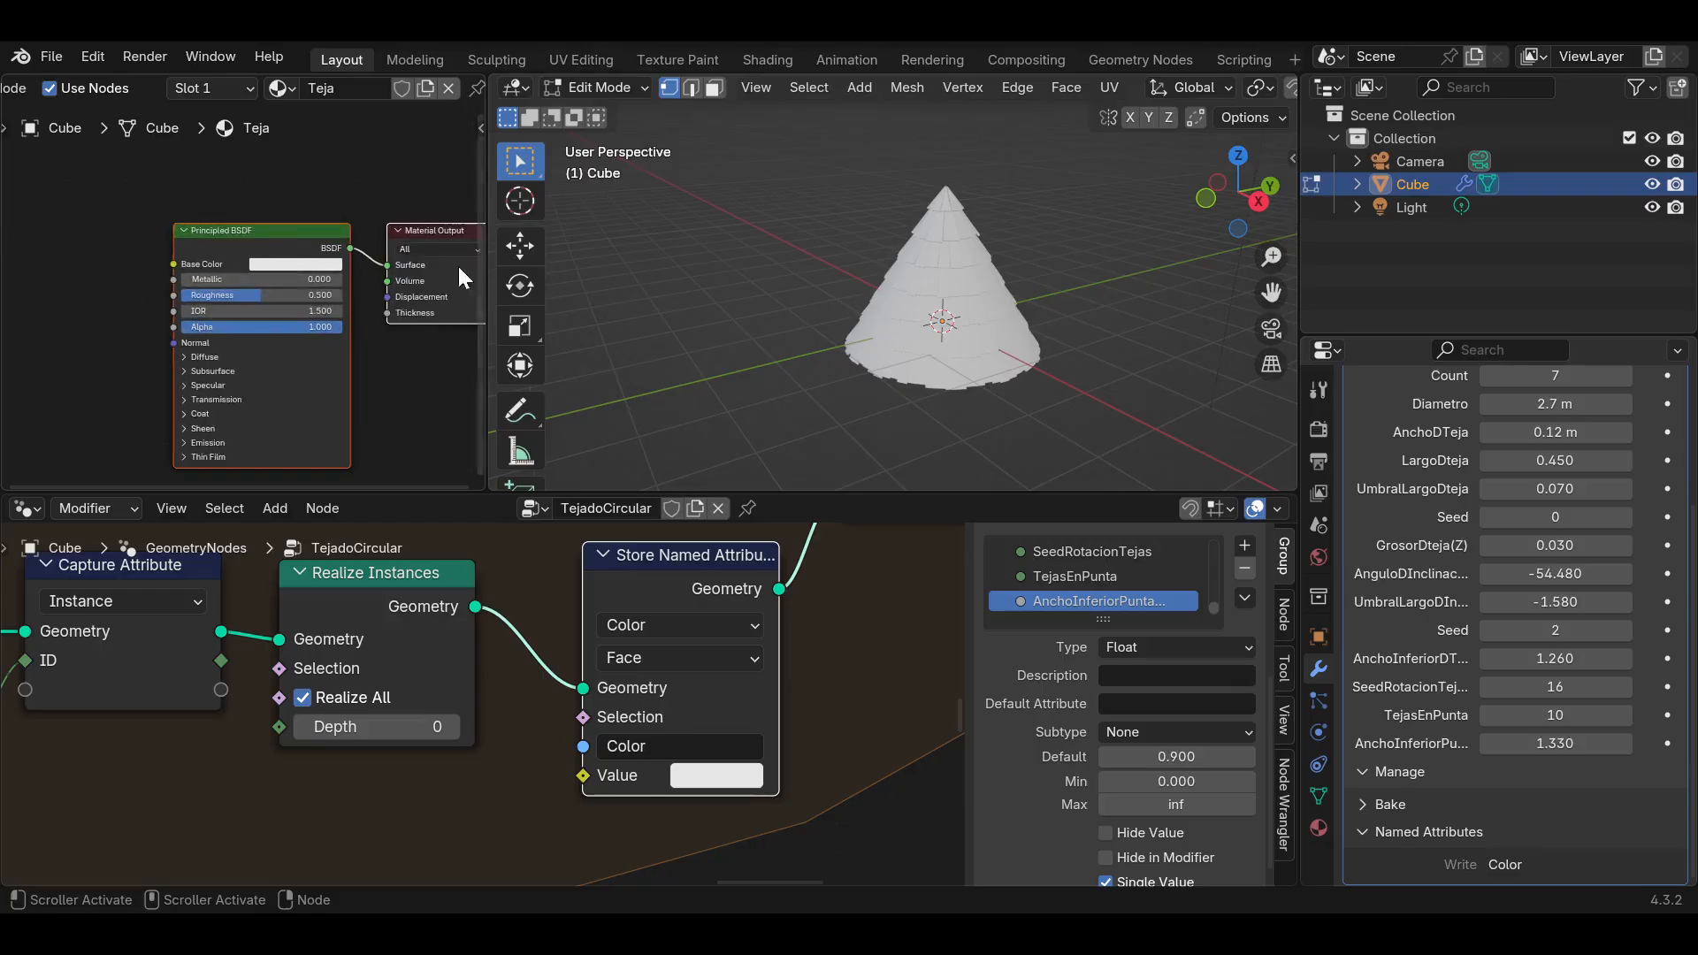
left_click_drag(486, 307, 640, 307)
middle_click_drag(305, 230, 230, 235)
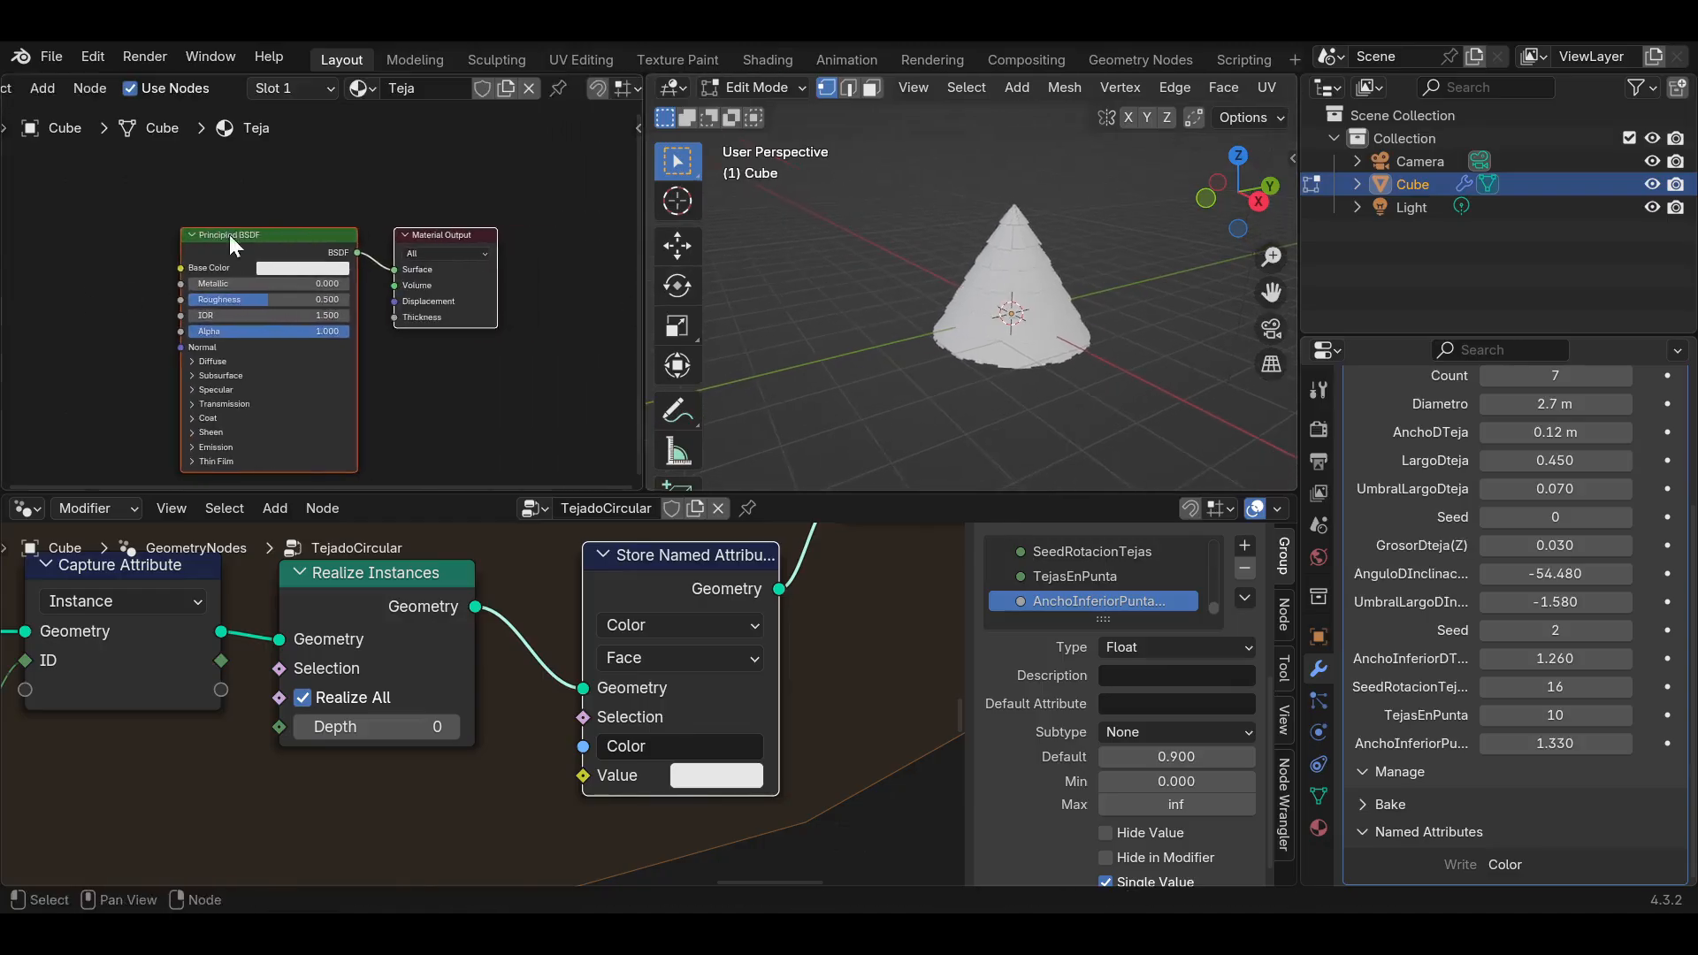
left_click(277, 247)
key("x")
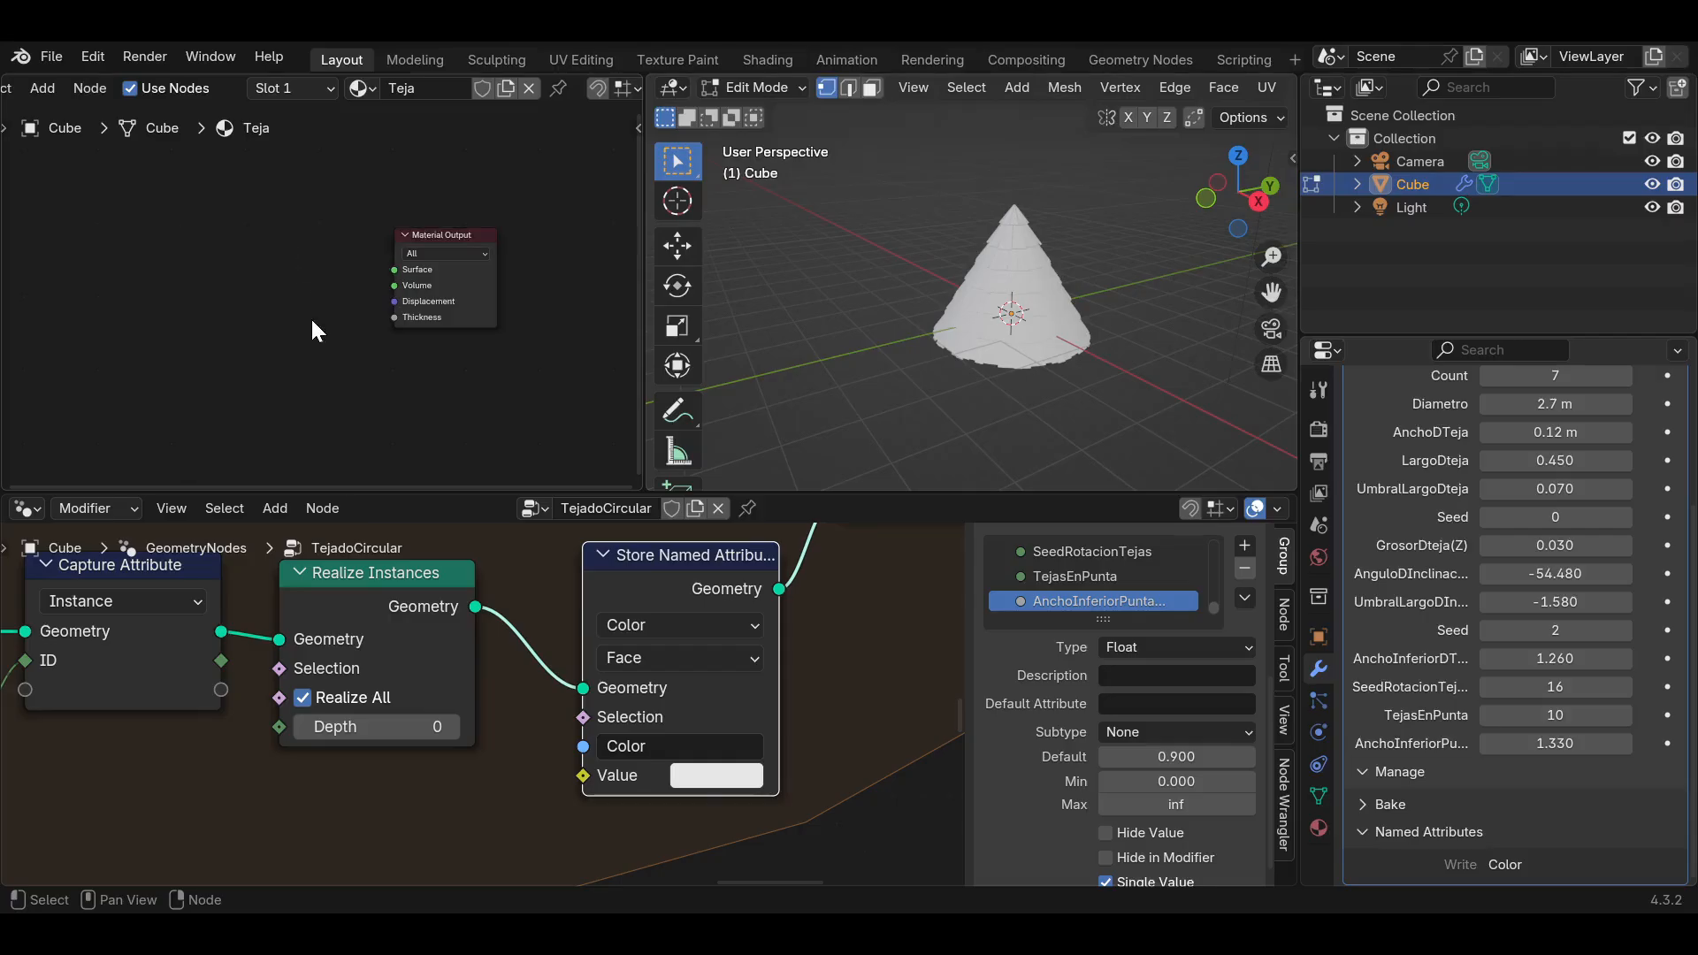
Add an Emission shader, connect it to the Material Output's Surface, and save the file.
key("shift+a")
type("em")
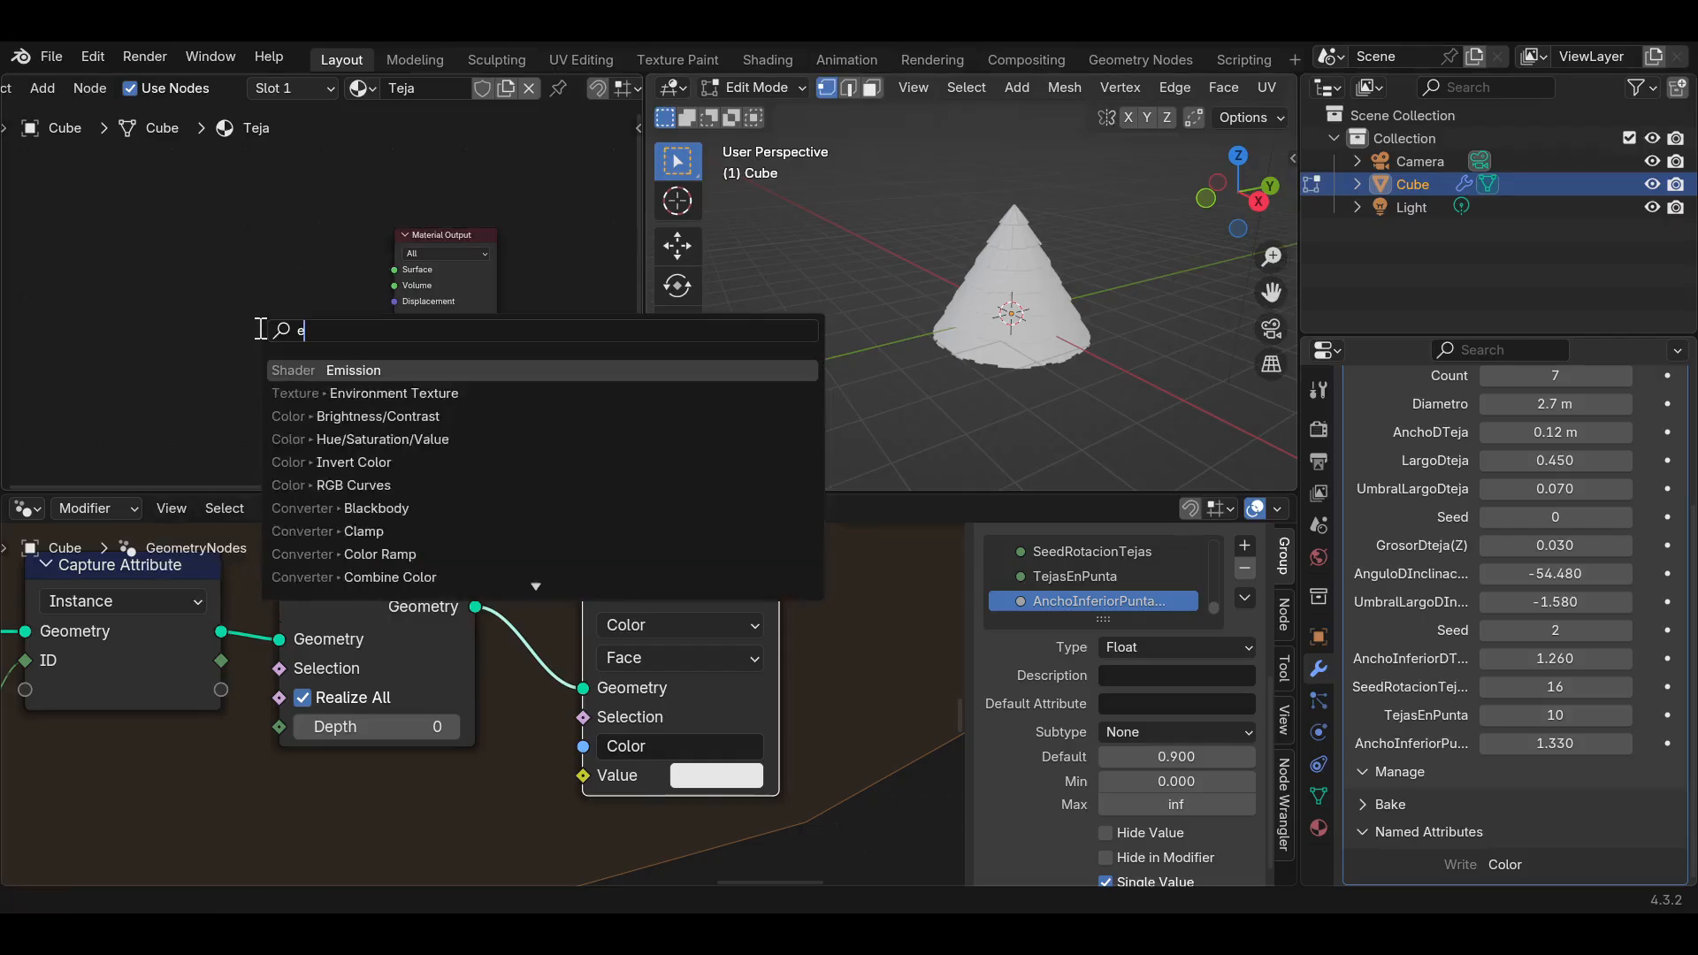
key("Return")
left_click(320, 310)
key("ctrl+s")
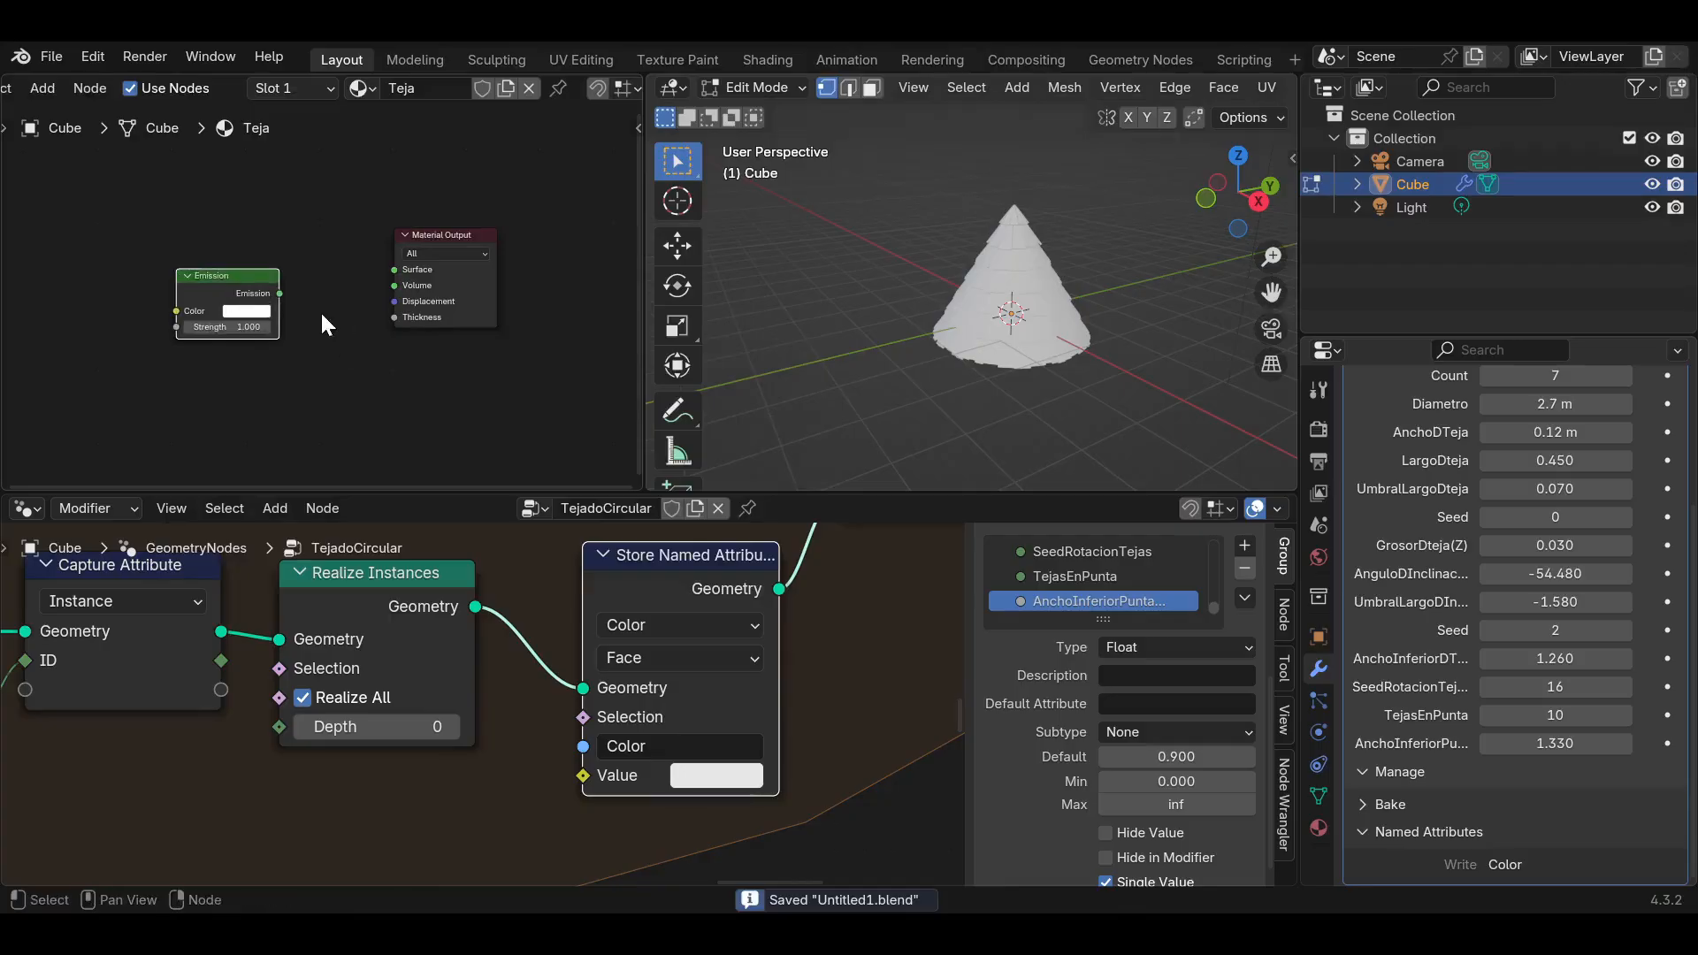
middle_click_drag(320, 310, 425, 348)
left_click_drag(510, 314, 358, 341)
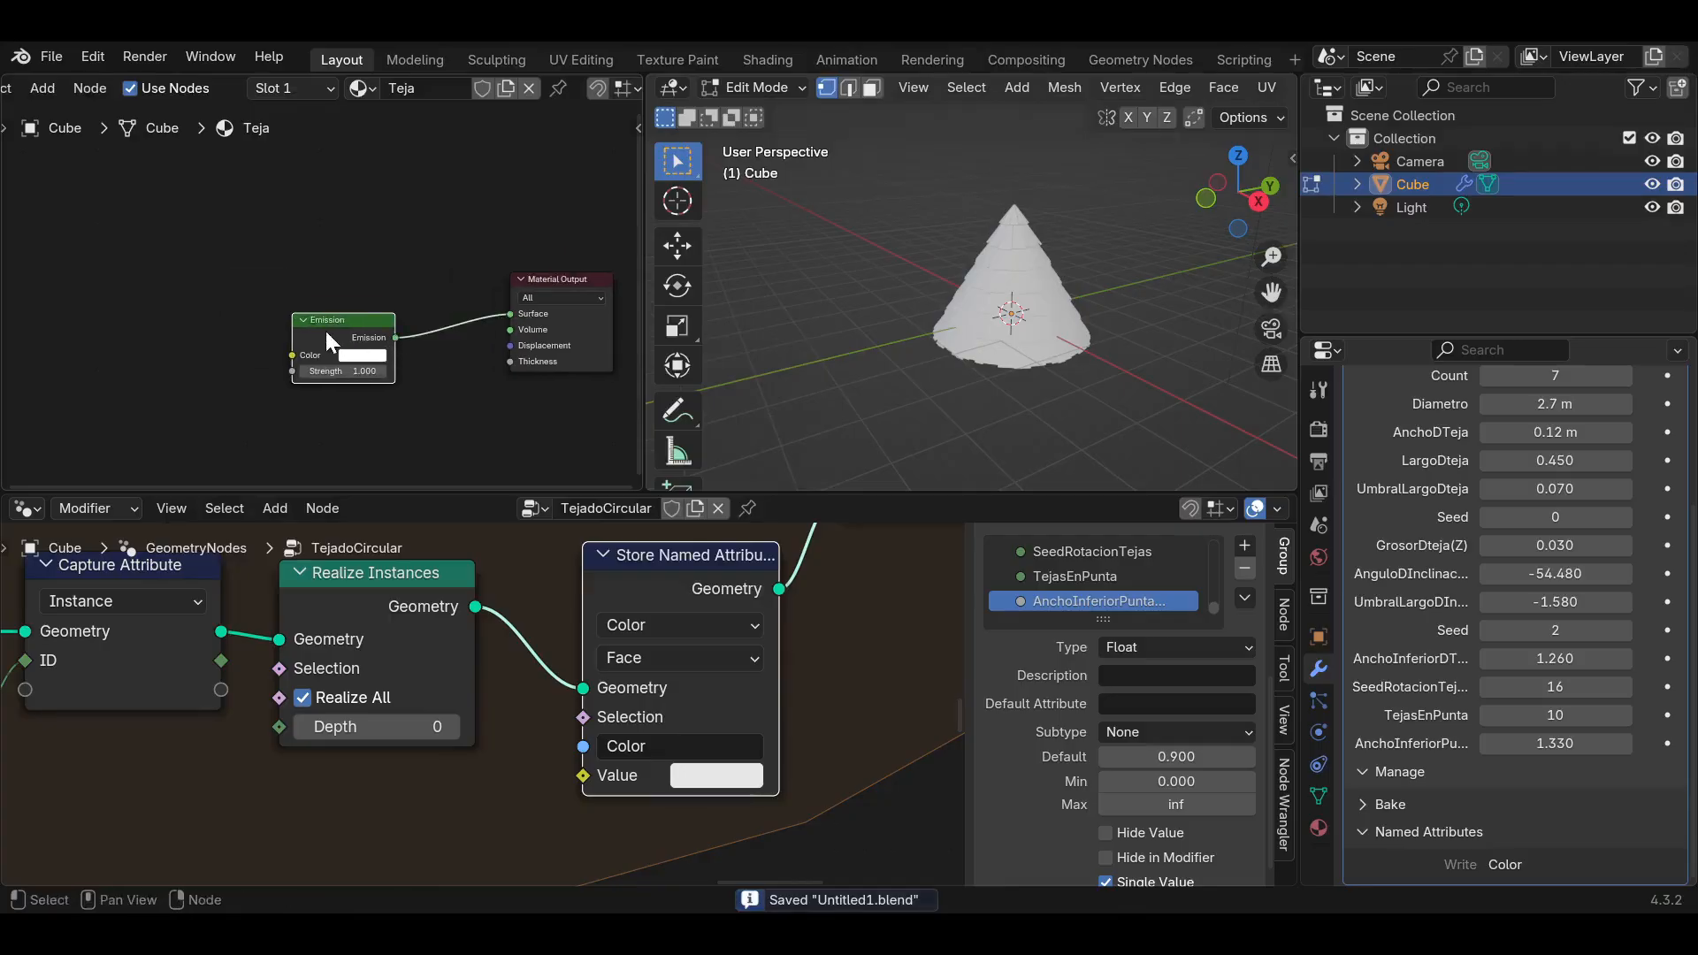
key("g")
left_click(378, 340)
middle_click_drag(380, 302, 442, 287)
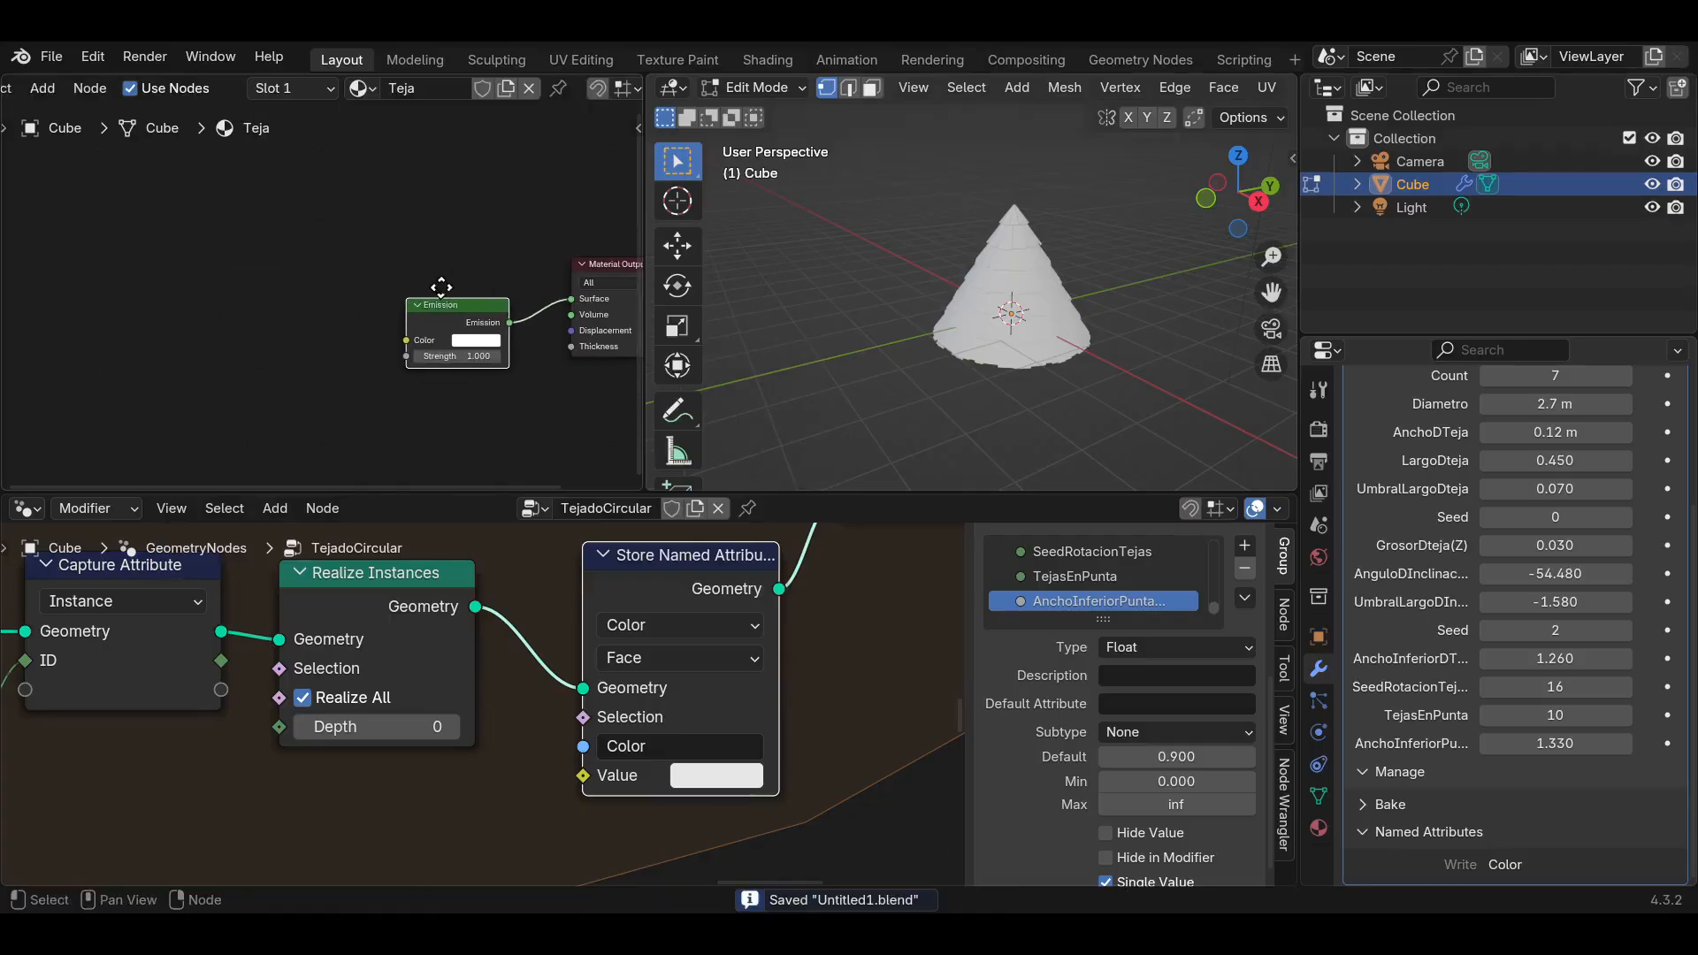
Add an Attribute node and connect its Color output to the Emission shader's Color.
key("shift+a")
left_click(265, 285)
type("at")
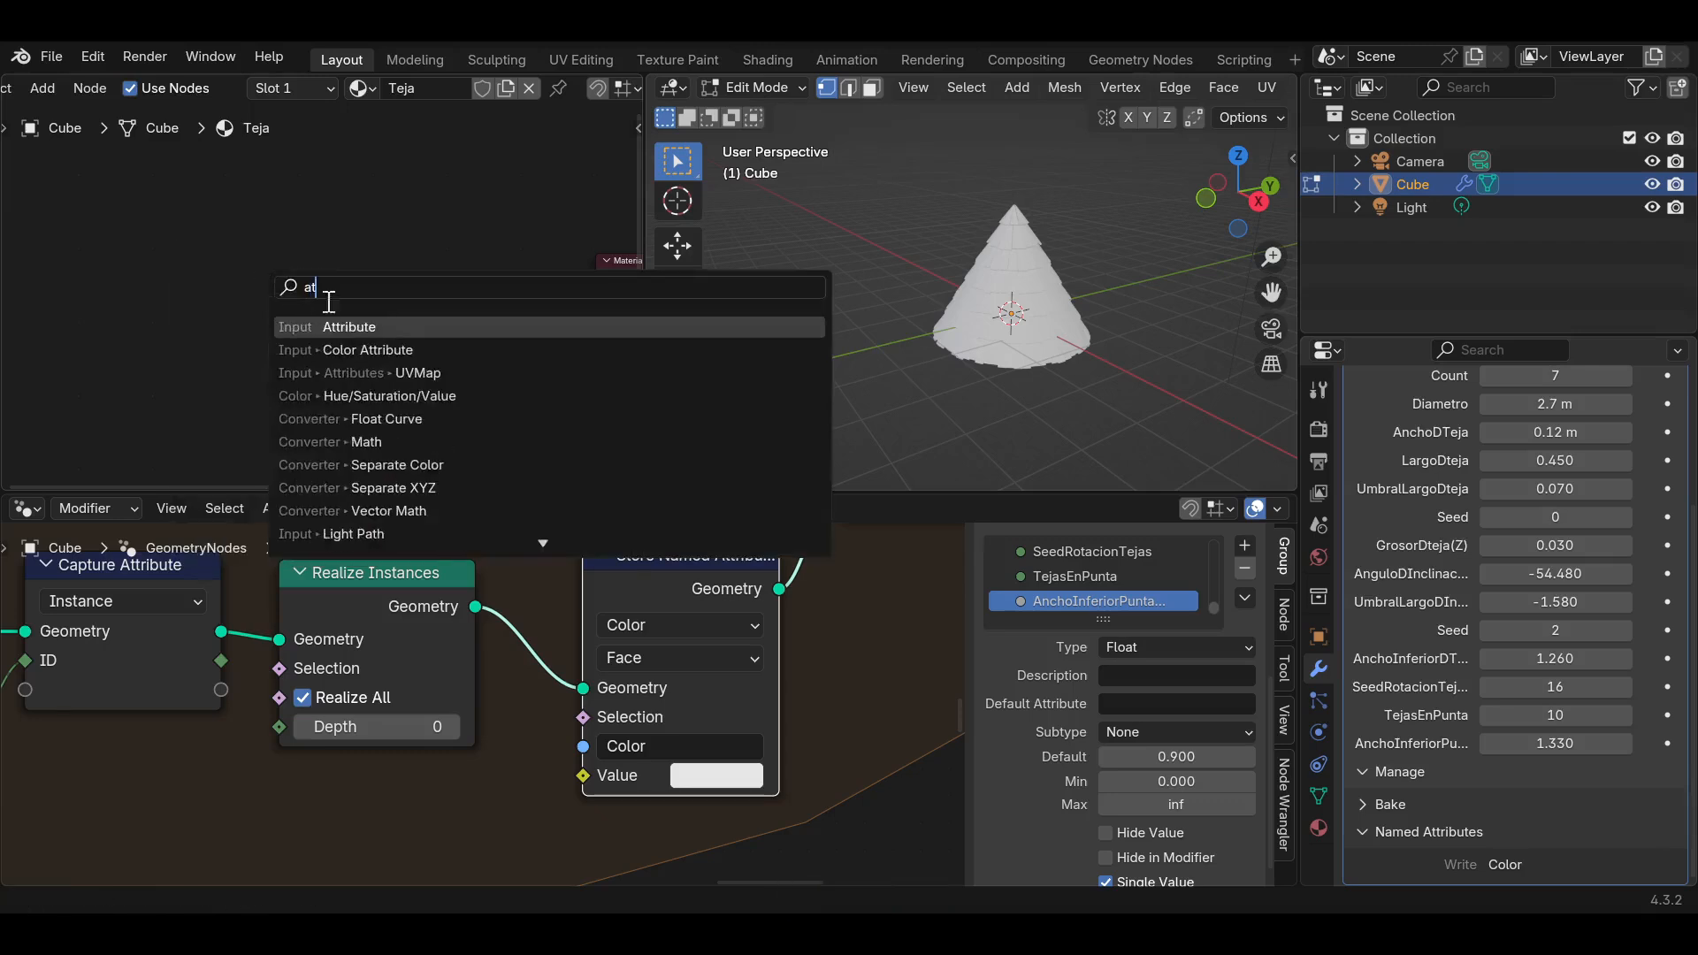
key("Return")
left_click(261, 273)
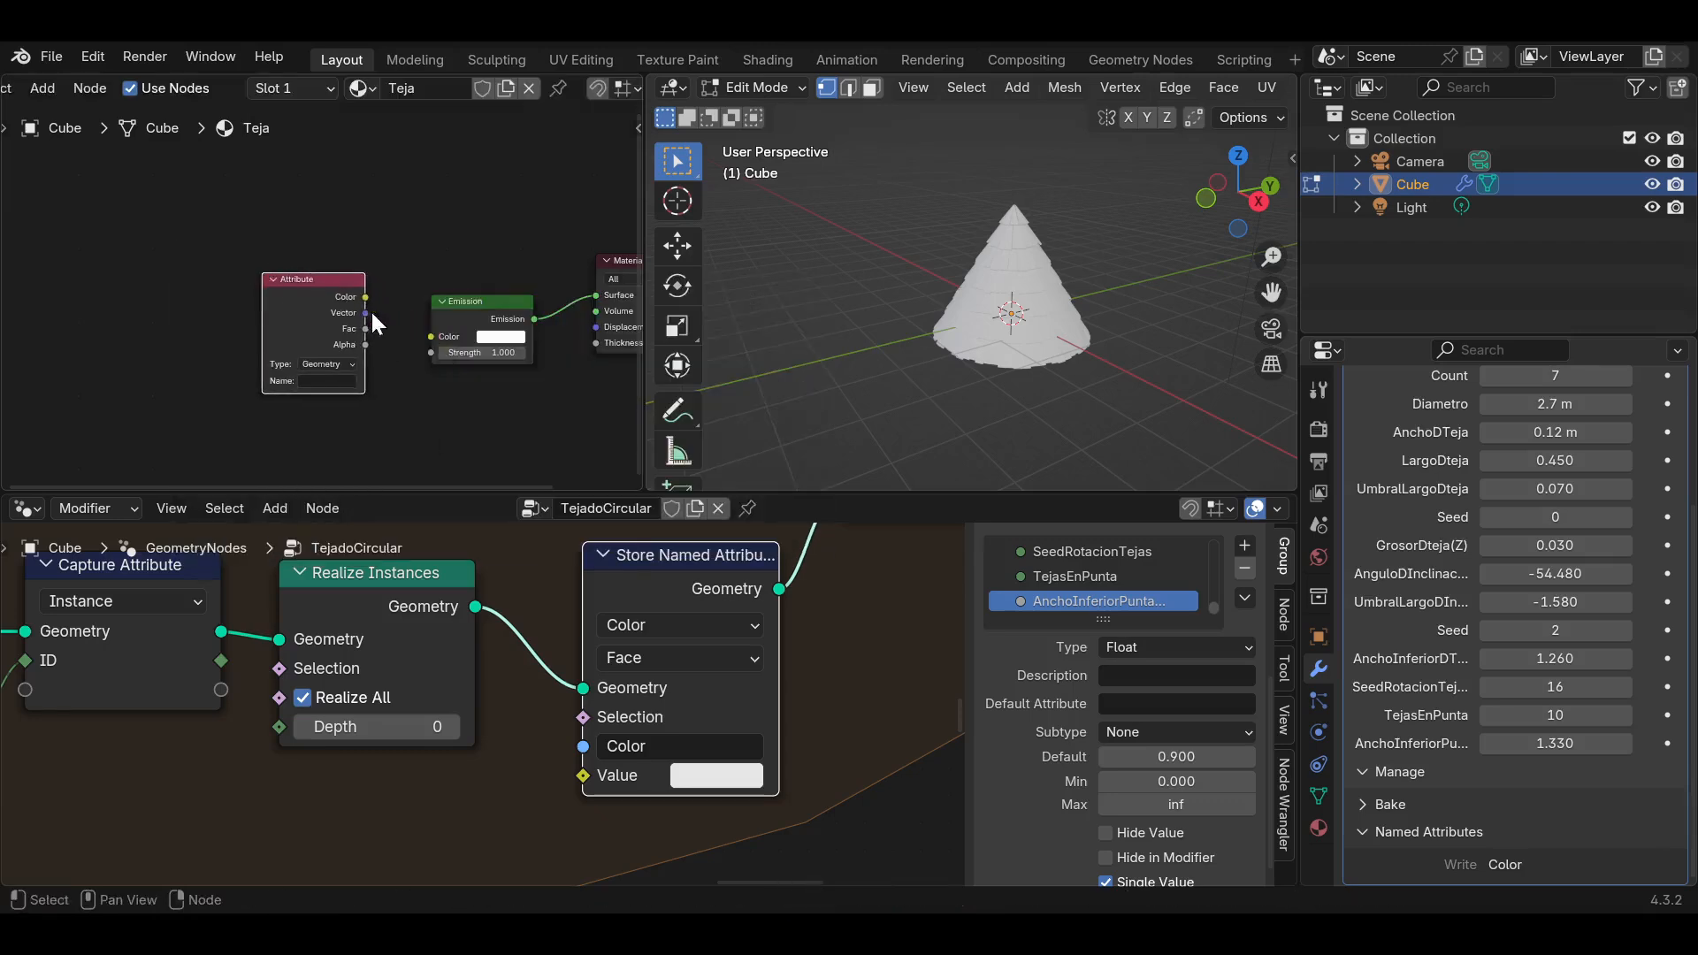
scroll(354, 295, "up", 2)
left_click_drag(347, 279, 439, 339)
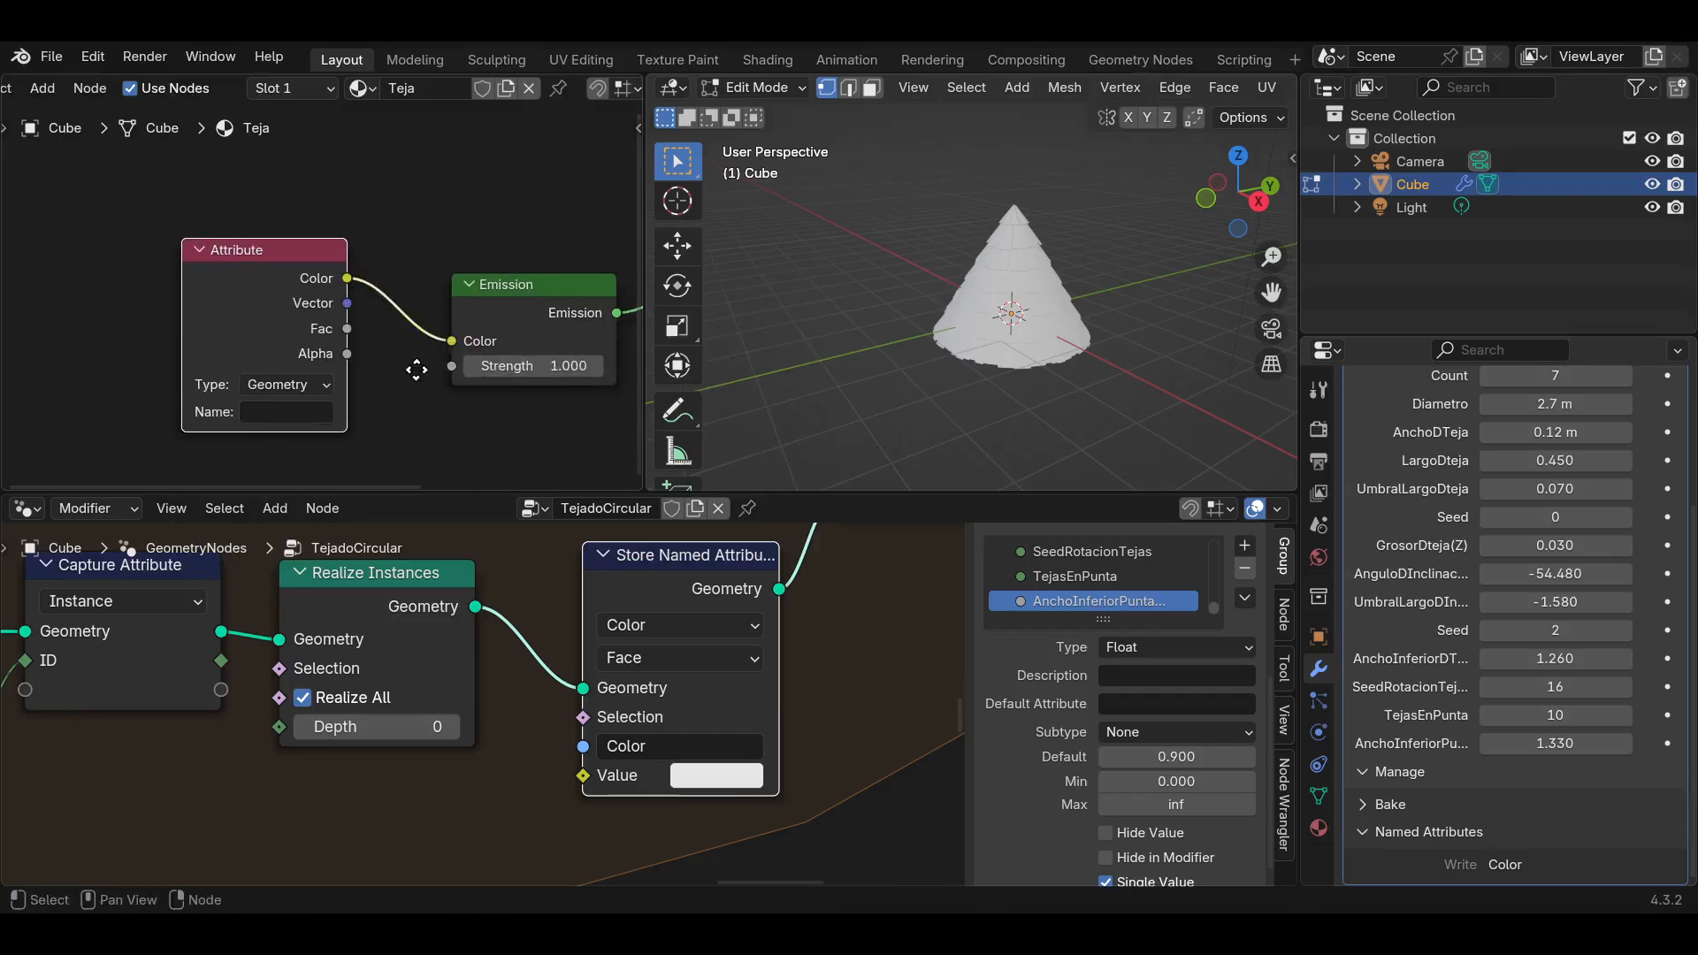
Set the Attribute node's name to Color, keeping its type as Geometry.
middle_click_drag(417, 368, 429, 337)
left_click(327, 353)
left_click(327, 353)
left_click(317, 382)
type("C")
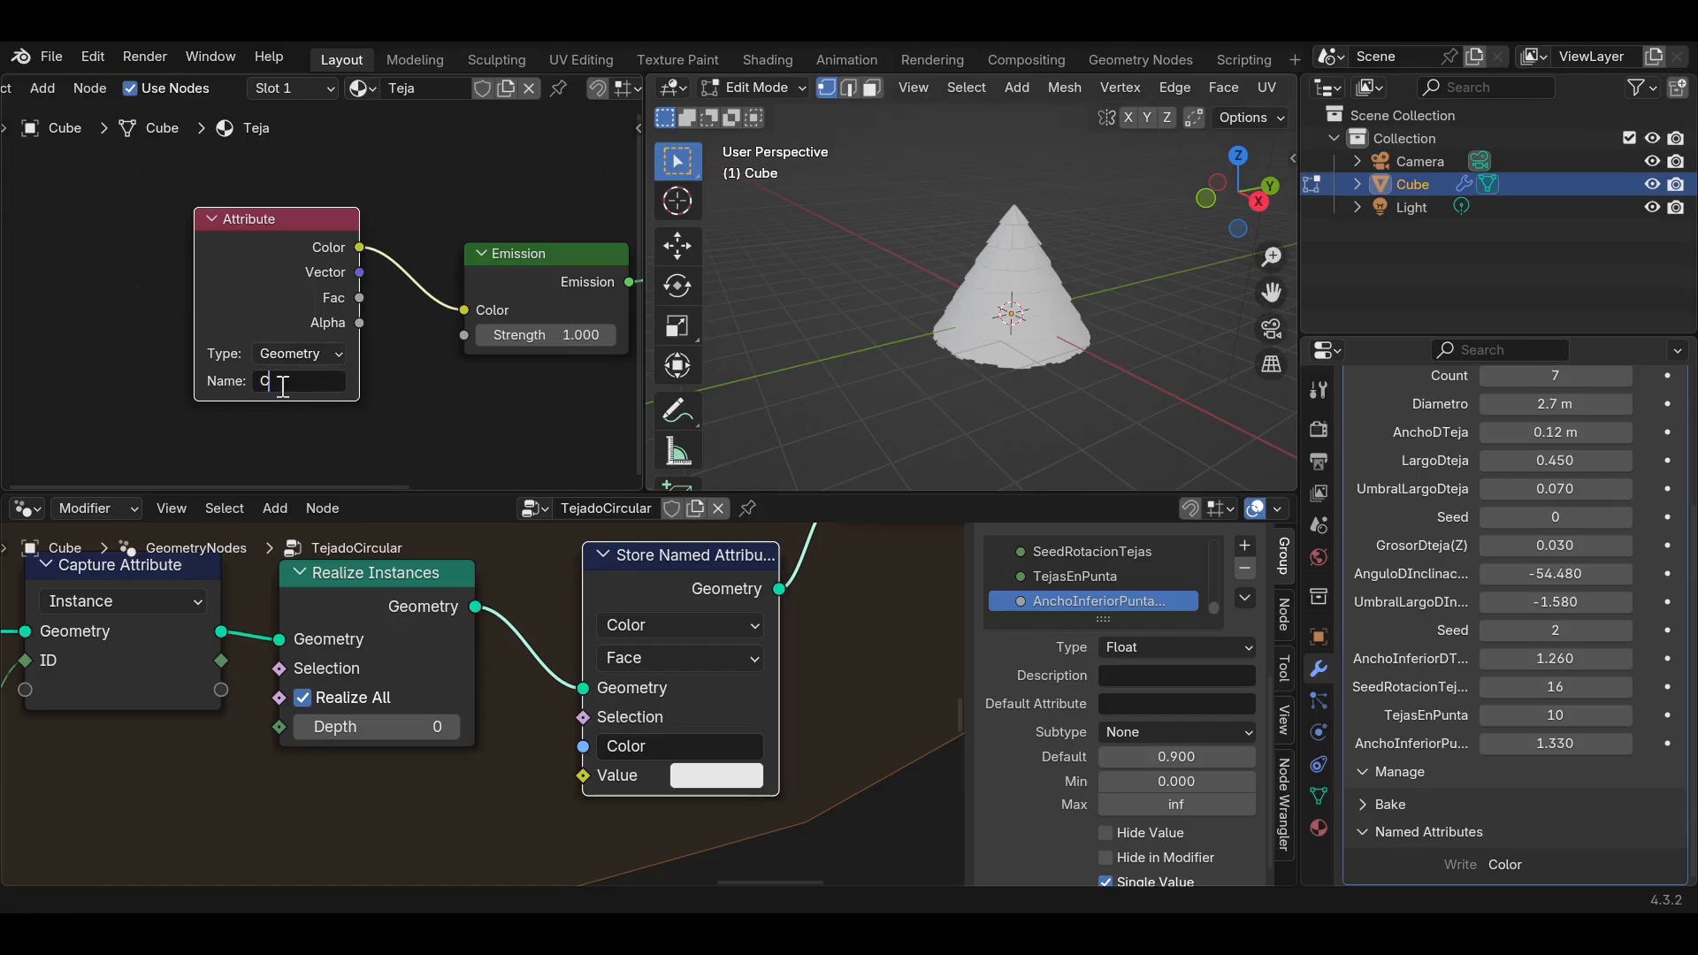
type("olor")
Space out the last nodes of TejadoCircular and insert a Set Material node between the final Join Geometry and Group Output.
scroll(663, 668, "down", 4)
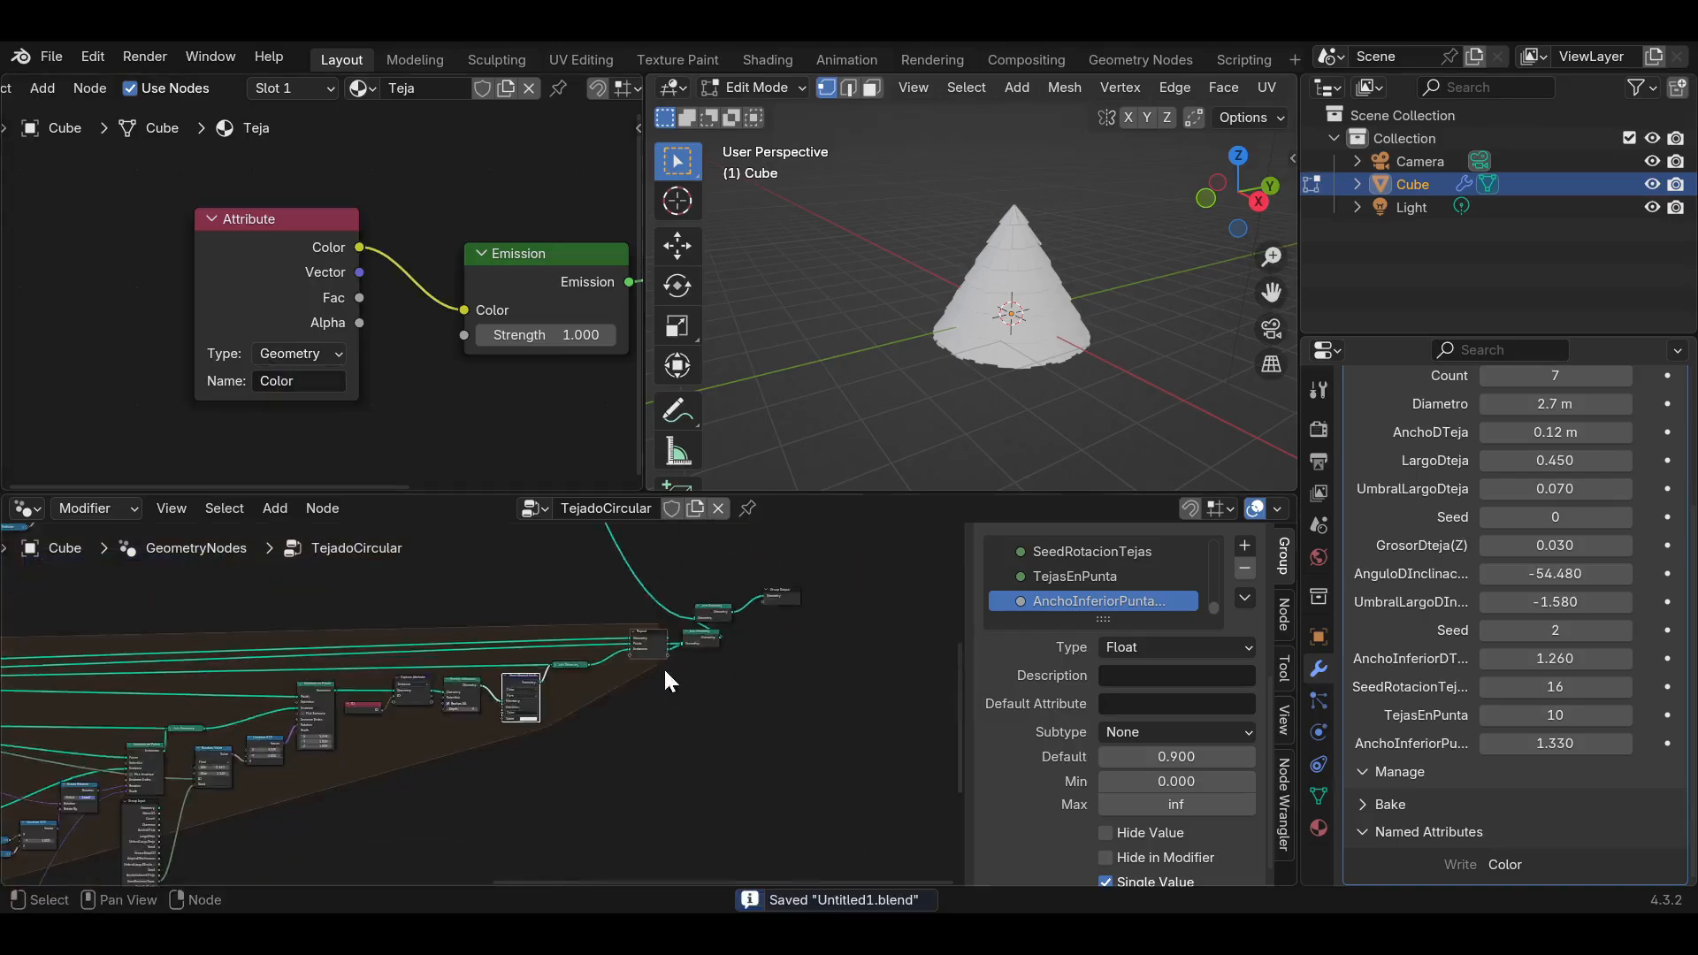
middle_click_drag(663, 668, 571, 730)
scroll(300, 711, "up", 4)
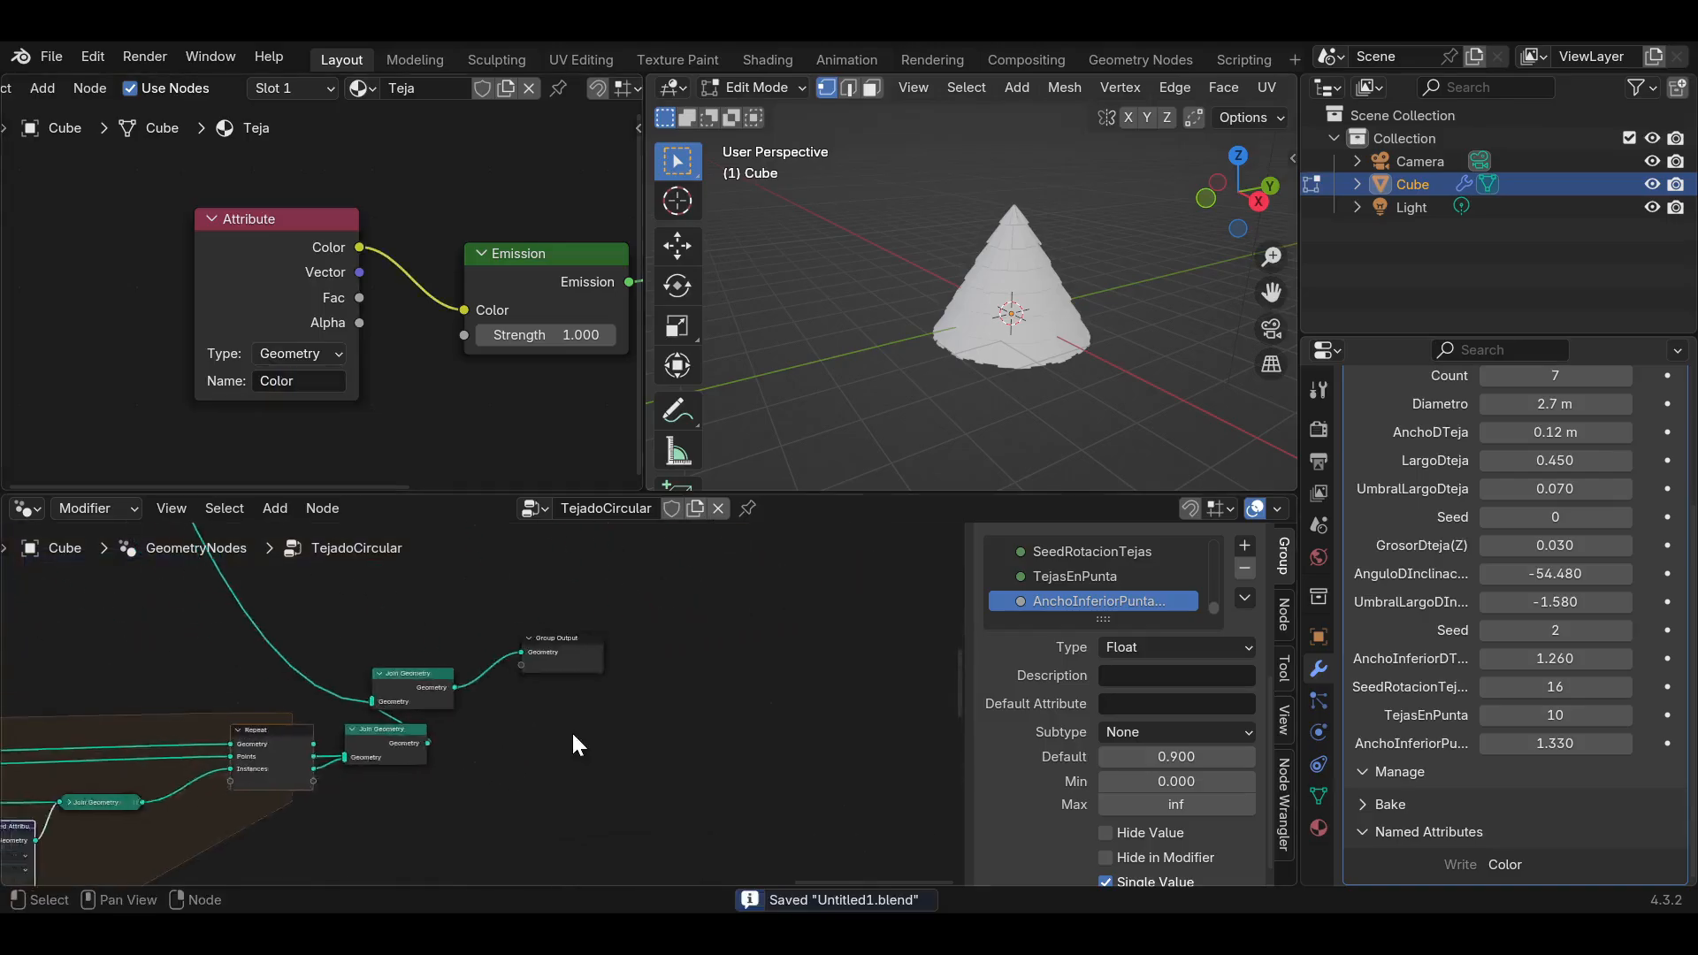
scroll(571, 727, "up", 4)
left_click_drag(598, 655, 843, 663)
left_click_drag(394, 672, 594, 662)
scroll(640, 750, "up", 3)
middle_click_drag(640, 749, 722, 716)
key("shift+a")
type("set")
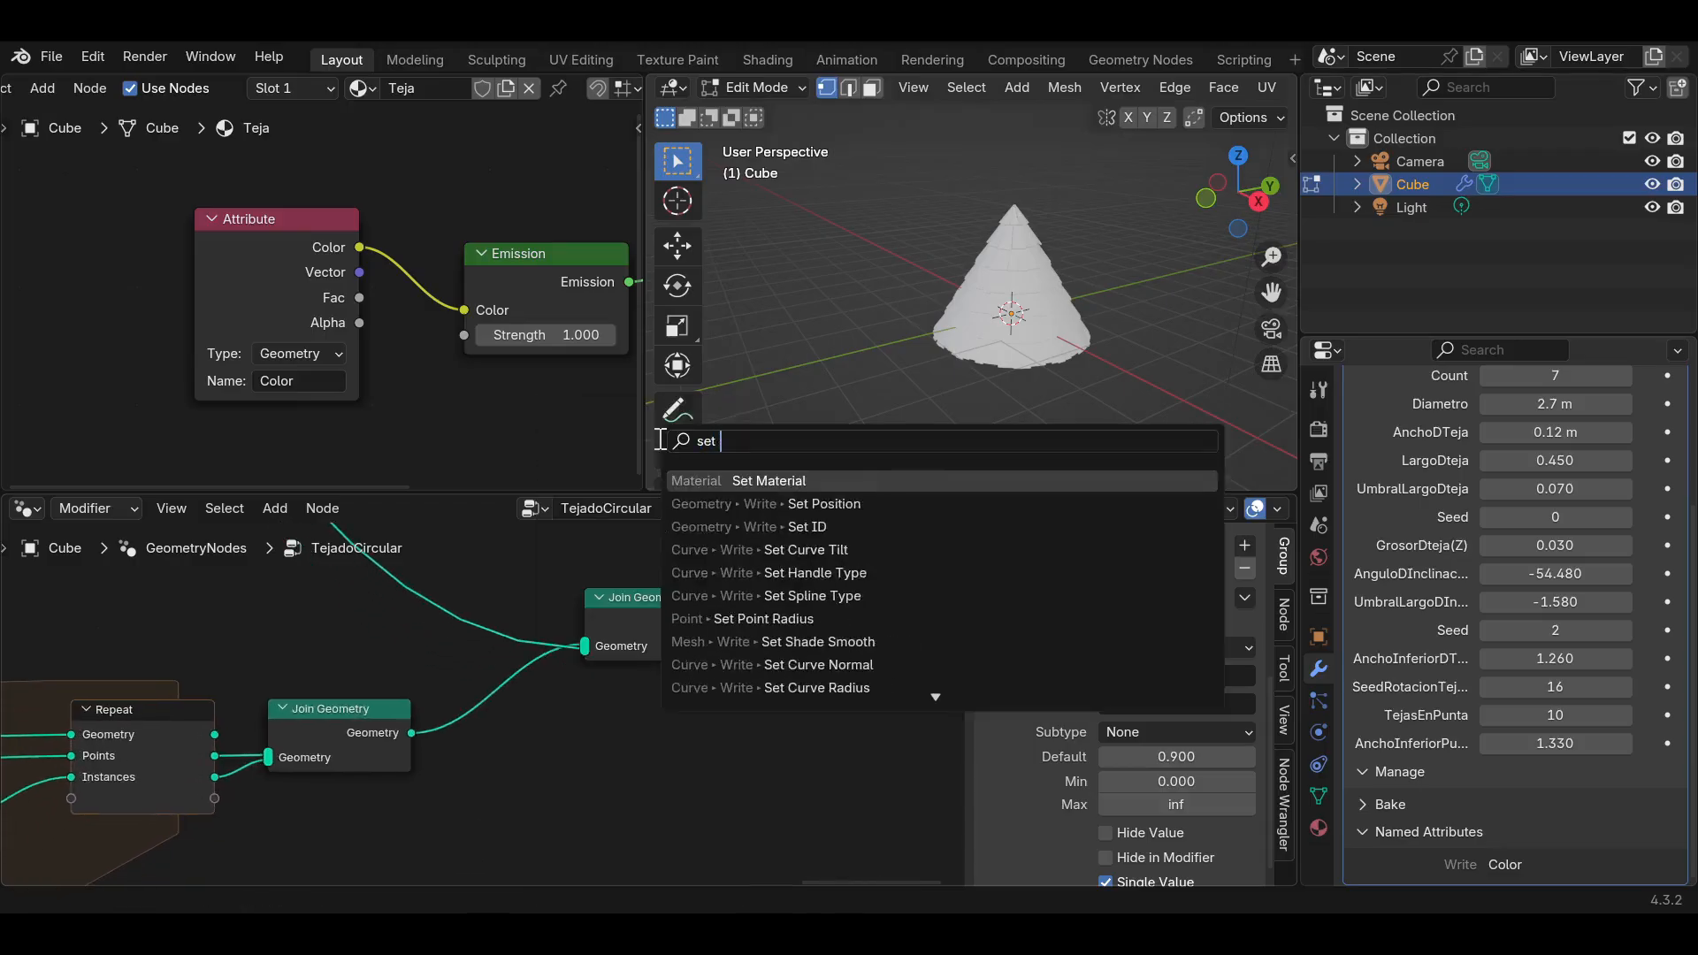
left_click(804, 482)
left_click(777, 559)
middle_click_drag(777, 559, 564, 557)
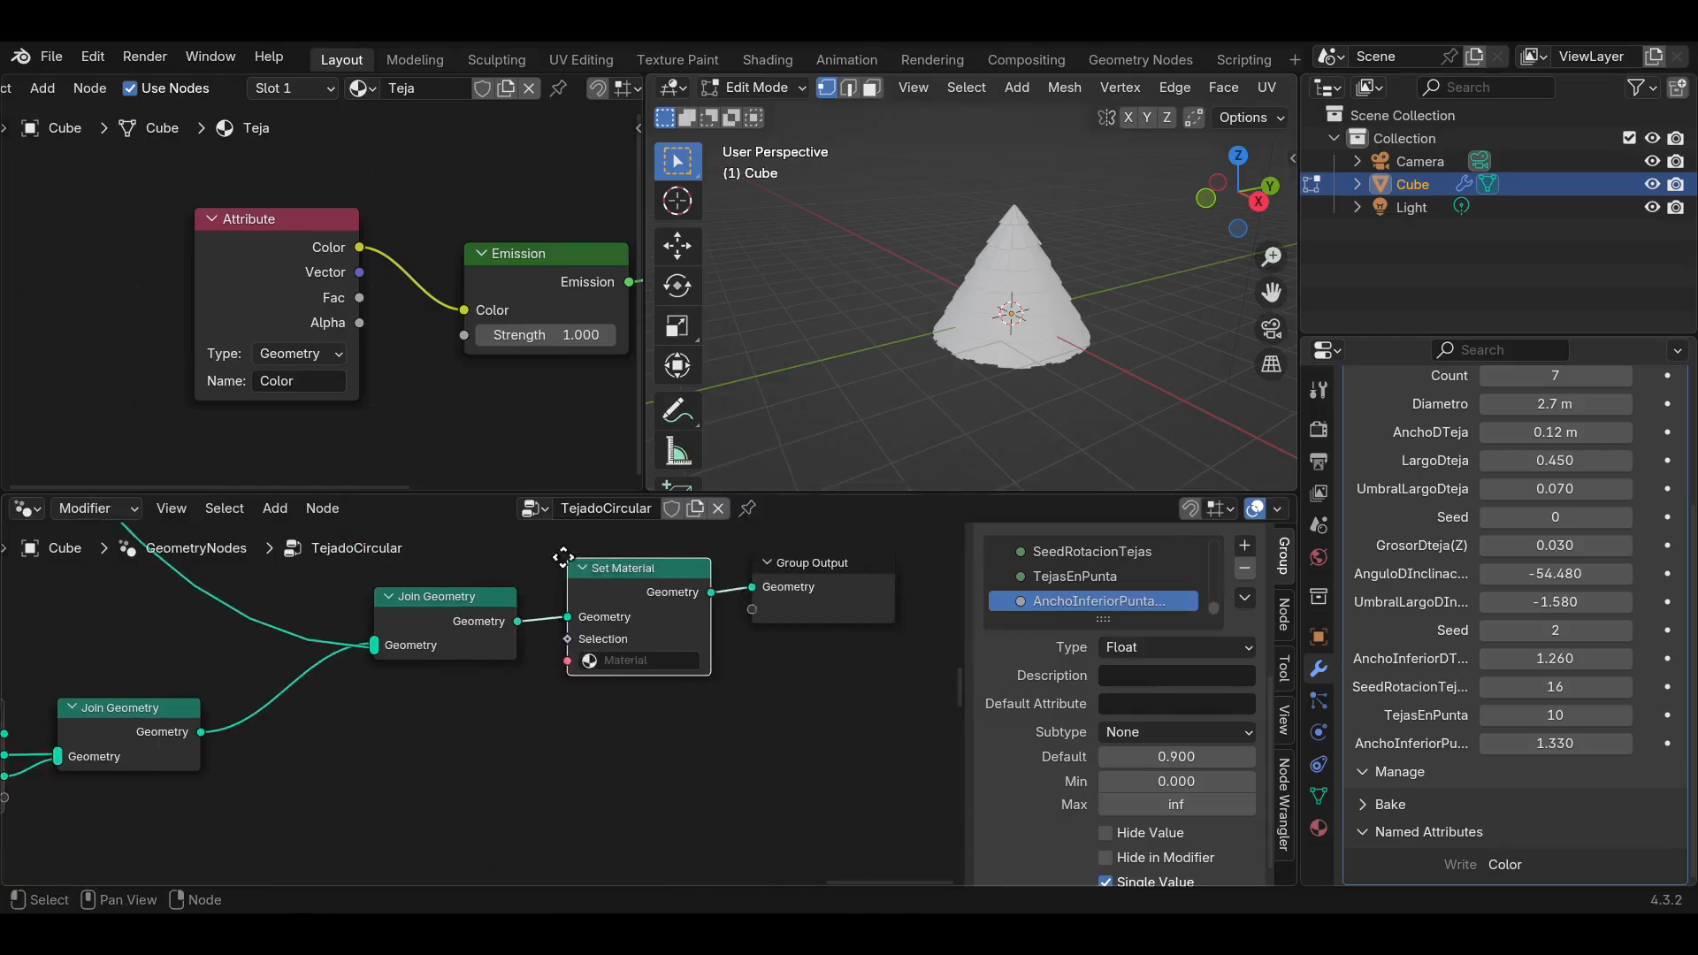
Assign the Teja material in the Set Material node and check the roof in the viewport.
scroll(563, 557, "up", 1)
left_click(672, 651)
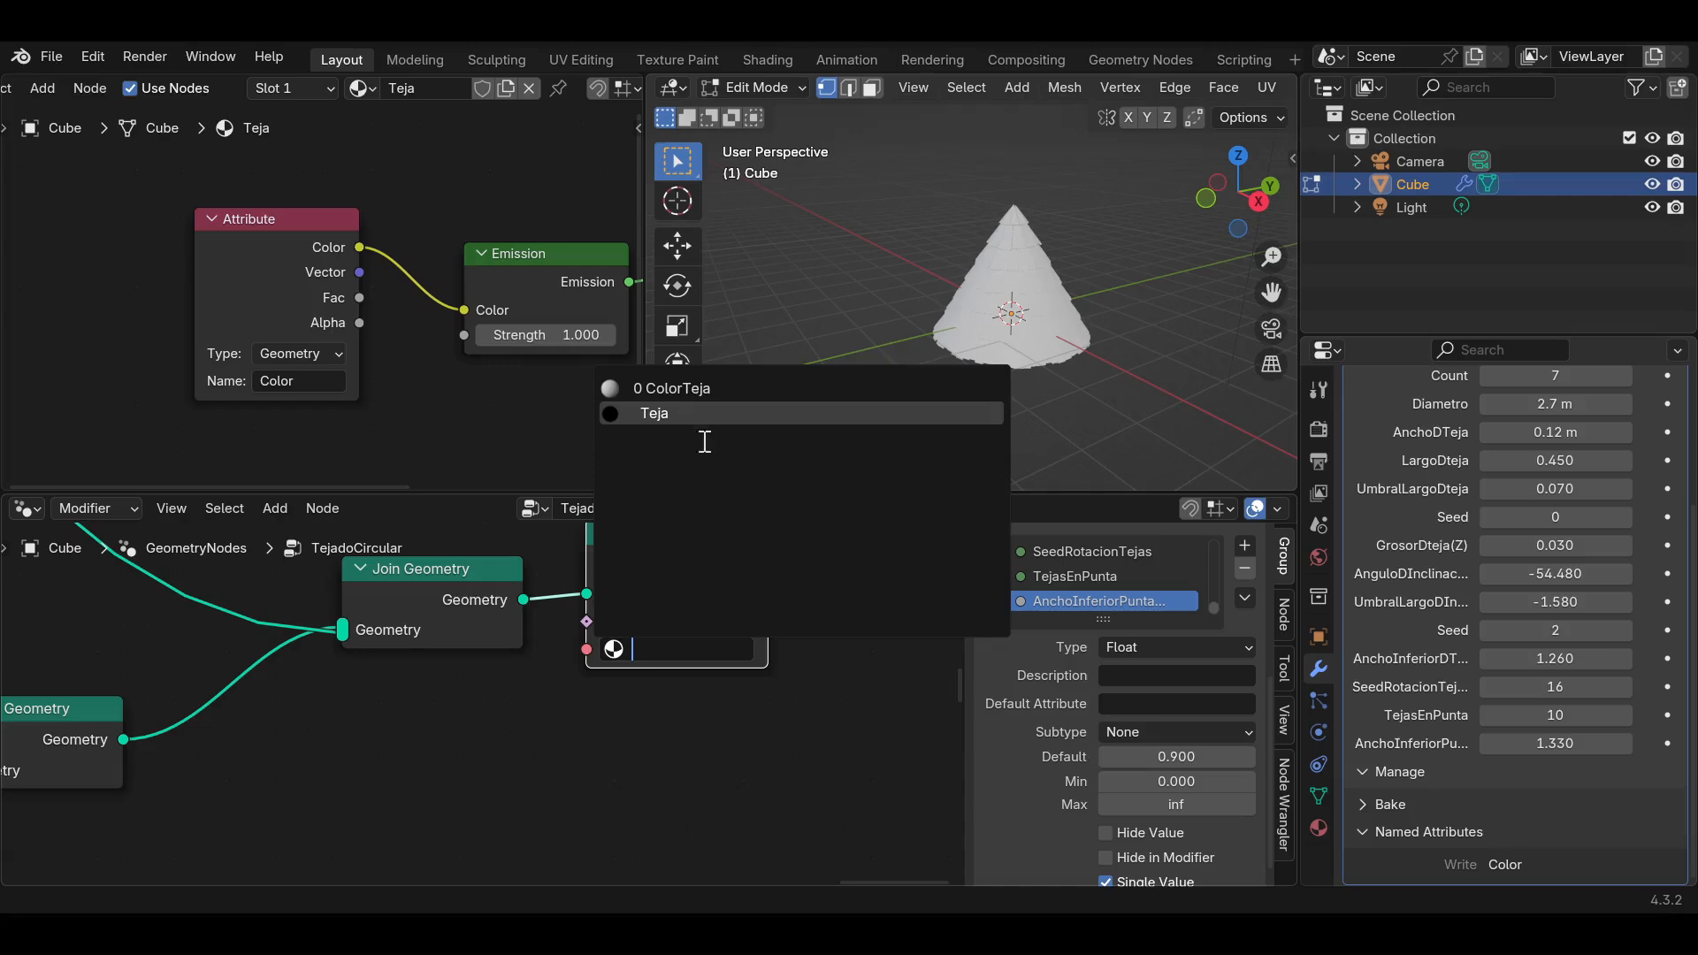
key("Return")
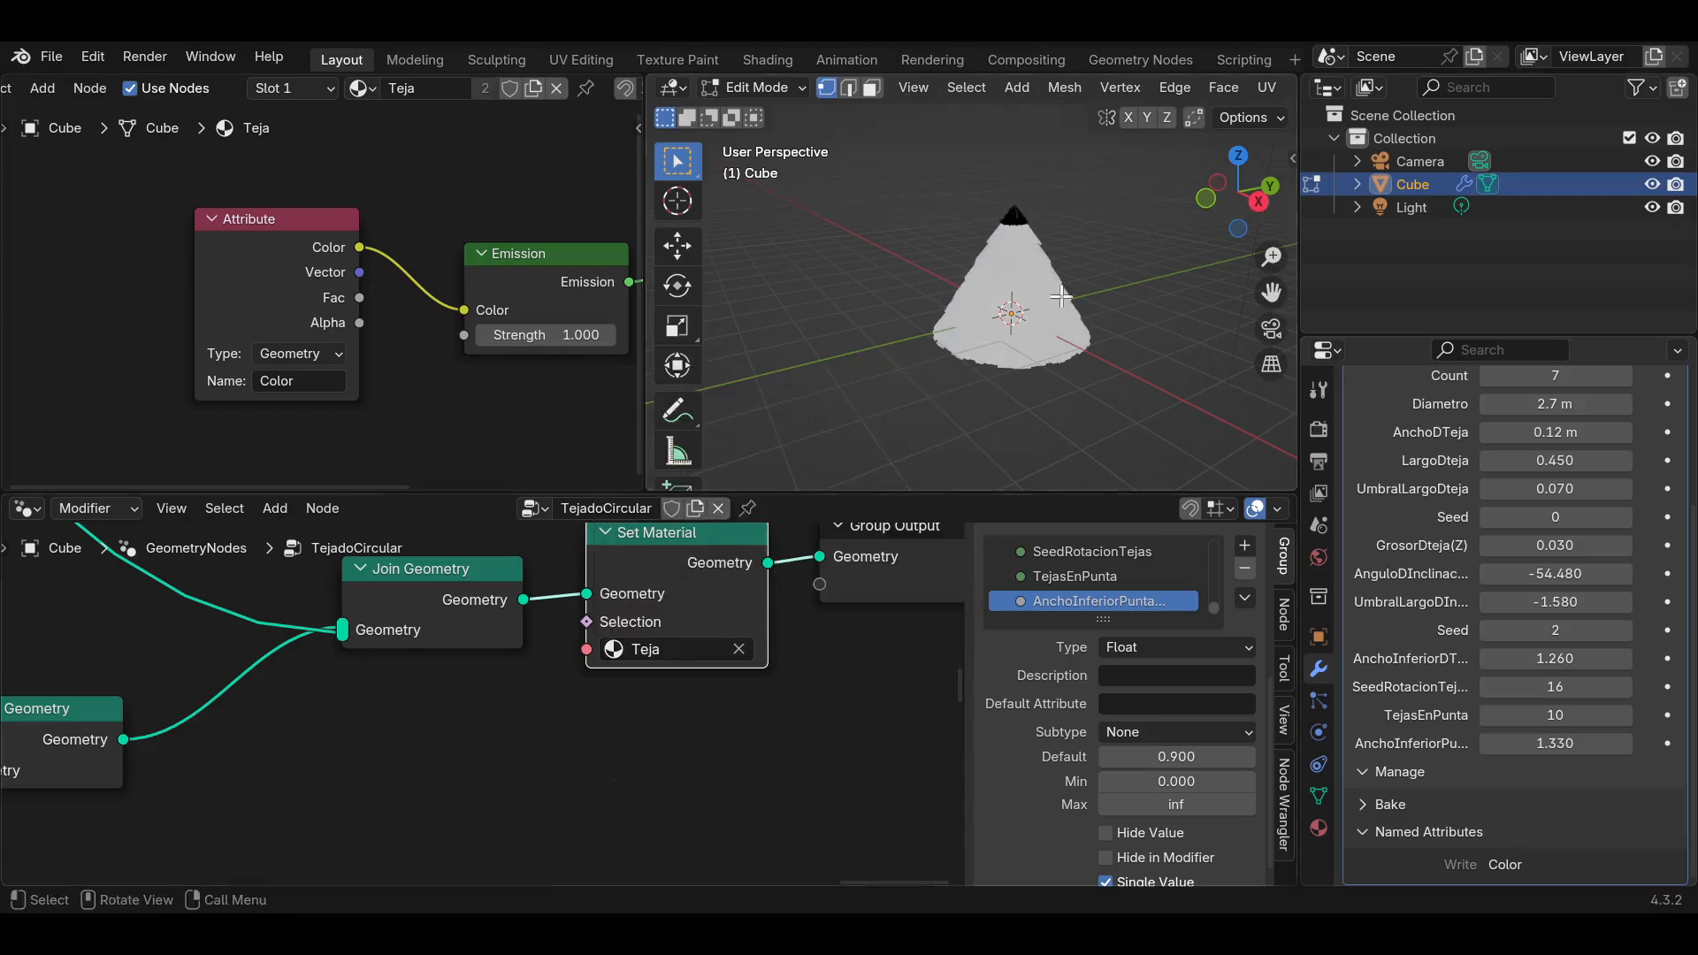
scroll(1052, 294, "up", 2)
middle_click_drag(1052, 294, 1088, 304)
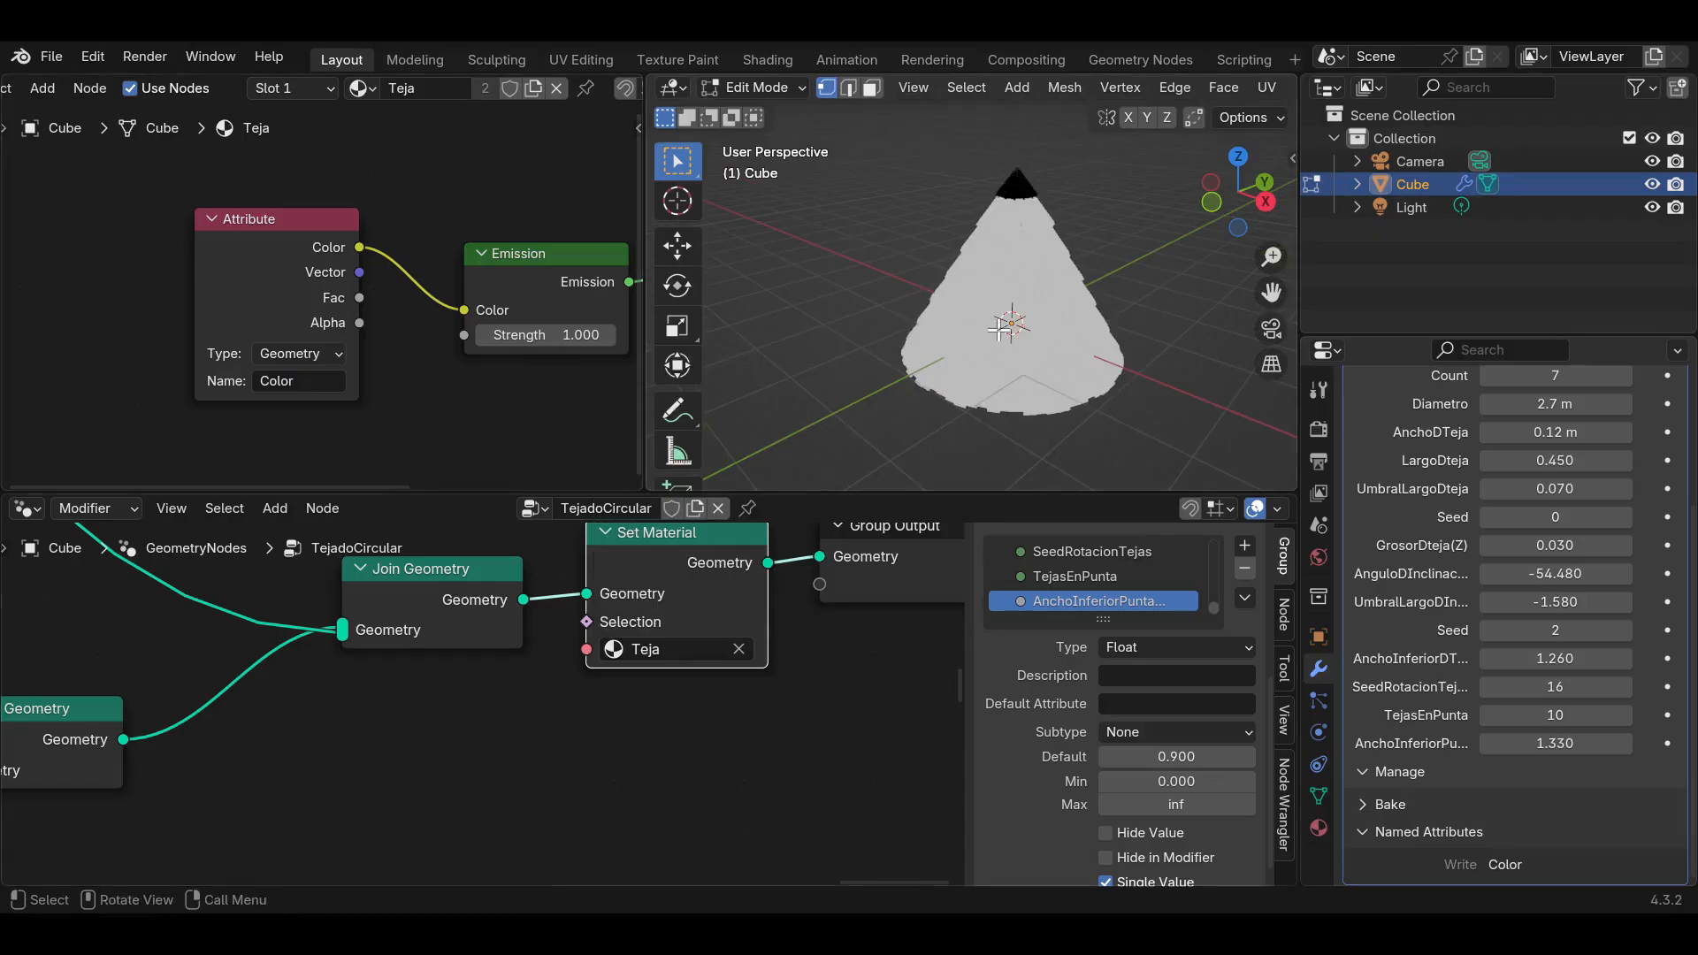
Save the file and move the Store Named Attribute node farther from Realize Instances.
scroll(565, 711, "down", 2)
middle_click_drag(477, 726, 610, 739)
scroll(435, 704, "down", 2)
middle_click_drag(237, 713, 787, 565)
scroll(462, 732, "up", 4)
middle_click_drag(462, 732, 665, 665)
key("ctrl+s")
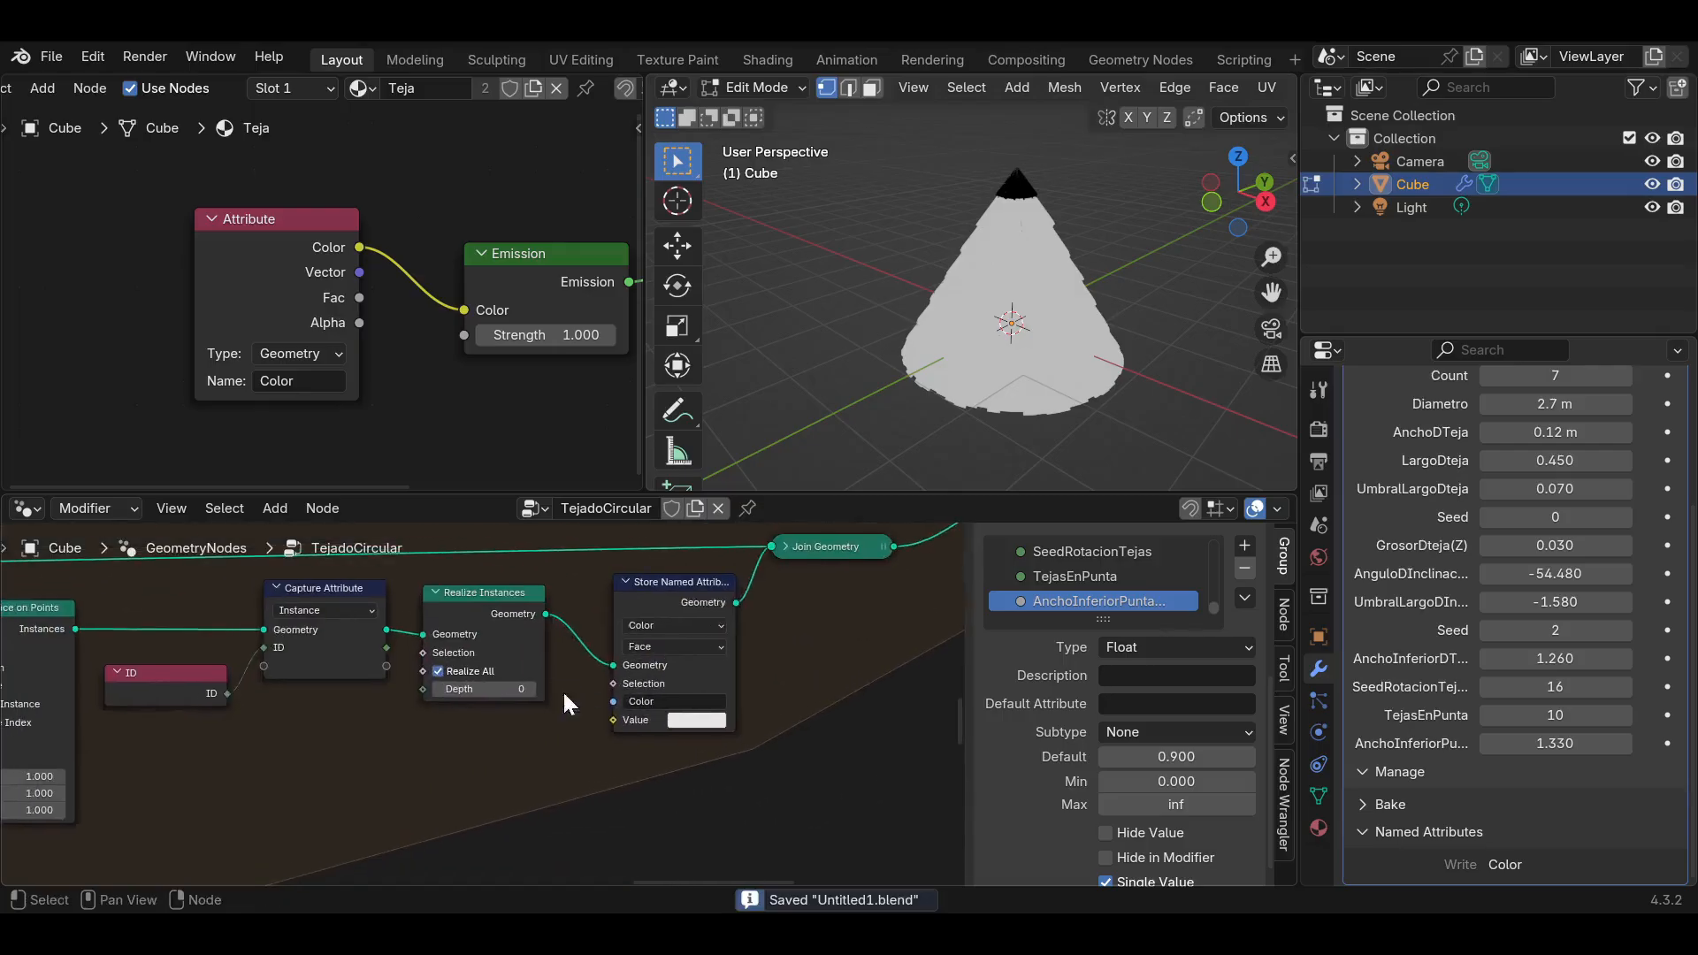
left_click_drag(687, 617, 738, 619)
Add a Mix node of type Color and connect its Result to the Store Named Attribute node's Value.
key("shift+a")
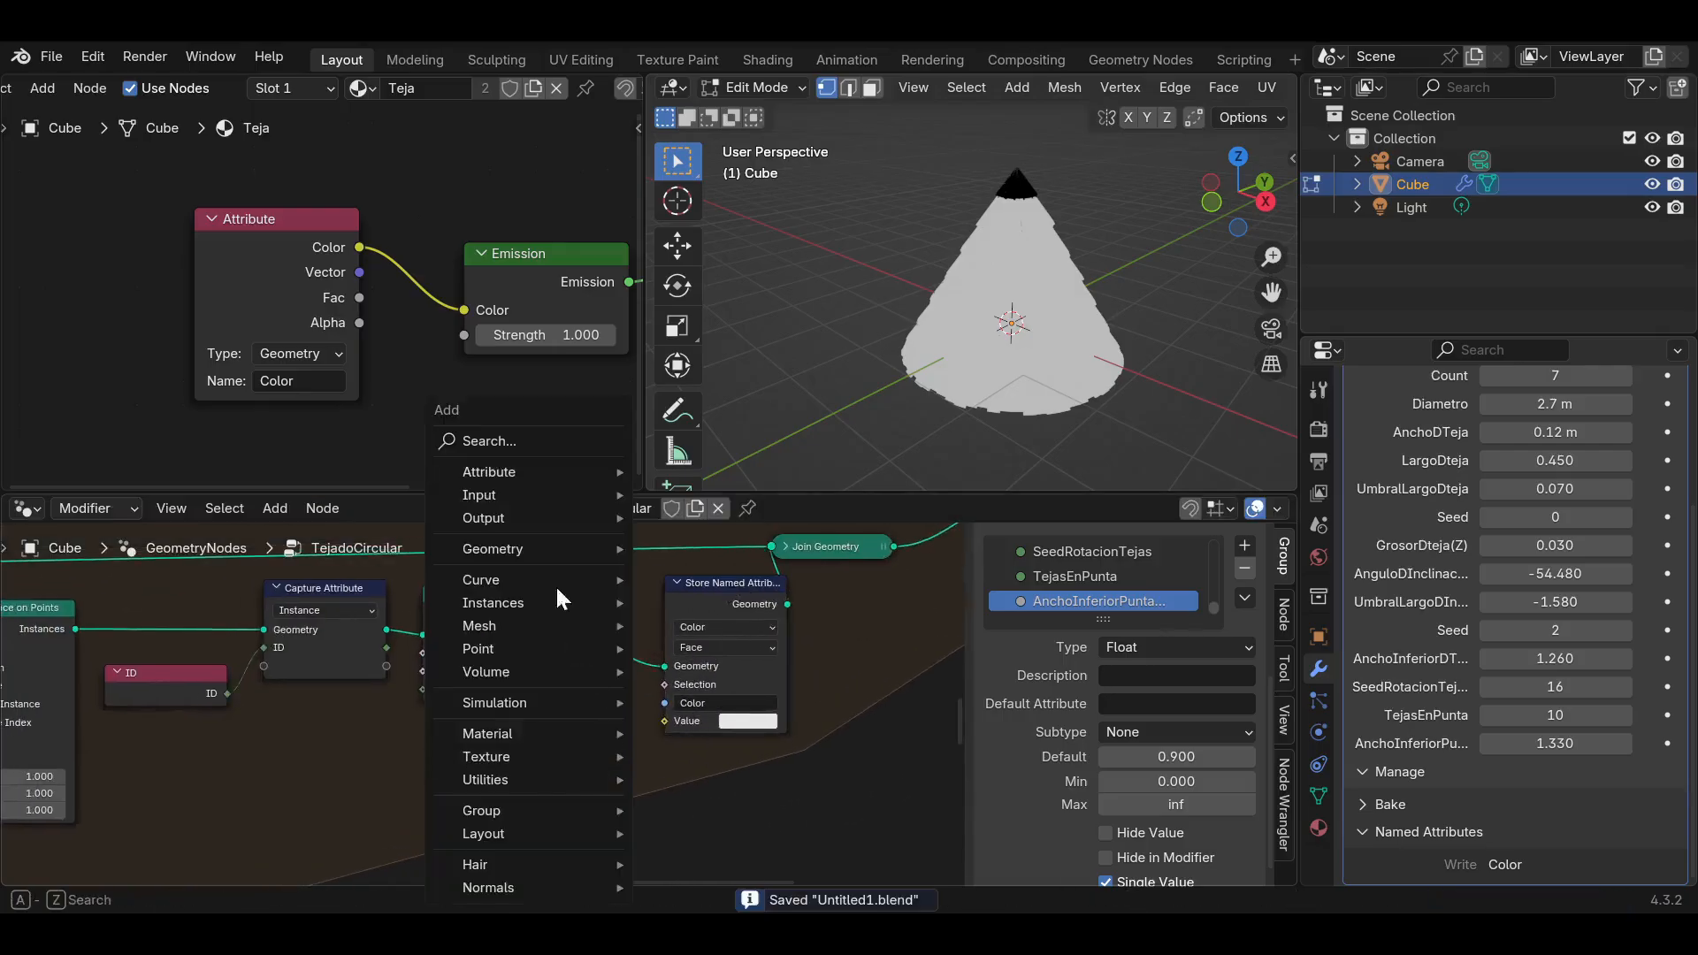
type("mix")
key("Return")
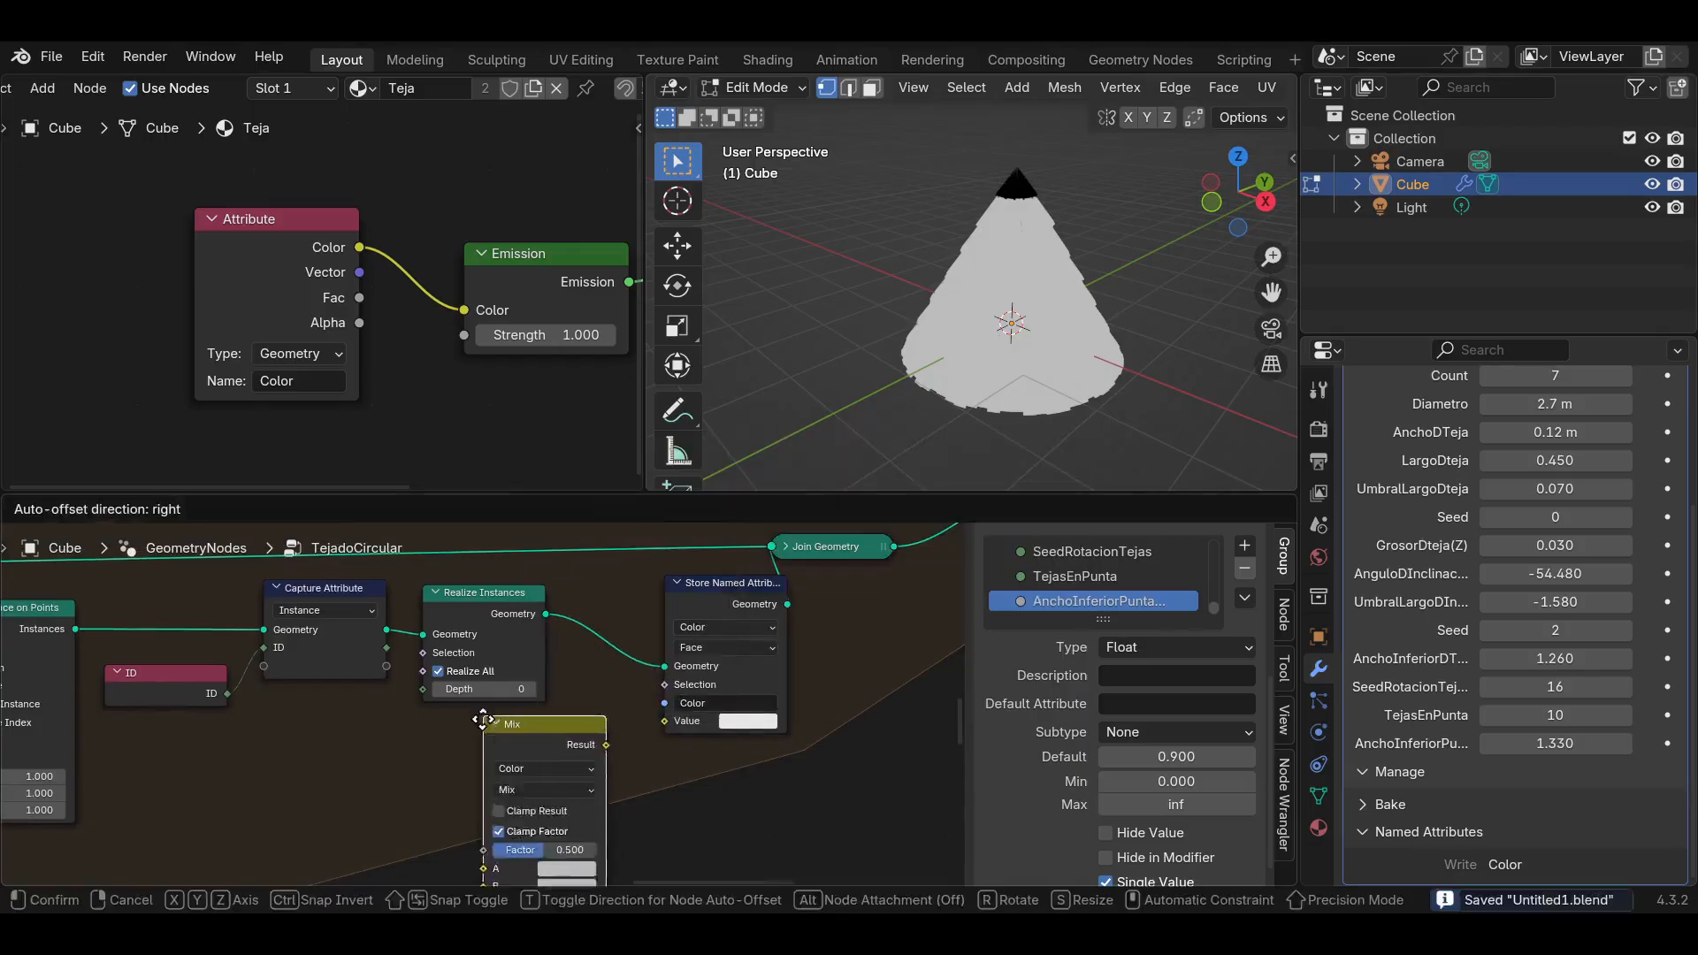
left_click_drag(617, 766, 654, 721)
middle_click_drag(676, 756, 732, 660)
scroll(679, 736, "up", 3)
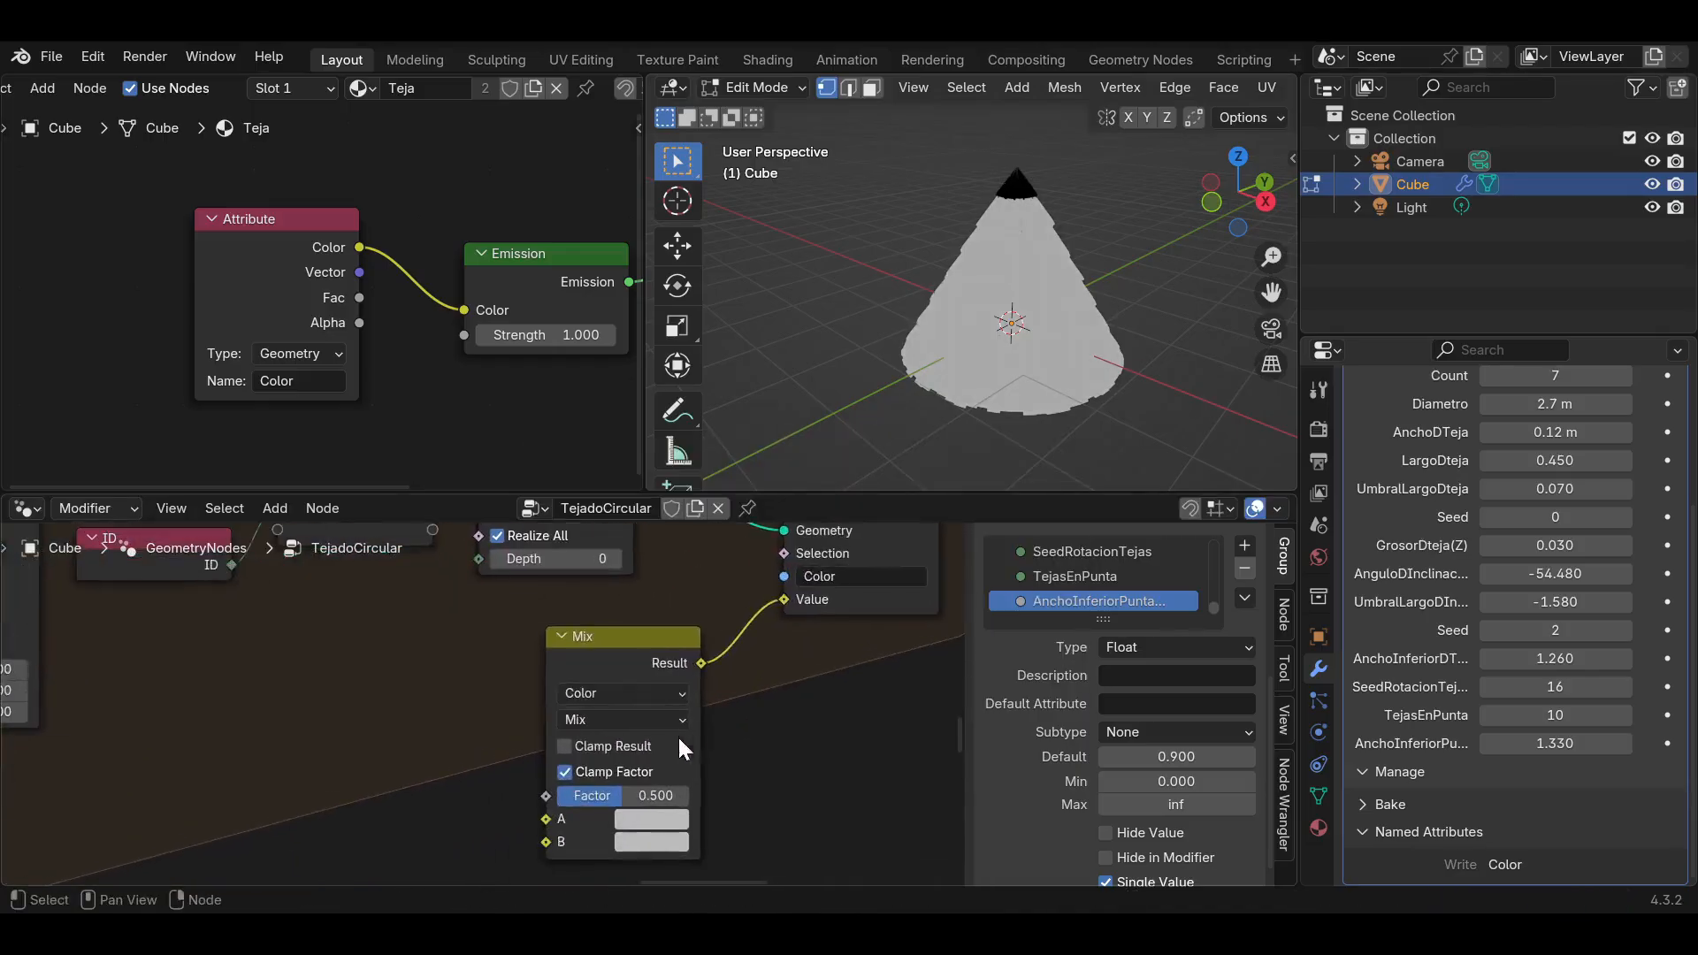
Add a Group Input node beside the Mix node and expose the Mix colors A and B as group inputs.
scroll(591, 762, "down", 2)
middle_click_drag(482, 725, 541, 672)
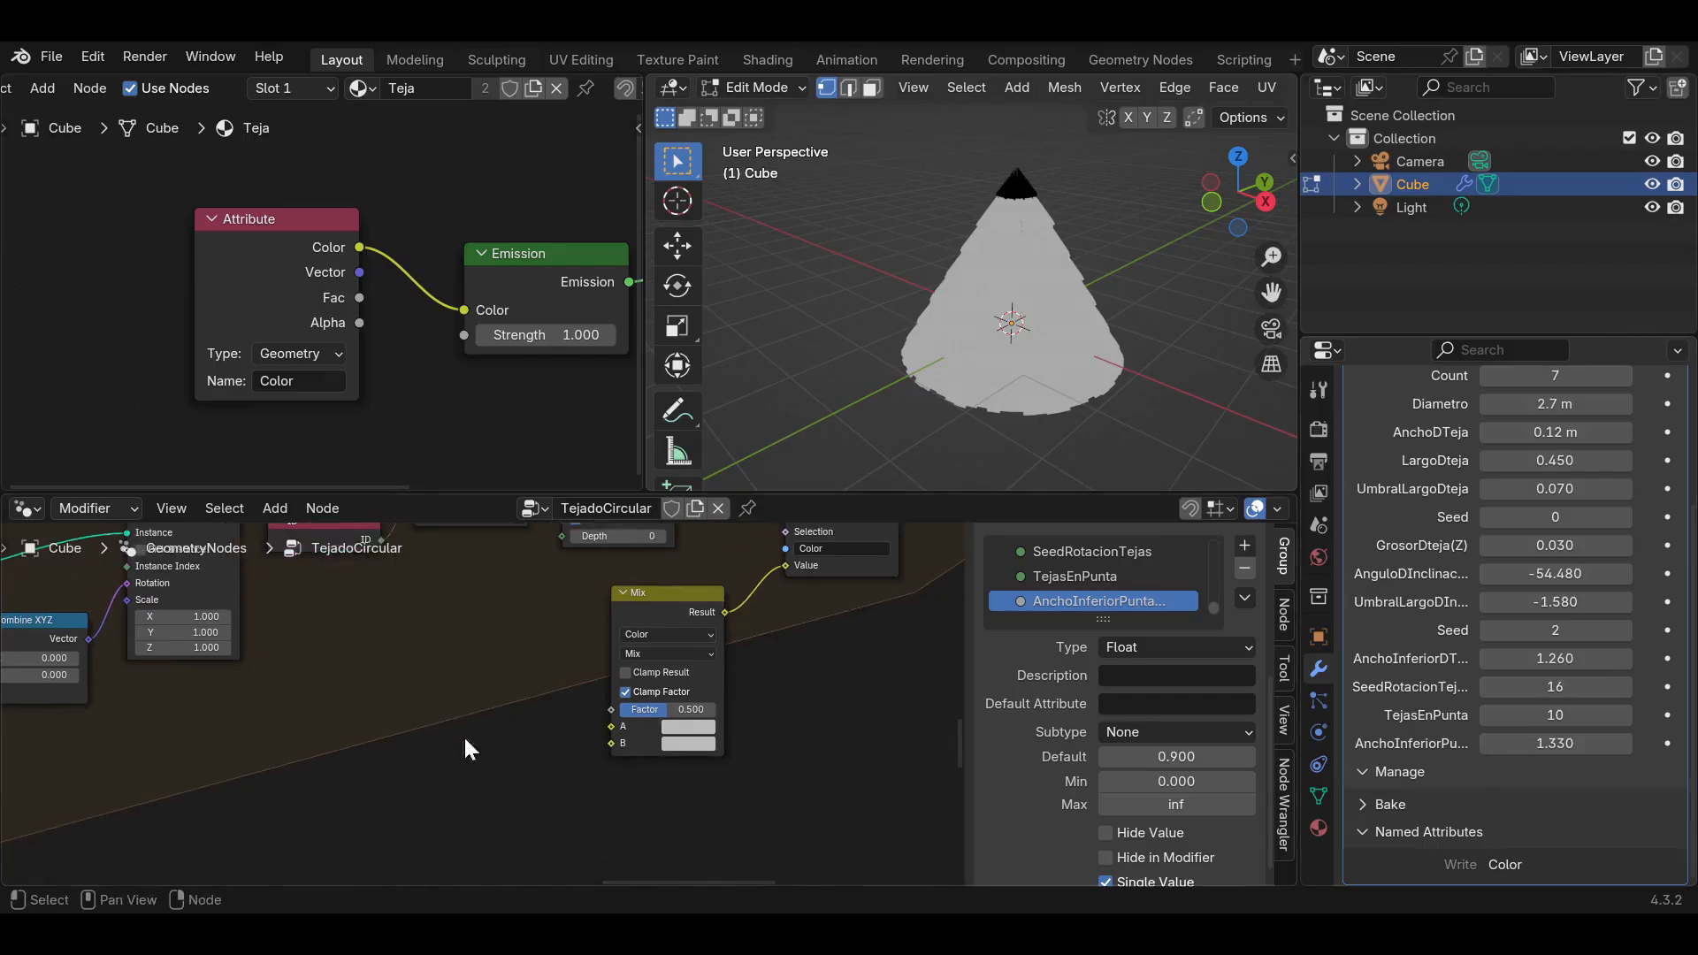
key("shift+a")
left_click(462, 434)
type("gr")
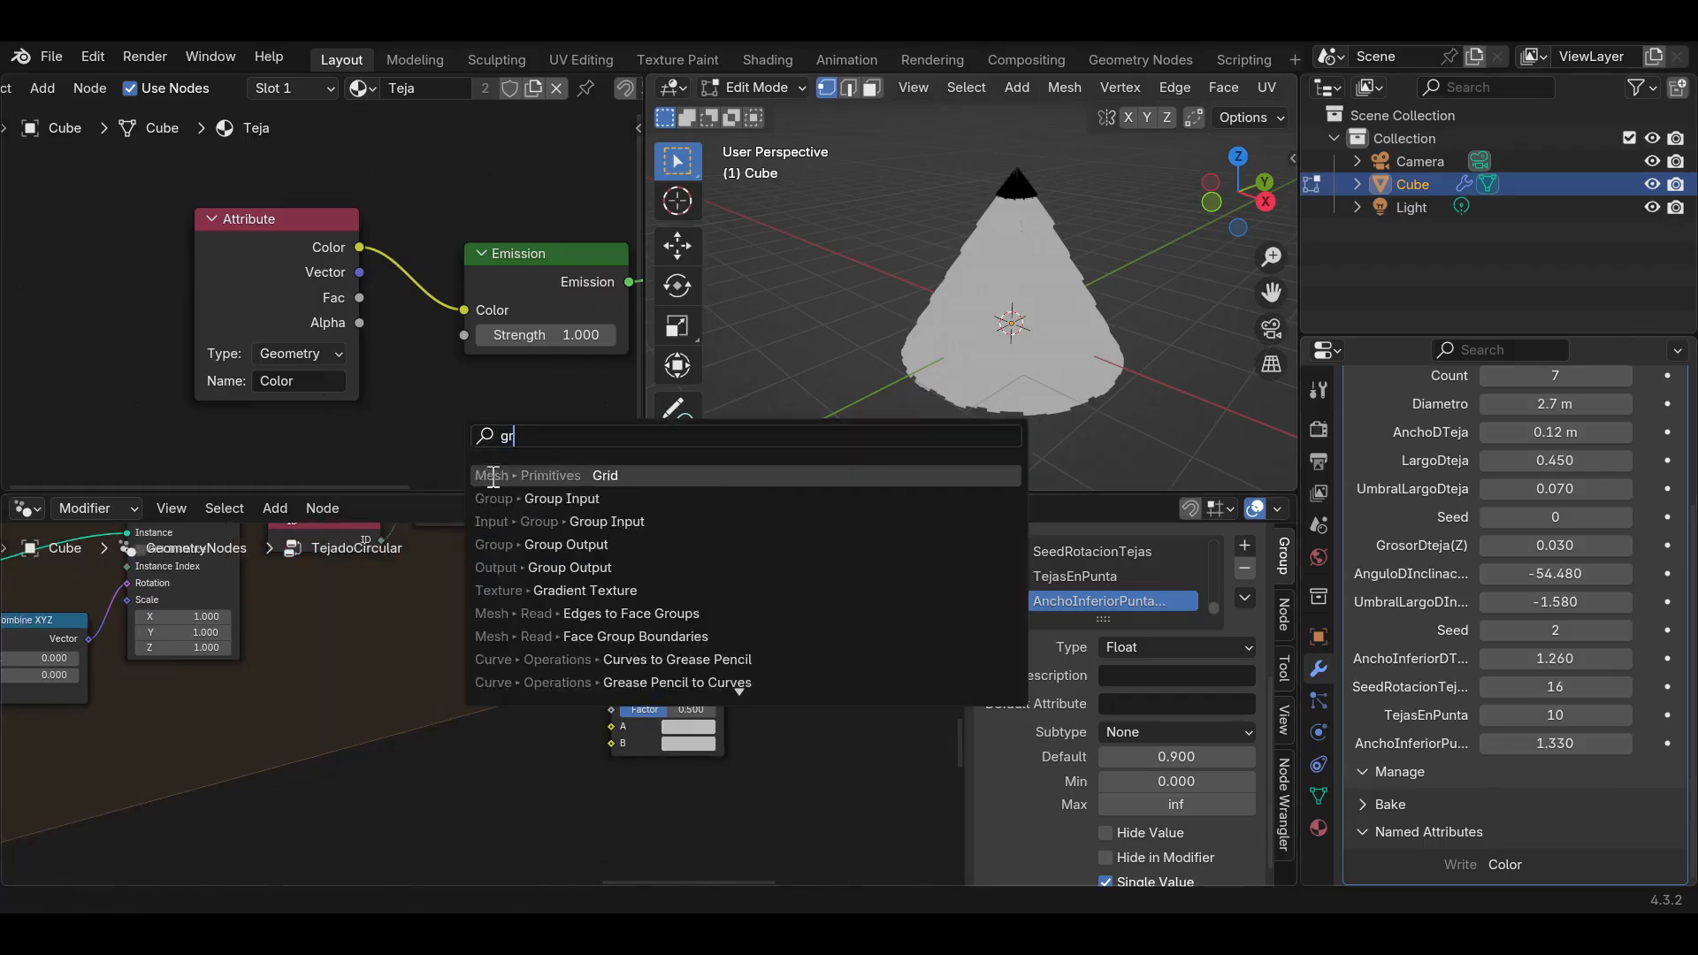
left_click(513, 497)
left_click(325, 611)
middle_click_drag(468, 724, 462, 623)
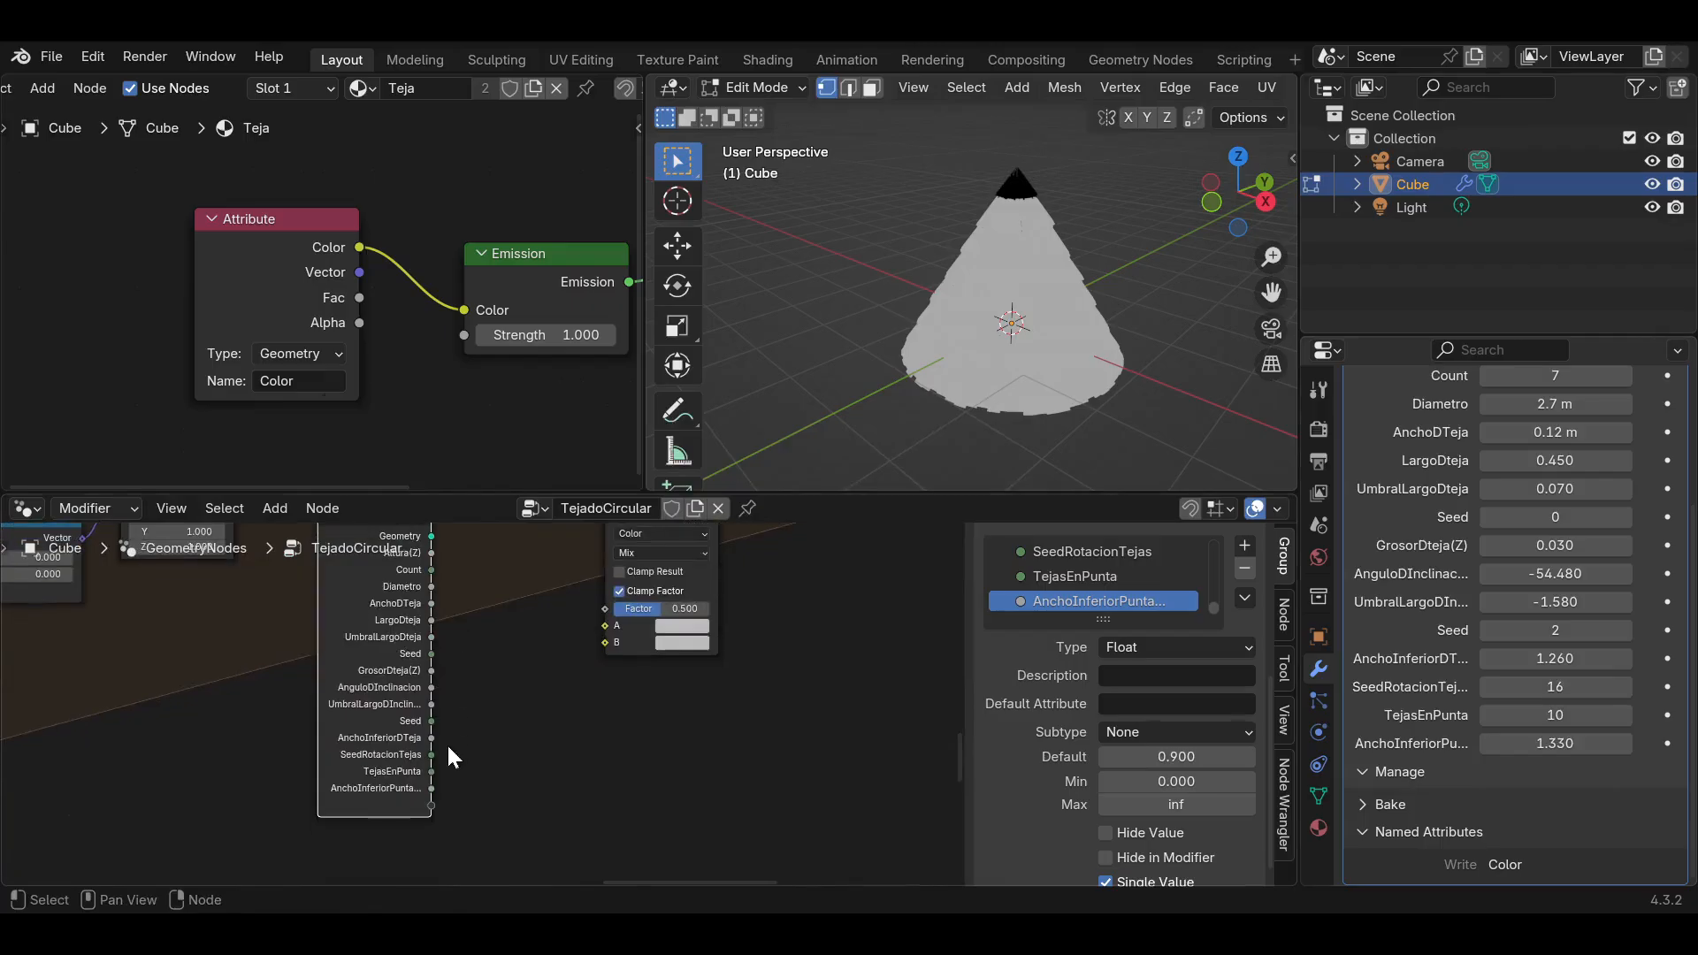
left_click_drag(431, 804, 605, 642)
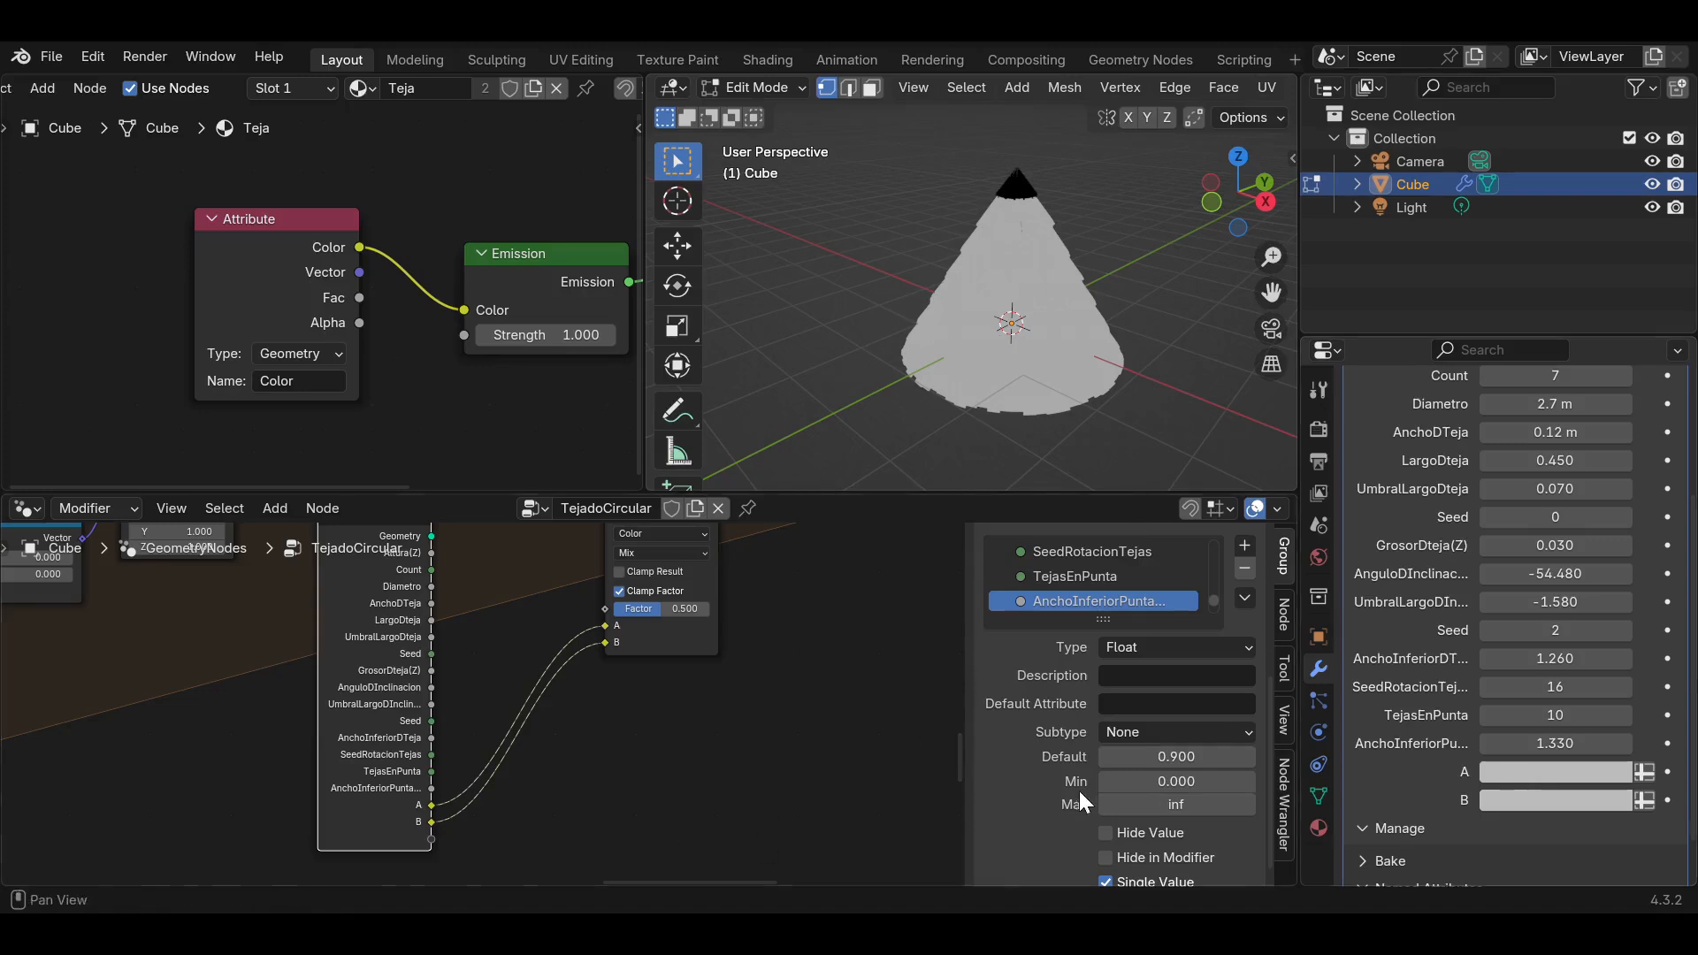
Enable Single Value for the A and B color group sockets.
scroll(1079, 790, "down", 1)
scroll(1105, 580, "down", 2)
left_click(1107, 581)
left_click(1116, 865)
left_click(1096, 631)
left_click(1143, 866)
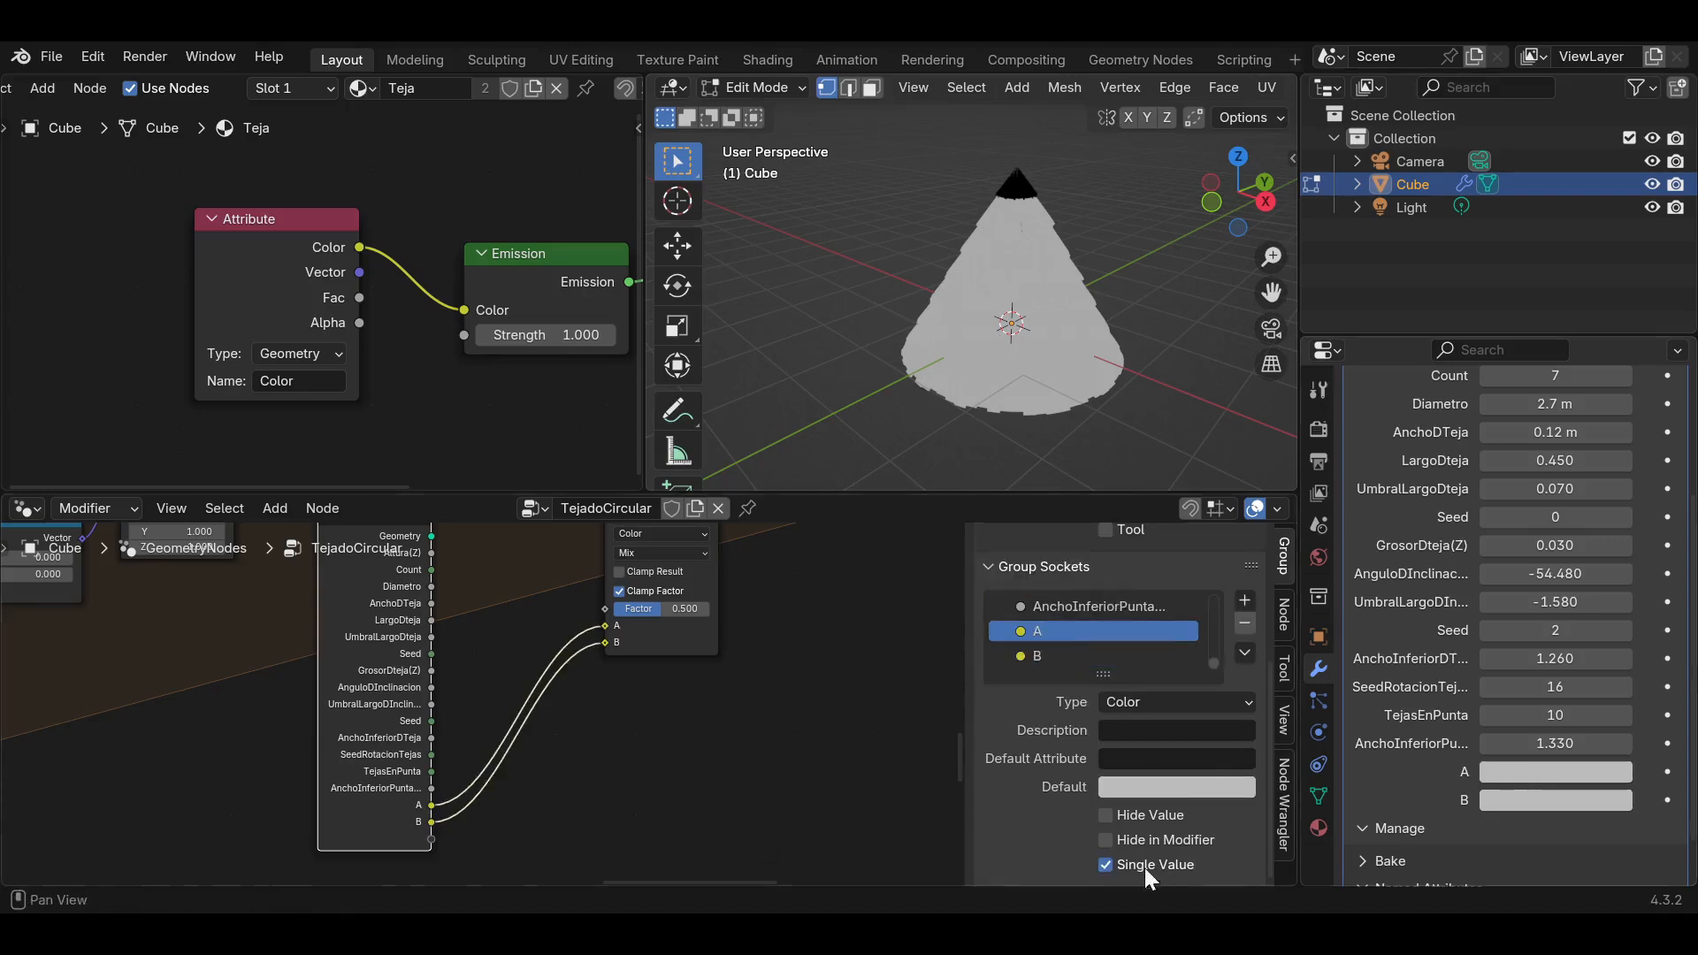
Set the roof modifier's color A to blue, hex #2E84BC, and color B to crimson.
left_click(1507, 777)
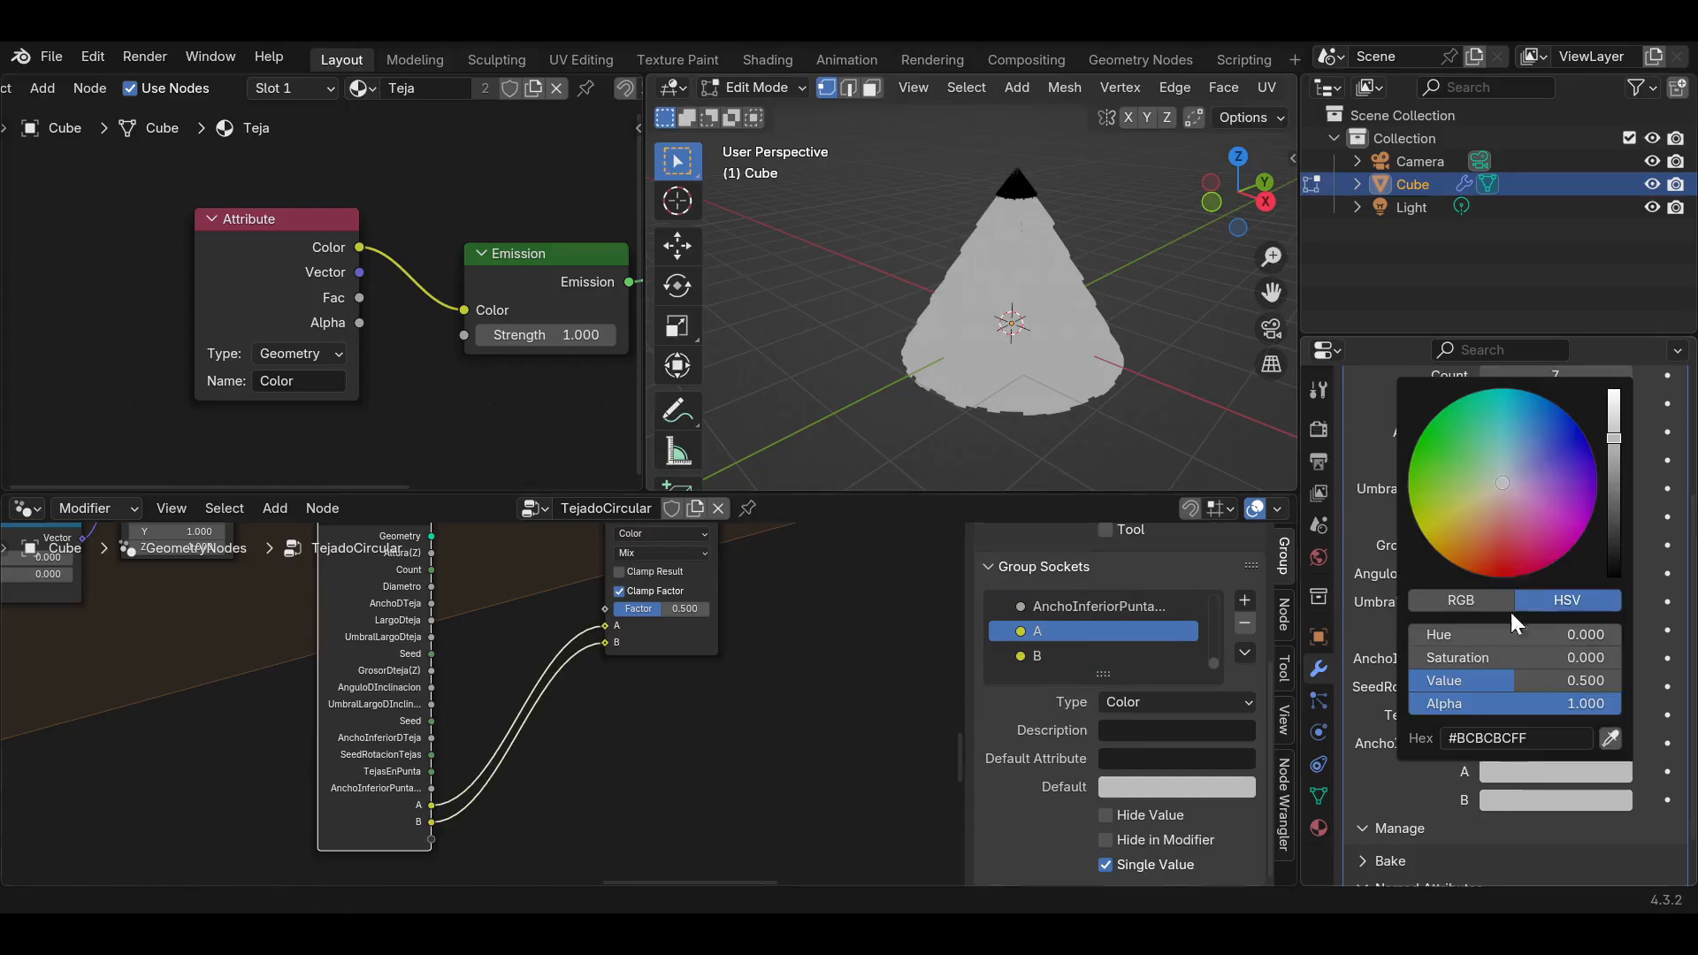
left_click(1530, 420)
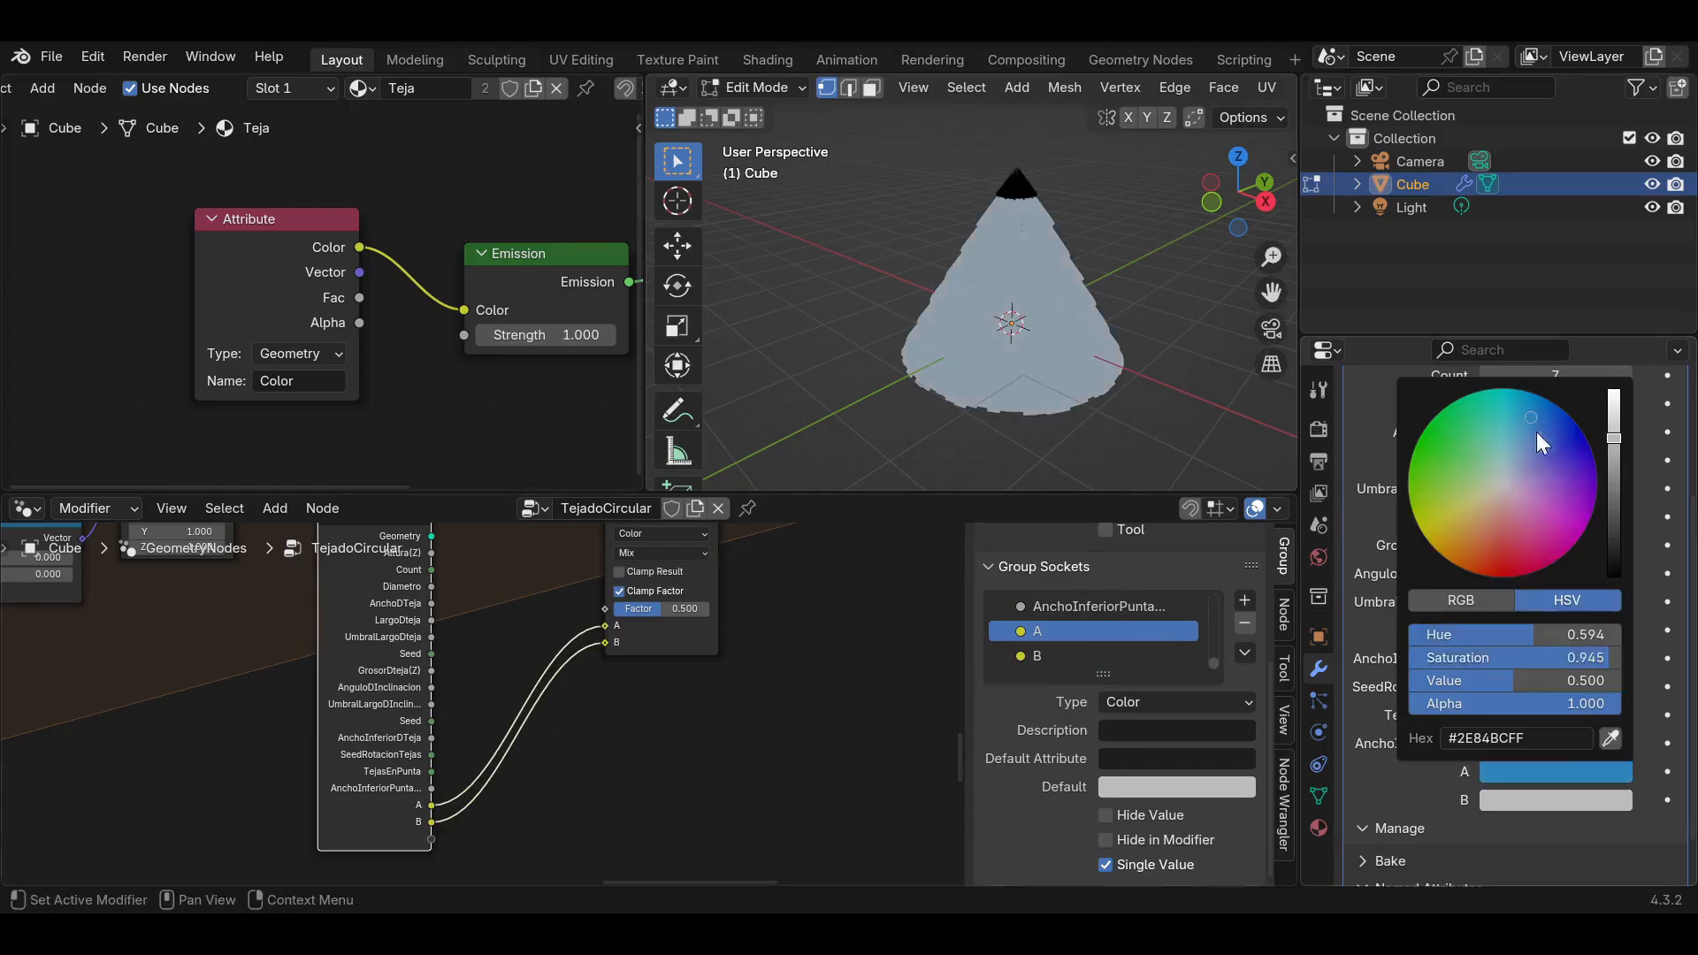
left_click(1519, 807)
left_click(1525, 575)
left_click(750, 757)
Save the file and spread out the Group Input, Mix and Store Named Attribute nodes to make room between them.
scroll(751, 757, "down", 3)
middle_click_drag(751, 757, 823, 815)
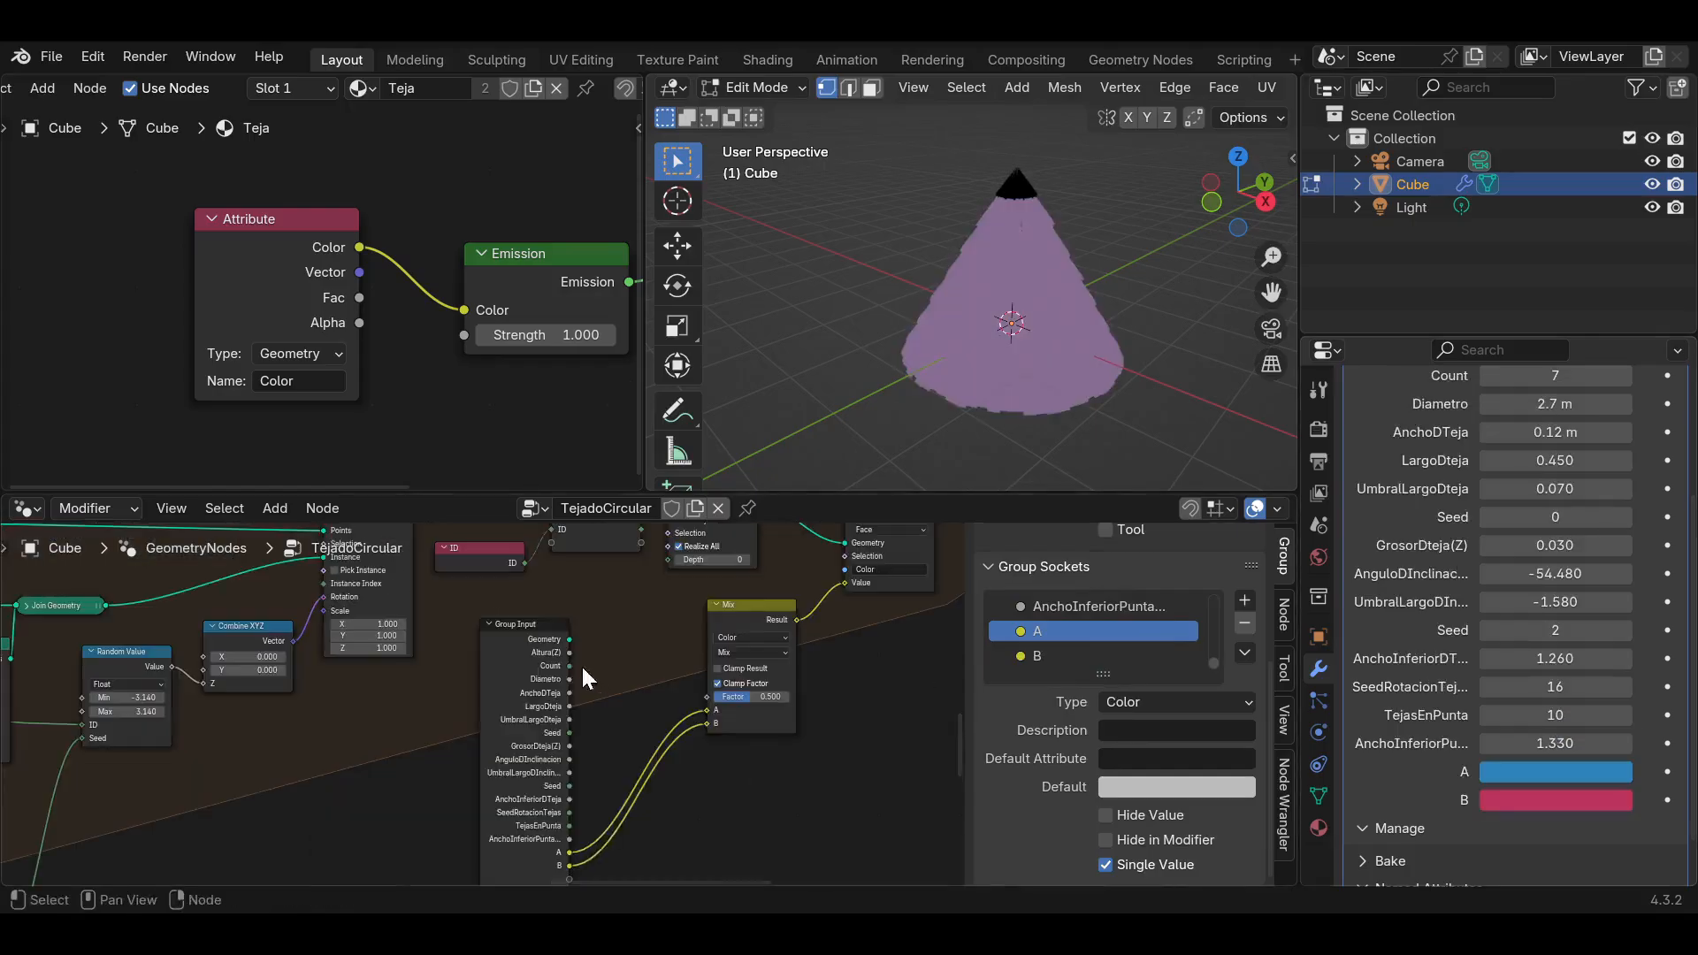
left_click_drag(521, 687, 511, 720)
key("ctrl+s")
middle_click_drag(695, 612, 482, 724)
left_click_drag(526, 719, 561, 754)
left_click_drag(767, 568, 805, 559)
left_click_drag(653, 603, 716, 614)
middle_click_drag(716, 615, 740, 577)
left_click_drag(603, 734, 660, 741)
scroll(477, 704, "up", 4)
middle_click_drag(442, 630, 533, 705)
left_click_drag(483, 648, 480, 663)
middle_click_drag(528, 711, 511, 643)
Add a Random Value node beside the Mix node and connect its Value to the Mix Factor.
key("shift+a")
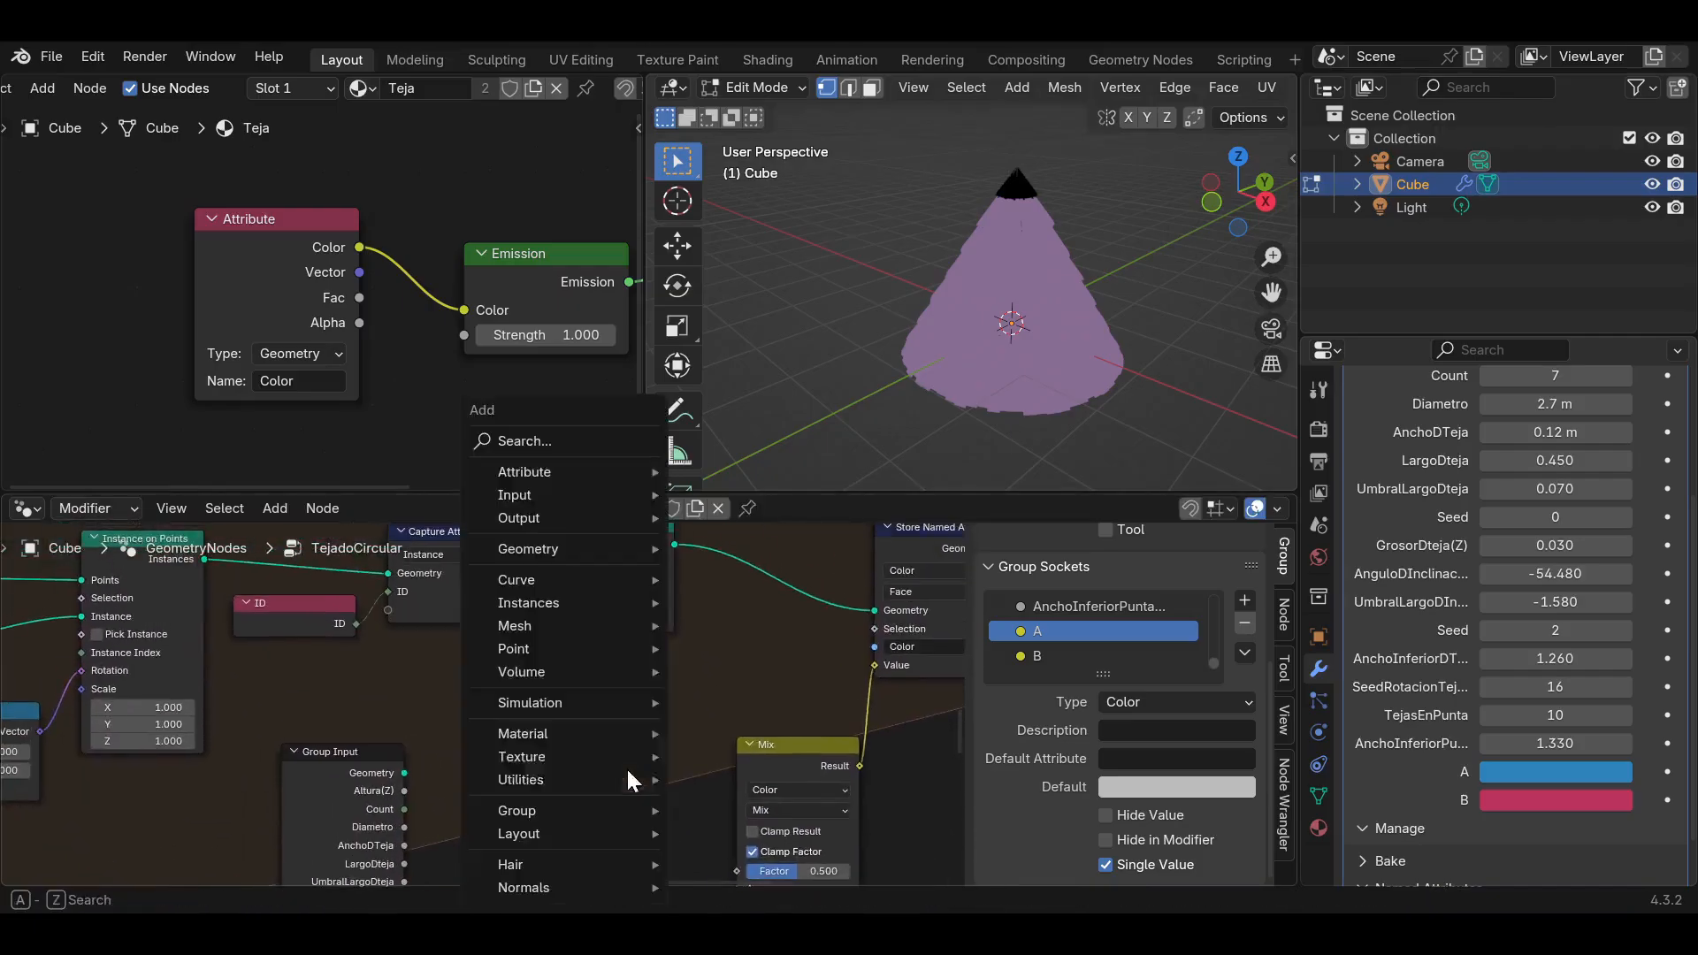
type("ra")
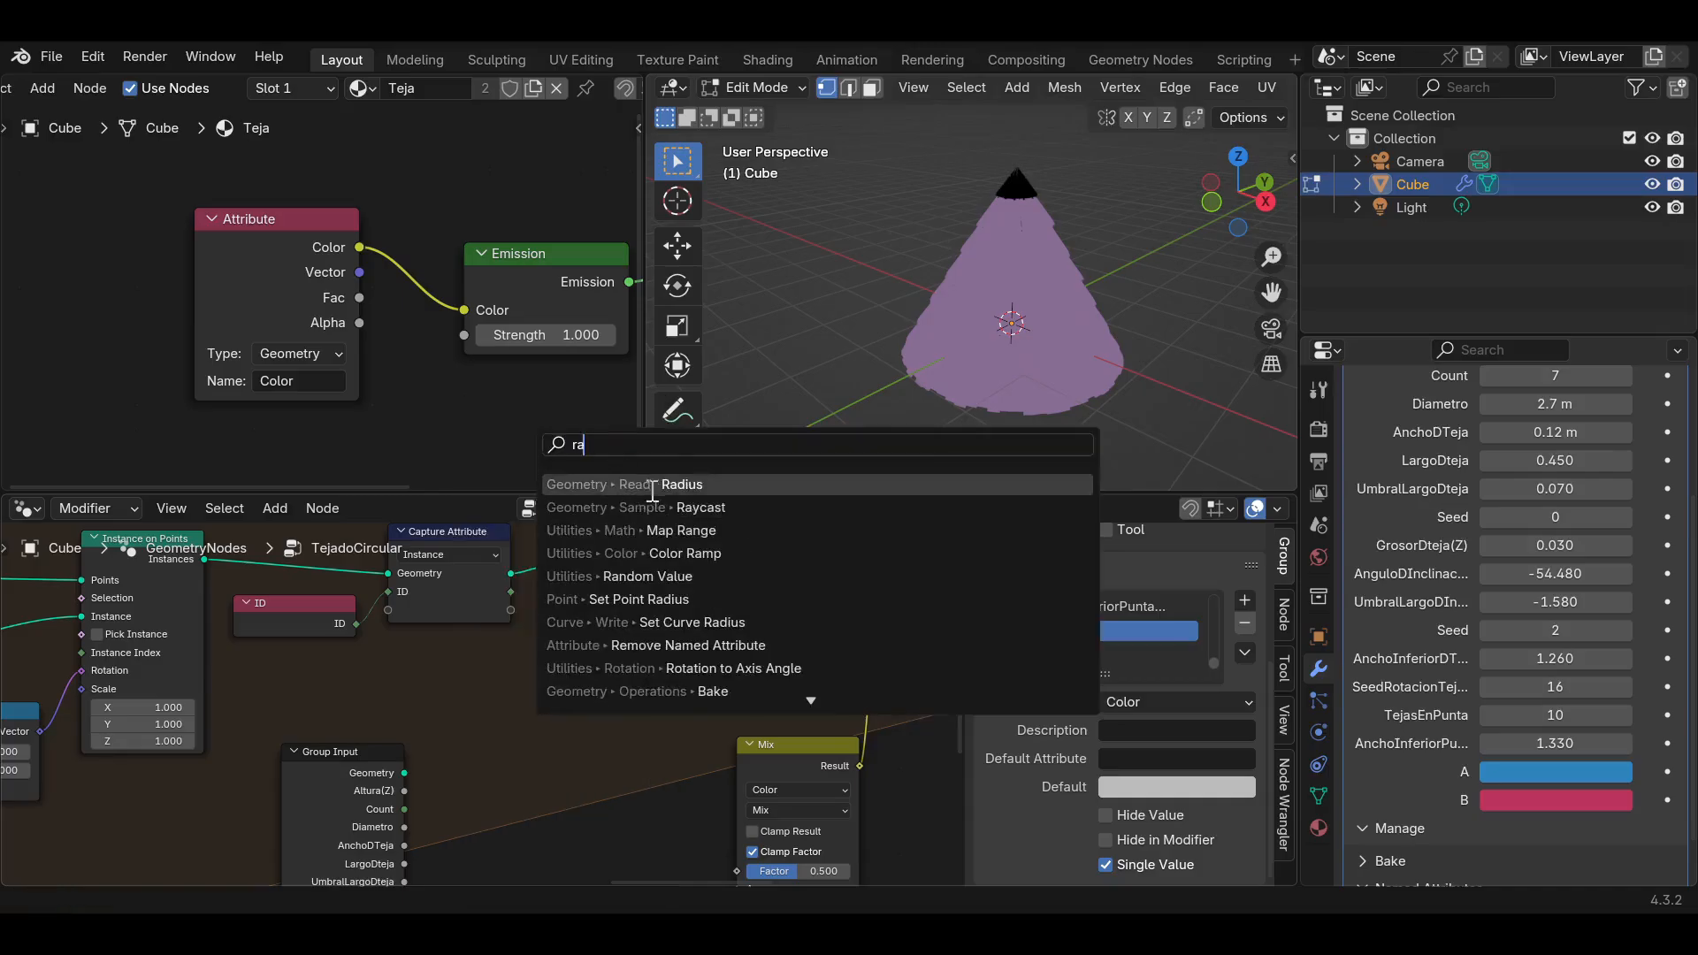
left_click(643, 573)
left_click(607, 725)
middle_click_drag(608, 725, 599, 667)
scroll(646, 712, "up", 3)
middle_click_drag(700, 792, 718, 745)
left_click_drag(666, 576, 773, 792)
Examine how the random colors fall on the individual roof tiles and review the nodes from Capture Attribute to Store Named Attribute.
scroll(1015, 360, "up", 3)
middle_click_drag(1015, 360, 1086, 190)
left_click_drag(1270, 293, 1243, 252)
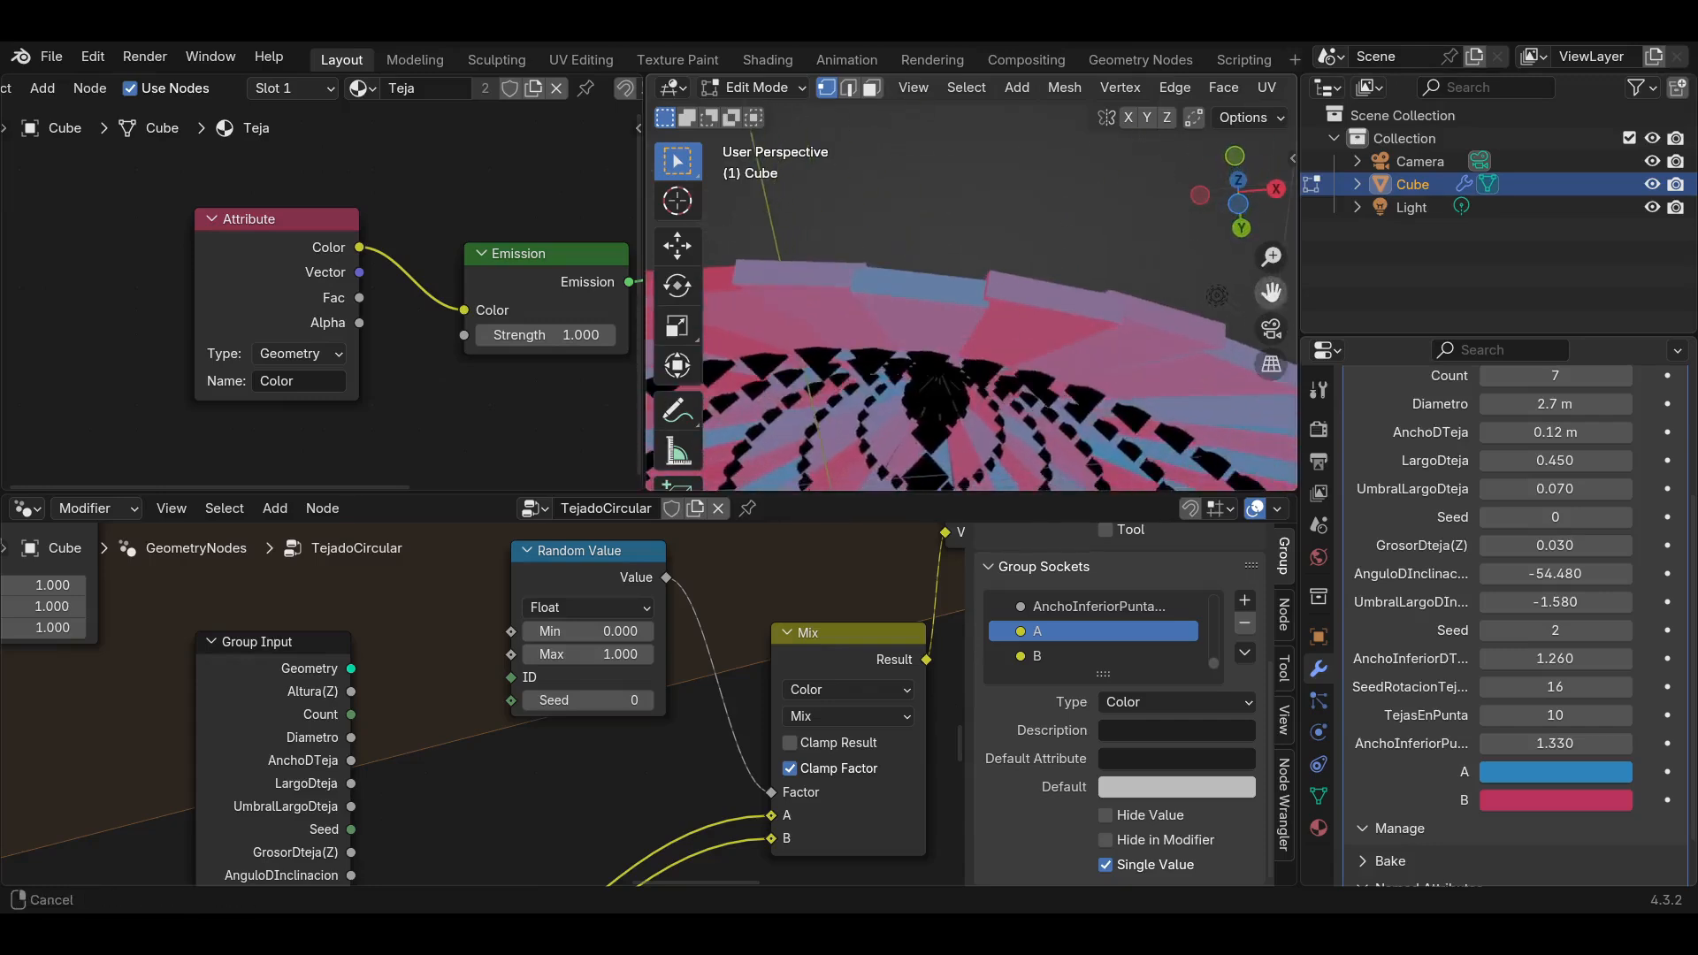
middle_click_drag(967, 311, 1012, 377)
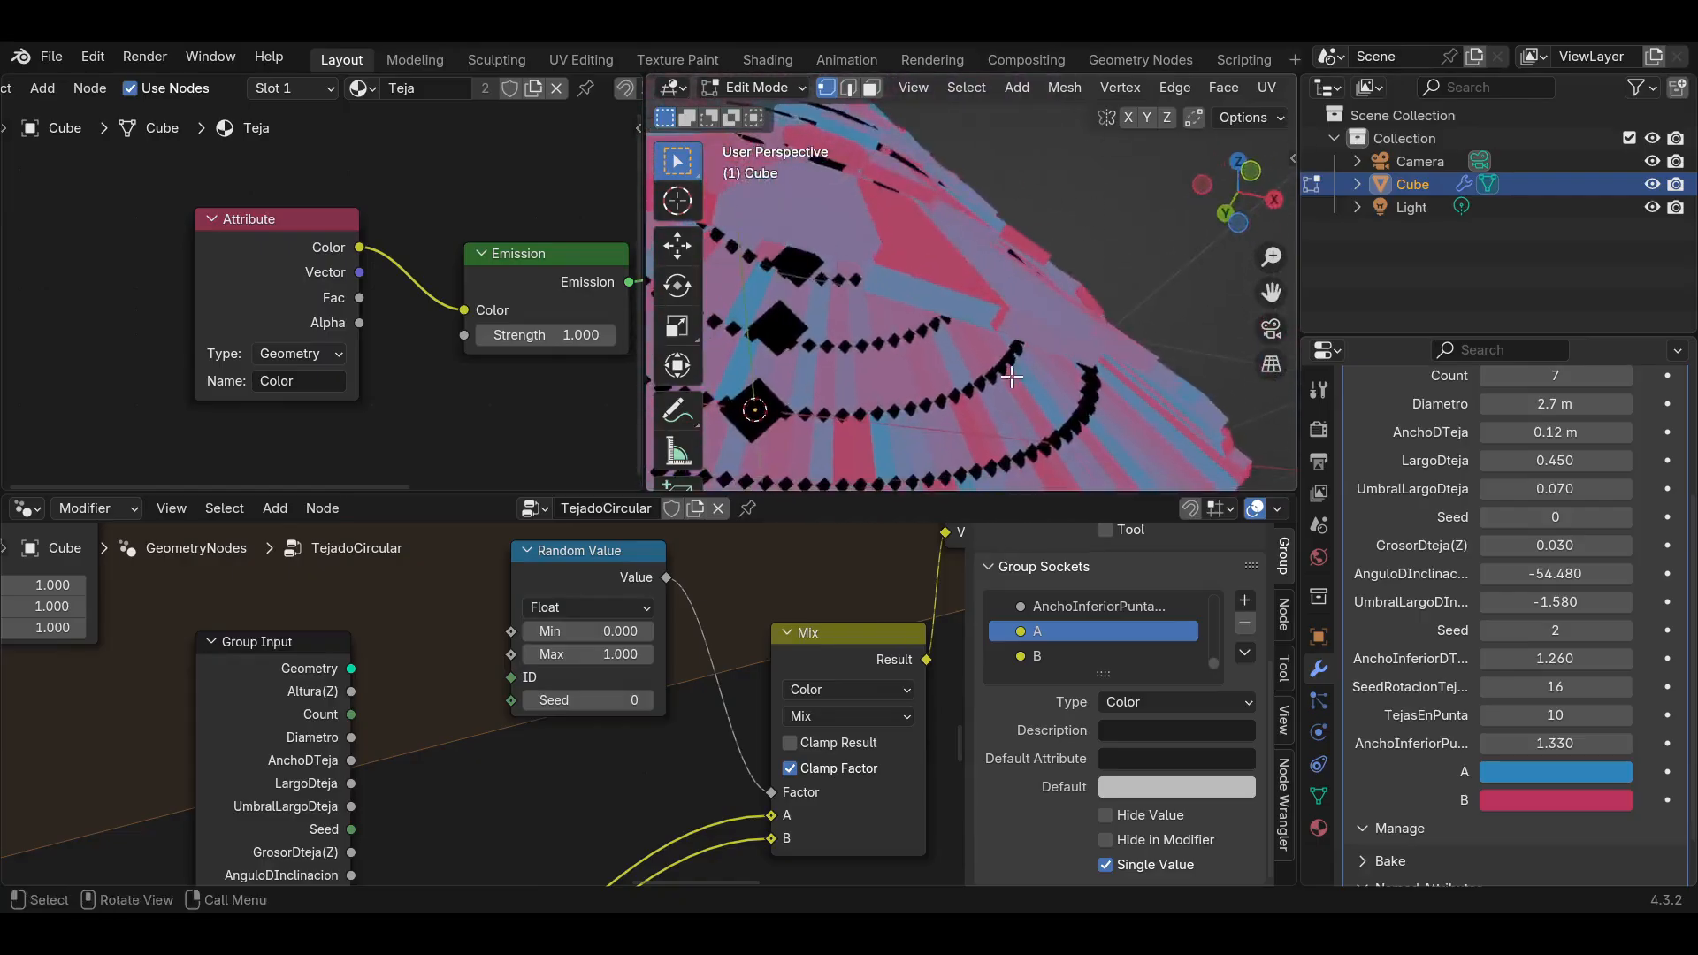
middle_click_drag(1068, 324, 1125, 314)
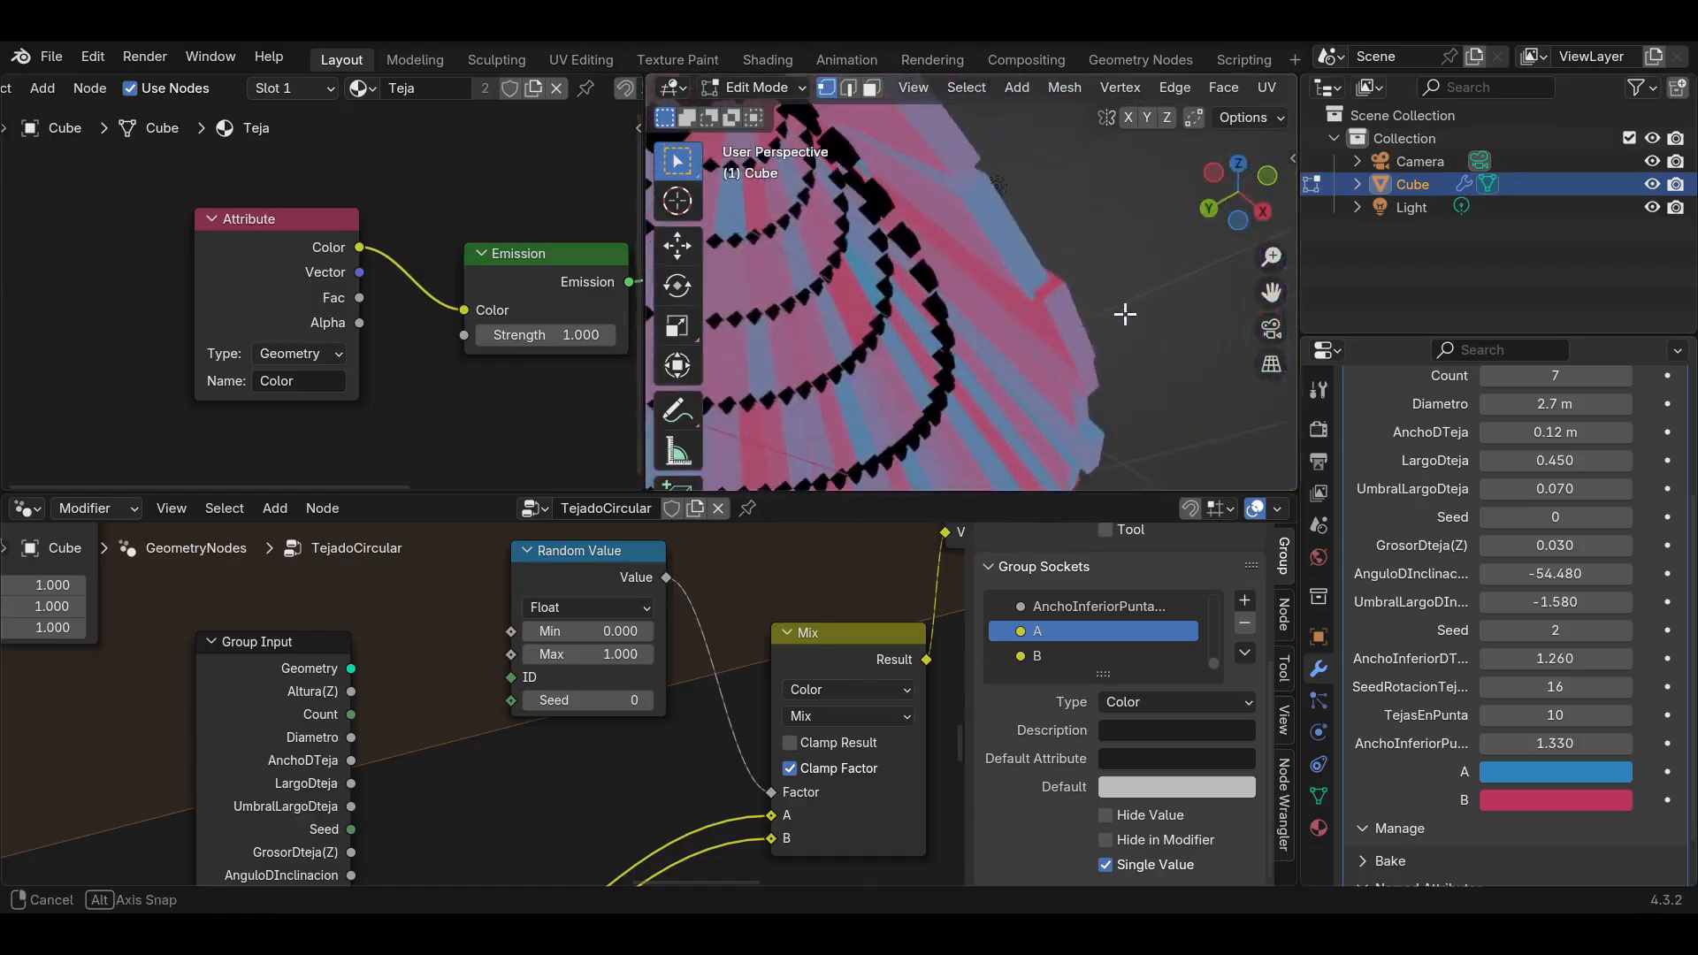
scroll(691, 611, "down", 8)
middle_click_drag(442, 606, 548, 713)
scroll(456, 608, "up", 8)
middle_click_drag(456, 607, 502, 645)
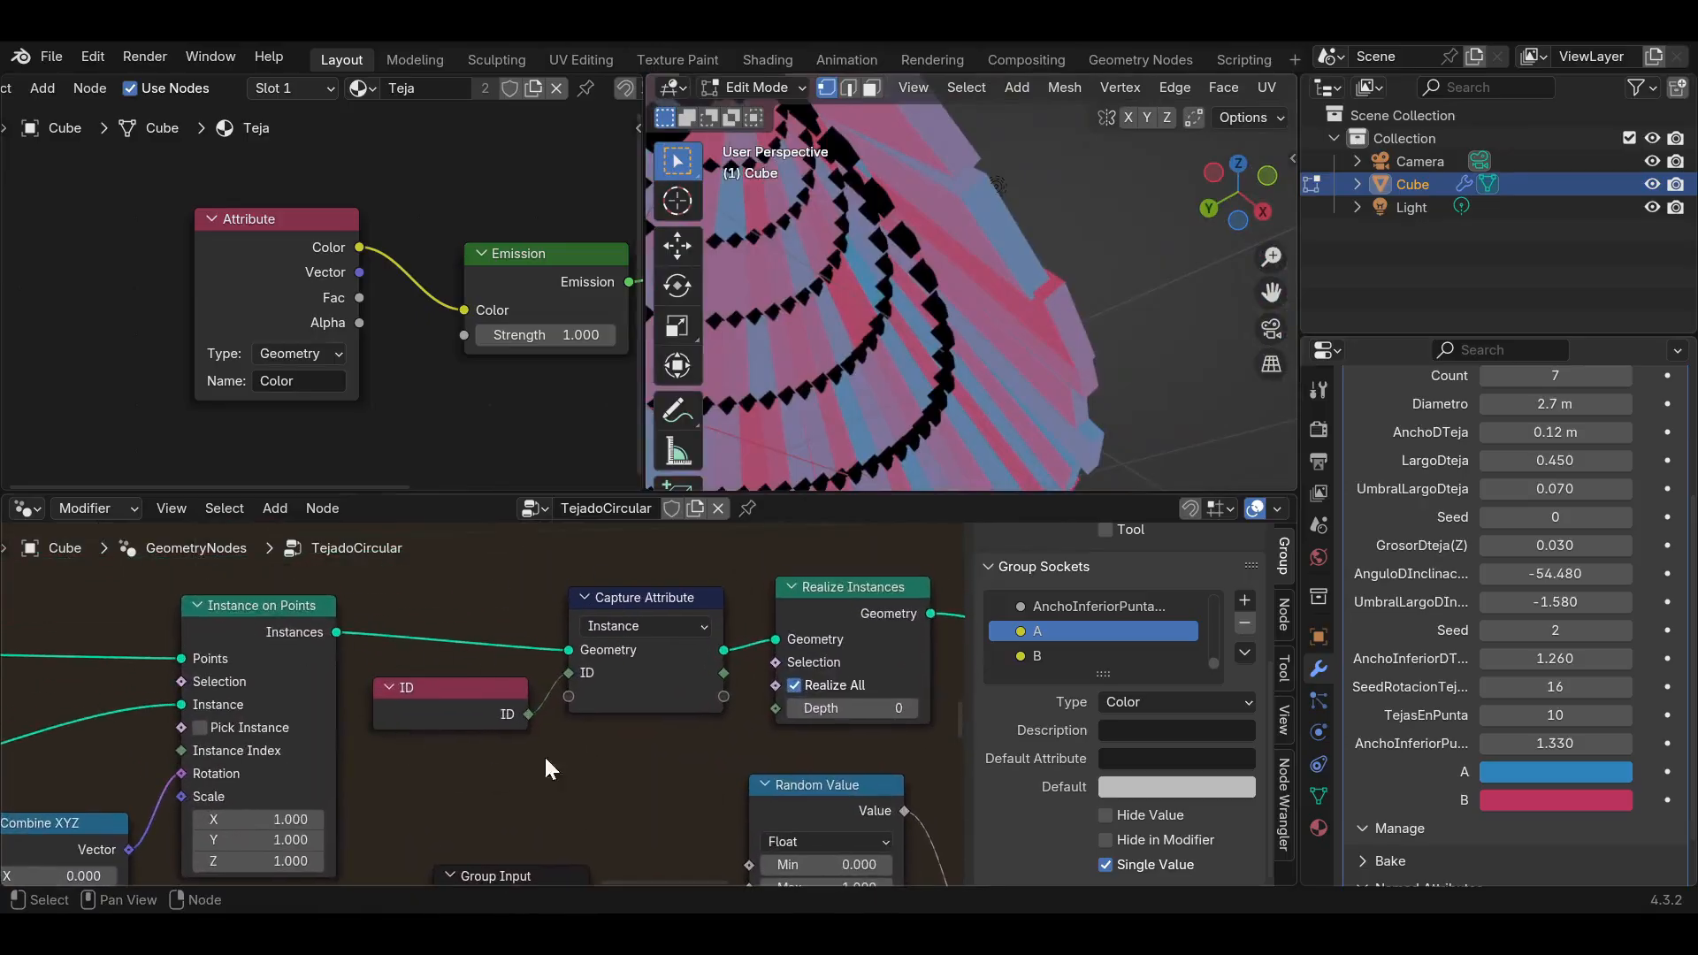
middle_click_drag(708, 634, 401, 671)
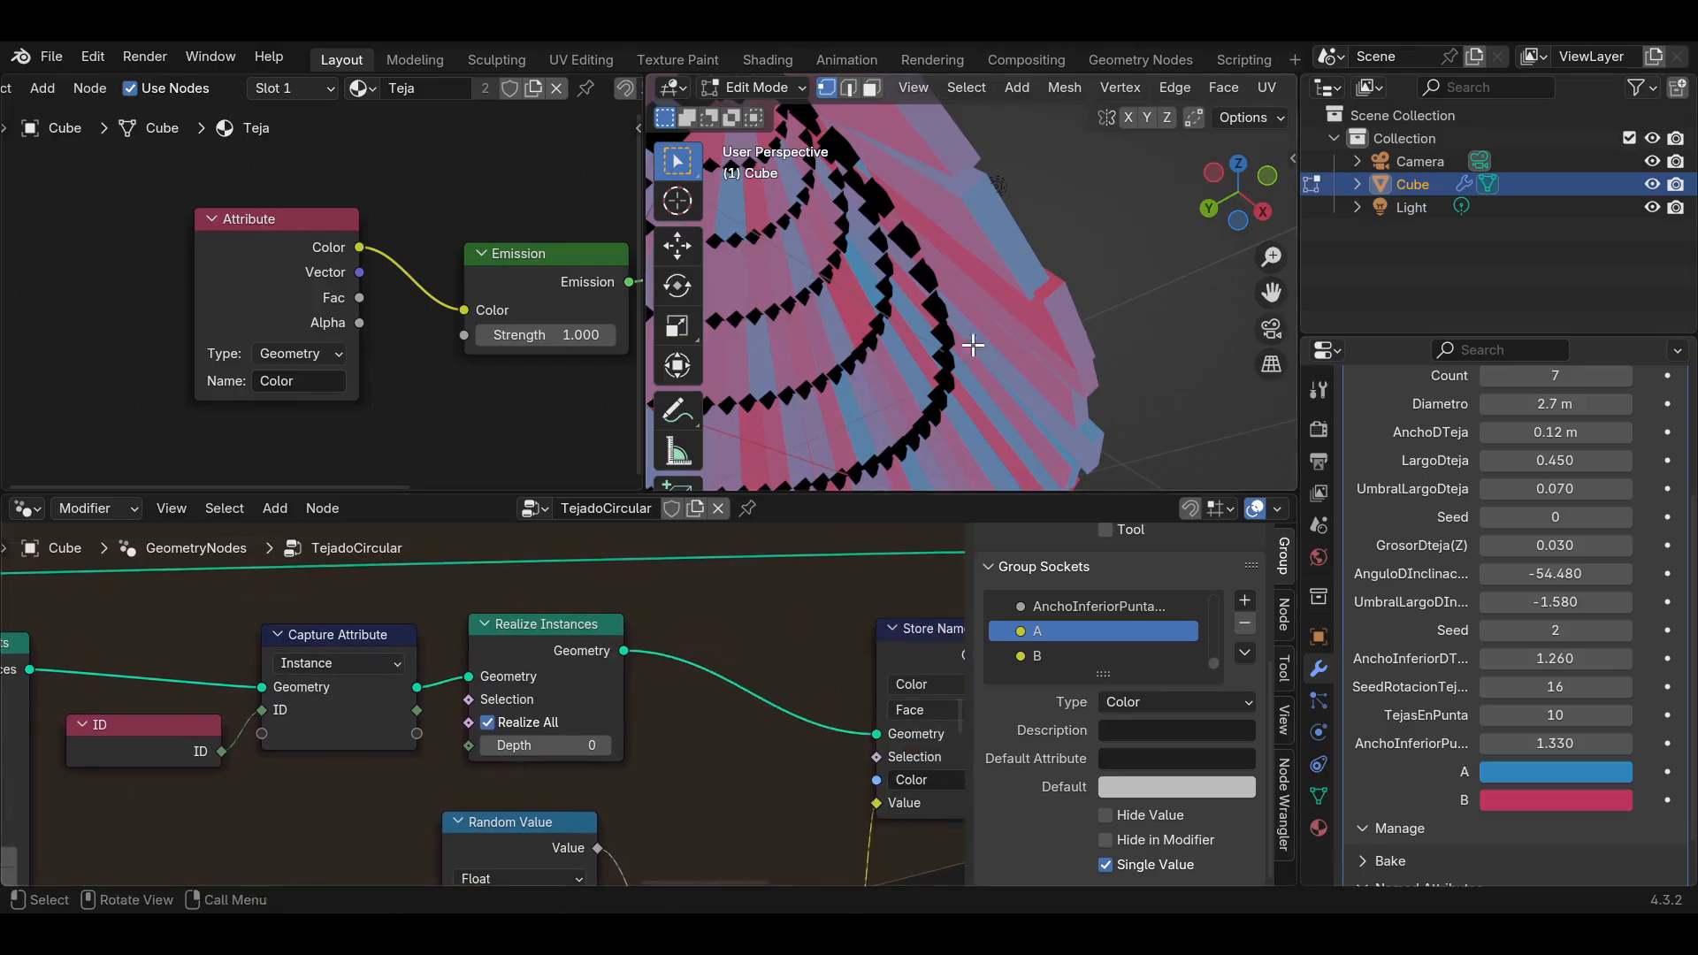
scroll(484, 661, "down", 2)
middle_click_drag(602, 640, 454, 669)
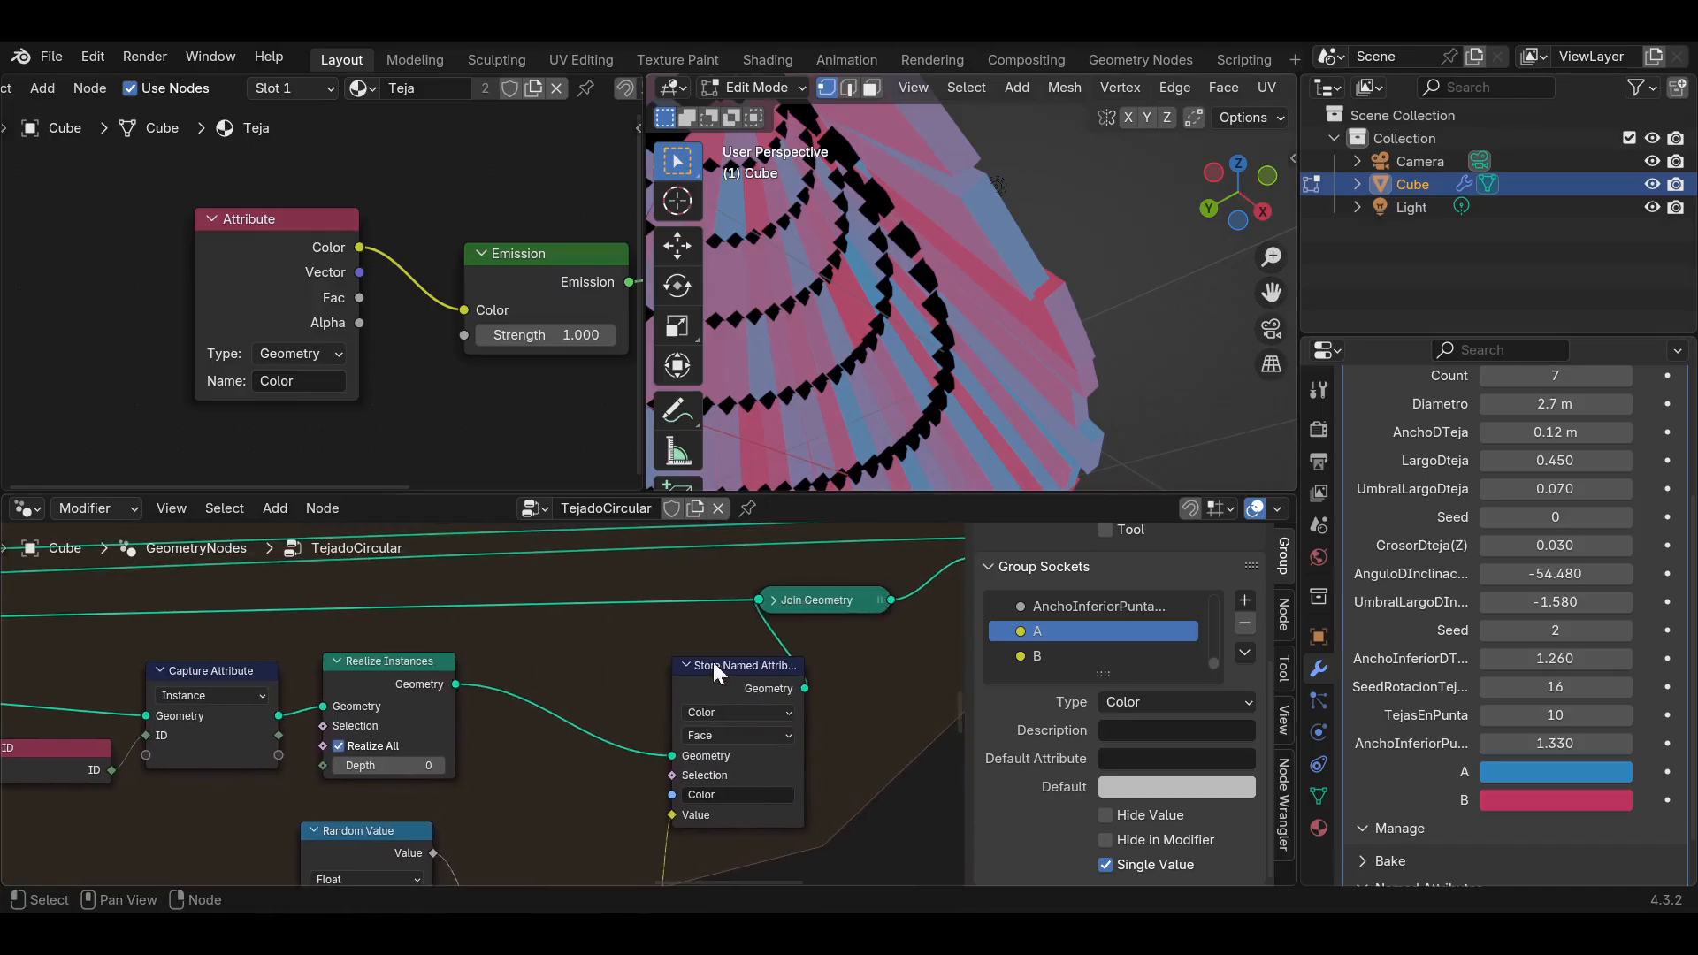
middle_click_drag(1033, 305, 1017, 261)
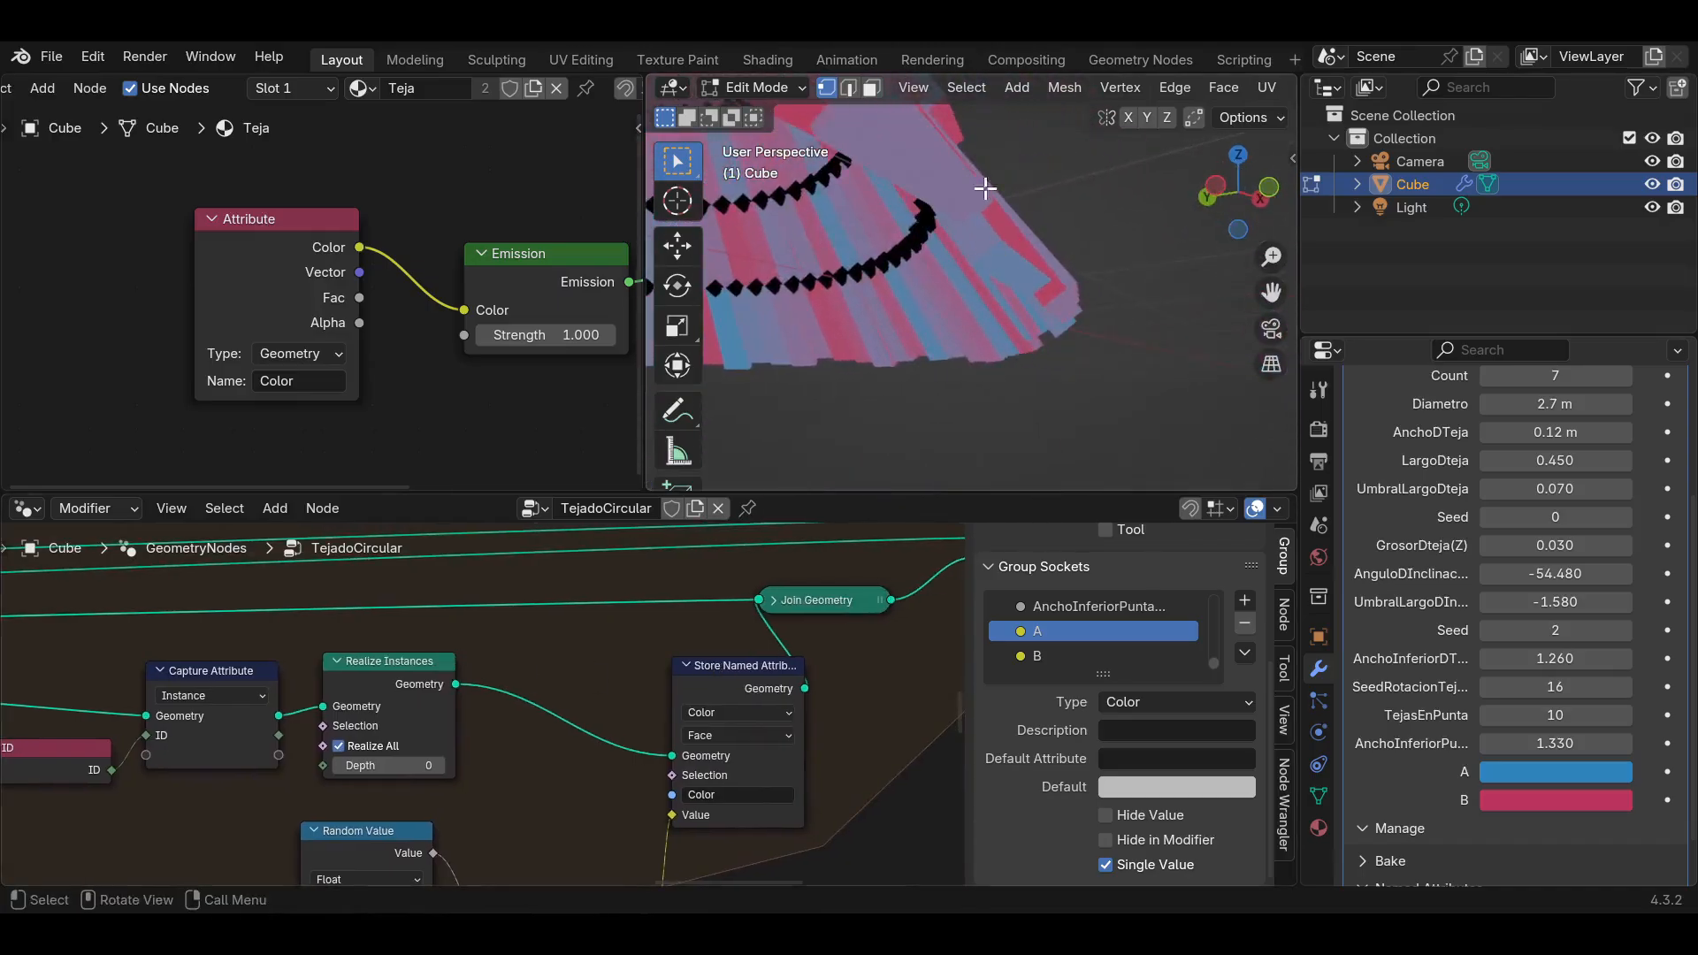
scroll(498, 678, "down", 2)
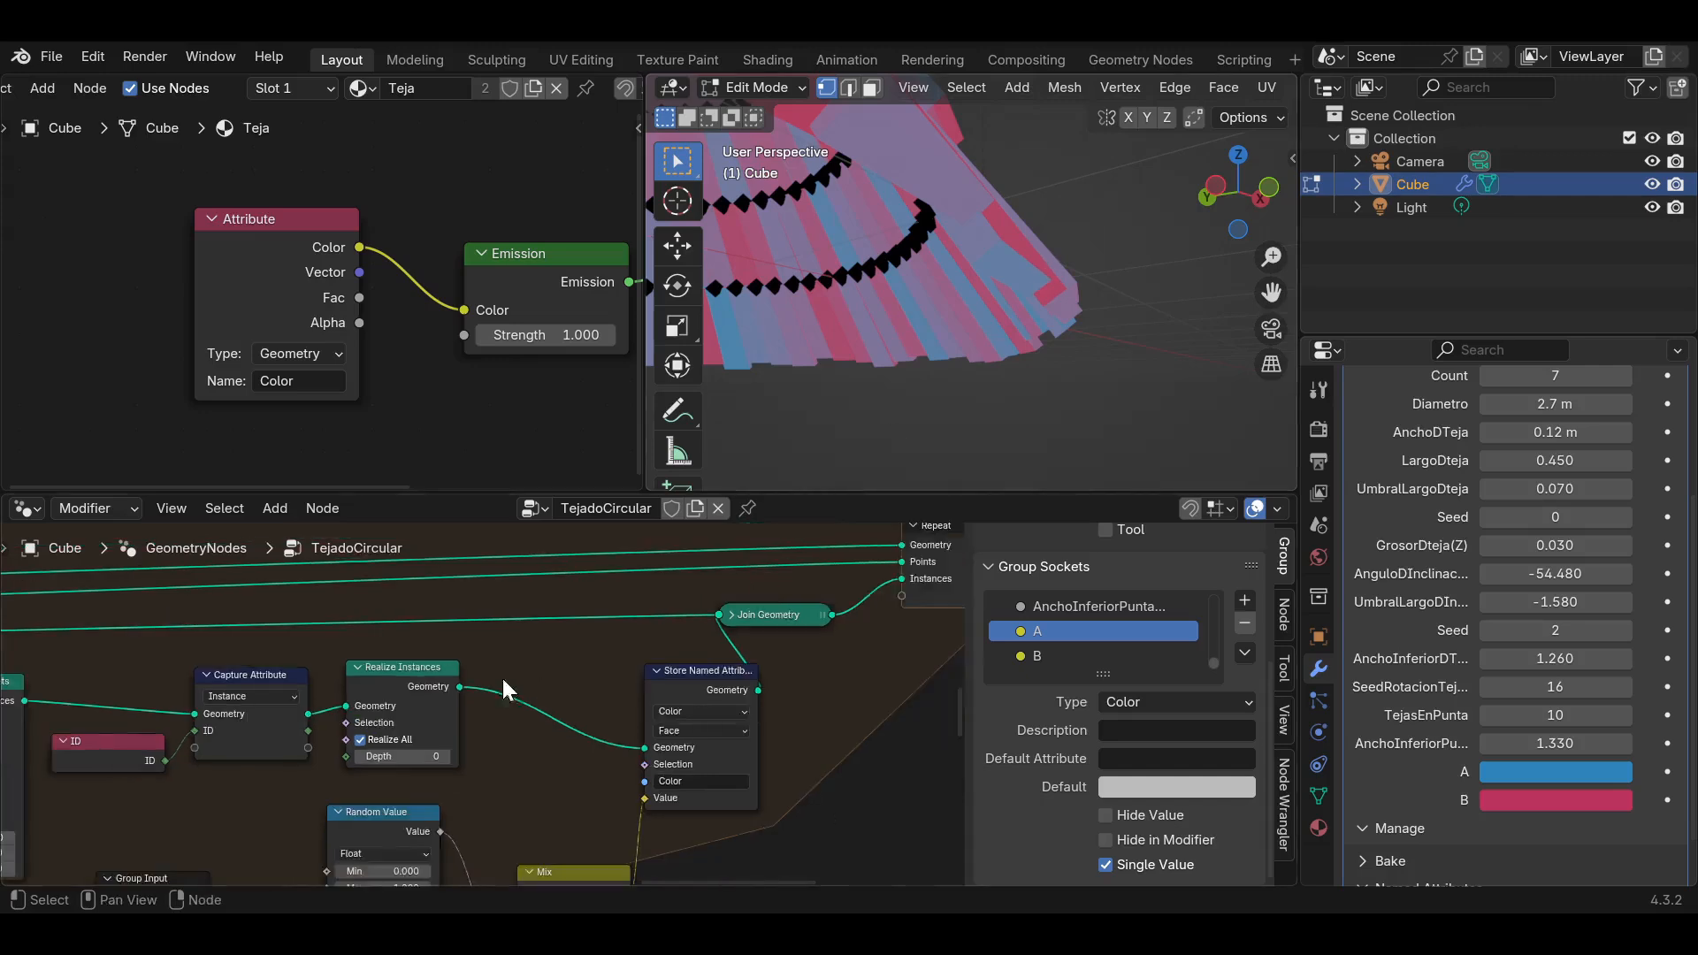
middle_click_drag(477, 679, 665, 642)
scroll(403, 656, "up", 1)
scroll(444, 606, "up", 2)
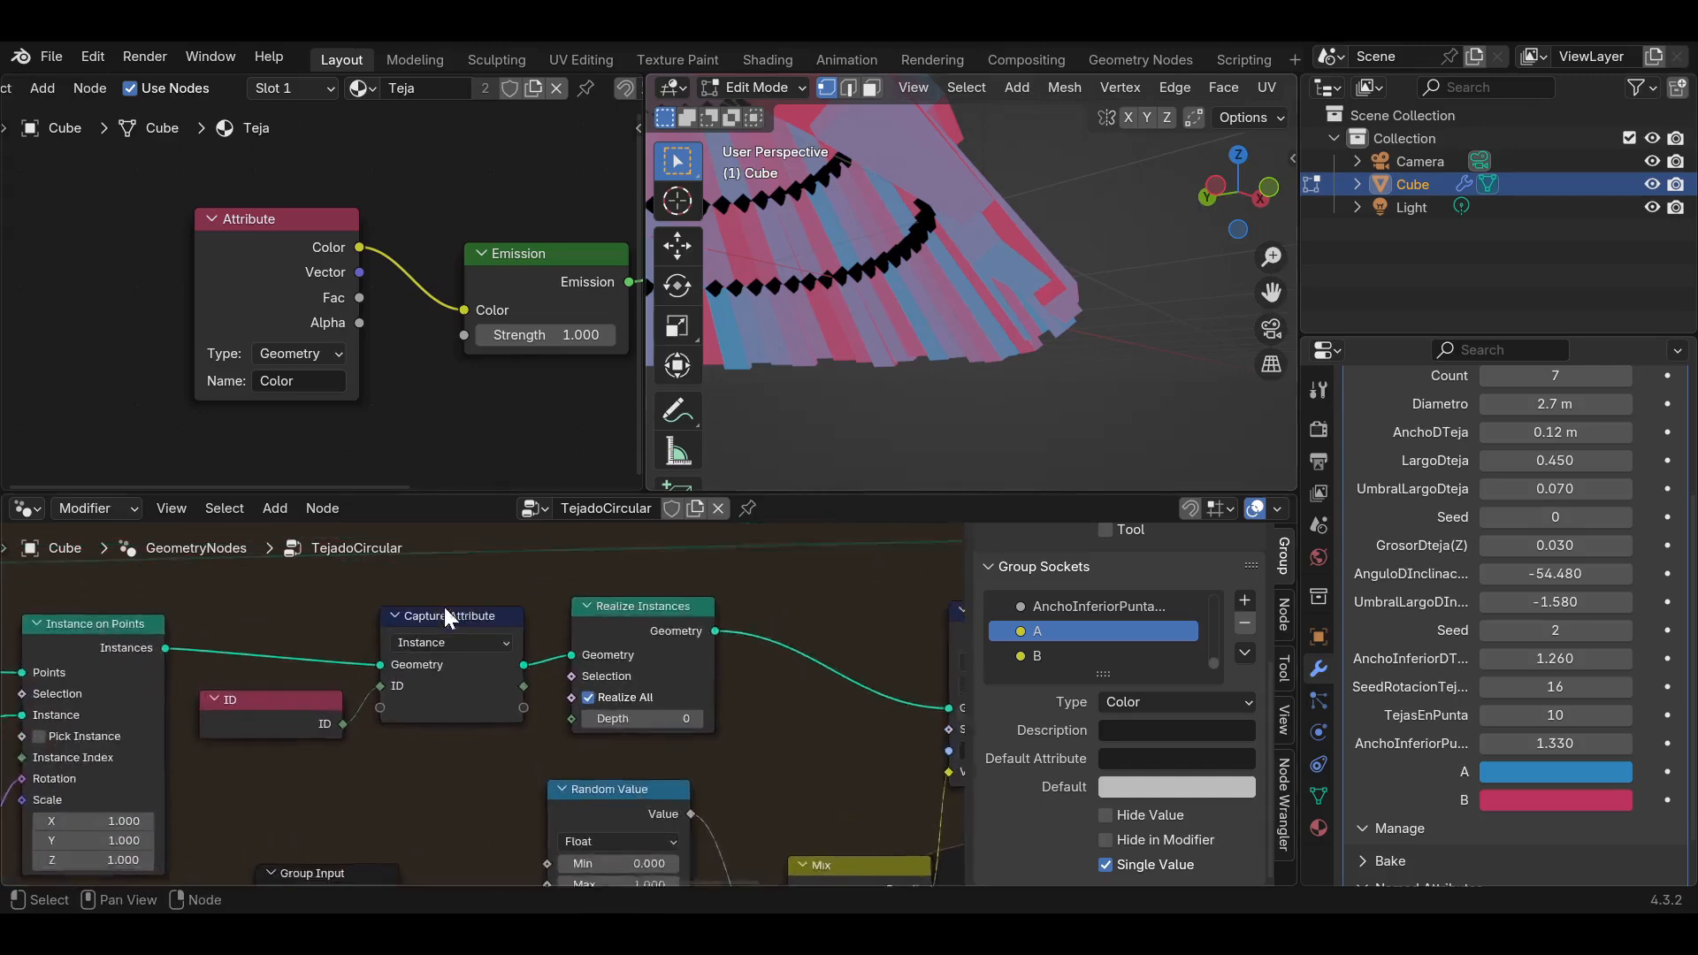
middle_click_drag(447, 601, 543, 607)
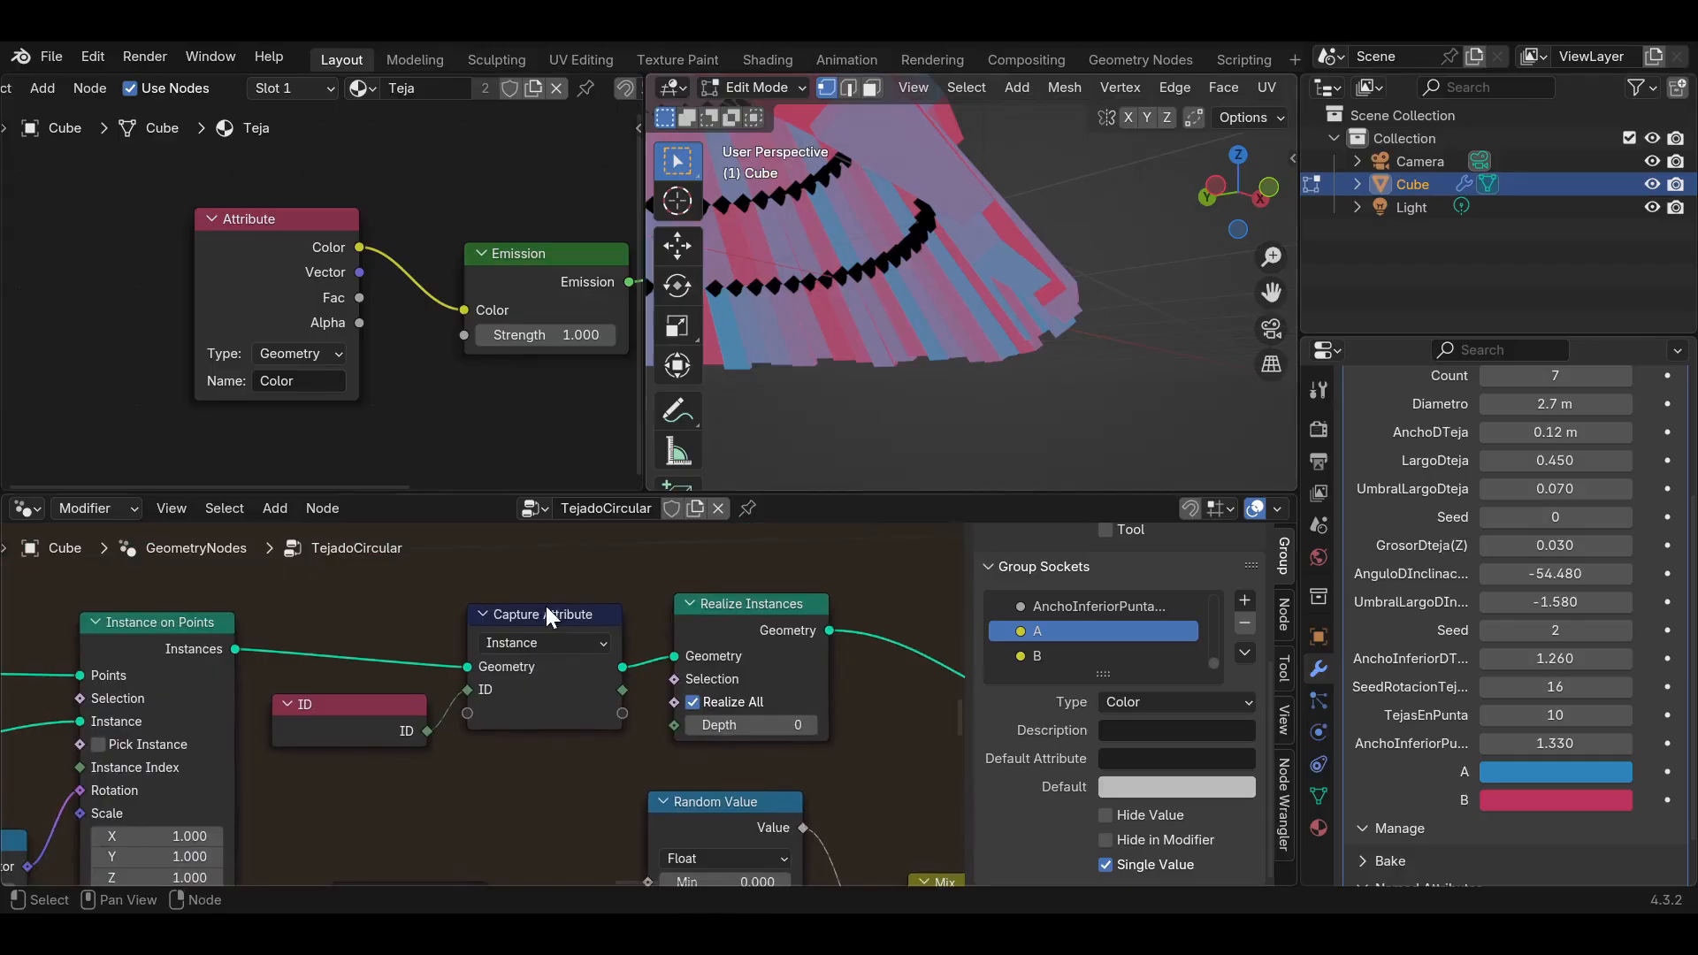
Space out the Capture Attribute and Realize Instances nodes and connect the captured ID to the Random Value node's ID.
left_click_drag(747, 602, 822, 601)
left_click_drag(510, 614, 589, 600)
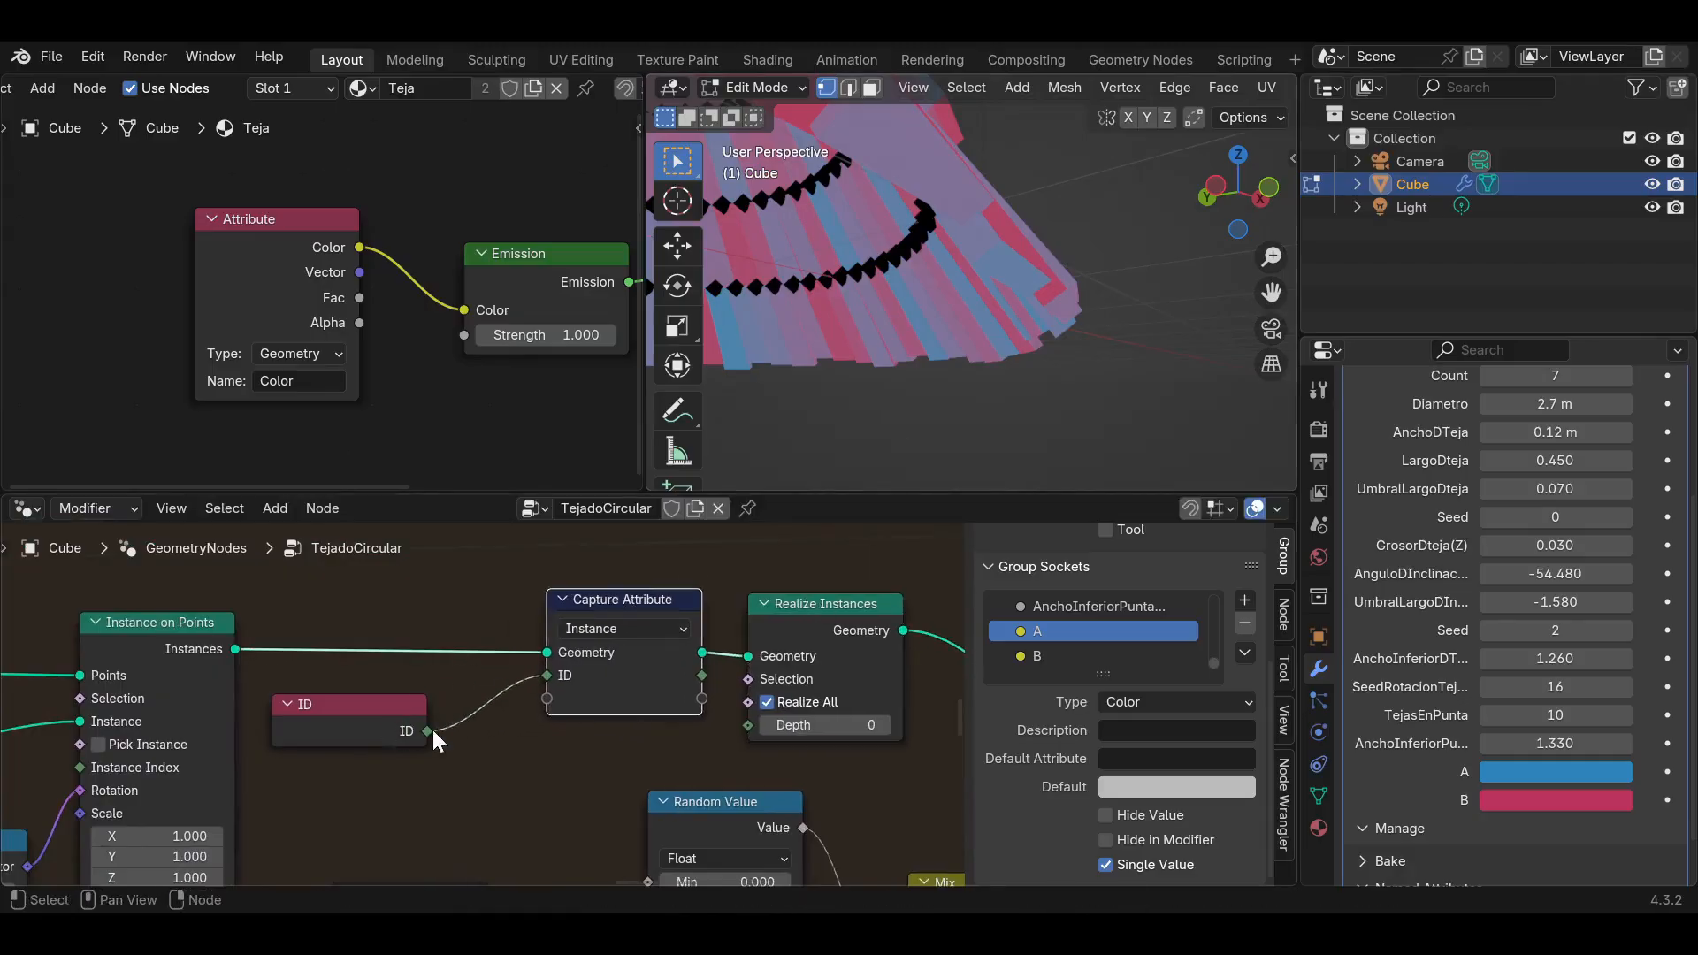
middle_click_drag(1023, 265, 1036, 165)
scroll(1036, 166, "up", 1)
middle_click_drag(1141, 285, 1161, 282)
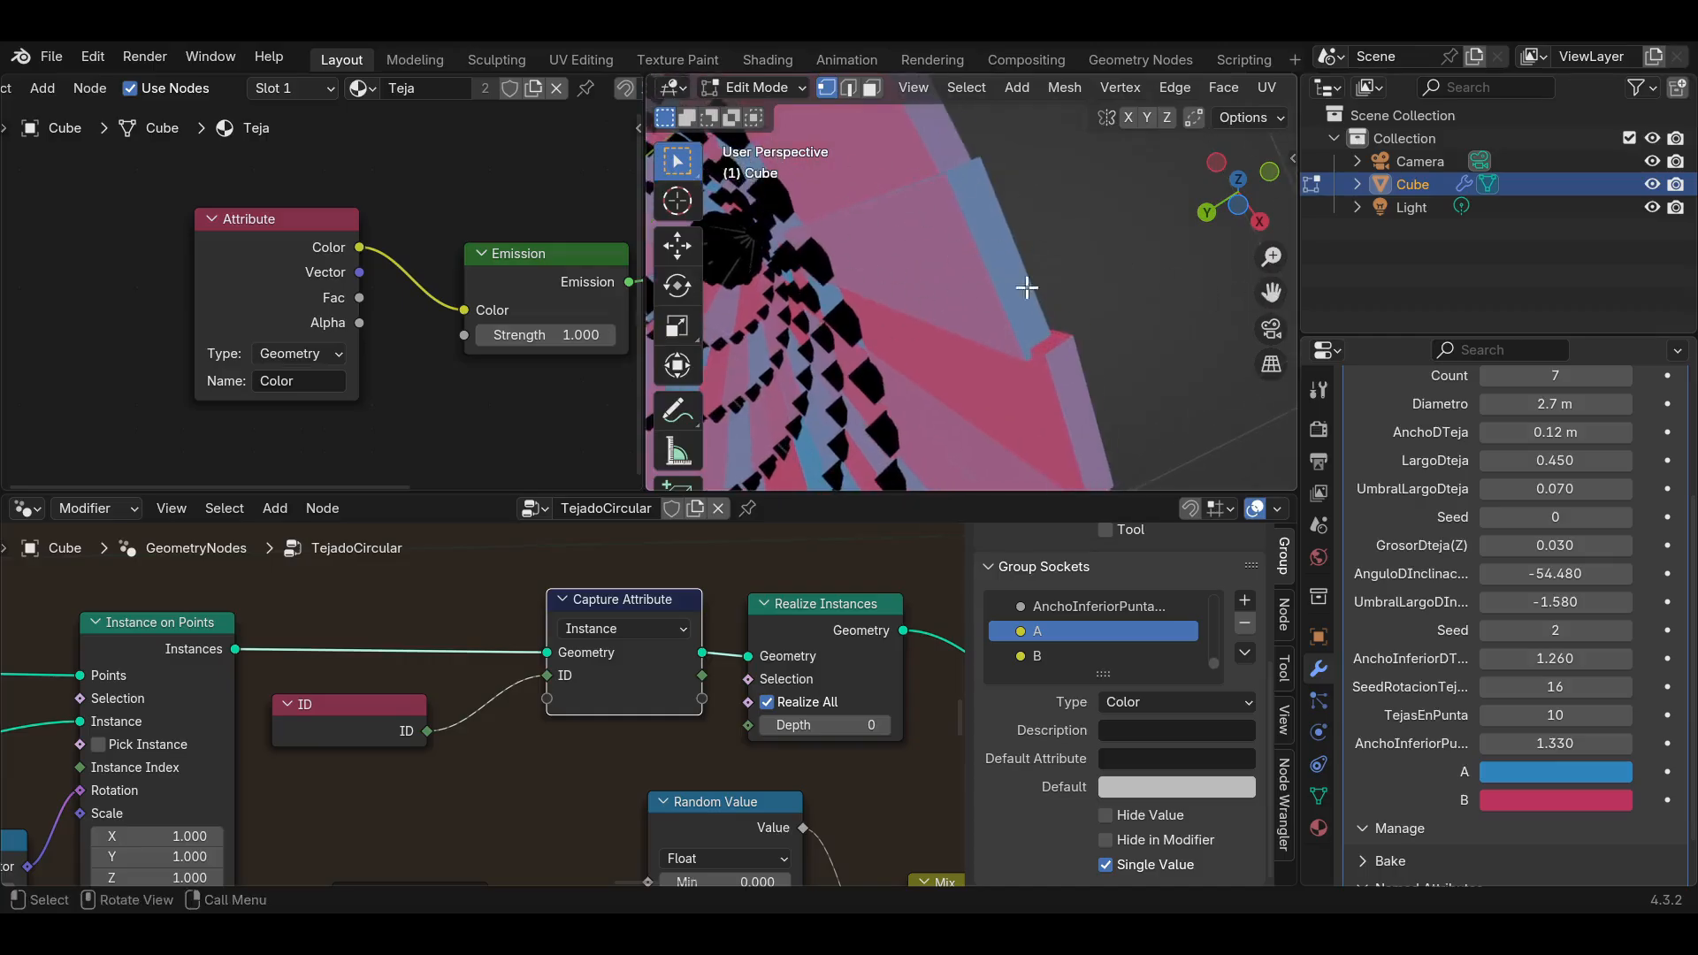
middle_click_drag(929, 207, 963, 216)
scroll(707, 643, "down", 1)
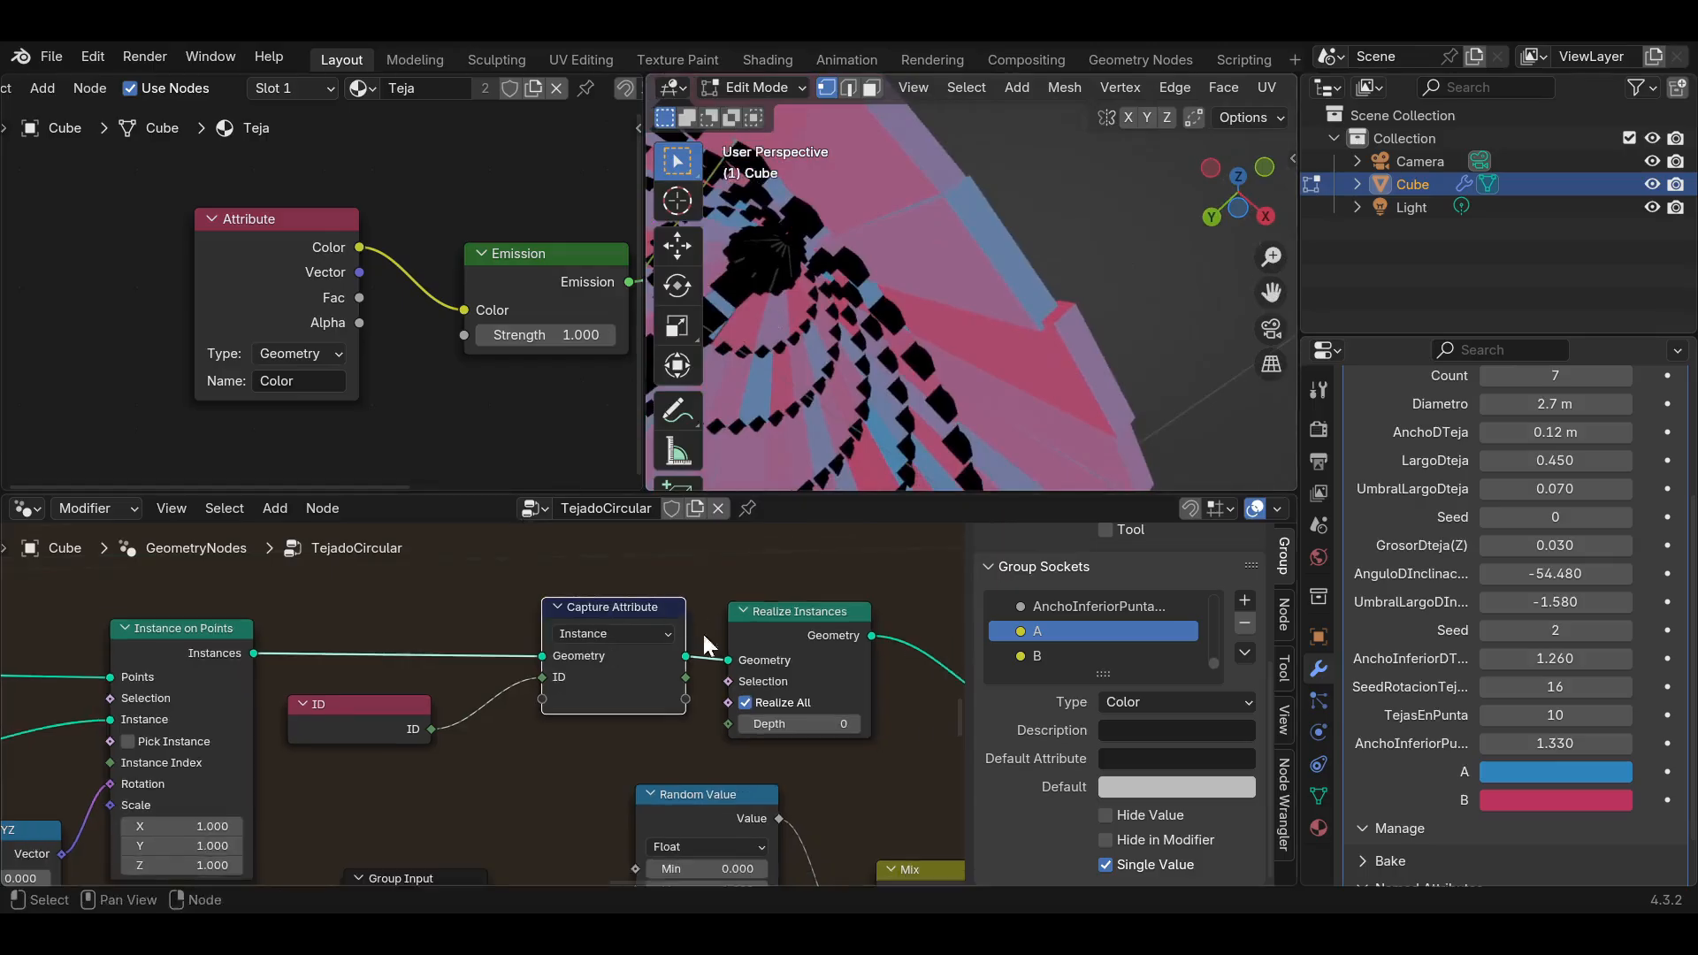
middle_click_drag(672, 634, 477, 586)
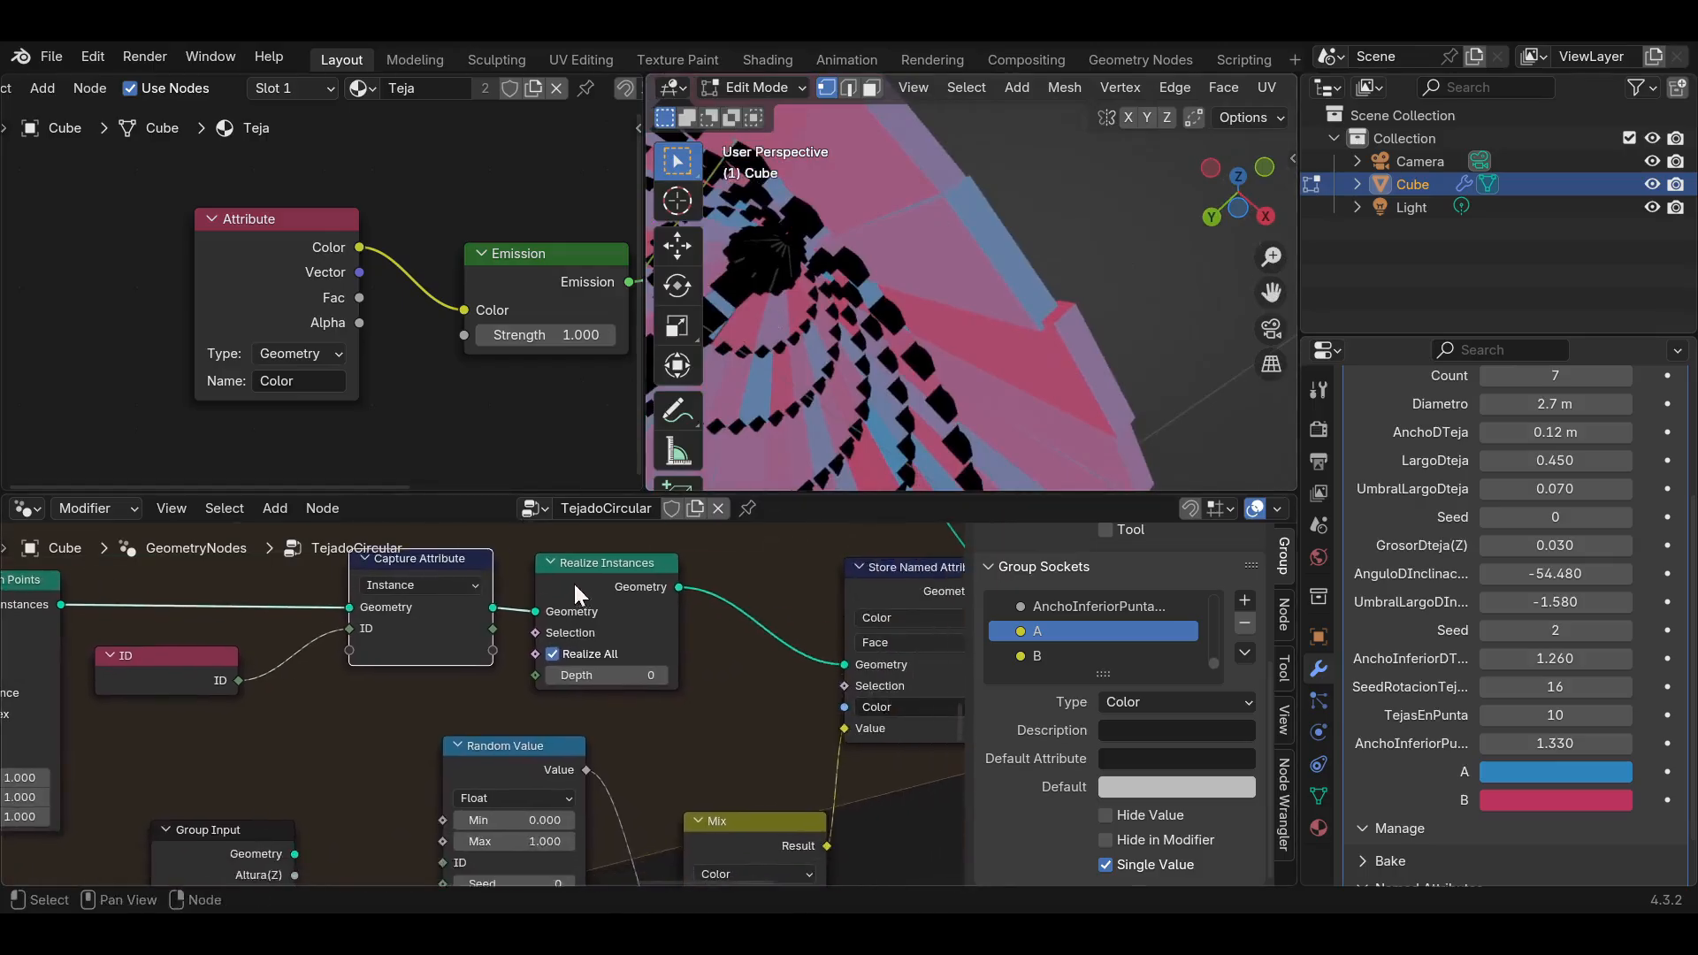
left_click_drag(575, 585, 590, 569)
middle_click_drag(514, 640, 621, 579)
left_click_drag(564, 579, 552, 802)
Examine the repeat zone's node chain around both Instance on Points nodes to find where the tile IDs should be captured.
scroll(638, 720, "down", 5)
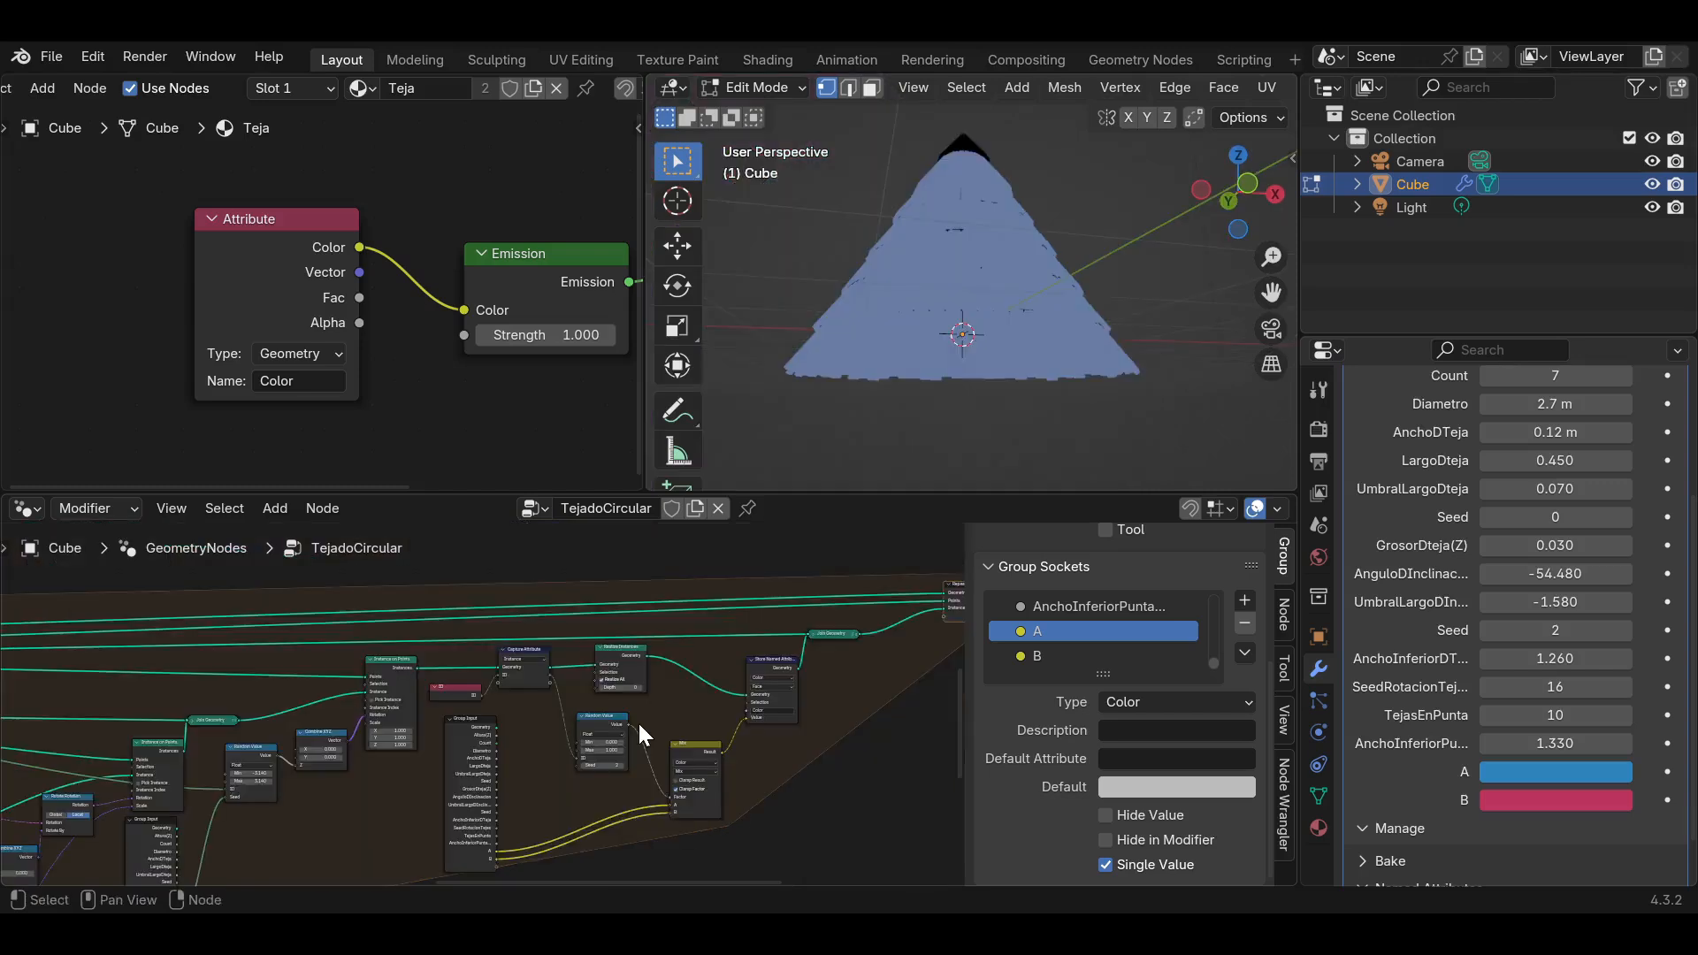
middle_click_drag(374, 751, 395, 701)
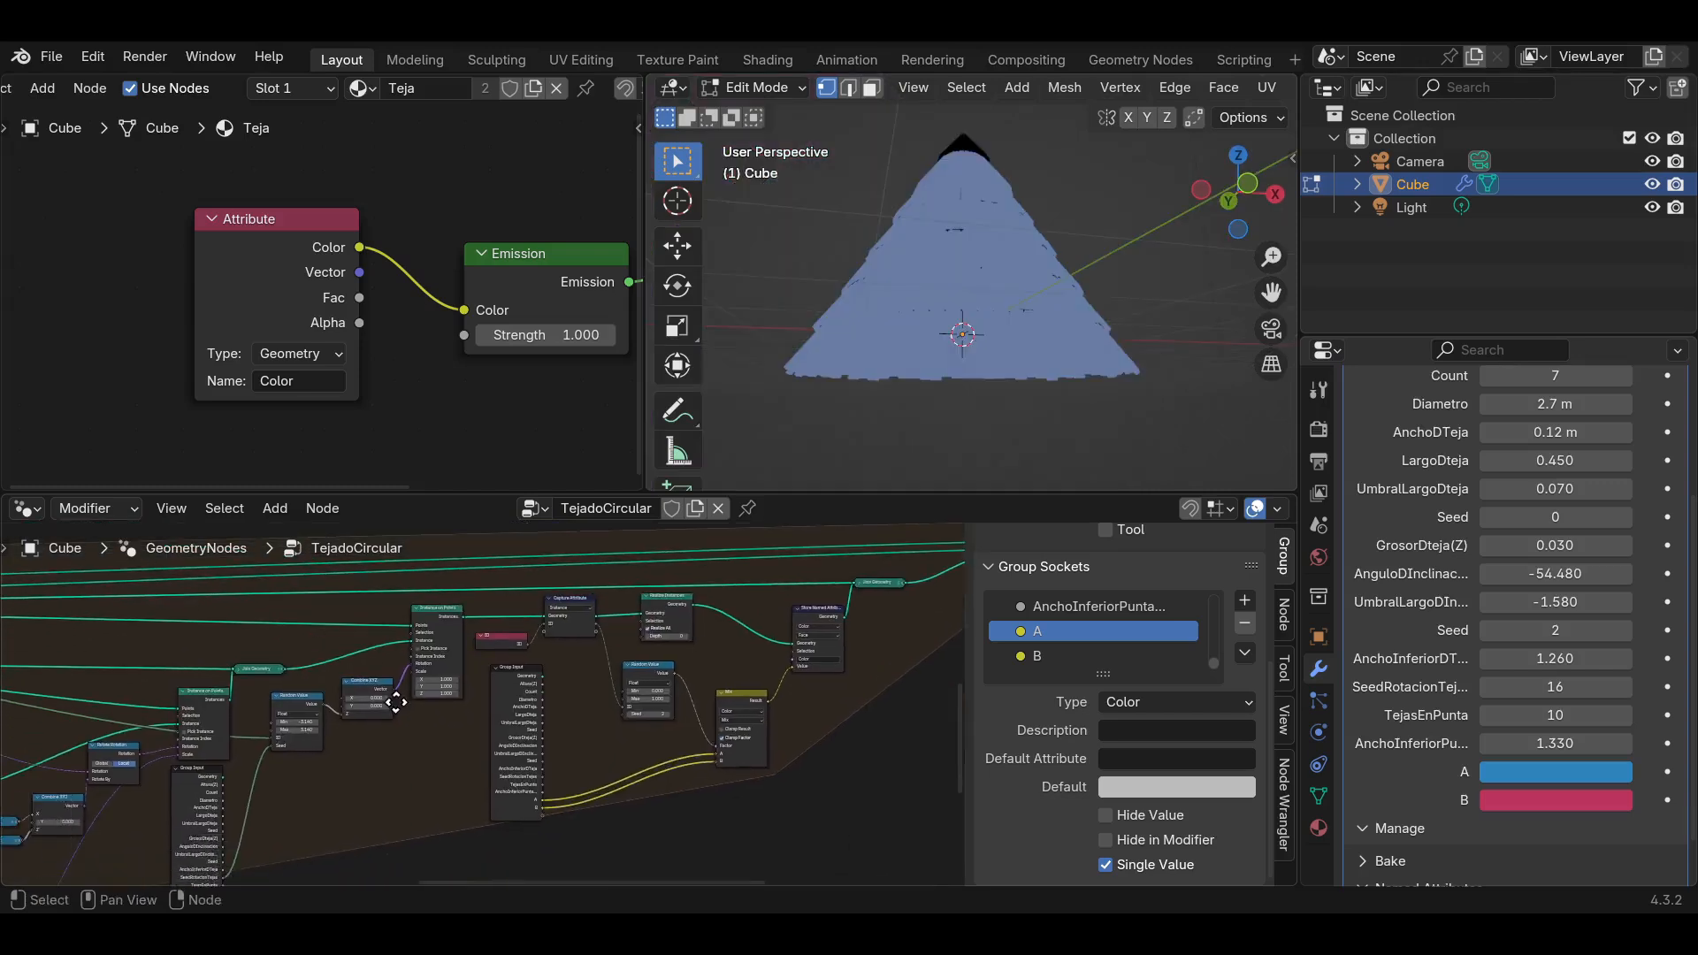
scroll(433, 696, "up", 1)
middle_click_drag(753, 642, 518, 728)
middle_click_drag(367, 737, 687, 660)
scroll(507, 682, "down", 3)
scroll(489, 700, "up", 3)
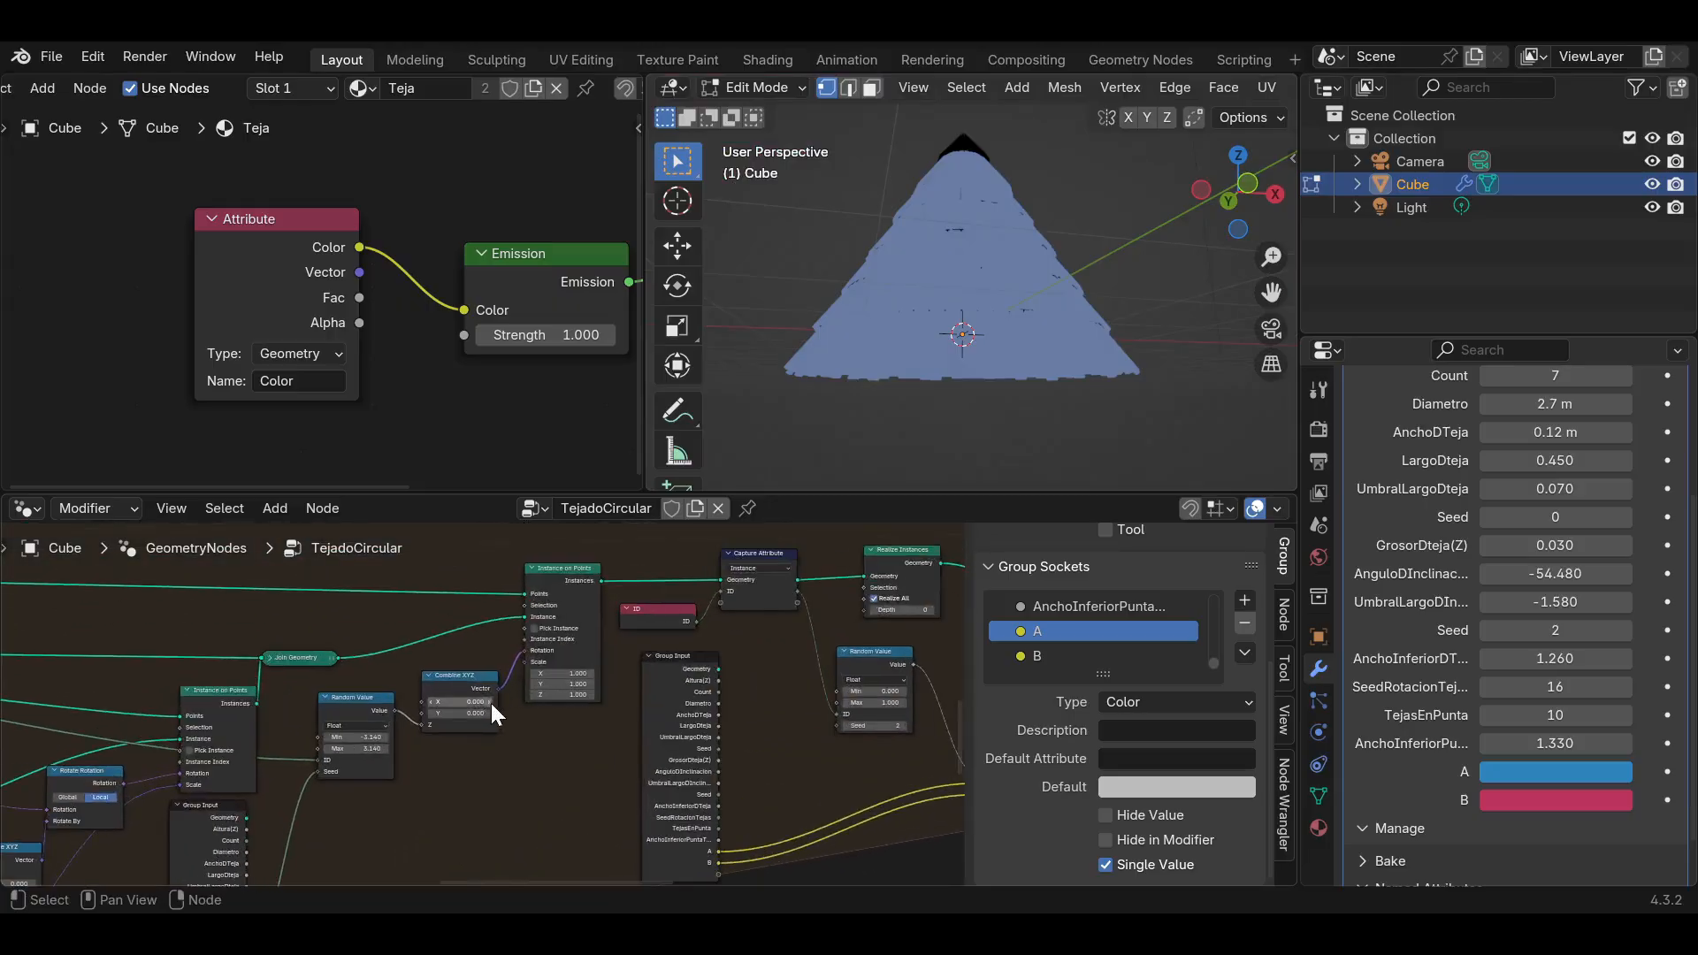
middle_click_drag(568, 629, 296, 624)
Detach the Capture Attribute, Realize Instances and Store Named Attribute nodes from the geometry chain after the last Instance on Points.
middle_click_drag(494, 648, 553, 739)
scroll(511, 623, "up", 3)
left_click_drag(527, 584, 562, 671, "alt")
left_click_drag(800, 668, 872, 794)
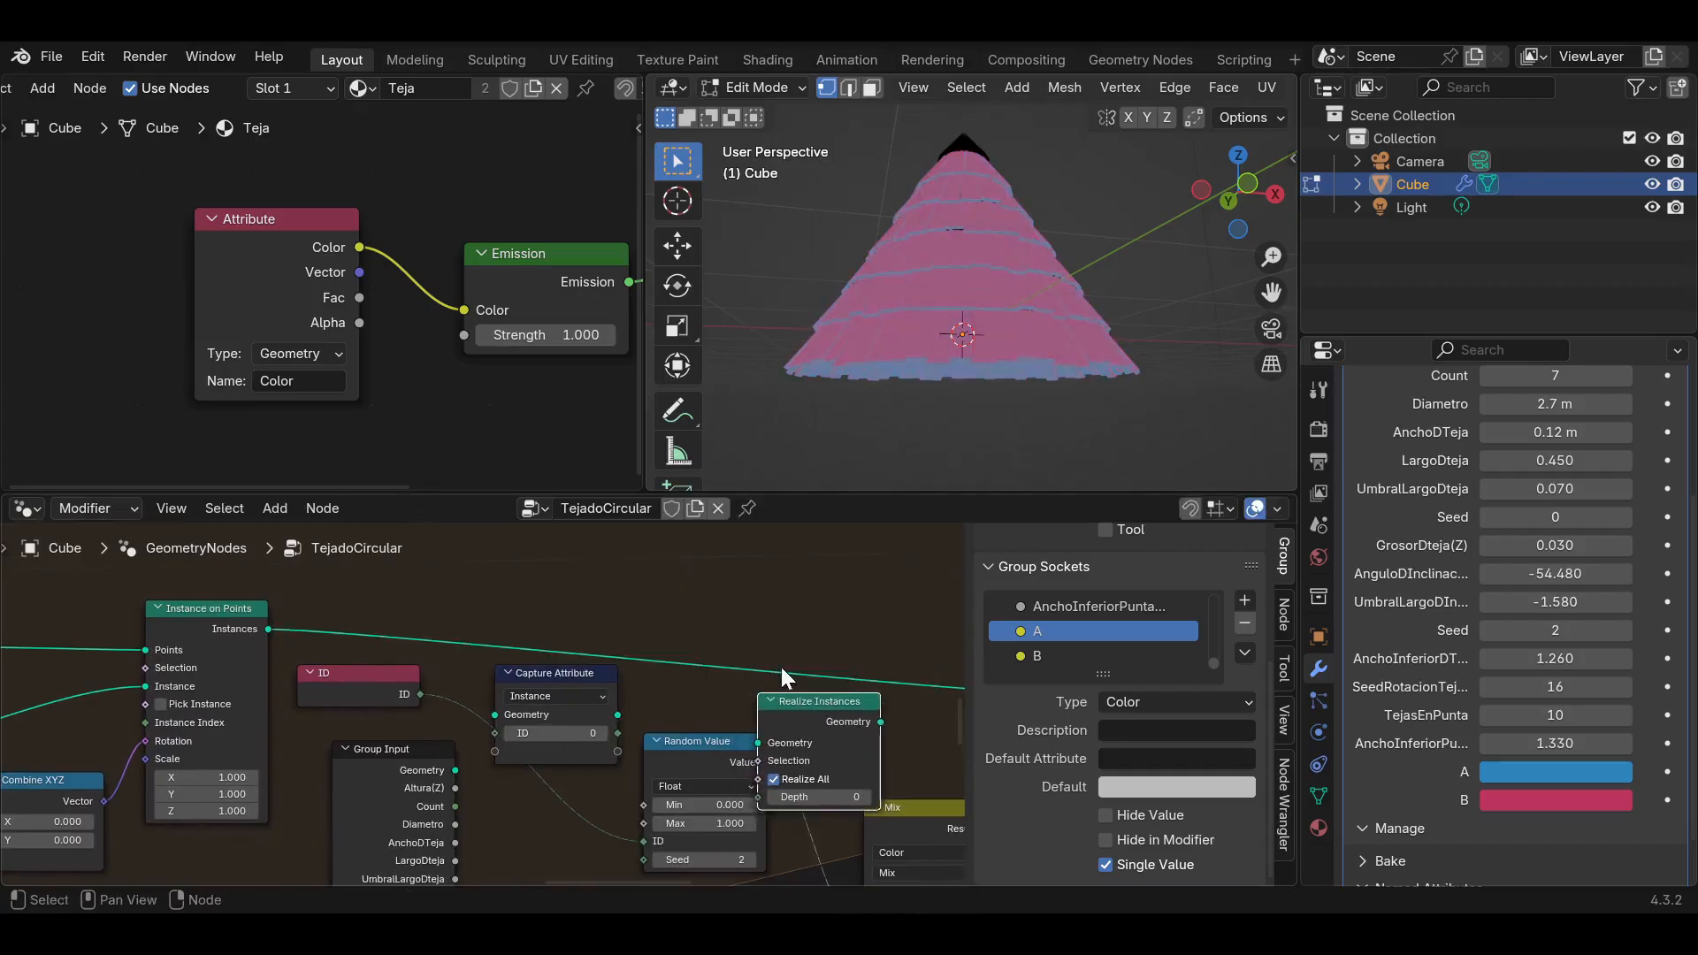
scroll(871, 654, "down", 3)
middle_click_drag(871, 654, 553, 659)
left_click(720, 626)
left_click_drag(715, 627, 748, 746, "alt")
Move the last Instance on Points node, with its Random Value and Combine XYZ nodes, close to the end of the repeat zone.
scroll(768, 652, "down", 3)
middle_click_drag(767, 653, 696, 714)
left_click_drag(758, 657, 818, 645)
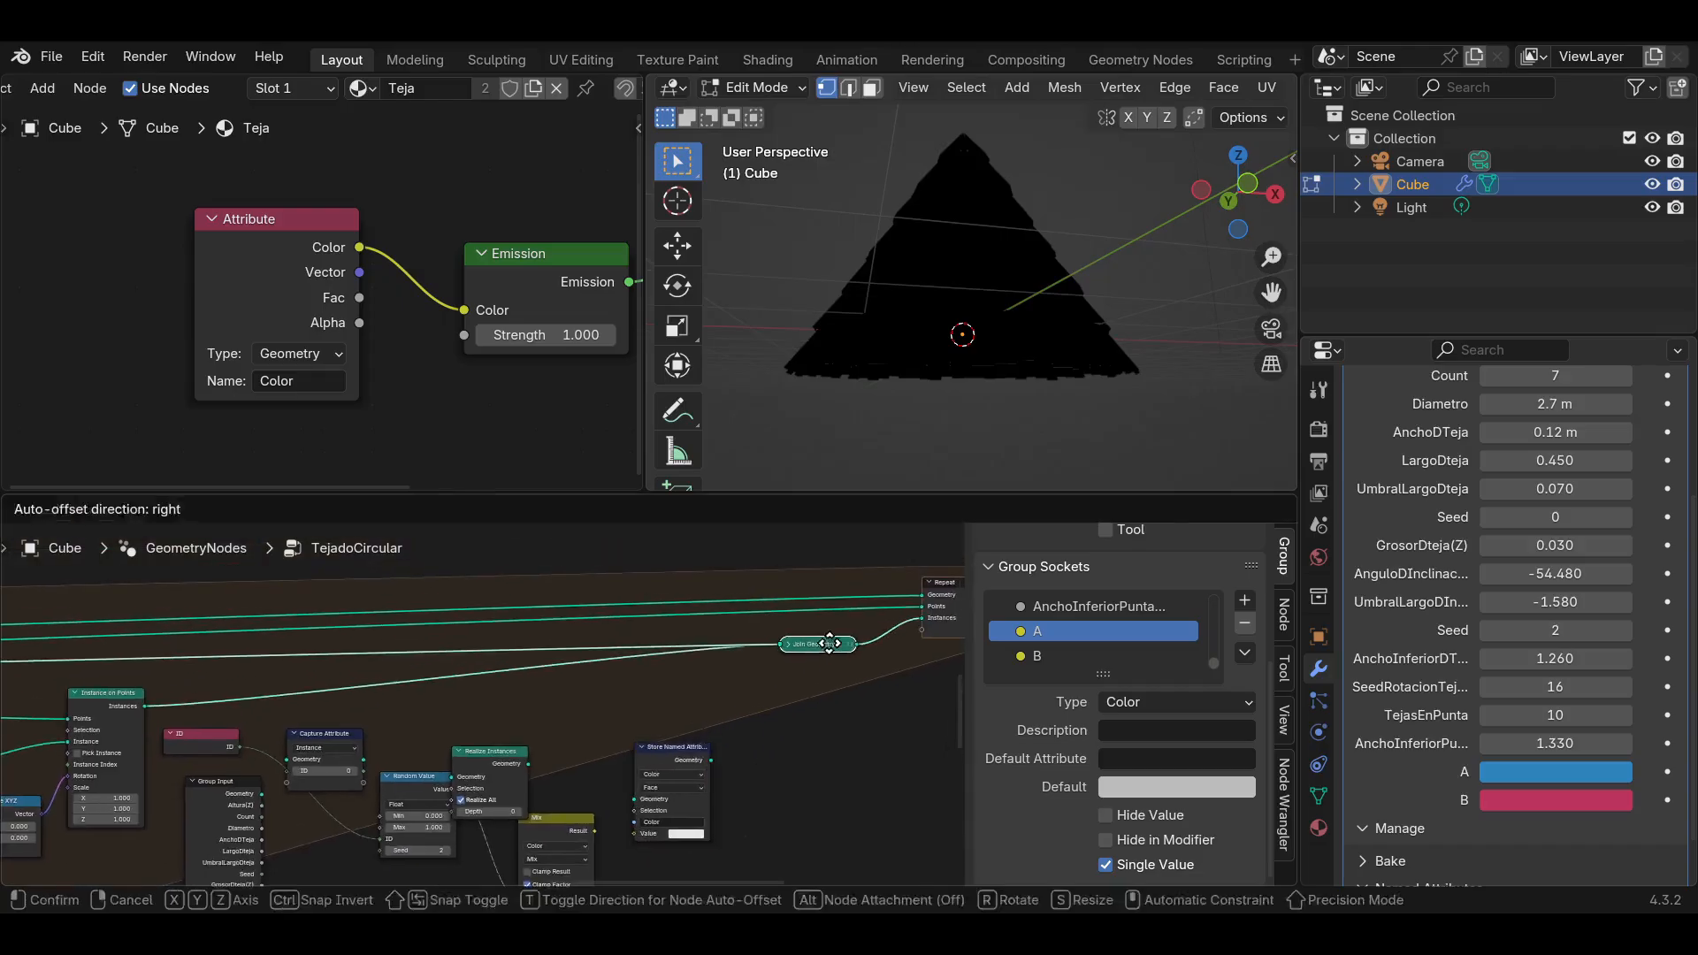
left_click_drag(108, 694, 755, 695)
middle_click_drag(492, 692, 860, 568)
middle_click_drag(237, 685, 368, 687)
scroll(389, 688, "down", 2)
middle_click_drag(478, 707, 345, 669)
left_click_drag(292, 656, 599, 854)
left_click_drag(331, 632, 838, 794)
middle_click_drag(839, 794, 768, 794)
Insert the Capture Attribute node right after the tile Join Geometry and connect the ID node to its ID input.
middle_click_drag(216, 640, 403, 705)
scroll(403, 705, "up", 5)
left_click_drag(287, 672, 405, 610)
scroll(405, 612, "down", 5)
middle_click_drag(182, 648, 425, 690)
scroll(423, 688, "up", 5)
scroll(484, 693, "down", 3)
middle_click_drag(800, 671, 433, 716)
left_click_drag(564, 689, 318, 807)
left_click_drag(709, 681, 501, 677)
scroll(491, 702, "up", 1)
middle_click_drag(501, 678, 498, 621)
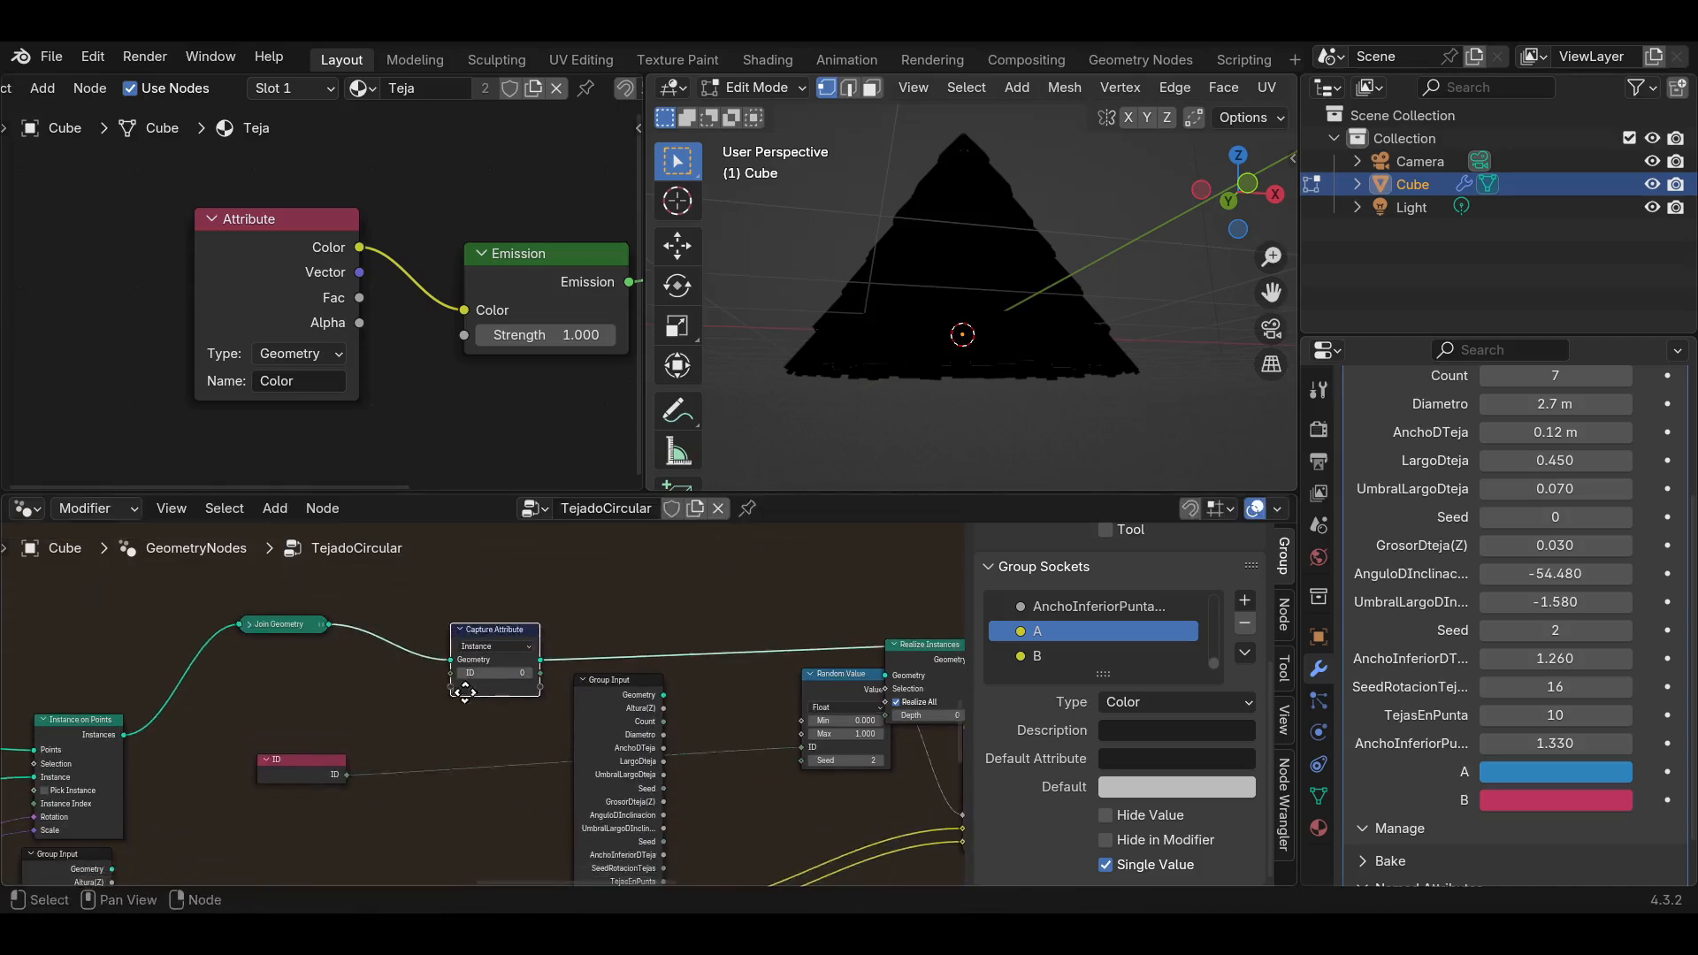
left_click_drag(344, 769, 439, 671)
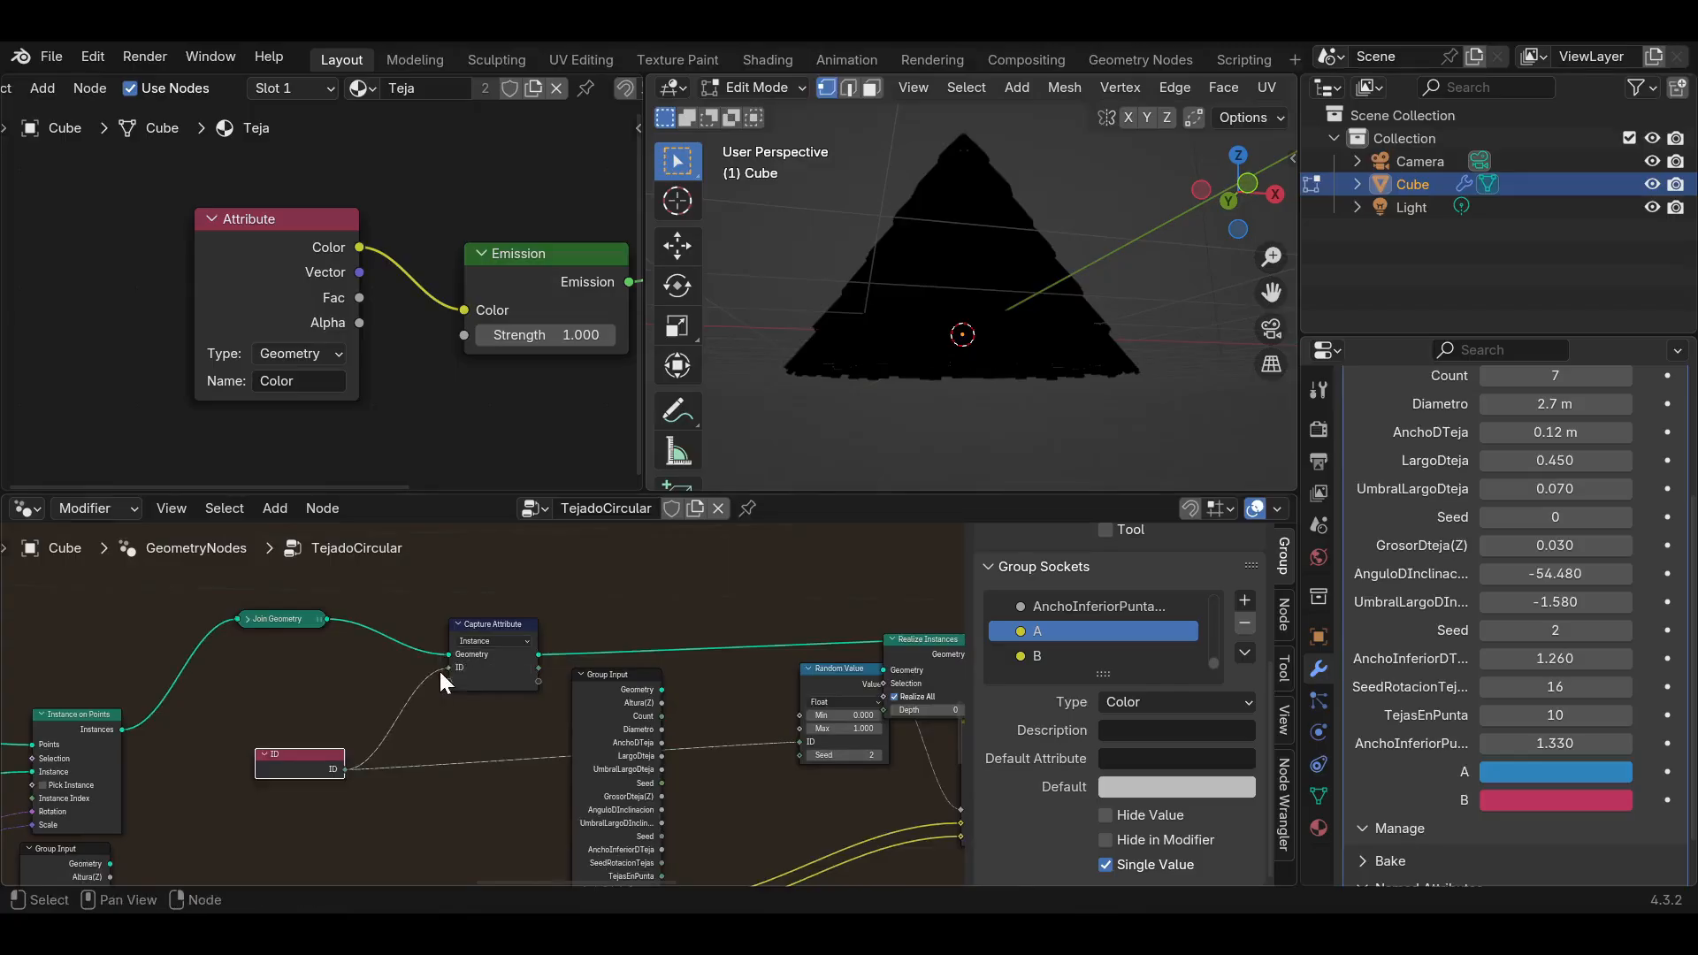
Connect the captured ID output to the color Random Value node's ID and tidy the Group Input and Random Value positions.
middle_click_drag(440, 670, 262, 691)
left_click_drag(428, 720, 313, 859)
left_click_drag(363, 672, 376, 676)
left_click_drag(619, 750, 623, 747)
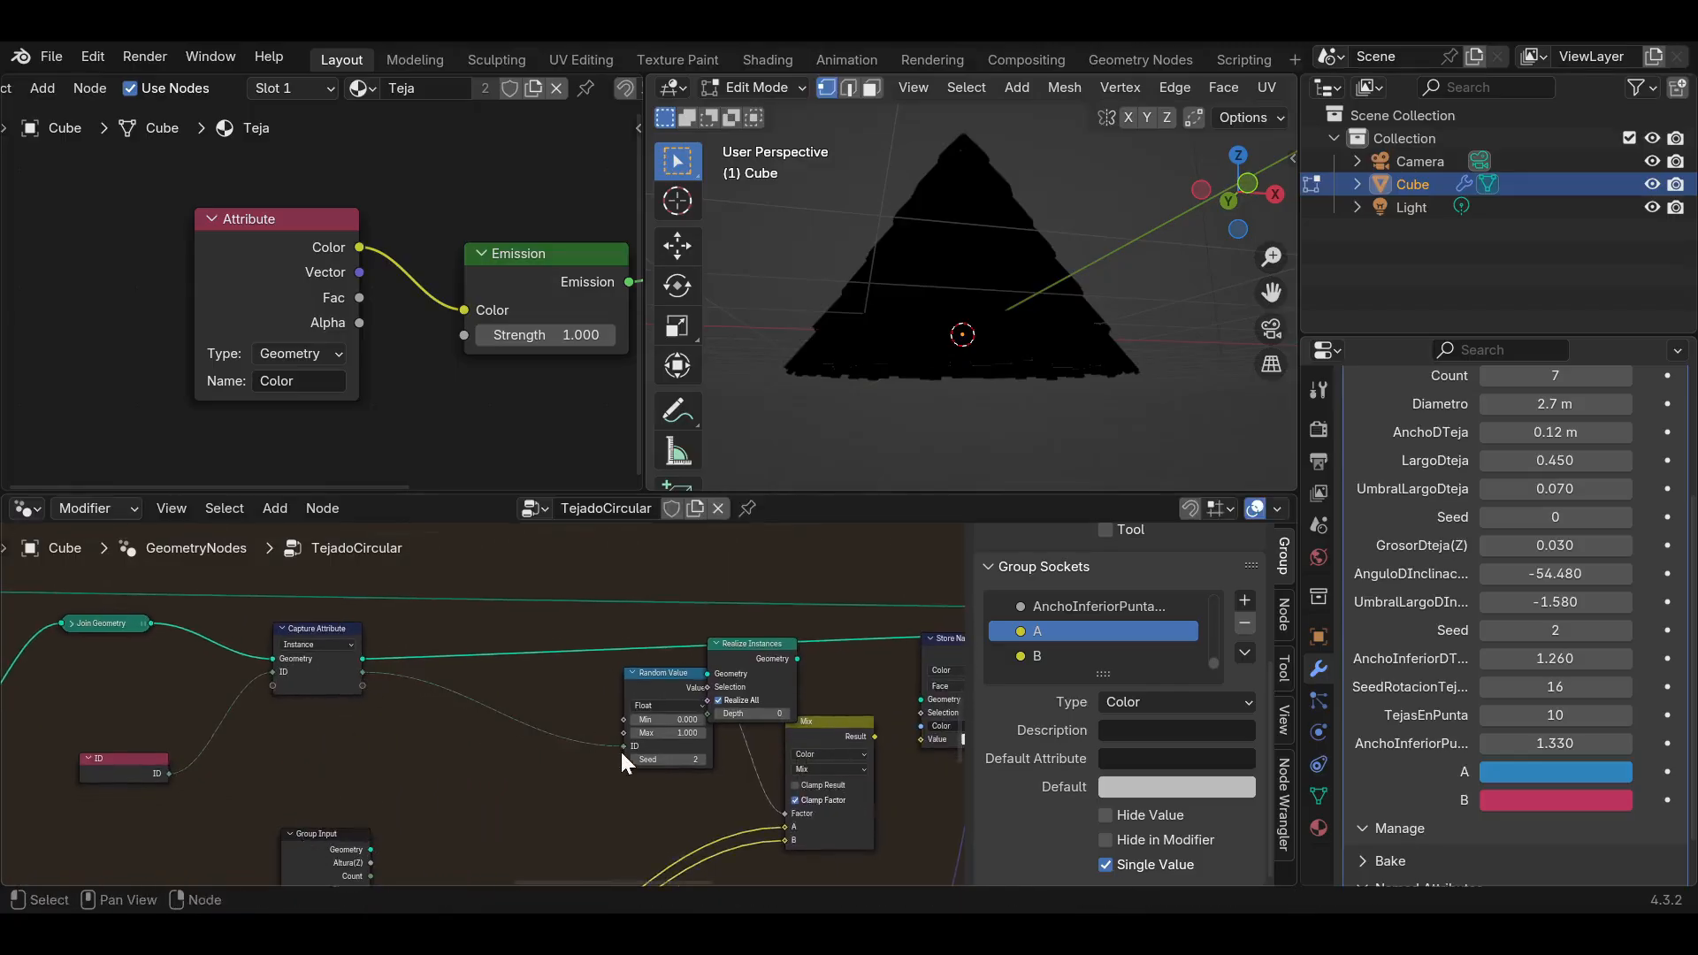
left_click_drag(650, 671, 497, 753)
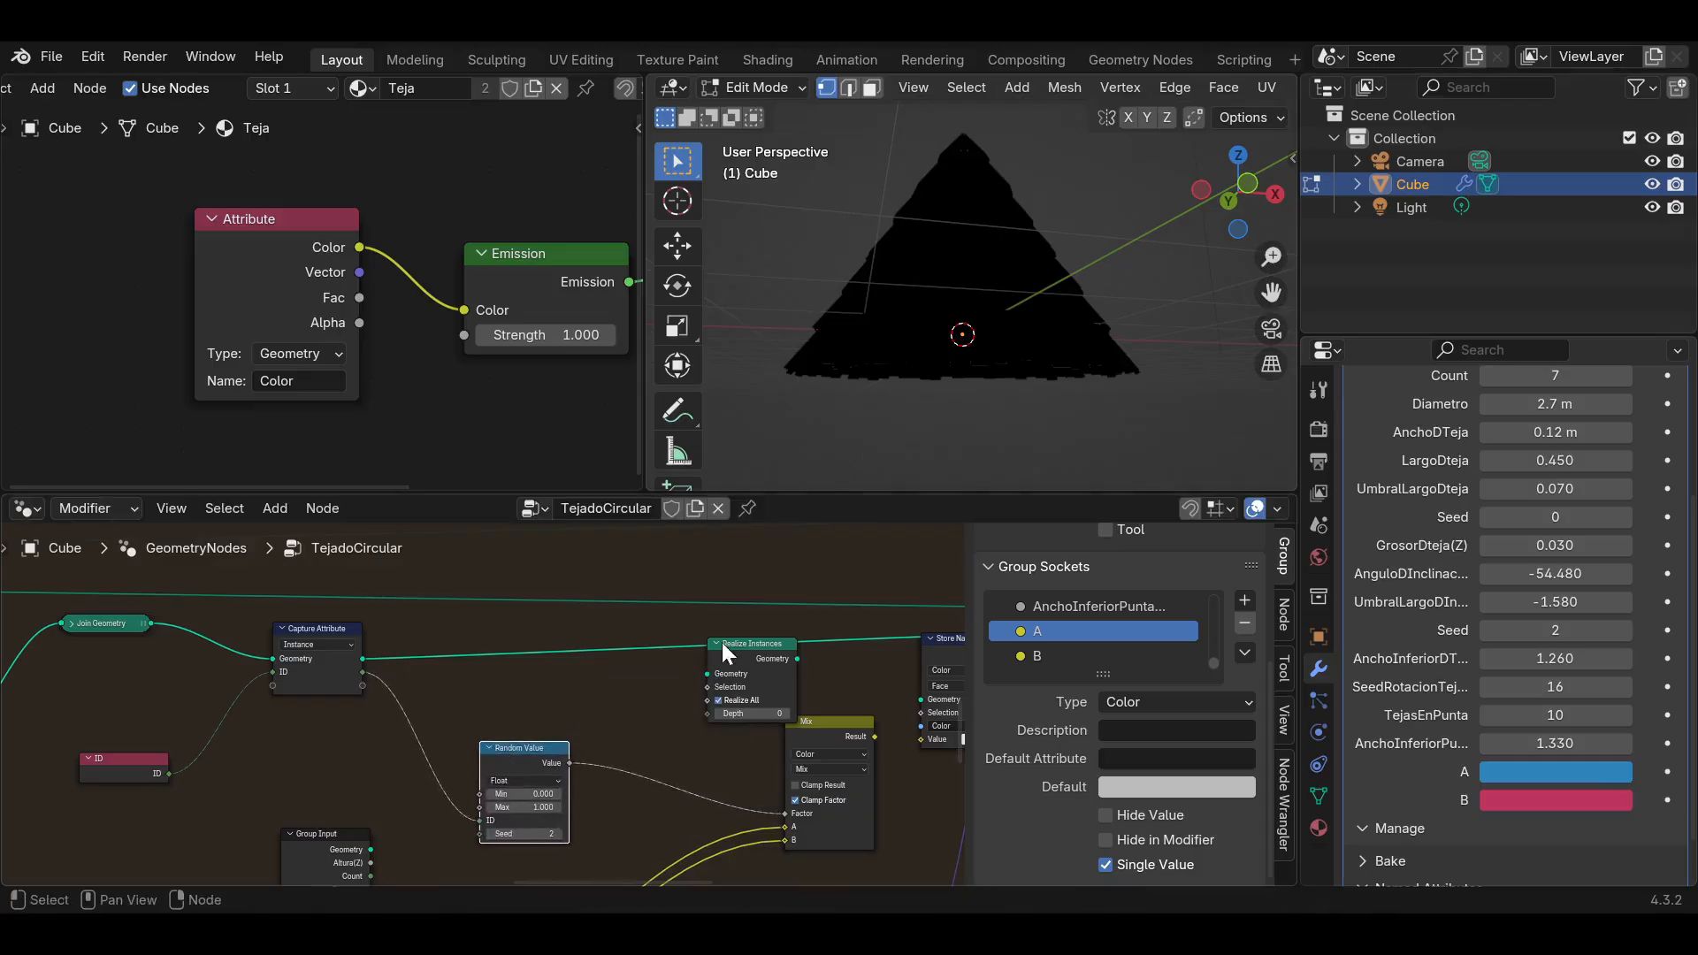
Insert Realize Instances and Store Named Attribute after Capture Attribute, connect the Mix Result to the stored Value, and inspect the roof.
left_click_drag(750, 648, 516, 645)
middle_click_drag(685, 692, 524, 686)
left_click_drag(772, 634, 555, 681)
middle_click_drag(555, 680, 665, 599)
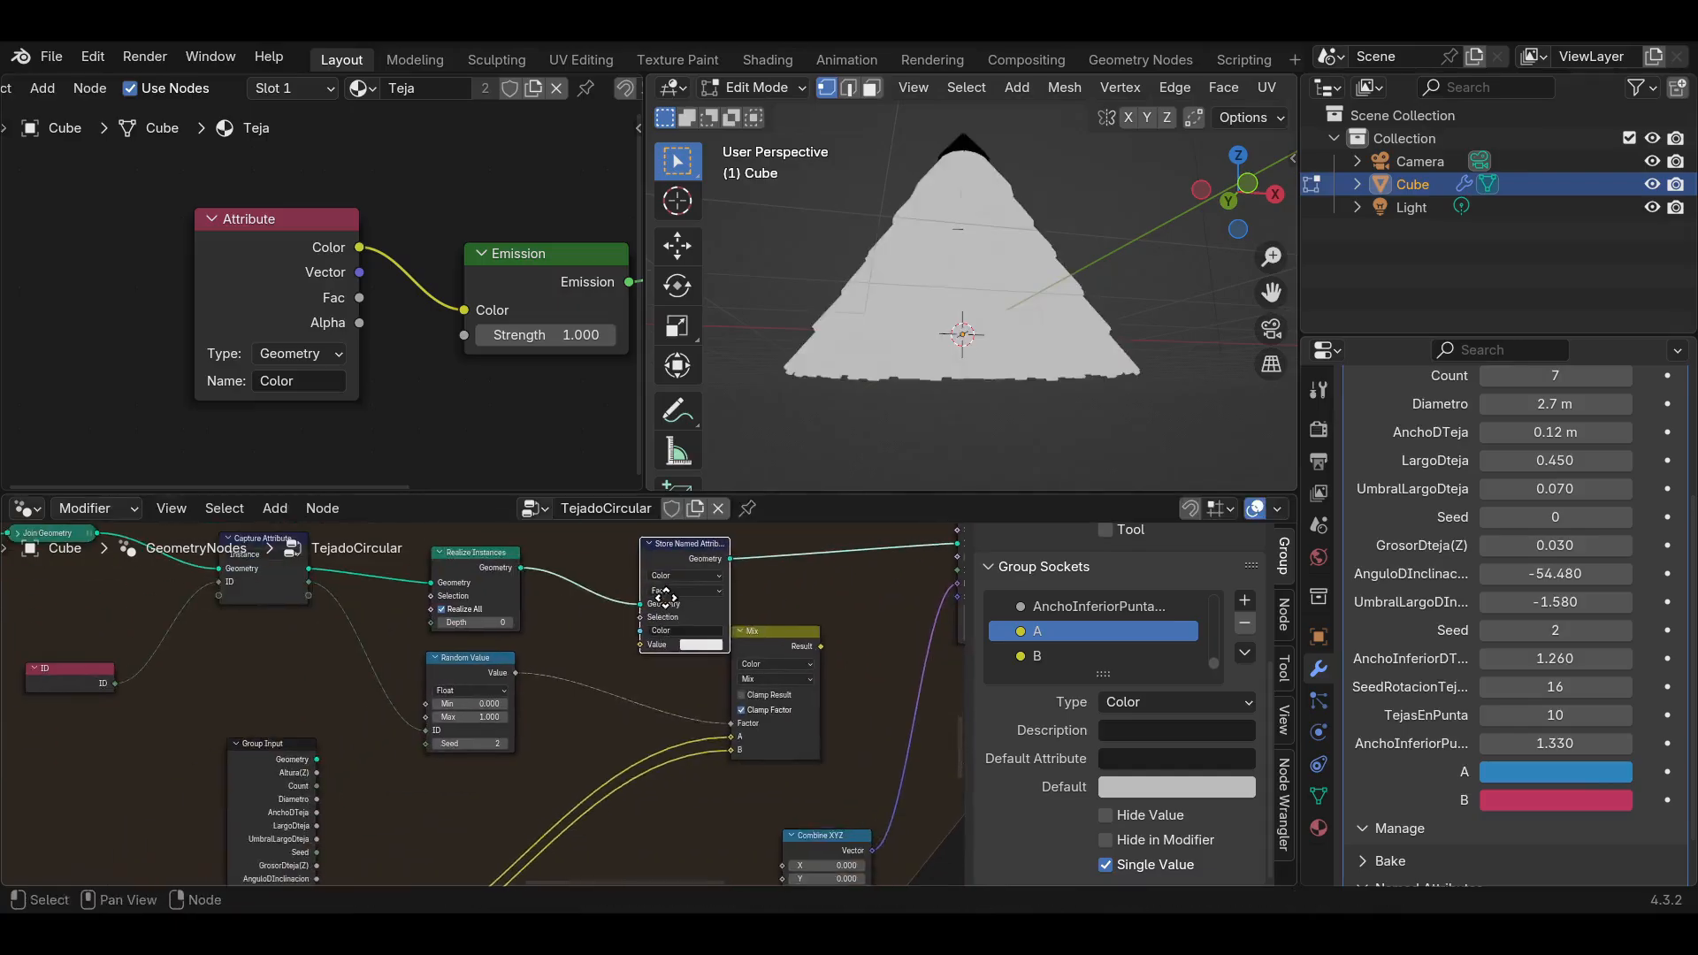
left_click_drag(458, 671, 405, 684)
left_click_drag(773, 633, 638, 645)
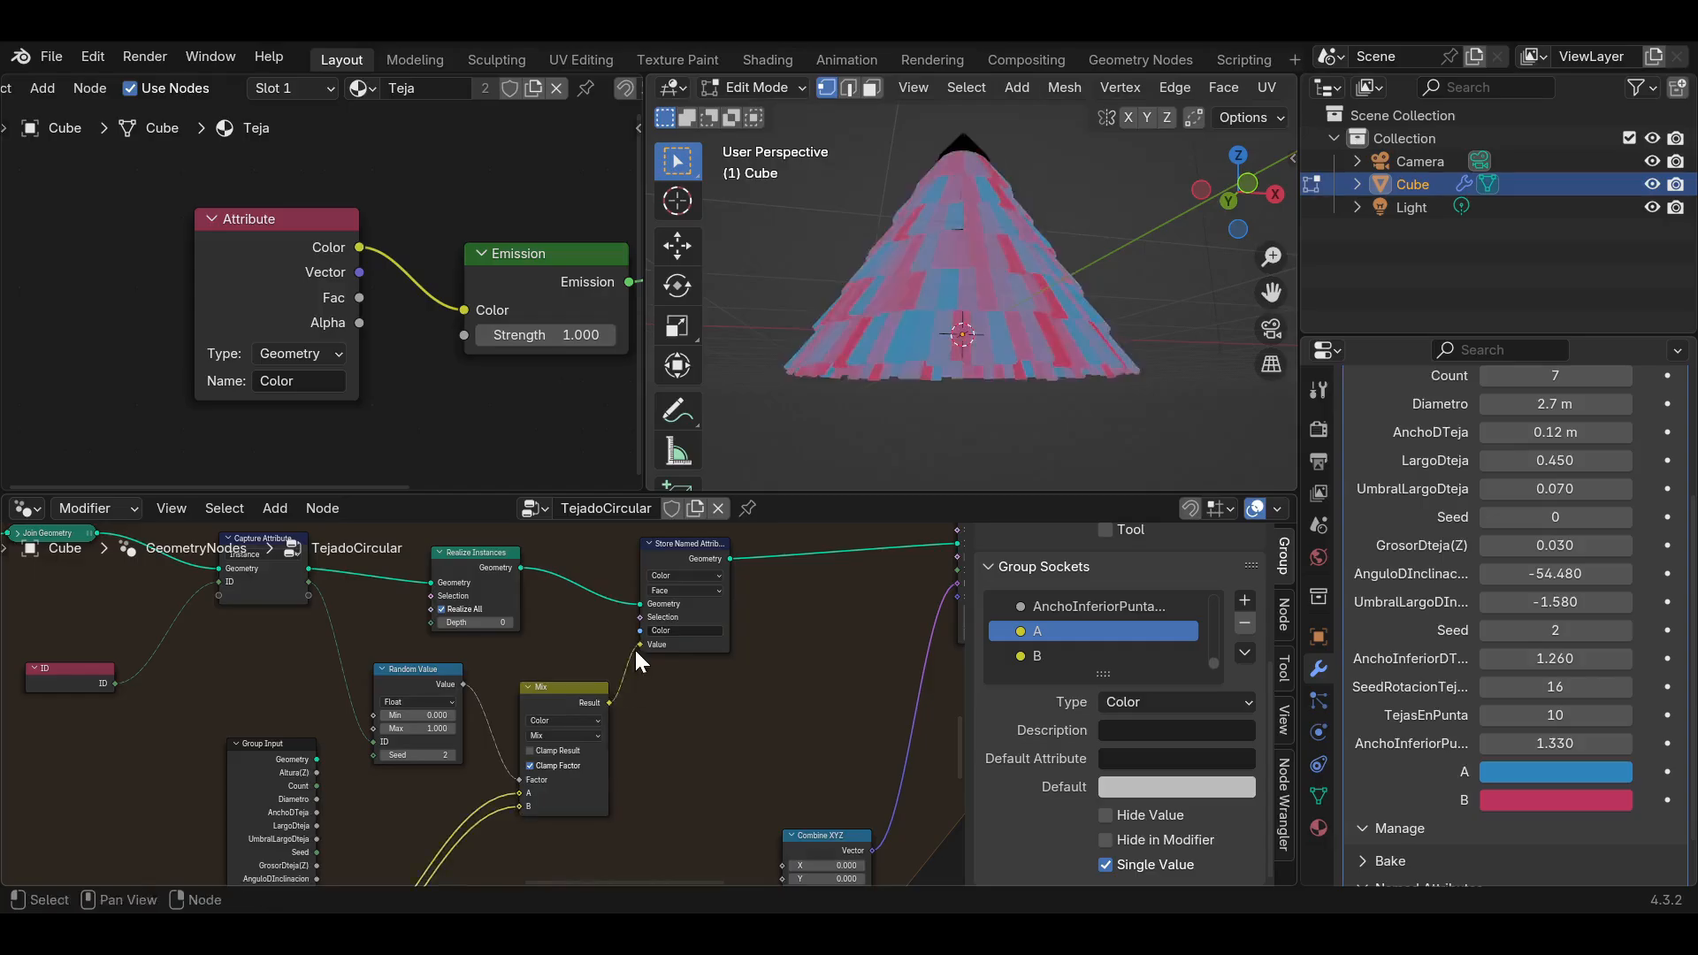
scroll(977, 310, "up", 5)
scroll(983, 345, "down", 5)
middle_click_drag(983, 348, 1096, 336)
scroll(1016, 323, "up", 5)
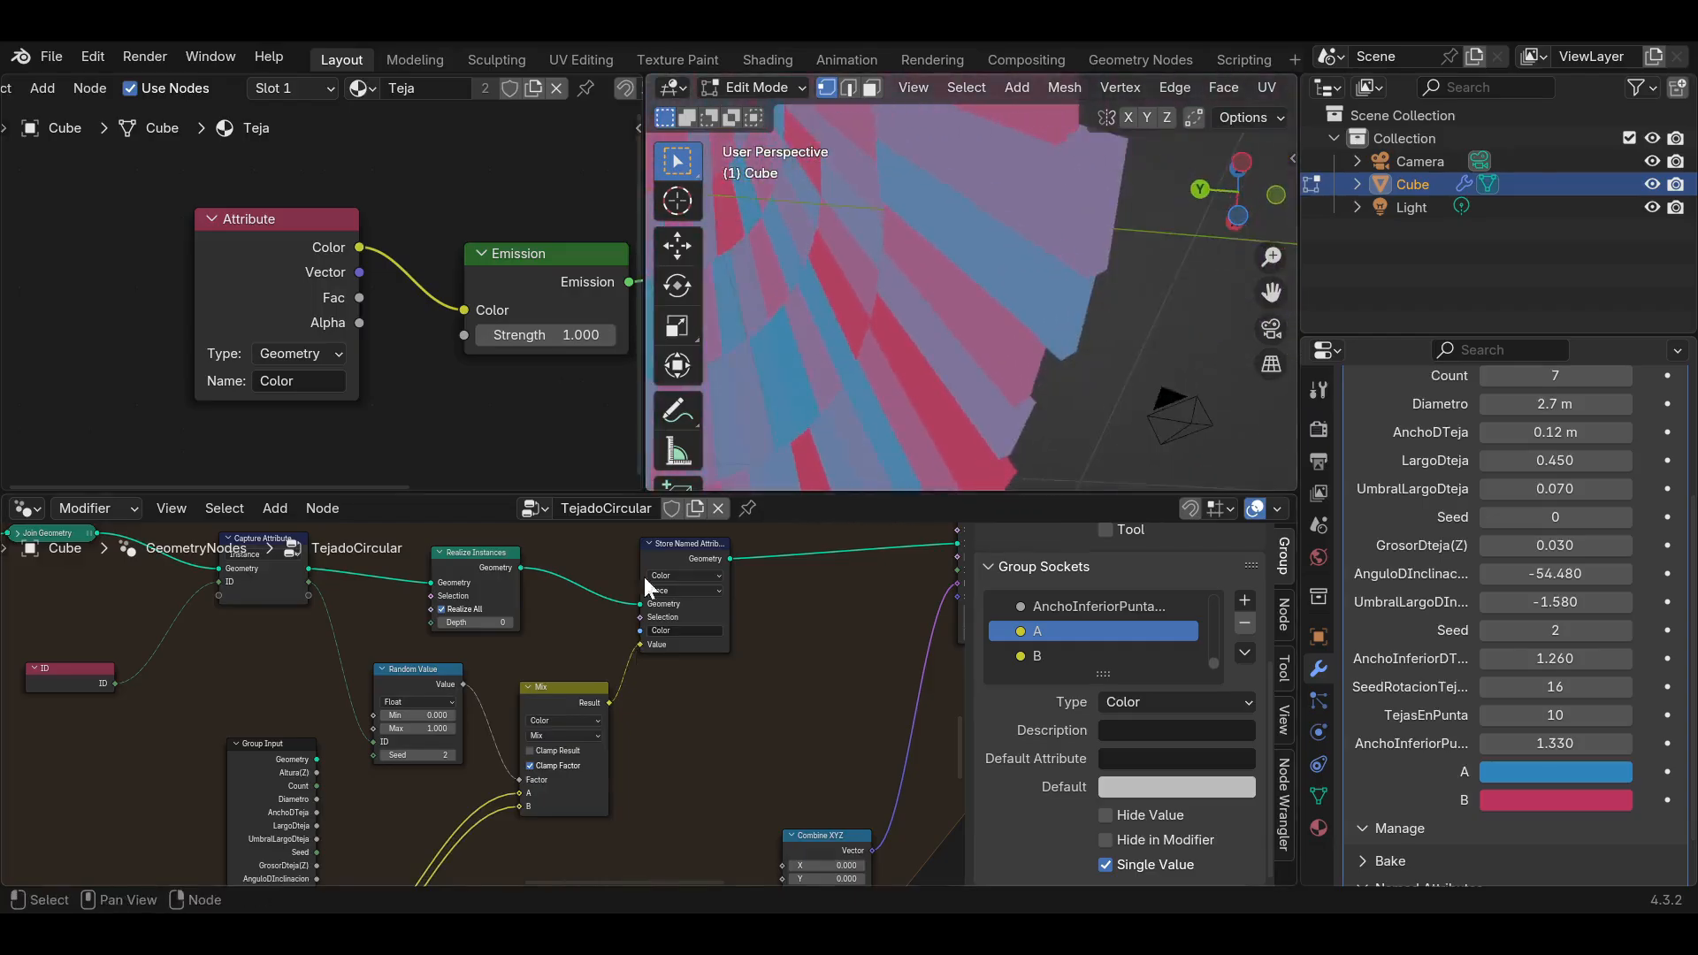
Expose the color Random Value node's Seed as a group input and enable Single Value for that socket.
scroll(416, 584, "down", 2)
middle_click_drag(369, 718, 535, 639)
scroll(487, 672, "up", 3)
left_click_drag(473, 705, 461, 626)
scroll(486, 732, "up", 6)
left_click_drag(510, 801, 617, 573)
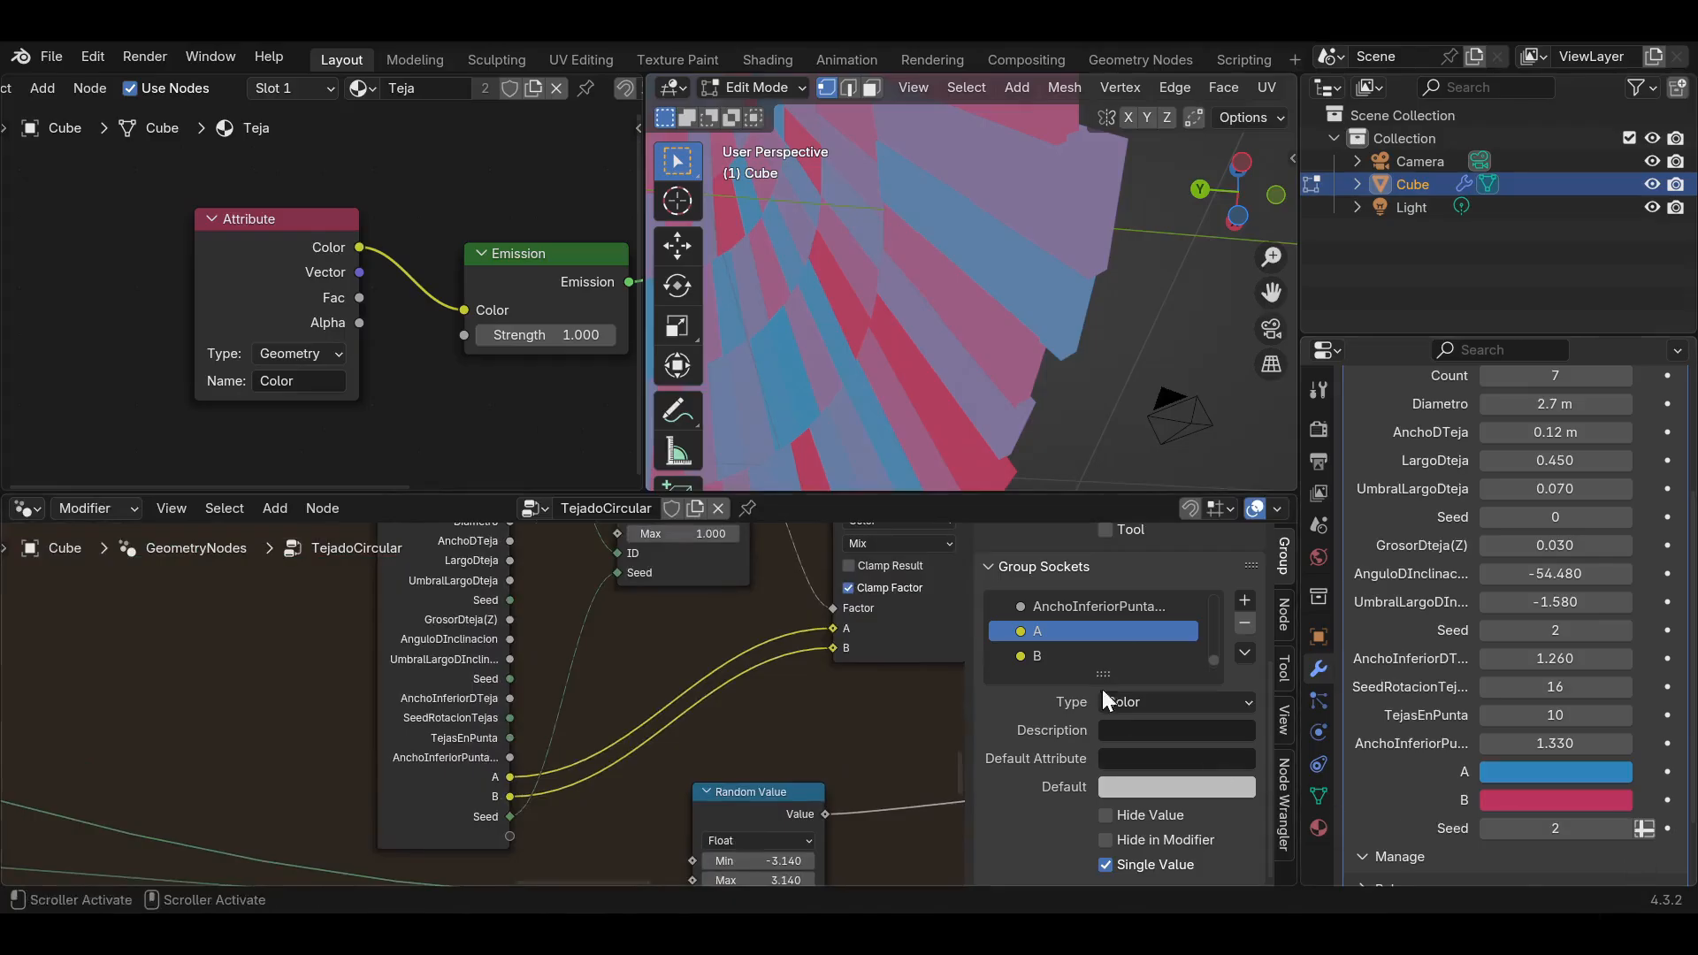
scroll(1116, 642, "down", 1)
left_click(1096, 652)
Set the modifier's new color Seed to 7 and inspect the tile colors from the side.
left_click(1625, 829)
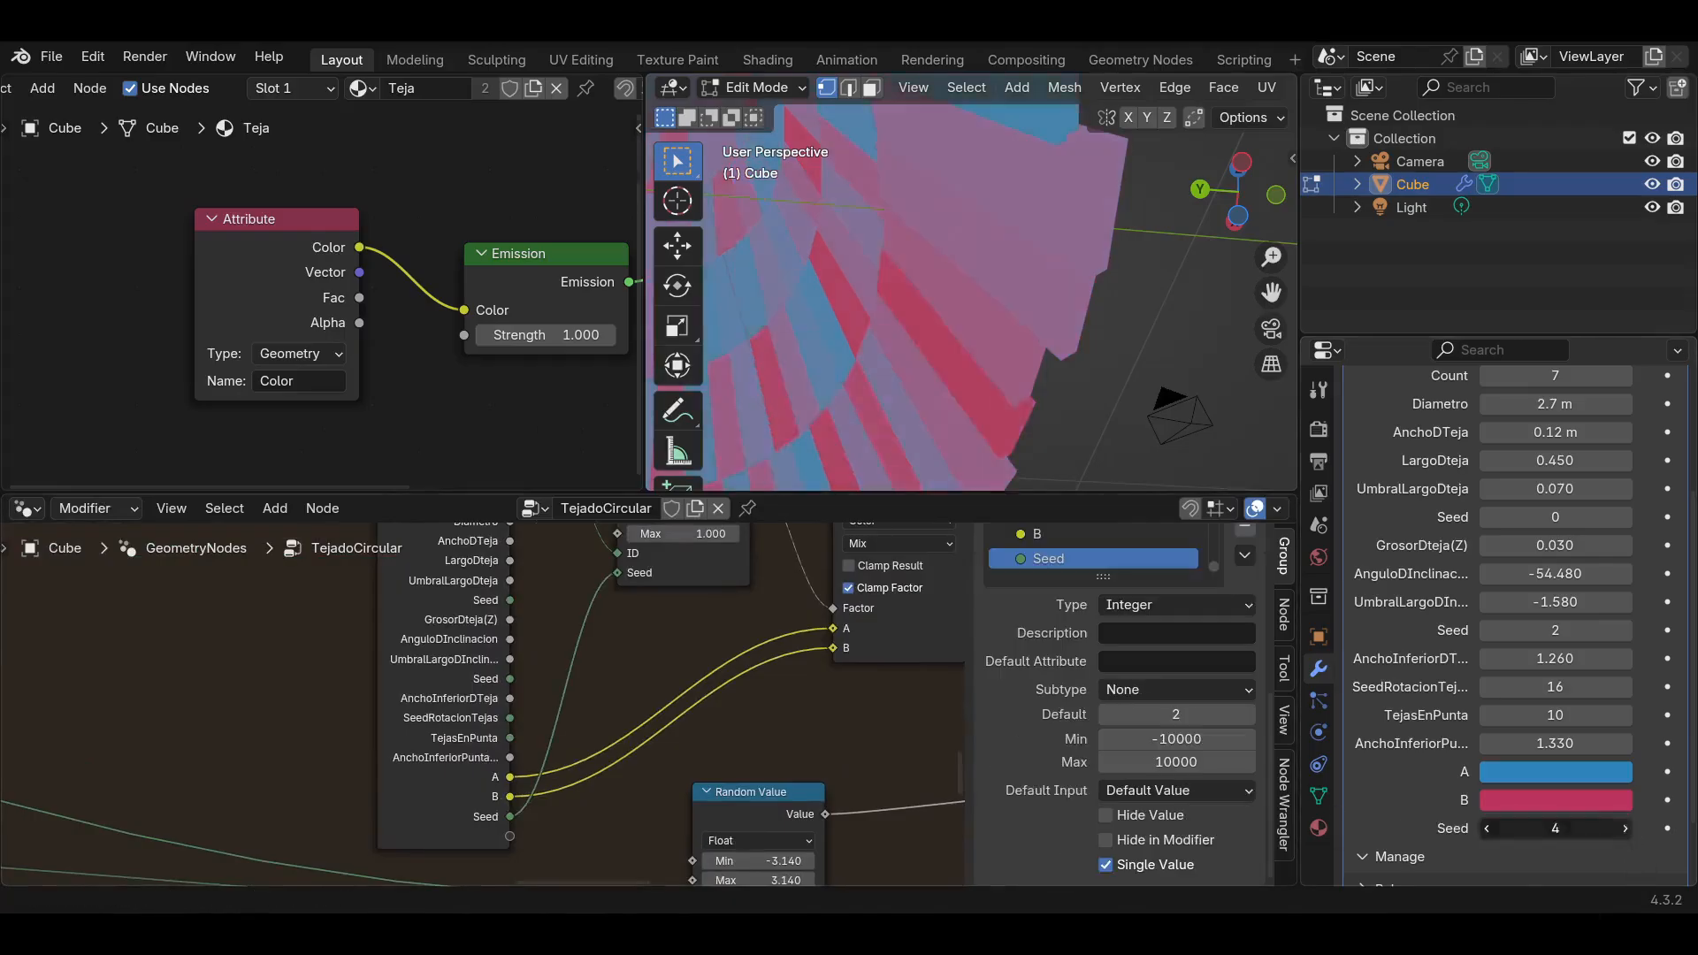
left_click(1625, 828)
left_click_drag(1557, 828, 1582, 828)
scroll(970, 326, "down", 3)
middle_click_drag(970, 326, 856, 390)
scroll(996, 336, "down", 2)
scroll(996, 336, "up", 3)
left_click_drag(1266, 292, 1266, 380)
middle_click_drag(978, 302, 1005, 315)
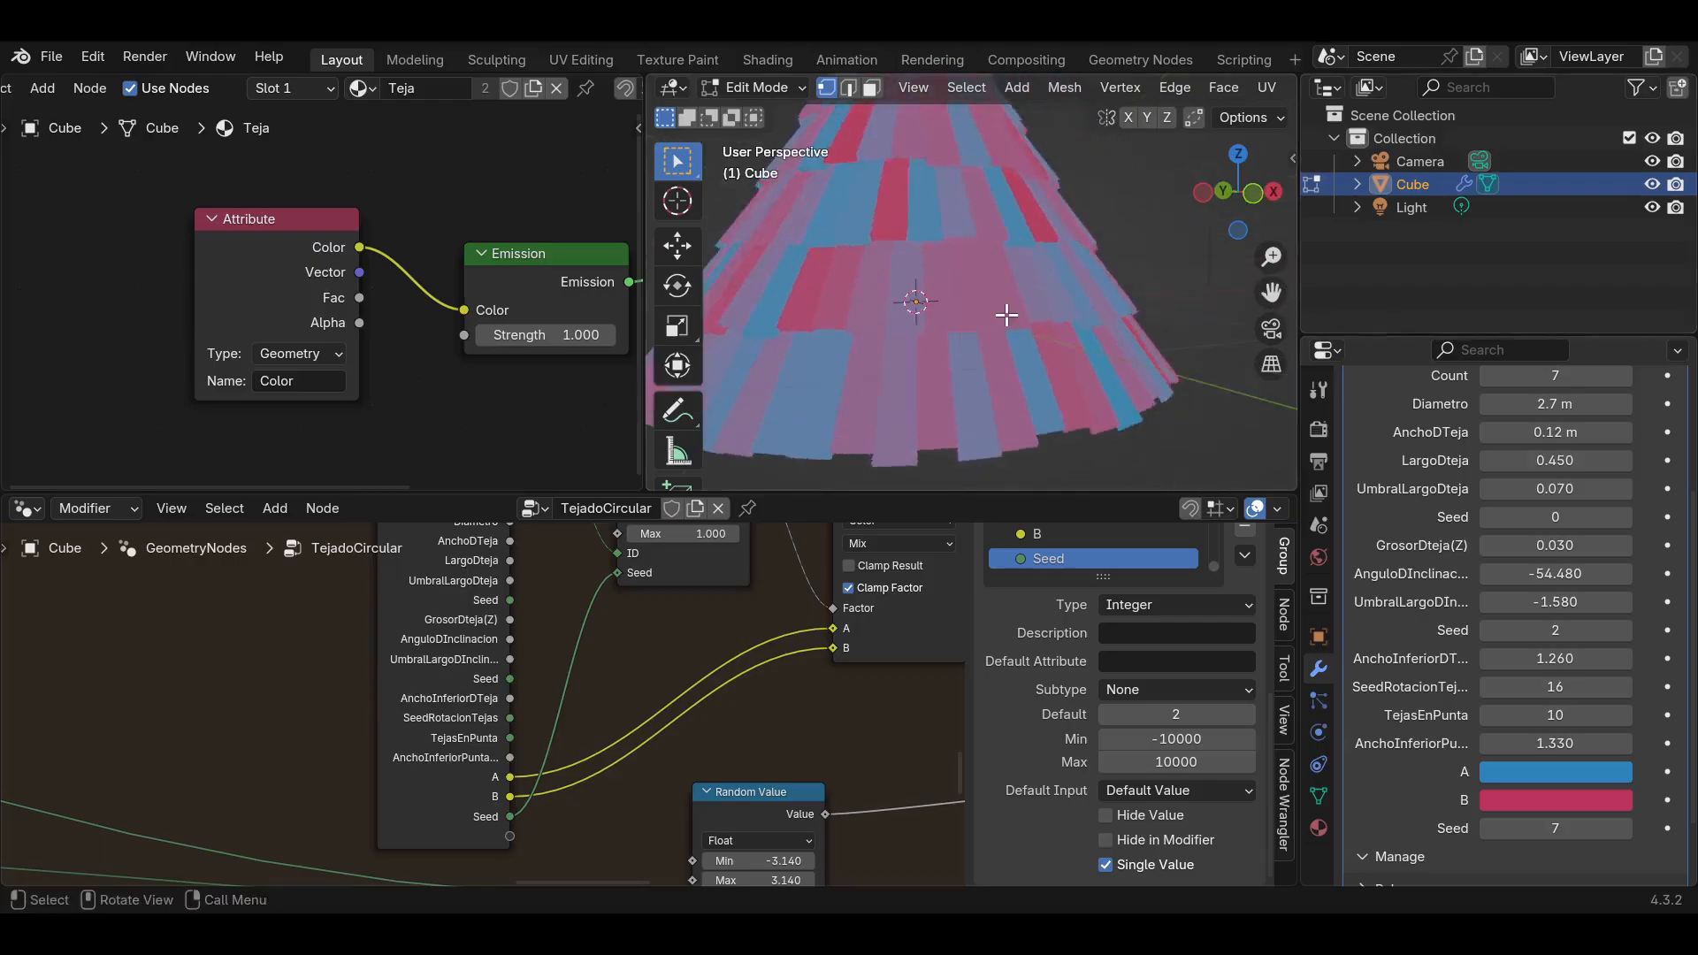
Set the modifier's color Seed to 11 and frame the whole node tree.
scroll(1004, 314, "down", 5)
scroll(984, 199, "up", 3)
left_click(1625, 831)
left_click(1625, 831)
left_click(1626, 831)
left_click(1625, 832)
key("Home")
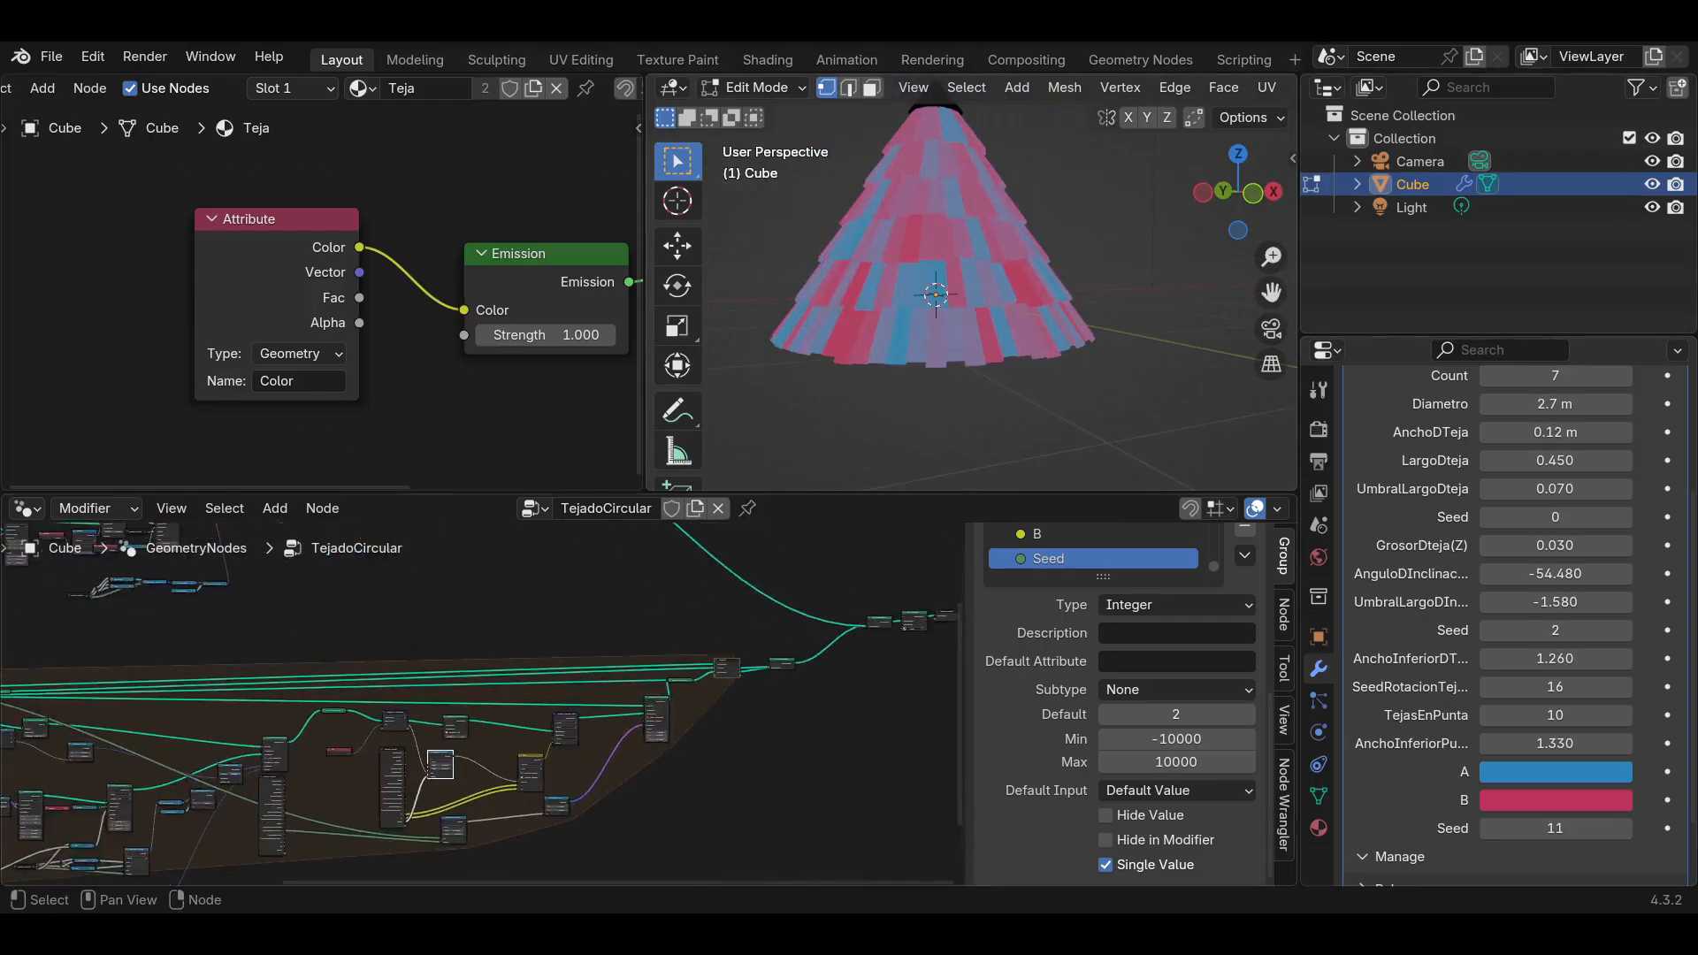
Spread out the nodes between the tip branch's two Instance on Points nodes to make room around Join Geometry.
middle_click_drag(680, 618, 662, 689)
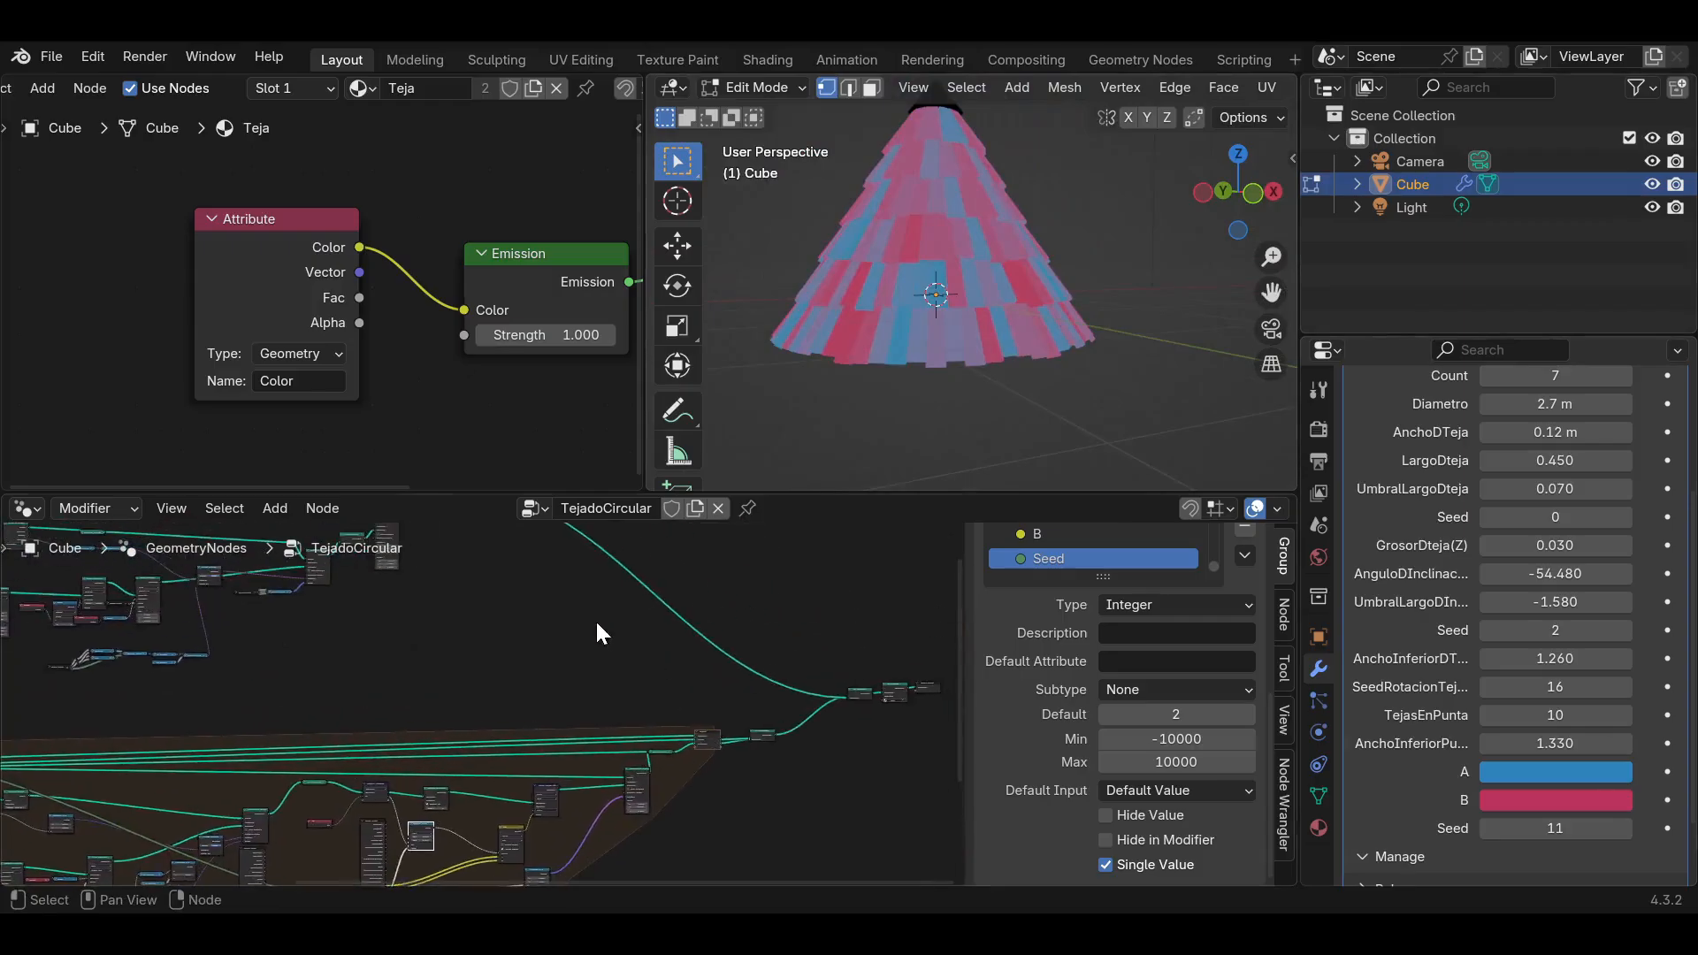
middle_click_drag(597, 624, 669, 743)
scroll(514, 677, "up", 5)
middle_click_drag(514, 677, 568, 685)
left_click_drag(585, 586, 913, 633)
scroll(515, 655, "up", 8)
middle_click_drag(606, 651, 629, 714)
left_click_drag(502, 633, 829, 615)
middle_click_drag(458, 692, 440, 685)
left_click_drag(389, 707, 478, 713)
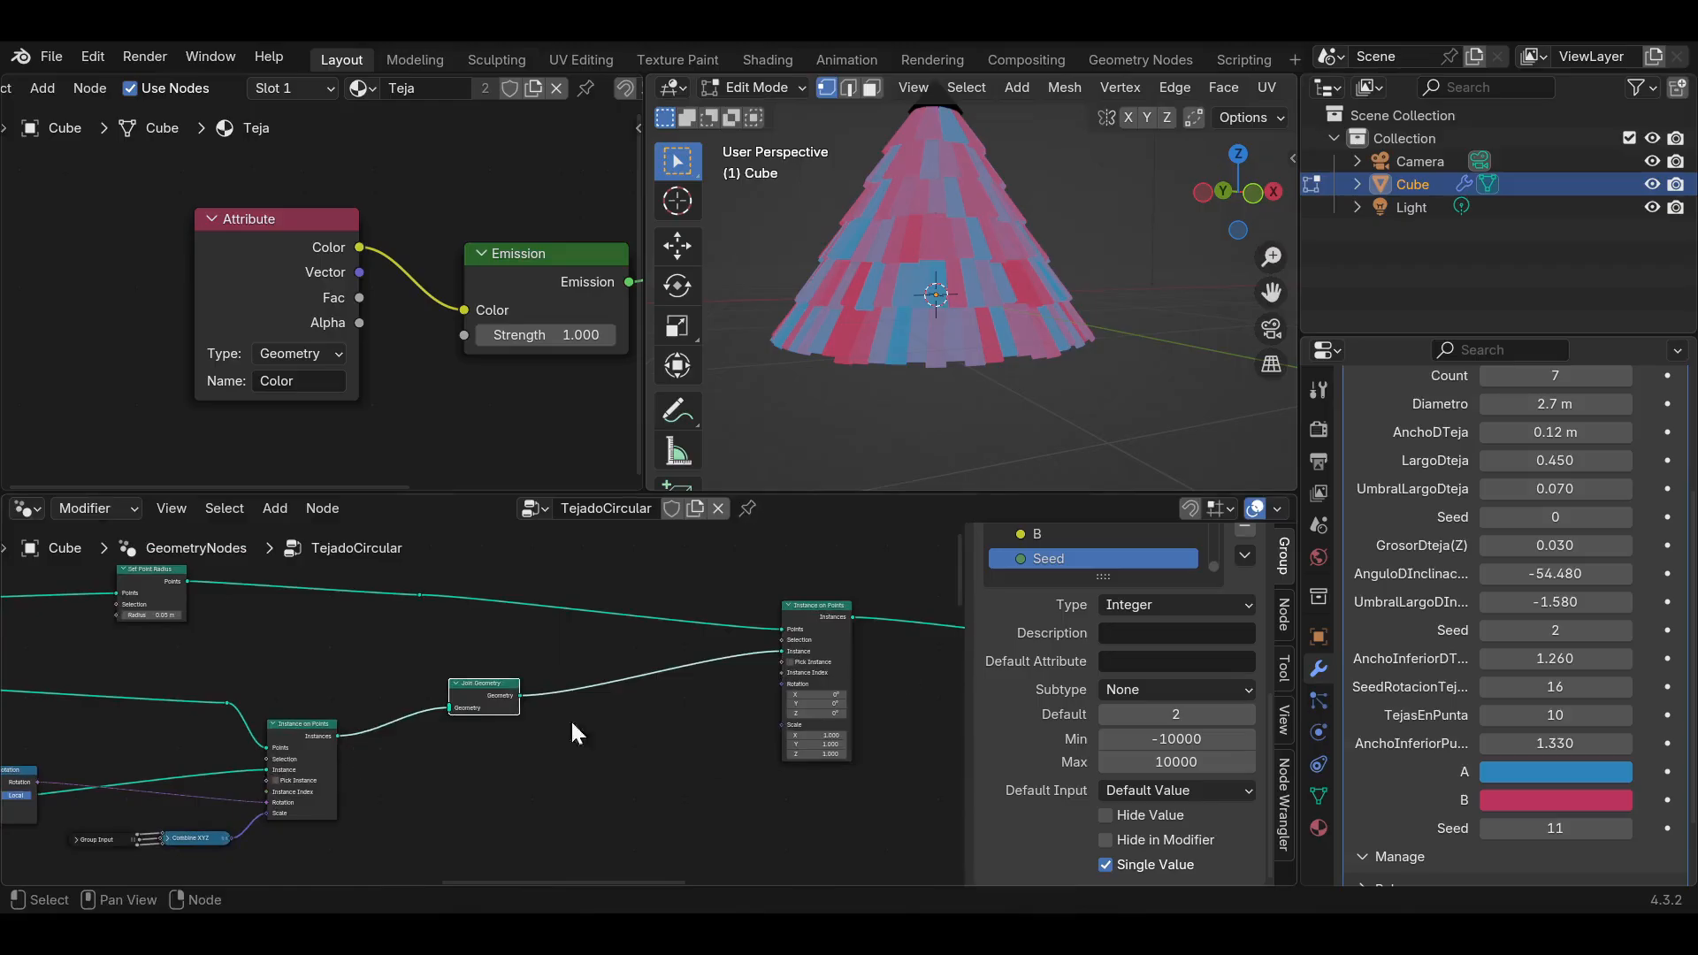
middle_click_drag(749, 629, 688, 650)
left_click_drag(754, 629, 862, 622)
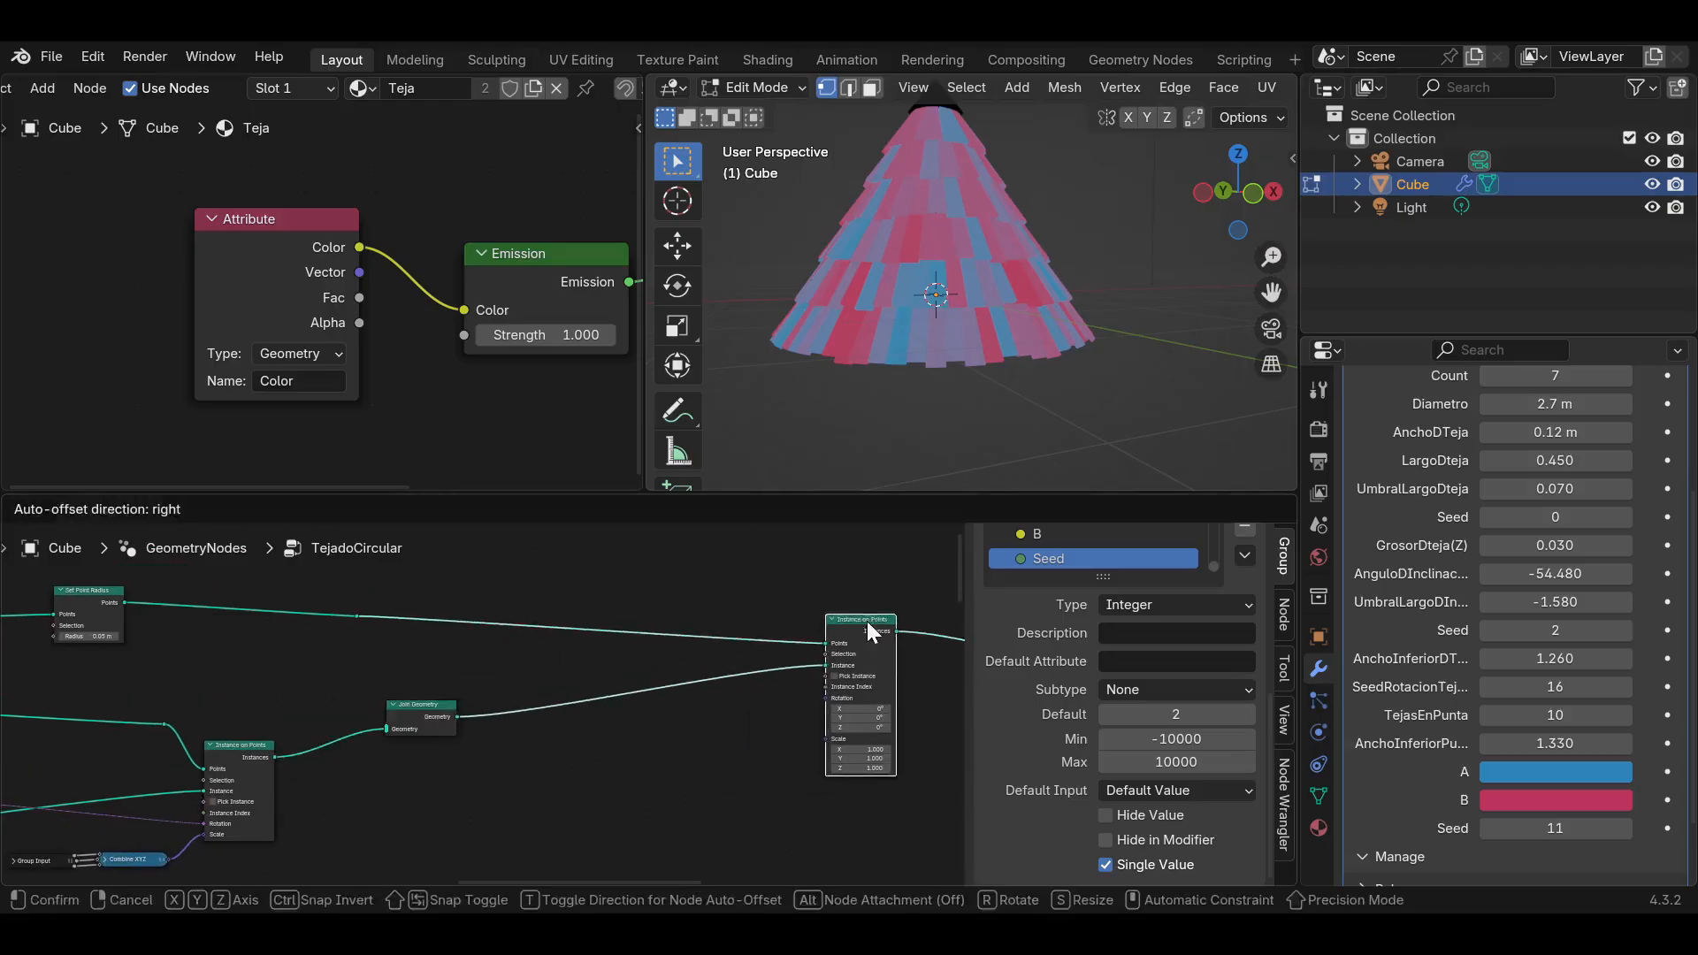
Detach the Join Geometry node from the link between the tip branch's two Instance on Points nodes.
scroll(500, 720, "up", 4)
middle_click_drag(501, 735, 568, 691)
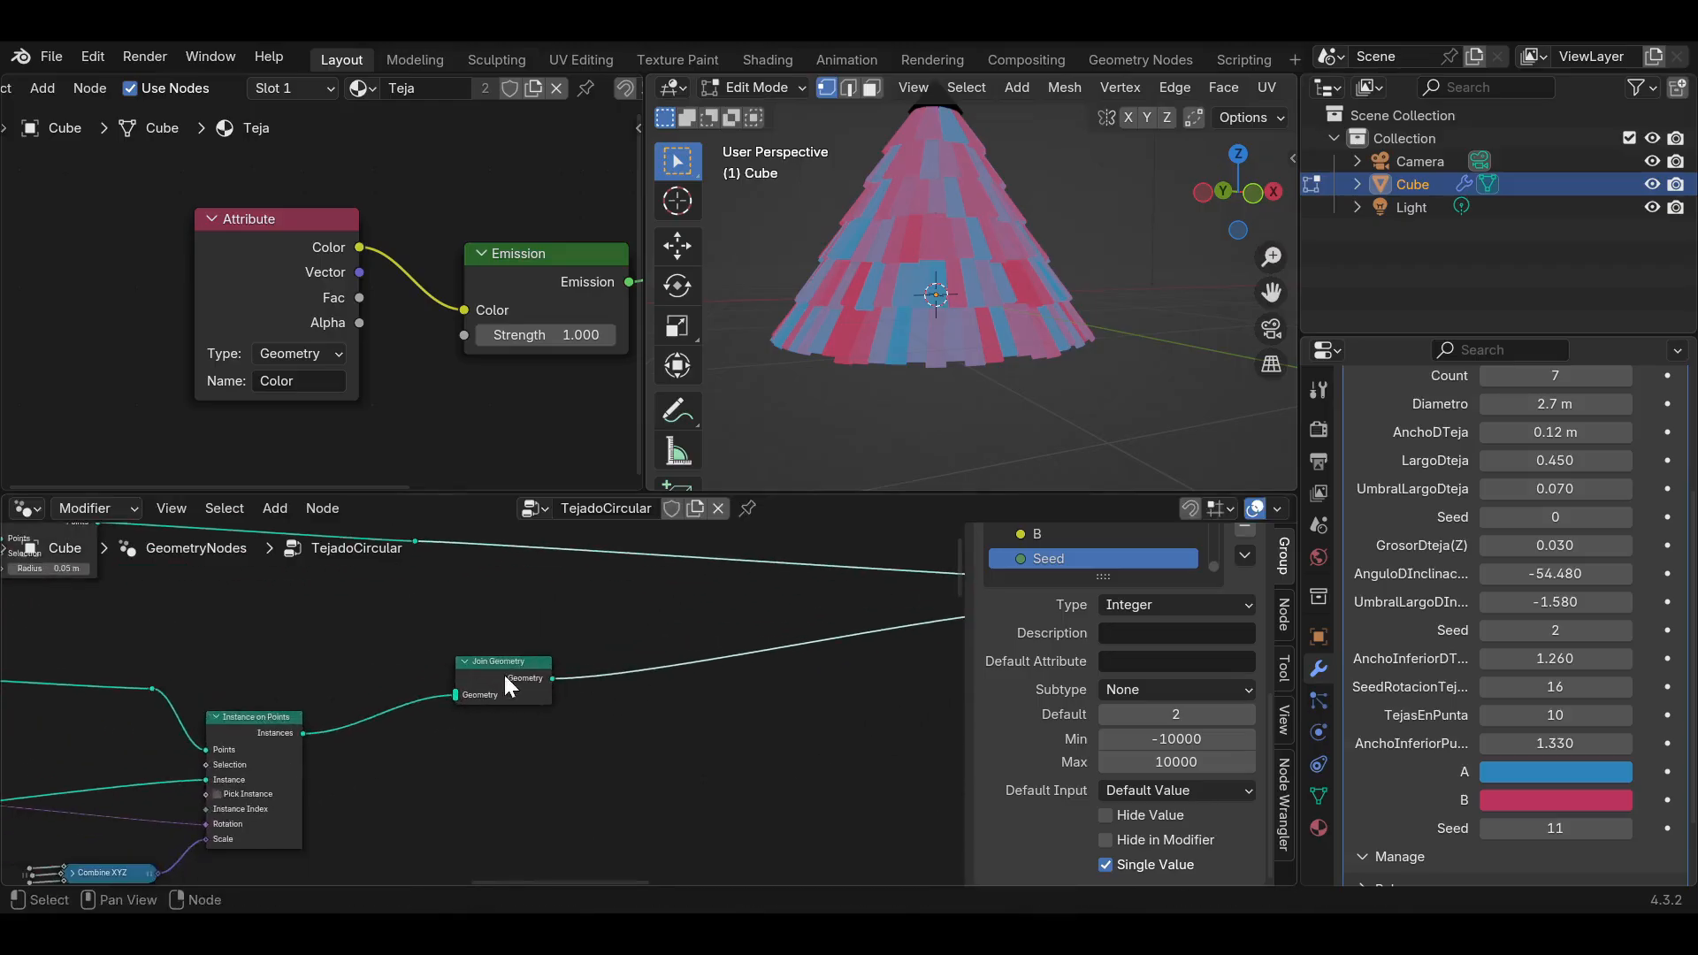
left_click_drag(503, 685, 234, 610, "alt")
middle_click_drag(443, 640, 329, 605)
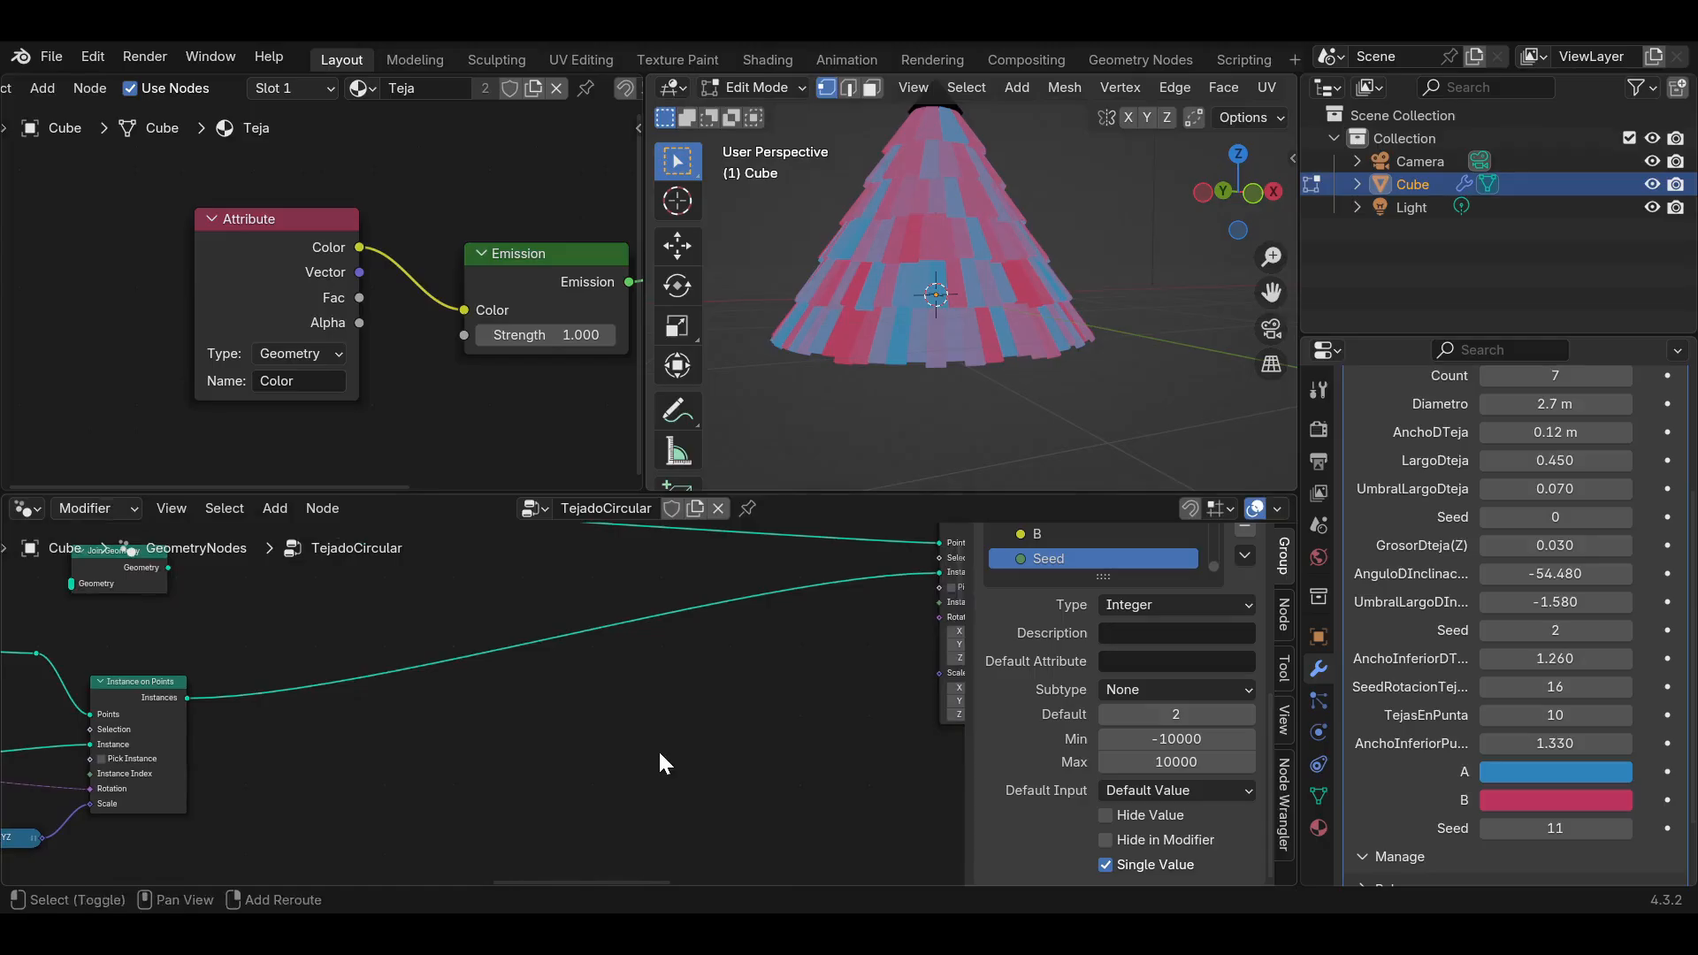
Insert a Capture Attribute node after the tip branch's first Instance on Points and feed it from a new ID node.
key("shift+a")
type("ca")
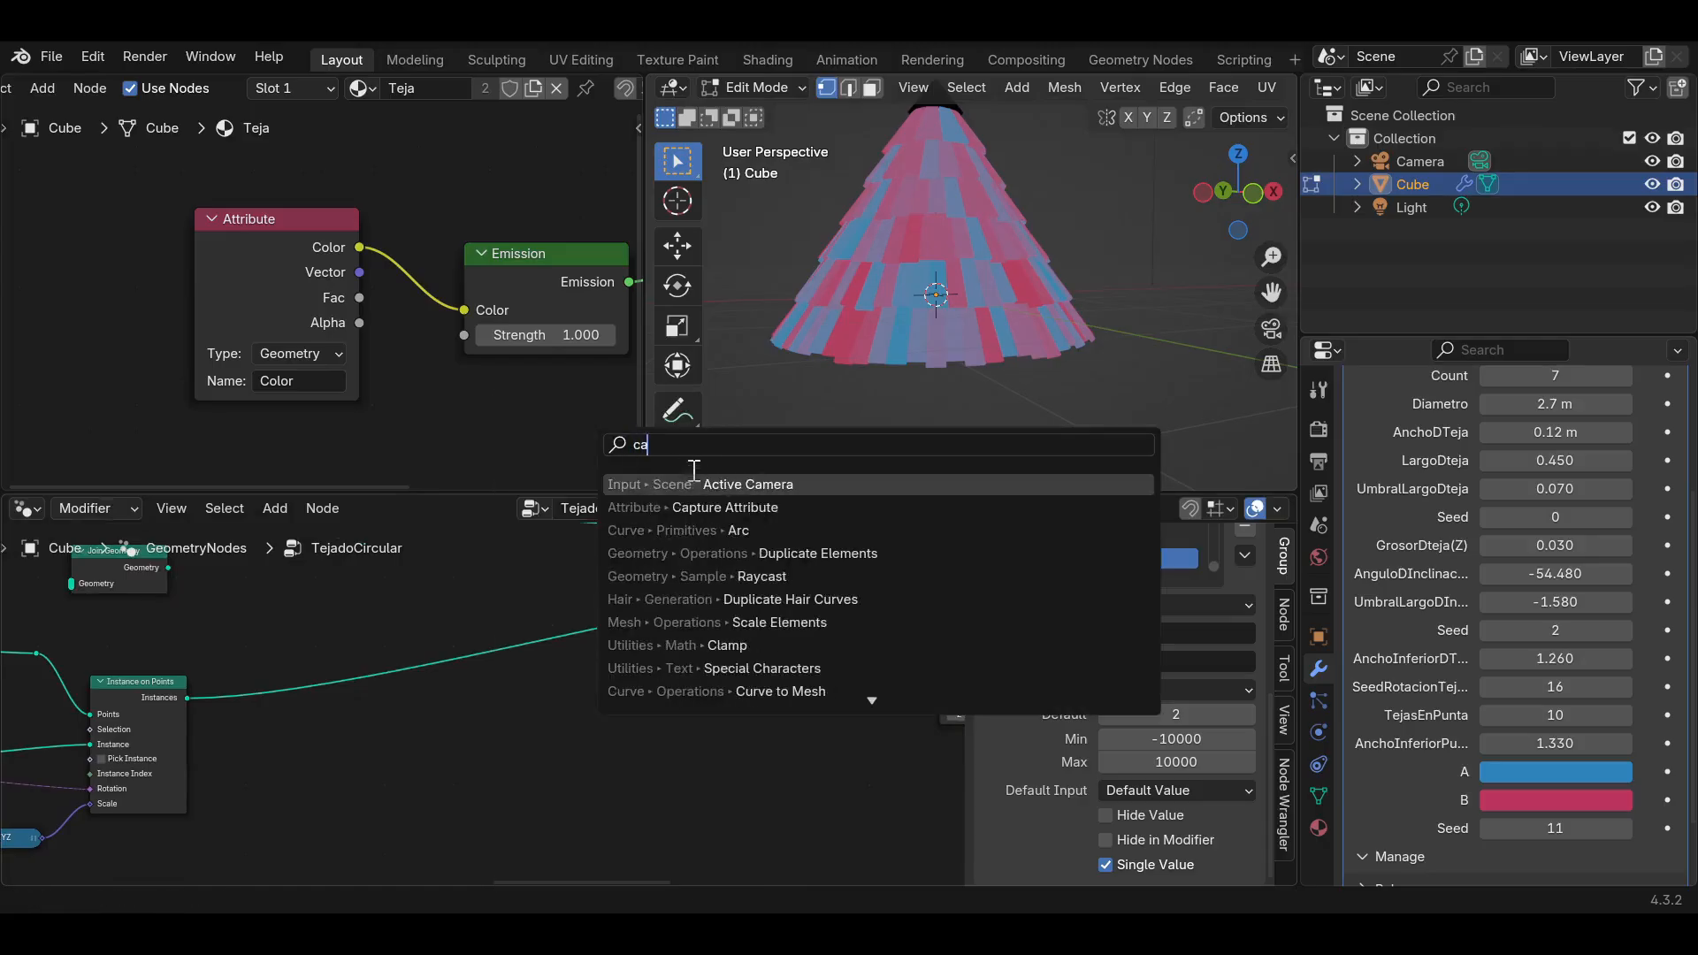
left_click(716, 507)
left_click(309, 681)
key("shift+a")
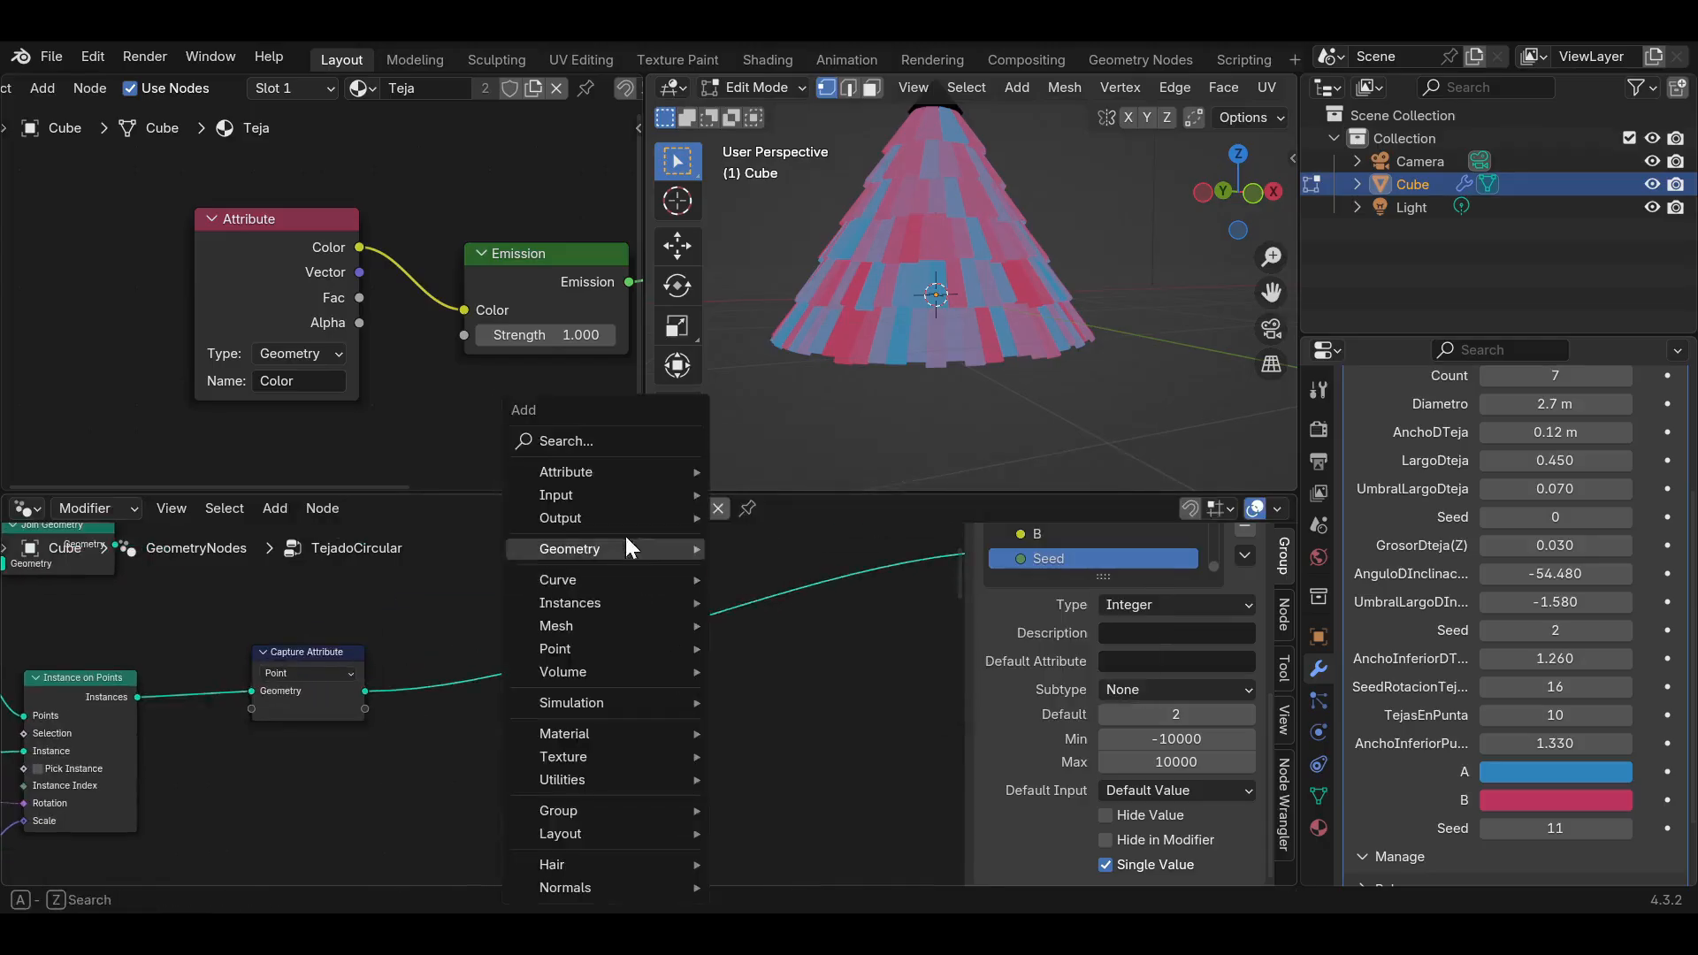
left_click(605, 445)
type("i")
left_click(718, 533)
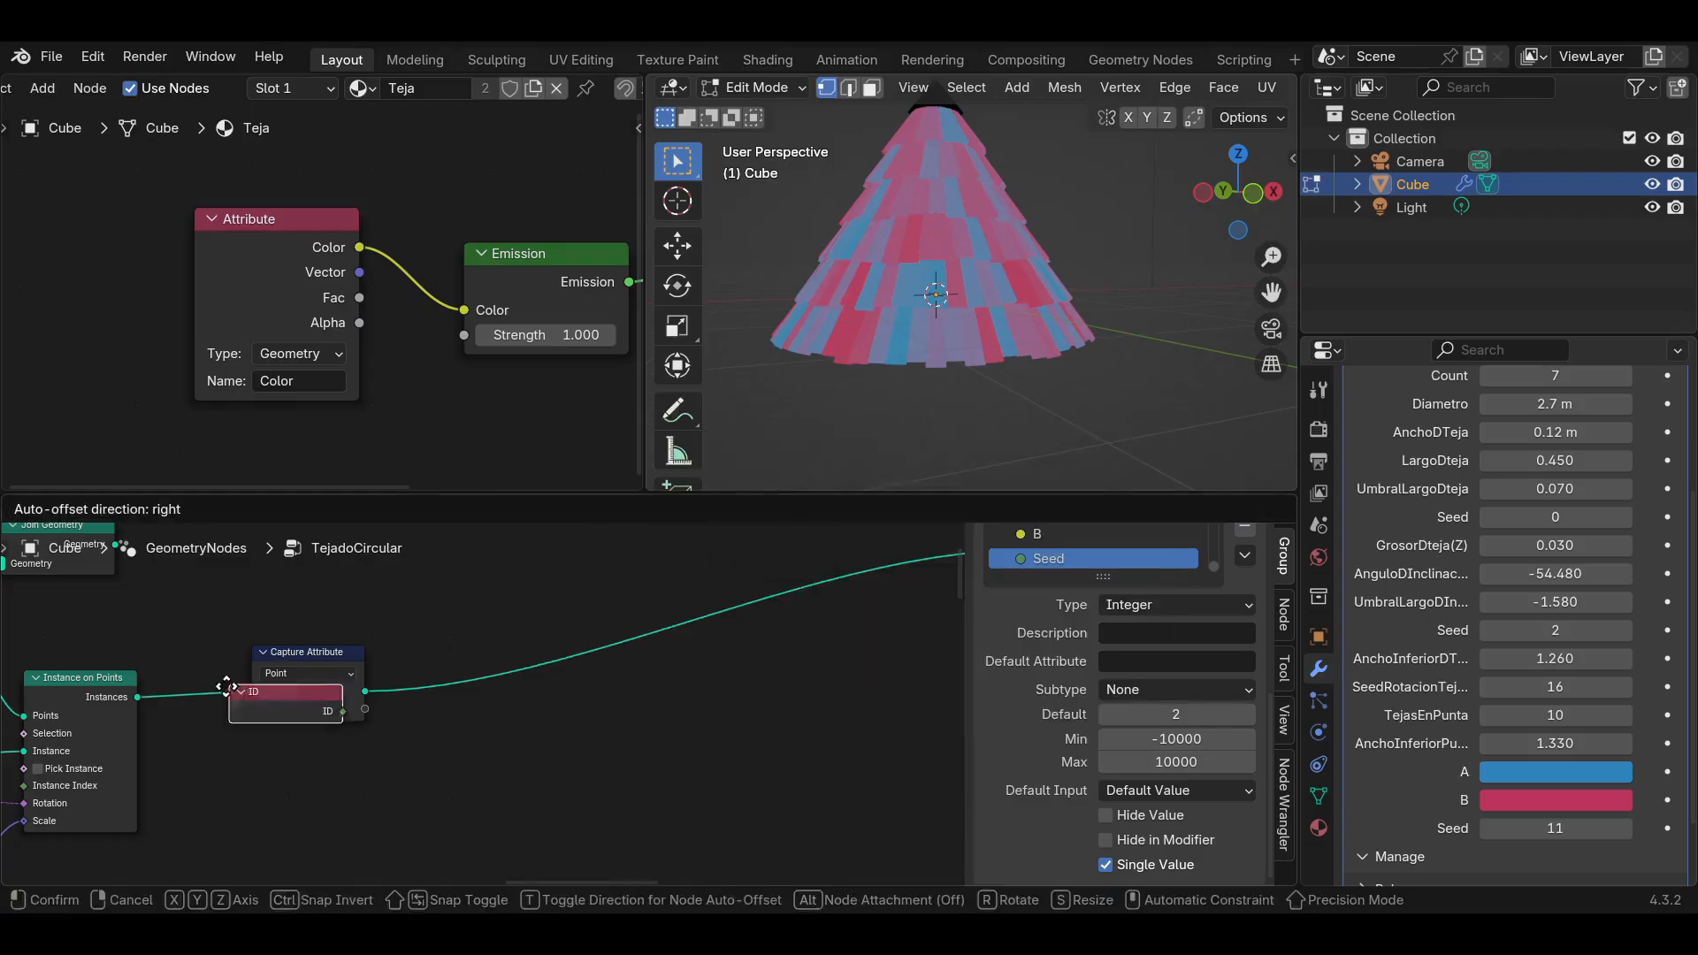
left_click(200, 747)
left_click_drag(275, 756, 254, 708)
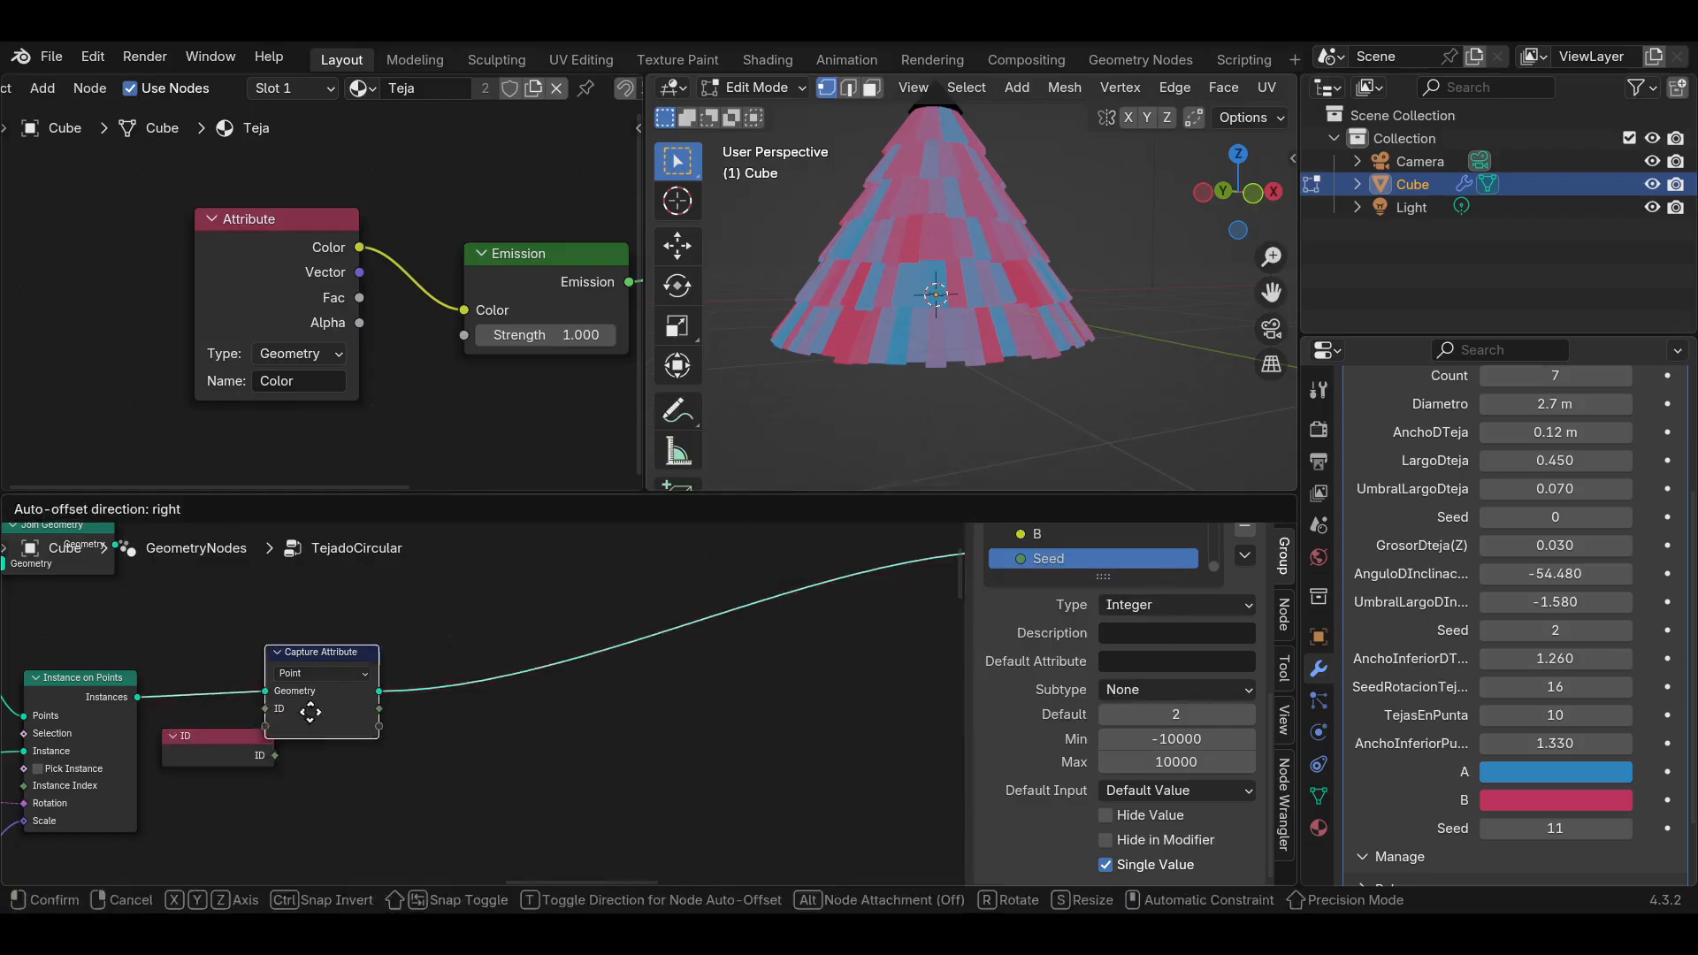
Insert Realize Instances and Store Named Attribute after the tip branch's Capture Attribute, and save the file.
key("shift+a")
left_click(499, 441)
type("rea")
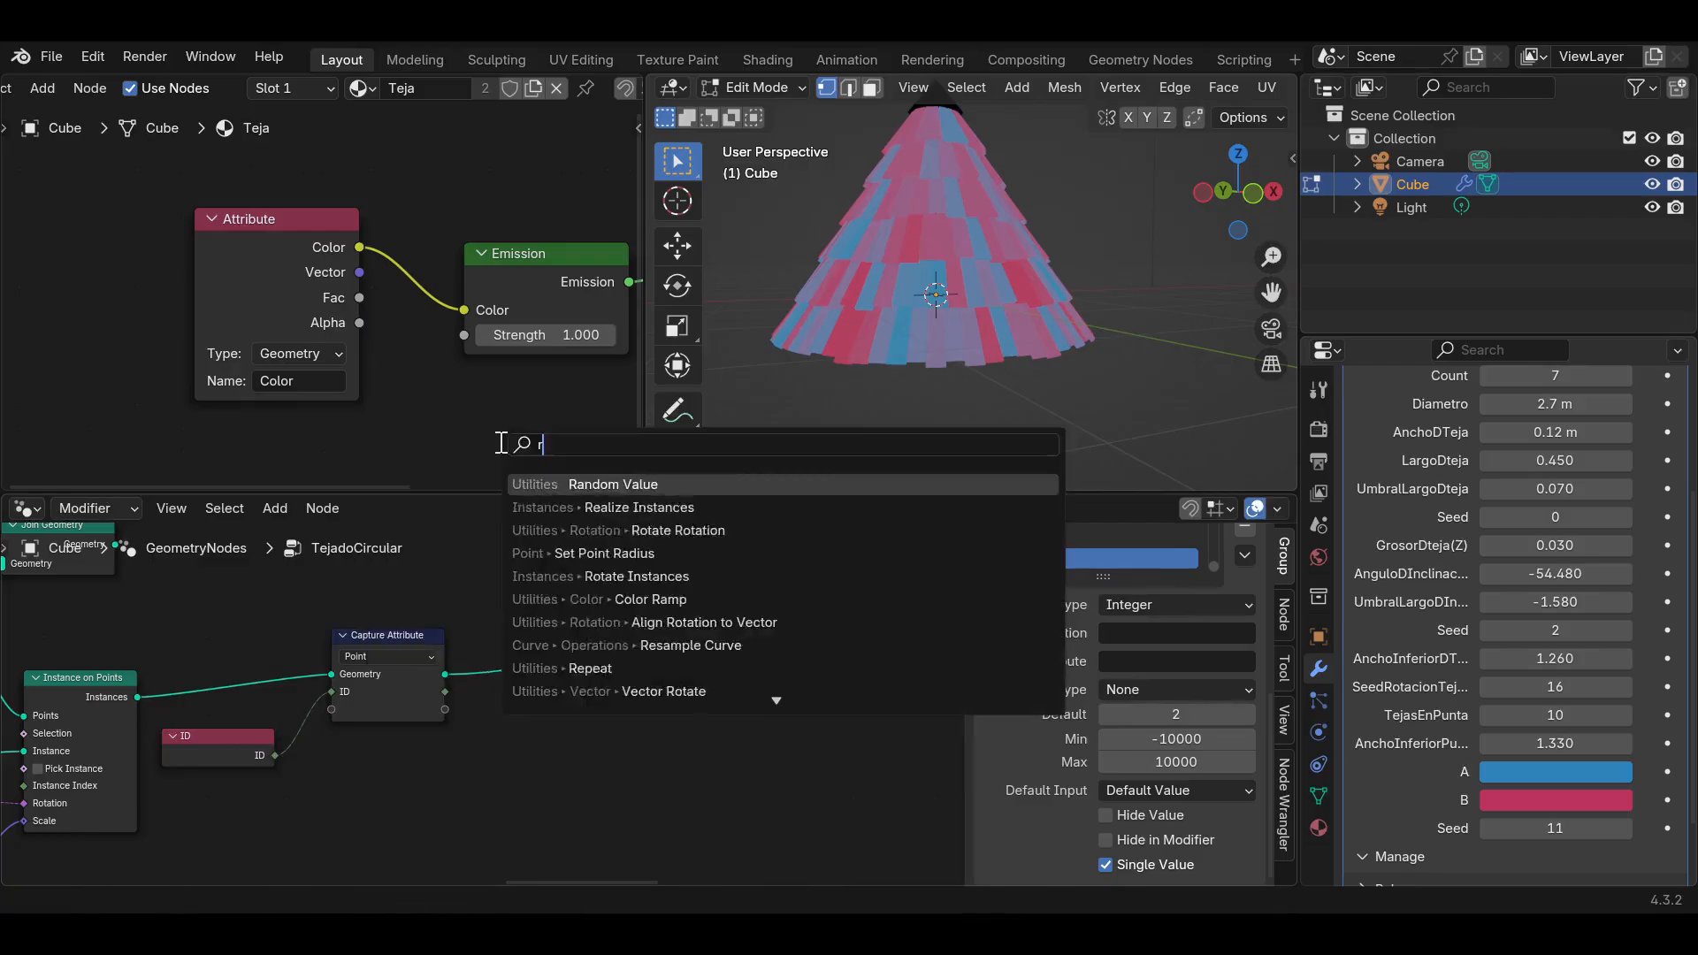
key("Return")
left_click(499, 624)
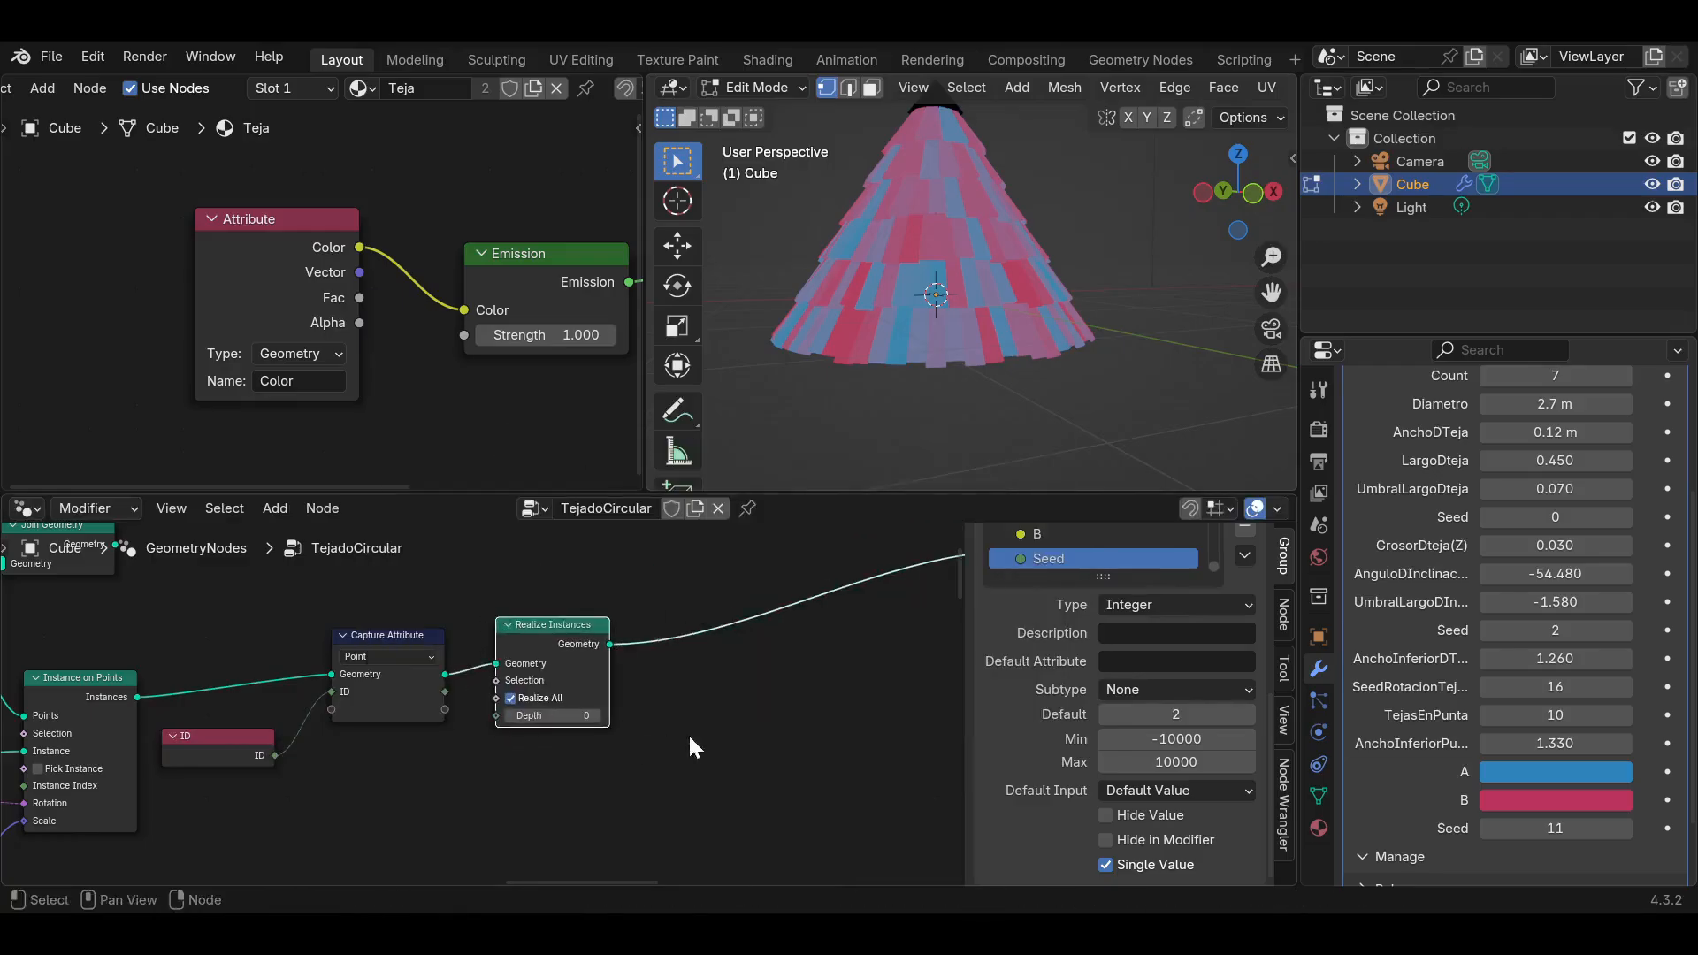
key("shift+a")
left_click(625, 443)
type("st")
type("o")
left_click(766, 489)
left_click(698, 606)
middle_click_drag(668, 693, 619, 659)
key("ctrl+s")
Name the tip branch's stored attribute Color and set its data type to Color and its domain to Face.
scroll(672, 672, "up", 1)
left_click(738, 676)
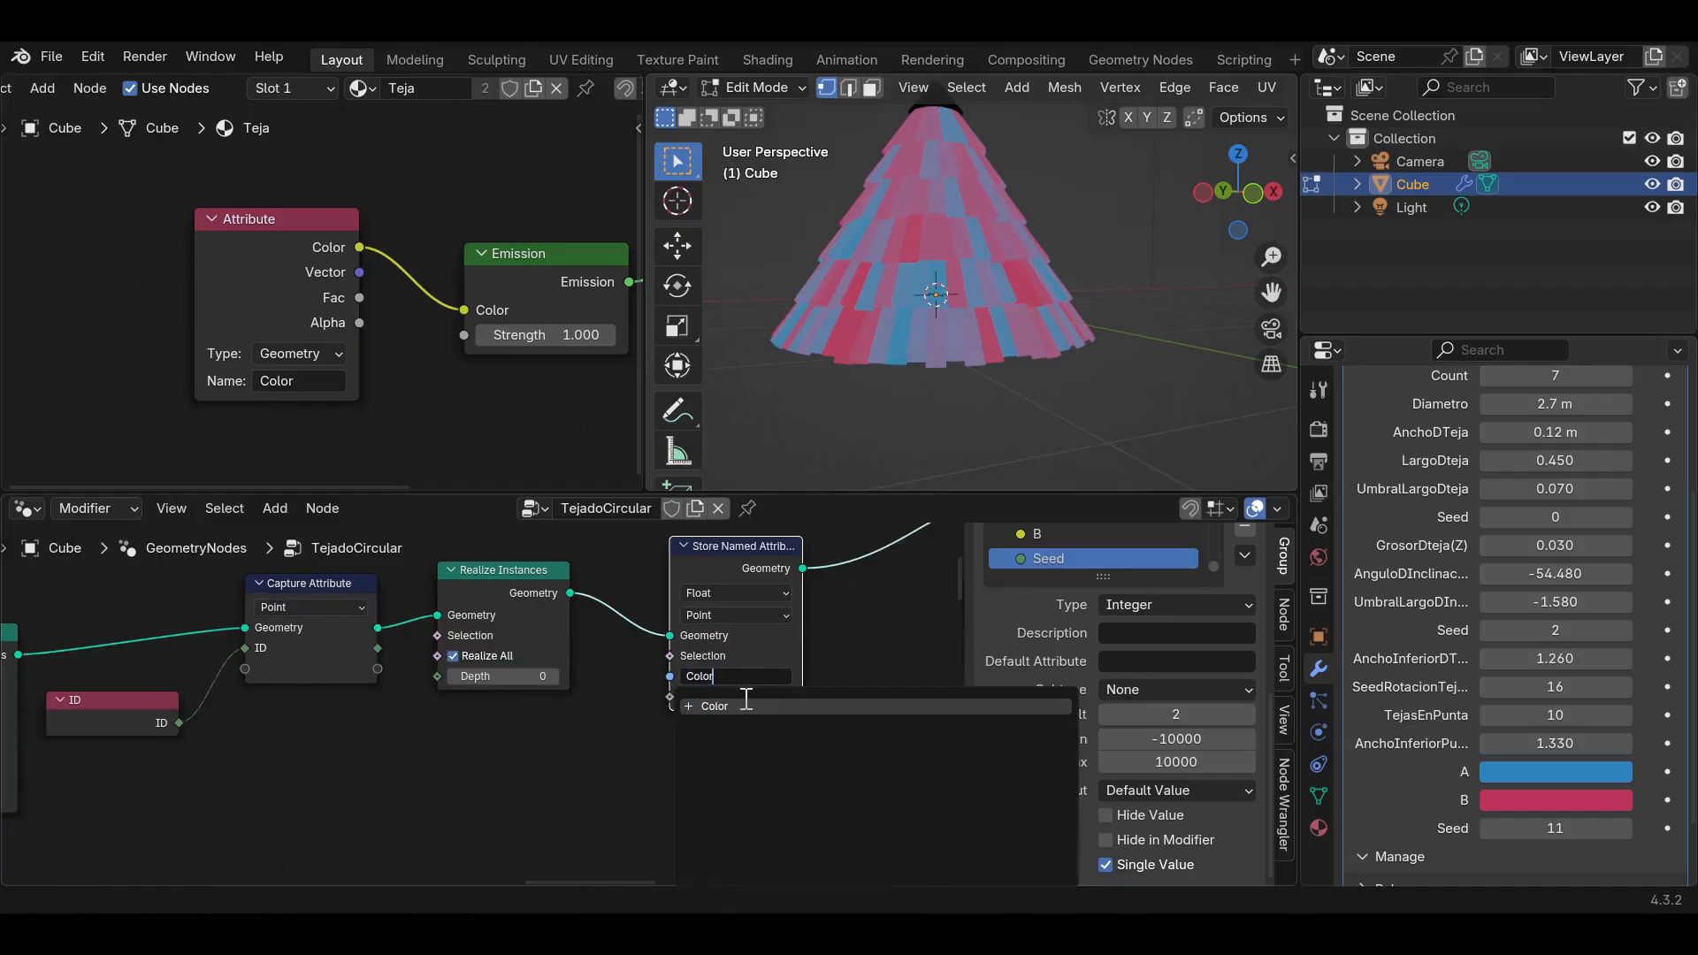
type("Color")
left_click(745, 704)
scroll(1401, 796, "down", 3)
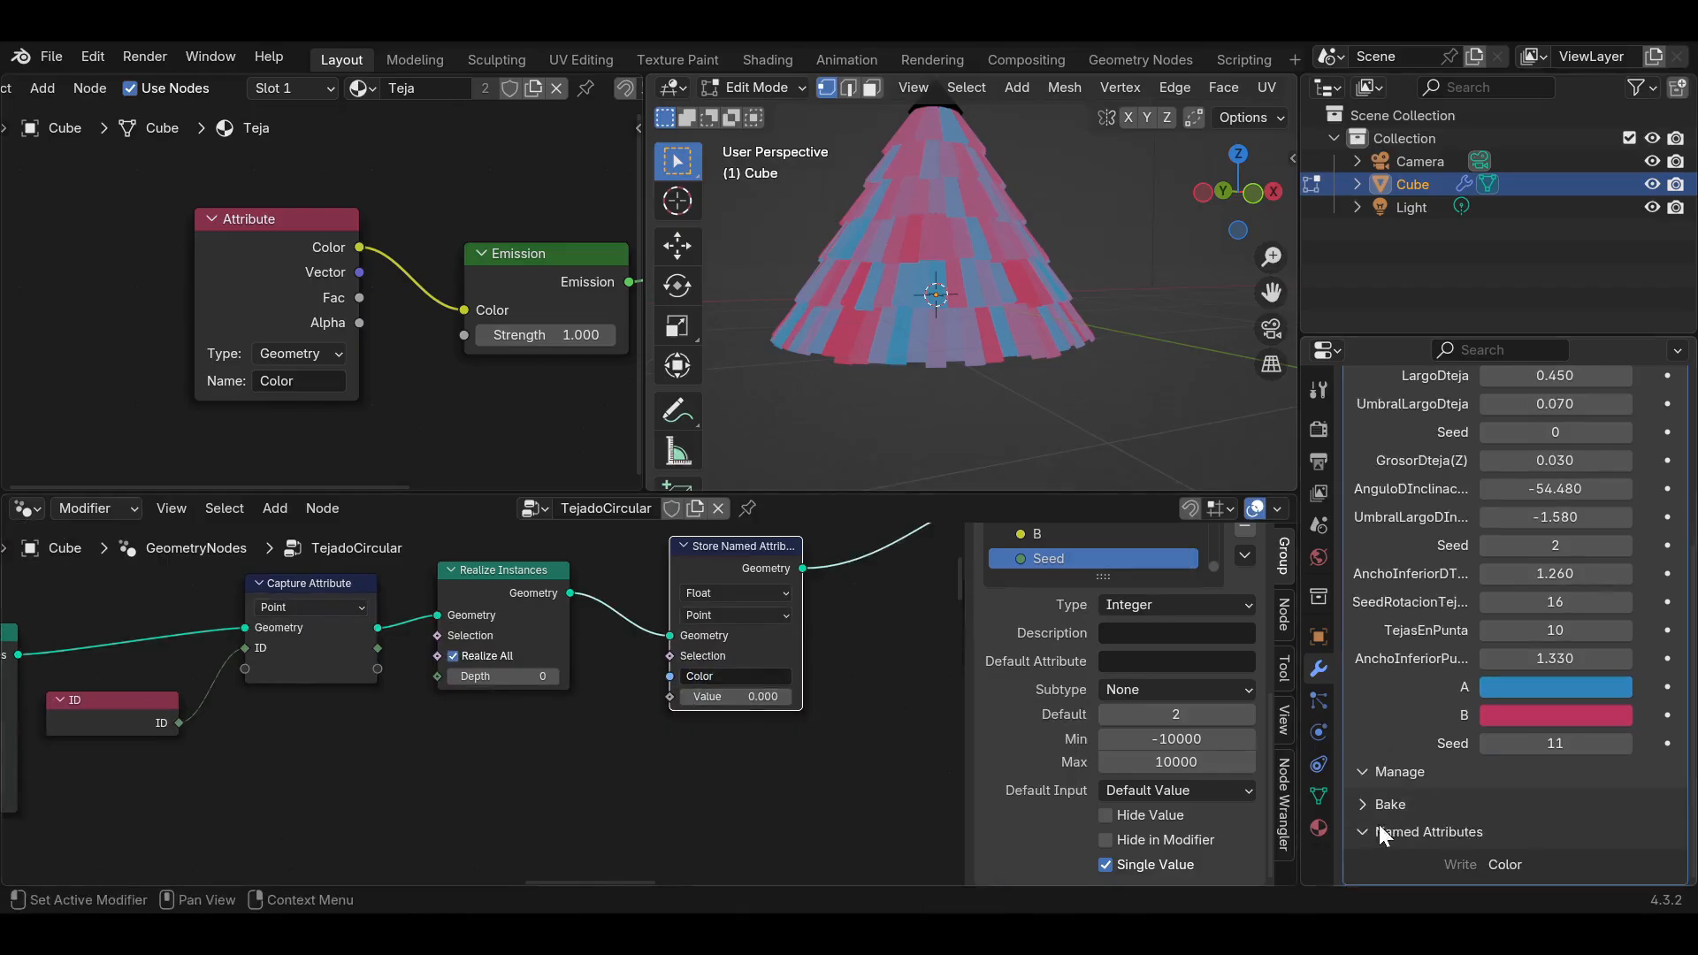
scroll(689, 650, "up", 1)
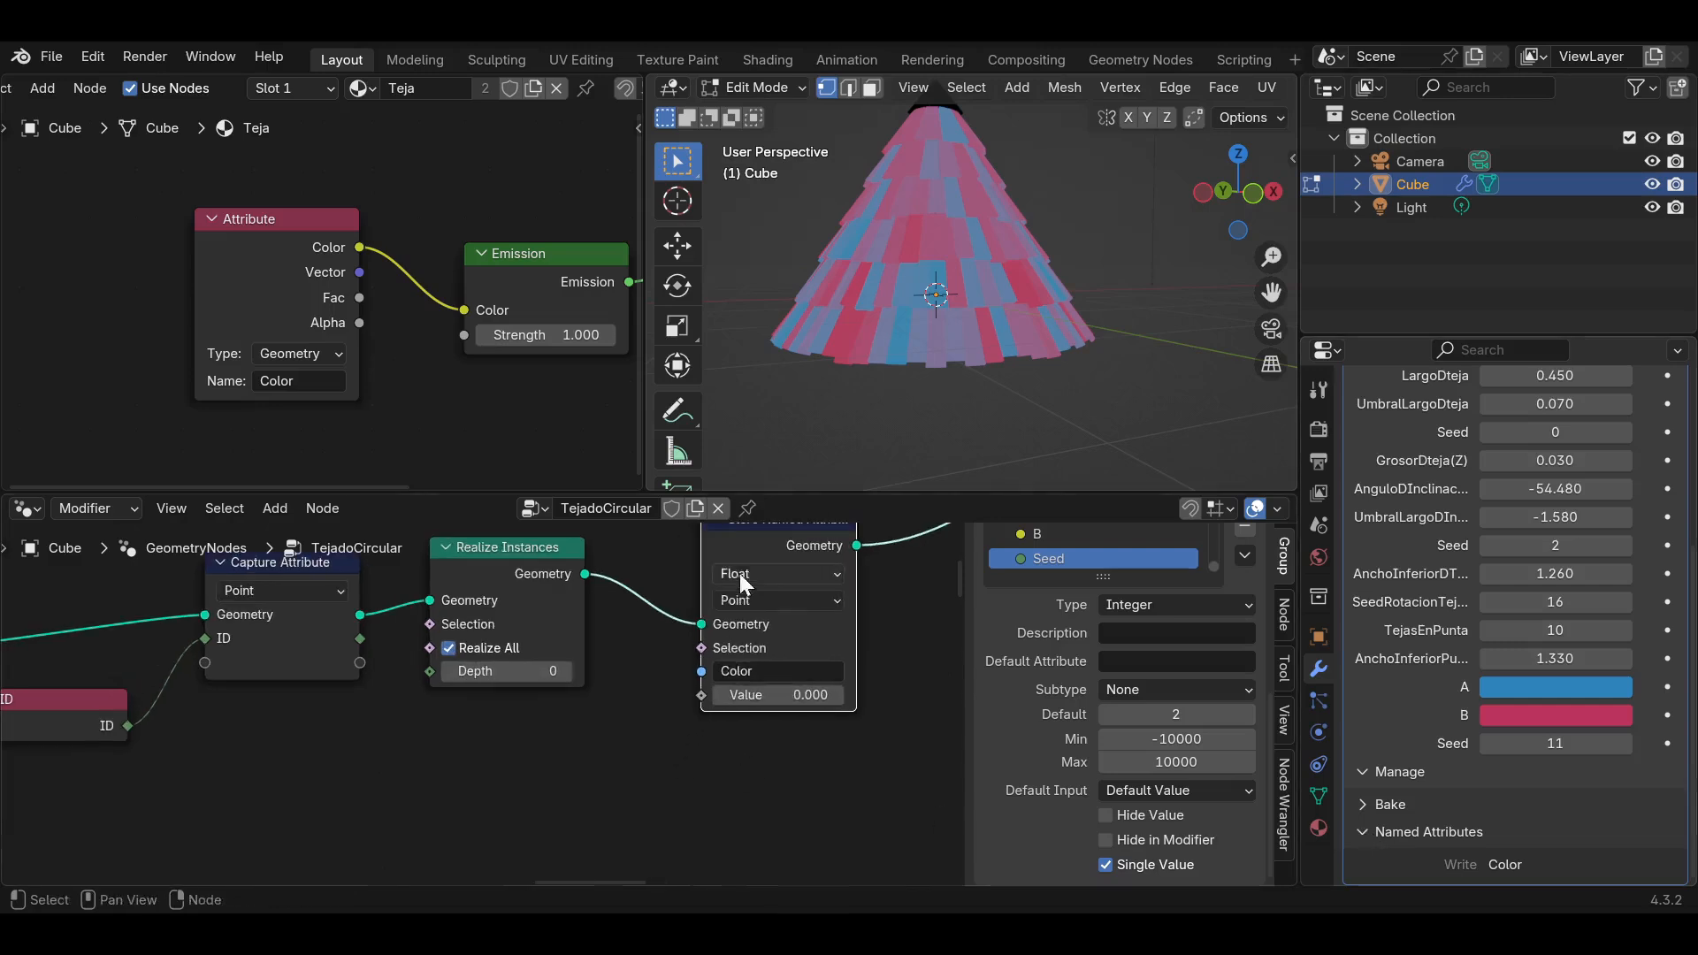
left_click(742, 571)
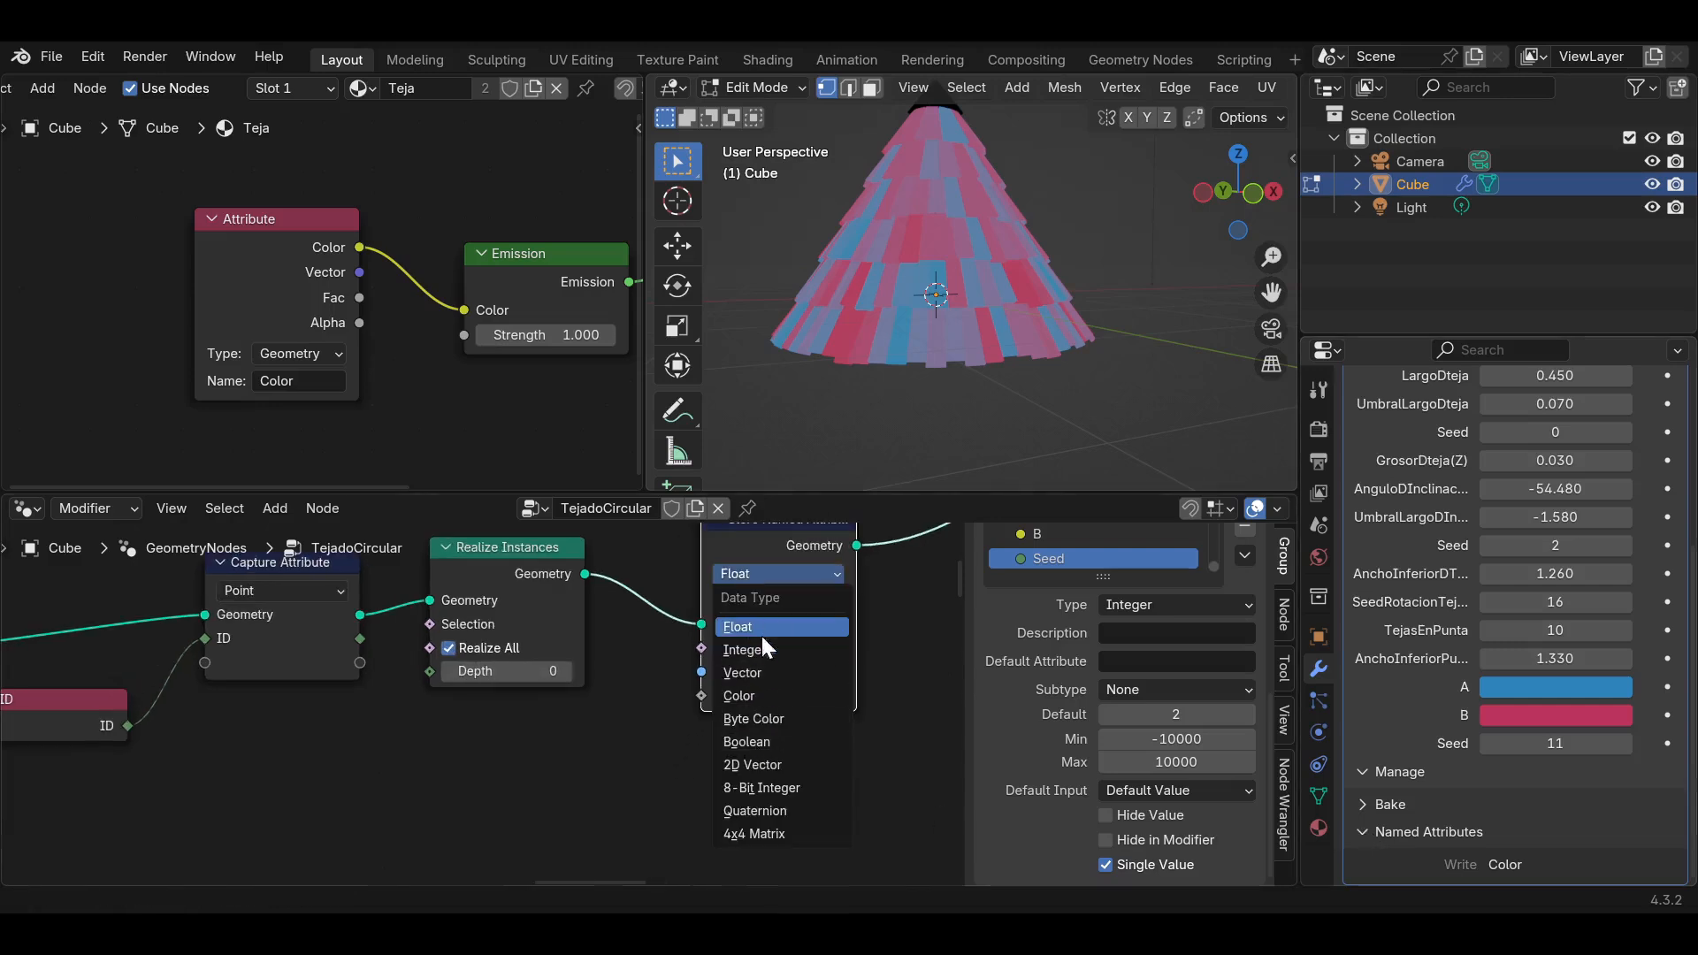
left_click(755, 695)
left_click(761, 599)
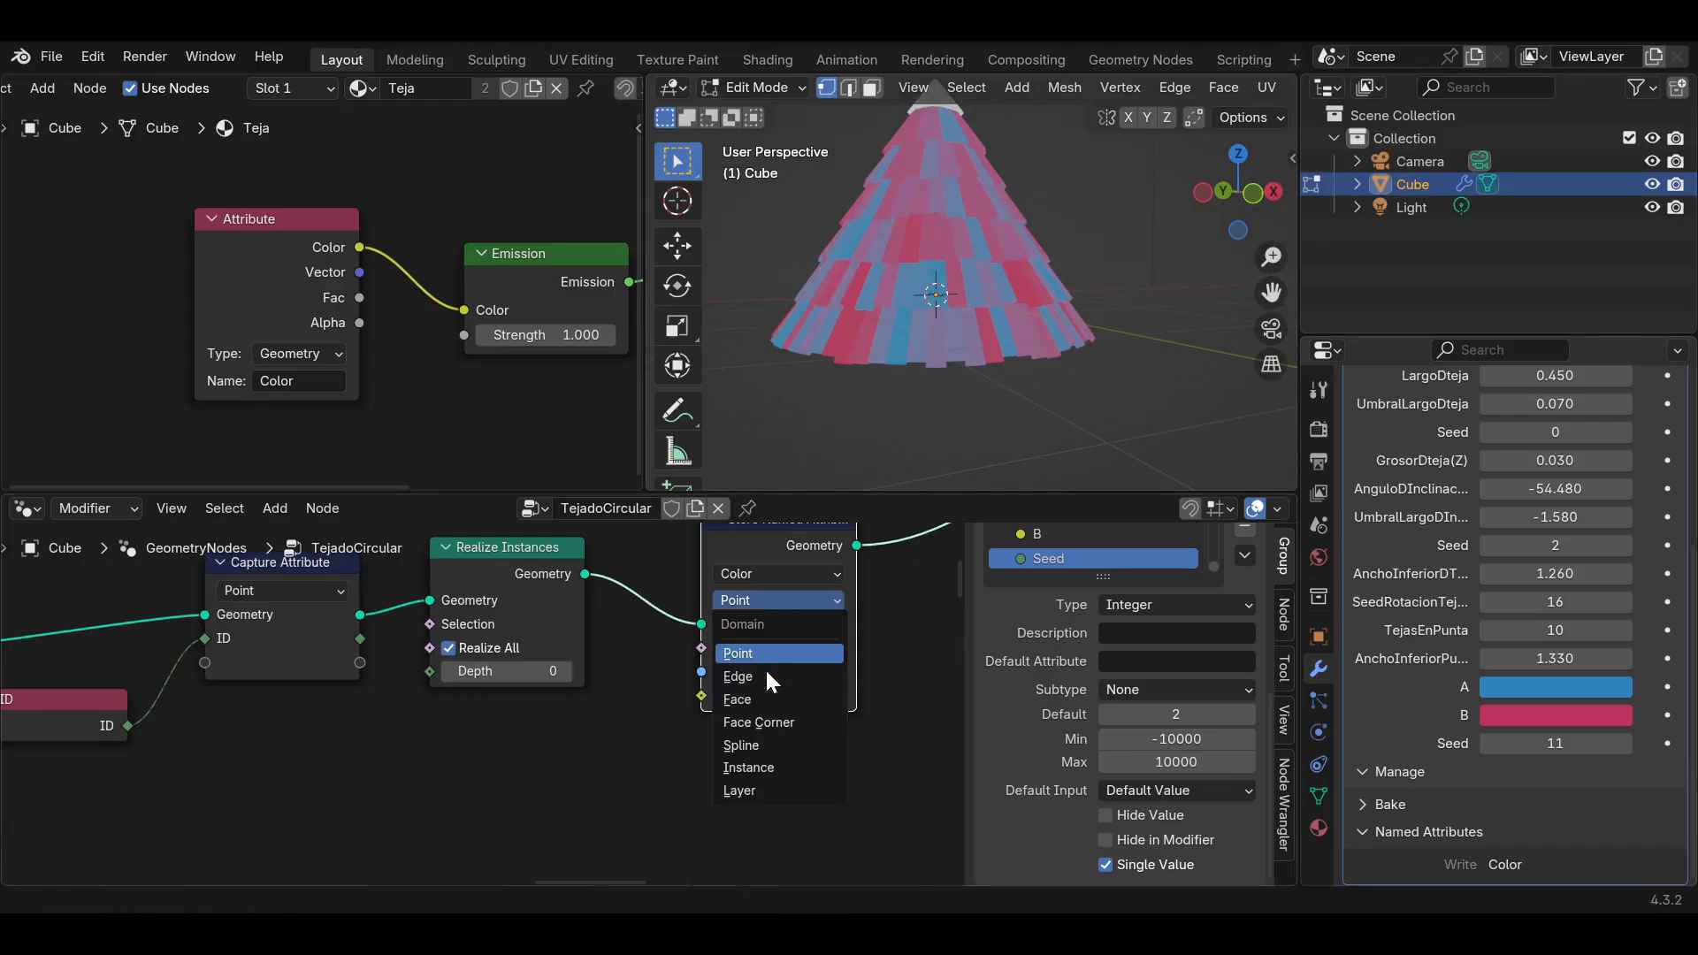
left_click(766, 697)
Set the domain of the tip branch's Capture Attribute node to Instance.
scroll(566, 679, "down", 2)
scroll(214, 616, "up", 3)
middle_click_drag(215, 615, 506, 715)
scroll(559, 684, "up", 3)
left_click(568, 682)
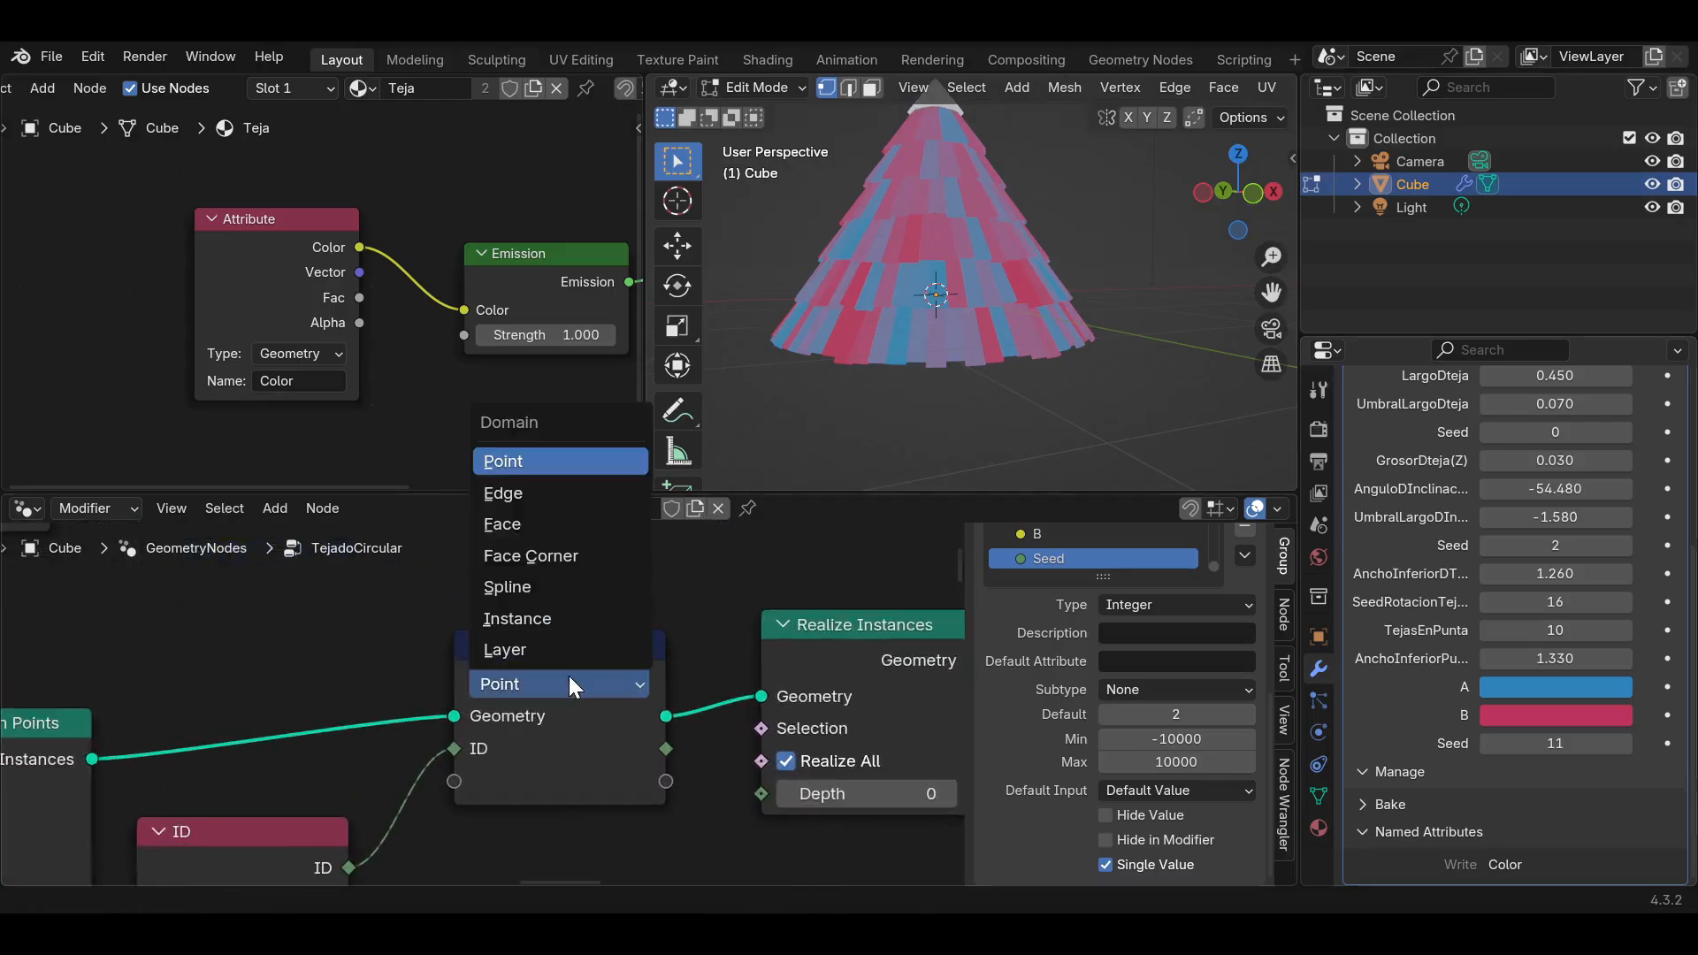
left_click(560, 619)
scroll(522, 709, "down", 2)
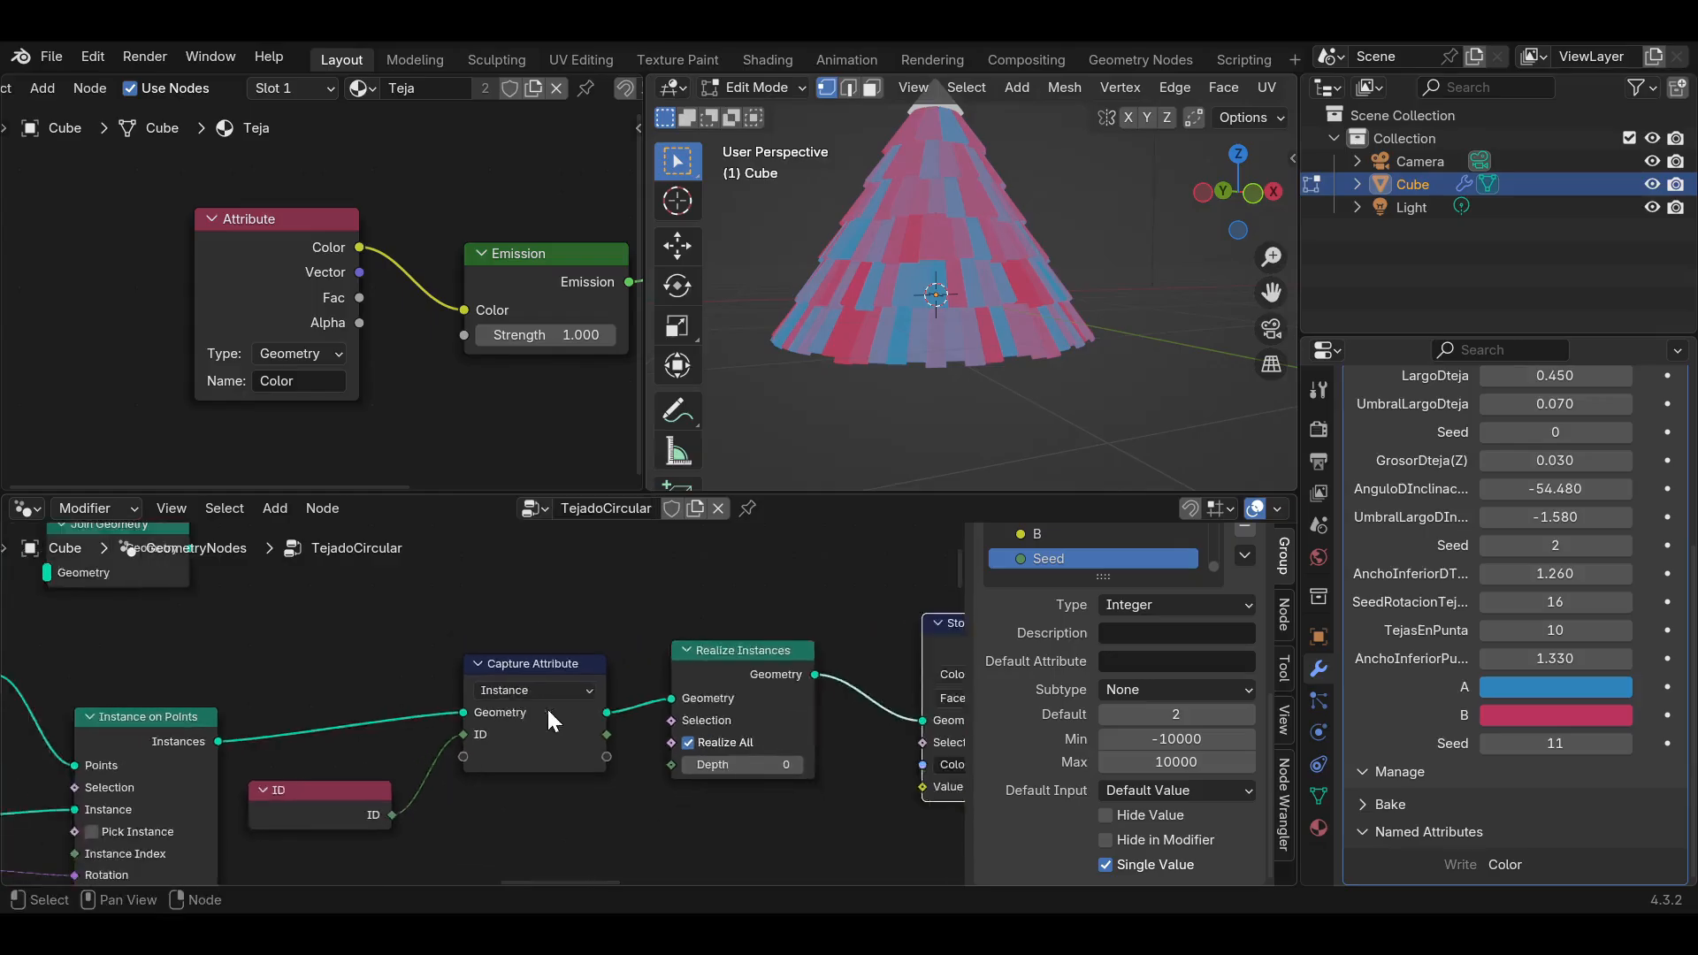
Add a color Mix node below Realize Instances and connect its Result to the Value of Store Named Attribute.
scroll(557, 676, "up", 1)
key("shift+a")
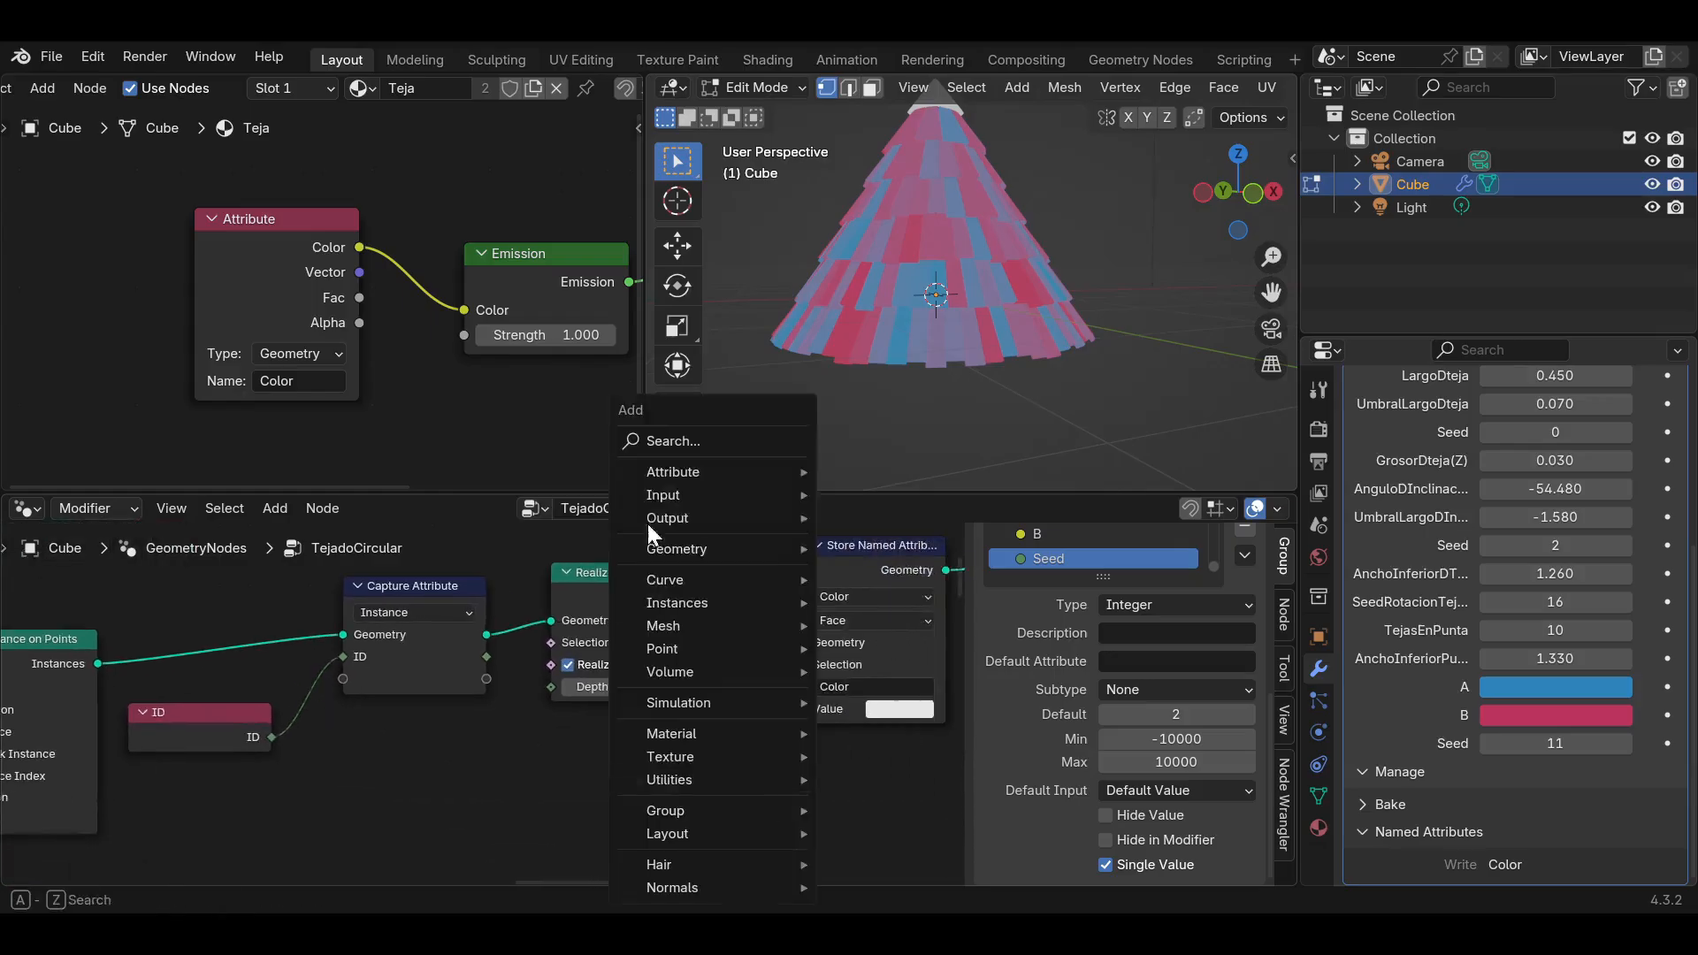
left_click(677, 451)
type("mi")
left_click(770, 496)
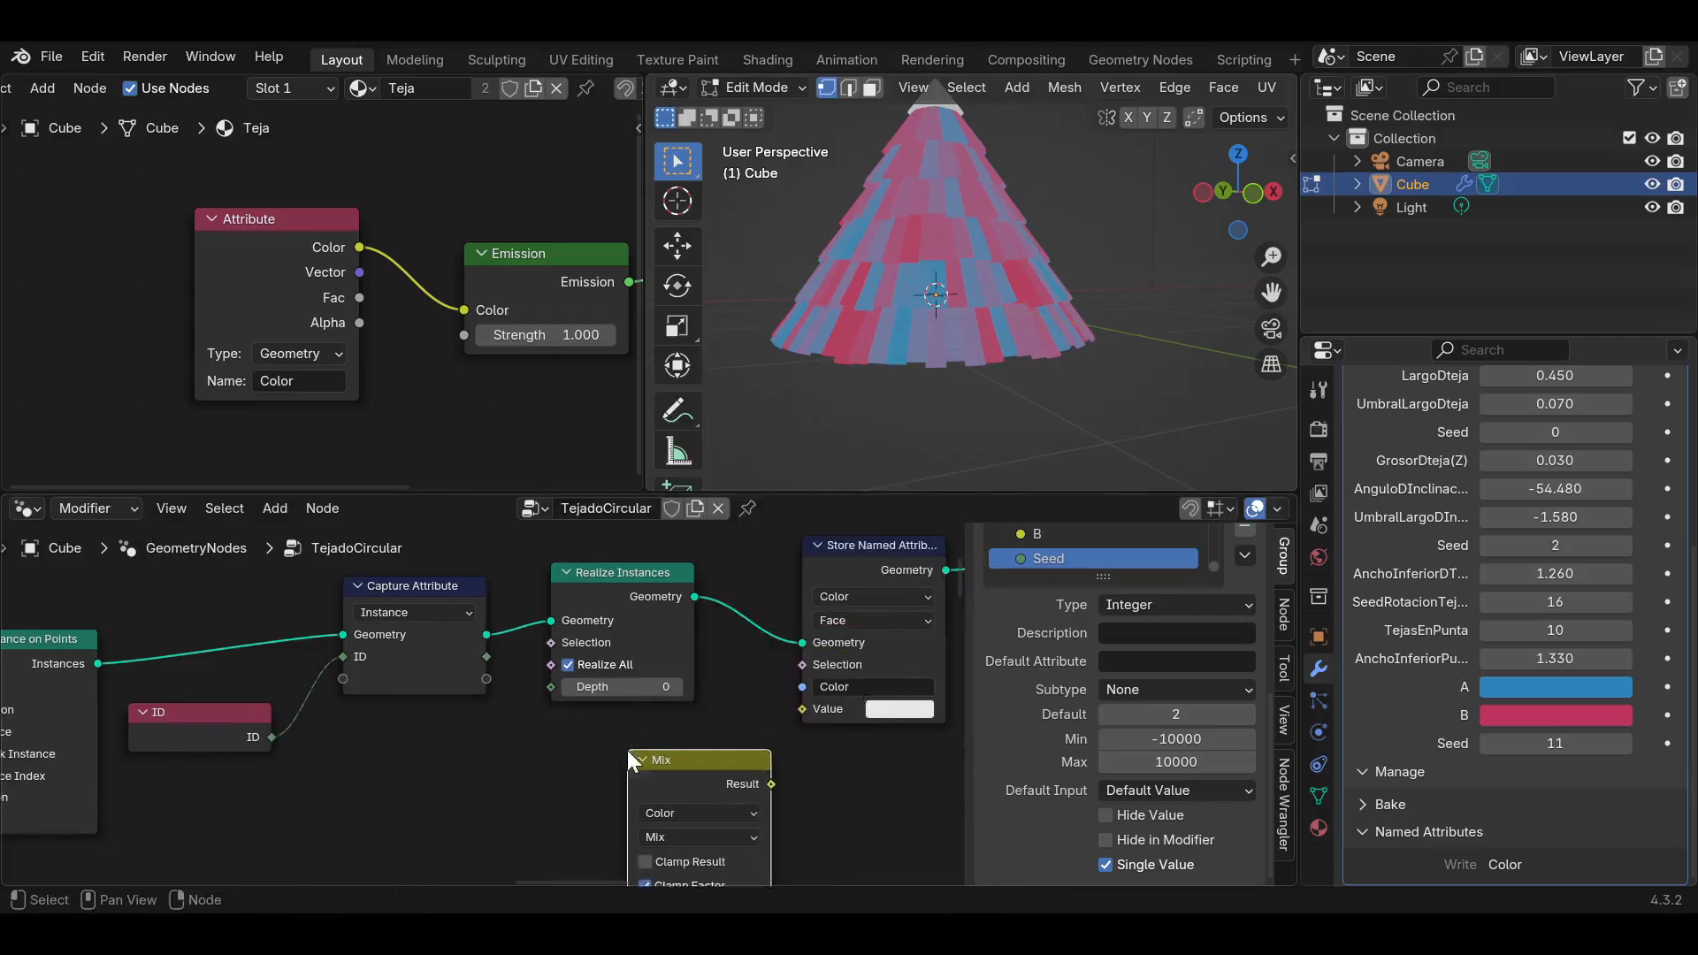
left_click(768, 724)
left_click_drag(783, 651, 779, 654)
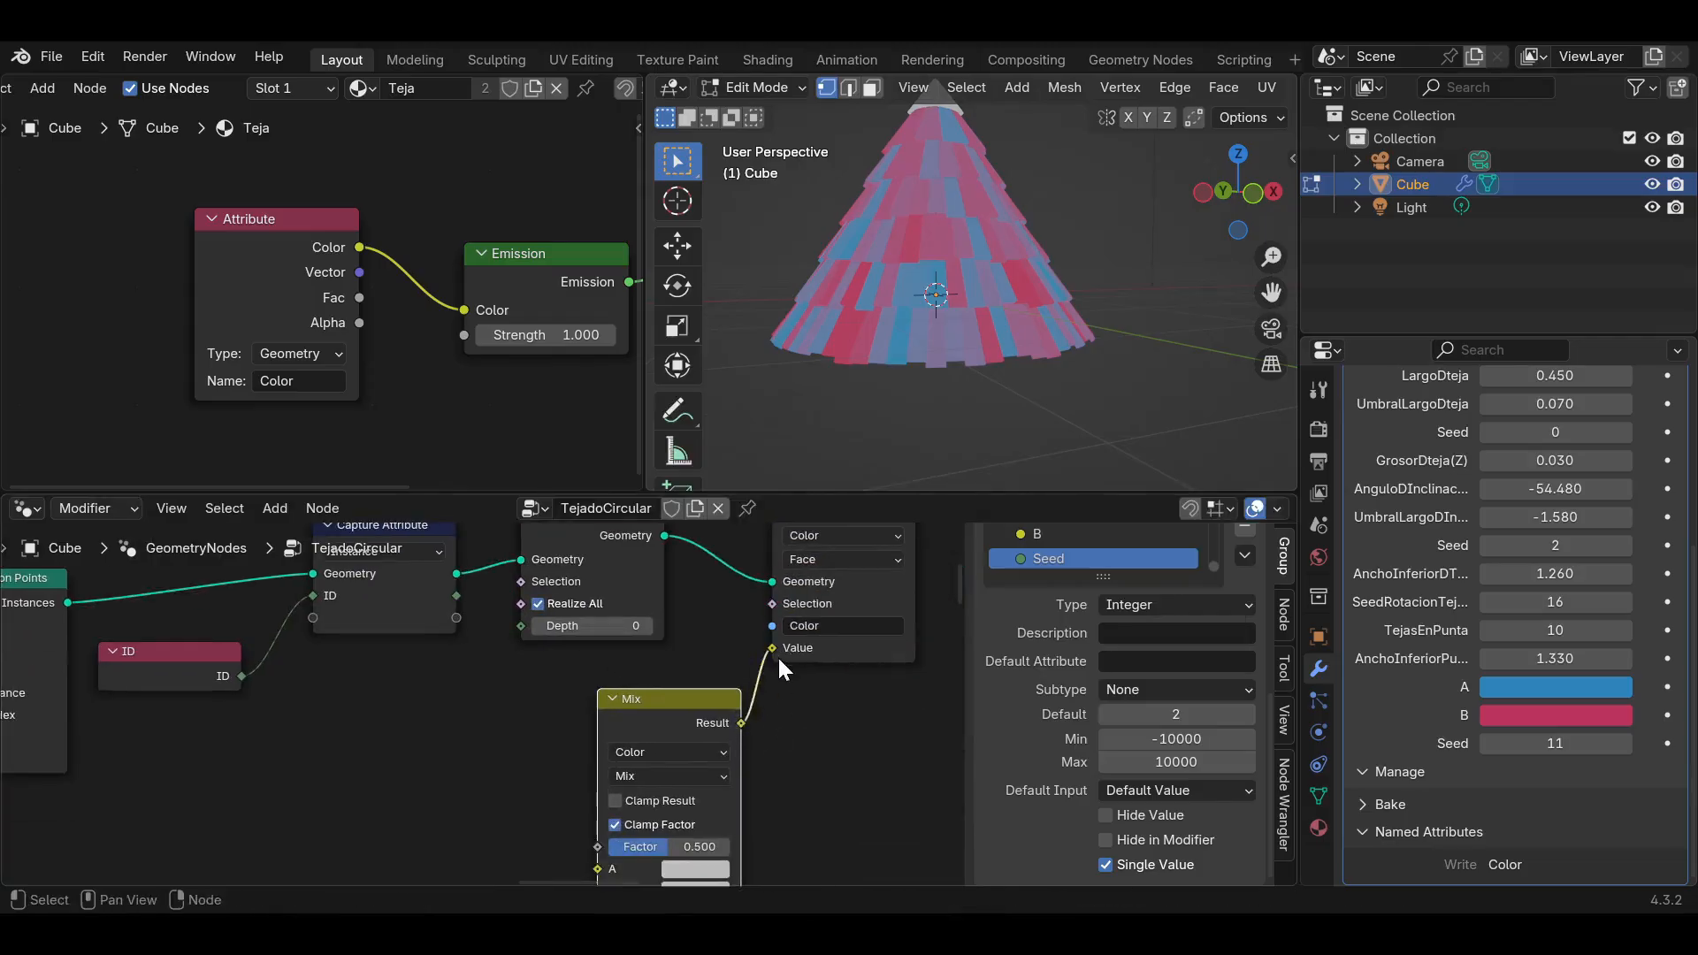
Add a Group Input node and connect its A and B colors to the A and B inputs of the Mix node.
scroll(777, 655, "down", 2)
key("shift+a")
left_click(409, 443)
type("gr")
left_click(497, 509)
left_click(367, 653)
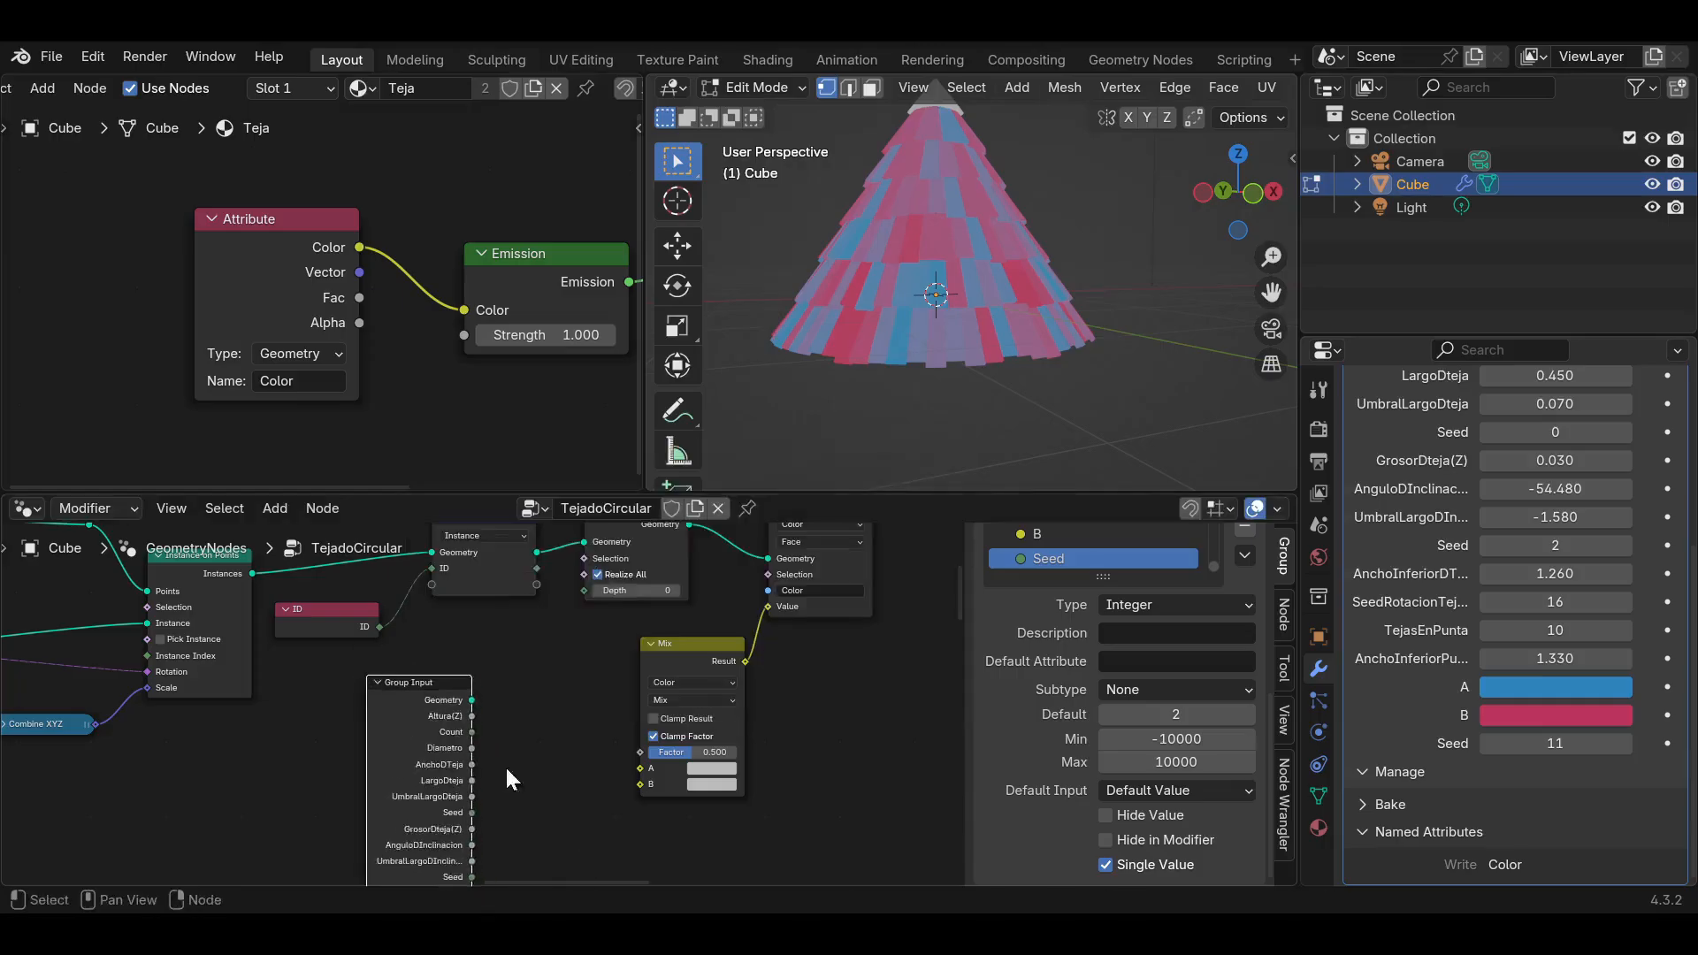
middle_click_drag(511, 776, 528, 604)
left_click_drag(659, 604, 658, 597)
left_click_drag(491, 800, 552, 723)
left_click_drag(659, 623, 659, 610)
middle_click_drag(658, 611, 699, 721)
Bring the whole roof into view and join the 3D viewport over the shader editor area.
left_click_drag(1271, 293, 1267, 300)
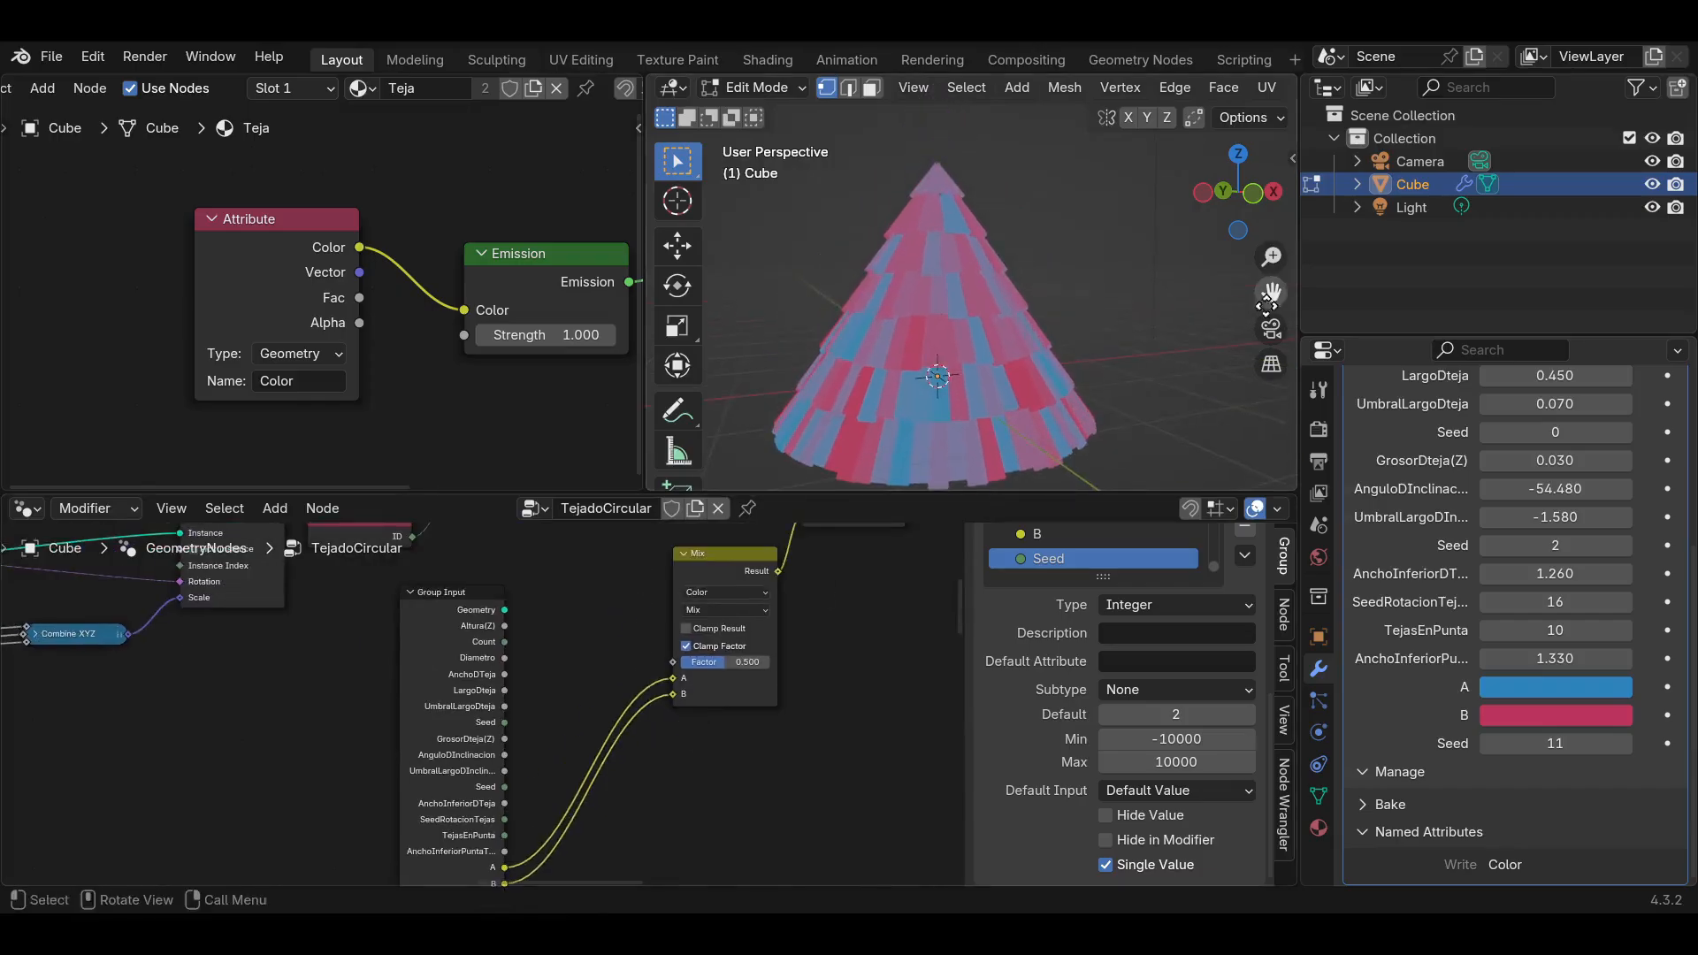
right_click(642, 297)
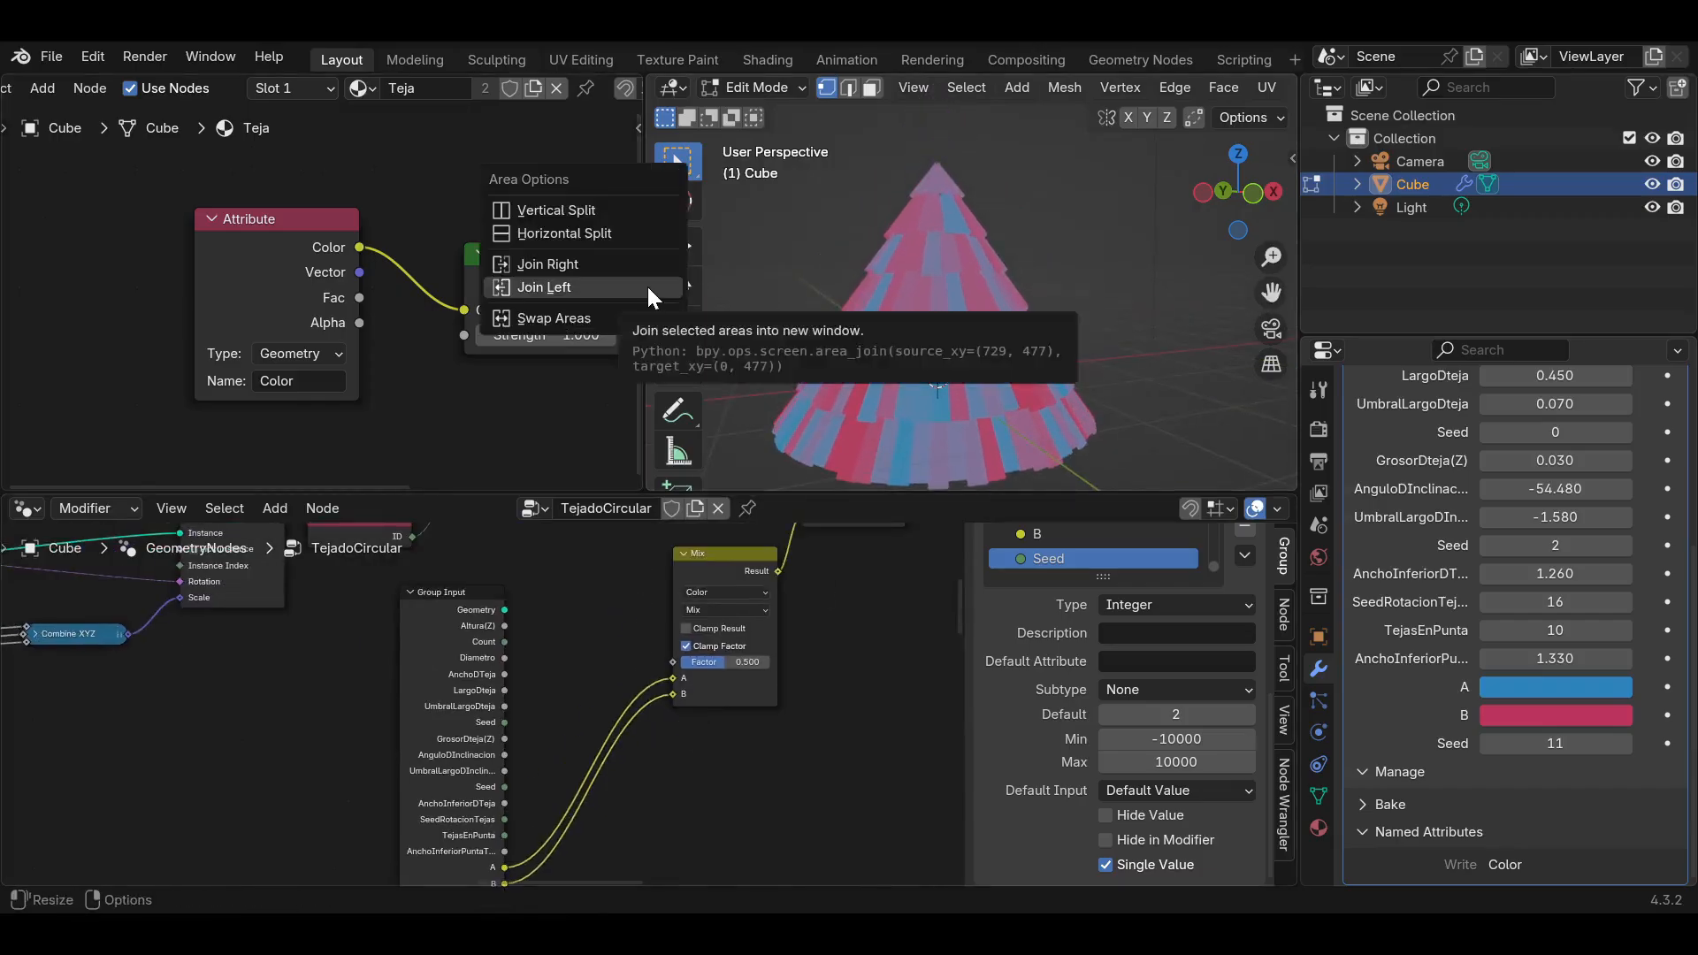
left_click(648, 287)
Reposition the new Group Input node and add a Random Value node below the Capture Attribute node.
scroll(682, 428, "down", 3)
scroll(519, 689, "up", 1)
left_click_drag(425, 701, 294, 773)
scroll(503, 641, "down", 3)
middle_click_drag(506, 633, 560, 766)
left_click(595, 763)
key("shift+a")
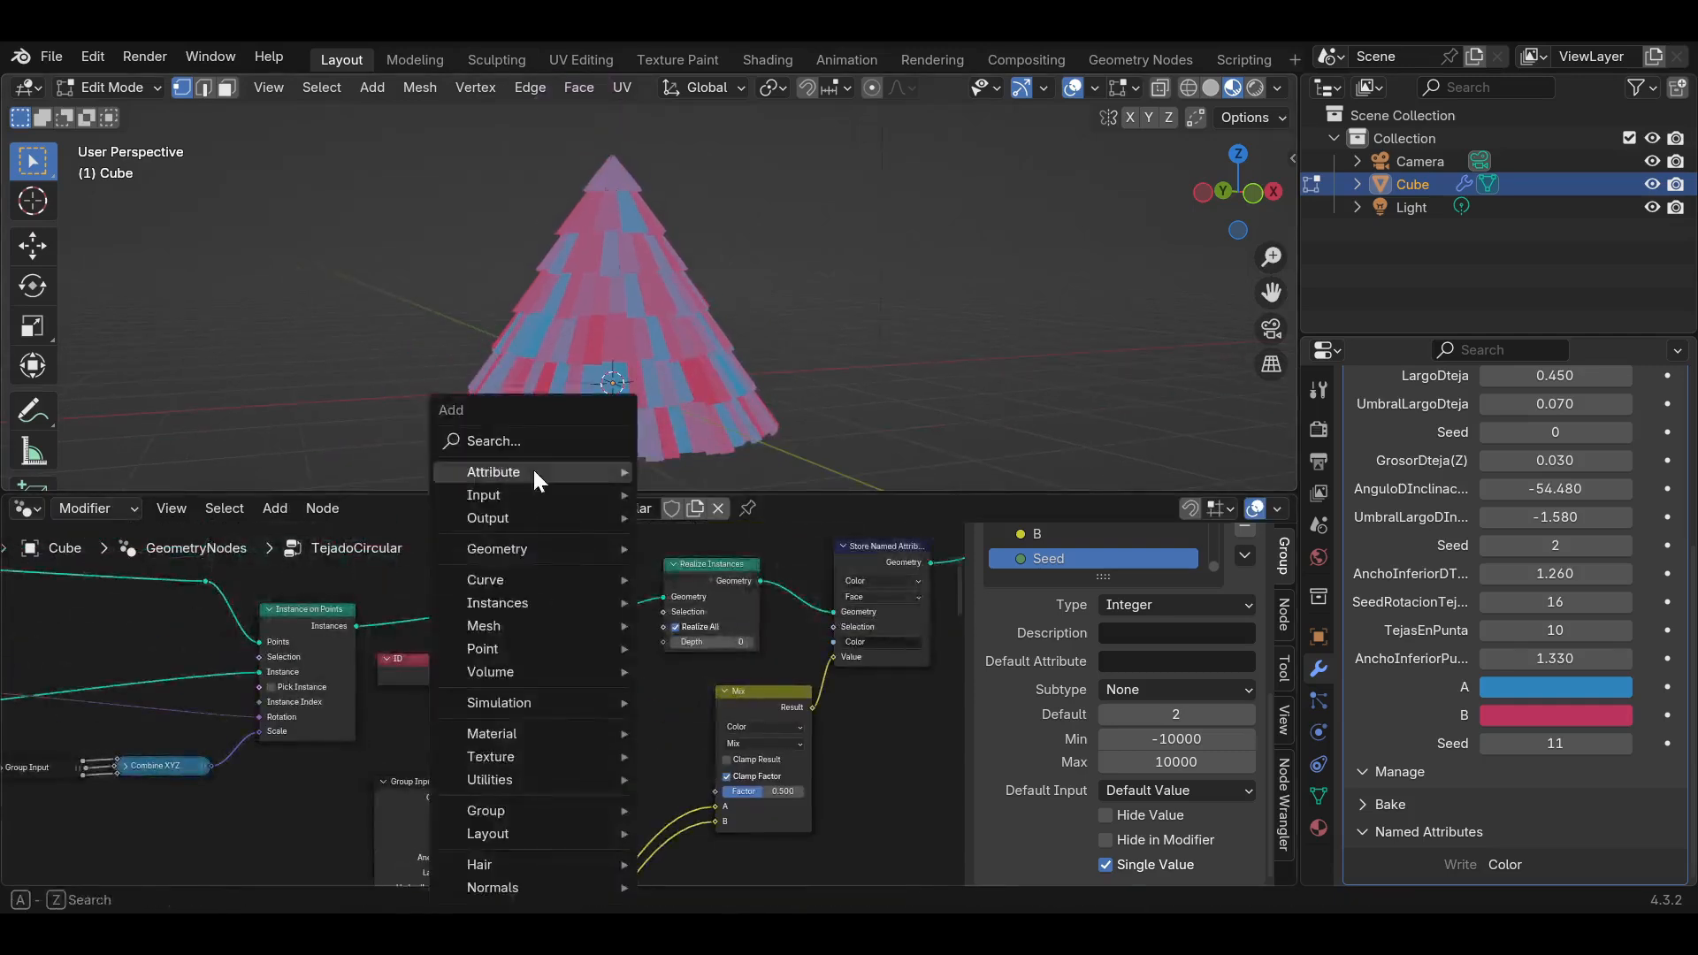
left_click(538, 437)
type("ra")
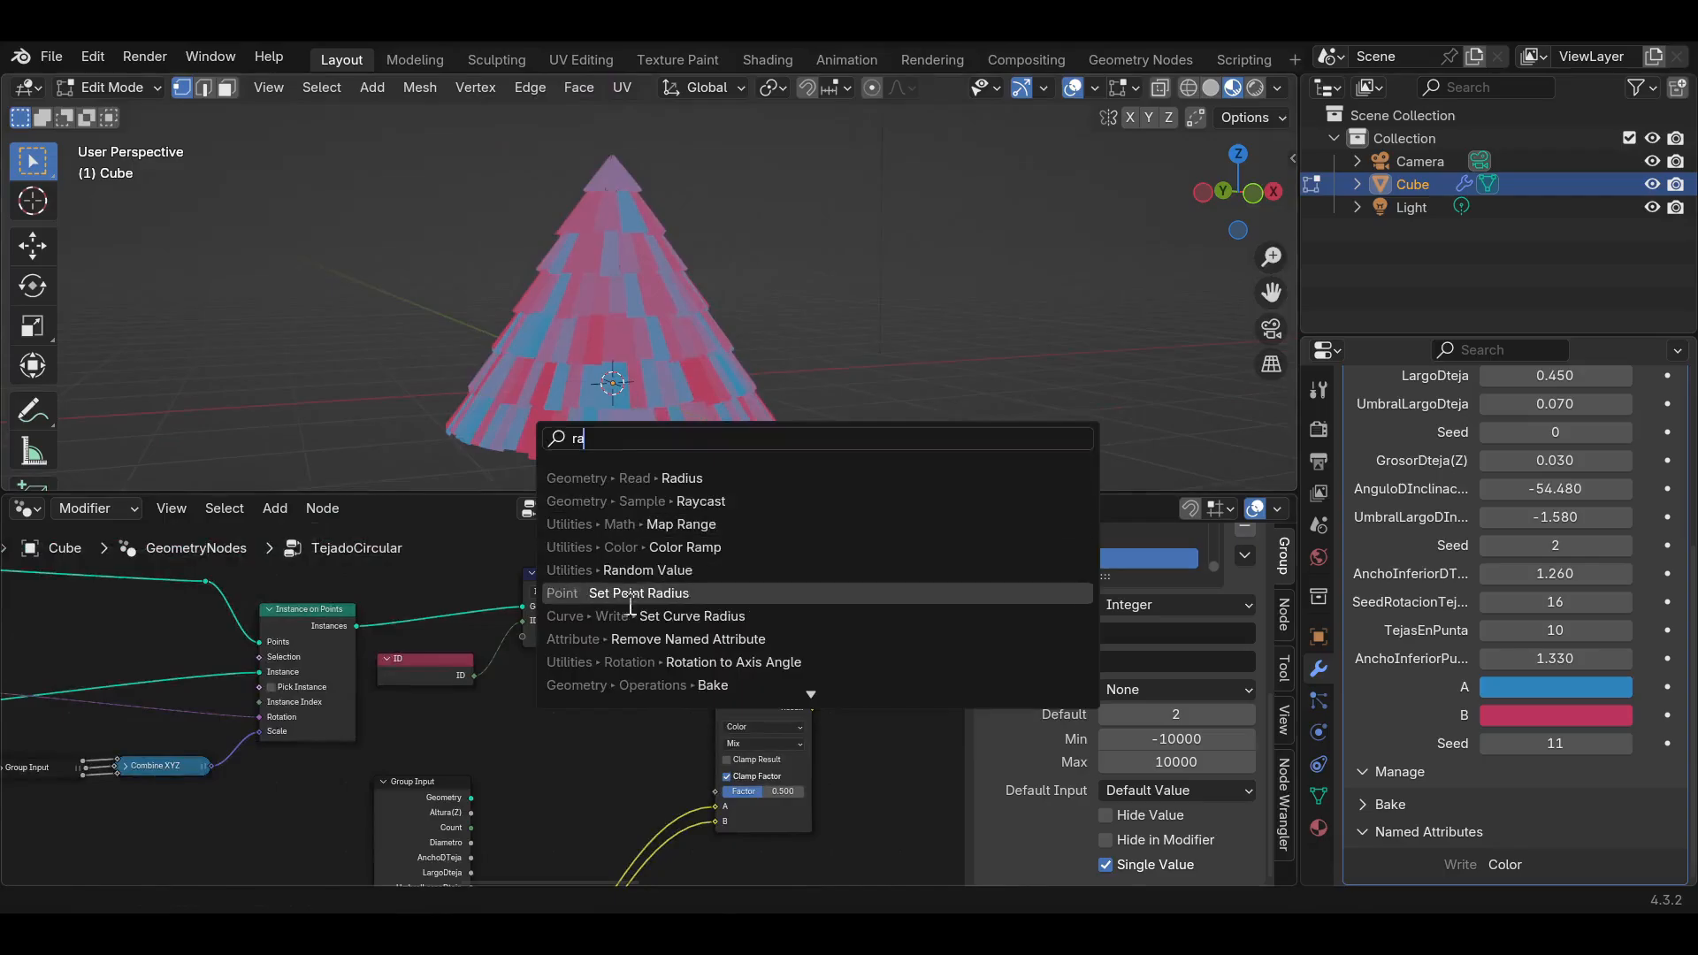
left_click(635, 570)
left_click(619, 721)
scroll(621, 637, "up", 2)
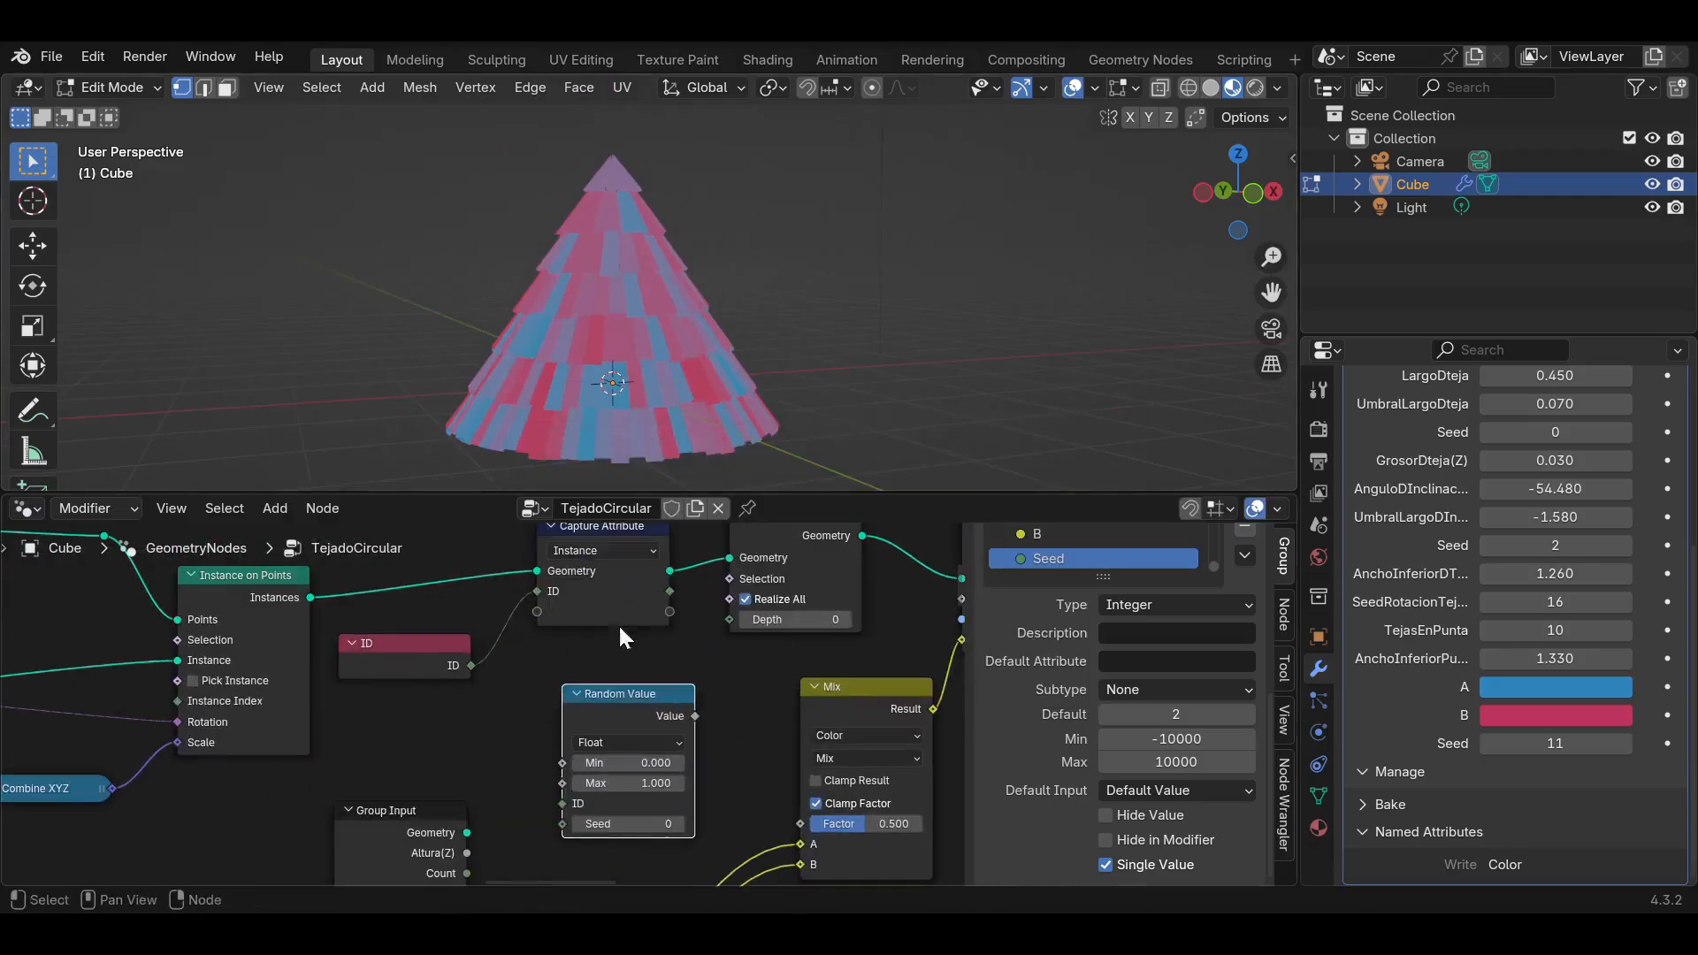
Connect the captured ID to the Random Value's ID and its Value to the Mix Factor, then save the file.
left_click_drag(669, 593, 562, 802)
left_click_drag(627, 694, 701, 677)
left_click(601, 623)
left_click_drag(602, 624, 531, 625)
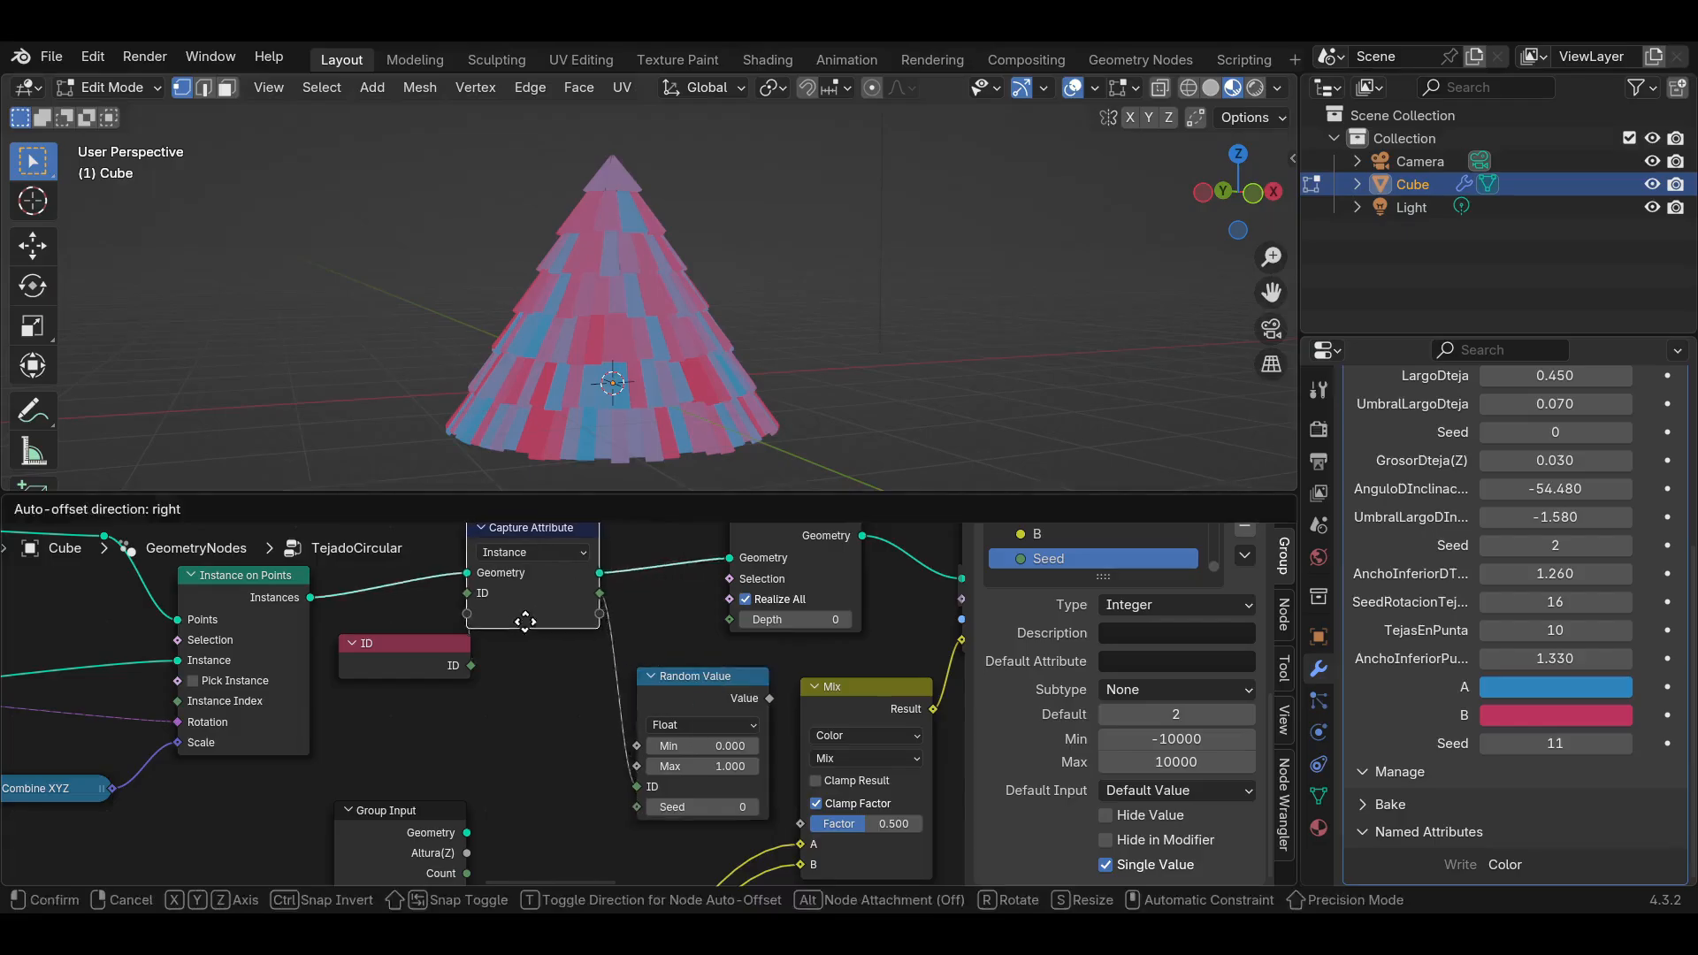
middle_click_drag(669, 680, 557, 612)
left_click_drag(600, 622, 550, 663)
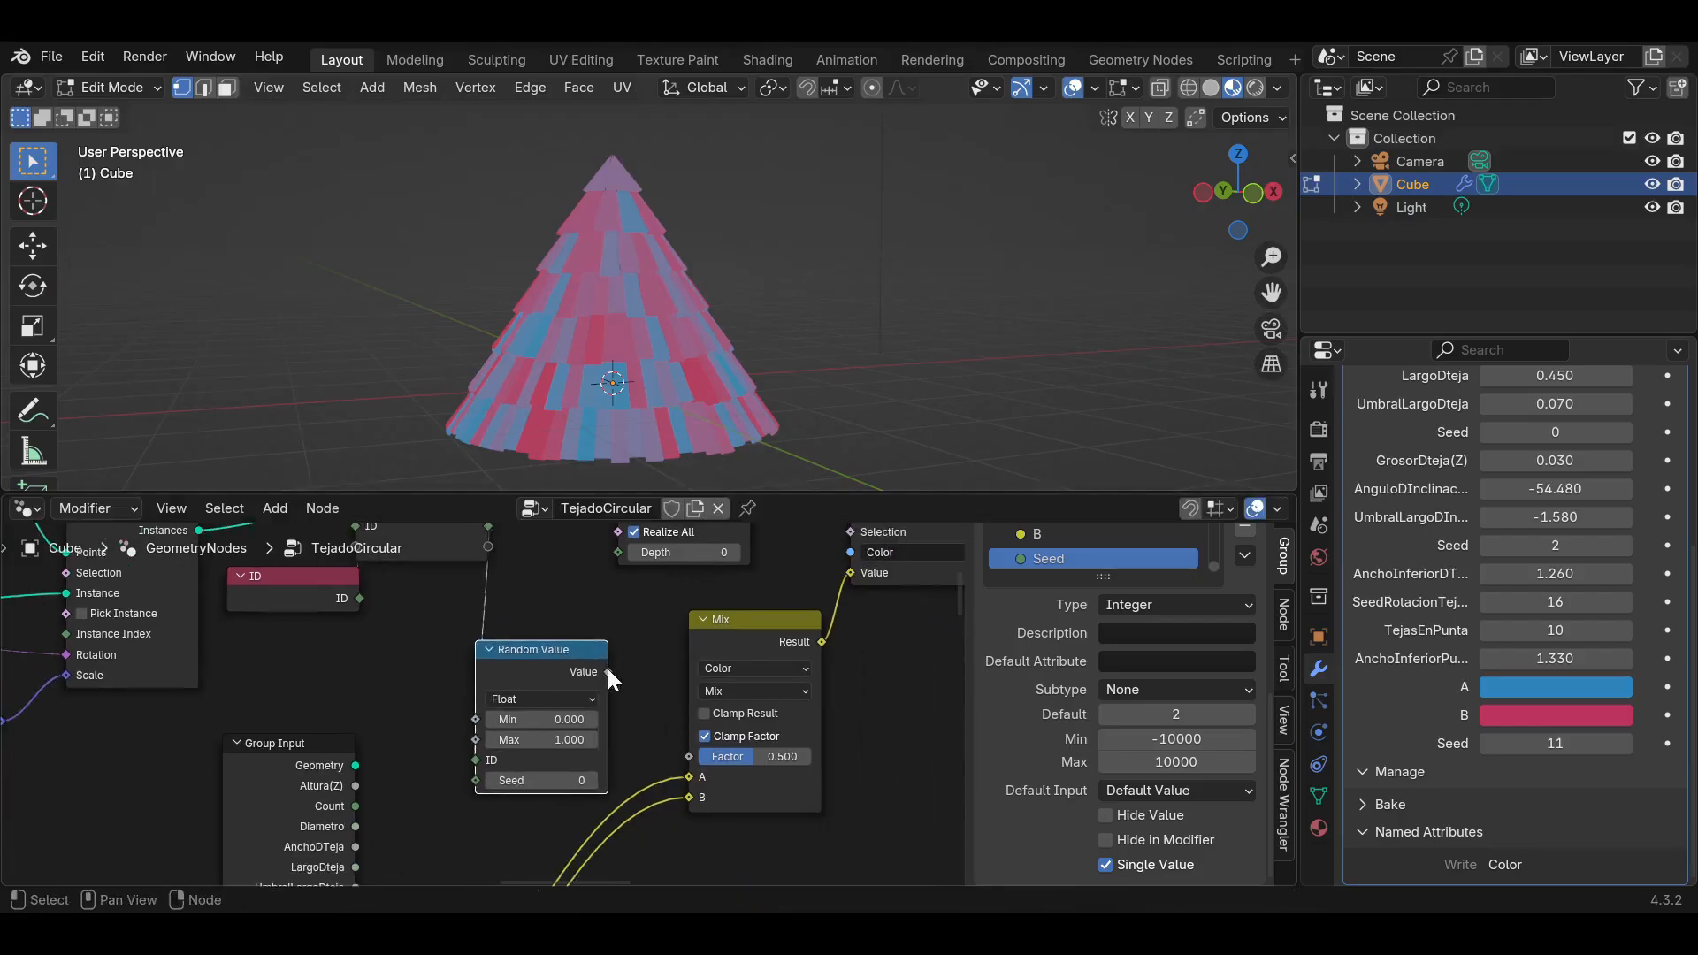
left_click_drag(687, 753, 687, 753)
key("ctrl+s")
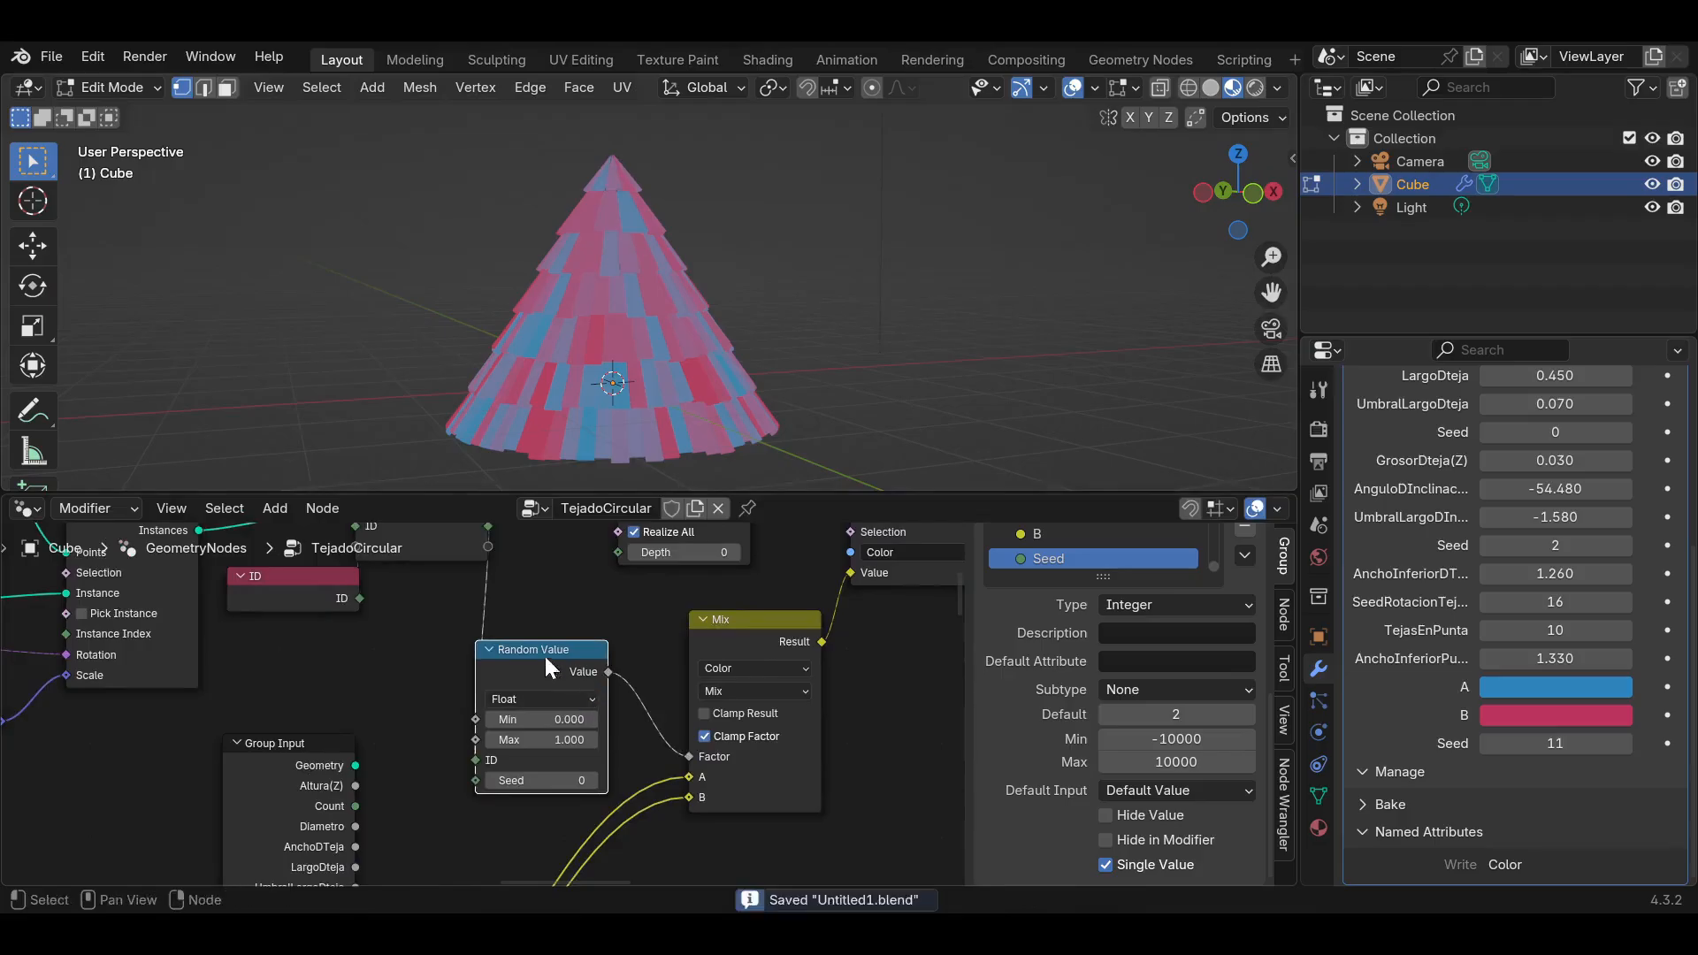
left_click_drag(506, 695, 533, 662)
Connect the Group Input's last Seed to the Random Value's Seed, then hide the Group Input's unused sockets and collapse it.
scroll(530, 654, "down", 3)
middle_click_drag(418, 732, 515, 569)
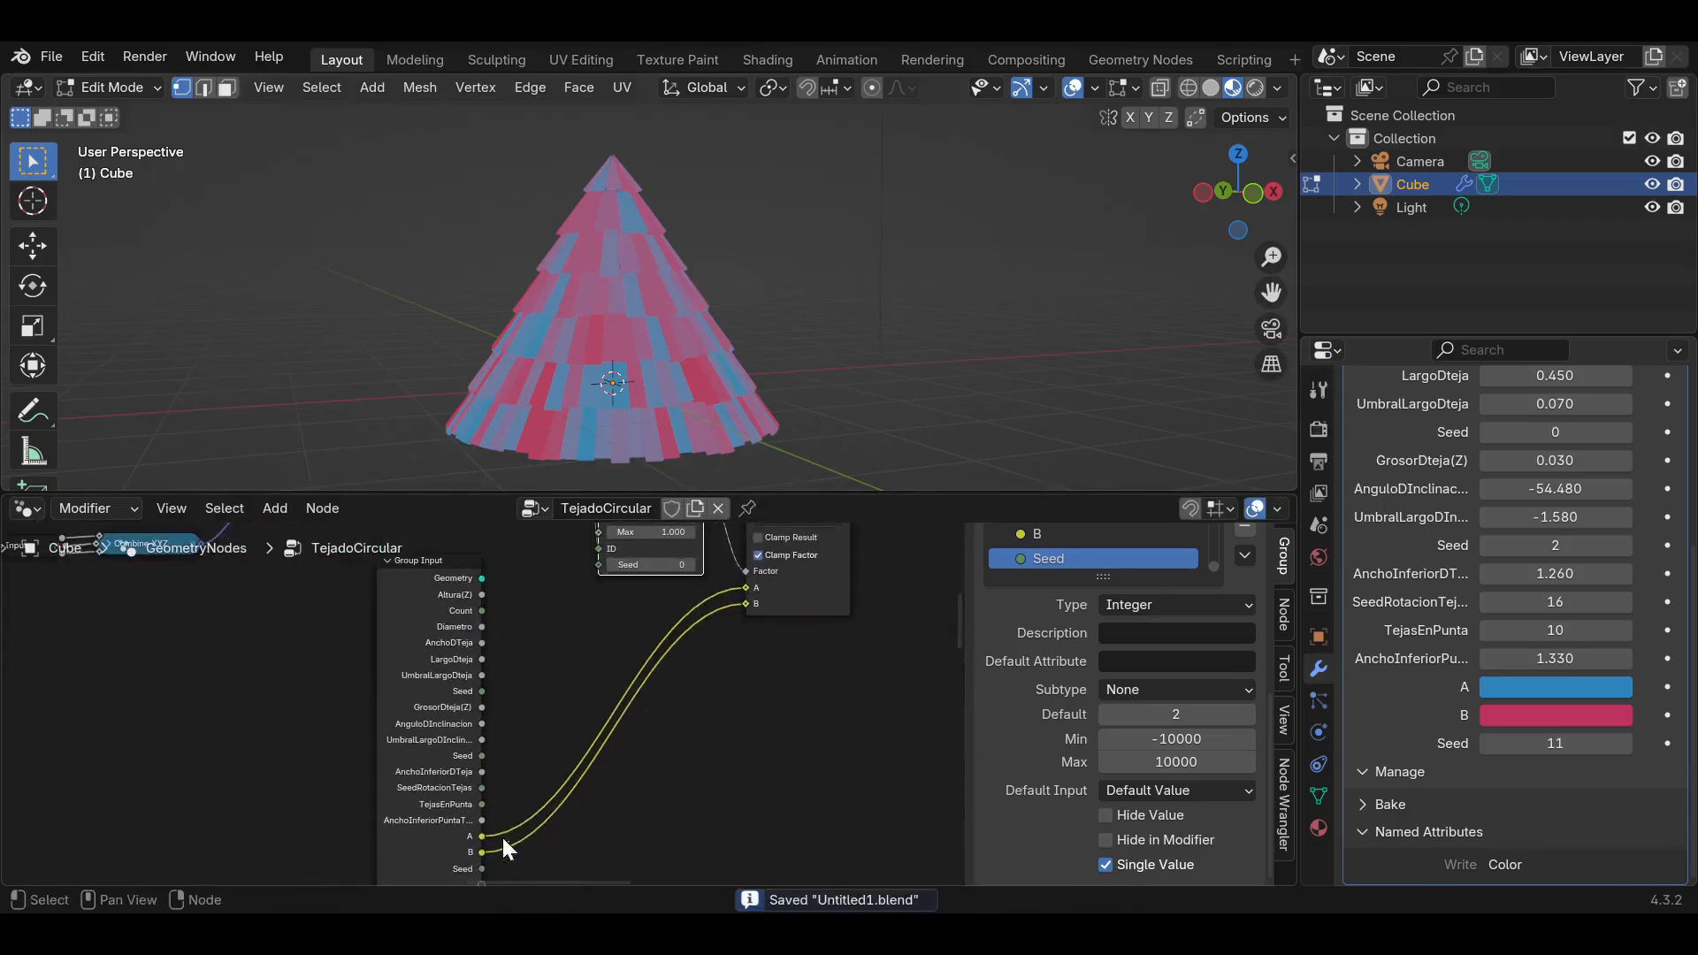
left_click_drag(481, 868, 602, 616)
left_click(390, 623)
left_click_drag(427, 620, 476, 641)
key("ctrl+h")
scroll(644, 265, "down", 2)
Set the modifier's color Seed to 14 and inspect the tile colors at the roof's tip.
scroll(644, 266, "up", 7)
left_click_drag(1271, 293, 1377, 536)
scroll(698, 323, "up", 3)
middle_click_drag(690, 326, 730, 312)
left_click(1626, 745)
left_click(1626, 744)
left_click(1626, 745)
scroll(651, 266, "down", 5)
scroll(651, 305, "up", 7)
scroll(653, 378, "down", 3)
scroll(512, 796, "down", 8)
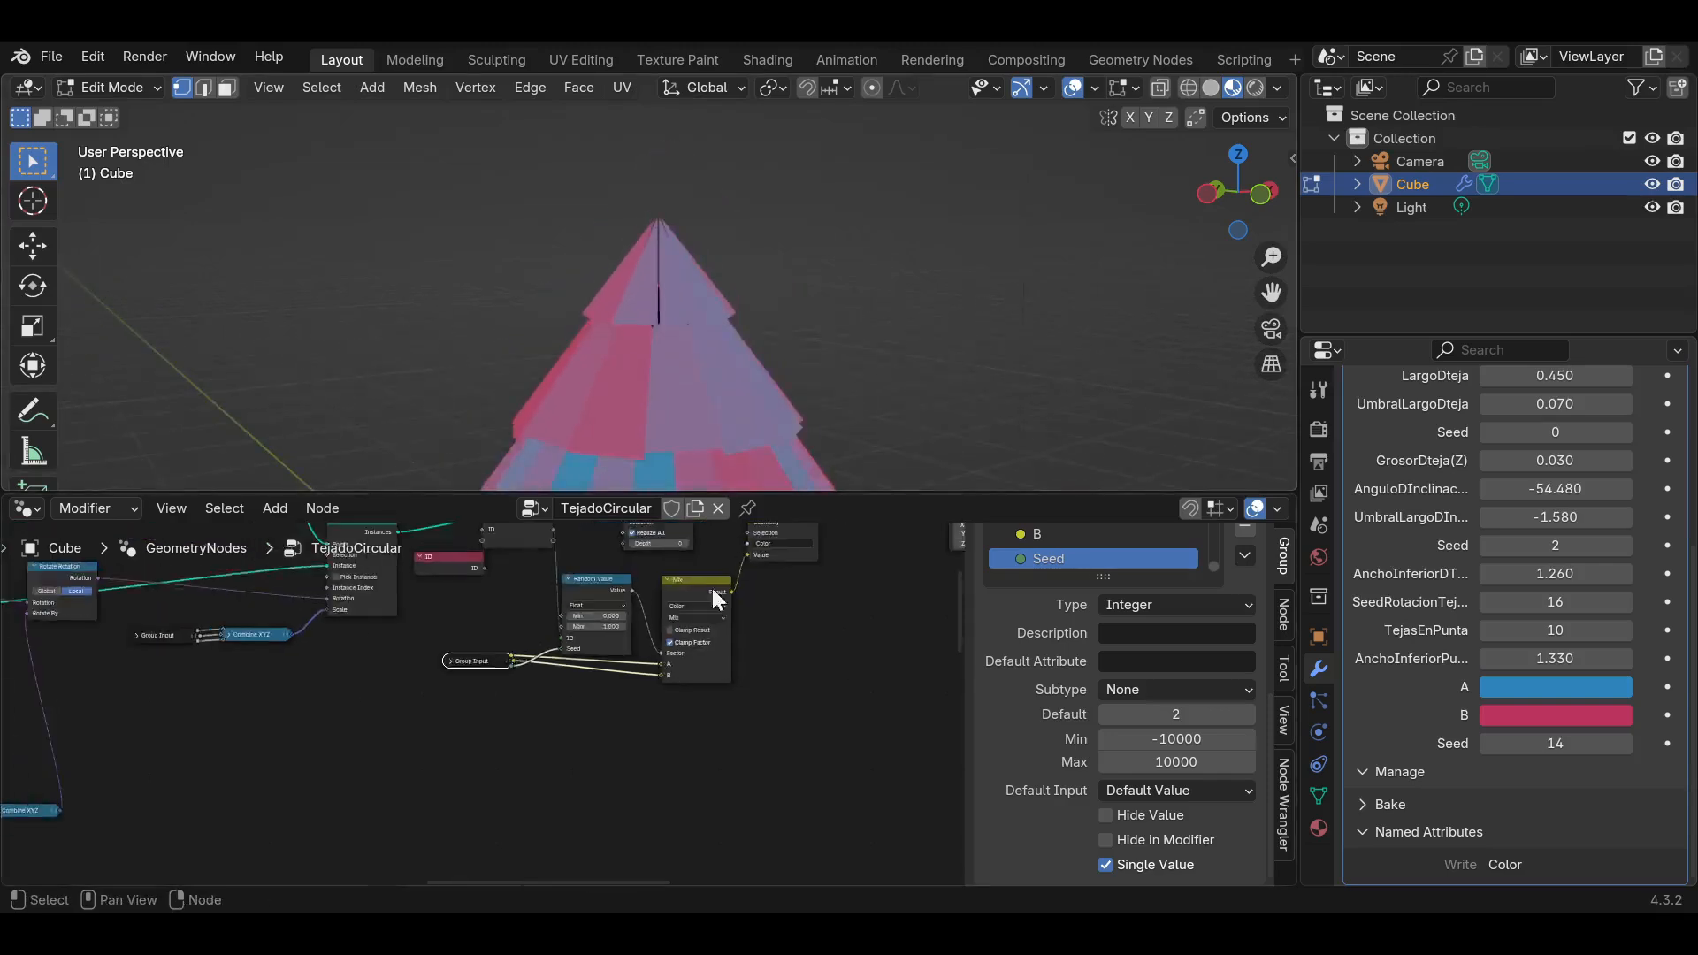
Cut the link from the Repeat output's Points socket to Join Geometry and inspect the whole roof.
middle_click_drag(384, 722, 677, 688)
middle_click_drag(345, 672, 512, 651)
scroll(495, 659, "up", 7)
middle_click_drag(796, 645, 739, 697)
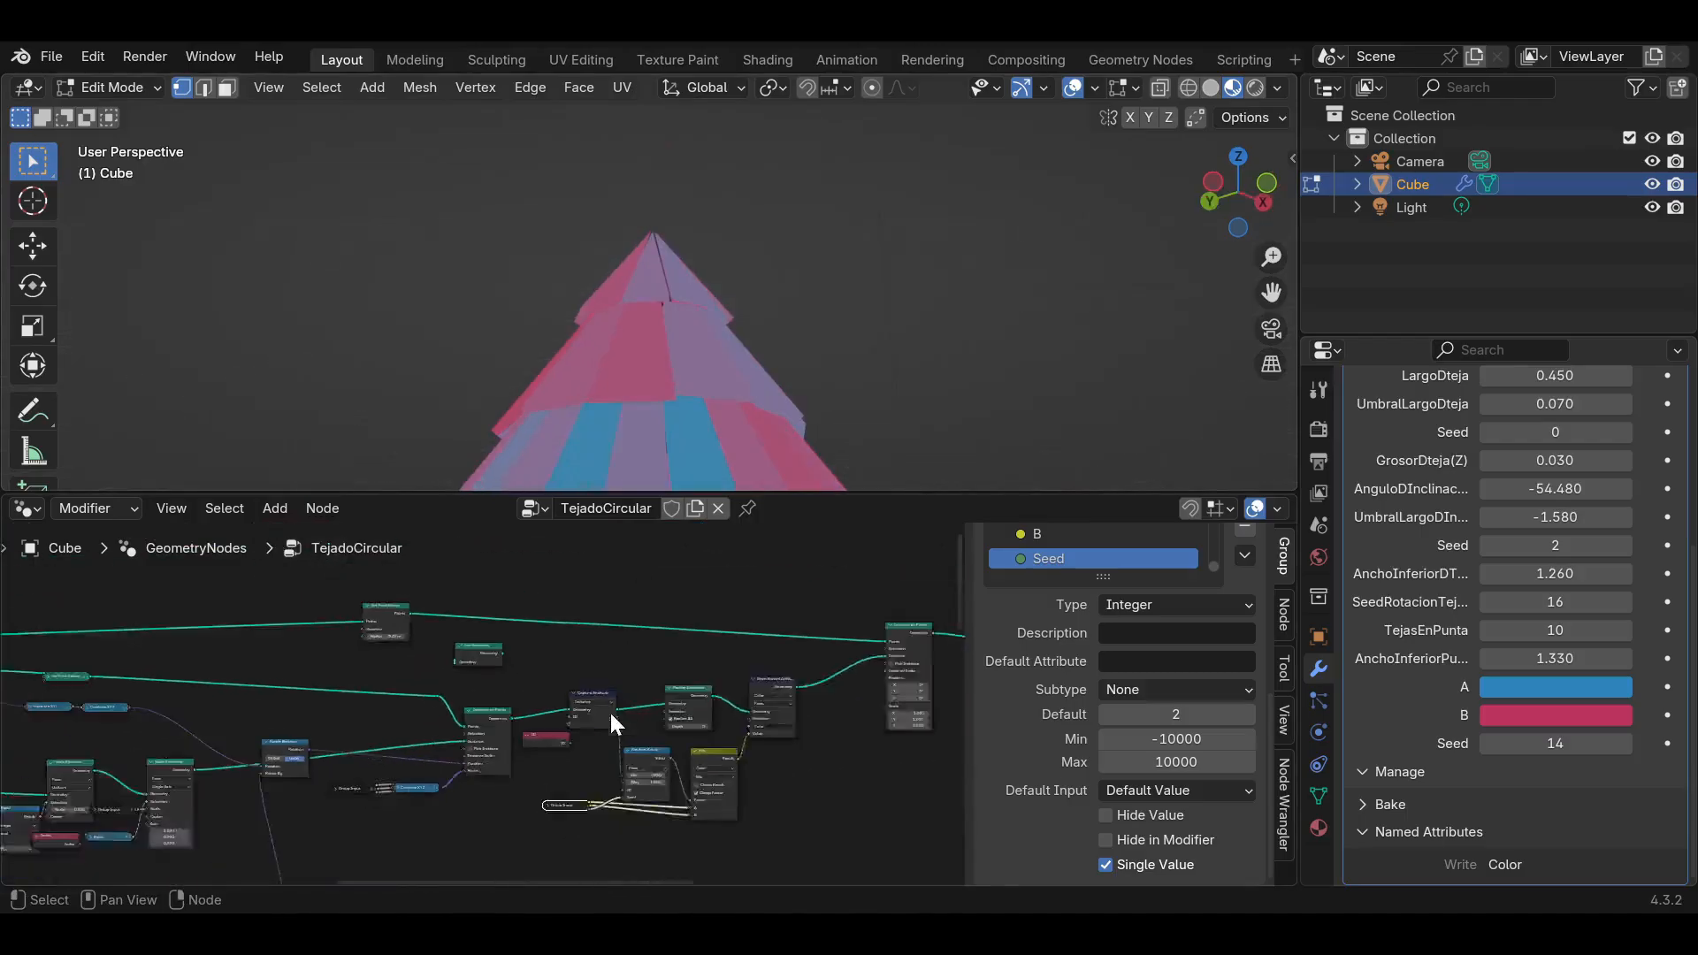
middle_click_drag(610, 720, 236, 767)
scroll(618, 791, "up", 6)
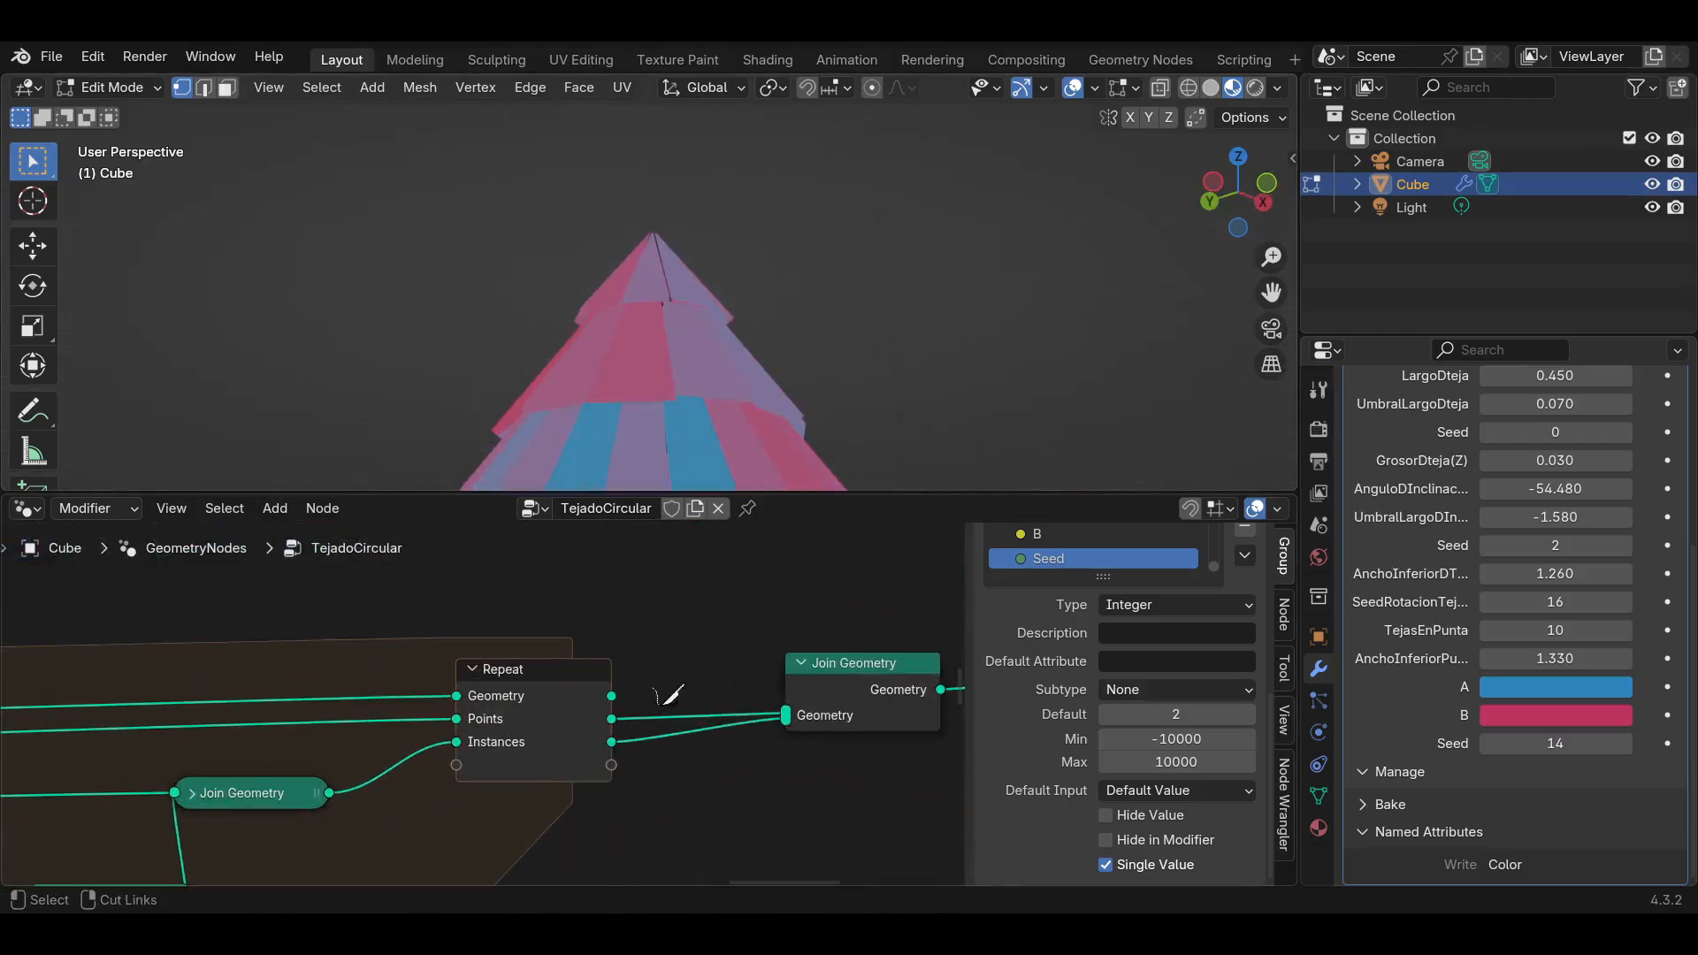
right_click_drag(663, 736, 665, 738, "ctrl")
scroll(689, 398, "down", 6)
mouse_move(689, 390)
middle_mouse_down()
mouse_move(662, 336)
mouse_move(666, 398)
middle_mouse_up()
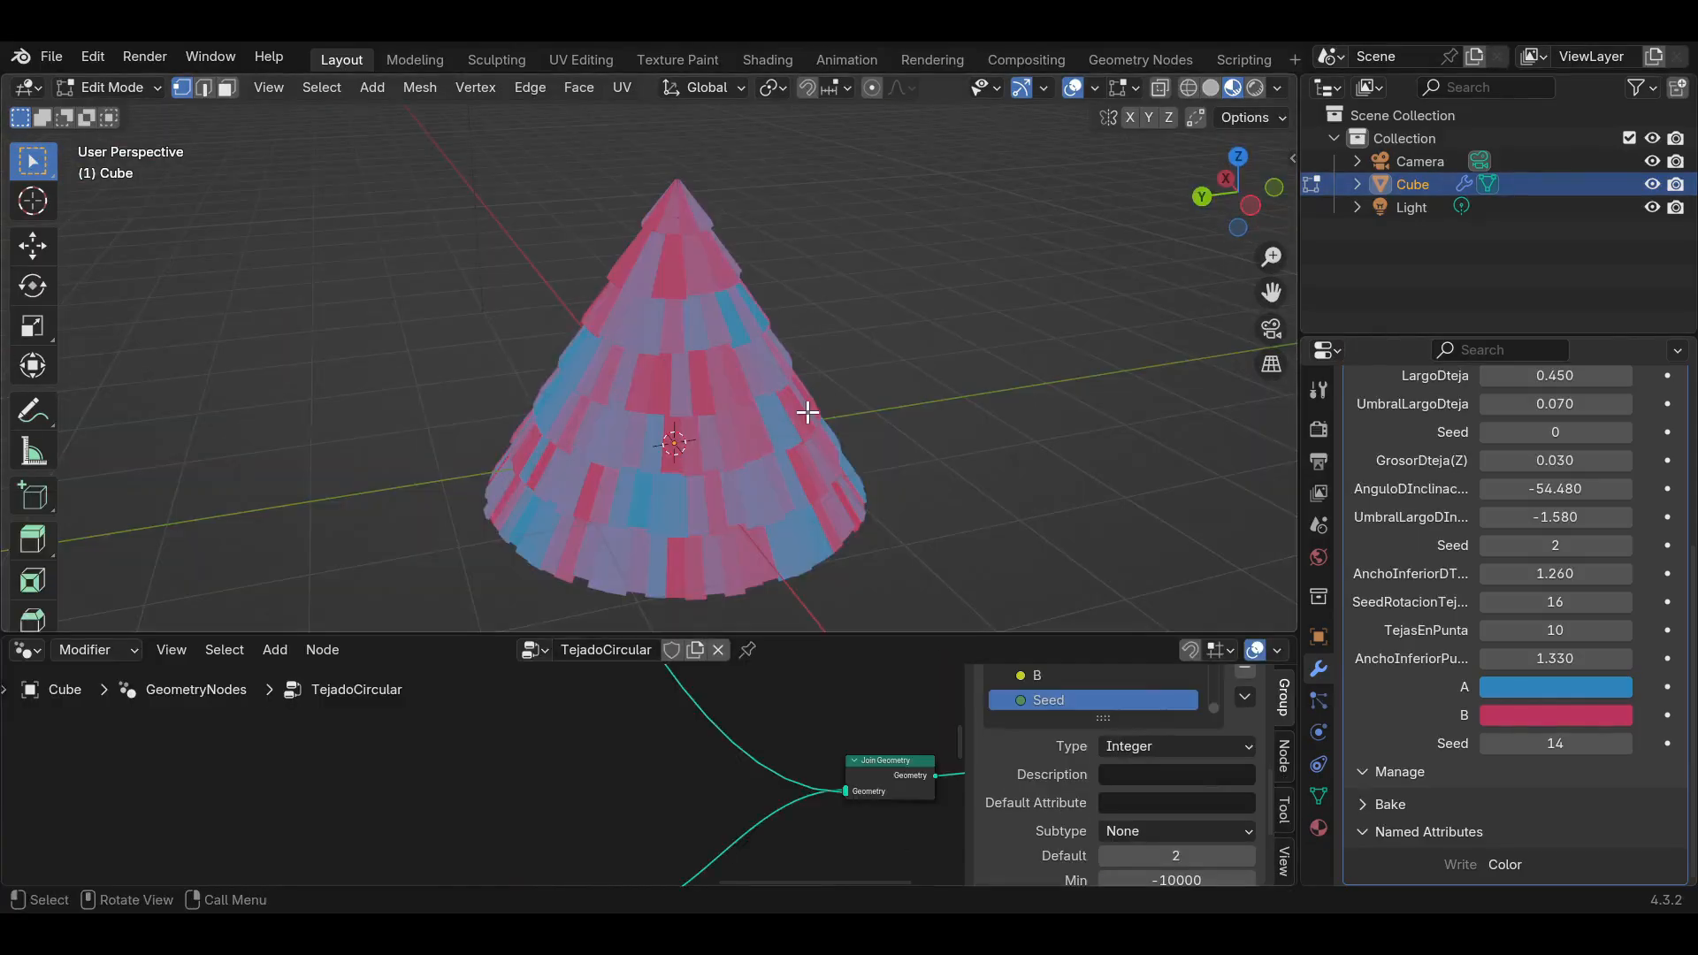
Set the roof modifier's Altura(Z) to 2.250.
left_click_drag(1269, 294, 1299, 279)
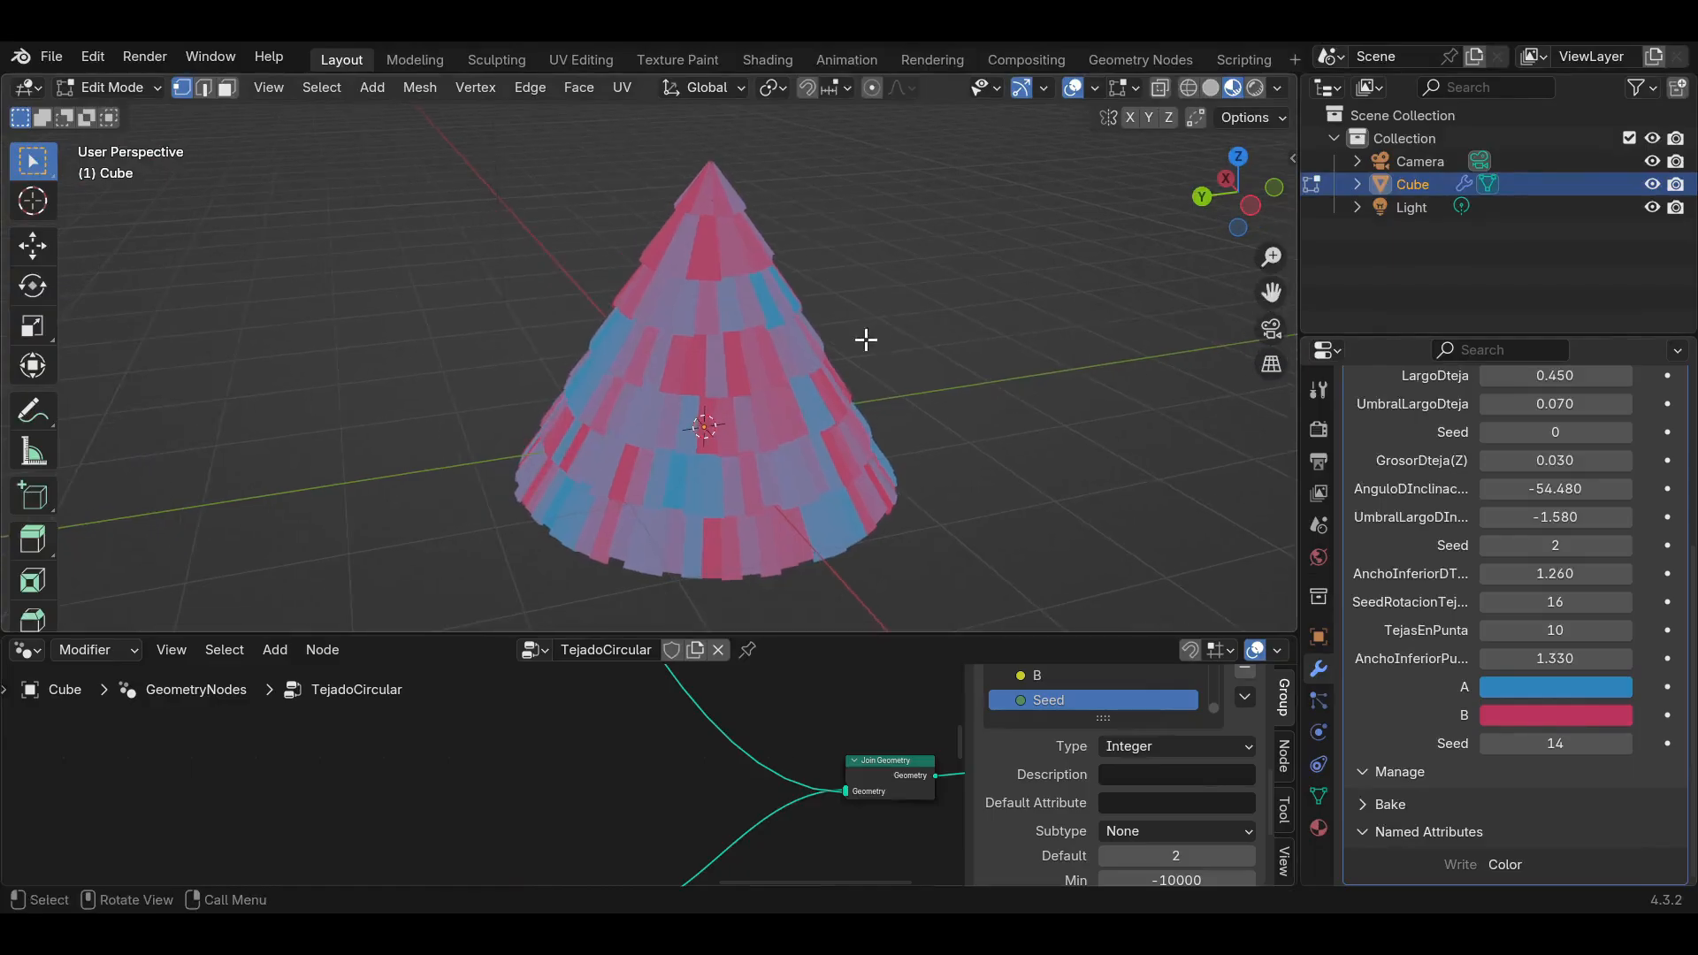
scroll(784, 398, "down", 3)
scroll(757, 409, "up", 4)
scroll(757, 410, "down", 2)
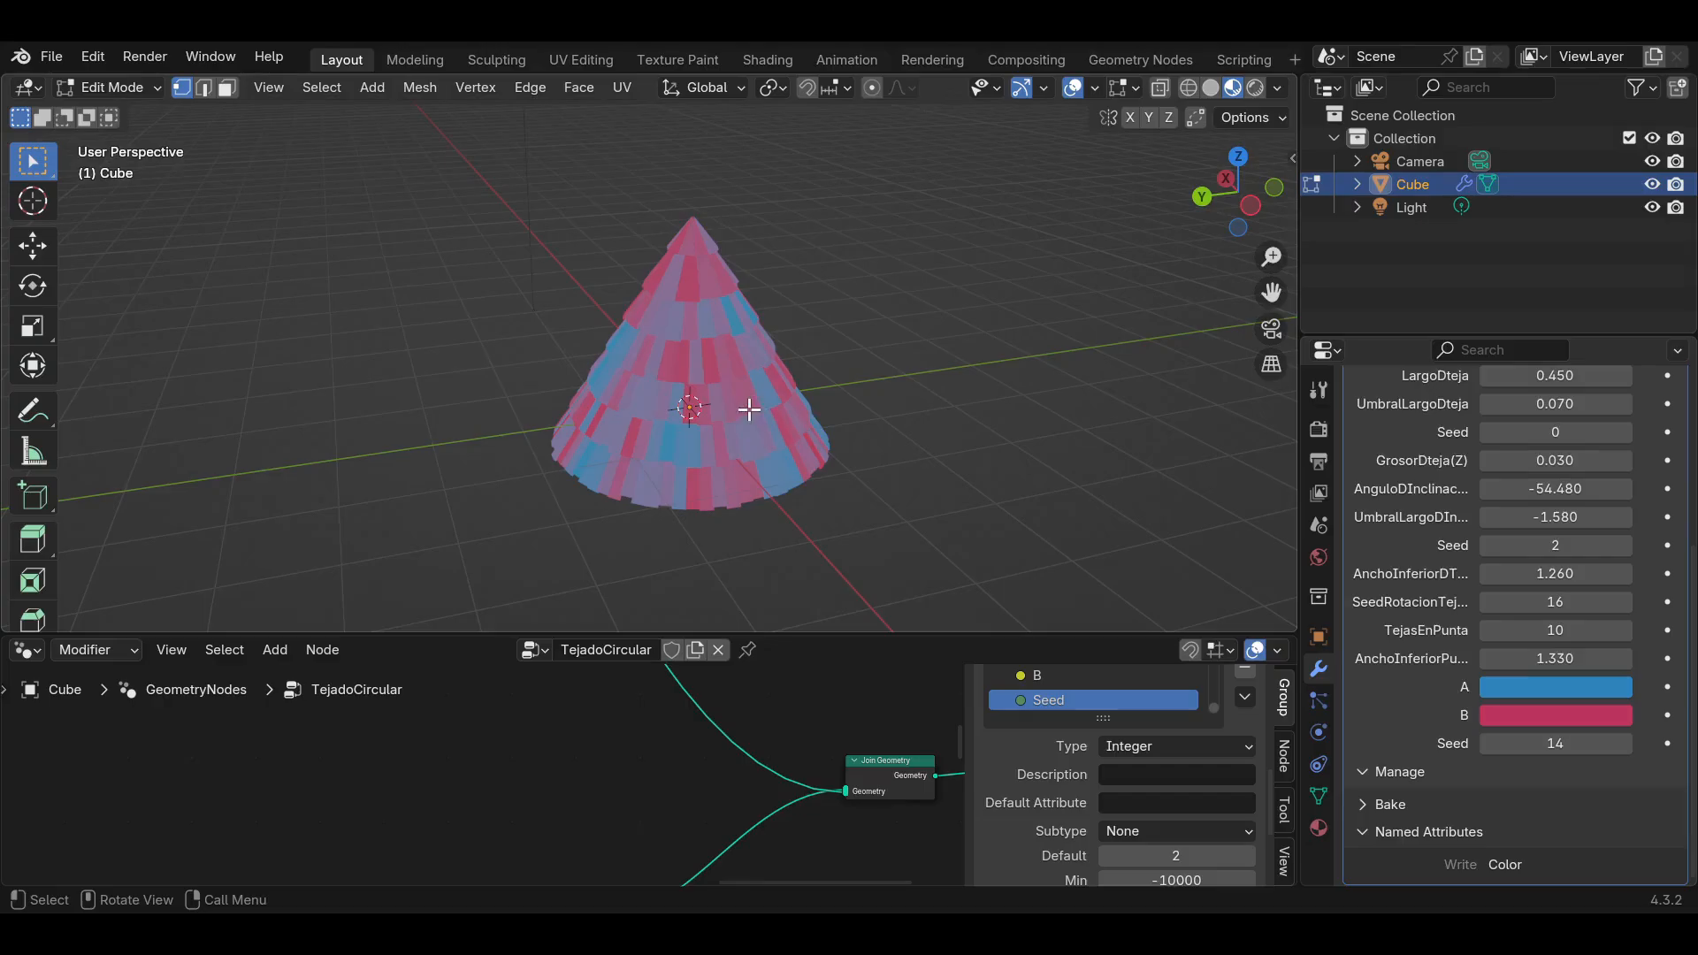
scroll(749, 408, "up", 3)
scroll(1459, 478, "up", 5)
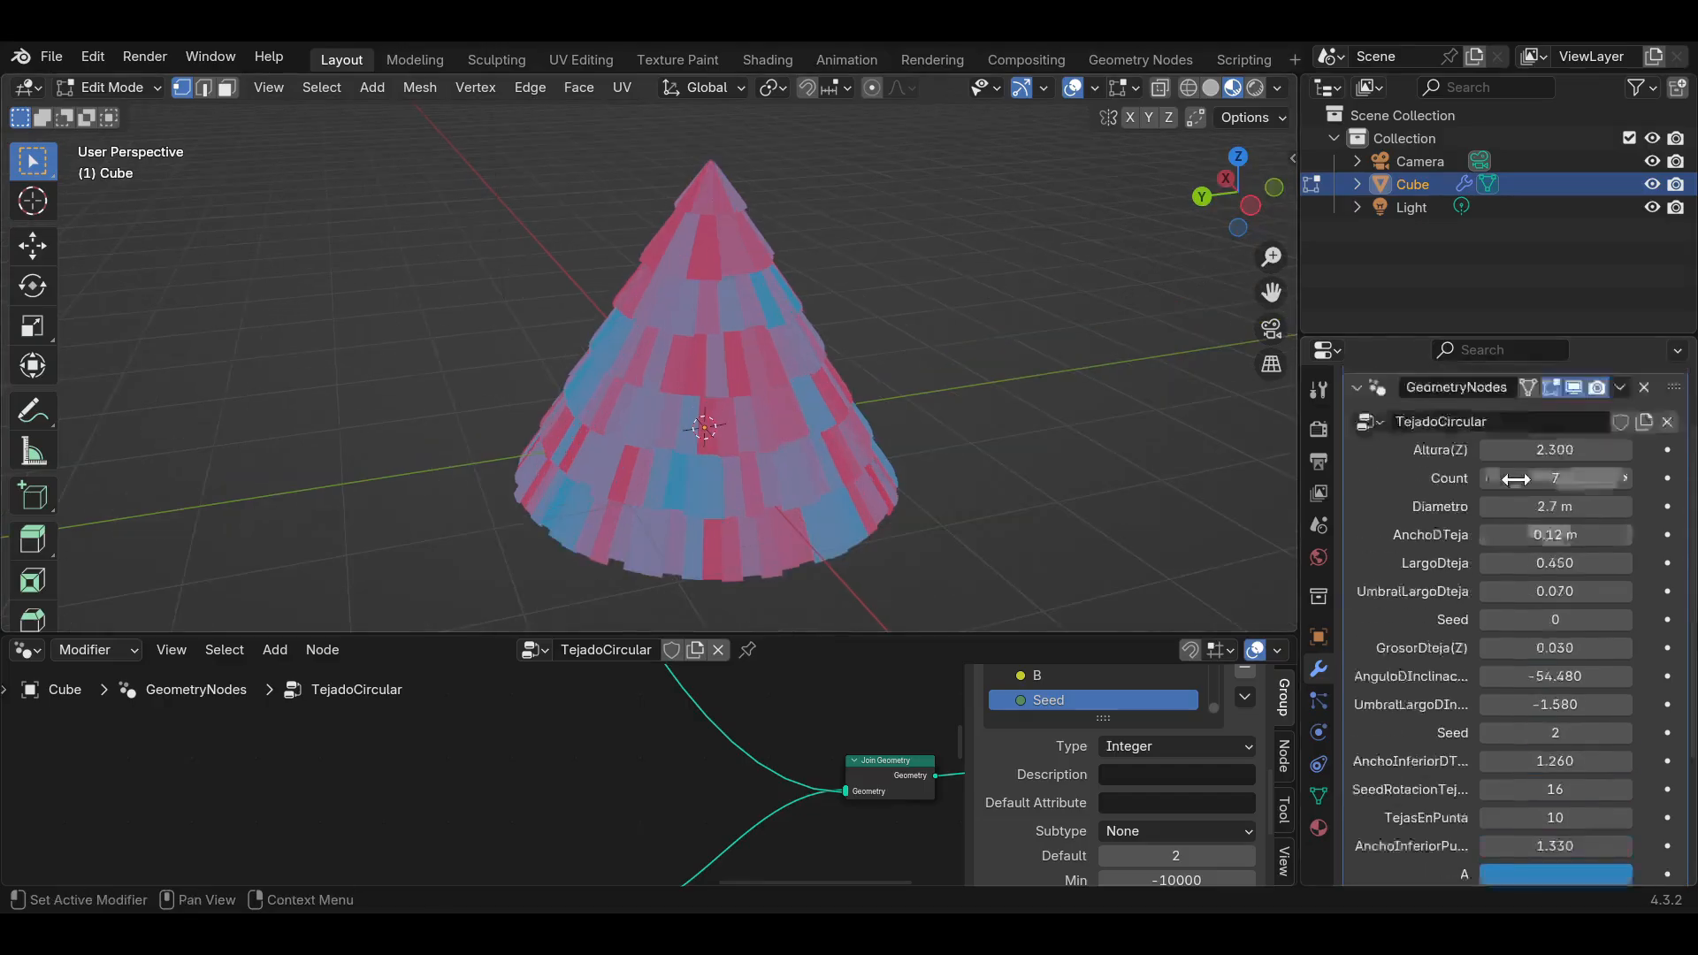
mouse_move(1539, 445)
left_mouse_down()
mouse_move(1591, 445)
mouse_move(1516, 445)
left_mouse_up()
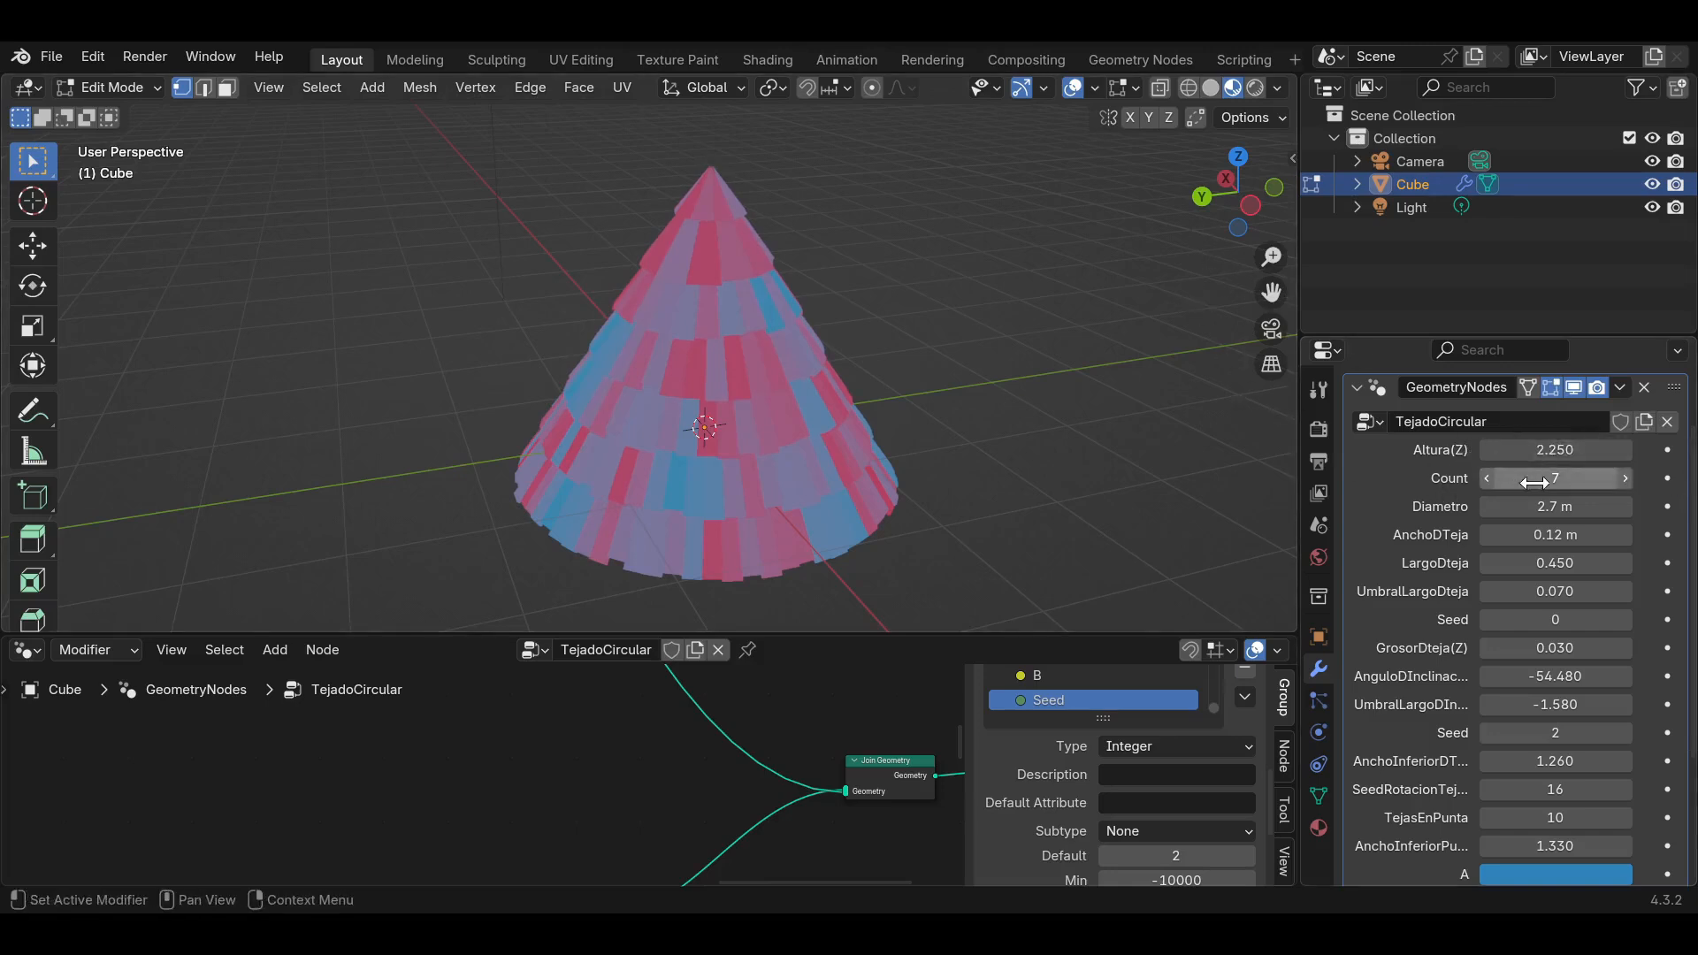
Switch the viewport to Solid shading and examine the roof's tile rows.
left_click(1210, 89)
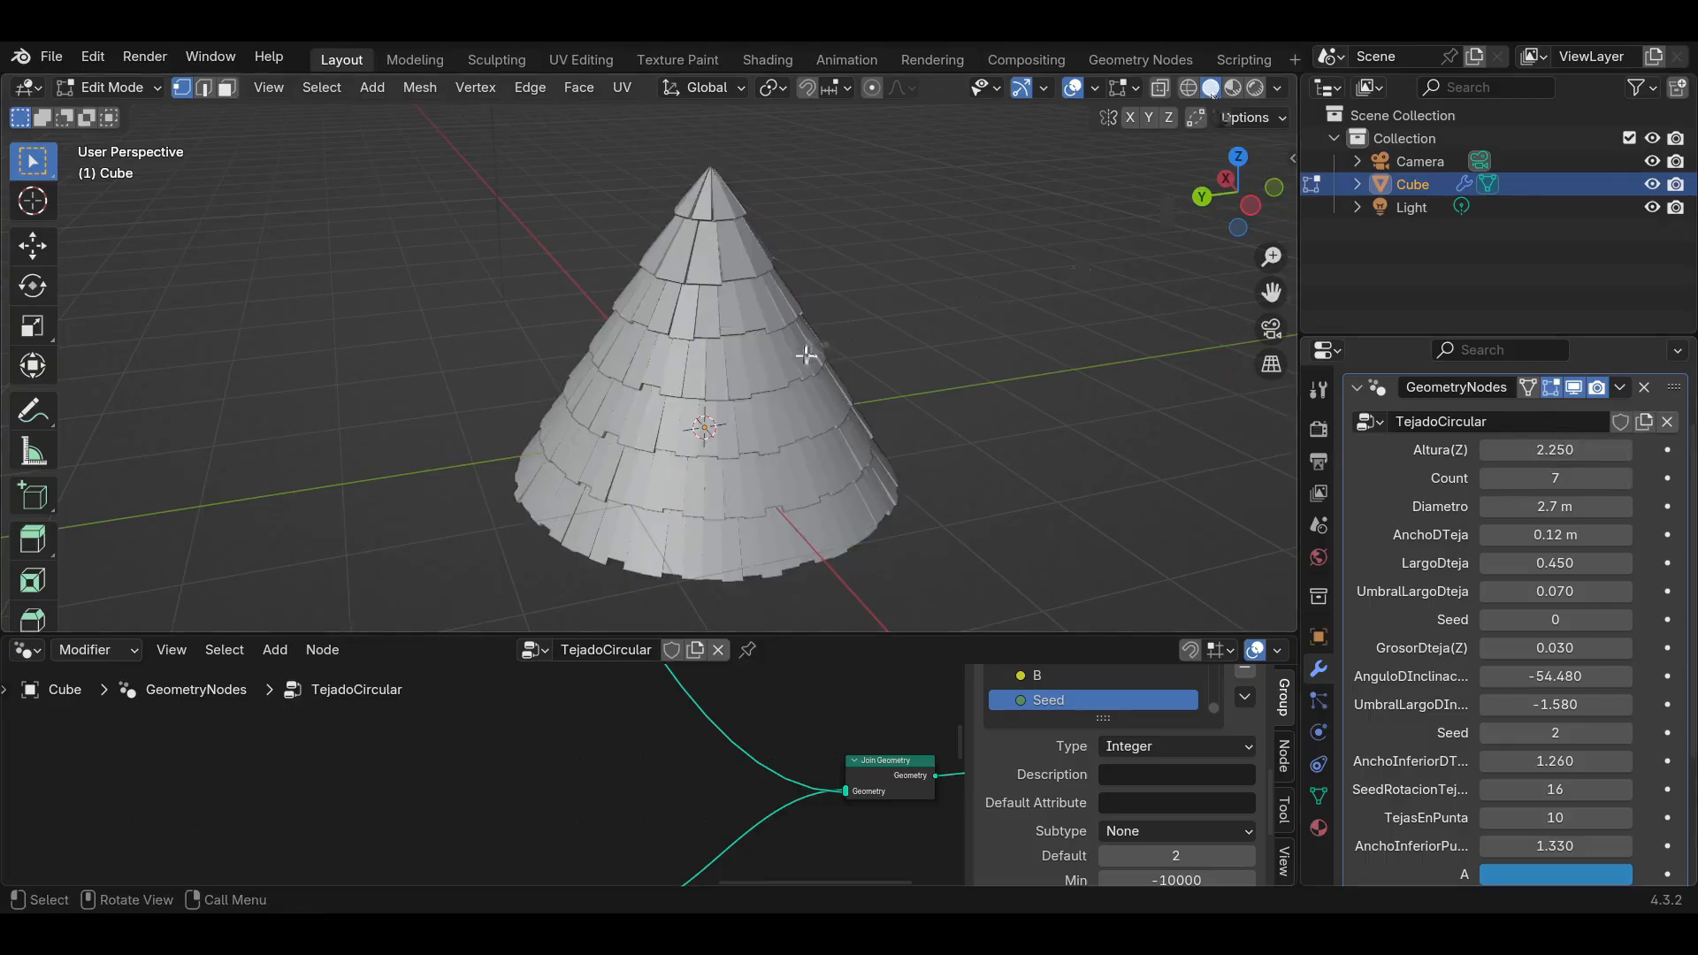
scroll(803, 356, "up", 5)
scroll(783, 358, "down", 4)
middle_click_drag(776, 359, 931, 396)
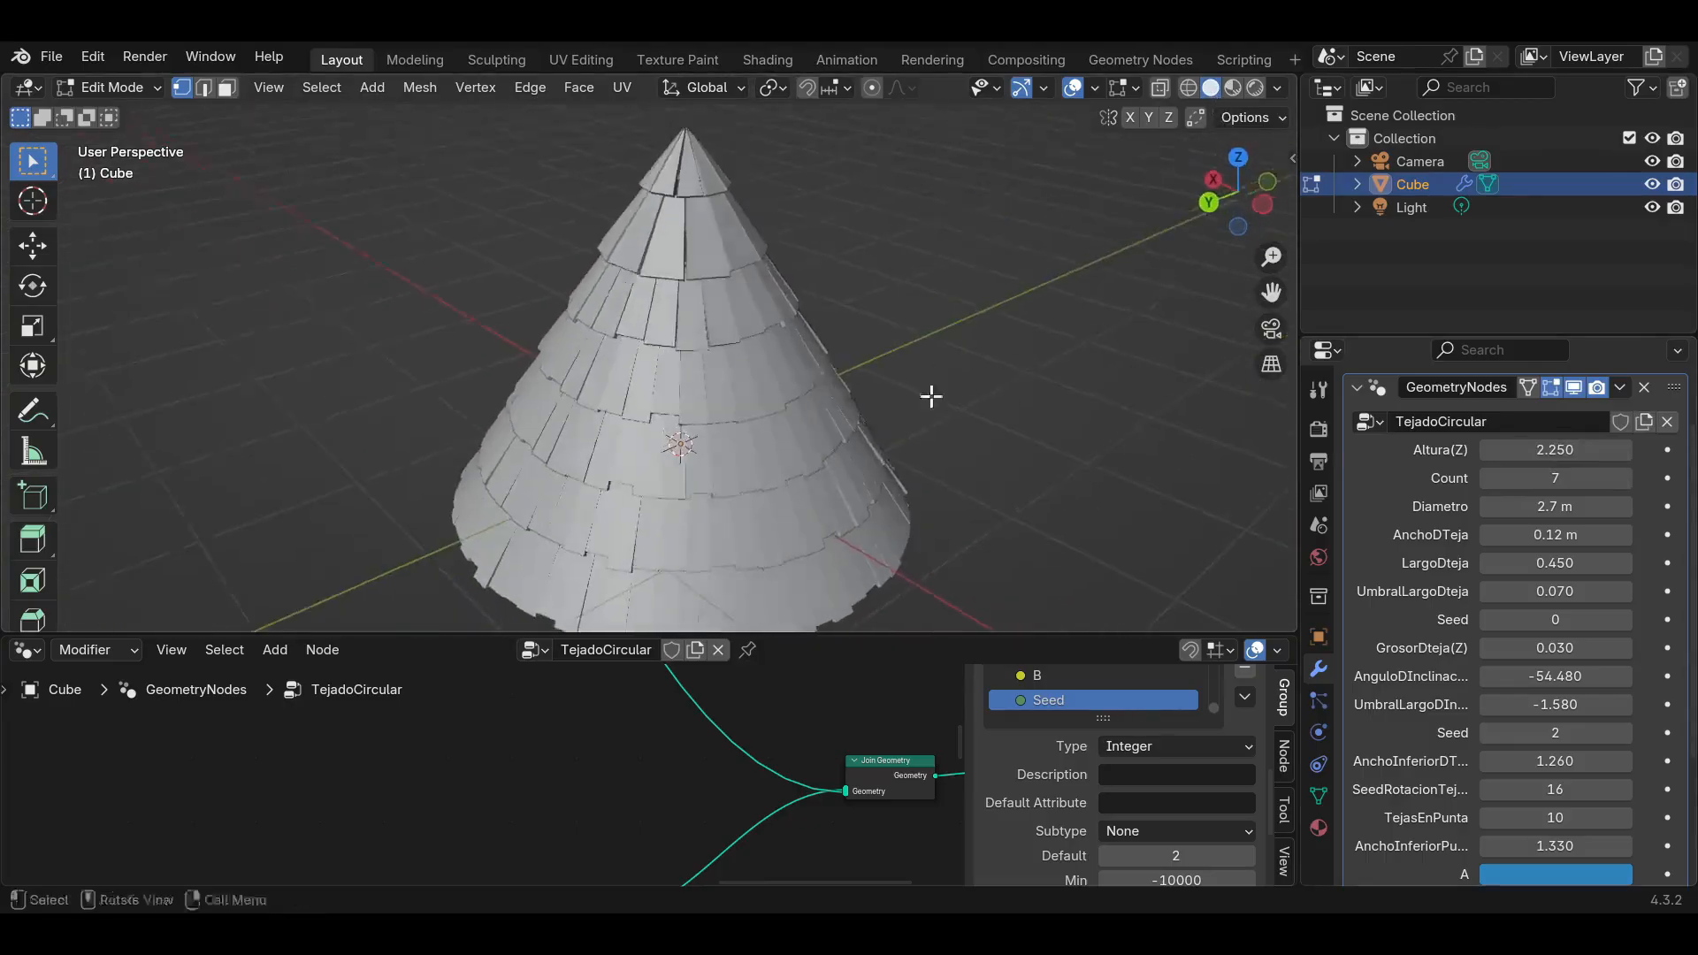
Try a Count of 6, restore 7, and set Diametro to 2.82 m, AnchoDTeja to 0.08 m and LargoDteja to 0.460.
left_click(1486, 478)
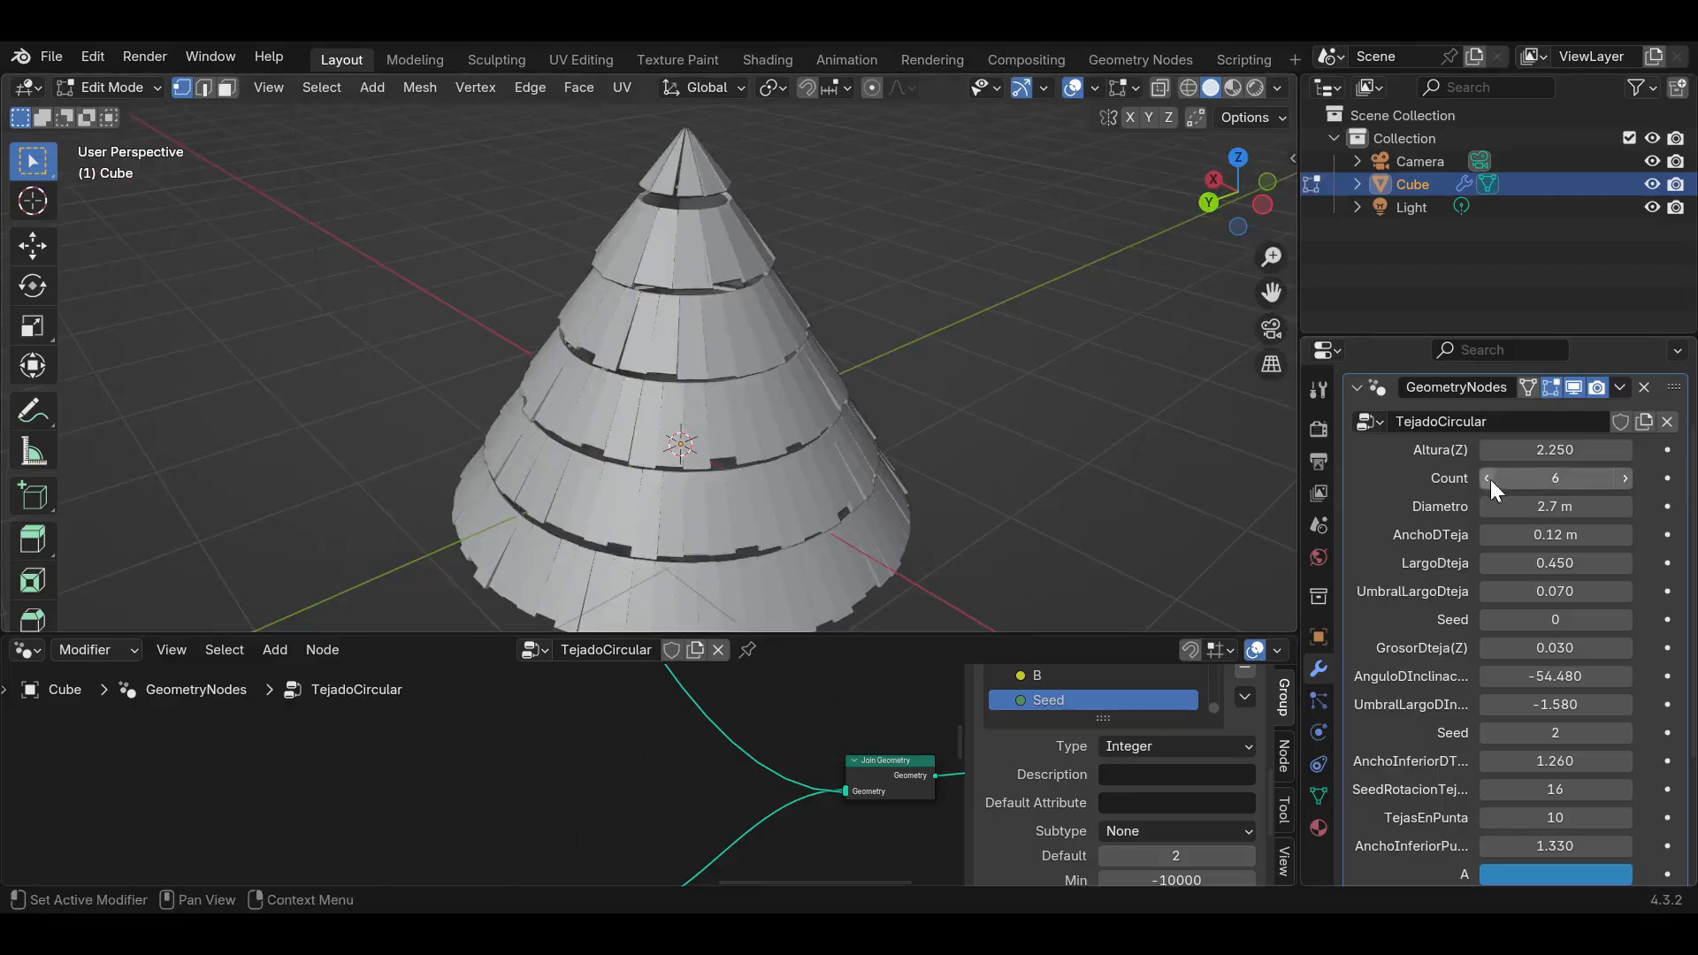
left_click(1626, 478)
left_click_drag(1575, 504, 1528, 590)
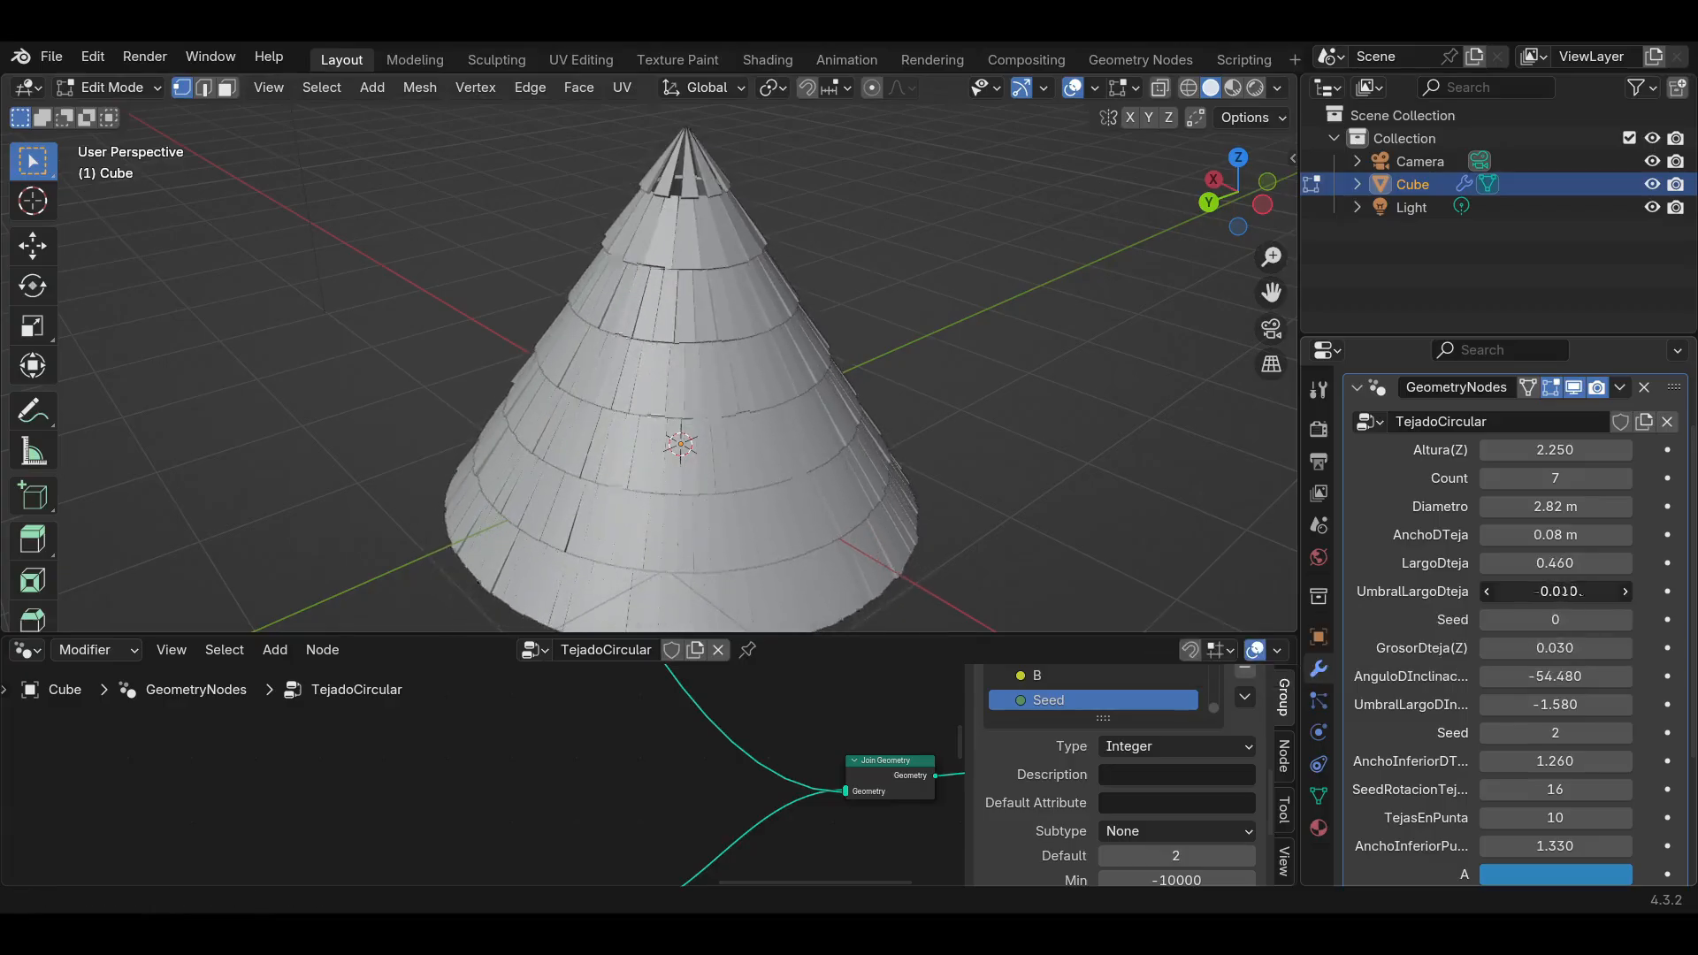
Reset UmbralLargoDteja to 0 and raise it to 0.075 to vary the tile lengths.
left_click(1573, 592)
type("0")
key("Return")
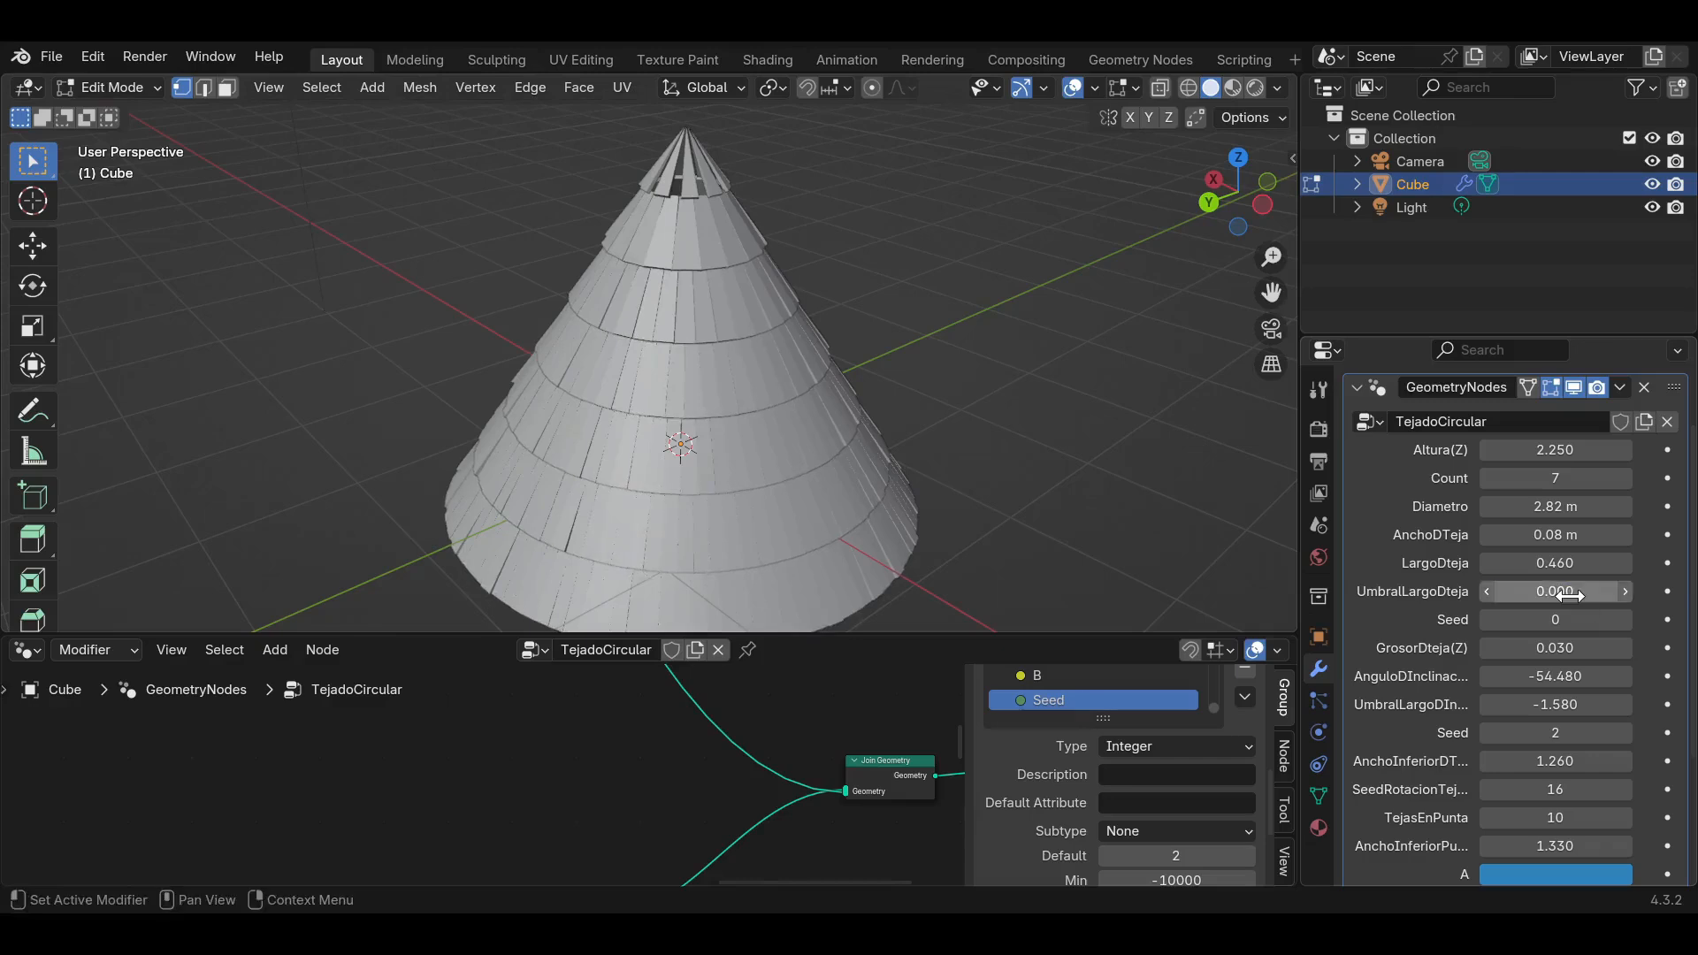
left_click_drag(1570, 595, 1596, 591)
left_click_drag(1271, 293, 1258, 266)
Try several seeds for the tile-length variation and set that Seed to 4.
left_click(1627, 618)
left_click(1627, 618)
left_click(1627, 618)
left_click(1627, 618)
left_click(1627, 618)
left_click(1627, 618)
left_click(1627, 618)
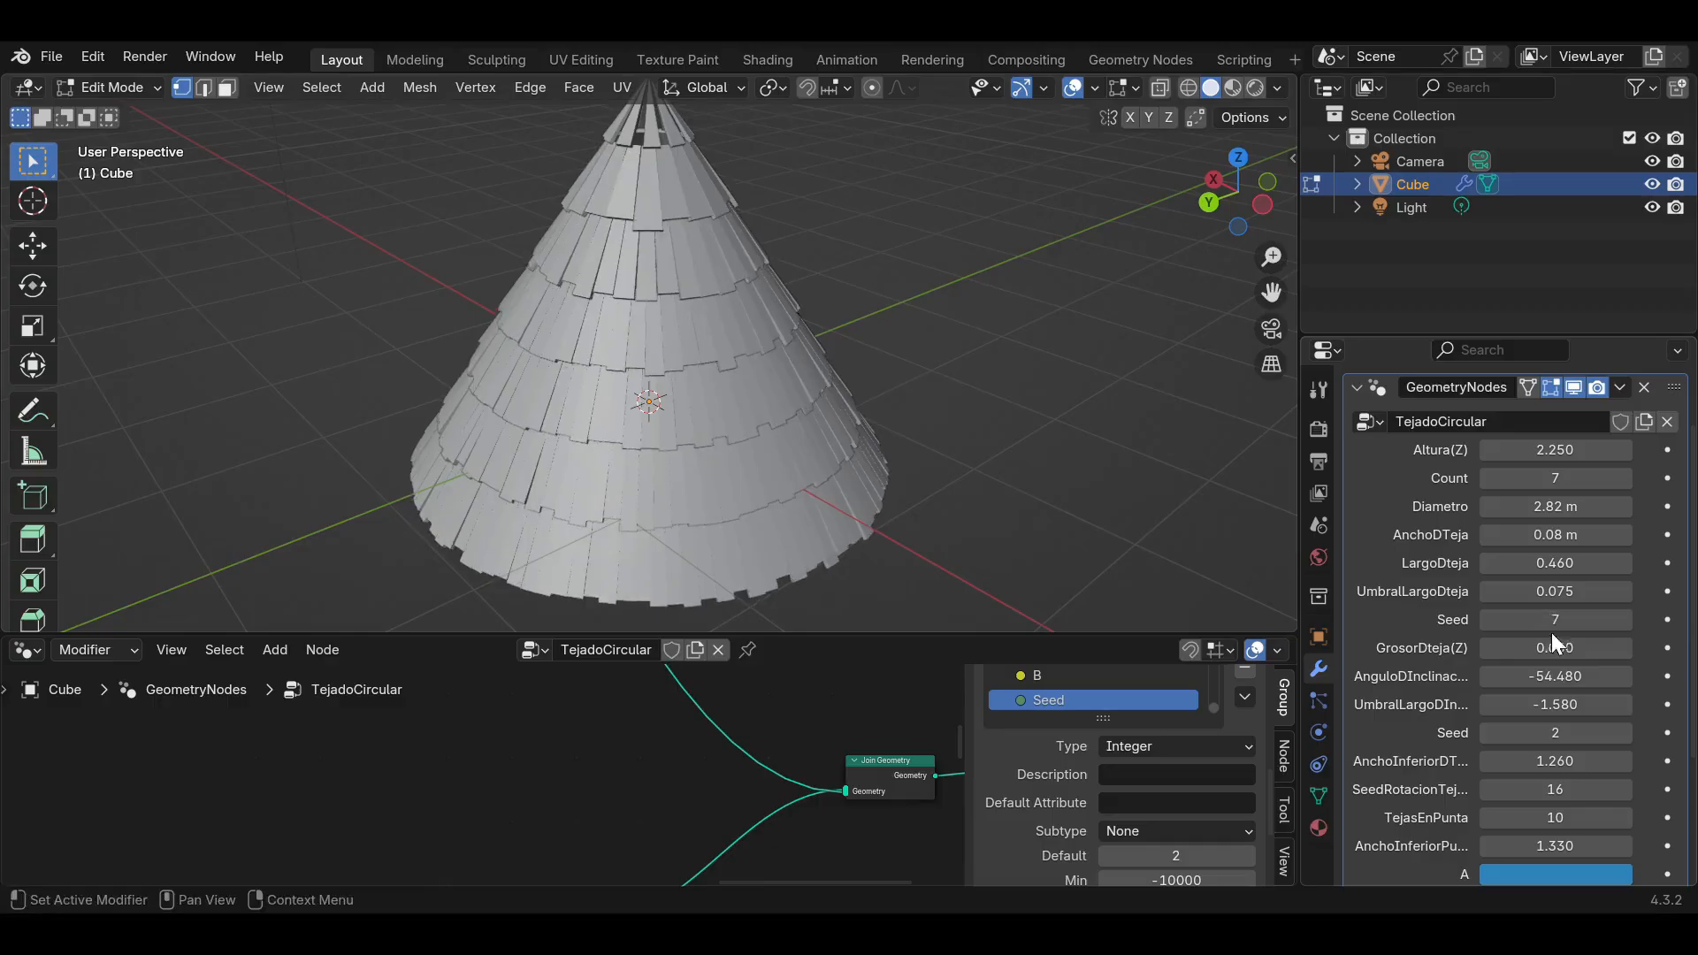
left_click(1488, 622)
left_click(1488, 622)
left_click(1488, 621)
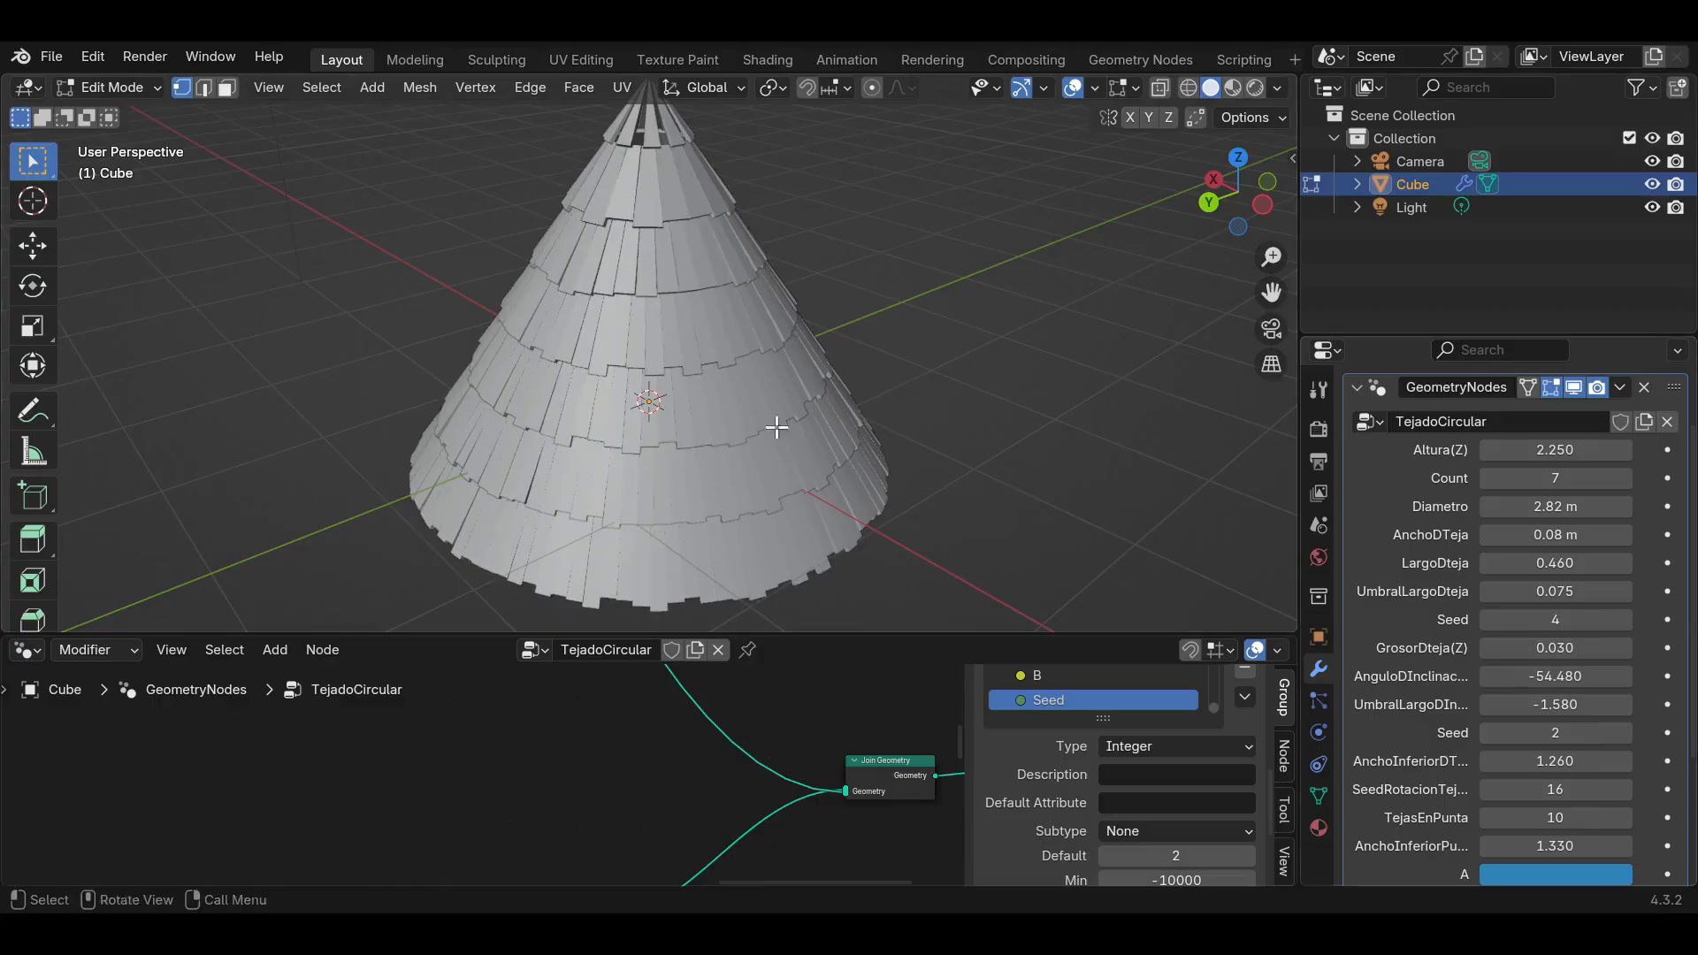
Set the tile thickness GrosorDteja(Z) to 0.019 and the tile inclination angle to -57.450.
scroll(751, 426, "up", 4)
middle_click_drag(706, 436, 778, 392)
scroll(738, 422, "up", 2)
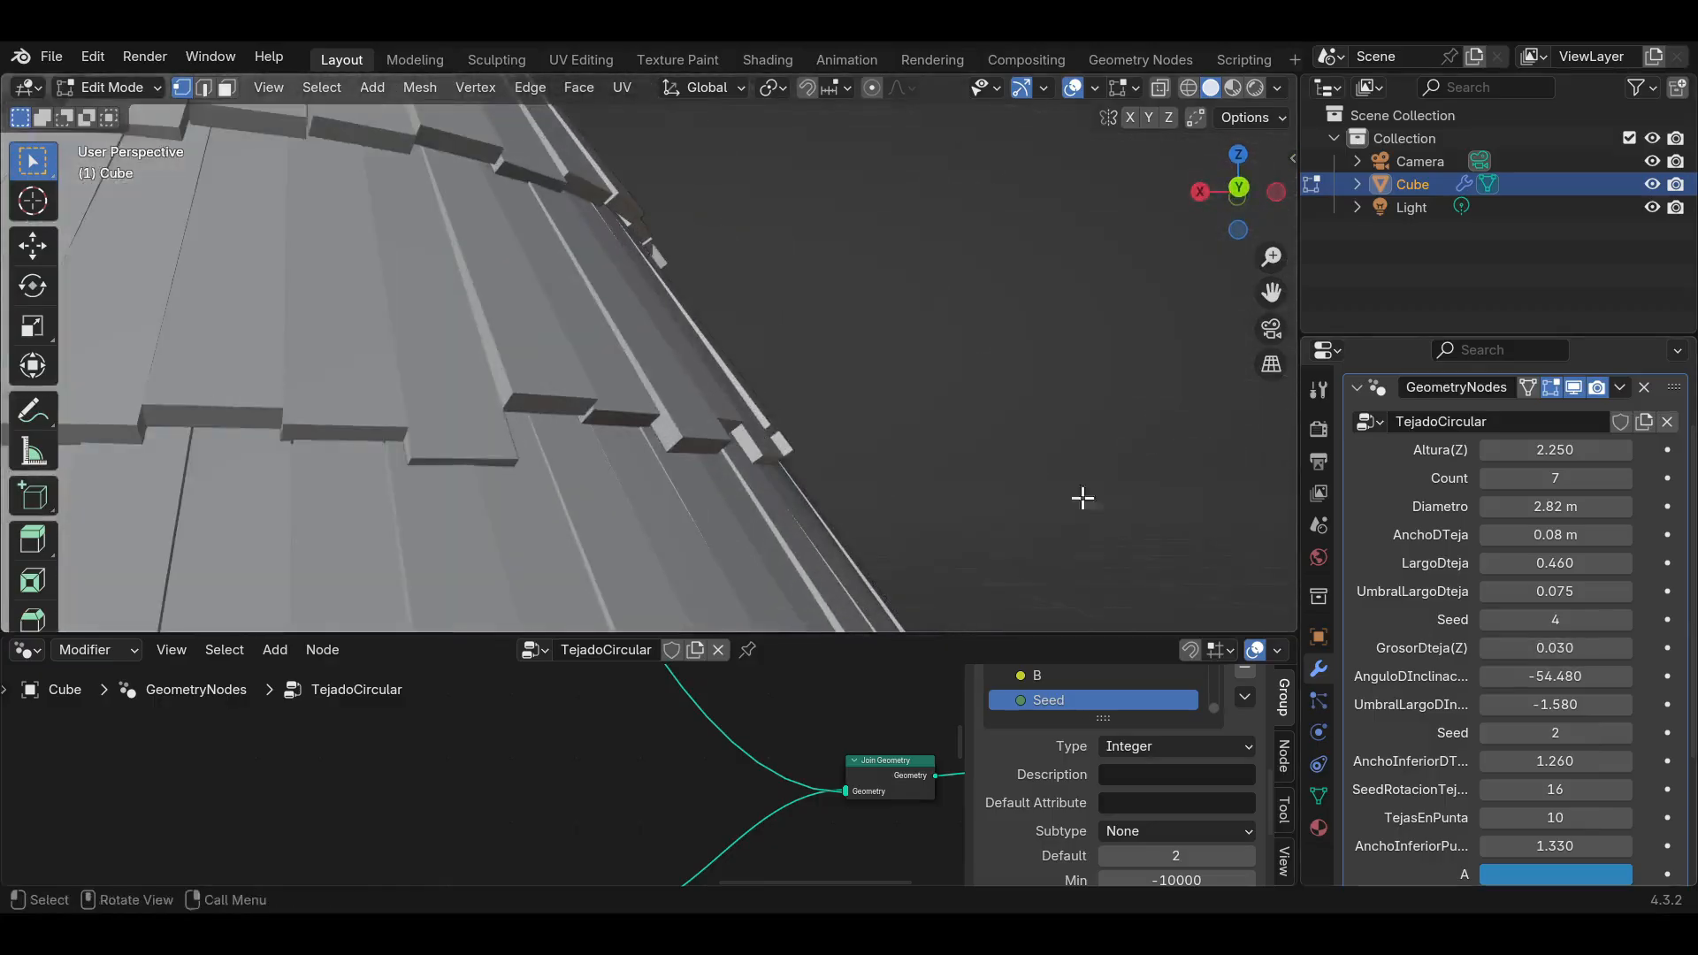
mouse_move(1555, 647)
left_mouse_down()
mouse_move(1503, 647)
mouse_move(1577, 648)
mouse_move(1560, 677)
left_mouse_up()
scroll(1149, 549, "down", 6)
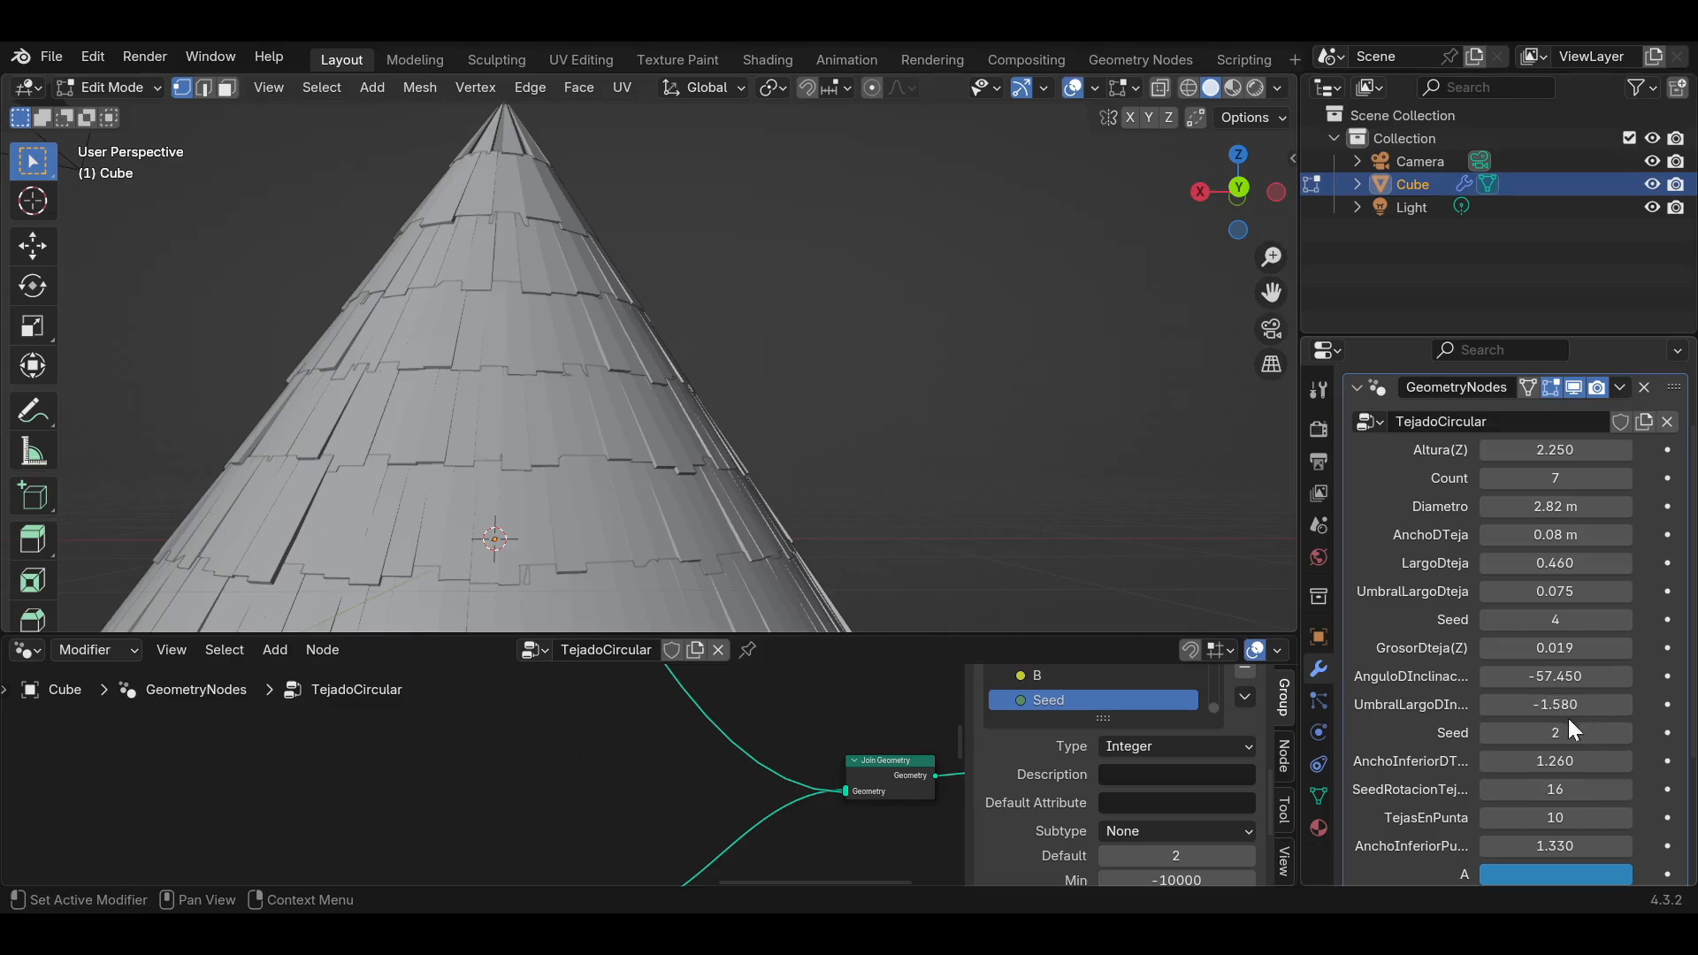
Try several seeds for the tile inclination variation, set that Seed to 5, and check the roof.
left_click(1623, 733)
left_click(1624, 733)
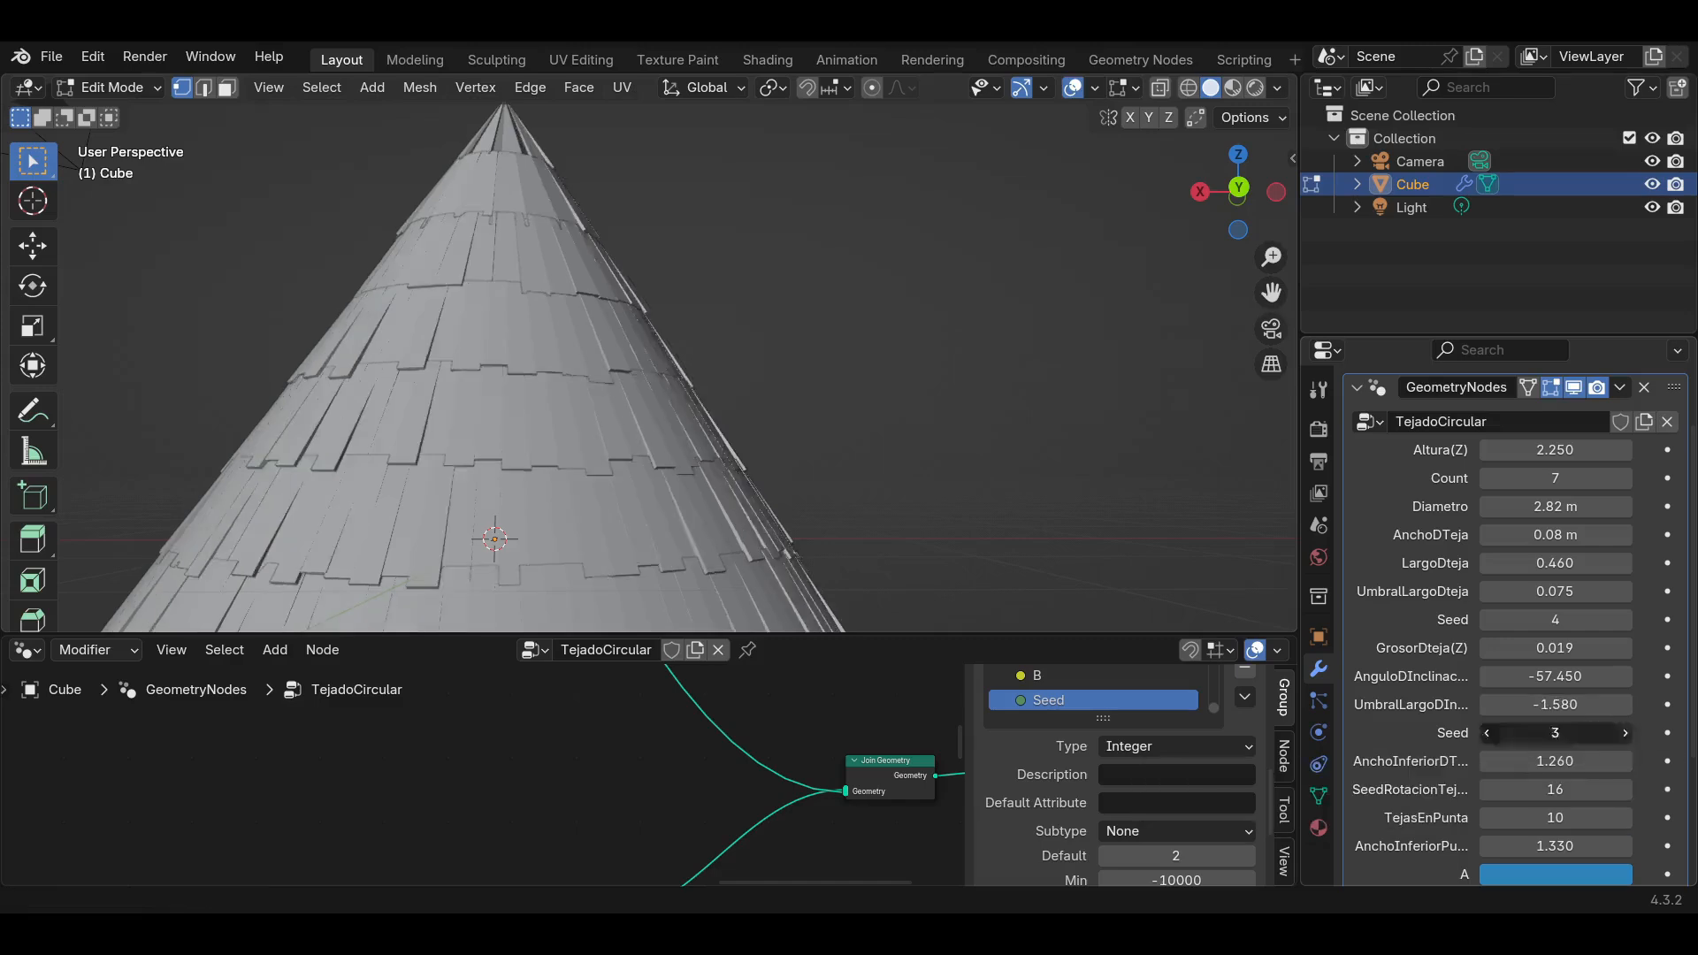
left_click(1623, 734)
left_click(1624, 734)
left_click(1624, 734)
left_click(1489, 732)
left_click(1489, 732)
scroll(743, 425, "down", 6)
scroll(570, 405, "up", 4)
middle_click_drag(571, 405, 565, 467)
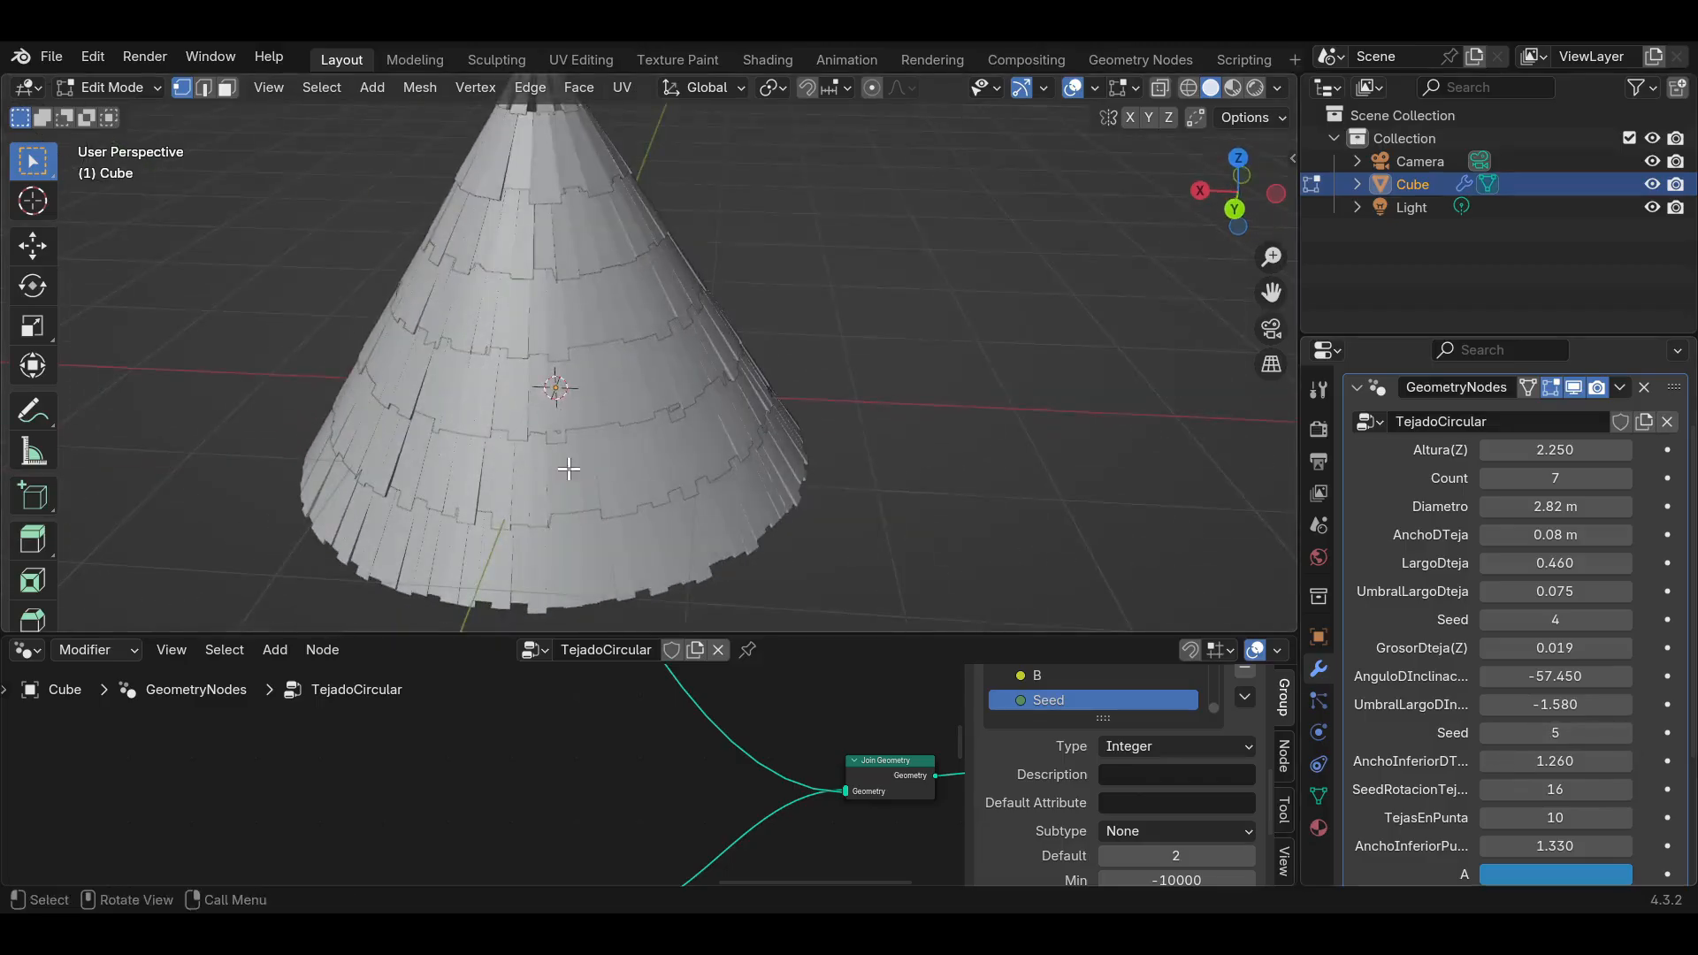
Set the tiles' lower width (AnchoInferior) to 1.170 and the tile rotation seed to 22.
scroll(1493, 720, "down", 3)
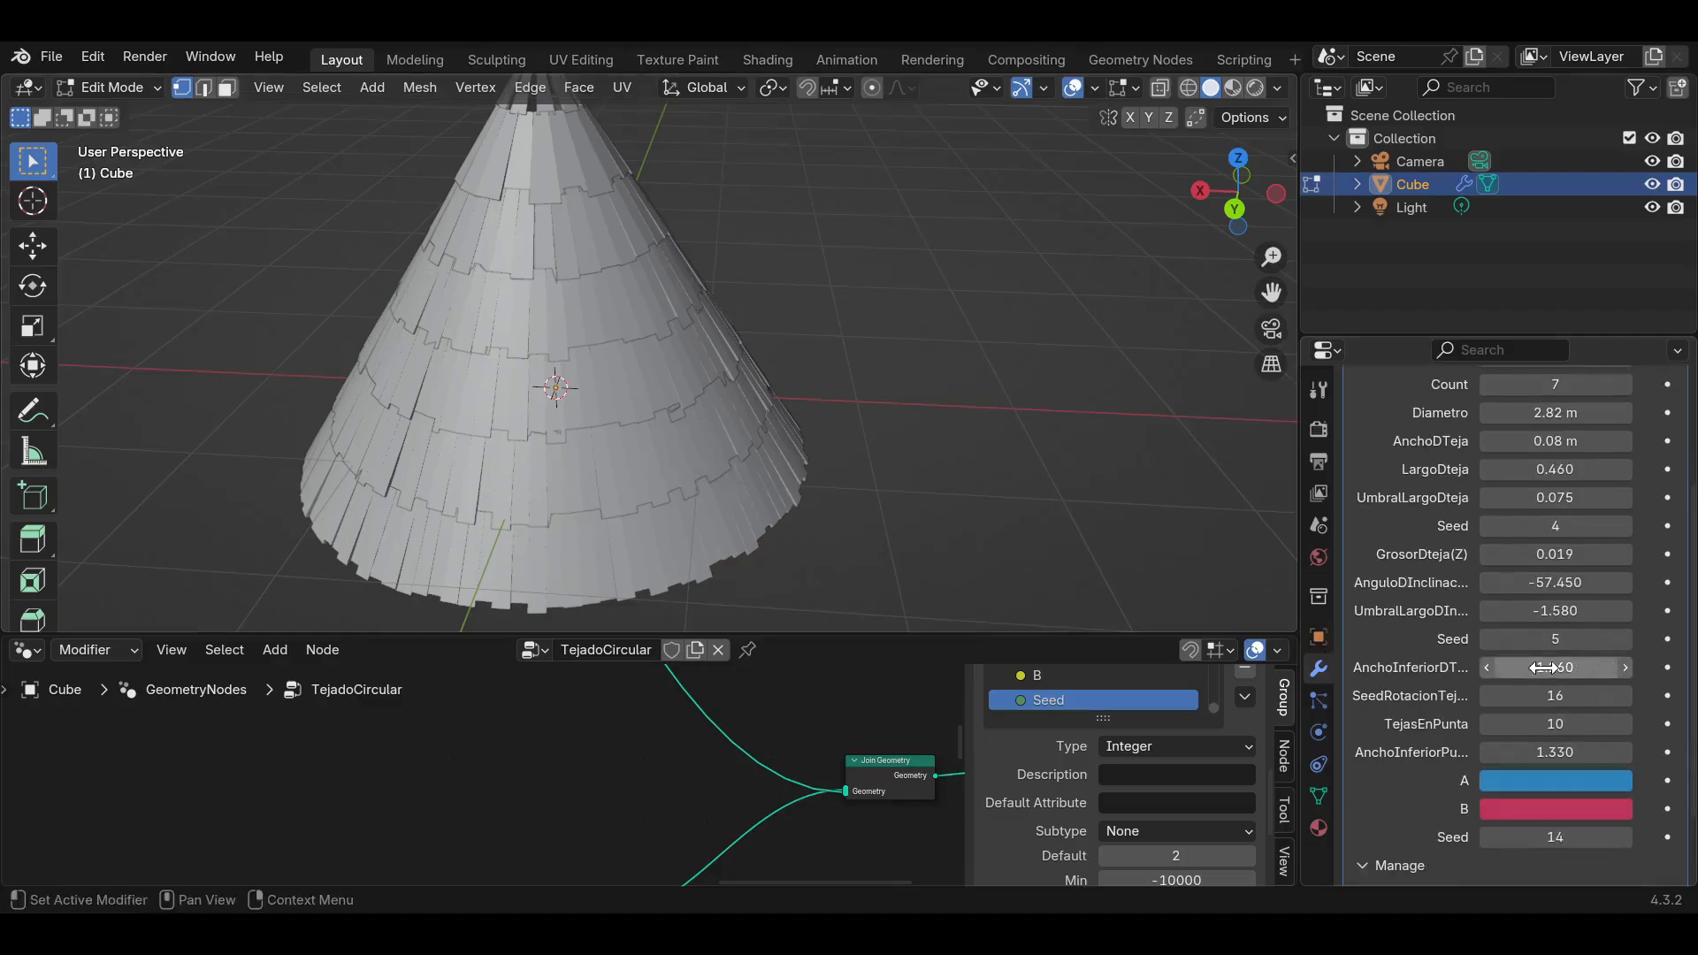
left_click_drag(1544, 667, 1525, 667)
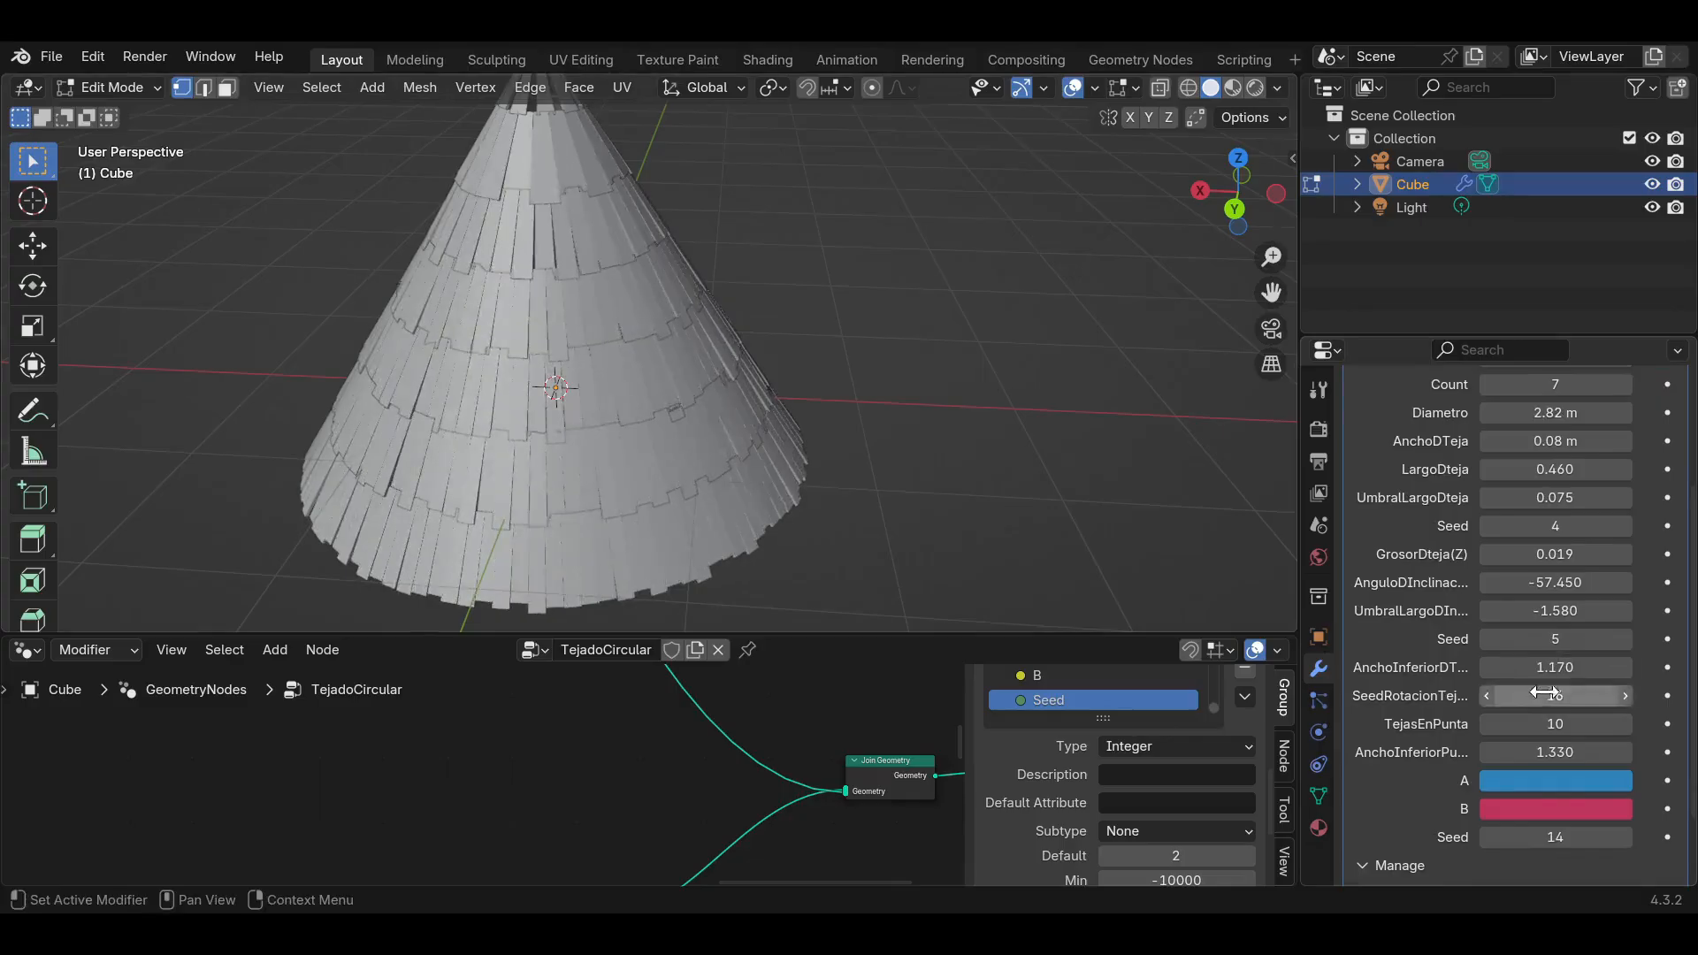
left_click(1627, 696)
left_click(1627, 696)
left_click(1627, 695)
left_click(1633, 696)
left_click(1632, 695)
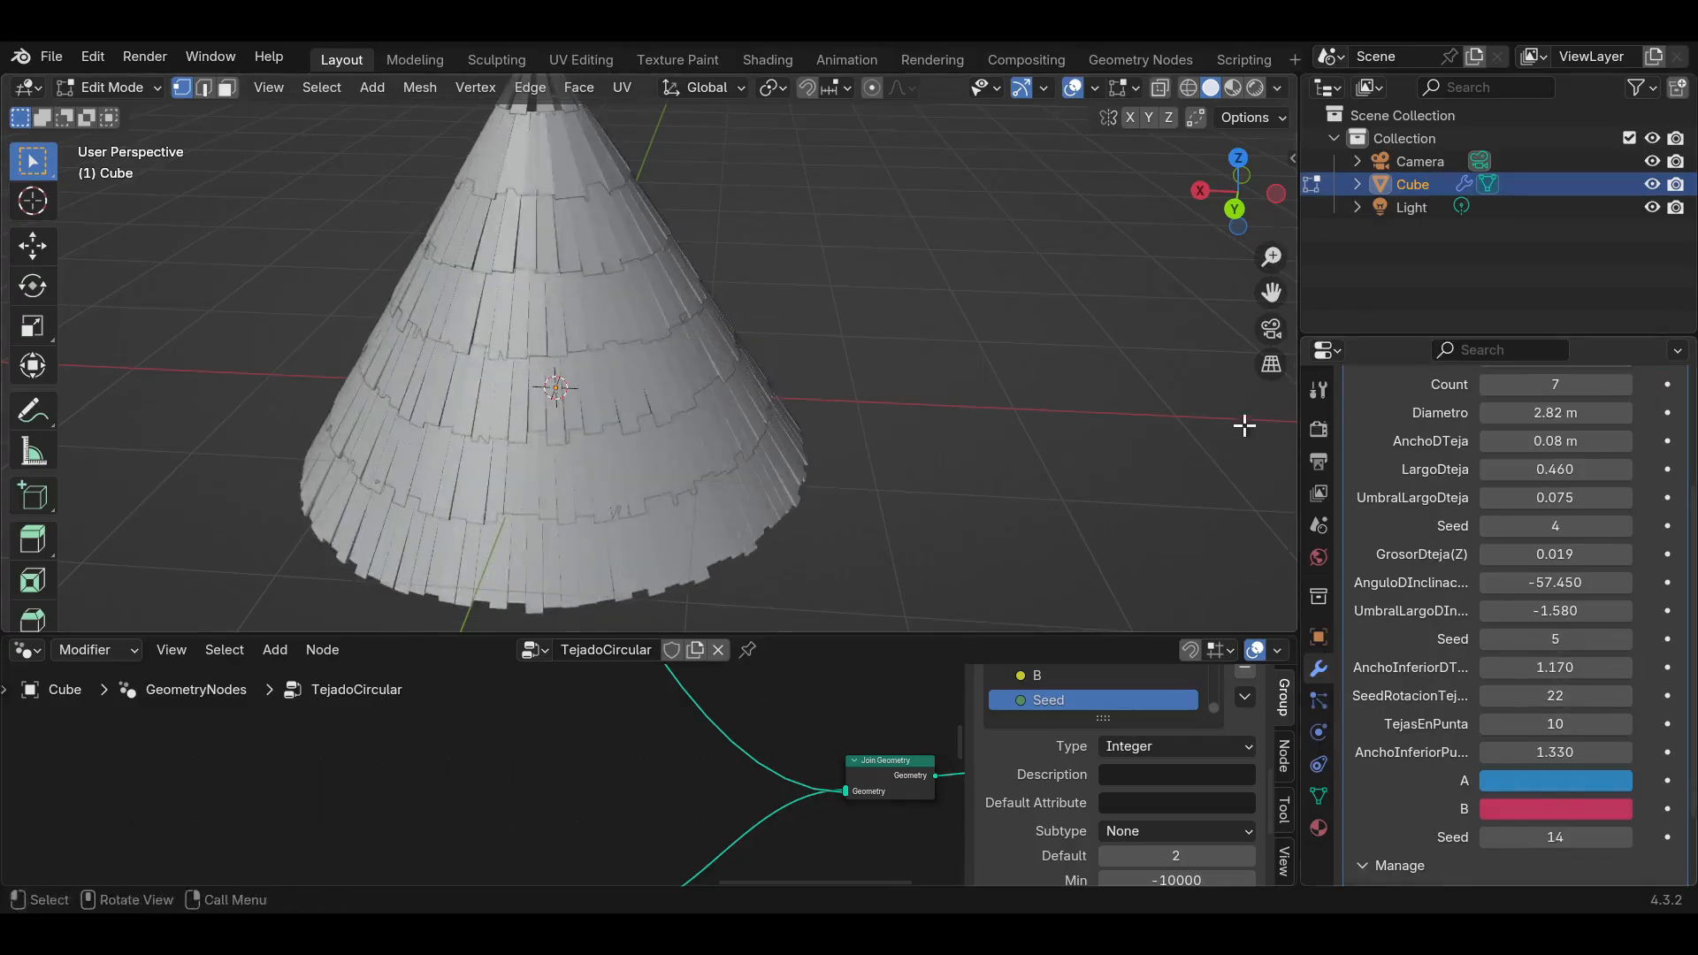
Try different tile counts at the roof's tip and set TejasEnPunta to 8.
left_click_drag(1272, 293, 1361, 517)
scroll(739, 356, "up", 6)
middle_click_drag(686, 361, 667, 370)
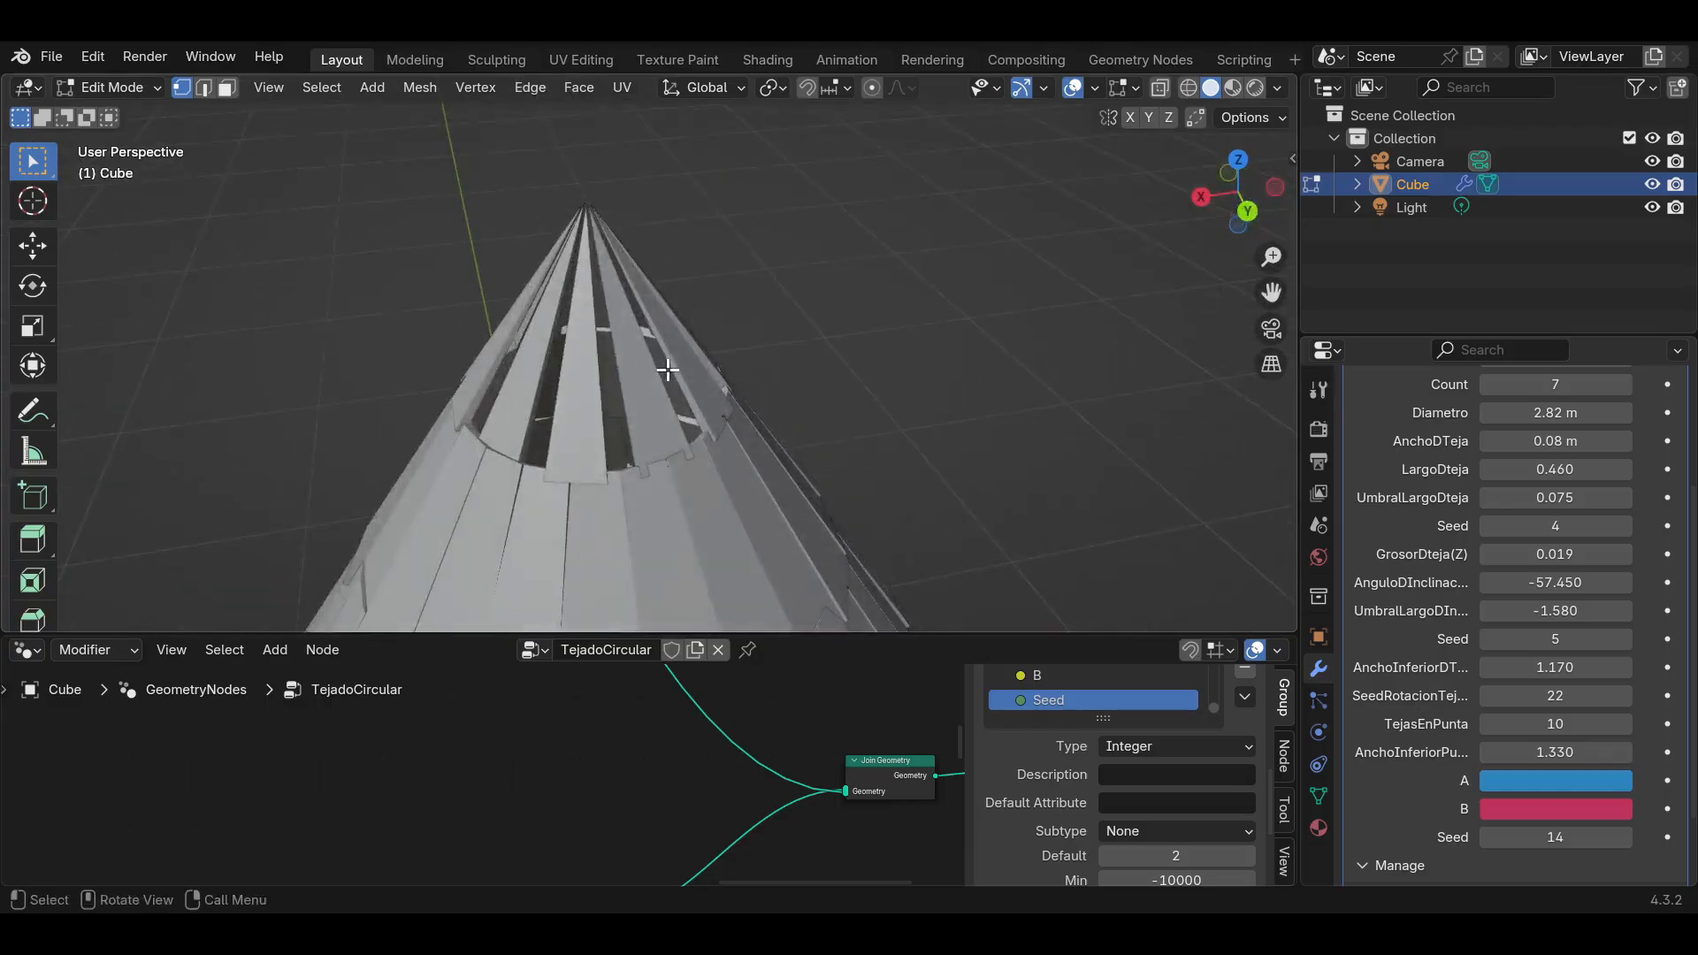
scroll(667, 370, "up", 2)
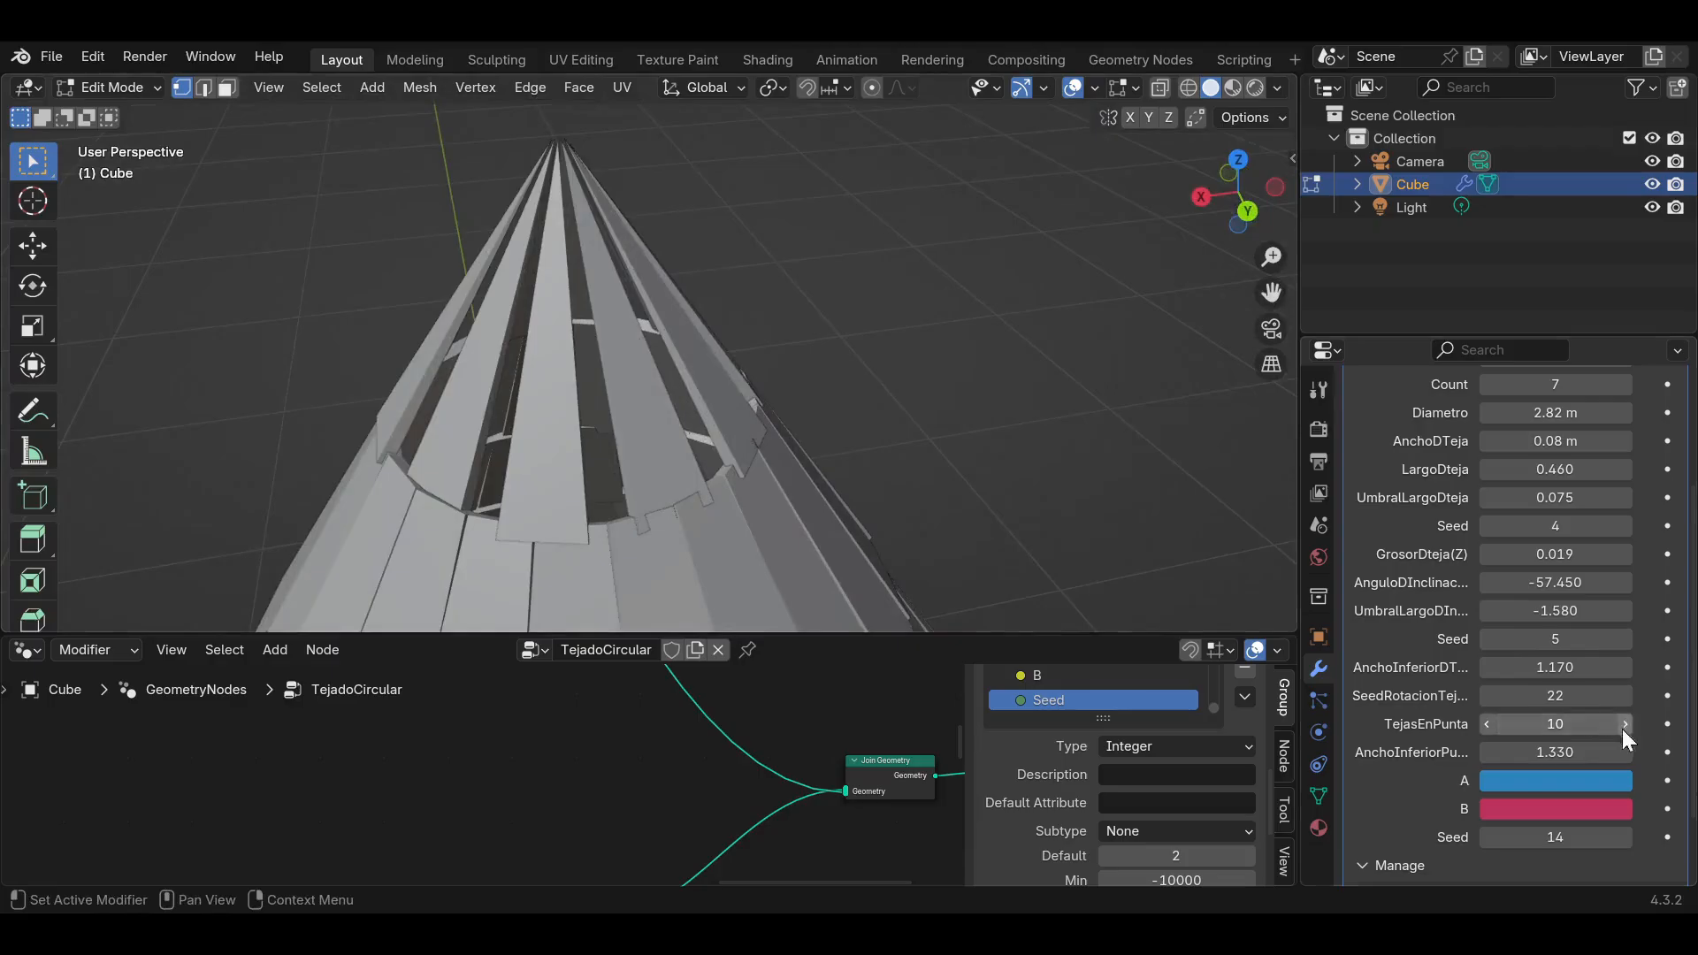
left_click(1621, 729)
left_click(1622, 729)
left_click(1489, 726)
left_click(1489, 726)
left_click(1488, 727)
left_click(1489, 726)
left_click(1489, 727)
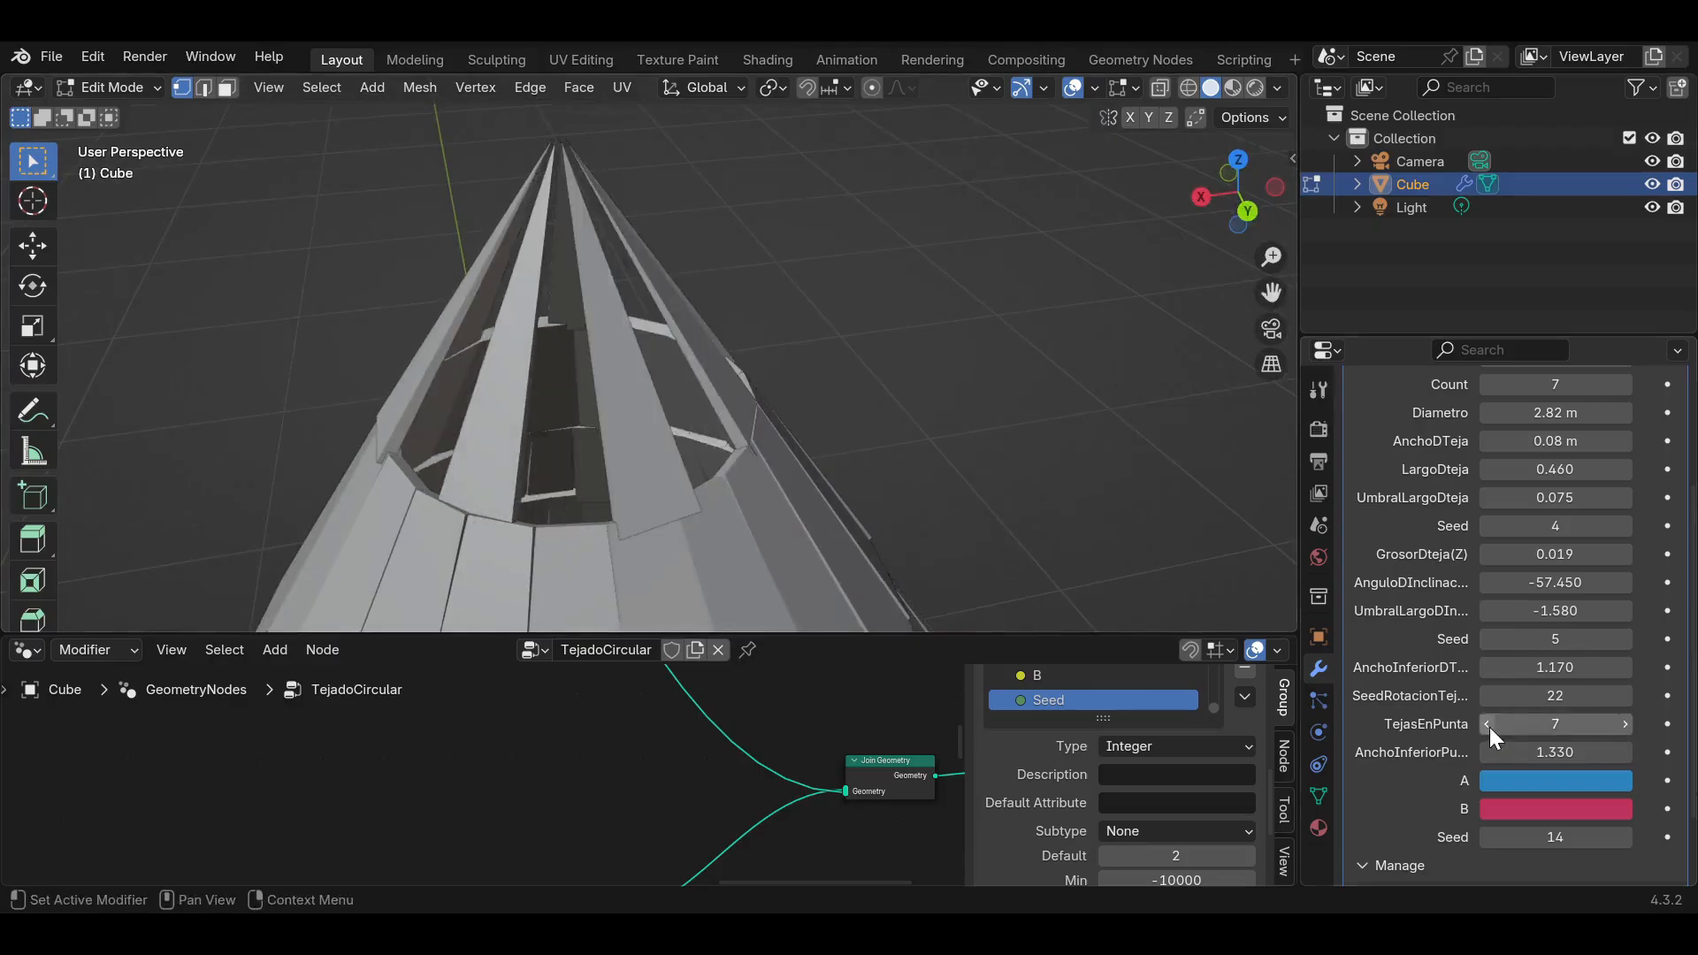
left_click(1623, 725)
Set the tip tiles' lower width to 2.590 to close the gaps at the roof's peak.
left_click_drag(1591, 753, 1694, 753)
scroll(699, 371, "down", 3)
scroll(698, 371, "down", 4)
middle_click_drag(698, 372, 664, 438)
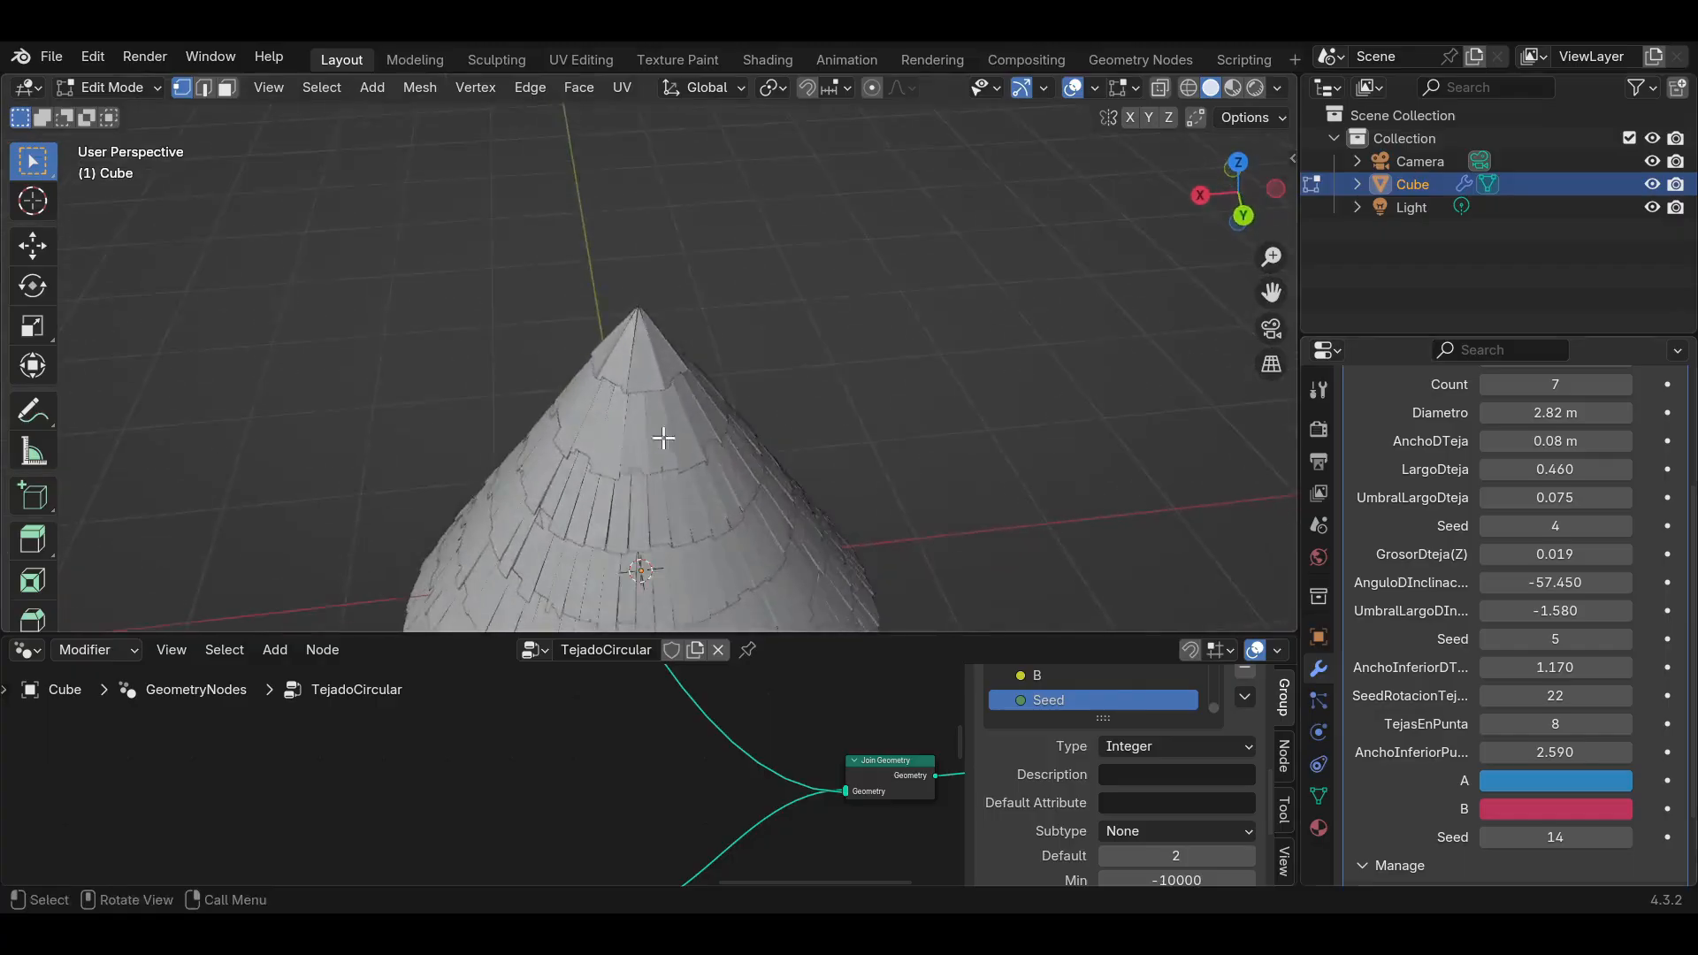
scroll(663, 438, "down", 2)
Switch the viewport to Material Preview shading and inspect the tile colors near the roof's base.
left_click(1232, 89)
scroll(594, 529, "up", 1)
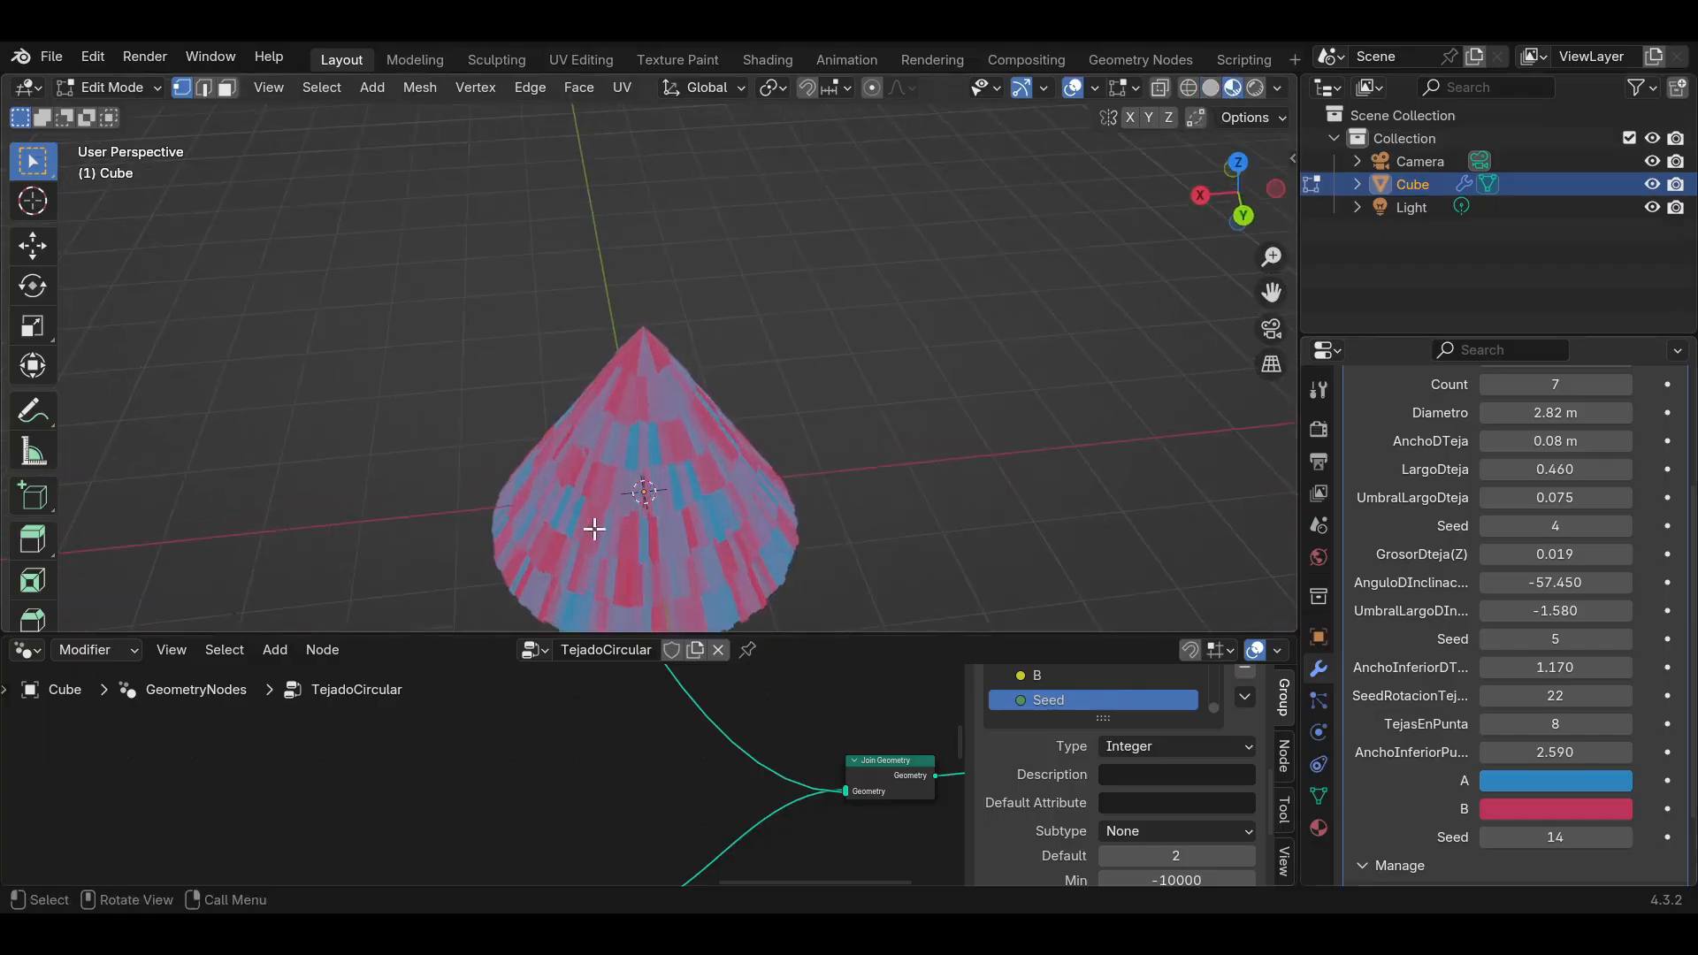
left_click_drag(1271, 291, 1325, 88)
scroll(807, 398, "up", 4)
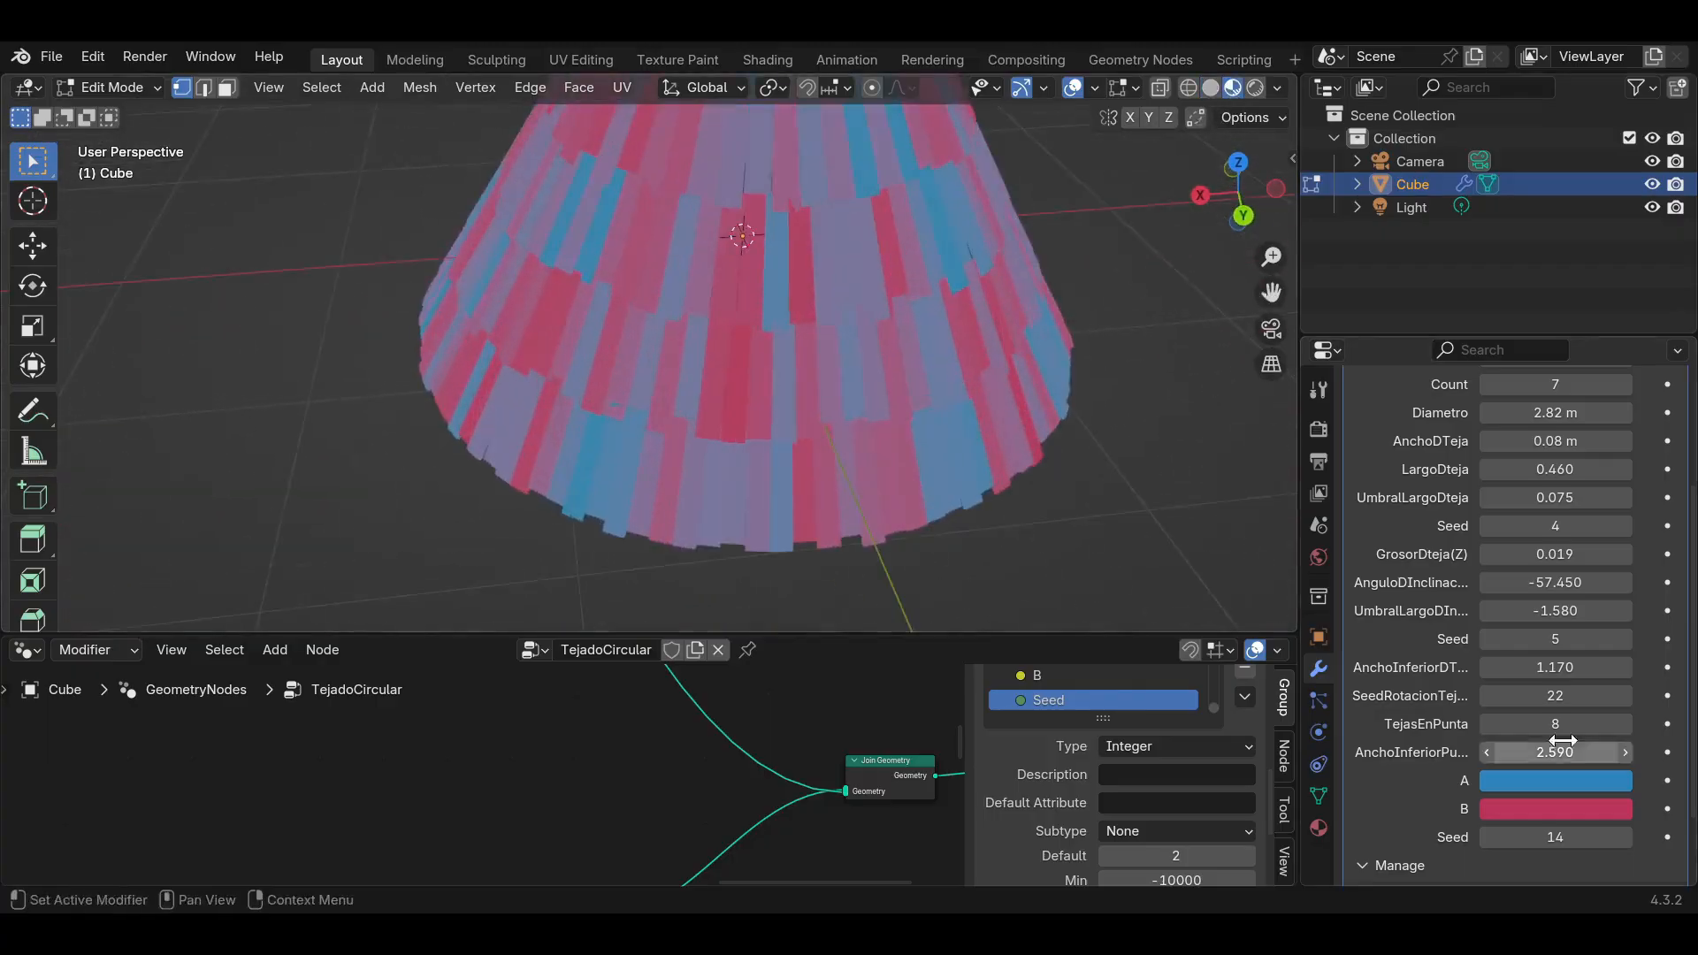
Change color B to a light blue and color A to a darker blue, and save the file.
left_click(1509, 808)
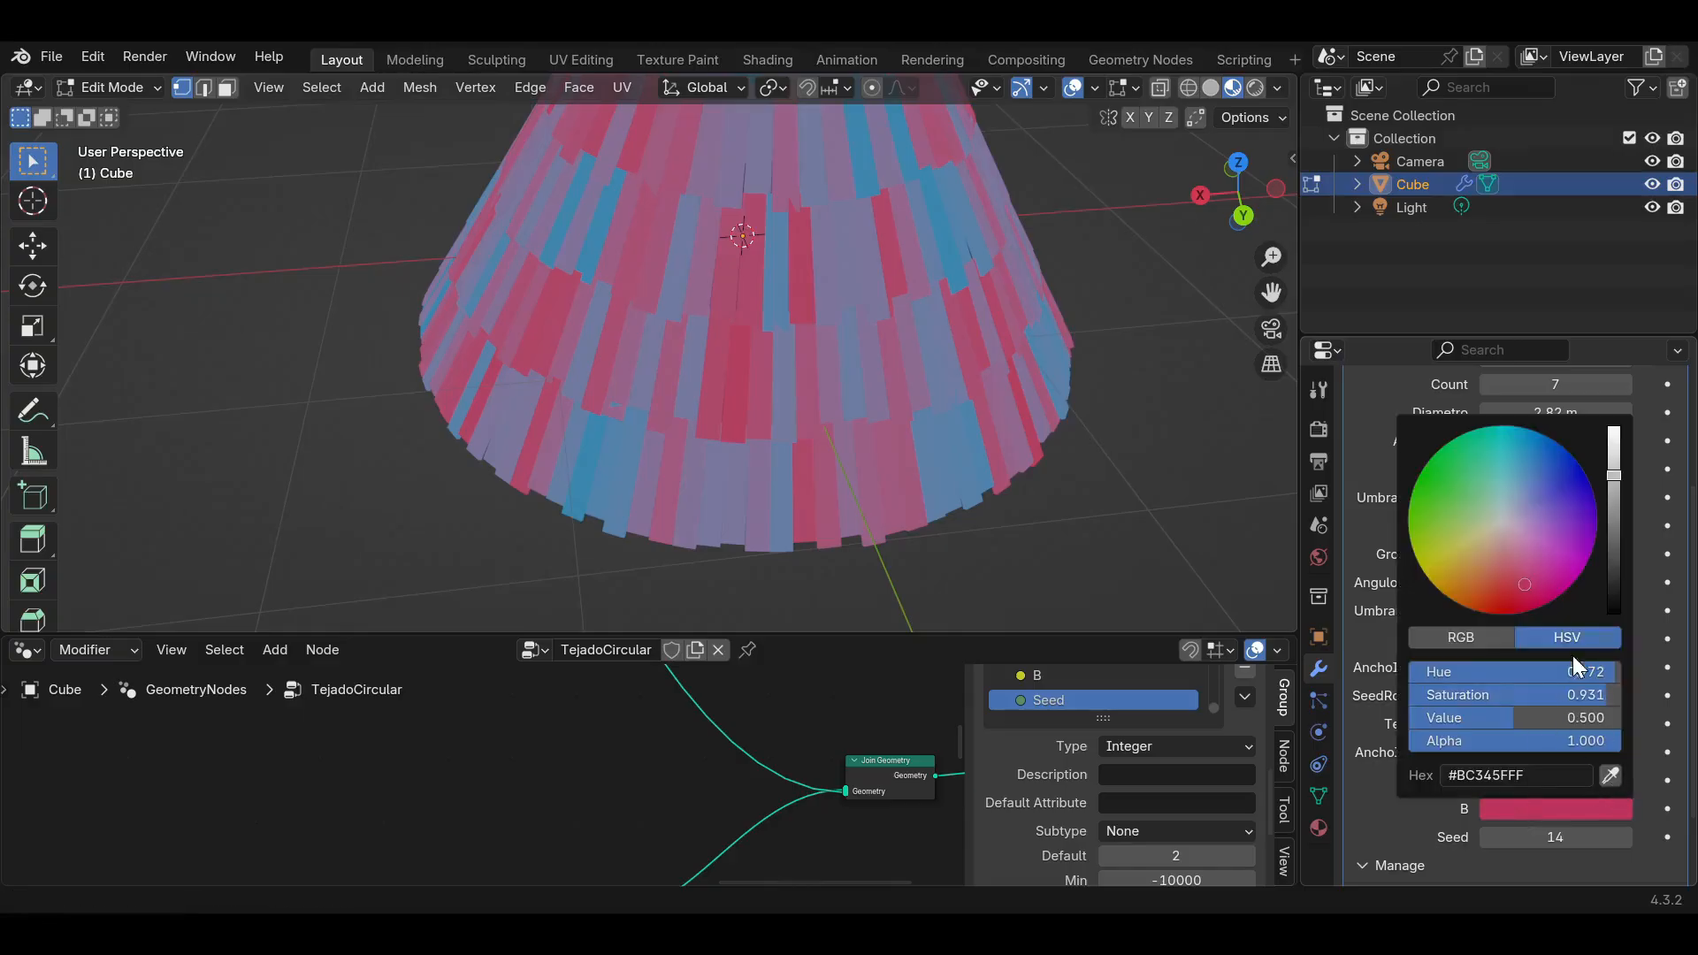
left_click_drag(1522, 493, 1612, 484)
left_click(1513, 784)
left_click(1610, 747)
left_click(1591, 811)
left_click(1592, 782)
scroll(777, 416, "down", 2)
middle_click_drag(778, 417, 780, 336)
key("ctrl+s")
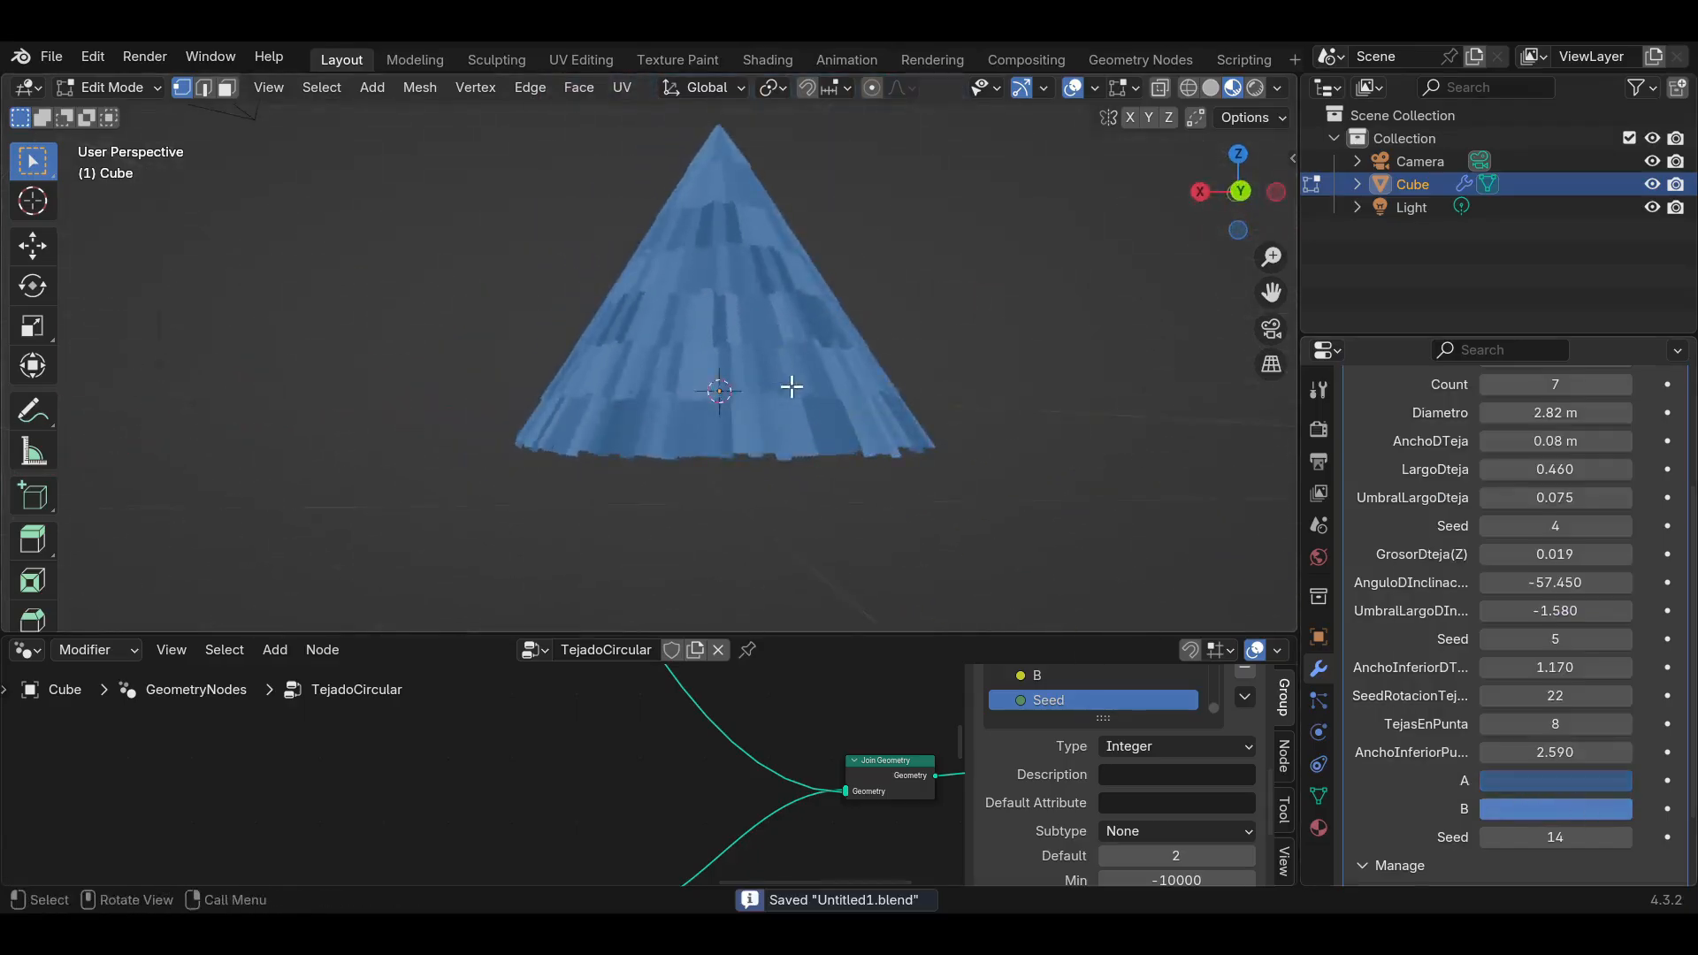
Set the color Seed to 18 to redistribute the blue shades over the tiles.
scroll(787, 383, "up", 4)
left_click(1629, 837)
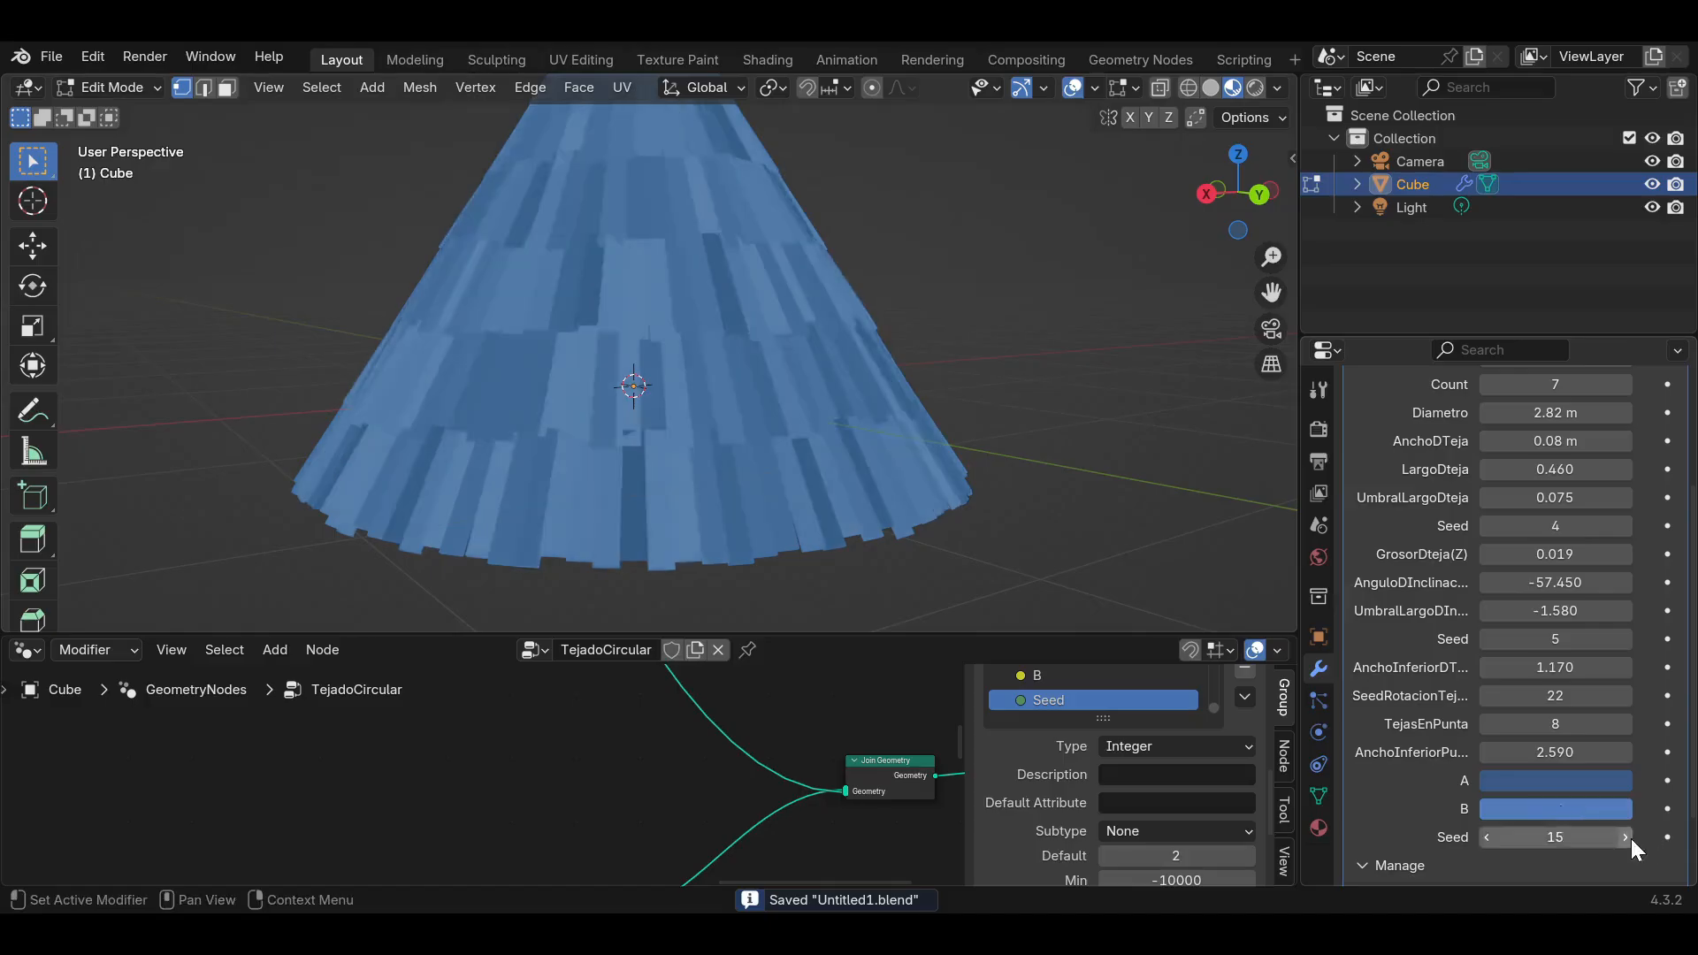
left_click(1630, 837)
left_click(1630, 837)
left_click(1625, 837)
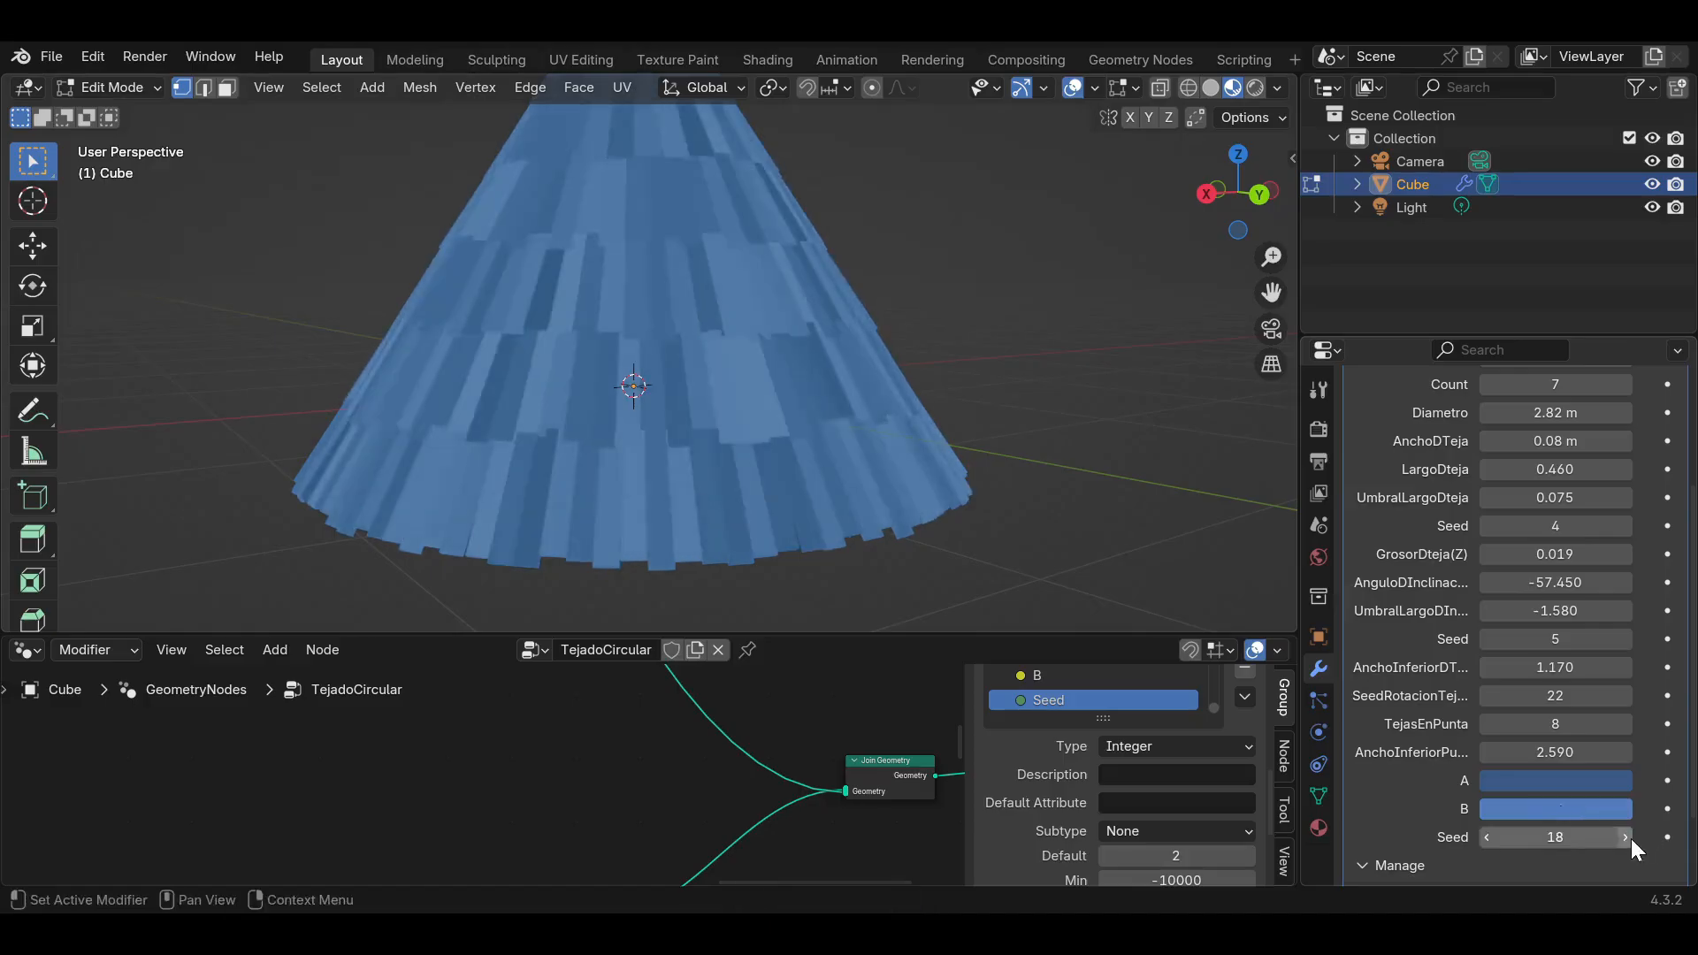
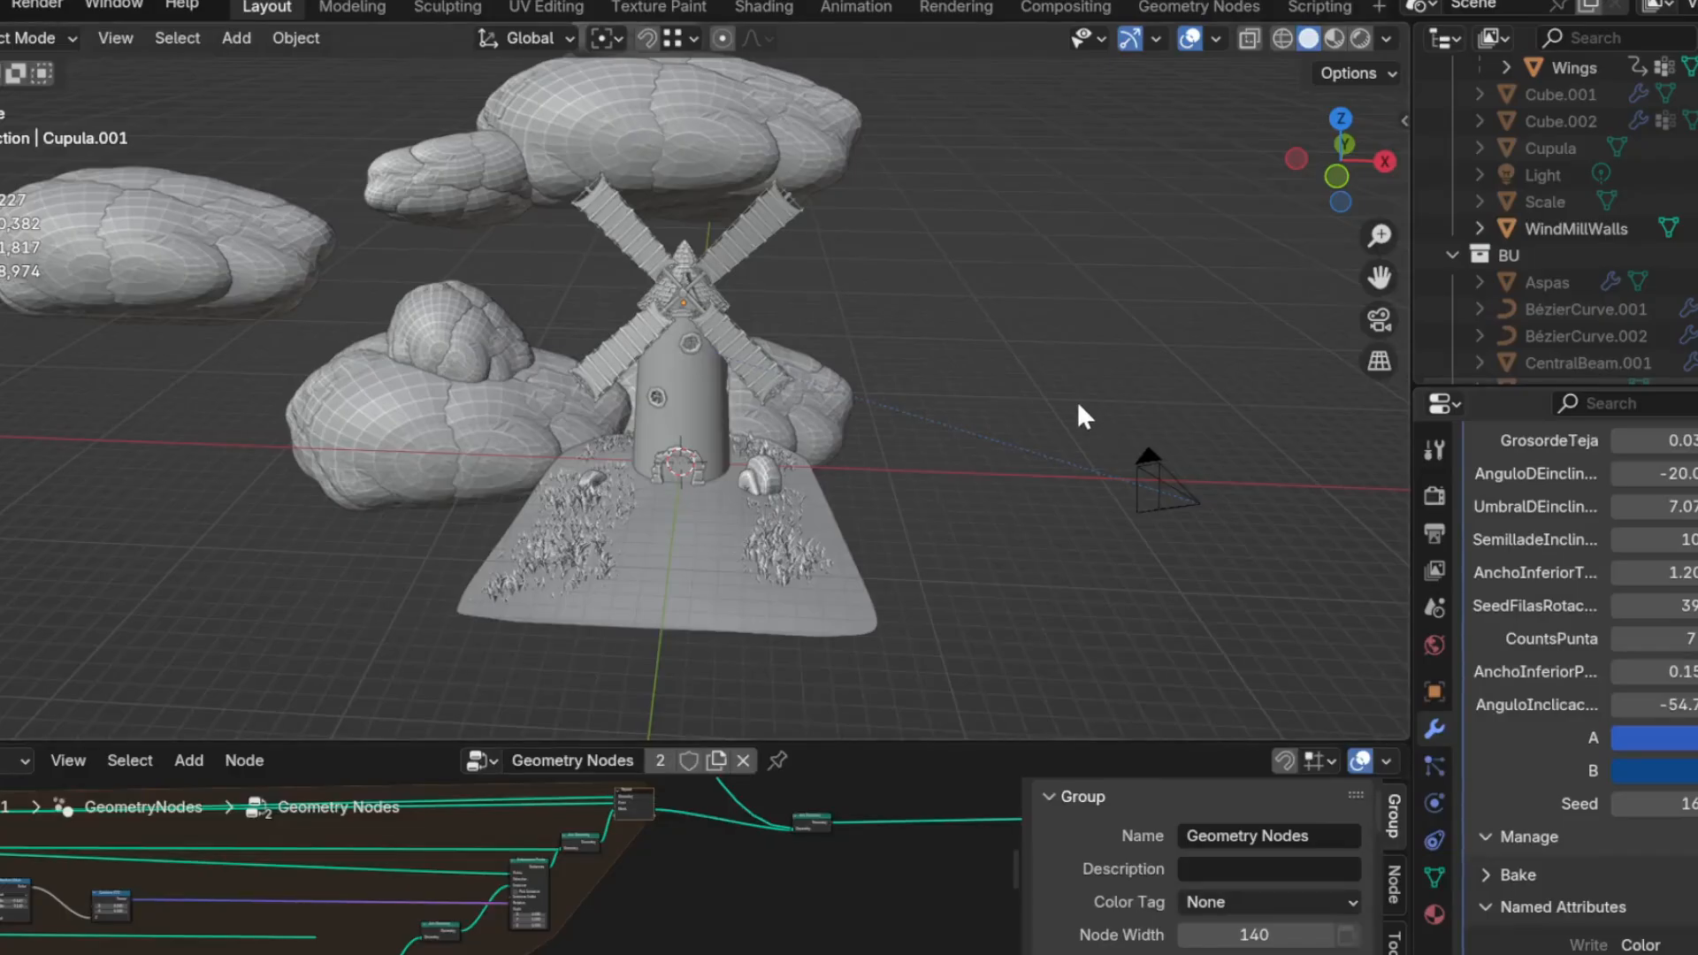
Examine the finished windmill scene and its tiled roof in Solid and Material Preview shading.
middle_click_drag(1061, 383, 1096, 393)
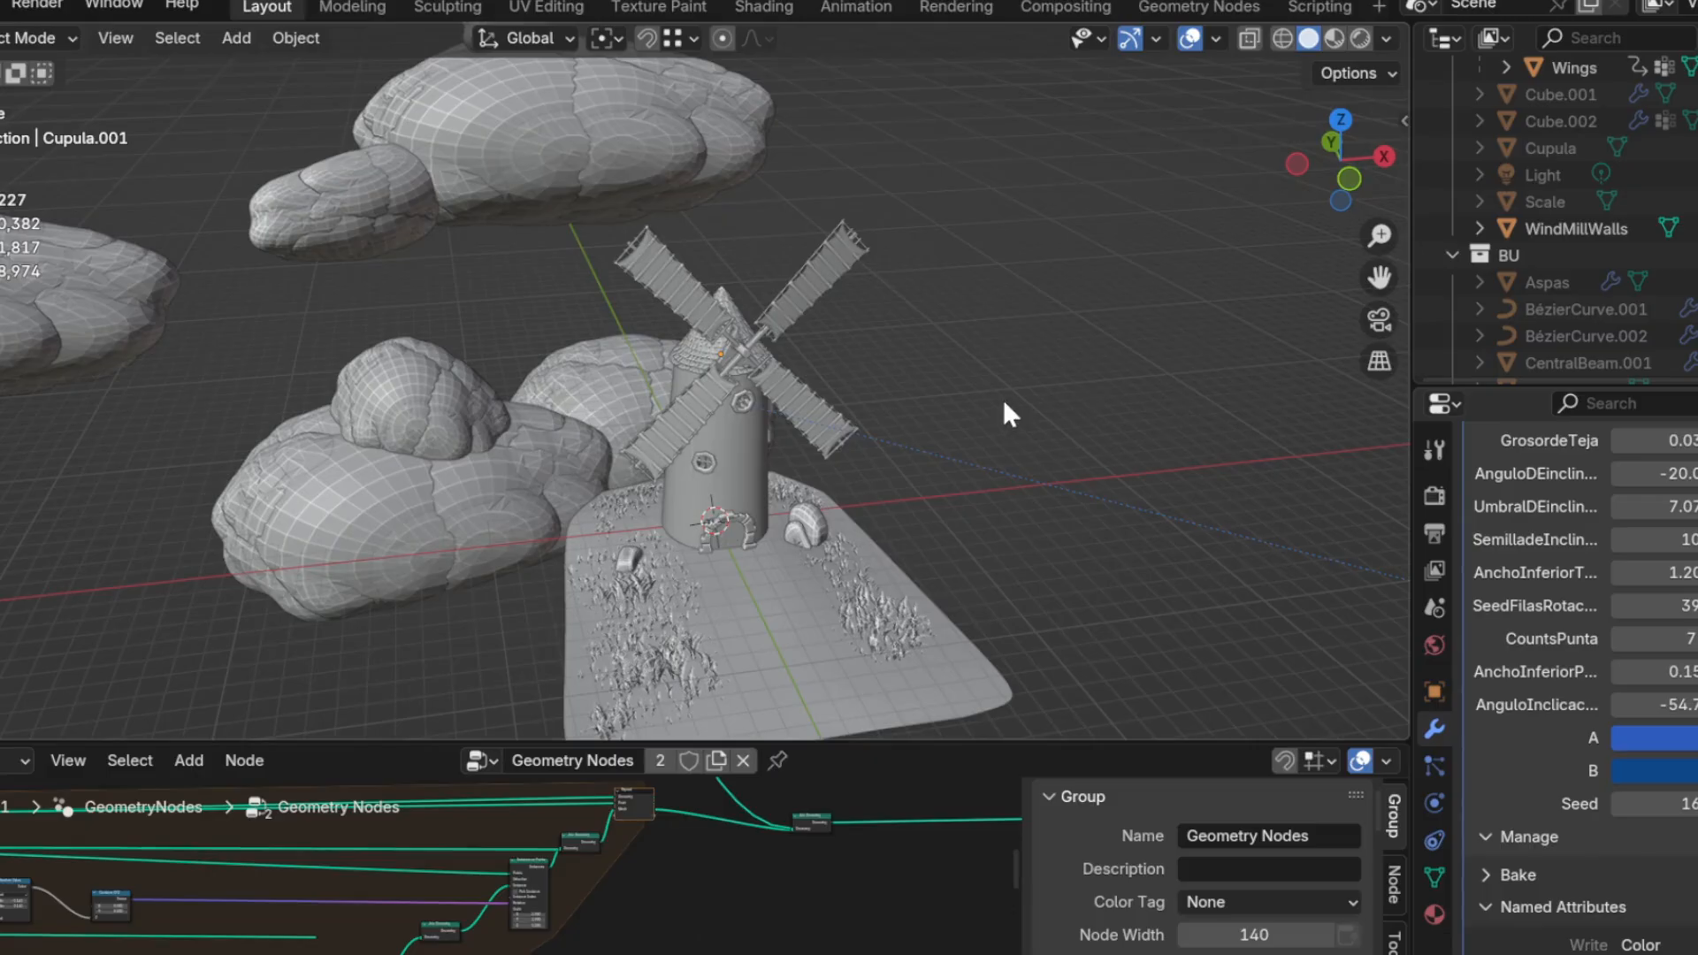
middle_click_drag(989, 415, 742, 429)
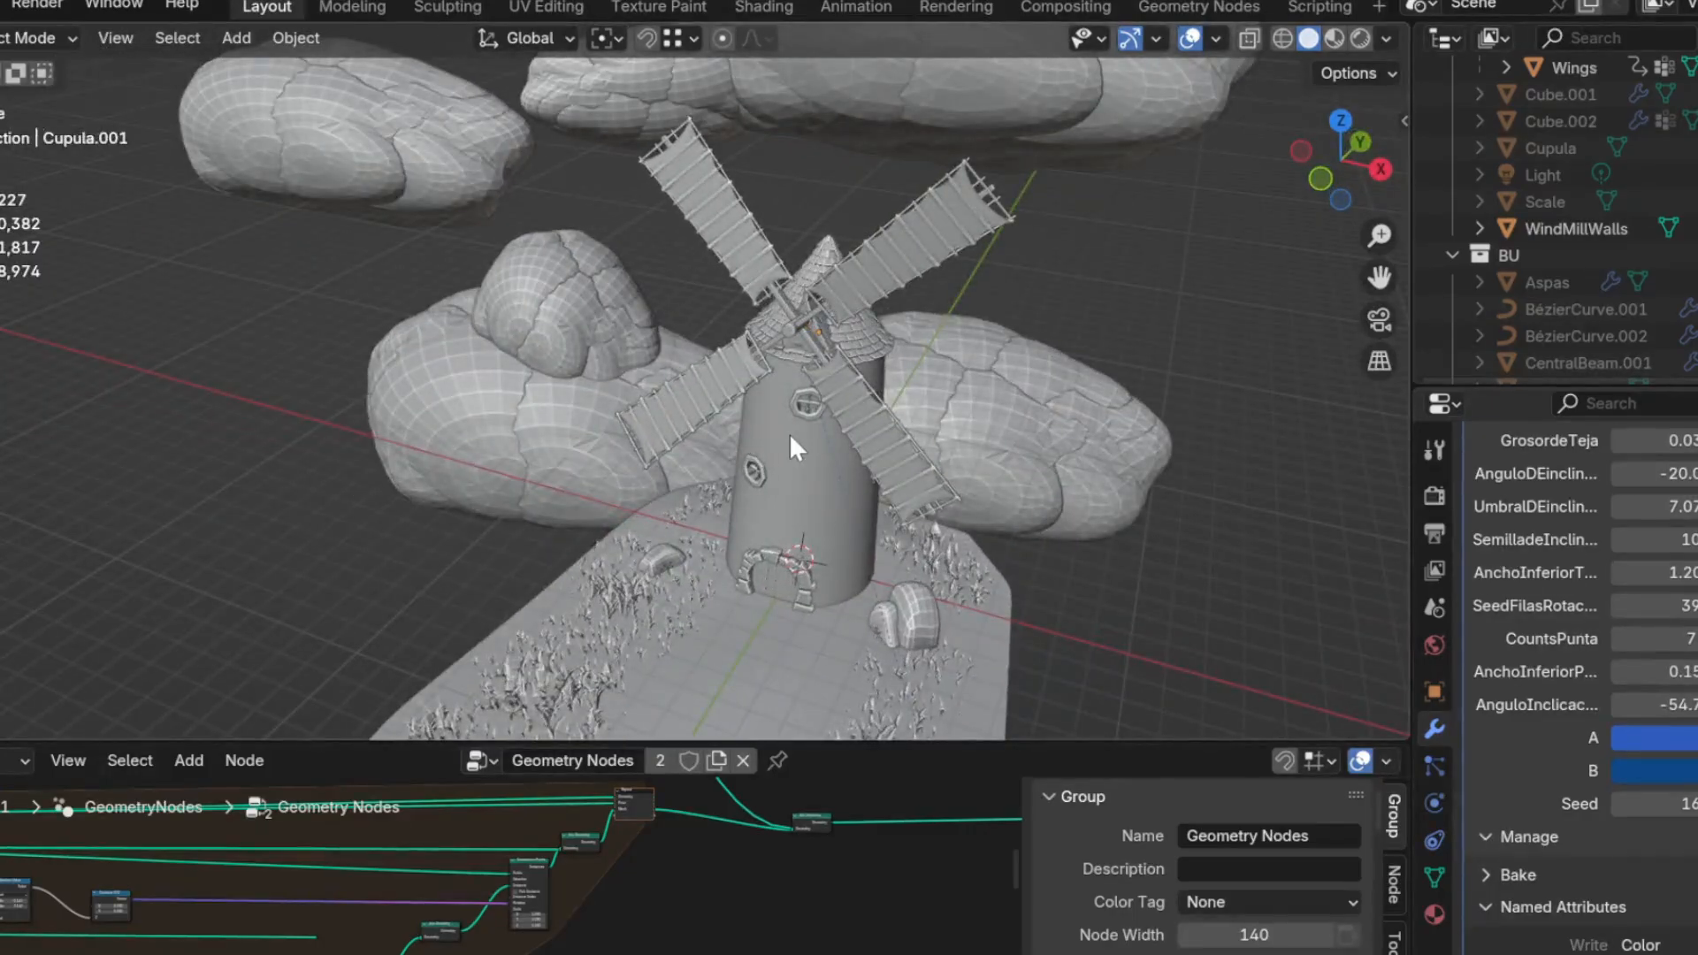
mouse_move(789, 433)
middle_mouse_down()
mouse_move(944, 416)
mouse_move(813, 412)
middle_mouse_up()
scroll(871, 418, "up", 3)
left_click(1333, 38)
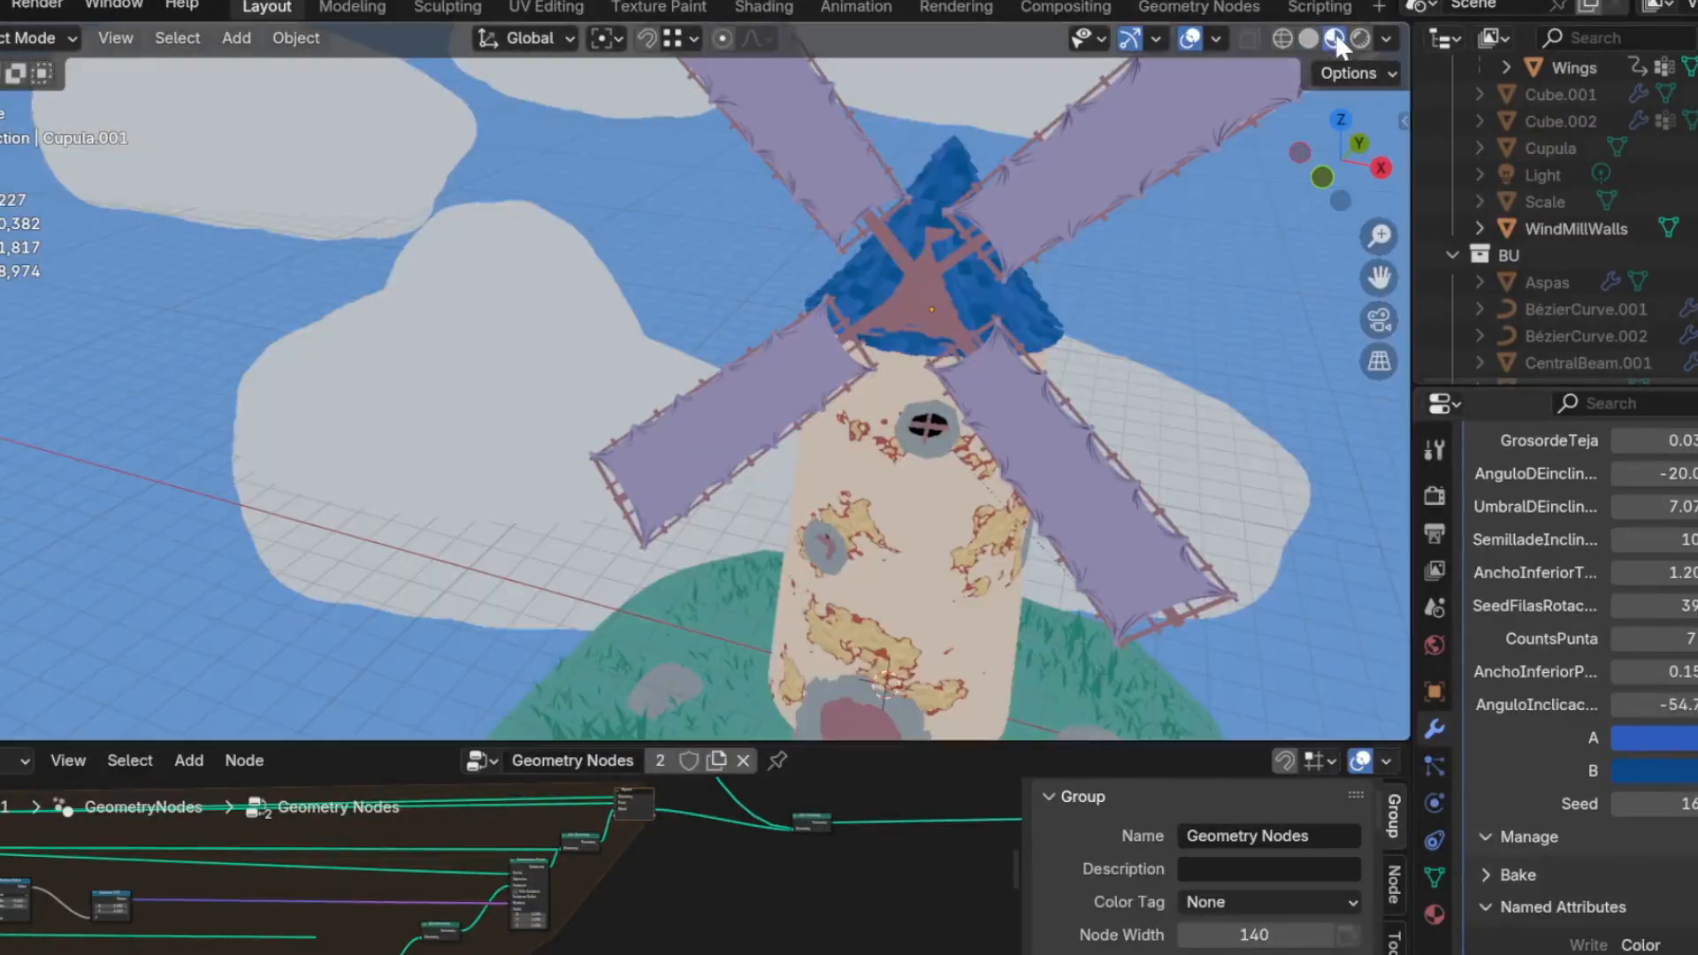
scroll(893, 396, "down", 3)
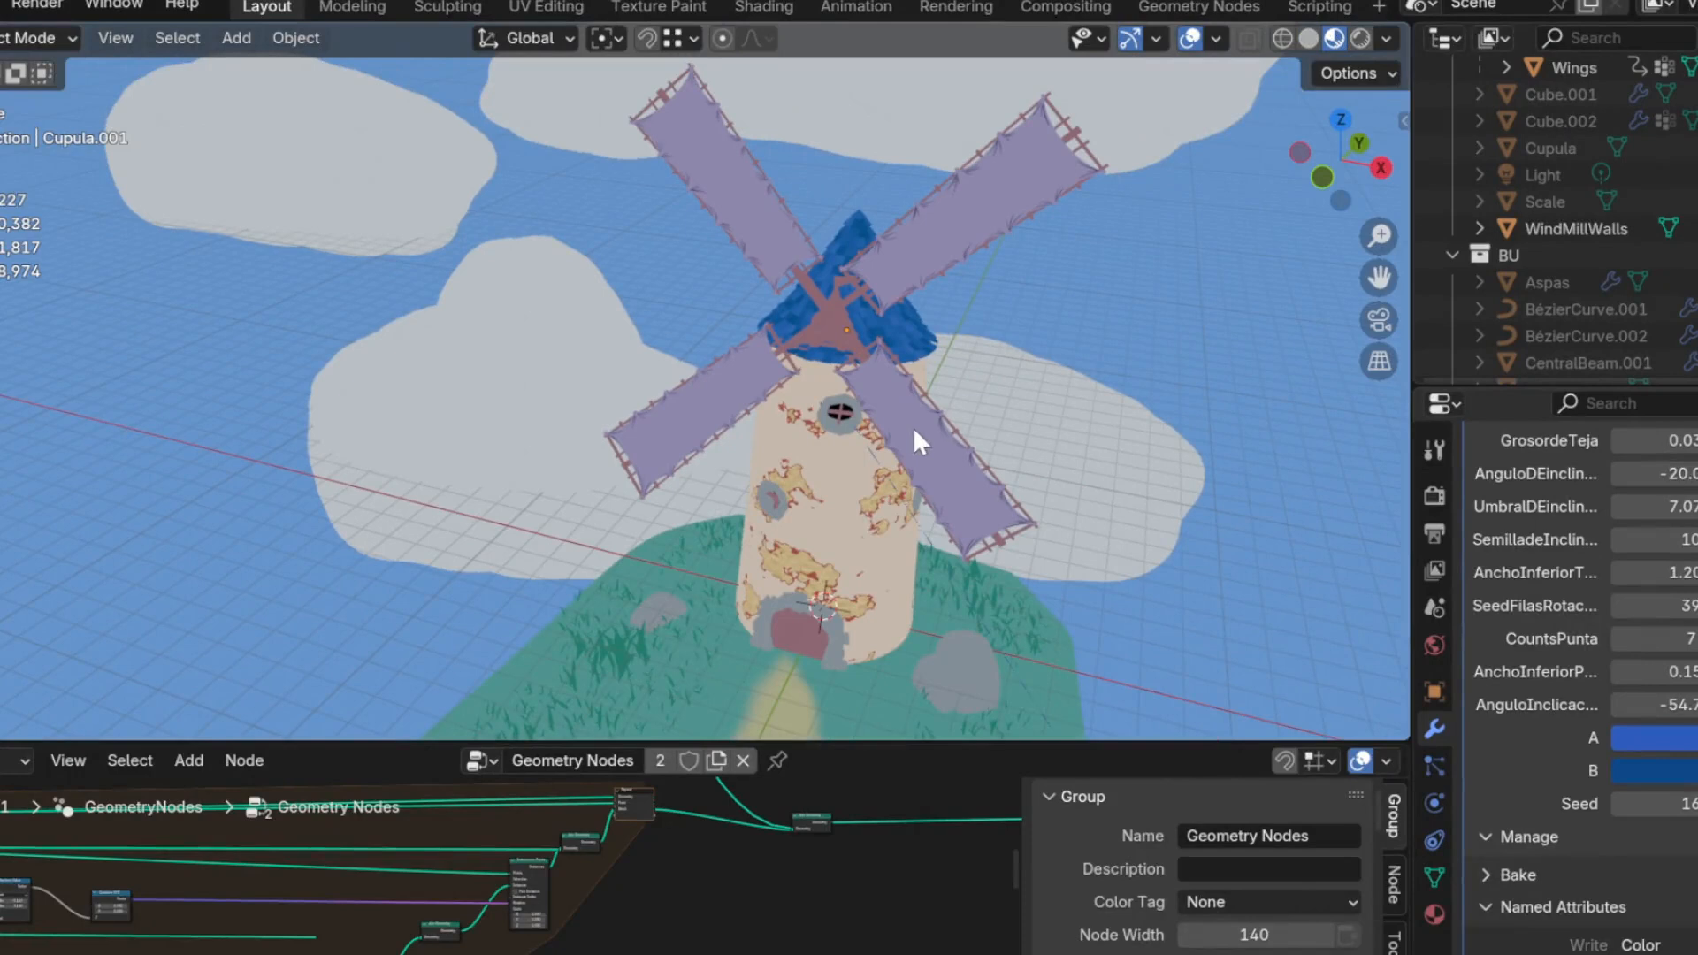
scroll(916, 511, "up", 1)
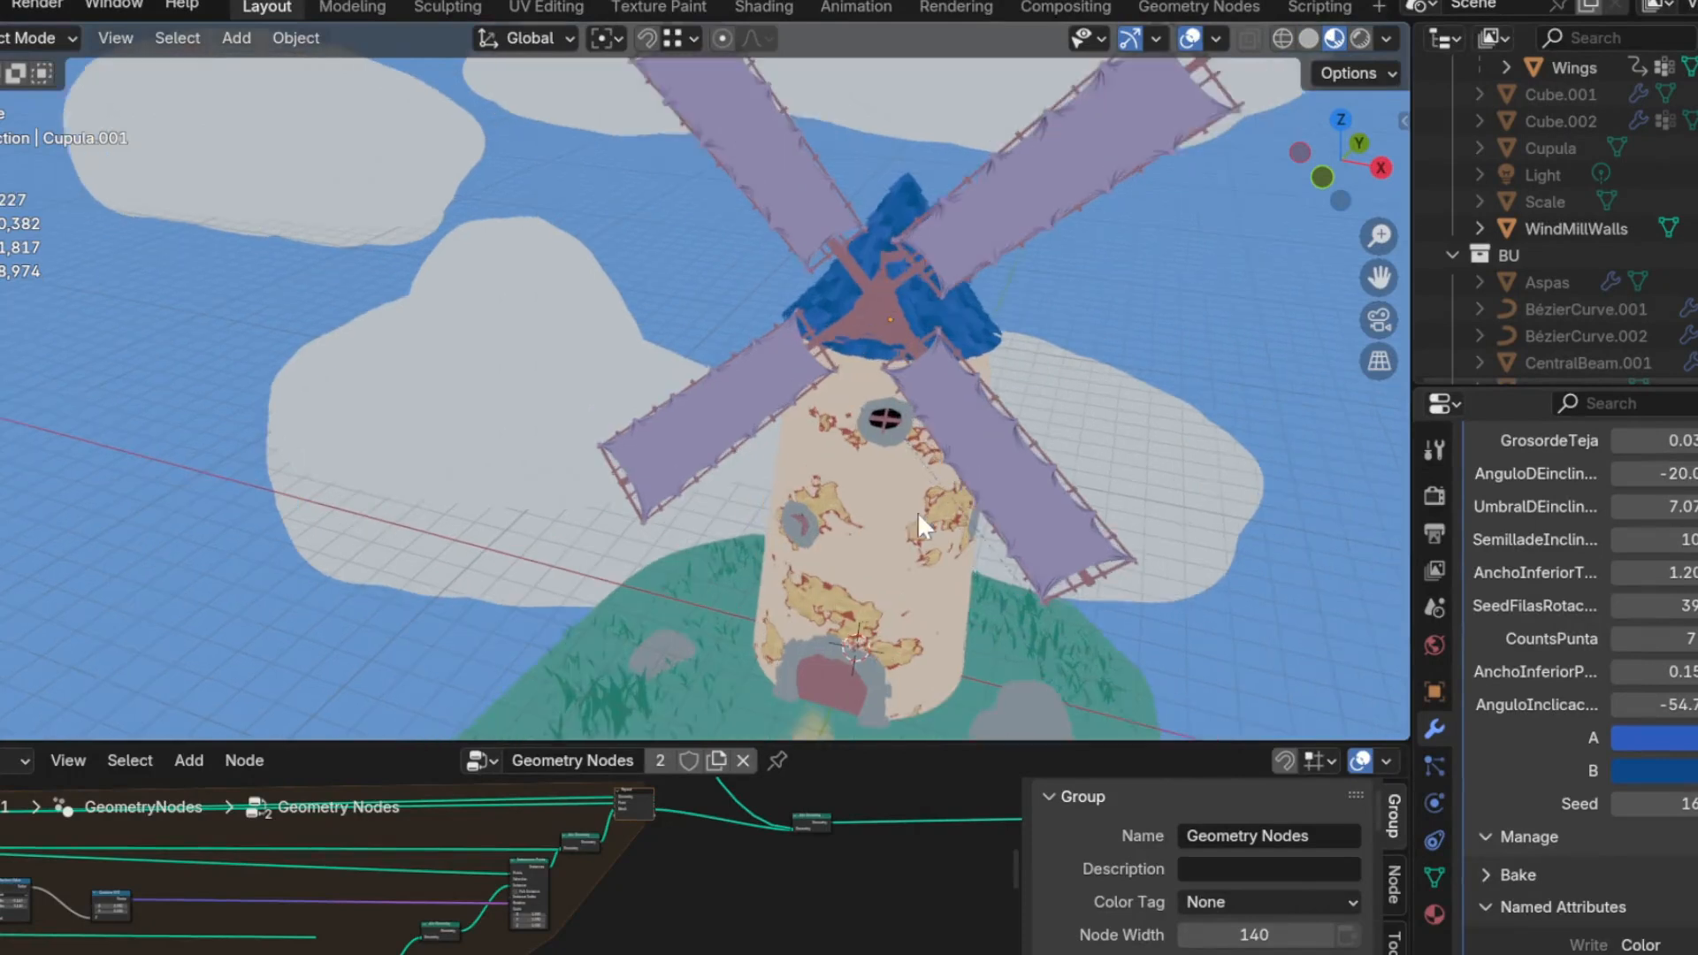
scroll(919, 447, "down", 1)
mouse_move(862, 411)
middle_mouse_down()
mouse_move(900, 425)
mouse_move(851, 410)
middle_mouse_up()
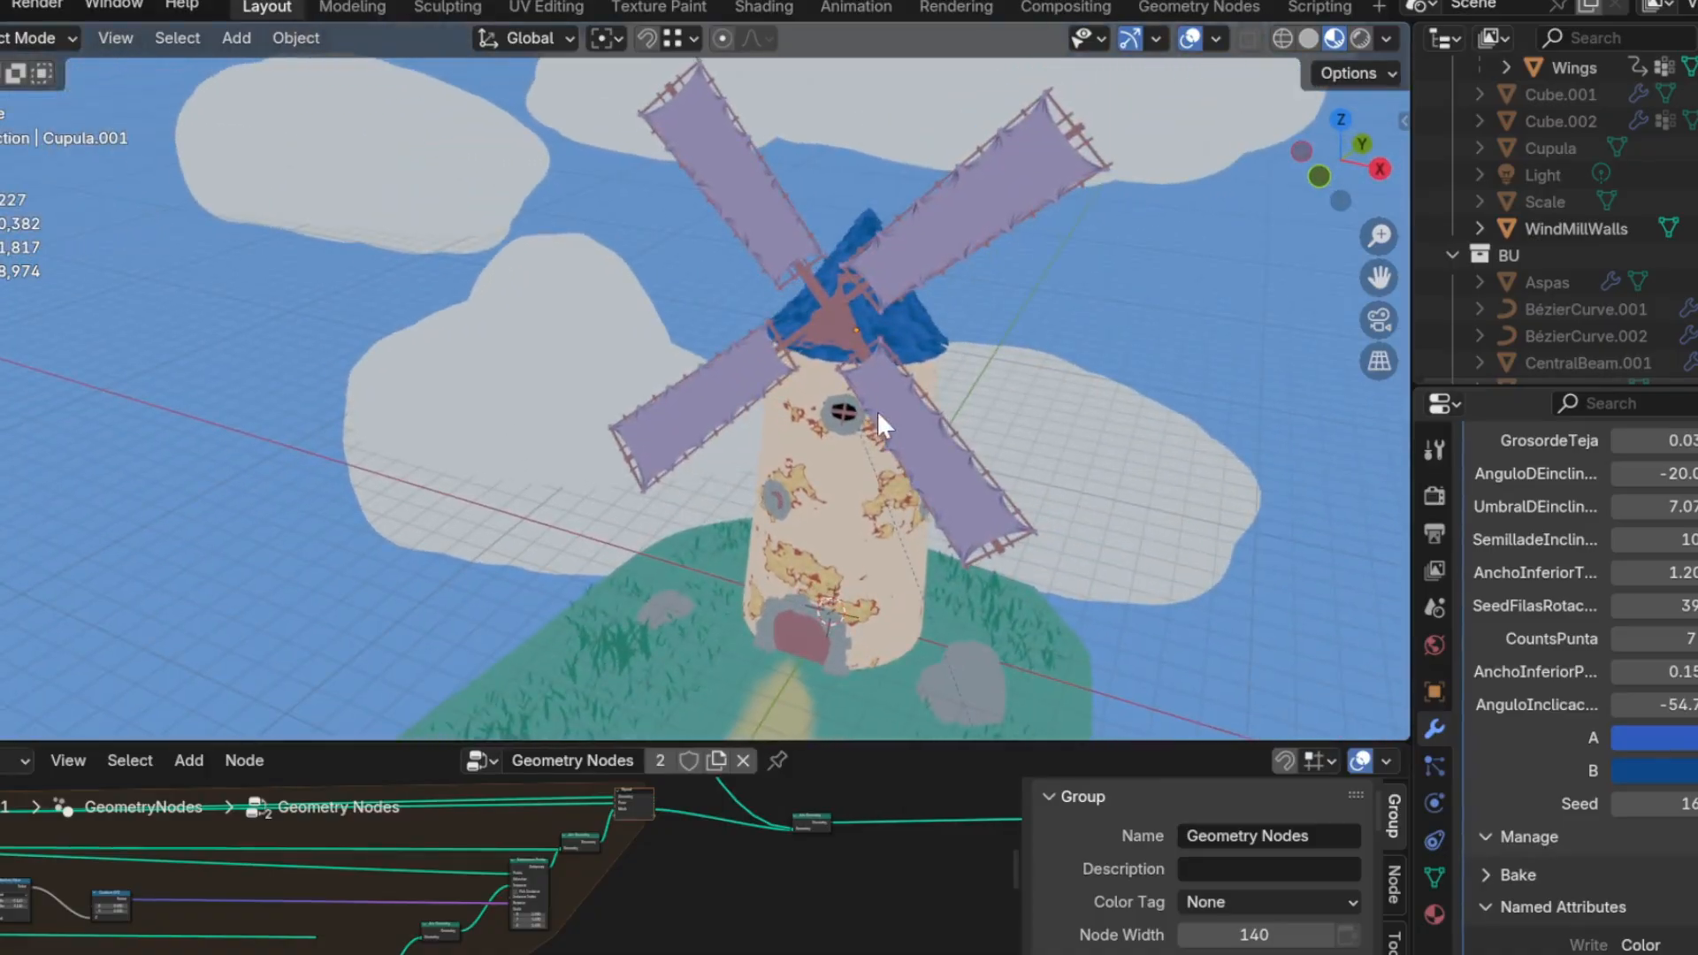